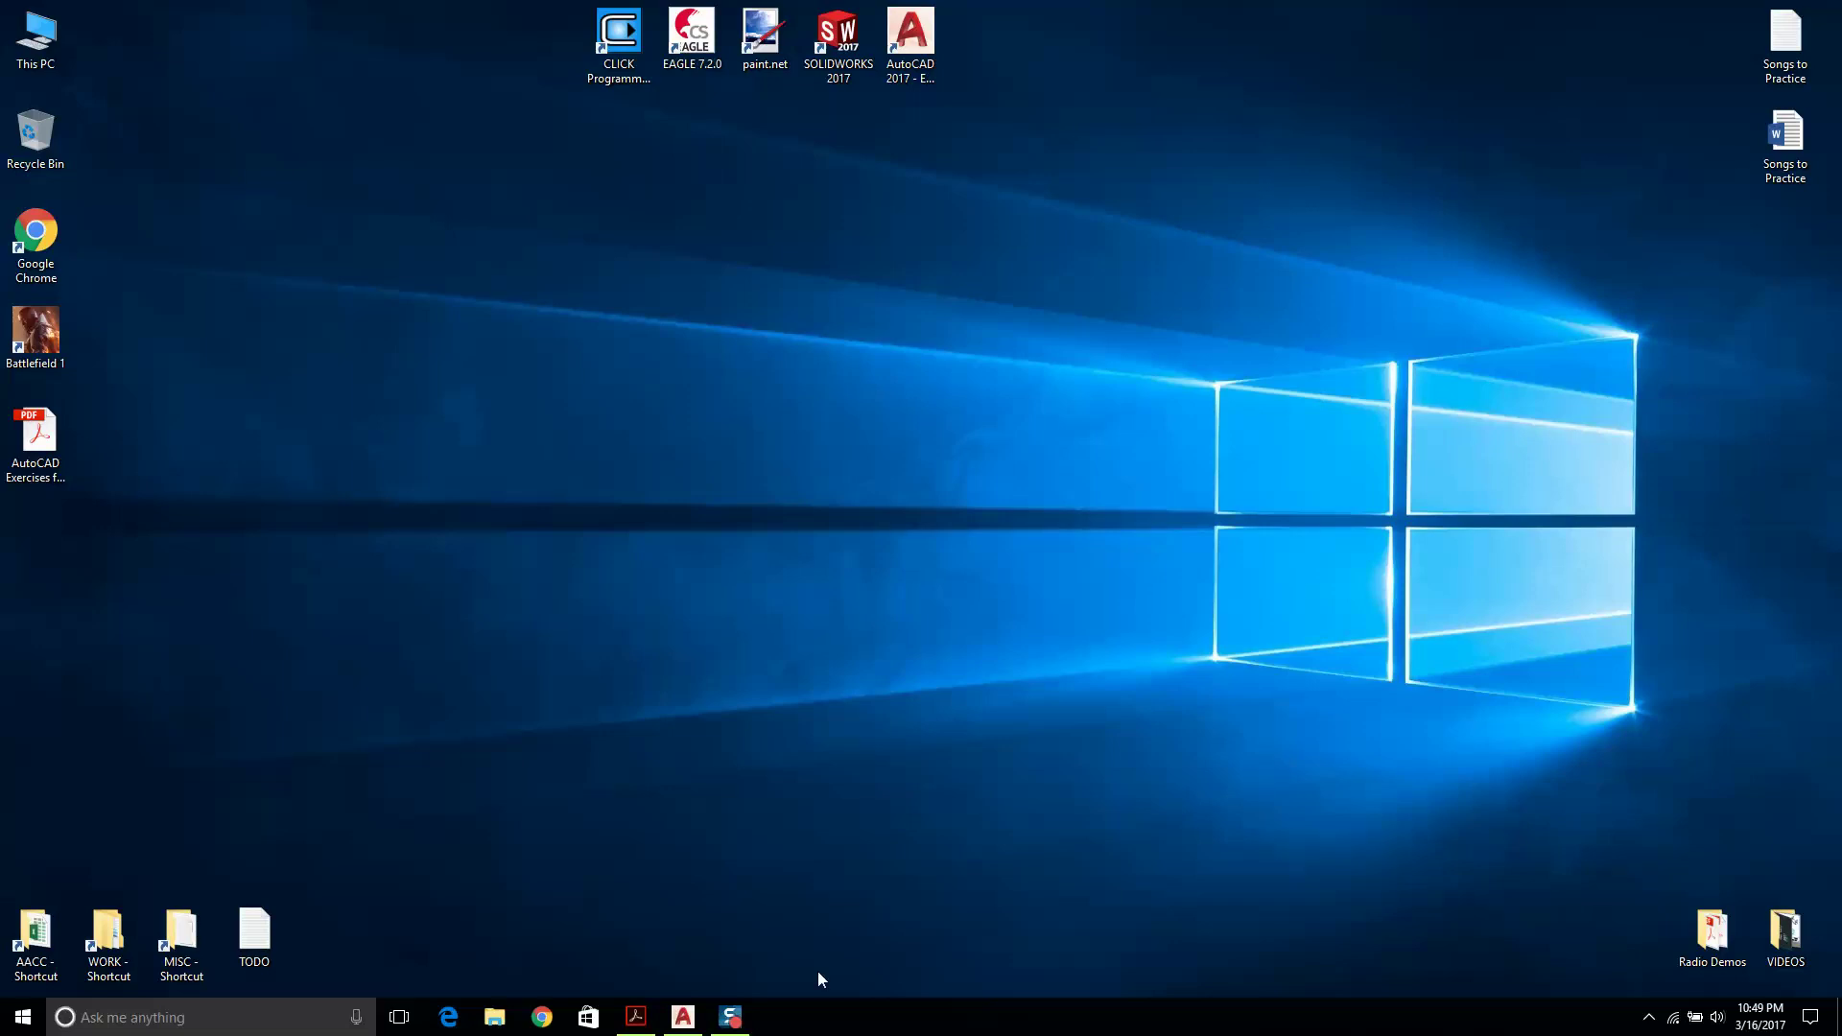
# Review the Example 6 exercise PDF, then bring AutoCAD 2017 to the front.
pyautogui.click(652, 1017)
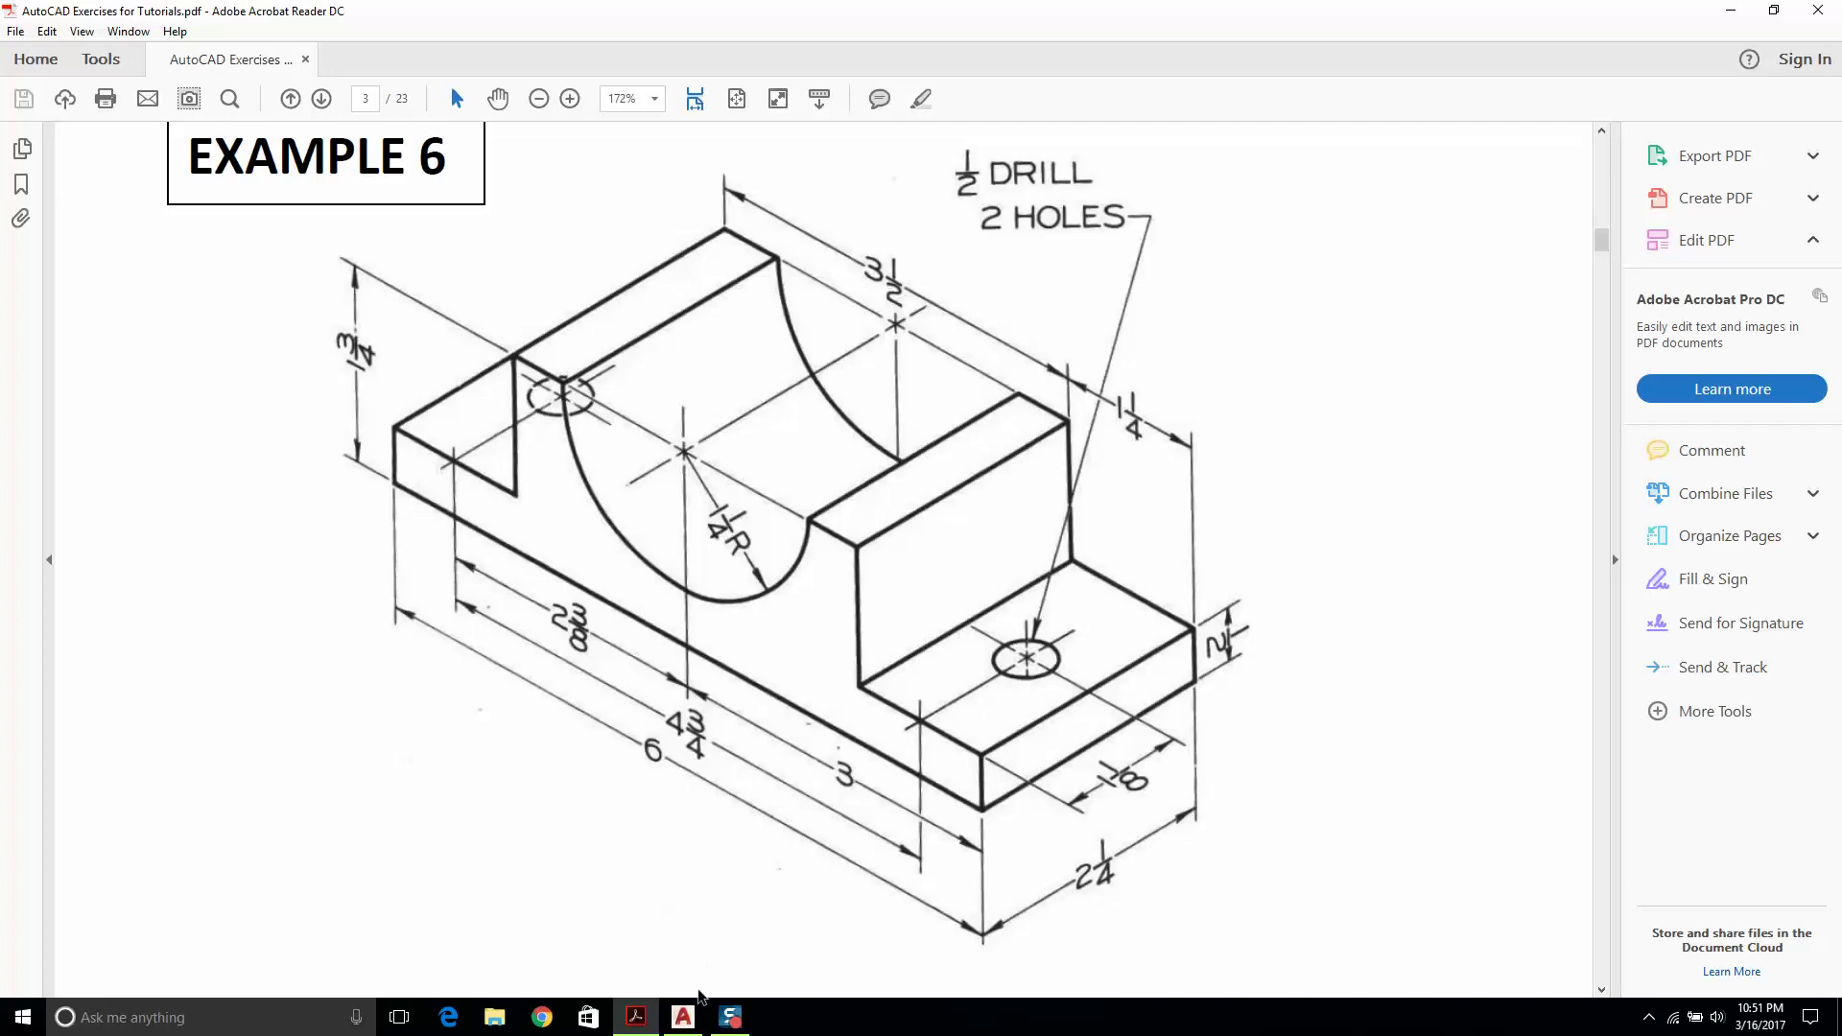
pyautogui.click(696, 1019)
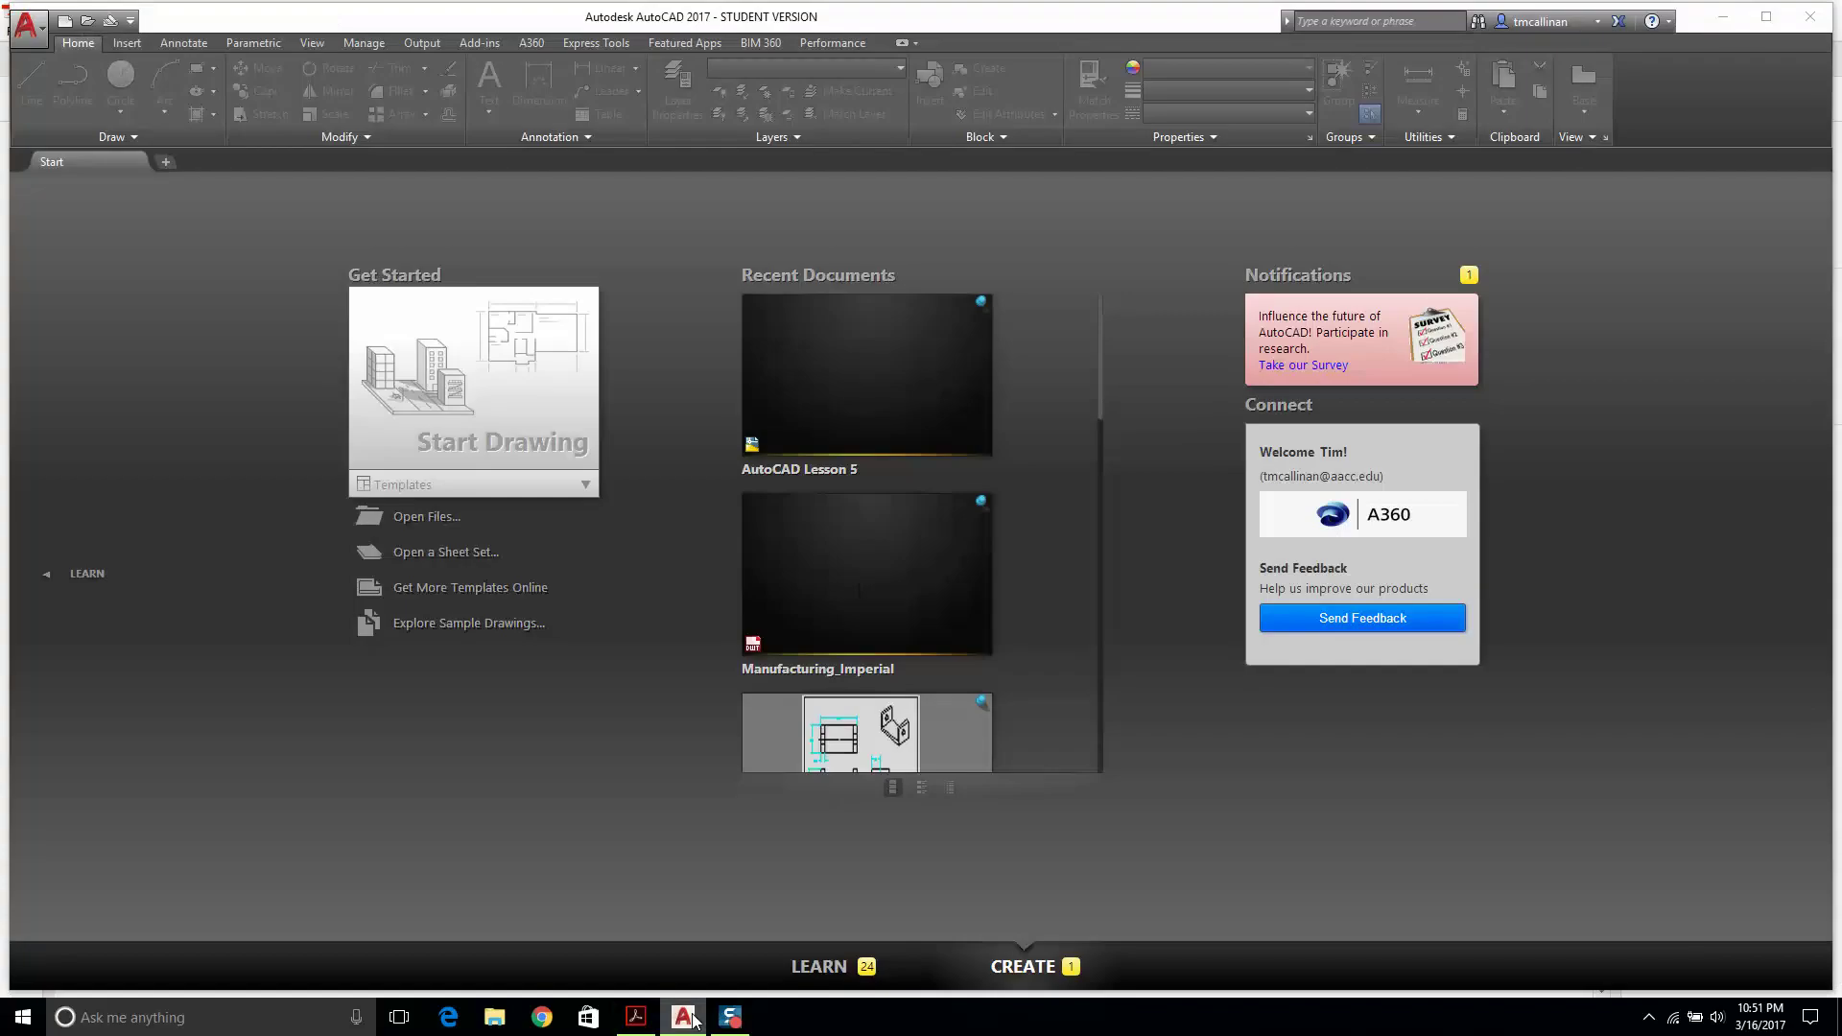
# Start a new drawing from the SheetSets Manufacturing Imperial template.
pyautogui.click(65, 21)
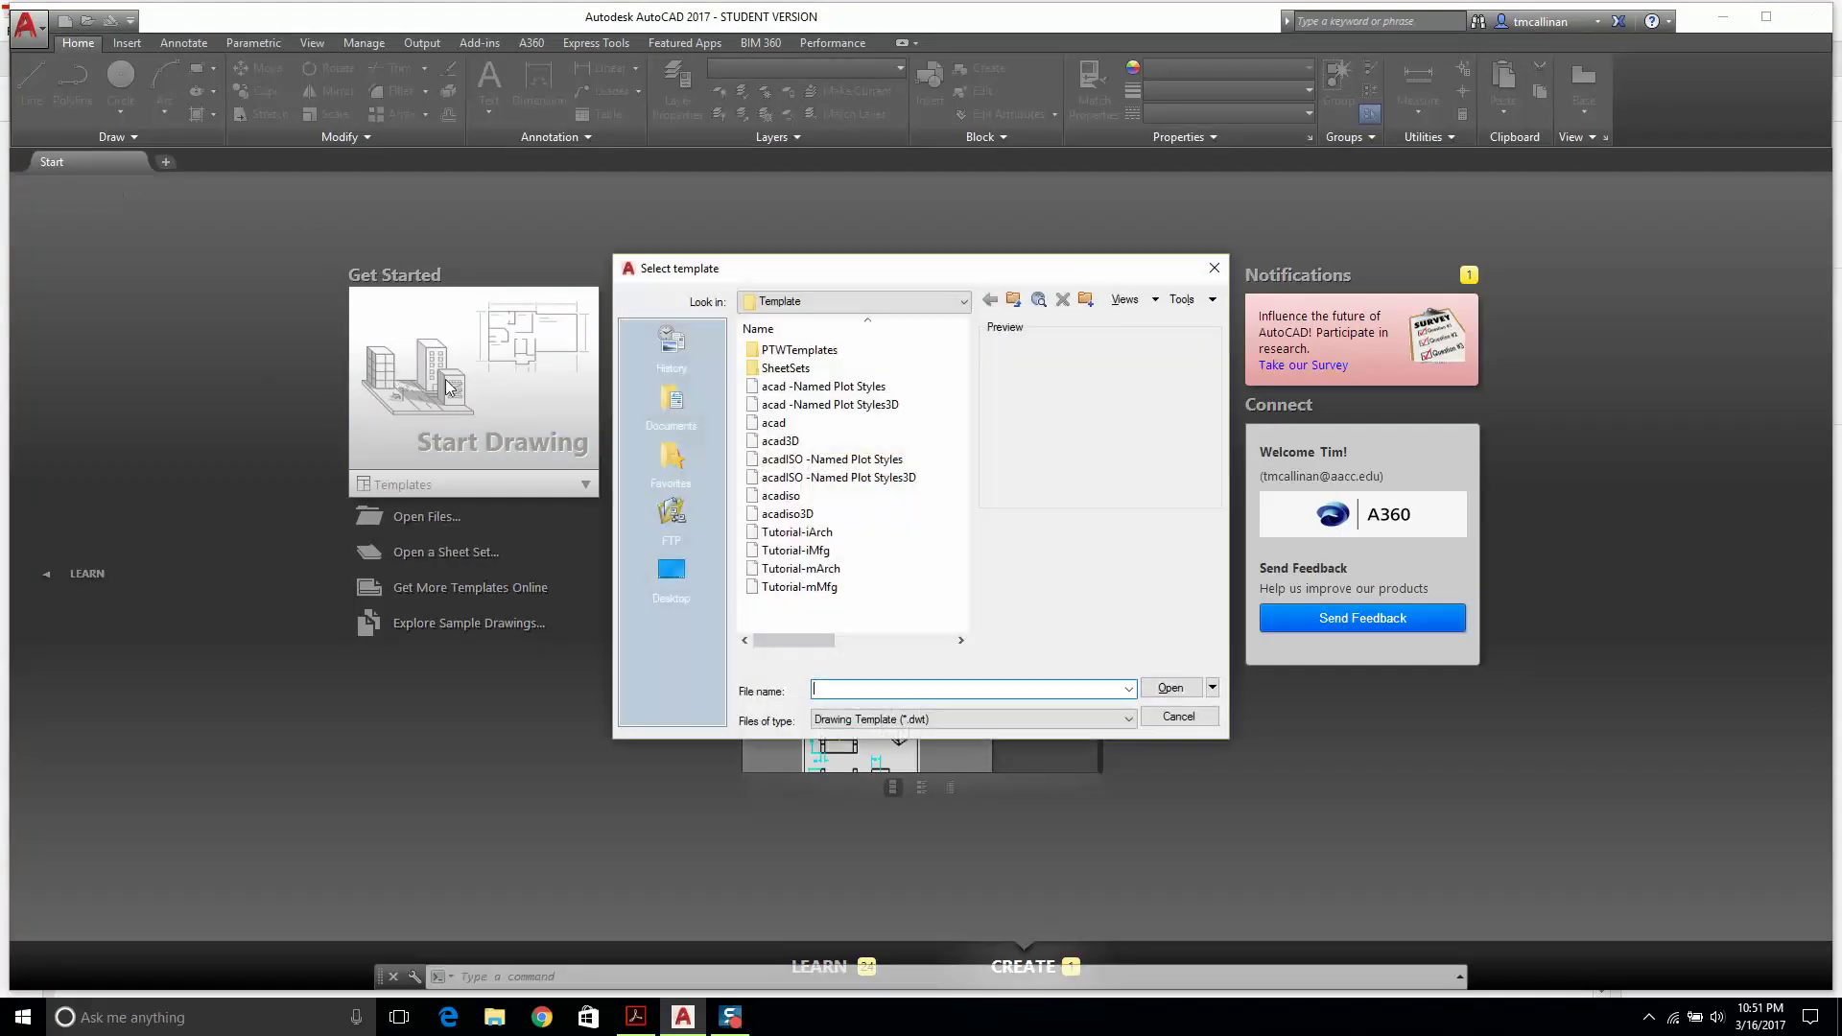
pyautogui.doubleClick(785, 369)
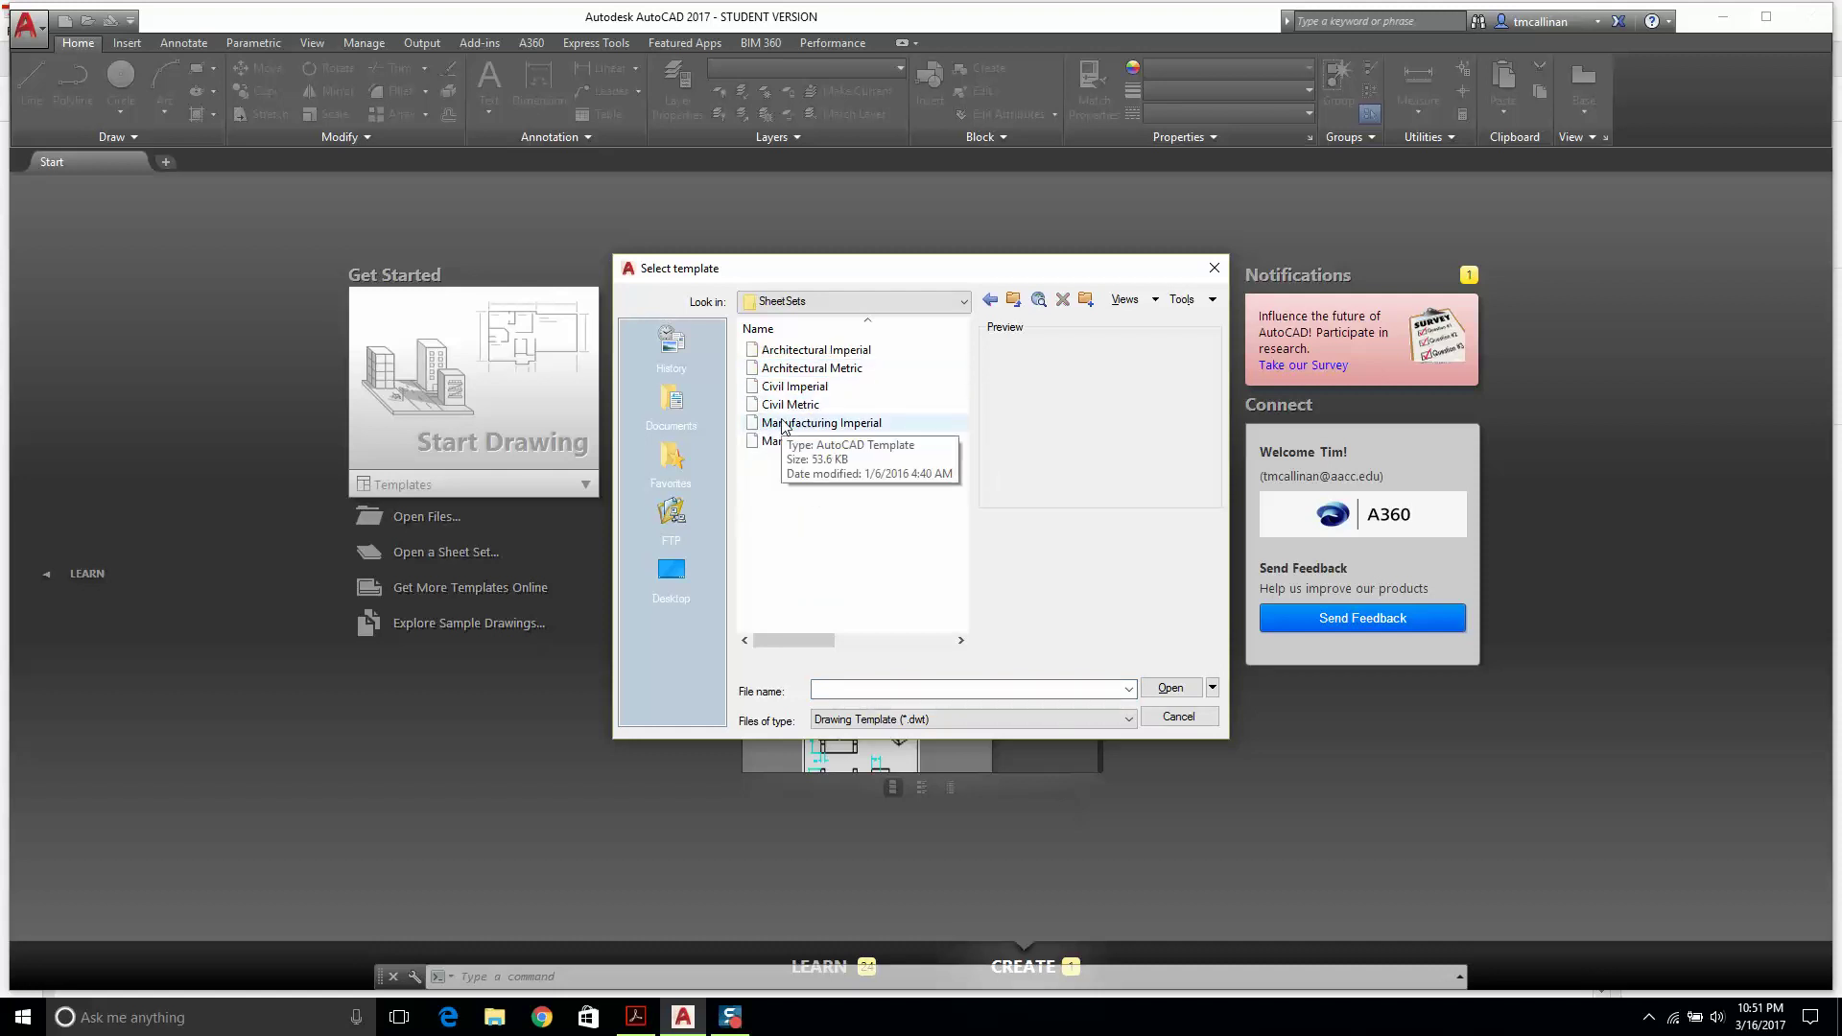
pyautogui.doubleClick(783, 423)
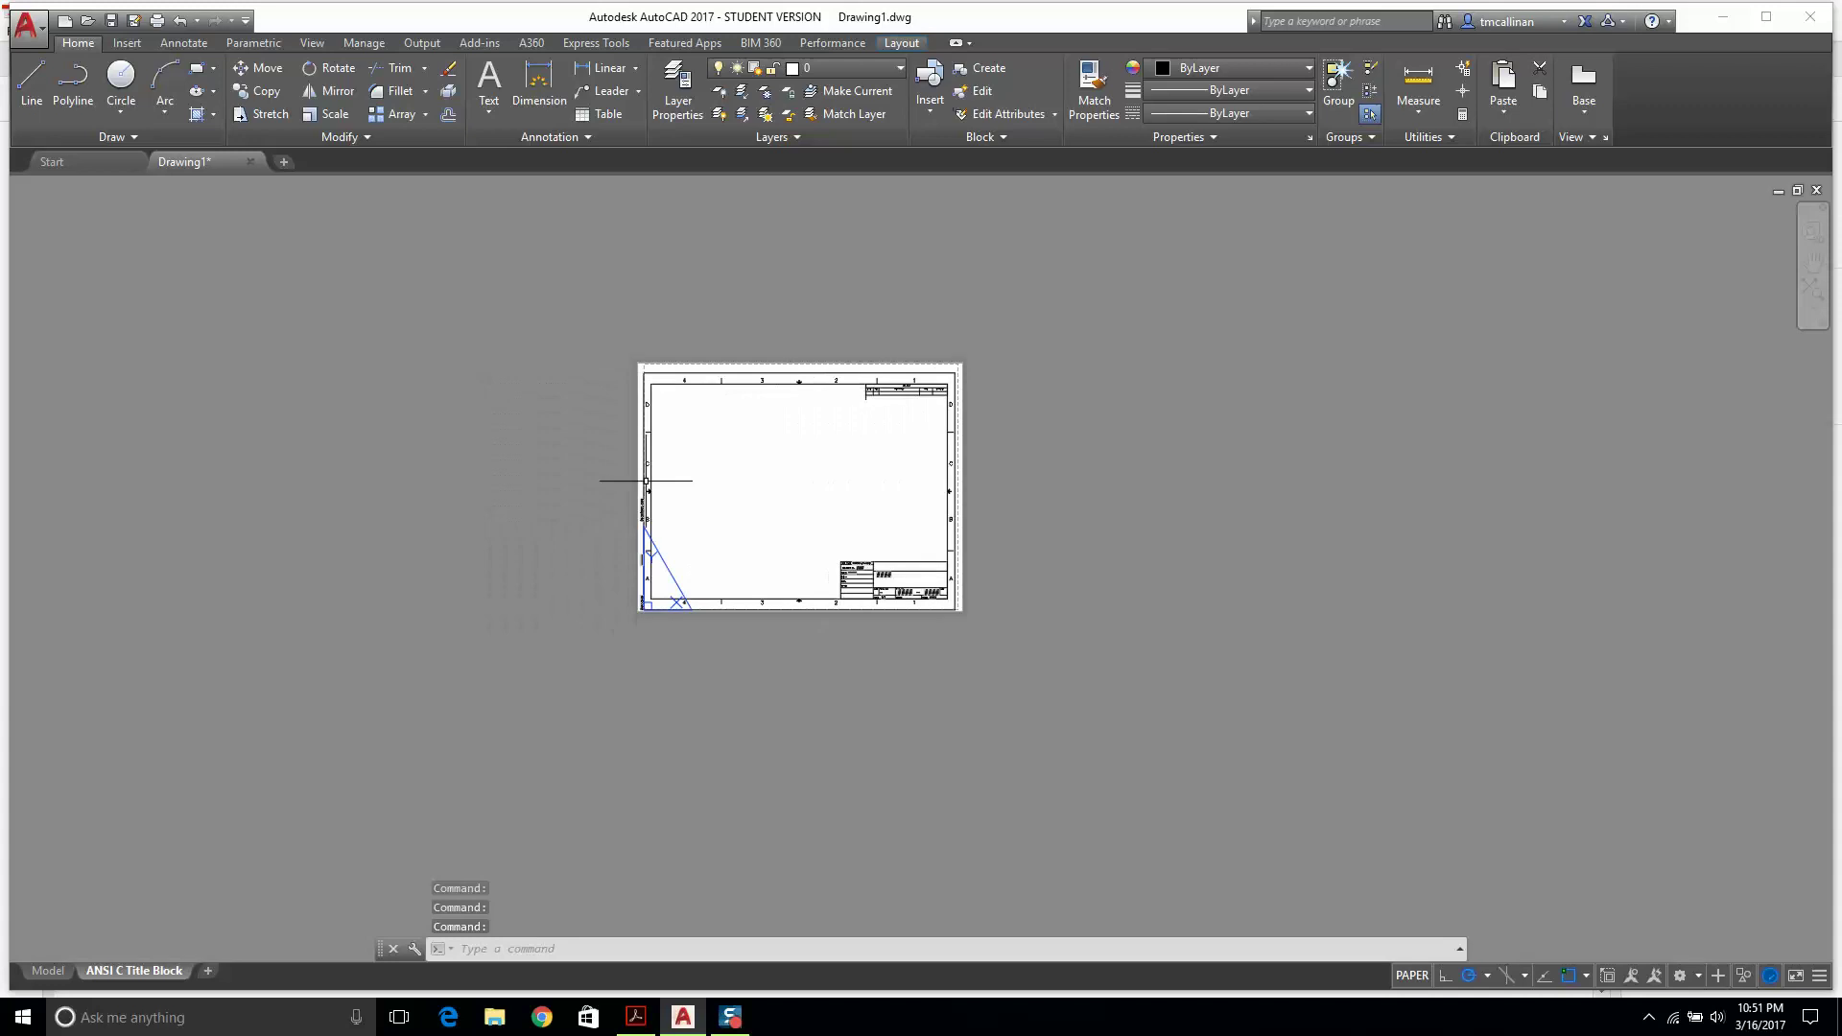
pyautogui.scroll(6, 658, 486)
pyautogui.scroll(-2, 843, 460)
pyautogui.moveTo(659, 482); pyautogui.dragTo(711, 477, button='middle')
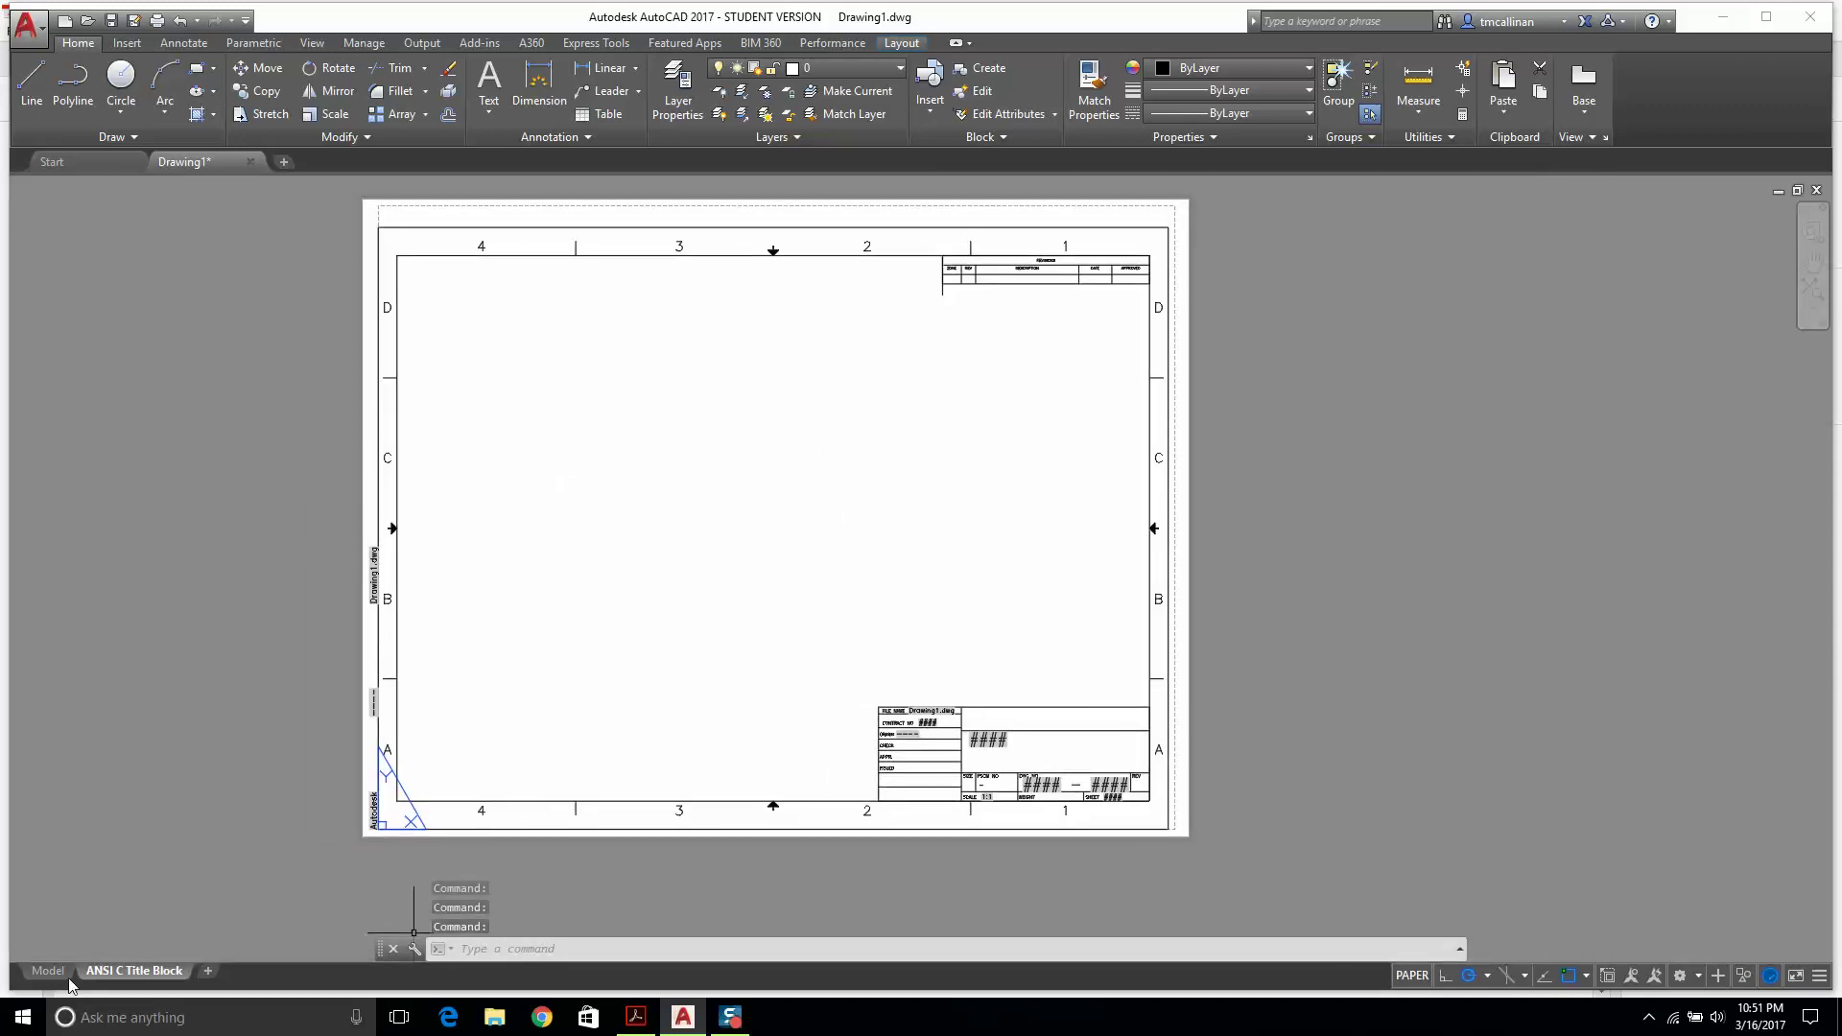
# Switch to model space, turn the grid on, and stop showing the UCS icon at origin.
pyautogui.click(50, 971)
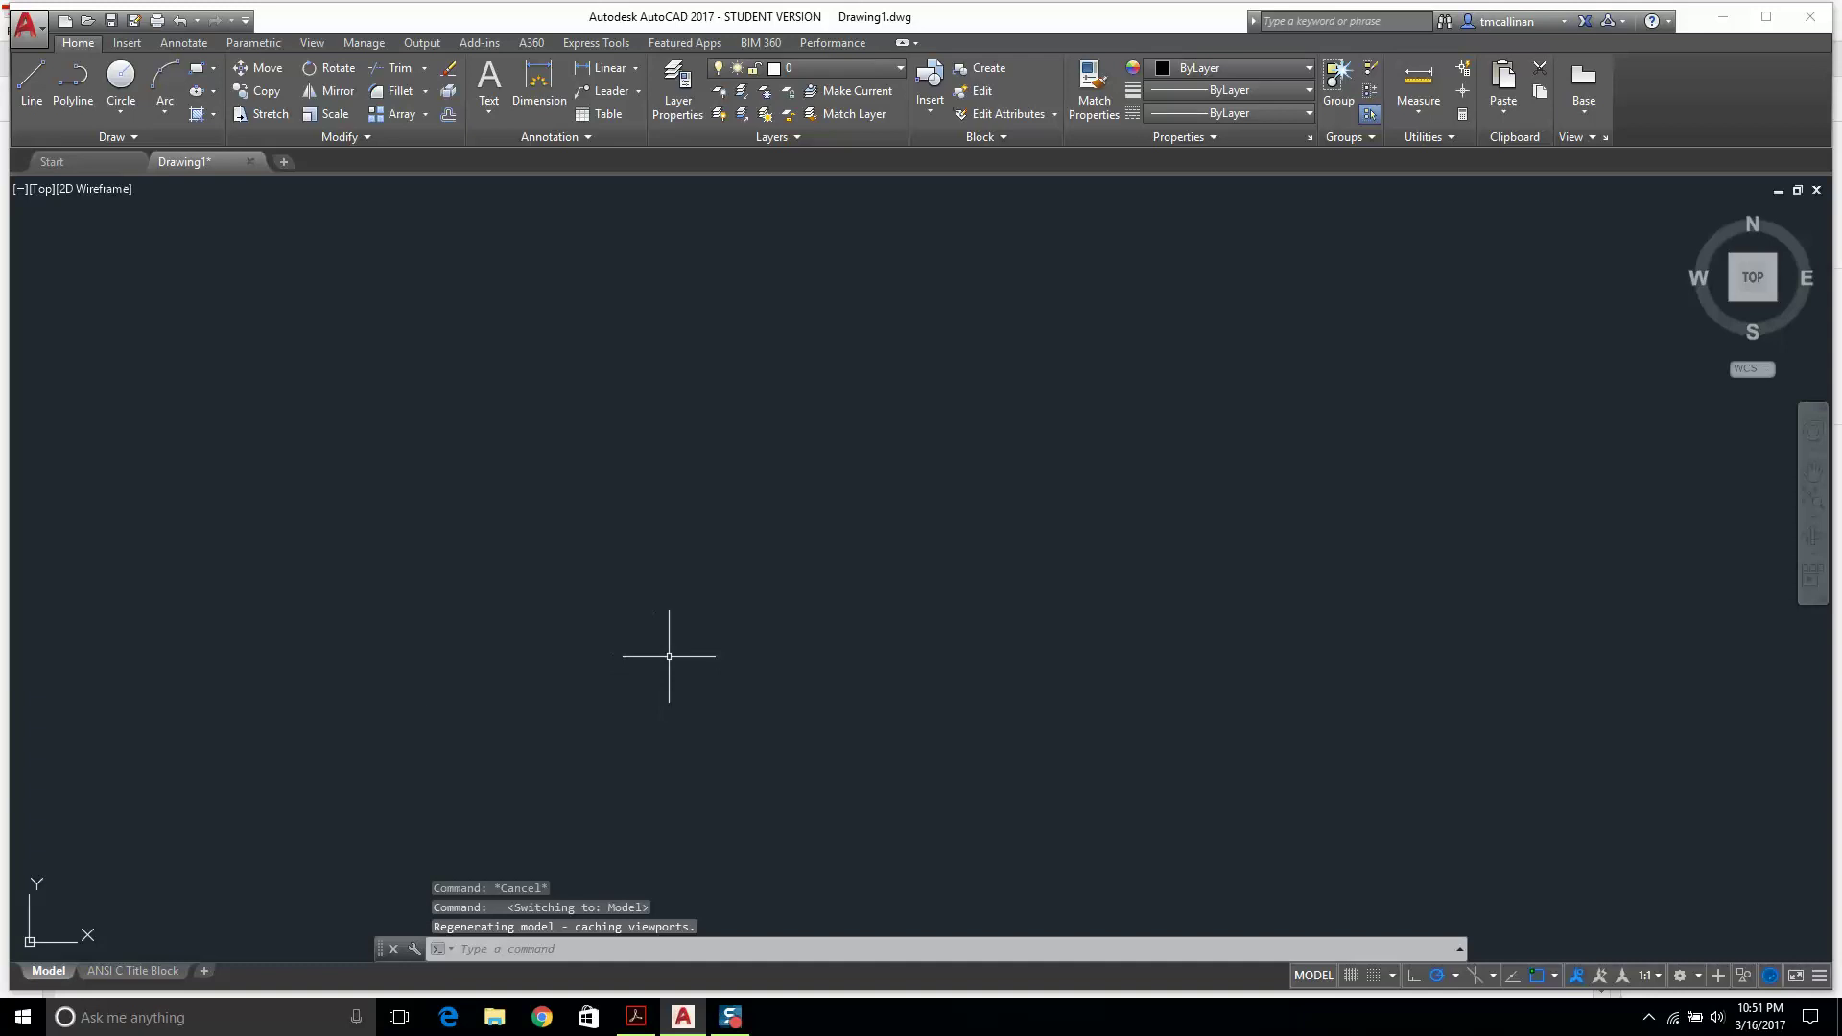
pyautogui.scroll(2, 662, 650)
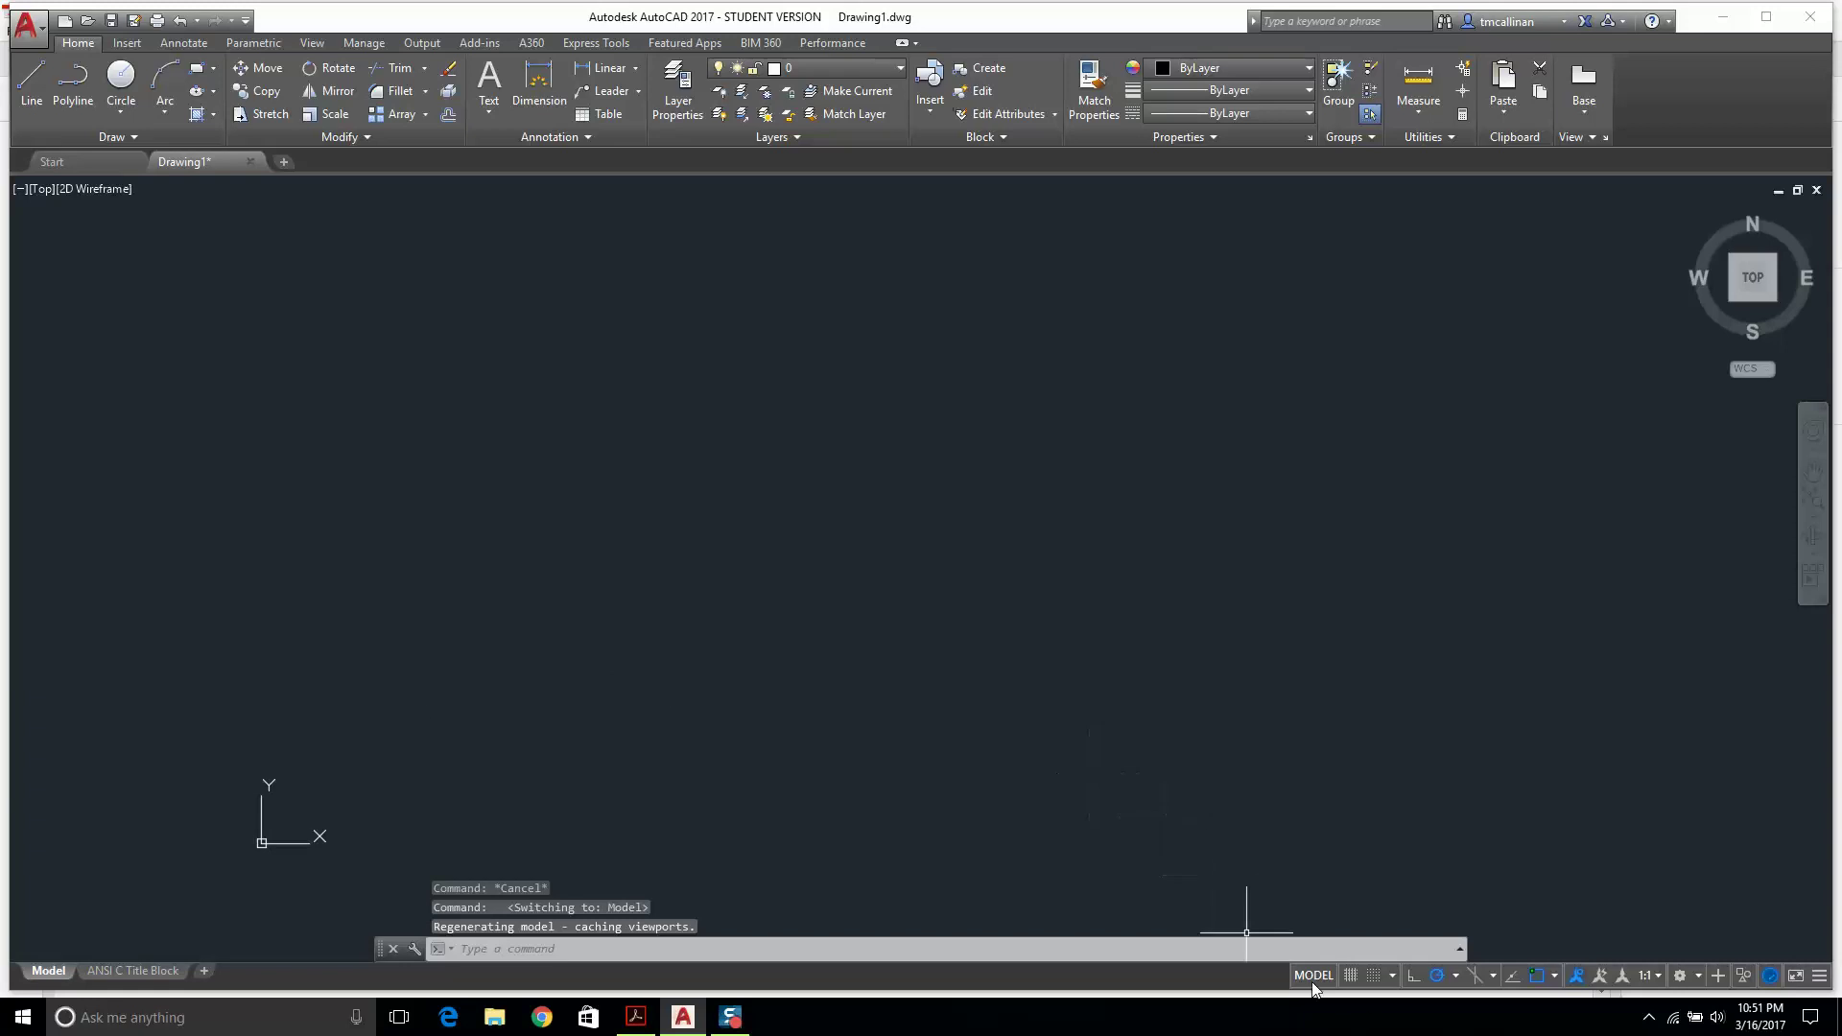
pyautogui.click(1348, 976)
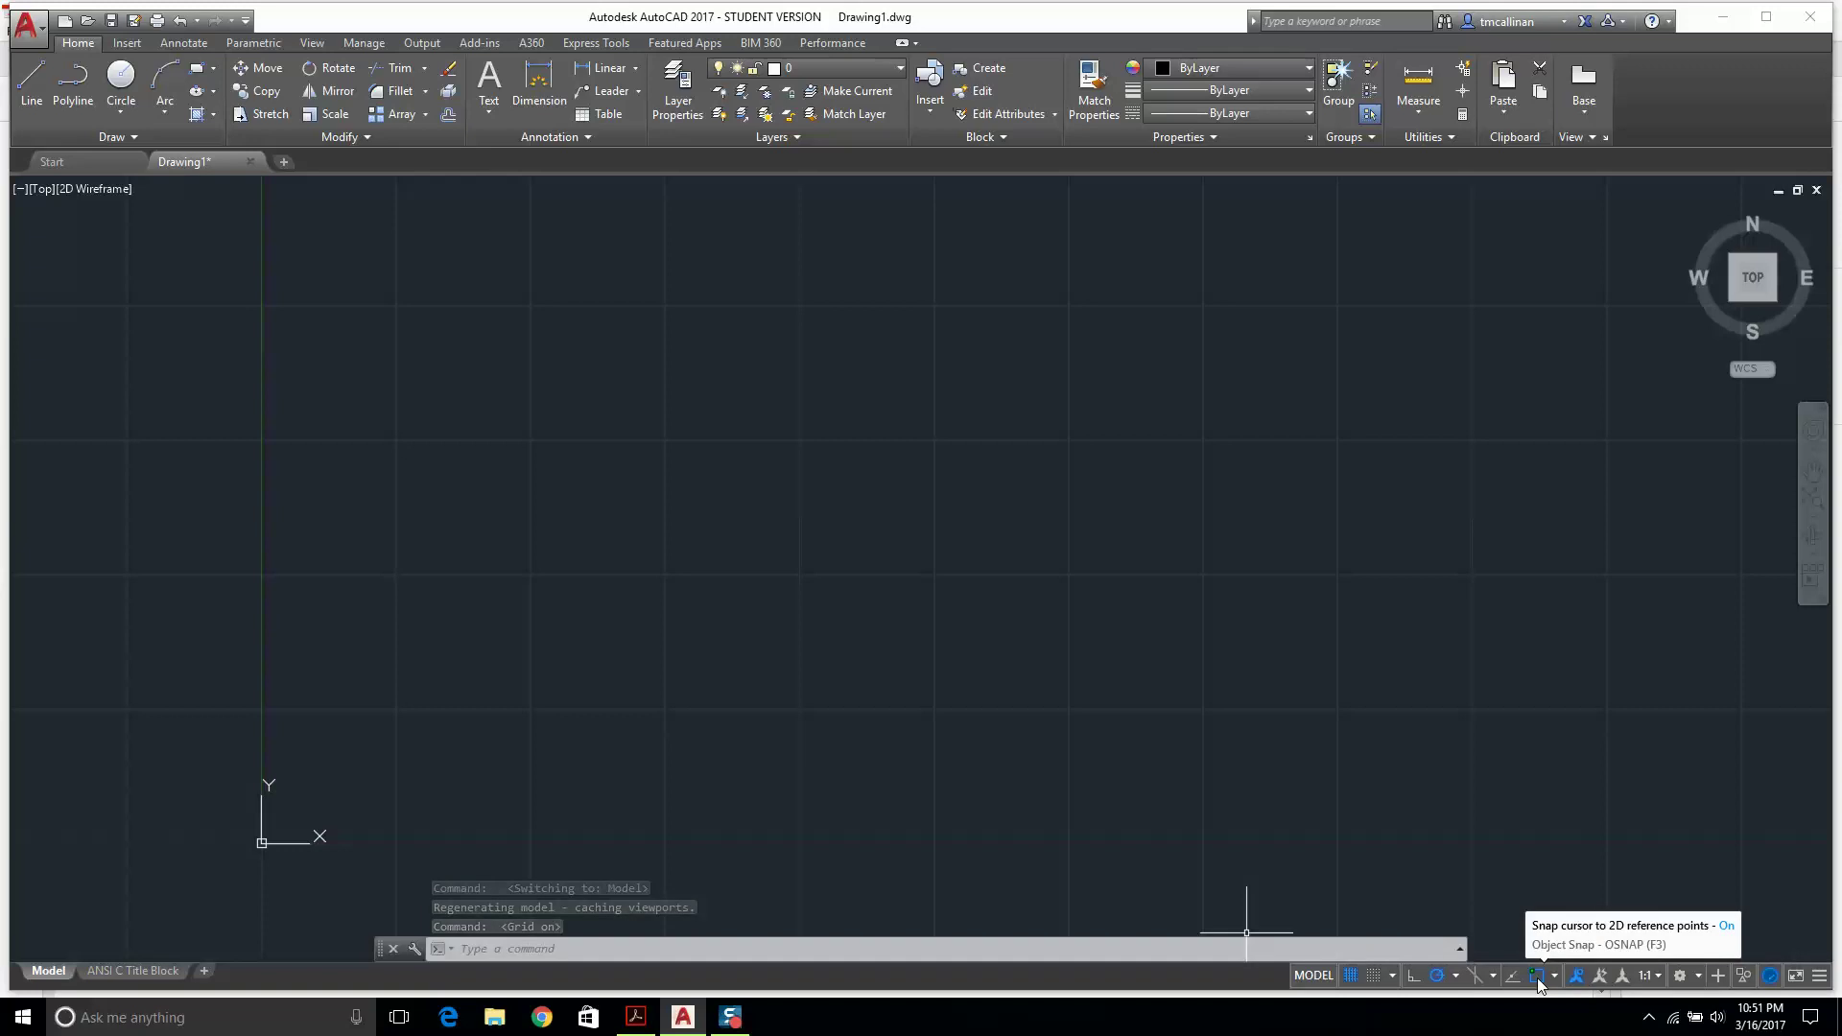
pyautogui.moveTo(262, 842); pyautogui.dragTo(604, 732, button='middle')
pyautogui.rightClick(602, 731)
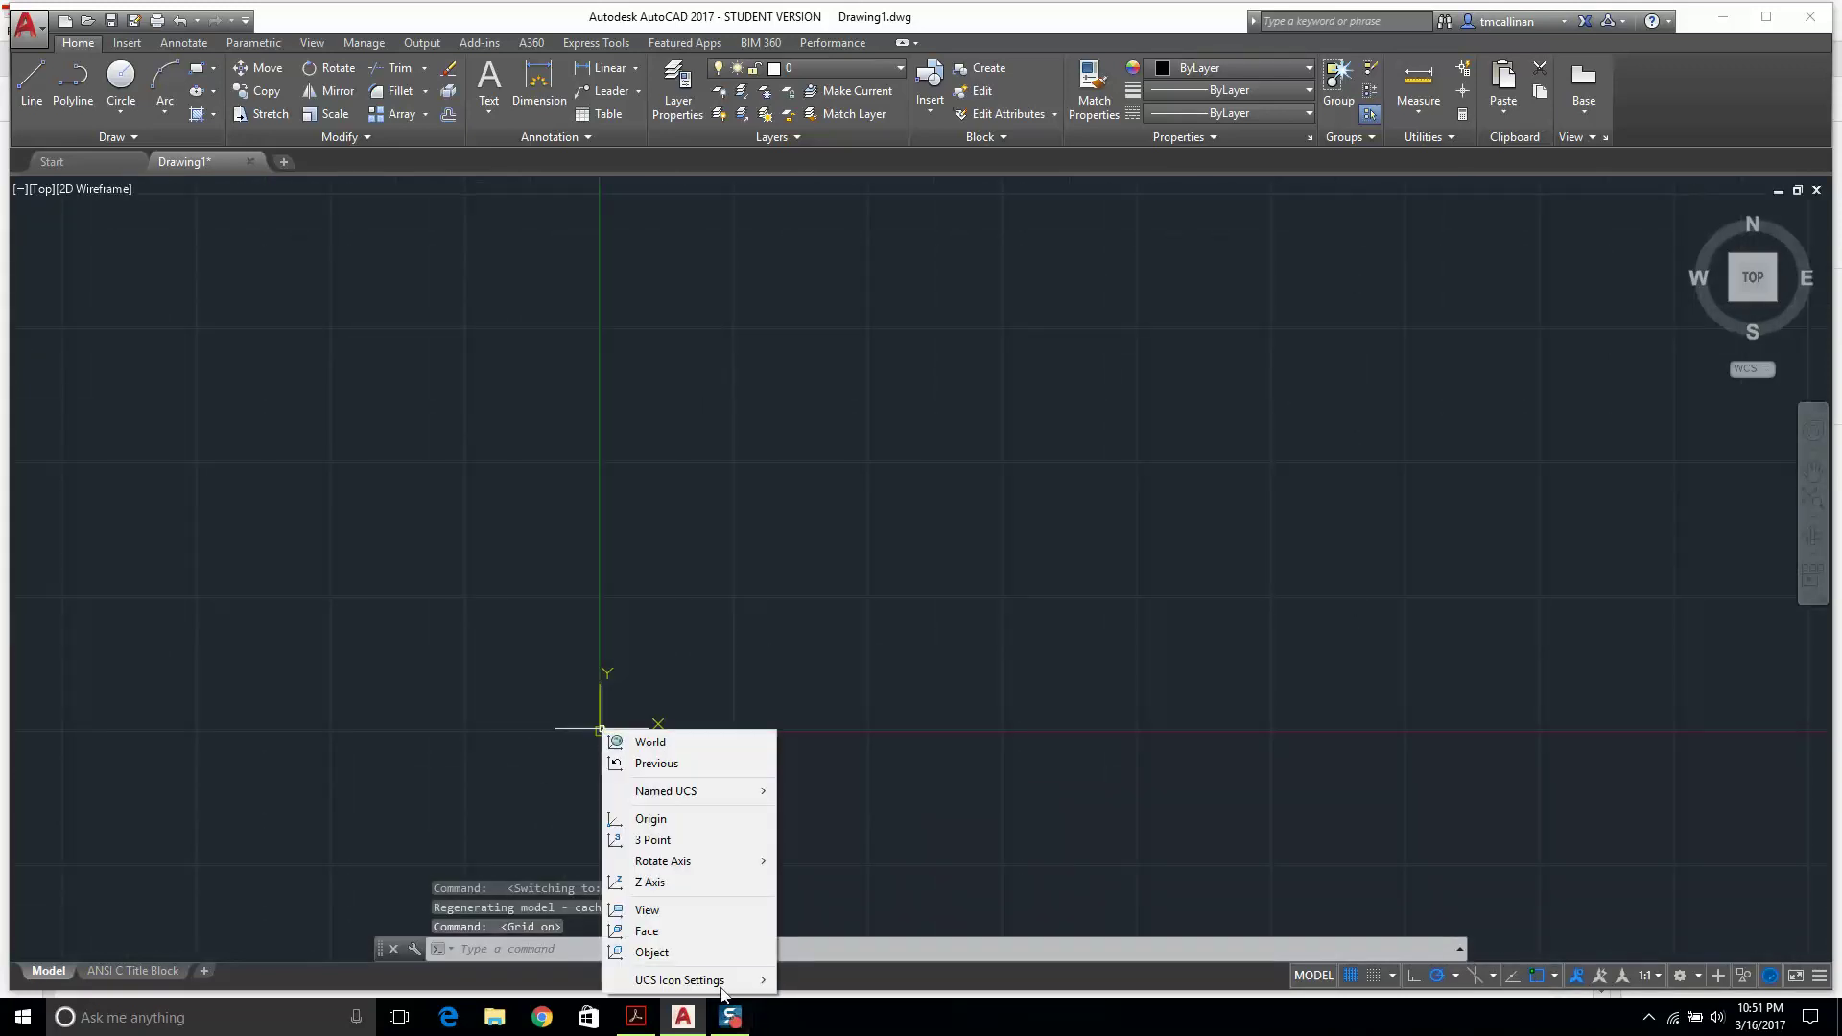
pyautogui.moveTo(710, 980)
pyautogui.click(802, 979)
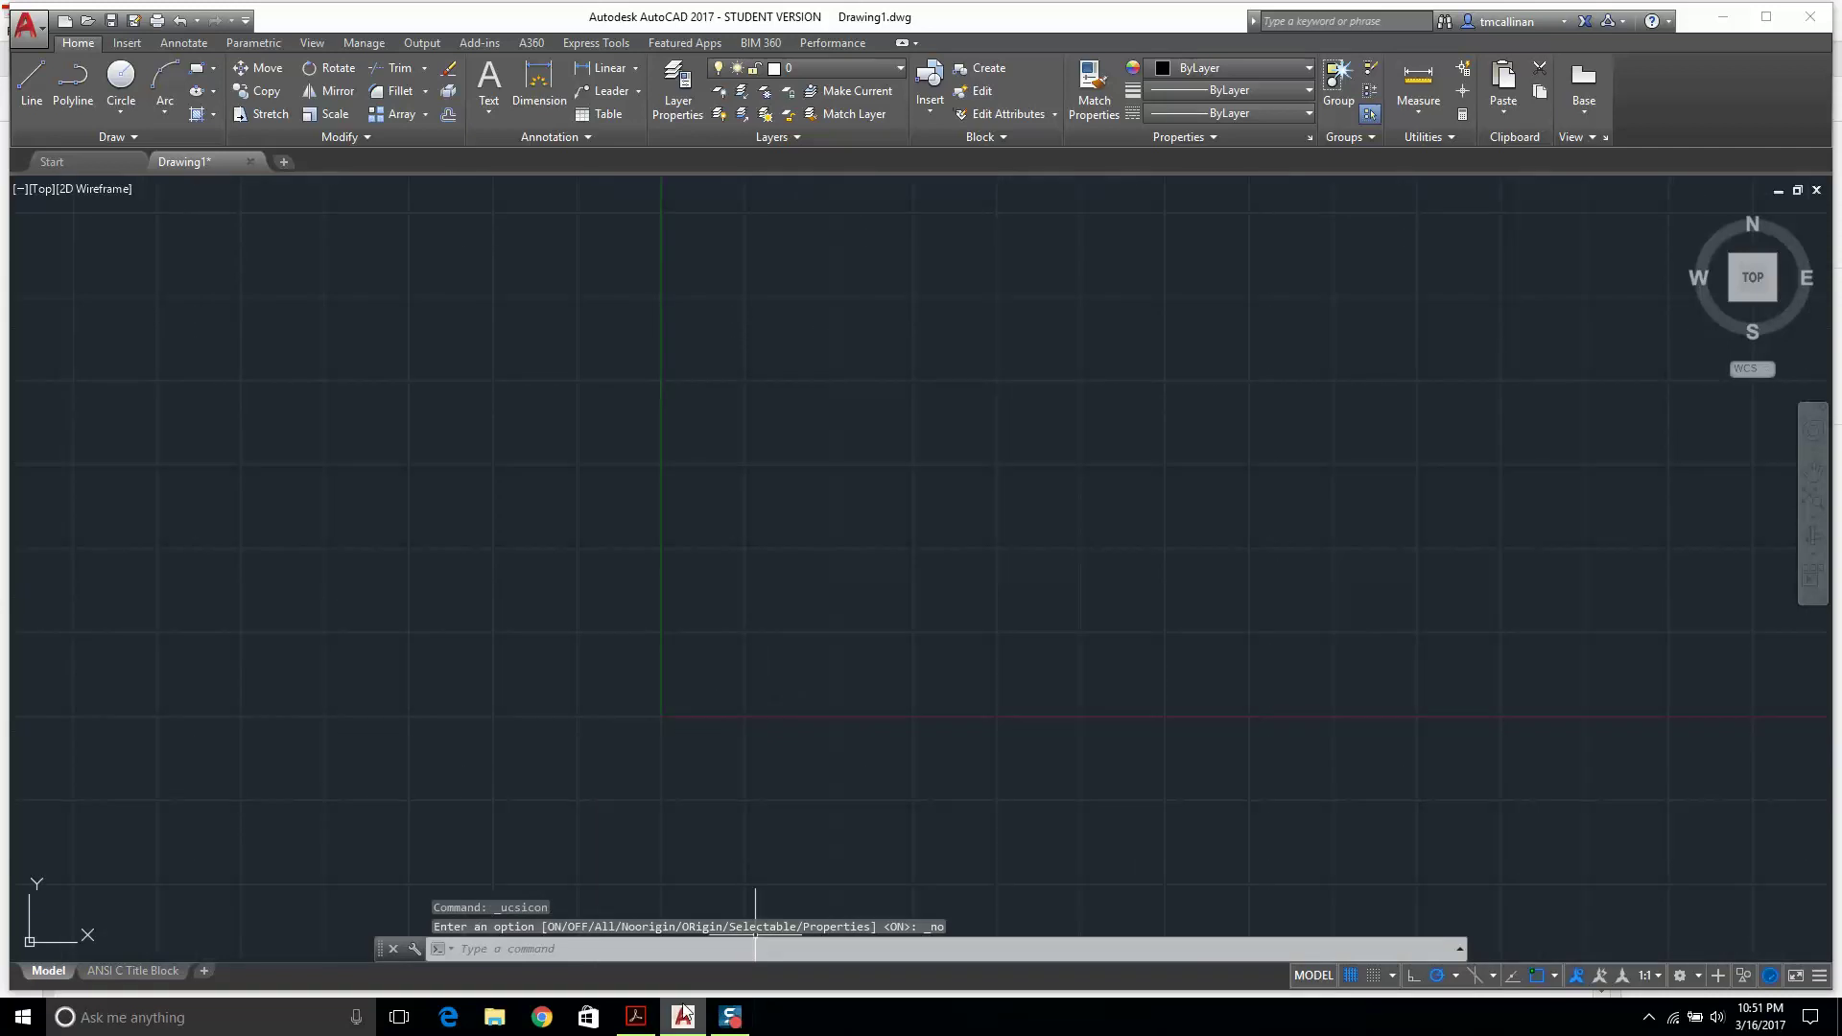
pyautogui.click(648, 1026)
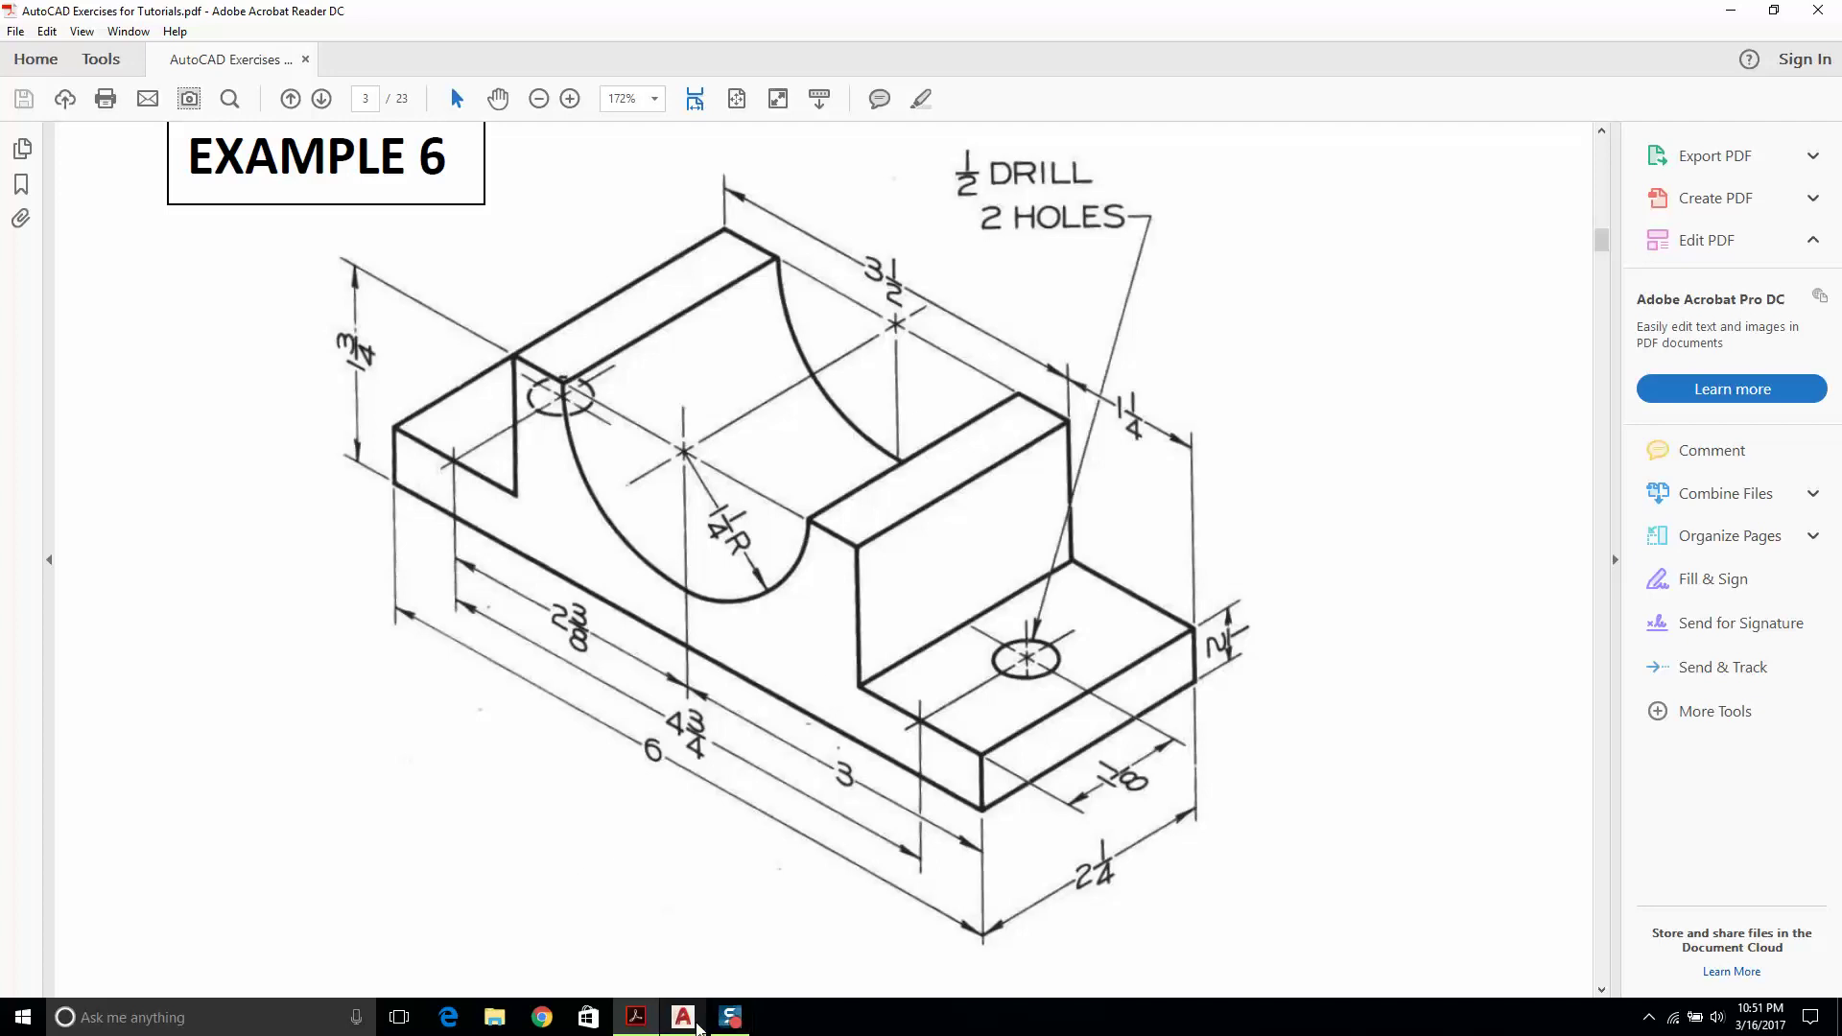
# Check the Example 6 bracket in the PDF and return to the blank AutoCAD drawing.
pyautogui.click(645, 869)
pyautogui.click(637, 1017)
pyautogui.click(683, 1017)
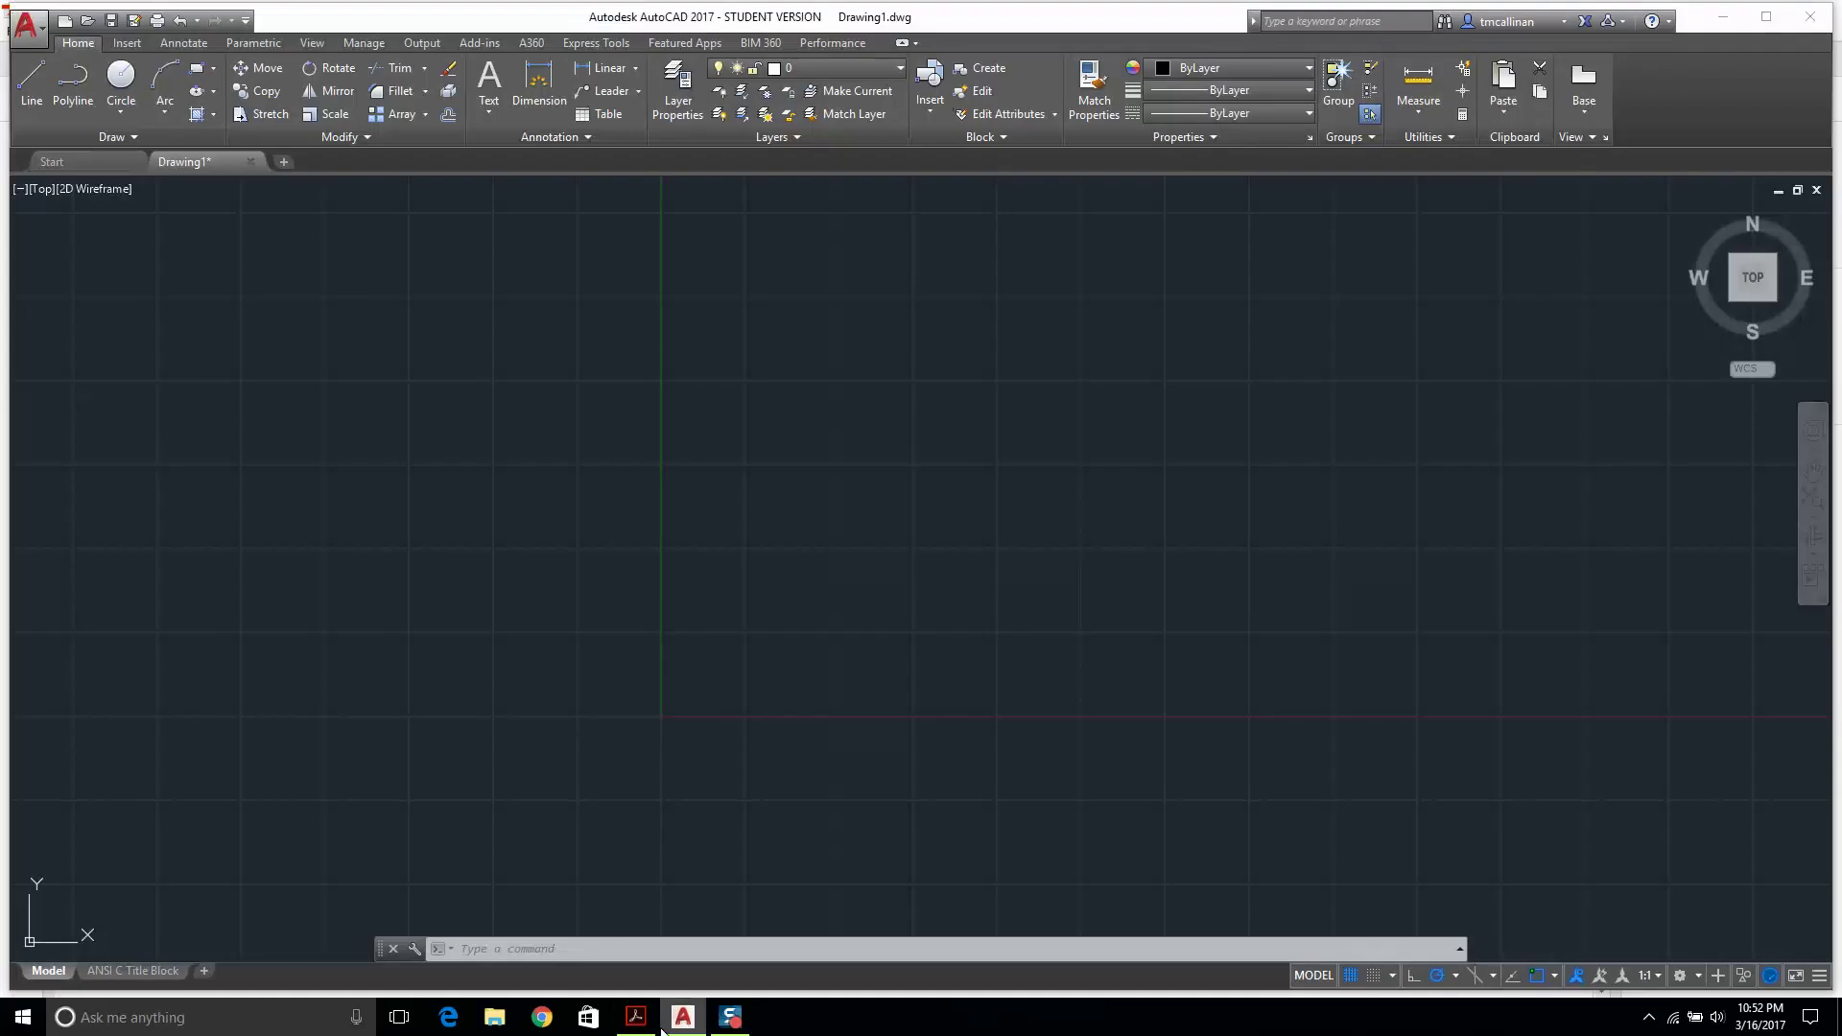
# Draw a line from 0,0 with a 6-unit horizontal base and a 0.5 segment.
pyautogui.click(33, 88)
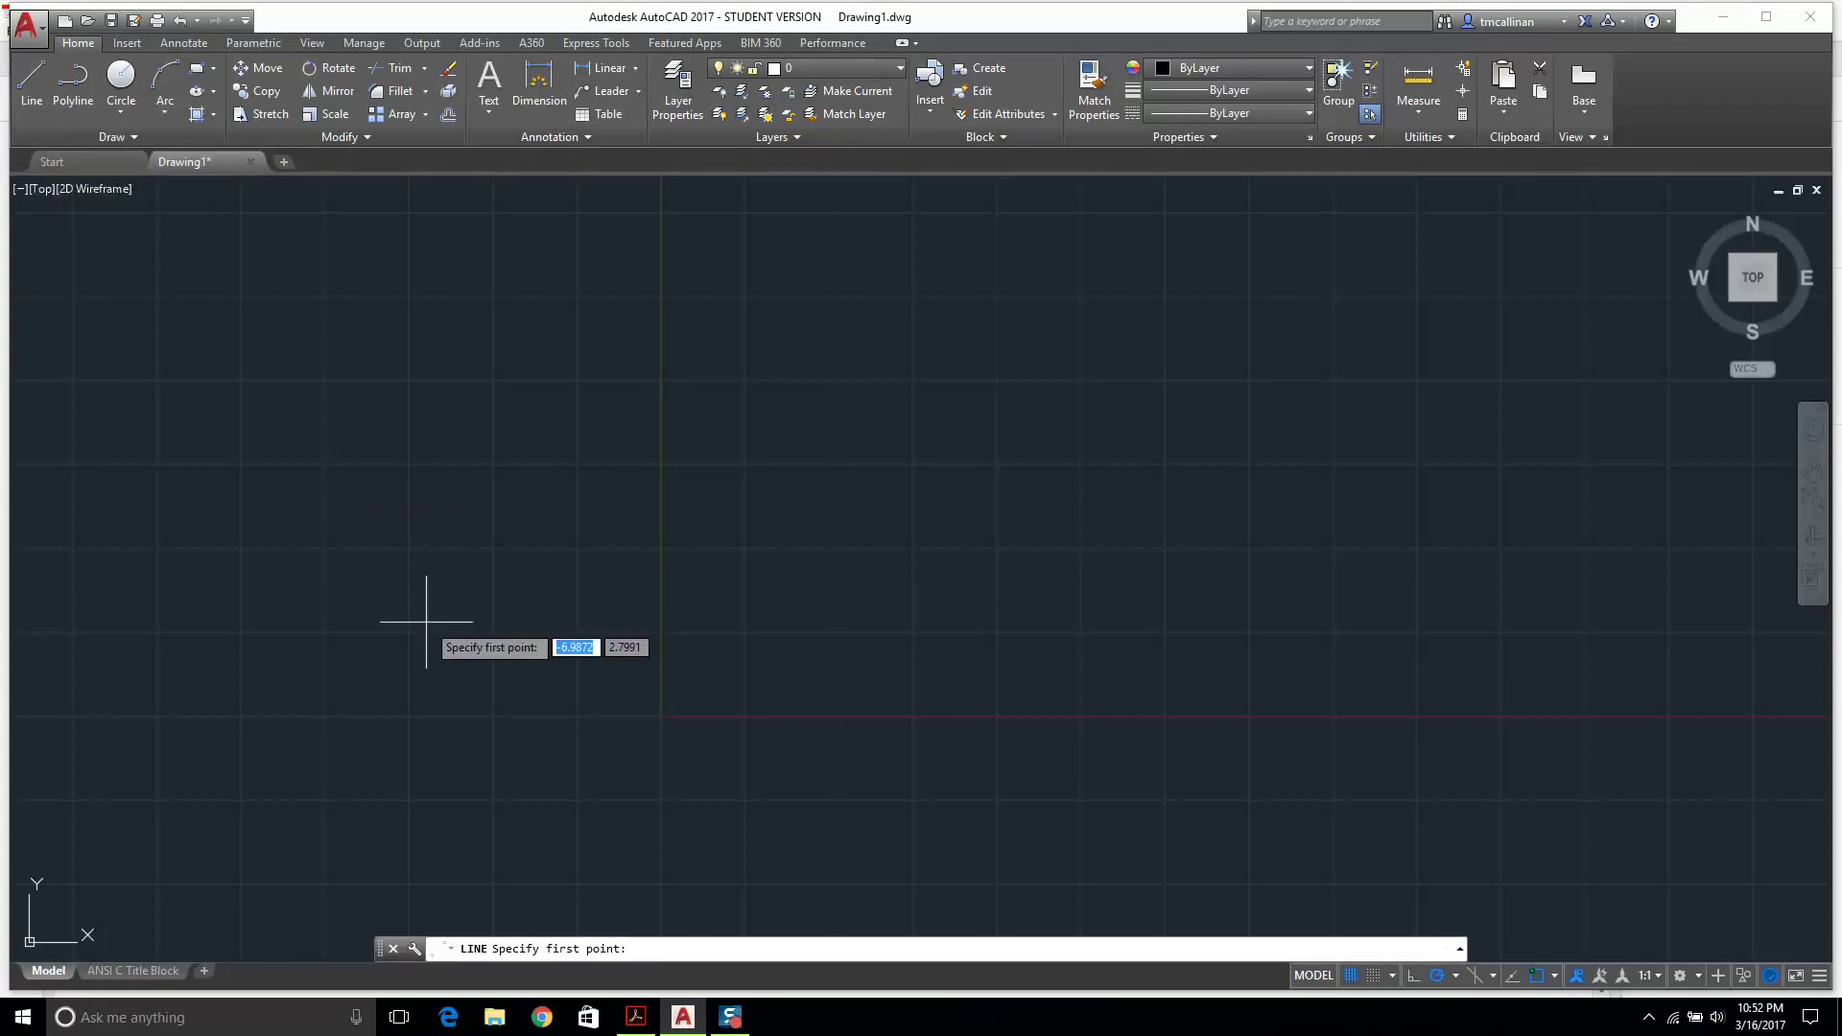
pyautogui.write('0,0')
pyautogui.press('Return')
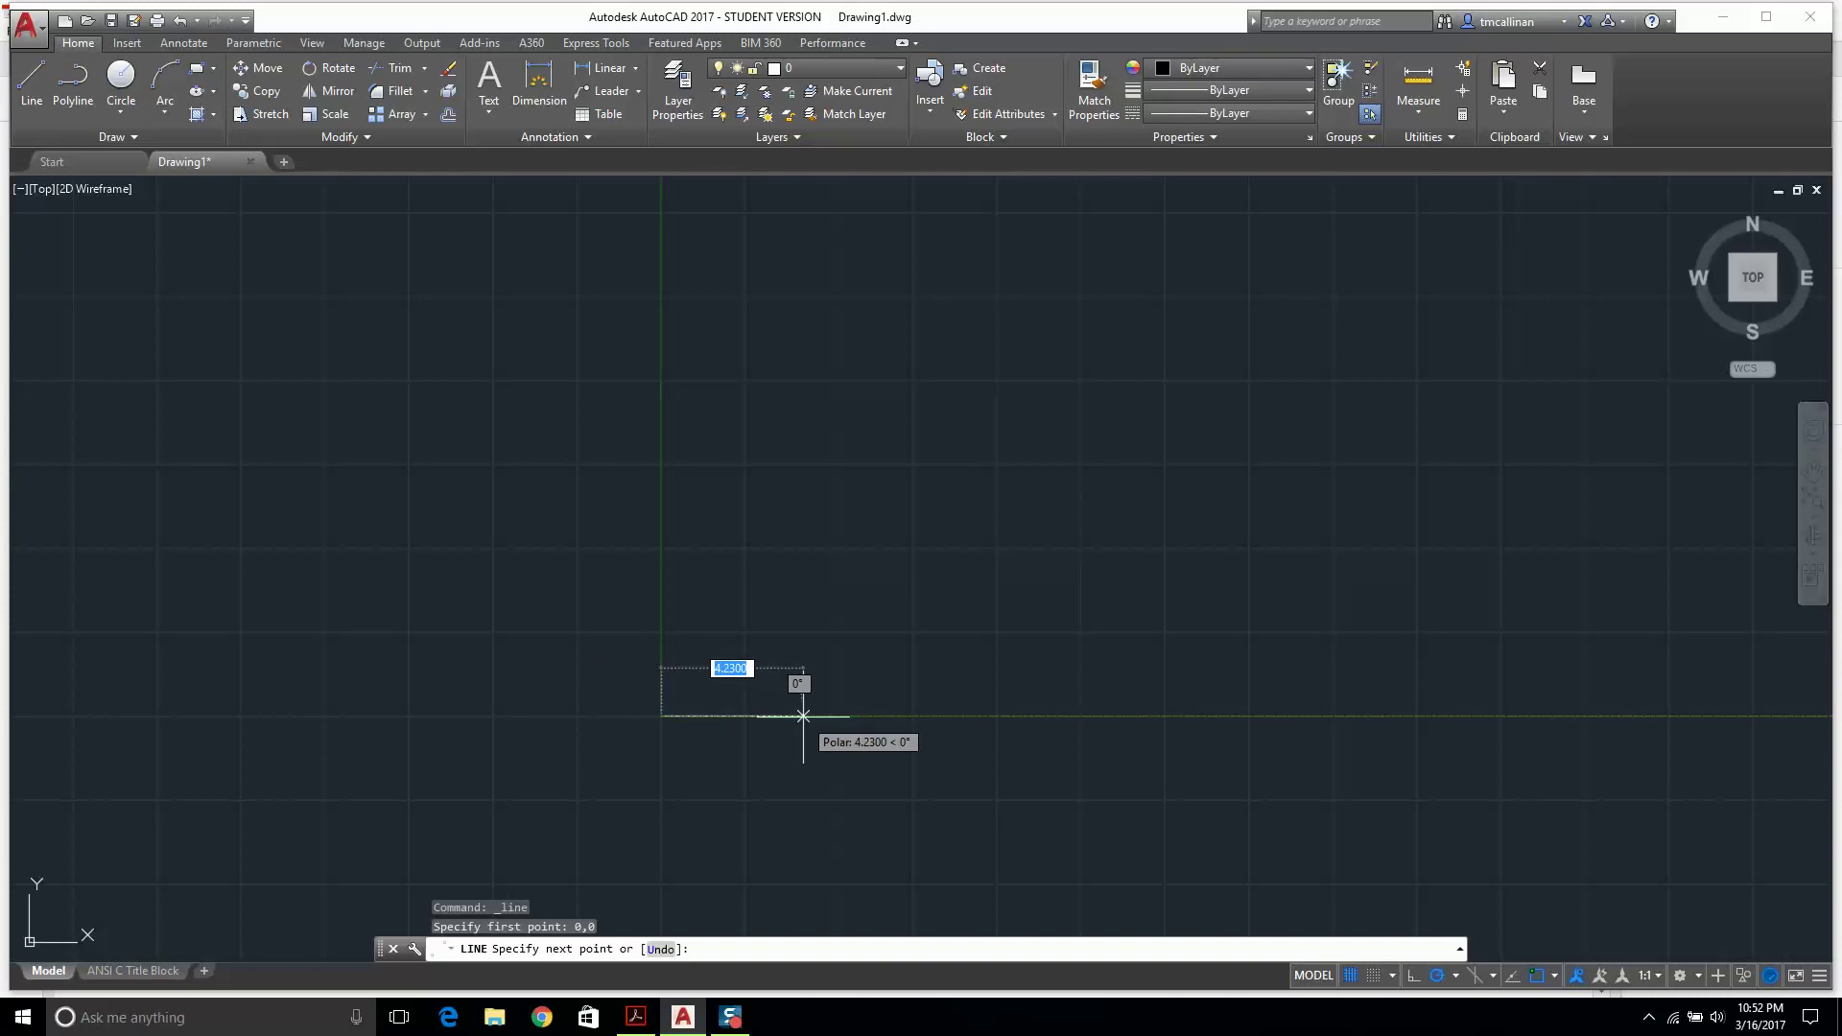
pyautogui.scroll(4, 835, 731)
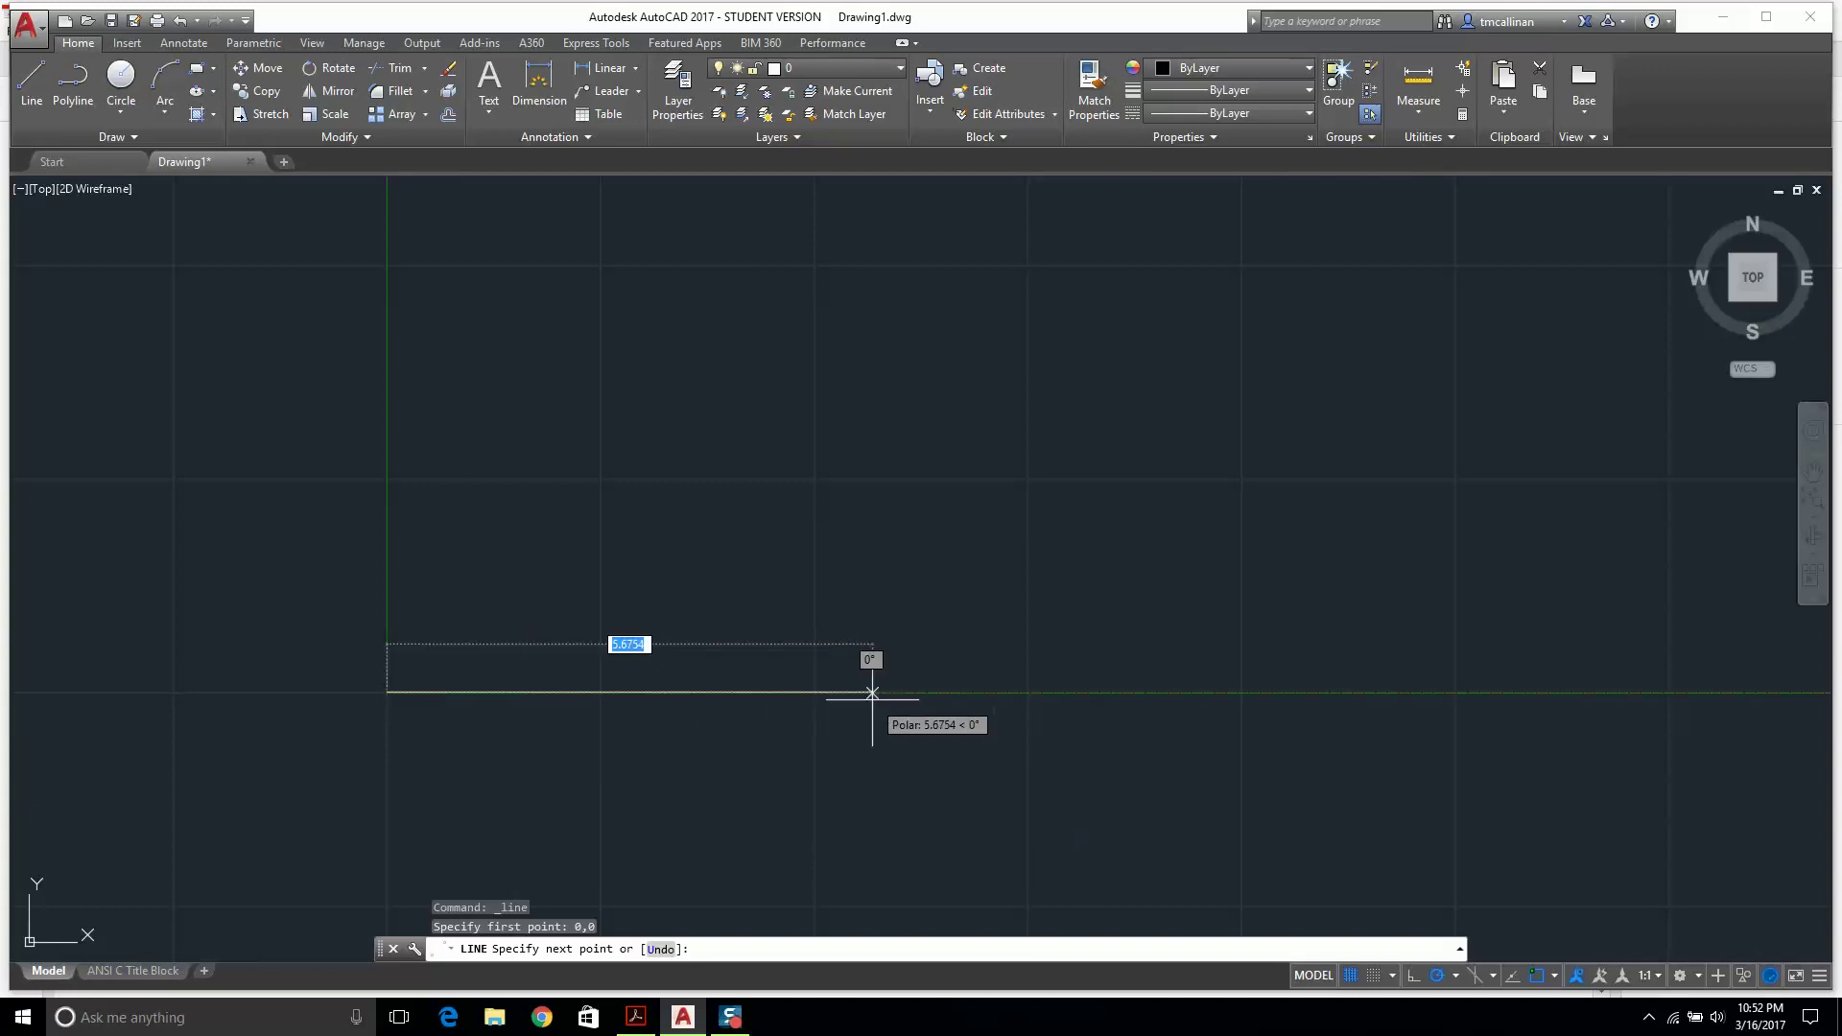
pyautogui.write('6')
pyautogui.press('Return')
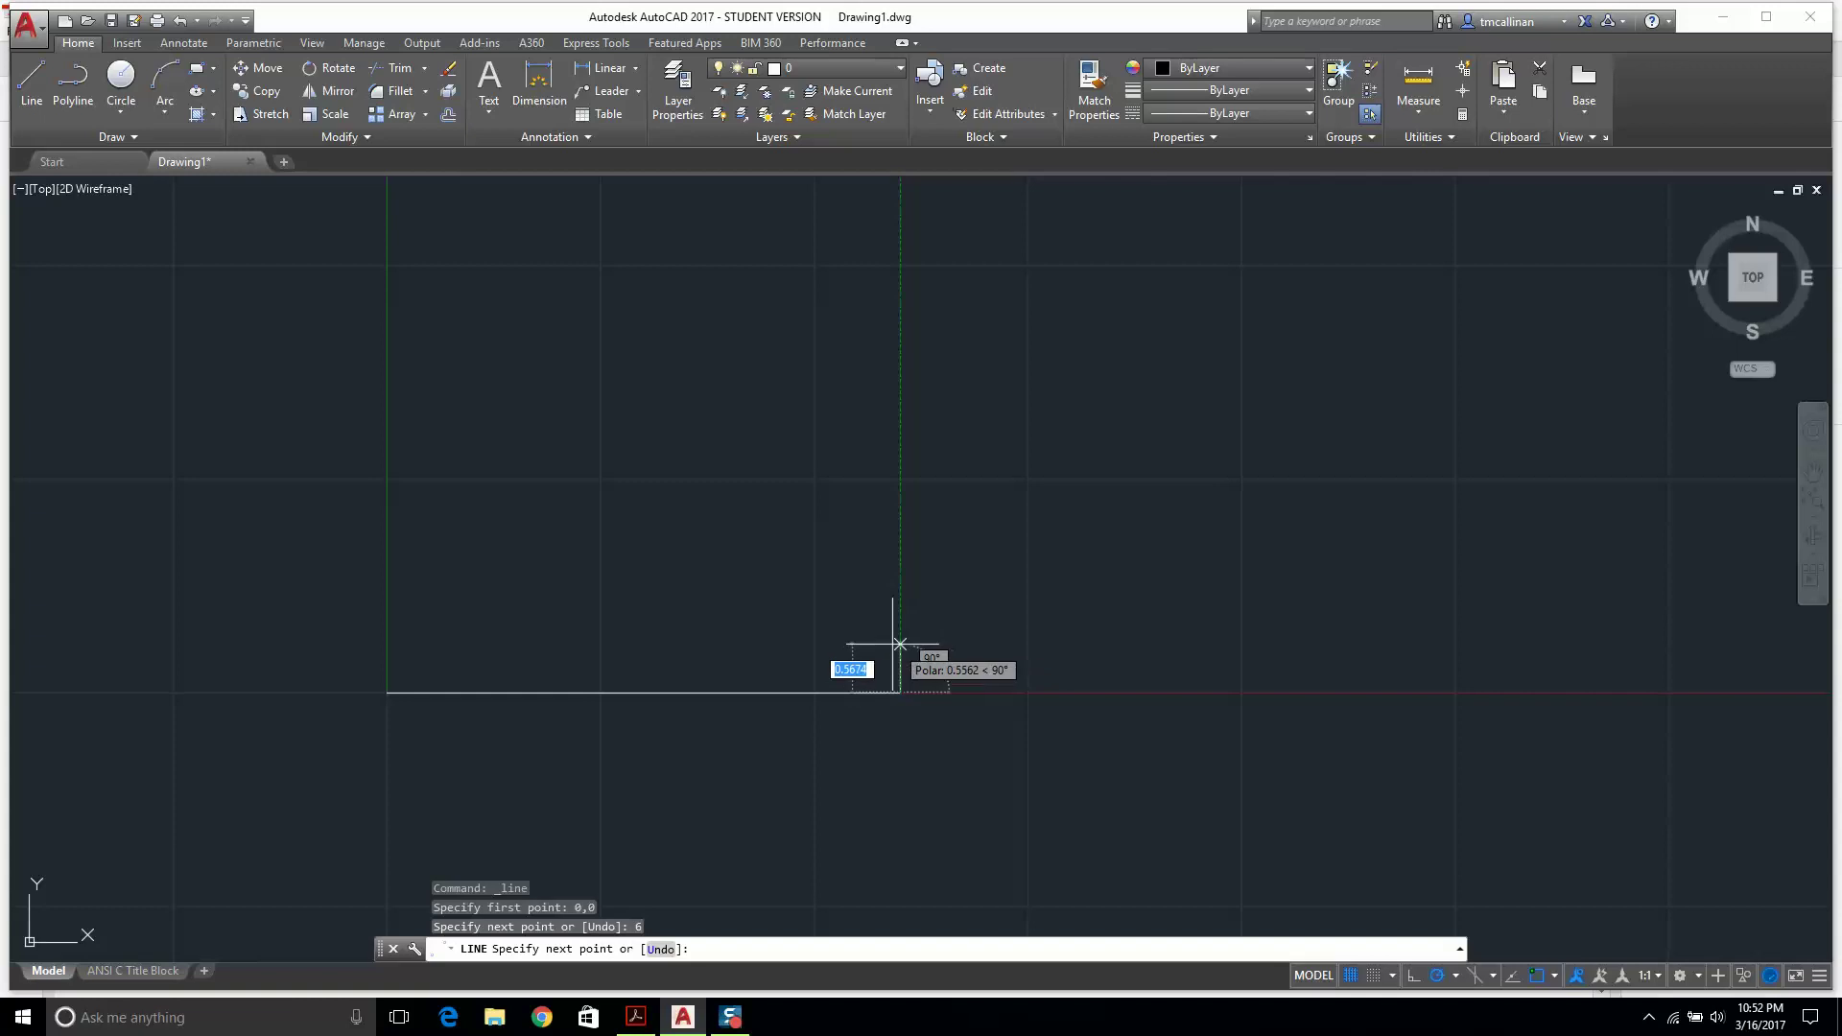
pyautogui.write('.5')
pyautogui.press('Return')
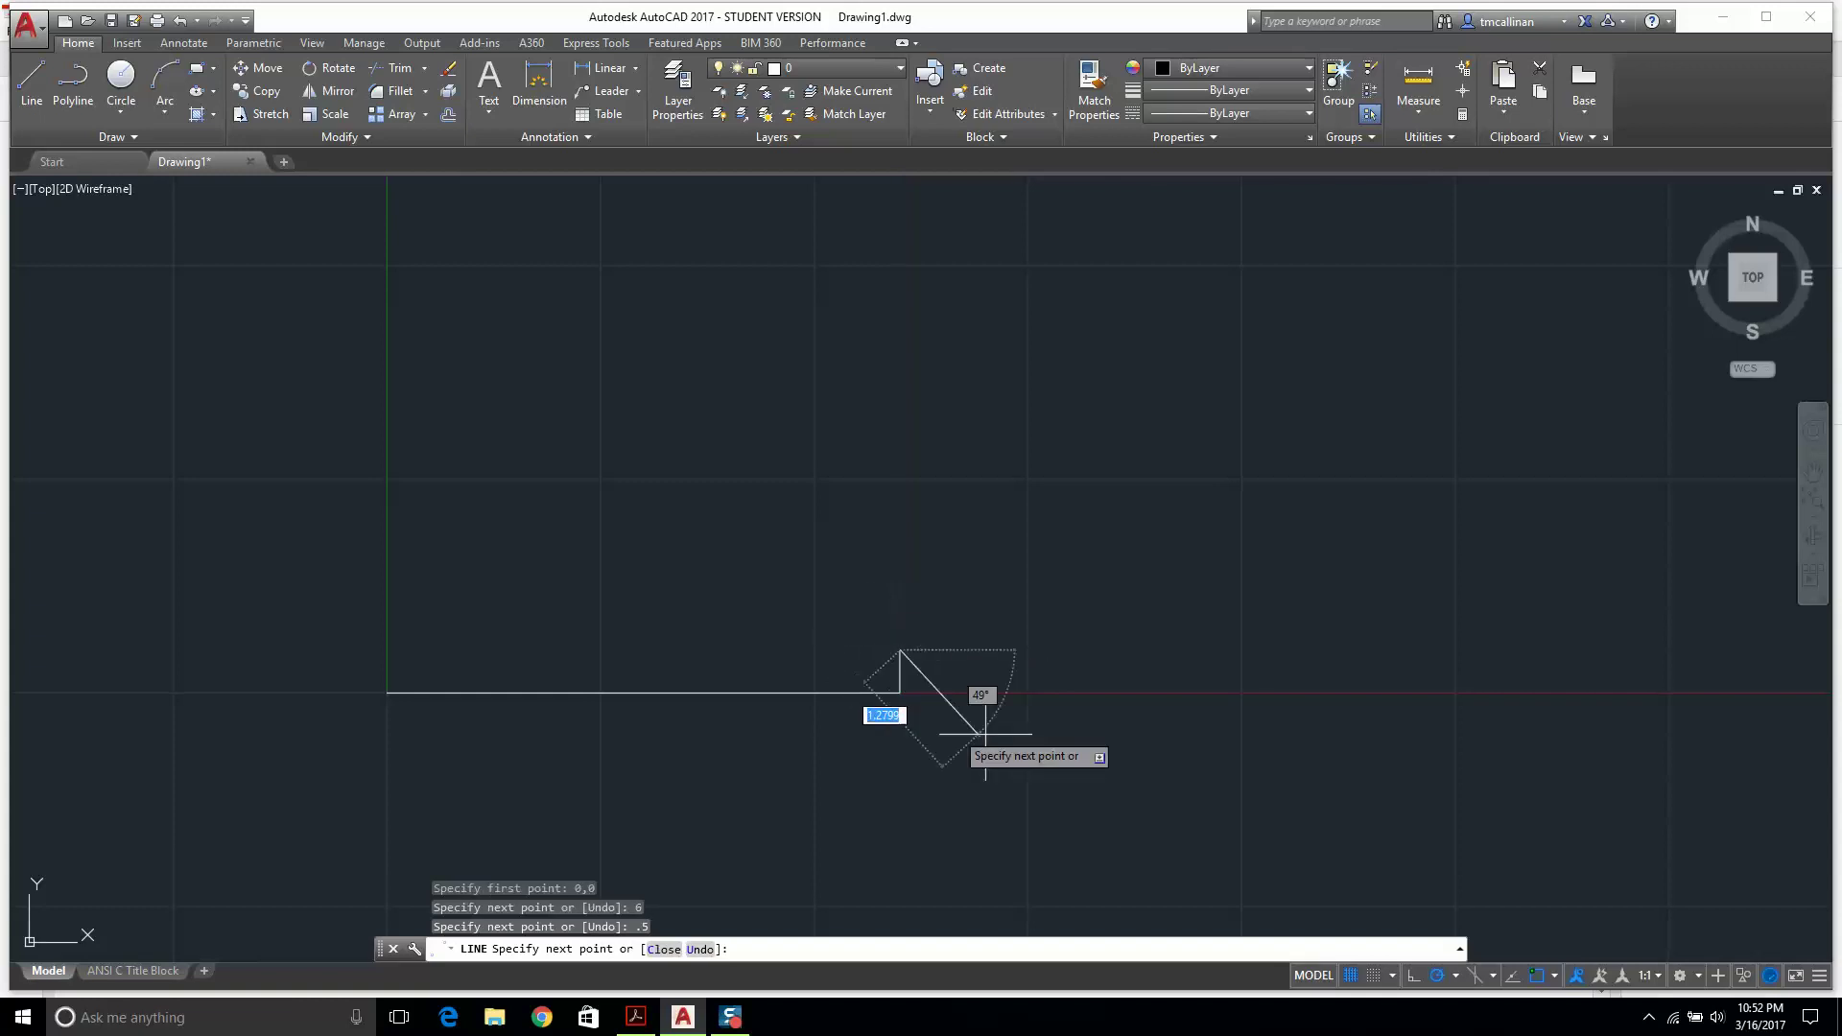
pyautogui.press('Escape')
# Erase the stray segment and draw a 0.5-unit vertical line up from the base line's right end.
pyautogui.click(800, 593)
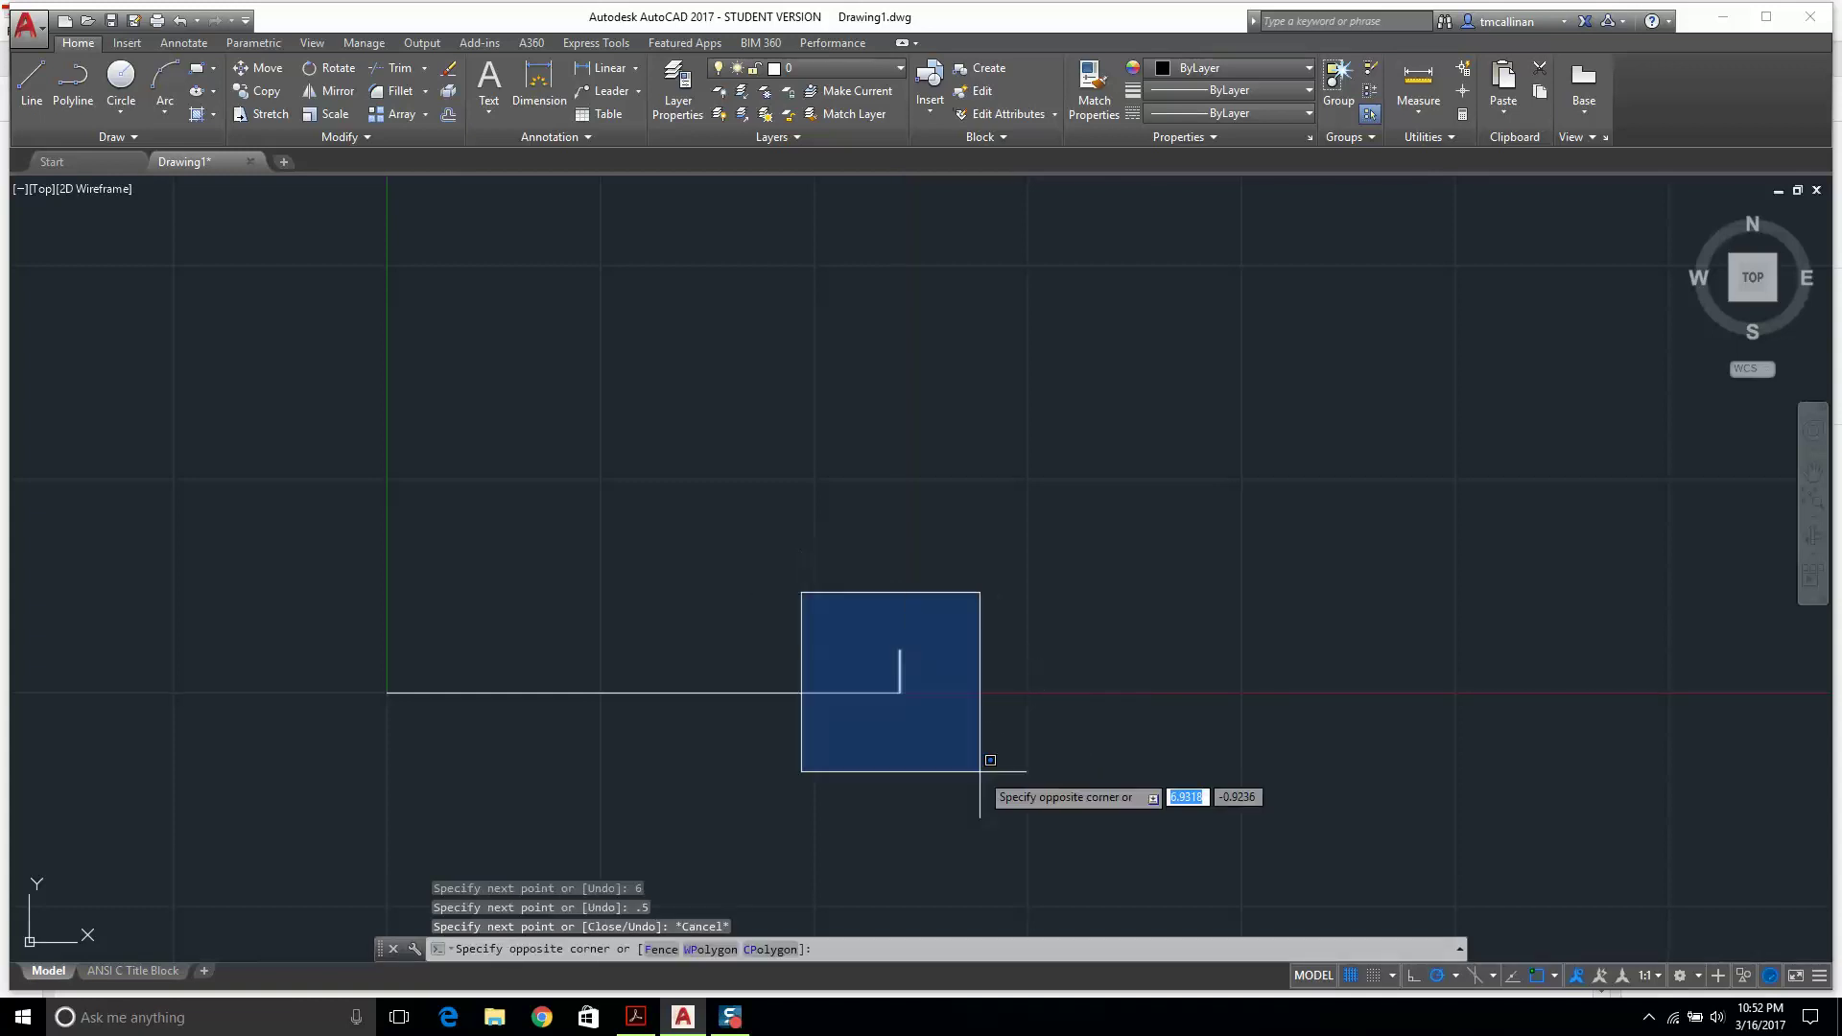
pyautogui.click(978, 769)
pyautogui.press('Delete')
pyautogui.click(32, 81)
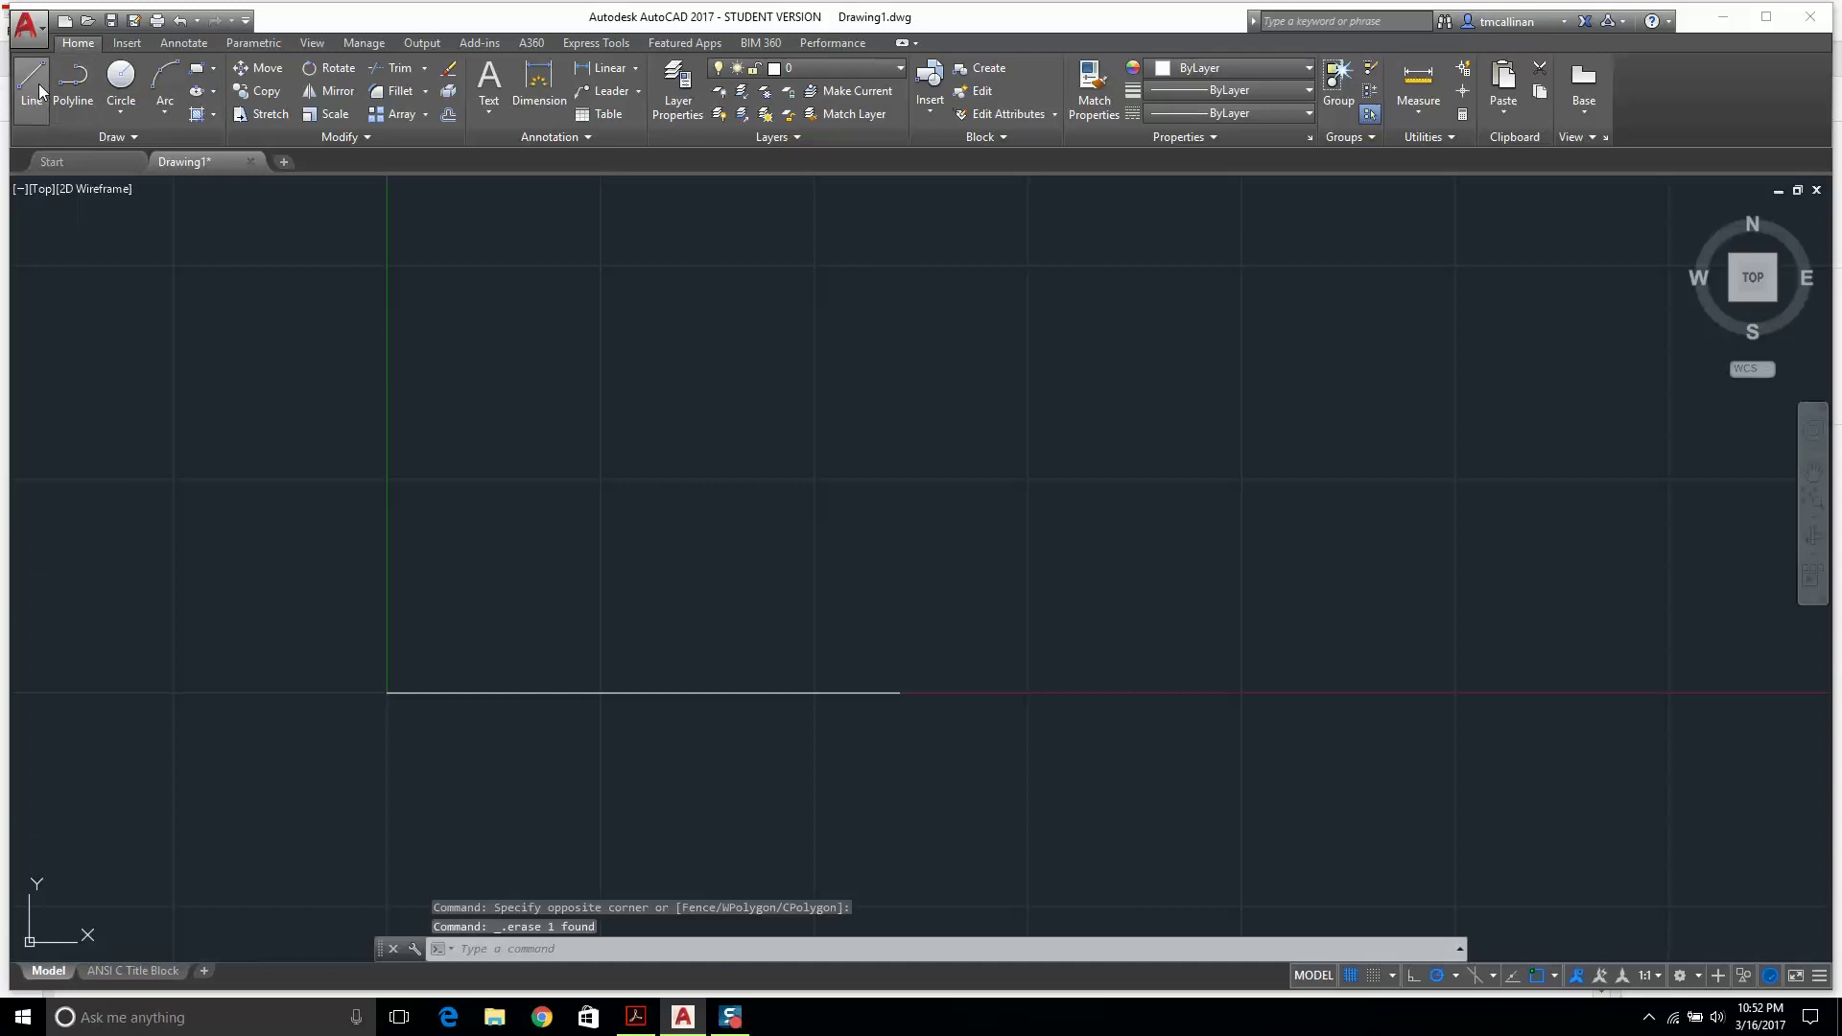
pyautogui.click(906, 692)
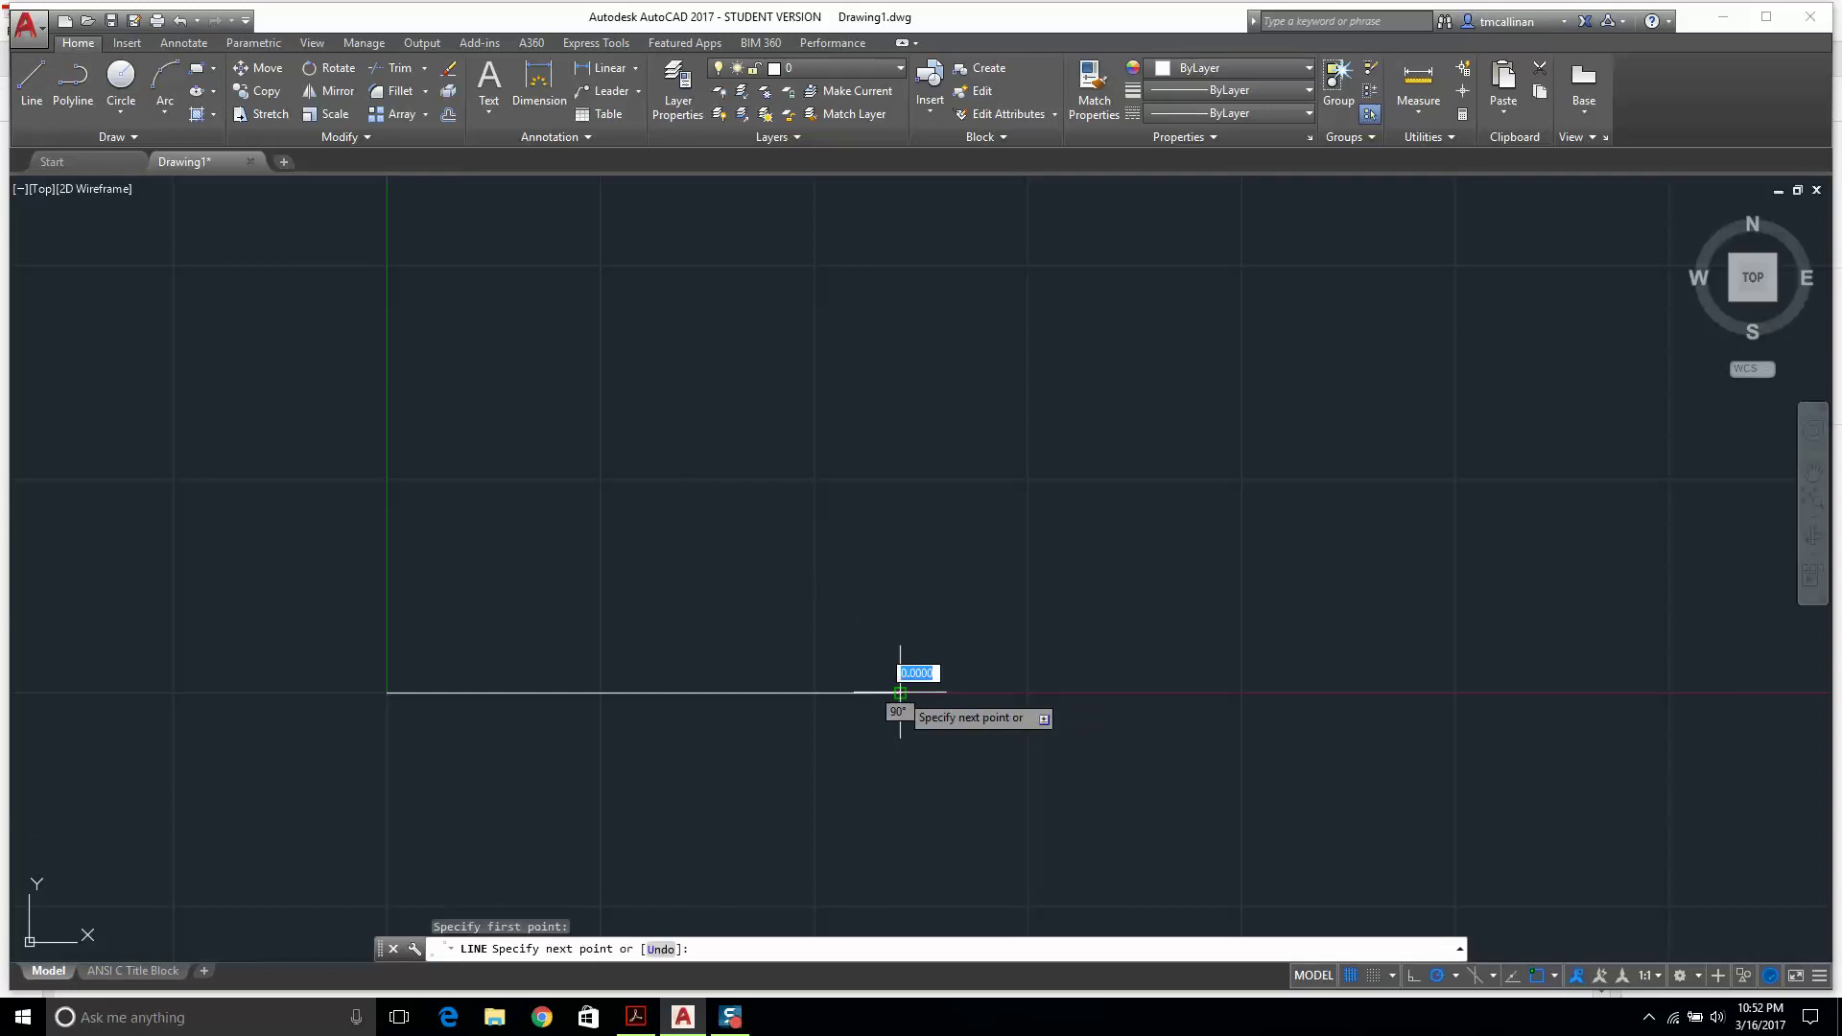
pyautogui.write('.5')
pyautogui.press('Return')
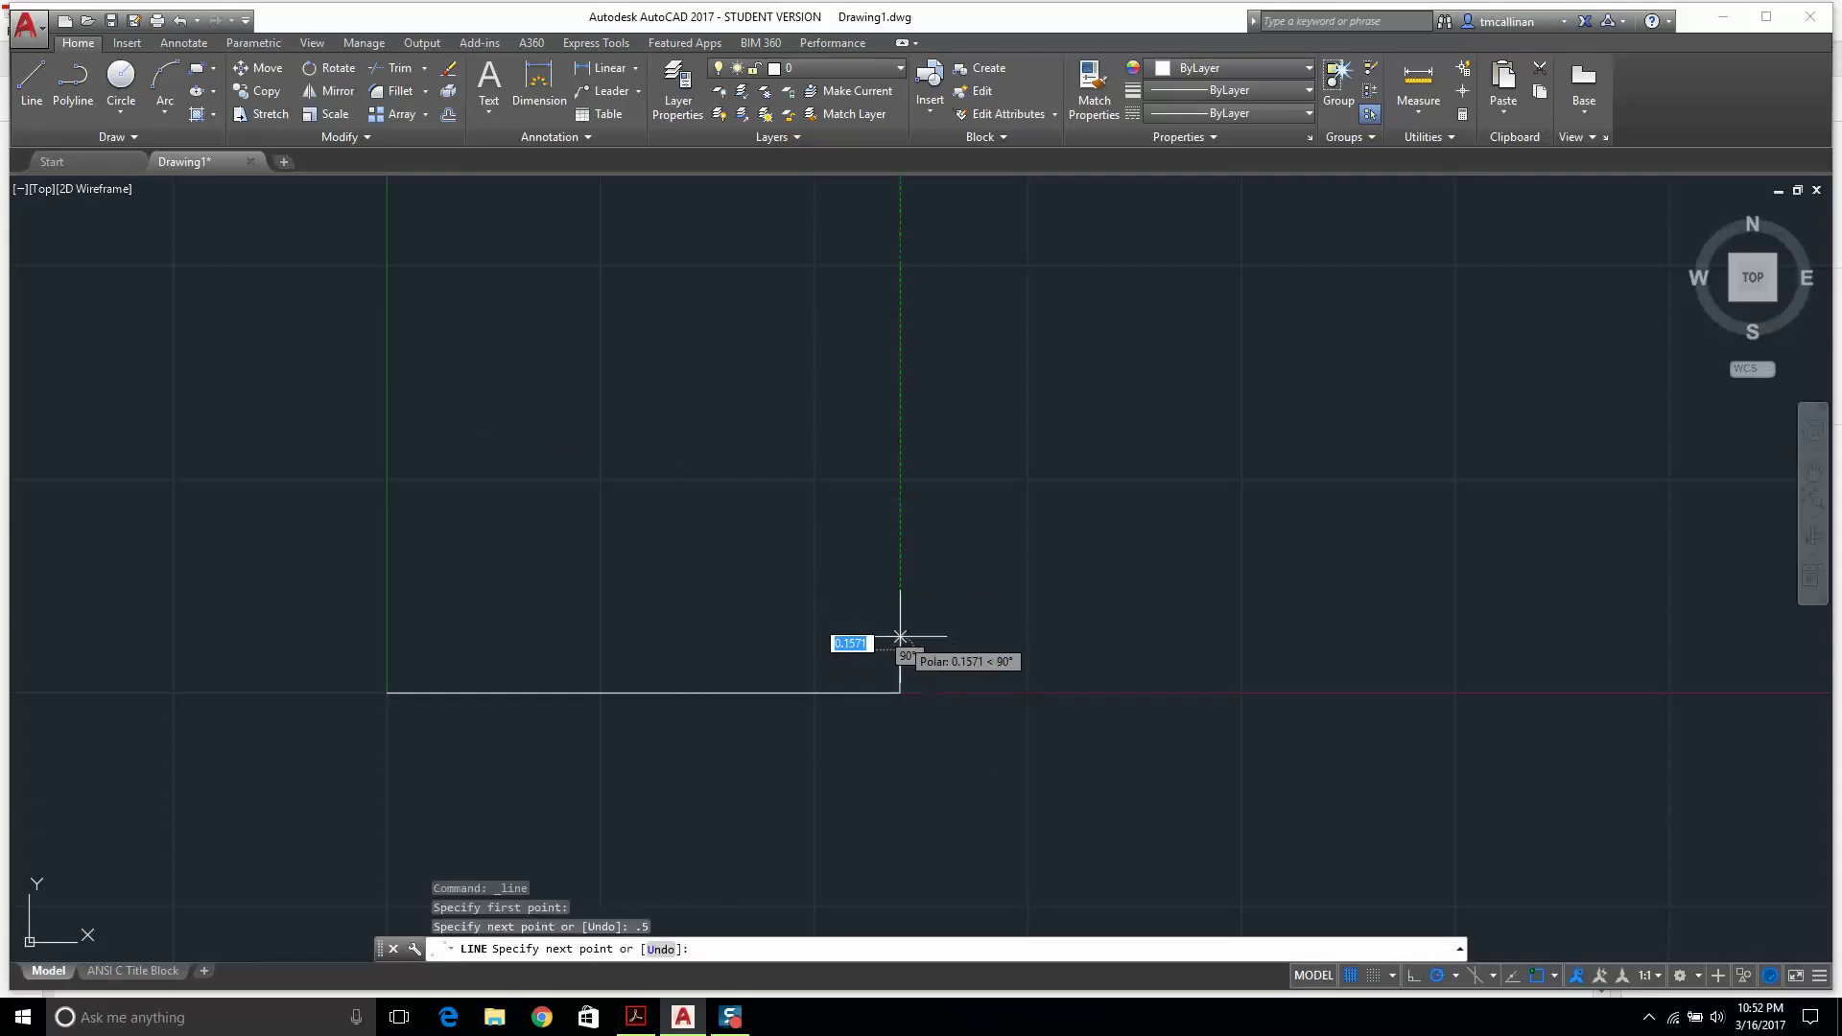
pyautogui.press('Escape')
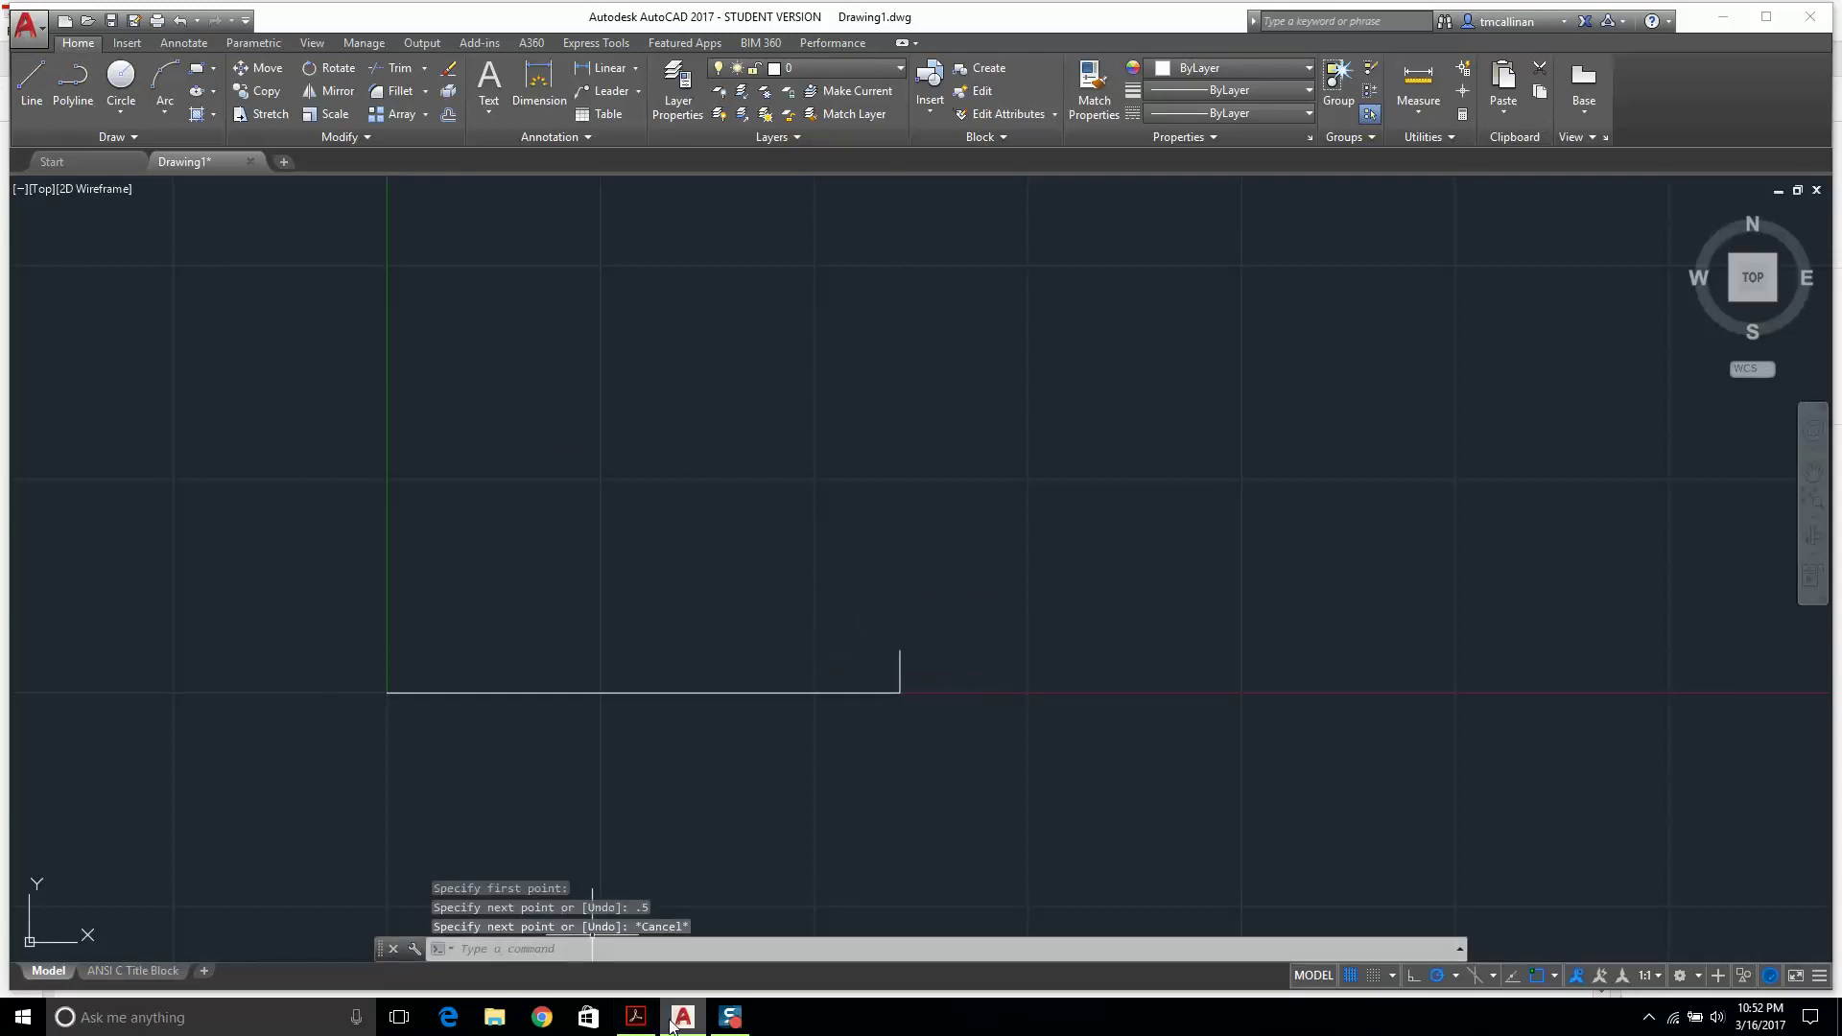
# Check the Example 6 dimensions in the PDF, then return to the AutoCAD drawing.
pyautogui.click(636, 1019)
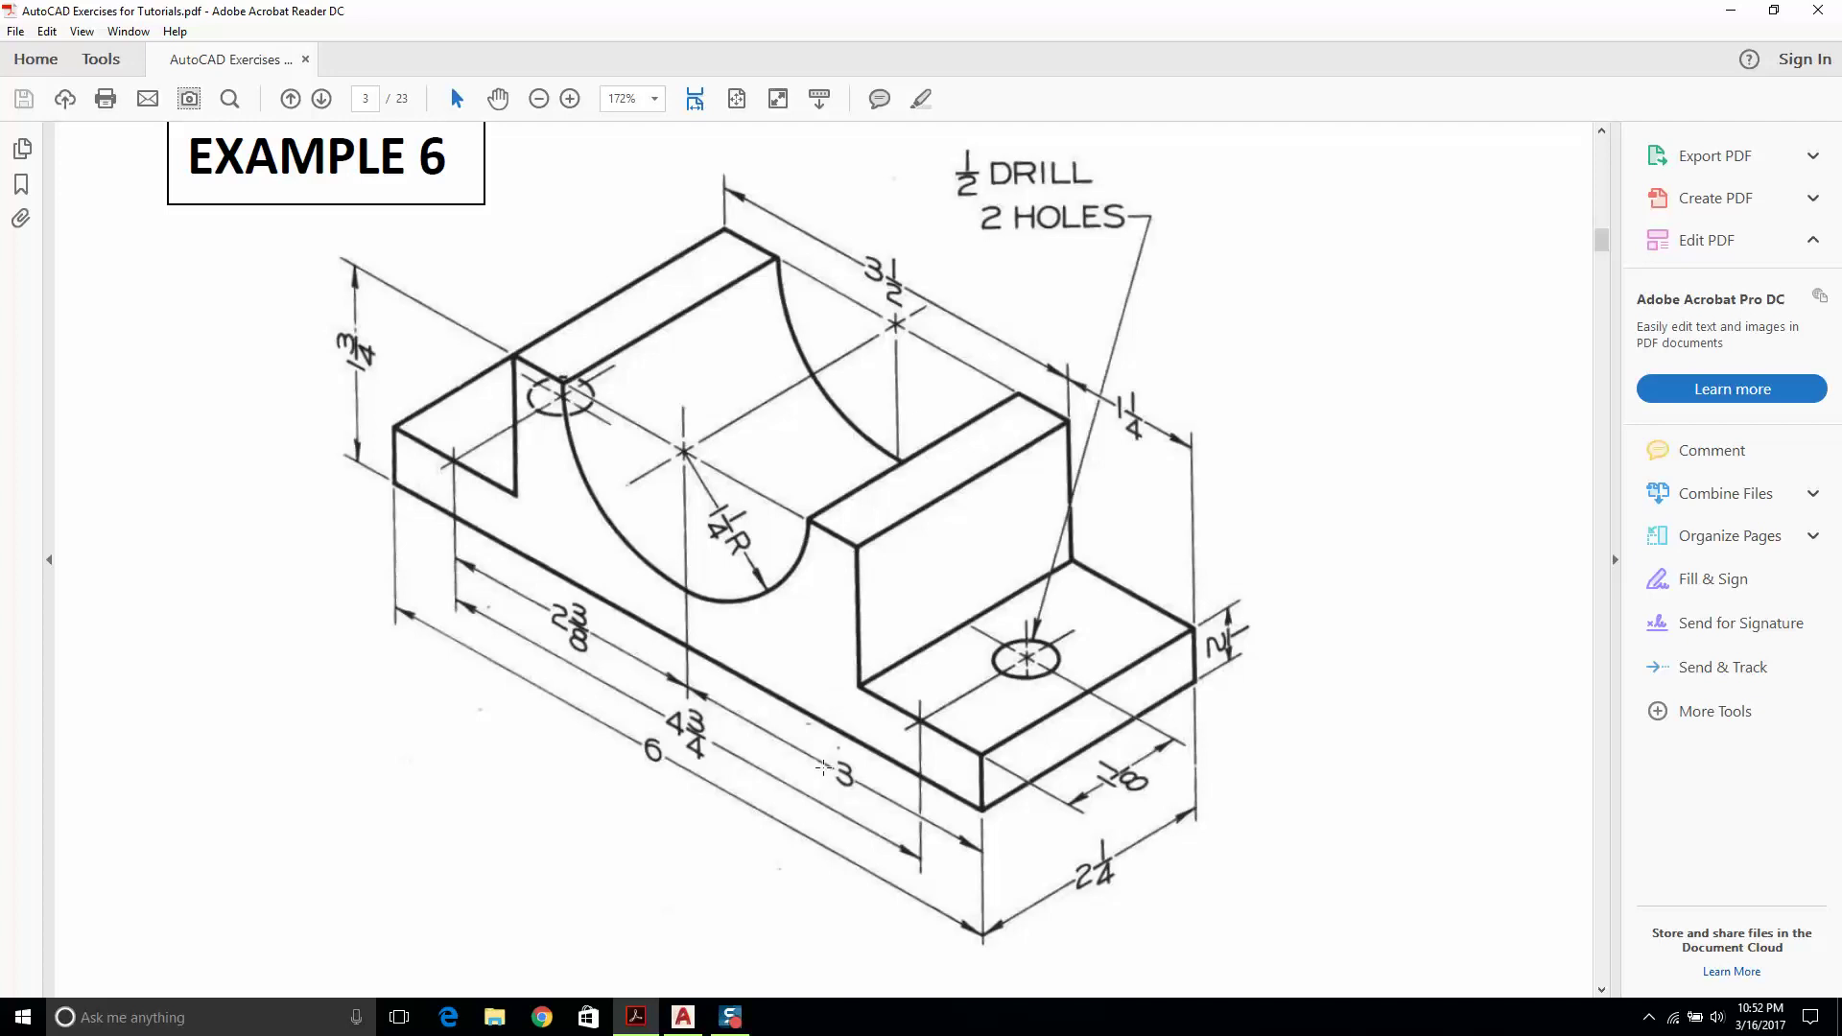
pyautogui.click(683, 1017)
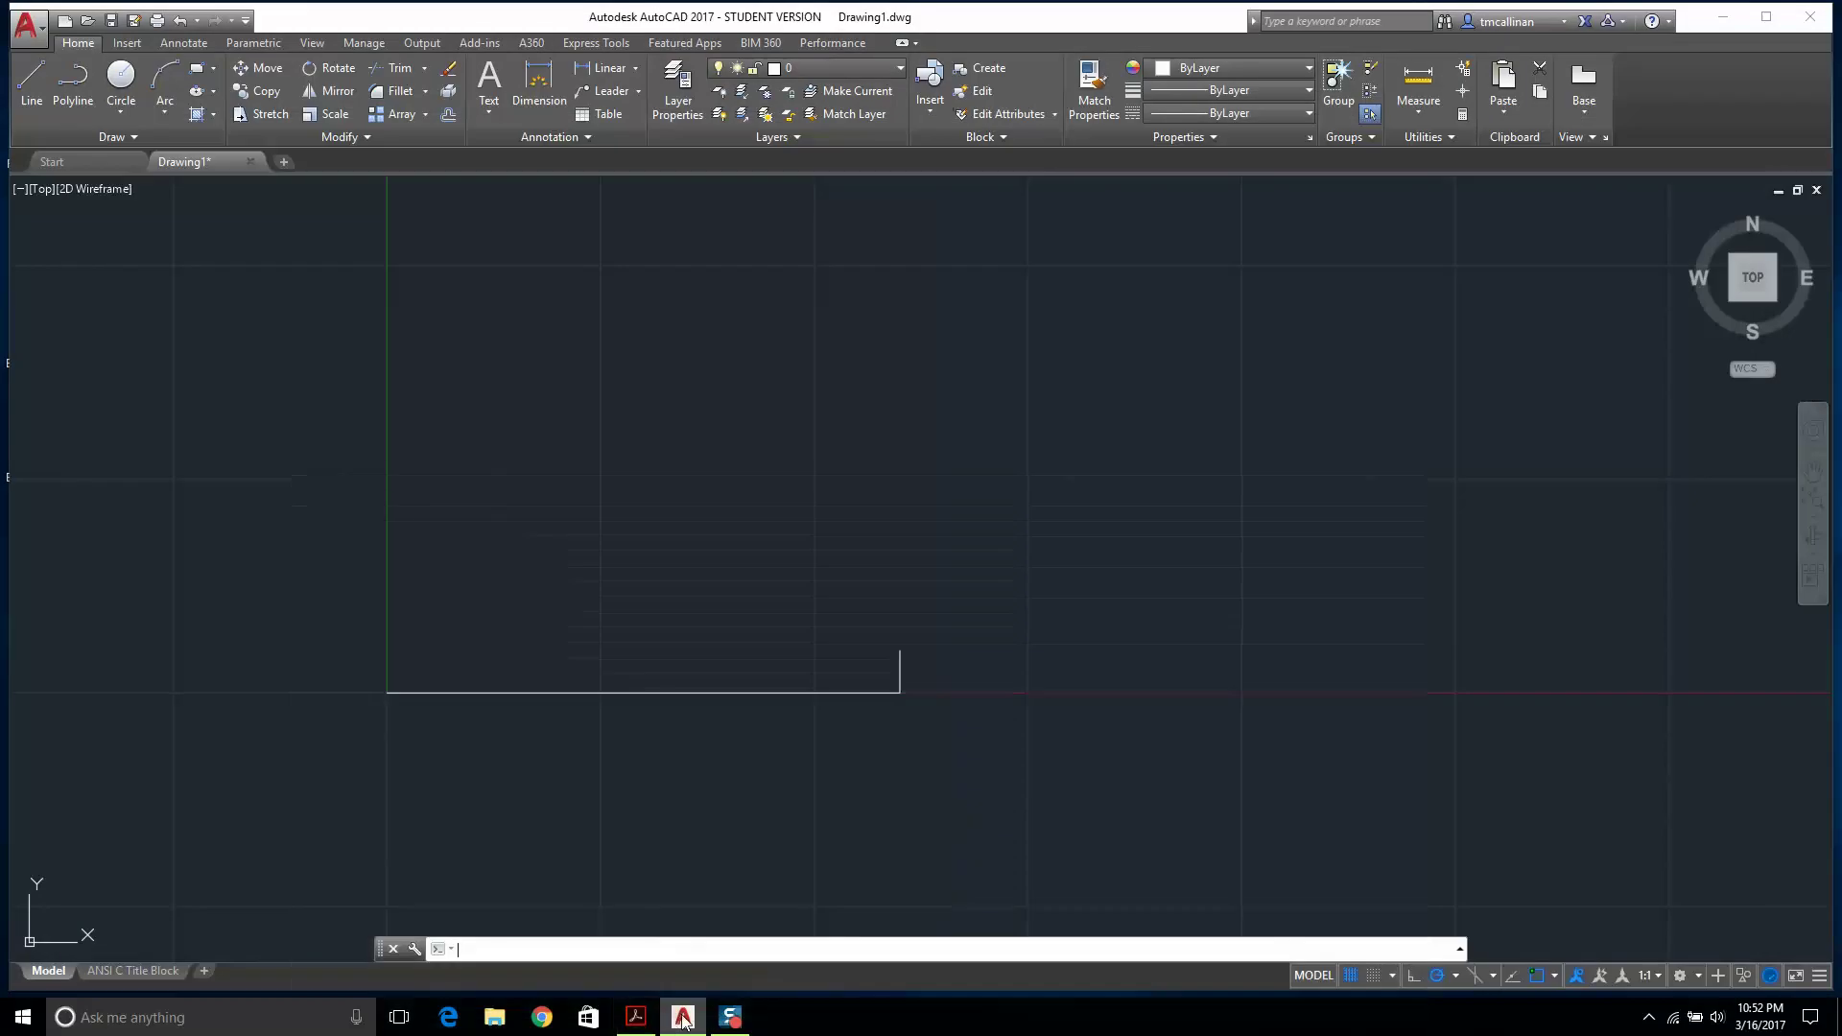
# Continue the outline with a 1.25-unit line leftward and a 1.25-unit line rising.
pyautogui.click(32, 82)
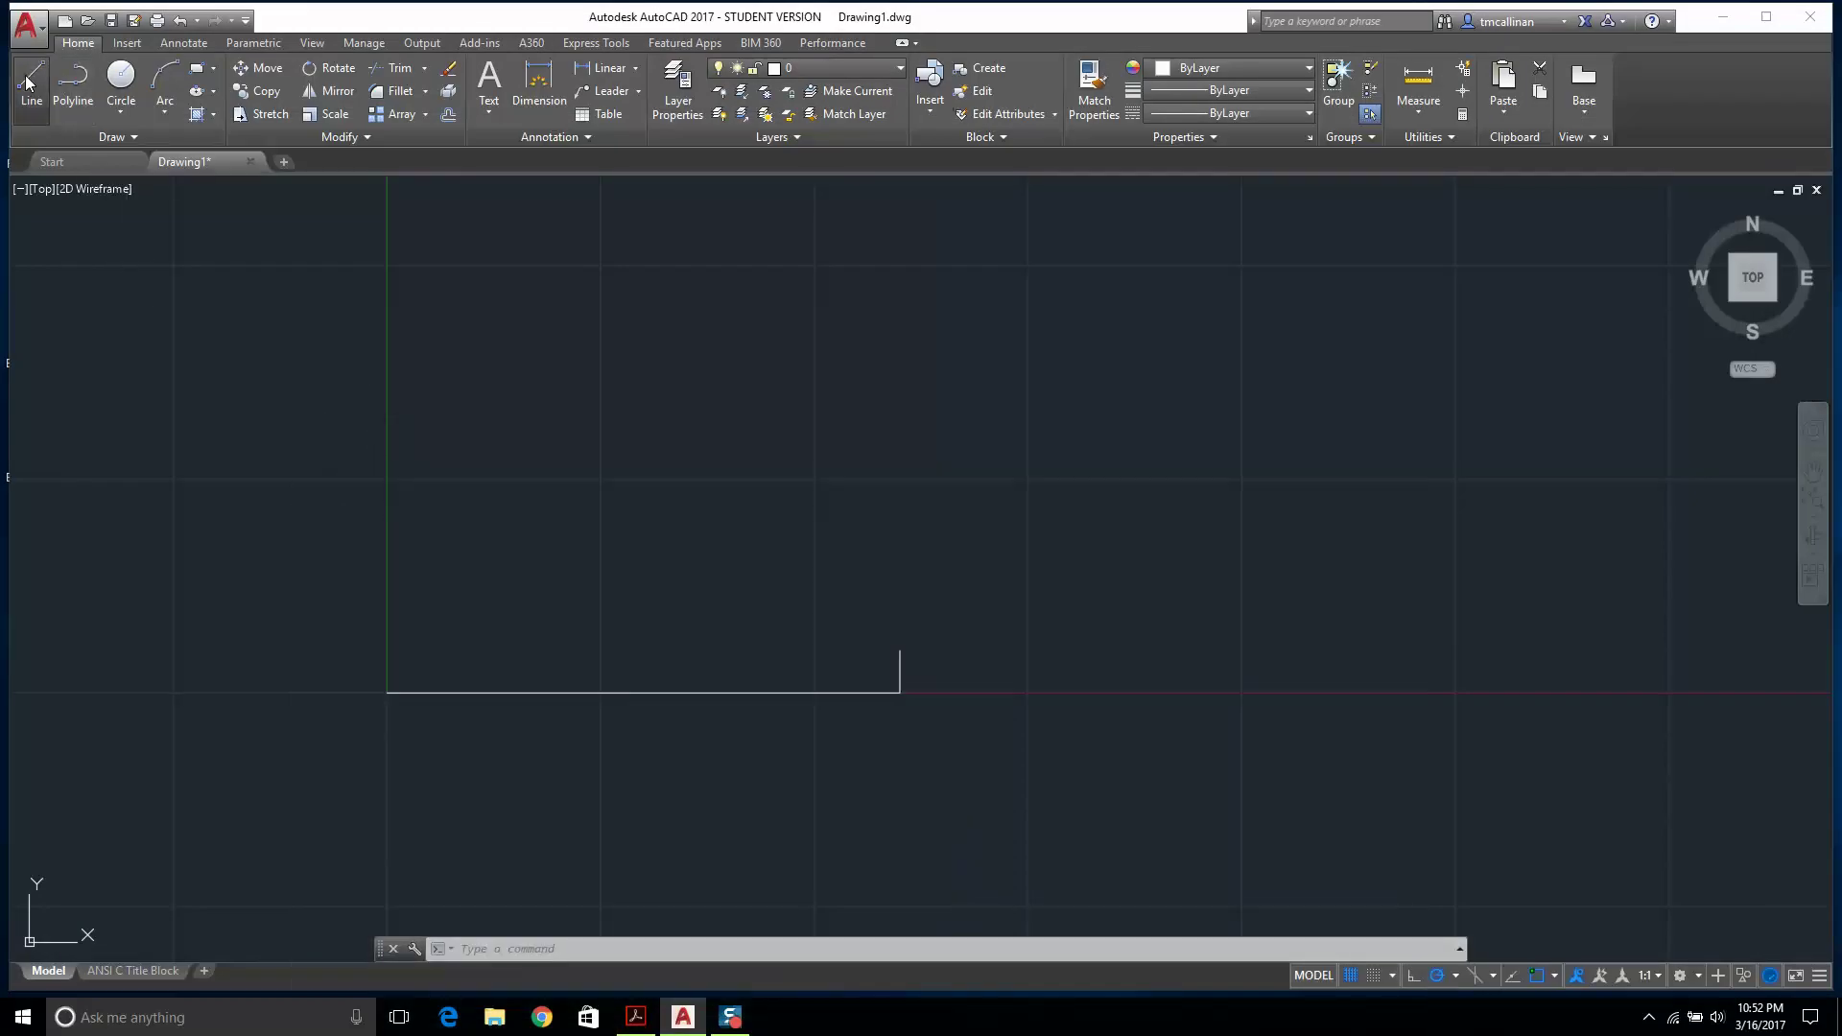
pyautogui.click(892, 649)
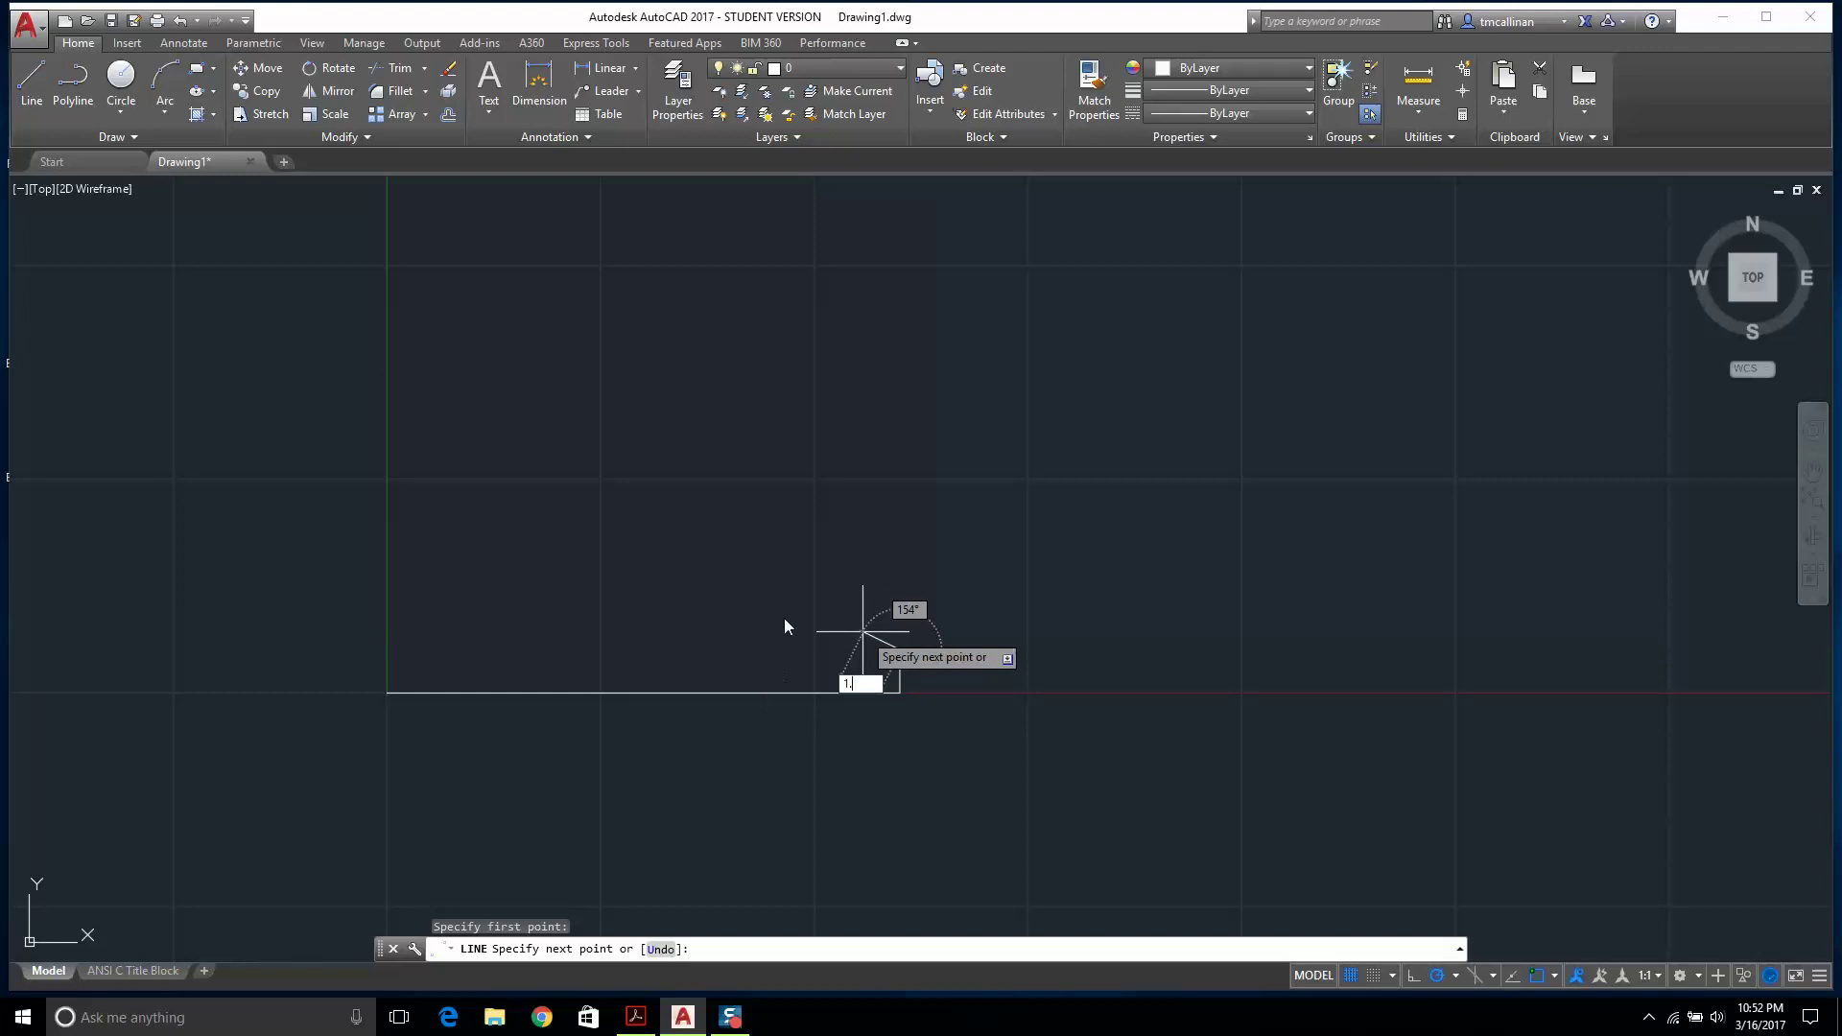
pyautogui.press('Escape')
pyautogui.press('Return')
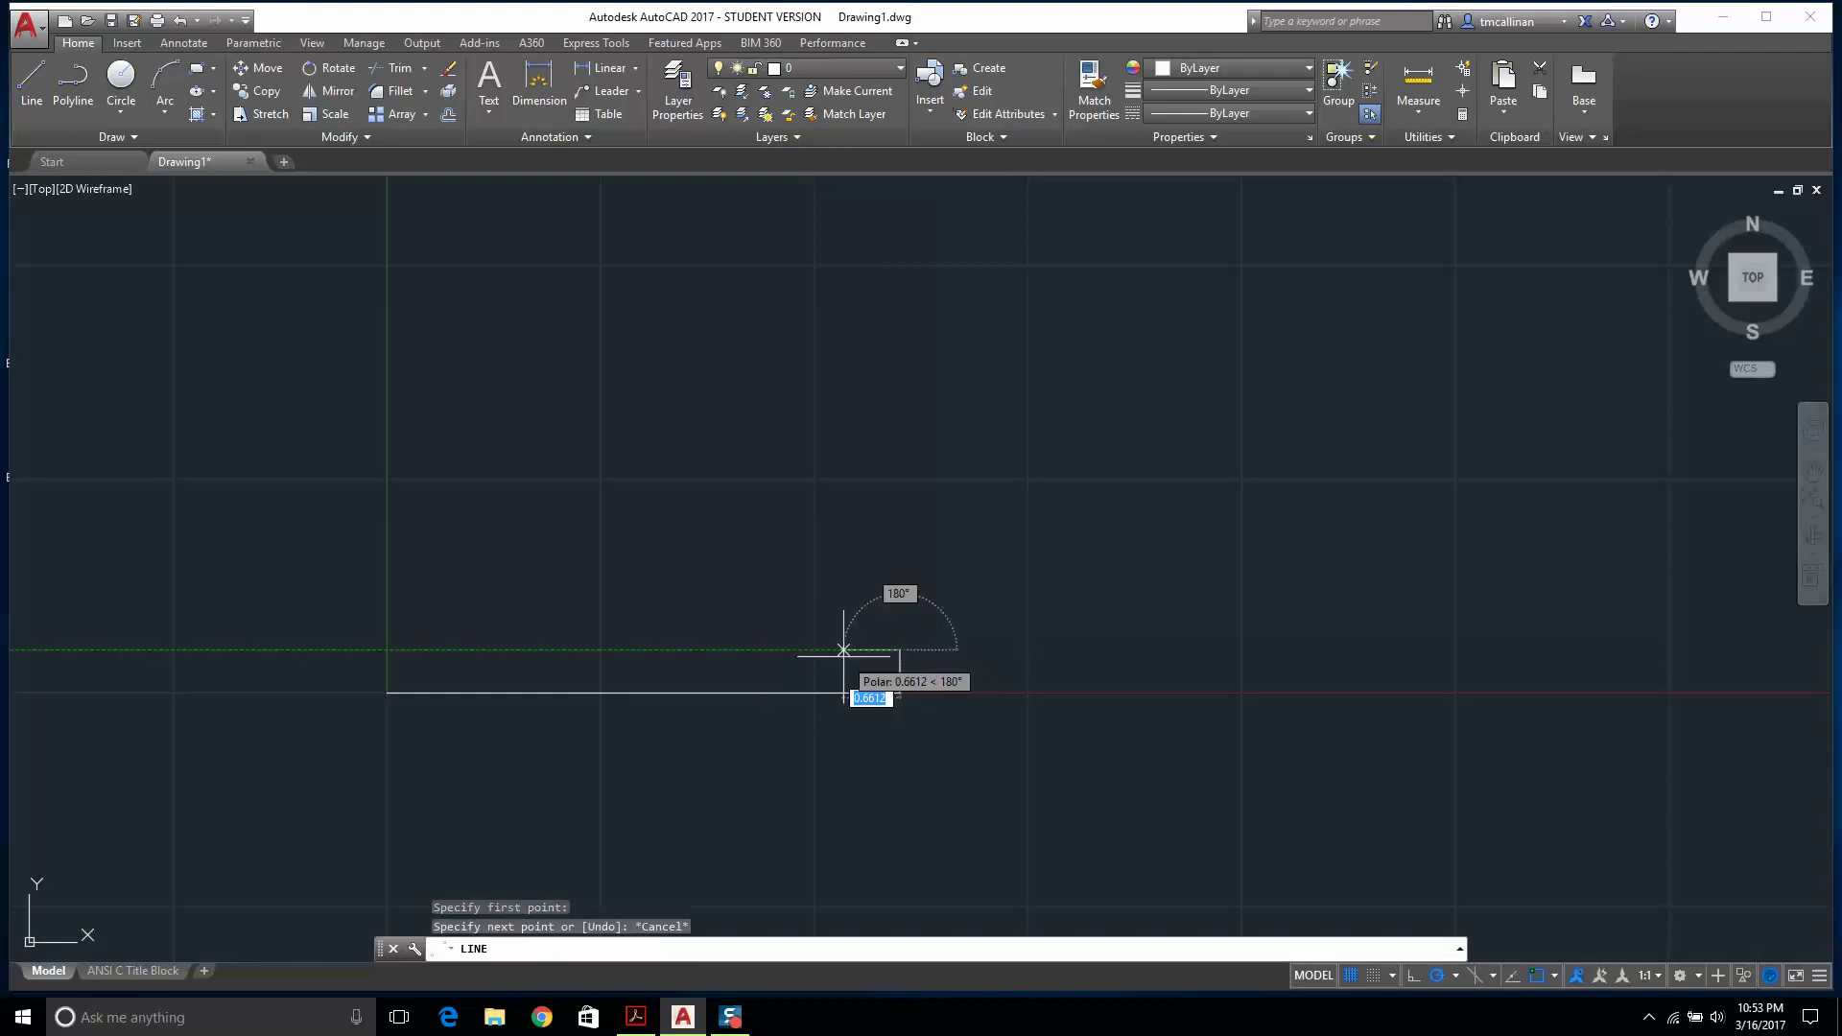
pyautogui.write('1.25')
pyautogui.press('Return')
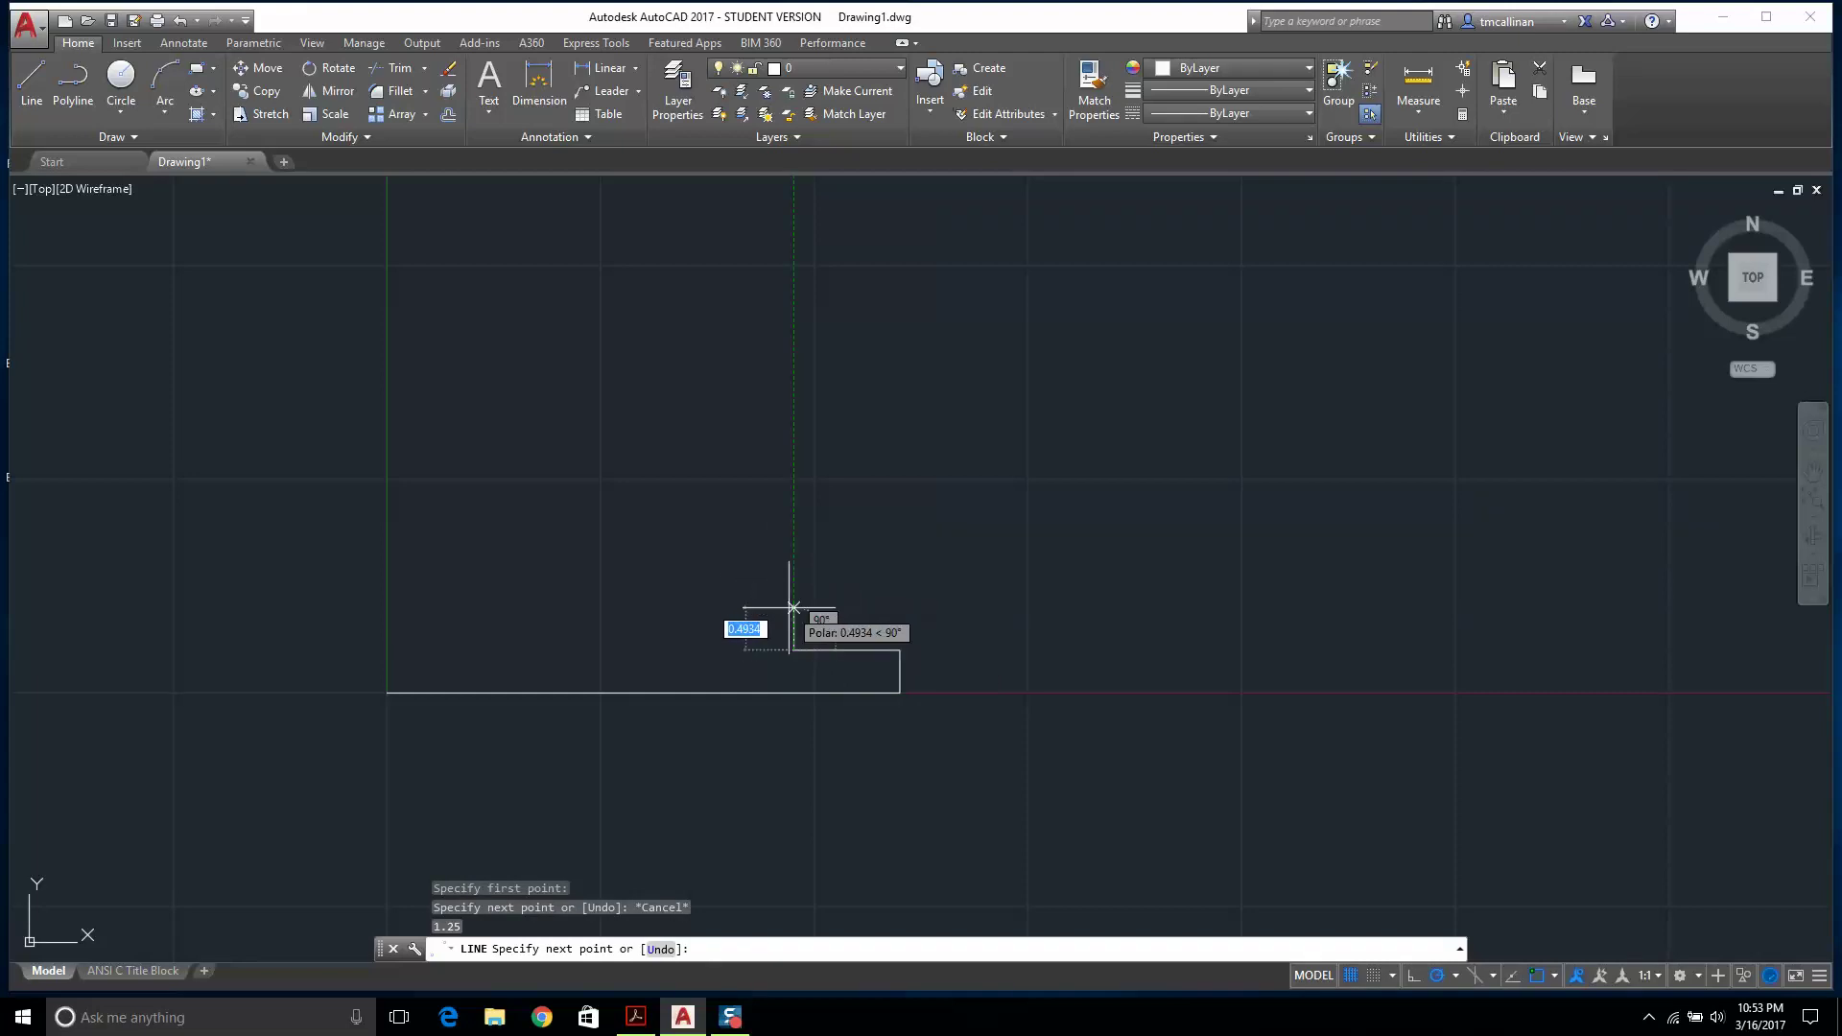
pyautogui.write('1.25')
pyautogui.press('Return')
pyautogui.press('Escape')
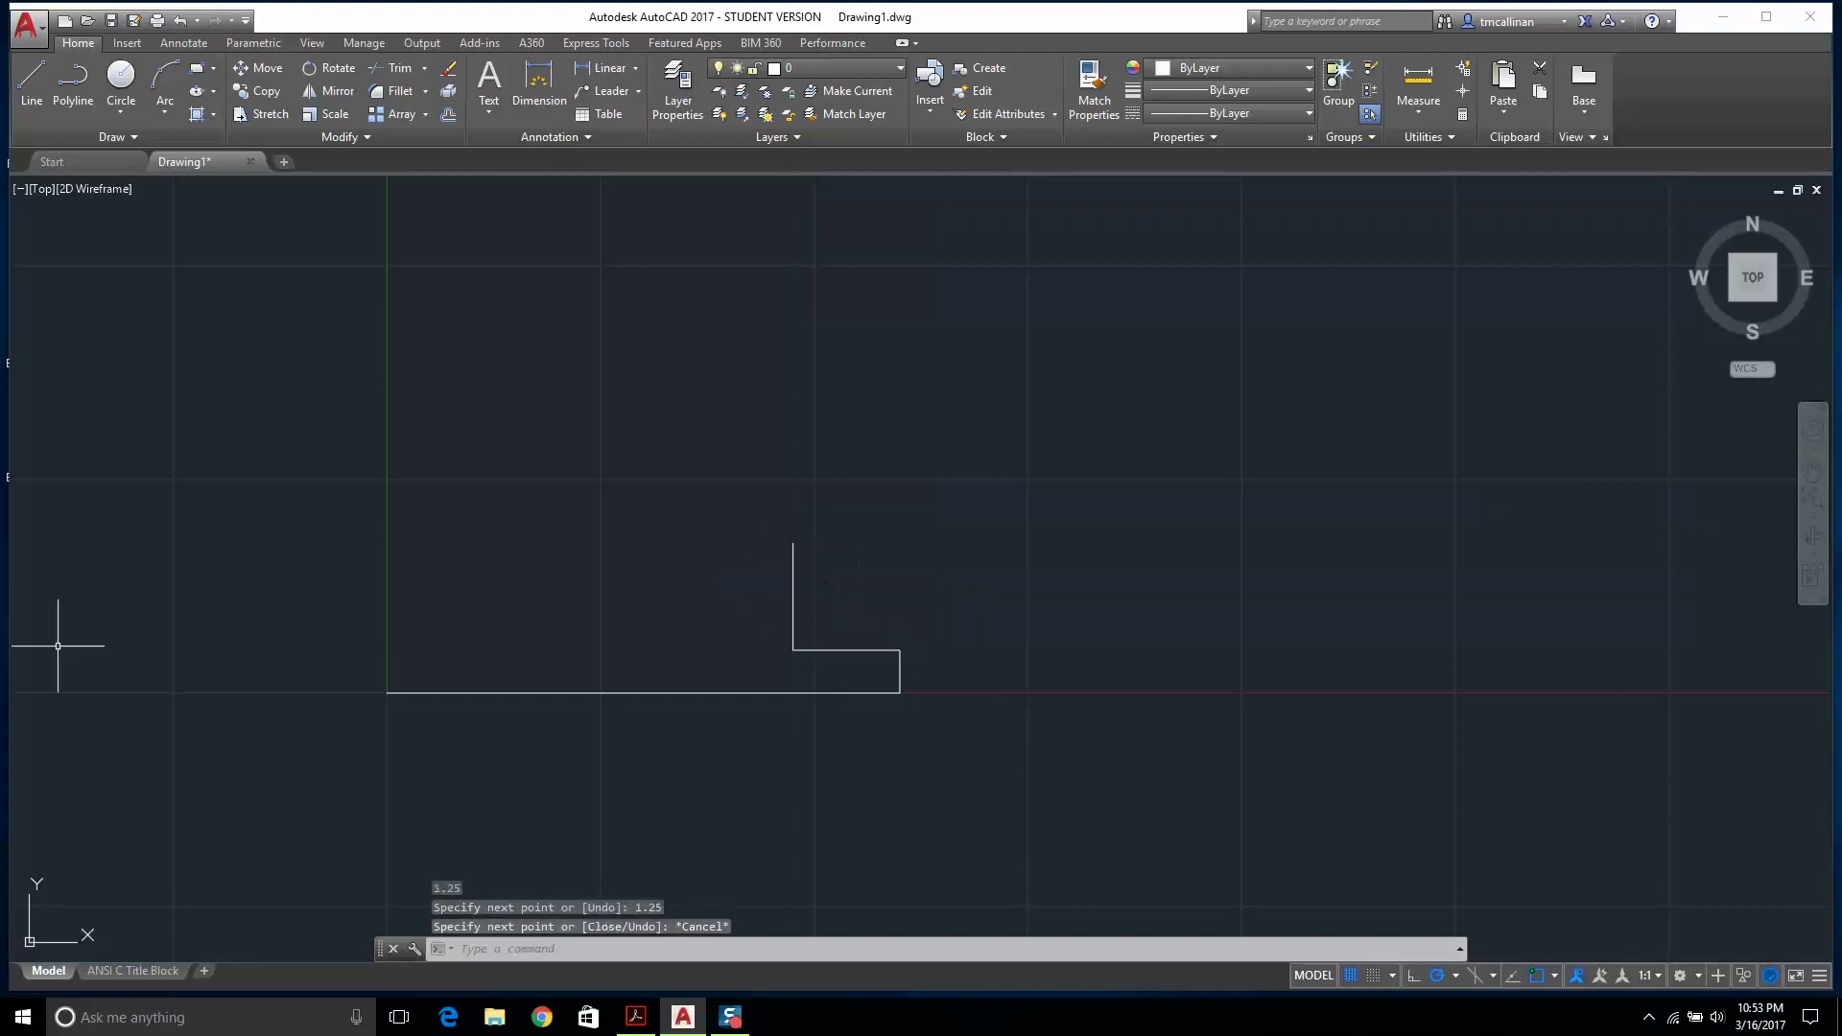
# Start a line at the base line's left end, then cancel it.
pyautogui.click(32, 91)
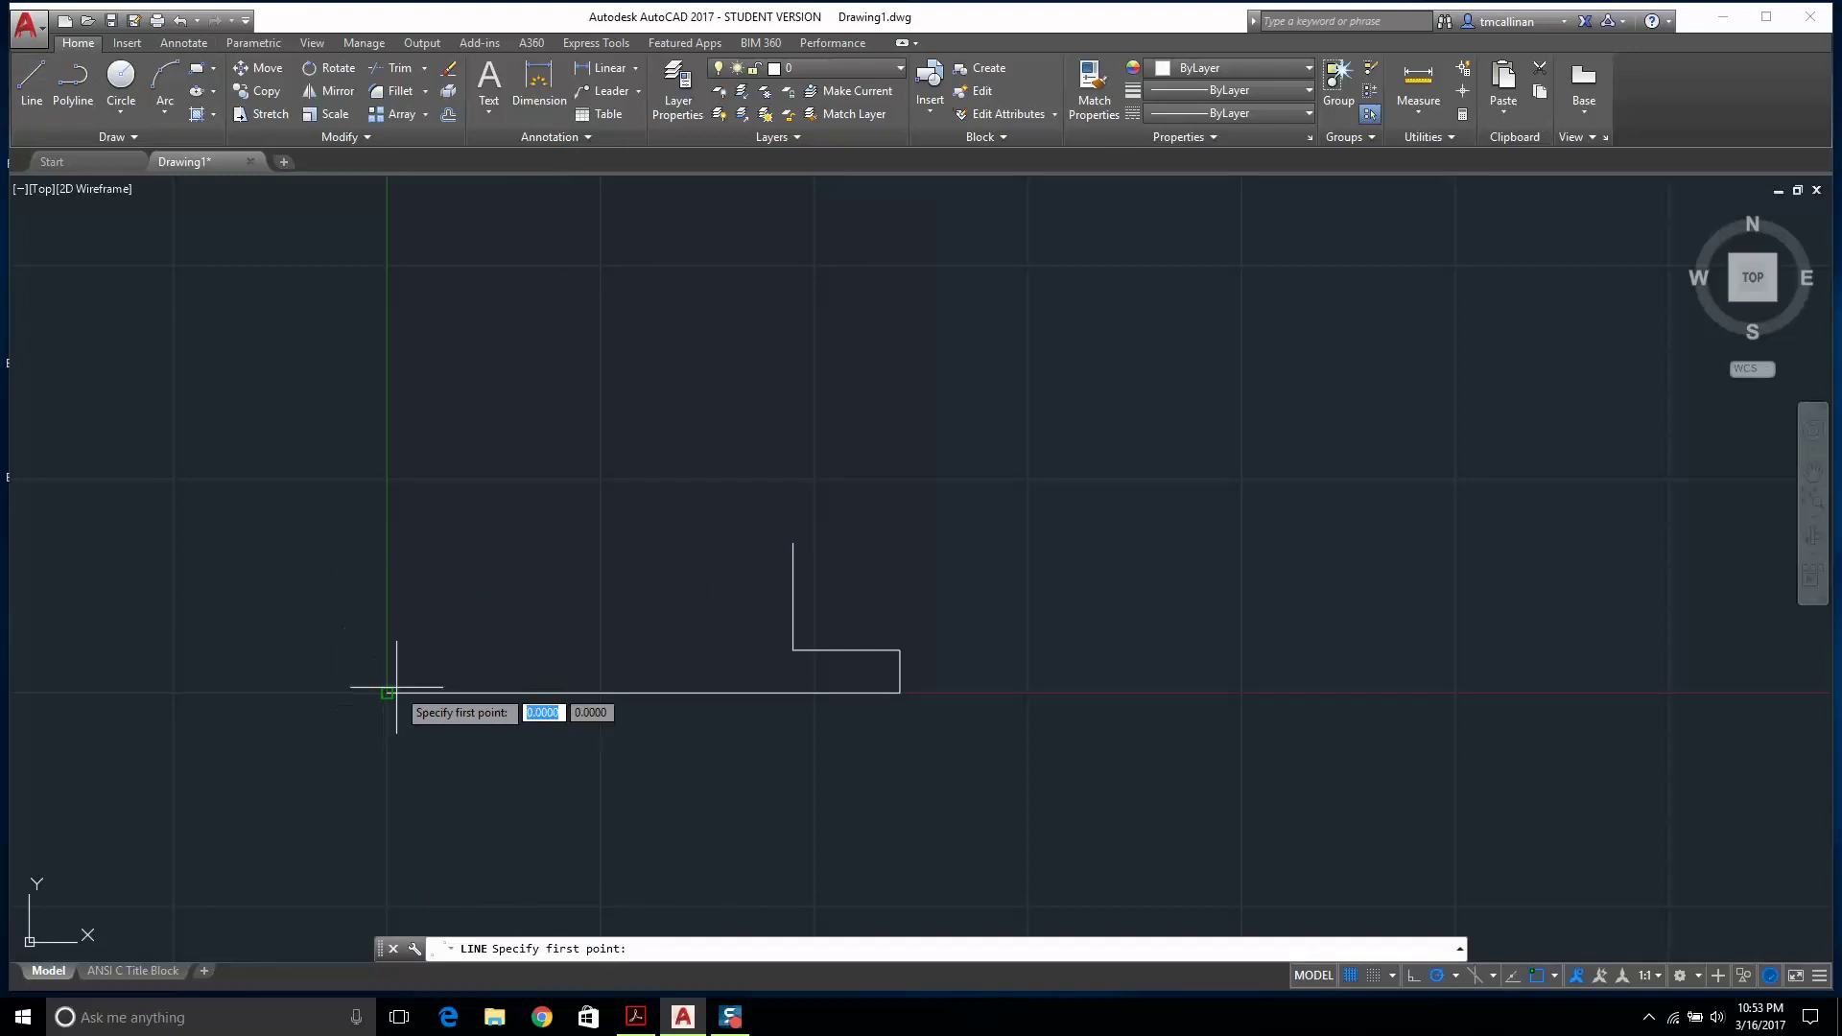
pyautogui.click(386, 689)
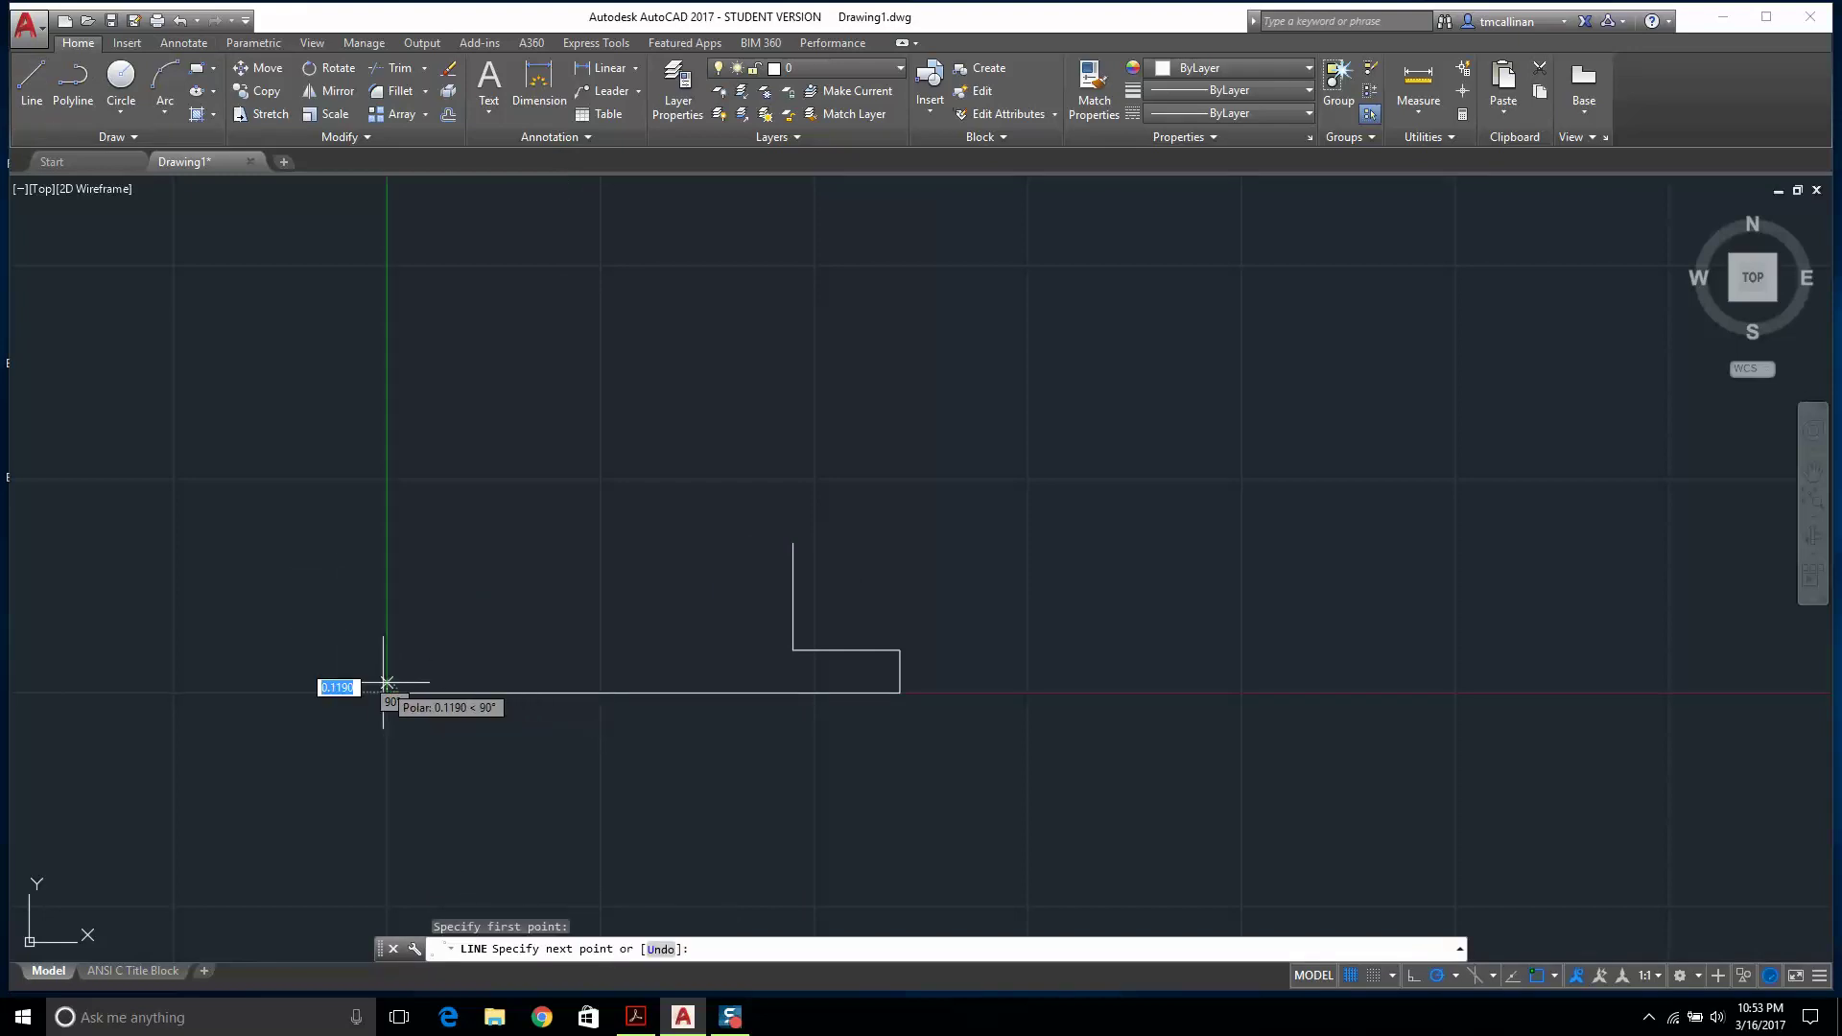
pyautogui.press('Escape')
pyautogui.press('Escape')
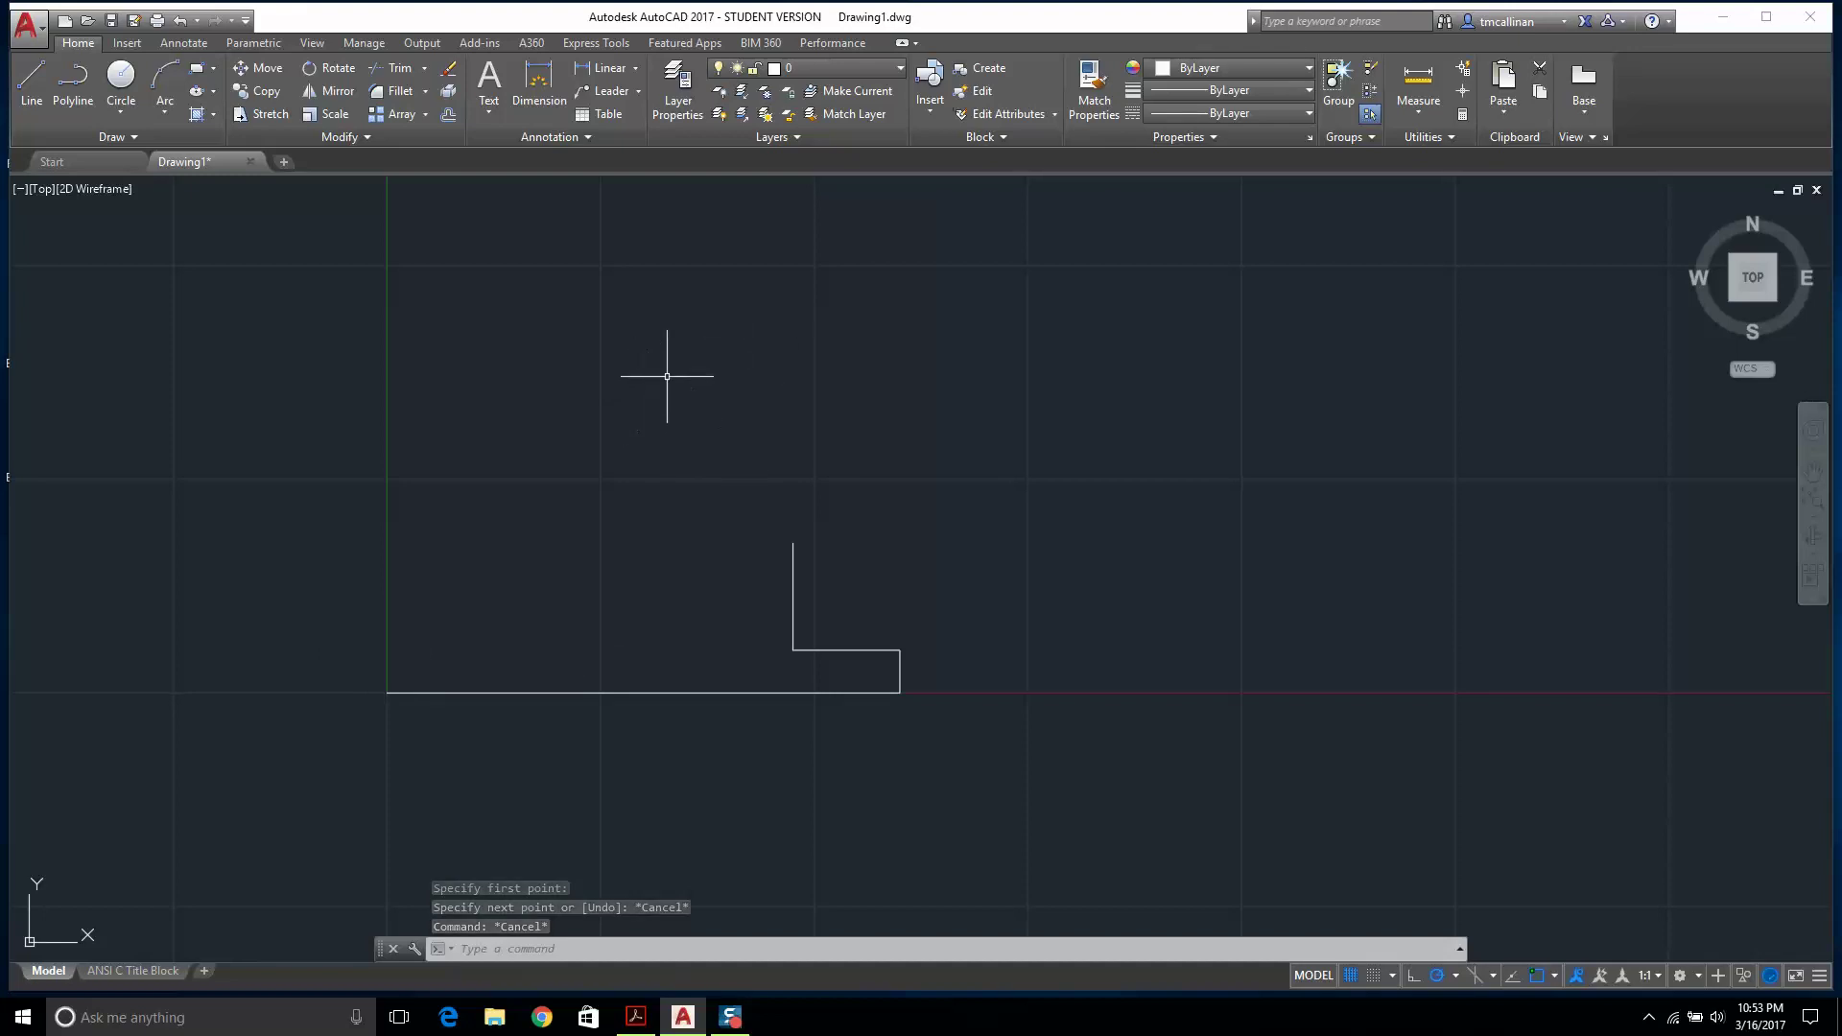
pyautogui.click(799, 71)
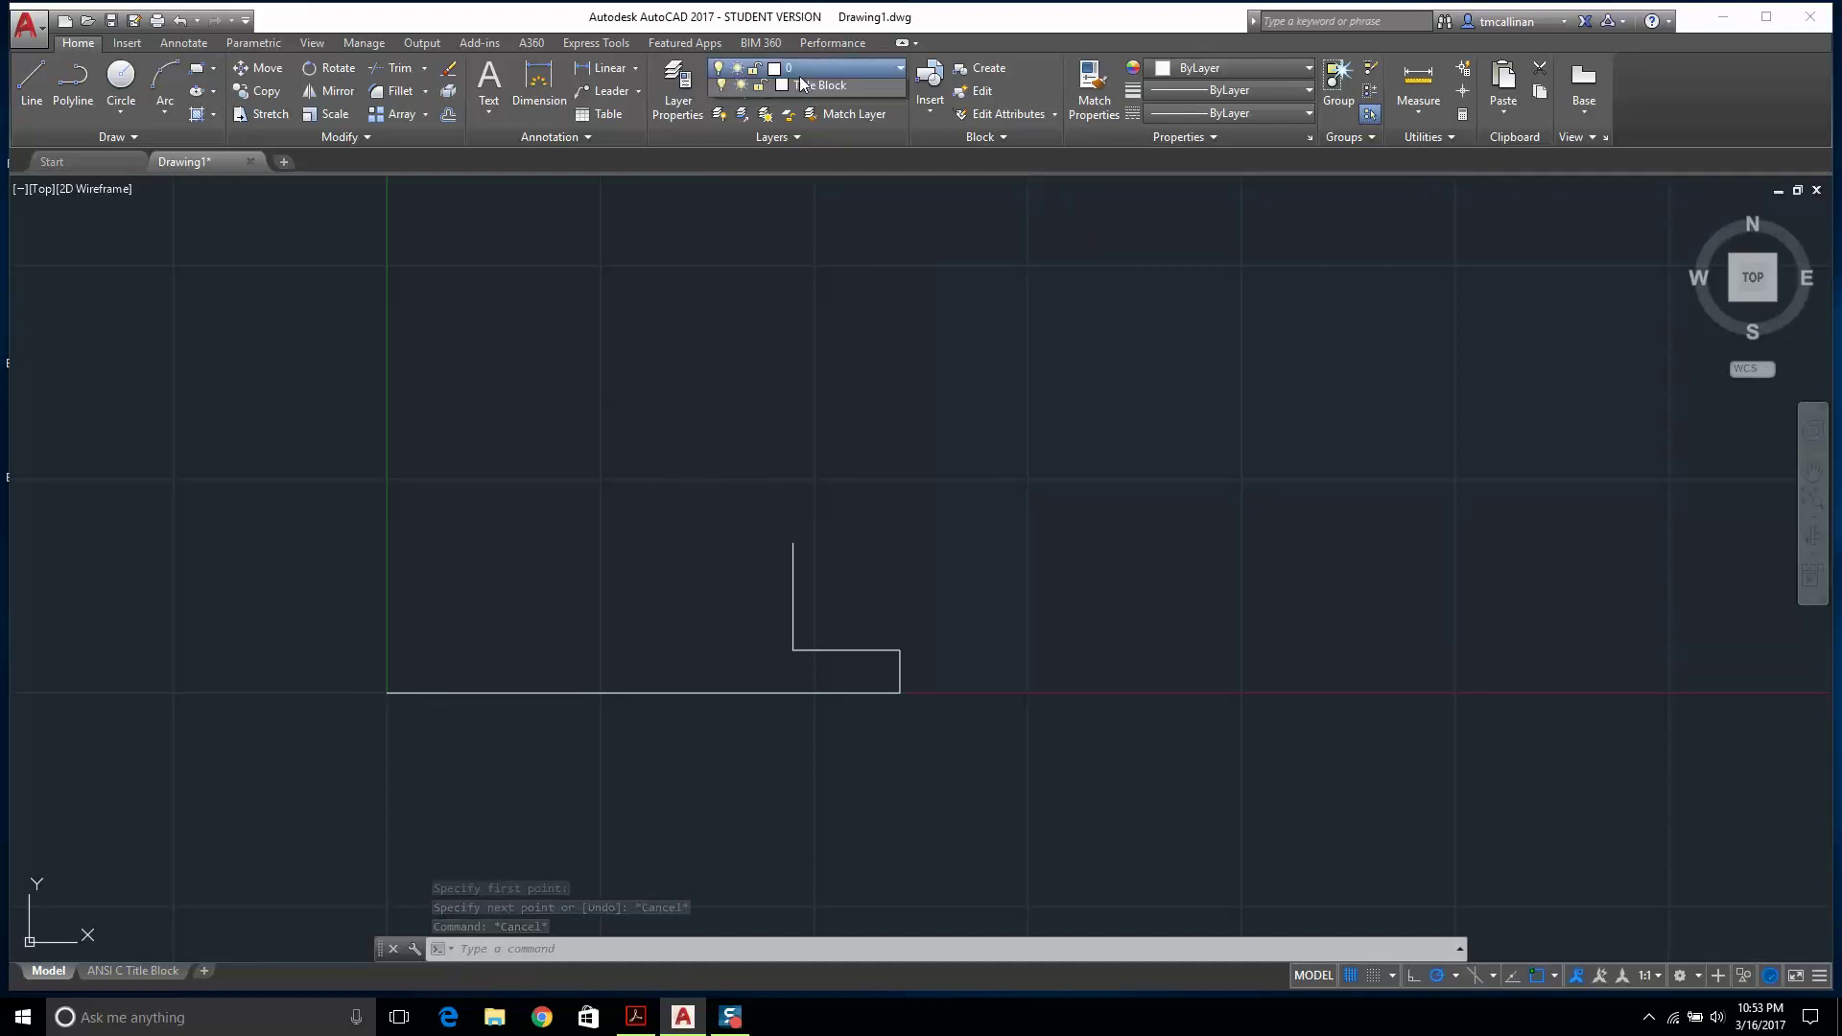
# Create a new layer named const, colour it yellow, and make it current.
pyautogui.click(677, 89)
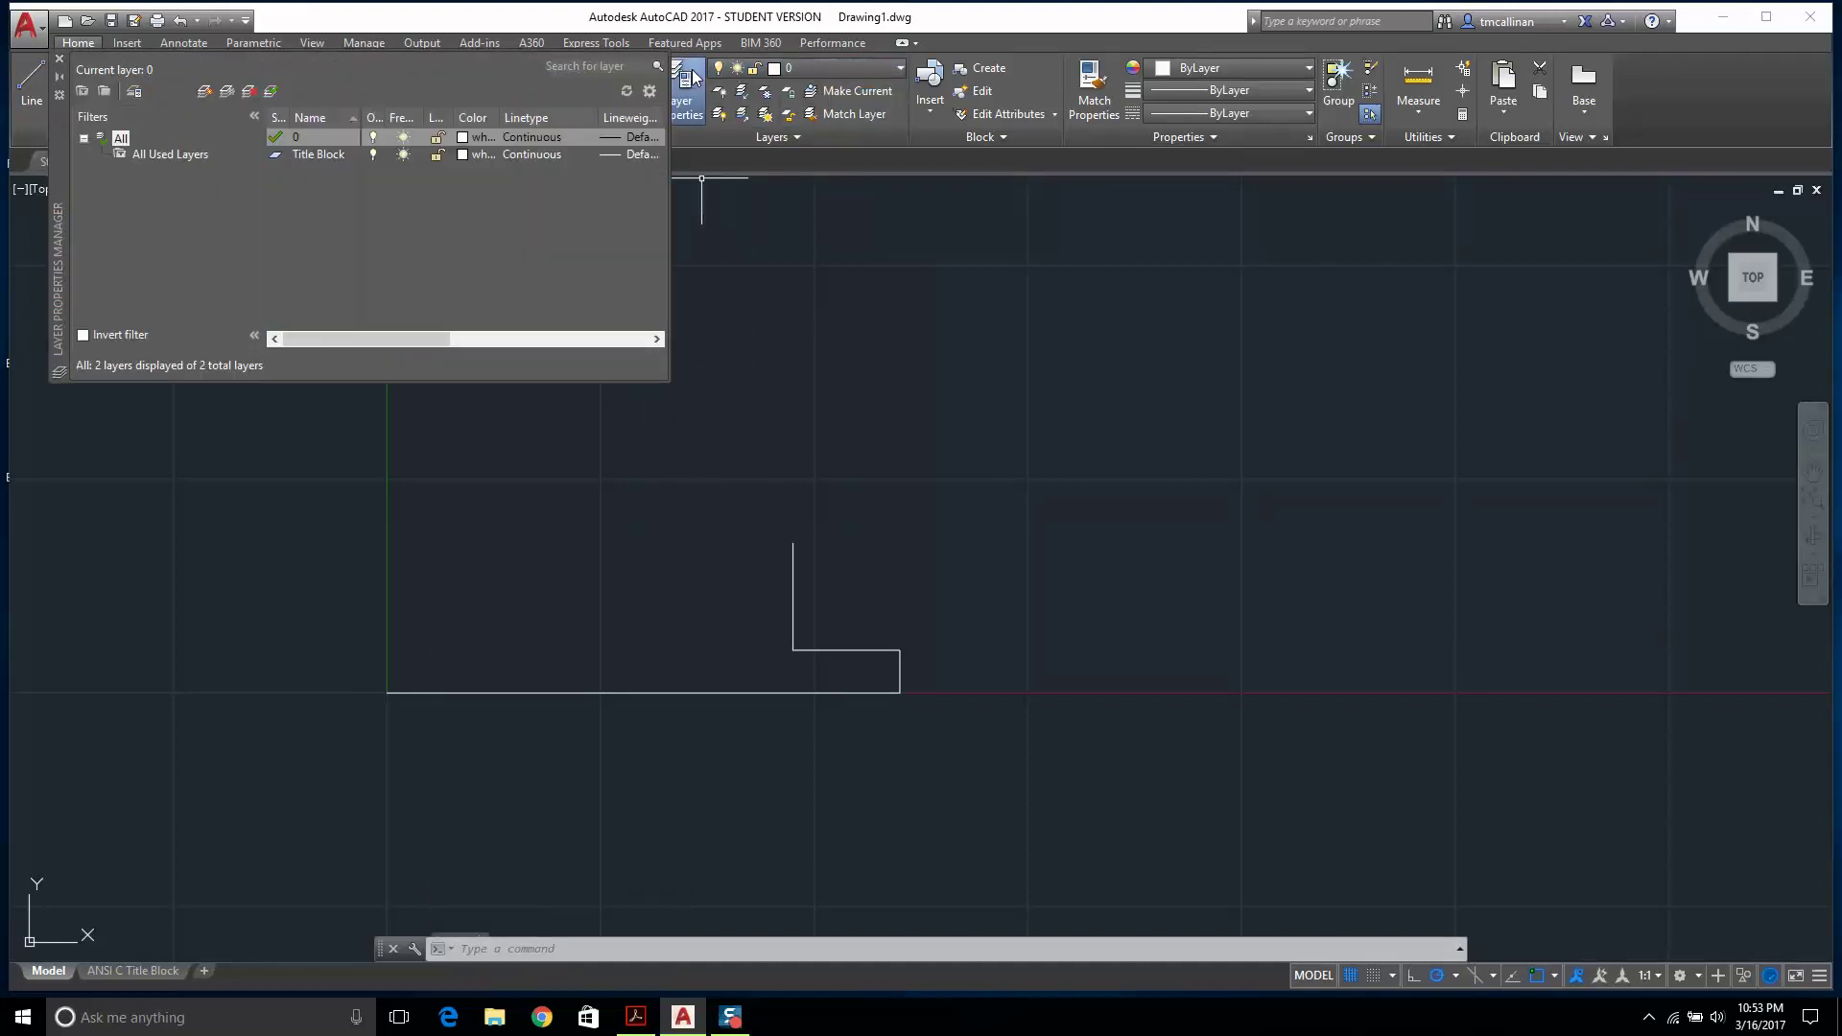
pyautogui.rightClick(290, 200)
pyautogui.click(332, 286)
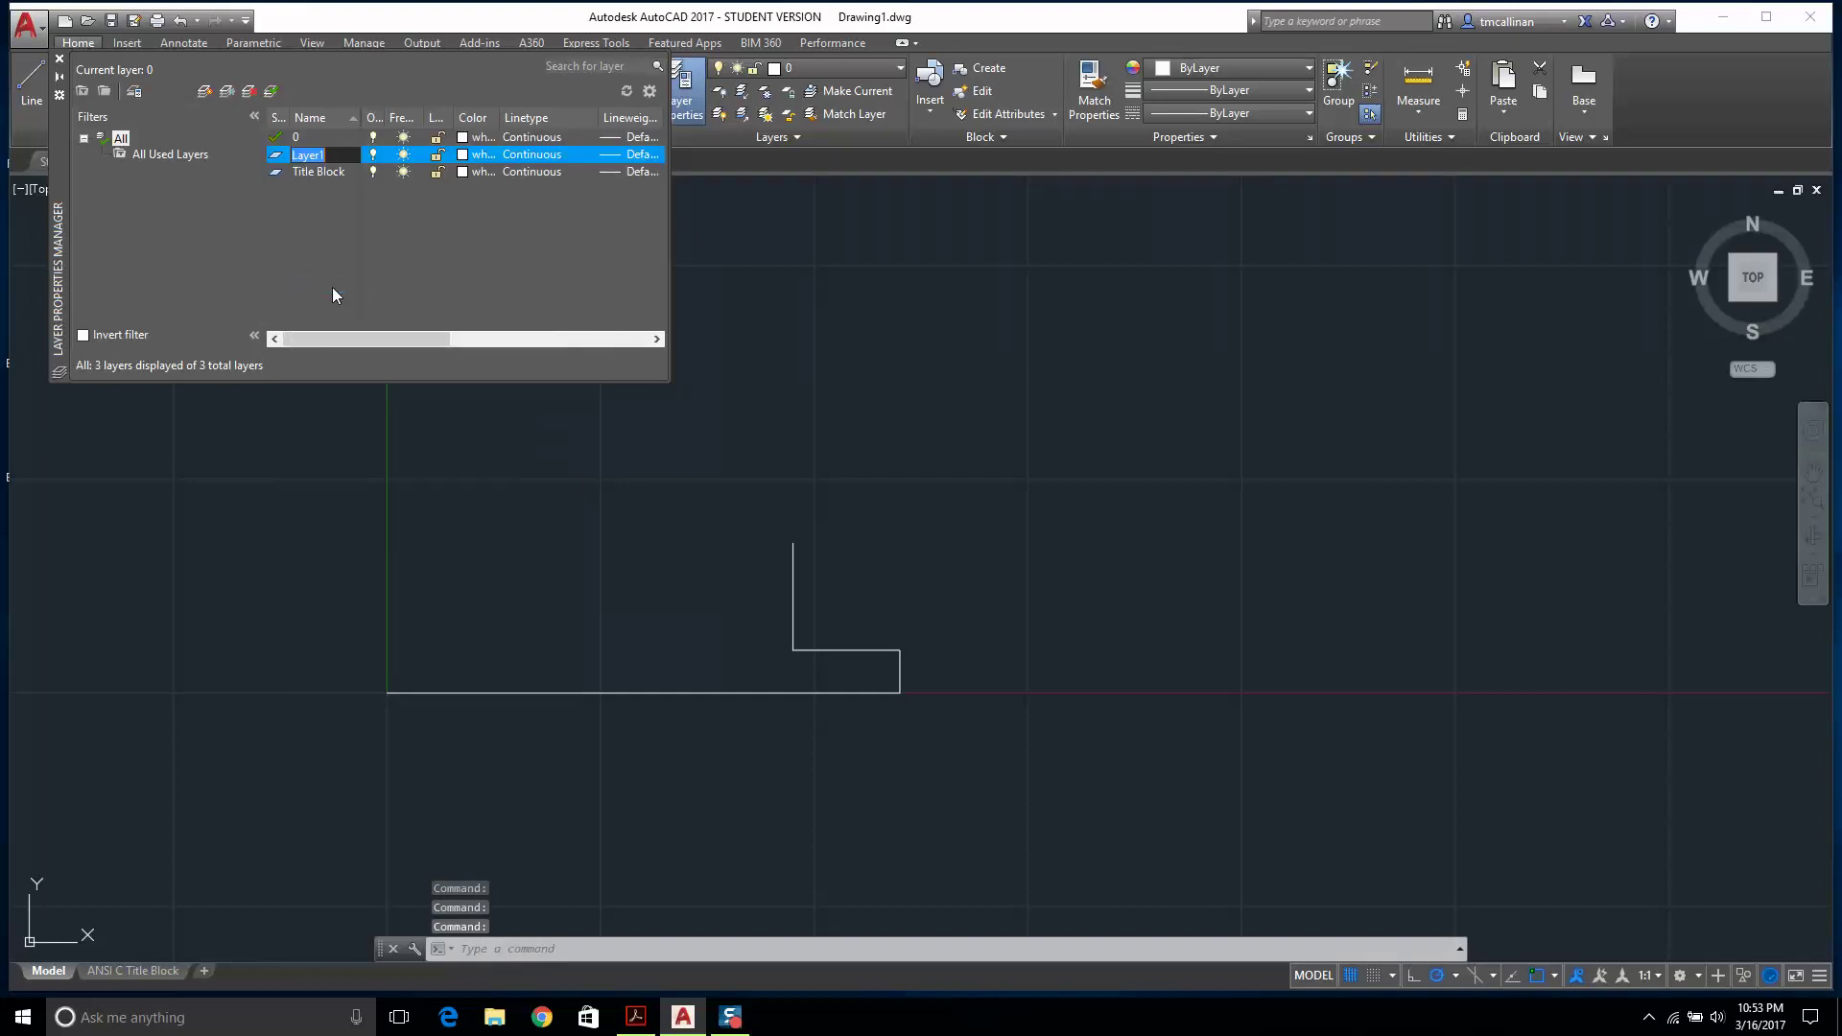
pyautogui.write('const')
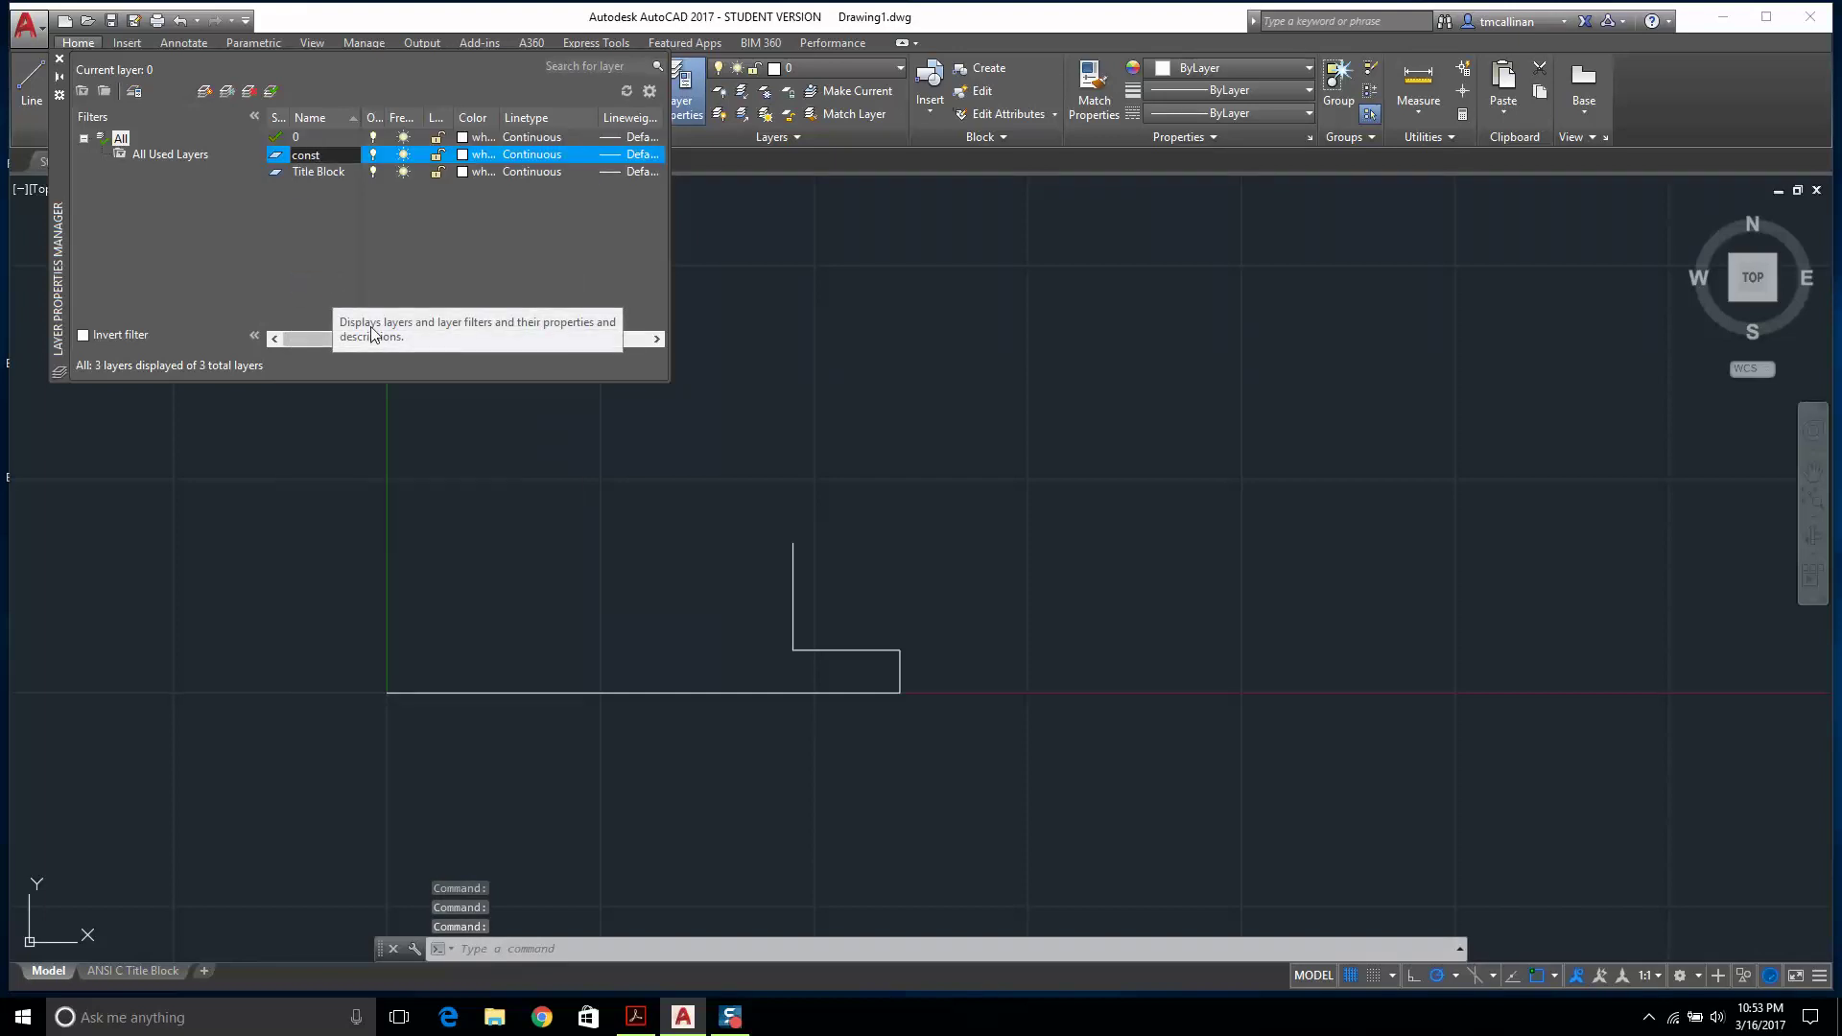
pyautogui.press('Return')
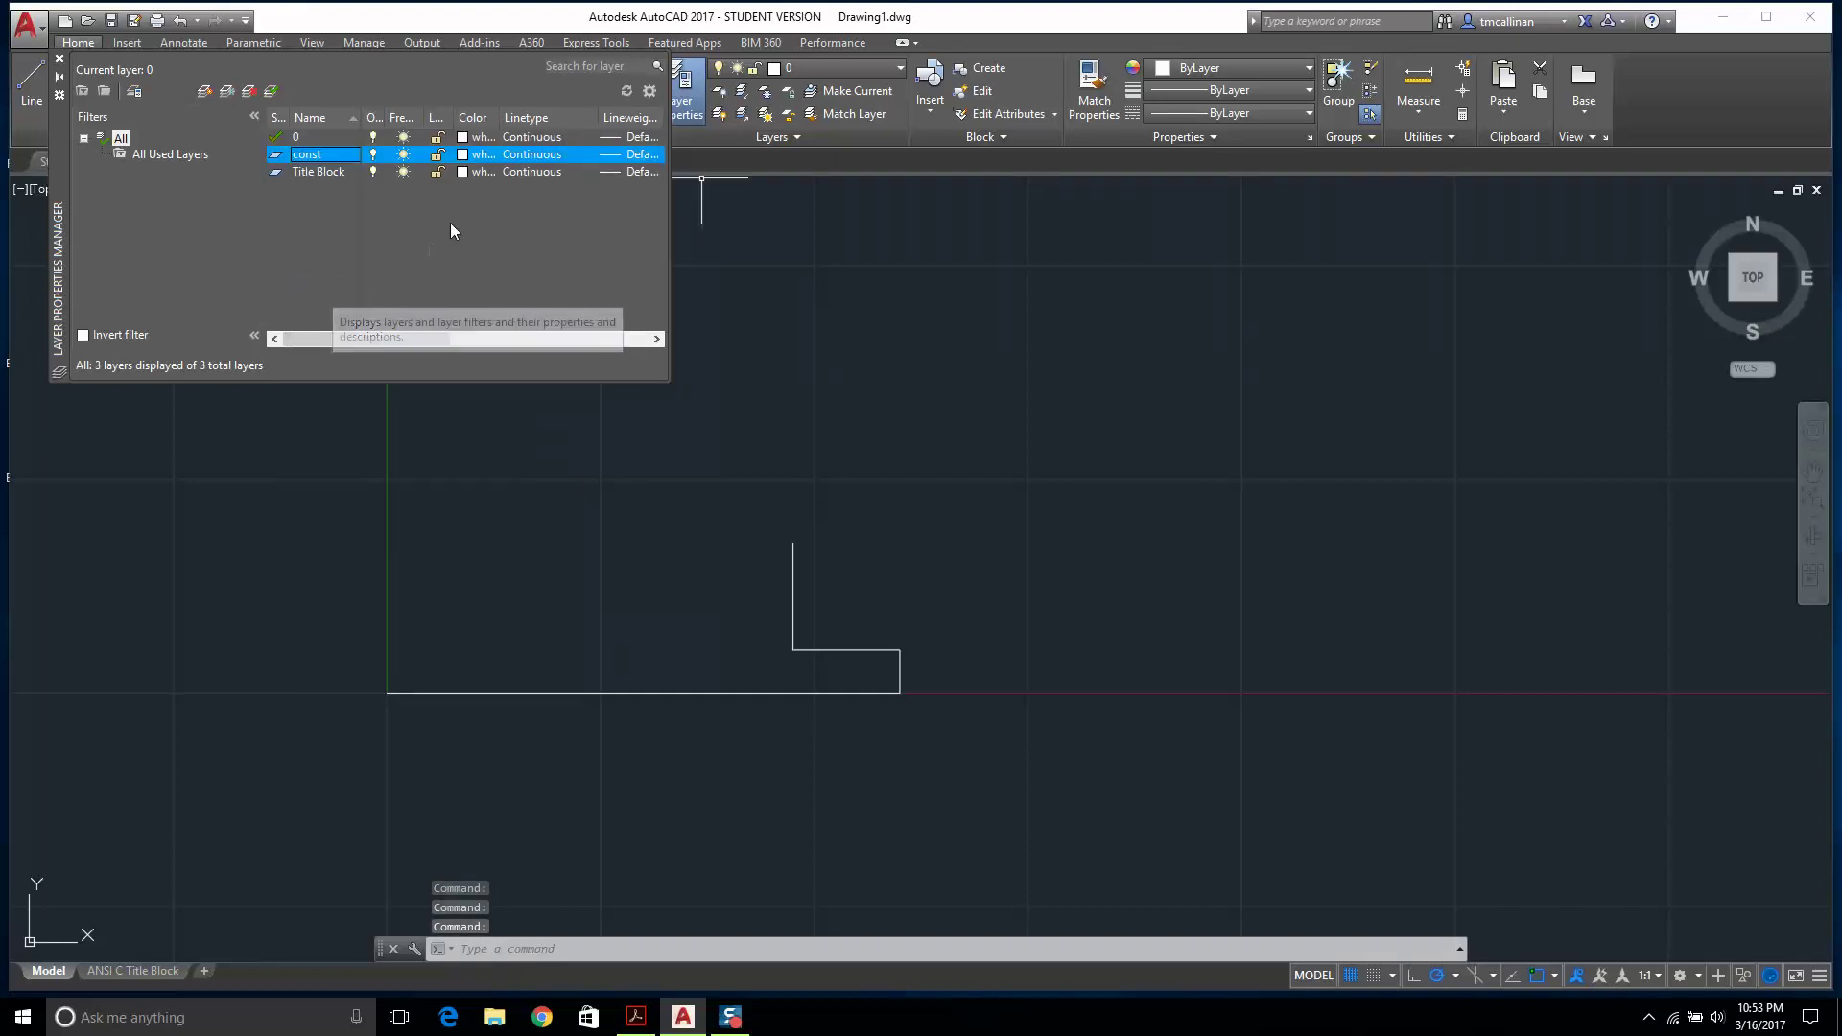
pyautogui.click(480, 154)
pyautogui.click(789, 551)
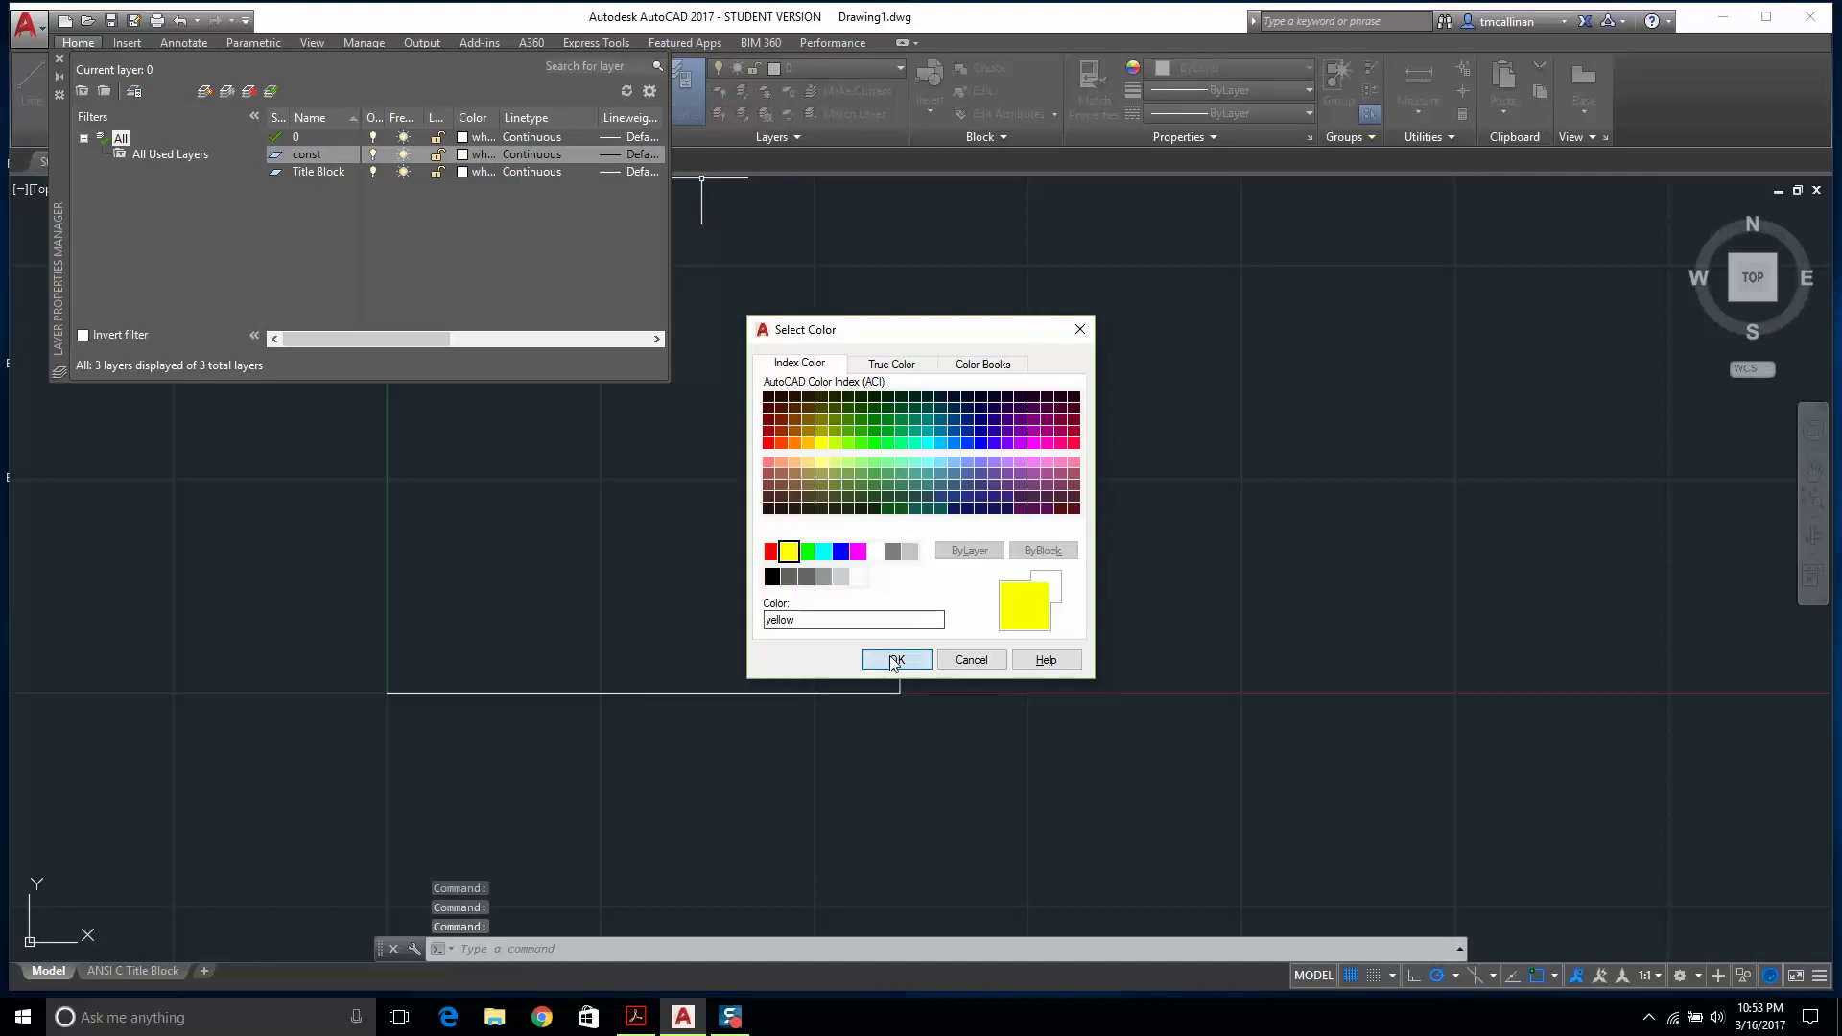
pyautogui.click(897, 659)
pyautogui.doubleClick(278, 154)
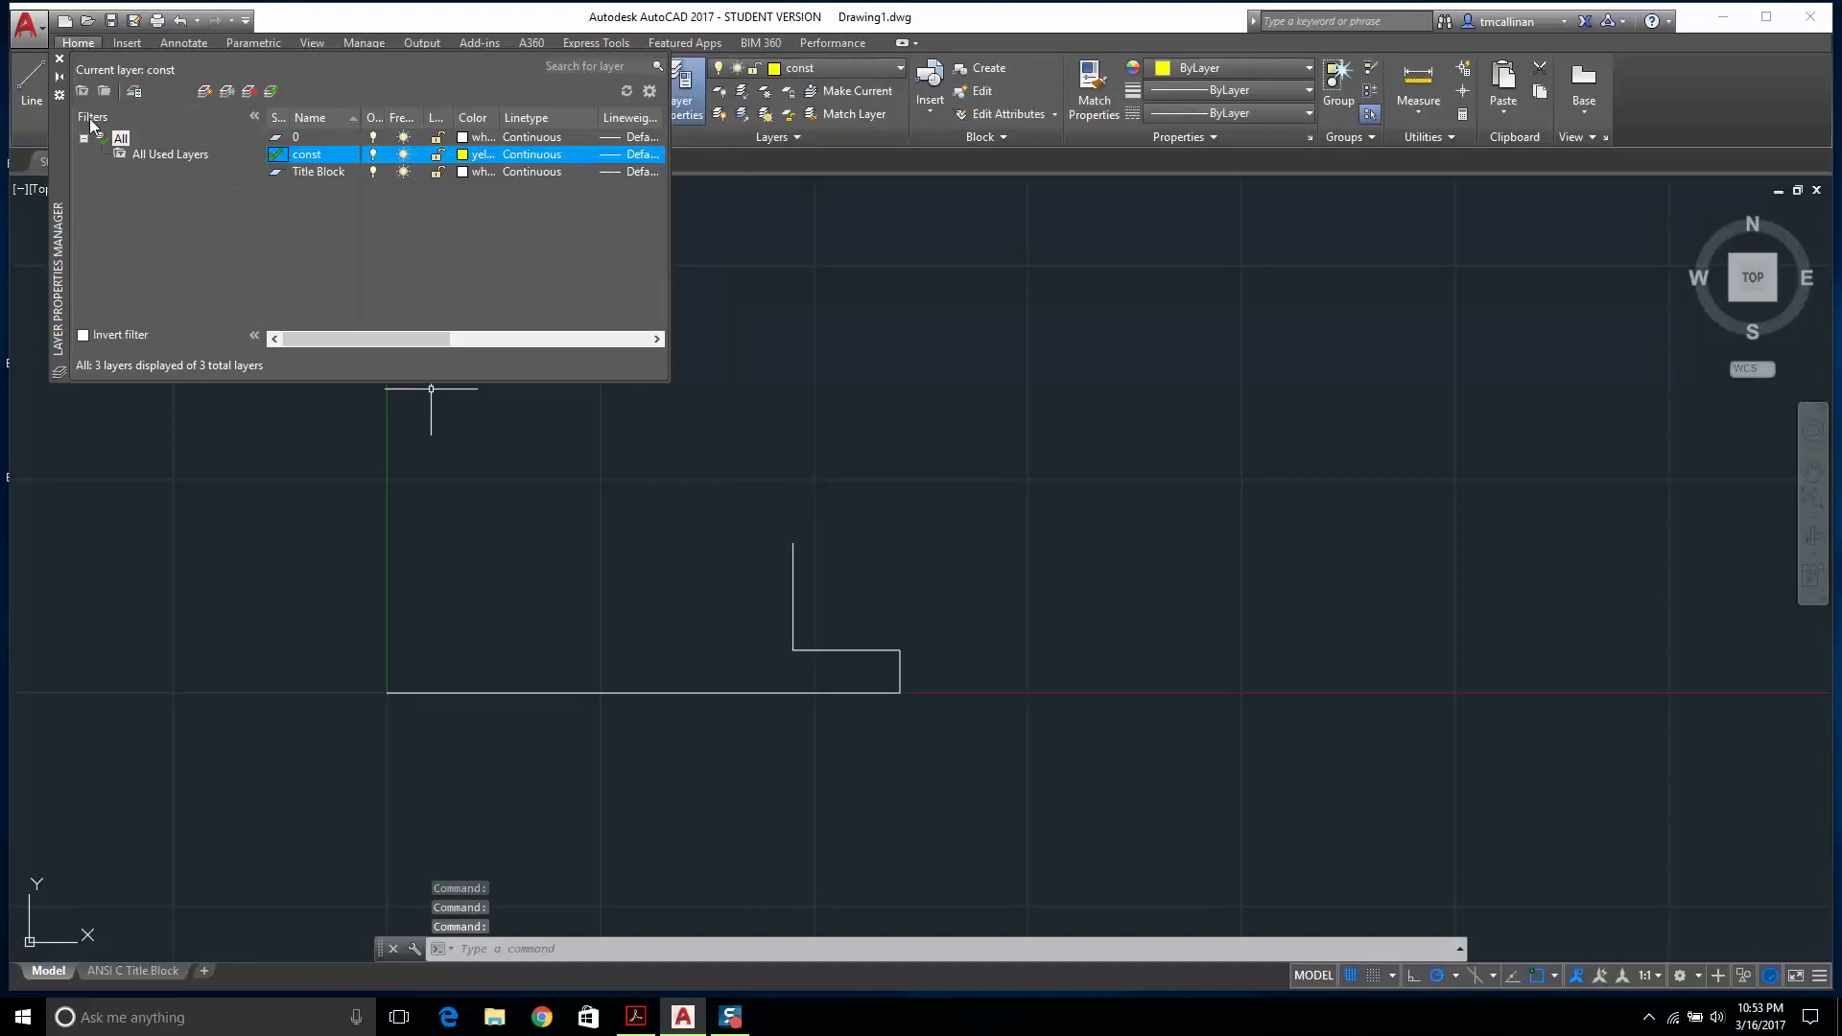
pyautogui.click(60, 59)
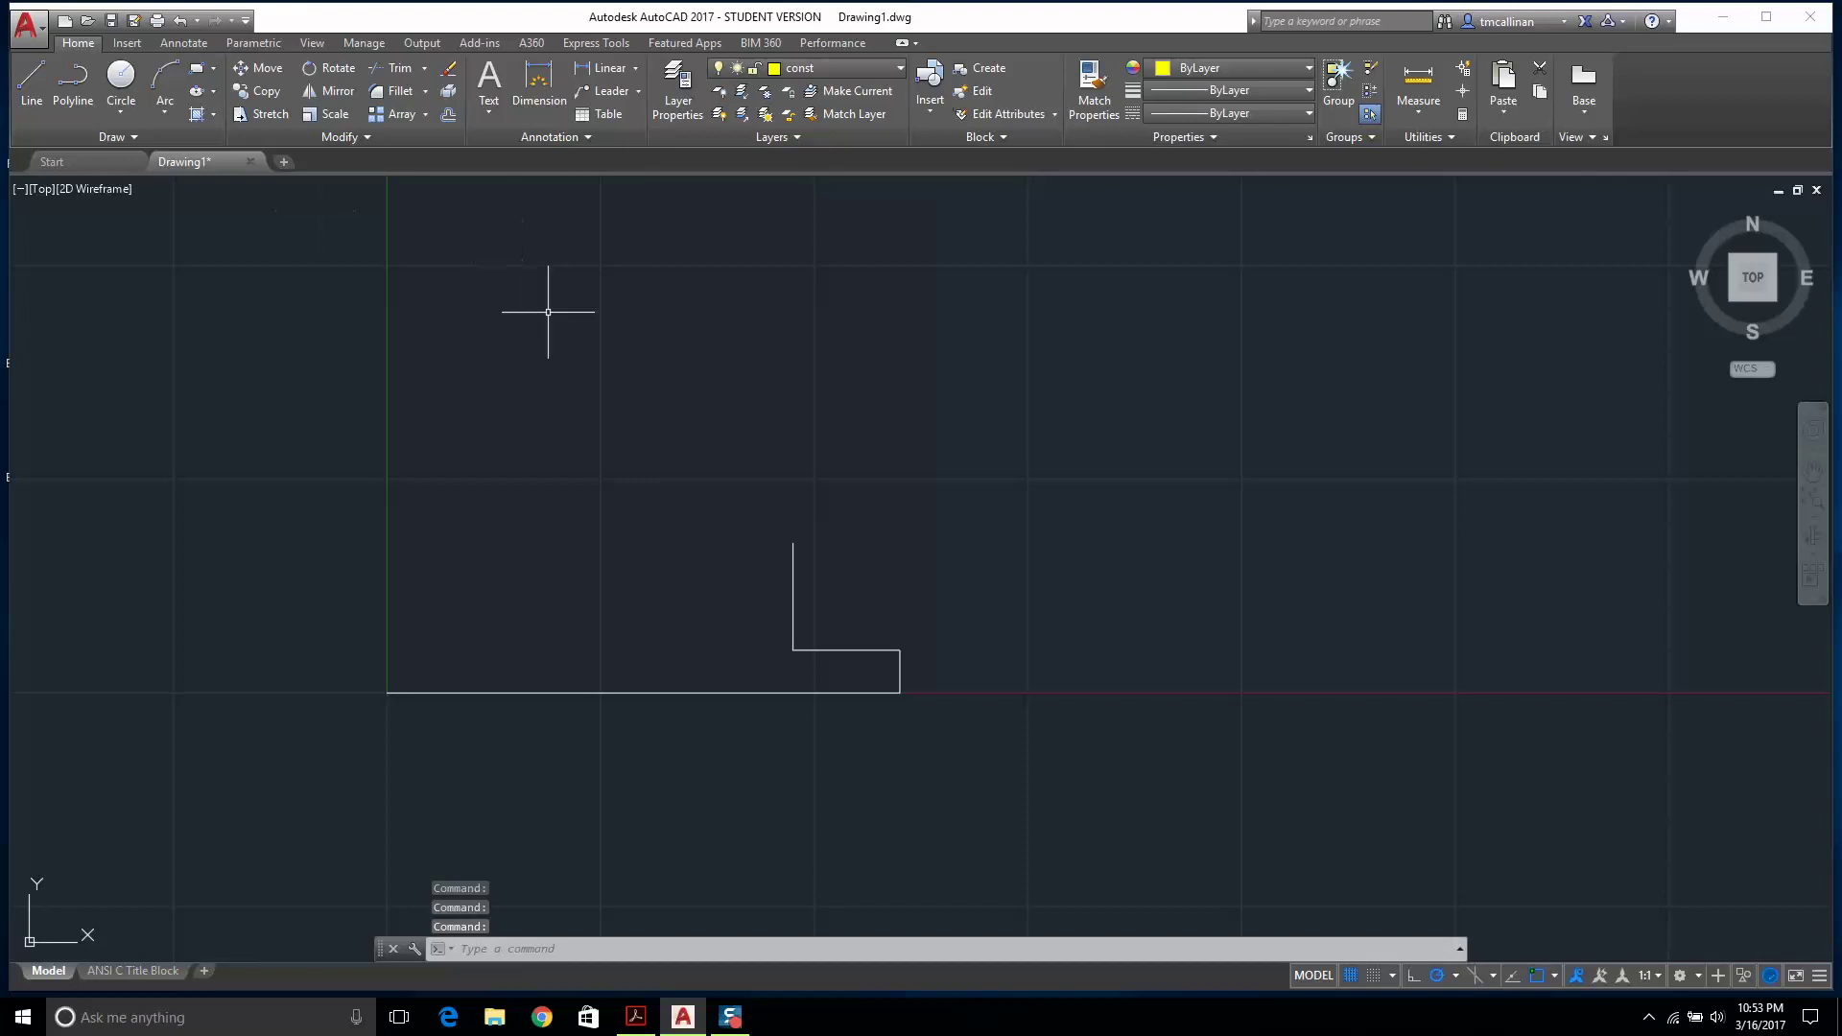
# Place a vertical XLINE construction line through the base line left of the step.
pyautogui.click(1553, 976)
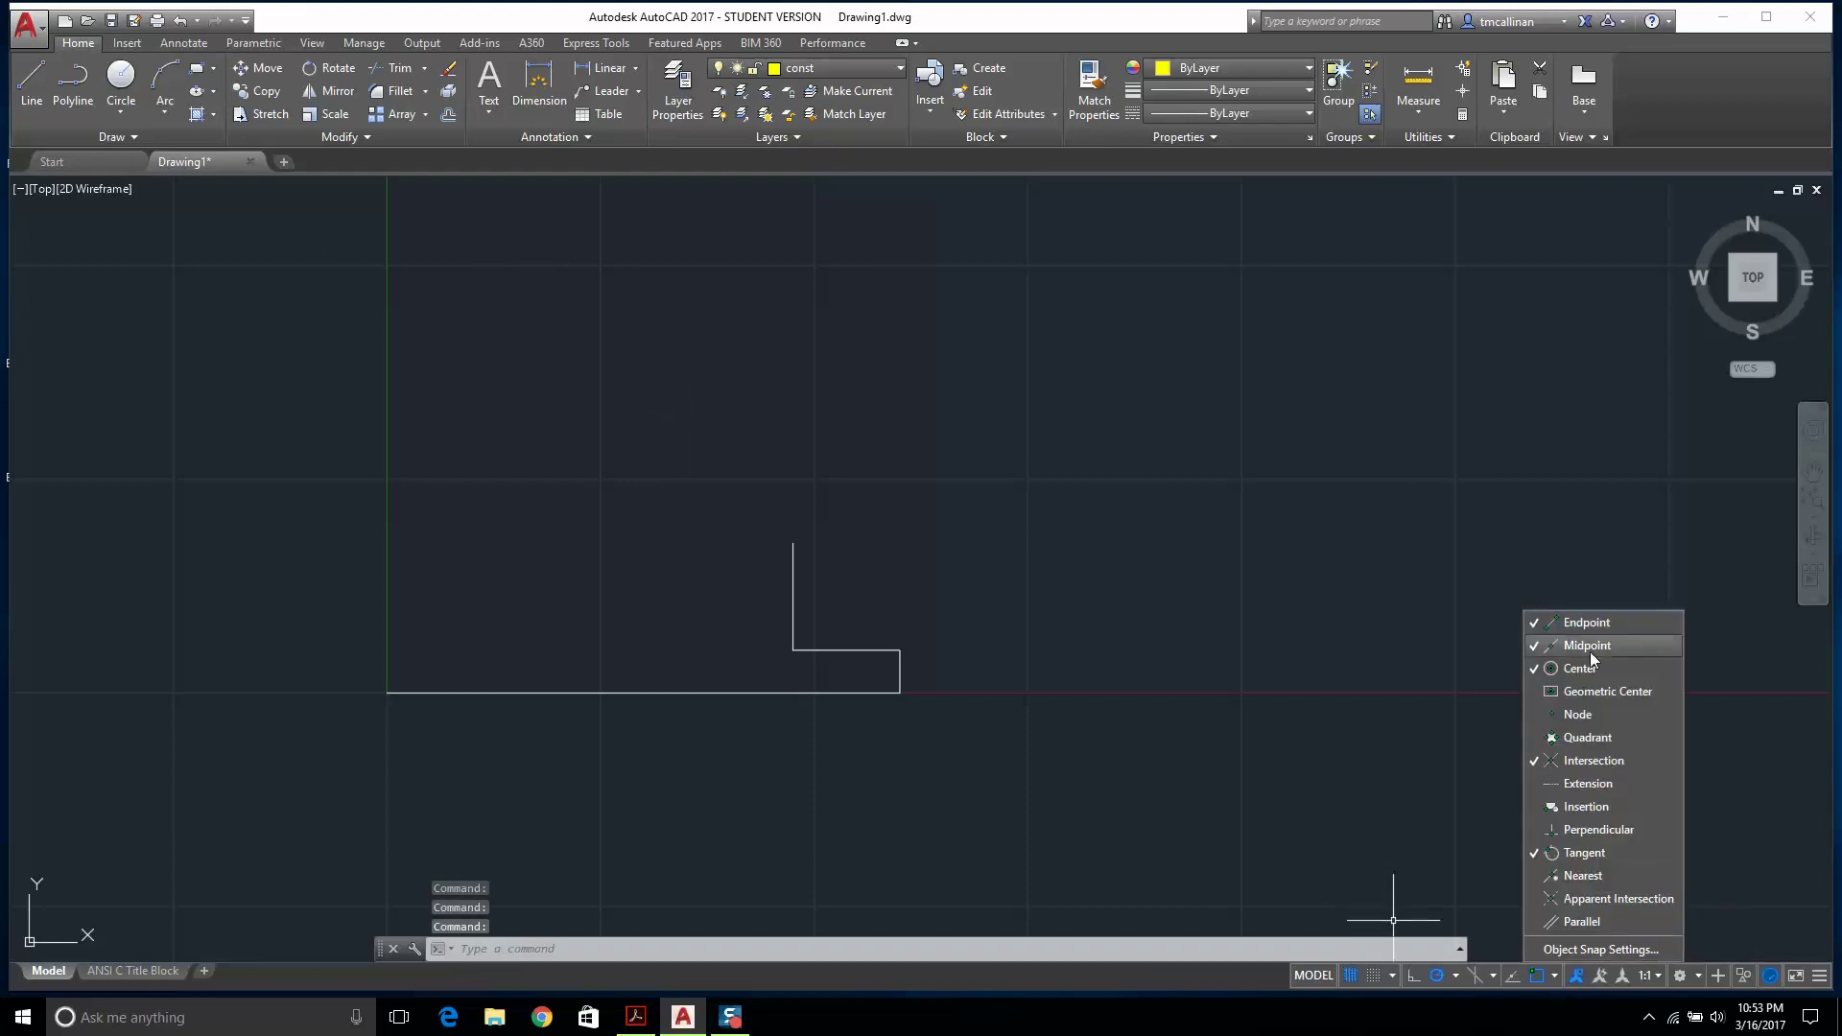
pyautogui.press('Escape')
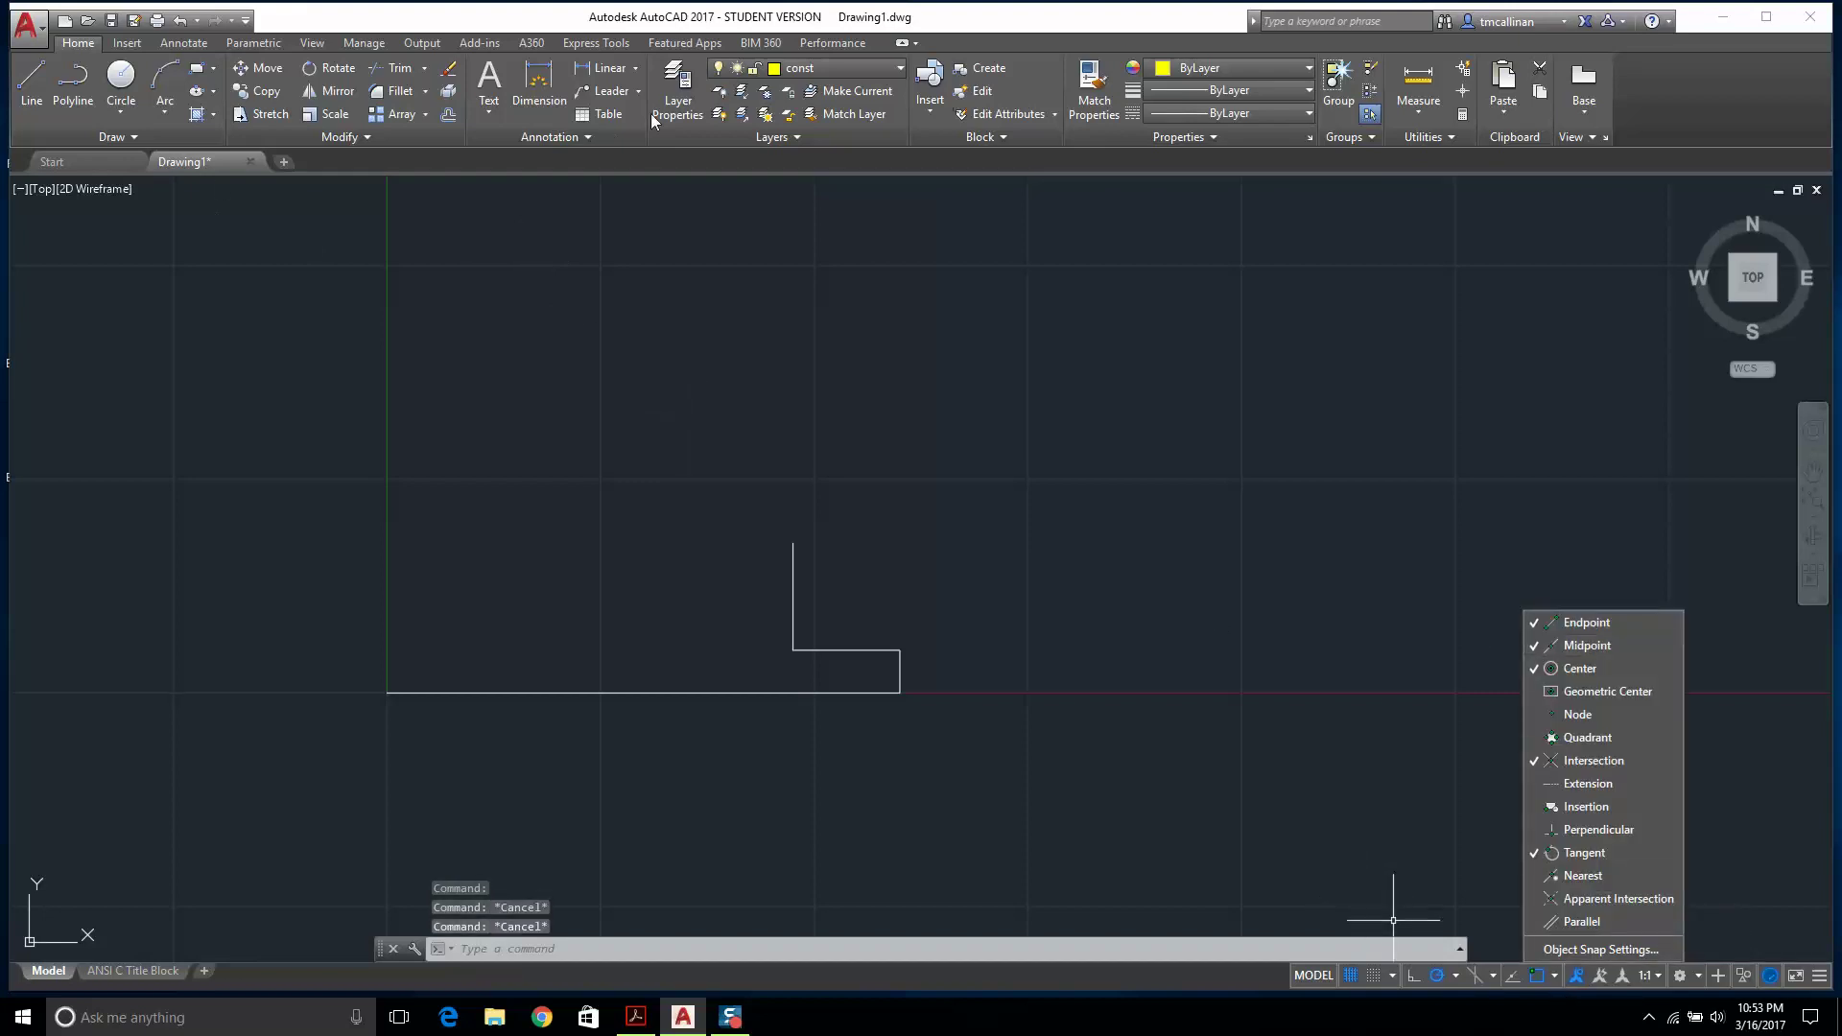
pyautogui.click(147, 137)
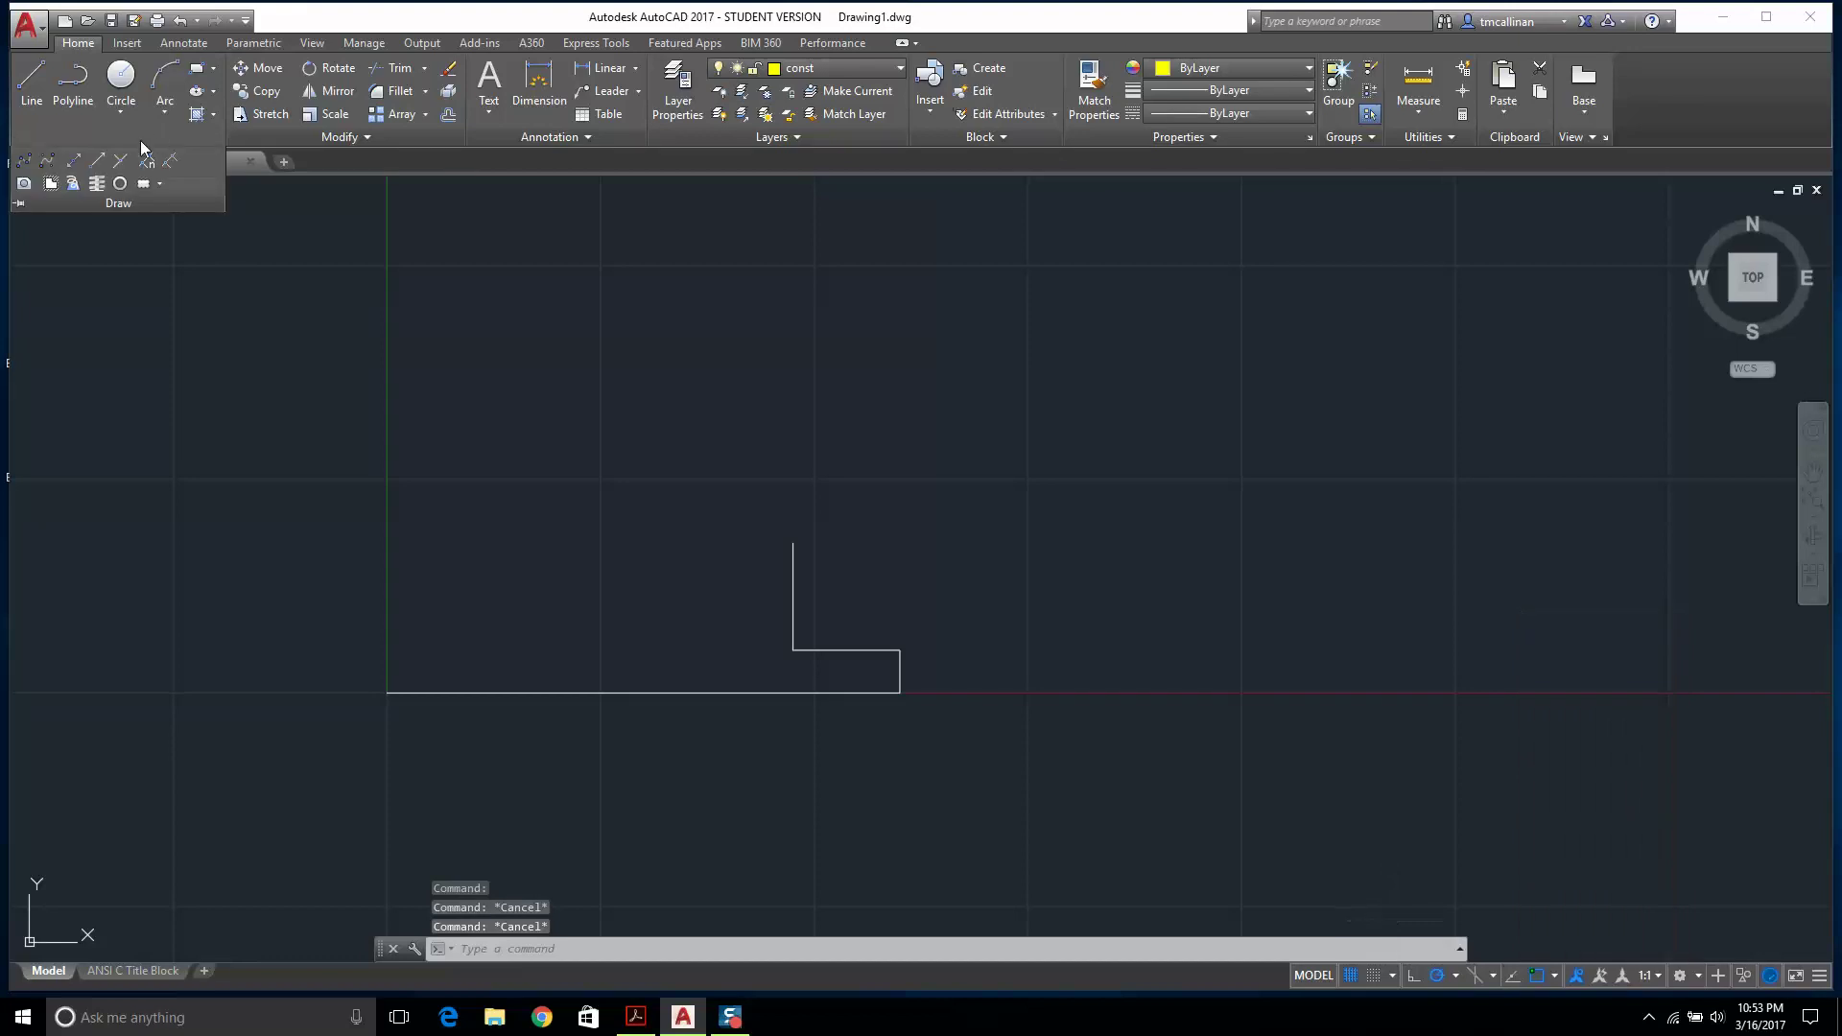
pyautogui.click(72, 187)
pyautogui.write('v')
pyautogui.press('Return')
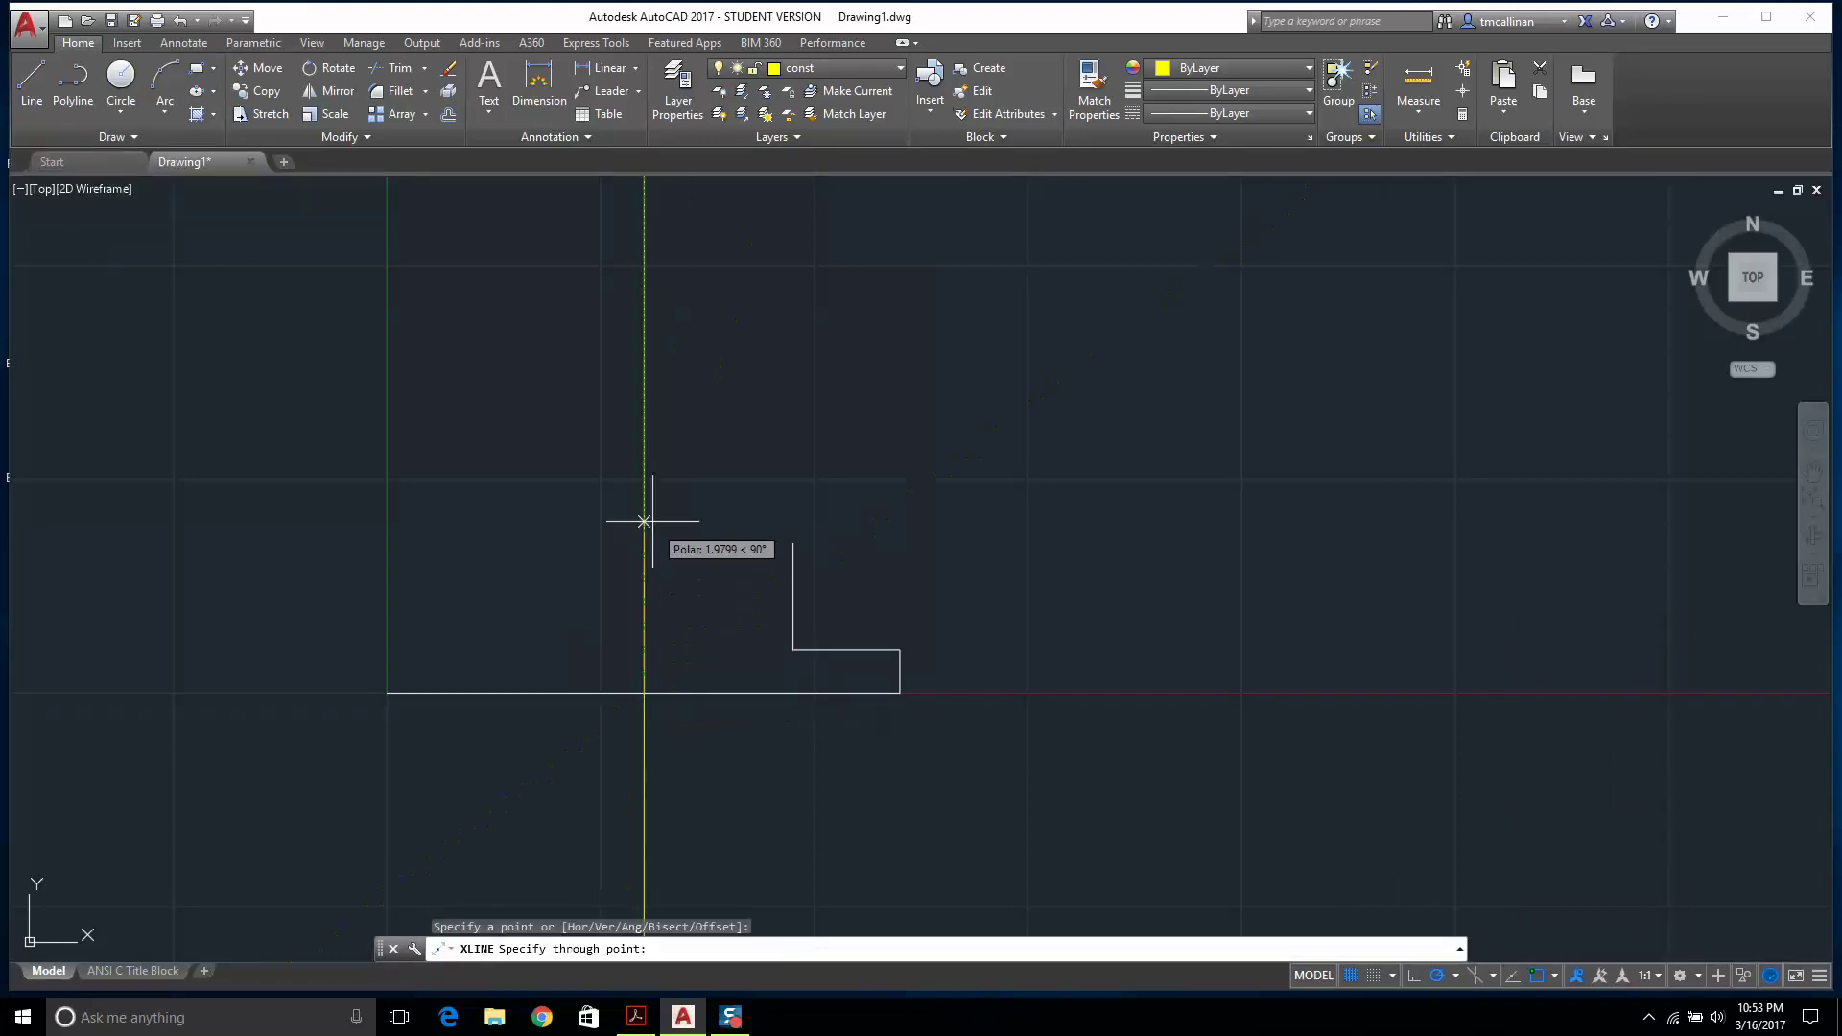
pyautogui.click(643, 504)
pyautogui.press('Escape')
pyautogui.press('Escape')
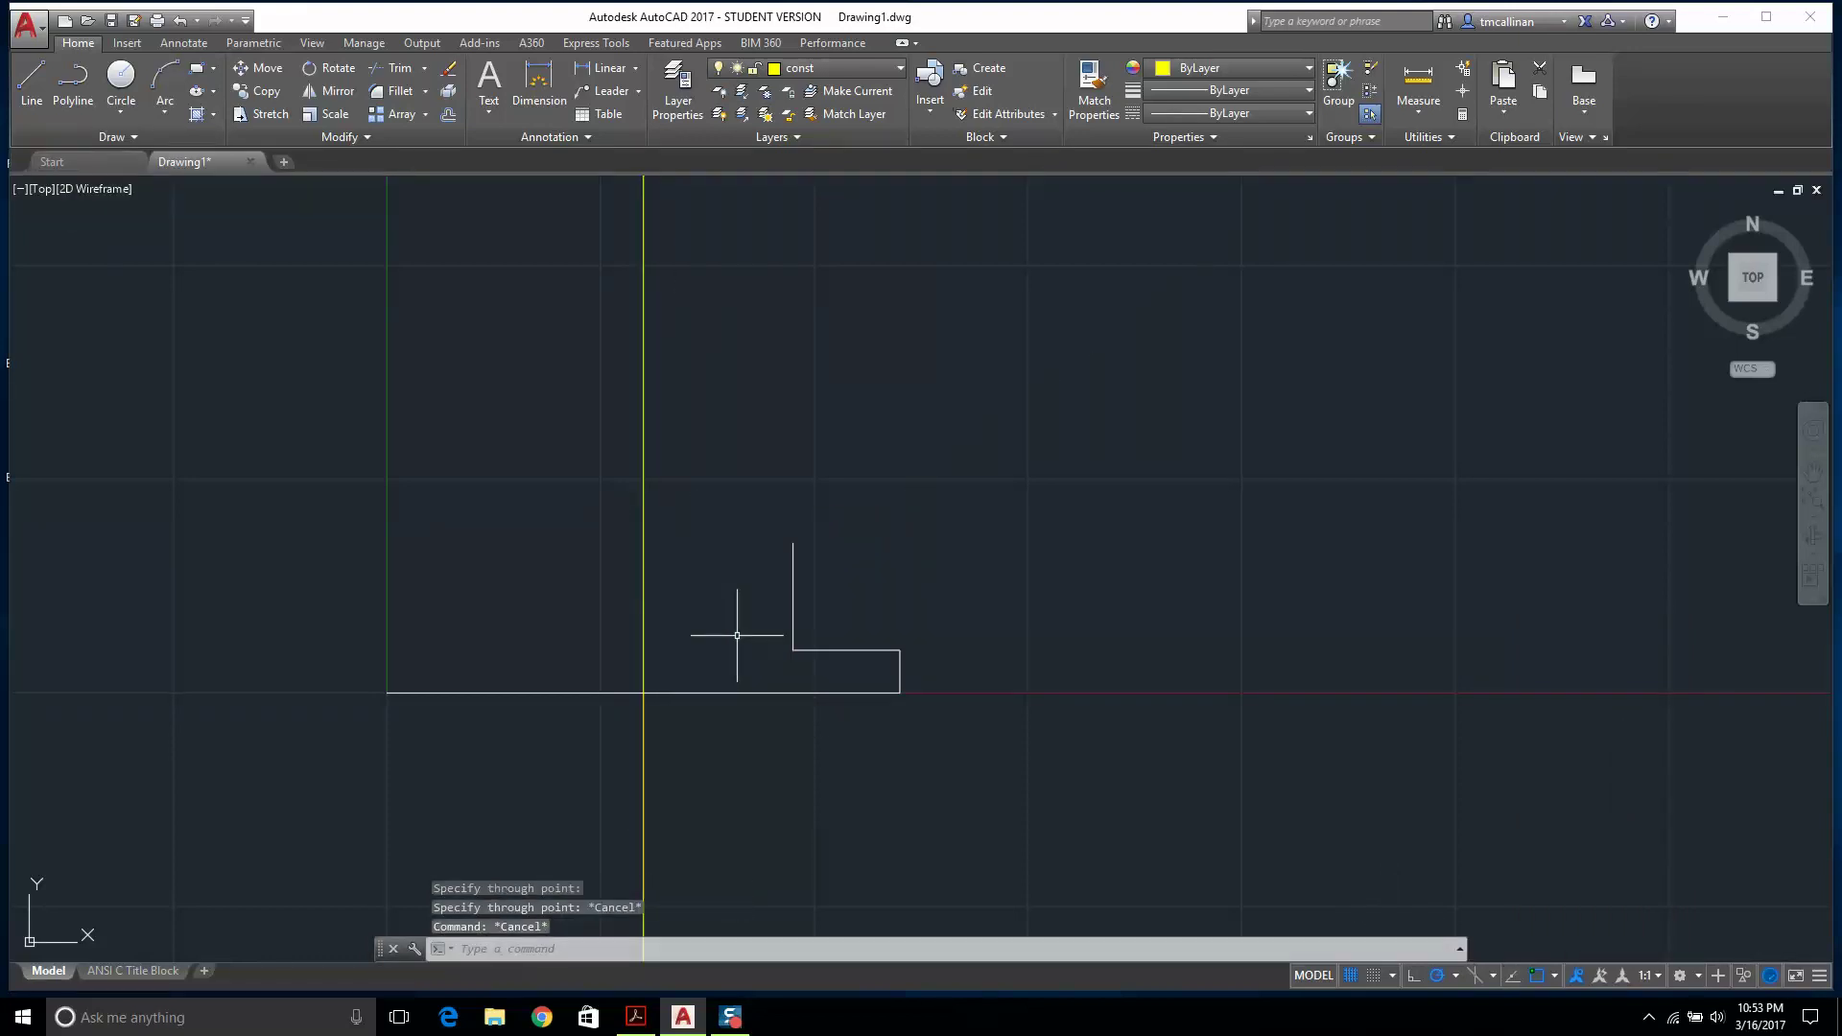
pyautogui.click(633, 1017)
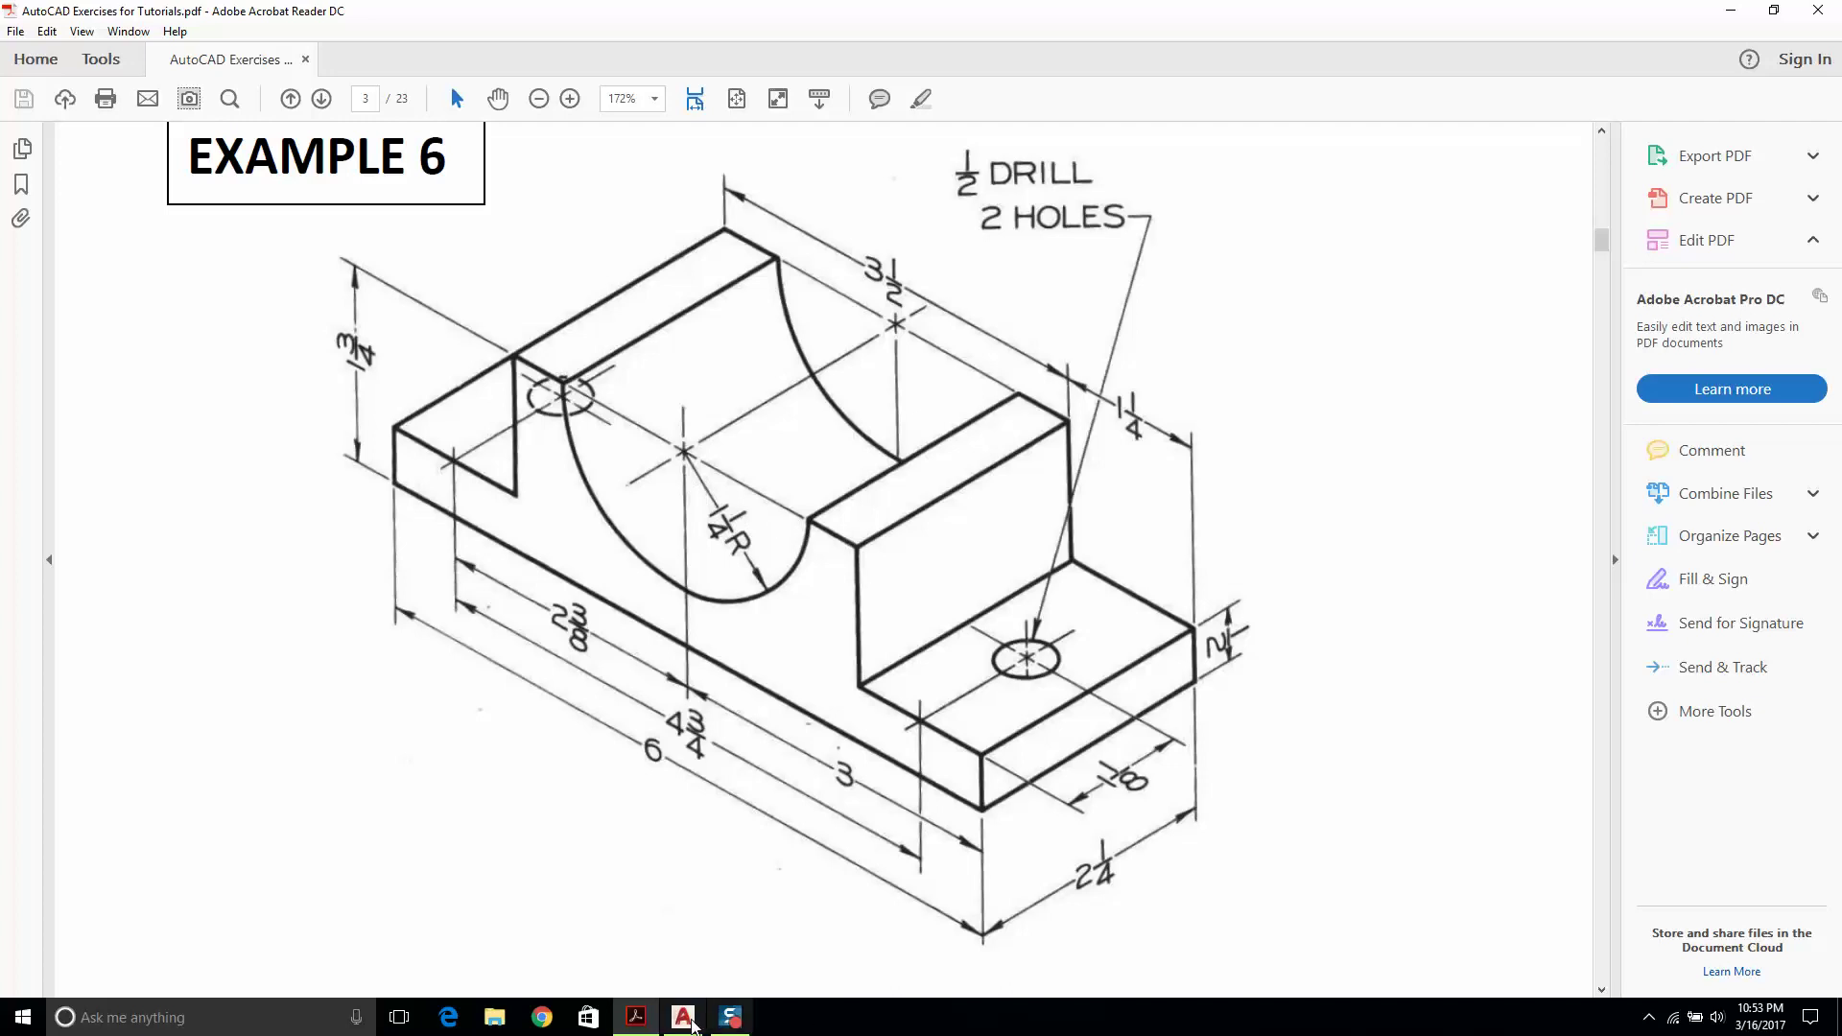
# Make layer 0 the current layer from the Layers dropdown.
pyautogui.click(683, 1019)
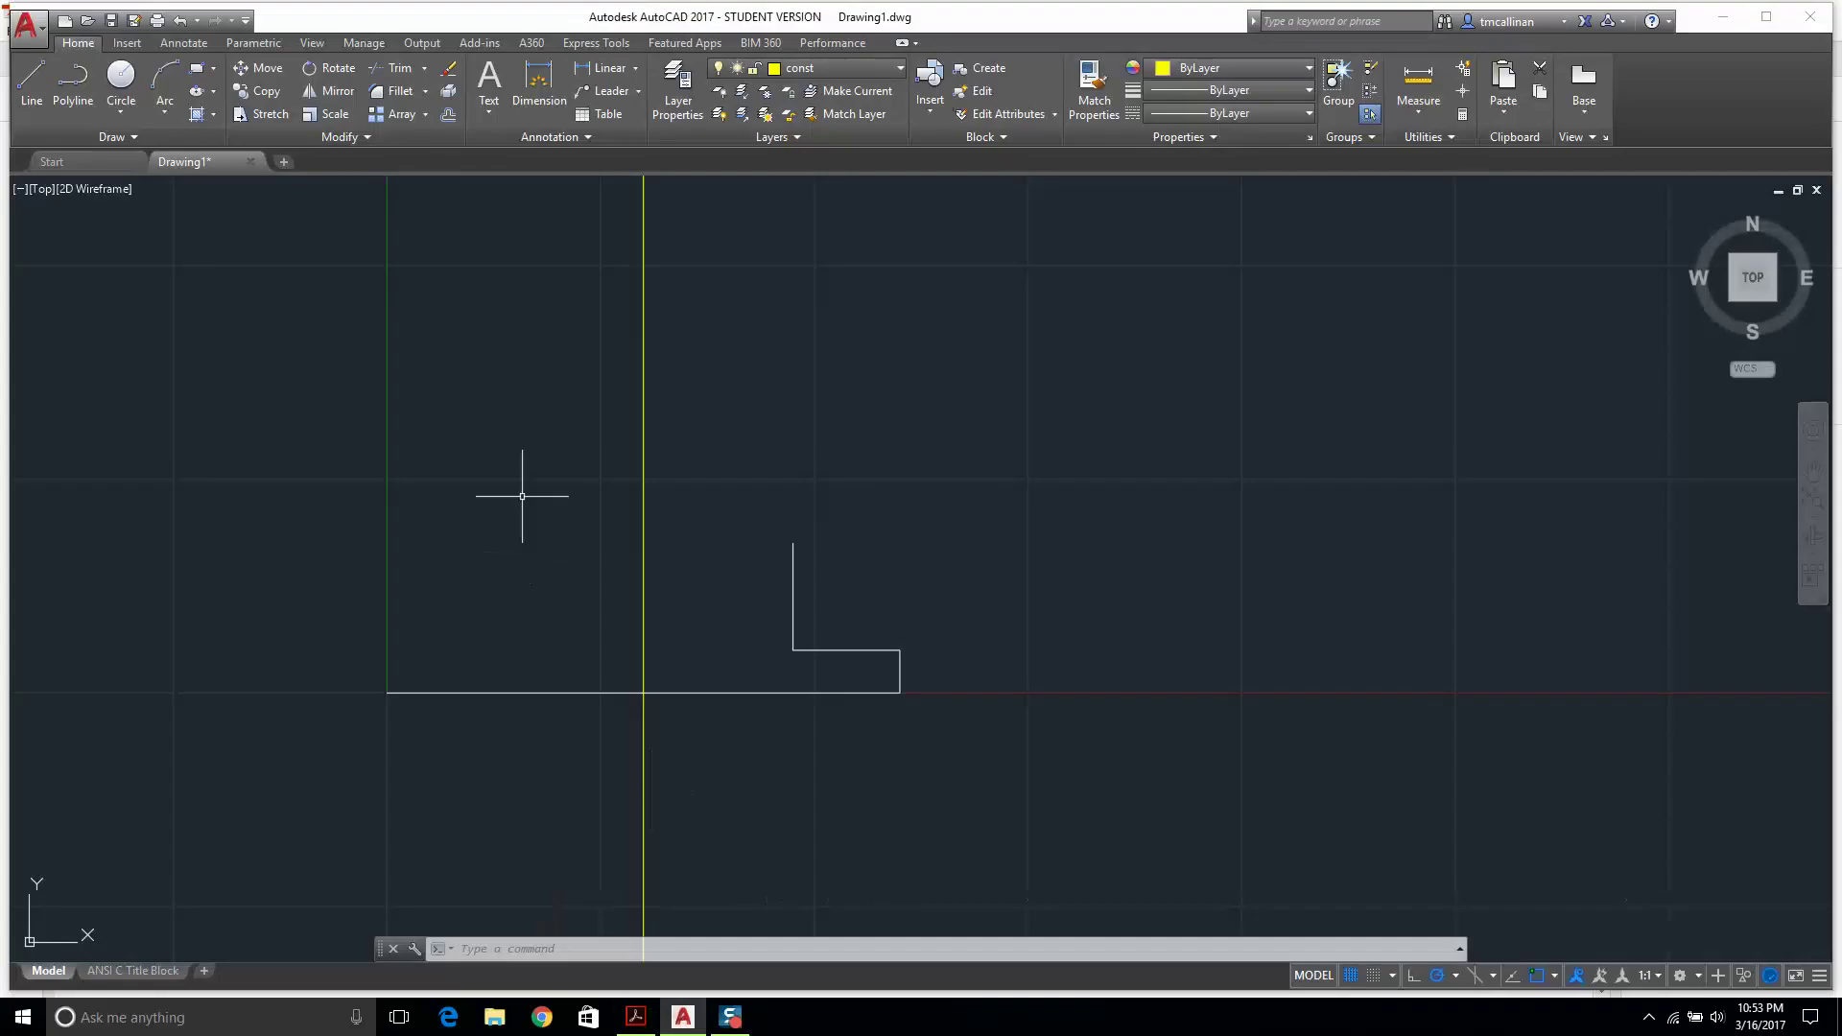
pyautogui.click(31, 85)
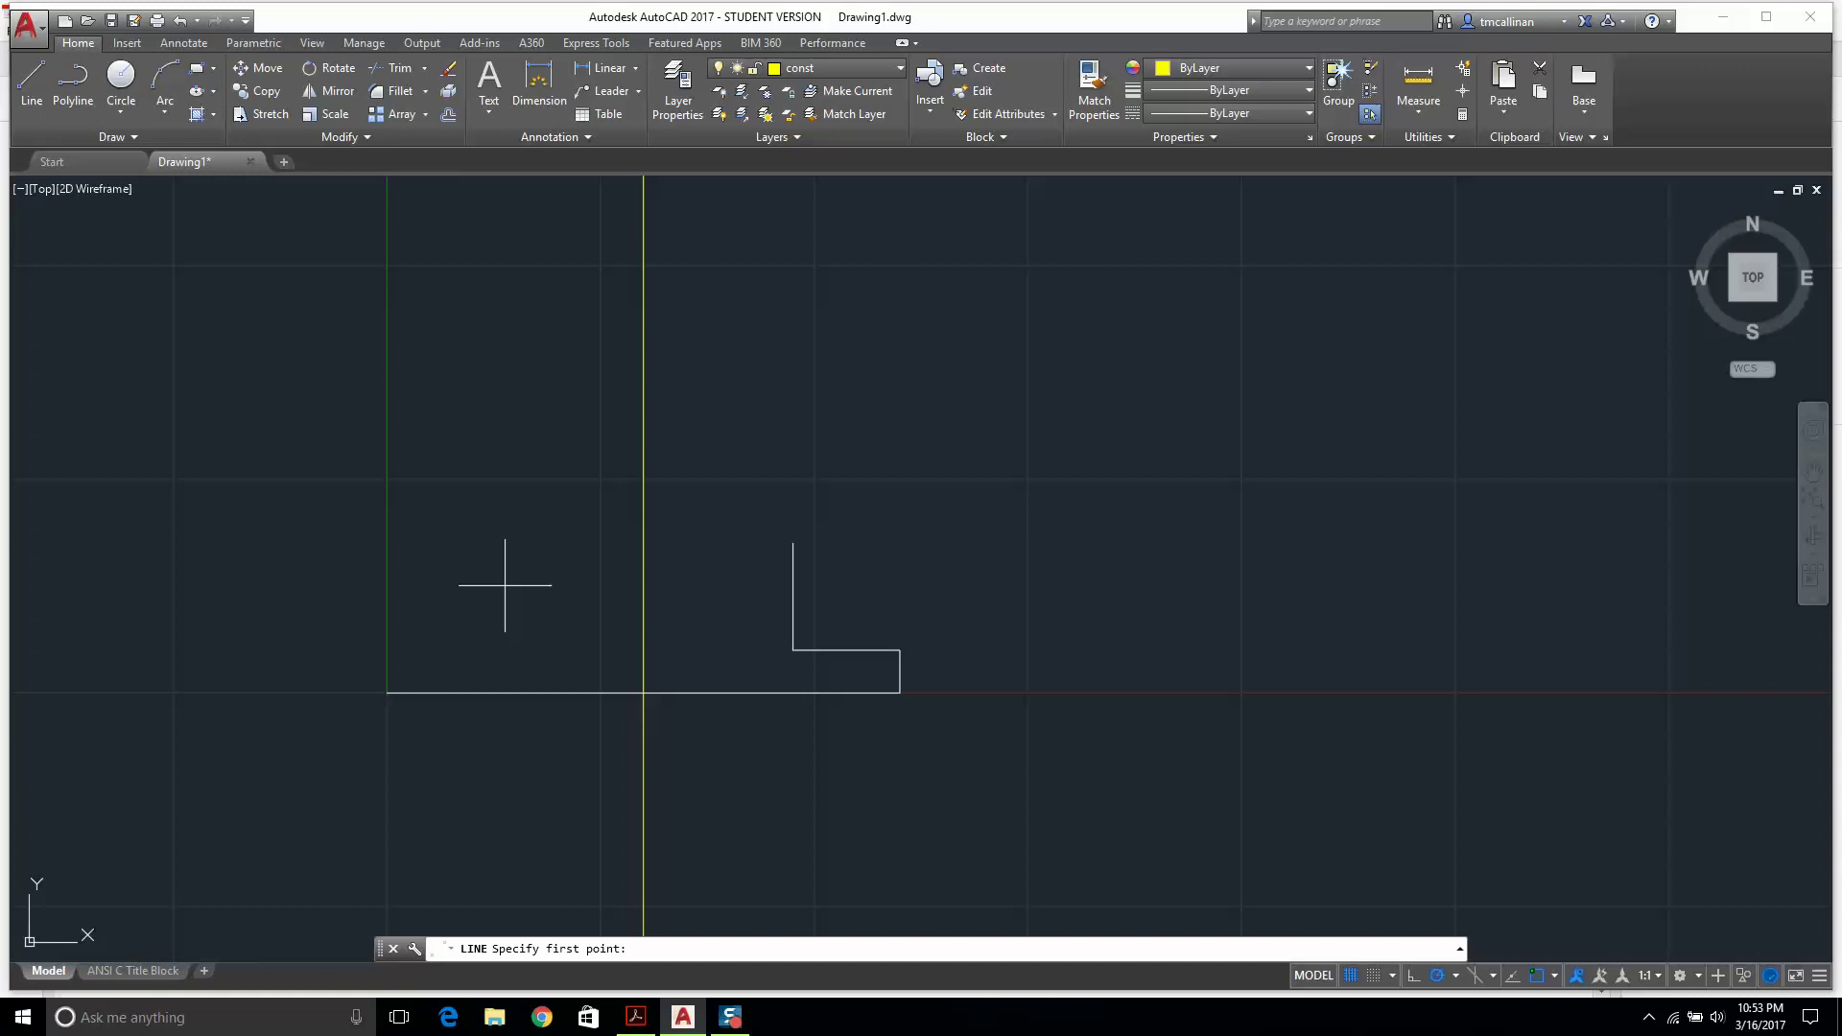
pyautogui.click(794, 544)
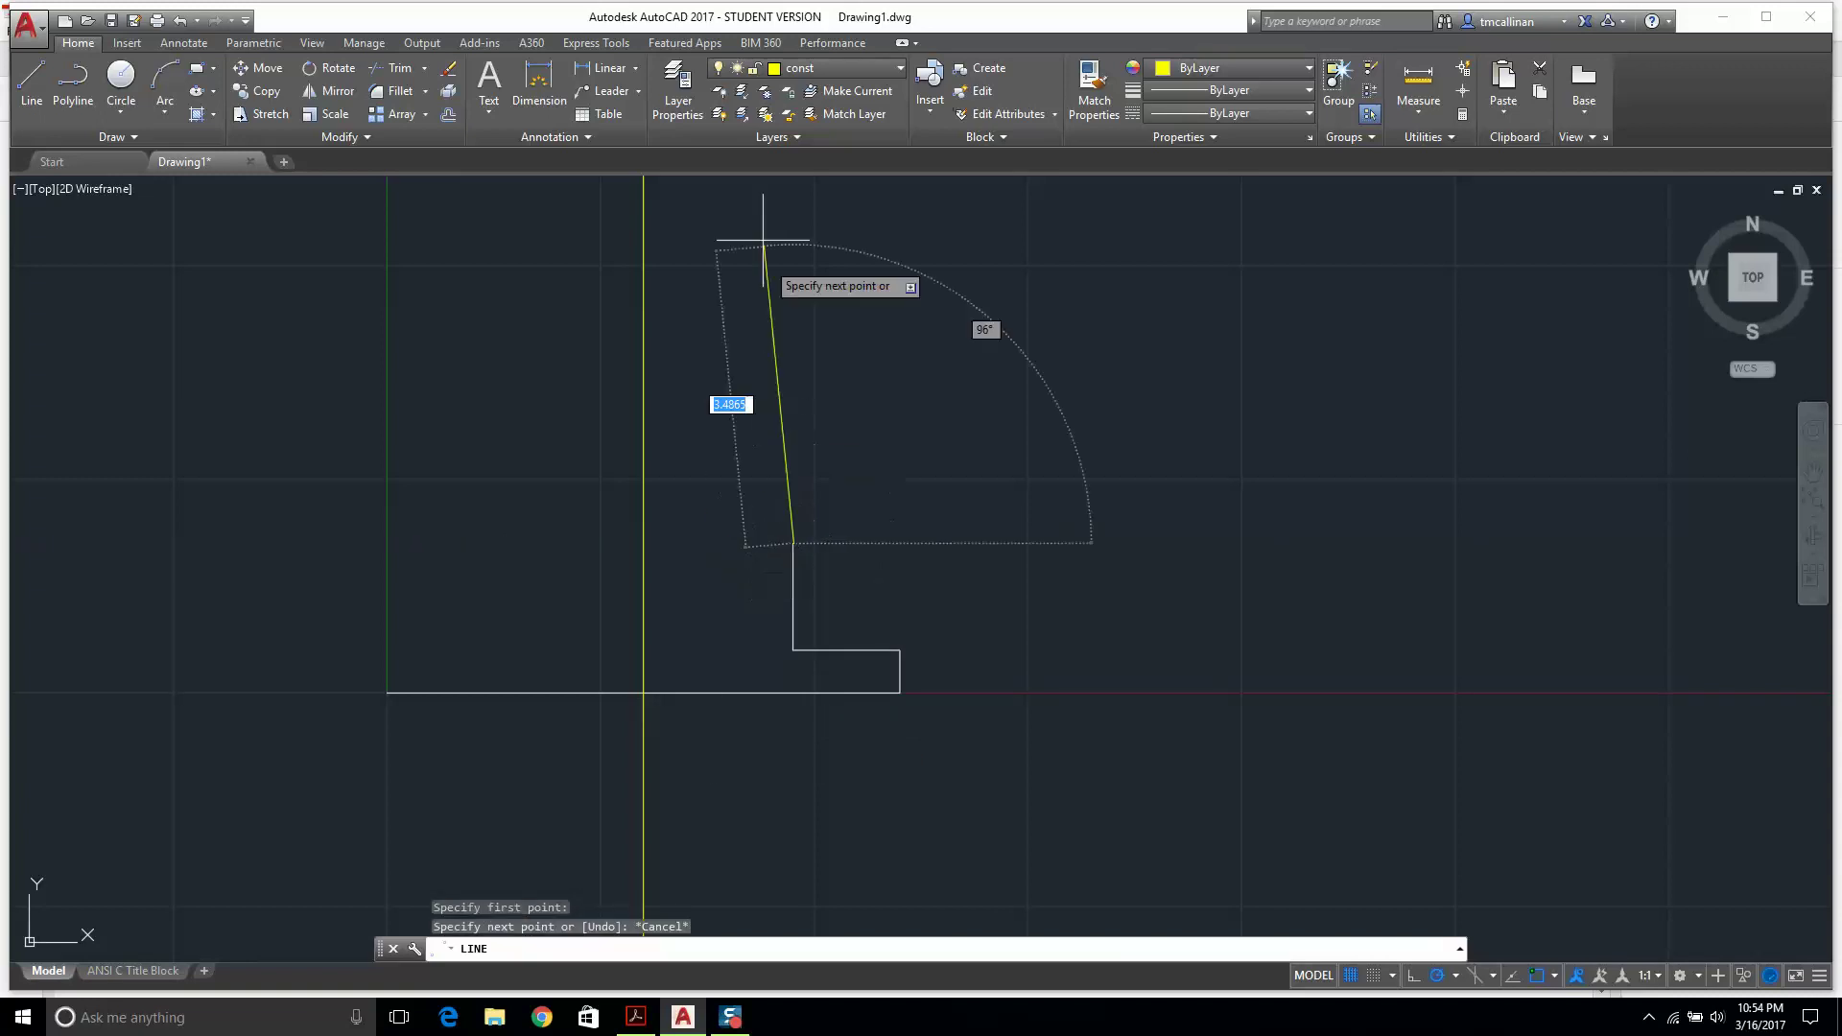
pyautogui.press('Escape')
pyautogui.press('Escape')
pyautogui.click(816, 67)
pyautogui.click(791, 96)
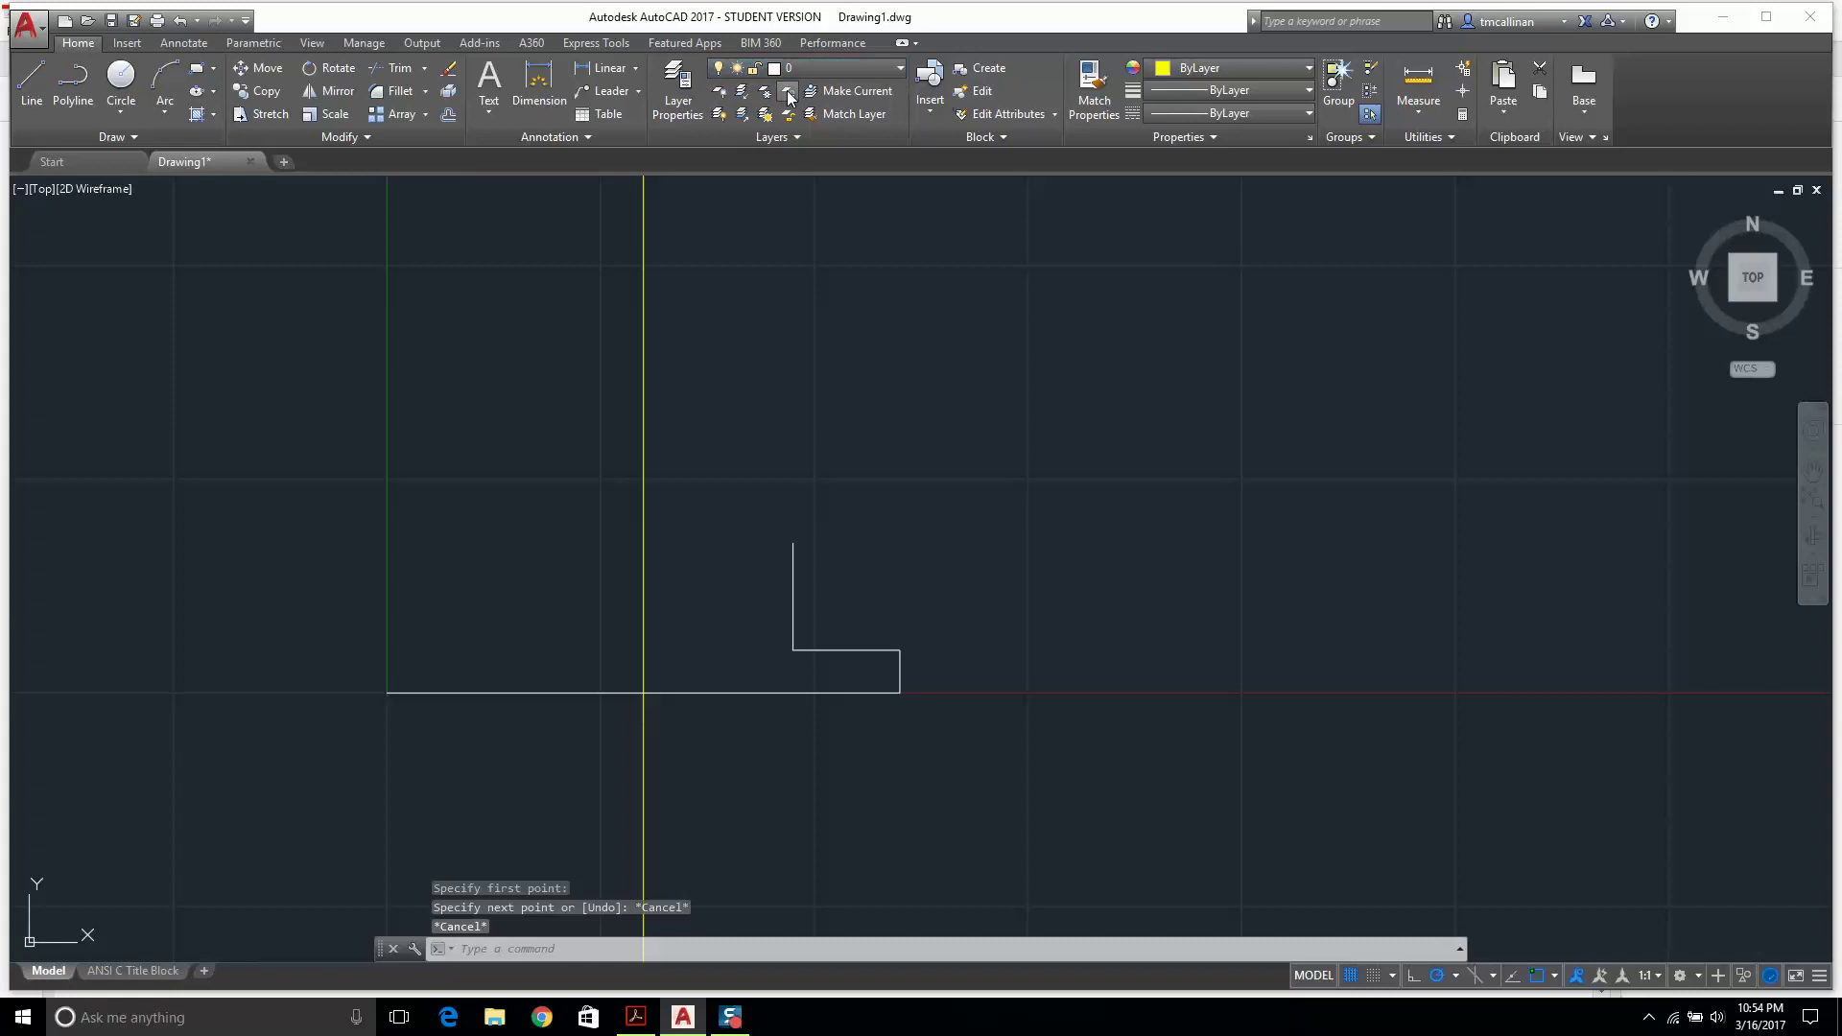
# Draw a 0.5-unit line leftward from the top of the step.
pyautogui.click(32, 81)
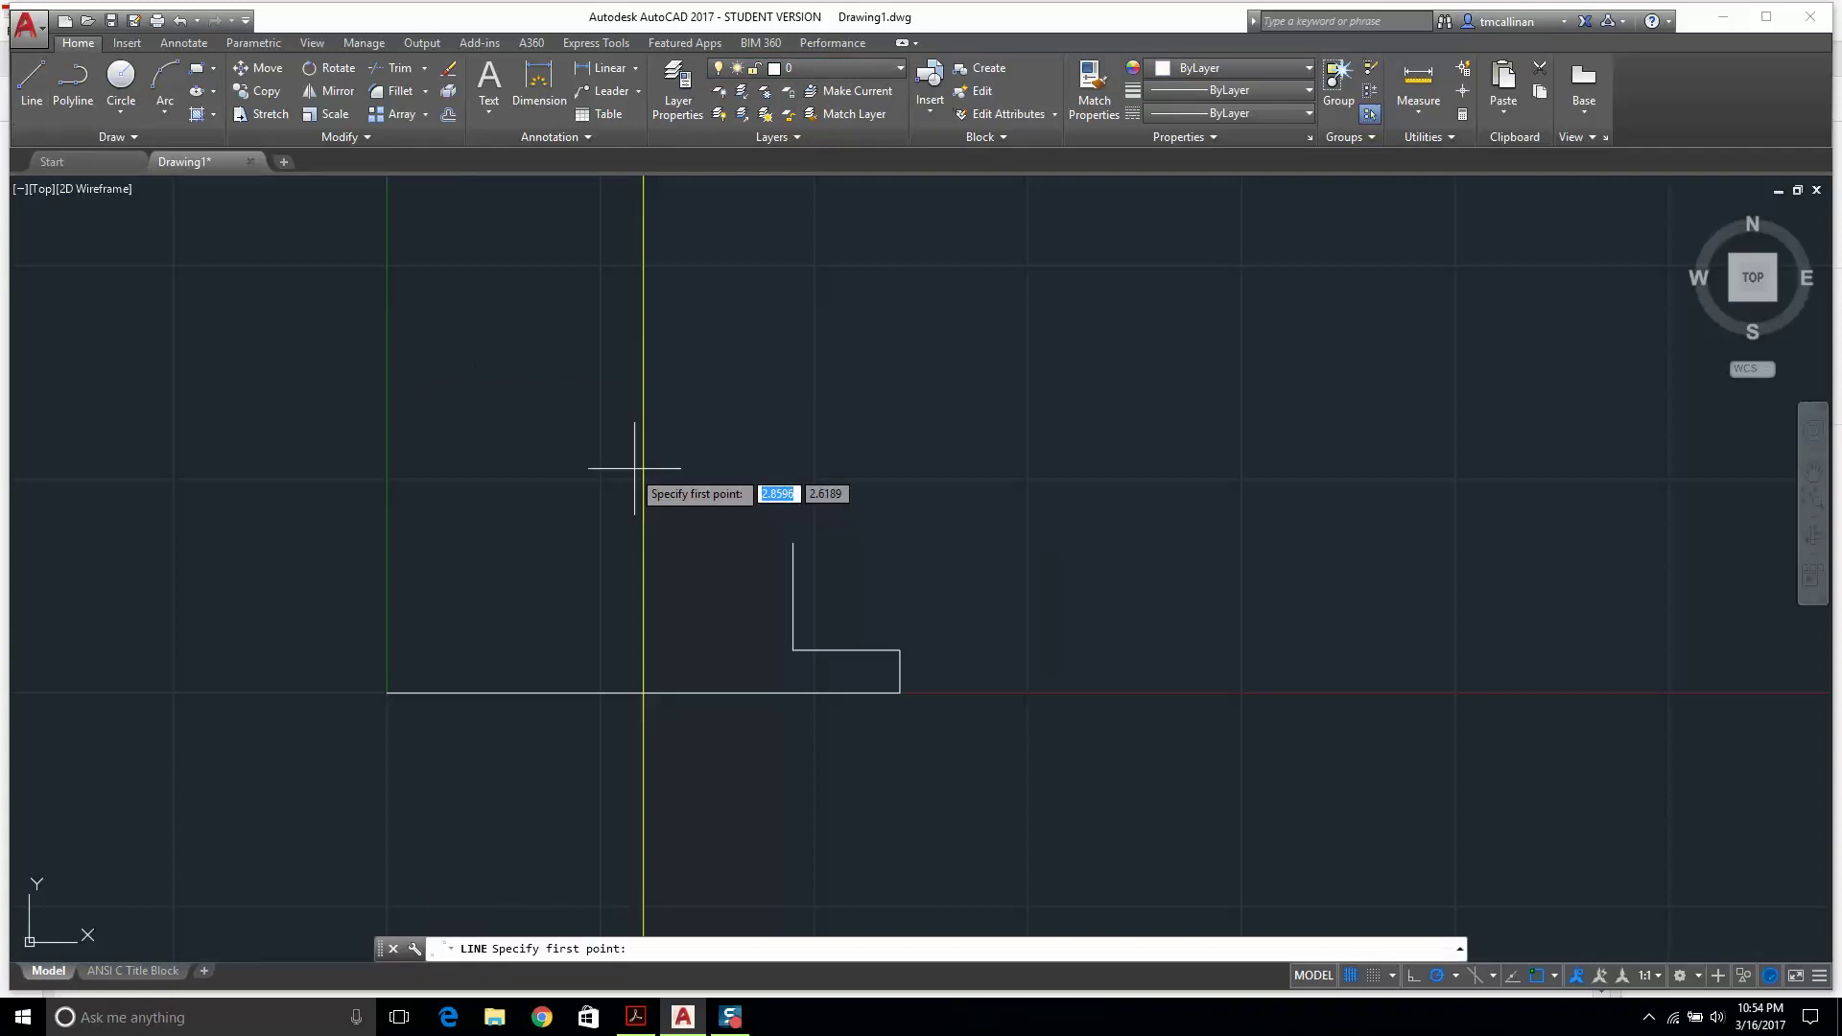
pyautogui.click(795, 541)
pyautogui.write('.5')
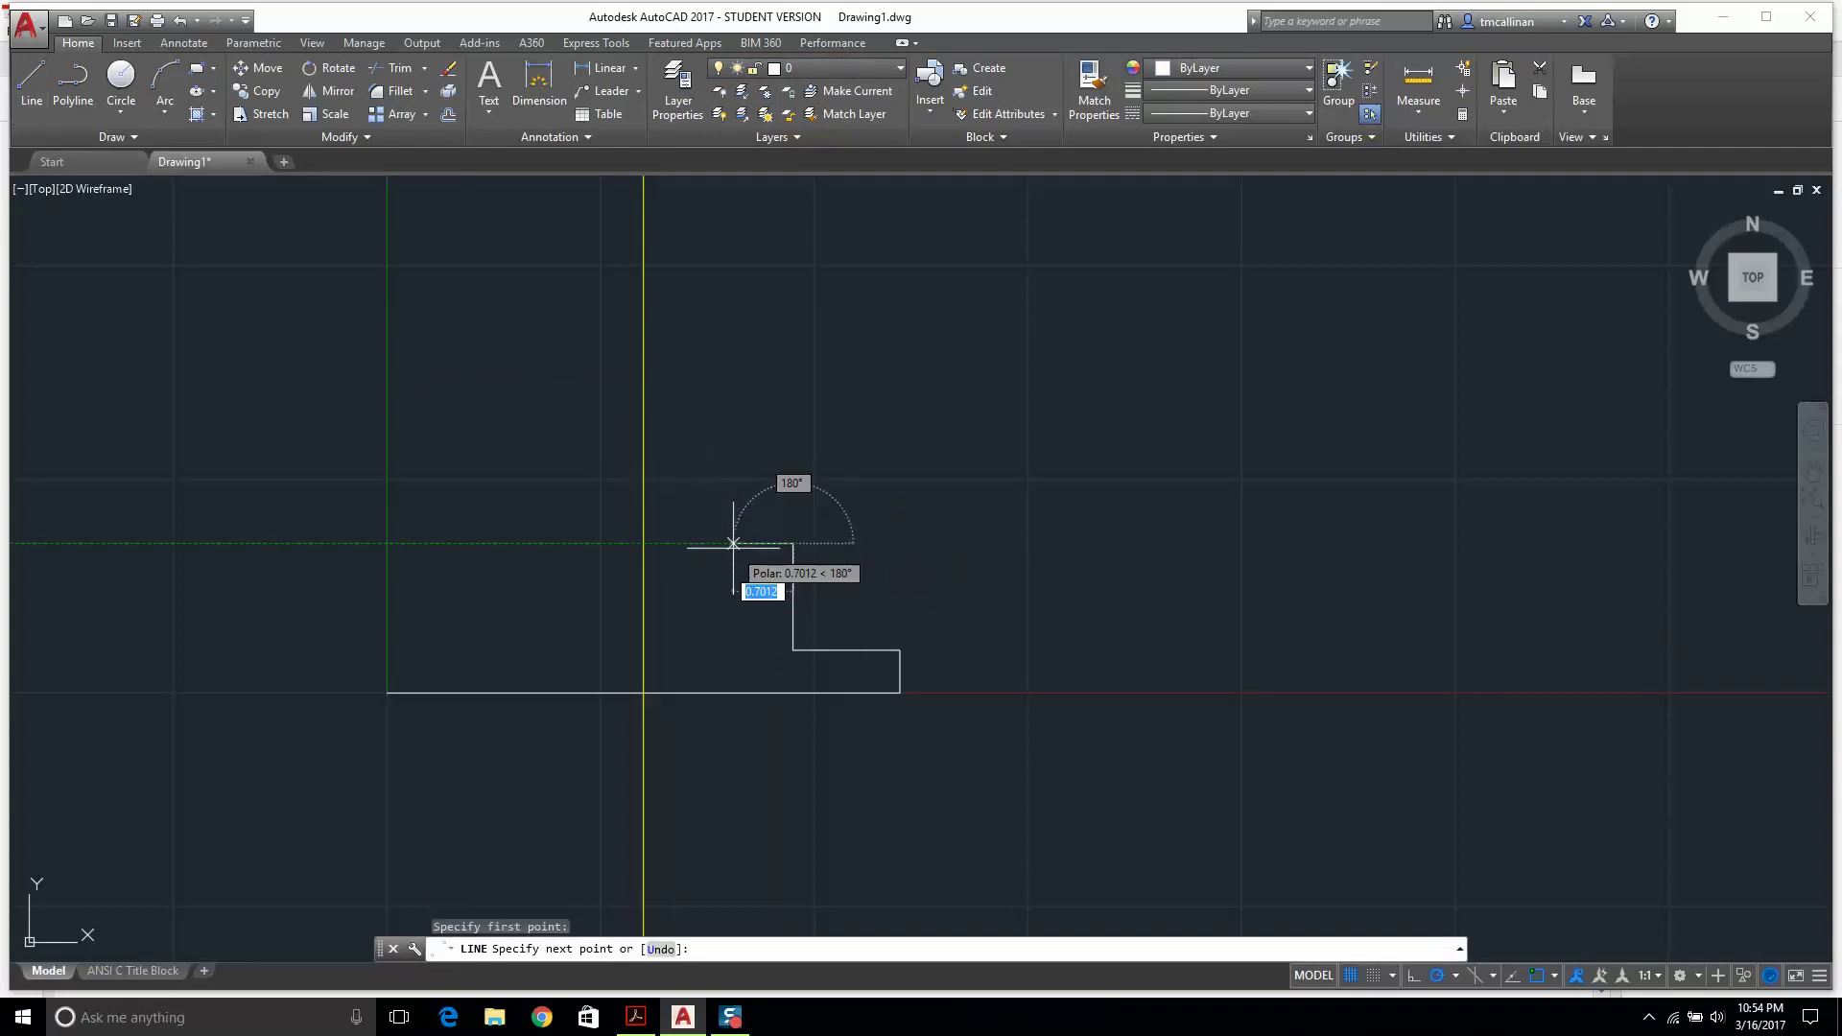
pyautogui.press('Return')
pyautogui.press('Escape')
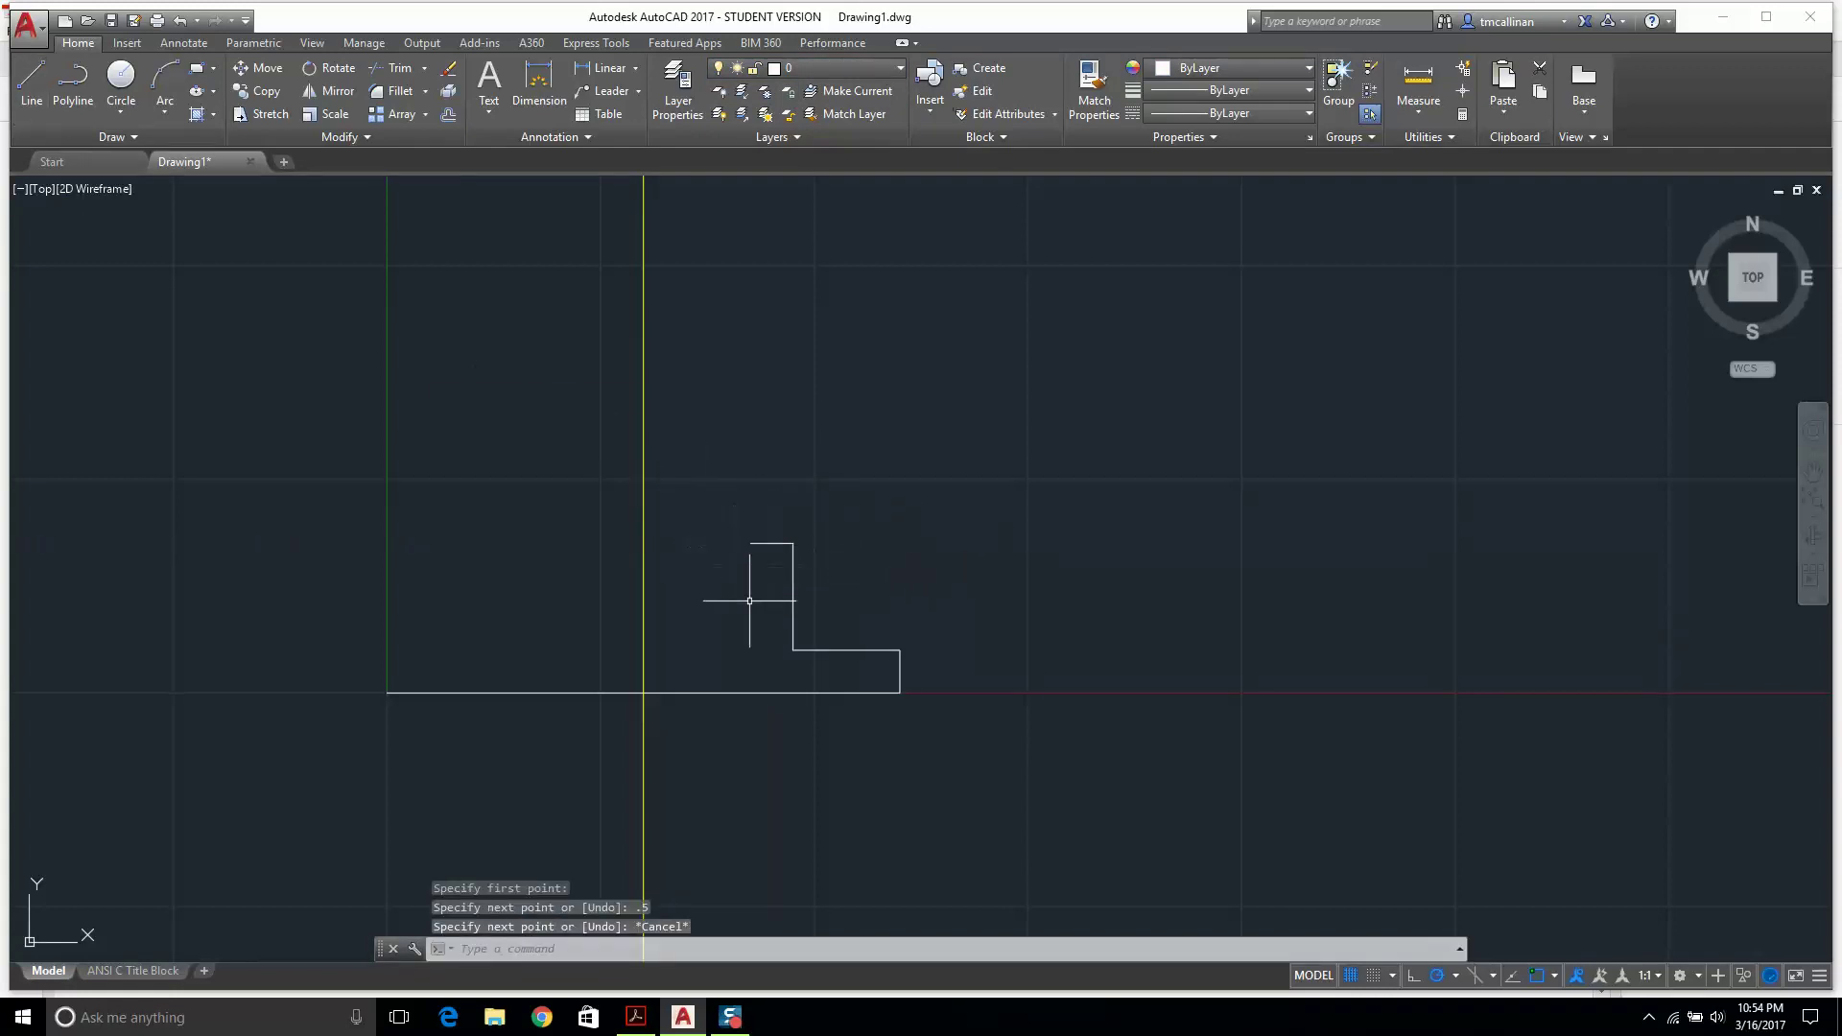
pyautogui.click(329, 92)
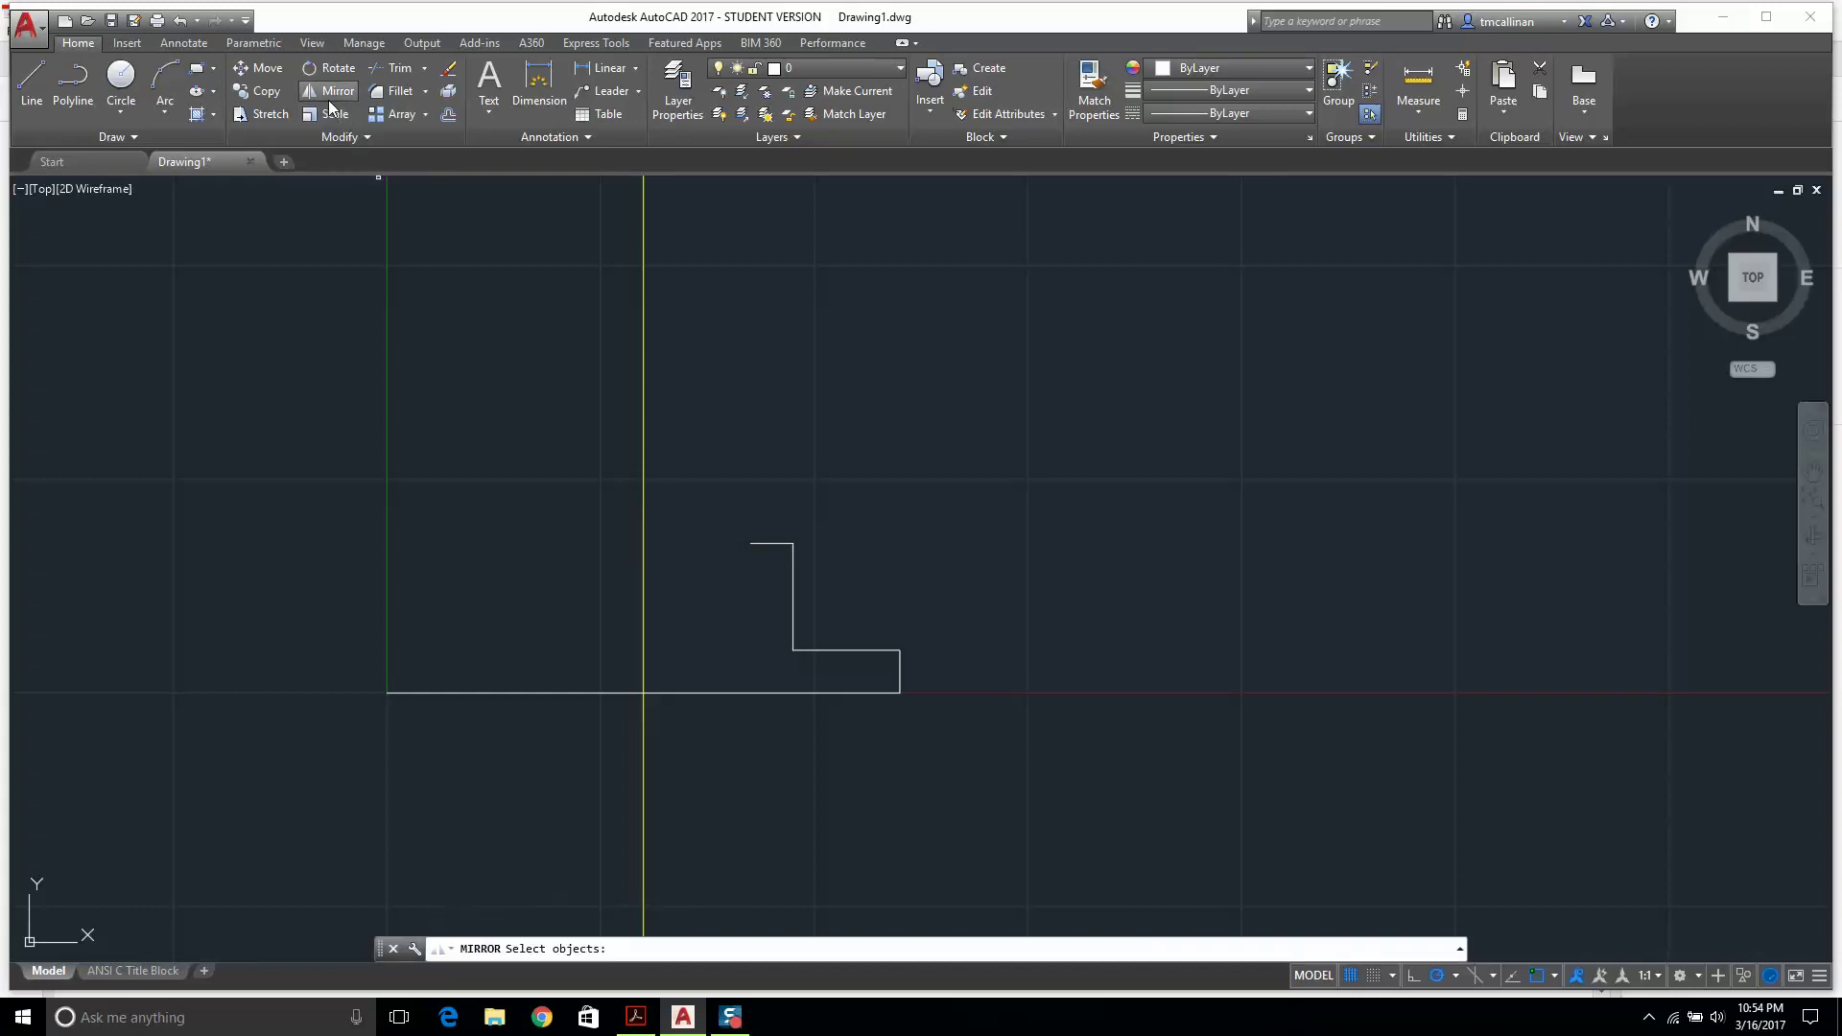
# Mirror the four stepped-outline lines across the yellow construction line, keeping the originals.
pyautogui.click(697, 477)
pyautogui.click(1099, 774)
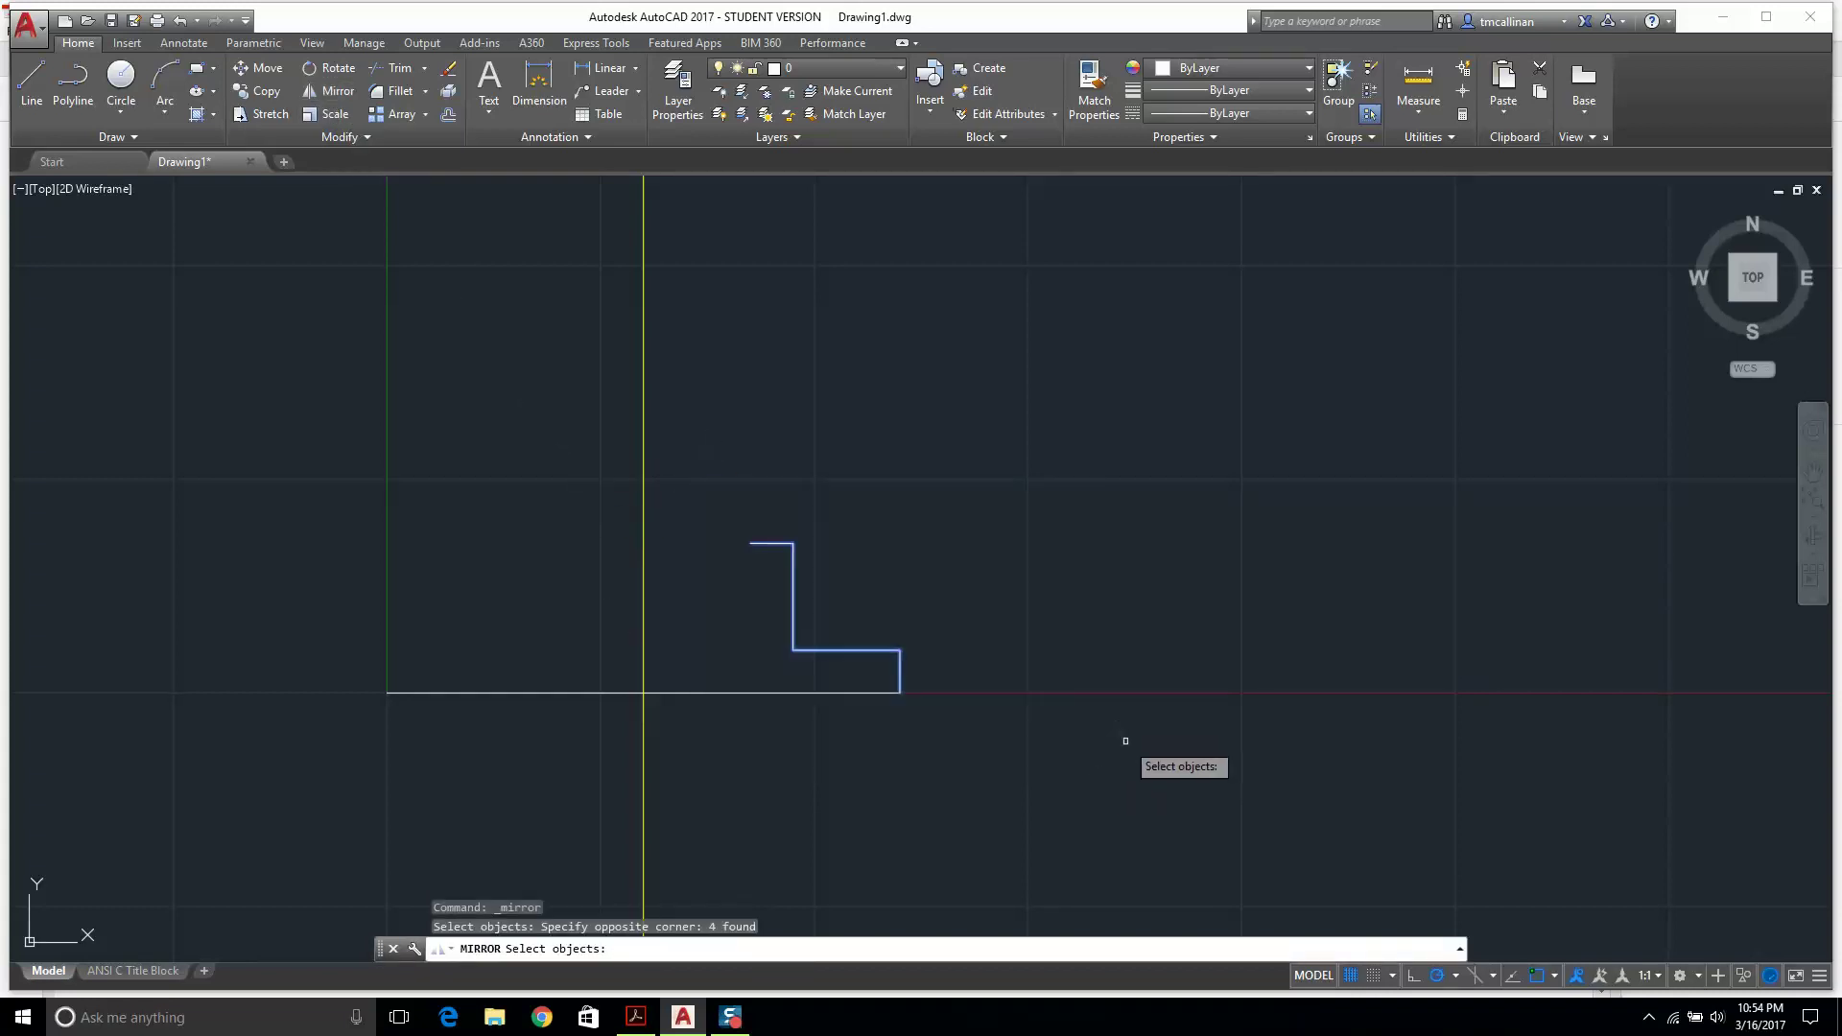
pyautogui.press('Return')
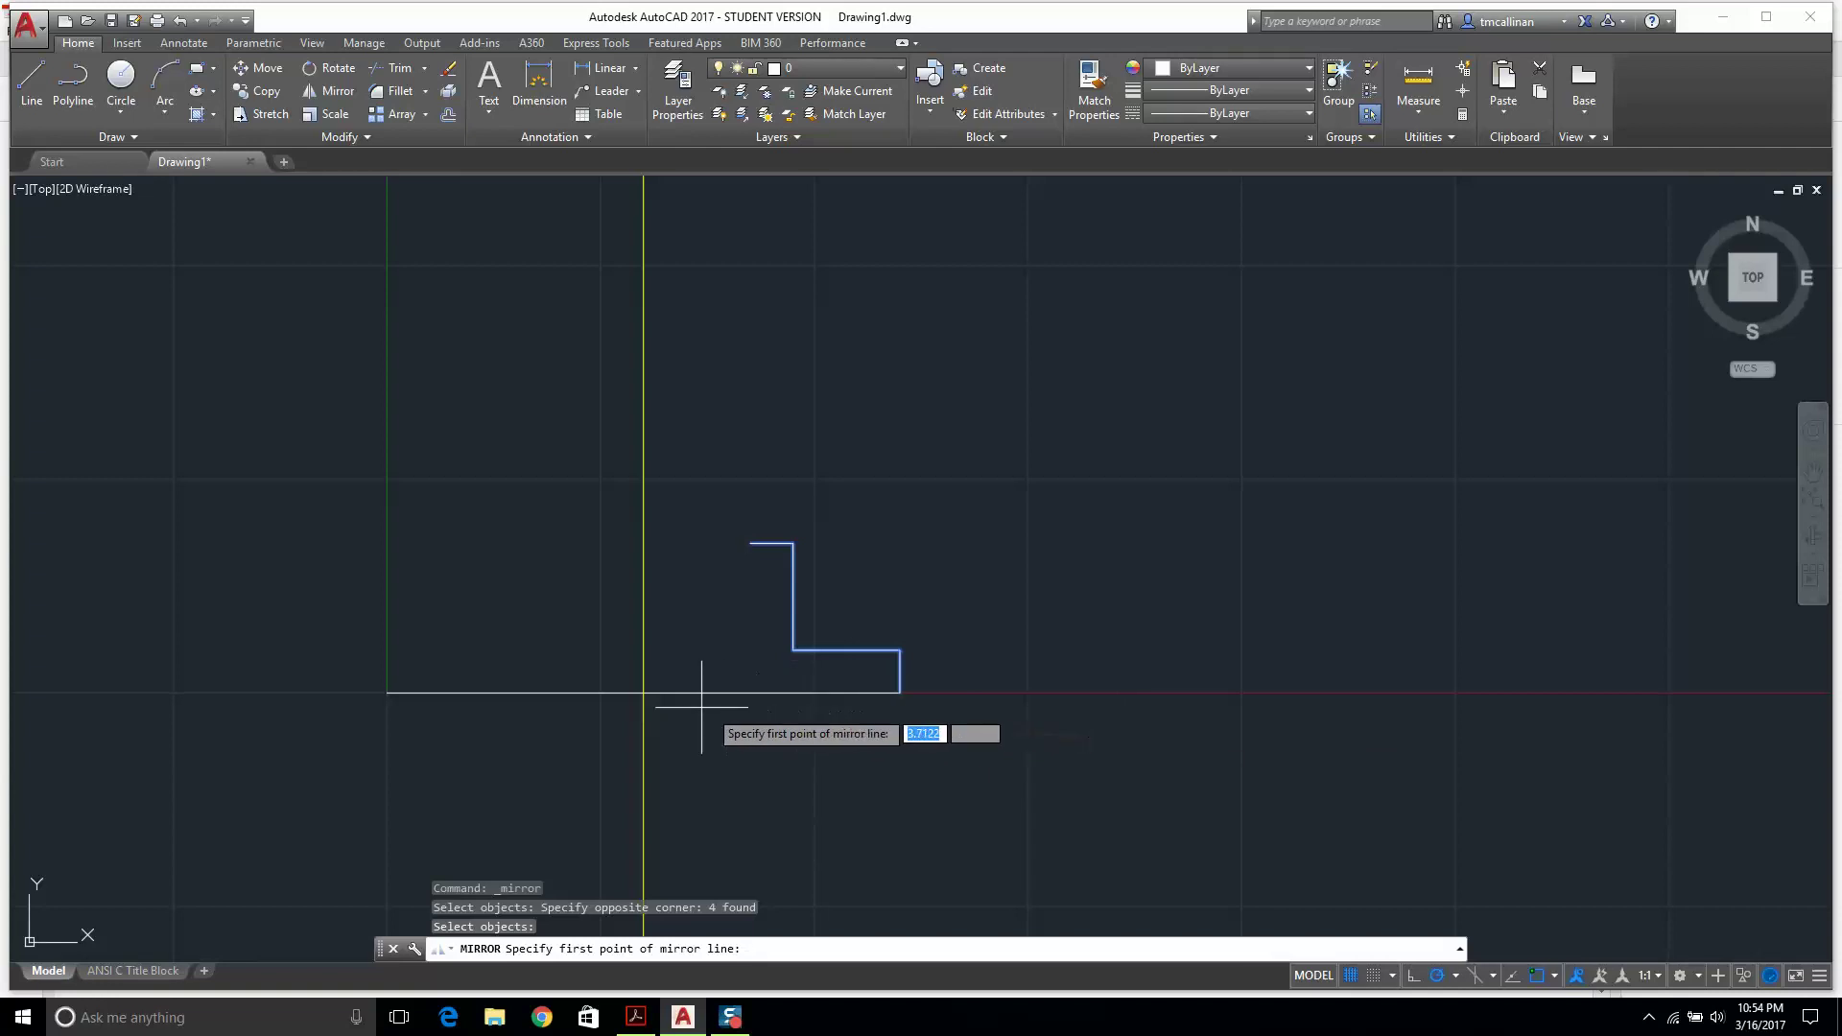
pyautogui.click(637, 692)
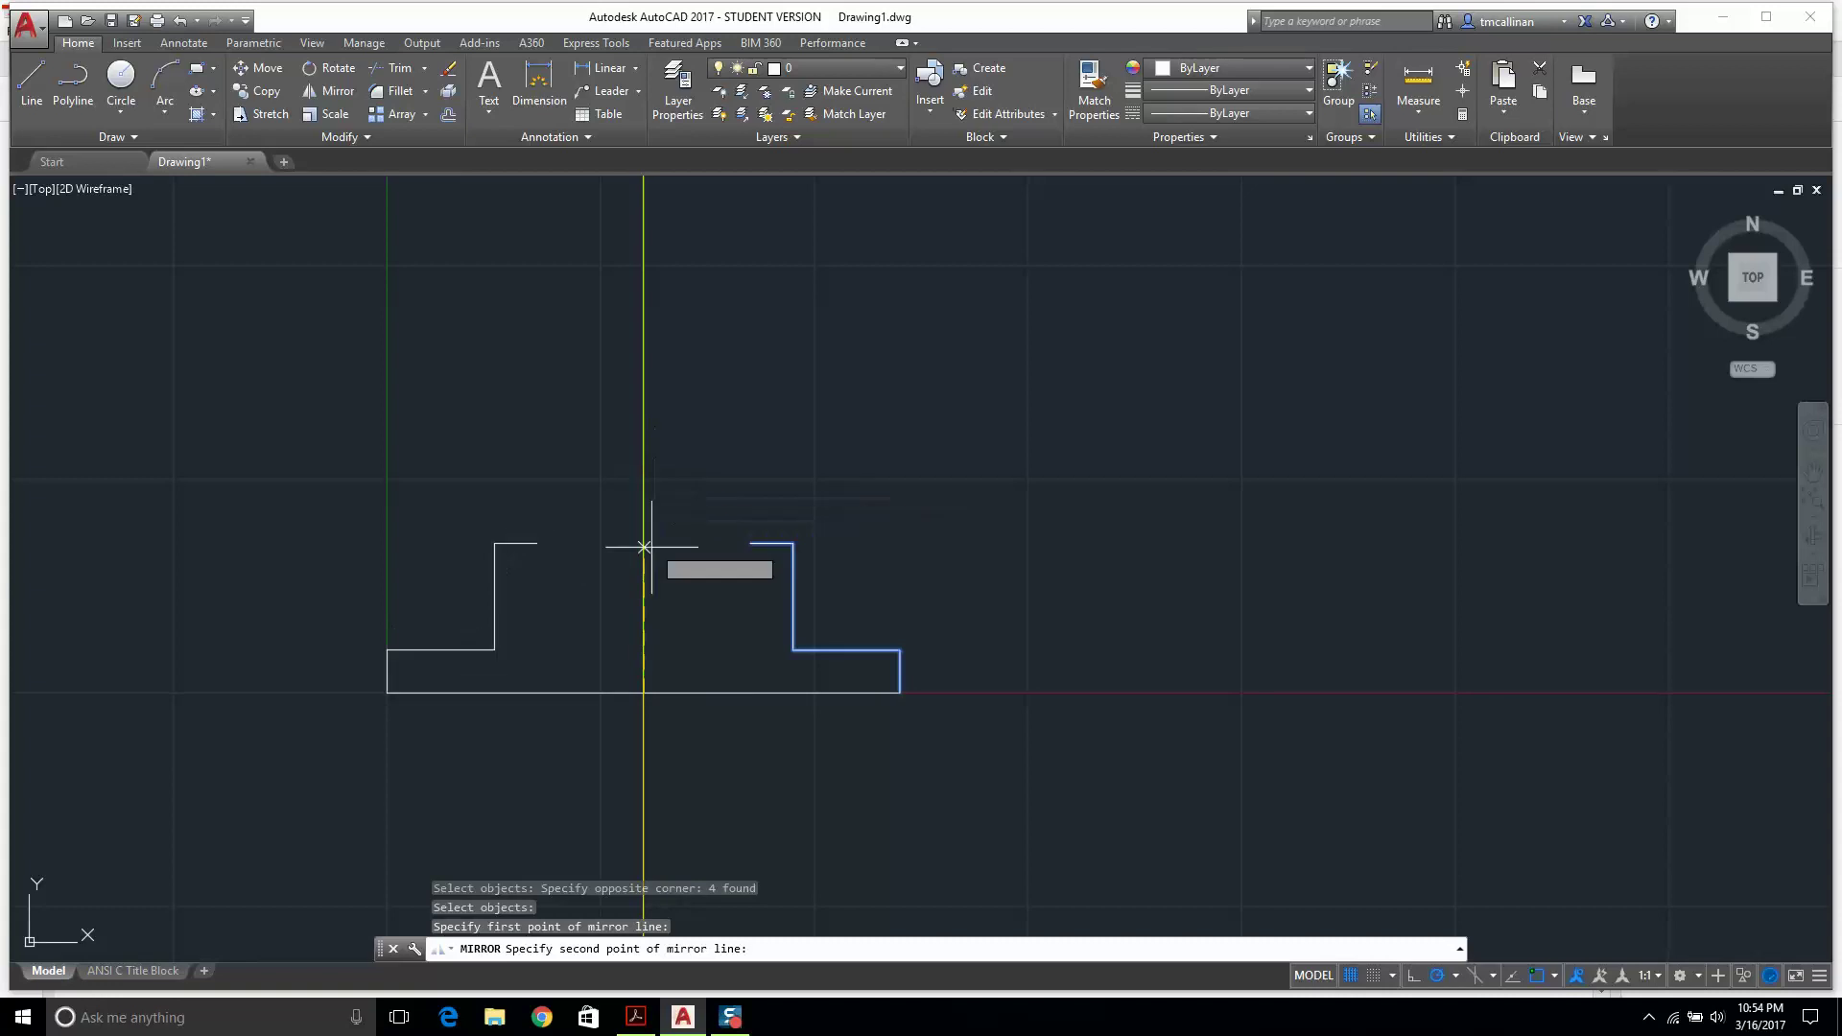
pyautogui.click(644, 485)
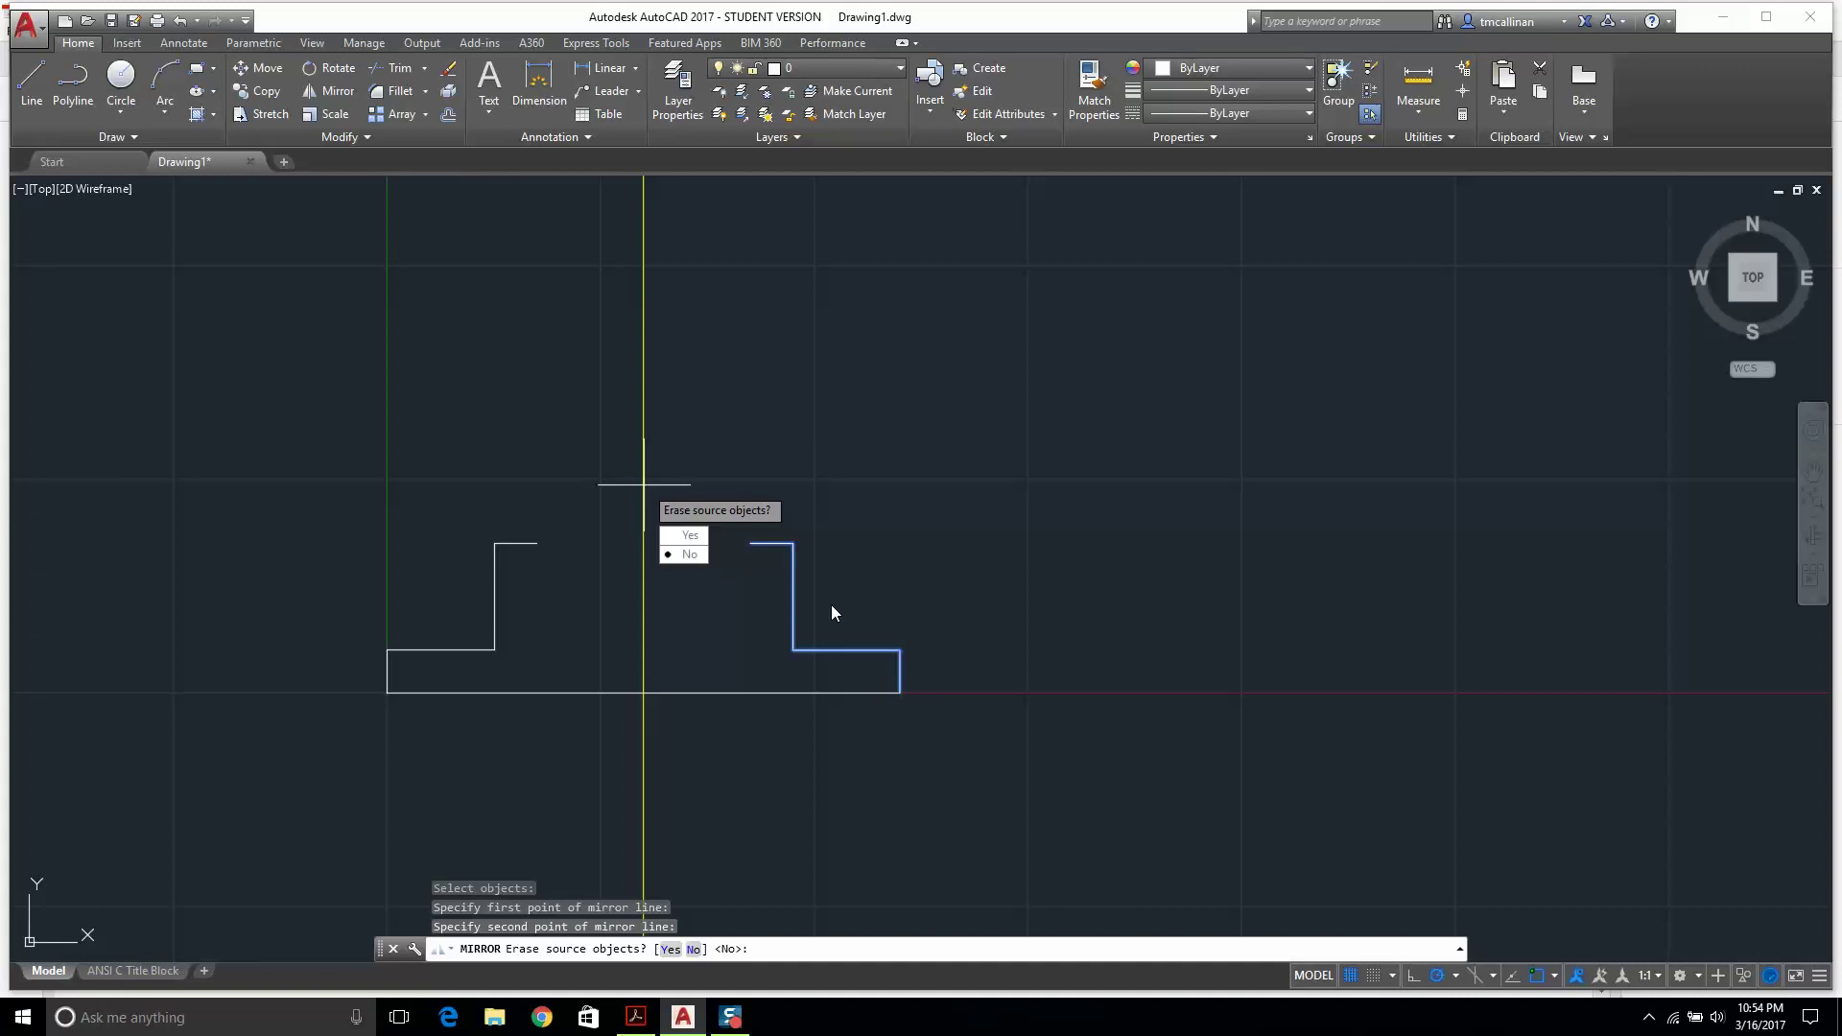
pyautogui.press('Escape')
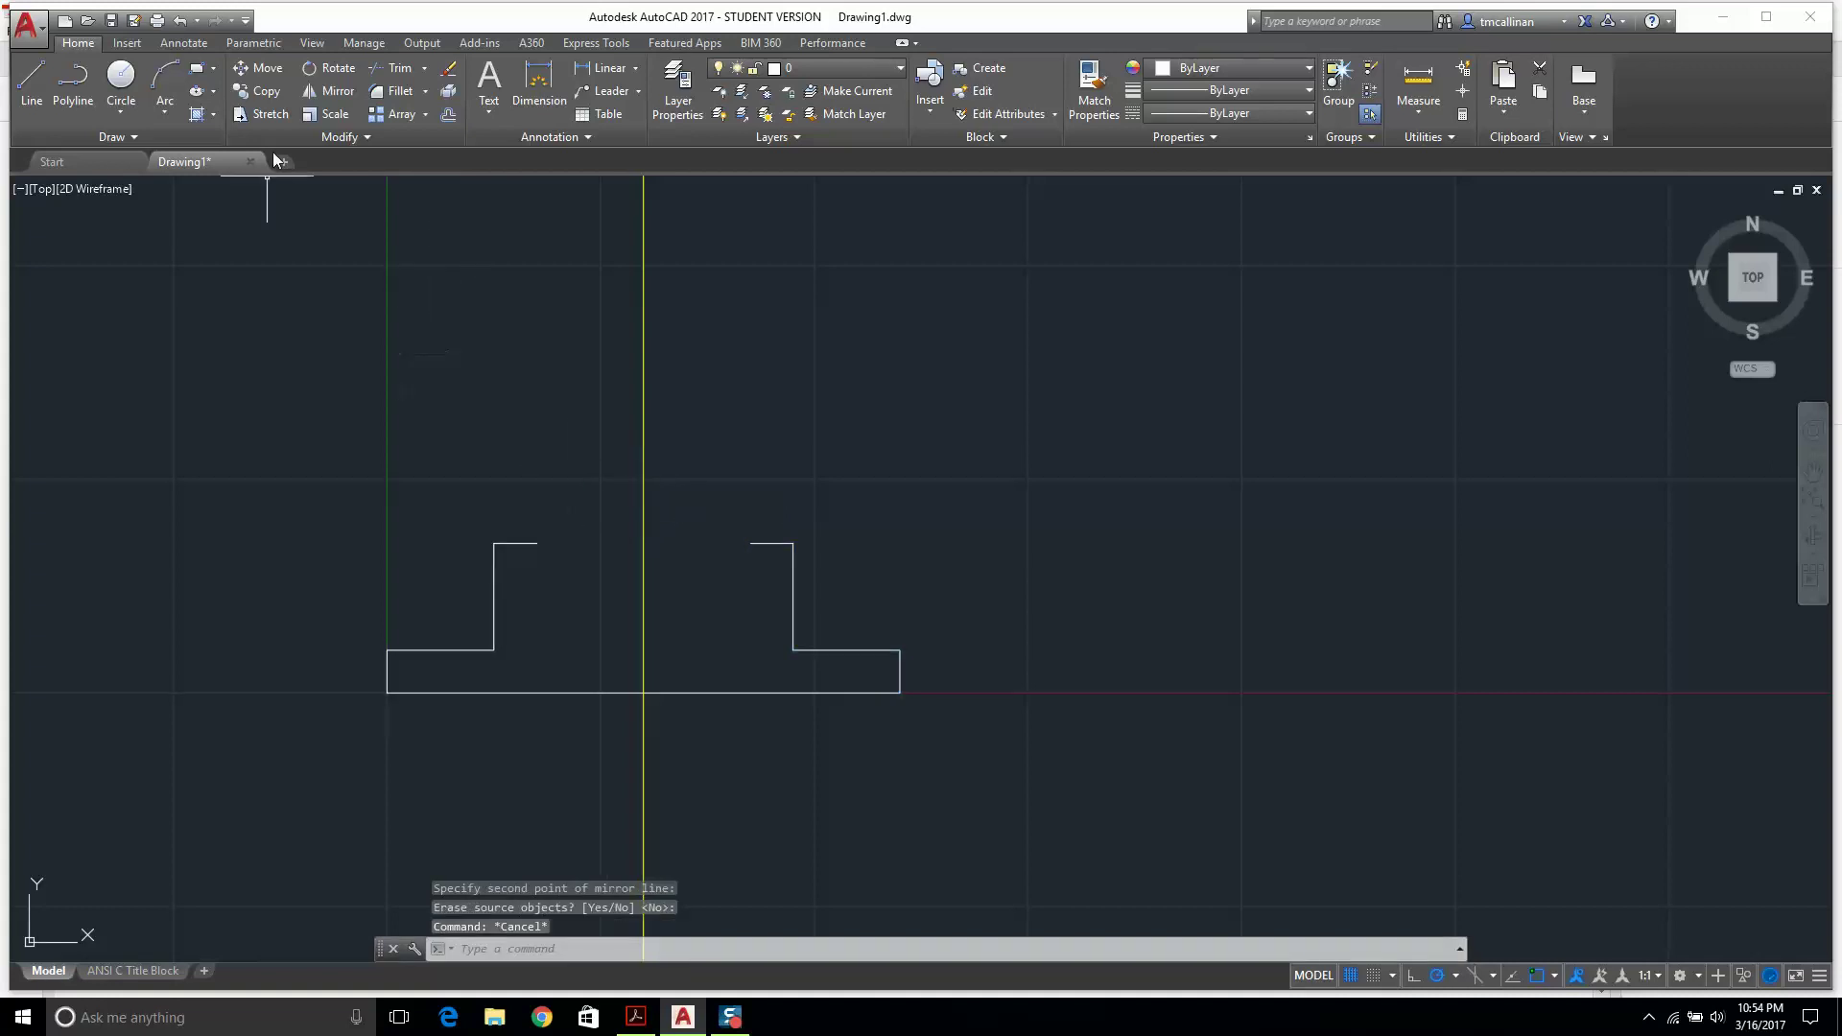
# Cancel a stray construction line and make const the current layer.
pyautogui.click(77, 135)
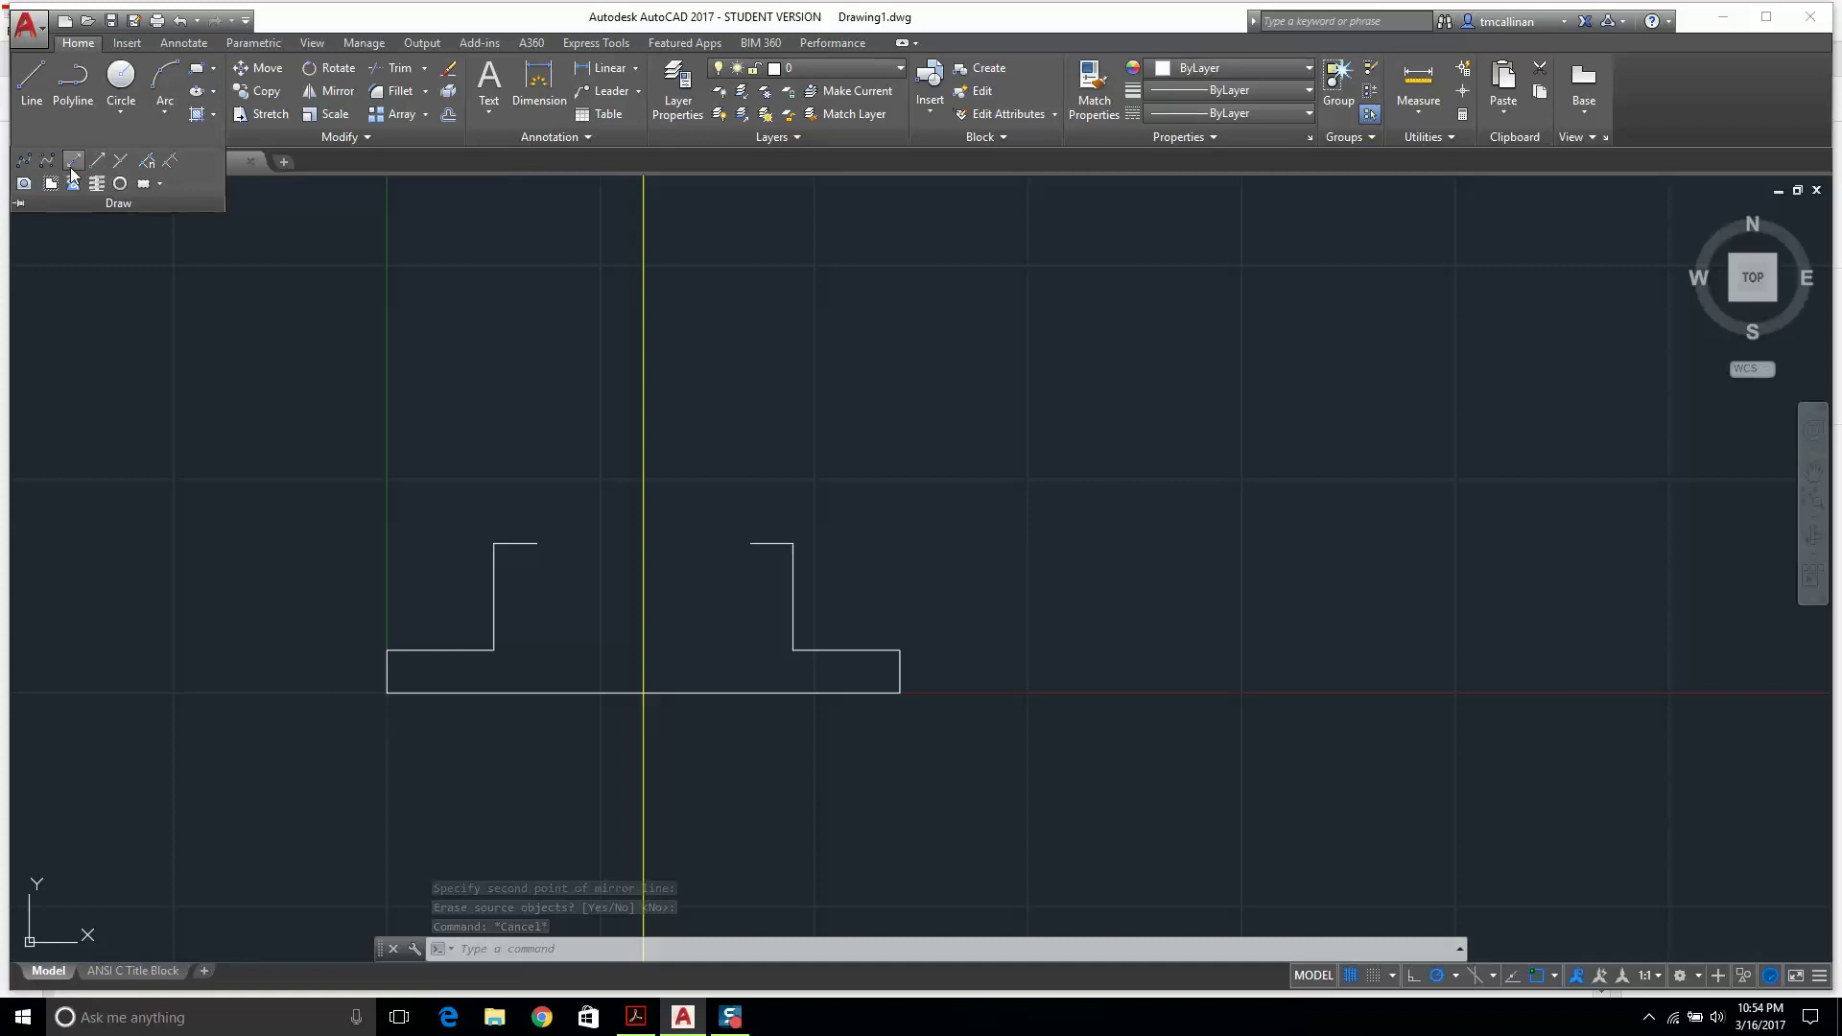
pyautogui.click(74, 161)
pyautogui.click(494, 544)
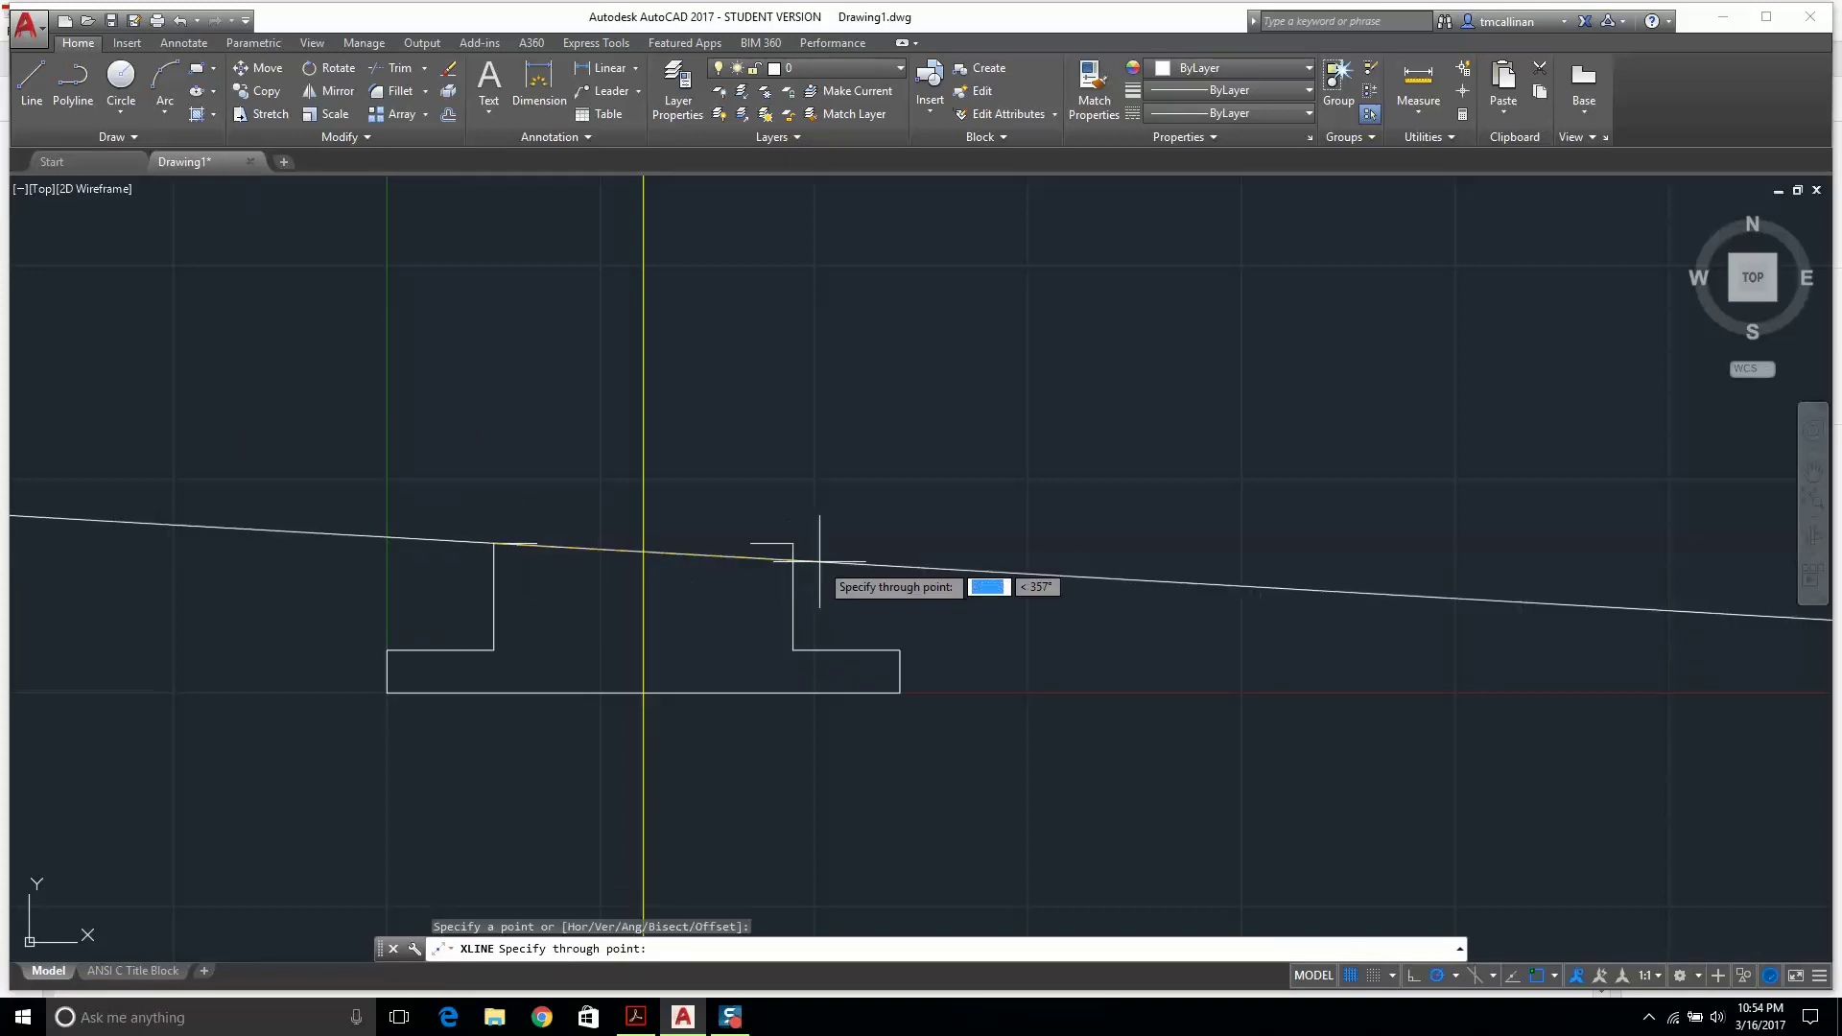
pyautogui.press('Escape')
pyautogui.click(812, 67)
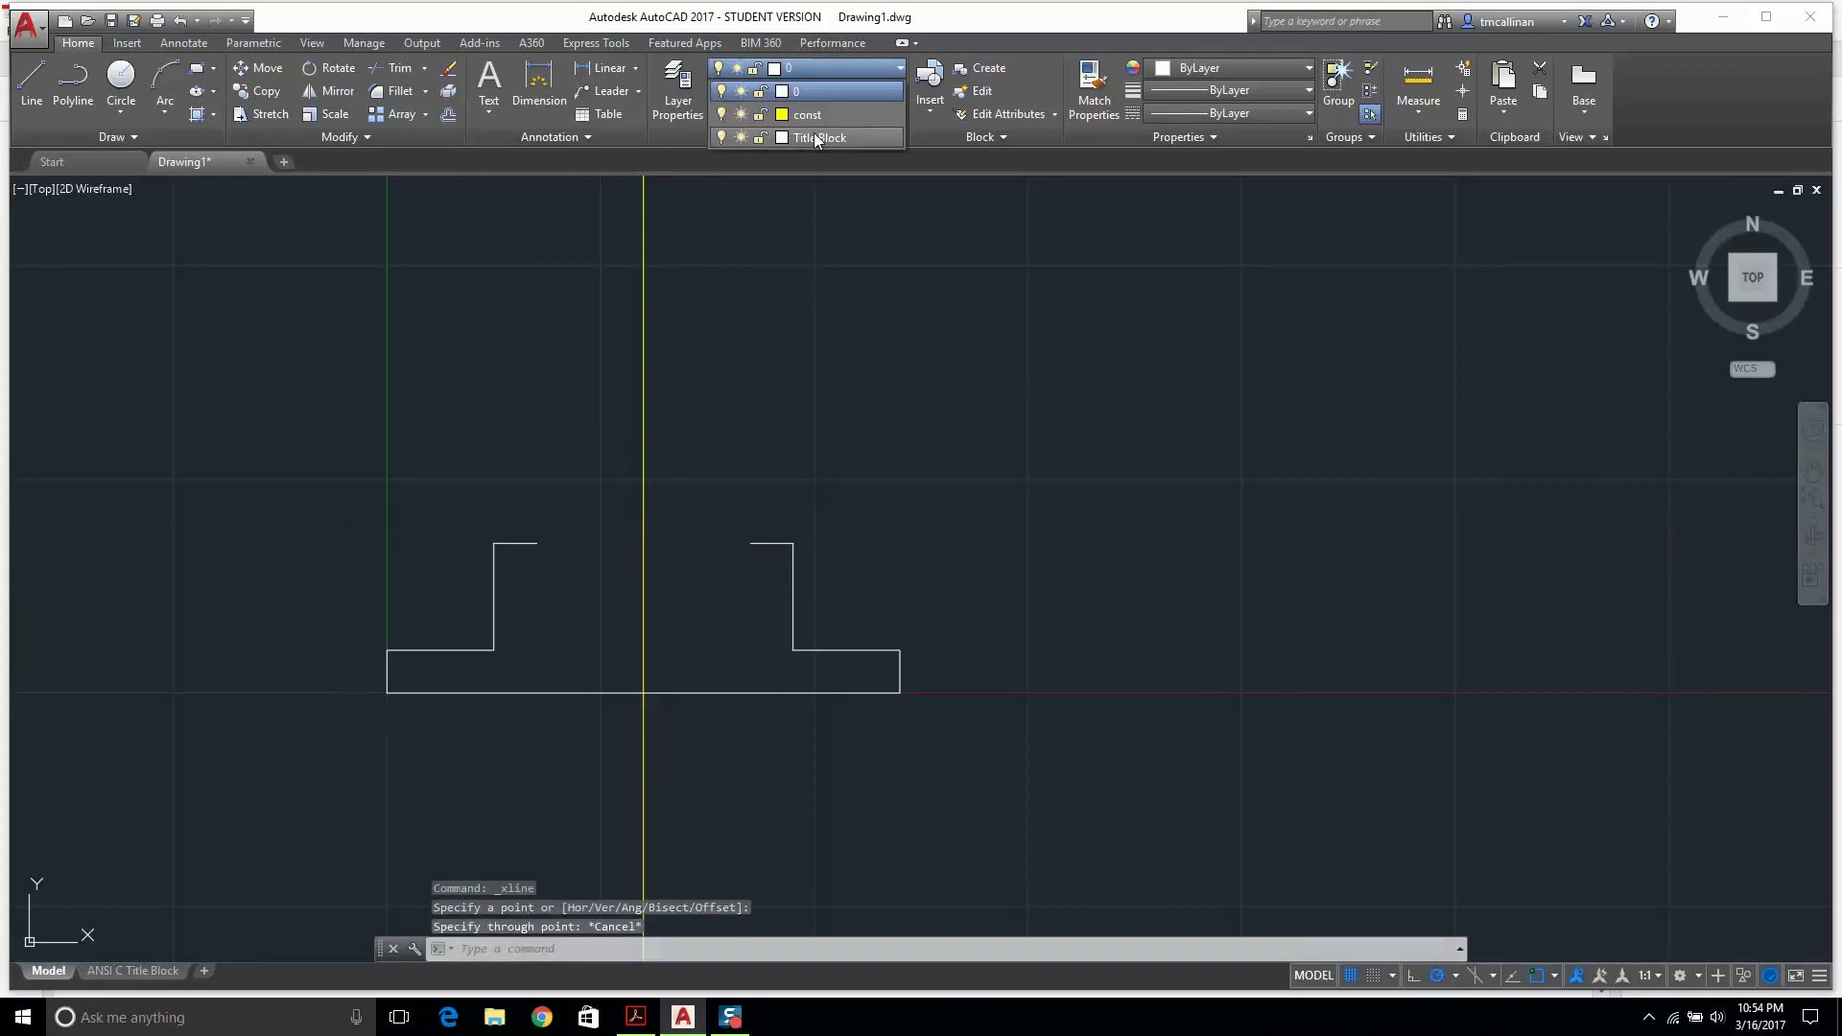
pyautogui.click(813, 133)
# Draw a horizontal construction line along the bracket's top step edge.
pyautogui.click(116, 137)
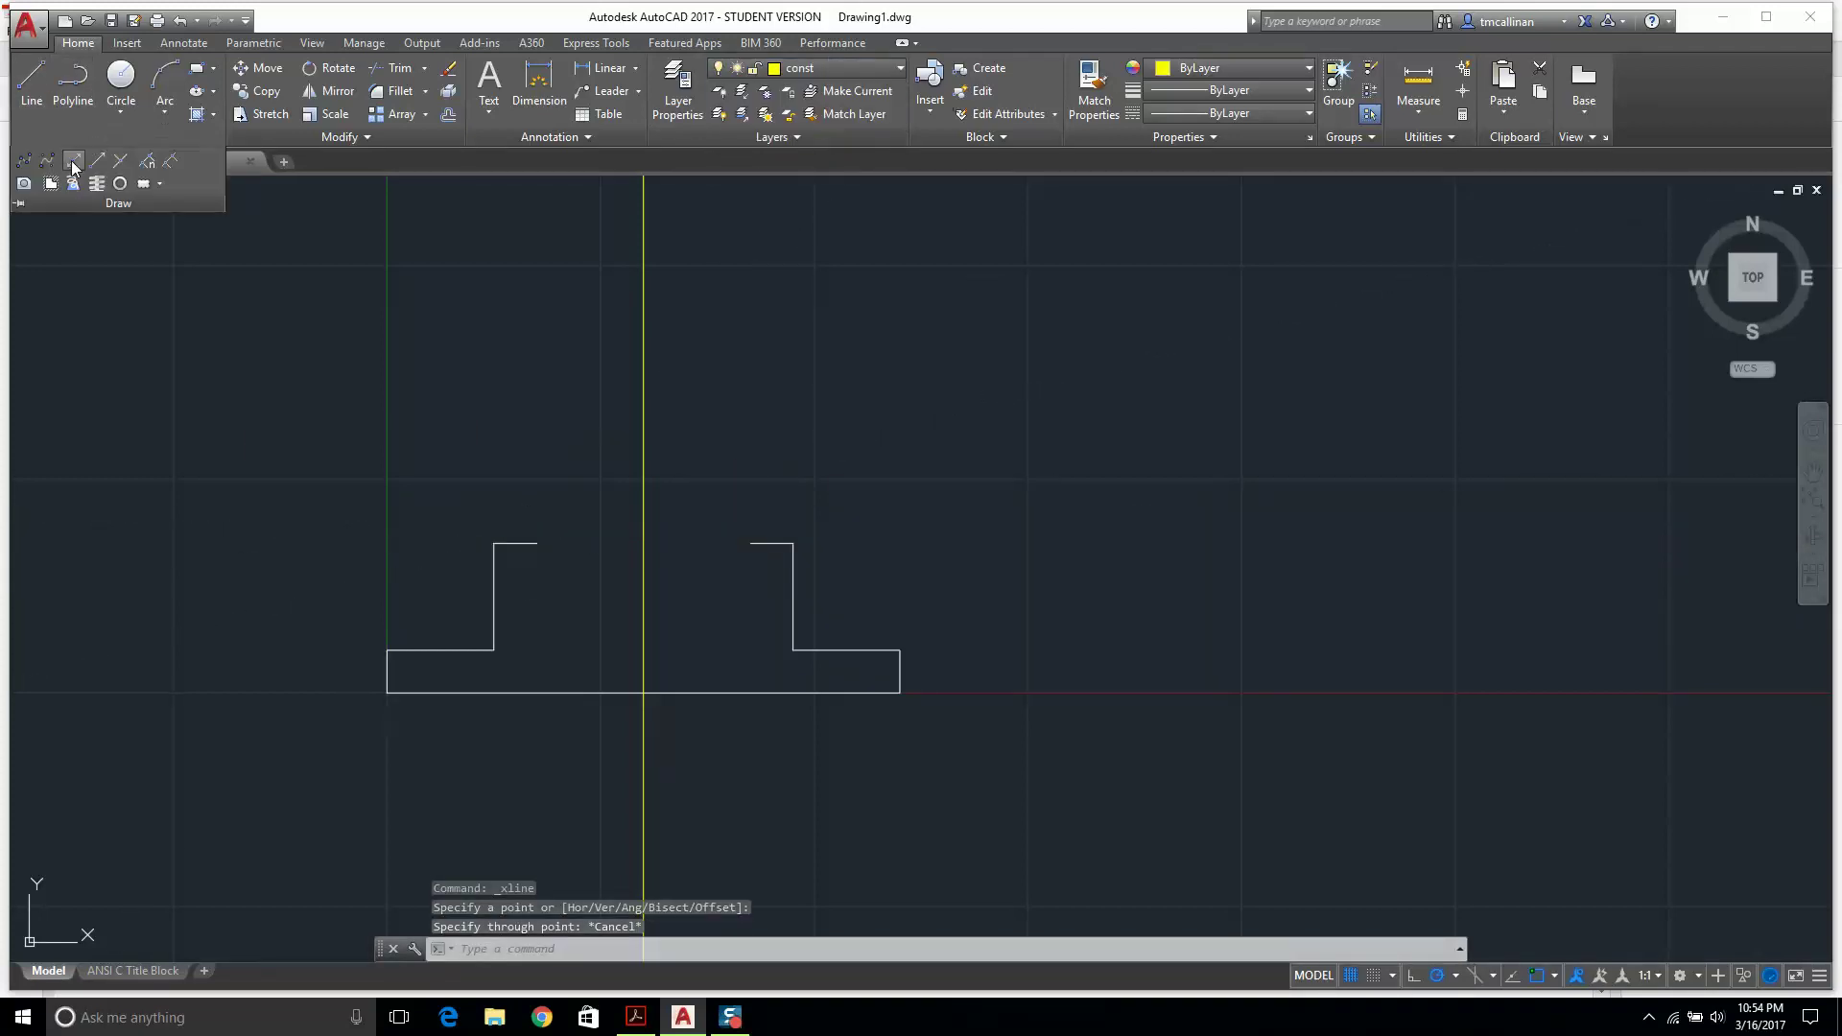
pyautogui.click(73, 160)
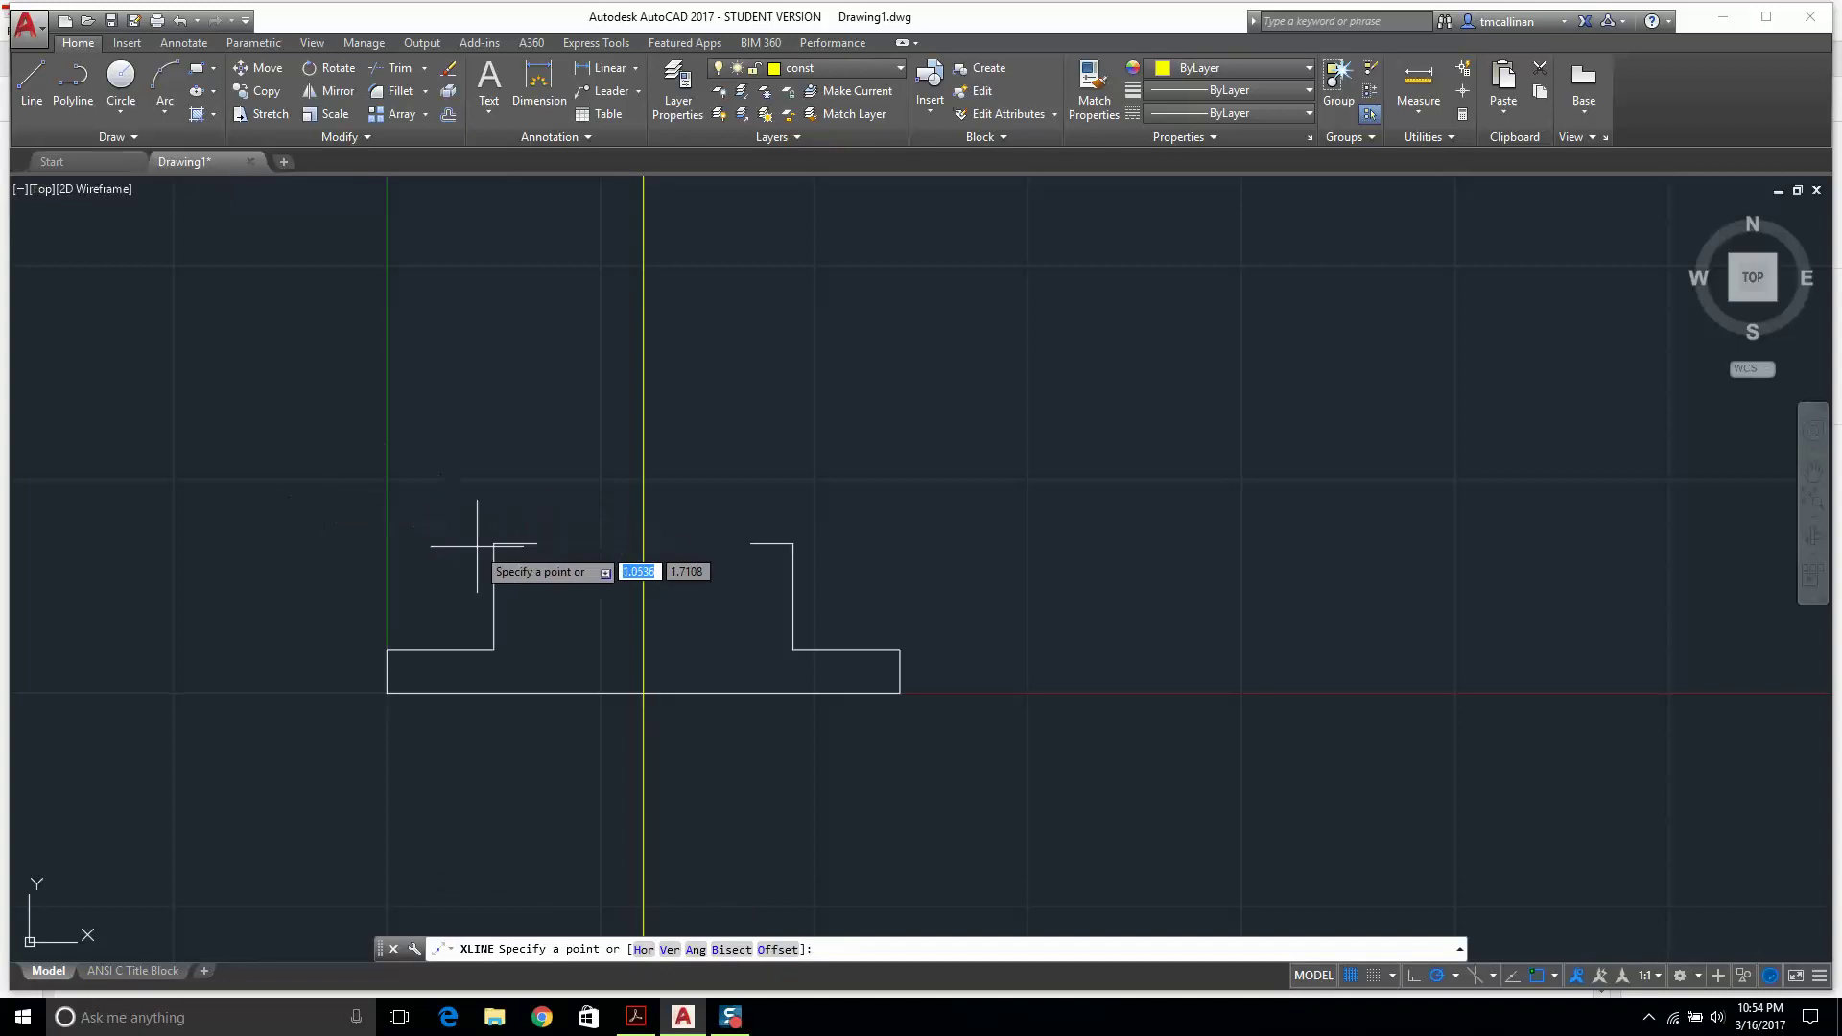
pyautogui.click(495, 543)
pyautogui.click(539, 539)
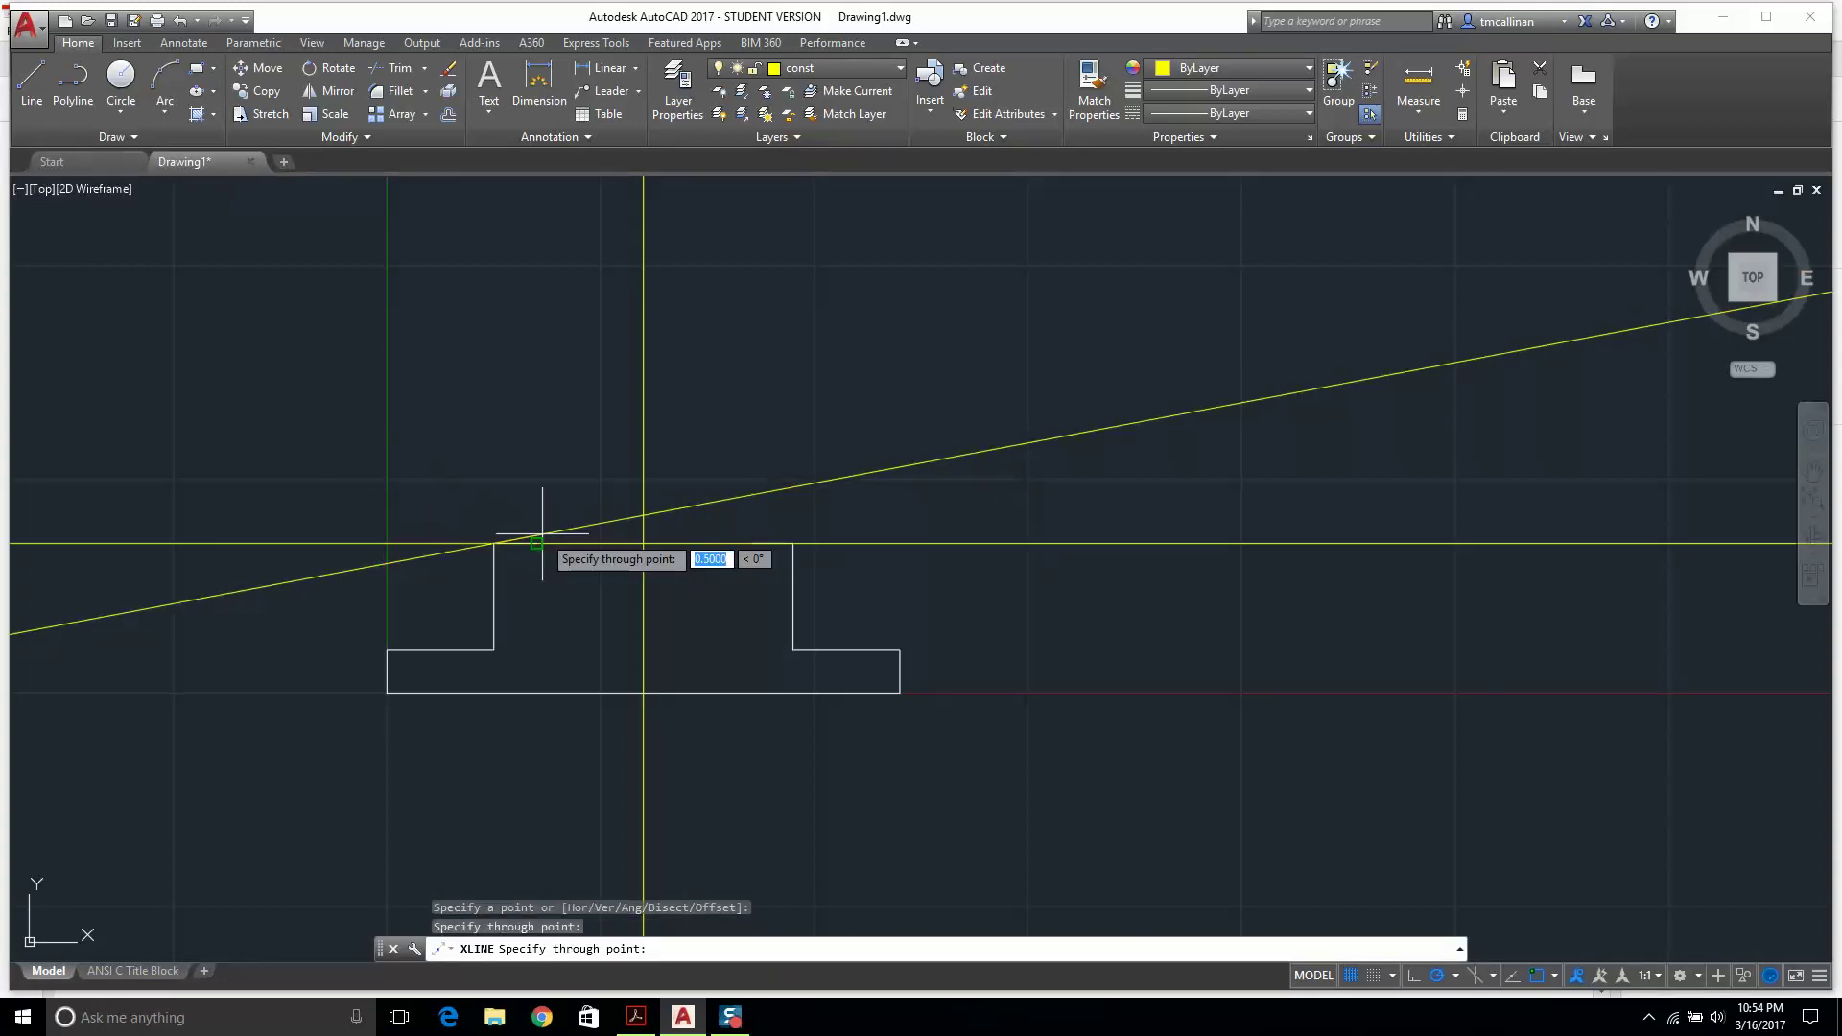
pyautogui.press('Escape')
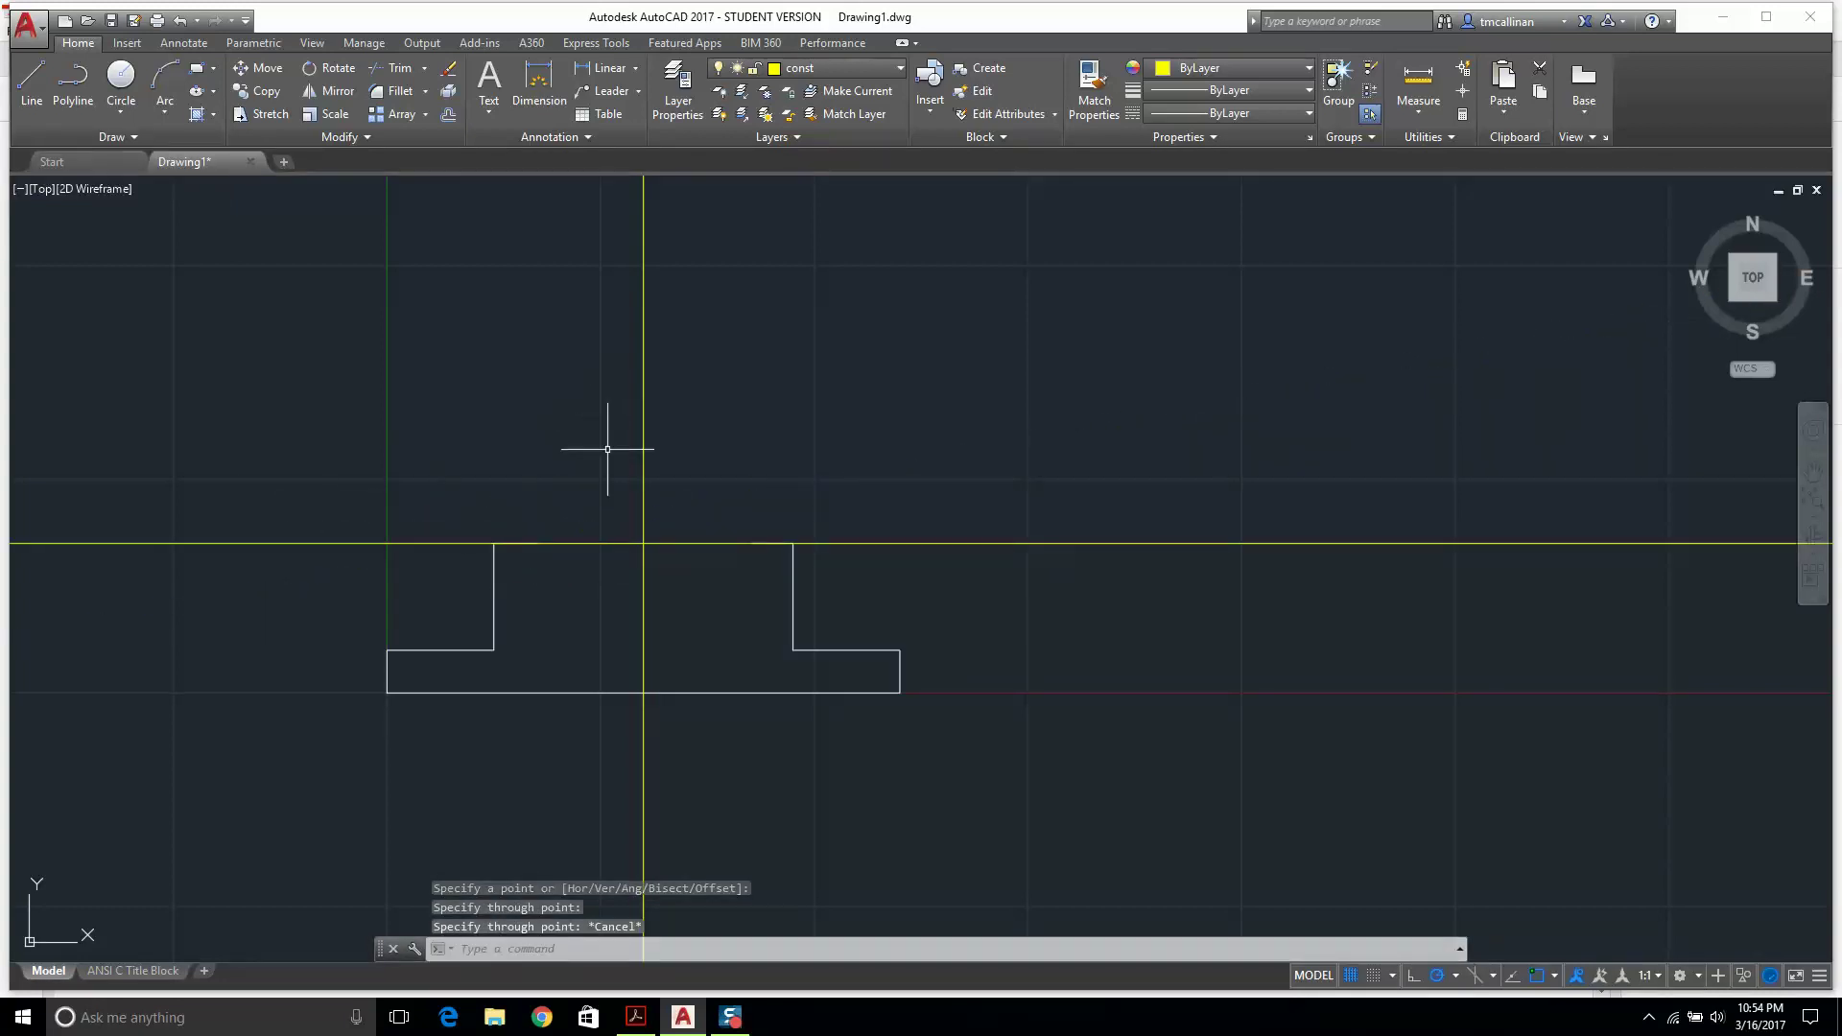
# Draw vertical construction lines through the bracket's left and right ends.
pyautogui.click(69, 134)
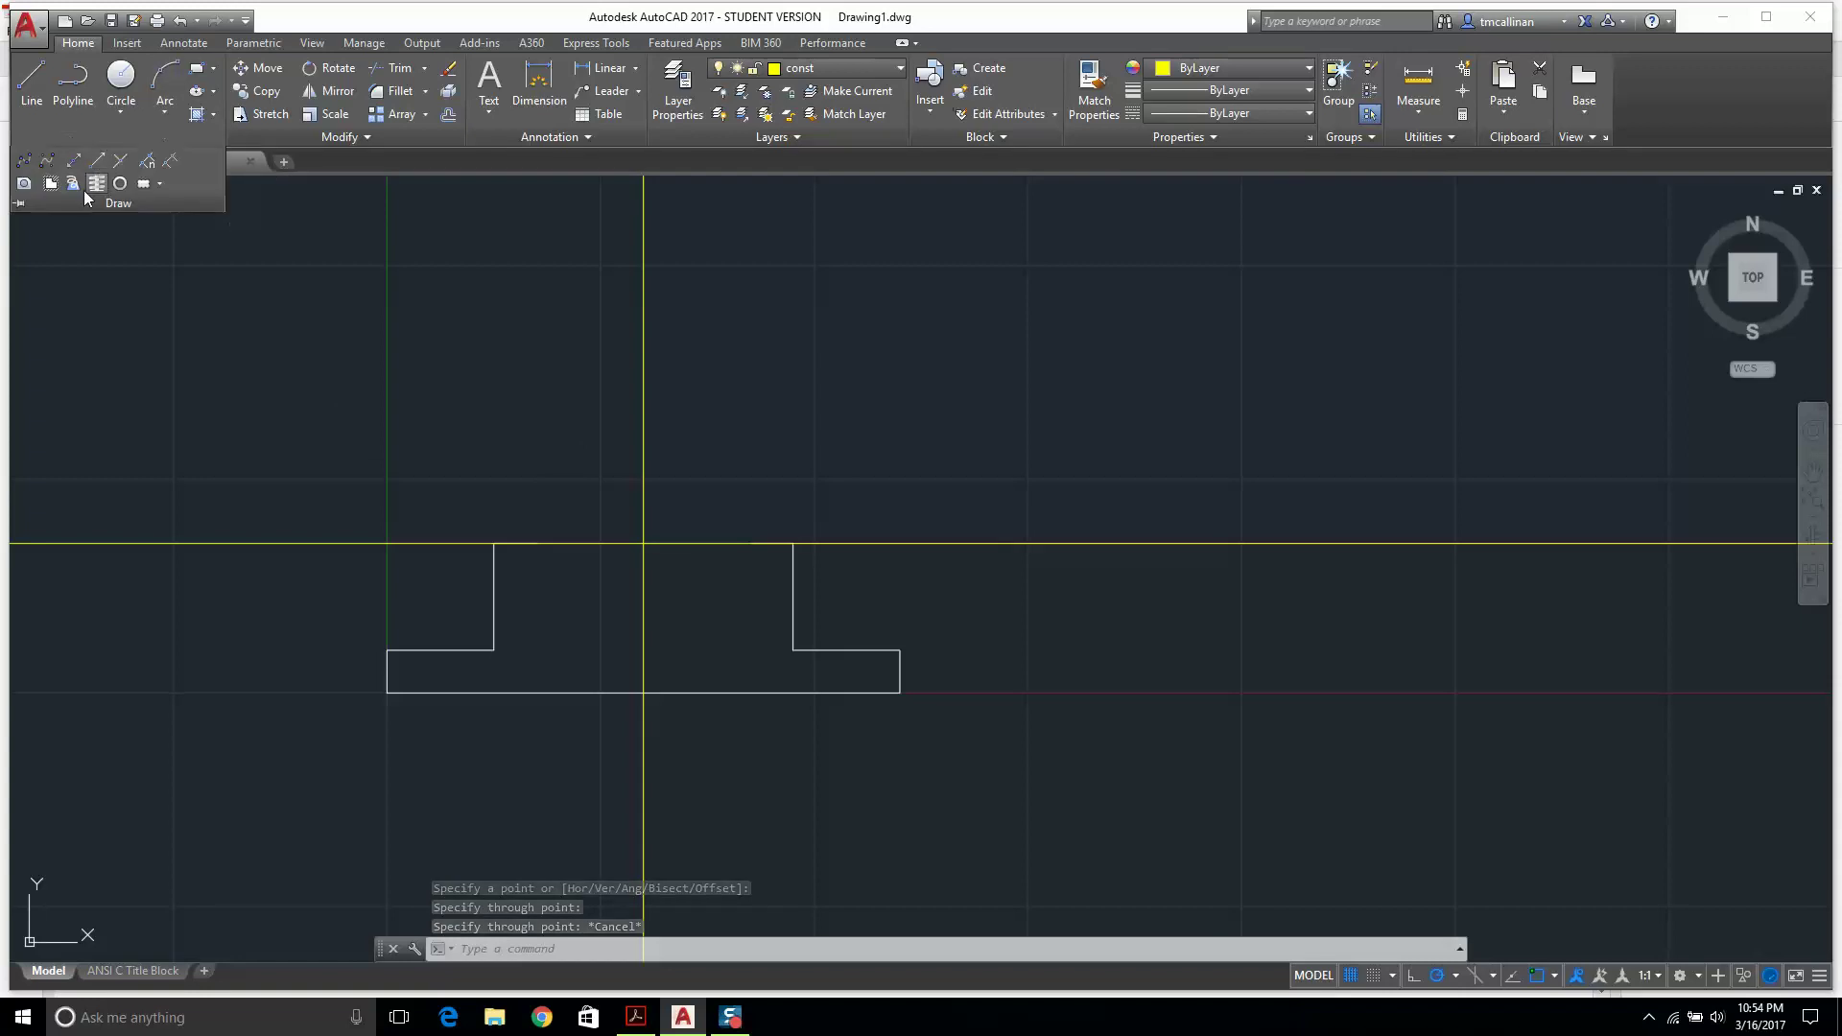
pyautogui.click(70, 165)
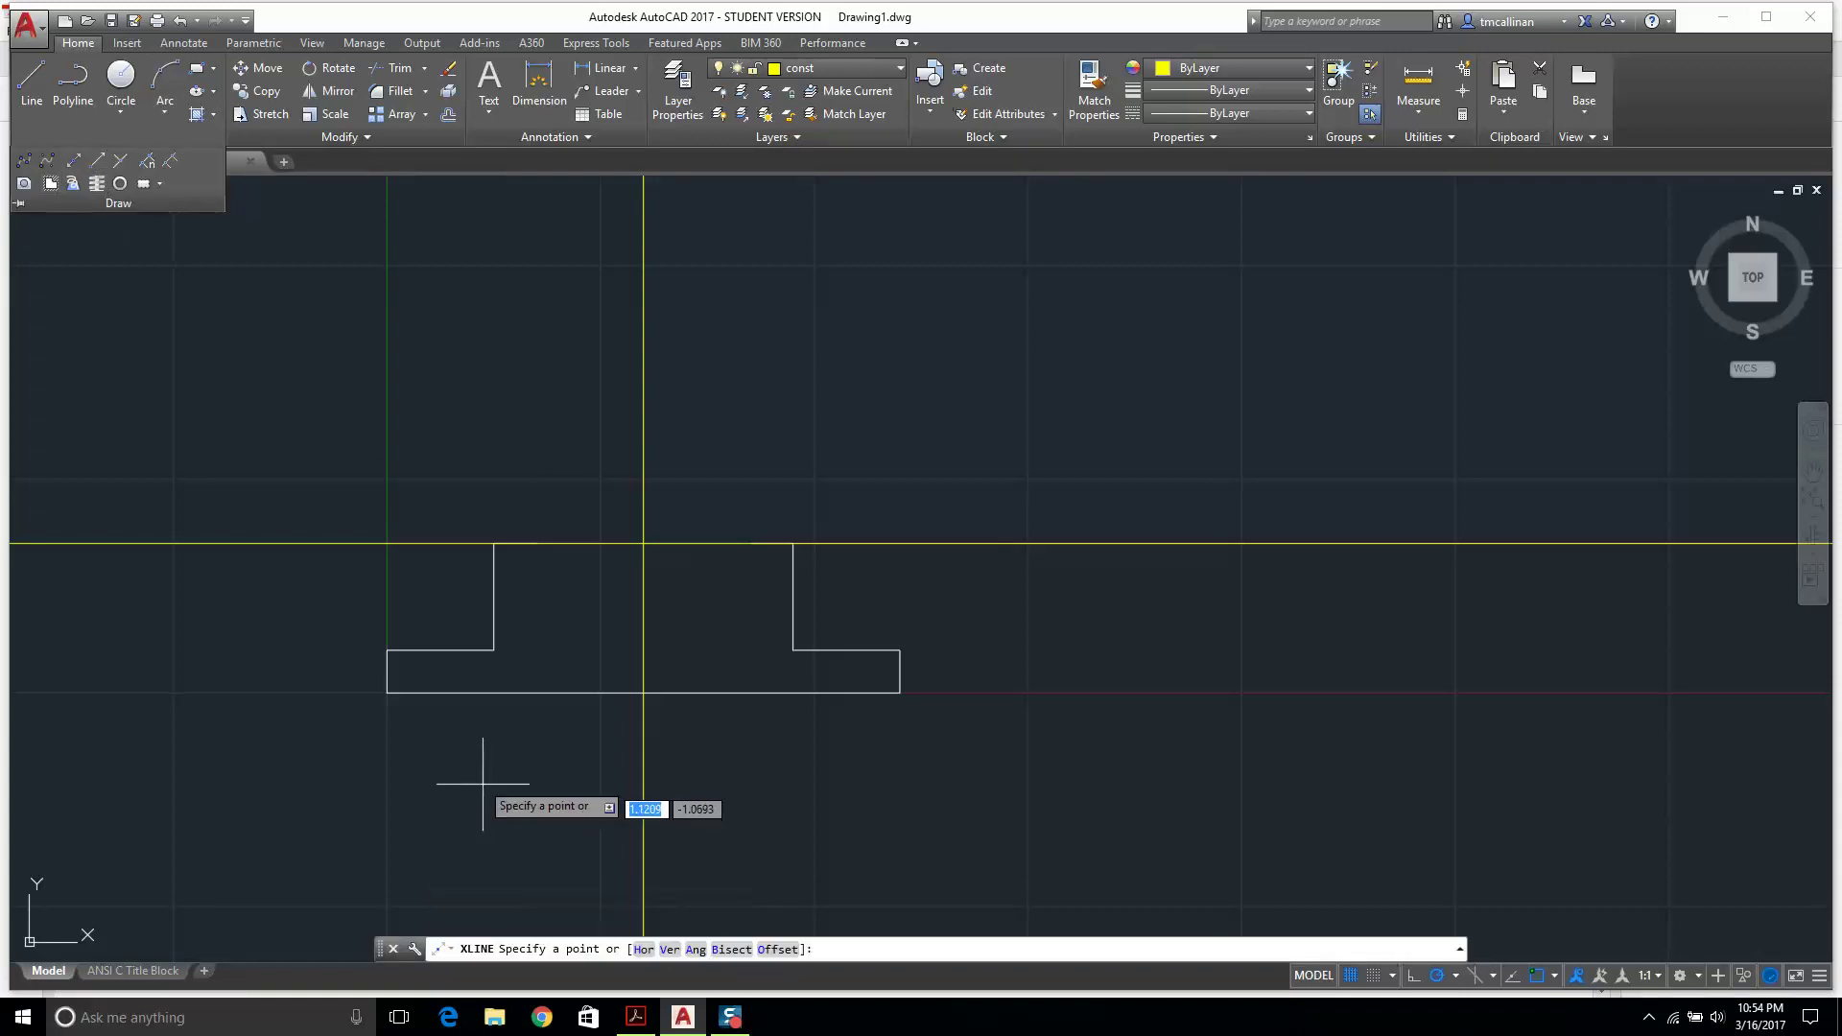
pyautogui.click(386, 692)
pyautogui.click(384, 518)
pyautogui.press('Escape')
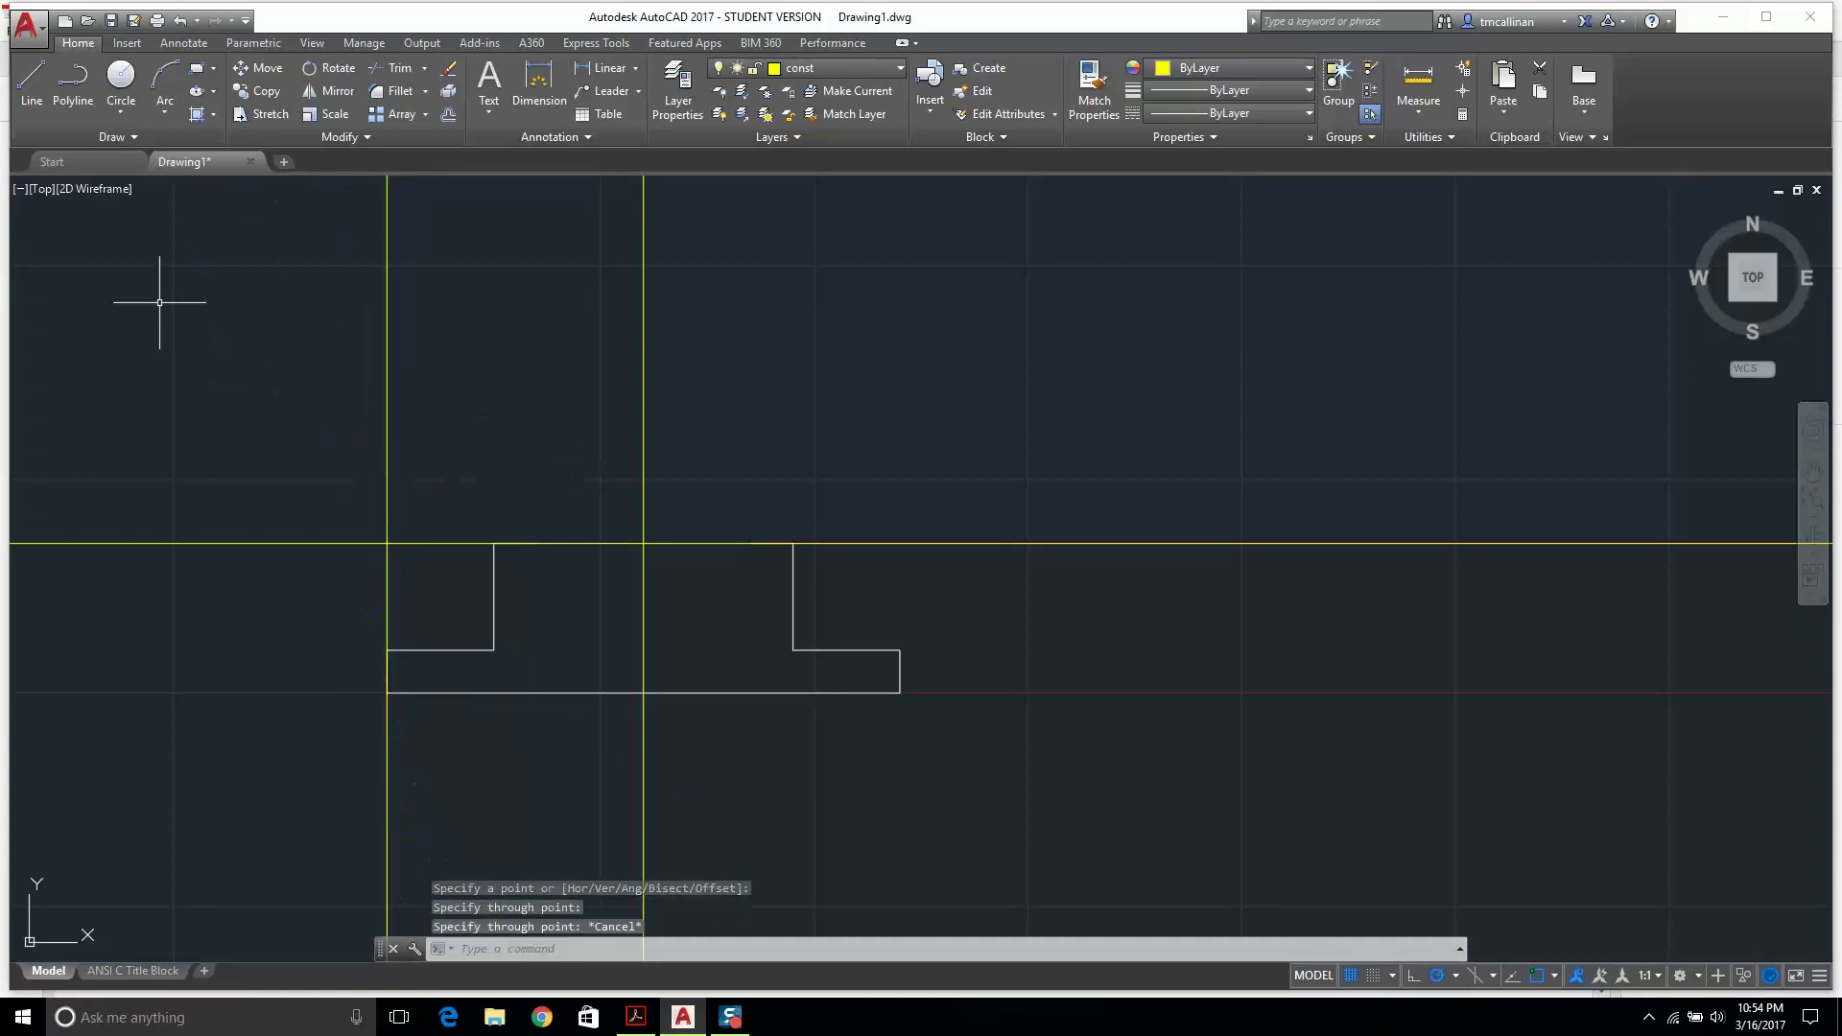
pyautogui.click(111, 142)
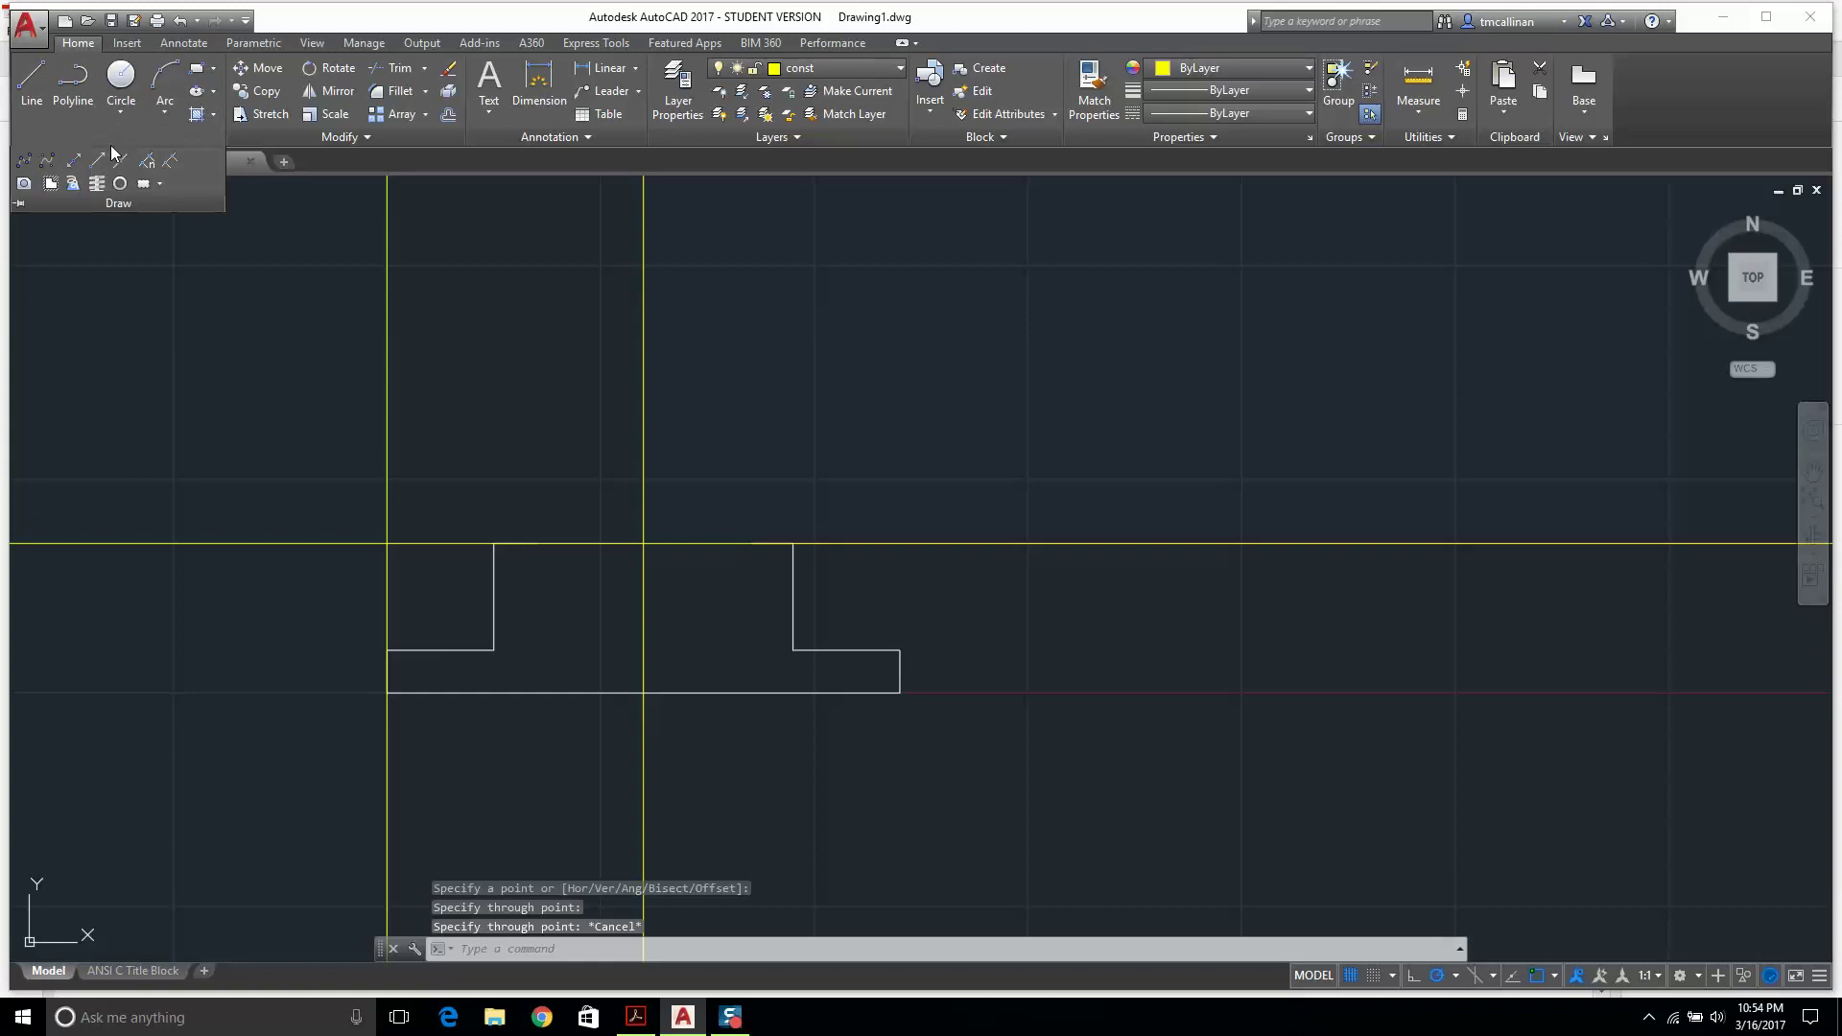
pyautogui.click(75, 163)
pyautogui.click(900, 692)
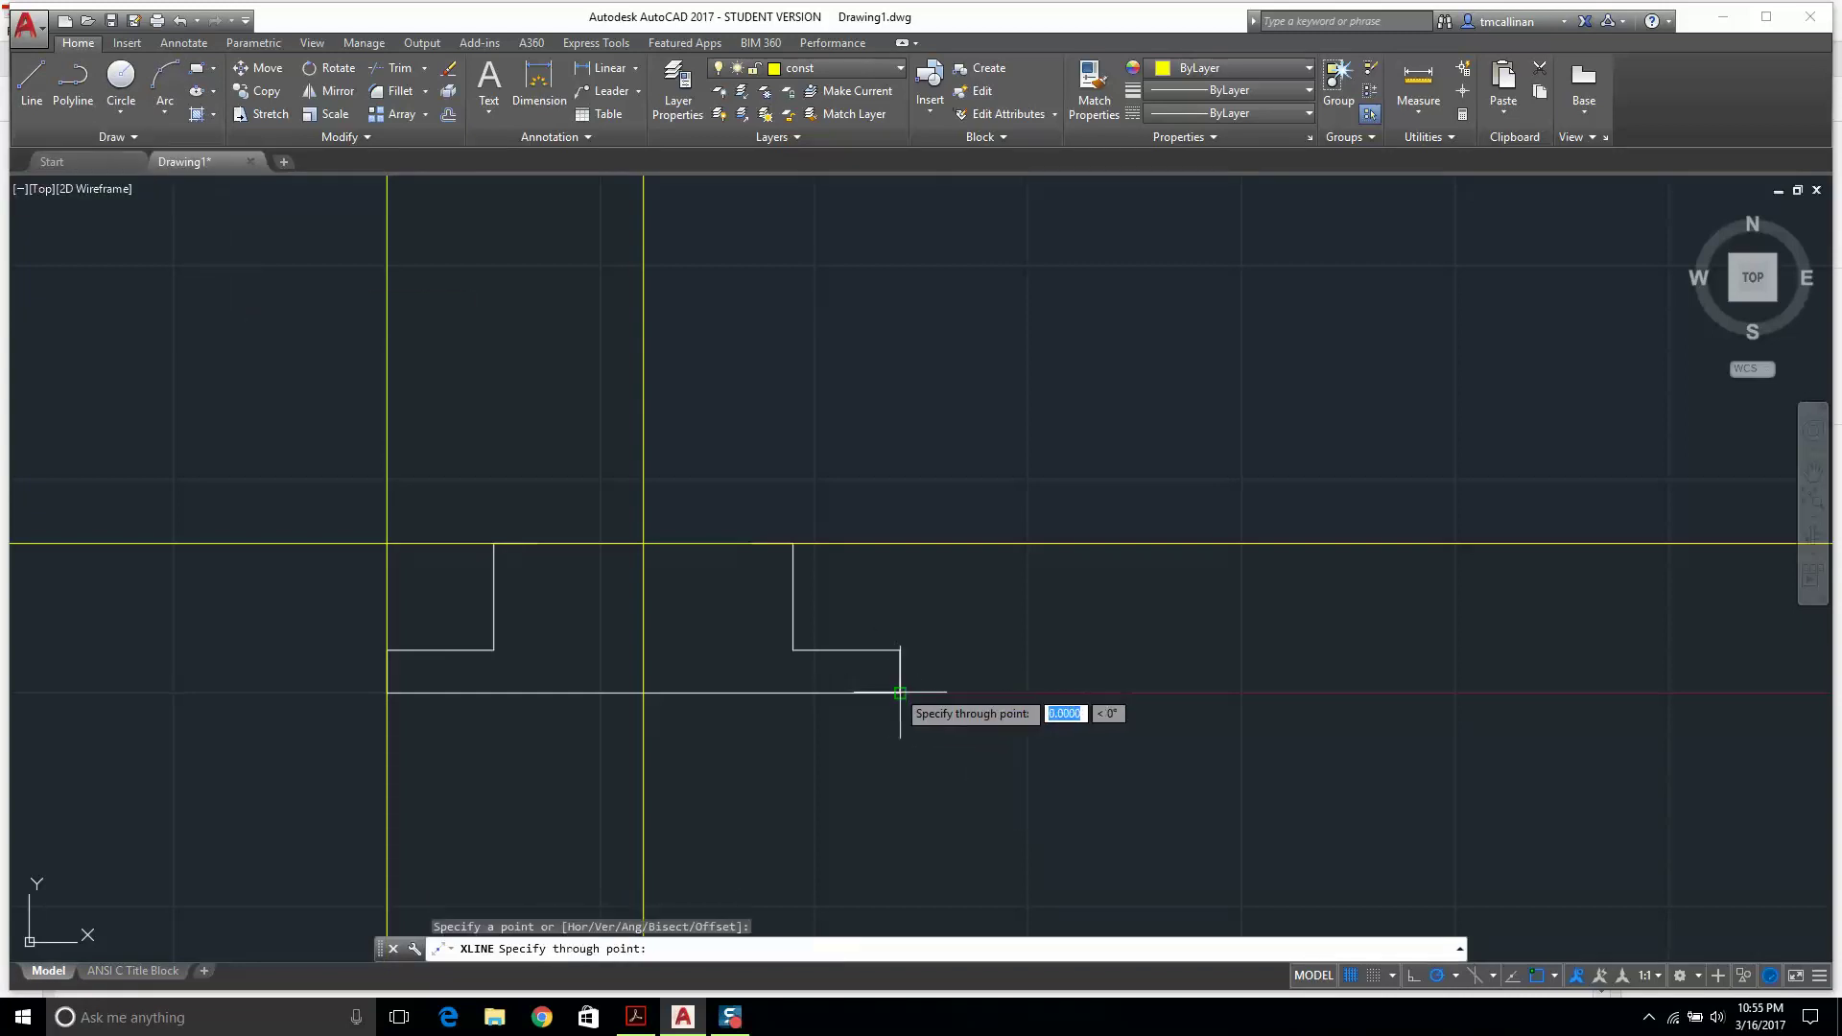
pyautogui.click(900, 599)
pyautogui.press('Escape')
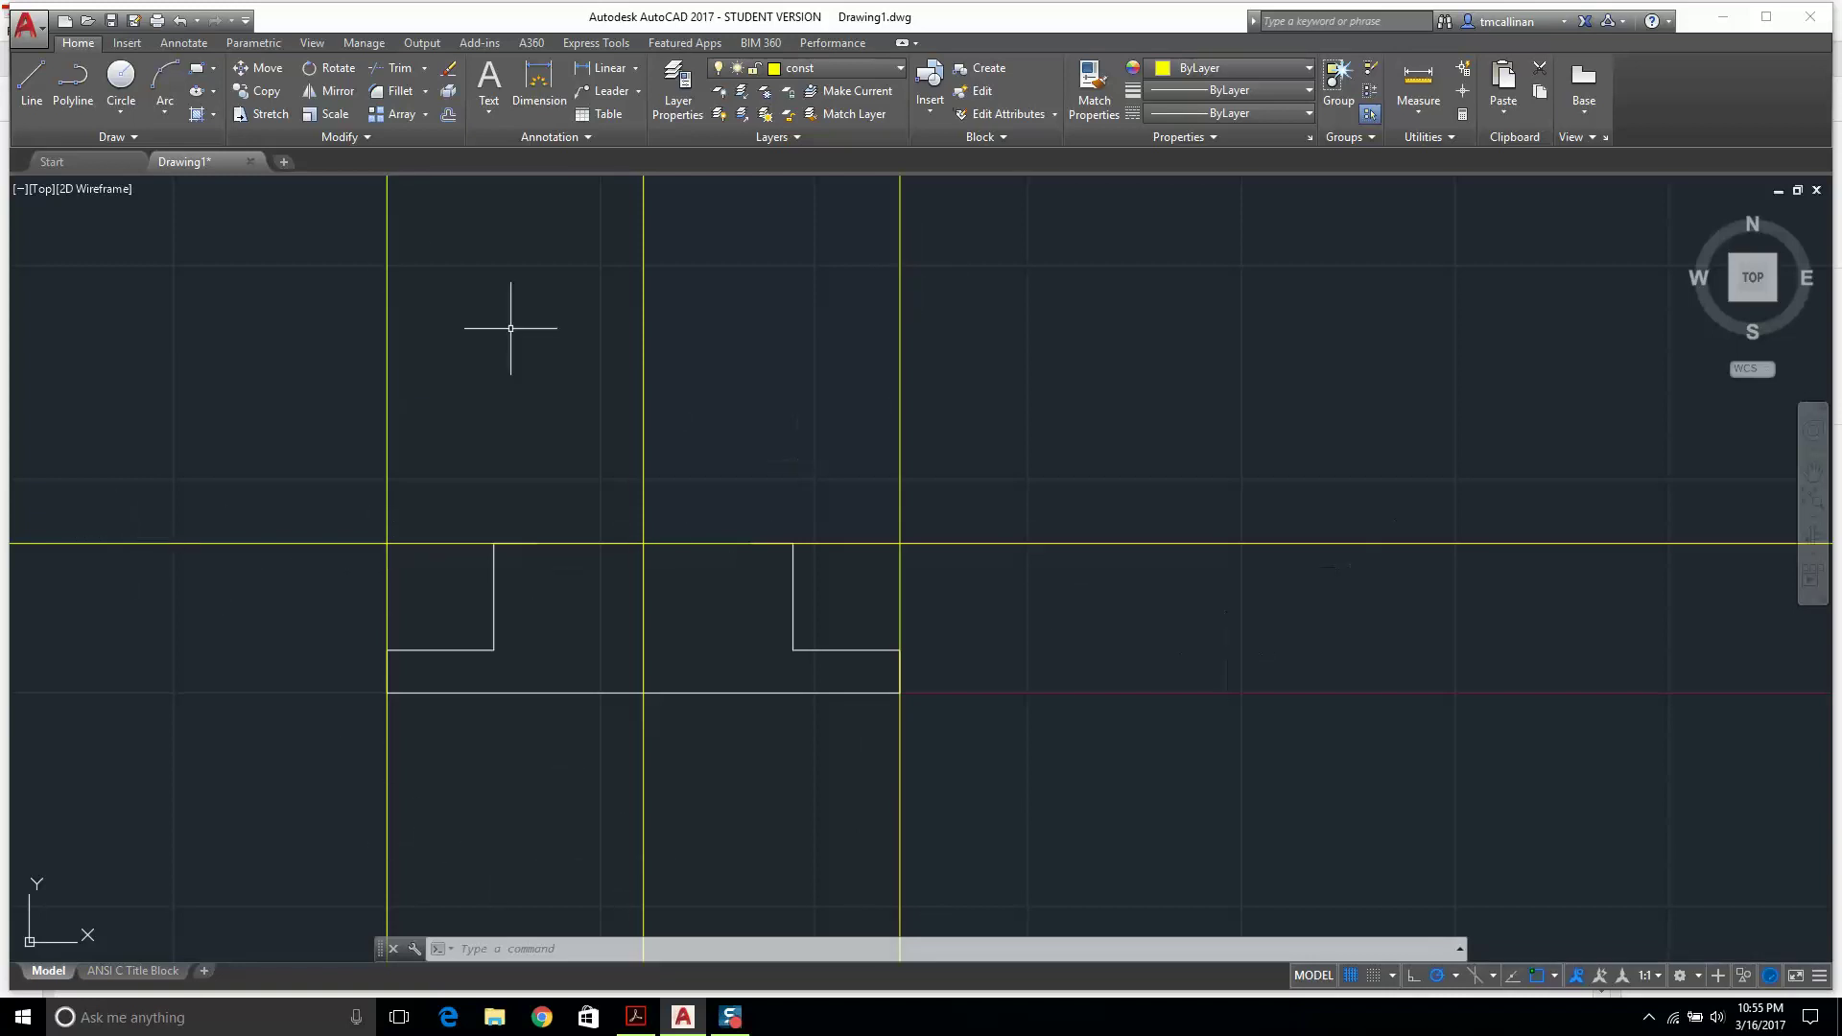
# Place a construction line at the bracket's lower-left corner for the bottom edge.
pyautogui.click(115, 136)
pyautogui.click(74, 159)
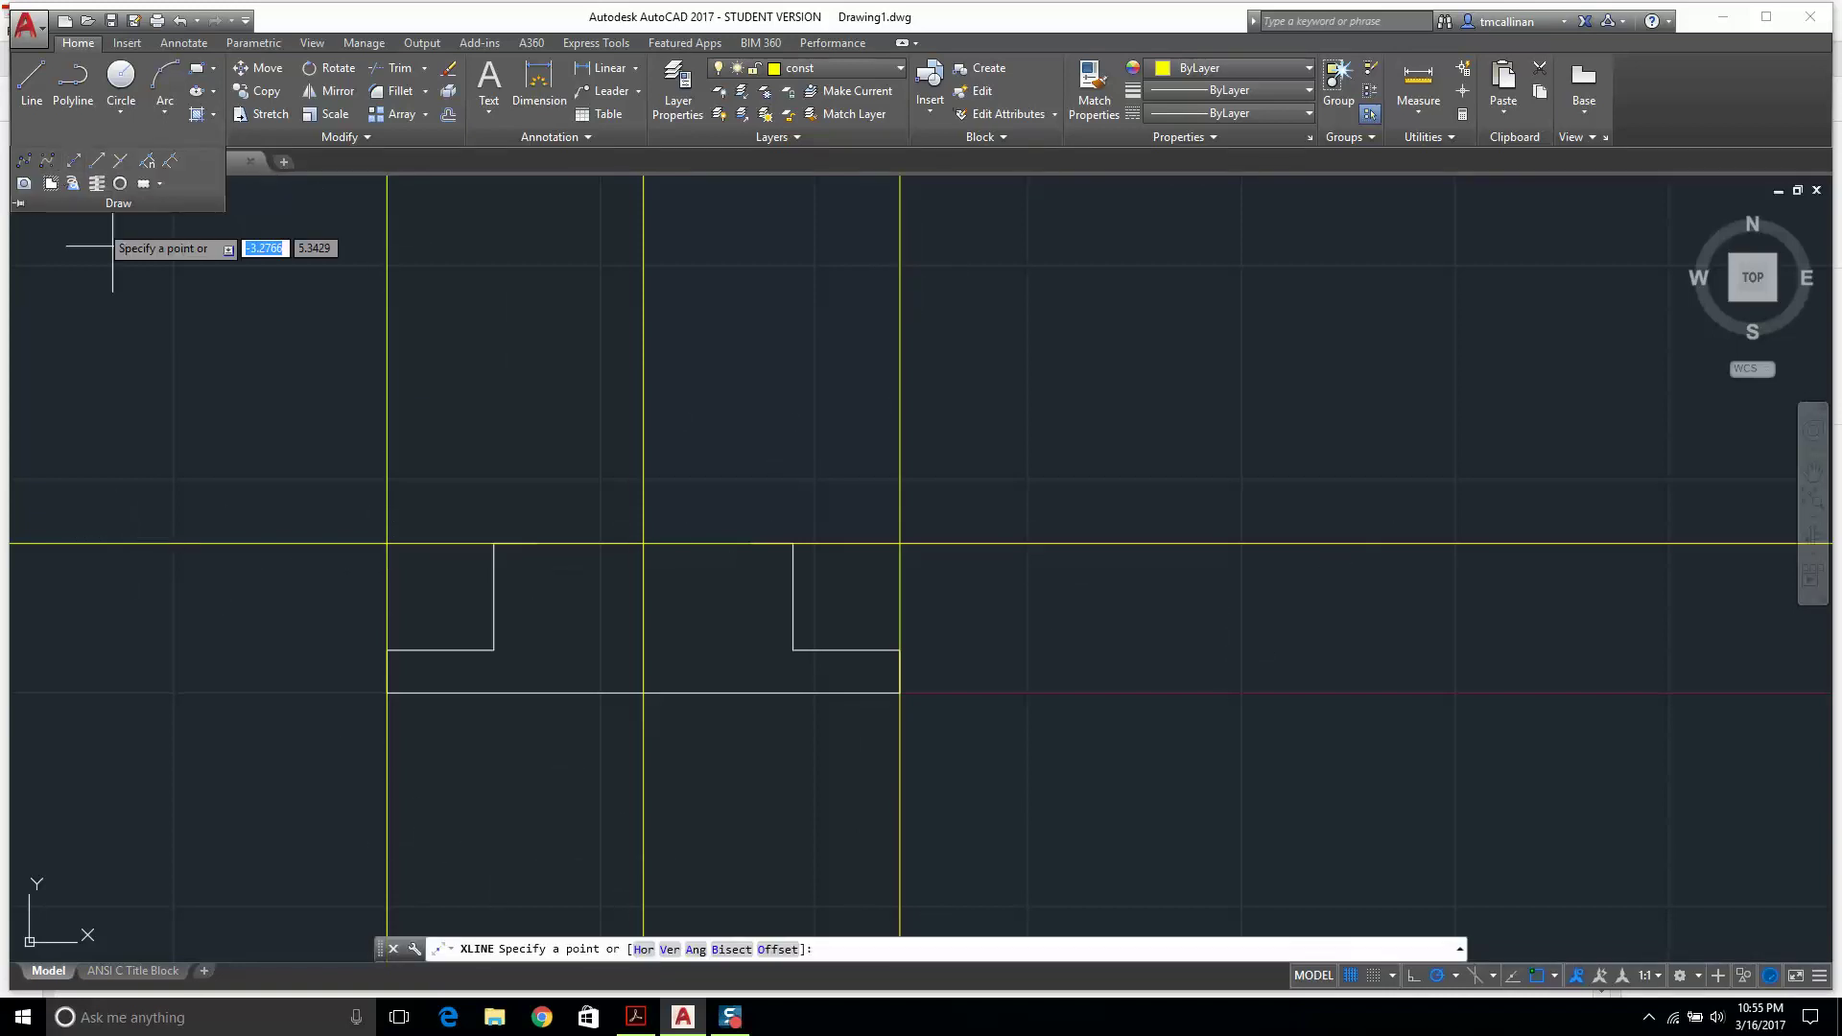
pyautogui.click(386, 692)
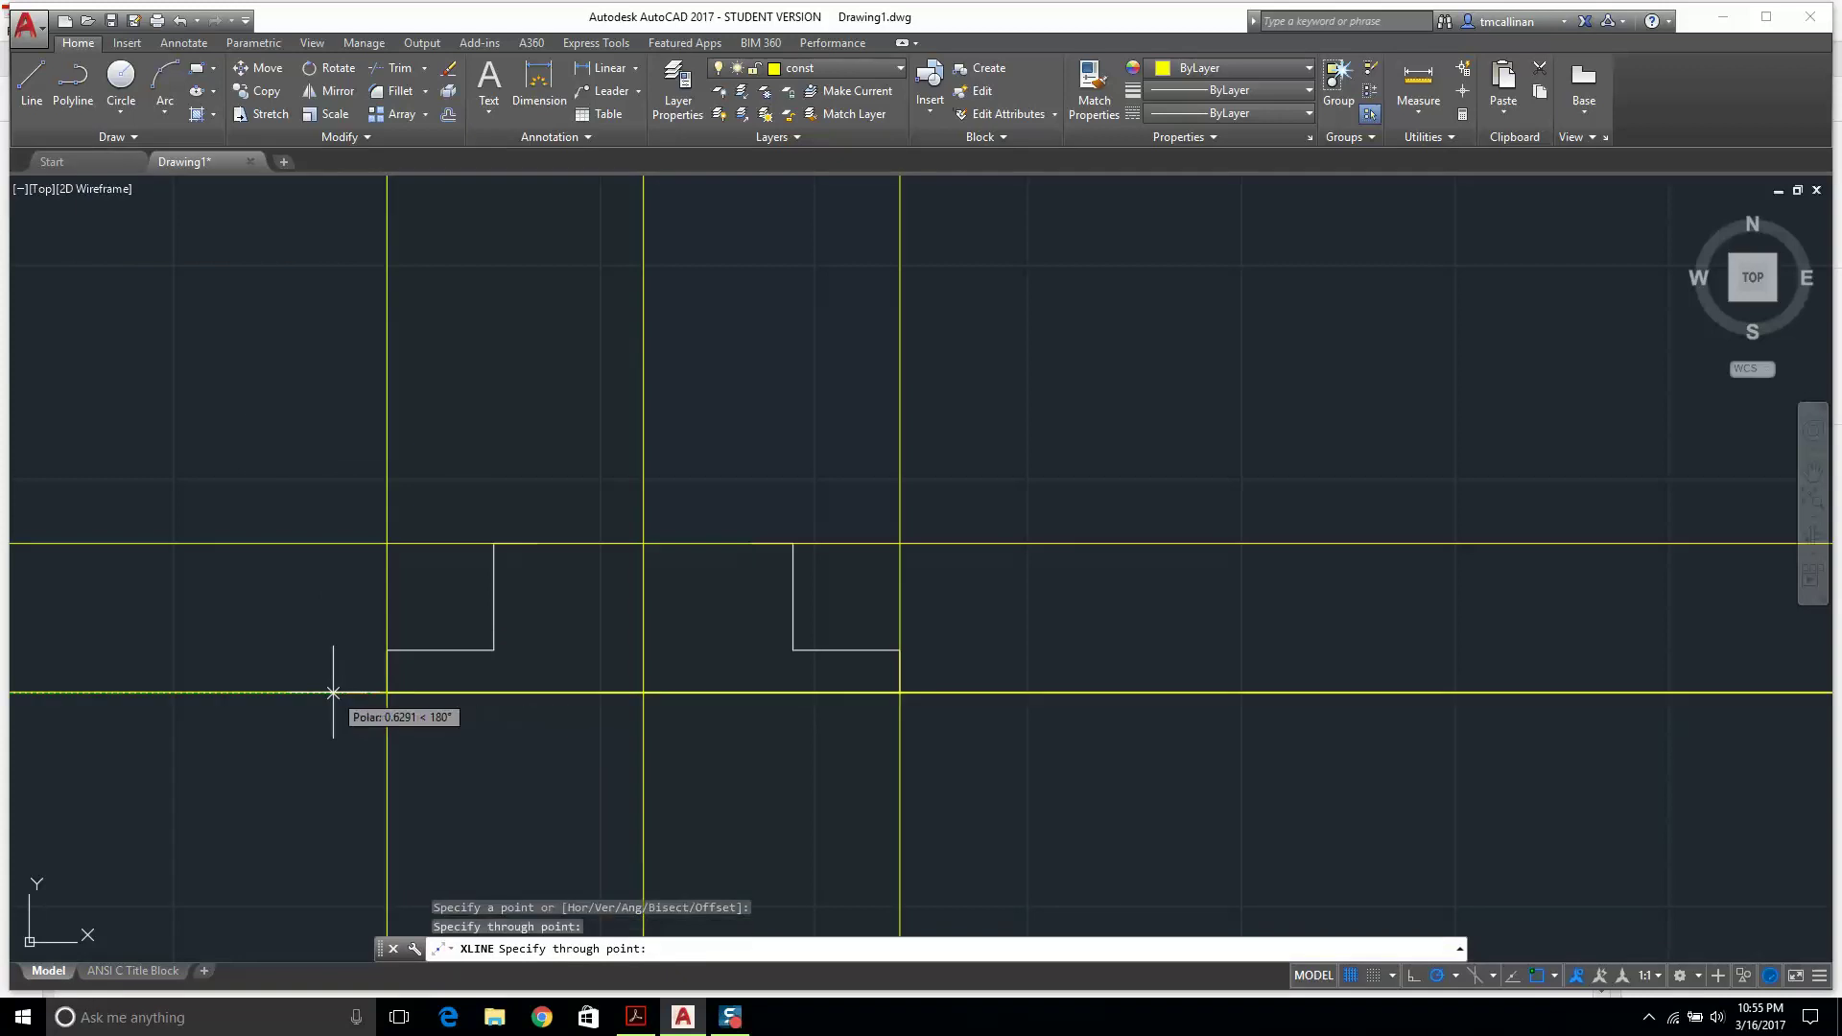
pyautogui.press('Escape')
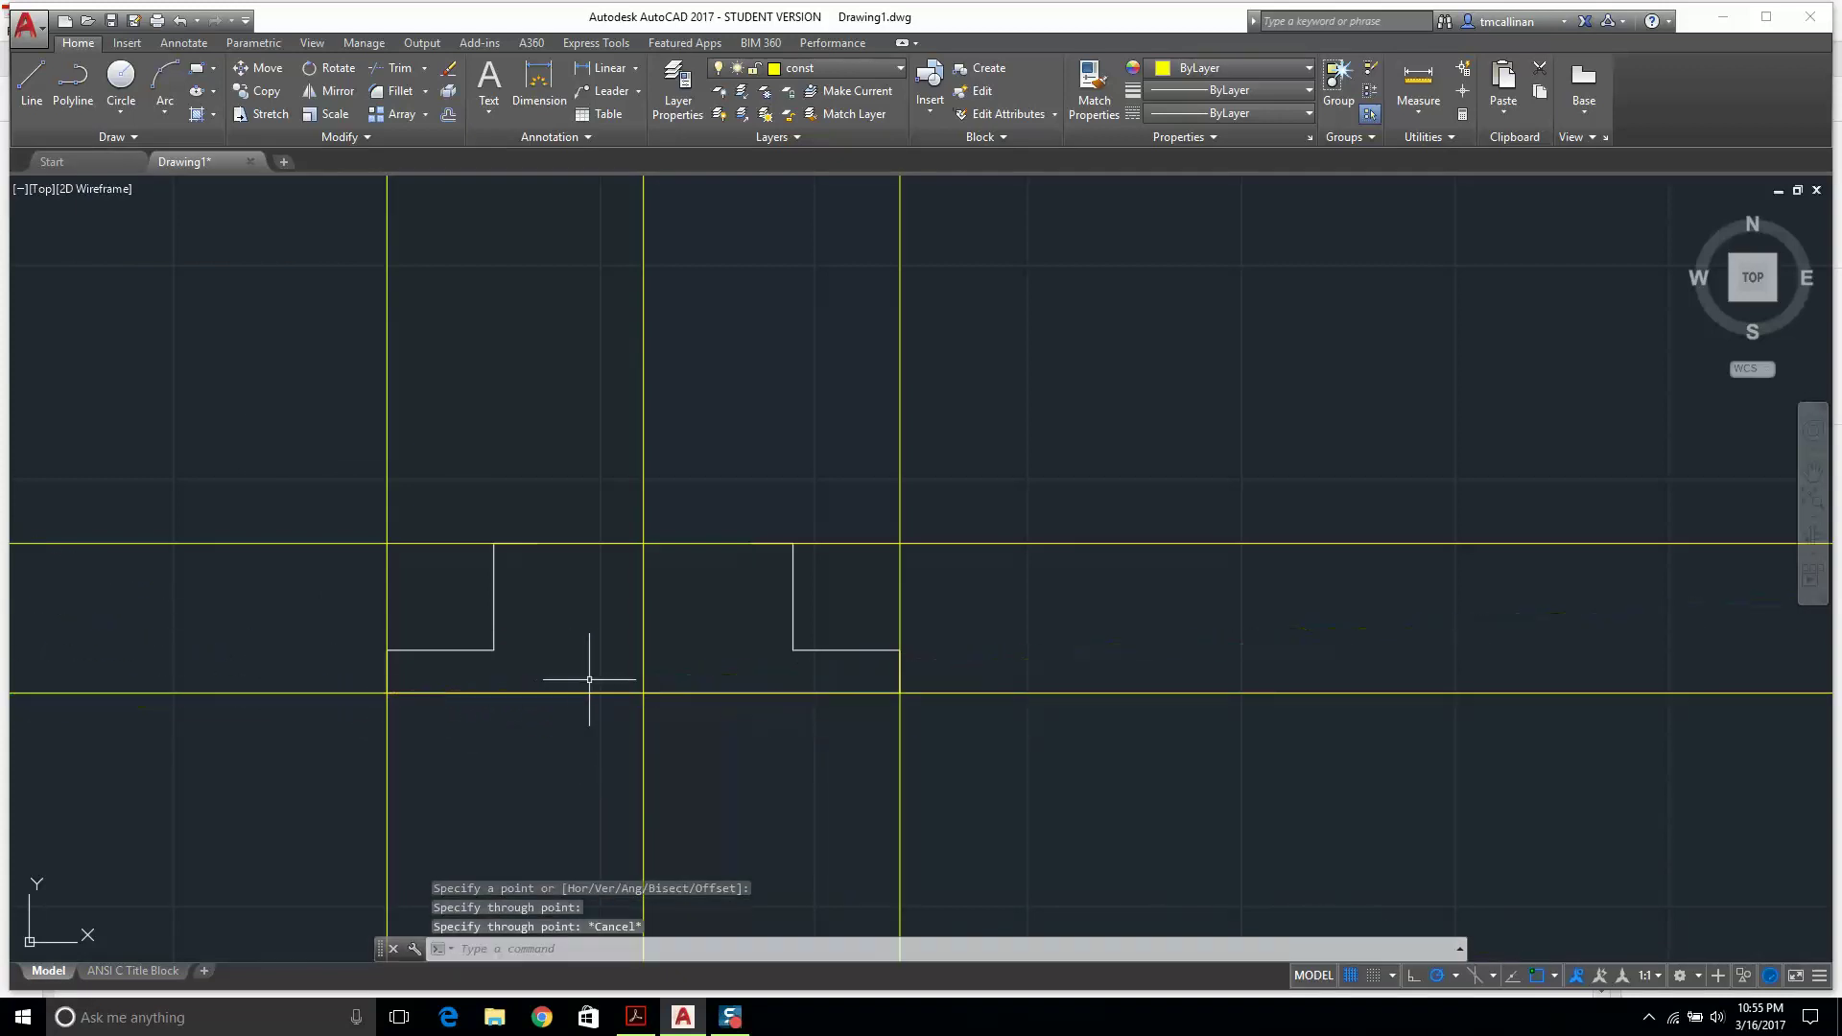
pyautogui.scroll(-2, 589, 680)
# Offset the right-end vertical 2 units right and the top-edge line 2 units up.
pyautogui.click(448, 116)
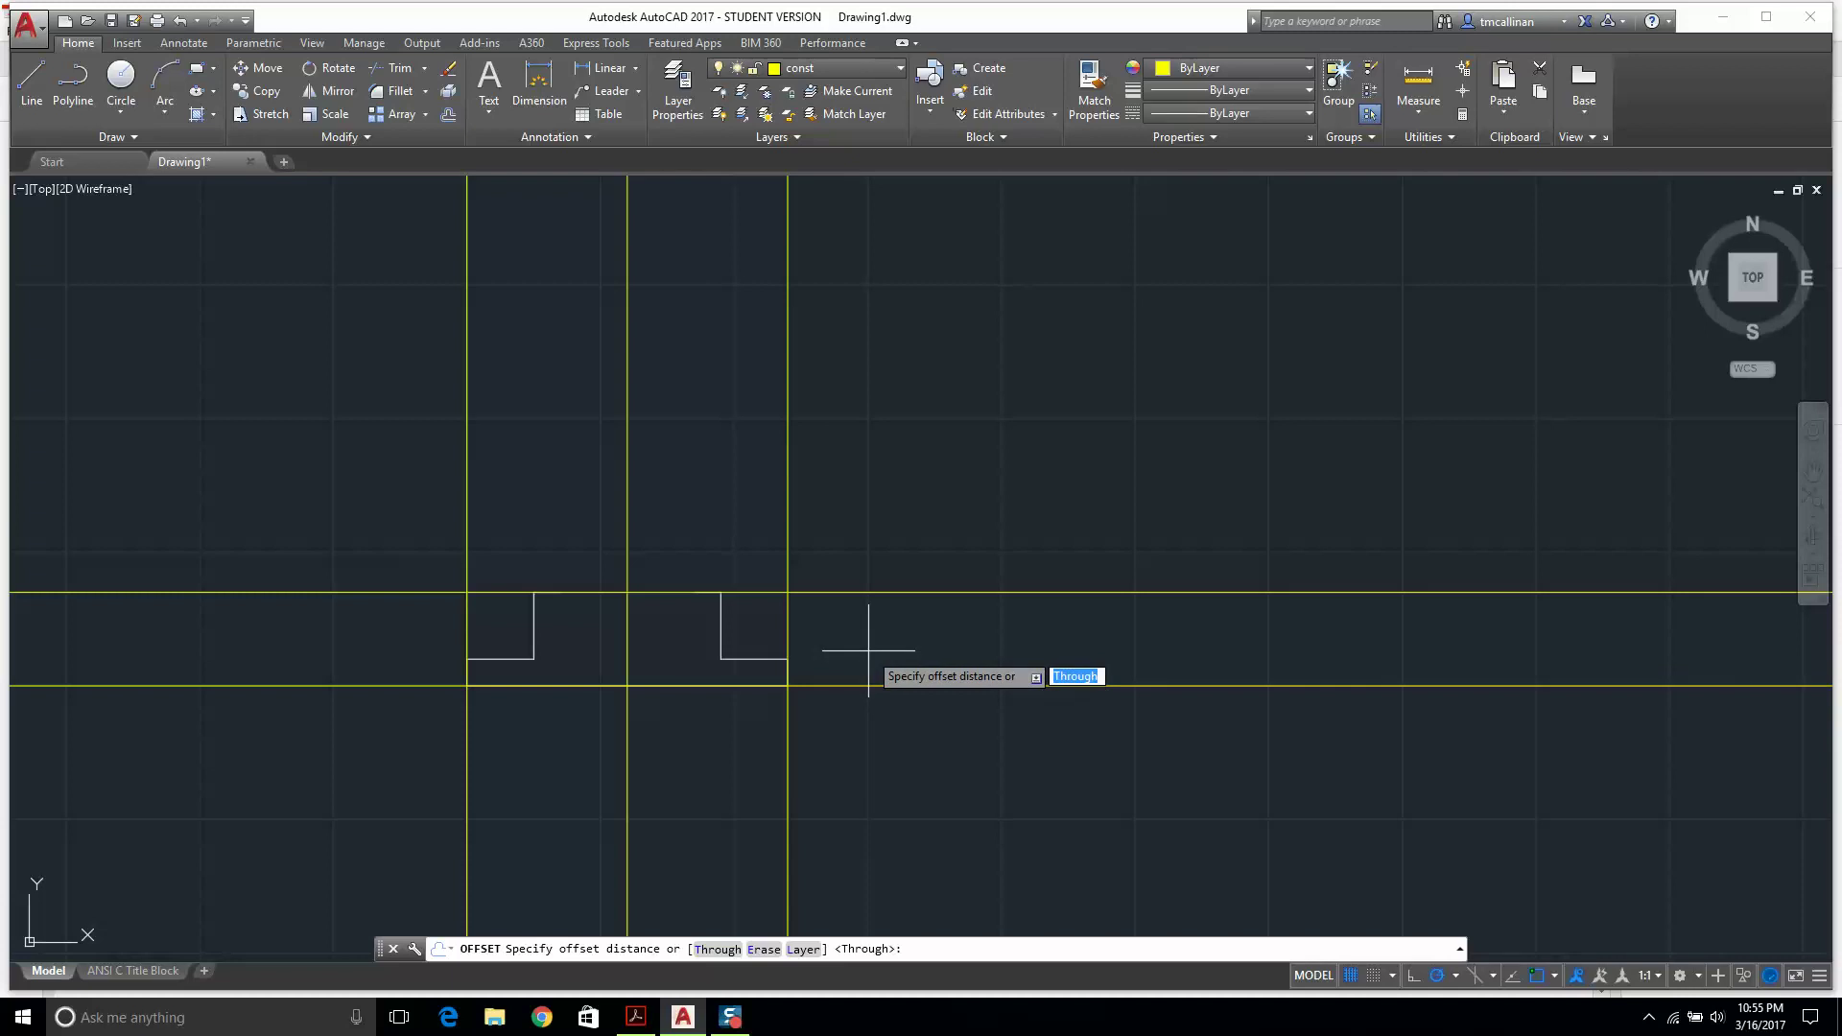
pyautogui.write('2')
pyautogui.press('Return')
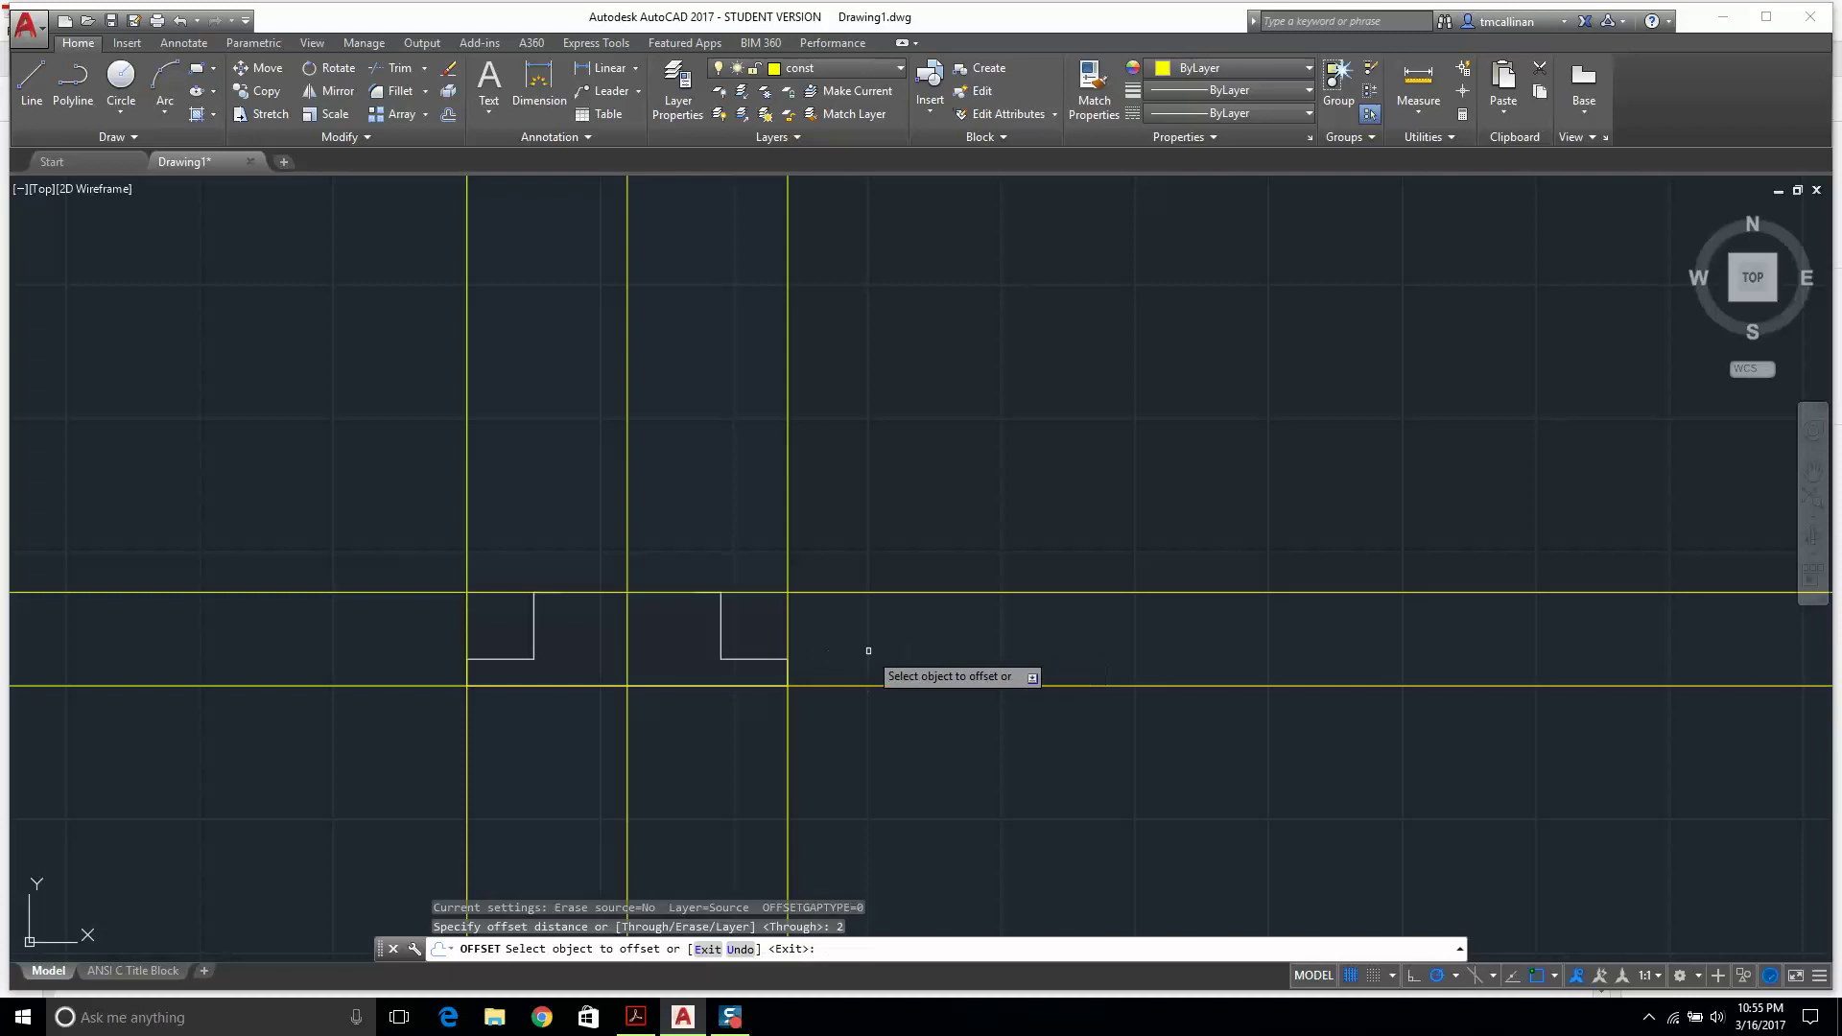
pyautogui.click(783, 516)
pyautogui.click(830, 519)
pyautogui.press('Escape')
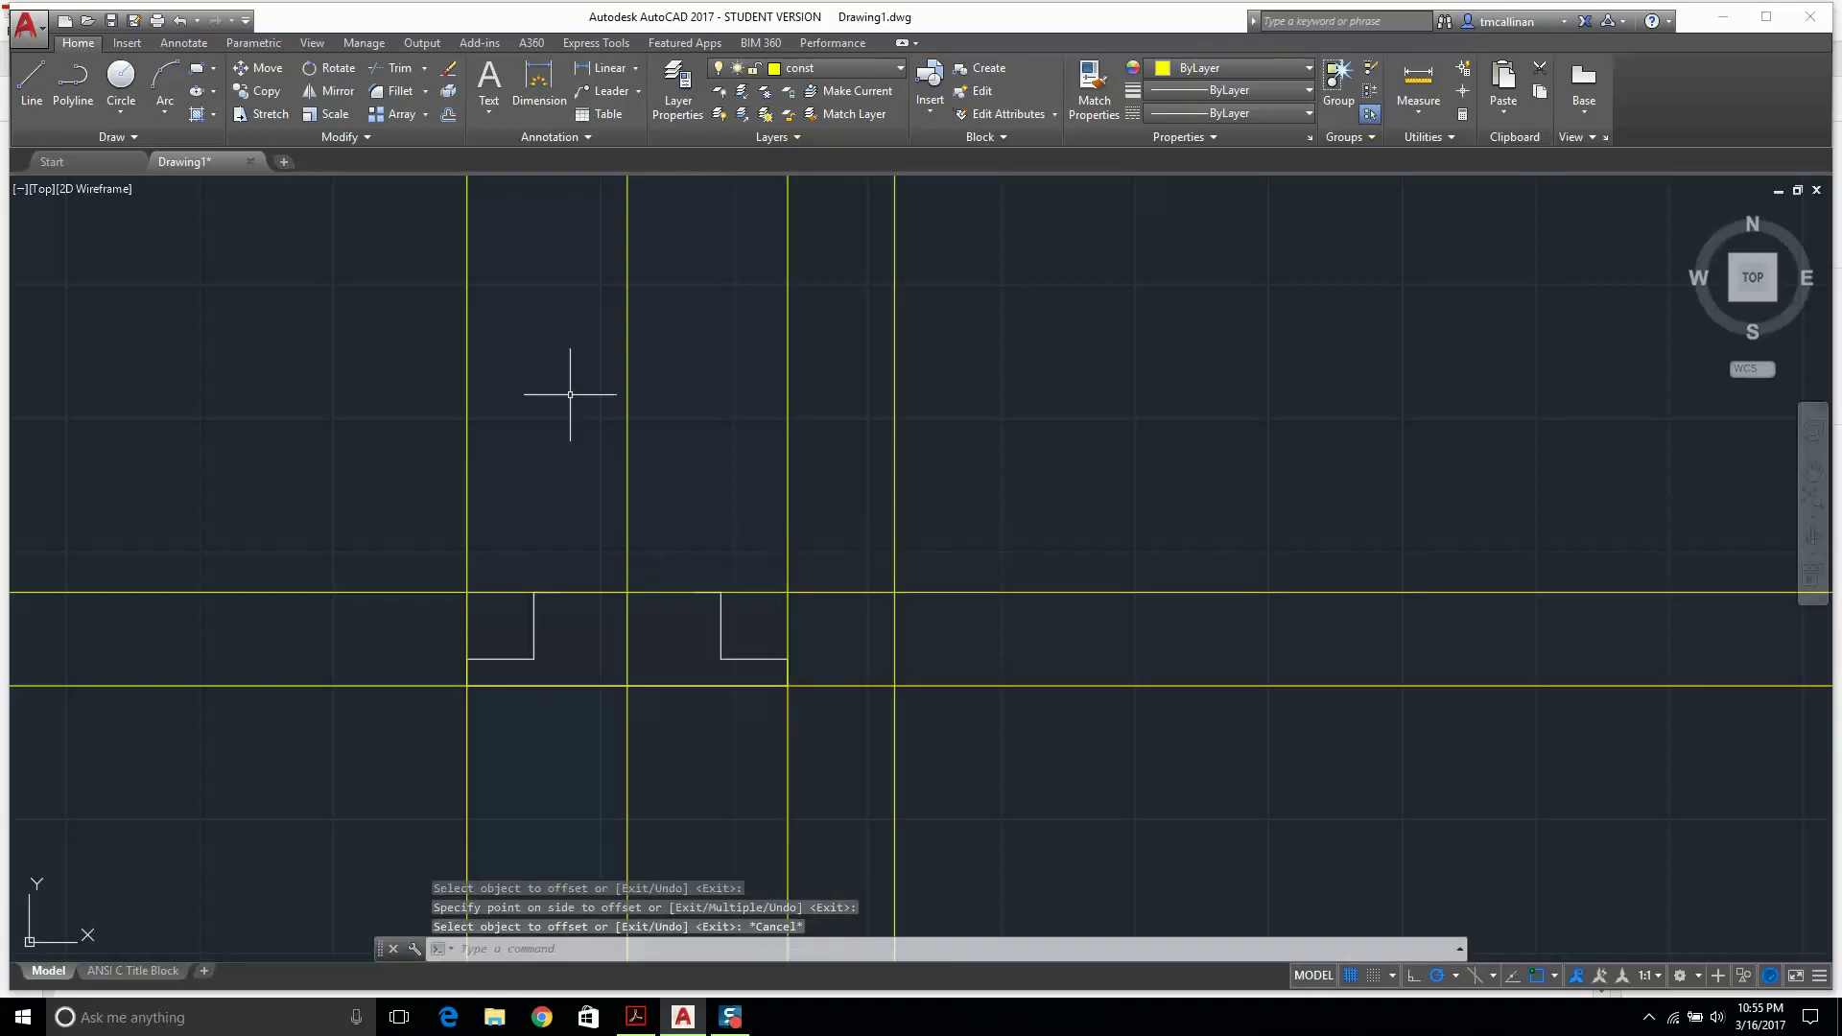
pyautogui.click(449, 116)
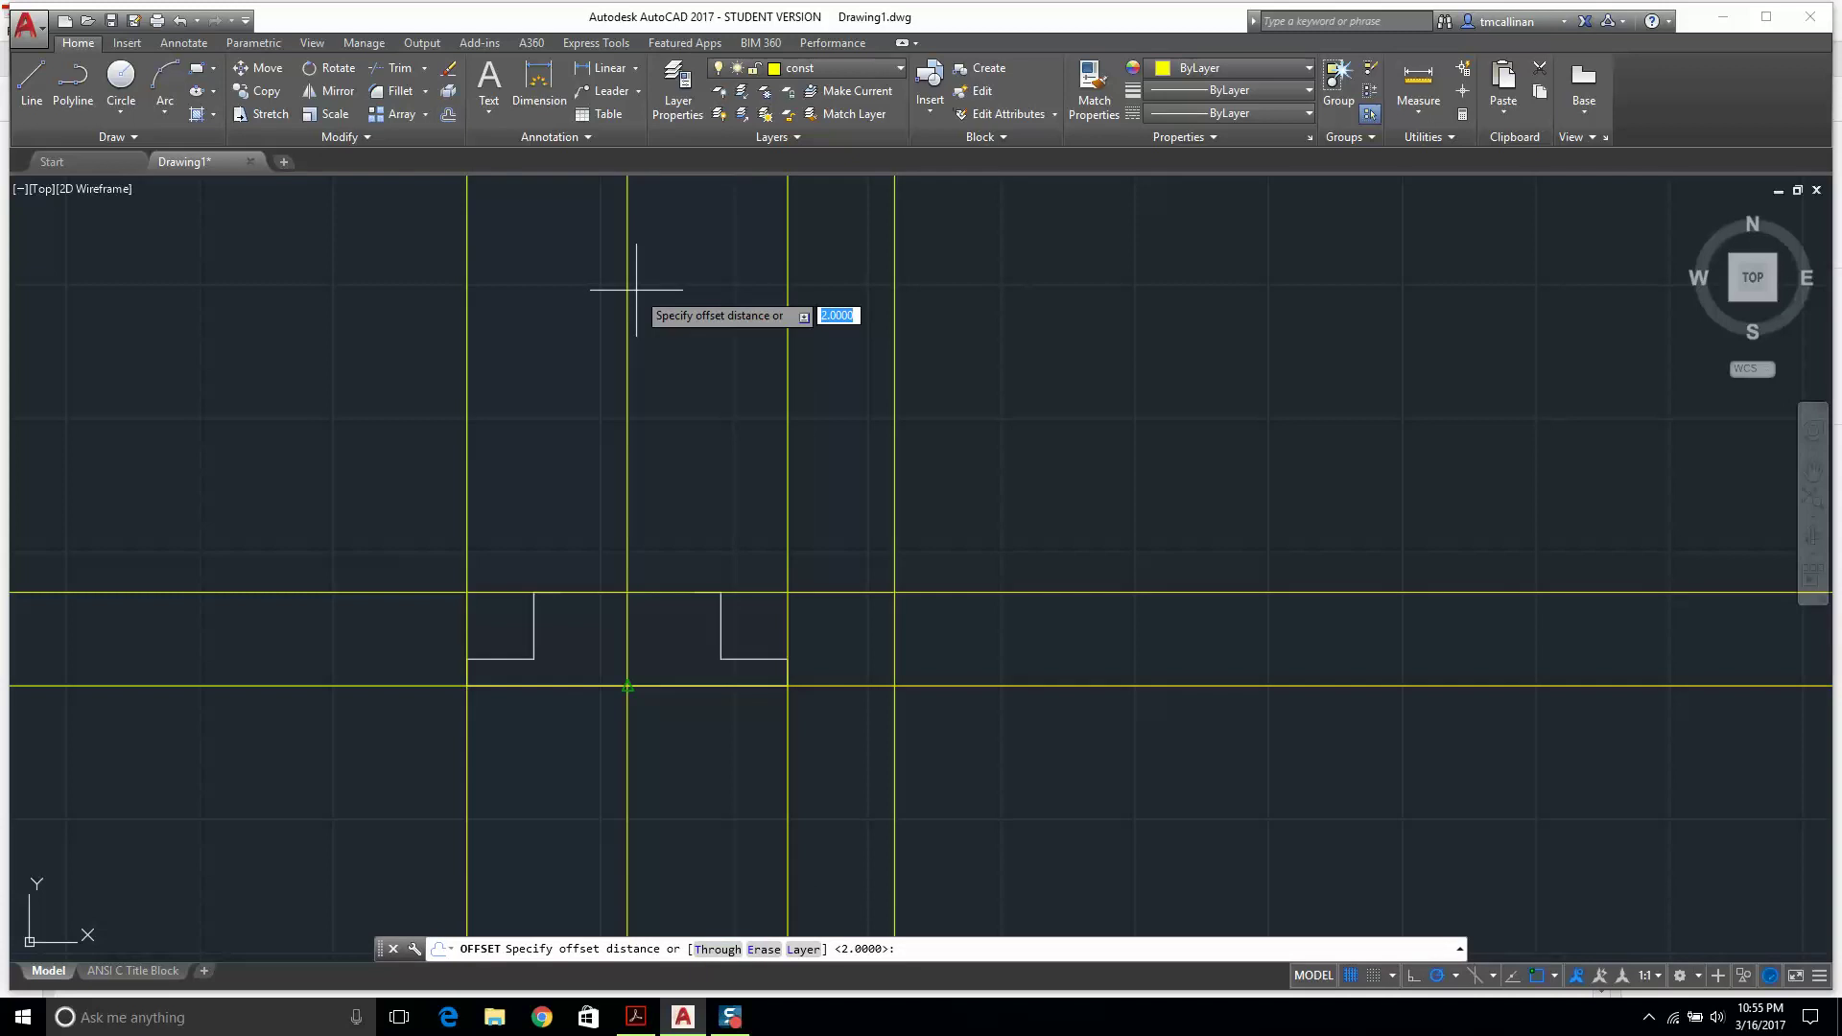
pyautogui.press('Return')
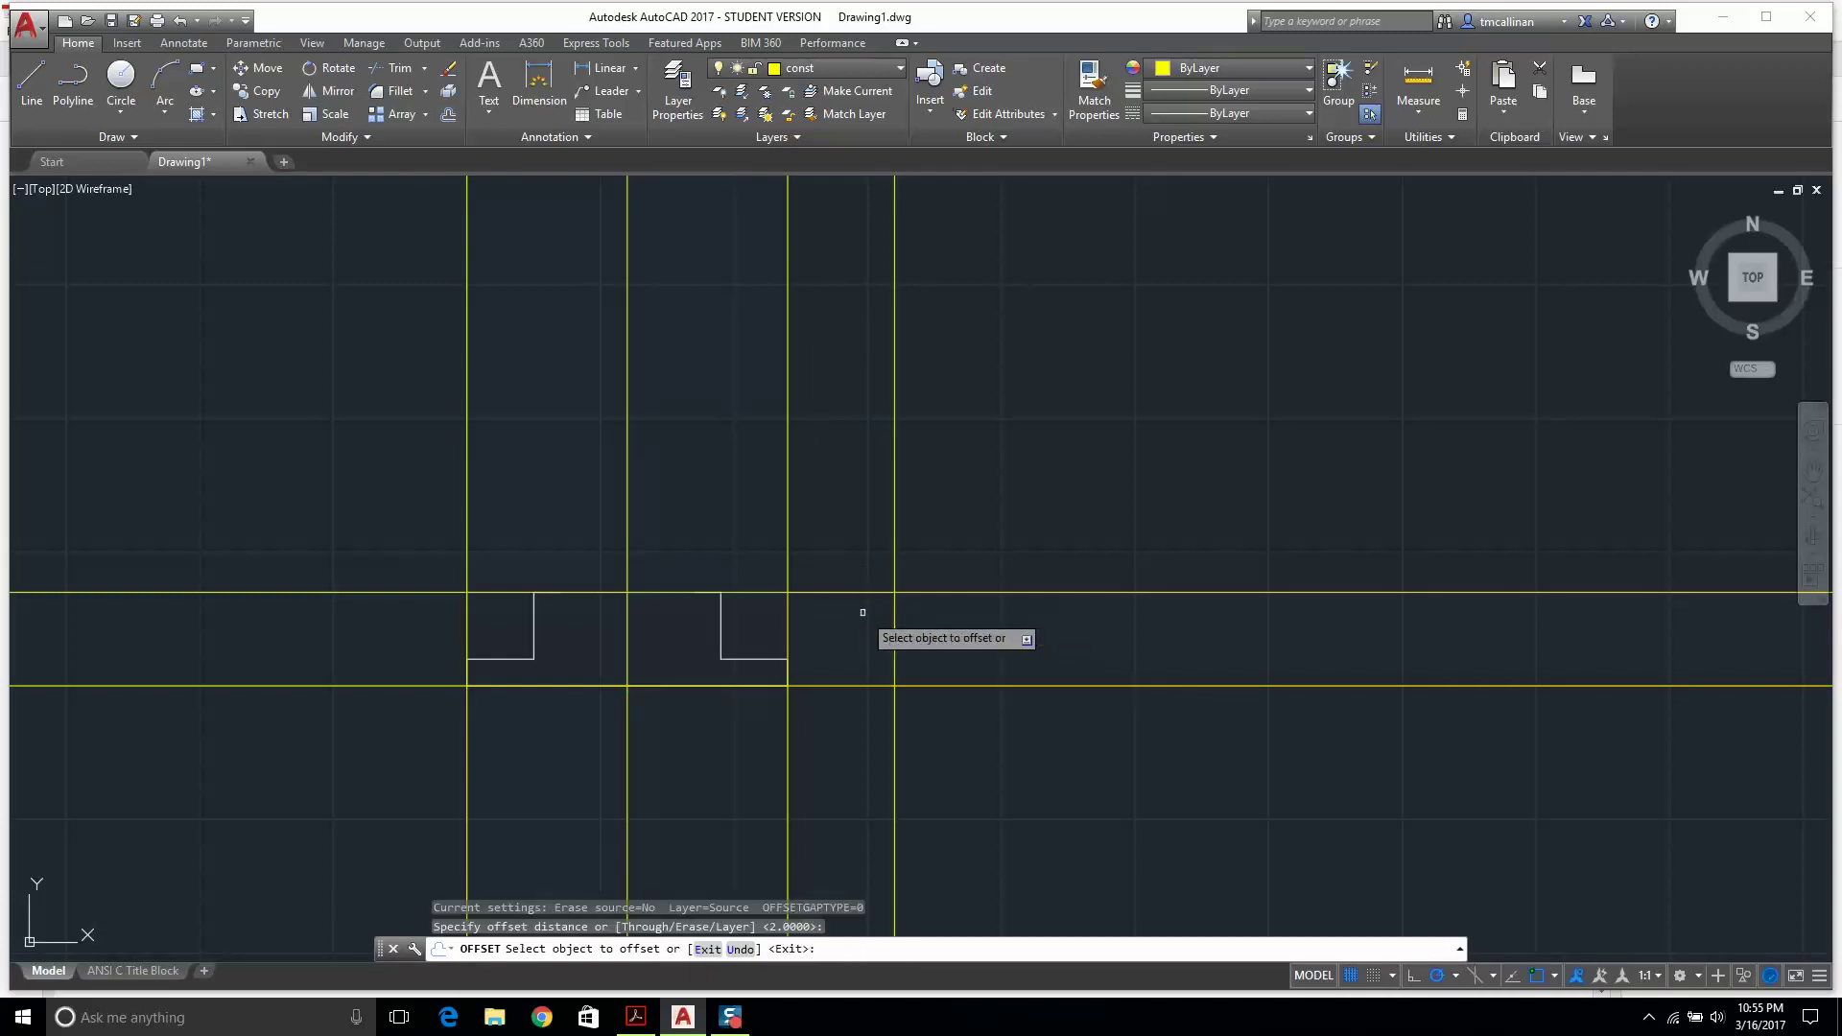
pyautogui.click(845, 593)
pyautogui.click(856, 506)
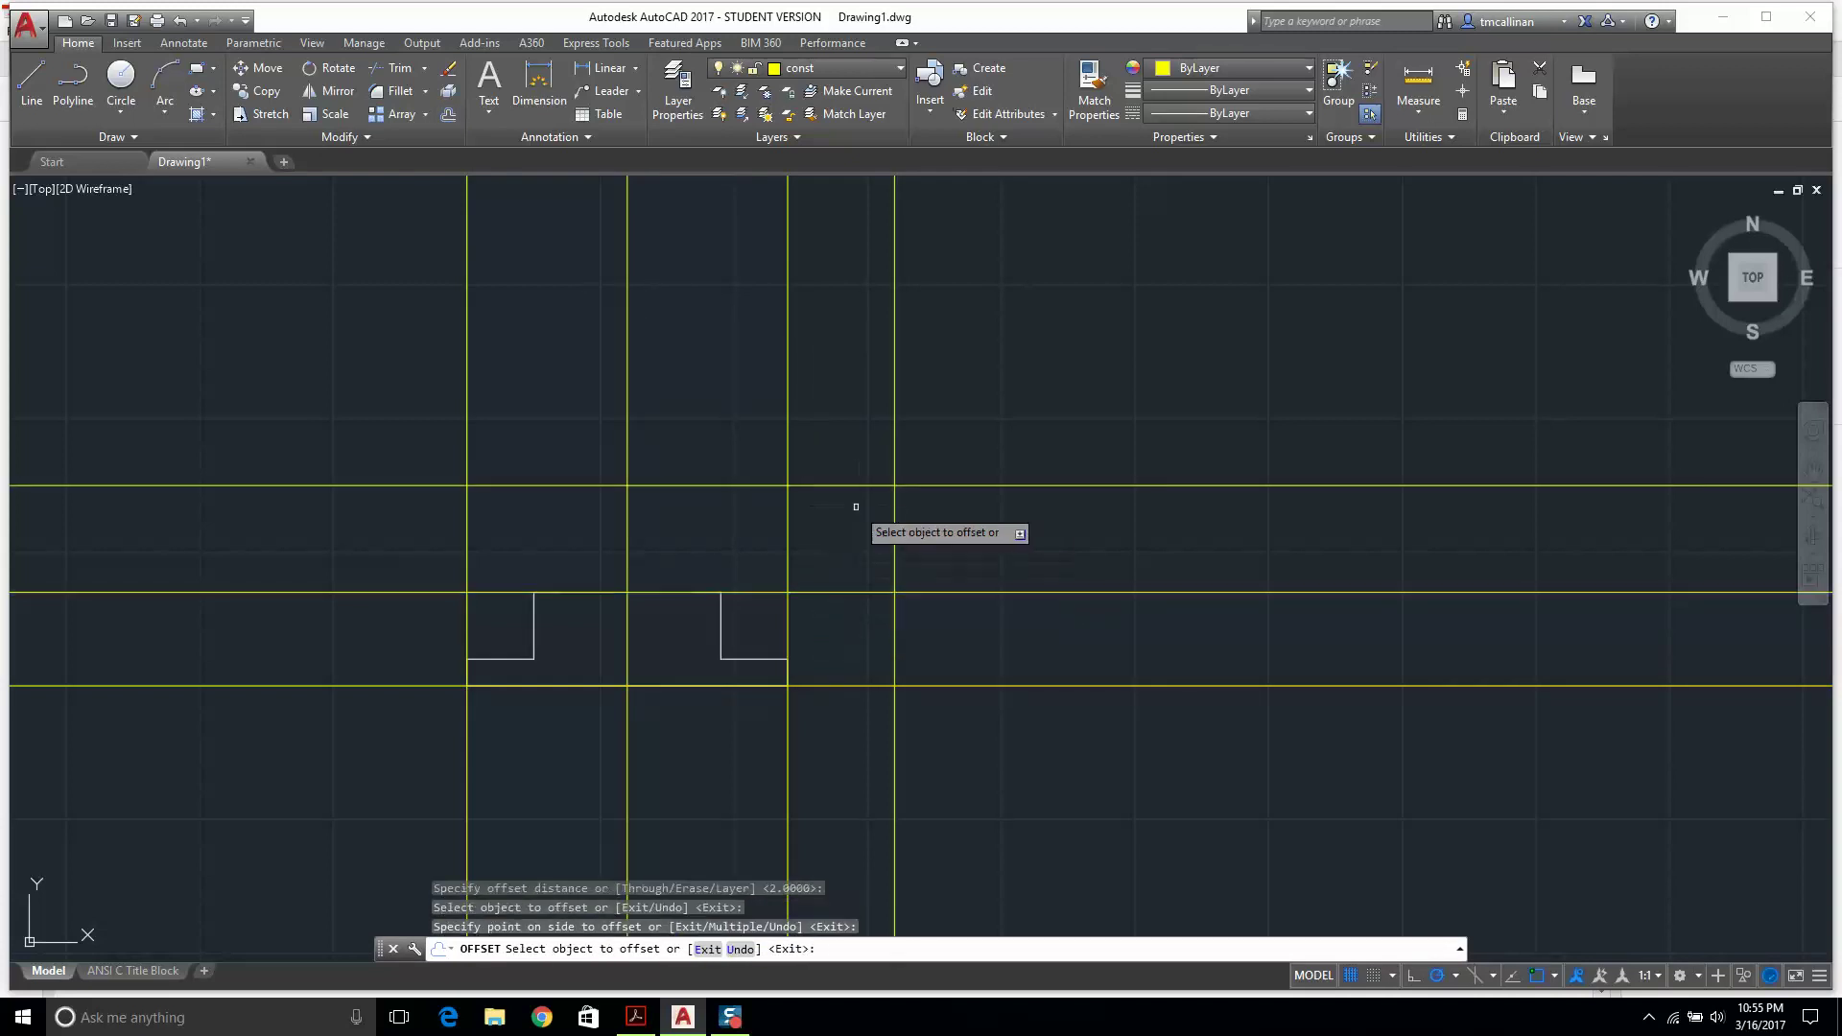
pyautogui.press('Escape')
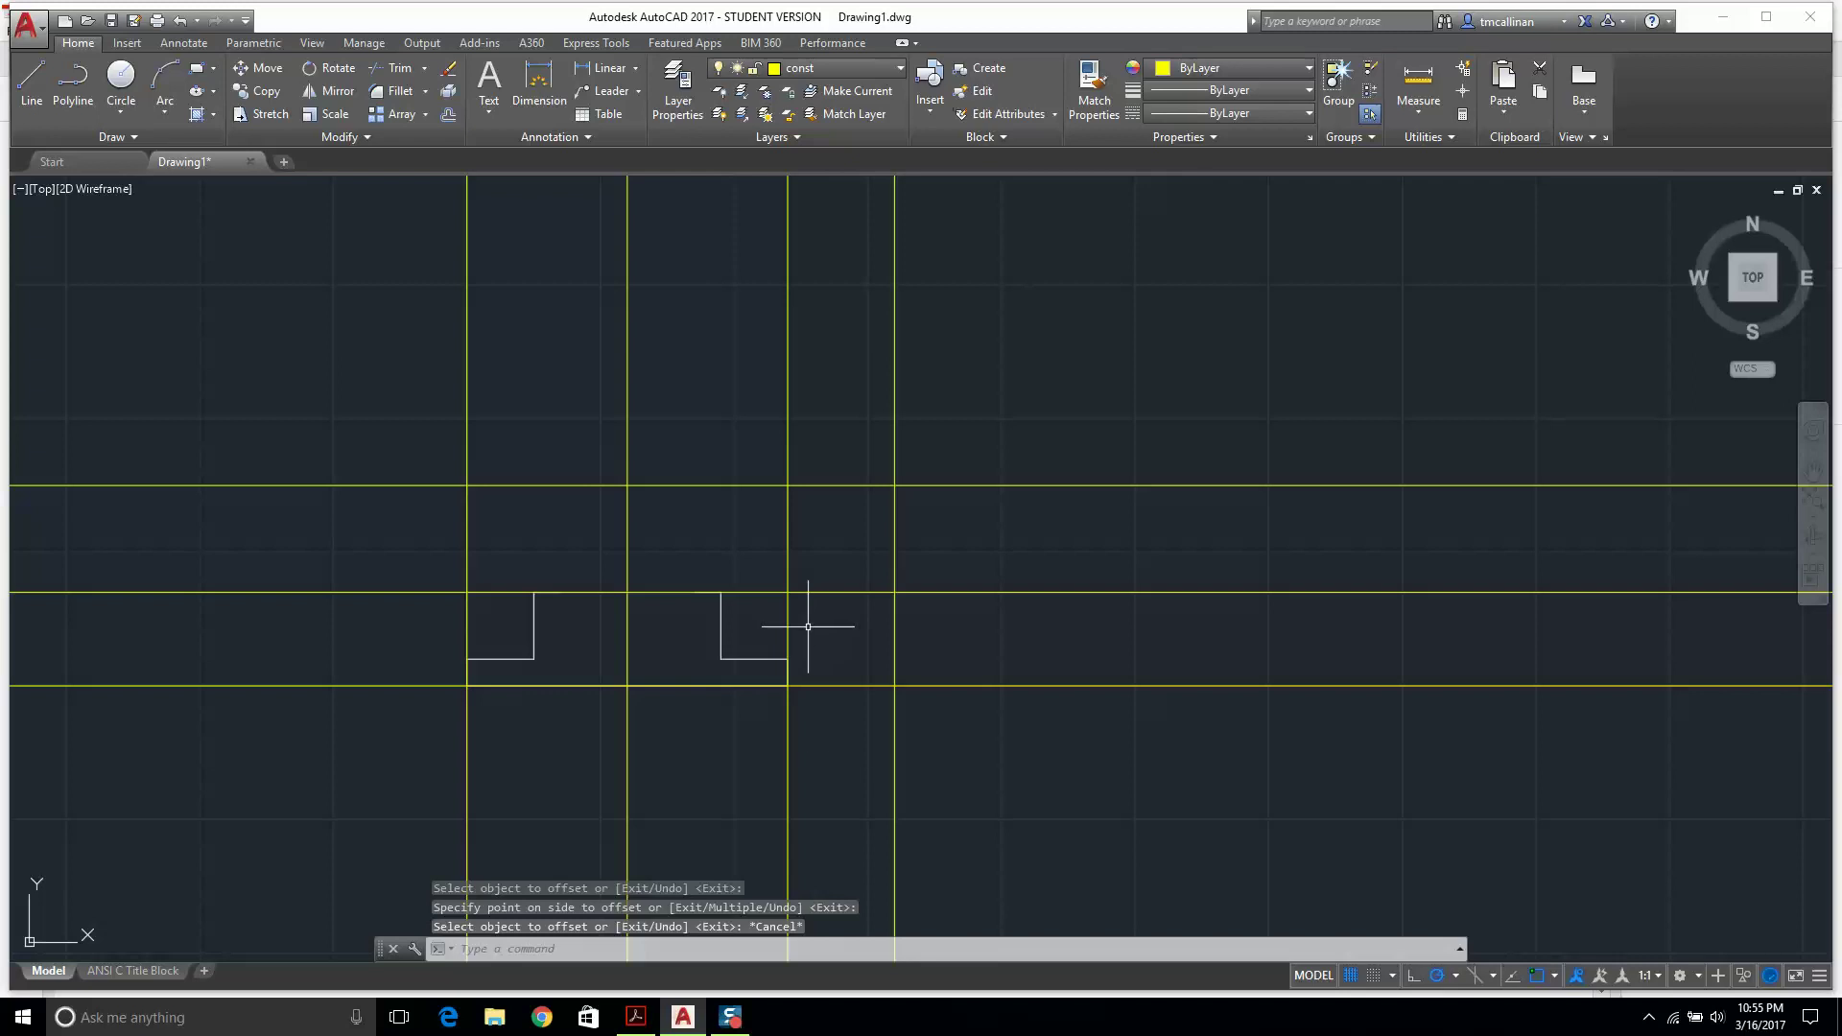
# Offset the new horizontal line 2.25 units higher, checking the Example 6 reference.
pyautogui.click(692, 1028)
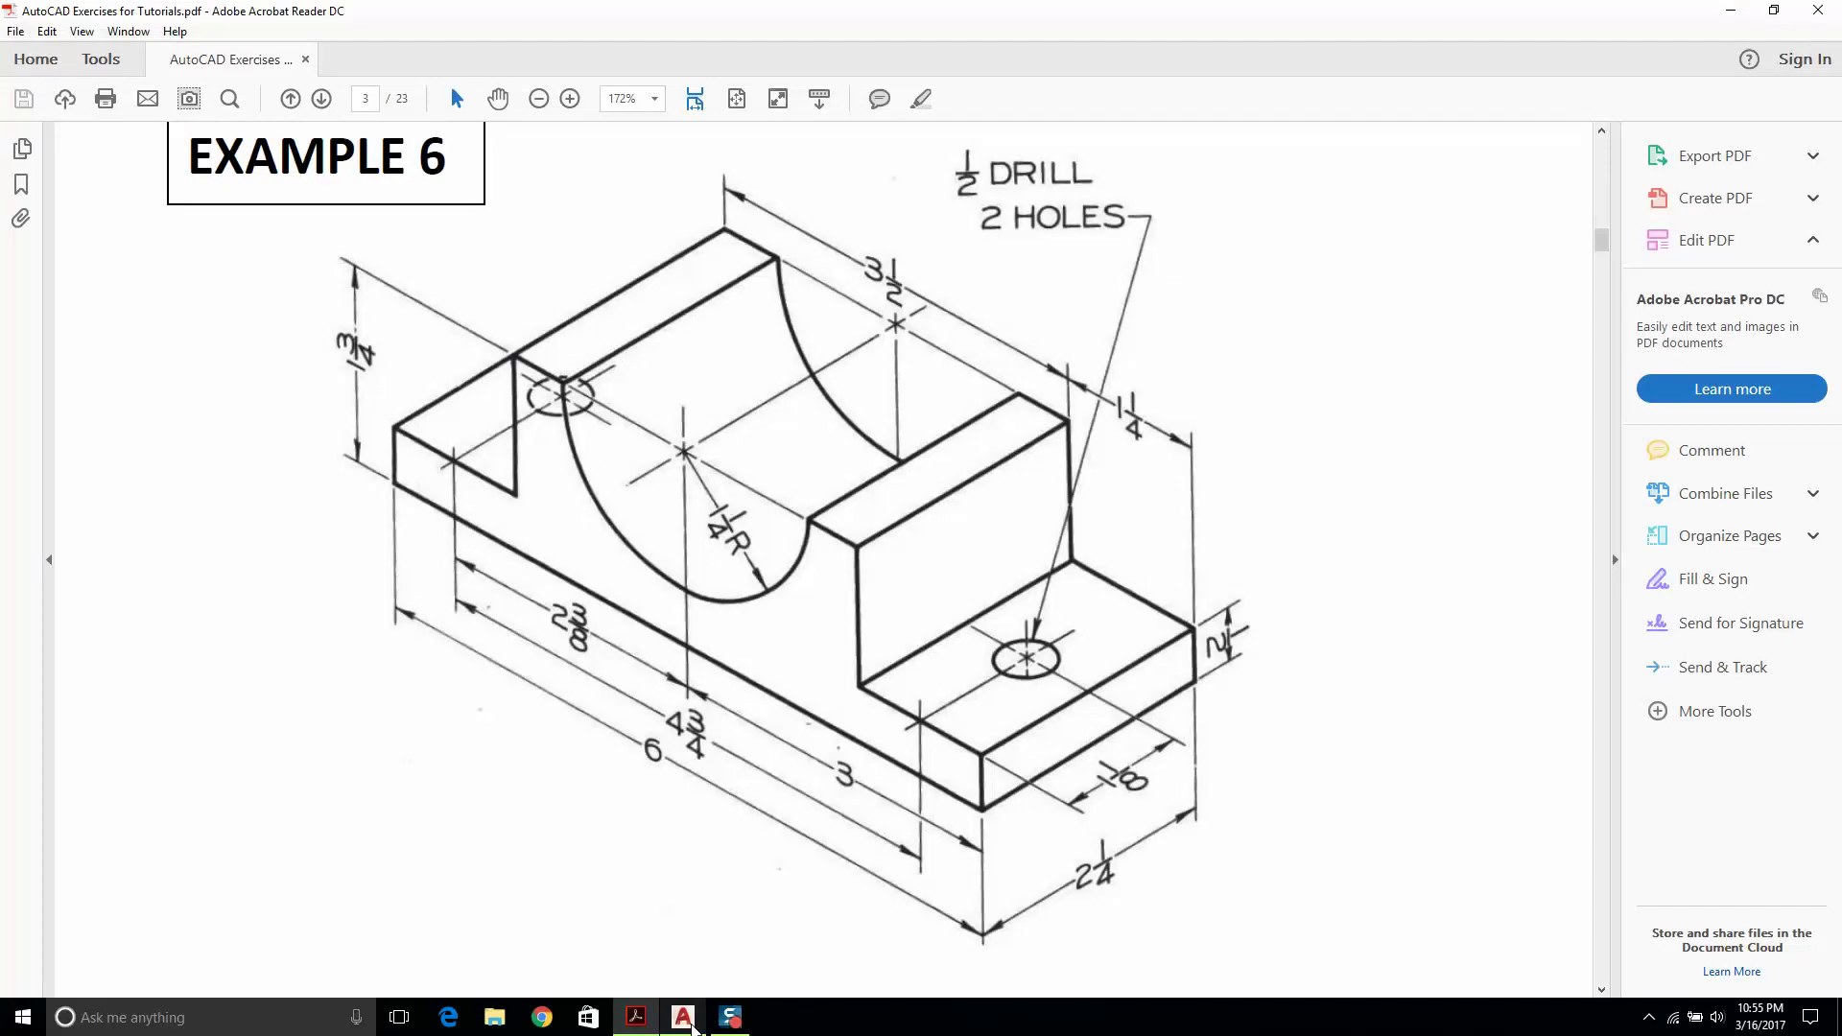
pyautogui.click(693, 1027)
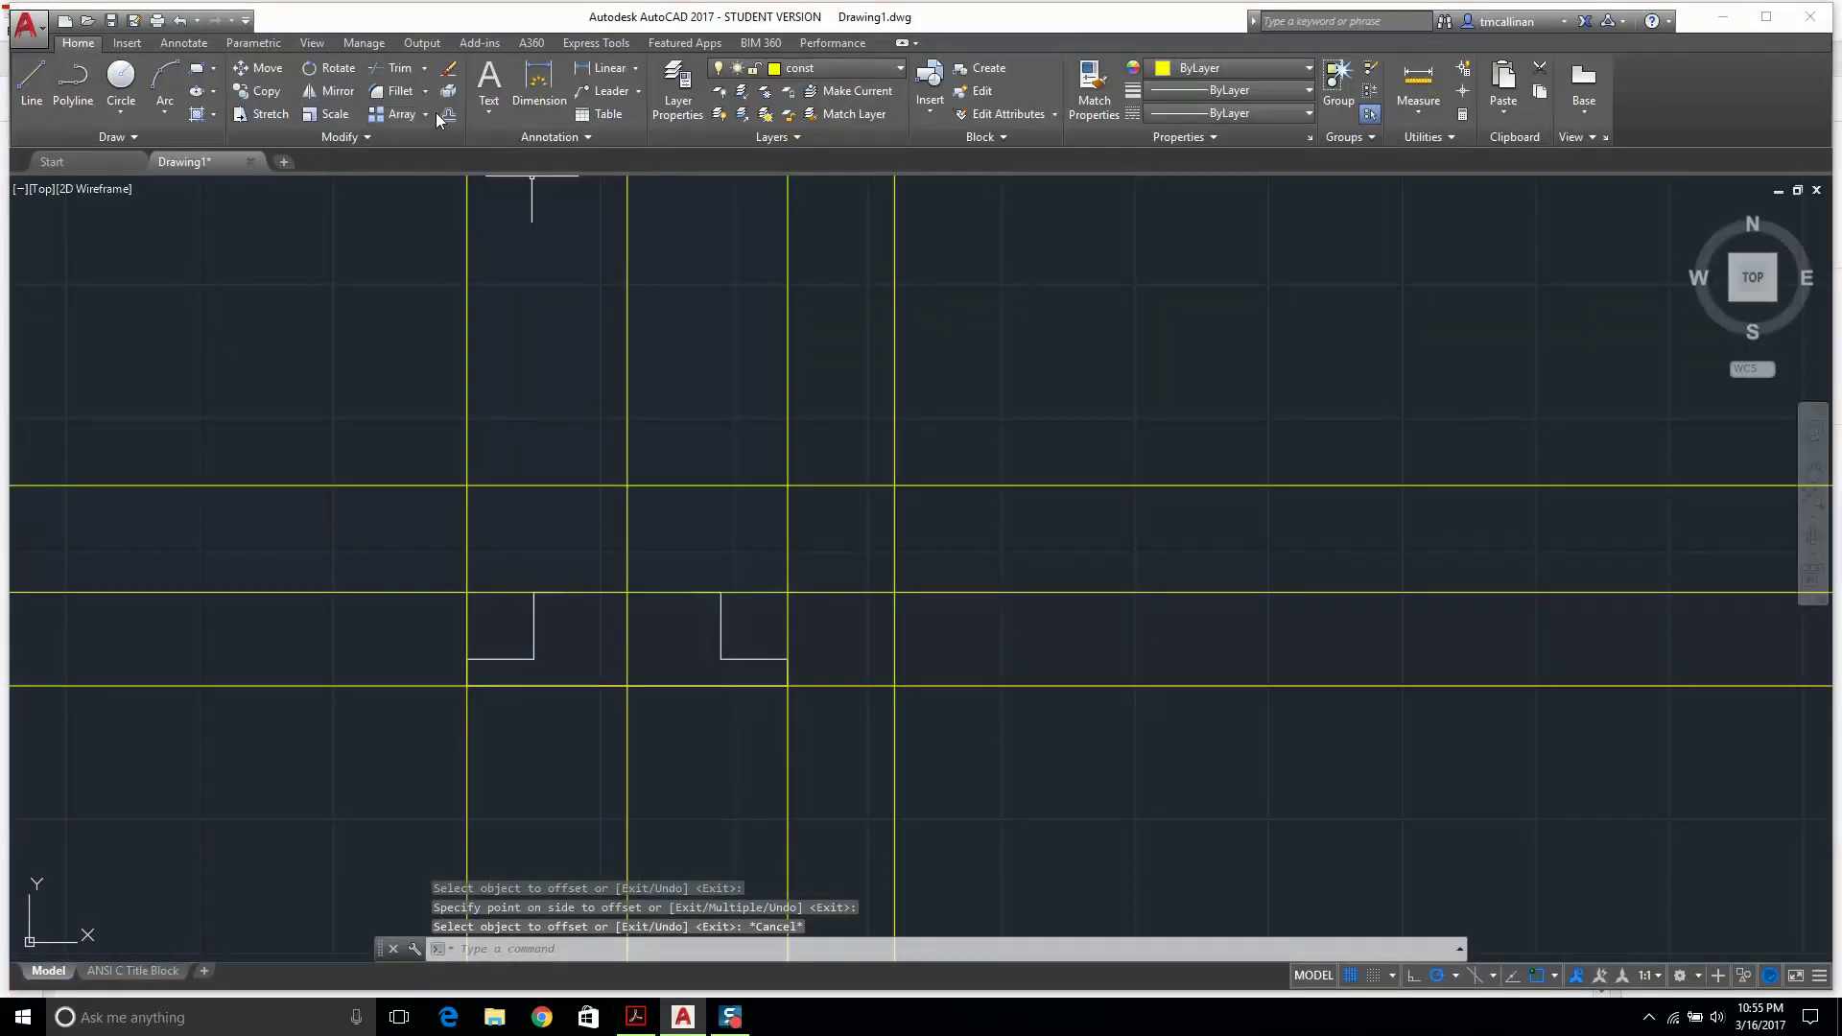
pyautogui.click(447, 115)
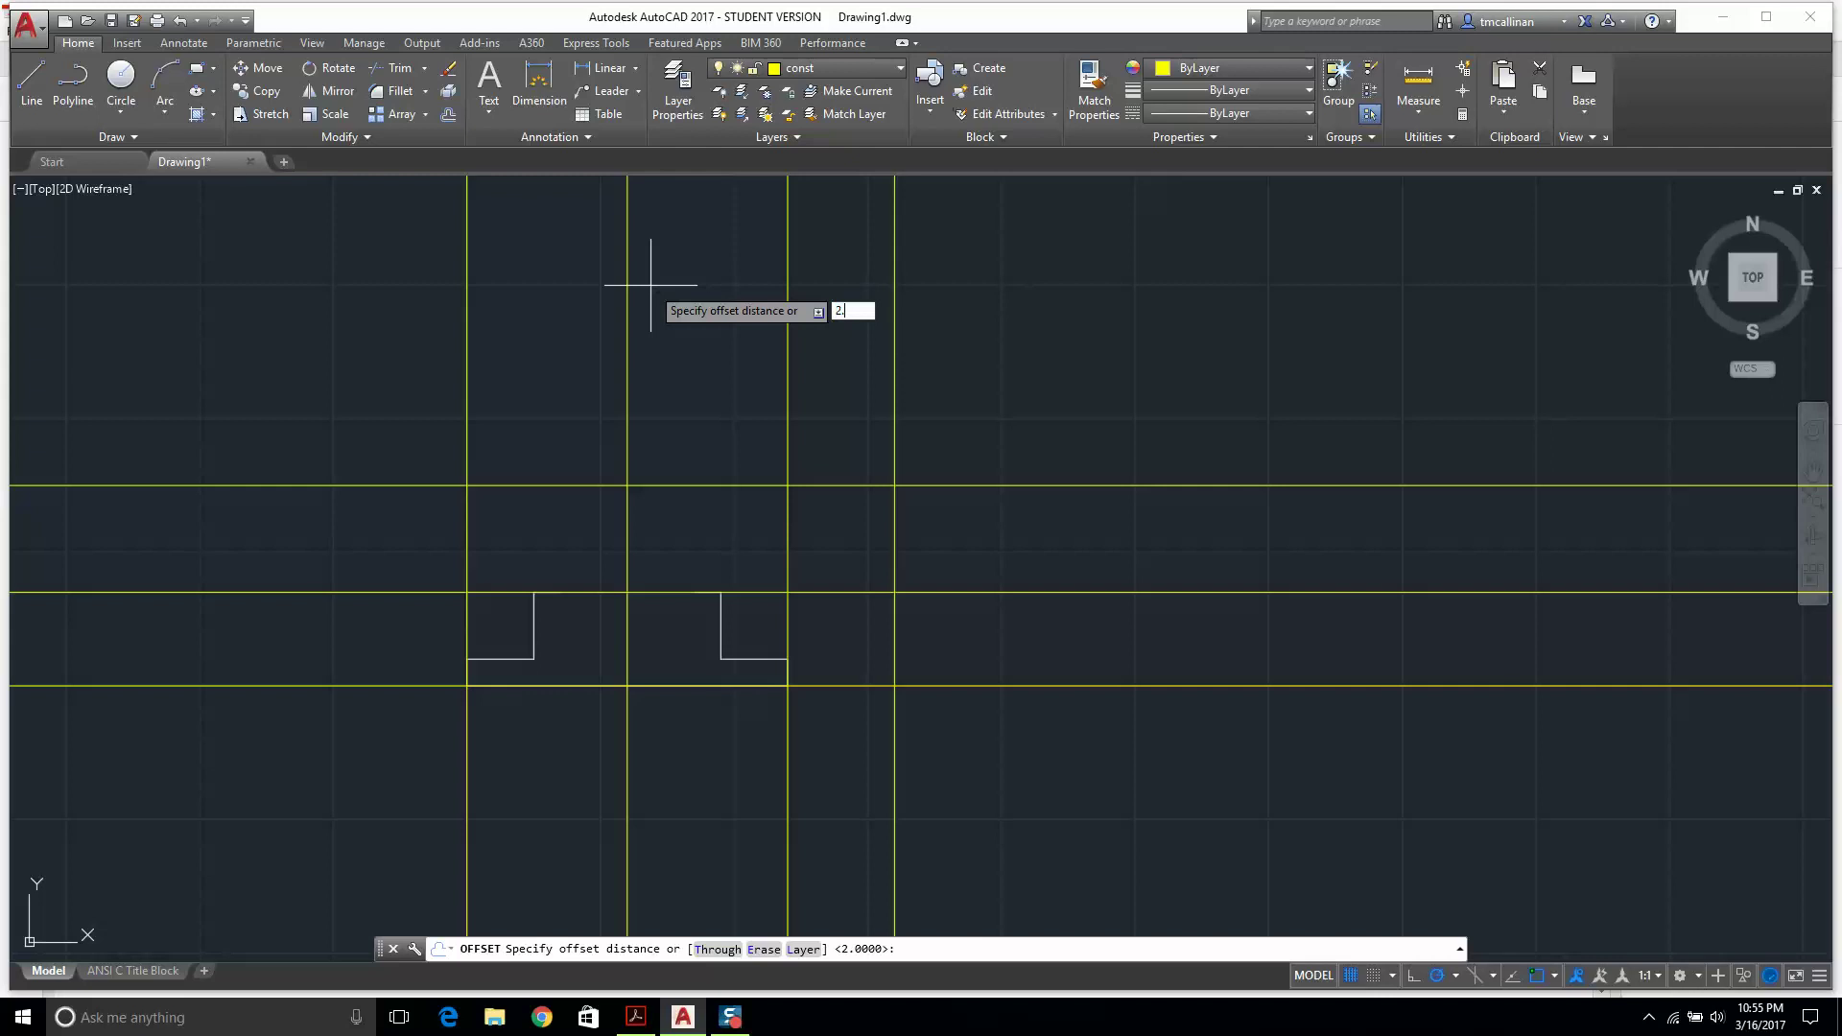
pyautogui.write('2.25')
pyautogui.press('Return')
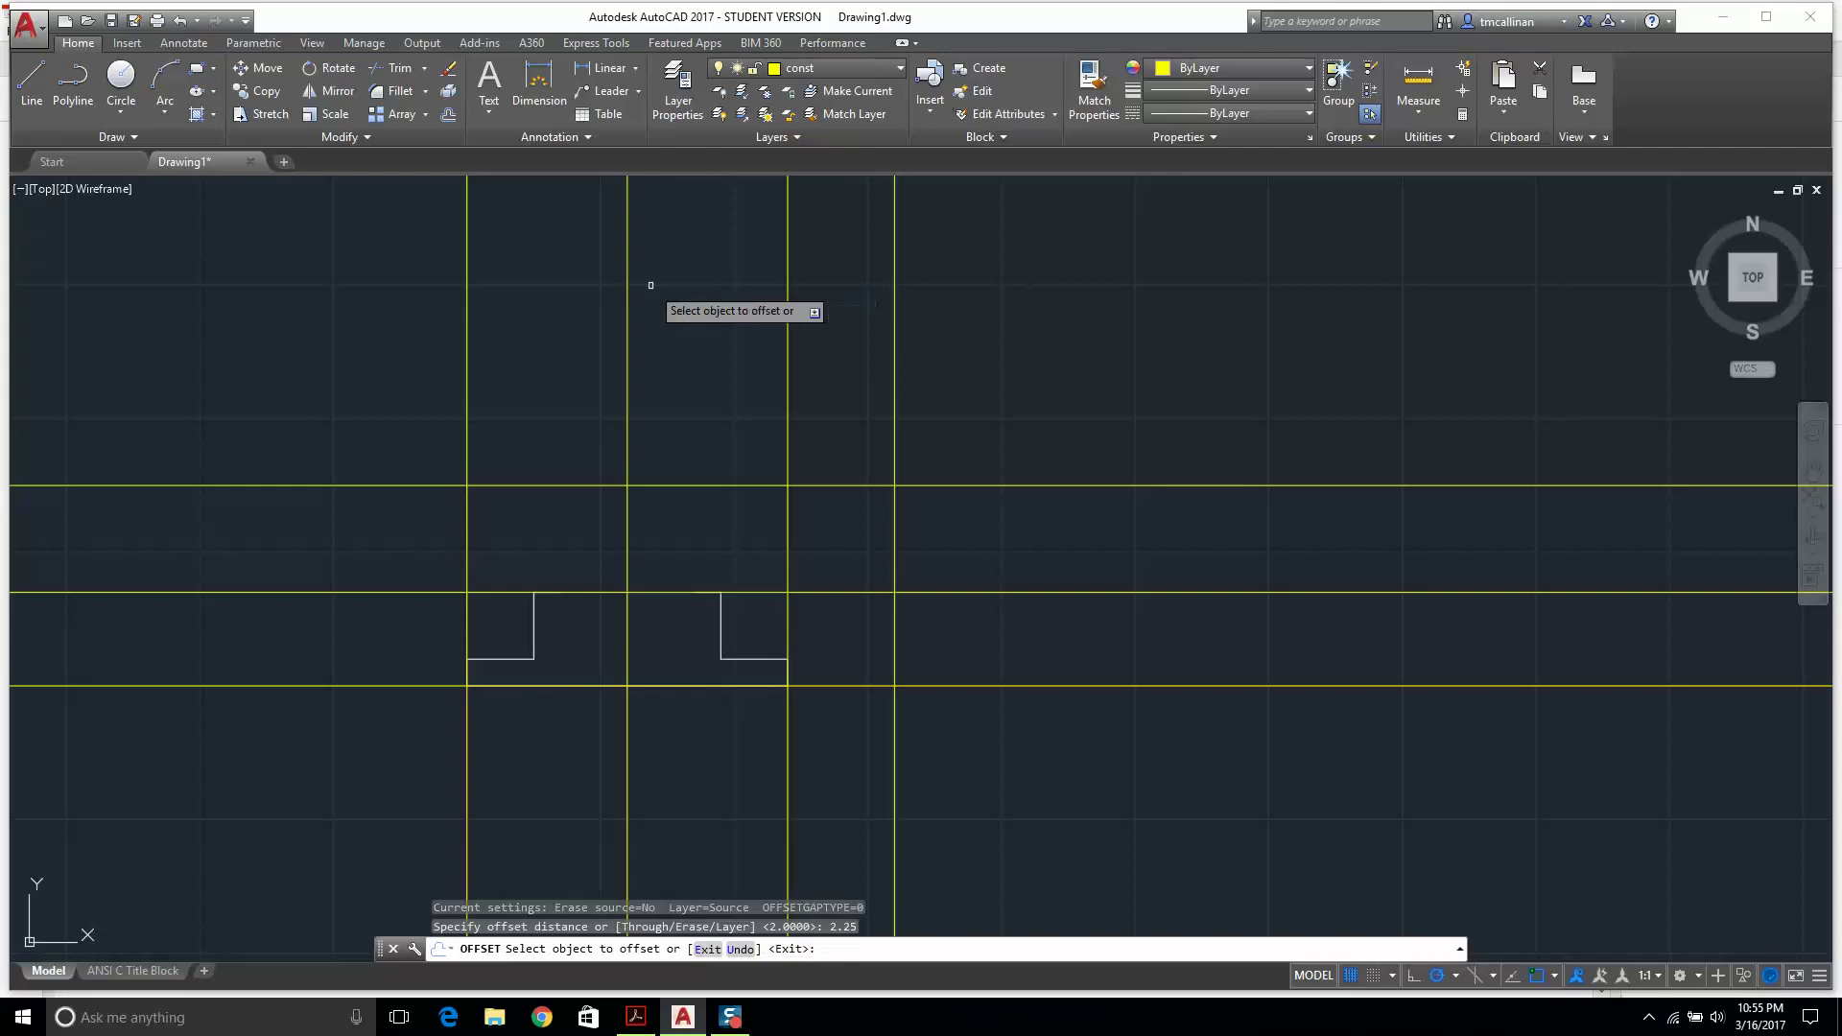
pyautogui.click(813, 484)
pyautogui.click(844, 399)
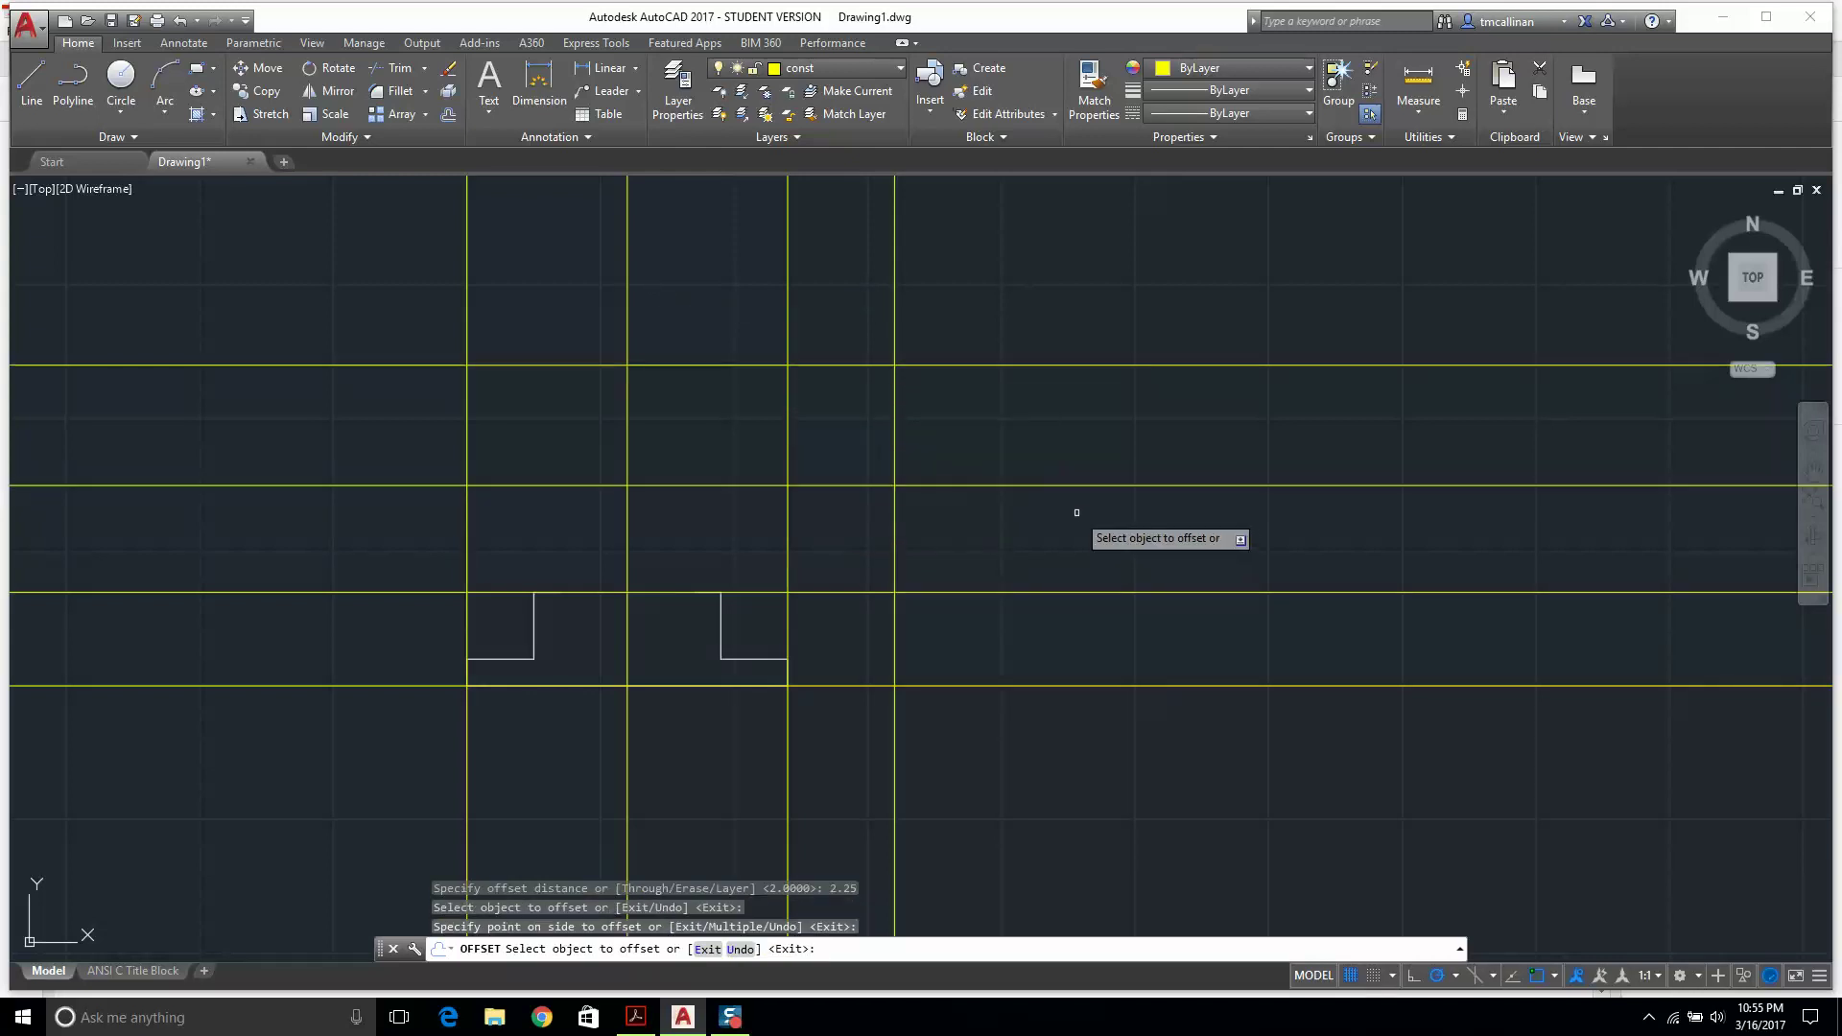
pyautogui.press('Escape')
pyautogui.click(635, 1017)
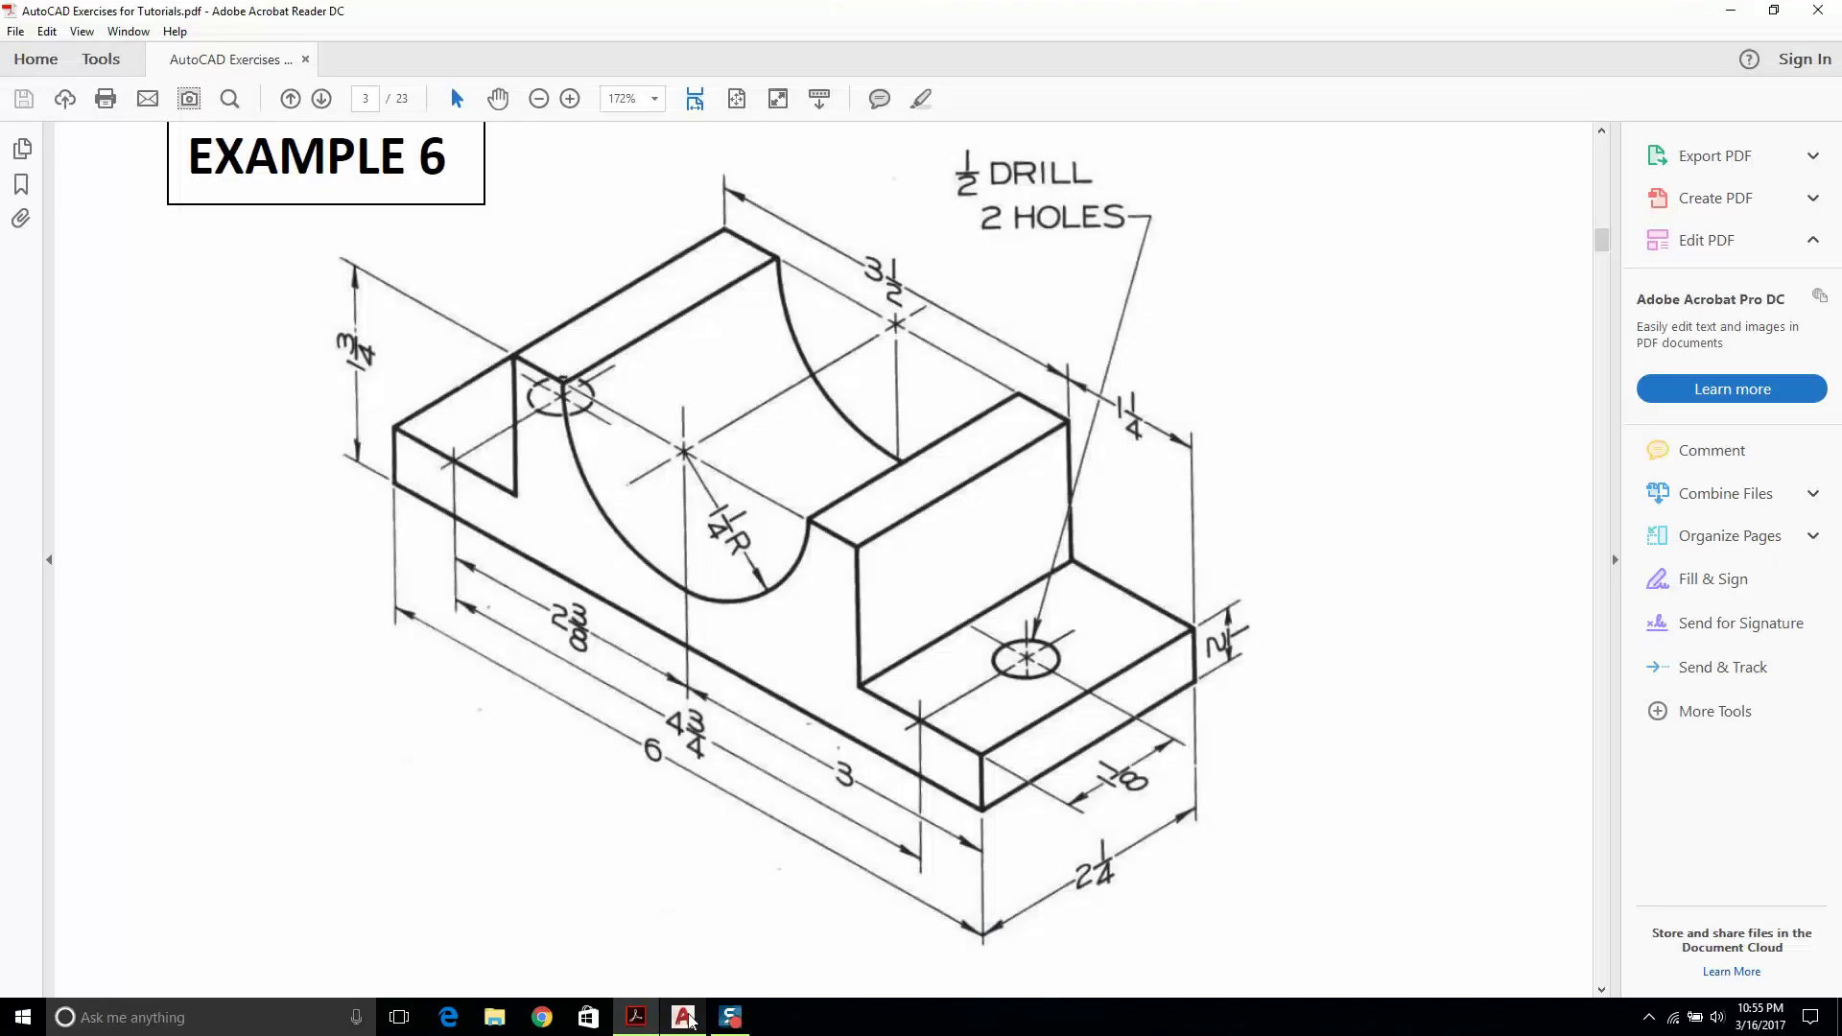
pyautogui.click(685, 1019)
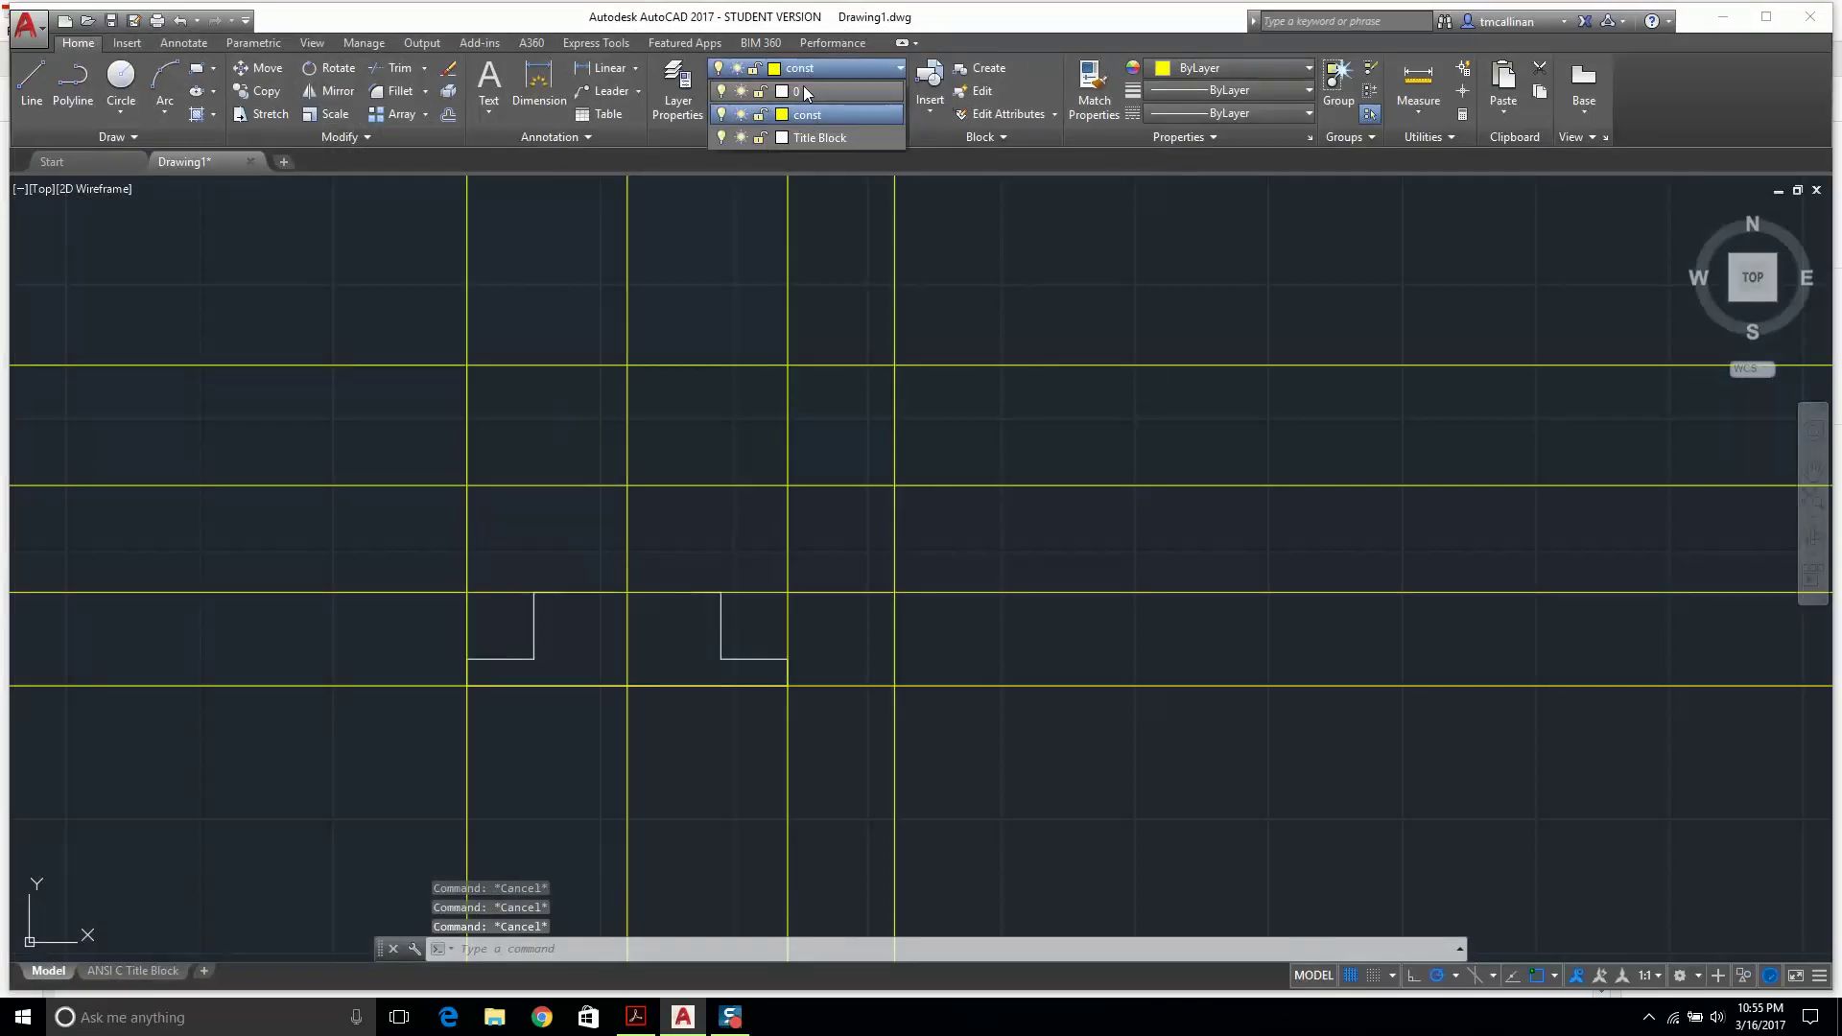
# On layer 0, draw a radius 1.25 circle at the middle line and top edge intersection.
pyautogui.click(802, 92)
pyautogui.click(121, 77)
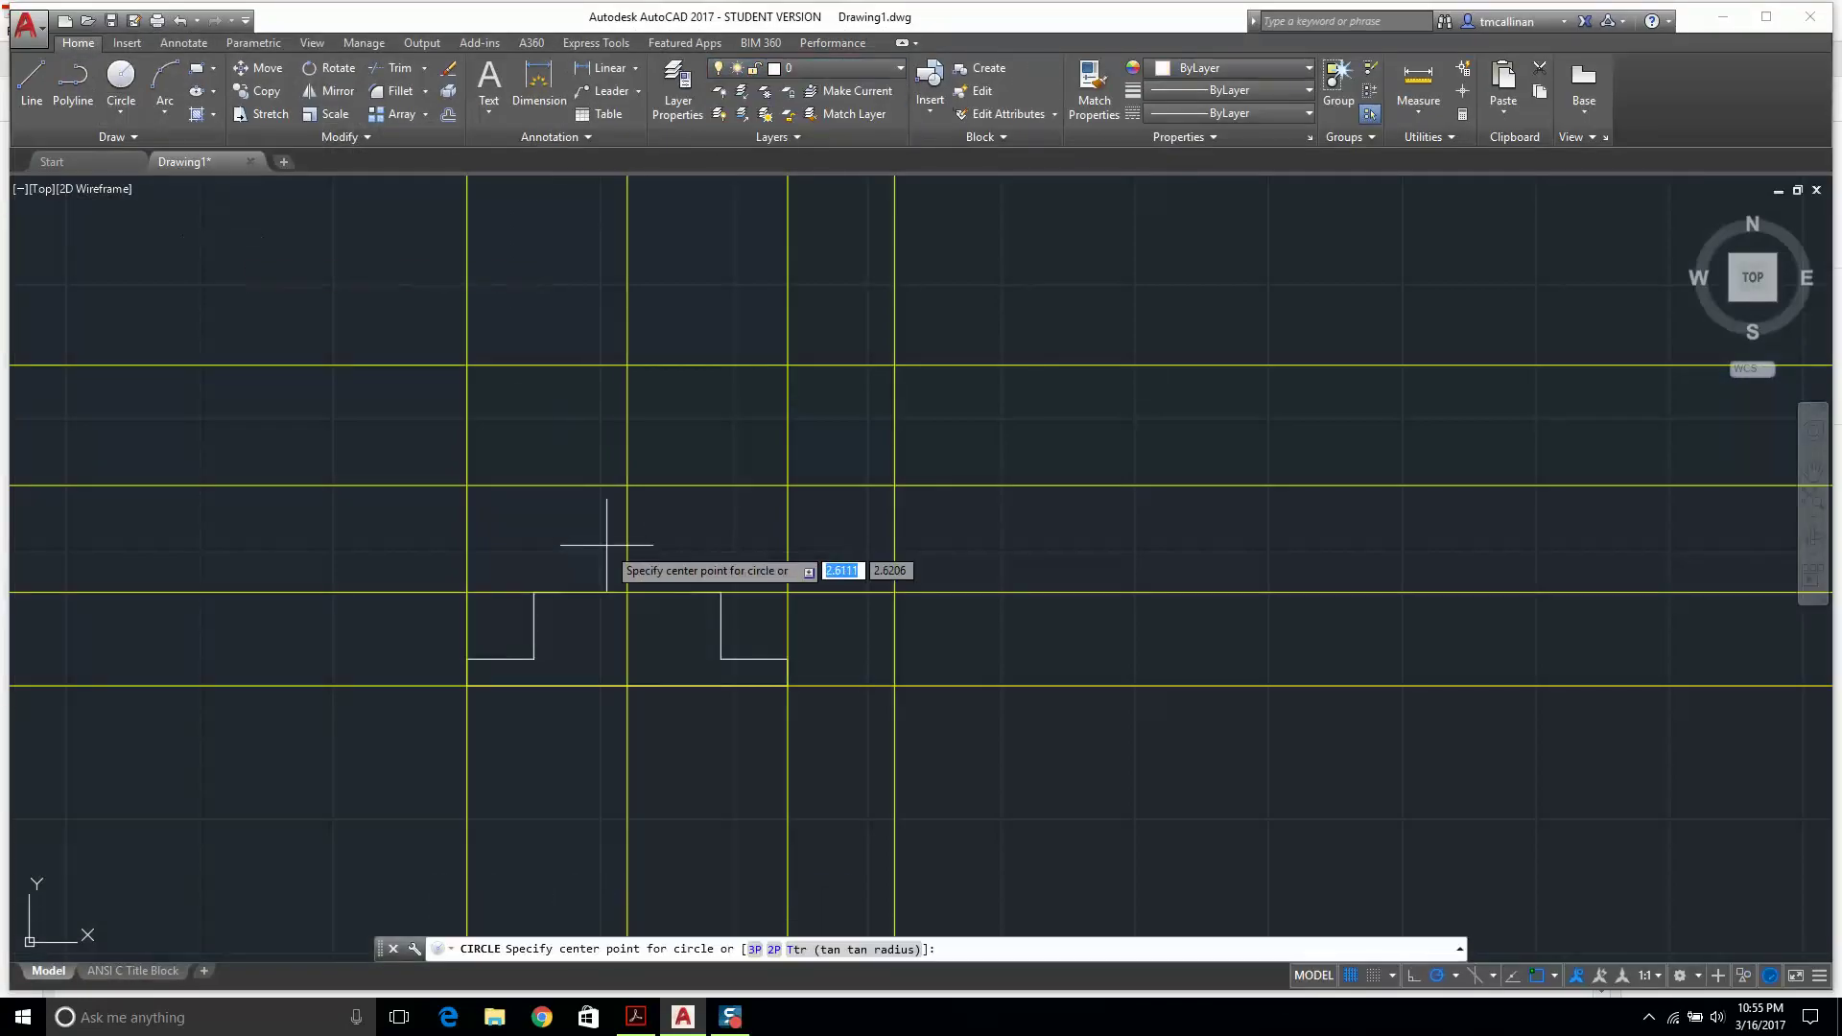
pyautogui.click(628, 593)
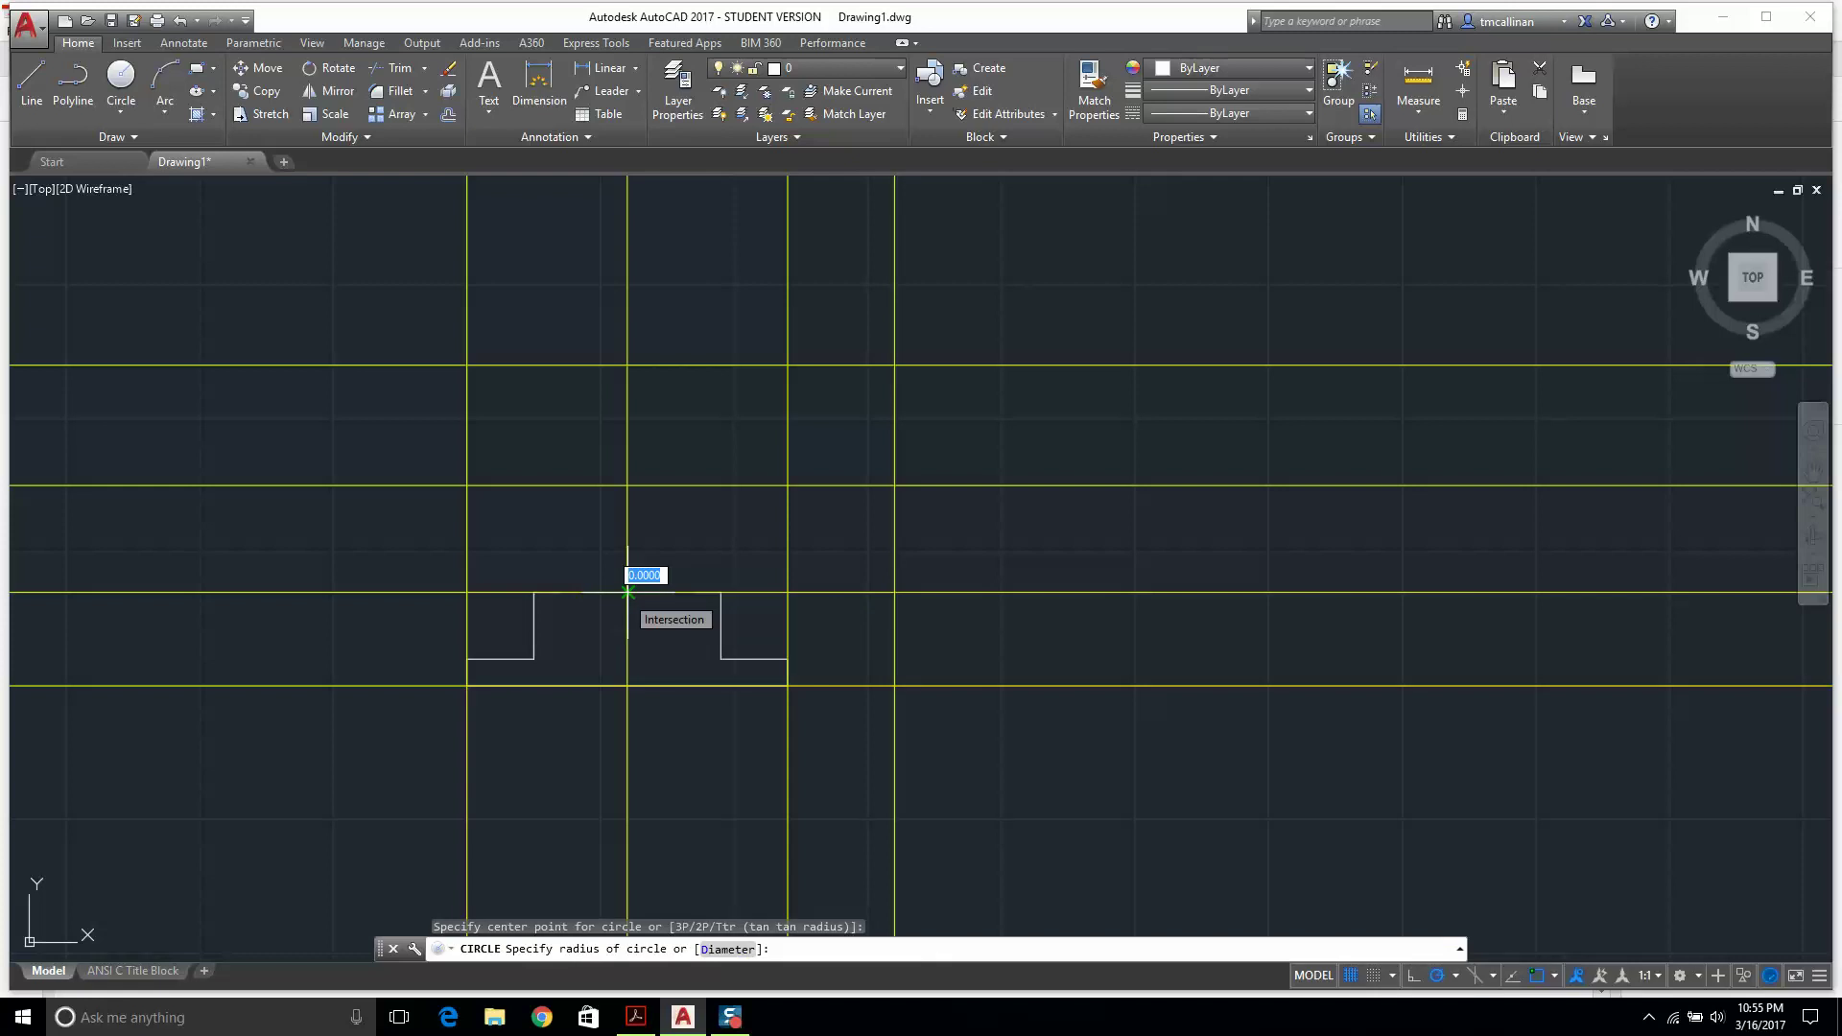
pyautogui.press('BackSpace')
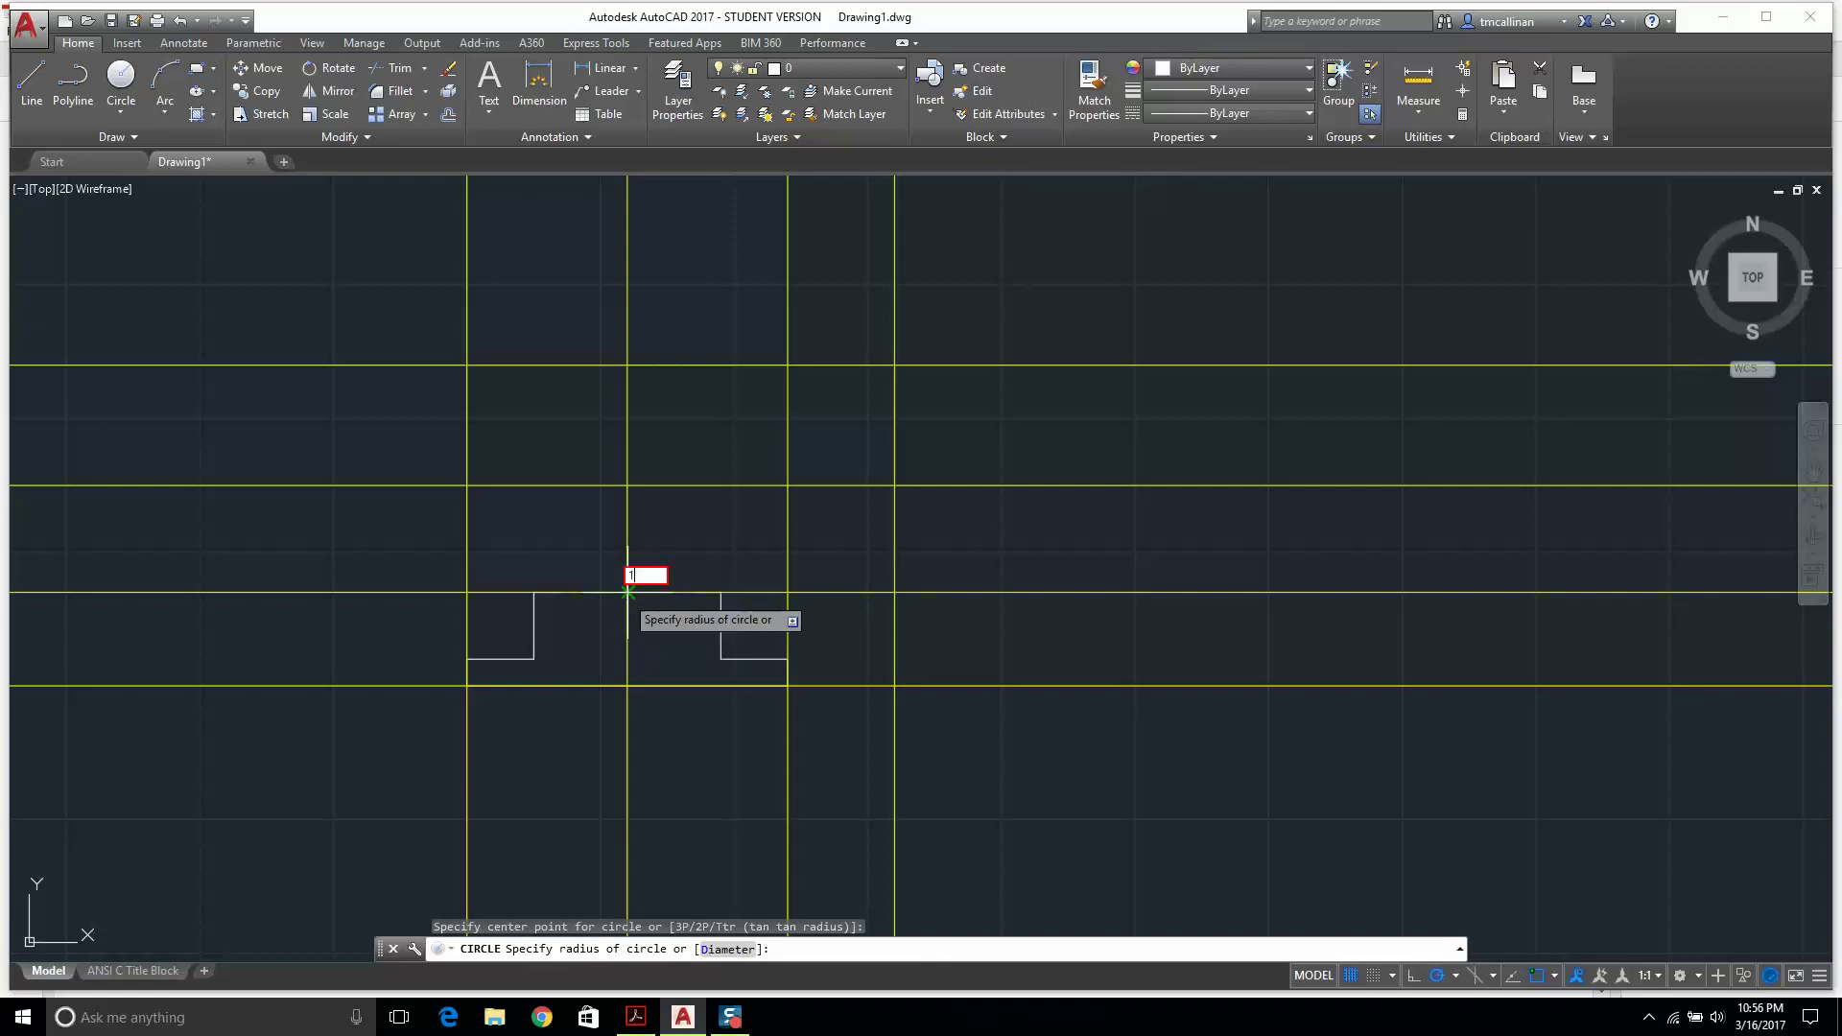
pyautogui.write('1.25')
pyautogui.press('Return')
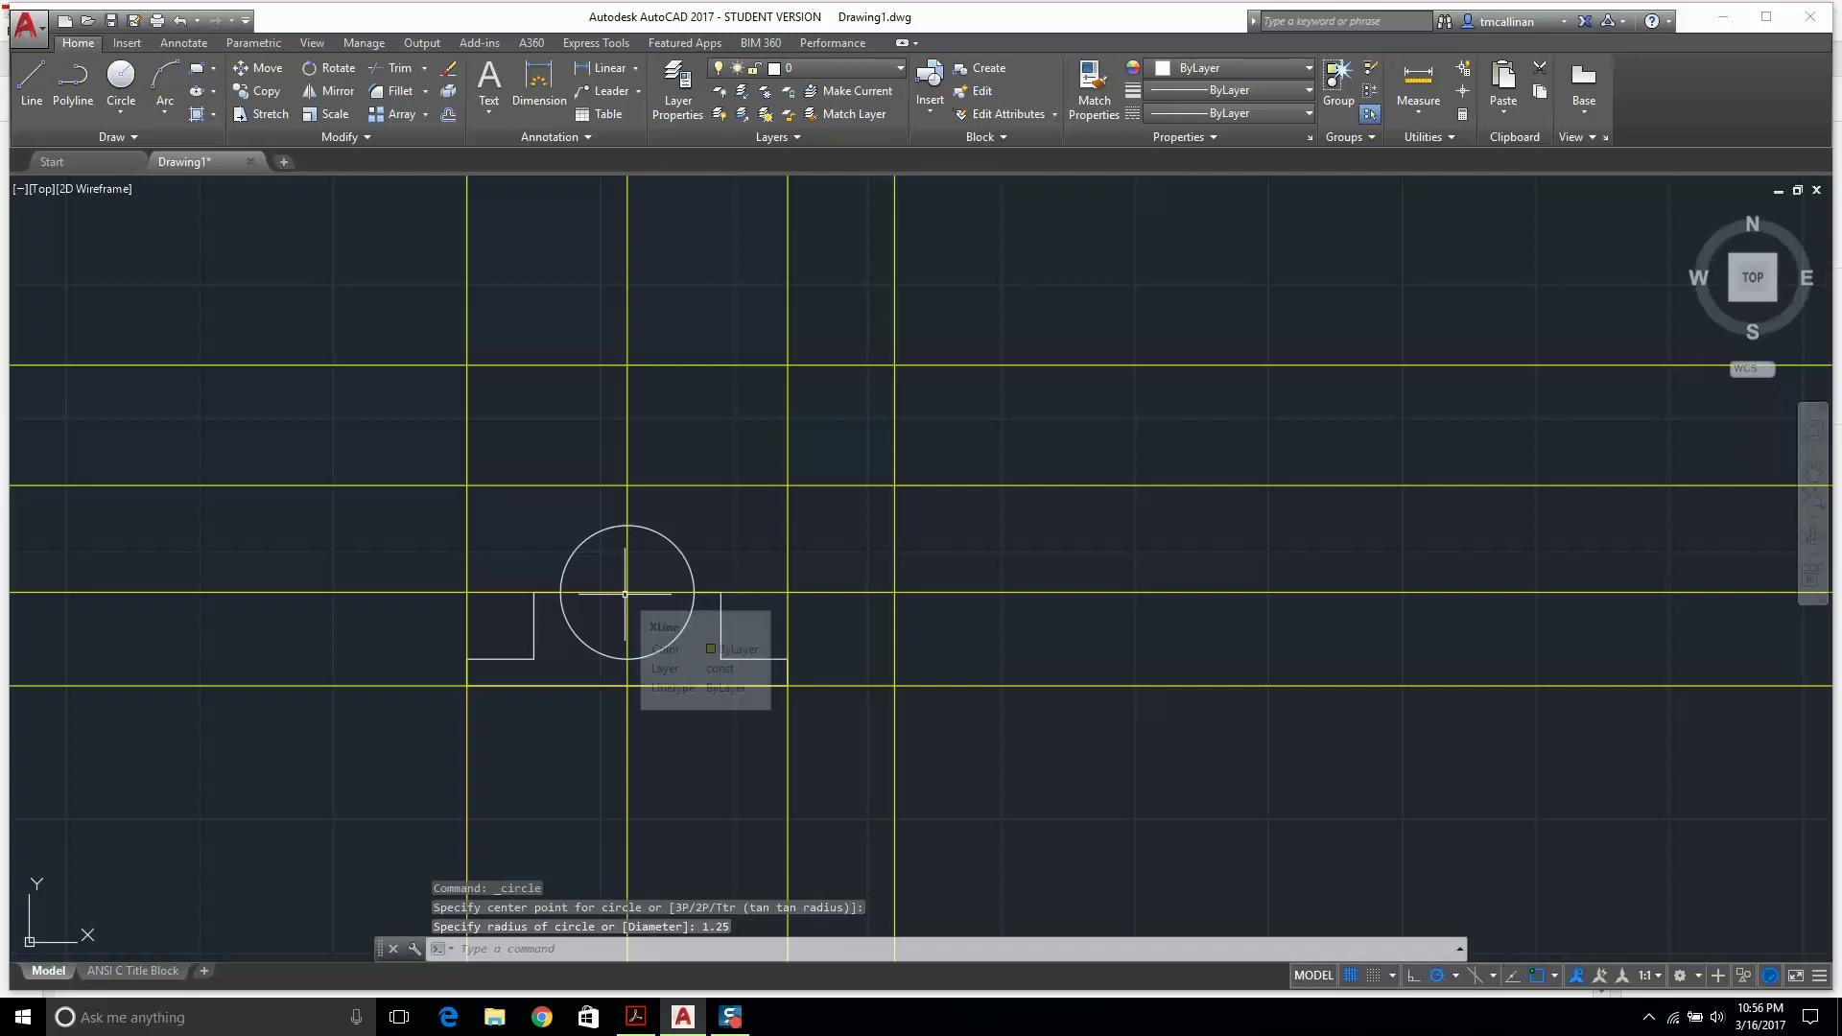
# Trim both upper arcs of the circle, with all objects as cutting edges.
pyautogui.press('Escape')
pyautogui.scroll(1, 625, 593)
pyautogui.scroll(-1, 653, 601)
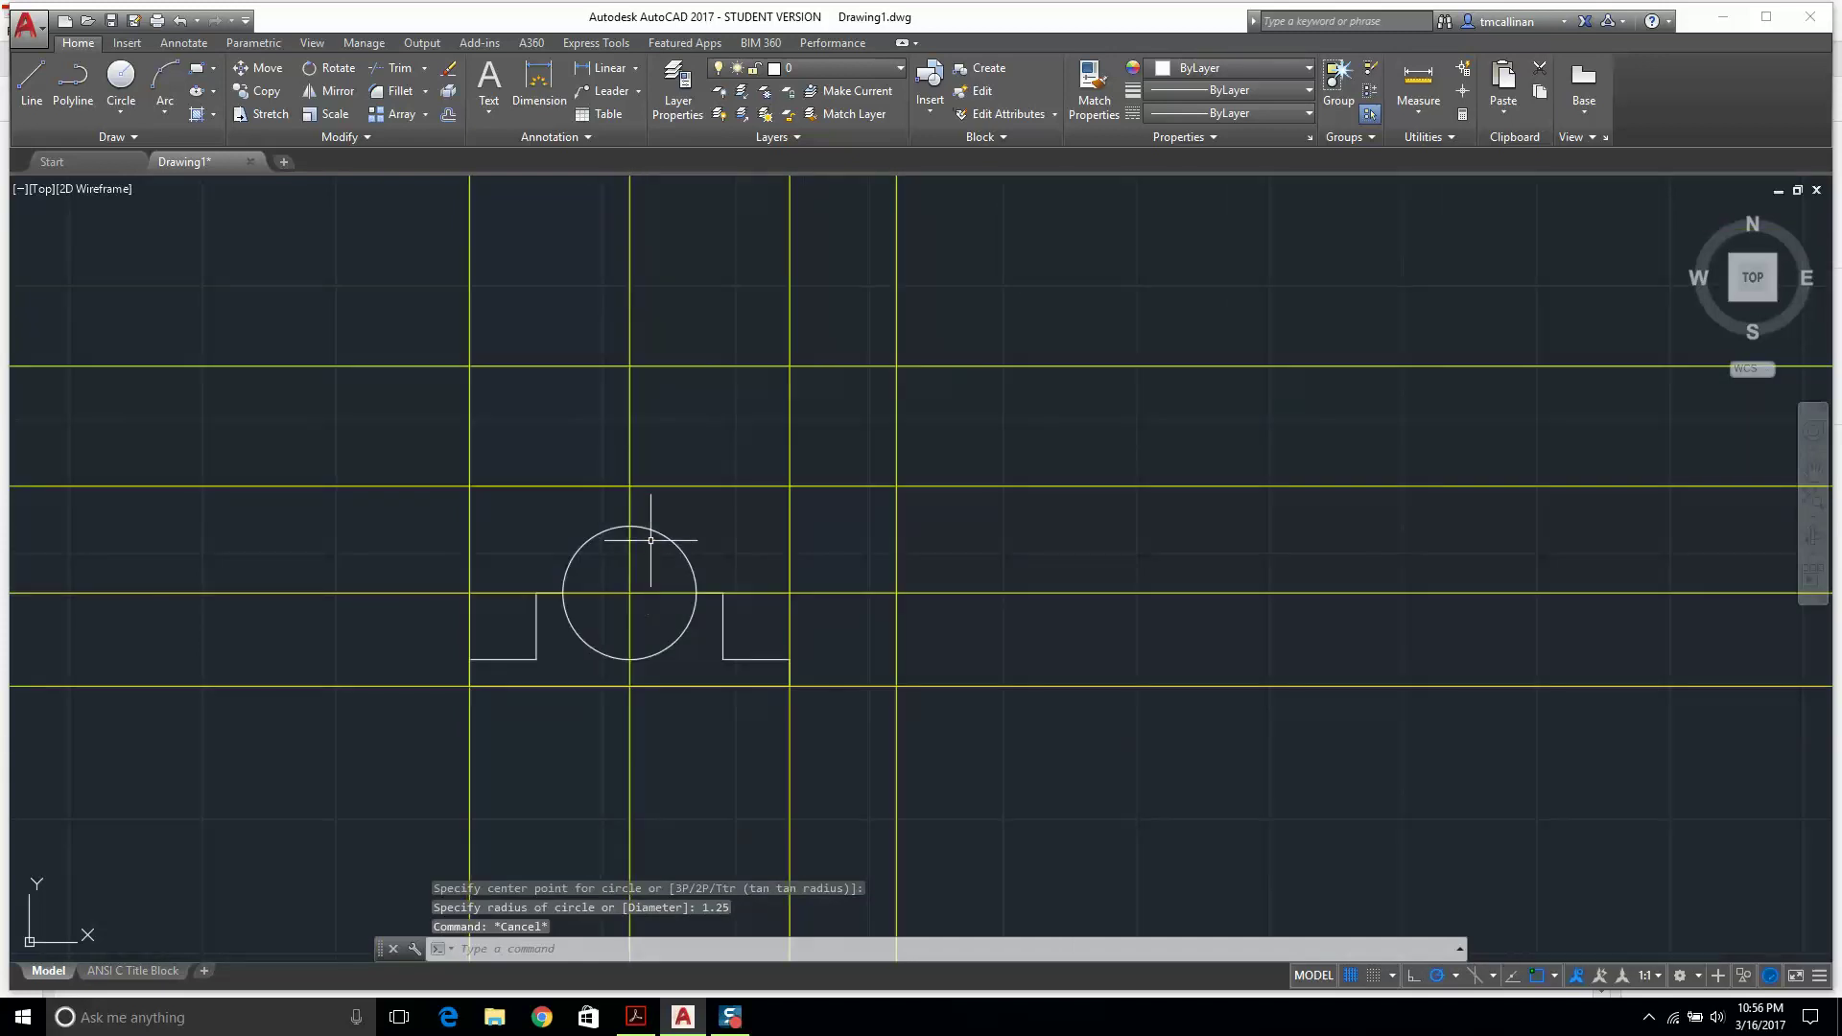
pyautogui.click(393, 67)
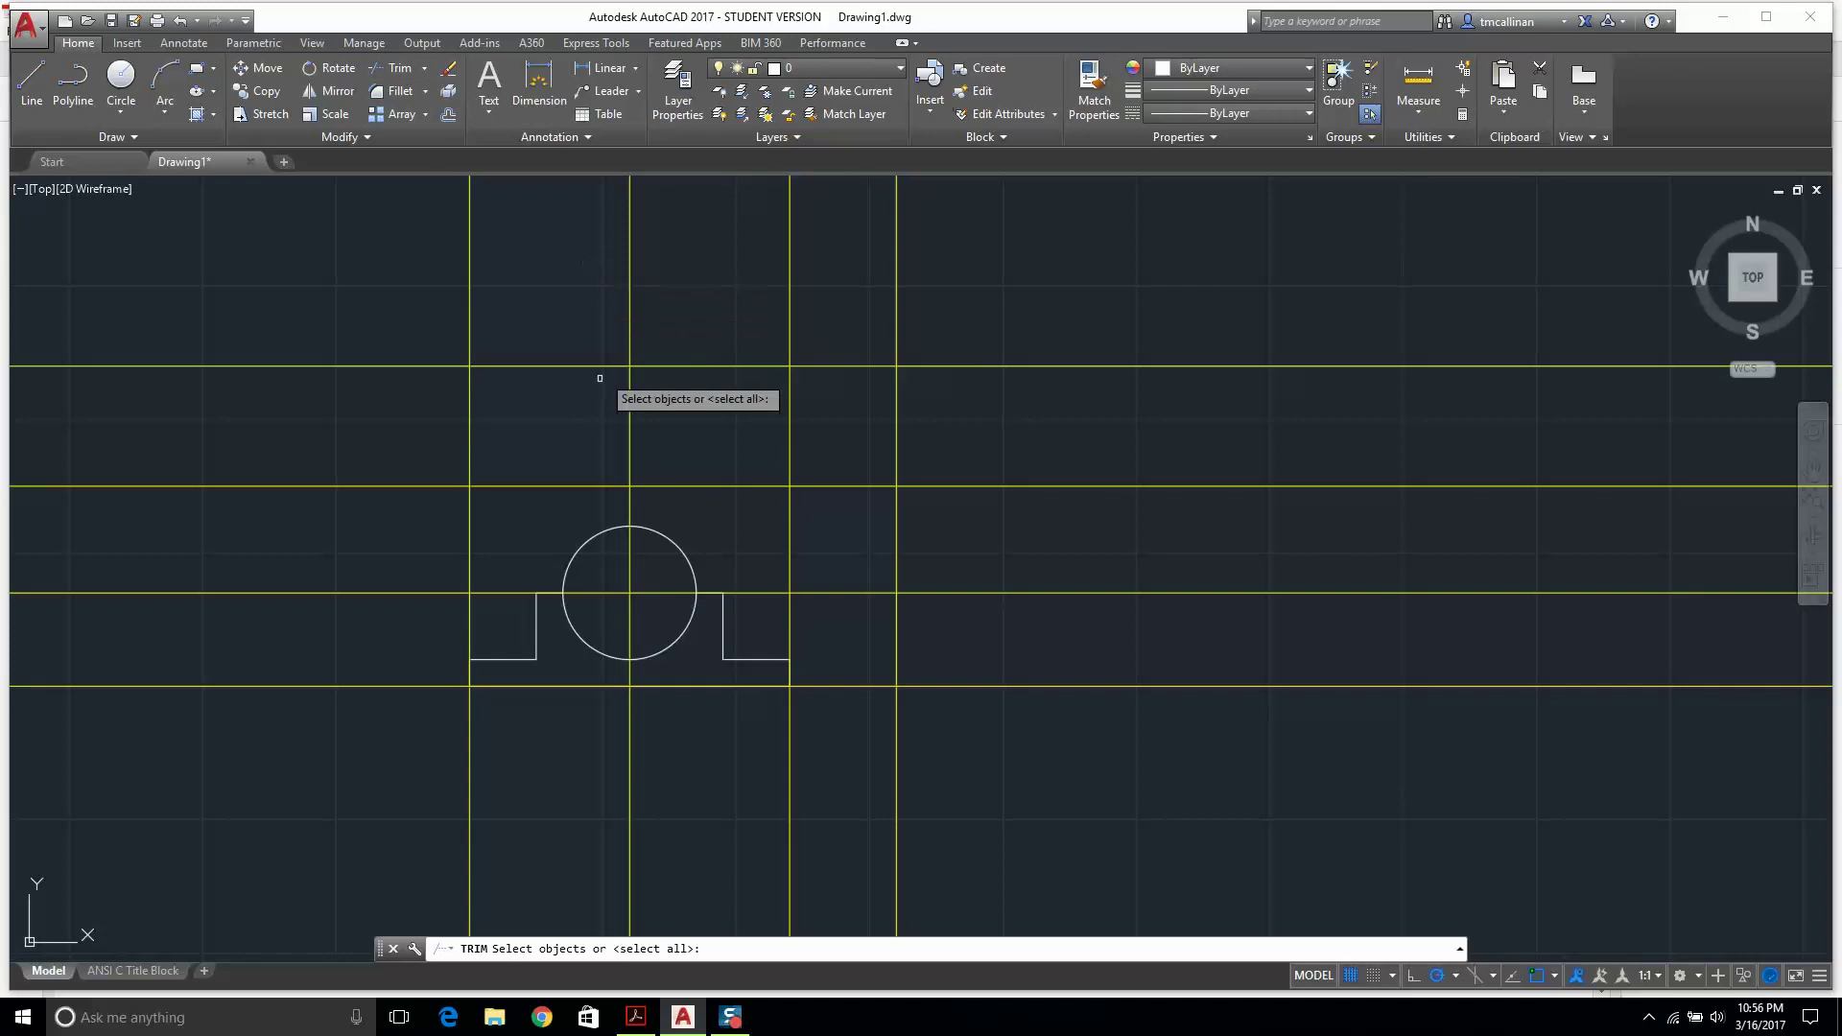
pyautogui.press('Return')
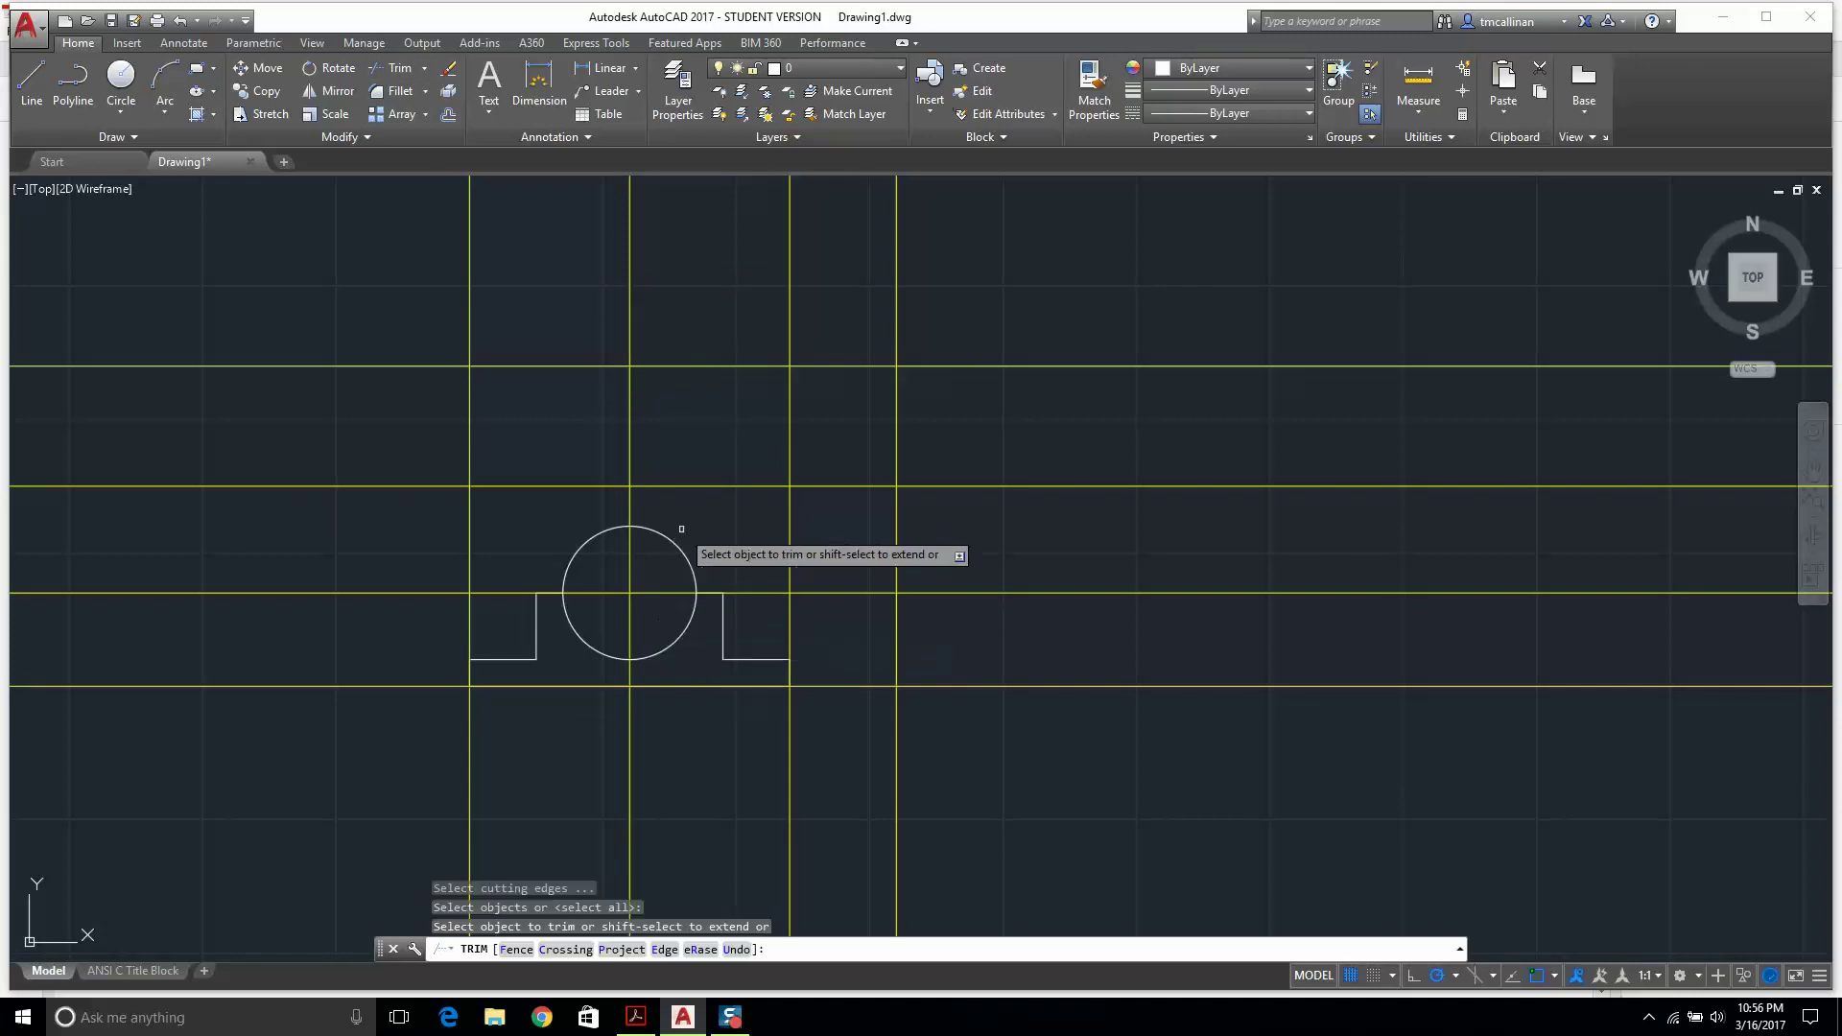
pyautogui.click(673, 543)
pyautogui.click(613, 546)
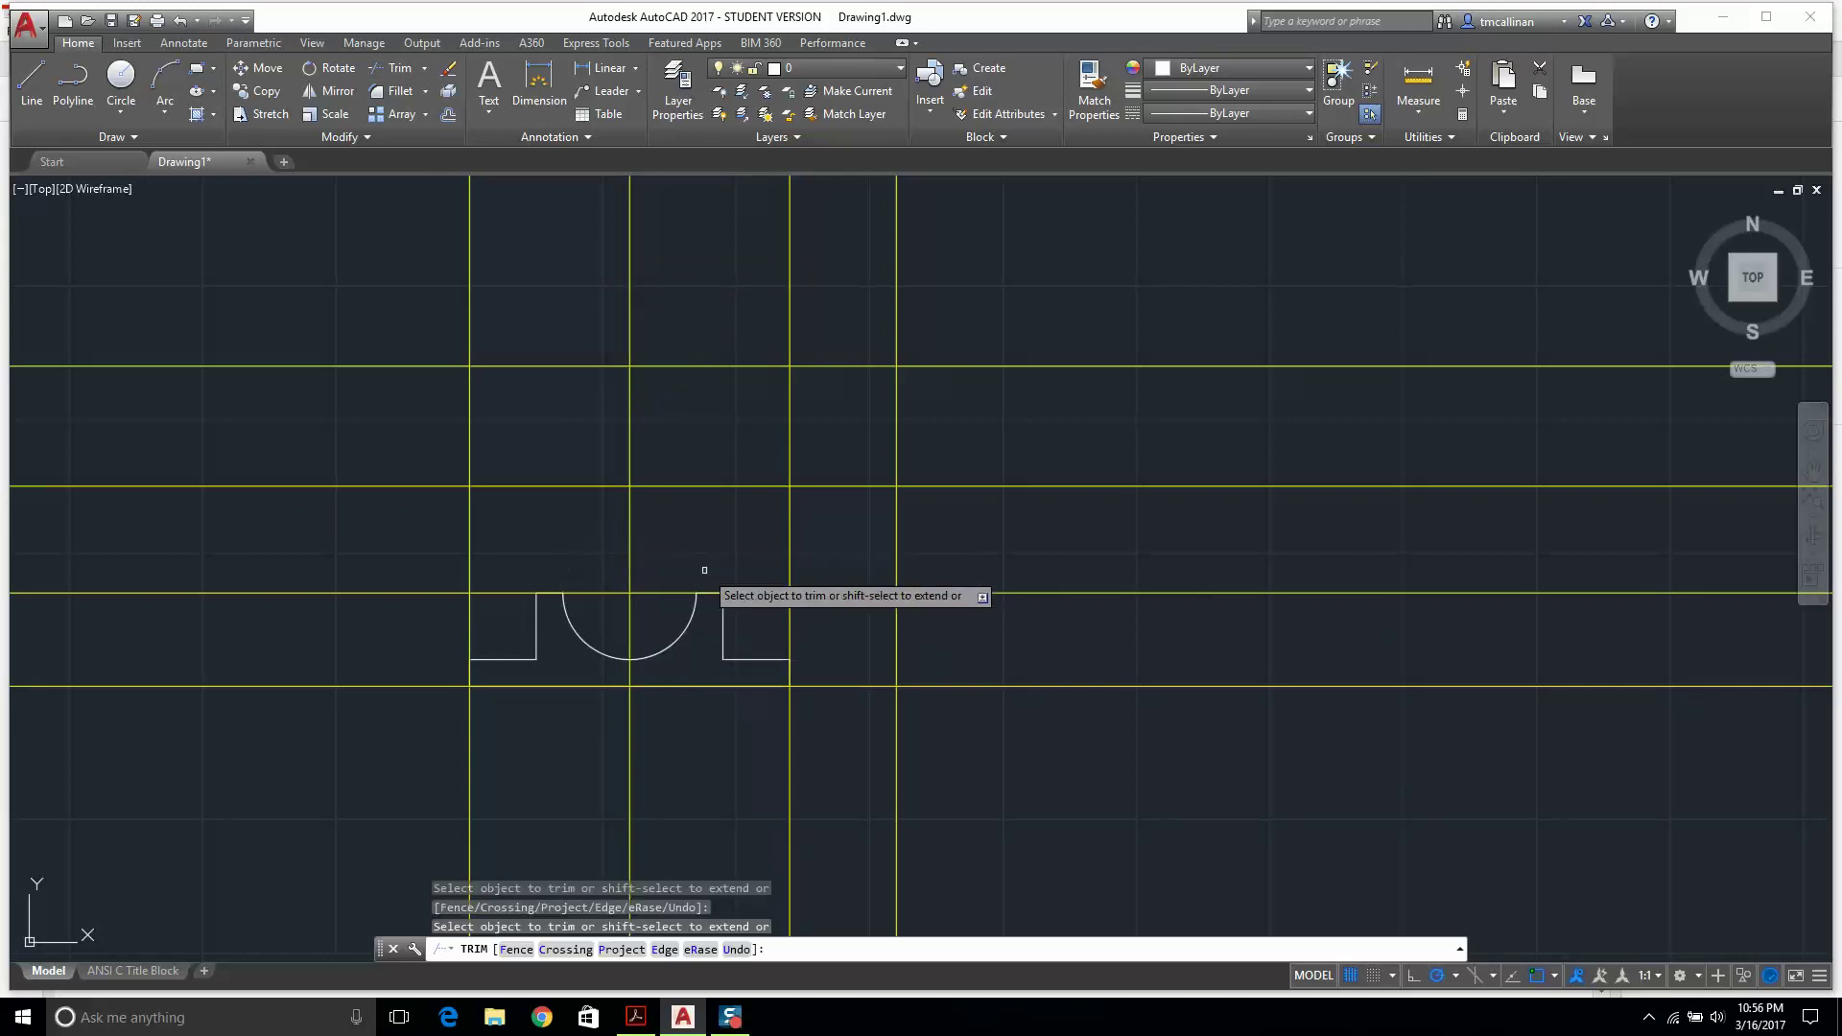
pyautogui.press('Escape')
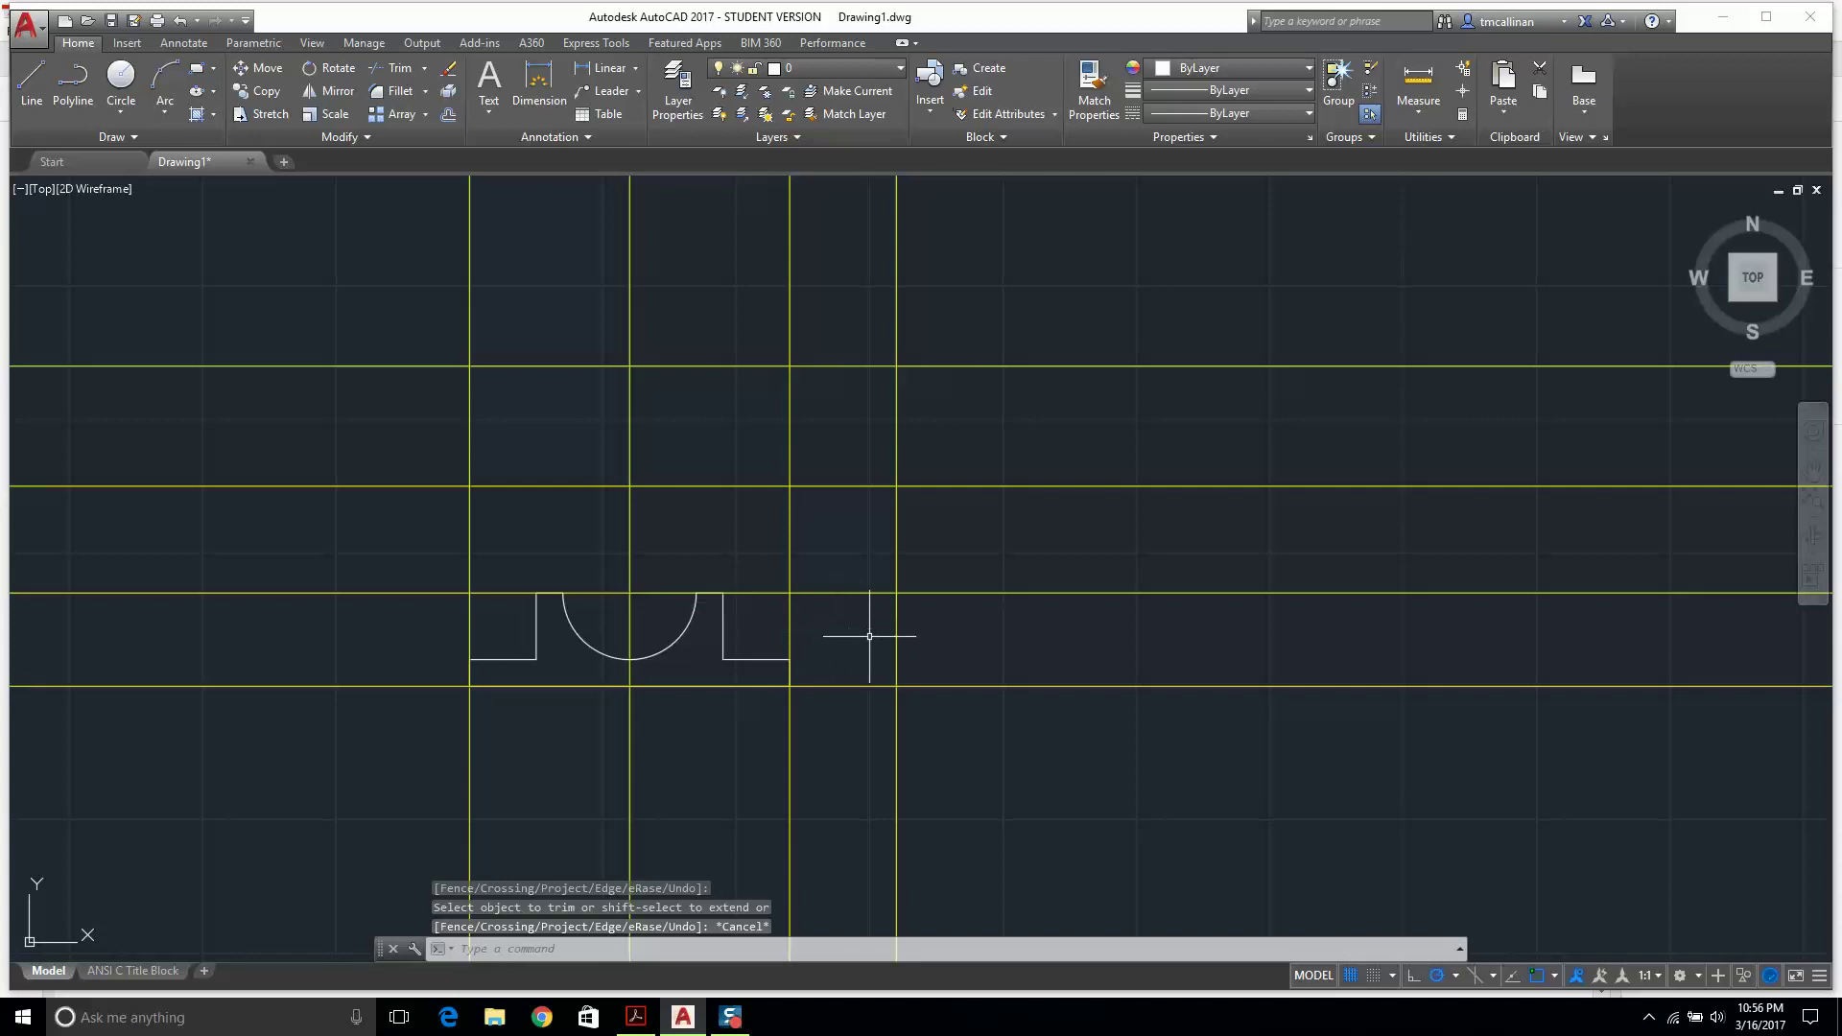
# Check the Example 6 reference and make const the current layer.
pyautogui.click(635, 1017)
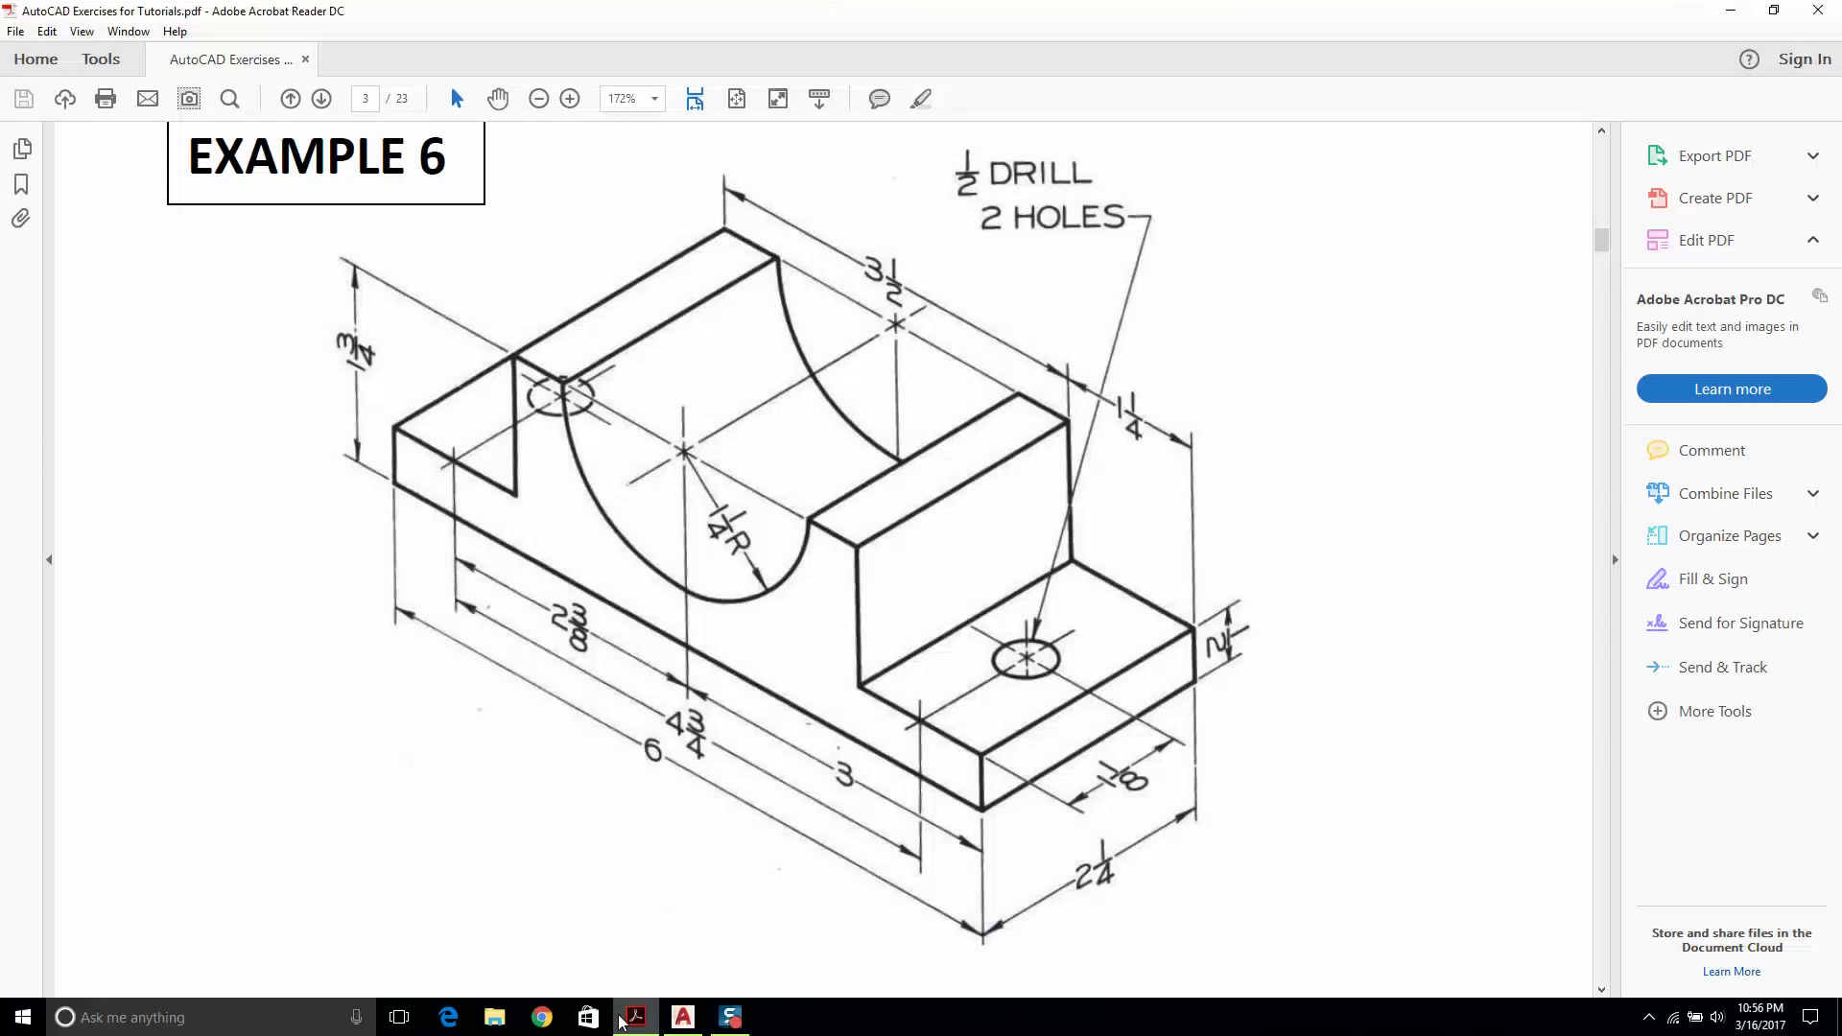
pyautogui.click(683, 1017)
pyautogui.write('o')
pyautogui.press('Return')
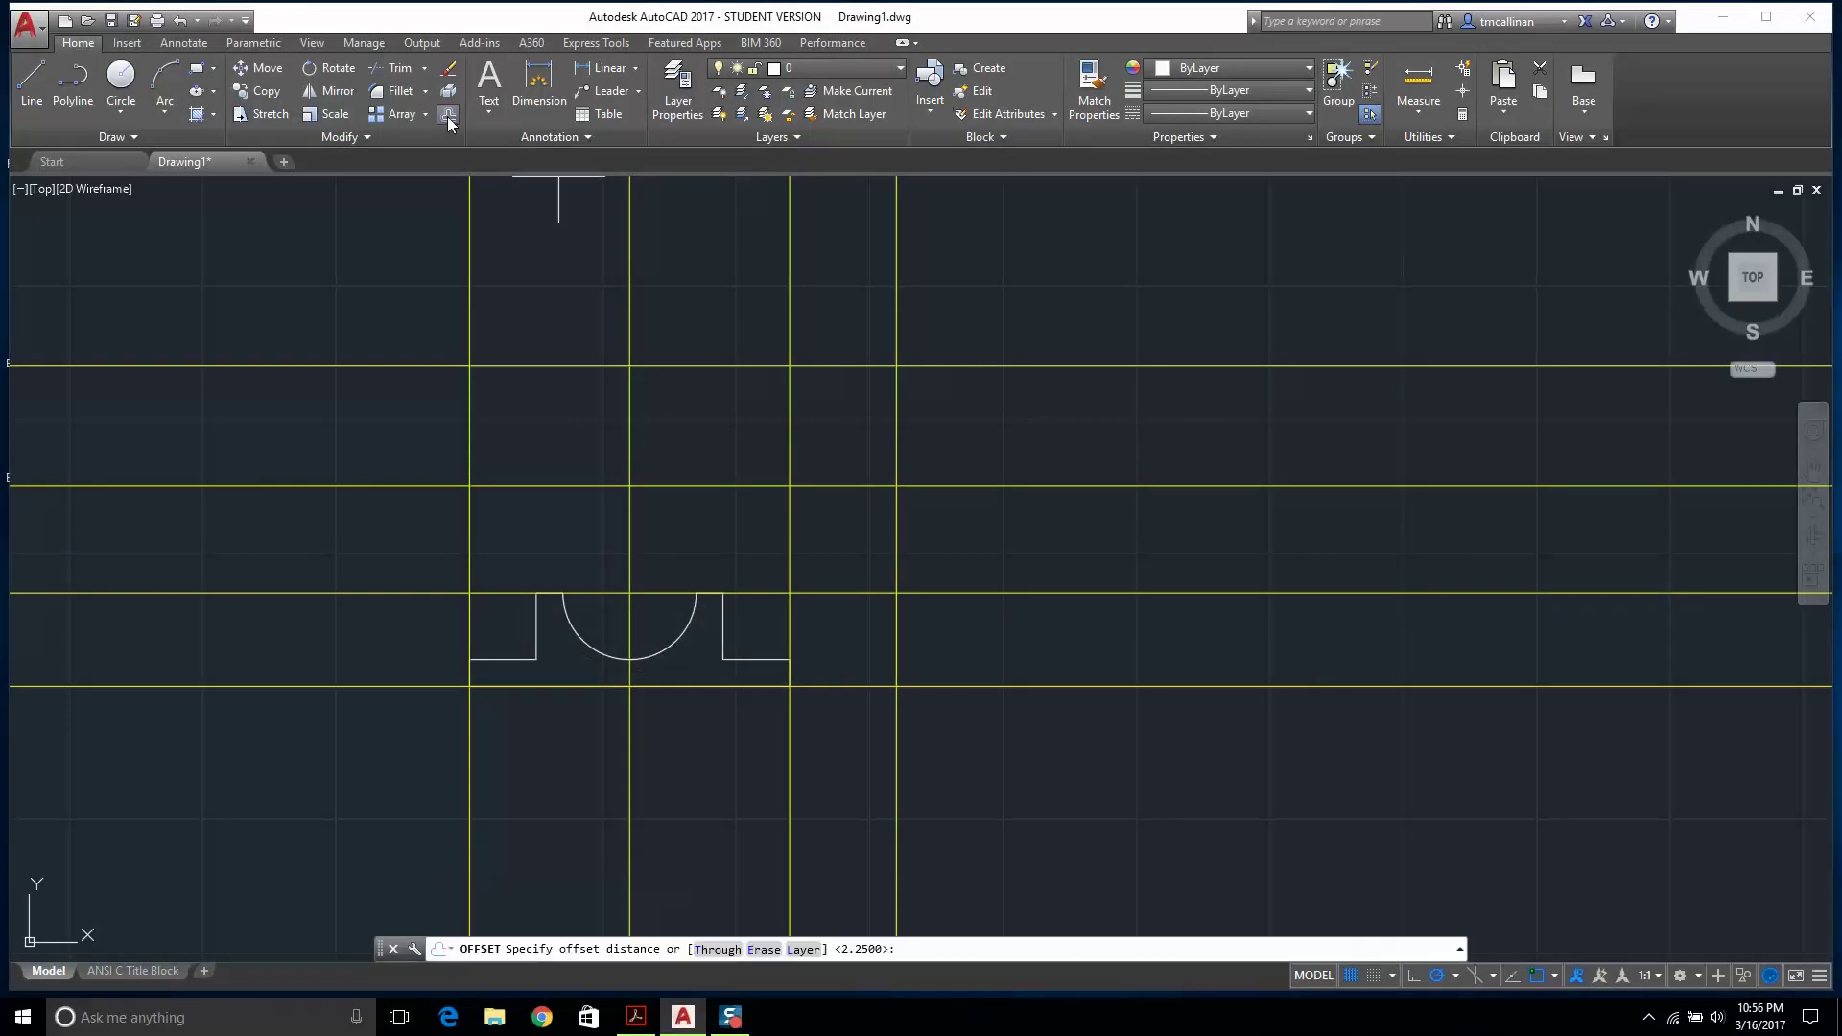
pyautogui.press('Escape')
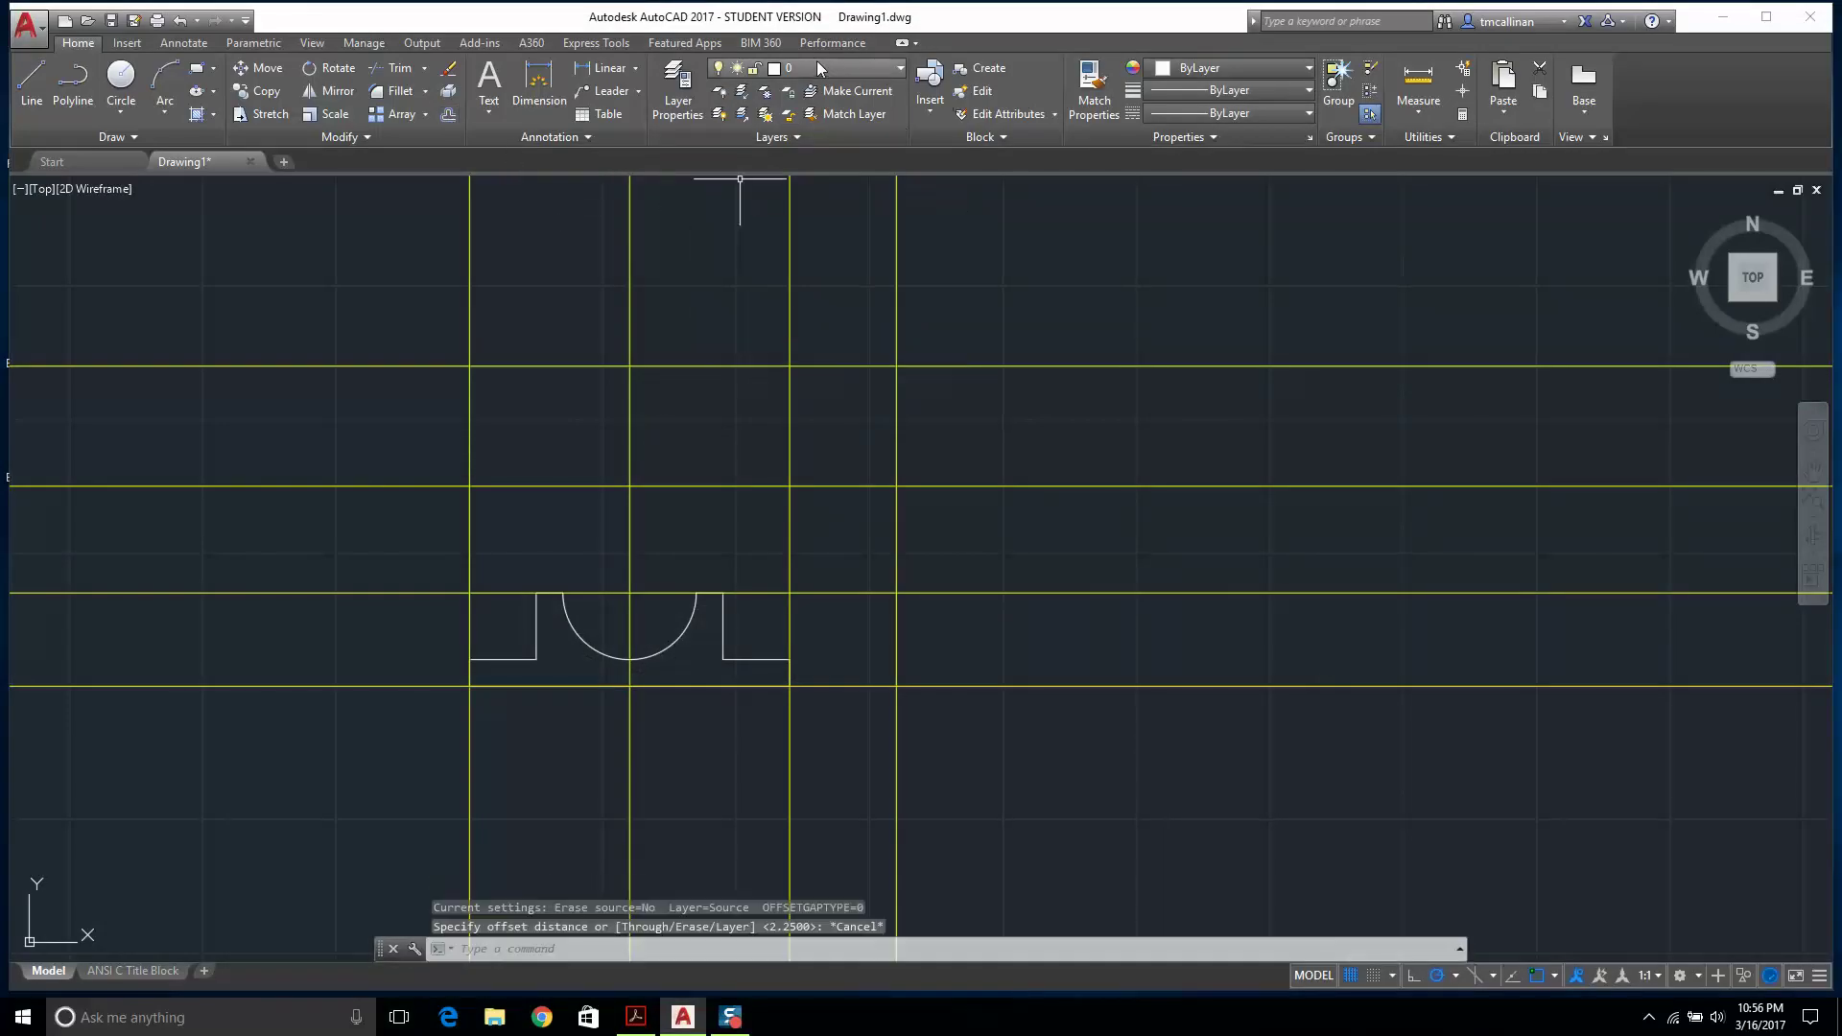
pyautogui.click(815, 60)
pyautogui.click(802, 113)
# Offset the rightmost vertical construction line 2.25 units to the right.
pyautogui.click(445, 114)
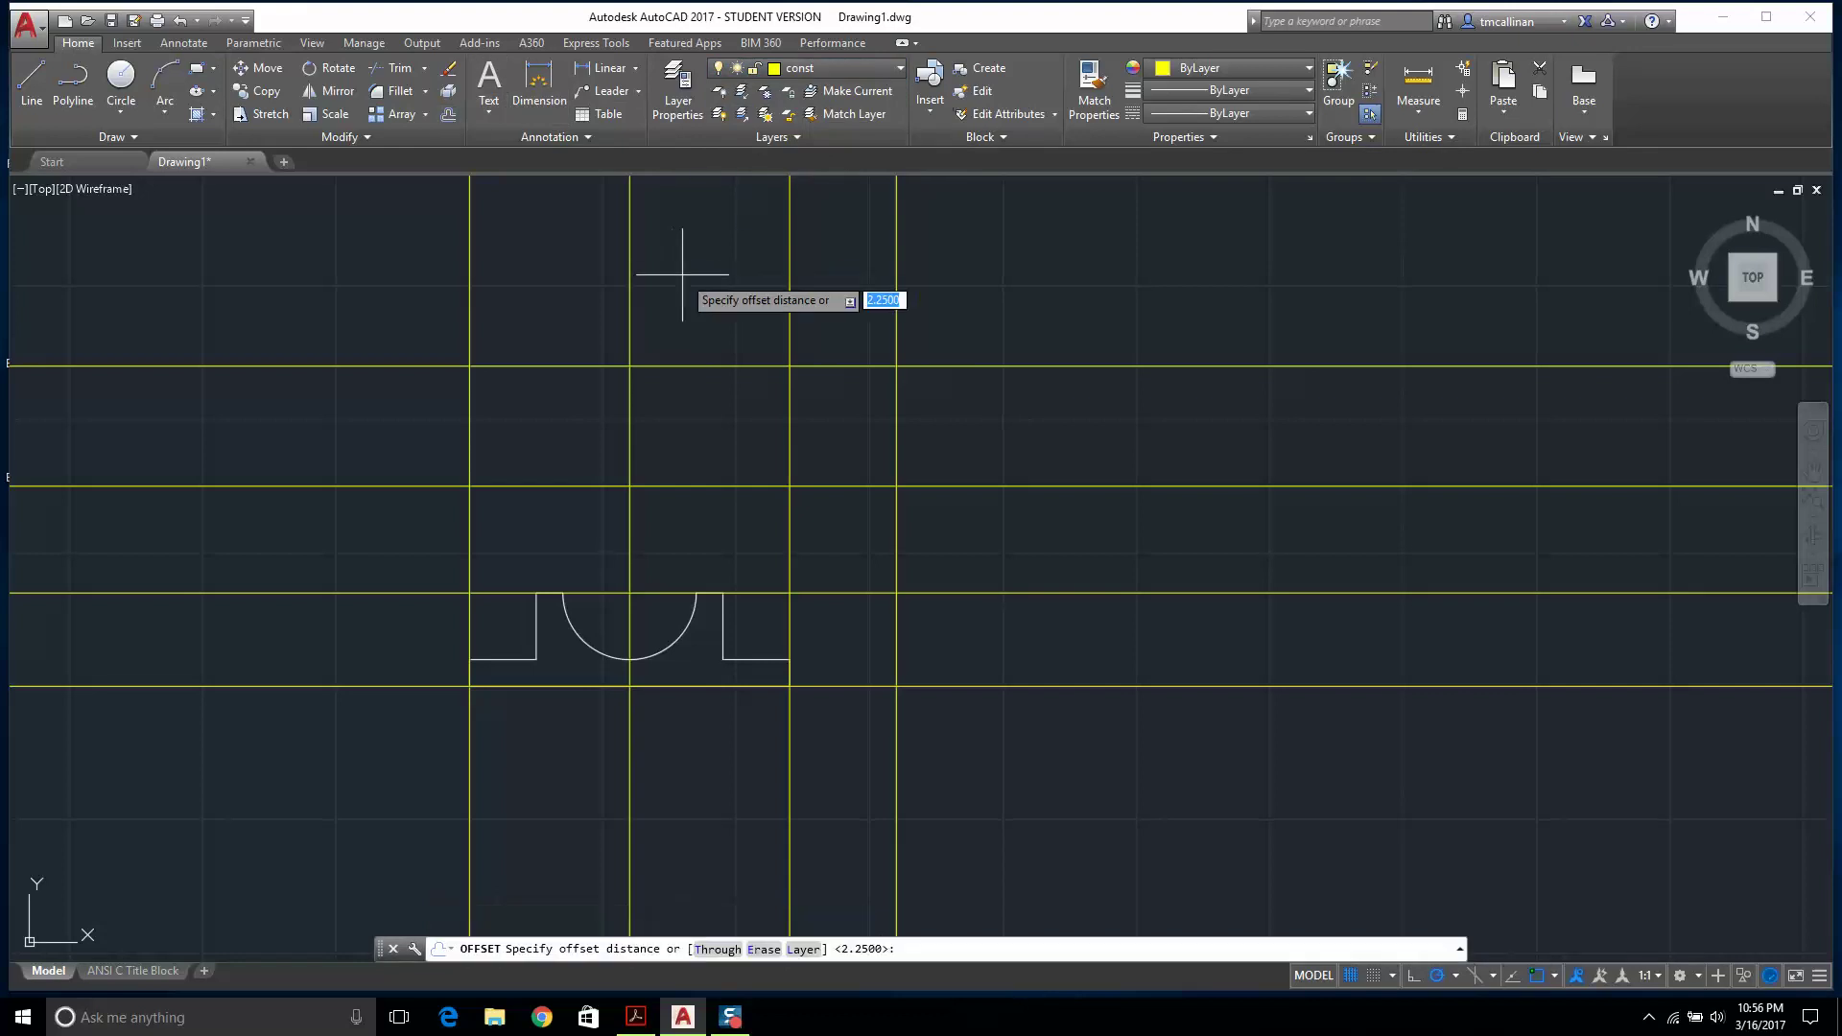
pyautogui.write('2.25')
pyautogui.press('Return')
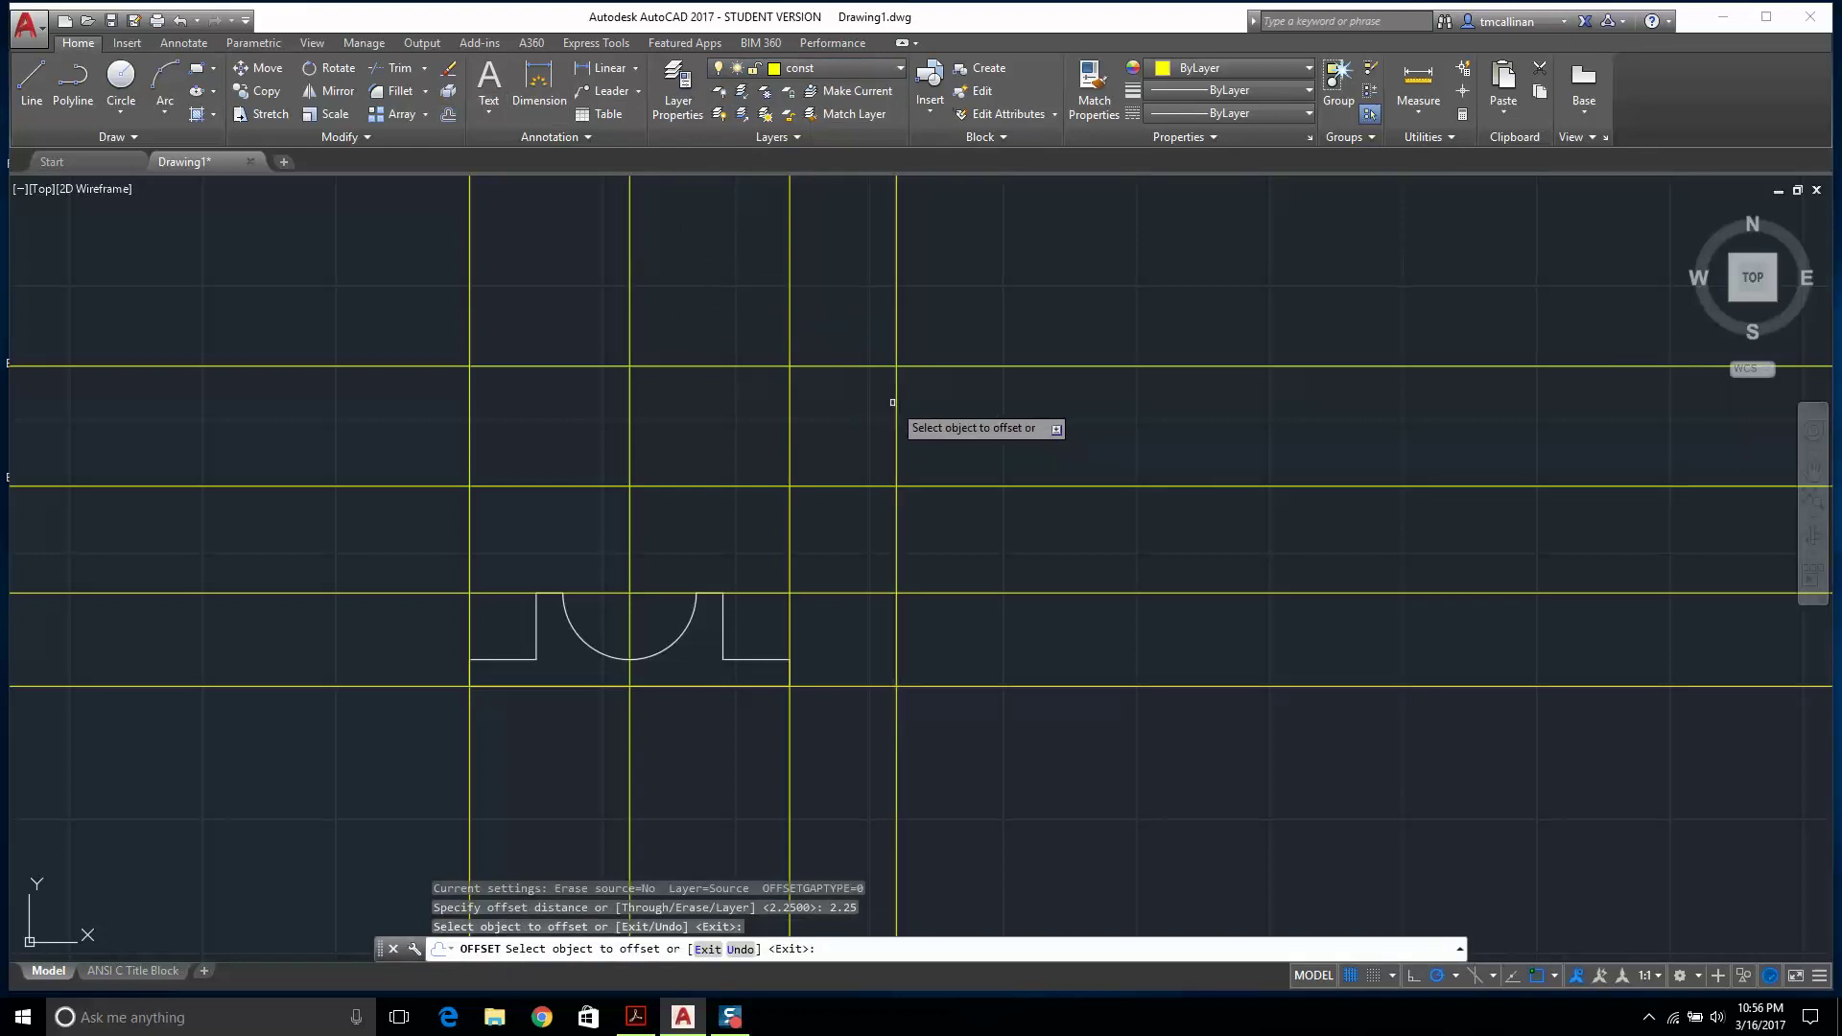
pyautogui.click(894, 402)
pyautogui.click(910, 412)
pyautogui.press('Escape')
pyautogui.press('Escape')
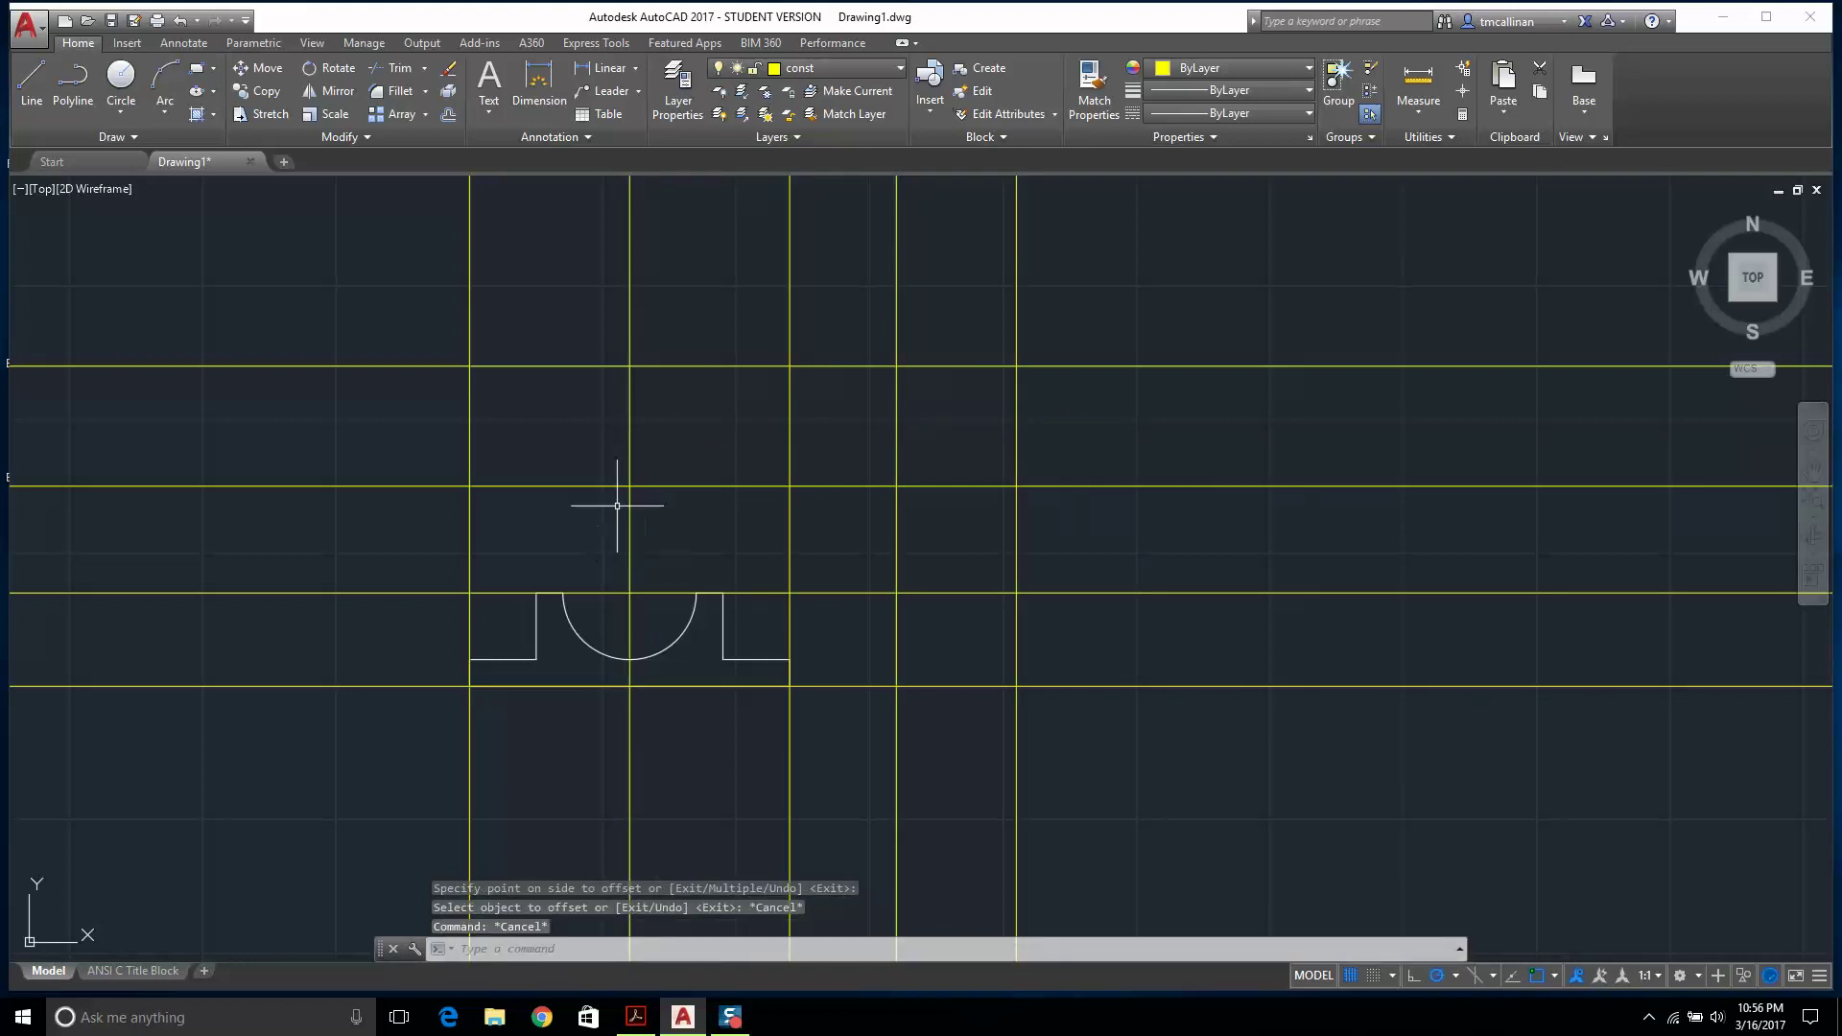
pyautogui.scroll(2, 623, 512)
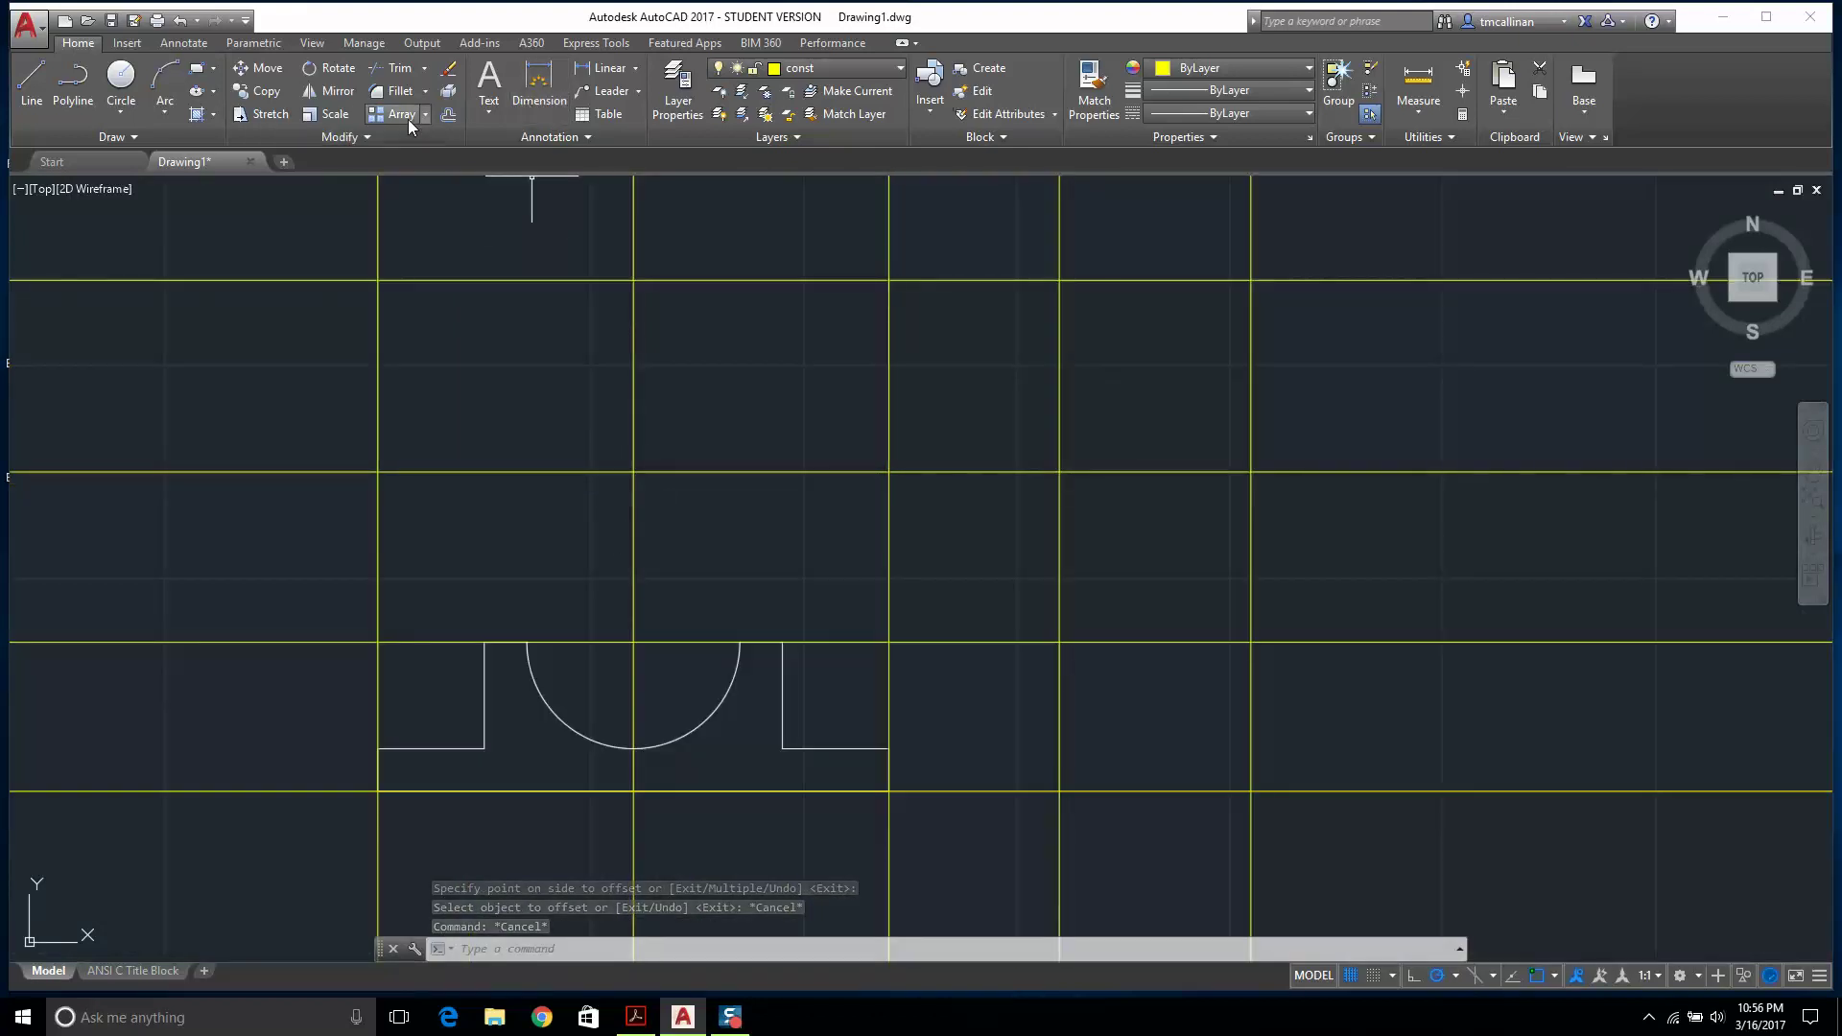
# Draw vertical construction lines through the left and right step corners.
pyautogui.click(106, 136)
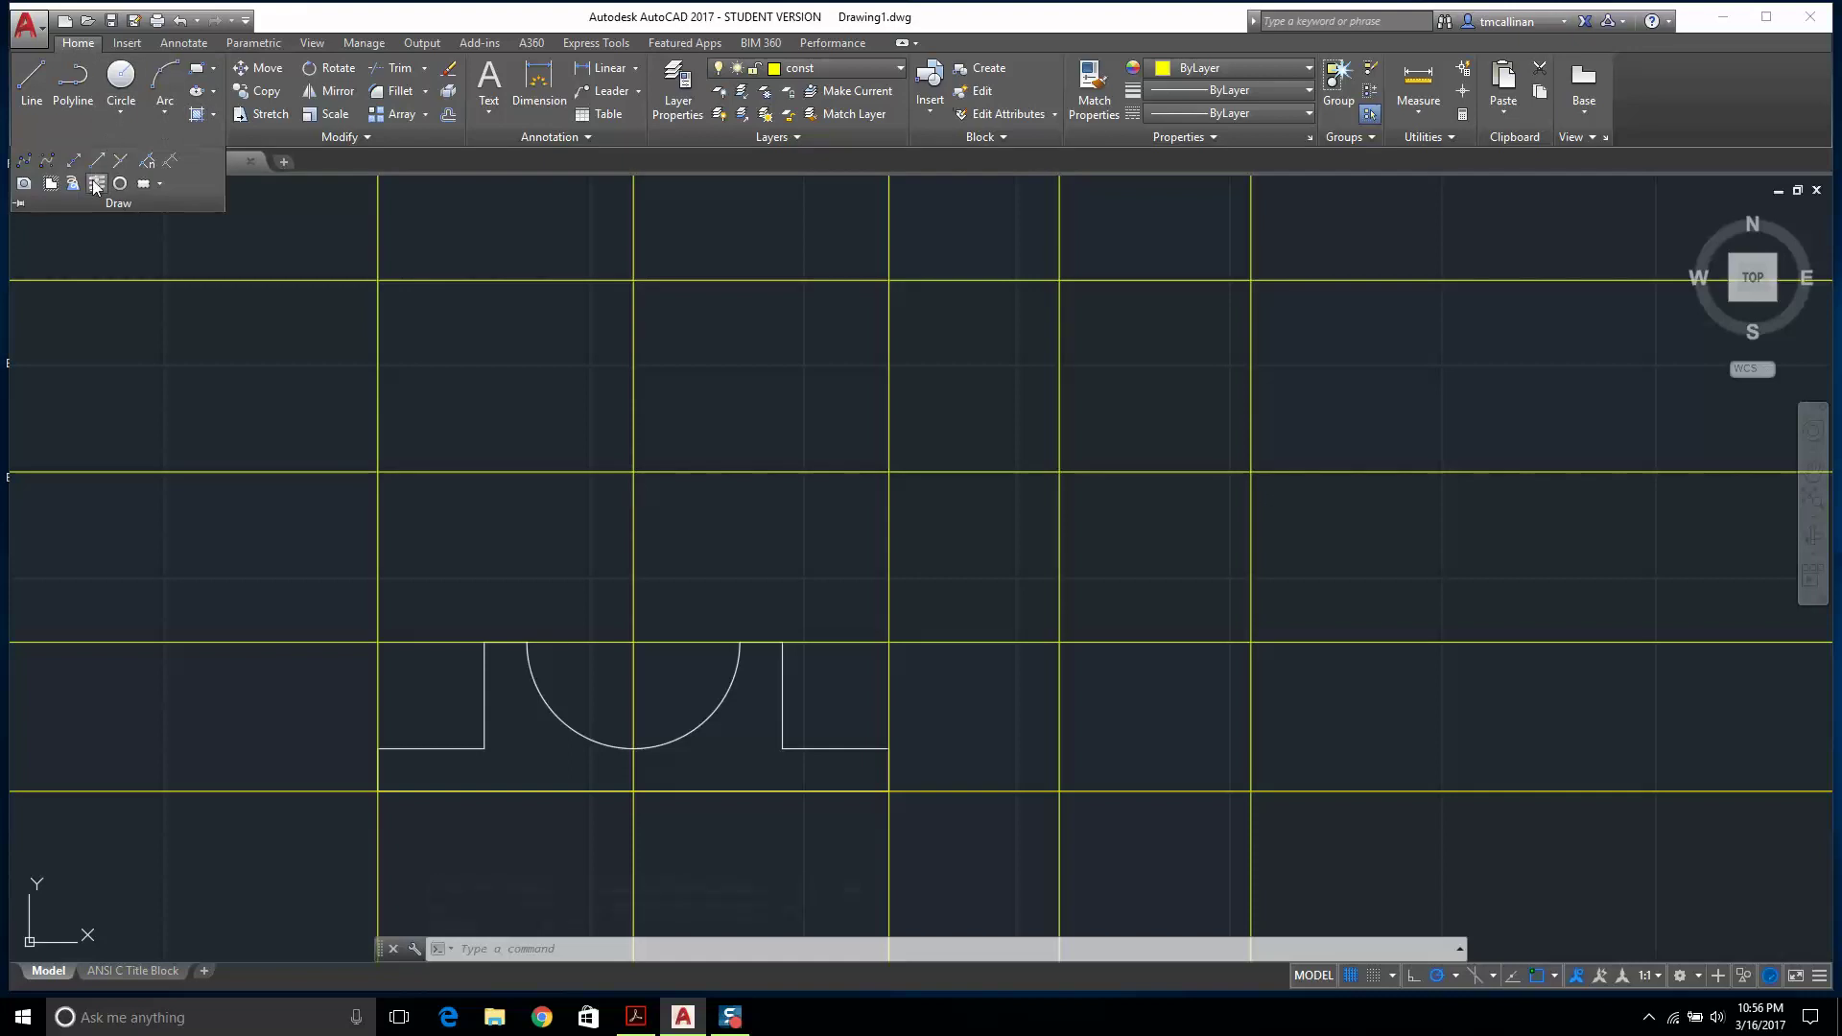
pyautogui.click(74, 161)
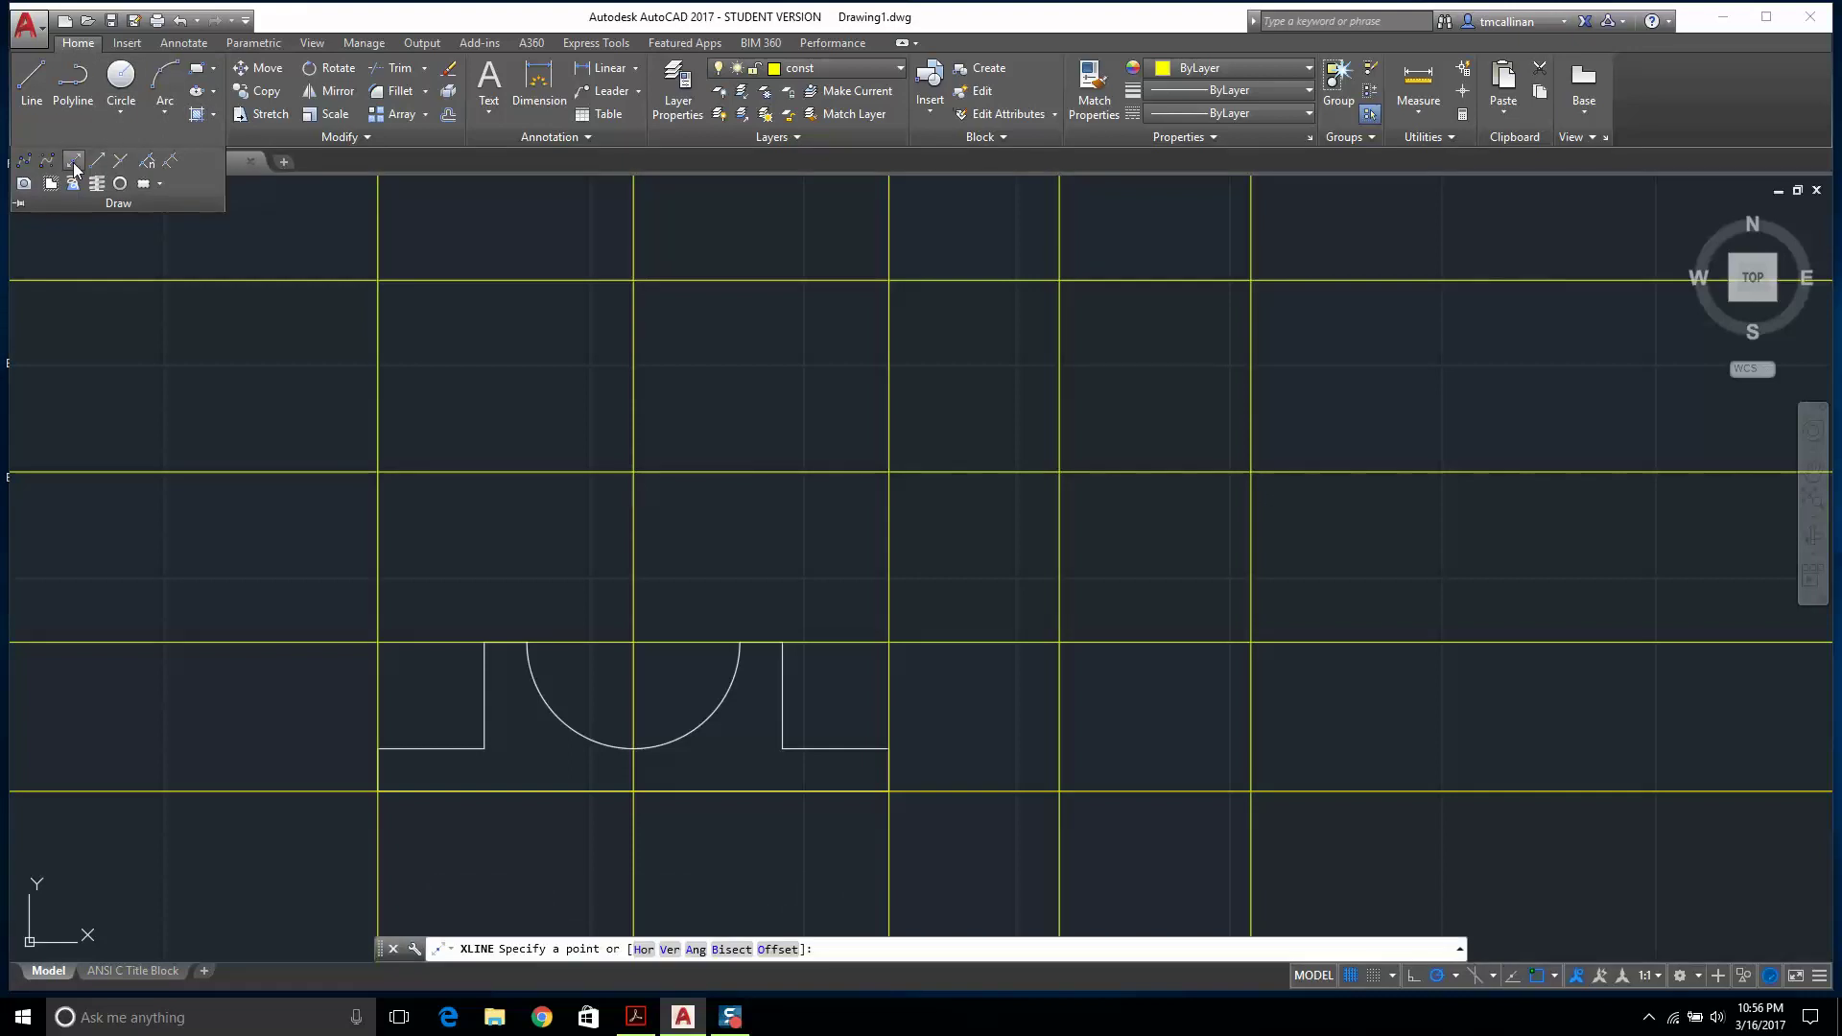
pyautogui.click(485, 642)
pyautogui.click(484, 589)
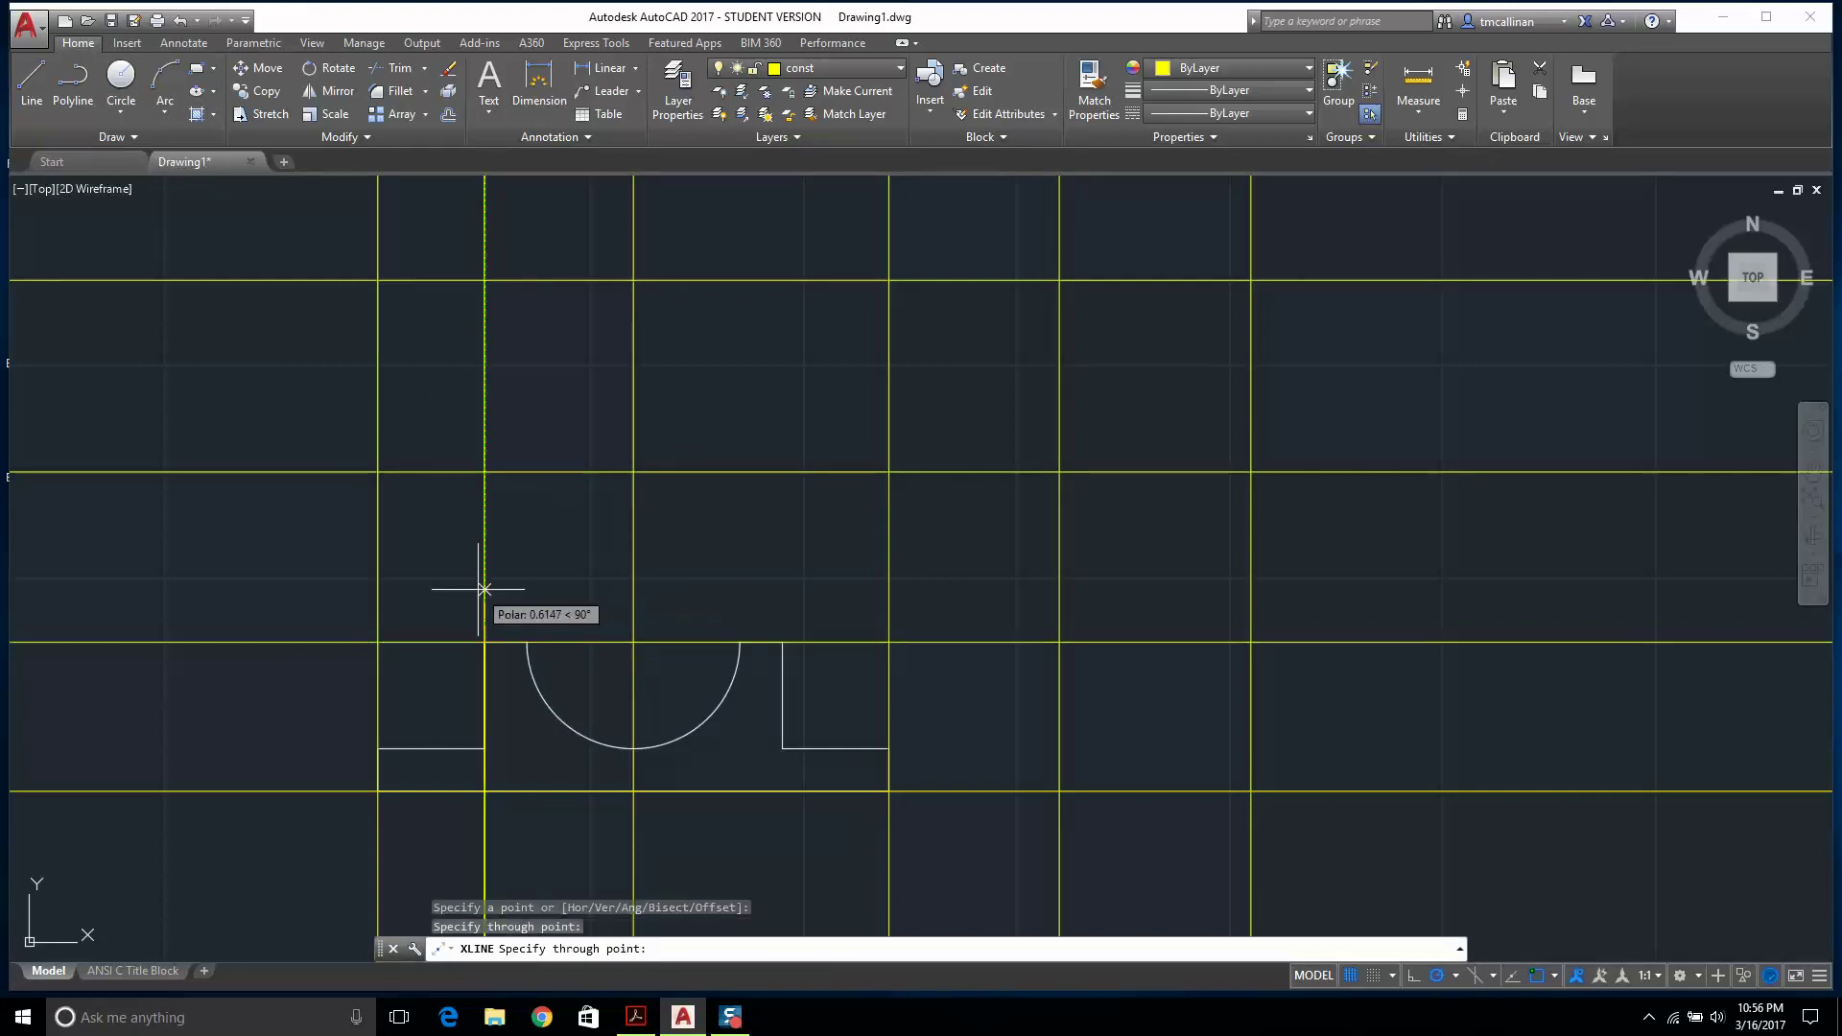
pyautogui.press('Escape')
pyautogui.click(106, 136)
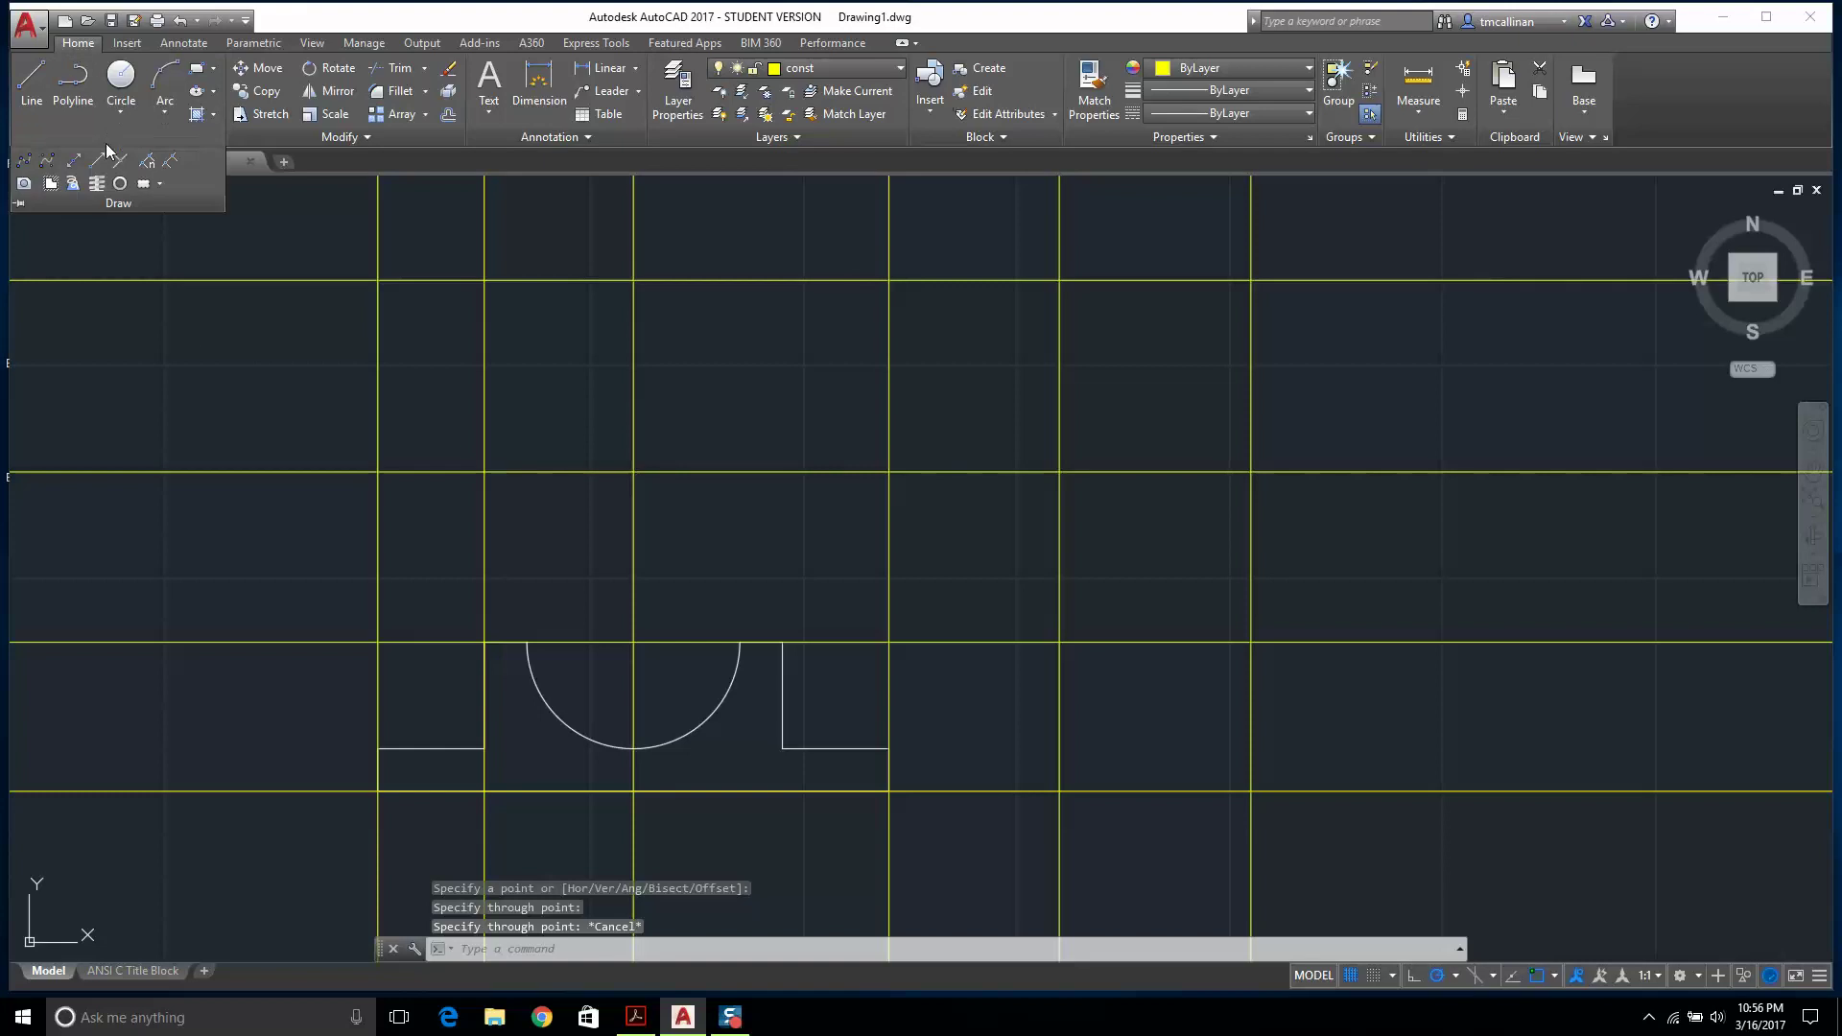
pyautogui.click(74, 160)
pyautogui.click(782, 642)
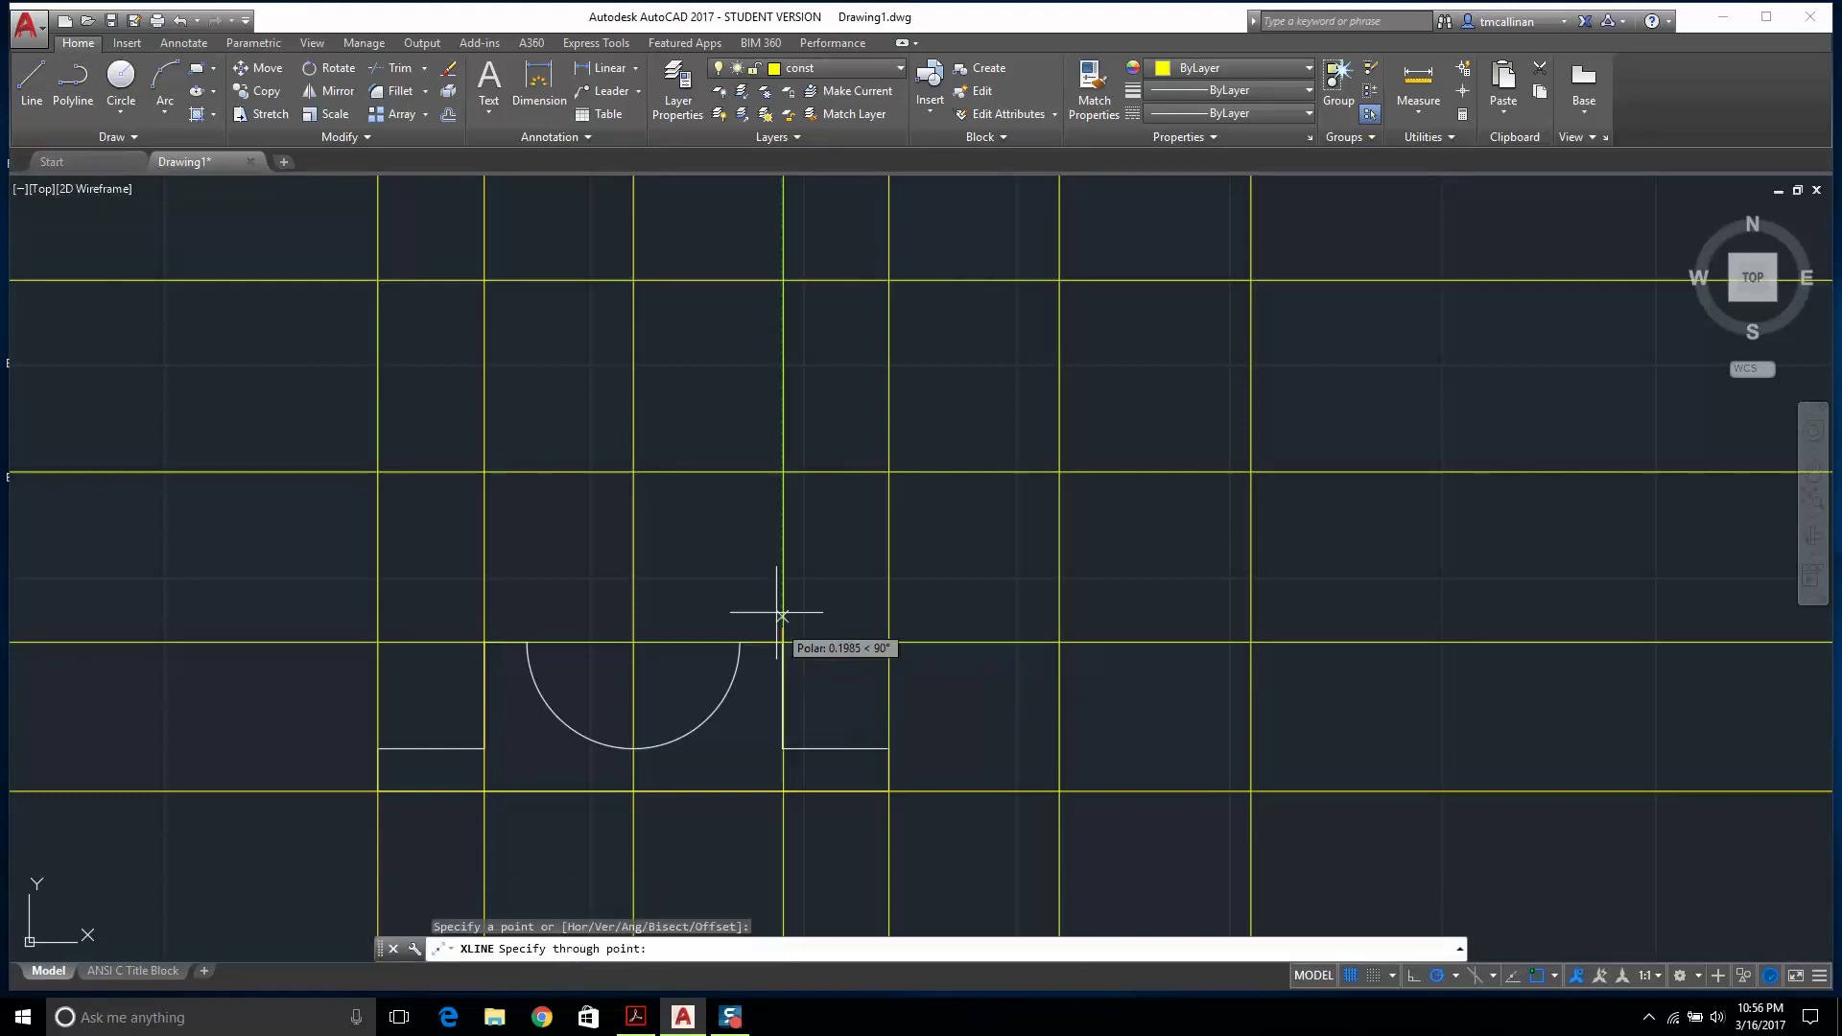
pyautogui.click(781, 596)
pyautogui.press('Escape')
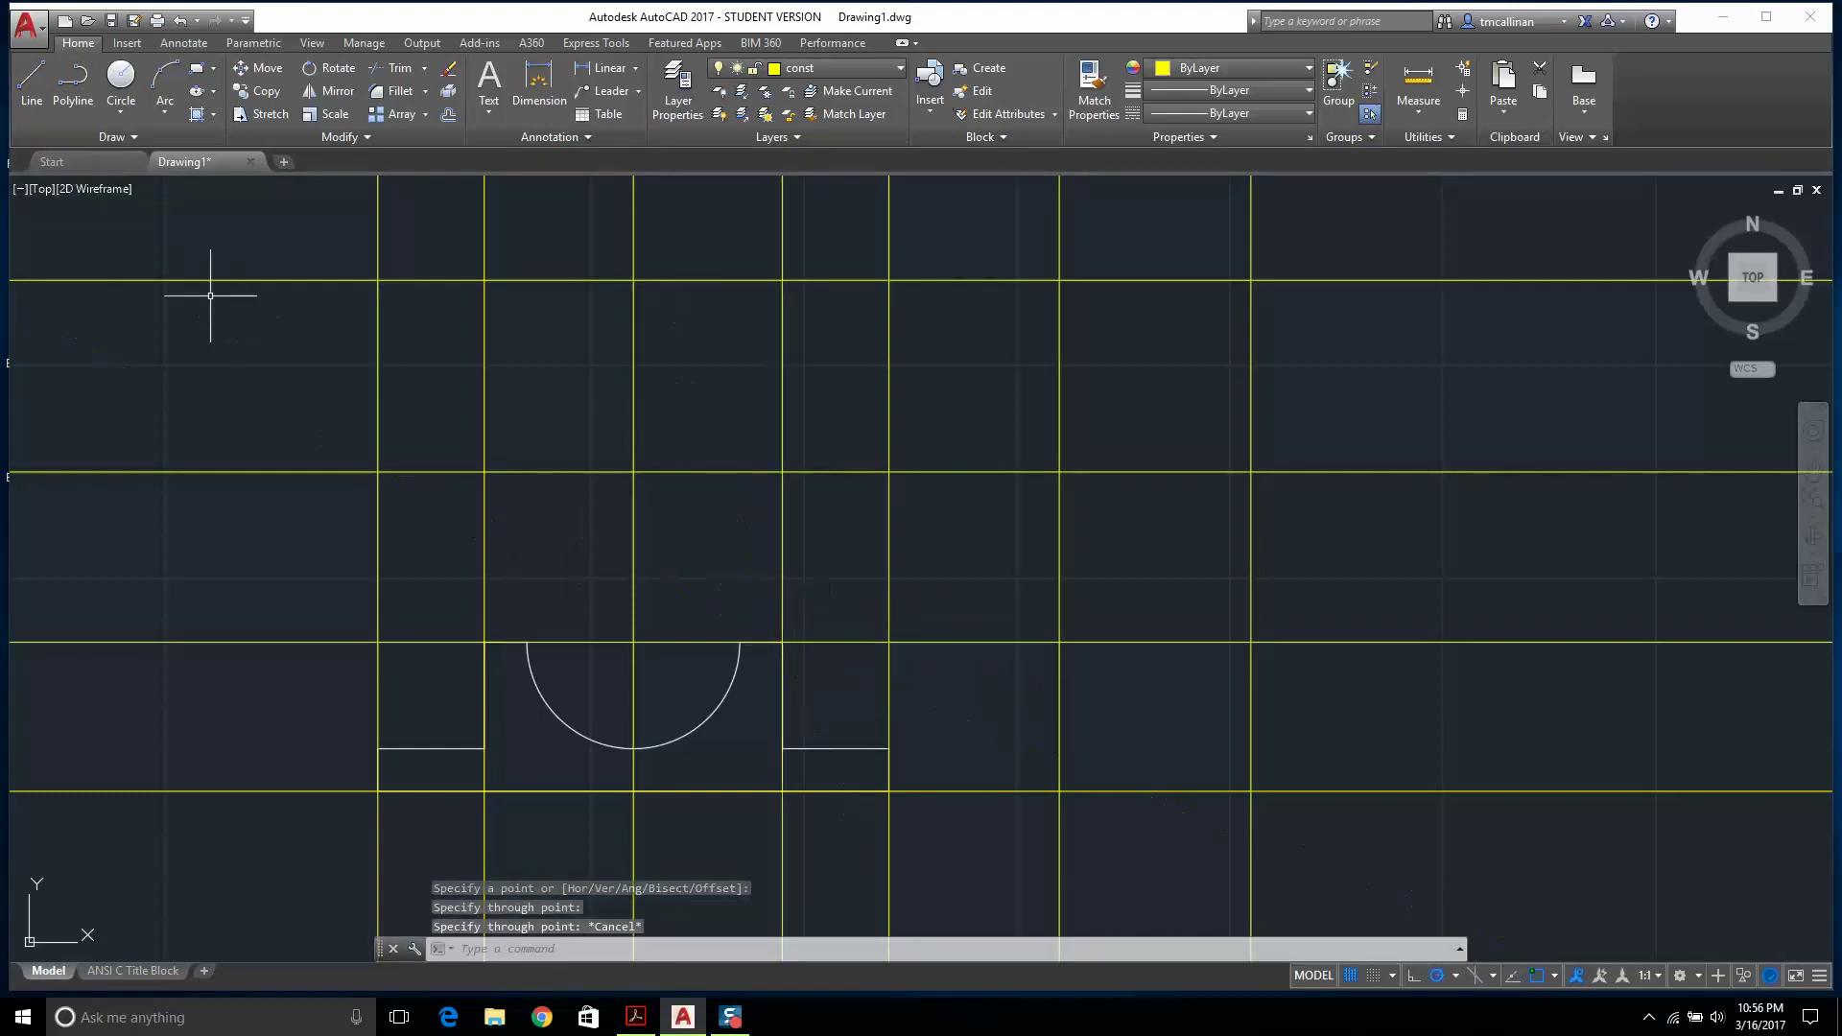
# Draw vertical construction lines through both ends of the semicircular notch.
pyautogui.click(129, 139)
pyautogui.click(74, 160)
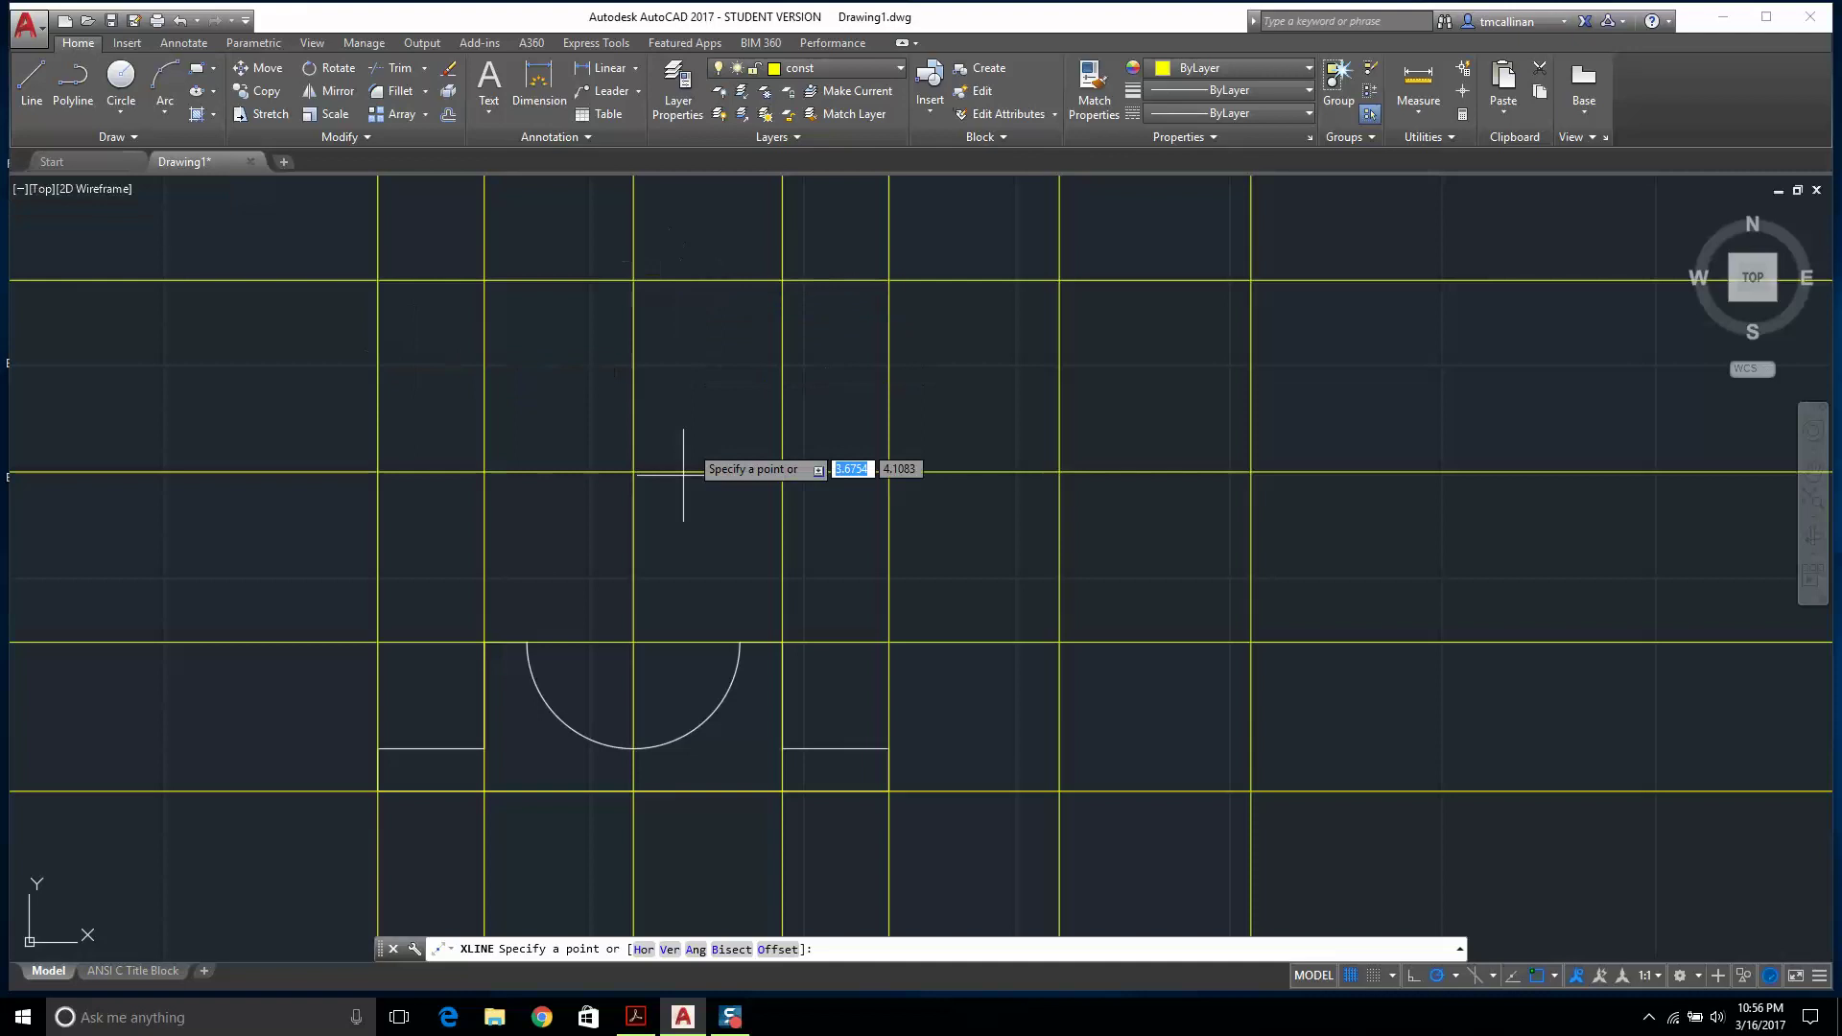
pyautogui.click(740, 642)
pyautogui.click(740, 542)
pyautogui.press('Escape')
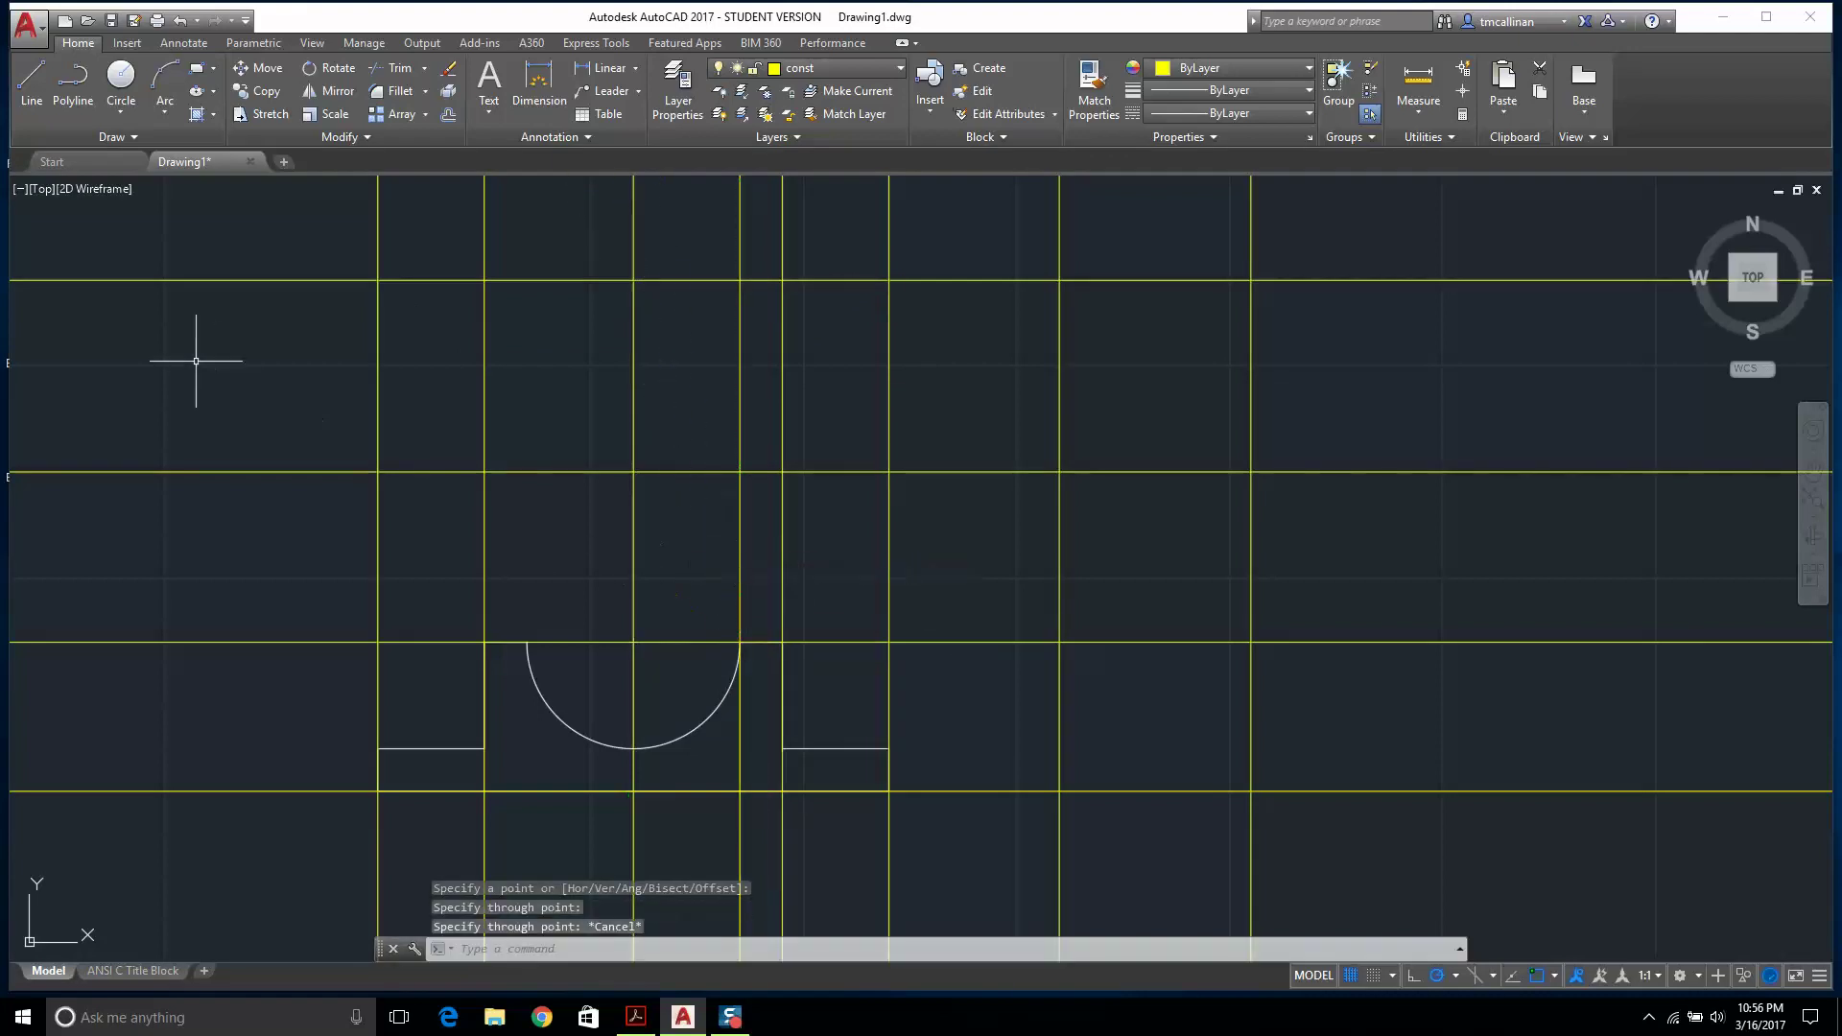
pyautogui.click(102, 136)
pyautogui.click(74, 161)
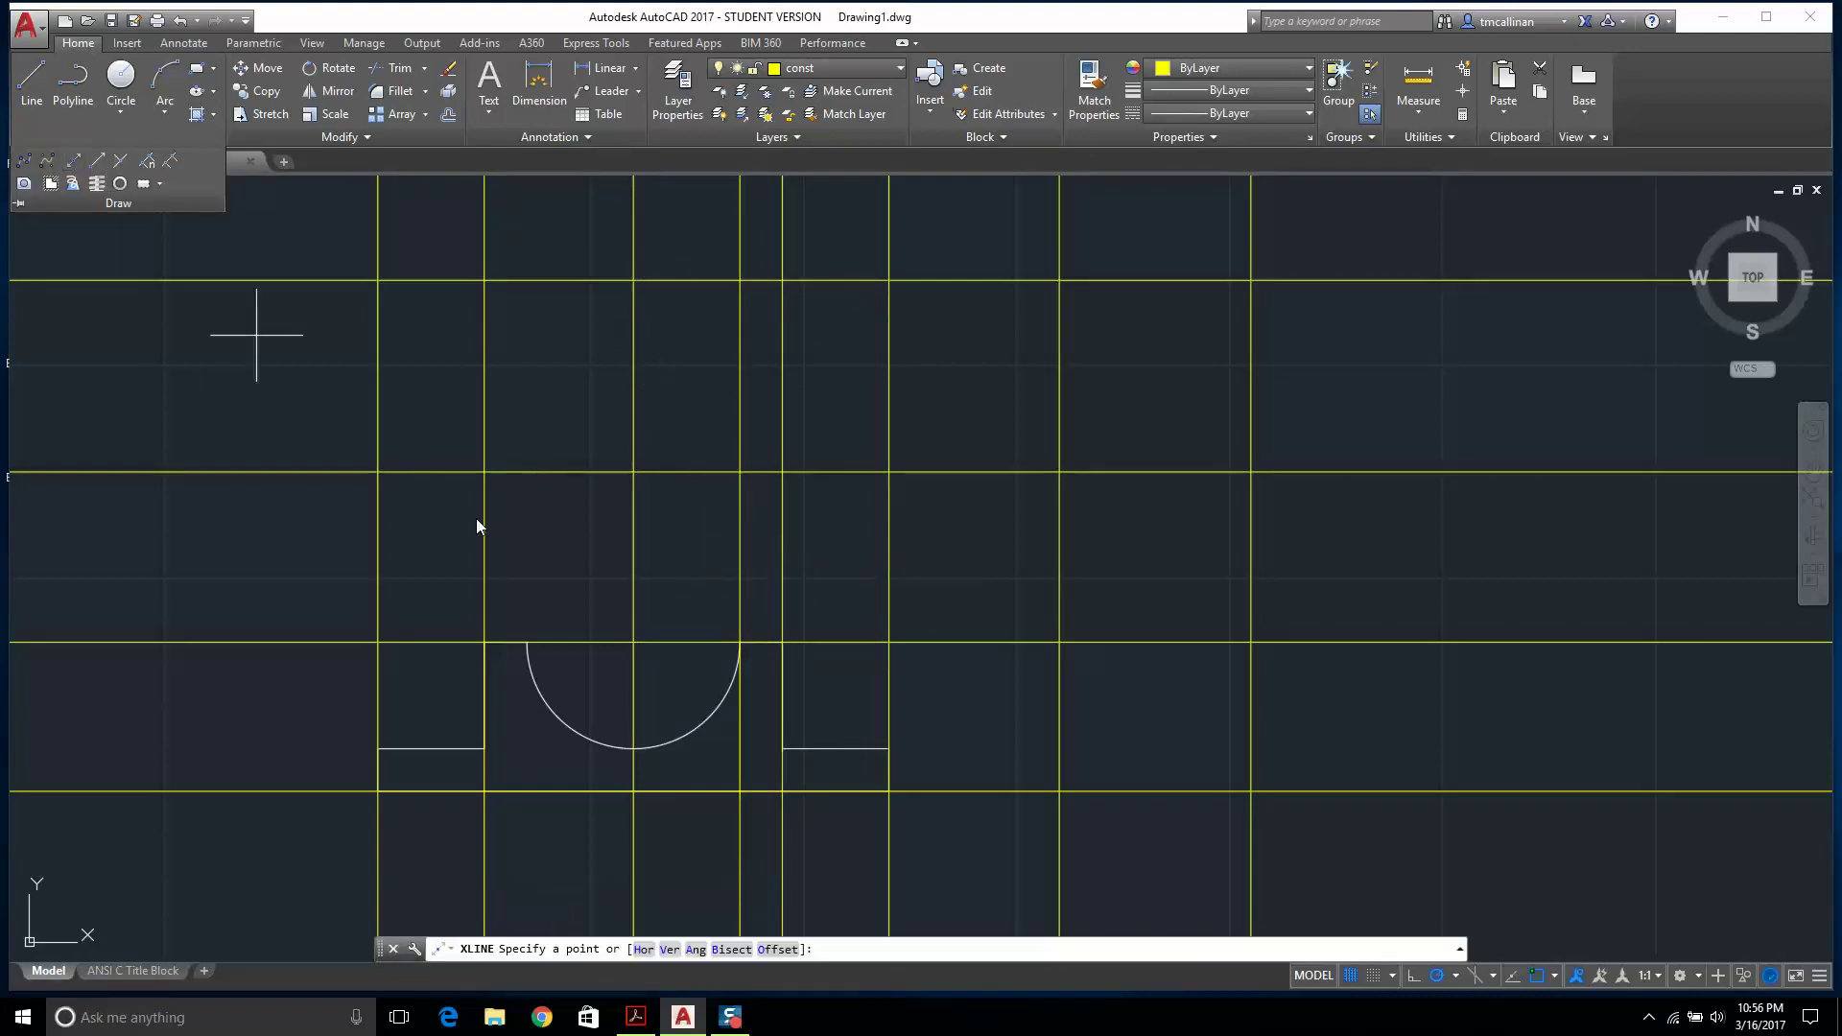
pyautogui.click(527, 642)
pyautogui.click(527, 571)
pyautogui.press('Escape')
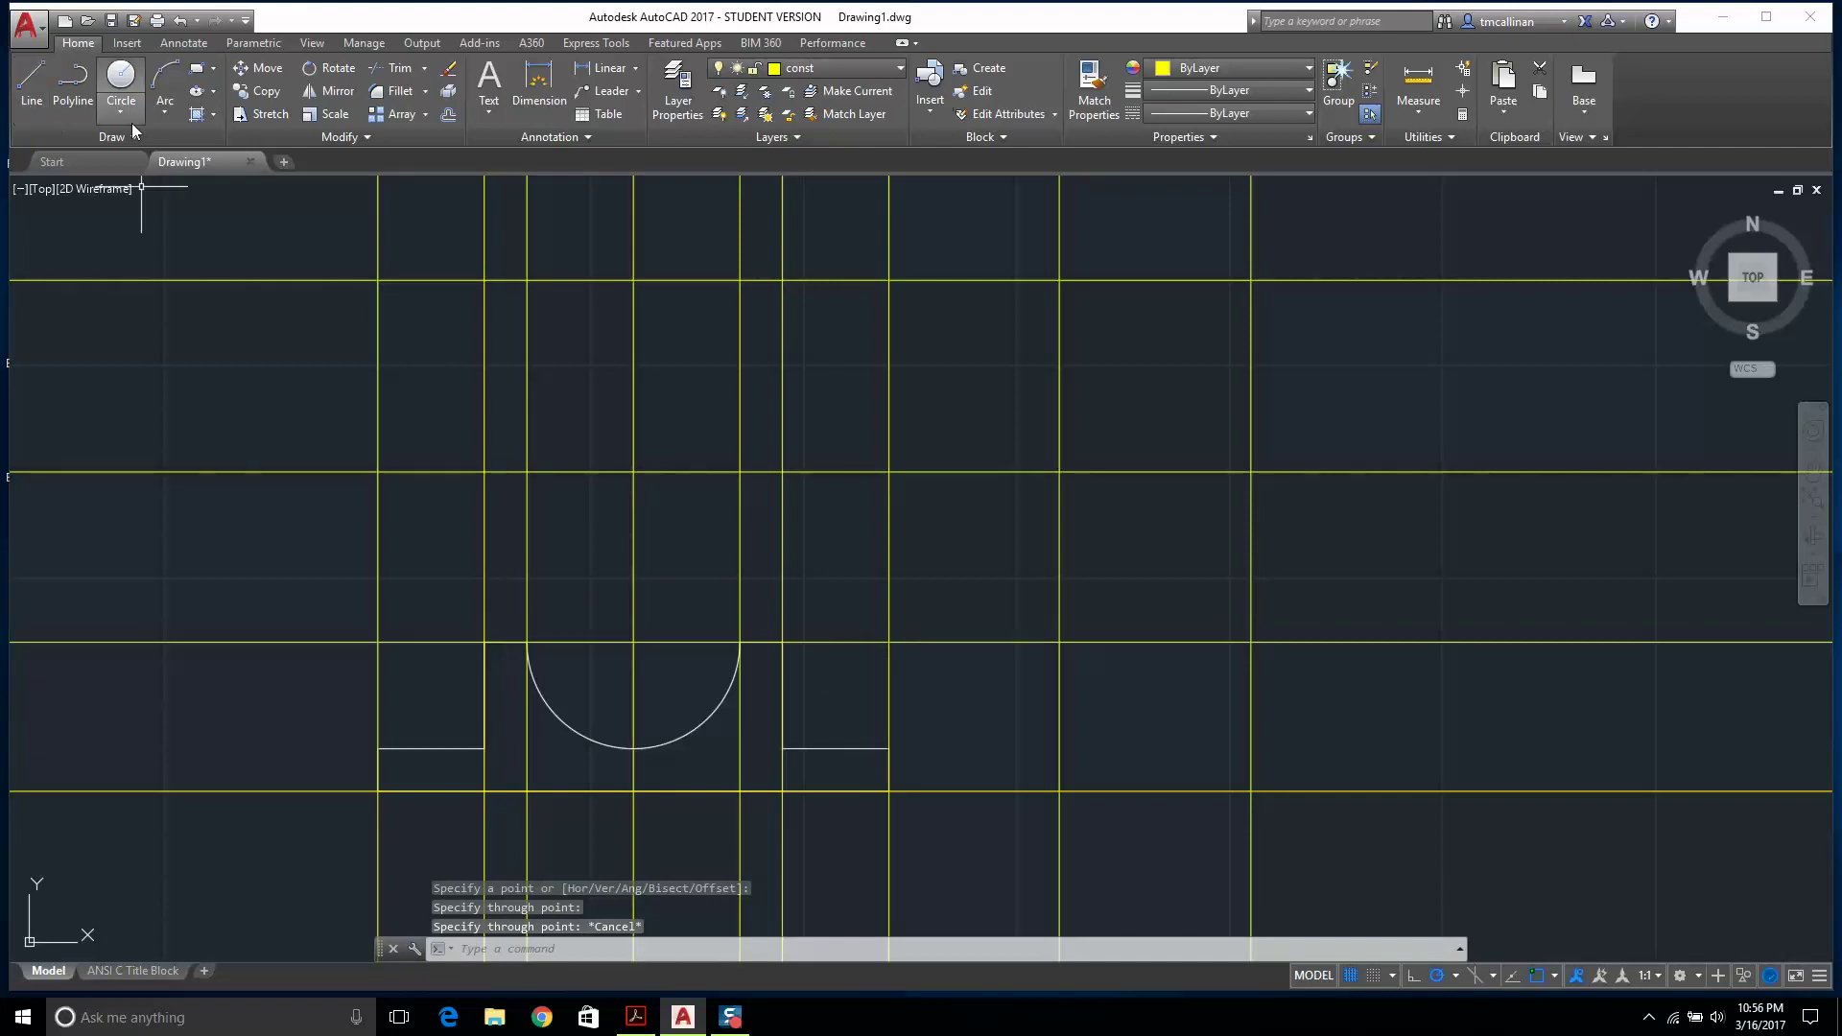
pyautogui.press('Escape')
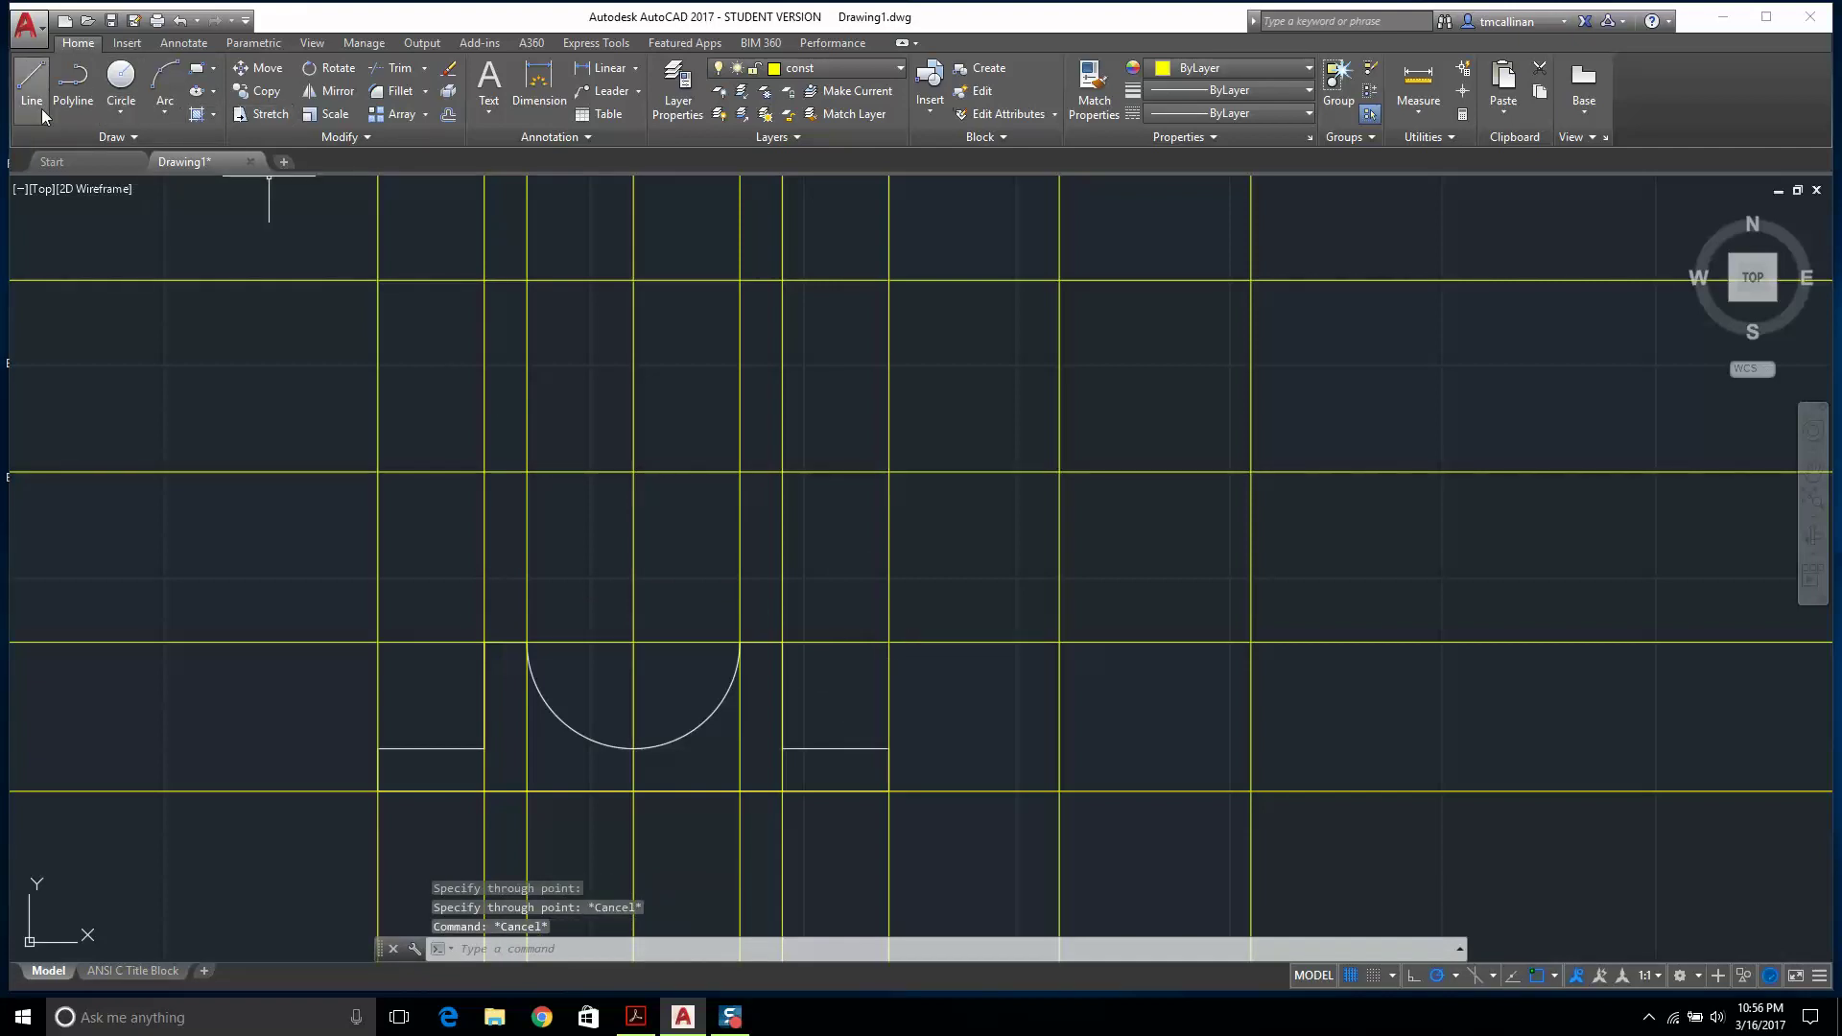
# On layer 0, draw the top view's rectangular outline between the construction-line intersections.
pyautogui.click(207, 73)
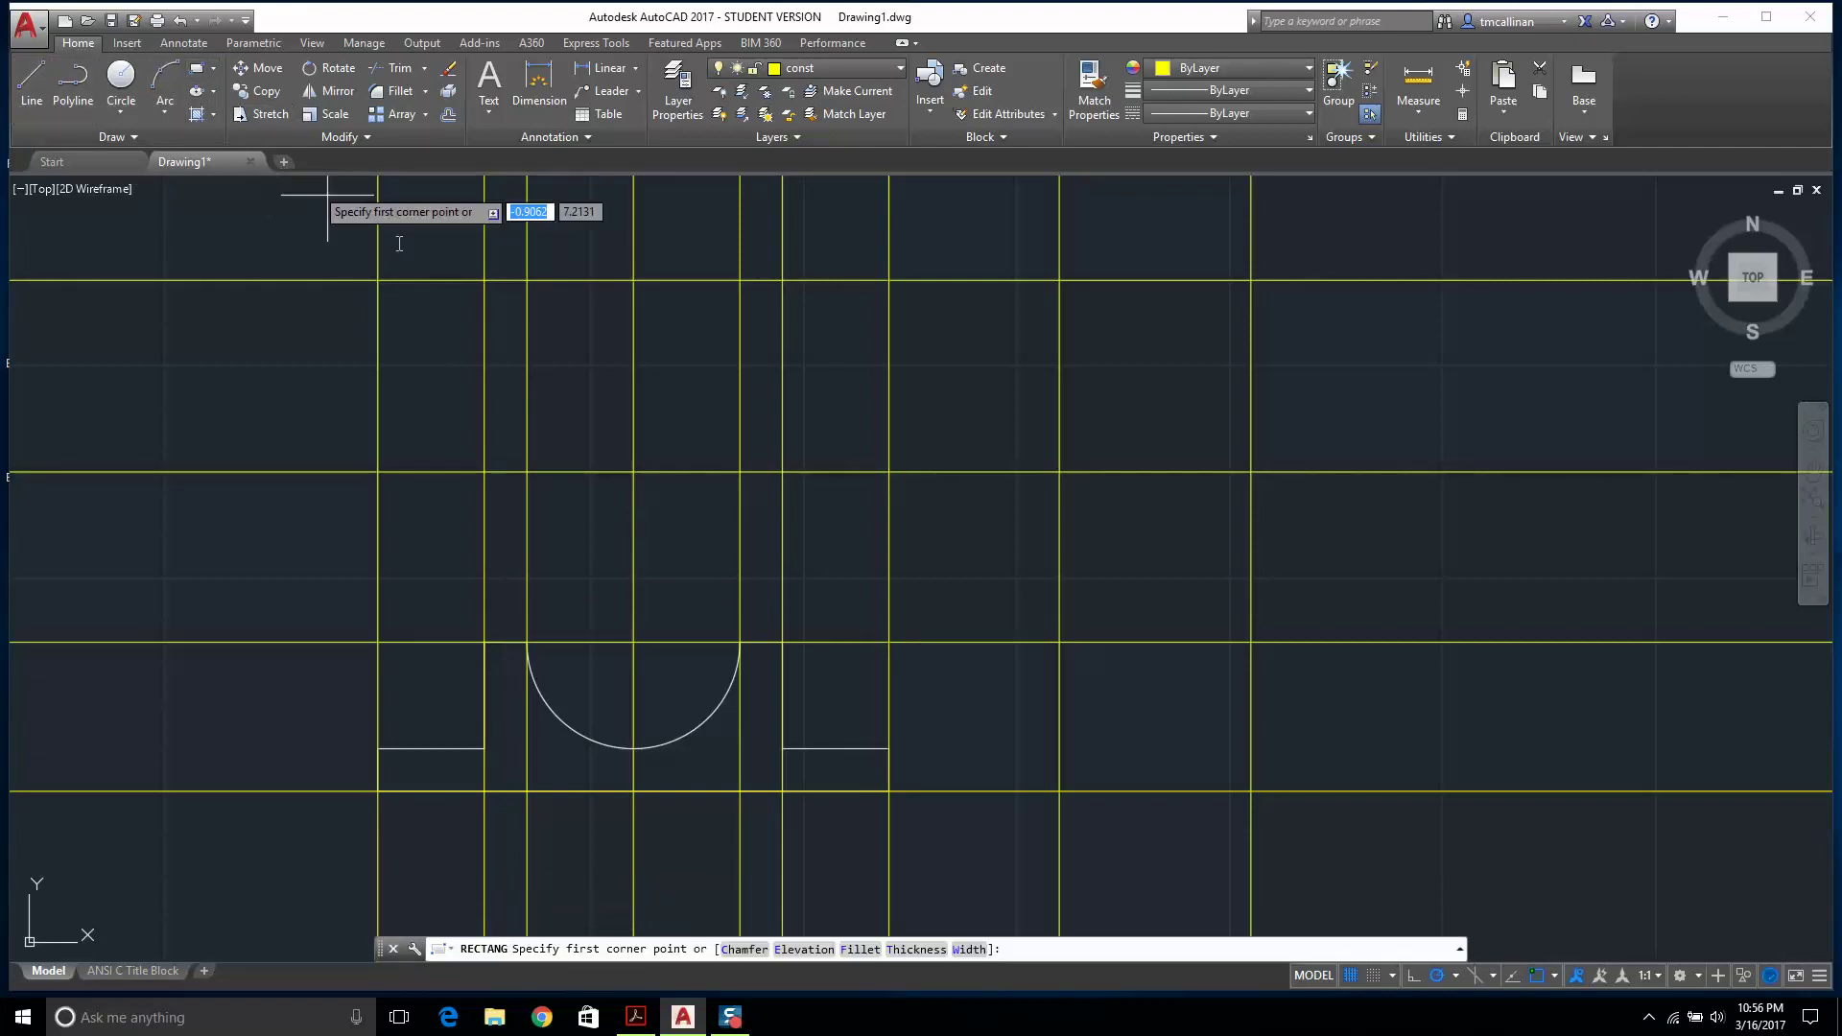
pyautogui.press('Escape')
pyautogui.click(823, 69)
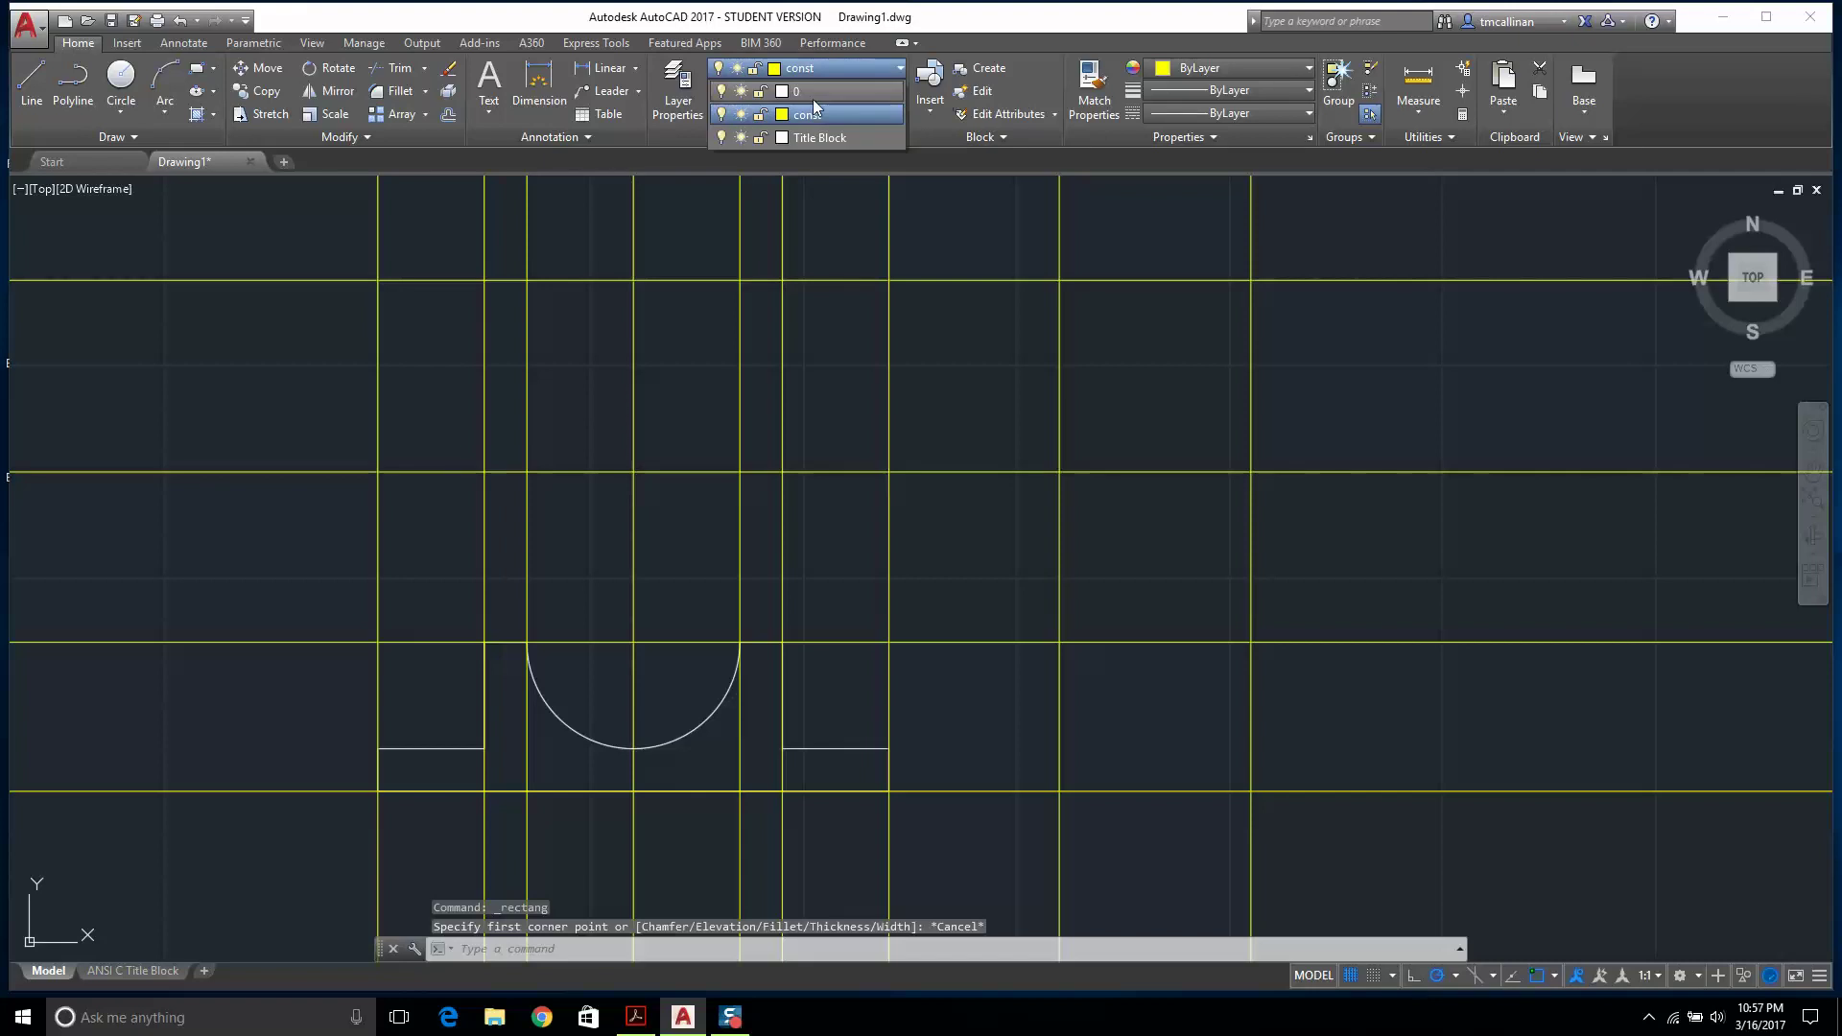
pyautogui.click(806, 92)
pyautogui.click(197, 69)
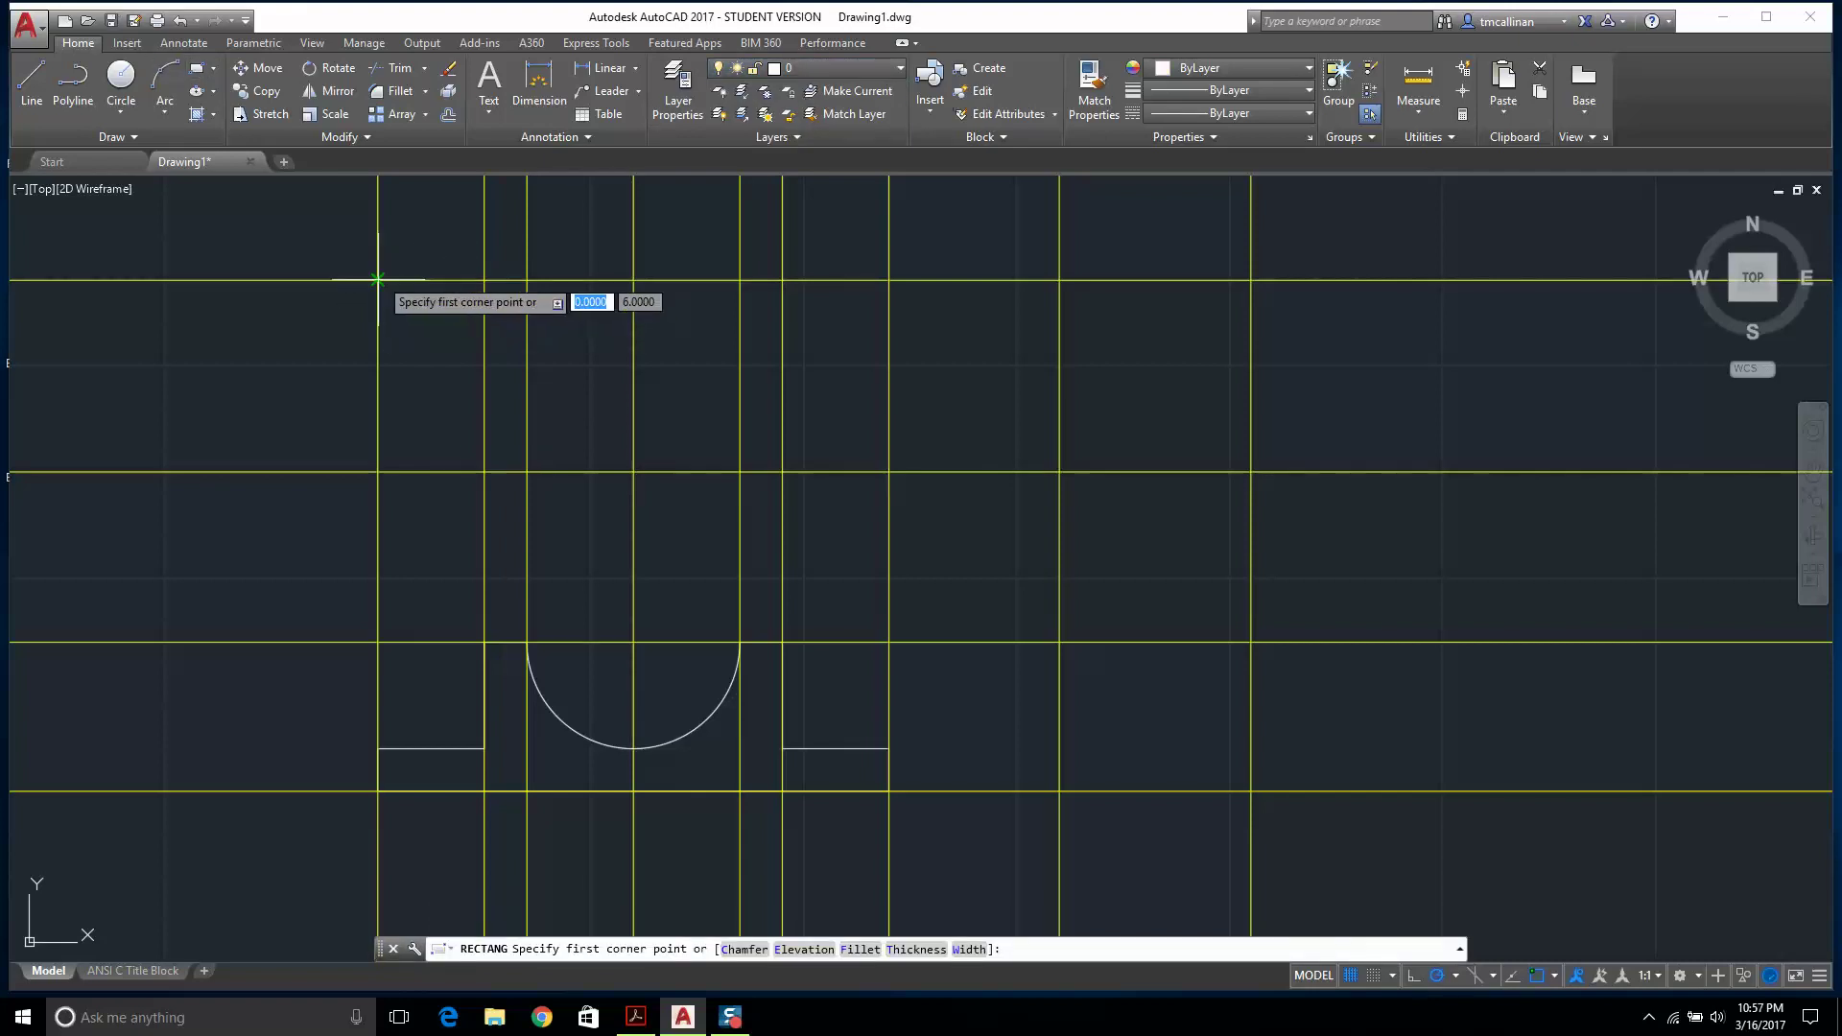
pyautogui.click(378, 280)
pyautogui.click(890, 471)
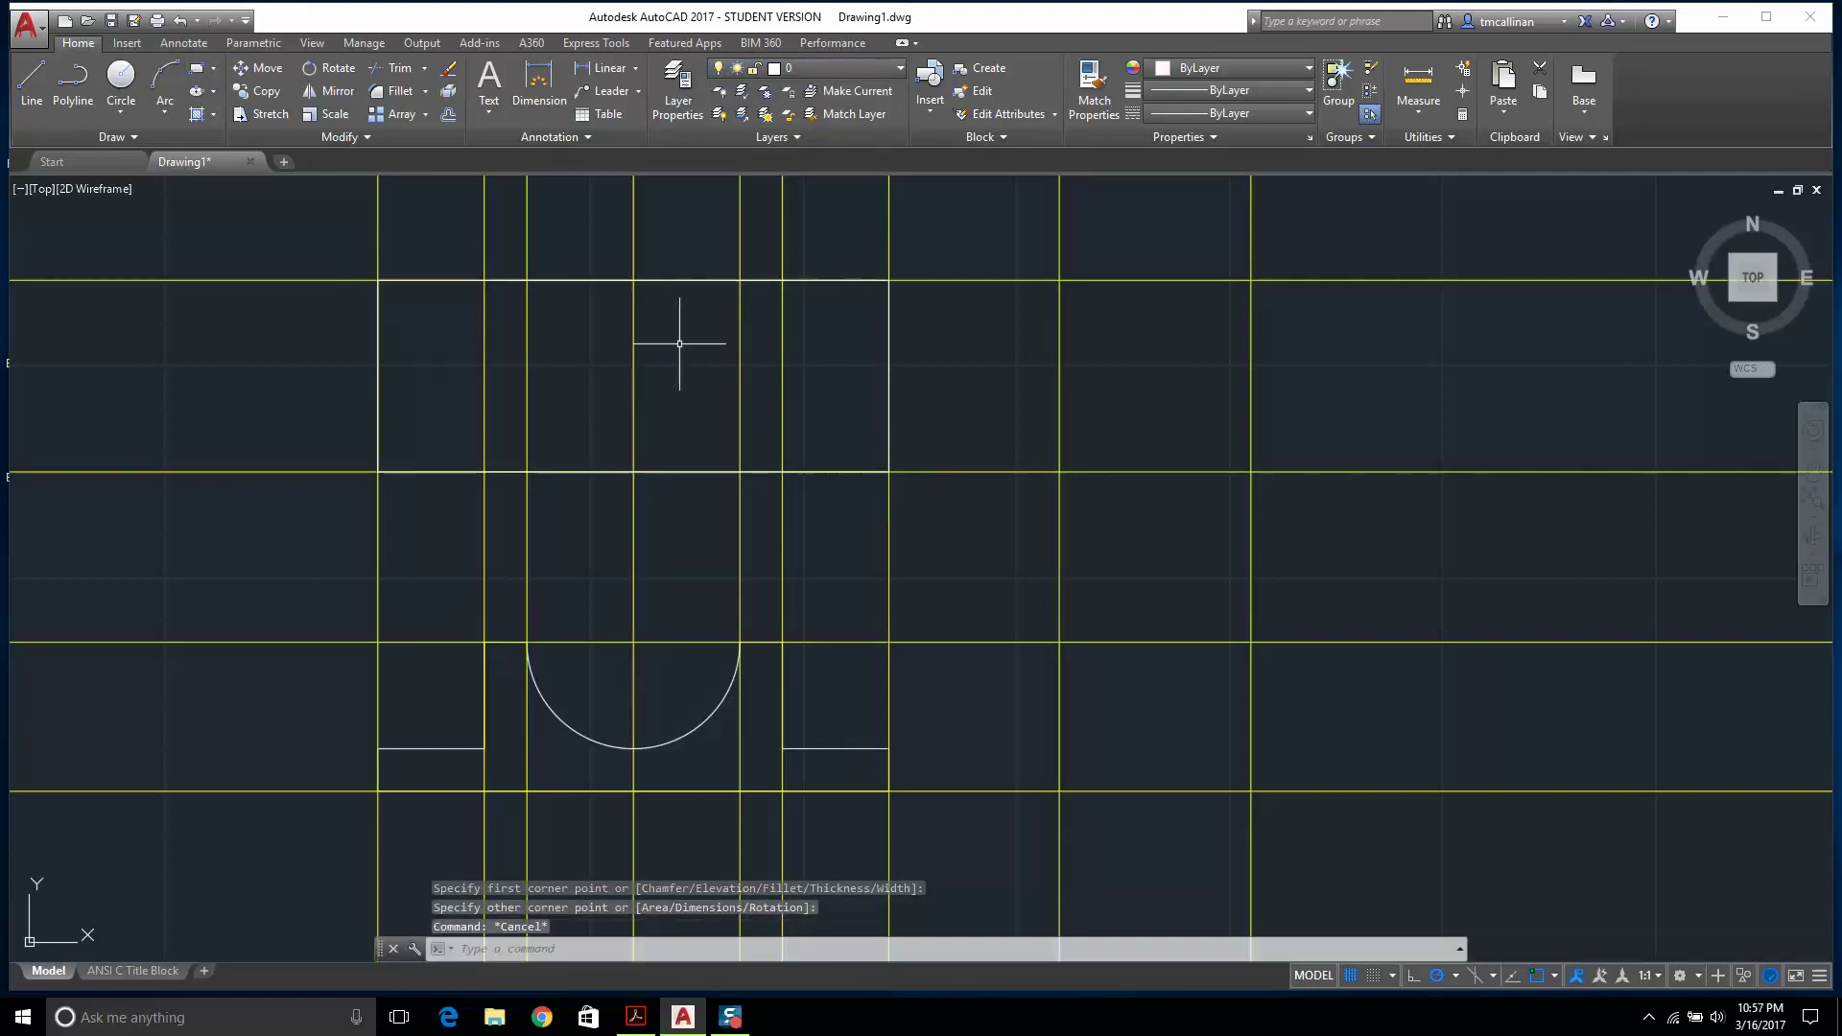
# Draw a vertical line across the rectangle from its top edge to its bottom edge.
pyautogui.click(32, 77)
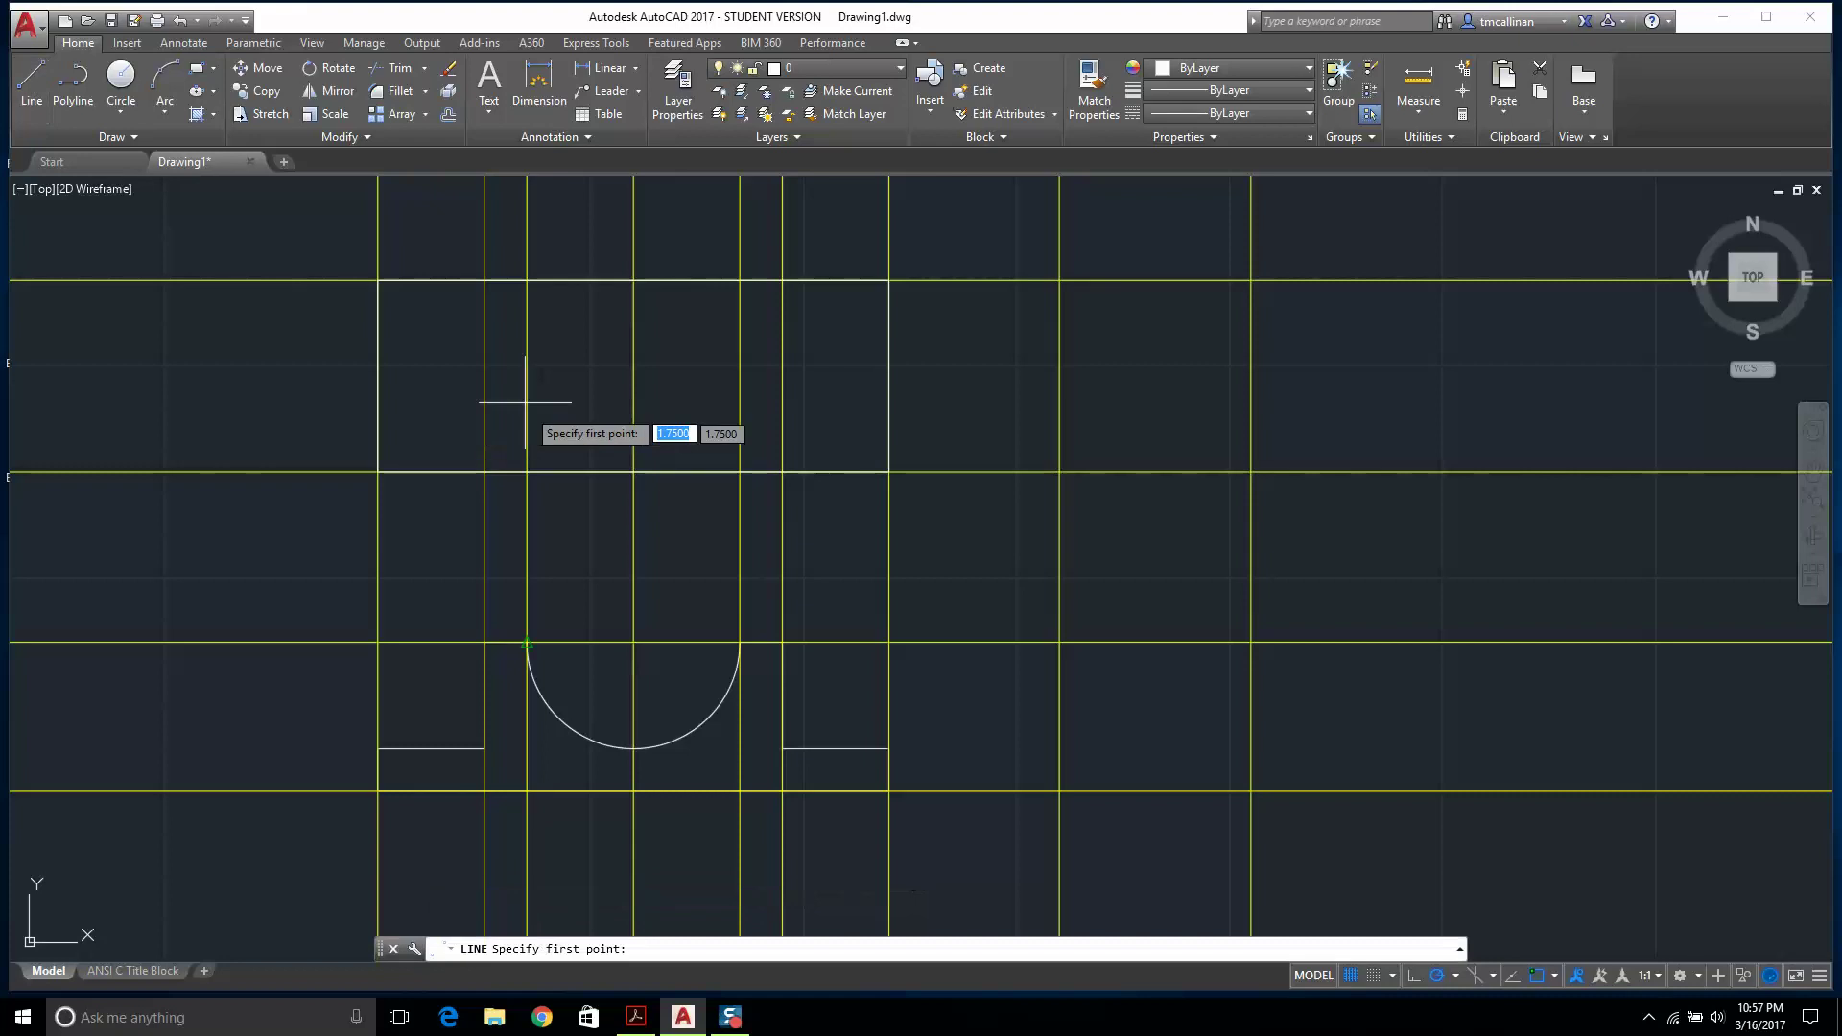
pyautogui.click(484, 280)
pyautogui.click(485, 471)
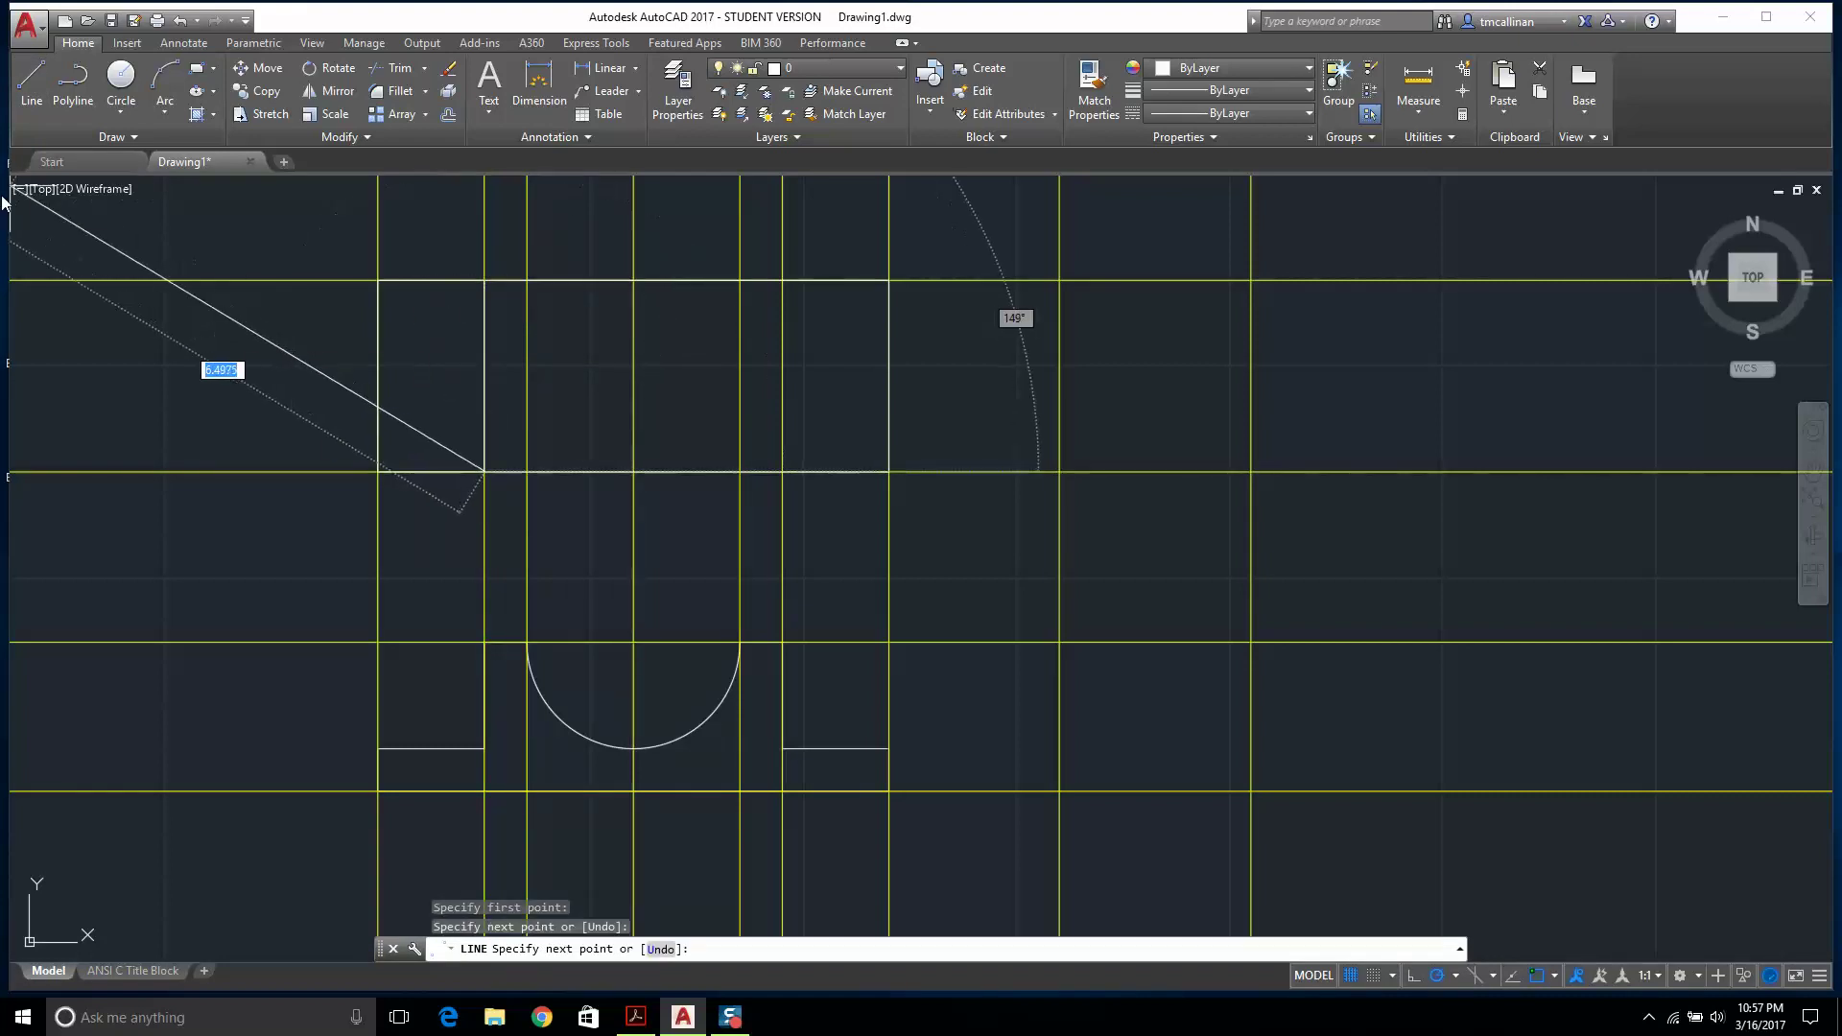
pyautogui.click(32, 77)
pyautogui.click(524, 282)
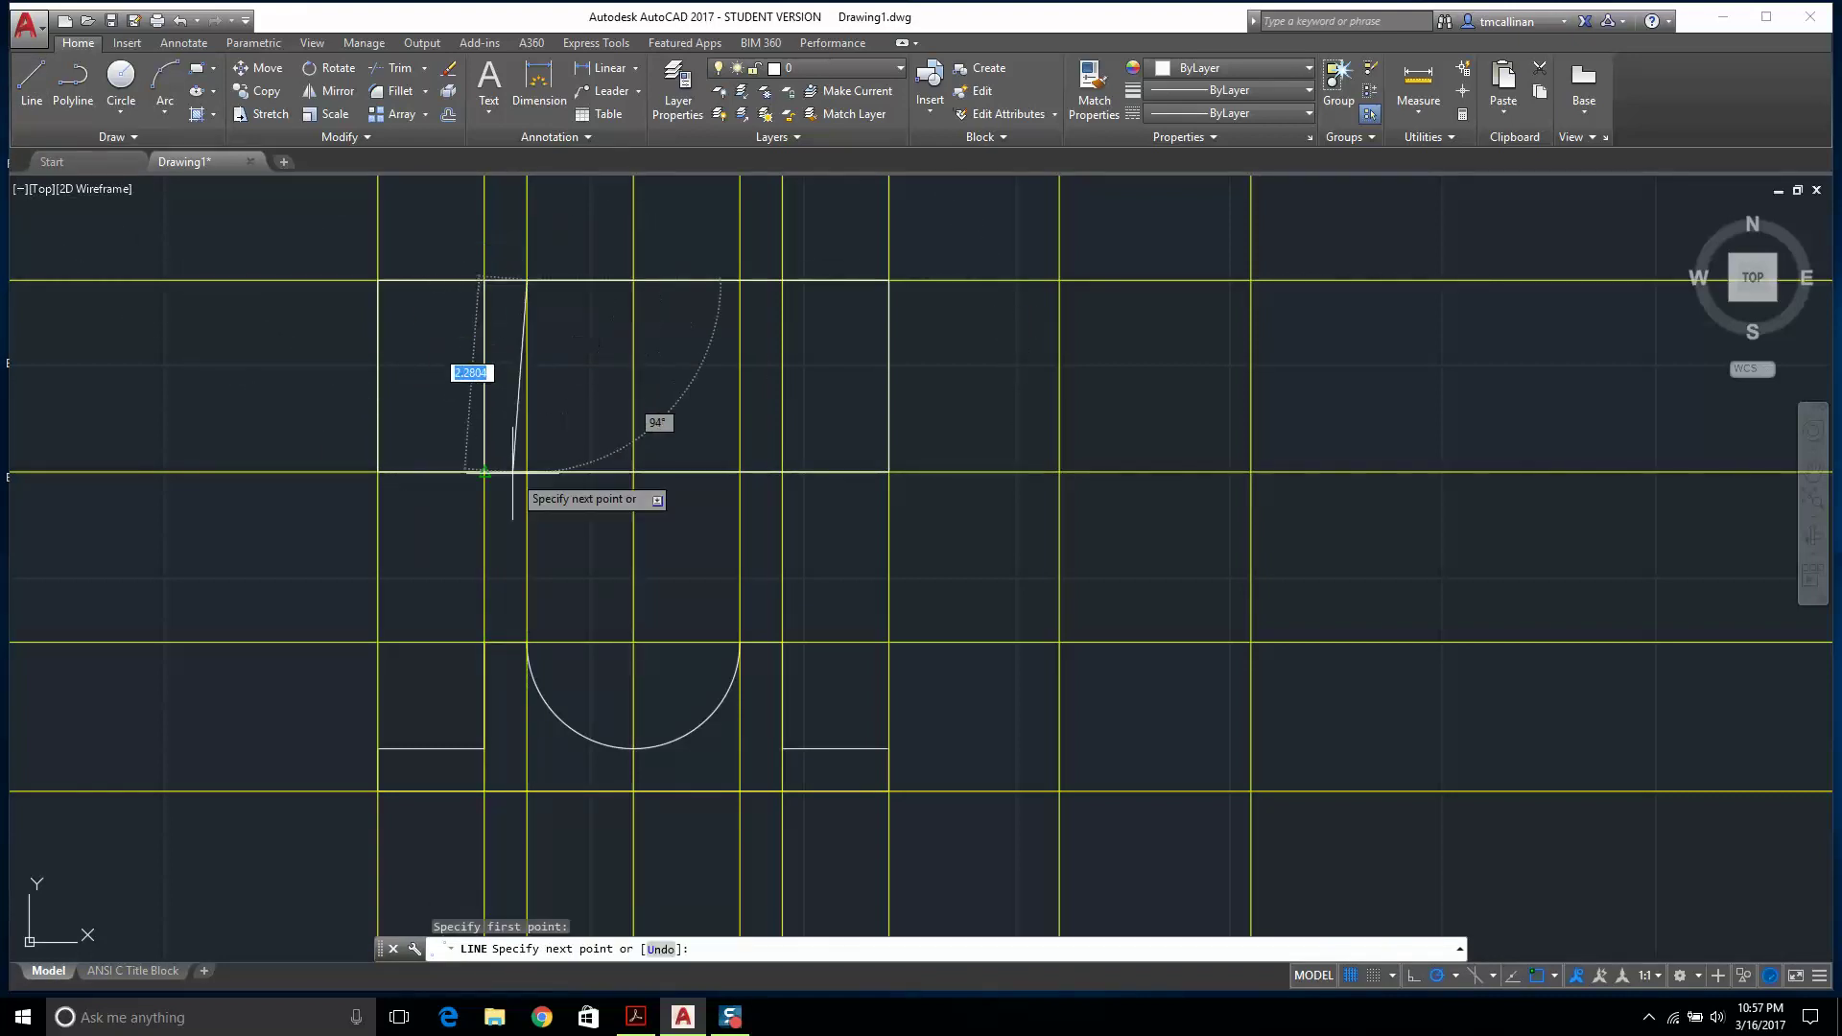
pyautogui.press('Escape')
# Cancel several line attempts on the top edge, then bring up the Example 6 reference drawing.
pyautogui.click(38, 73)
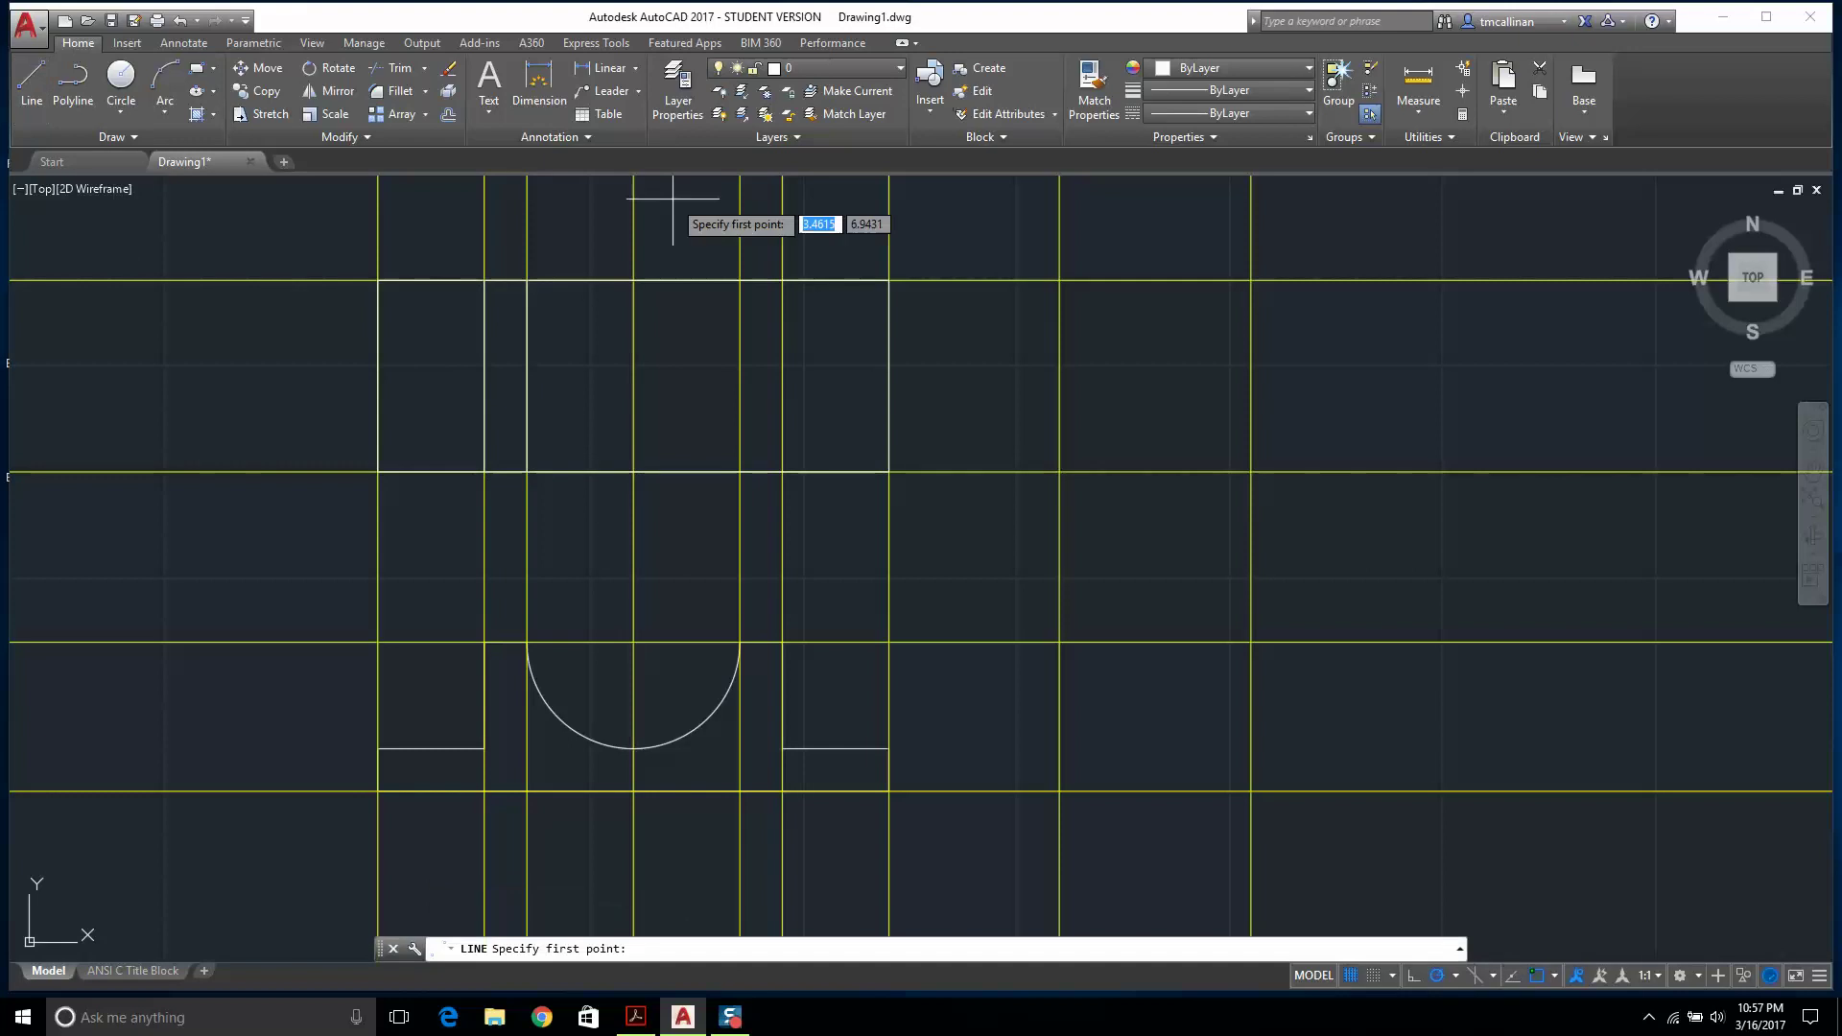
pyautogui.click(740, 280)
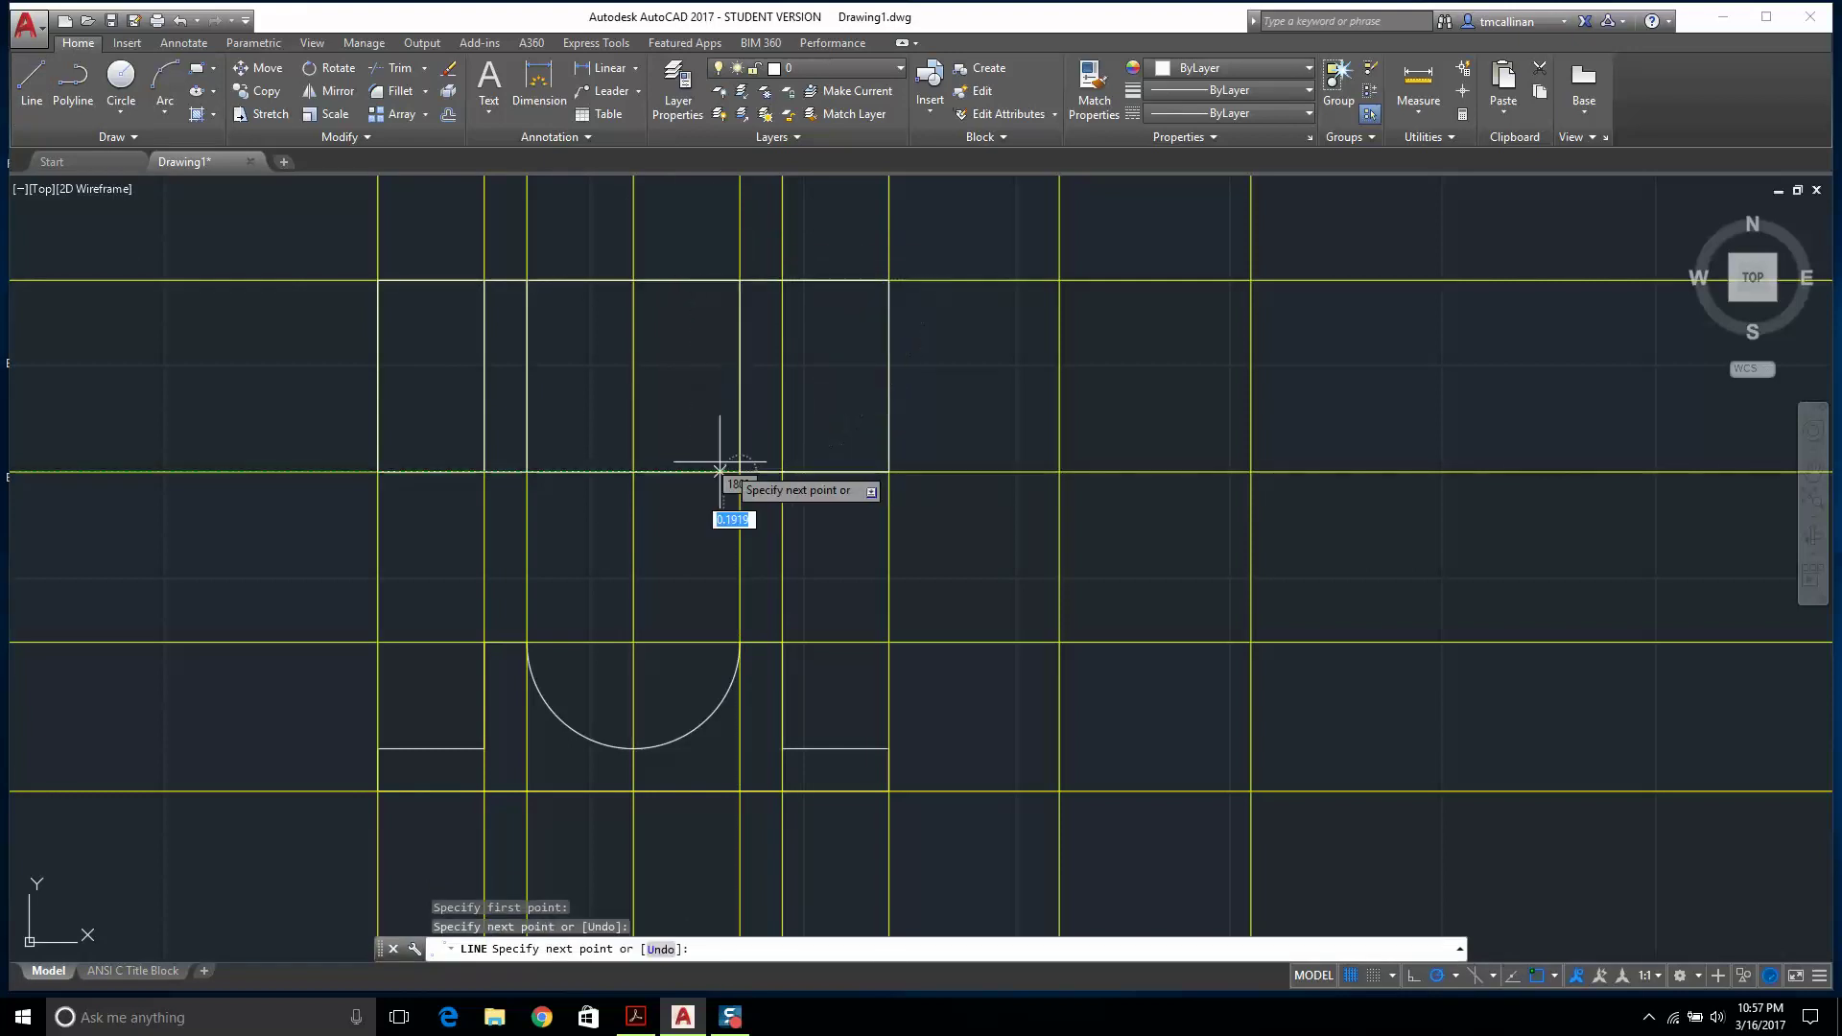
pyautogui.press('Escape')
pyautogui.click(32, 77)
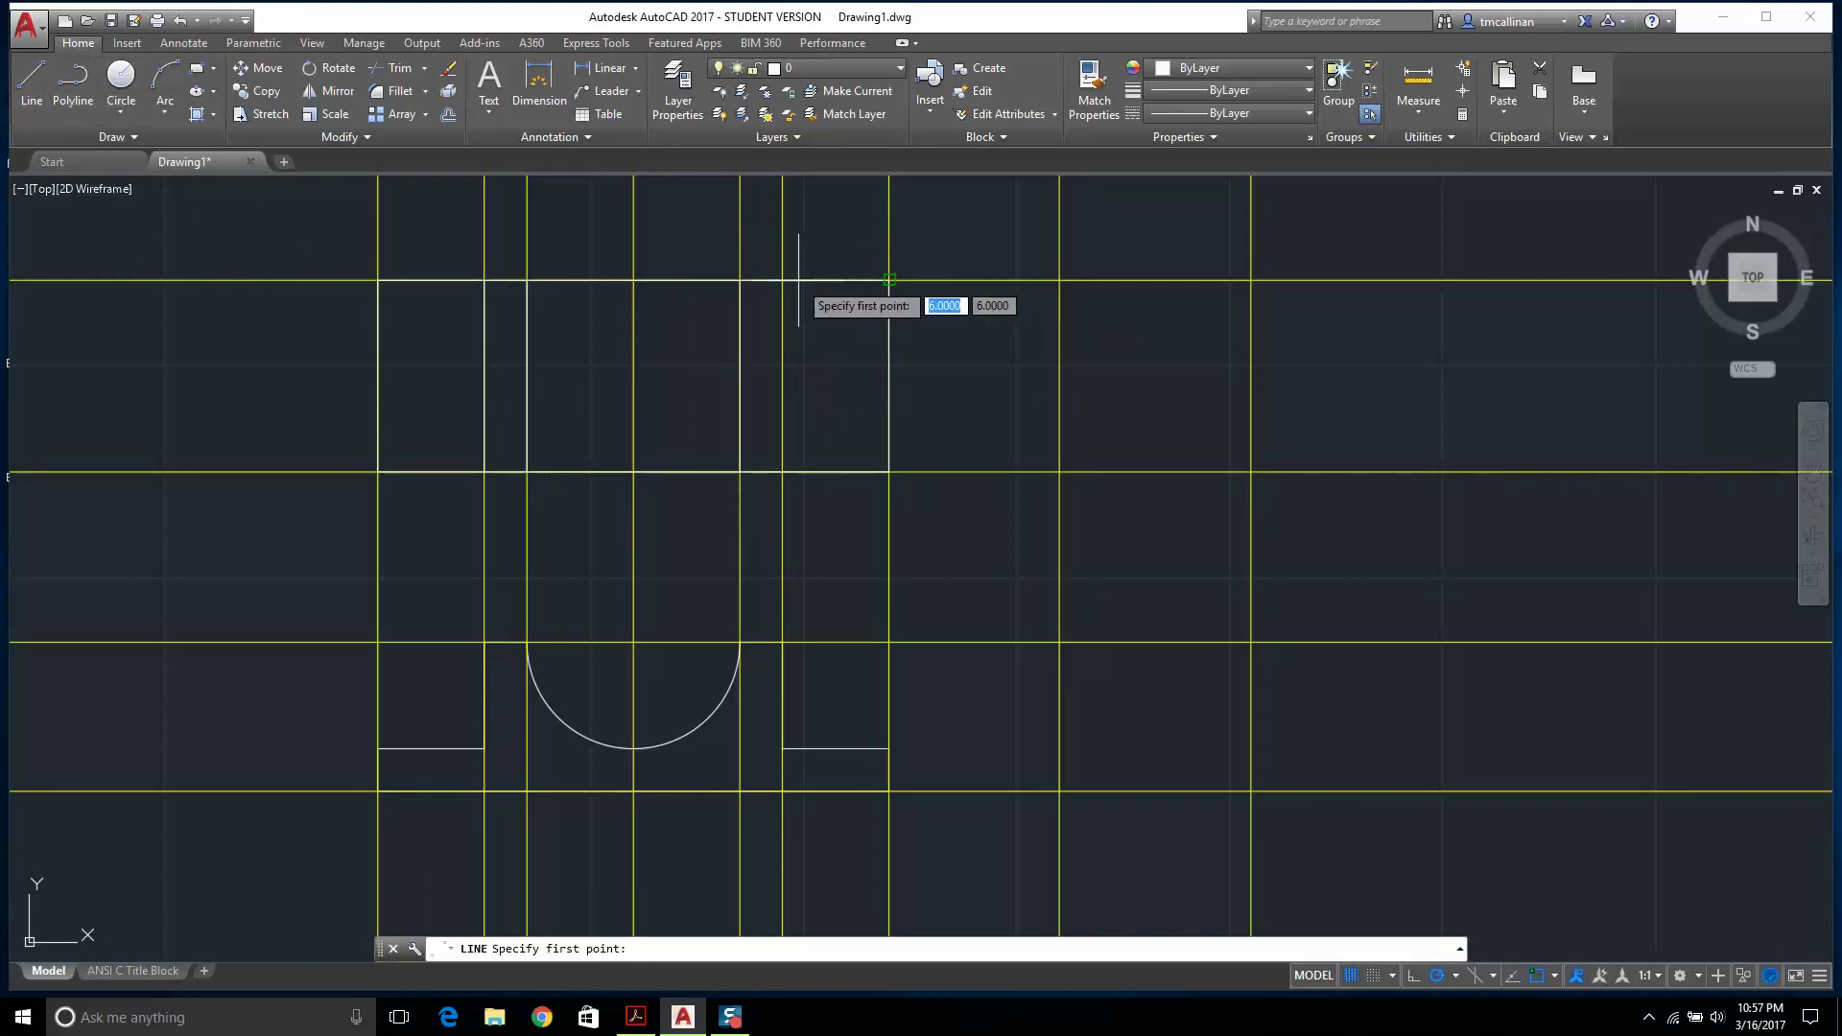
pyautogui.click(739, 280)
pyautogui.press('Escape')
pyautogui.click(36, 85)
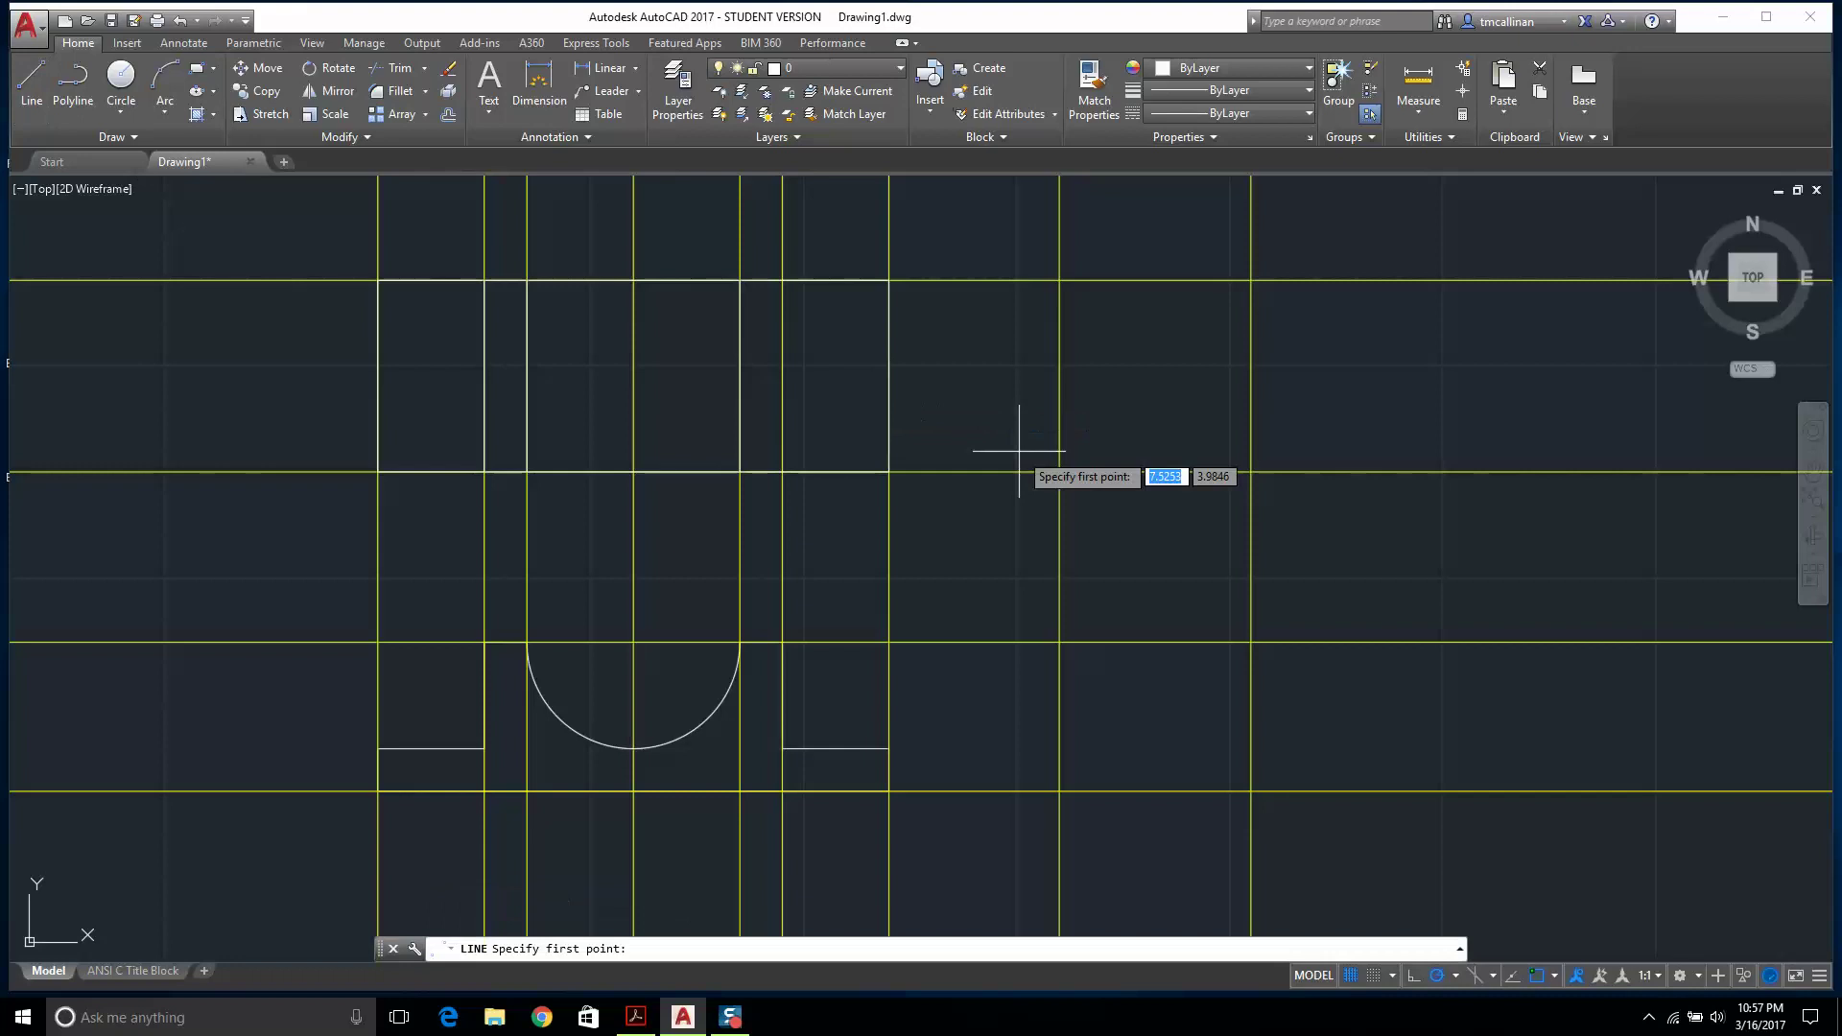
pyautogui.click(783, 280)
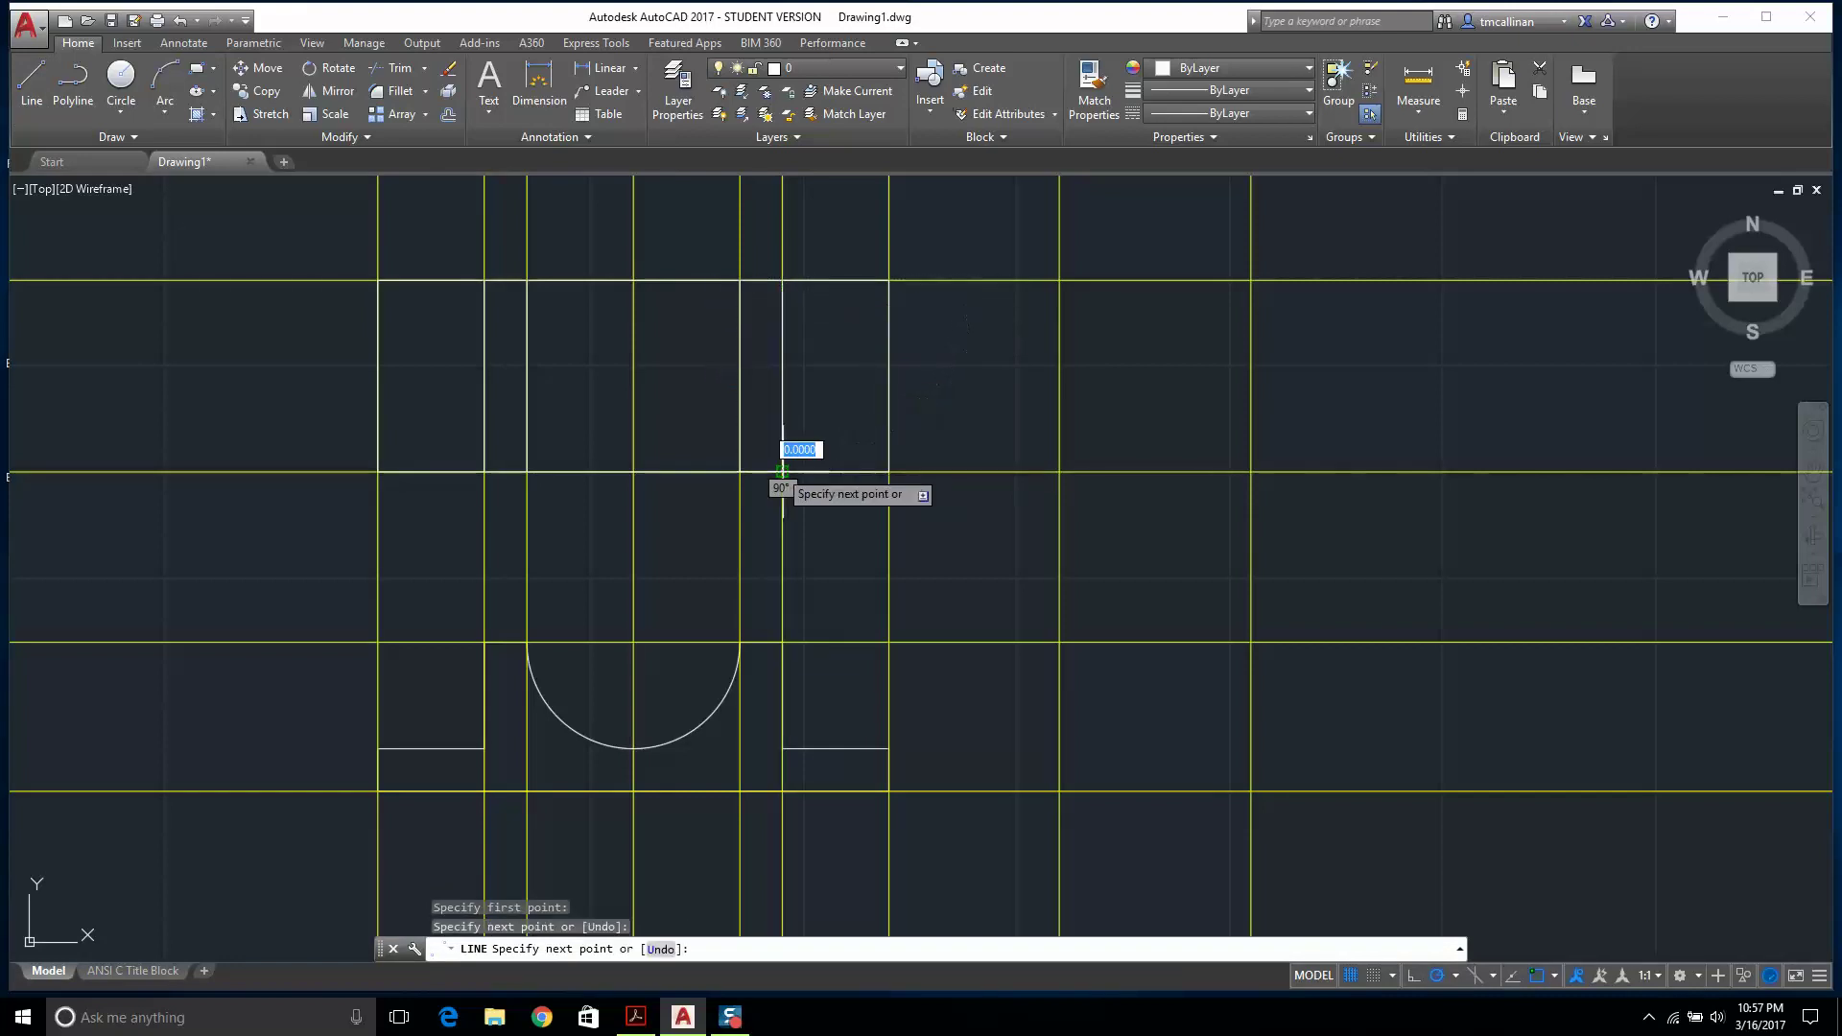
pyautogui.press('Escape')
pyautogui.click(637, 1017)
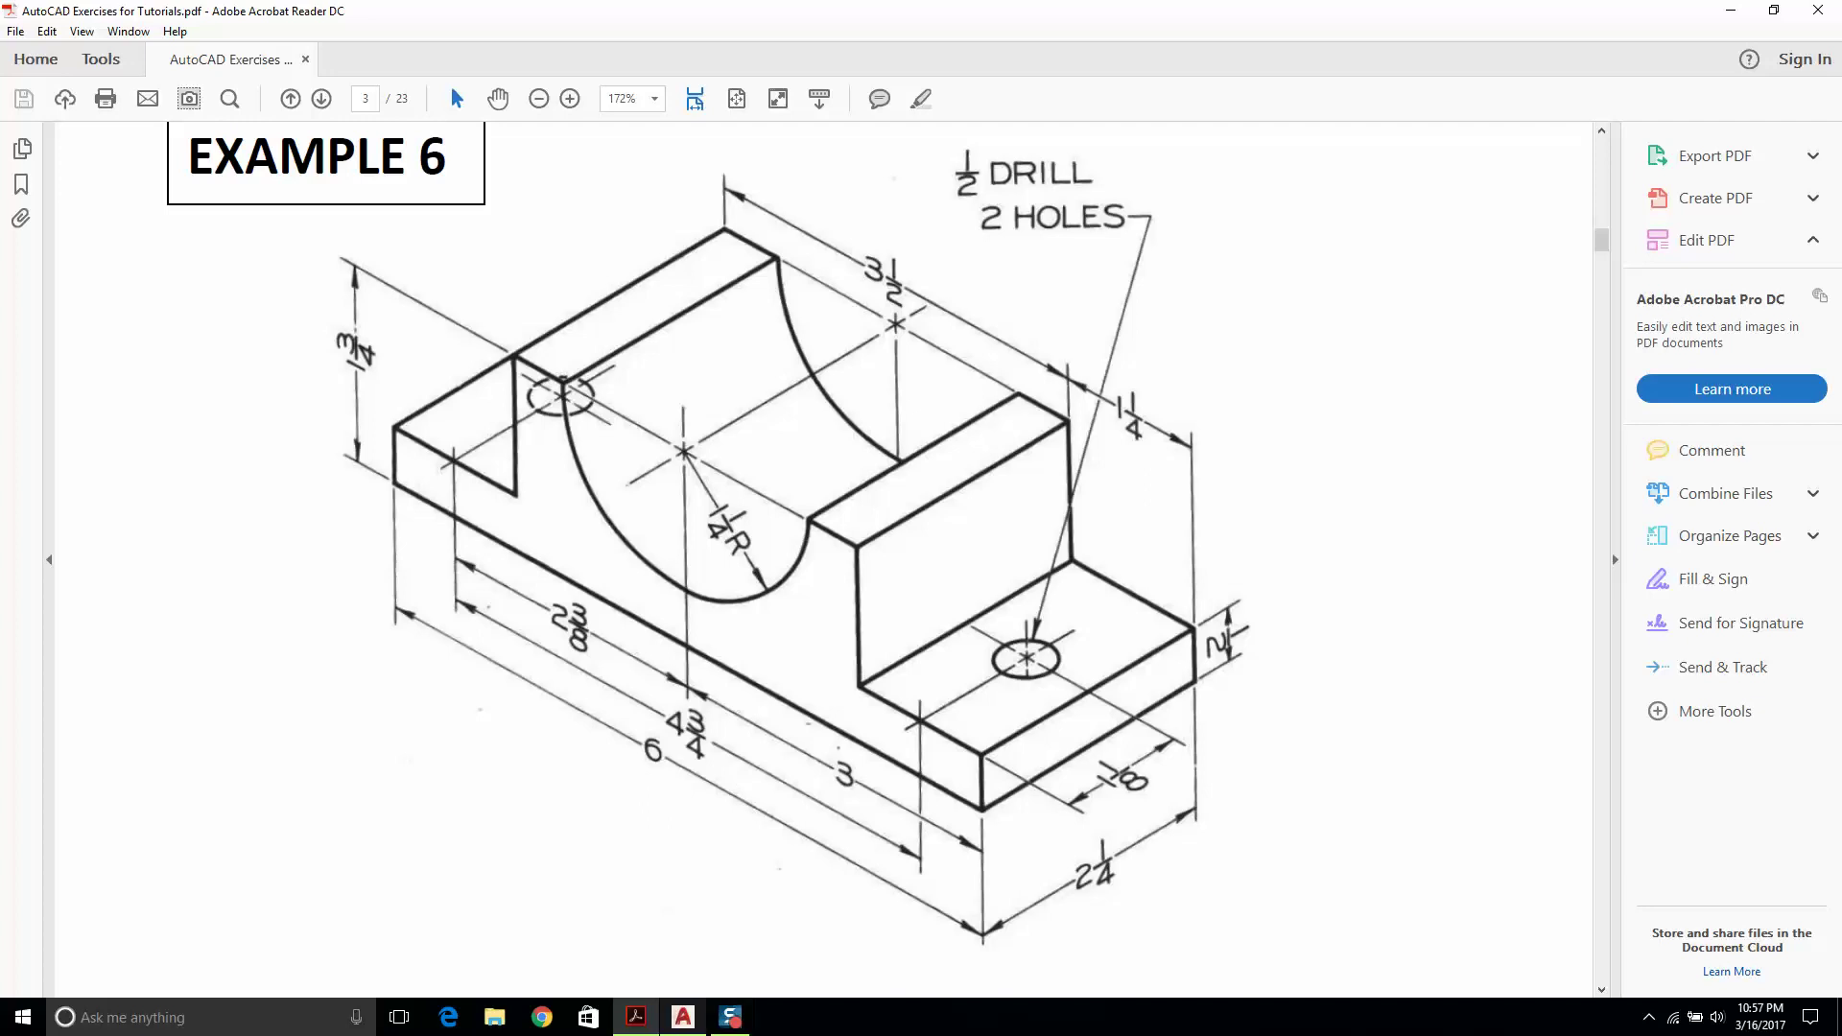
# Try an offset distance of 4.75/2, then cancel and recheck the Example 6 reference drawing.
pyautogui.click(683, 1017)
pyautogui.press('Escape')
pyautogui.press('Escape')
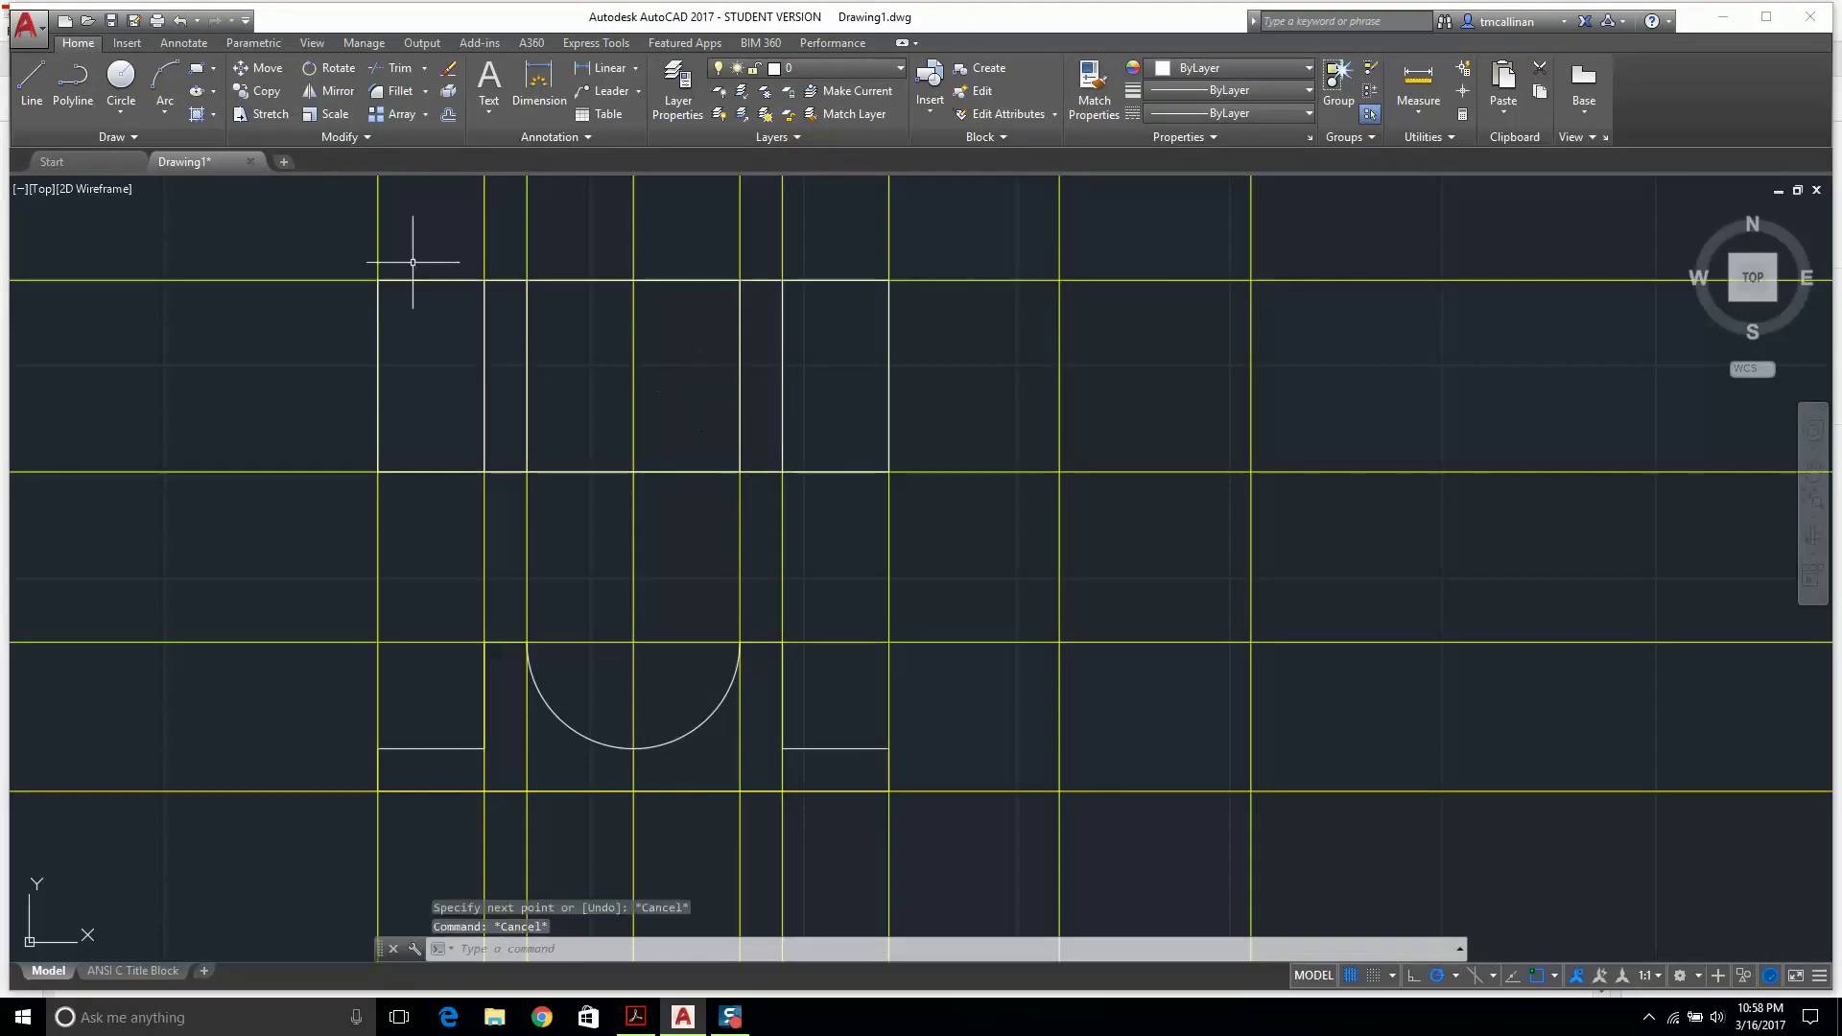
pyautogui.click(447, 115)
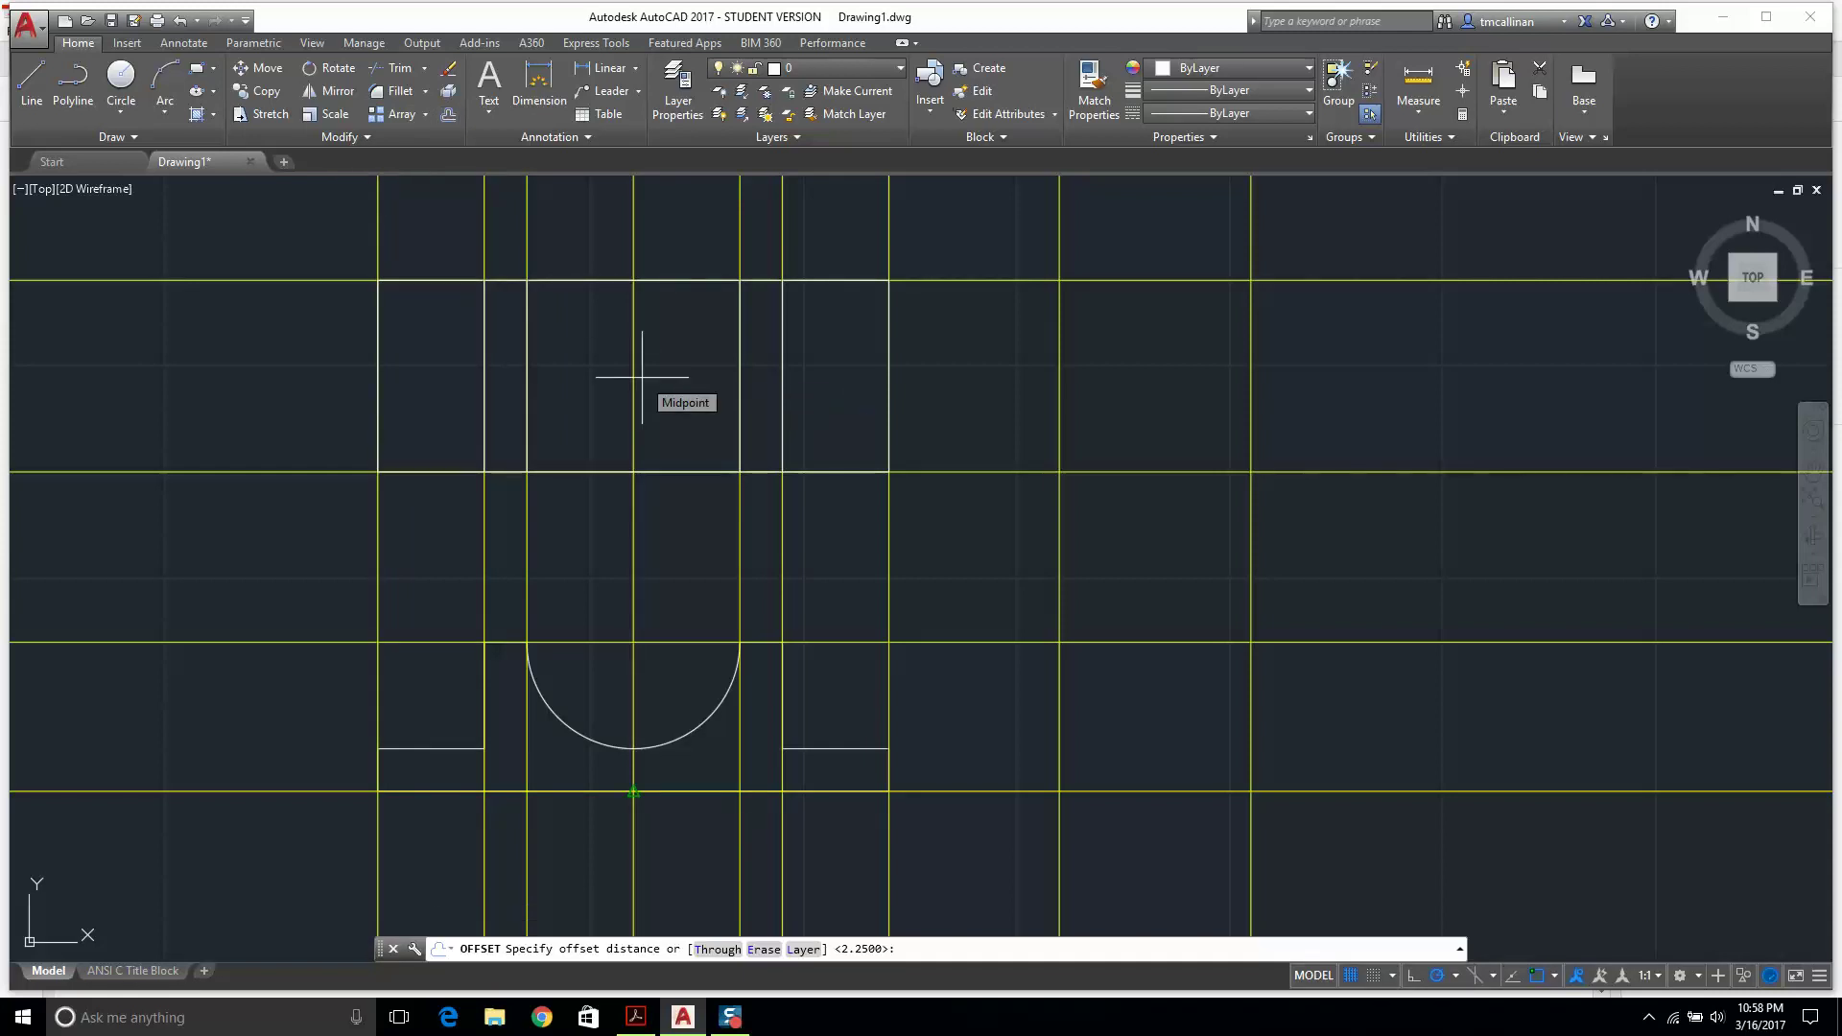
pyautogui.write('4.75/2')
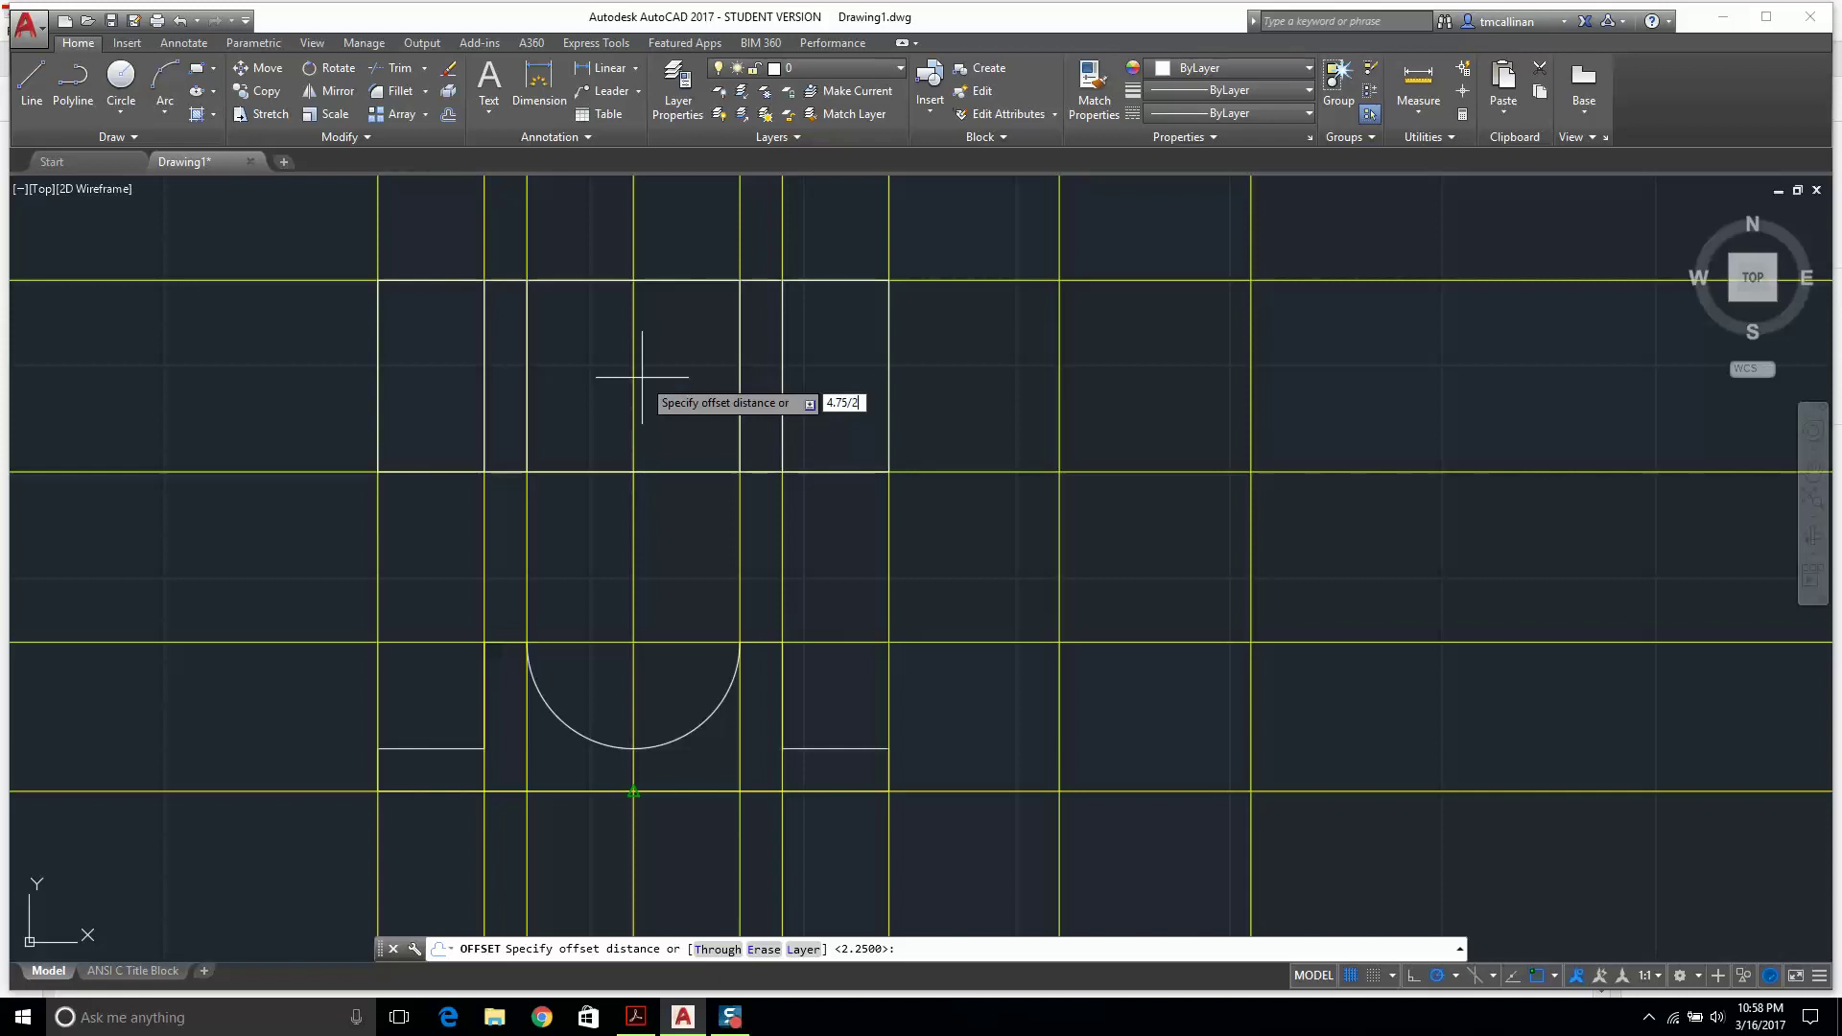
pyautogui.press('Return')
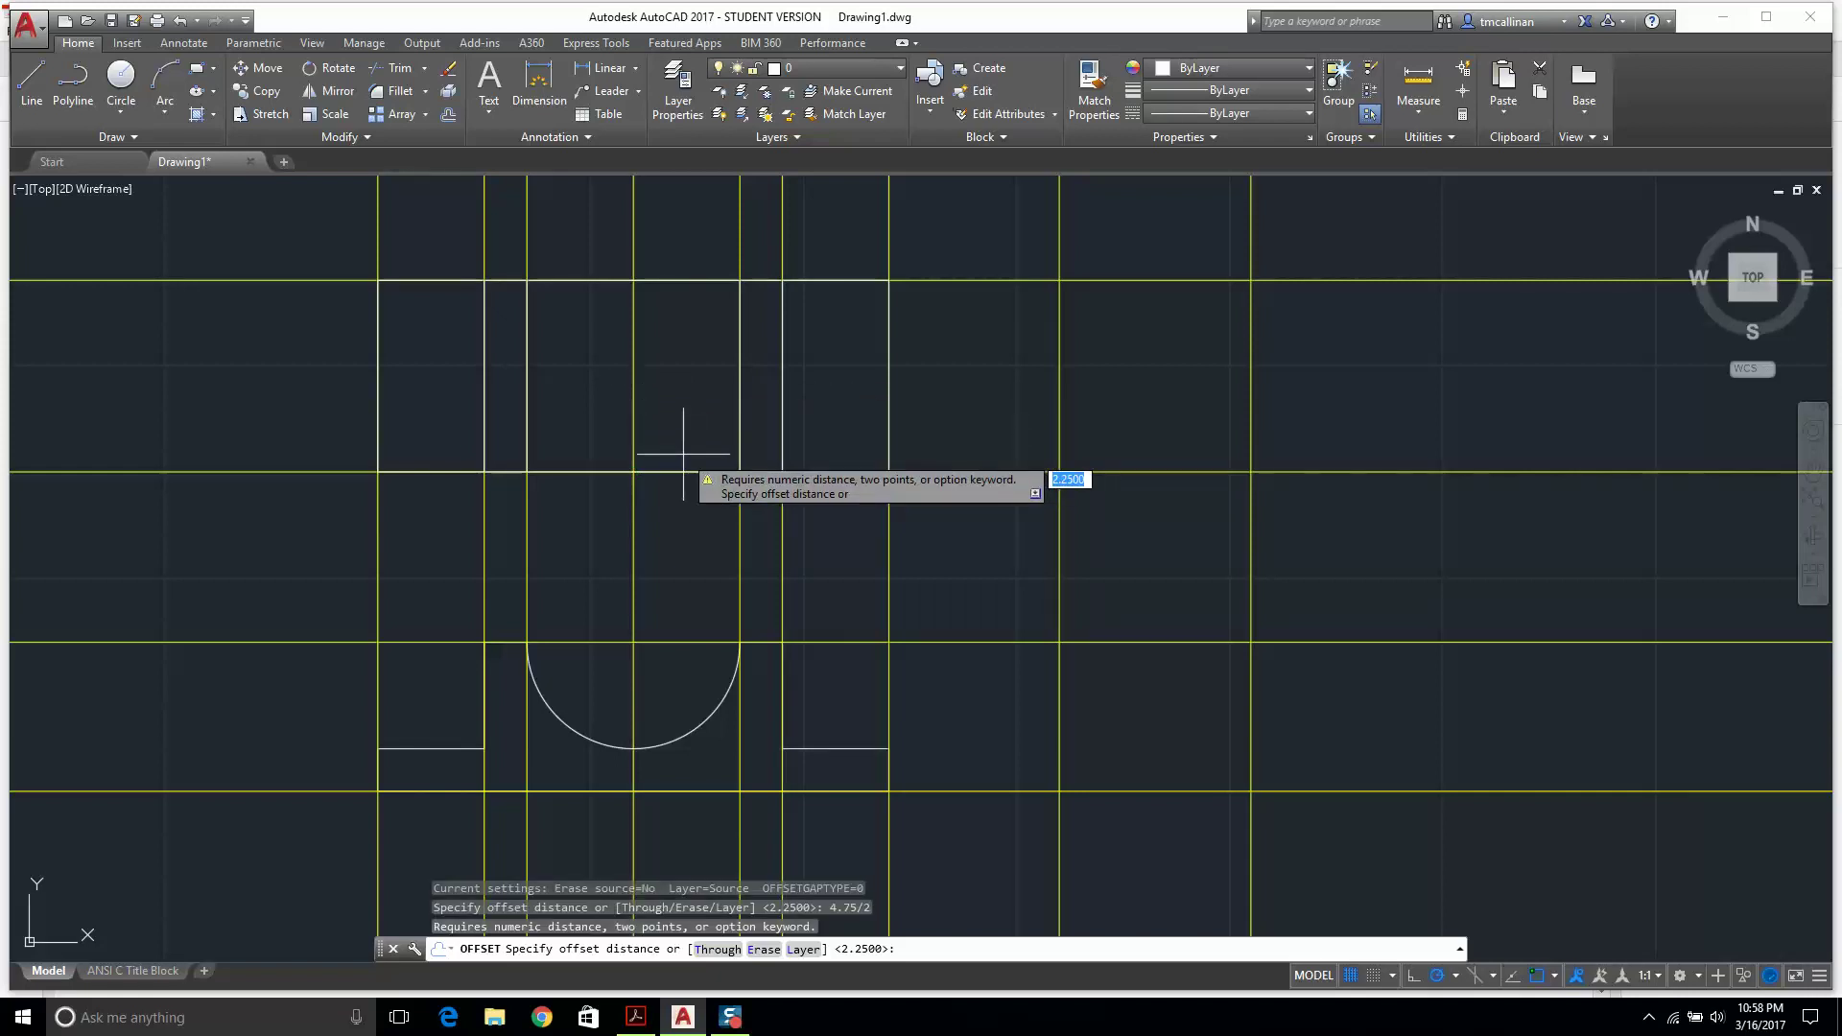
pyautogui.press('Escape')
pyautogui.press('Escape')
pyautogui.press('Escape')
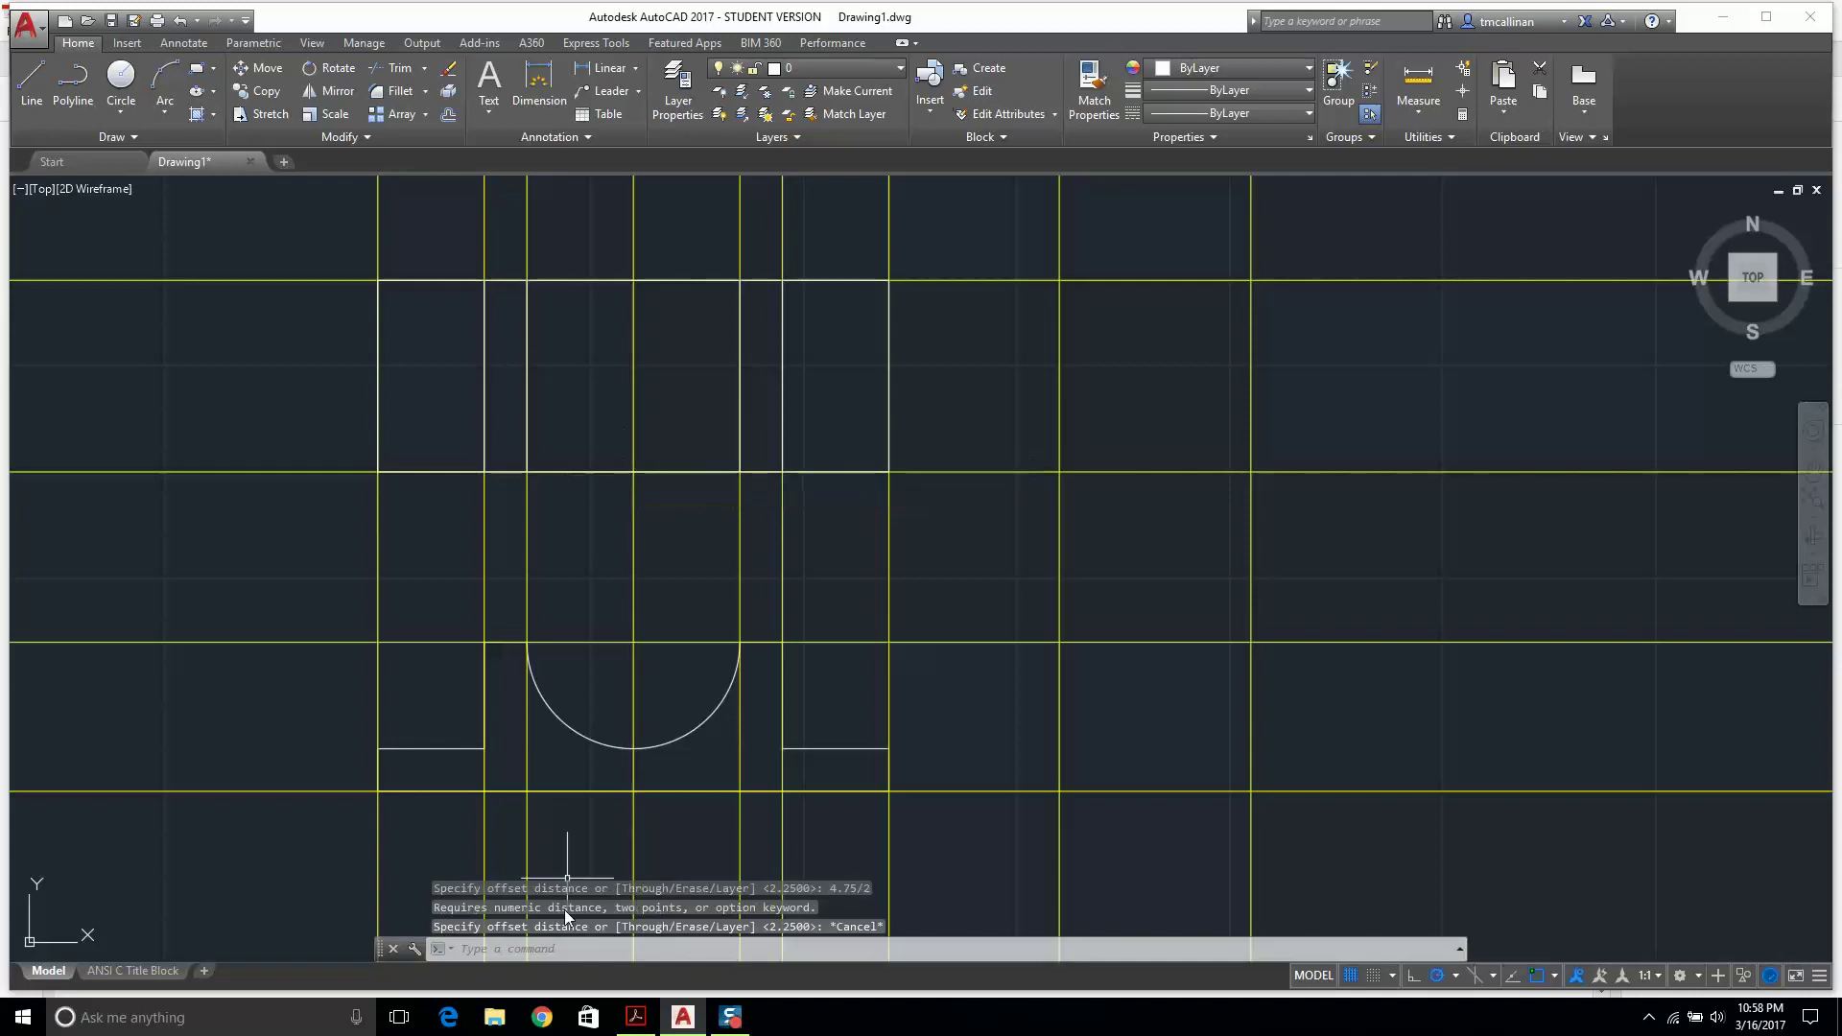
pyautogui.click(634, 1019)
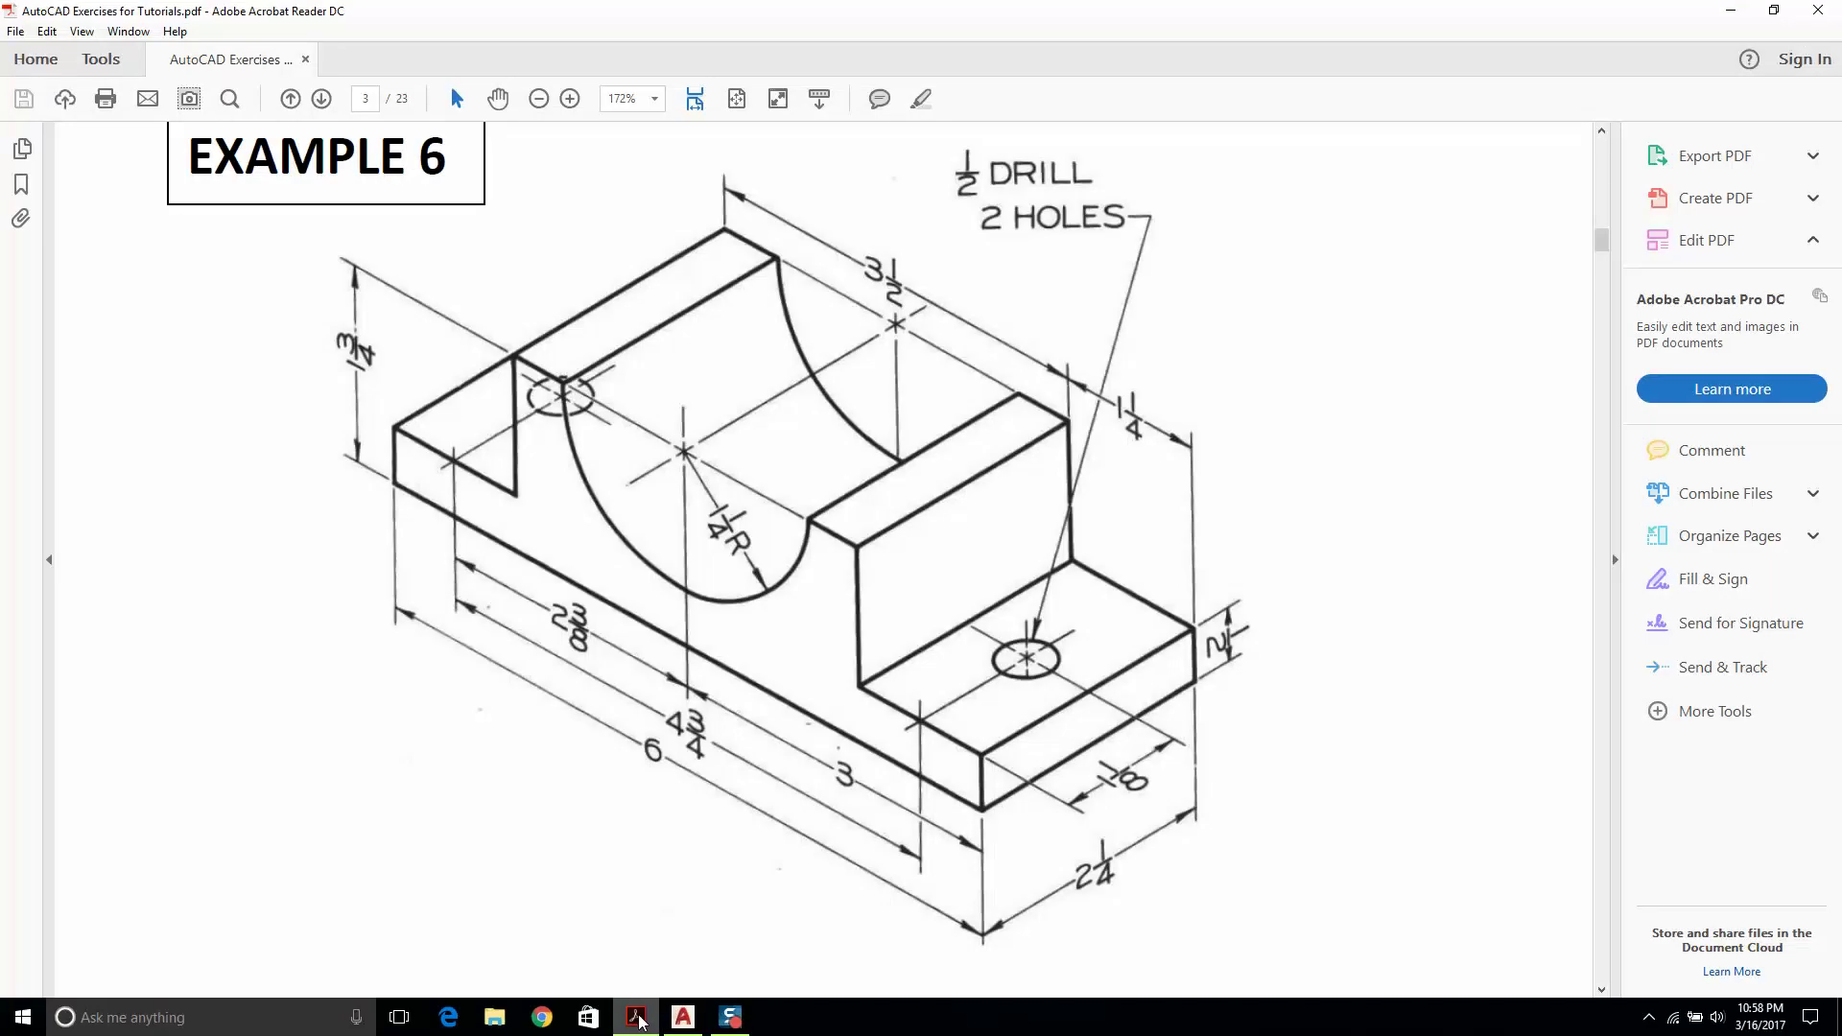
pyautogui.click(639, 1019)
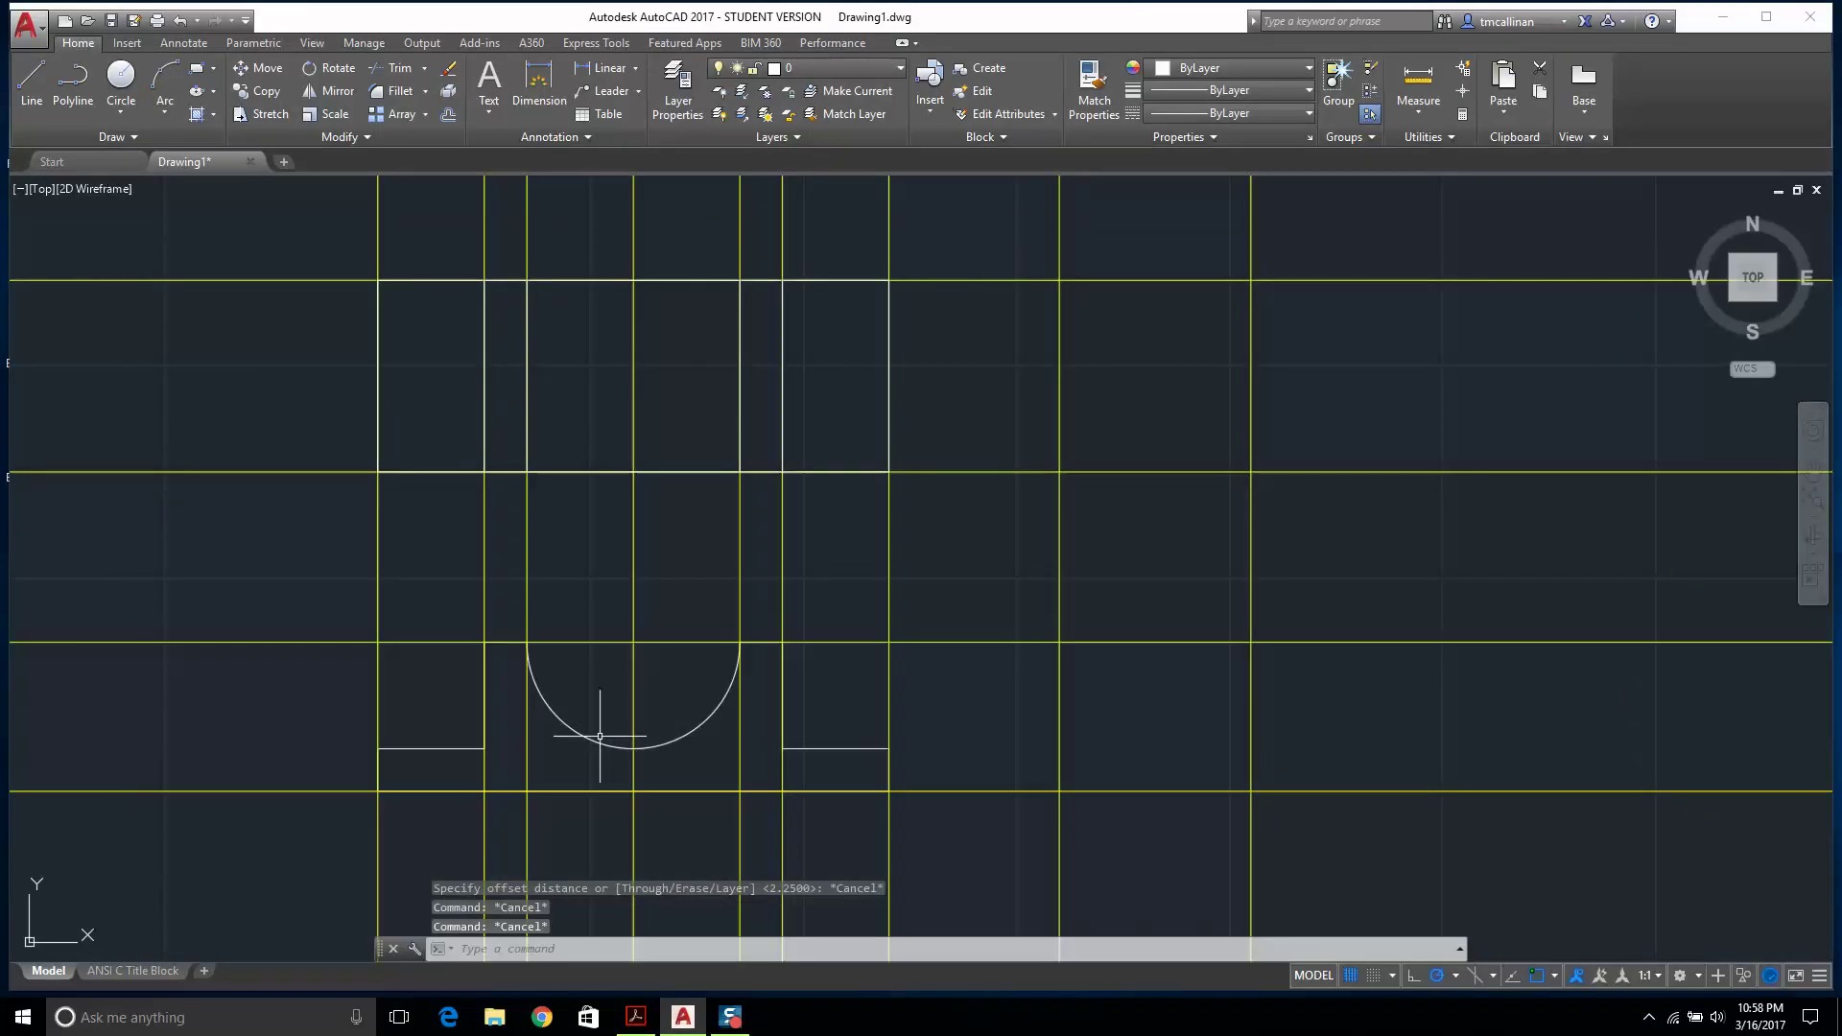
pyautogui.click(447, 93)
pyautogui.press('Escape')
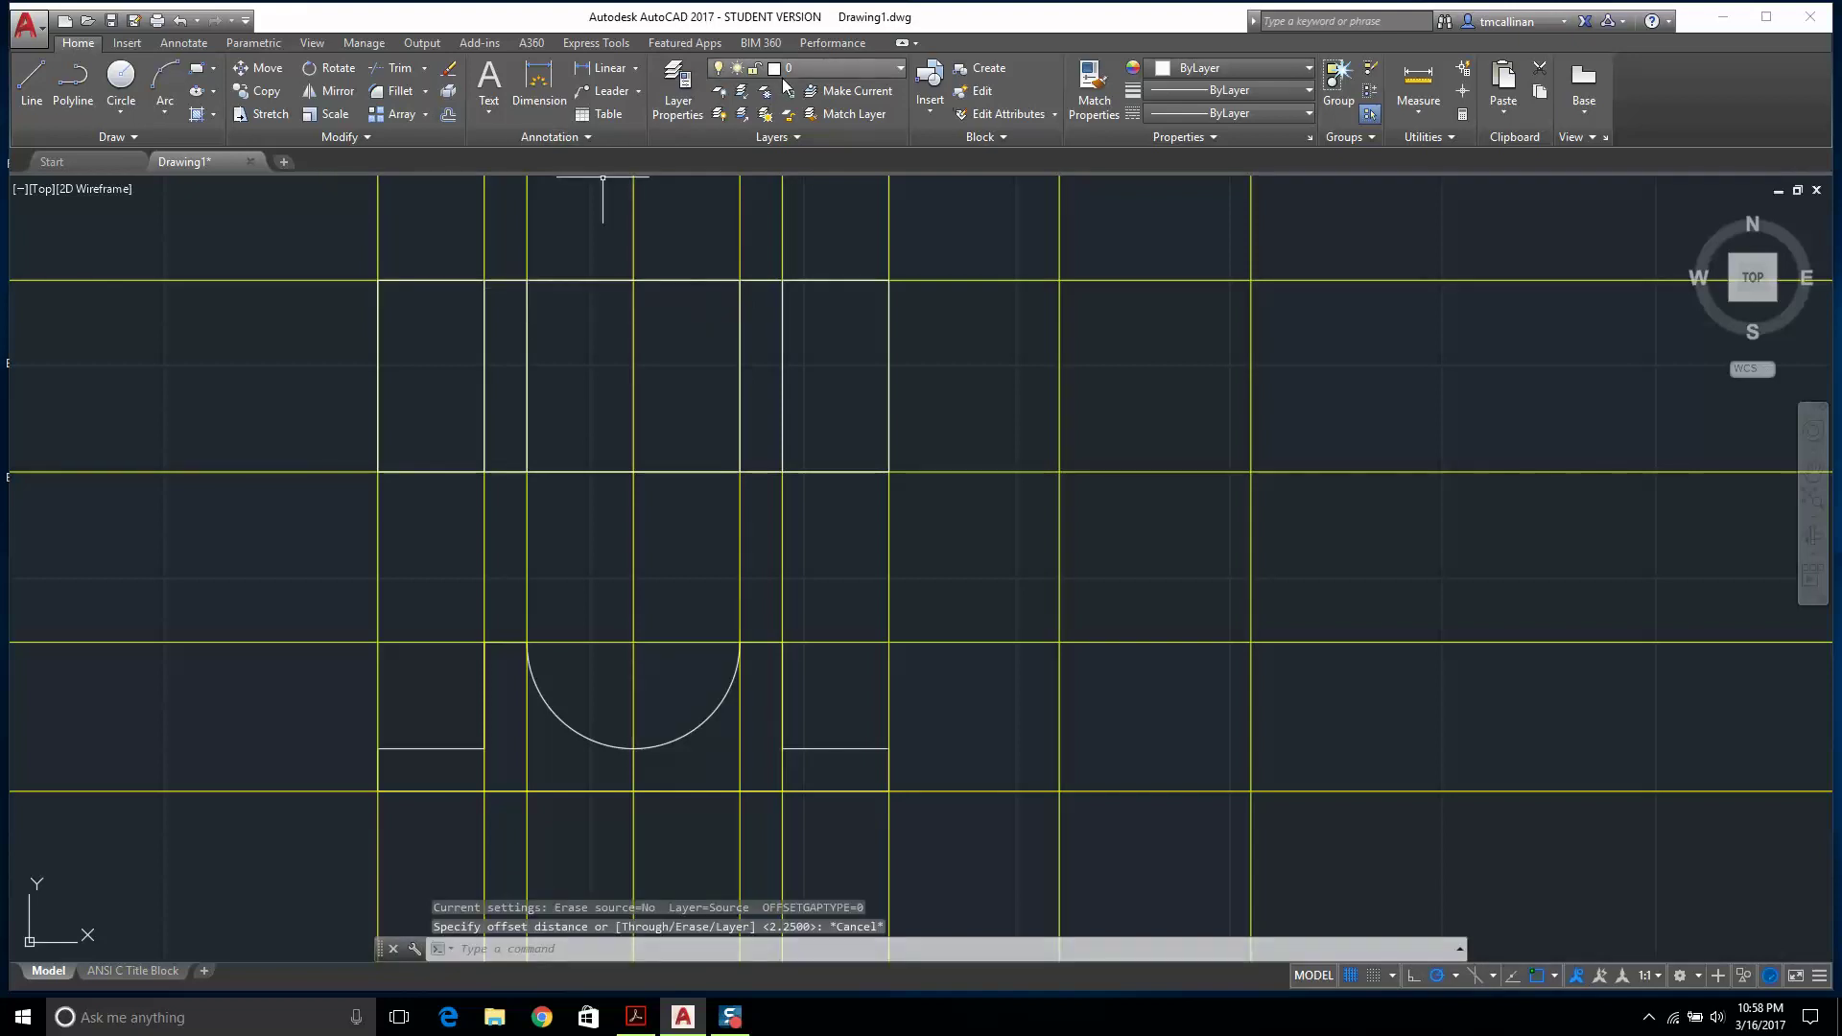
# Make const the current layer and begin a 2.375 offset of the central vertical line, then cancel.
pyautogui.click(811, 68)
pyautogui.click(787, 113)
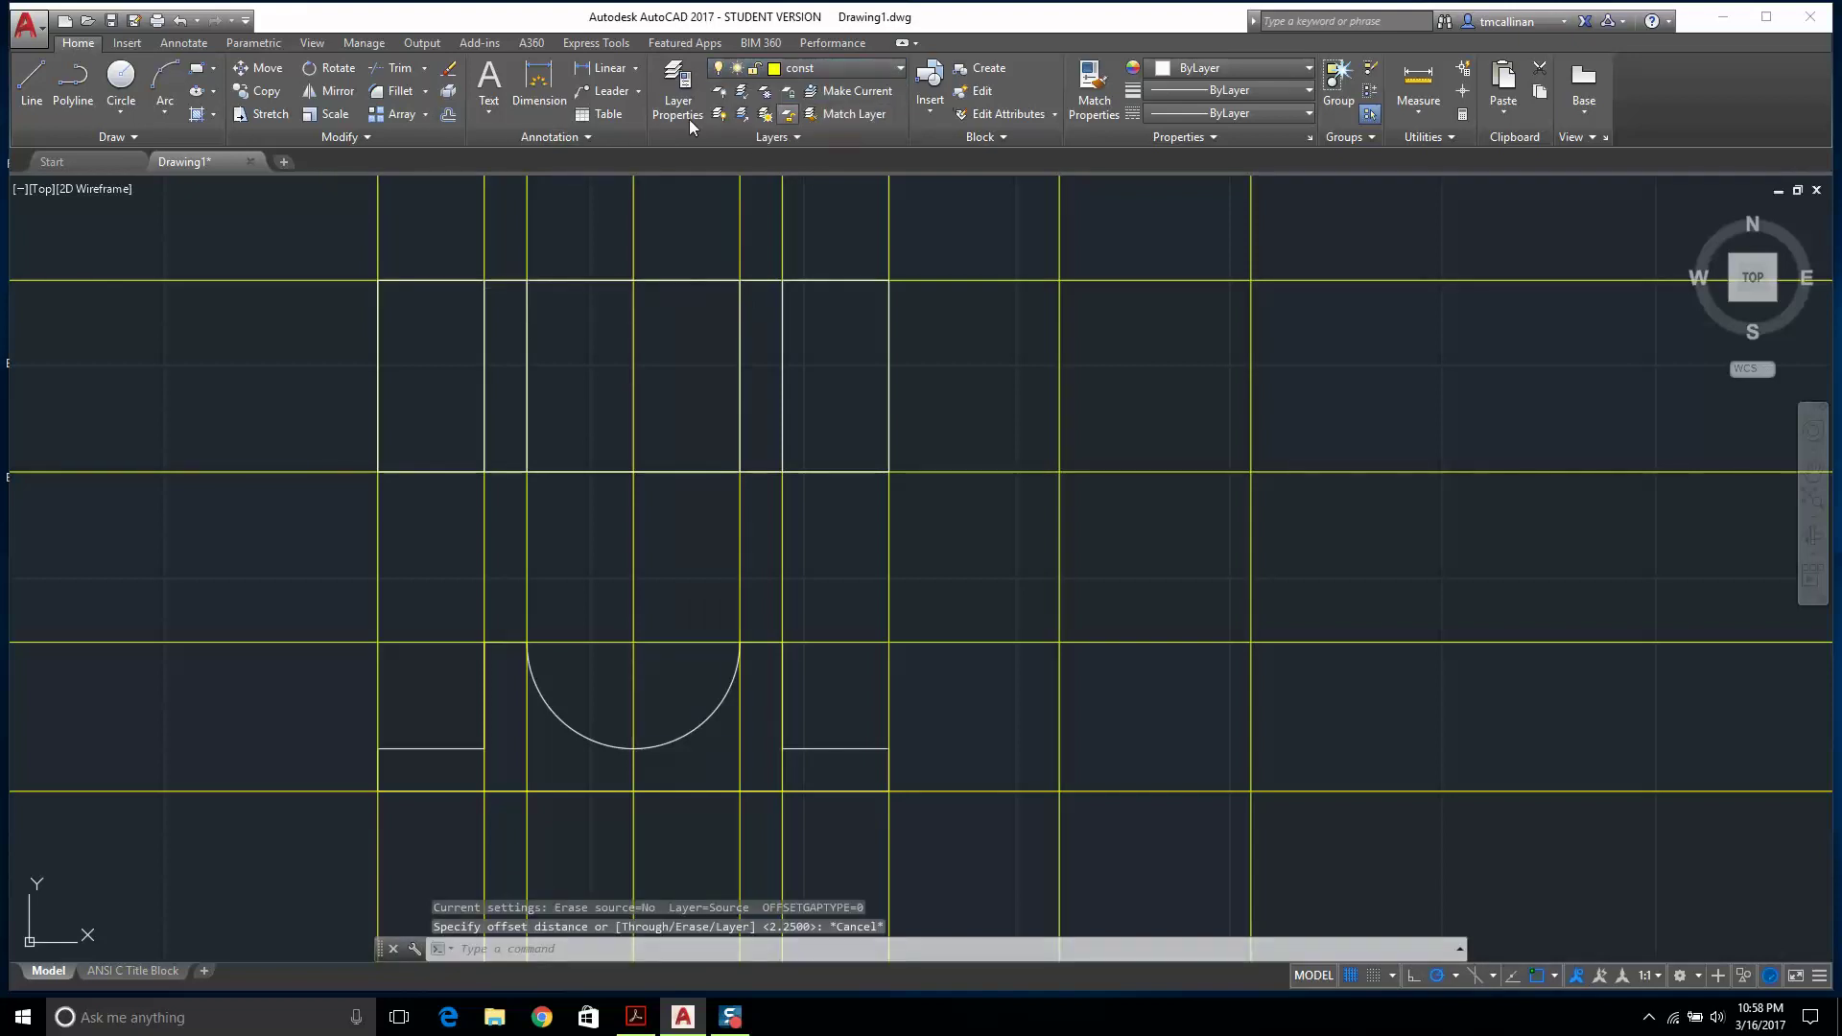
pyautogui.click(447, 113)
pyautogui.write('2.3')
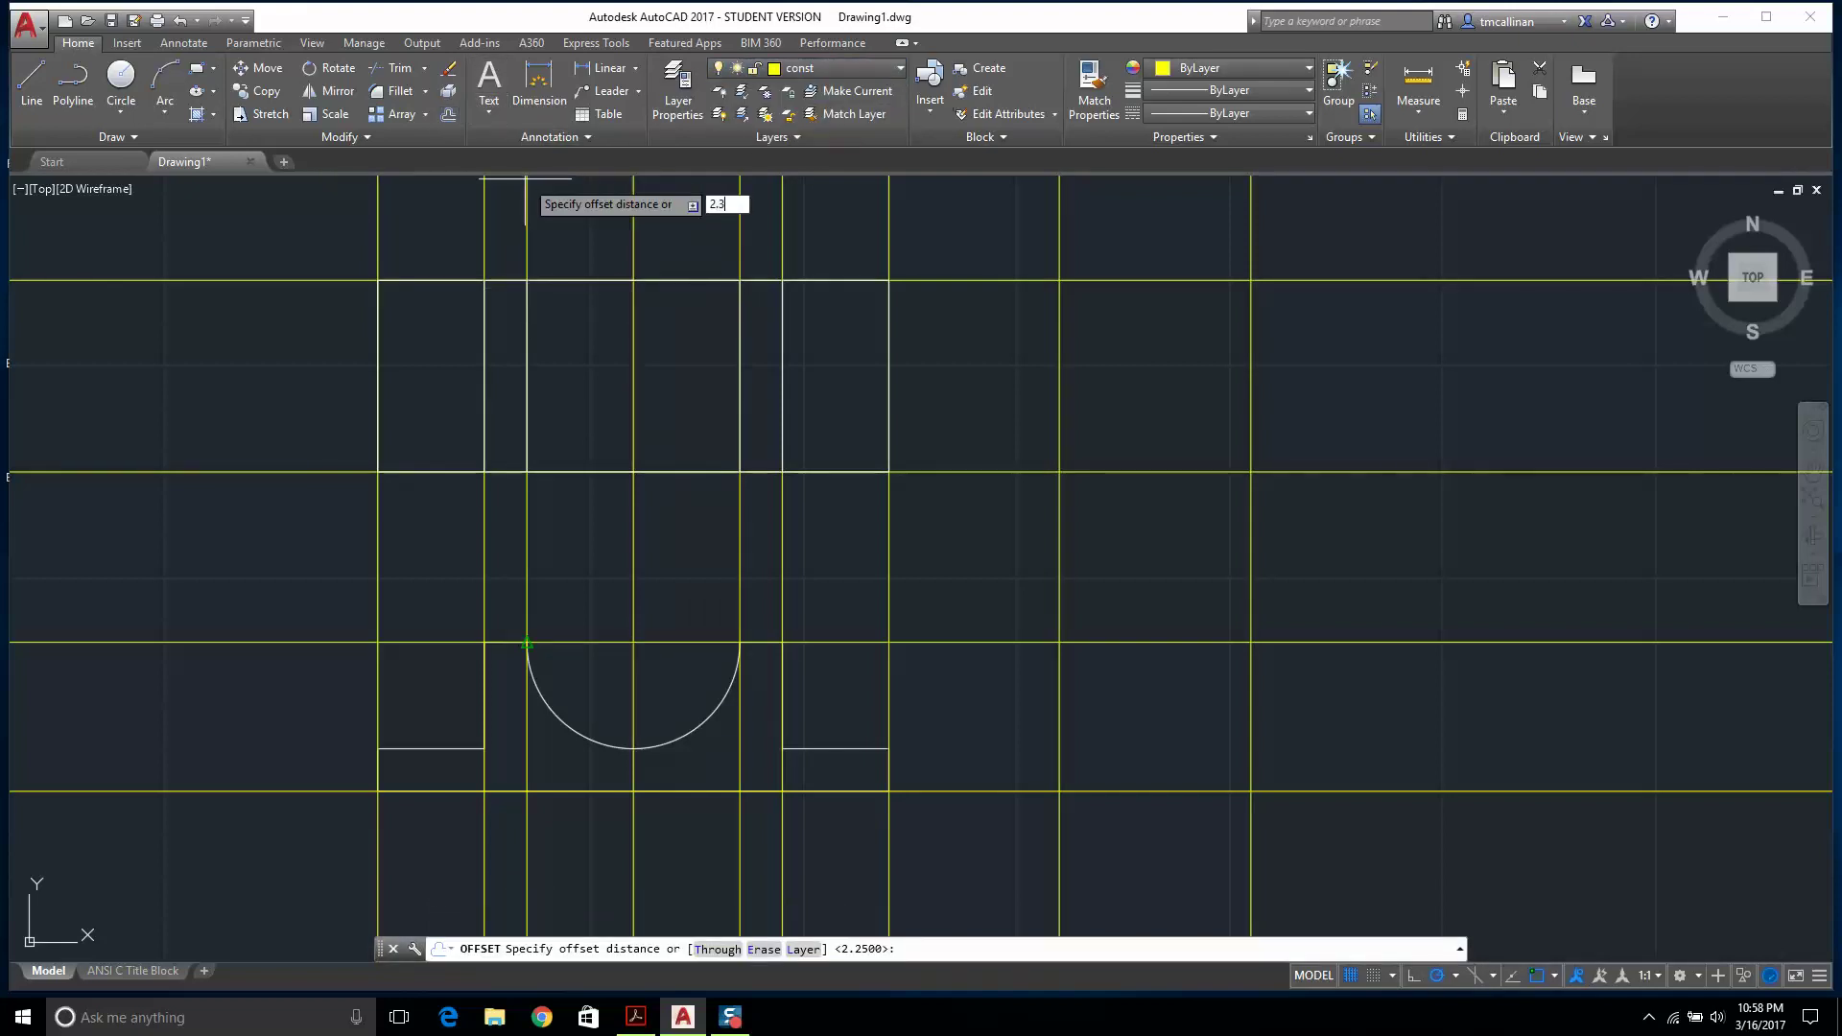
pyautogui.write('75')
pyautogui.click(636, 228)
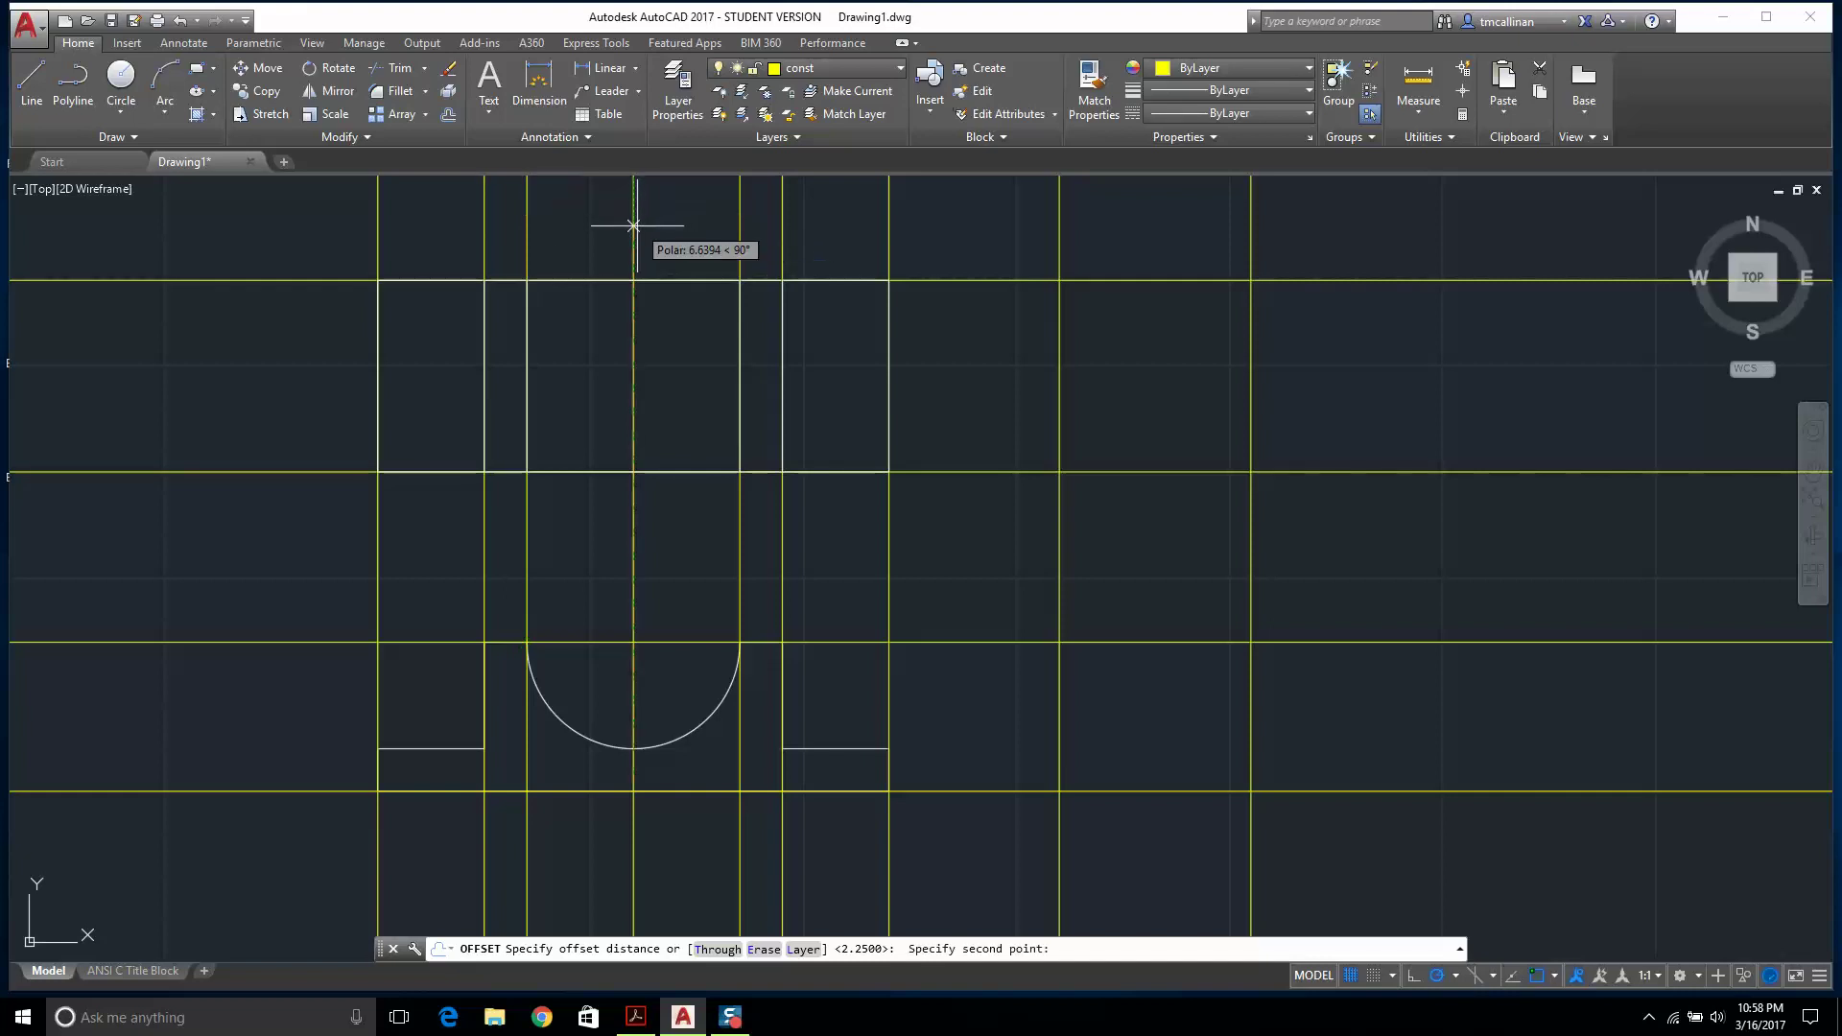
pyautogui.click(629, 235)
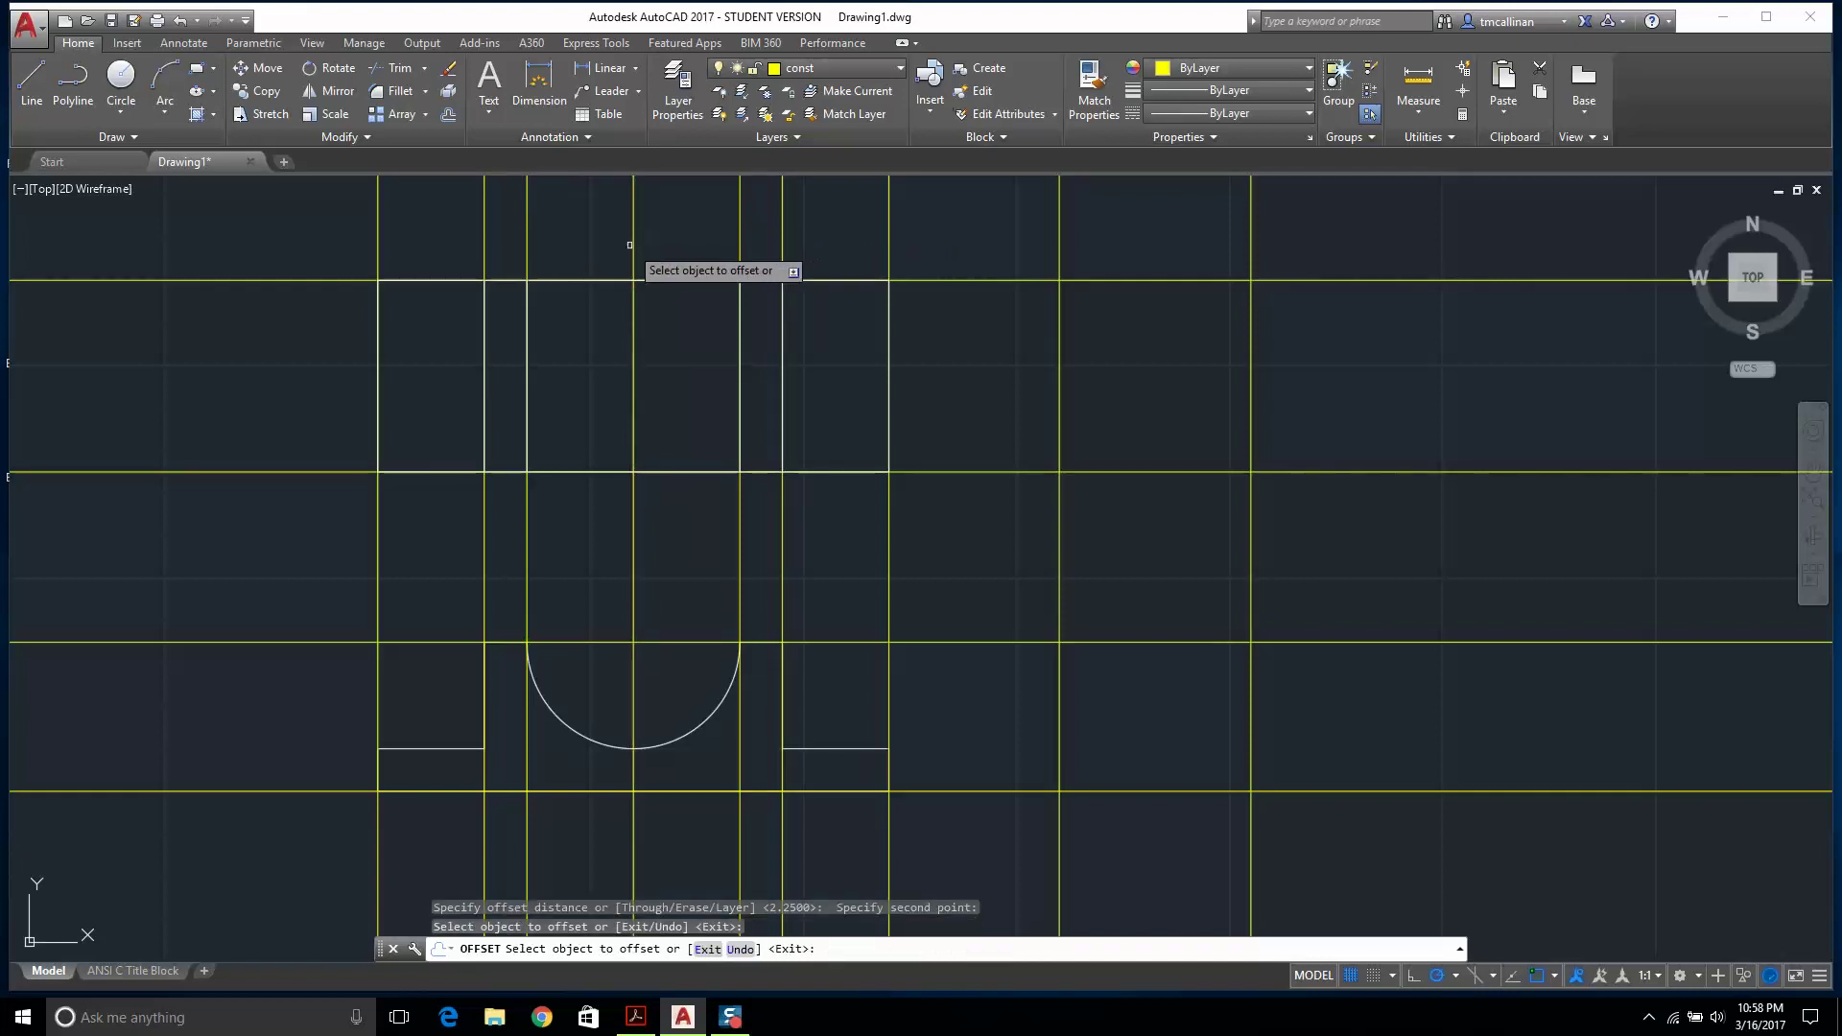
pyautogui.click(629, 244)
pyautogui.click(633, 245)
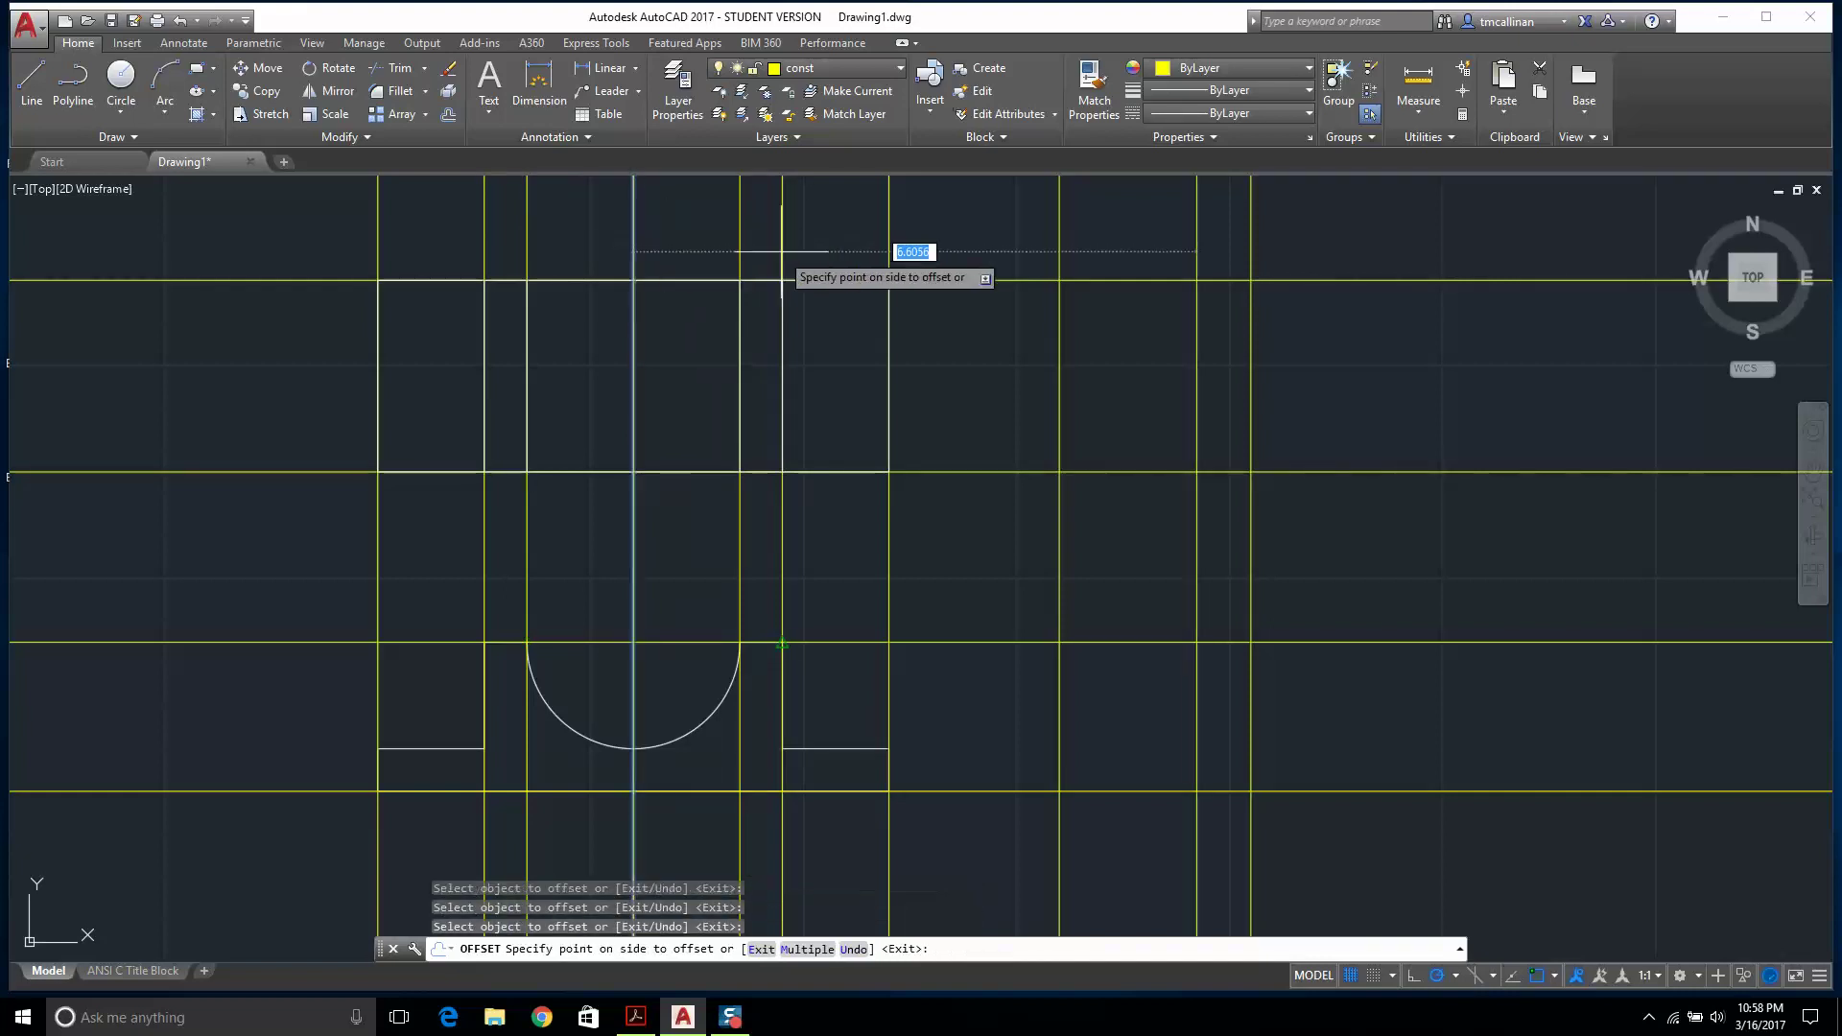
pyautogui.press('Escape')
# Offset the central vertical line 2.375 to the right and to the left.
pyautogui.click(448, 113)
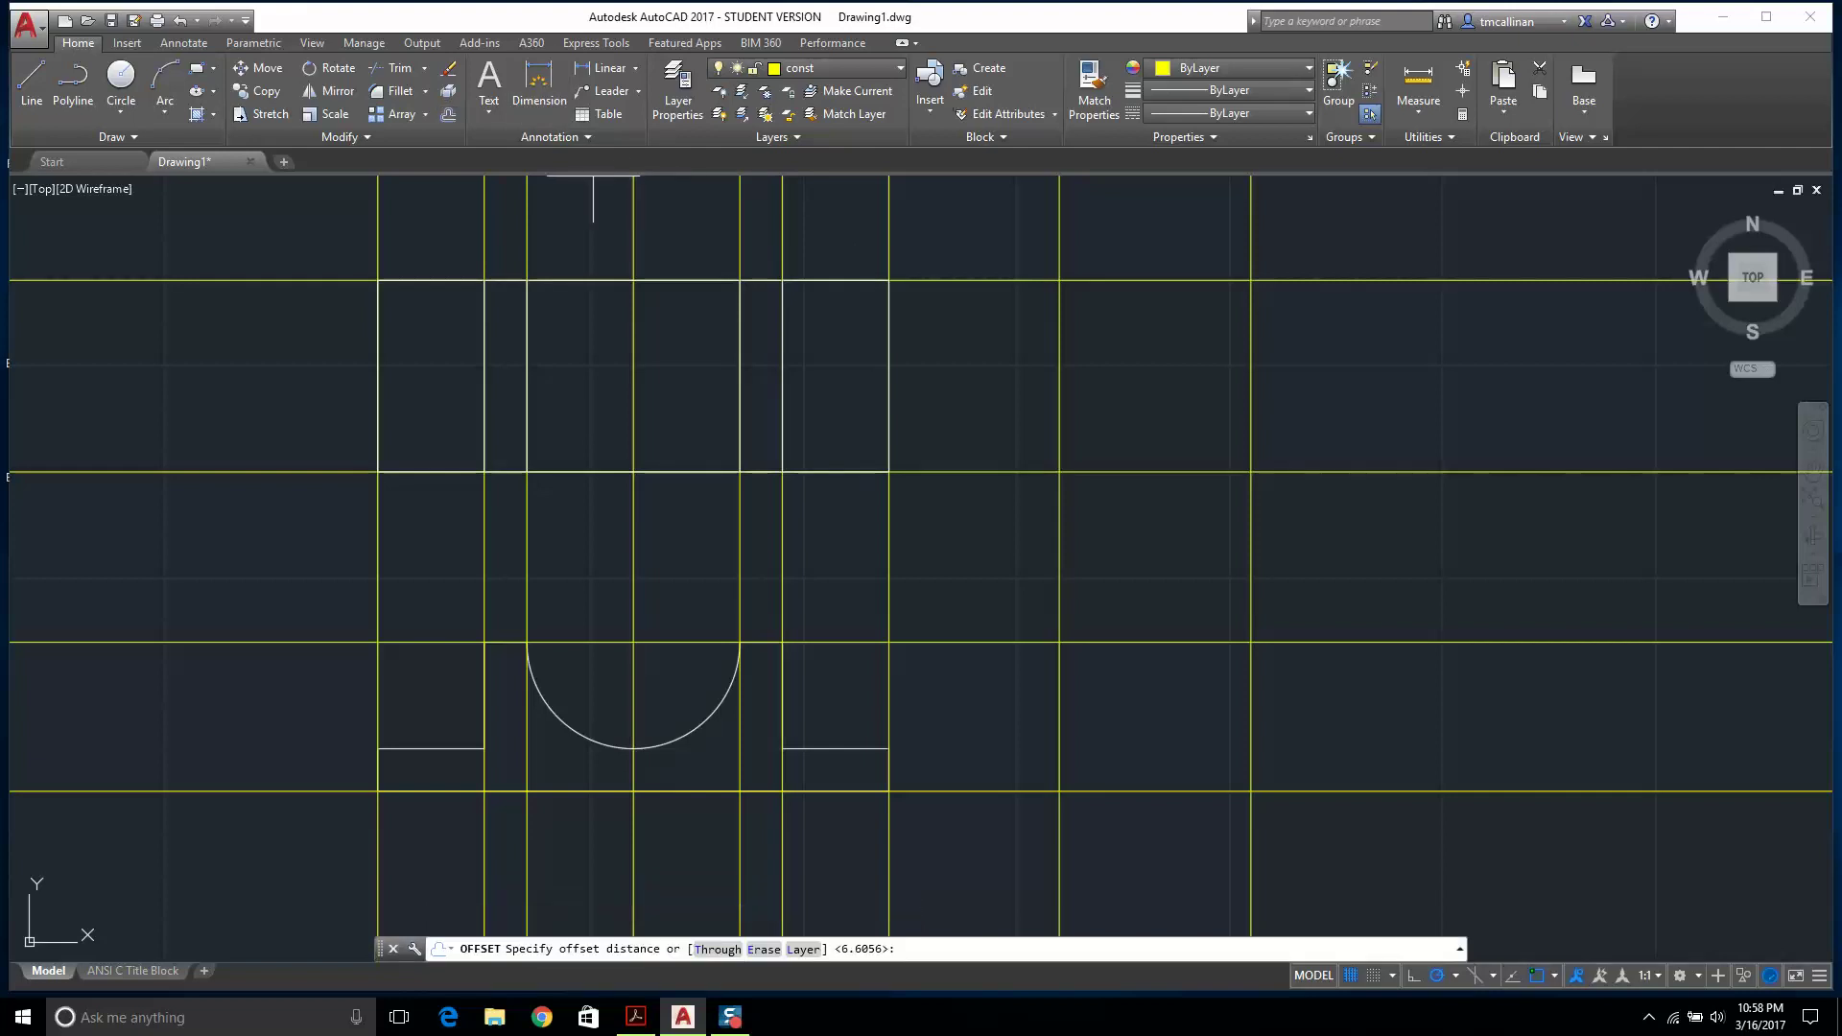
pyautogui.write('2.375')
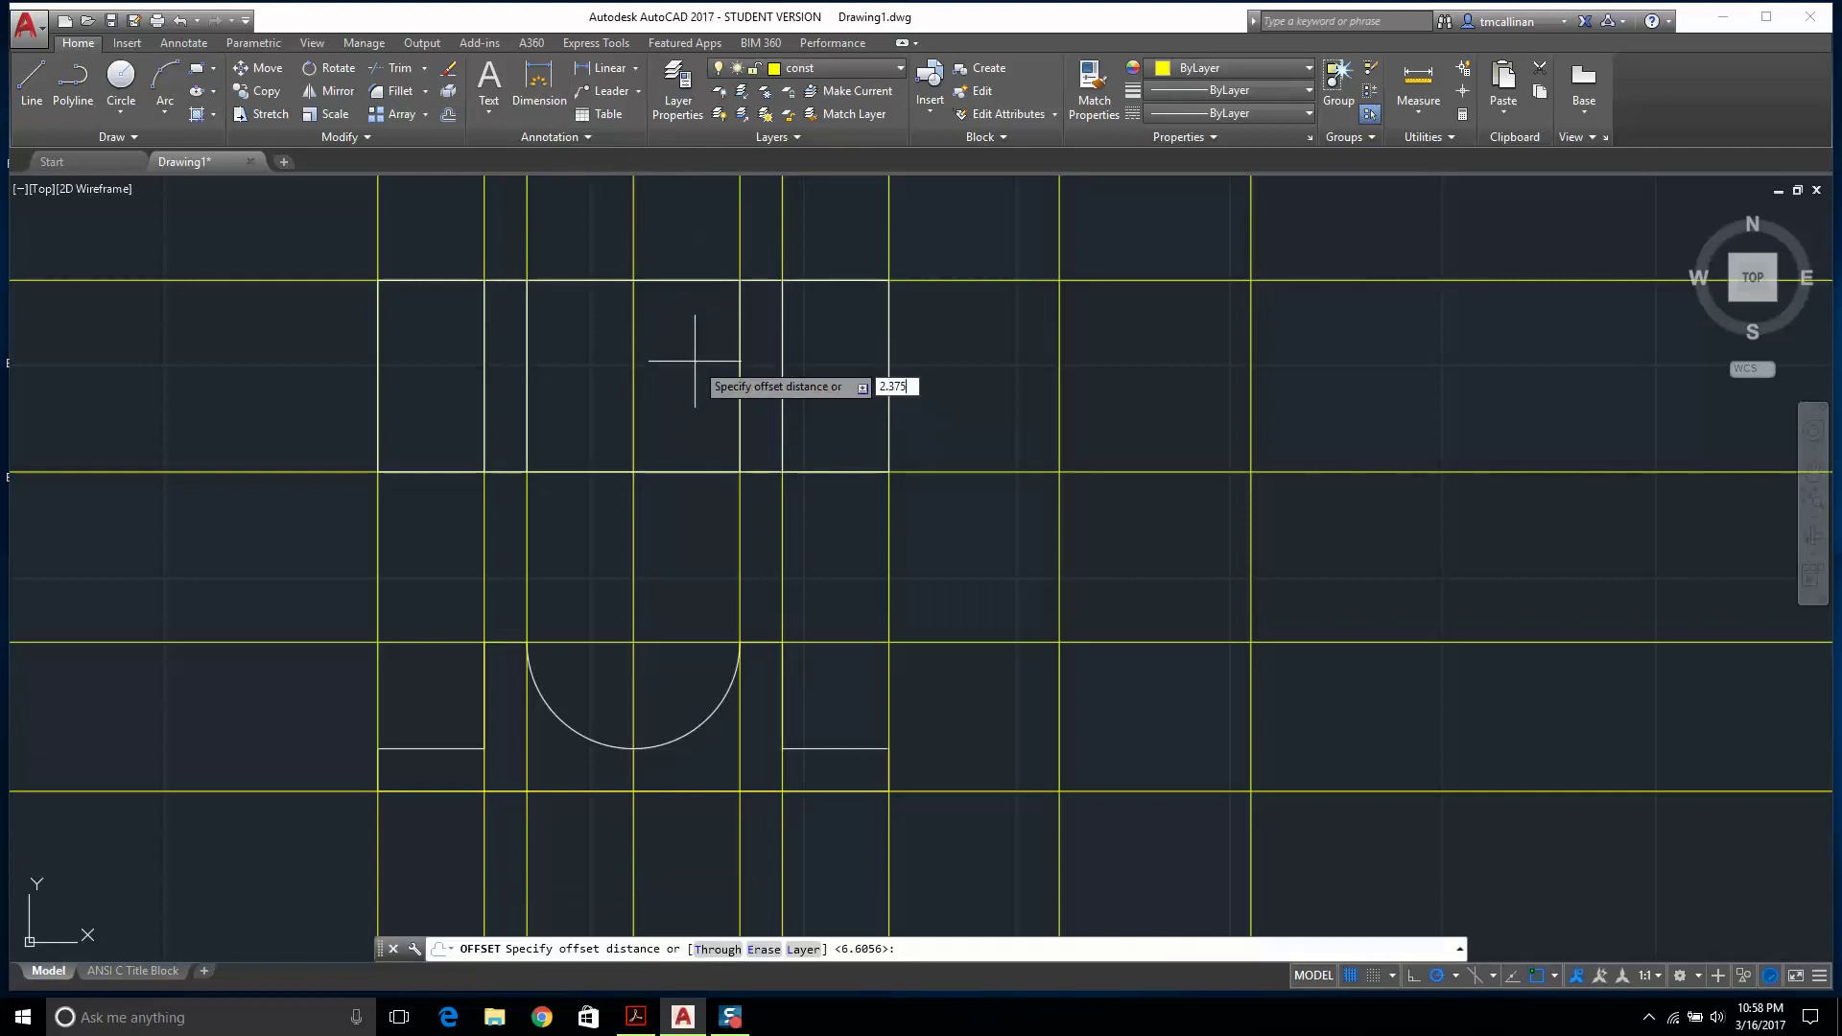
pyautogui.press('Return')
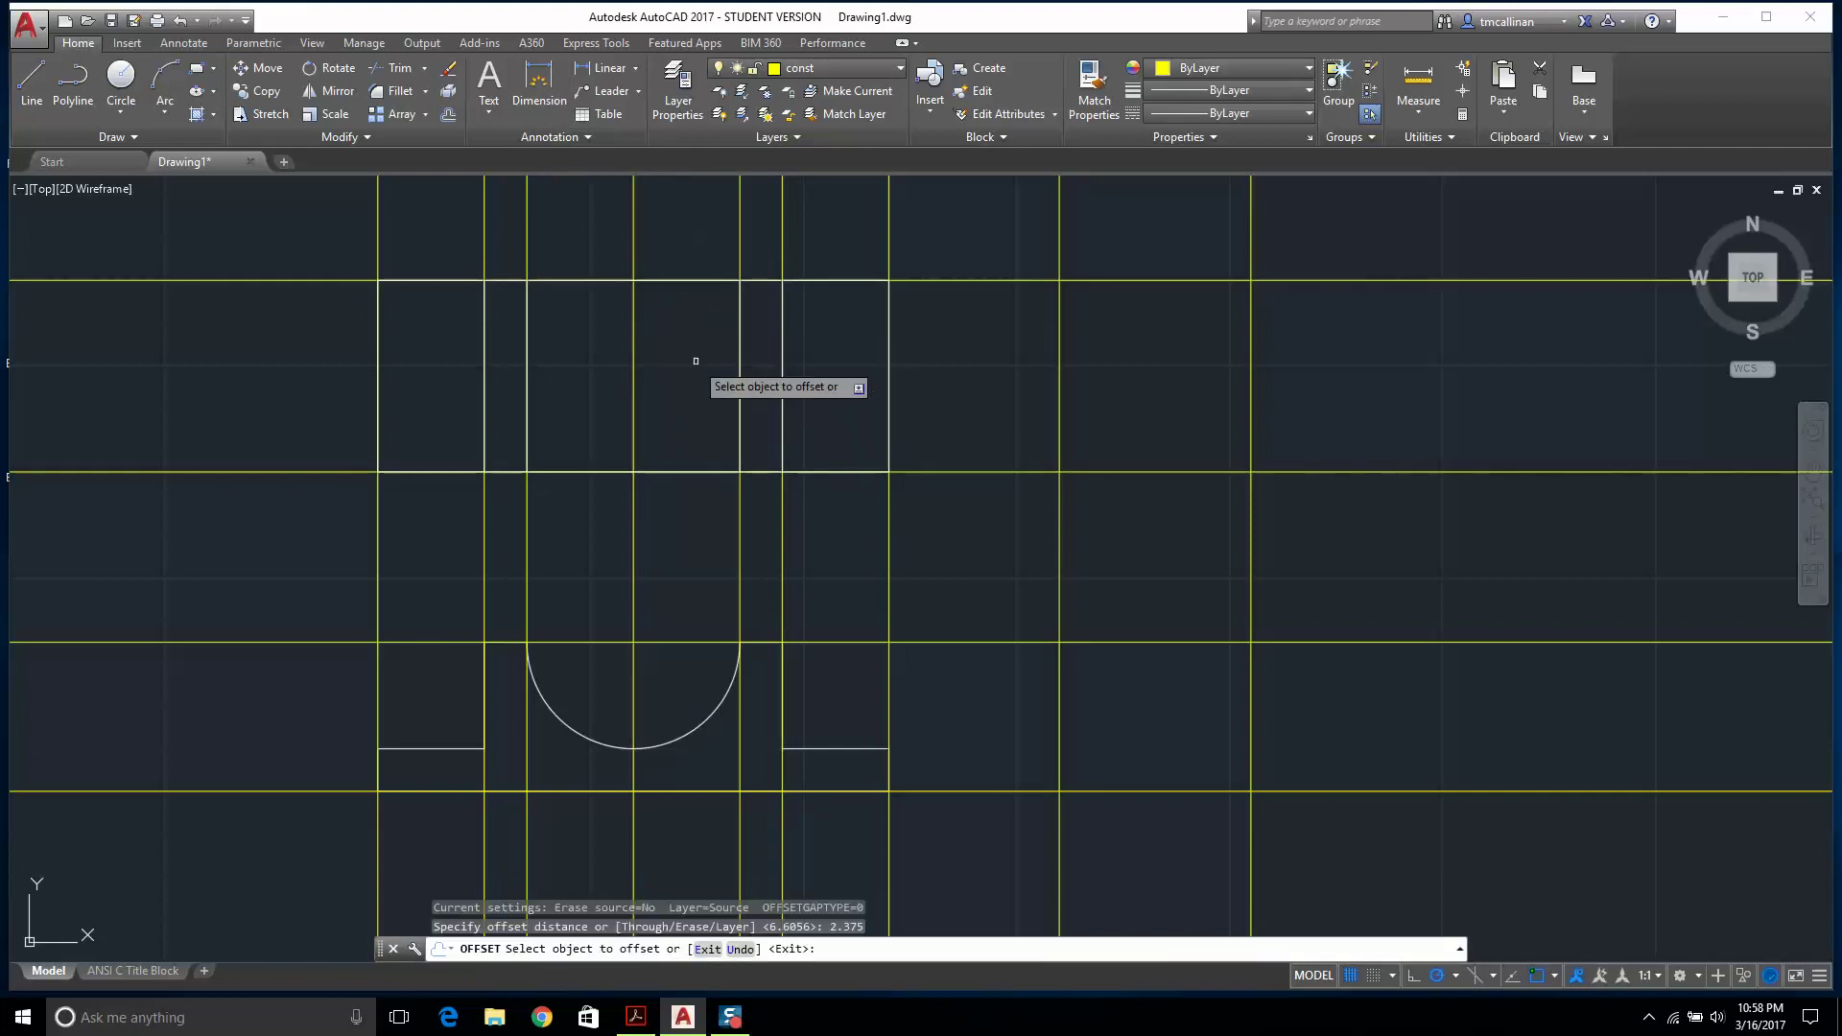
pyautogui.click(634, 251)
pyautogui.click(683, 241)
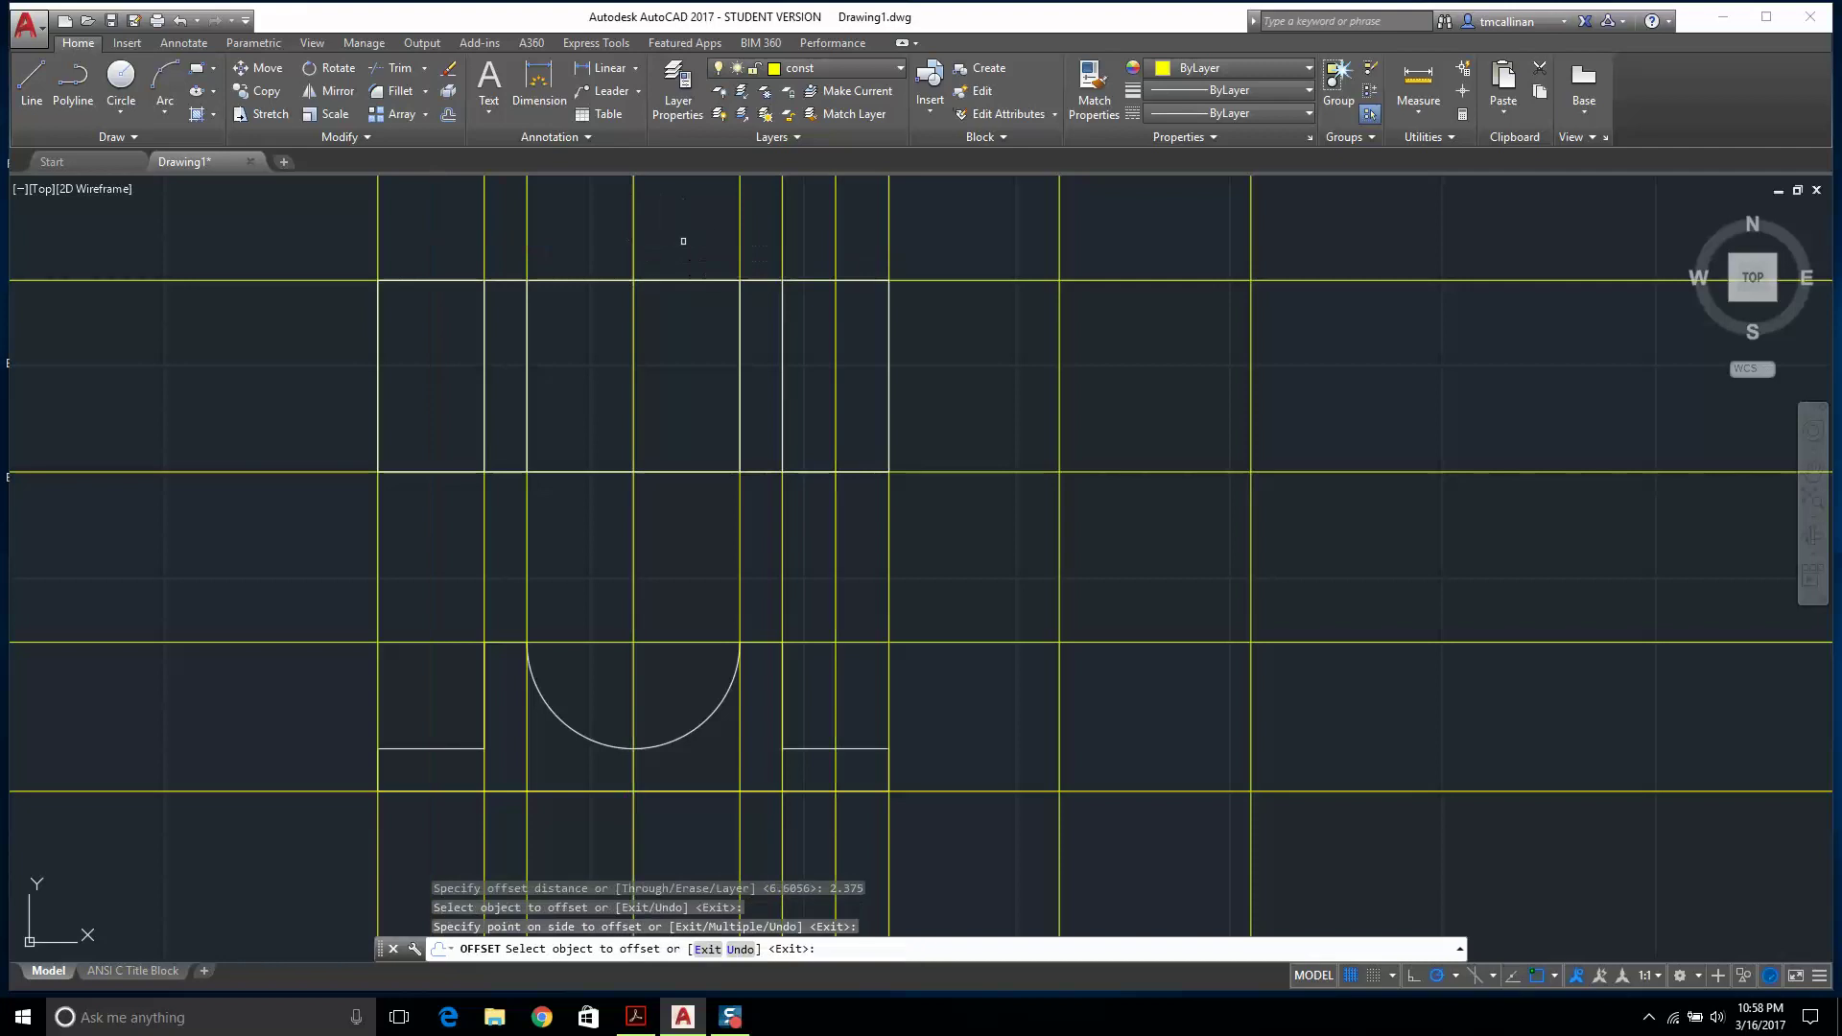
pyautogui.click(633, 269)
pyautogui.click(547, 252)
pyautogui.press('Escape')
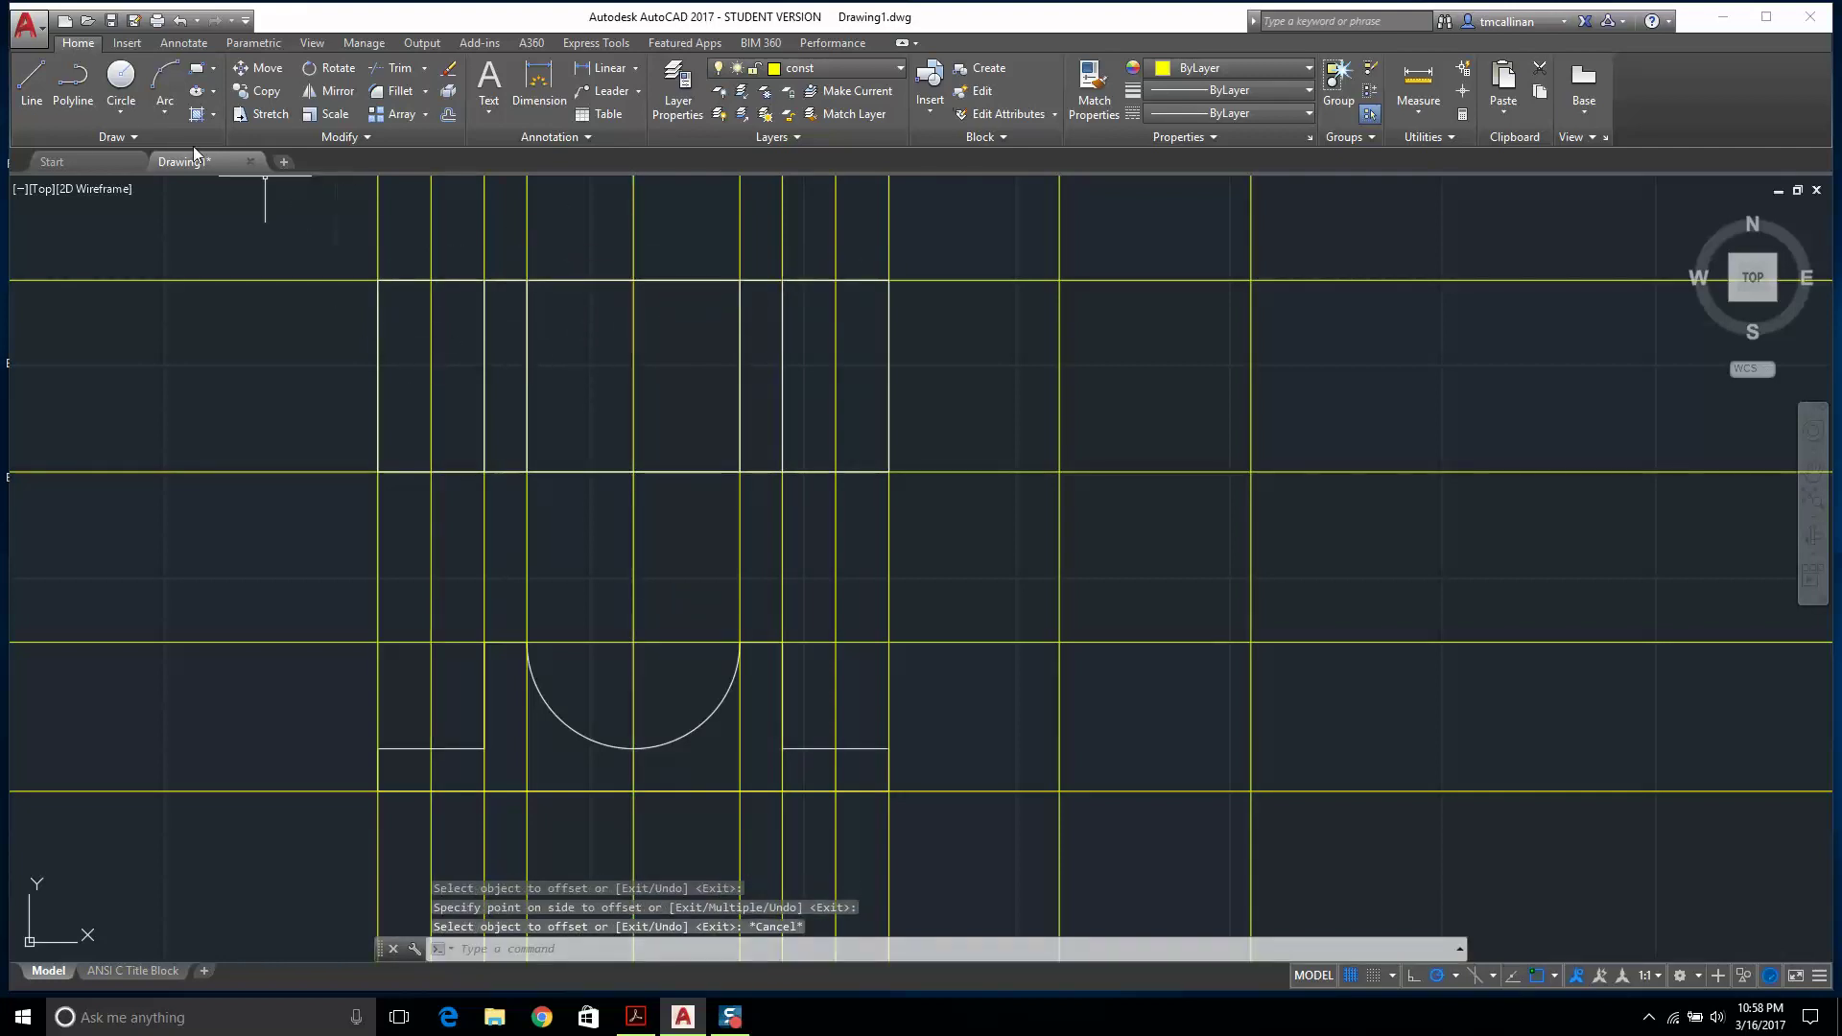
# Abandon a construction line and make layer 0 current.
pyautogui.click(119, 136)
pyautogui.click(74, 160)
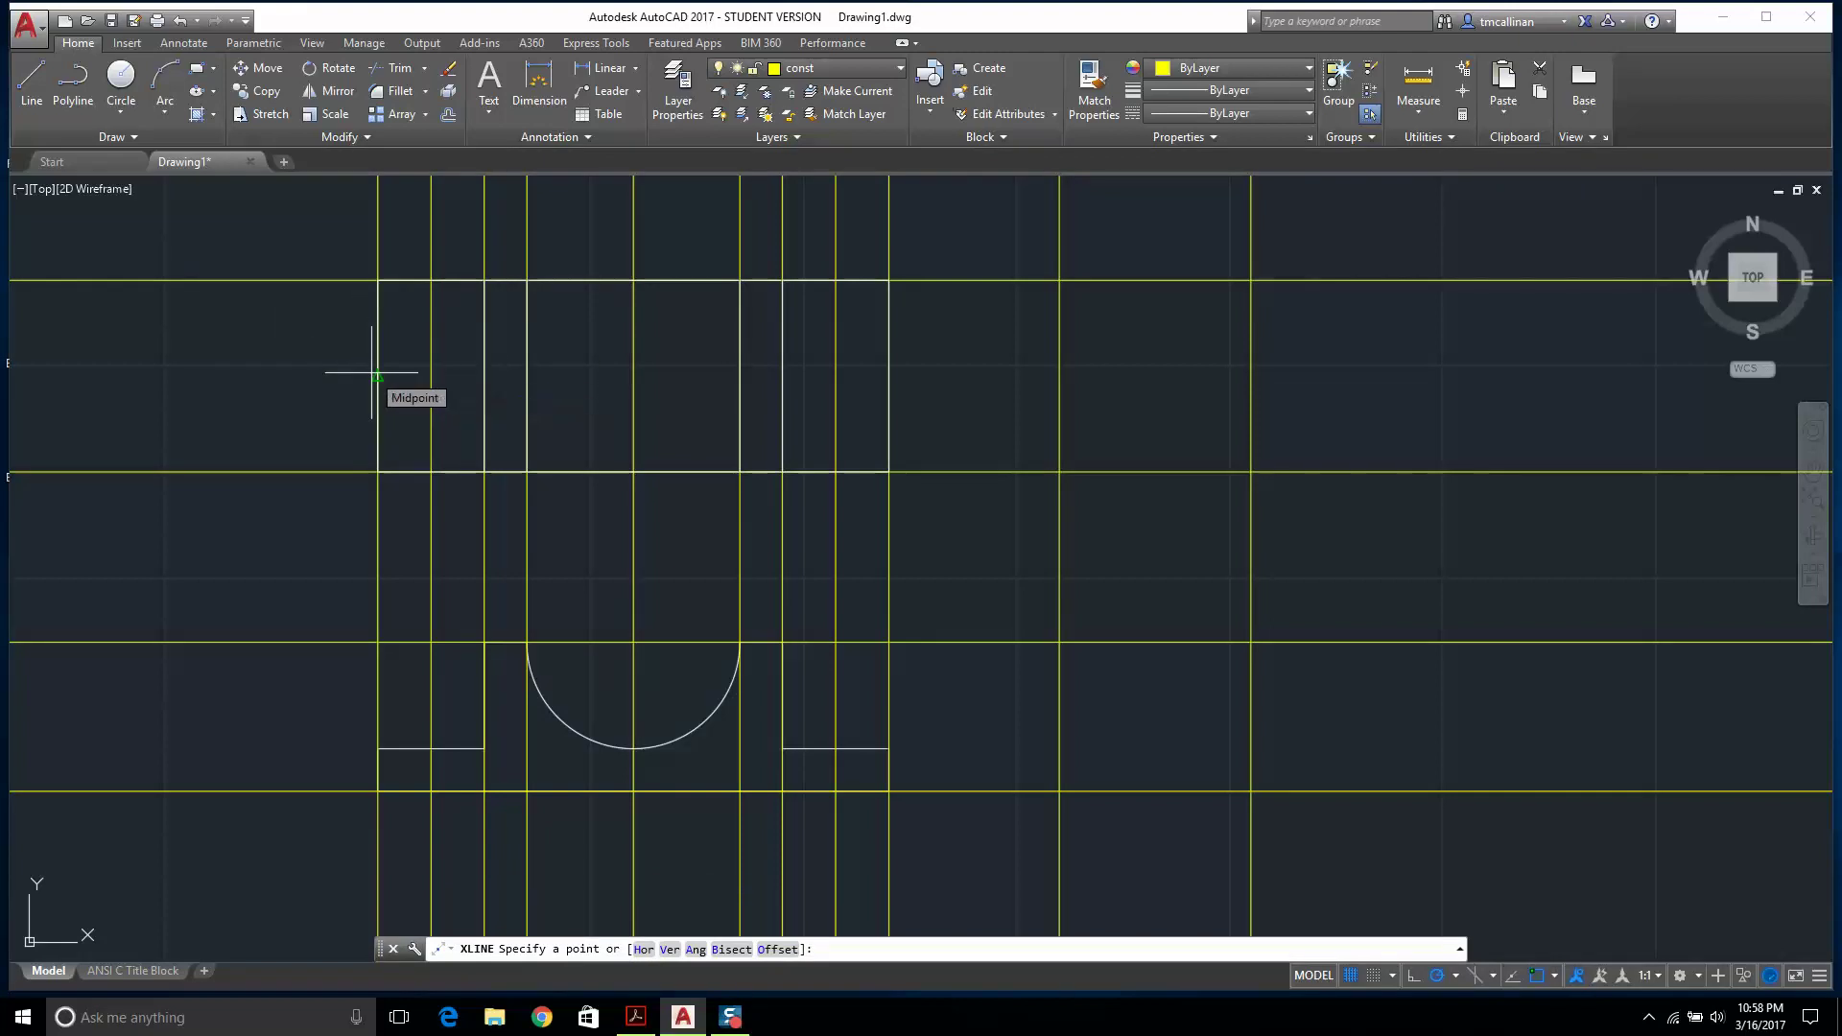
pyautogui.click(384, 374)
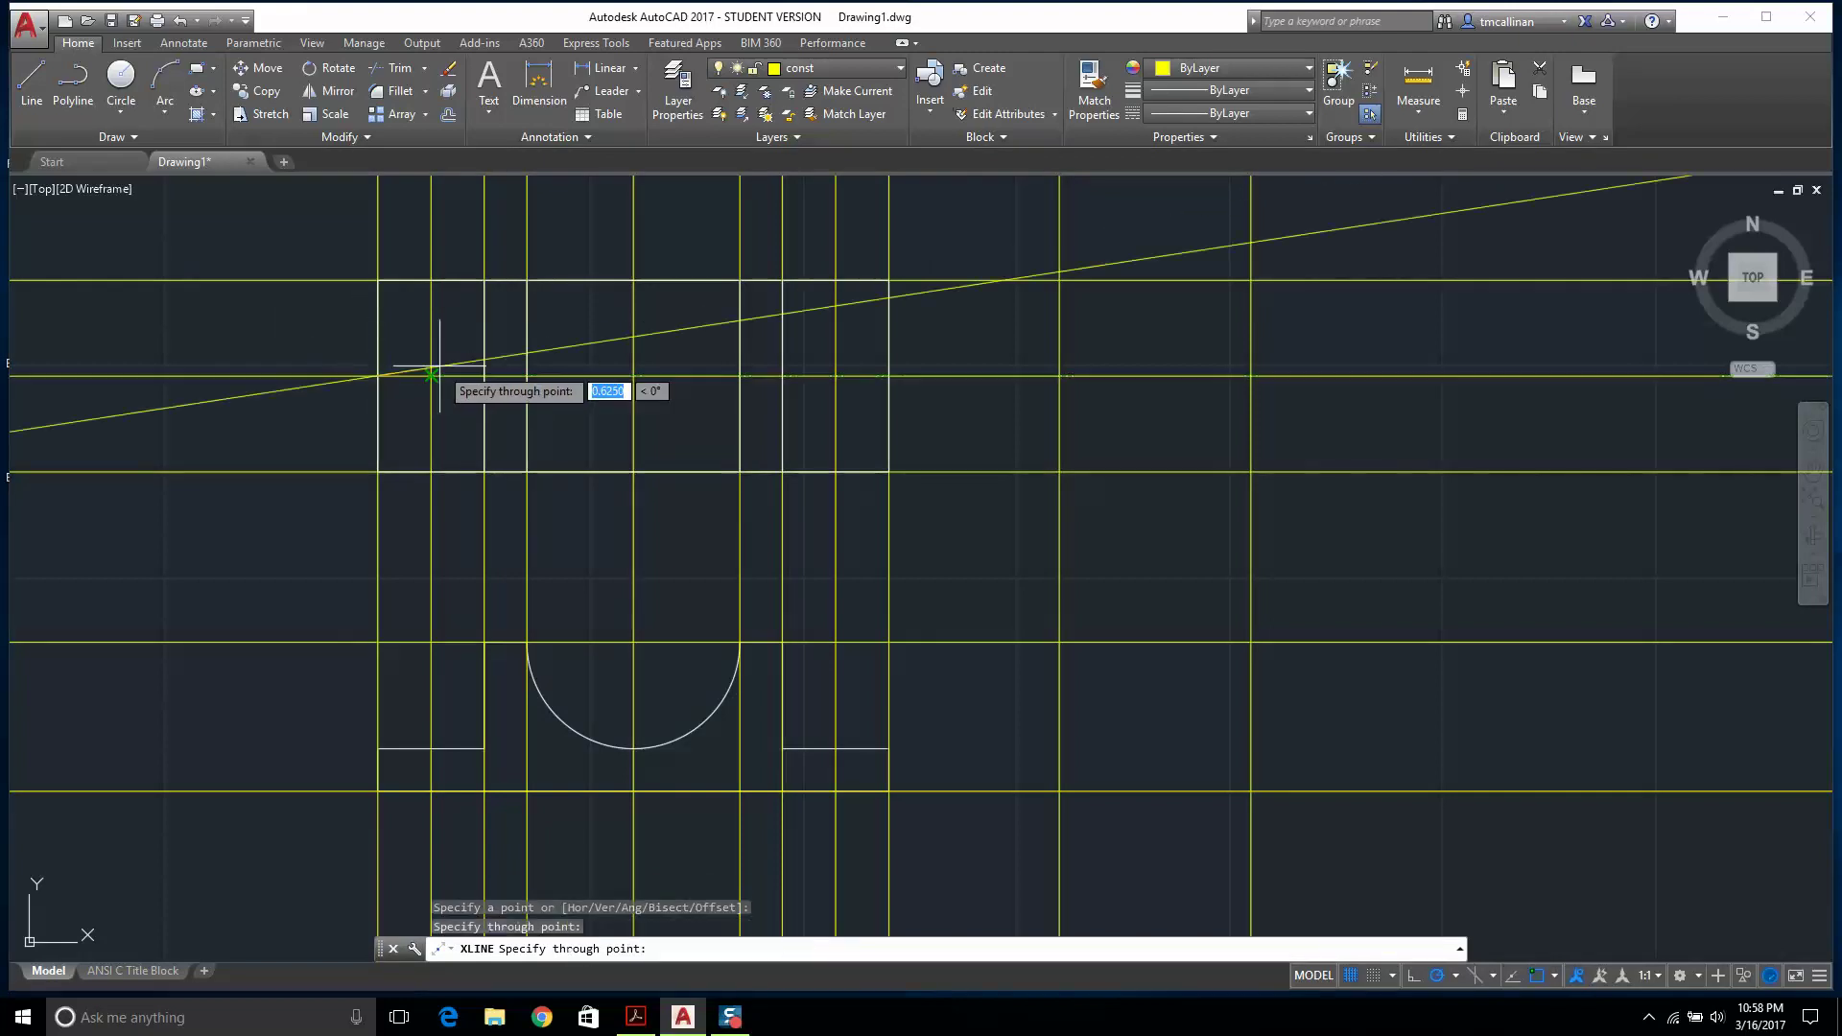
pyautogui.press('Escape')
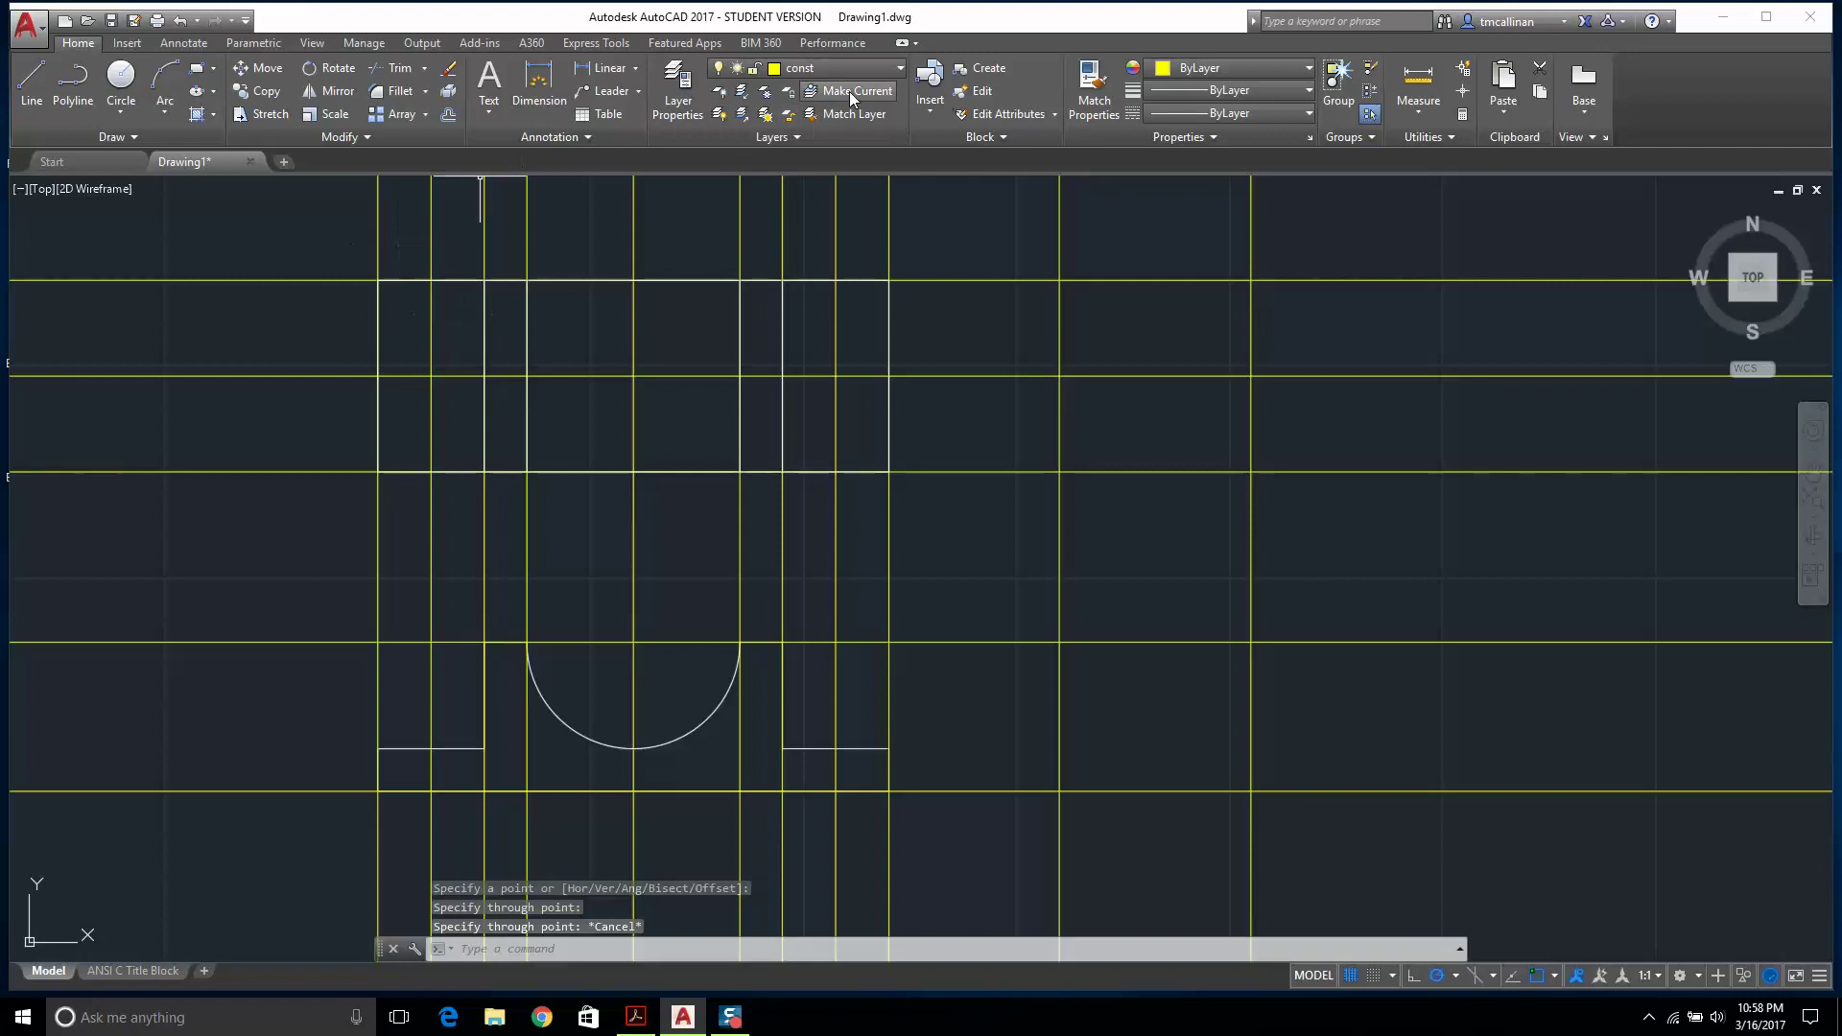
pyautogui.click(825, 67)
pyautogui.click(812, 92)
# Draw a 0.5-diameter hole centered at the left construction-line intersection.
pyautogui.click(121, 77)
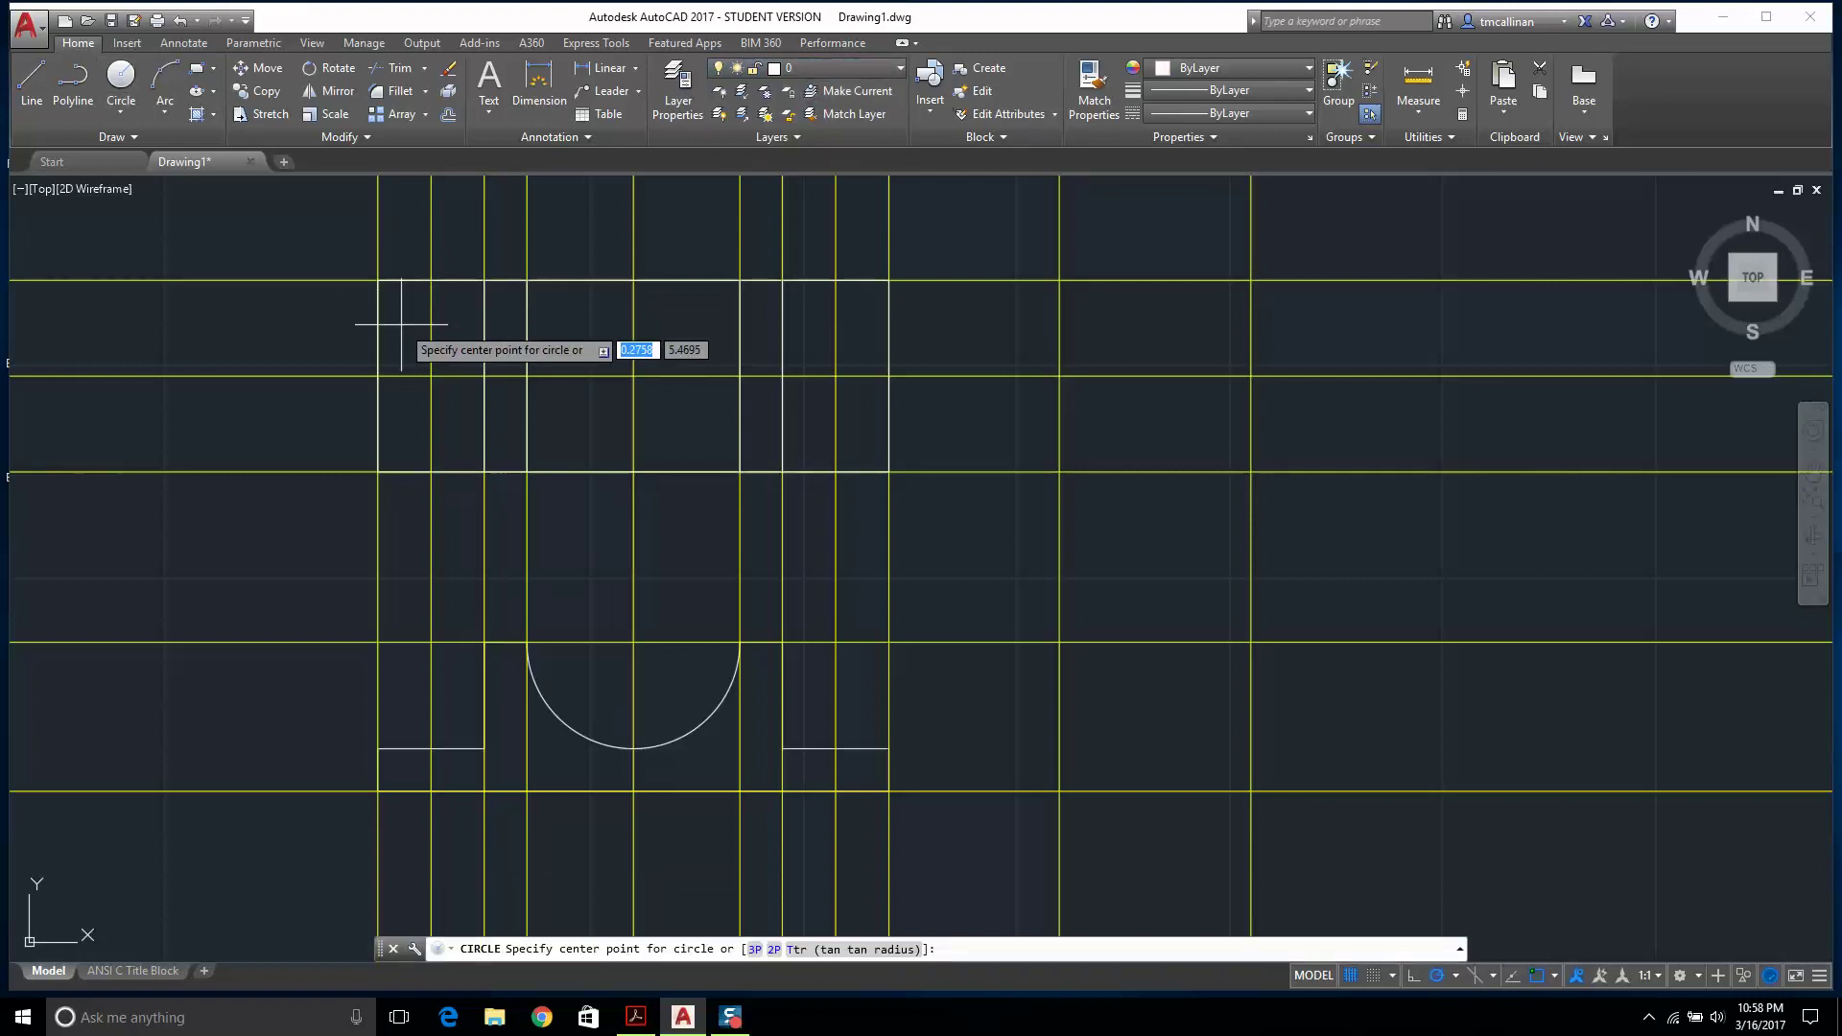
pyautogui.click(625, 1024)
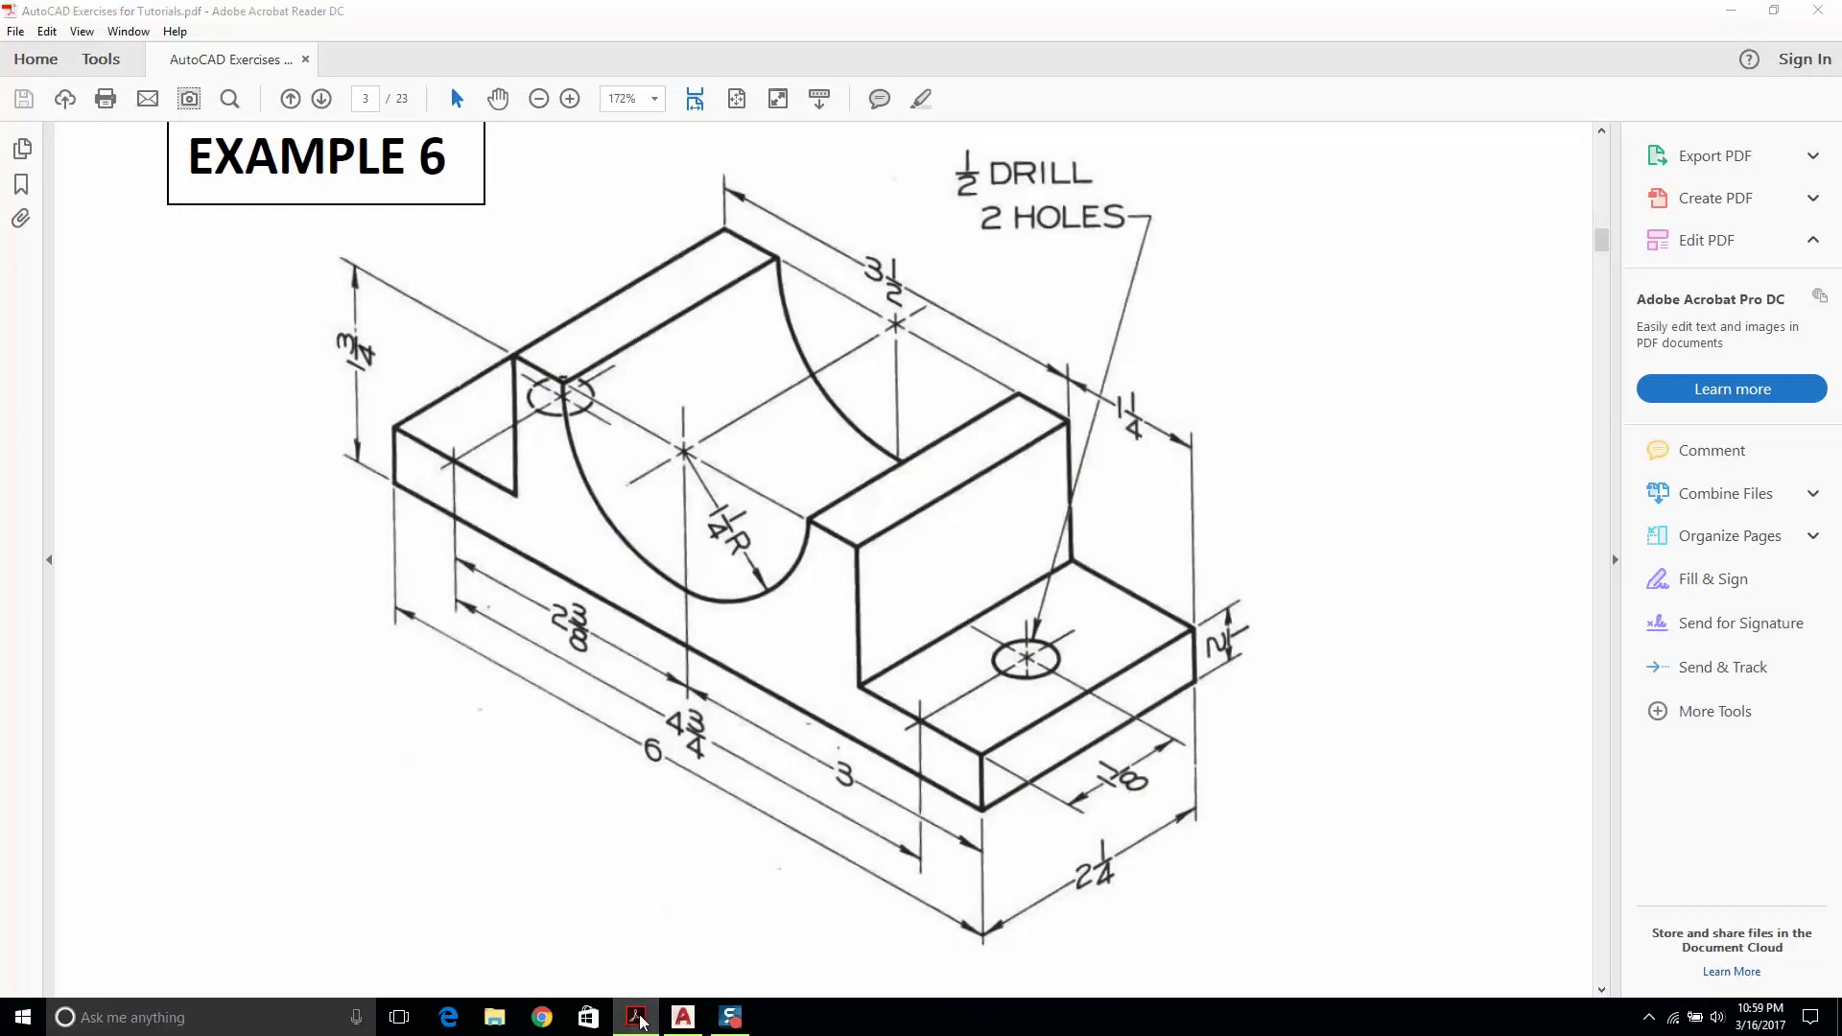
pyautogui.click(682, 1017)
pyautogui.click(428, 374)
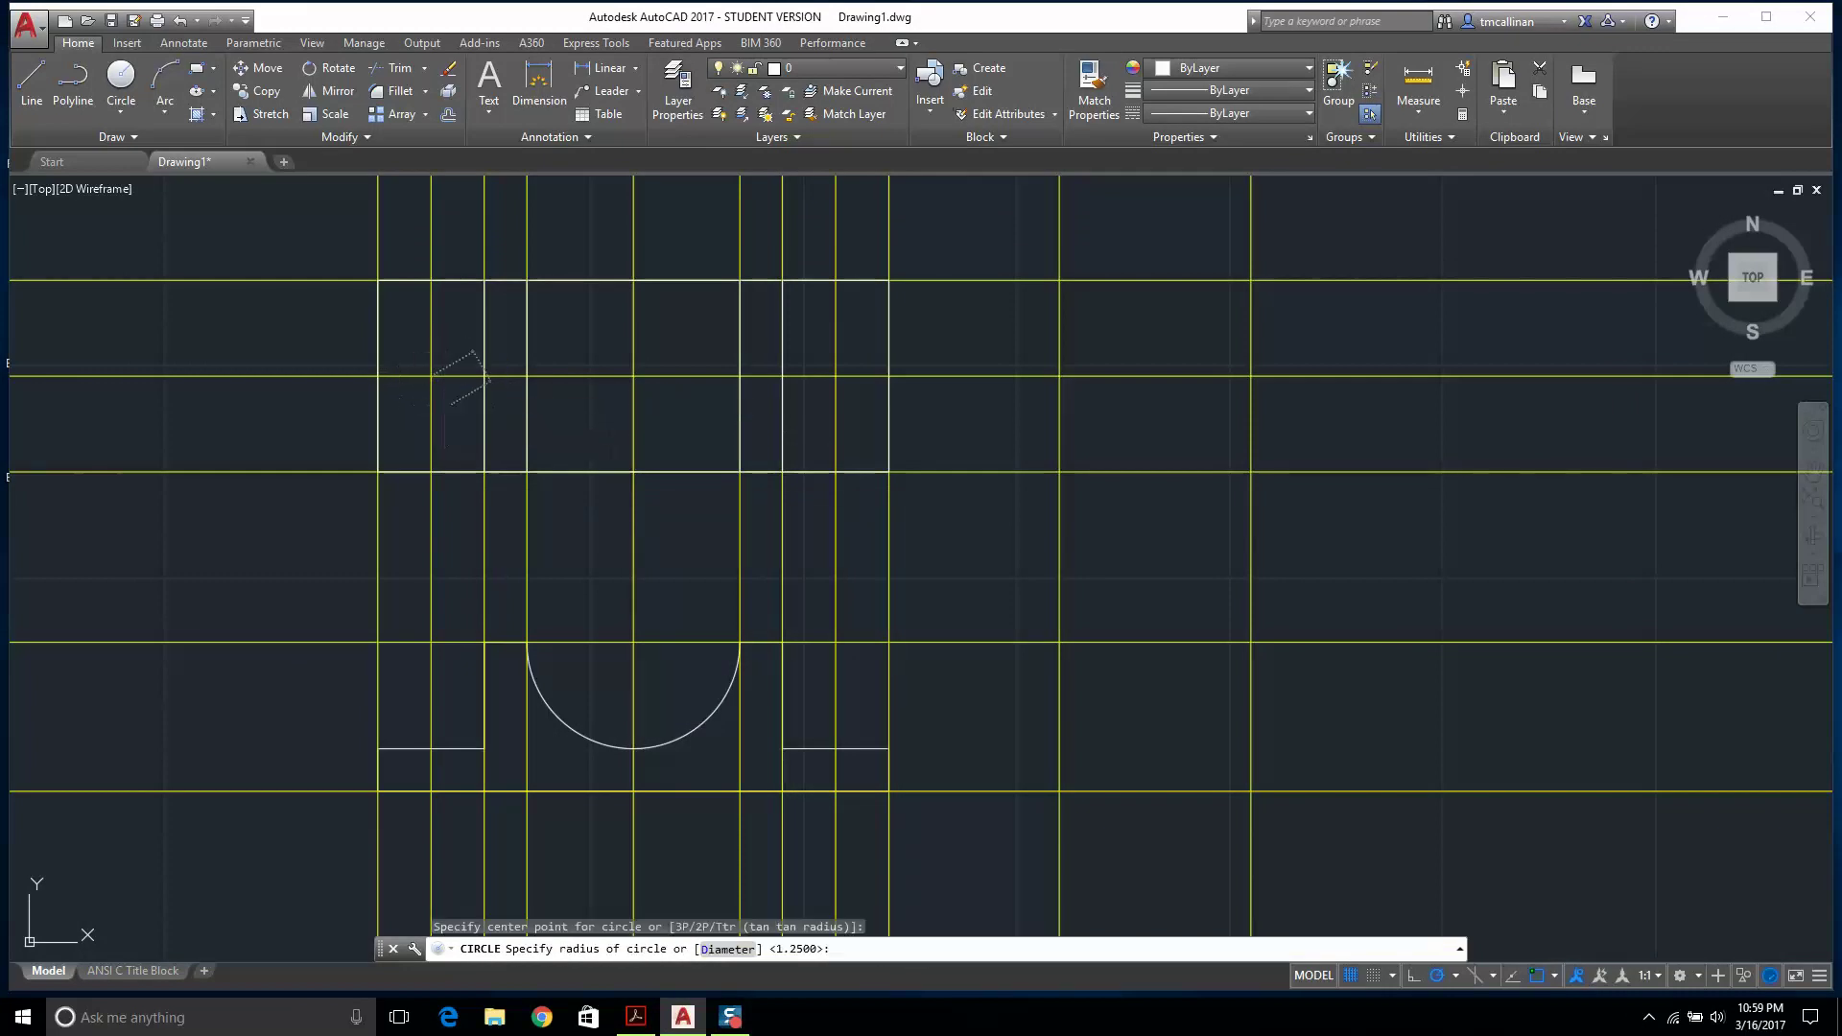
pyautogui.click(121, 81)
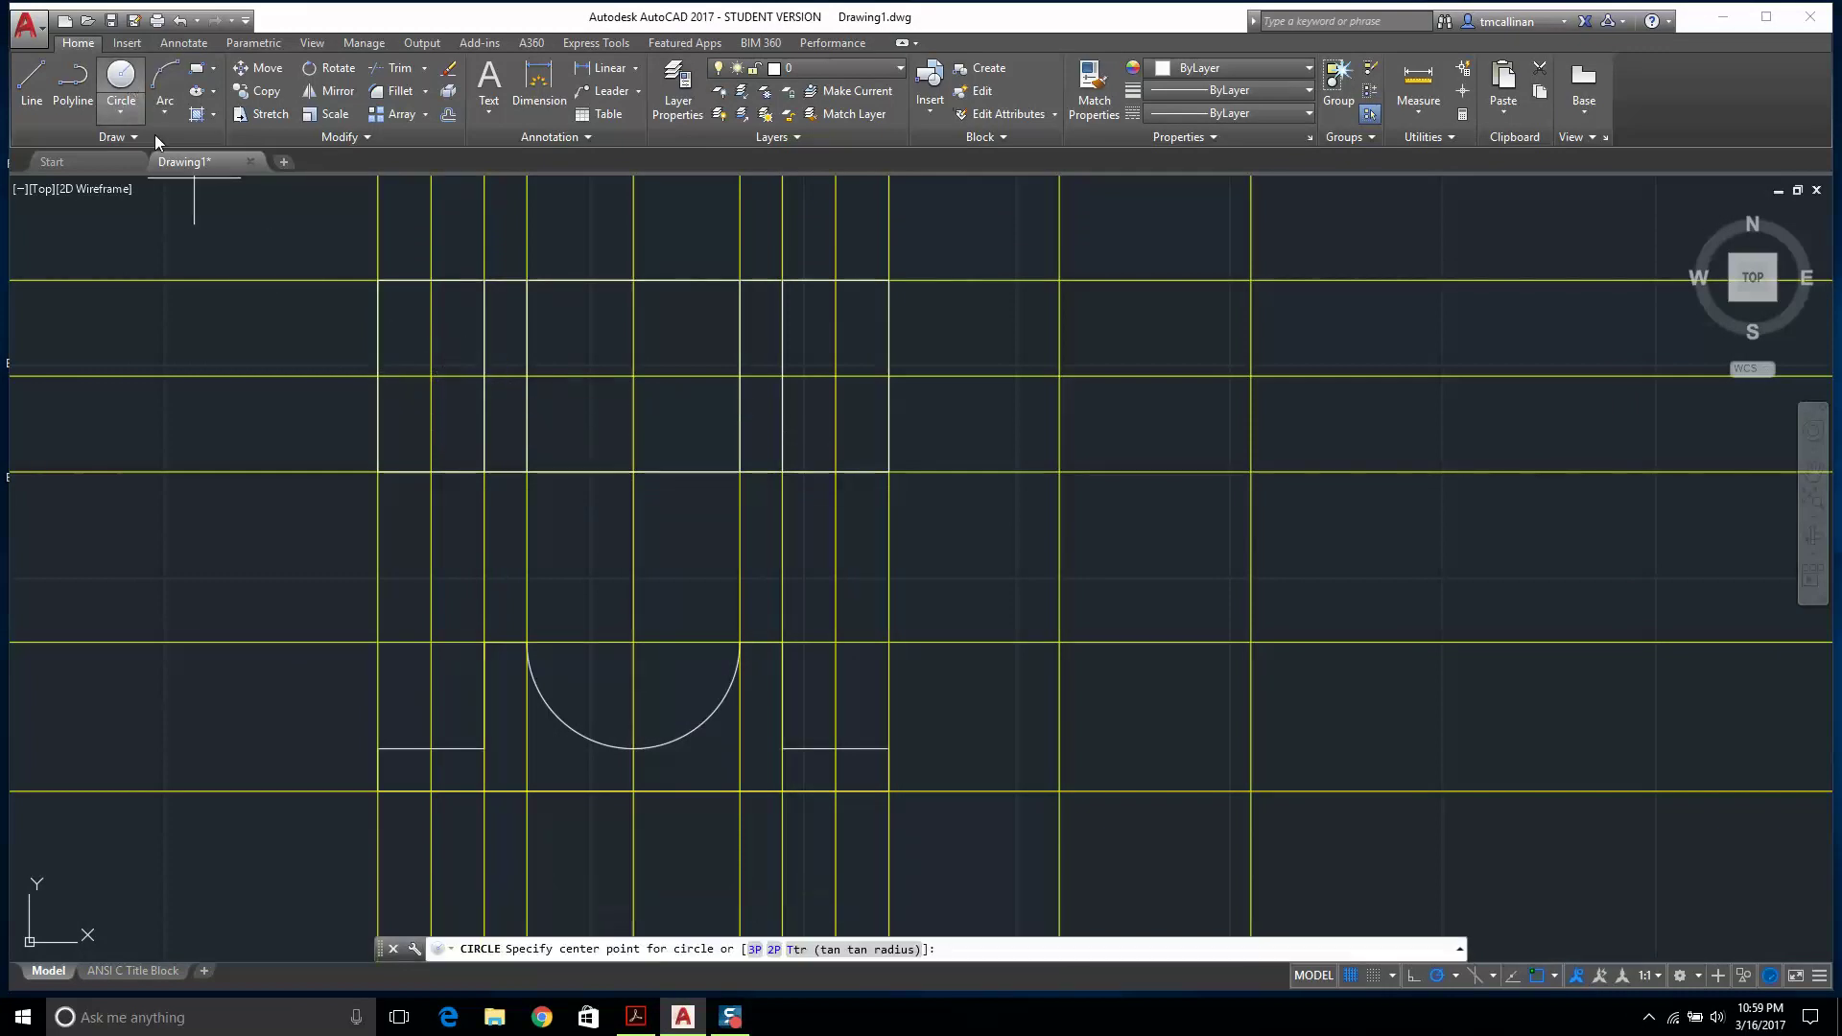
pyautogui.click(431, 374)
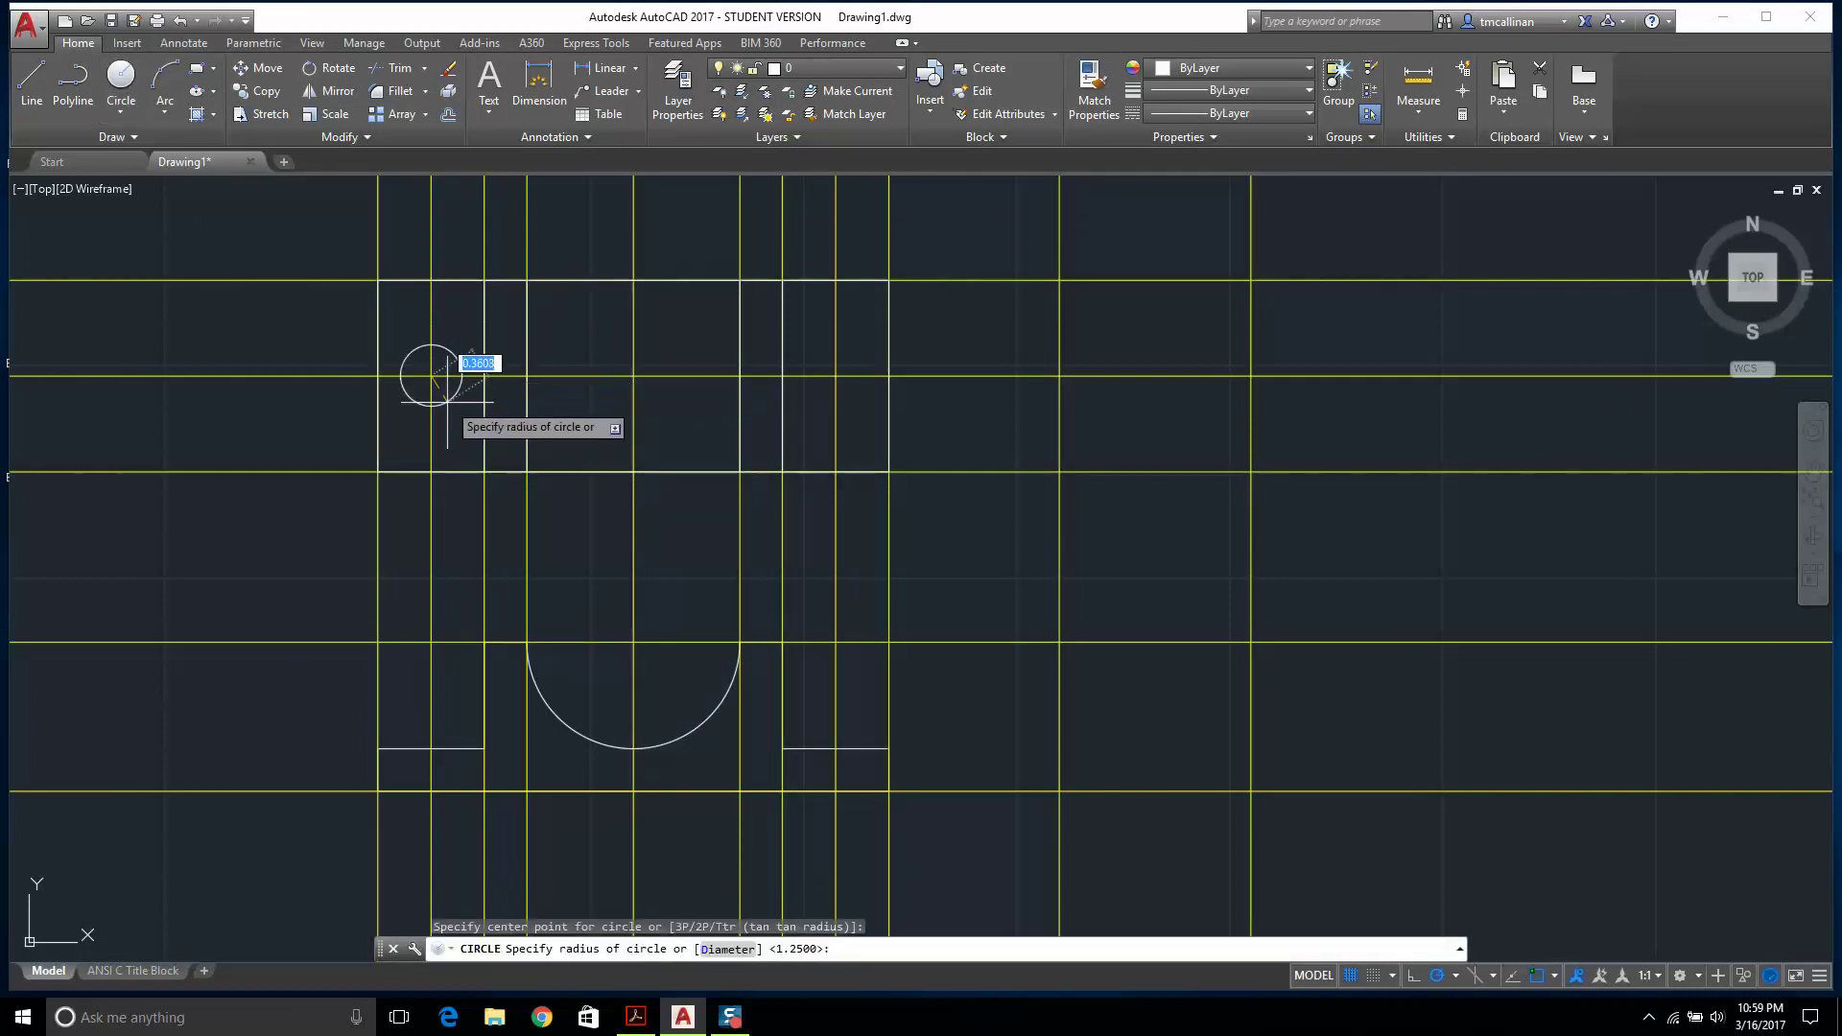
pyautogui.write('d')
pyautogui.press('Return')
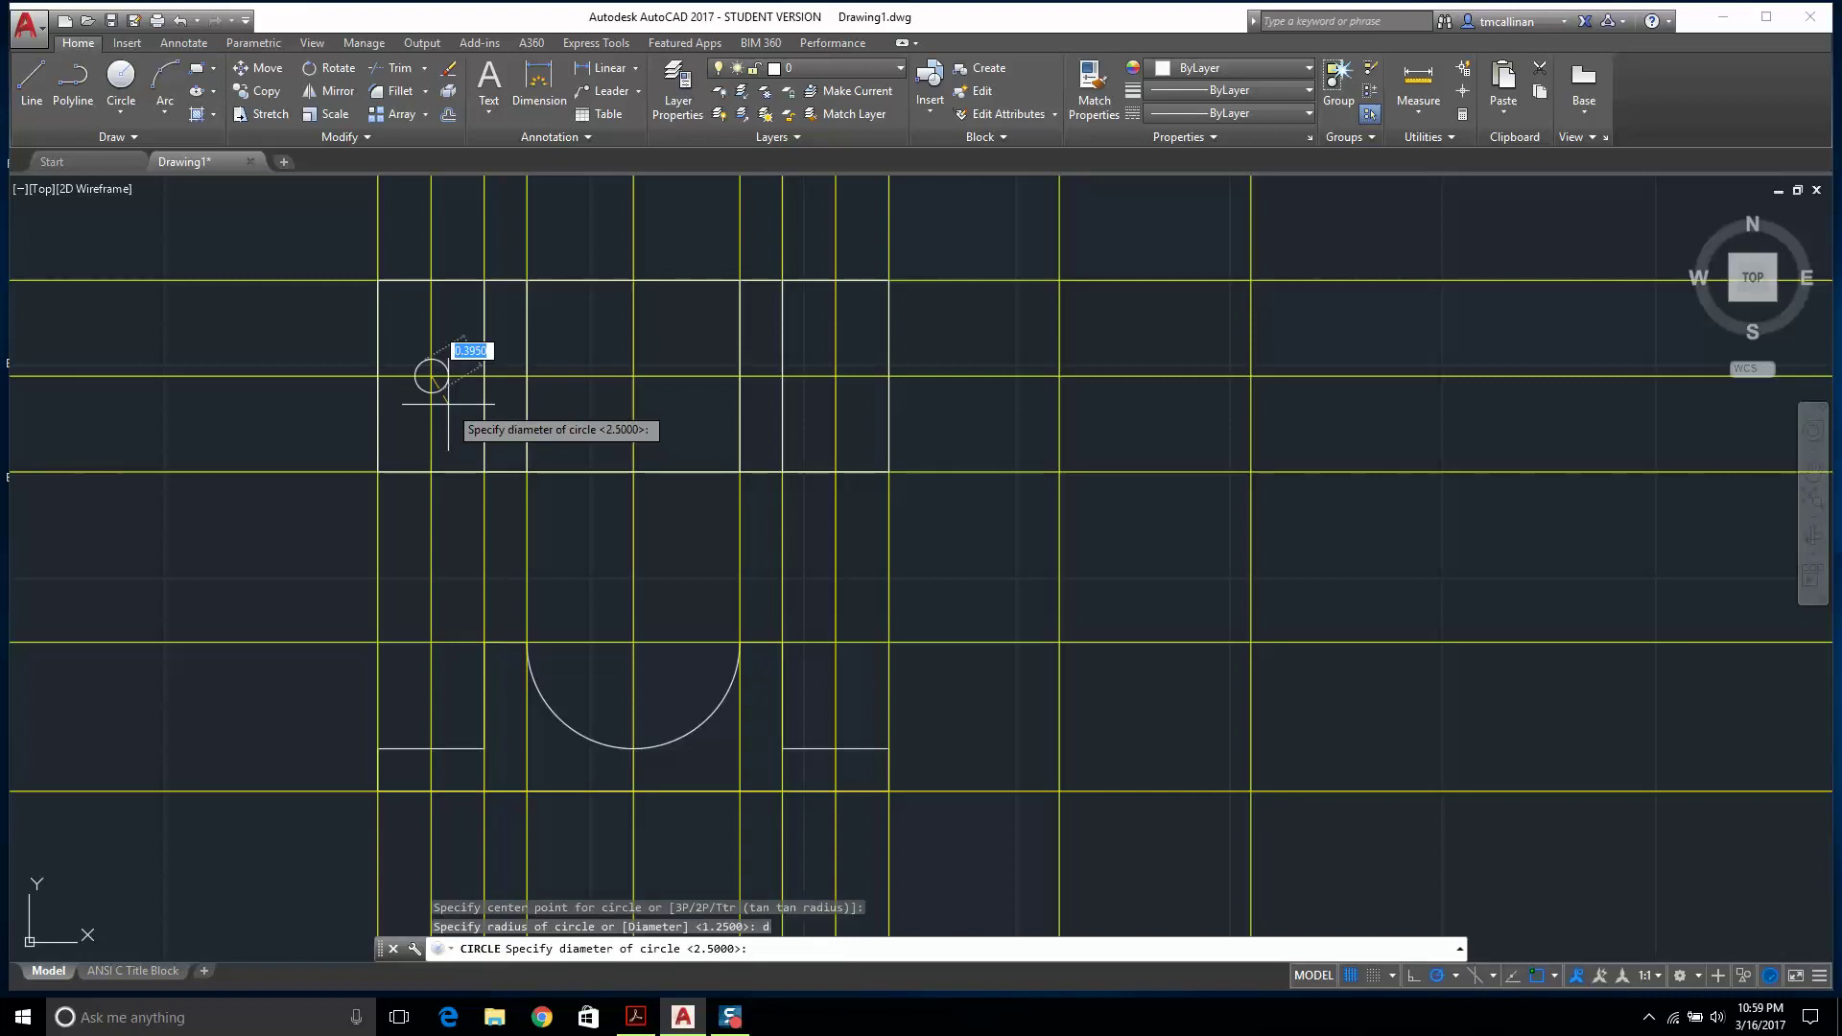
pyautogui.write('.5')
pyautogui.press('Return')
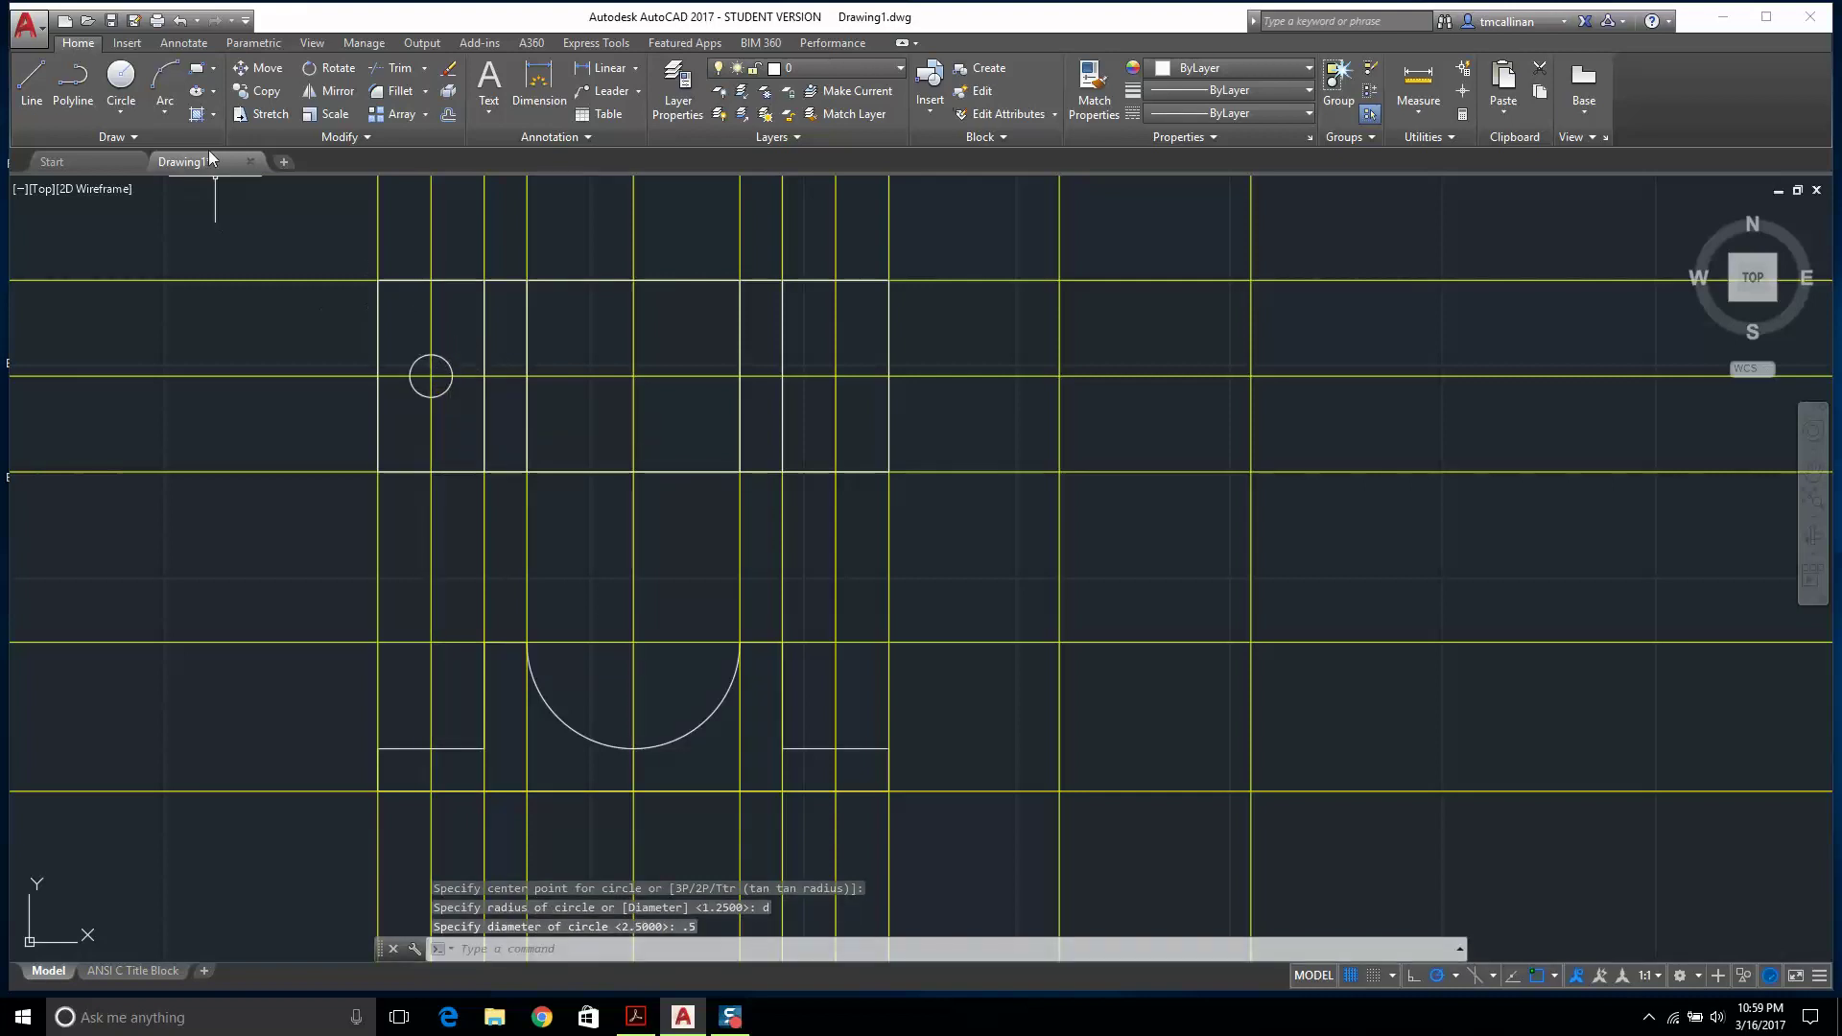
# Draw a second 0.5-diameter hole at the right construction-line intersection.
pyautogui.click(121, 77)
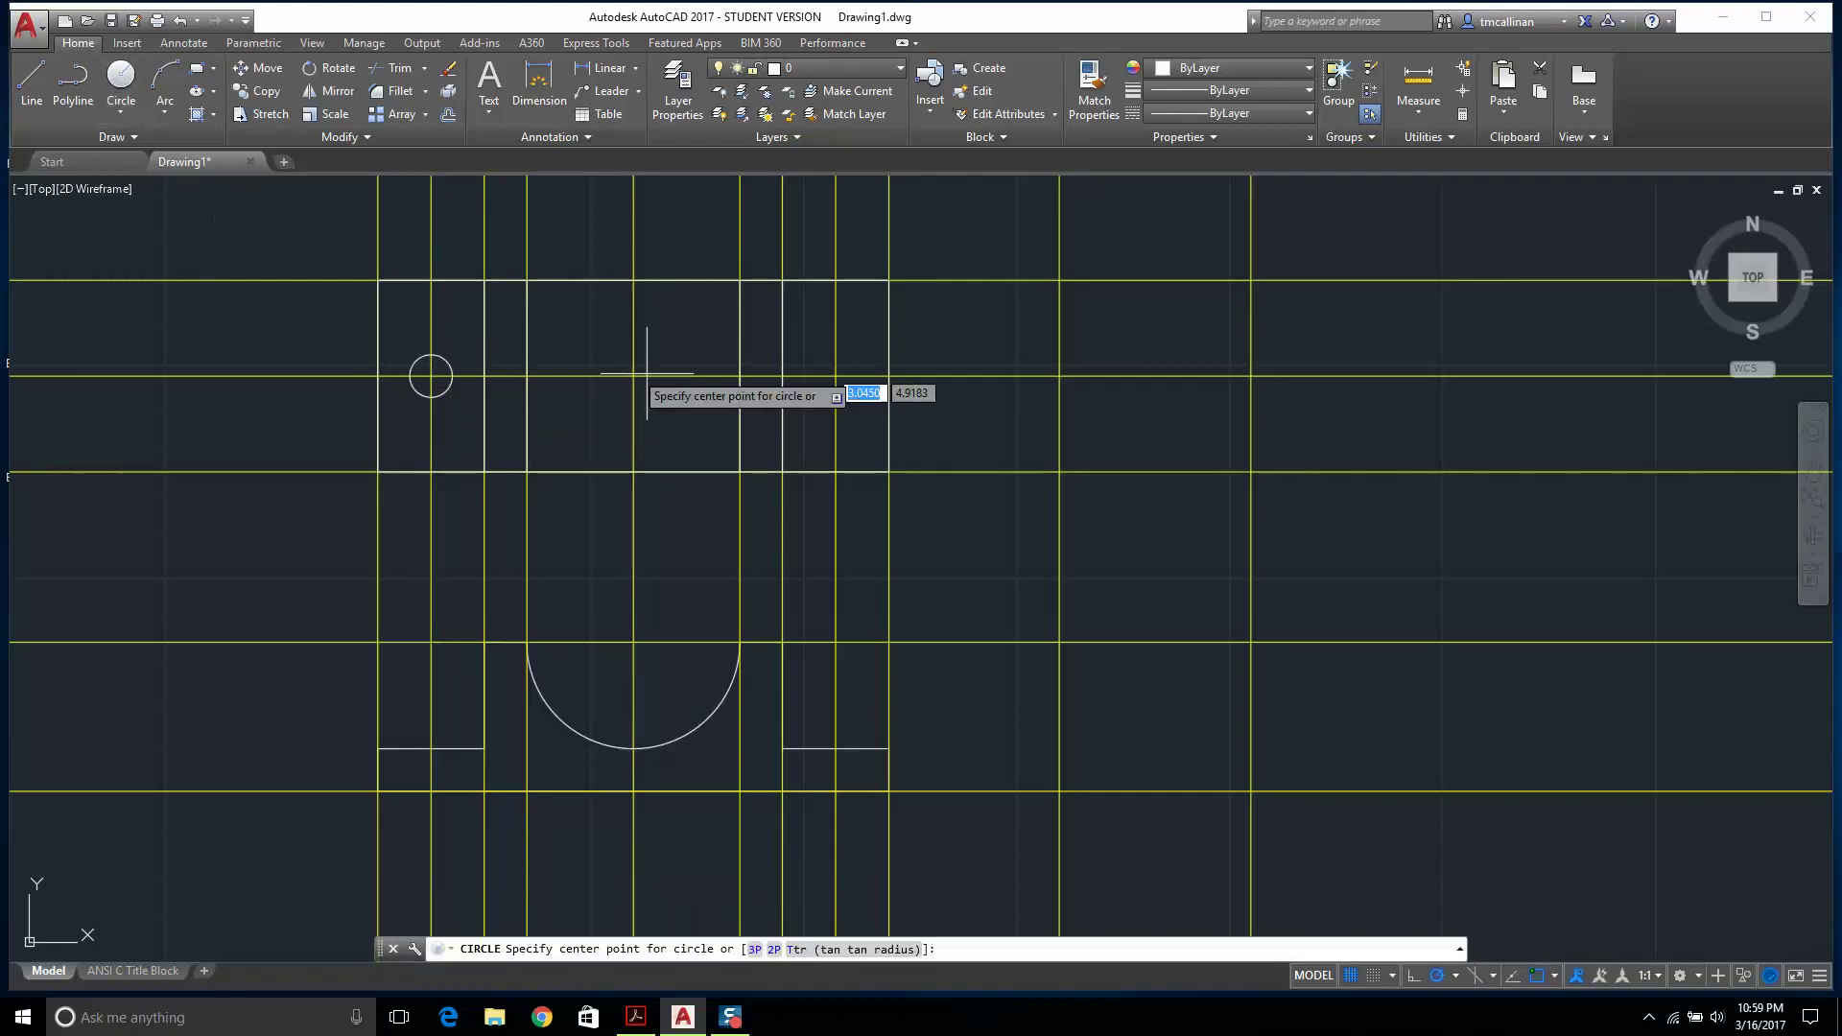
pyautogui.click(834, 375)
pyautogui.write('d')
pyautogui.press('Return')
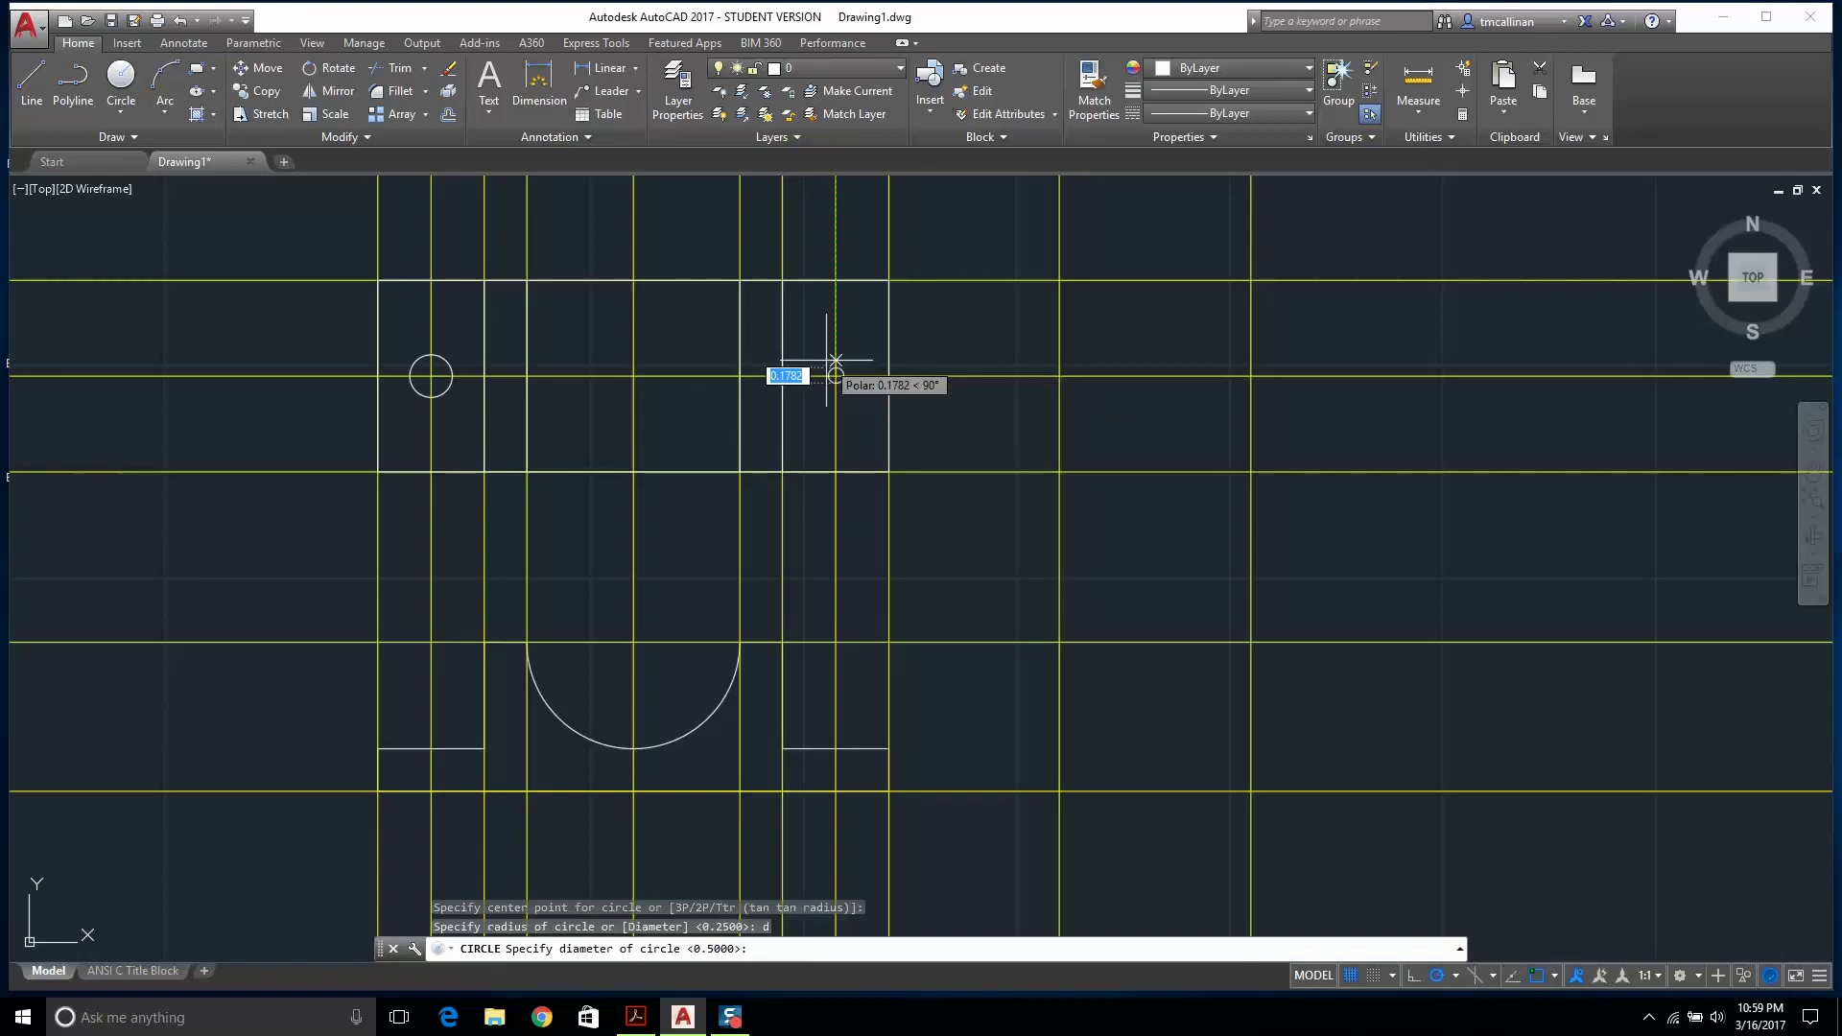
pyautogui.write('.5')
pyautogui.press('Return')
pyautogui.press('Escape')
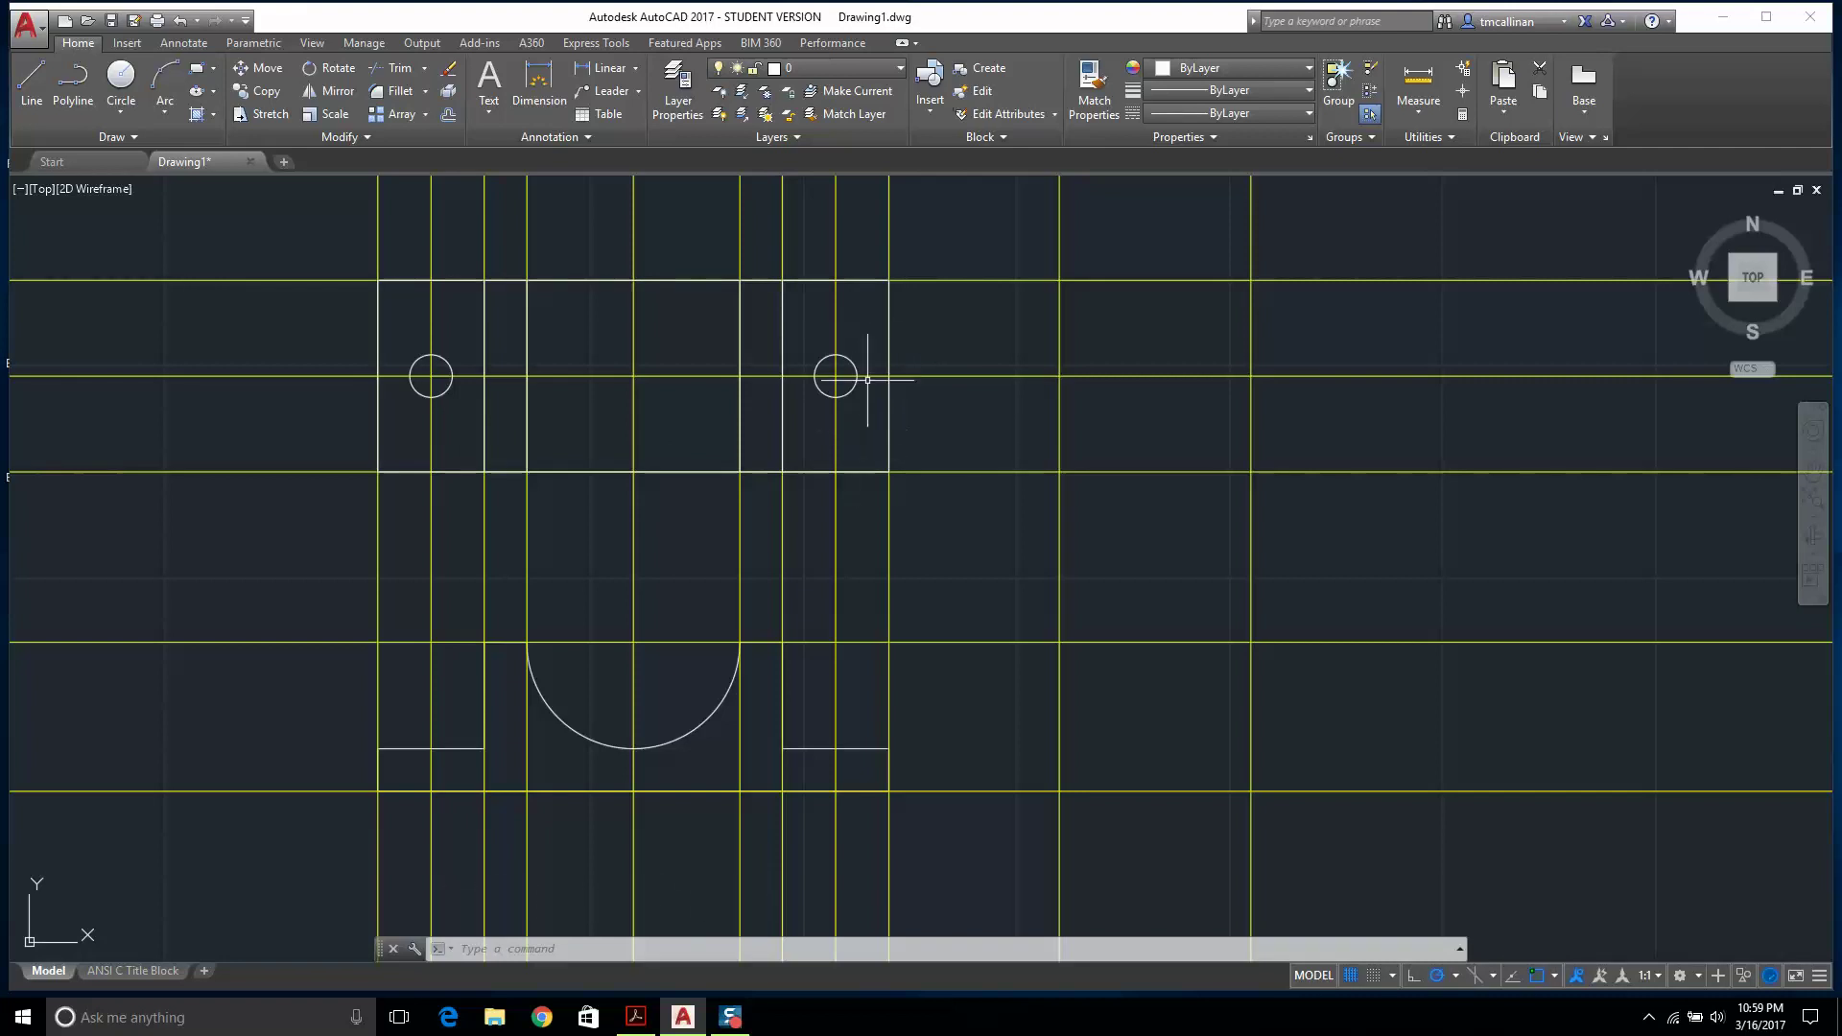
# Erase the extra vertical construction lines through the left hole and lower view.
pyautogui.press('Escape')
pyautogui.press('Escape')
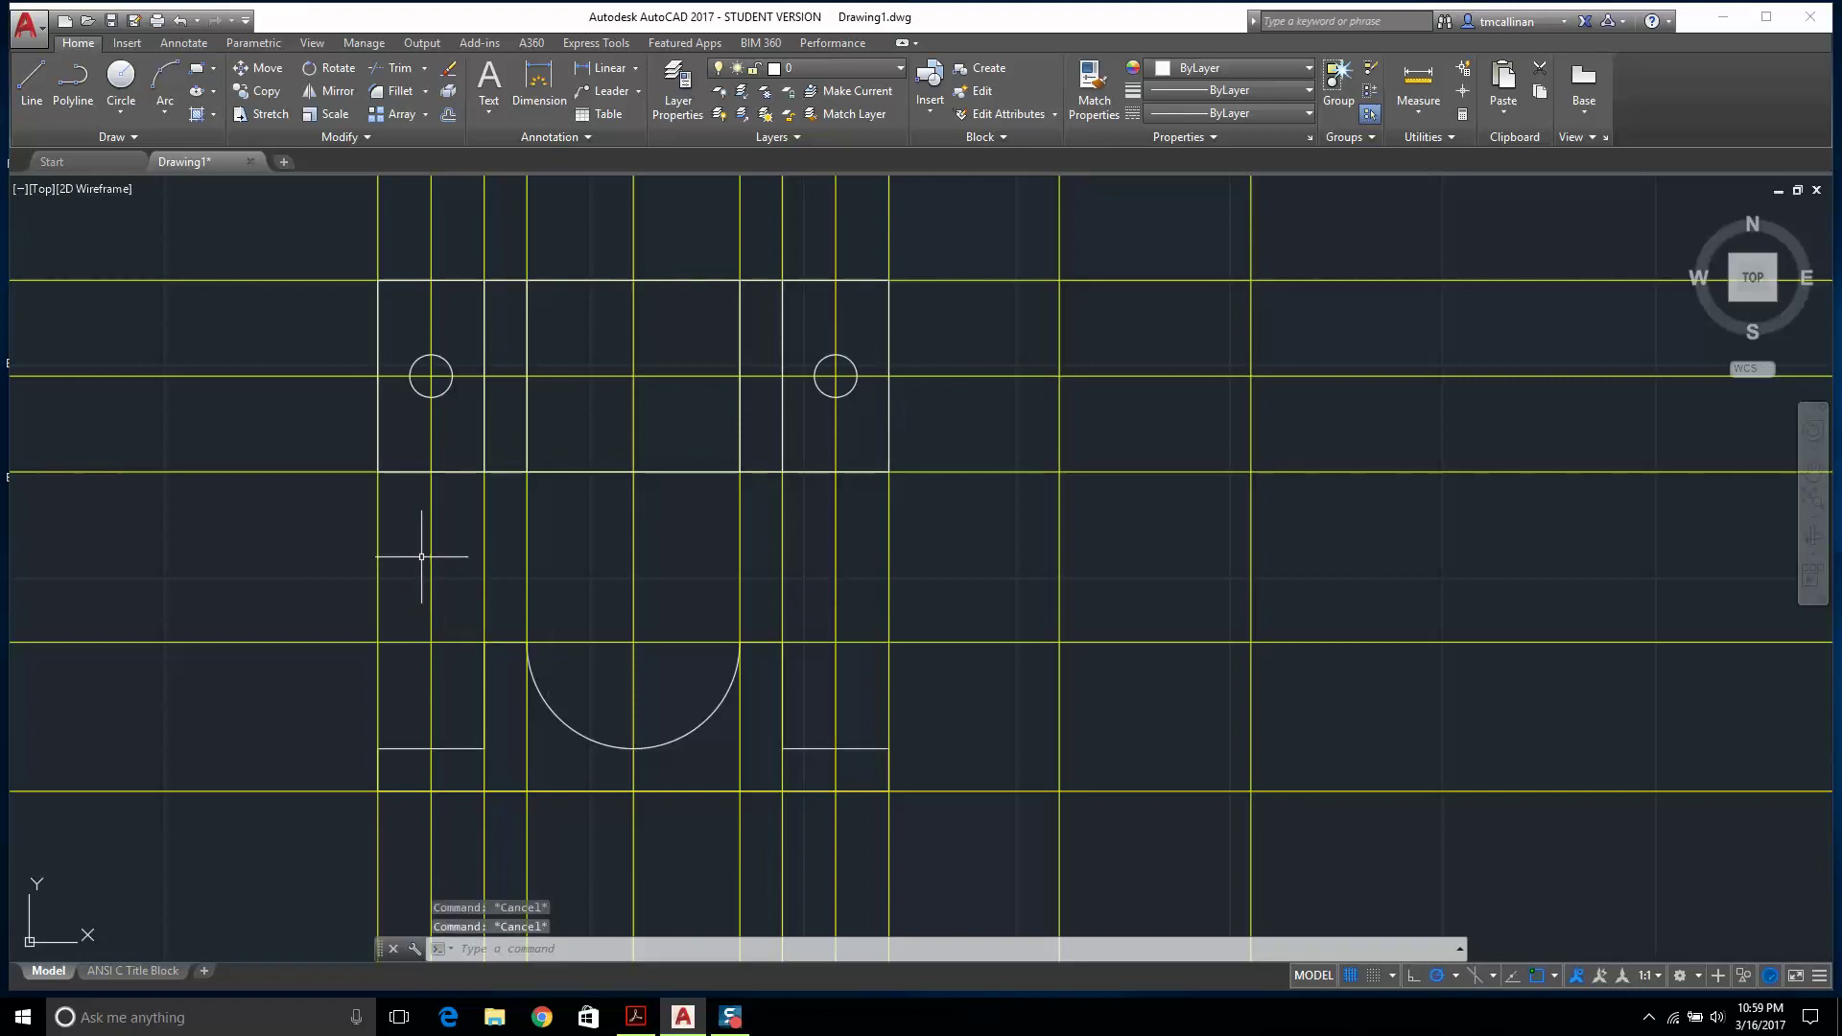
pyautogui.click(430, 542)
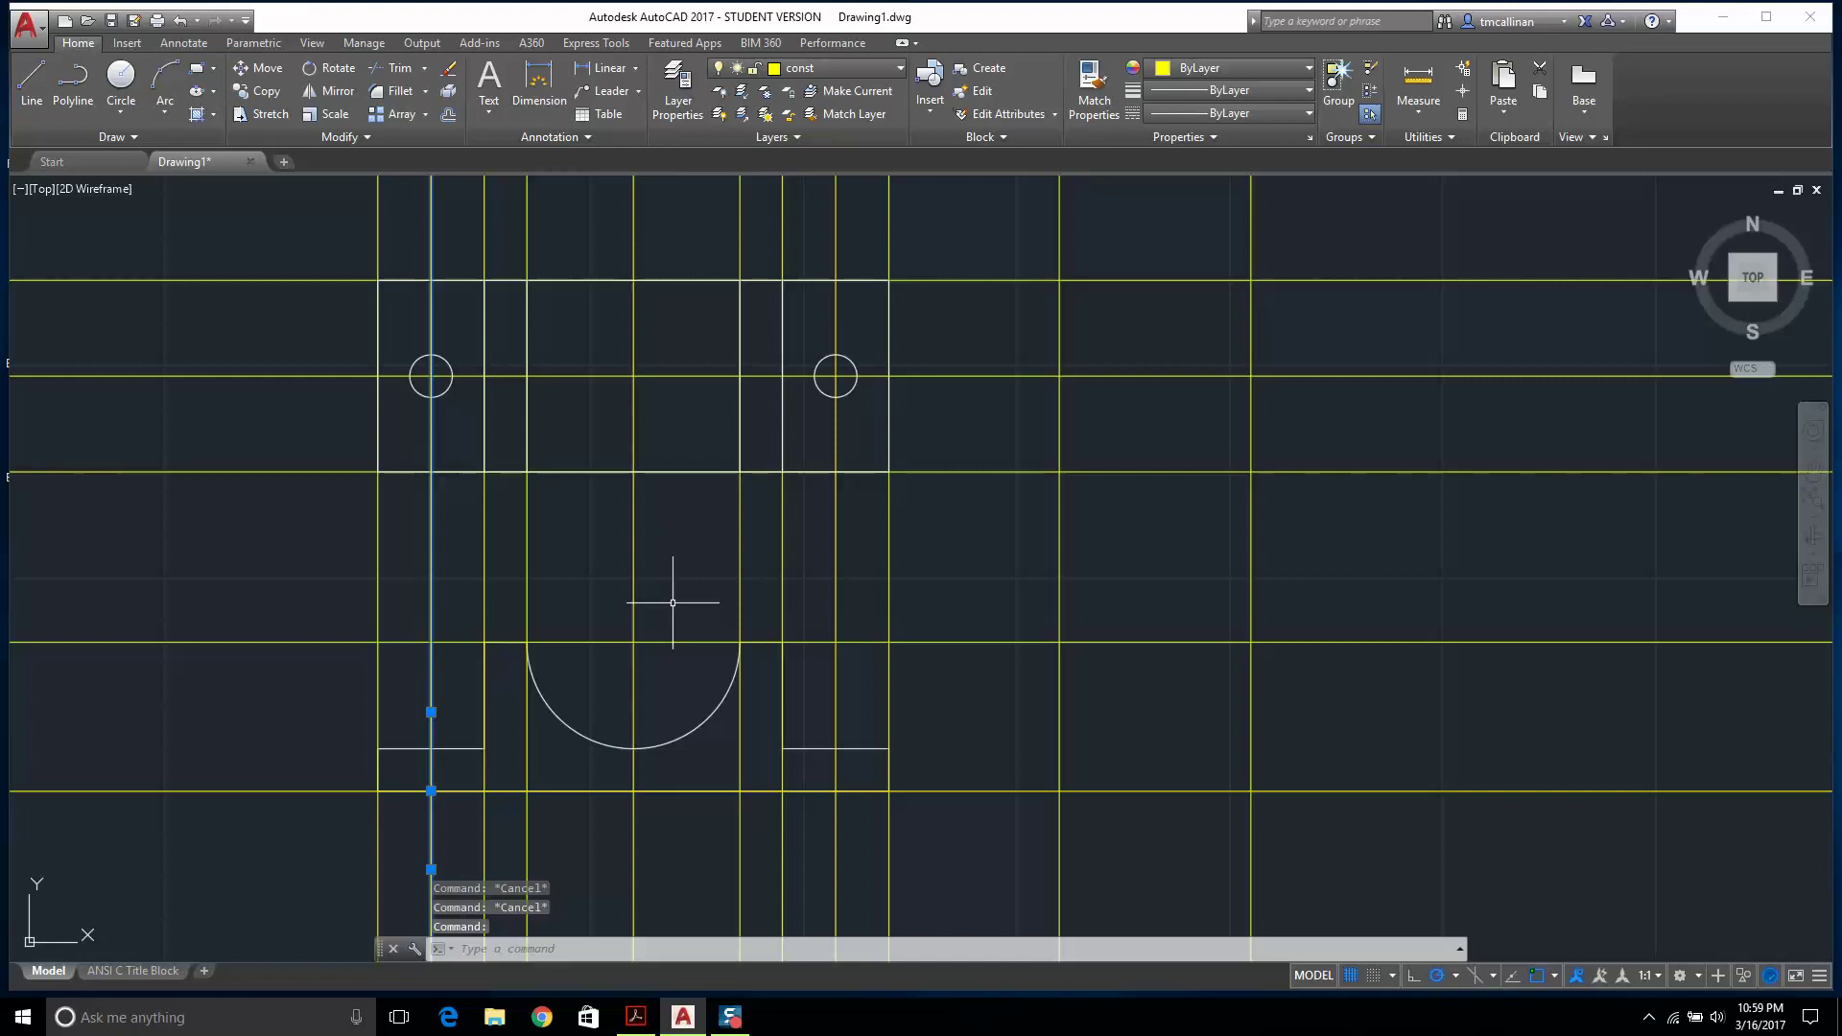
pyautogui.press('Delete')
pyautogui.click(838, 576)
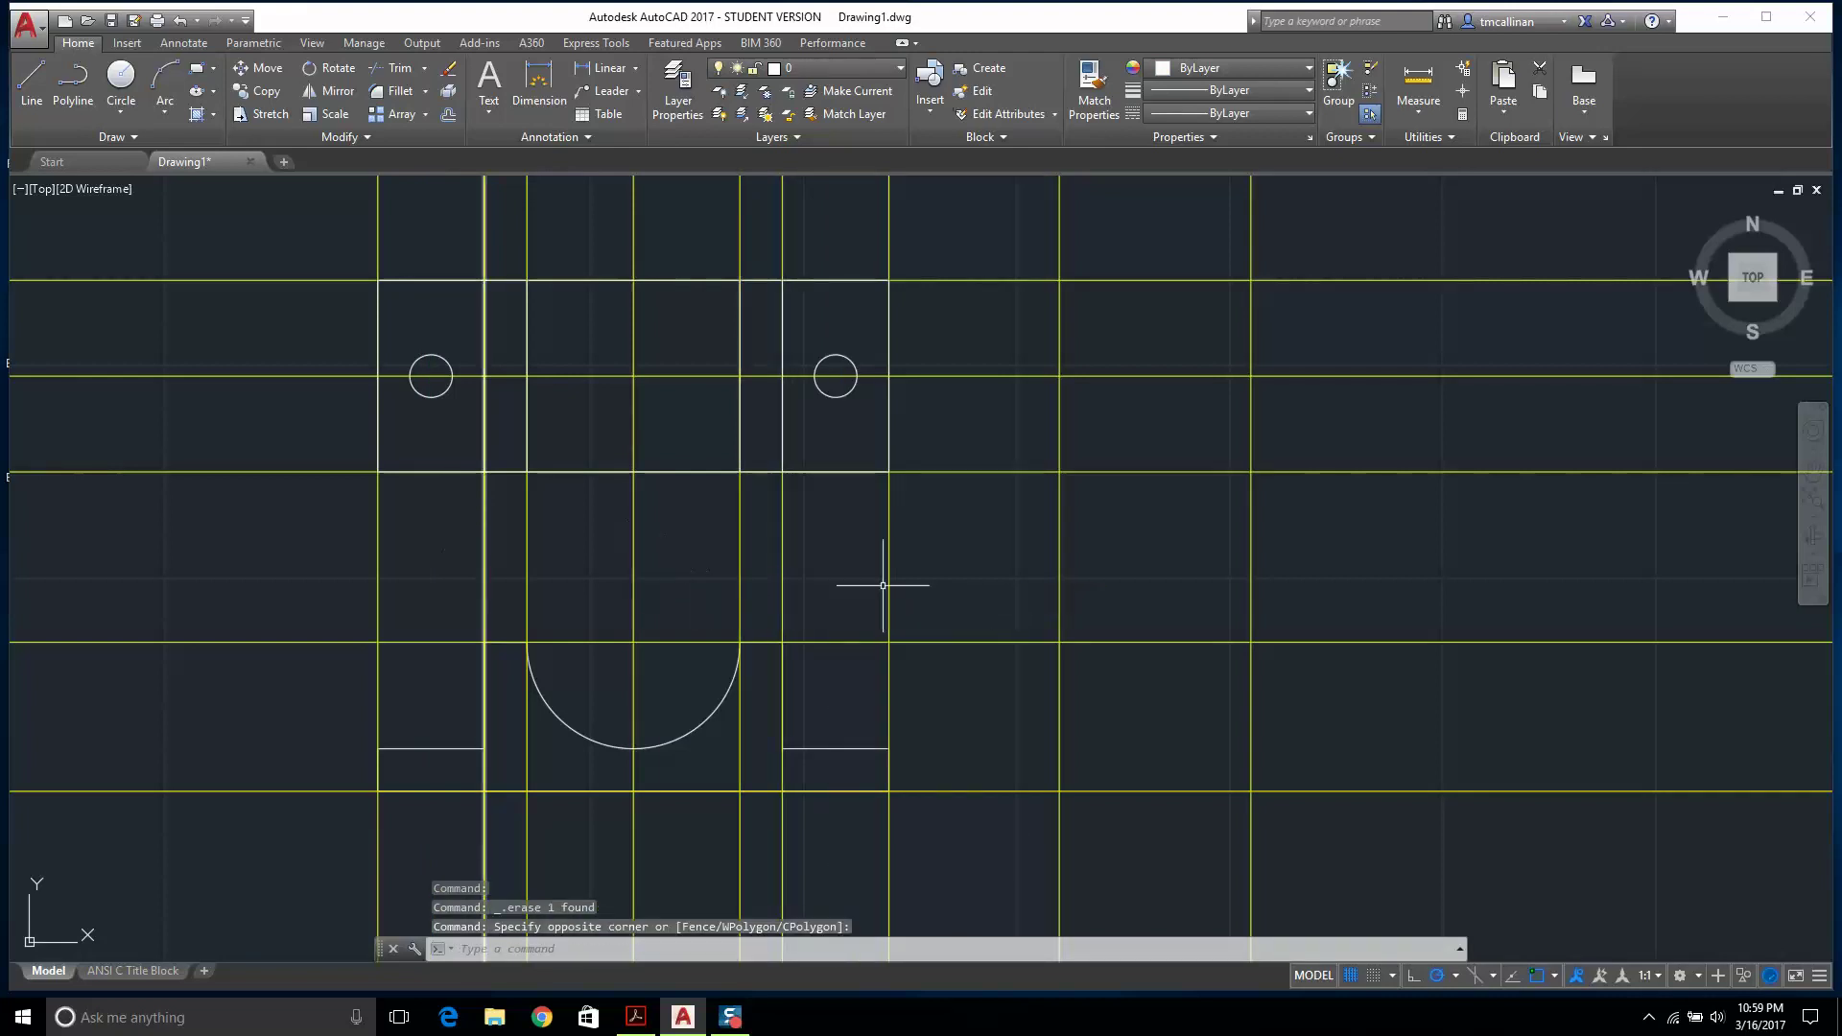
pyautogui.click(468, 552)
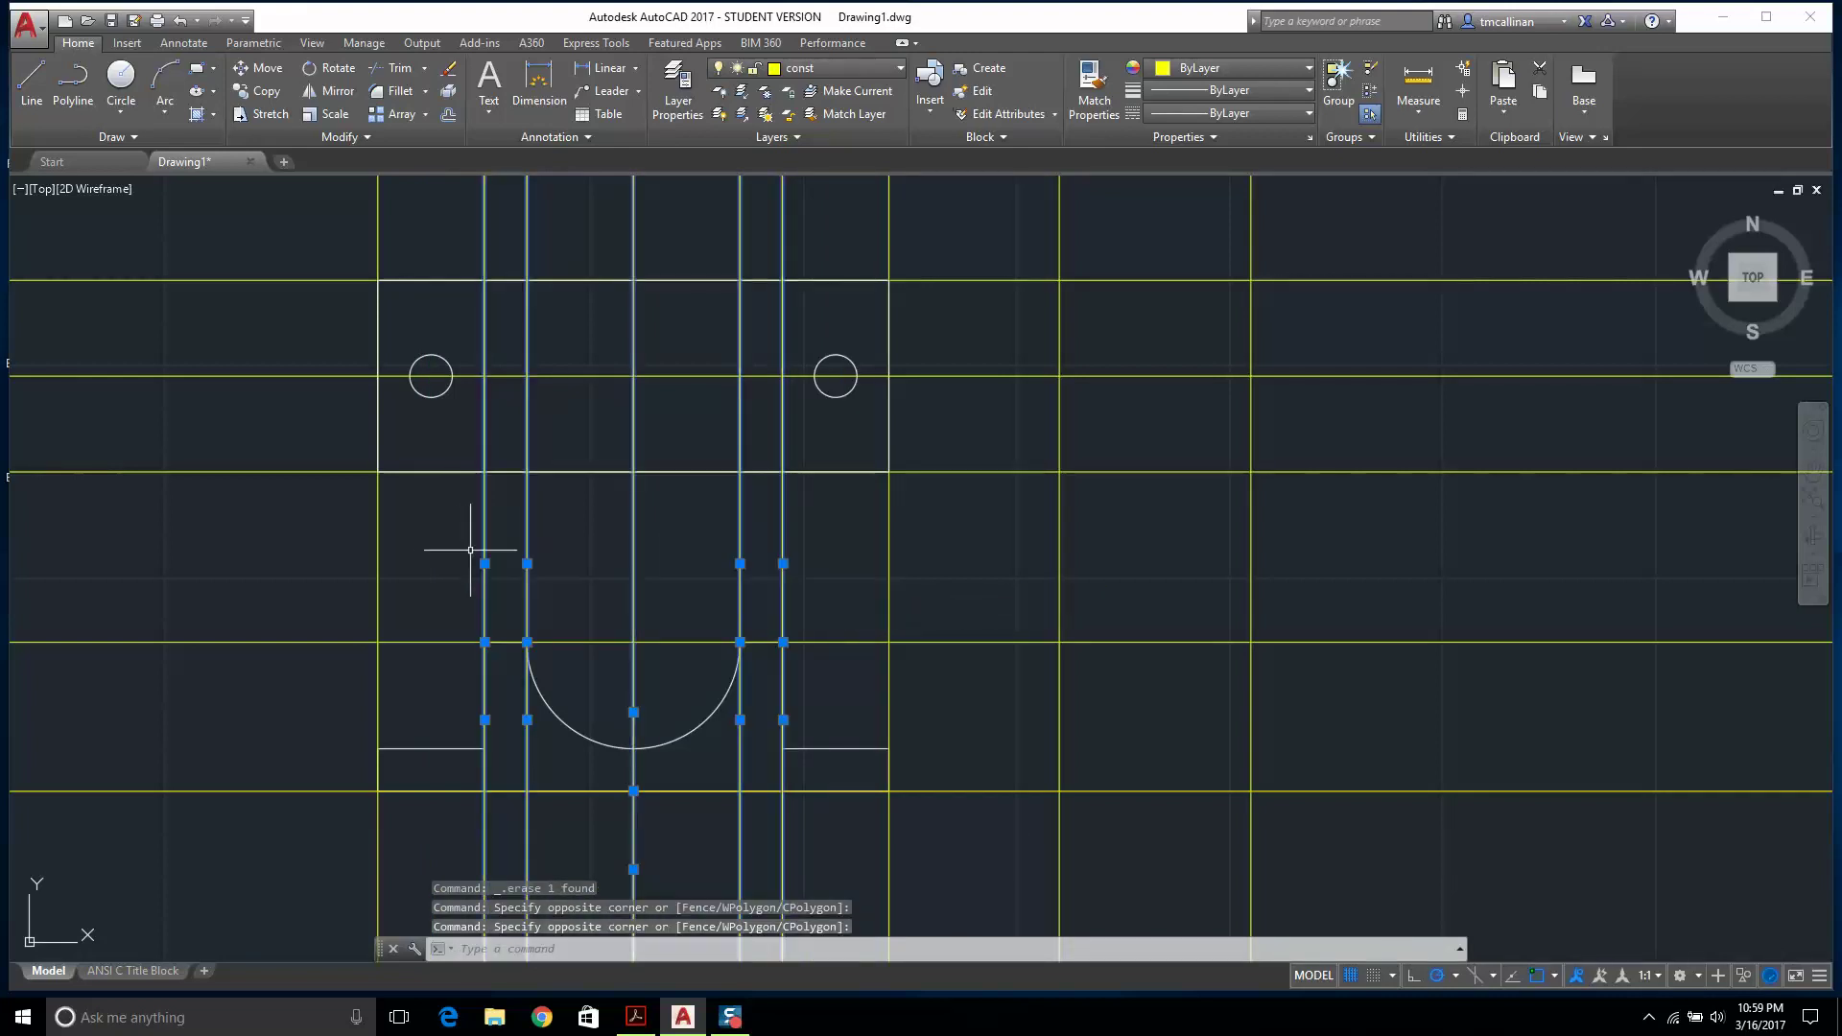
pyautogui.press('Delete')
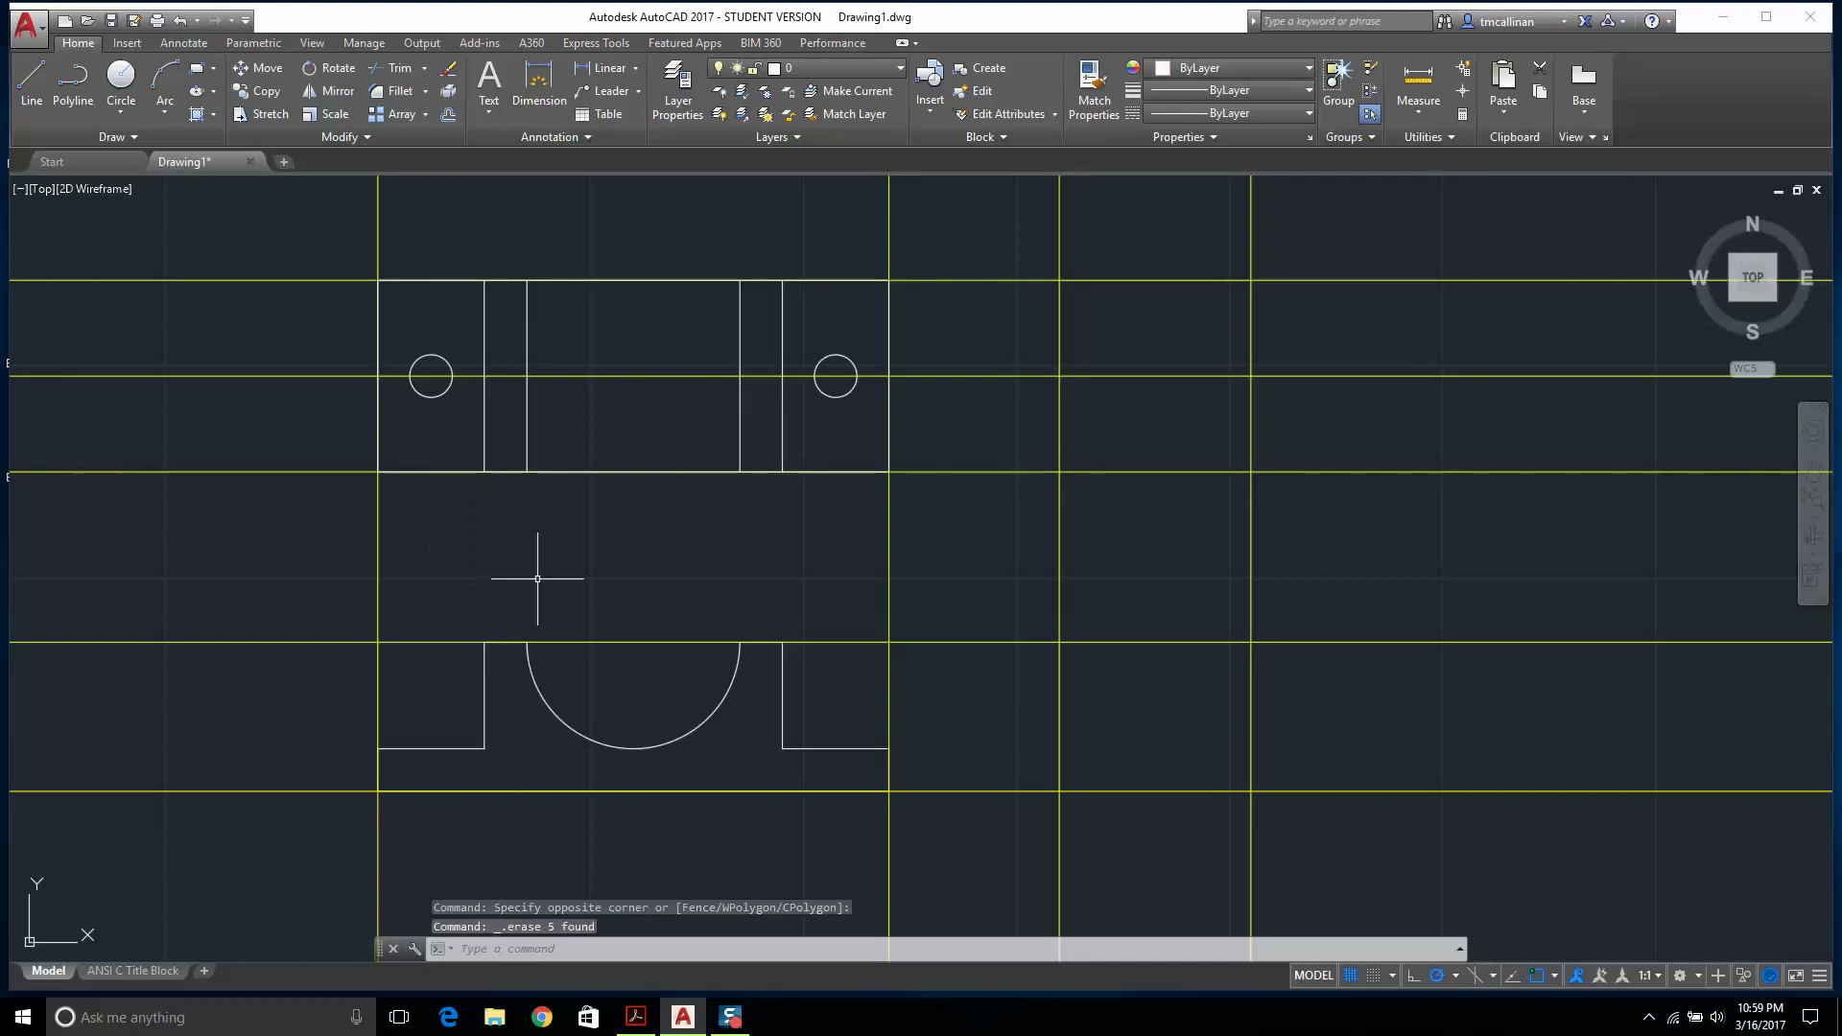
pyautogui.press('Escape')
# On layer const, place vertical construction lines along both sides of each hole.
pyautogui.click(779, 67)
pyautogui.click(830, 121)
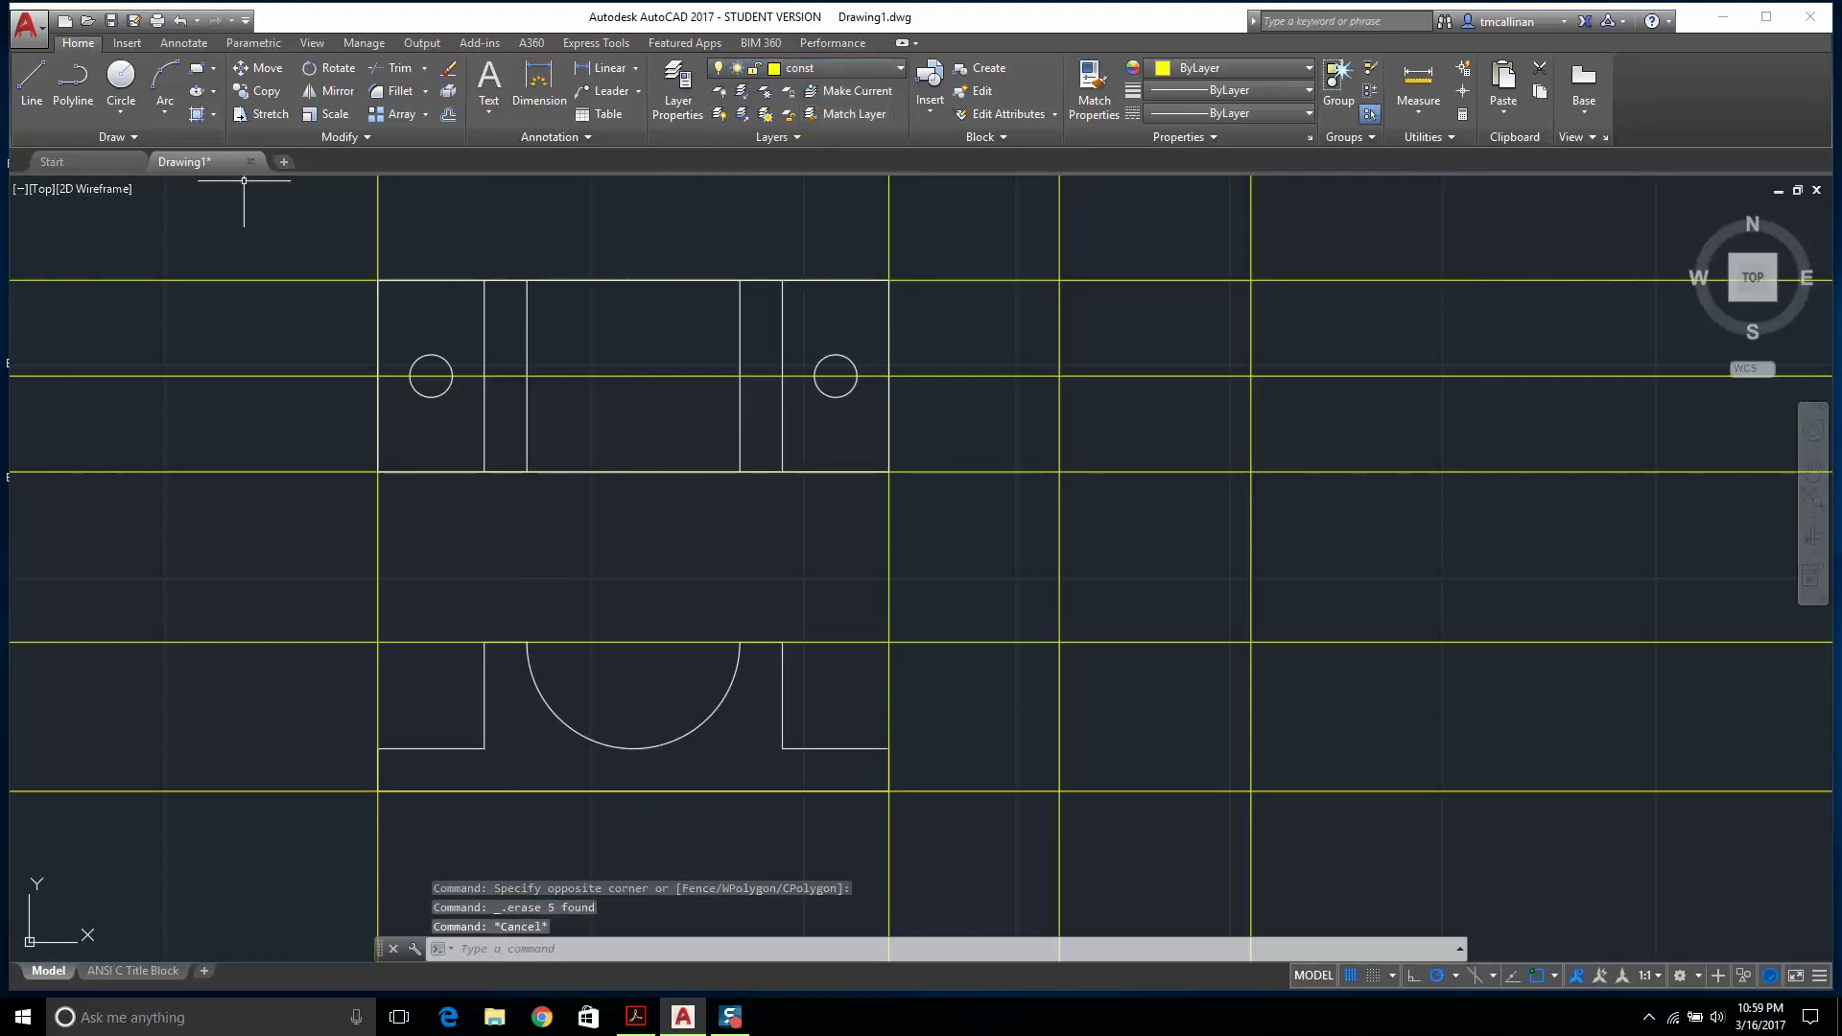
pyautogui.click(90, 134)
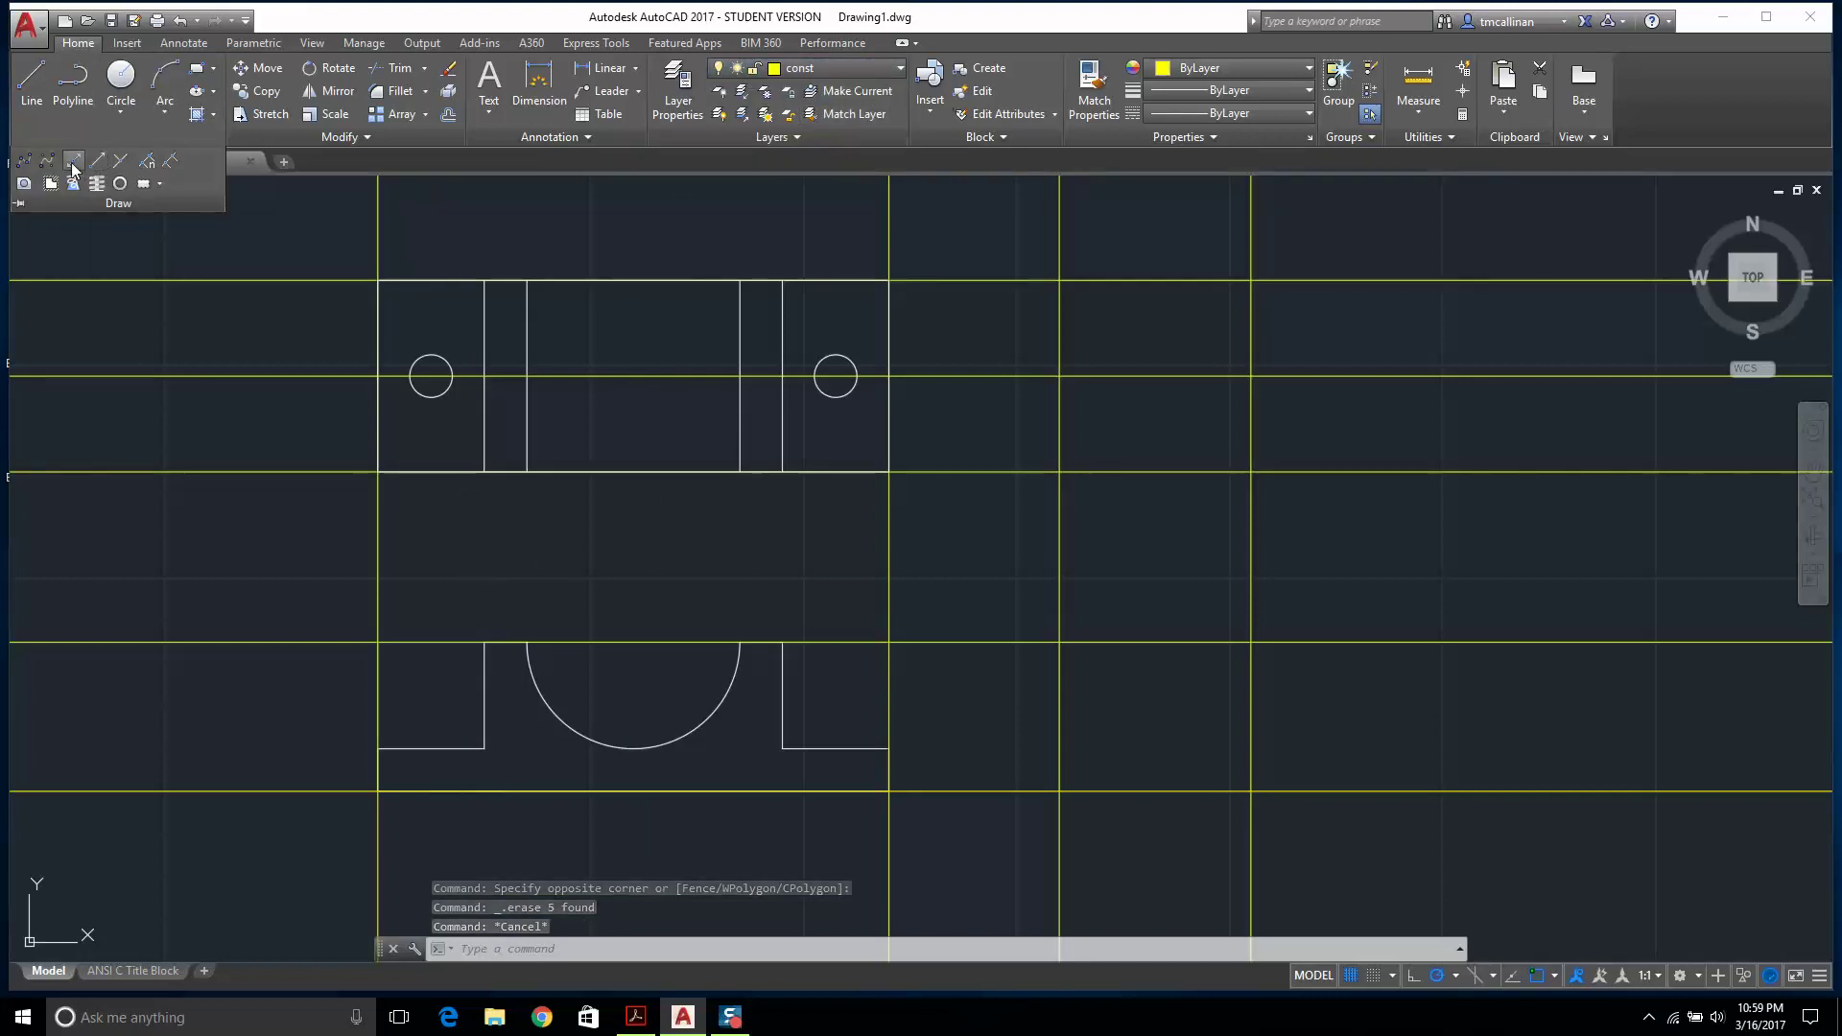
pyautogui.click(74, 160)
pyautogui.write('v')
pyautogui.press('Return')
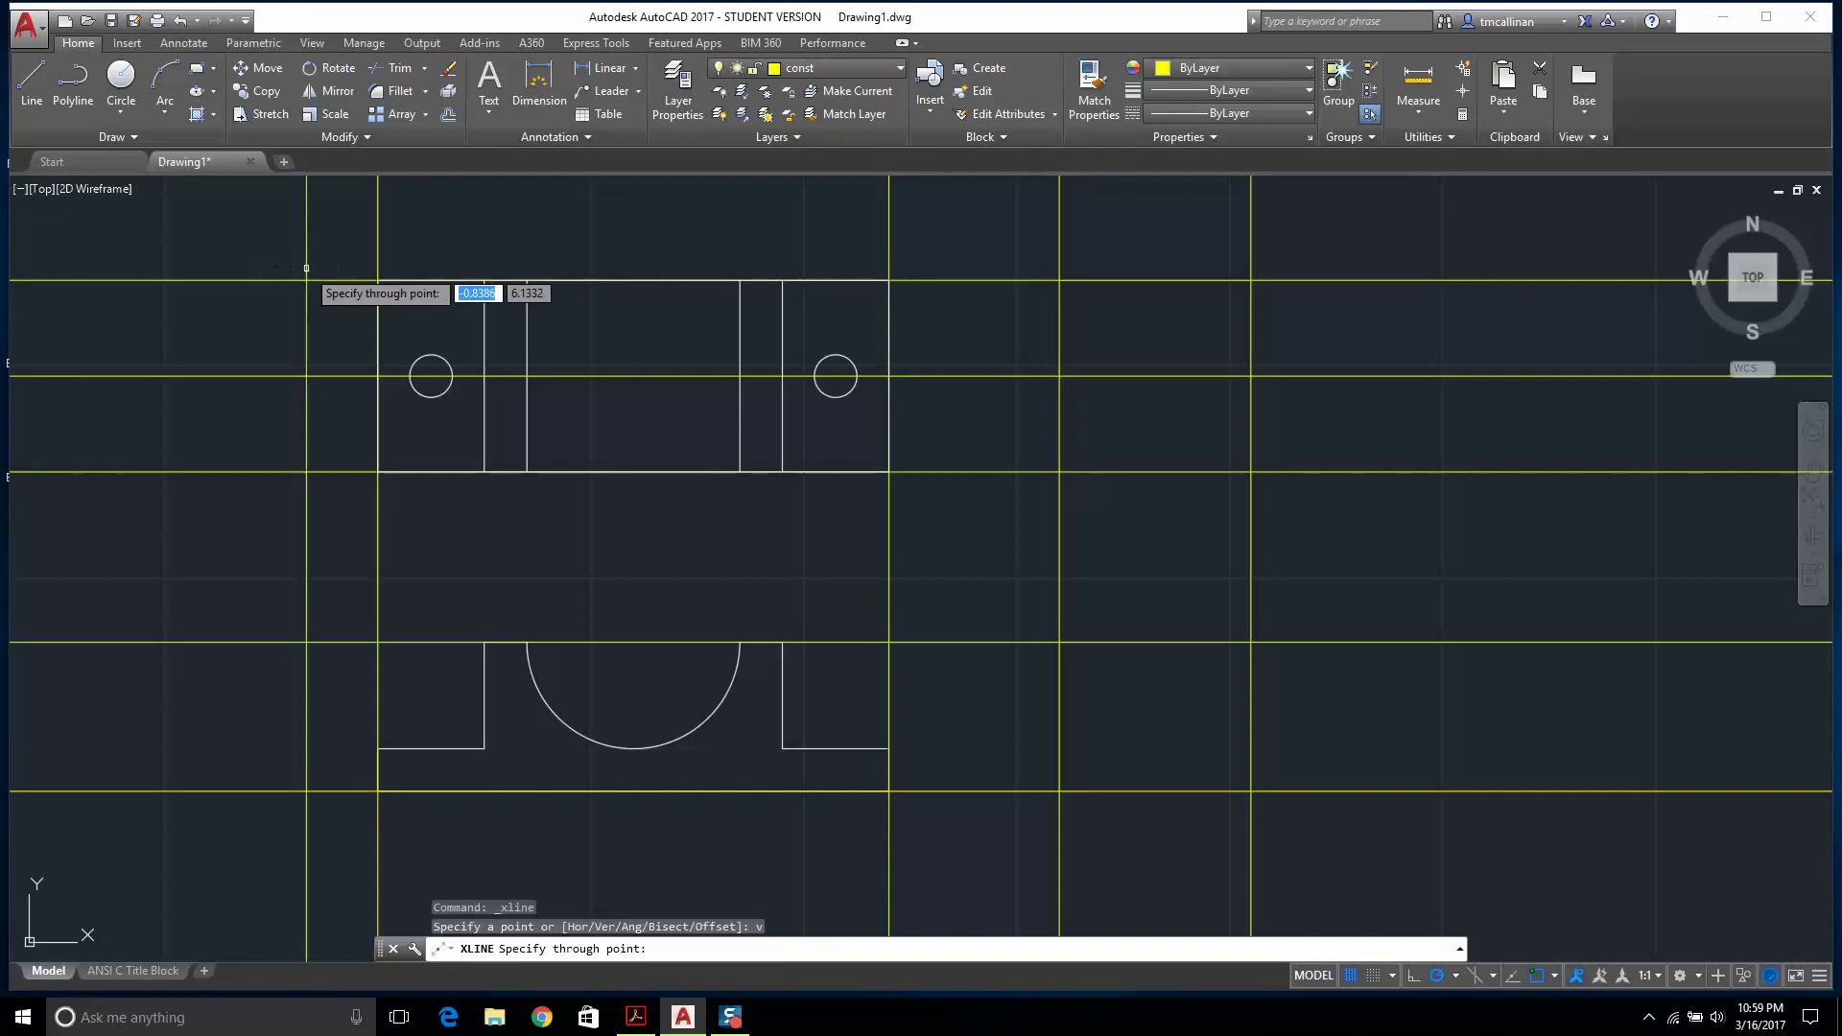
pyautogui.click(409, 376)
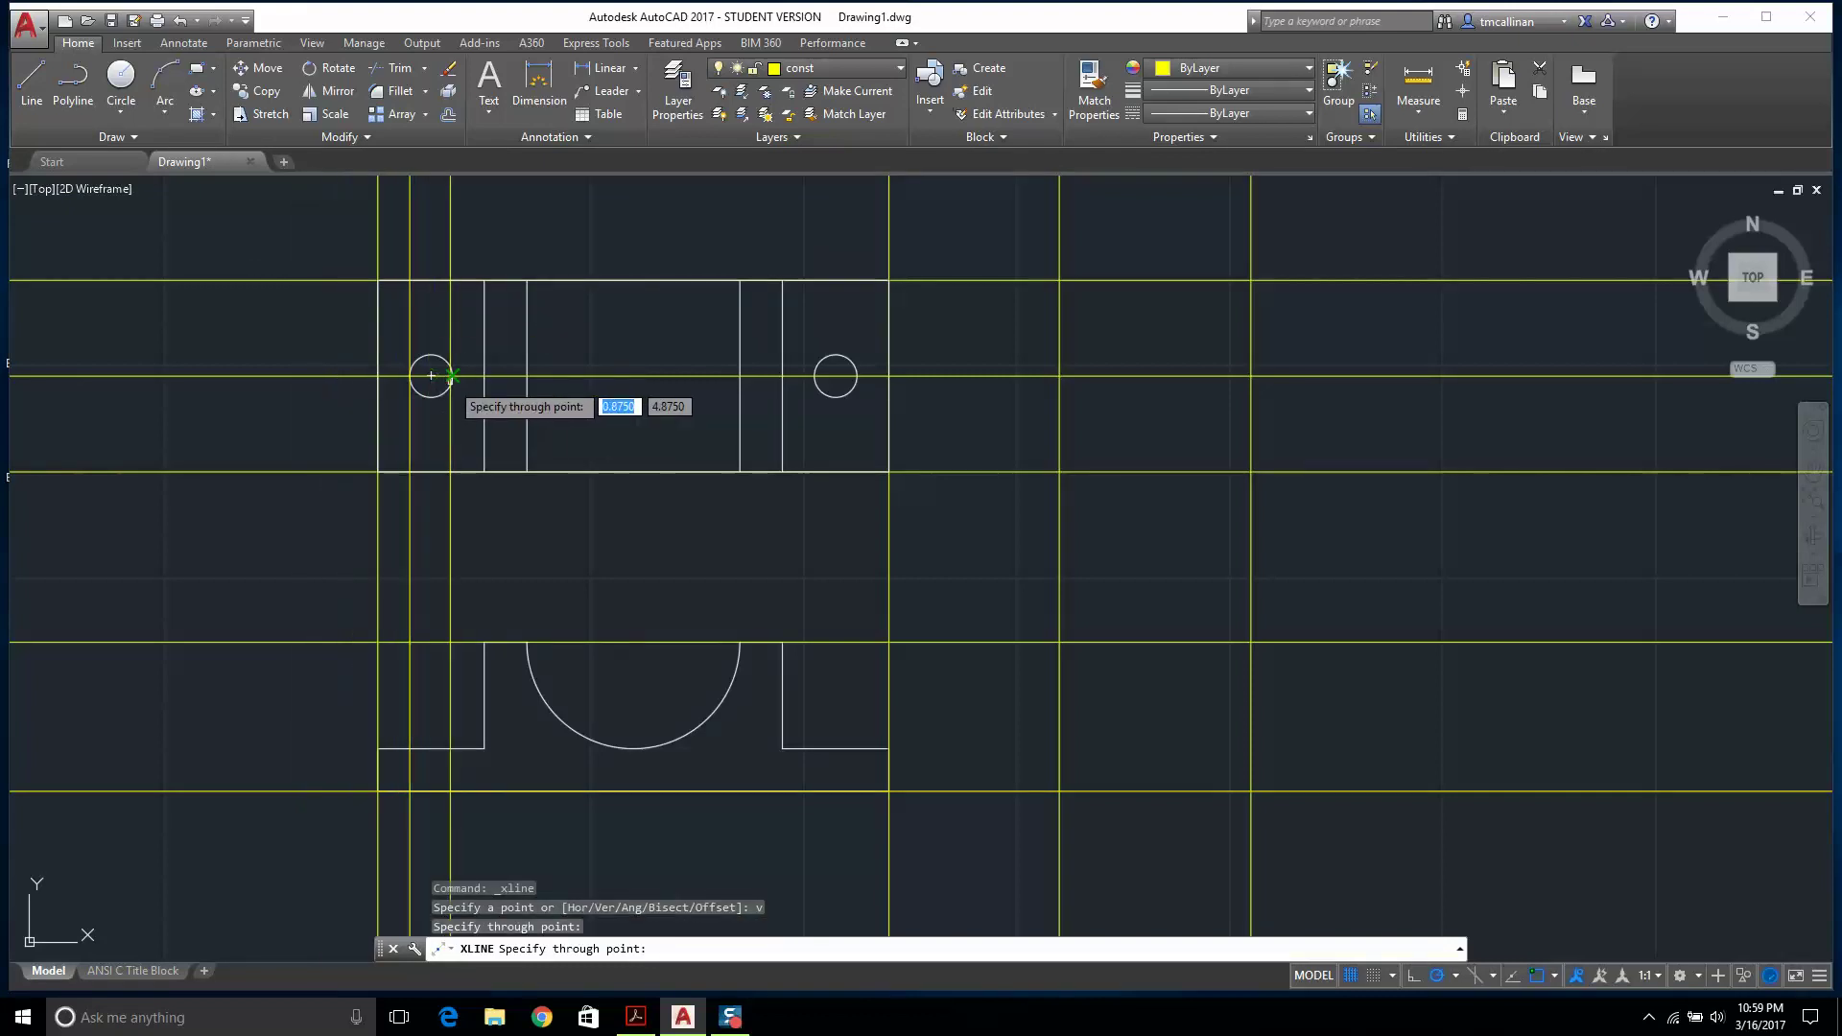
pyautogui.click(452, 376)
pyautogui.click(820, 376)
pyautogui.click(857, 376)
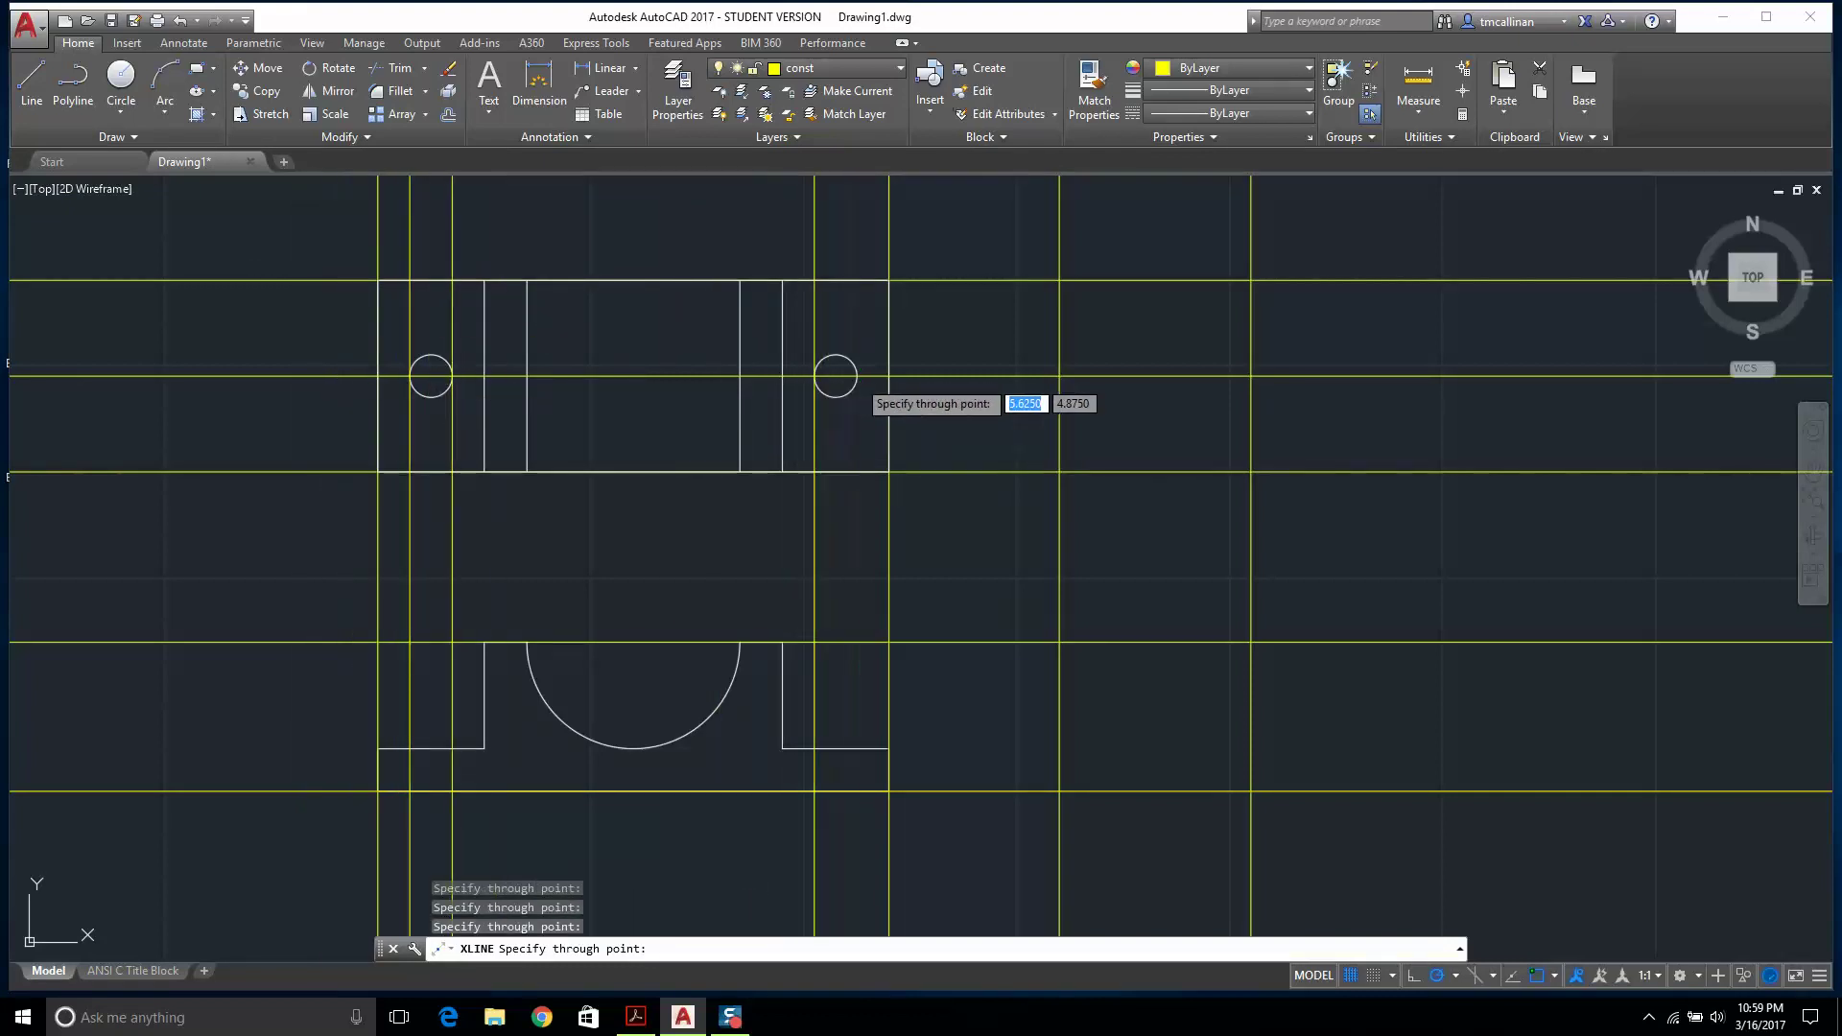
pyautogui.press('Escape')
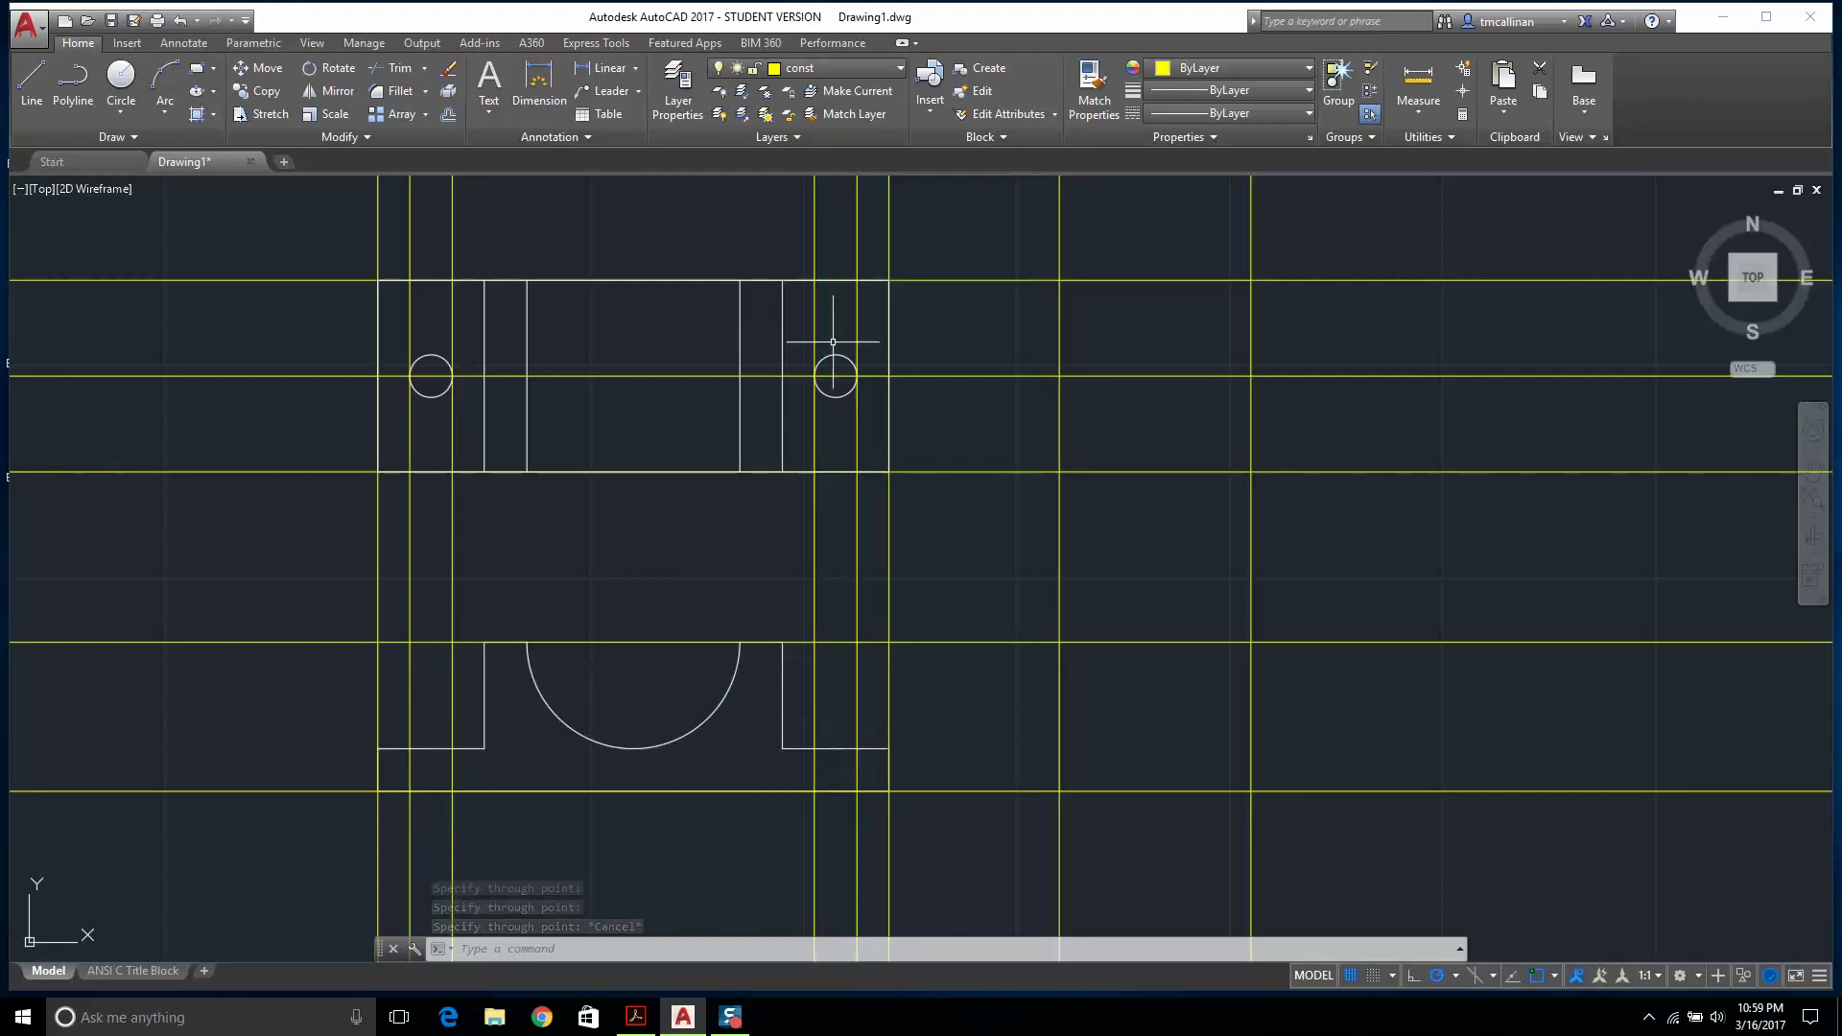
# Create a new layer named Hidden 1 with white colour.
pyautogui.click(683, 88)
pyautogui.rightClick(328, 204)
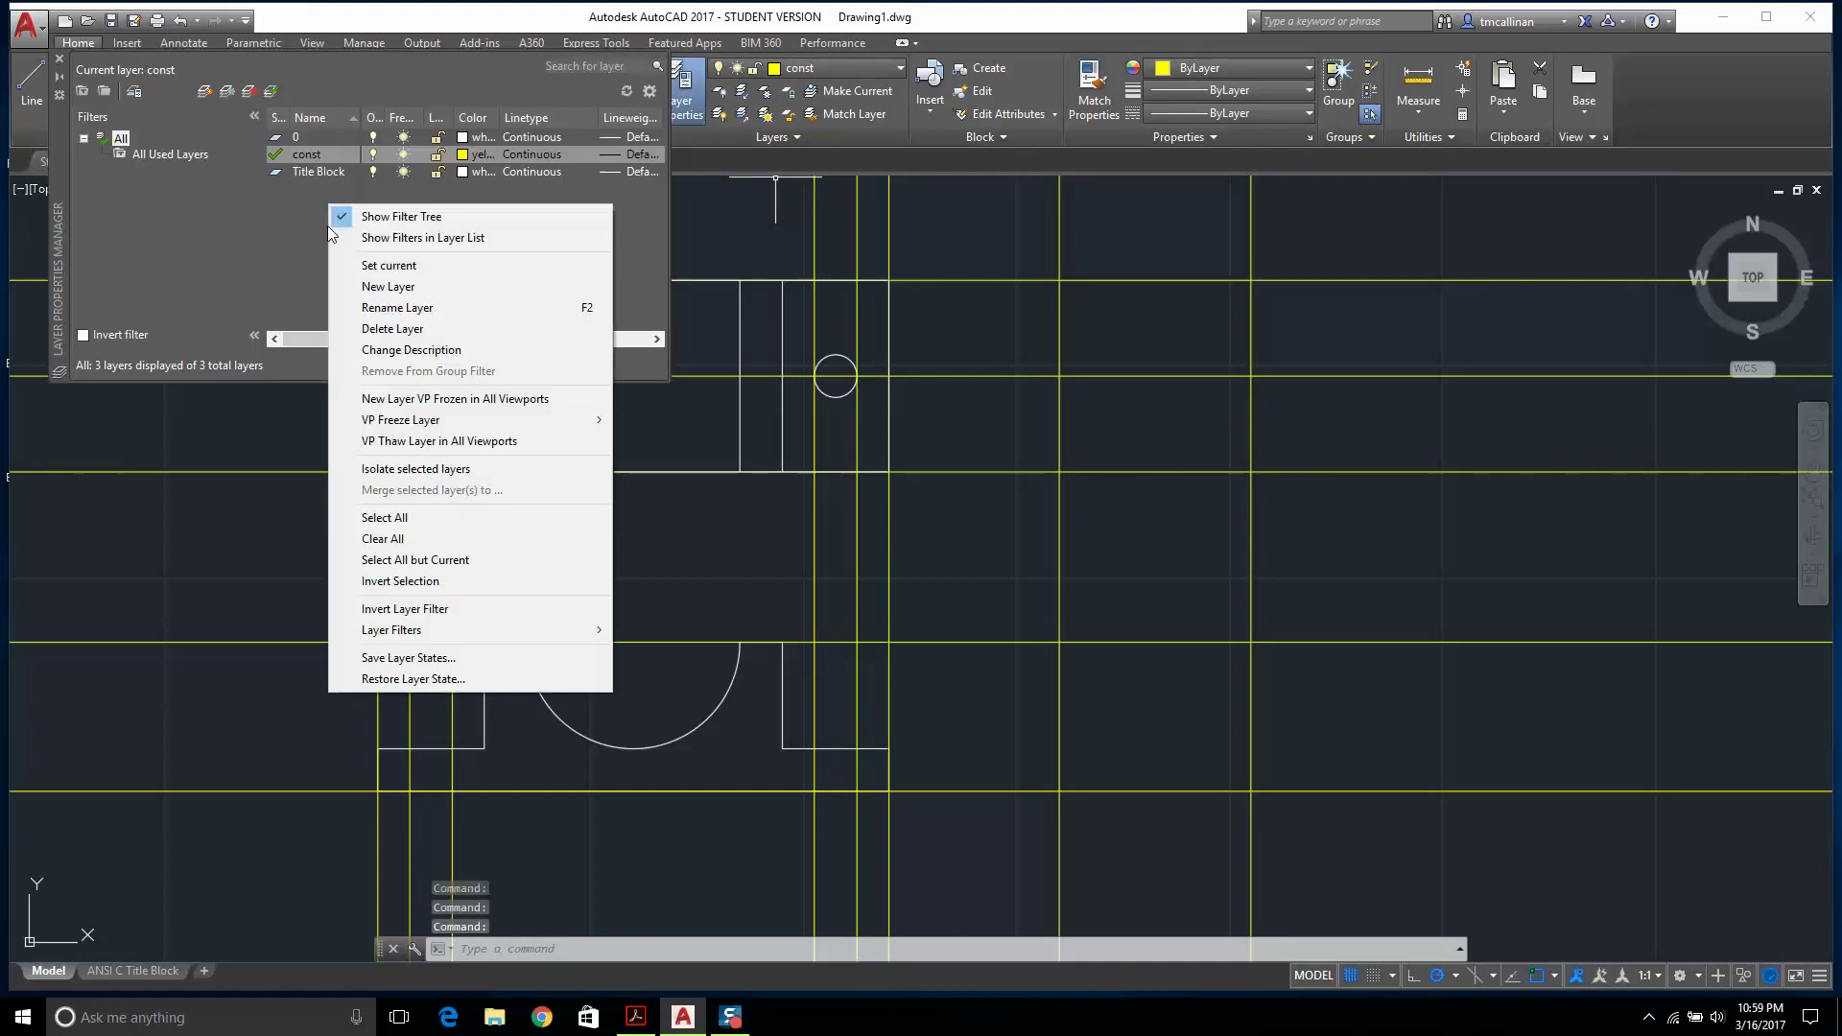
pyautogui.click(357, 286)
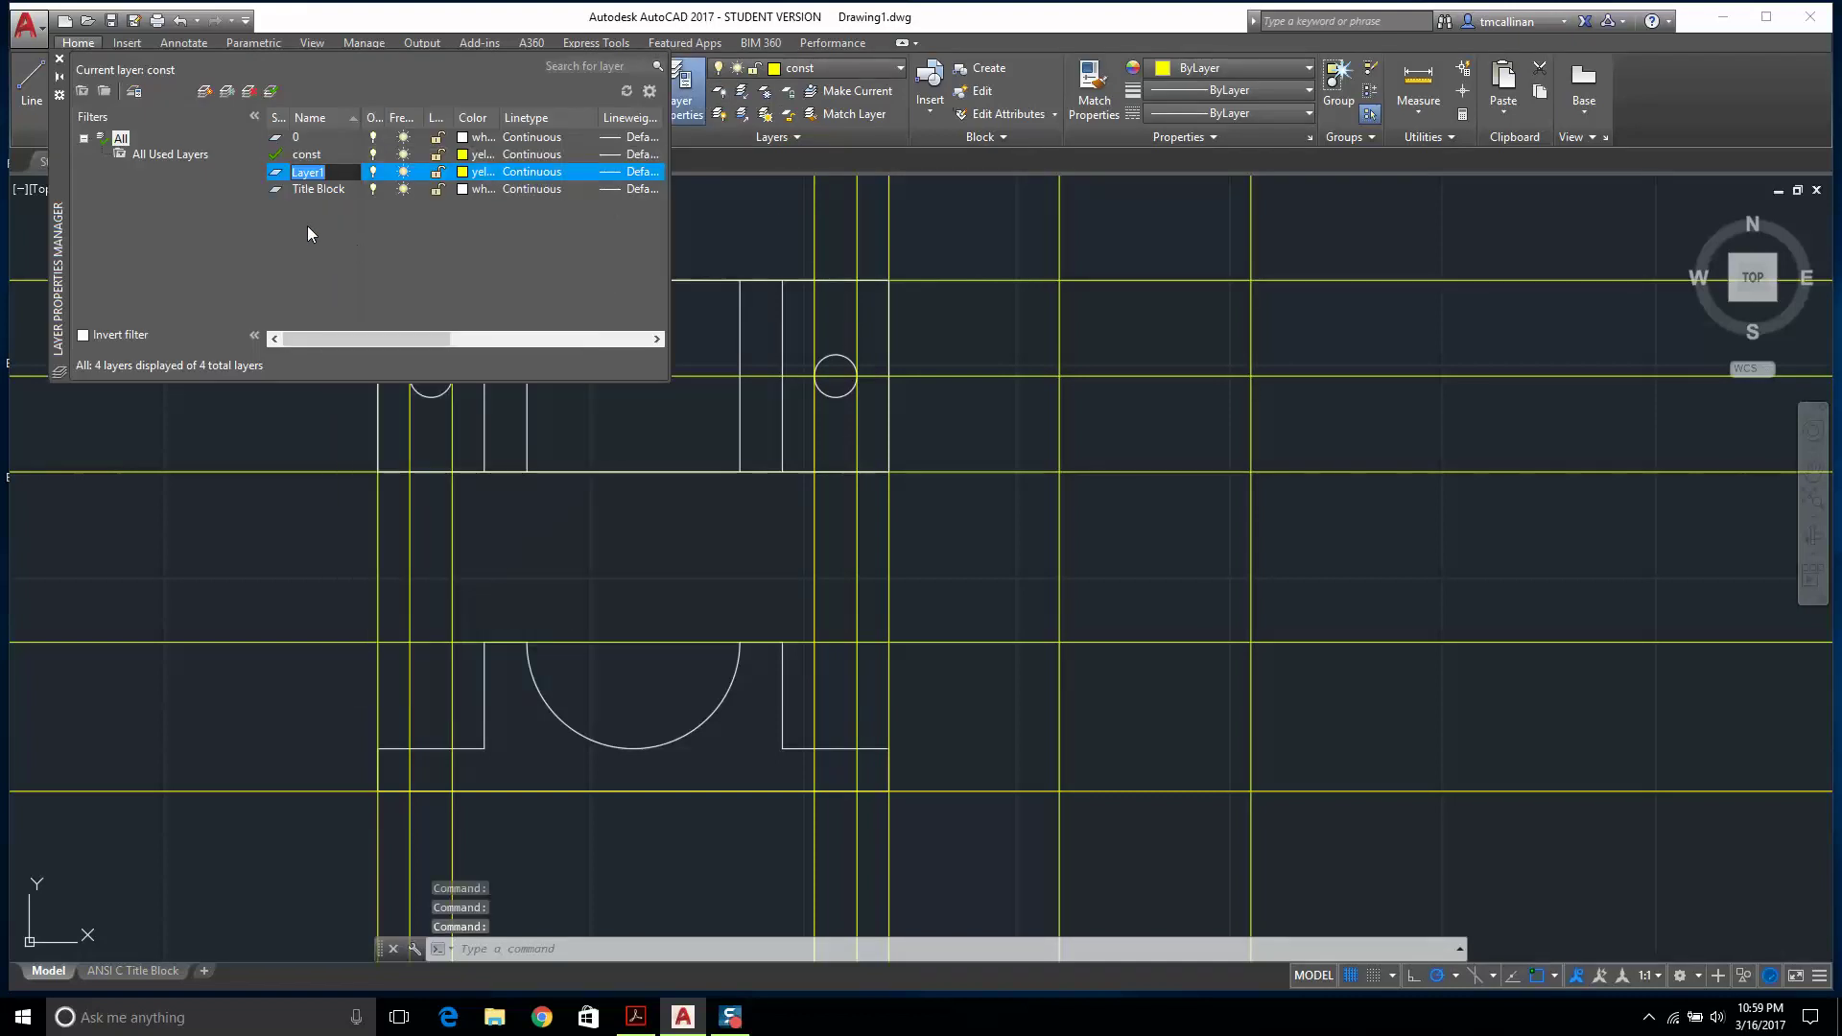
pyautogui.write('Hidden 1')
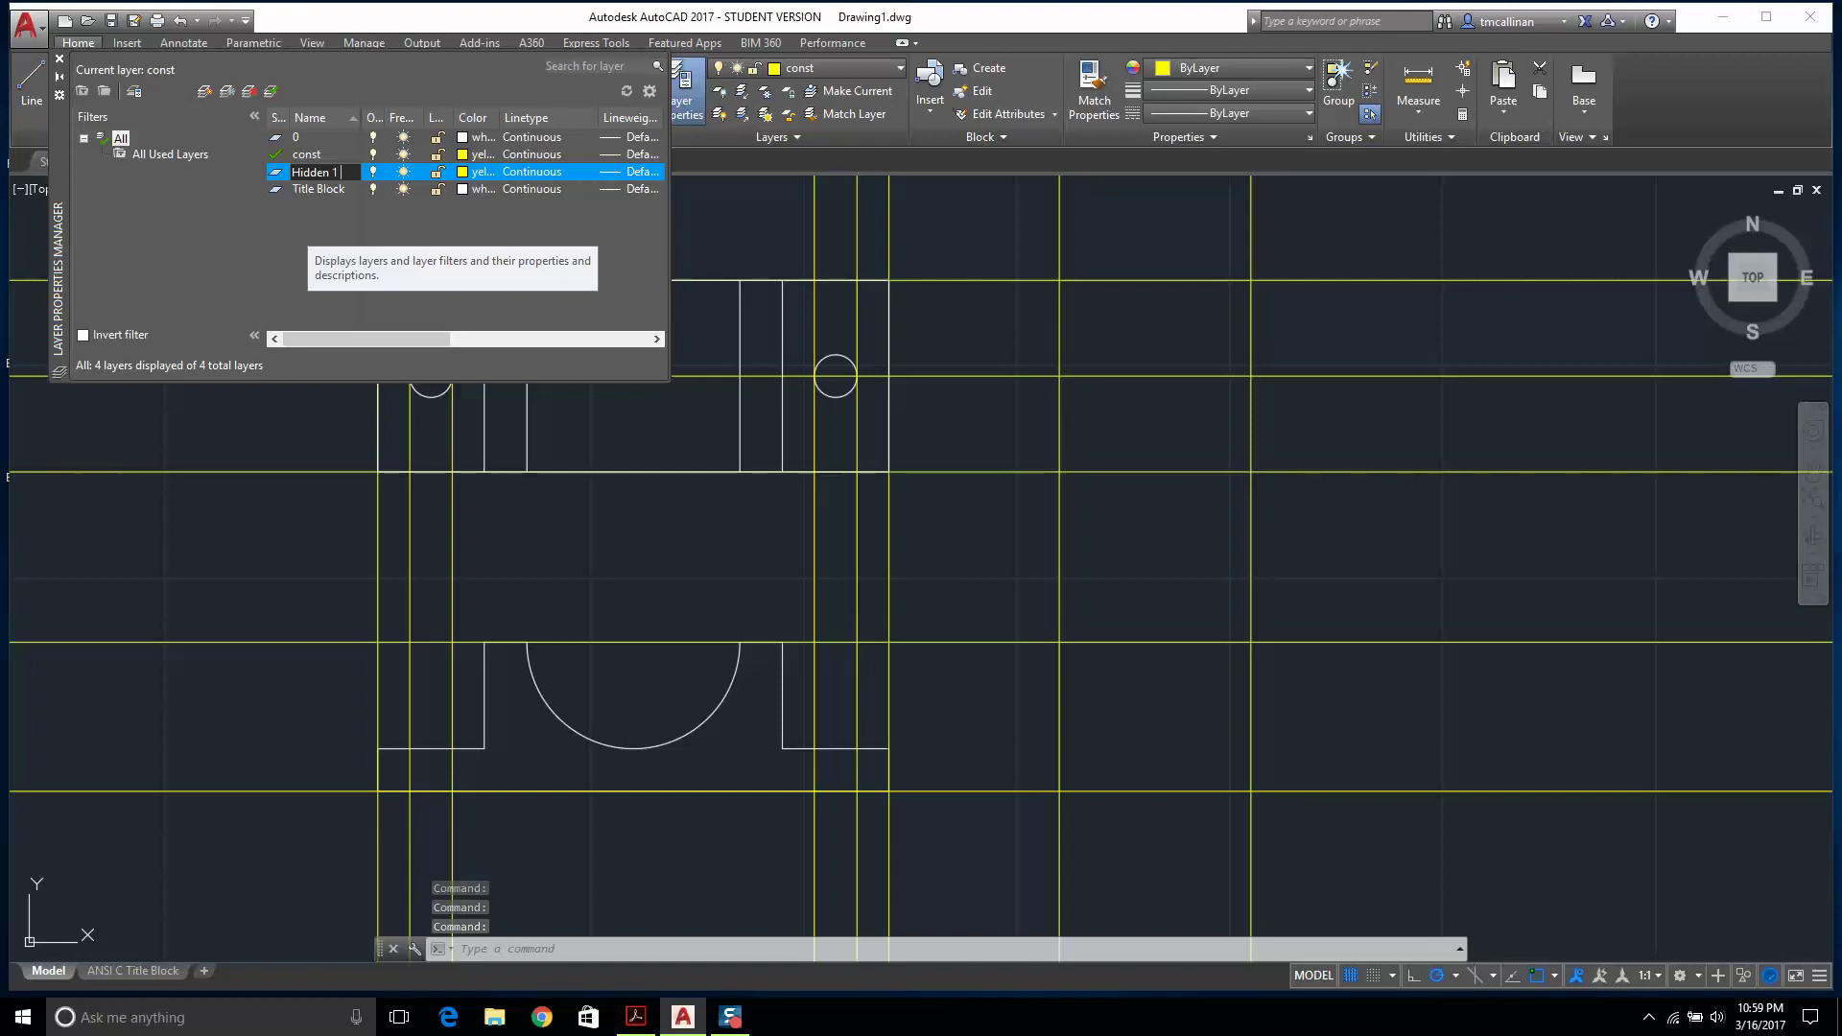
pyautogui.press('Return')
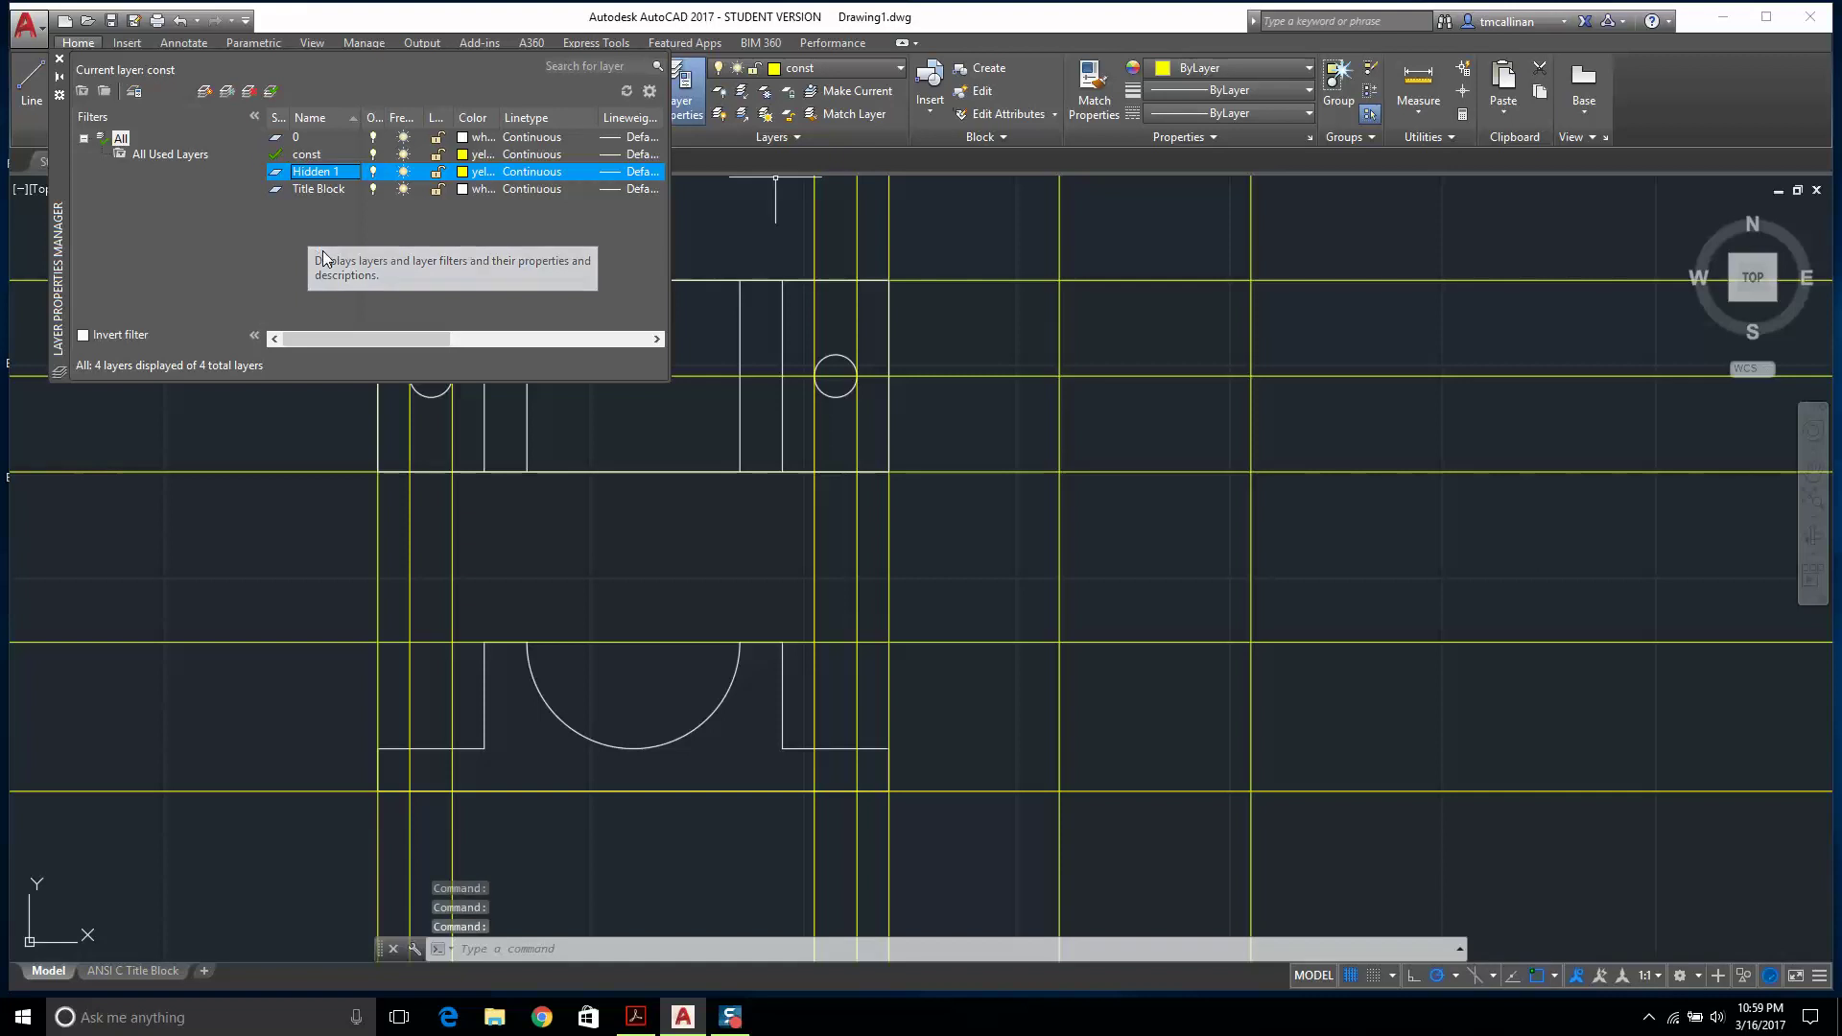
pyautogui.click(488, 174)
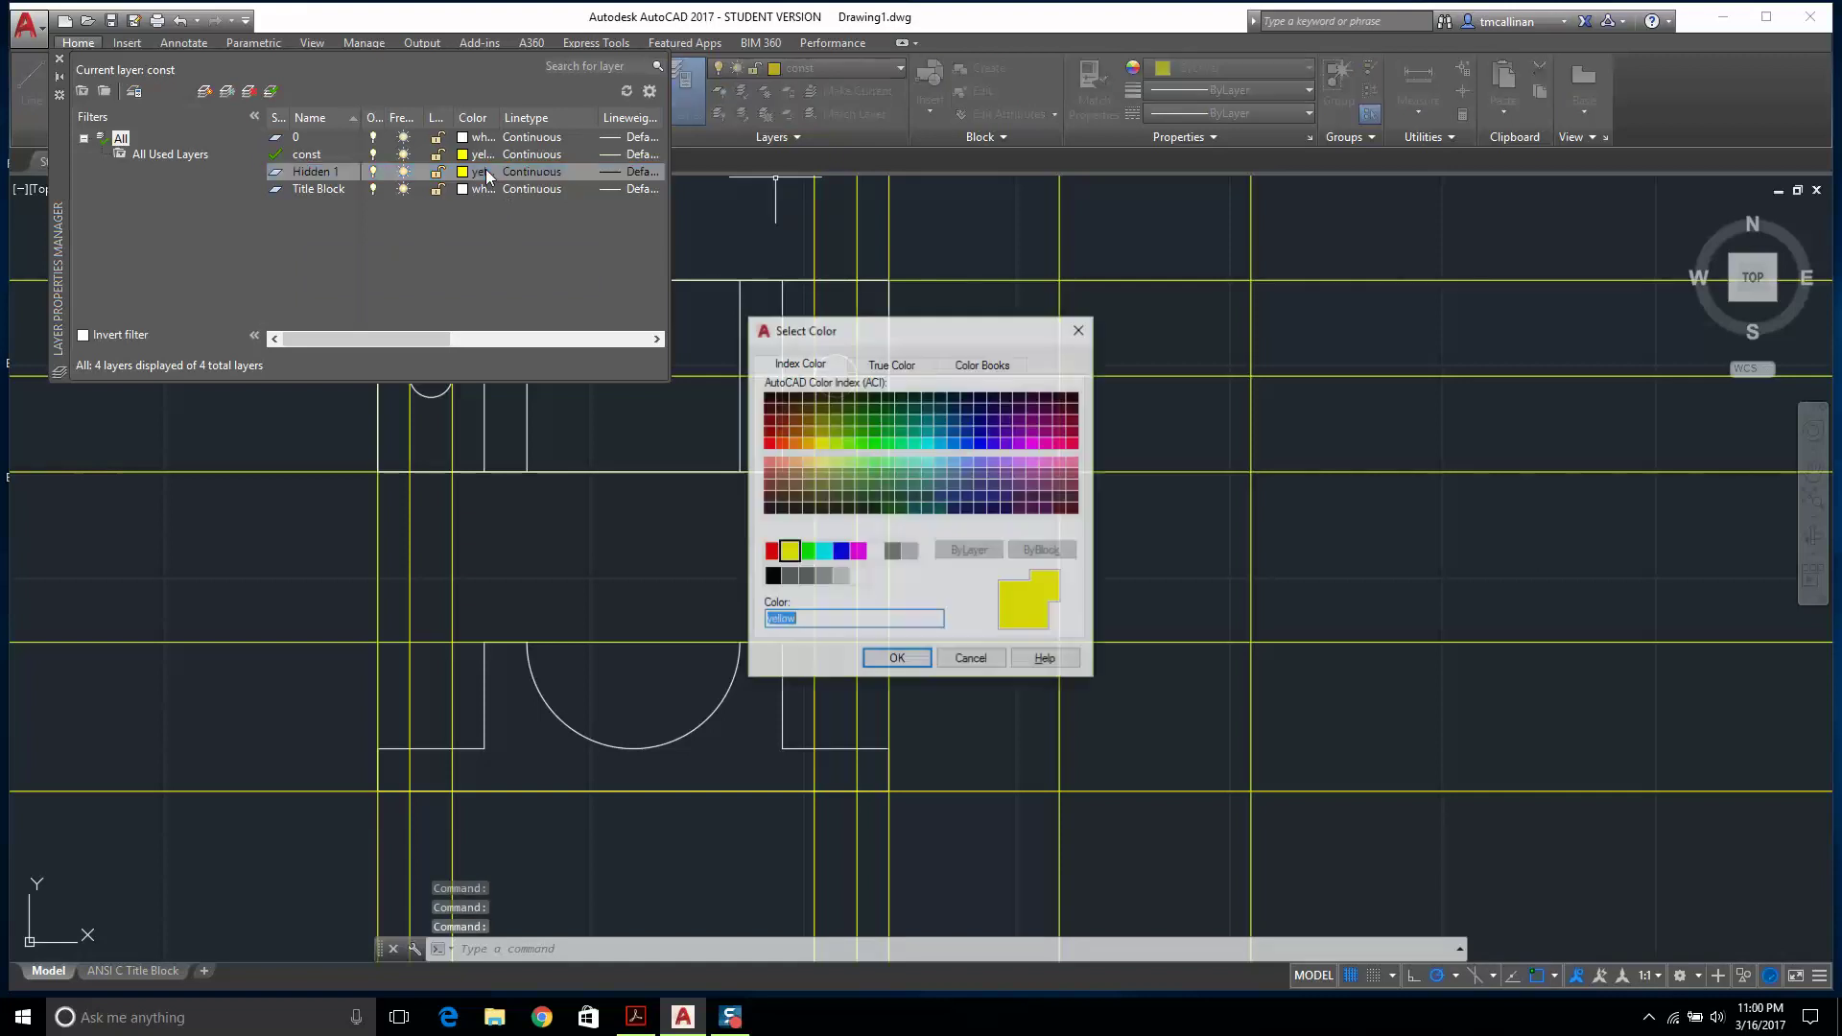
pyautogui.click(875, 551)
pyautogui.click(879, 656)
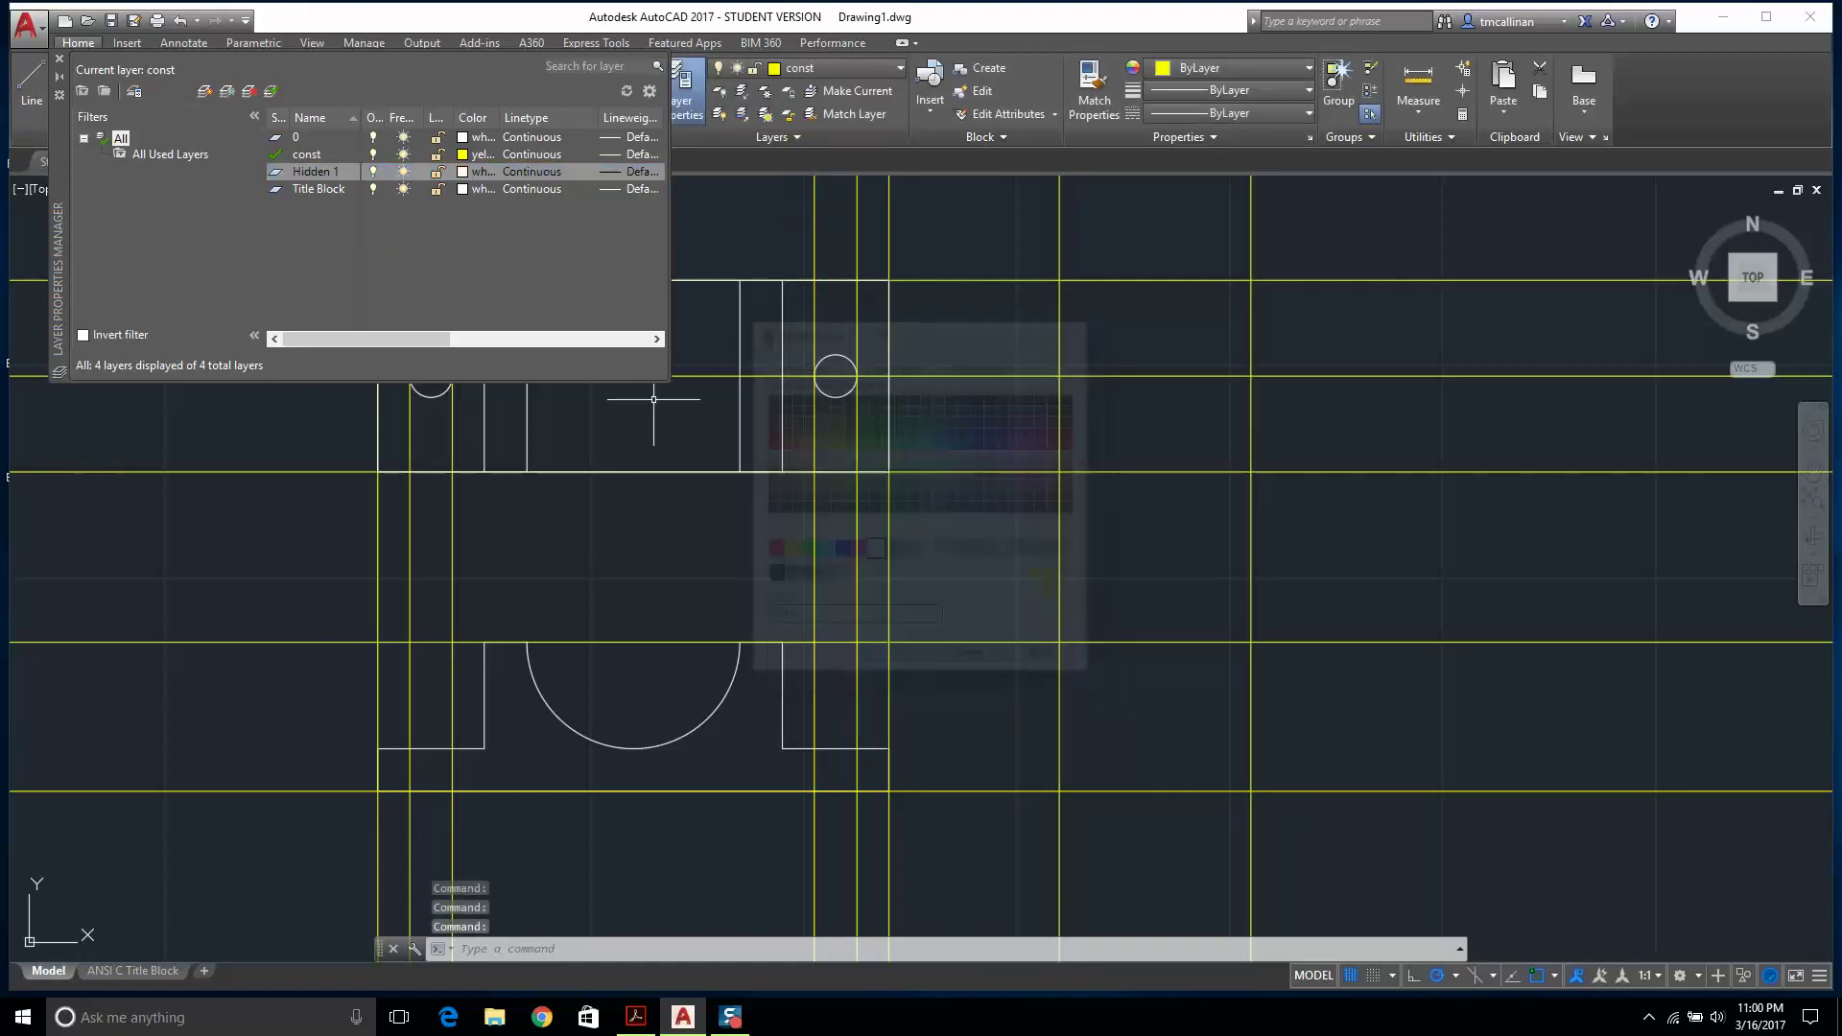
# Load and assign the HIDDEN linetype to Hidden 1, then make it current.
pyautogui.click(537, 170)
pyautogui.click(961, 611)
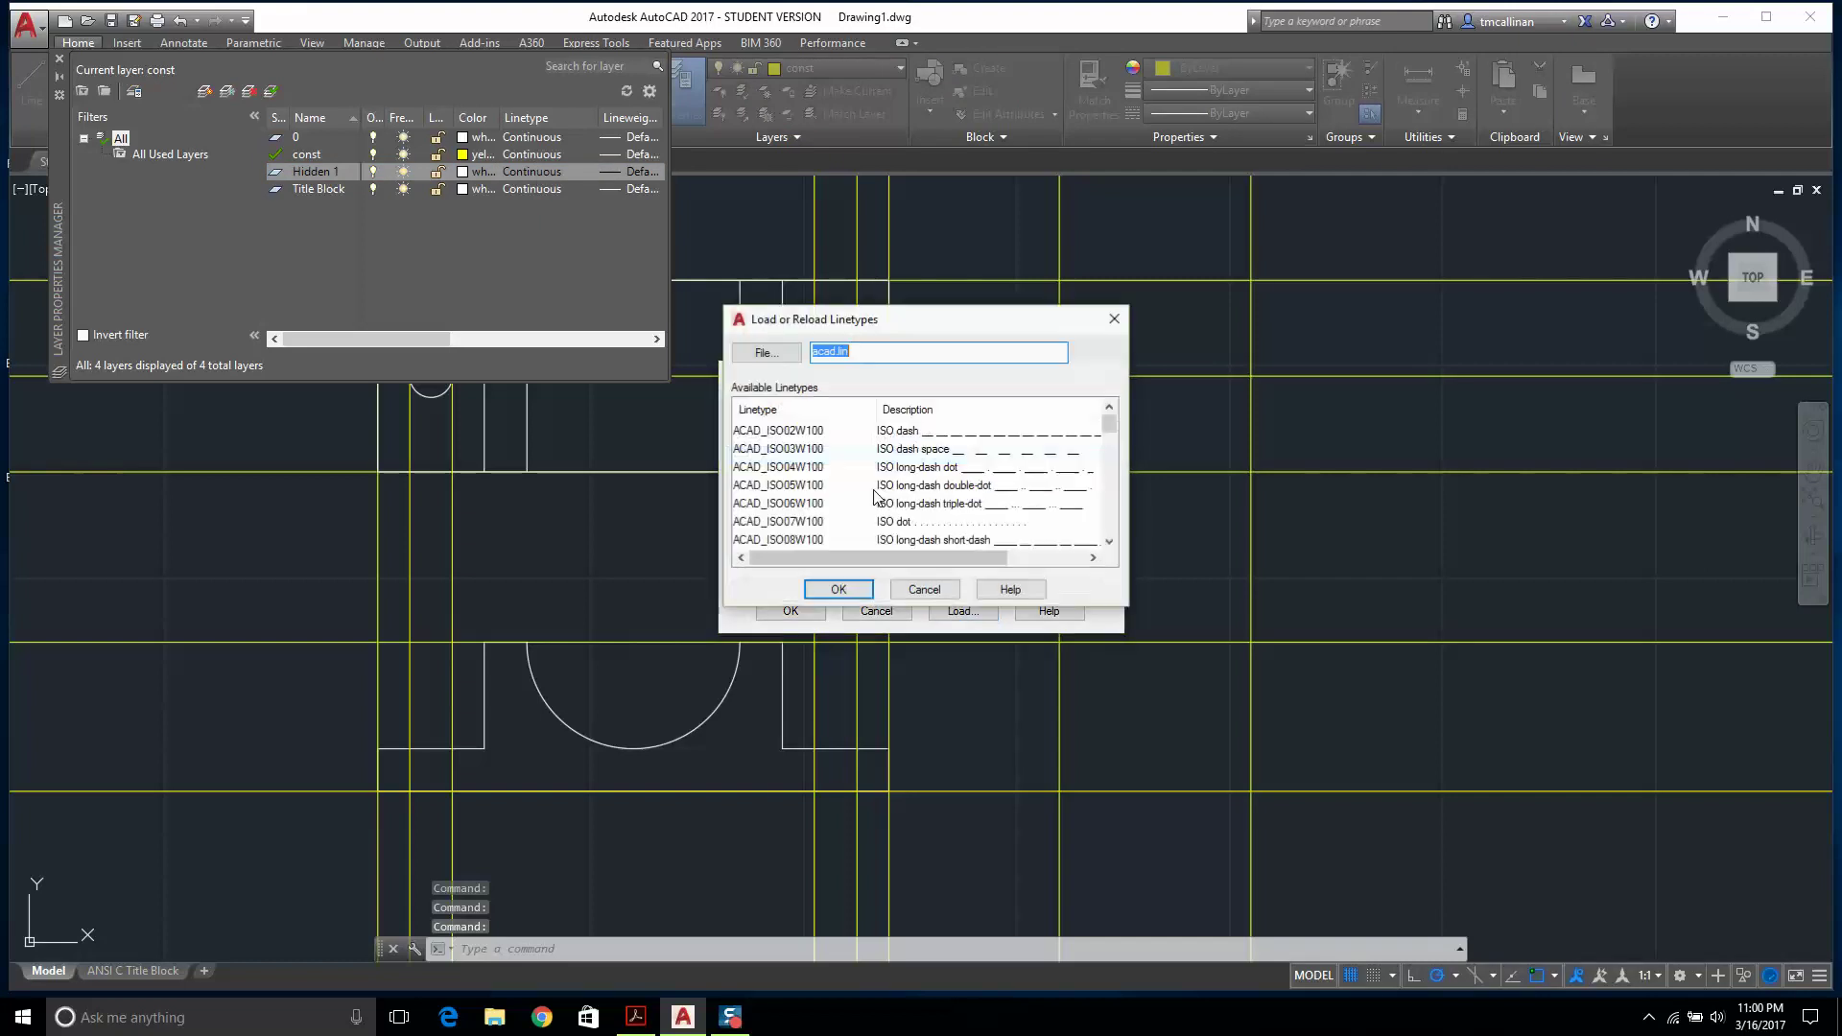
pyautogui.scroll(-5, 816, 437)
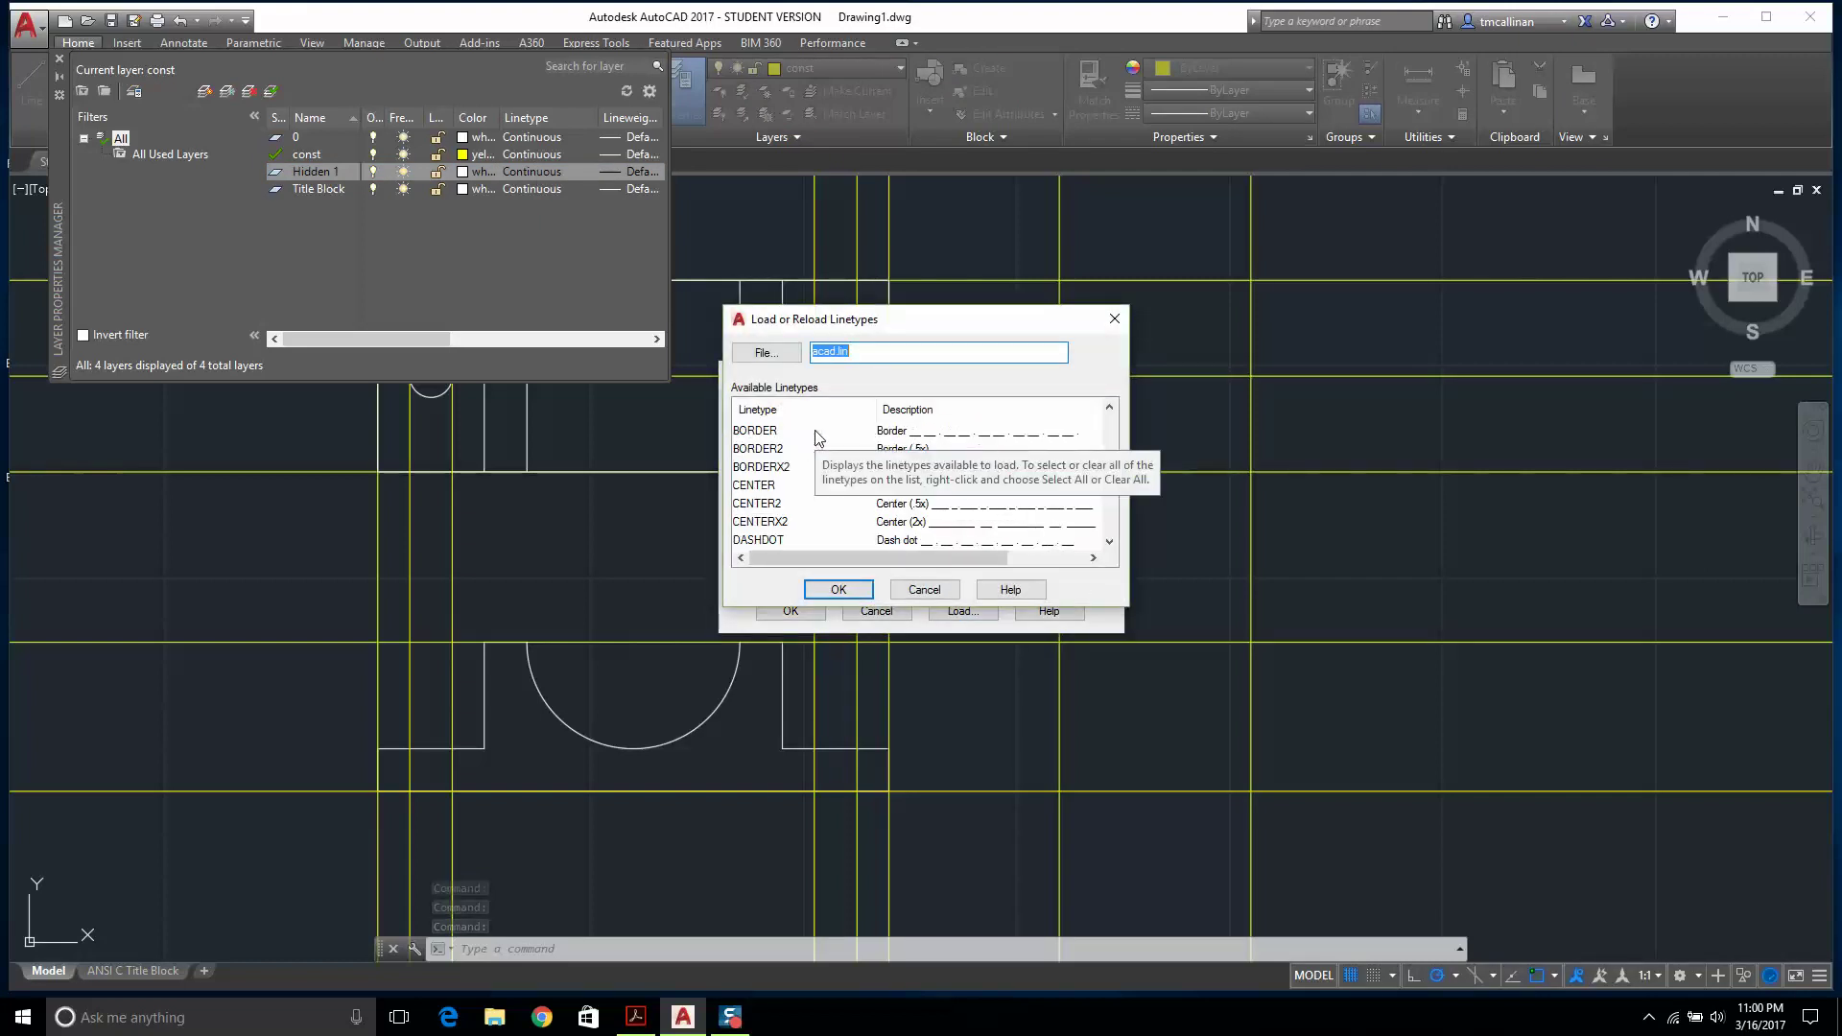
pyautogui.scroll(-2, 786, 493)
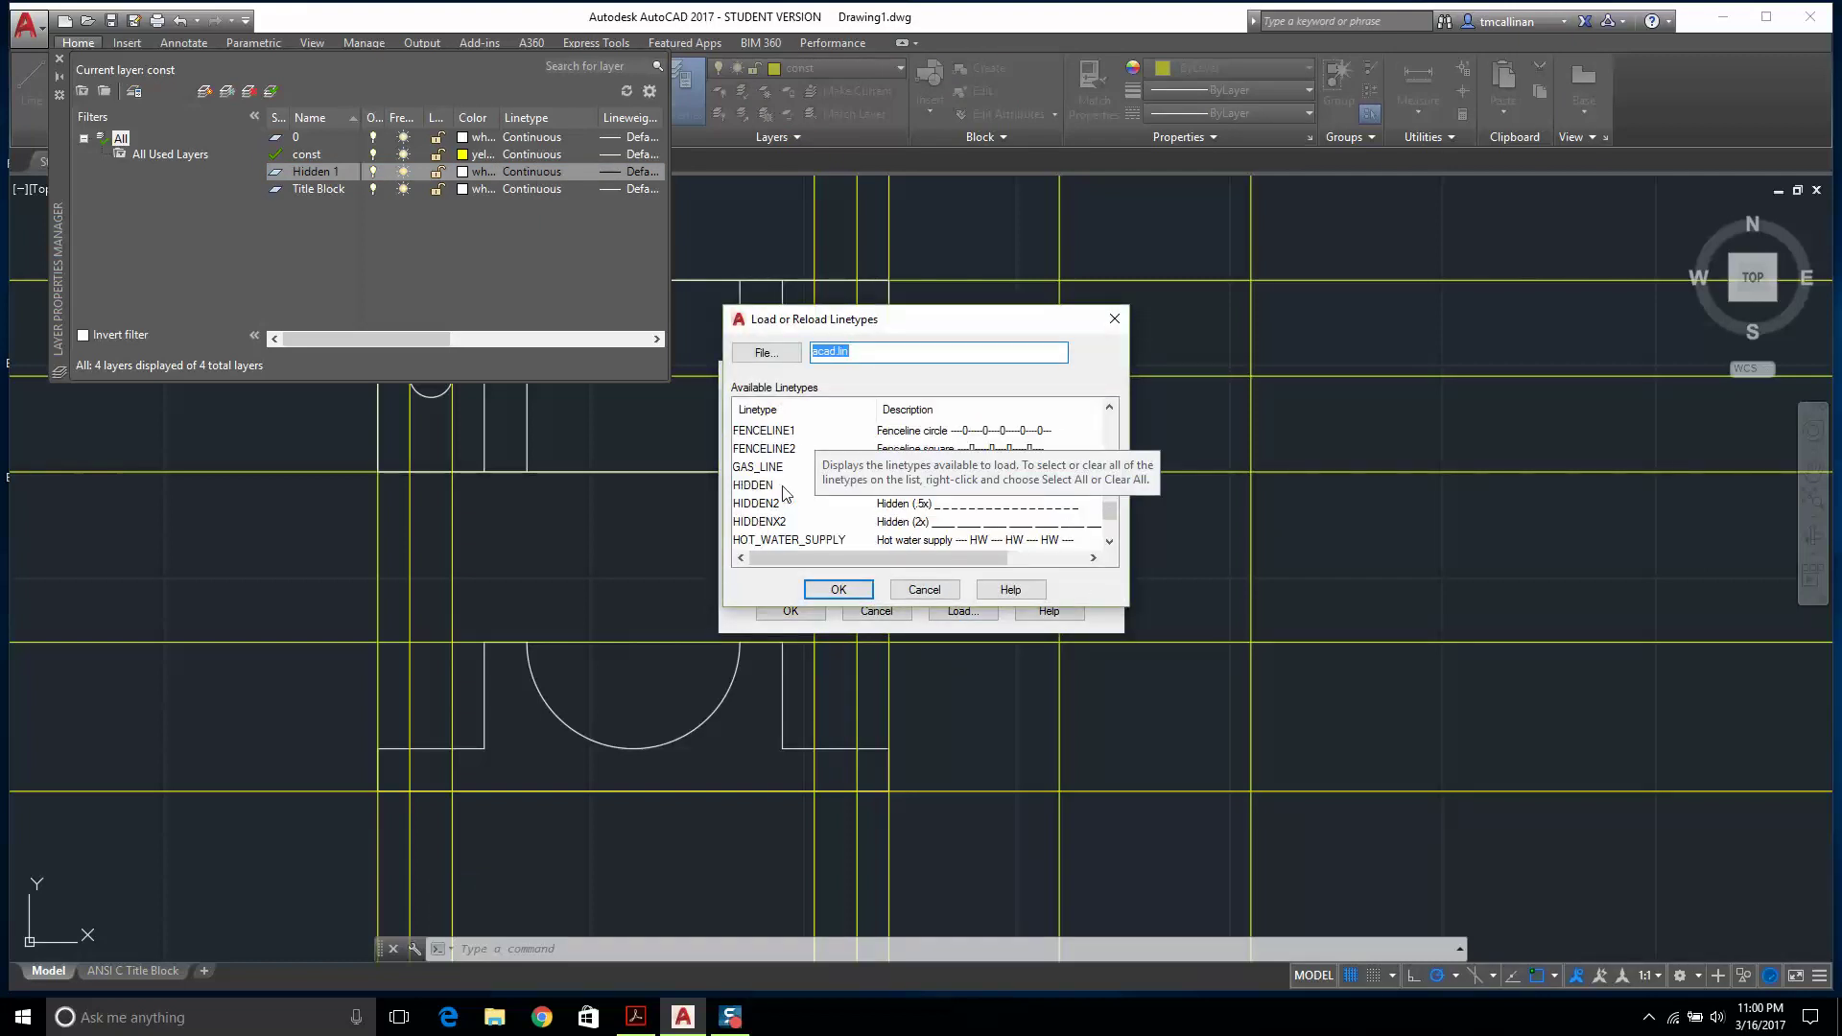
pyautogui.click(767, 486)
pyautogui.click(840, 587)
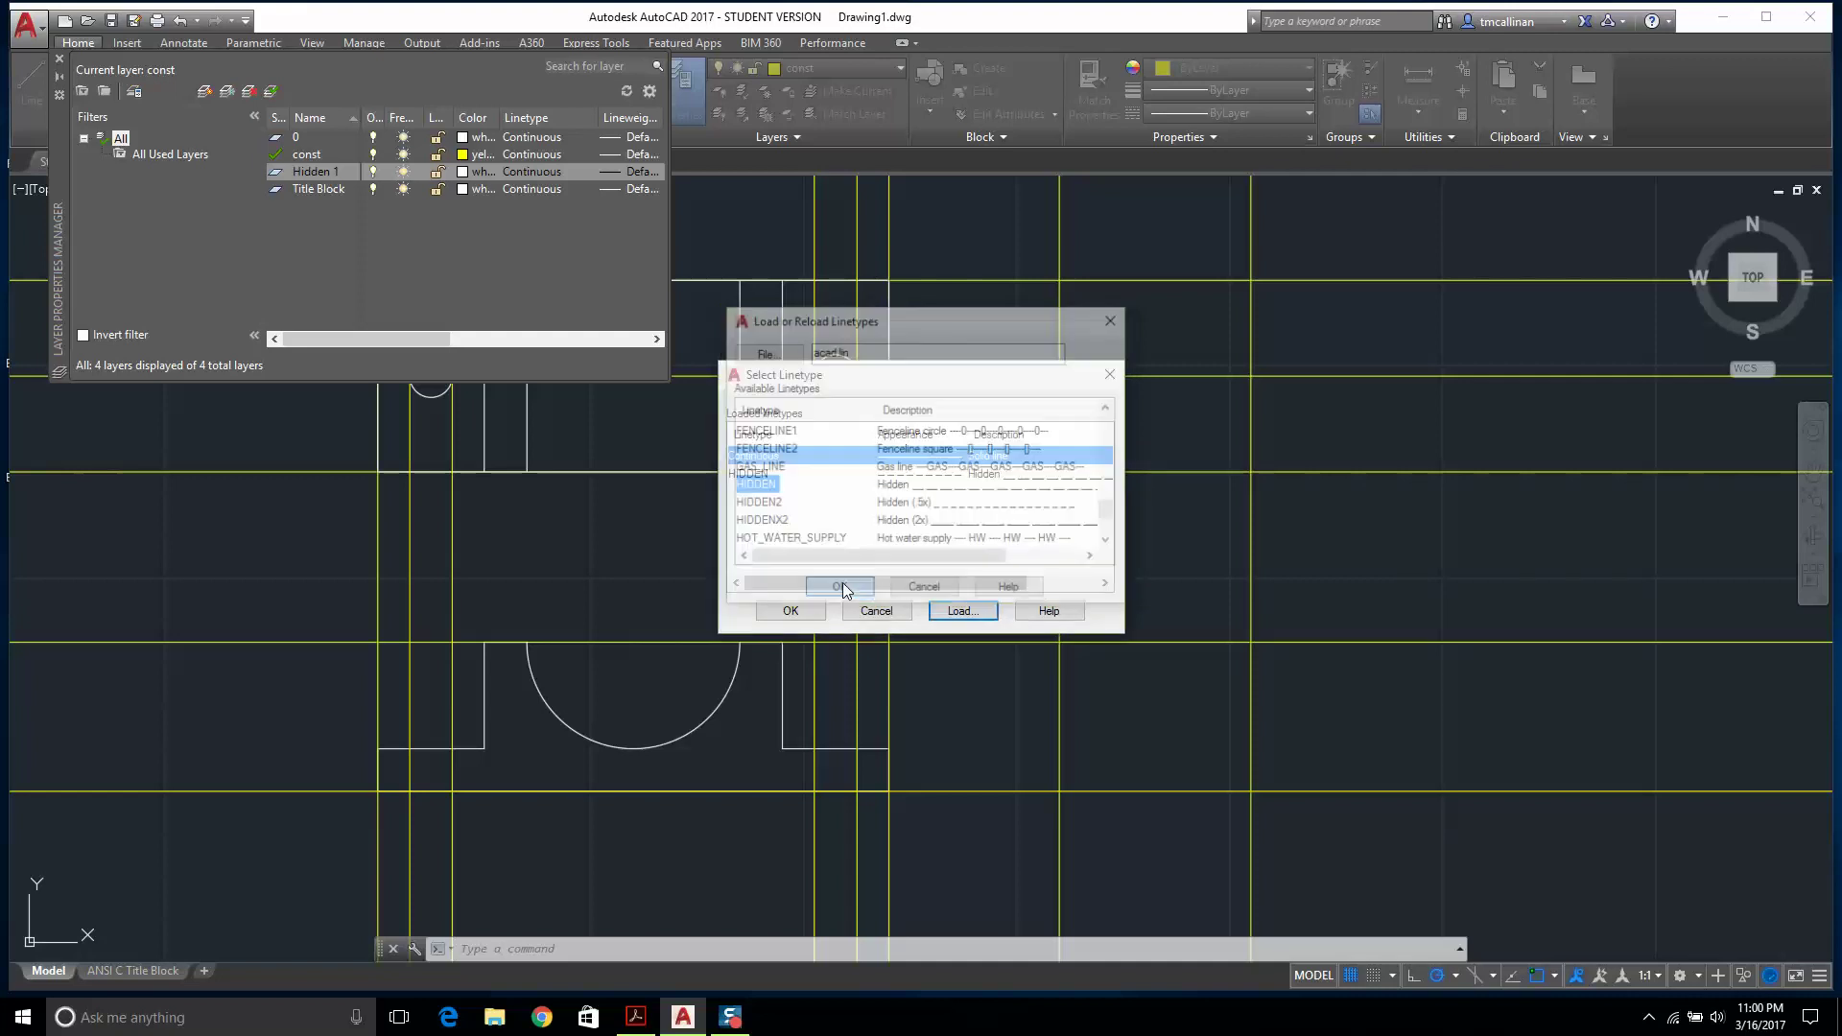
pyautogui.click(787, 473)
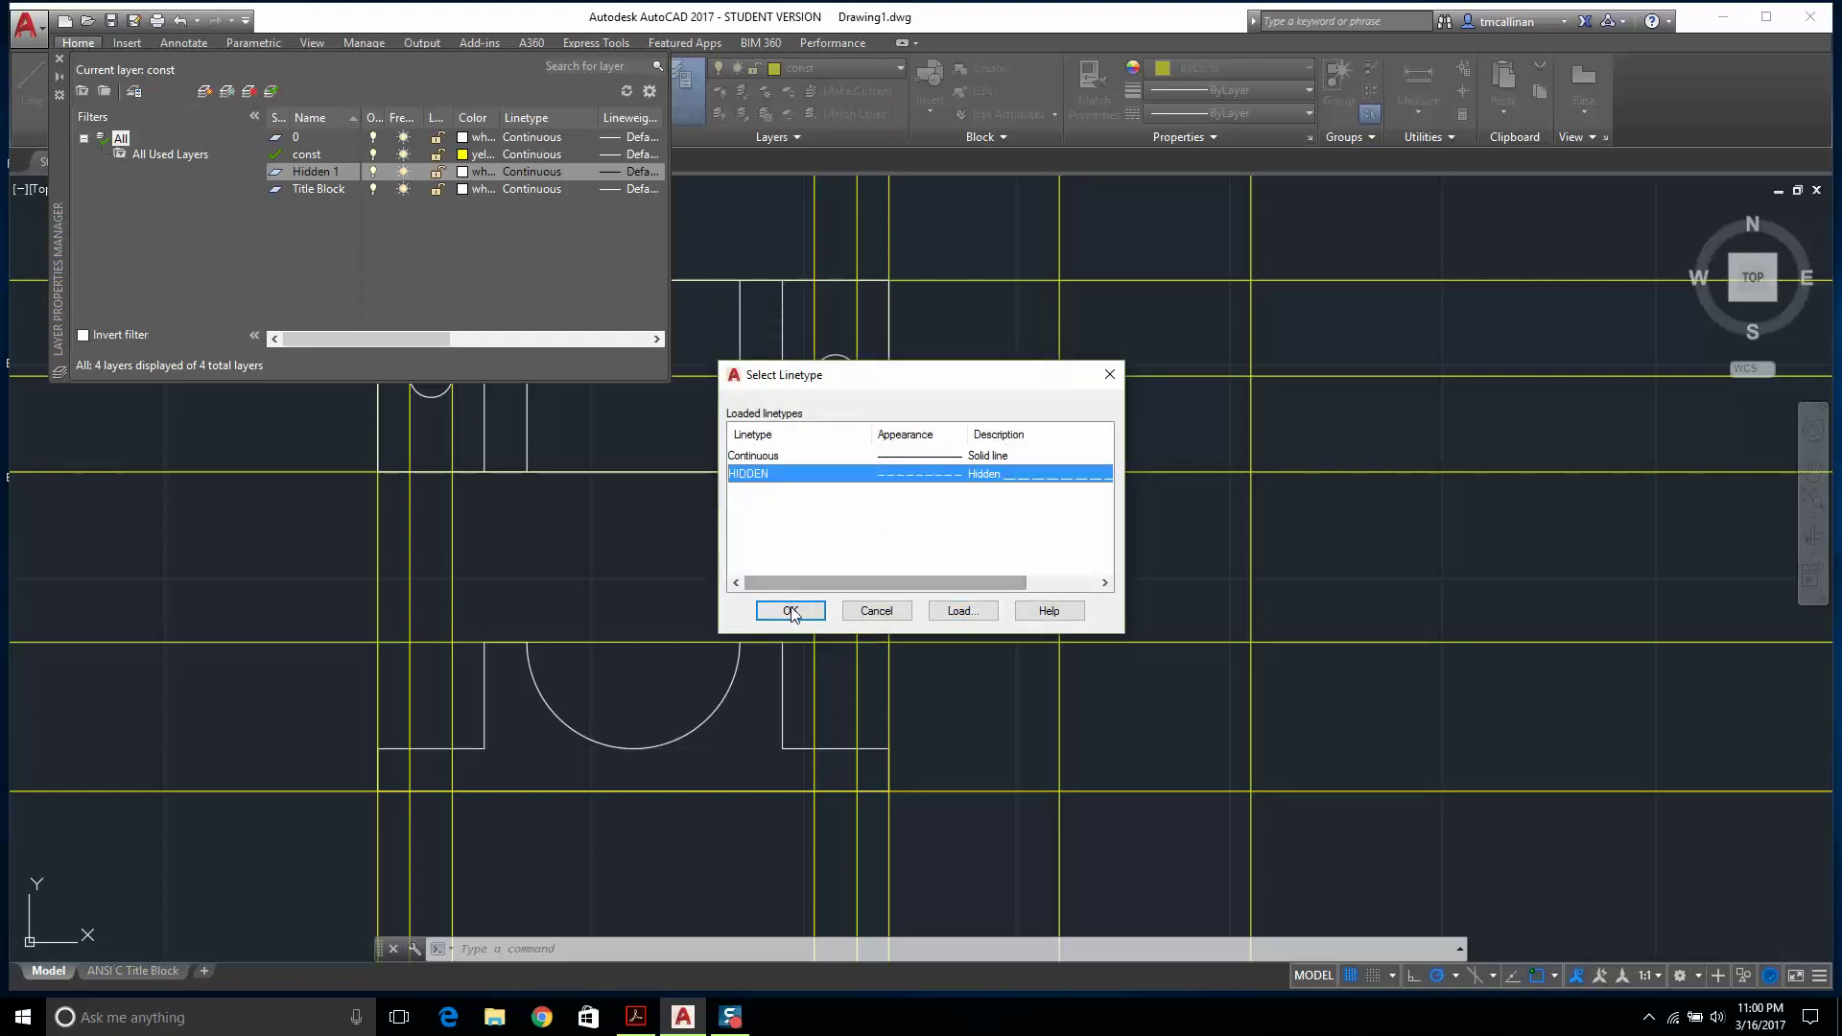
pyautogui.click(791, 610)
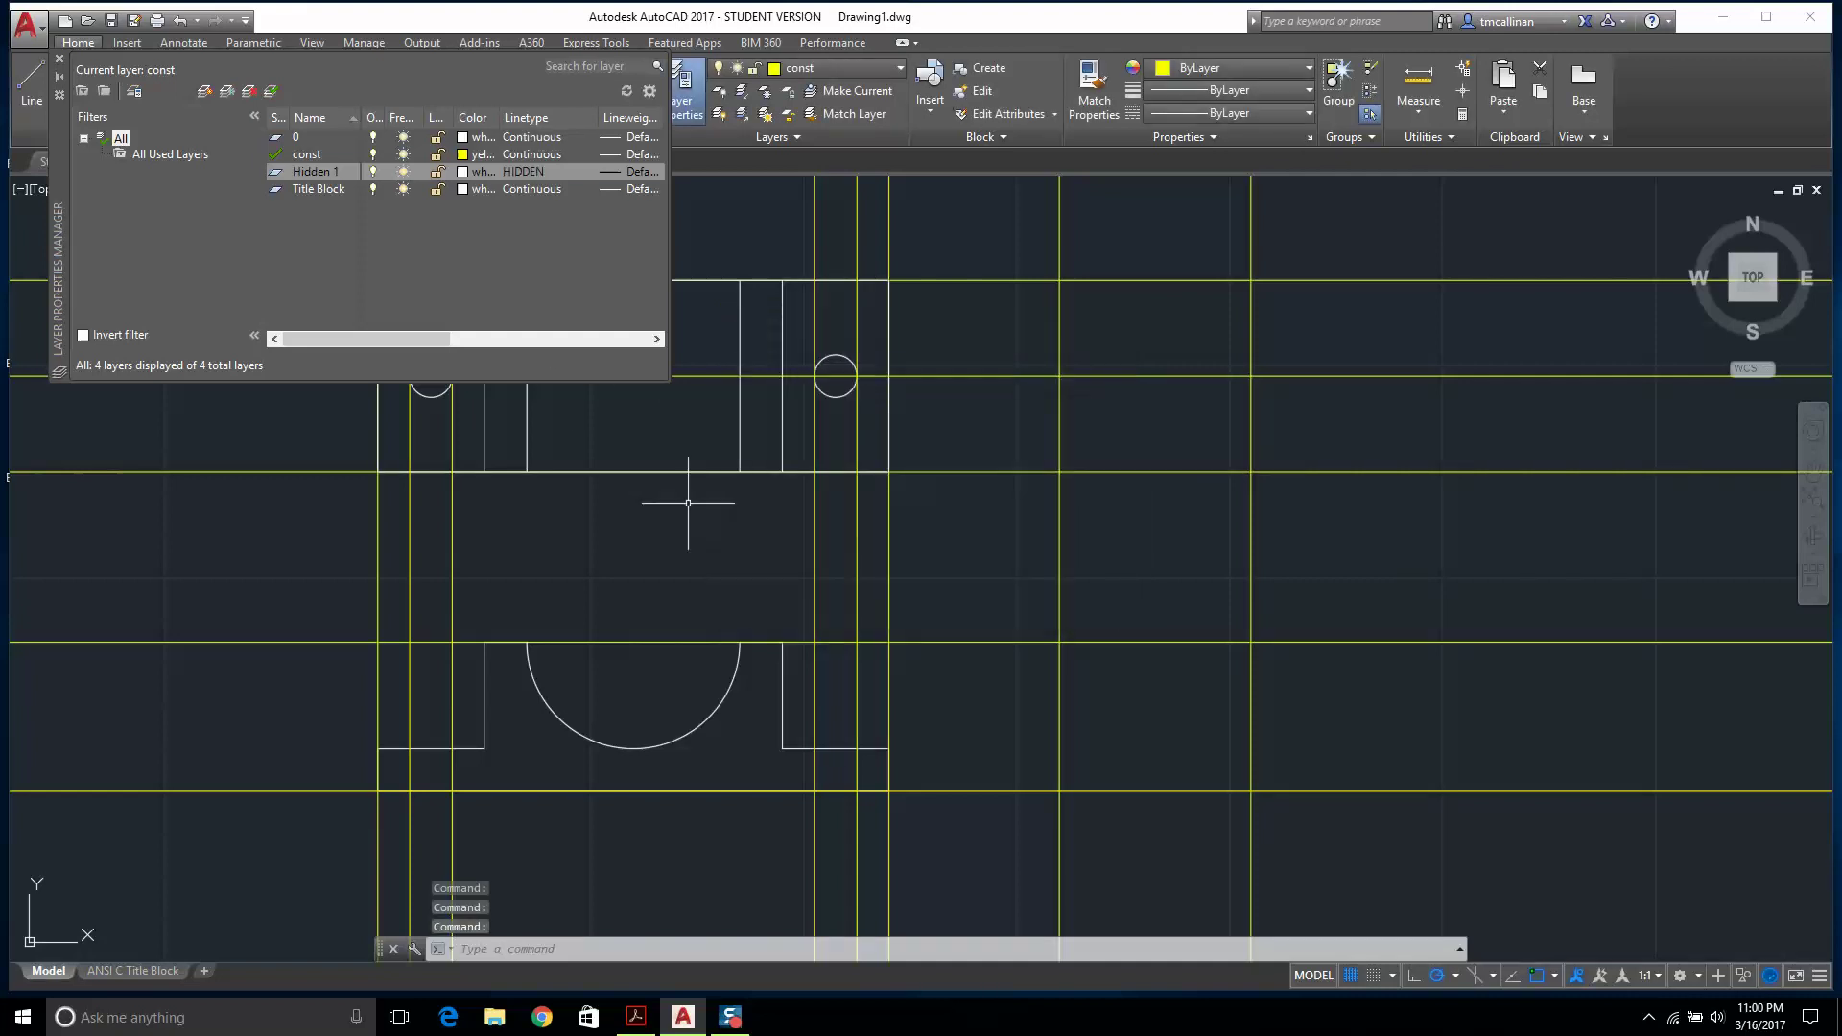
pyautogui.doubleClick(275, 175)
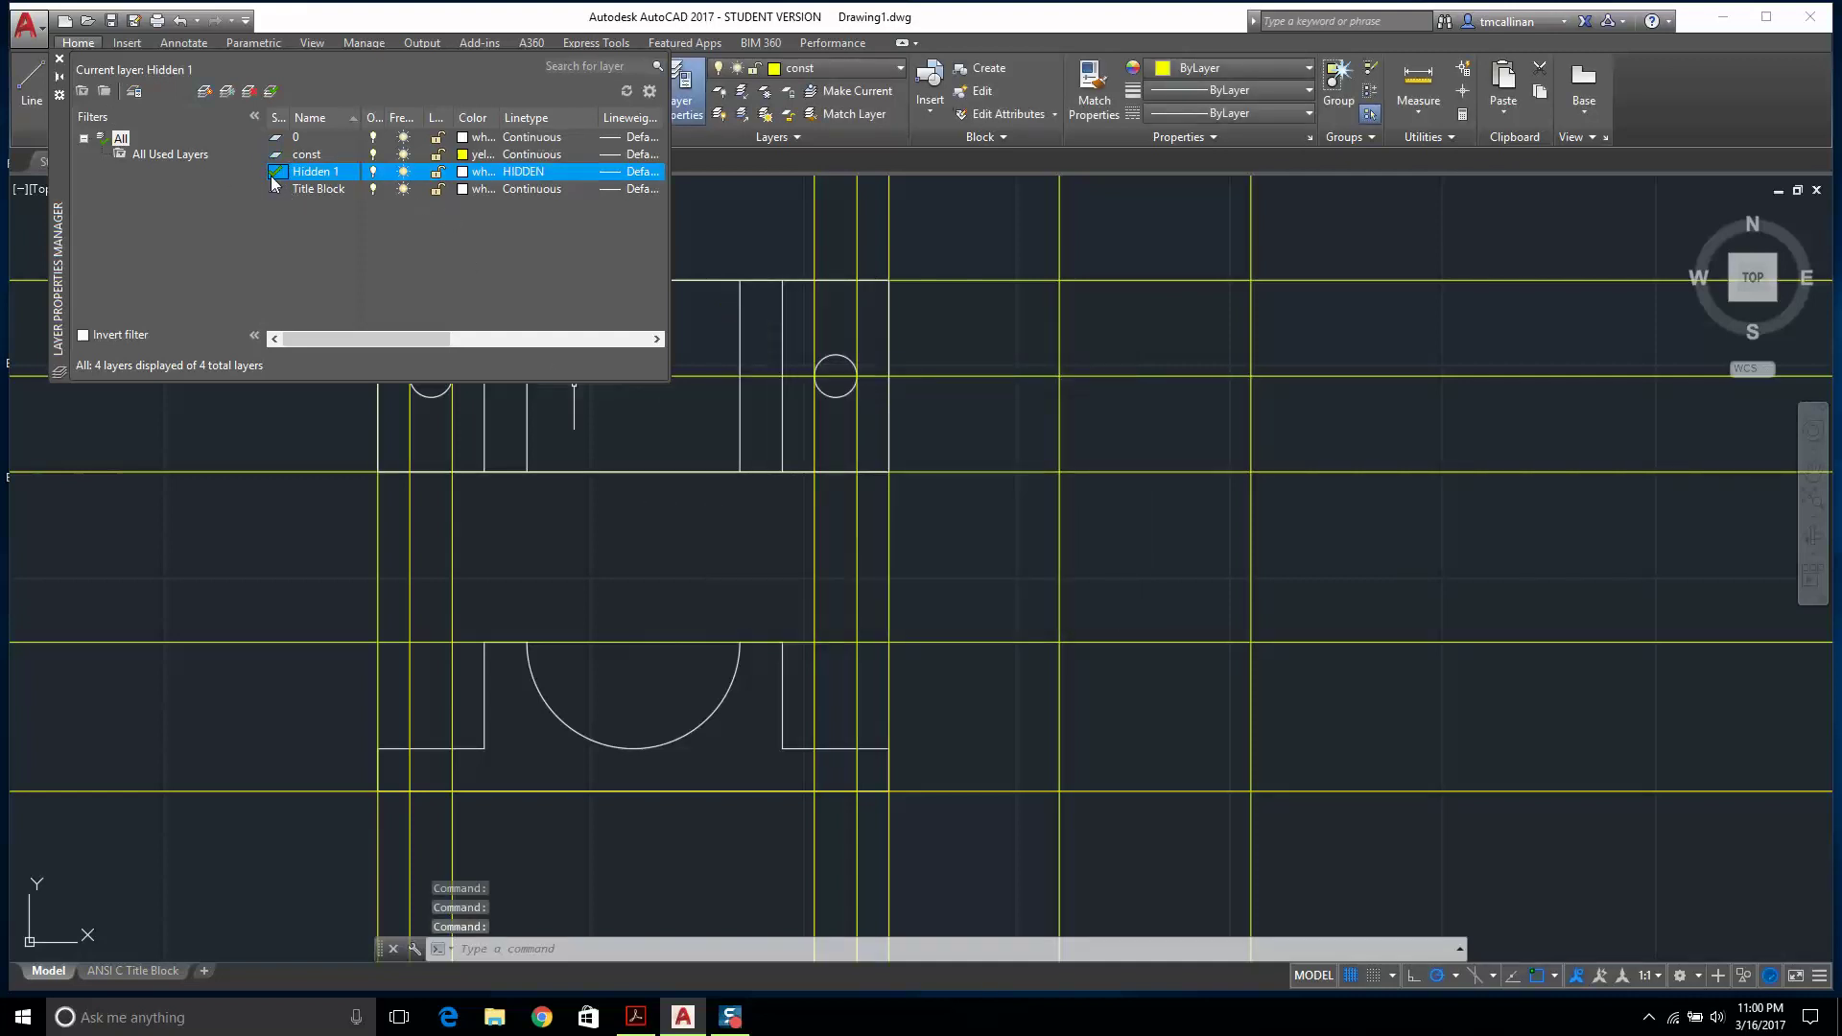
pyautogui.click(60, 62)
# Draw two short vertical lines on the right from the yellow line up to the front view's bottom edge.
pyautogui.click(32, 82)
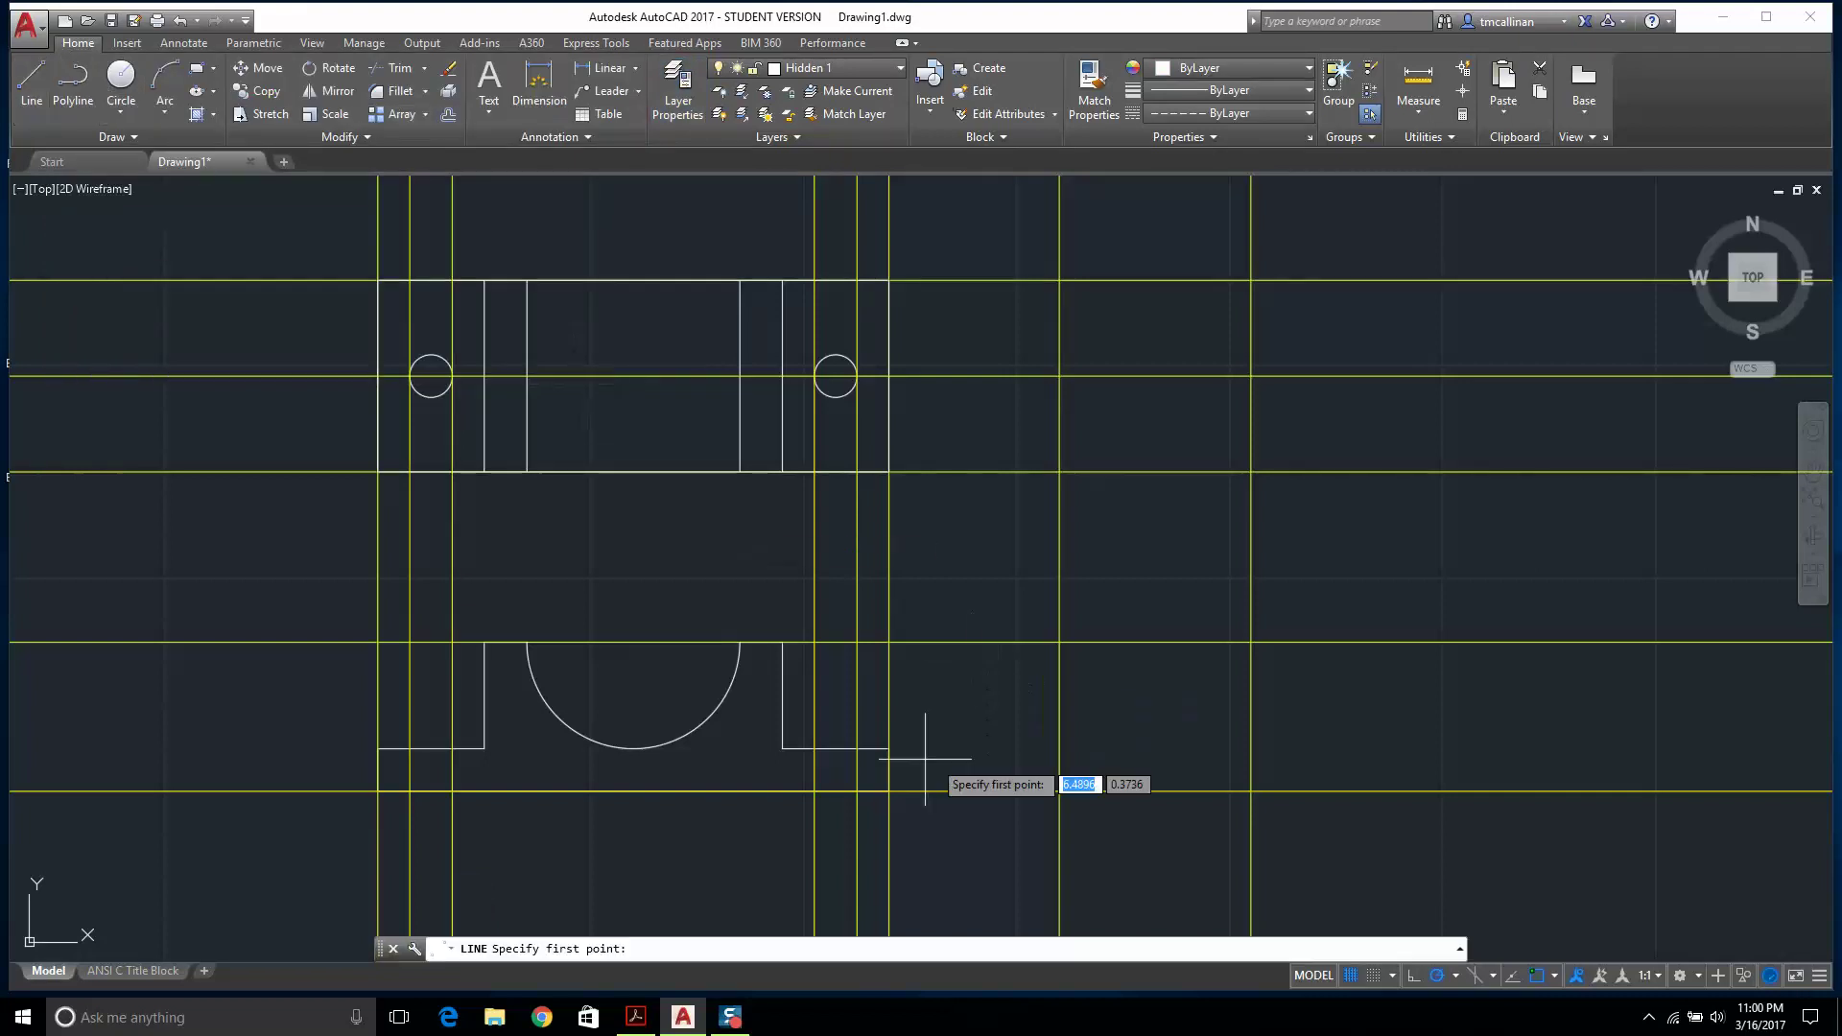
pyautogui.scroll(2, 884, 794)
pyautogui.click(848, 797)
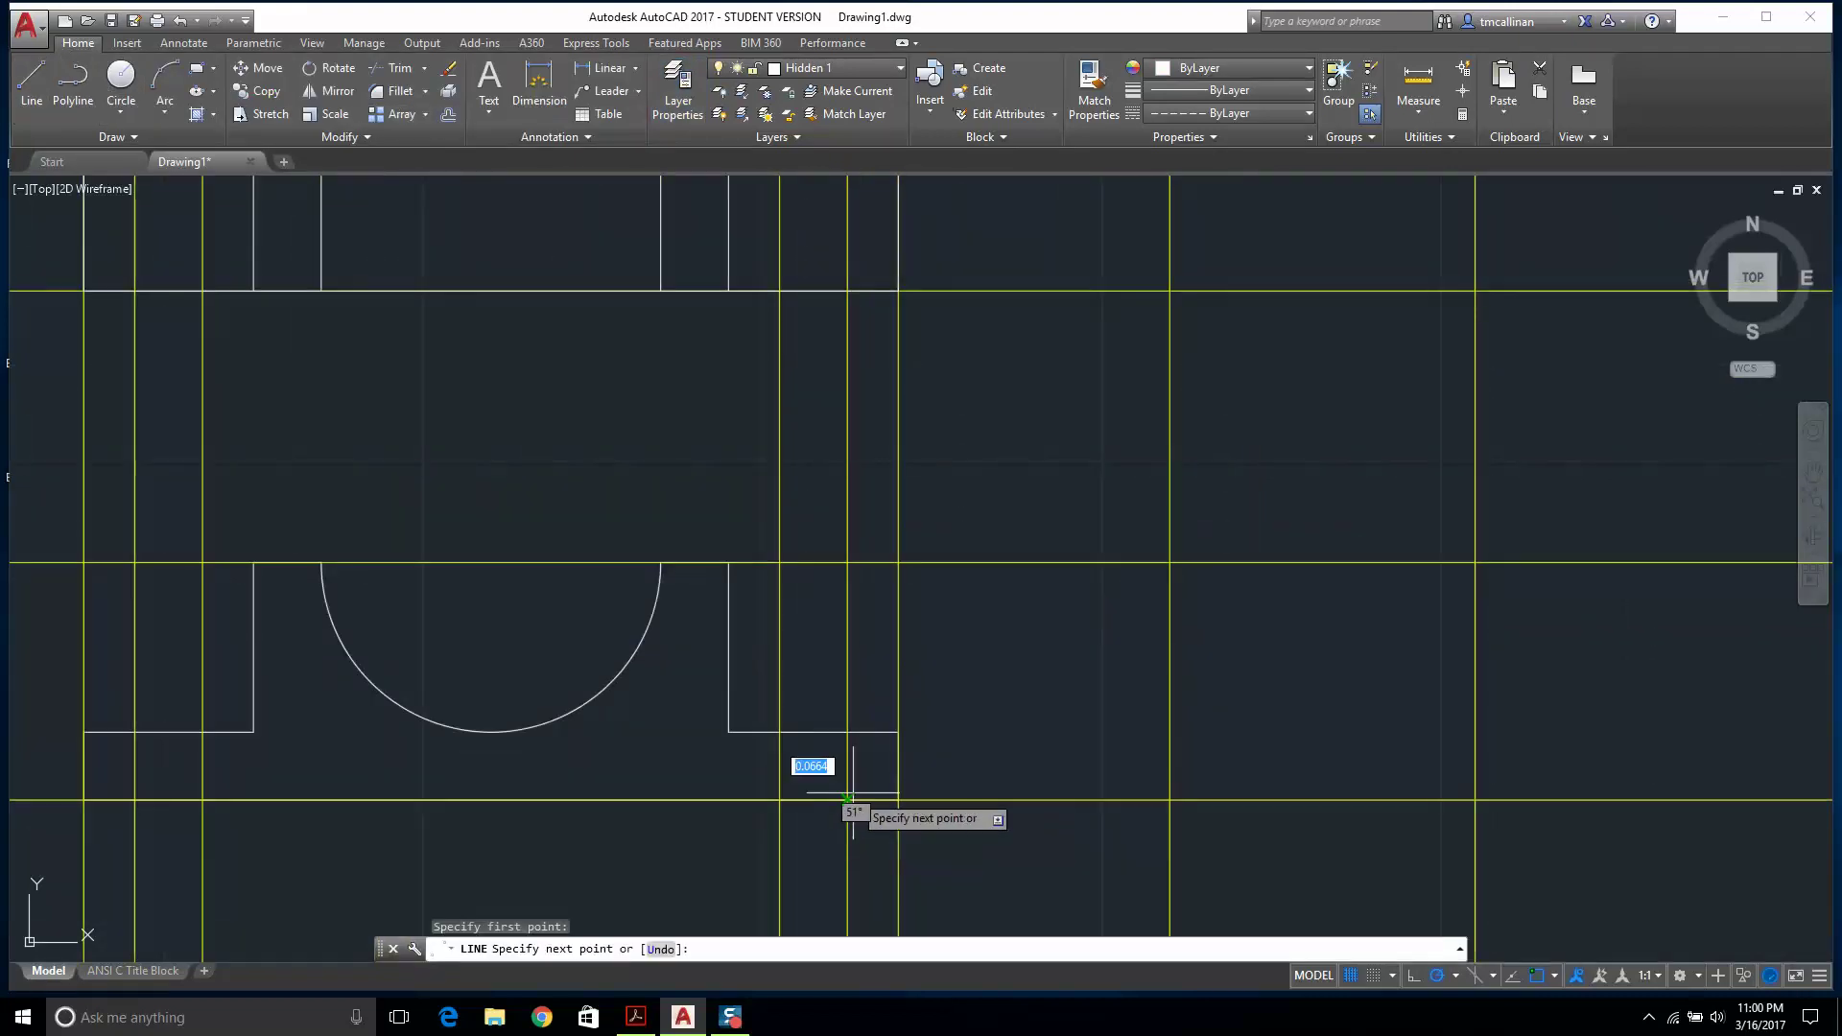
pyautogui.click(848, 732)
pyautogui.press('Escape')
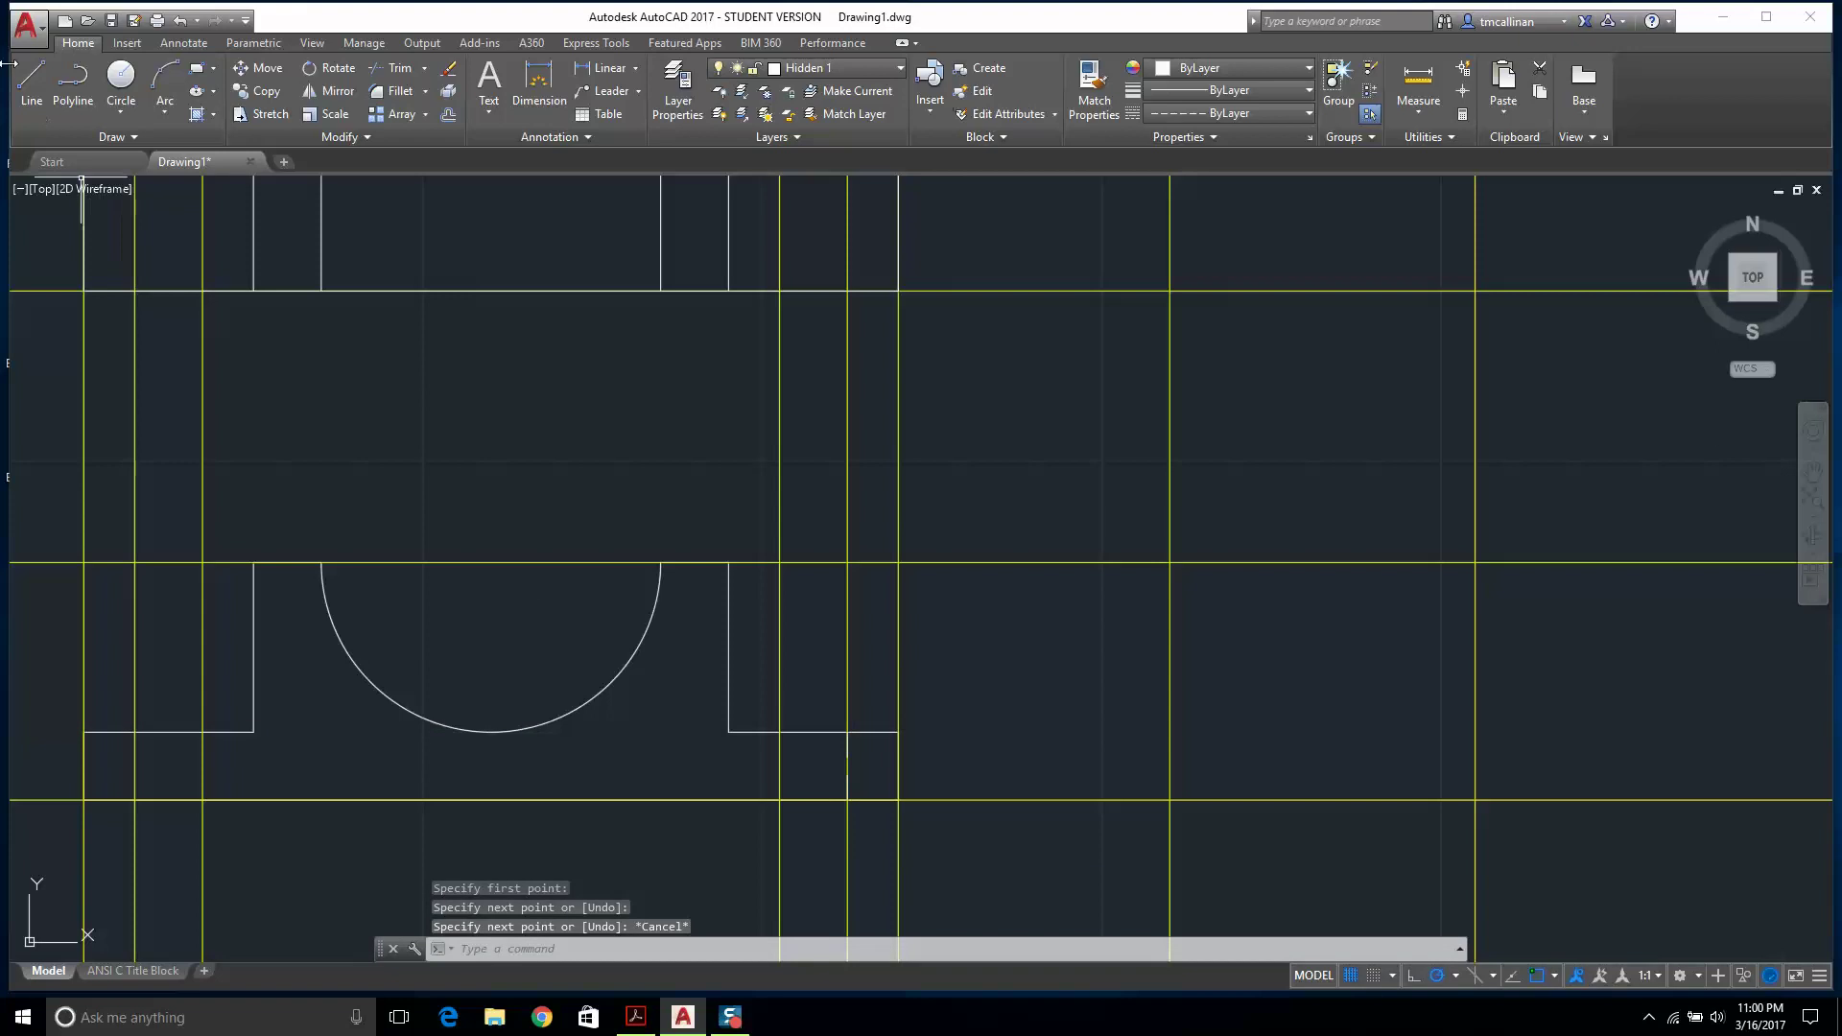
pyautogui.click(32, 79)
pyautogui.click(779, 799)
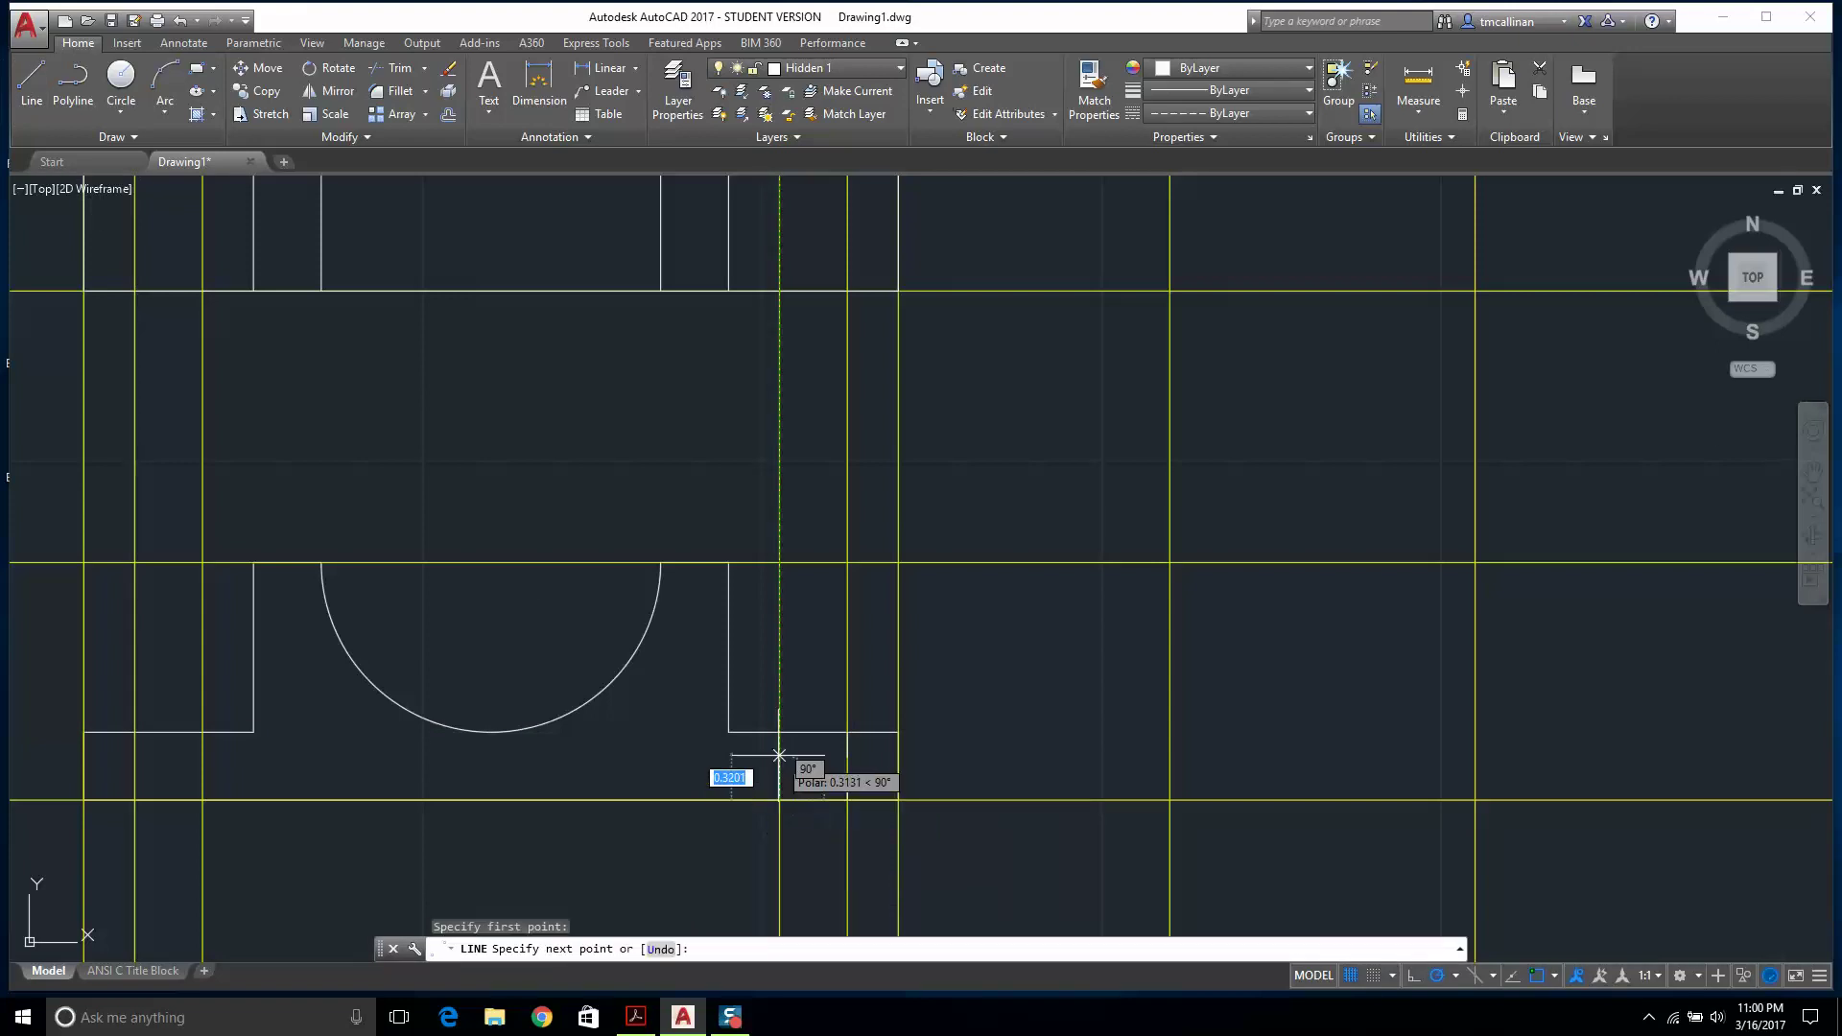
pyautogui.click(779, 732)
pyautogui.press('Escape')
# Draw a third short vertical line on the left up to the bottom edge, abandoning a fourth.
pyautogui.scroll(-2, 835, 700)
pyautogui.scroll(2, 357, 704)
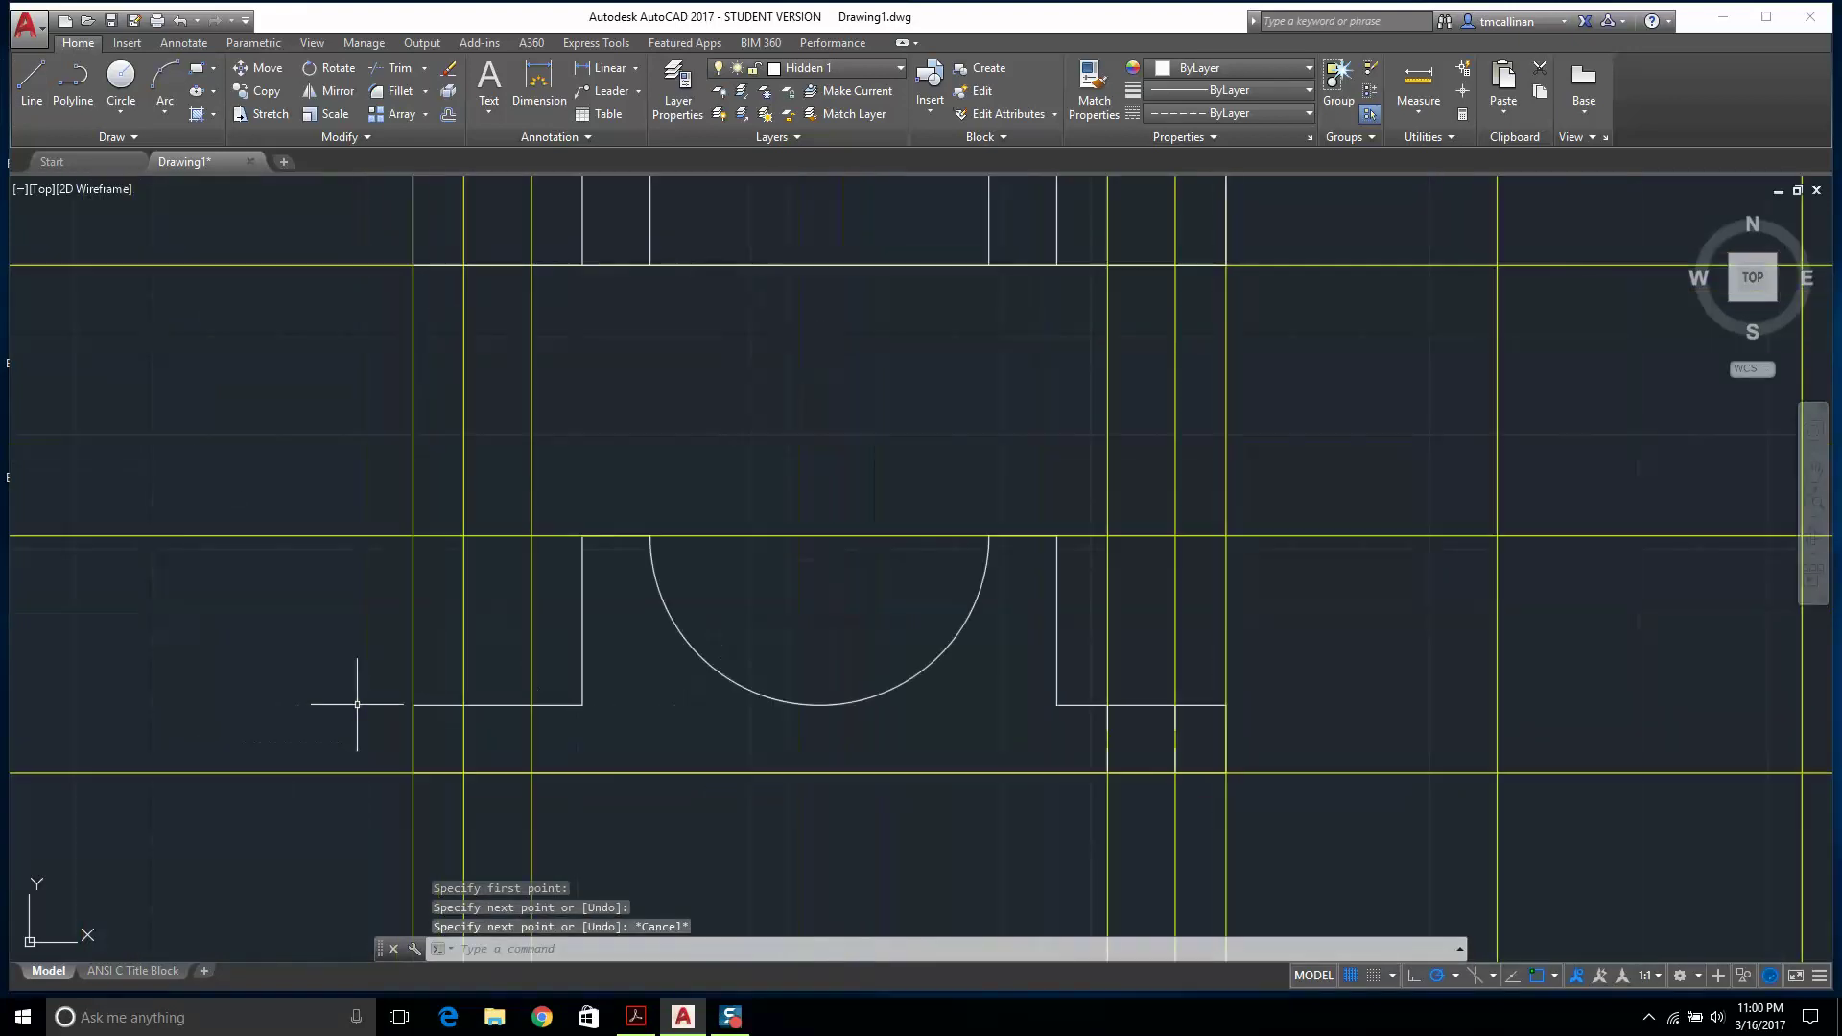
pyautogui.click(32, 79)
pyautogui.click(531, 773)
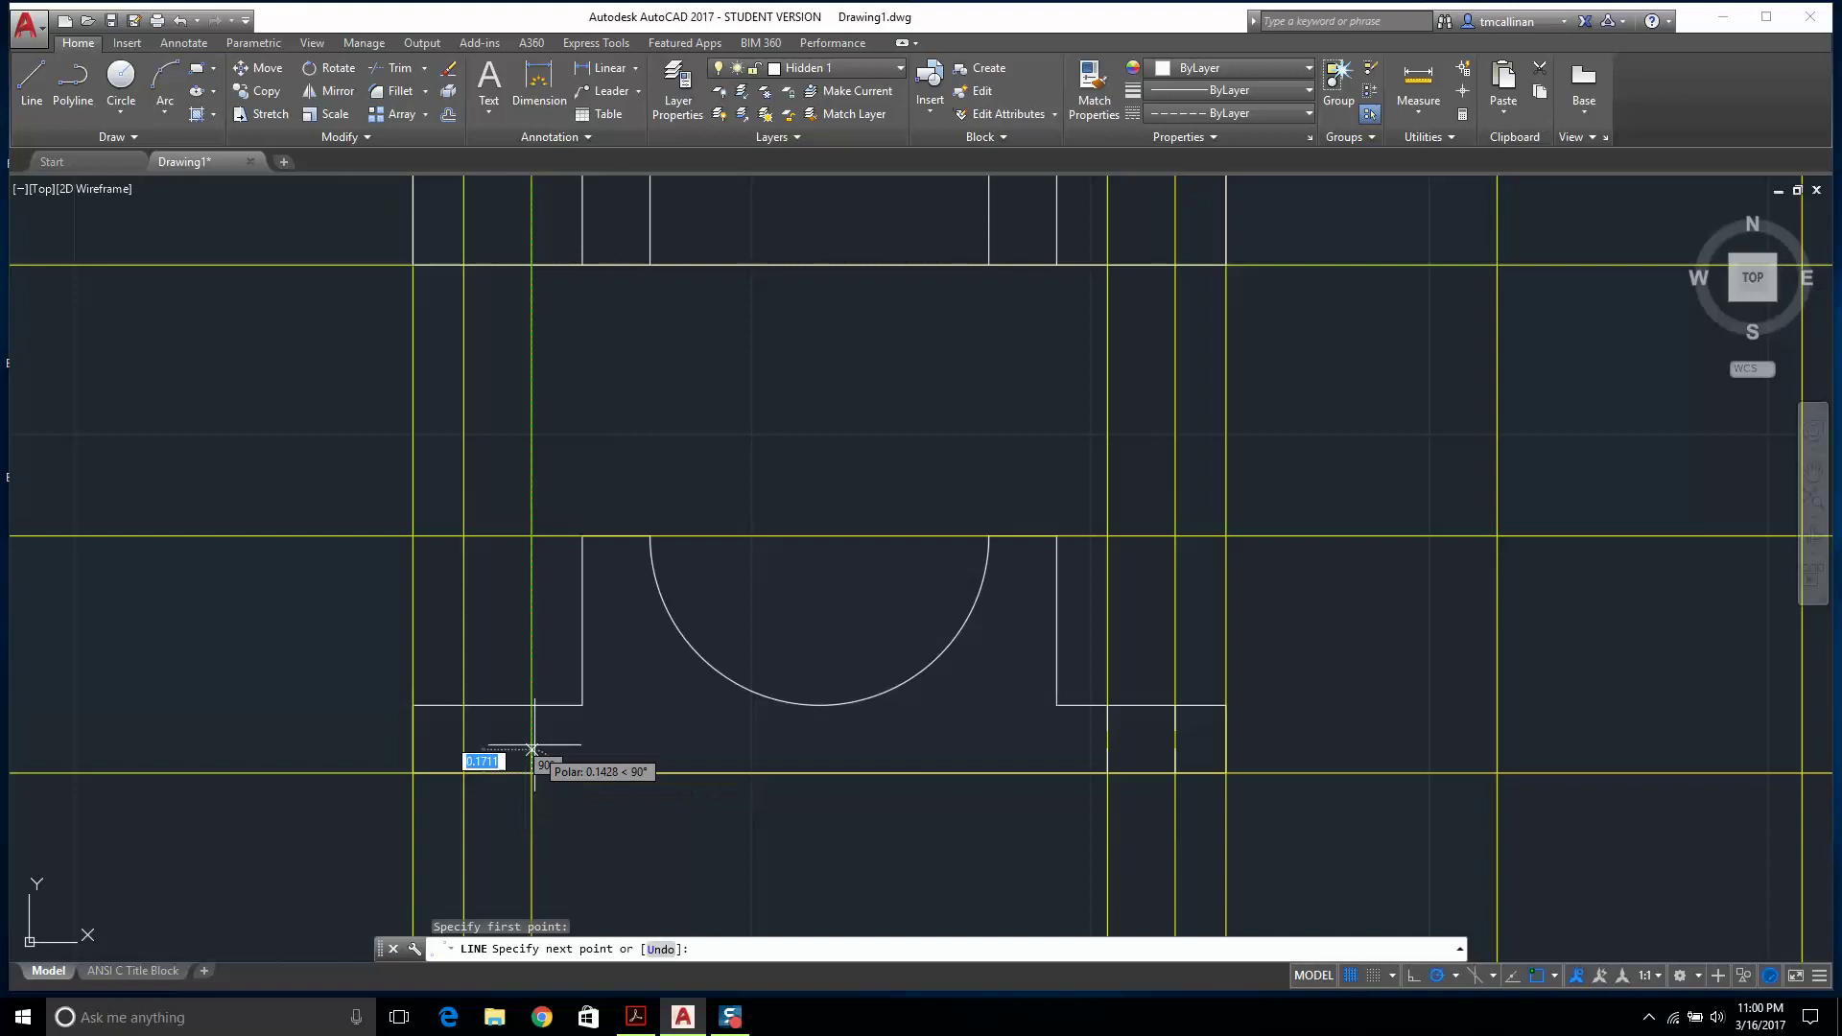
pyautogui.click(532, 707)
pyautogui.press('Escape')
pyautogui.click(32, 79)
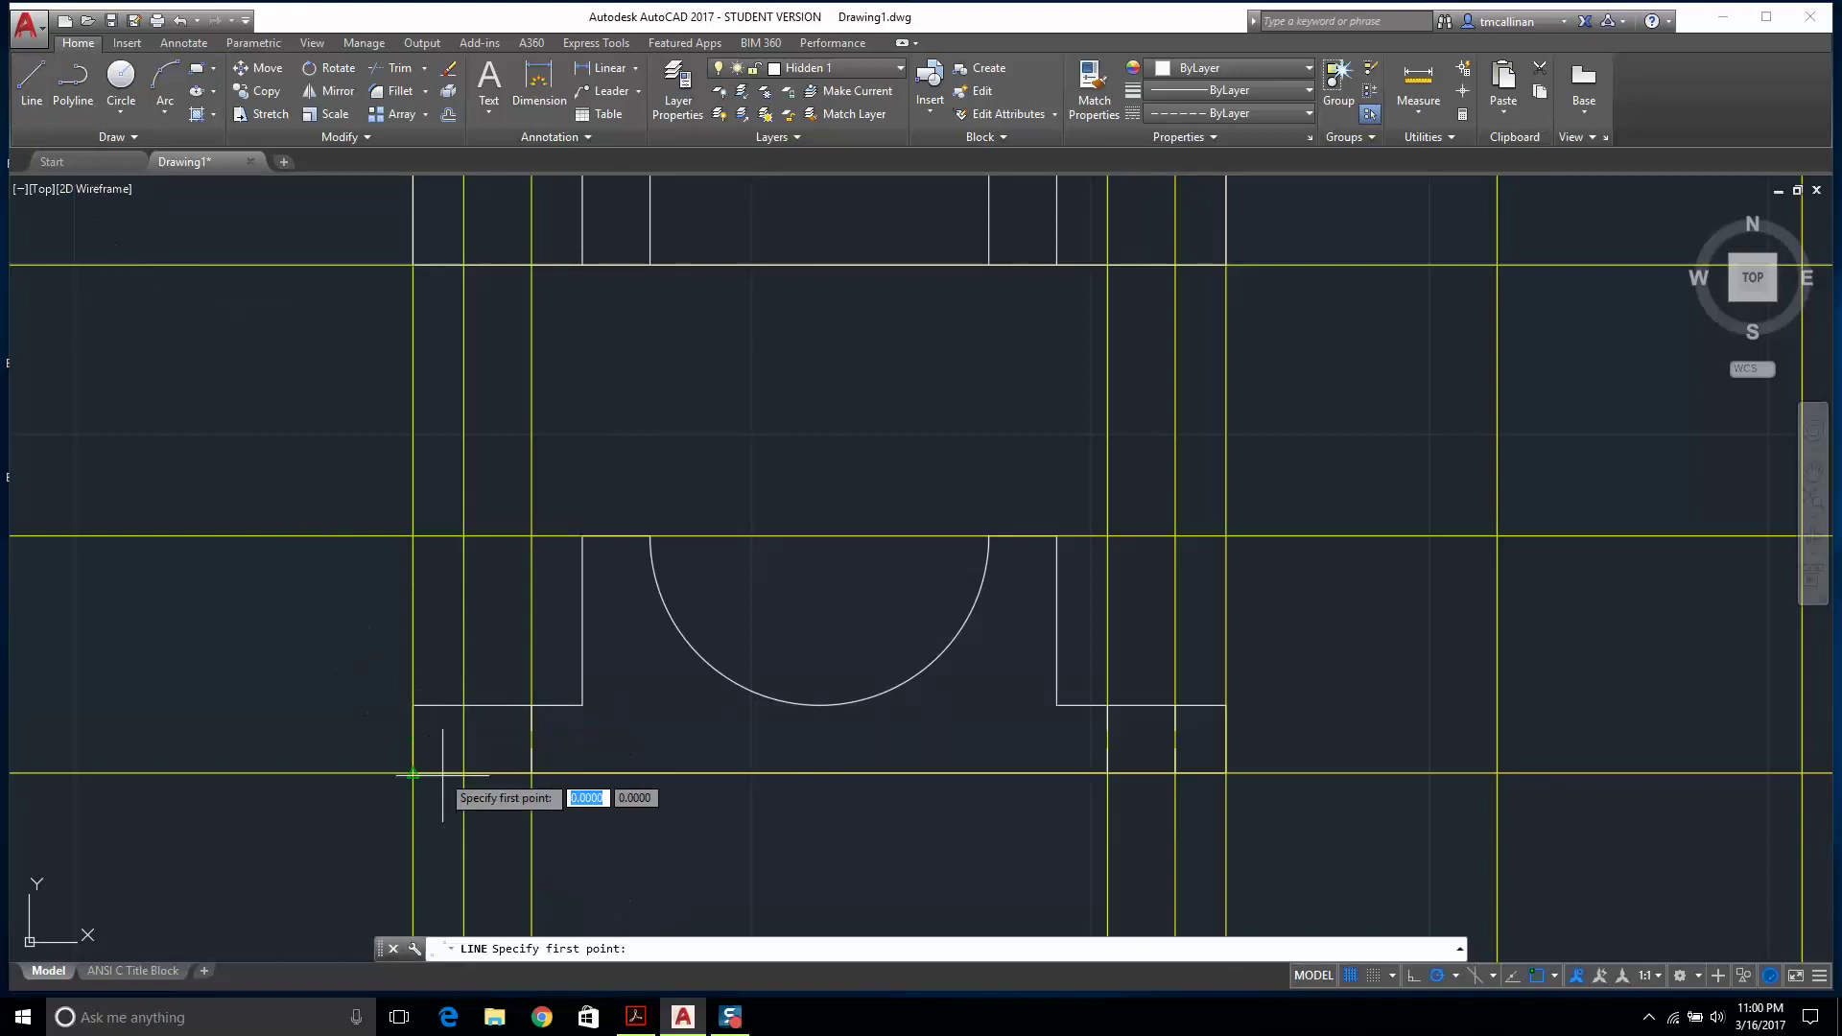
pyautogui.click(460, 707)
pyautogui.press('Escape')
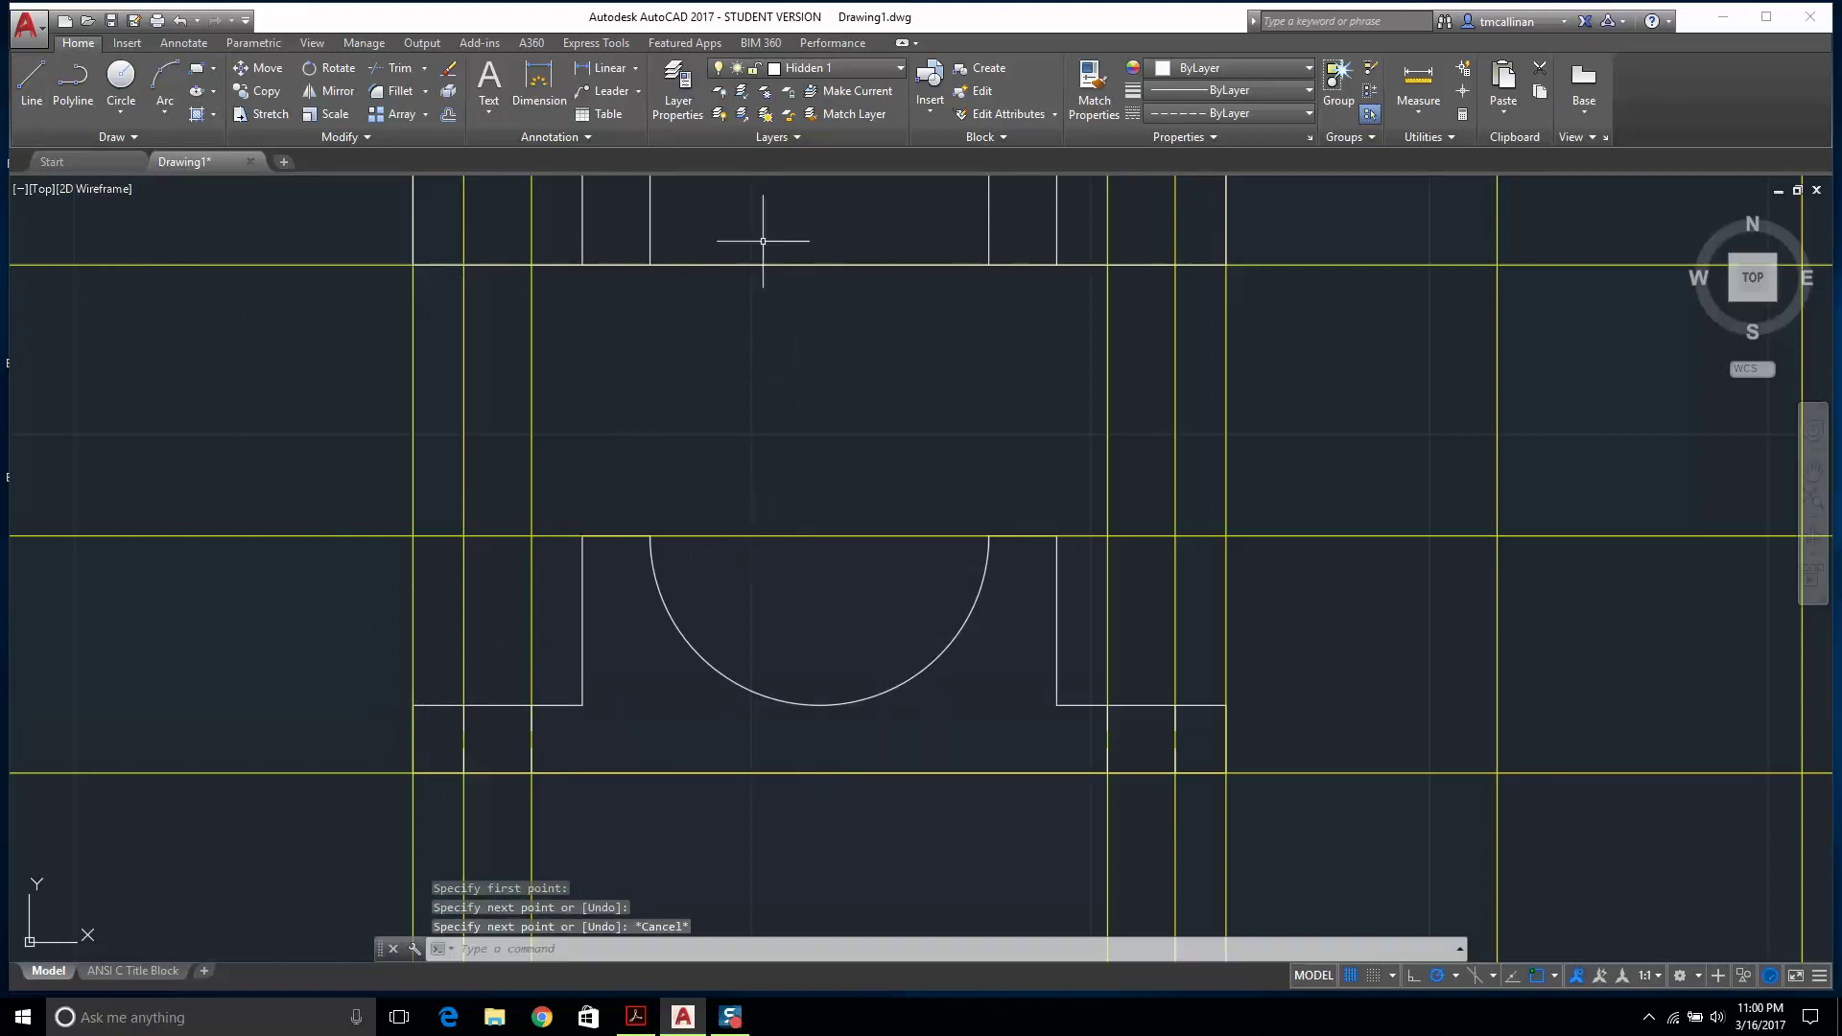
pyautogui.scroll(-4, 977, 558)
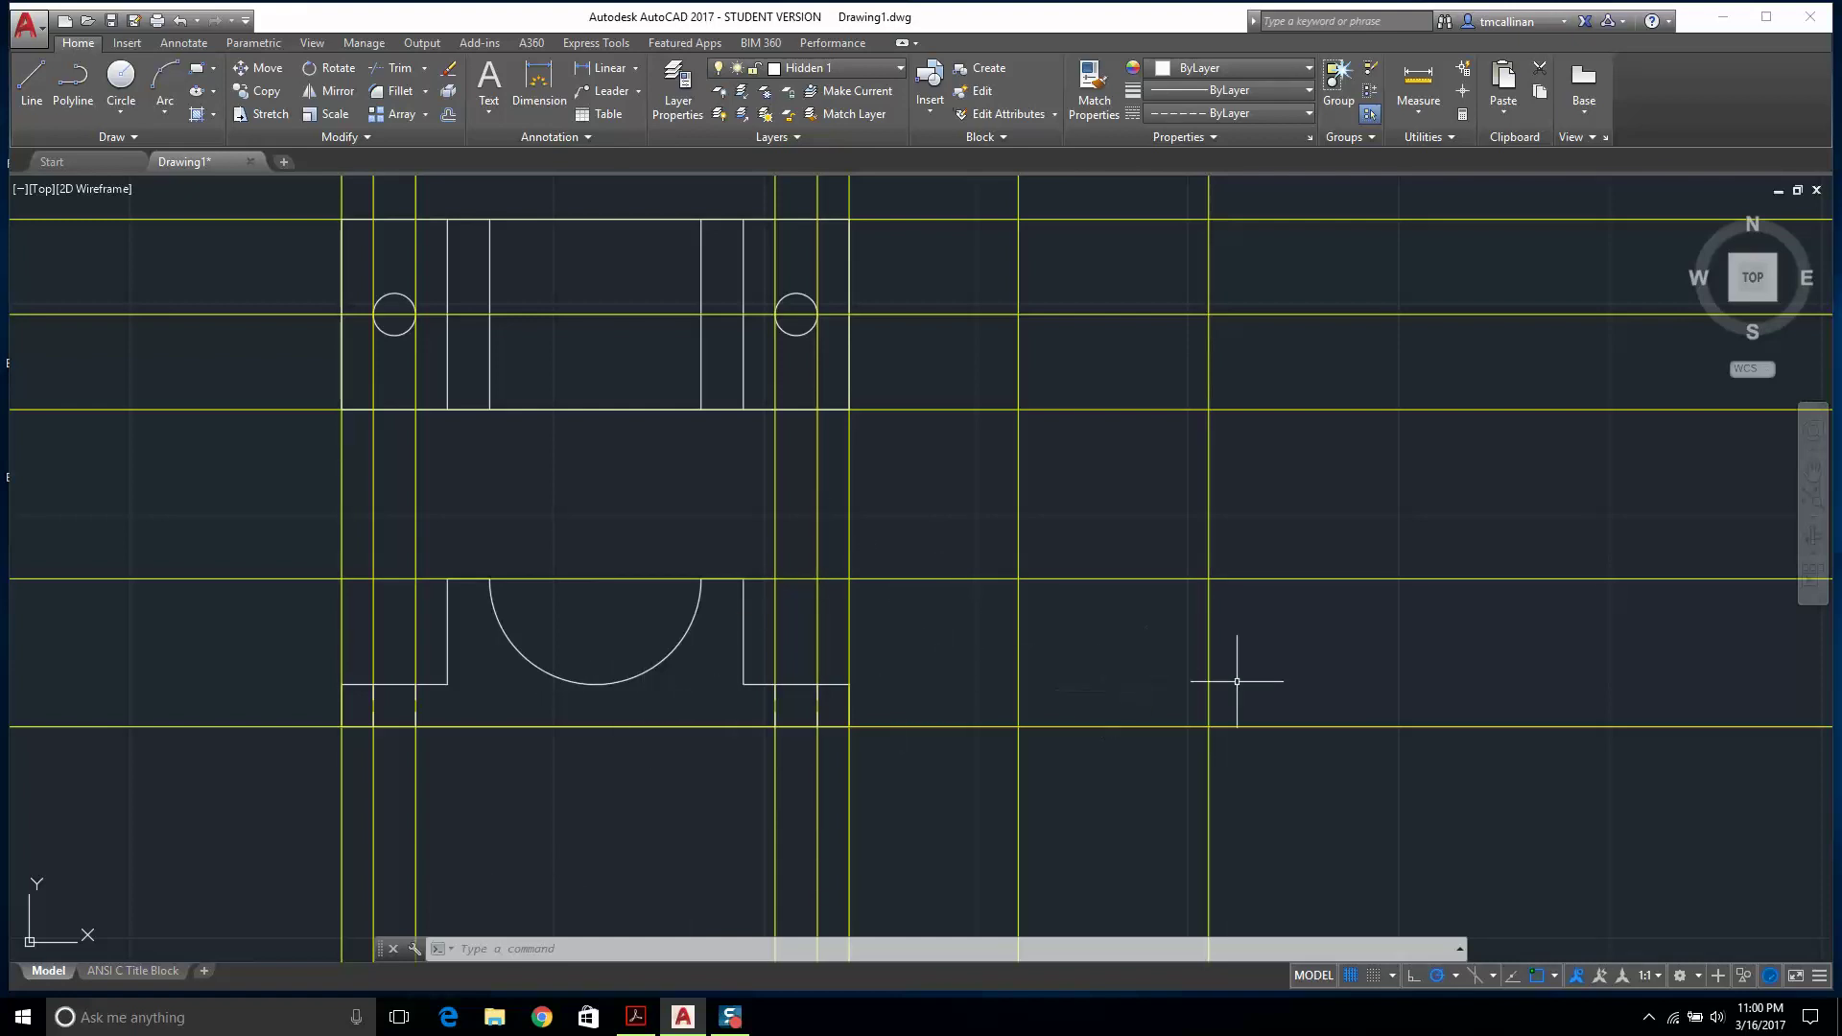
# On layer const, place a horizontal construction line through the front view's bottom corner.
pyautogui.click(800, 73)
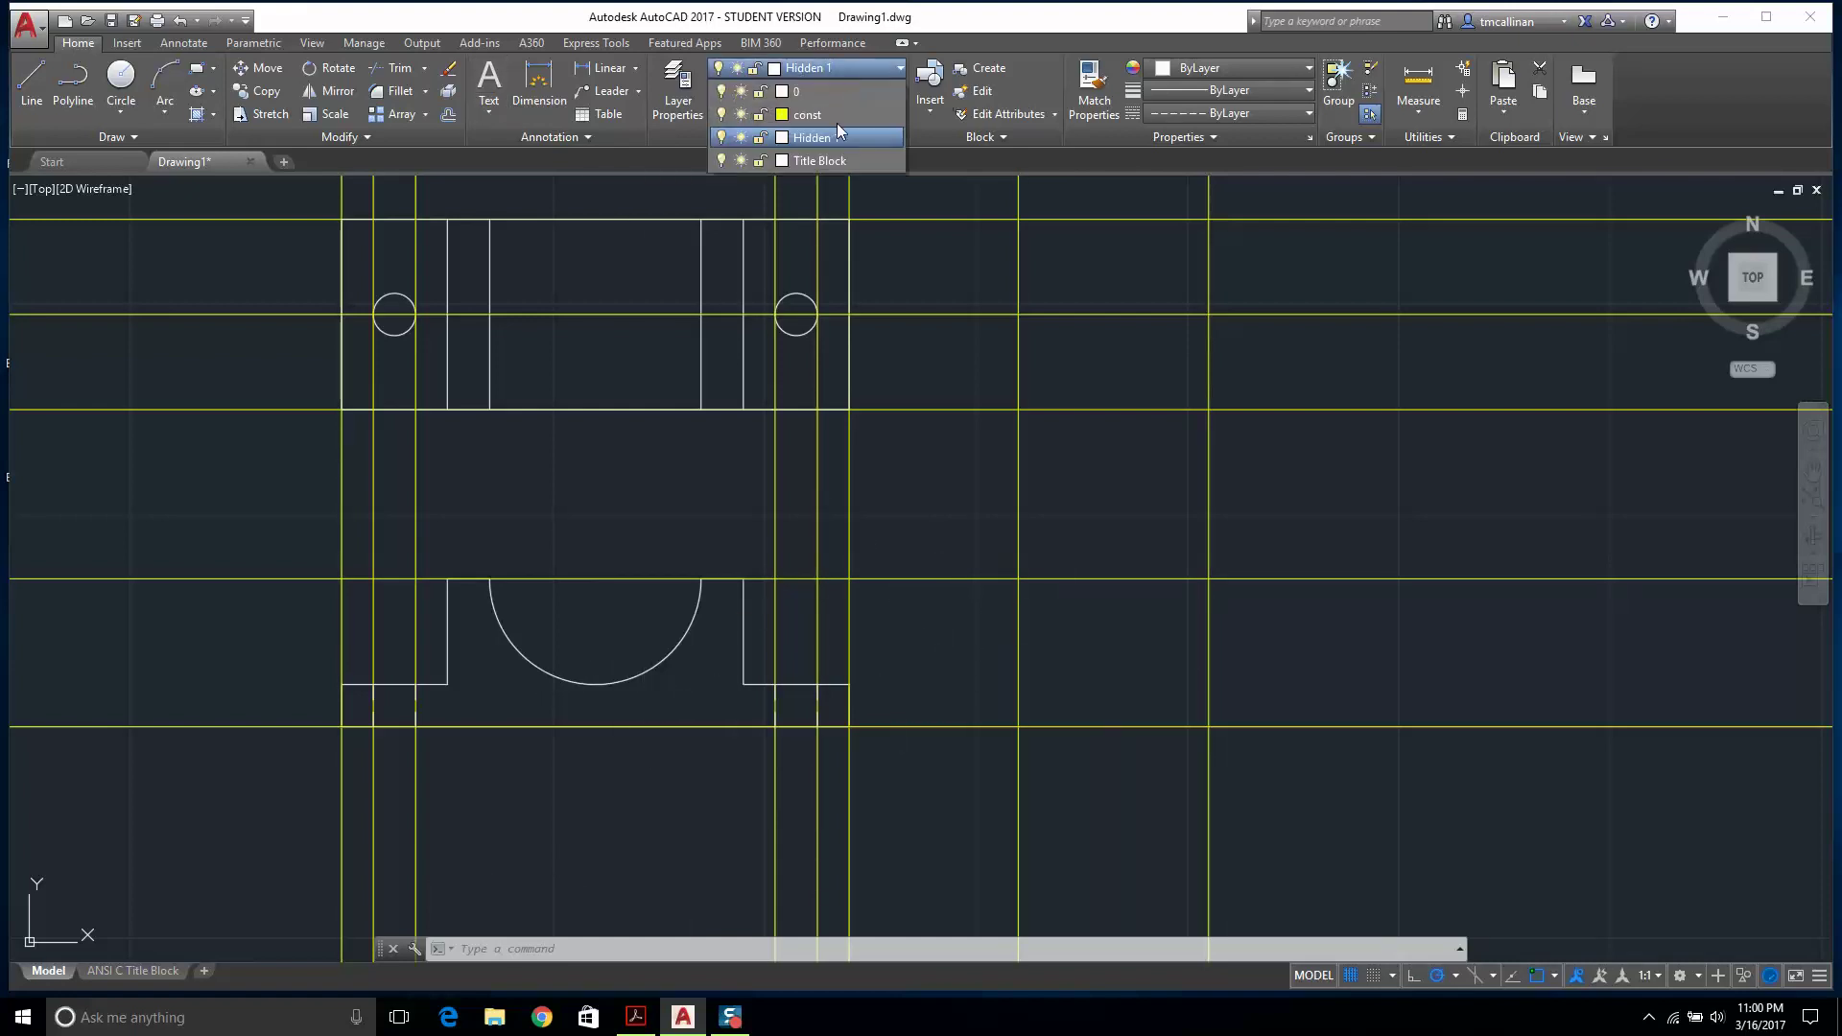
pyautogui.click(837, 123)
pyautogui.click(115, 136)
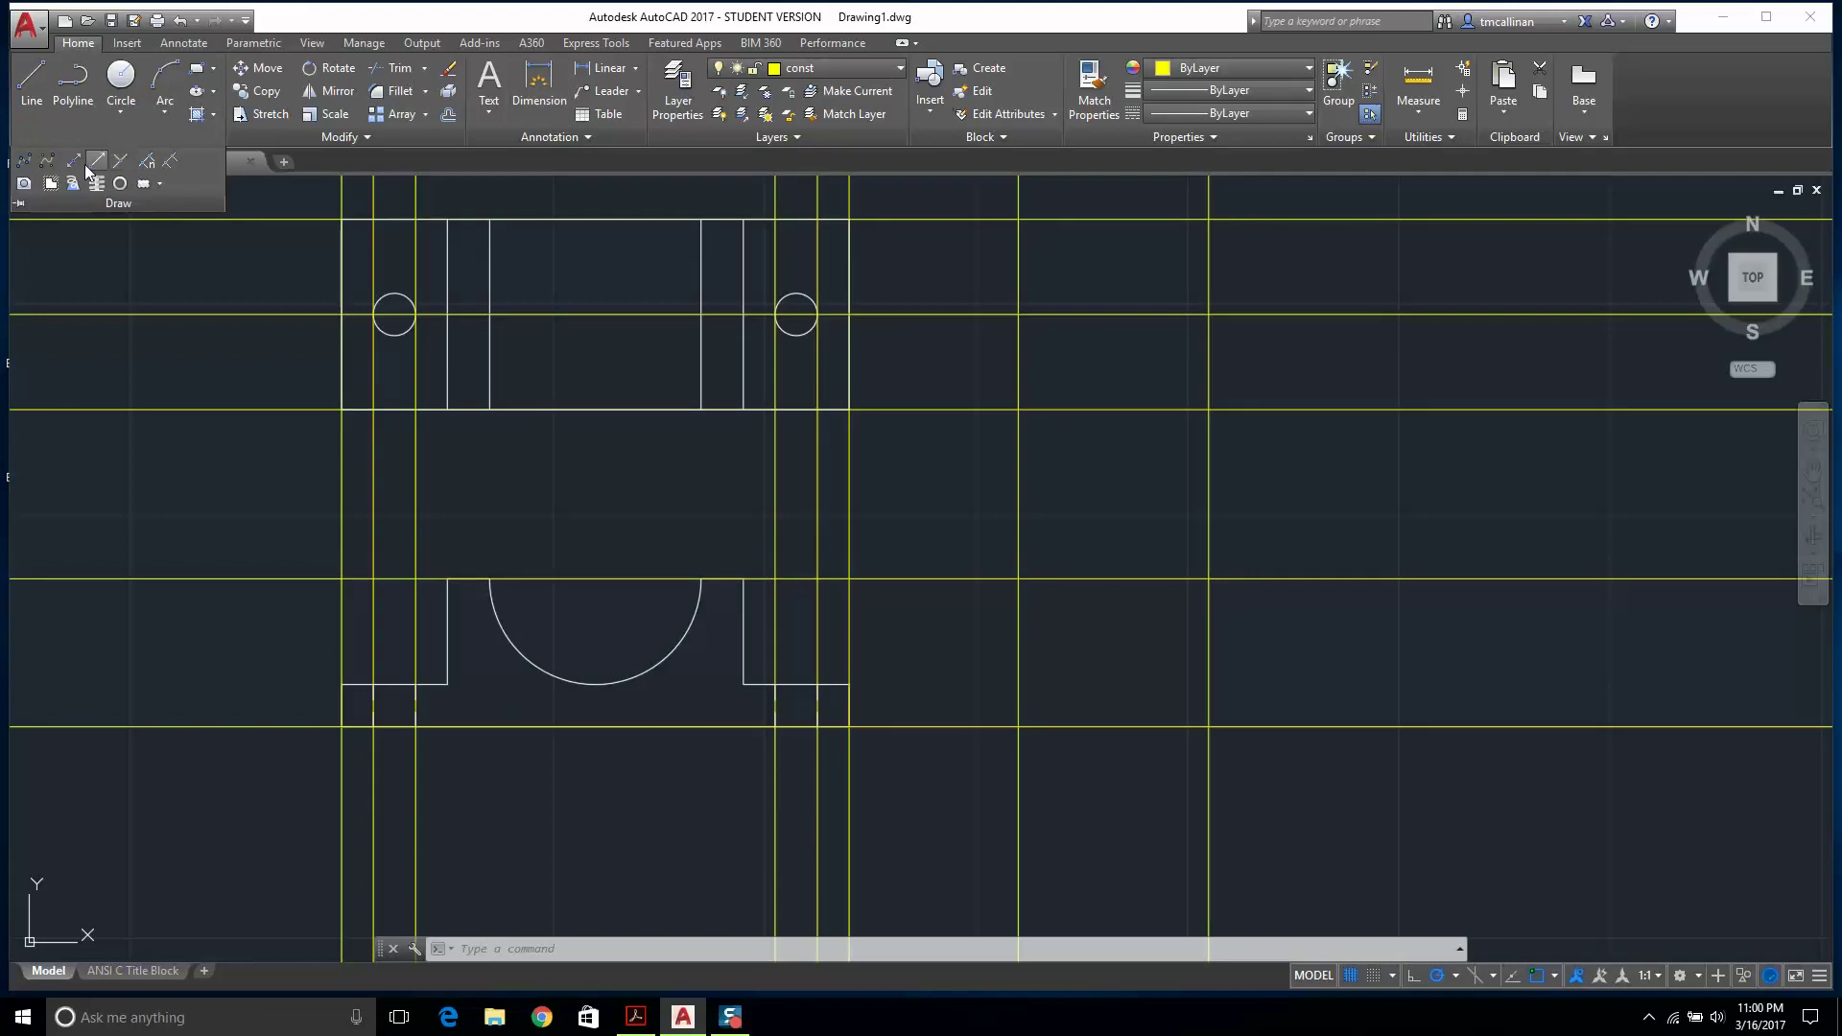
pyautogui.click(92, 164)
pyautogui.click(850, 684)
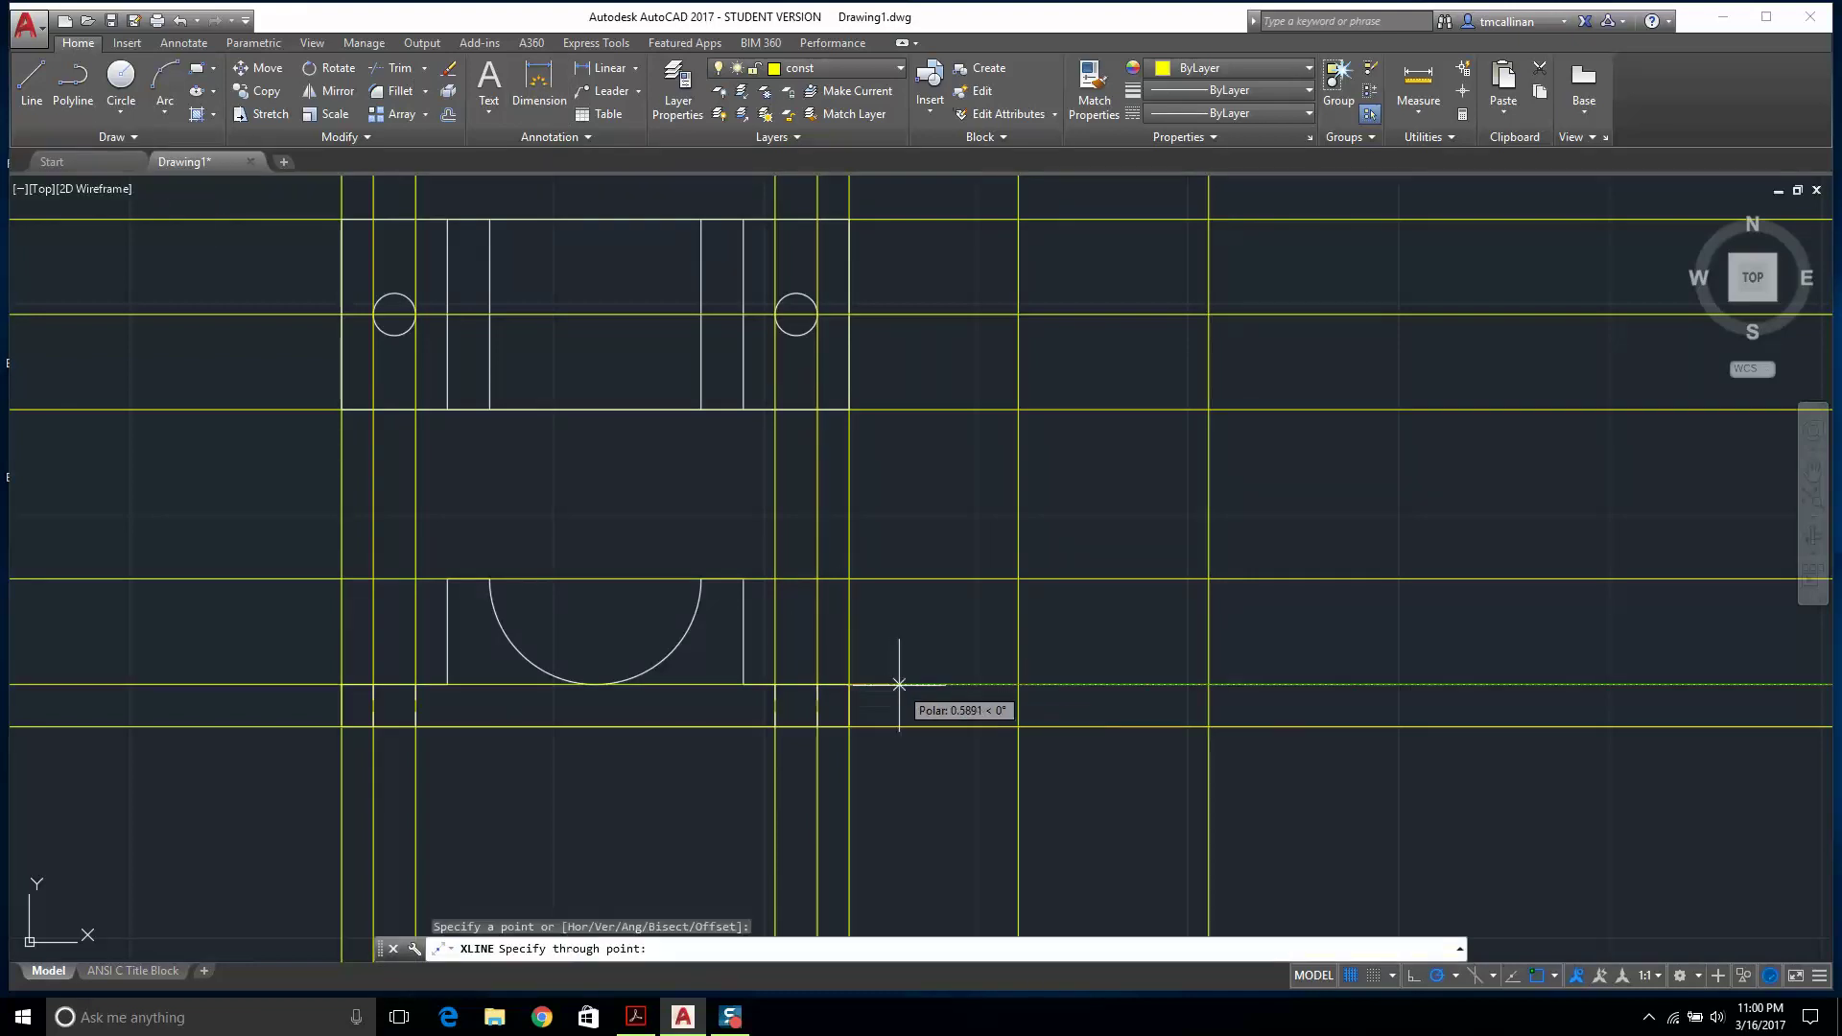
pyautogui.click(899, 684)
pyautogui.press('Escape')
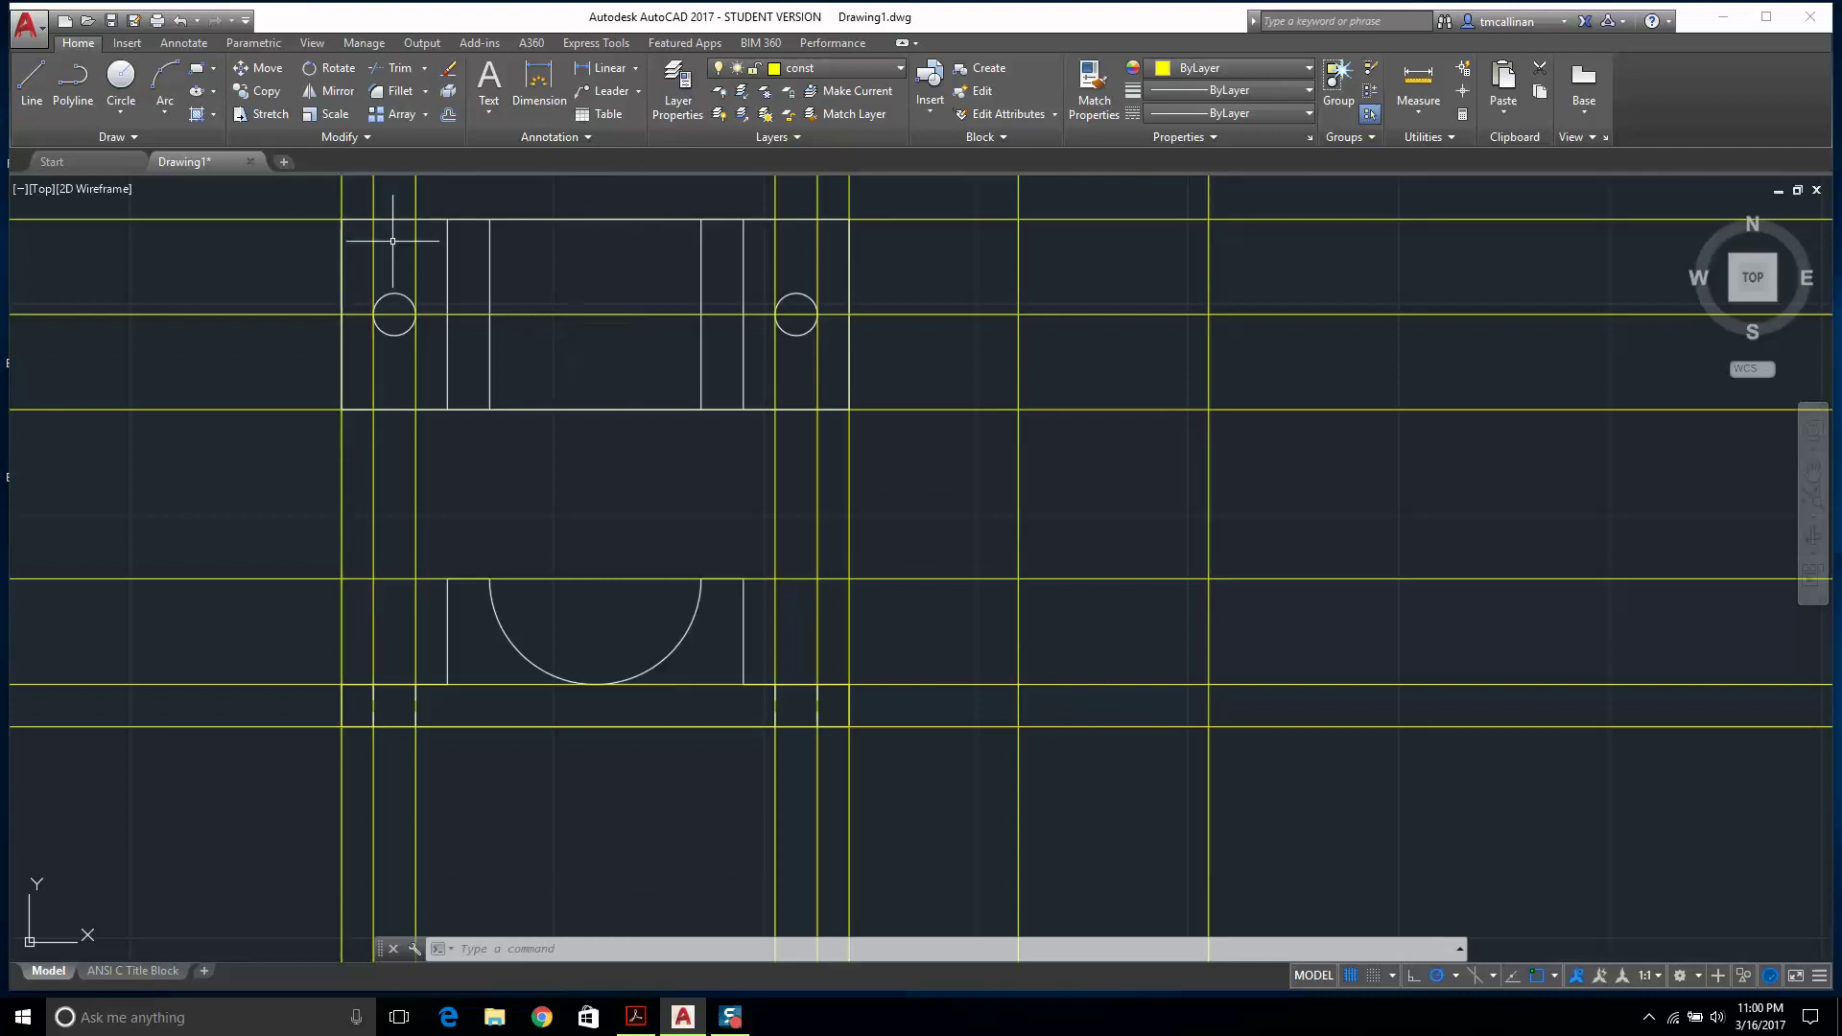
pyautogui.click(808, 68)
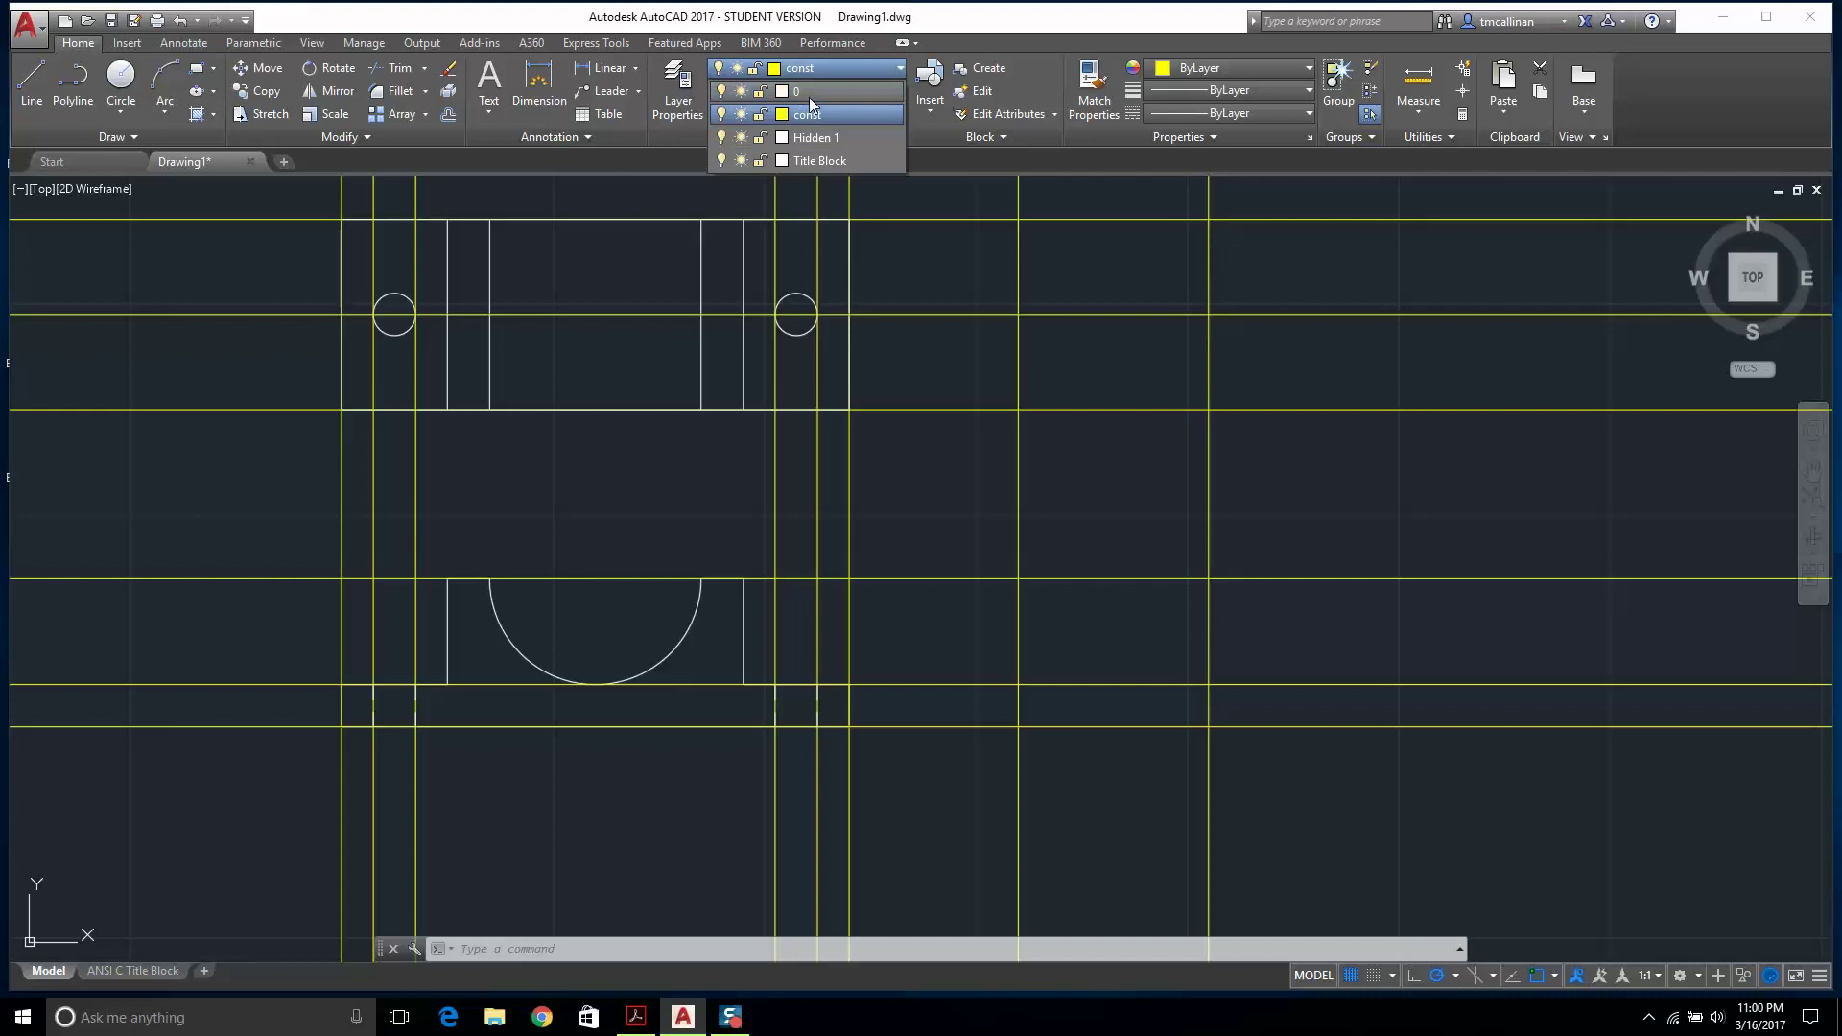
# On layer 0, draw the side-view rectangle between two yellow-line intersections.
pyautogui.click(809, 90)
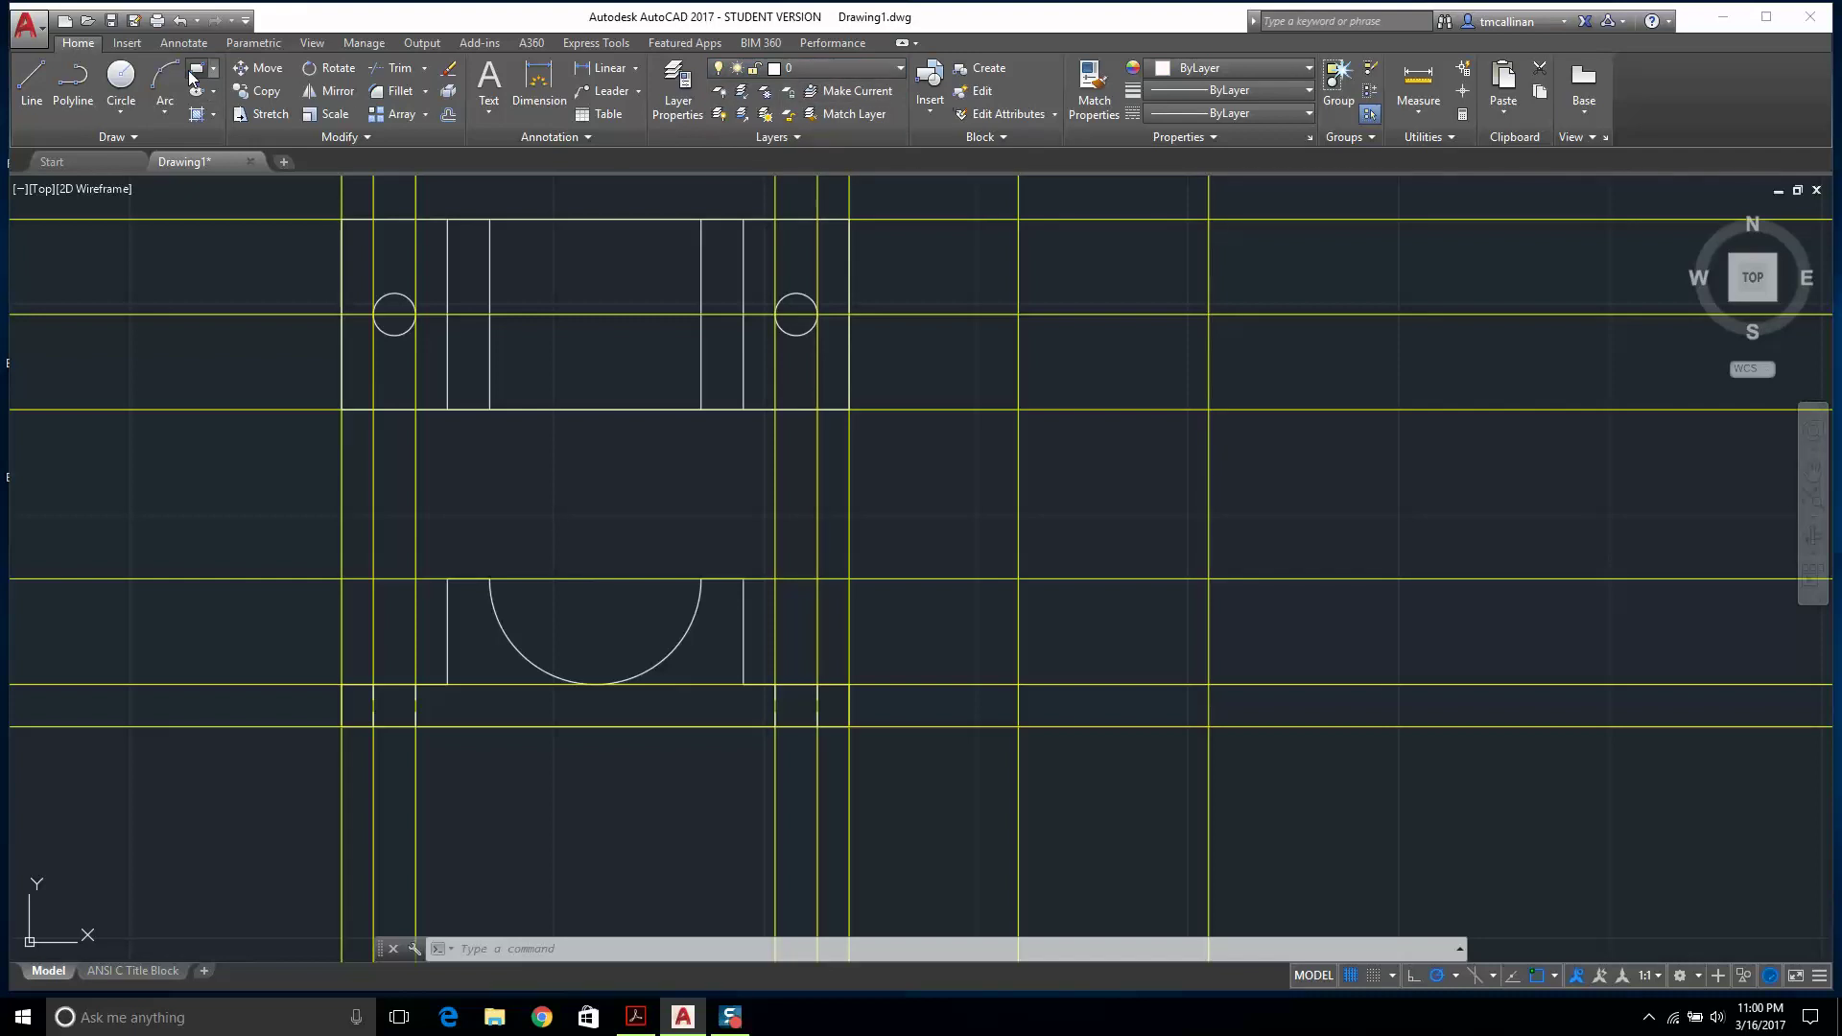
pyautogui.click(197, 113)
pyautogui.click(1019, 578)
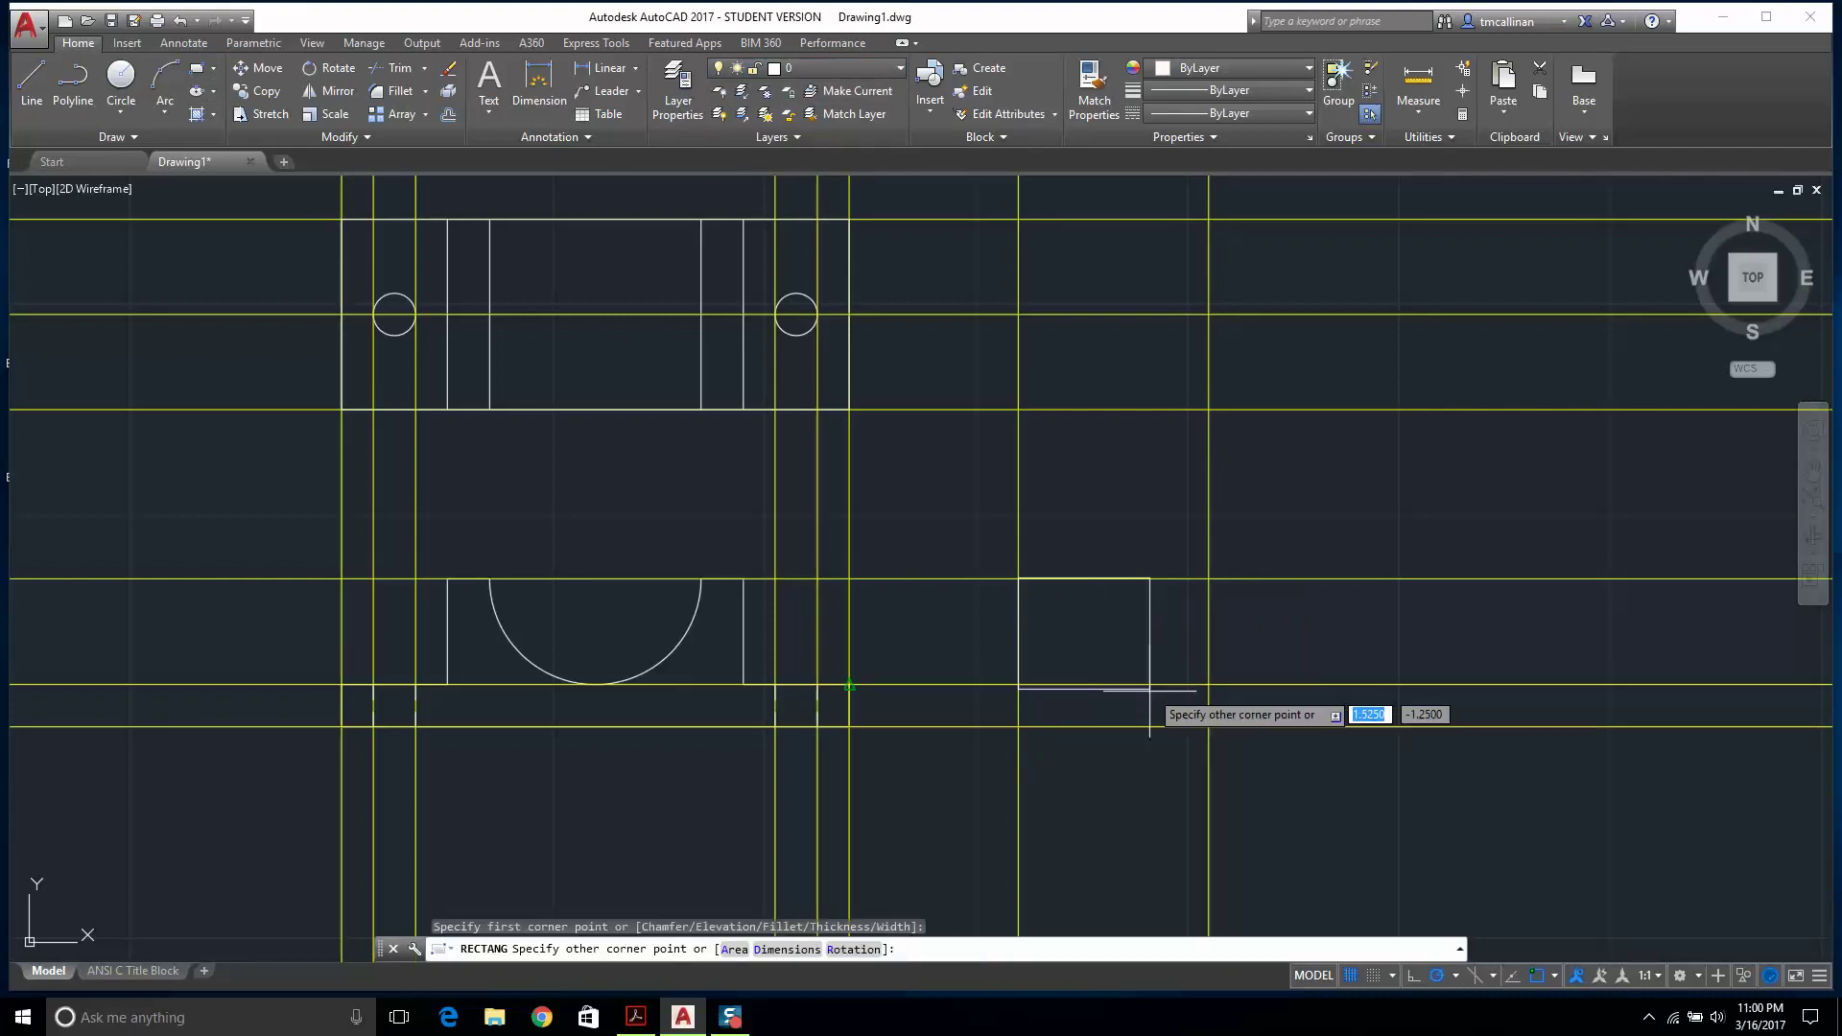
pyautogui.click(1208, 727)
pyautogui.press('Escape')
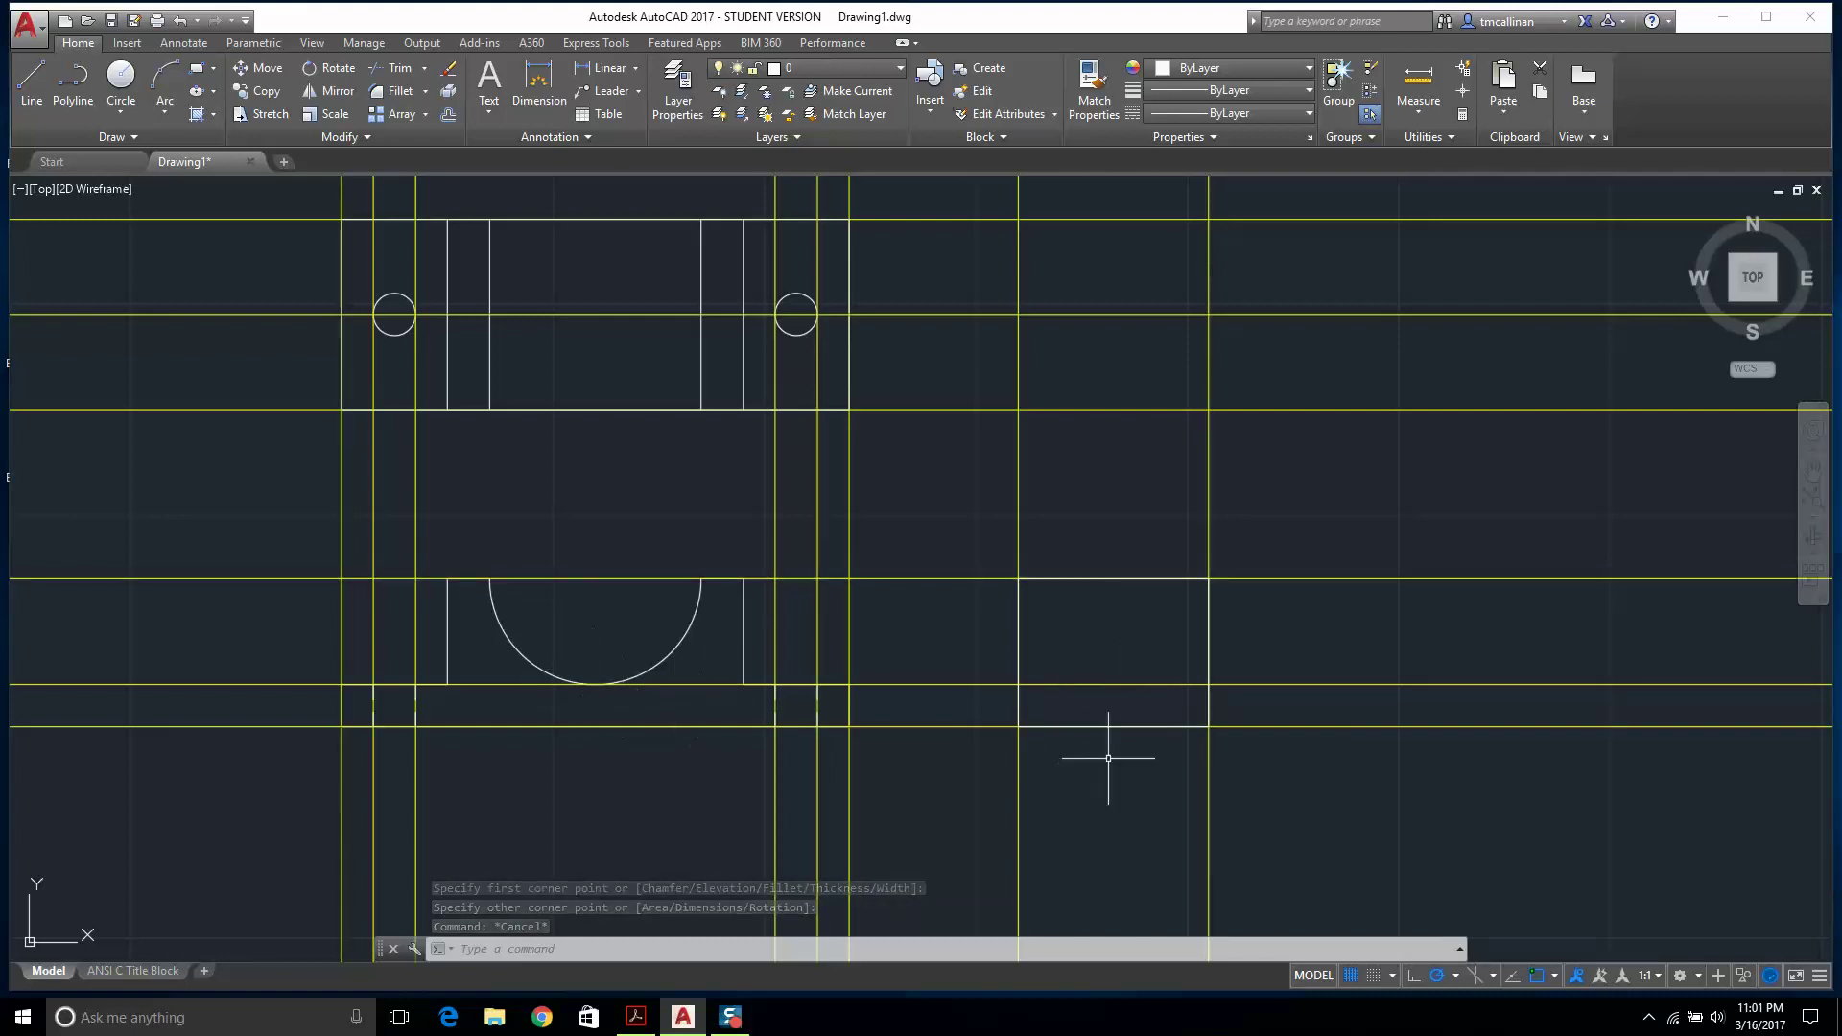
# Start and cancel a line at the side view, then check the Example 6 reference drawing.
pyautogui.click(42, 77)
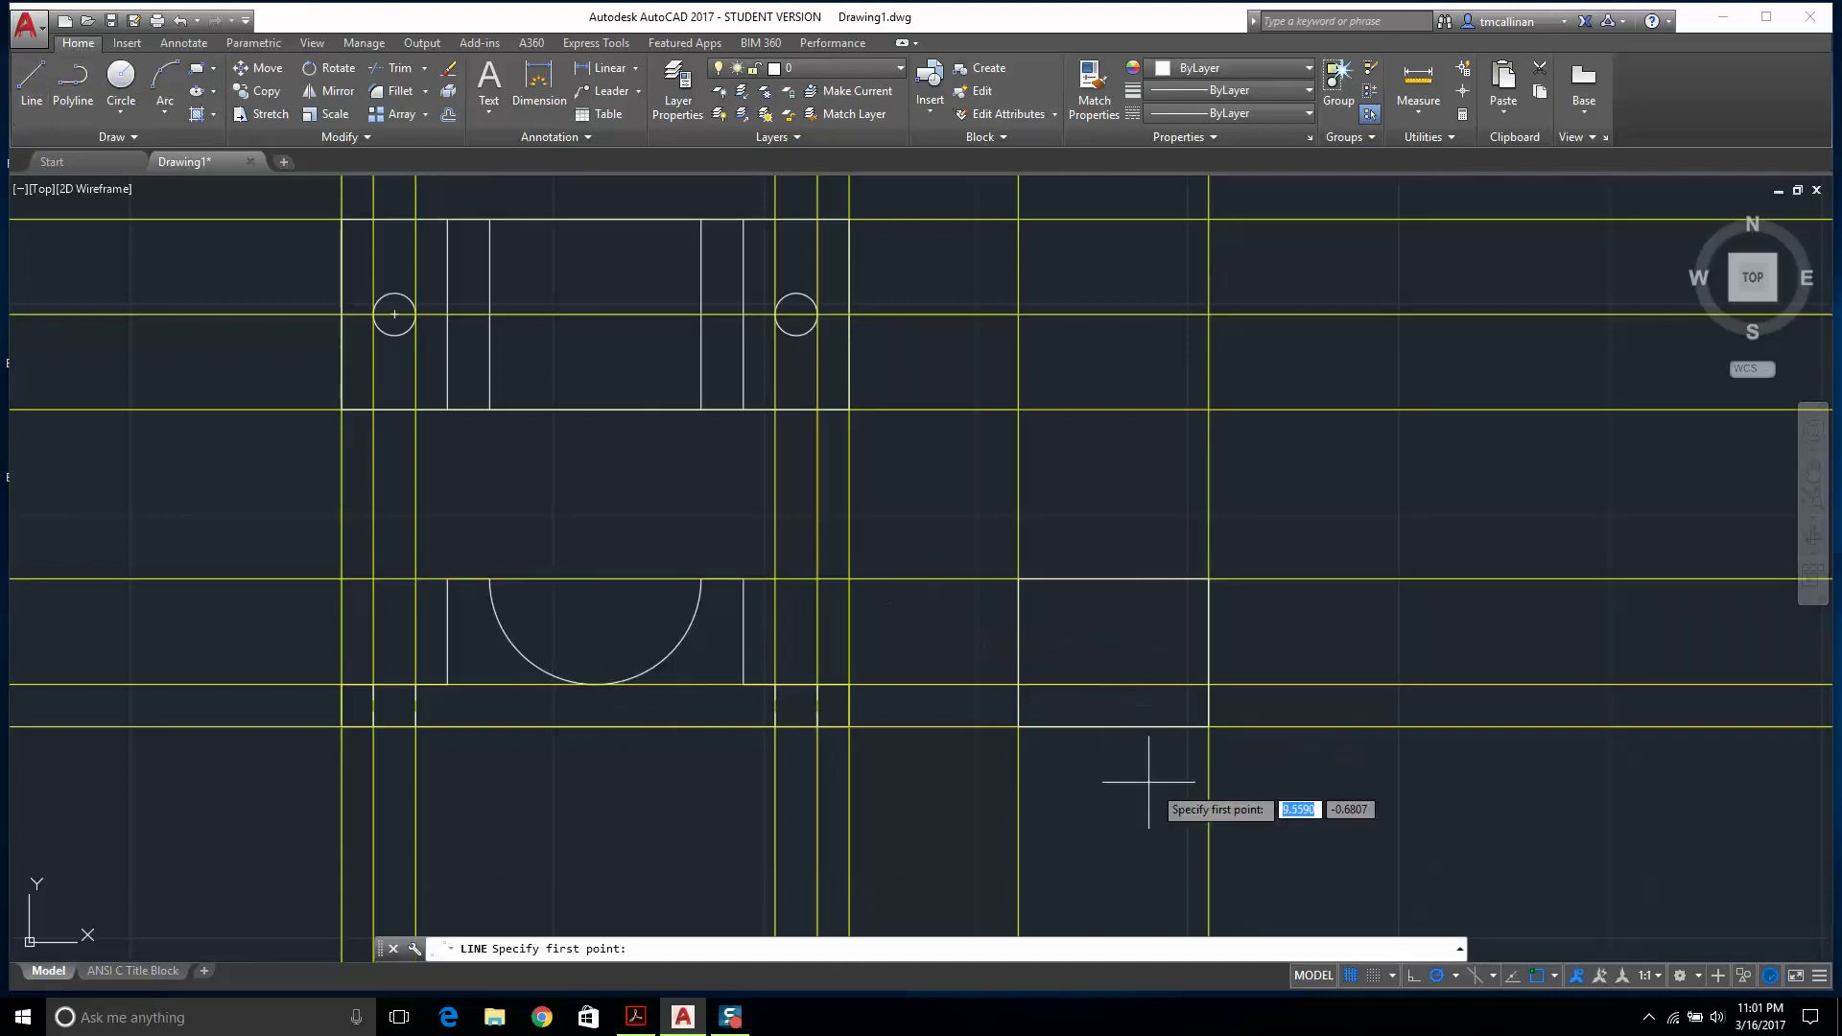
pyautogui.click(1018, 684)
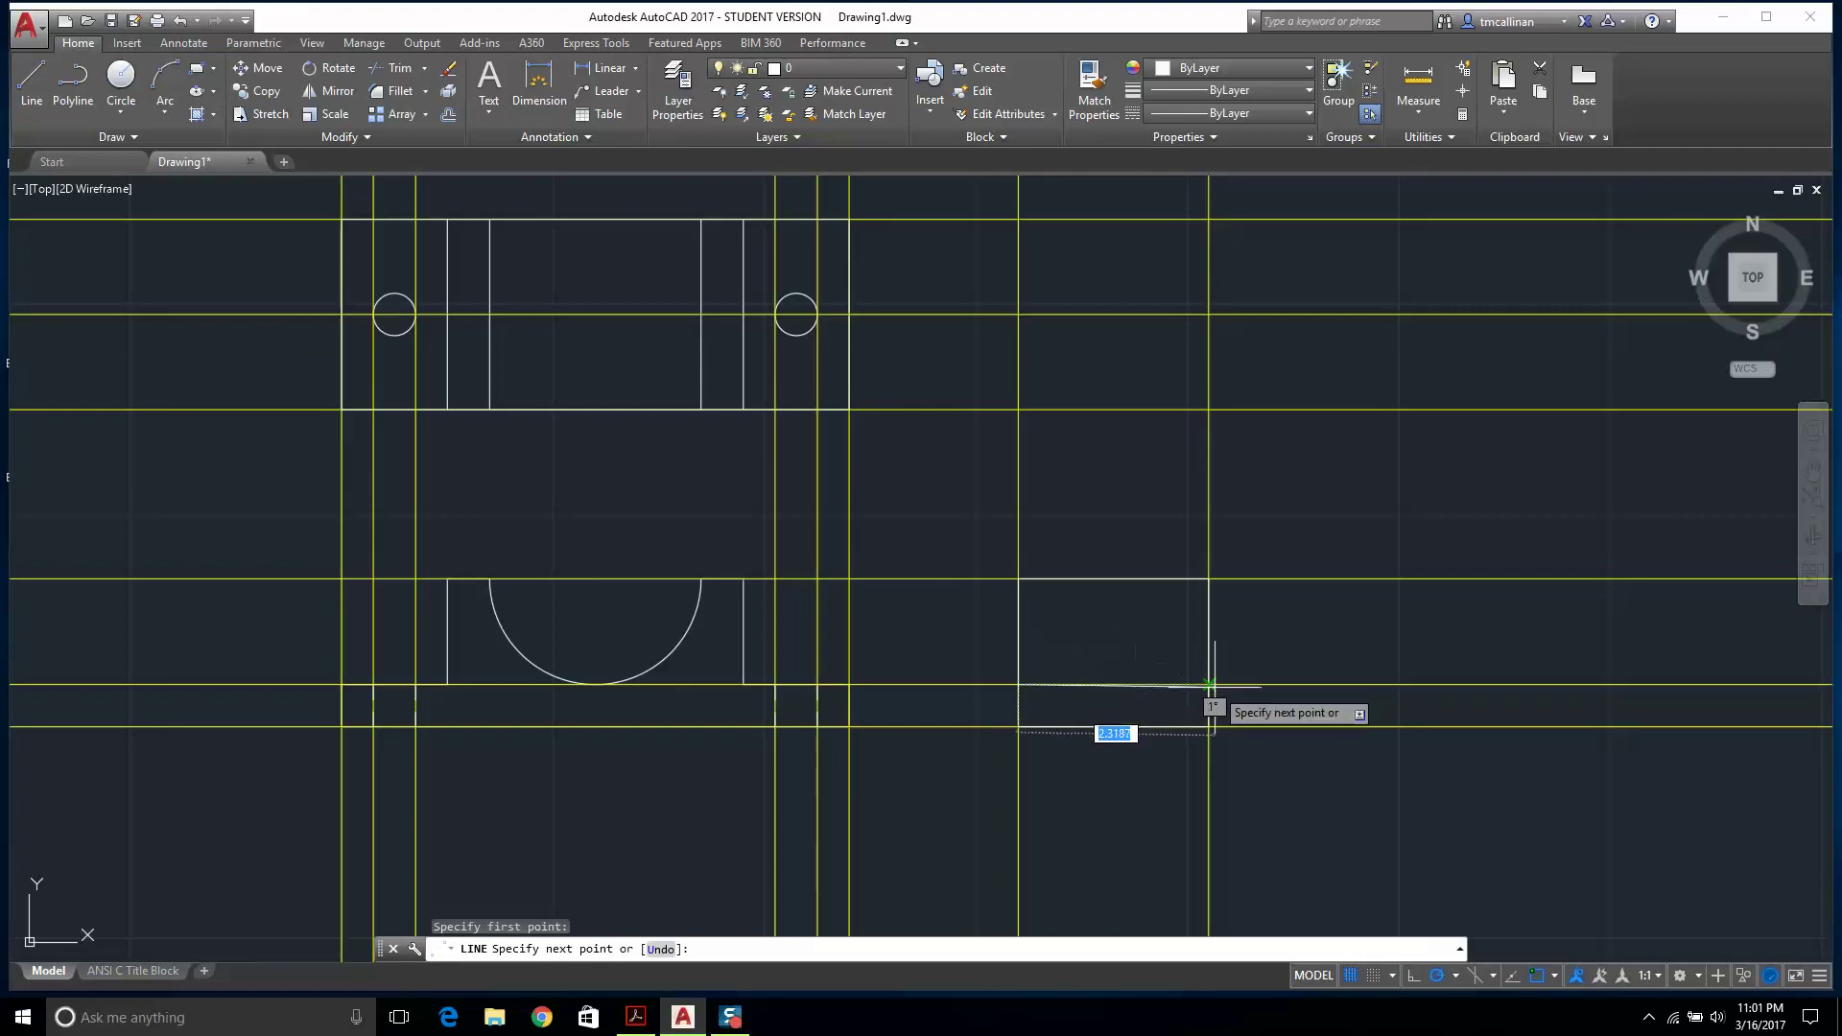
pyautogui.press('Escape')
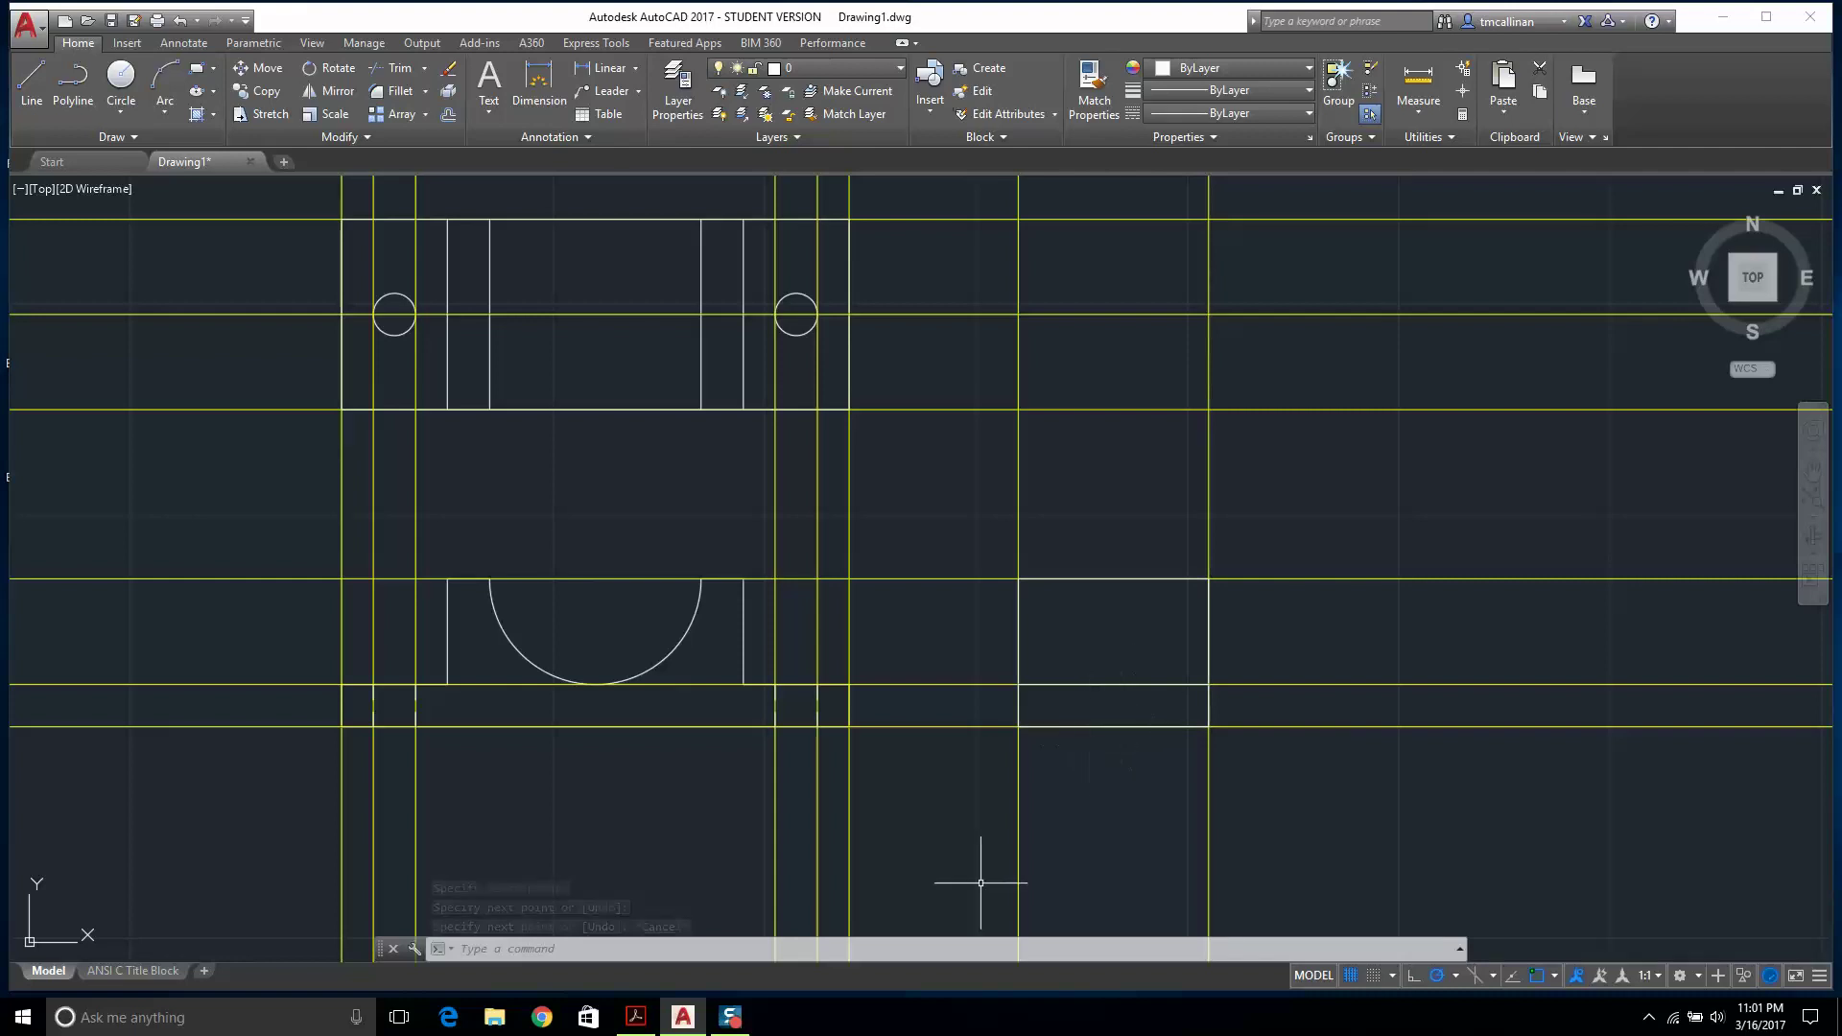
pyautogui.click(643, 1018)
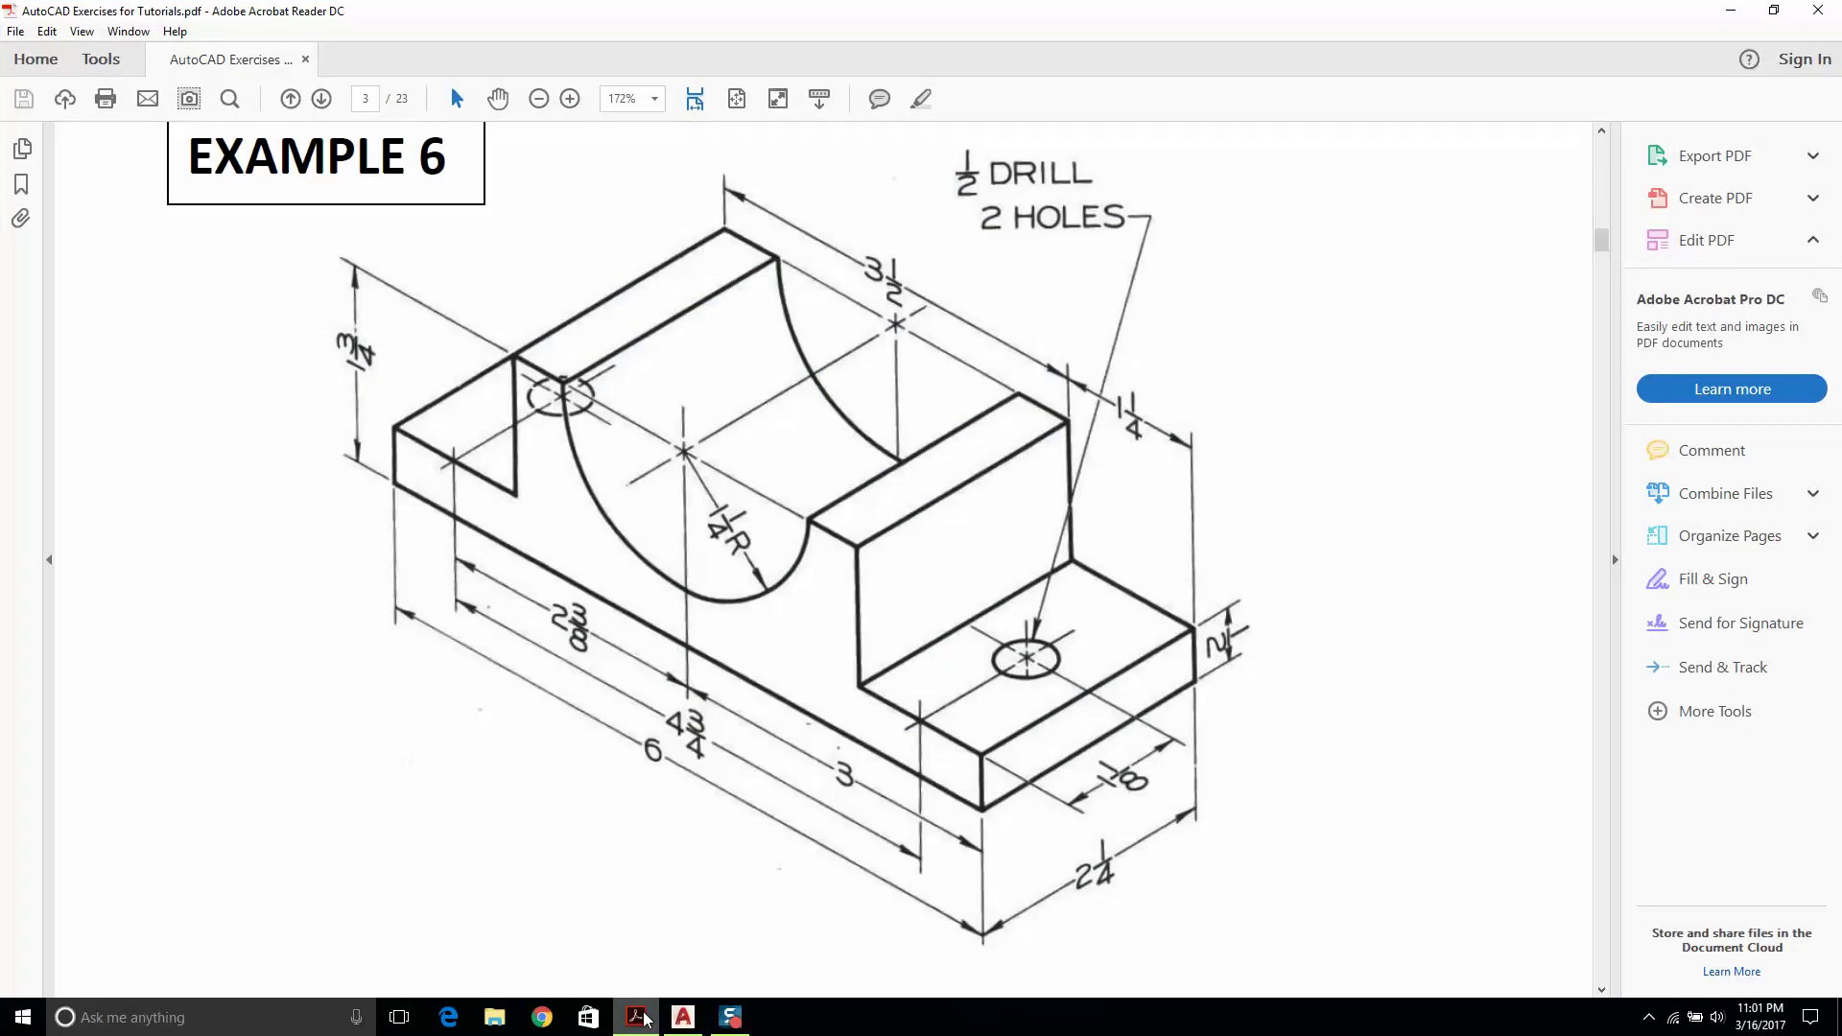
pyautogui.click(641, 1017)
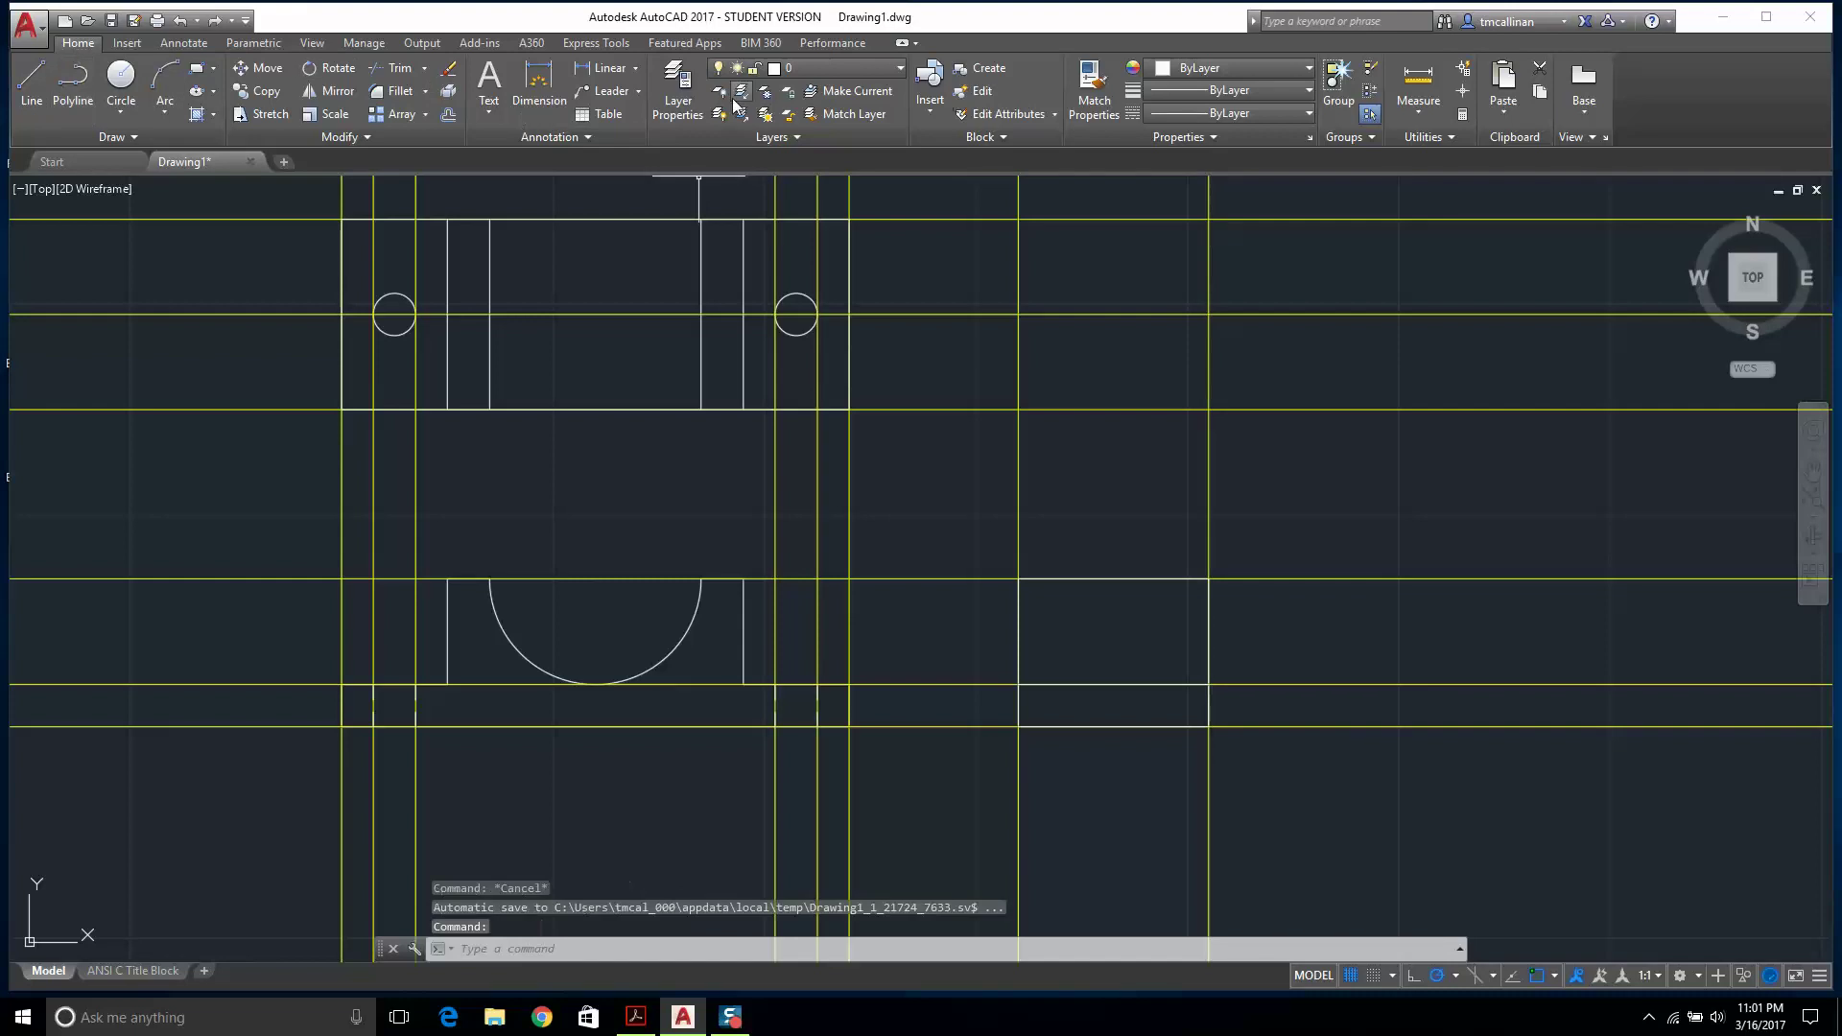
# Make const the current layer and offset a vertical construction line to the right.
pyautogui.click(835, 68)
pyautogui.click(801, 101)
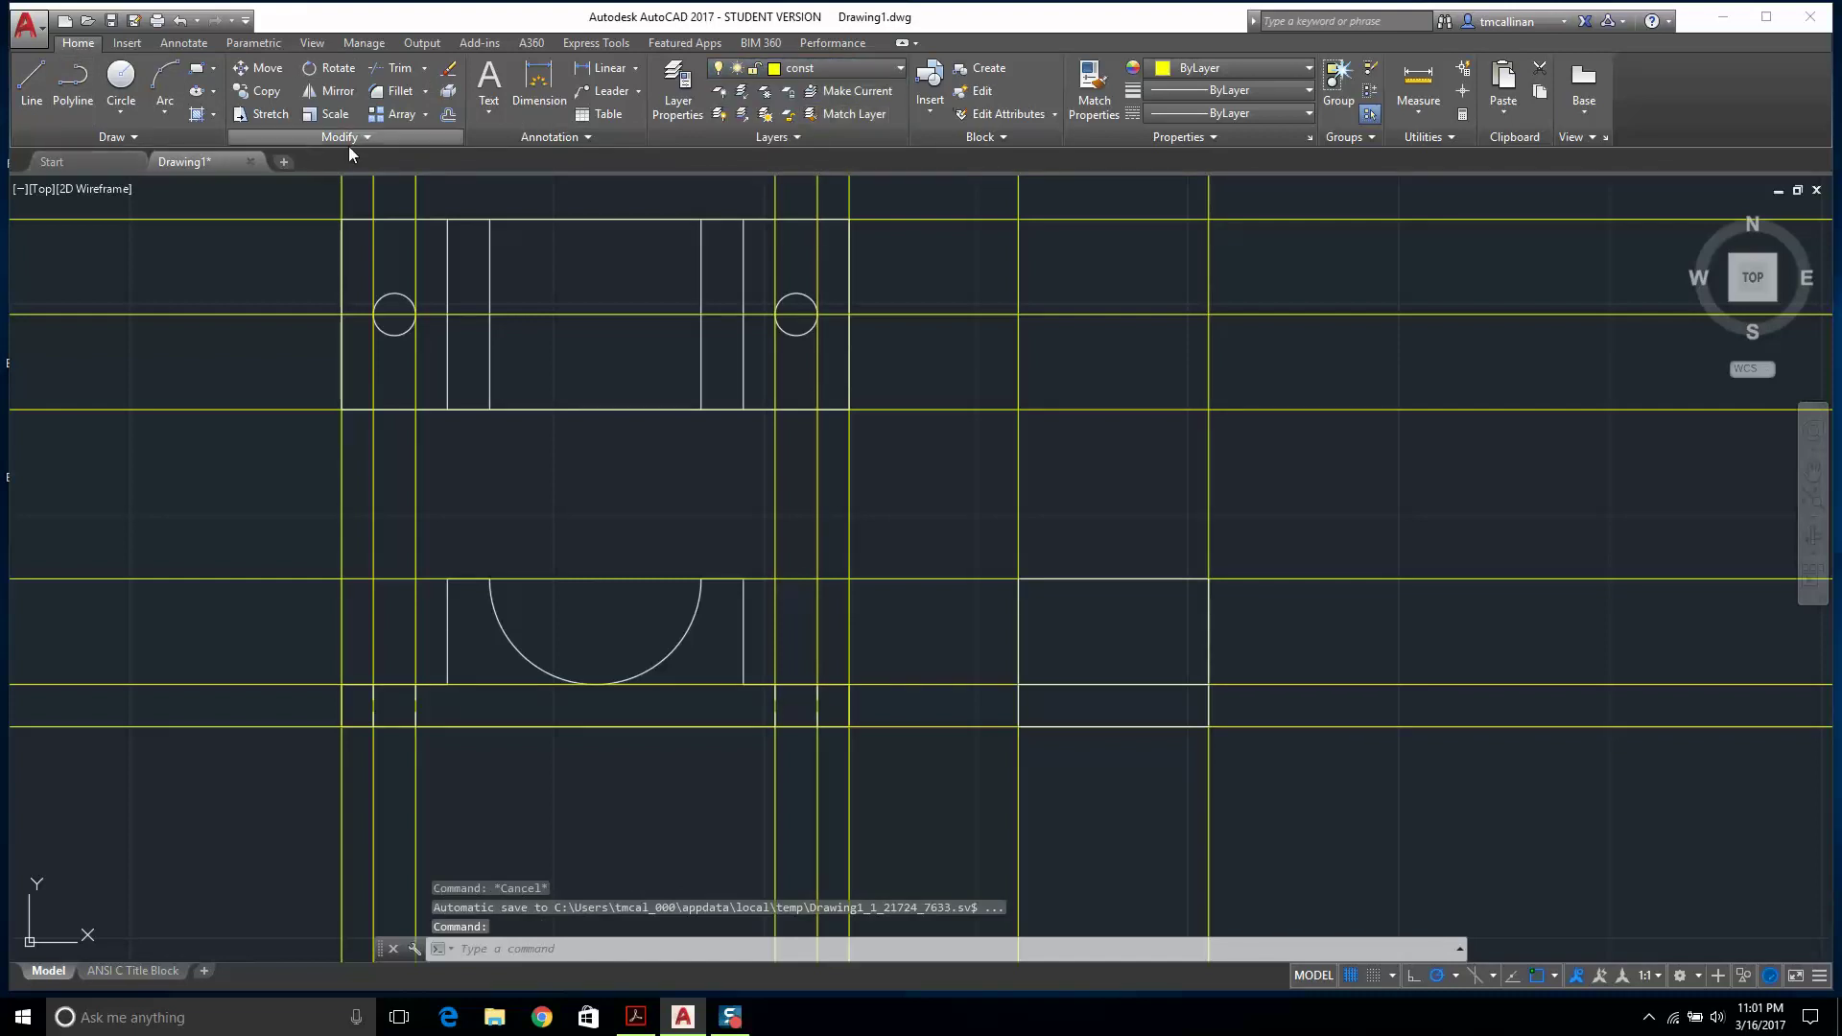
pyautogui.click(445, 114)
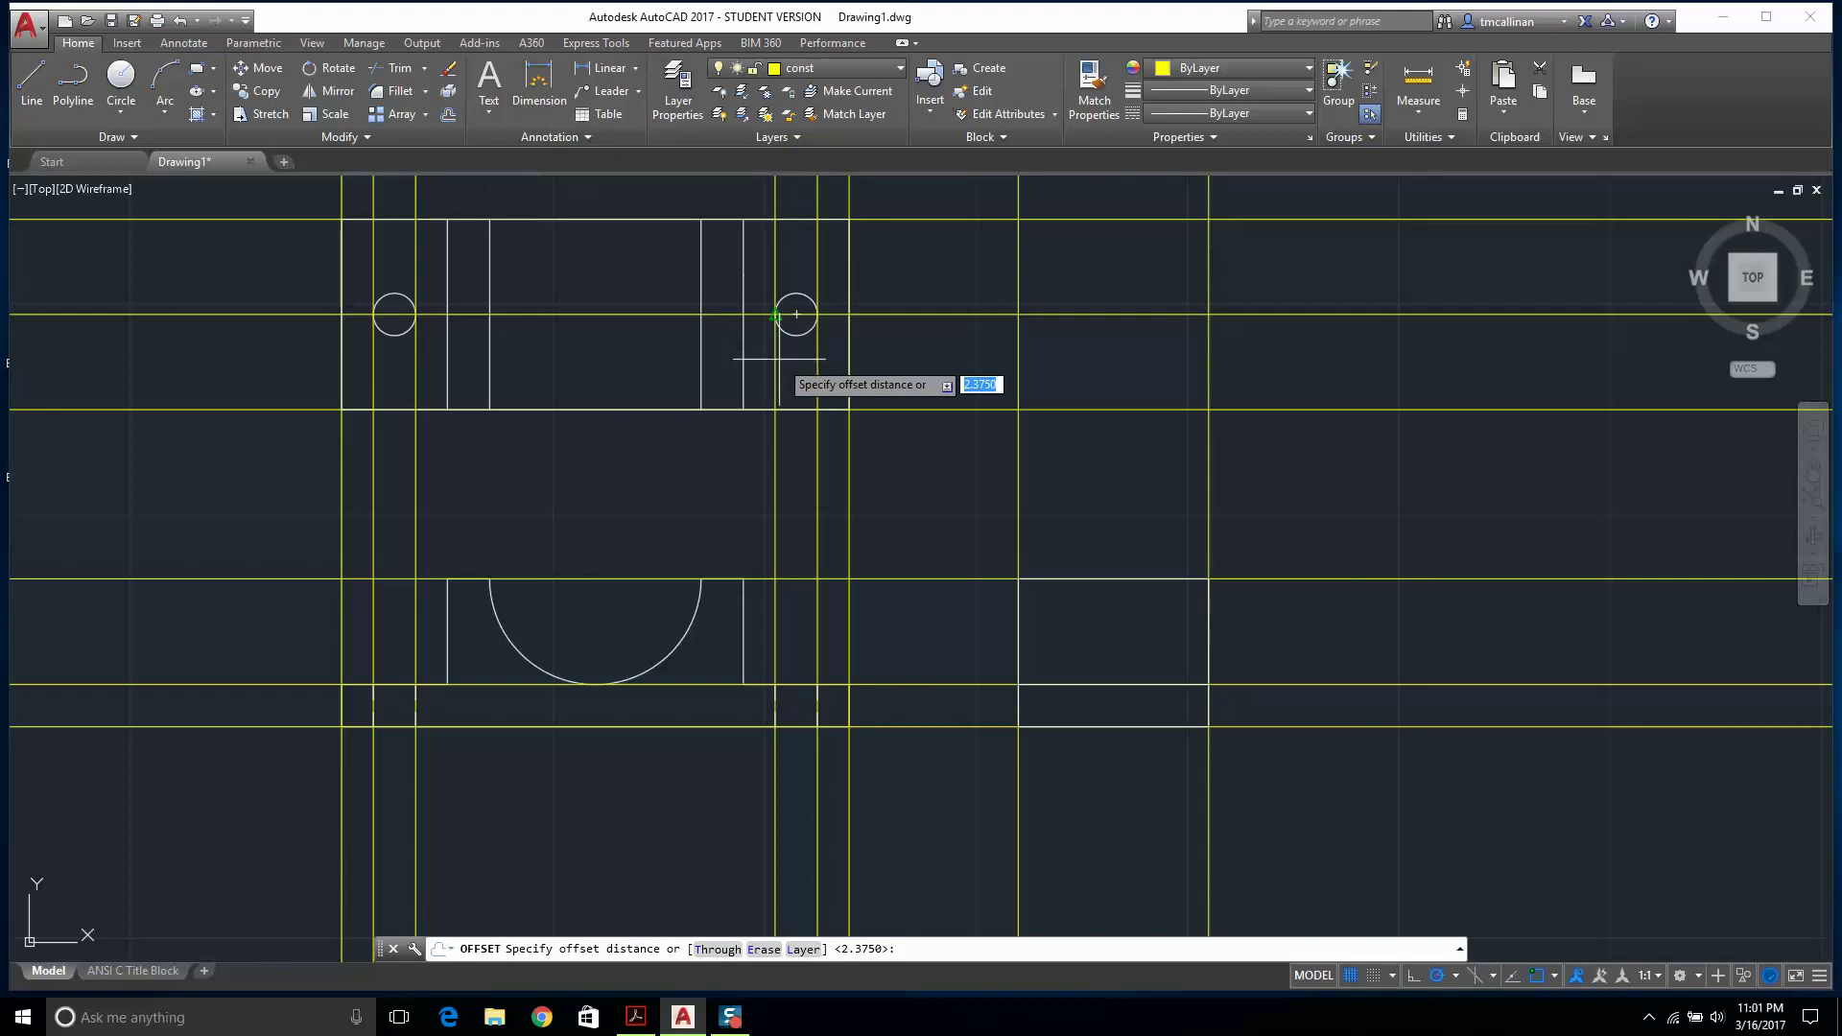
pyautogui.write('1.125')
pyautogui.press('Return')
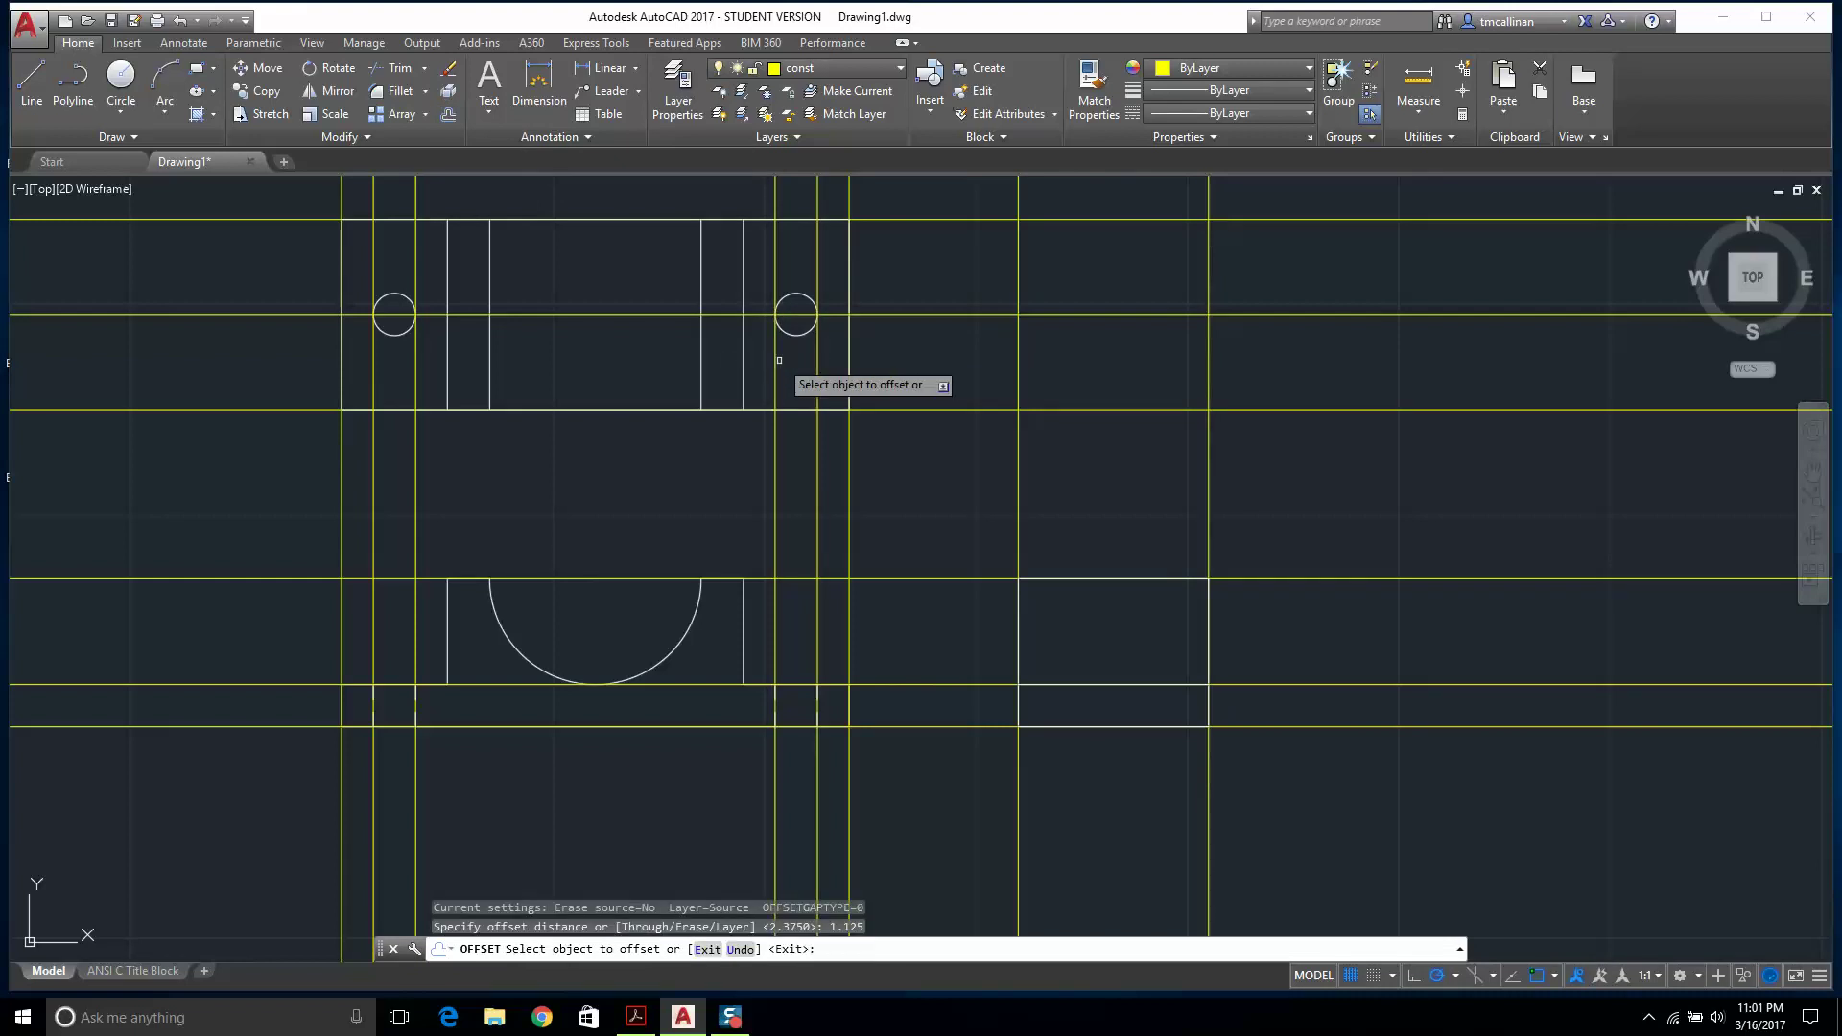
pyautogui.click(1018, 467)
pyautogui.click(1046, 461)
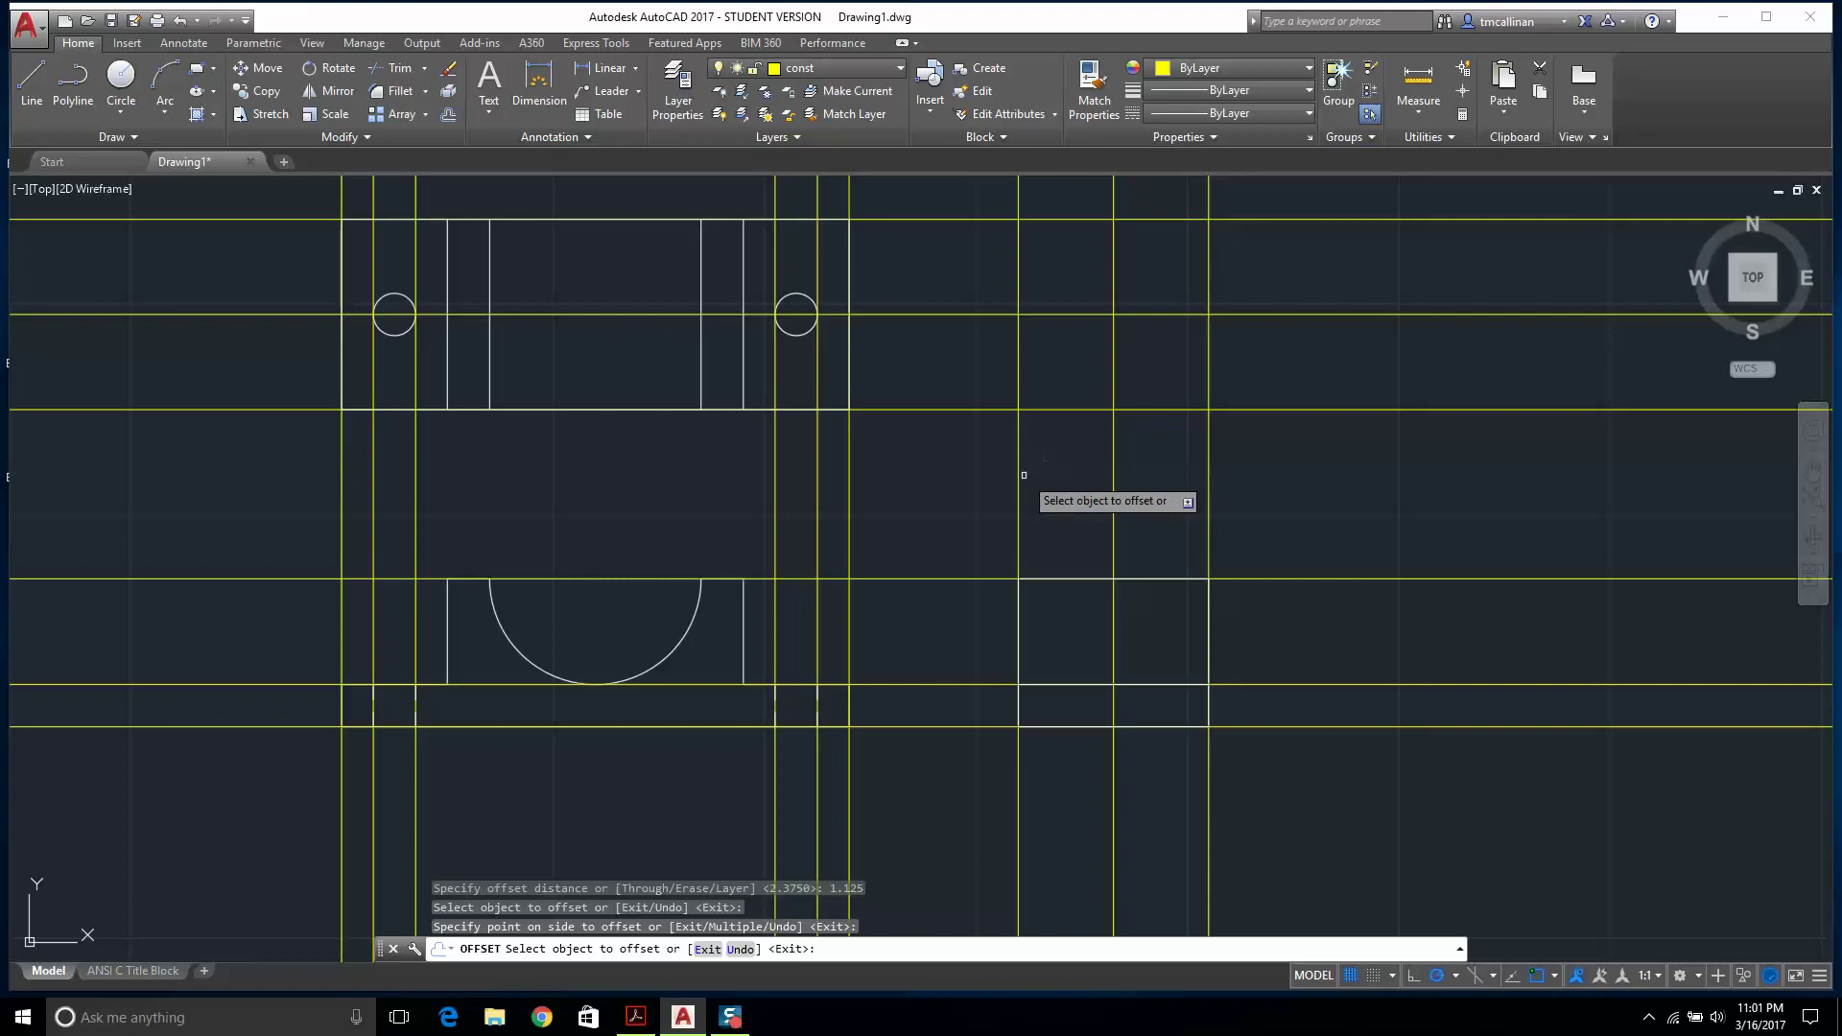
pyautogui.press('Escape')
# Offset the side view's vertical line 0.25 to the left, then make Hidden 1 current.
pyautogui.scroll(2, 1146, 726)
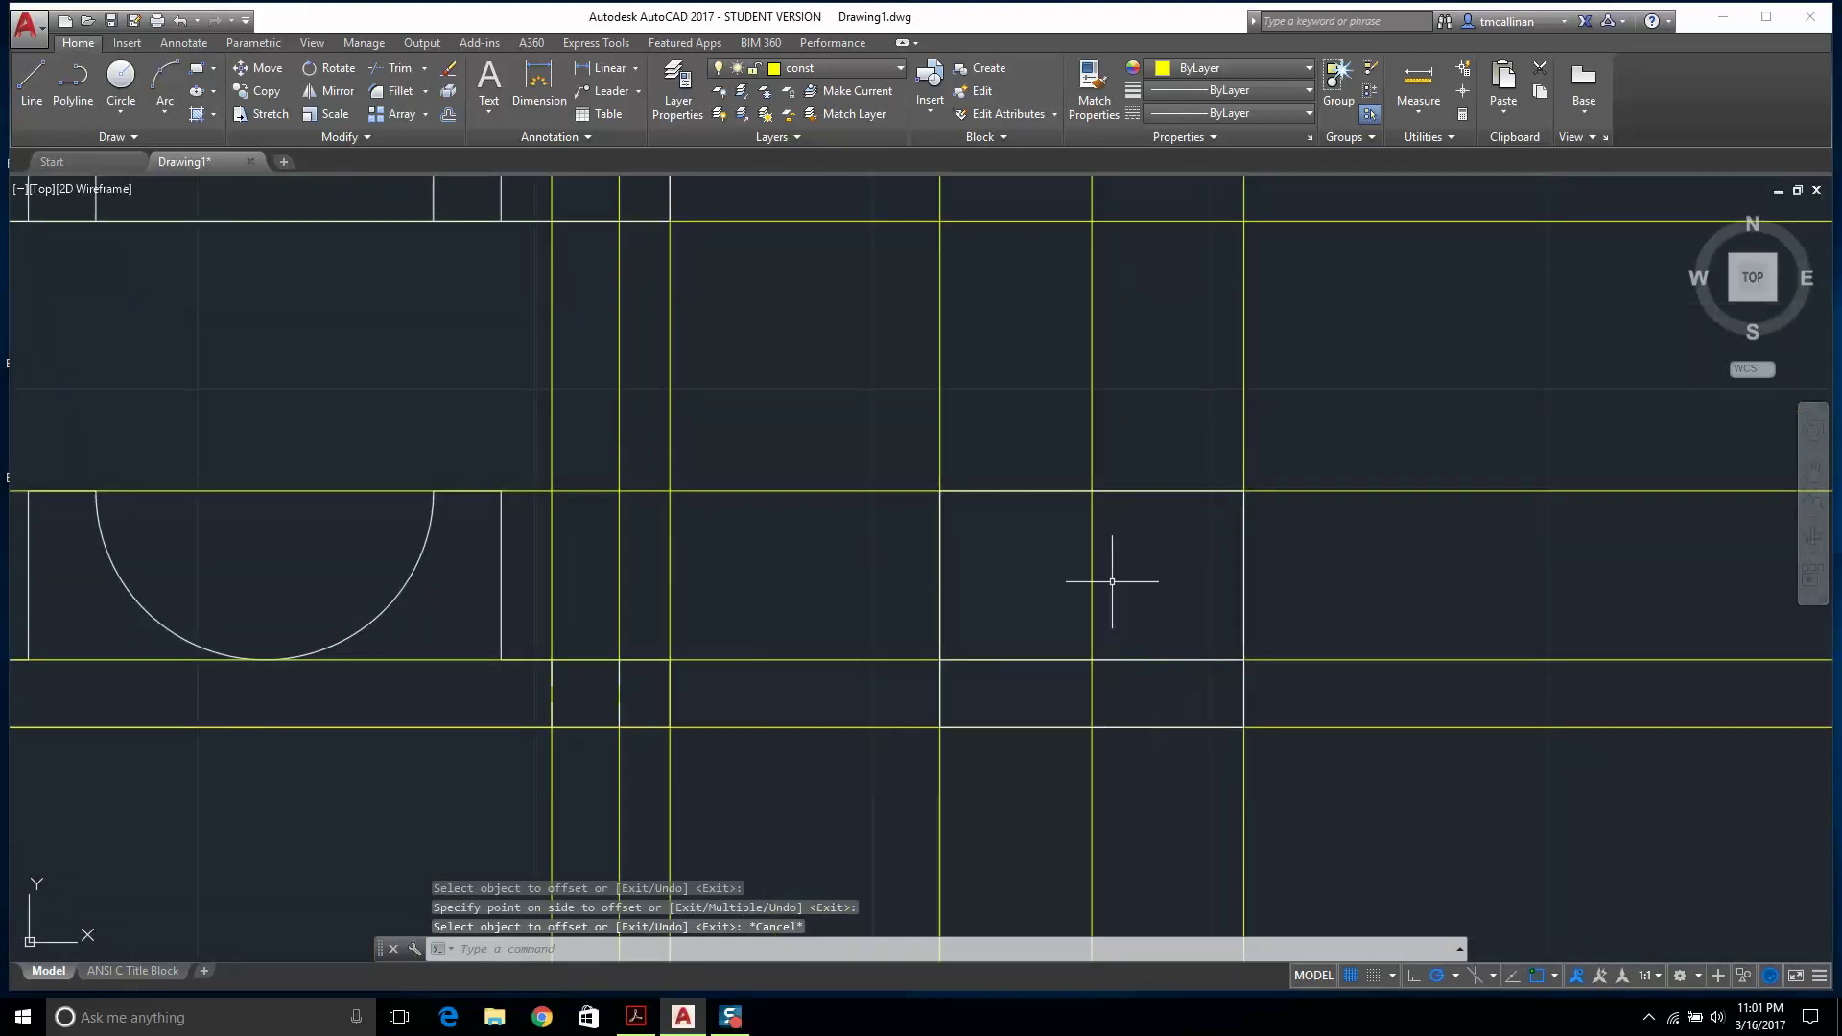
pyautogui.scroll(-2, 1110, 579)
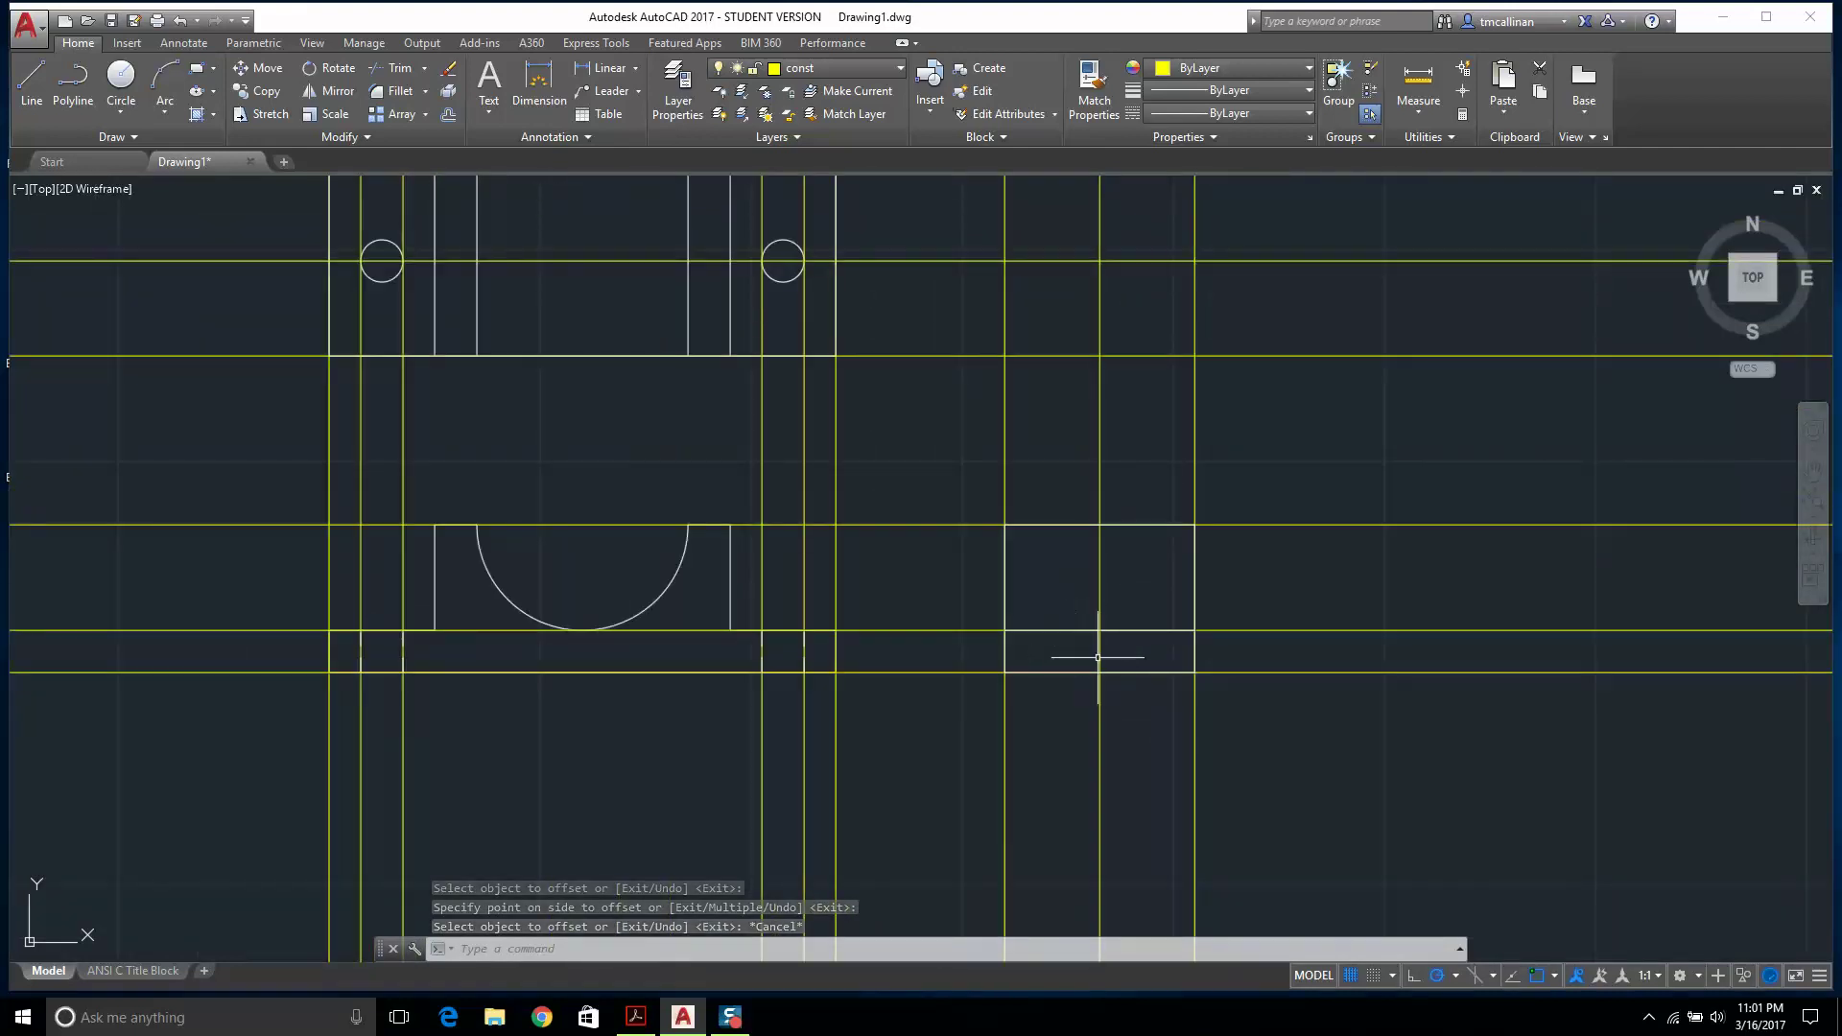
pyautogui.press('Escape')
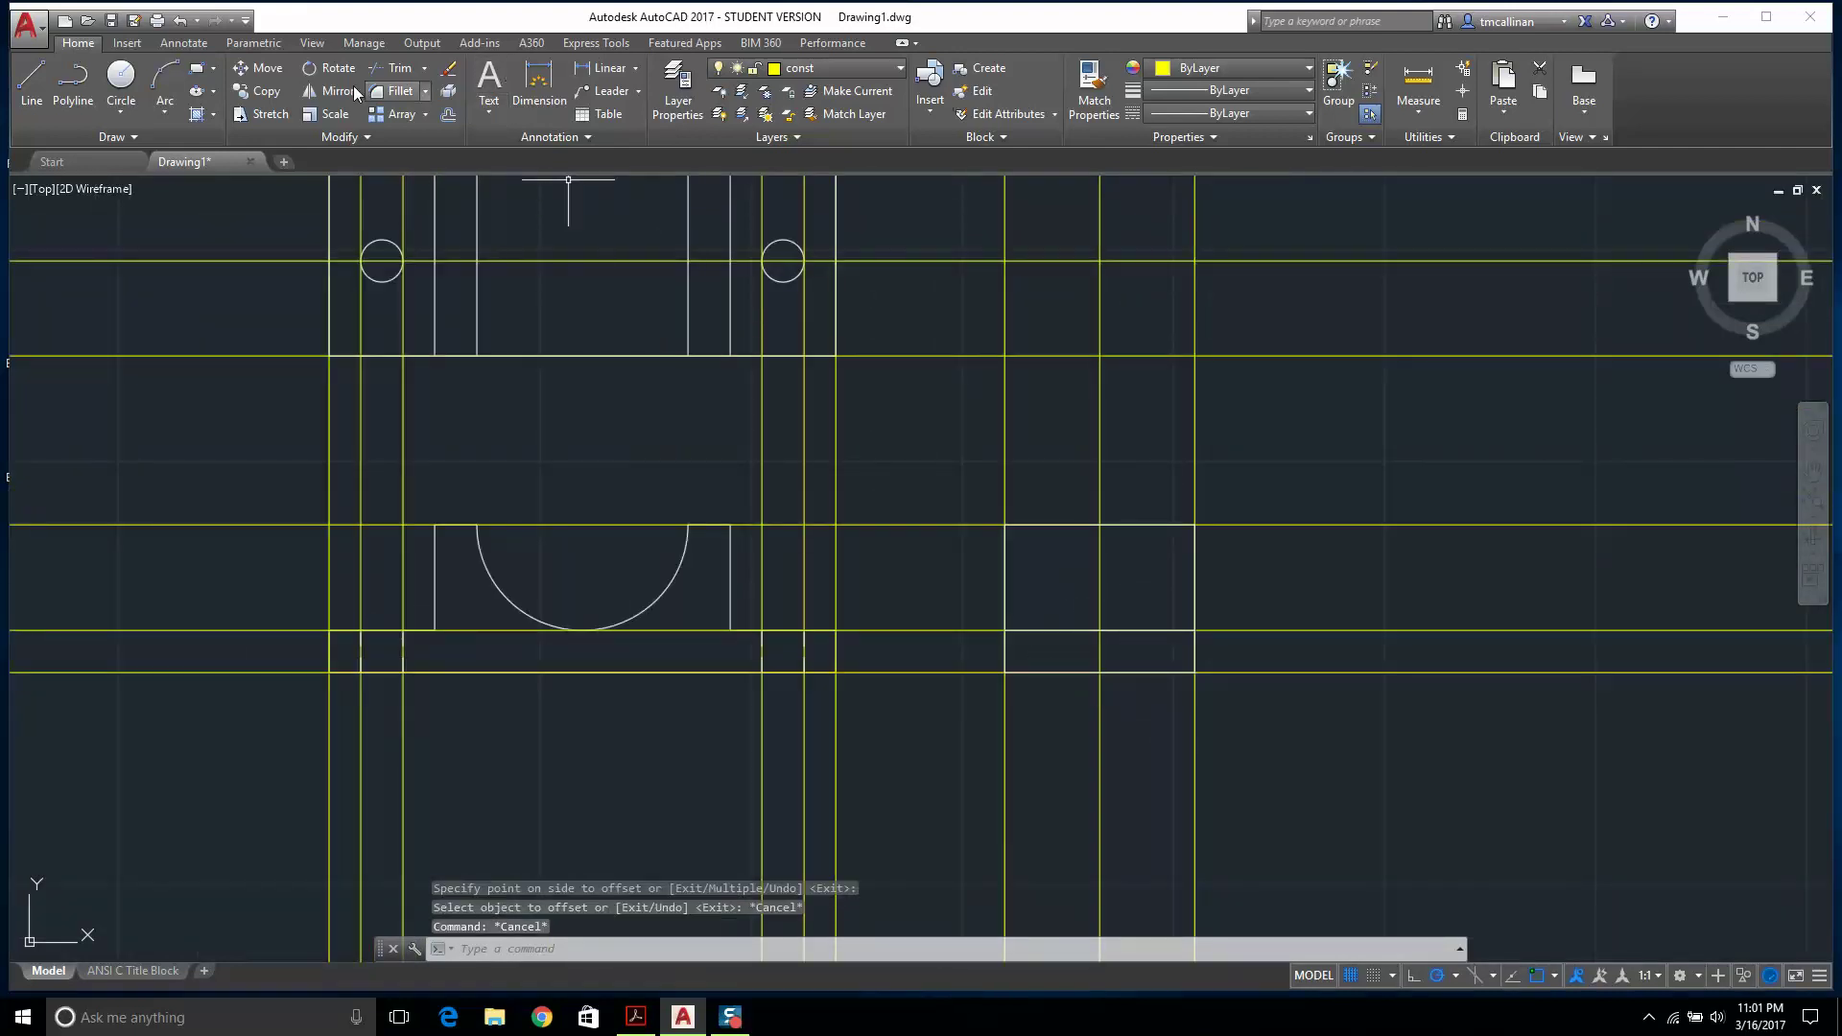
pyautogui.click(446, 114)
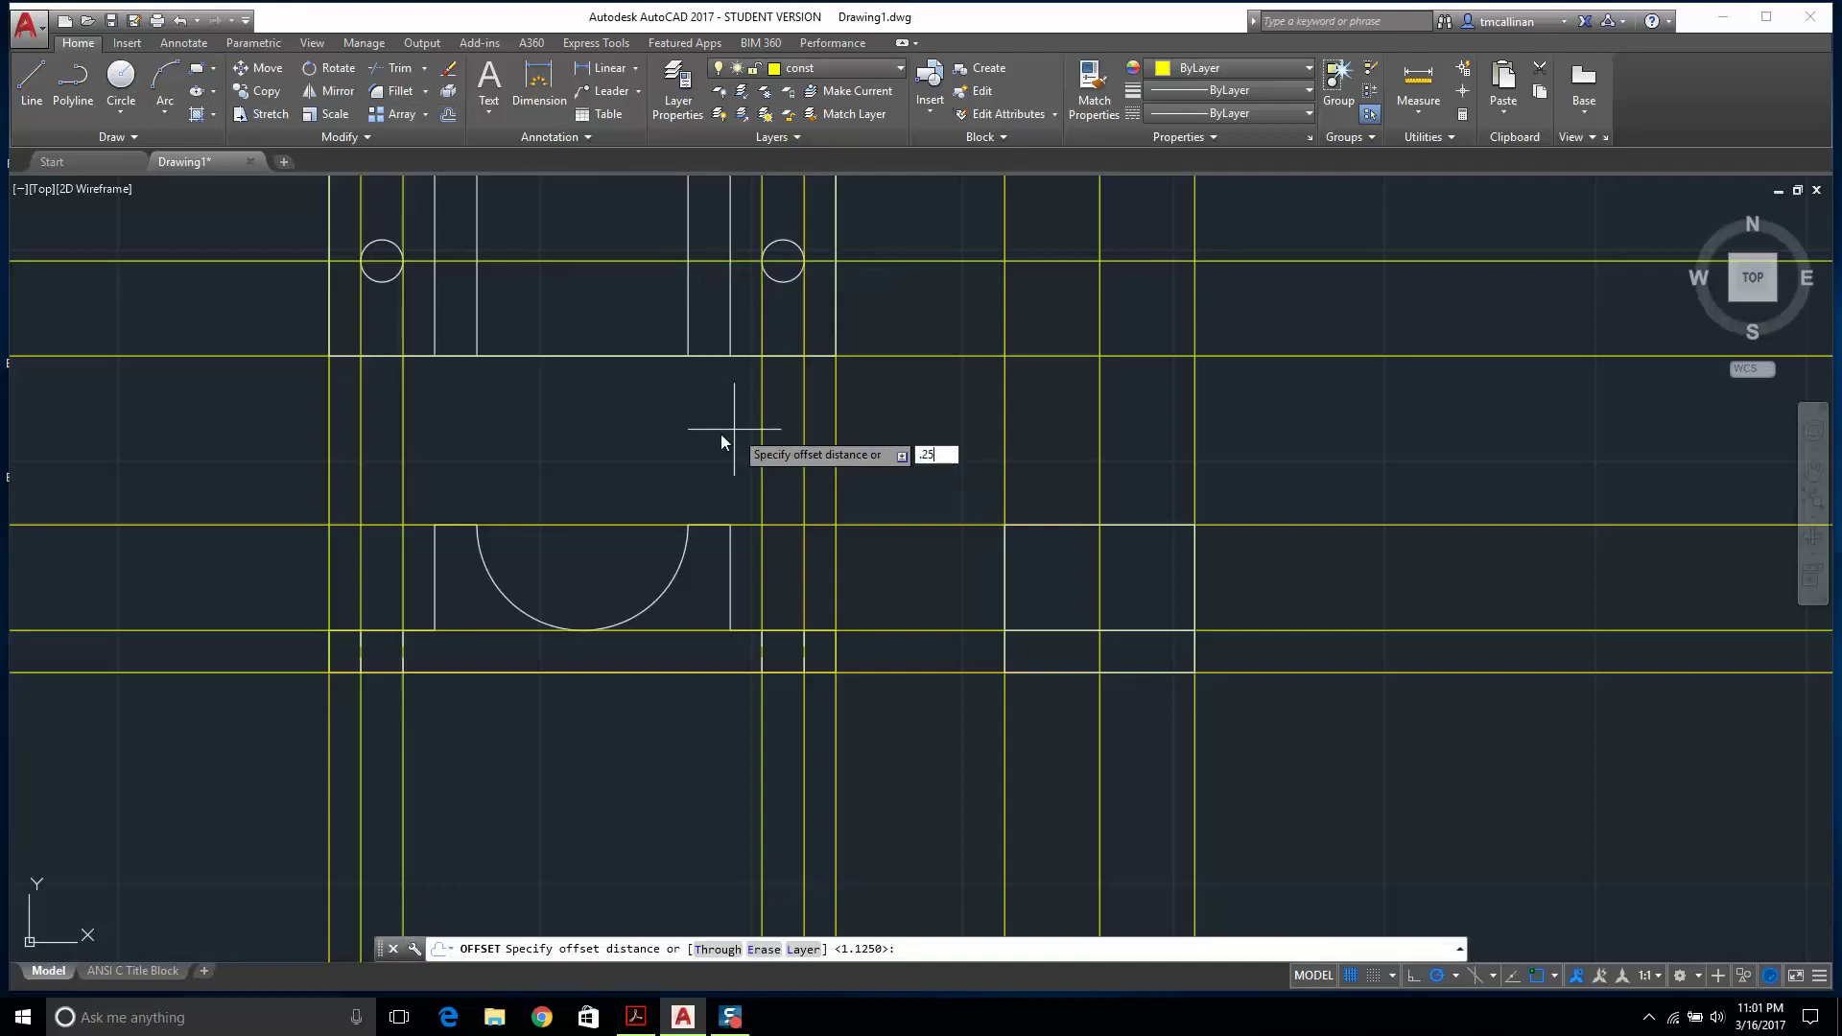
pyautogui.write('.25')
pyautogui.press('Return')
pyautogui.click(1101, 464)
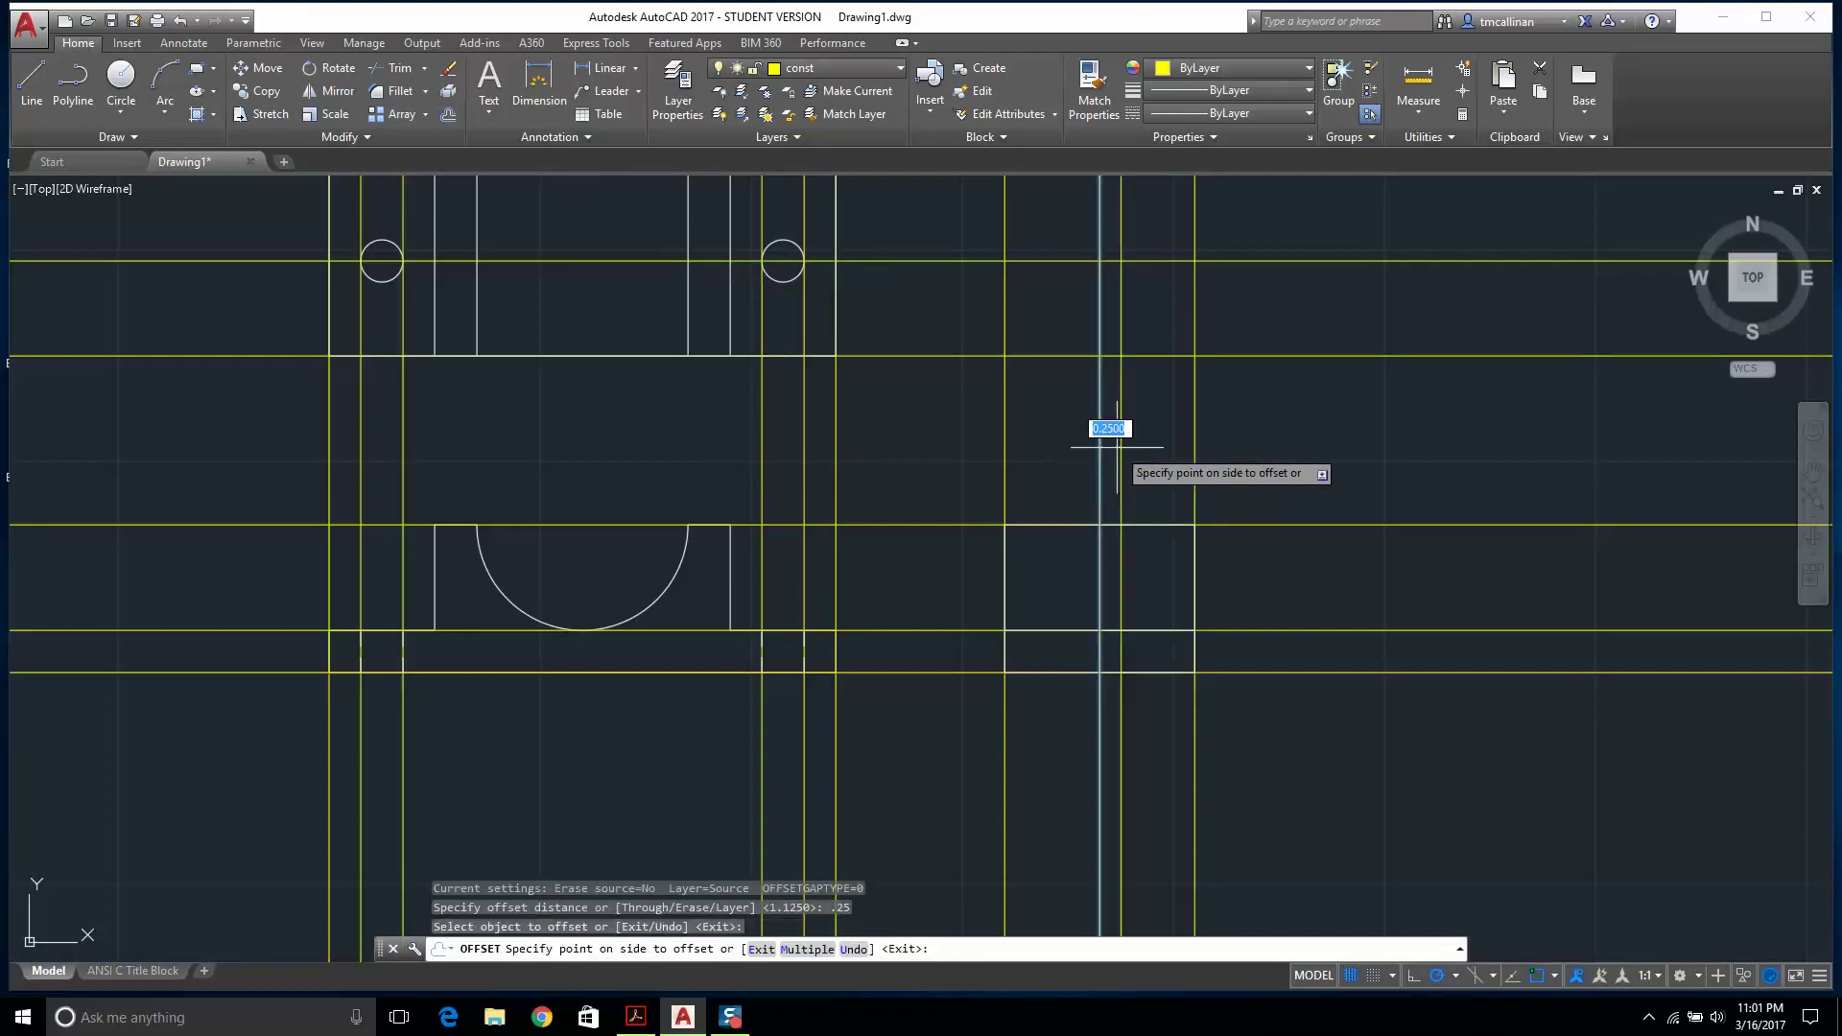
pyautogui.click(1055, 451)
pyautogui.press('Escape')
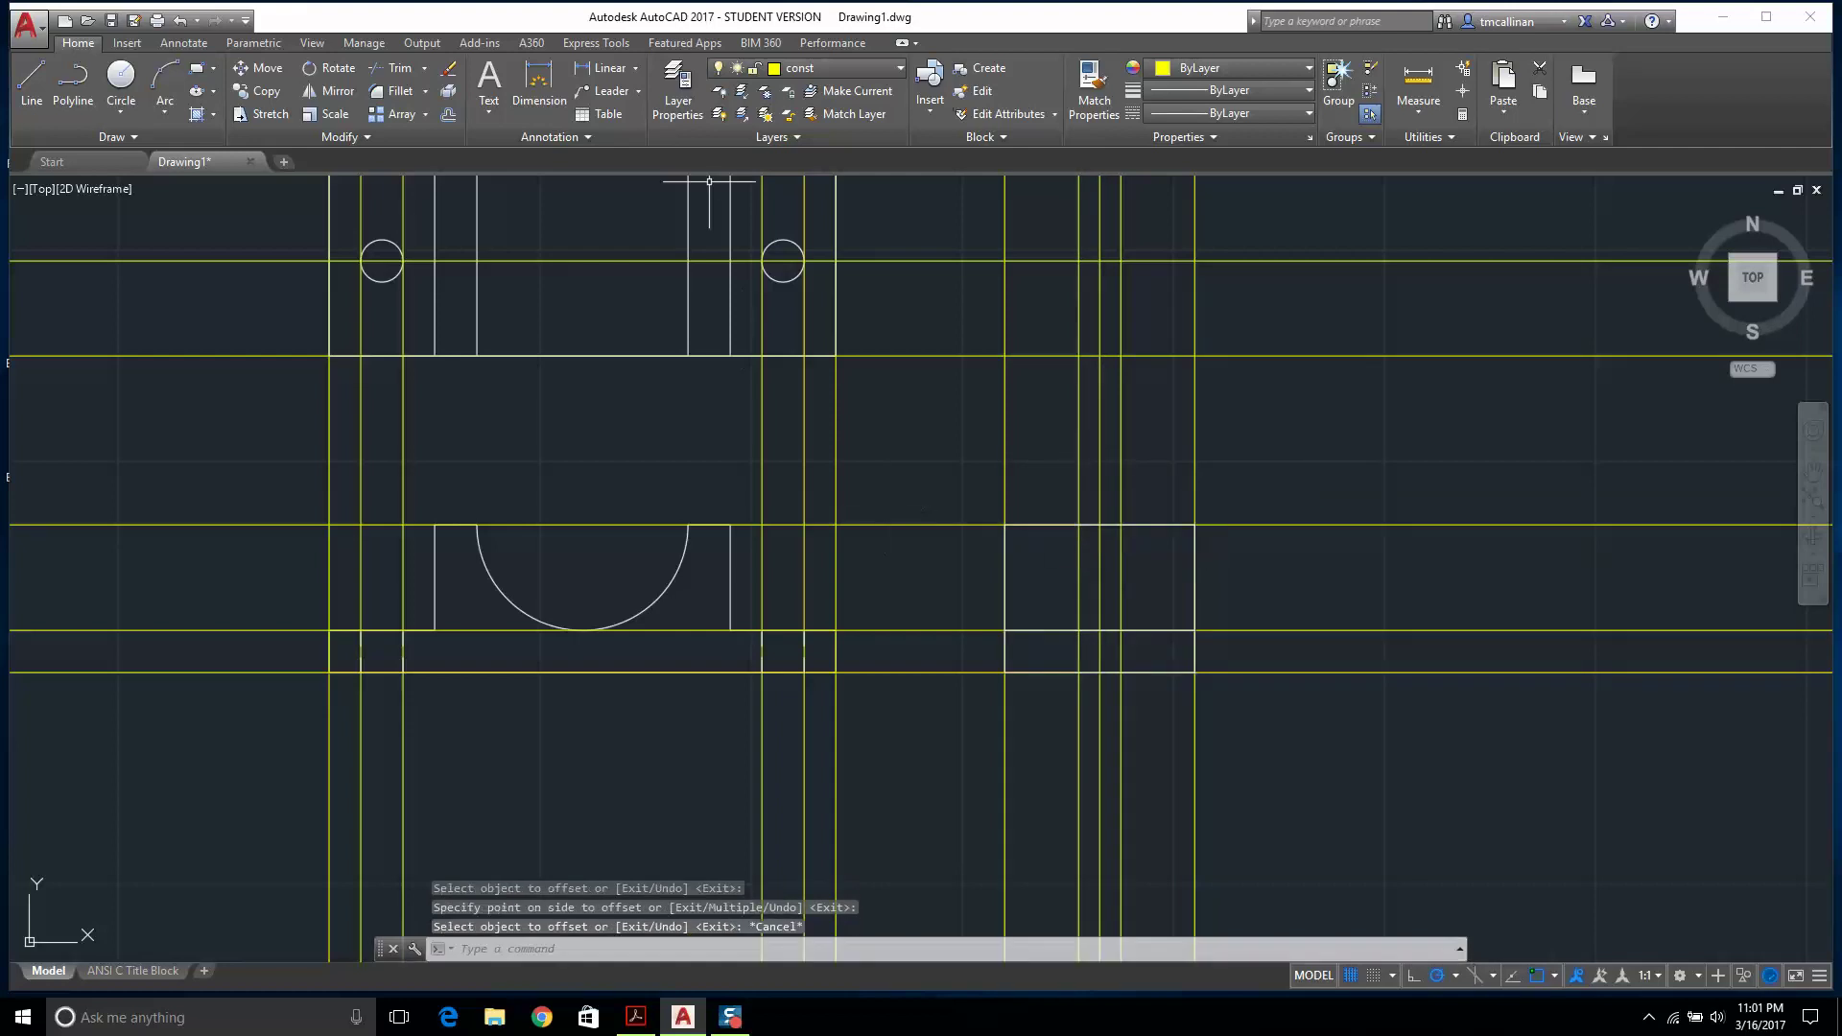
pyautogui.click(814, 67)
pyautogui.click(816, 136)
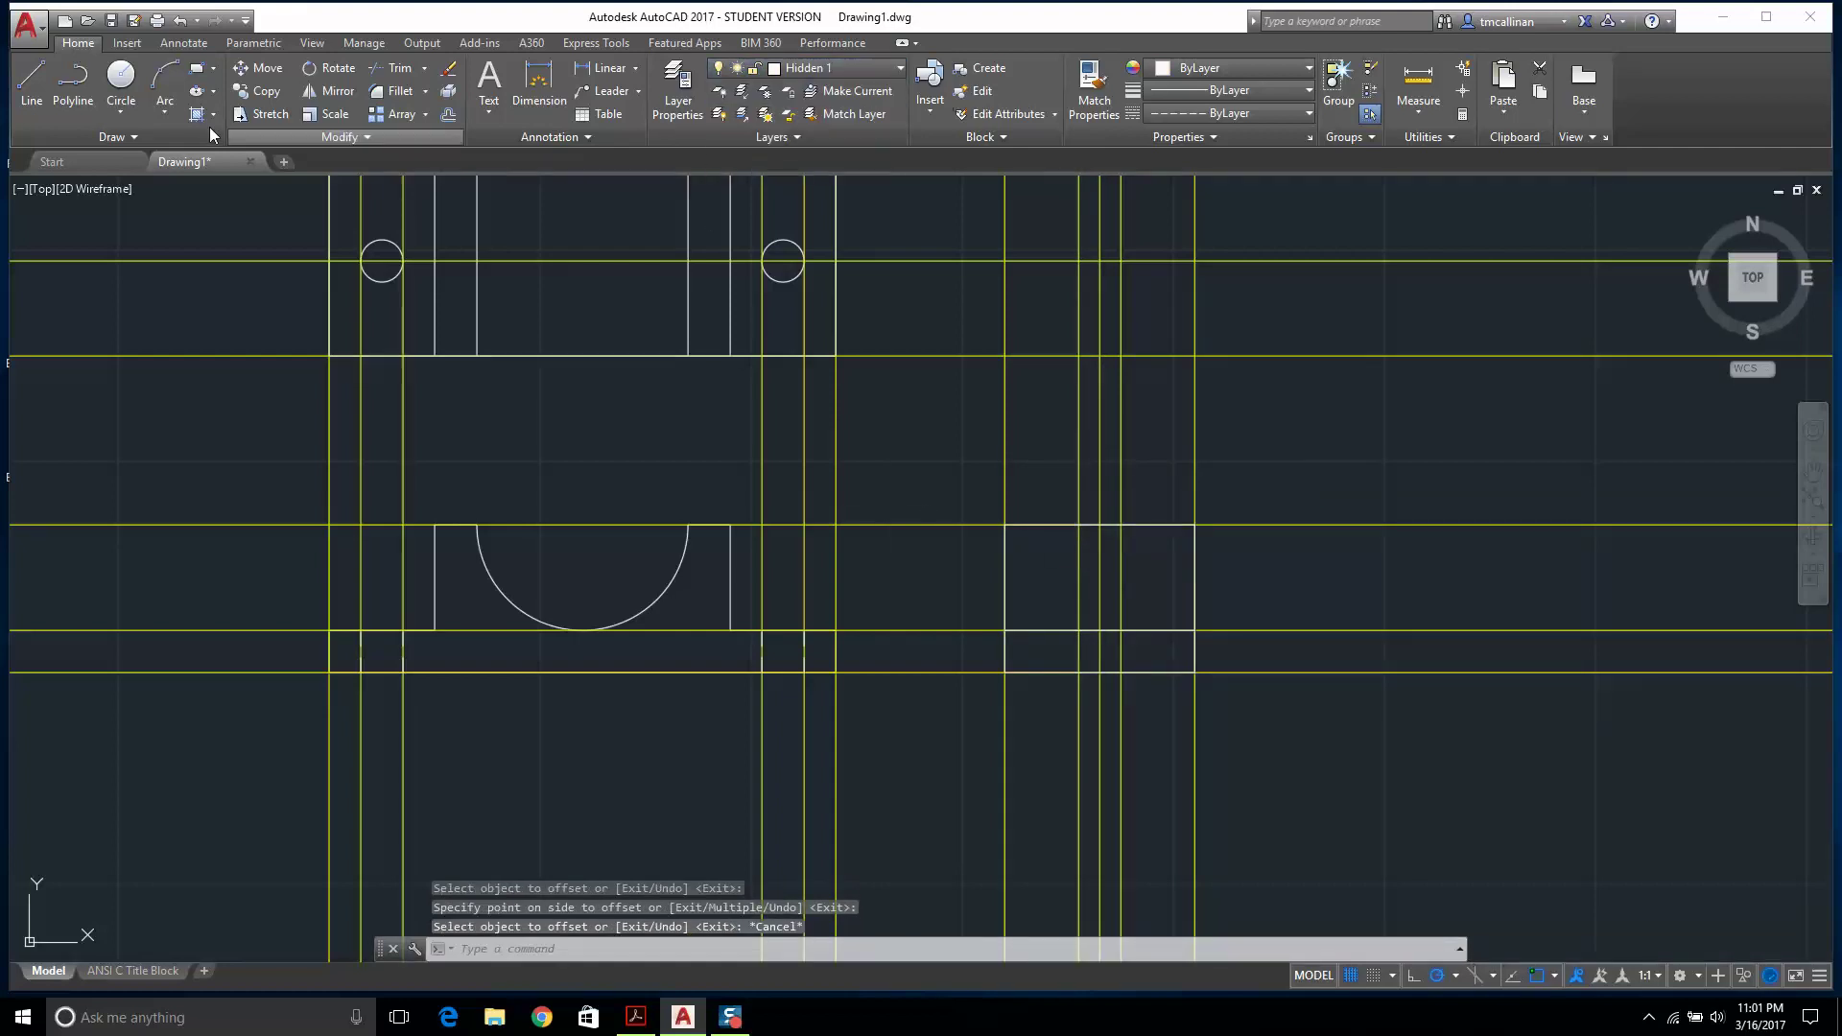
# Draw two vertical hidden lines between the construction-line intersections in the side view.
pyautogui.click(32, 87)
pyautogui.scroll(2, 1225, 635)
pyautogui.click(1120, 672)
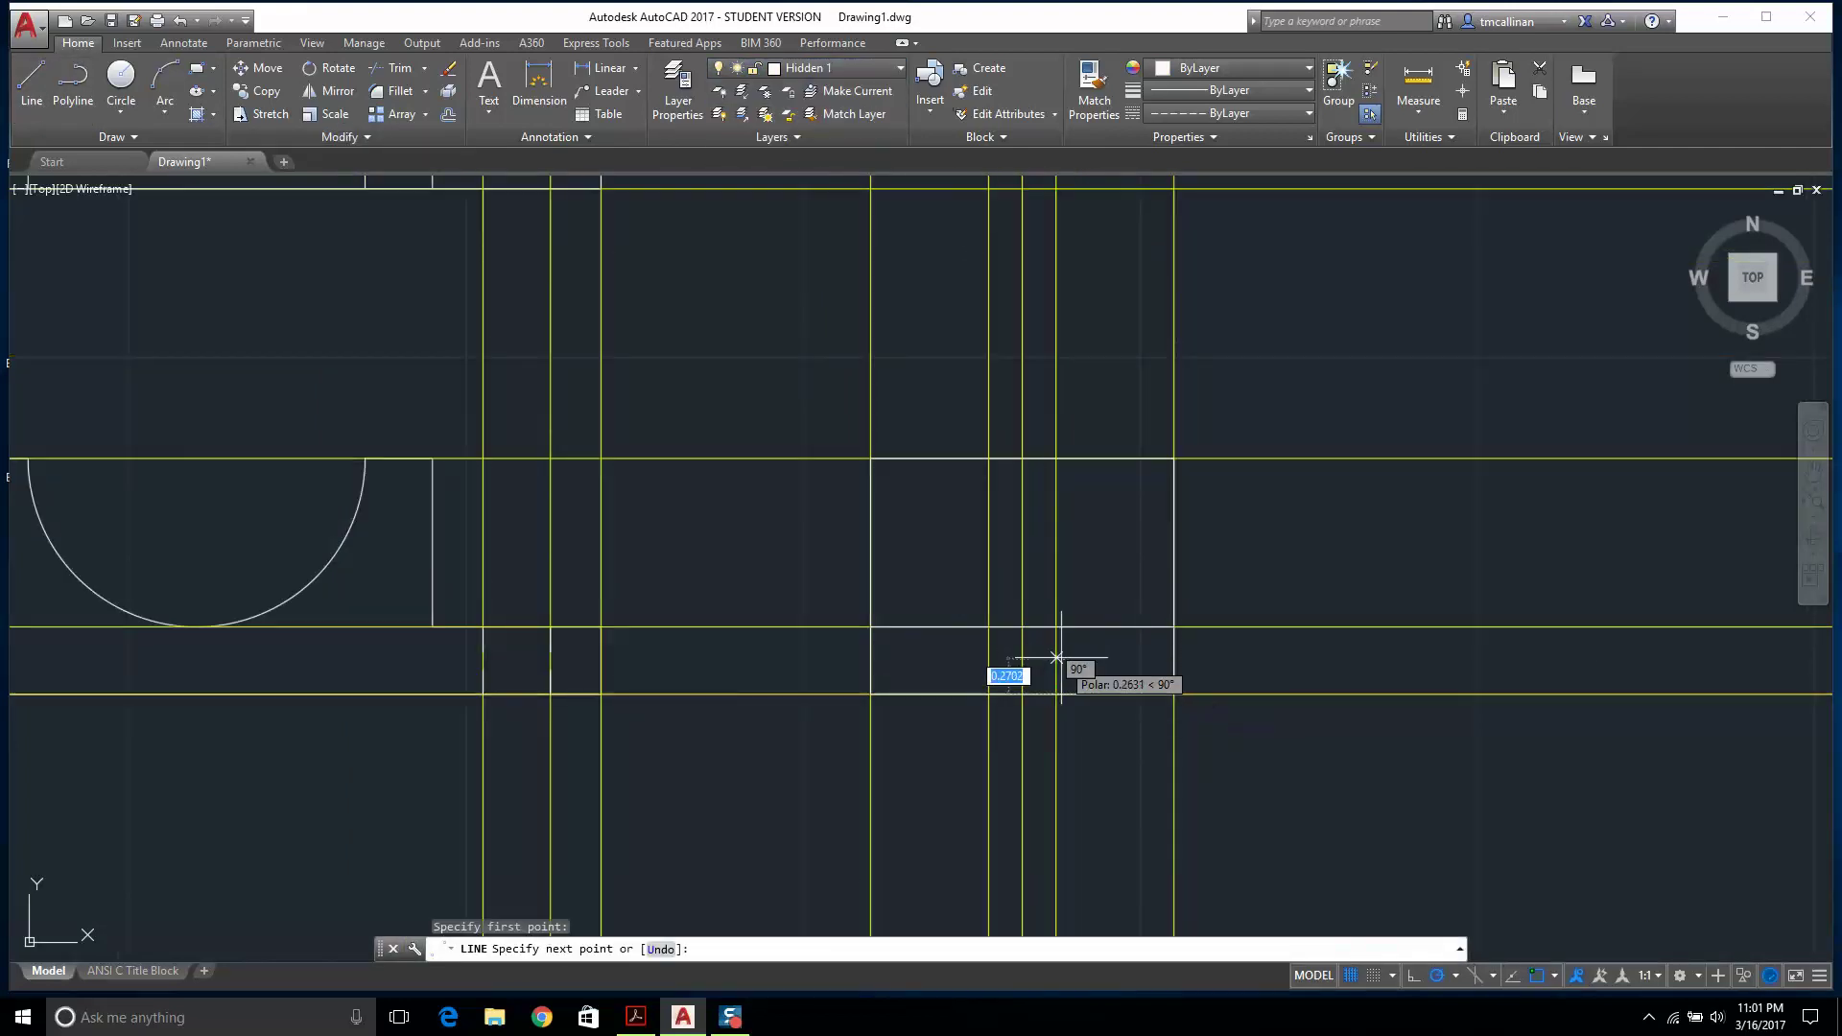
pyautogui.click(1057, 626)
pyautogui.press('Escape')
pyautogui.click(32, 84)
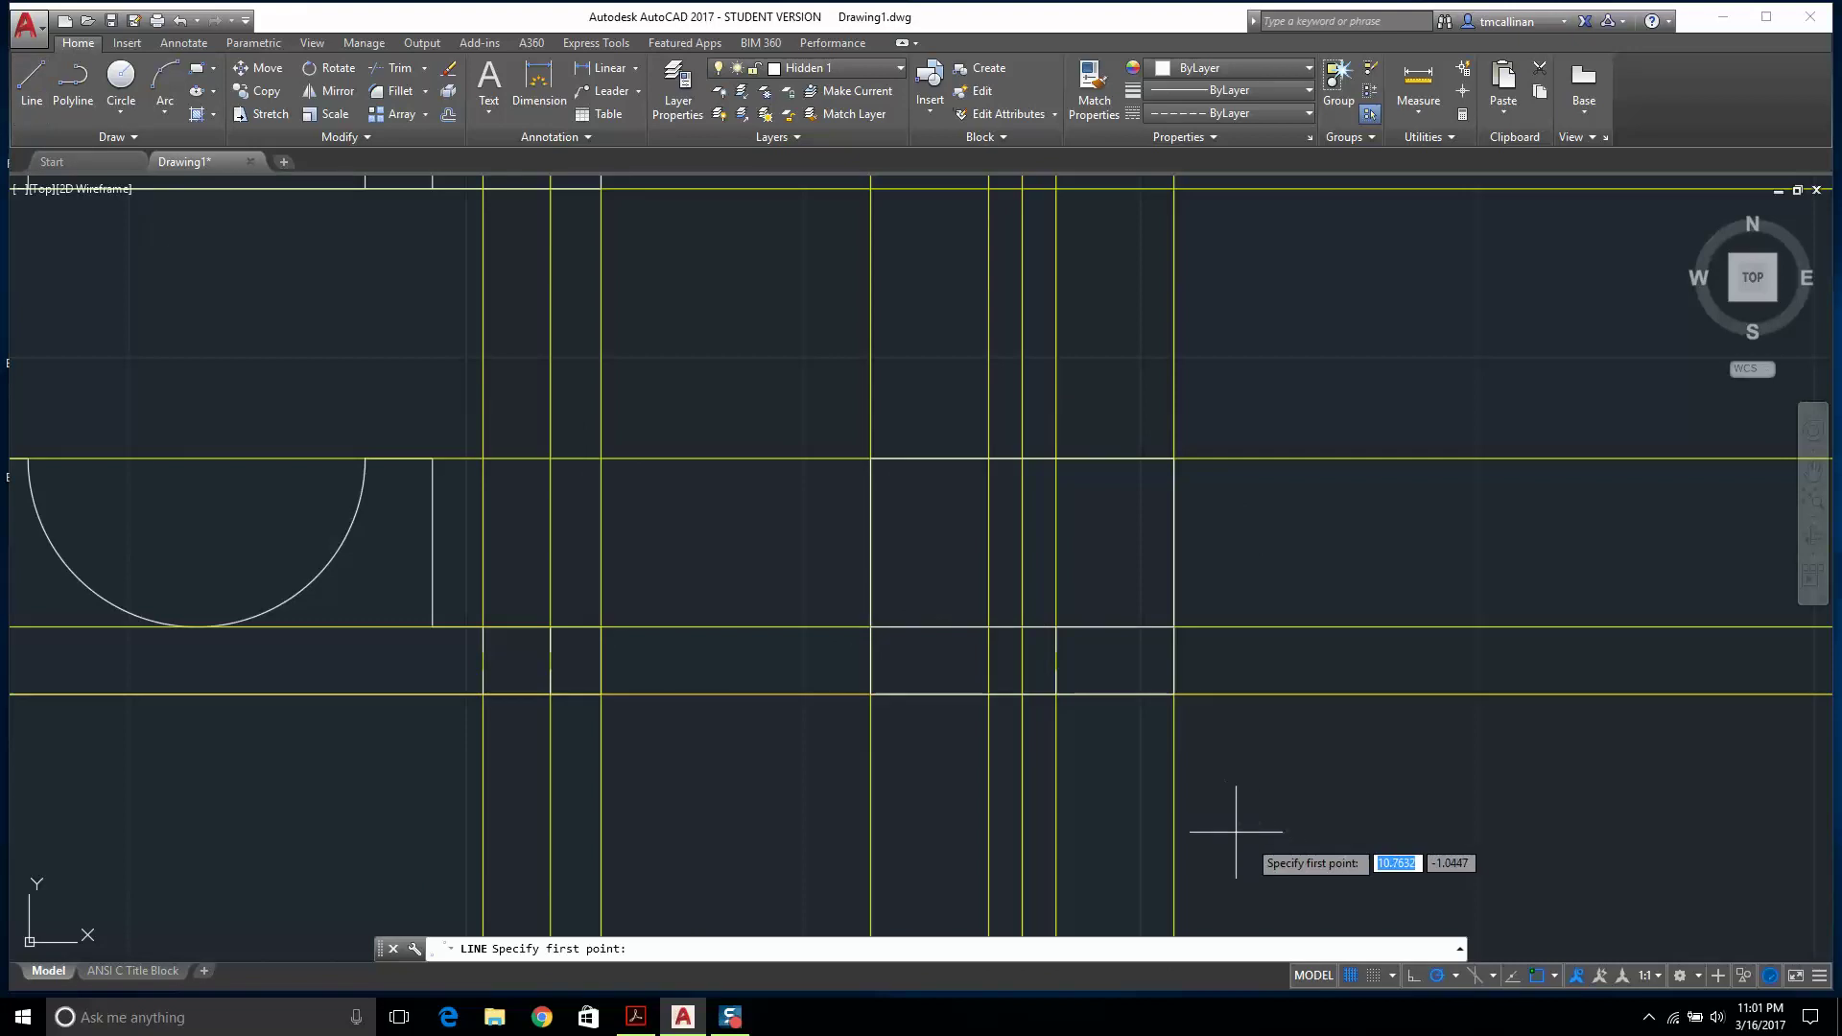
pyautogui.click(988, 694)
pyautogui.click(989, 626)
pyautogui.press('Escape')
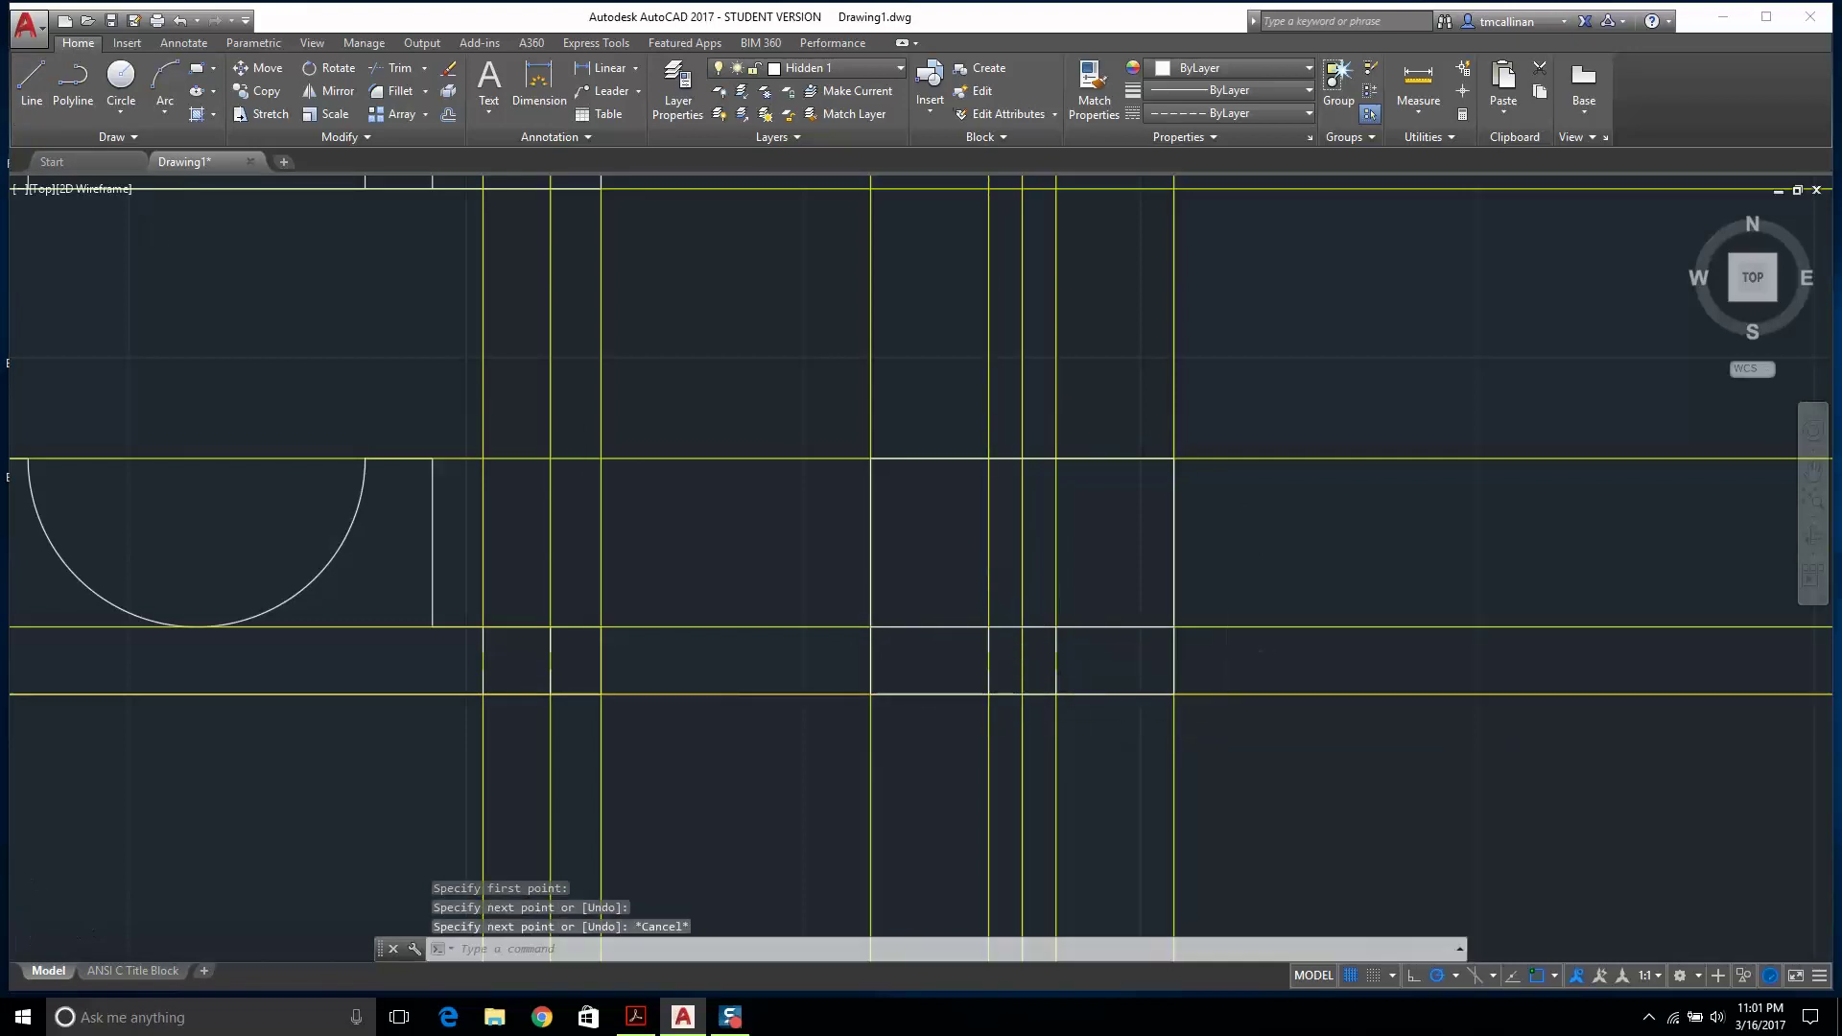
pyautogui.scroll(-4, 1008, 424)
pyautogui.scroll(2, 946, 308)
# Turn off the const layer and bring up the Example 6 reference PDF.
pyautogui.click(813, 74)
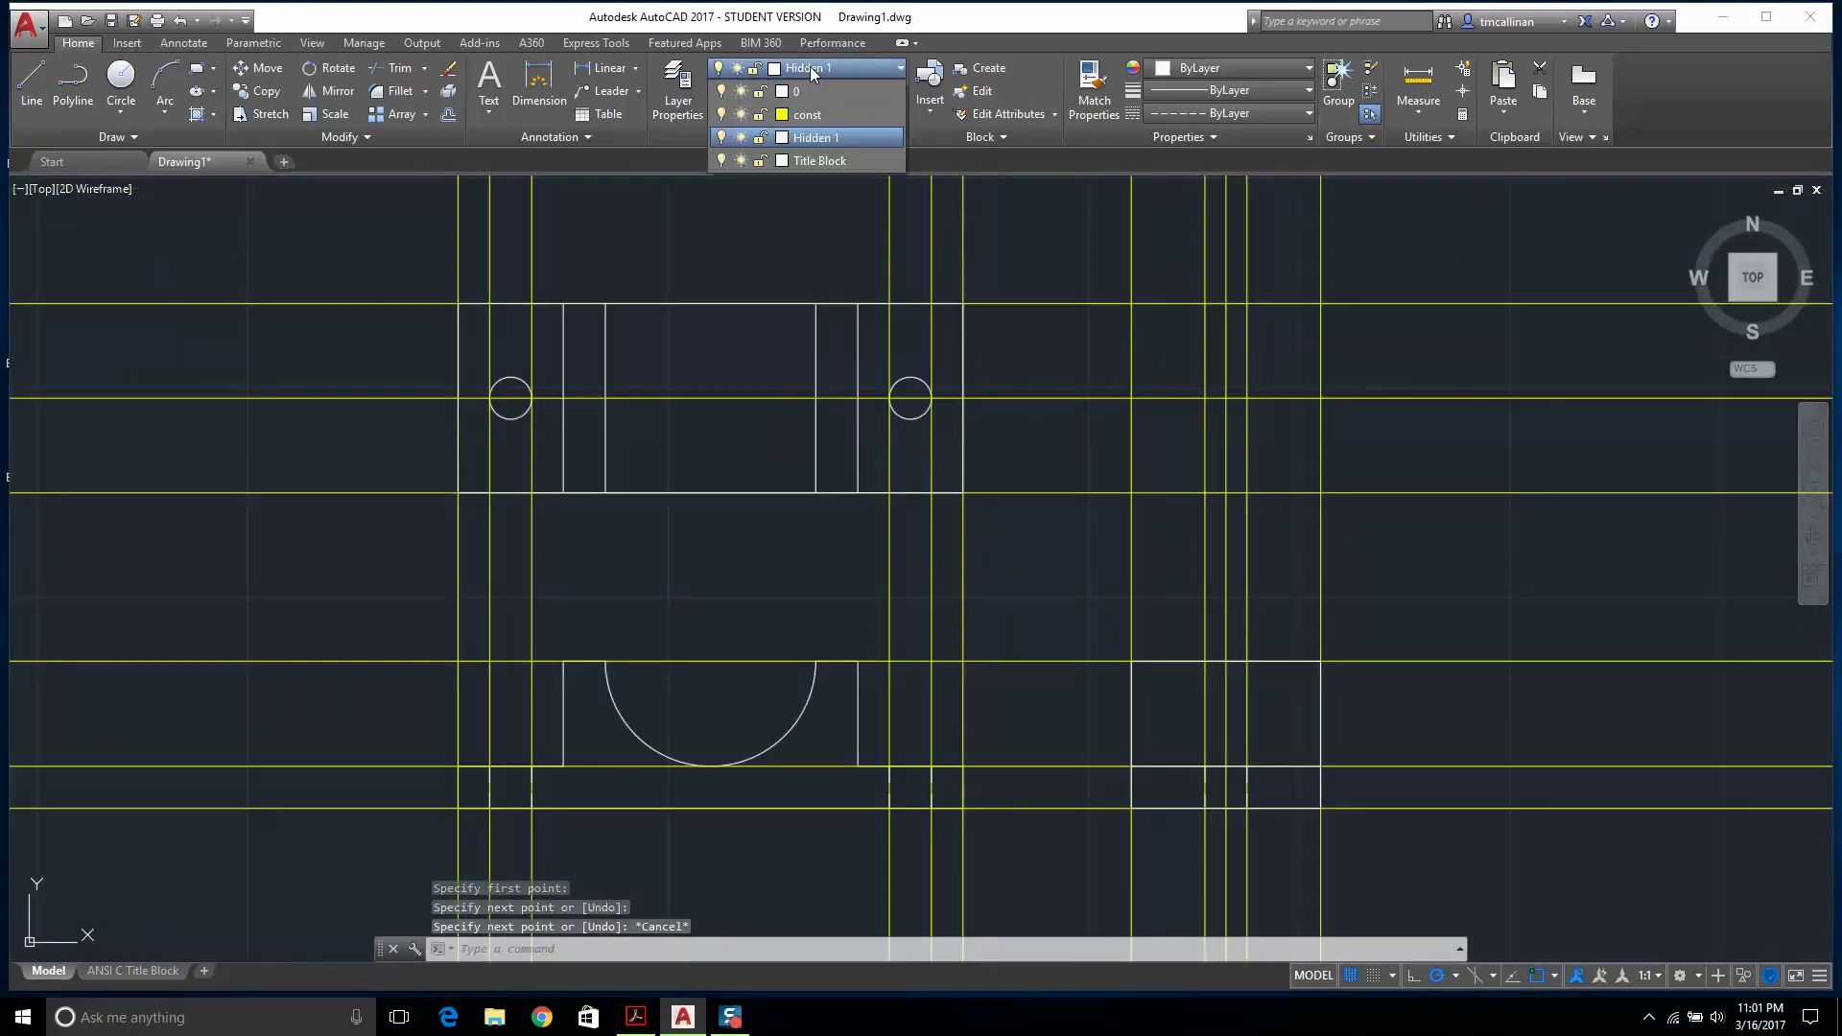
pyautogui.click(722, 114)
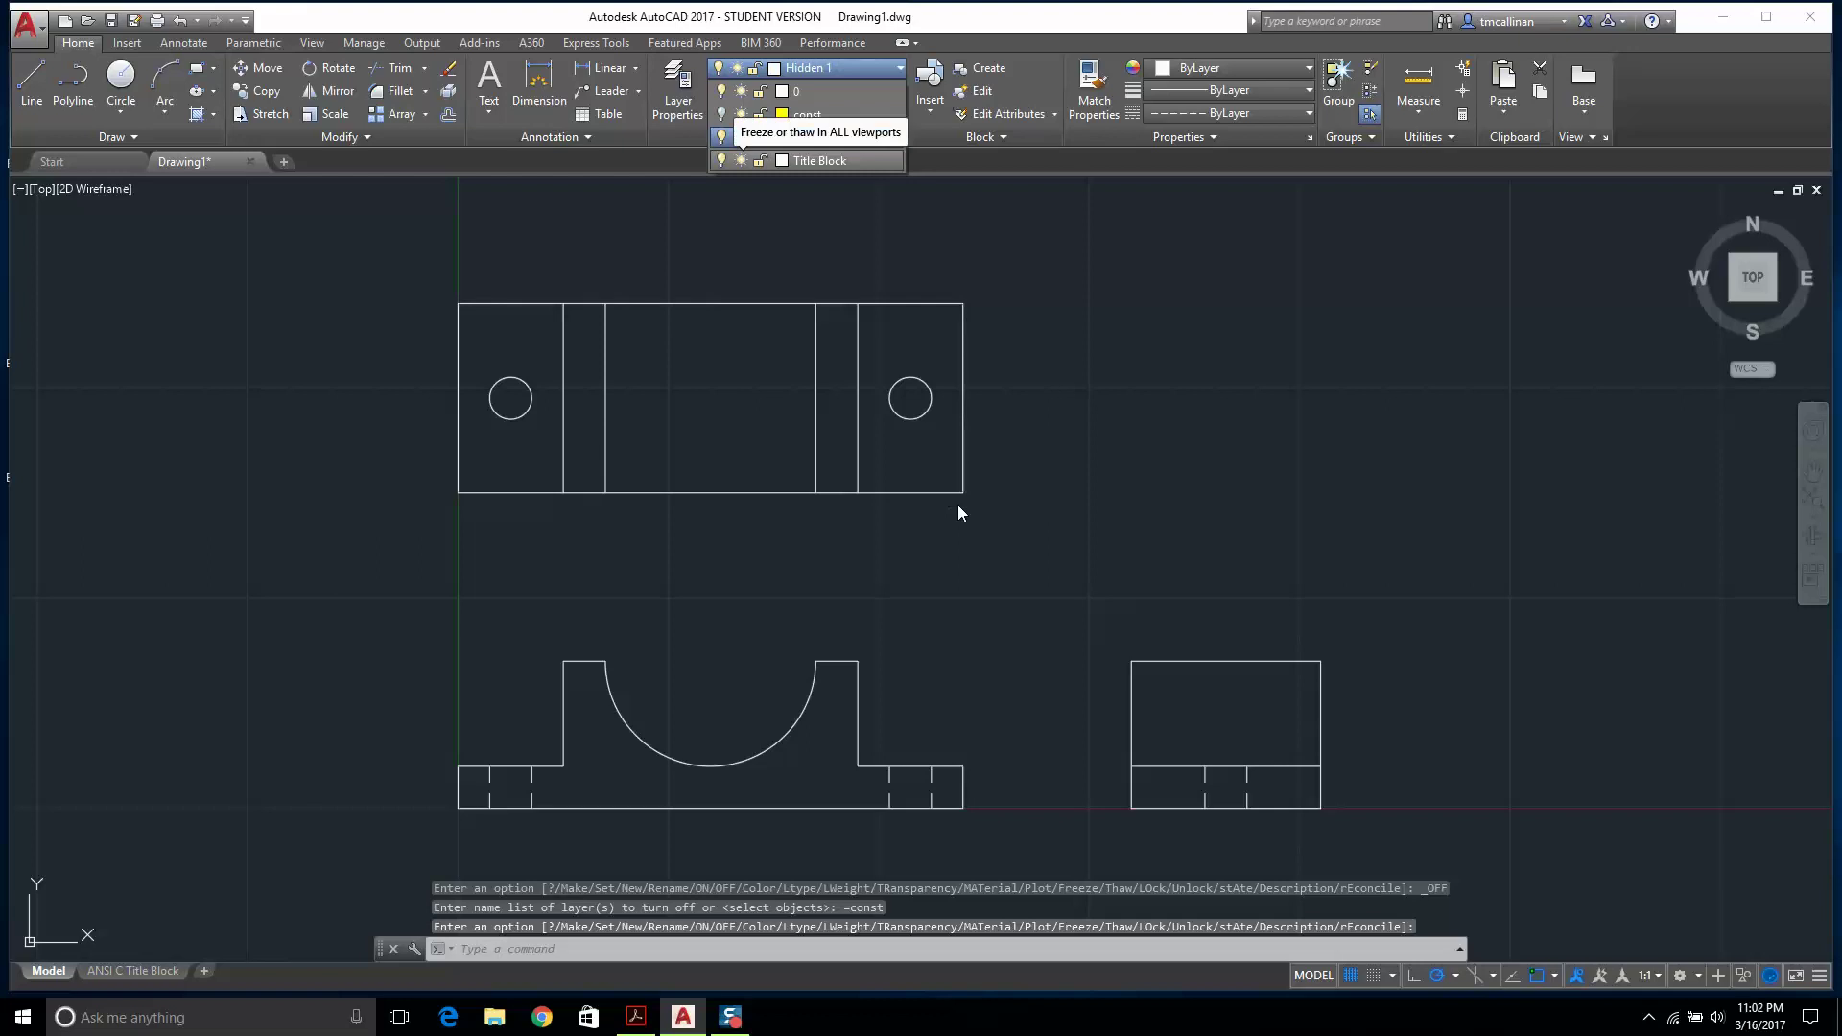
pyautogui.scroll(-2, 957, 505)
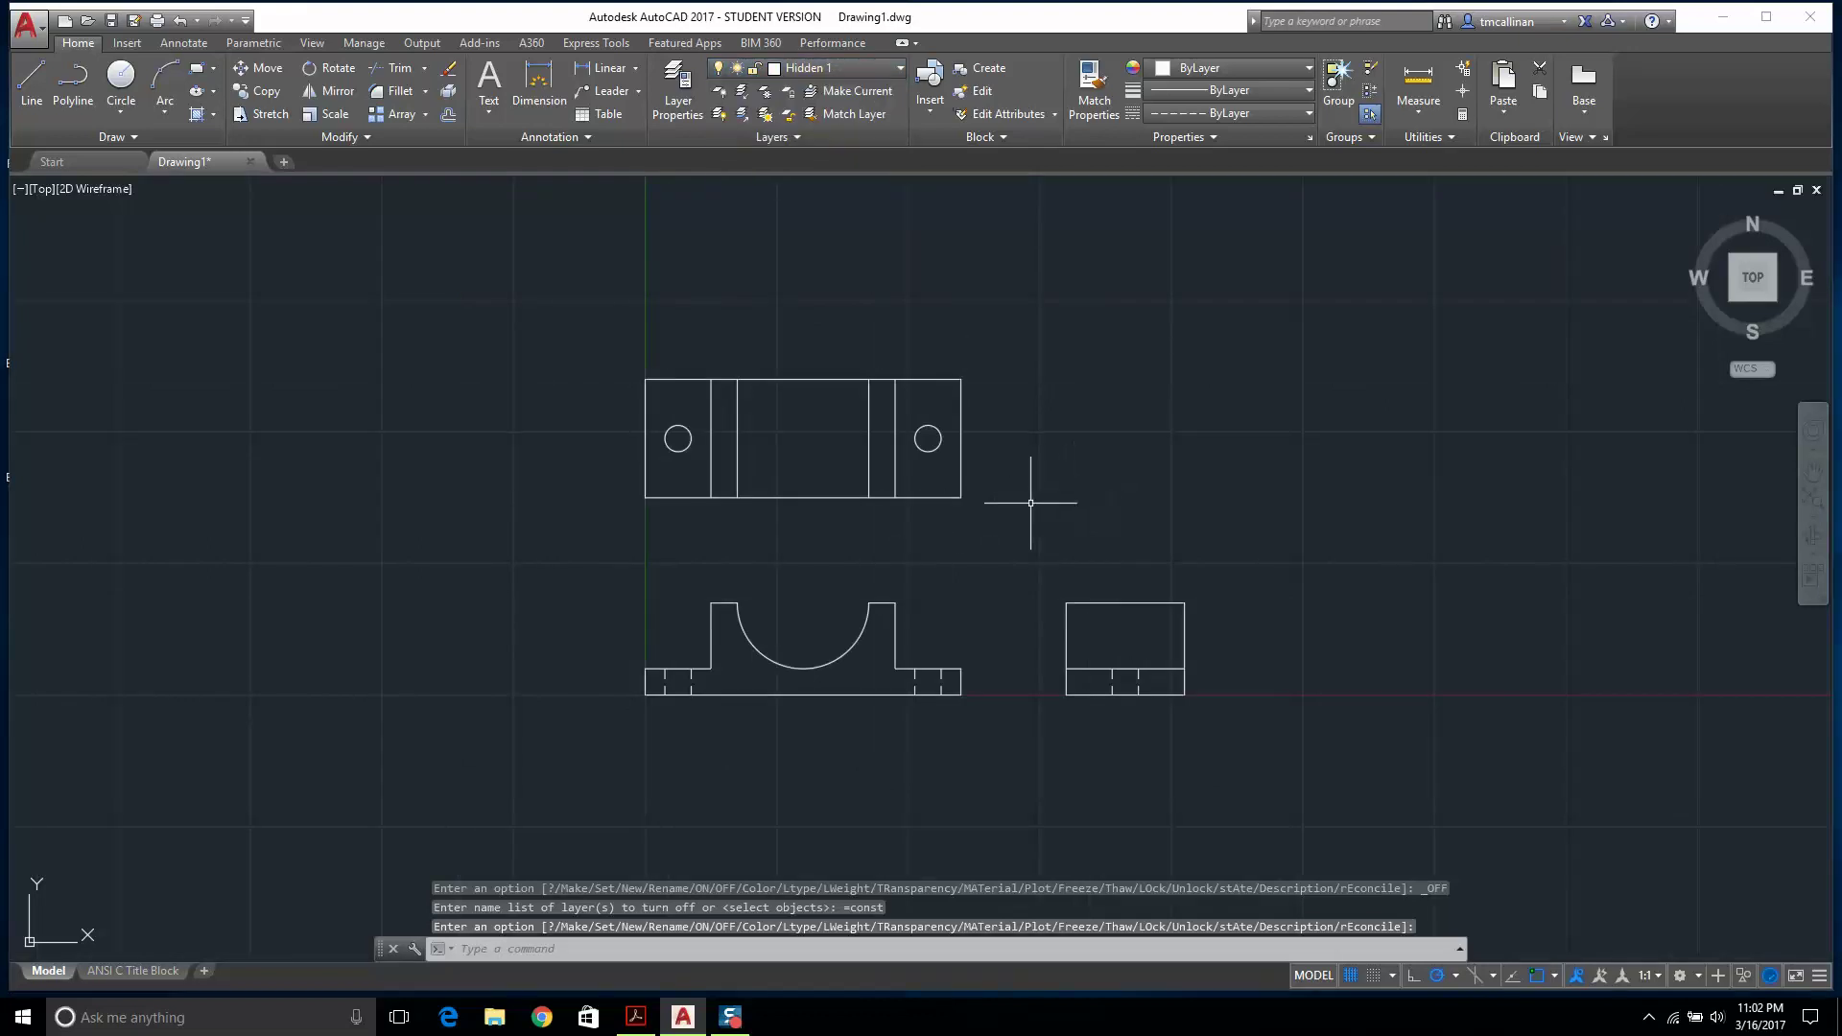
pyautogui.scroll(2, 945, 543)
pyautogui.press('Escape')
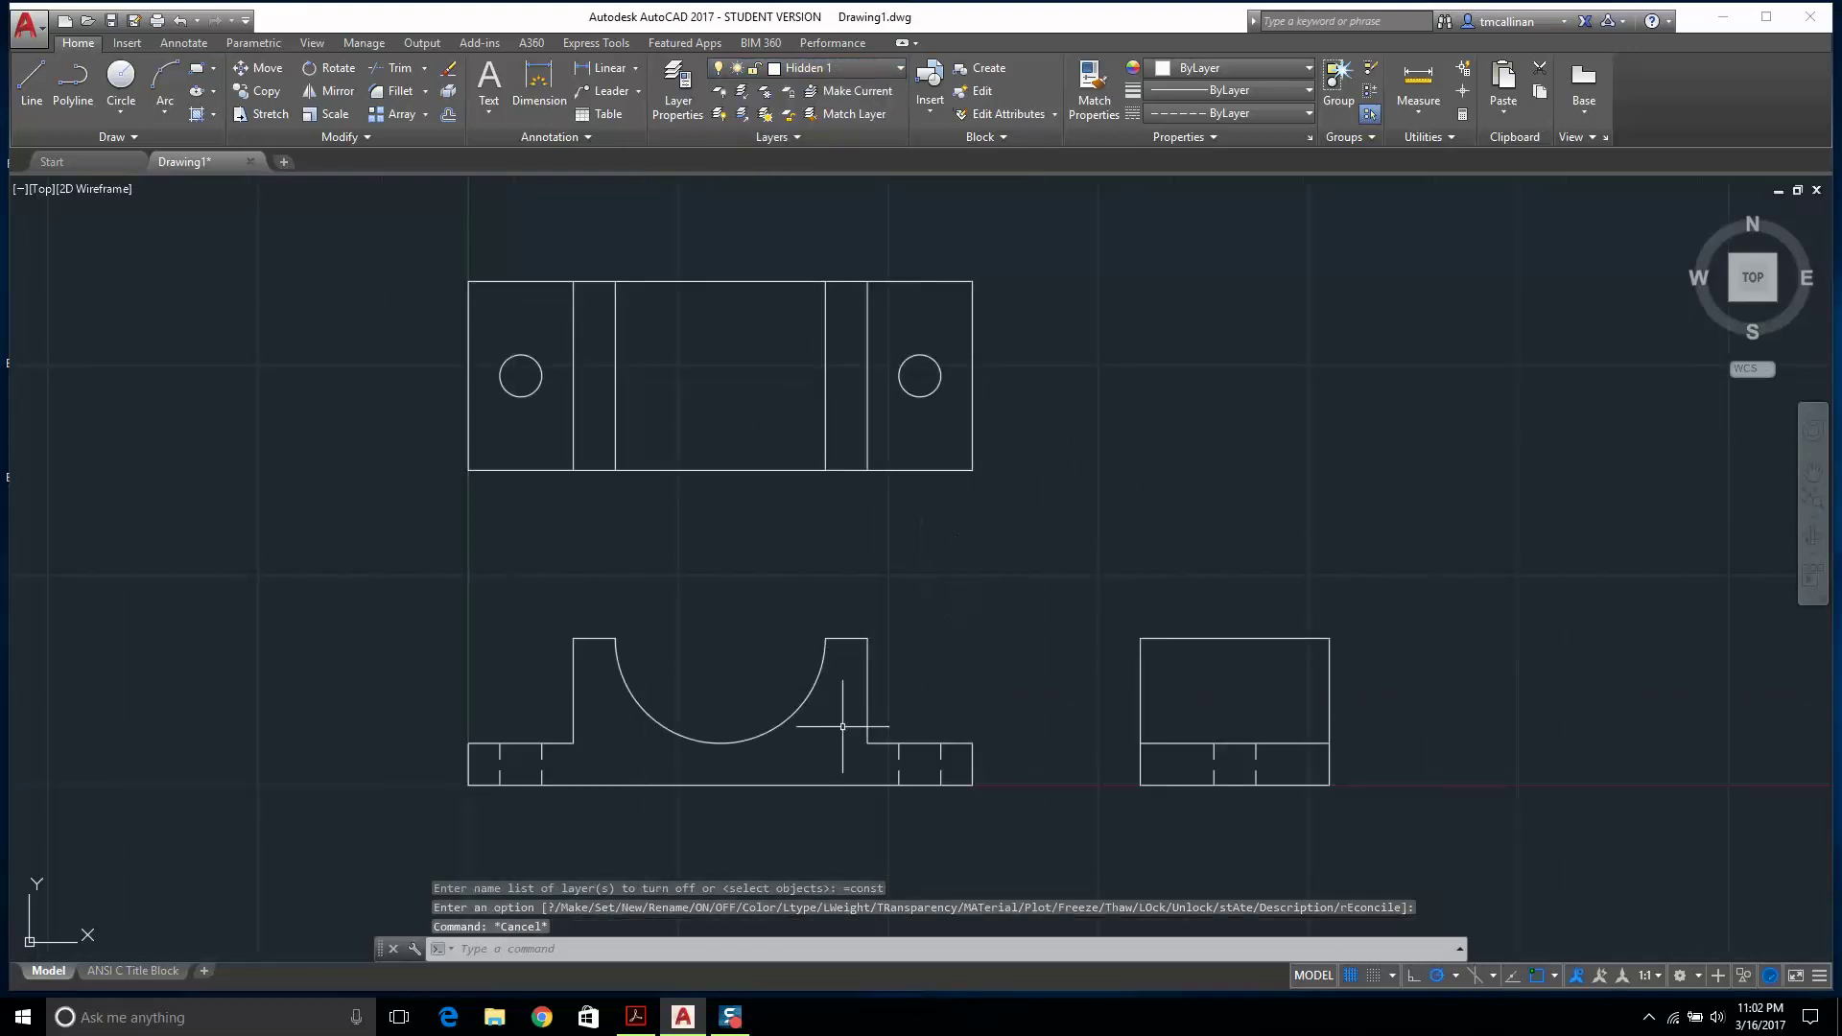
pyautogui.click(634, 1018)
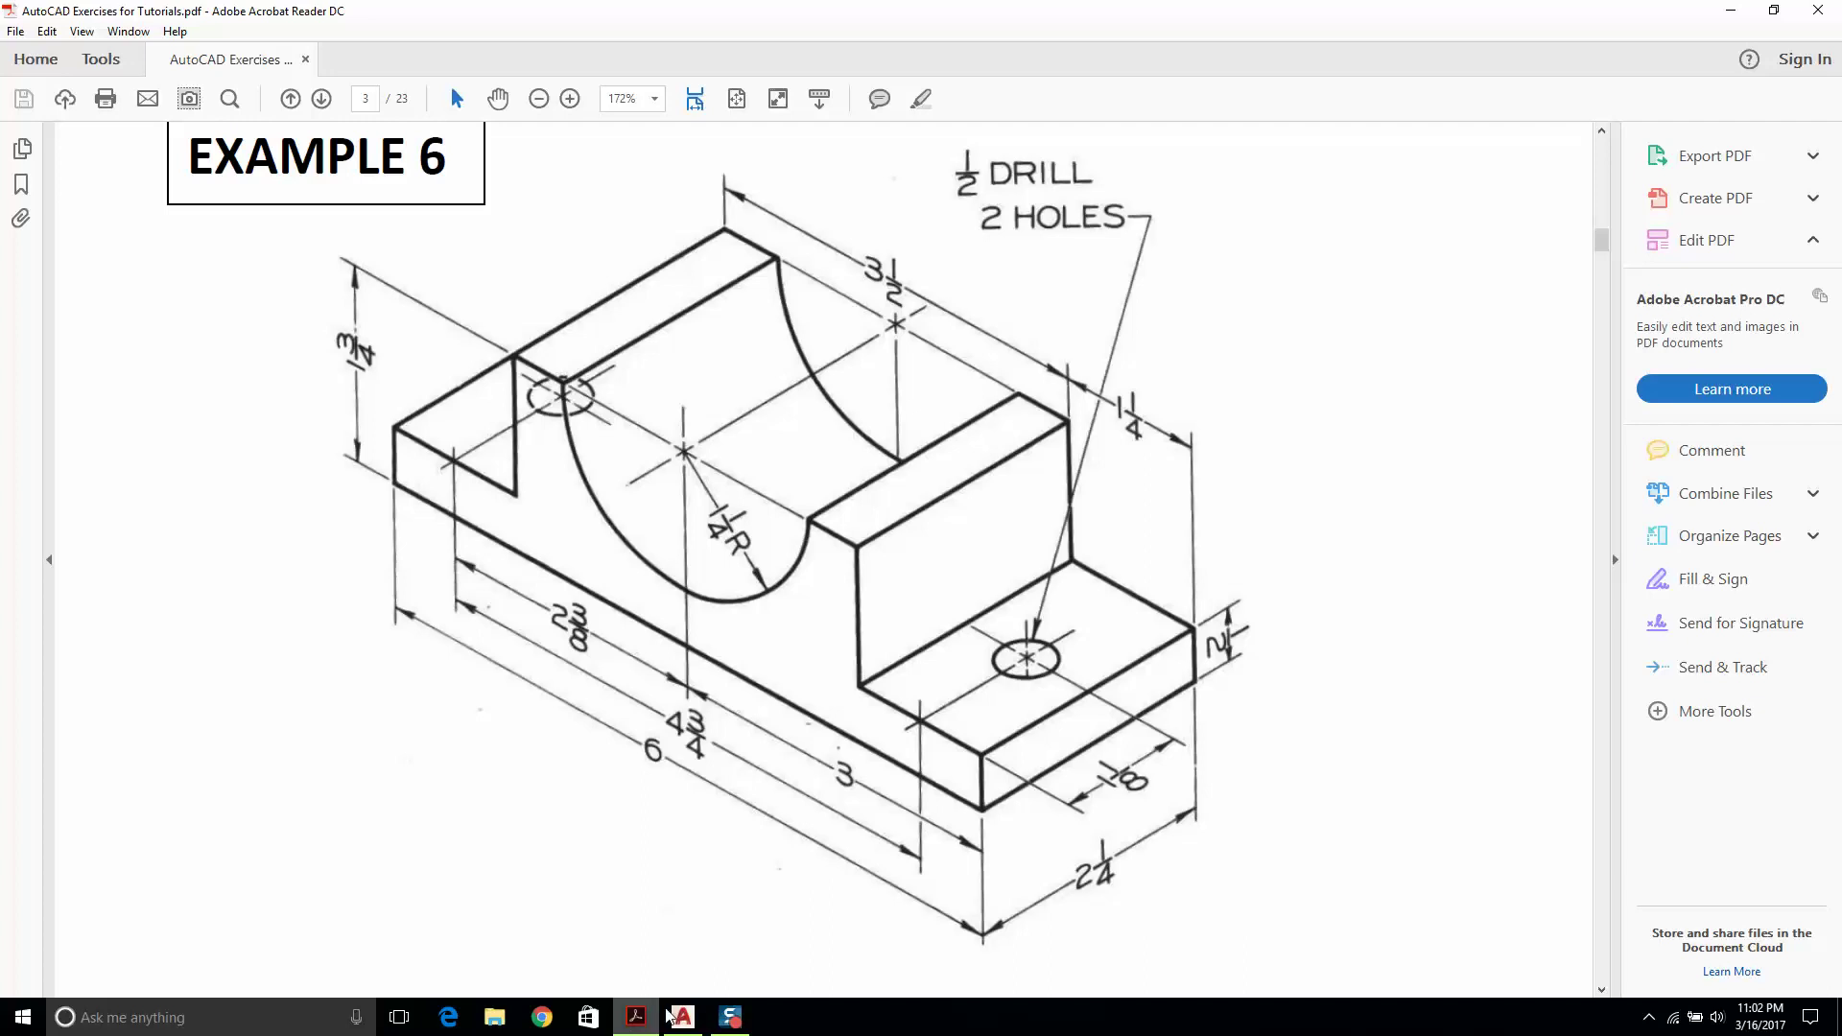
# Switch from the Example 6 PDF back to the AutoCAD drawing.
pyautogui.click(681, 1017)
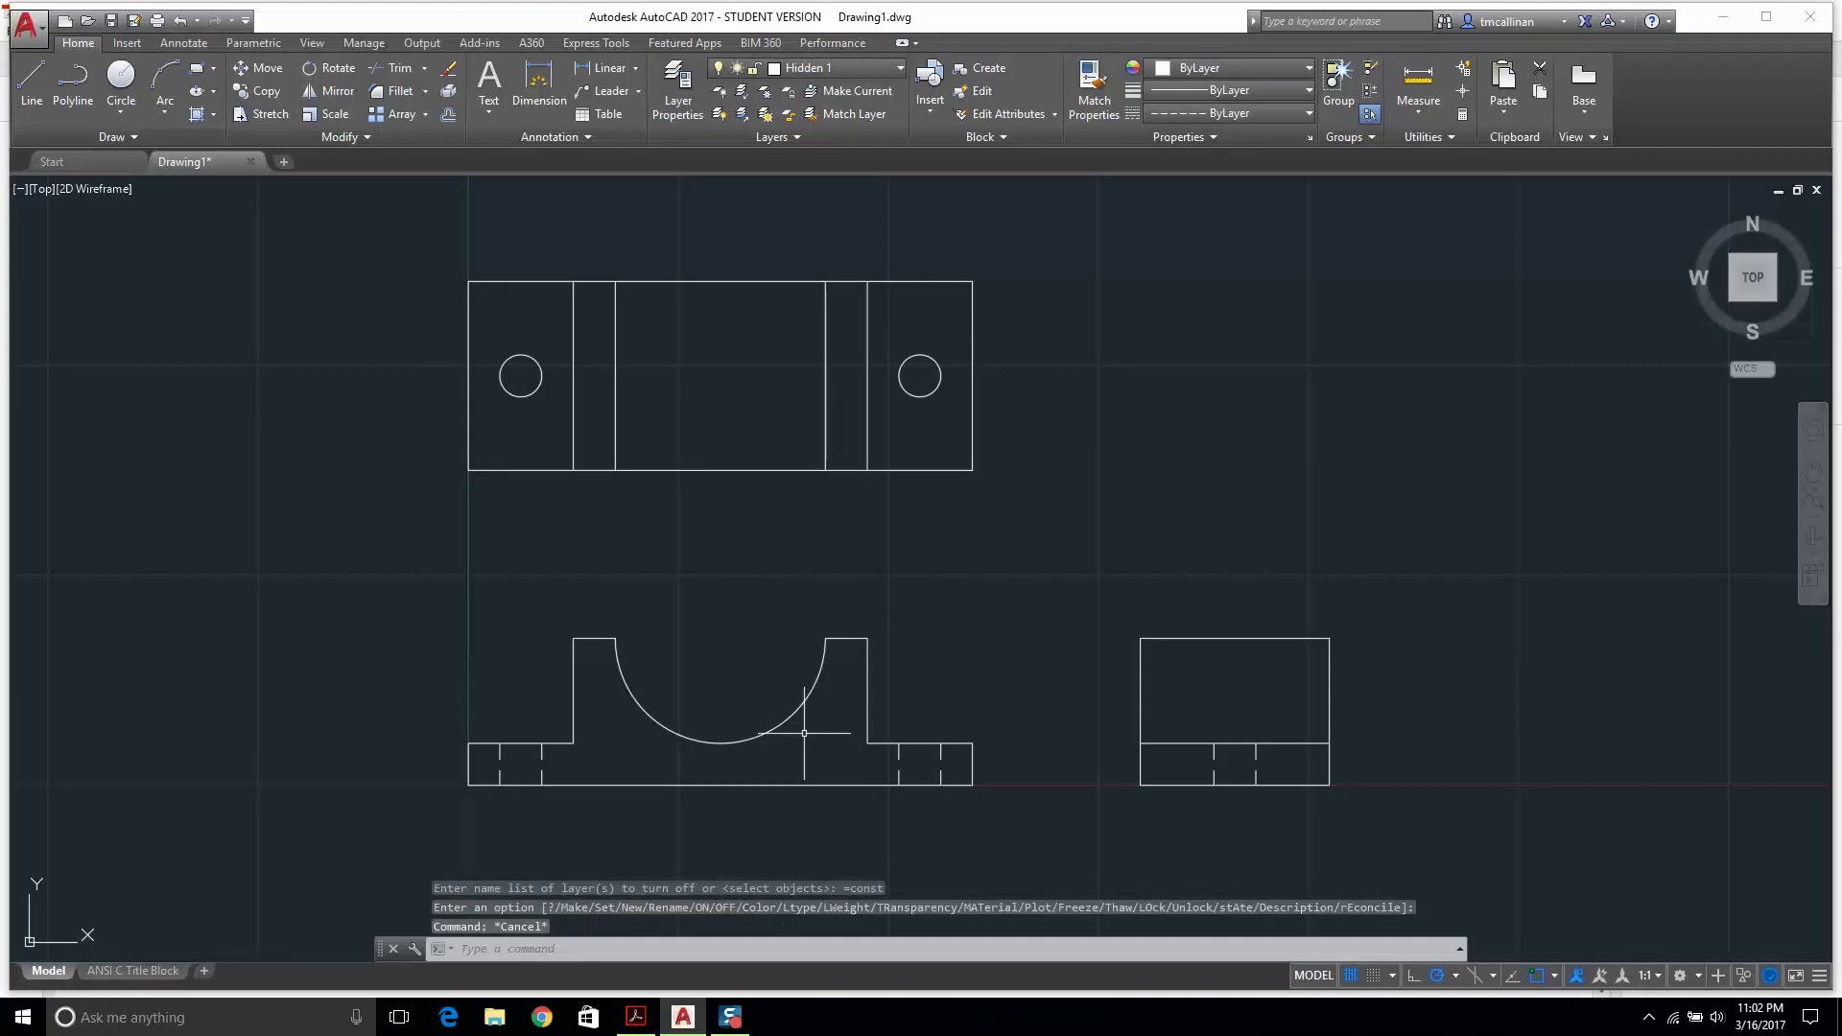
# Add center marks to both top-view holes and the front view's arc.
pyautogui.click(183, 44)
pyautogui.click(647, 77)
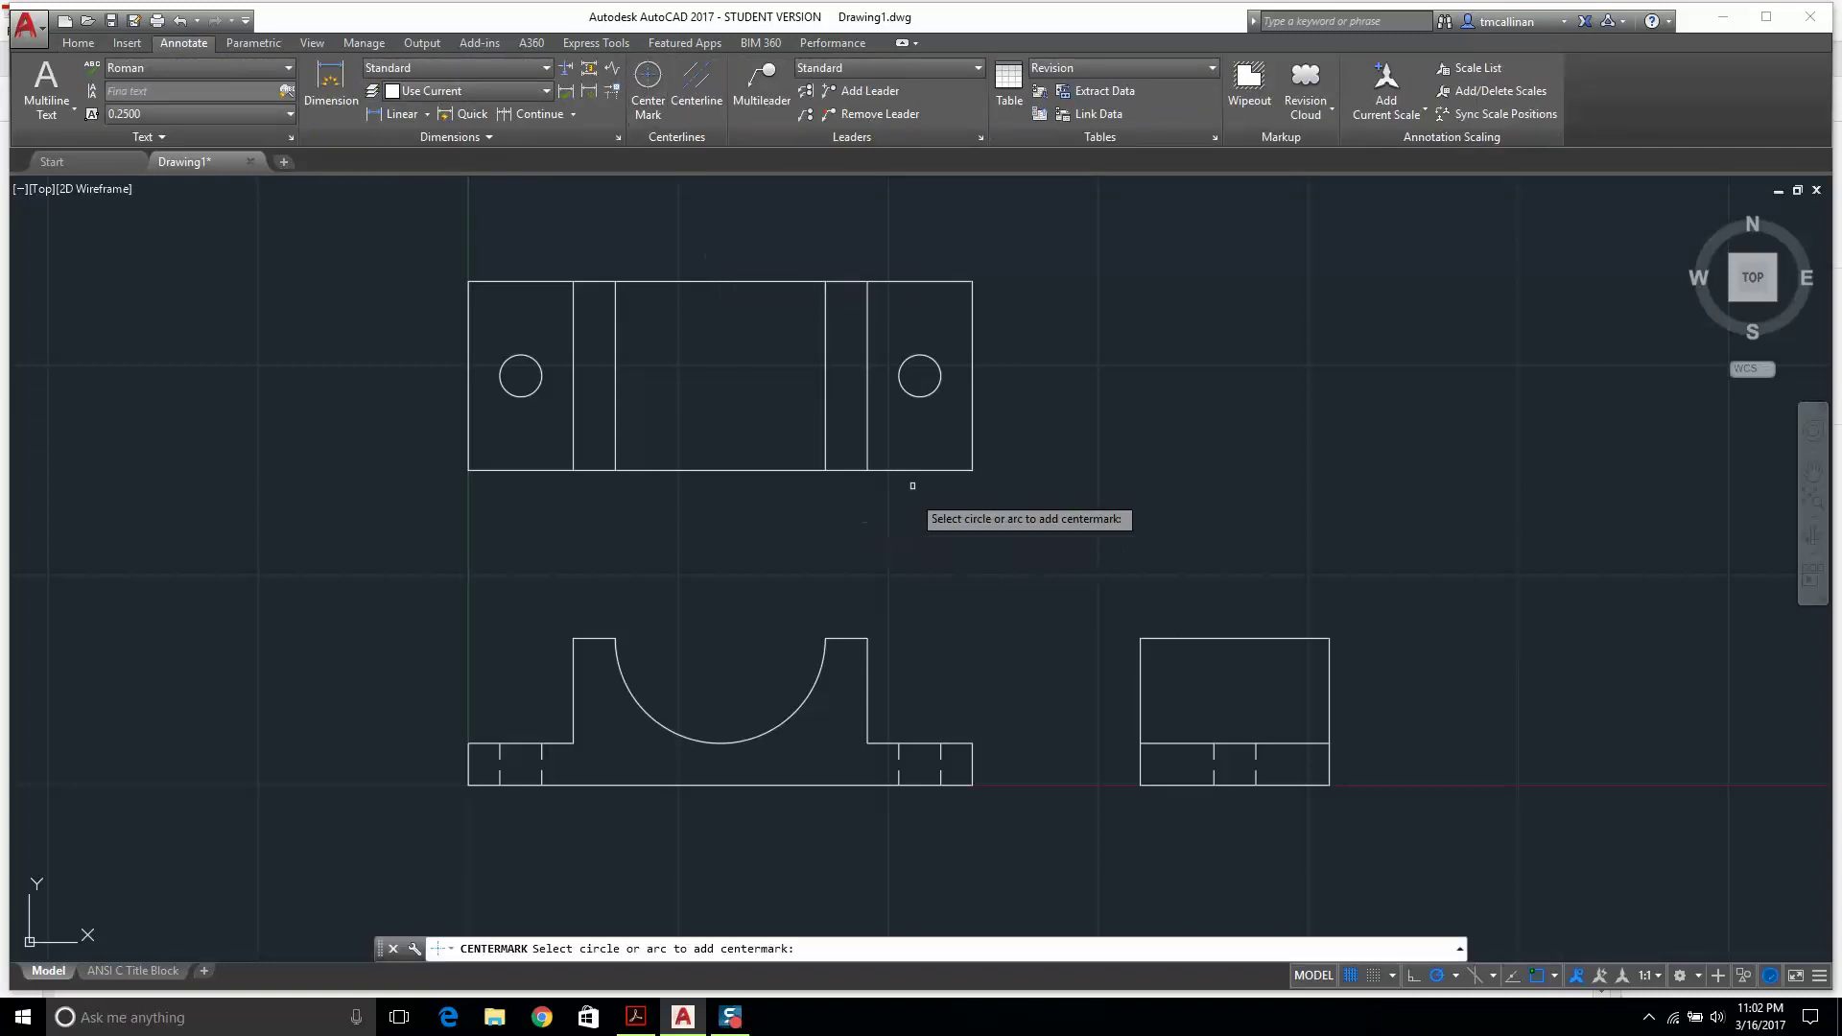
pyautogui.click(940, 377)
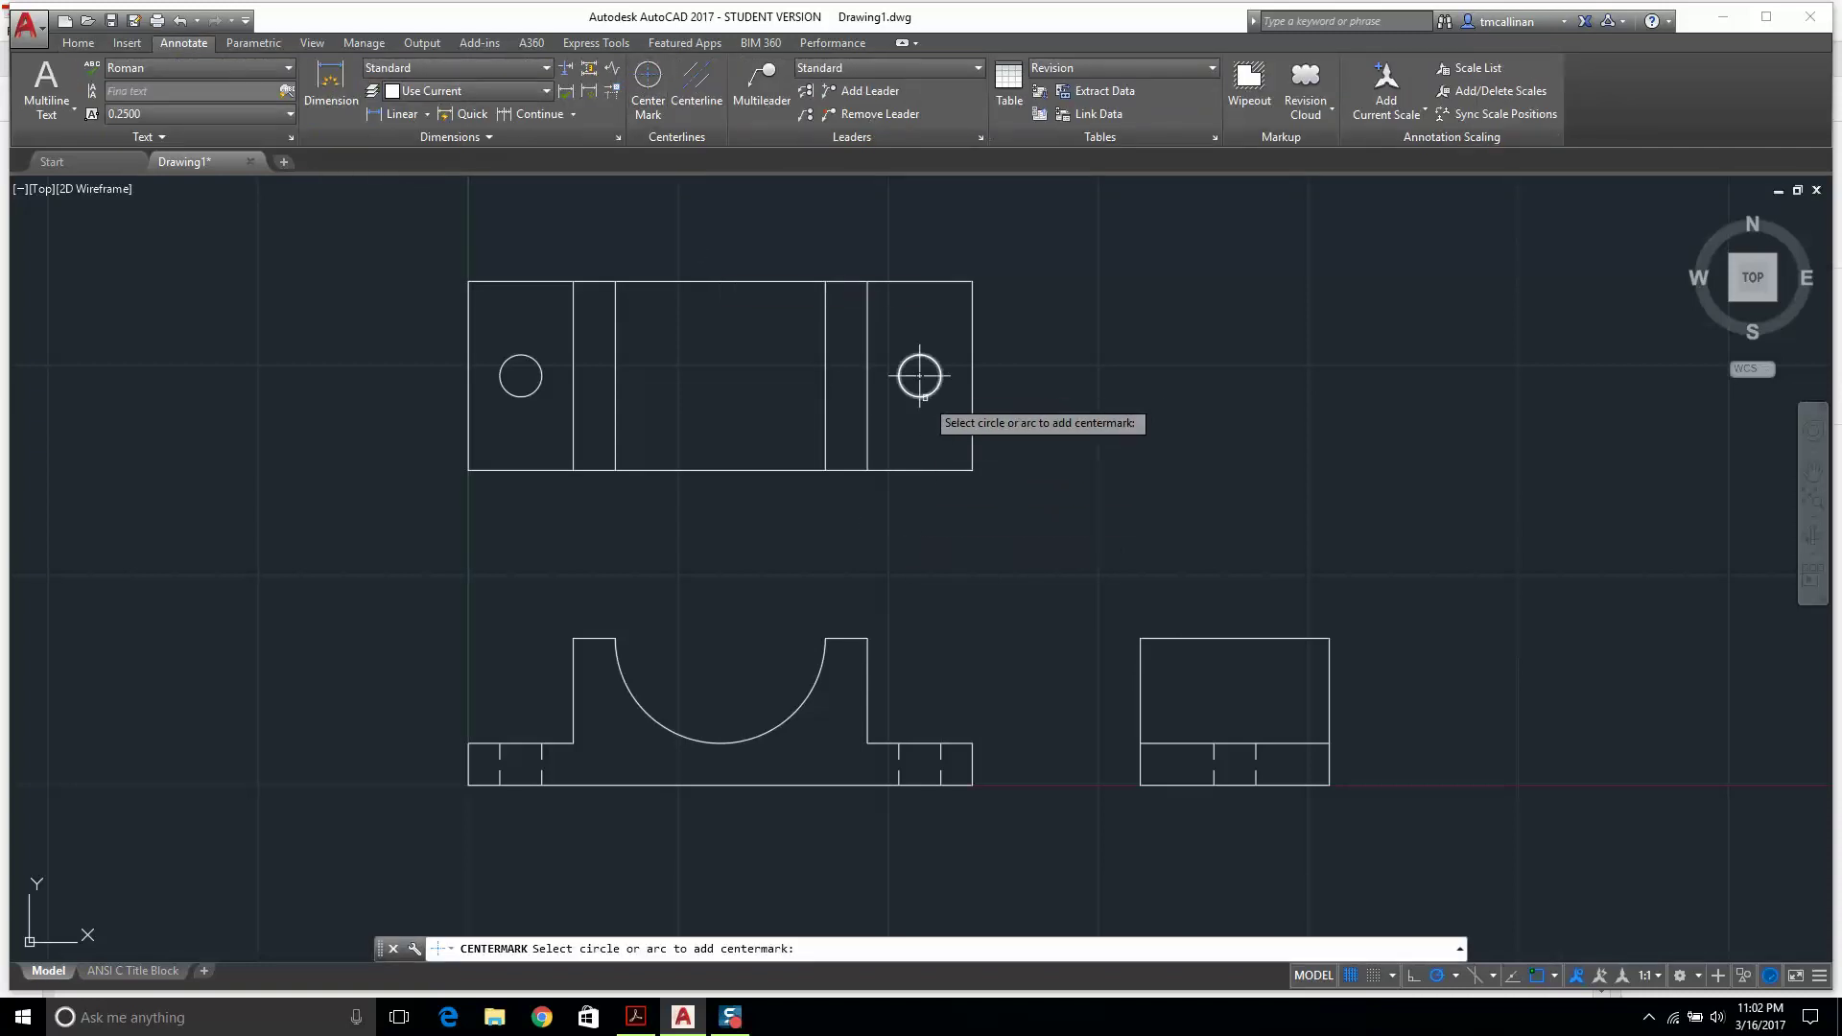
pyautogui.click(544, 381)
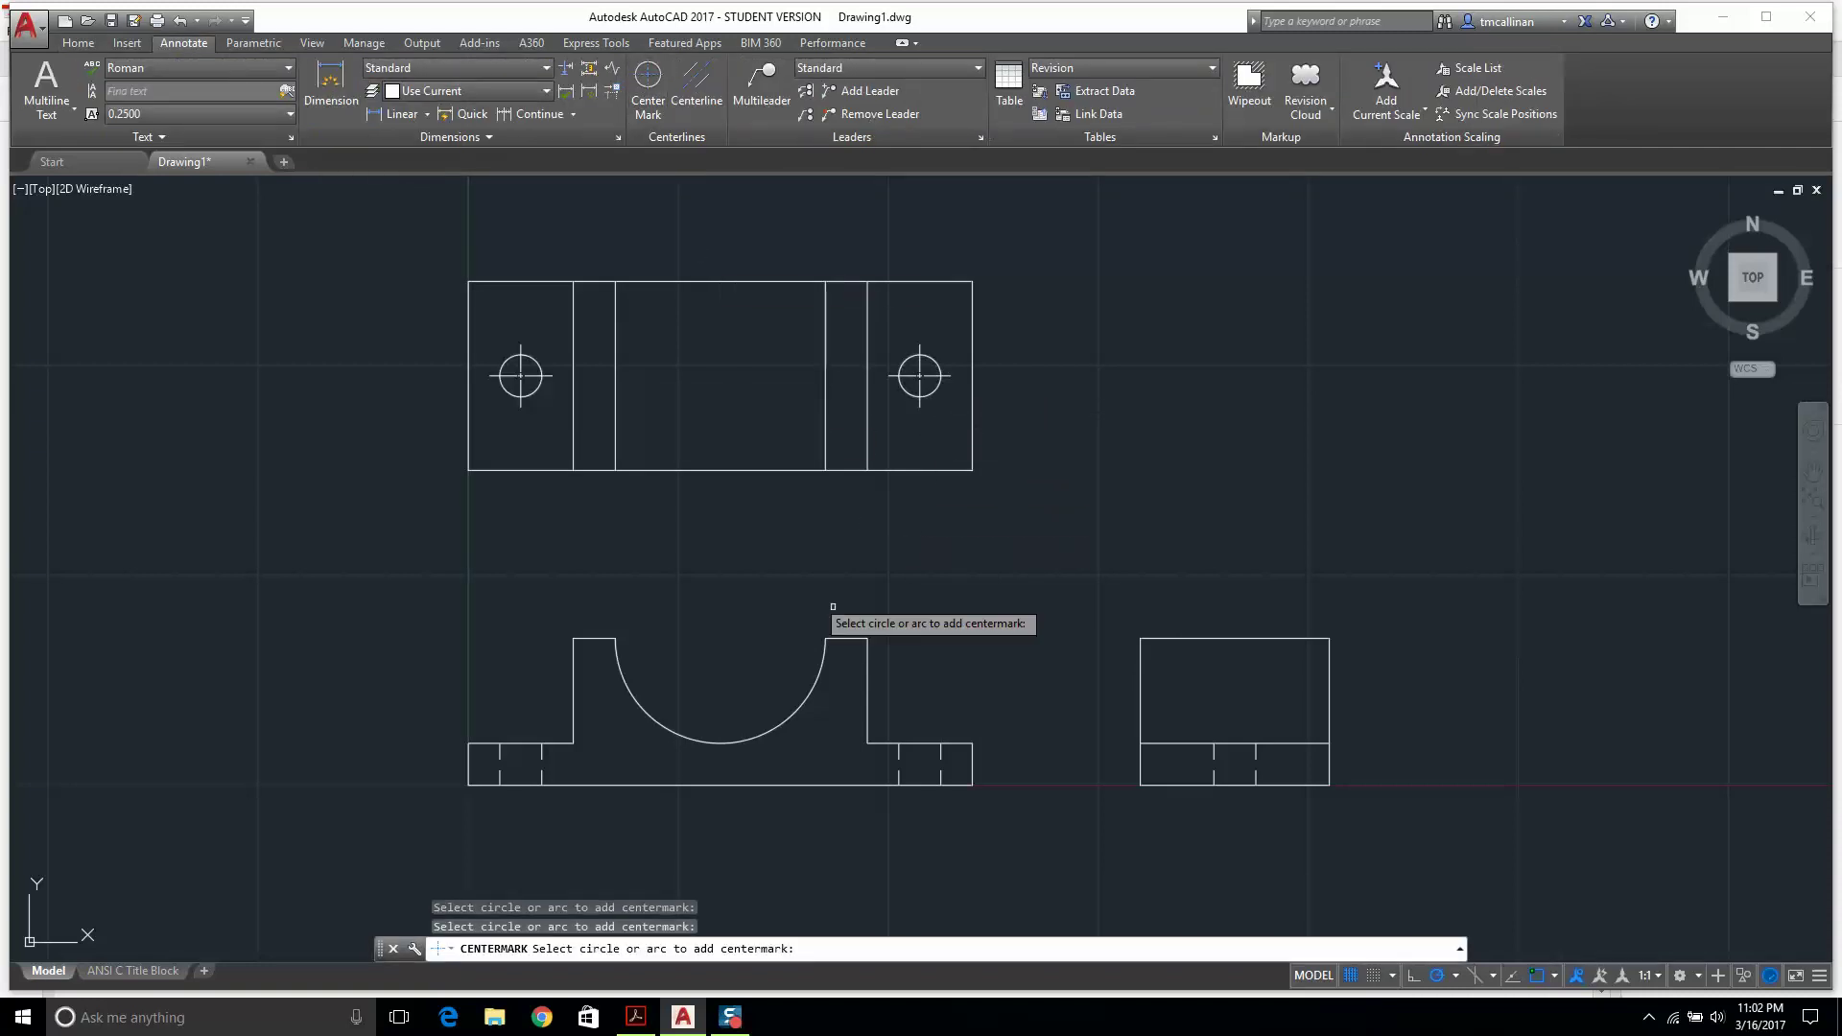
pyautogui.click(705, 739)
pyautogui.press('Escape')
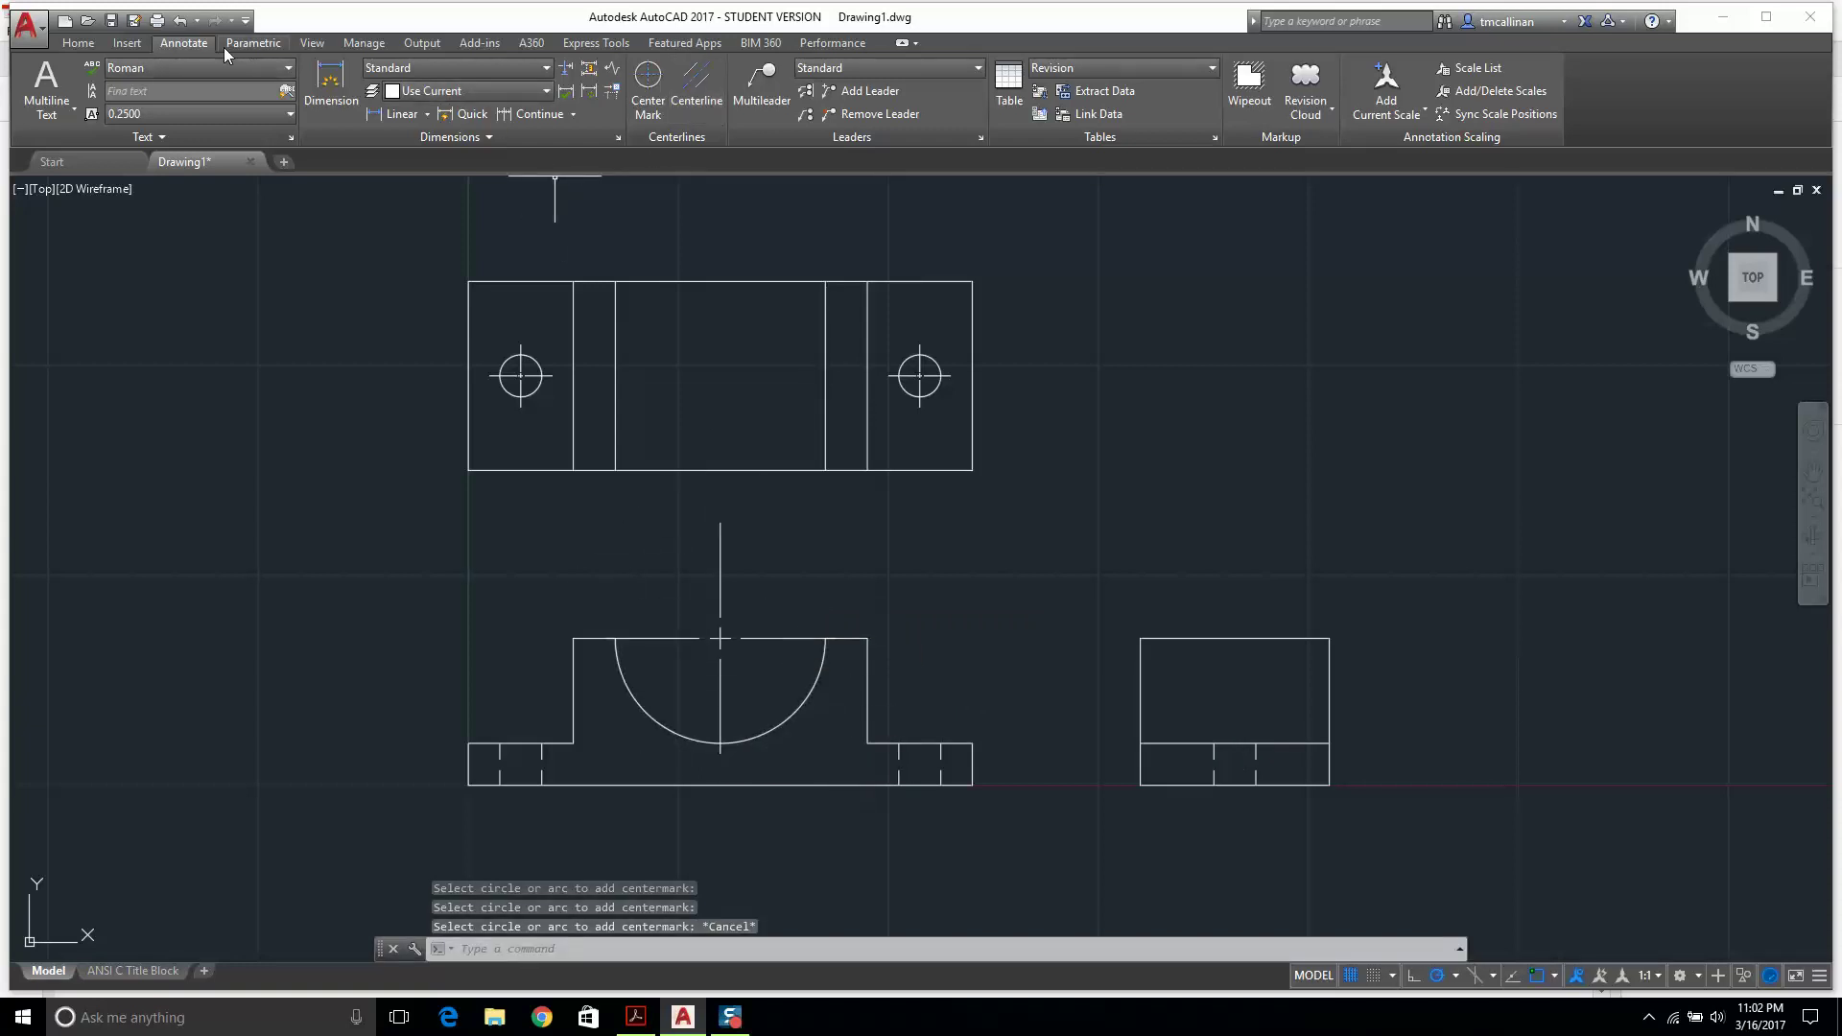
# Add a centerline between the side view's two hidden lines.
pyautogui.click(699, 100)
pyautogui.scroll(2, 1207, 739)
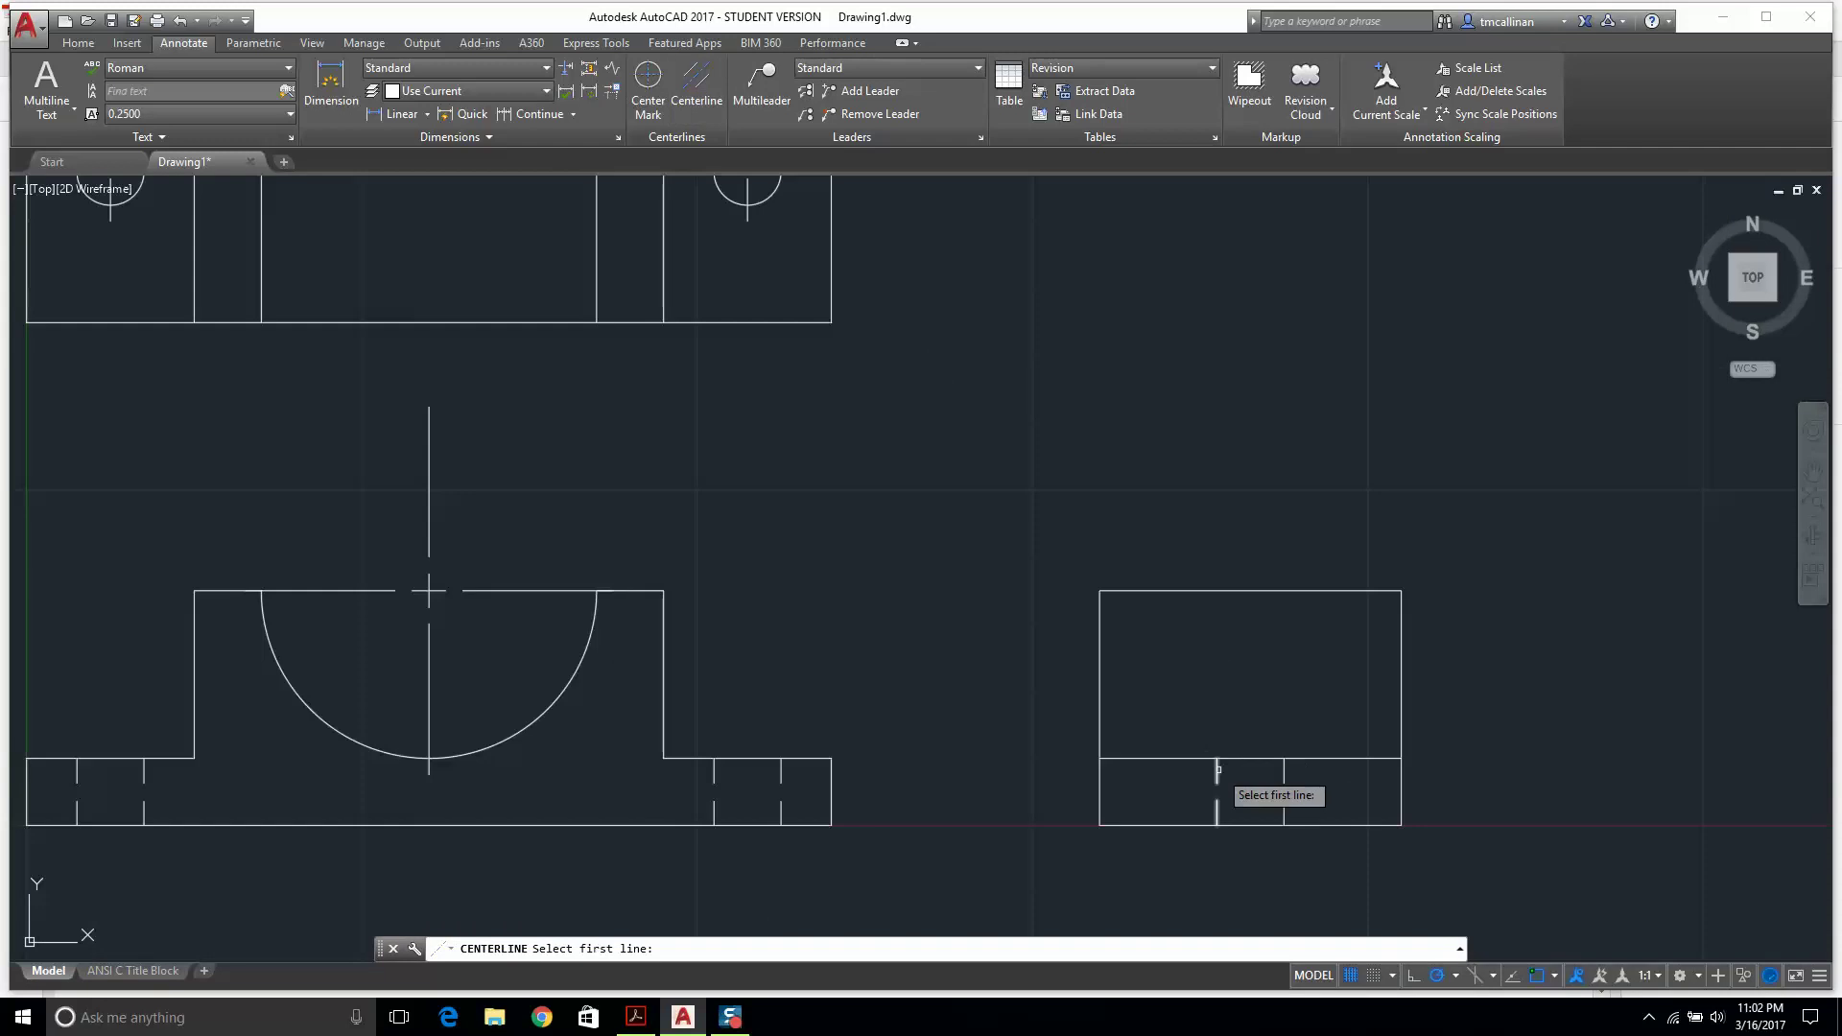
pyautogui.click(1217, 785)
pyautogui.click(1280, 777)
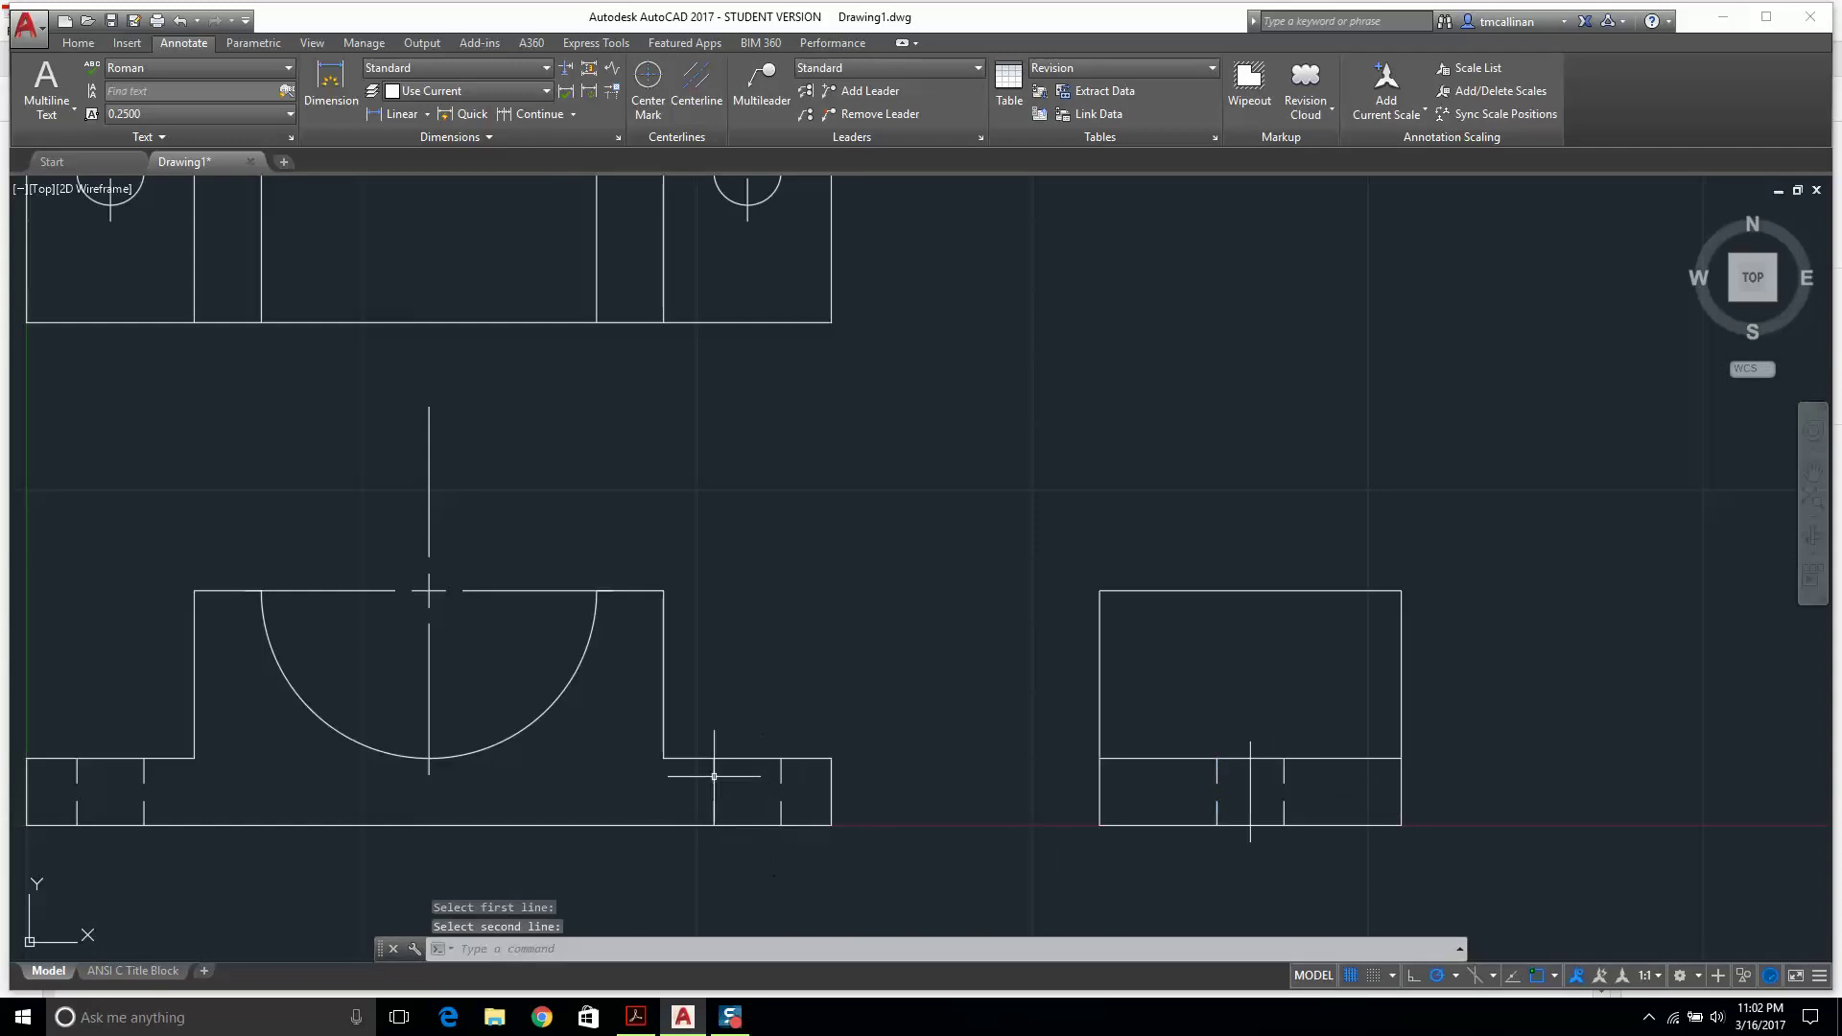
# Add centerlines through the right and left flange holes in the front view.
pyautogui.click(697, 91)
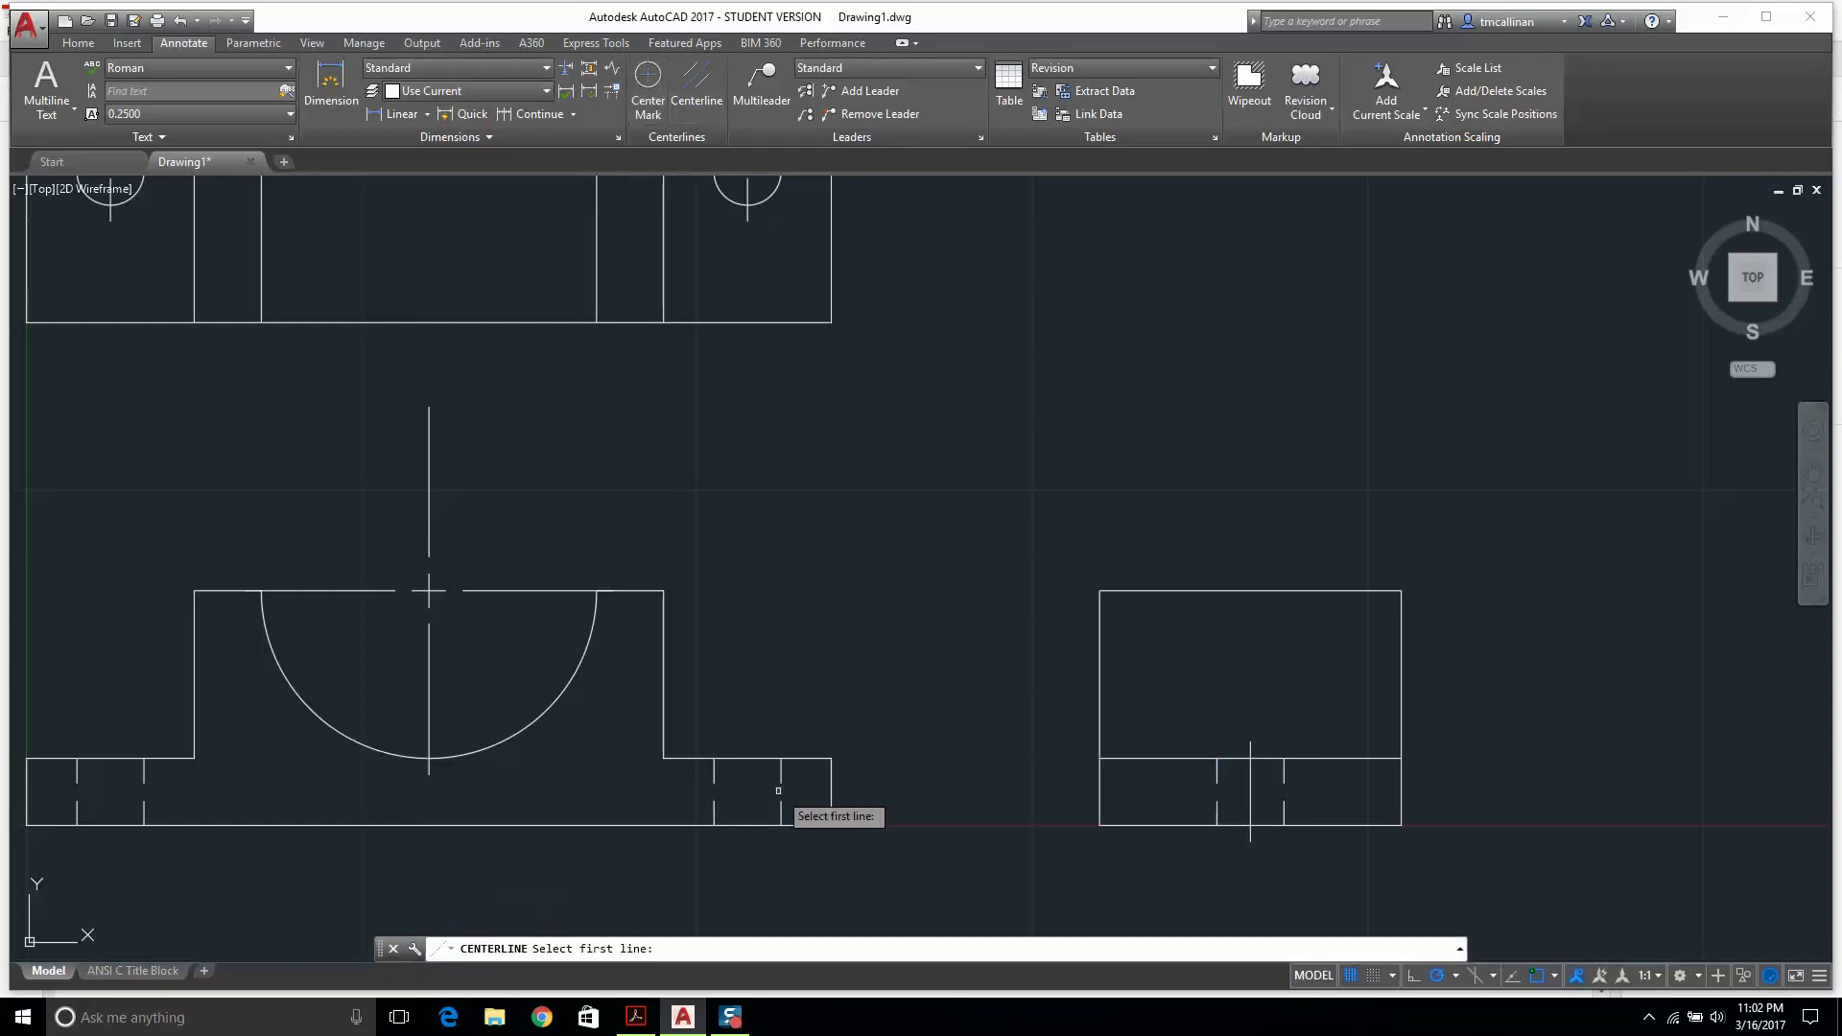
pyautogui.click(711, 772)
pyautogui.scroll(2, 294, 766)
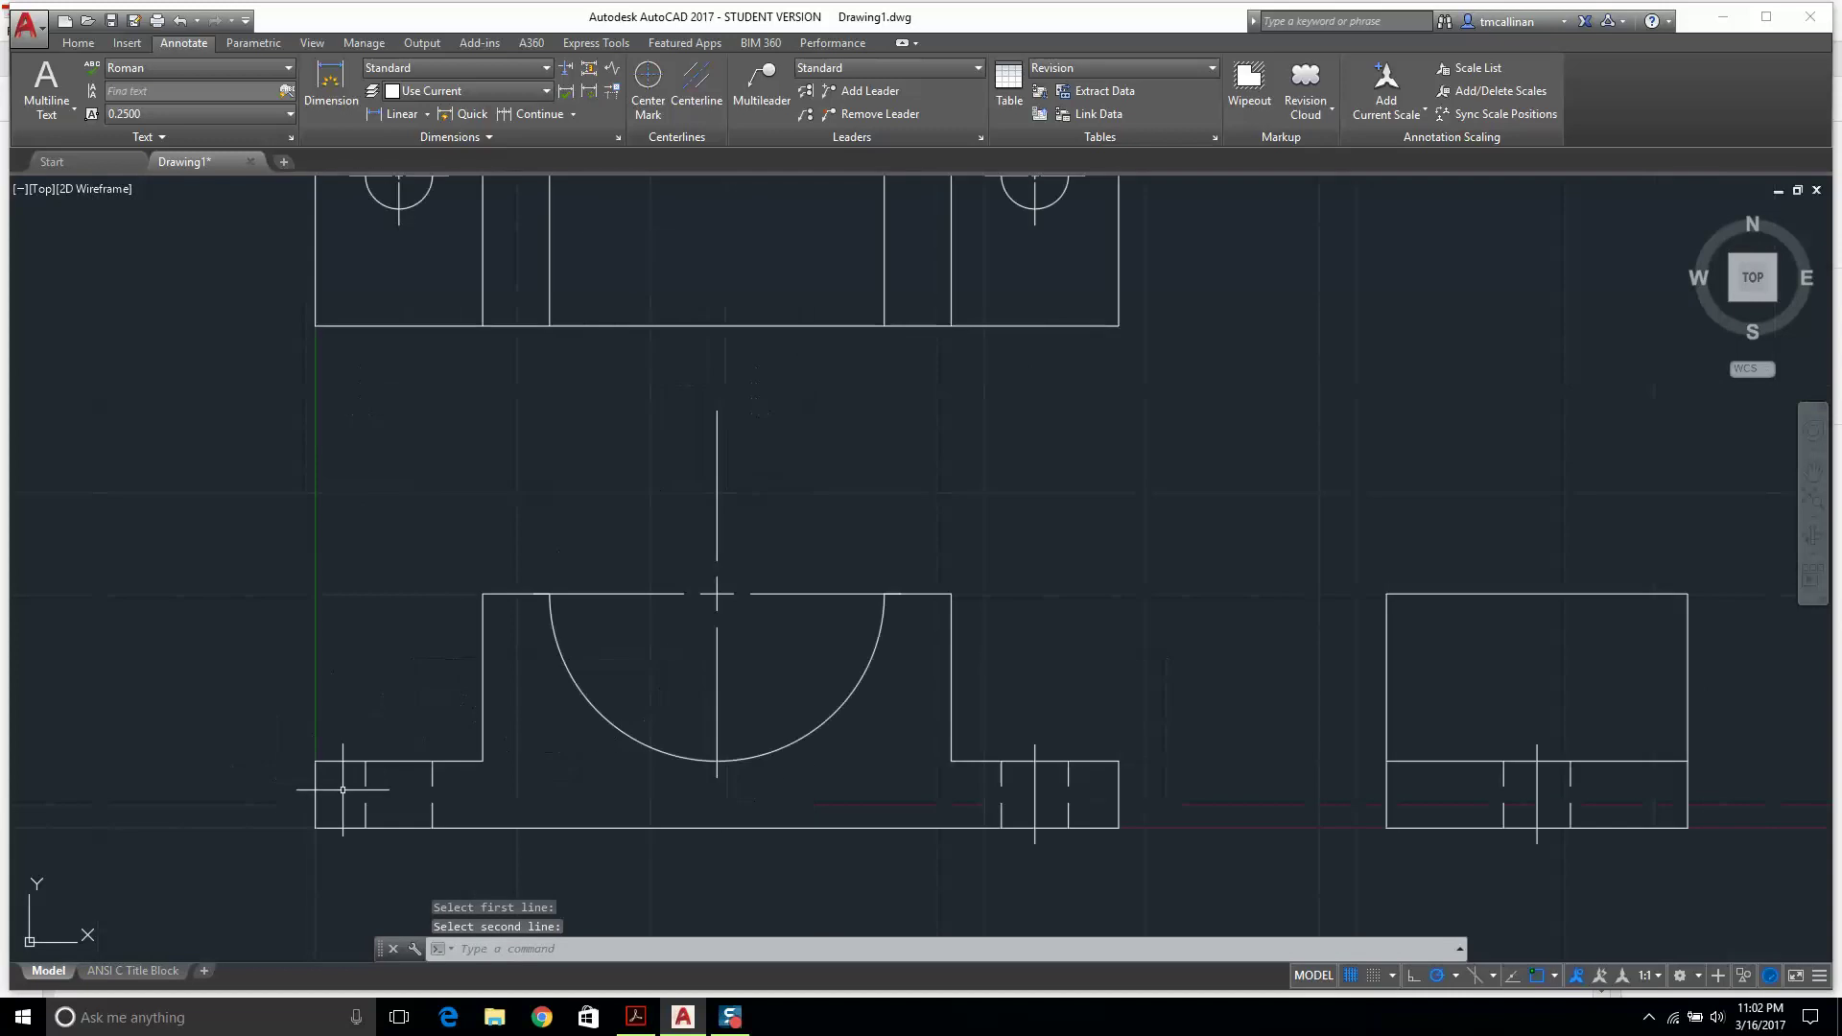
pyautogui.click(696, 85)
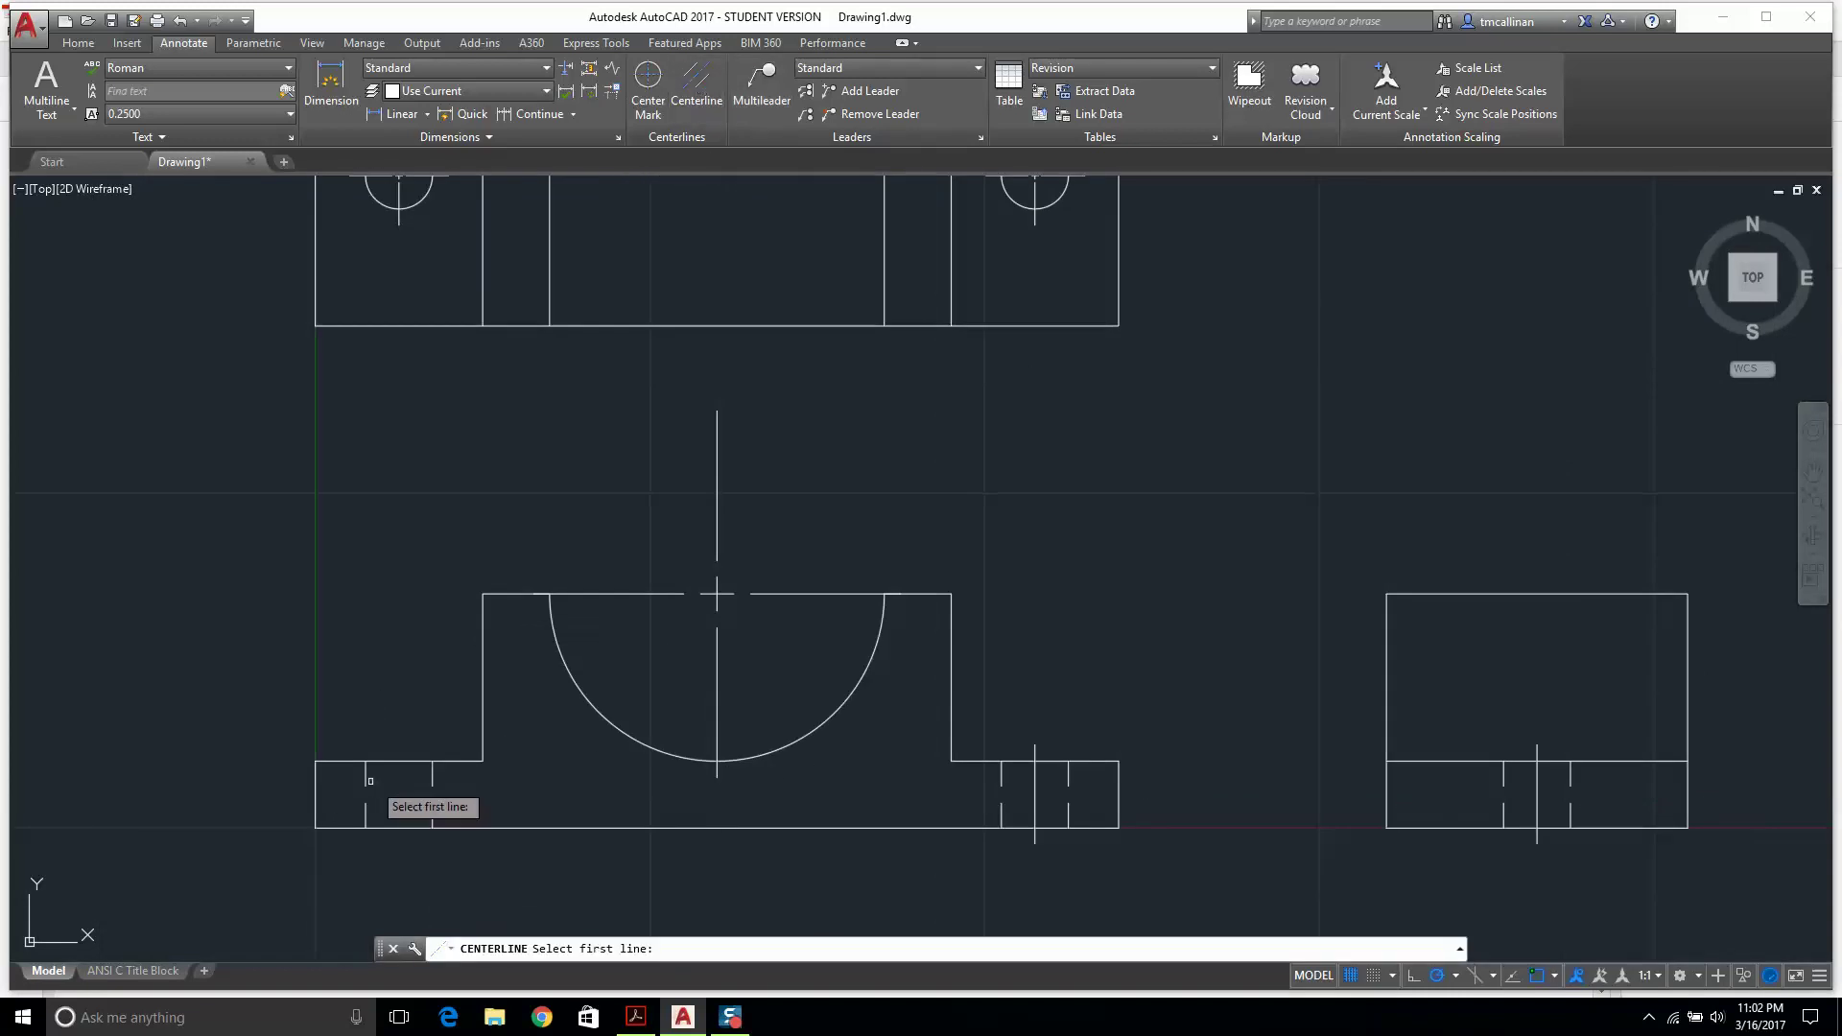
pyautogui.click(368, 782)
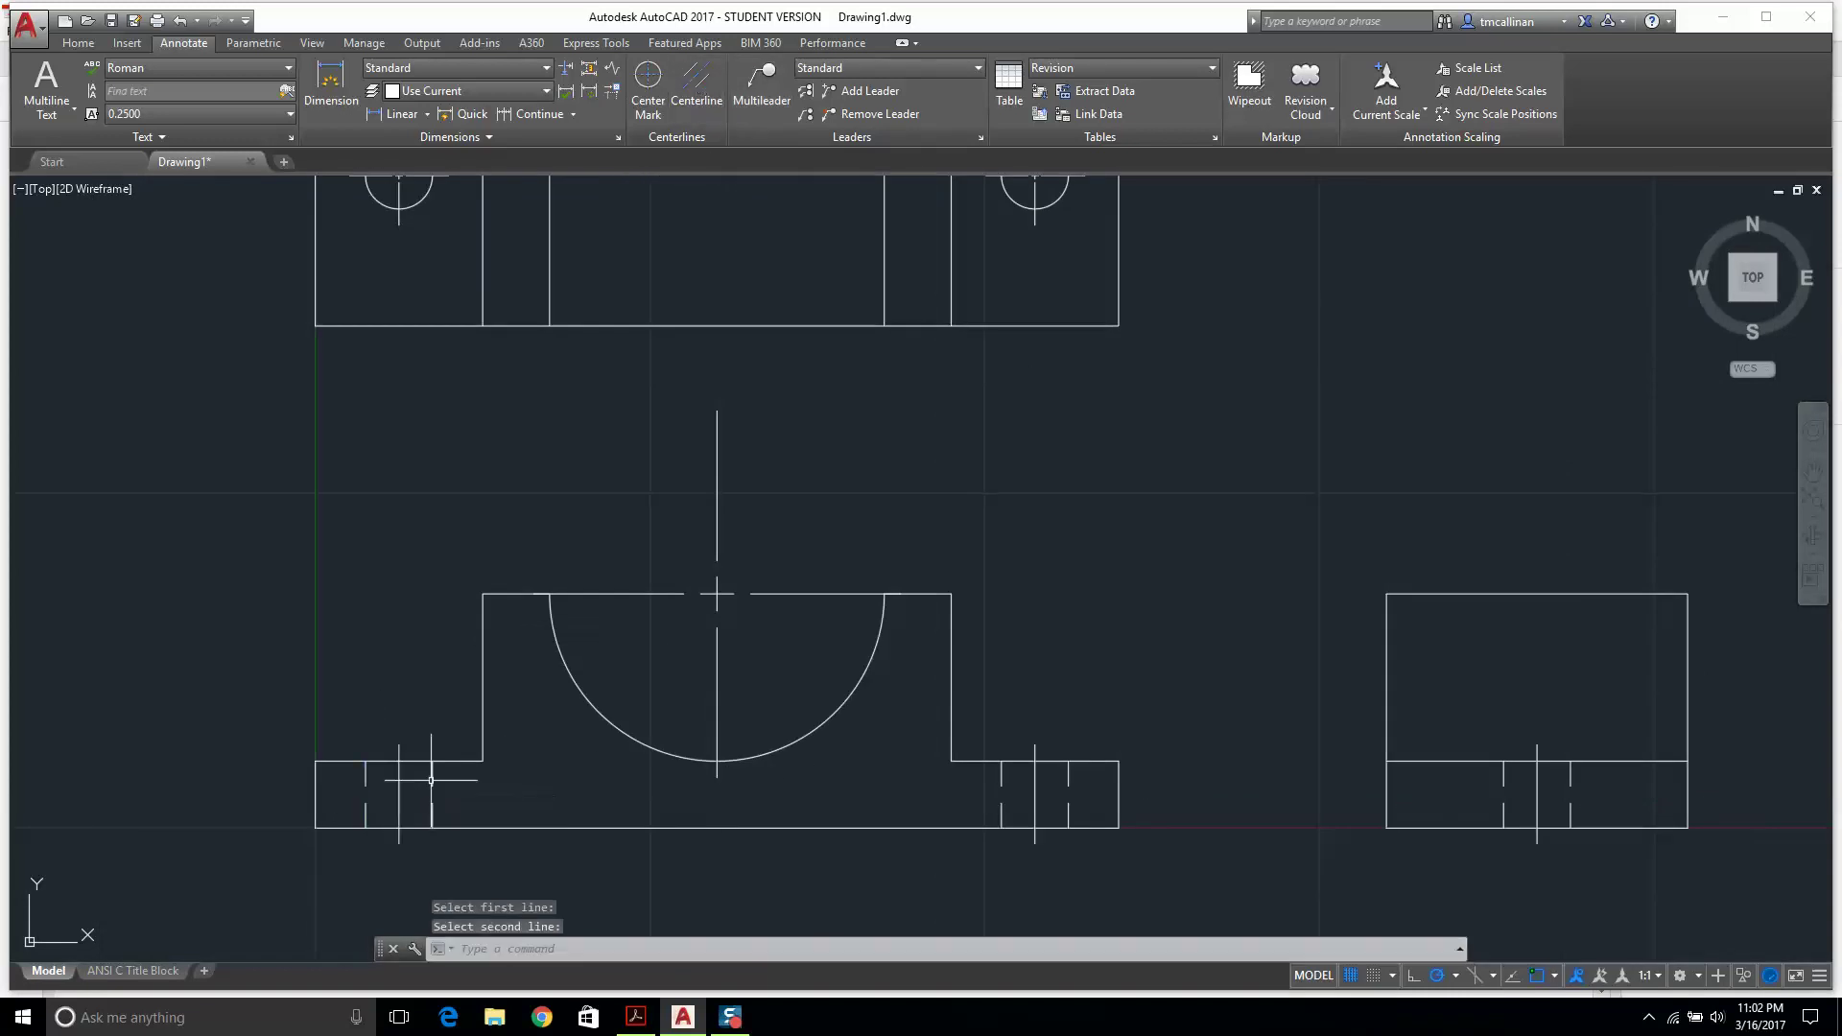
pyautogui.press('Escape')
pyautogui.scroll(5, 389, 776)
pyautogui.scroll(-4, 445, 812)
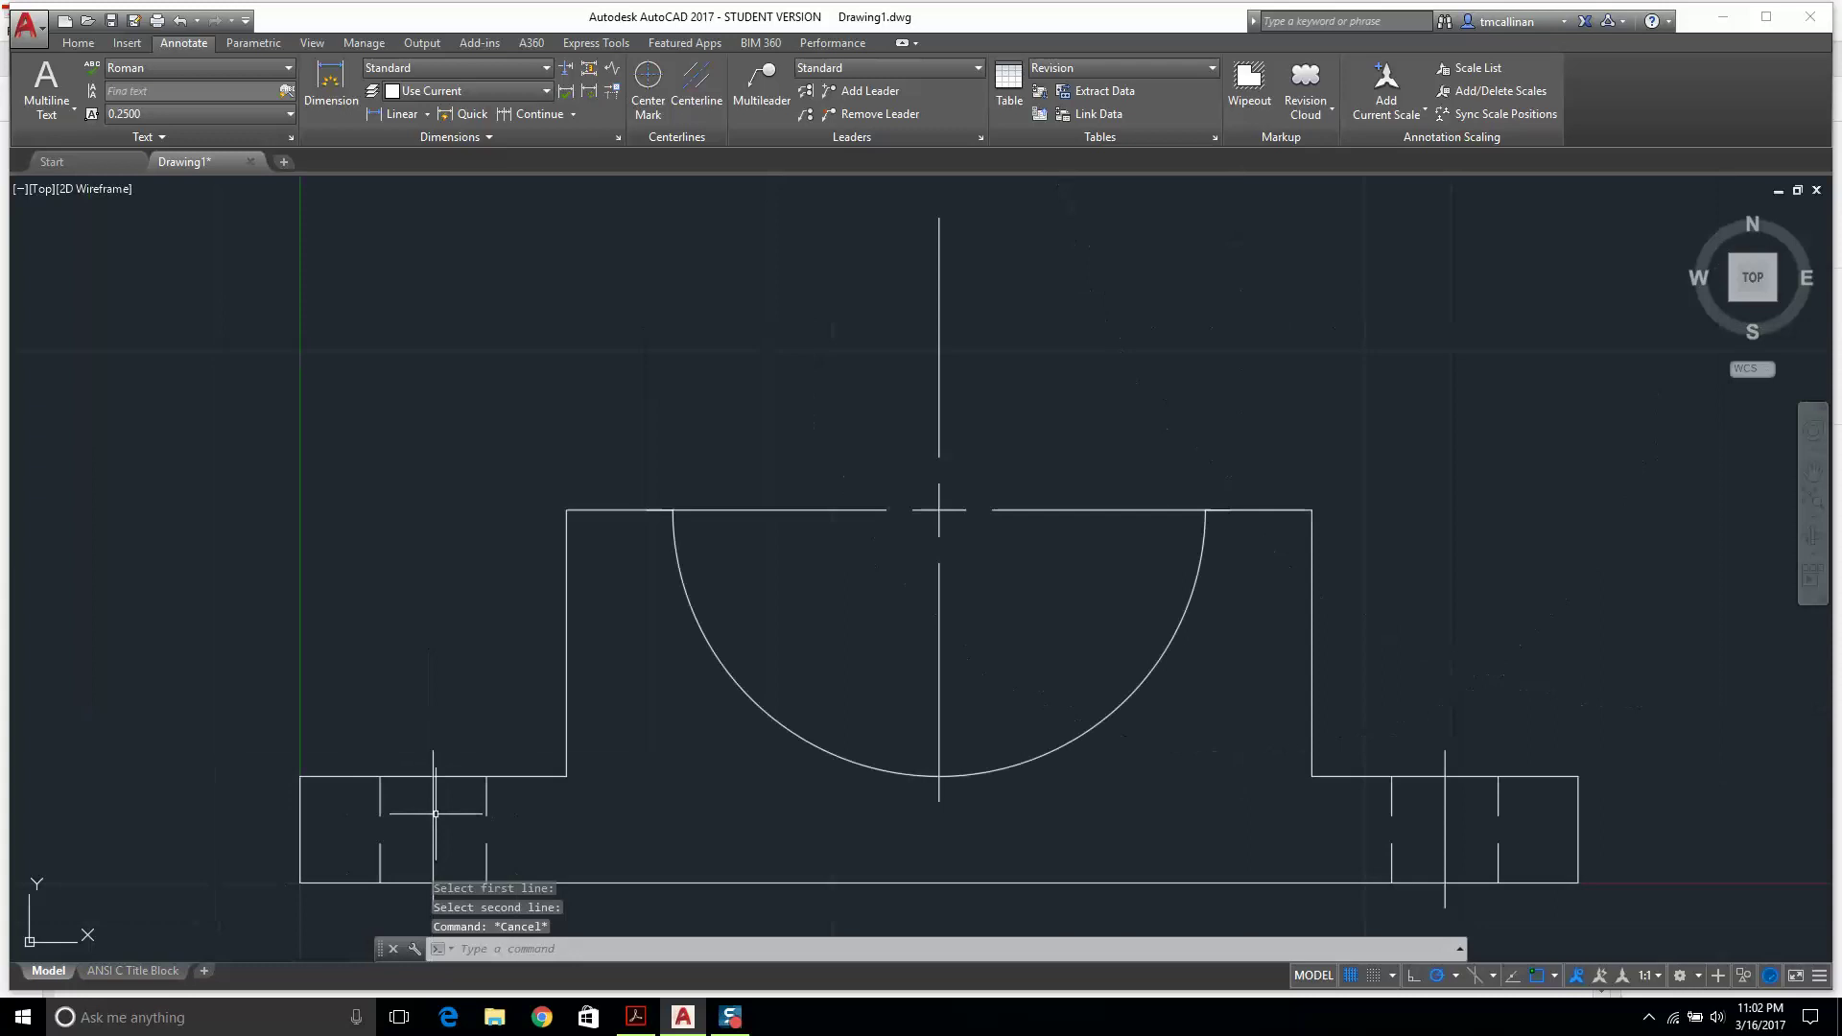
pyautogui.scroll(-4, 706, 649)
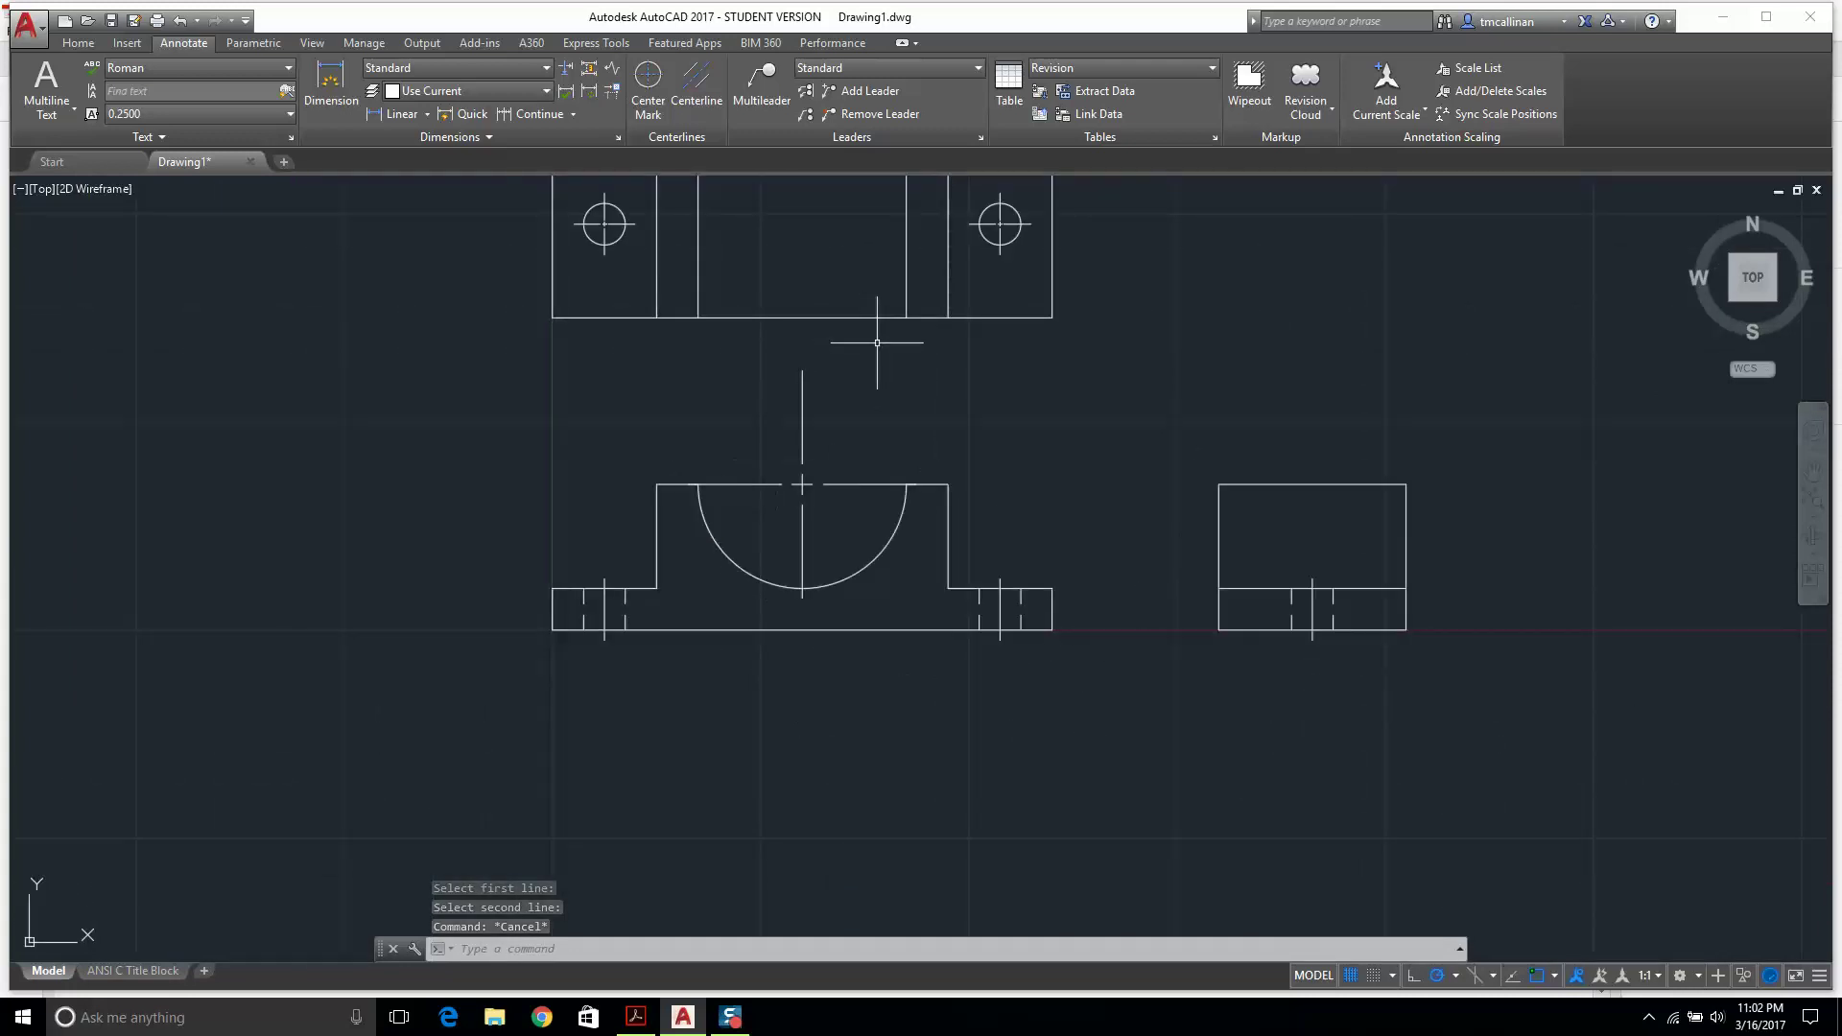
pyautogui.moveTo(876, 333); pyautogui.dragTo(811, 369, button='middle')
pyautogui.press('Escape')
# In Layer Properties Manager, create a new layer named Dimen 1.
pyautogui.click(79, 43)
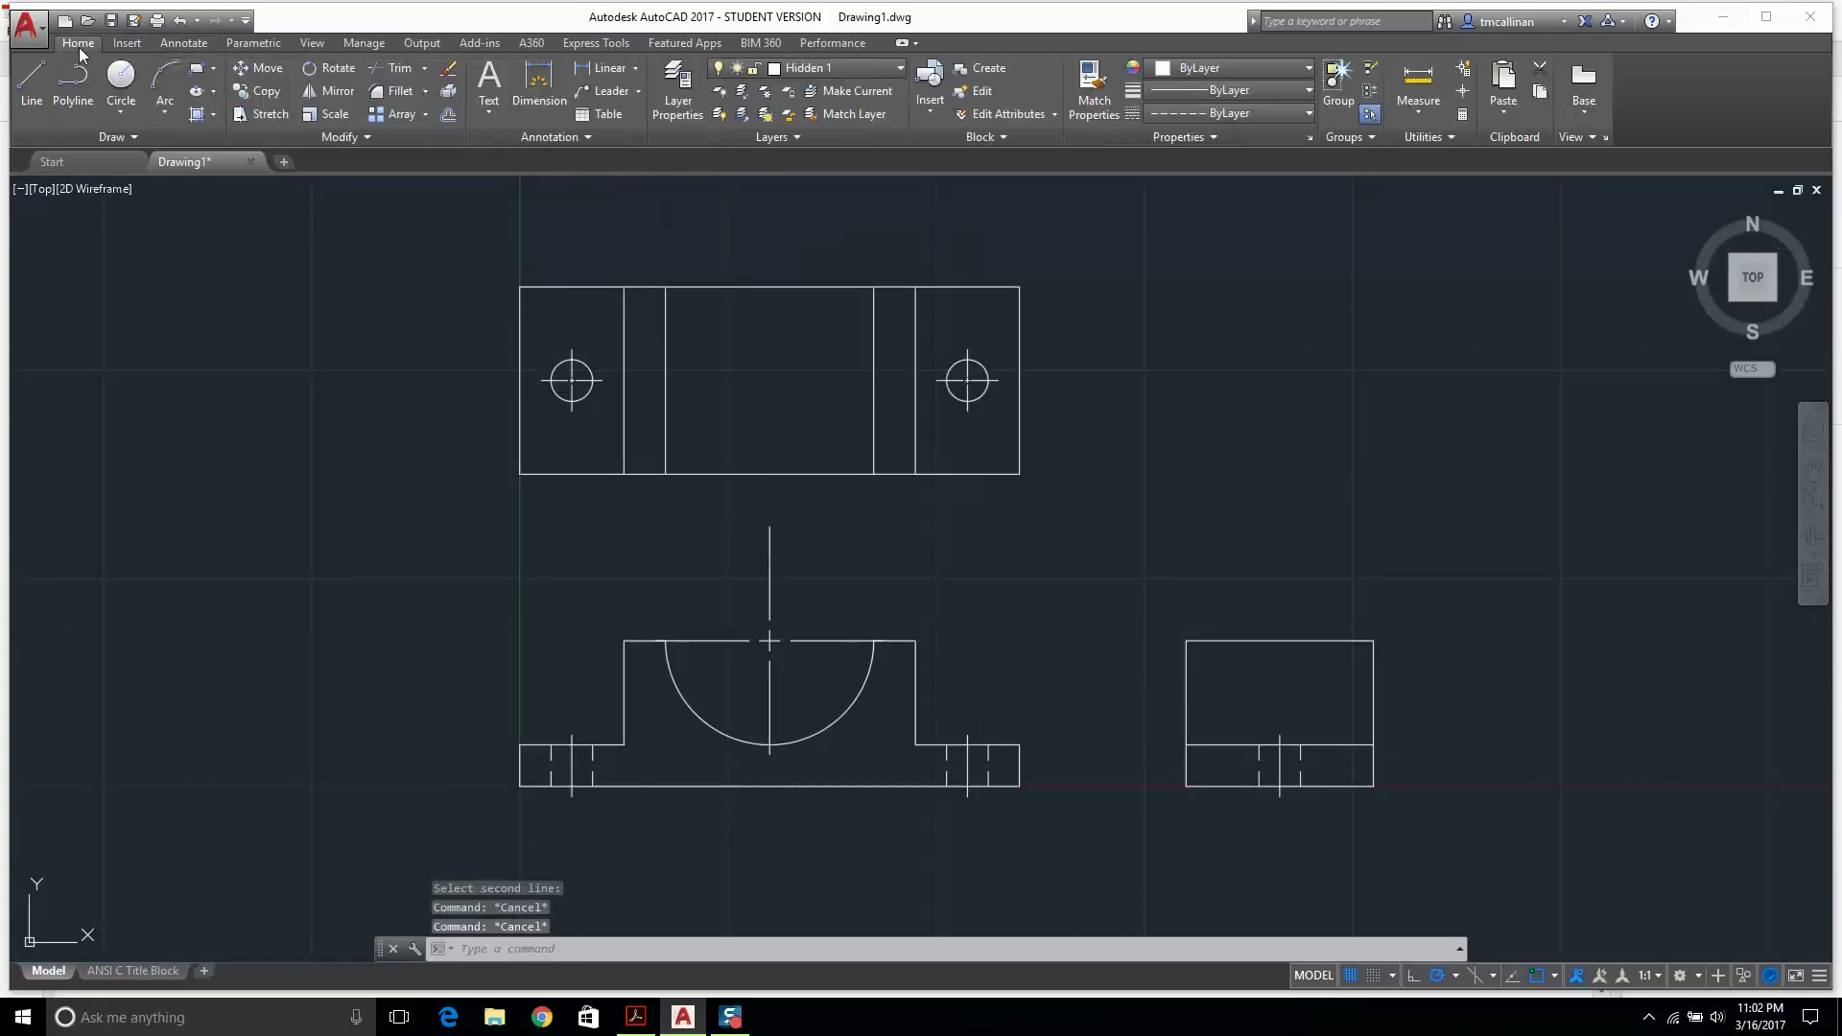
pyautogui.click(829, 66)
pyautogui.click(693, 121)
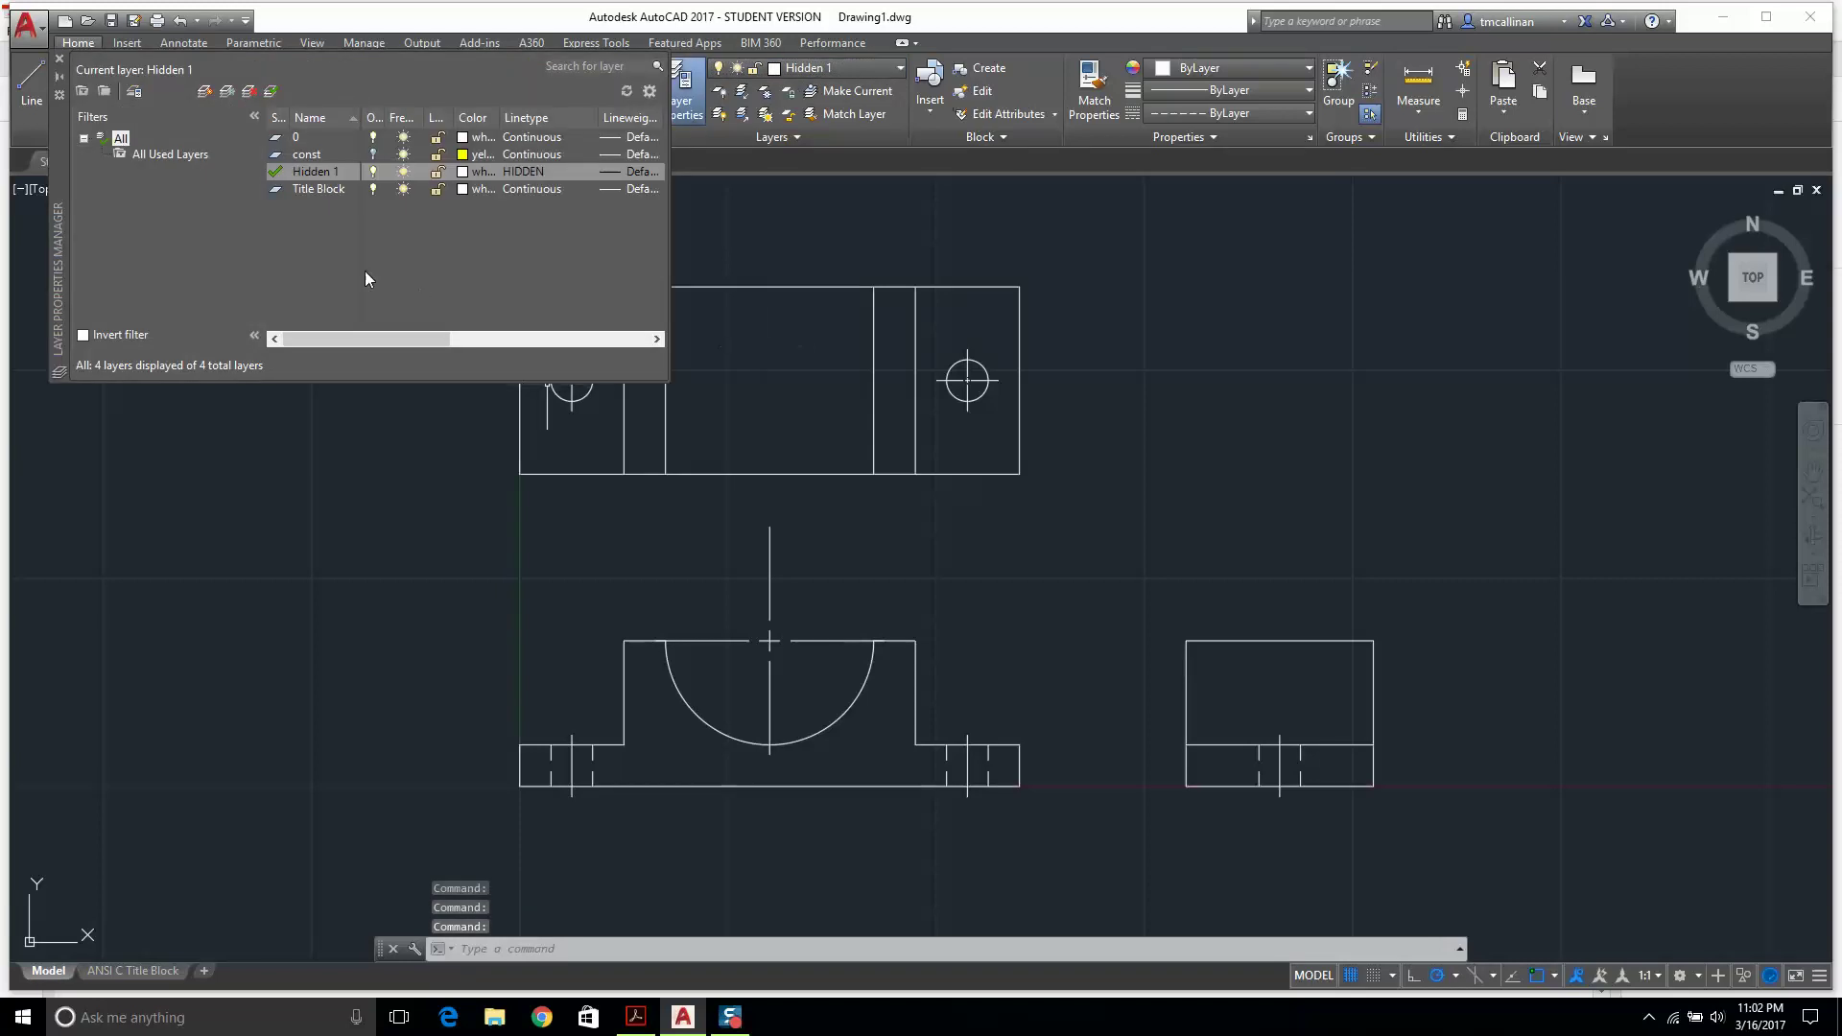
pyautogui.rightClick(305, 263)
pyautogui.click(355, 351)
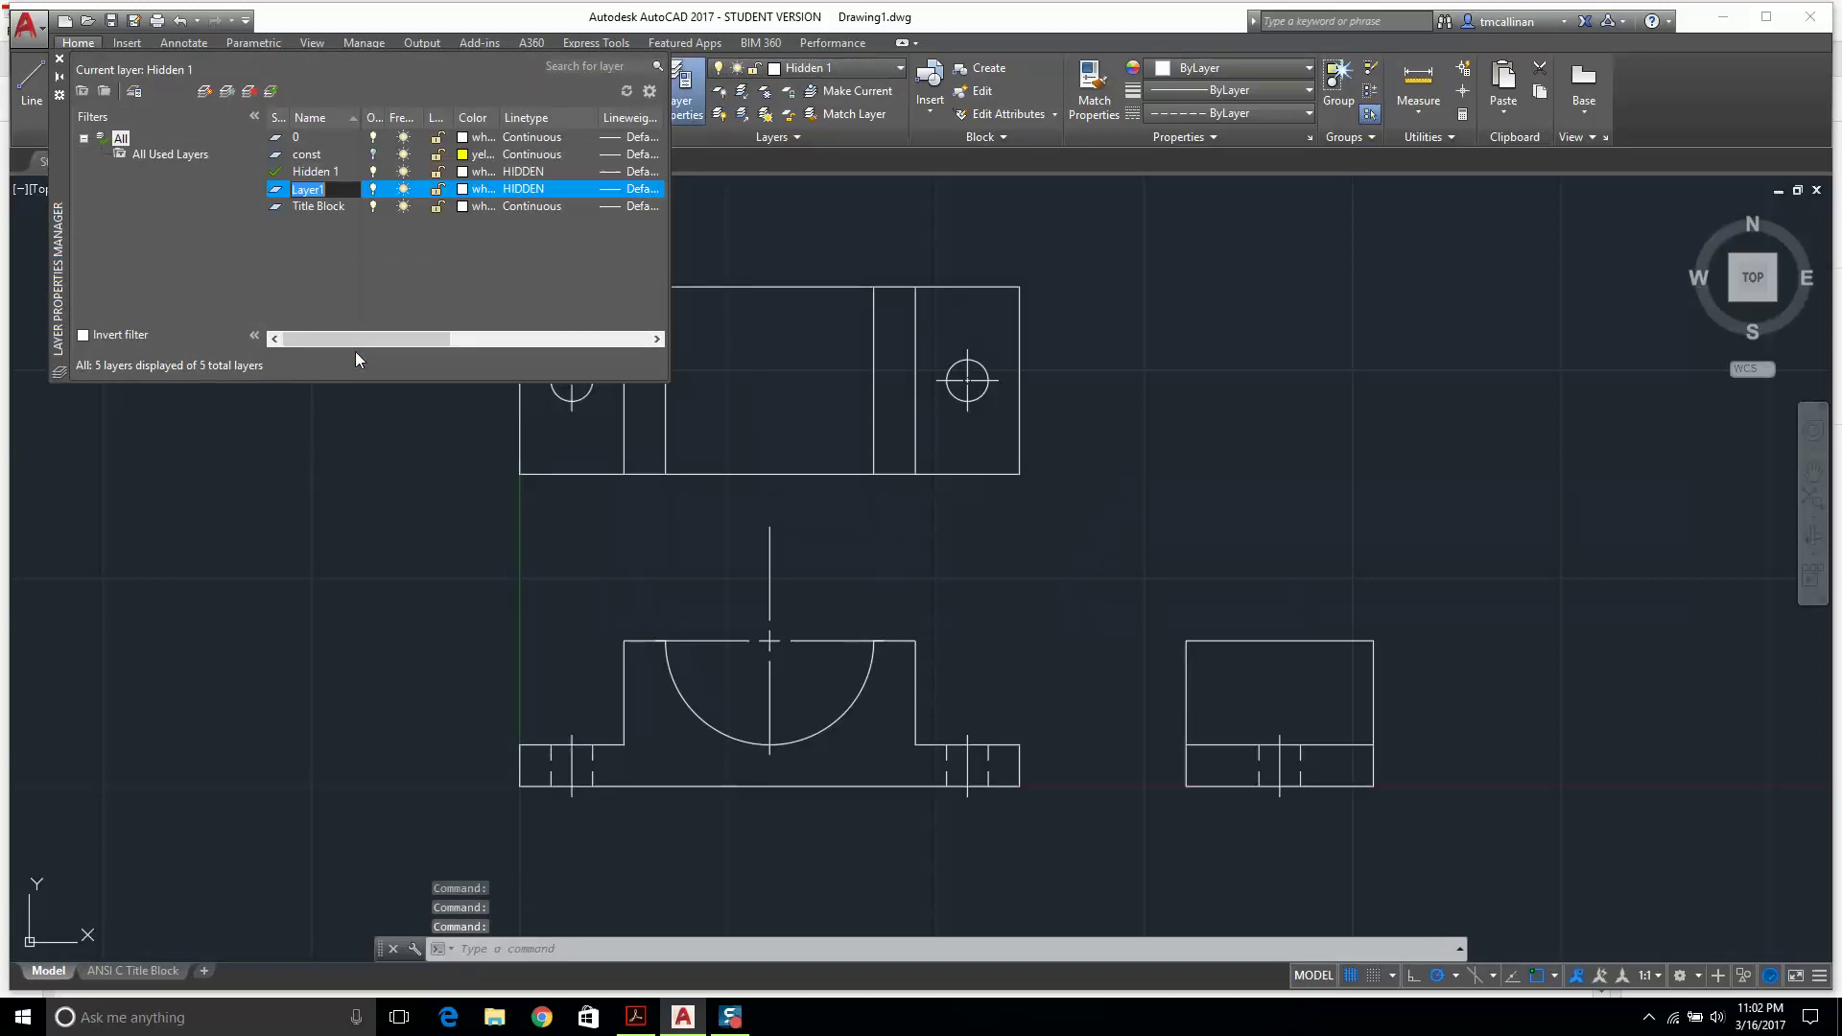
pyautogui.write('Diumen')
pyautogui.press('BackSpace')
pyautogui.press('BackSpace')
pyautogui.write('n 1')
pyautogui.press('Return')
# Give Dimen 1 the cyan colour and set it as the current layer.
pyautogui.click(483, 179)
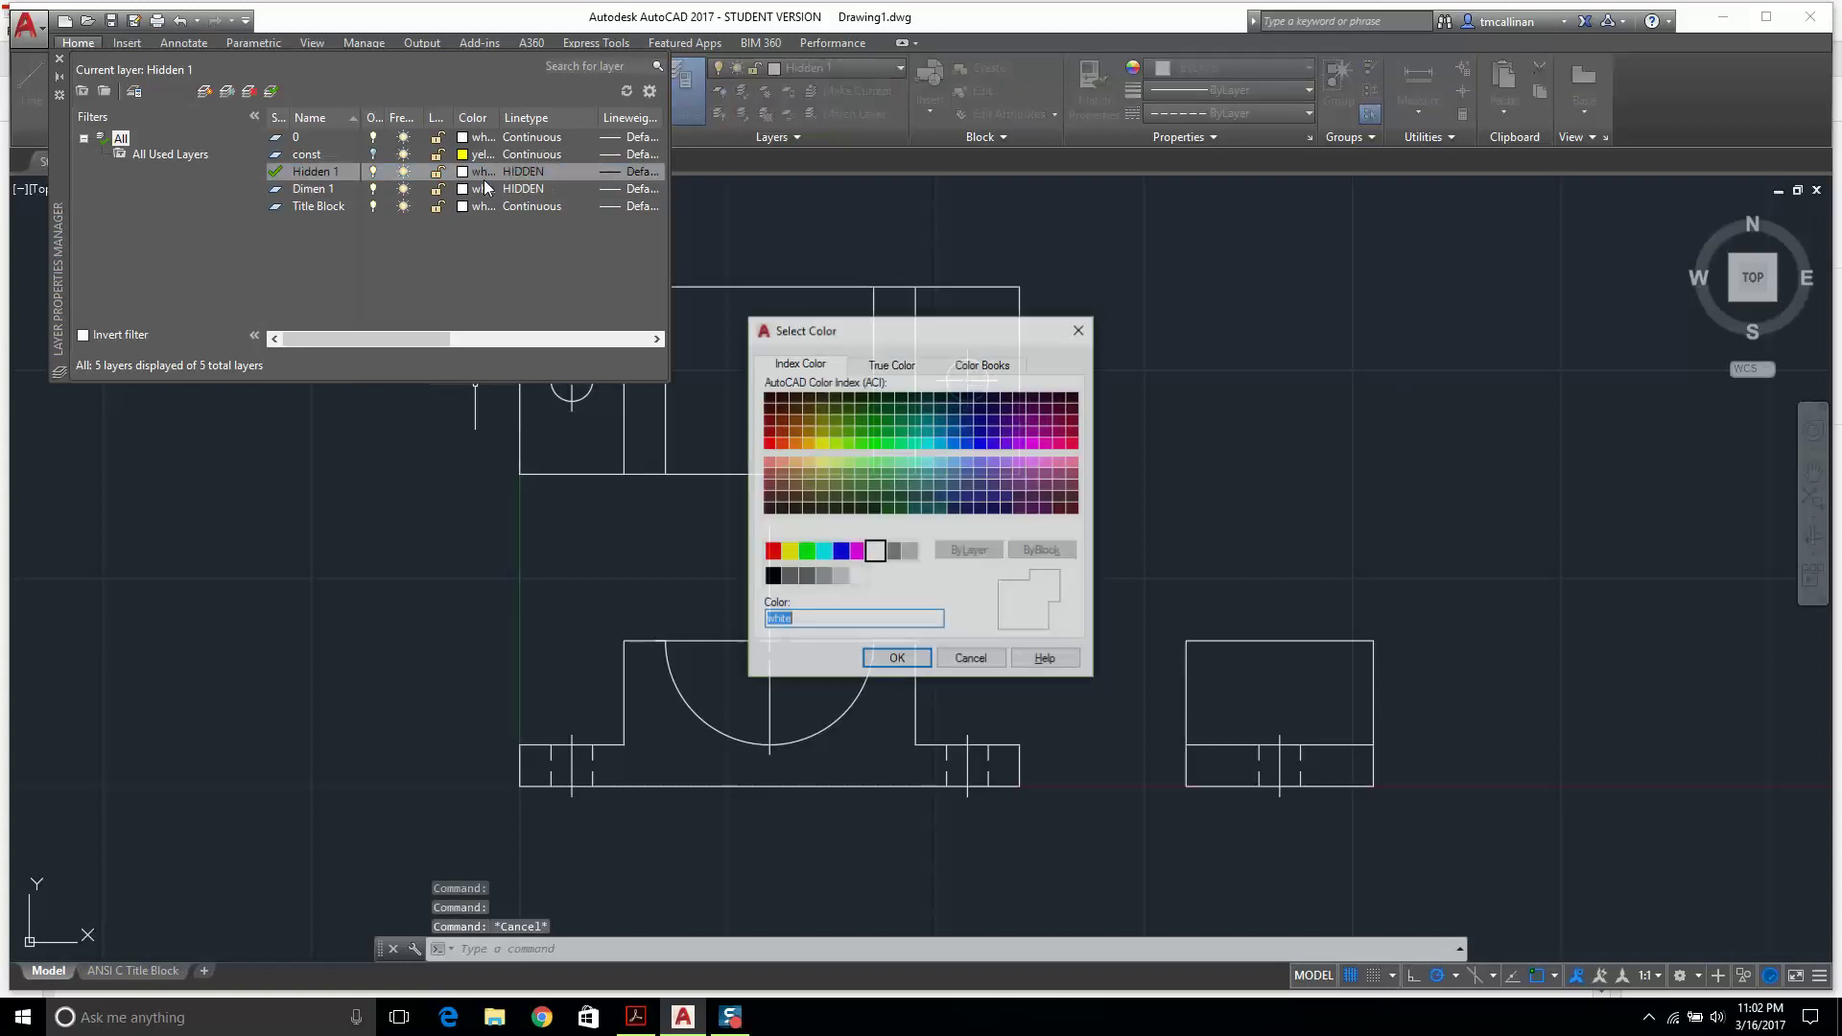
pyautogui.press('Escape')
pyautogui.click(489, 190)
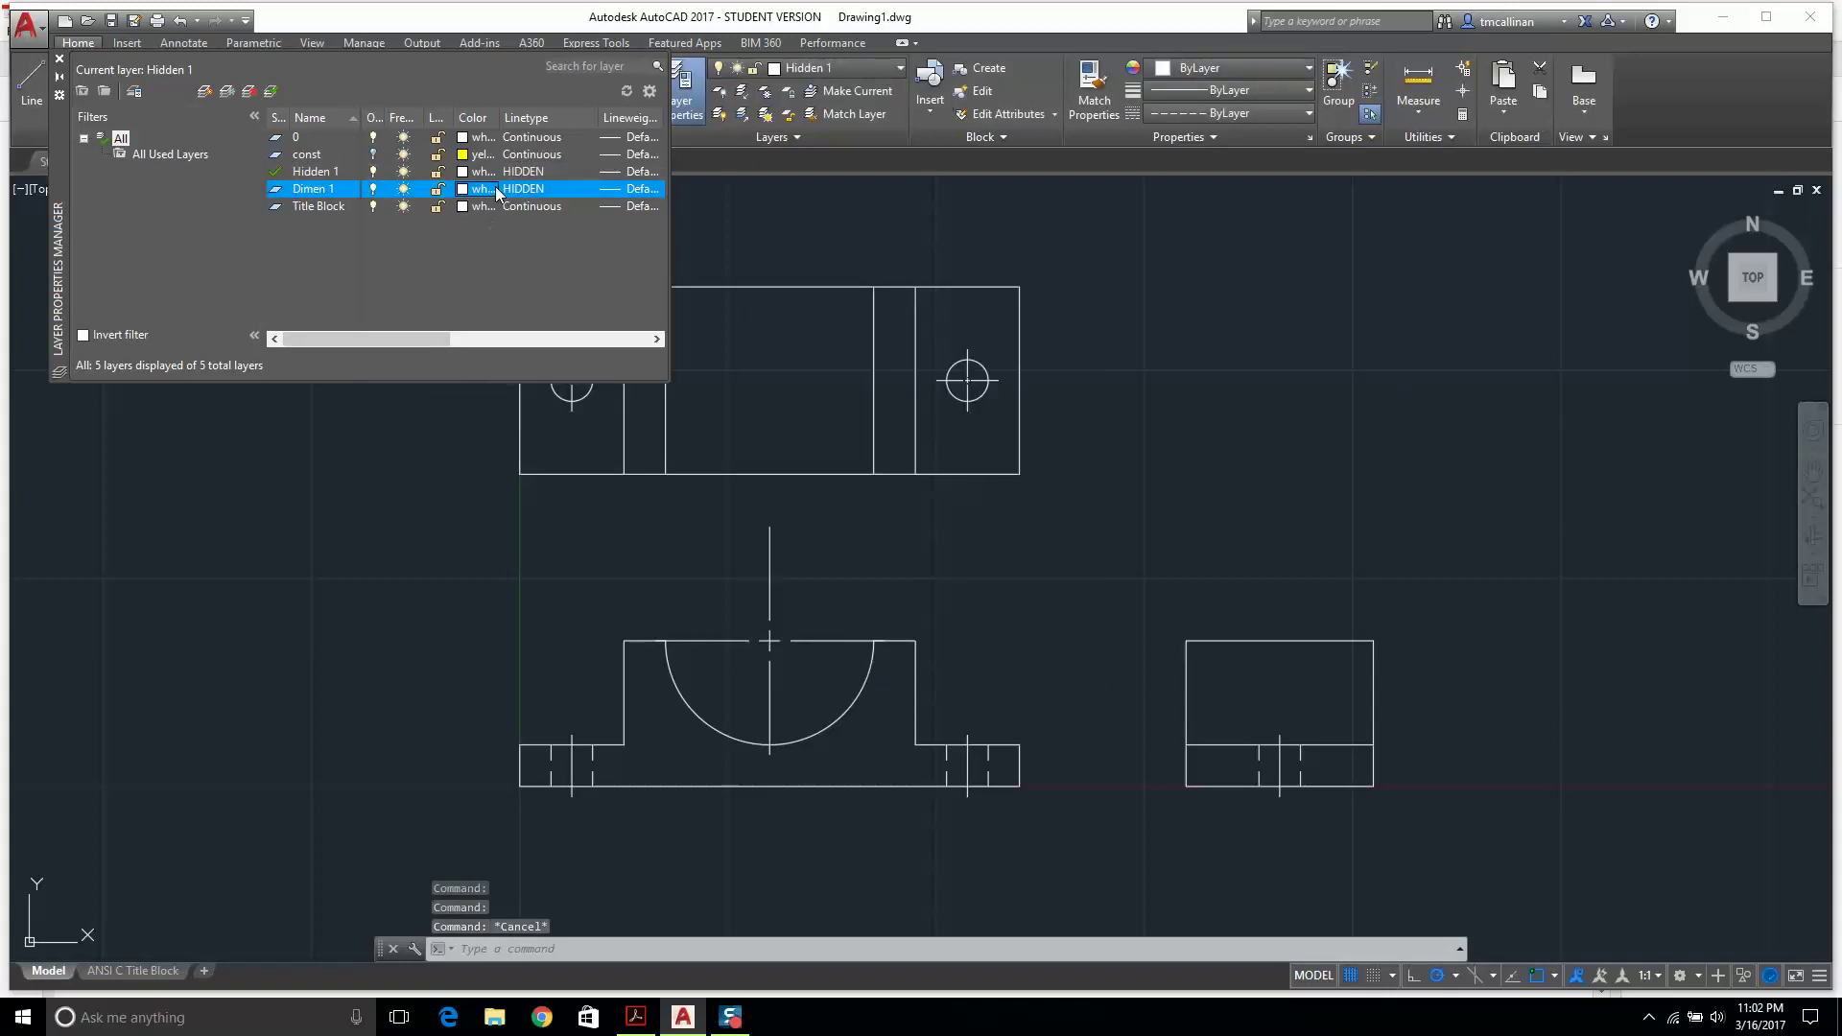
pyautogui.click(493, 188)
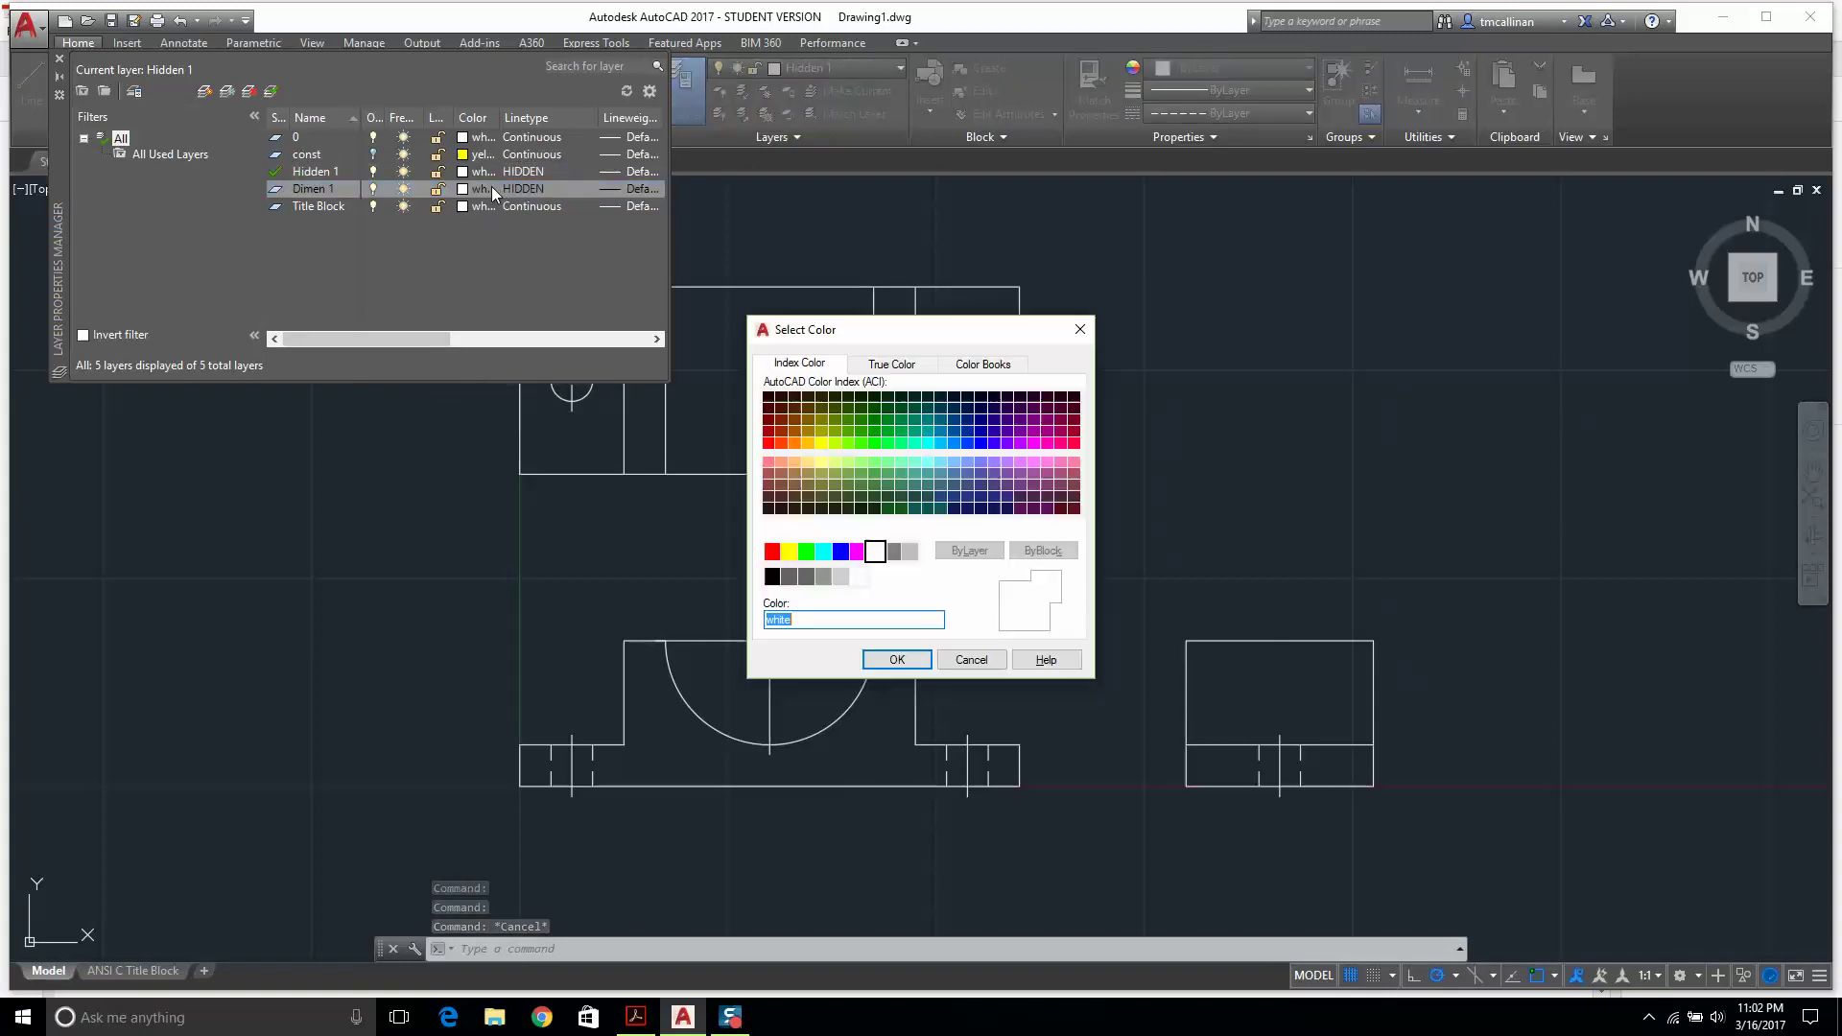
pyautogui.click(822, 551)
pyautogui.click(896, 659)
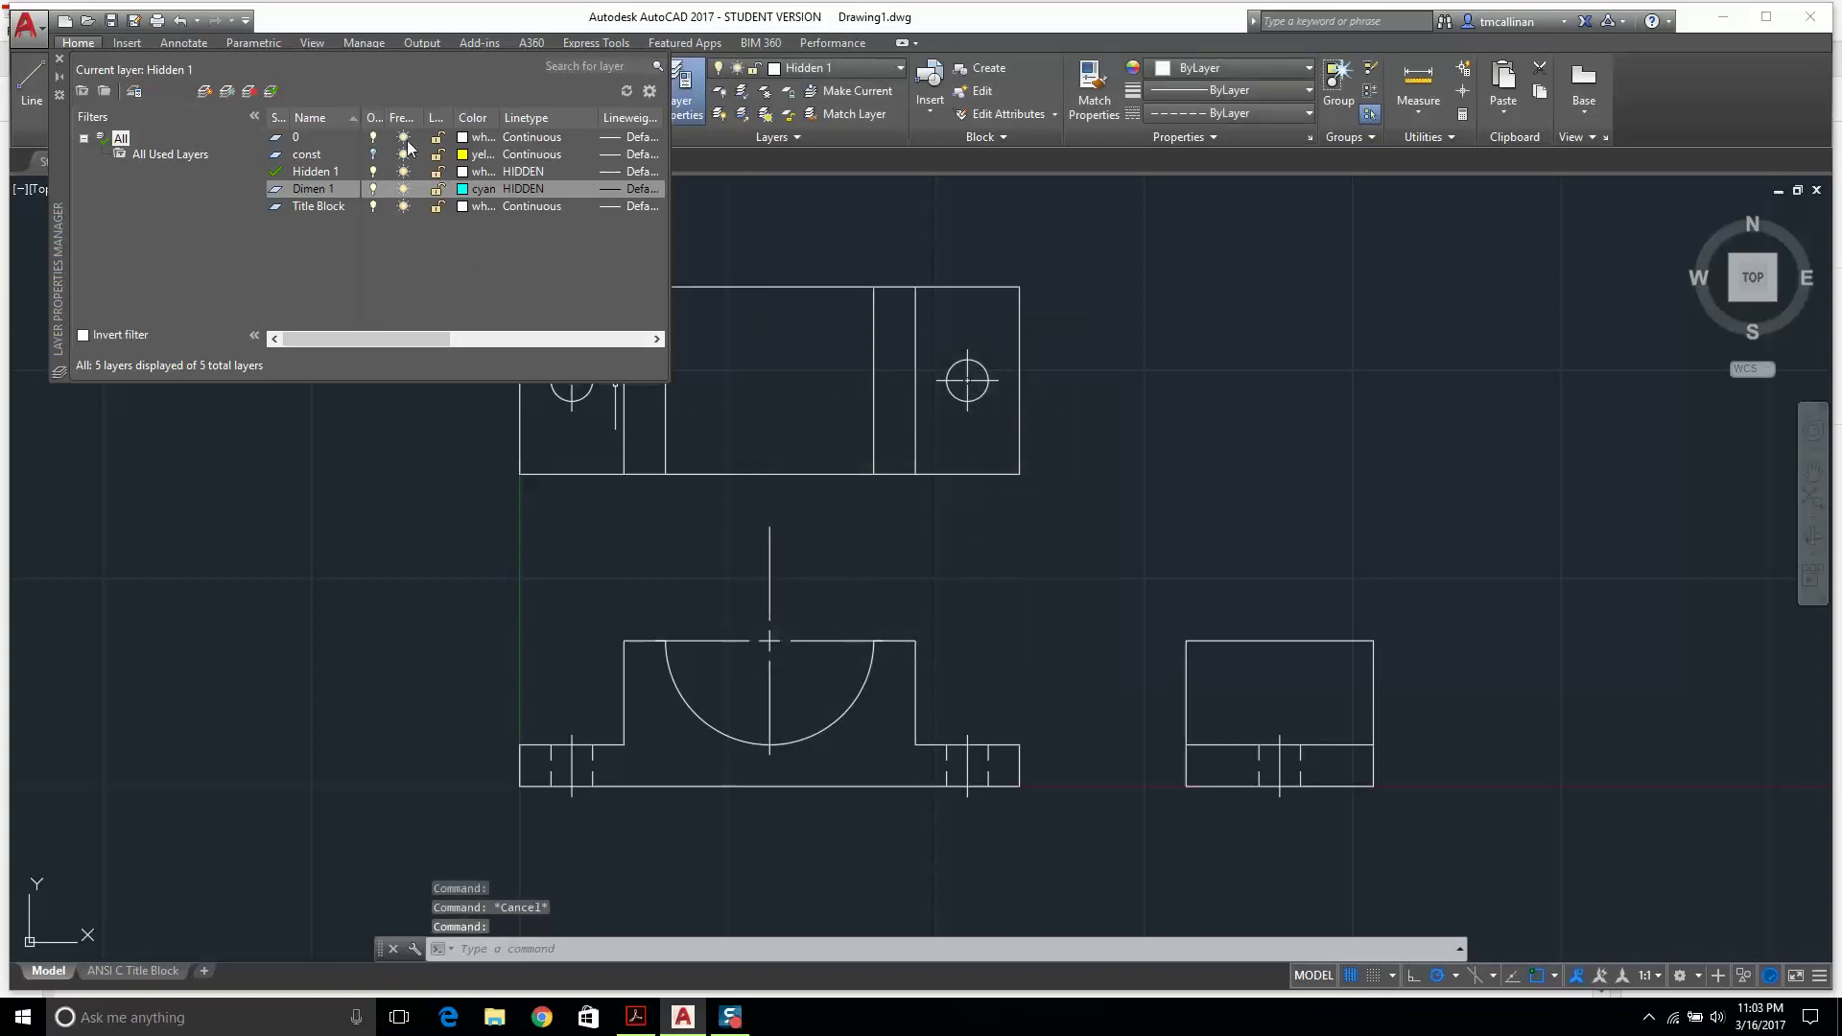
pyautogui.click(307, 189)
pyautogui.doubleClick(284, 192)
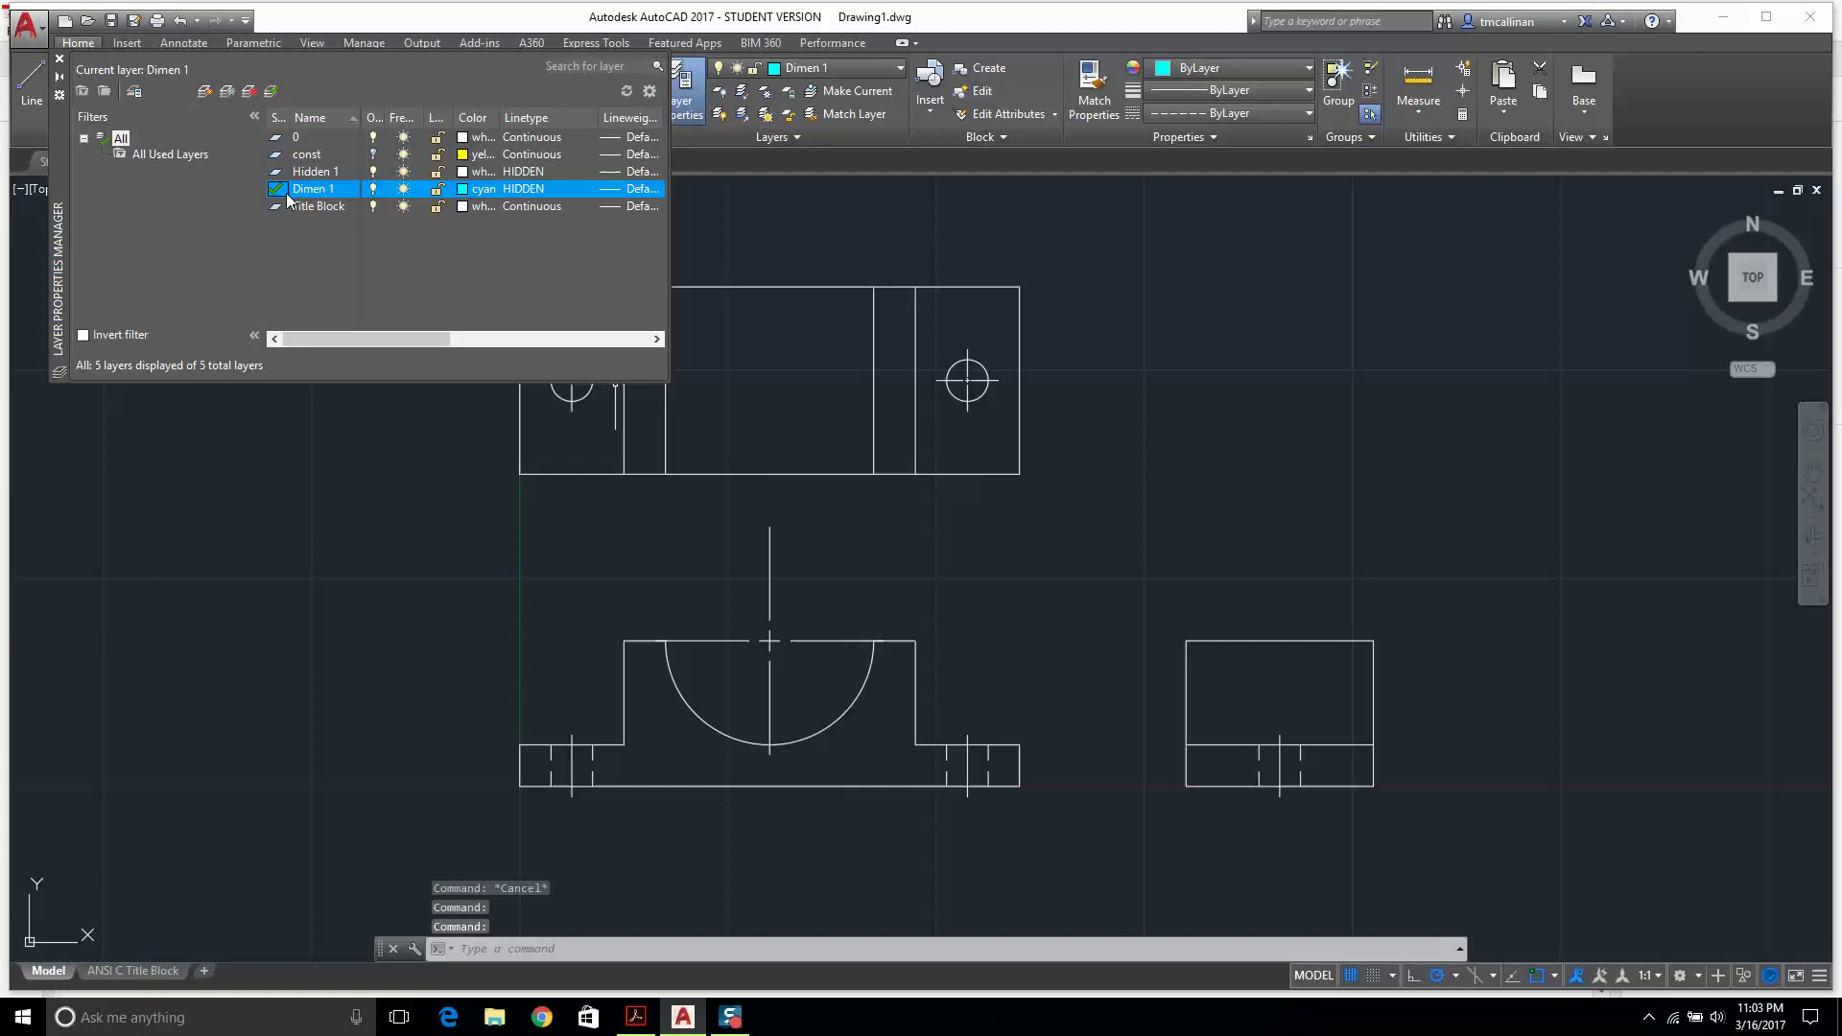
# Close the layer manager and select the centre marks of both top-view circles.
pyautogui.click(59, 58)
pyautogui.press('Escape')
pyautogui.press('Escape')
pyautogui.scroll(4, 612, 397)
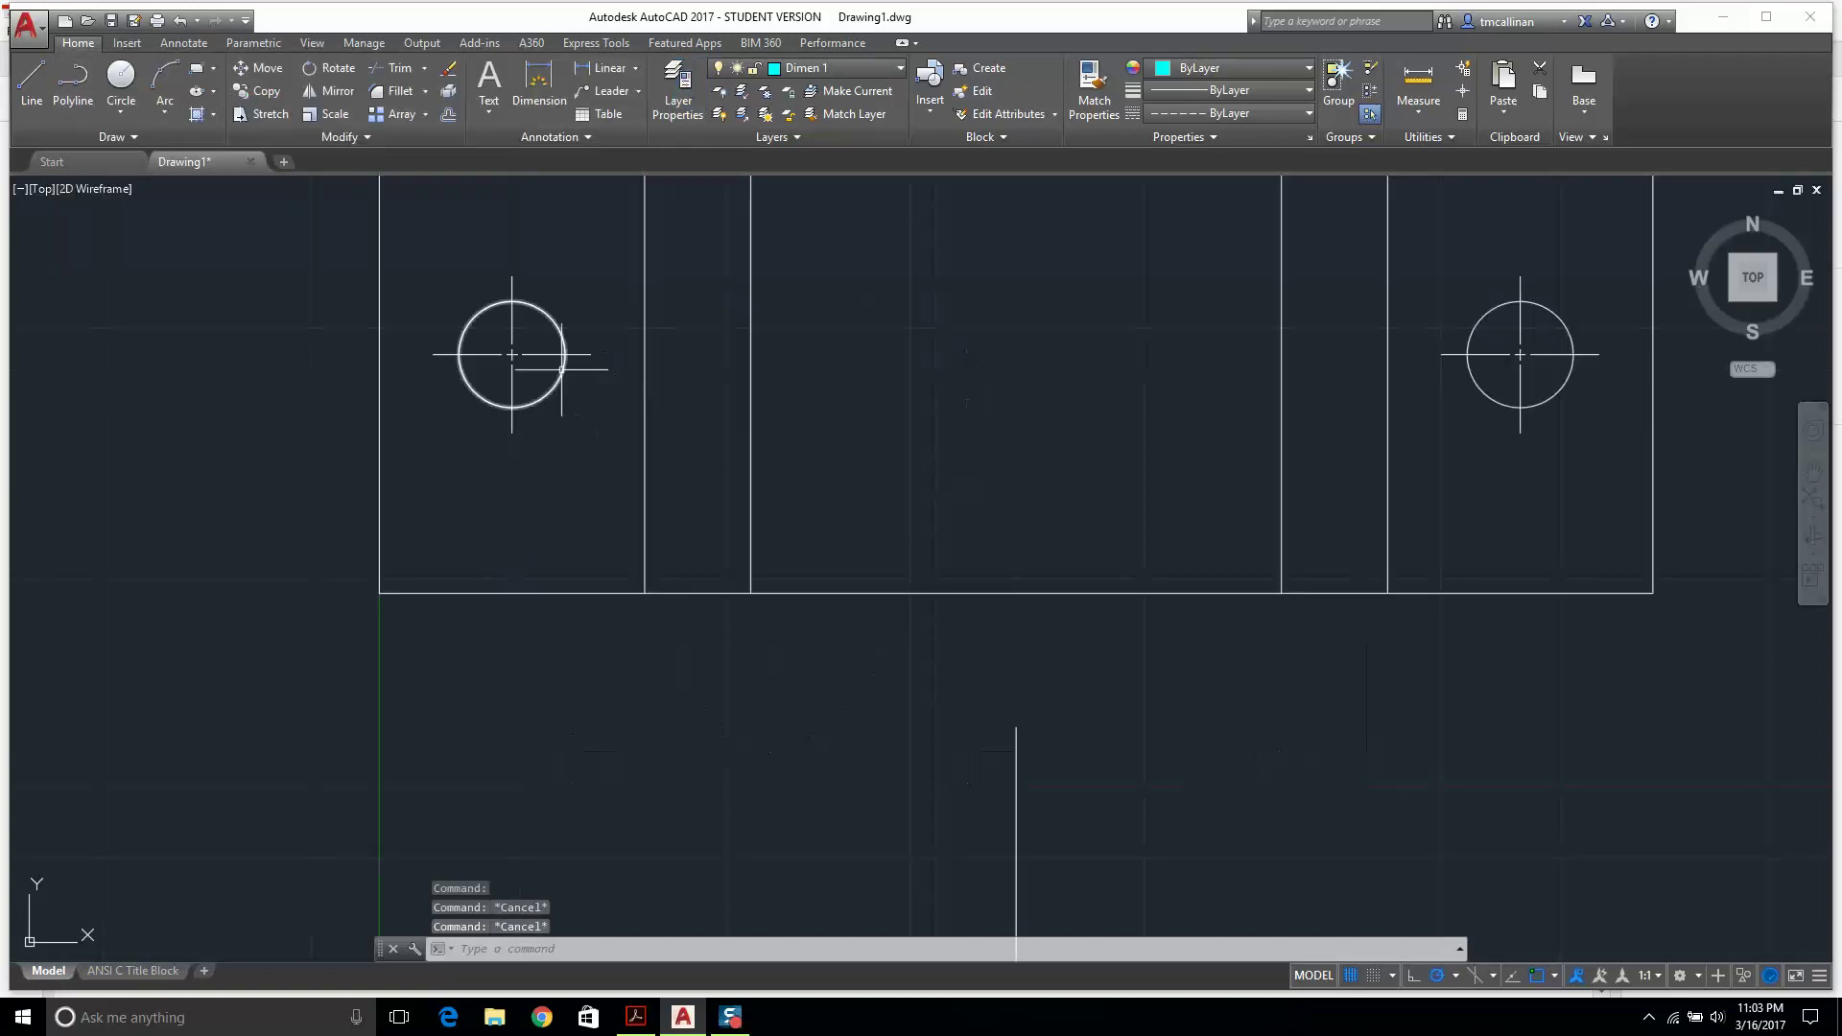
pyautogui.click(548, 361)
pyautogui.click(536, 356)
pyautogui.click(537, 356)
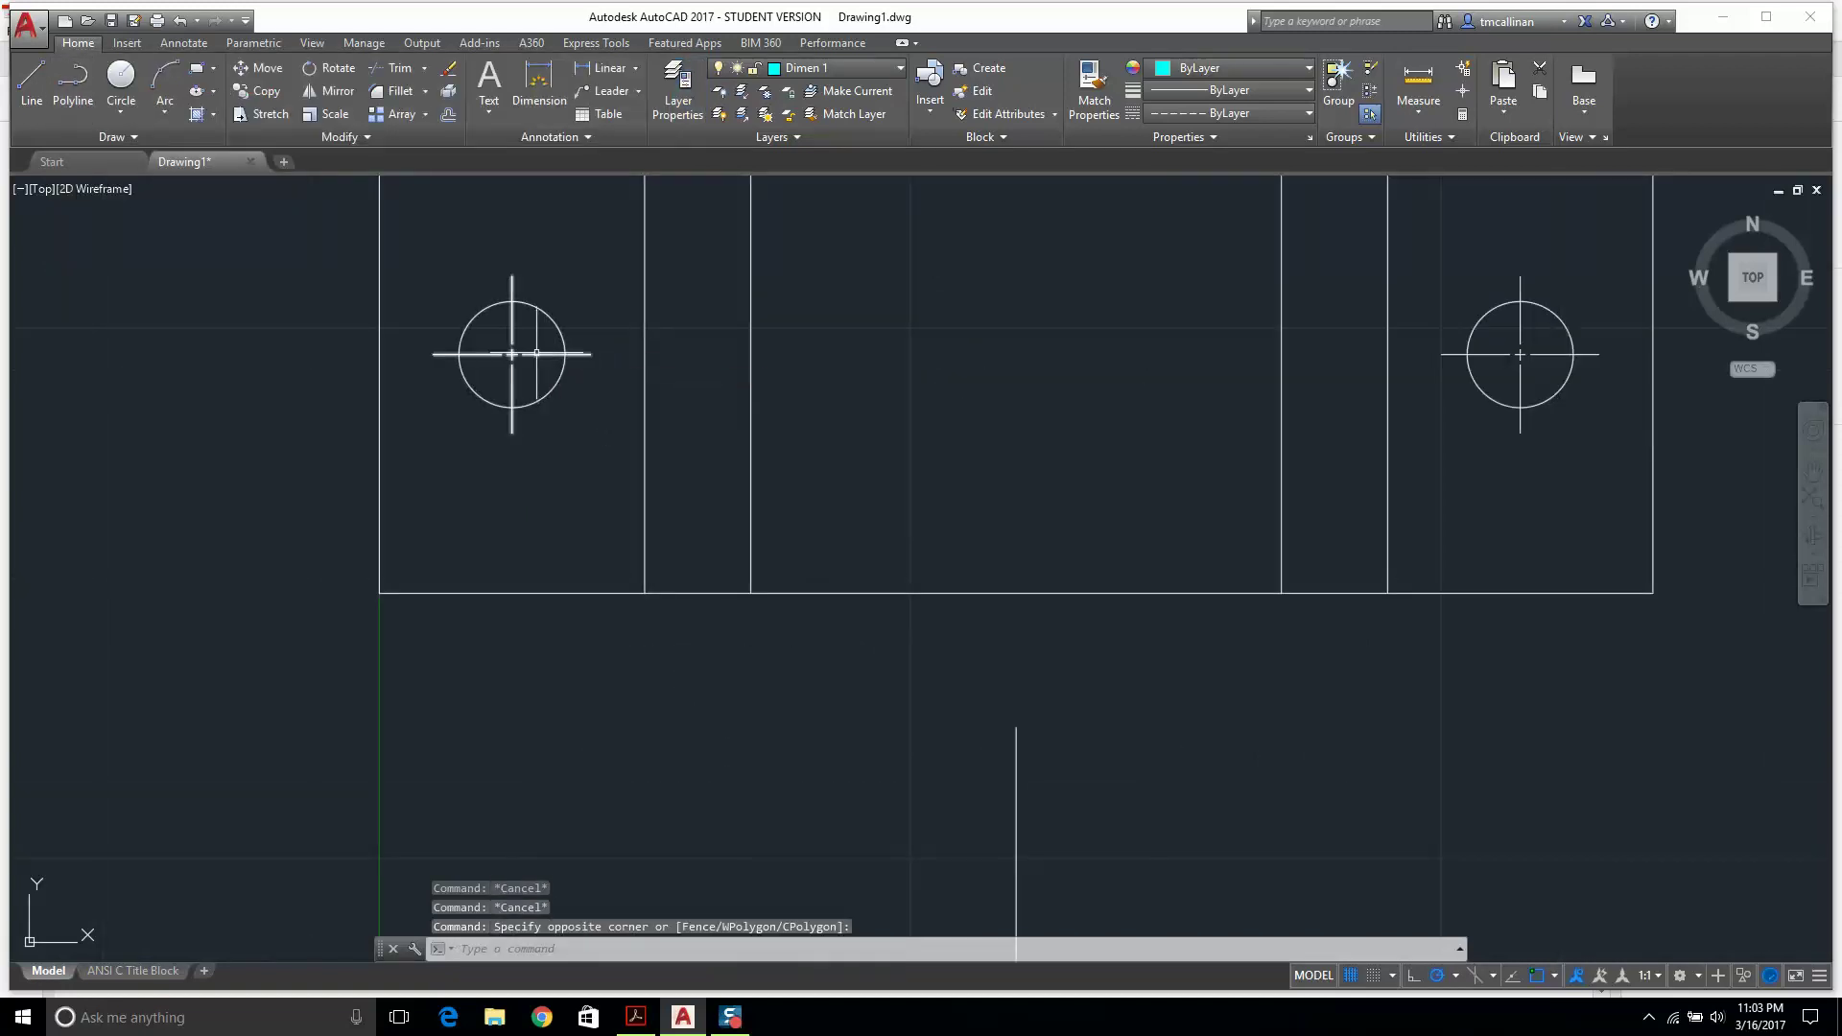
pyautogui.scroll(-4, 690, 383)
pyautogui.scroll(8, 985, 371)
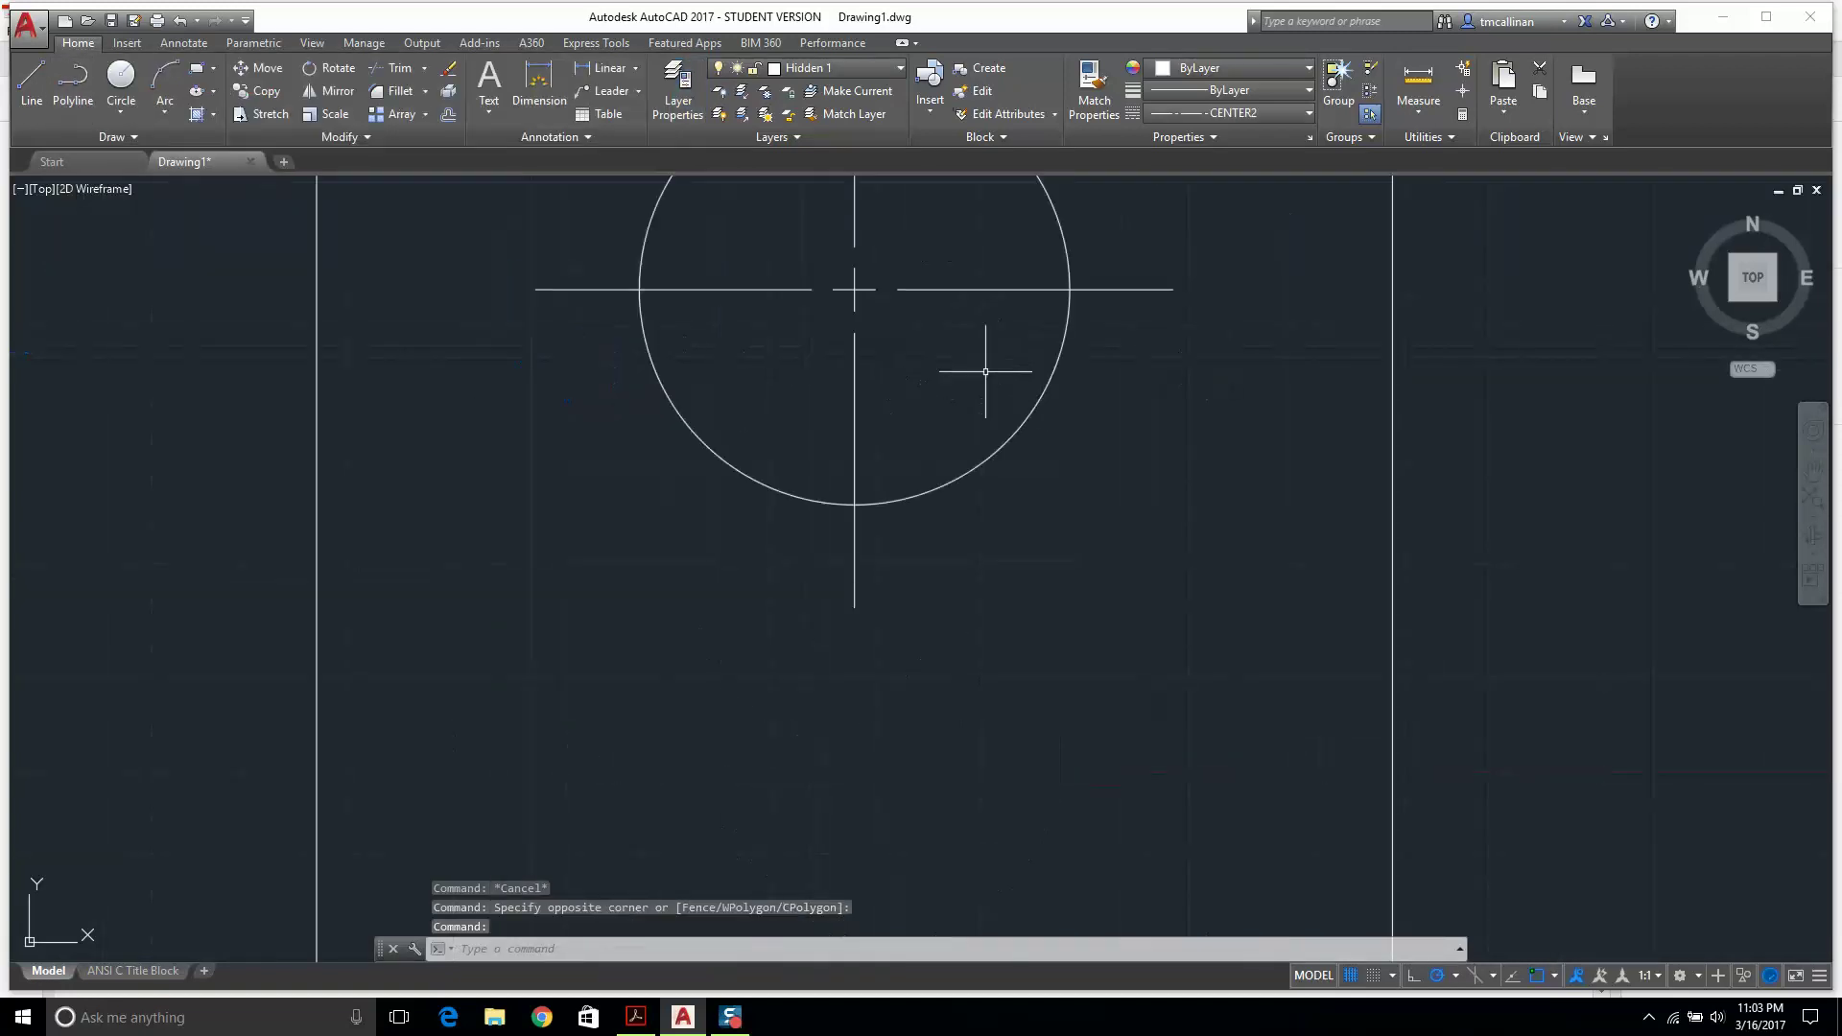
pyautogui.click(942, 293)
pyautogui.click(938, 288)
pyautogui.scroll(-6, 933, 294)
pyautogui.scroll(-5, 645, 589)
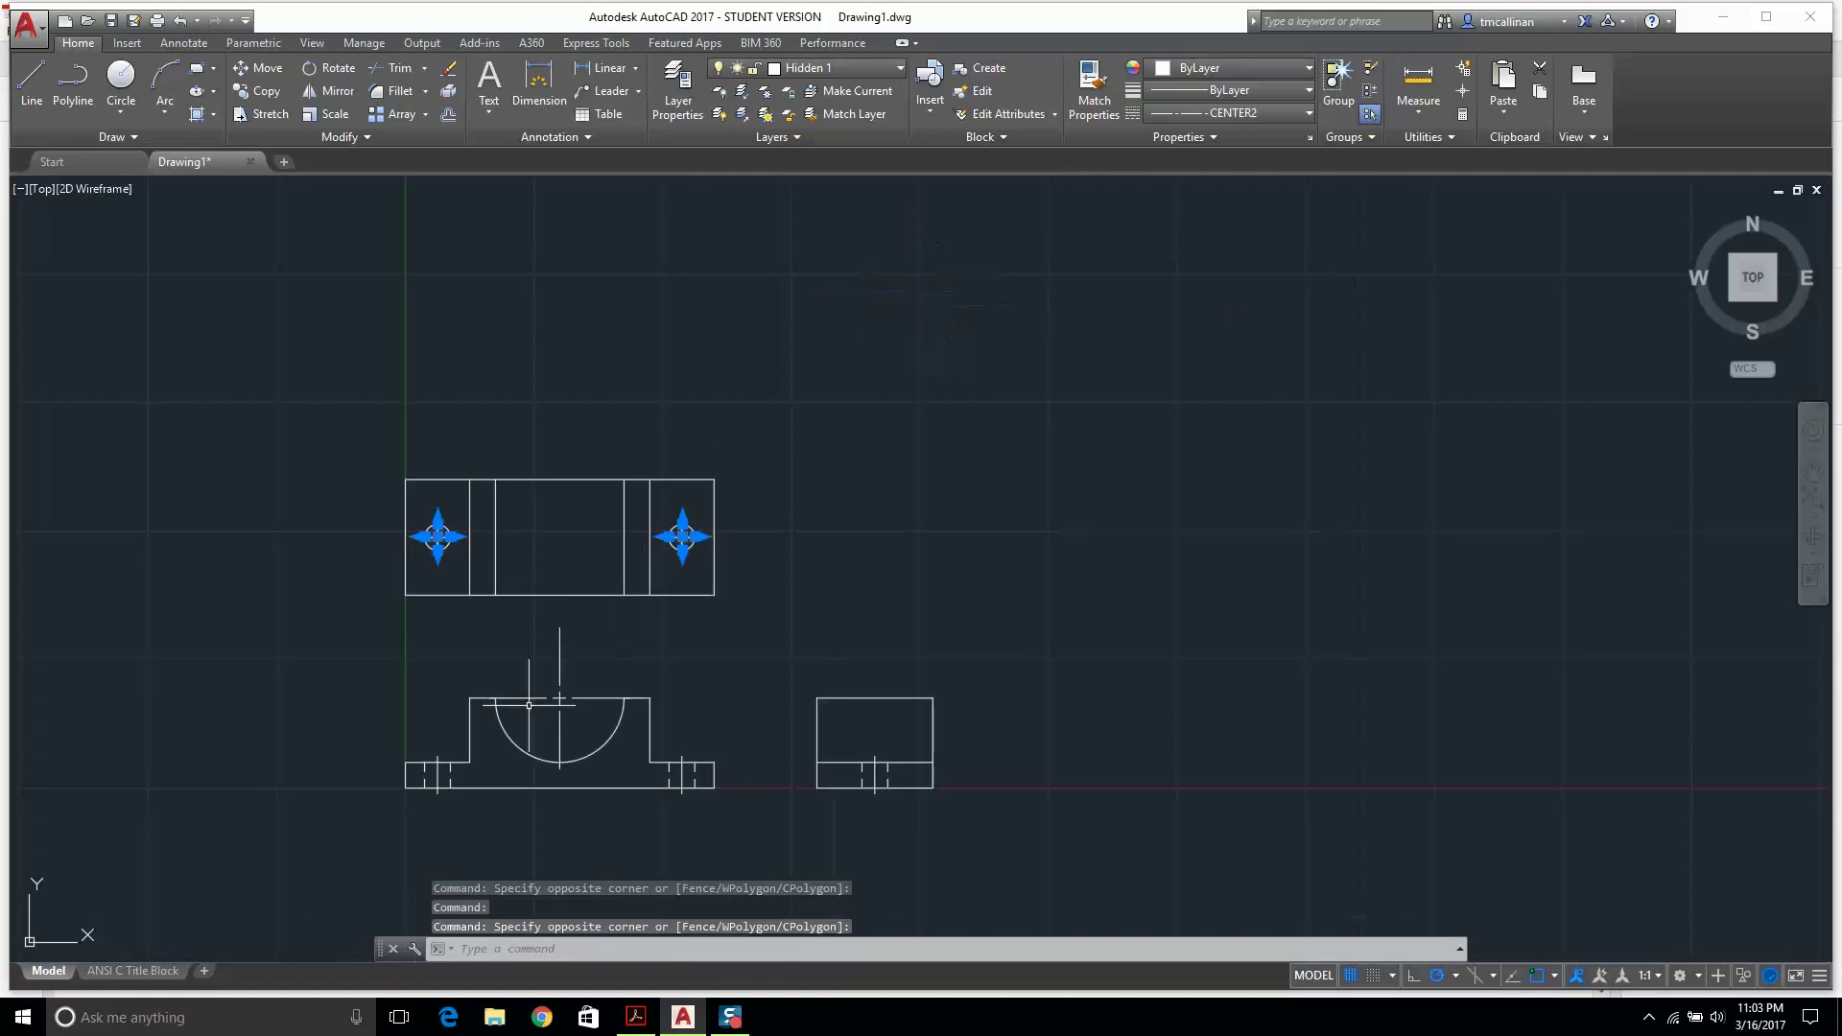
pyautogui.scroll(8, 465, 758)
# Add the left bolt-hole centerline and semicircle centre mark, and move all to Dimen 1.
pyautogui.click(281, 844)
pyautogui.scroll(-4, 333, 799)
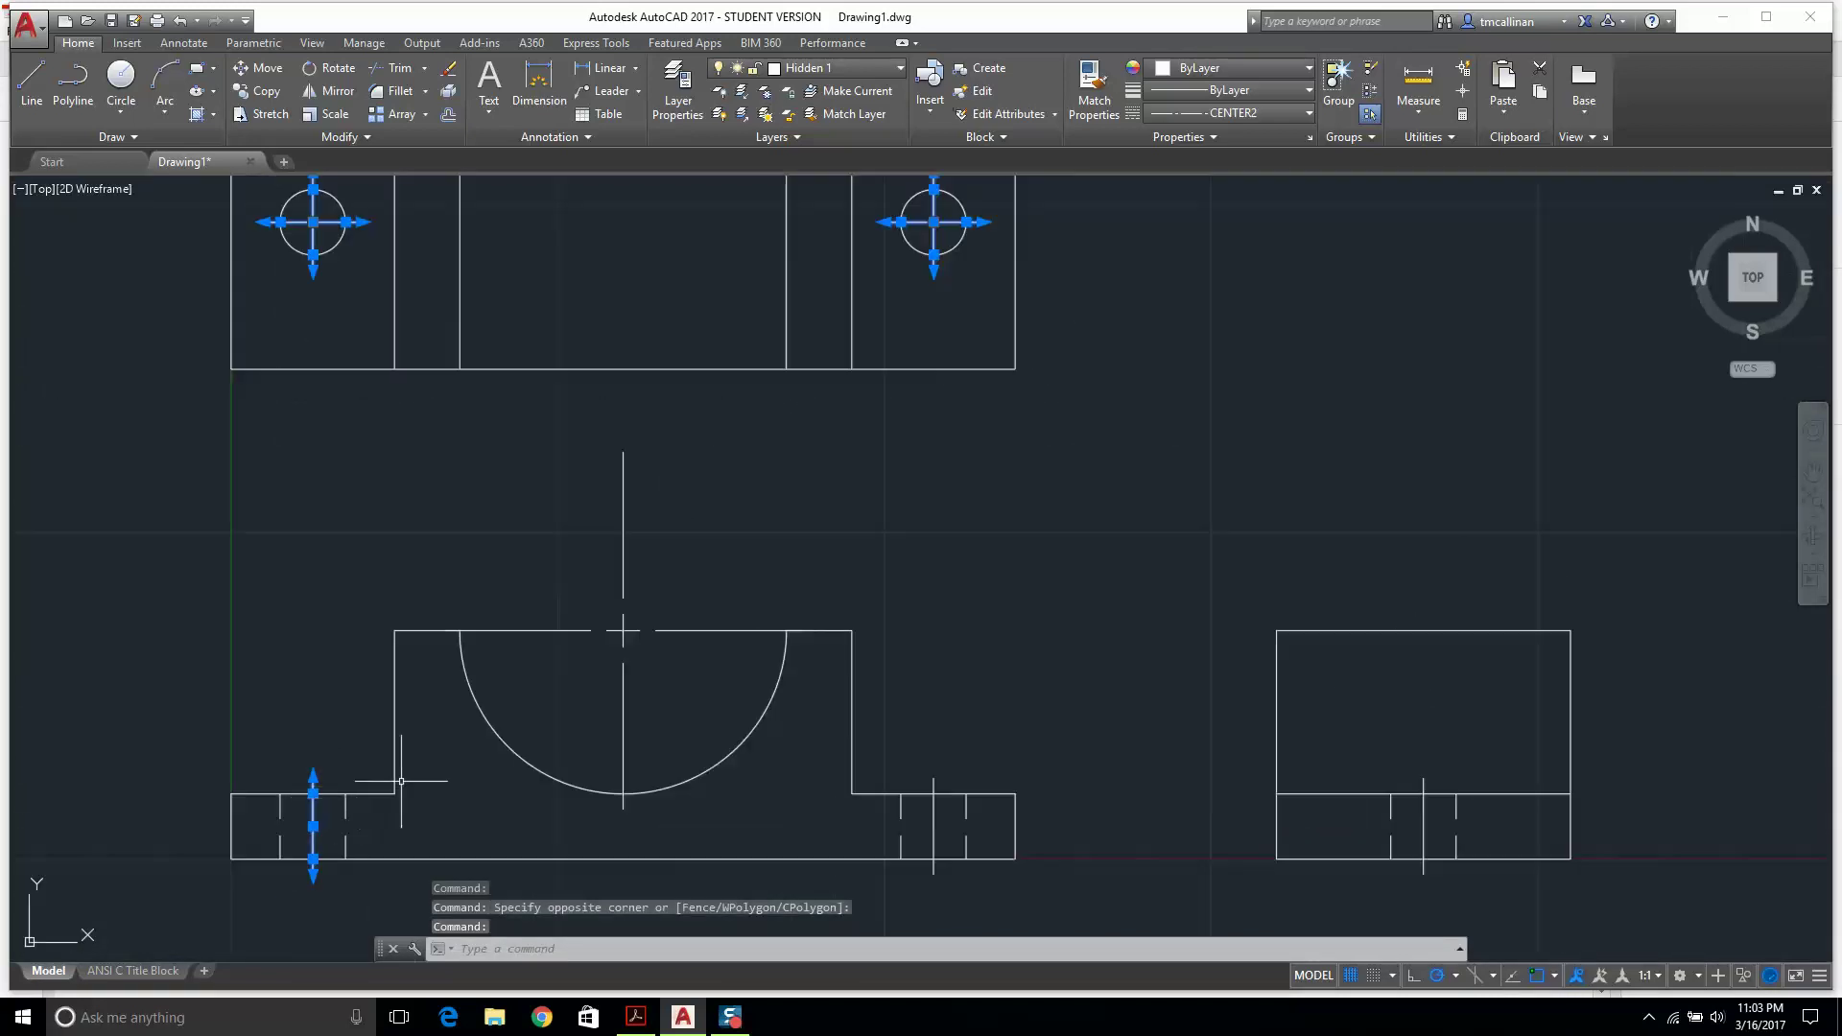
pyautogui.click(622, 633)
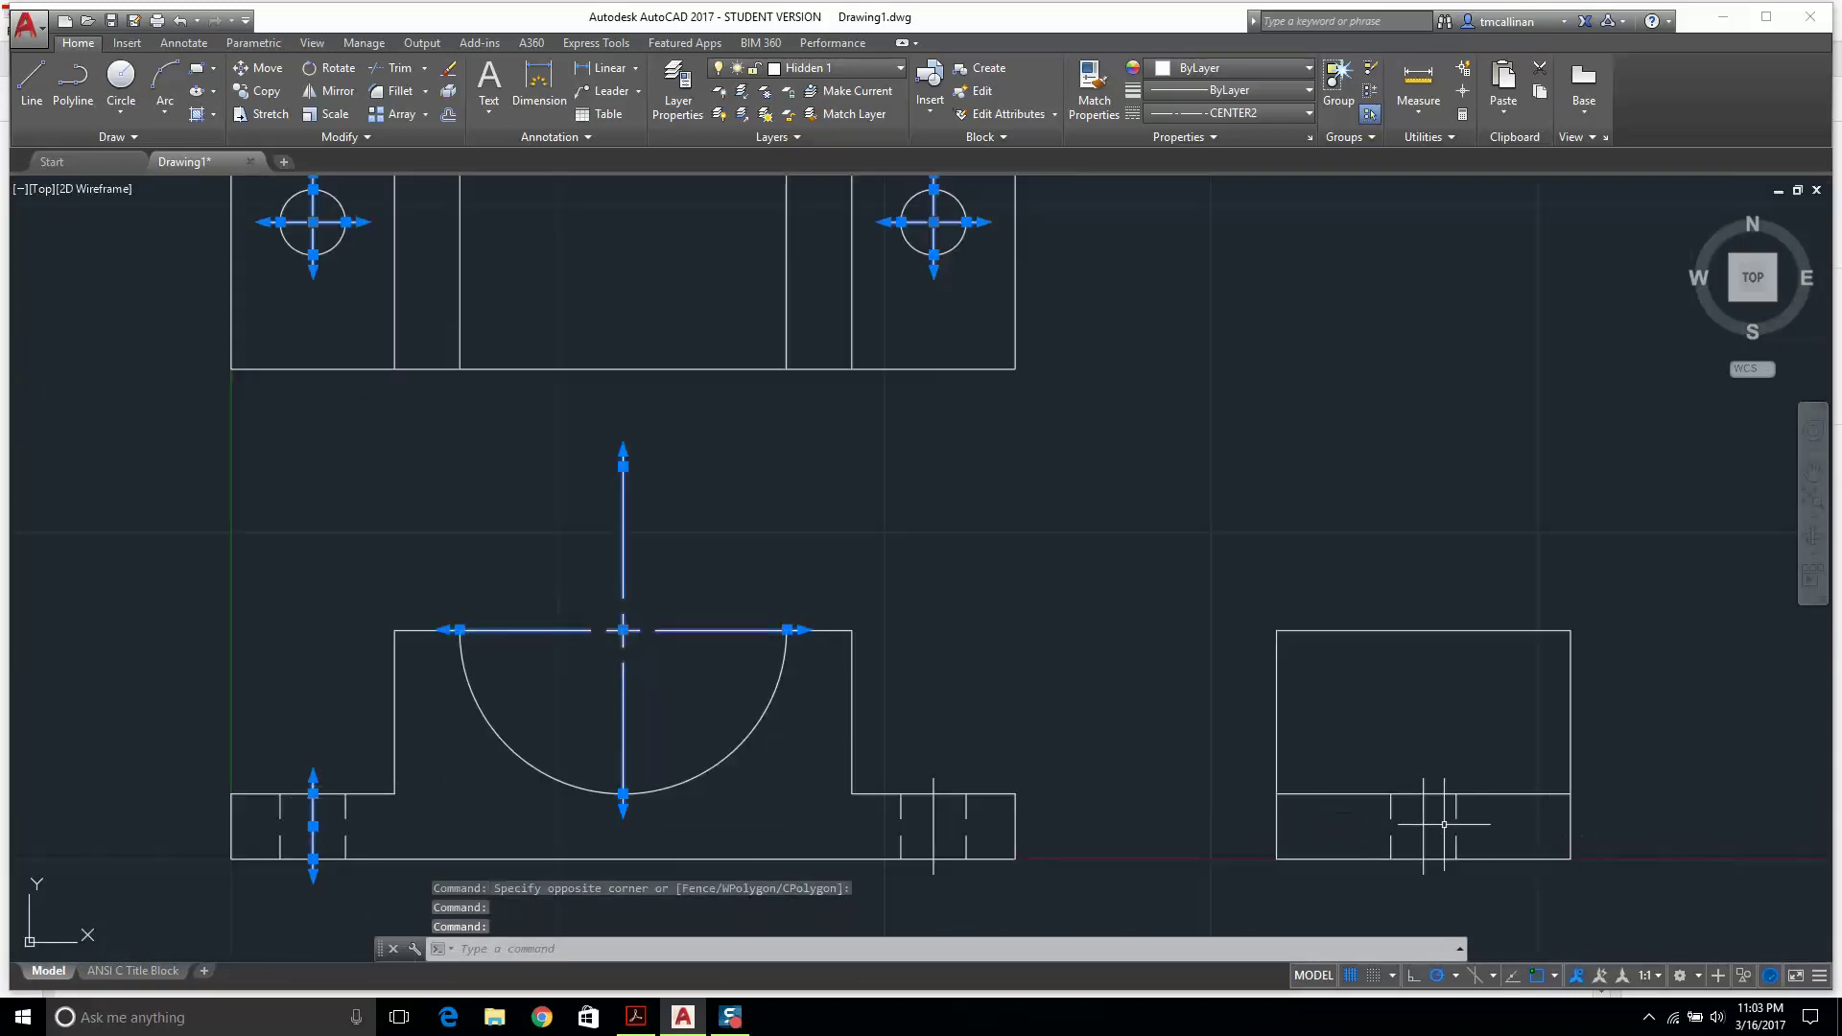
pyautogui.scroll(-8, 844, 480)
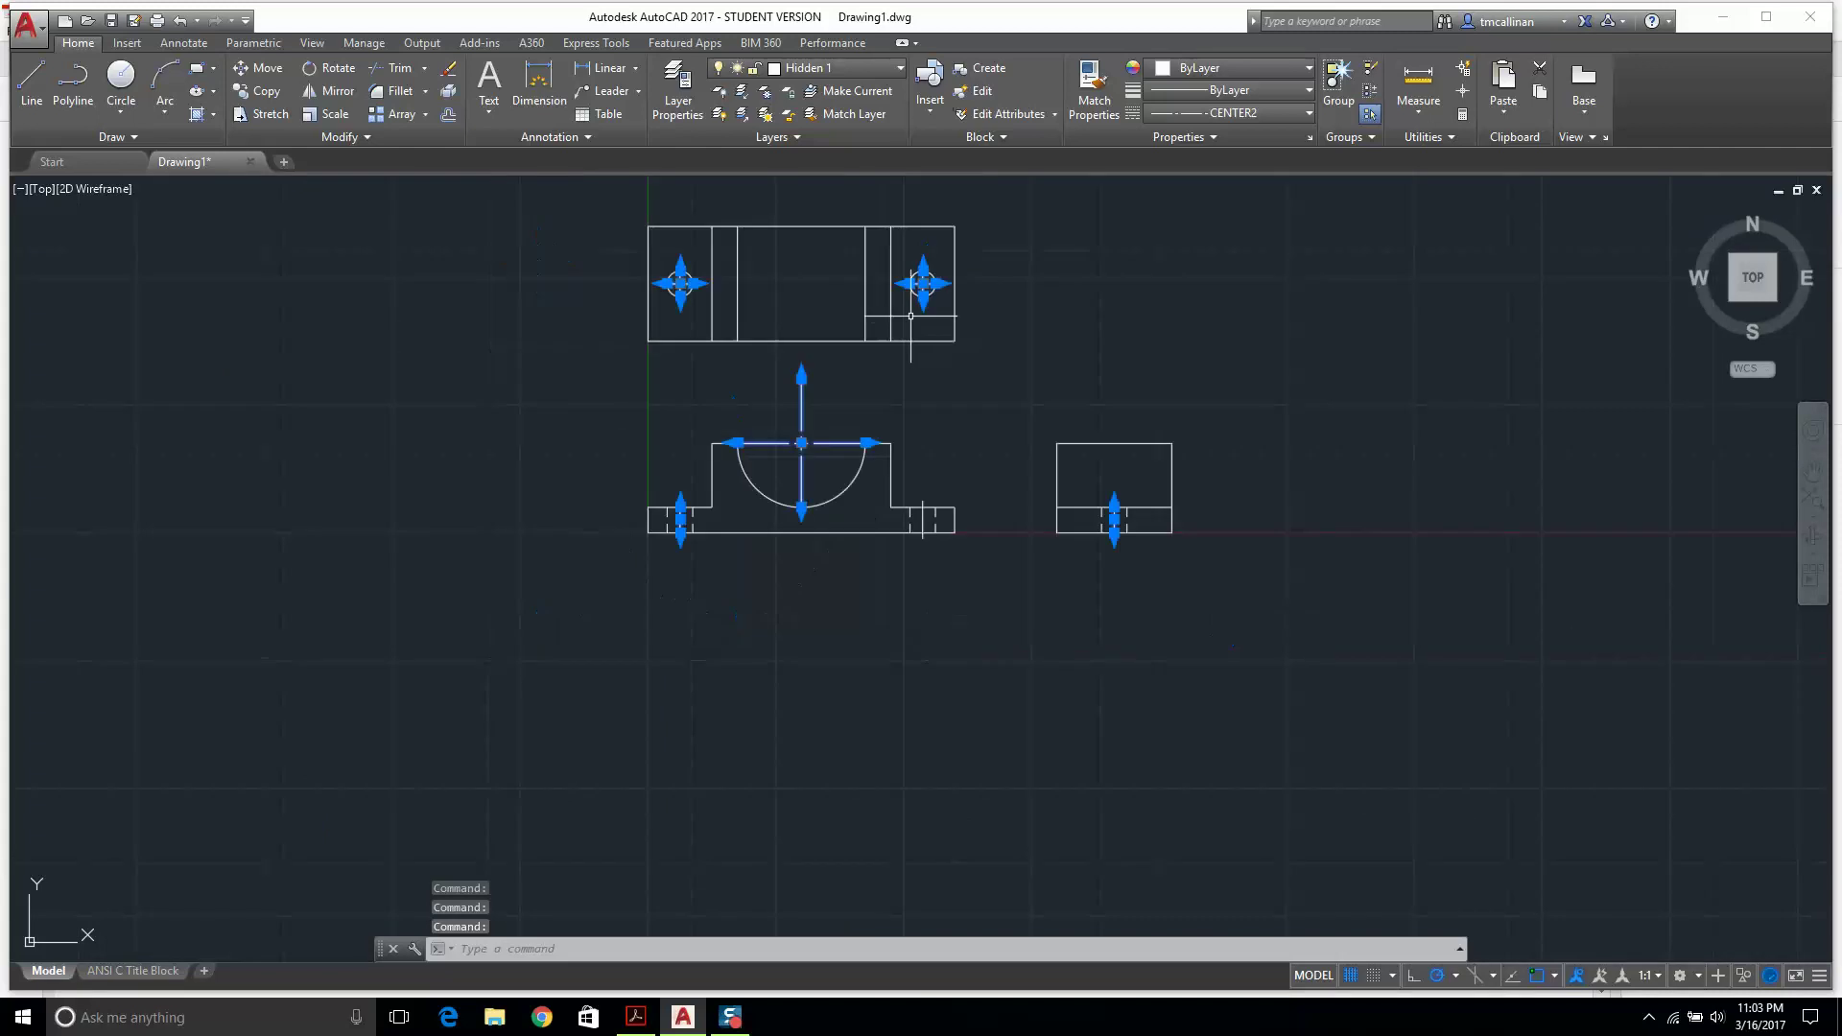
pyautogui.scroll(6, 831, 379)
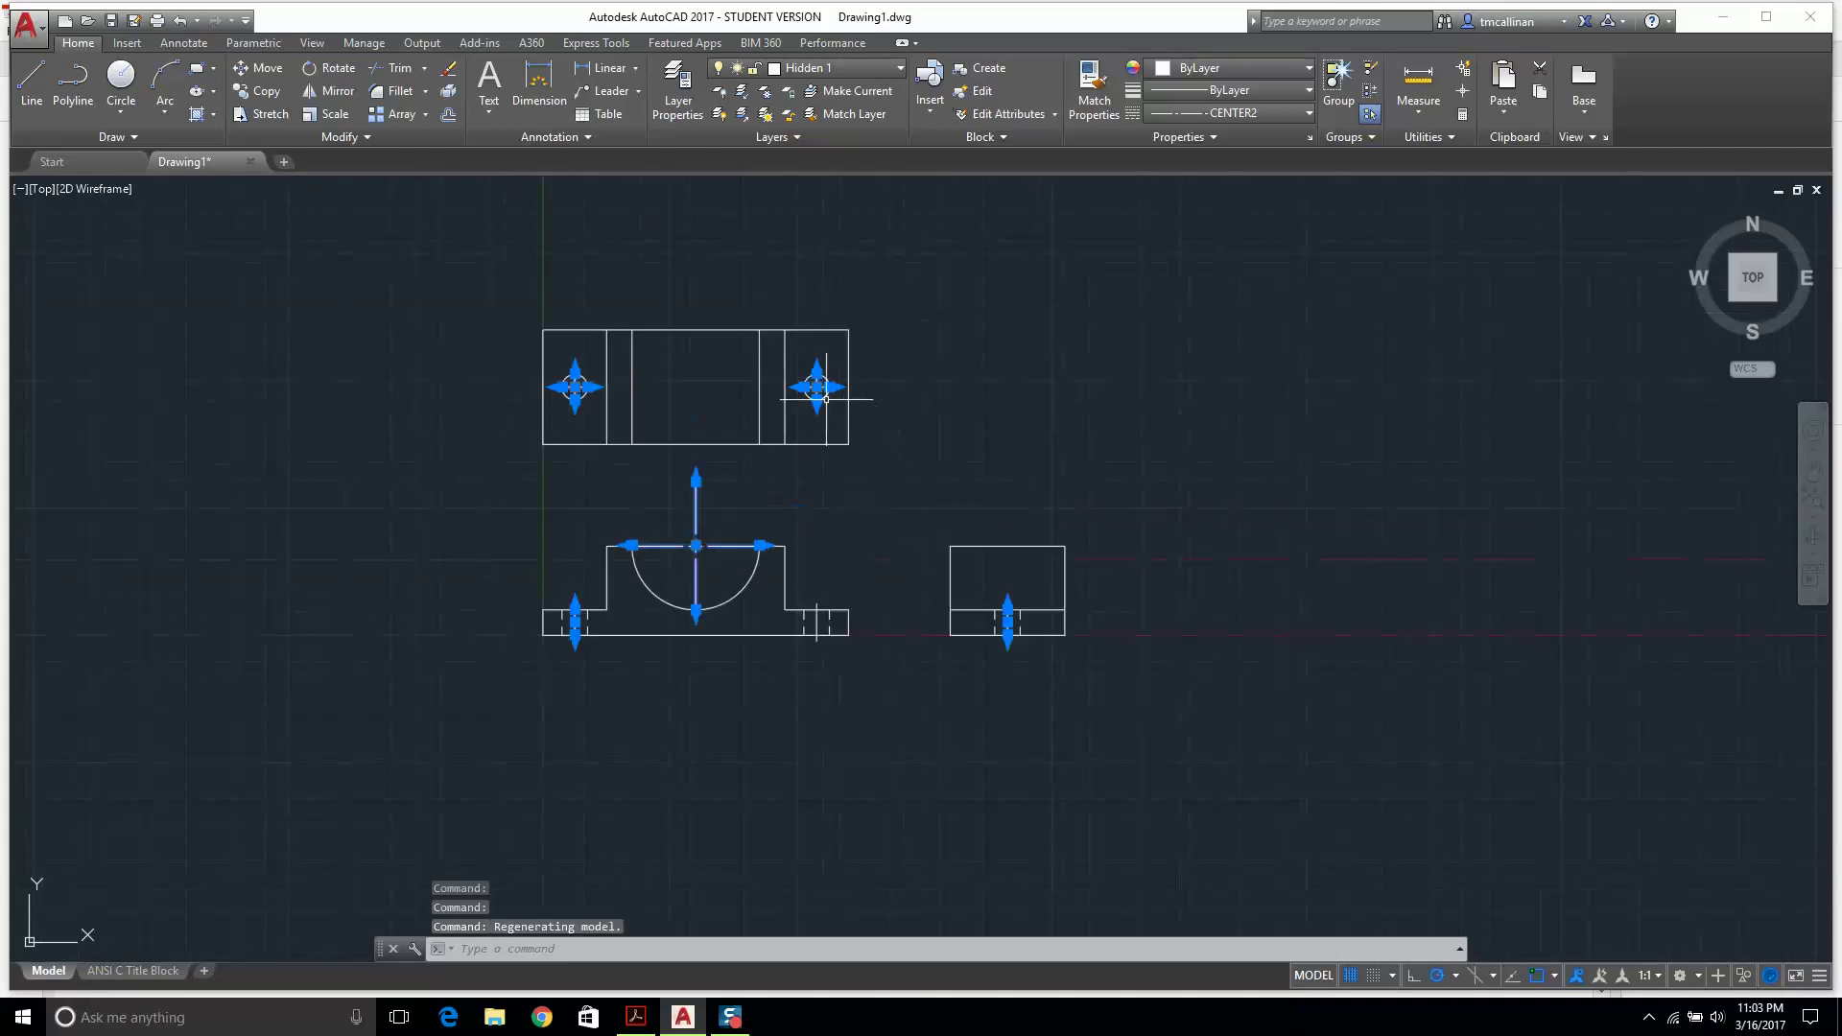
pyautogui.click(827, 77)
pyautogui.click(806, 148)
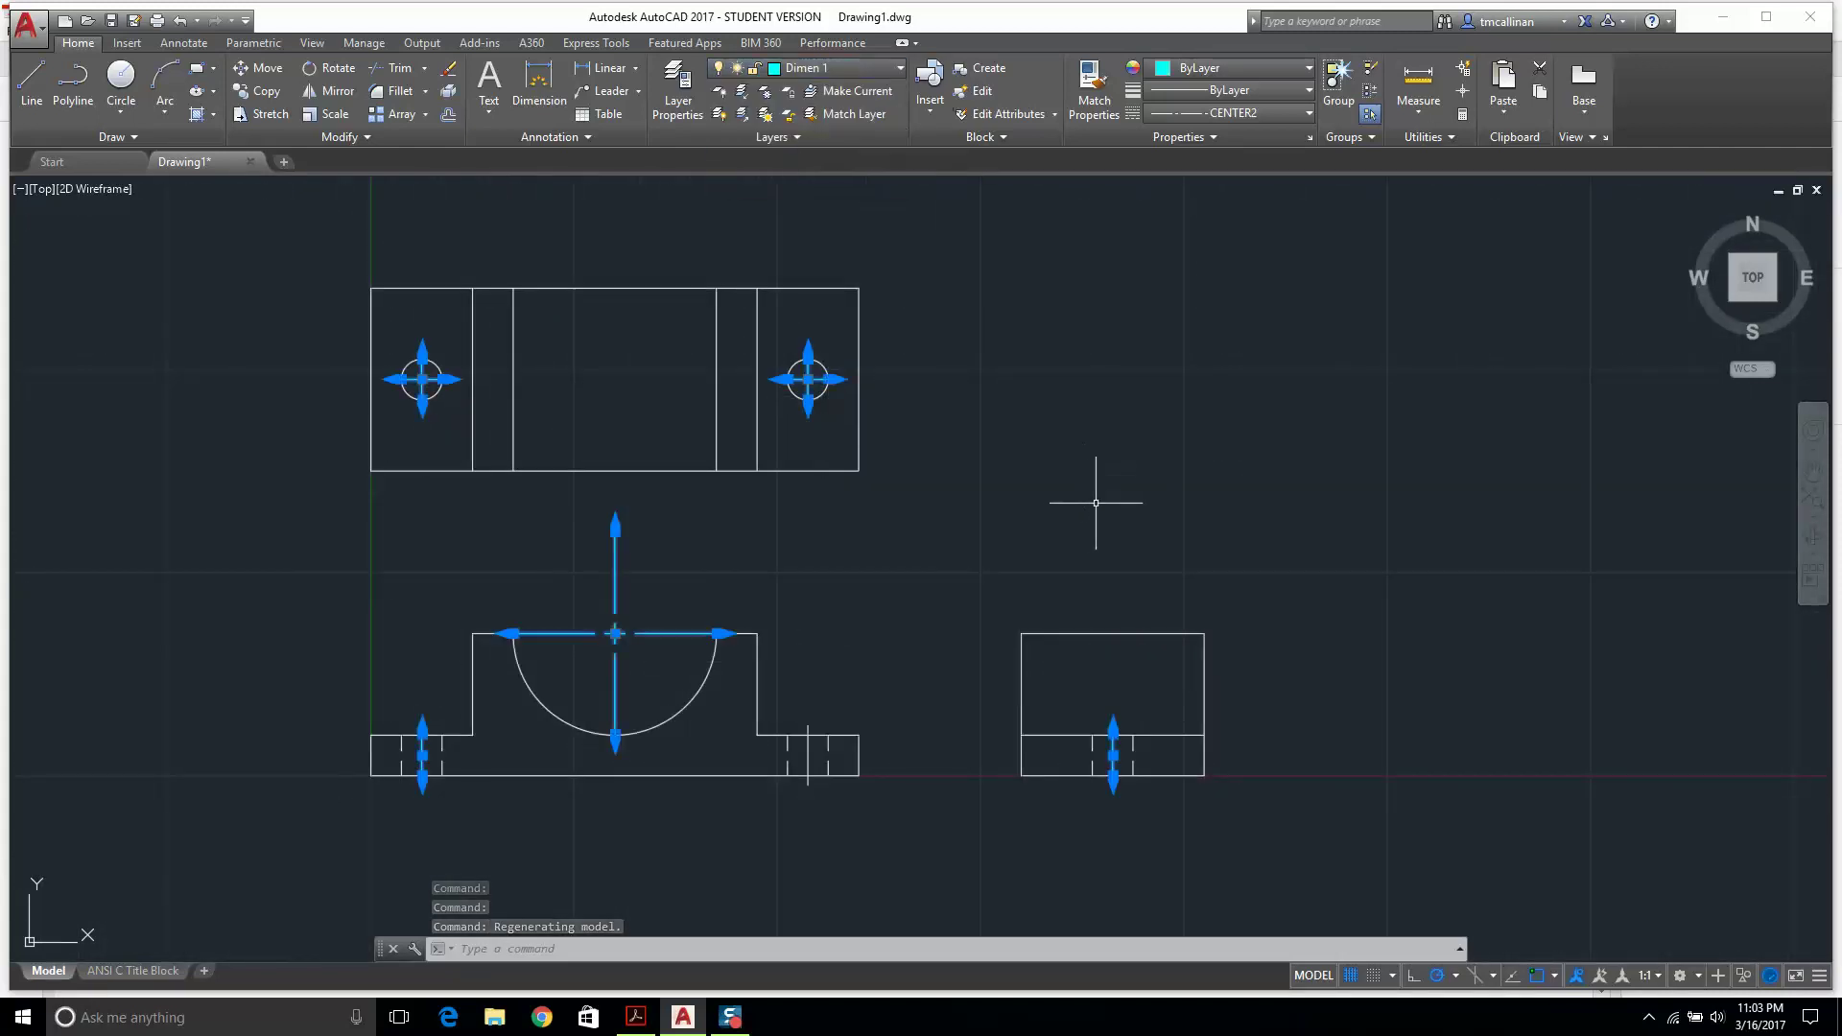
pyautogui.press('Escape')
pyautogui.press('Escape')
# Move the right bolt-hole centerline onto the Dimen 1 layer.
pyautogui.scroll(-2, 544, 701)
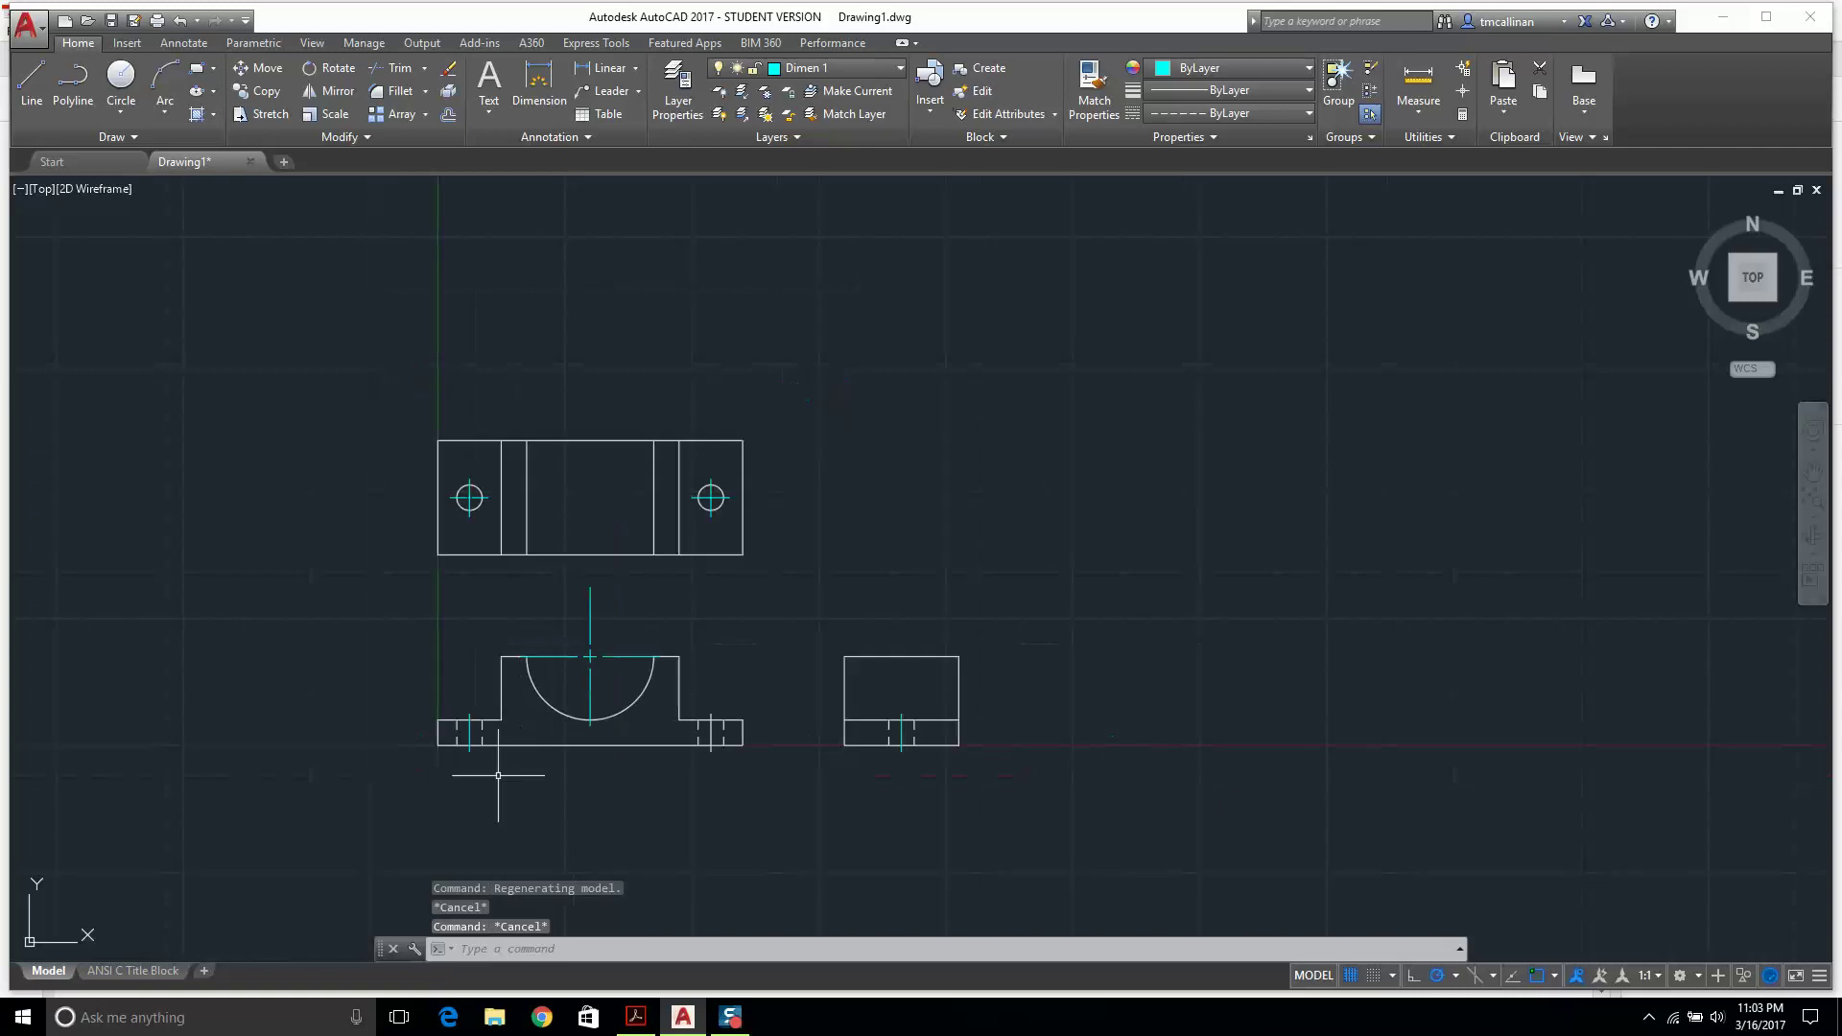
pyautogui.scroll(6, 500, 774)
pyautogui.click(1355, 581)
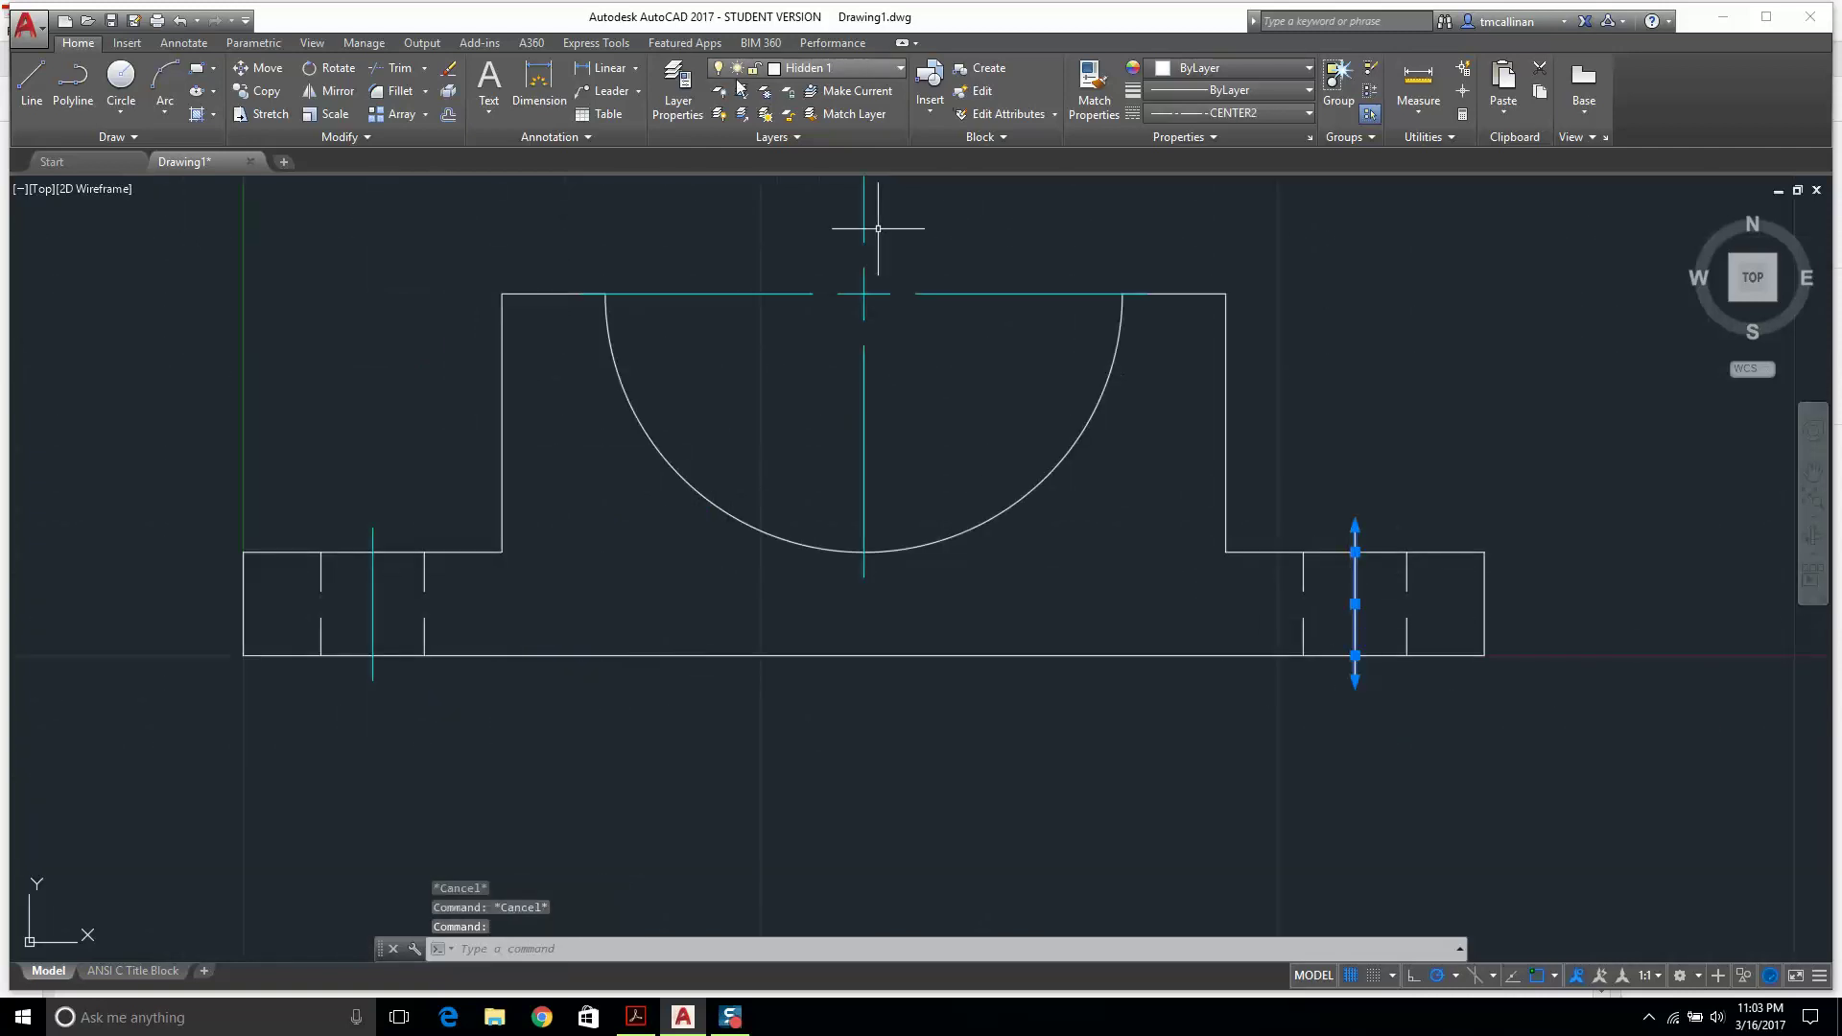
pyautogui.click(835, 68)
pyautogui.click(784, 139)
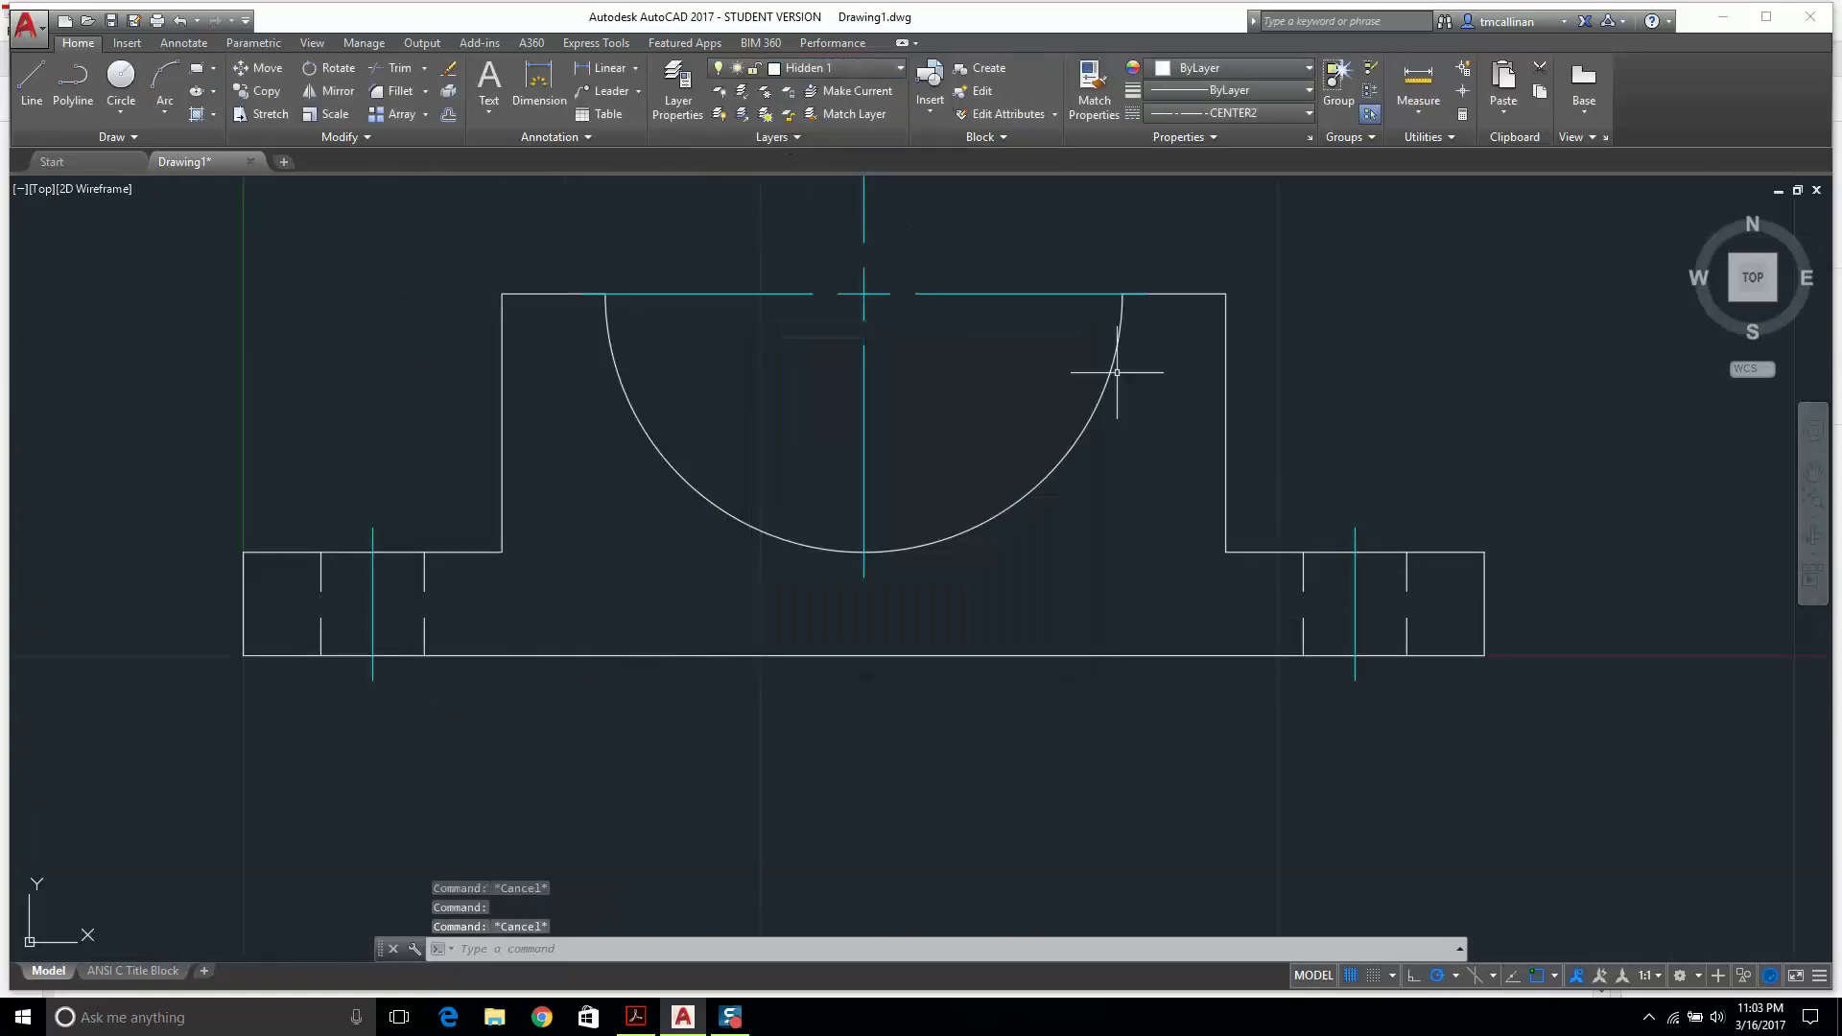
pyautogui.scroll(-4, 1119, 371)
pyautogui.moveTo(1151, 371)
pyautogui.mouseDown(button='middle')
pyautogui.moveTo(984, 517)
pyautogui.moveTo(999, 506)
pyautogui.mouseUp(button='middle')
pyautogui.scroll(2, 1024, 486)
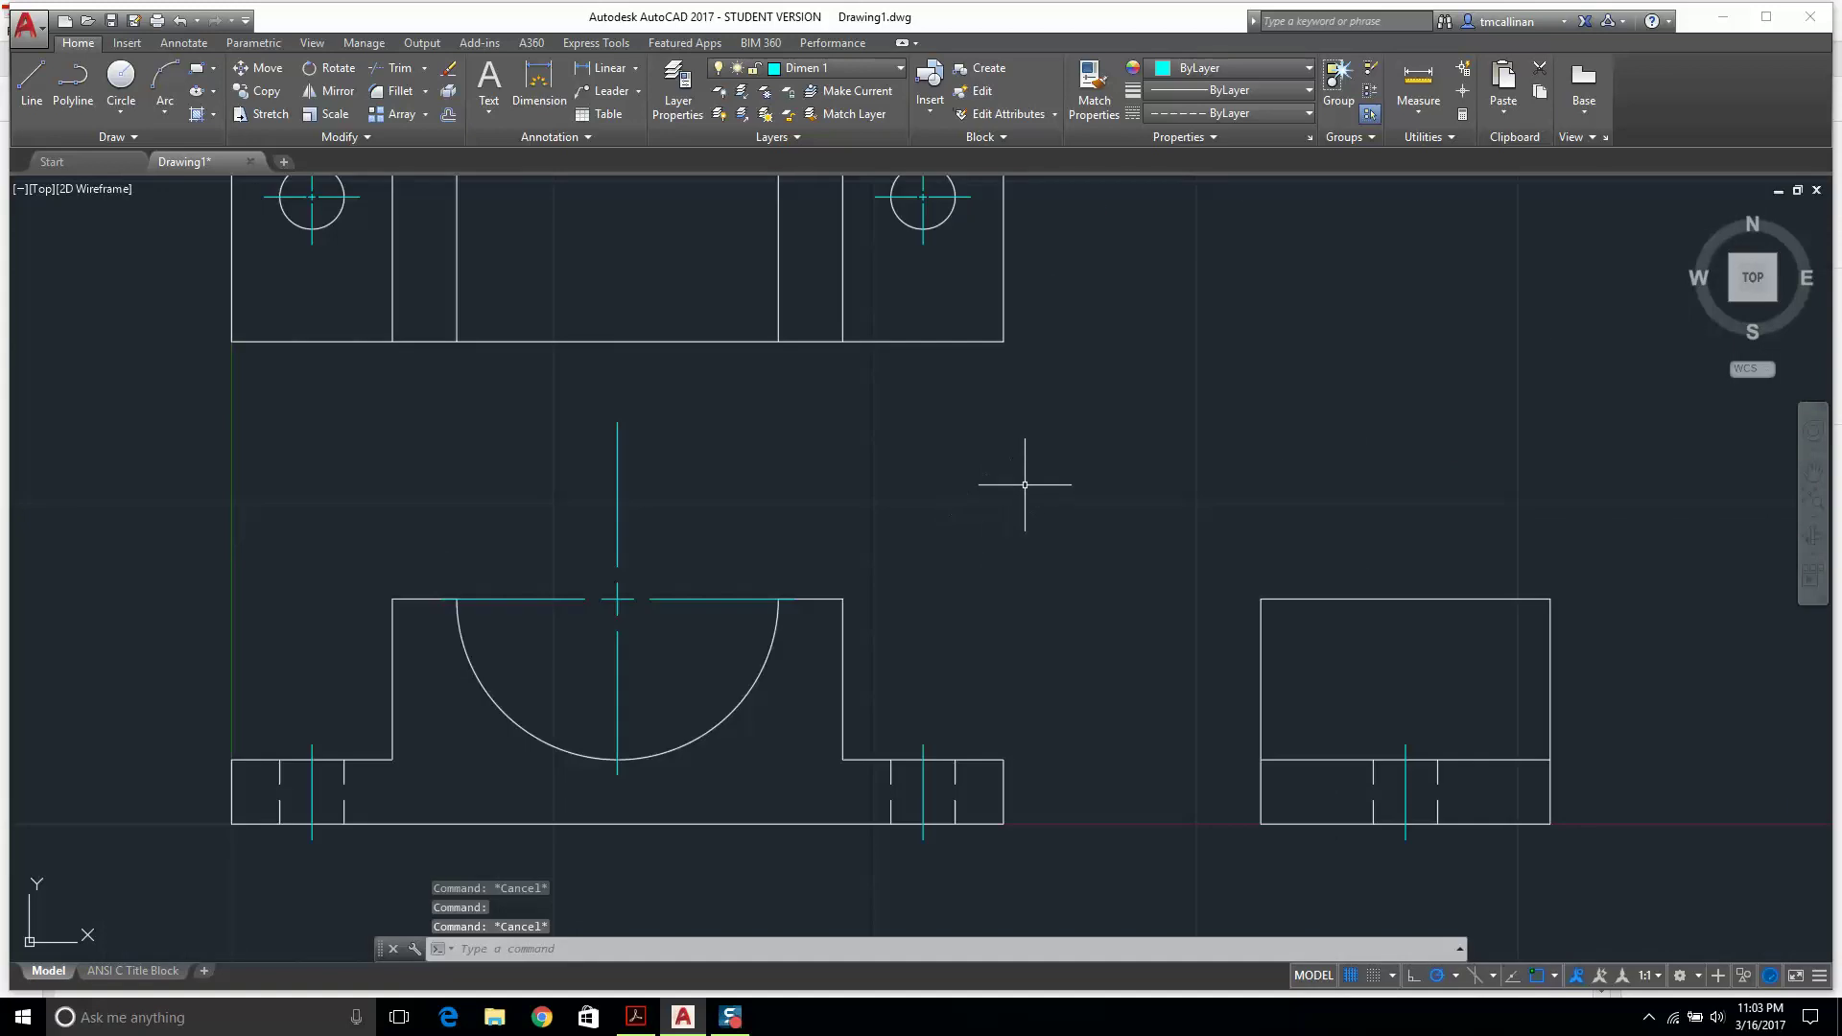
pyautogui.scroll(-2, 1025, 485)
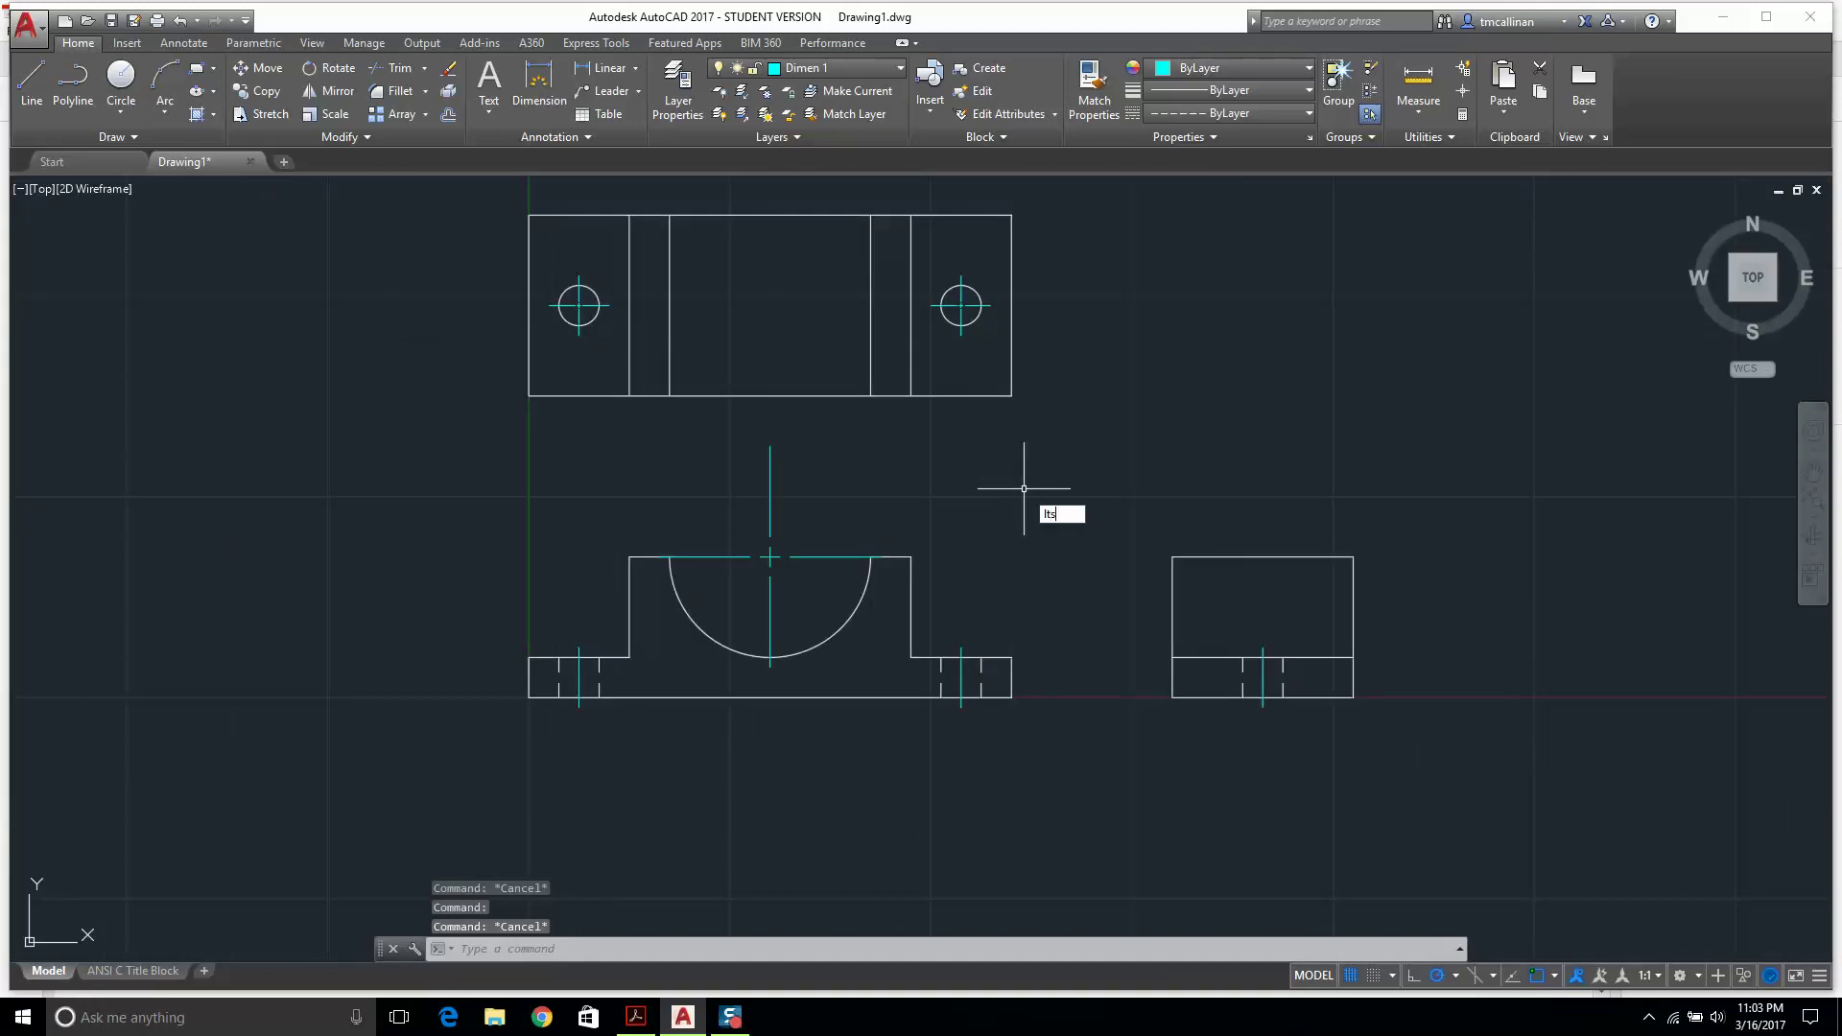
# Run LTSCALE and set the linetype scale to 1.5.
pyautogui.press('BackSpace')
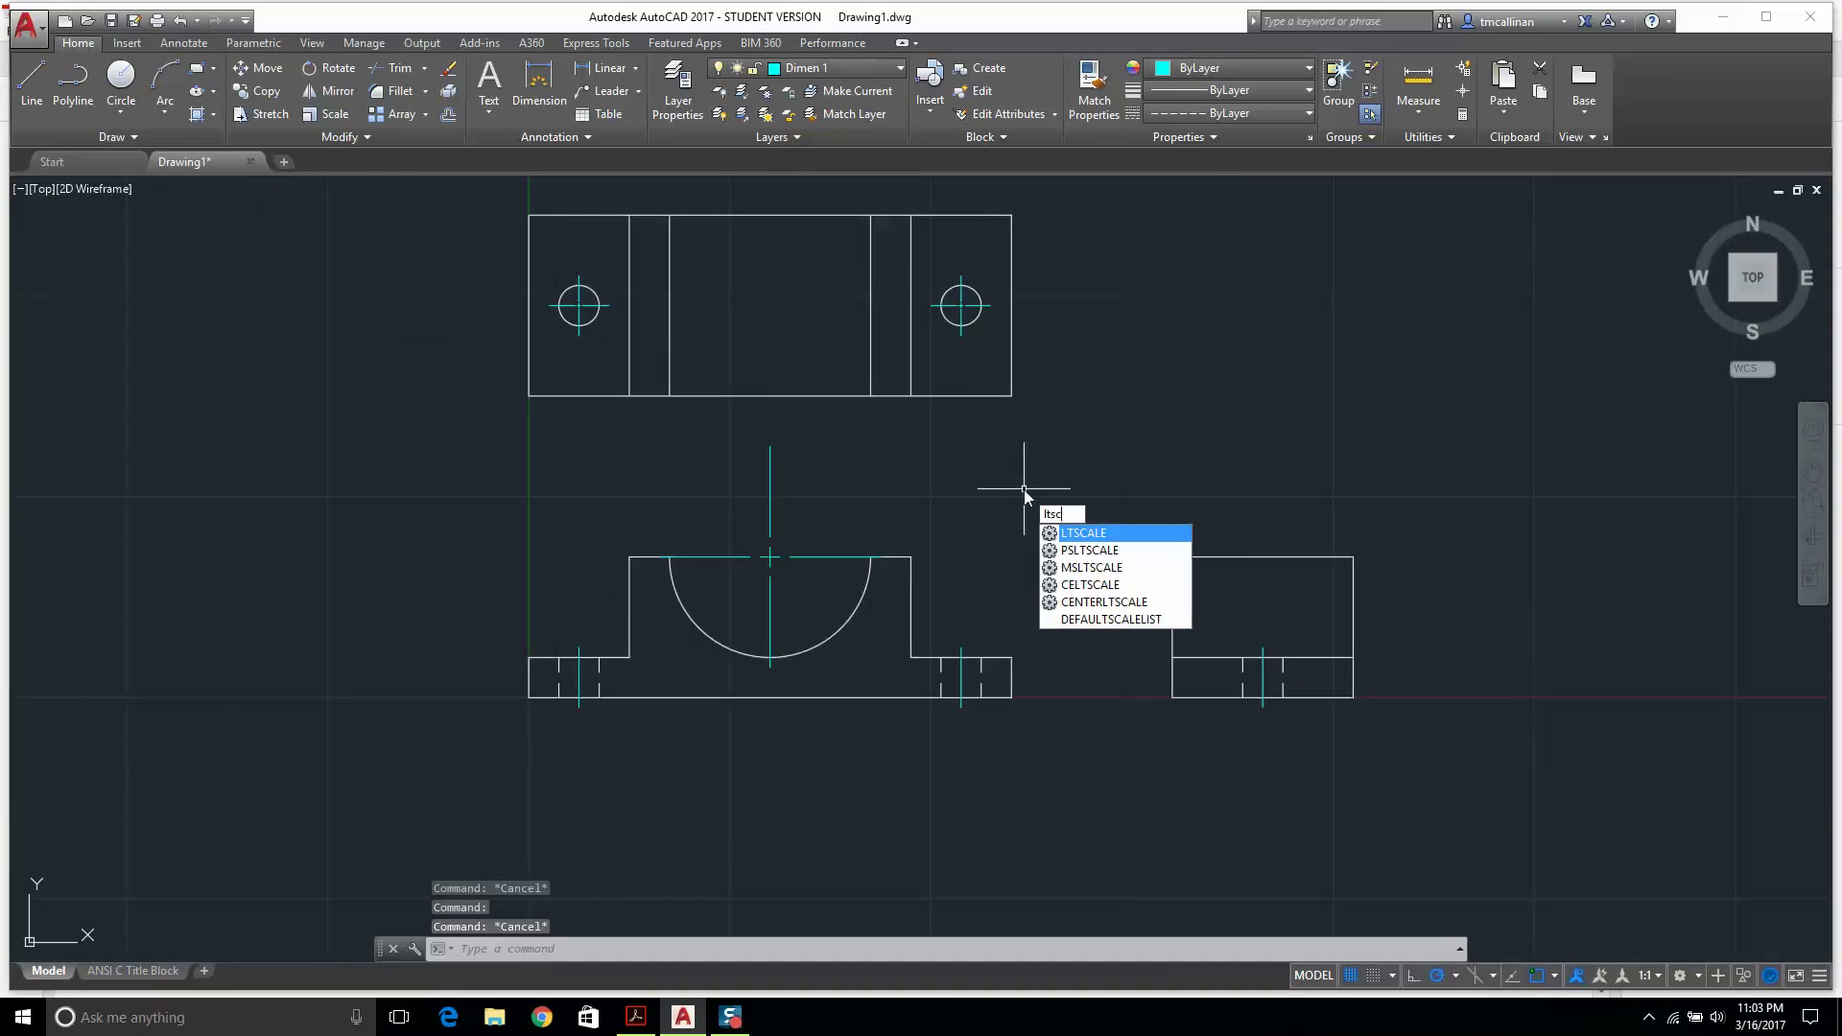
pyautogui.press('Return')
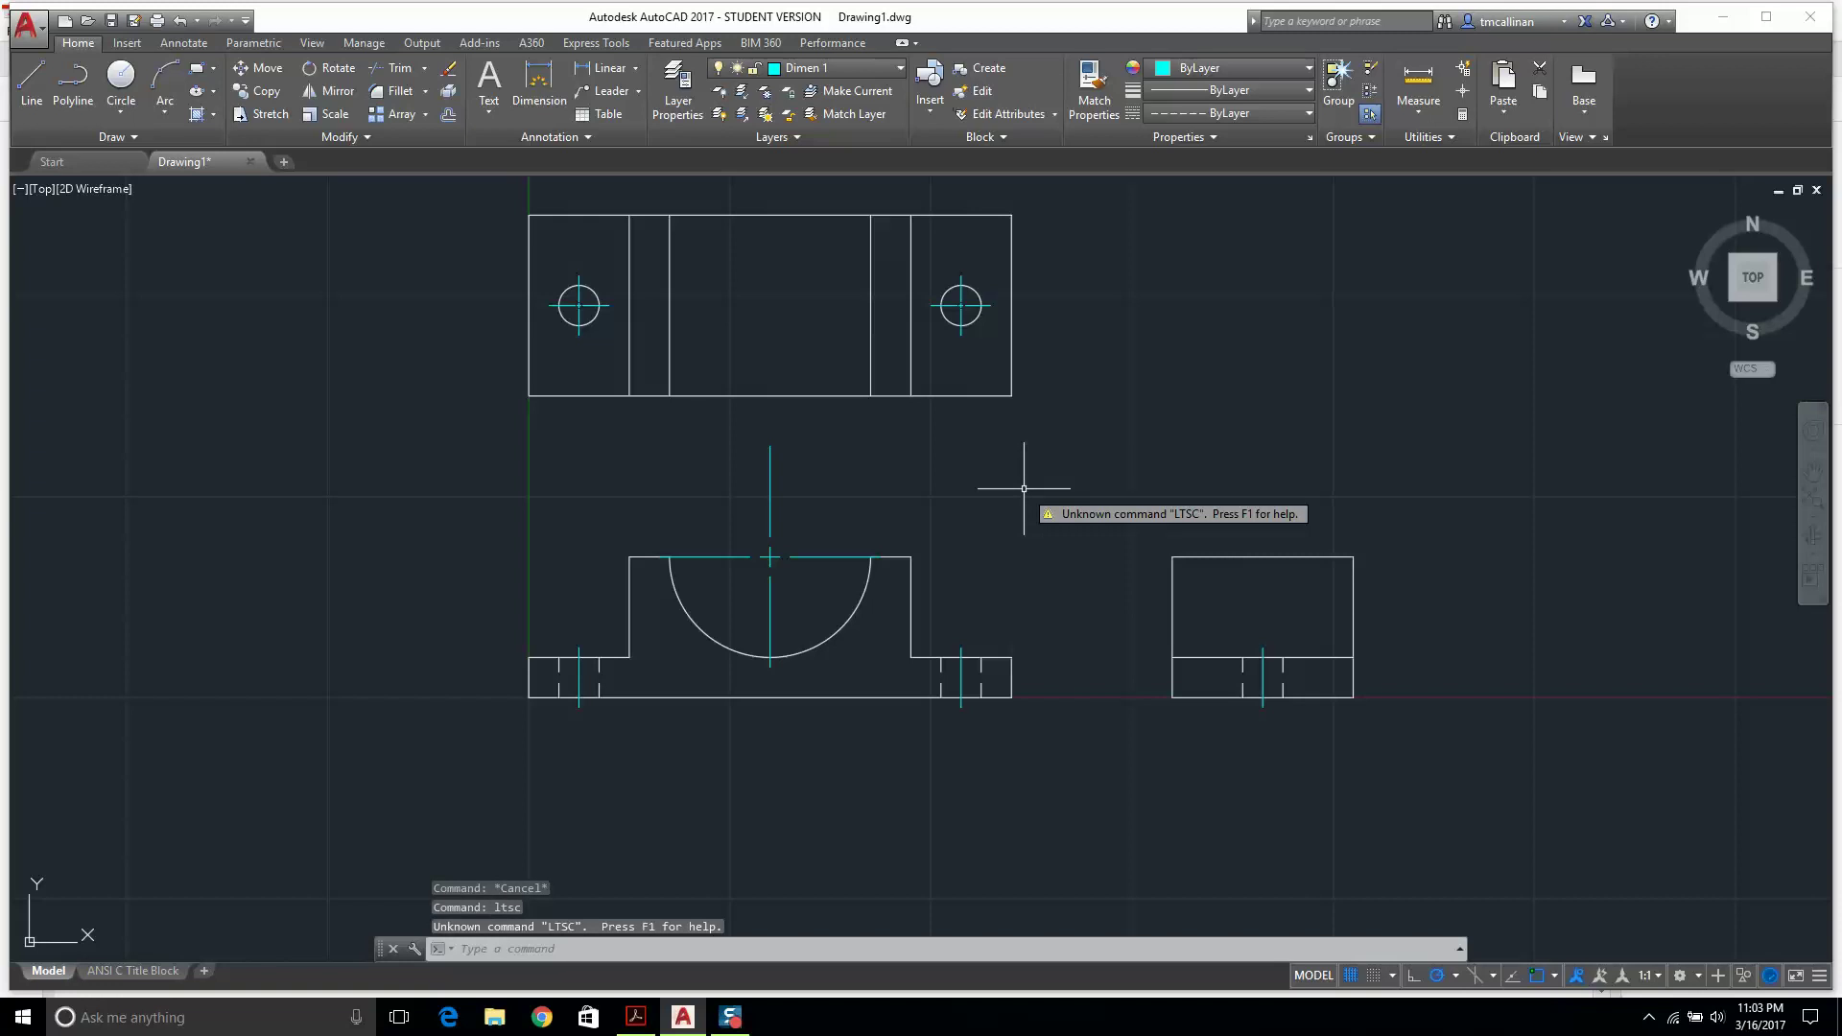
pyautogui.write('LT')
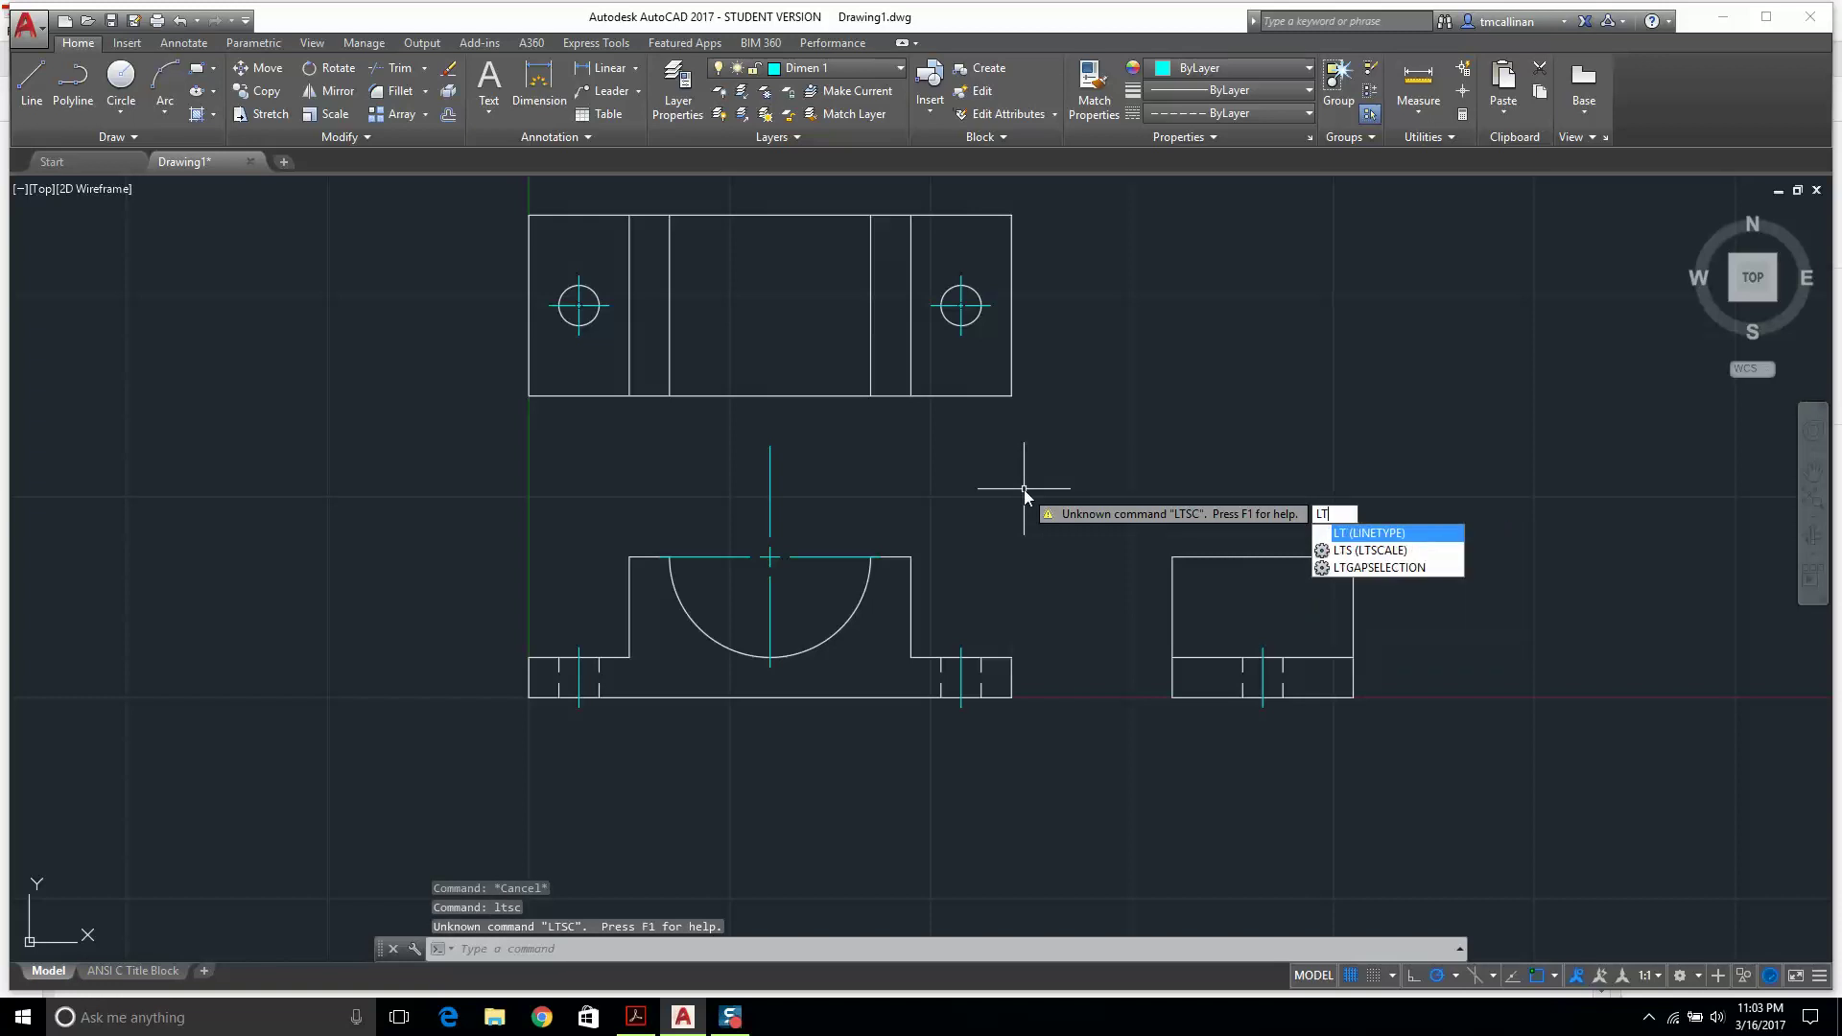
pyautogui.write('S')
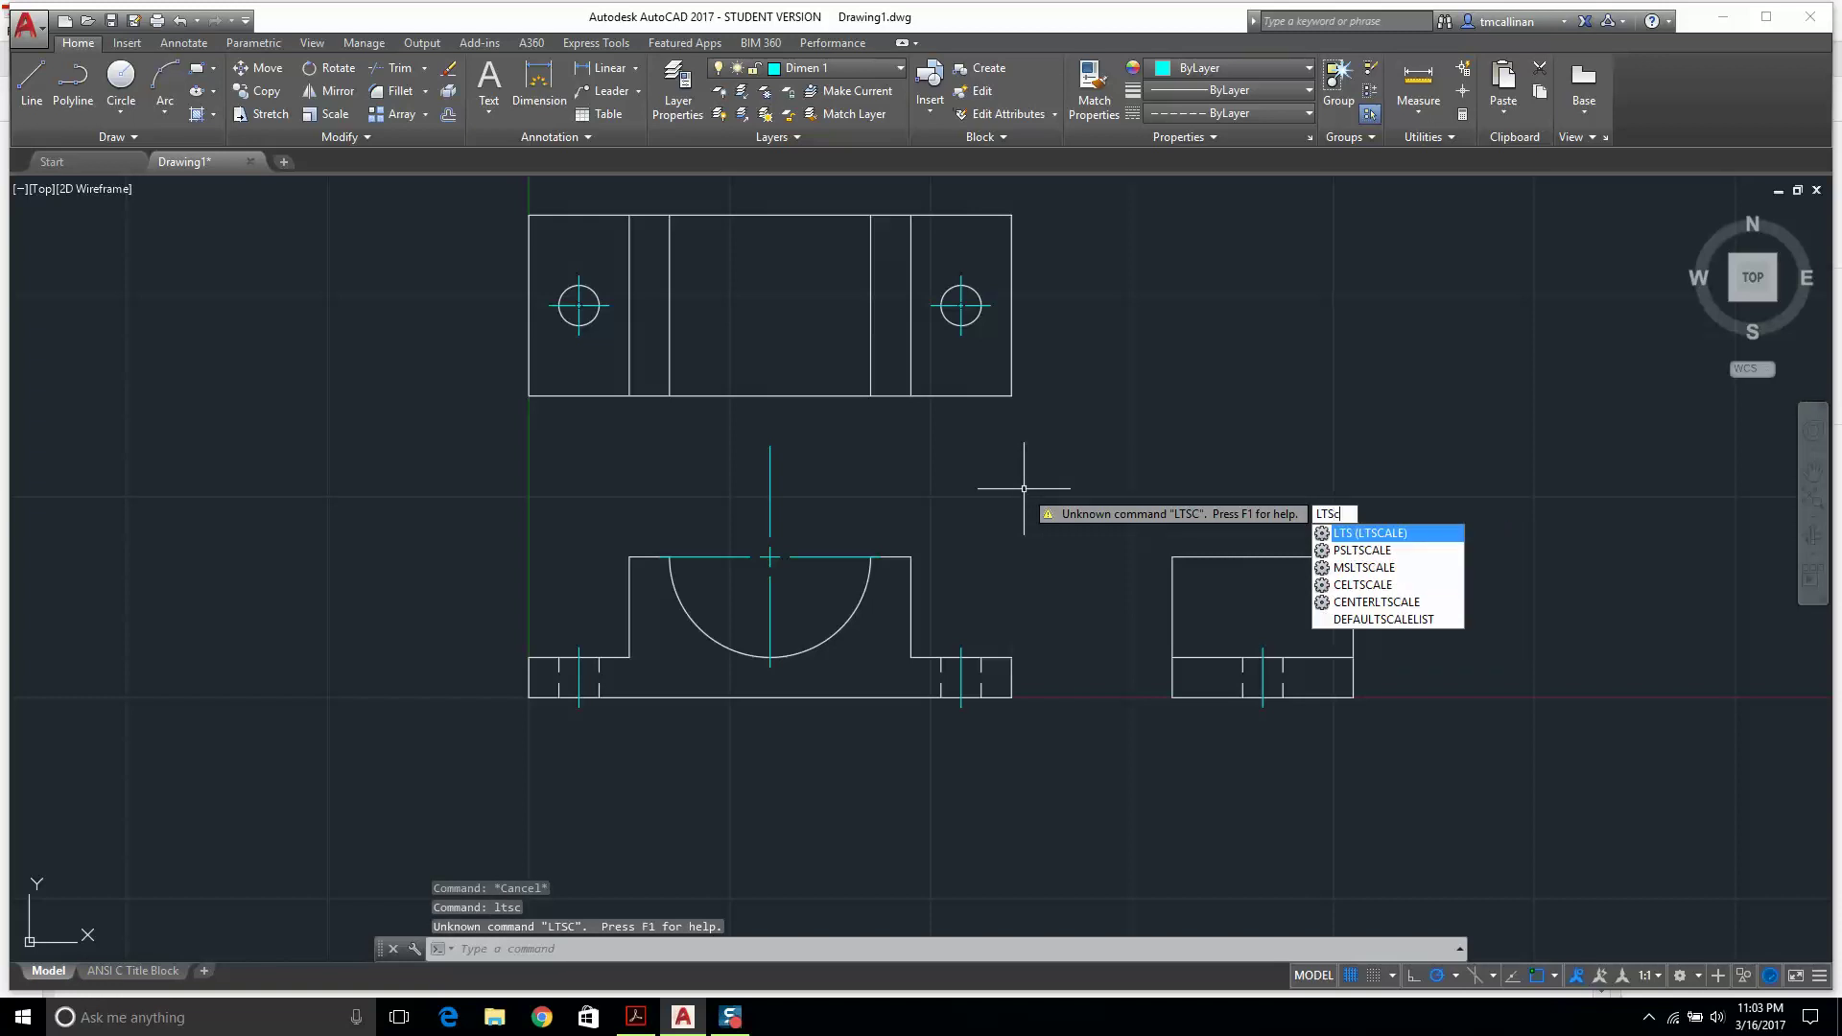
pyautogui.write('c')
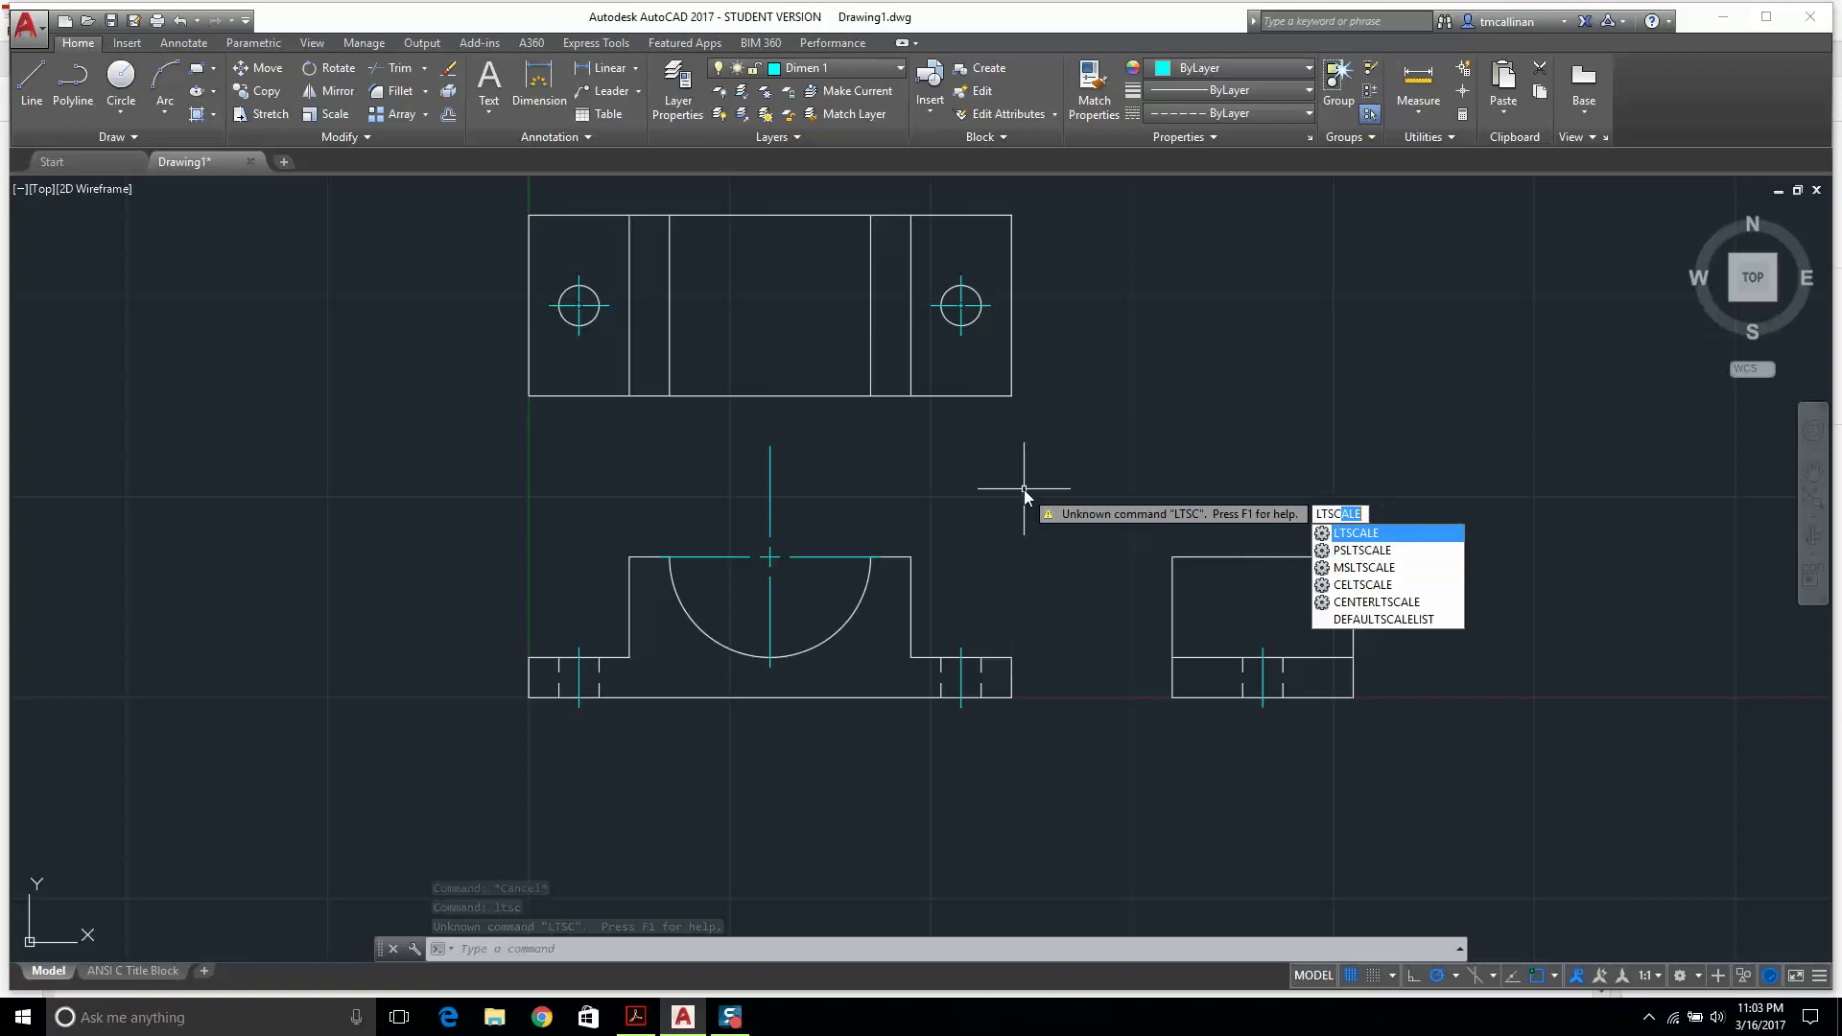
pyautogui.press('Return')
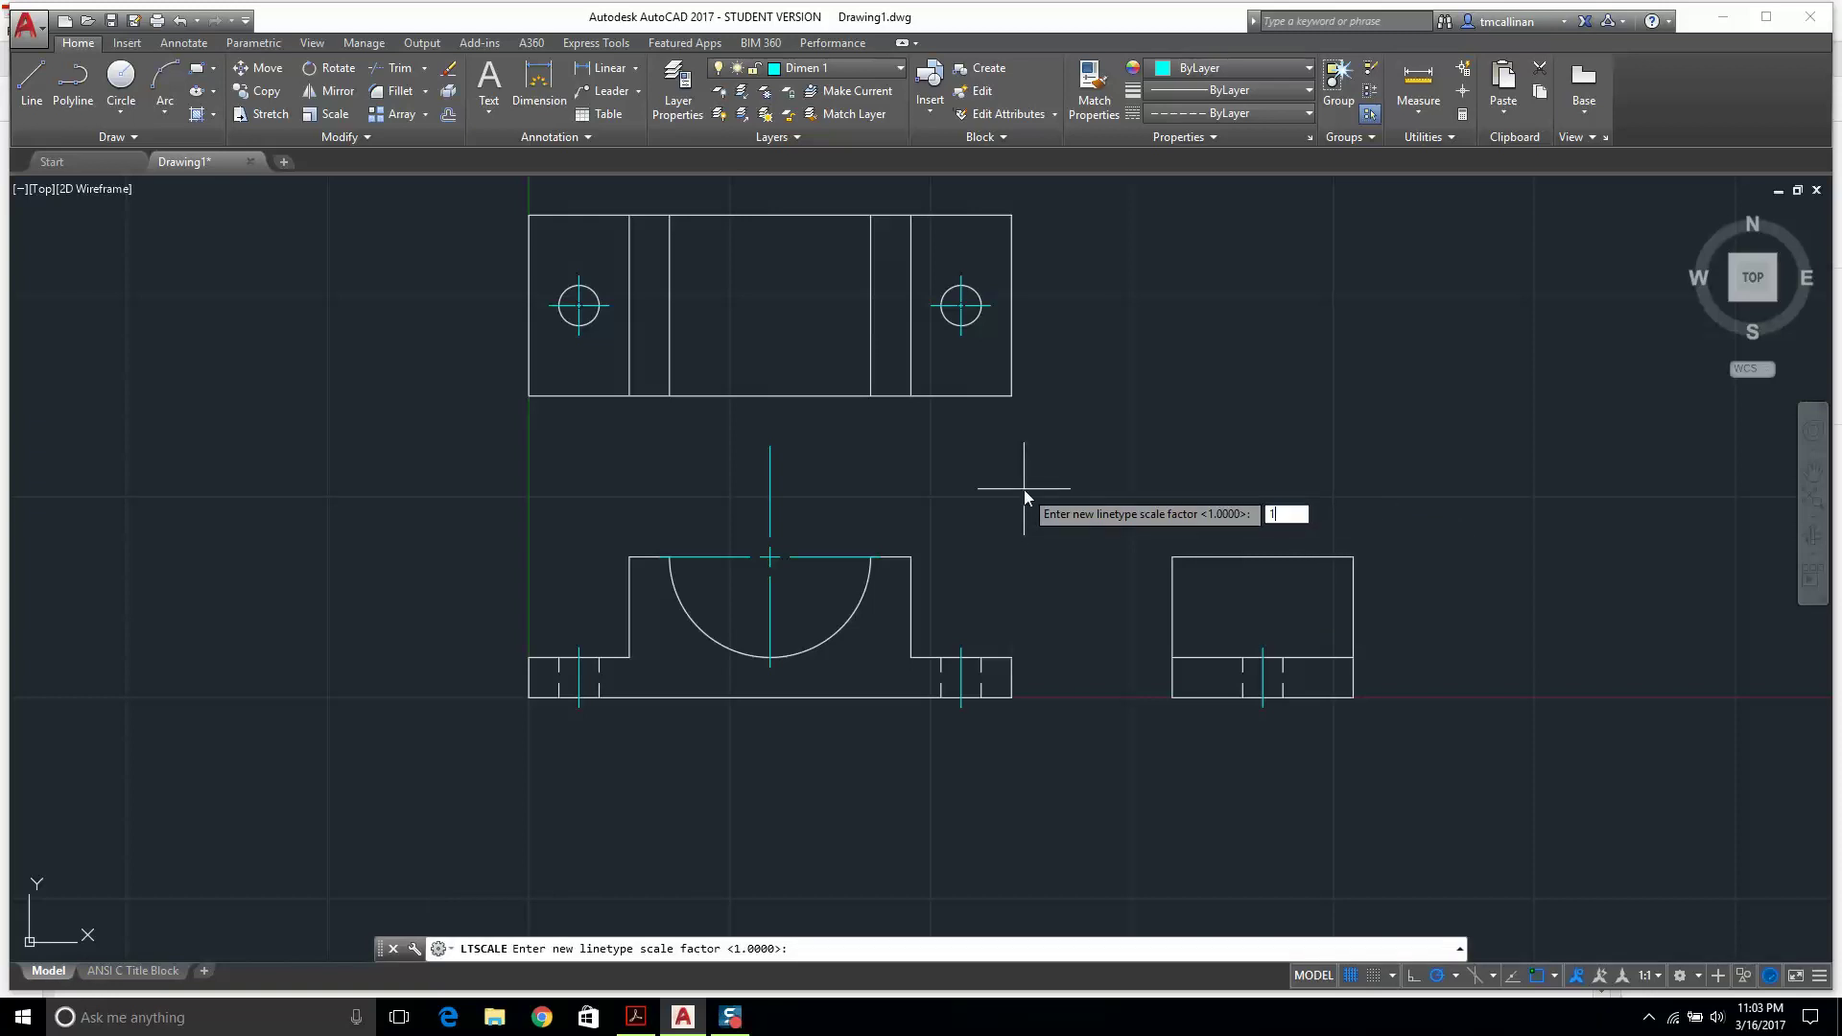
pyautogui.write('1.5')
pyautogui.press('Return')
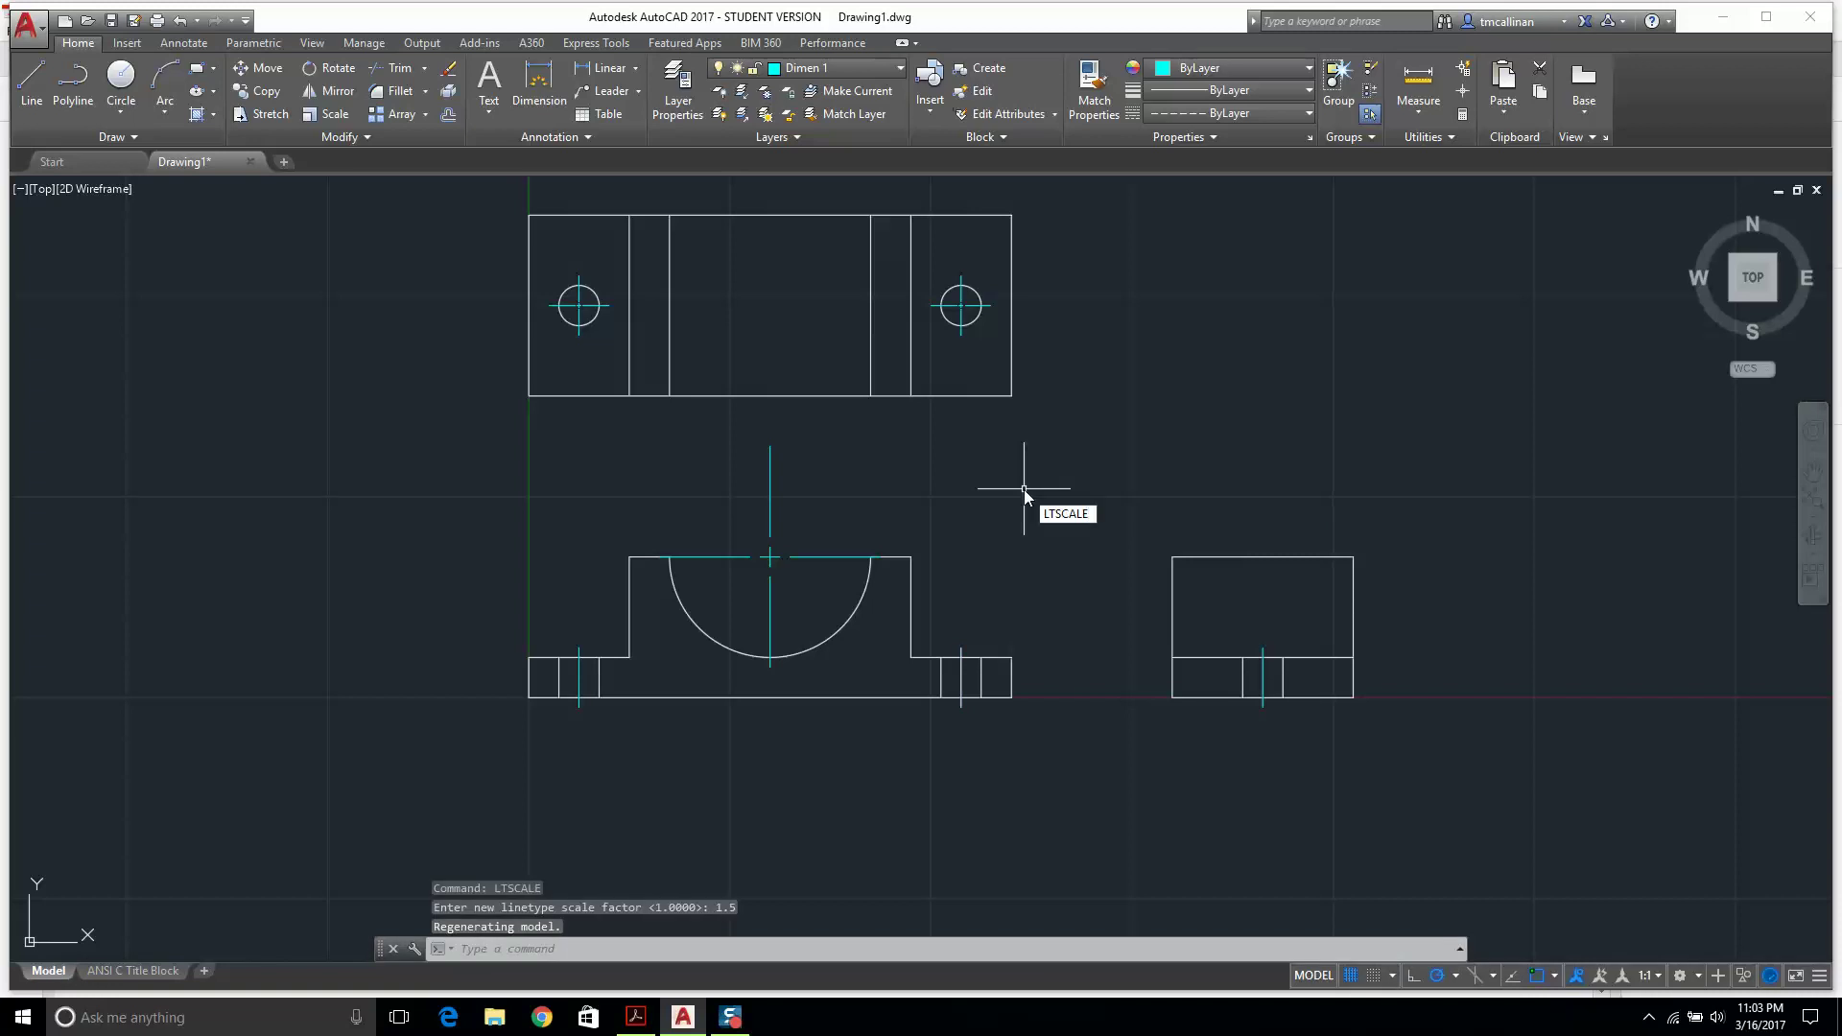
# Change the linetype scale to 0.75 with LTSCALE.
pyautogui.write('LTSCALE')
pyautogui.press('Return')
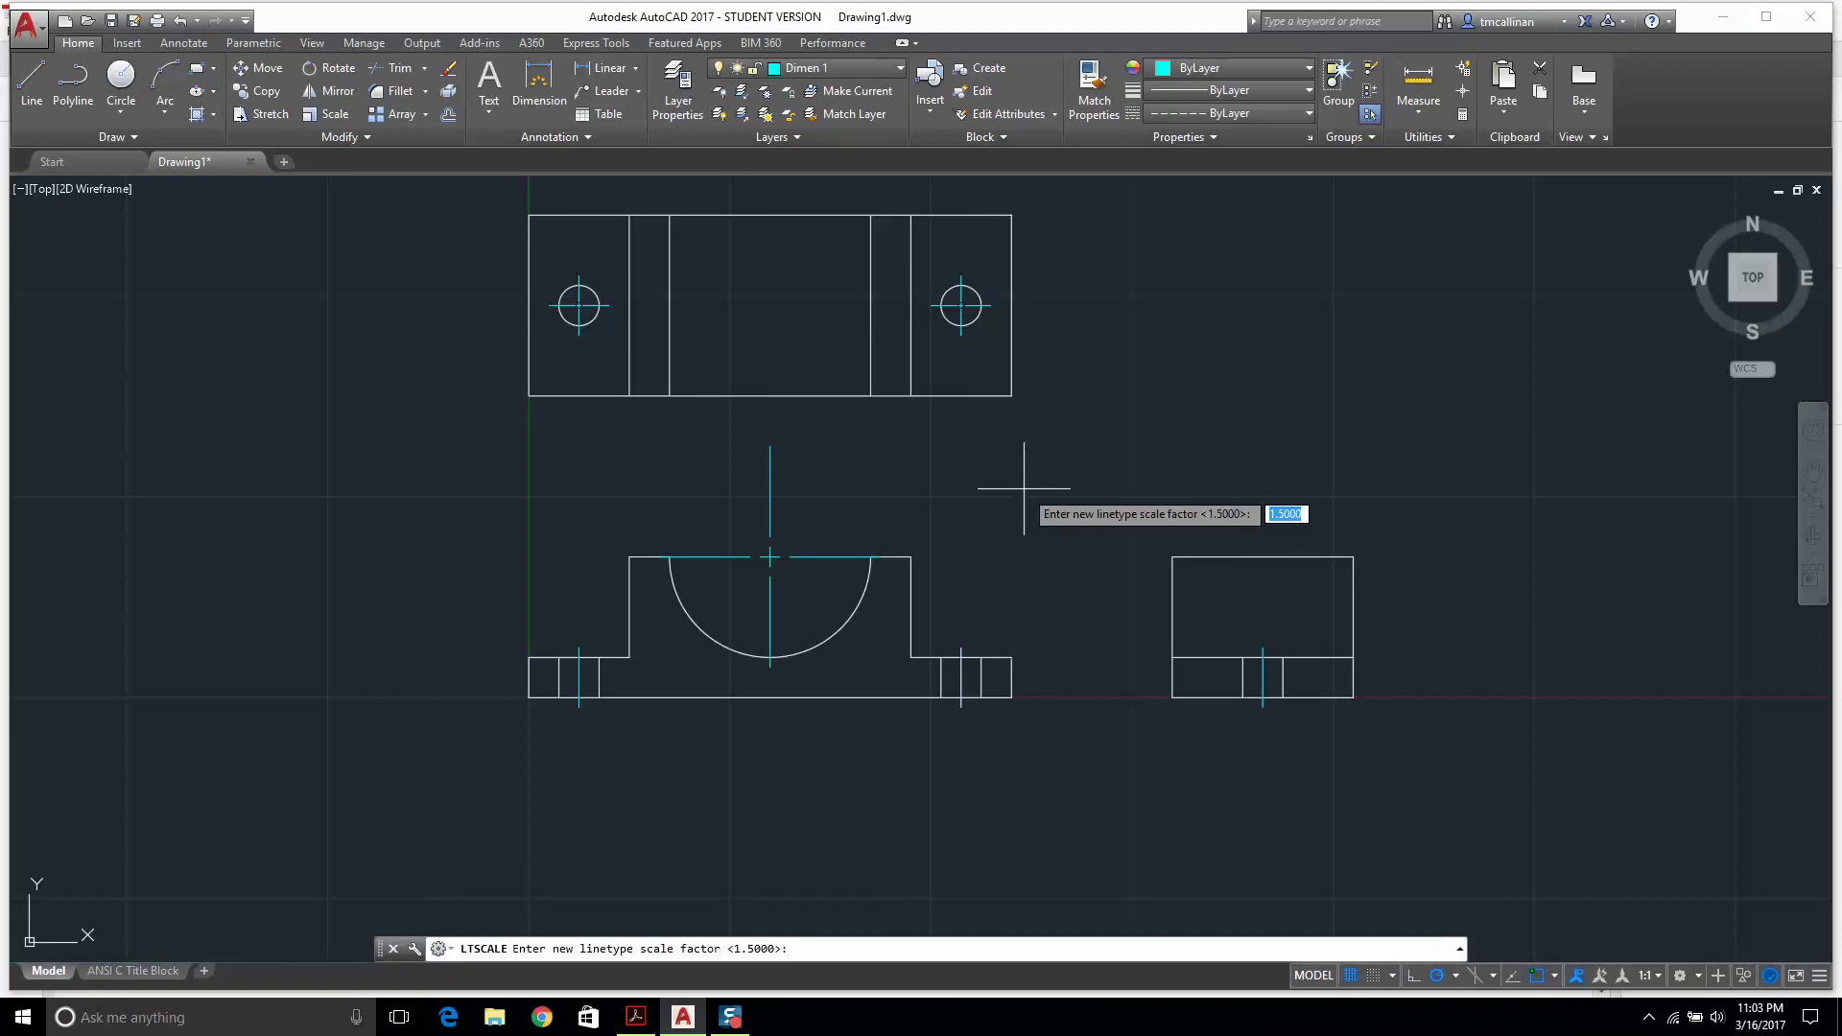
pyautogui.write('.75')
pyautogui.press('Return')
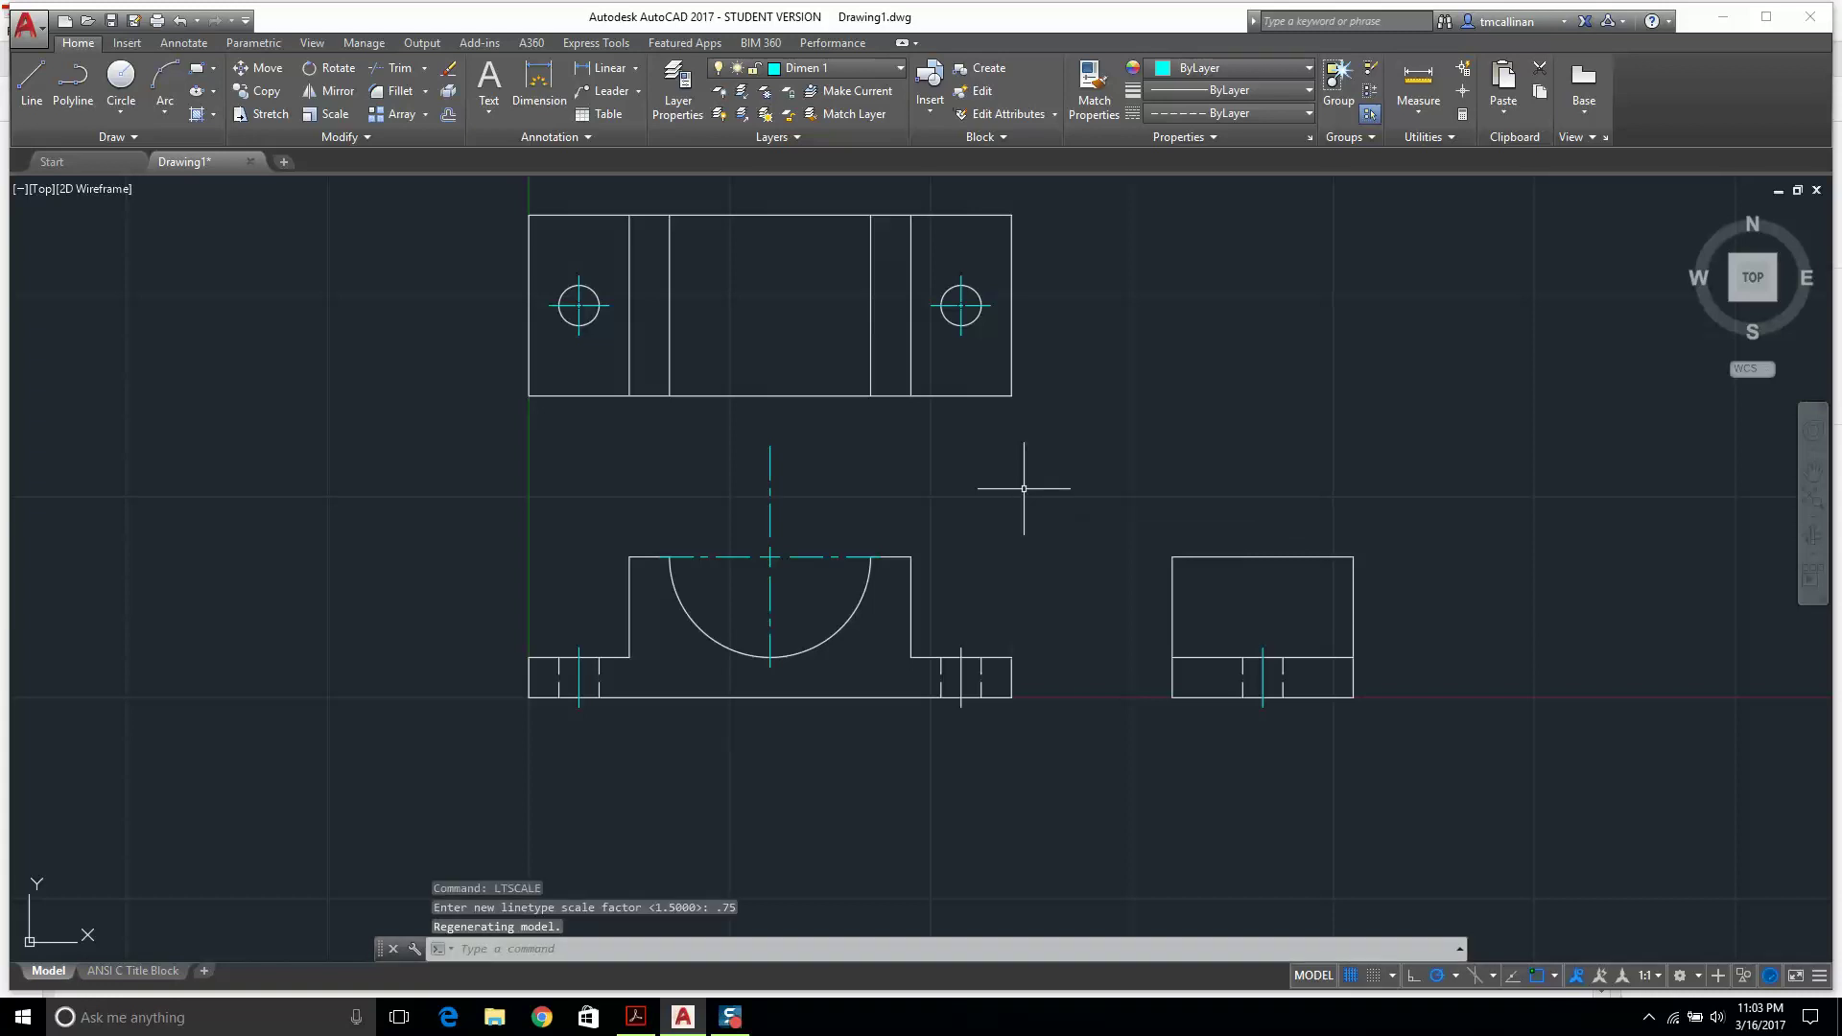
# Set the linetype scale to 0.5 and inspect the dash spacing across the views.
pyautogui.write('LTSCALE')
pyautogui.press('Return')
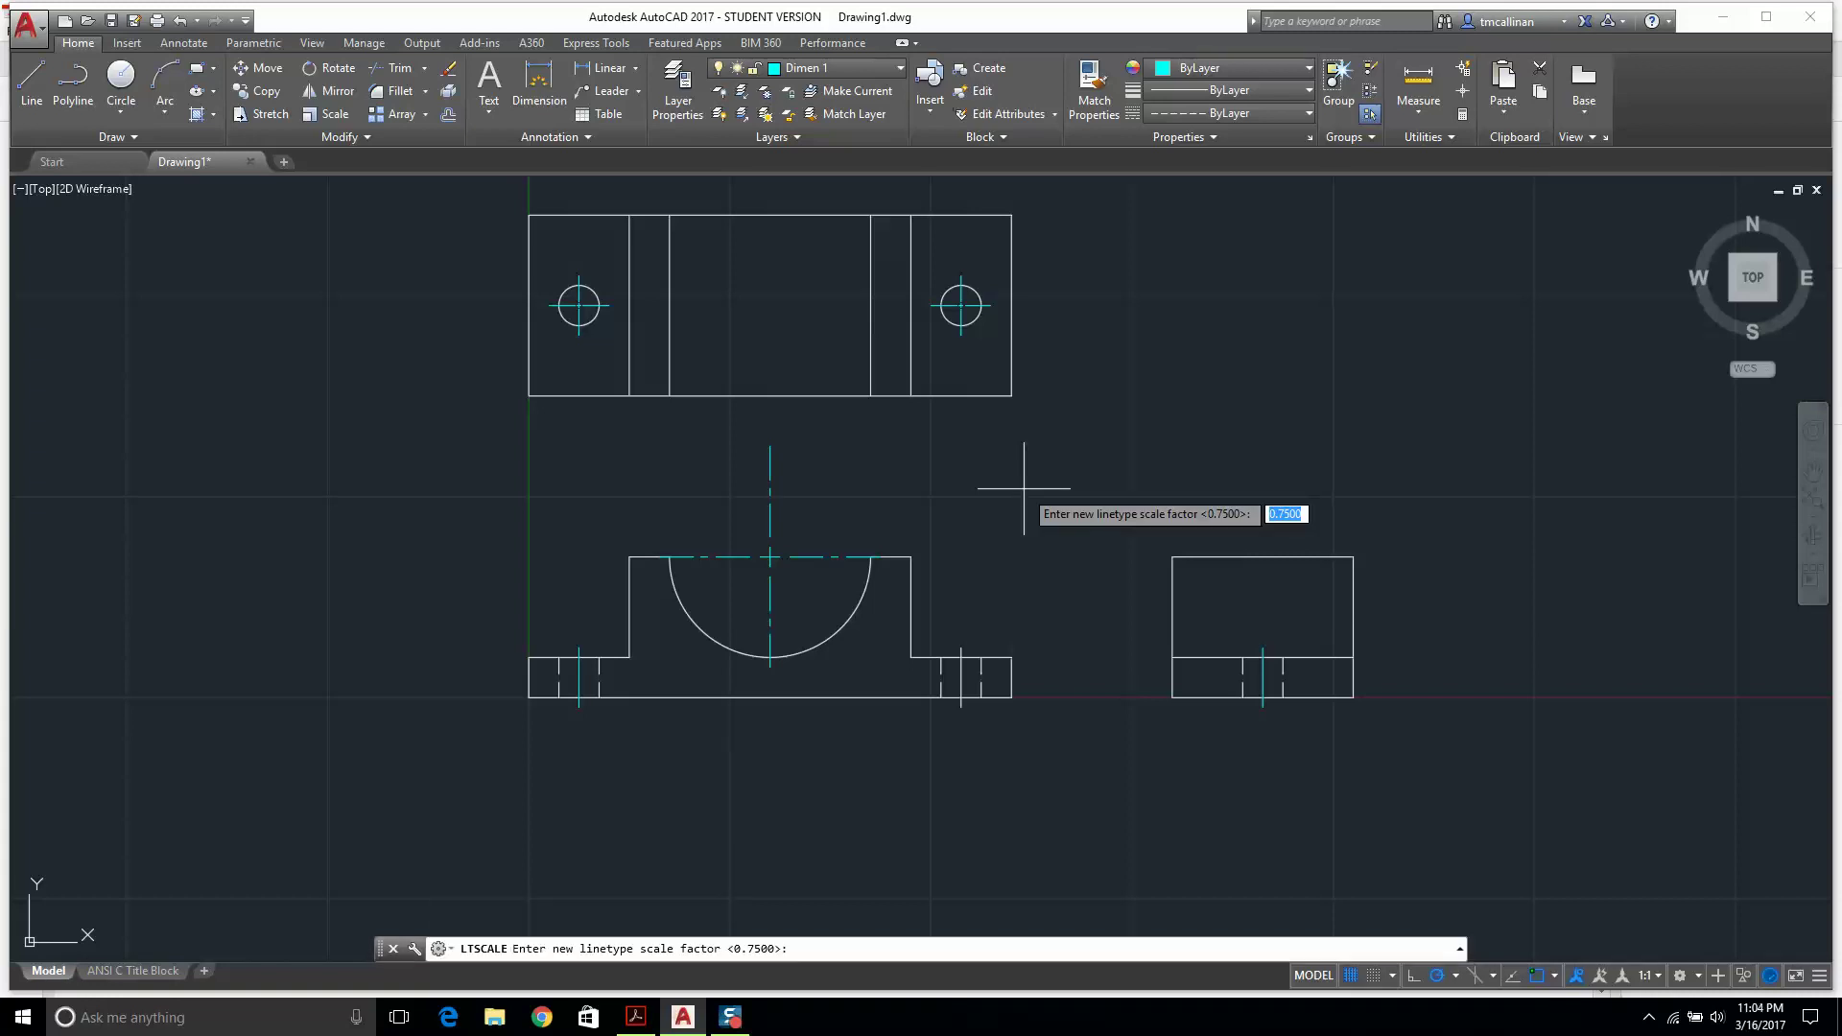
pyautogui.press('Return')
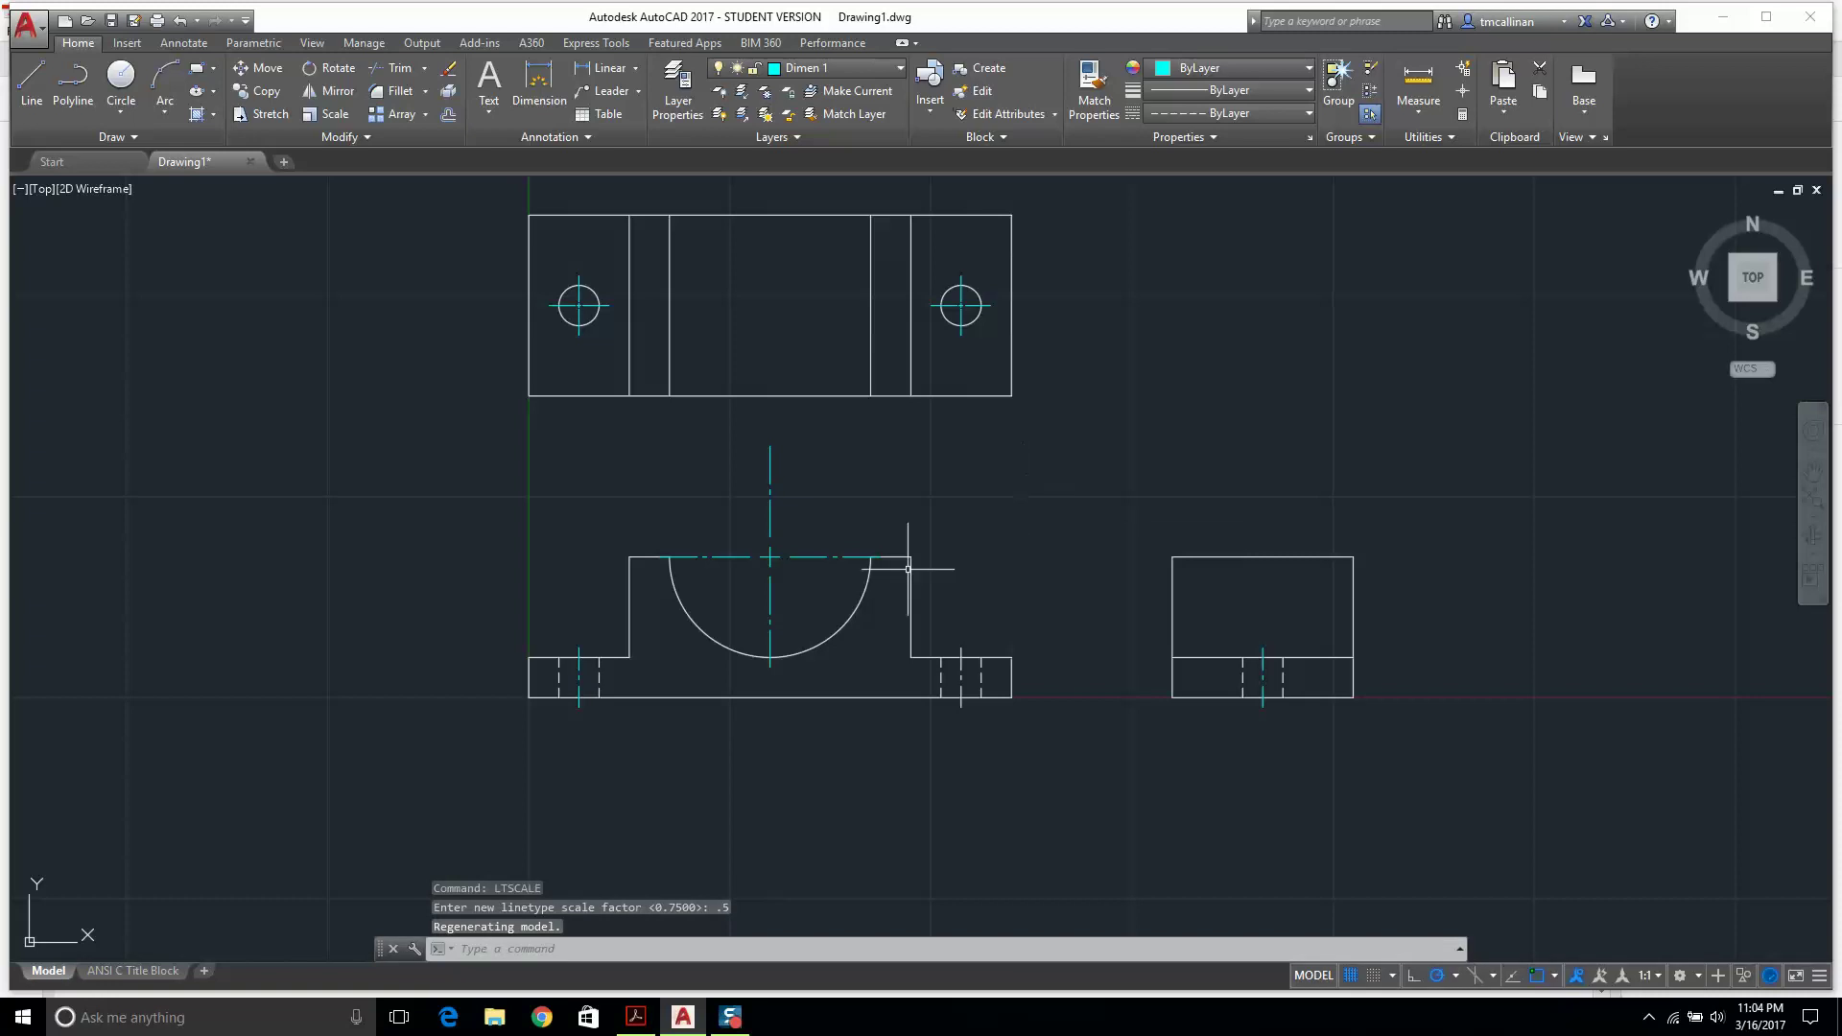
pyautogui.scroll(5, 590, 686)
pyautogui.scroll(-5, 614, 614)
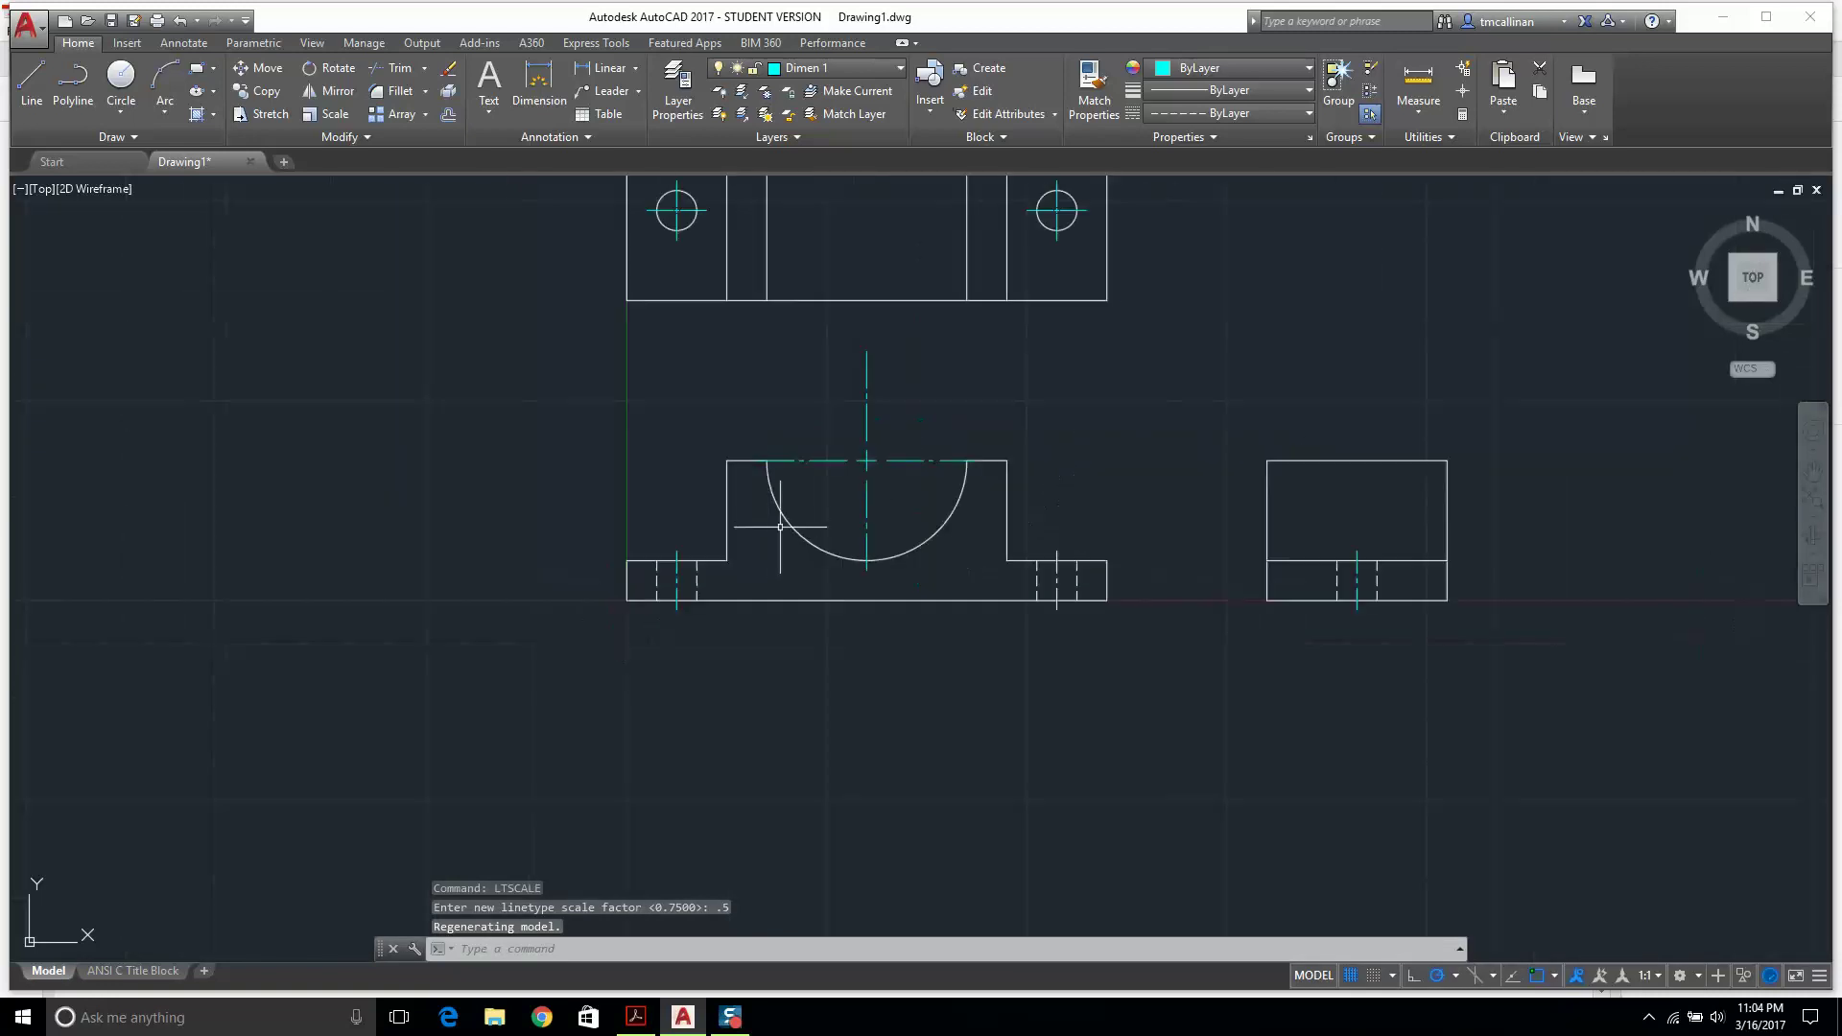
pyautogui.scroll(-3, 780, 527)
pyautogui.scroll(3, 802, 372)
pyautogui.scroll(5, 743, 607)
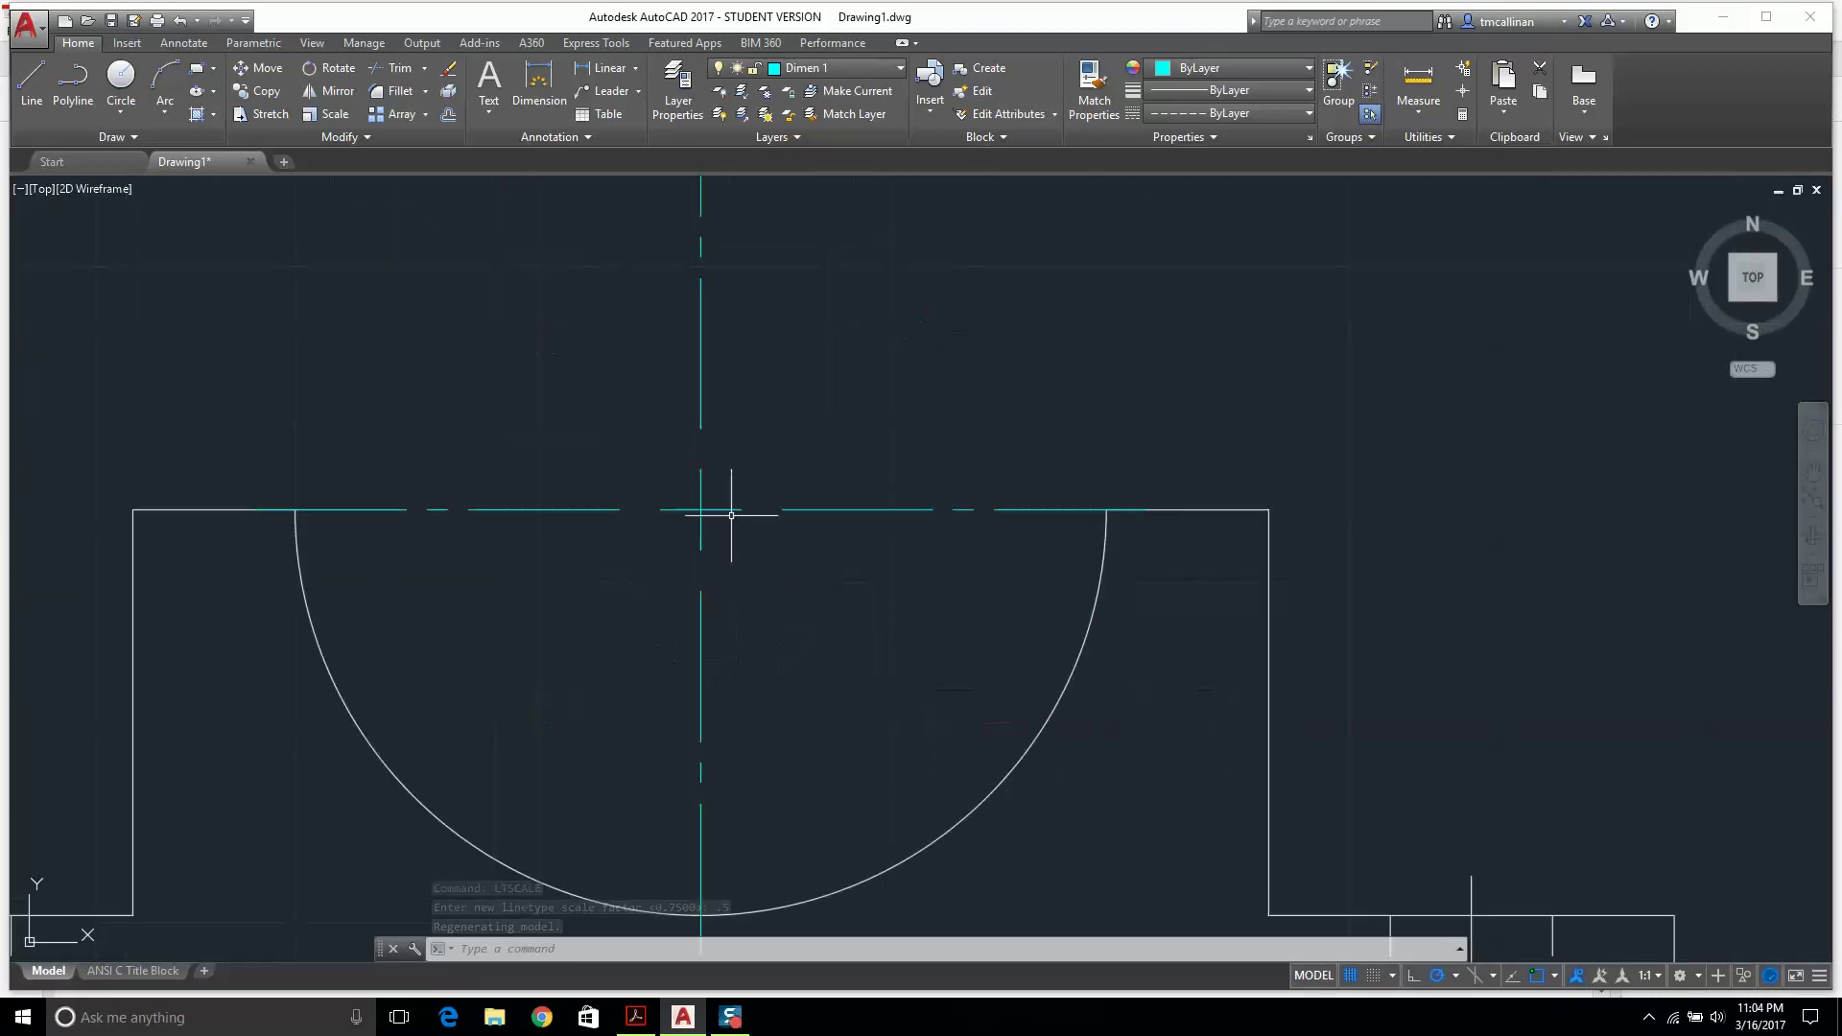
pyautogui.scroll(-5, 809, 426)
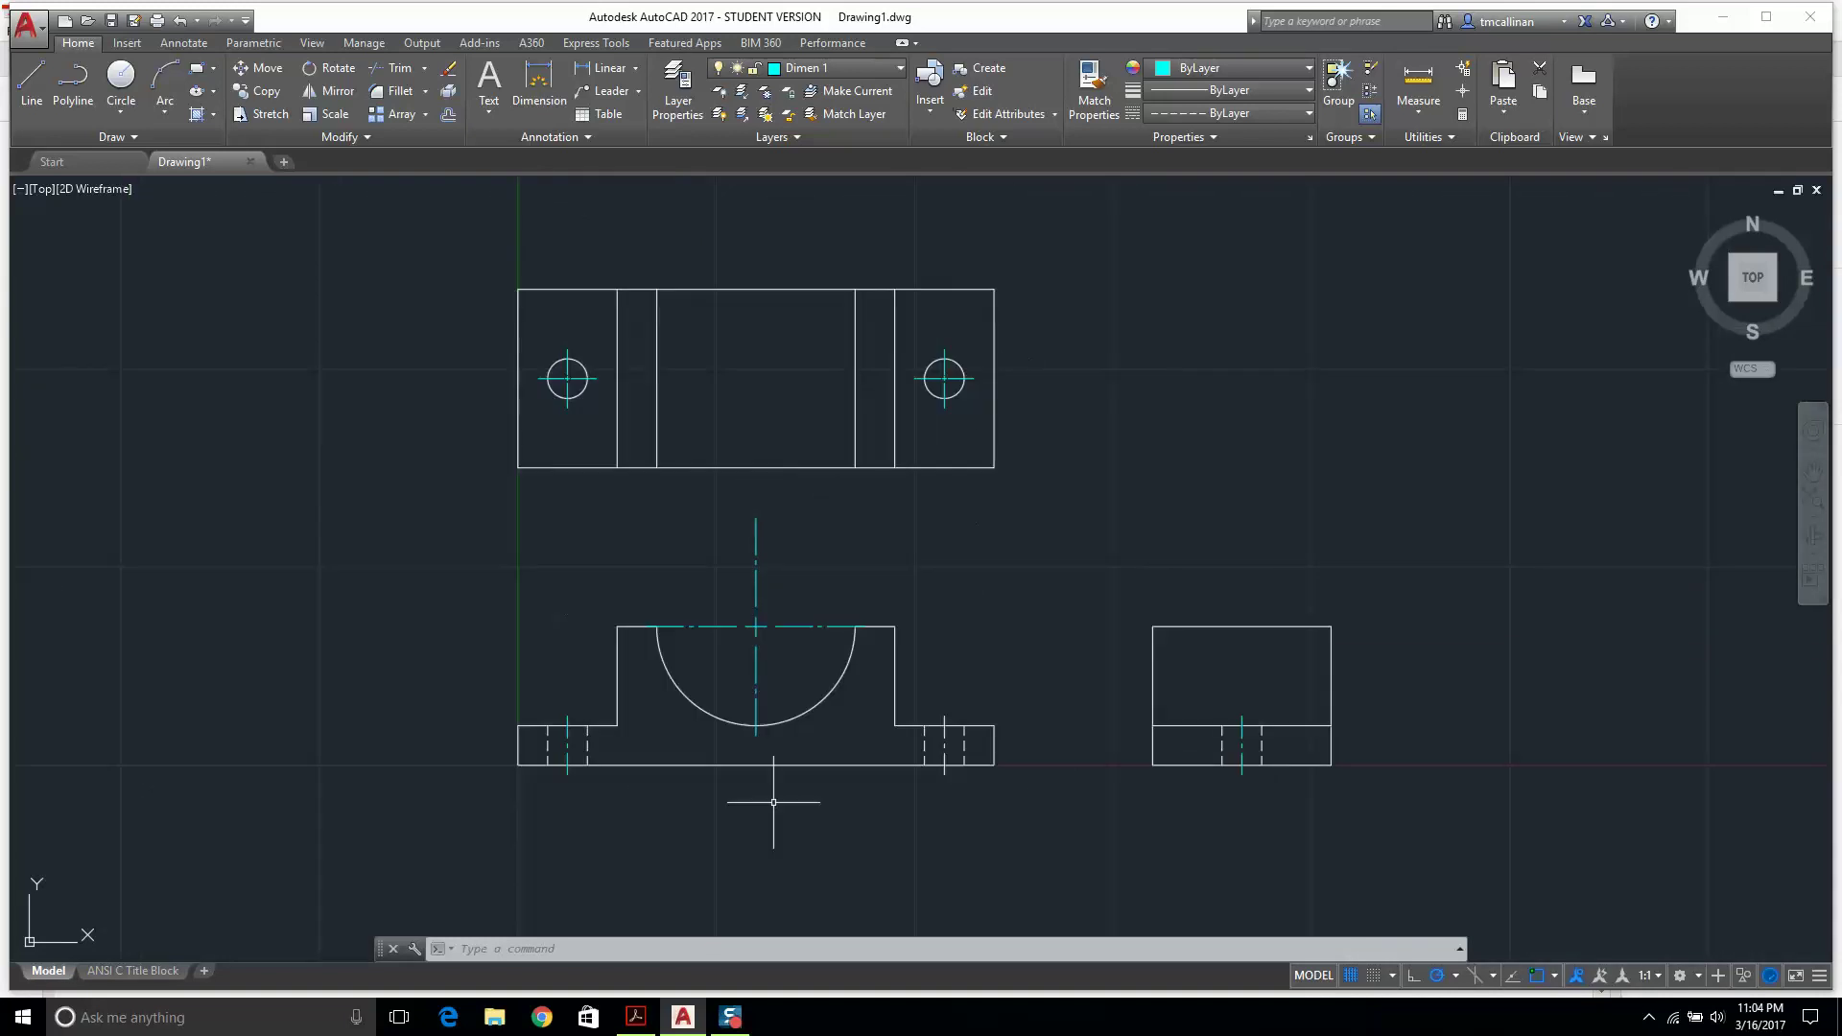
pyautogui.scroll(2, 894, 489)
pyautogui.scroll(-2, 896, 487)
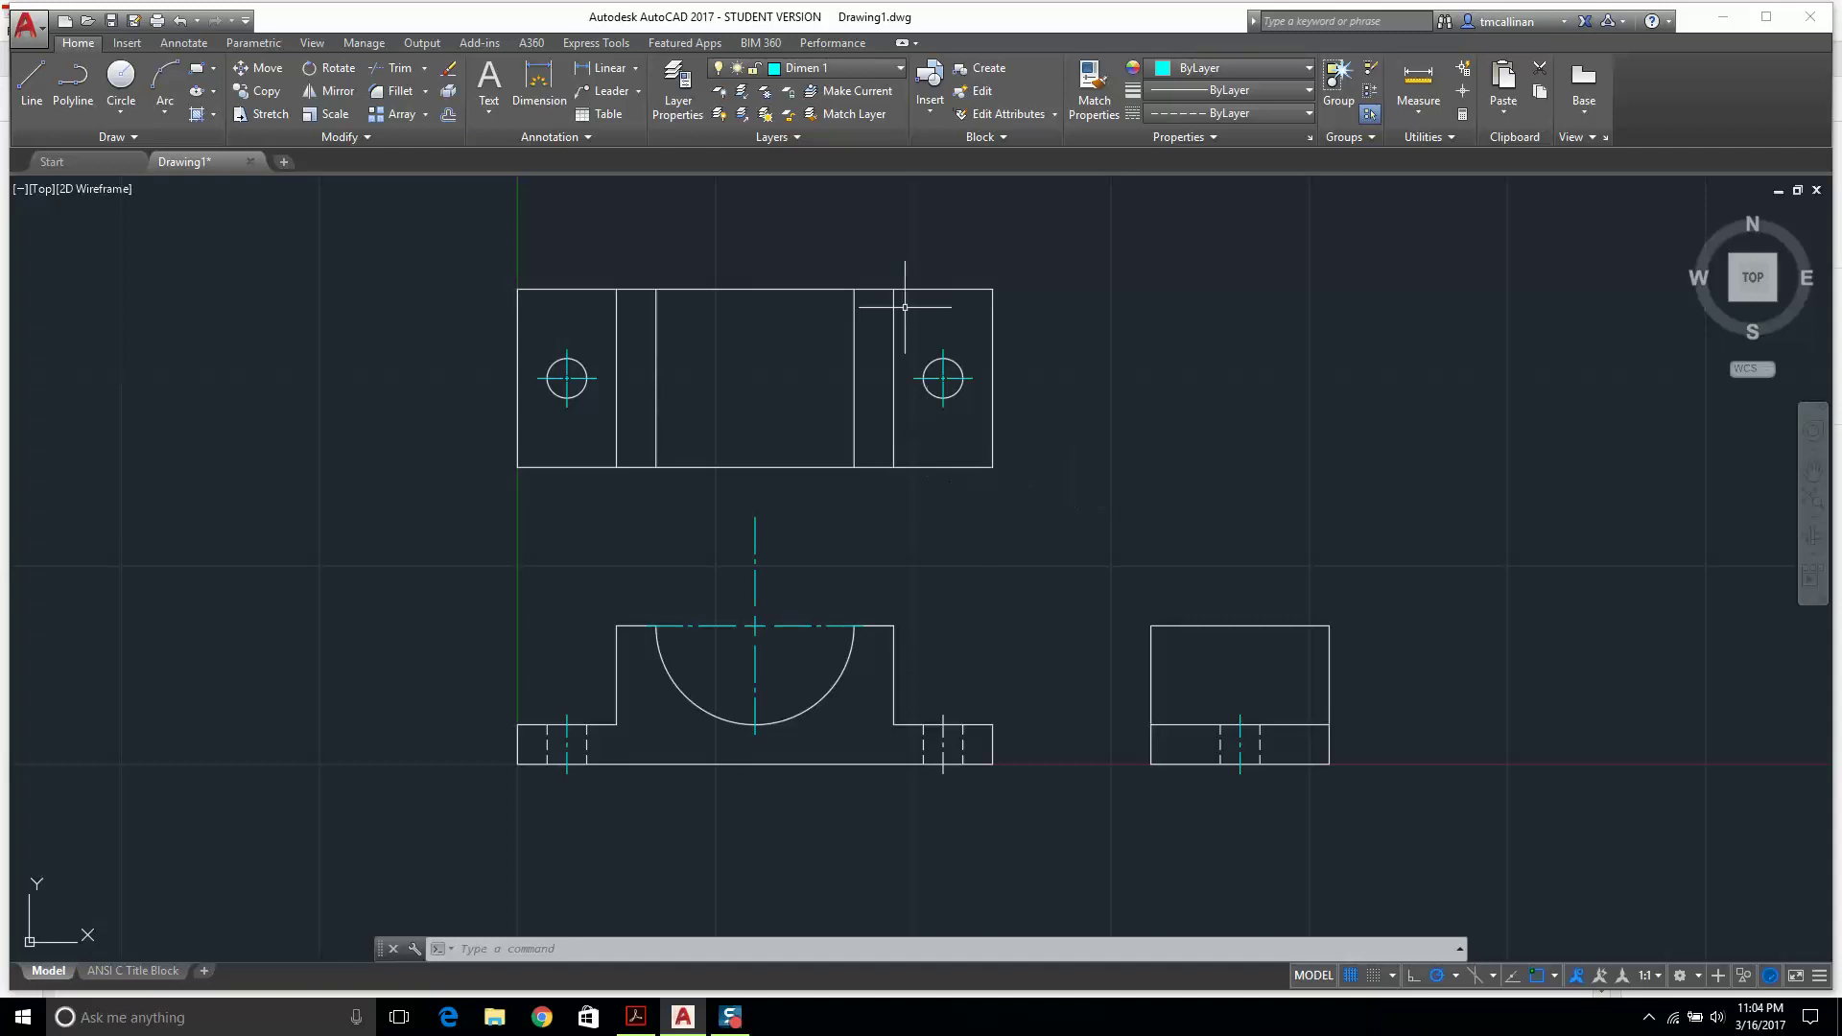
# Start a dimension on the top view's upper edge, then cancel it.
pyautogui.click(531, 89)
pyautogui.scroll(5, 595, 365)
pyautogui.scroll(-7, 507, 393)
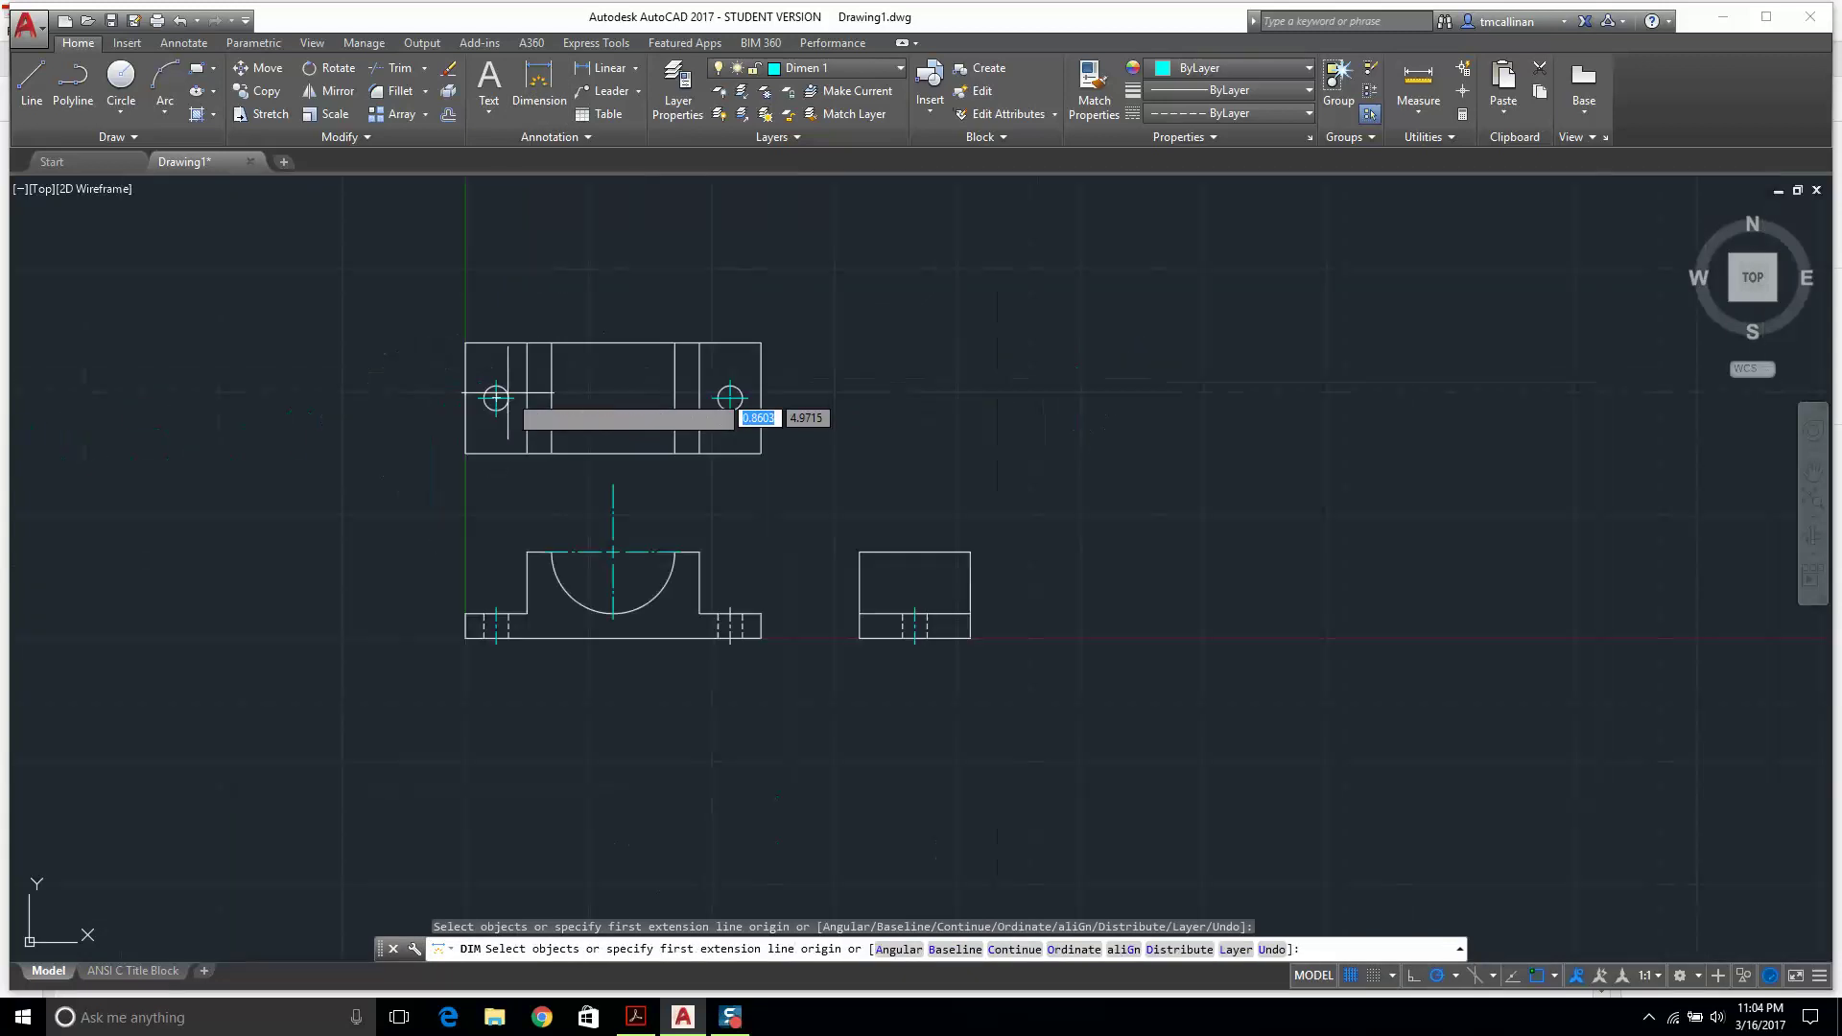
pyautogui.scroll(6, 452, 329)
pyautogui.click(494, 381)
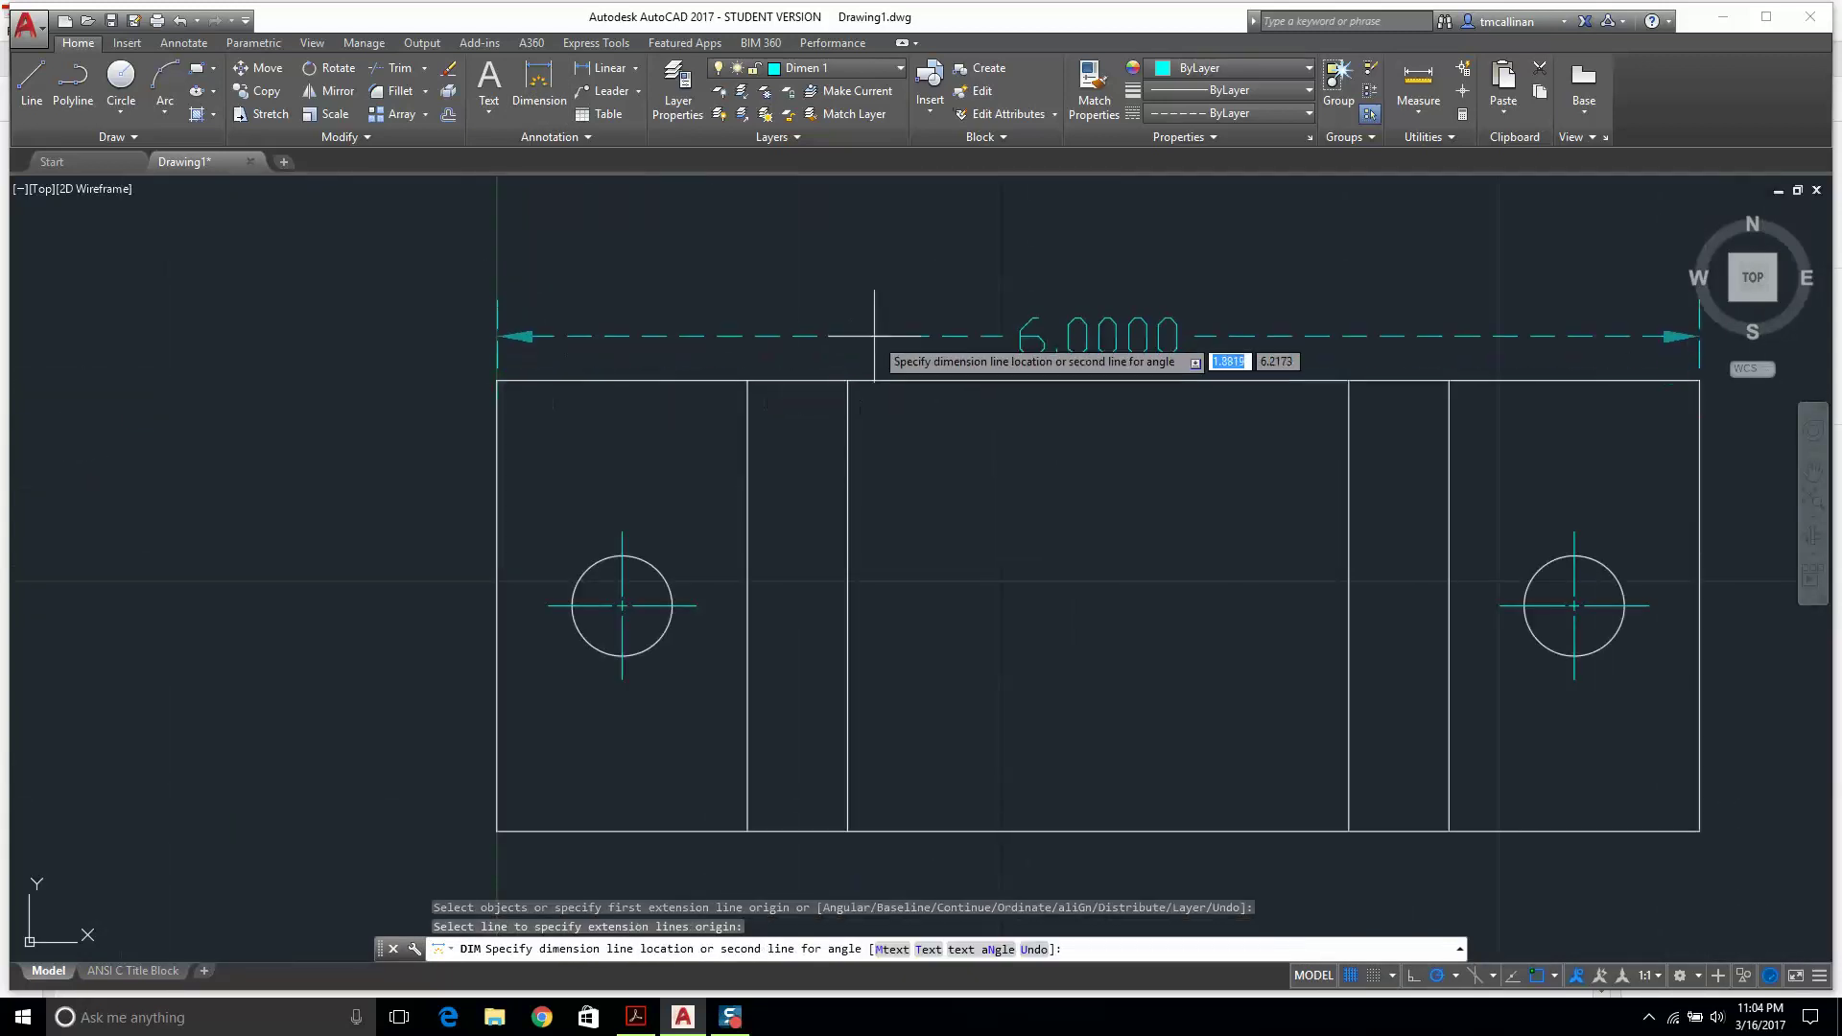
pyautogui.press('Escape')
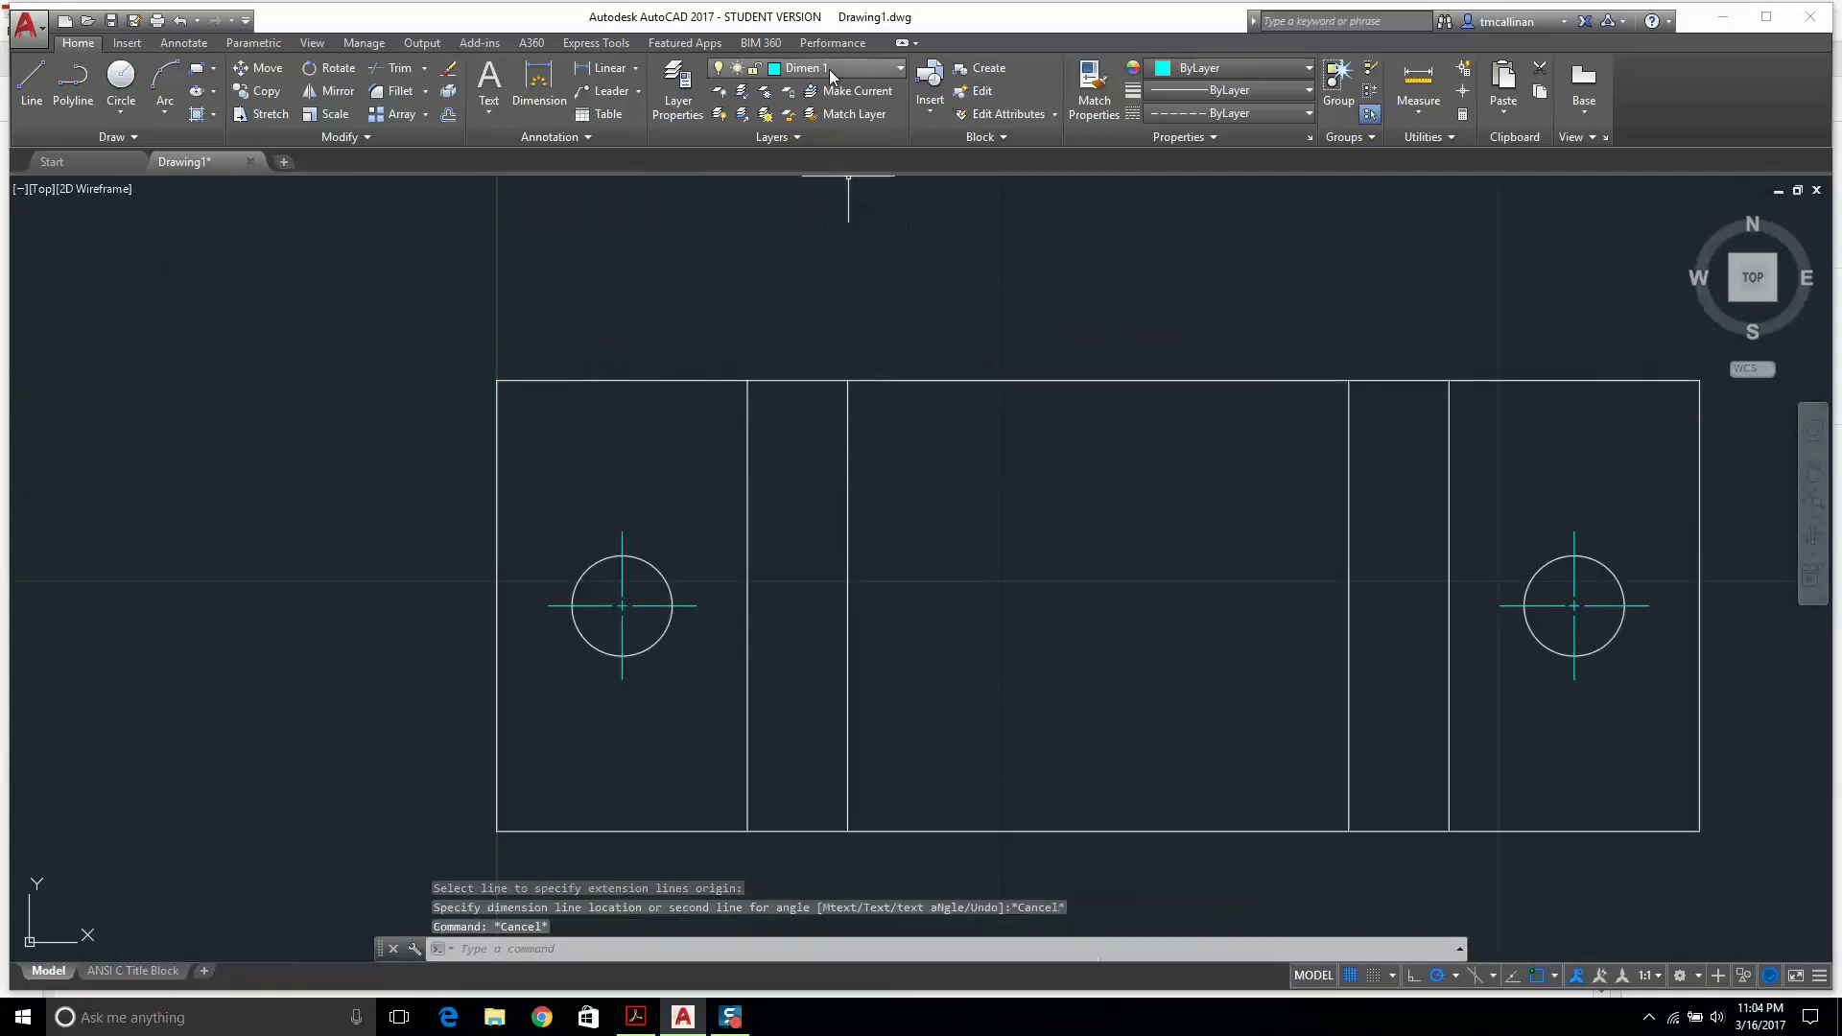
# Change the Dimen 1 layer's linetype from HIDDEN to Continuous in Layer Properties Manager.
pyautogui.click(829, 69)
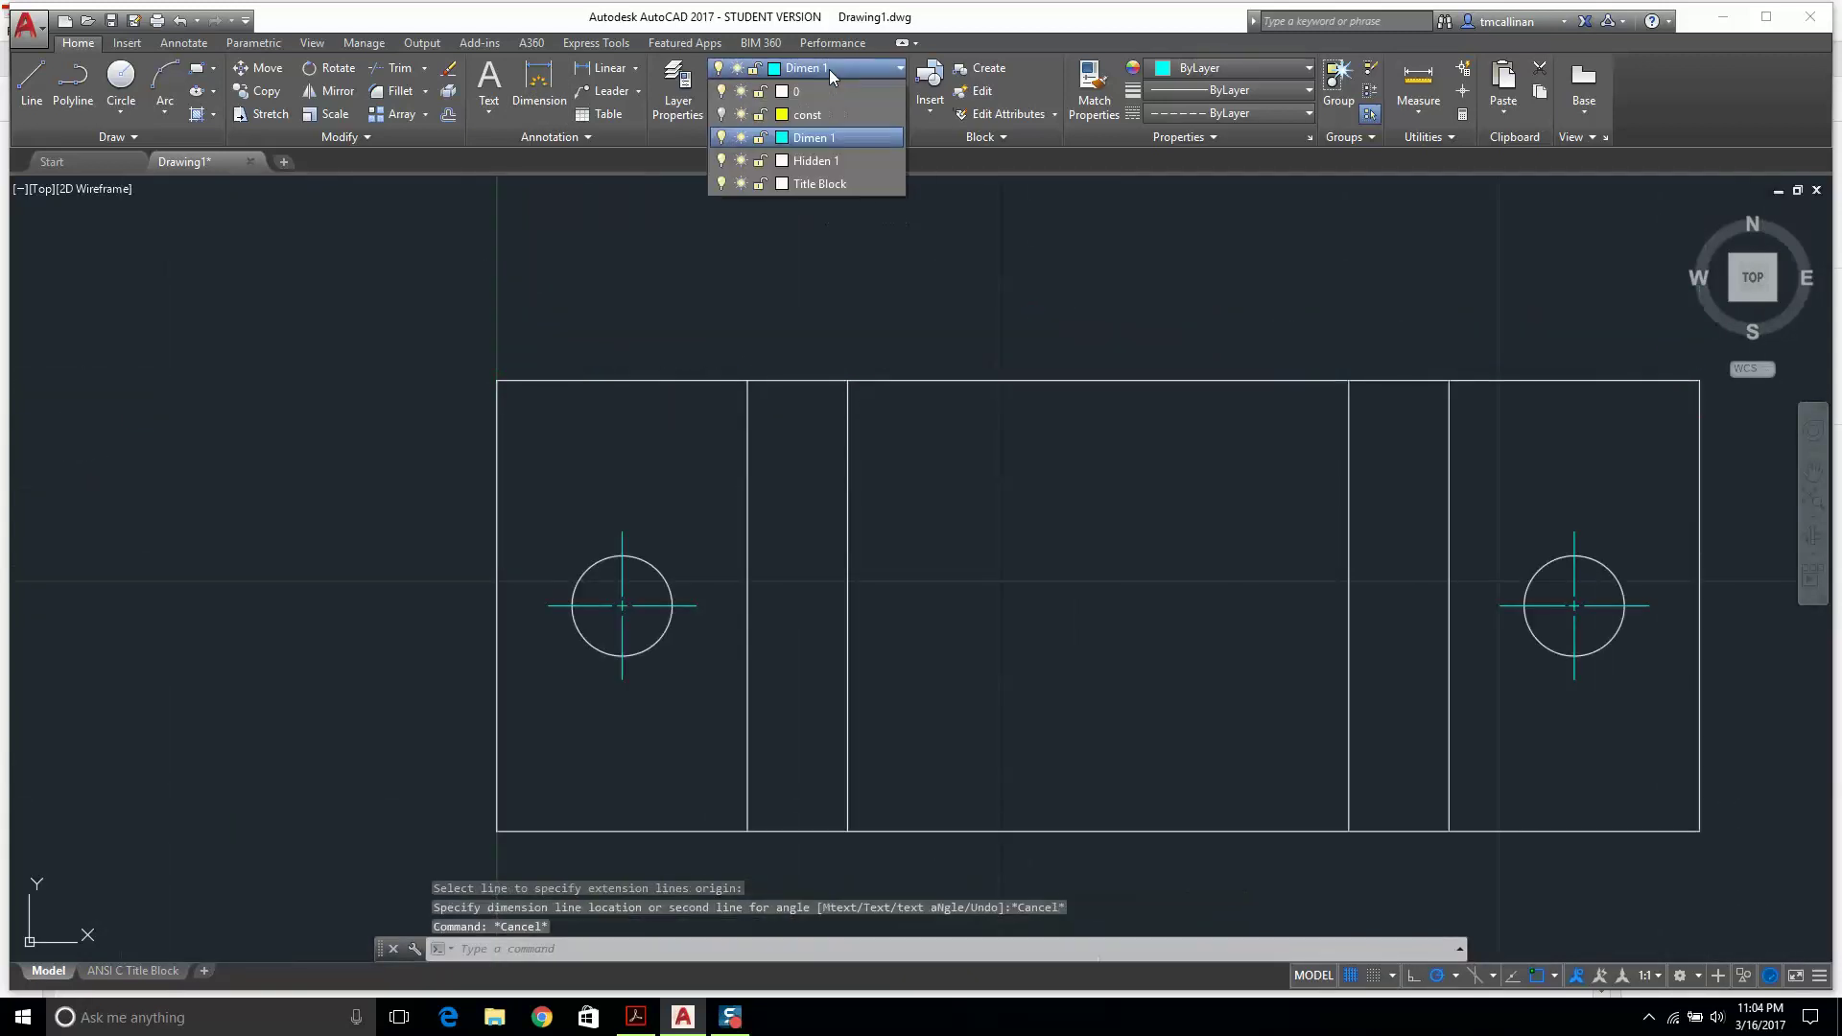
pyautogui.click(789, 137)
pyautogui.click(675, 108)
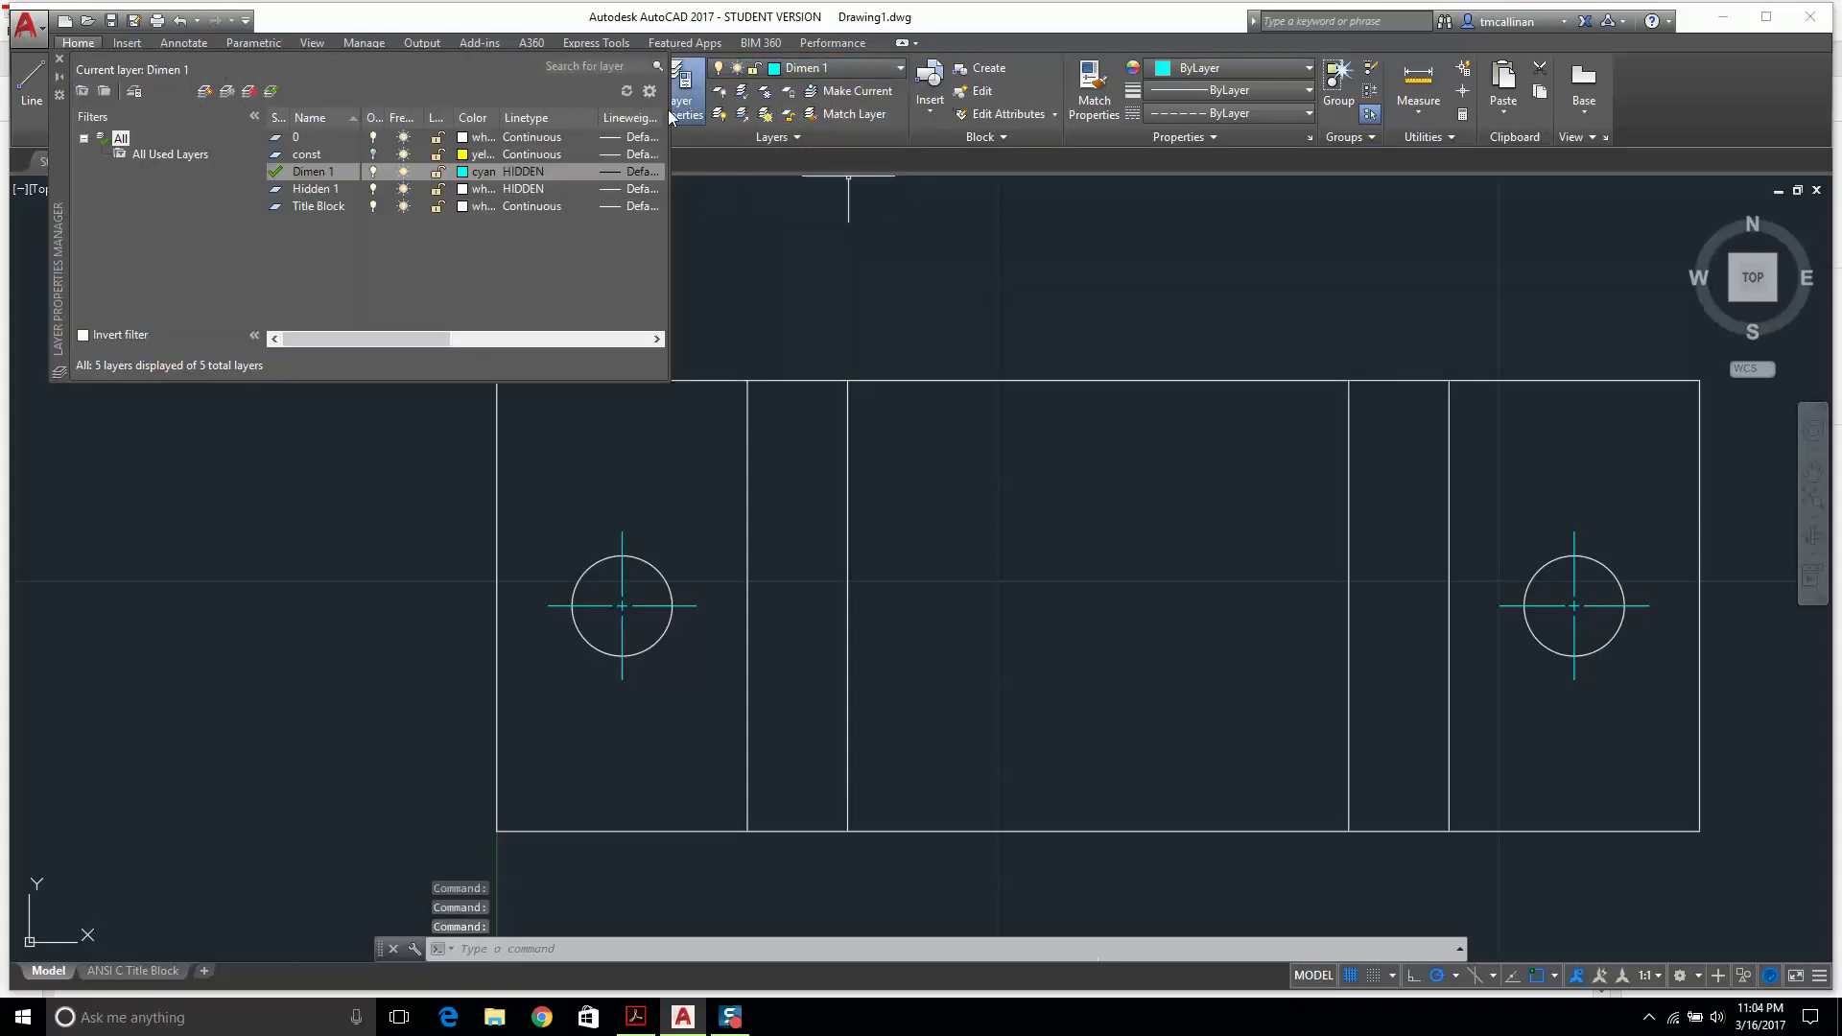
pyautogui.click(534, 173)
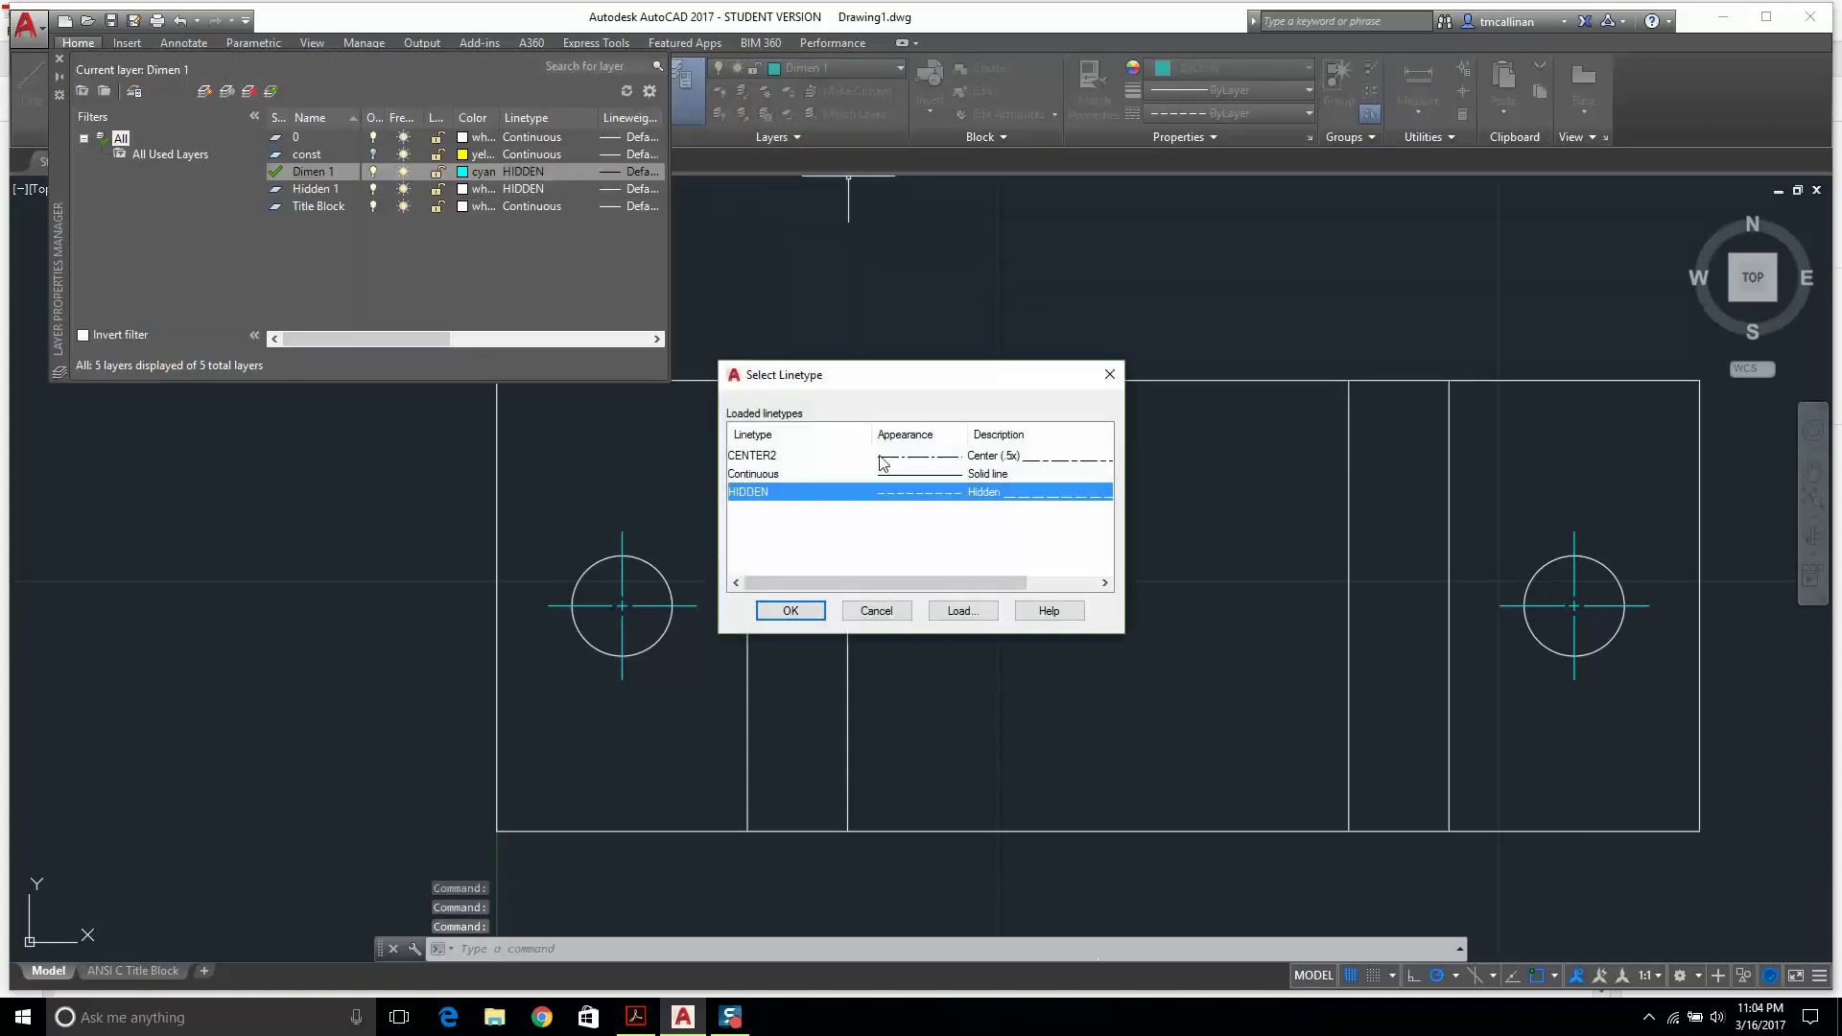
pyautogui.click(861, 473)
pyautogui.click(791, 612)
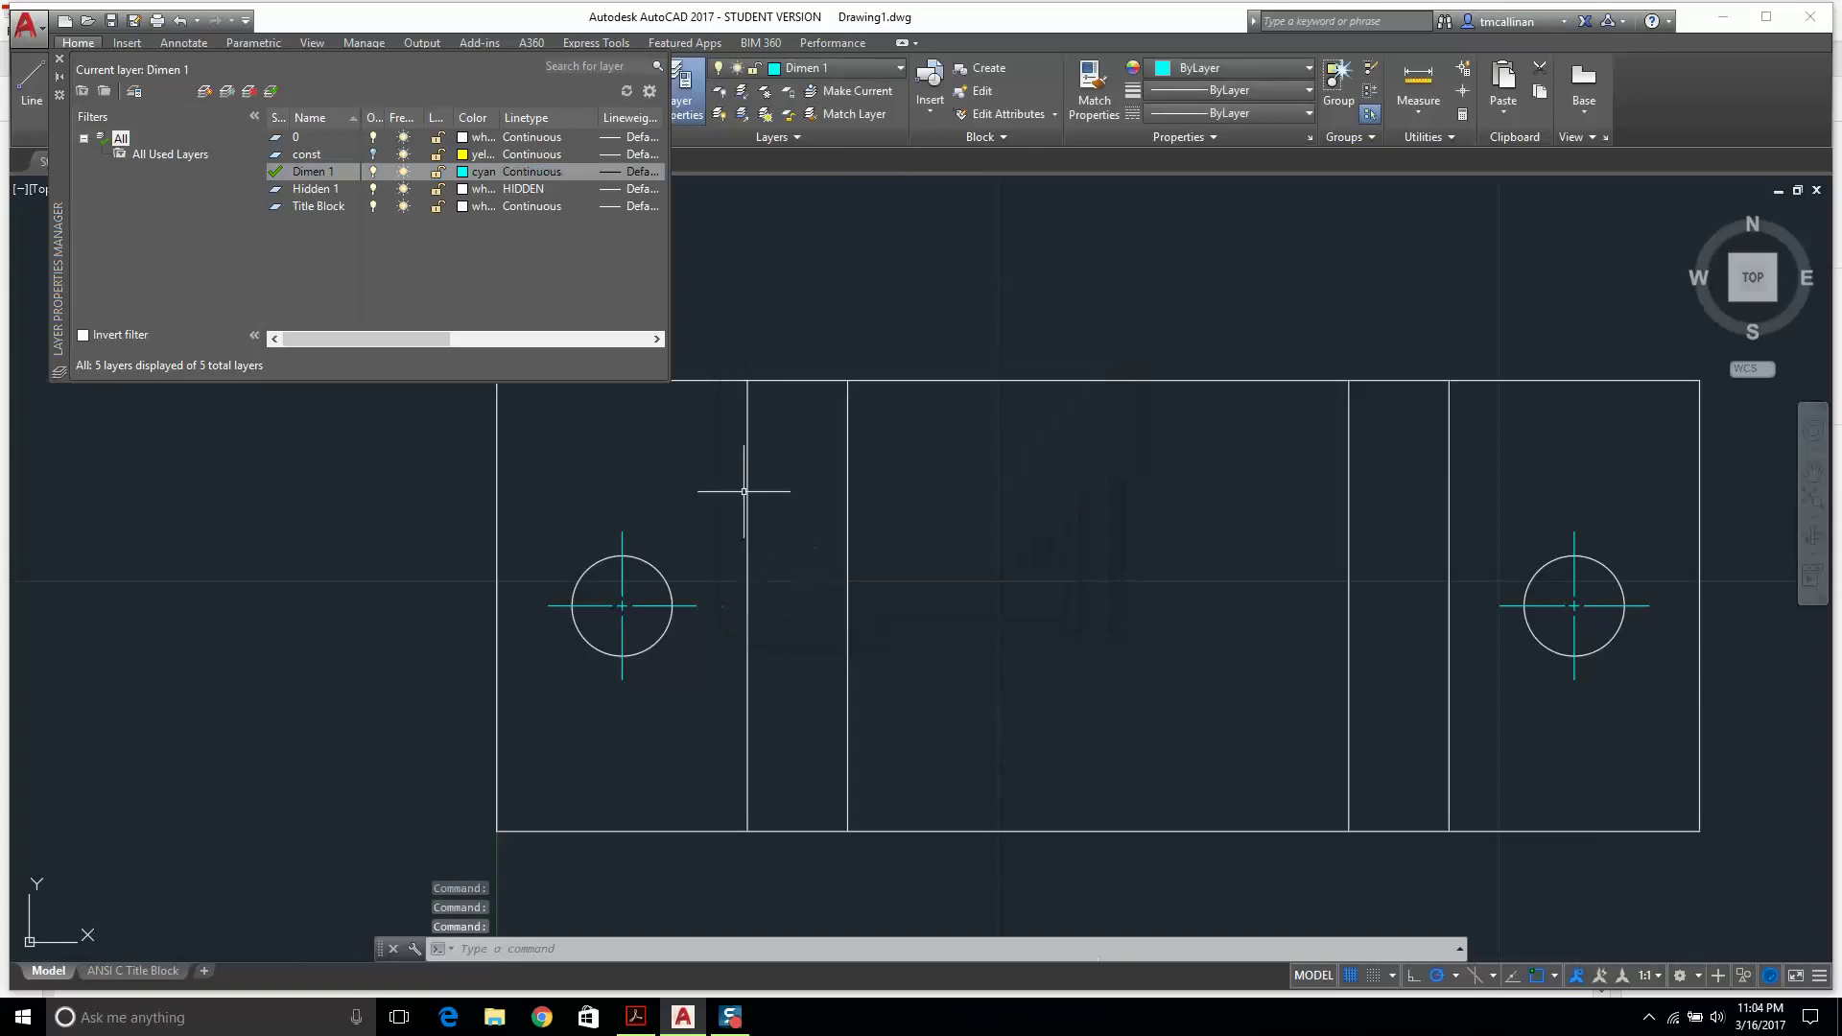
# Close the Layer Properties Manager and pan over to the front view.
pyautogui.click(60, 59)
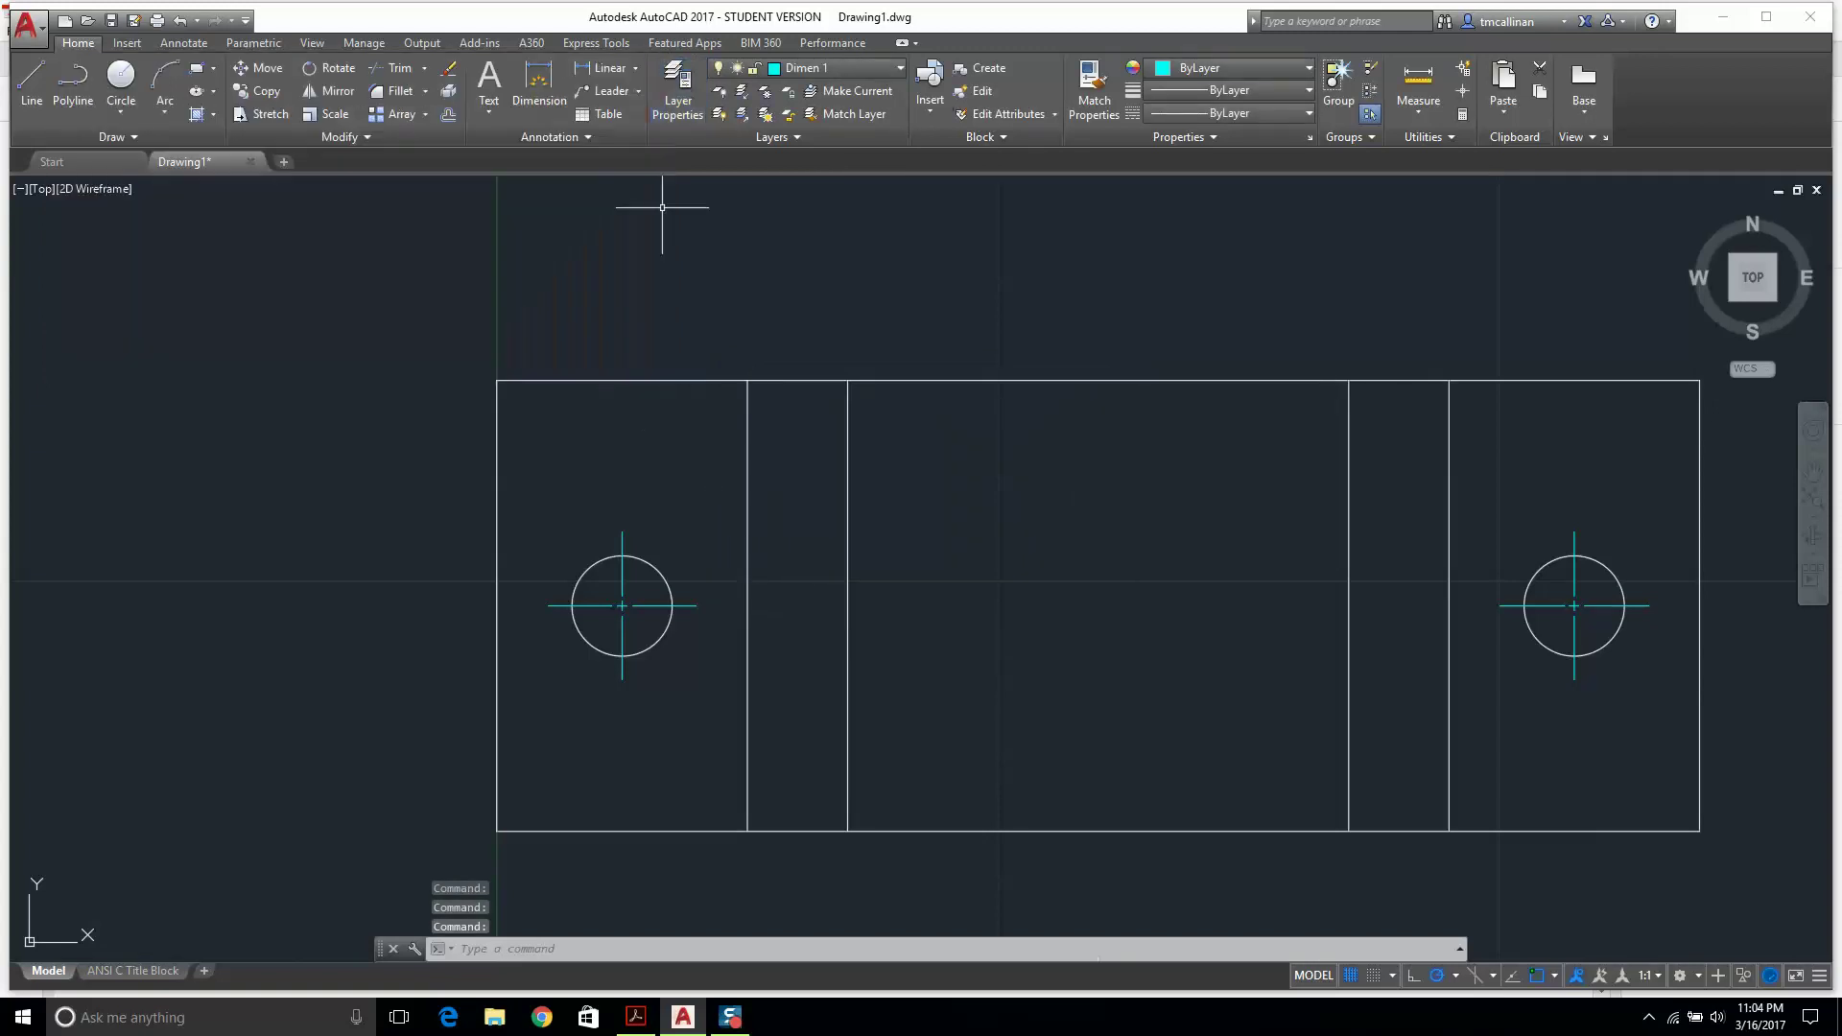
pyautogui.scroll(-5, 946, 214)
pyautogui.scroll(4, 1017, 230)
pyautogui.scroll(-2, 975, 308)
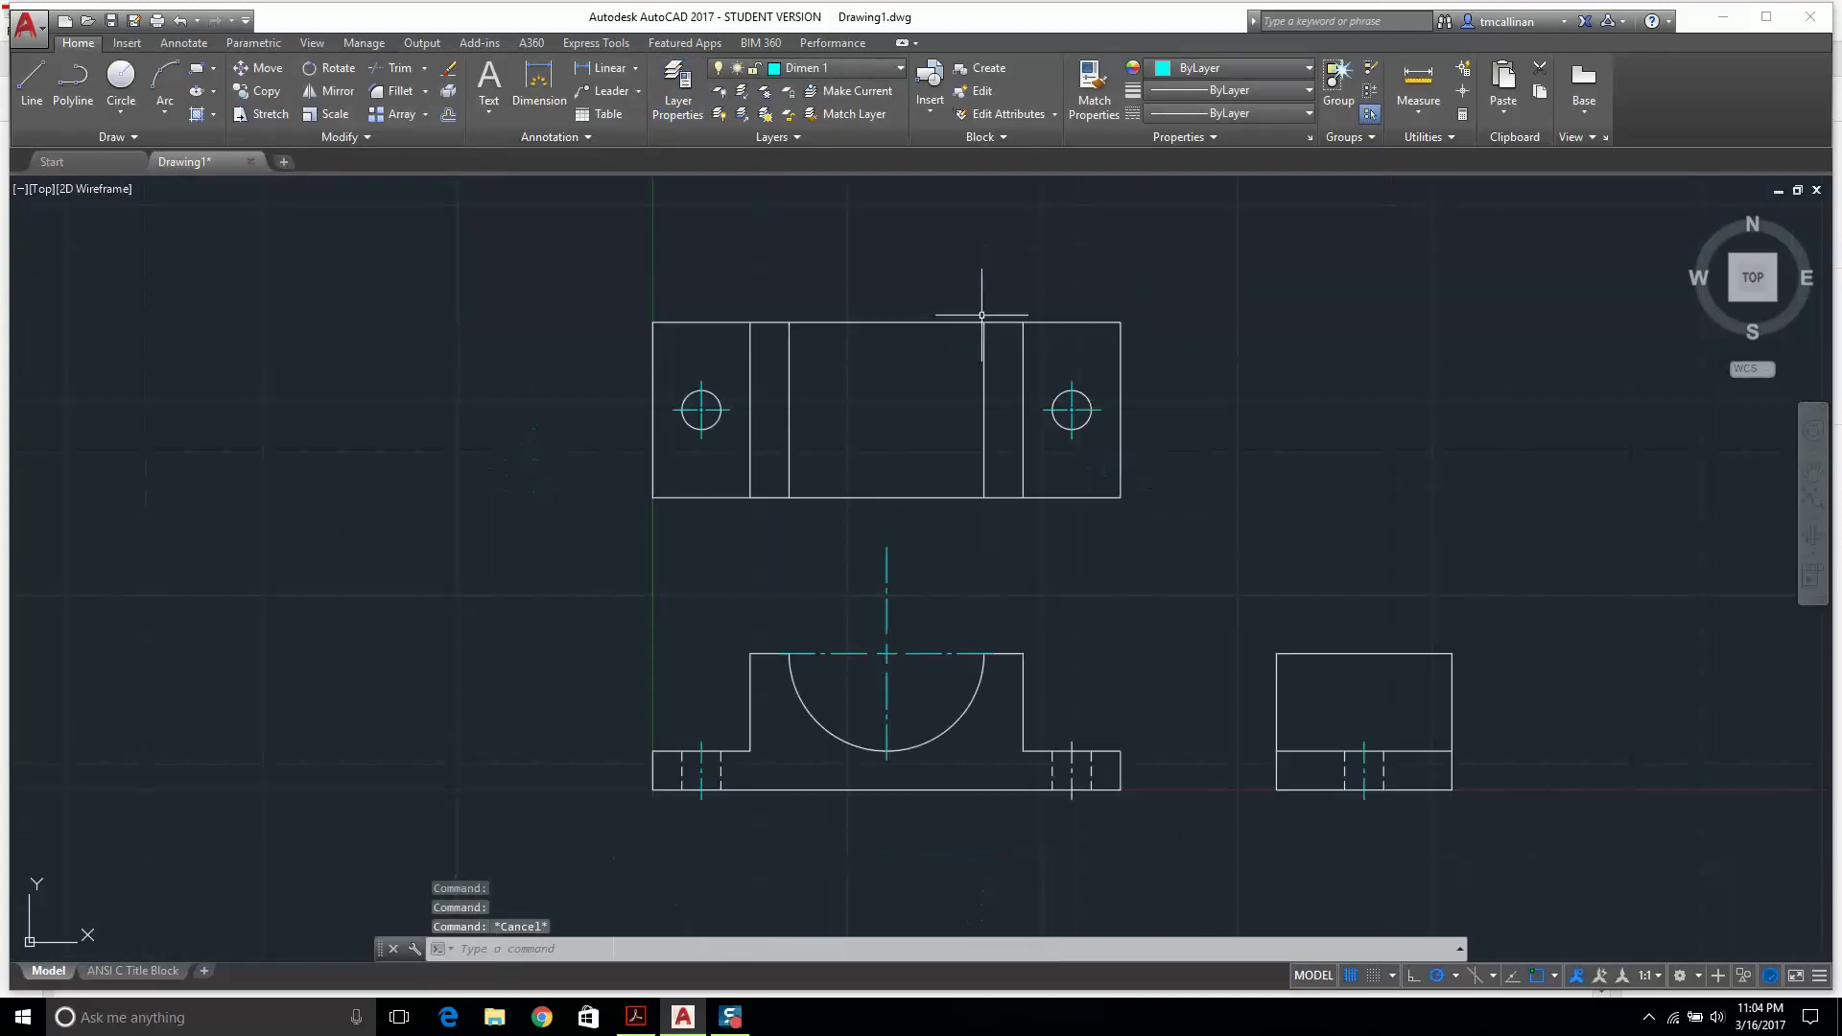
pyautogui.moveTo(1060, 740); pyautogui.dragTo(1060, 515, button='middle')
pyautogui.scroll(5, 999, 637)
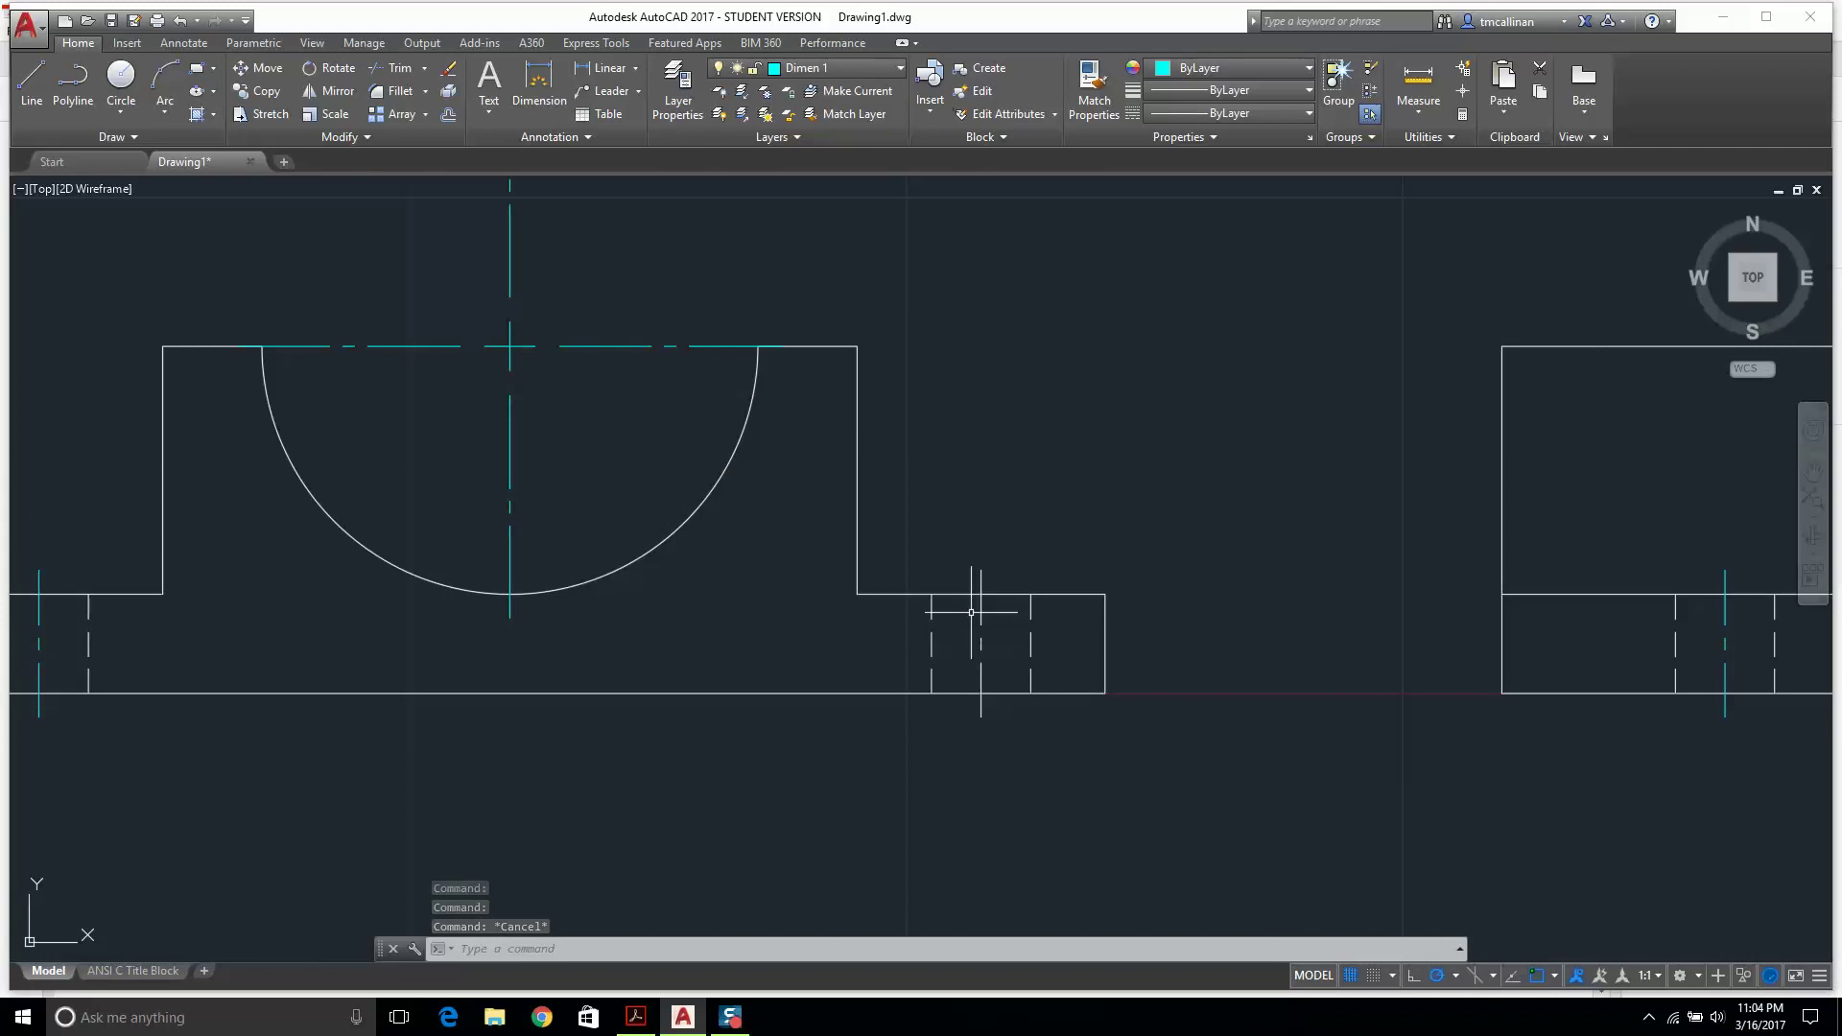
pyautogui.scroll(-2, 977, 628)
# Move the front view's right bolt-hole centre line onto the Dimen 1 layer.
pyautogui.press('Escape')
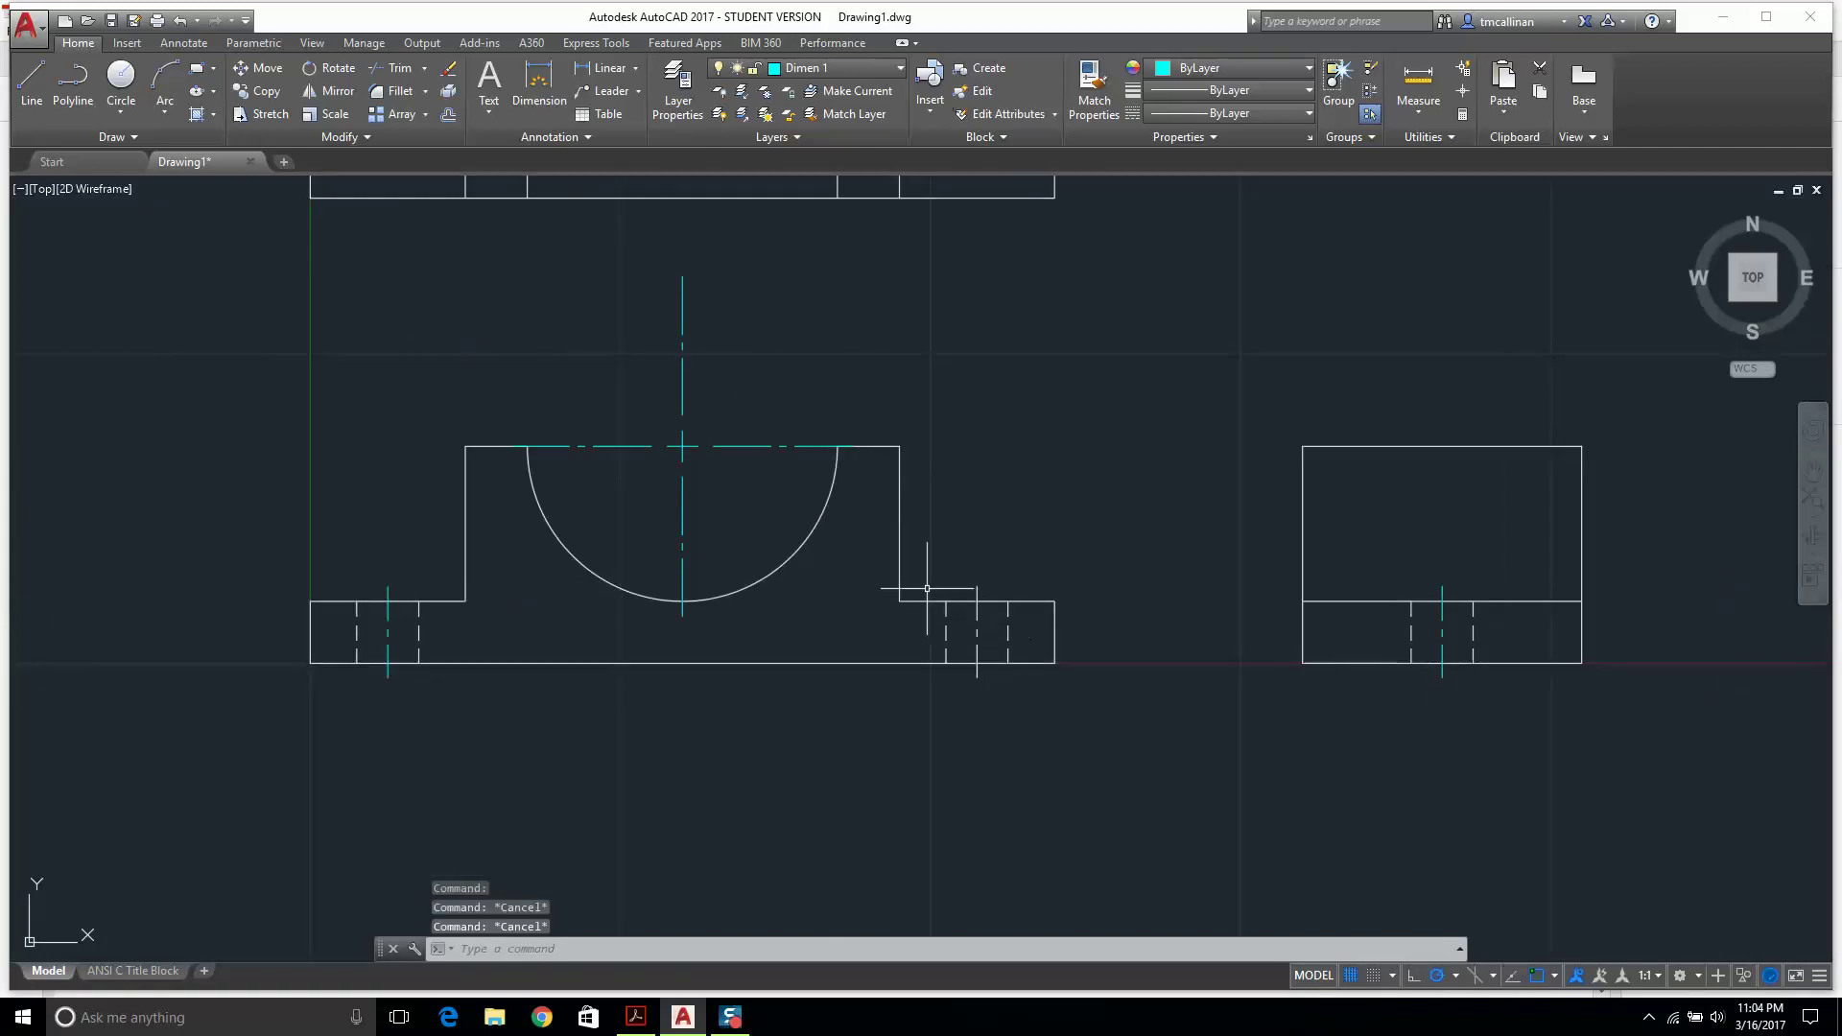
pyautogui.click(975, 620)
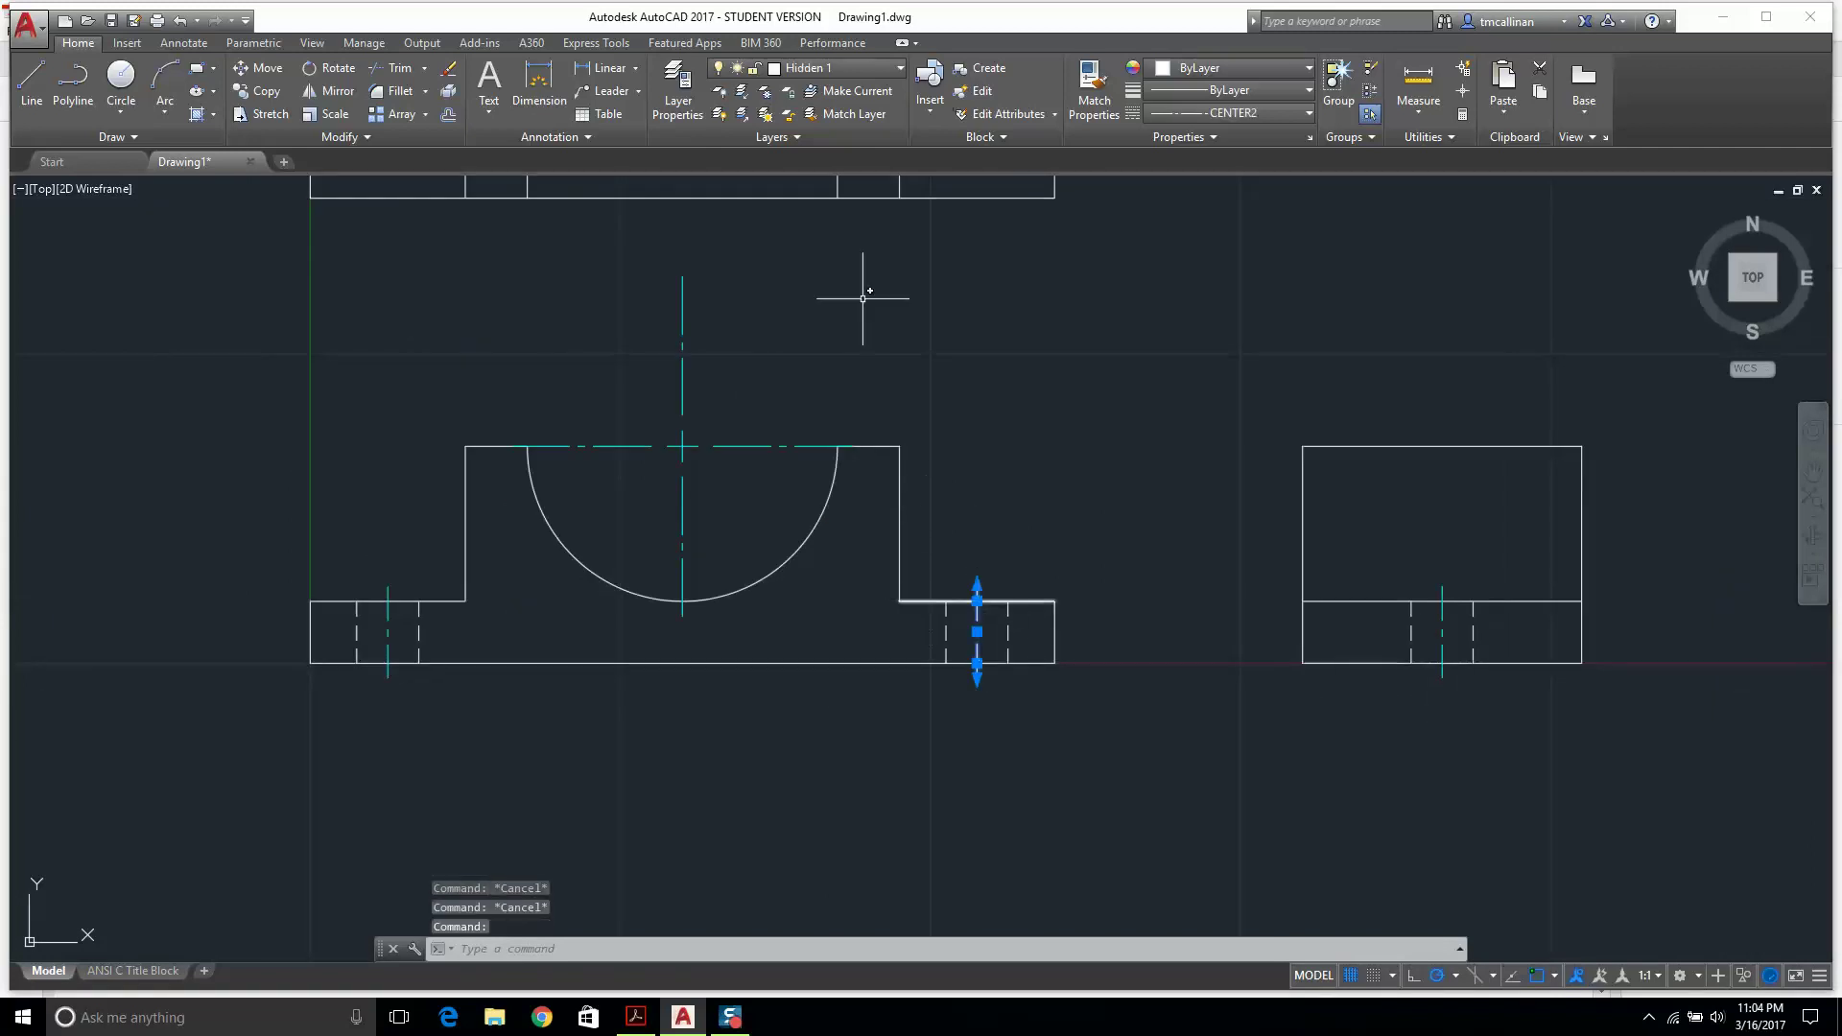
pyautogui.click(864, 69)
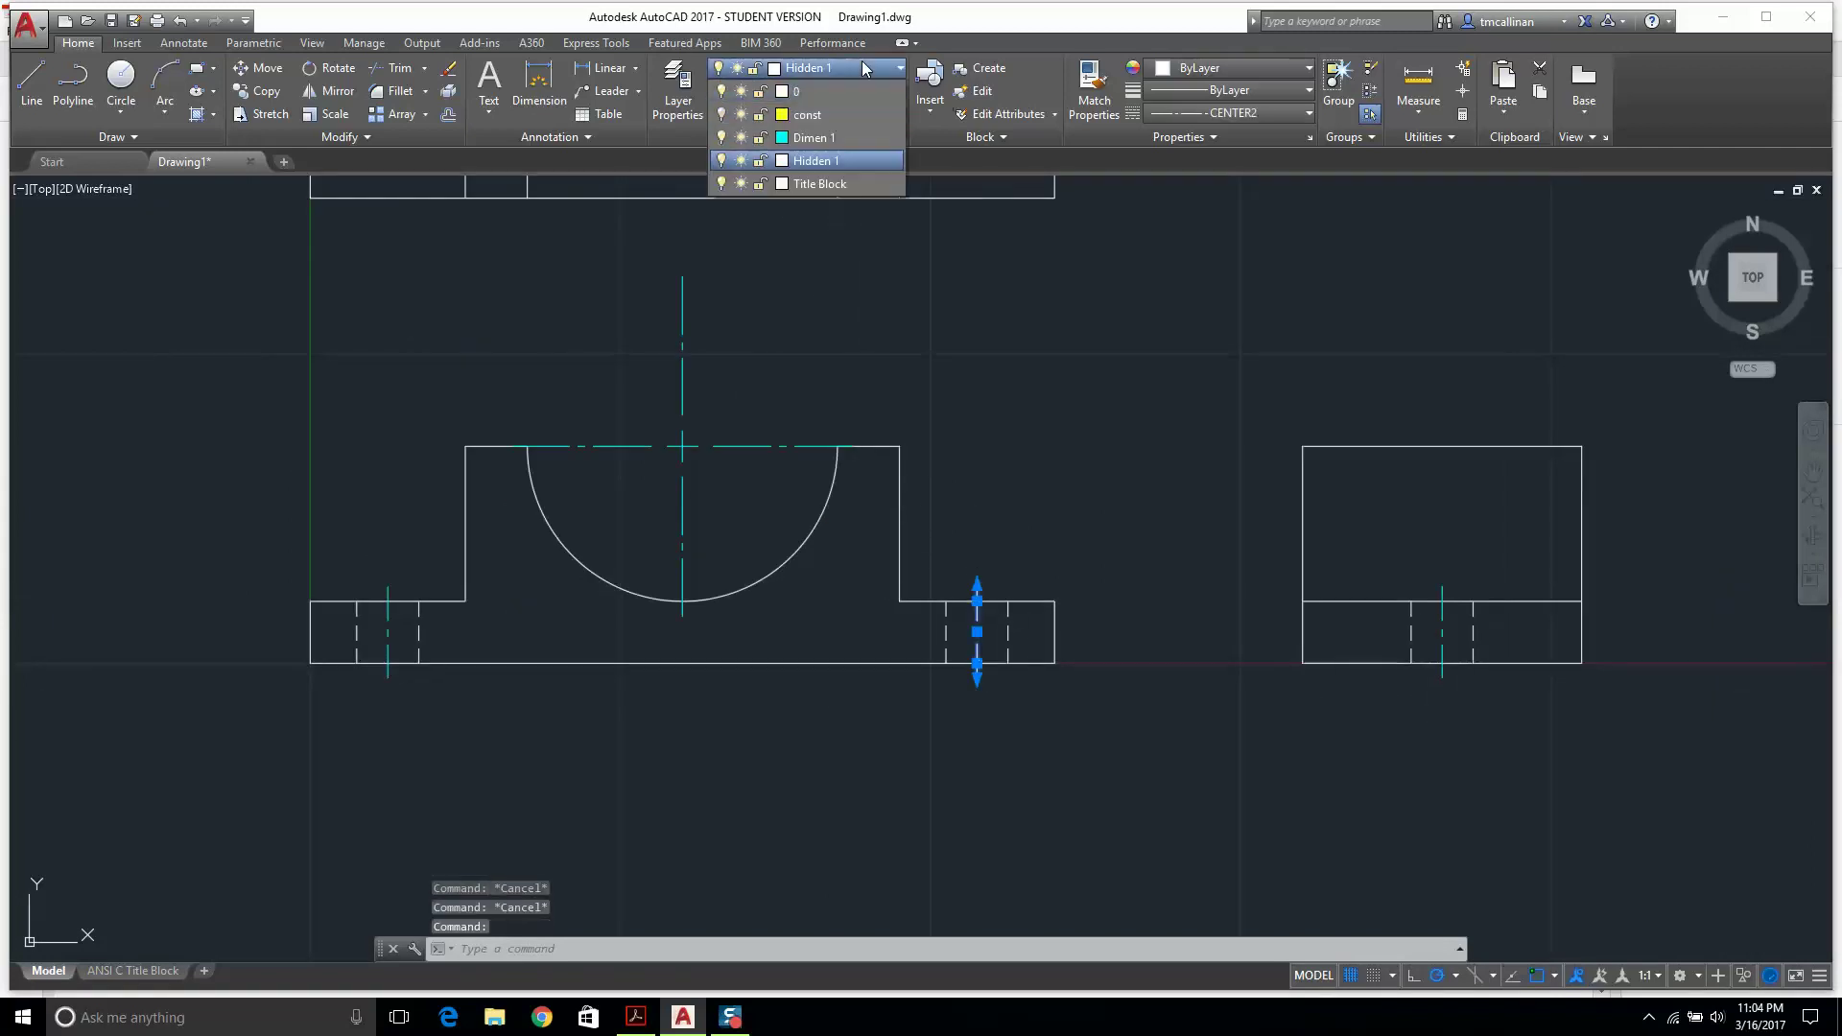
pyautogui.click(833, 138)
pyautogui.press('Escape')
pyautogui.scroll(-3, 921, 403)
pyautogui.scroll(2, 893, 384)
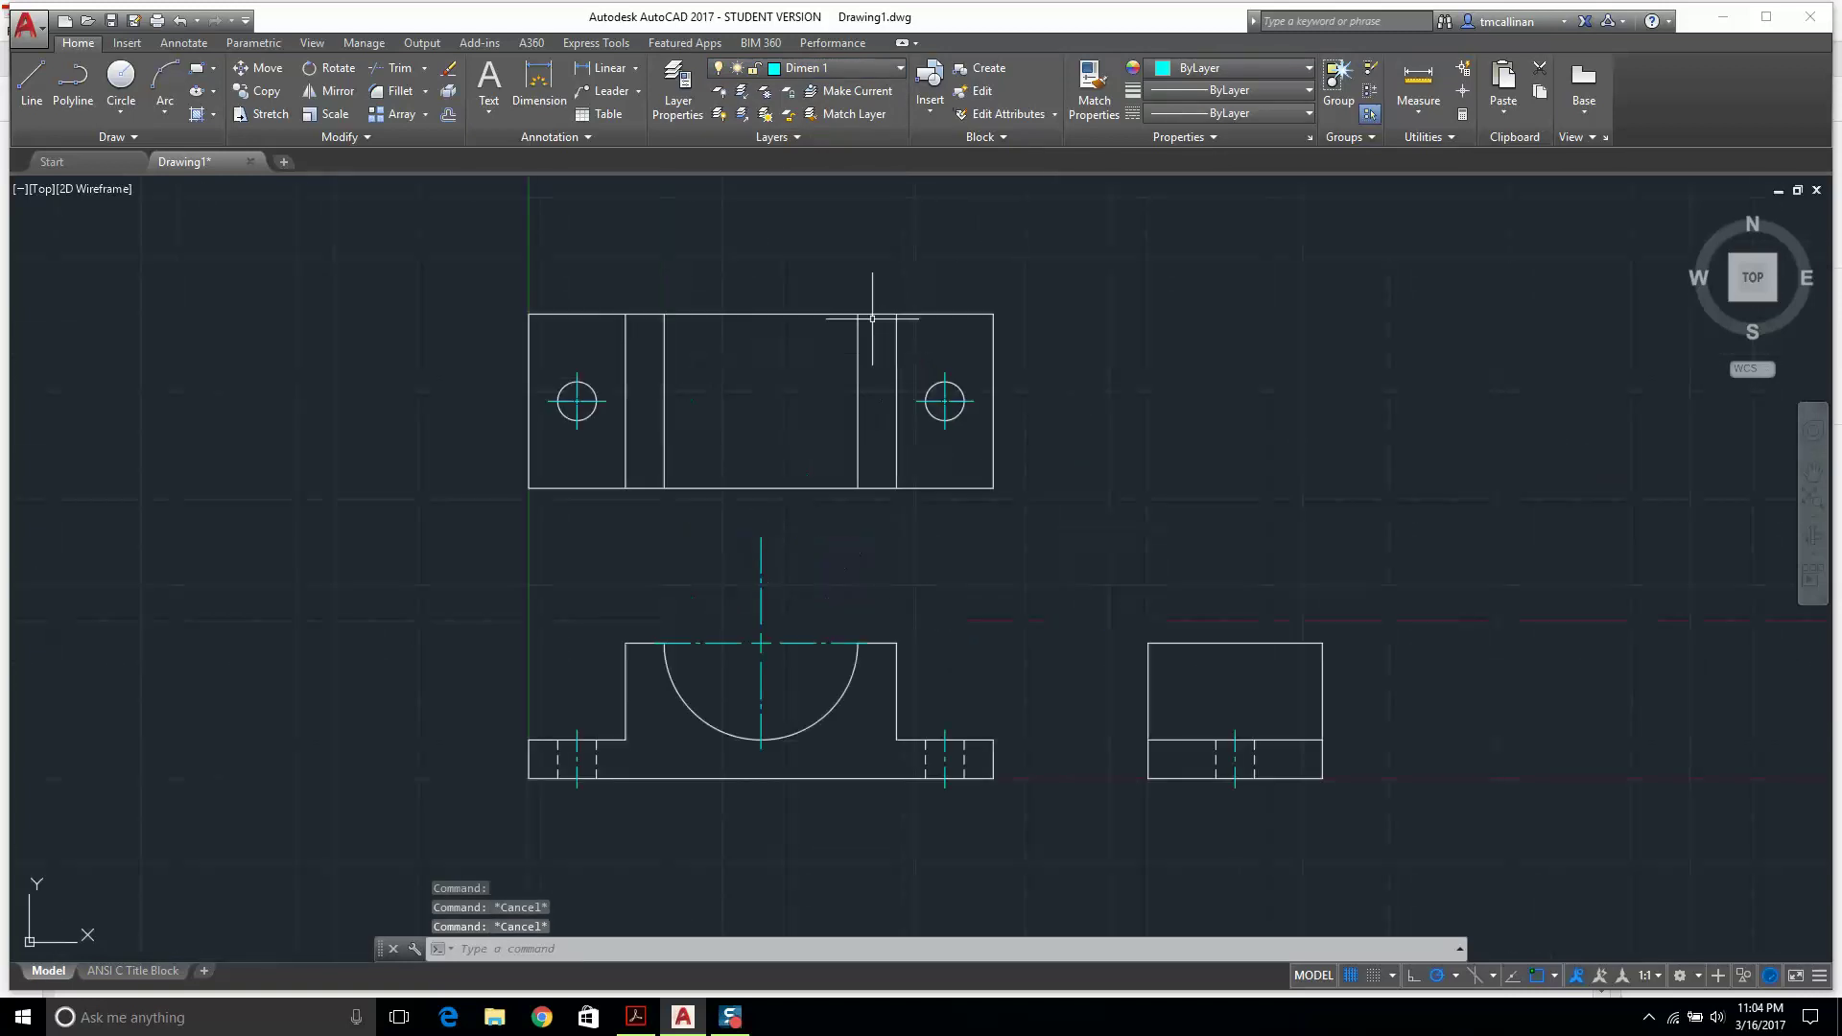
pyautogui.moveTo(872, 319); pyautogui.dragTo(835, 635, button='middle')
# Dimension the top view's 6.0000 overall width and 4.7500 hole-centre spacing above it.
pyautogui.click(540, 84)
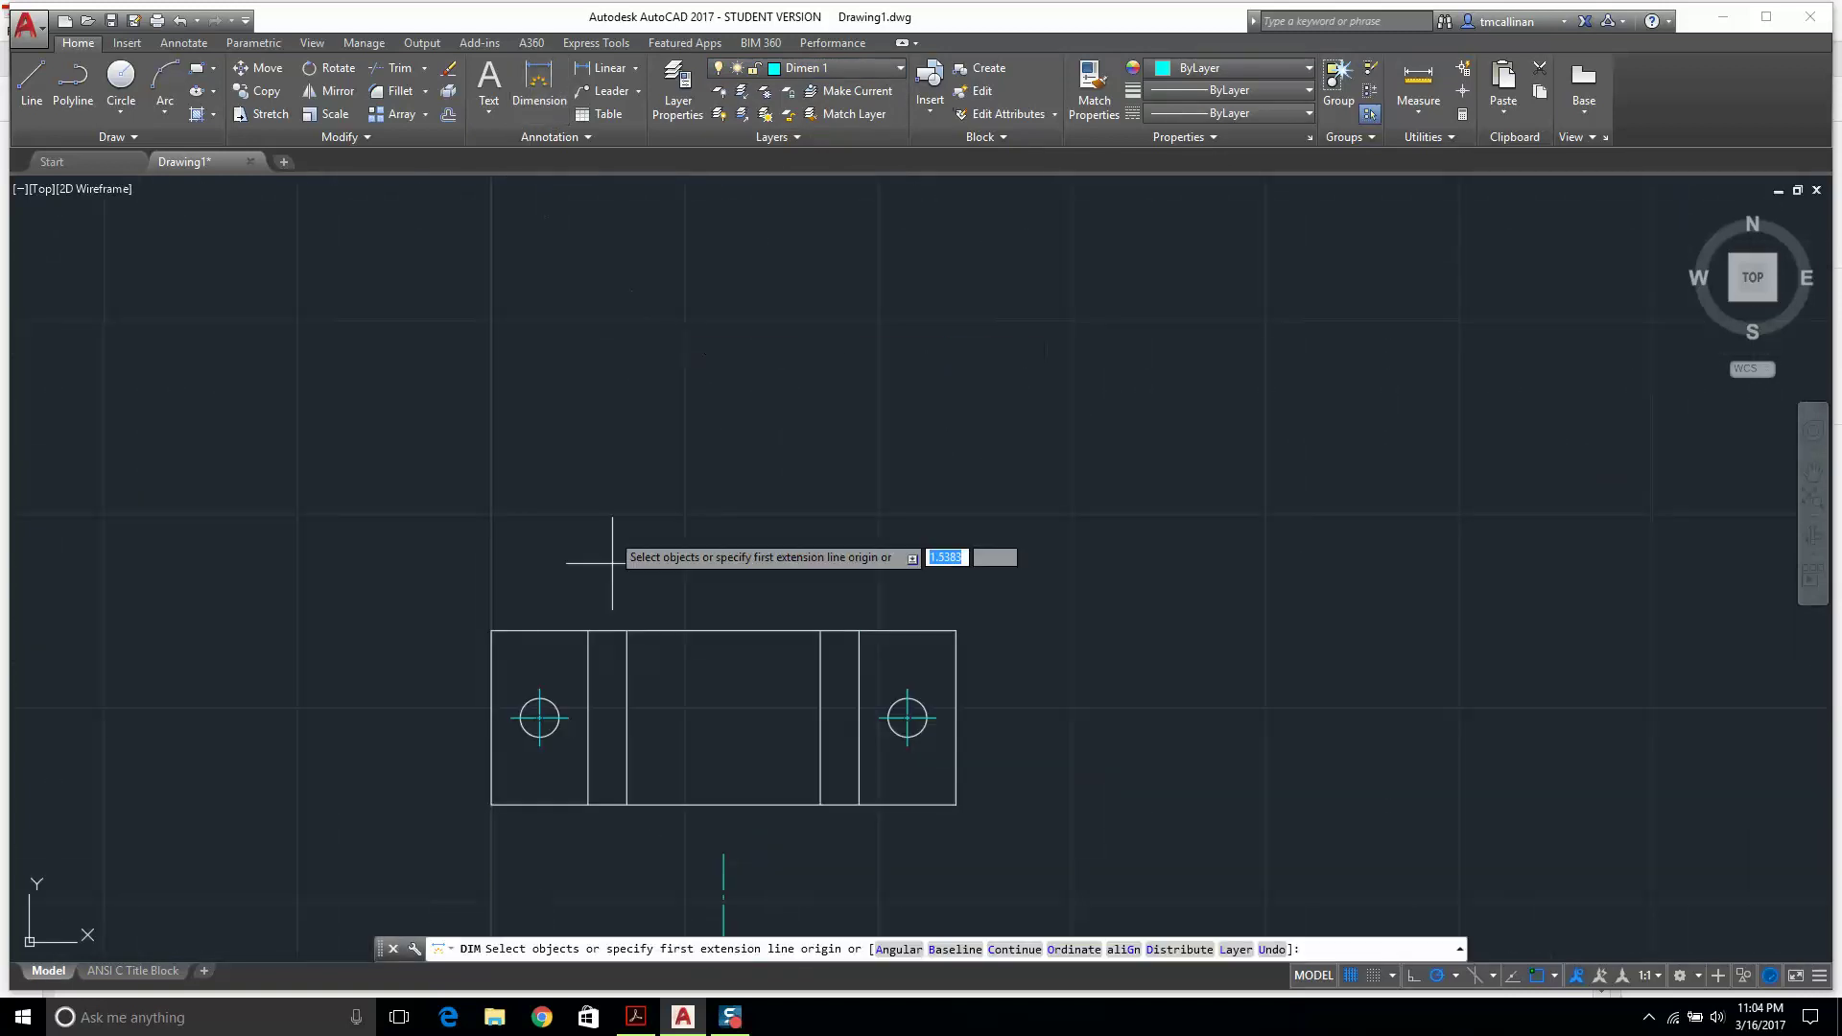
pyautogui.scroll(2, 676, 699)
pyautogui.click(494, 589)
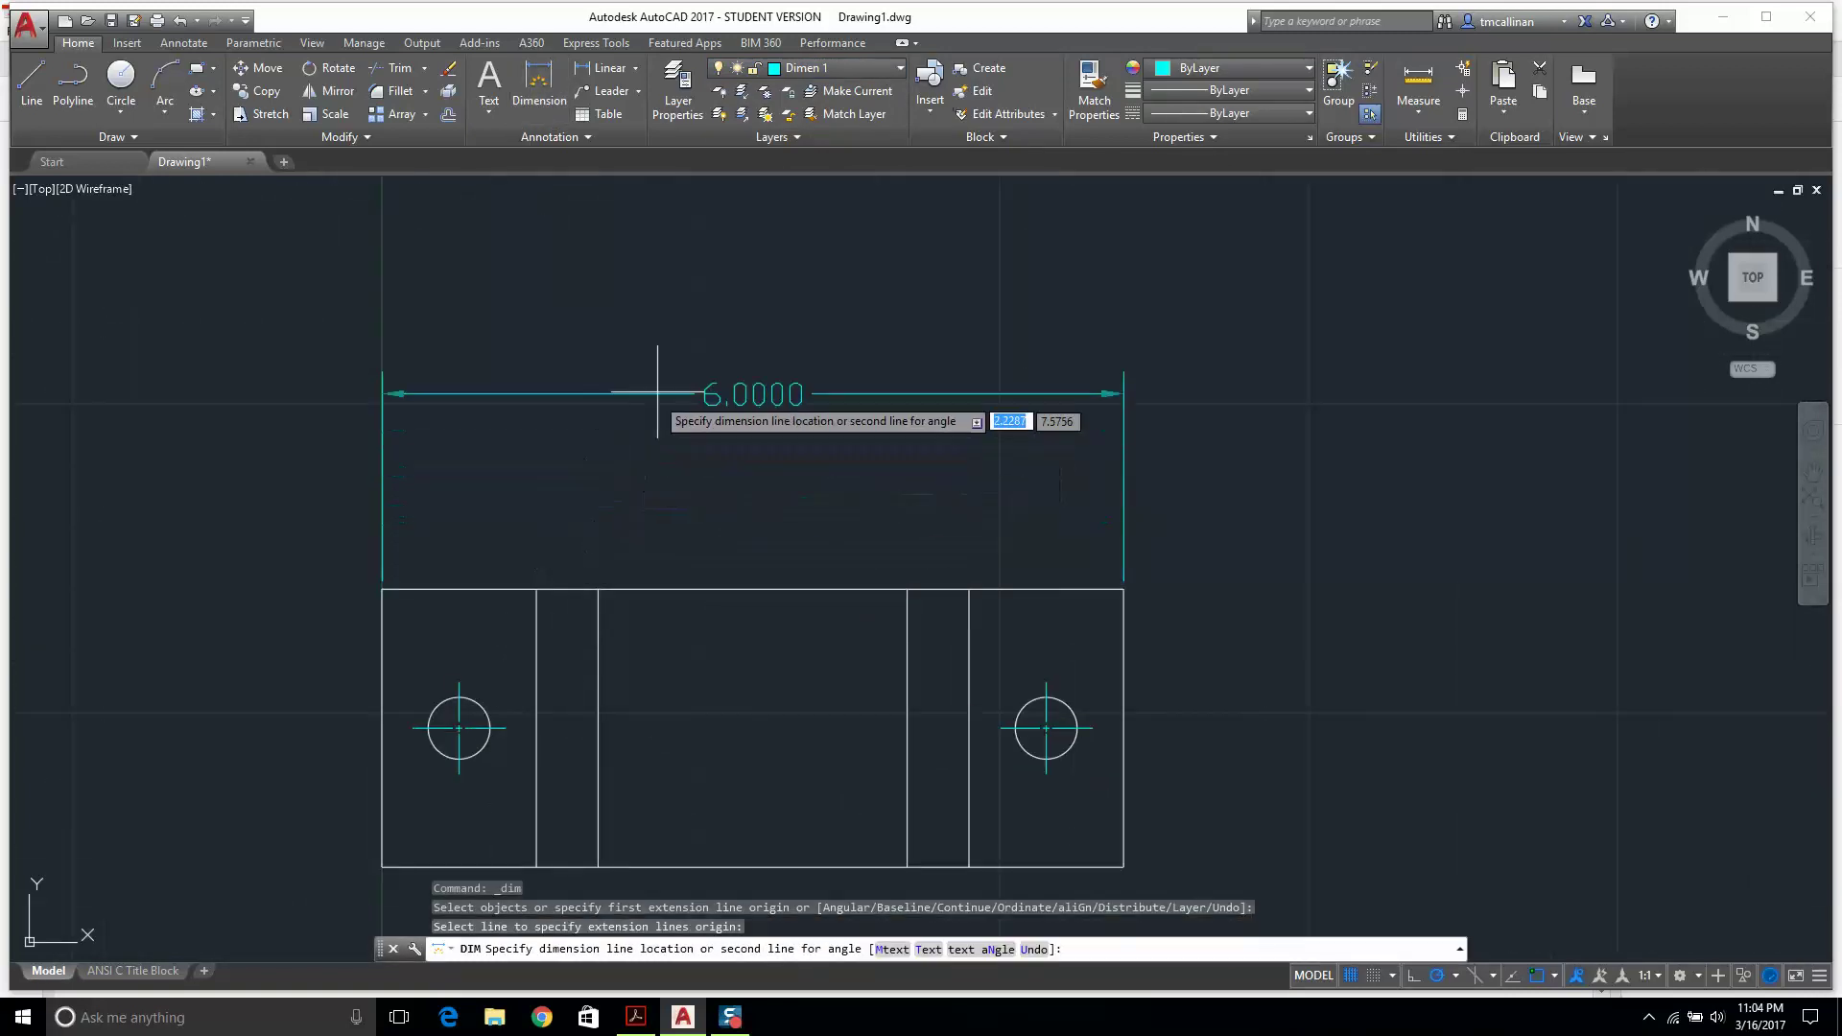
pyautogui.click(658, 386)
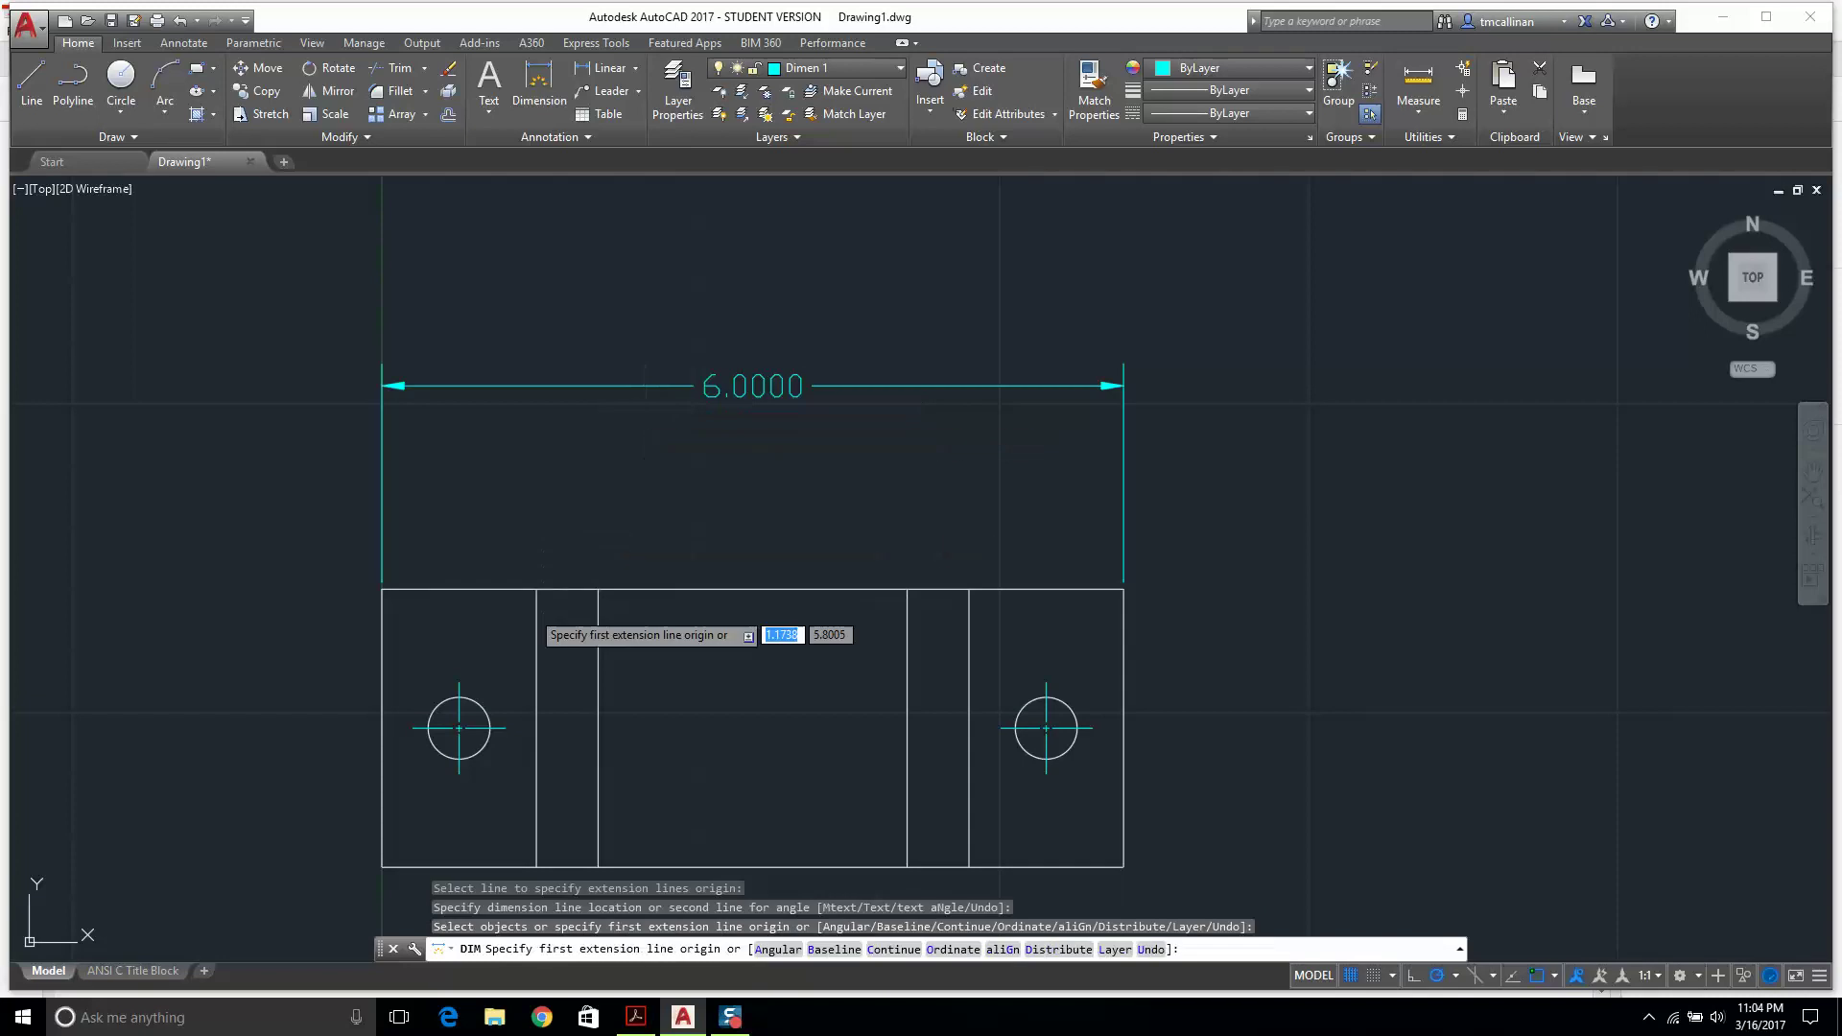
pyautogui.scroll(1, 458, 729)
pyautogui.click(458, 728)
pyautogui.scroll(-2, 451, 727)
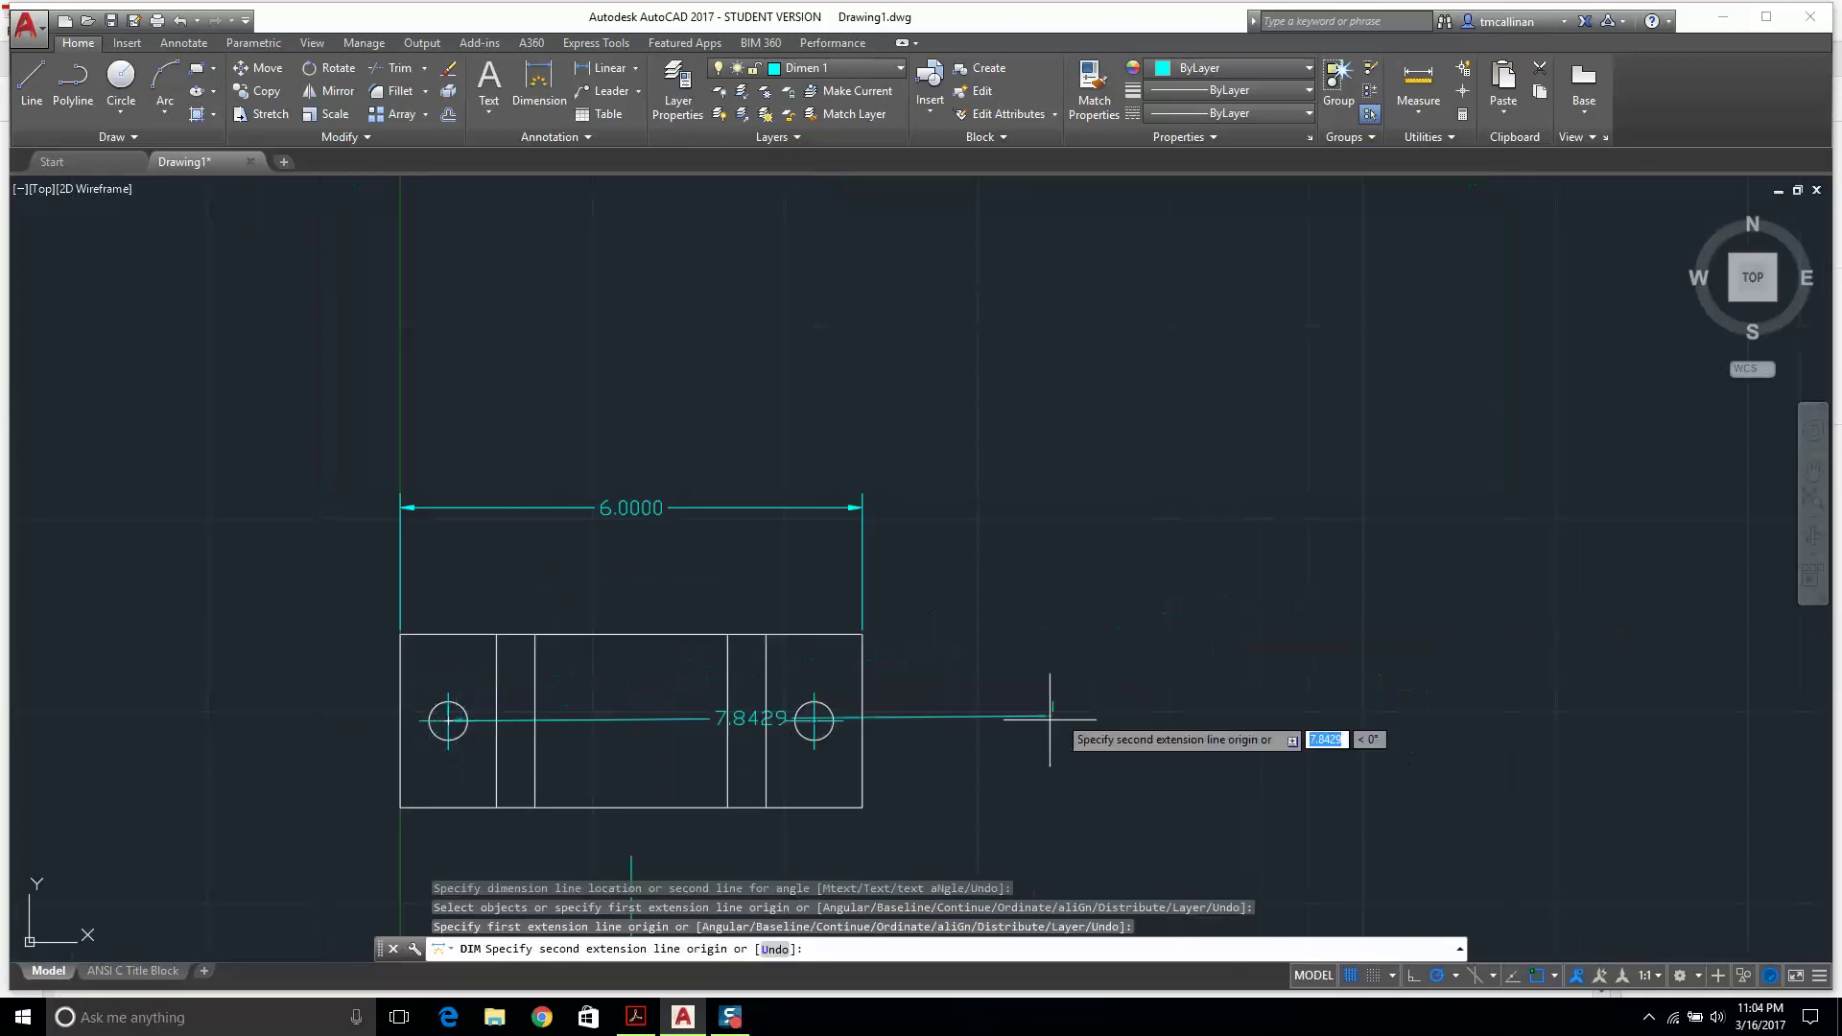
pyautogui.scroll(5, 937, 752)
pyautogui.click(933, 794)
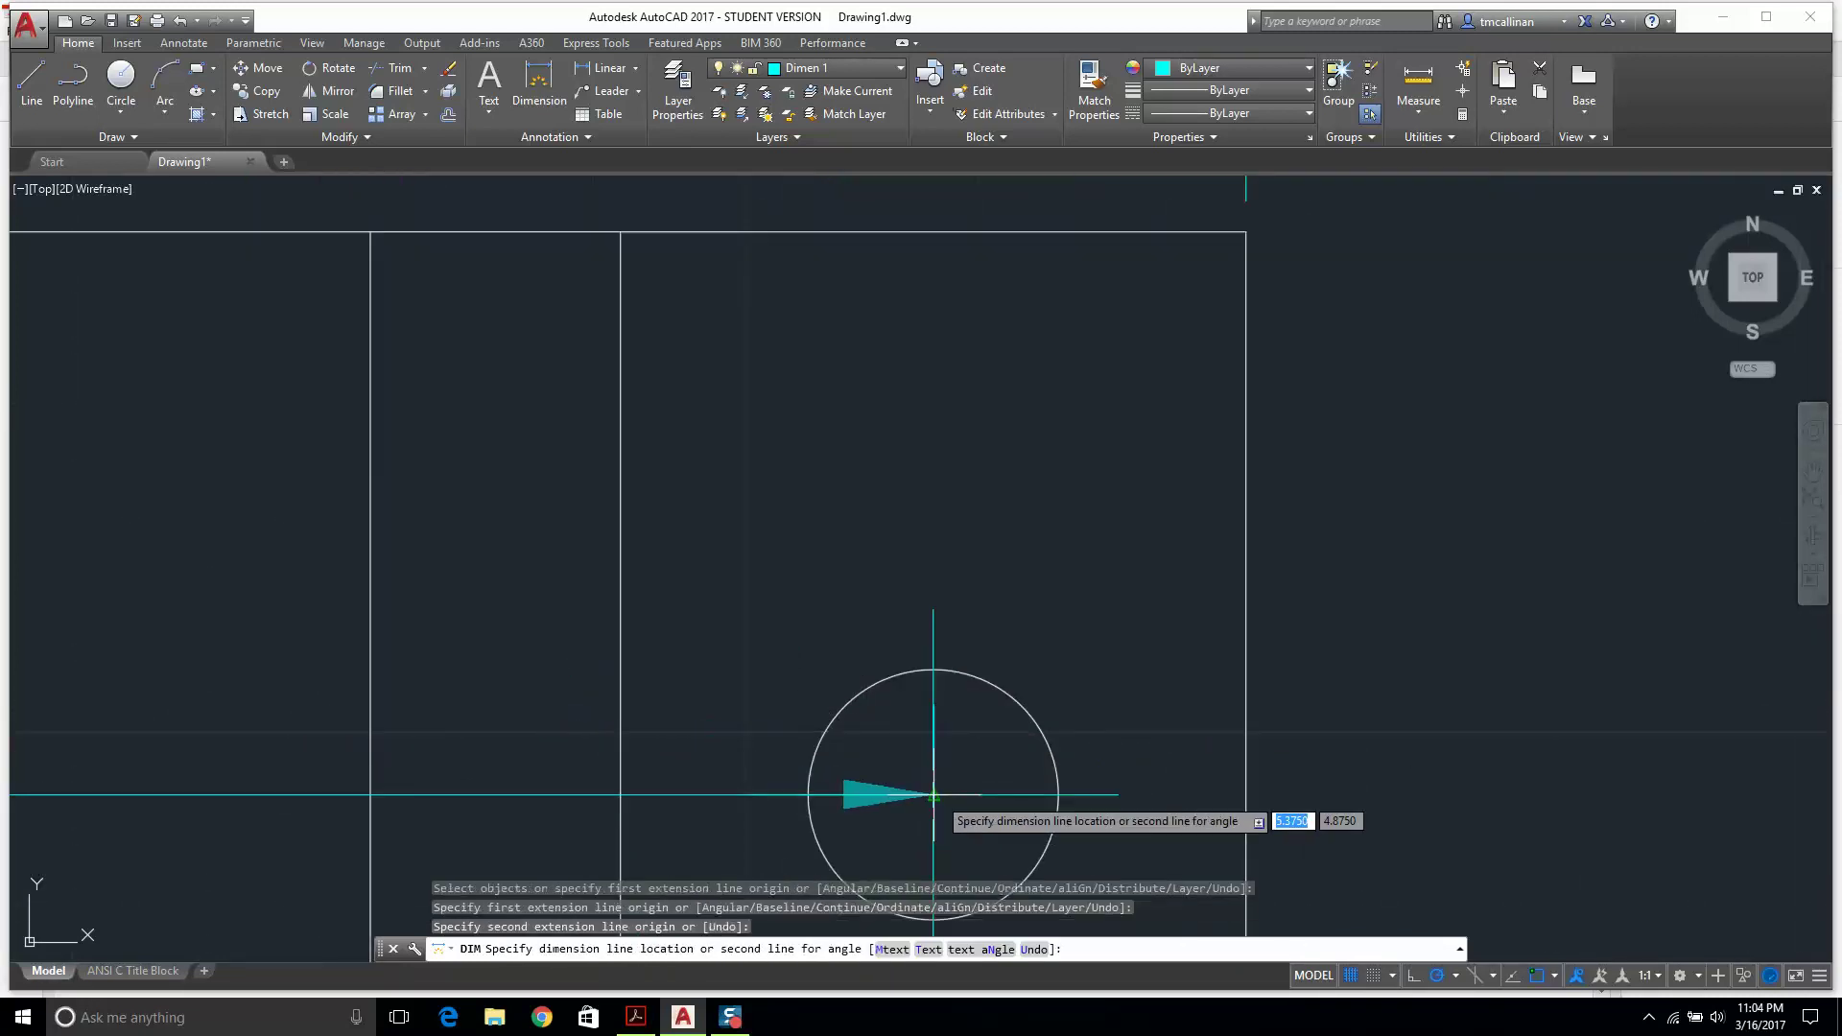
pyautogui.scroll(-5, 933, 794)
pyautogui.click(753, 473)
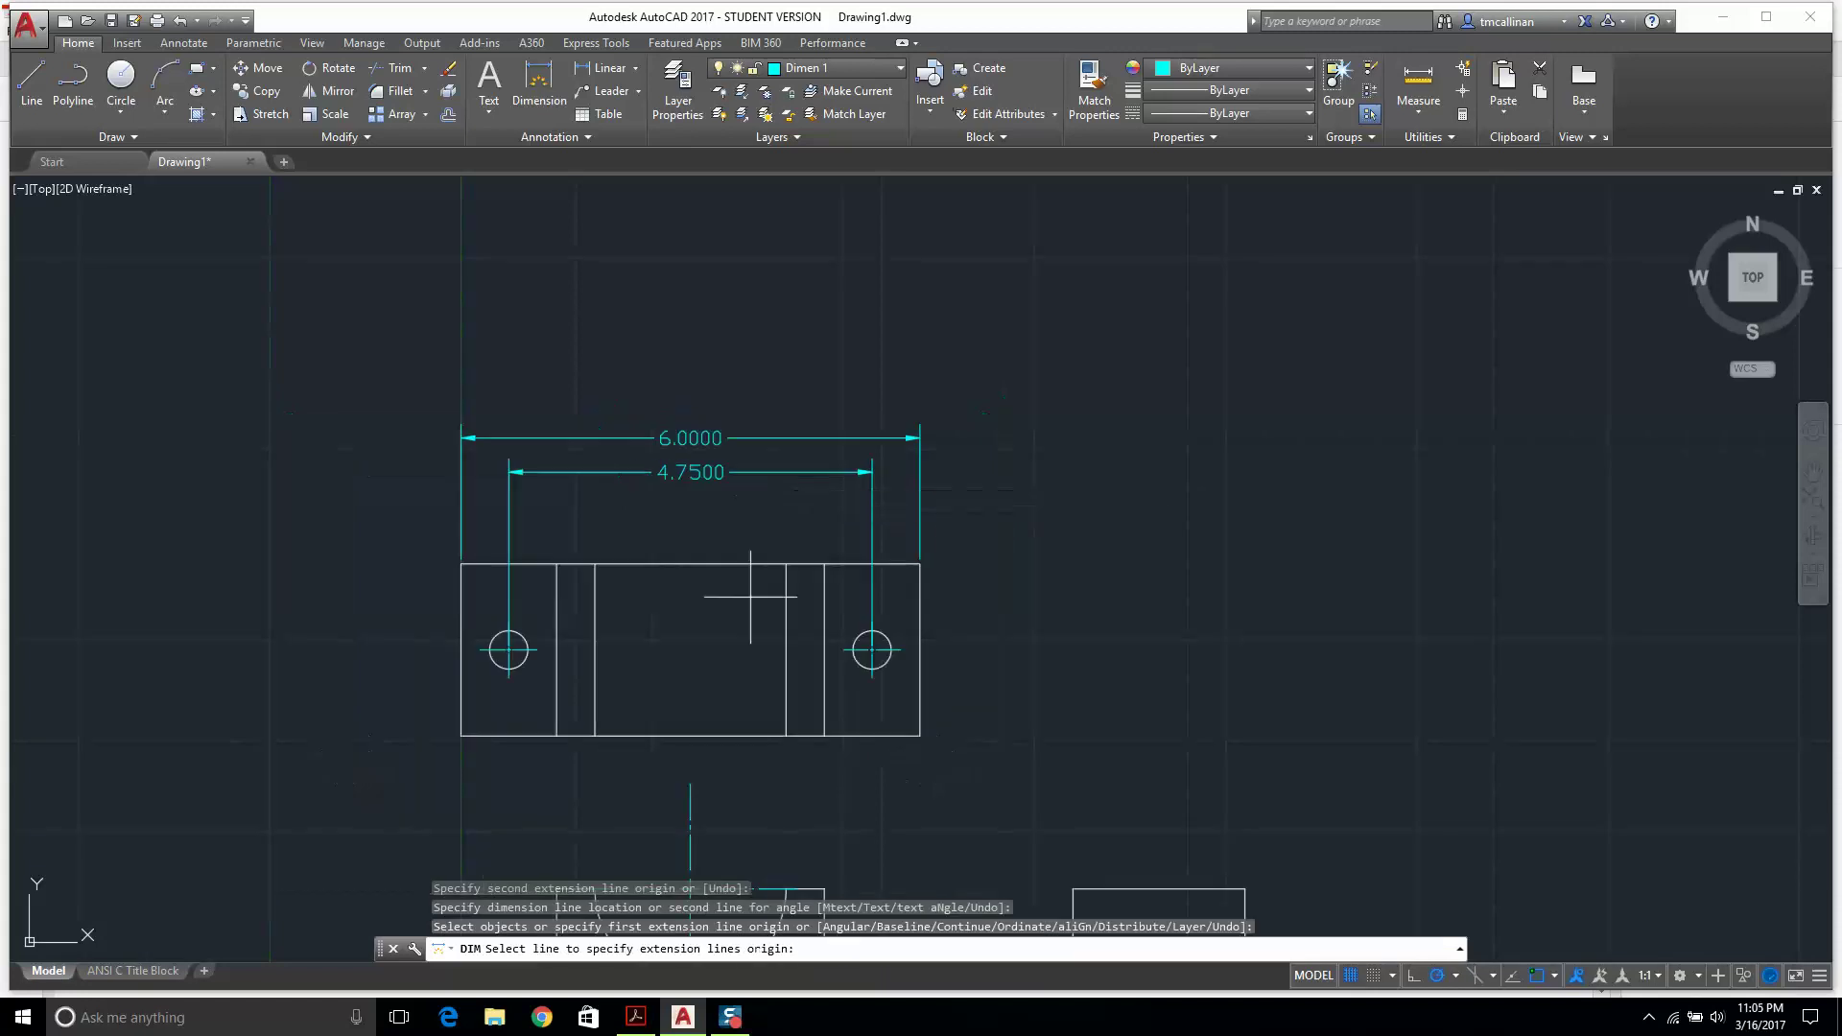
# Add the 3.5000 dimension between the inner lines, redoing a wrong 3.5335 attempt.
pyautogui.scroll(2, 767, 597)
pyautogui.click(424, 544)
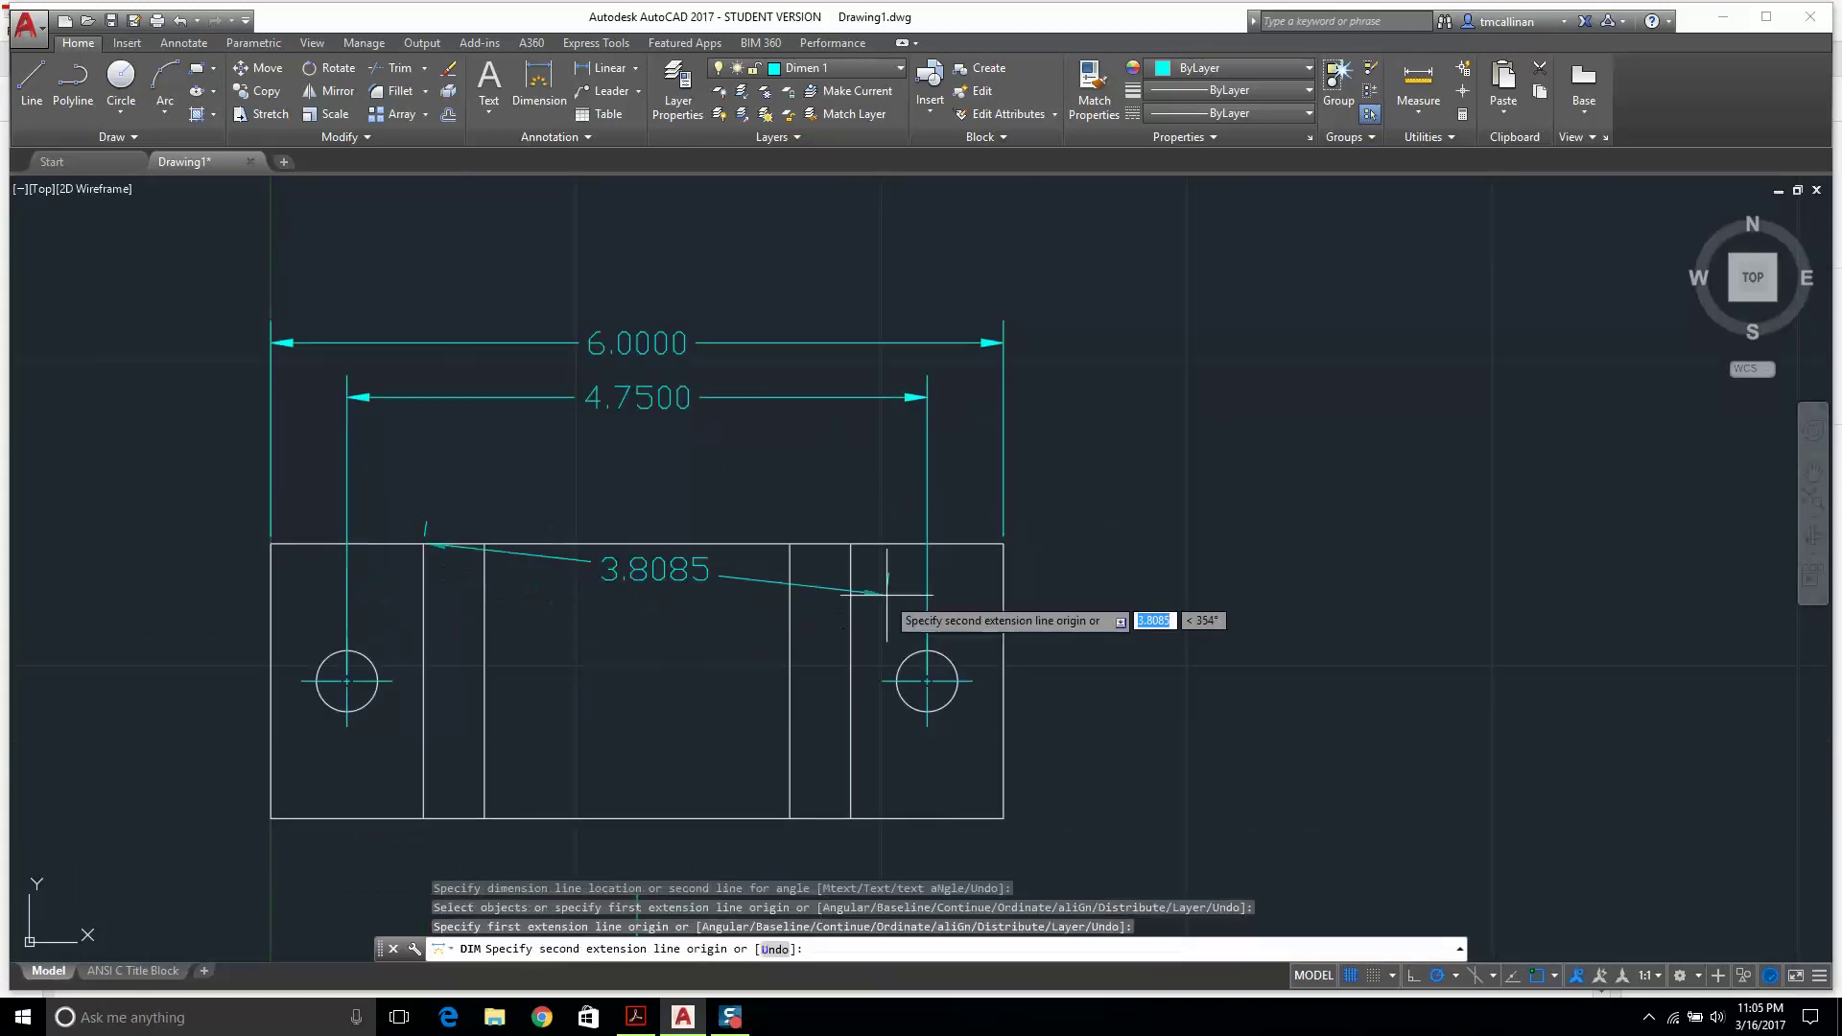
pyautogui.click(851, 544)
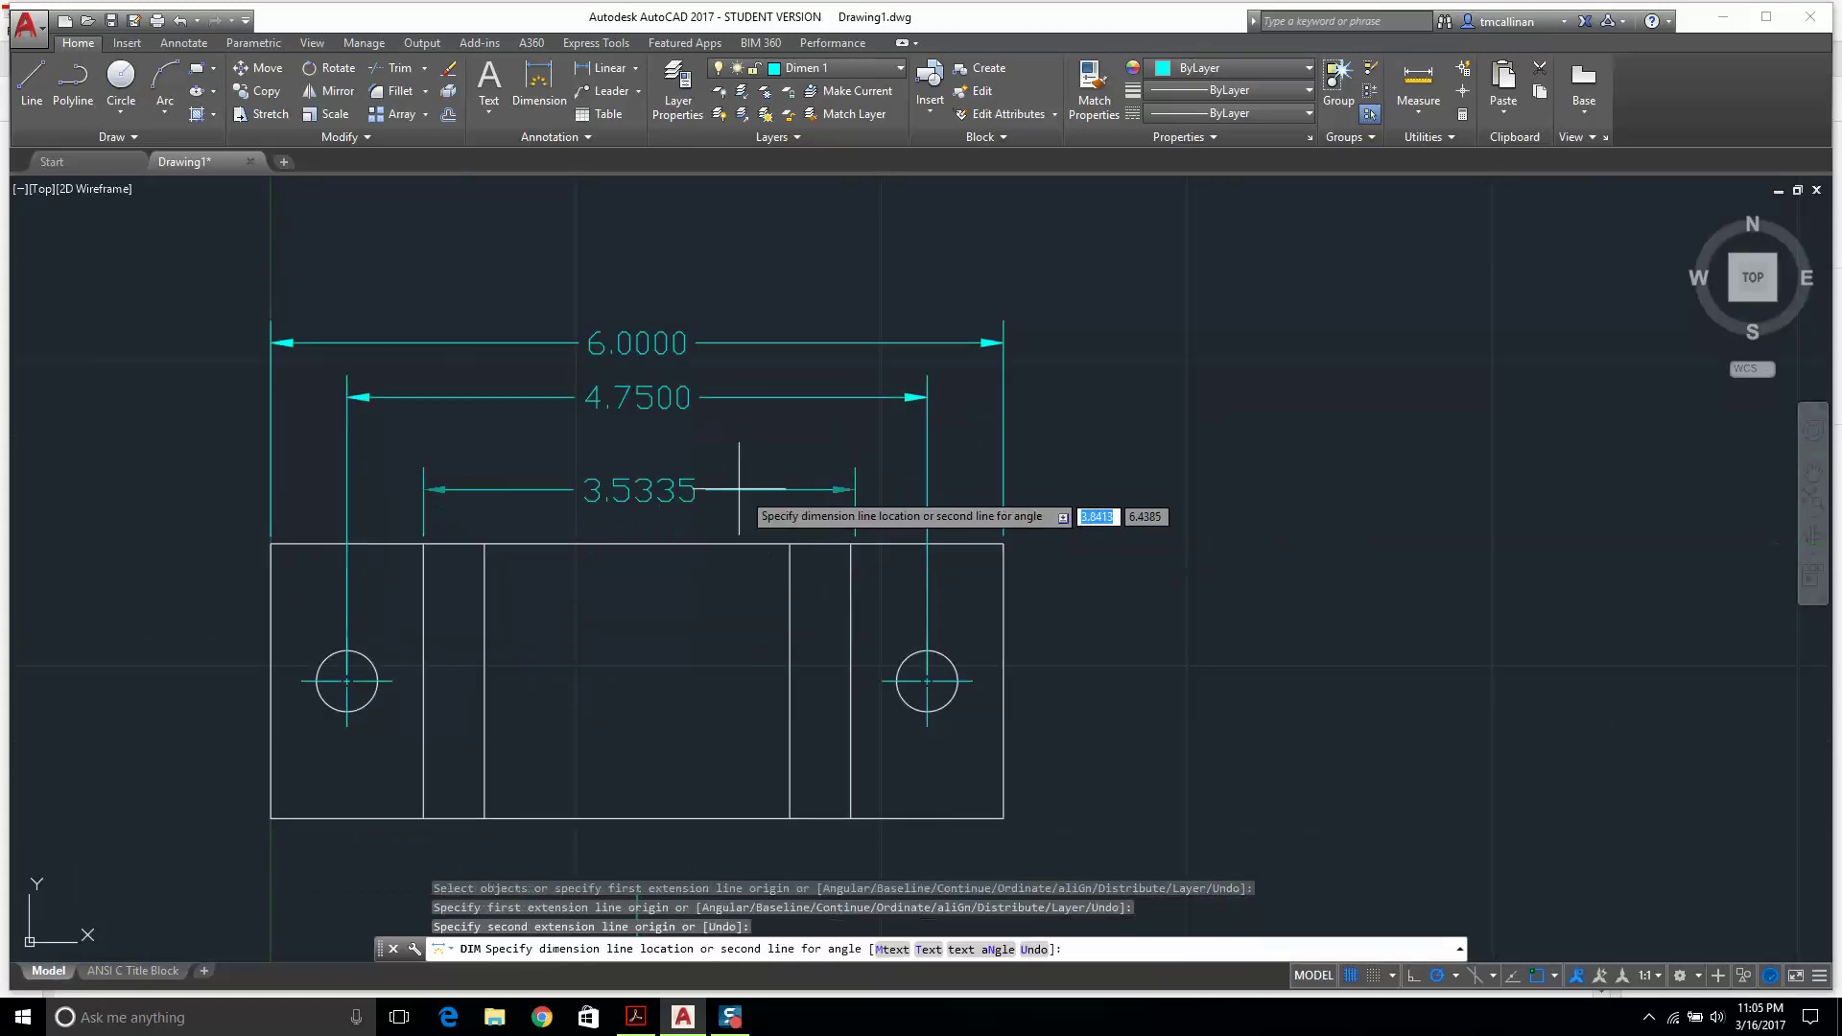
pyautogui.press('Escape')
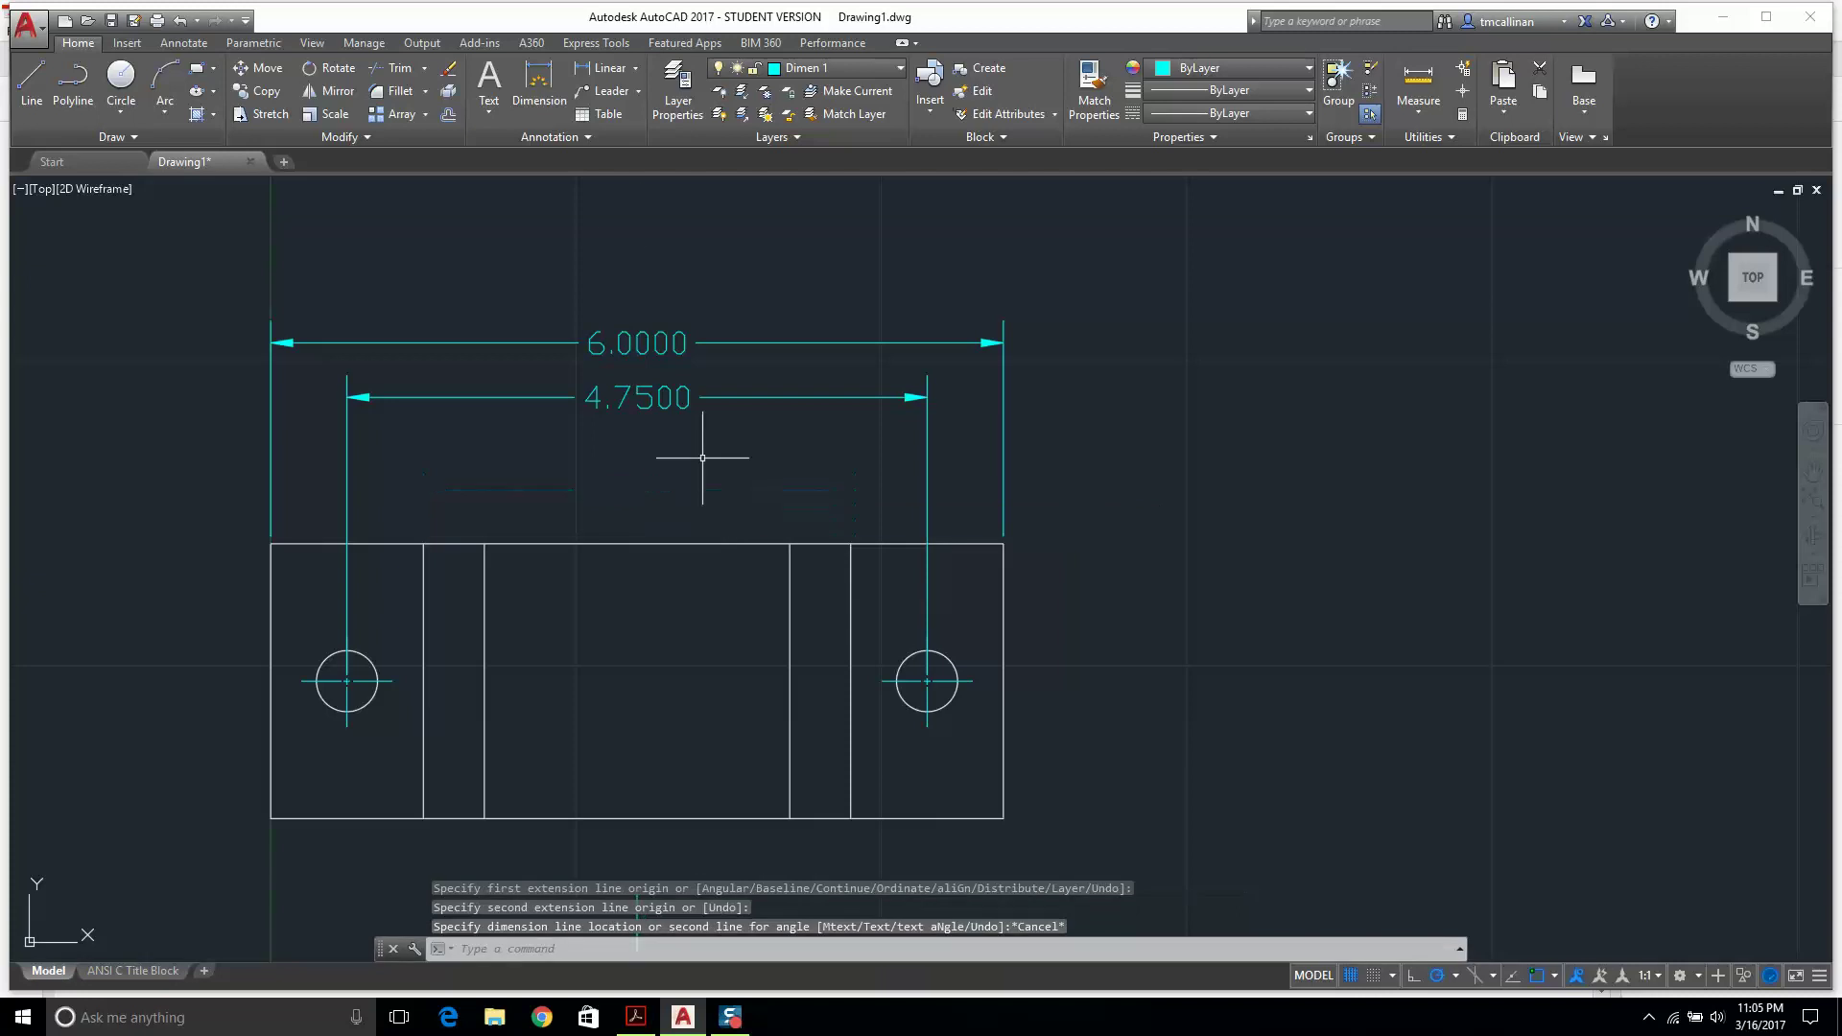
pyautogui.click(539, 81)
pyautogui.scroll(4, 581, 572)
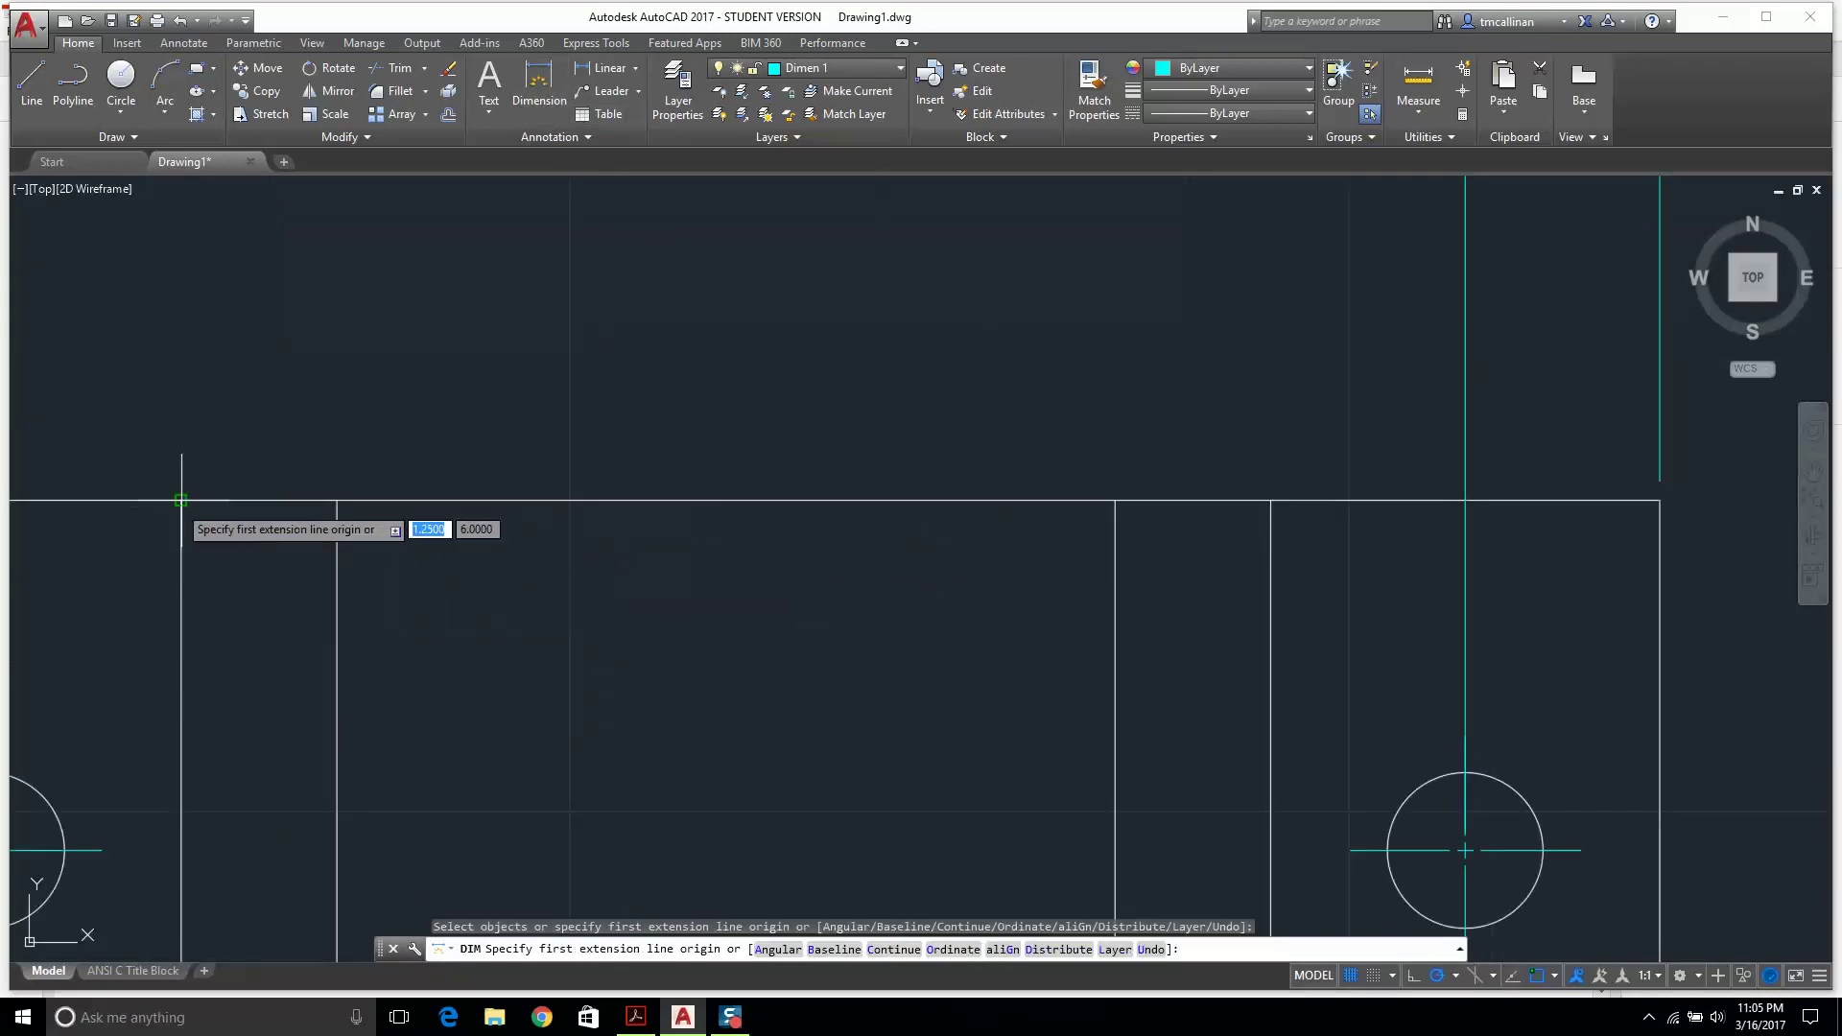
pyautogui.click(181, 500)
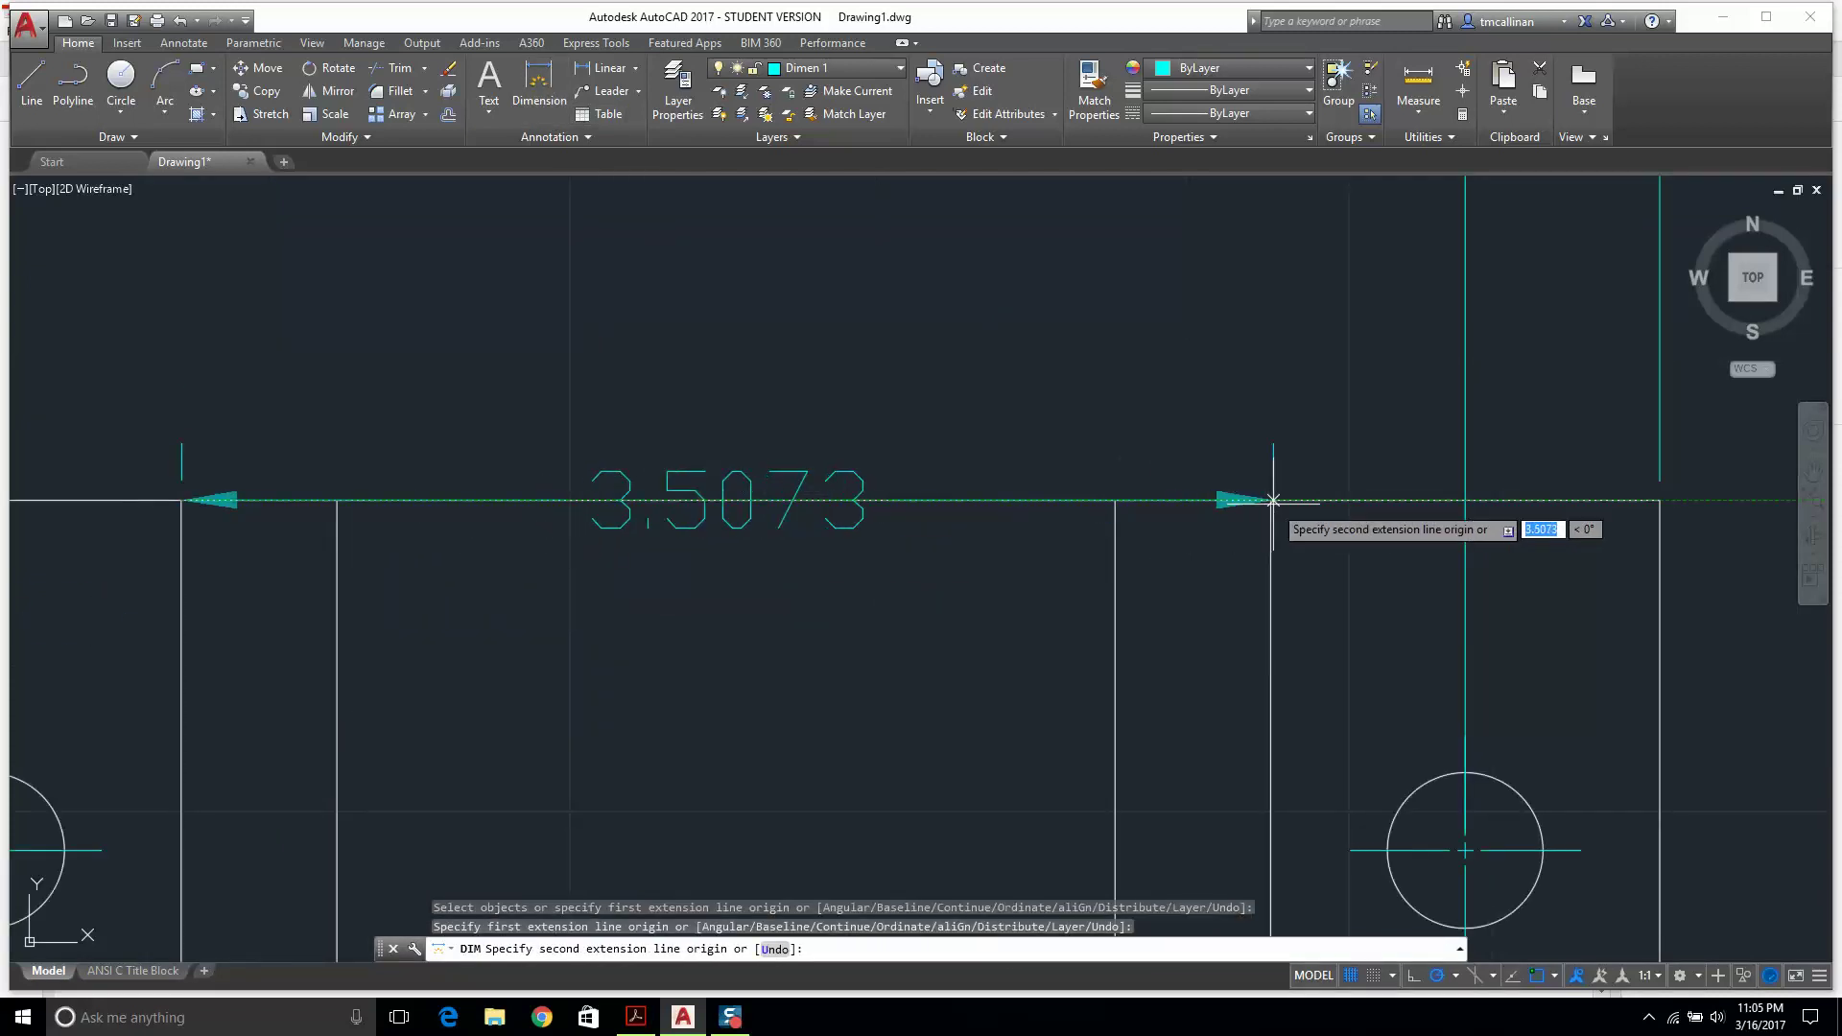
pyautogui.scroll(8, 1264, 501)
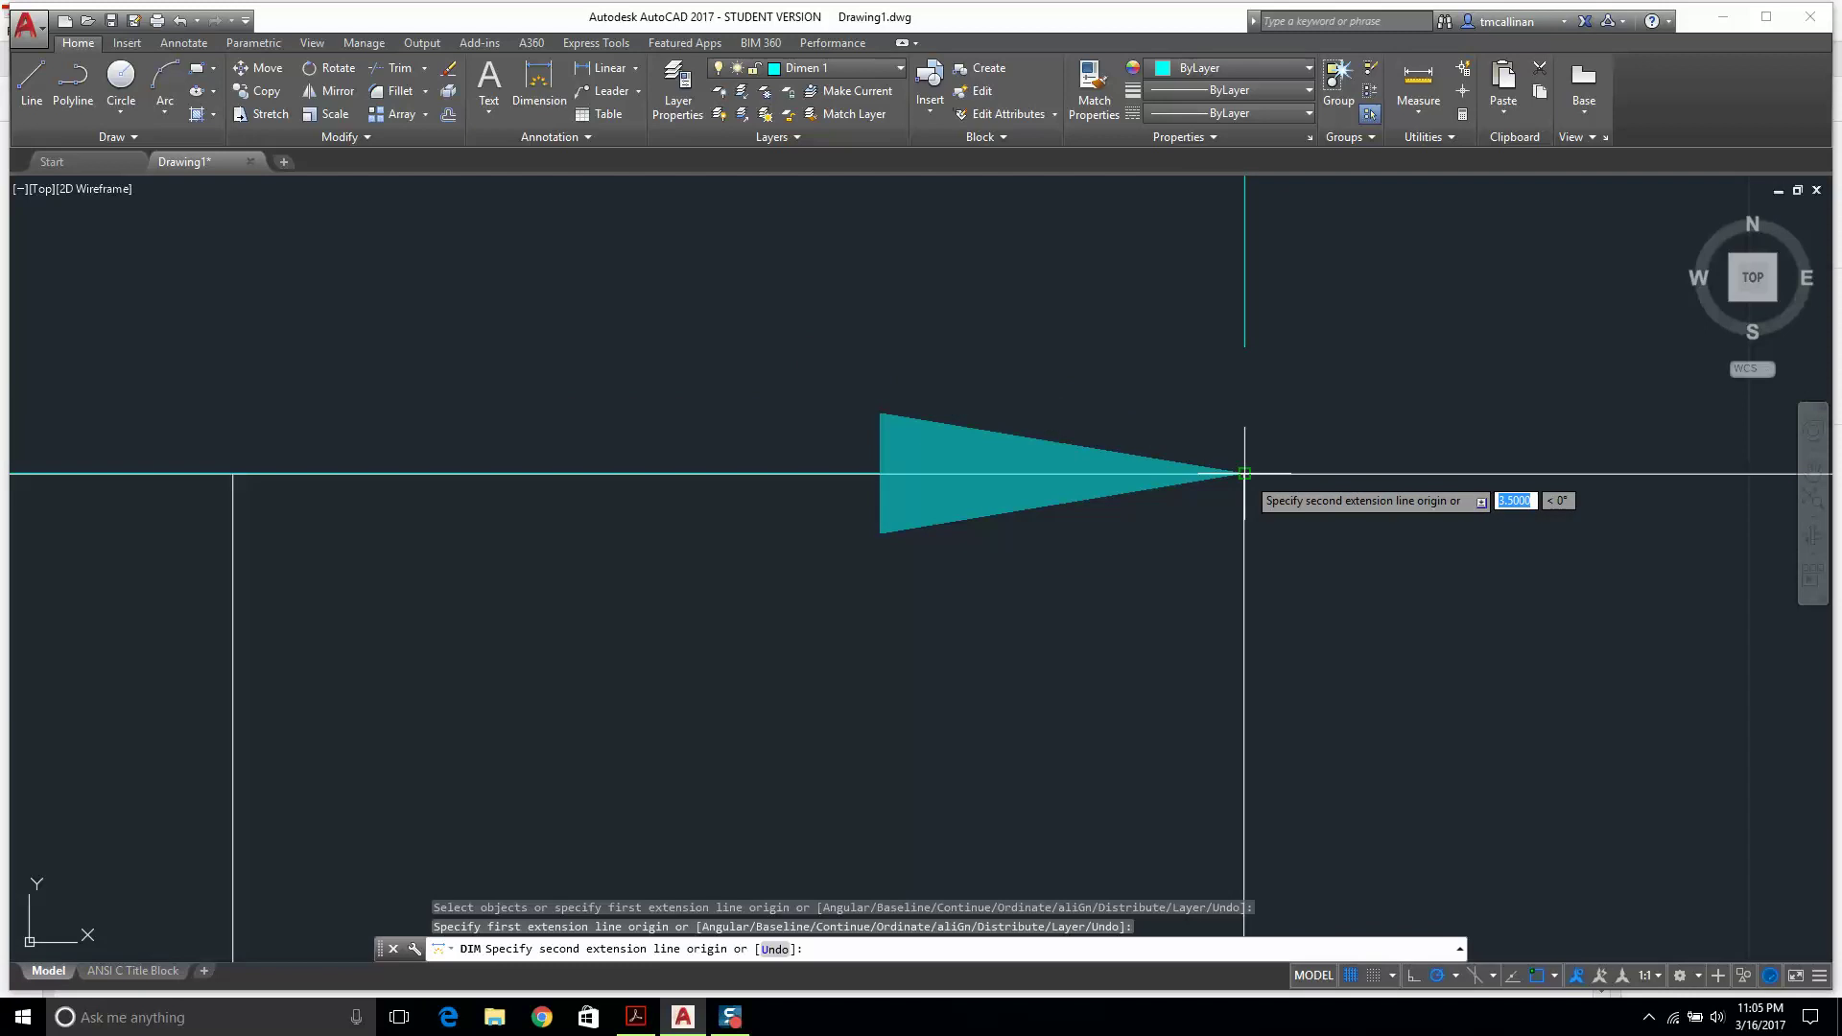
pyautogui.click(1245, 461)
pyautogui.scroll(-8, 1238, 451)
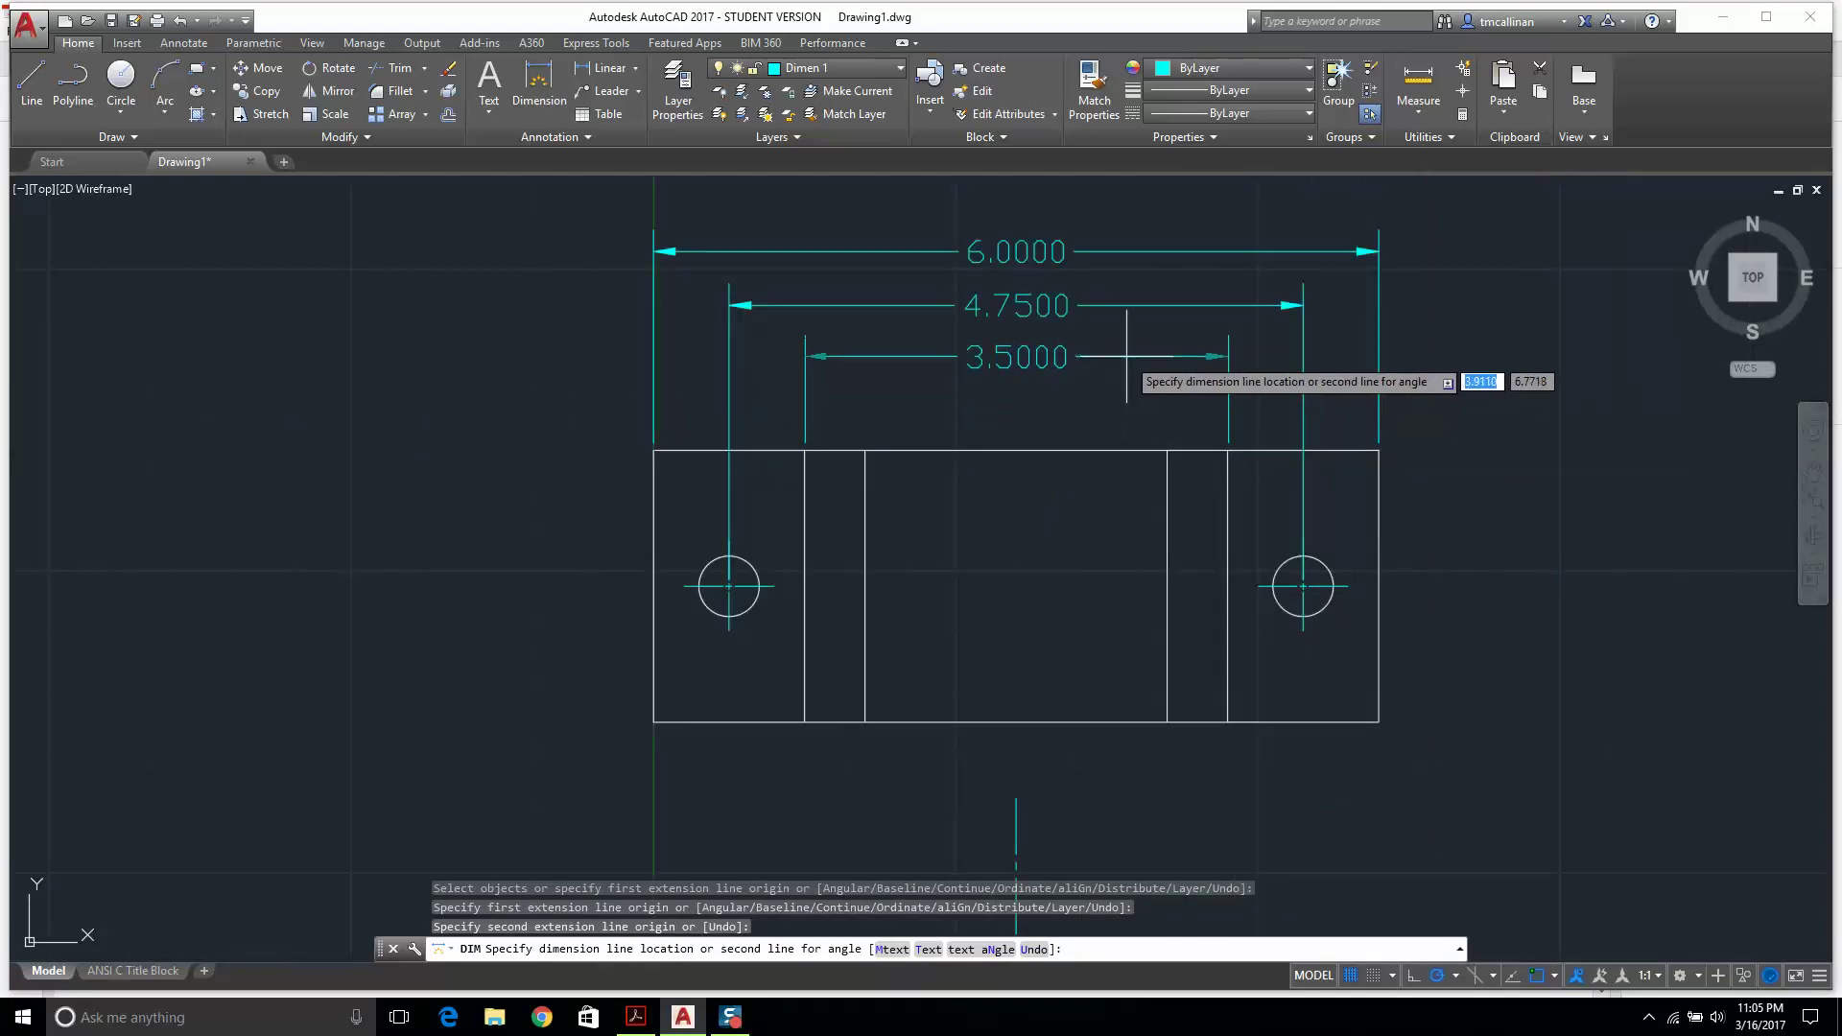
pyautogui.click(1118, 357)
pyautogui.scroll(-4, 1113, 449)
# Dimension the front view's half-round cradle arc as R1.2500.
pyautogui.scroll(10, 1142, 739)
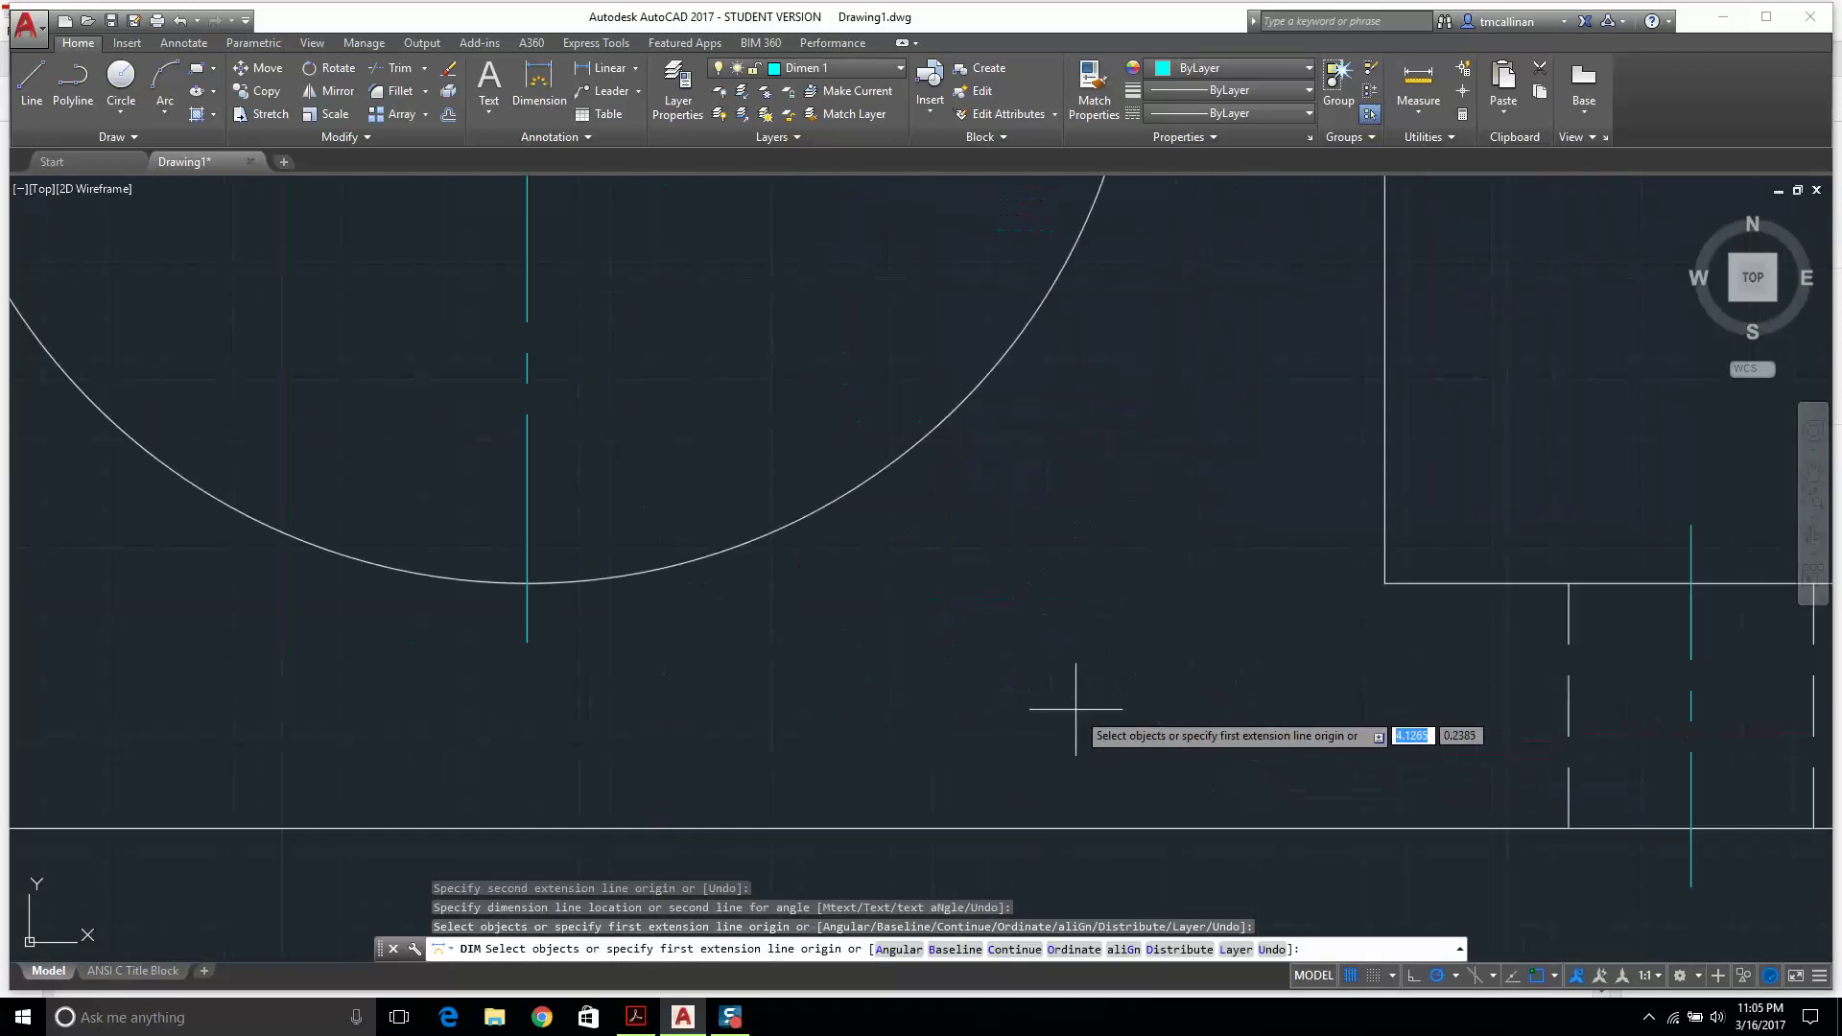
pyautogui.click(862, 487)
pyautogui.scroll(-6, 862, 489)
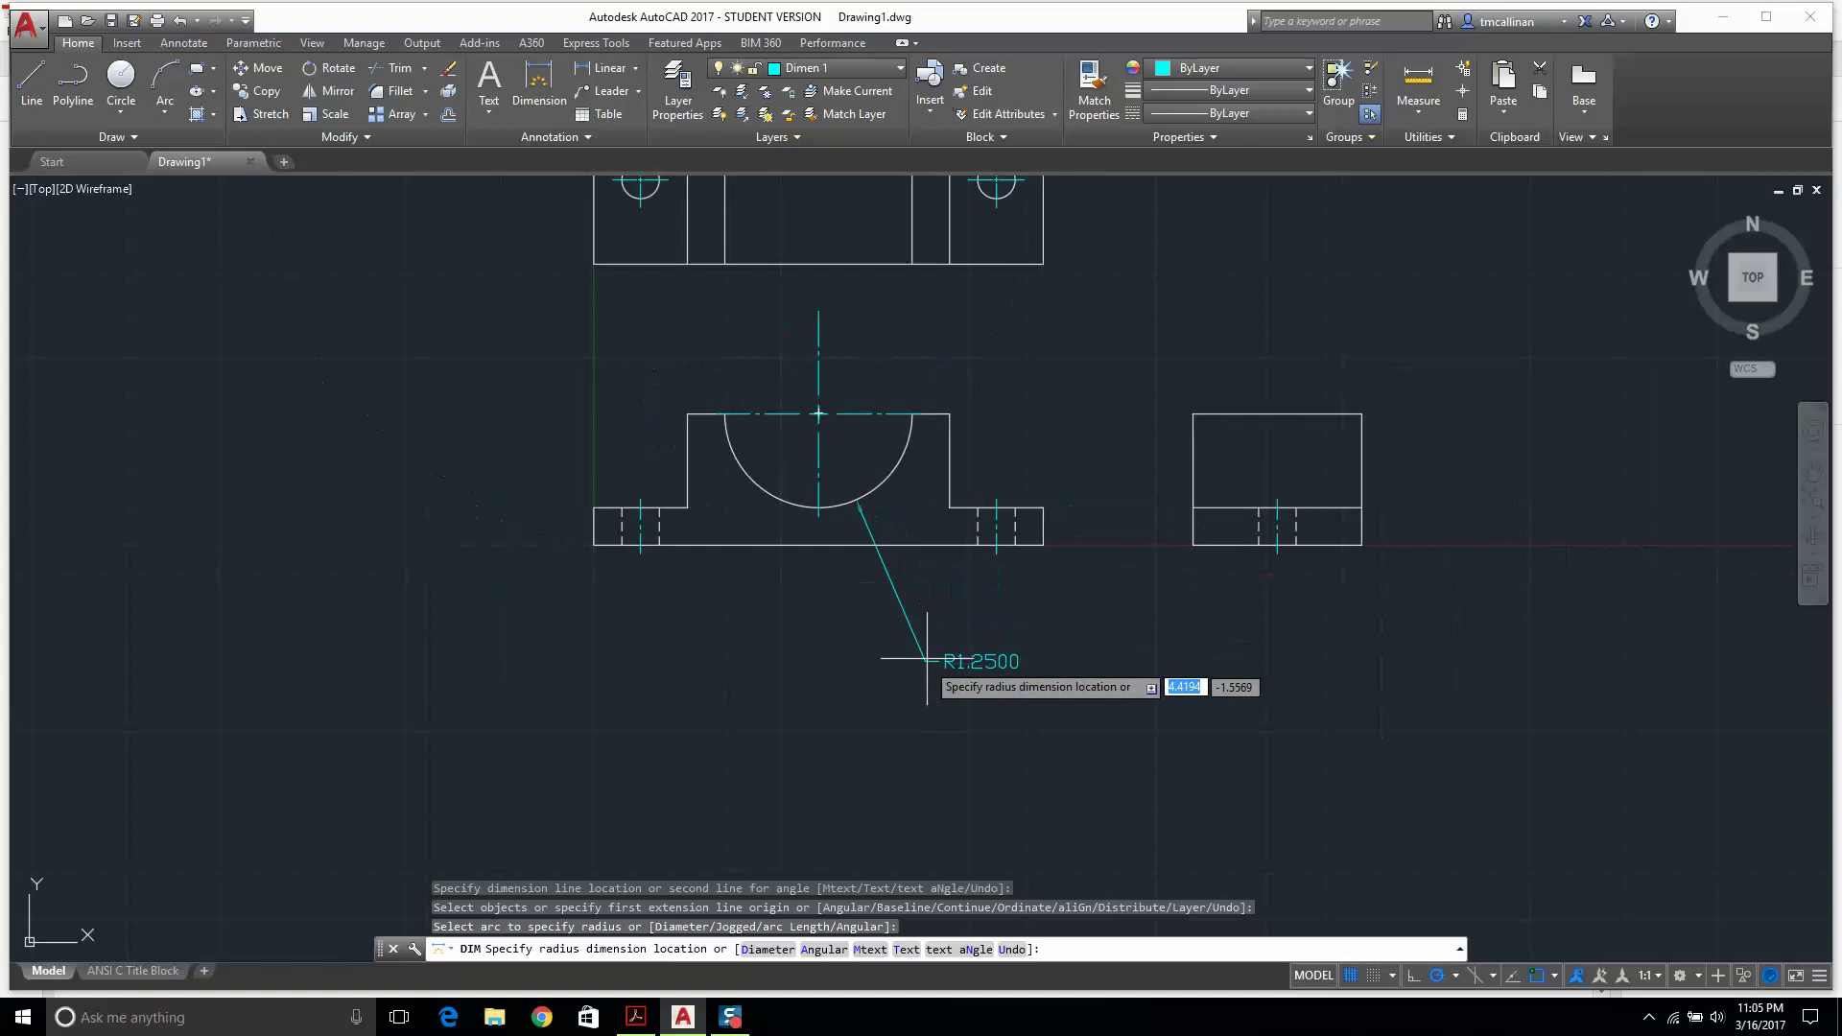
pyautogui.click(885, 608)
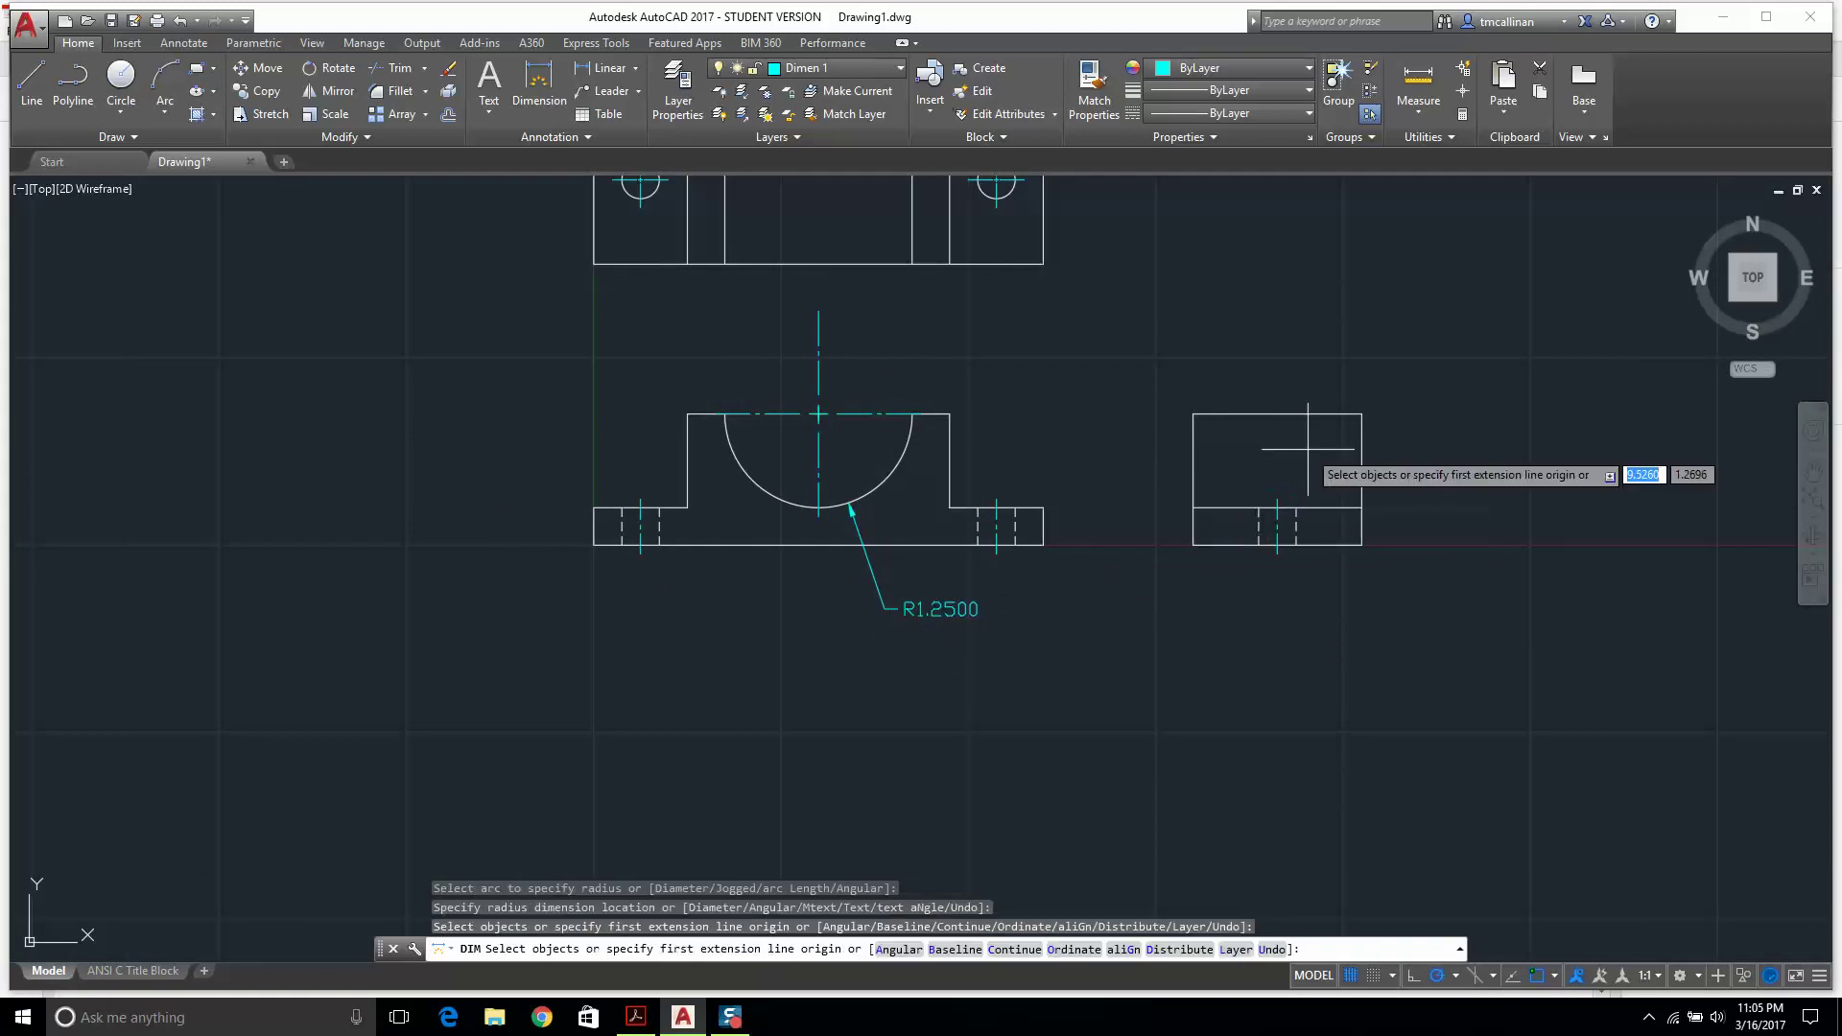
pyautogui.scroll(2, 1306, 439)
pyautogui.scroll(-6, 800, 487)
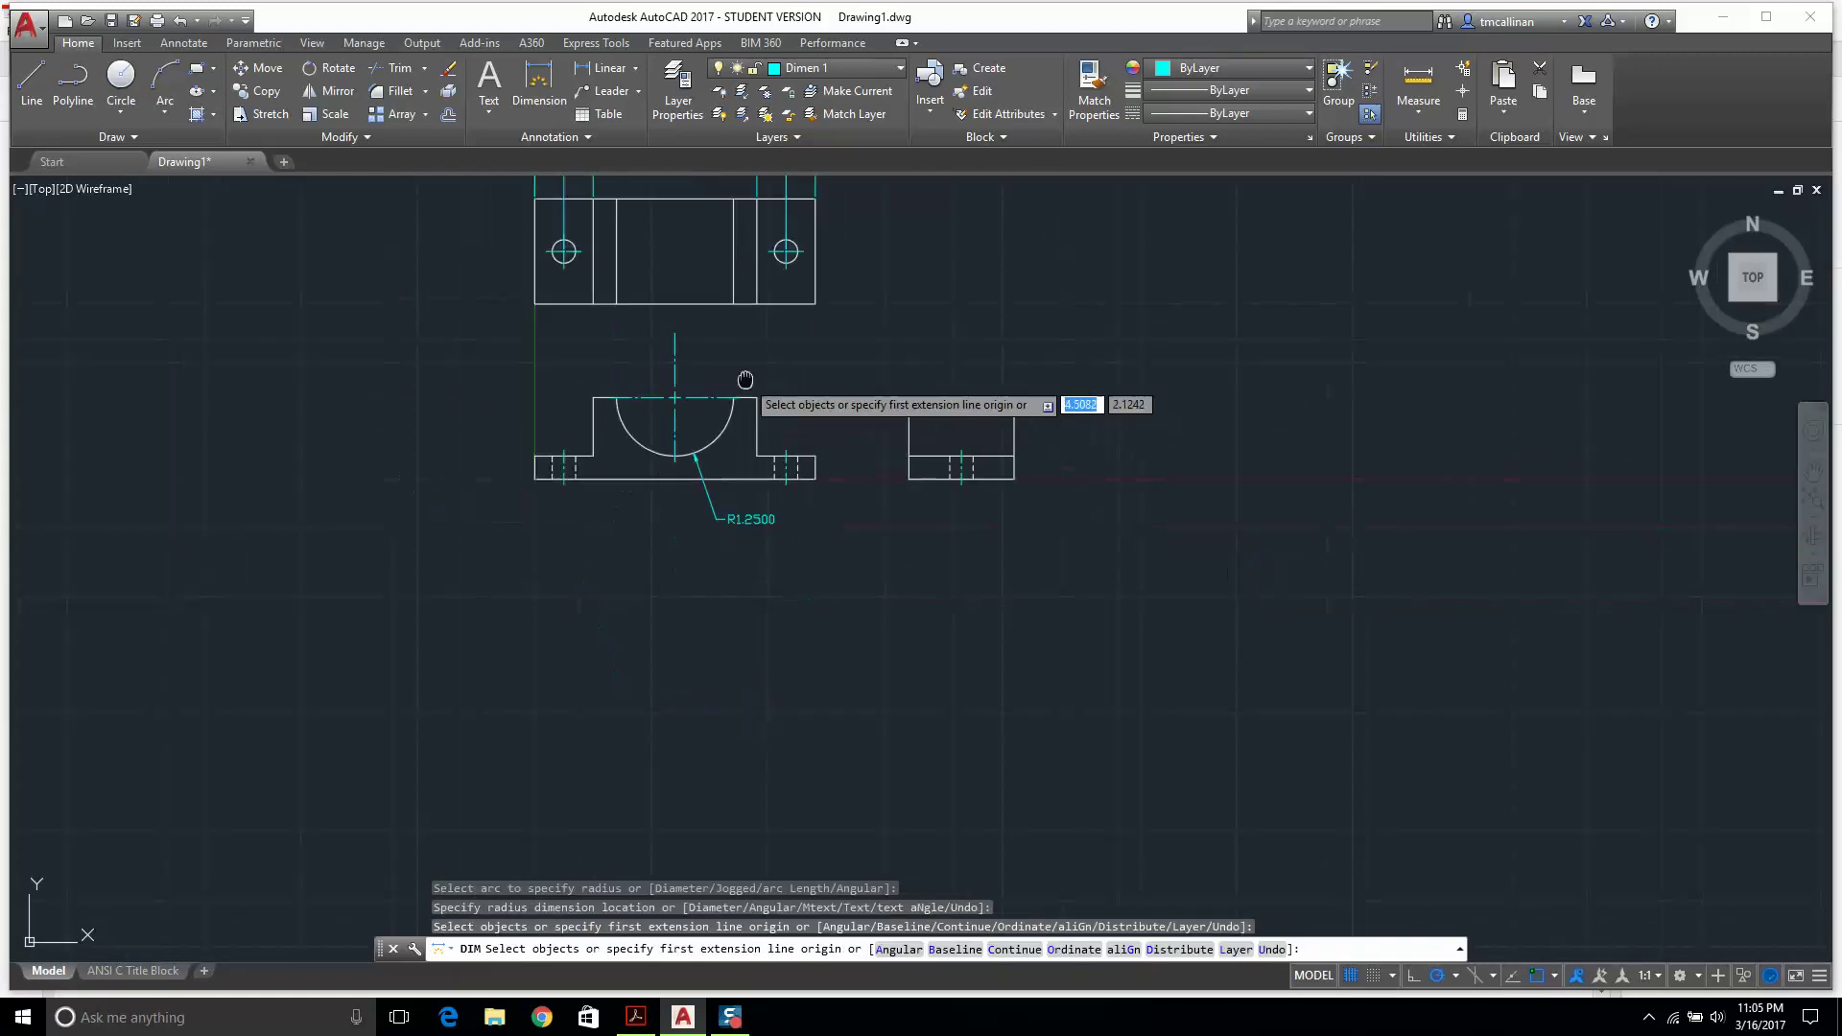
pyautogui.press('Escape')
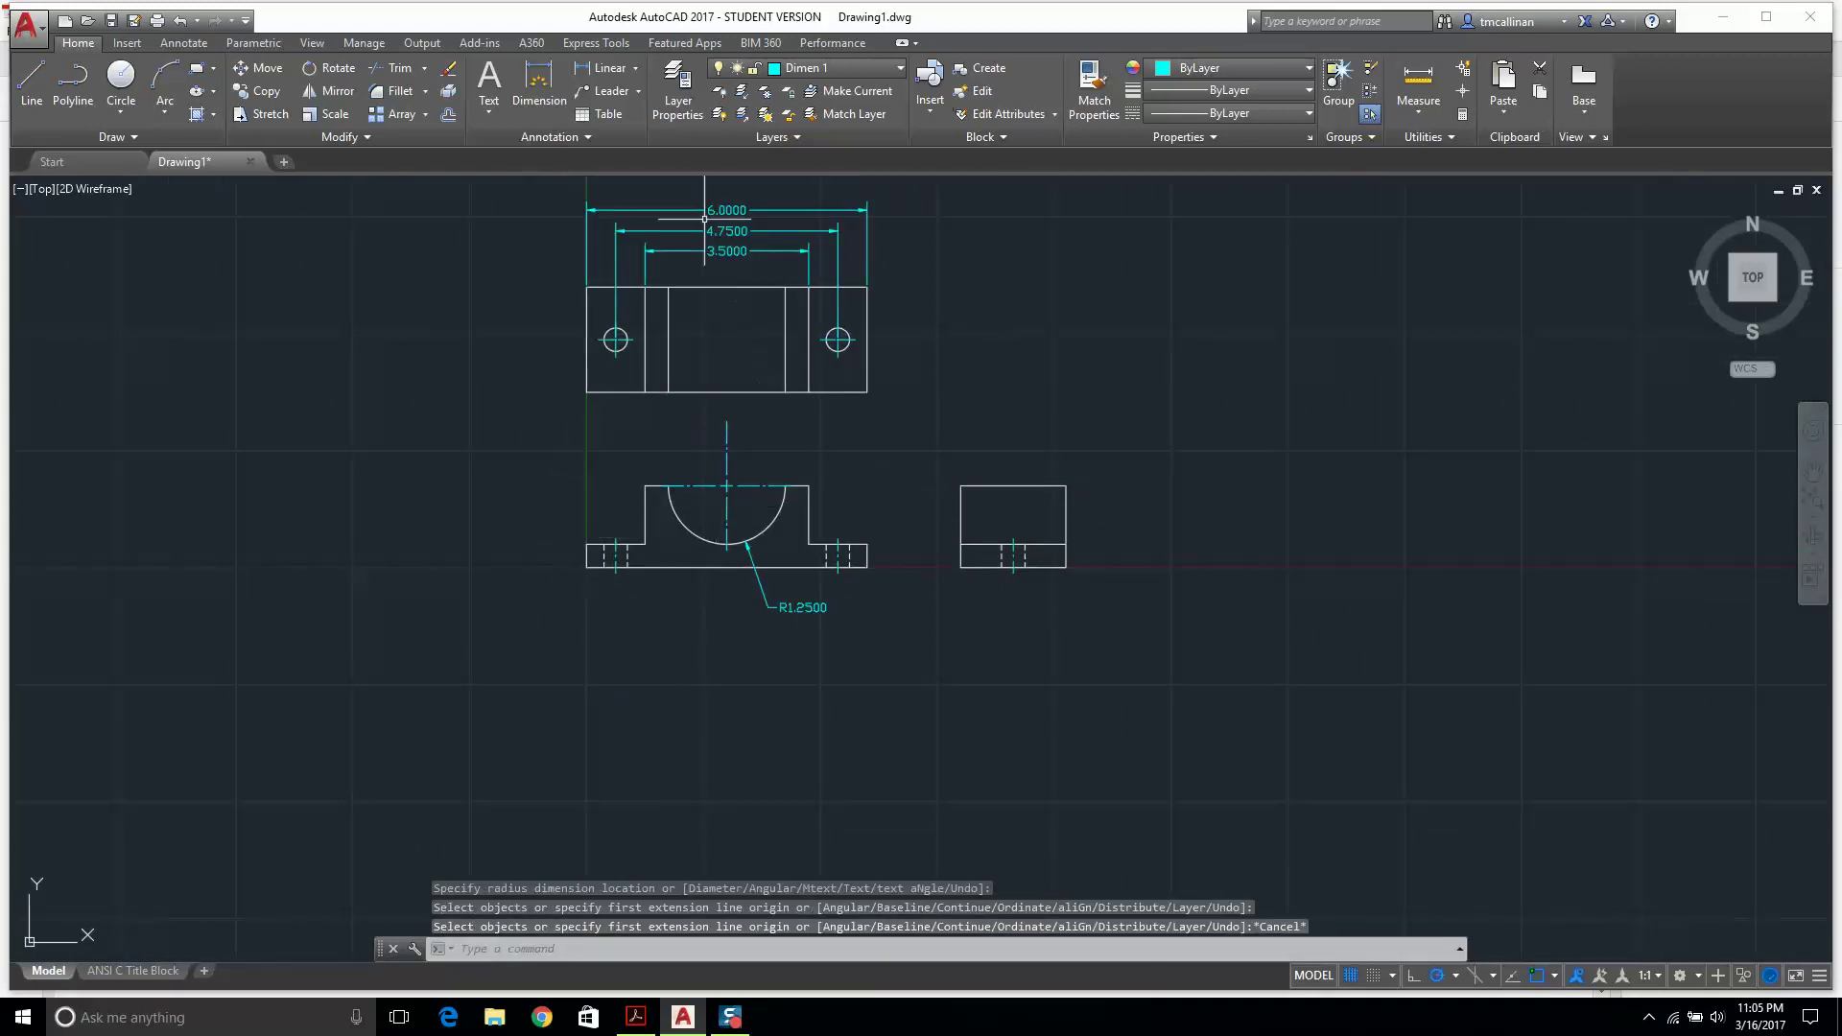
# Add a 2.2500 depth dimension to the top view's right edge and Ø0.5000 to the right hole.
pyautogui.click(540, 82)
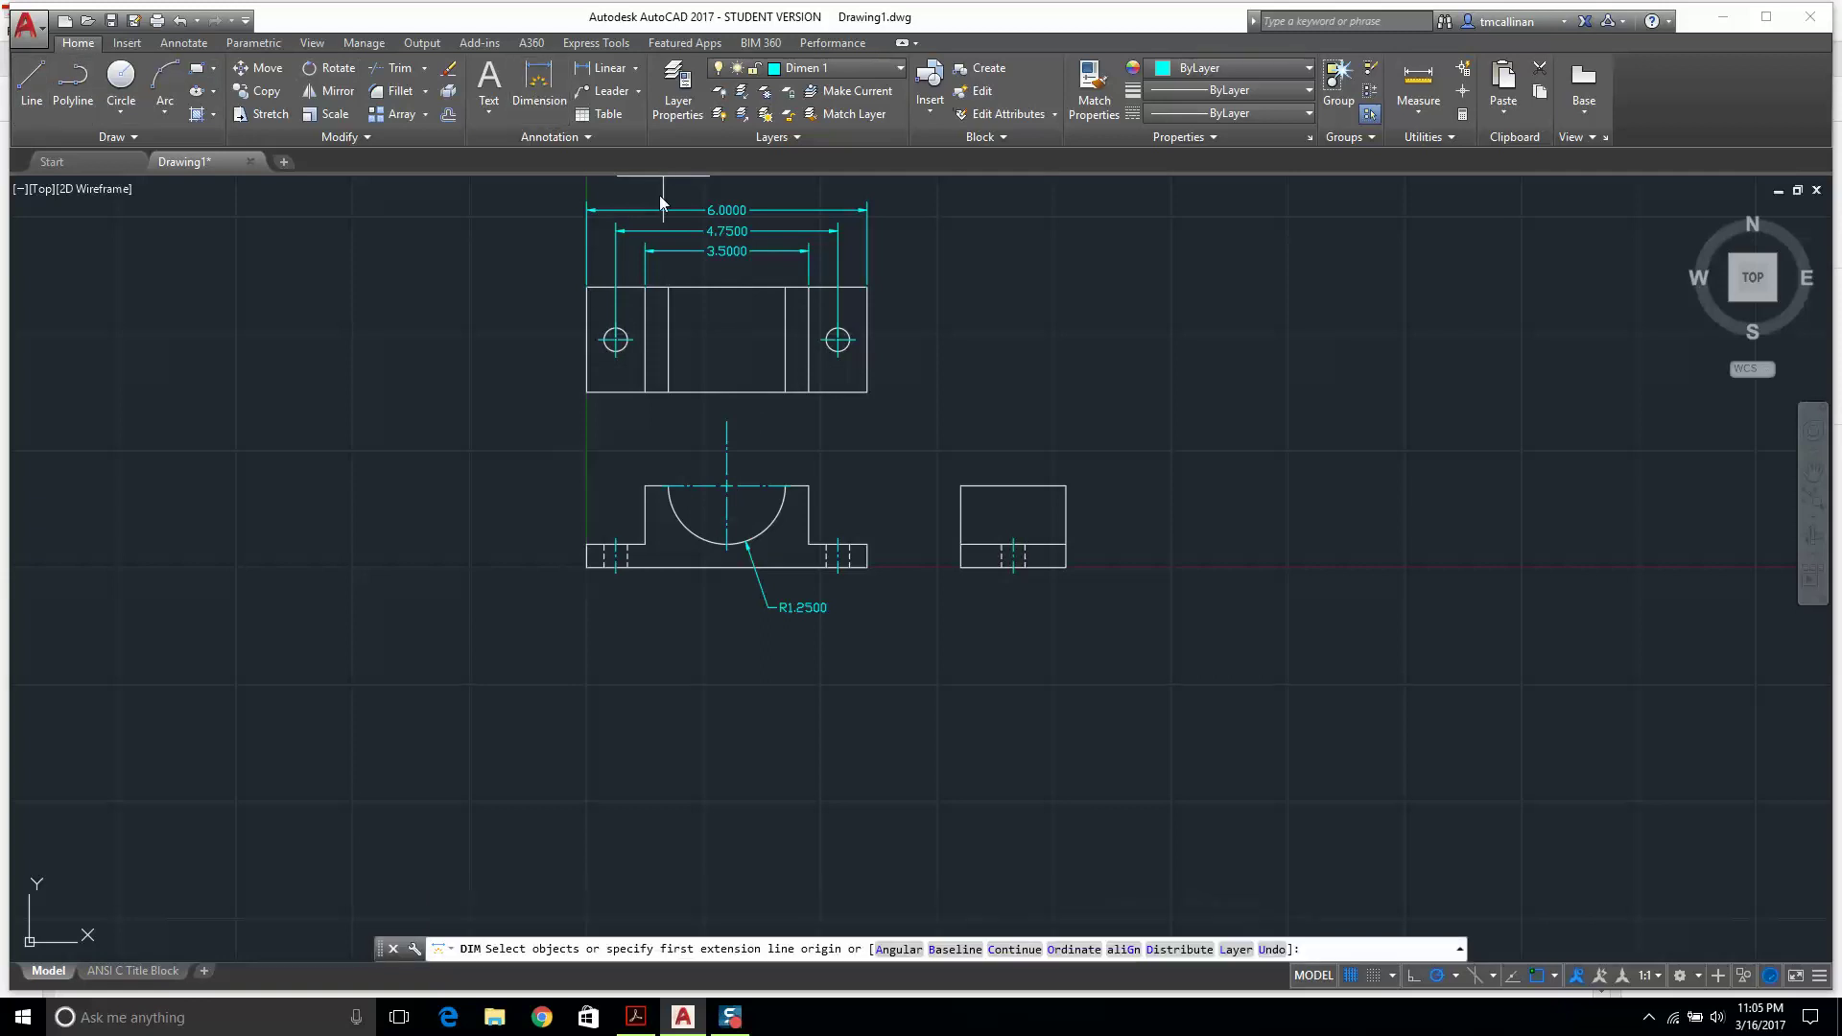
pyautogui.press('Return')
pyautogui.scroll(5, 879, 331)
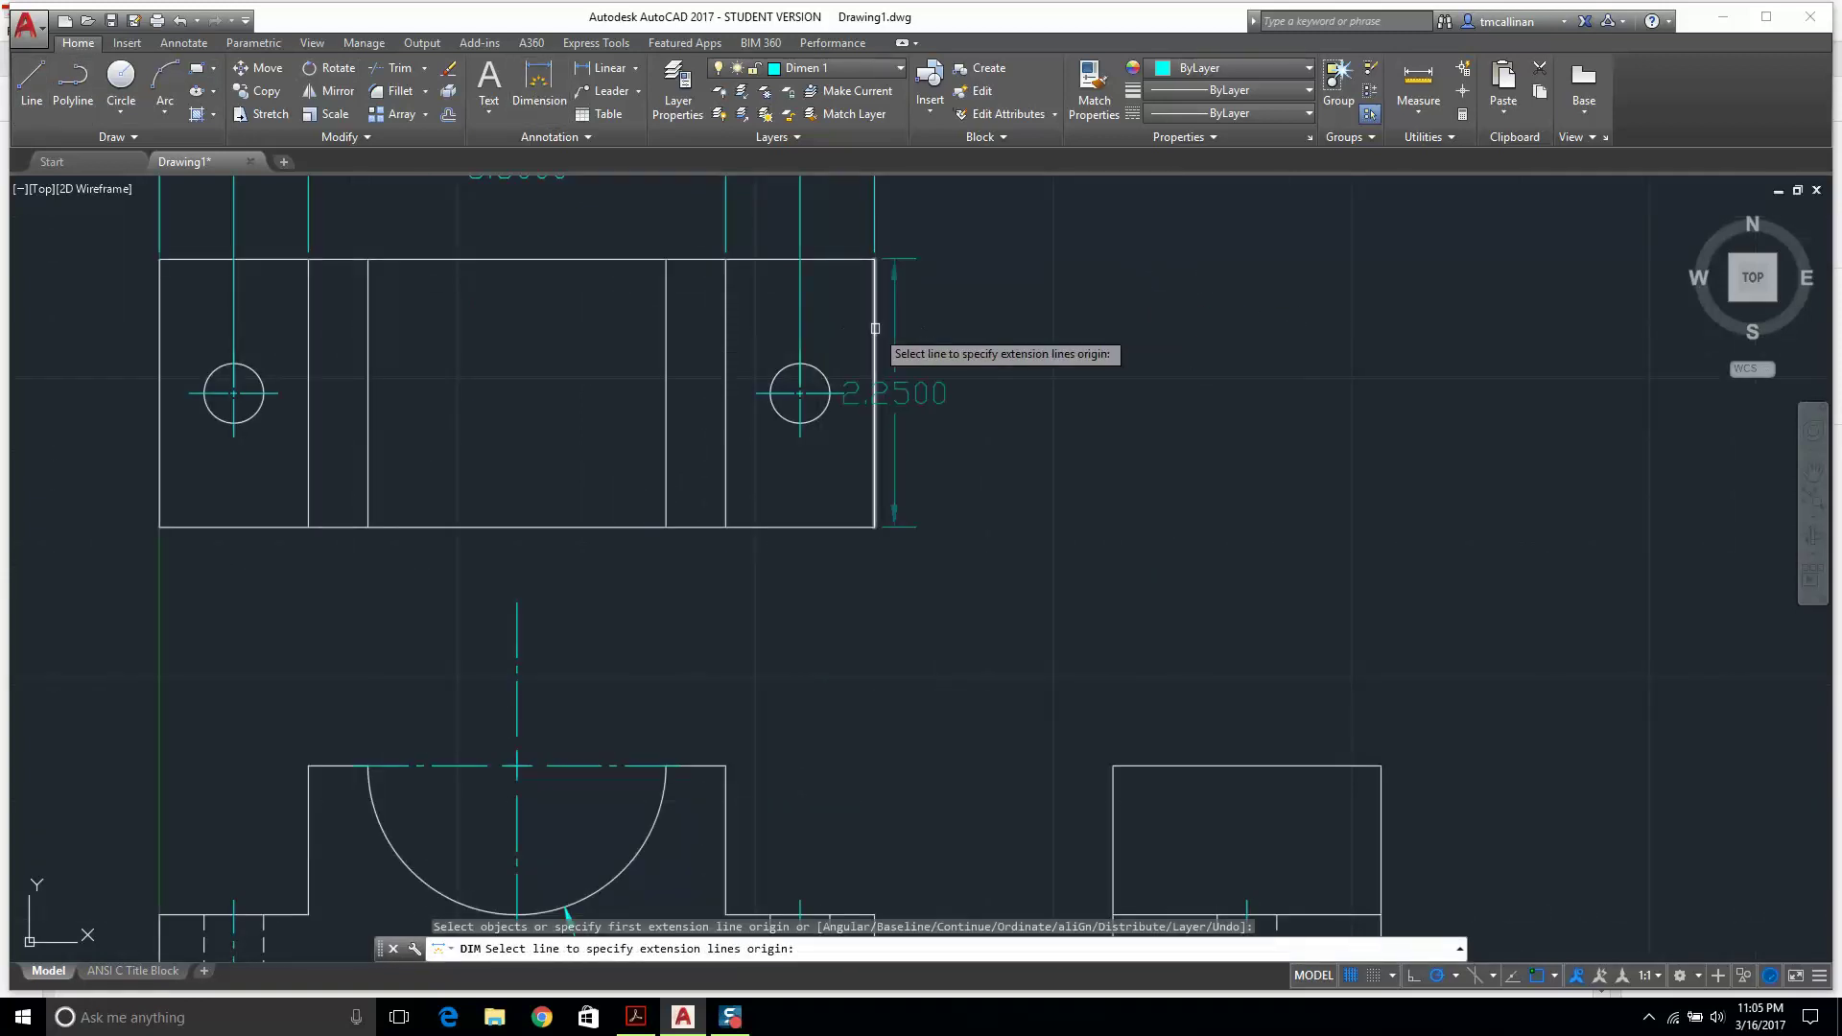
pyautogui.click(874, 335)
pyautogui.click(1074, 370)
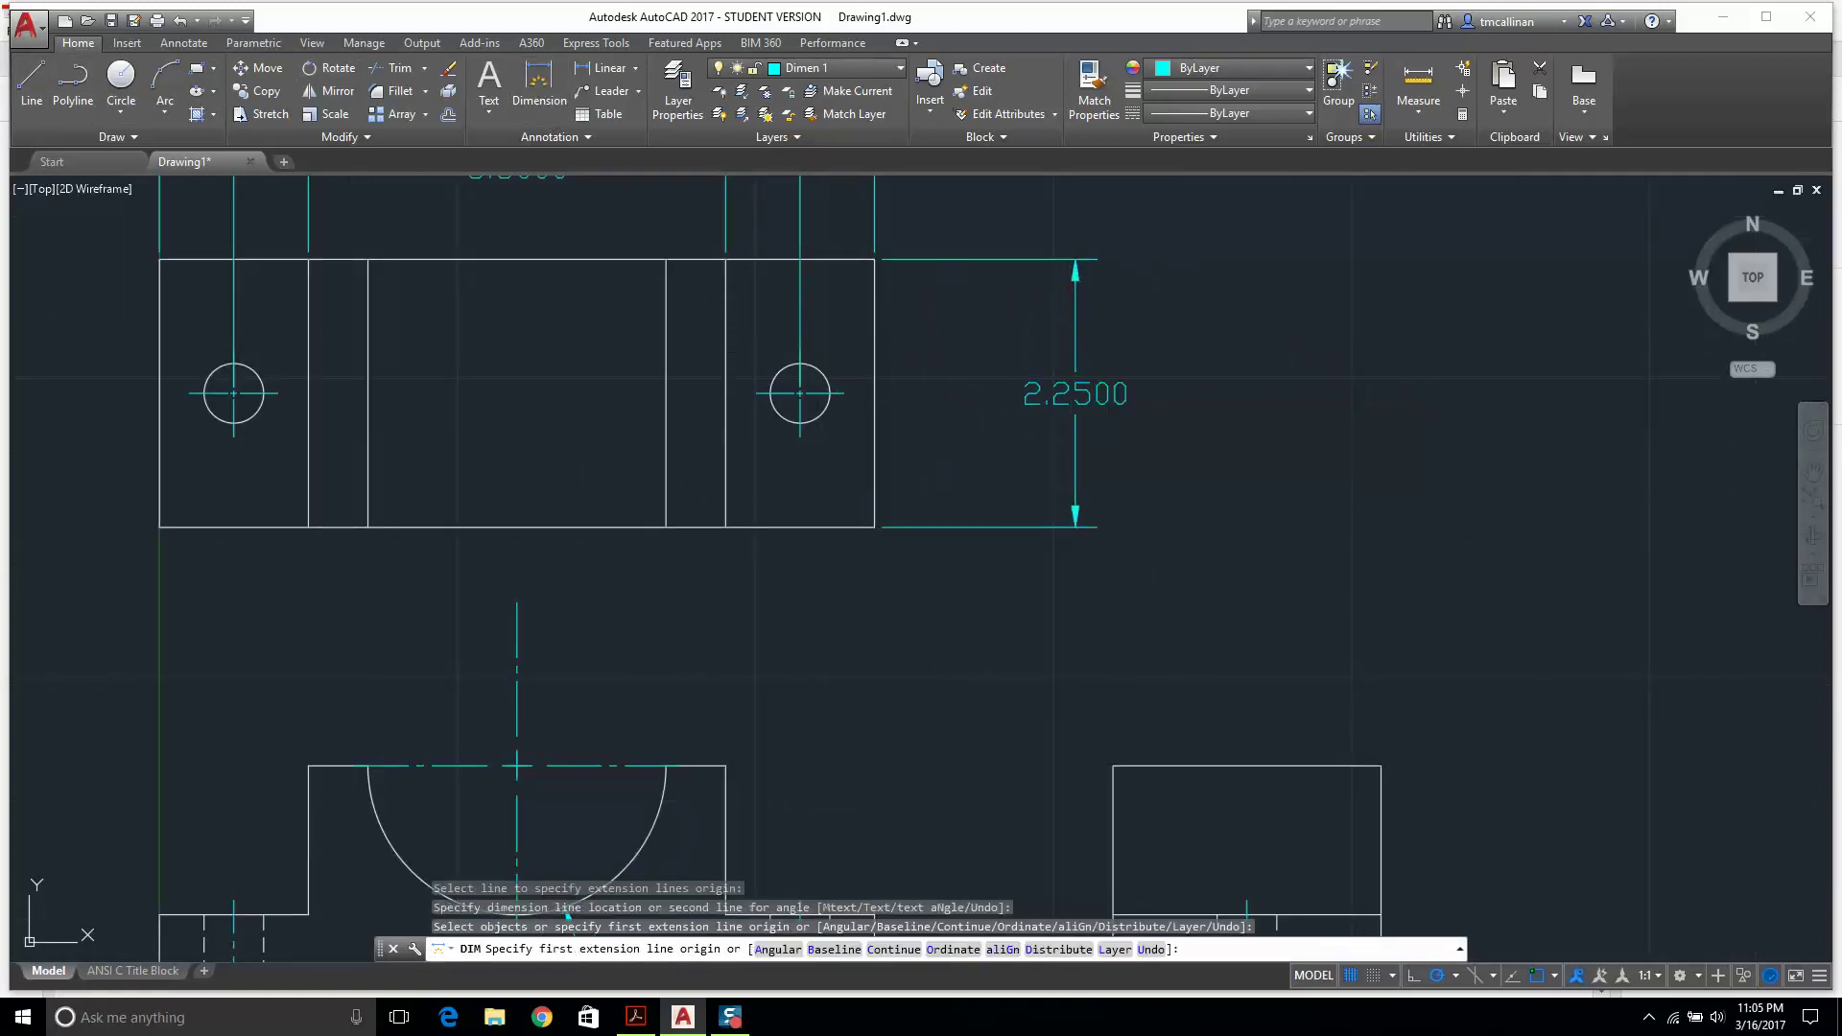
pyautogui.click(827, 395)
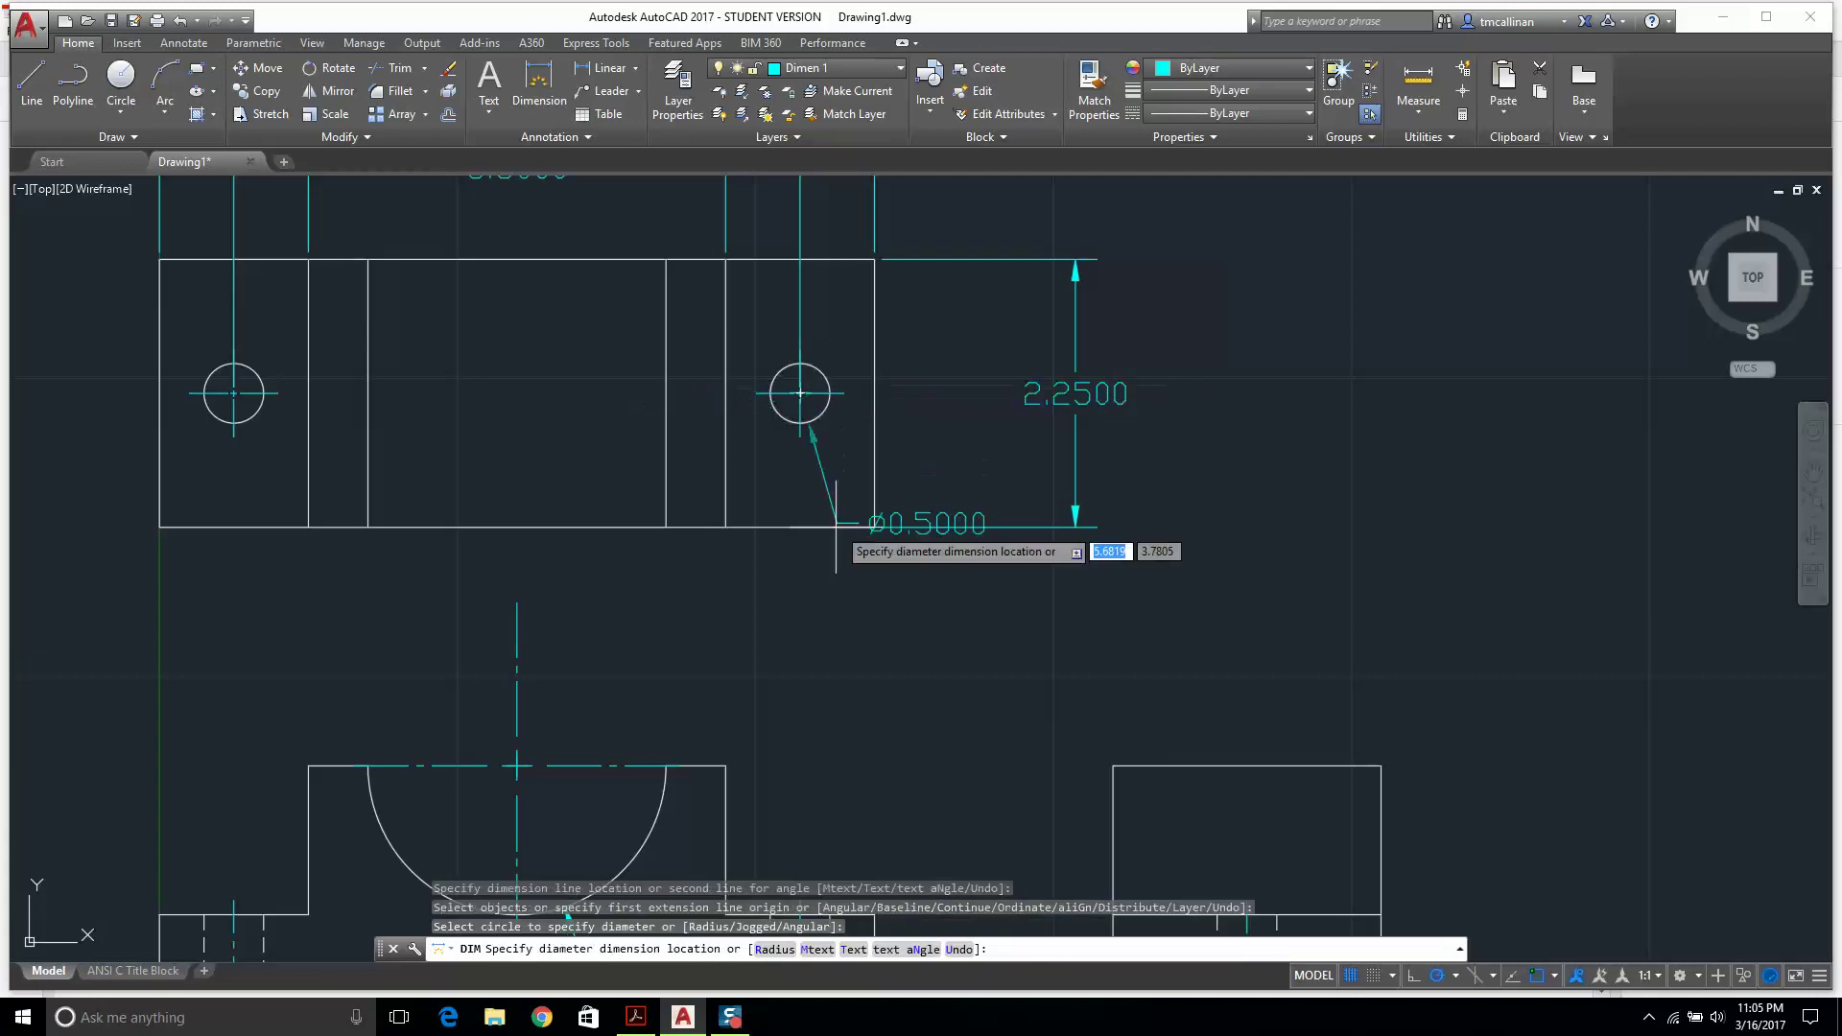
pyautogui.click(861, 516)
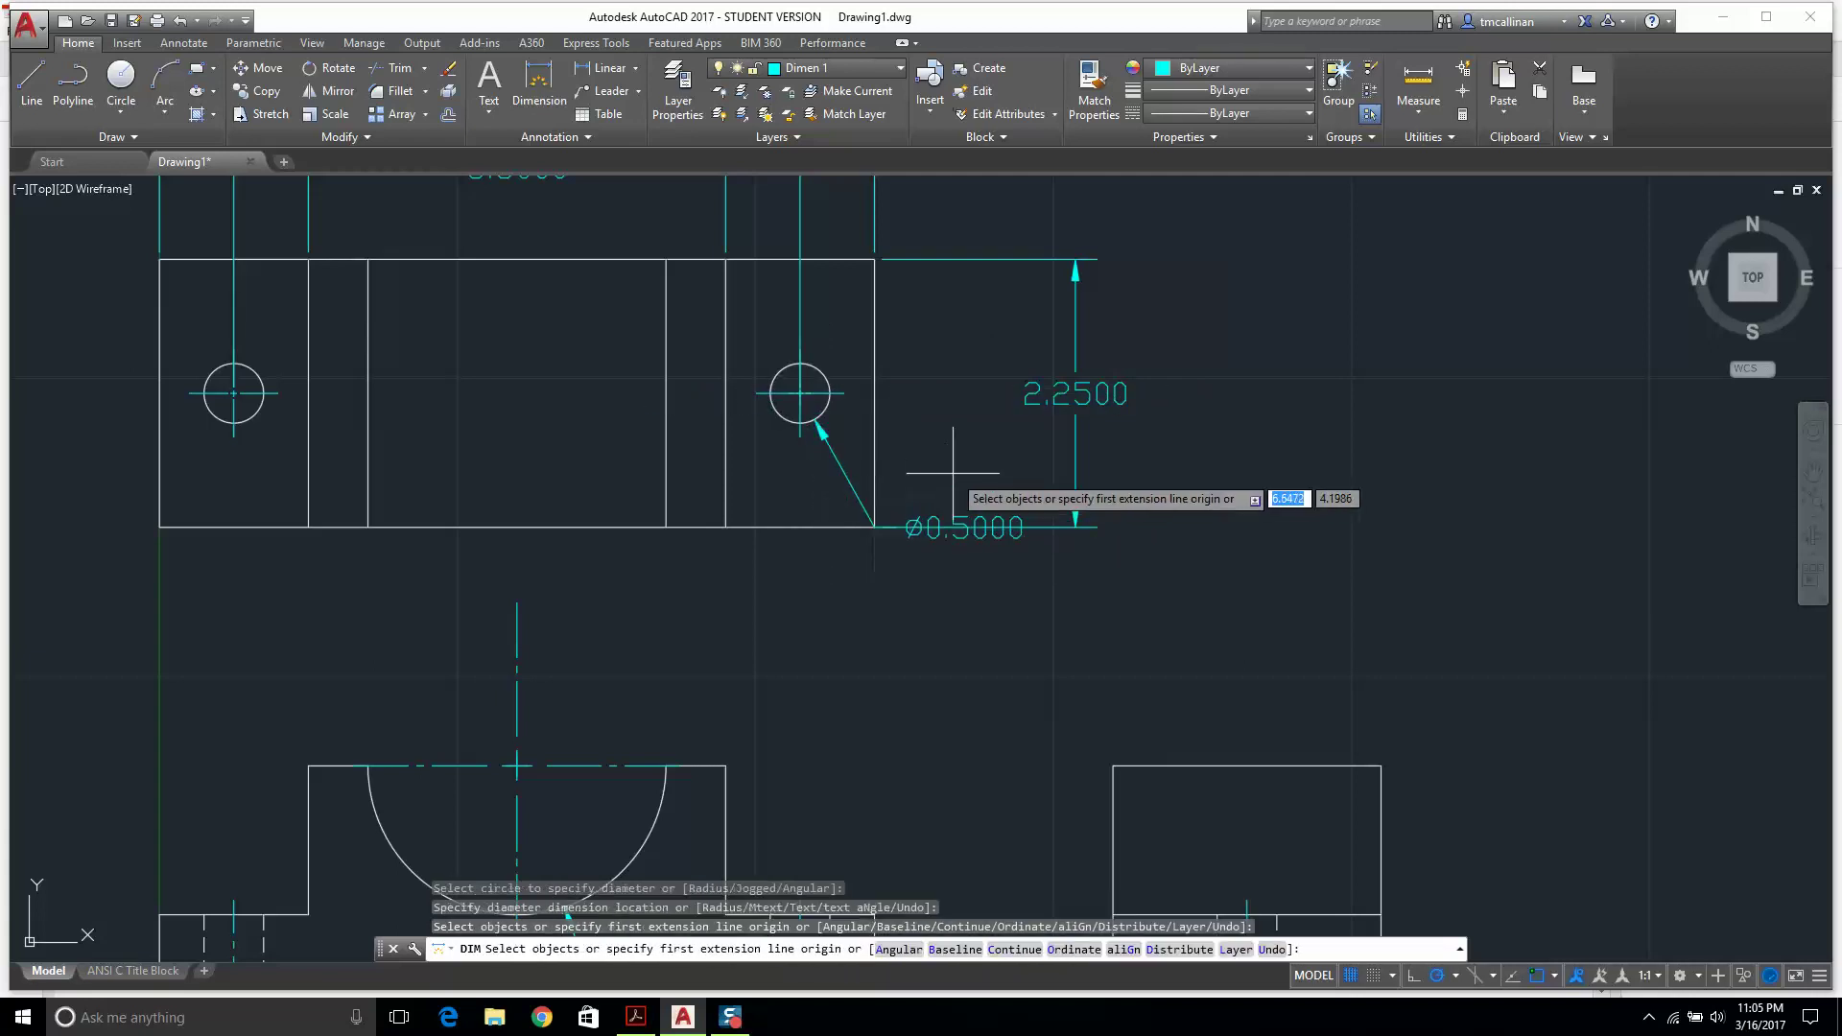
# Delete the right hole's Ø0.5000 dimension and move the 2.2500 dimension farther right.
pyautogui.press('Escape')
pyautogui.hotkey('ctrl', 'z')
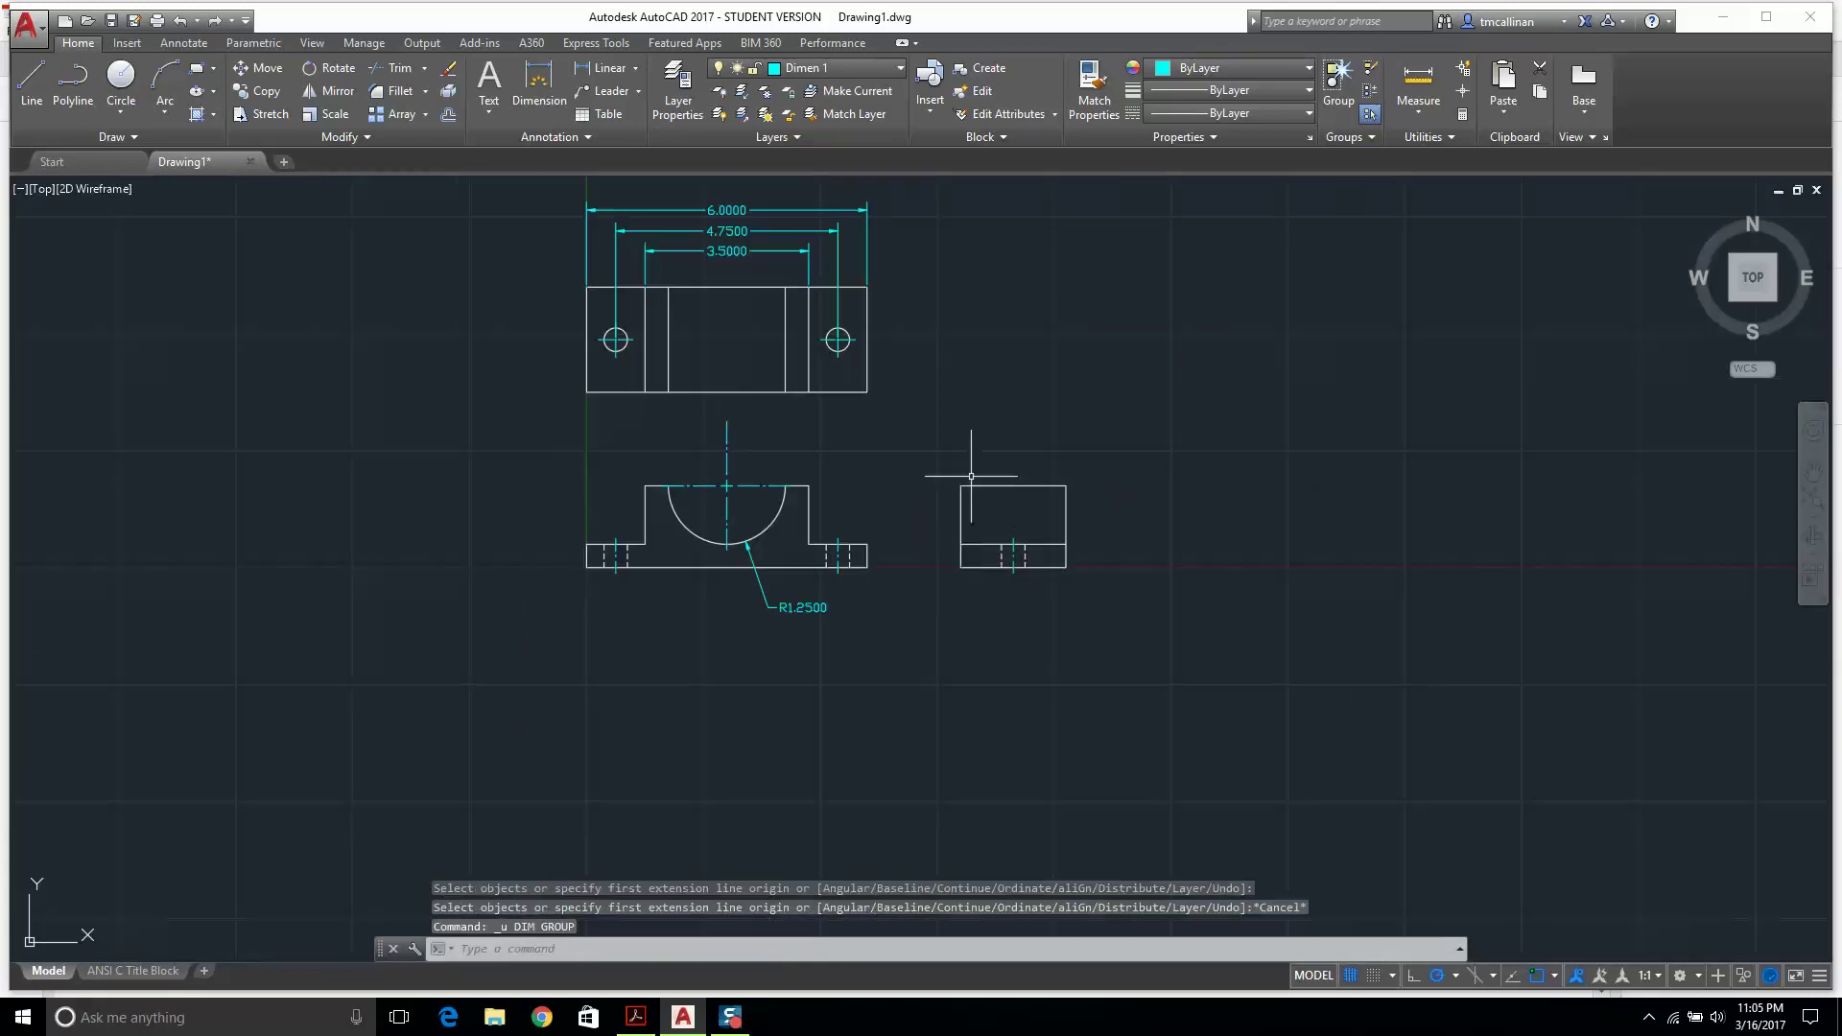
pyautogui.hotkey('ctrl', 'y')
pyautogui.press('Escape')
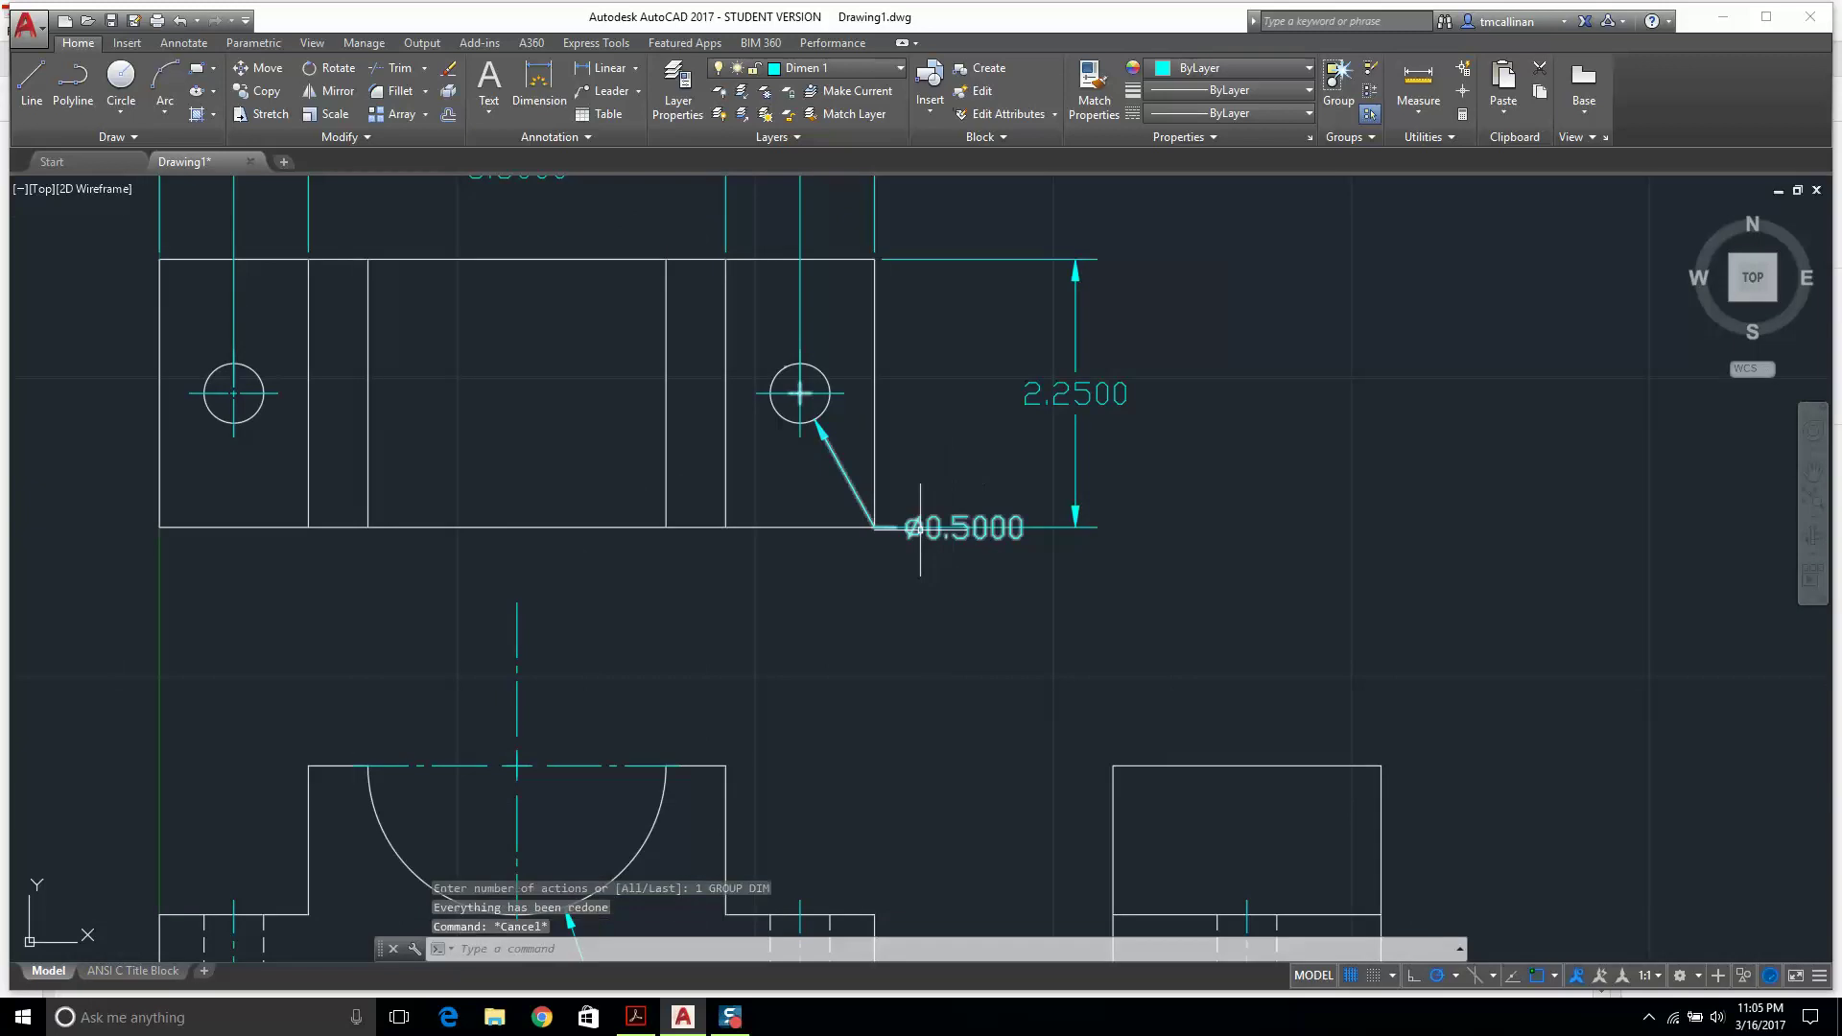
pyautogui.press('Delete')
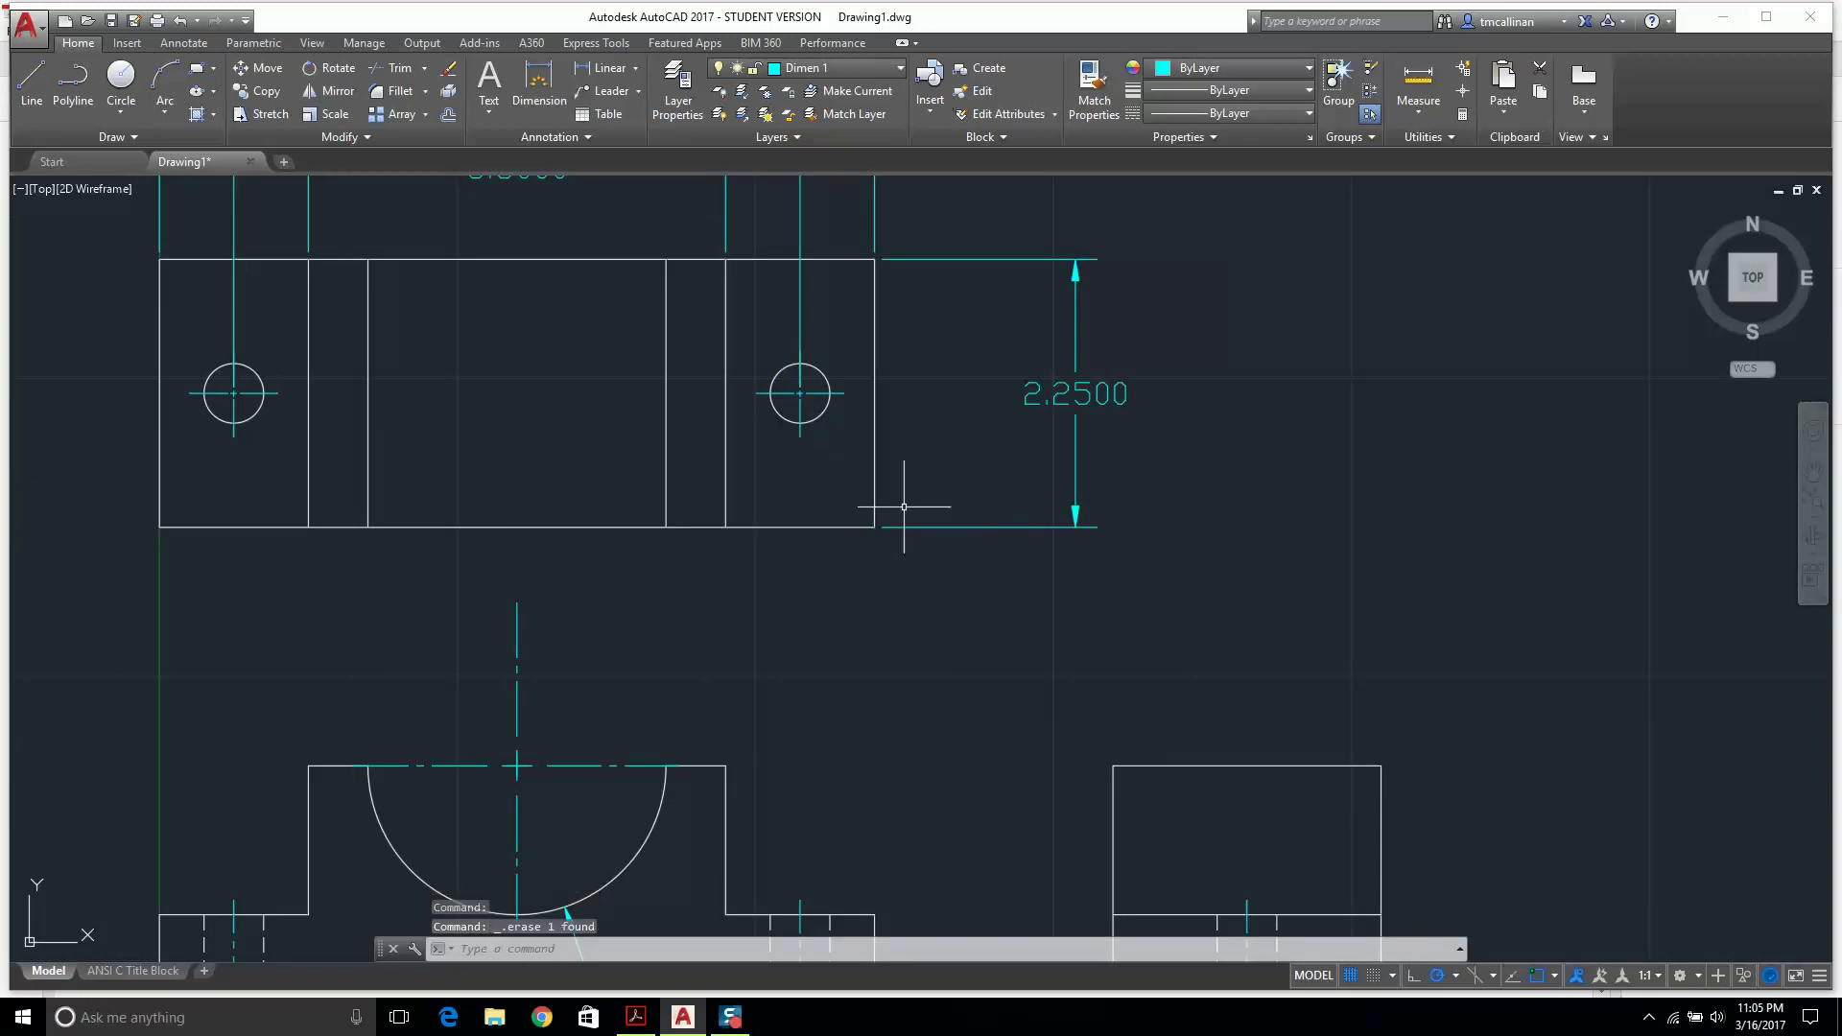
pyautogui.click(1083, 428)
pyautogui.click(1017, 288)
pyautogui.click(1076, 392)
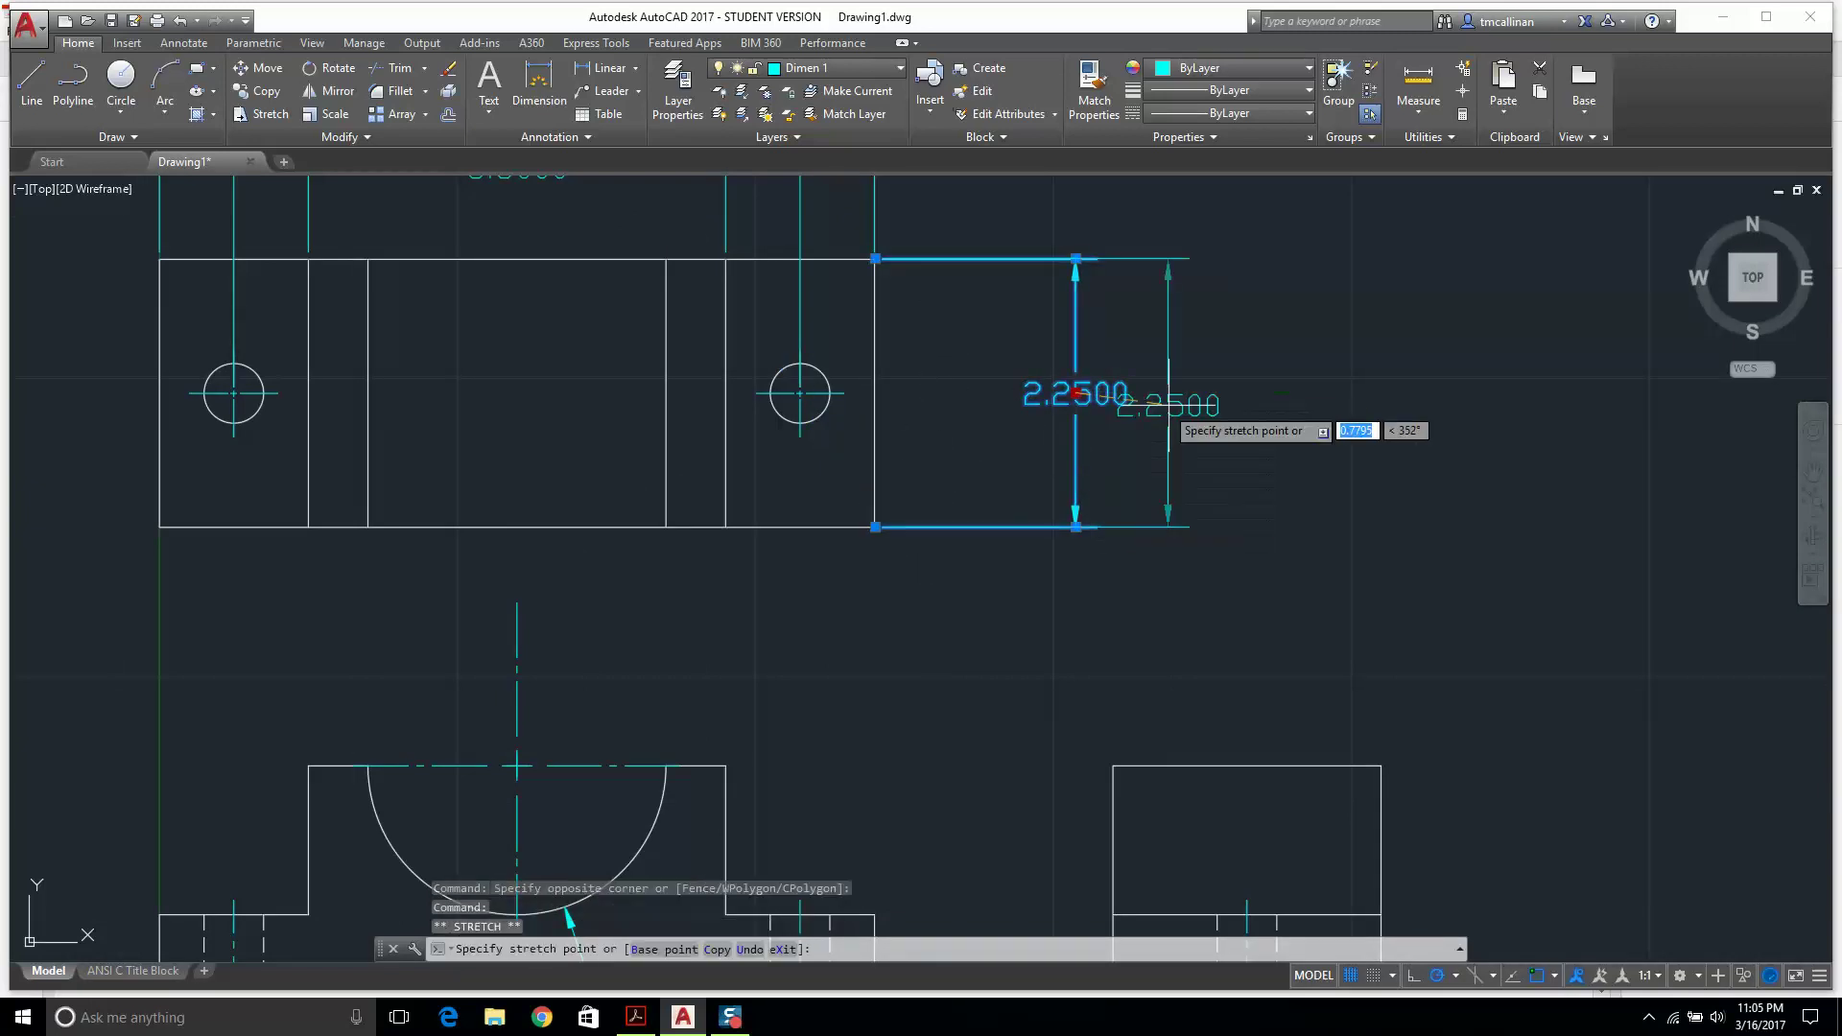
pyautogui.click(1168, 403)
pyautogui.press('Escape')
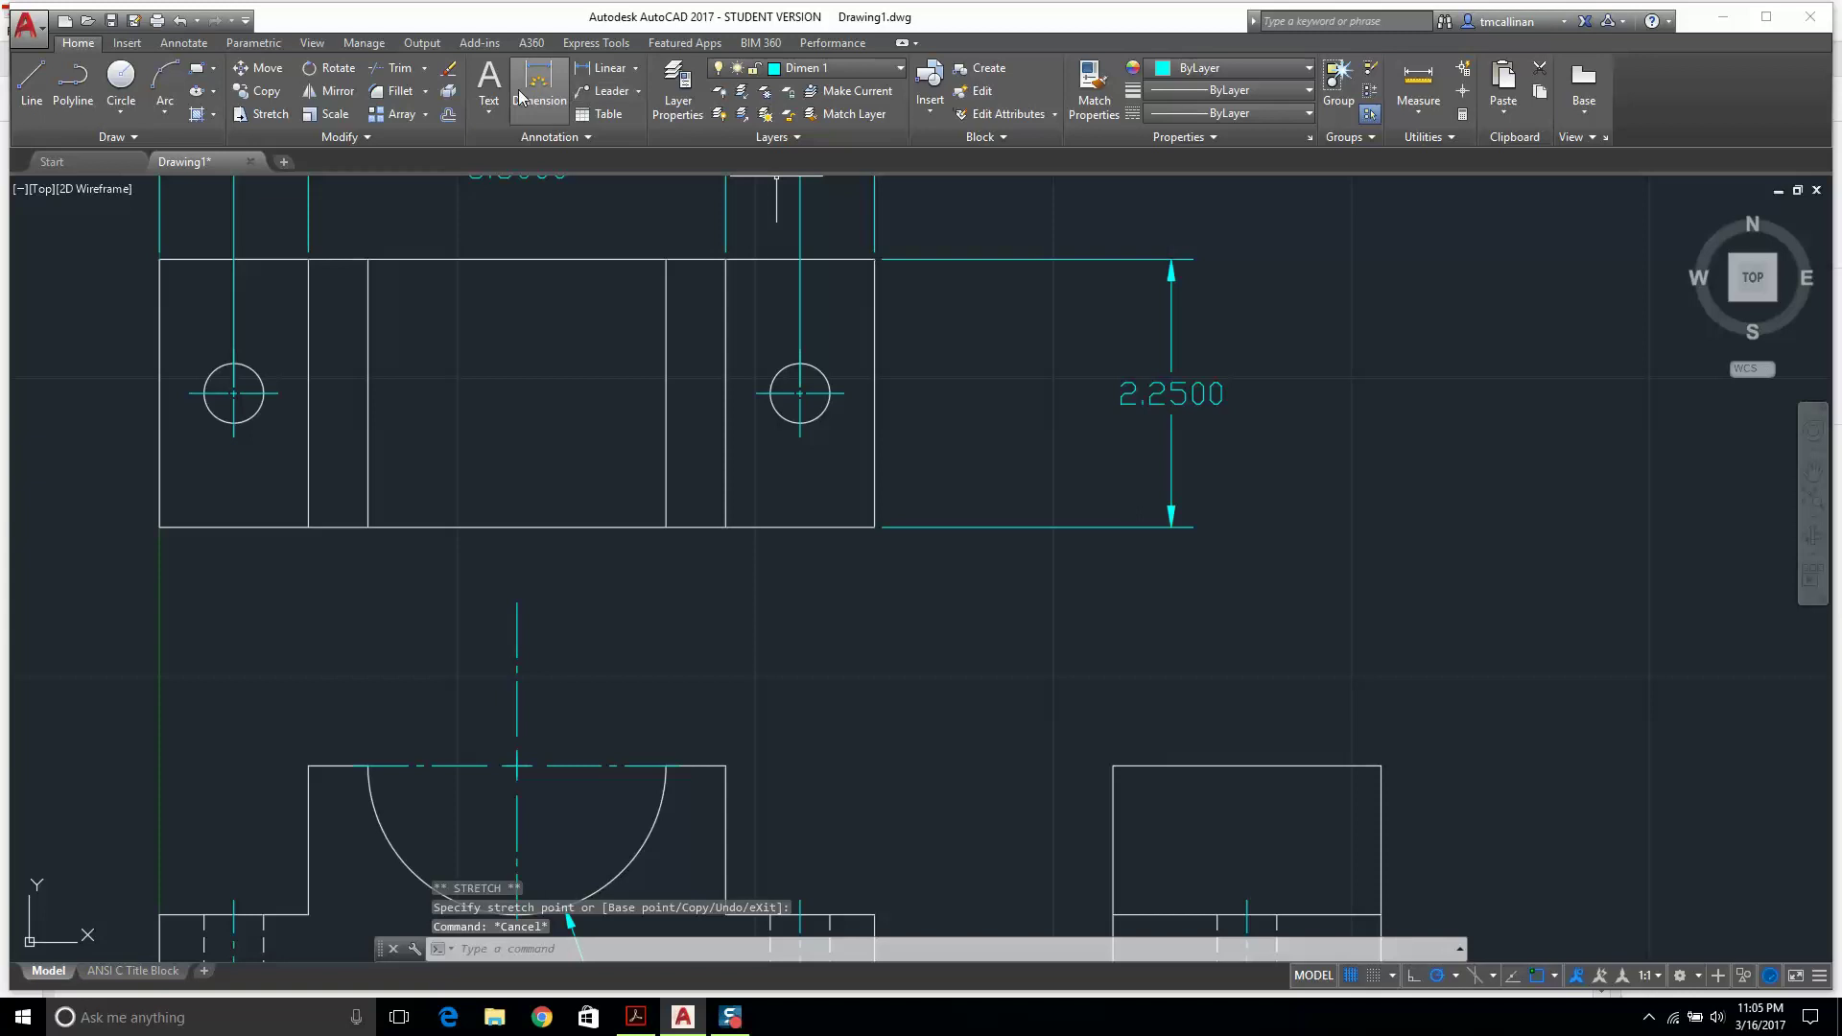
# Add a 1.1250 dimension from the hole centre to the top view's bottom corner.
pyautogui.click(532, 91)
pyautogui.scroll(6, 804, 404)
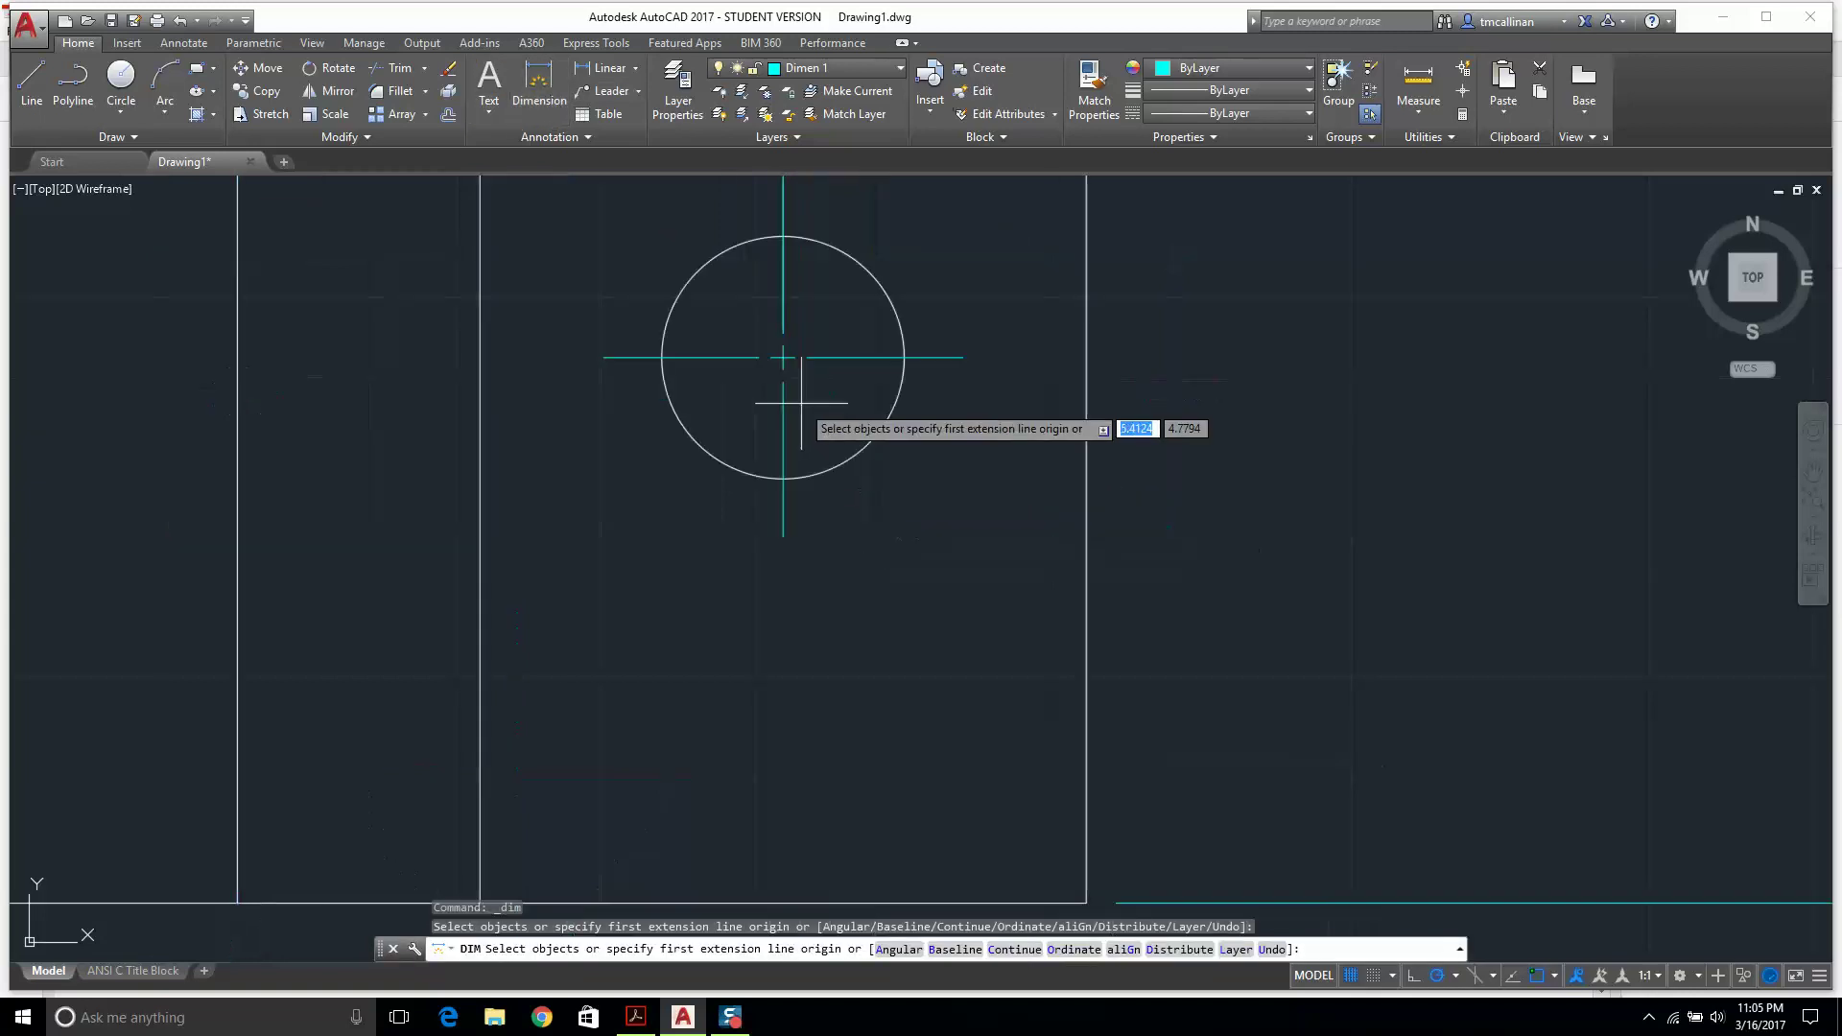
pyautogui.click(783, 358)
pyautogui.scroll(-5, 796, 383)
pyautogui.scroll(3, 820, 451)
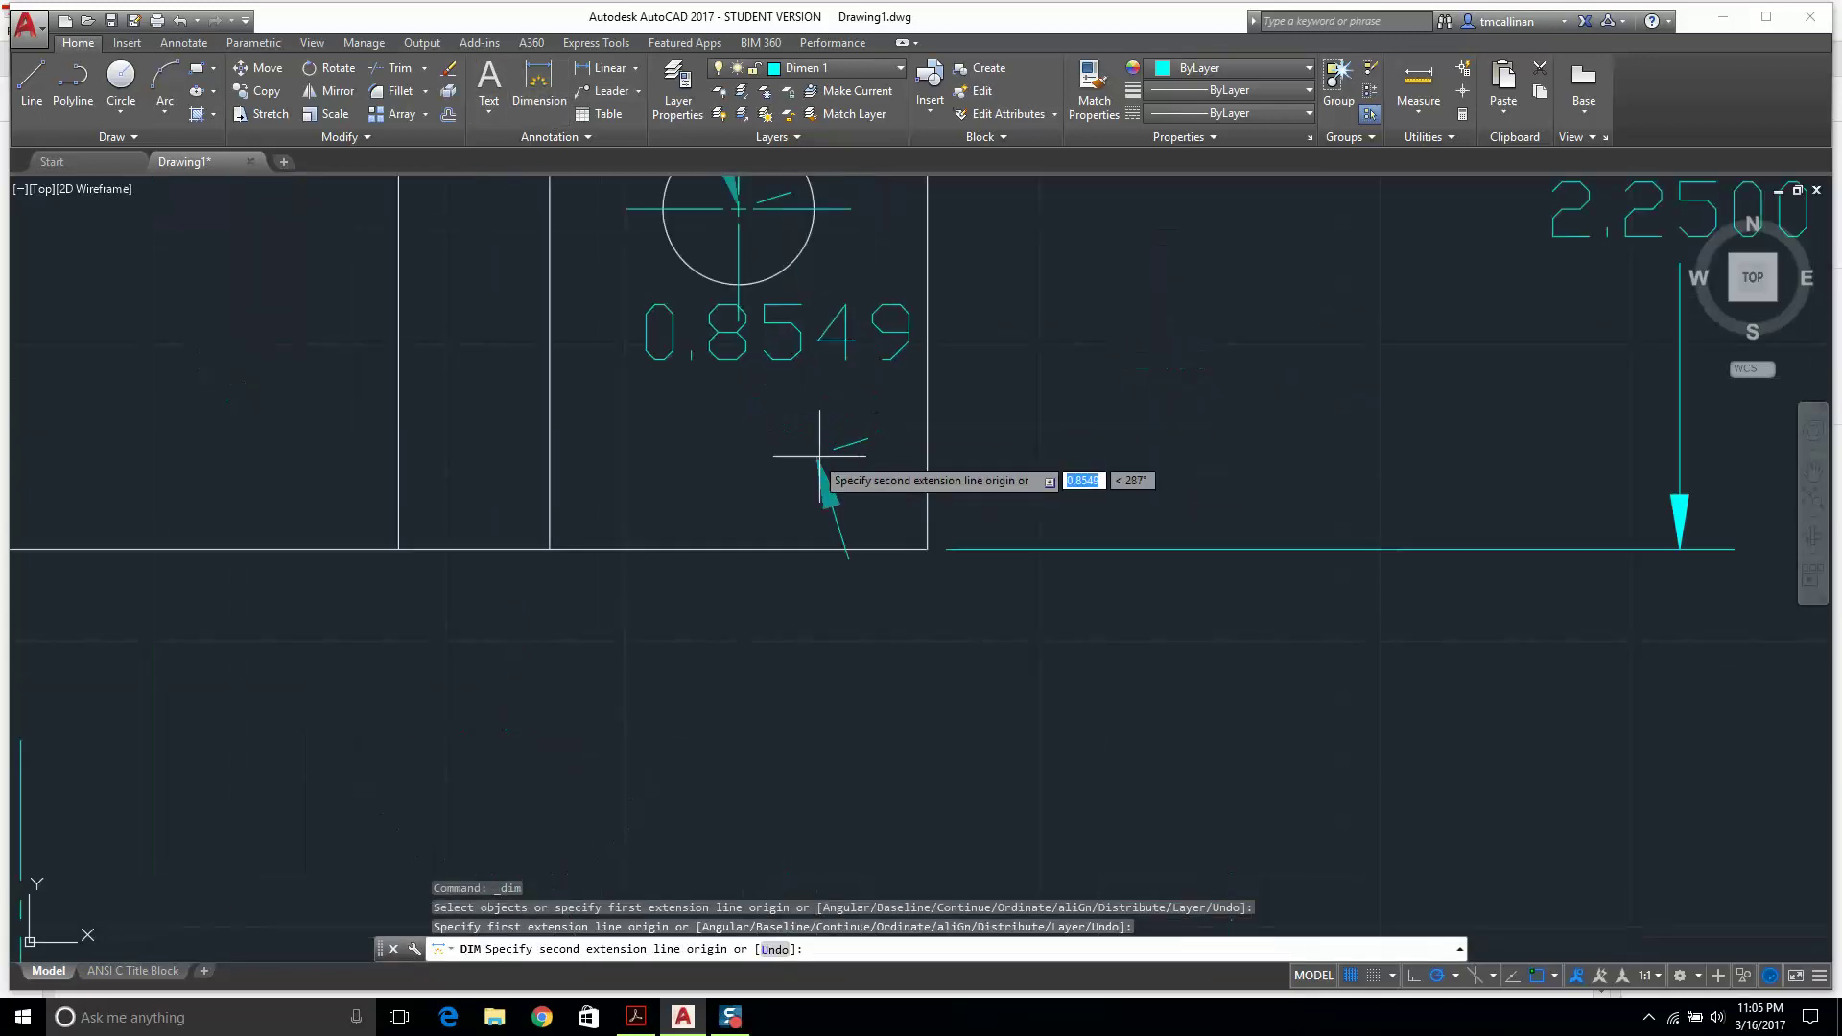
pyautogui.click(928, 549)
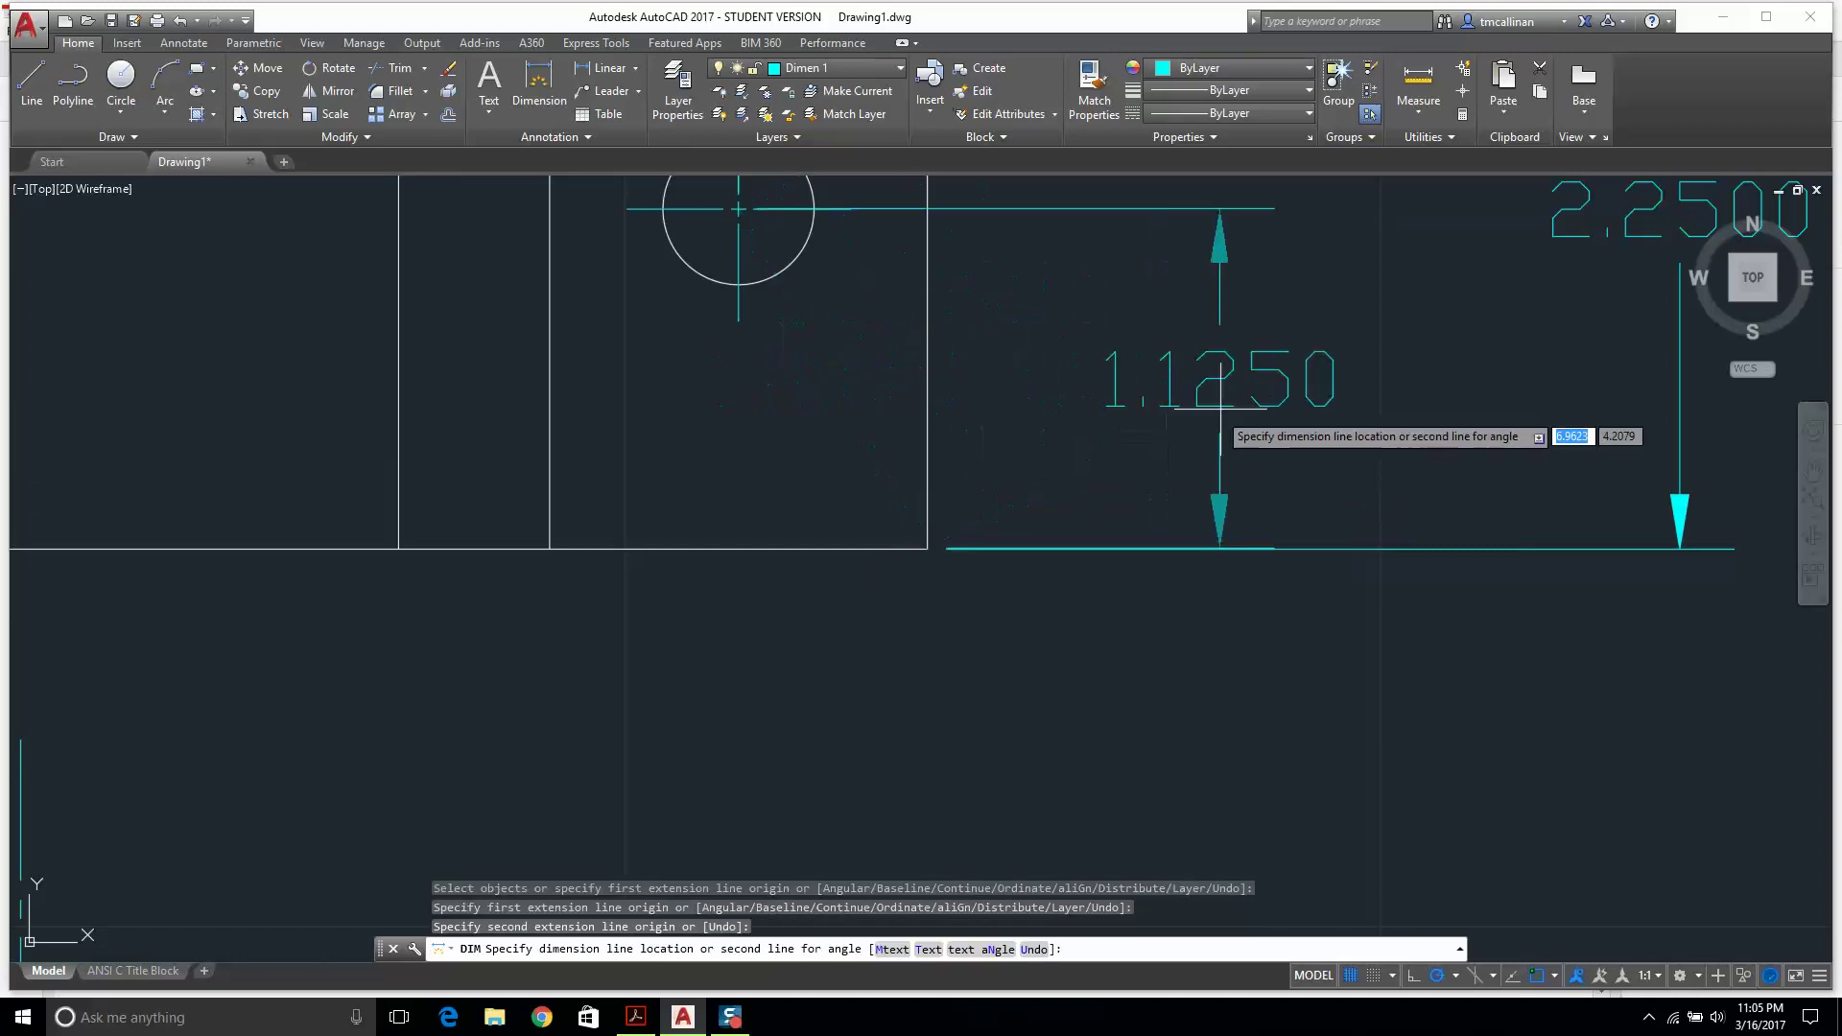
pyautogui.click(1261, 384)
pyautogui.press('Escape')
# Dimension the left hole's diameter as Ø0.5000, placed to its left.
pyautogui.scroll(-6, 866, 430)
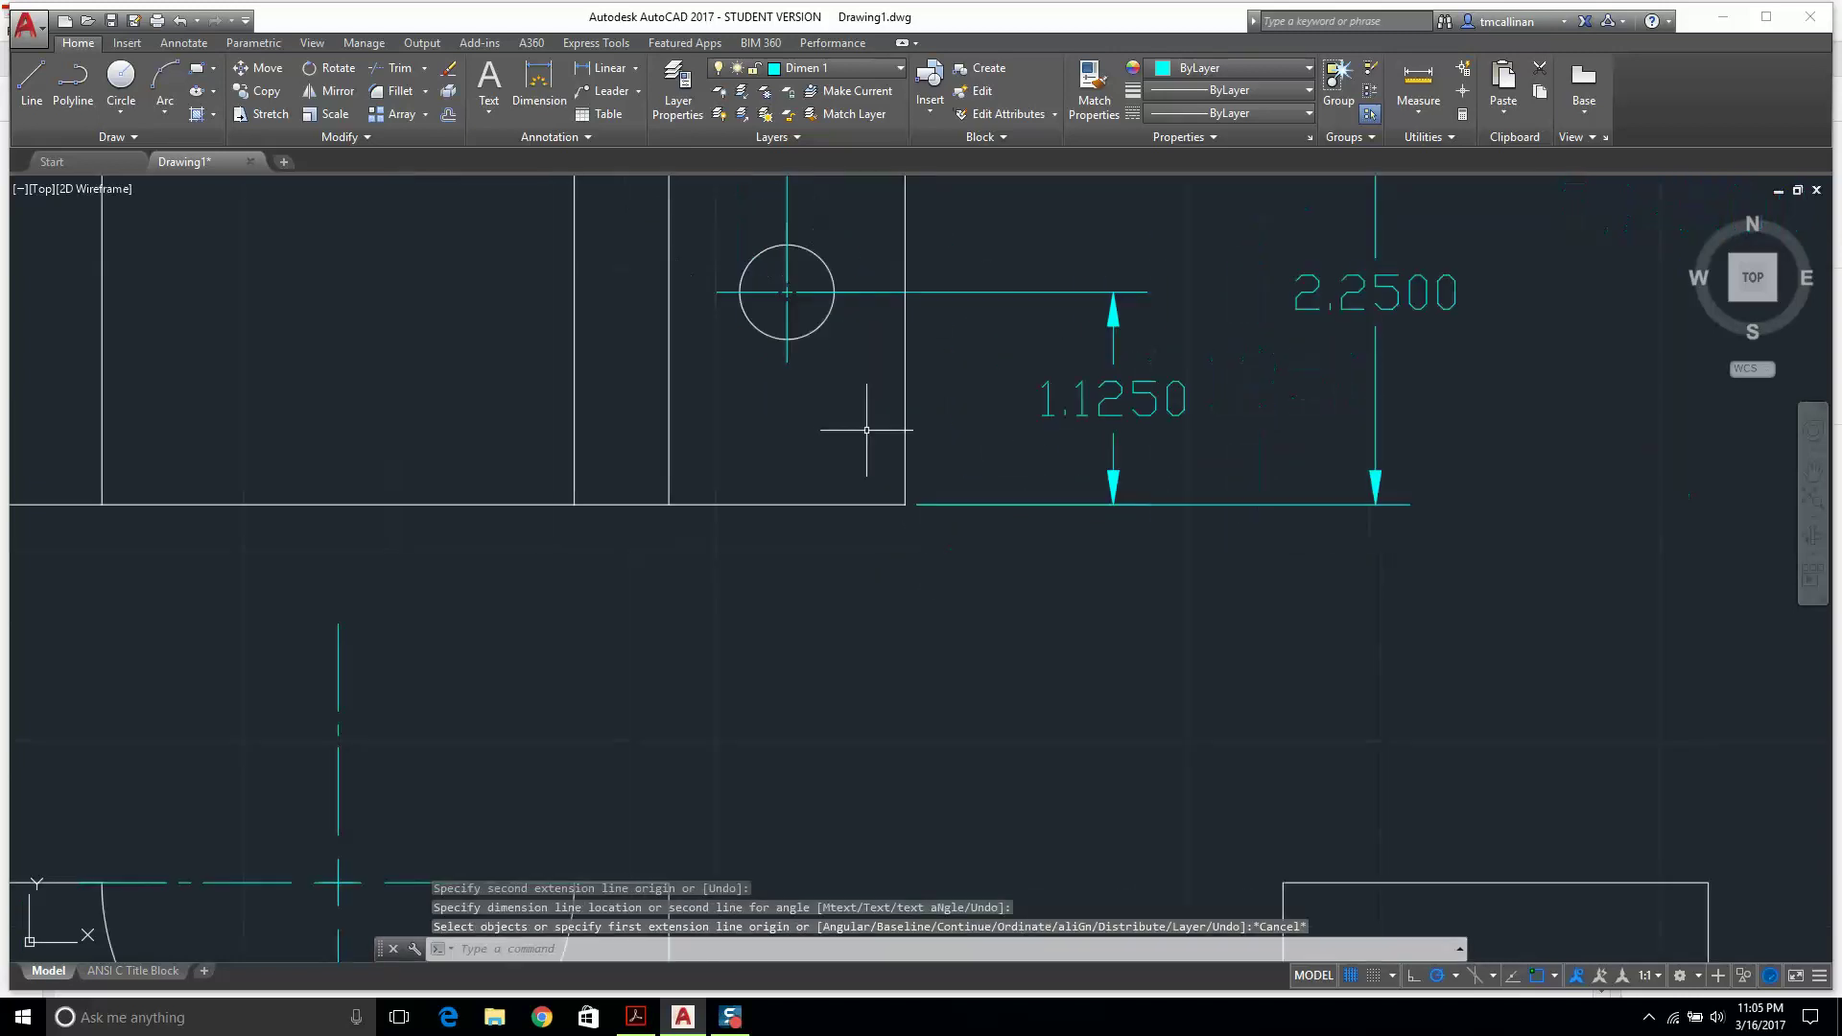
pyautogui.moveTo(787, 365); pyautogui.dragTo(929, 418, button='middle')
pyautogui.click(539, 82)
pyautogui.scroll(6, 576, 422)
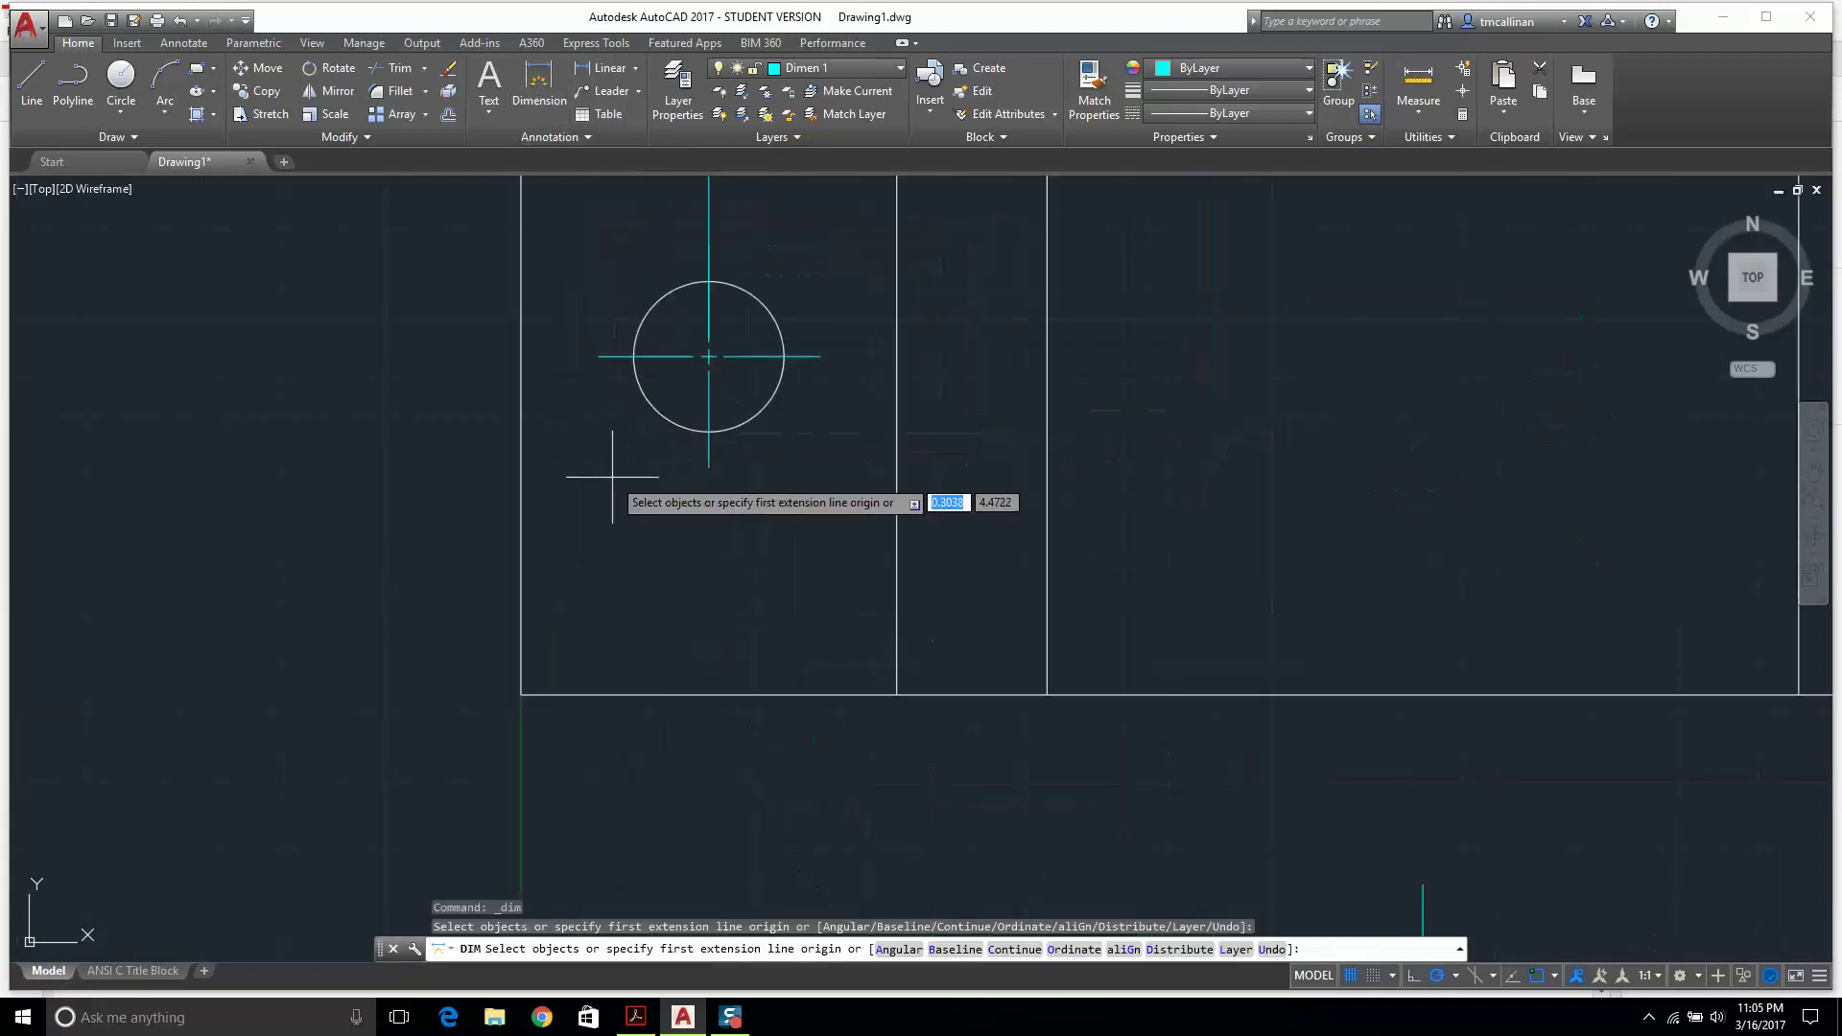
pyautogui.click(643, 415)
pyautogui.click(417, 580)
pyautogui.press('Escape')
pyautogui.scroll(-5, 384, 518)
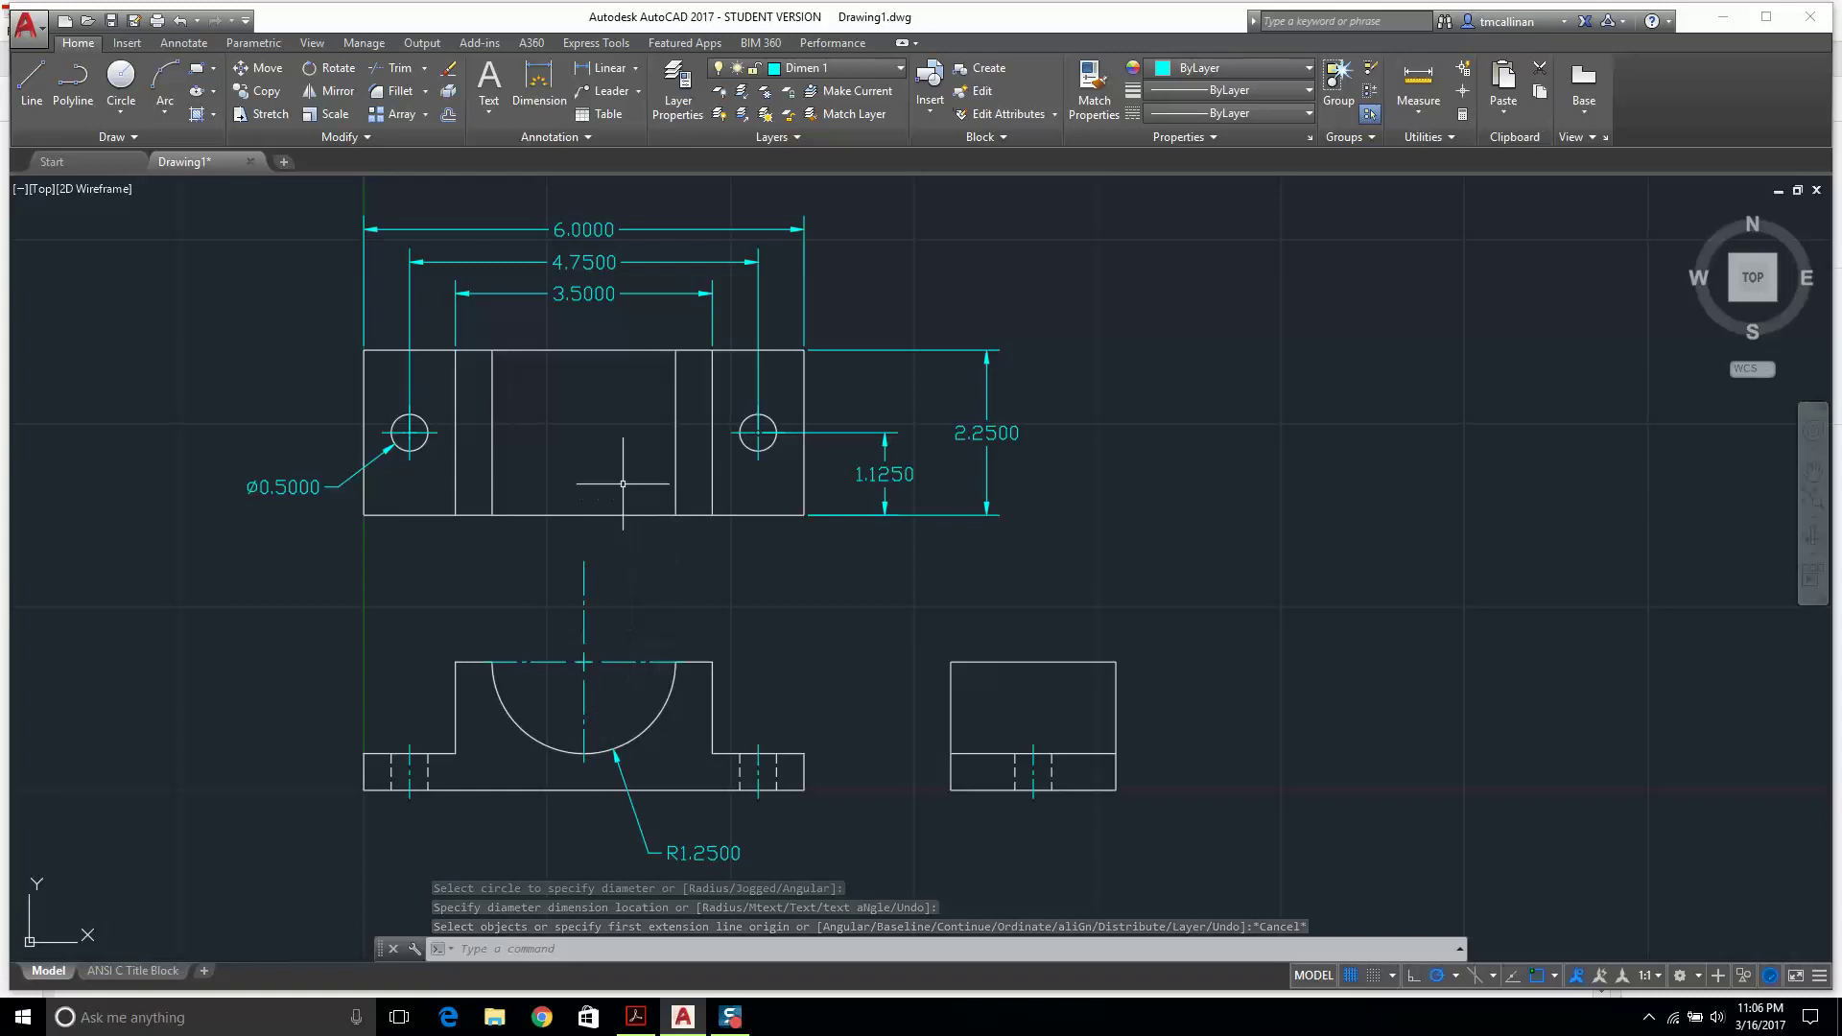
# Try a 6.0000 dimension above the front view, then undo it.
pyautogui.scroll(4, 542, 766)
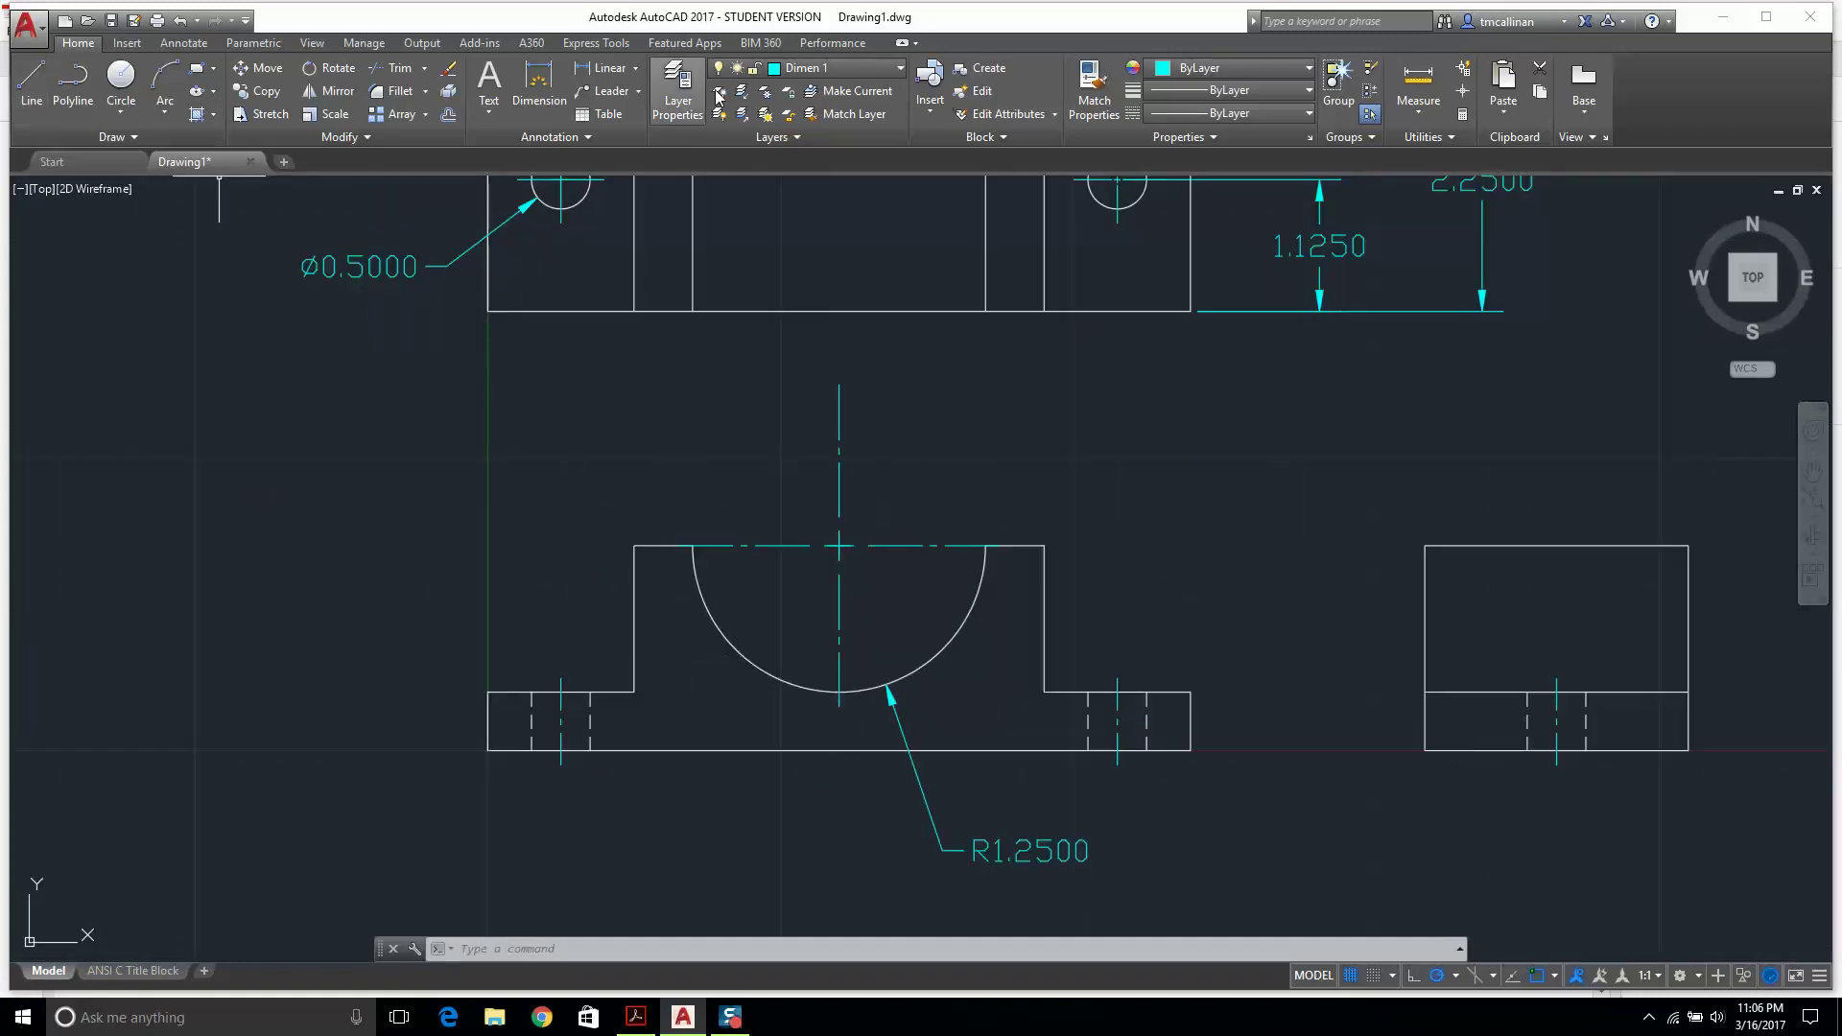
pyautogui.click(540, 81)
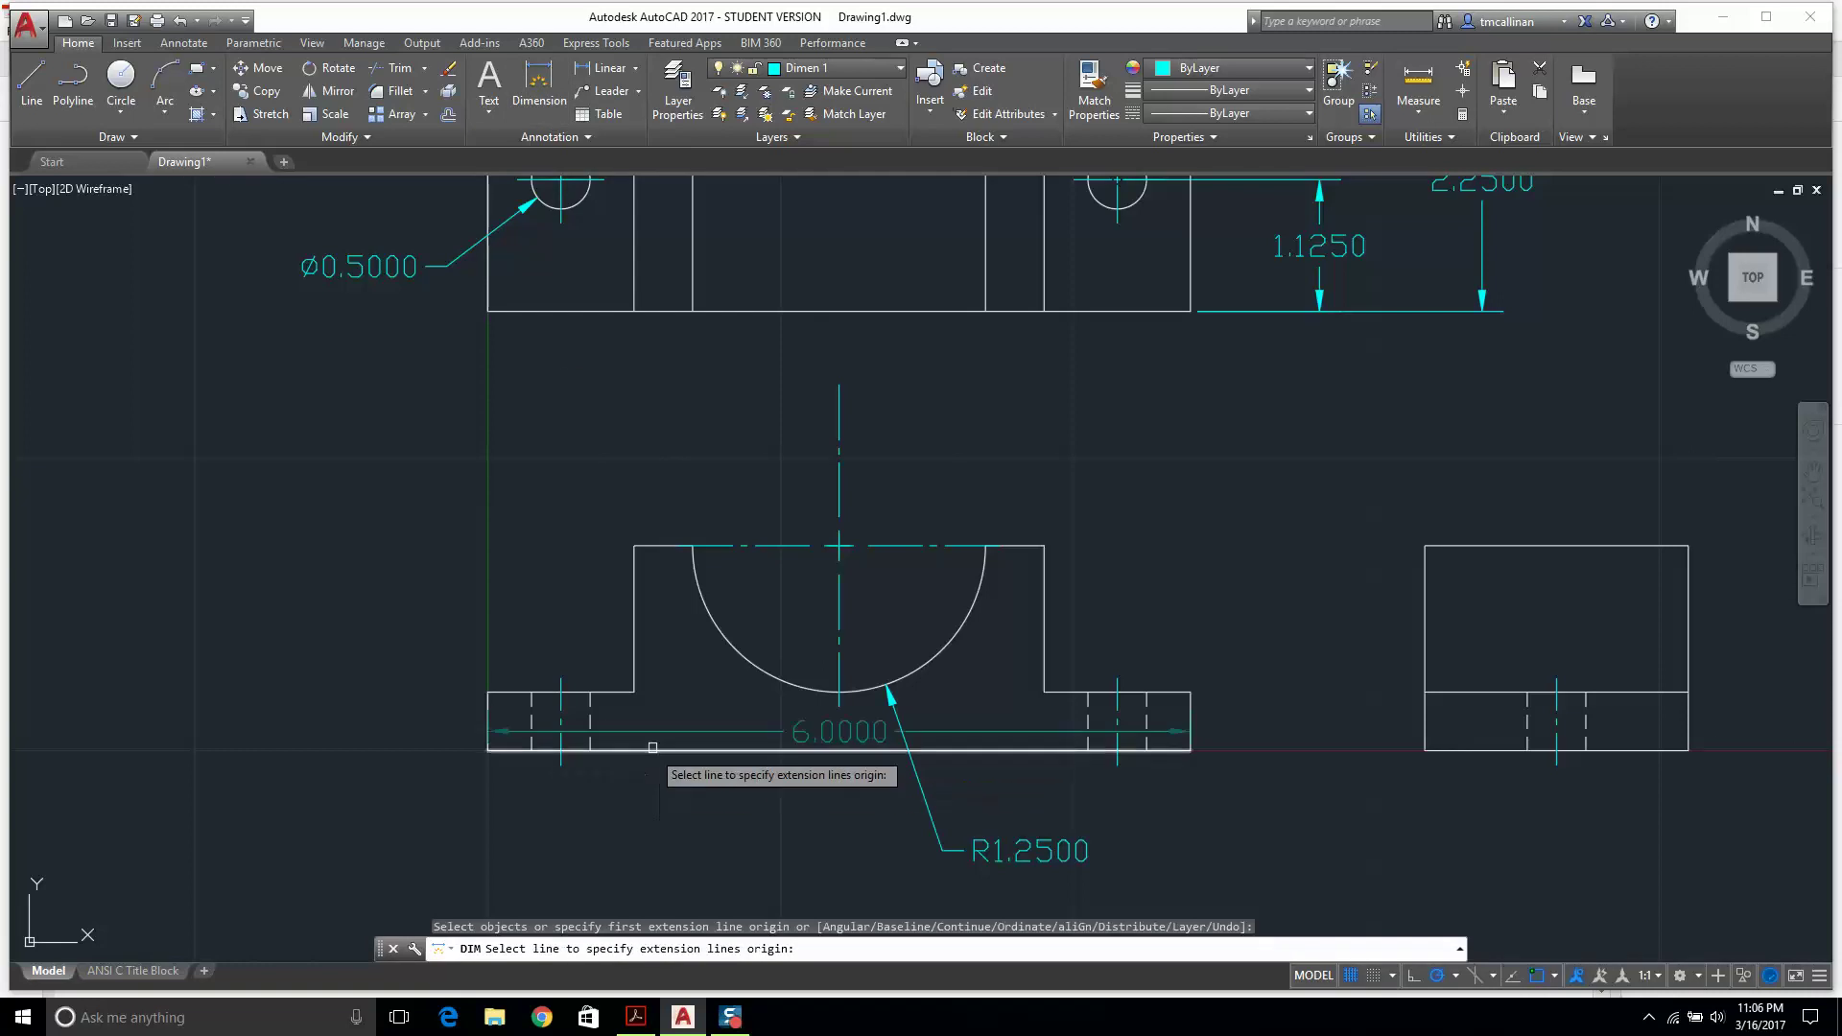
pyautogui.click(602, 752)
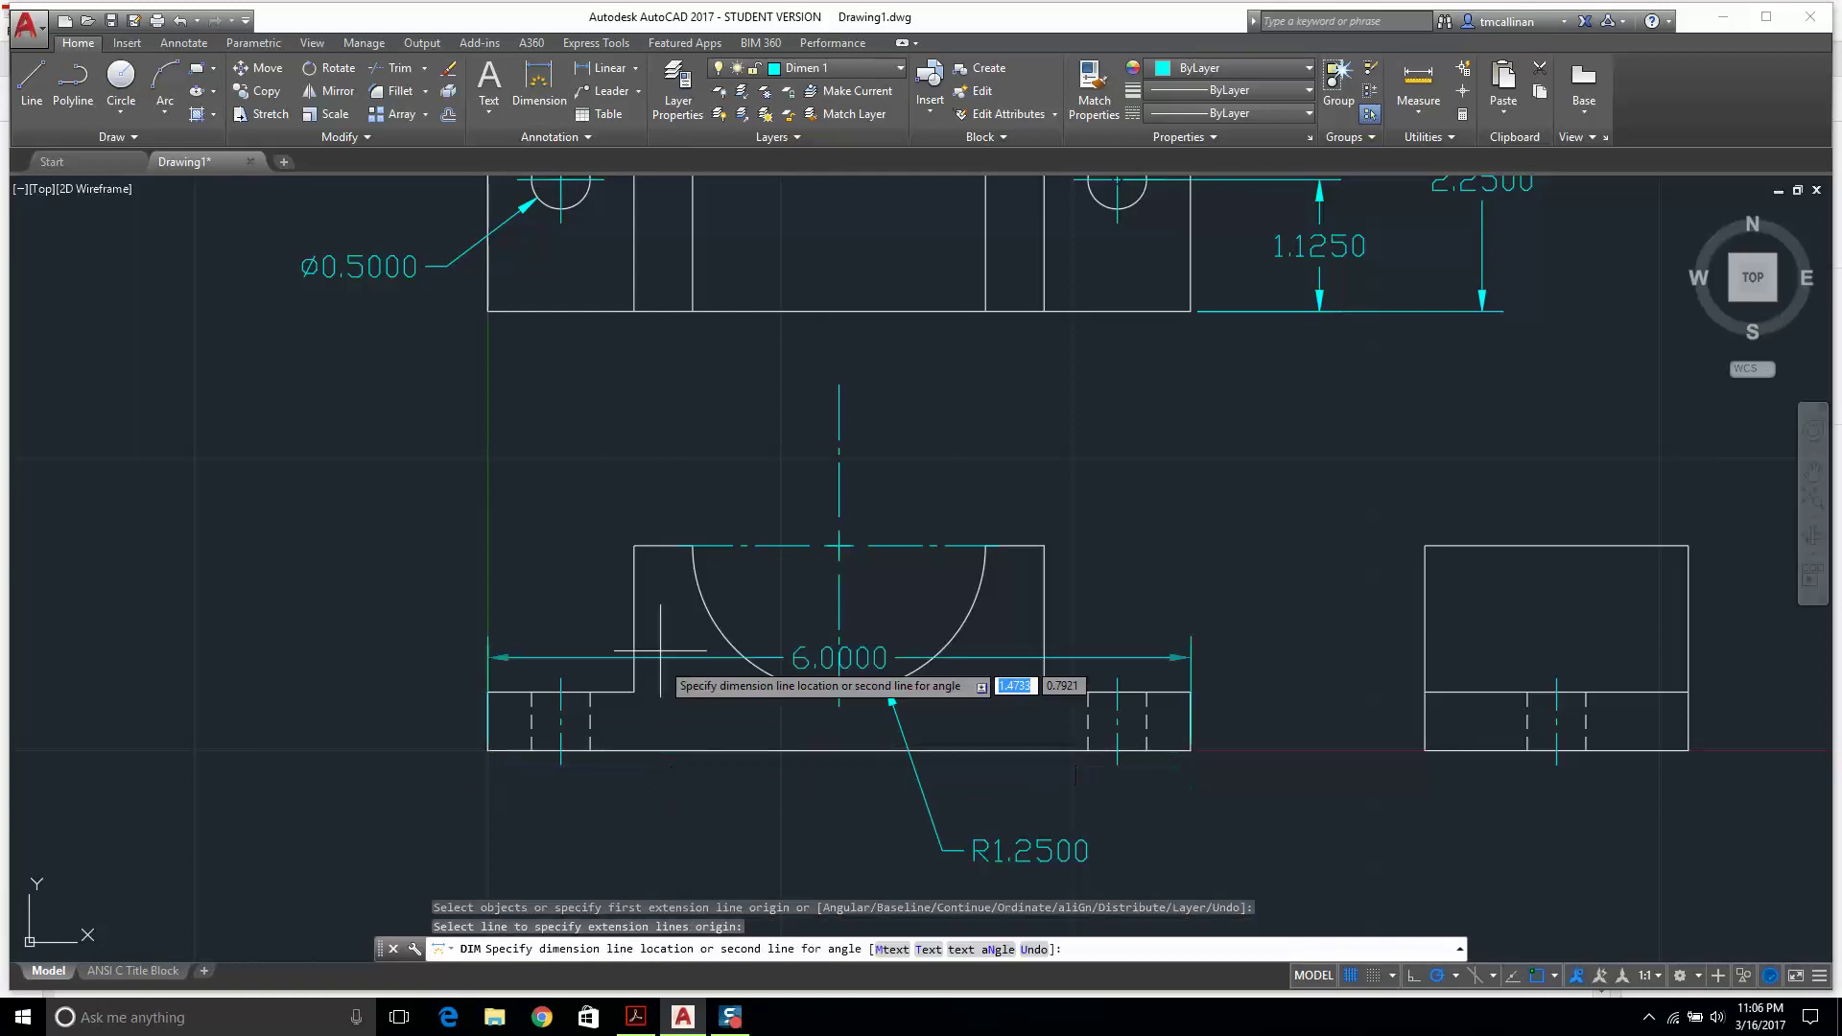
pyautogui.click(653, 546)
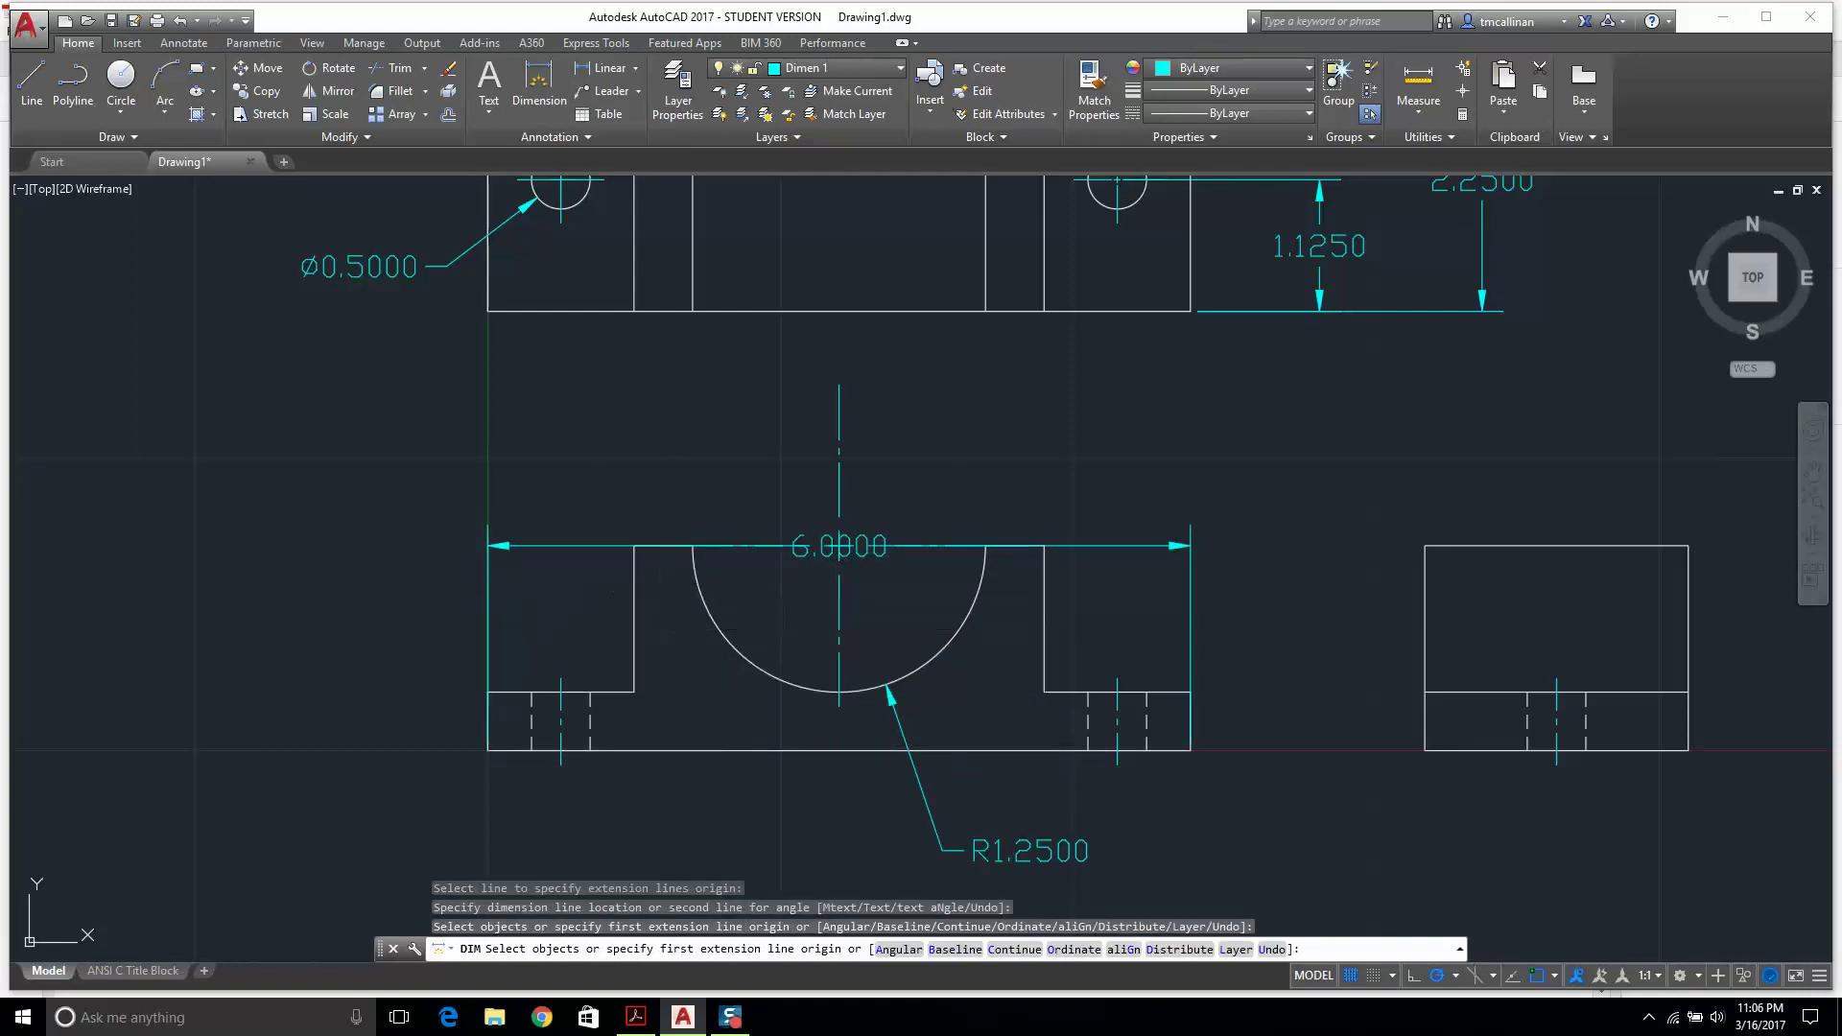
pyautogui.press('Escape')
pyautogui.click(535, 79)
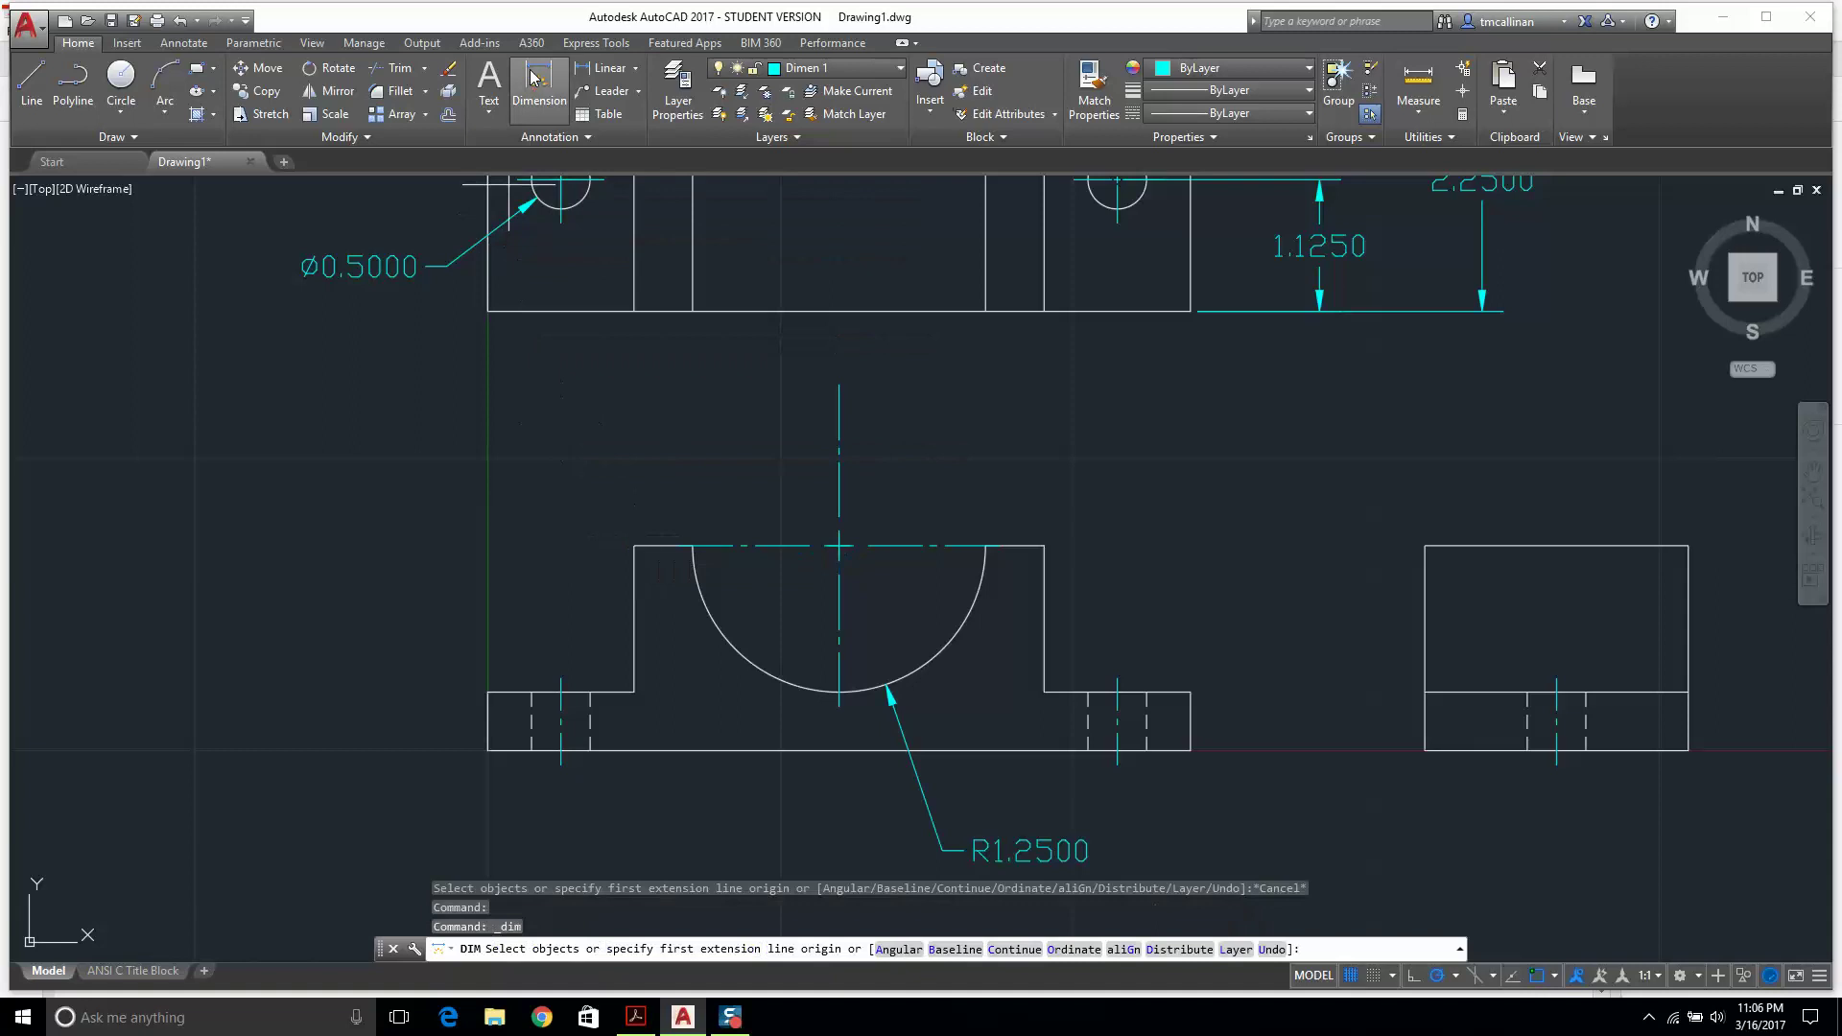
pyautogui.click(663, 750)
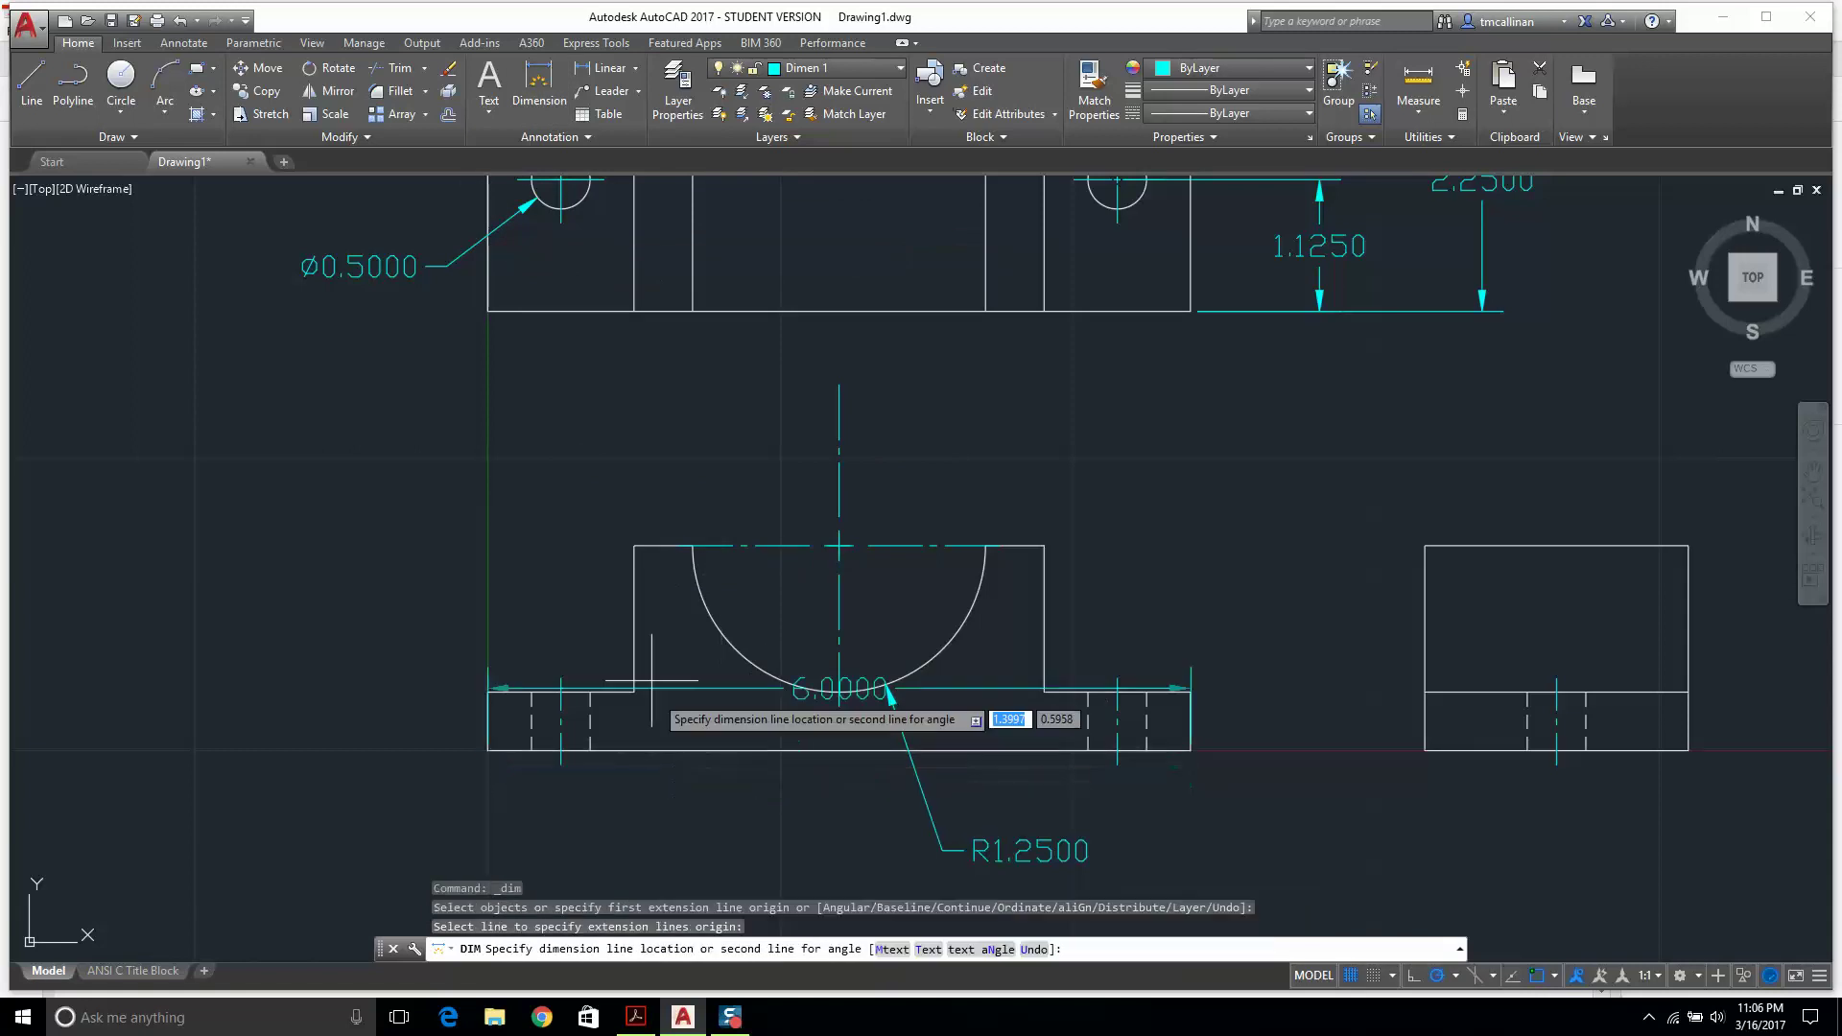
pyautogui.click(640, 547)
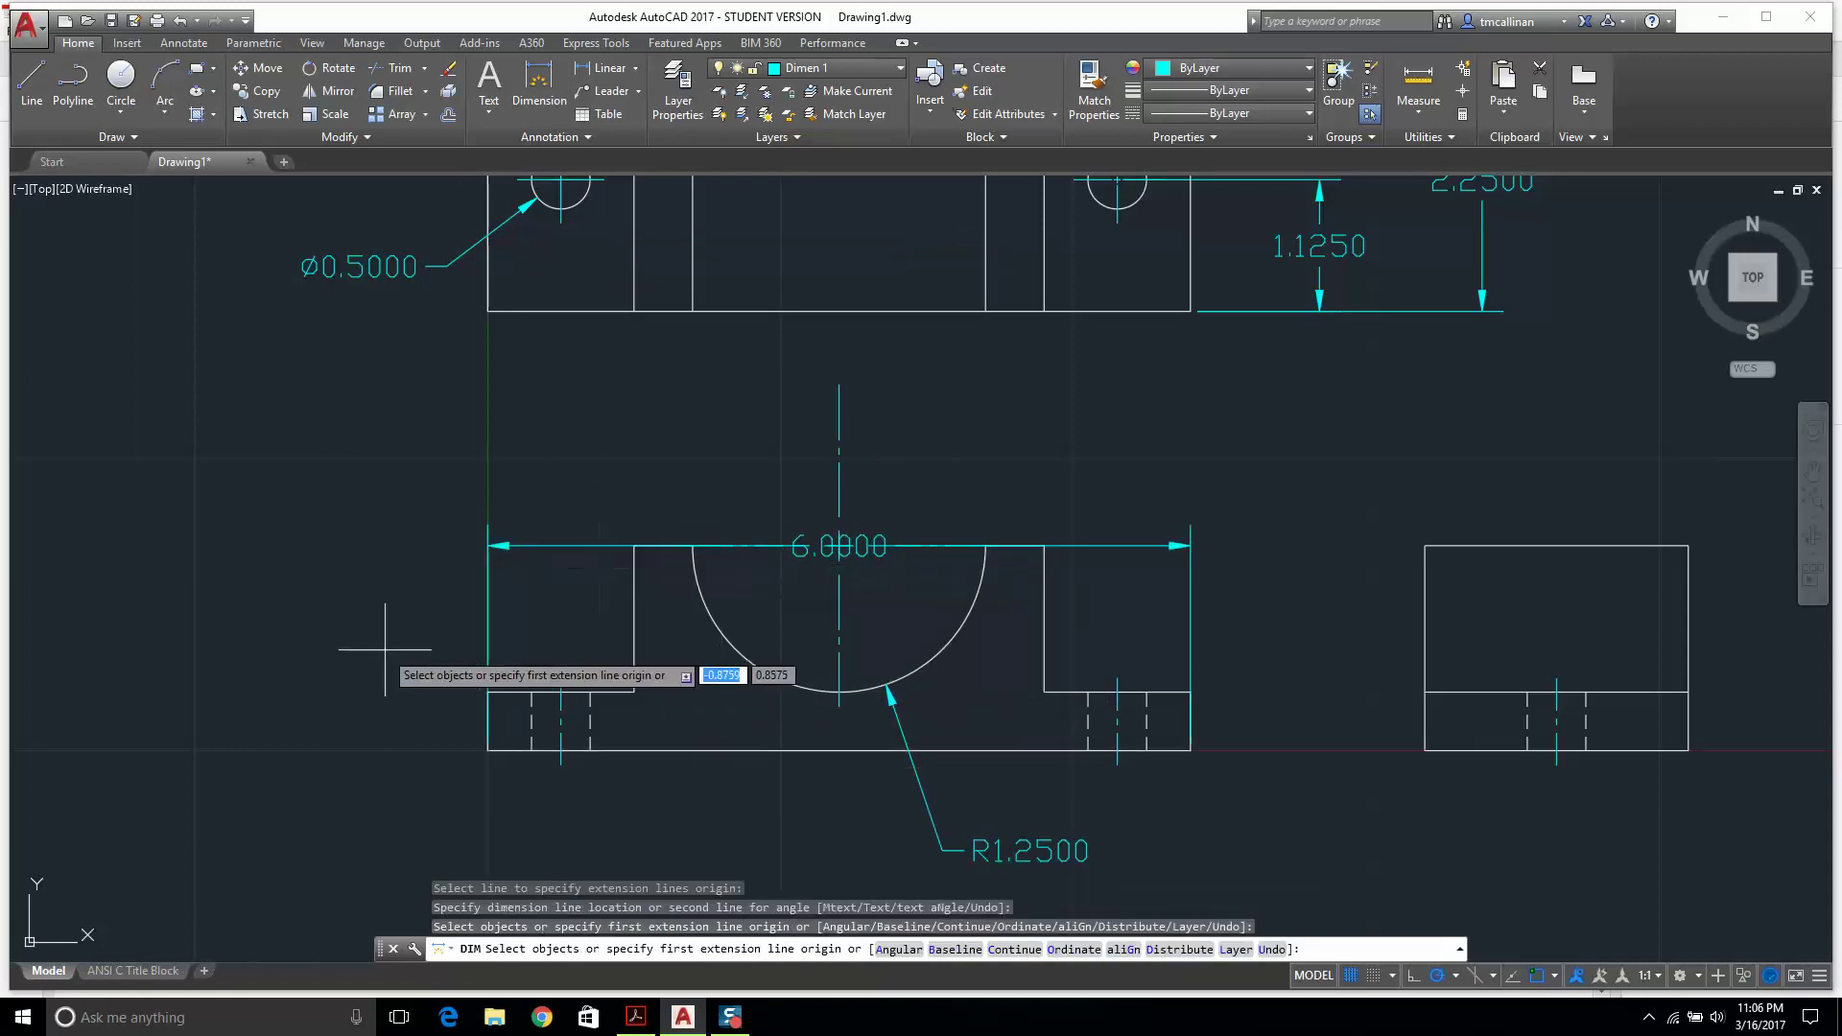
pyautogui.hotkey('ctrl', 'z')
pyautogui.press('Escape')
# Add vertical 0.5000 base-height and 1.7500 overall-height dimensions left of the front view.
pyautogui.press('Return')
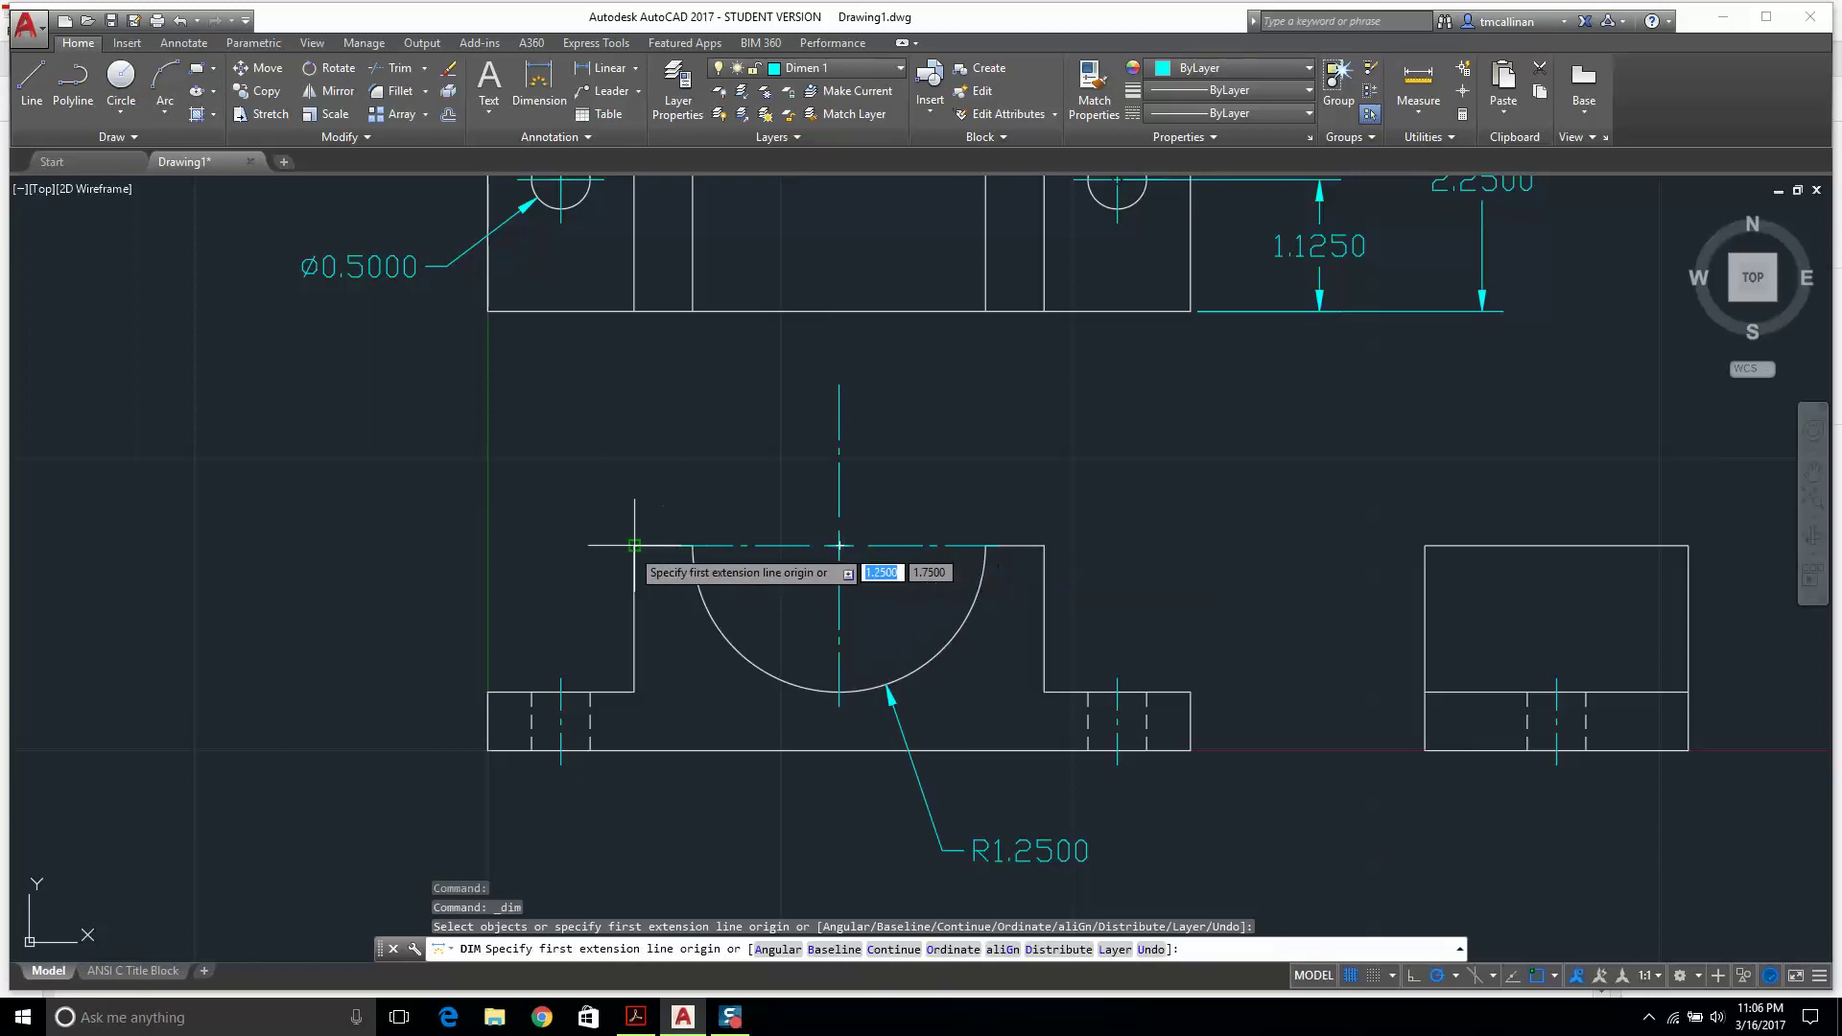
pyautogui.click(489, 692)
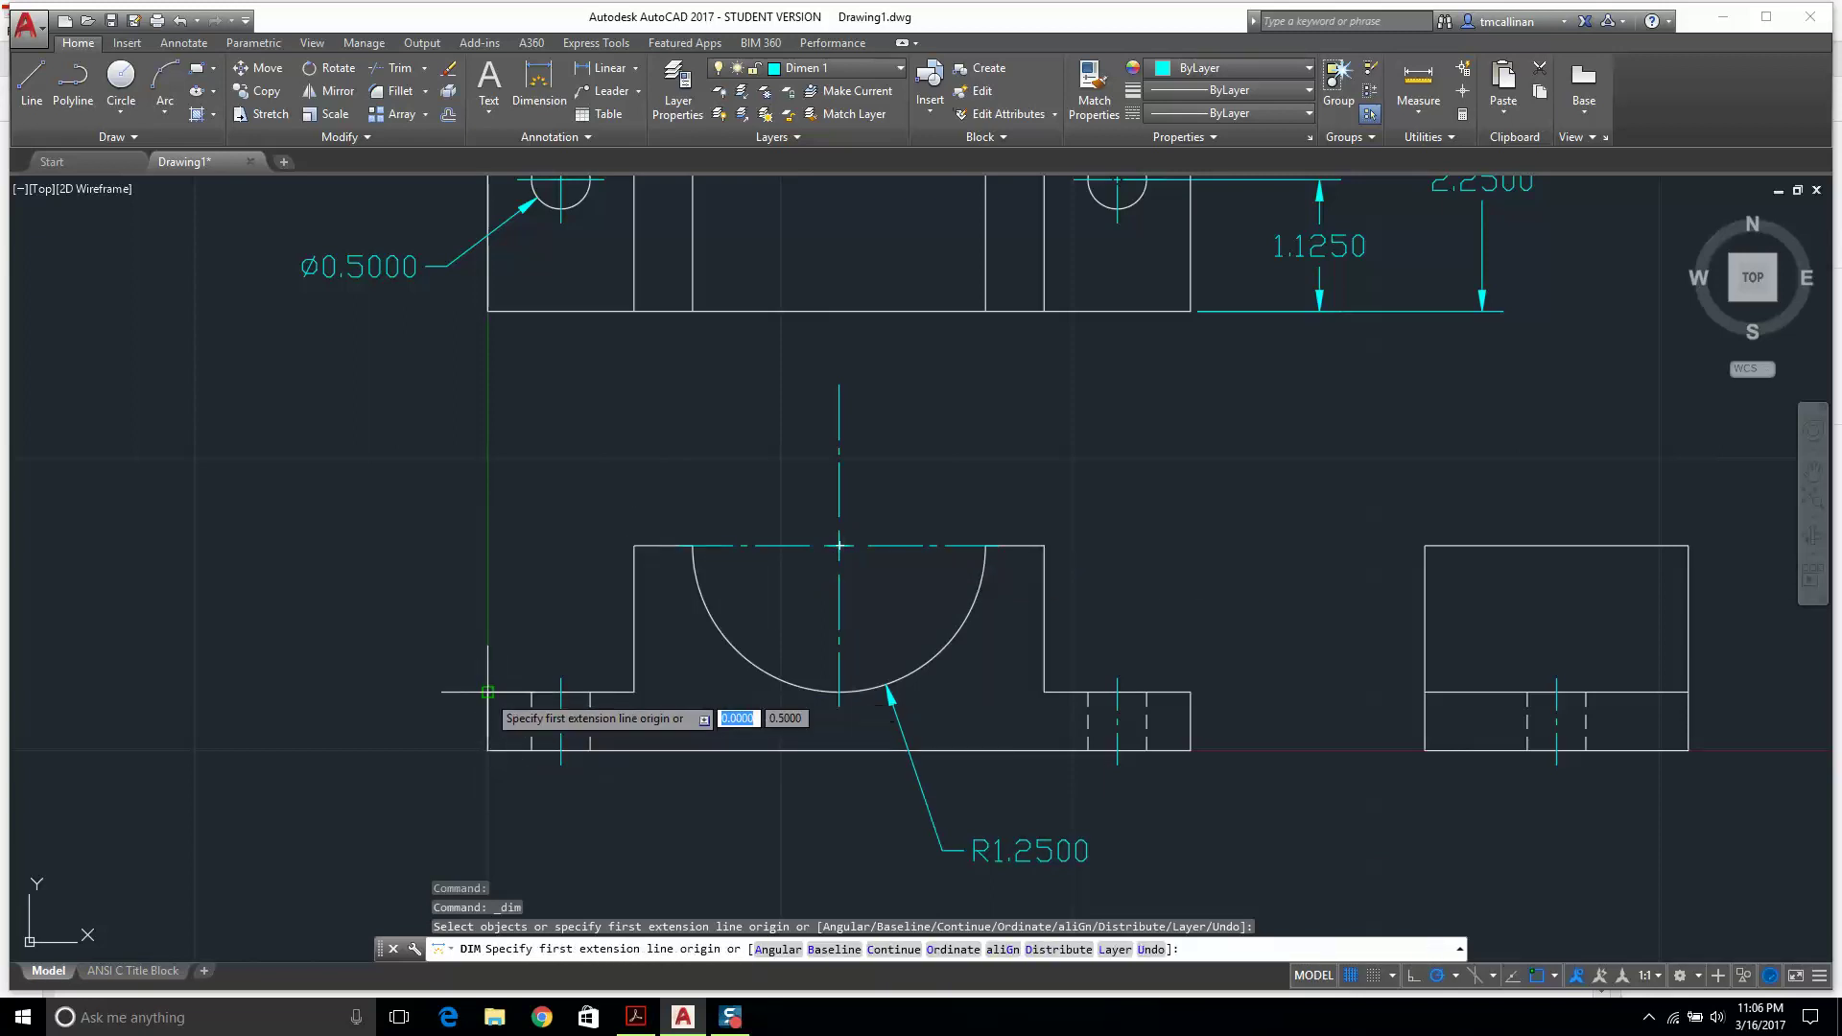
pyautogui.click(488, 751)
pyautogui.click(375, 744)
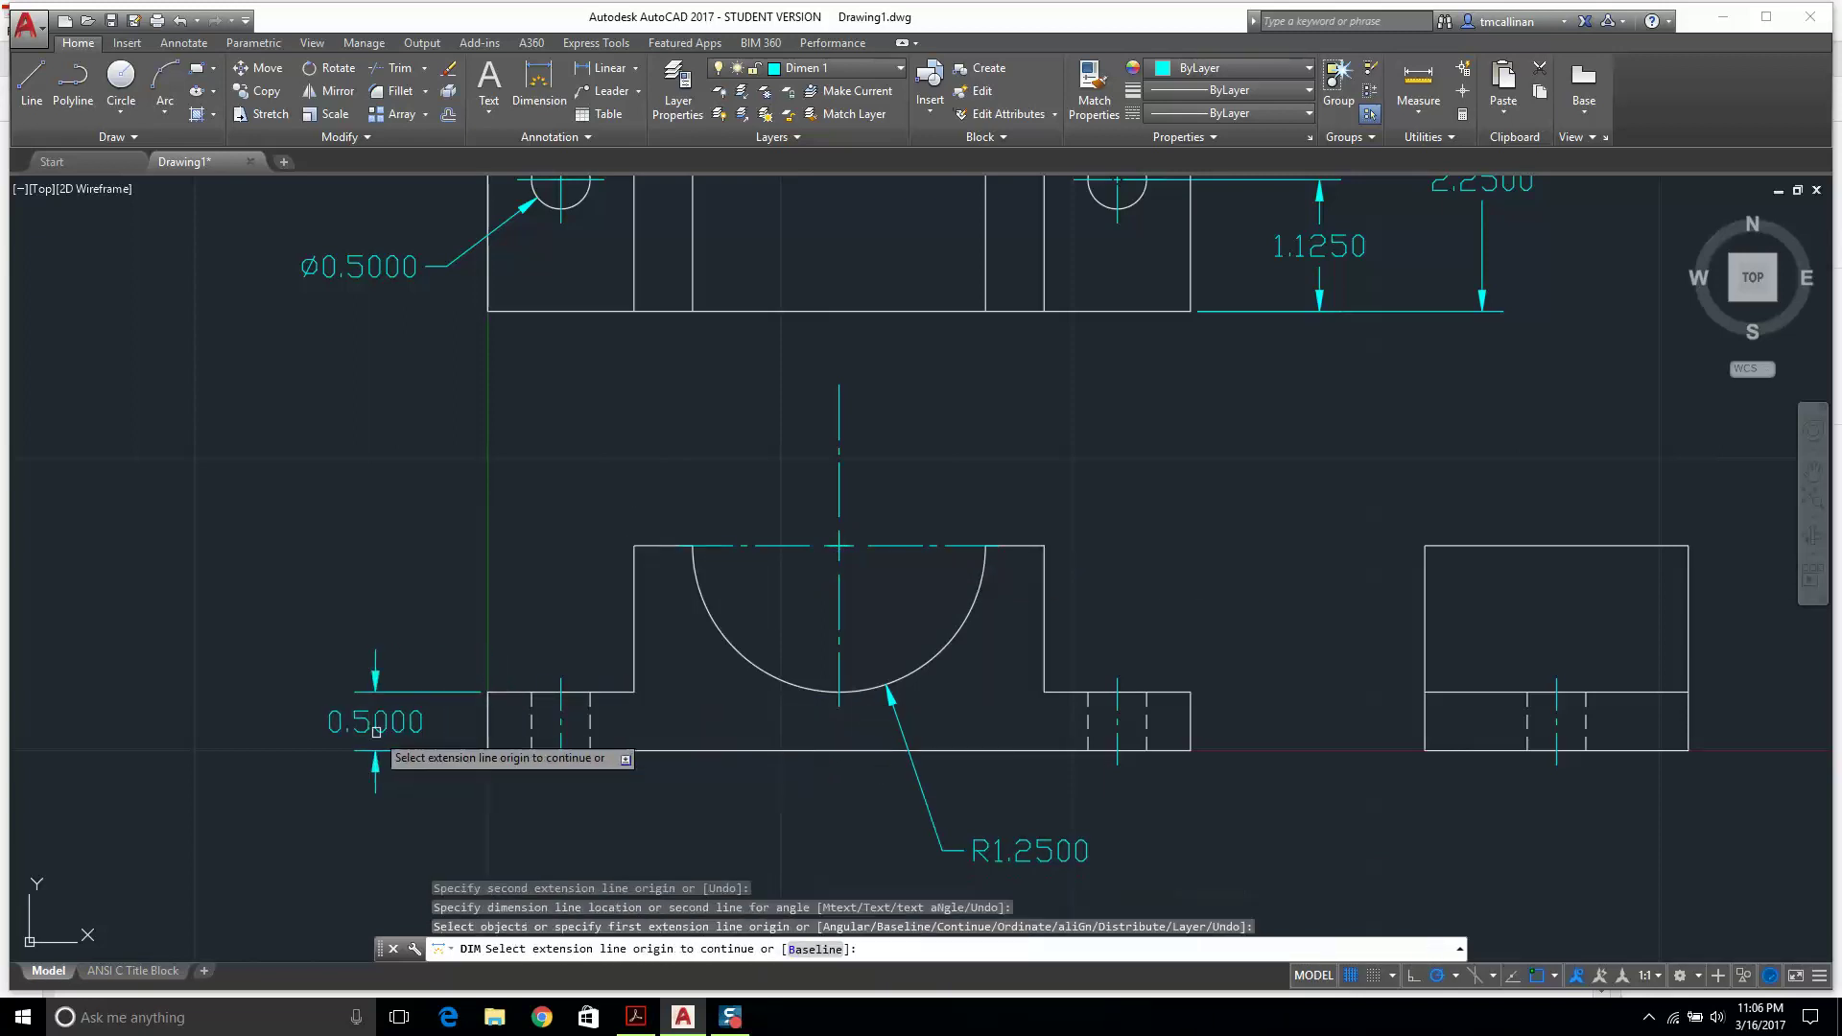
pyautogui.click(634, 546)
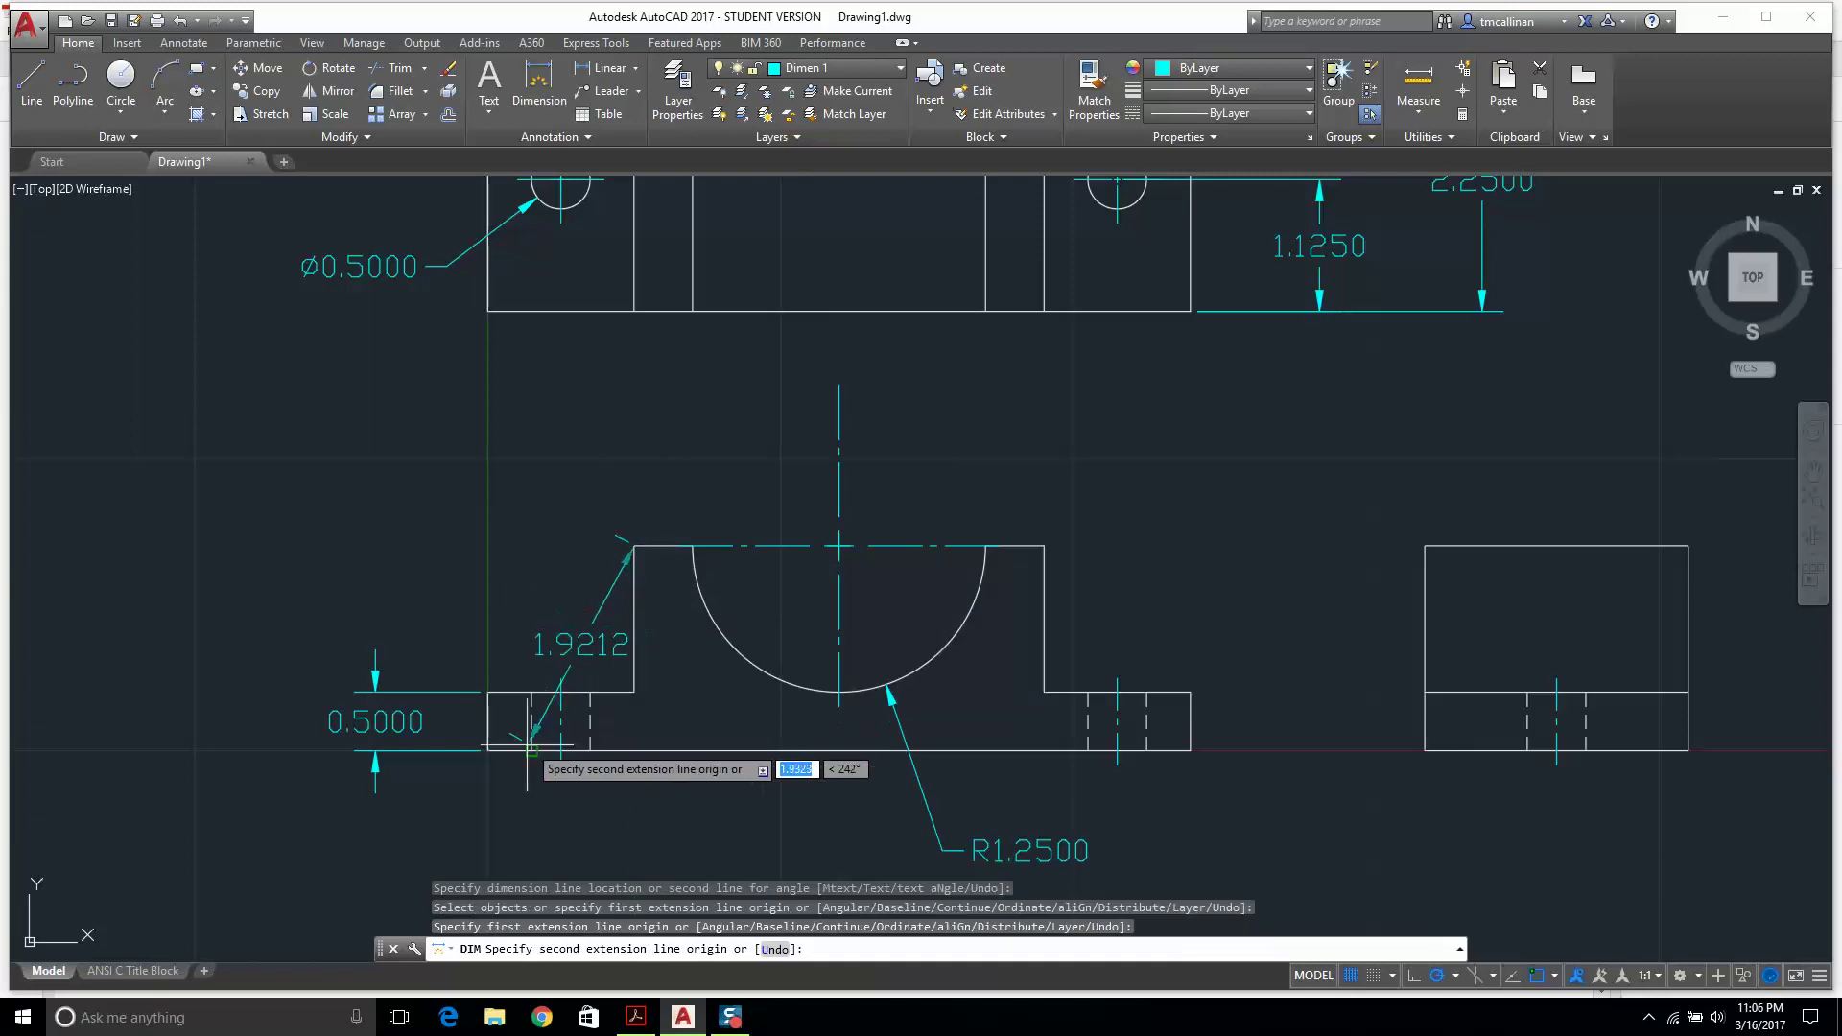
pyautogui.click(488, 751)
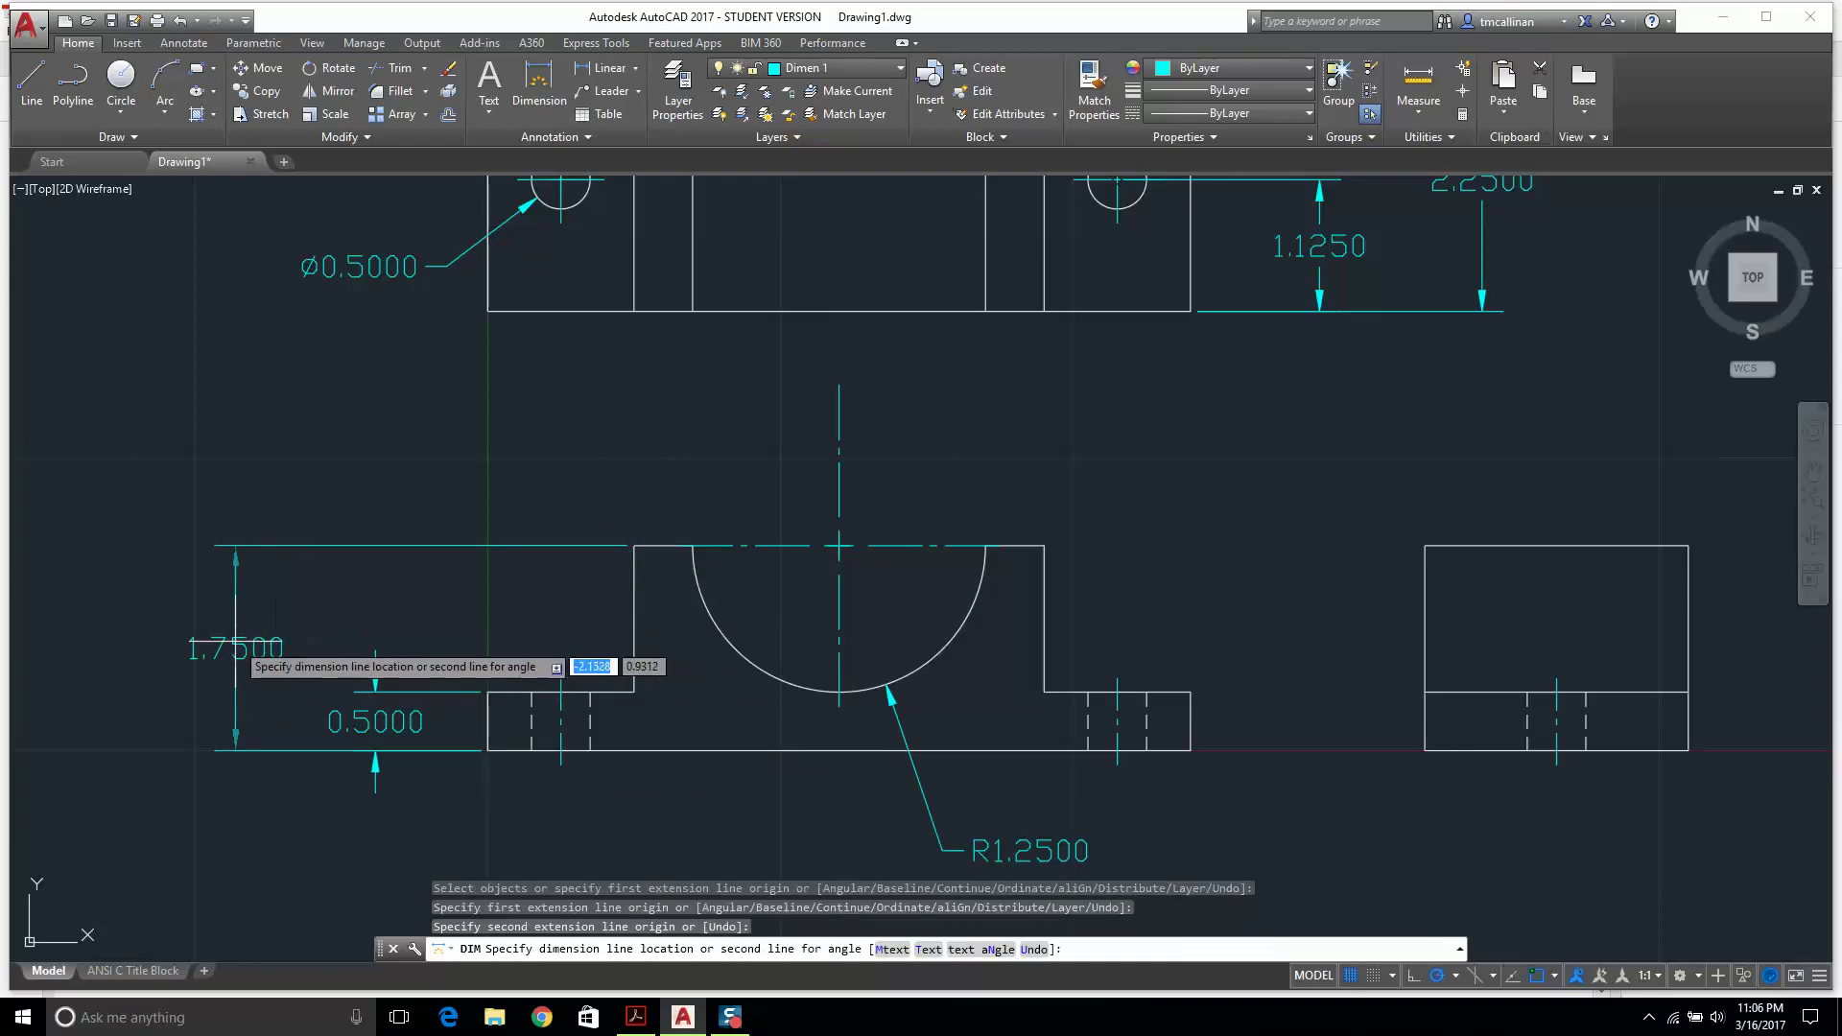
pyautogui.click(260, 667)
pyautogui.press('Return')
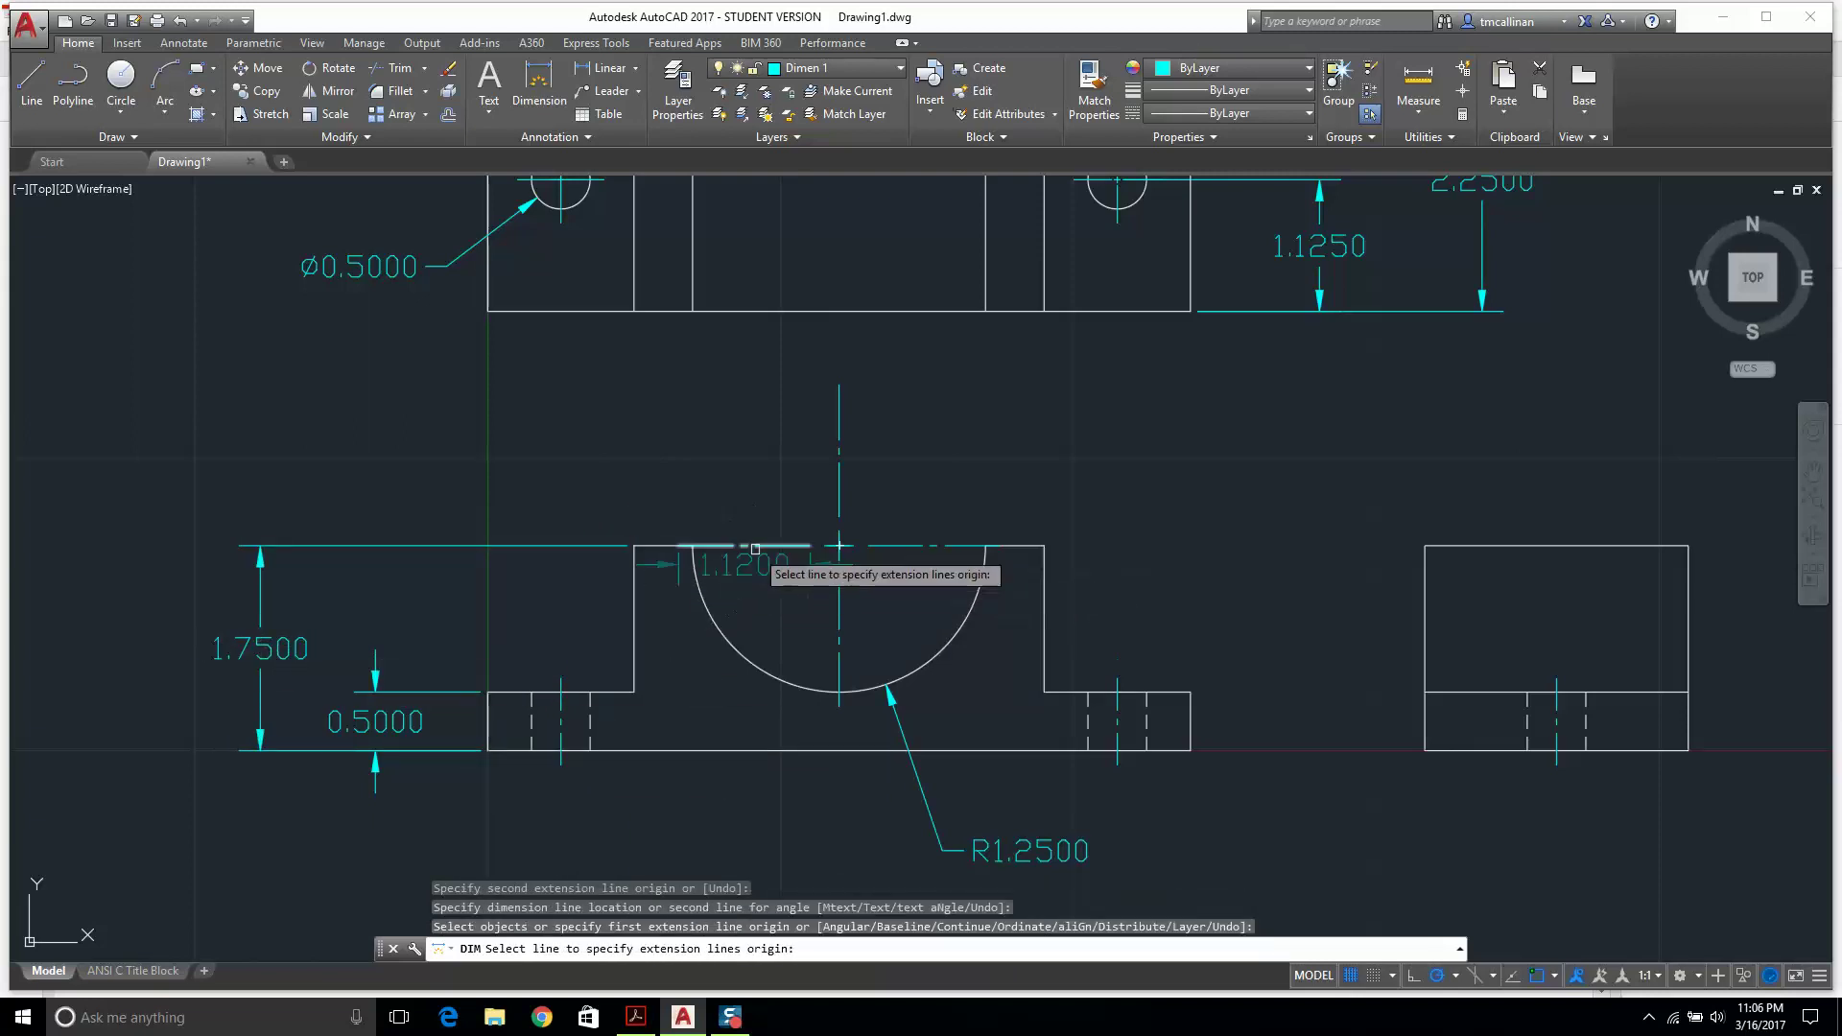
pyautogui.scroll(-4, 748, 556)
pyautogui.press('Escape')
pyautogui.scroll(2, 790, 418)
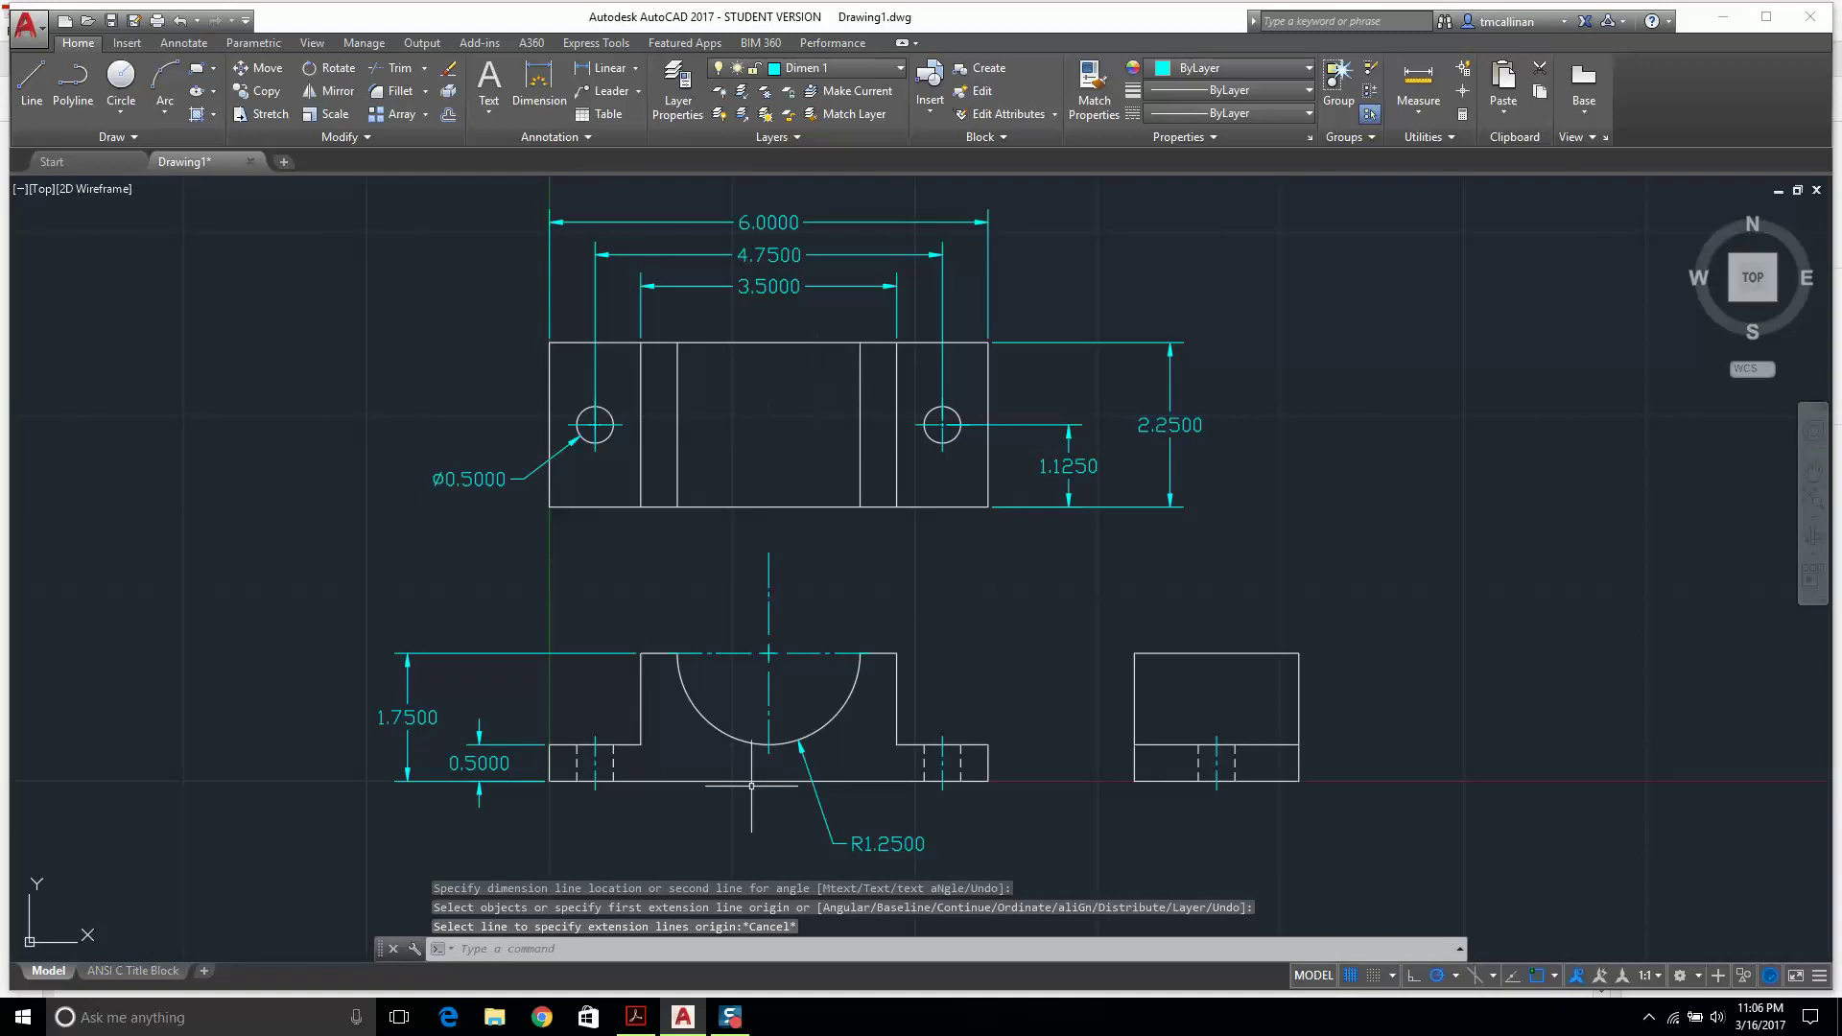
pyautogui.press('Escape')
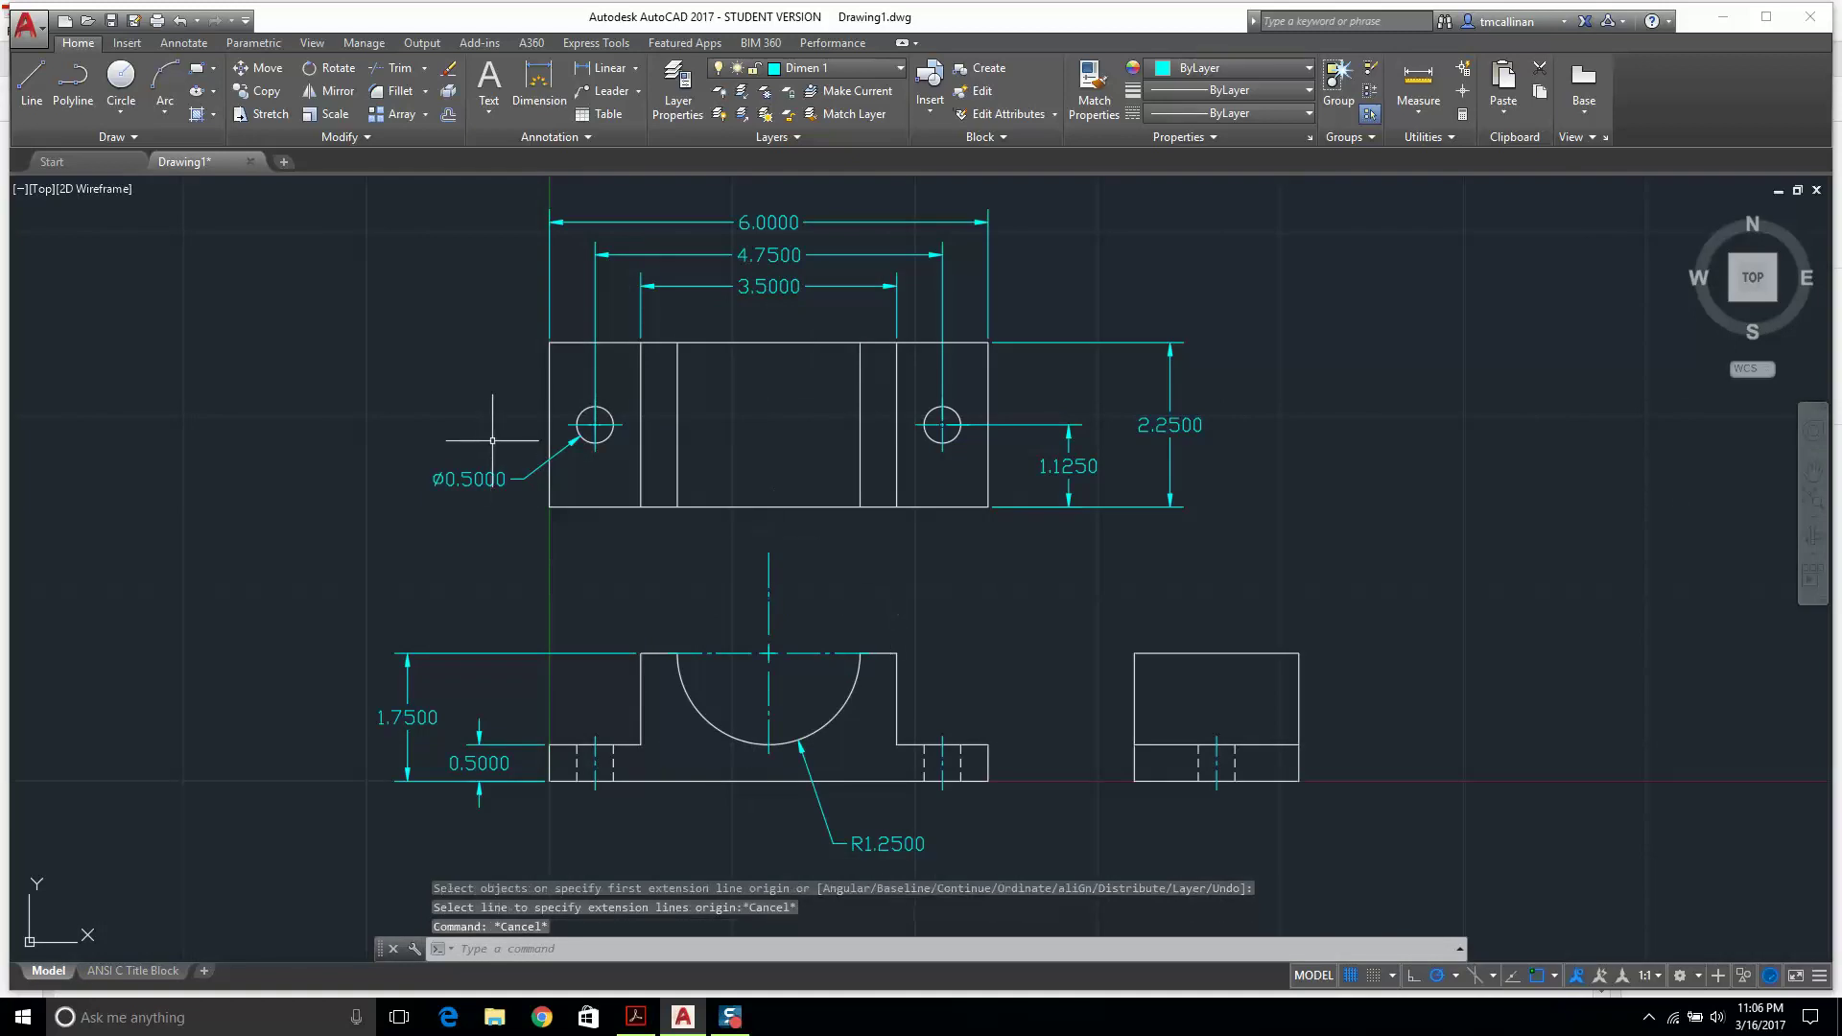
pyautogui.scroll(5, 494, 459)
# Edit the ø0.5000 callout text, adding 'X' and '2PL' on new lines.
pyautogui.click(500, 454)
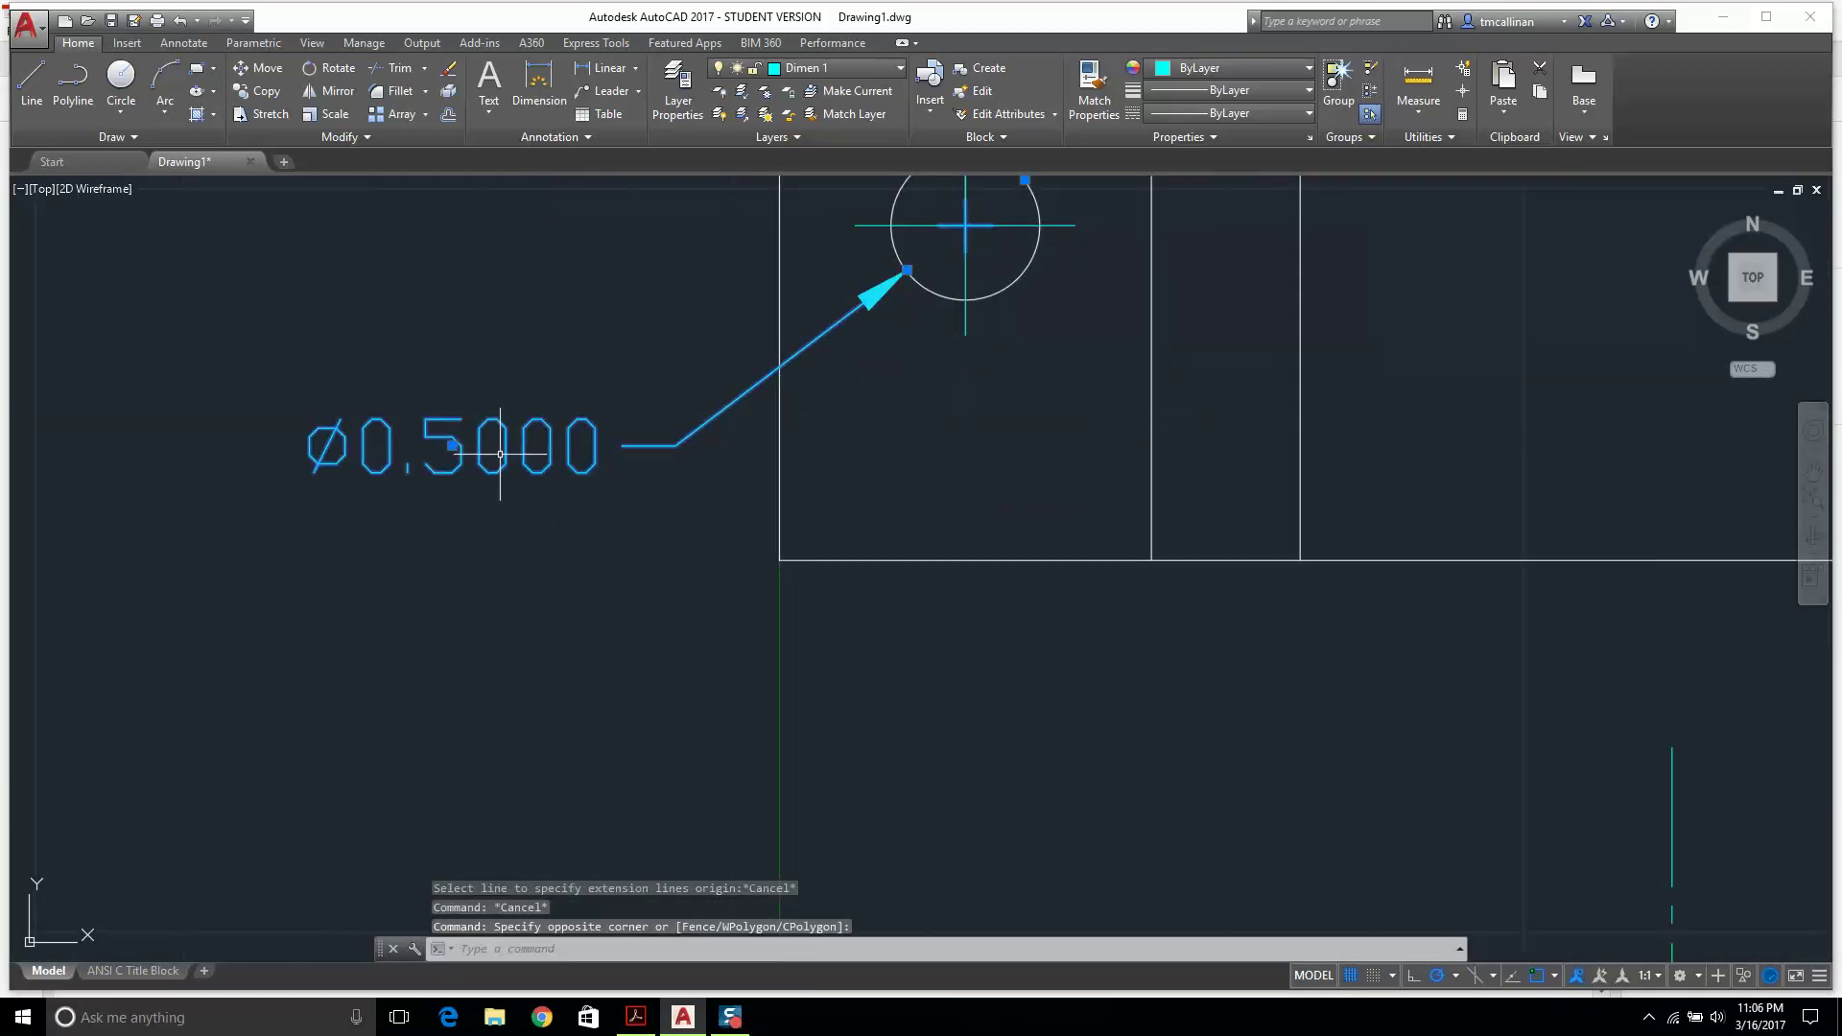
pyautogui.doubleClick(500, 454)
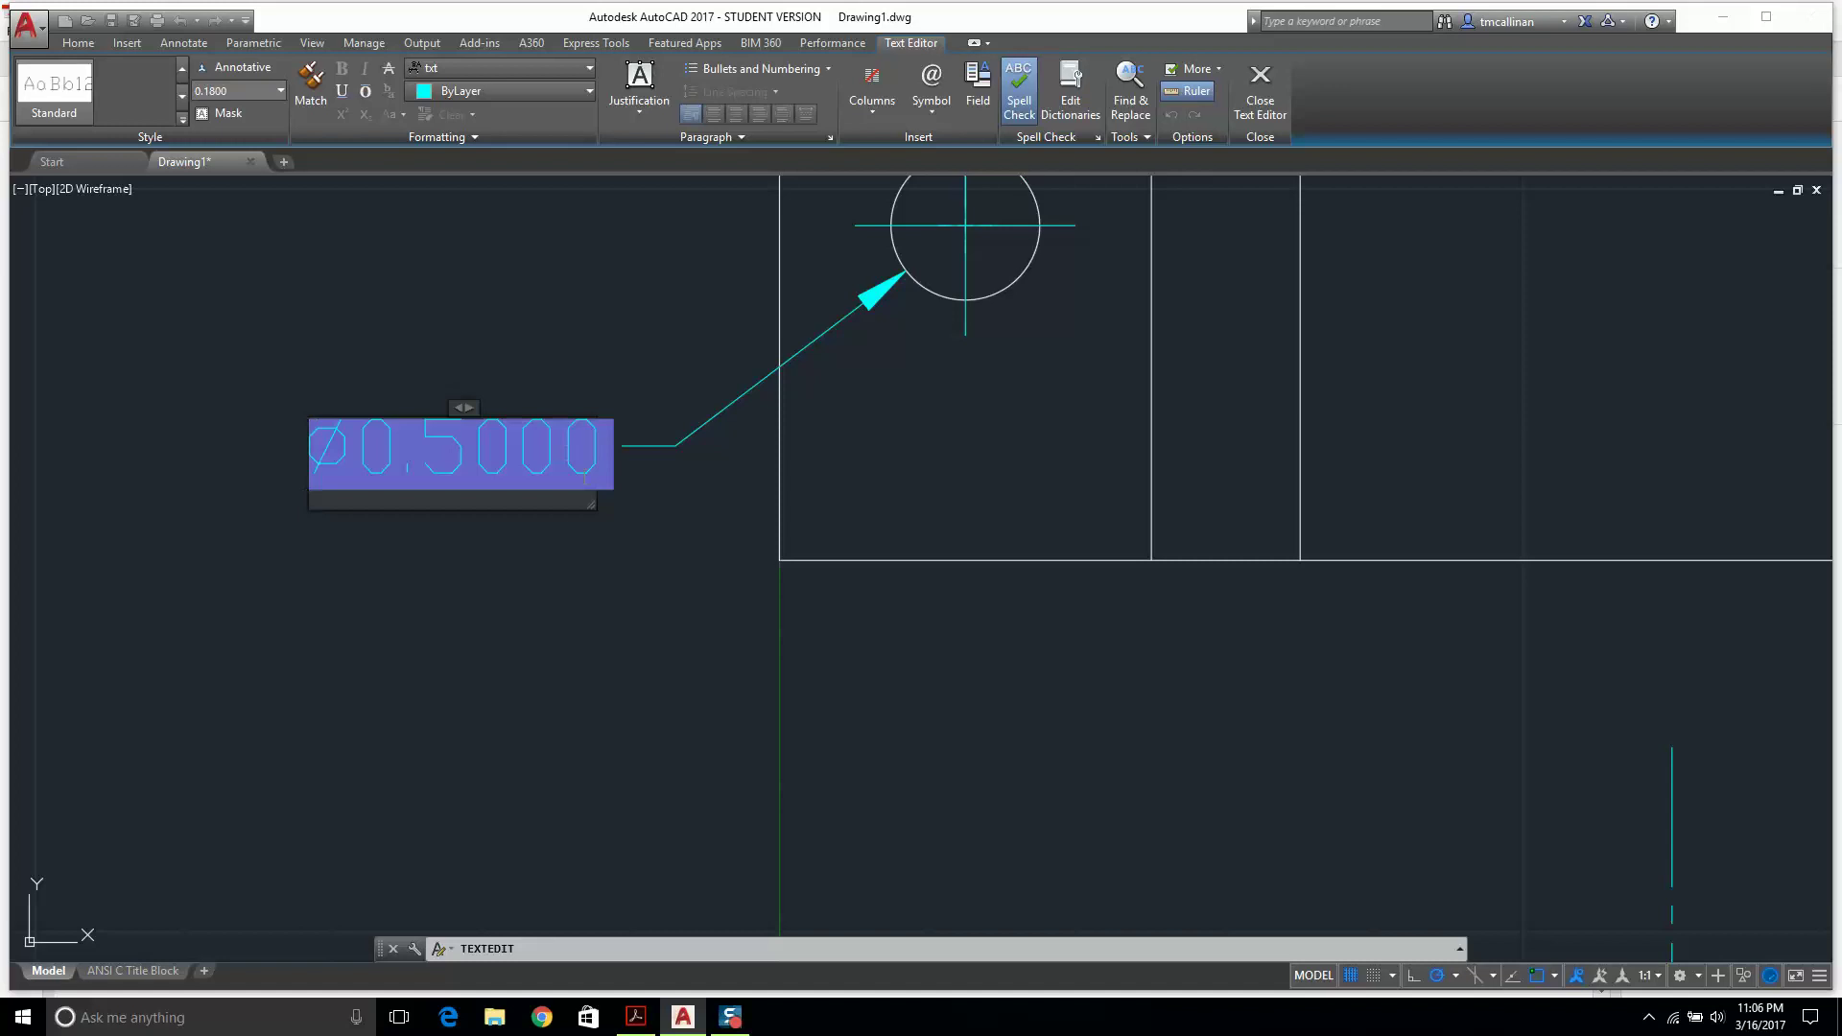
pyautogui.moveTo(590, 510); pyautogui.dragTo(637, 637)
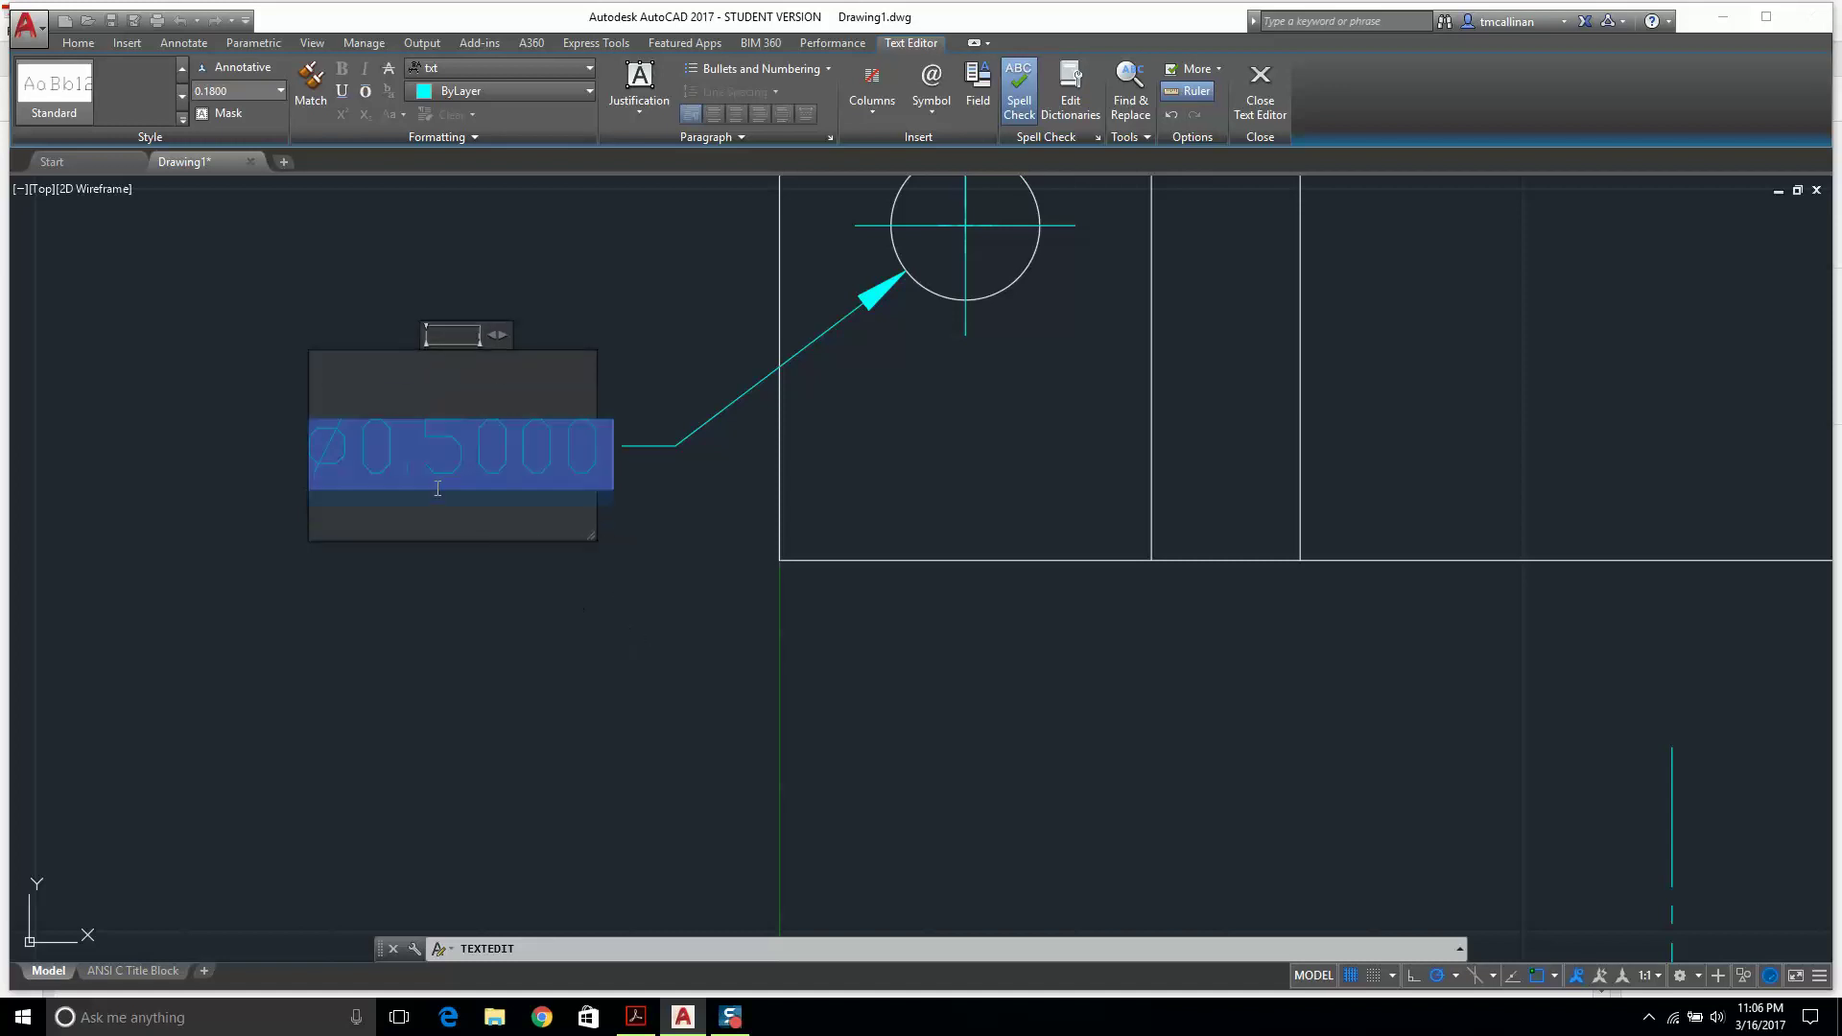
pyautogui.click(601, 459)
pyautogui.press('Return')
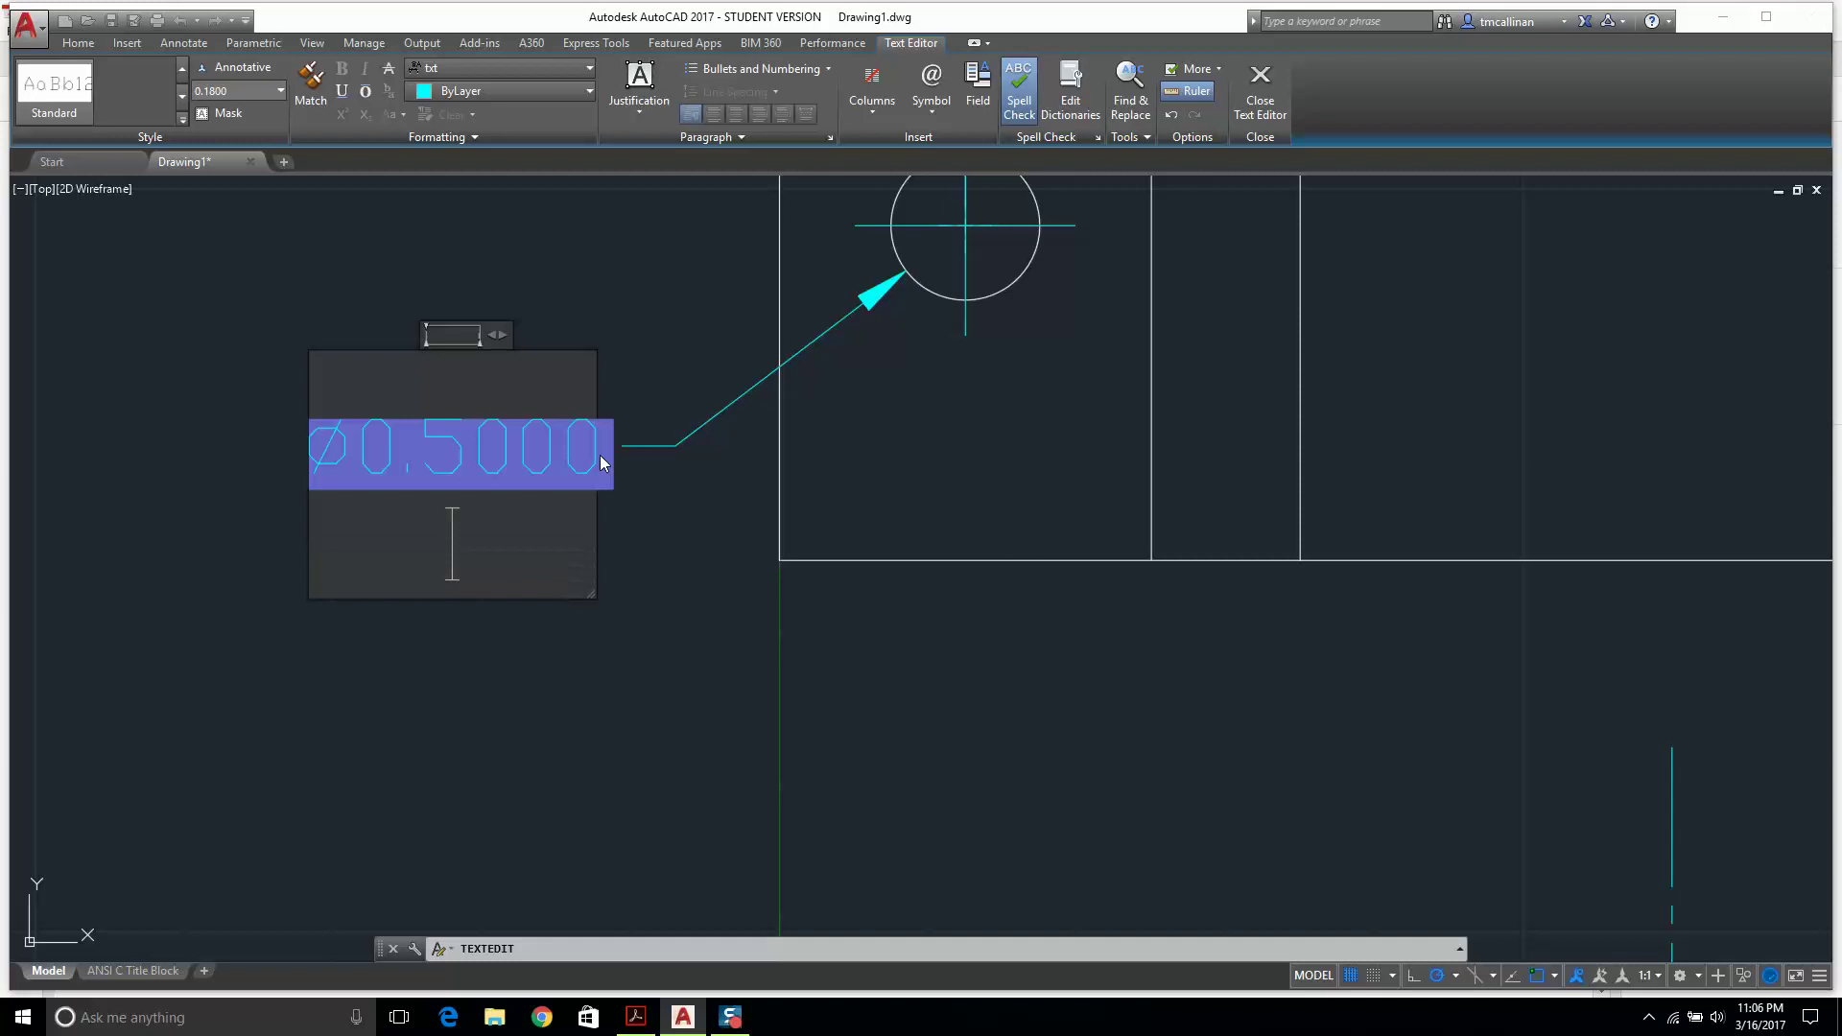
pyautogui.write('X')
pyautogui.press('Return')
pyautogui.write('2 PL')
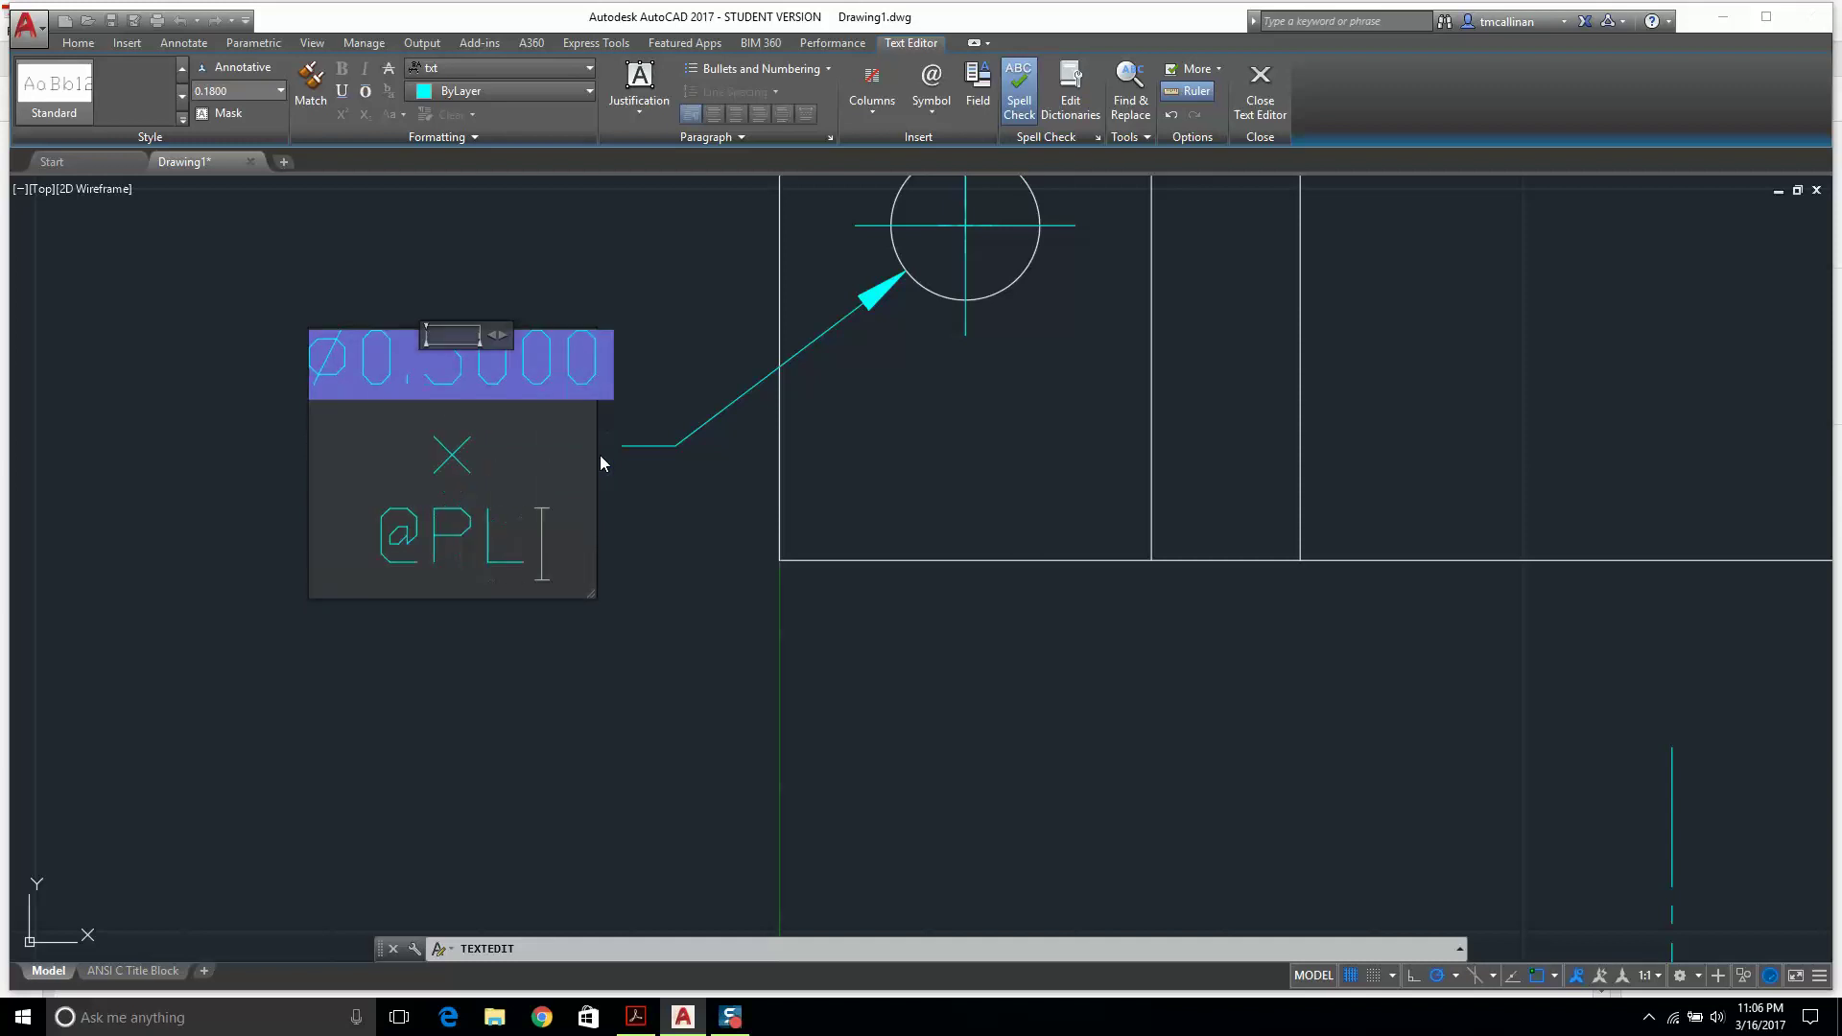
pyautogui.press('BackSpace')
pyautogui.press('BackSpace')
pyautogui.press('BackSpace')
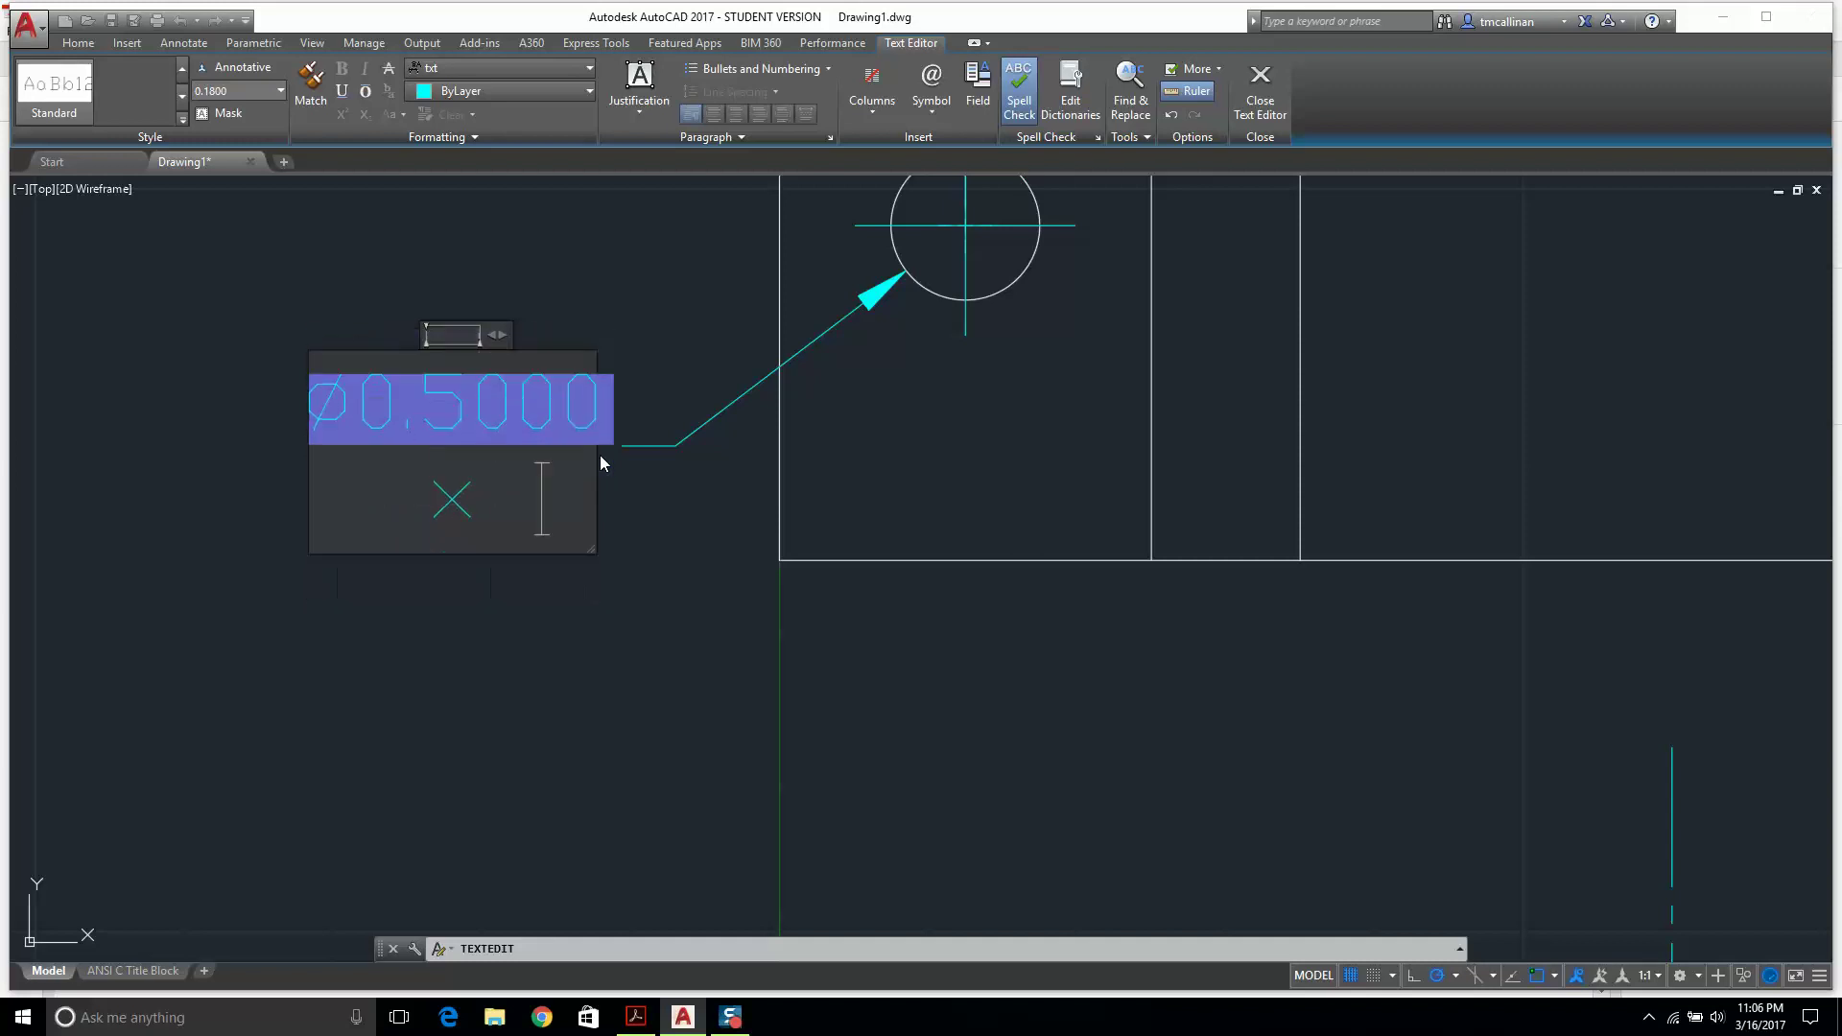
pyautogui.write('PL')
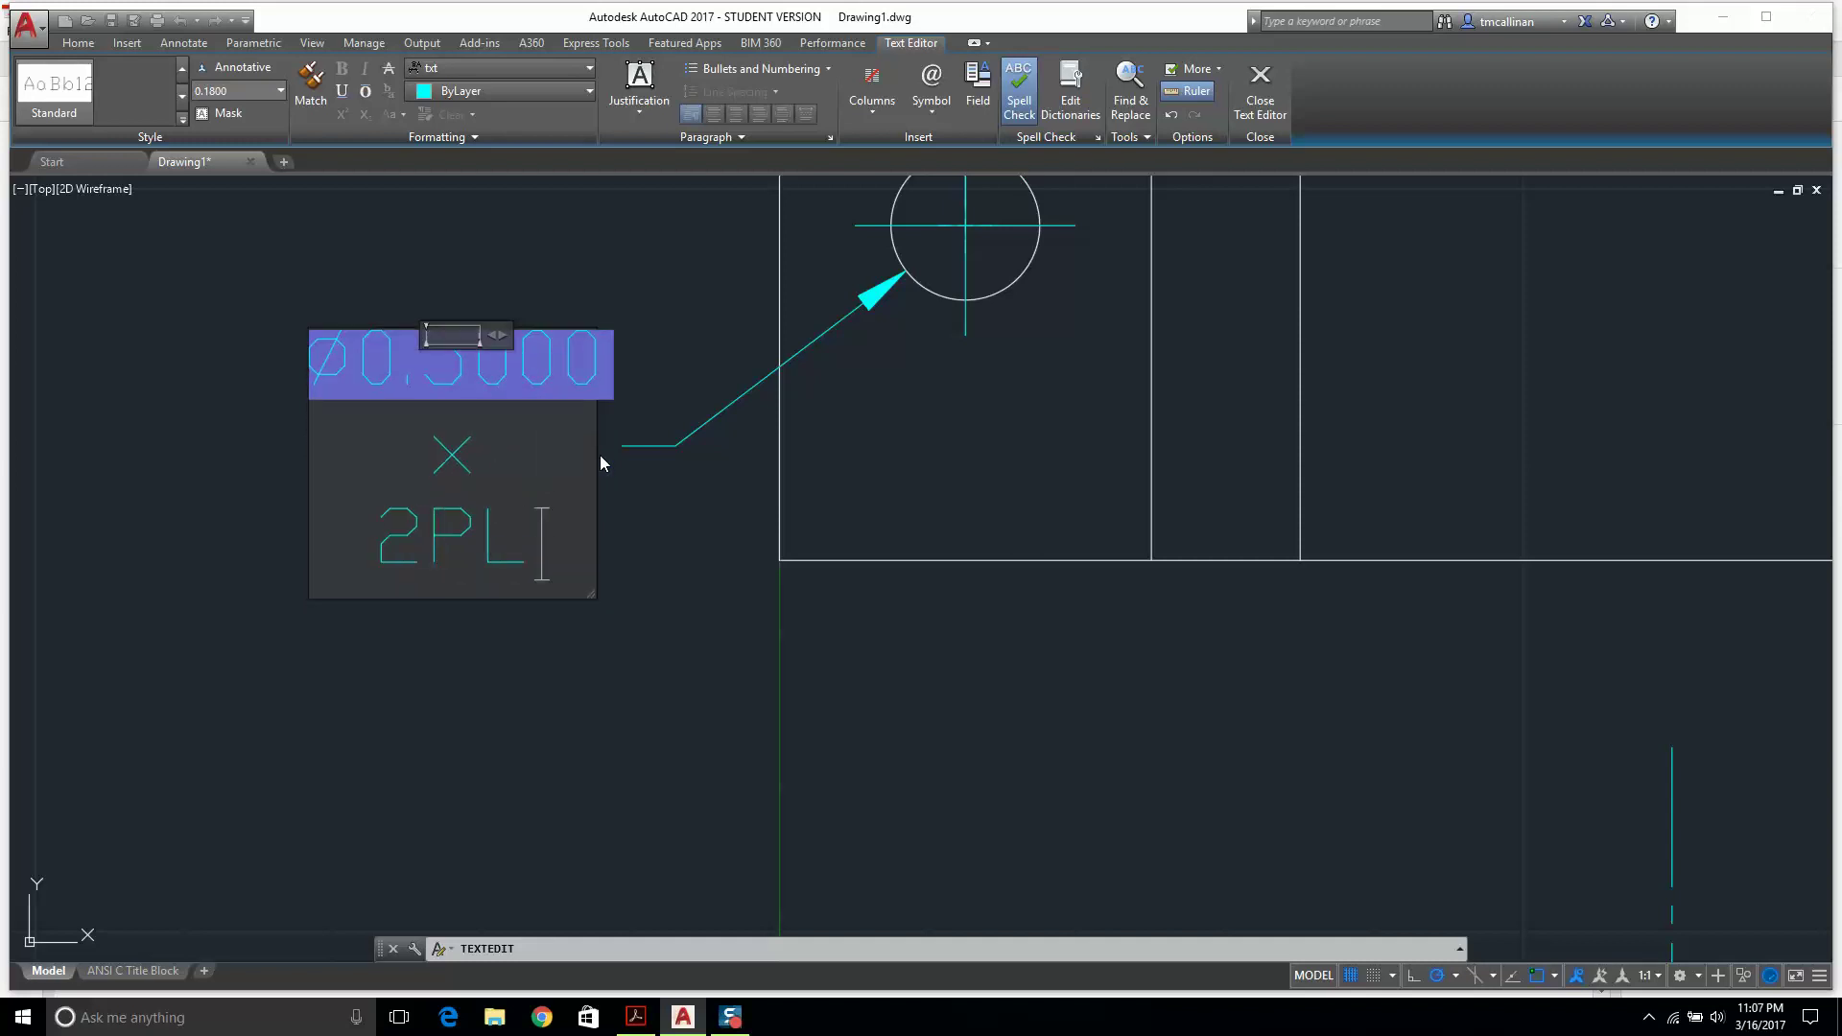
# Widen the text box so × 2PL fits, save the edit, and recentre the views.
pyautogui.moveTo(506, 337); pyautogui.dragTo(759, 331)
pyautogui.press('Escape')
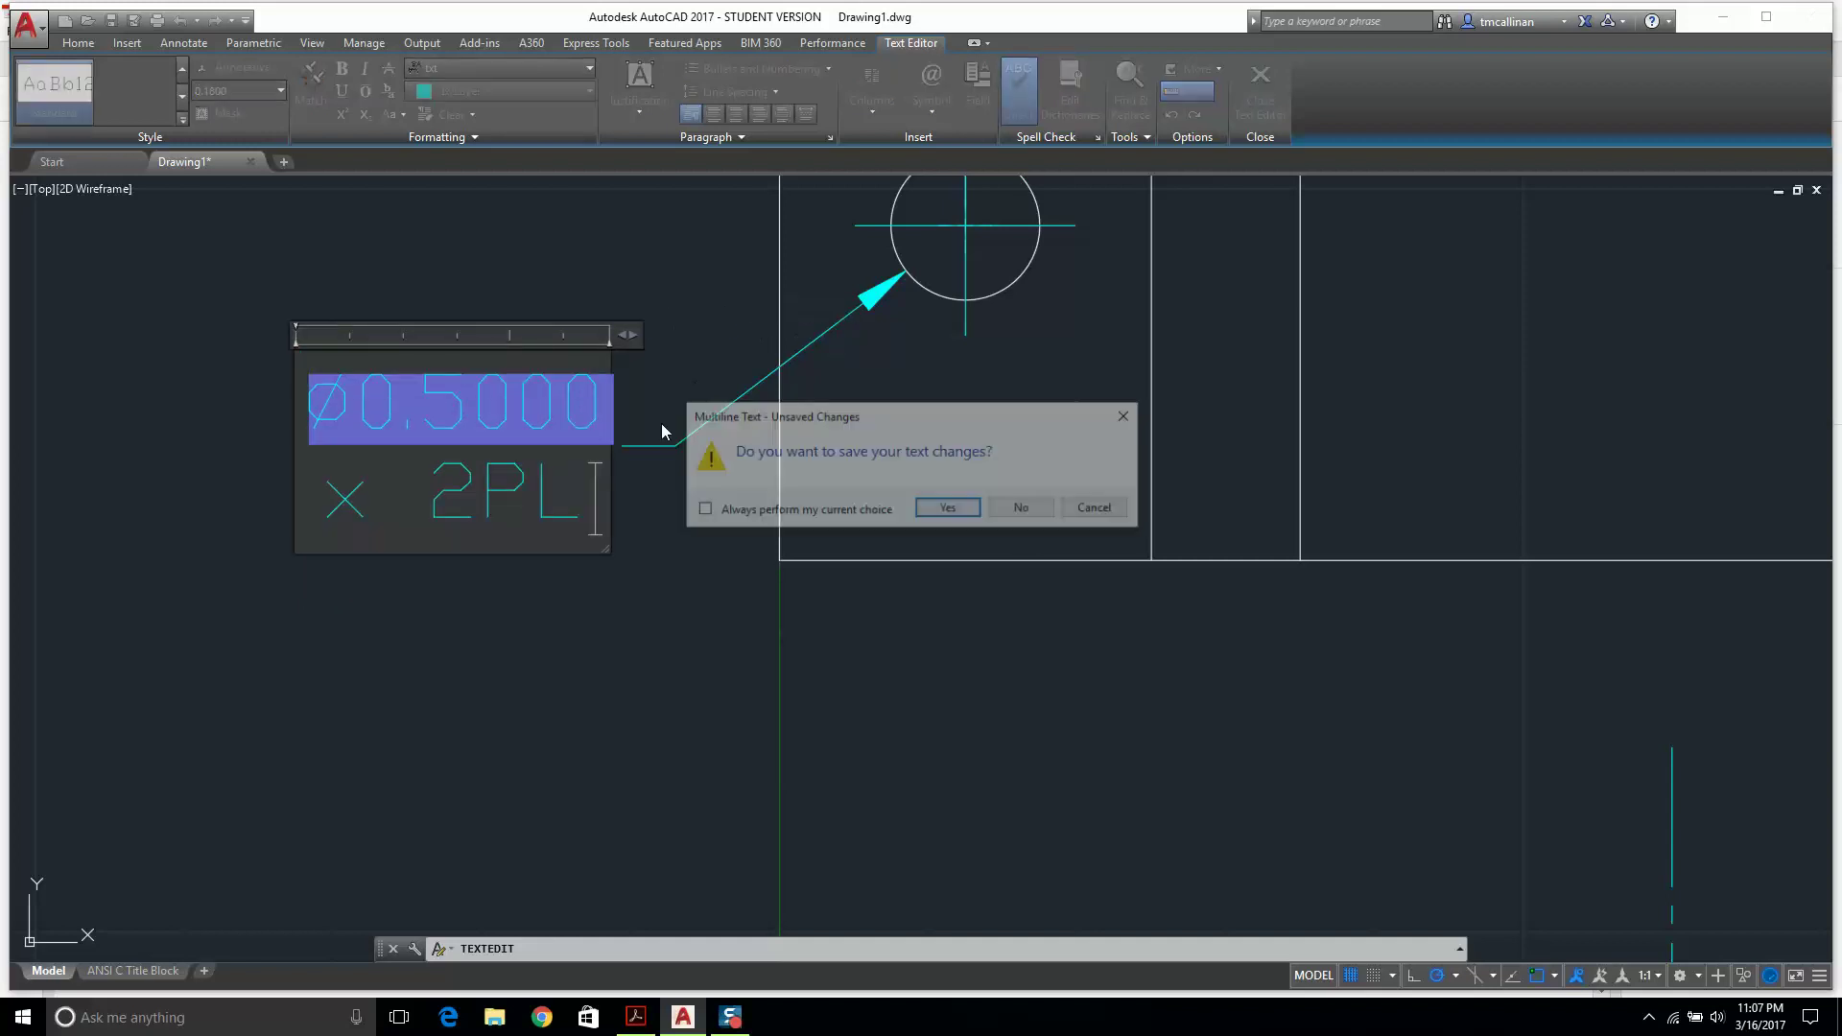
pyautogui.click(950, 509)
pyautogui.scroll(-5, 787, 482)
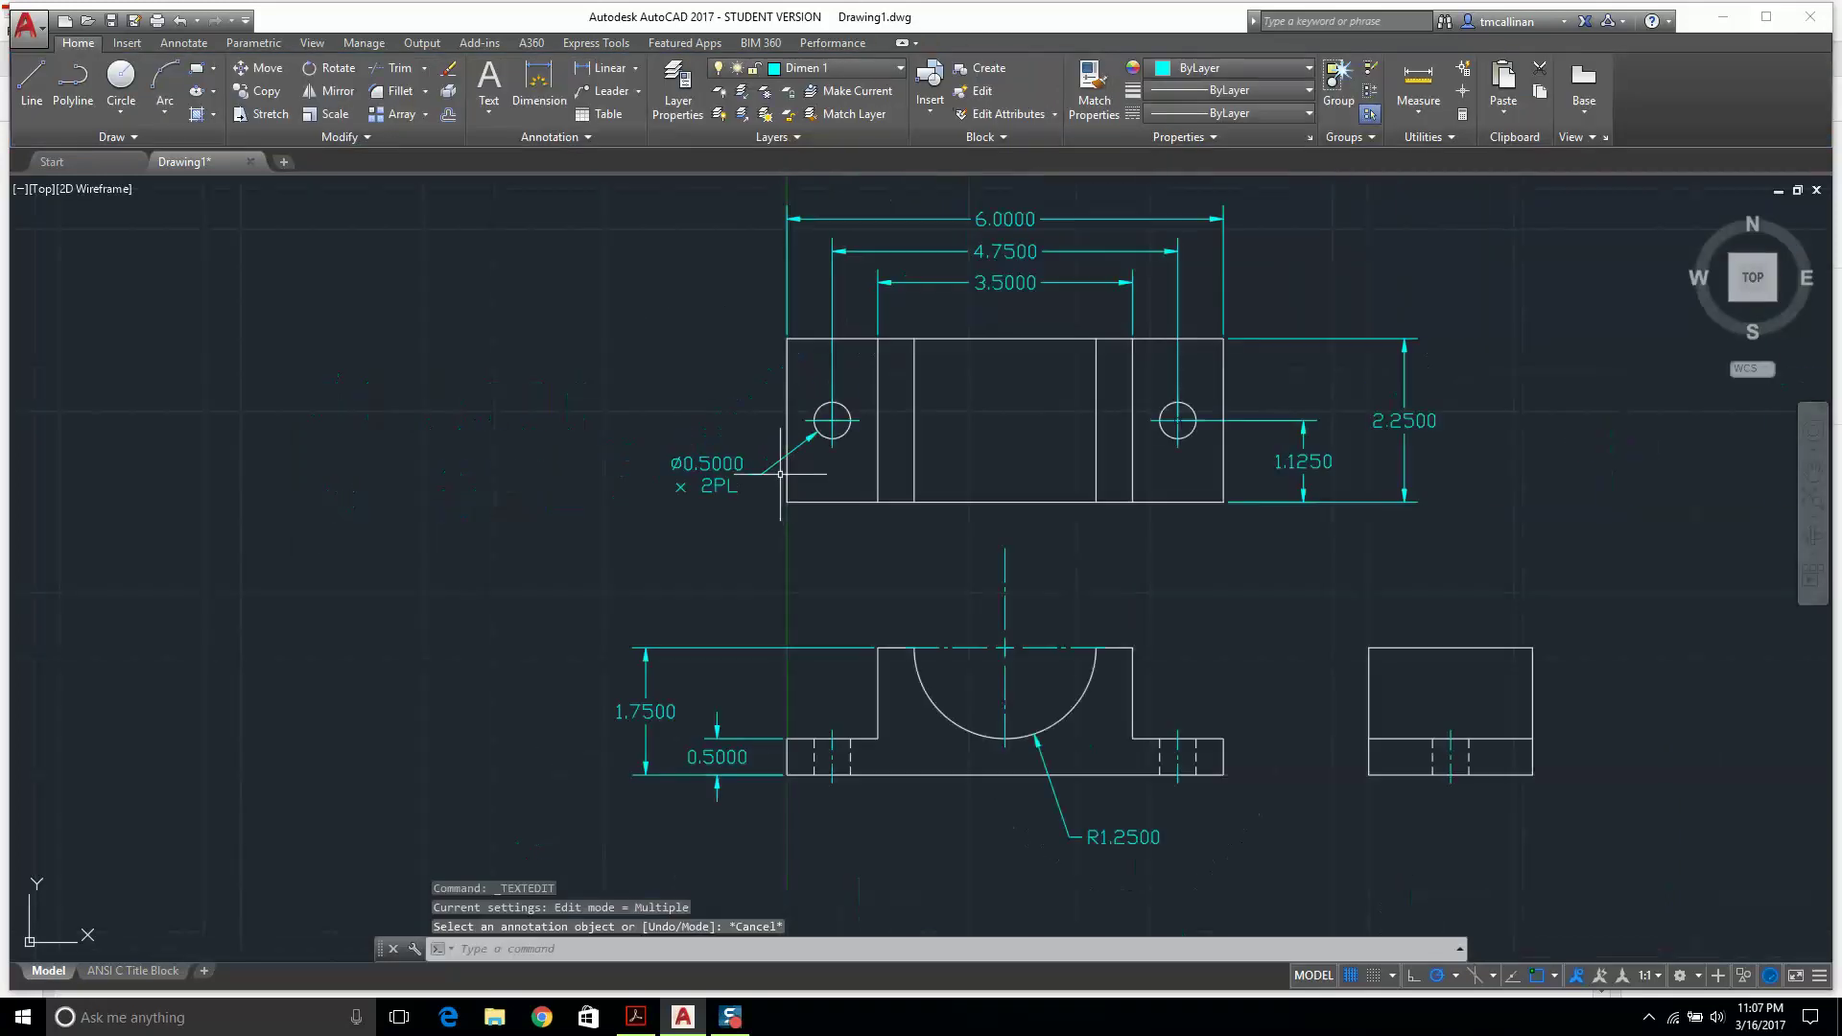
pyautogui.press('Escape')
pyautogui.moveTo(1215, 452); pyautogui.dragTo(922, 463, button='middle')
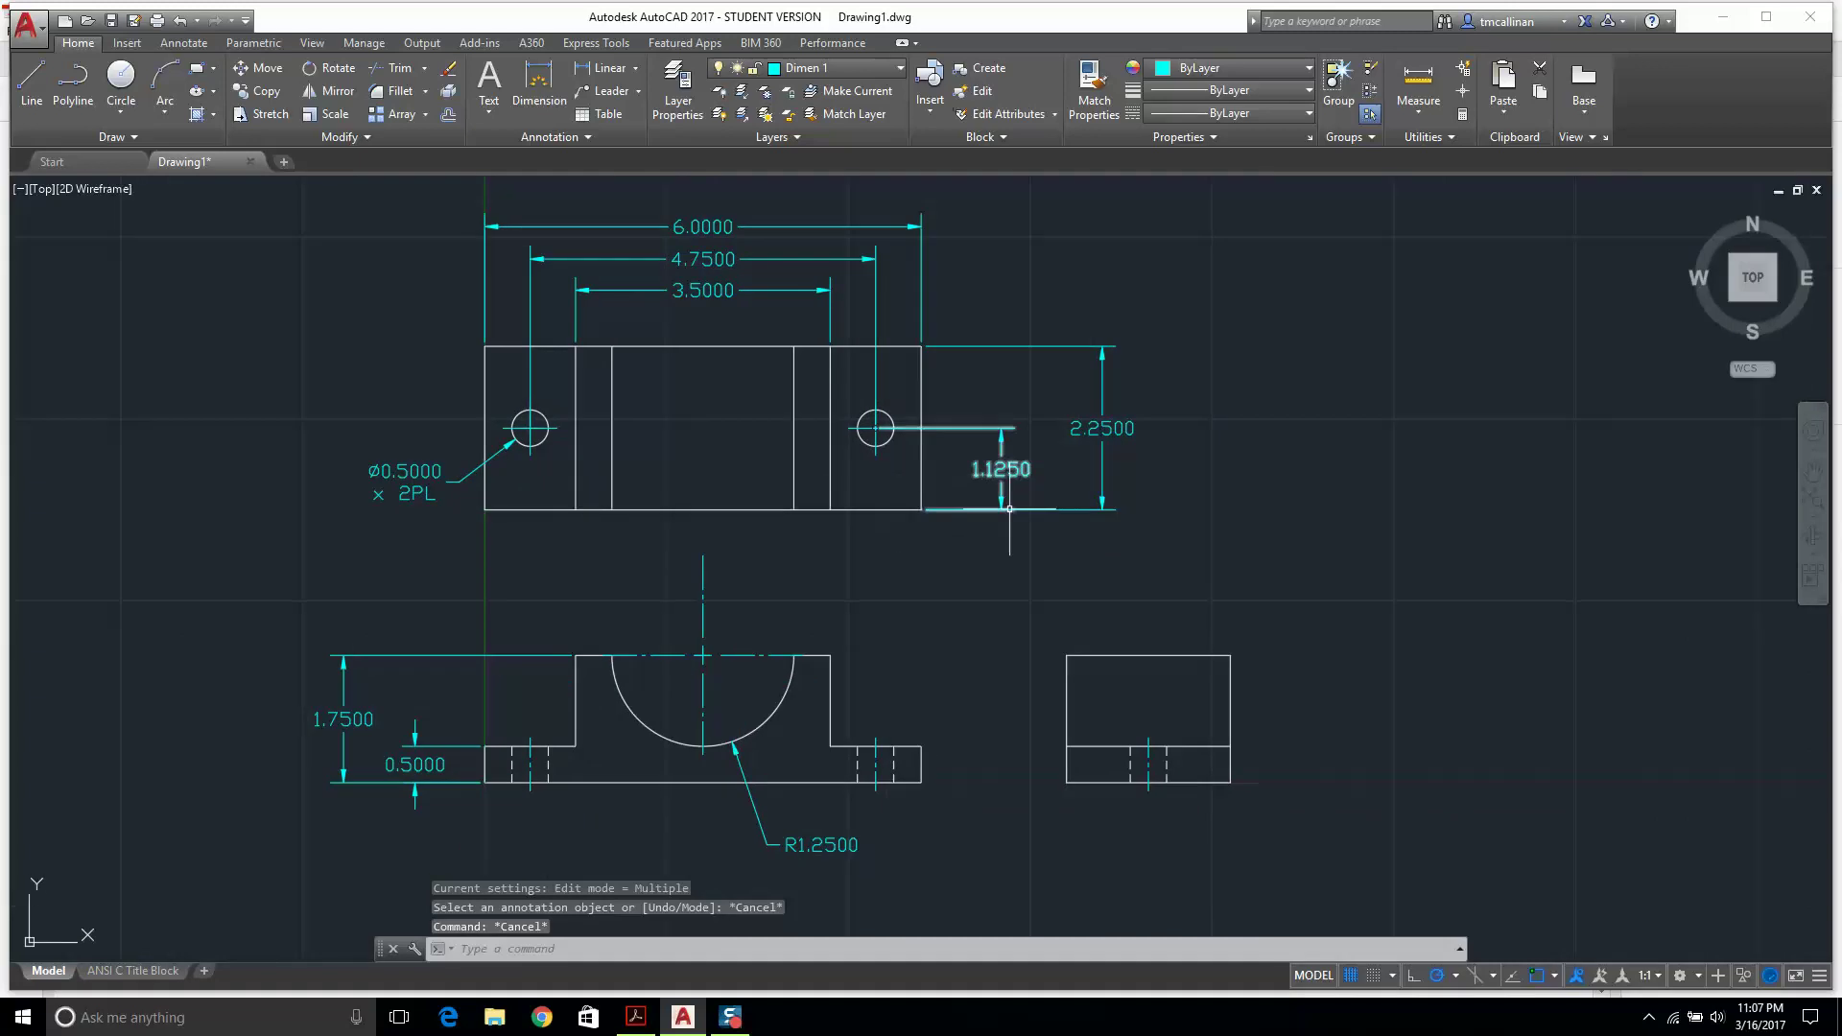
# Delete the 1.7500 height dimension from the front view.
pyautogui.scroll(-2, 833, 565)
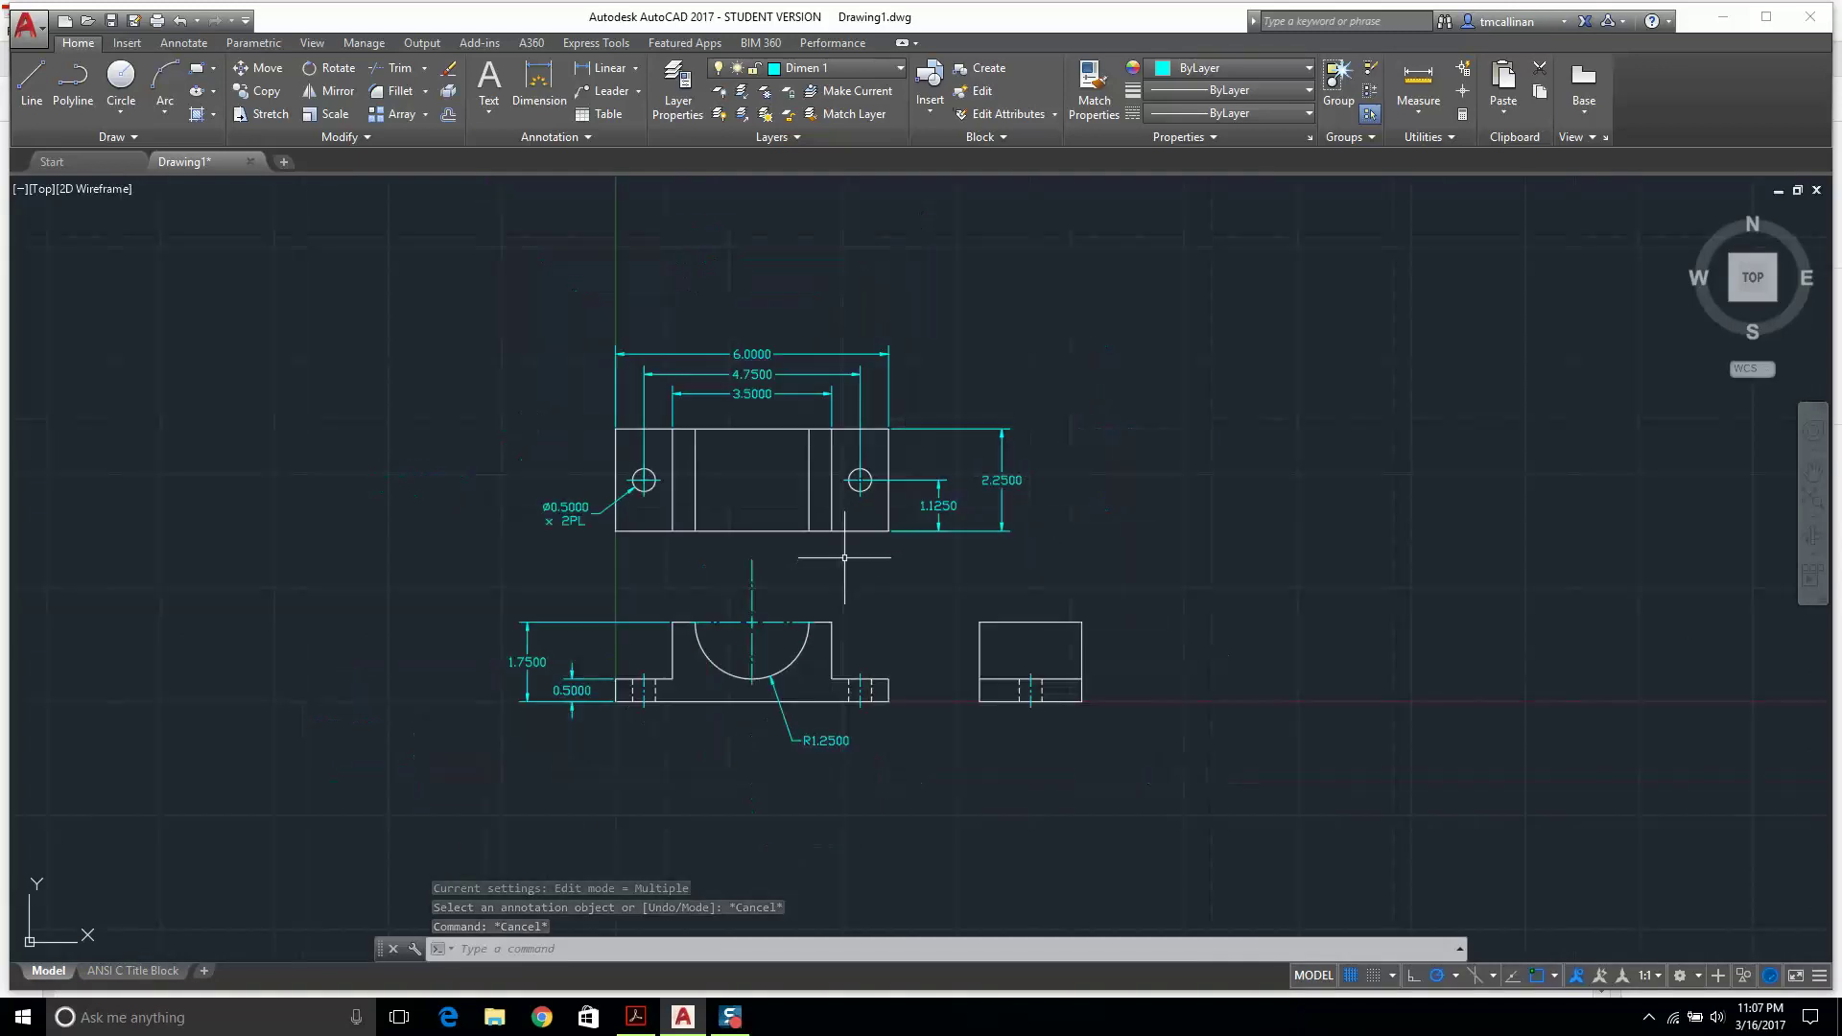
pyautogui.press('Escape')
pyautogui.press('Escape')
pyautogui.scroll(2, 768, 595)
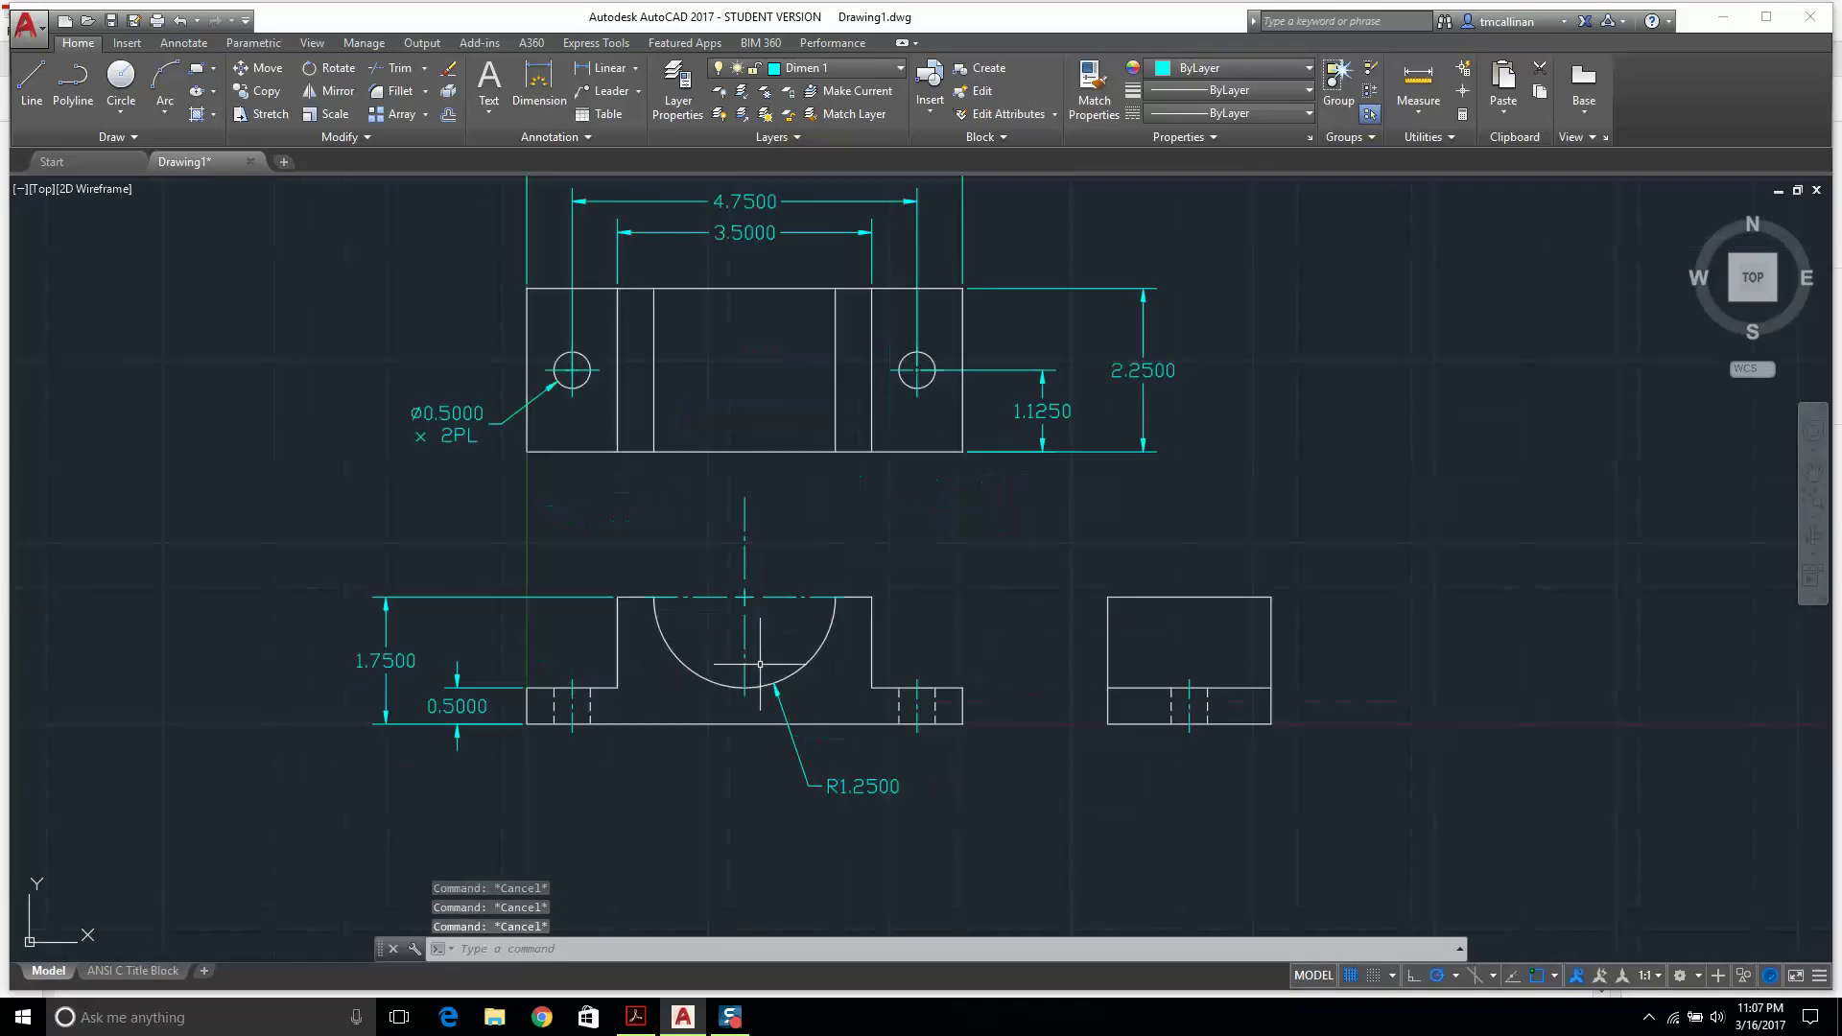
pyautogui.scroll(3, 681, 681)
pyautogui.scroll(-2, 620, 694)
pyautogui.scroll(-2, 891, 657)
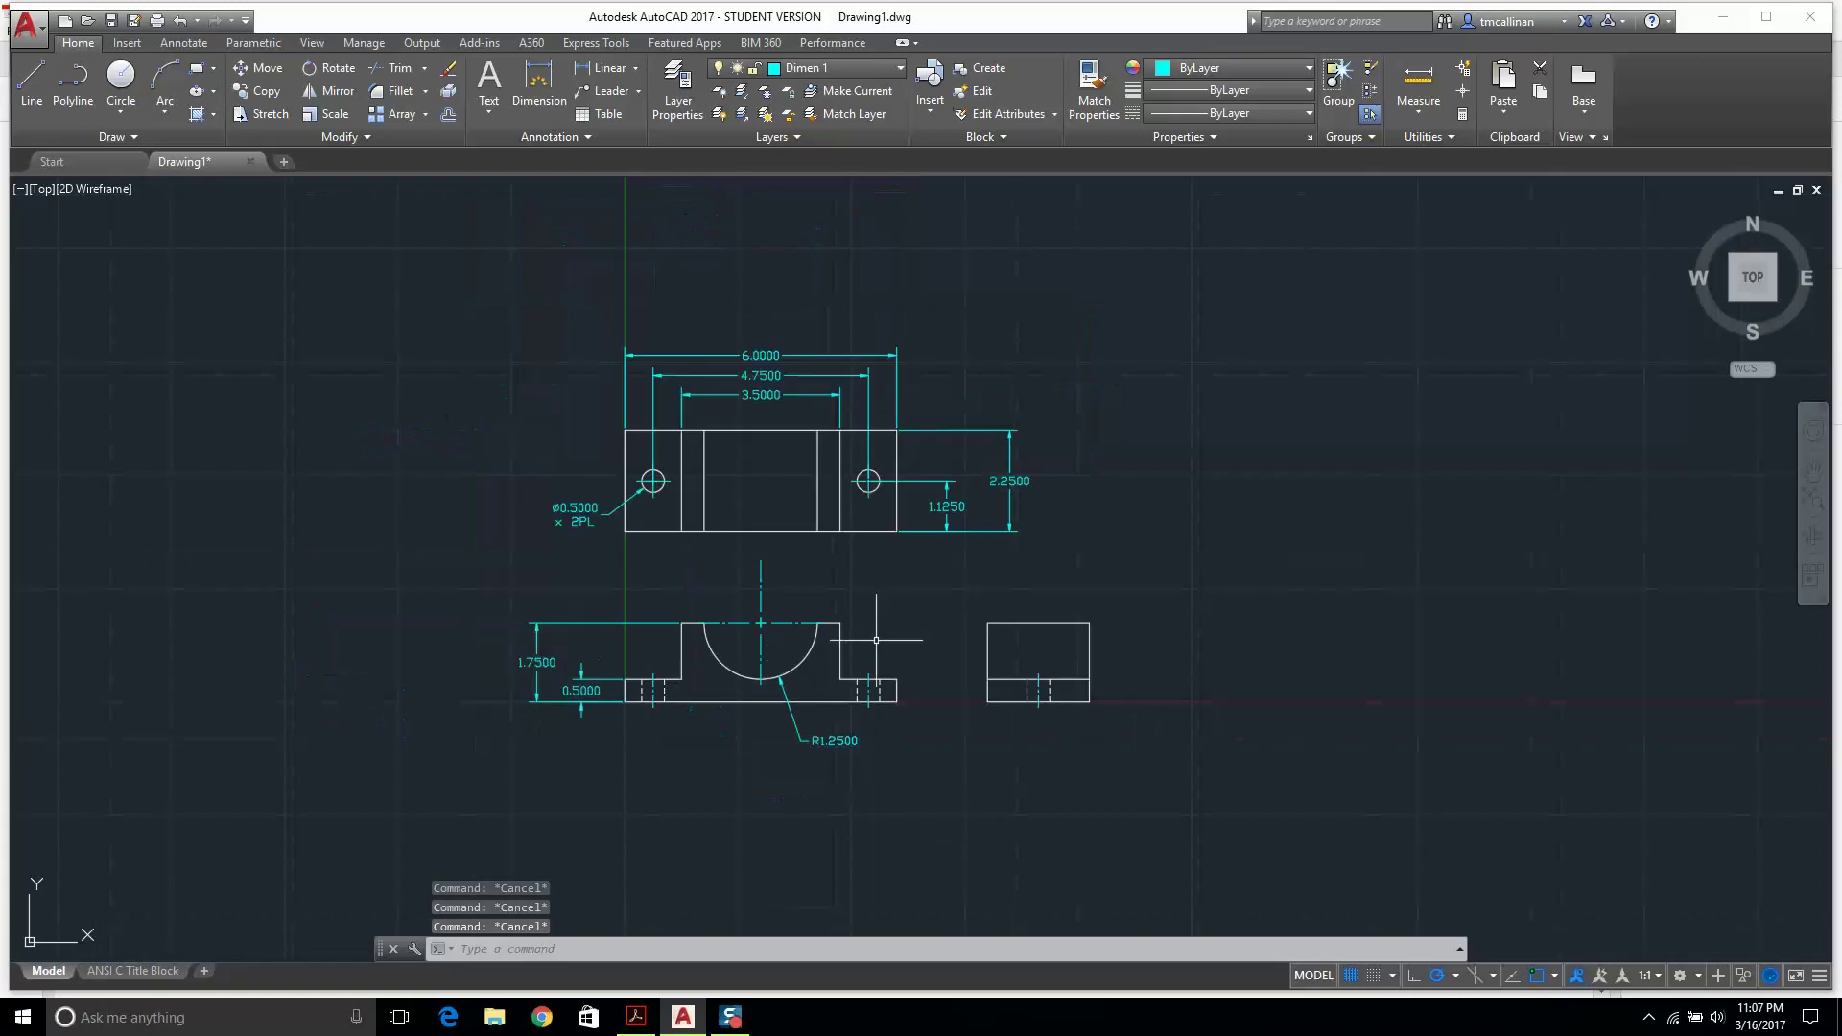
pyautogui.scroll(2, 912, 460)
pyautogui.scroll(-2, 644, 515)
pyautogui.moveTo(644, 515); pyautogui.dragTo(672, 521, button='middle')
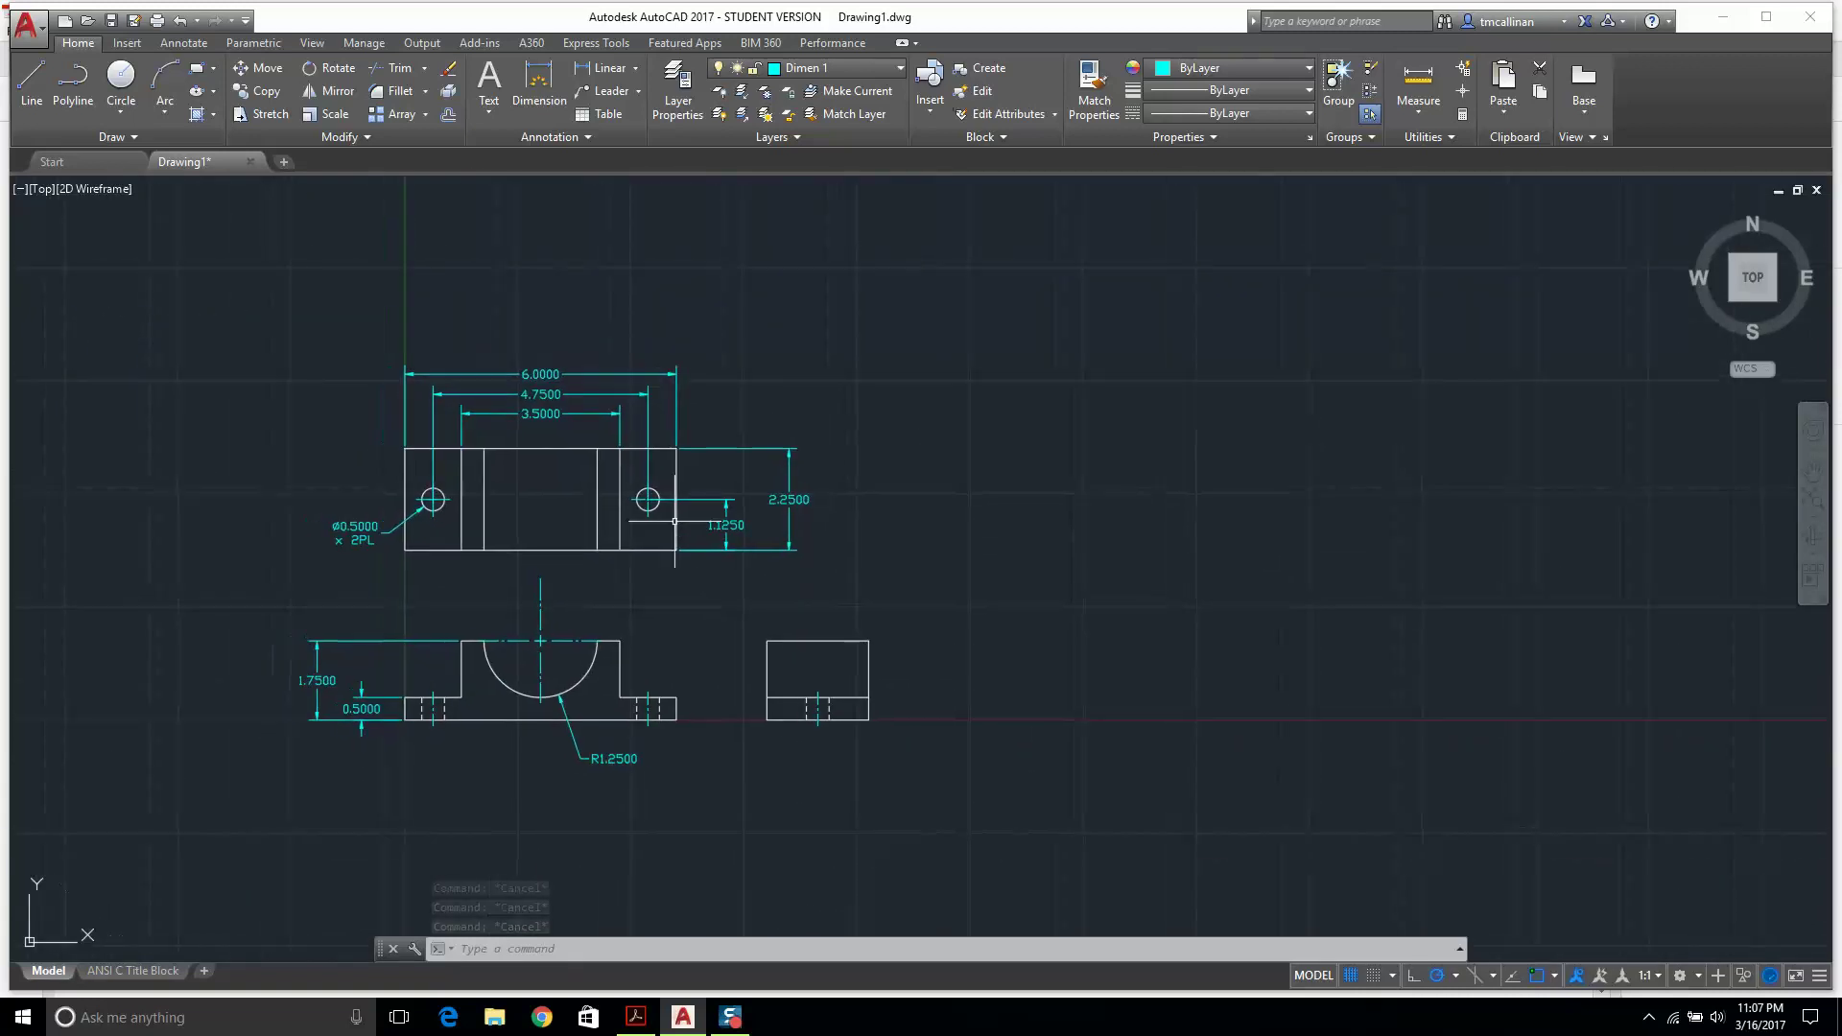
pyautogui.click(304, 682)
pyautogui.press('Delete')
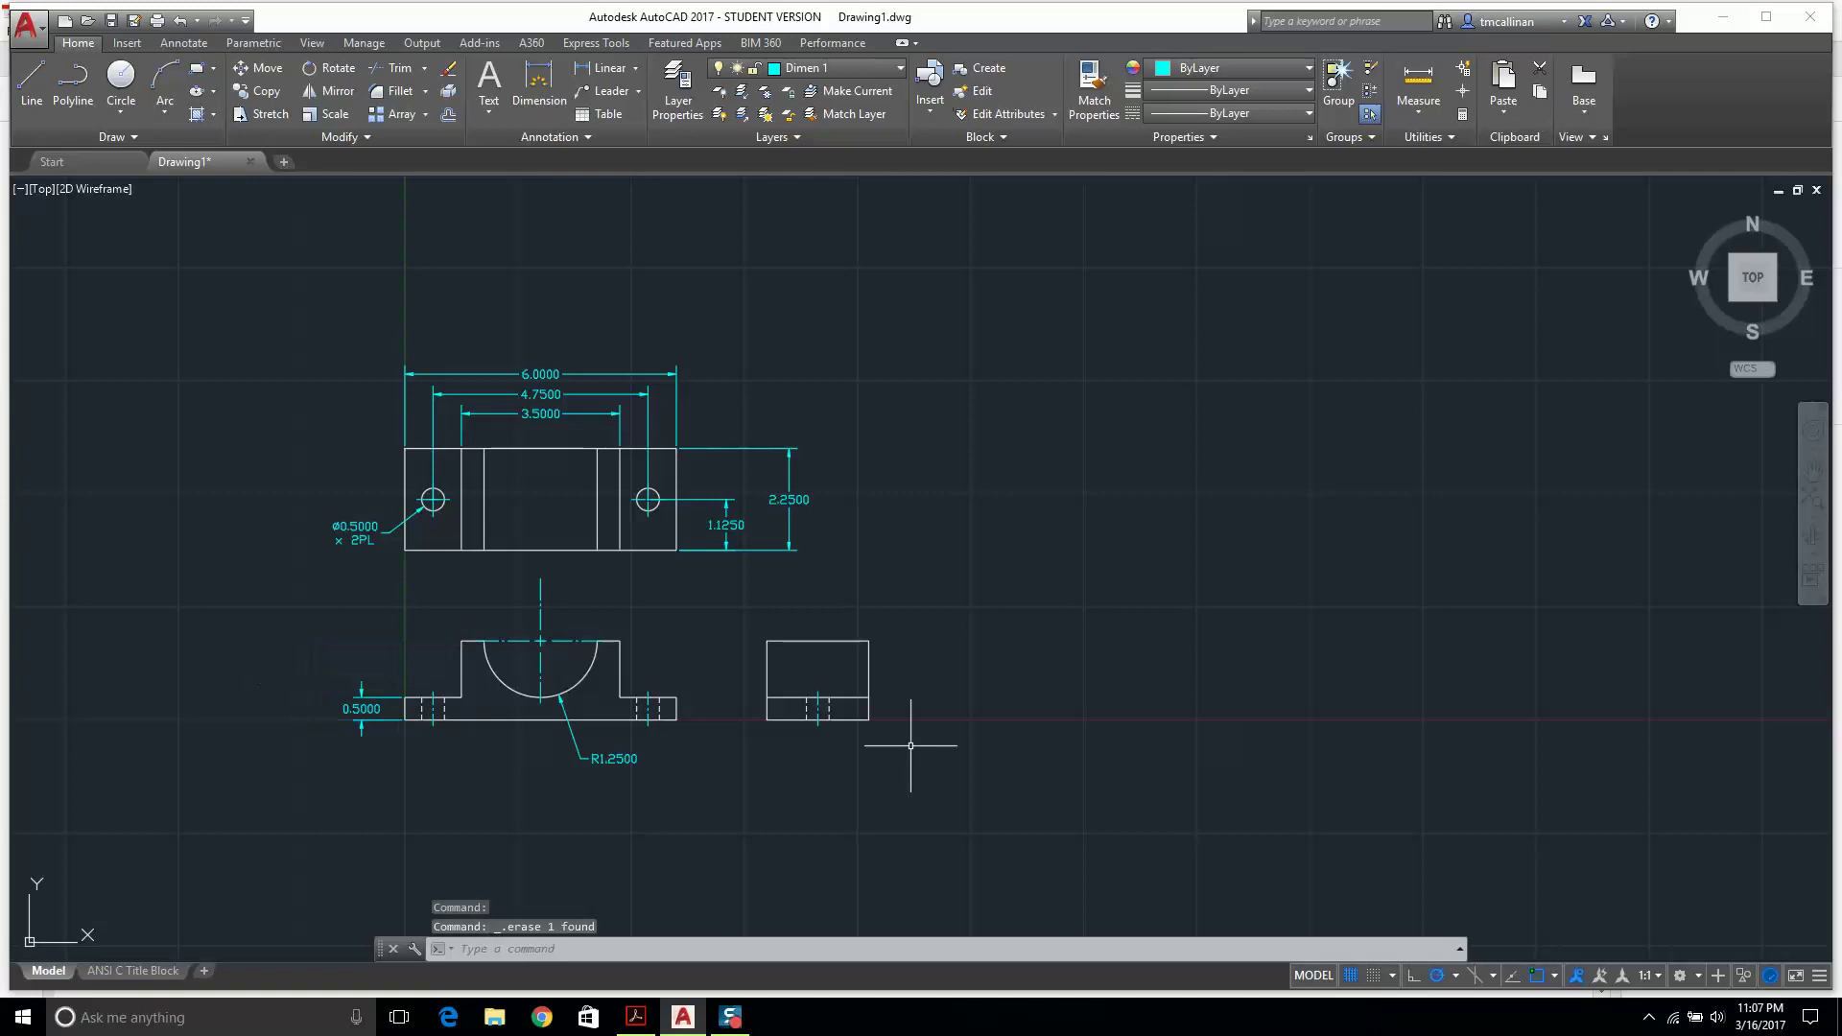
# Dimension the right-side view's 1.7500 height along its left edge.
pyautogui.scroll(3, 822, 672)
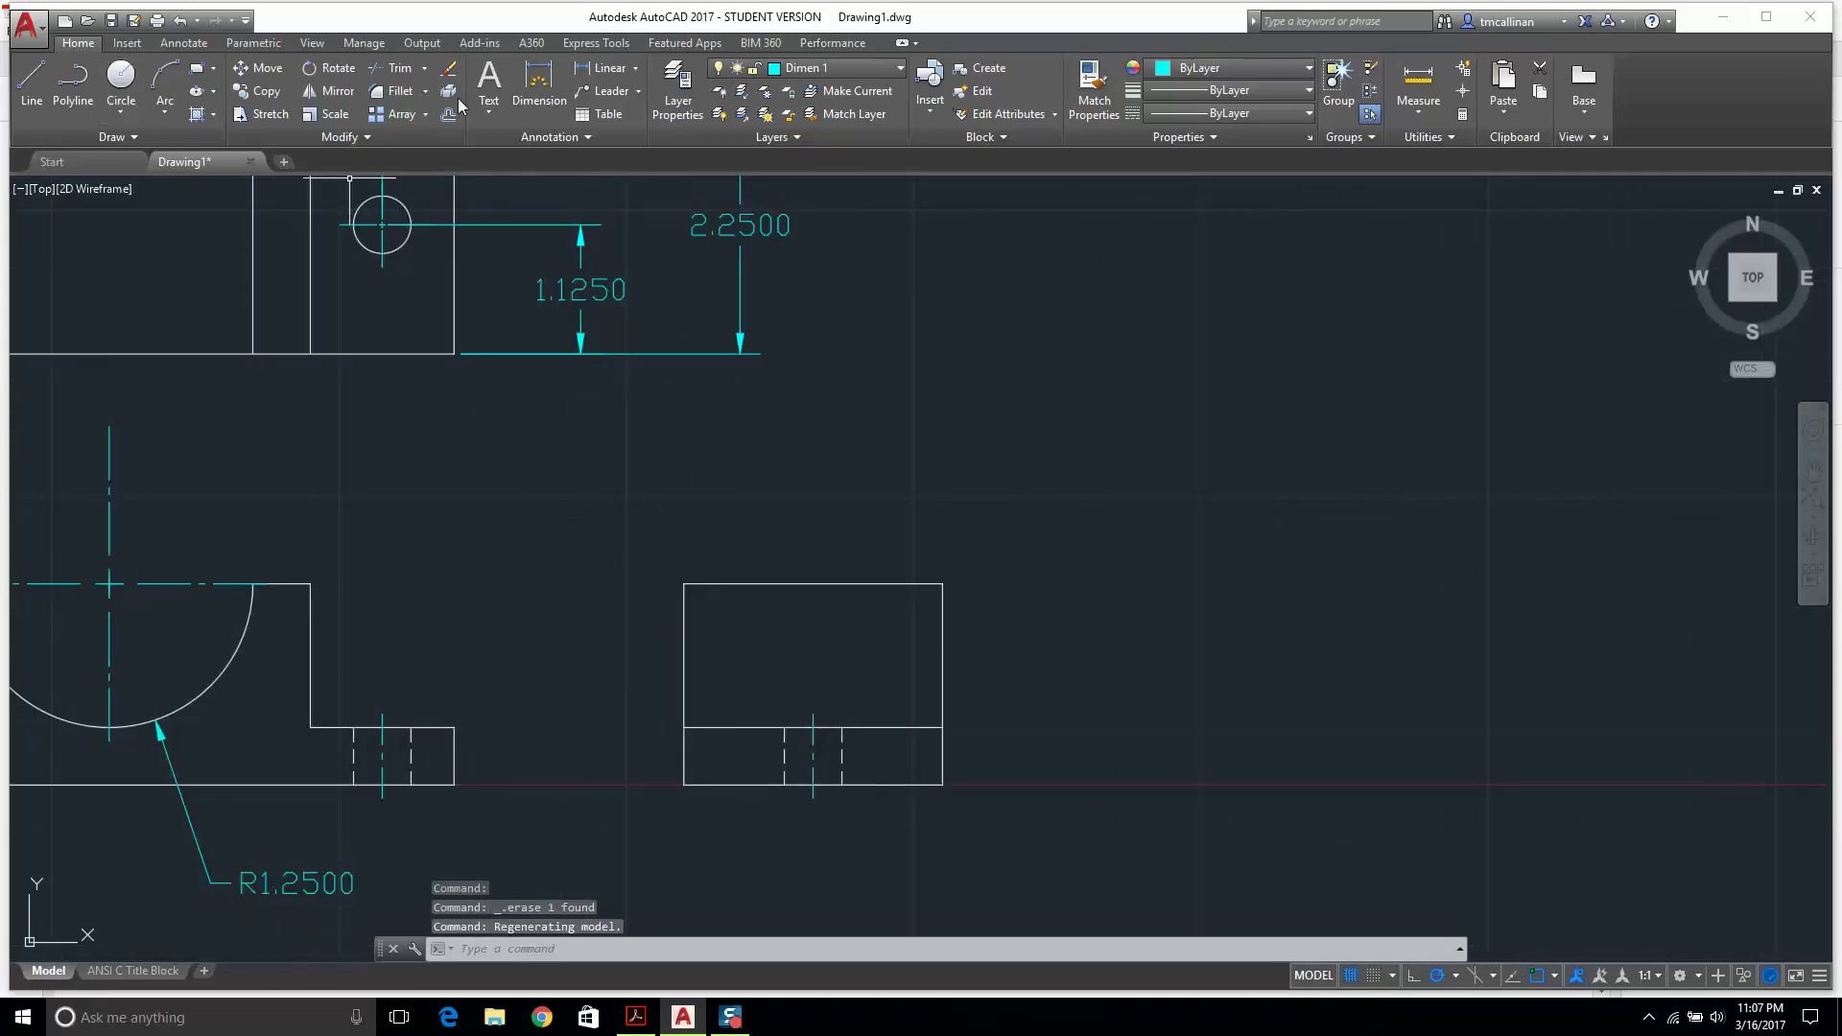
pyautogui.click(539, 84)
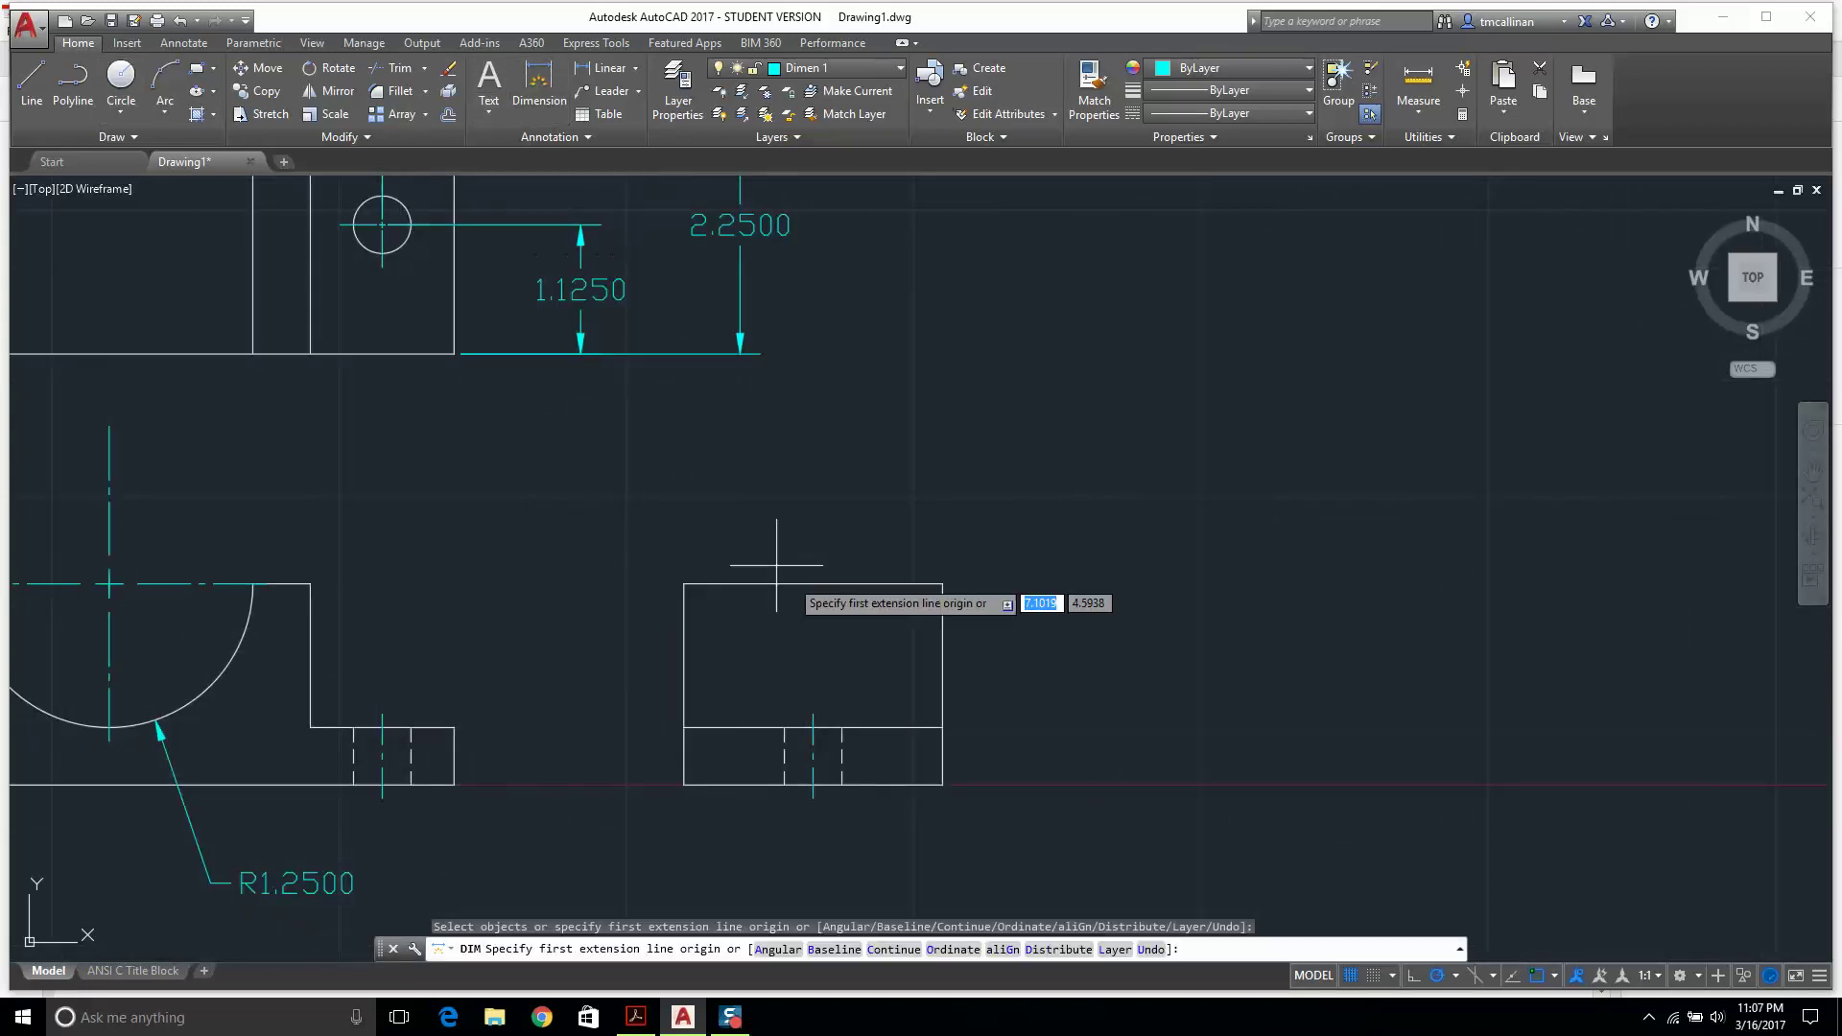
pyautogui.click(683, 583)
pyautogui.click(683, 784)
pyautogui.click(593, 684)
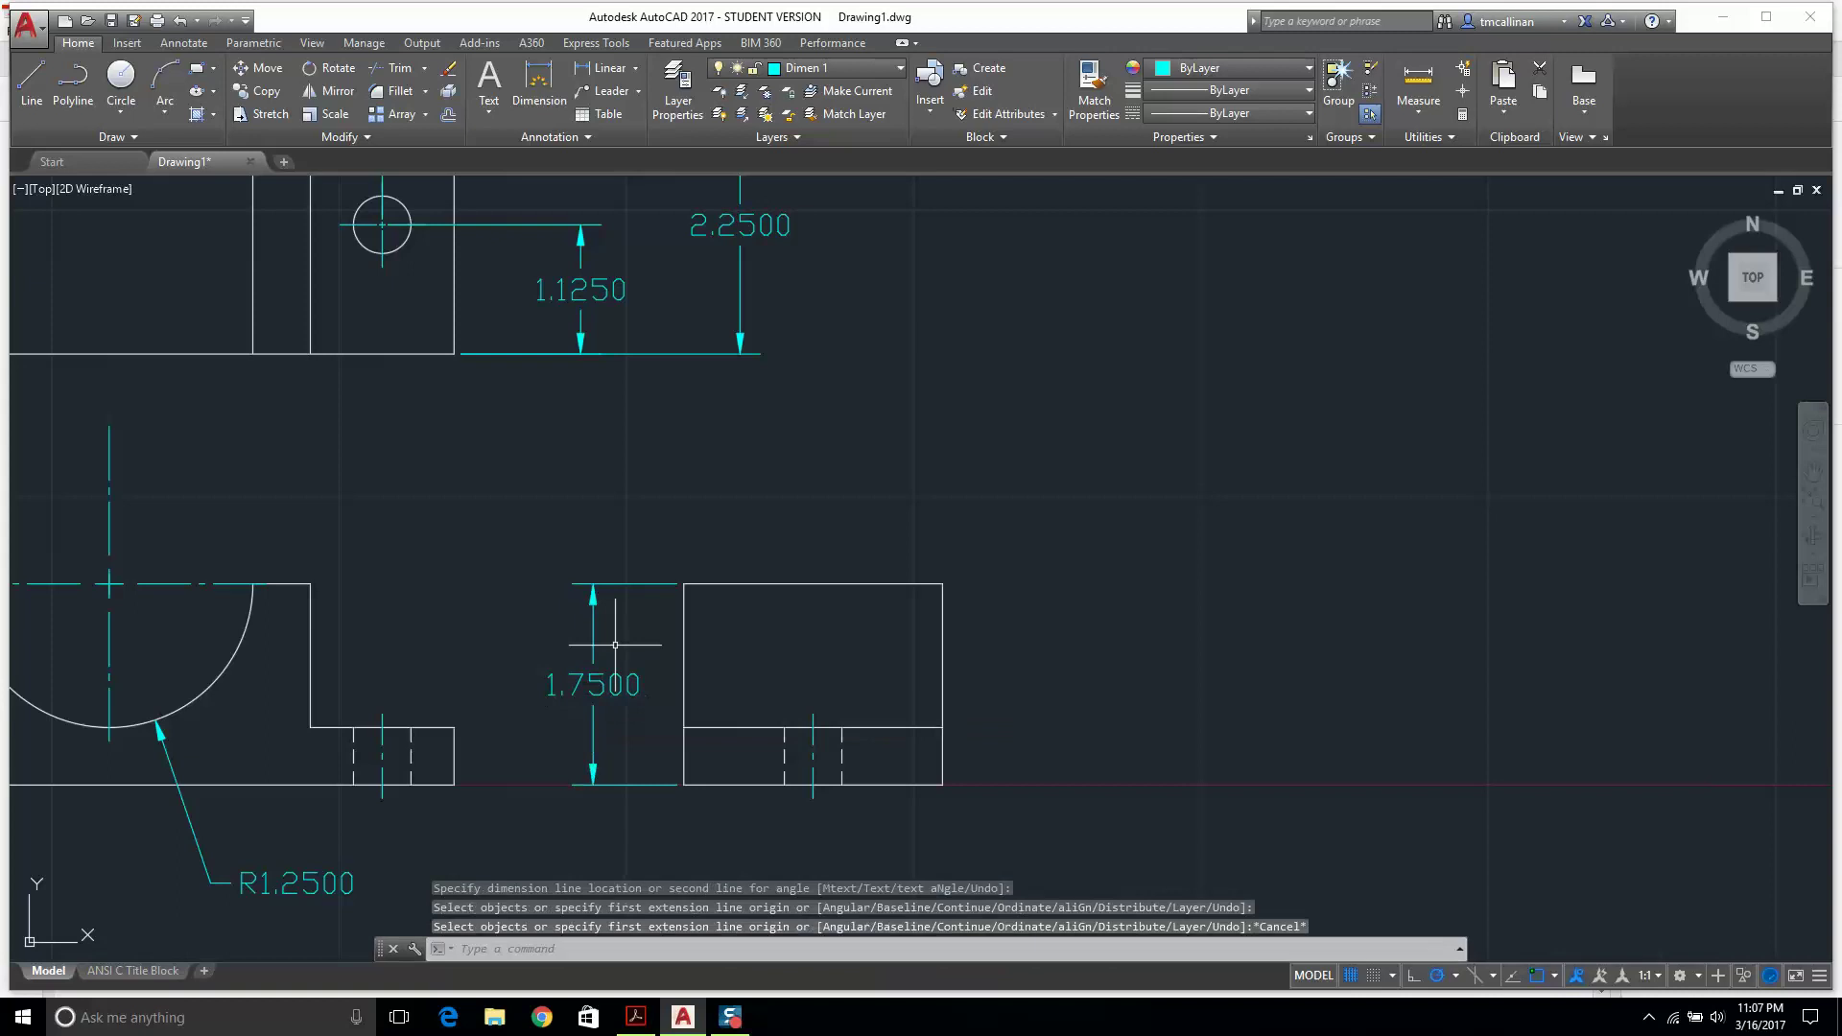
pyautogui.press('Escape')
pyautogui.scroll(-5, 427, 729)
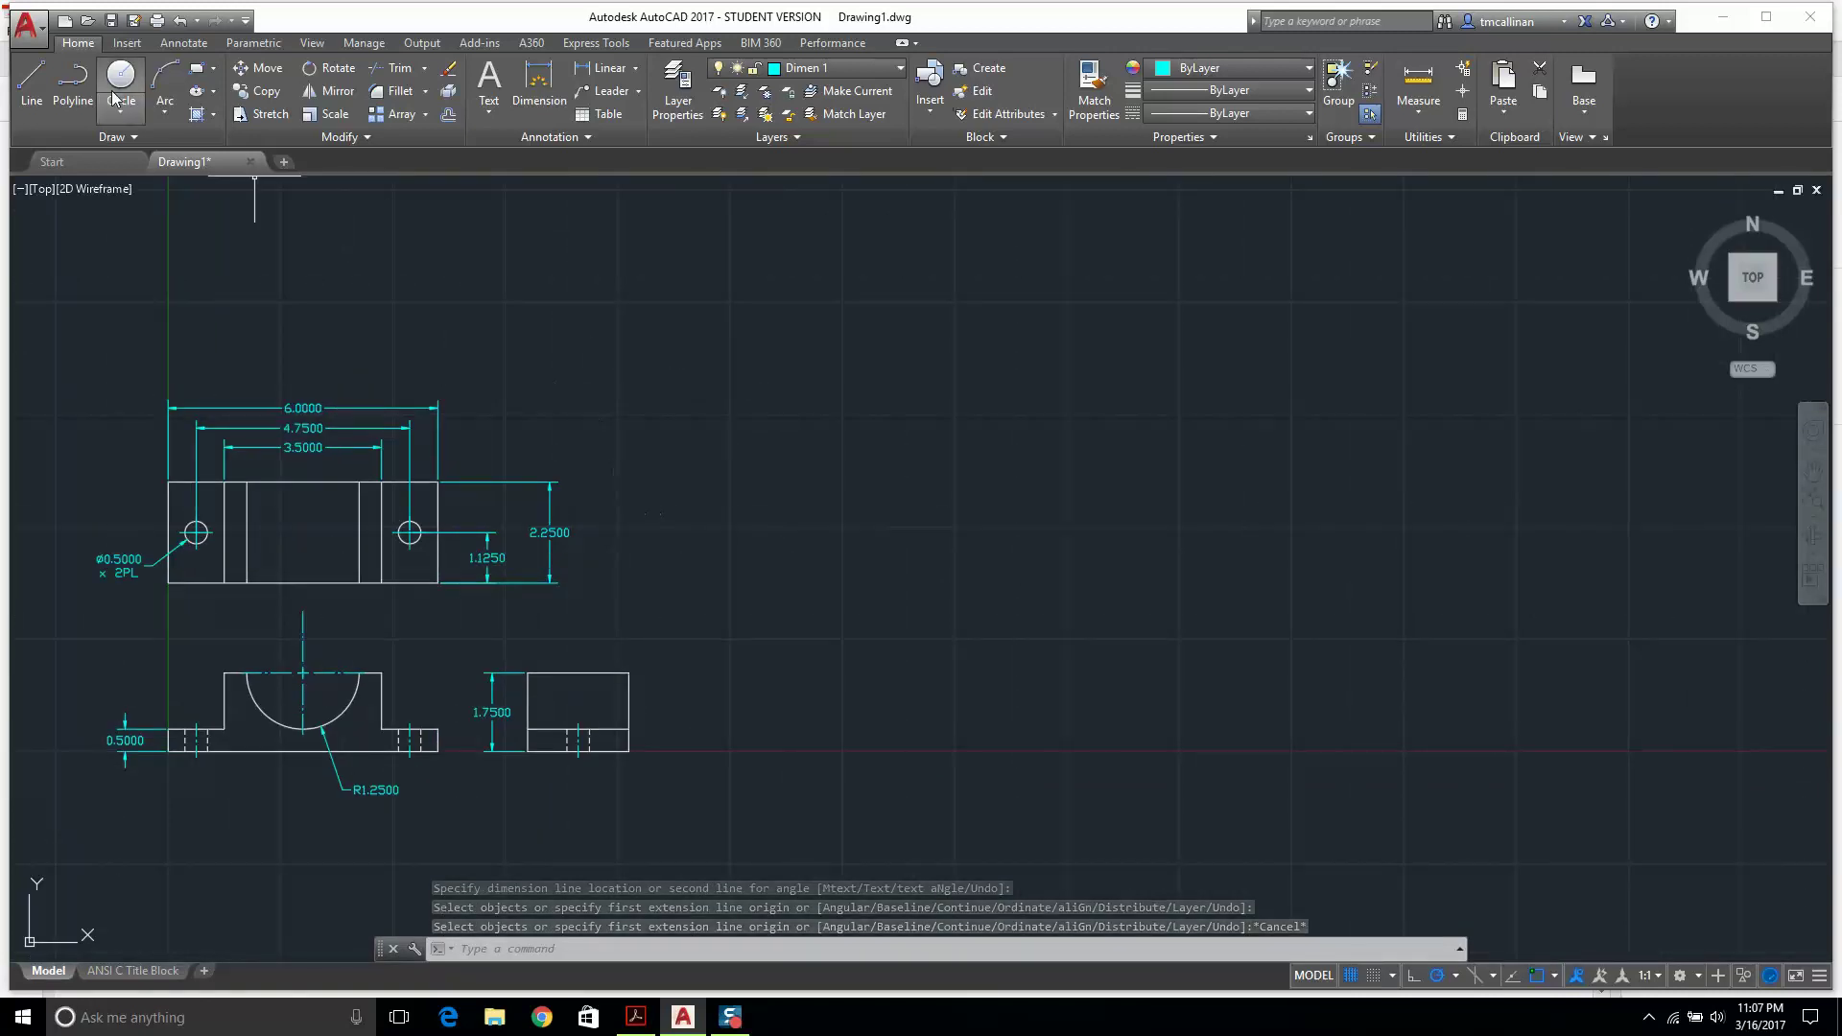
# Begin saving the drawing under a new name in the Desktop folder, replacing the old file name.
pyautogui.click(26, 26)
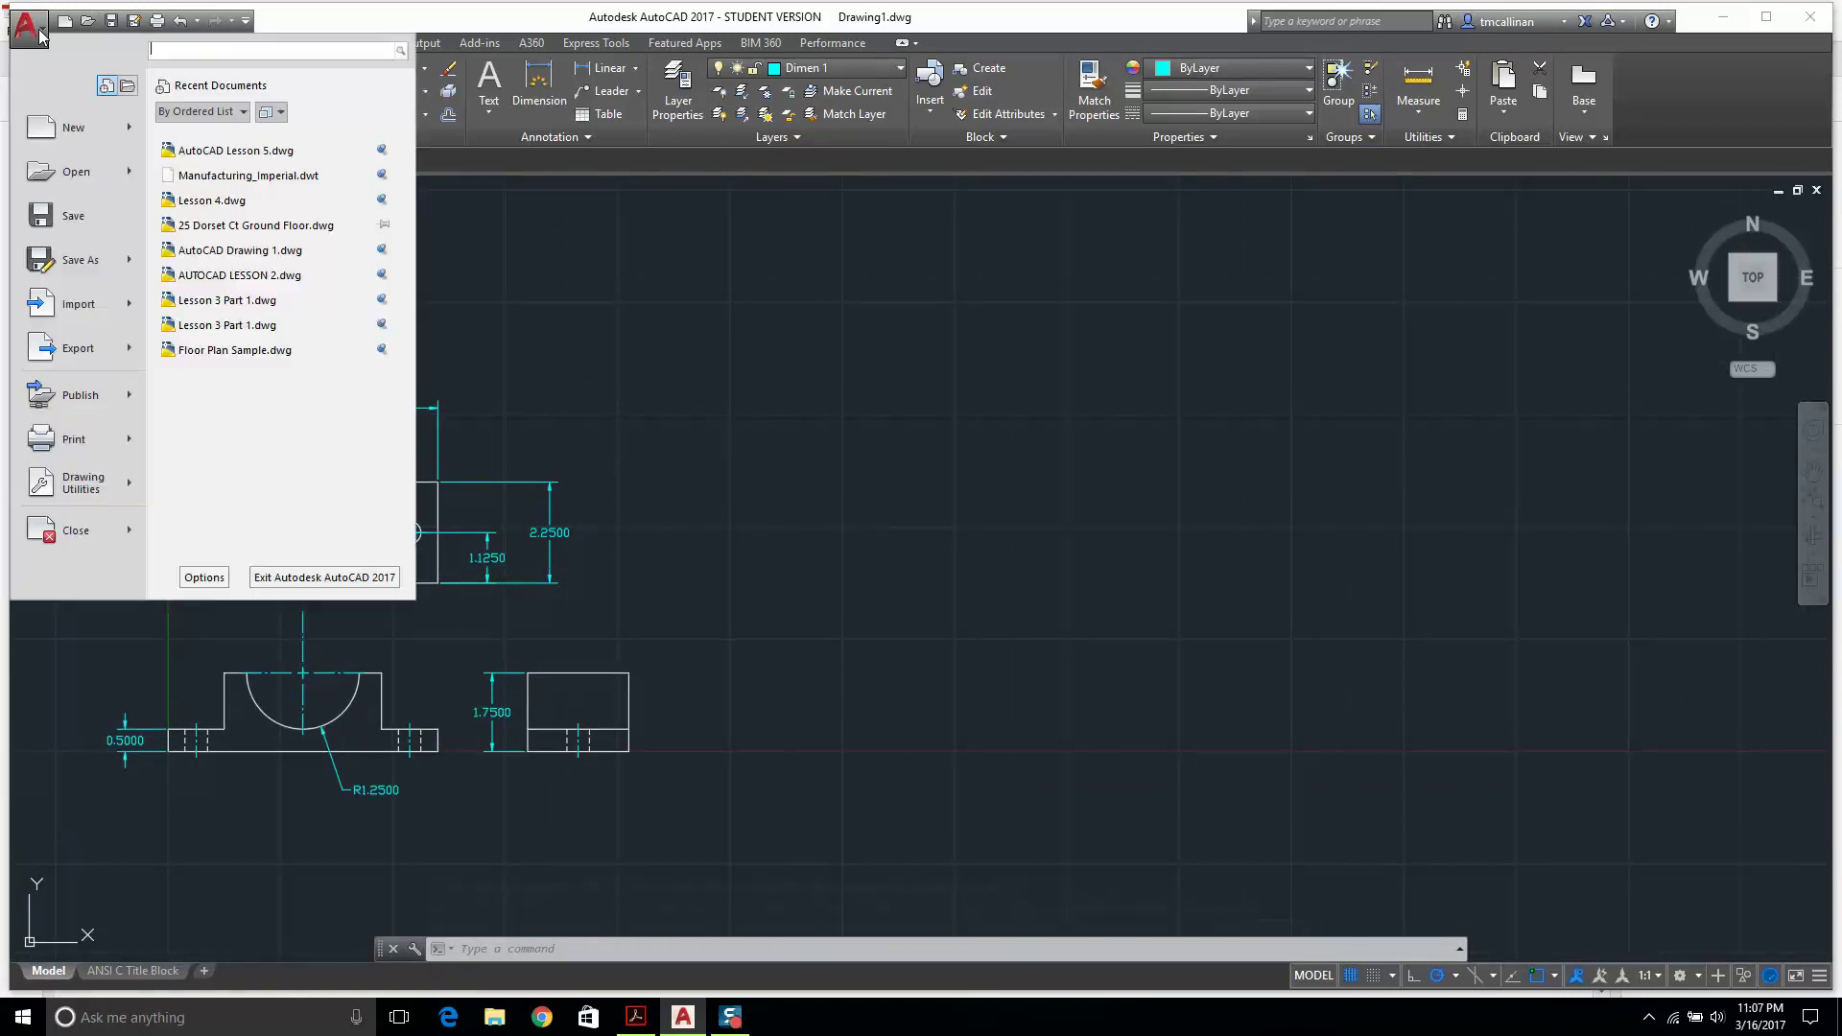
pyautogui.click(68, 271)
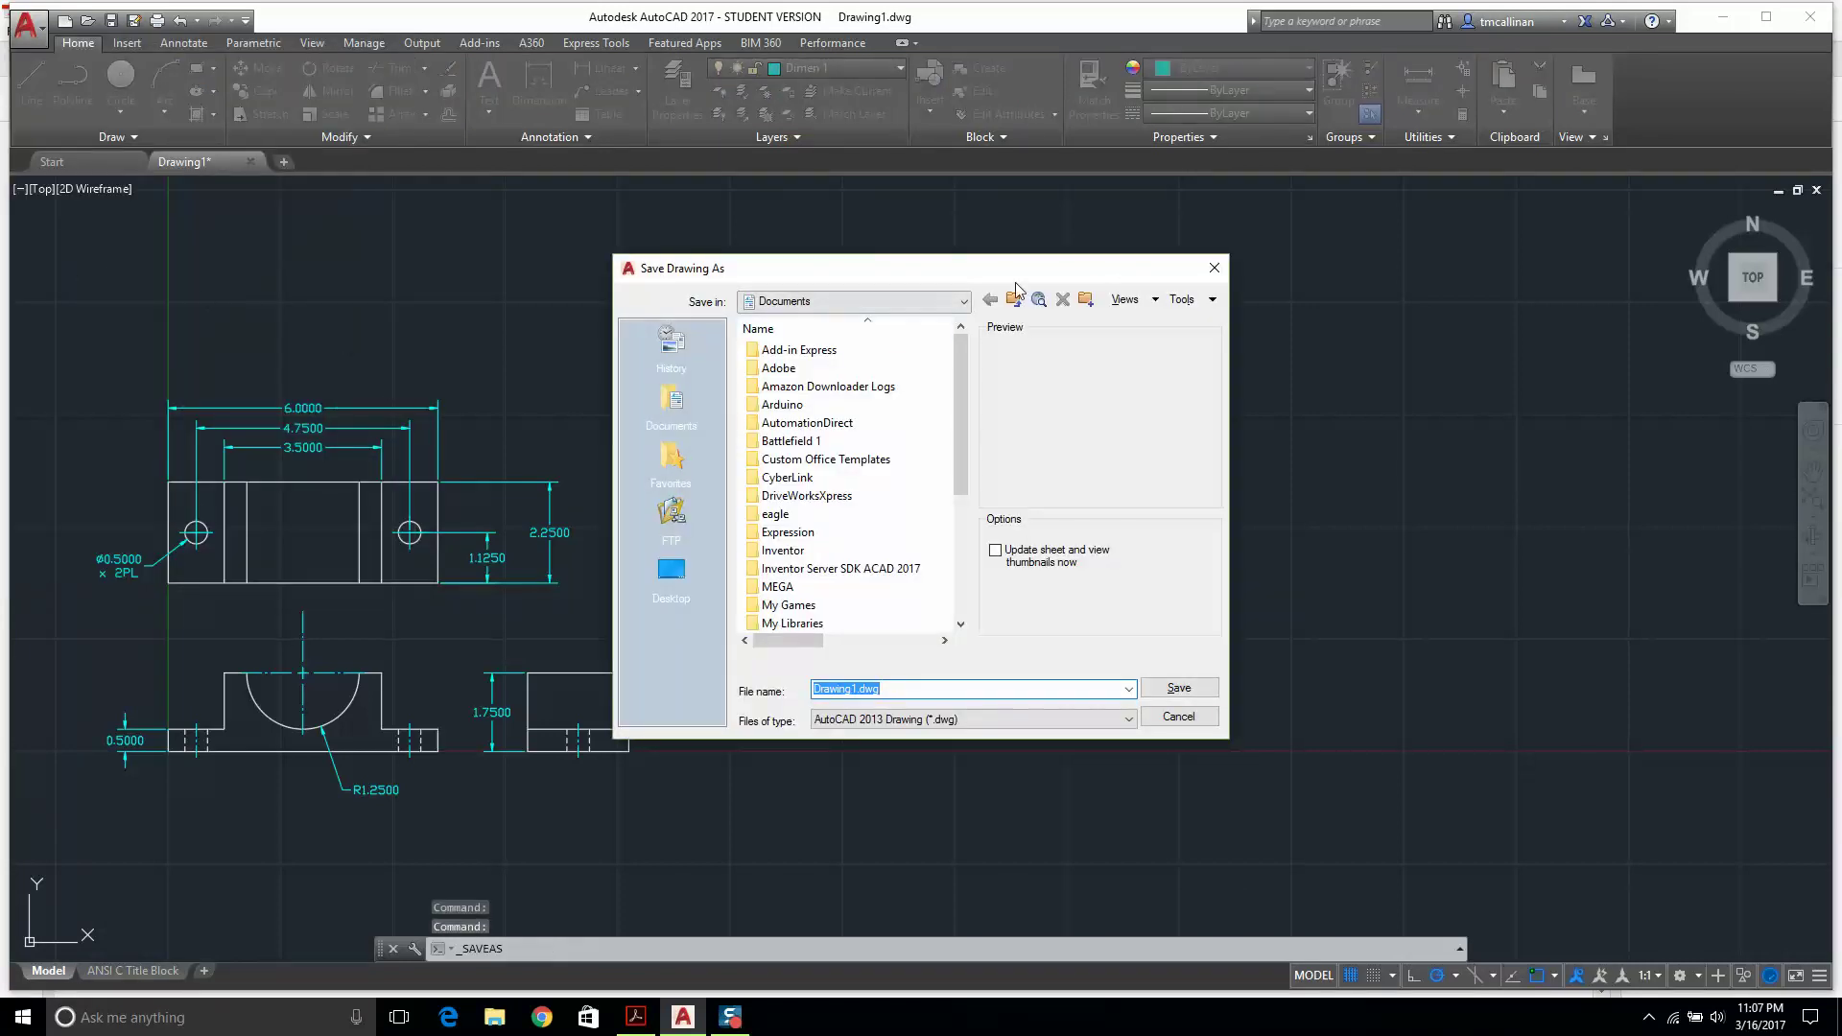
pyautogui.click(1014, 300)
pyautogui.click(1015, 300)
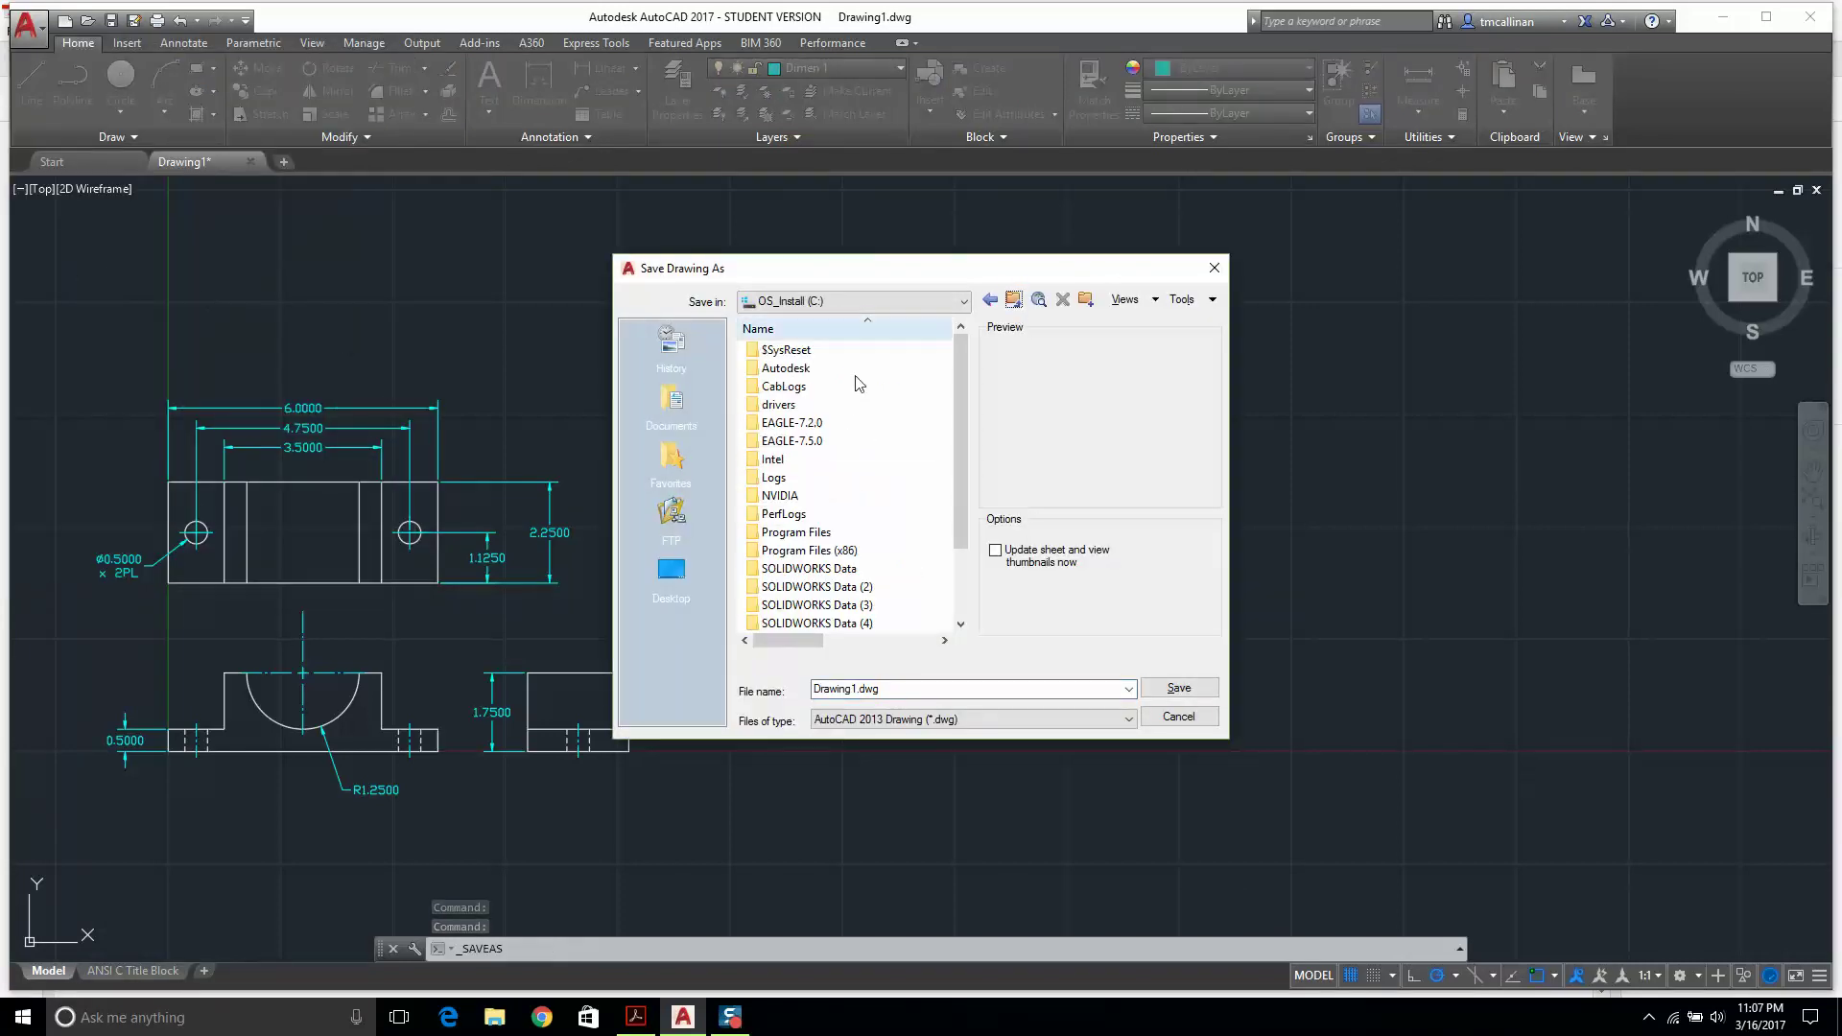
pyautogui.click(670, 570)
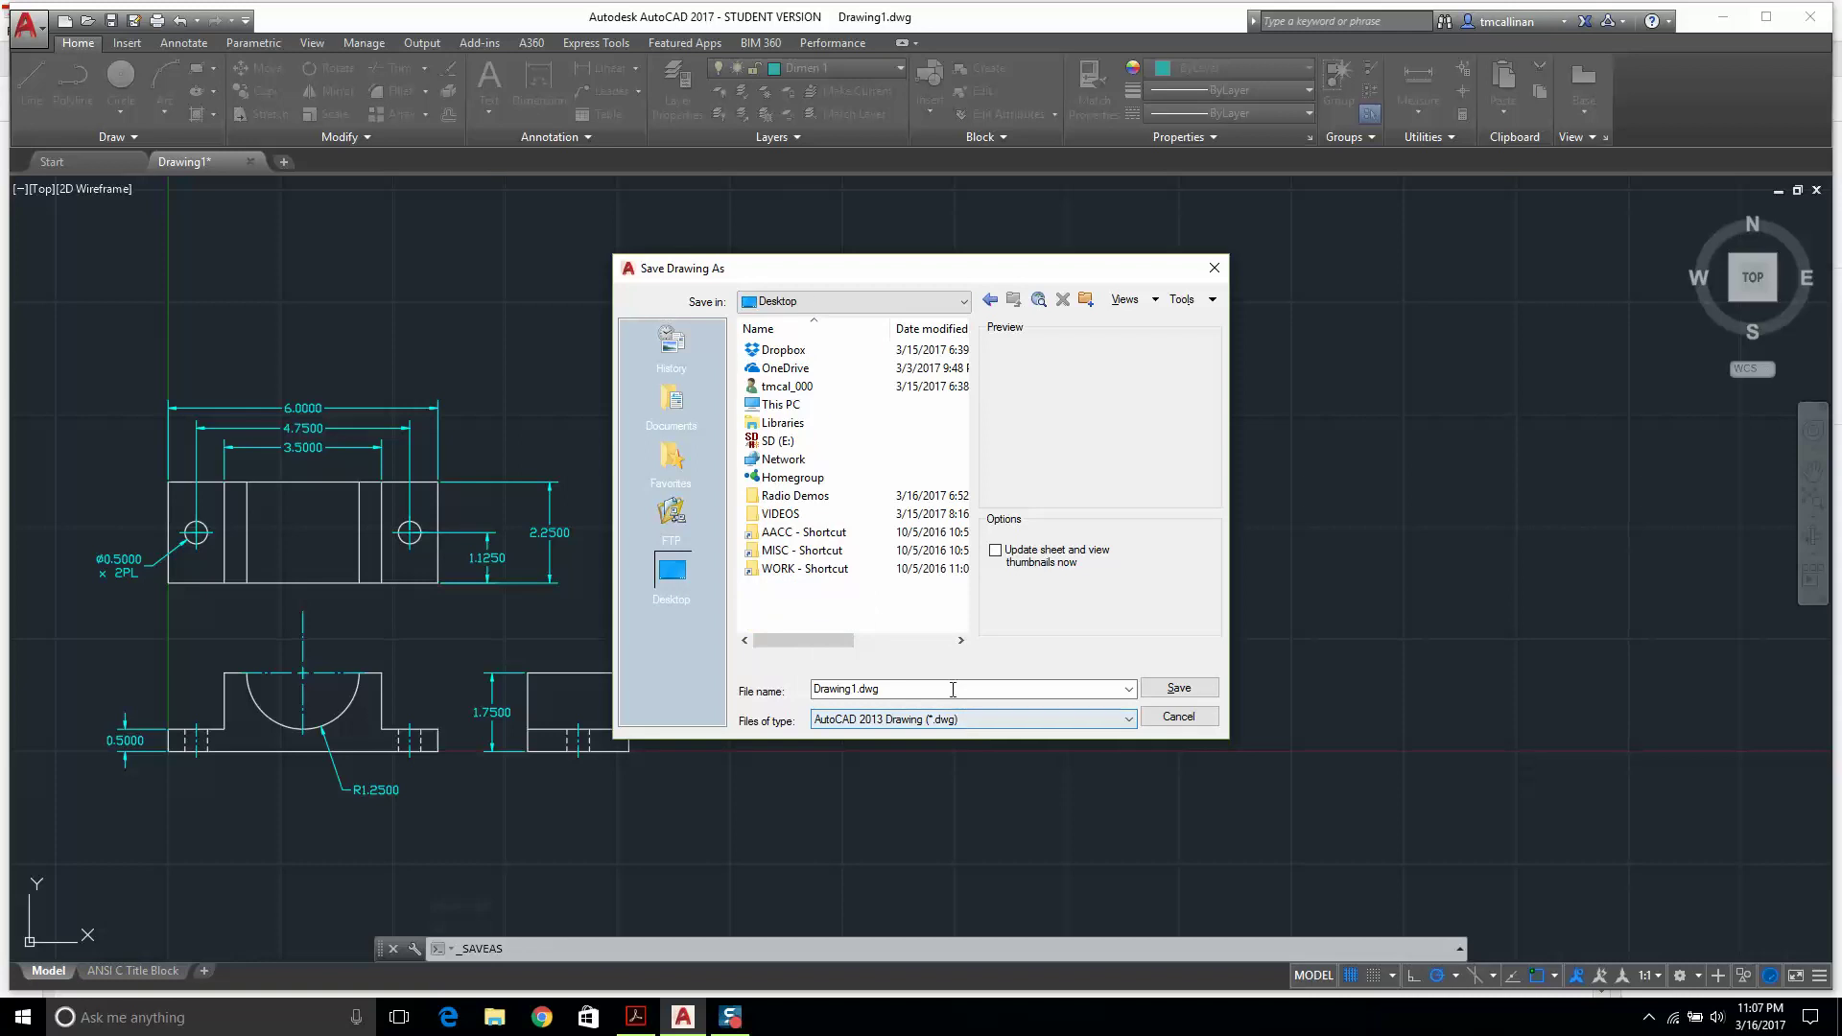
pyautogui.click(953, 689)
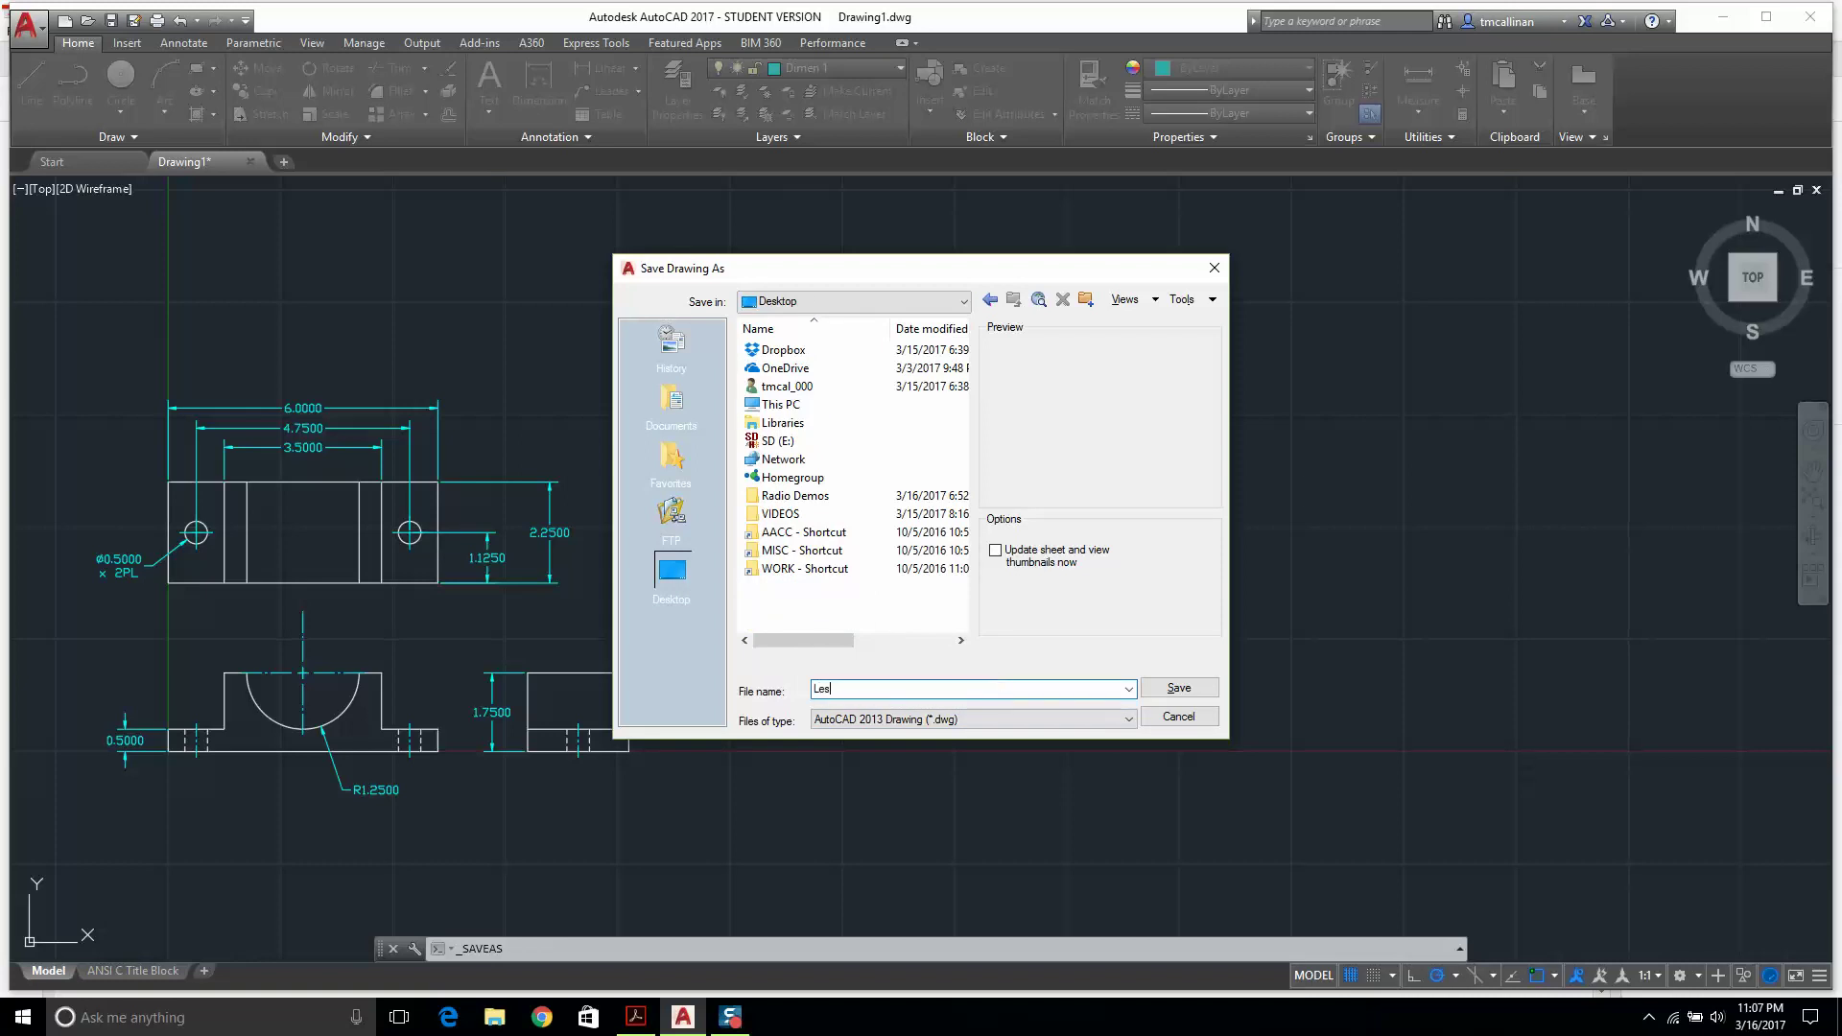
# Save the drawing as Lesson 6.dwg and glance at the Example 6 reference sheet.
pyautogui.press('Return')
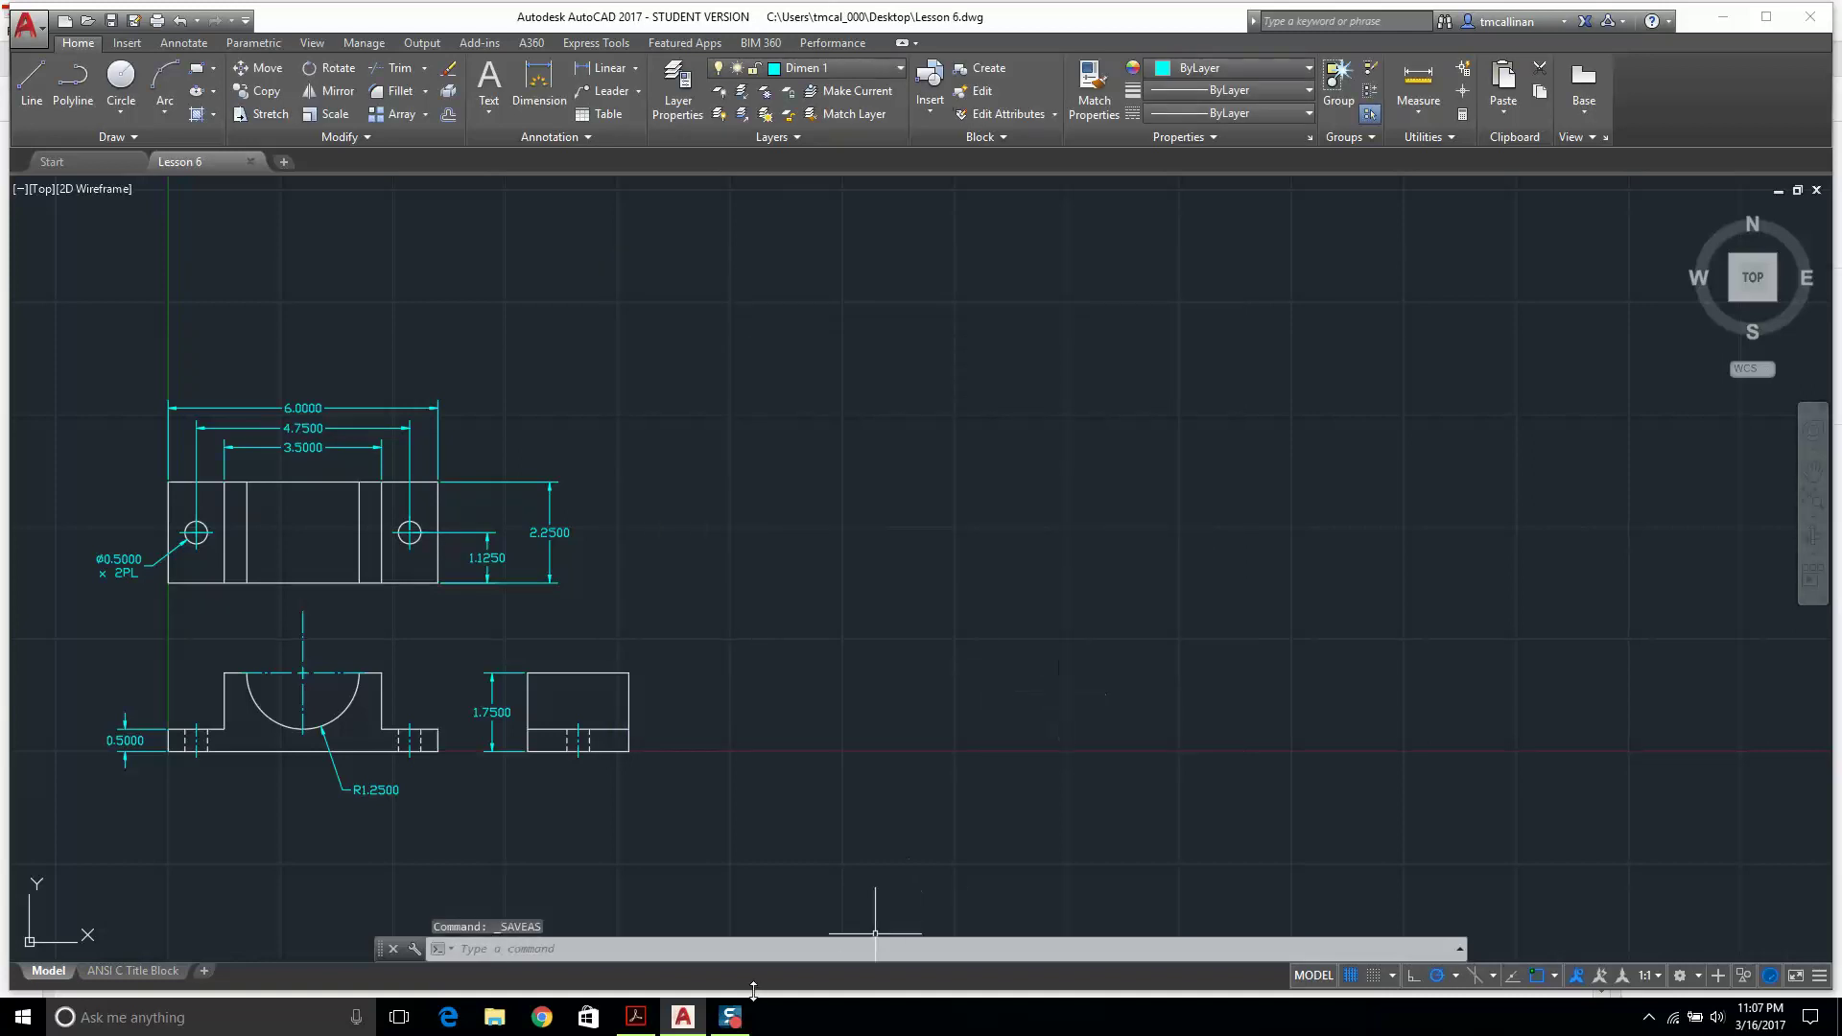
pyautogui.click(636, 1017)
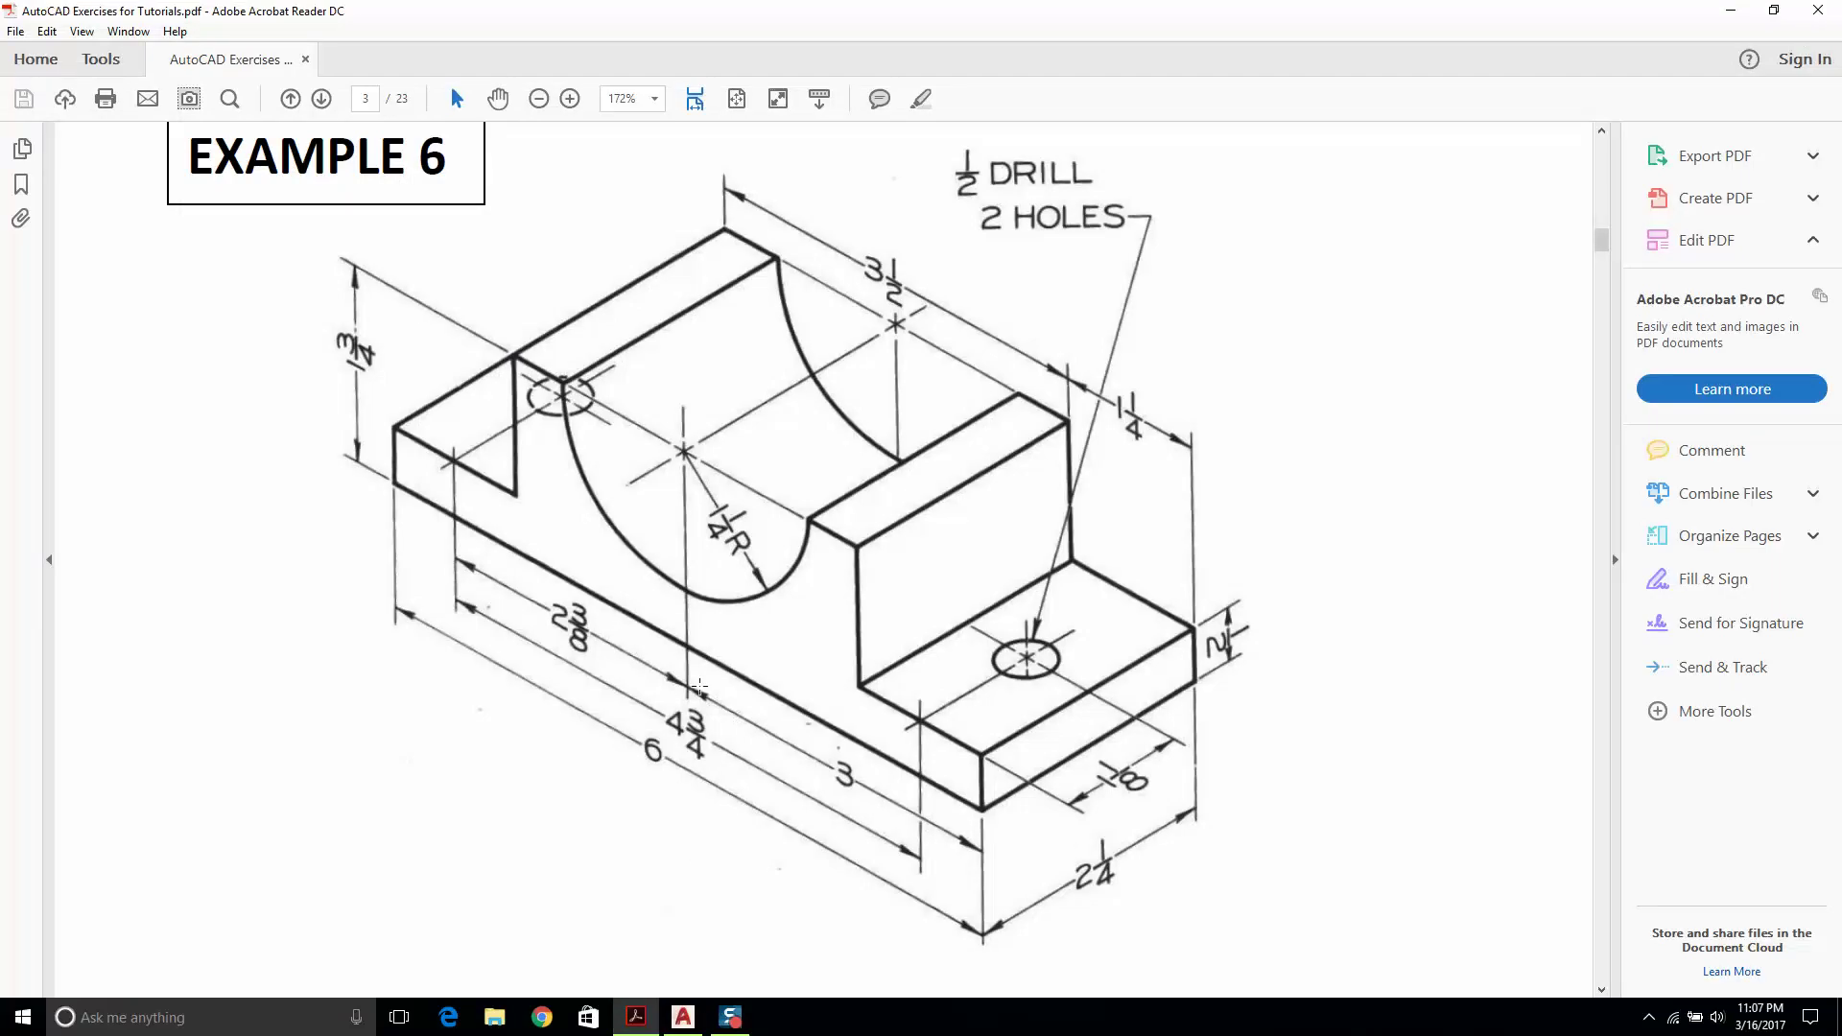
pyautogui.click(683, 1017)
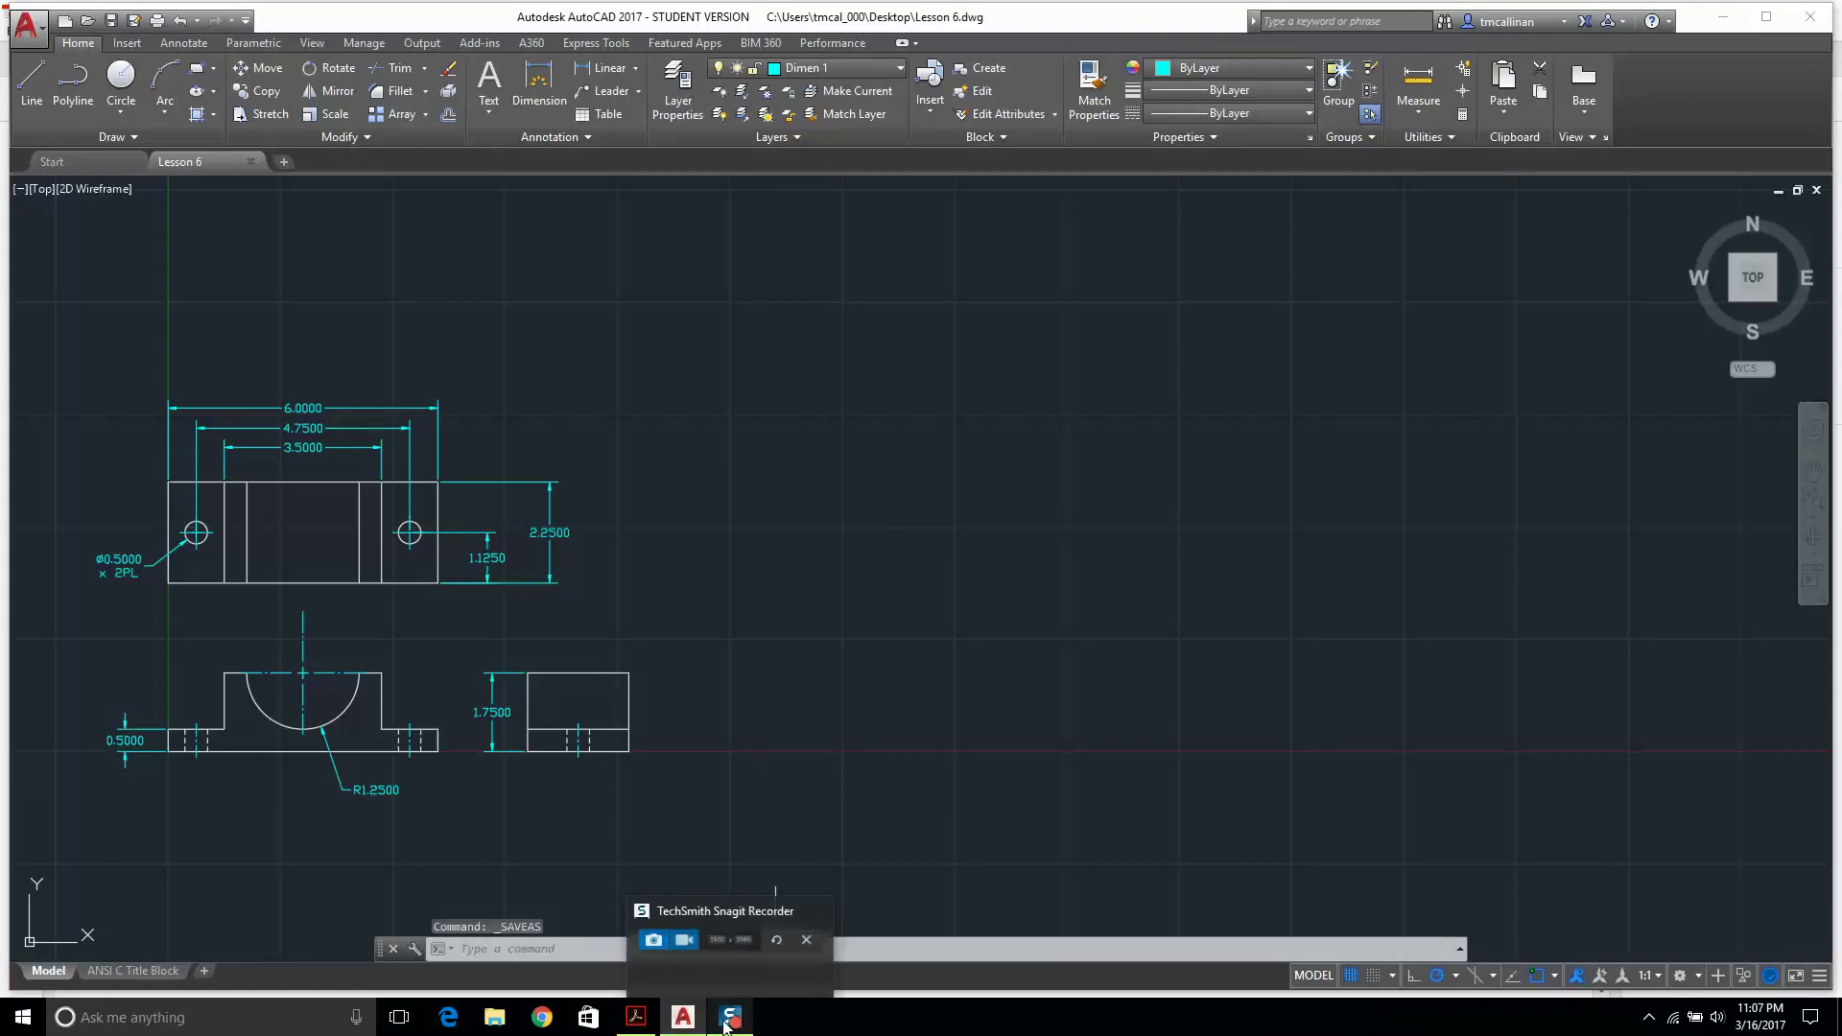
# Pan the orthographic views up and right, then compare them again with the Example 6 PDF.
pyautogui.moveTo(754, 693); pyautogui.dragTo(896, 617, button='middle')
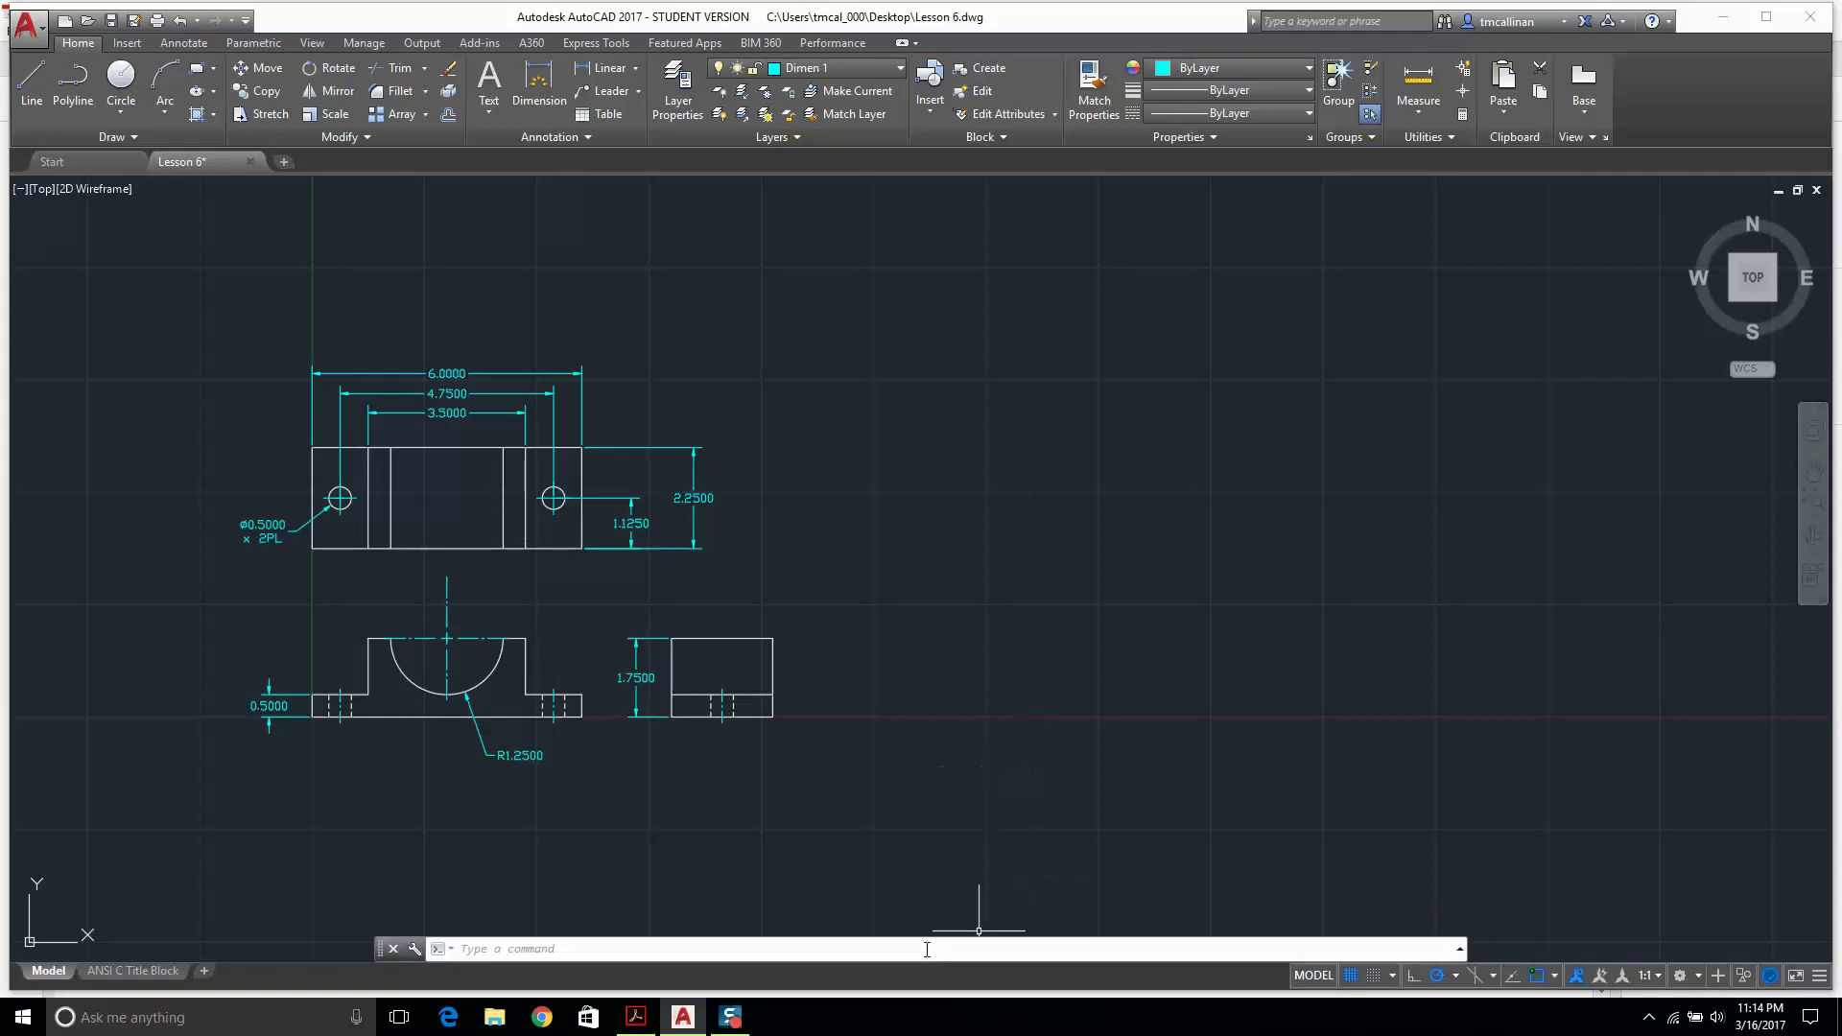
pyautogui.click(634, 1021)
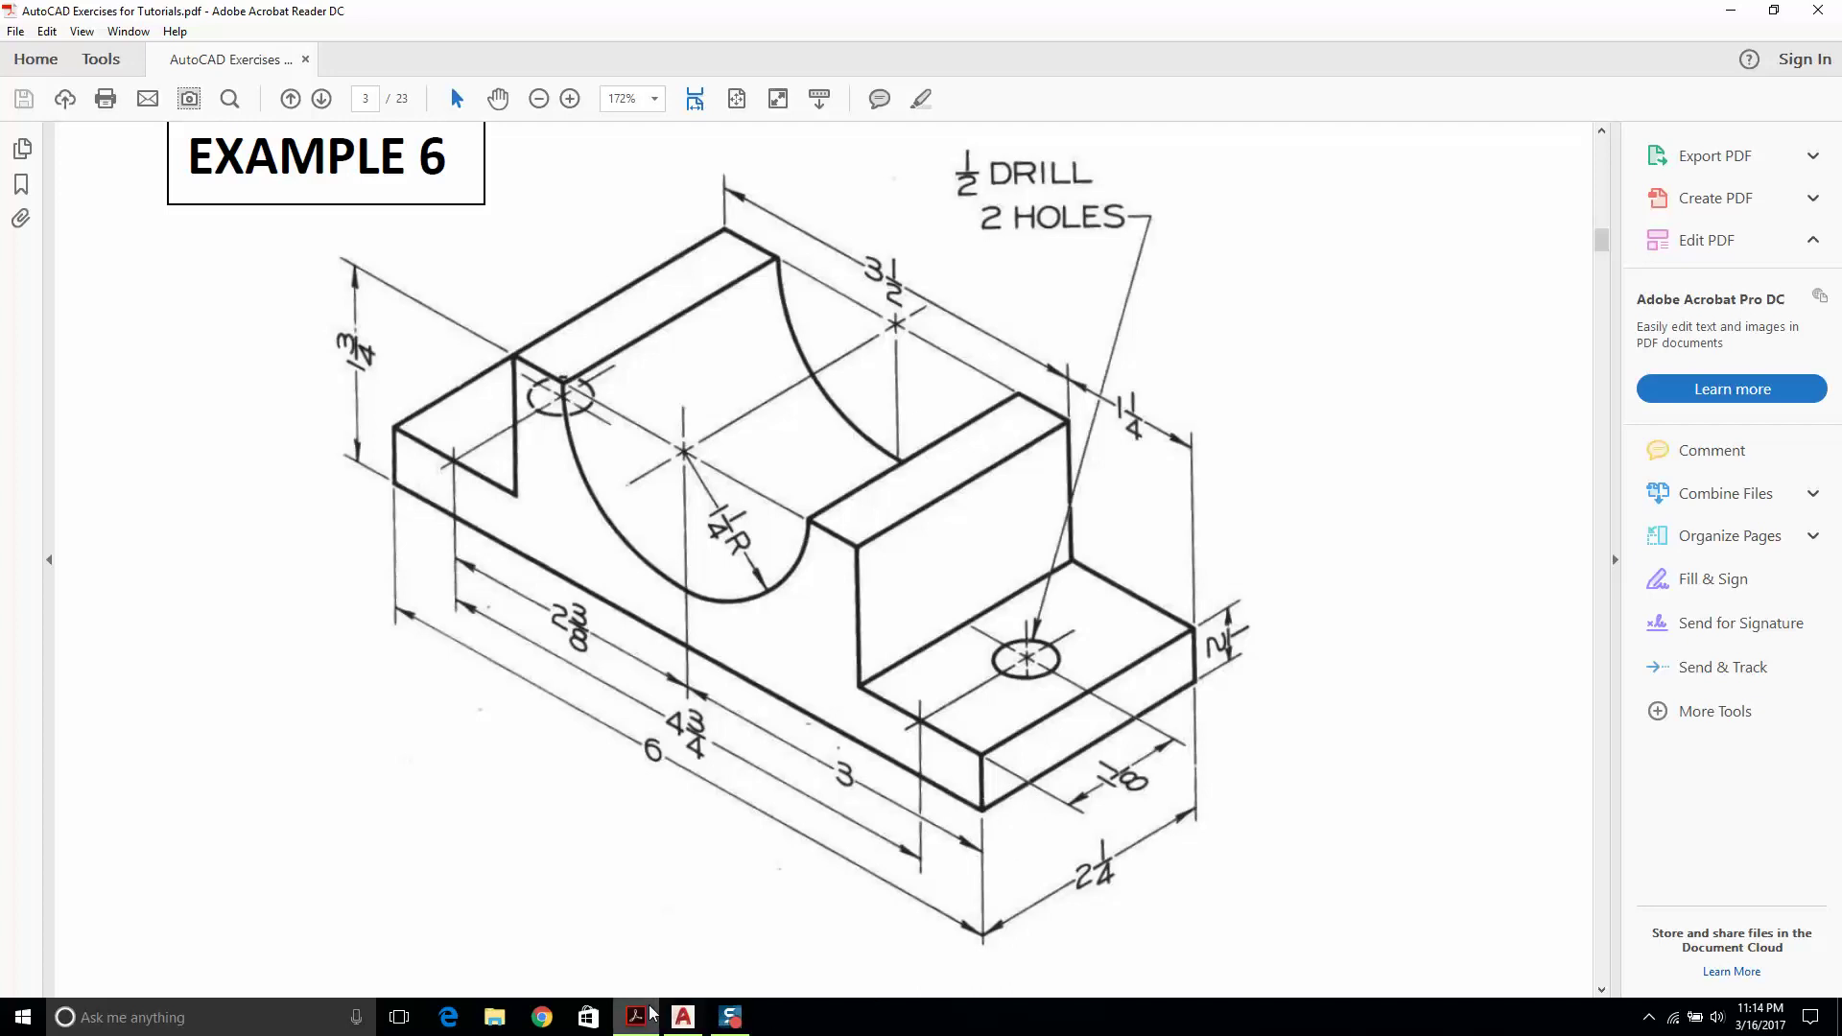
pyautogui.click(684, 1017)
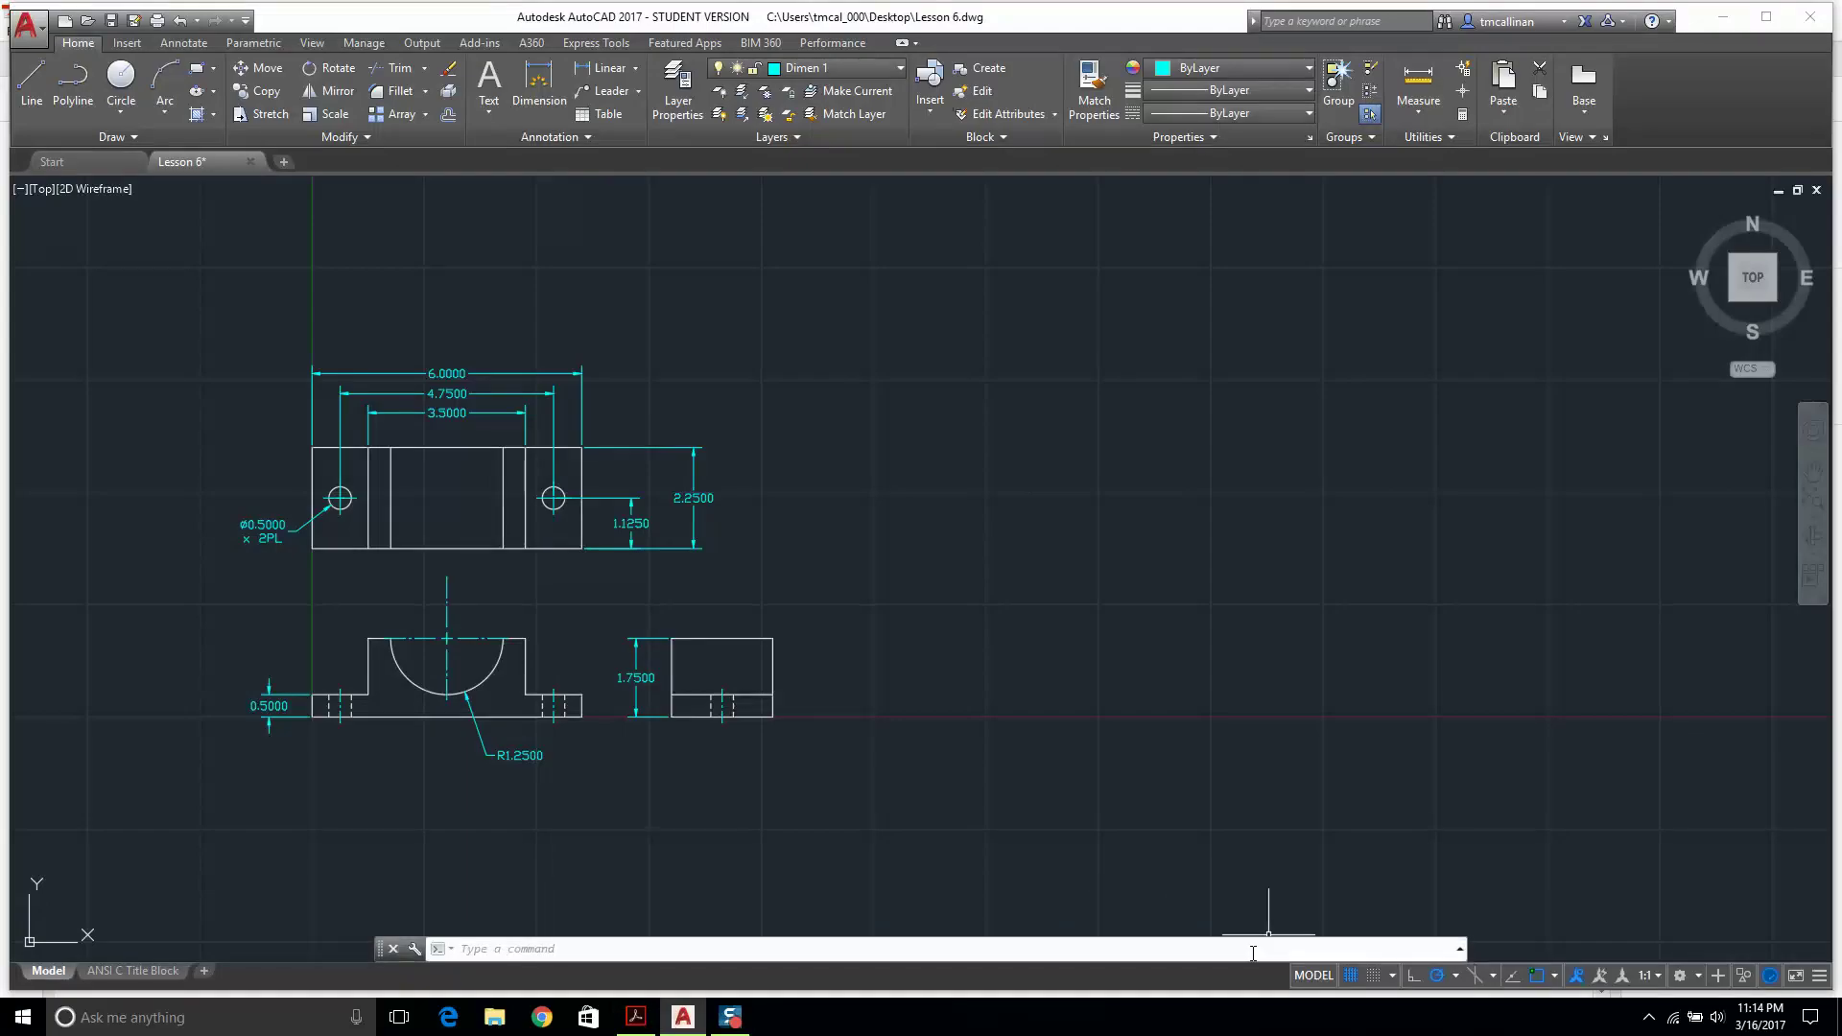
# Turn off polar tracking and object snap, and set isometric drafting to the Top isoplane.
pyautogui.click(1455, 974)
pyautogui.click(1494, 976)
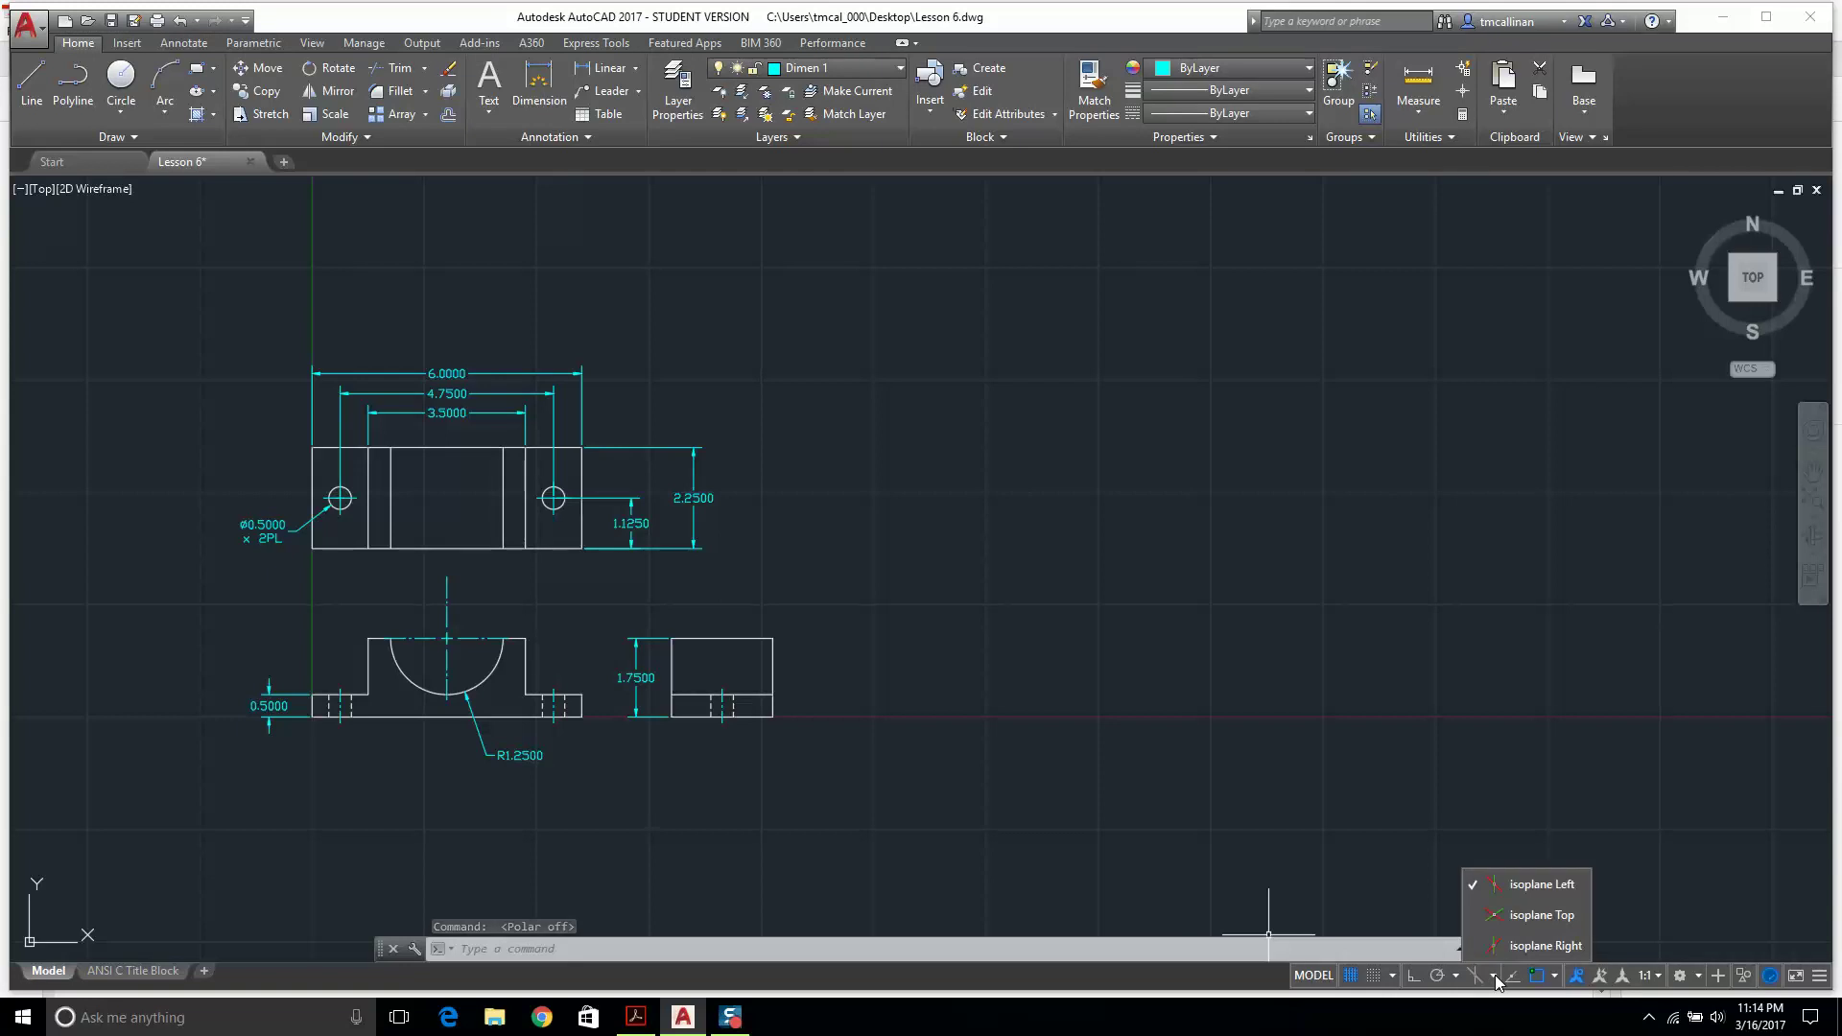
pyautogui.click(1528, 915)
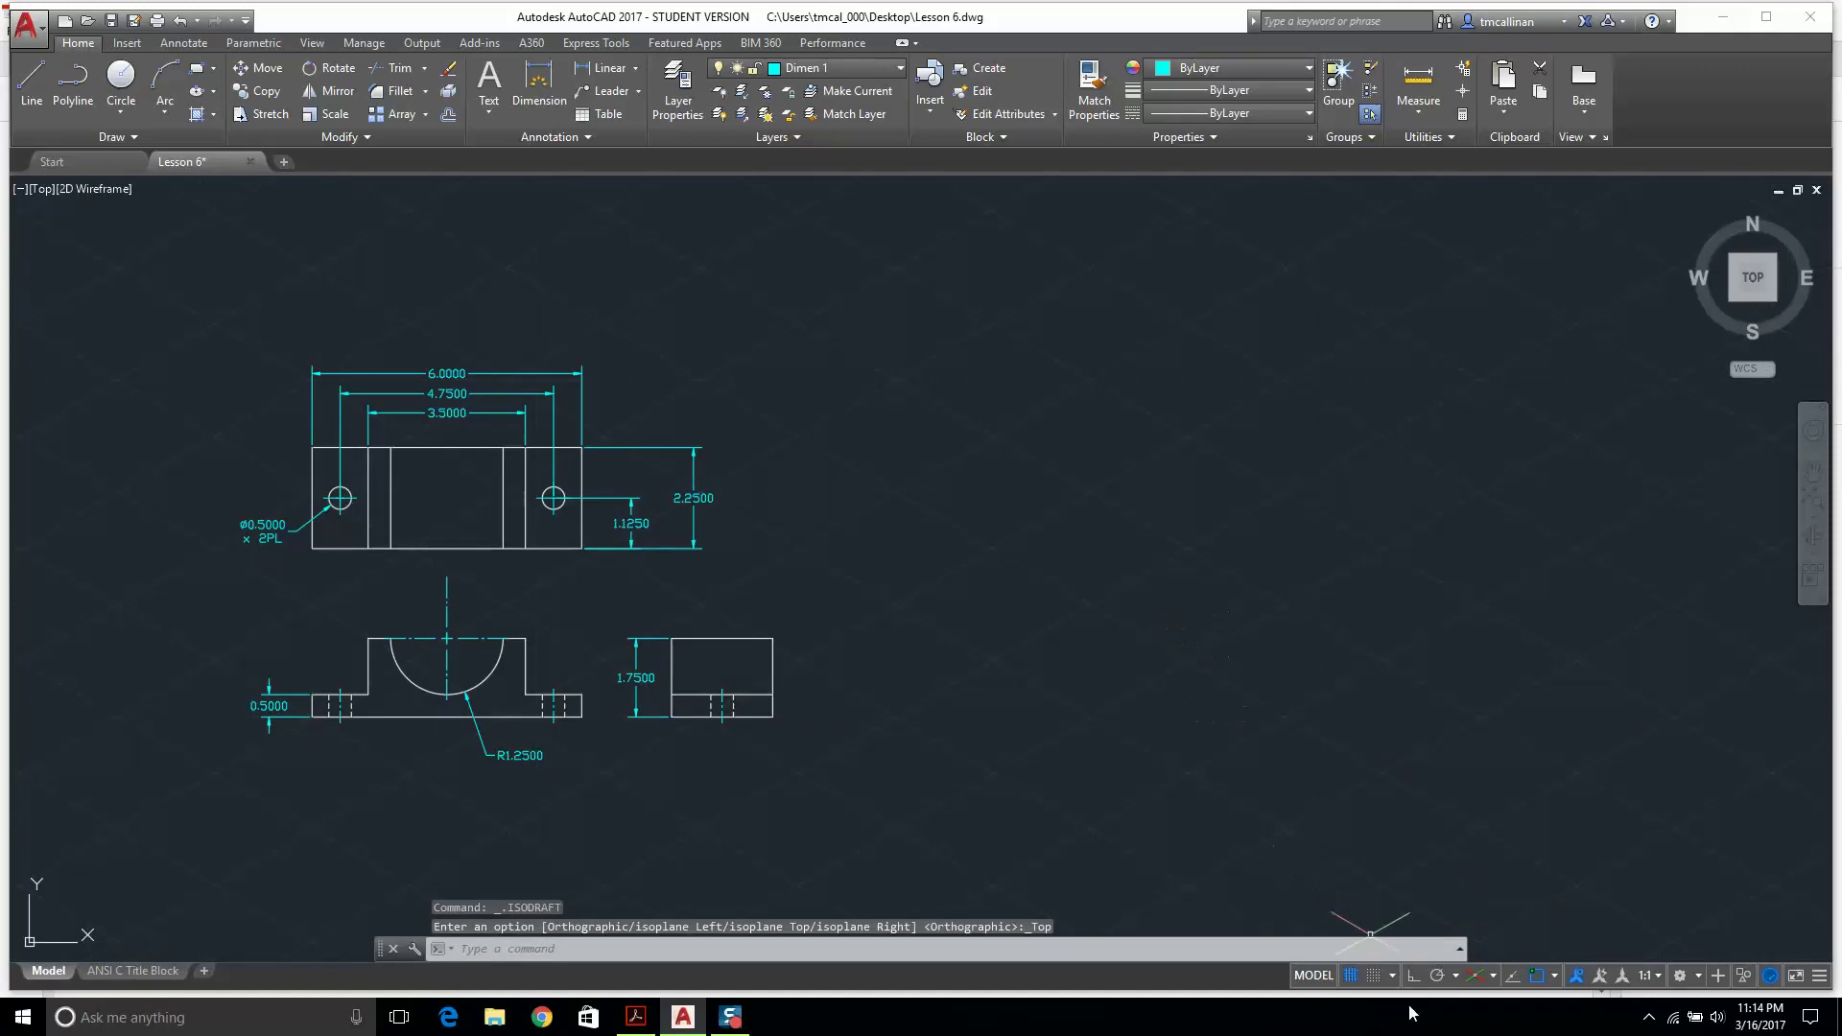
pyautogui.click(1494, 976)
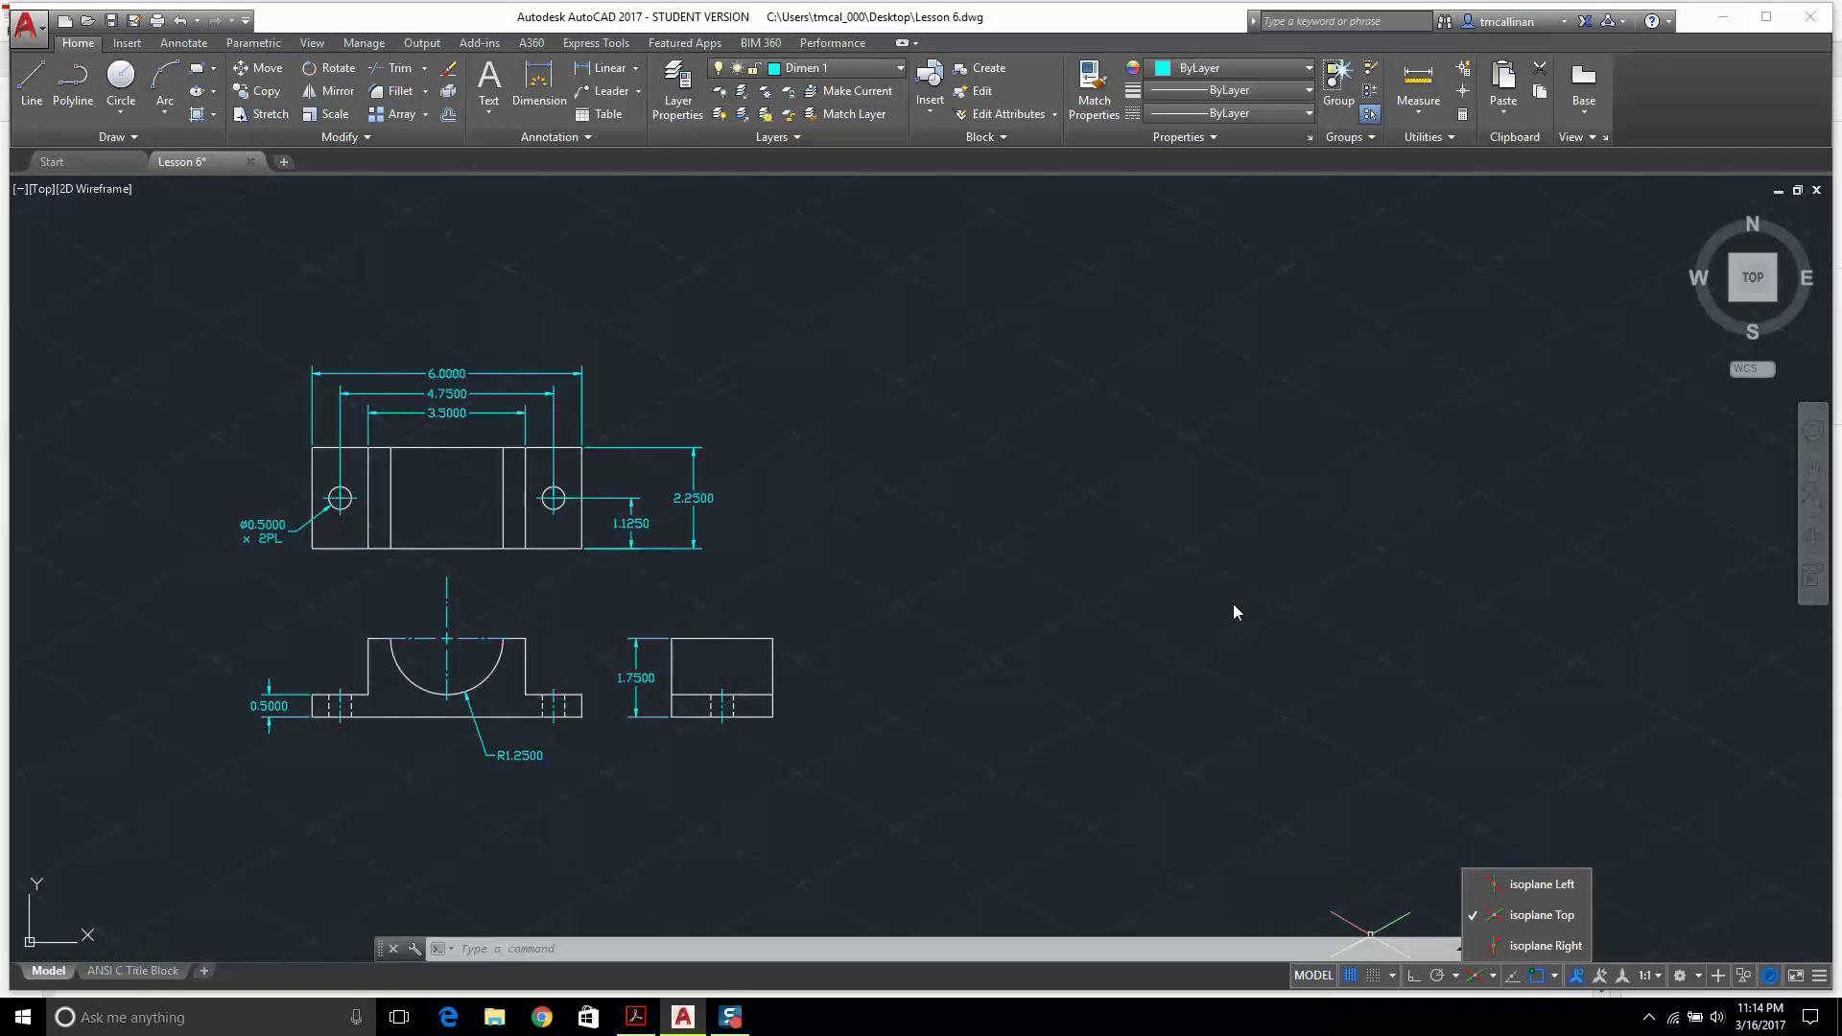
pyautogui.click(1536, 977)
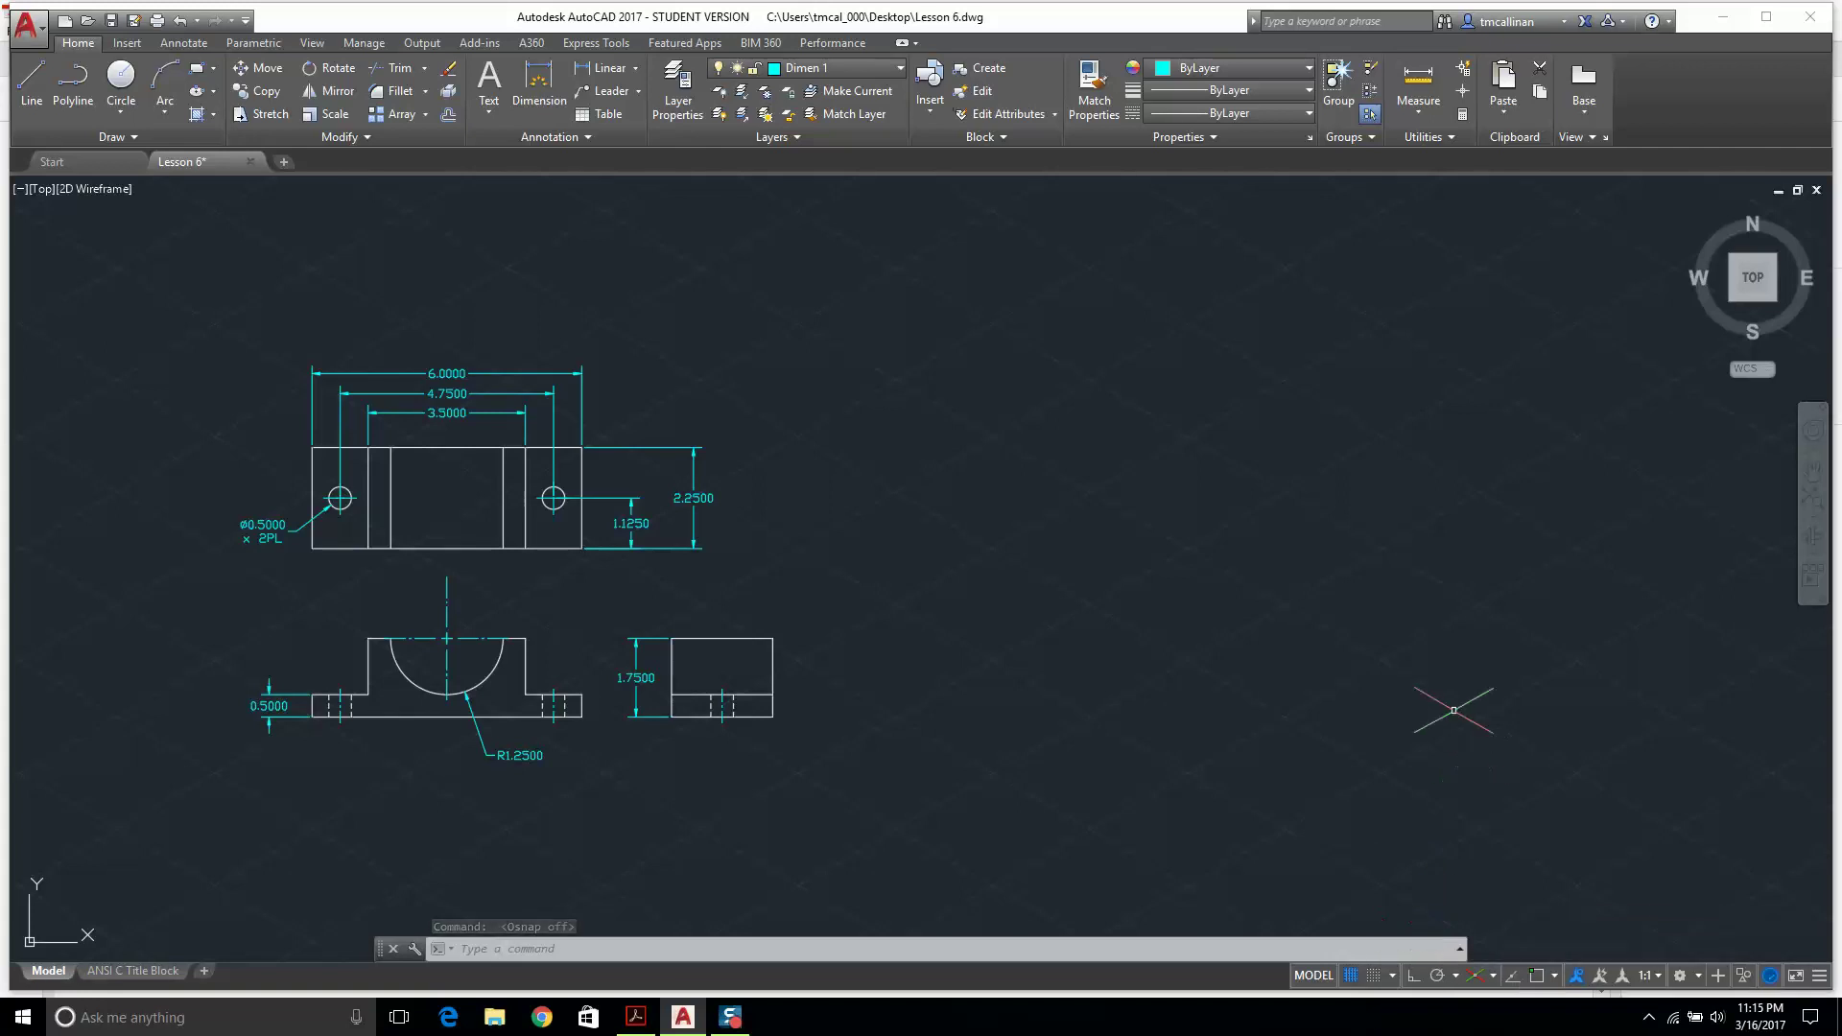
# Set the snap spacing to 0.25 with the SNAP command.
pyautogui.write('sn')
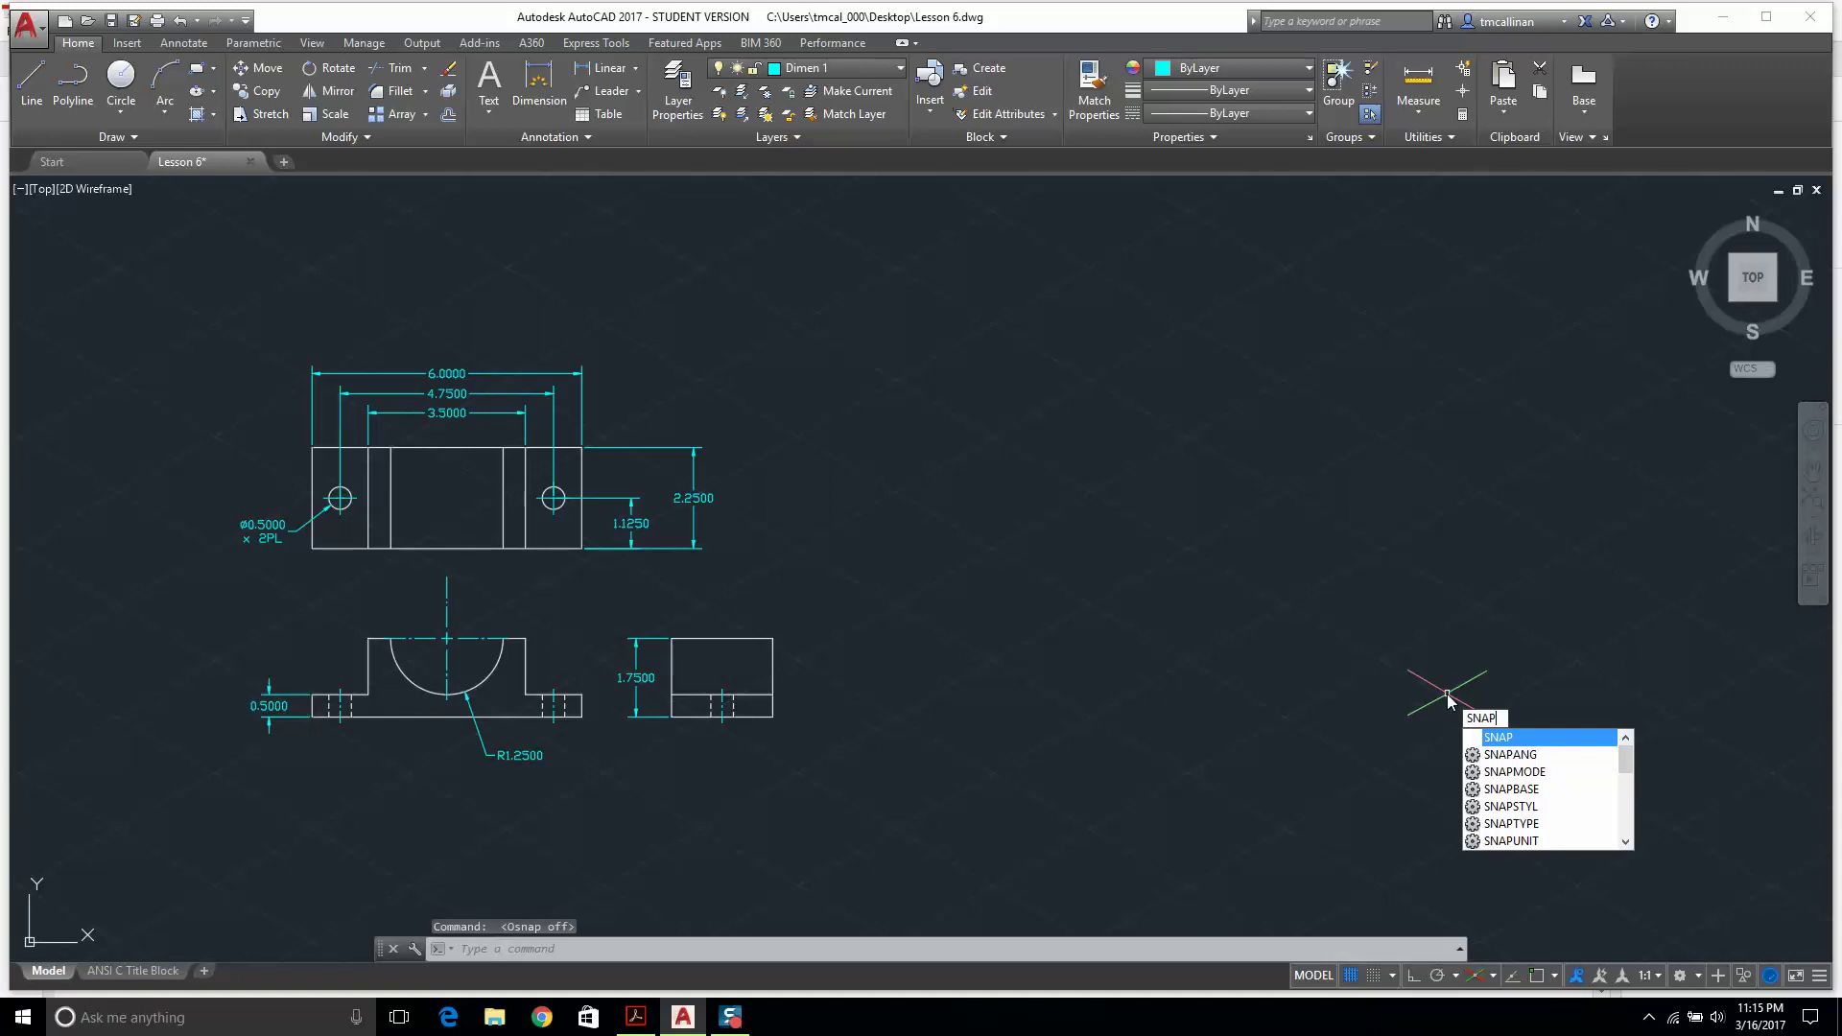
pyautogui.press('Return')
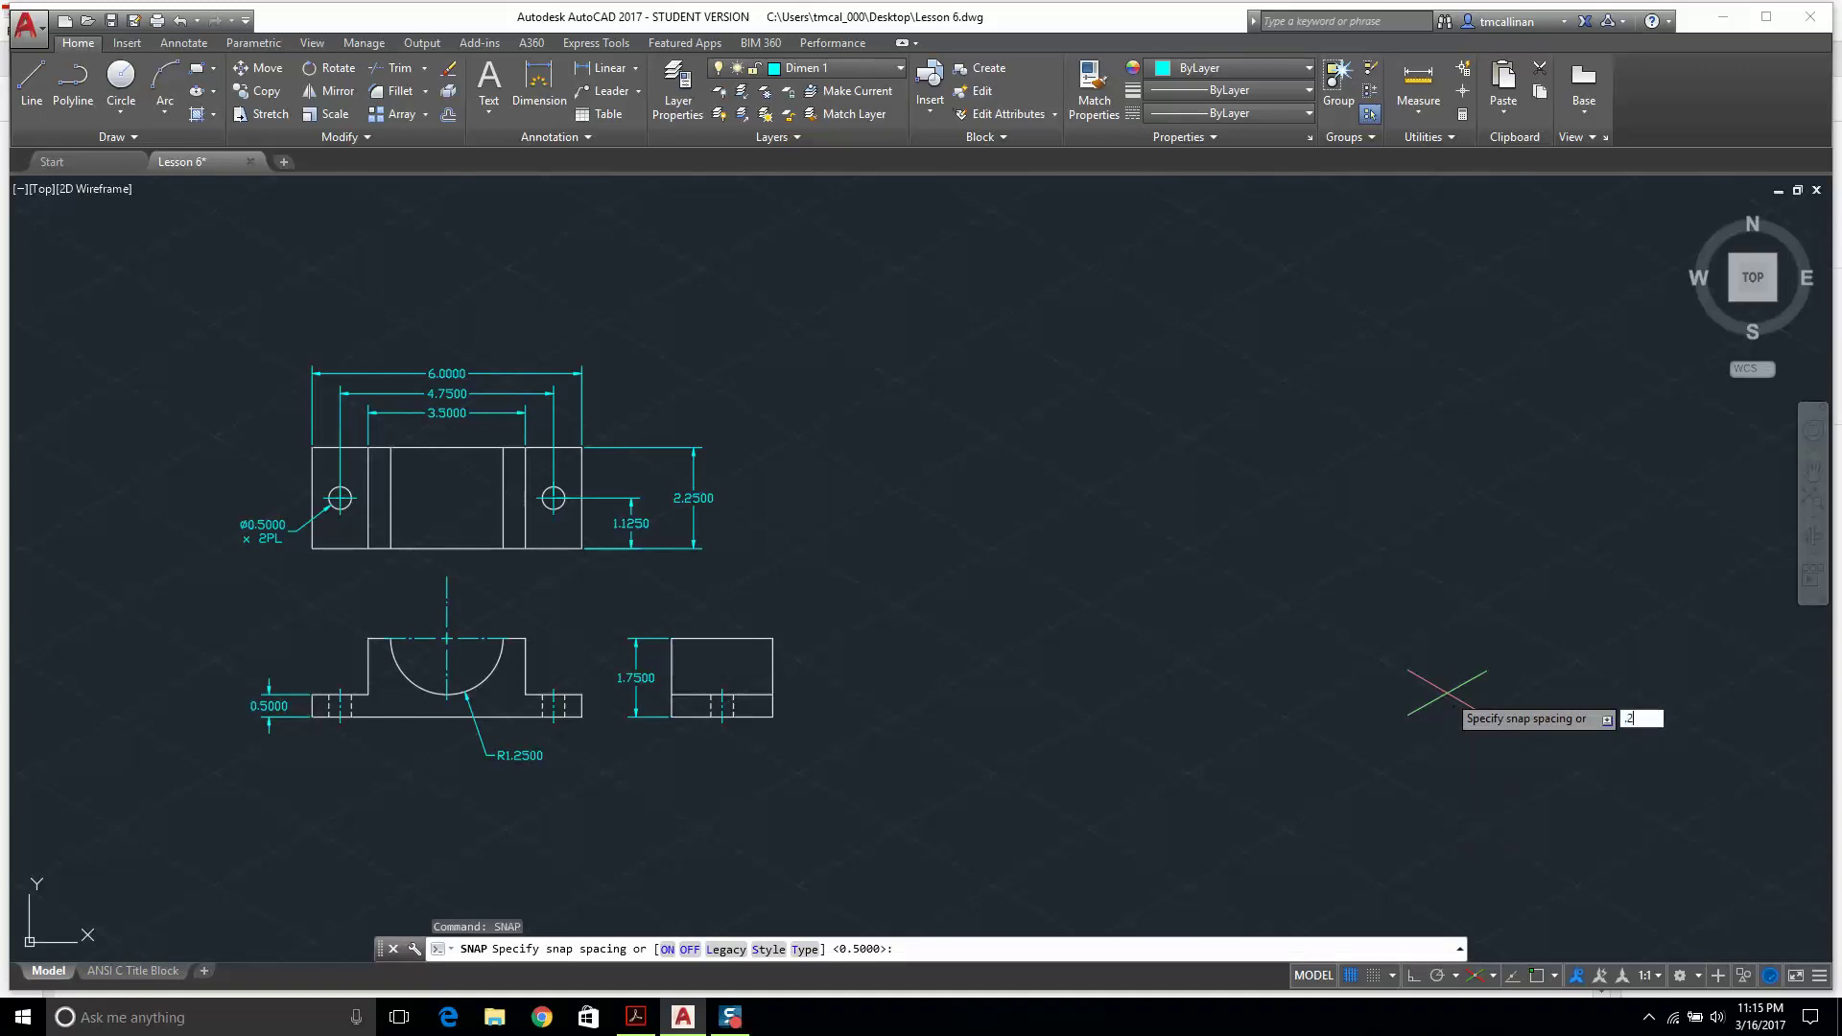
pyautogui.press('Return')
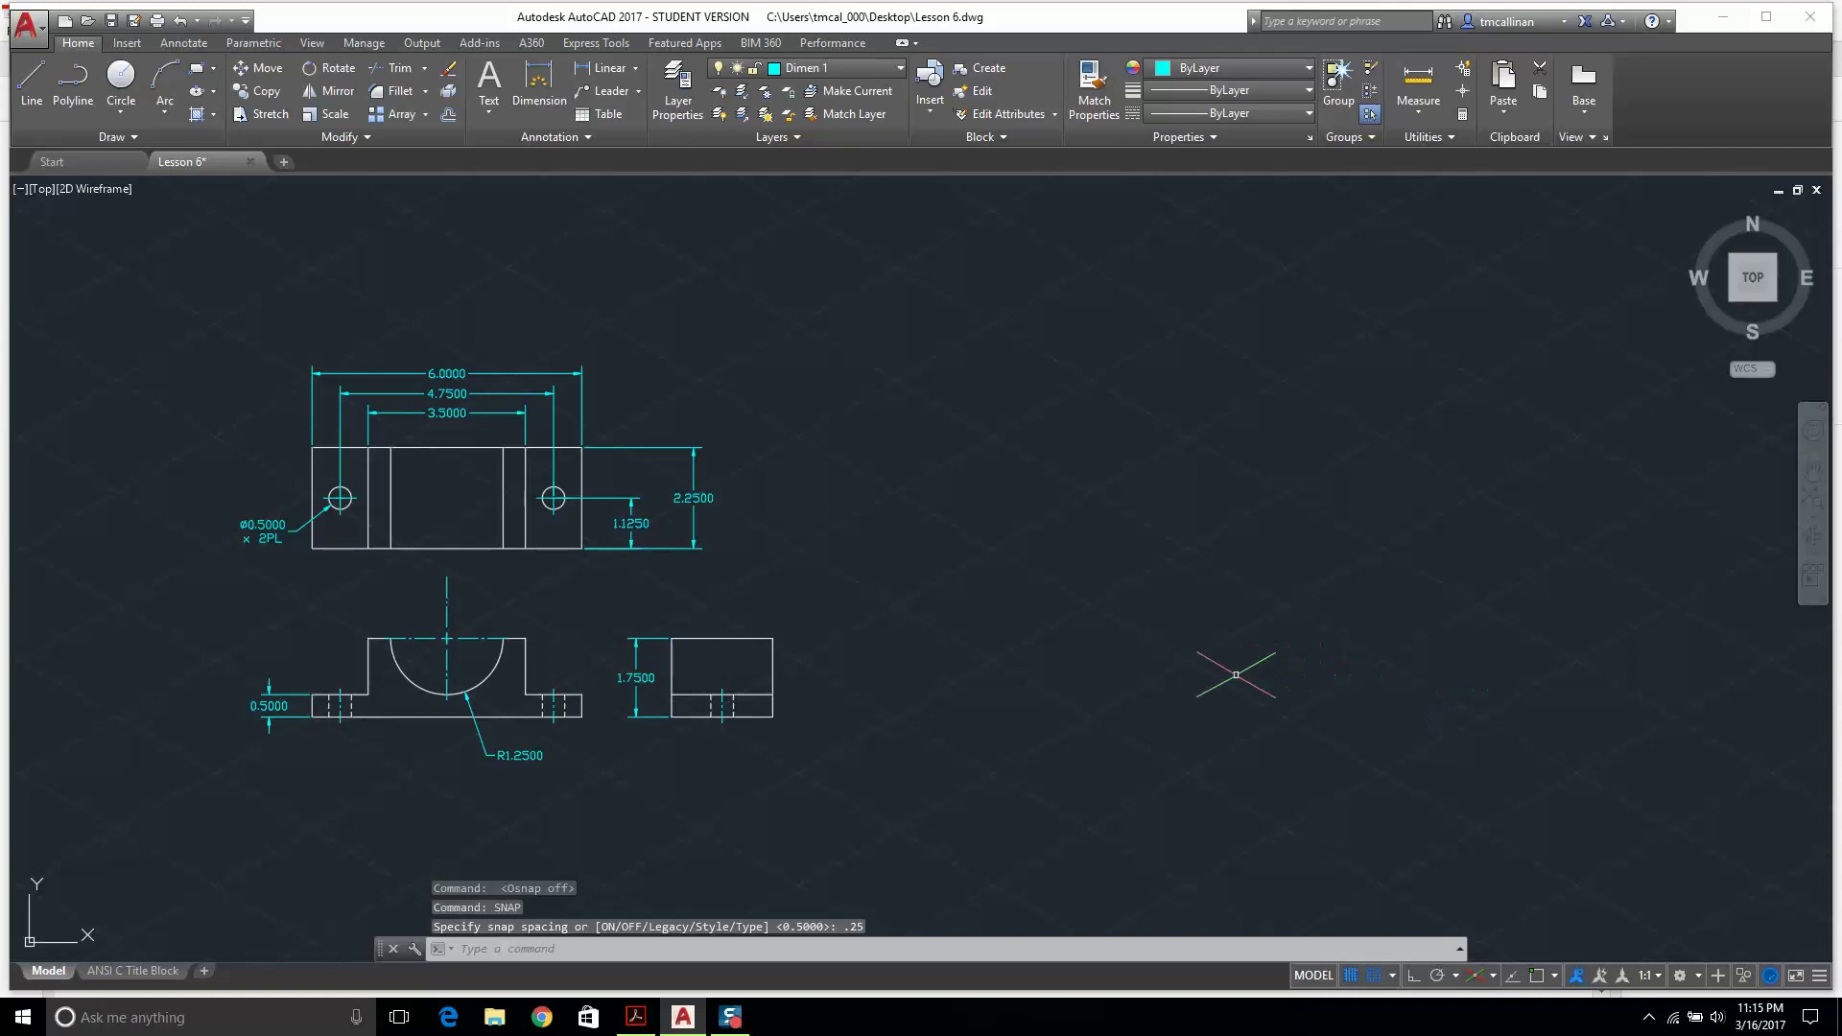
# Draw a 2.25-unit line at 30° to the right of the views.
pyautogui.click(31, 84)
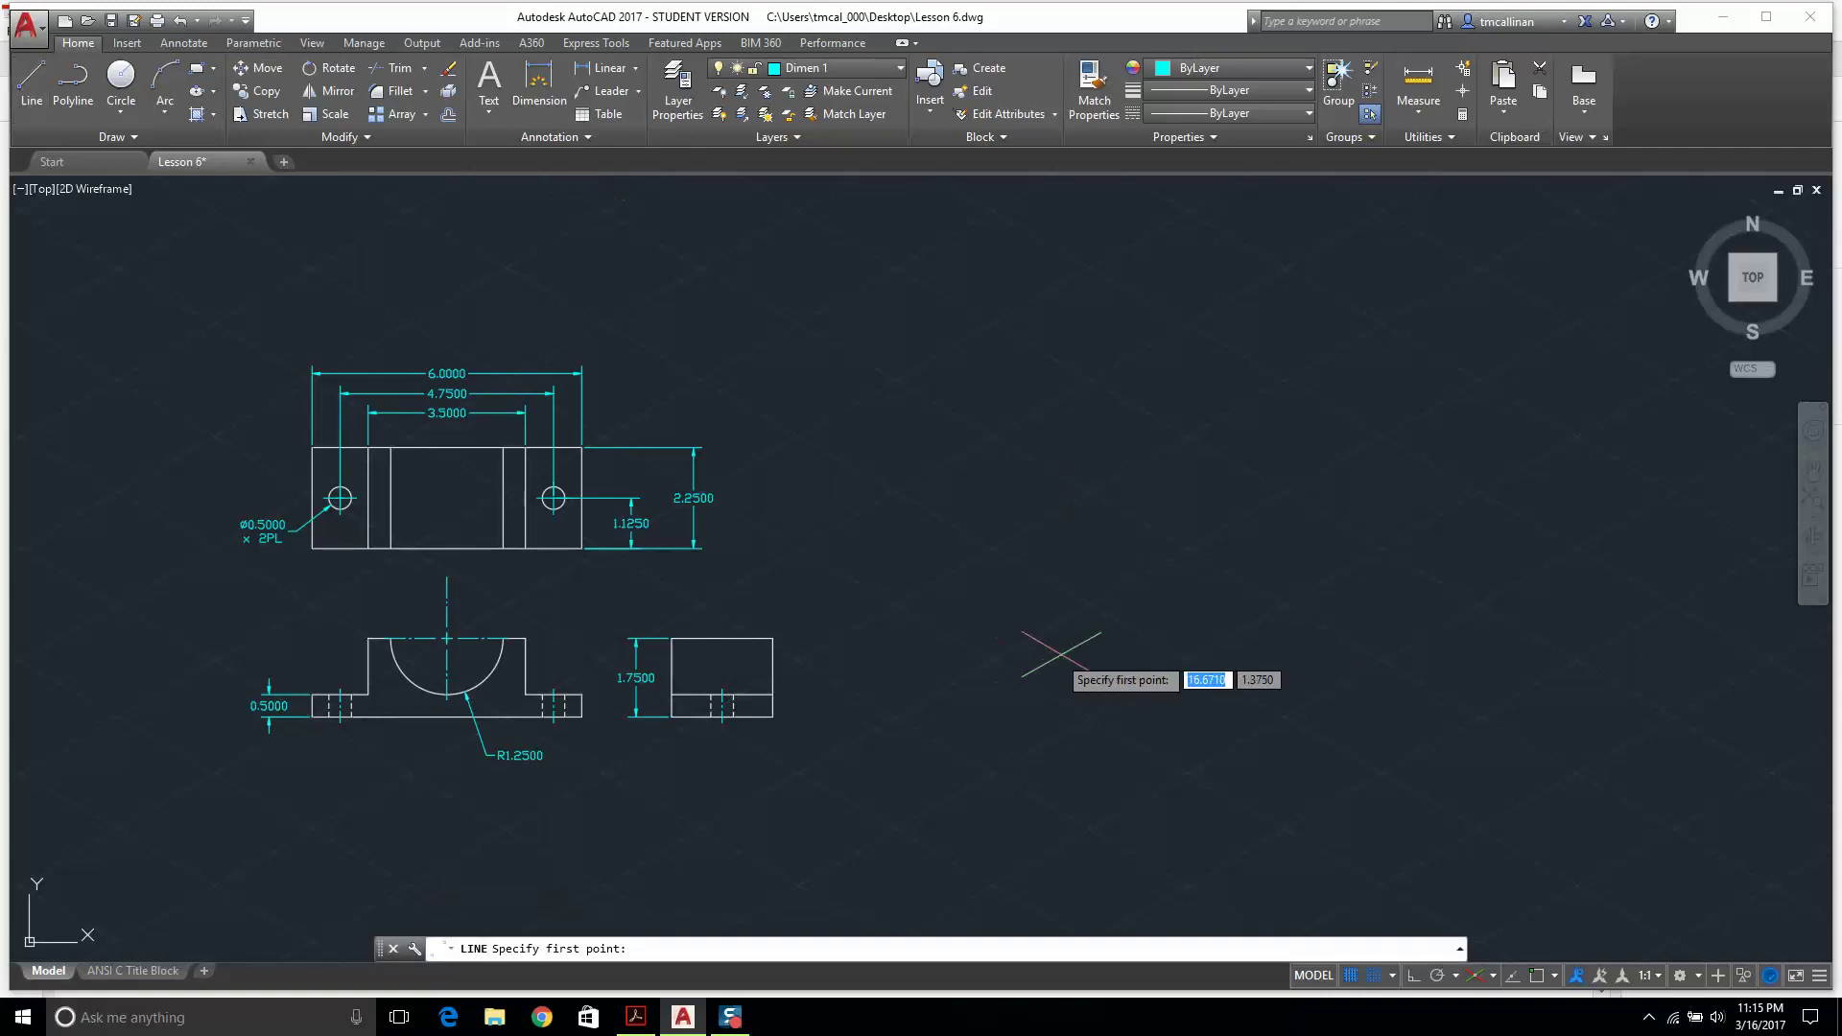
pyautogui.scroll(6, 1166, 523)
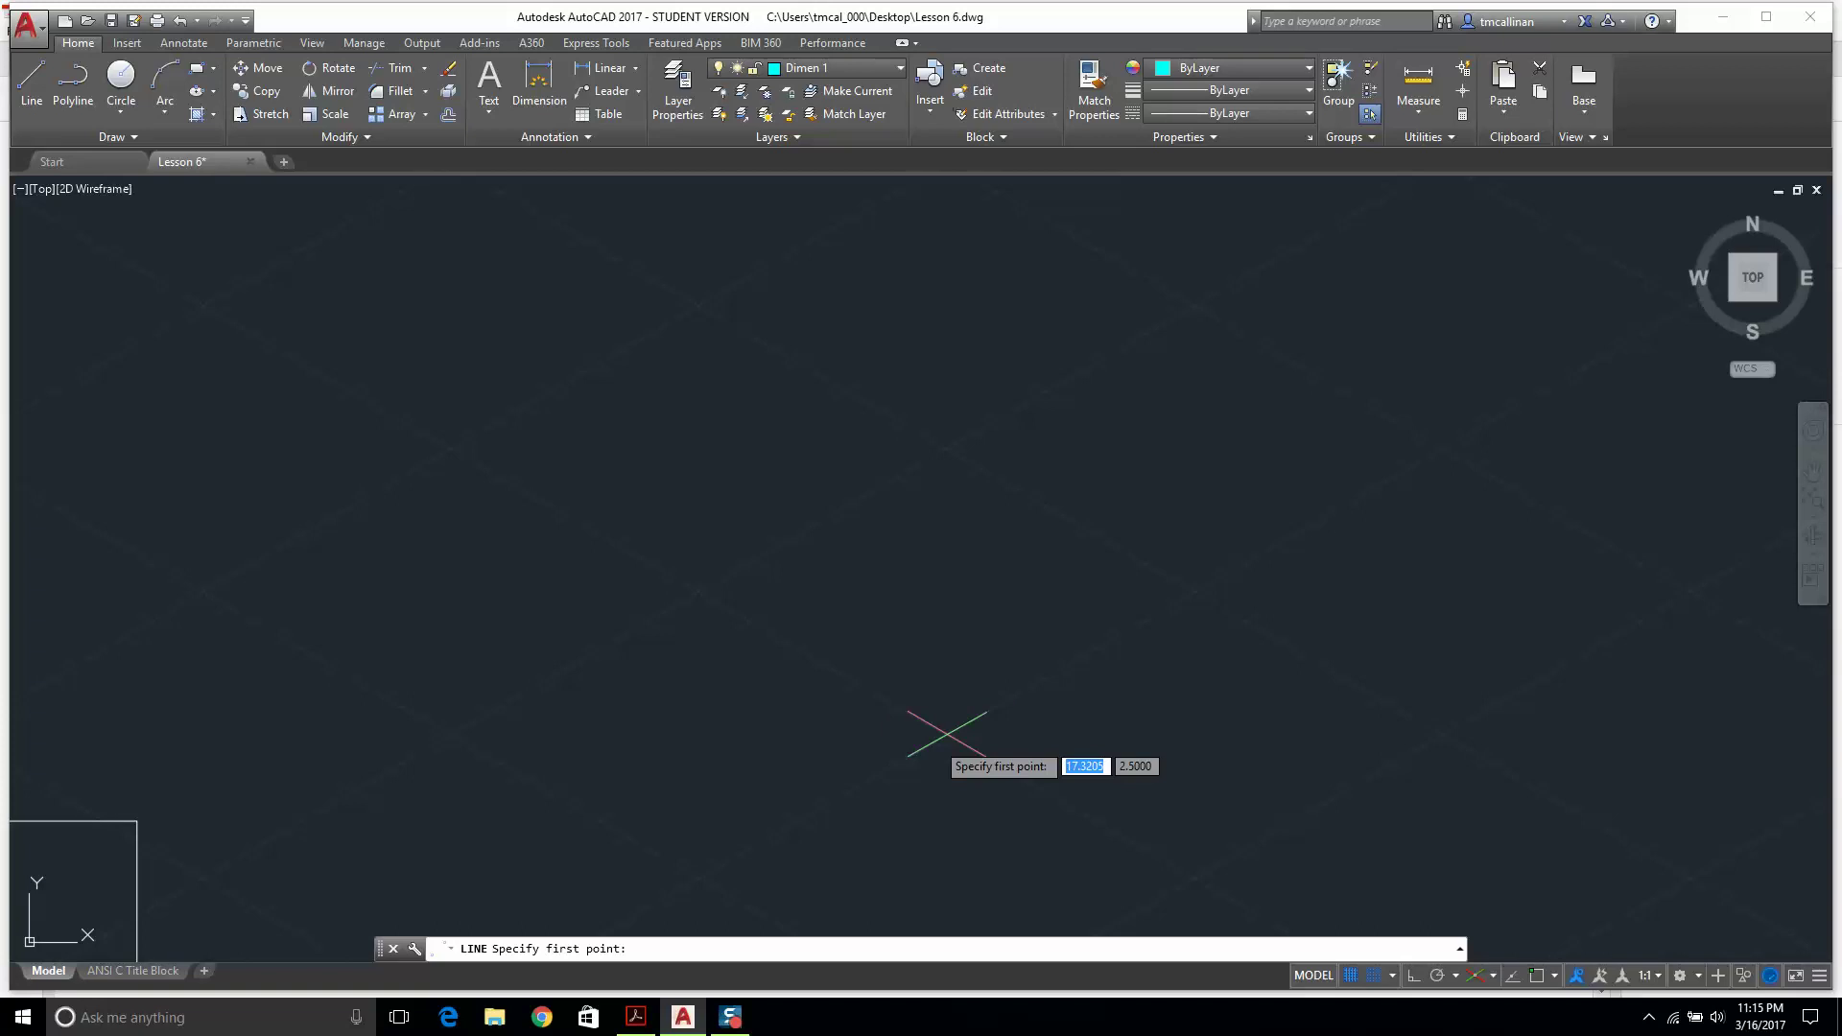
pyautogui.click(946, 734)
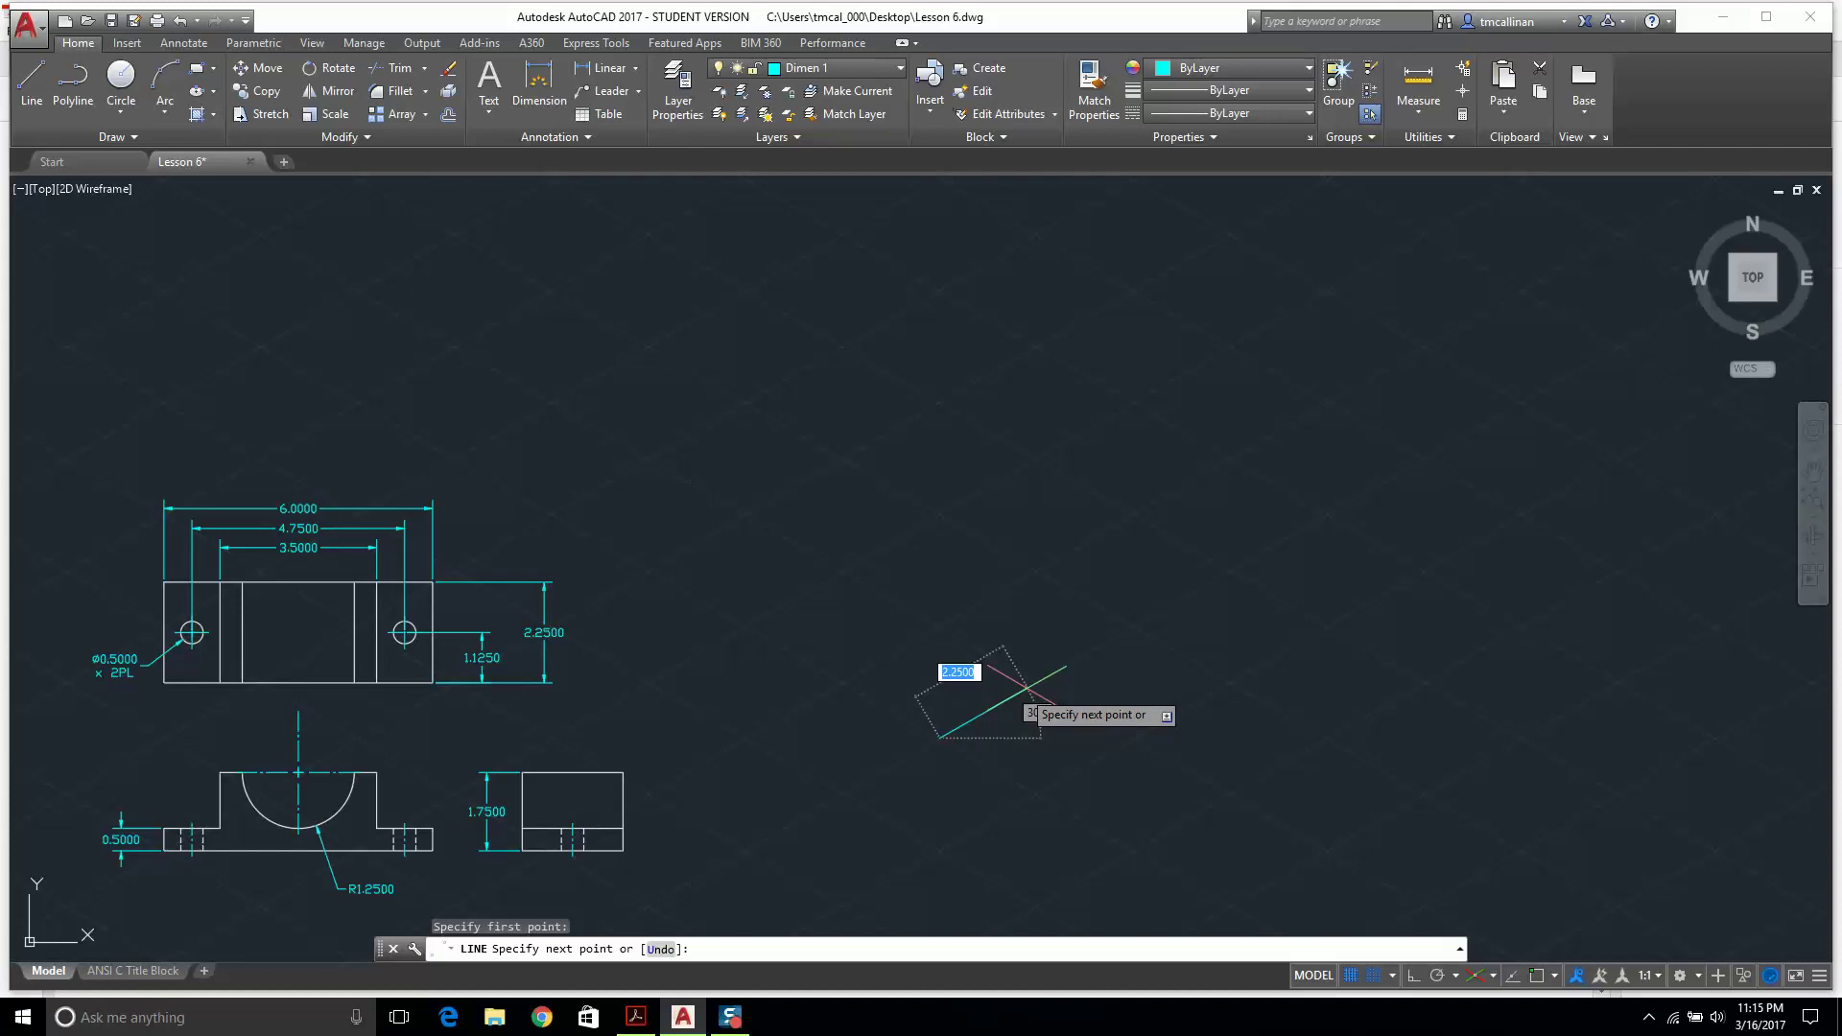
pyautogui.click(1028, 688)
pyautogui.press('Escape')
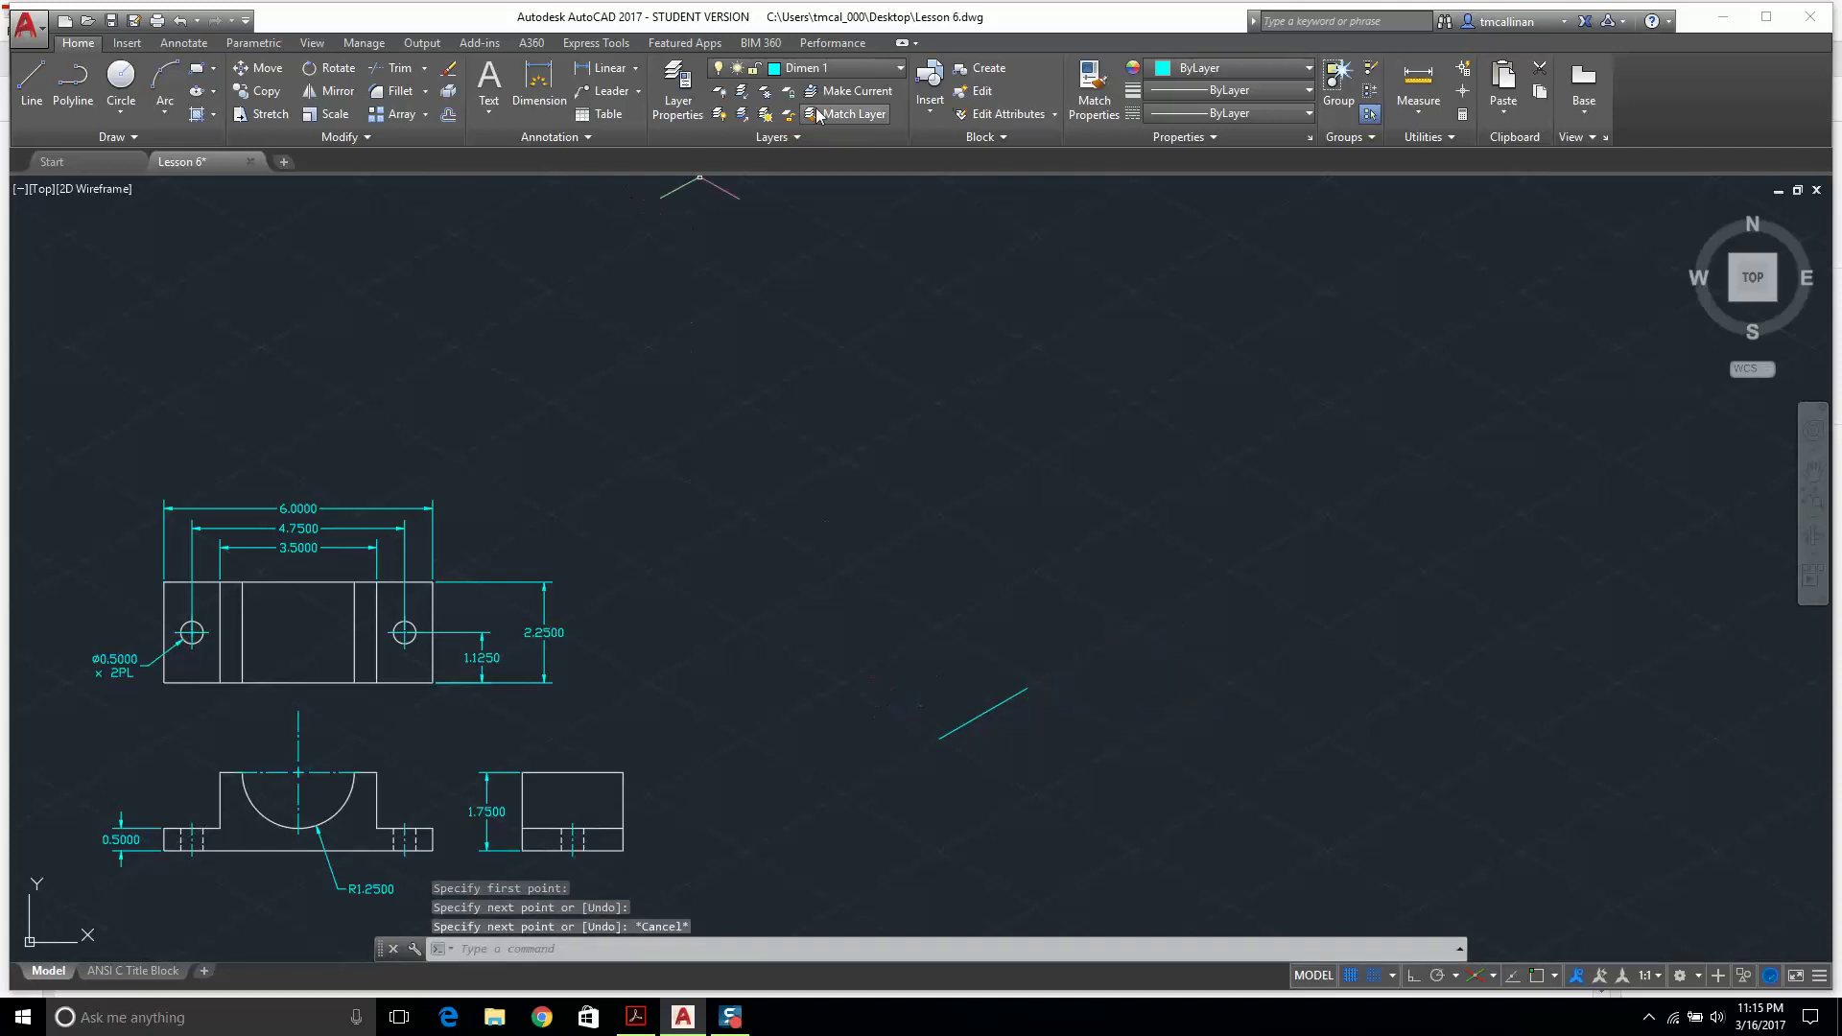
# Move the new line from layer Dimen 1 onto layer 0 so it draws white.
pyautogui.click(835, 68)
pyautogui.click(797, 87)
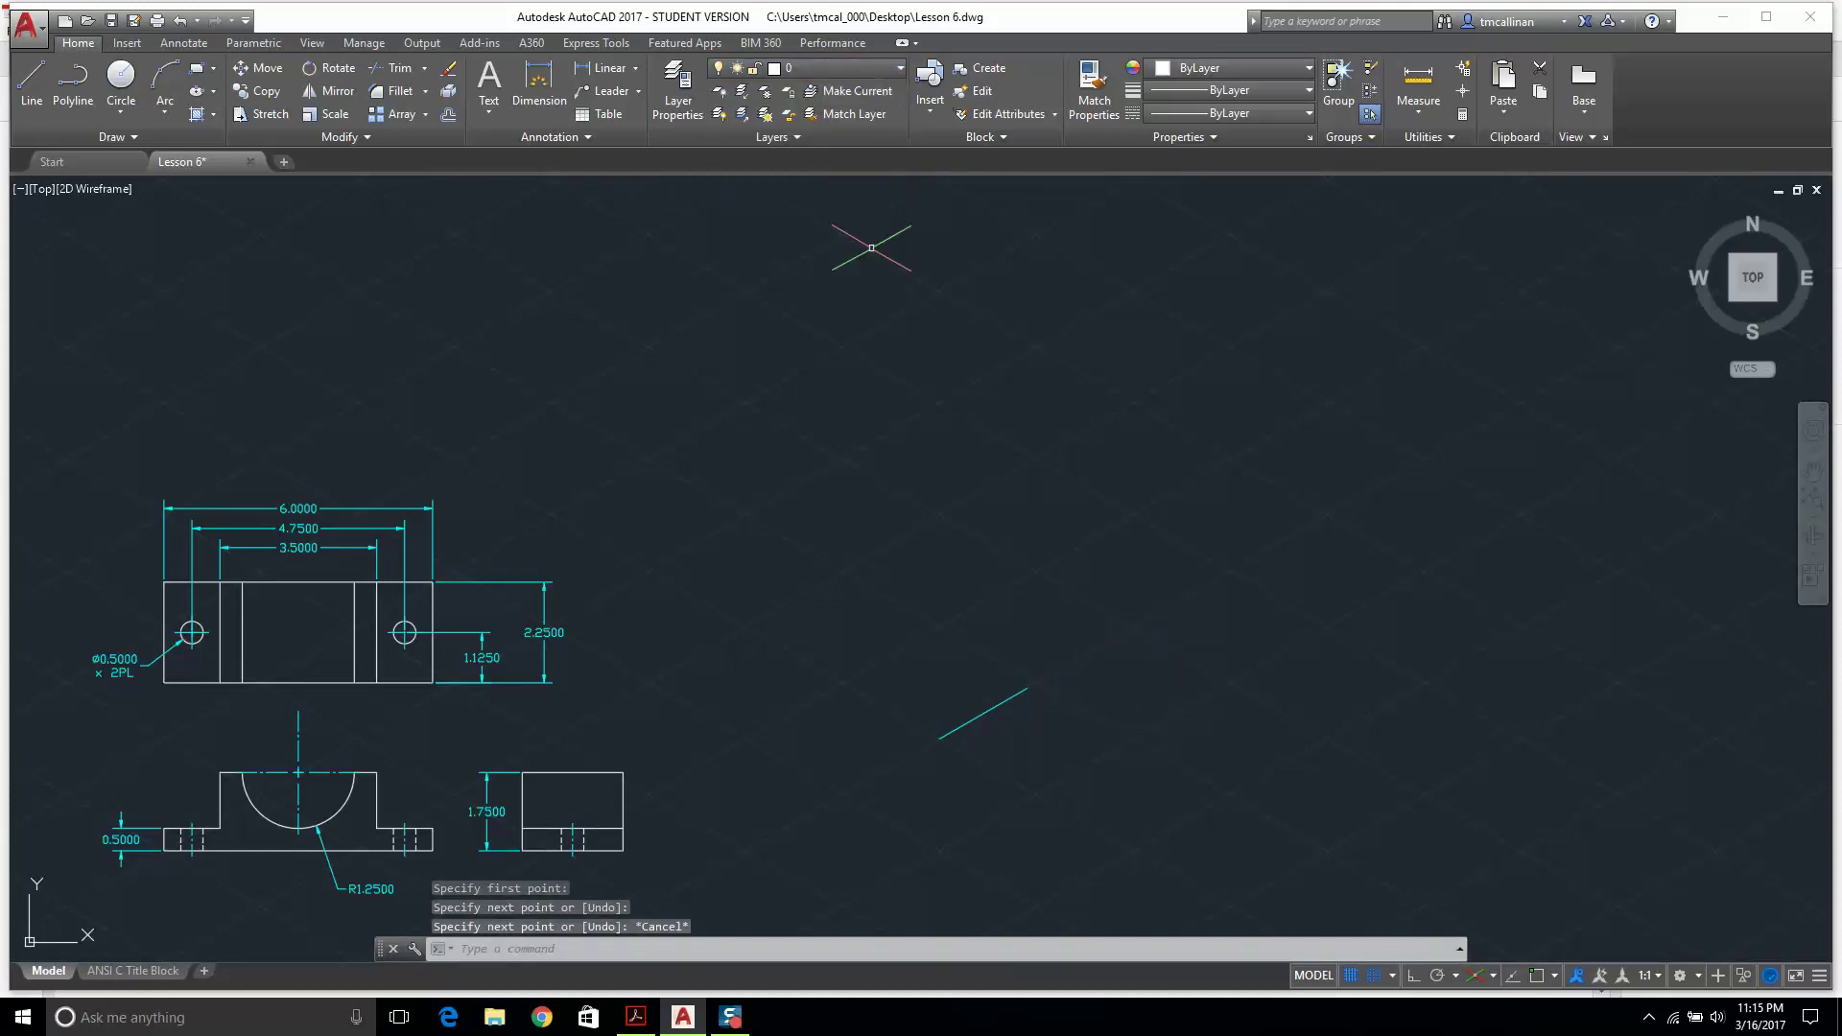
pyautogui.click(824, 610)
pyautogui.click(1087, 782)
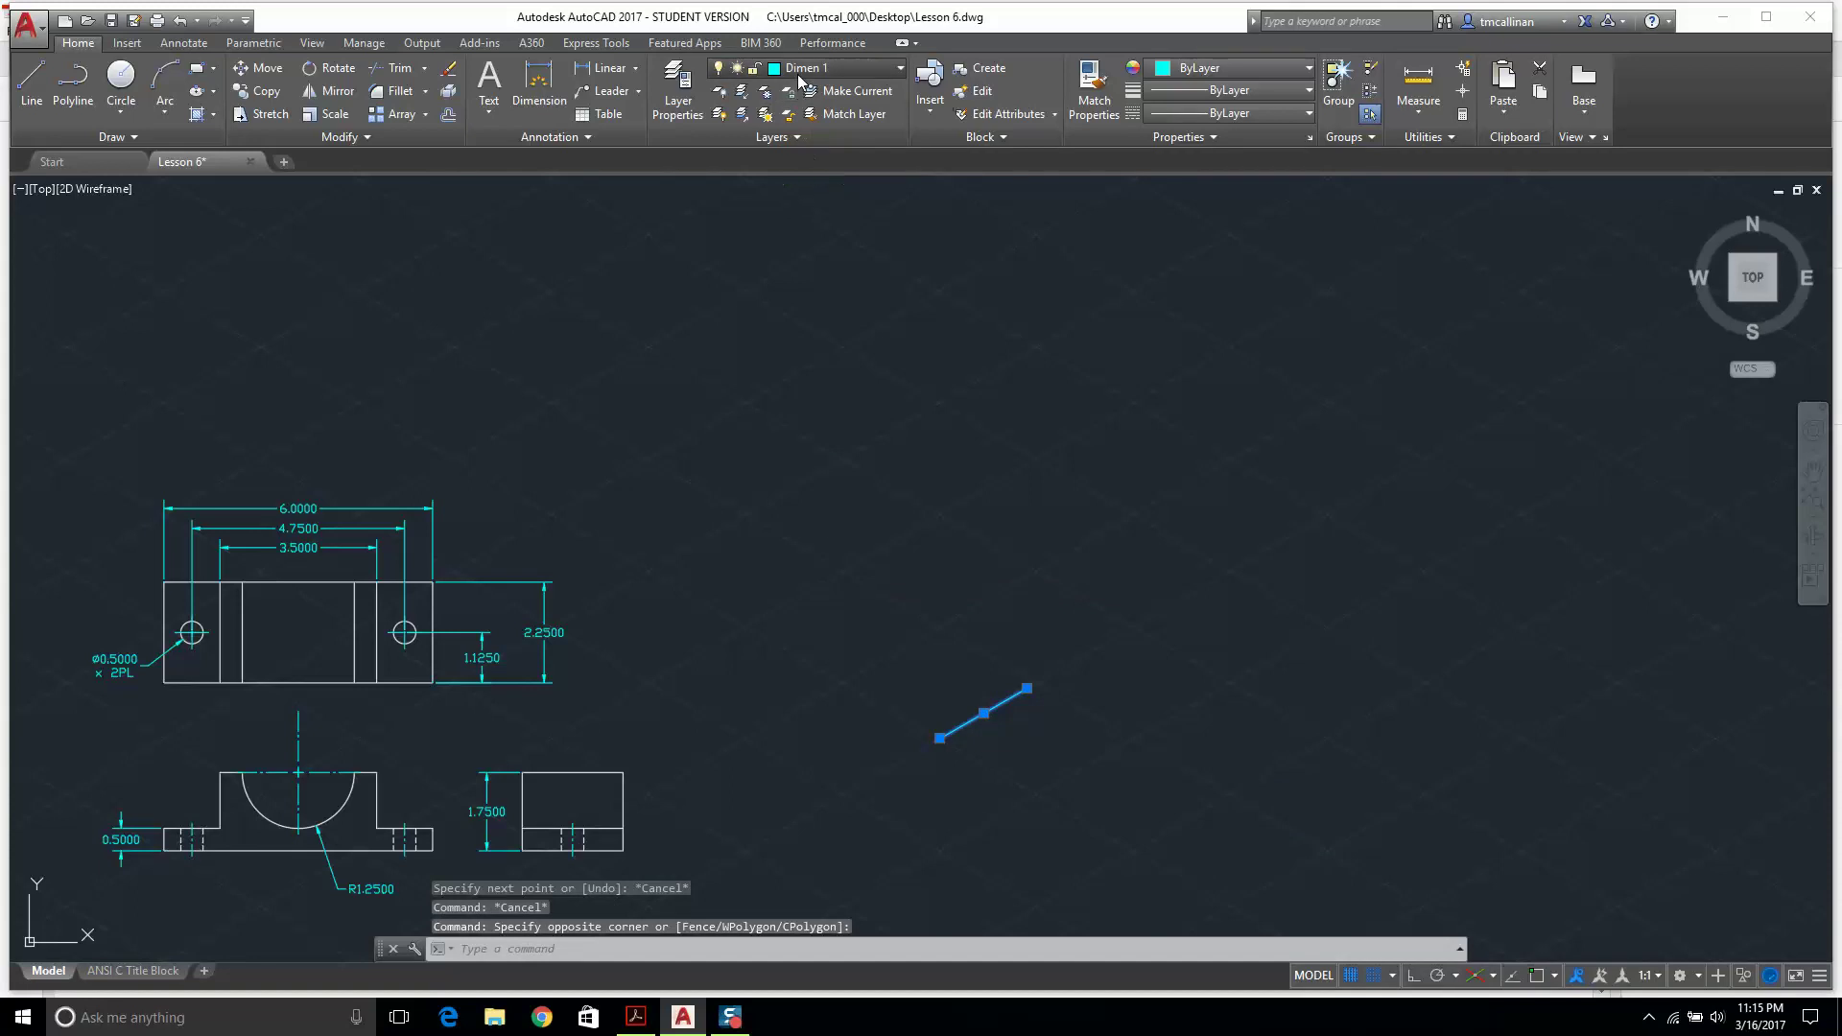
pyautogui.click(835, 68)
pyautogui.click(796, 87)
pyautogui.press('Escape')
# Draw a 6.0000 line at 150° from the end of the first 30° line.
pyautogui.click(38, 84)
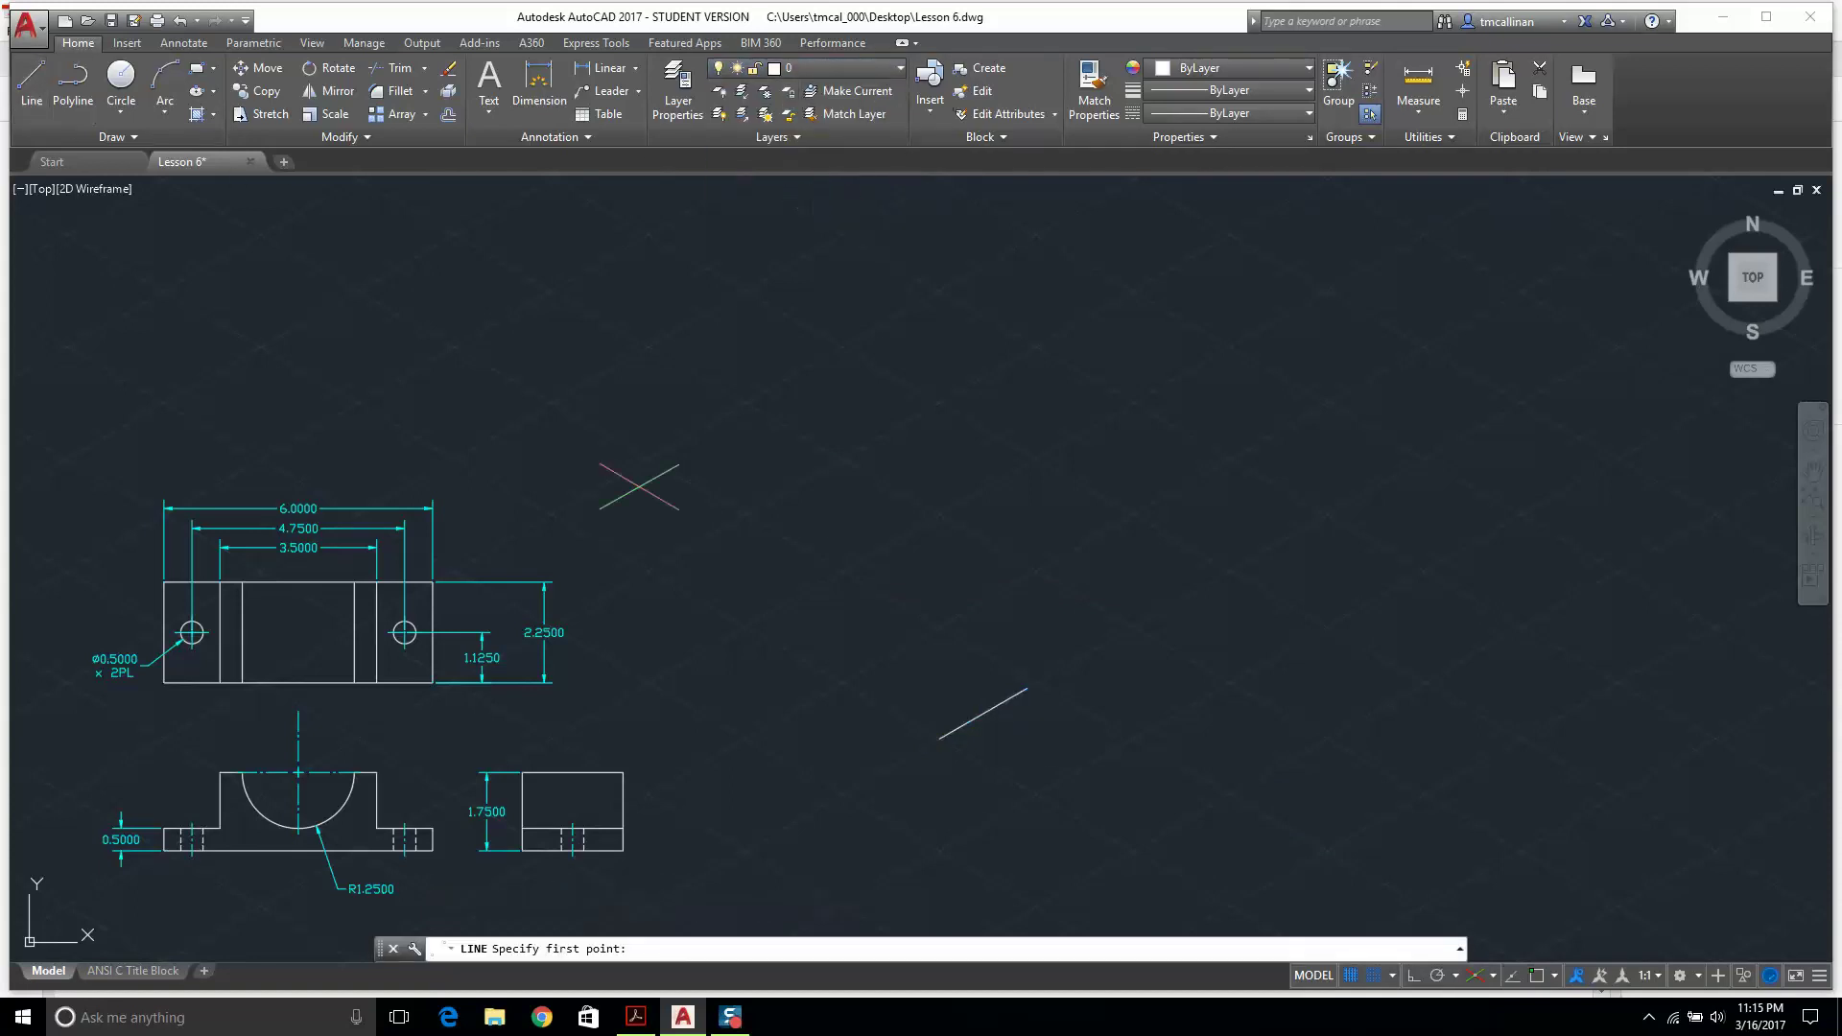
pyautogui.scroll(2, 885, 754)
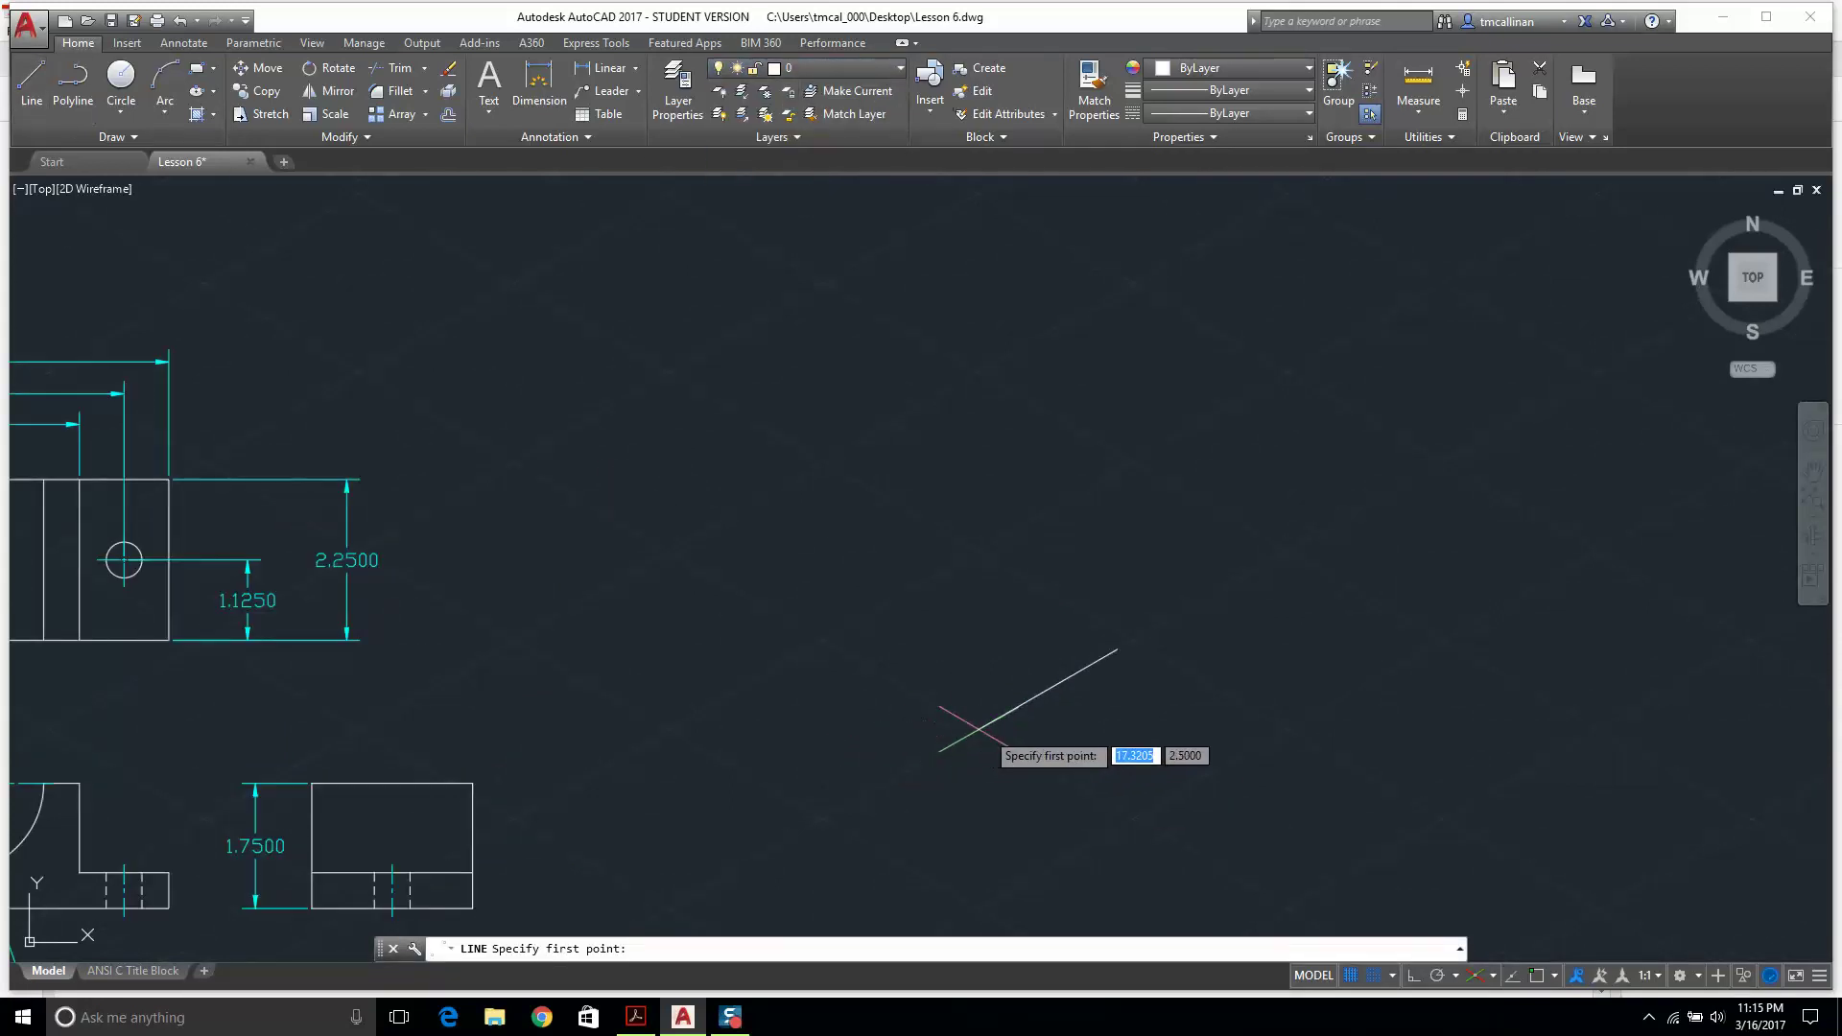
pyautogui.click(978, 730)
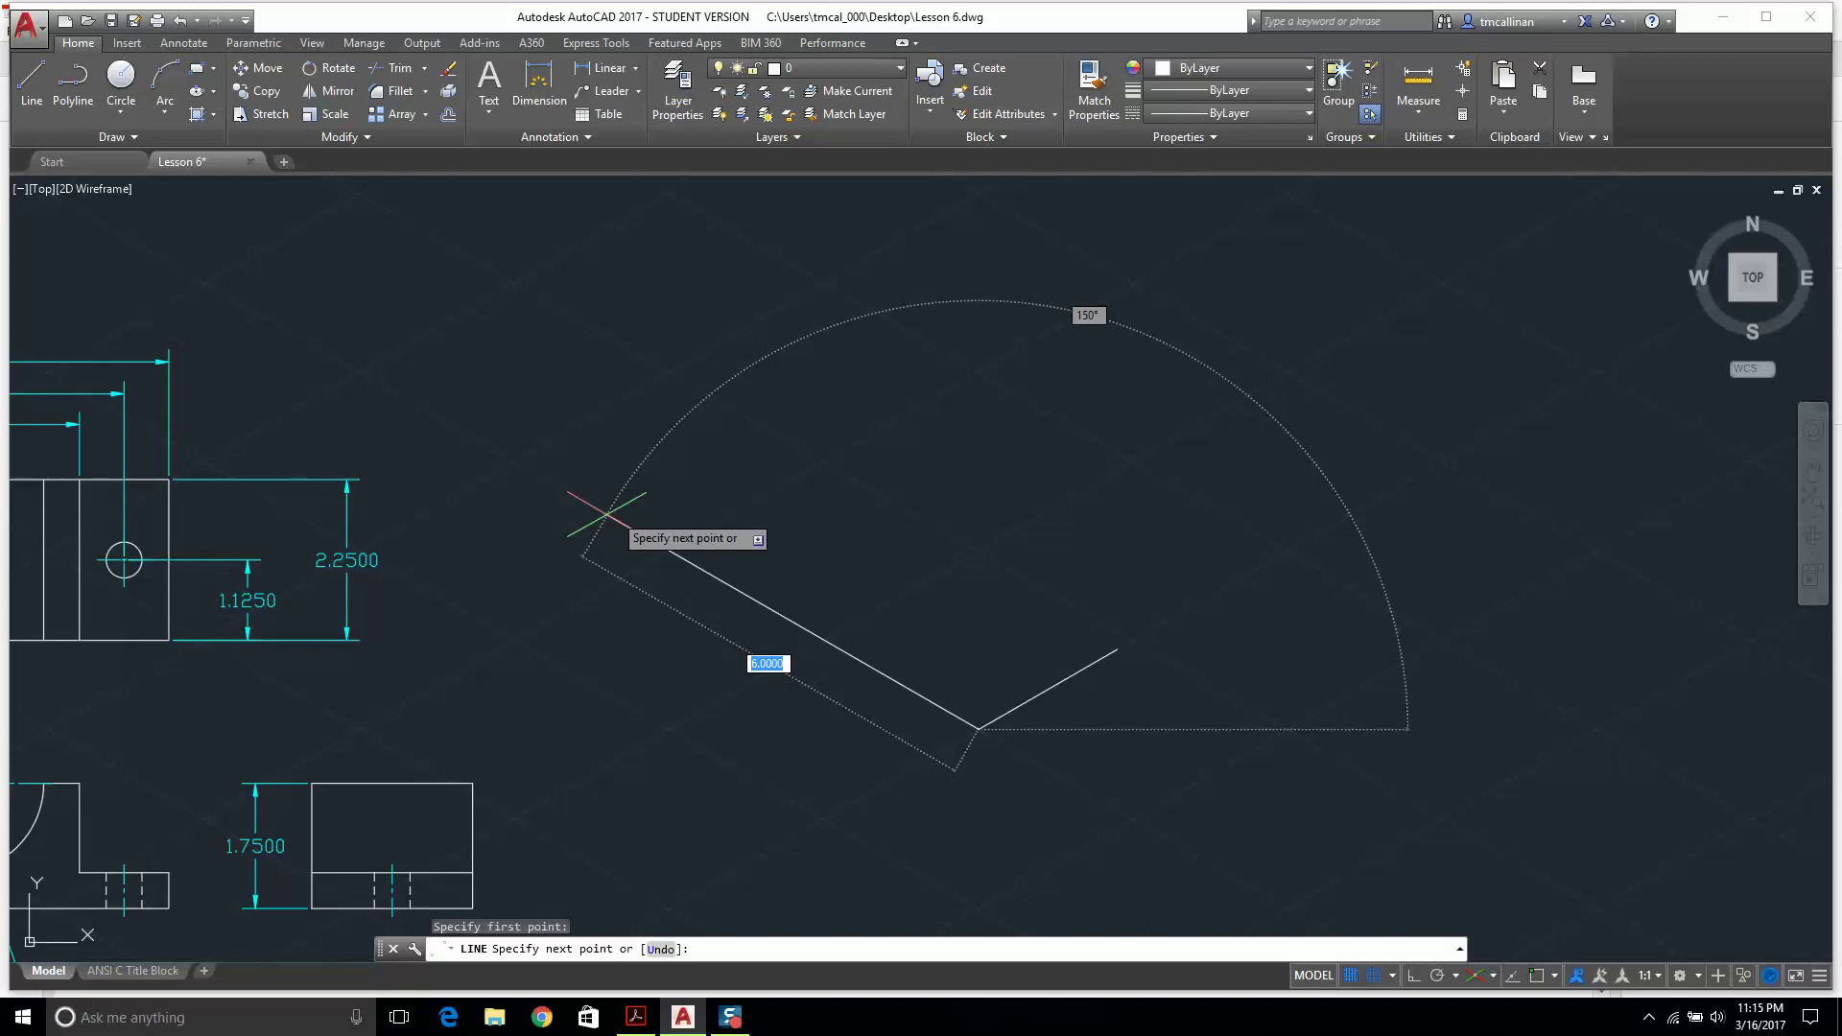
pyautogui.click(606, 515)
pyautogui.press('Escape')
pyautogui.scroll(-2, 633, 514)
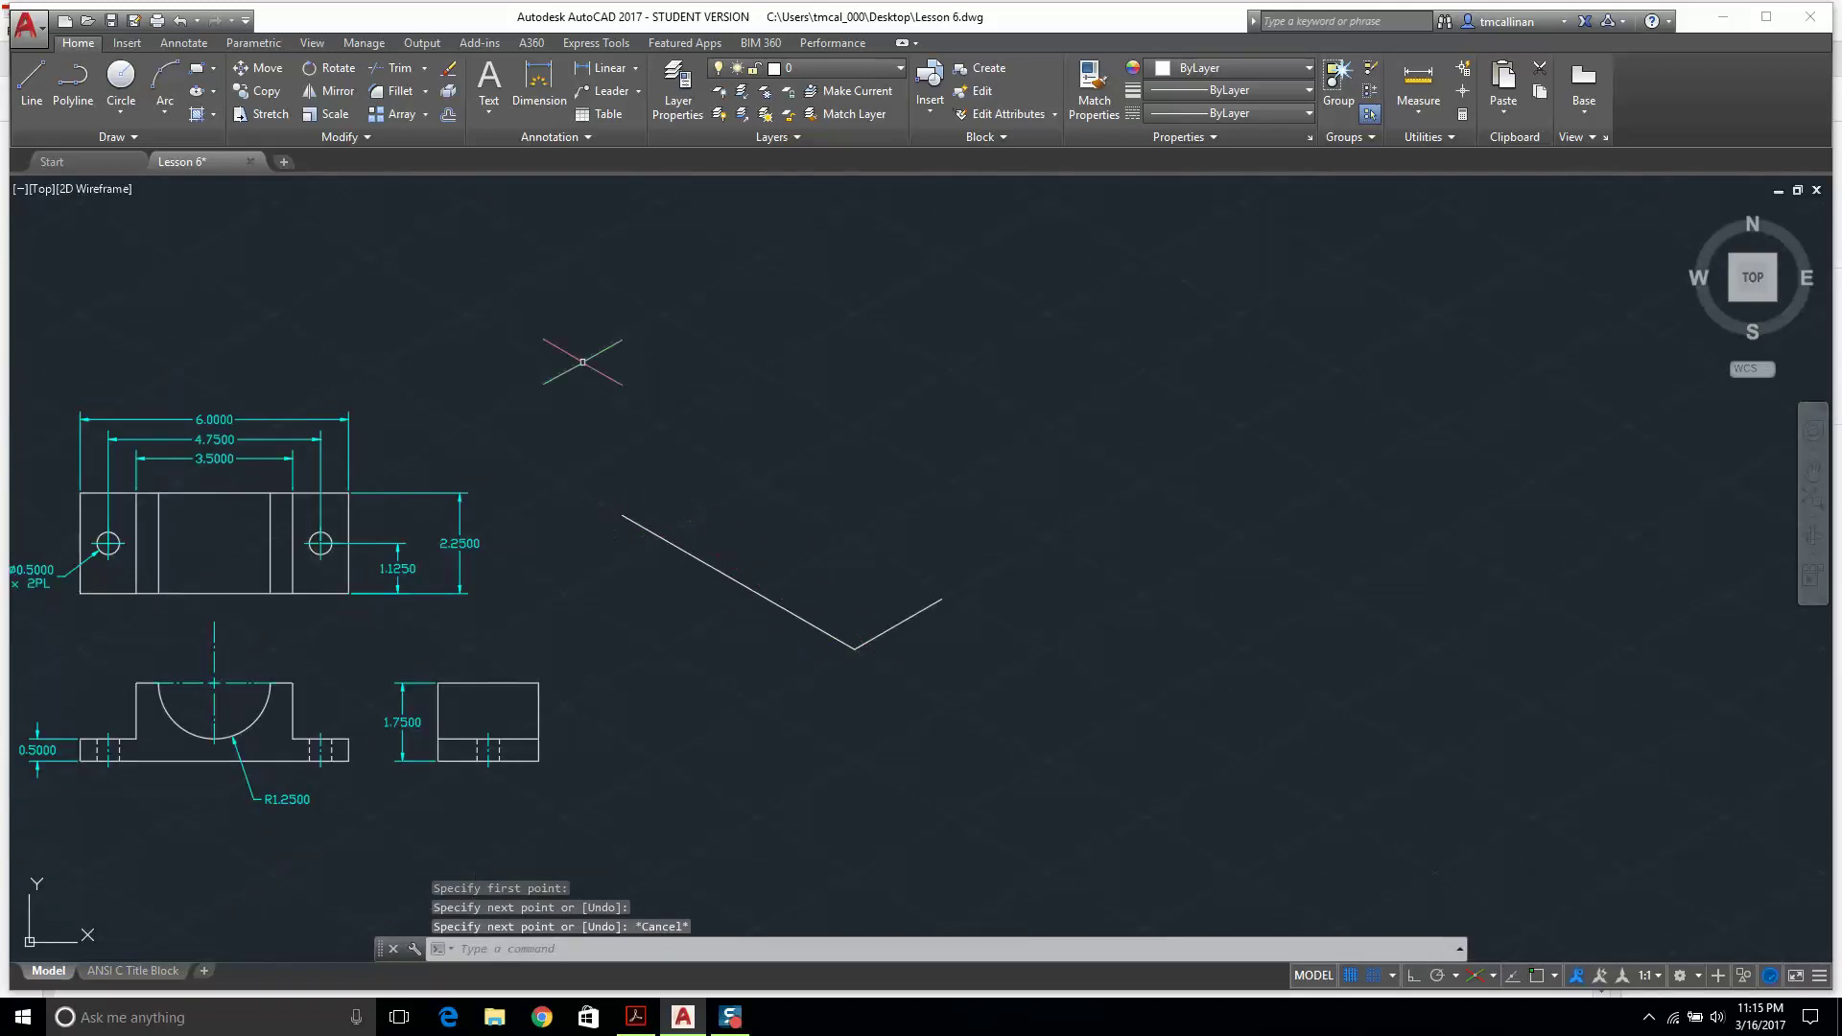
# Close the parallelogram with a 2.25 edge at 30° and a final edge back to the start.
pyautogui.click(32, 76)
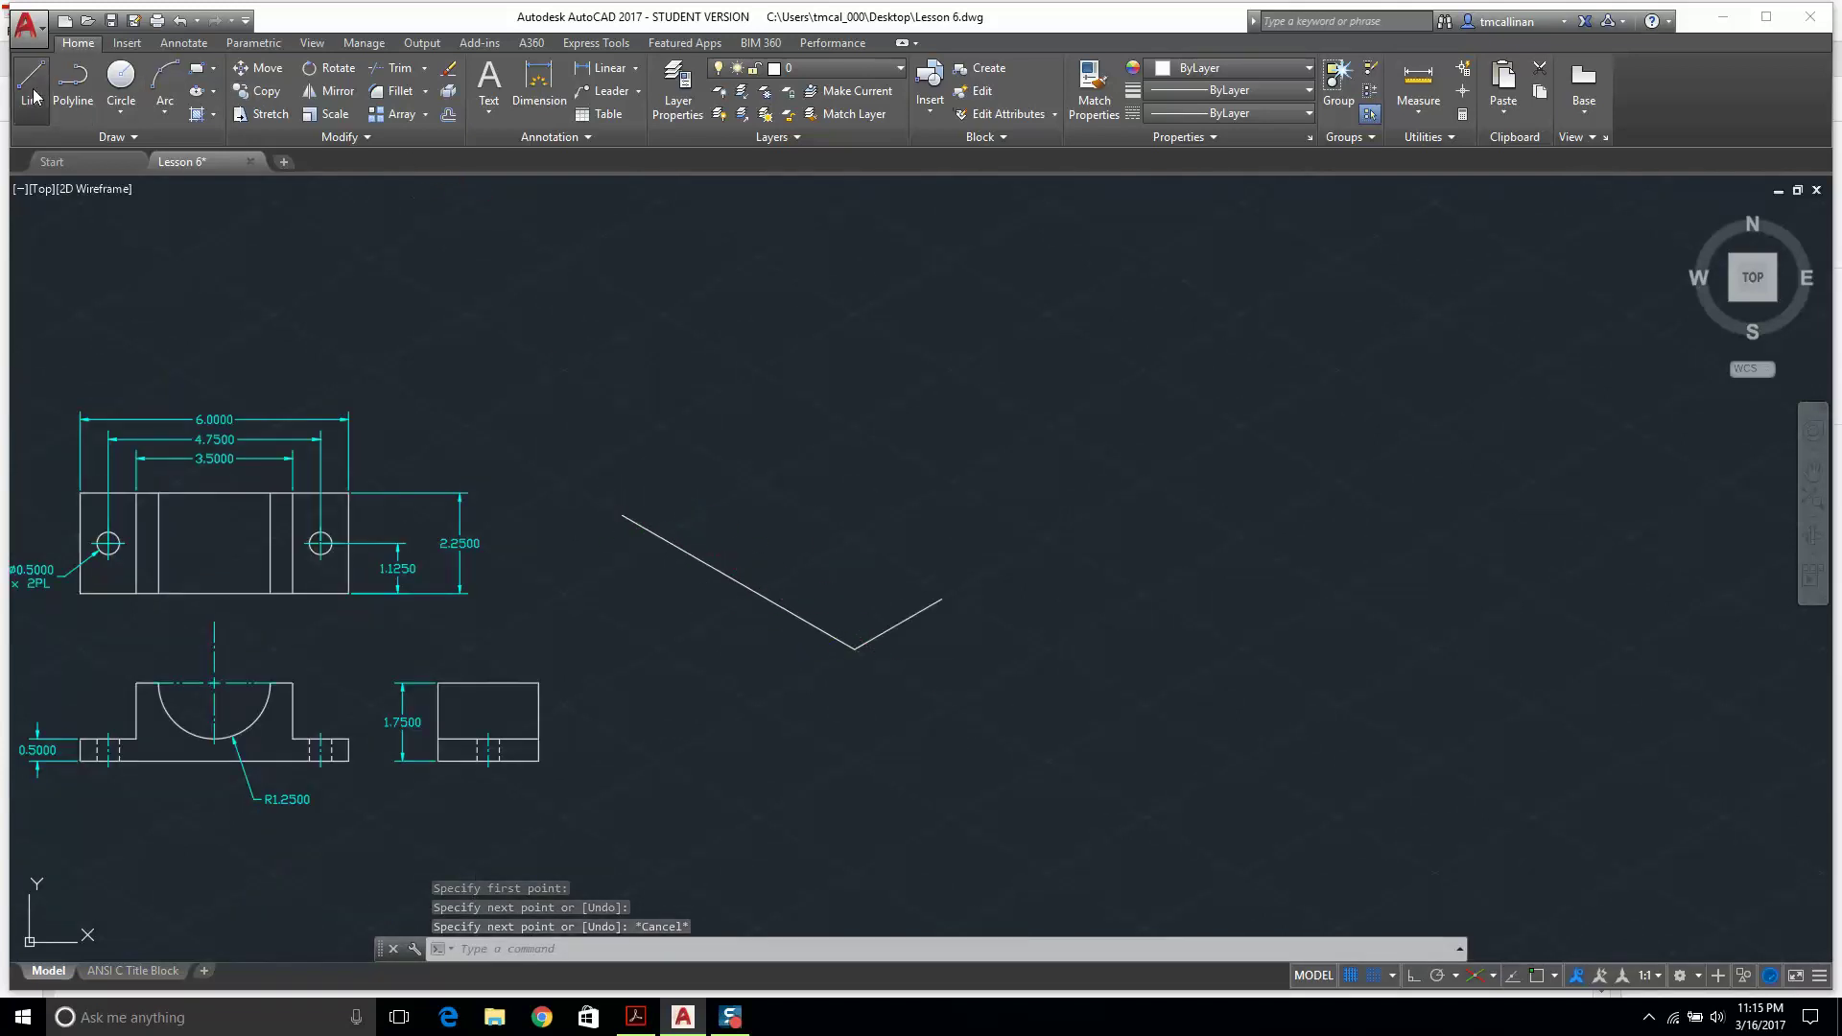
pyautogui.click(623, 514)
pyautogui.scroll(6, 681, 480)
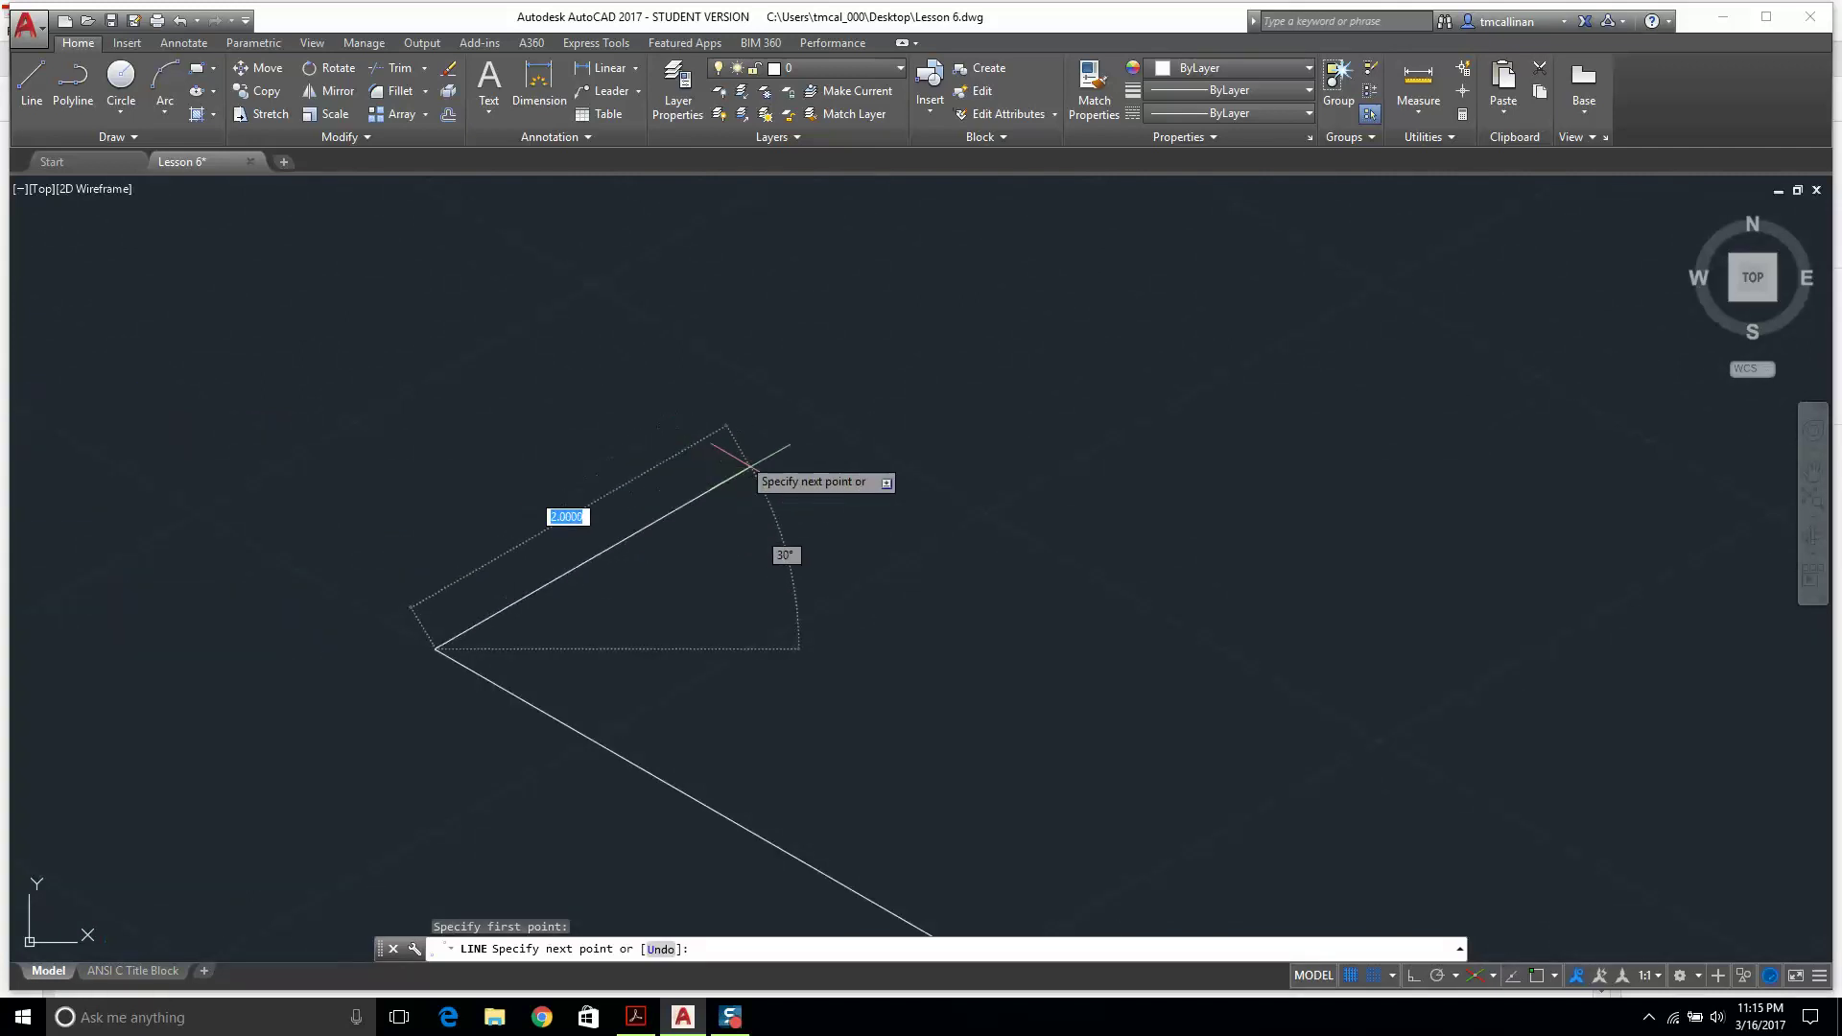
pyautogui.click(788, 443)
pyautogui.scroll(-6, 796, 447)
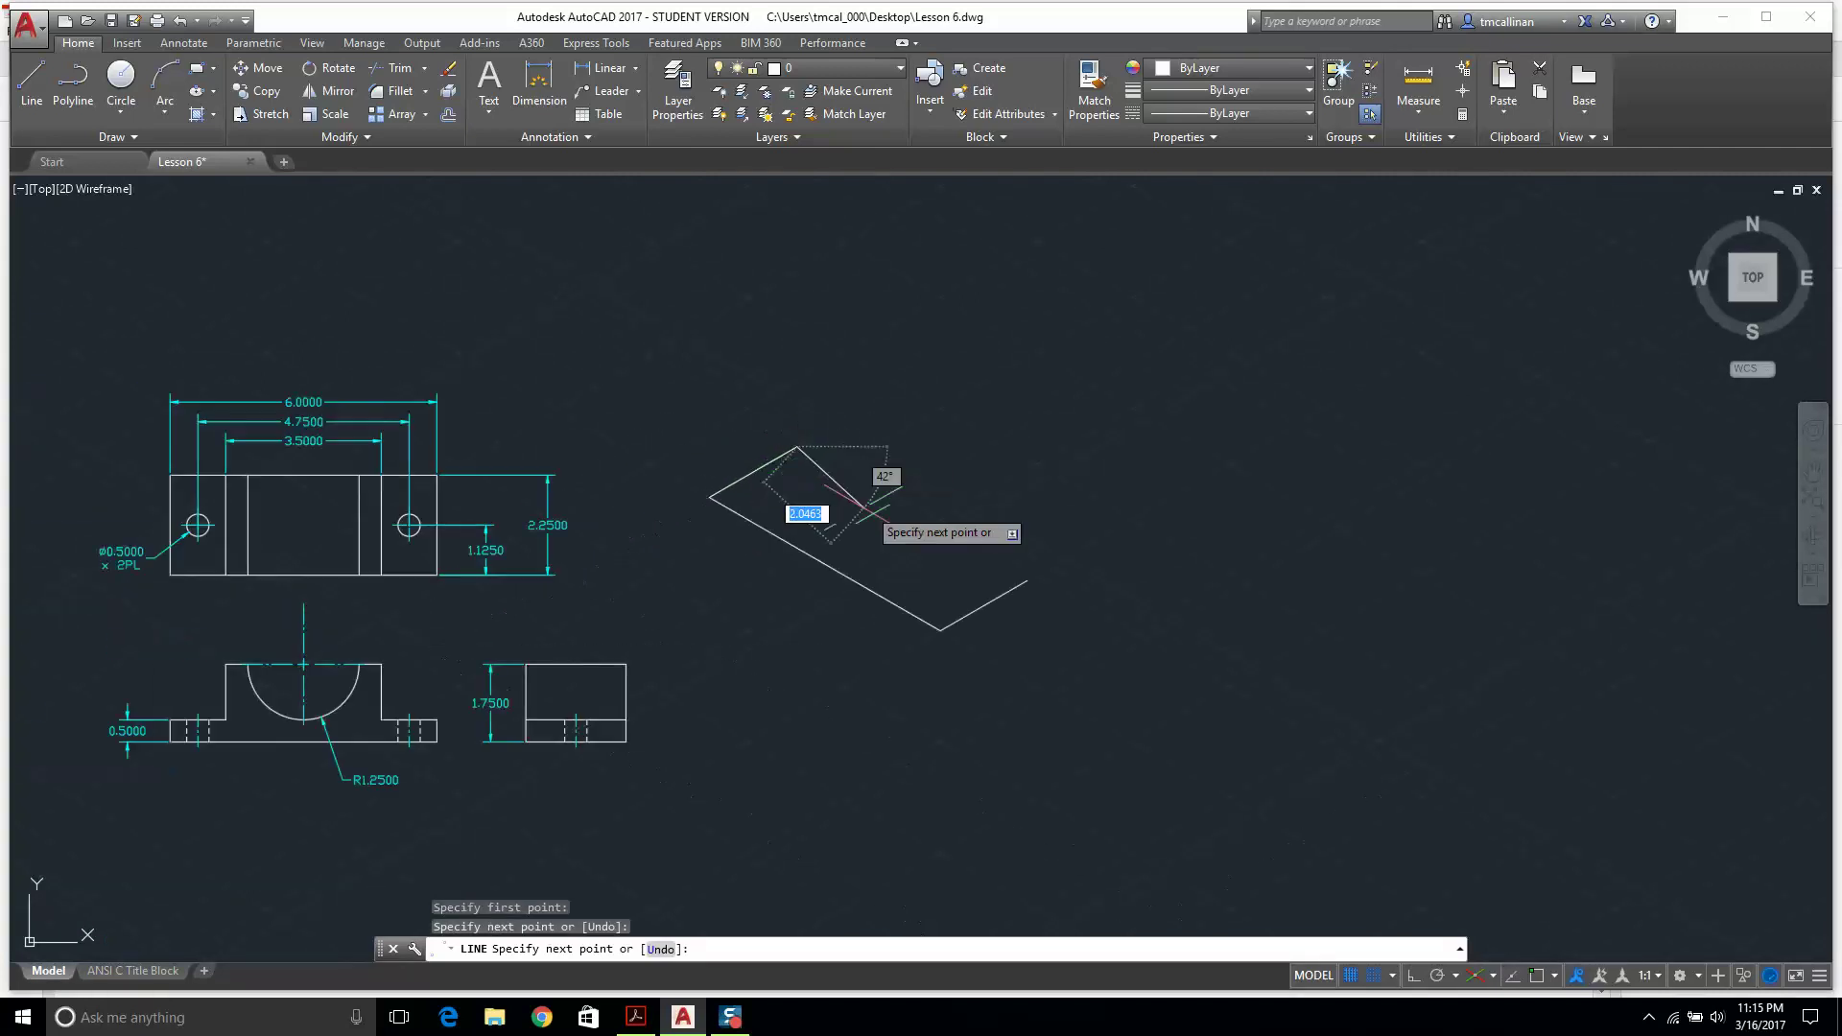
pyautogui.click(1026, 579)
pyautogui.press('Escape')
pyautogui.scroll(-2, 959, 537)
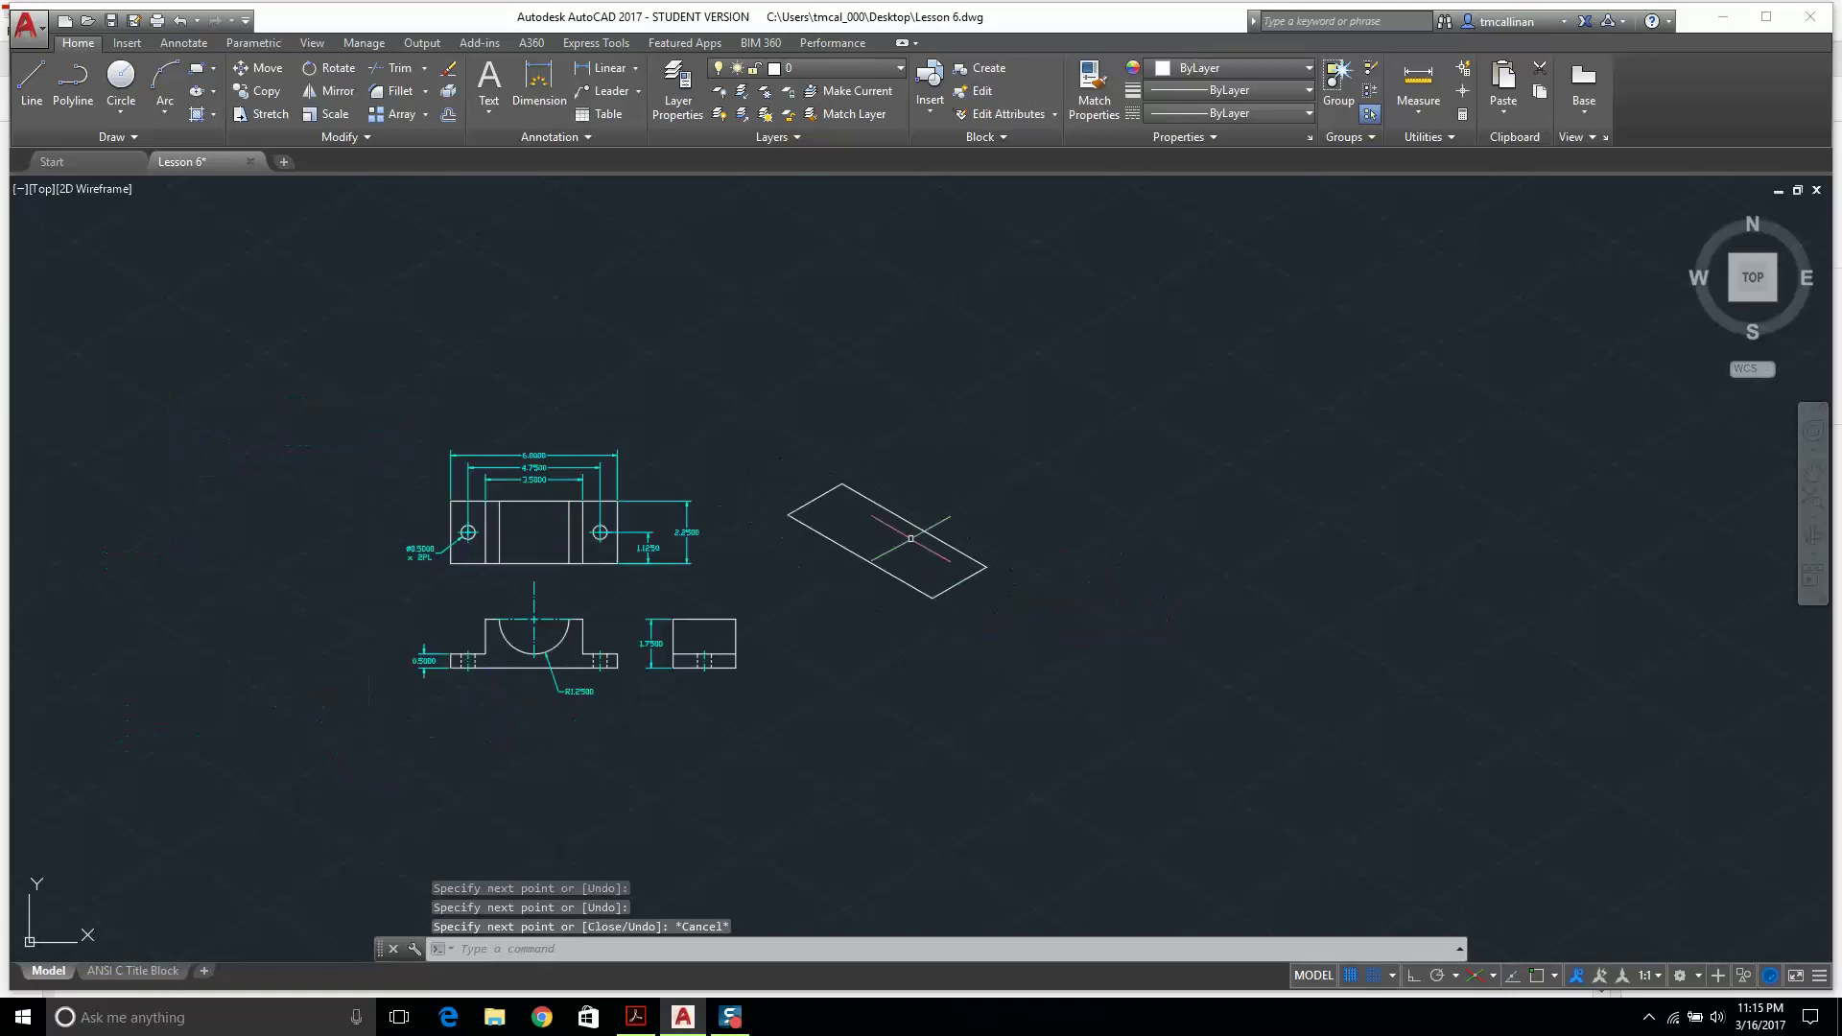
pyautogui.scroll(2, 845, 470)
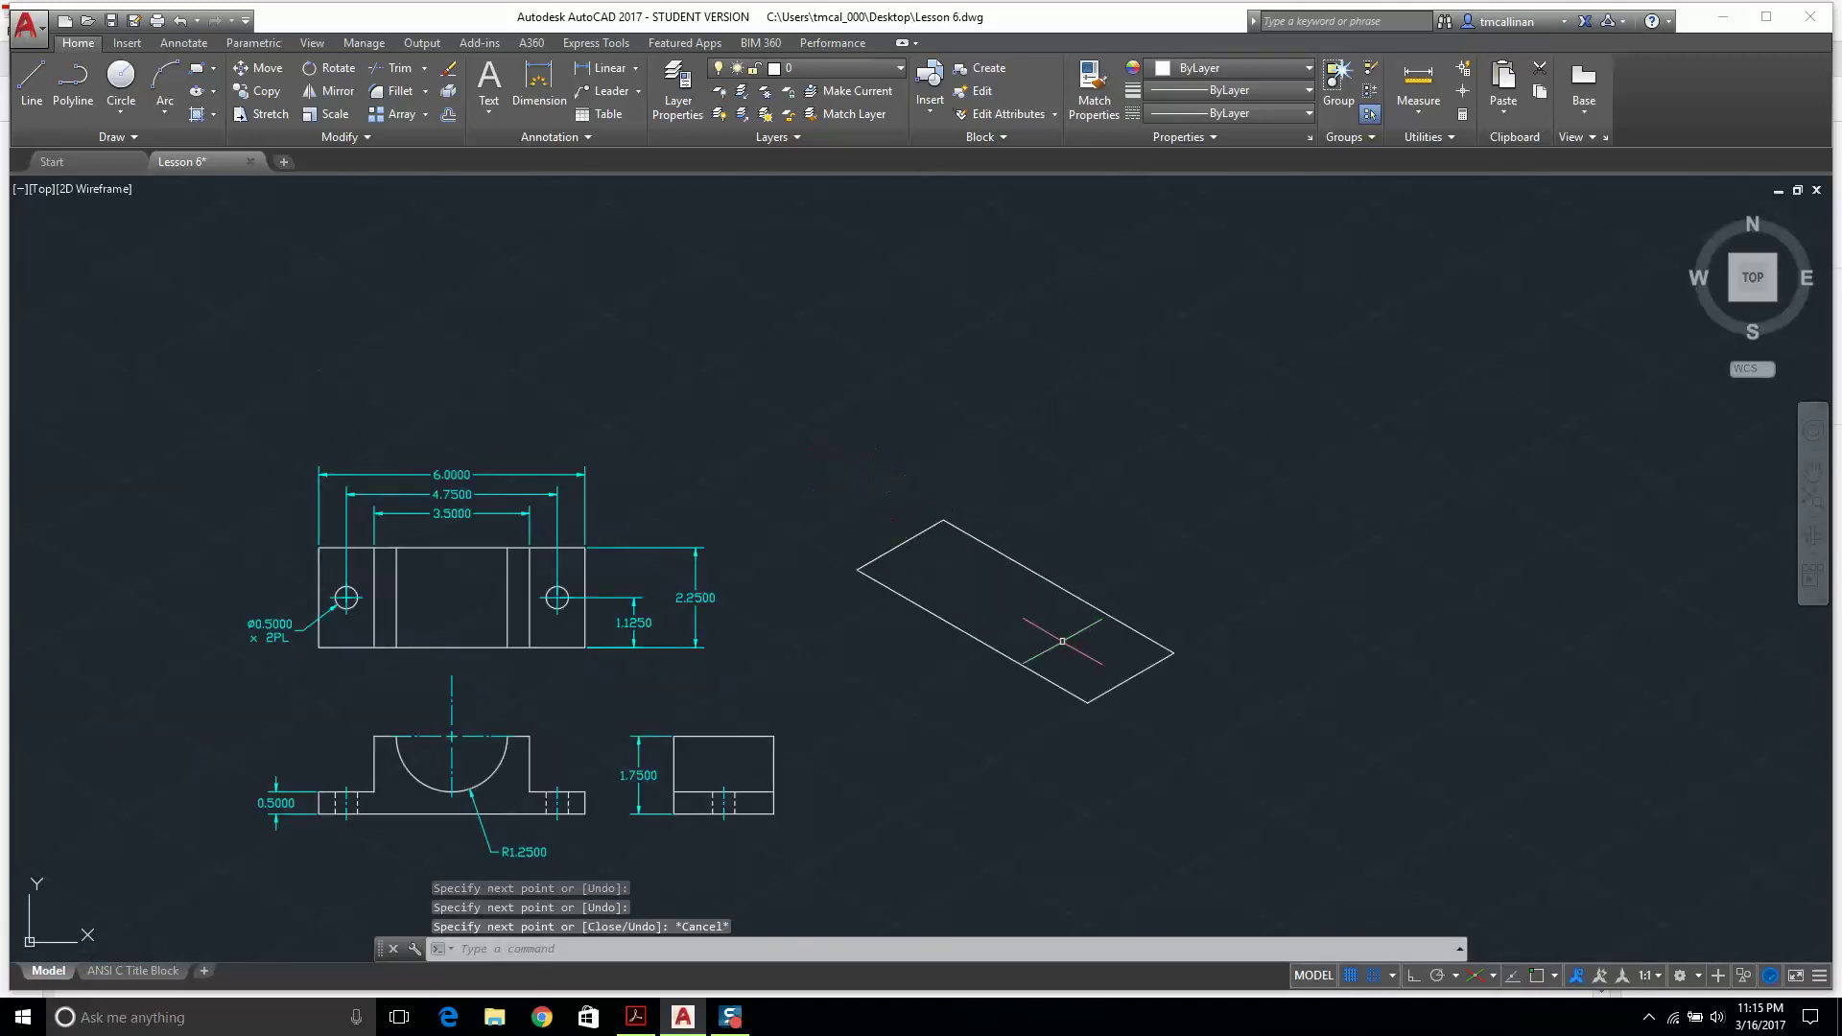
pyautogui.scroll(2, 914, 544)
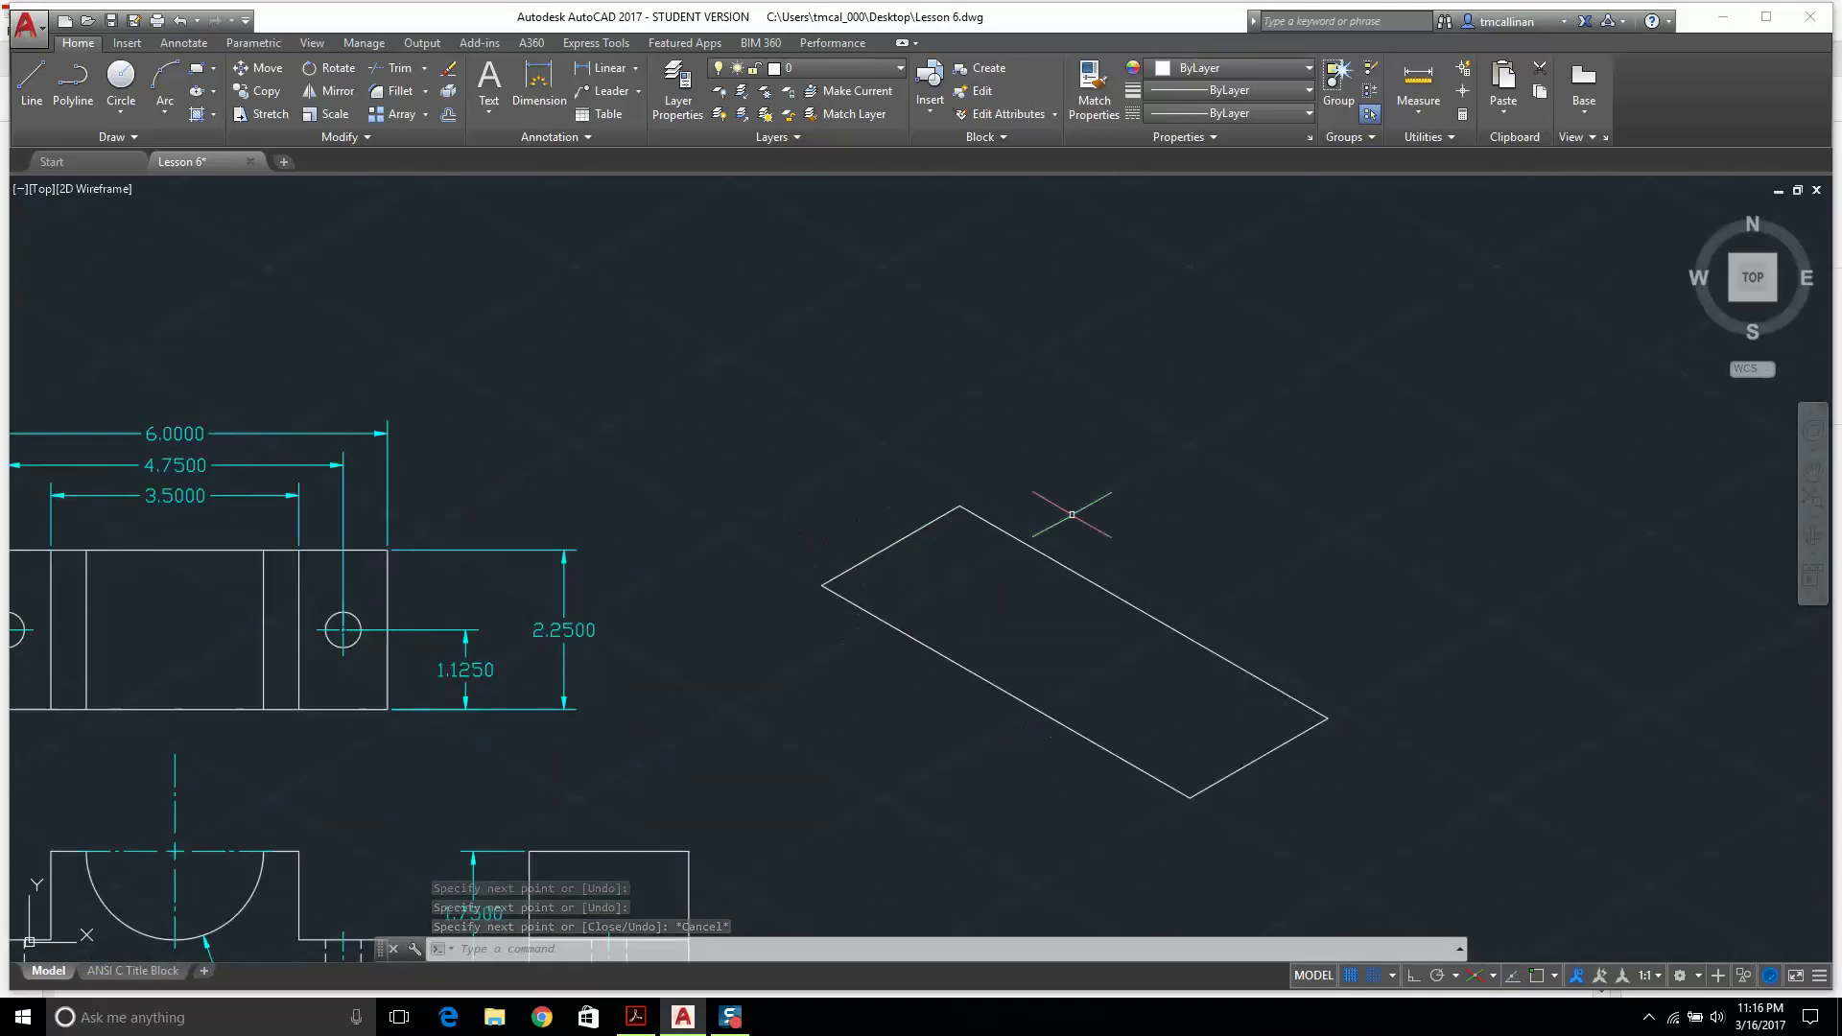
pyautogui.scroll(-2, 1172, 563)
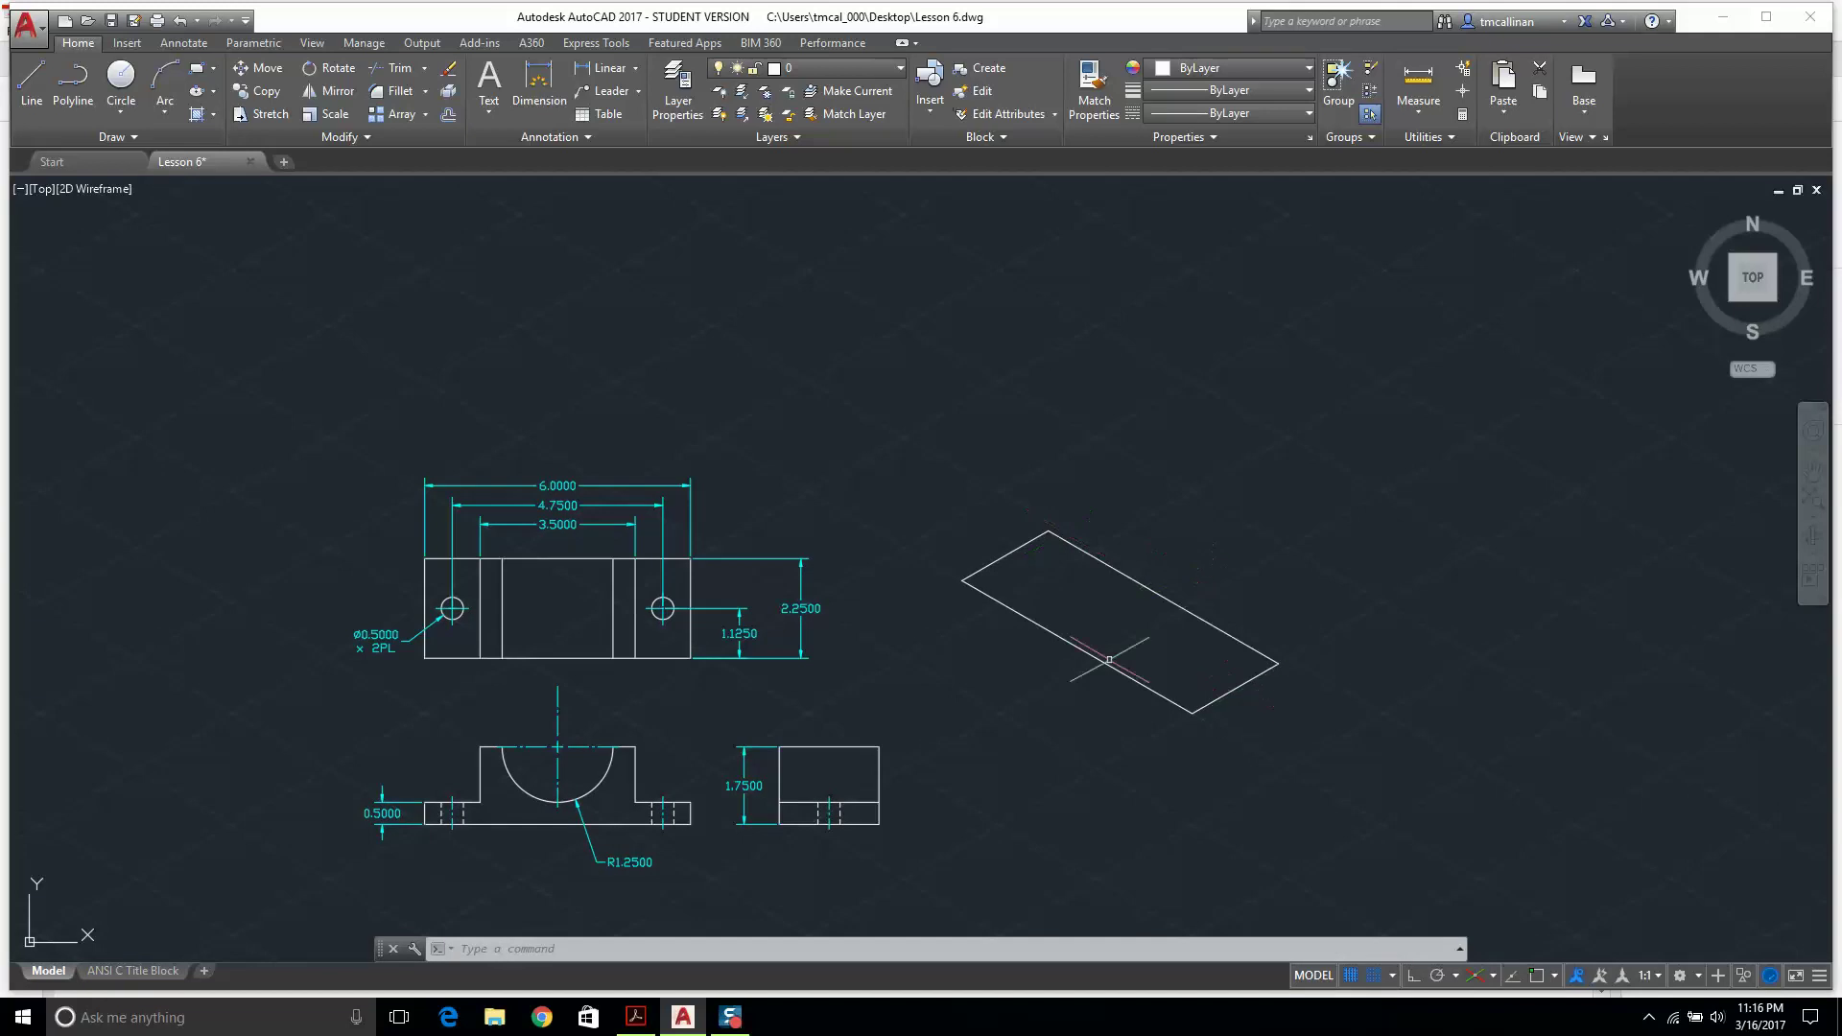
pyautogui.scroll(2, 1209, 649)
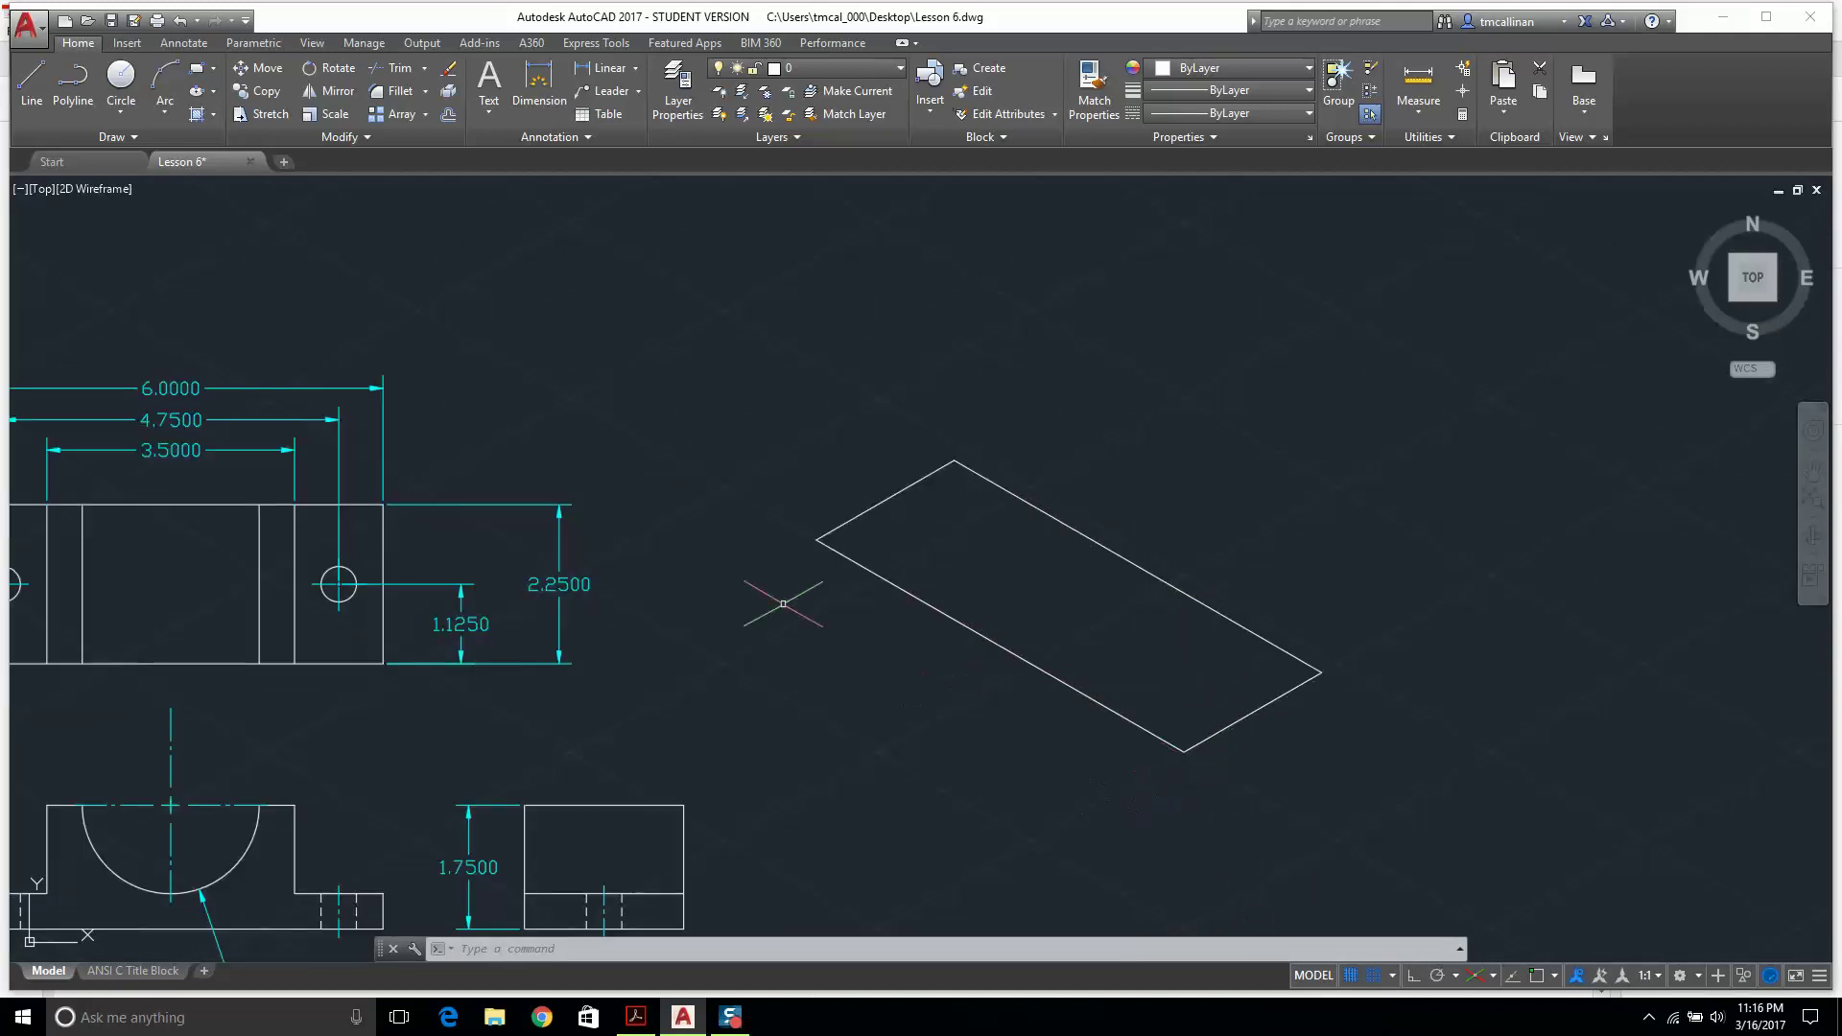
pyautogui.scroll(-2, 693, 746)
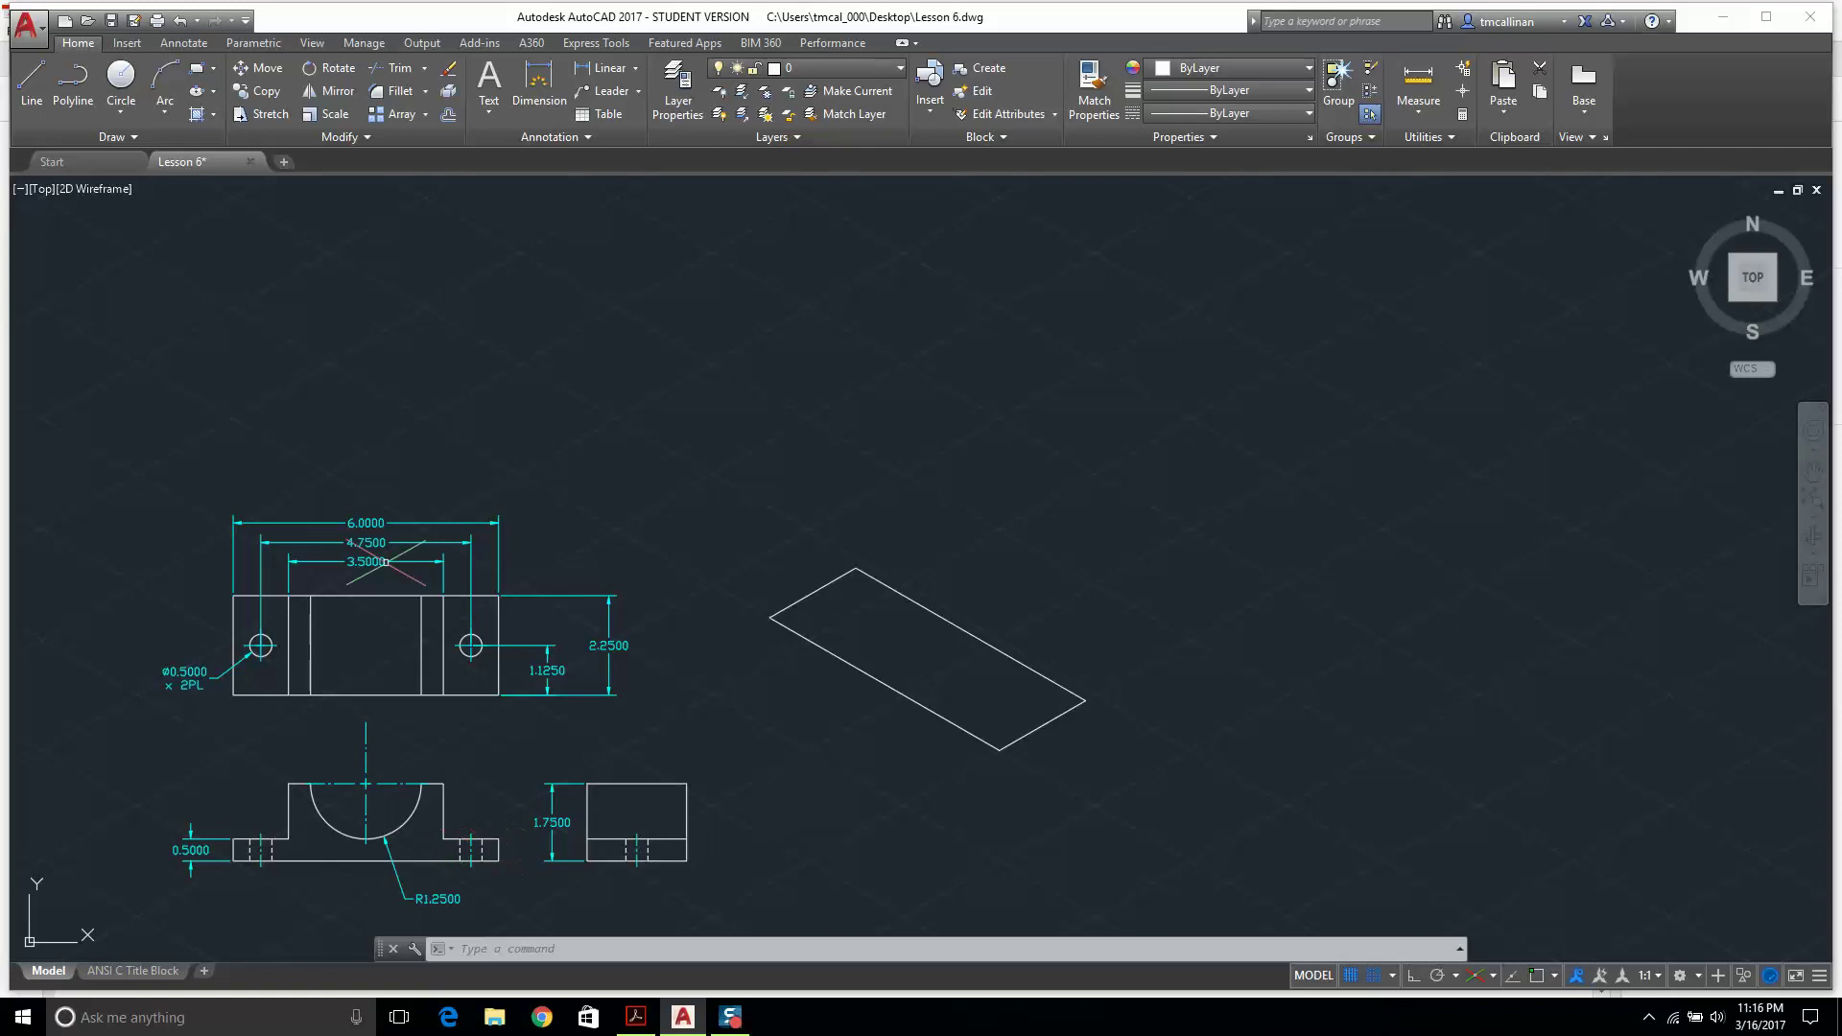
pyautogui.click(32, 82)
# Draw a 0.5-tall vertical end face at the base's bottom corner along the short side.
pyautogui.scroll(4, 1059, 754)
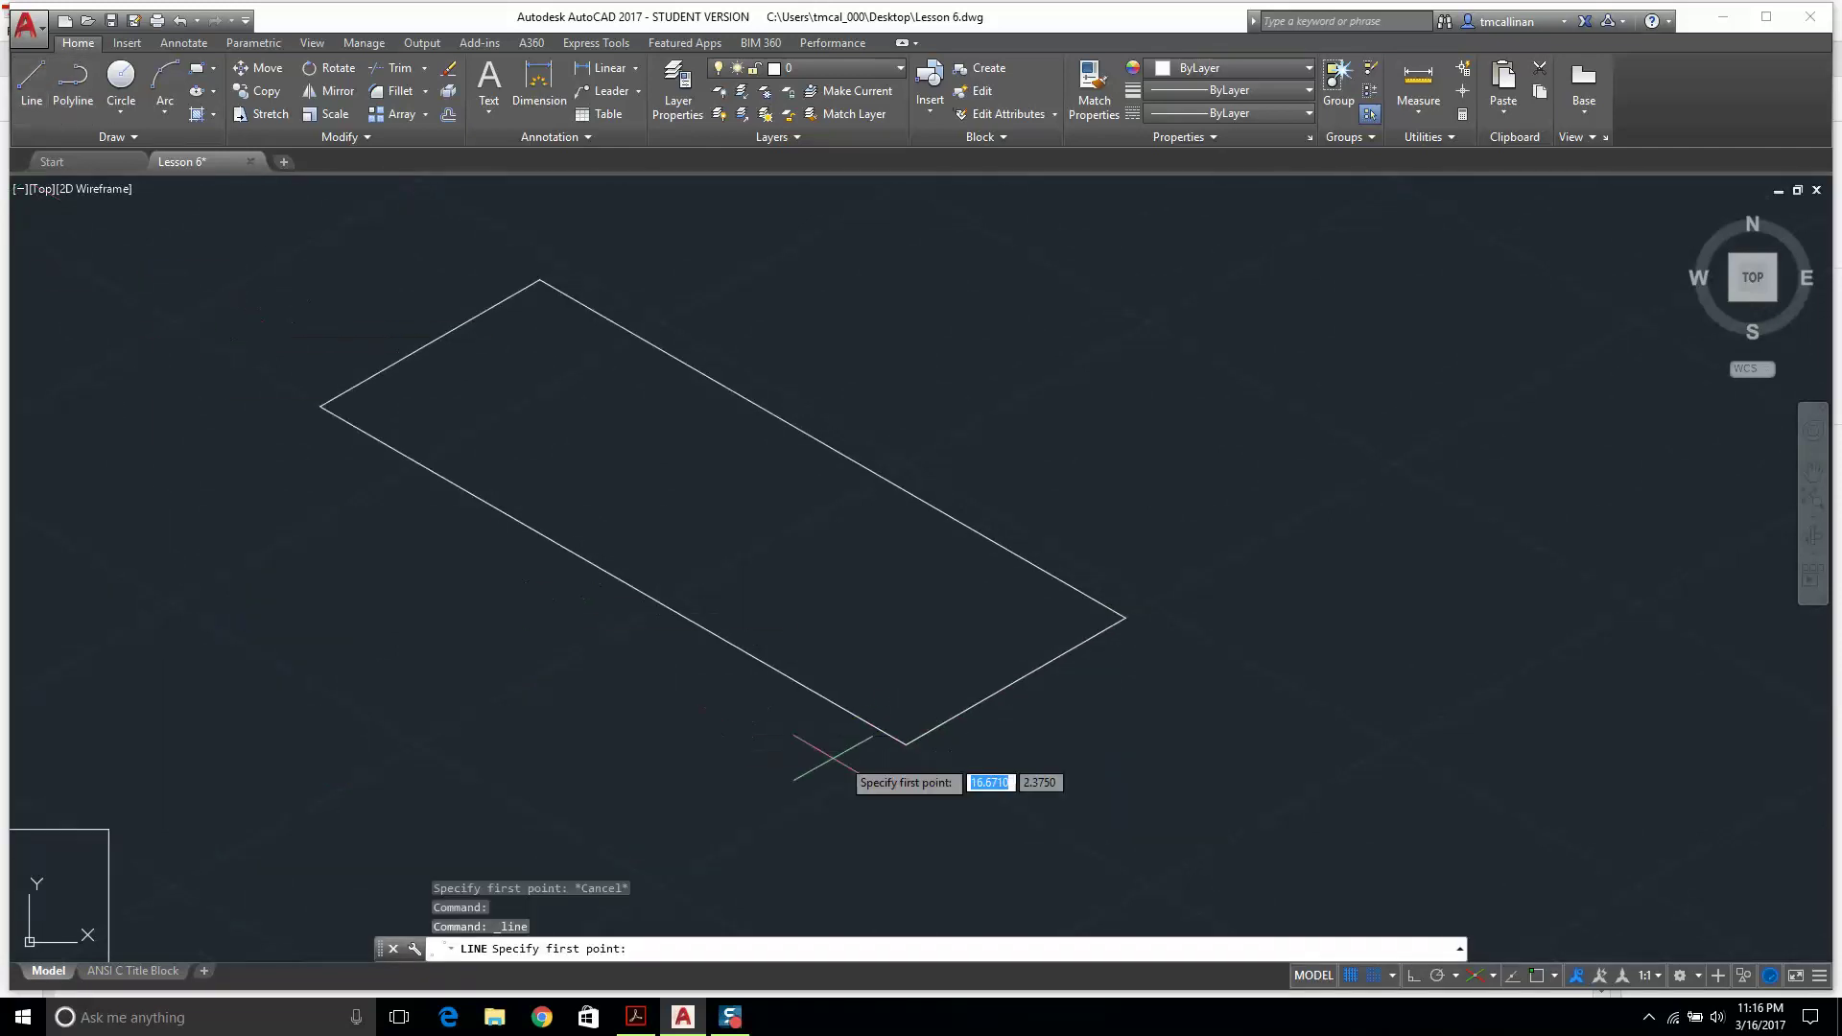
pyautogui.click(905, 744)
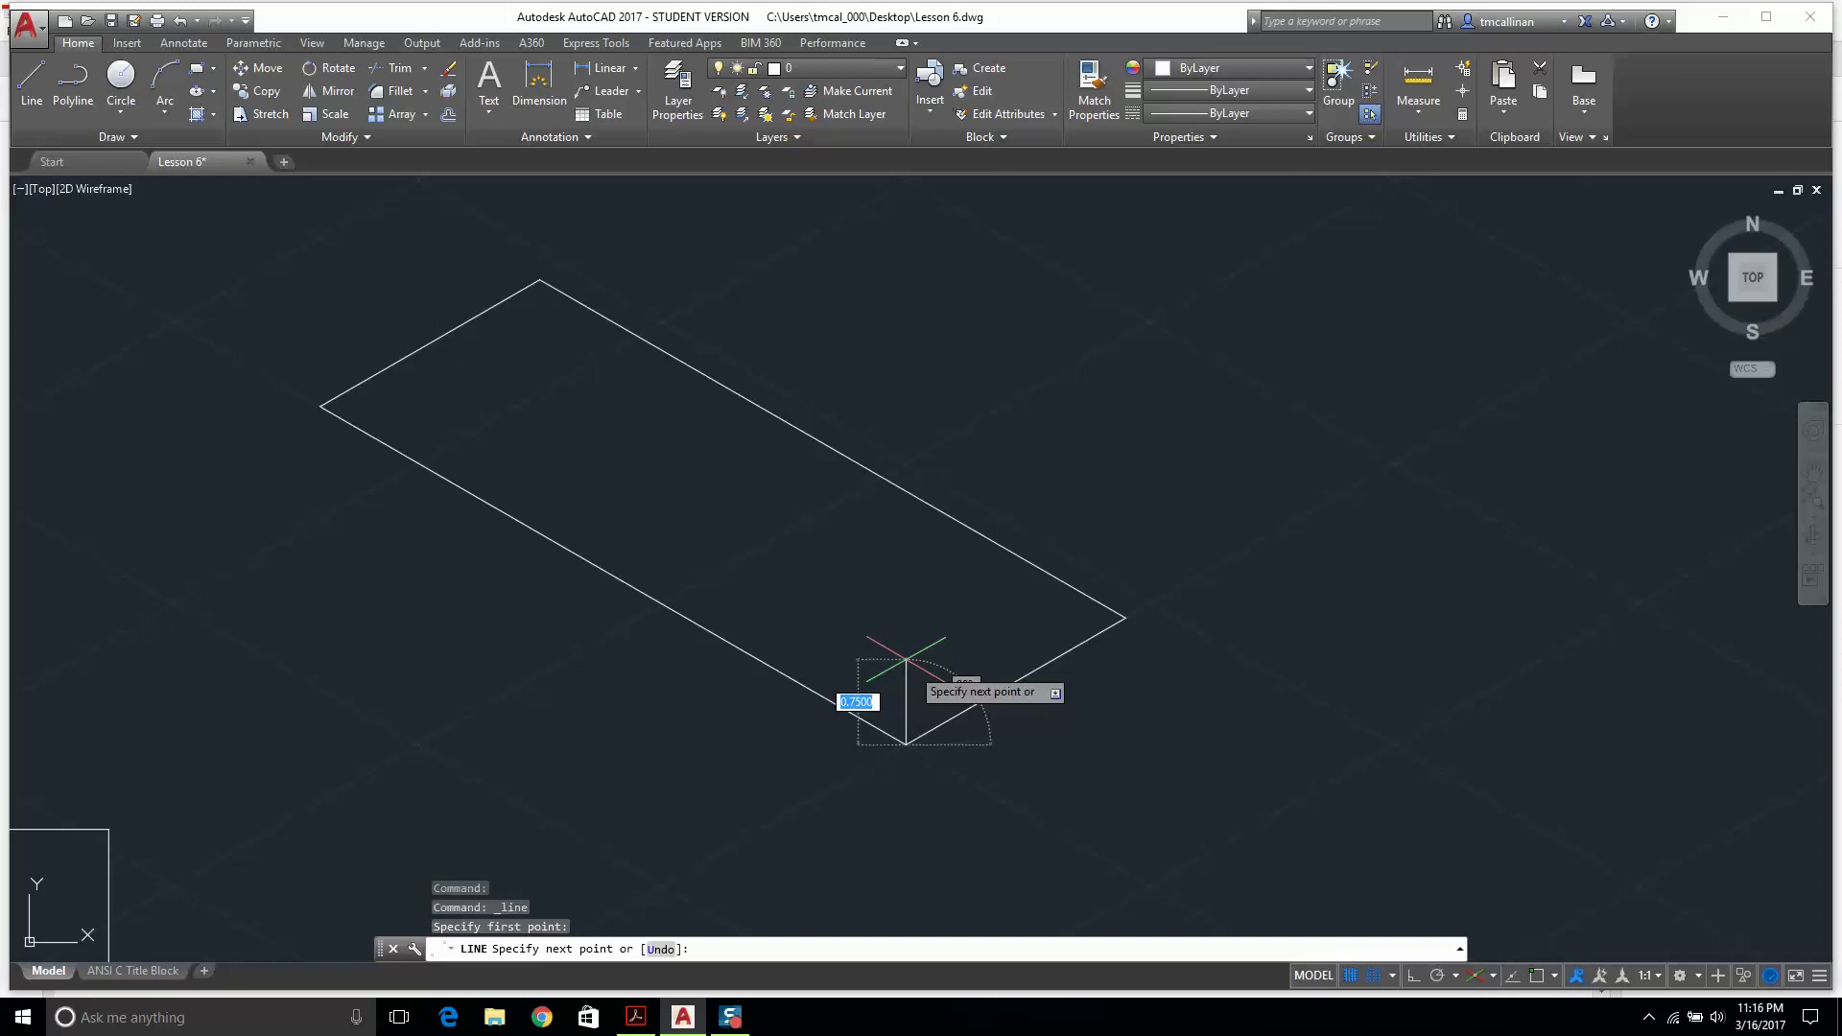
pyautogui.click(906, 688)
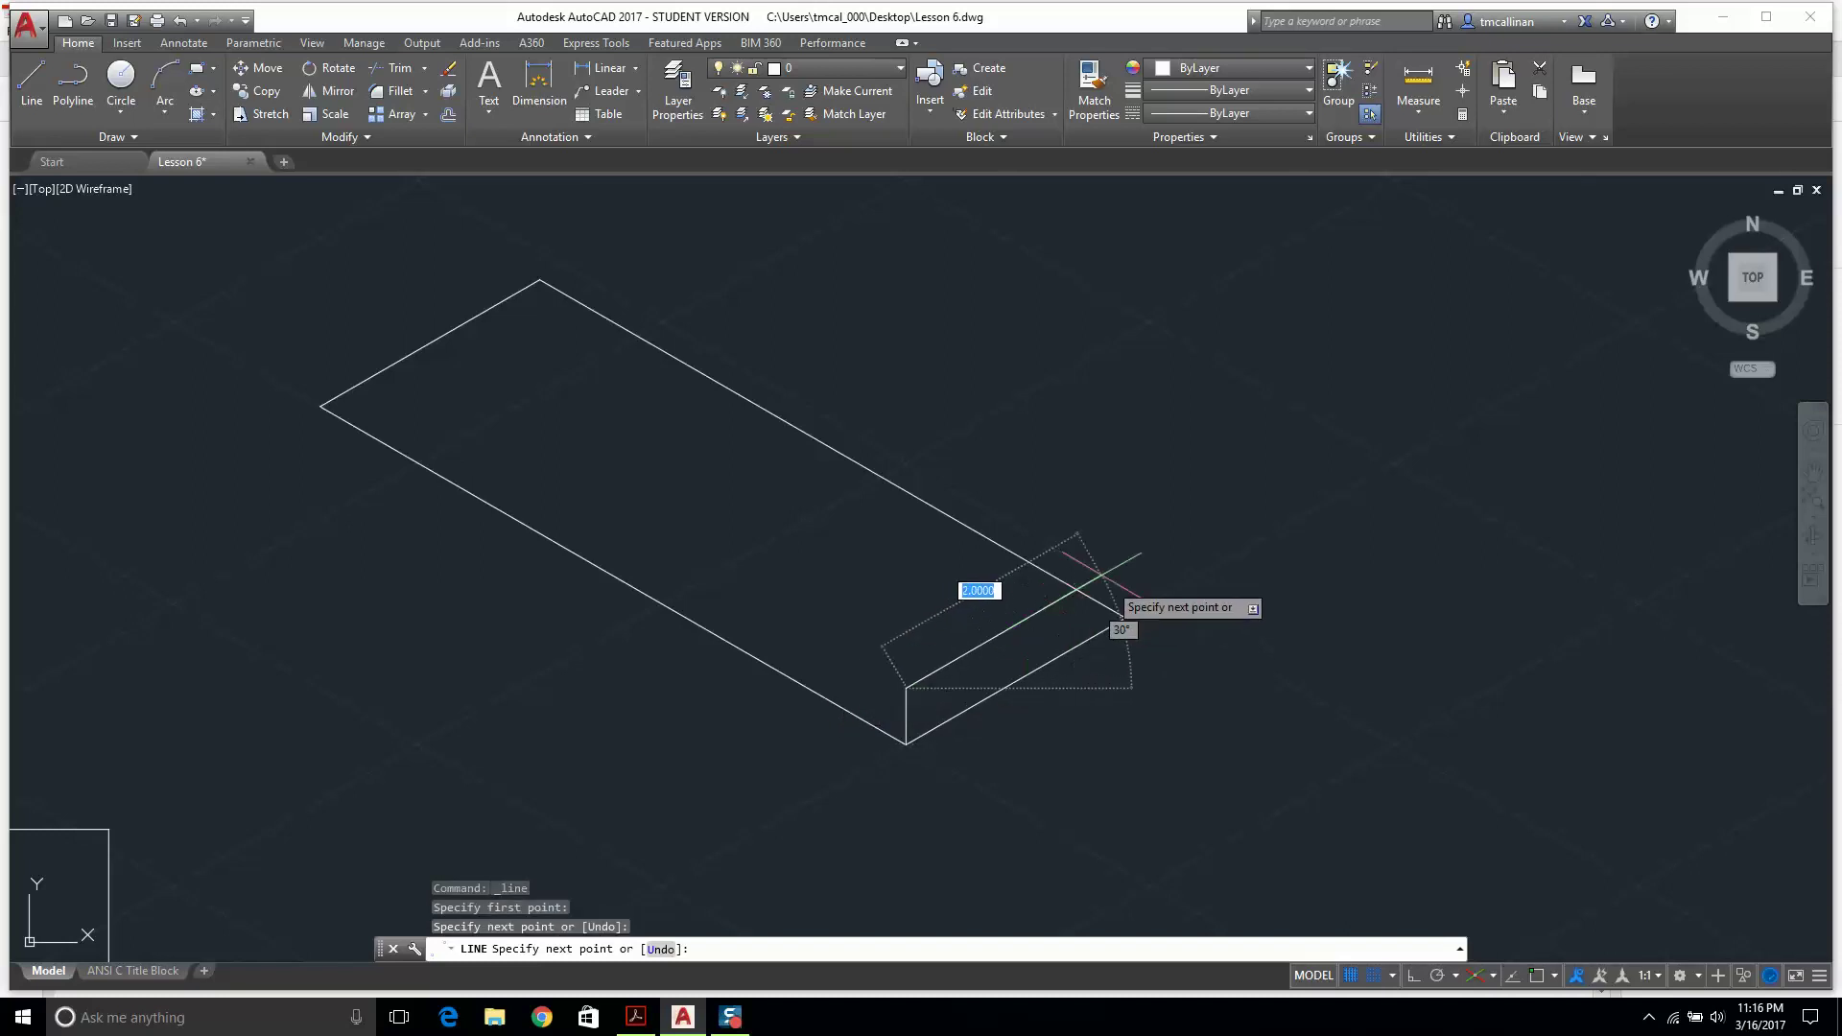
pyautogui.click(1126, 565)
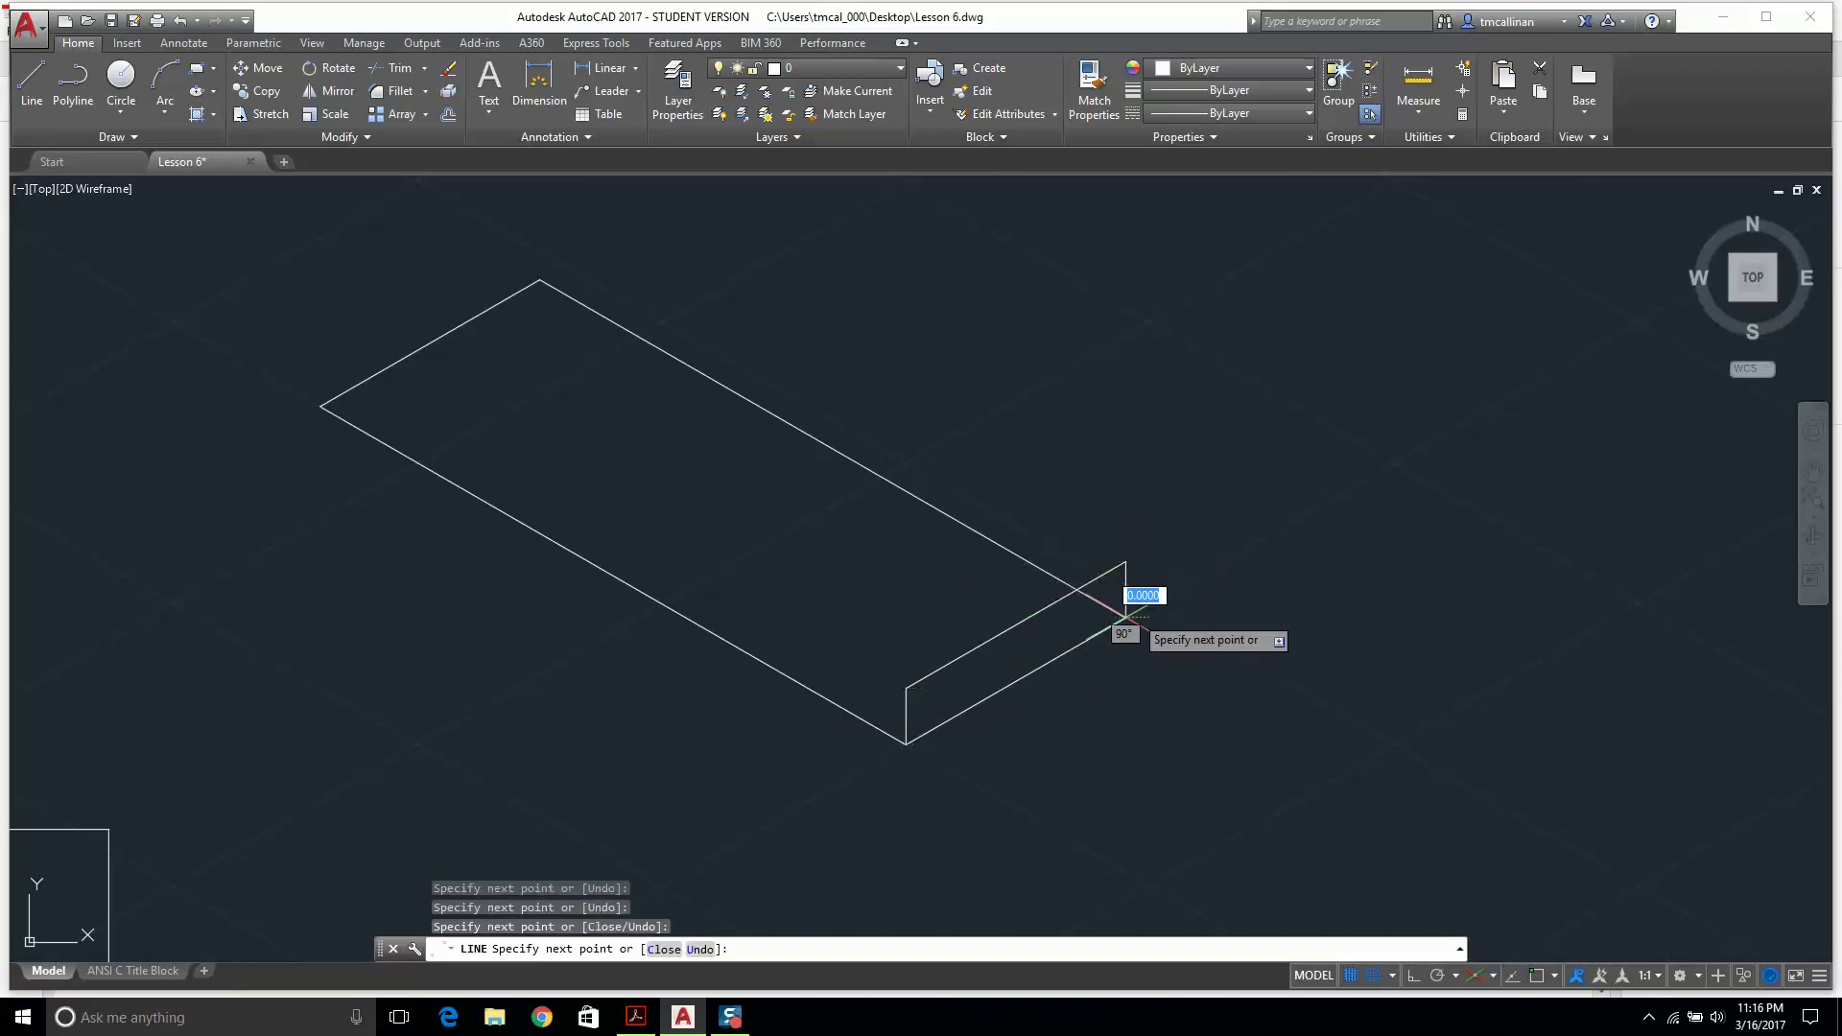
pyautogui.scroll(-6, 1237, 599)
pyautogui.press('Escape')
pyautogui.scroll(4, 1175, 553)
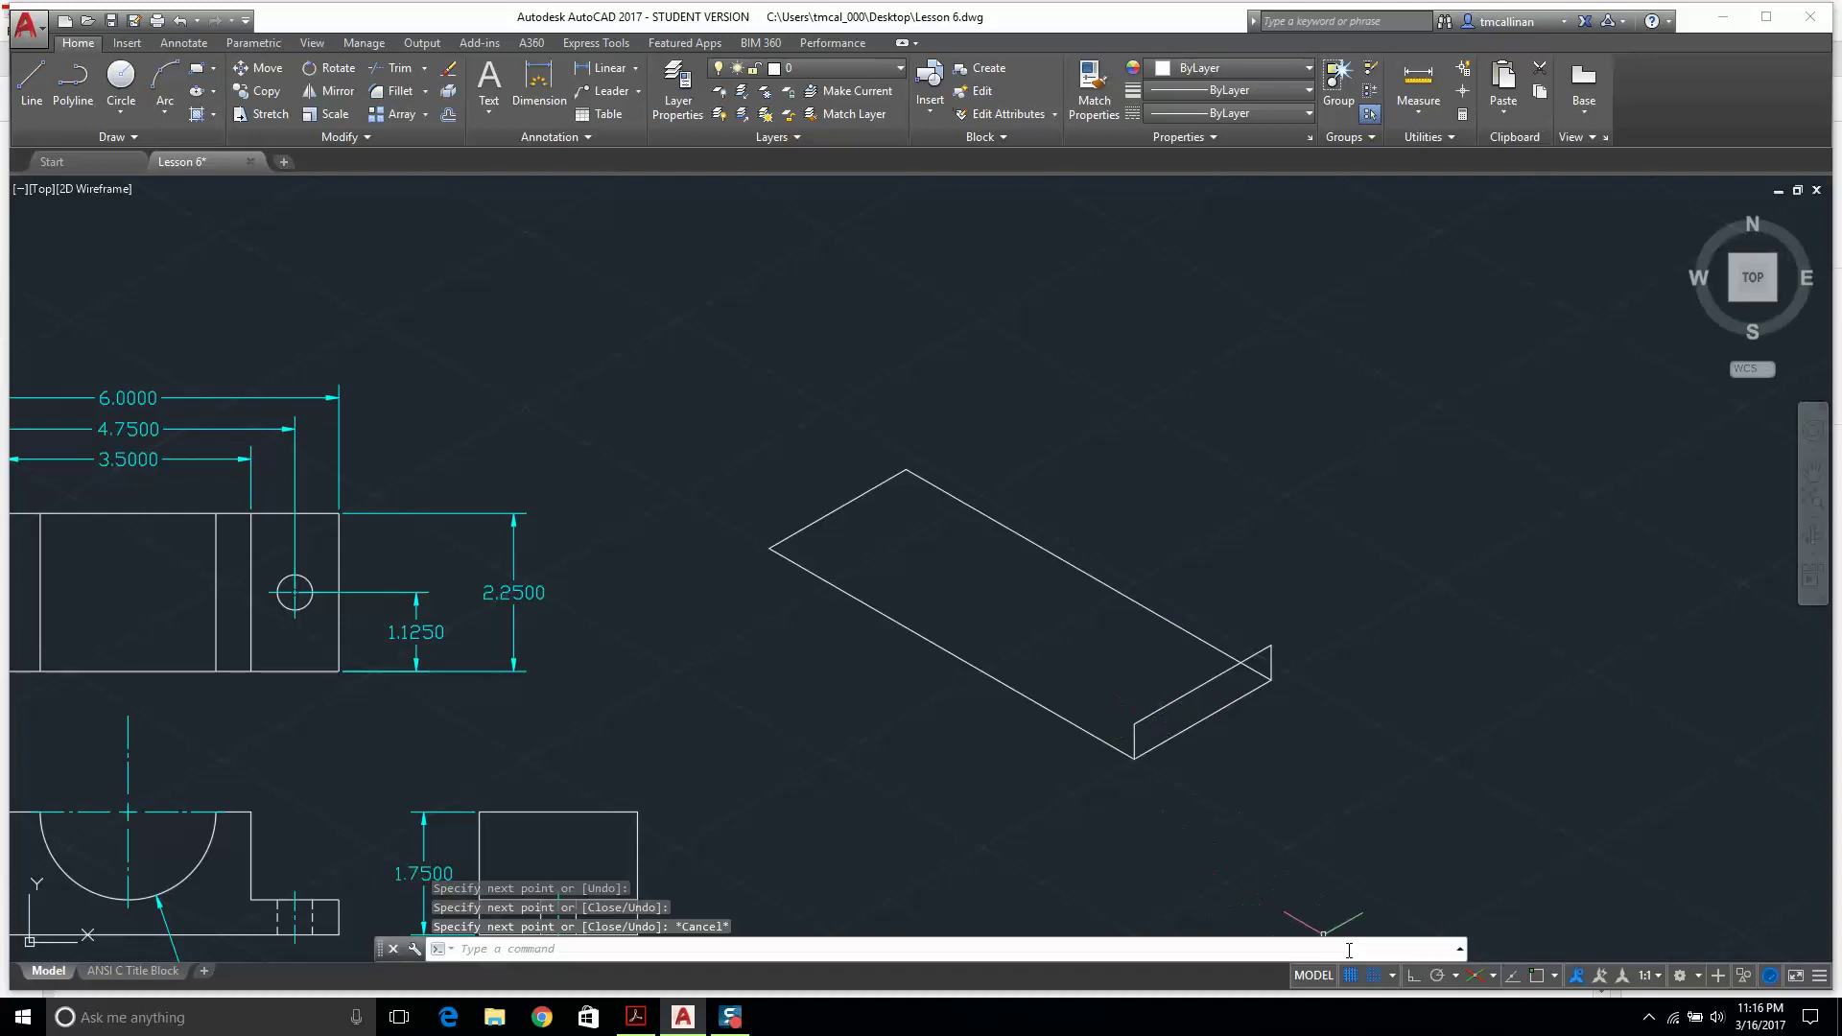
pyautogui.click(1495, 978)
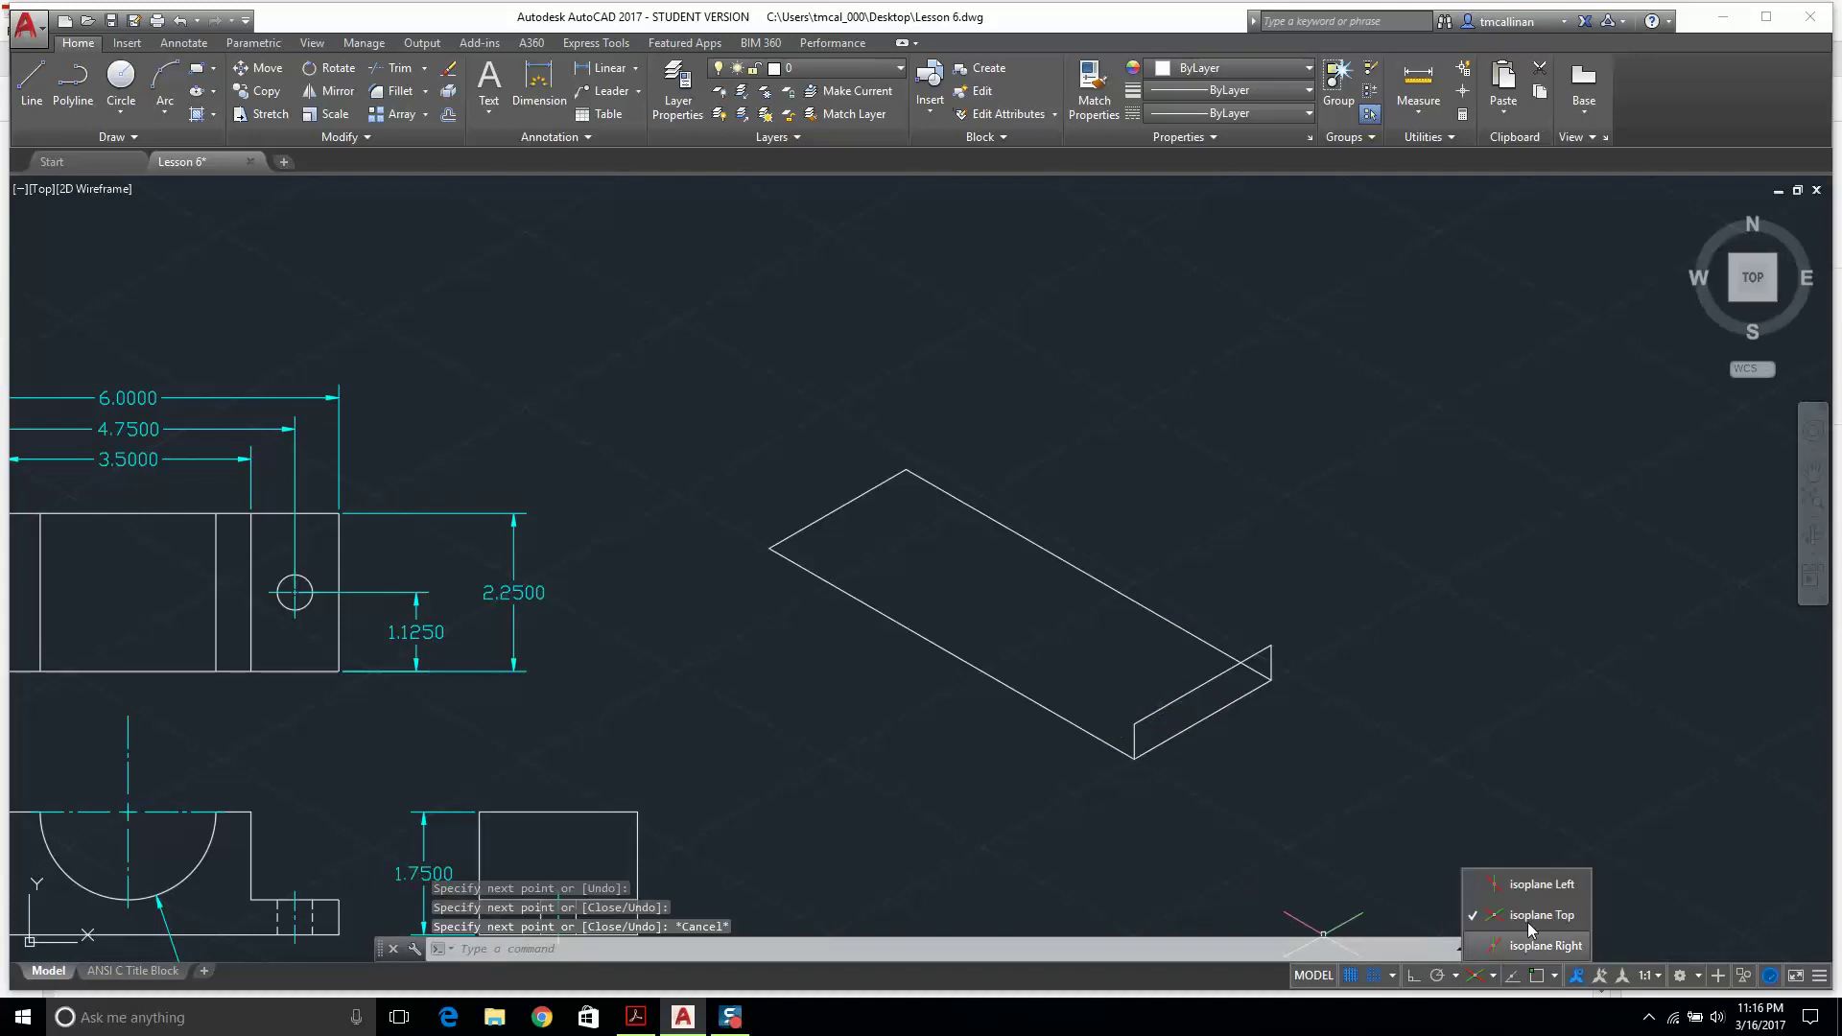
pyautogui.press('Escape')
pyautogui.press('Escape')
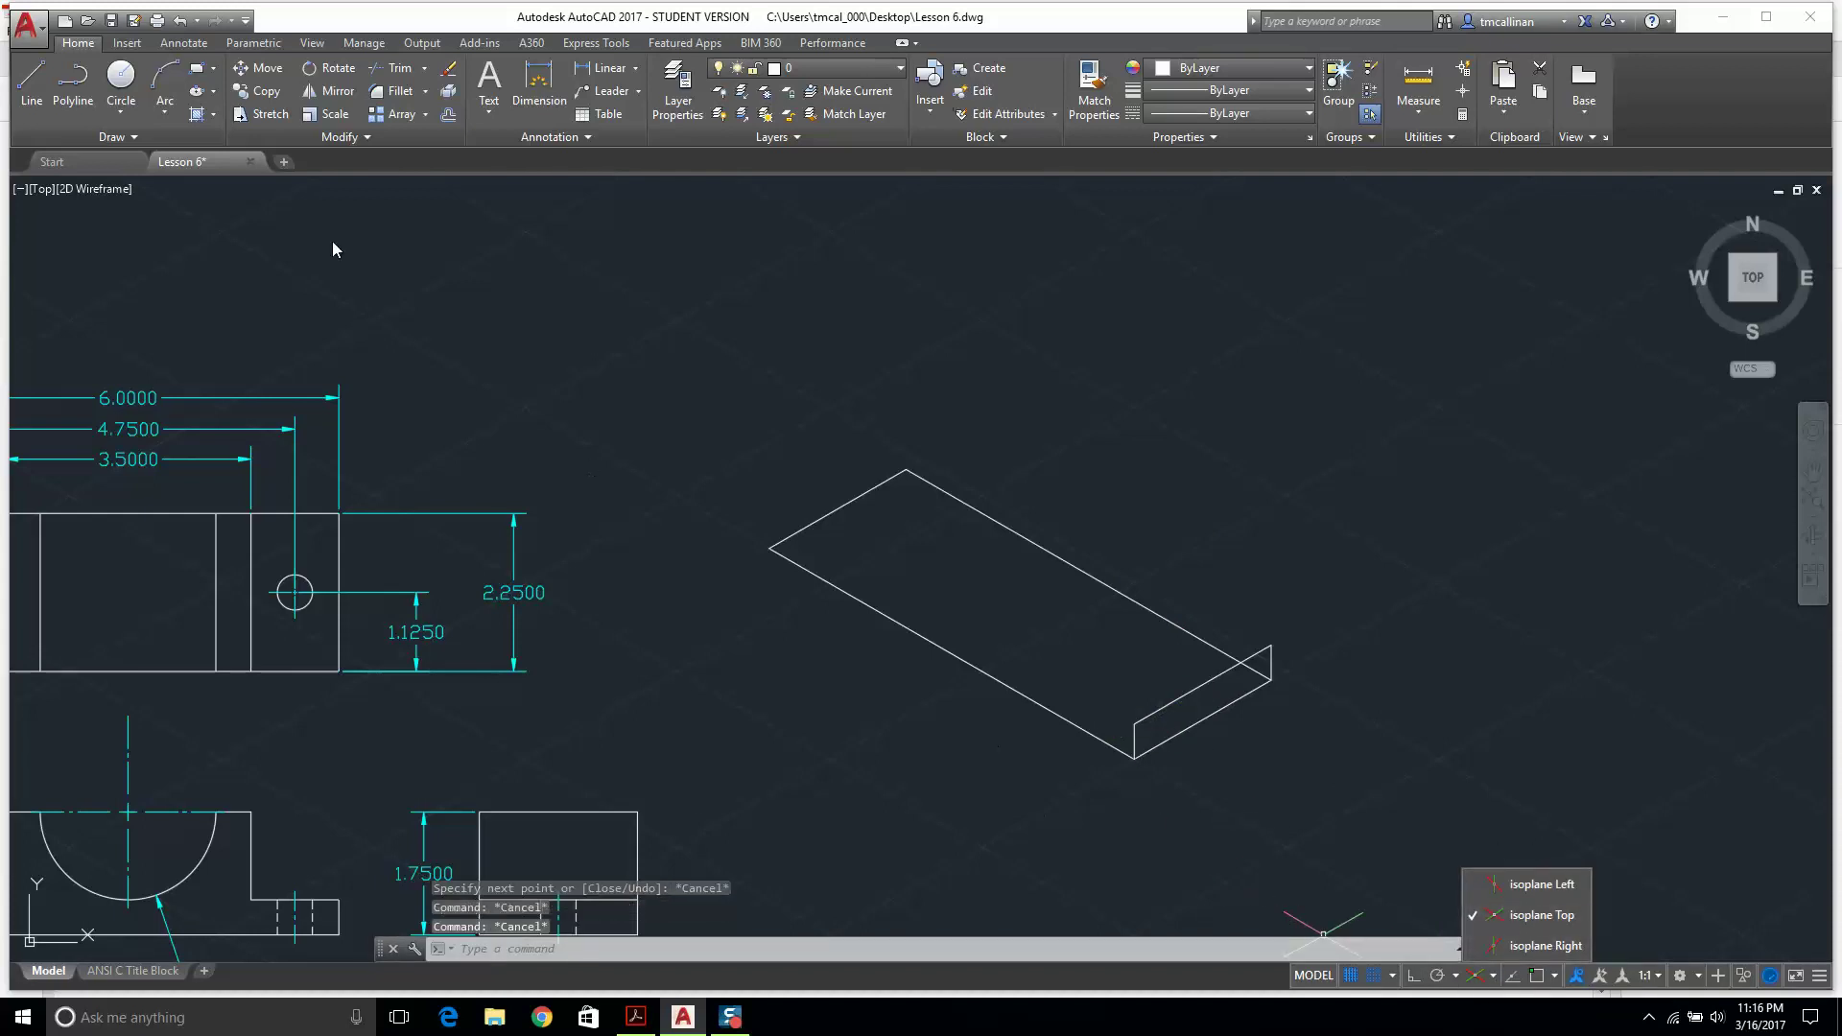
# Draw the matching 0.5-tall end face at the base's left corner.
pyautogui.click(31, 87)
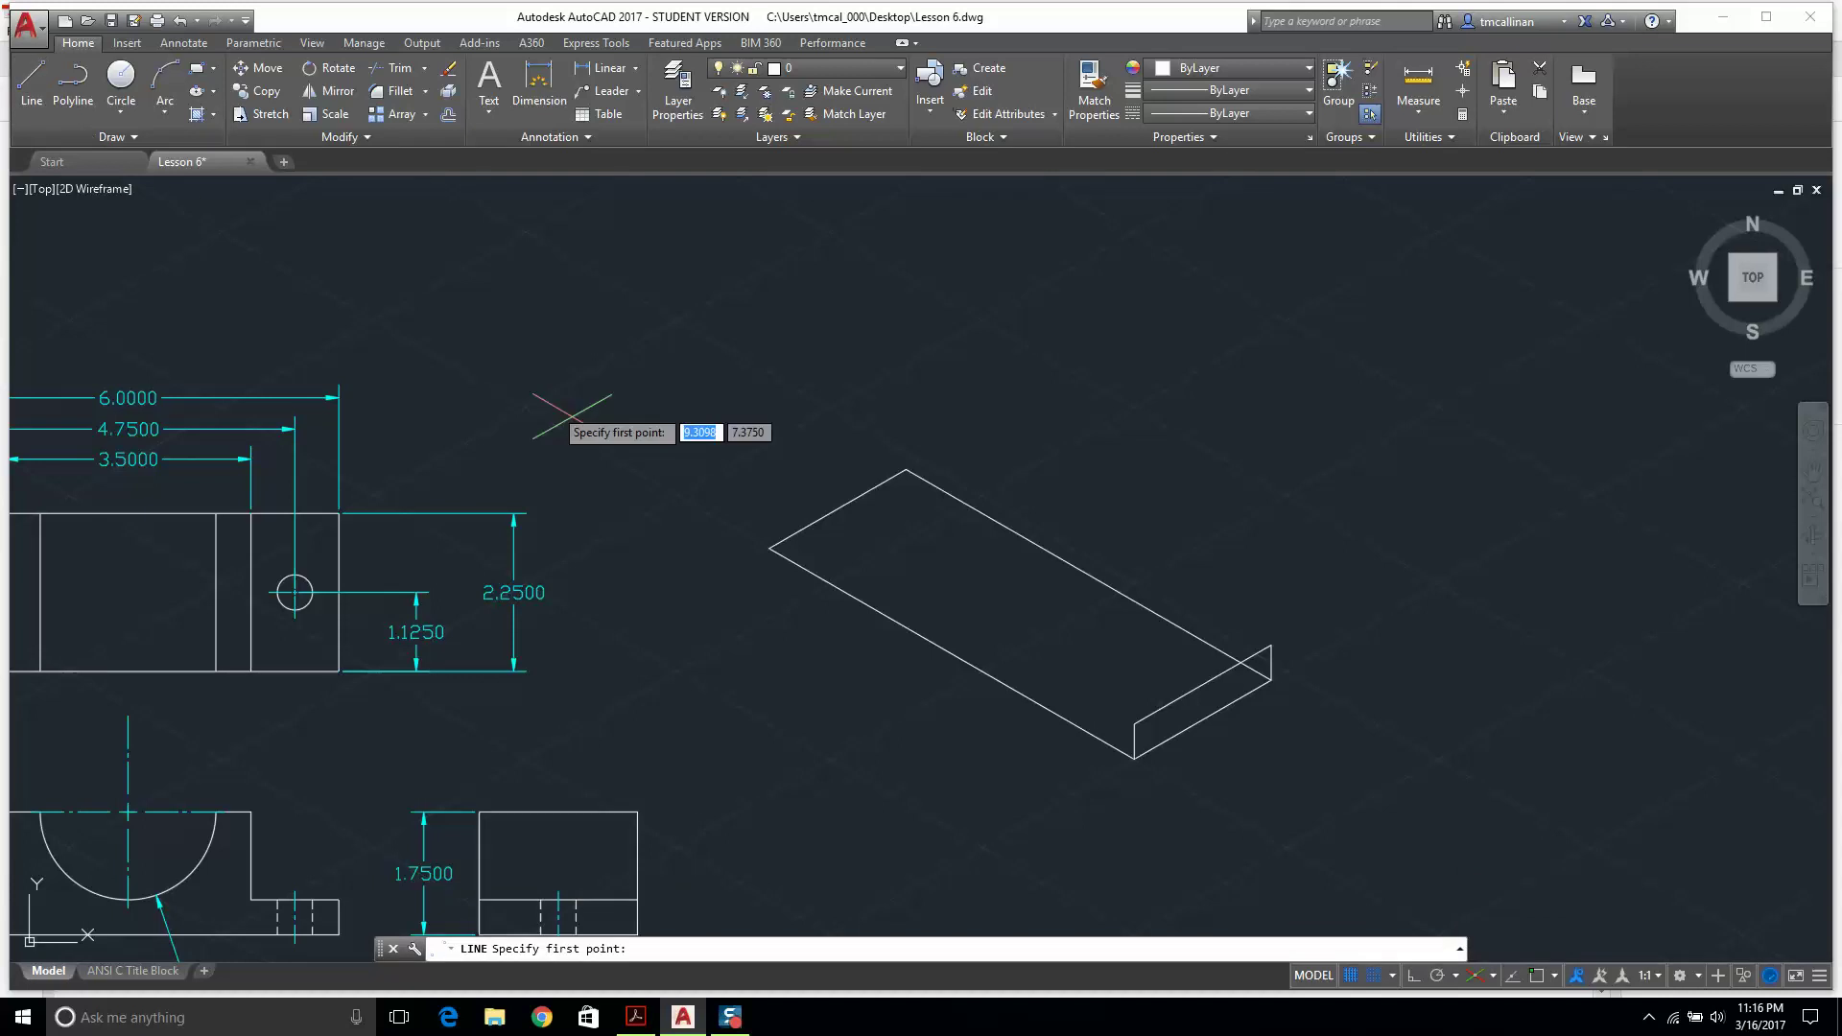
pyautogui.click(769, 548)
pyautogui.click(770, 513)
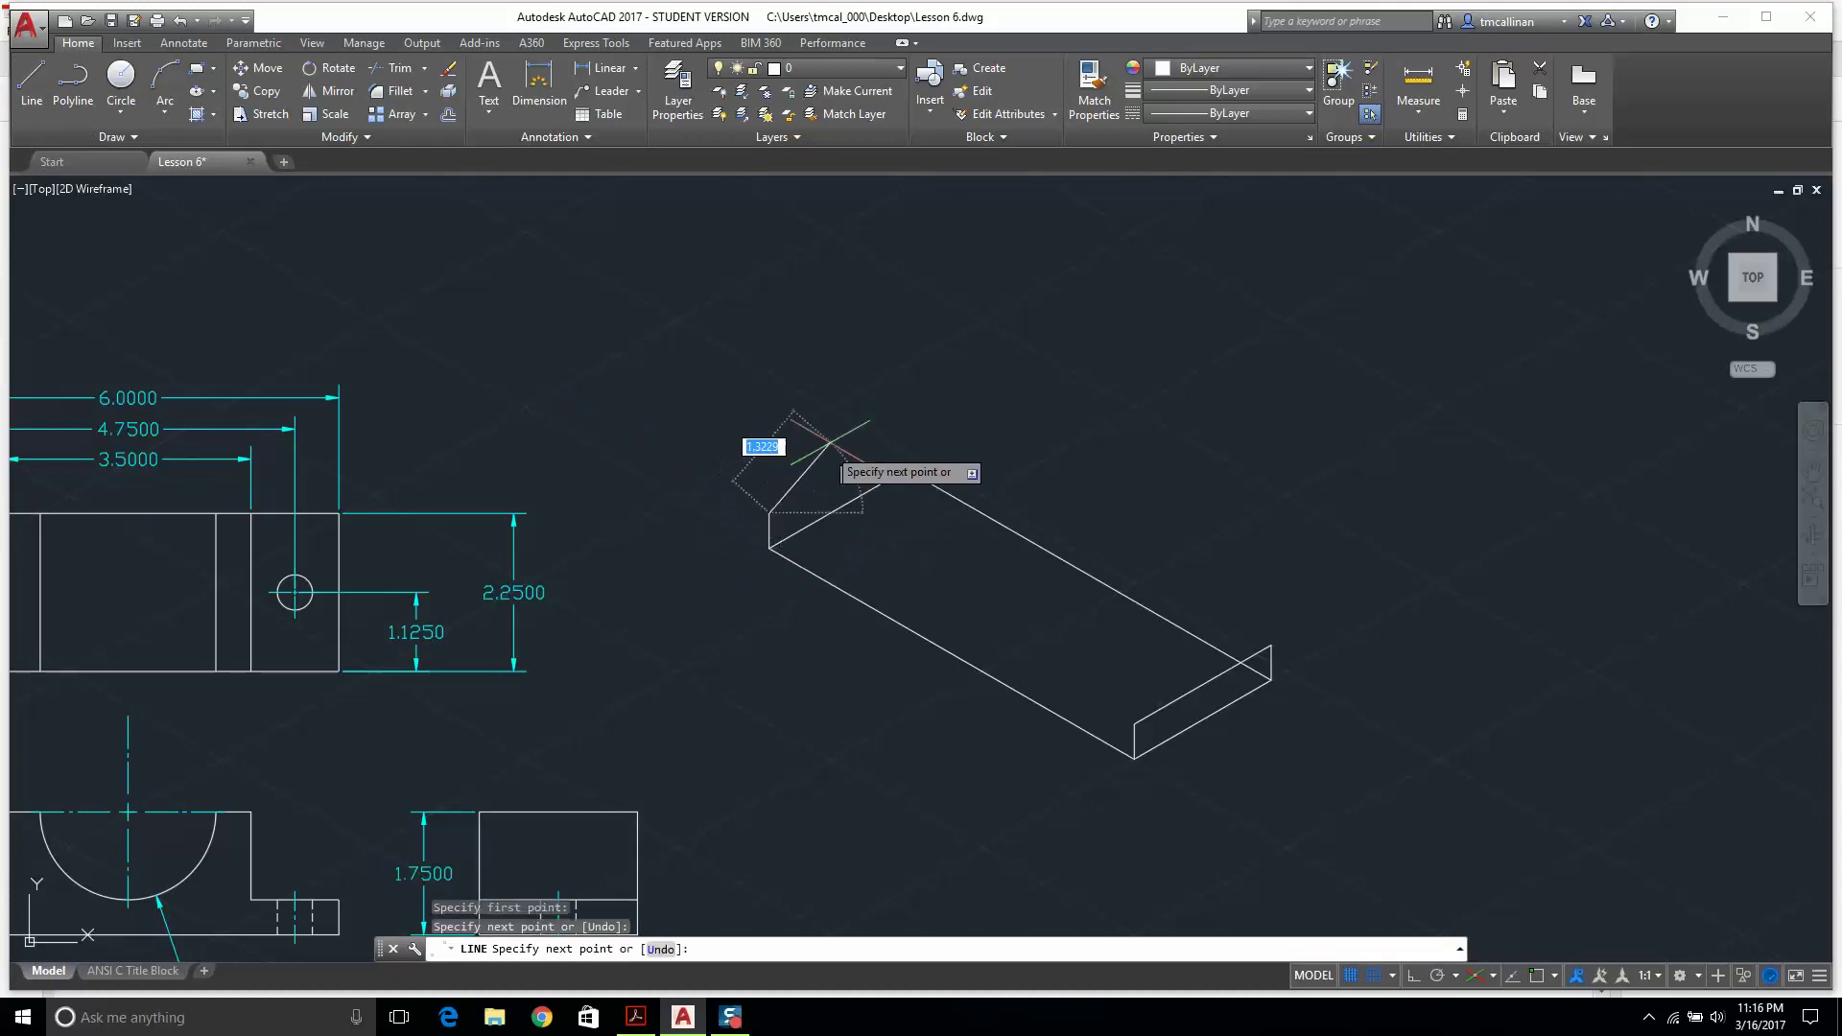
pyautogui.click(906, 435)
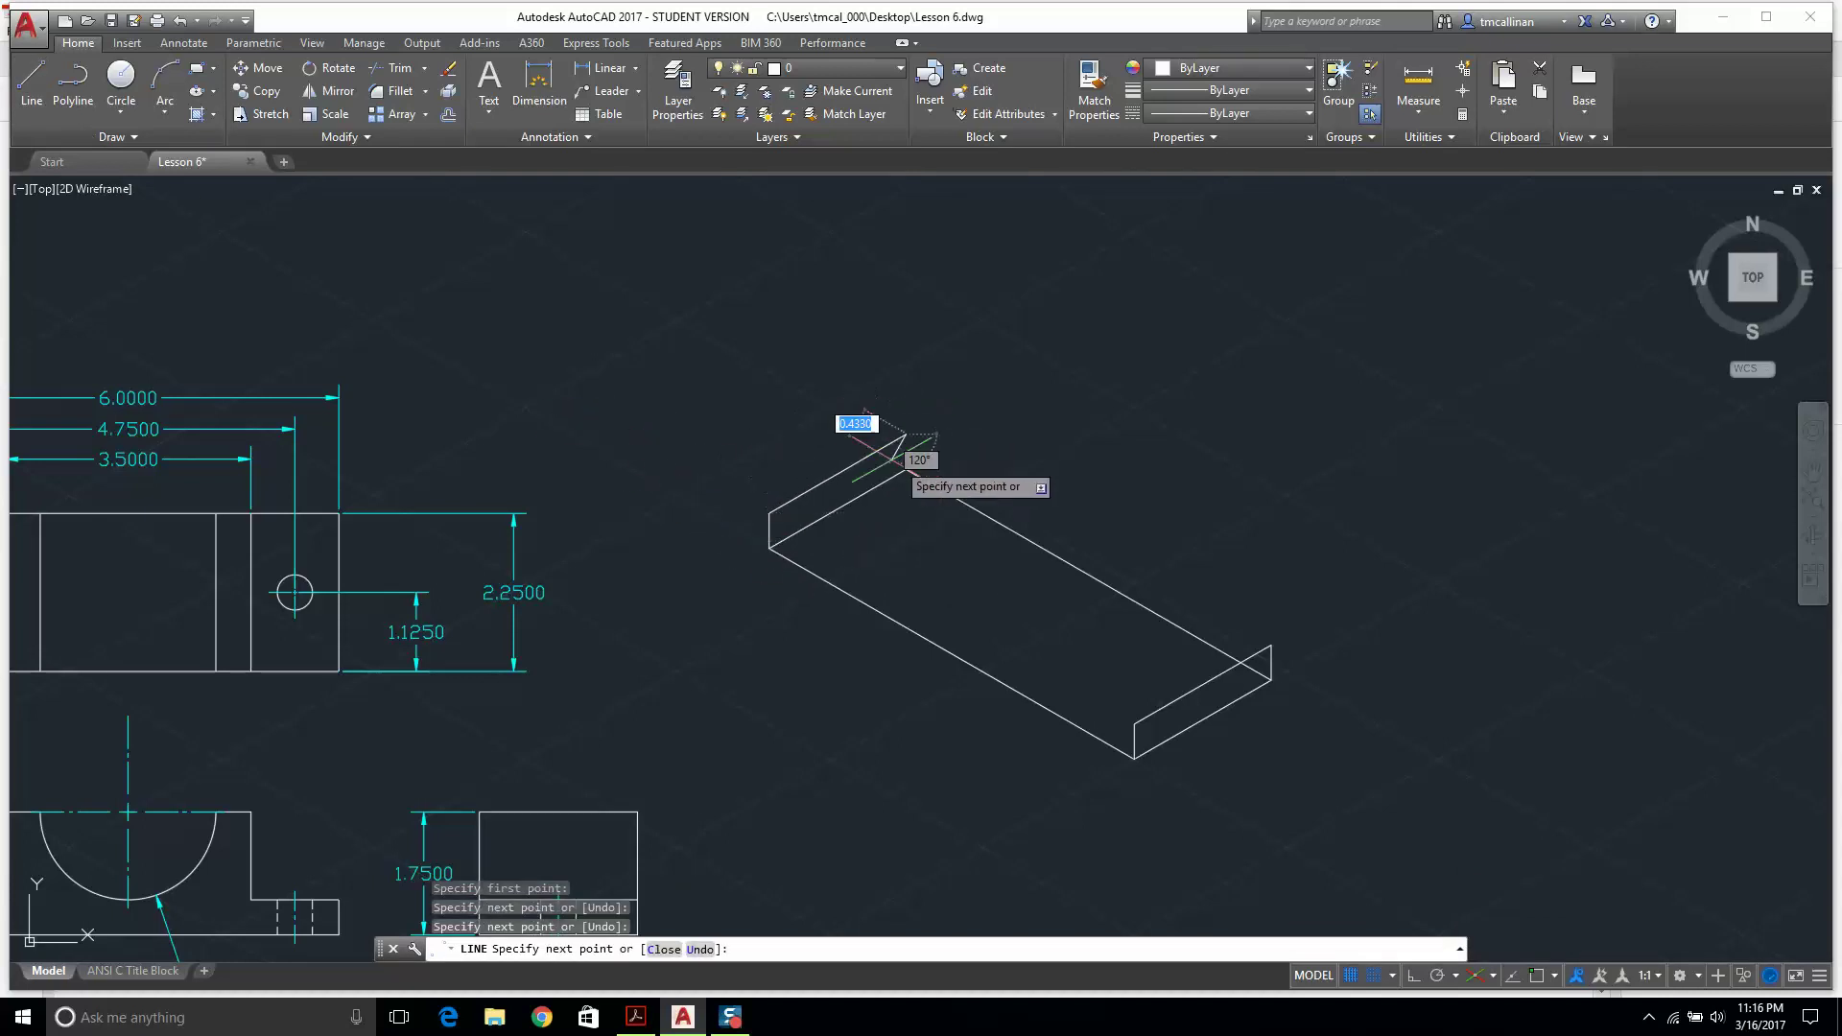
pyautogui.click(907, 470)
pyautogui.press('Escape')
# Zoom to check the isometric base, then bring up the Example 6 reference PDF.
pyautogui.scroll(-5, 907, 470)
pyautogui.scroll(5, 1065, 525)
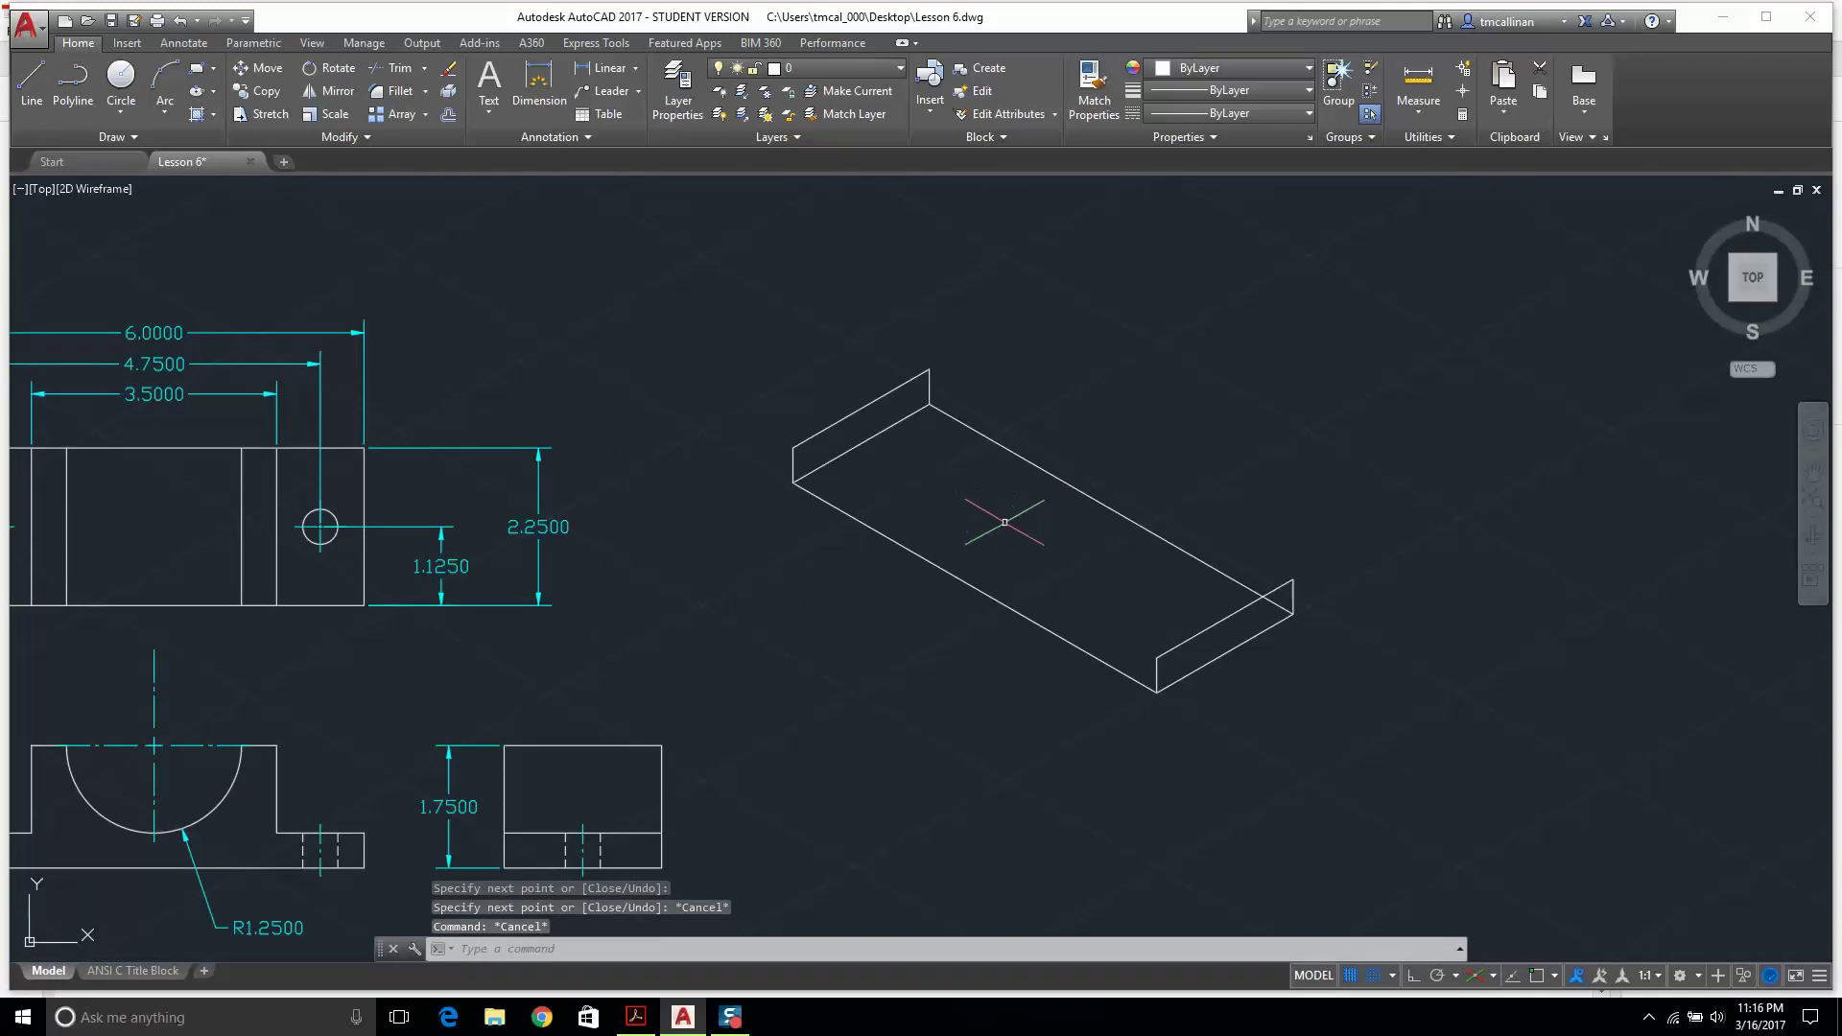
pyautogui.scroll(-6, 1005, 522)
pyautogui.scroll(6, 998, 523)
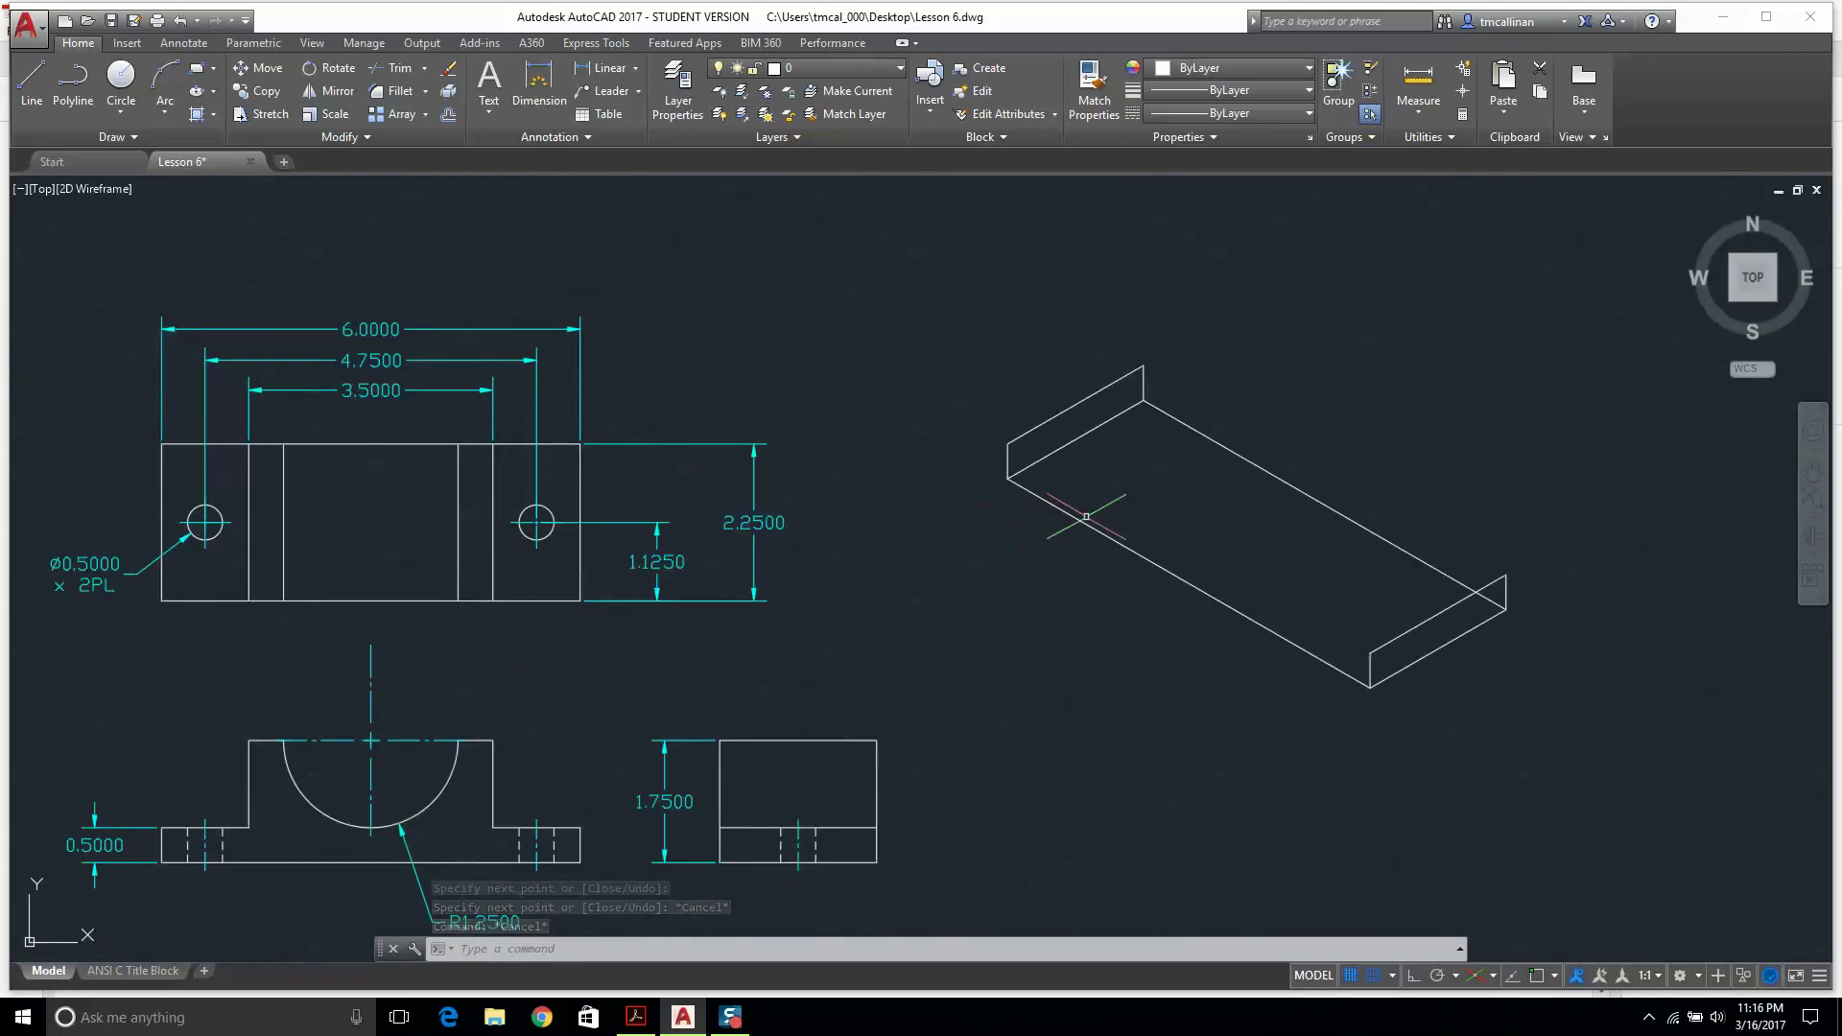
pyautogui.scroll(-2, 1081, 633)
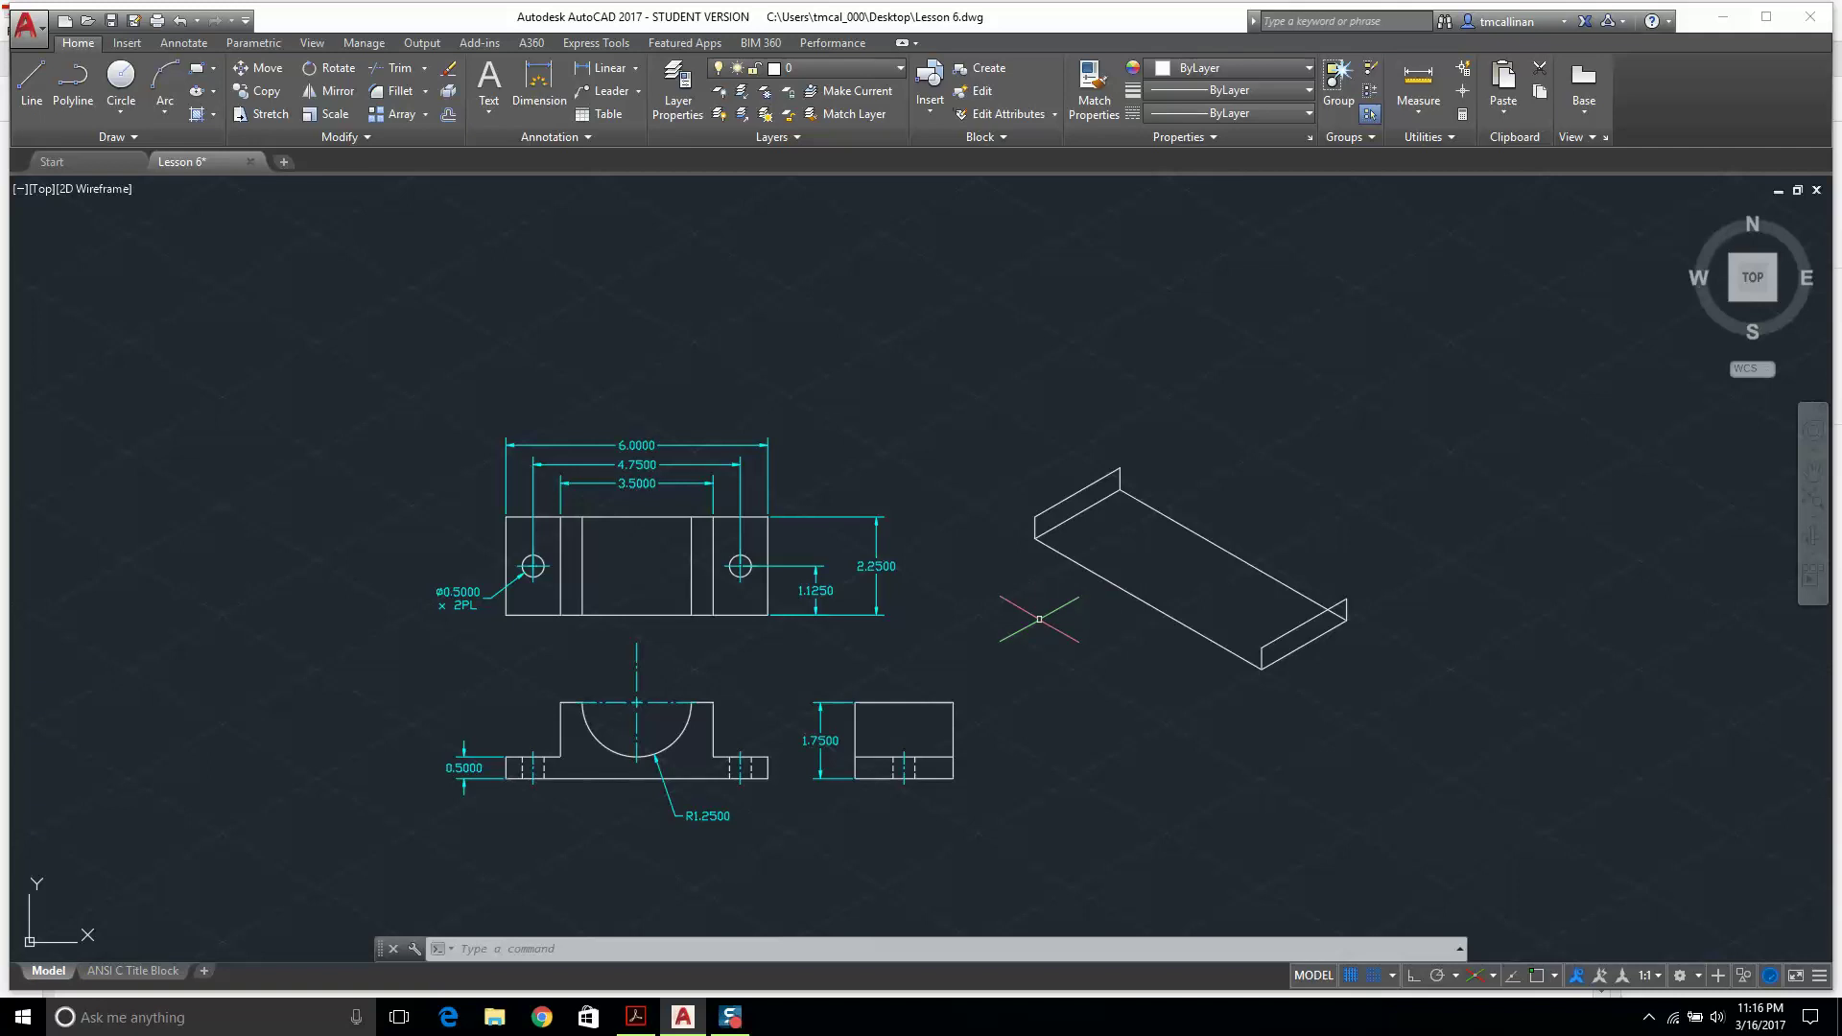
pyautogui.scroll(2, 1045, 526)
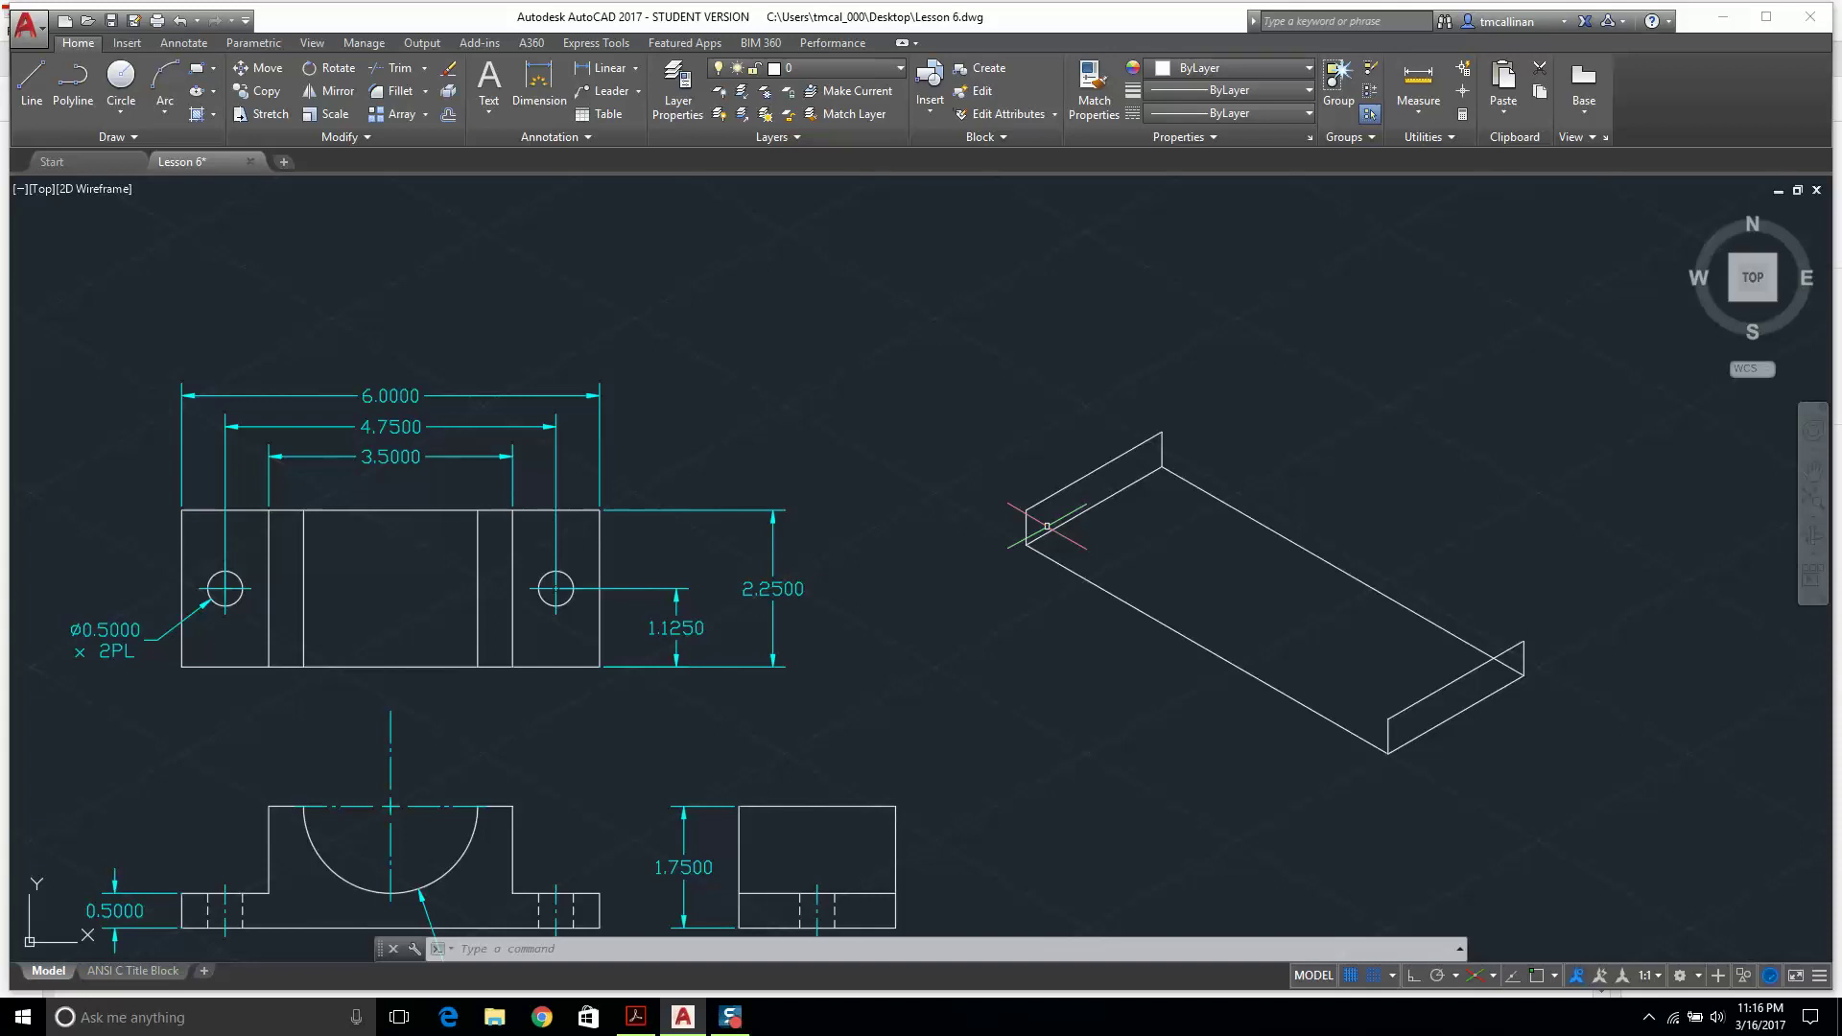
pyautogui.scroll(-3, 1046, 527)
pyautogui.scroll(2, 912, 518)
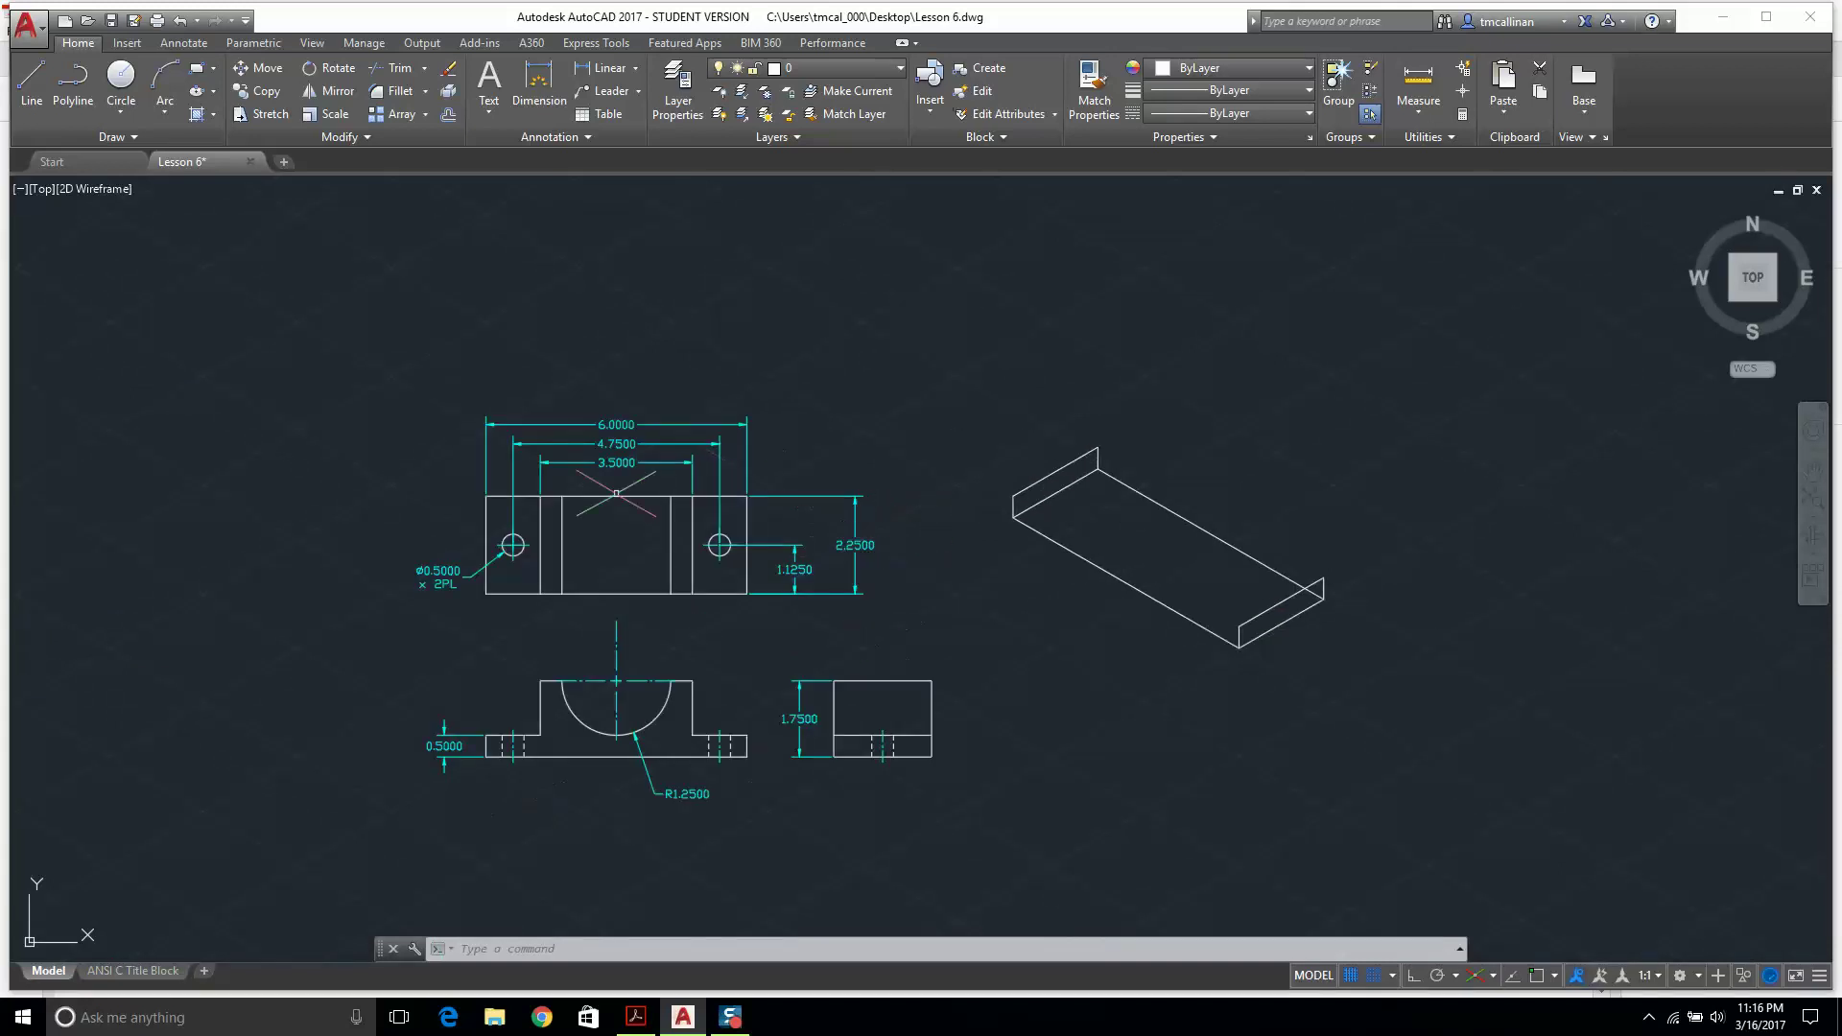
pyautogui.click(636, 1017)
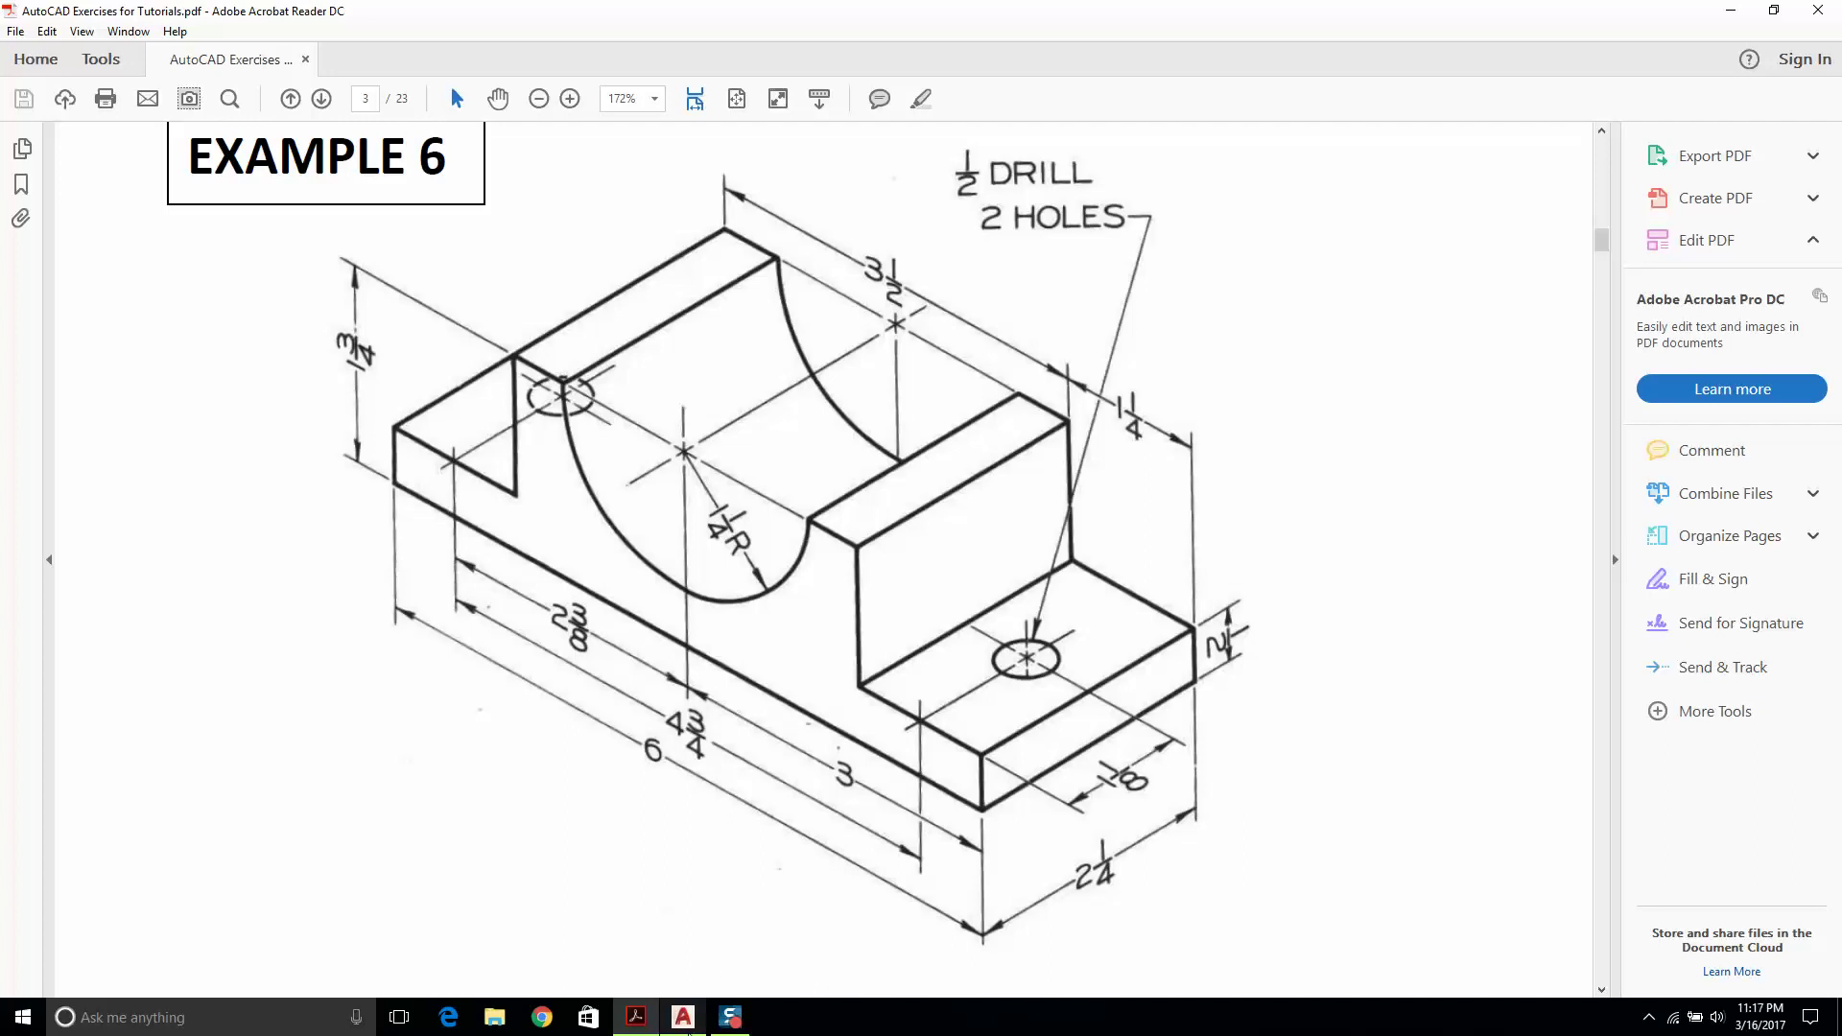
# Return from the Example 6 PDF to the Lesson 6 drawing in AutoCAD.
pyautogui.click(683, 1017)
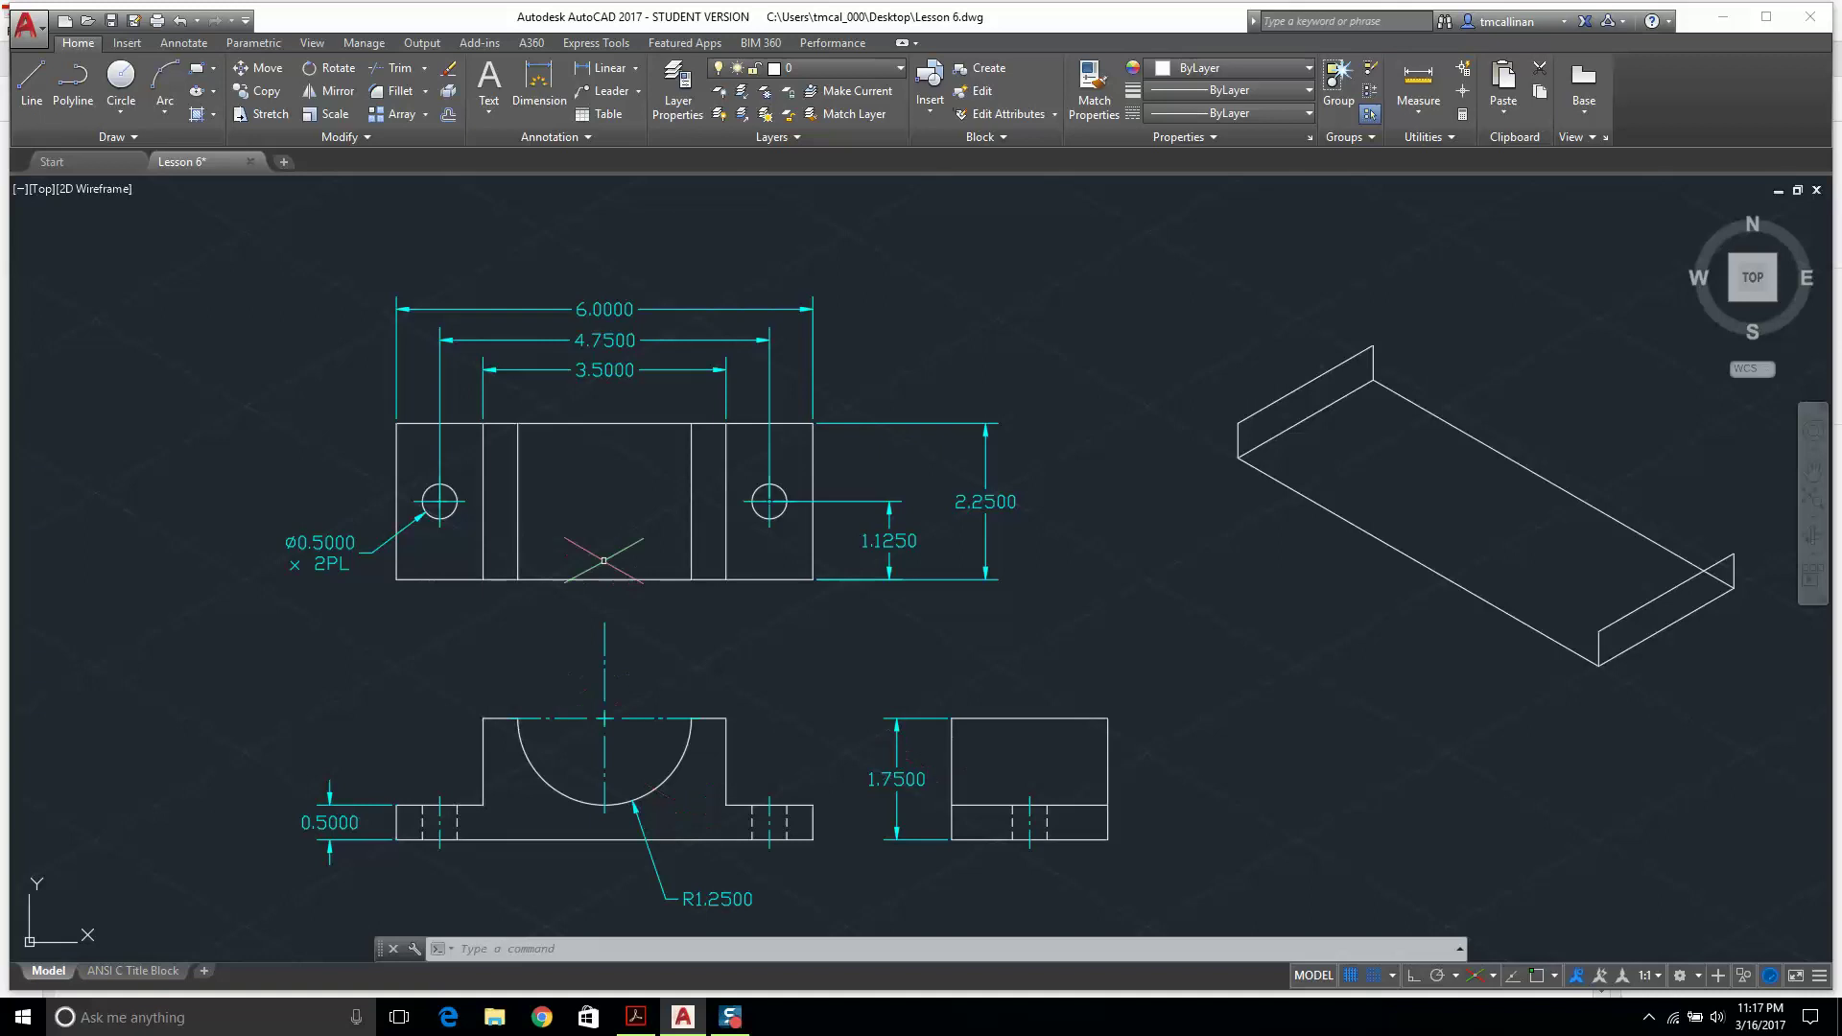
pyautogui.scroll(-3, 1488, 454)
pyautogui.scroll(3, 1326, 483)
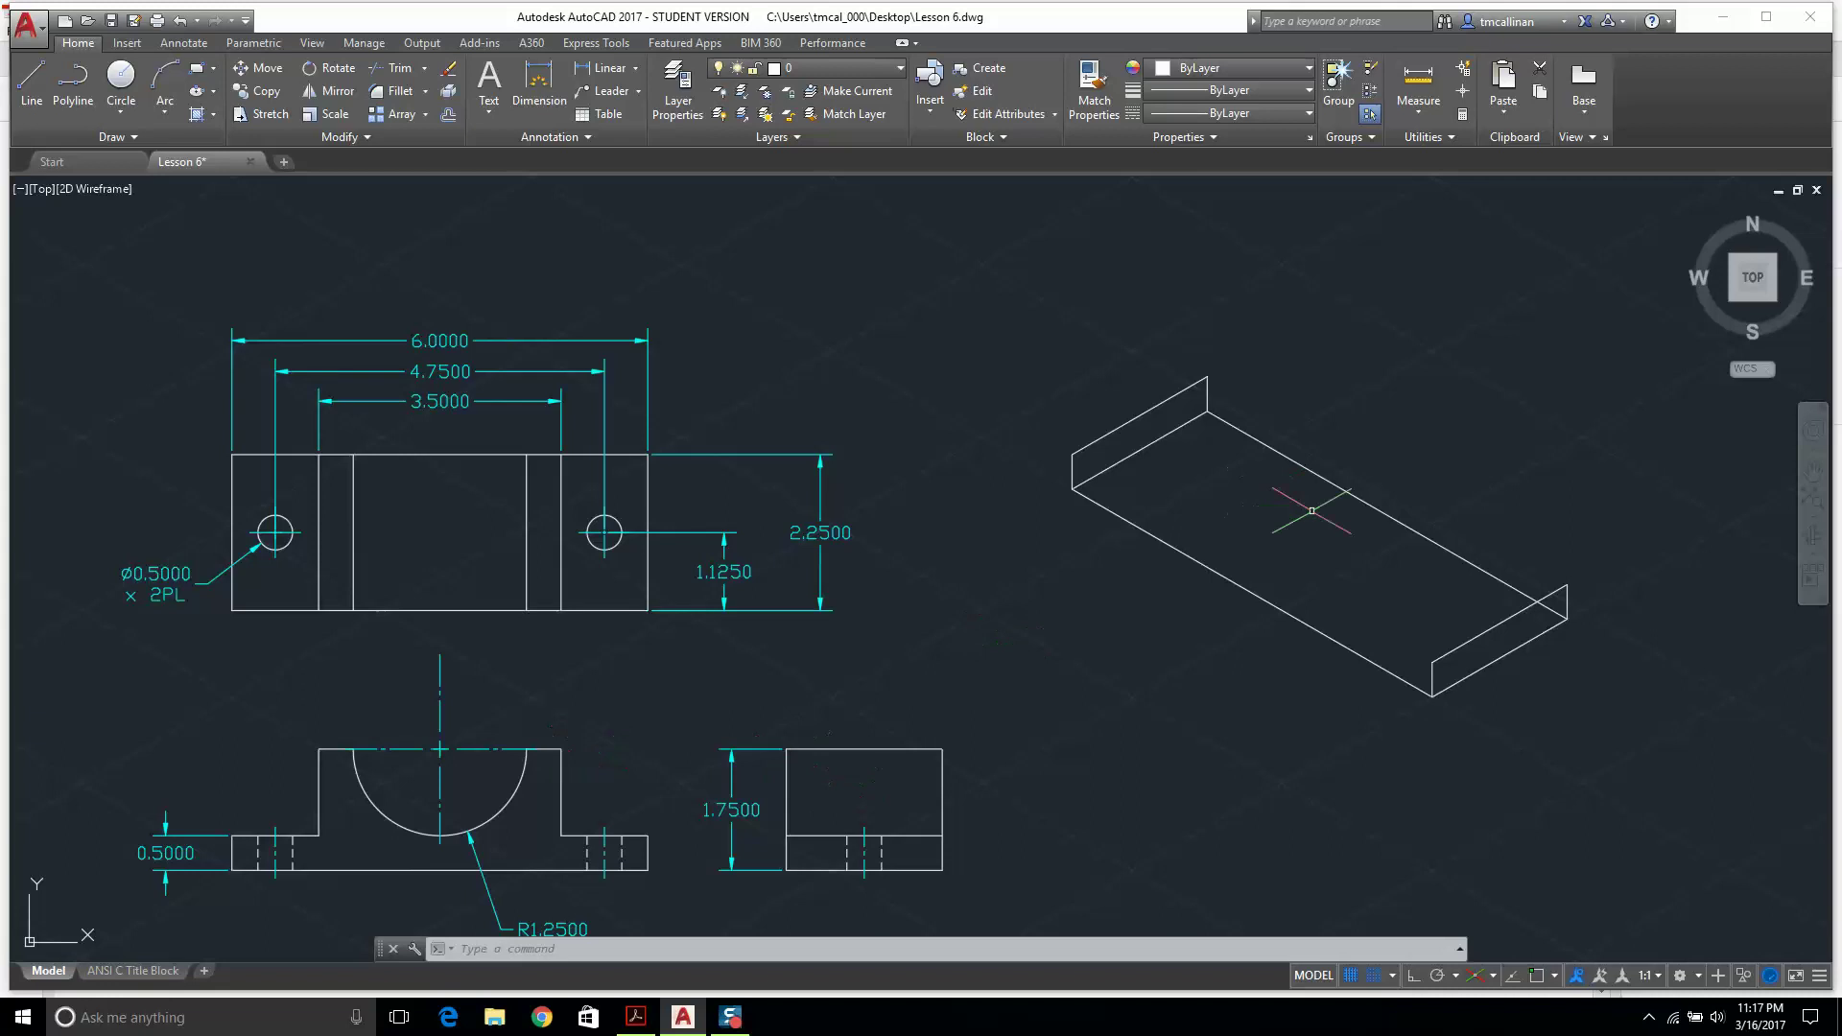
pyautogui.scroll(2, 1554, 486)
pyautogui.scroll(-3, 1476, 494)
pyautogui.scroll(1, 1403, 505)
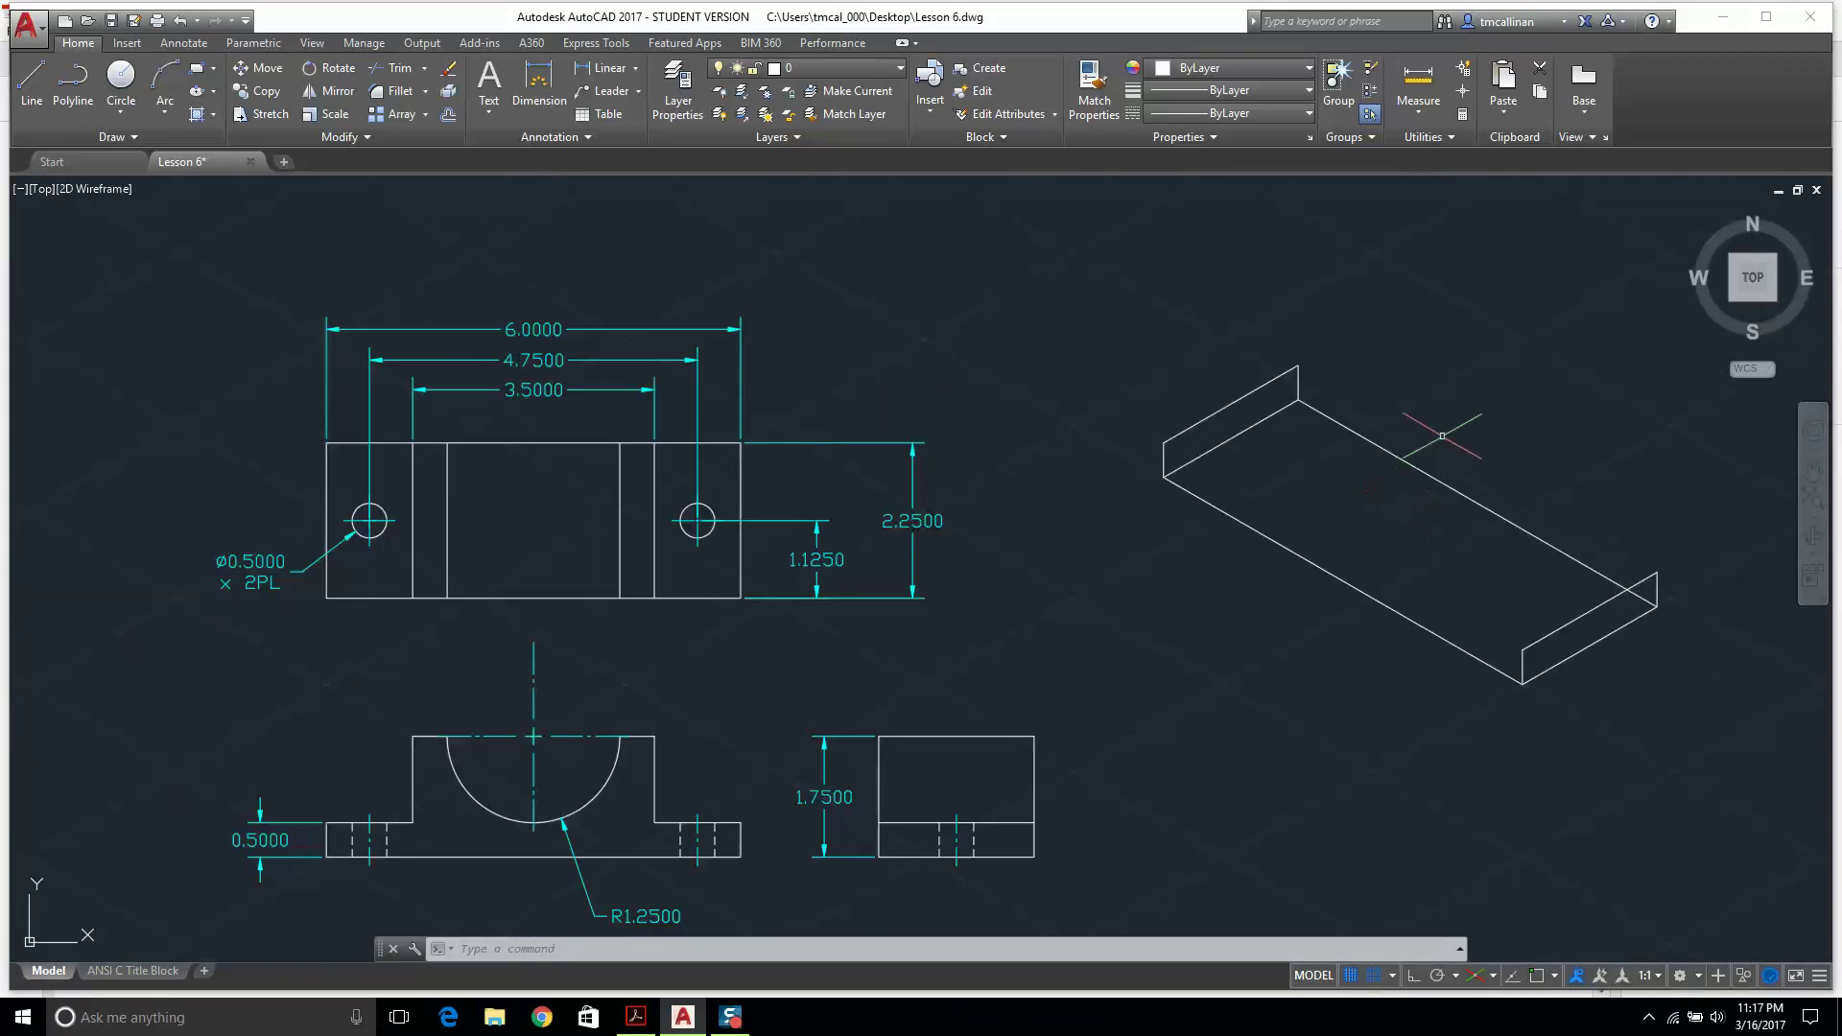
pyautogui.scroll(2, 1566, 441)
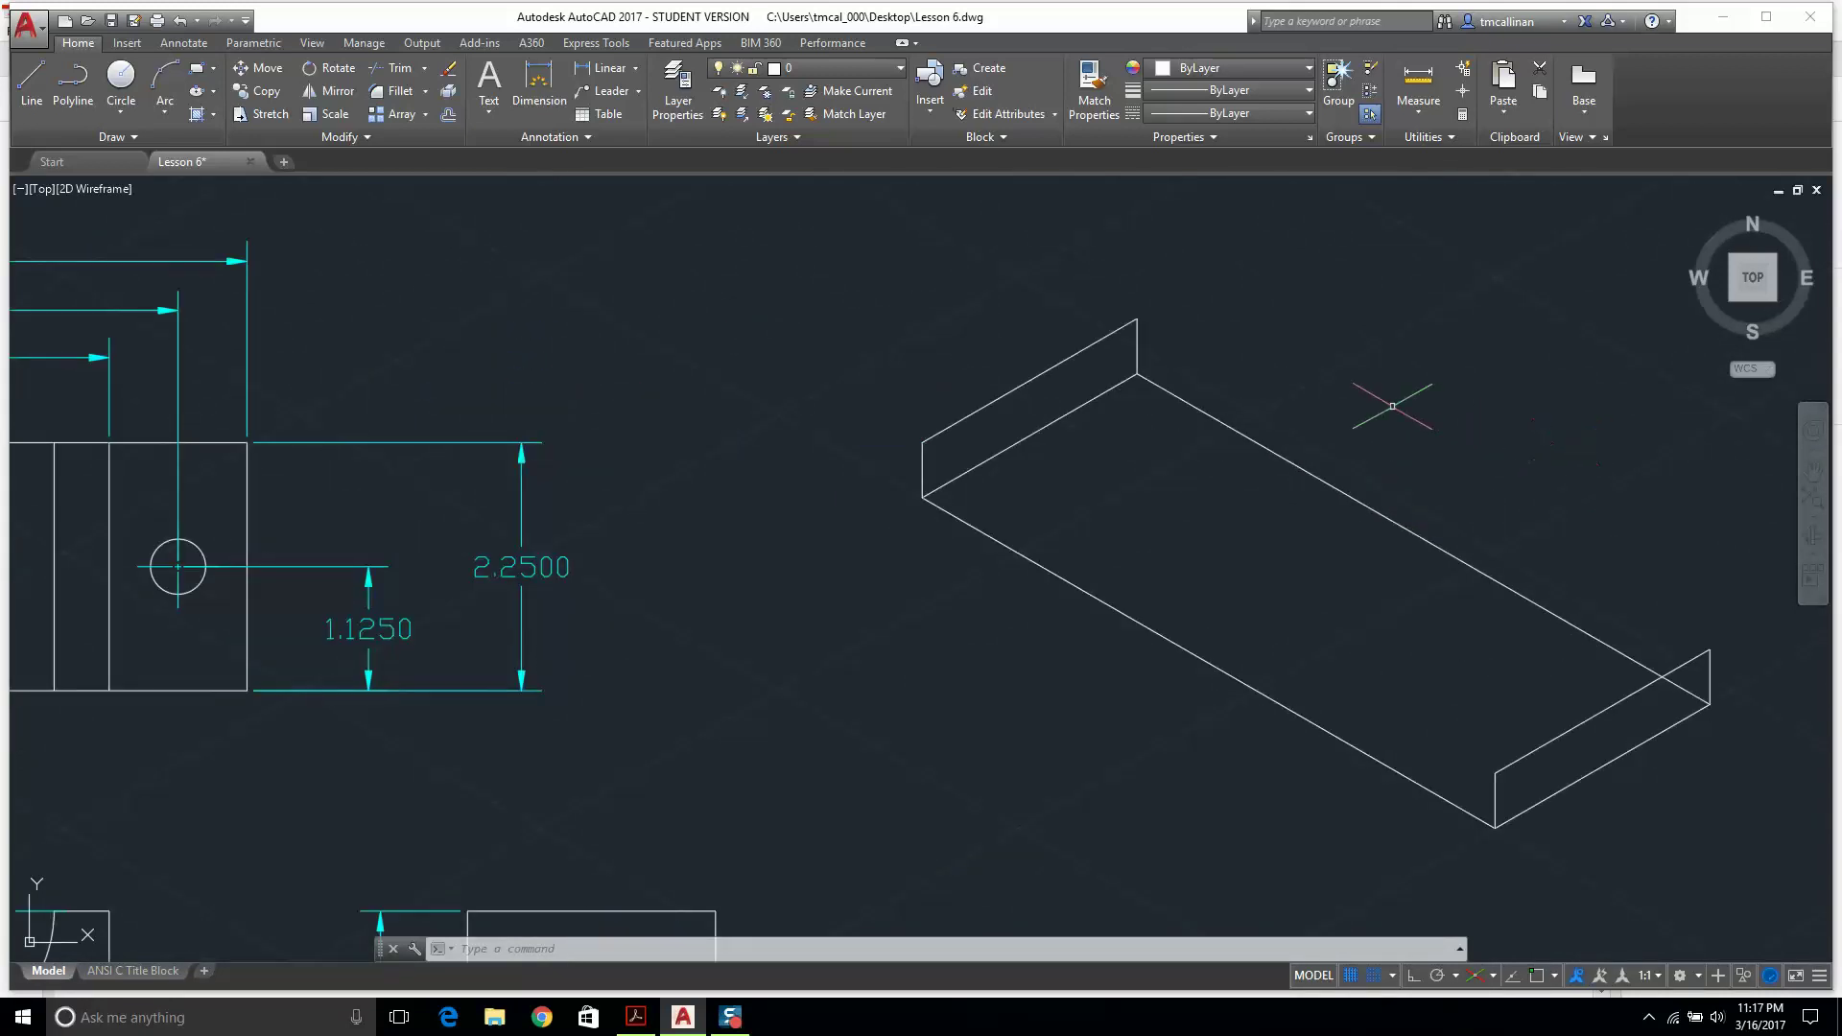
pyautogui.scroll(-2, 1392, 406)
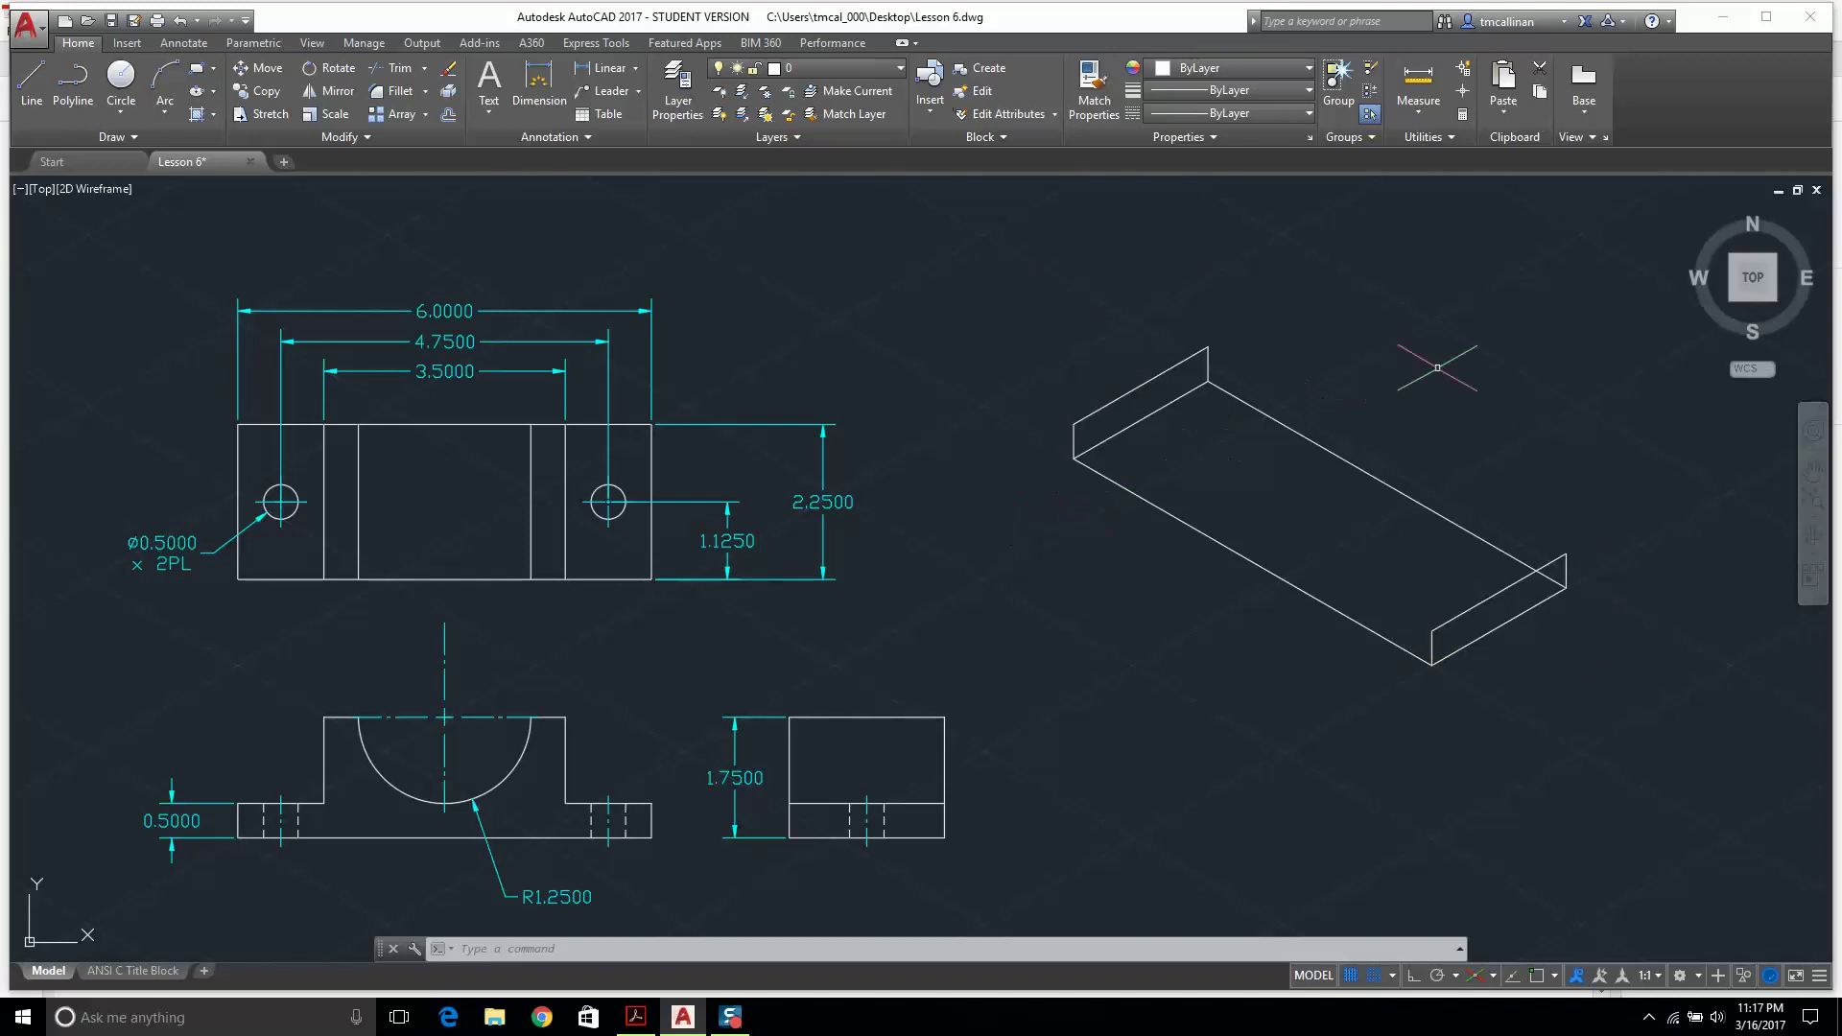
pyautogui.scroll(2, 1444, 363)
pyautogui.scroll(-2, 1303, 397)
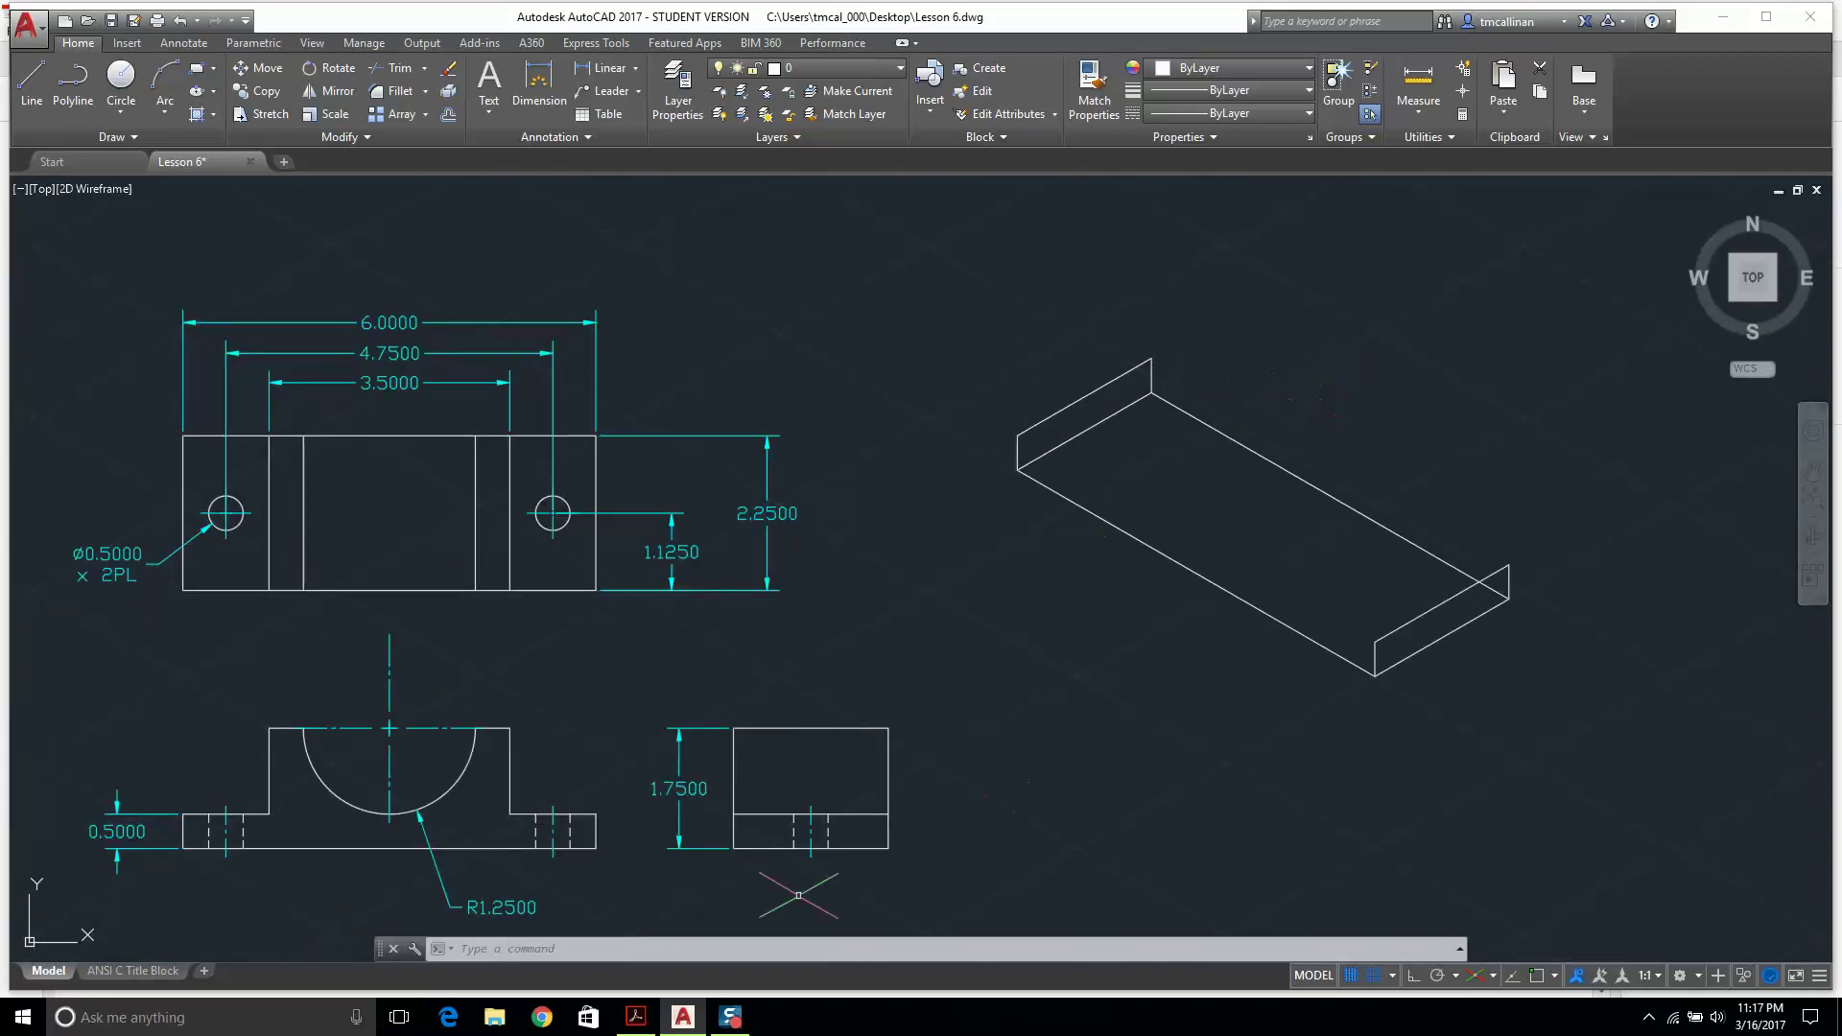
pyautogui.click(634, 1018)
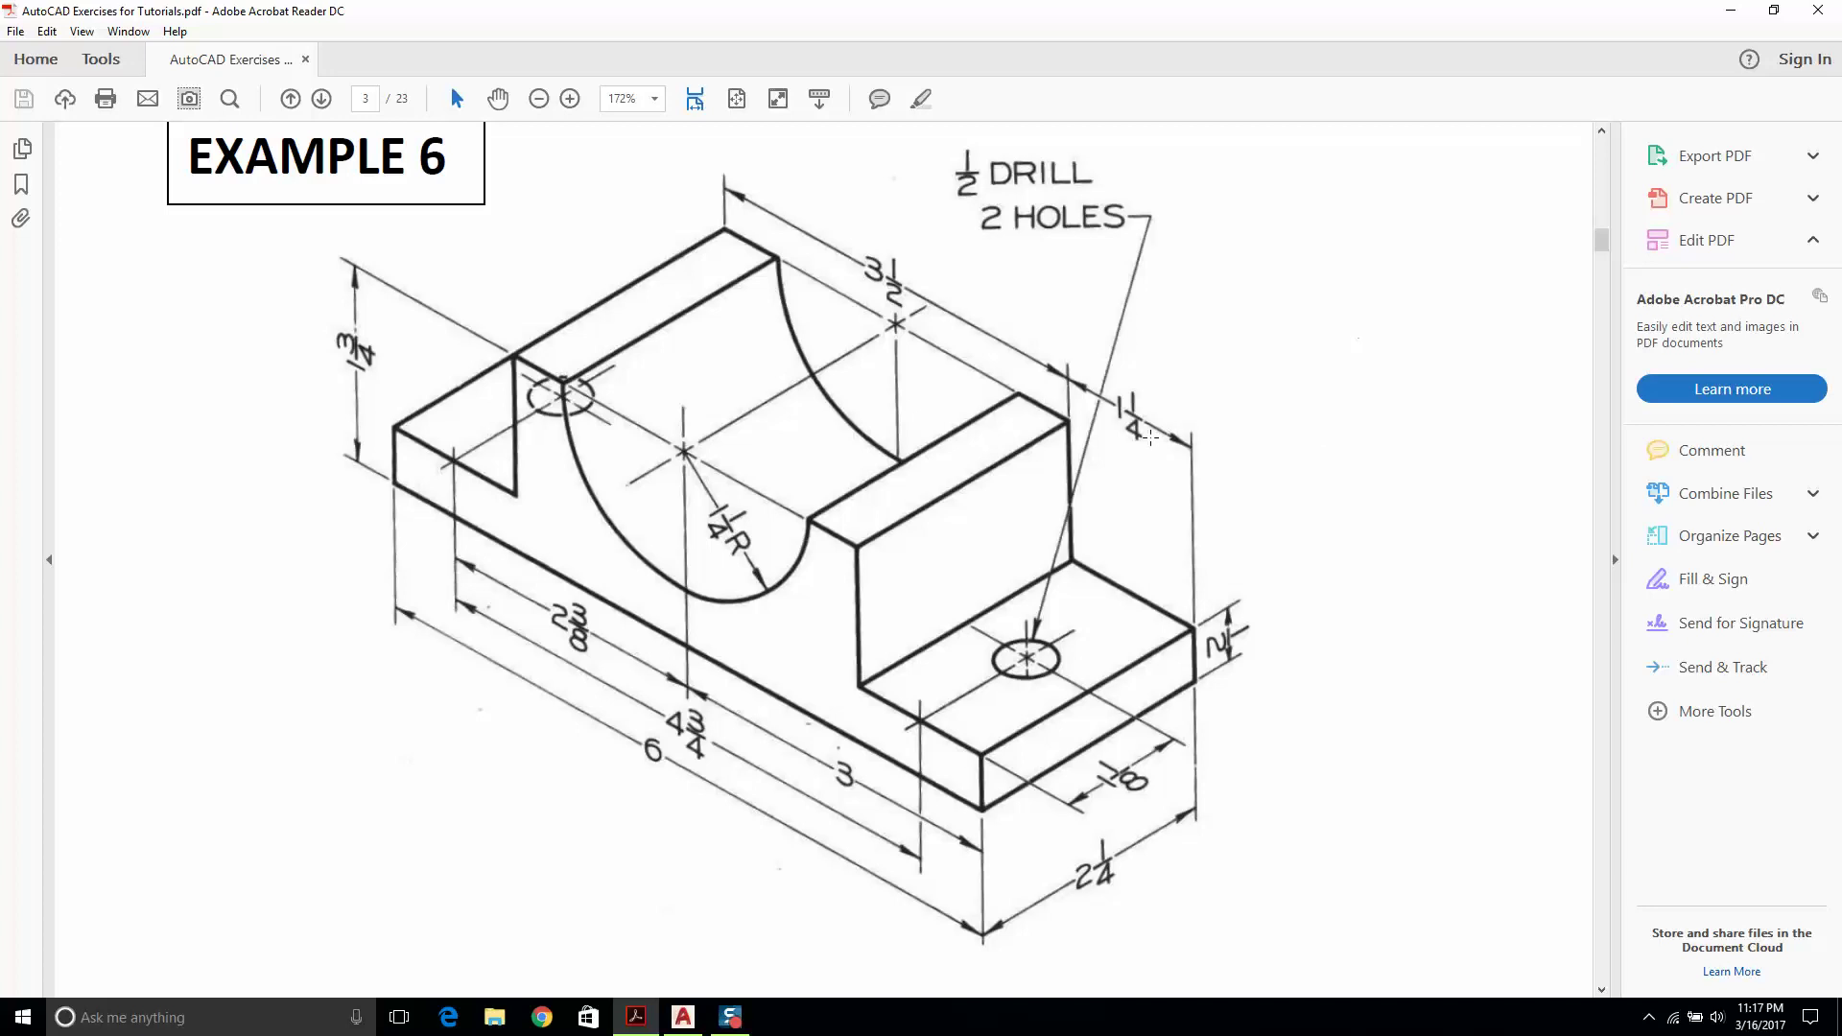
pyautogui.hotkey('alt', 'Tab')
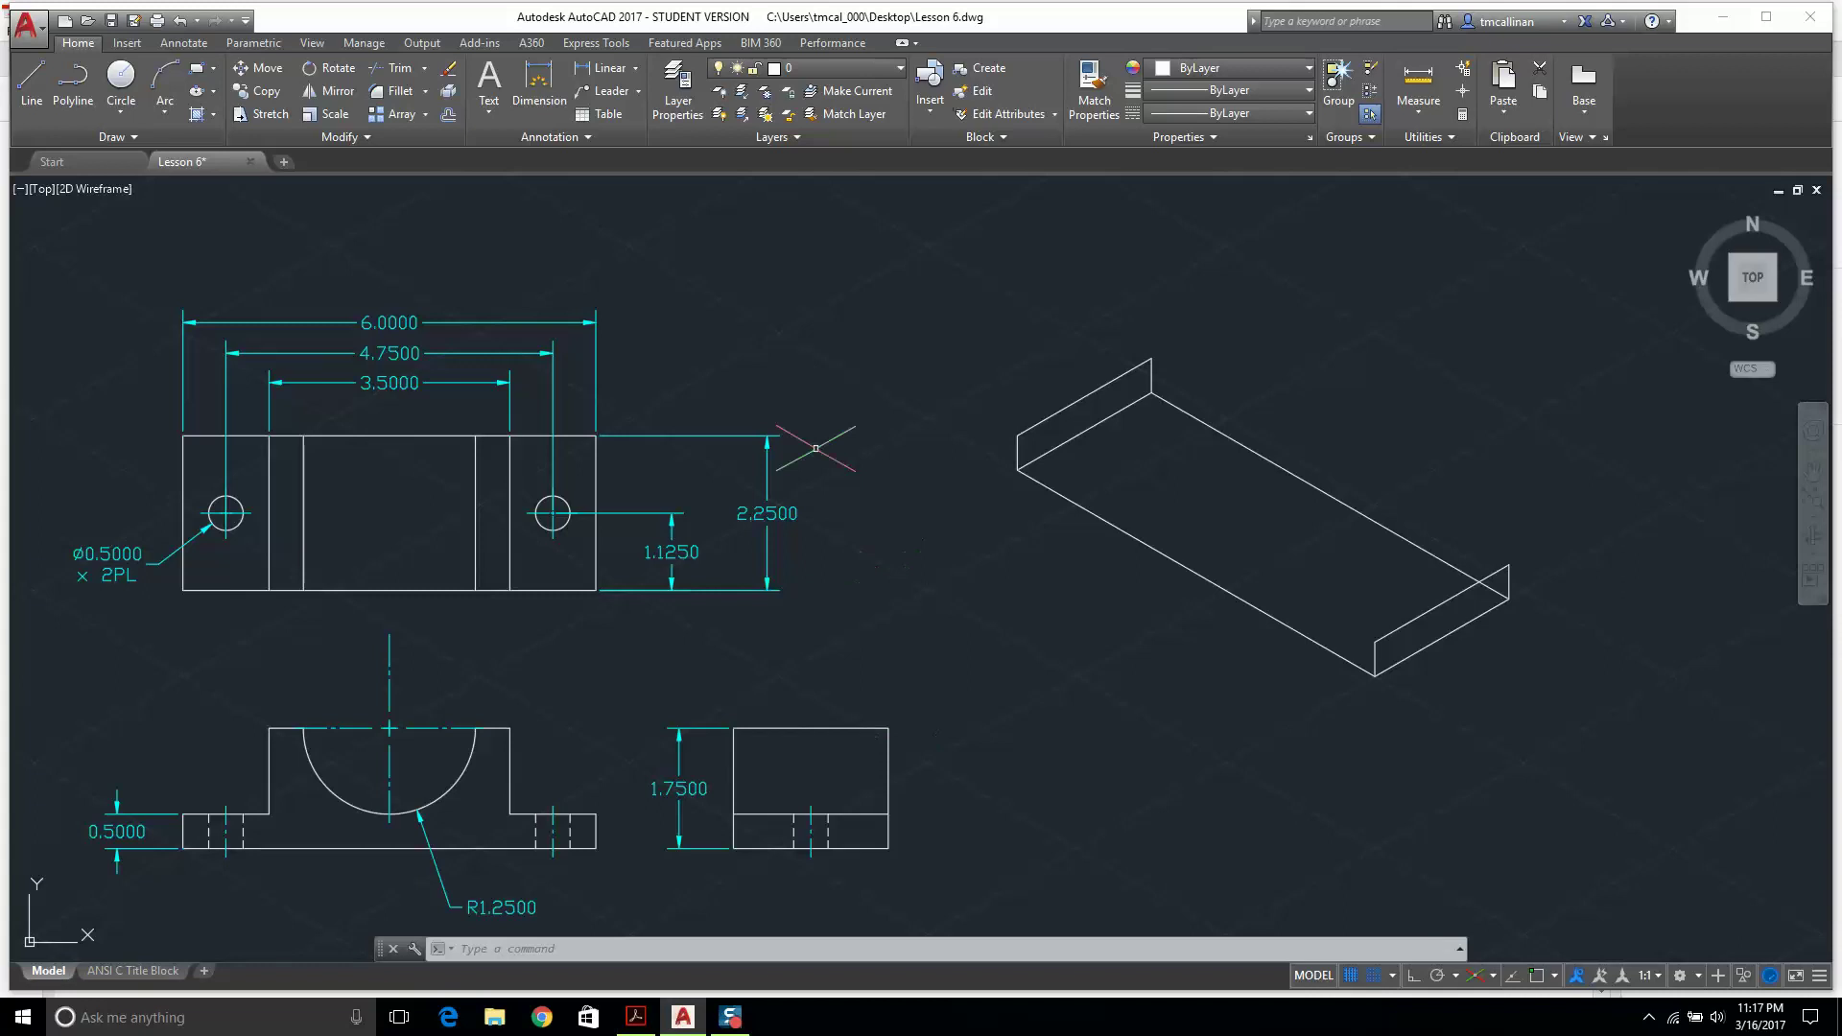
# Draw an edge from the end face's corner to start the end-block outline.
pyautogui.click(30, 92)
pyautogui.scroll(5, 1343, 634)
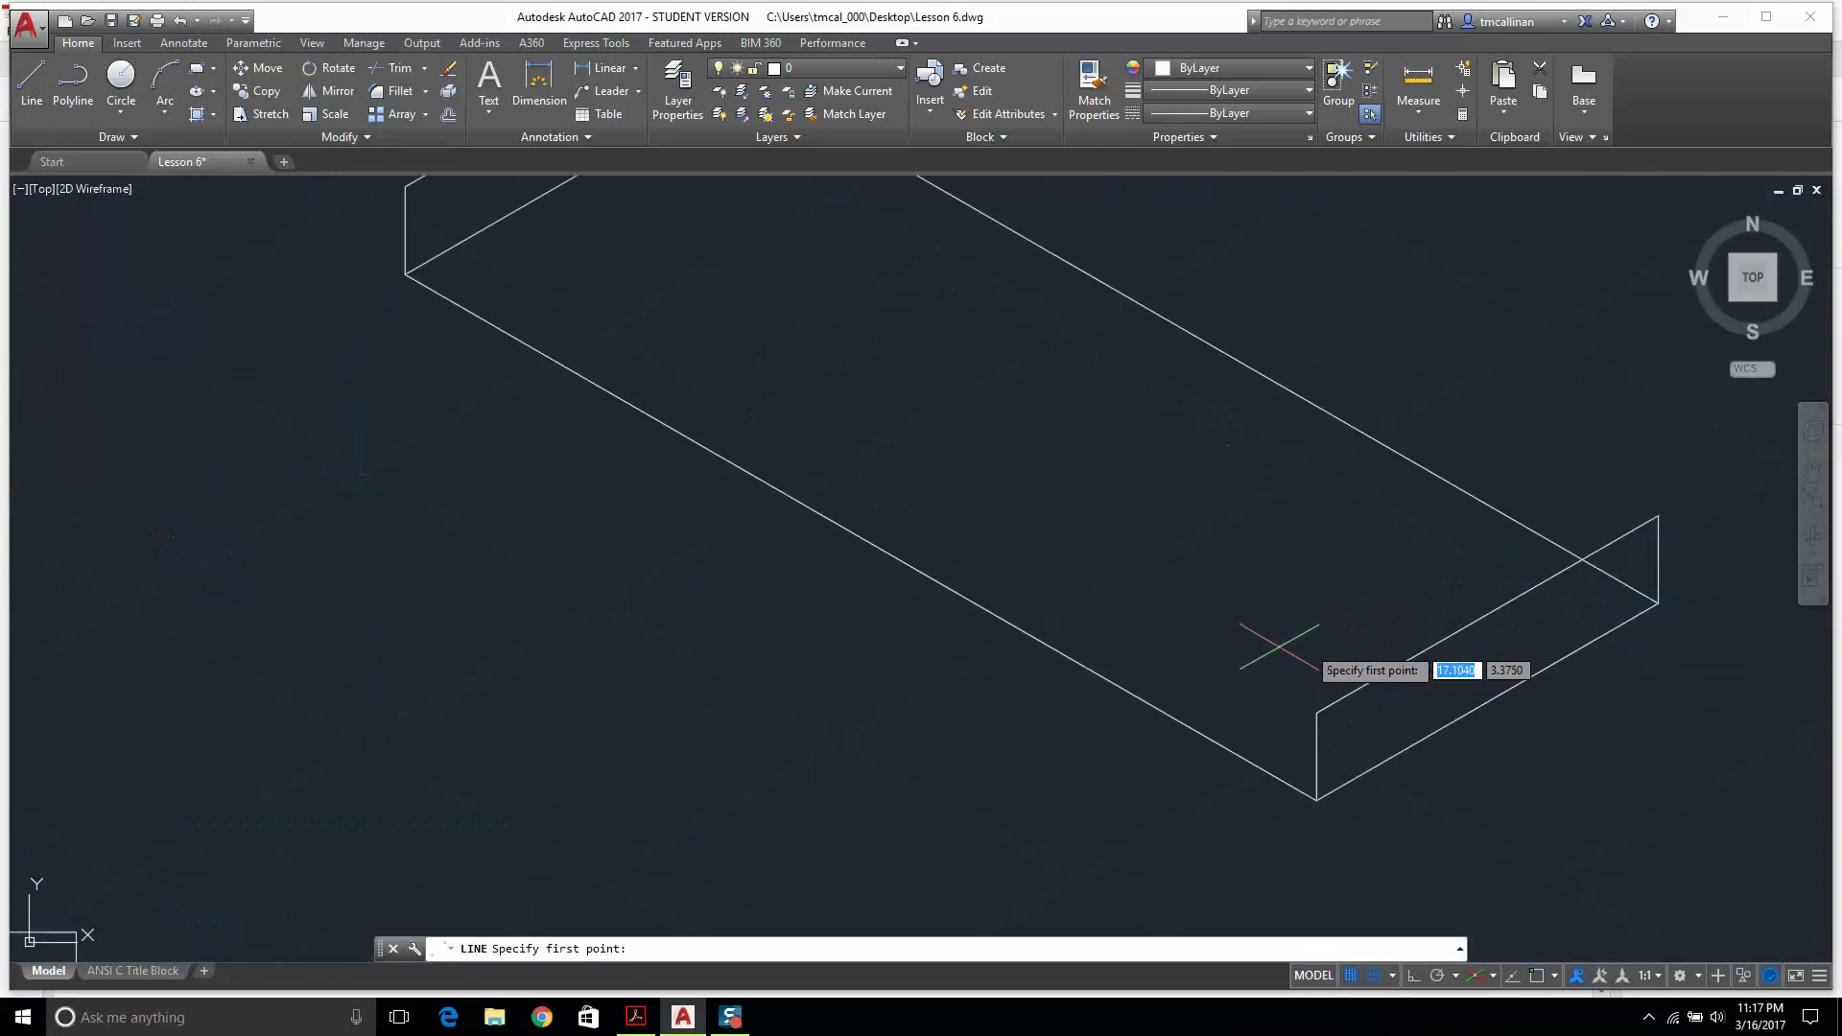
pyautogui.click(1315, 711)
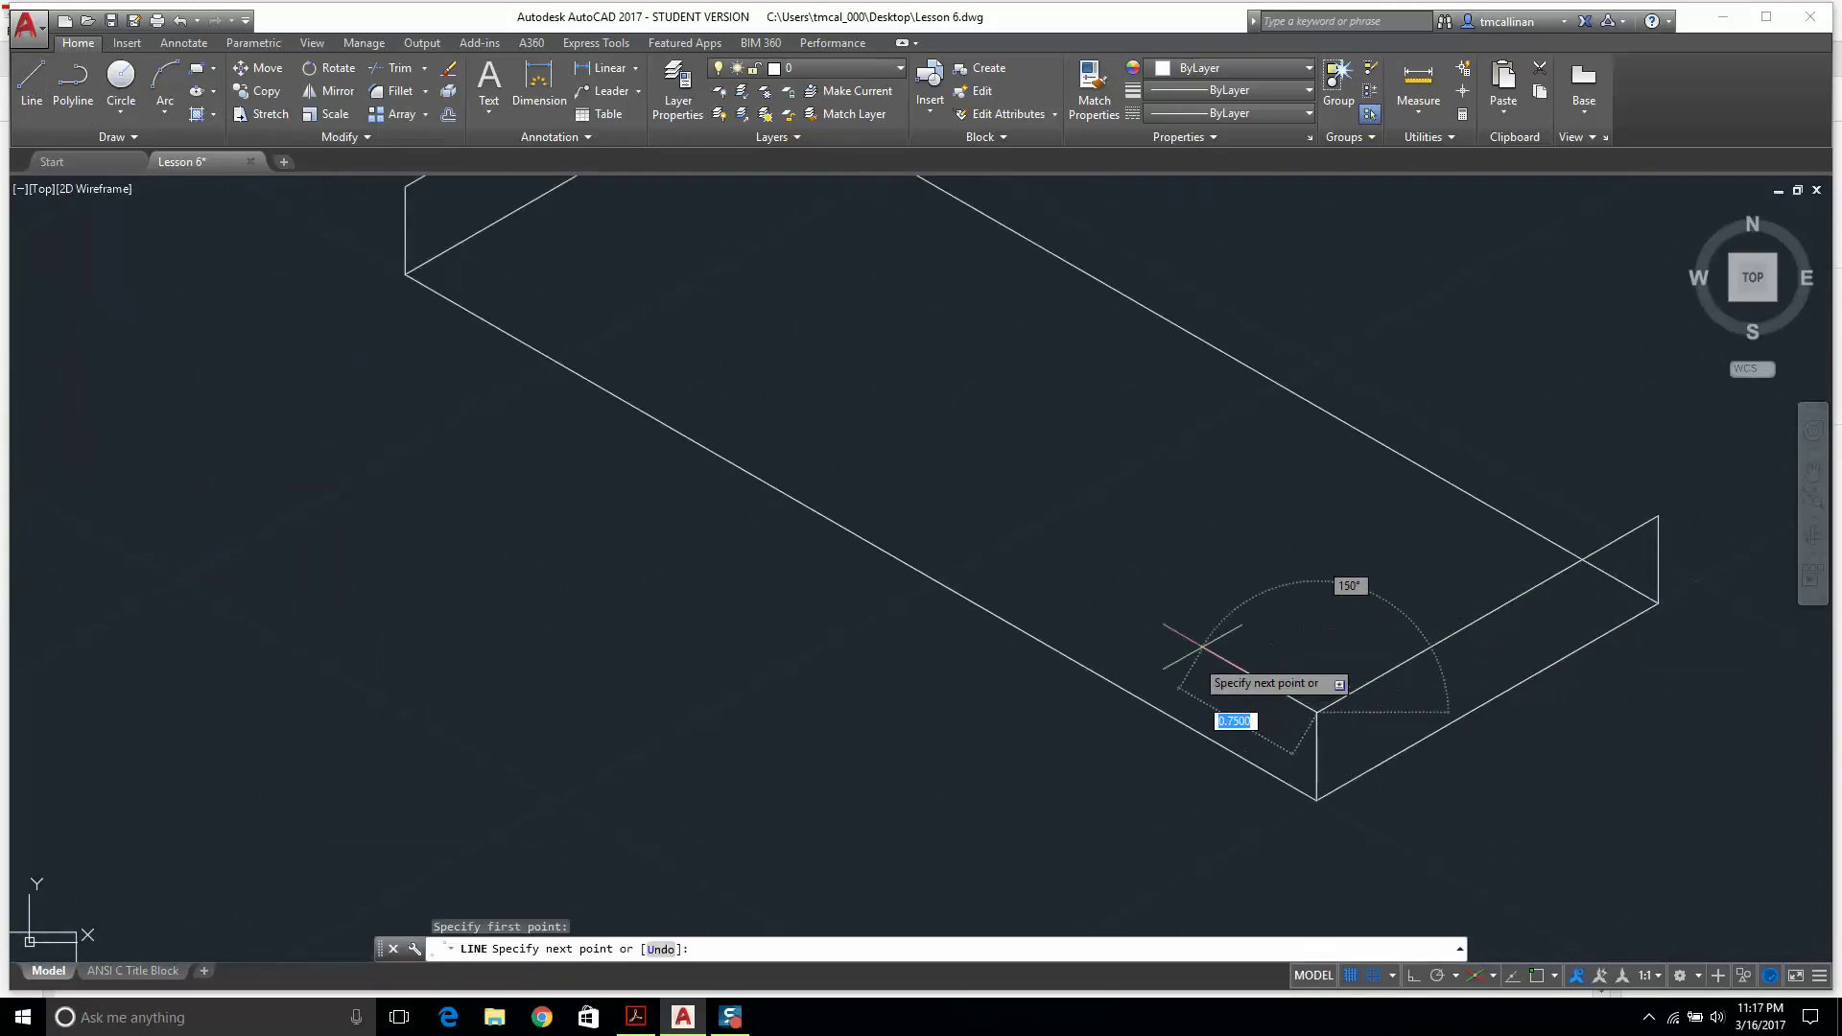
pyautogui.click(1128, 605)
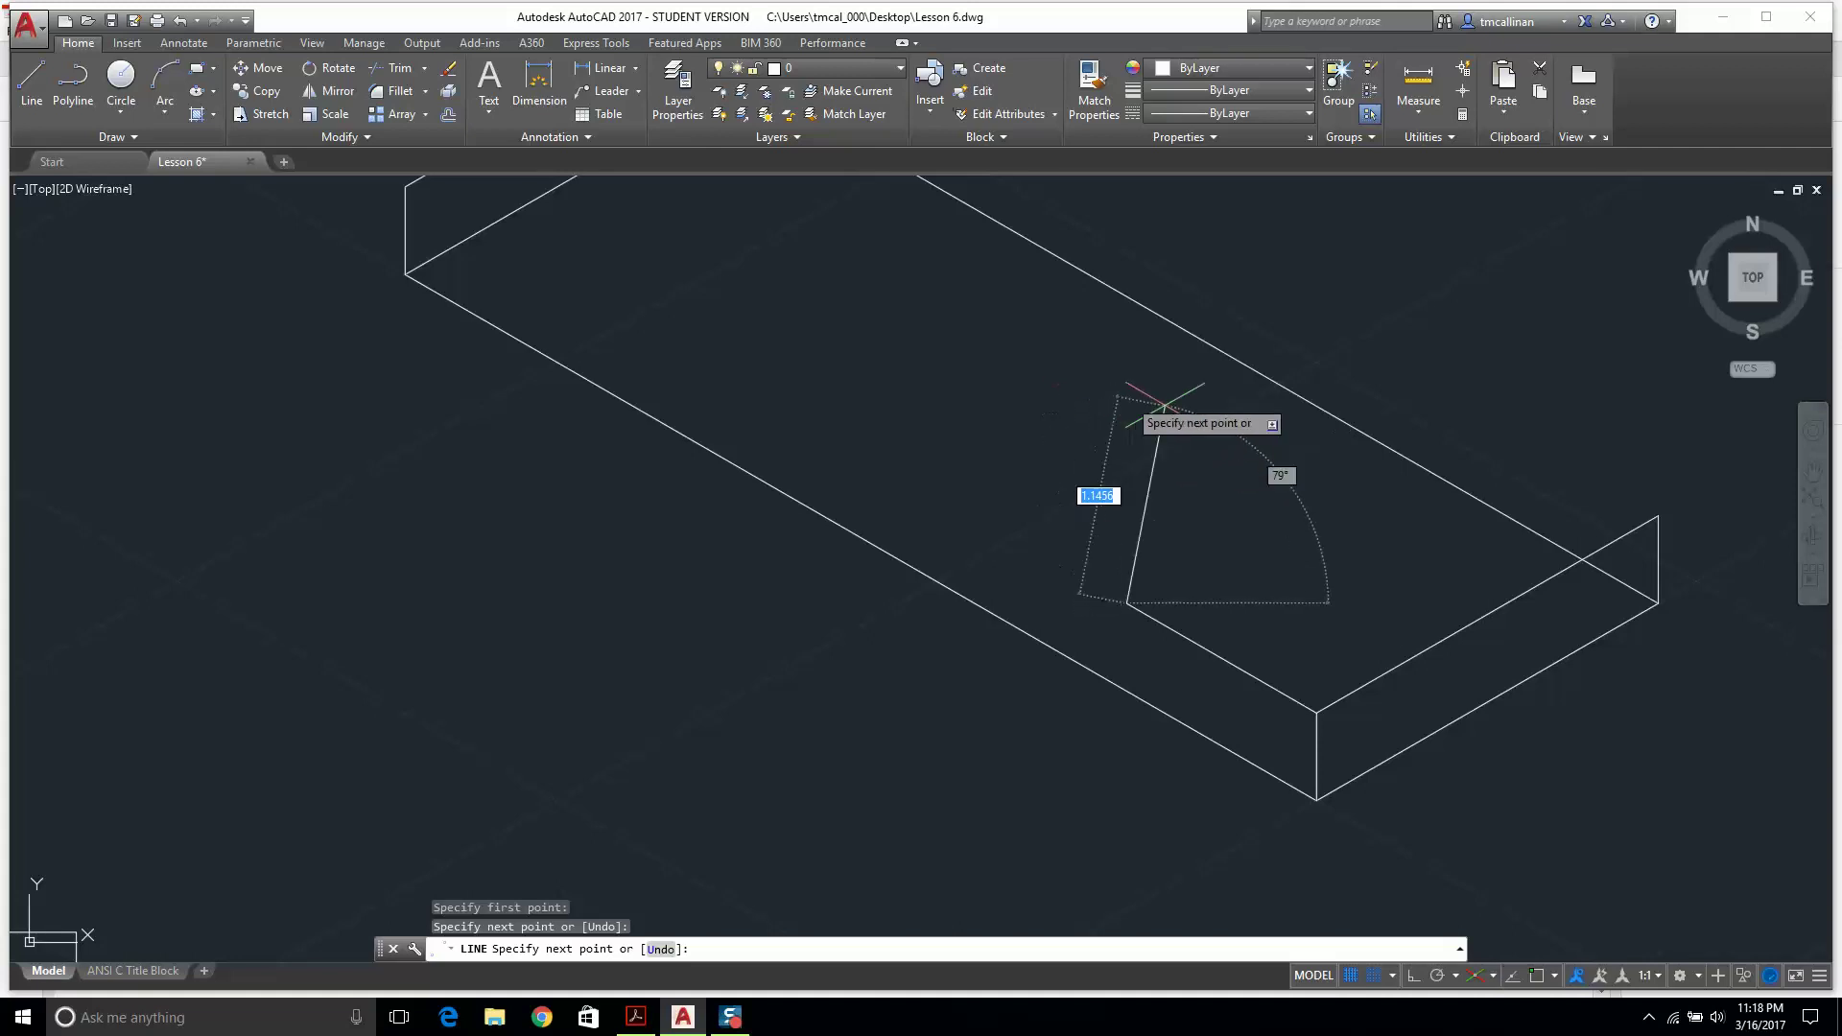
pyautogui.press('Escape')
pyautogui.scroll(-2, 1132, 398)
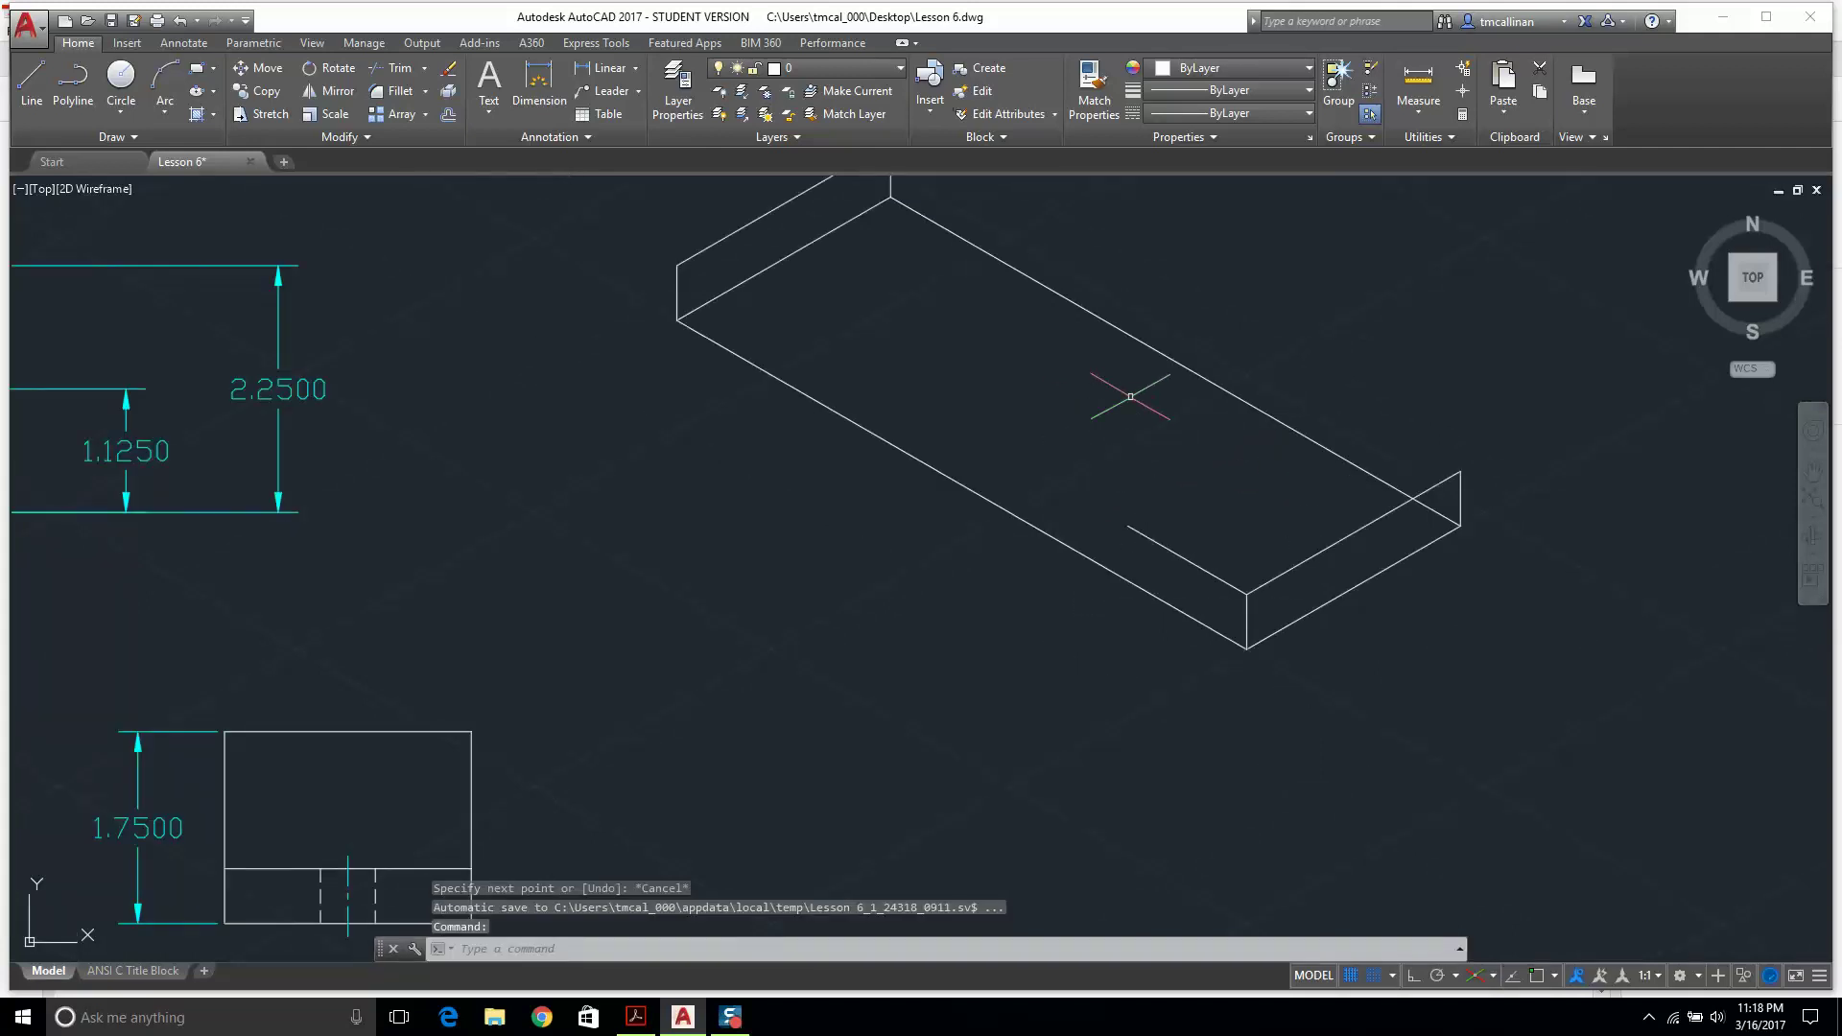
# Draw the 150° and 30° edges closing the right end block's top outline.
pyautogui.click(19, 84)
pyautogui.click(1460, 471)
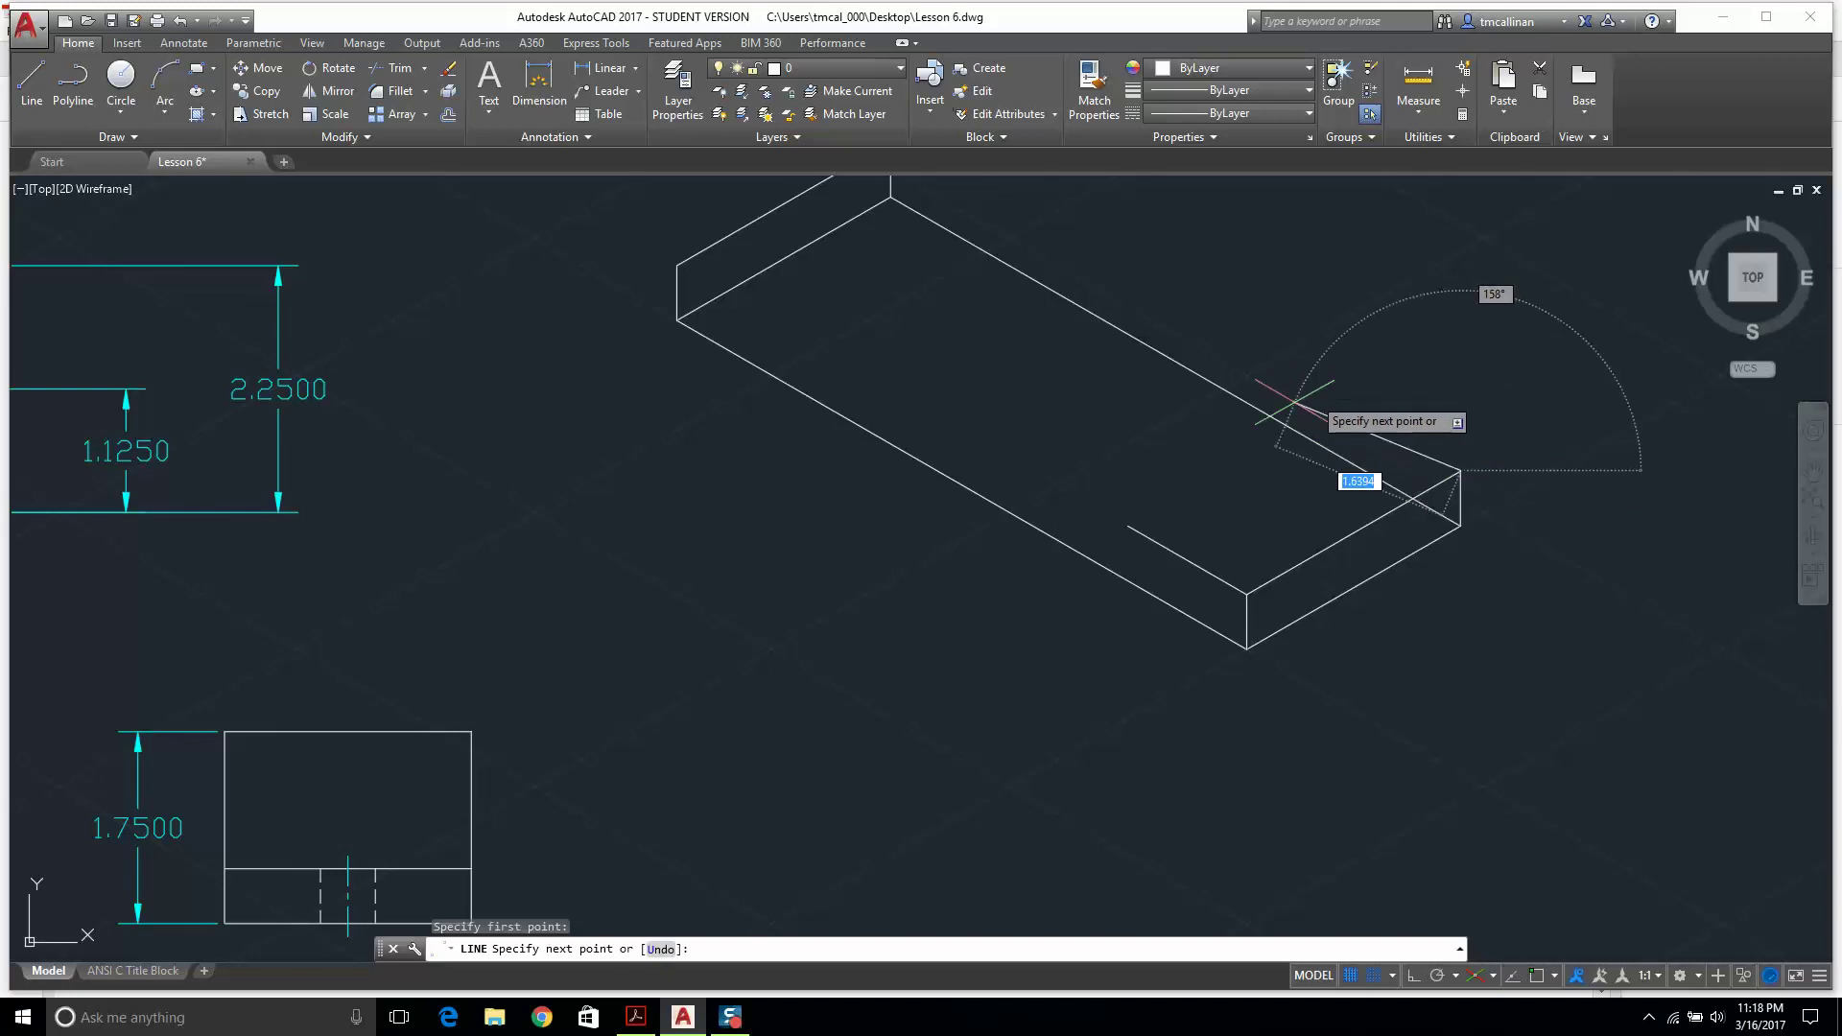
pyautogui.click(1341, 403)
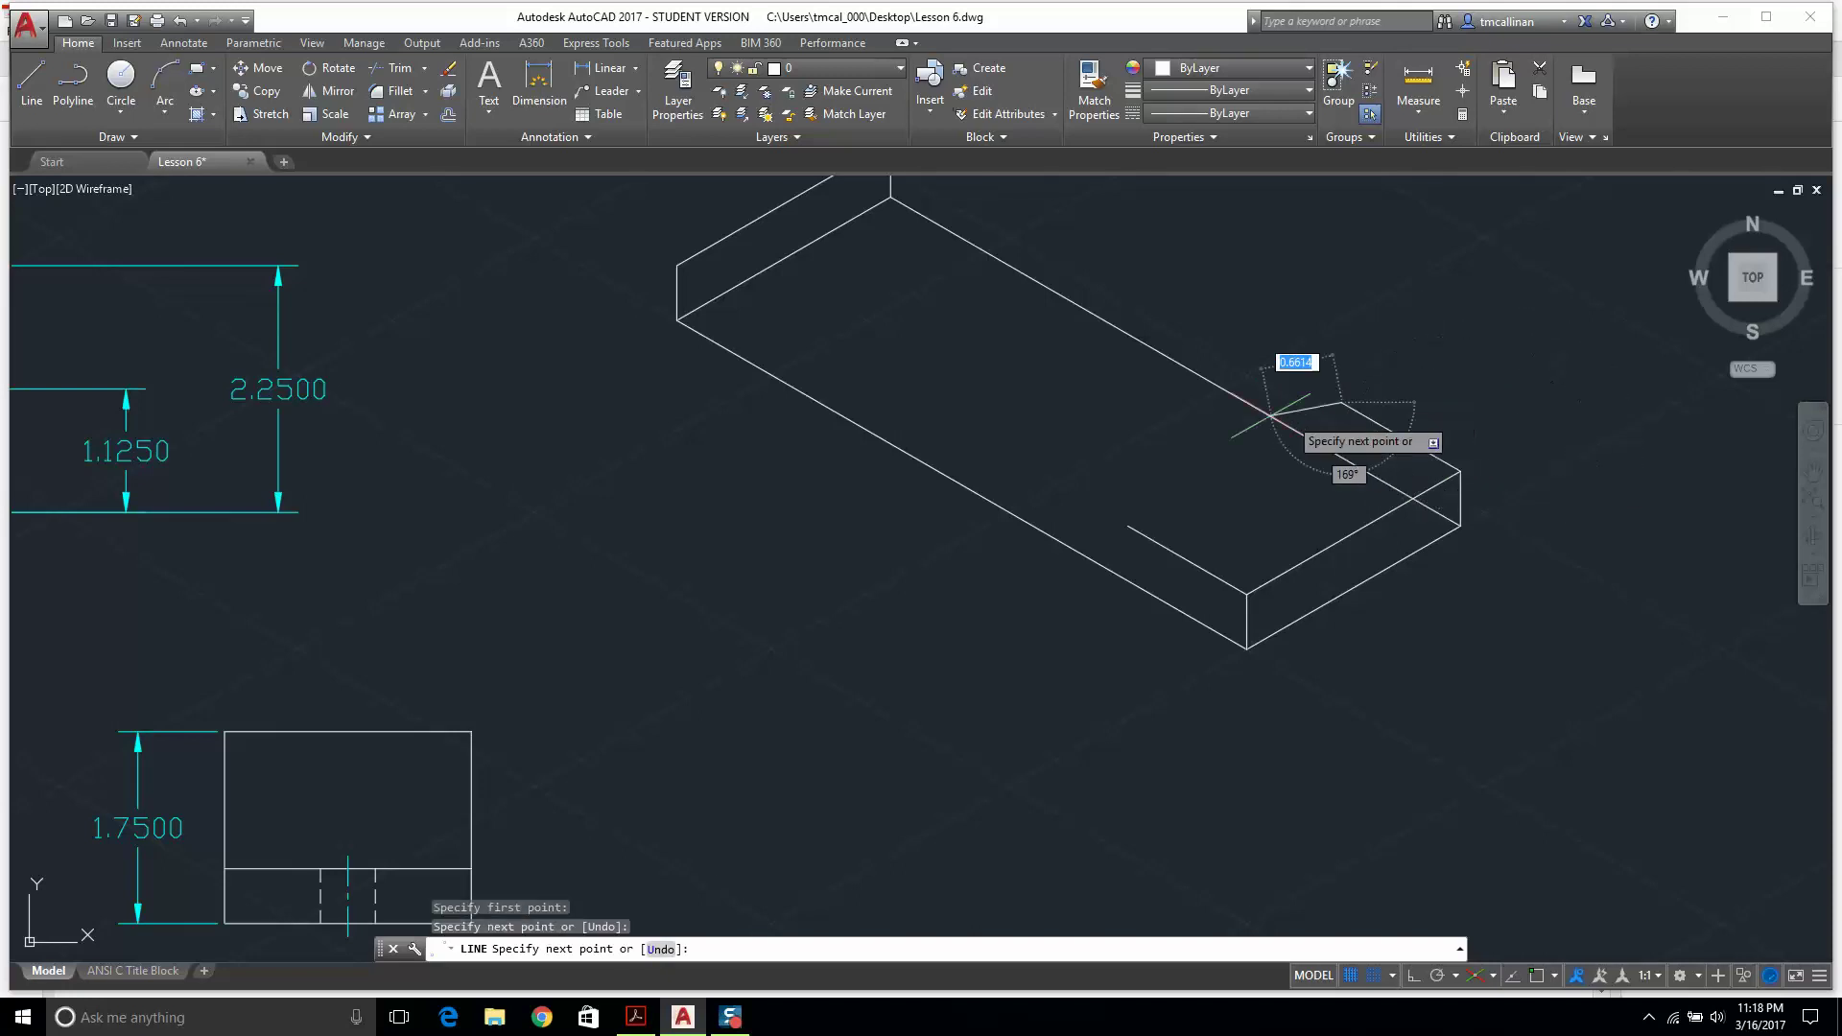
pyautogui.click(1128, 525)
pyautogui.press('Escape')
pyautogui.scroll(-2, 1027, 403)
pyautogui.scroll(2, 926, 404)
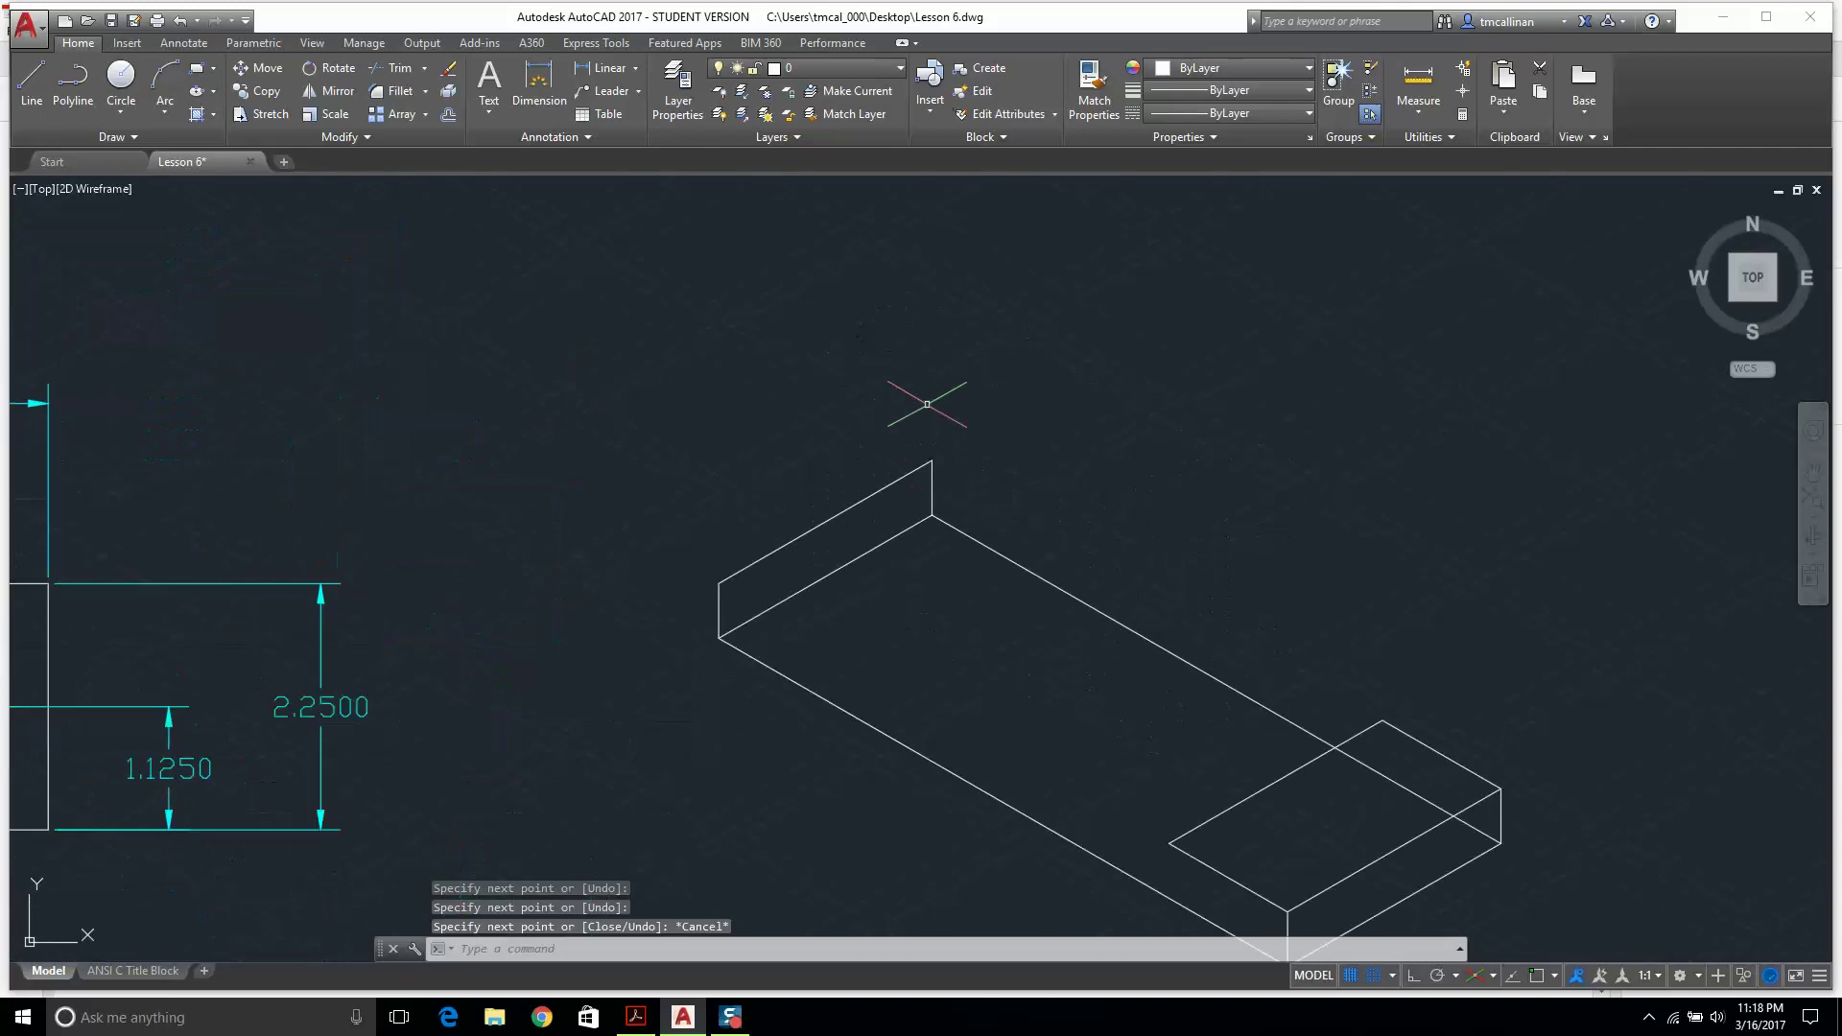
# Draw the edge across the left end, closing the left raised end's top face.
pyautogui.click(32, 78)
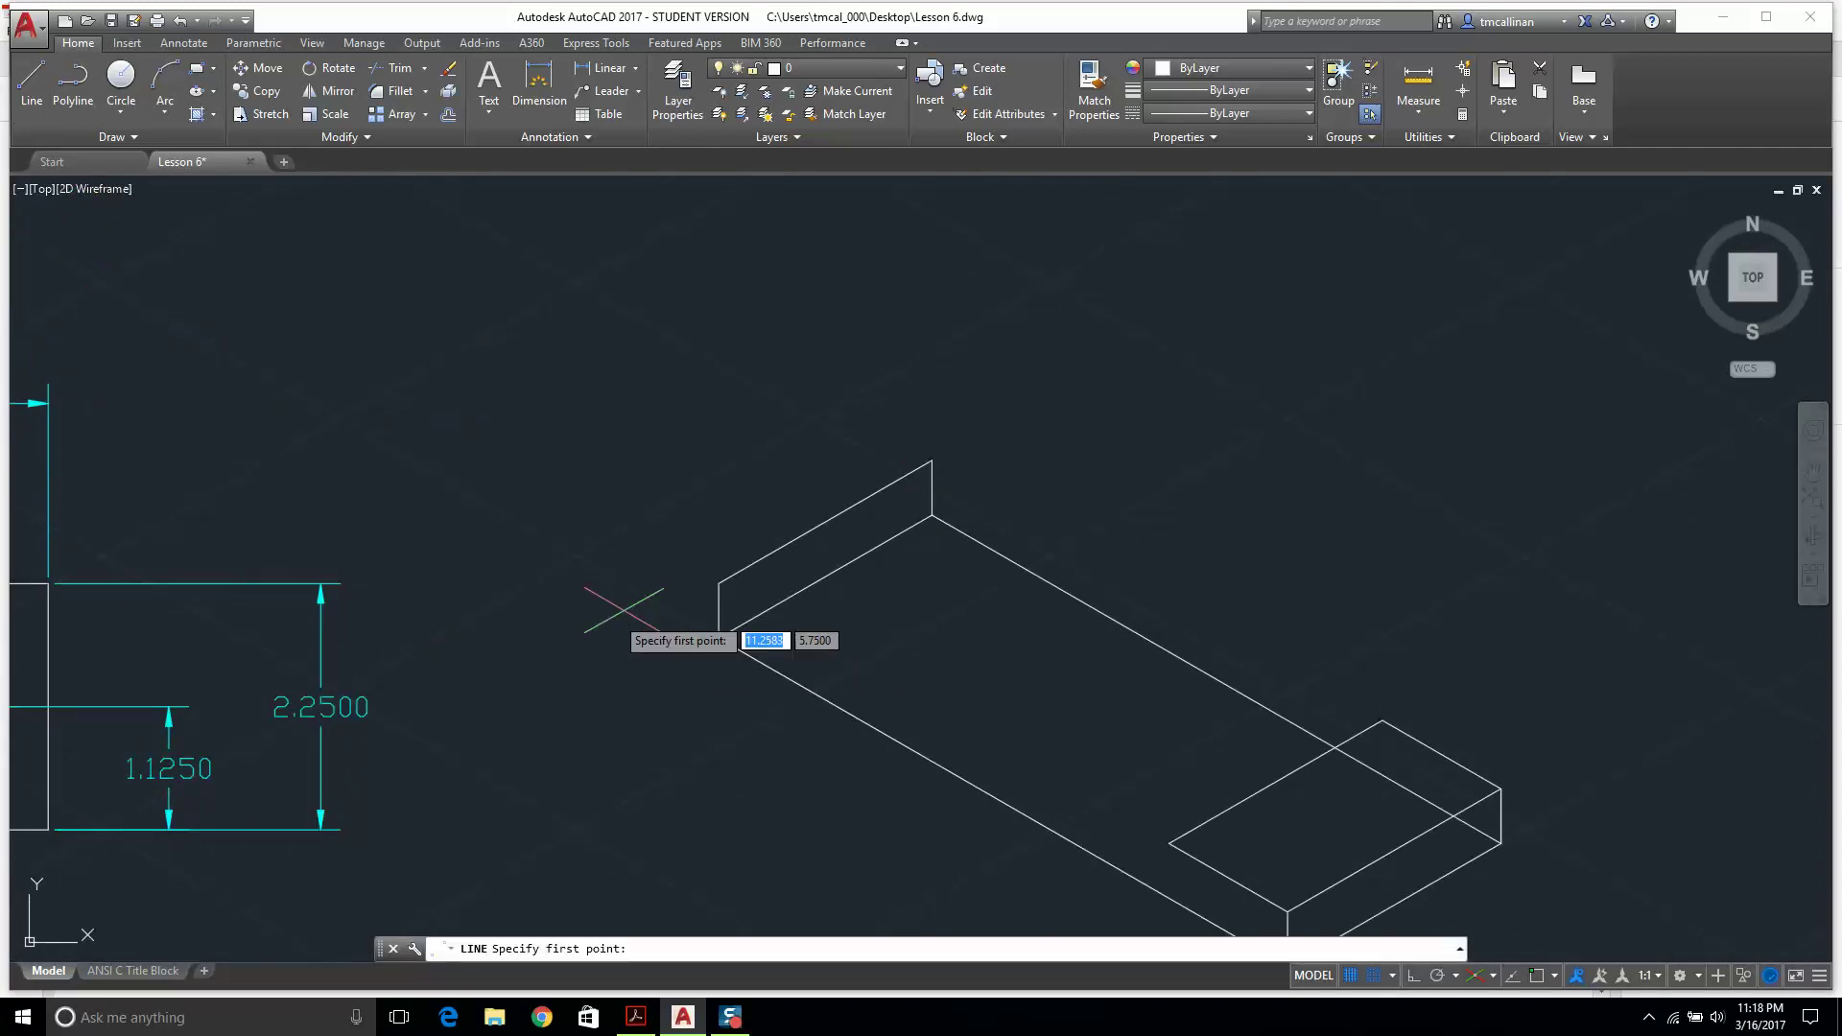
pyautogui.click(718, 584)
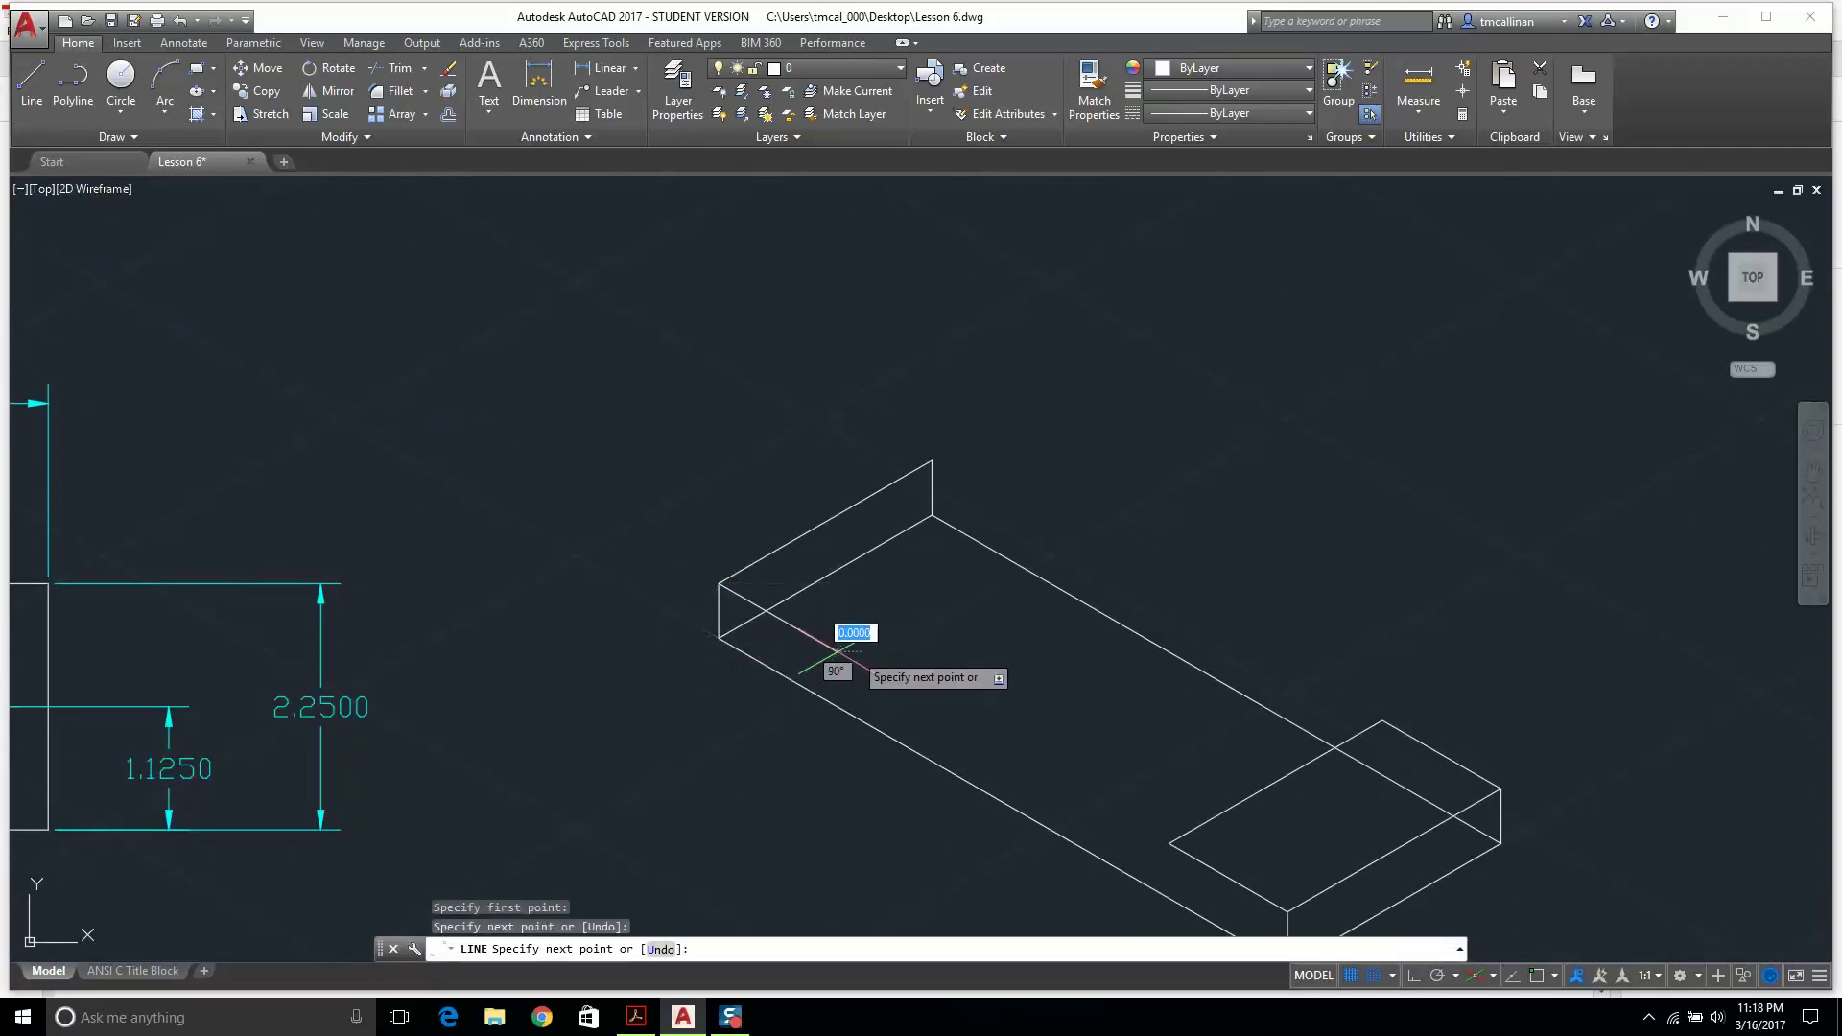
pyautogui.click(1051, 527)
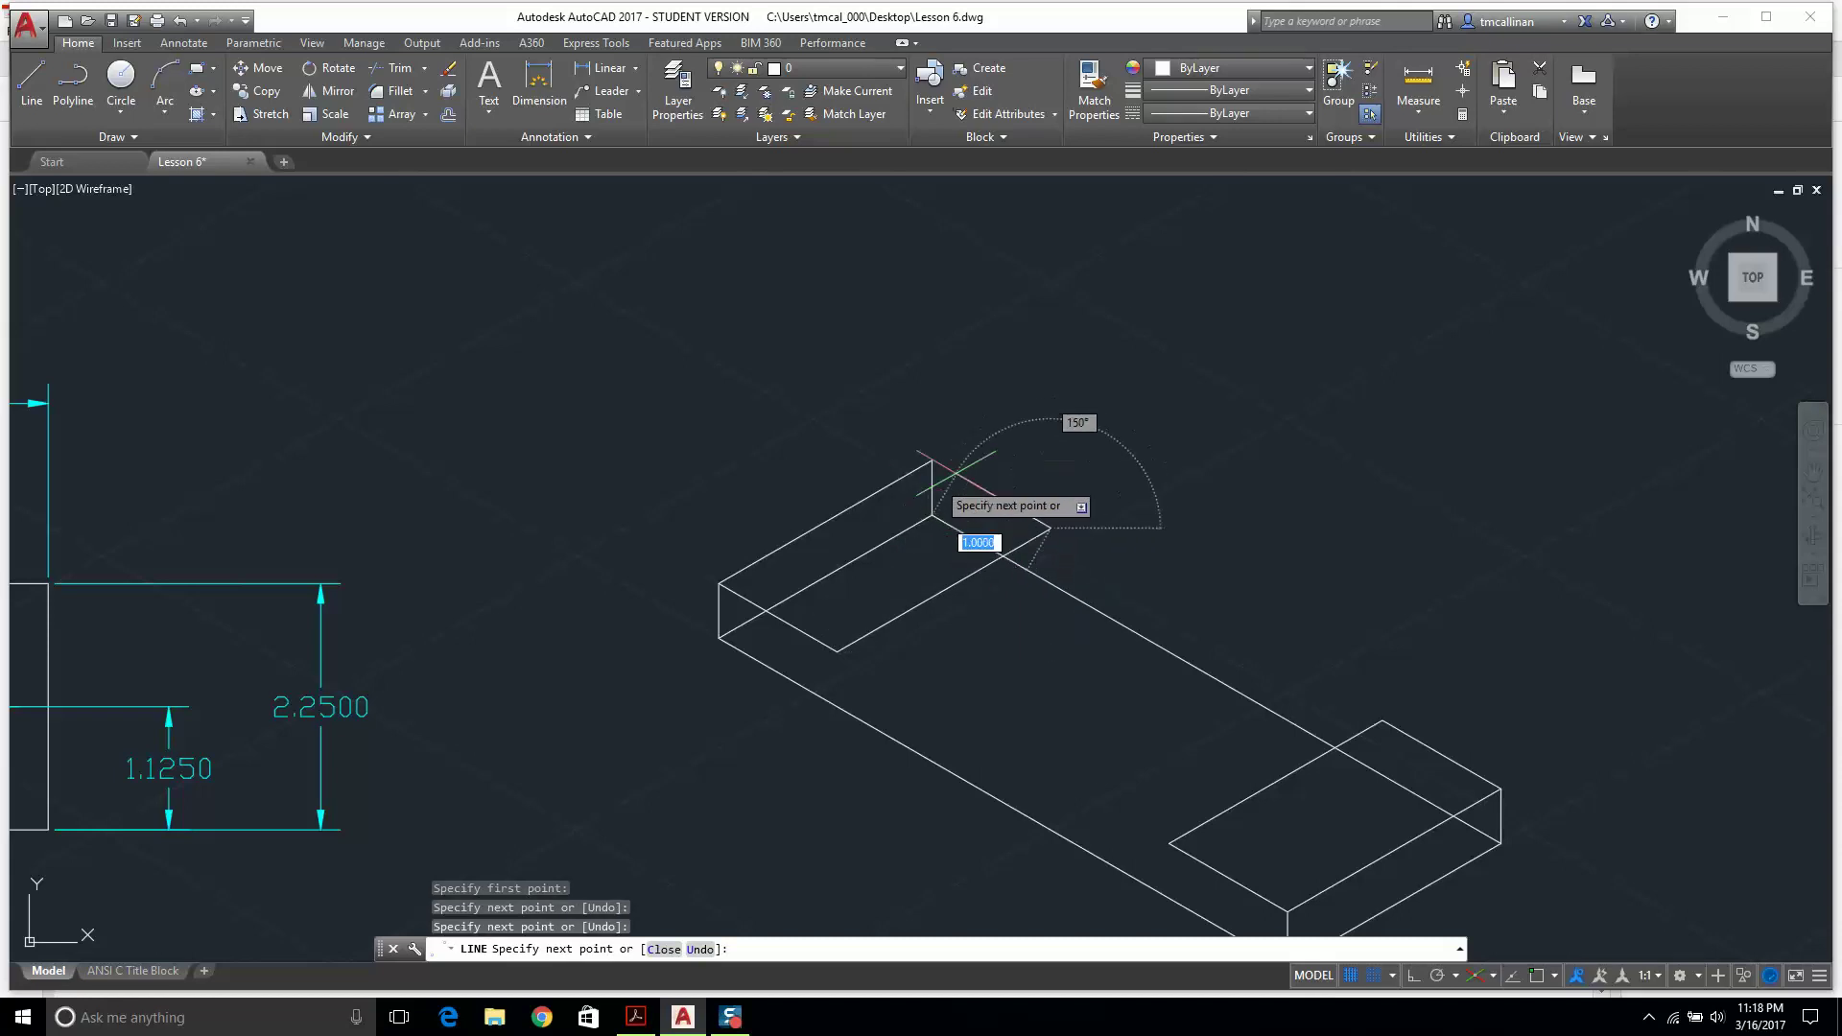
pyautogui.press('Escape')
pyautogui.scroll(-2, 1163, 459)
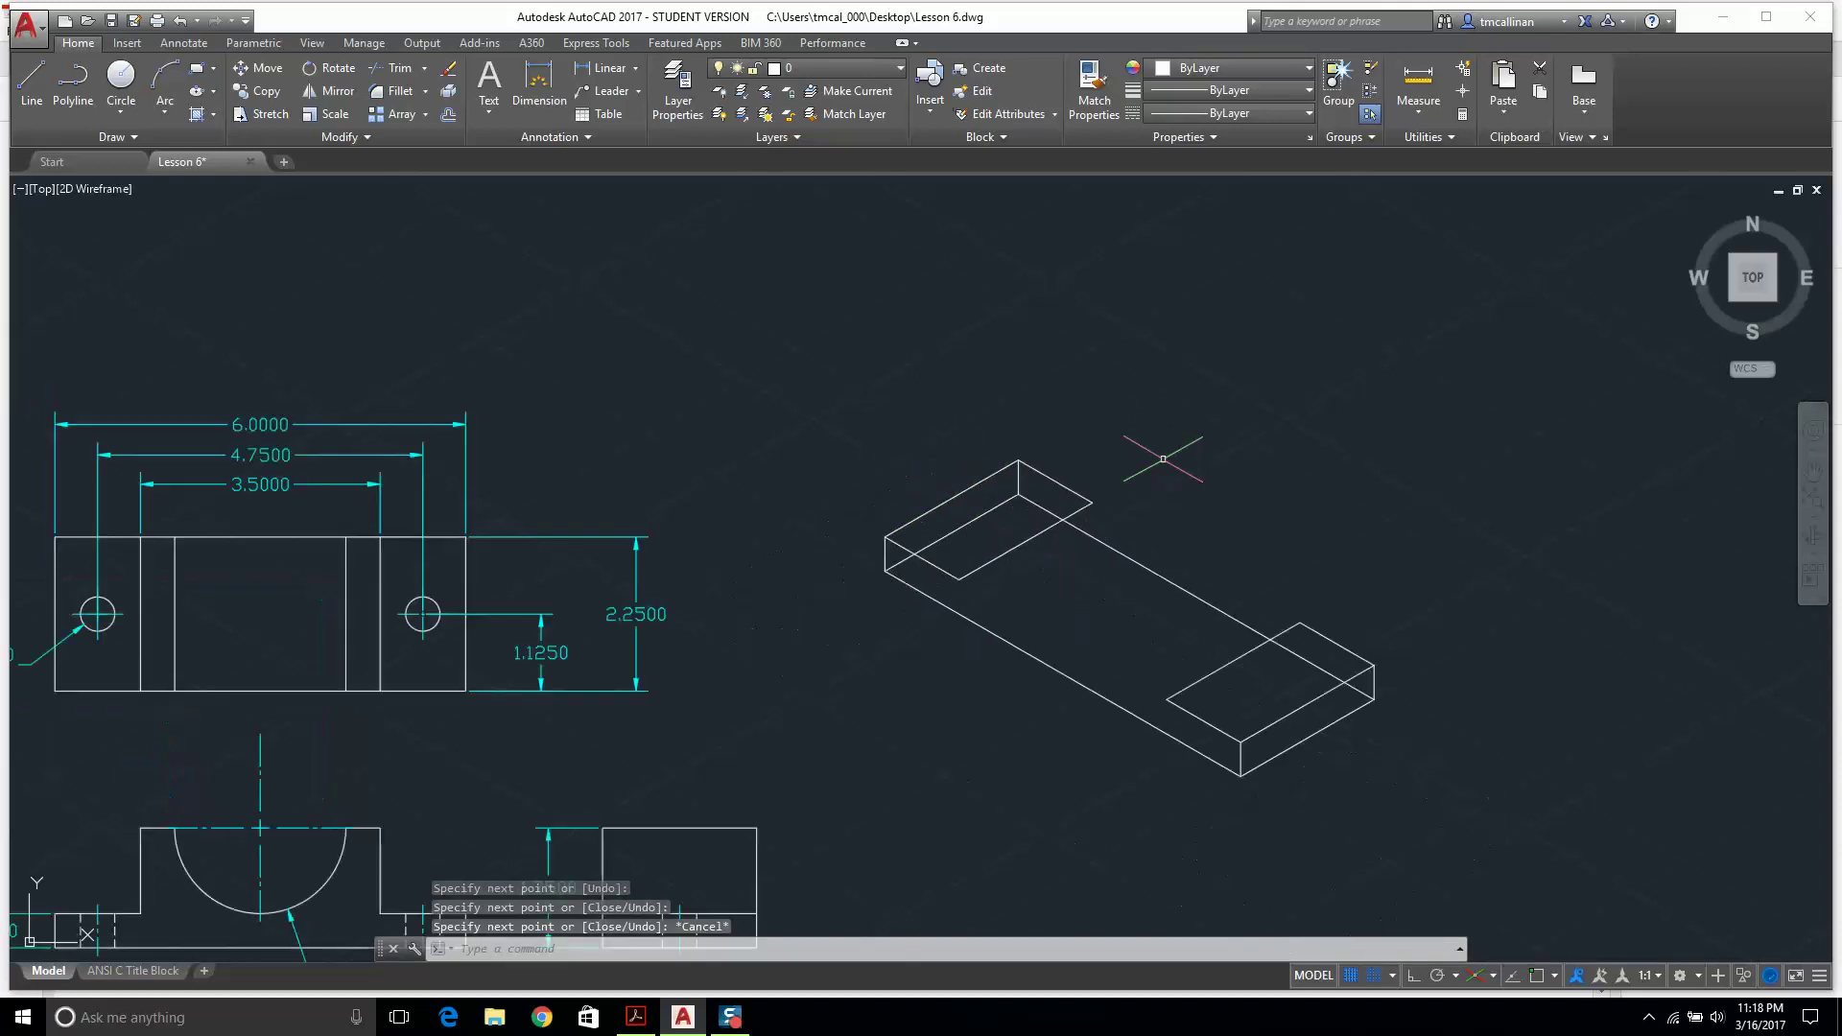
pyautogui.scroll(-1, 1199, 480)
pyautogui.scroll(1, 1268, 568)
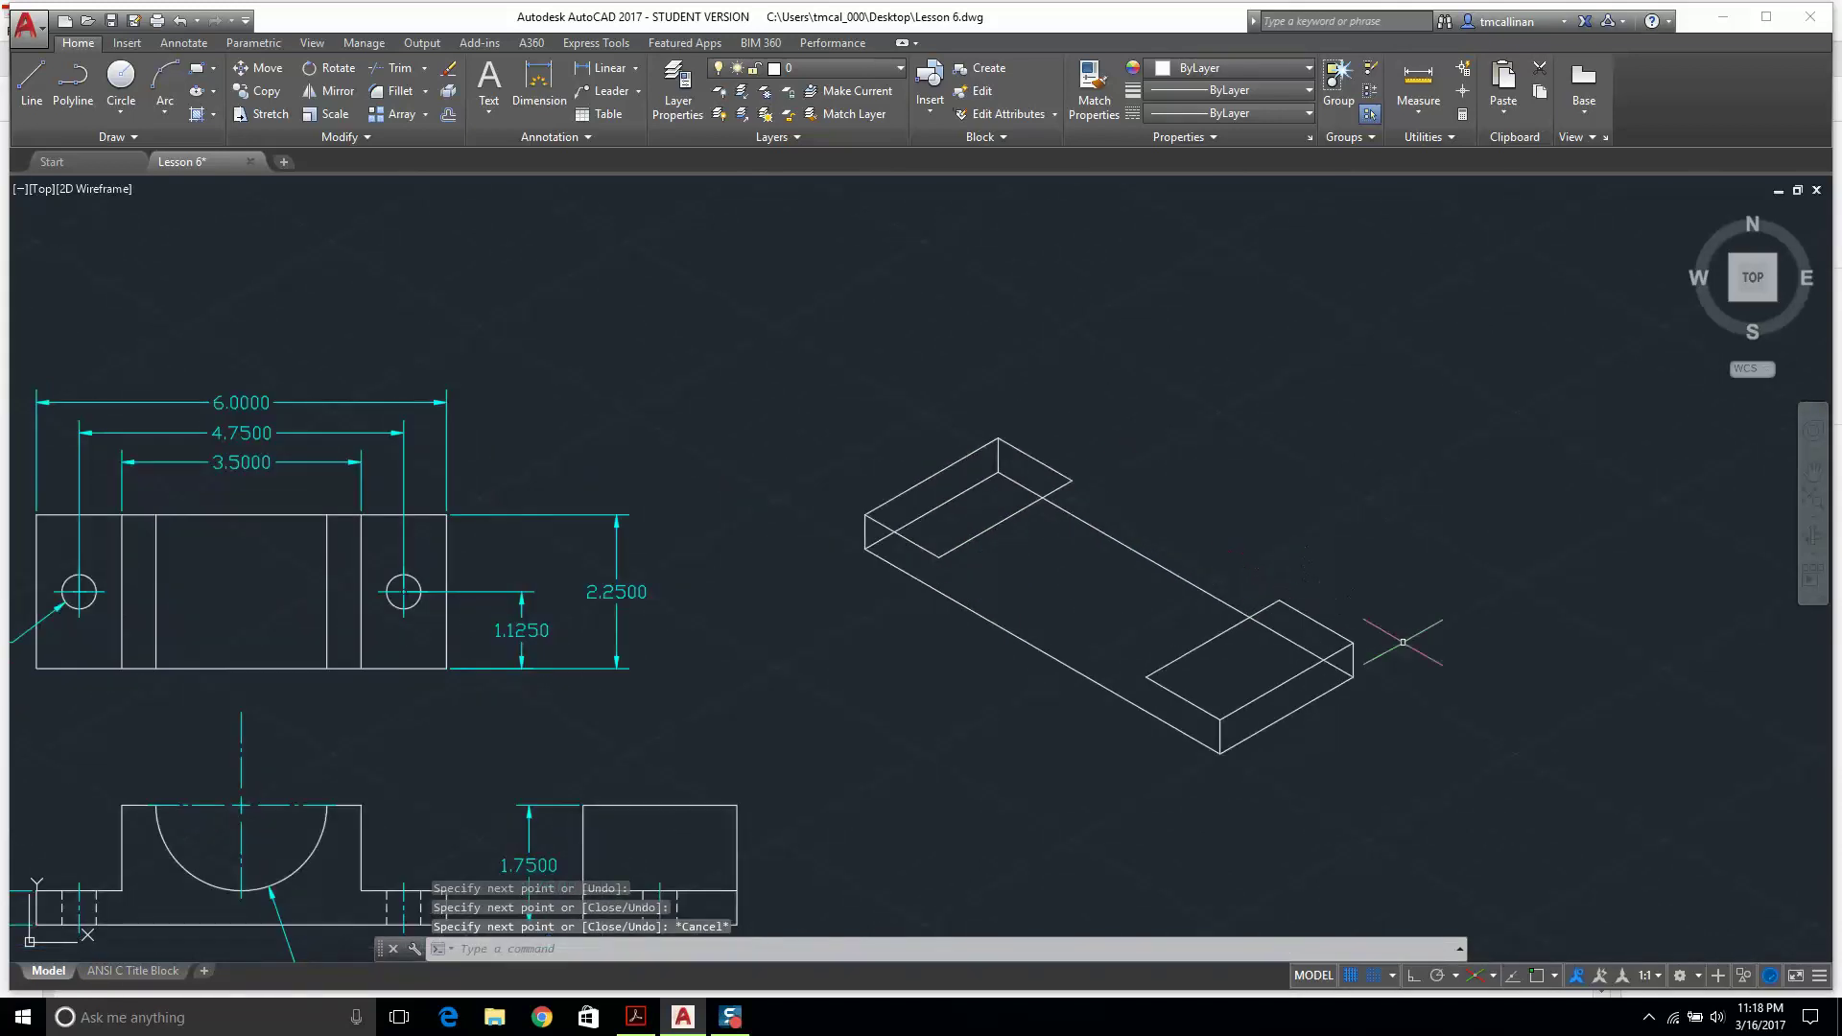
pyautogui.scroll(-1, 1196, 511)
pyautogui.scroll(1, 1181, 480)
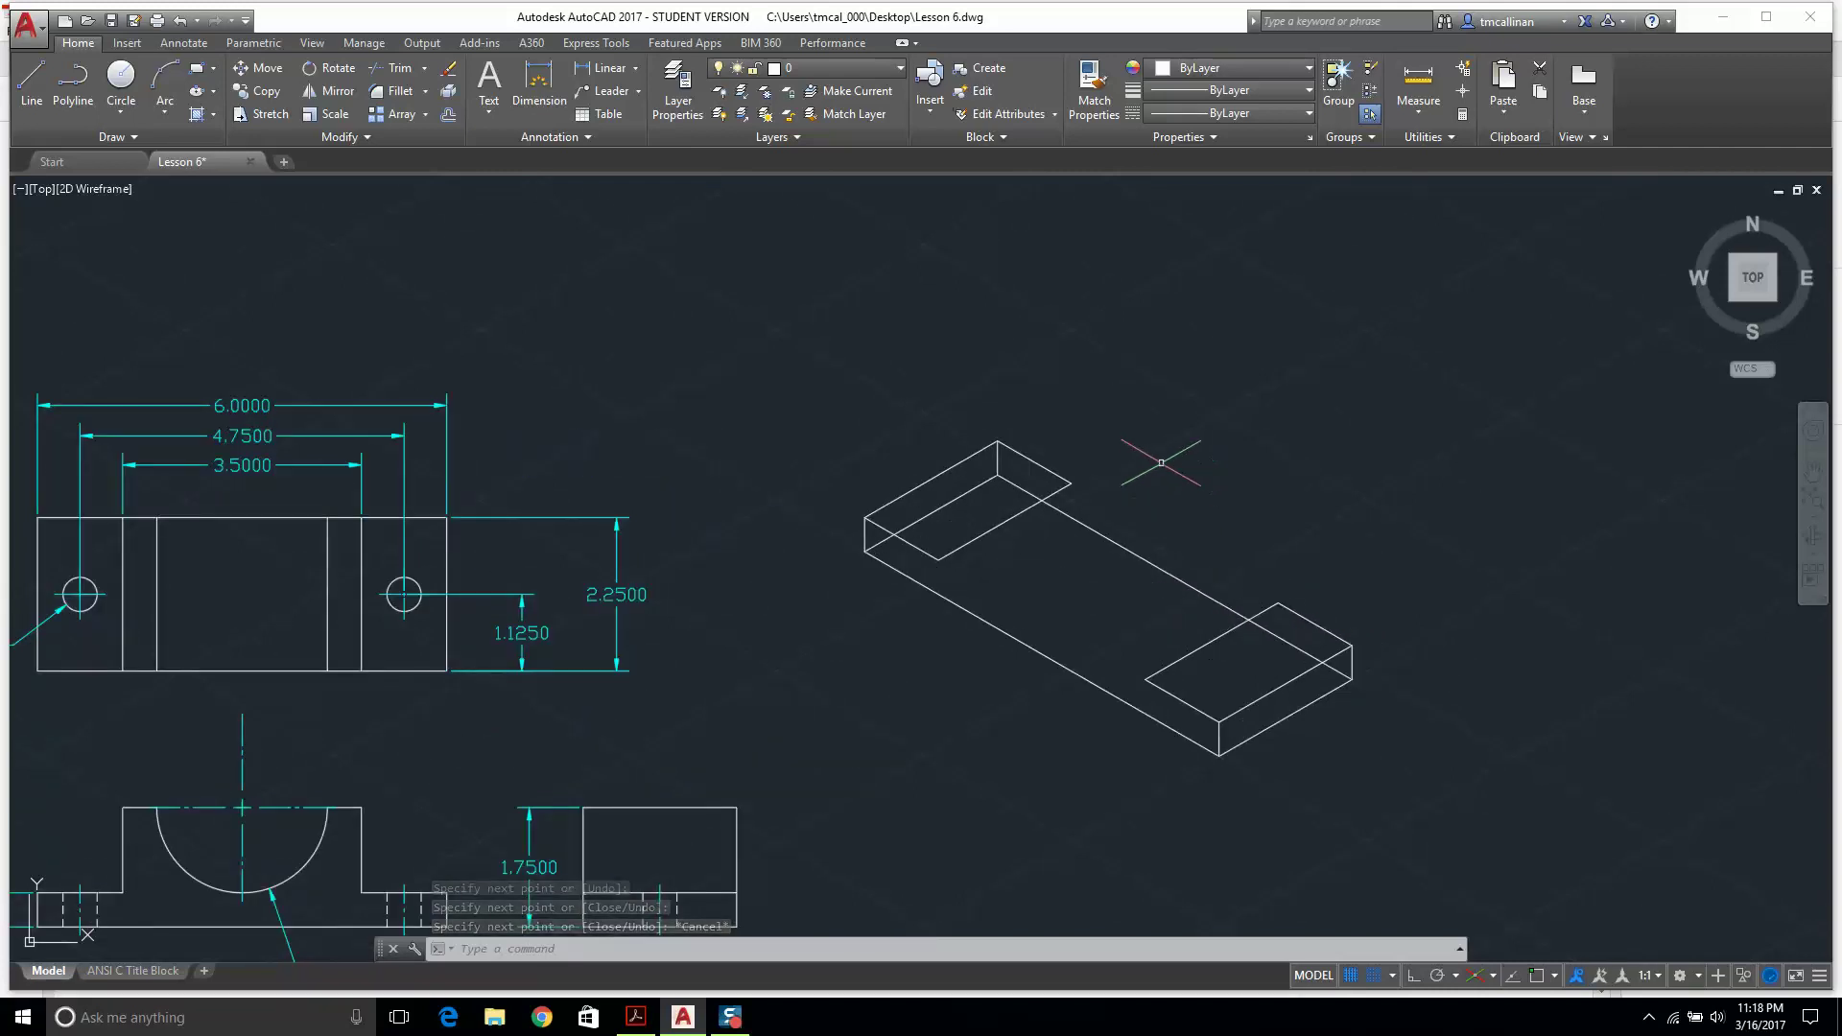
pyautogui.scroll(2, 1161, 462)
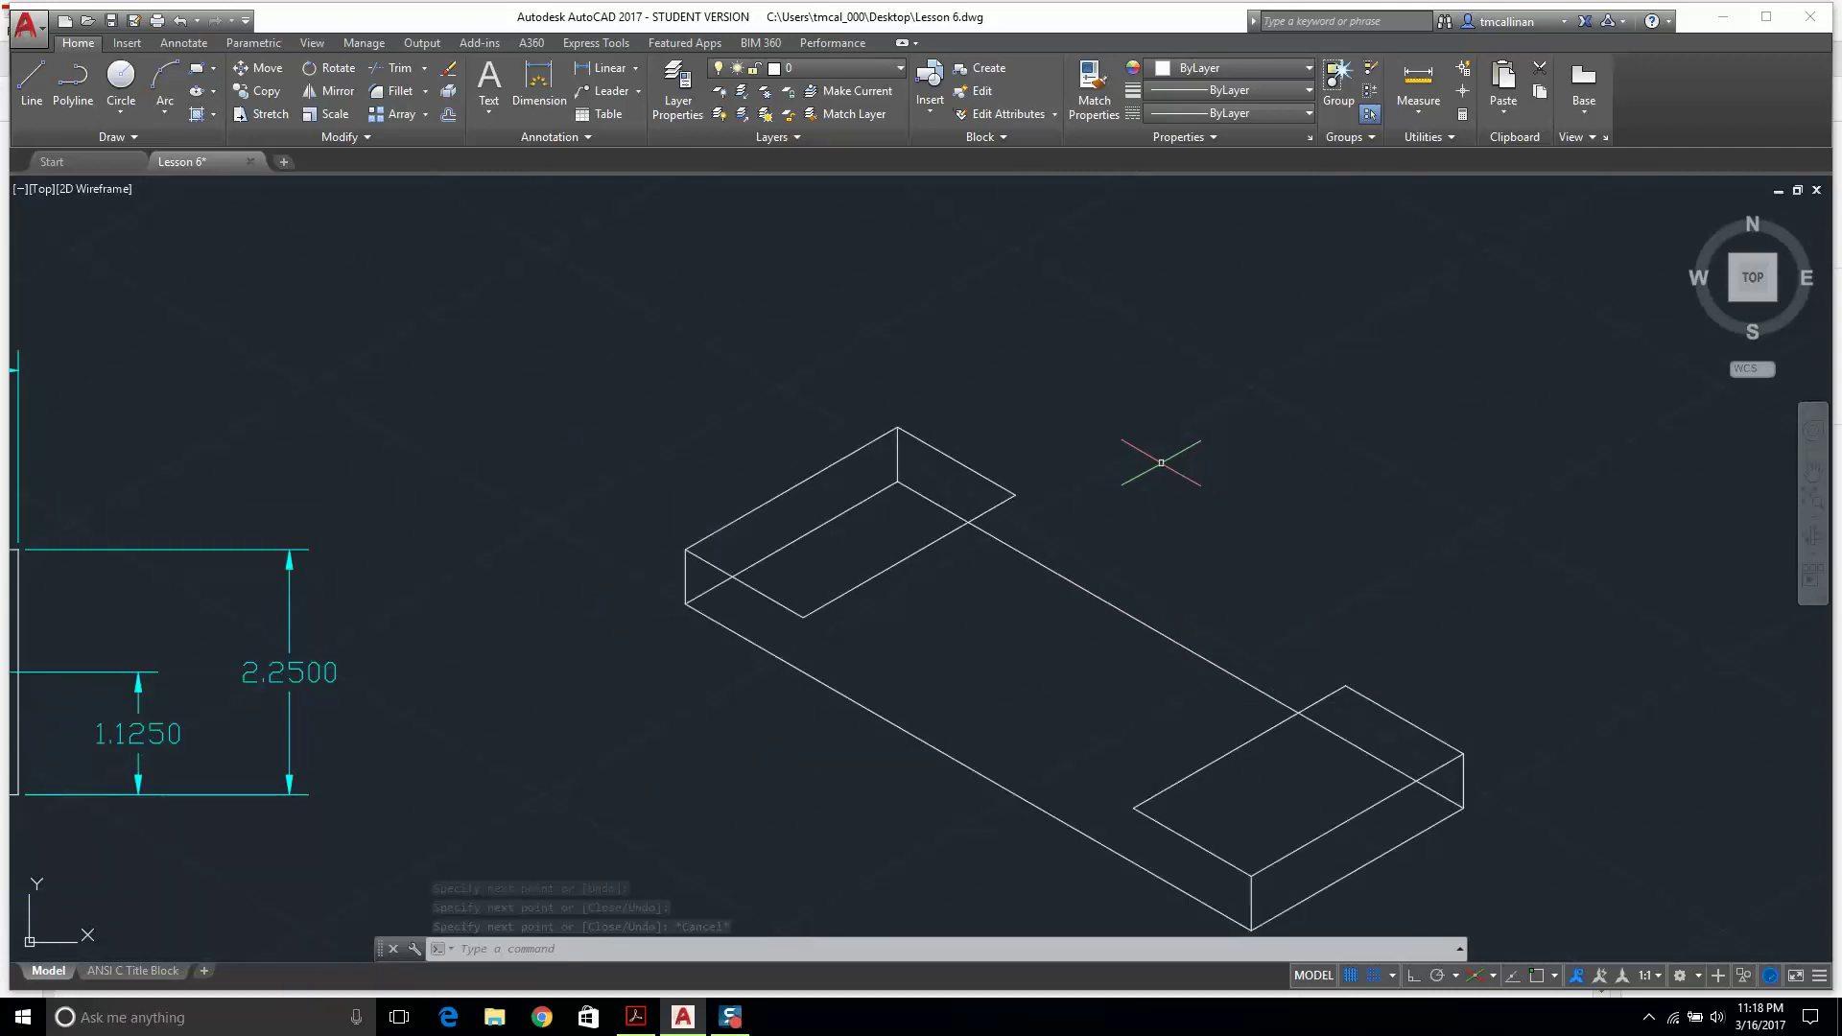
pyautogui.click(1495, 976)
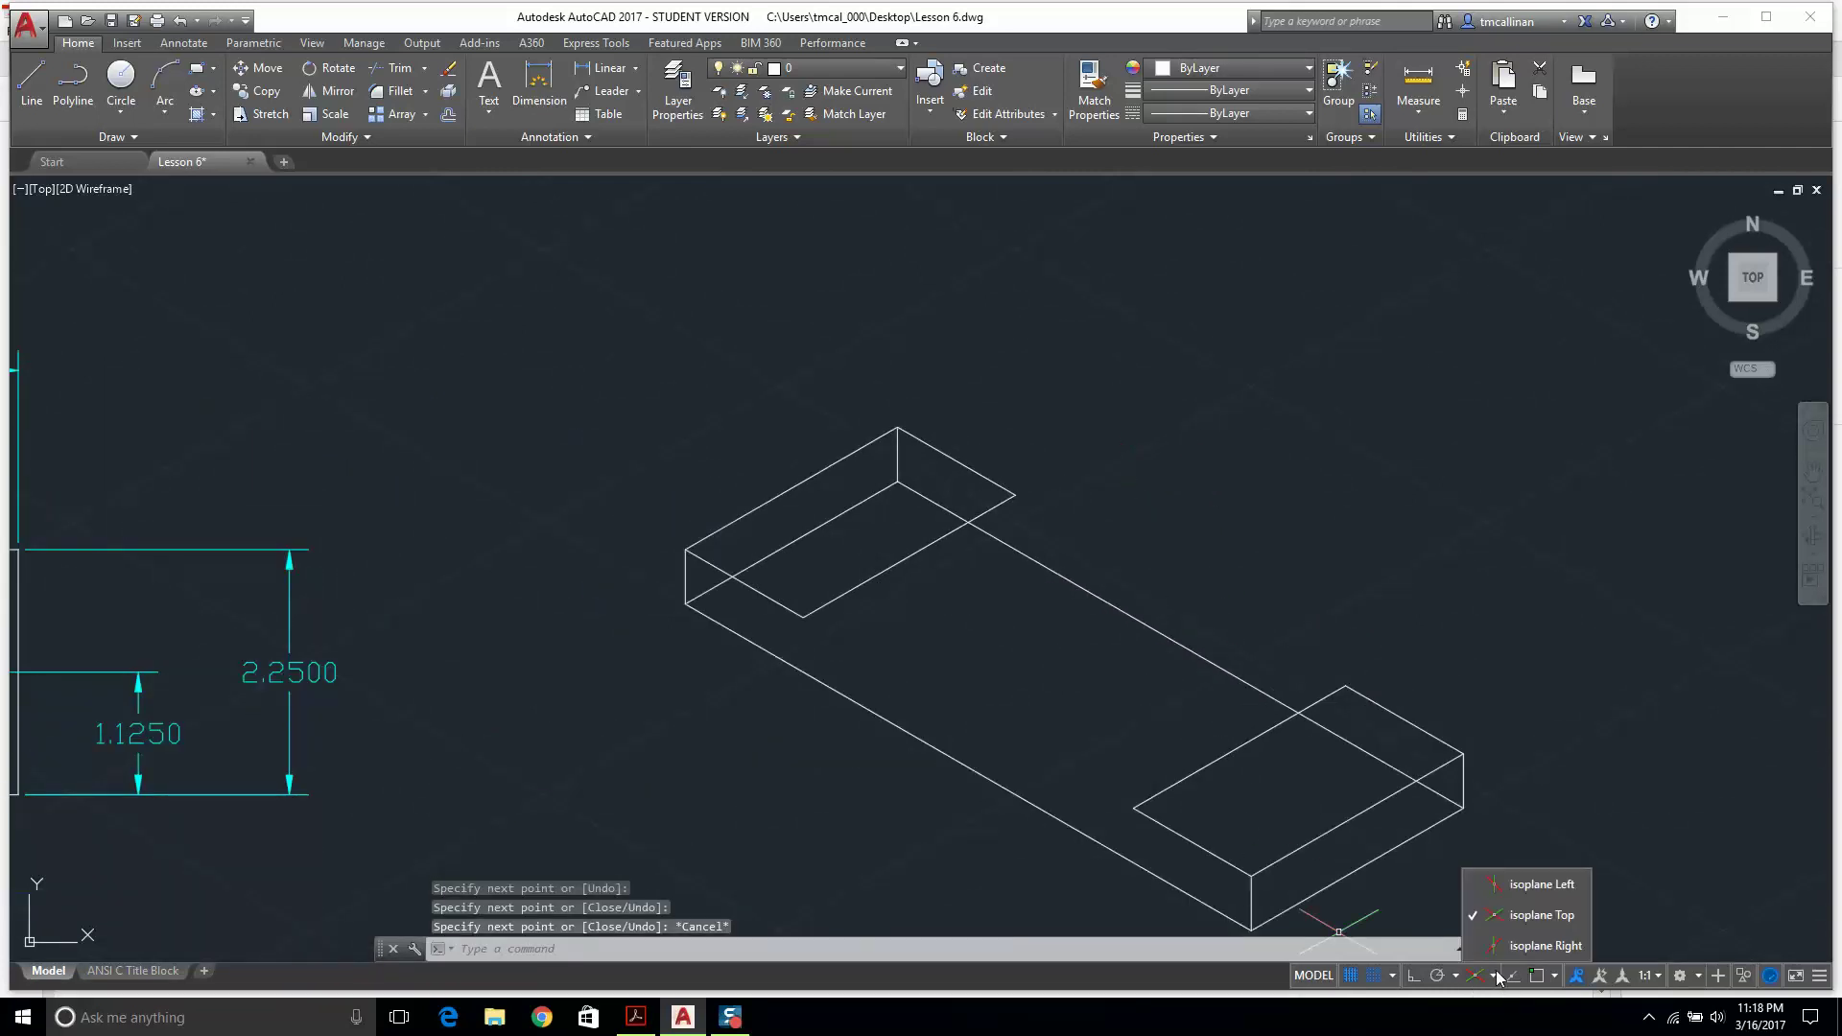
pyautogui.click(1540, 884)
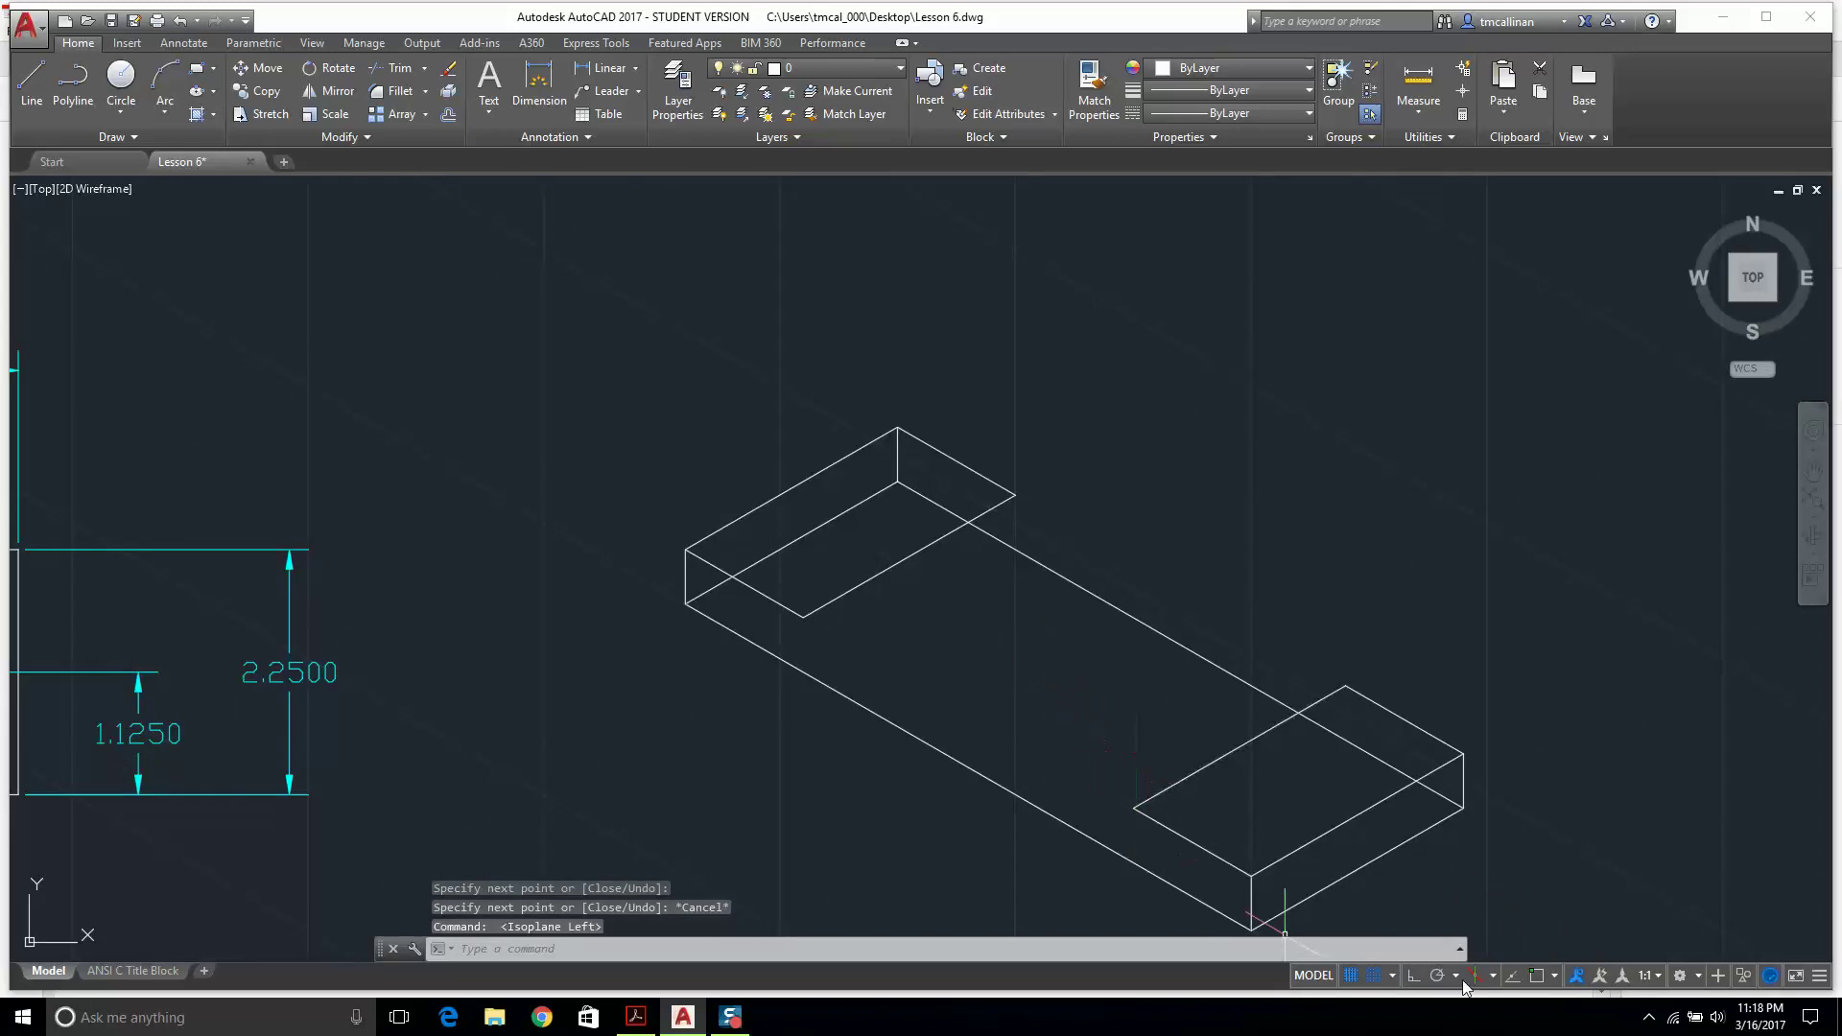
pyautogui.click(1494, 977)
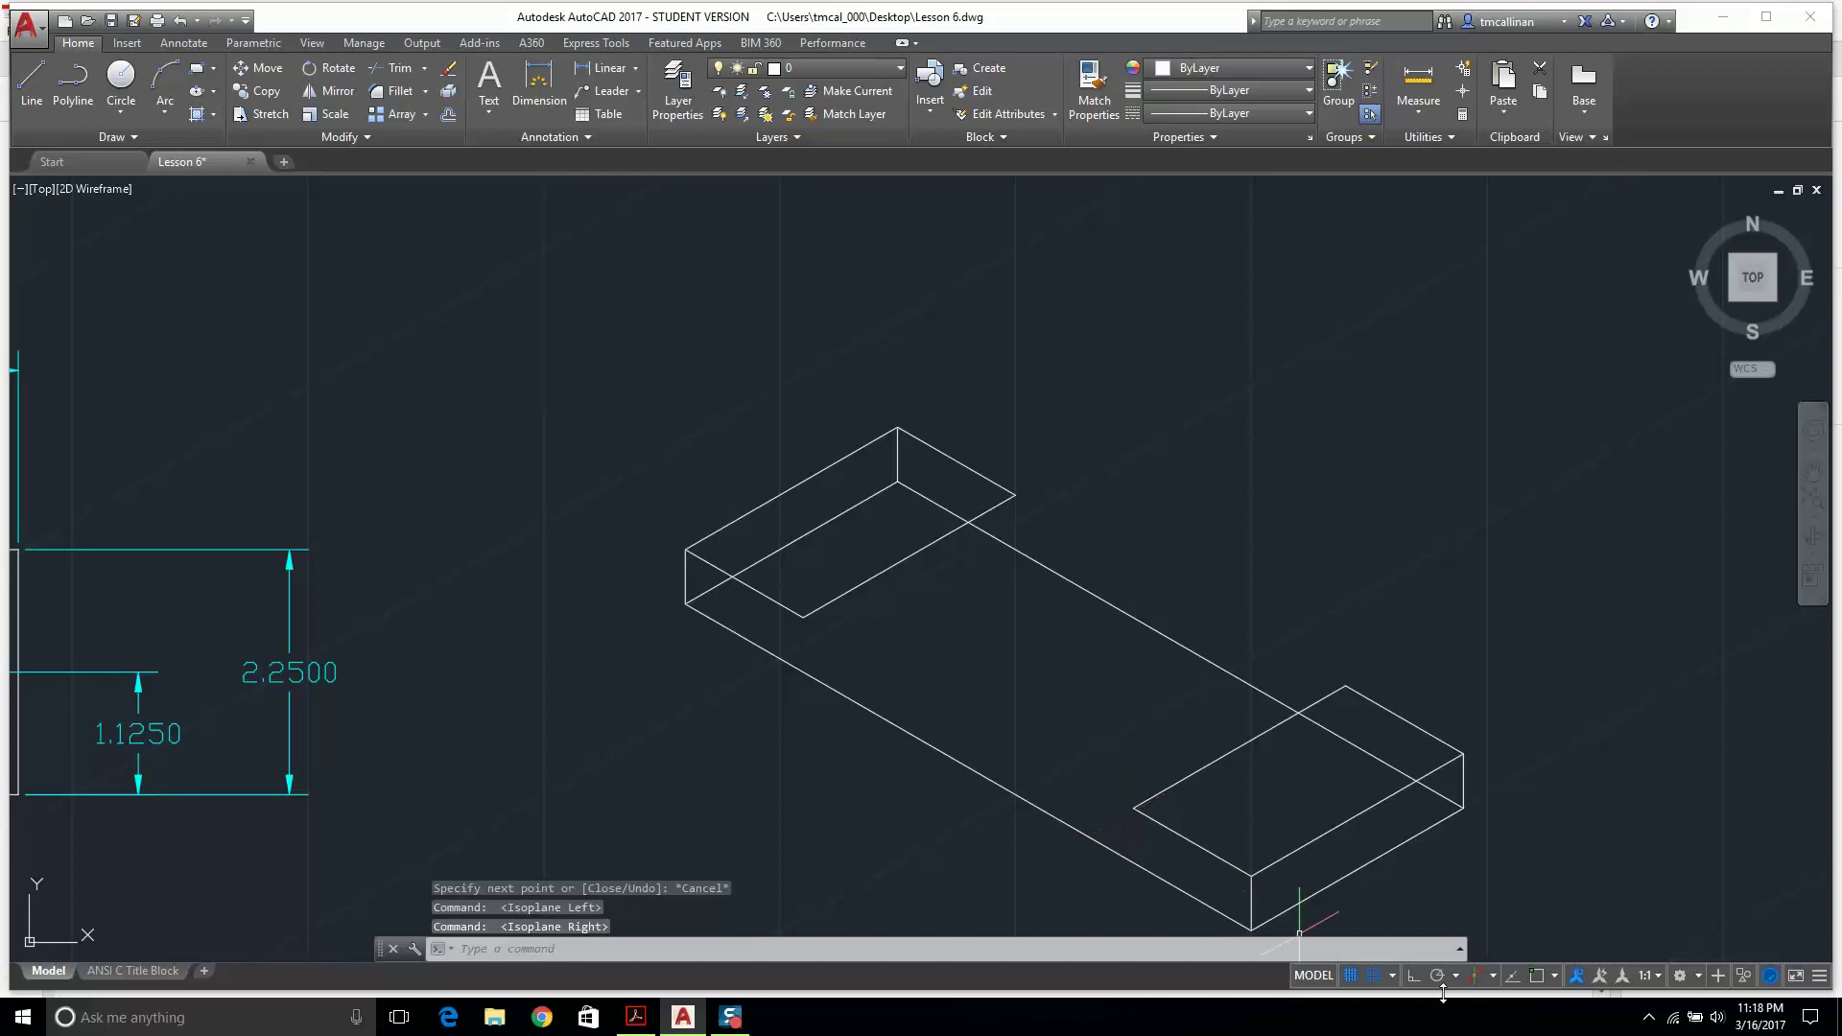
pyautogui.click(1493, 976)
pyautogui.click(1529, 914)
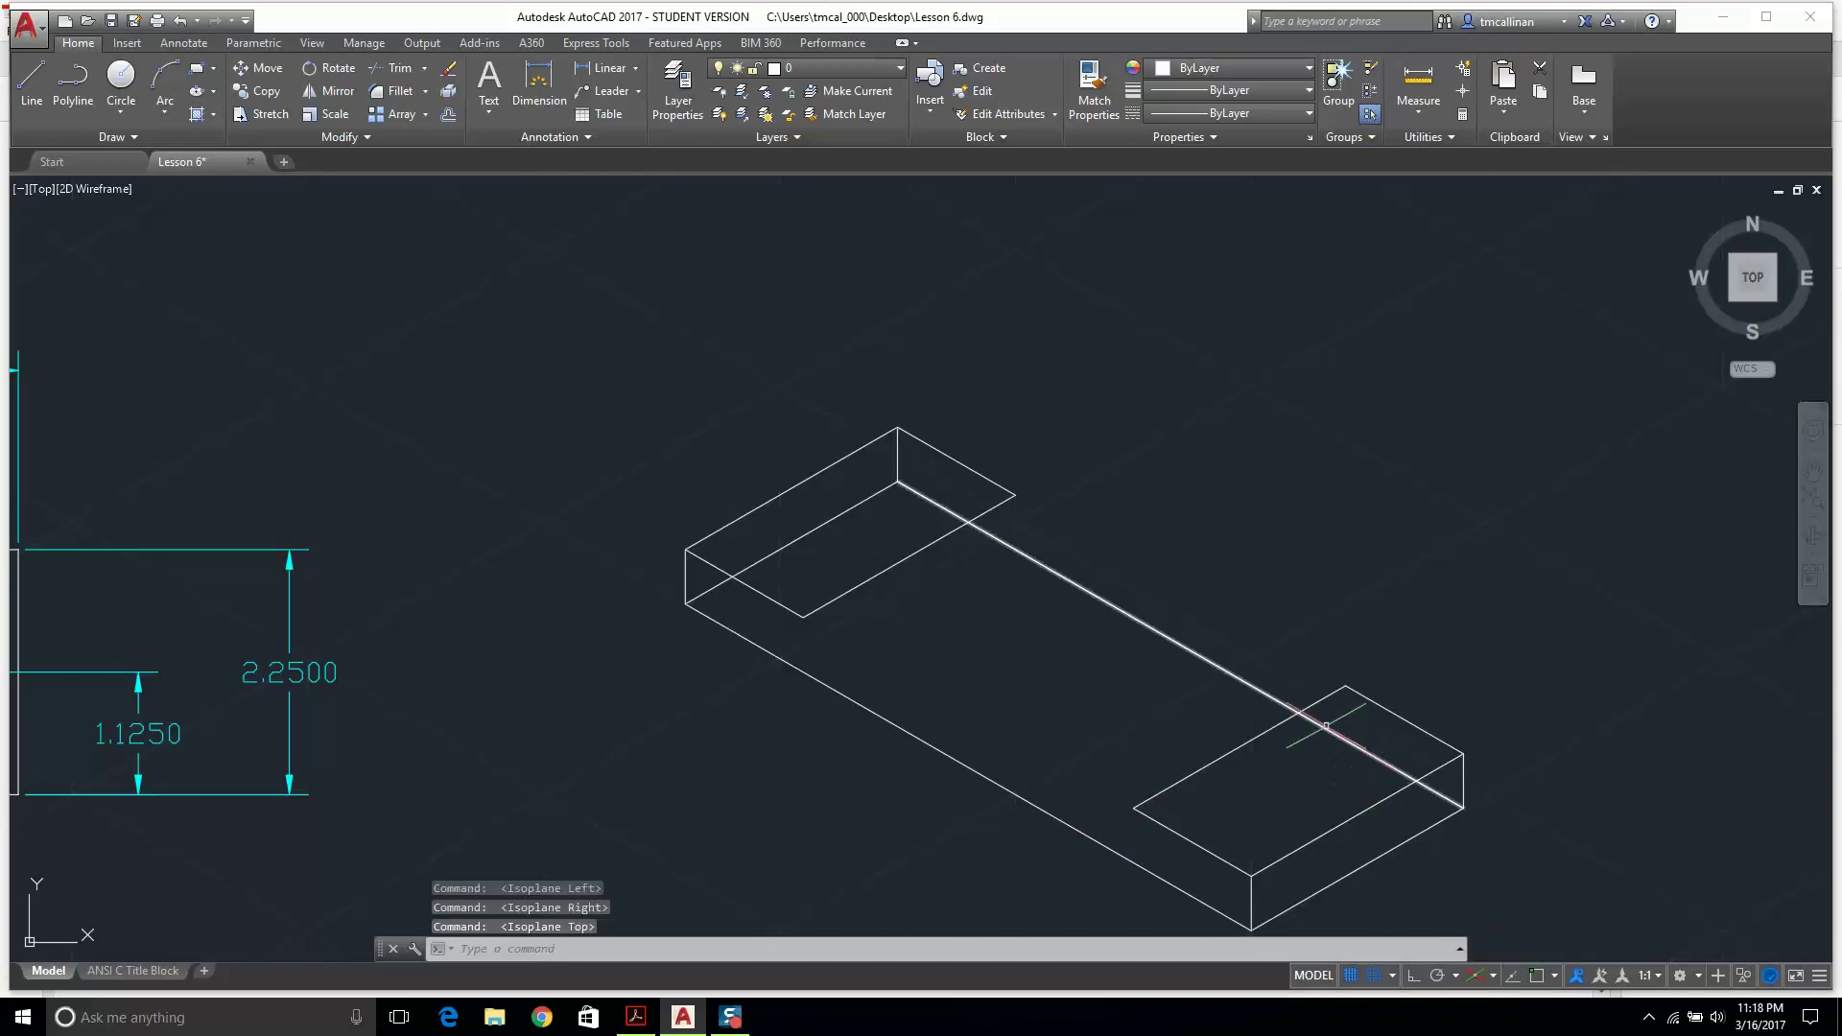
pyautogui.scroll(-2, 1325, 818)
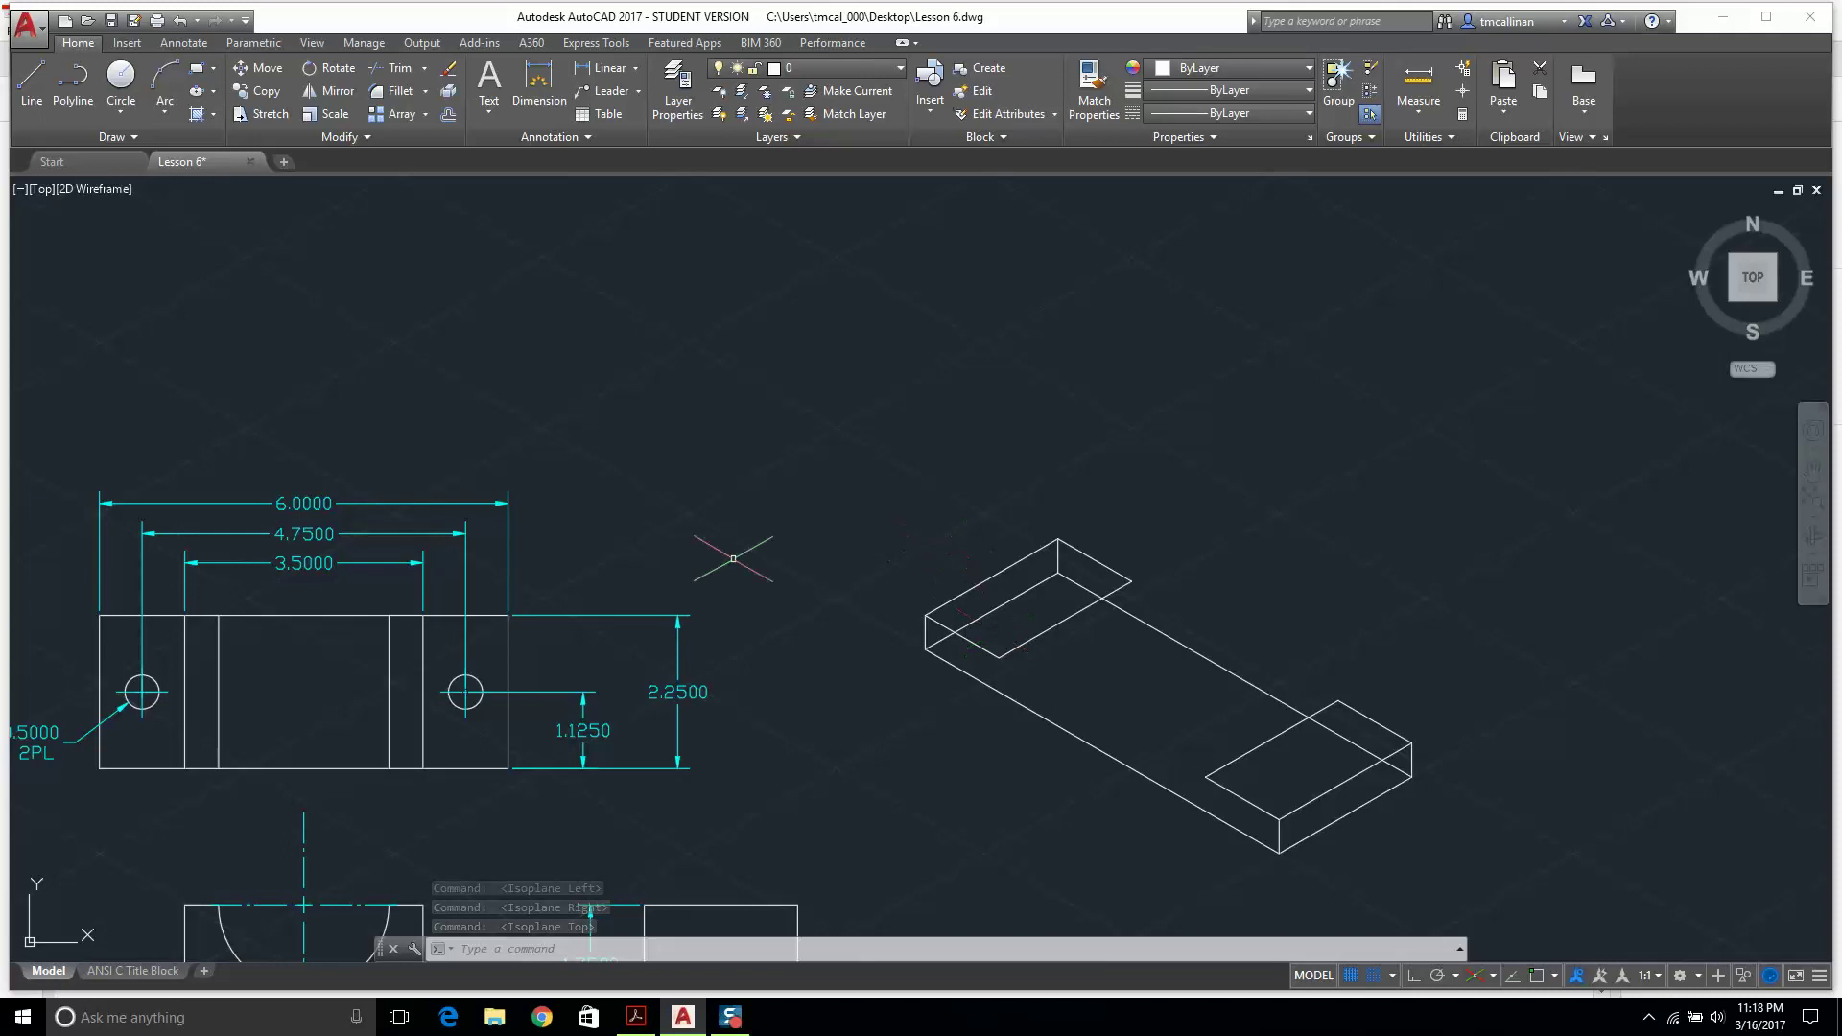
# Begin a 1.25 vertical edge at the right block's inner corner, then end the line.
pyautogui.click(32, 81)
pyautogui.scroll(2, 1161, 768)
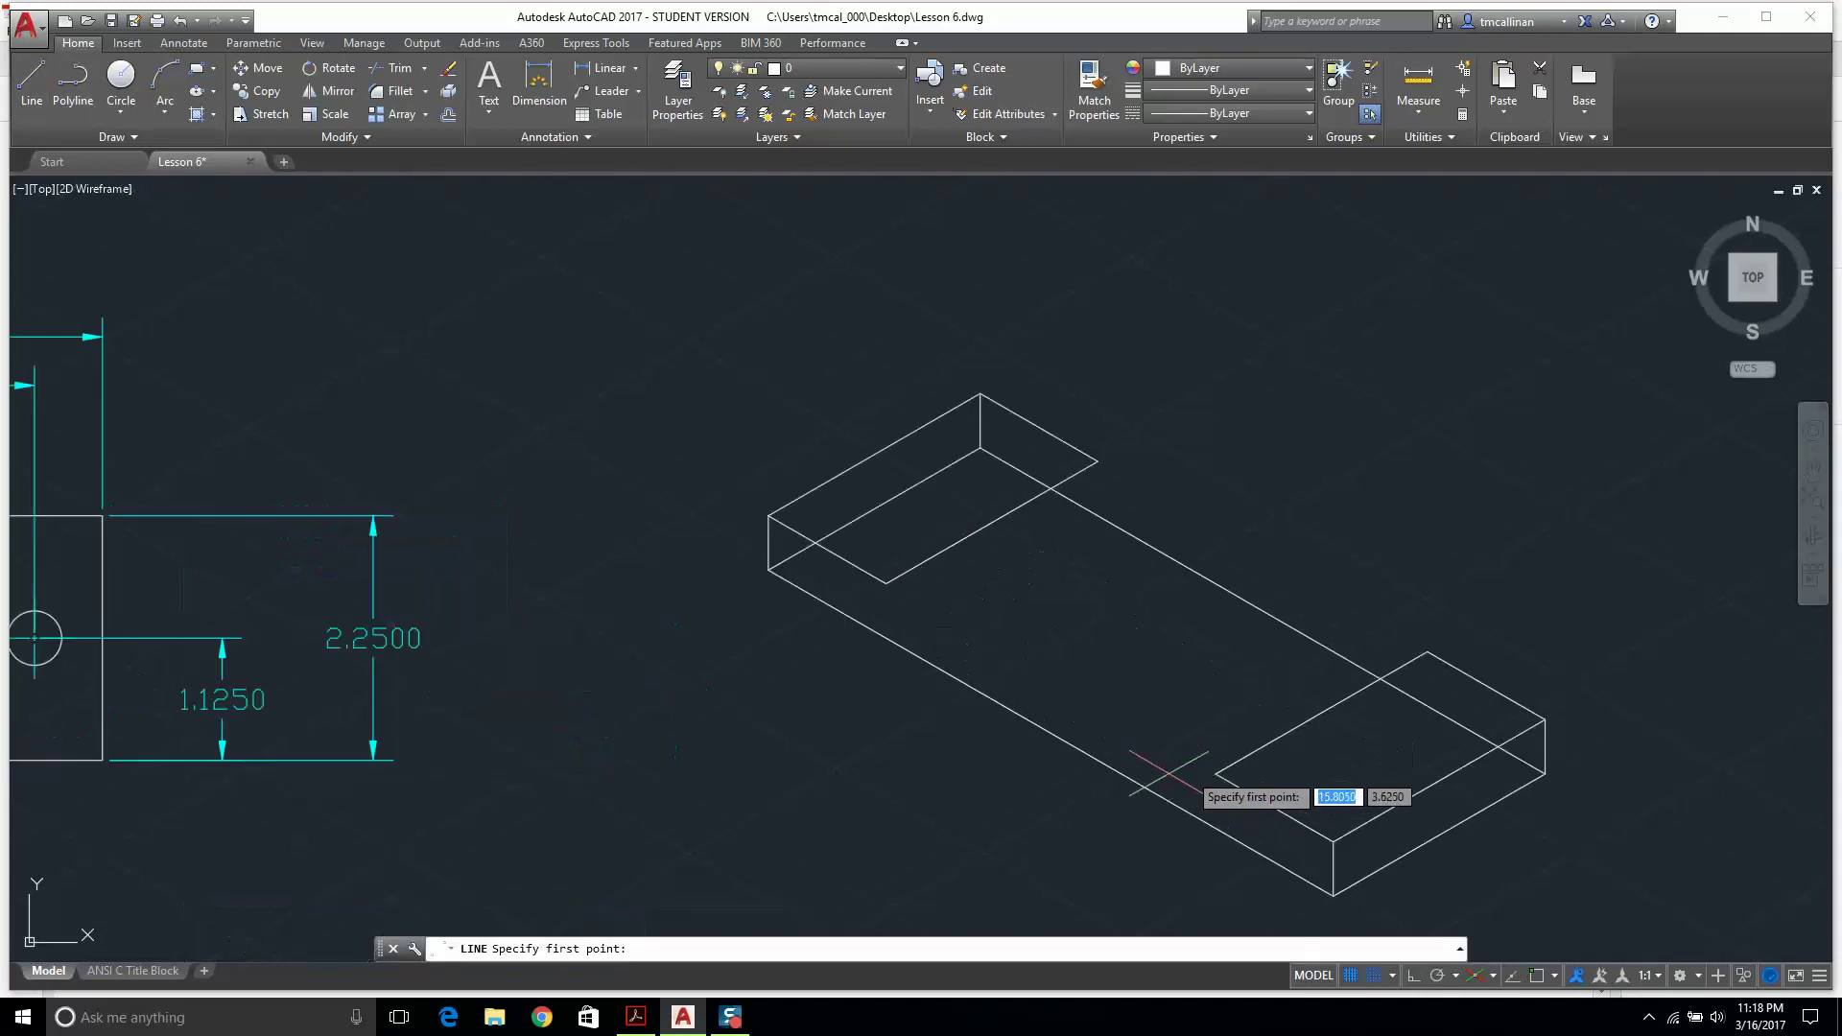
pyautogui.click(1214, 771)
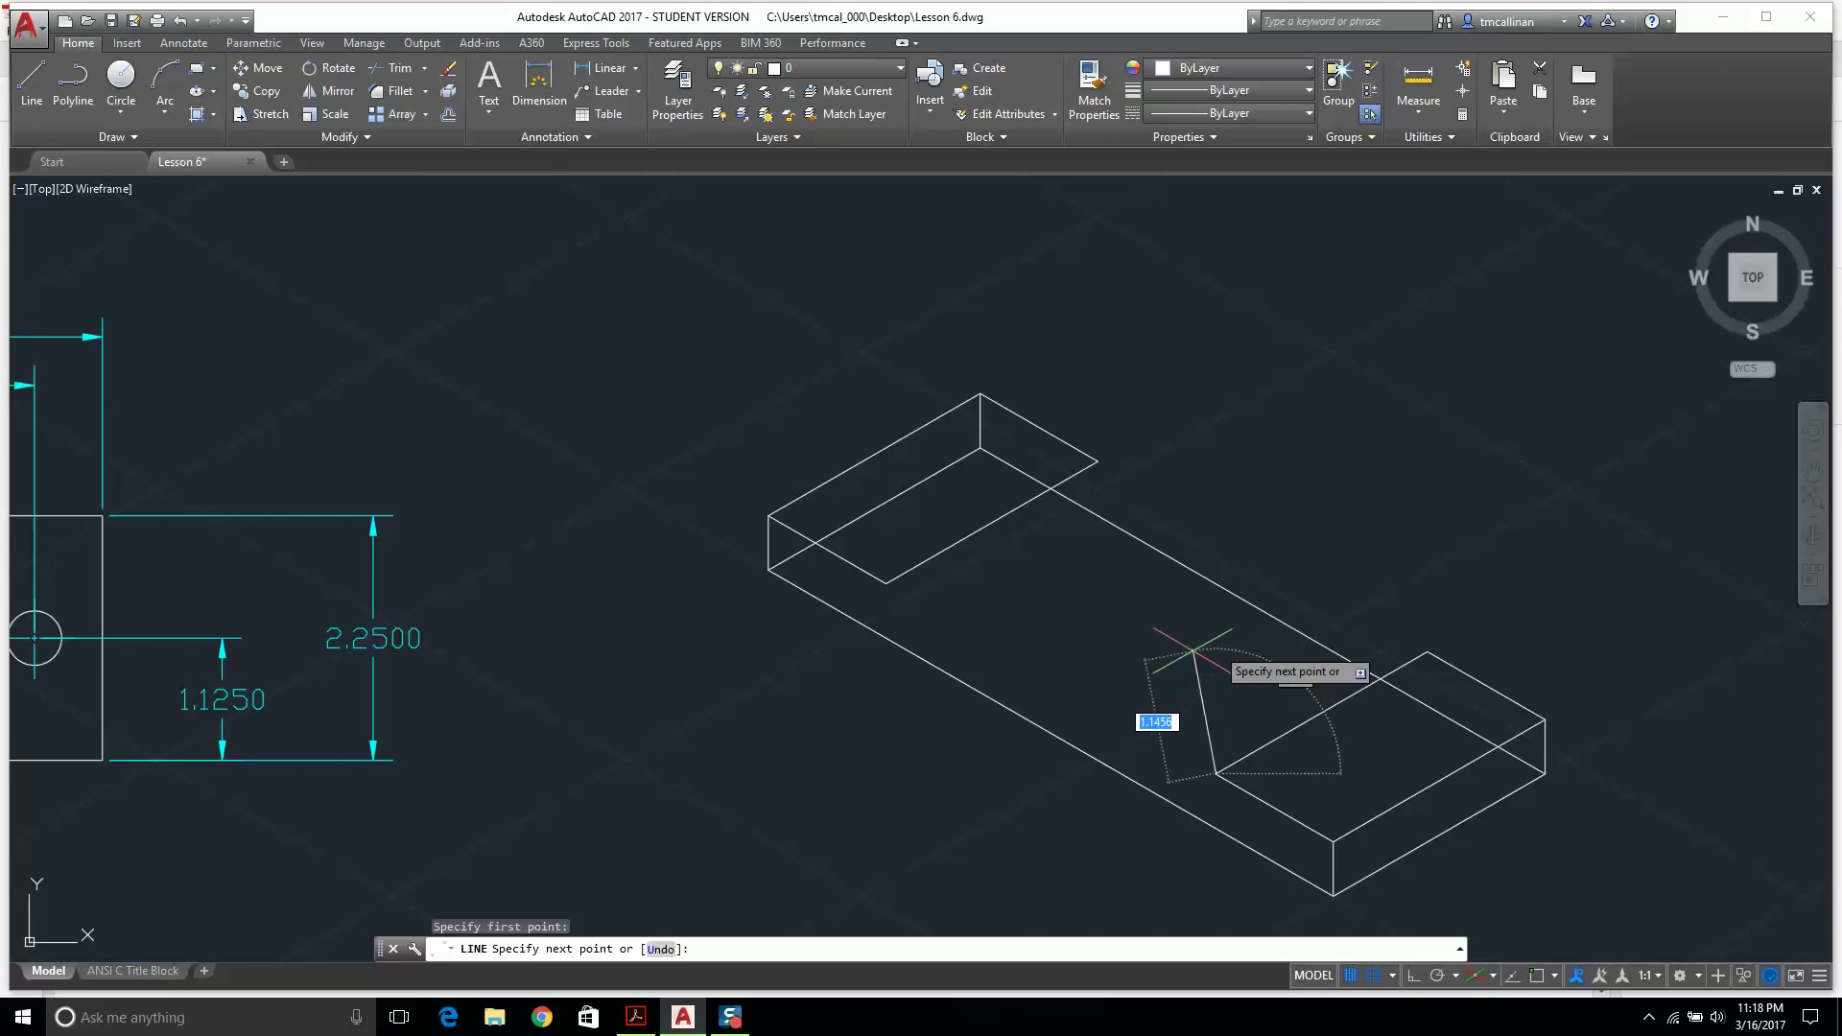
pyautogui.scroll(2, 1219, 647)
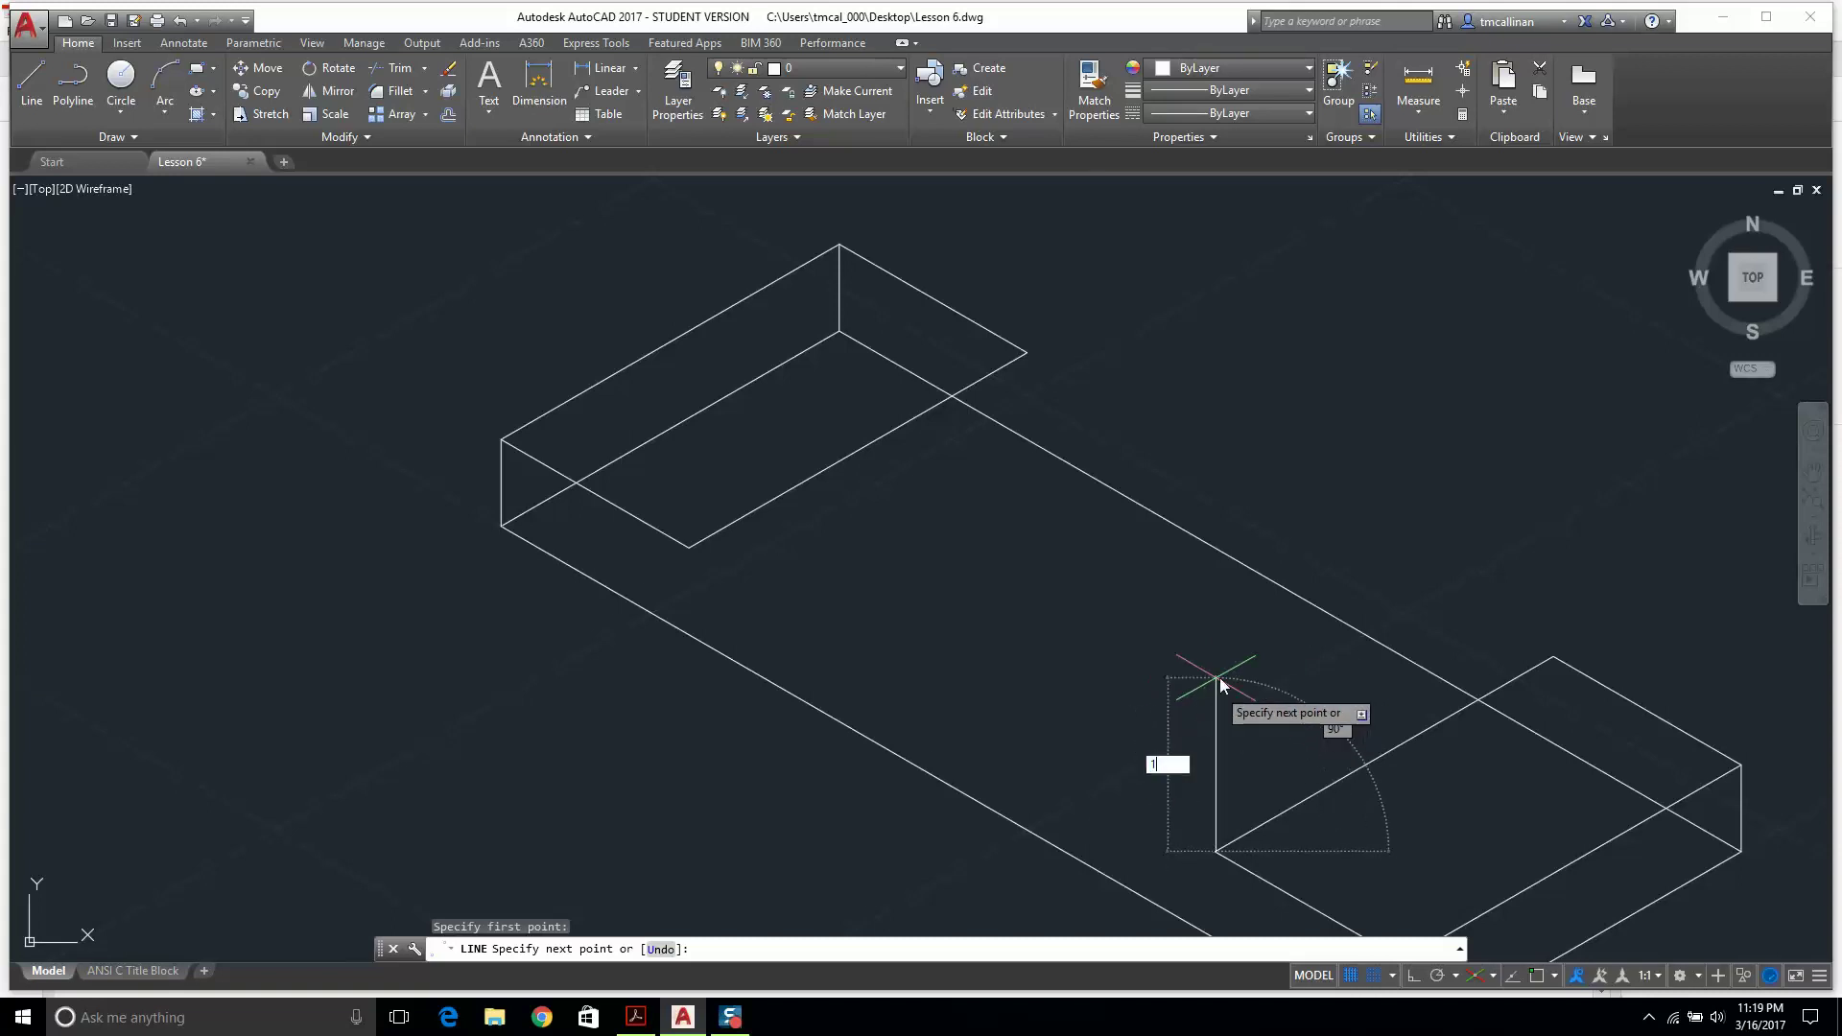
pyautogui.press('Return')
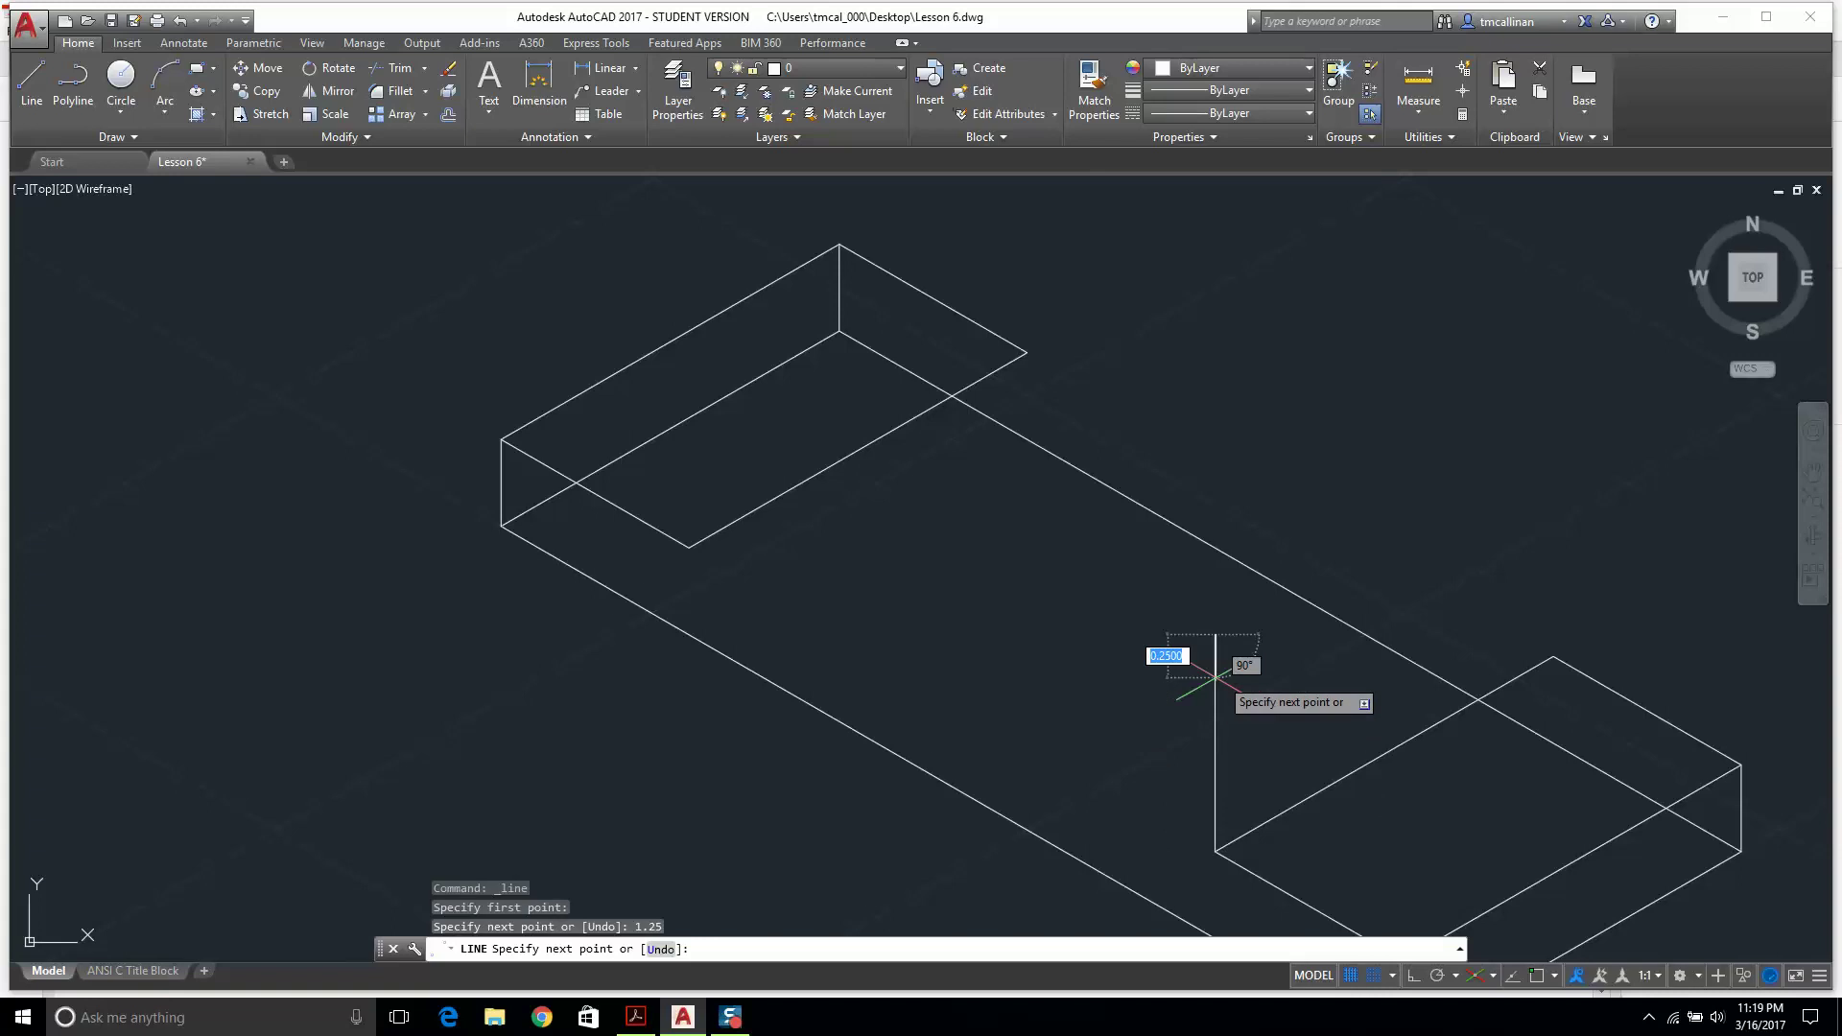
pyautogui.scroll(-2, 1214, 677)
pyautogui.press('Escape')
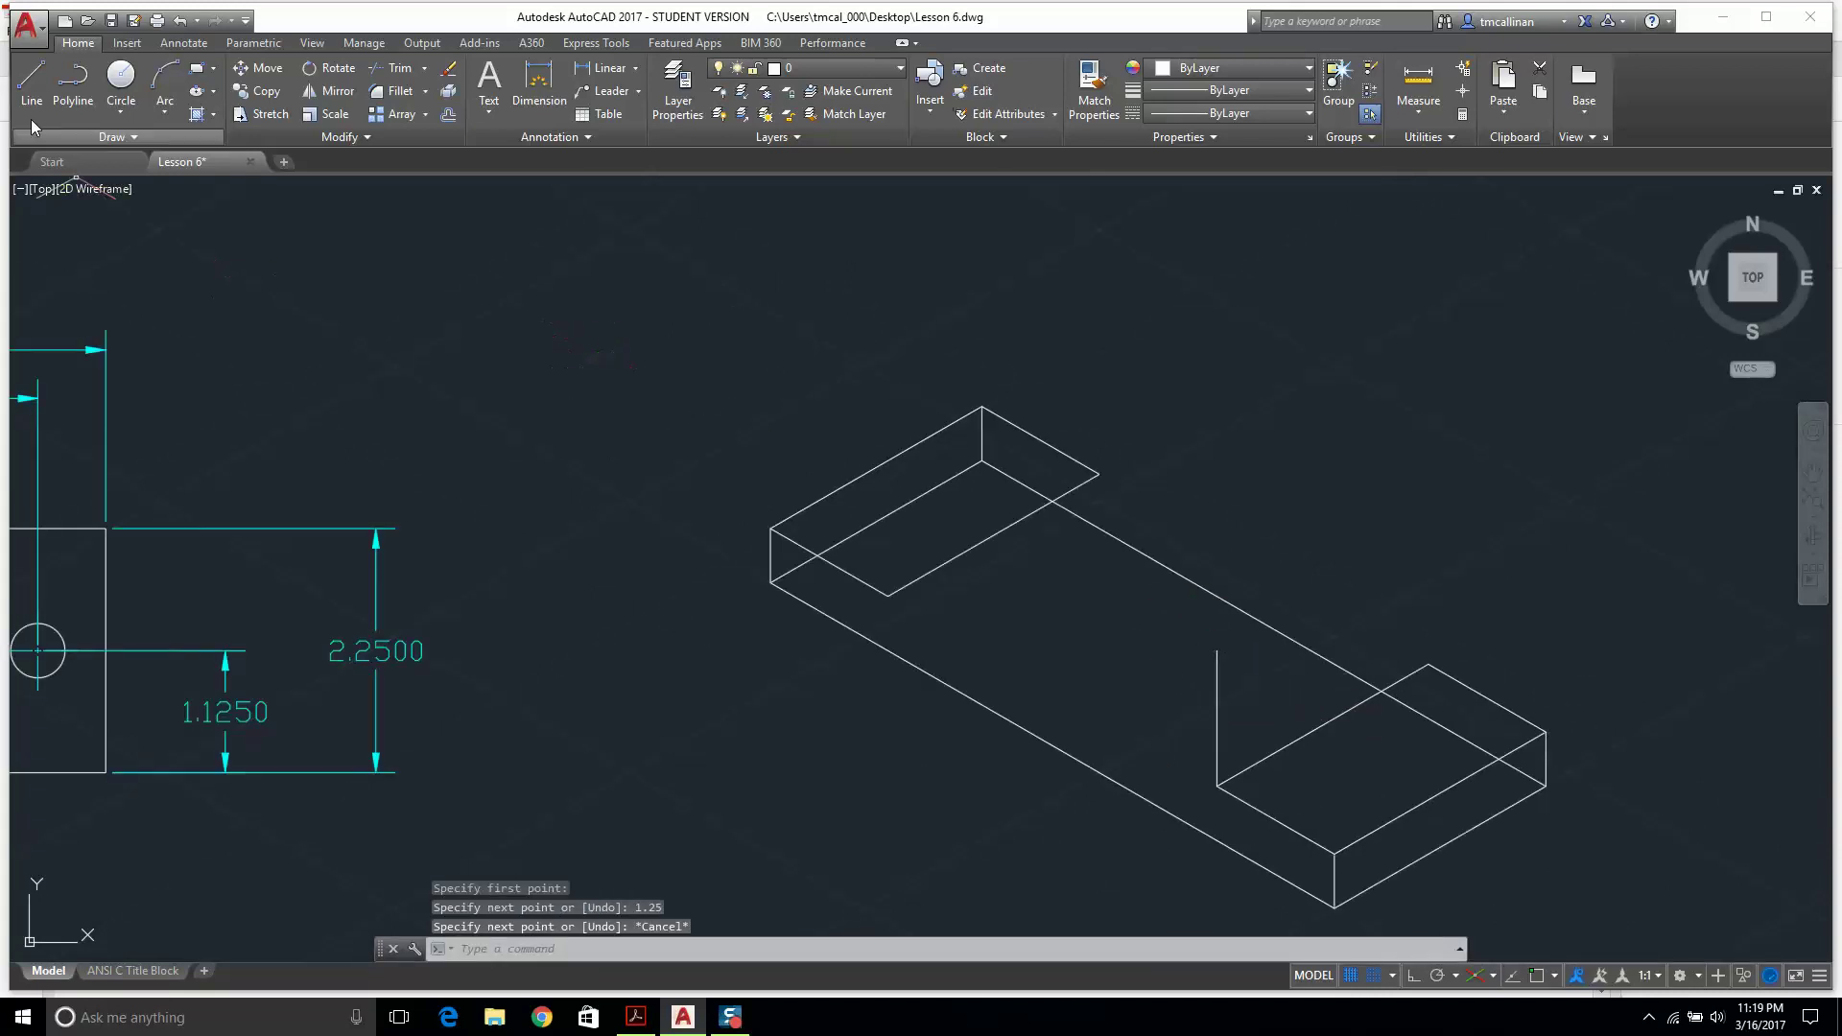
# Draw a 1.25 vertical edge at the box corner and an edge running along the top.
pyautogui.click(24, 86)
pyautogui.click(887, 595)
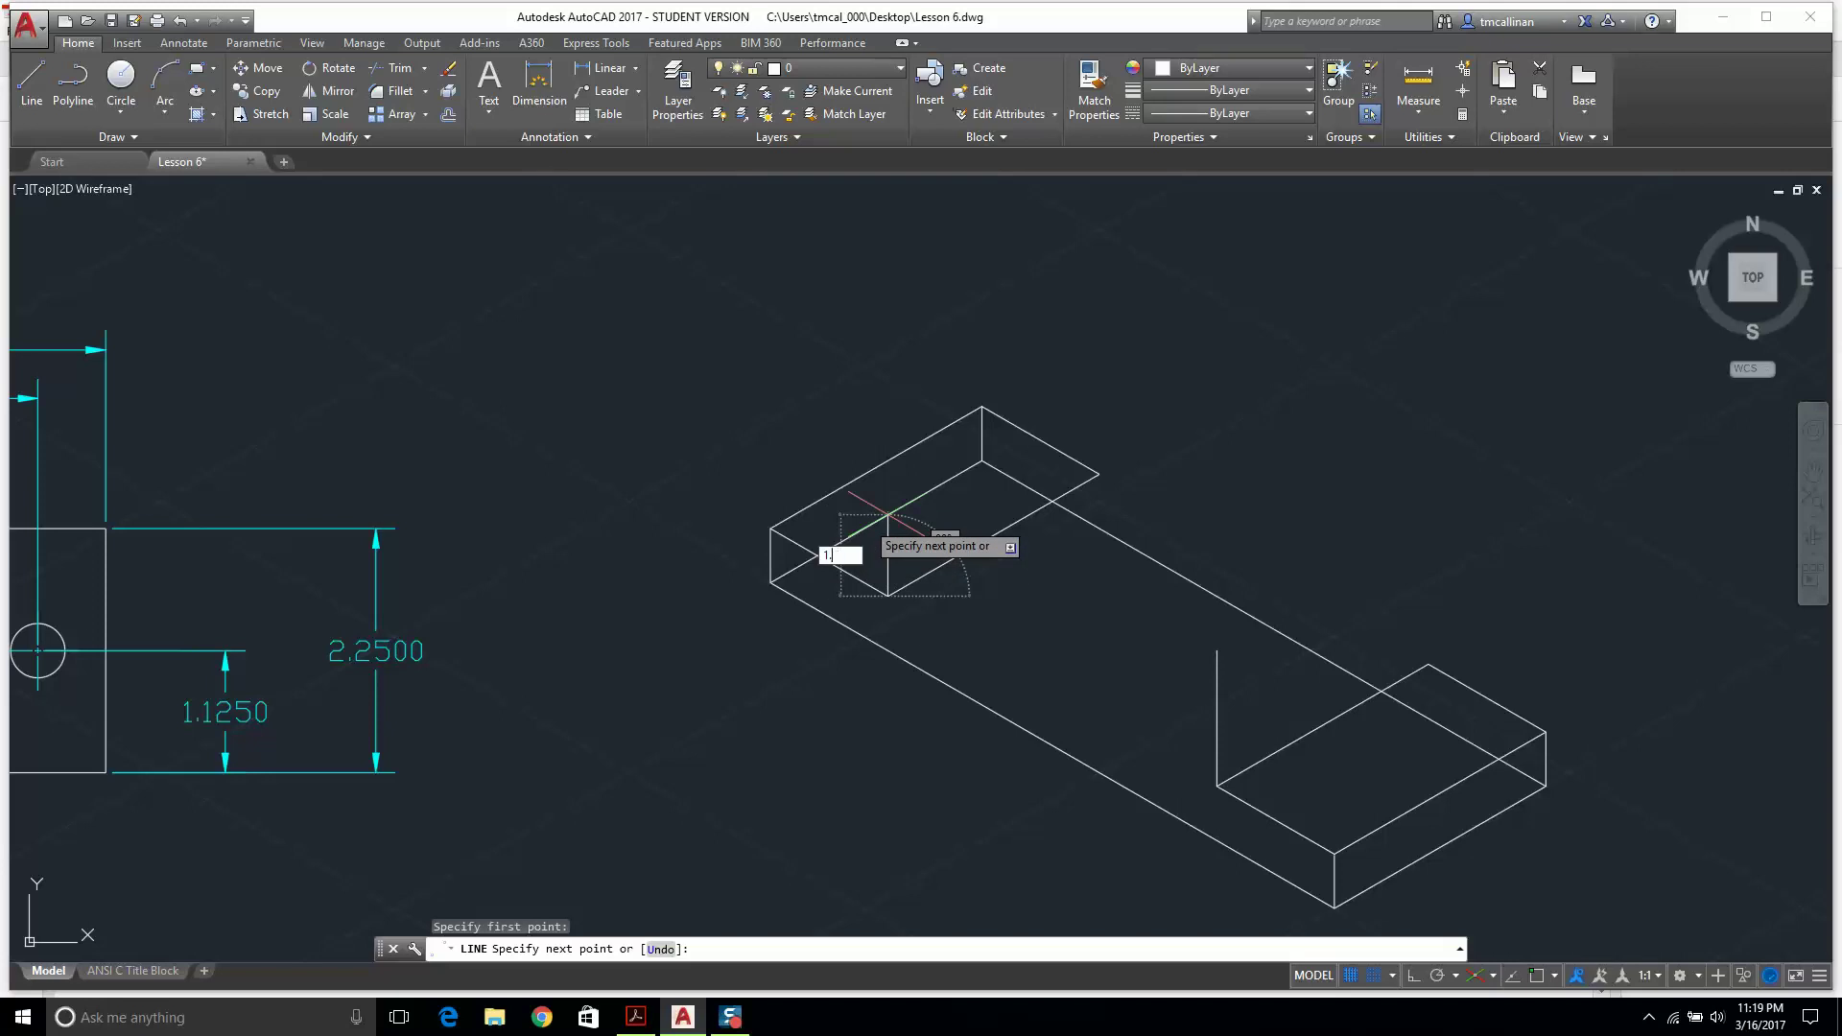
pyautogui.write('1.25')
pyautogui.press('Return')
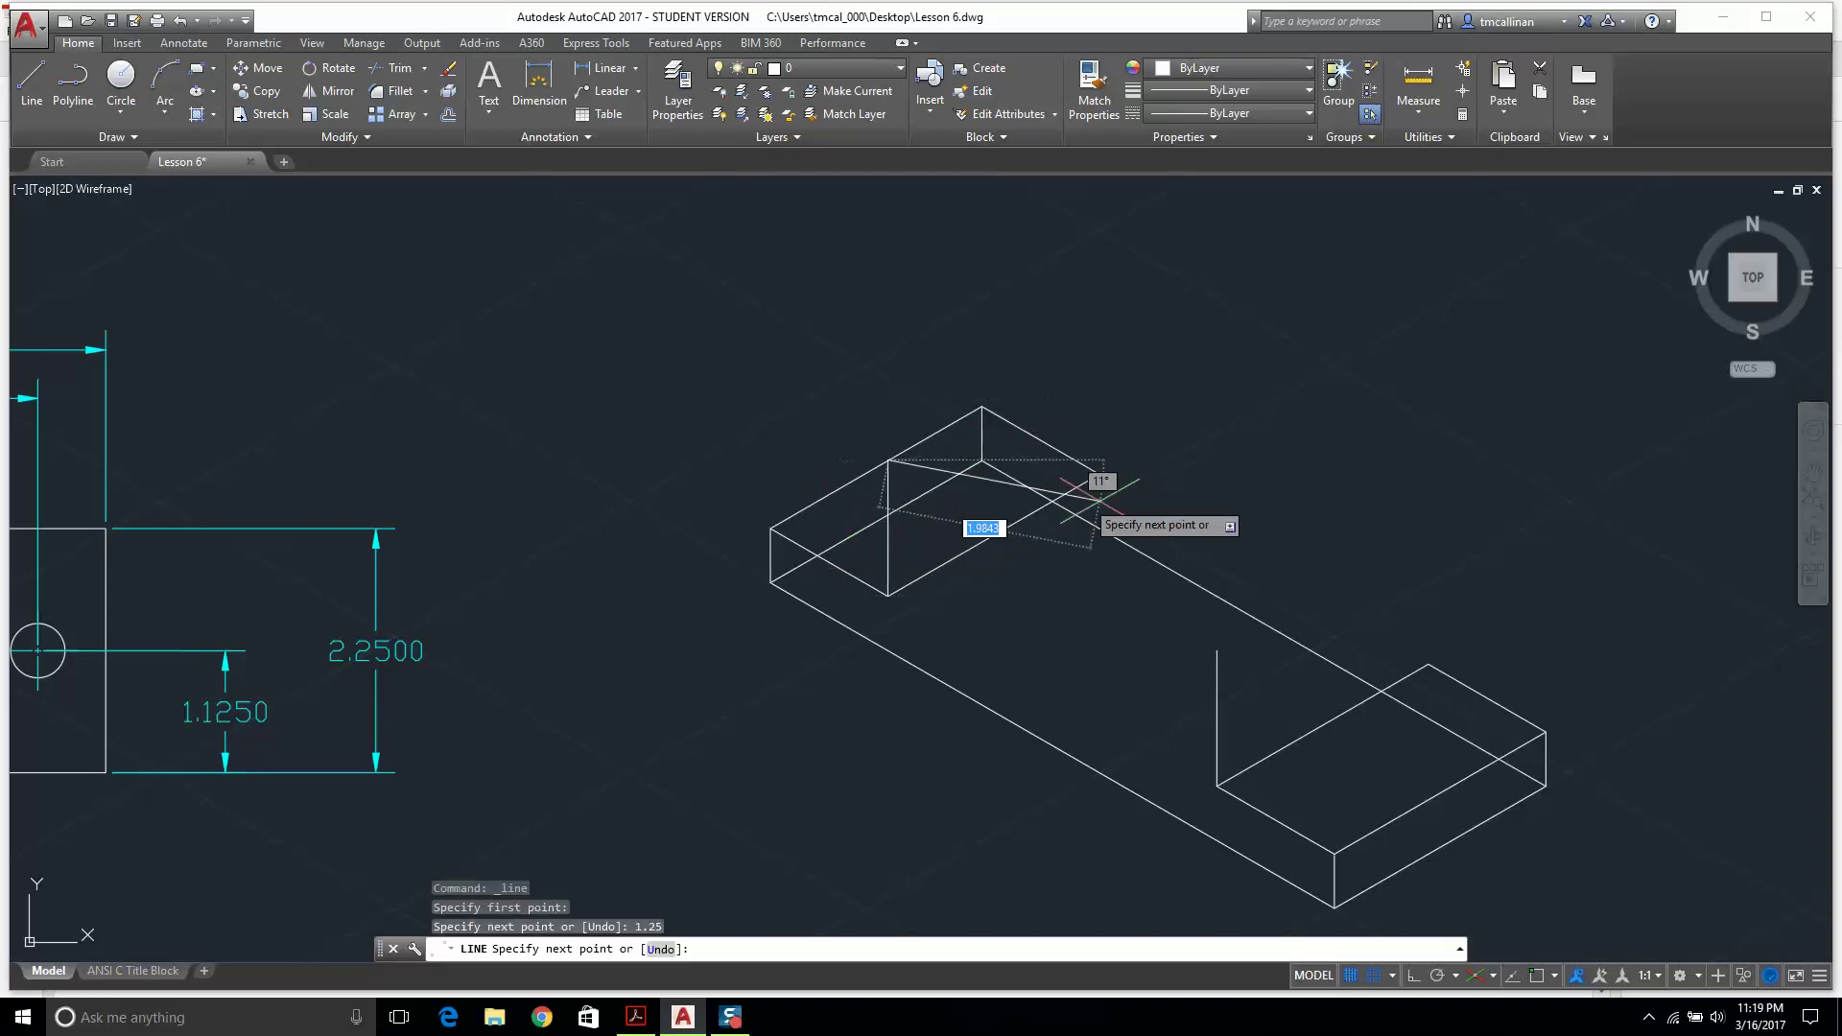
pyautogui.click(1216, 652)
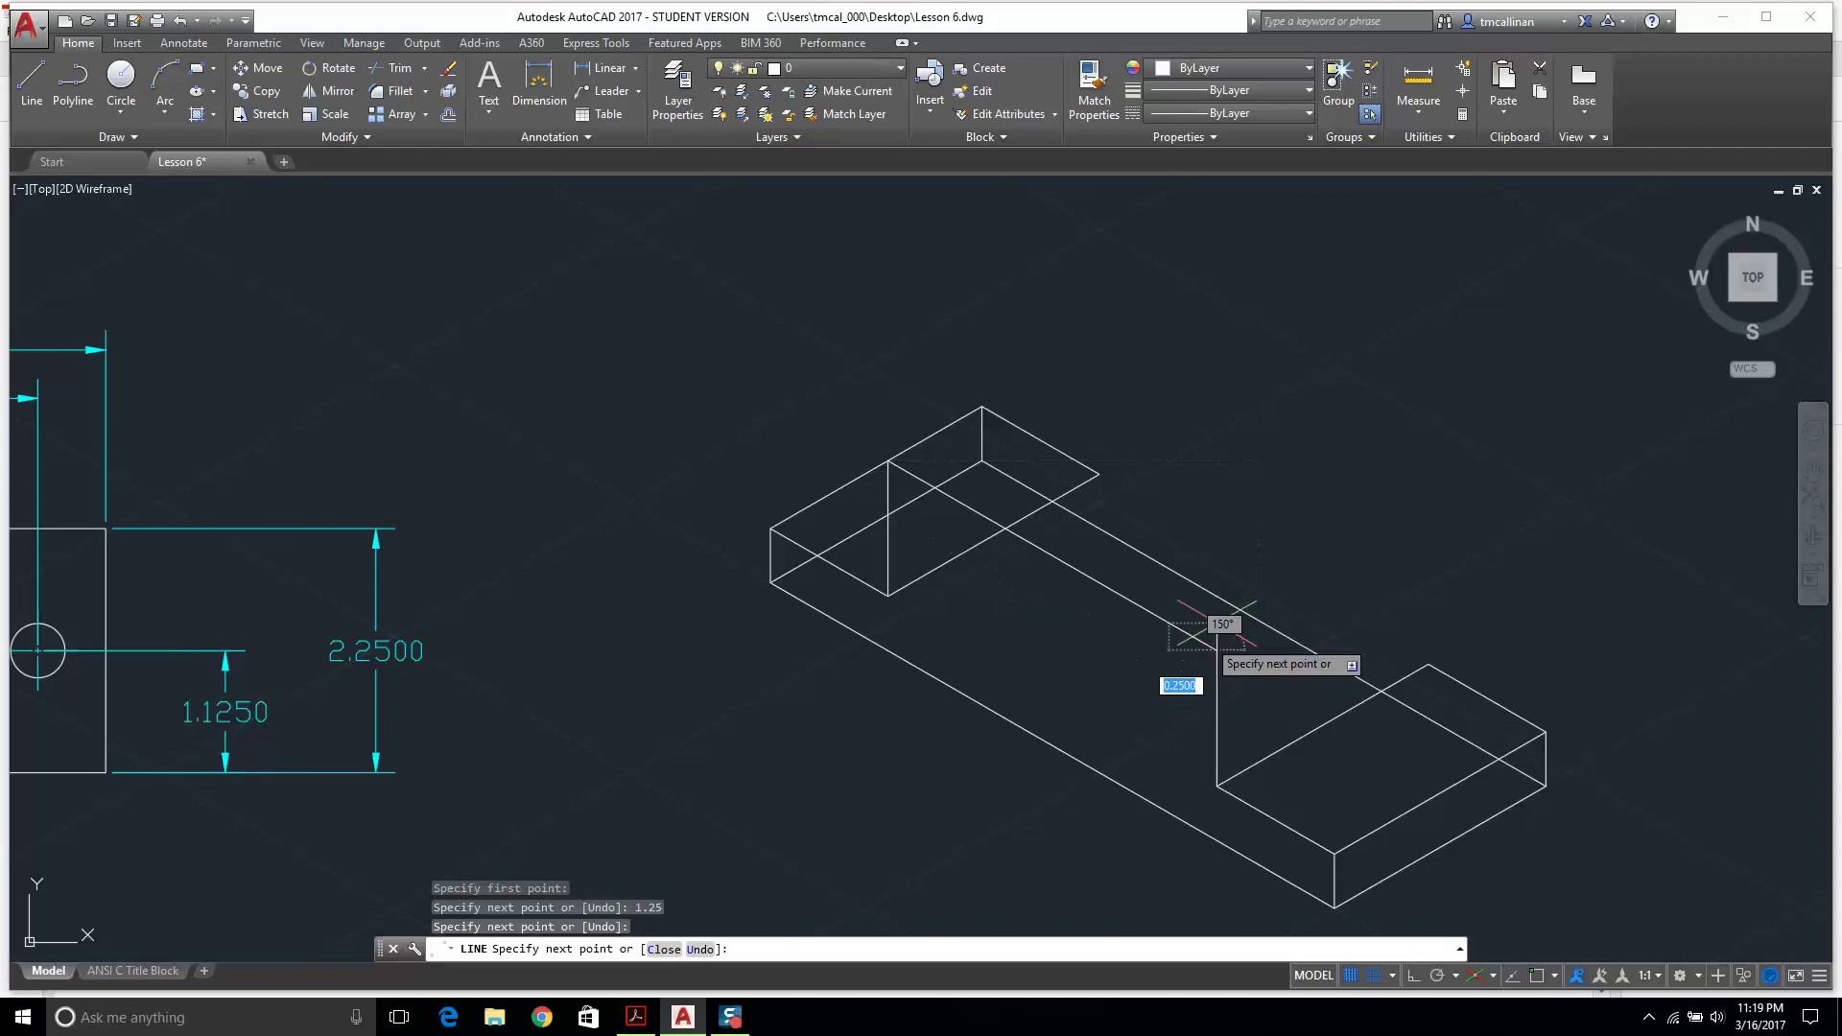
pyautogui.press('Escape')
# Add 1.25 vertical edges at the right block's corner and the left step's back corner.
pyautogui.scroll(-2, 1254, 506)
pyautogui.scroll(2, 1344, 538)
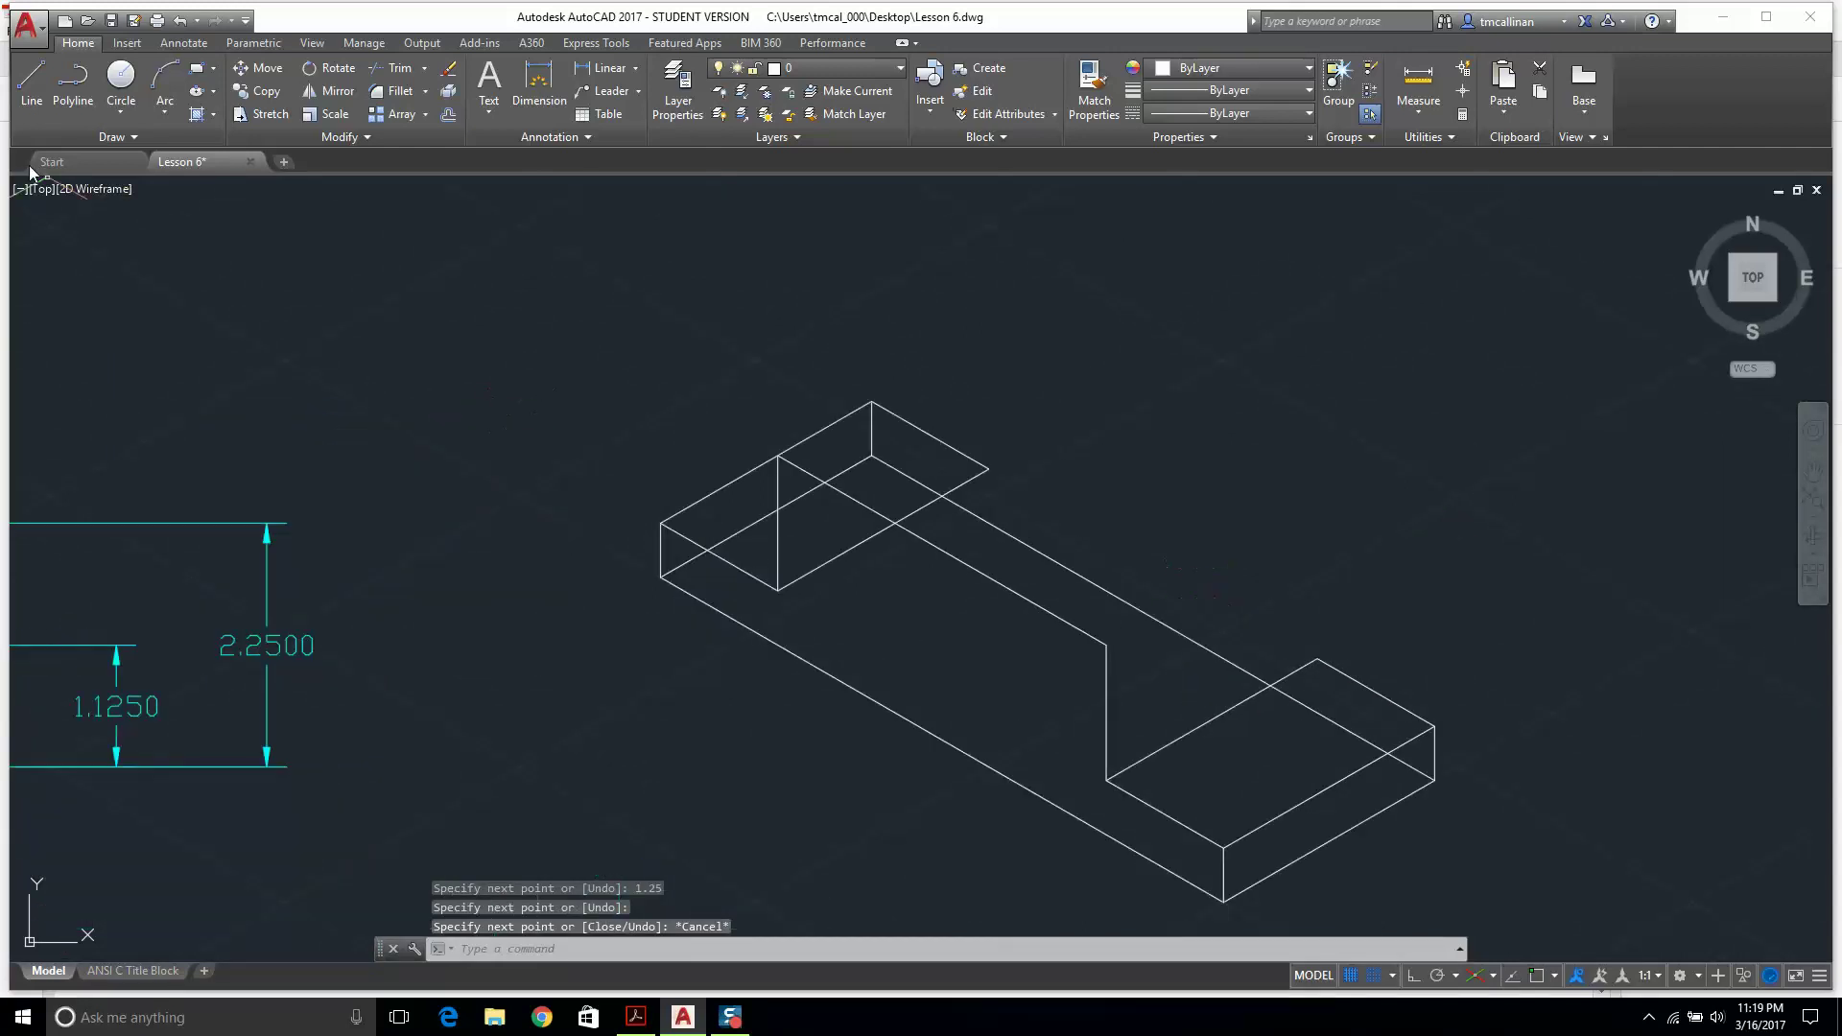
pyautogui.press('Return')
pyautogui.click(1318, 660)
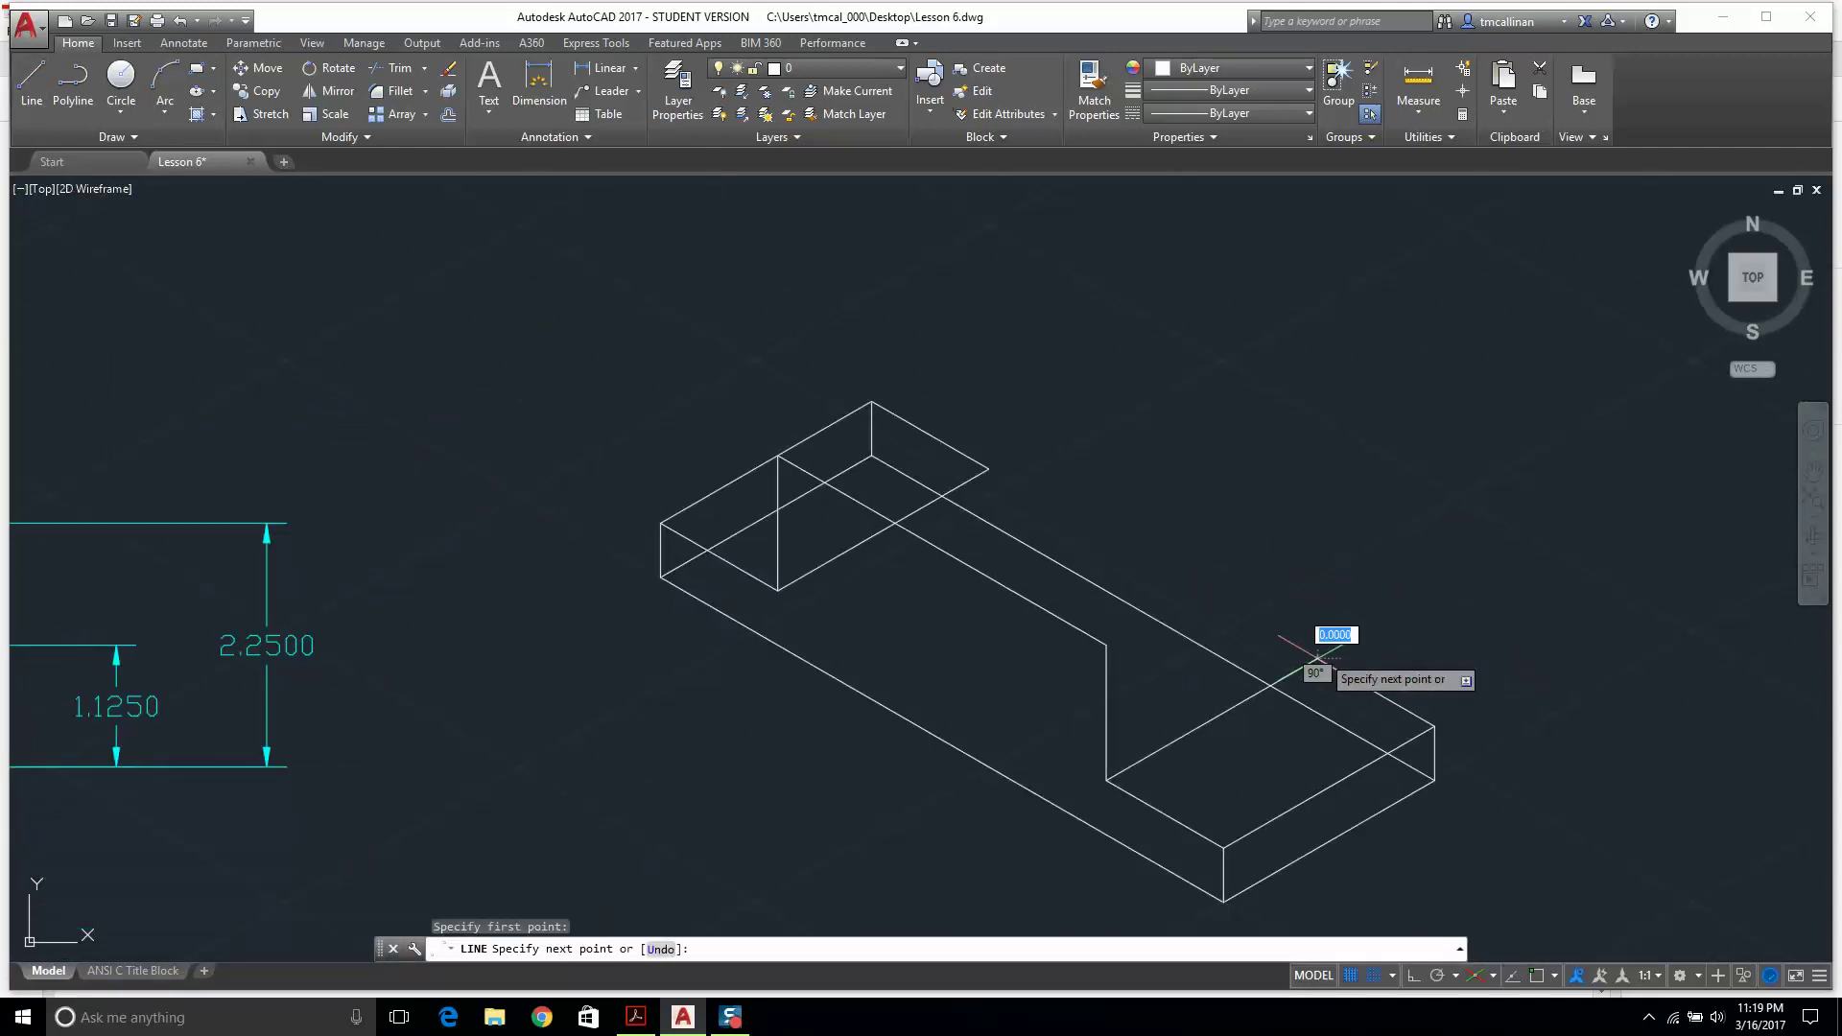
pyautogui.write('1.25')
pyautogui.press('Return')
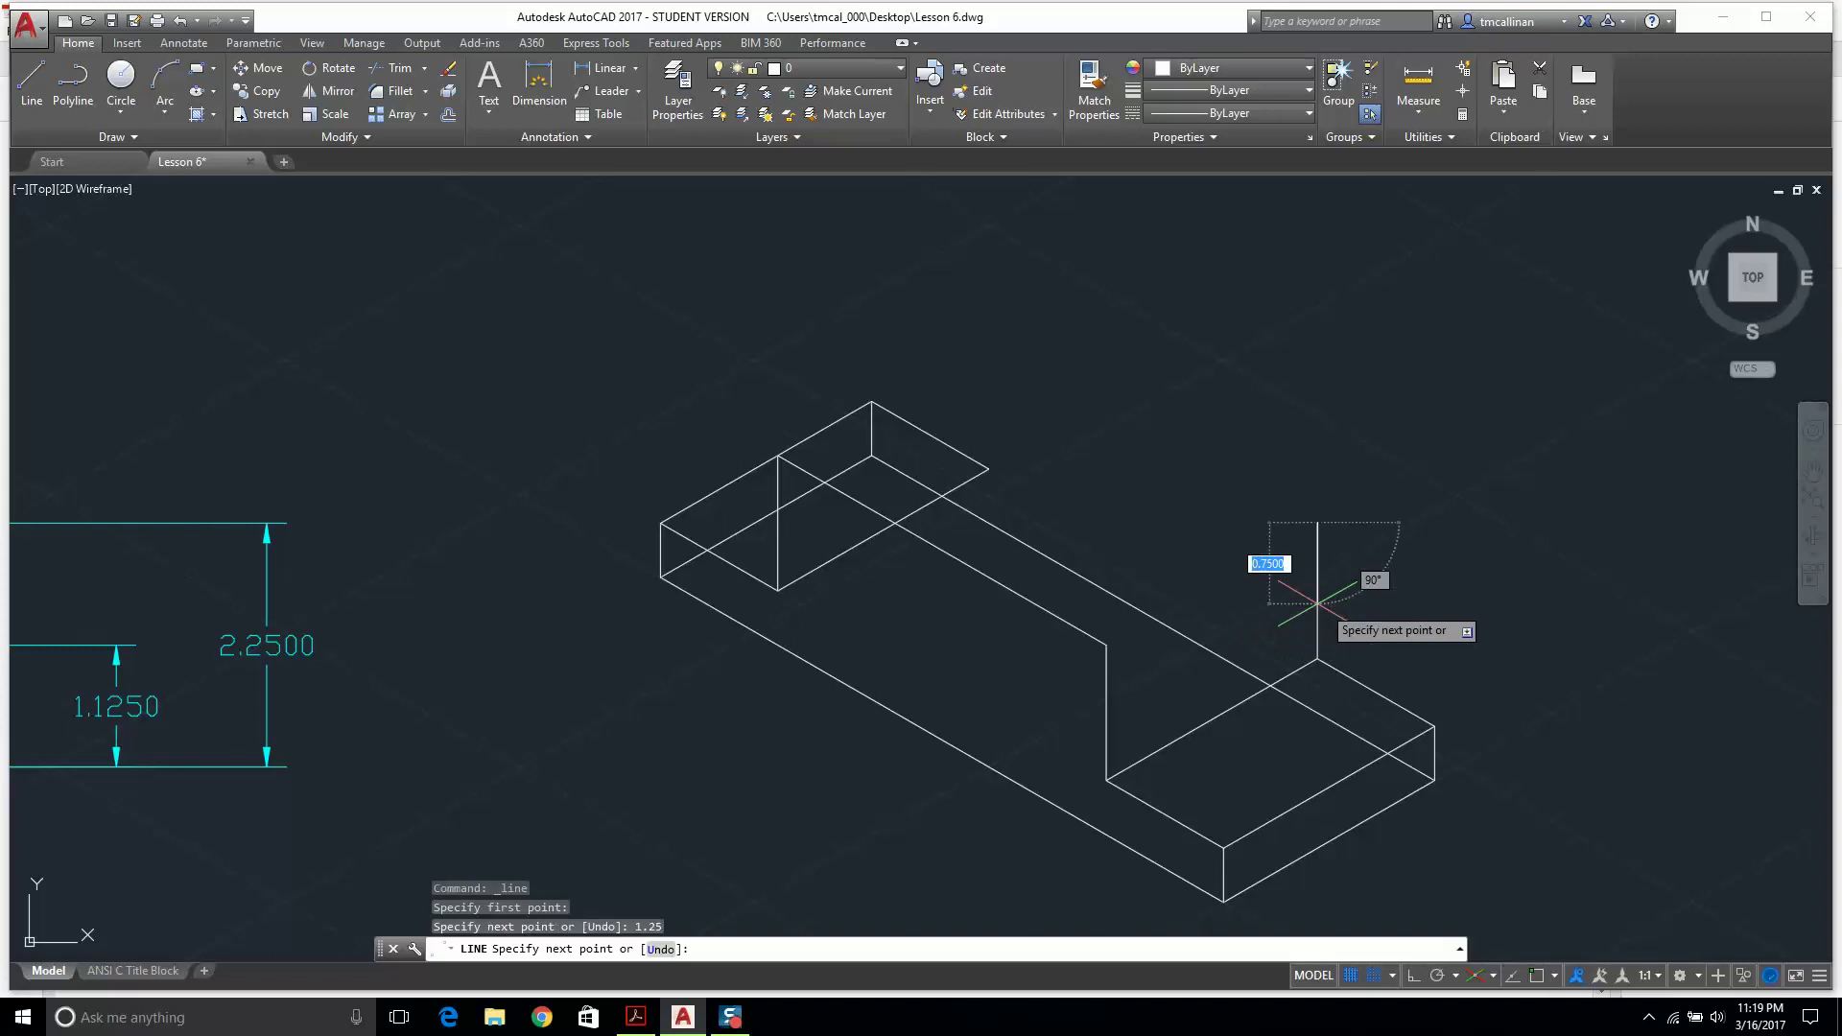
pyautogui.press('Escape')
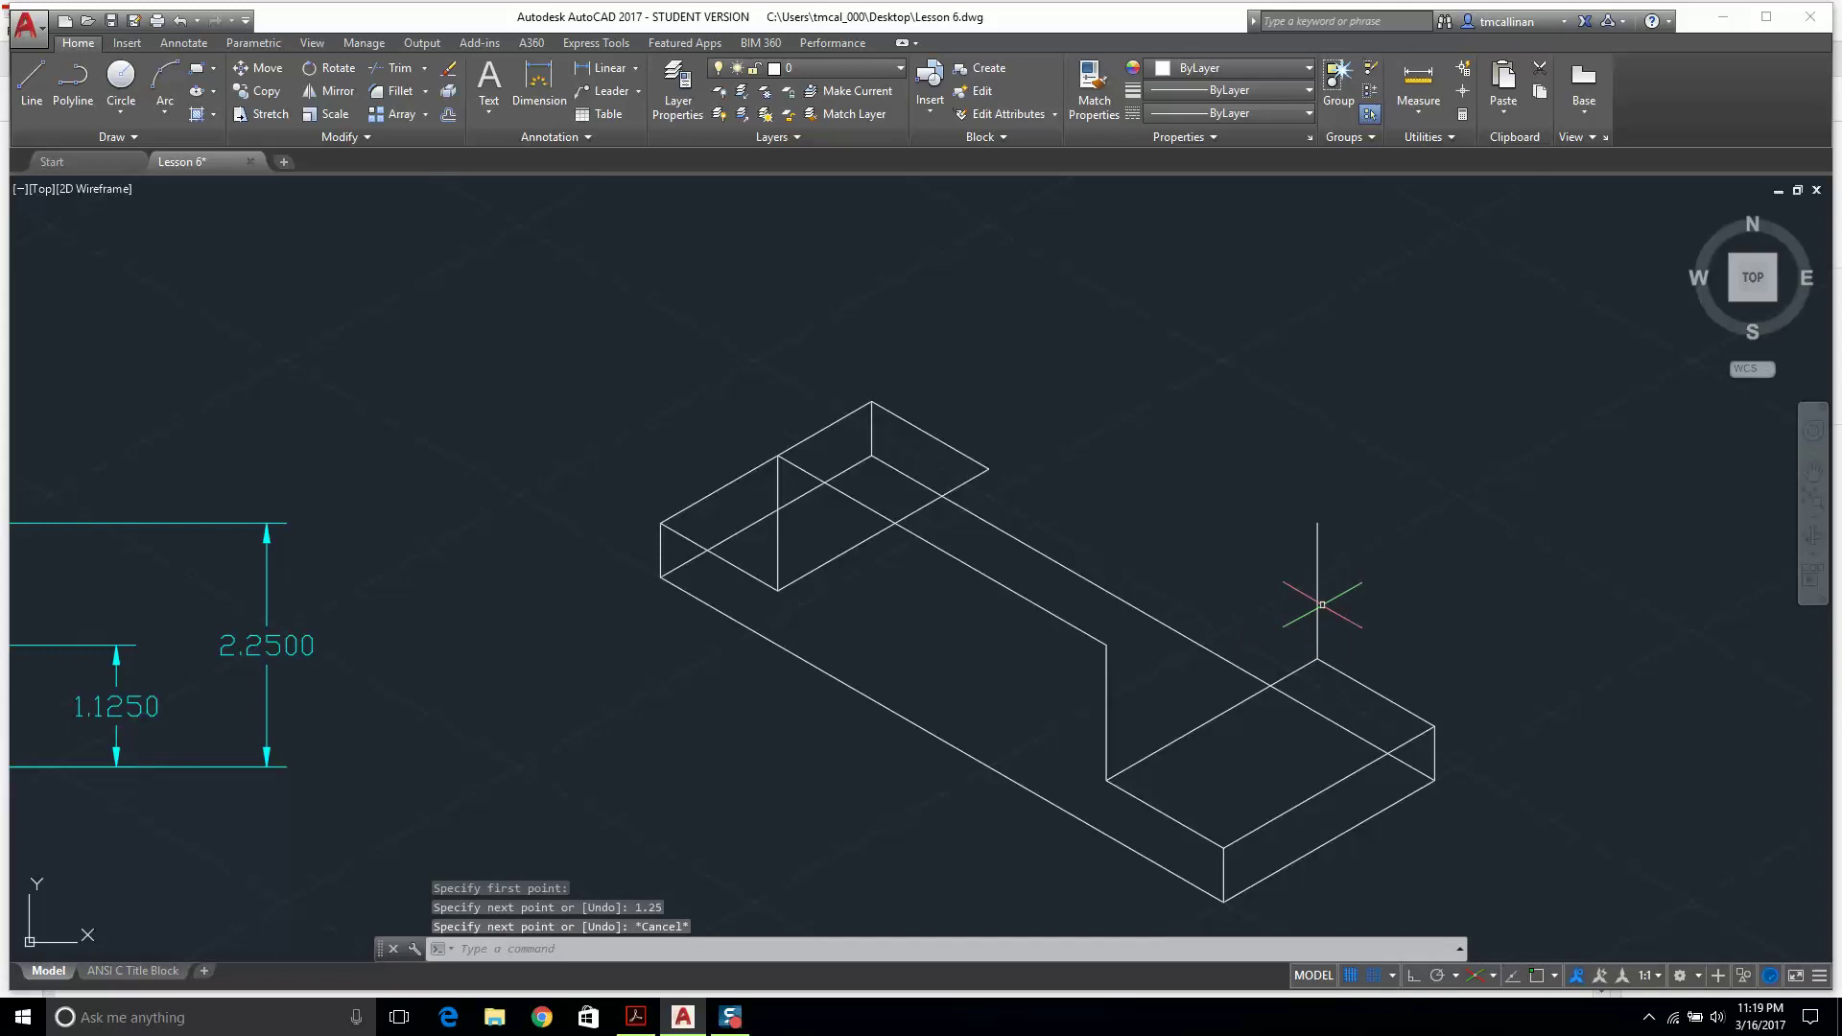
pyautogui.click(31, 79)
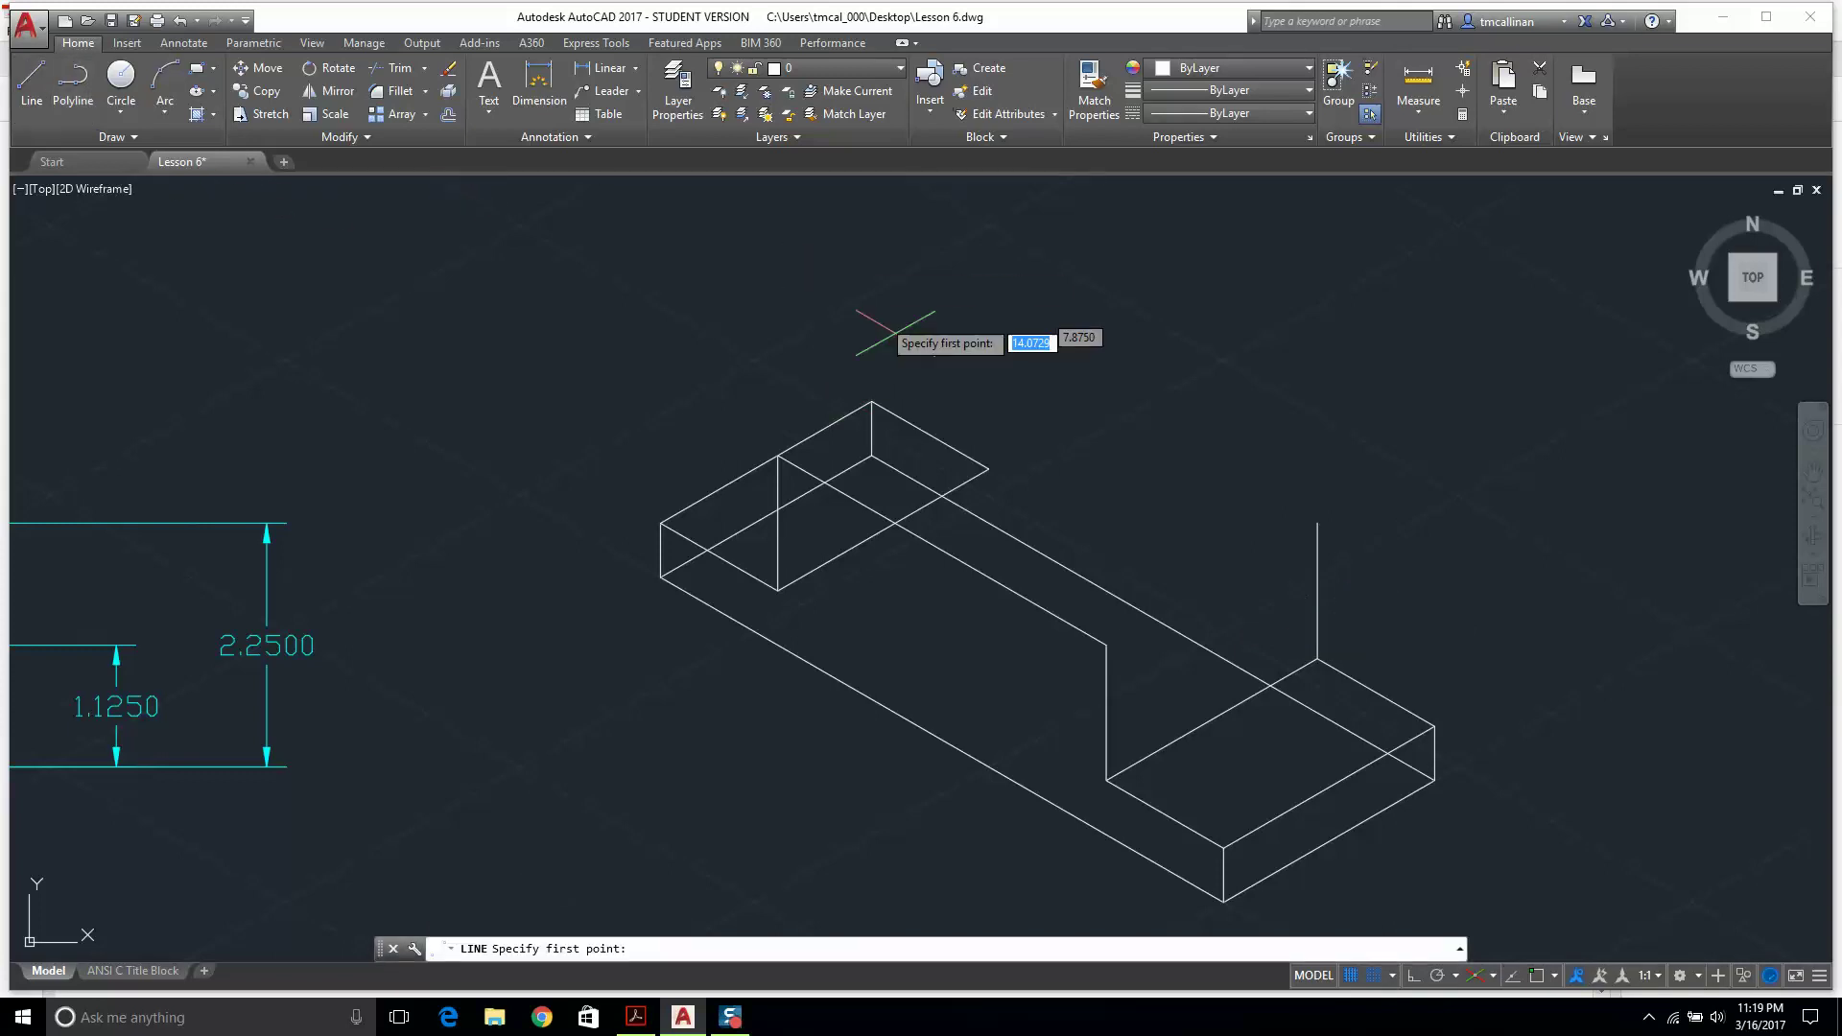
pyautogui.click(988, 468)
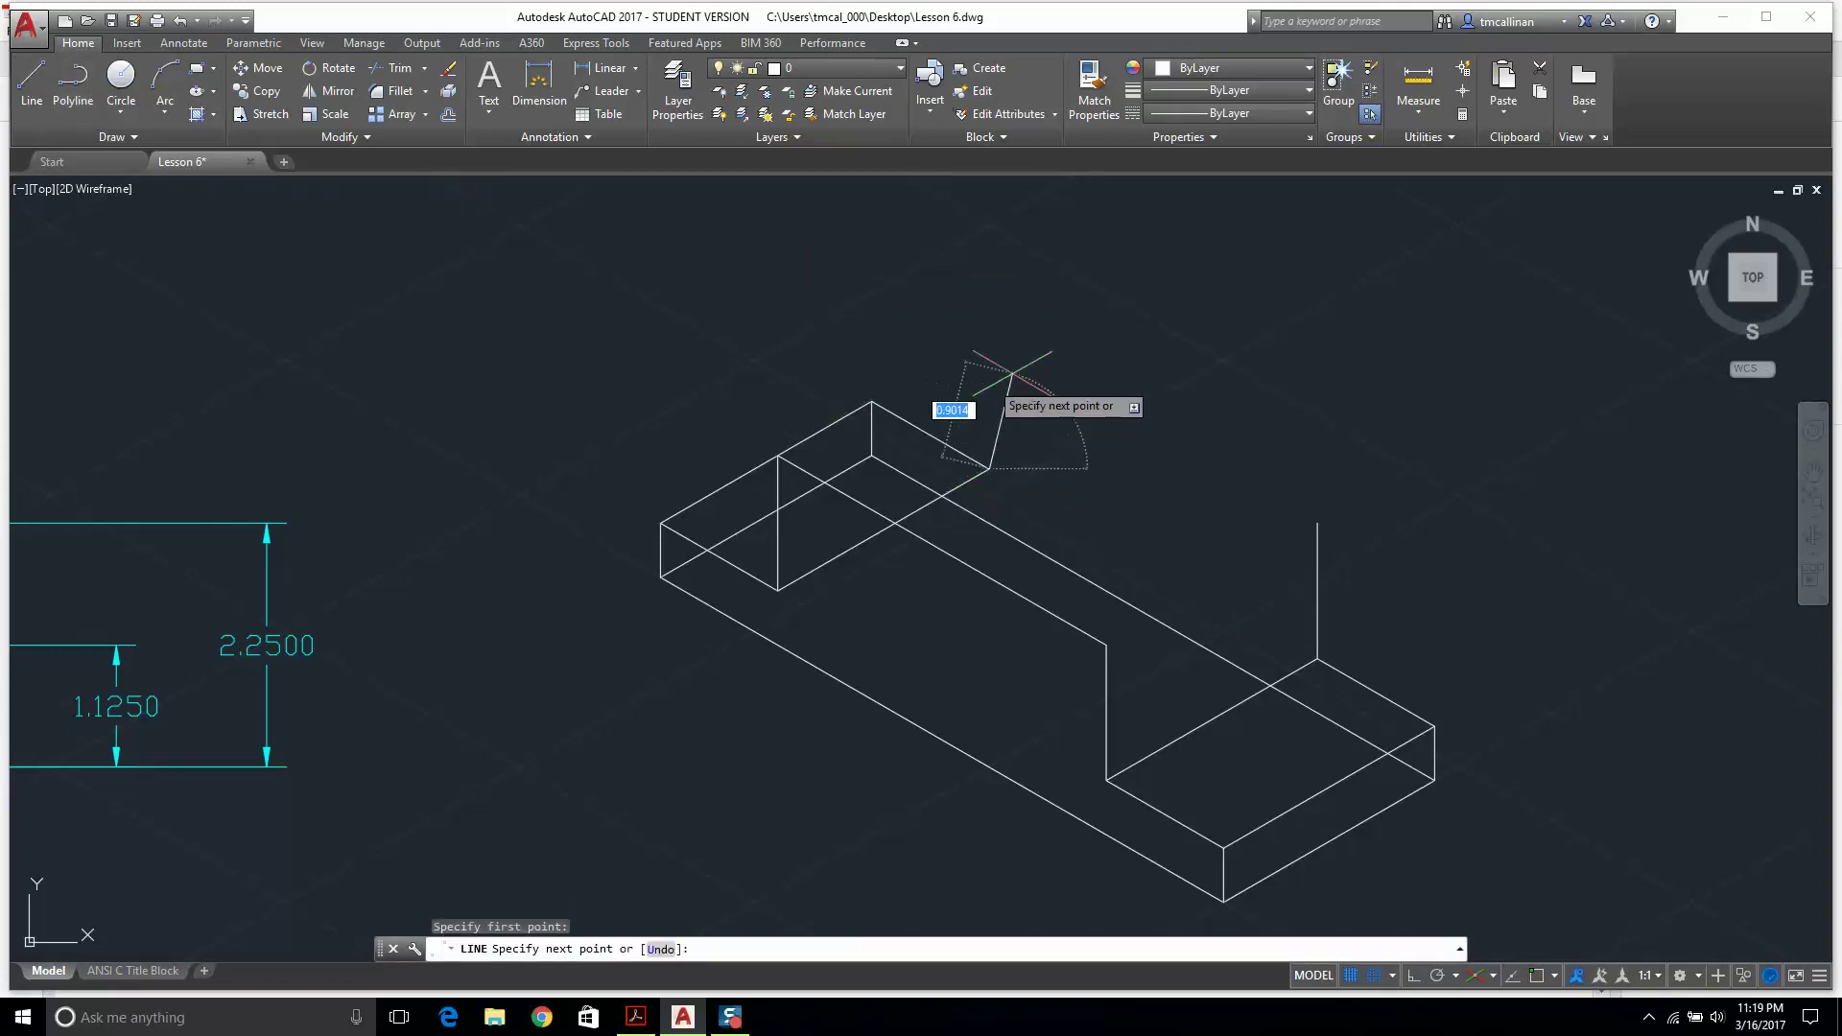
pyautogui.write('1')
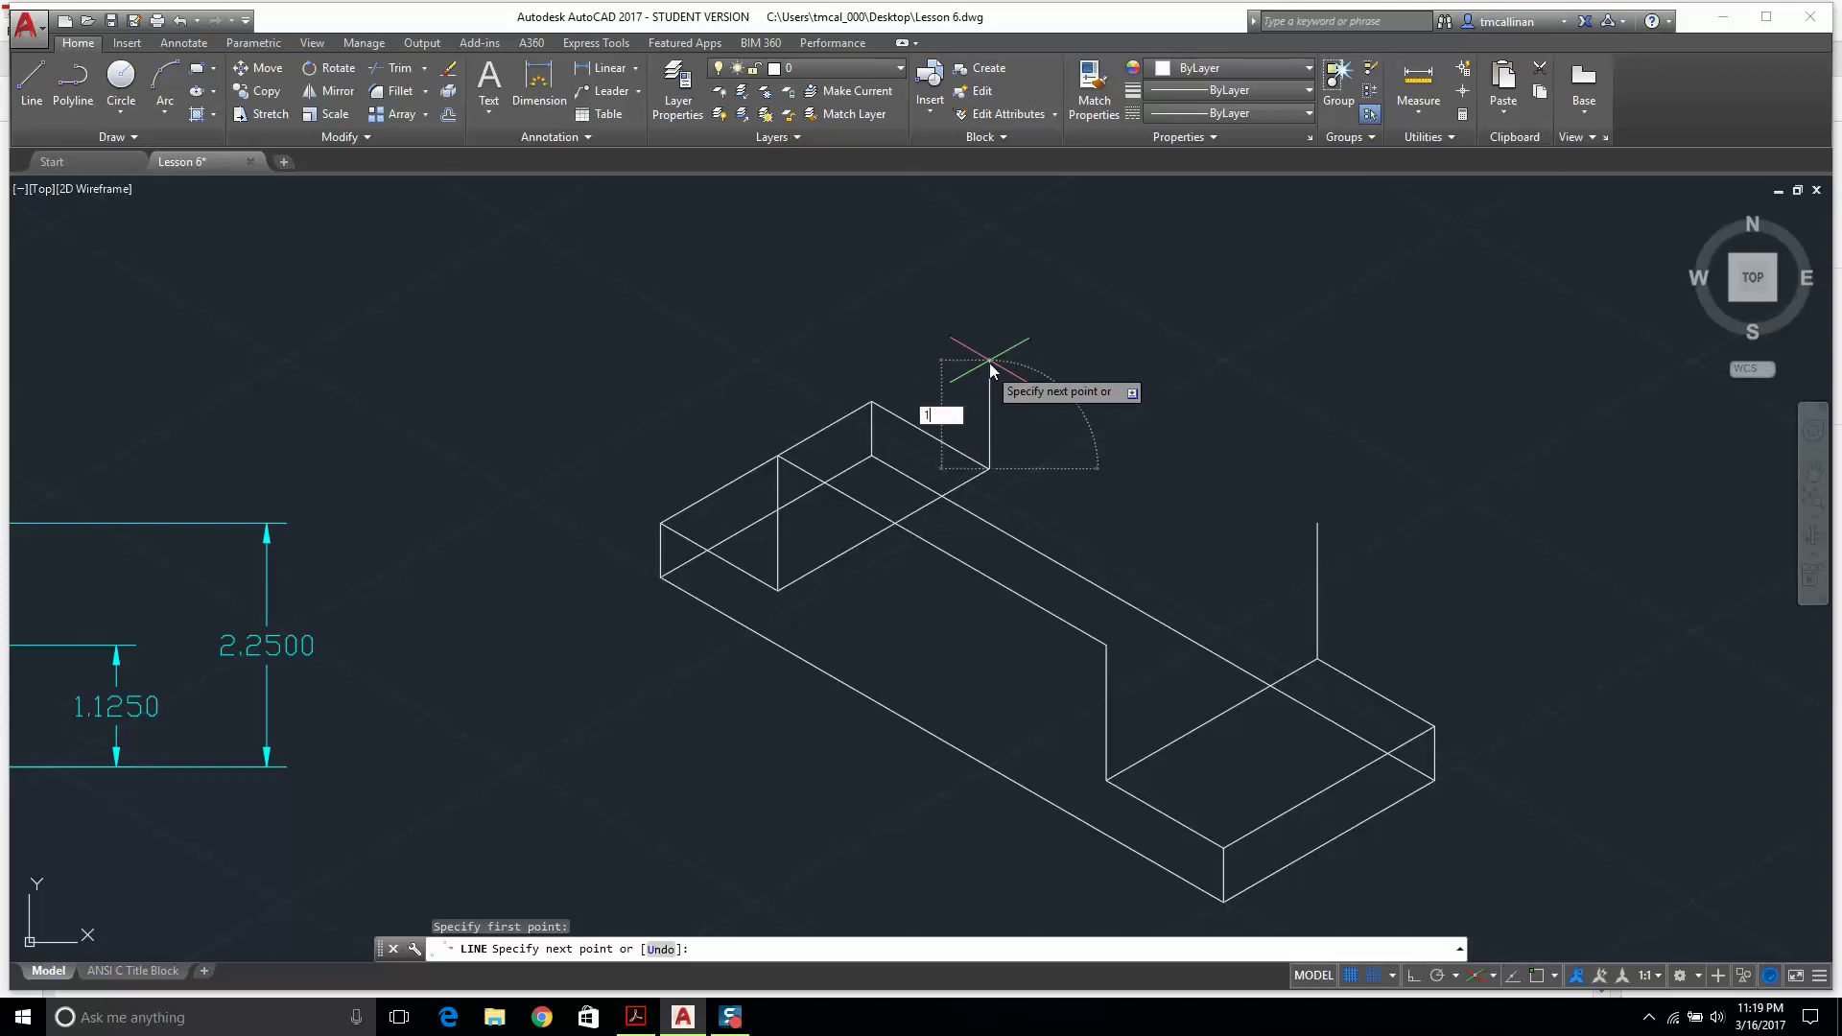
pyautogui.write('.25')
pyautogui.press('Return')
pyautogui.press('Escape')
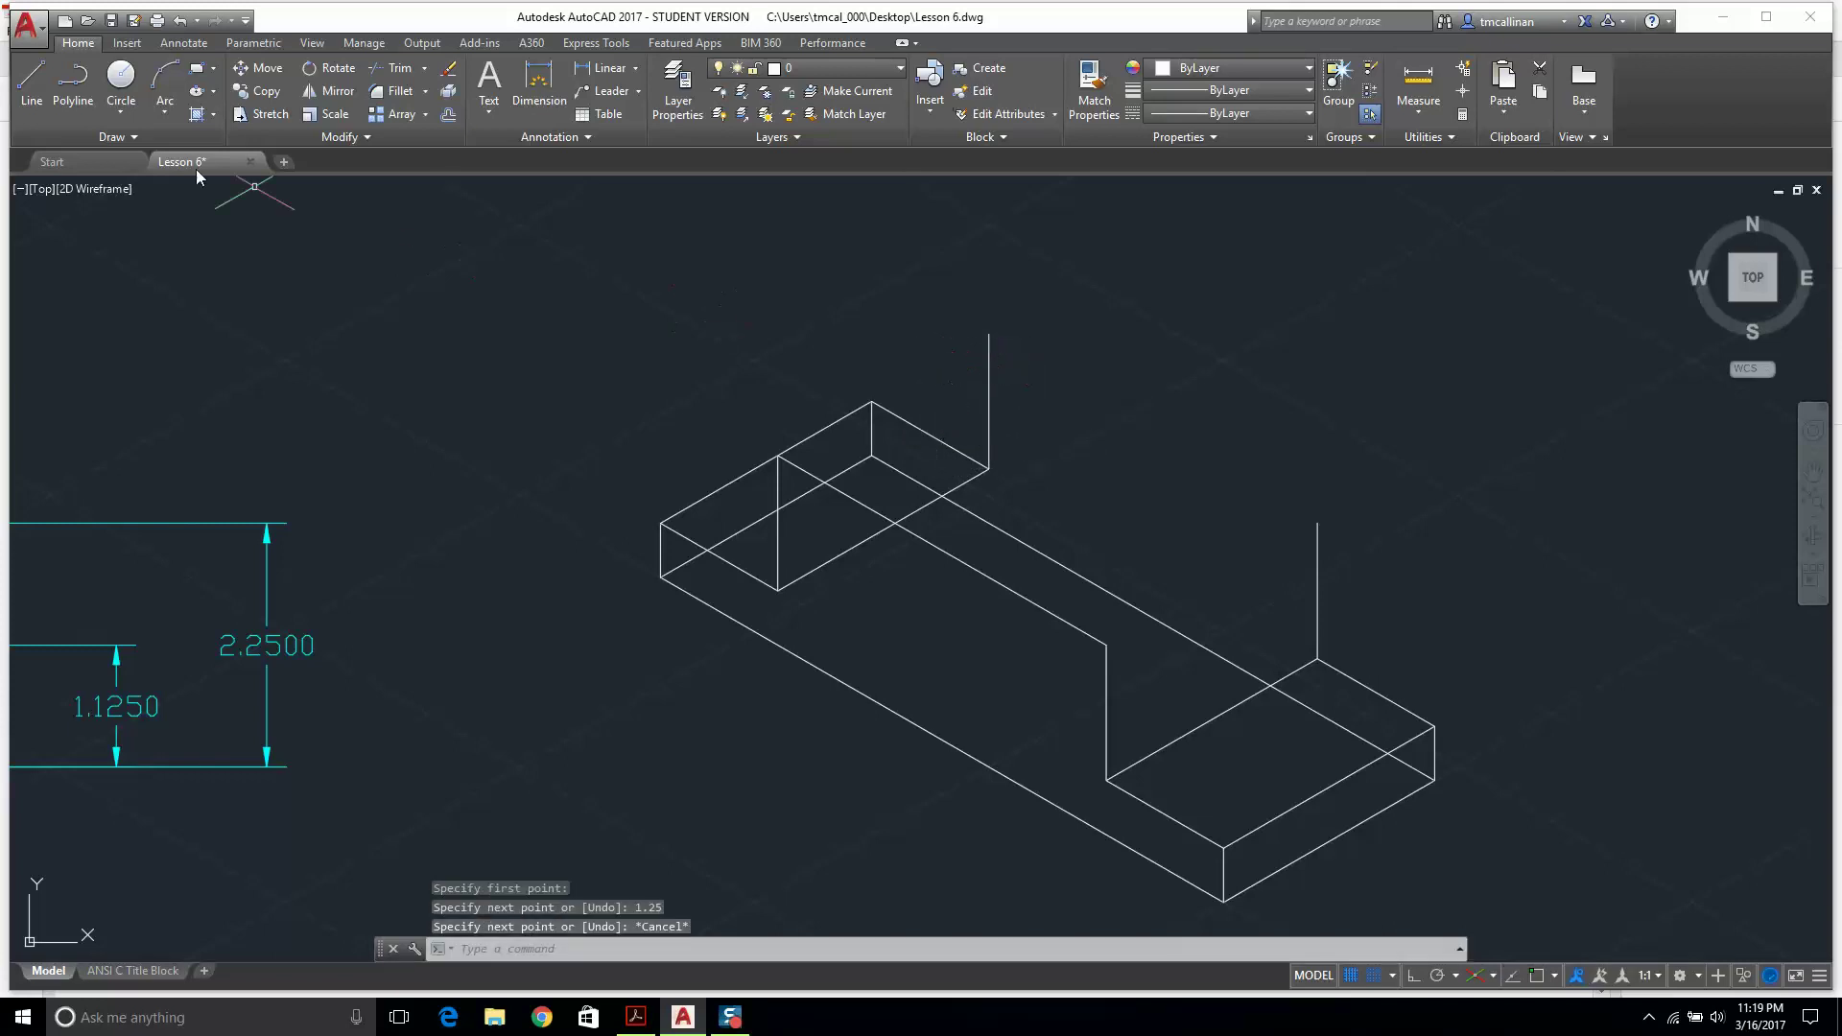
# Draw the upright block's back and front top edges from the vertical edge's top.
pyautogui.click(29, 82)
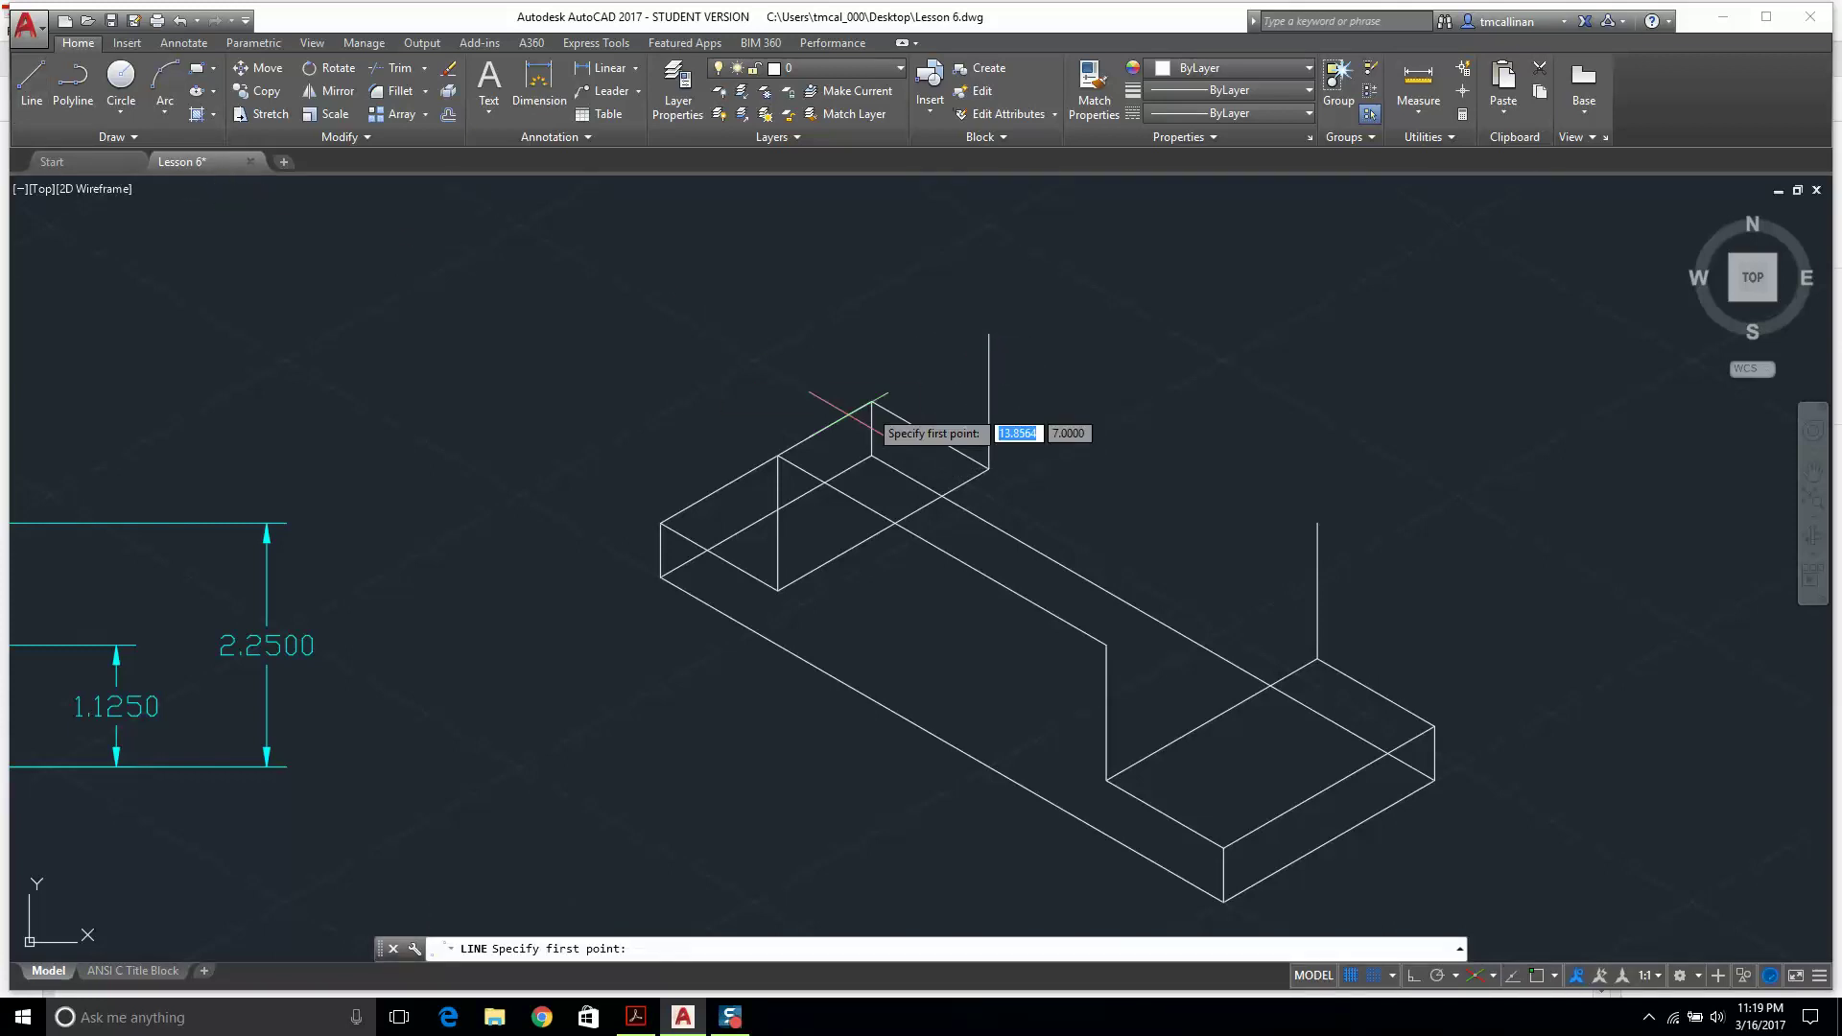
pyautogui.click(988, 334)
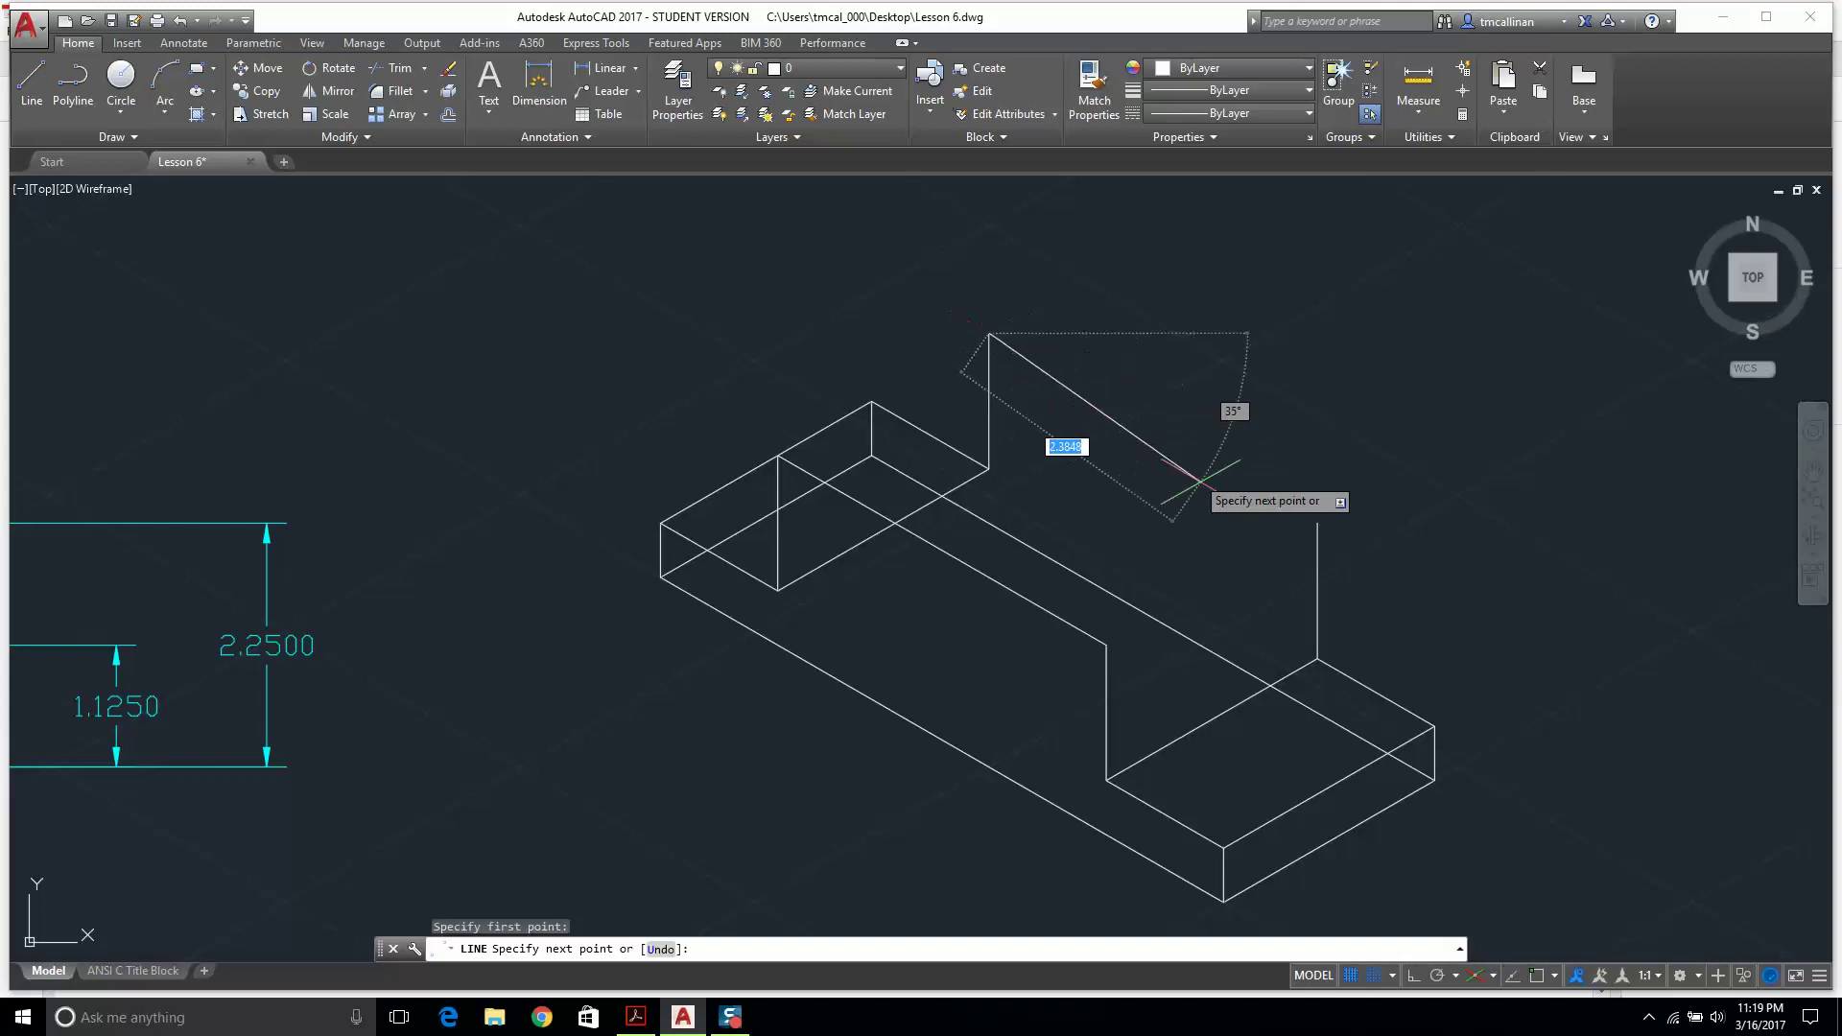
pyautogui.click(1317, 523)
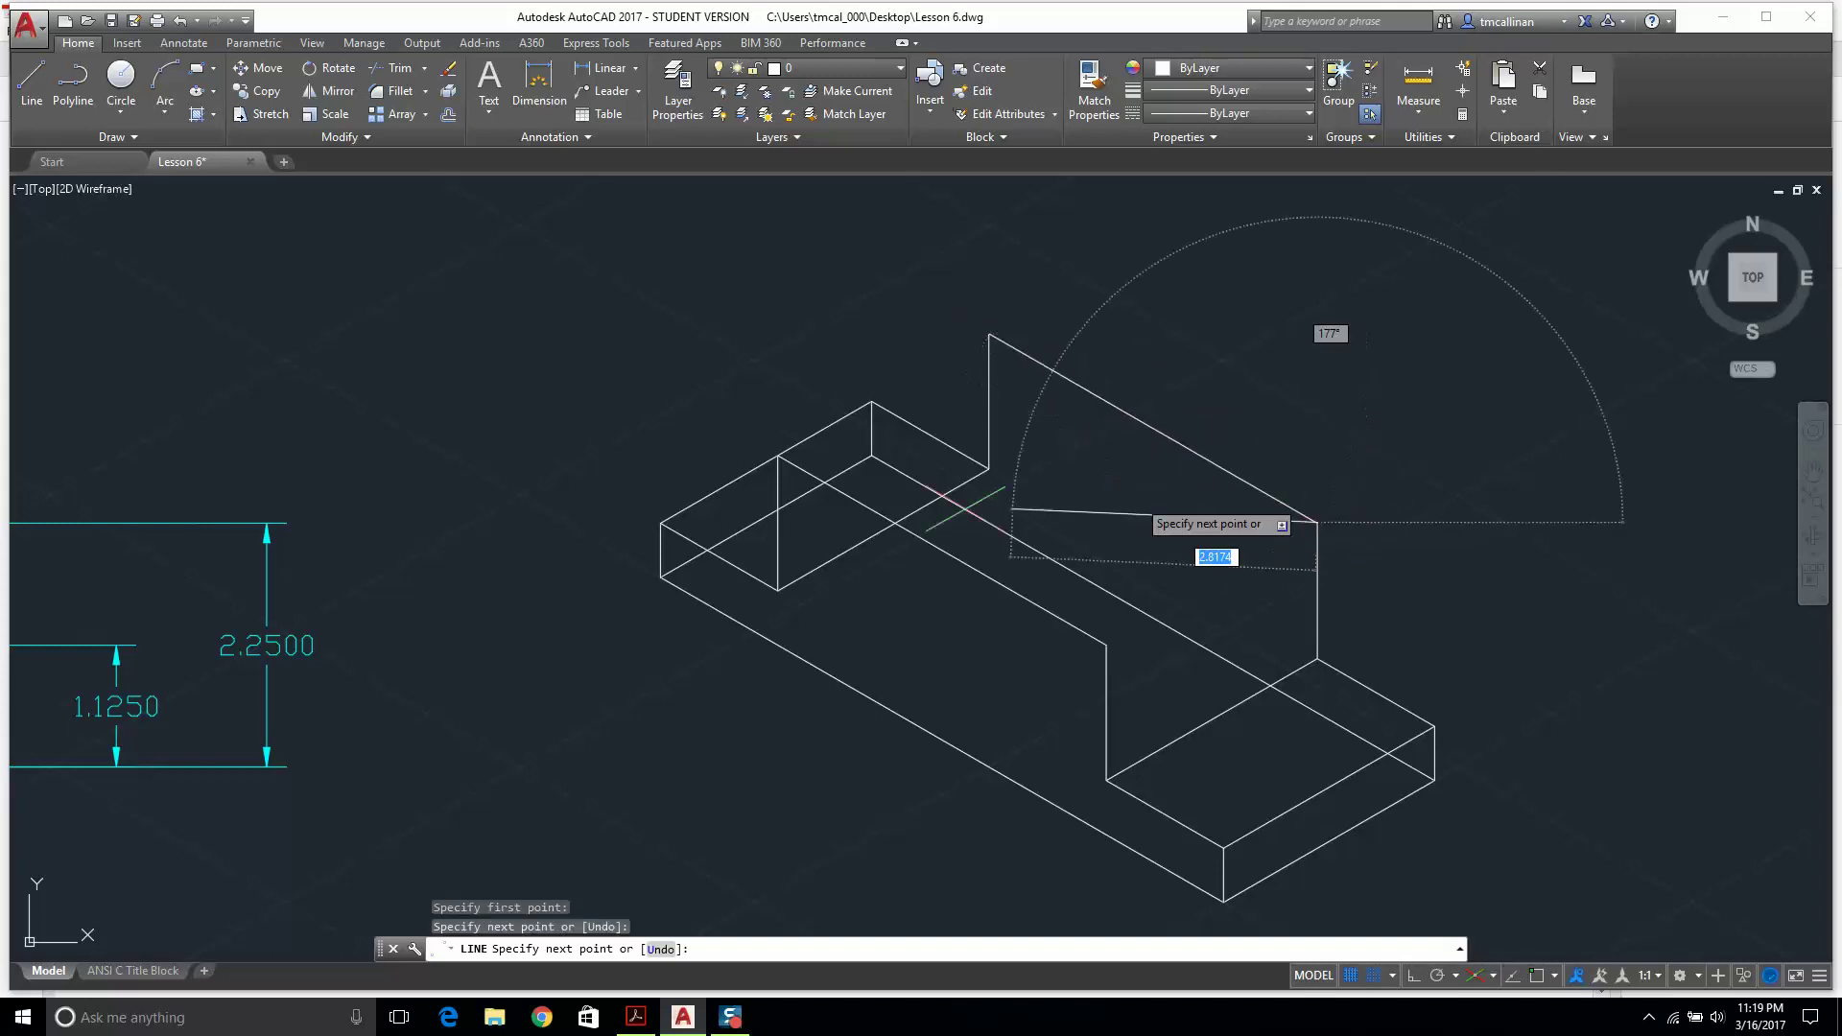
pyautogui.click(1106, 644)
pyautogui.press('Escape')
# Join the left step's corner to the top of the vertical edge with a line.
pyautogui.click(32, 81)
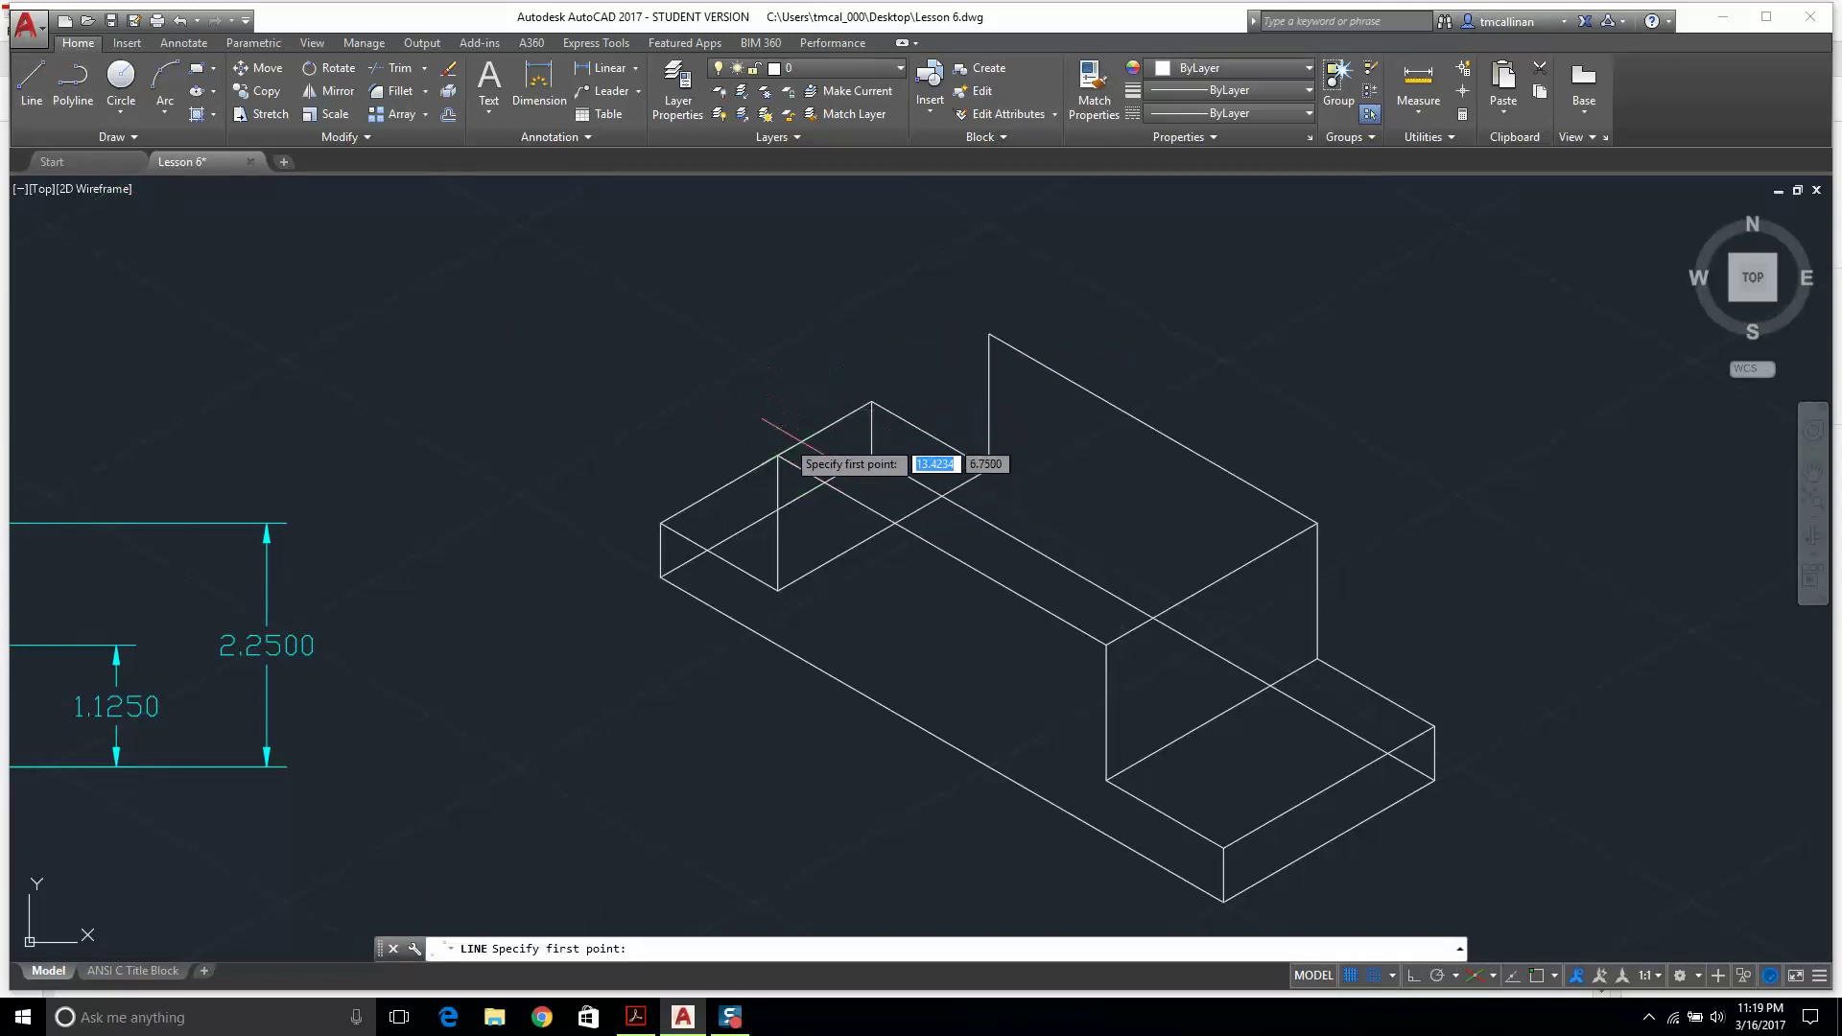
pyautogui.click(871, 402)
pyautogui.click(988, 334)
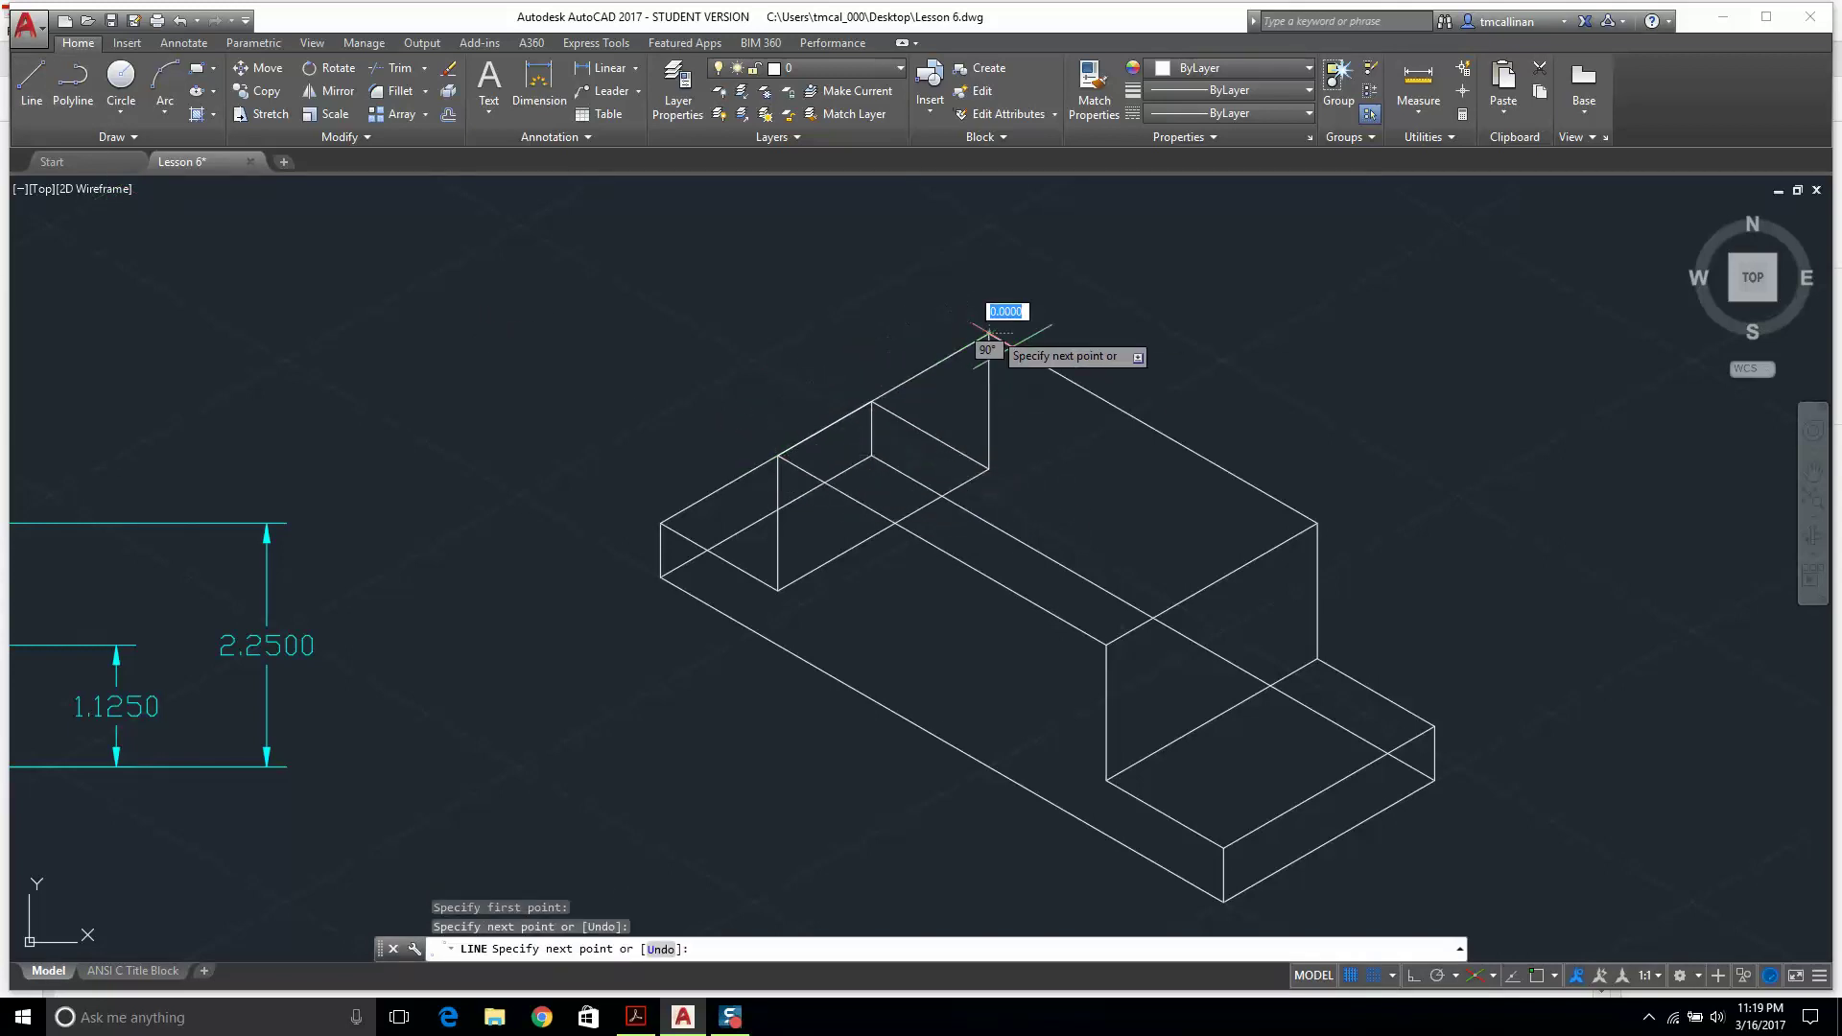
pyautogui.press('Escape')
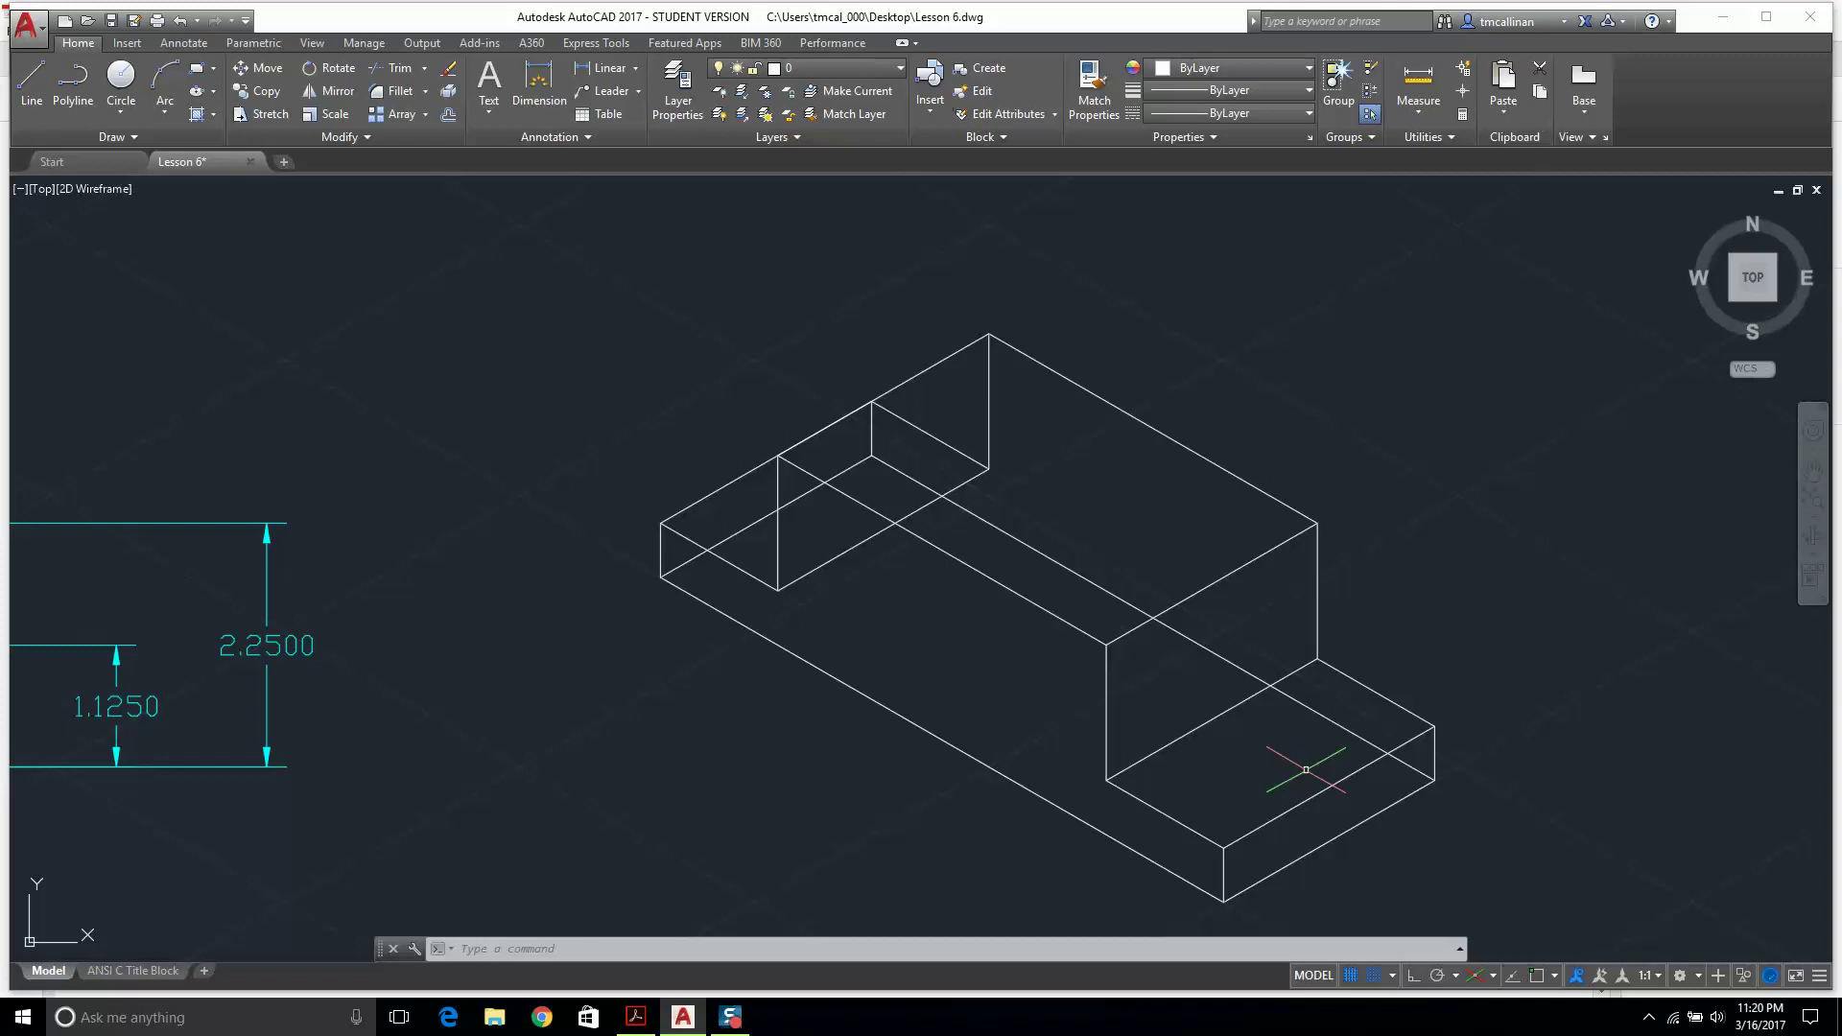
pyautogui.click(637, 1017)
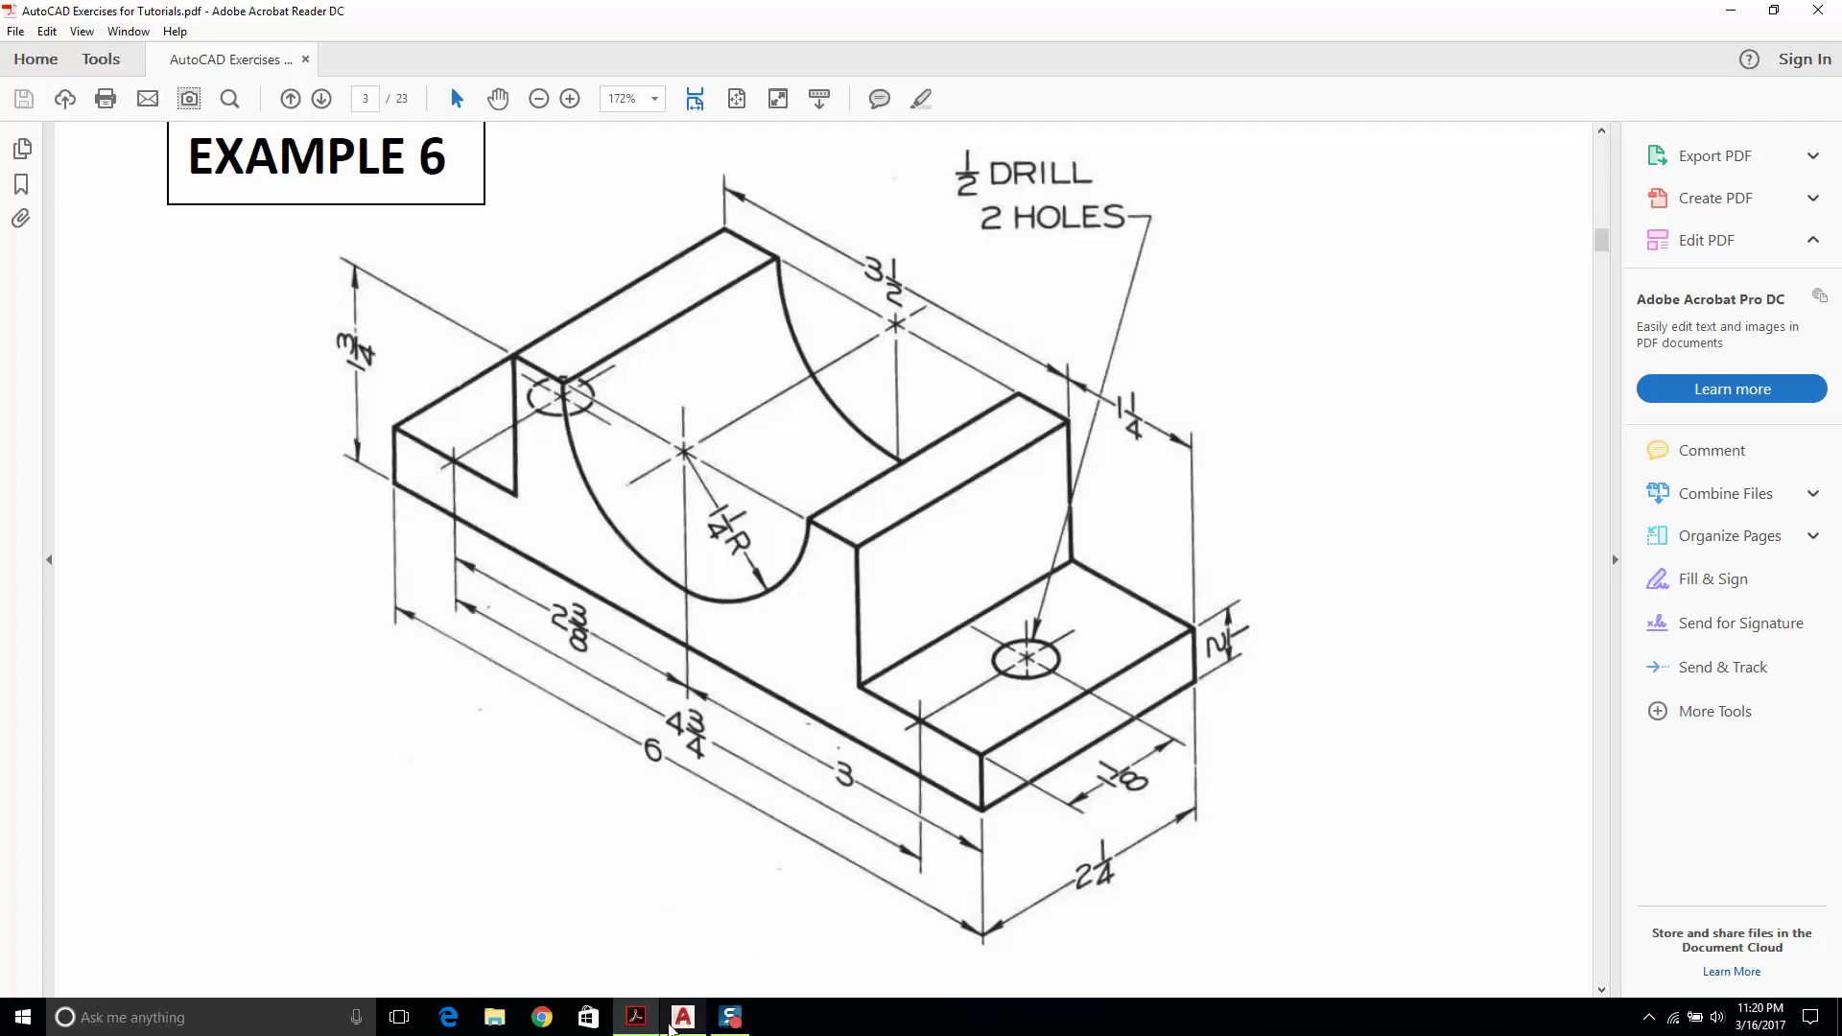
pyautogui.click(683, 1017)
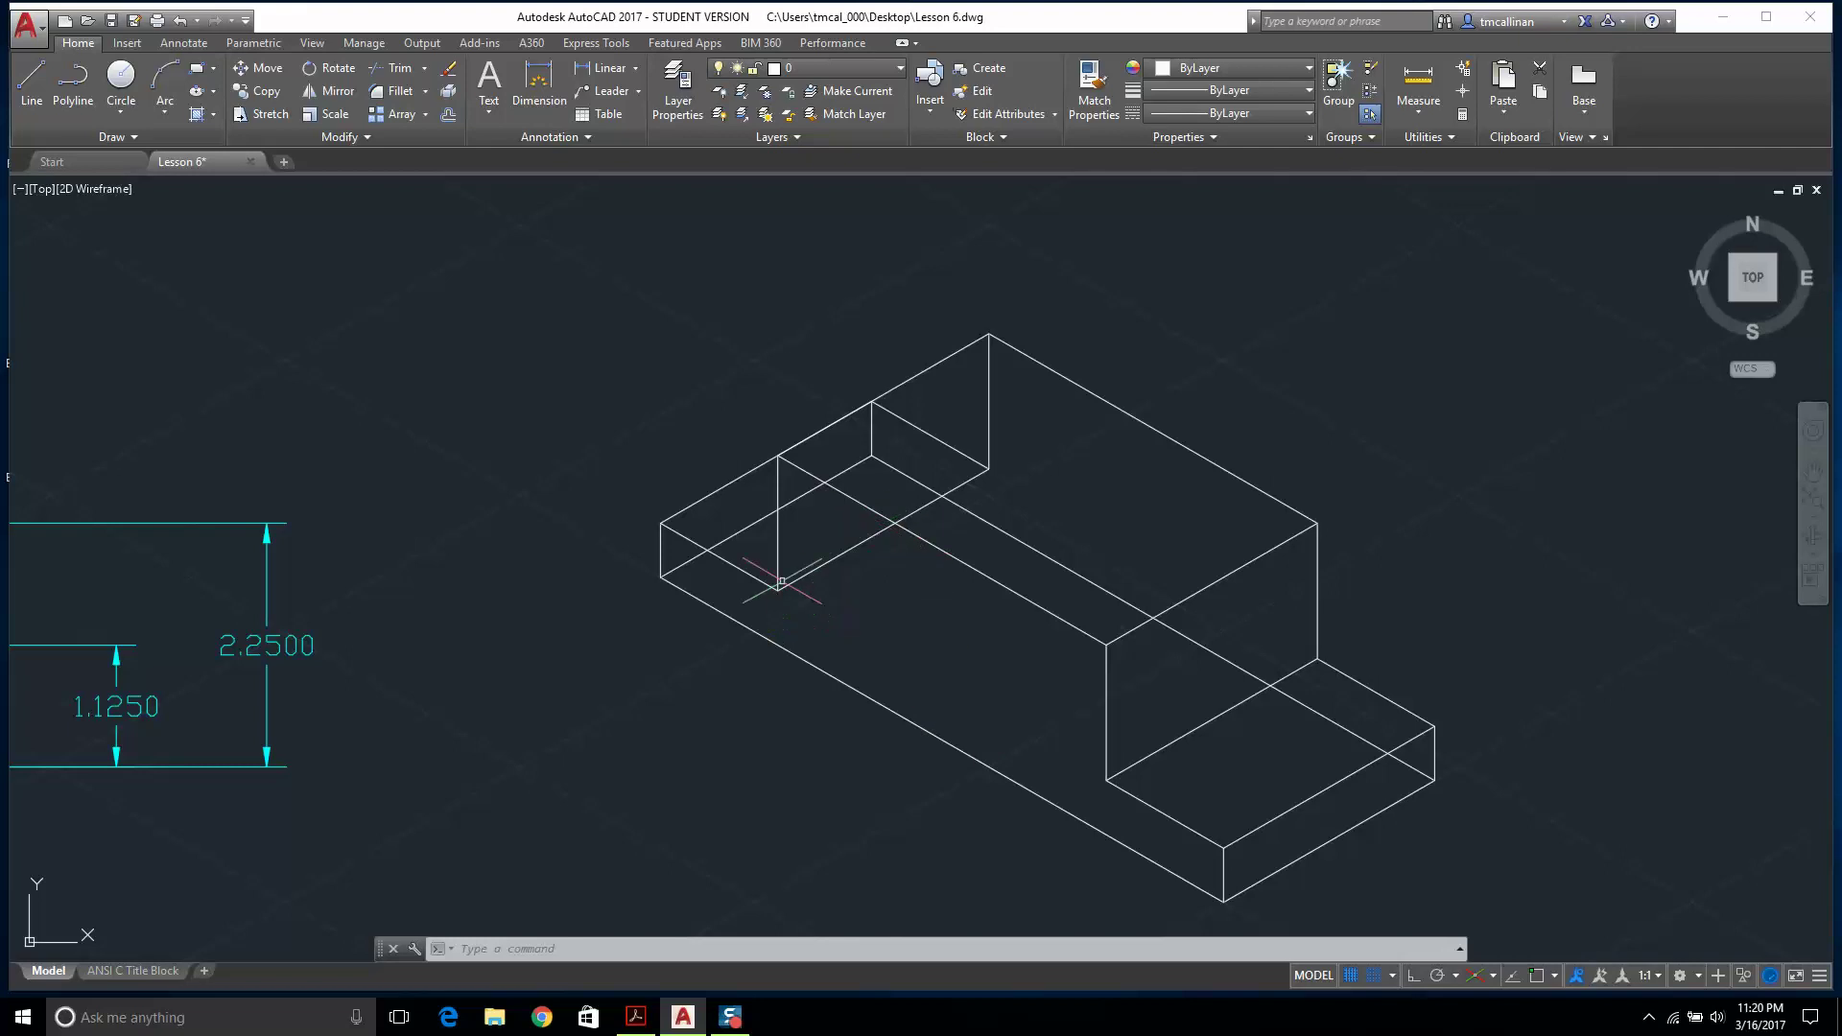
# Try an Axis, End ellipse as an Isocircle, cancel it, and bring up the Example 6 reference PDF.
pyautogui.click(214, 94)
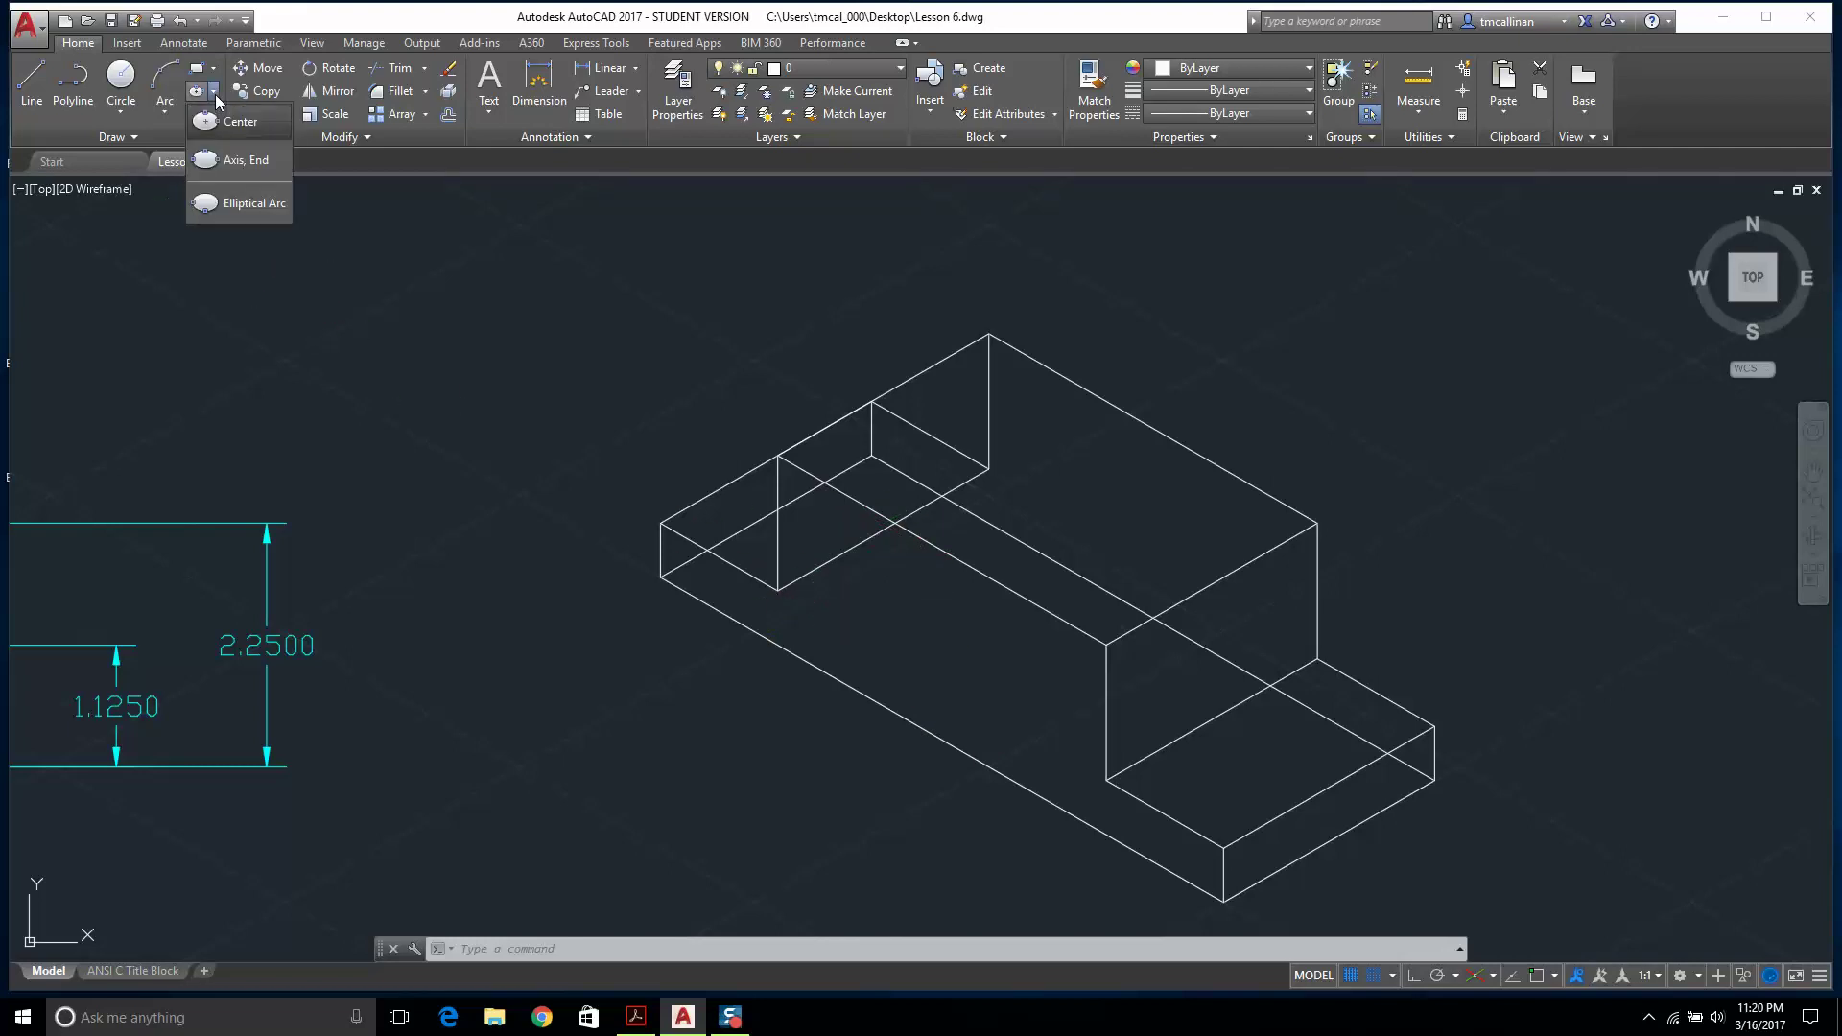
pyautogui.click(240, 159)
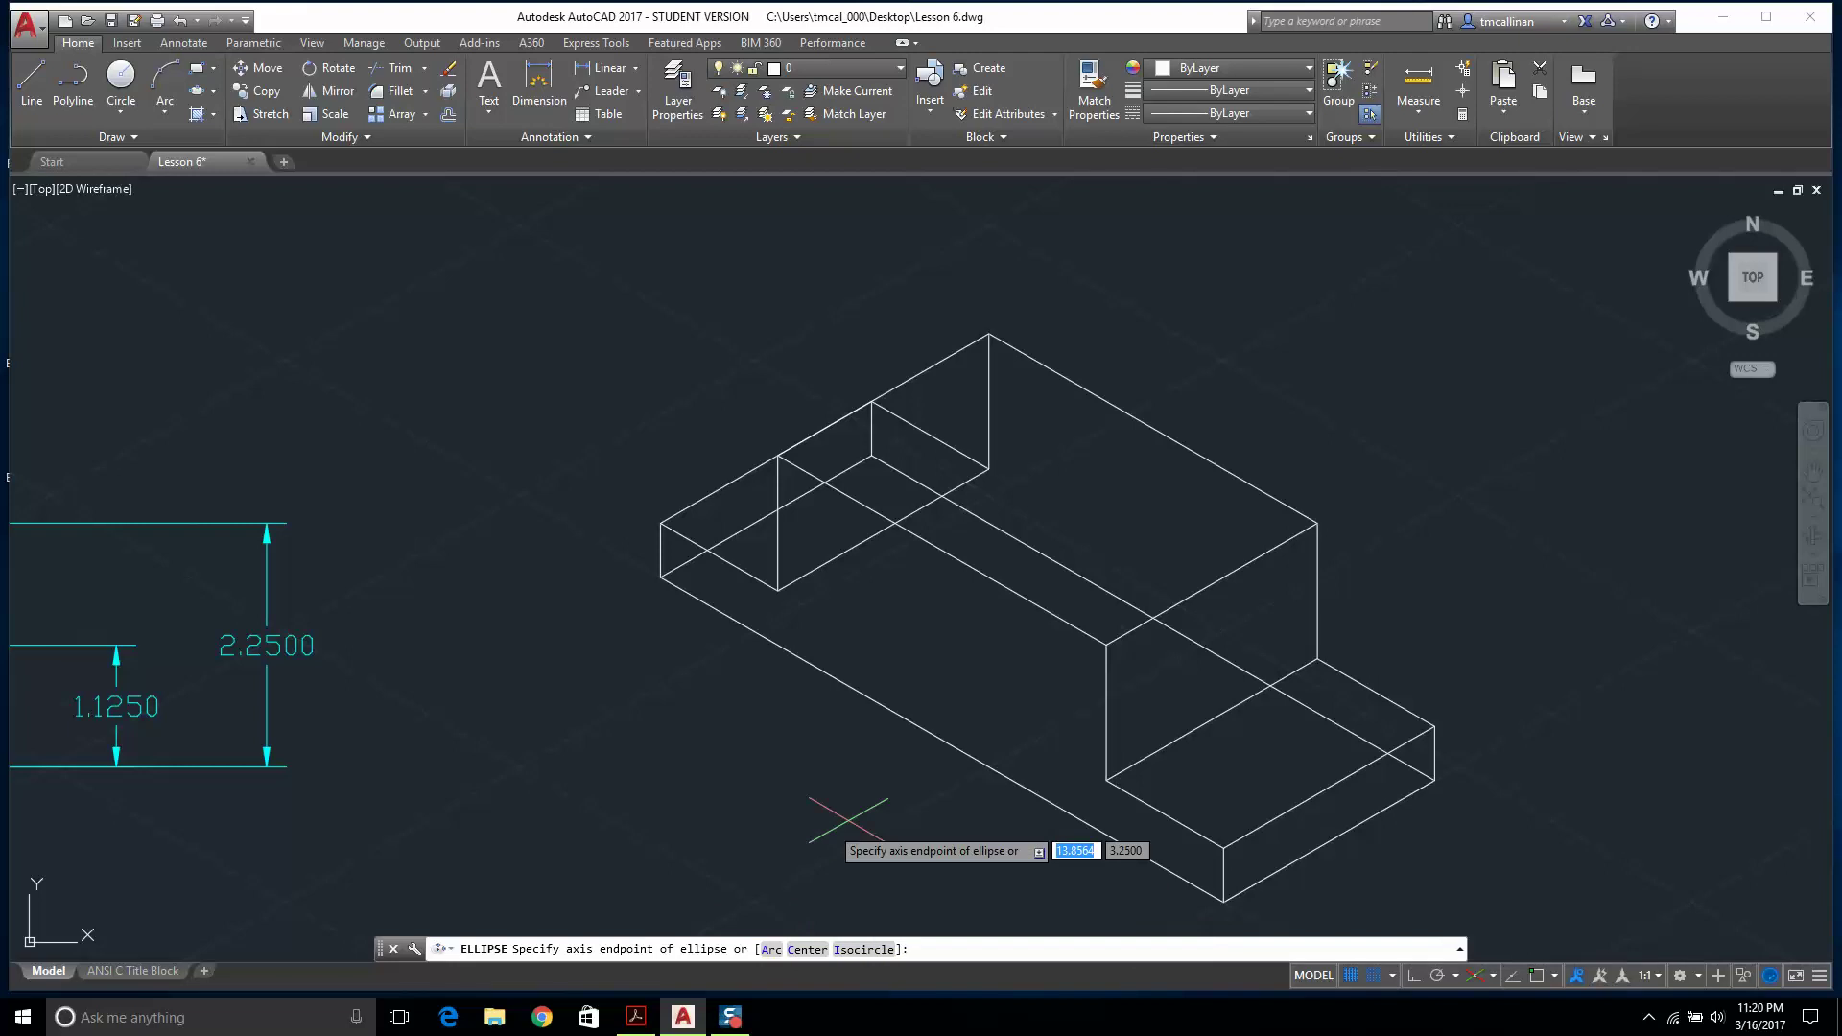
pyautogui.write('i')
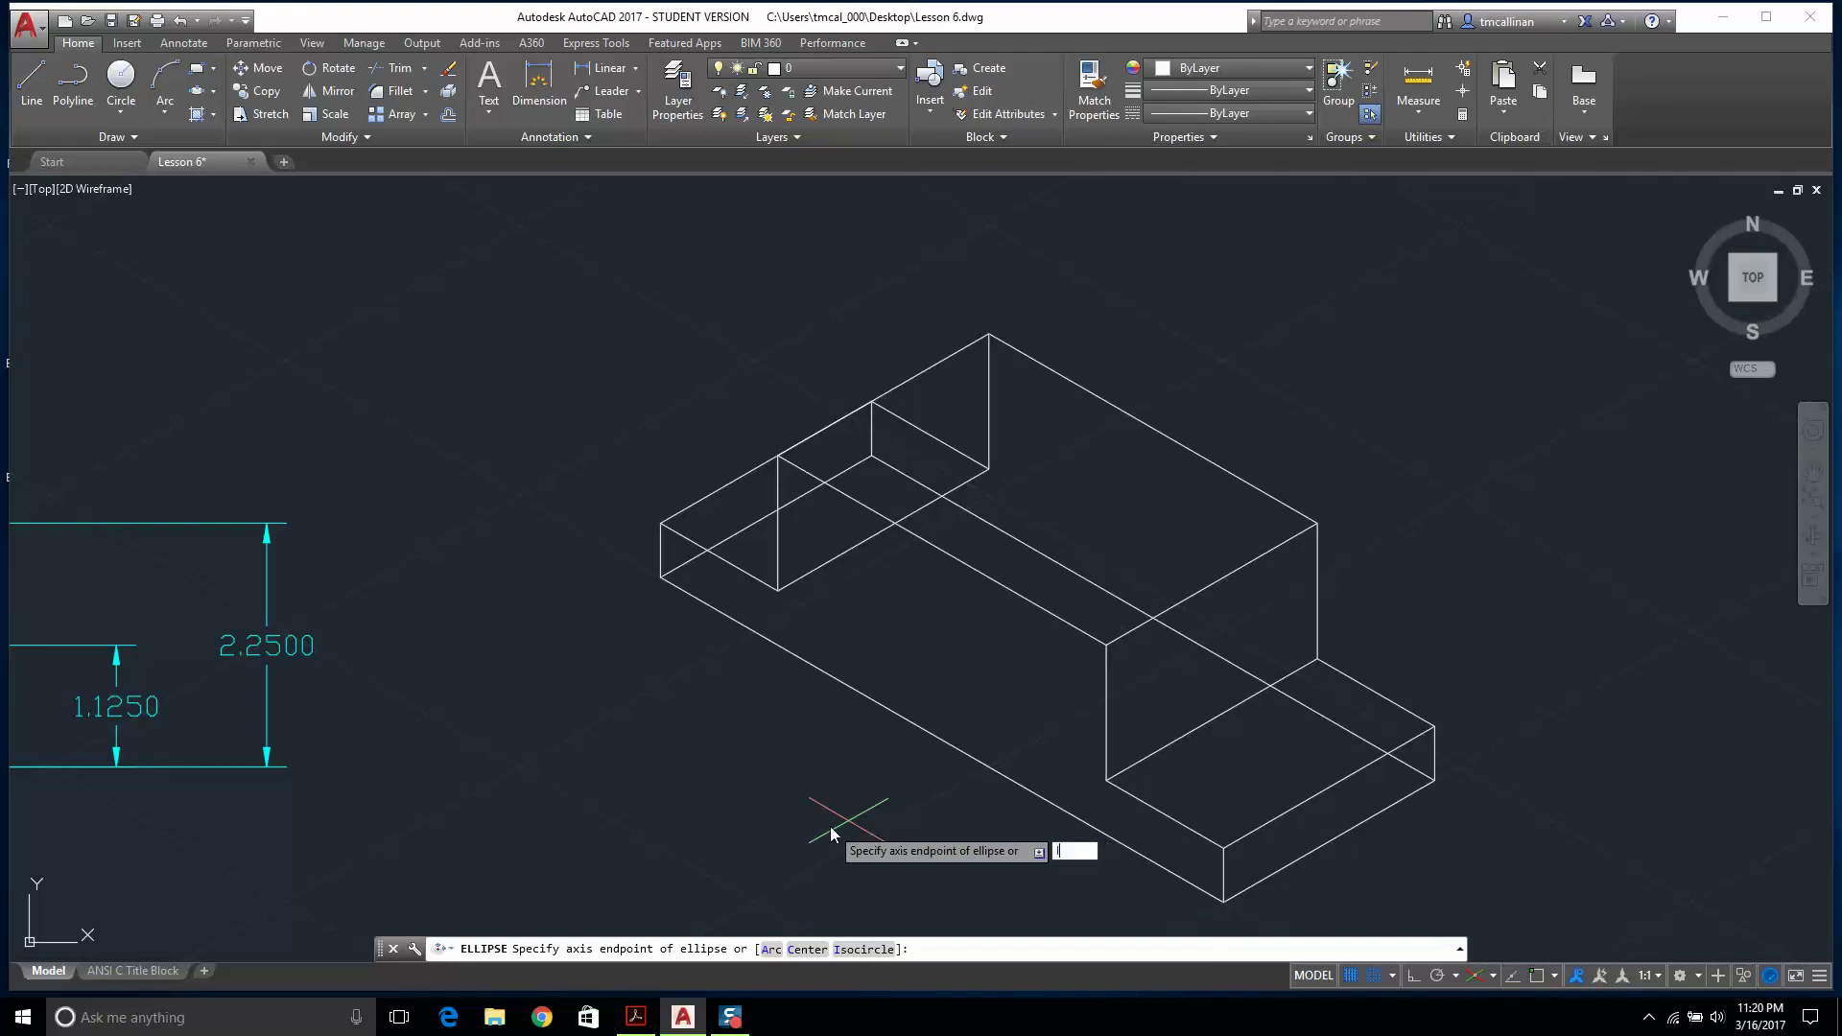
pyautogui.press('Return')
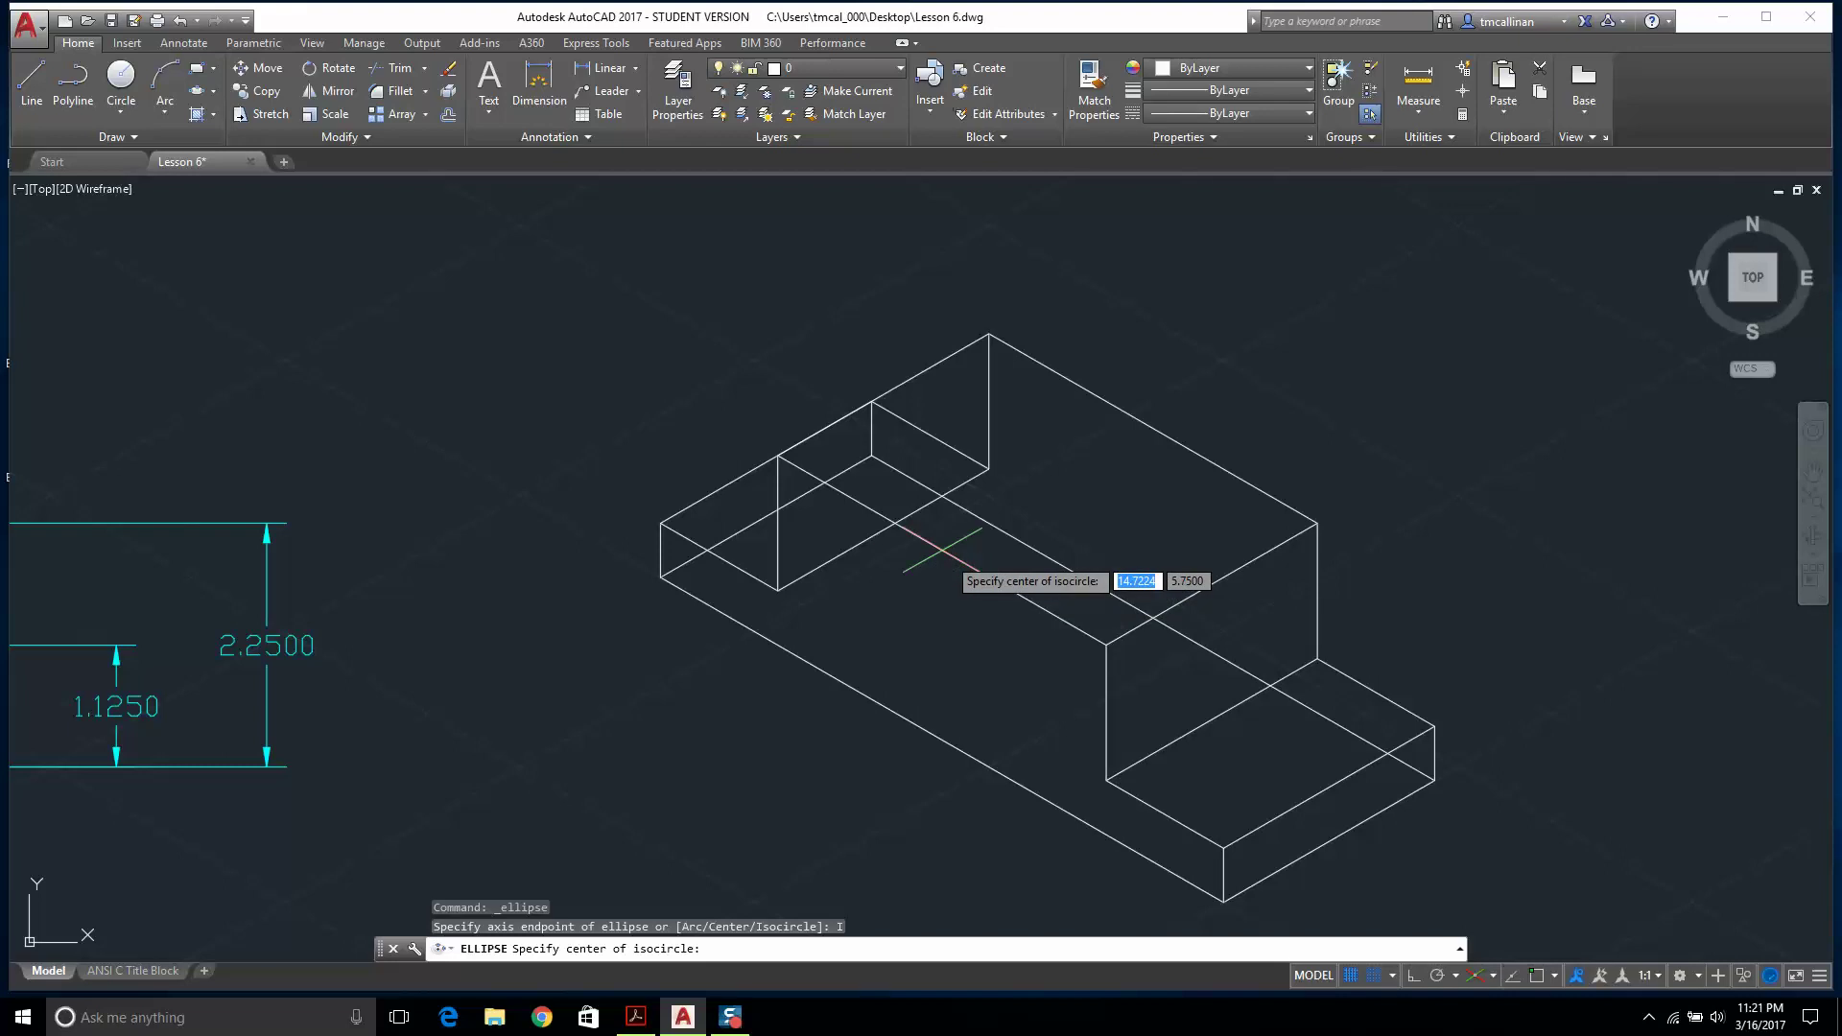
pyautogui.press('Escape')
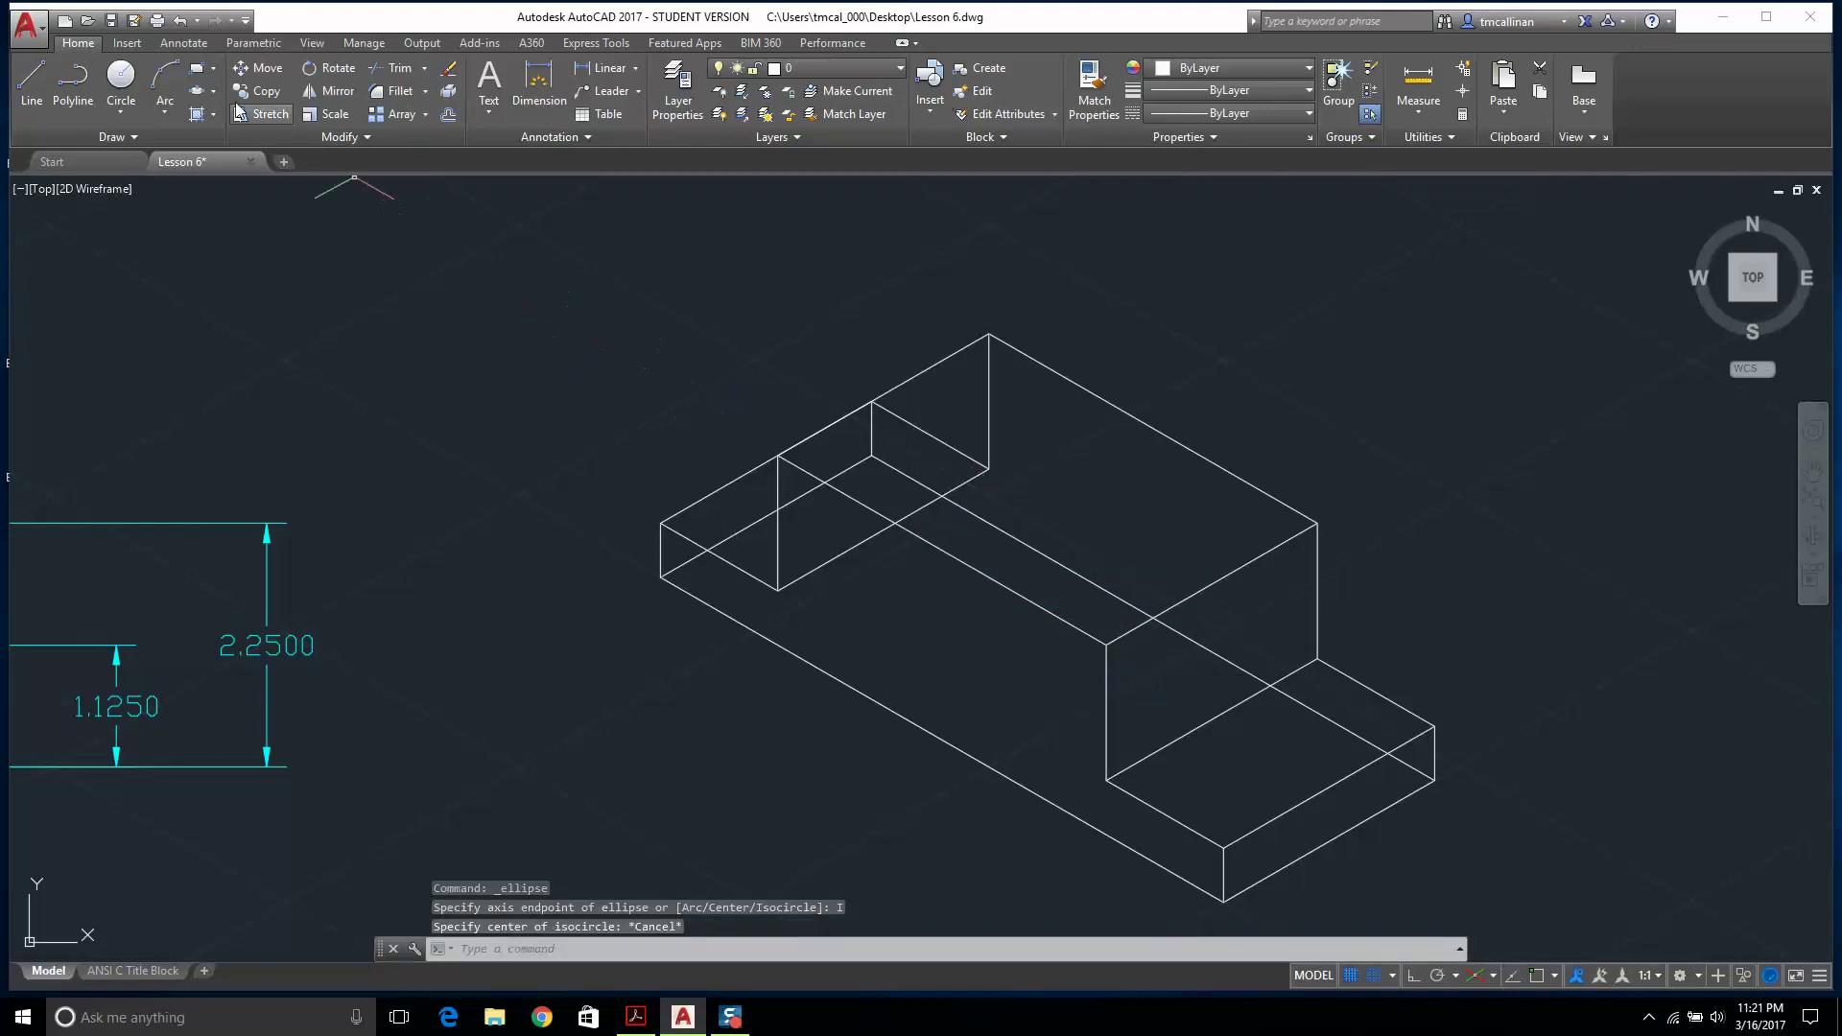
pyautogui.click(31, 82)
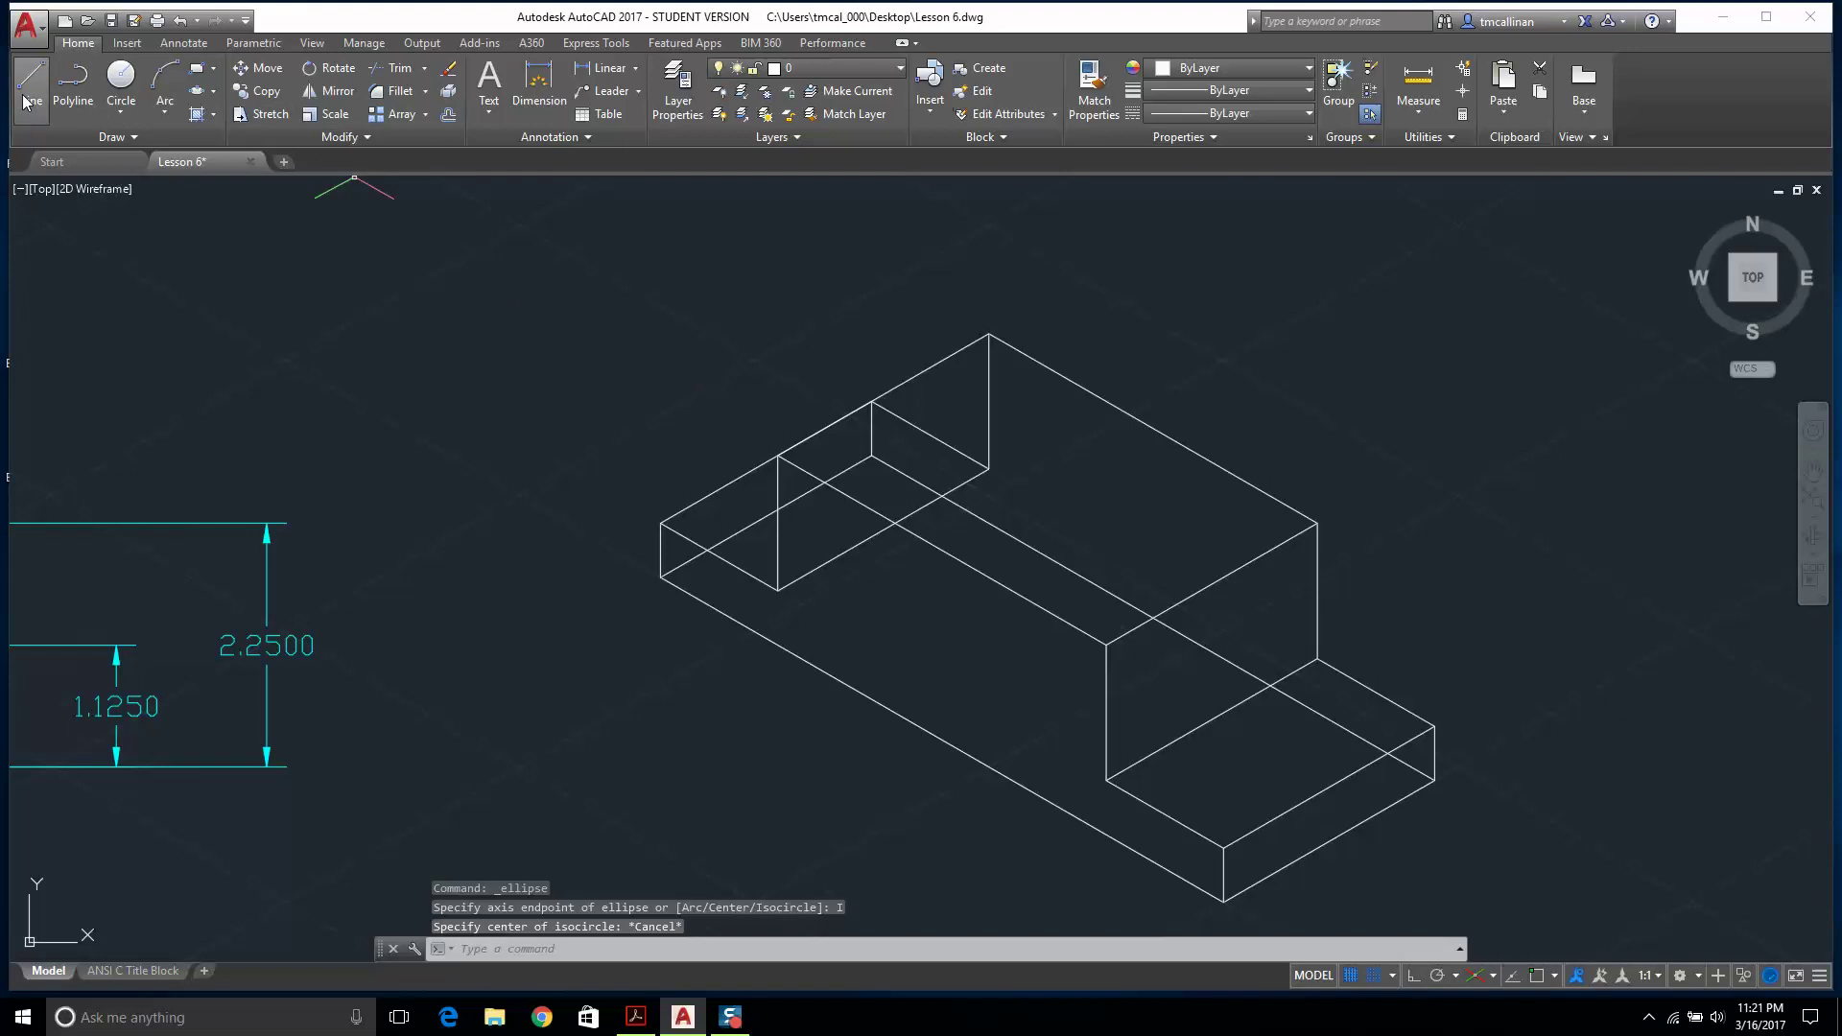
pyautogui.click(638, 1019)
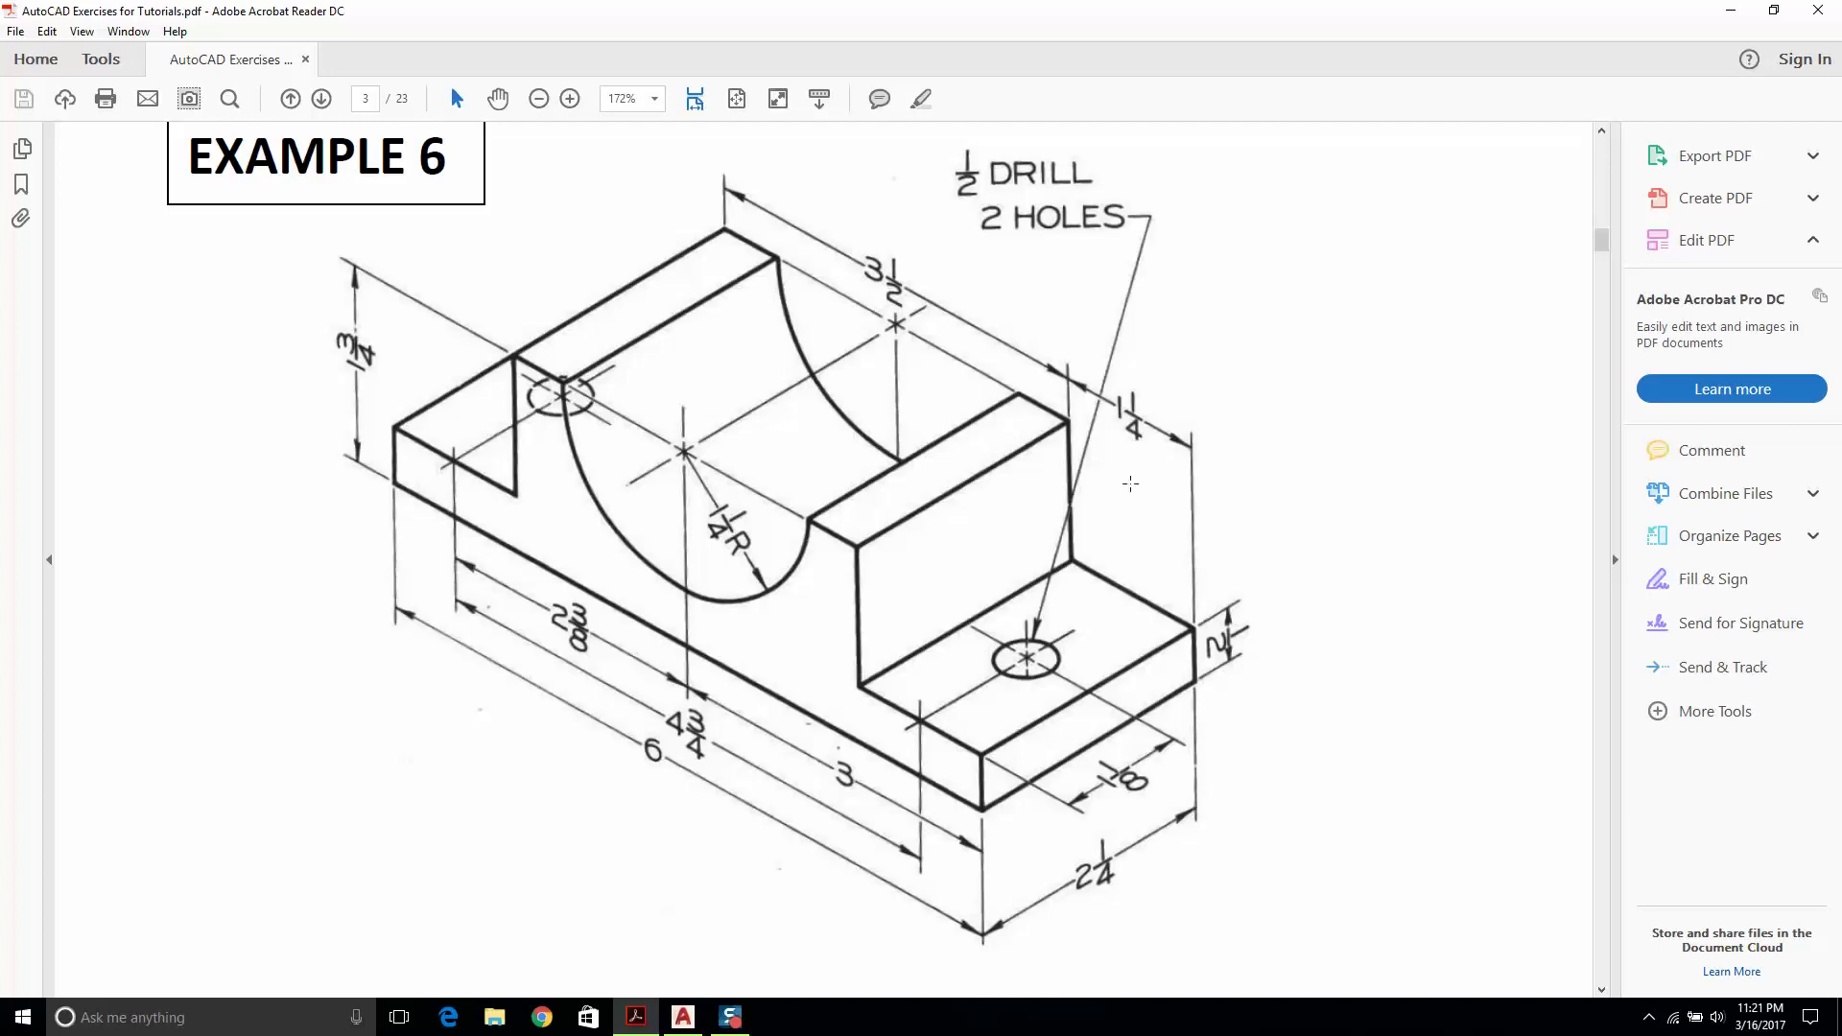
# Compute 3.5/2 = 1.75 in Calculator, then return to the AutoCAD drawing.
pyautogui.click(244, 1019)
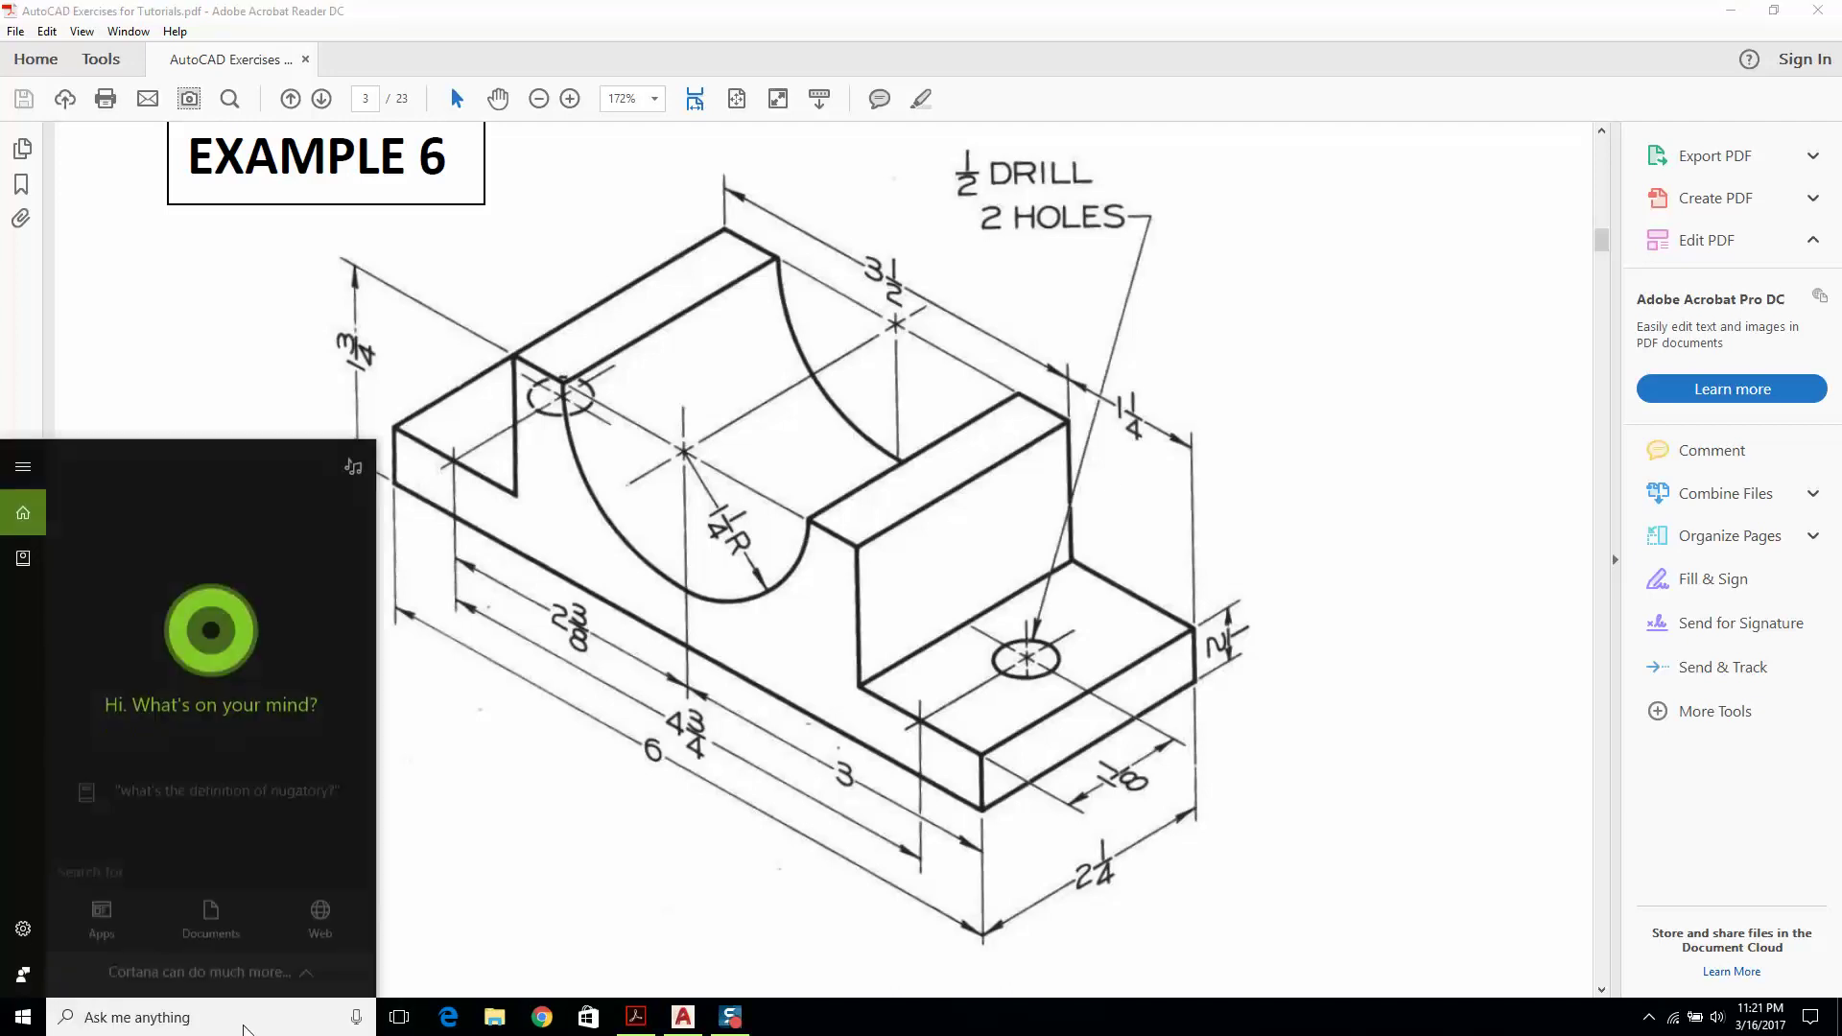
pyautogui.write('calc')
pyautogui.press('Return')
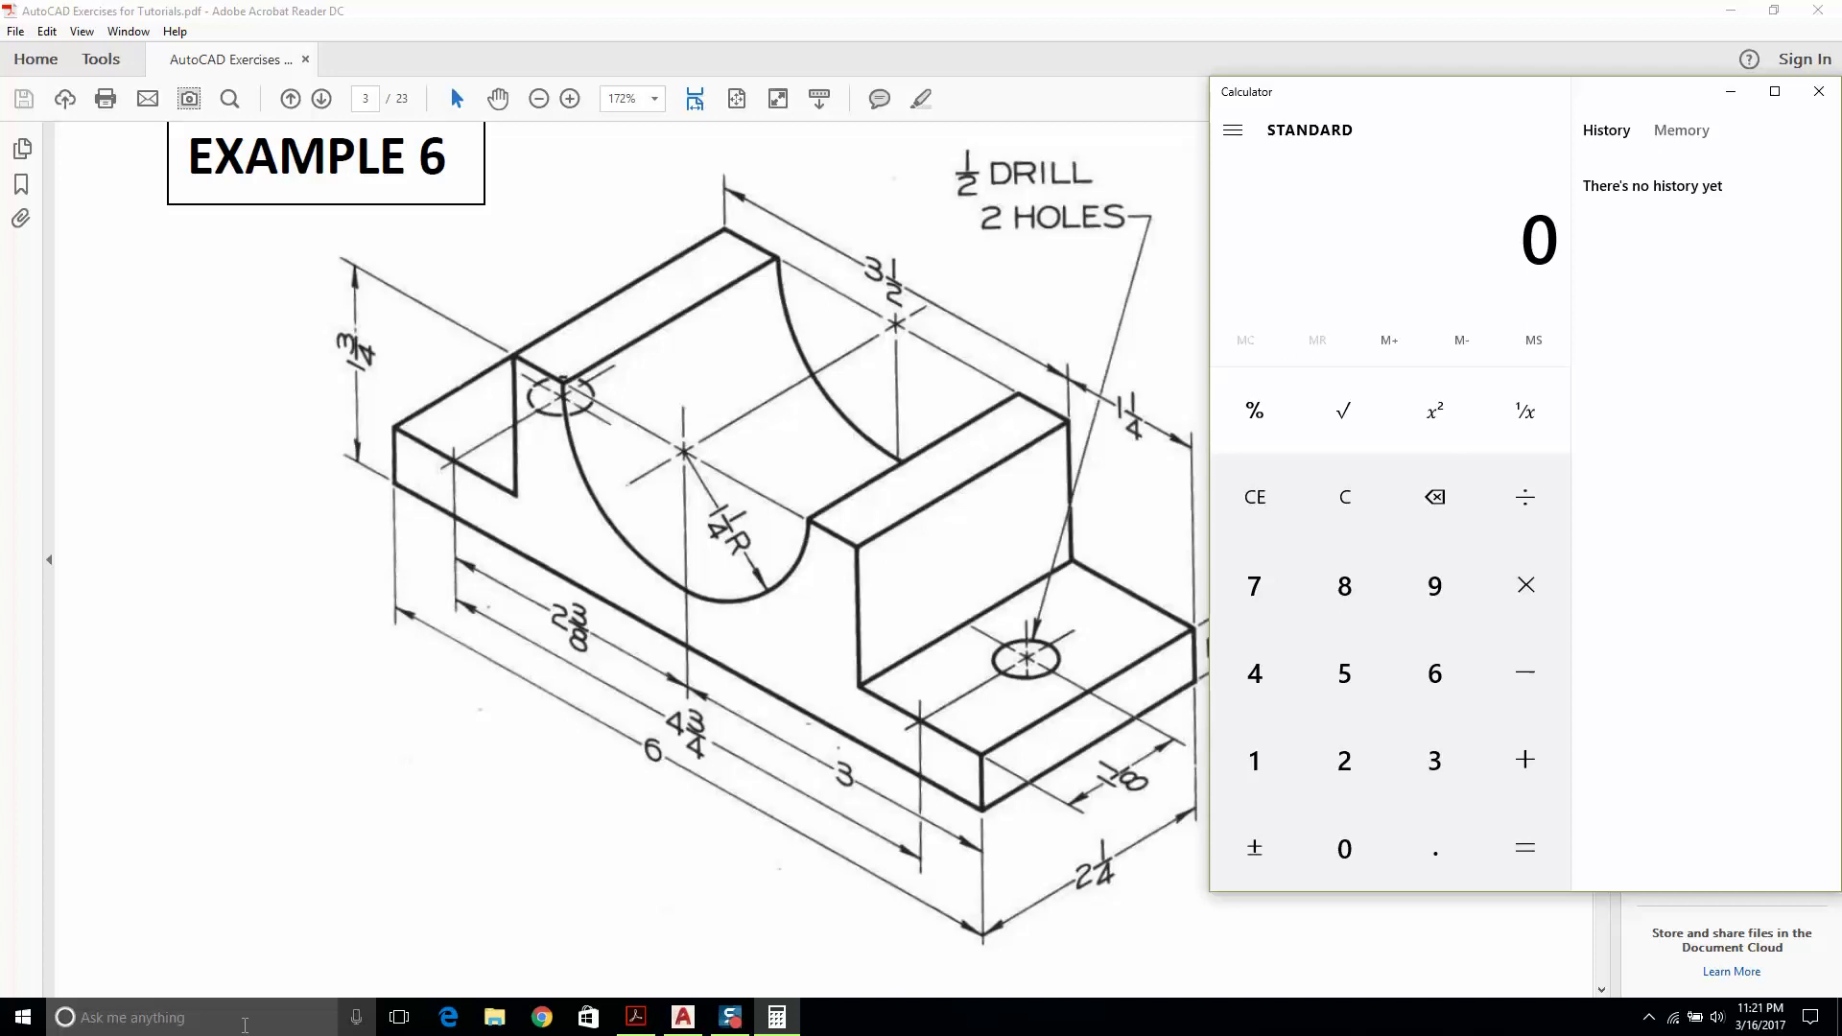
pyautogui.write('3.5/2')
pyautogui.press('Return')
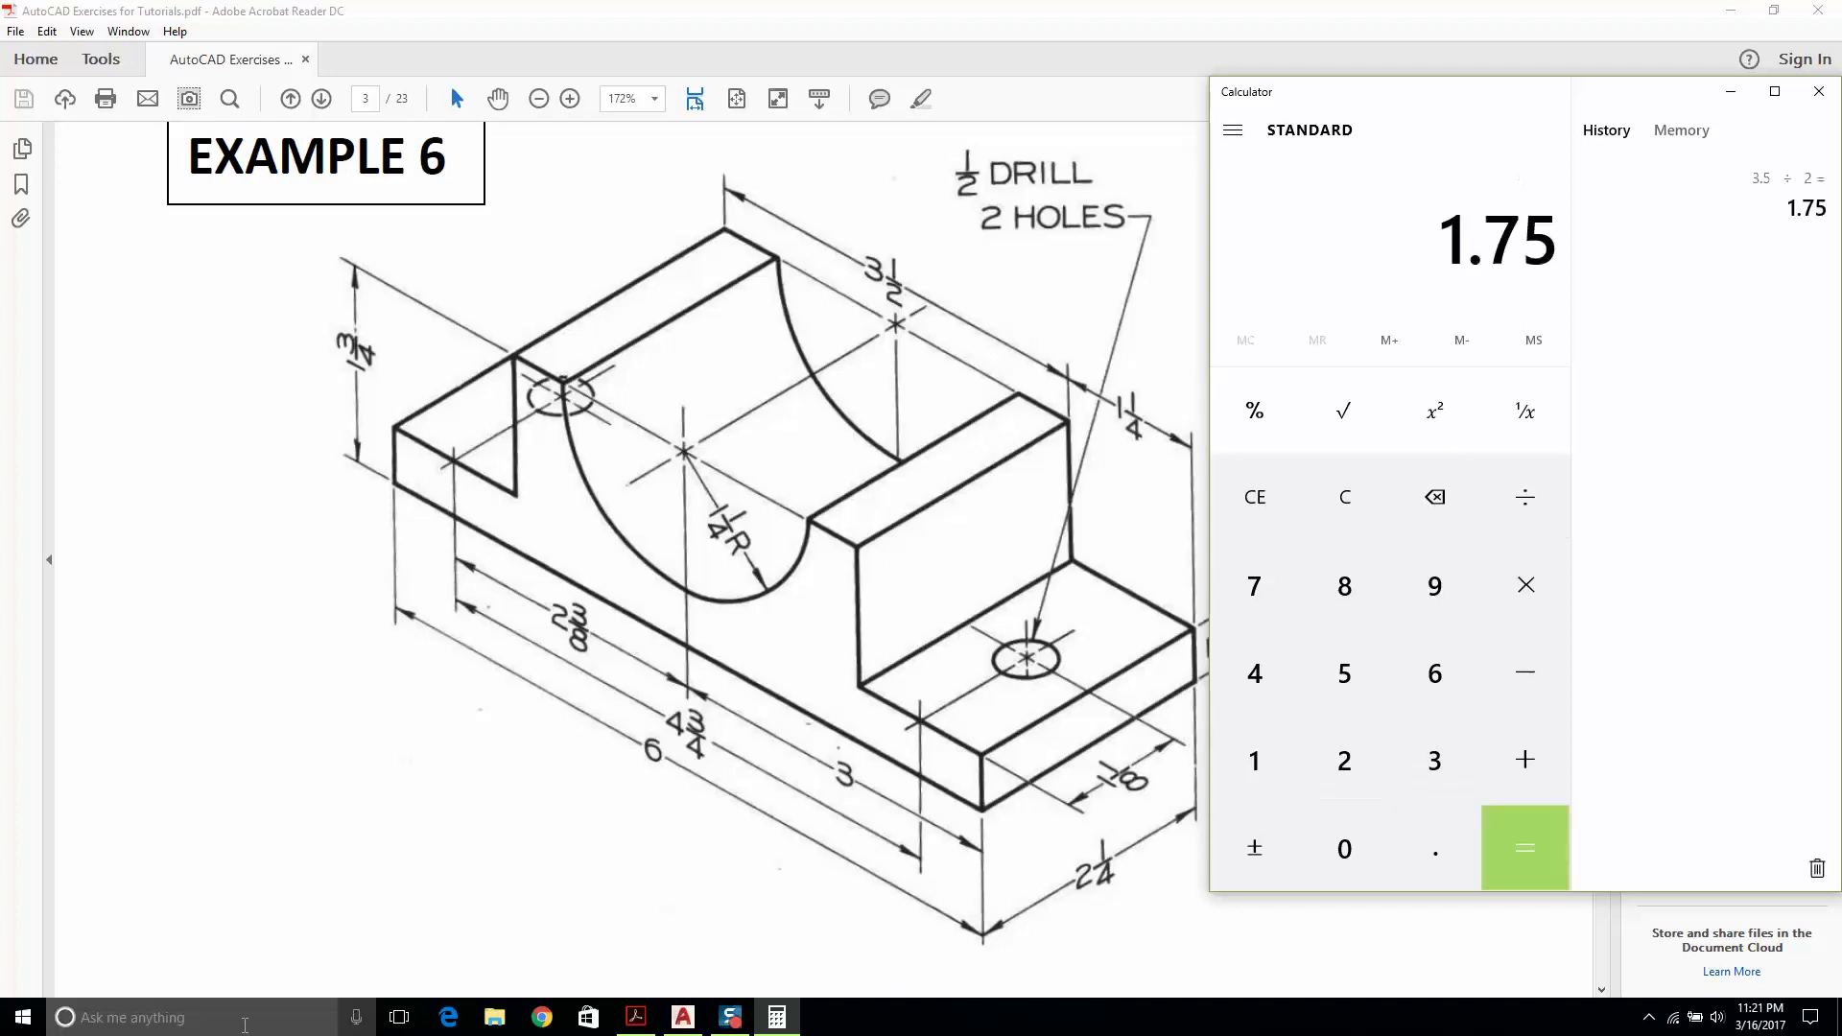
pyautogui.click(1731, 91)
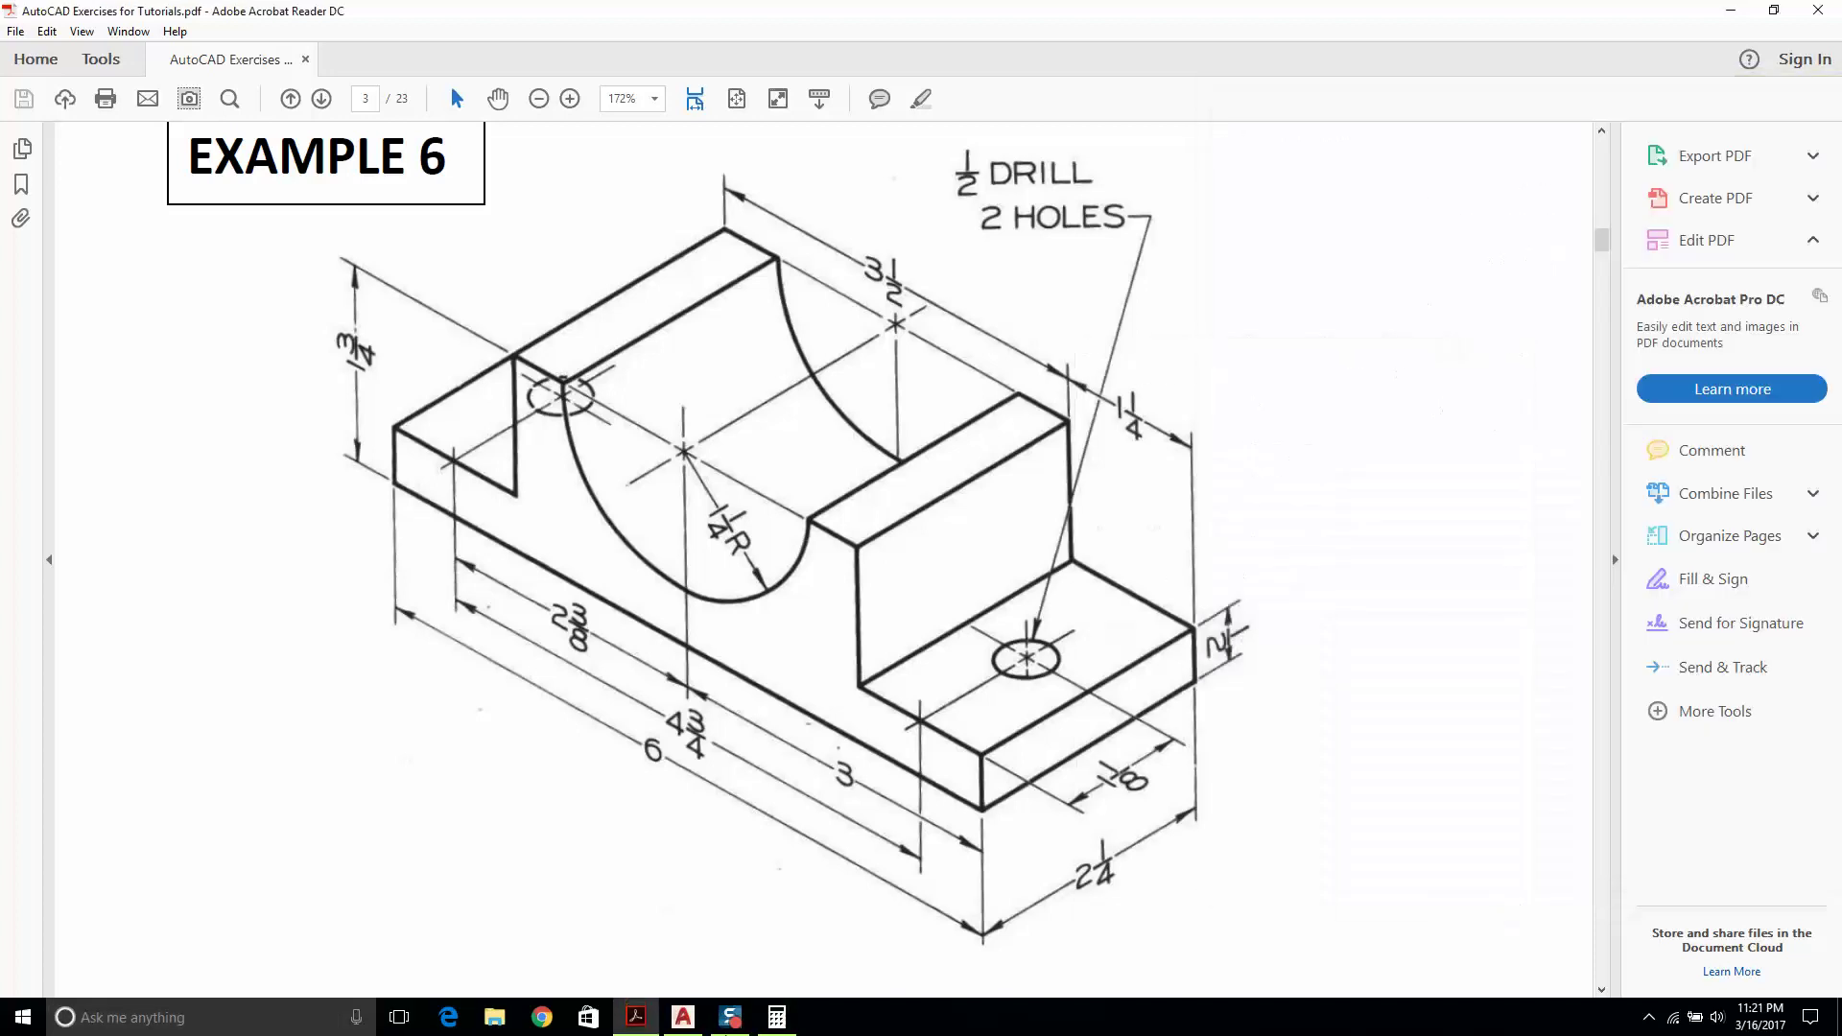
pyautogui.click(685, 1017)
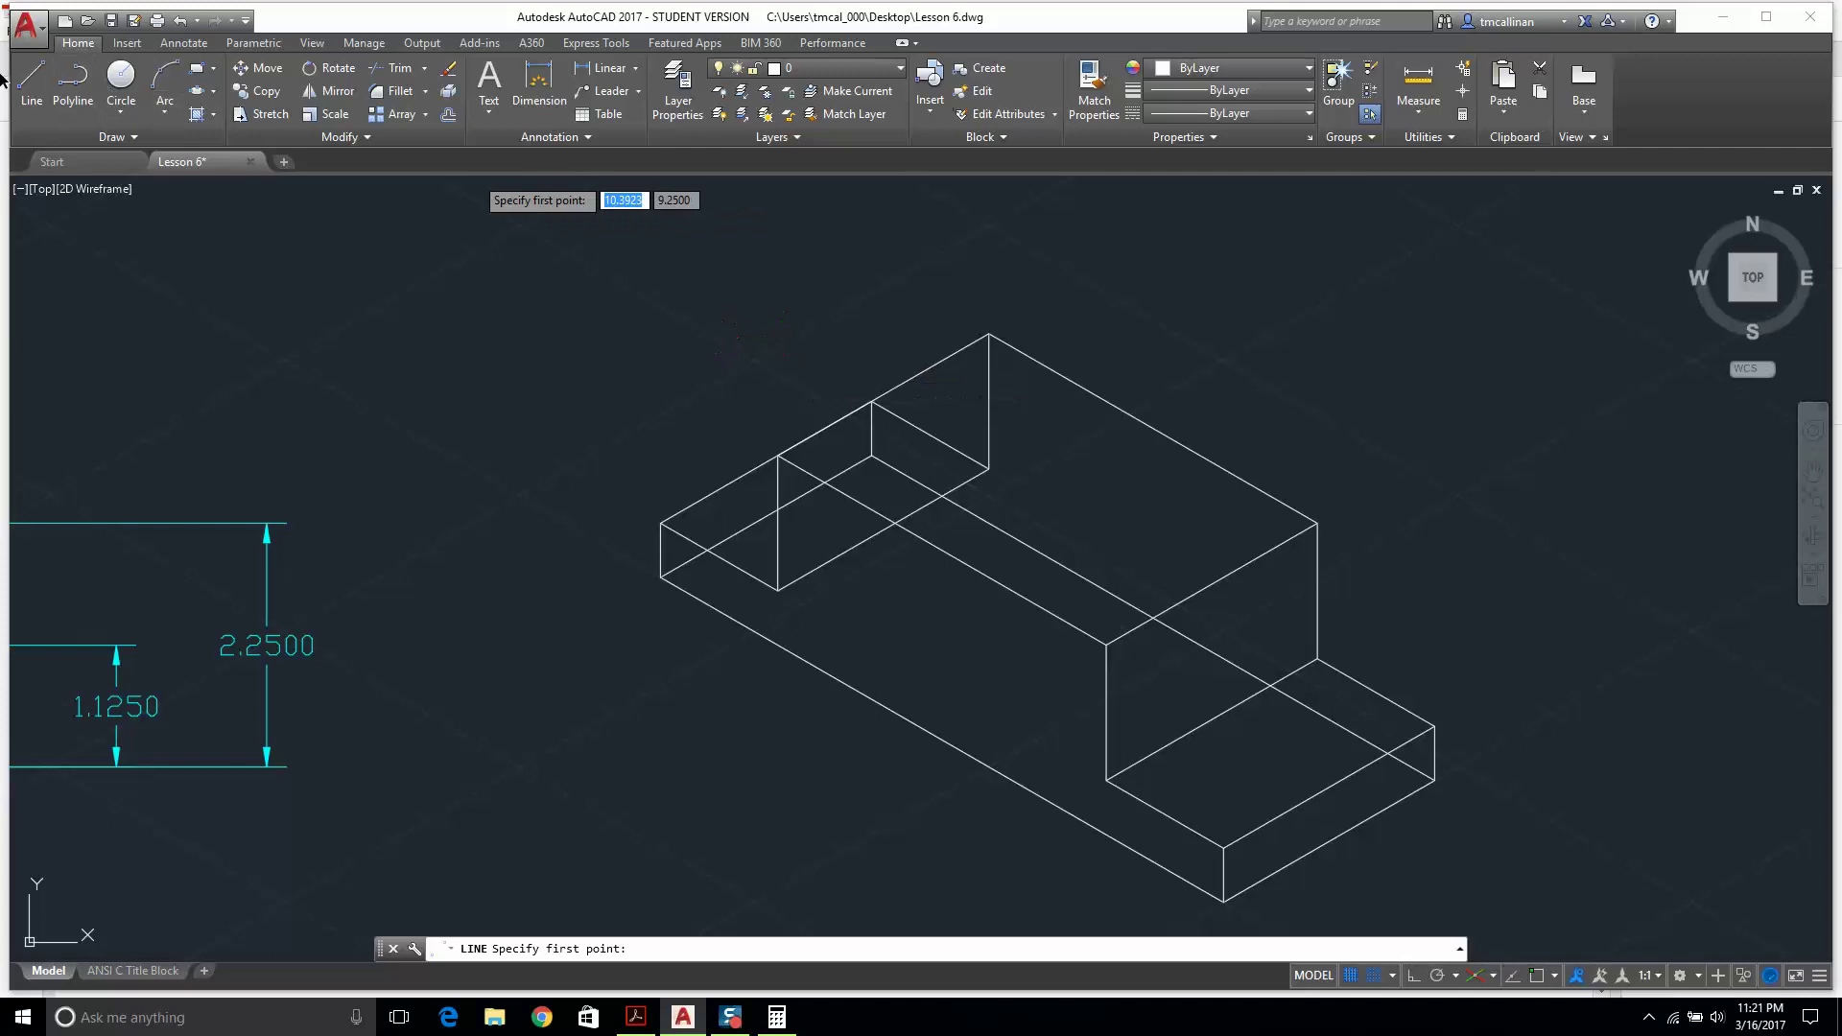
# Draw a 1.75 guide line from the upright block's front top corner across to the back top edge.
pyautogui.click(32, 78)
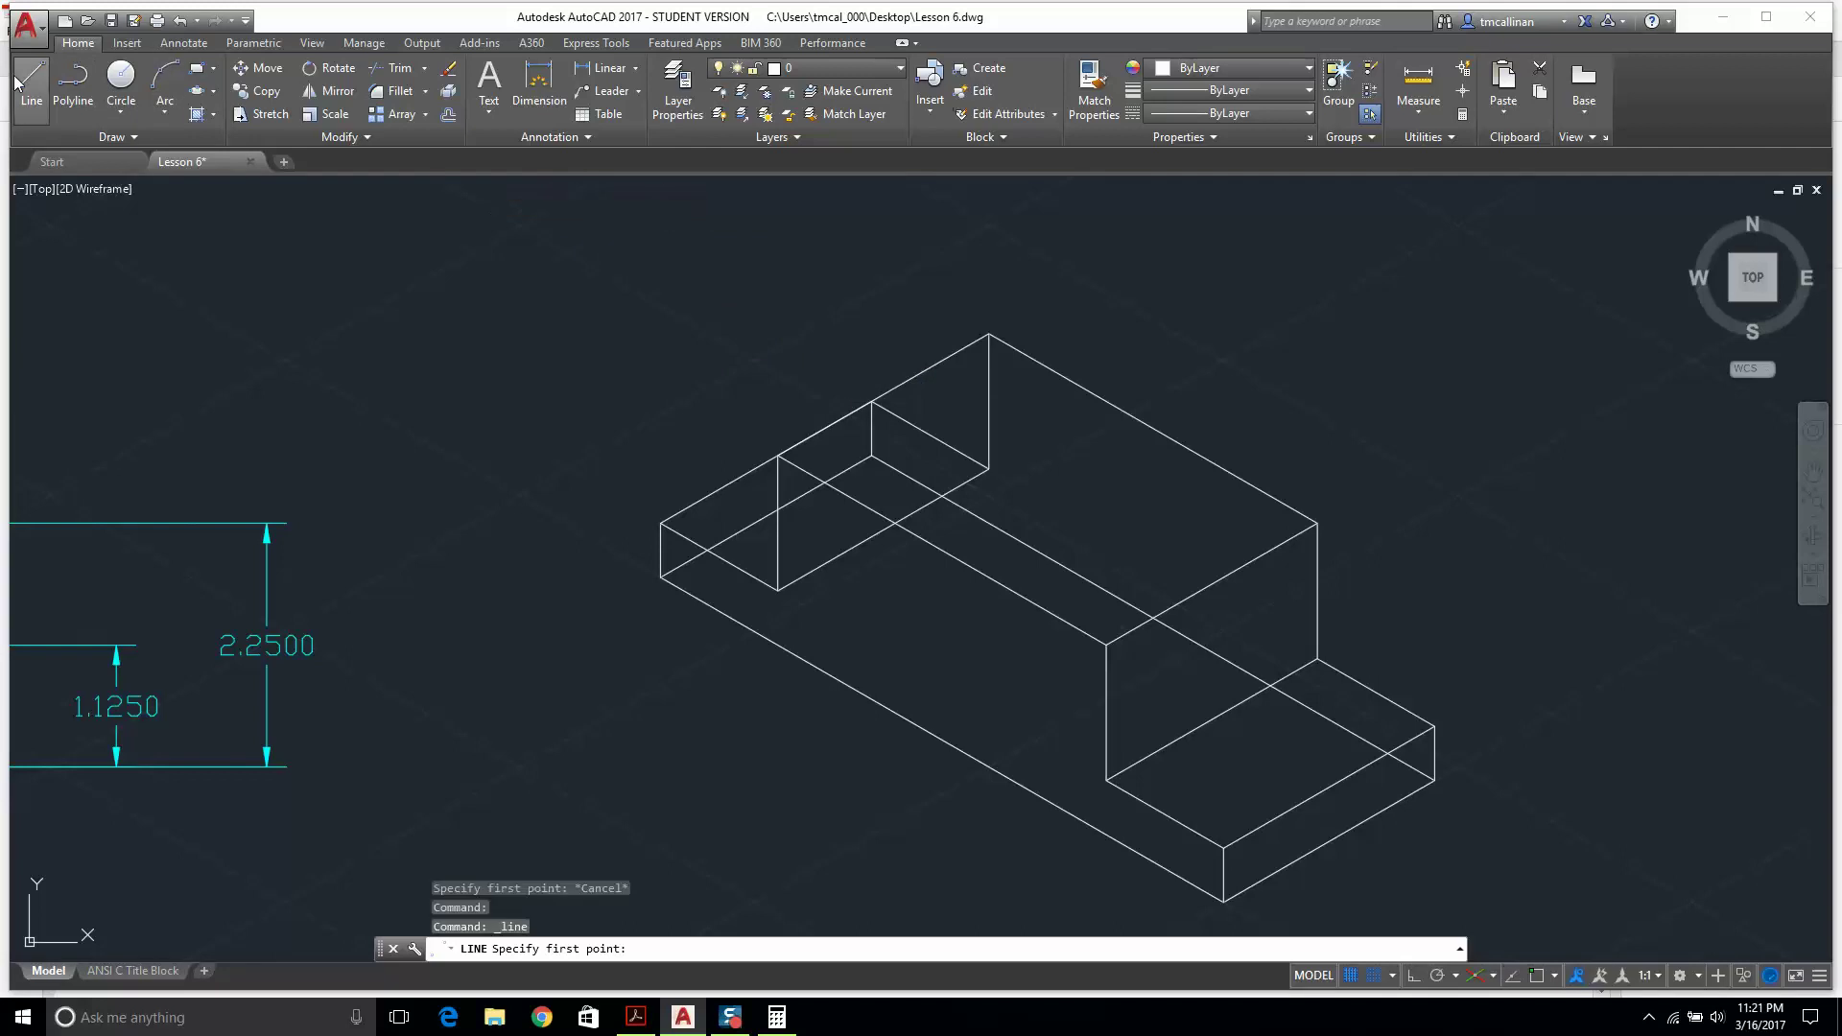
pyautogui.click(1106, 645)
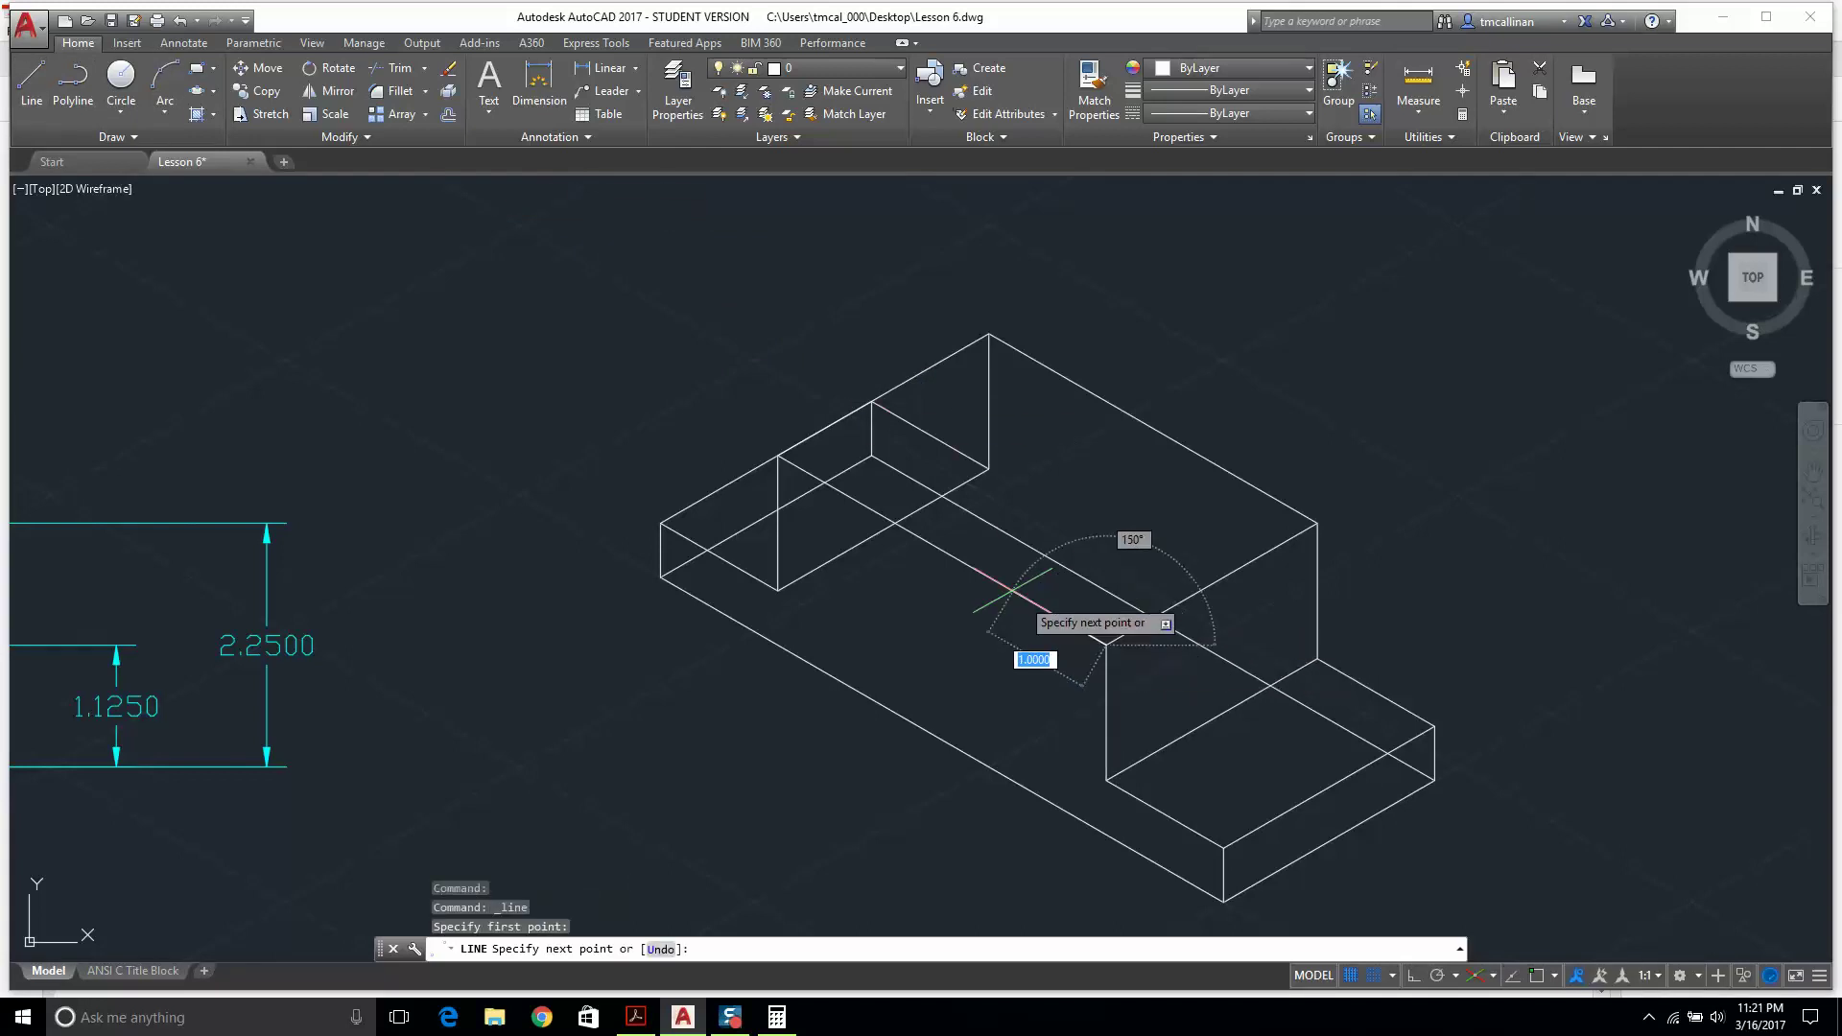
pyautogui.write('1.75')
pyautogui.press('Return')
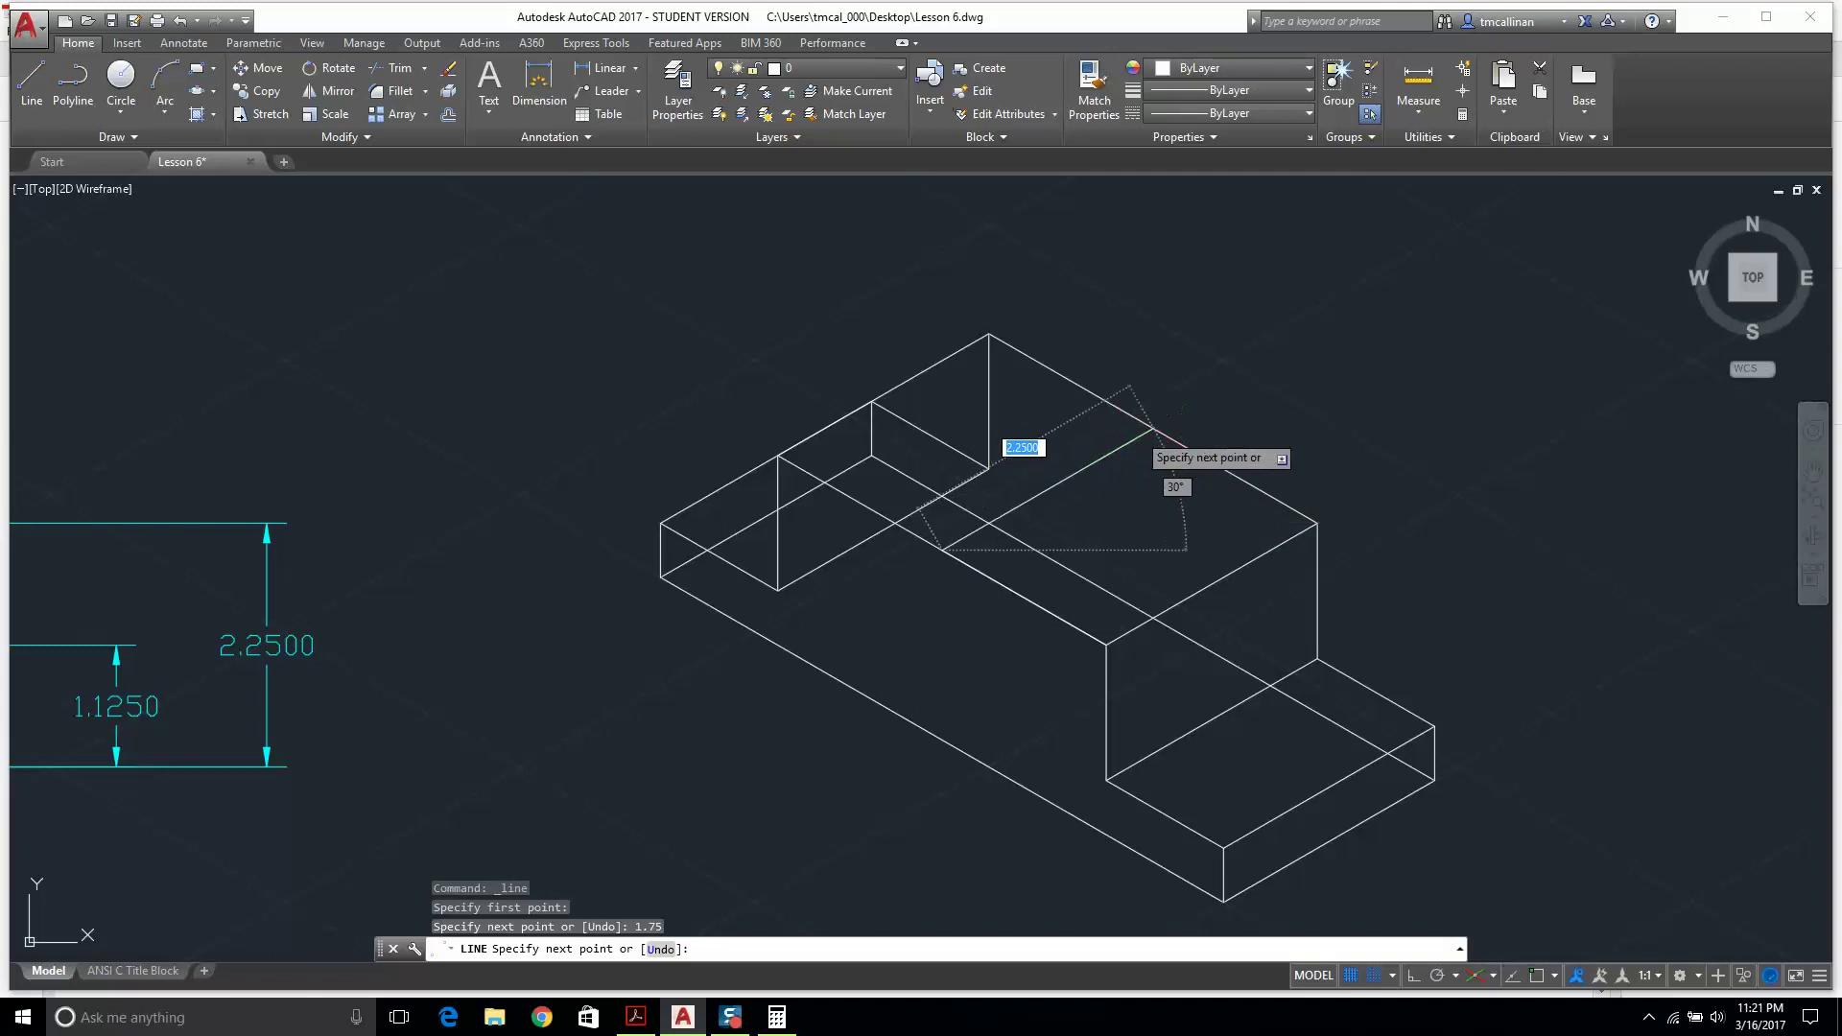
pyautogui.click(1152, 429)
pyautogui.press('Escape')
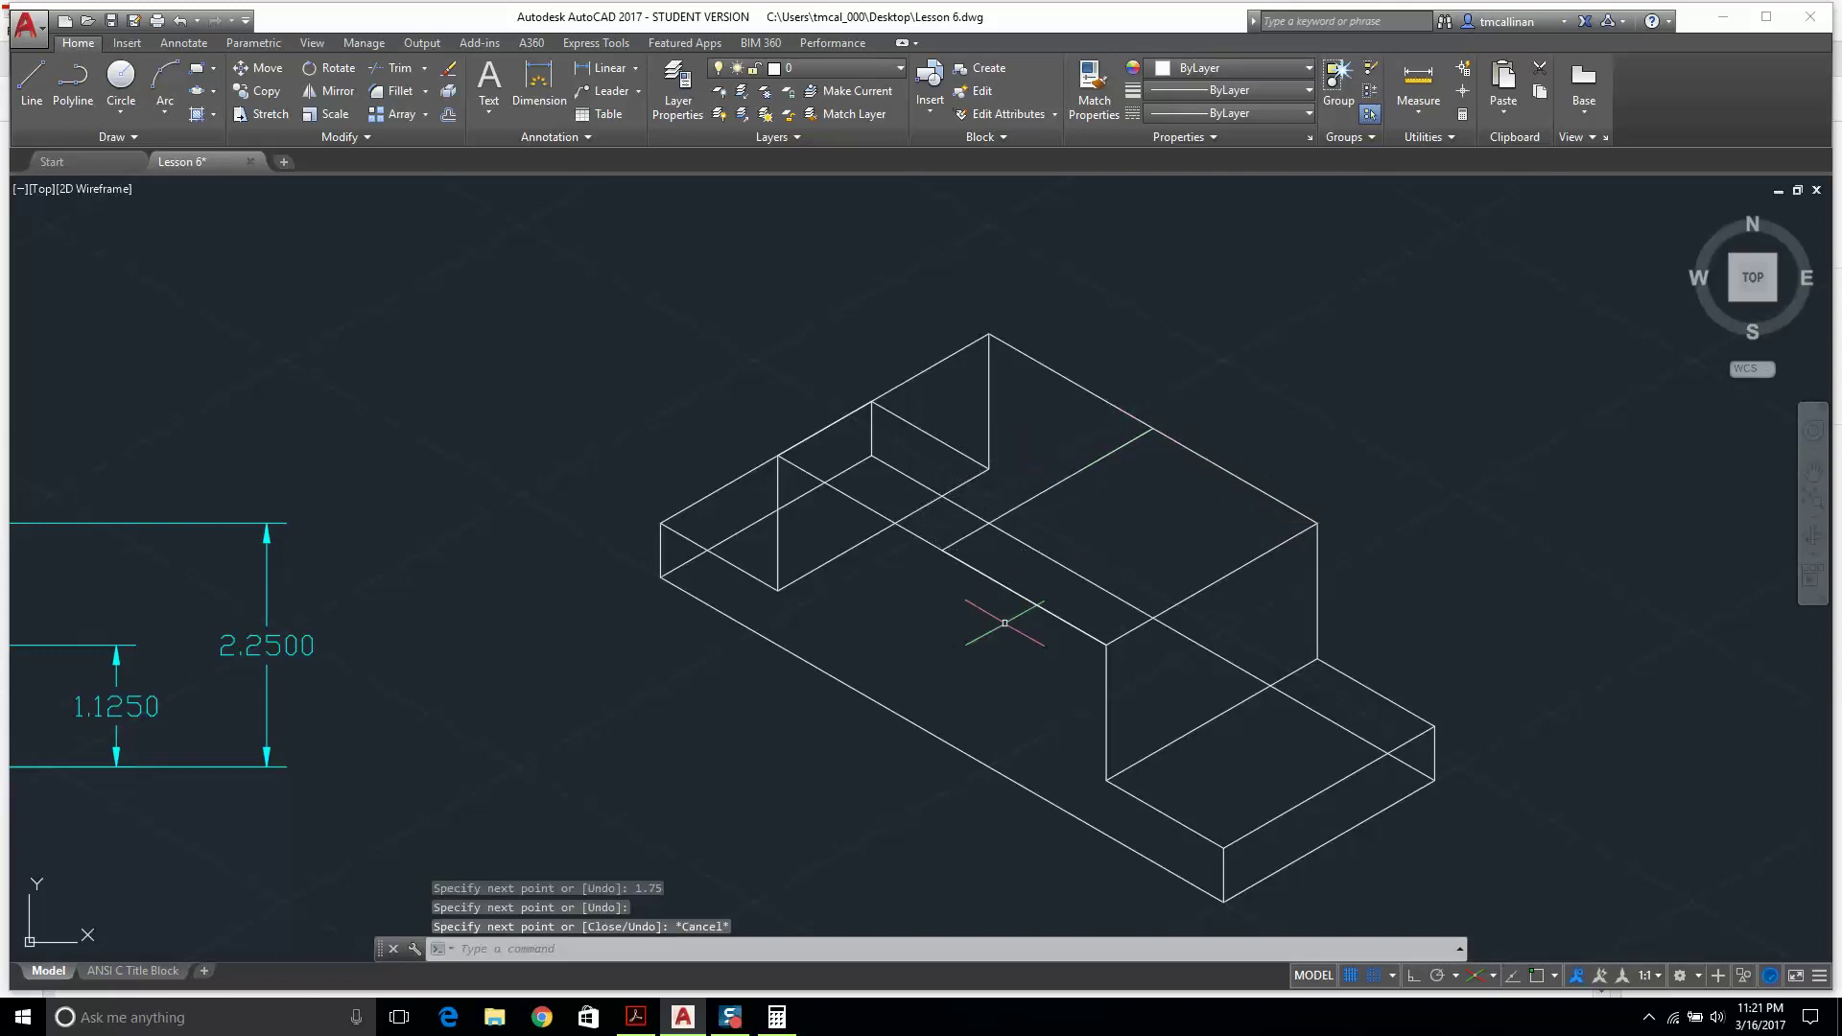
# Try an isocircle centred on the block's edge, cancel it, and show the isoplane choices.
pyautogui.click(213, 91)
pyautogui.click(230, 163)
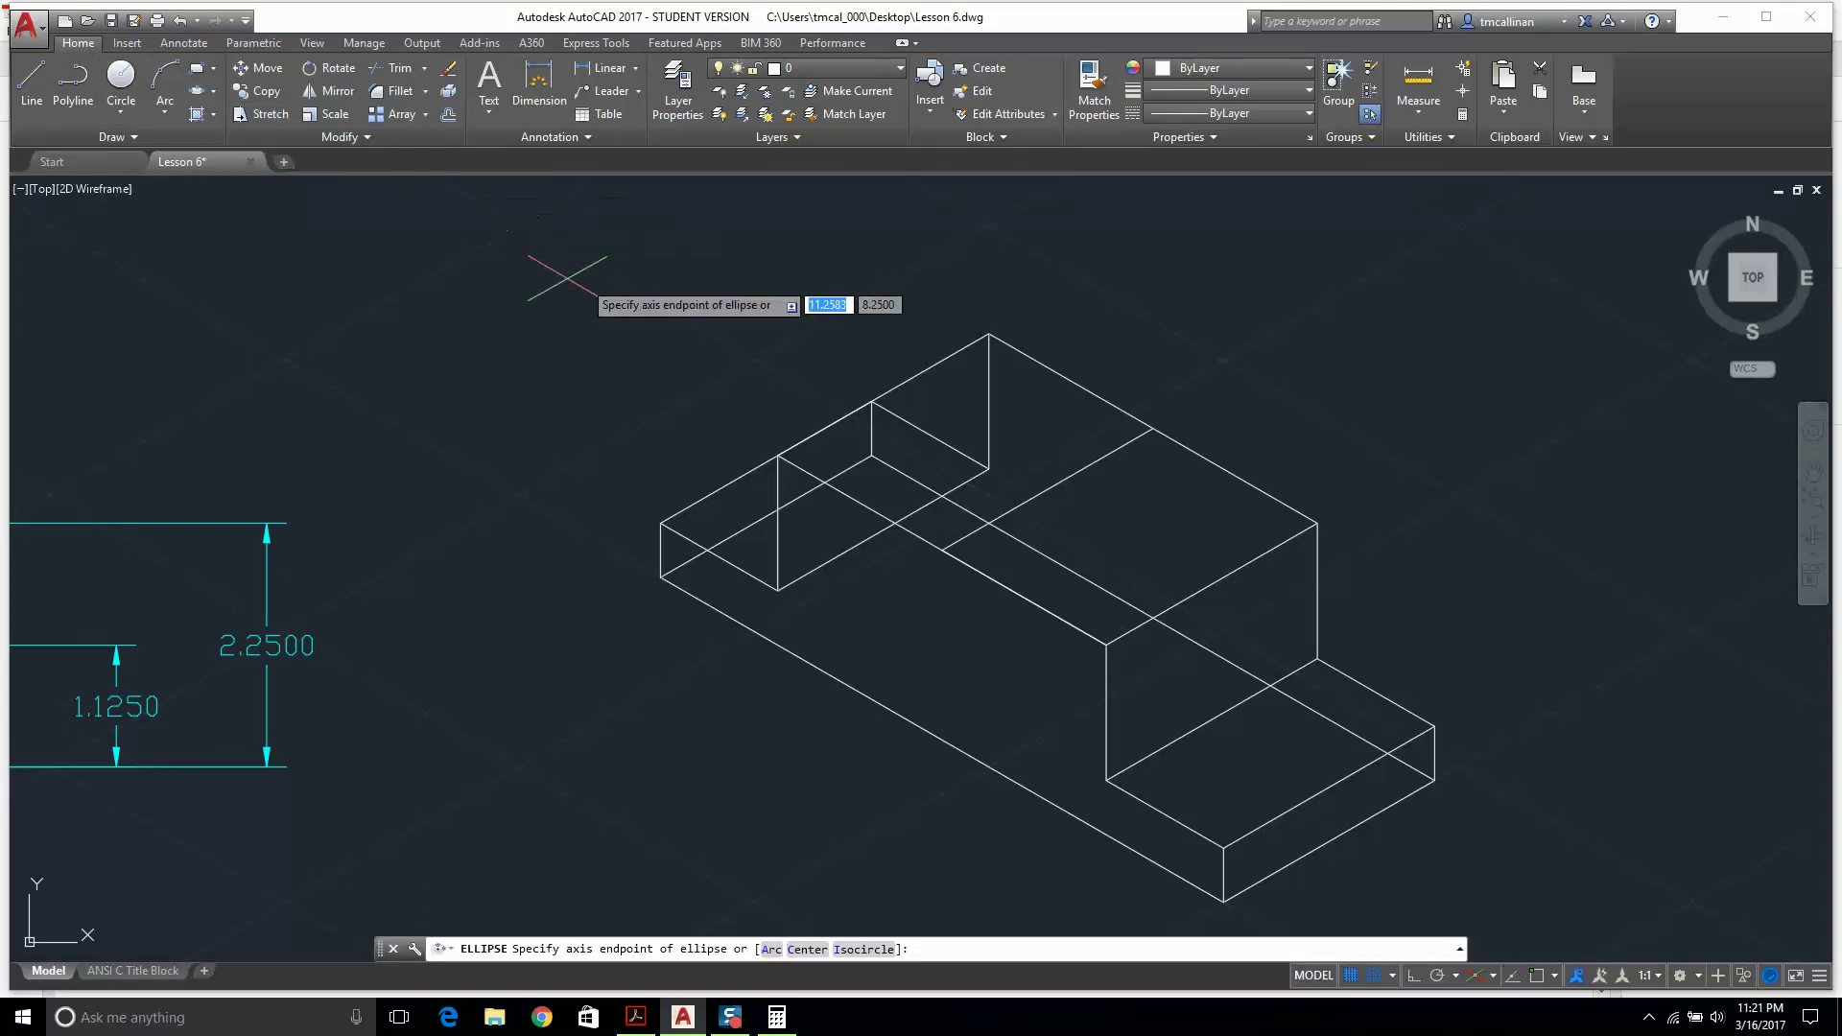
pyautogui.write('I')
pyautogui.press('Return')
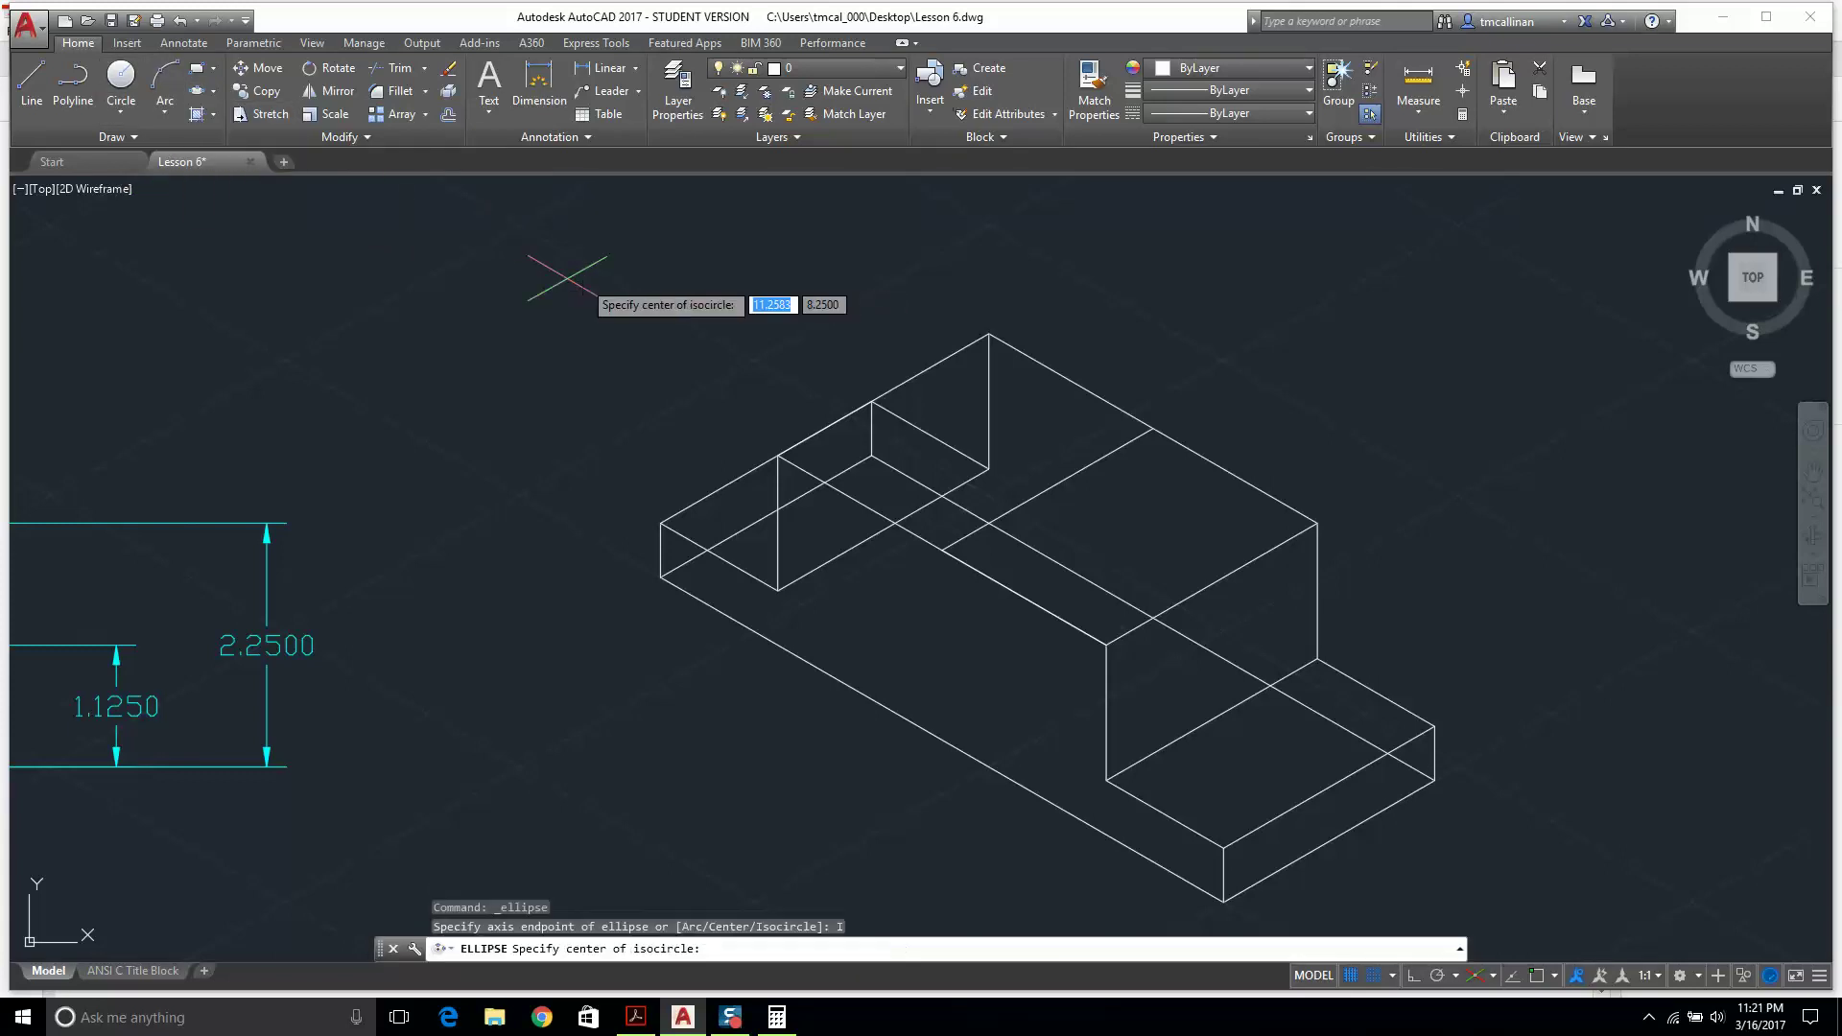
pyautogui.click(944, 549)
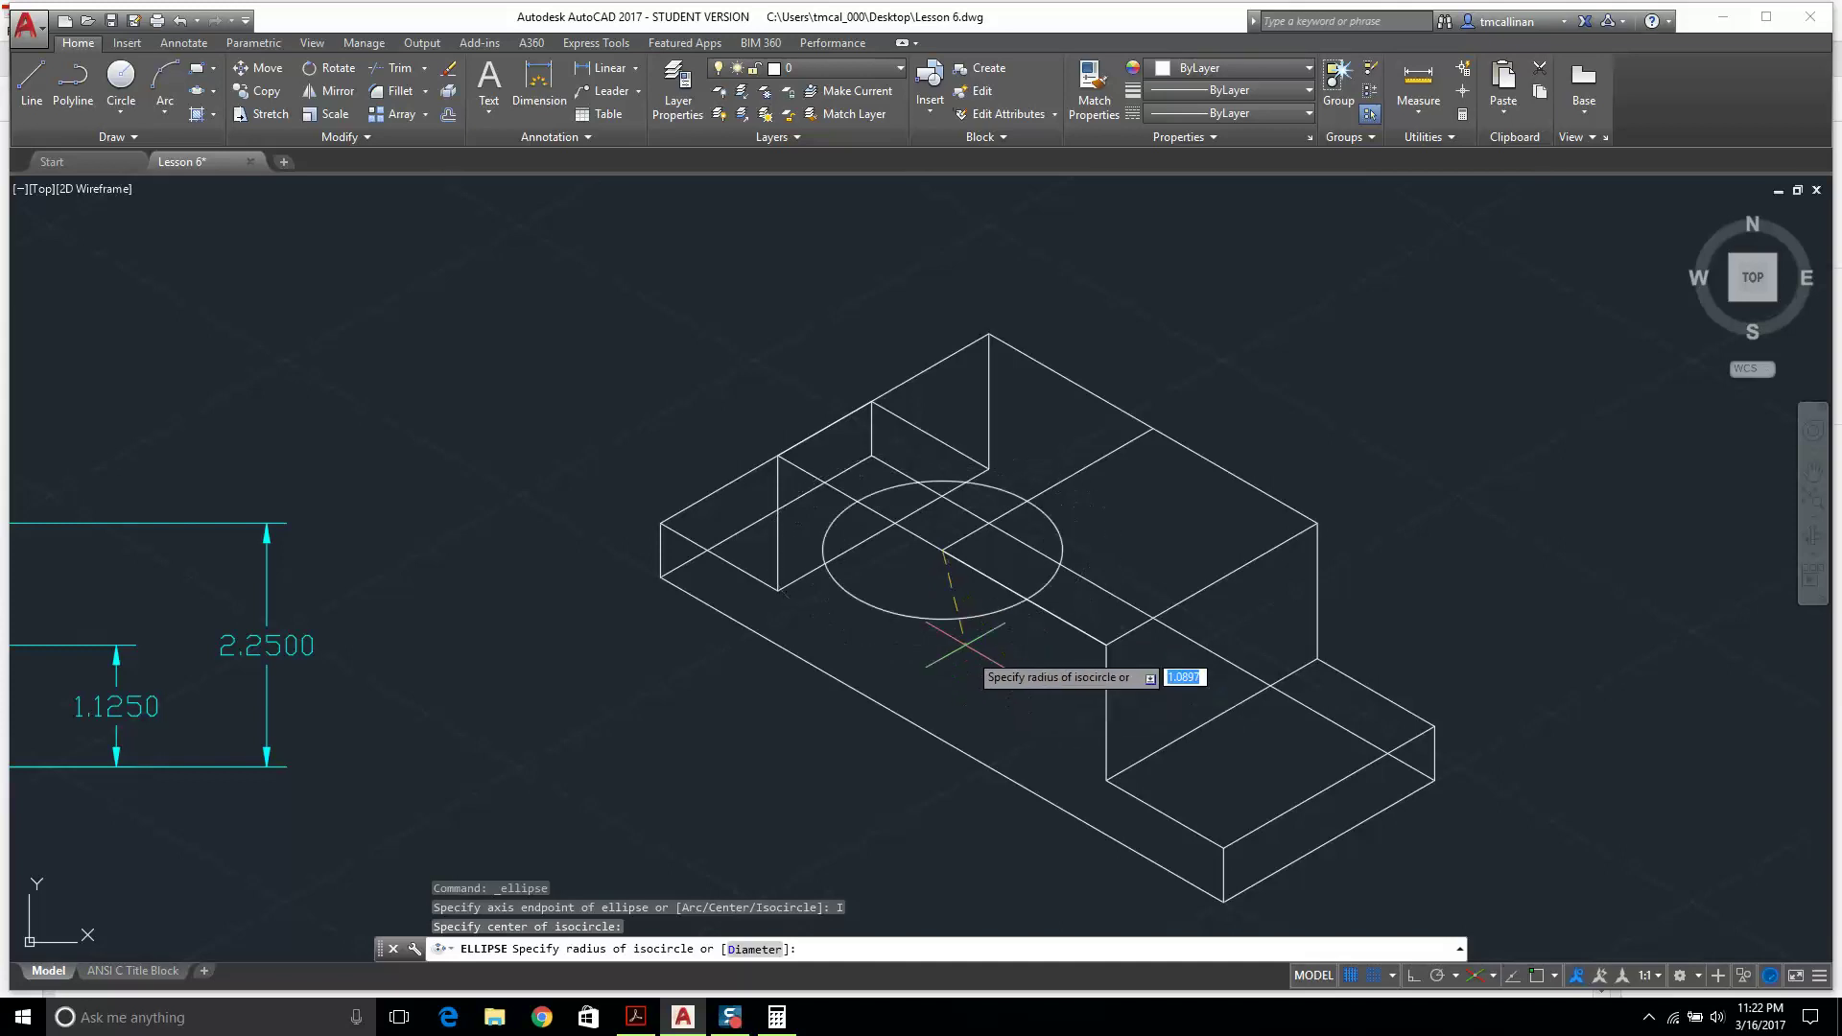
pyautogui.press('Escape')
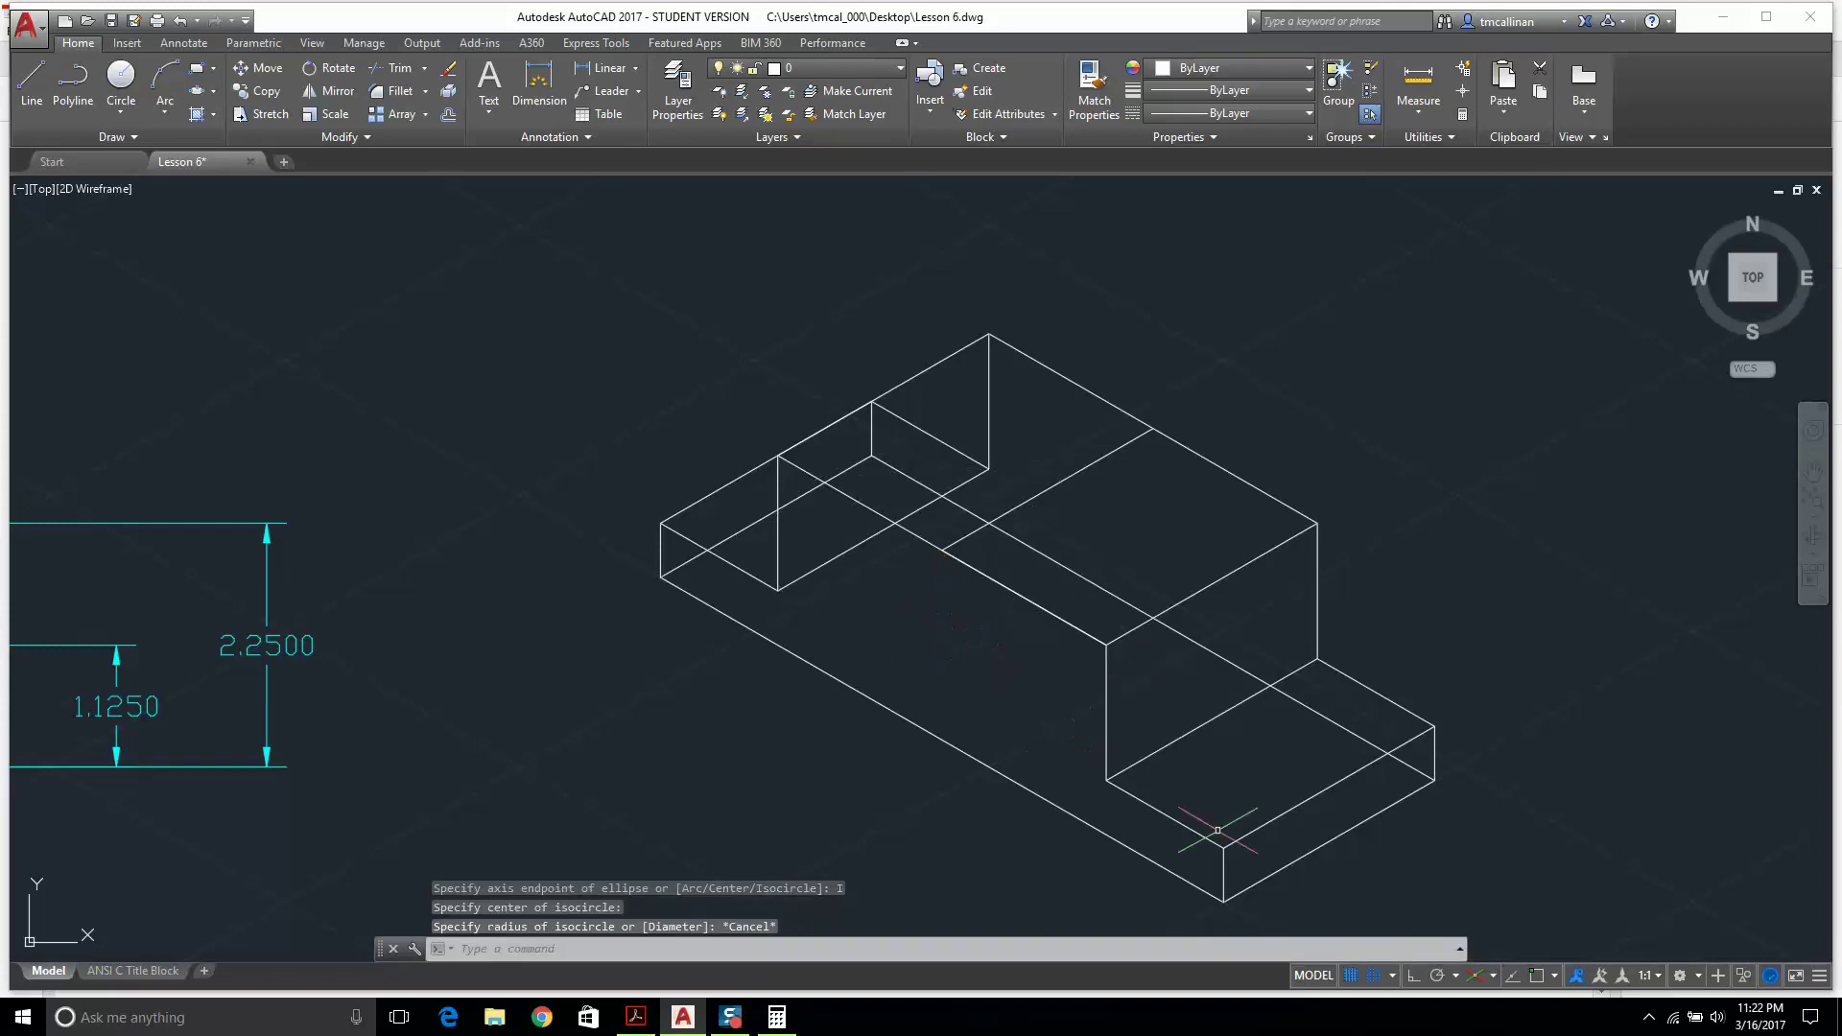
pyautogui.click(1492, 976)
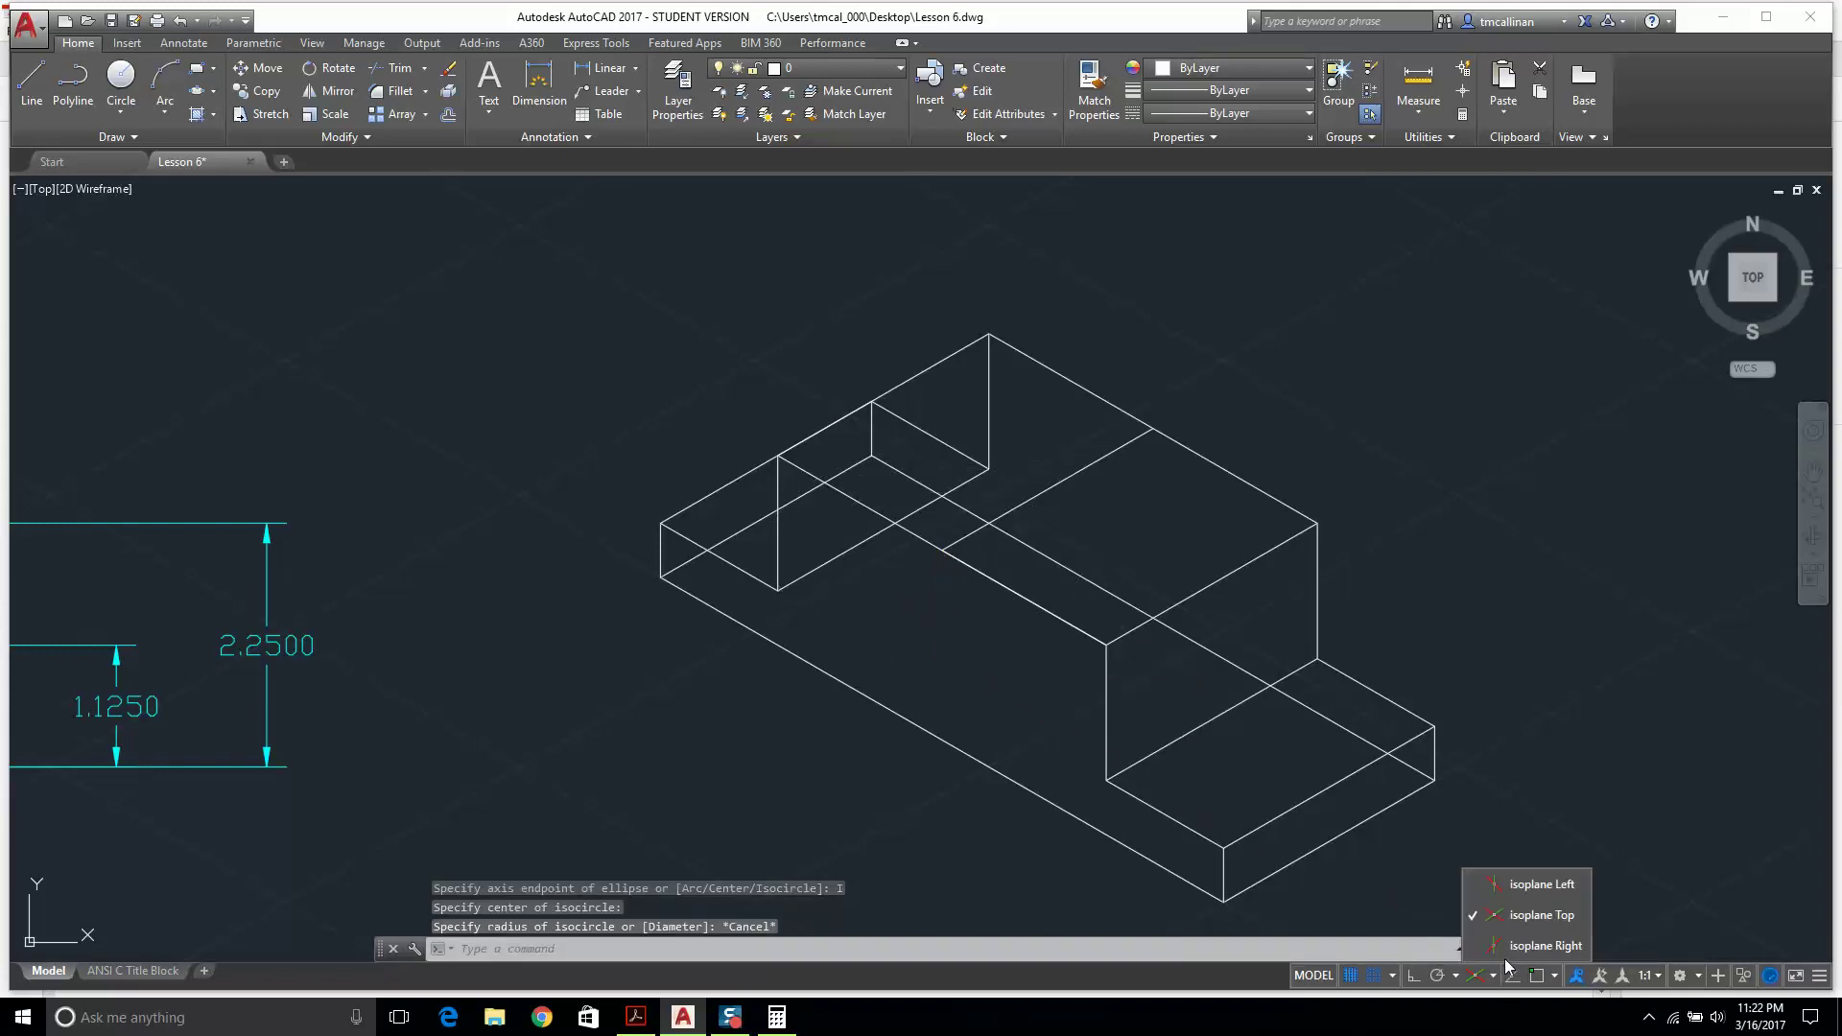
# Switch to the Left isoplane and draw a 1.25-radius isocircle centred on the block's top edge.
pyautogui.click(1533, 883)
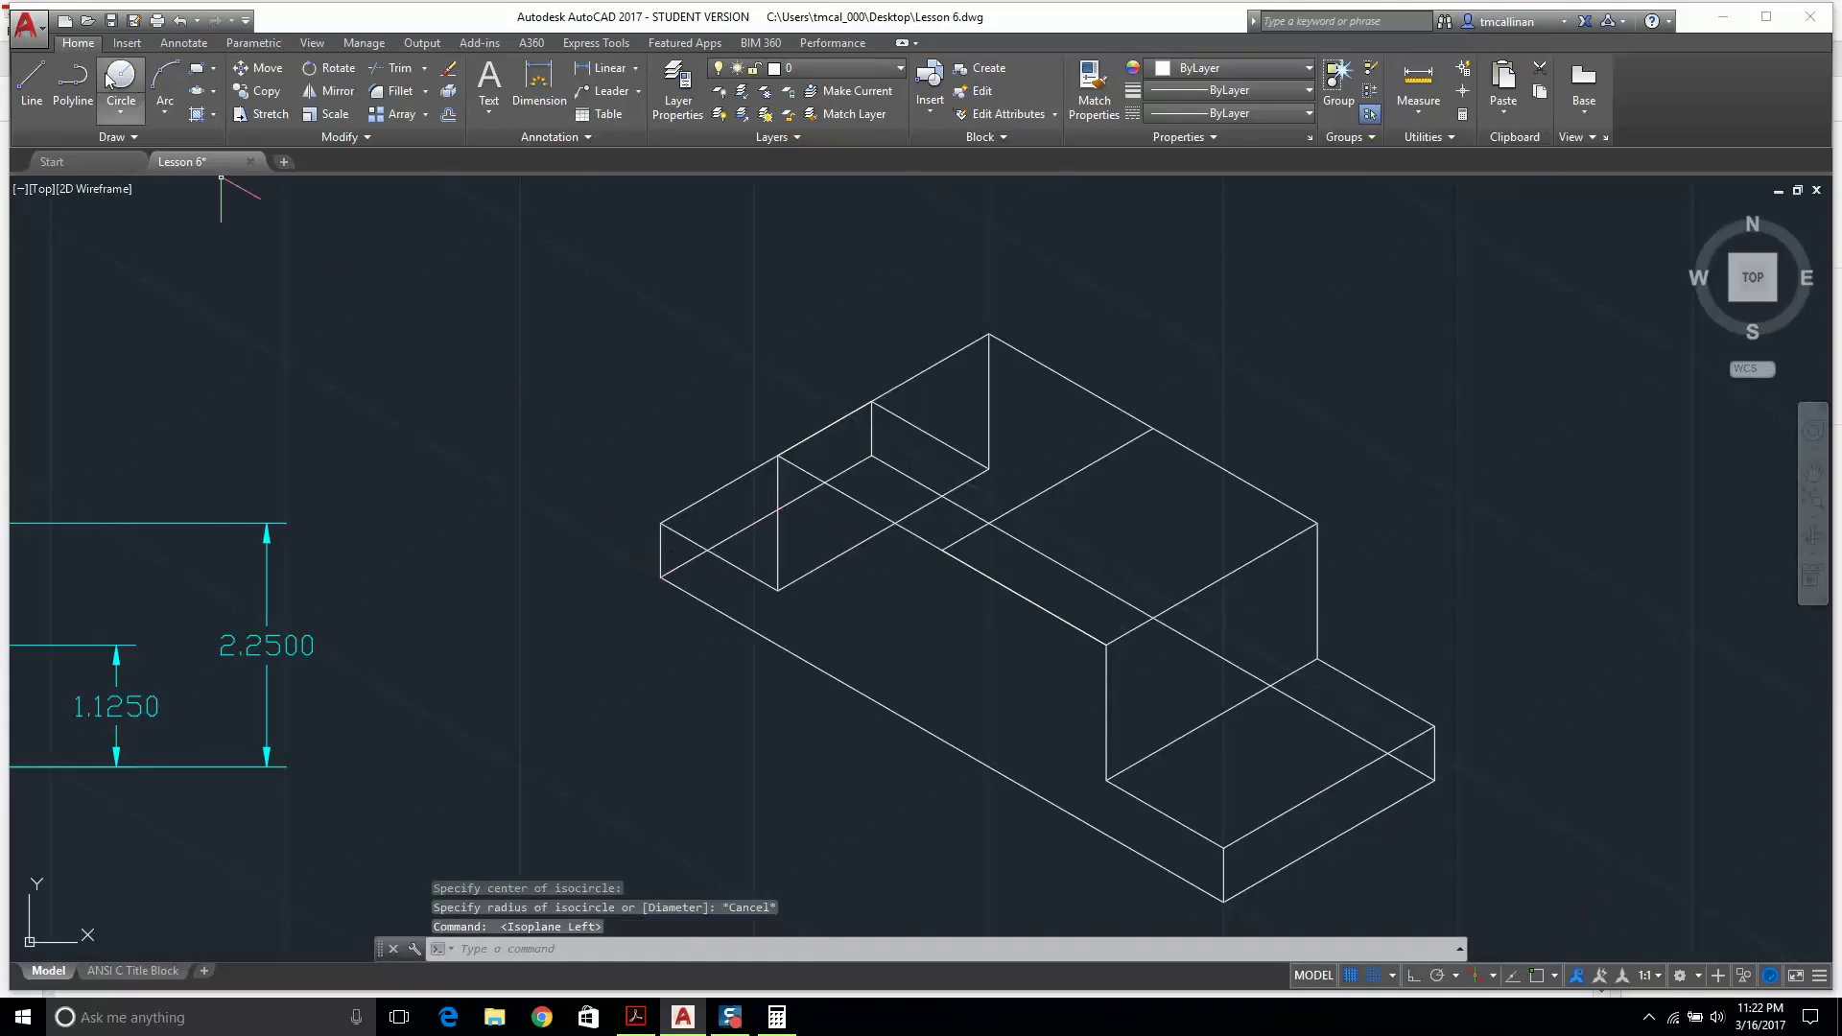
pyautogui.click(213, 92)
pyautogui.click(235, 159)
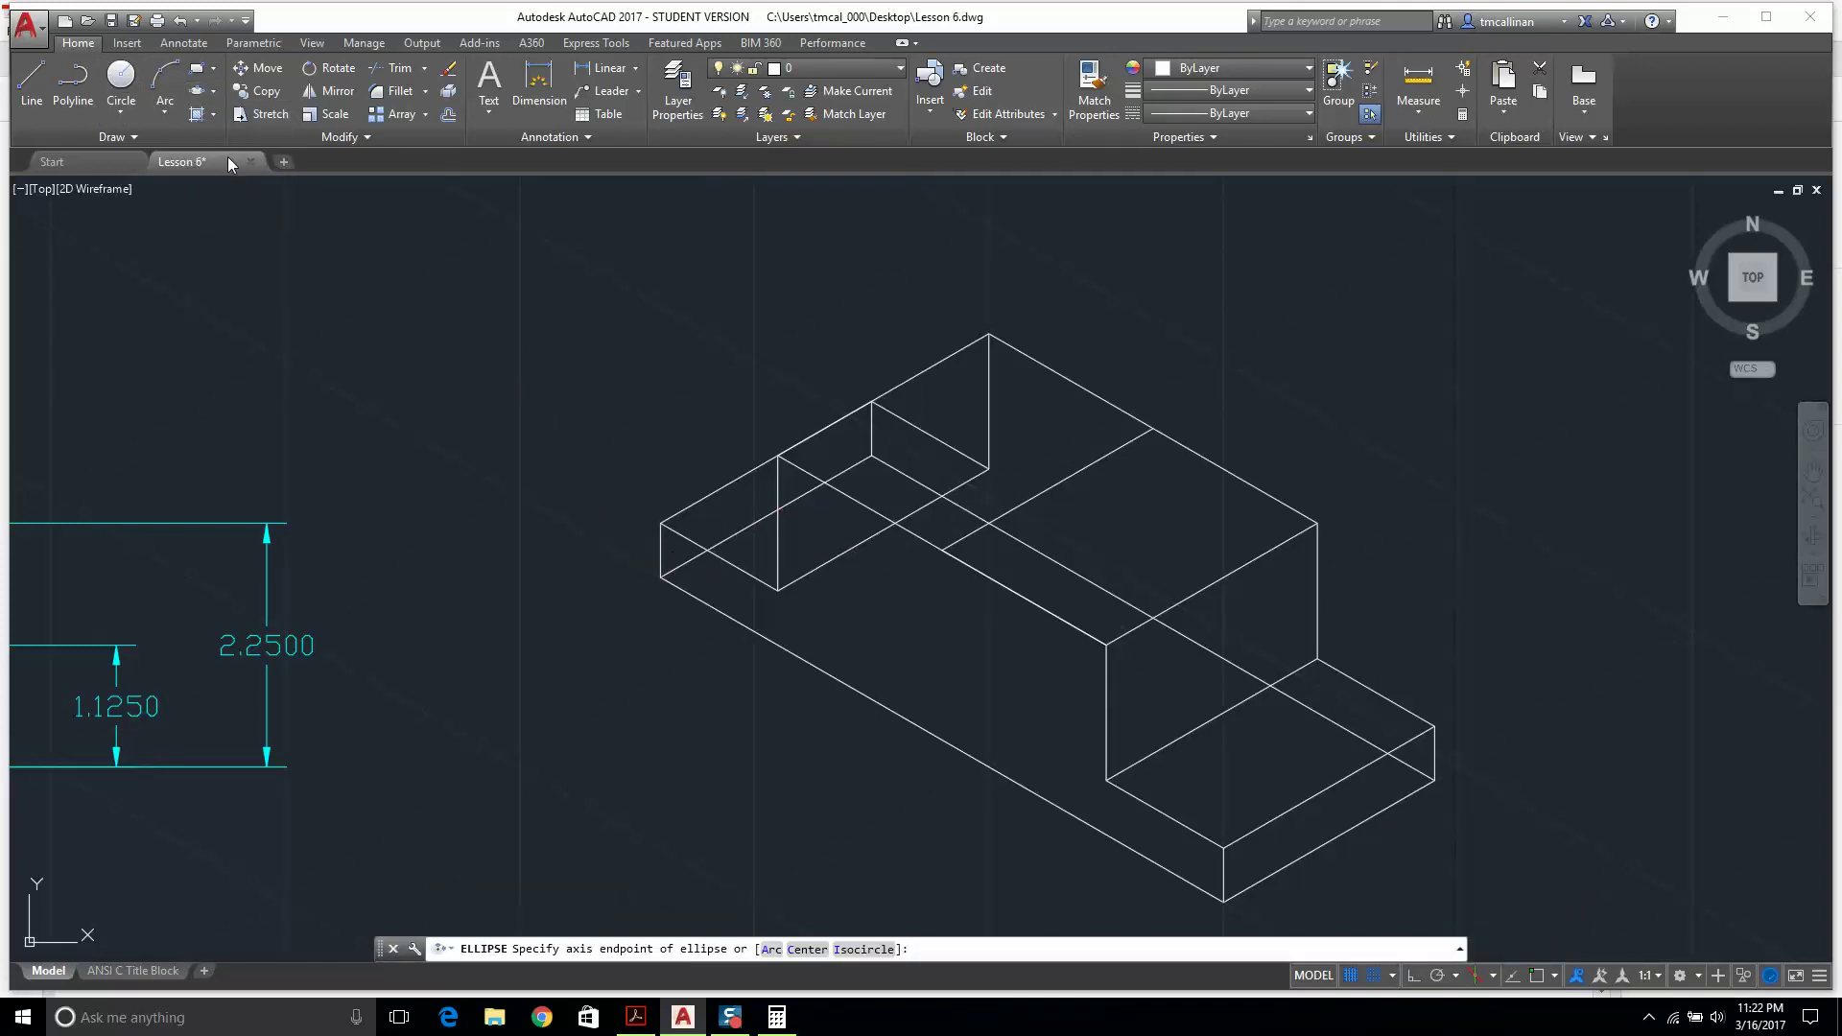
pyautogui.write('i')
pyautogui.press('Return')
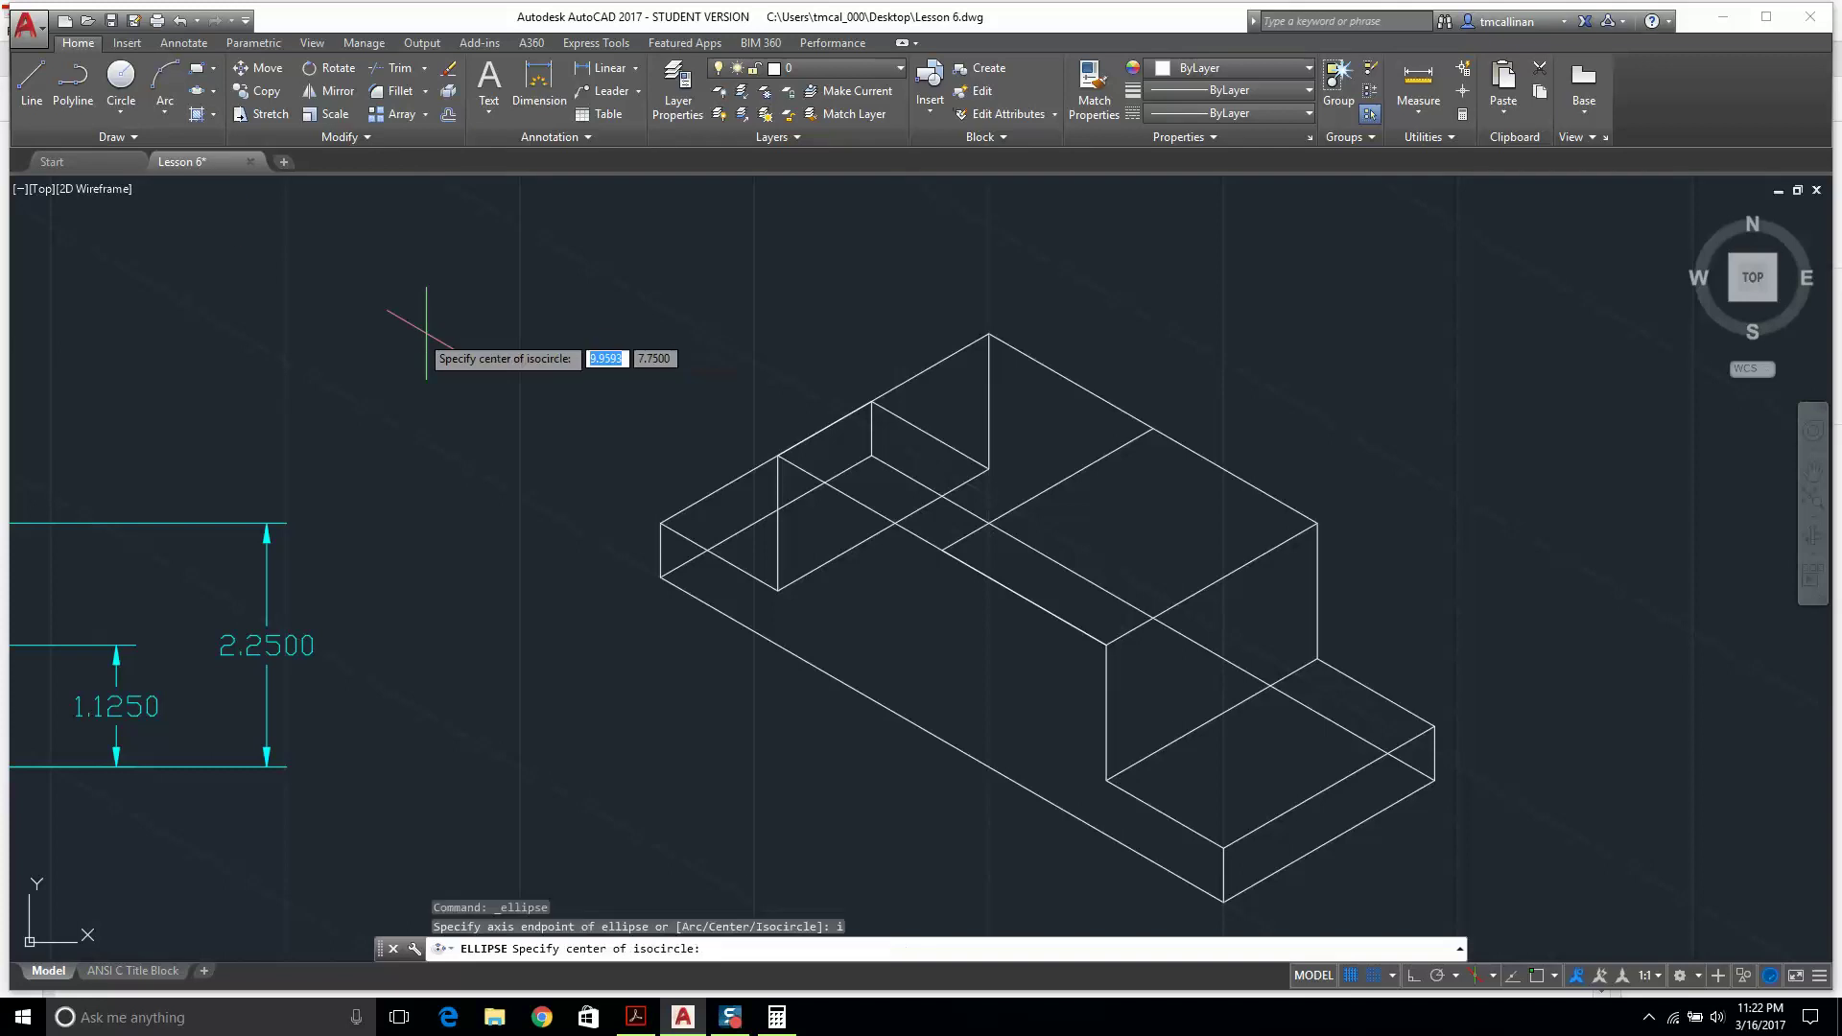
pyautogui.click(942, 550)
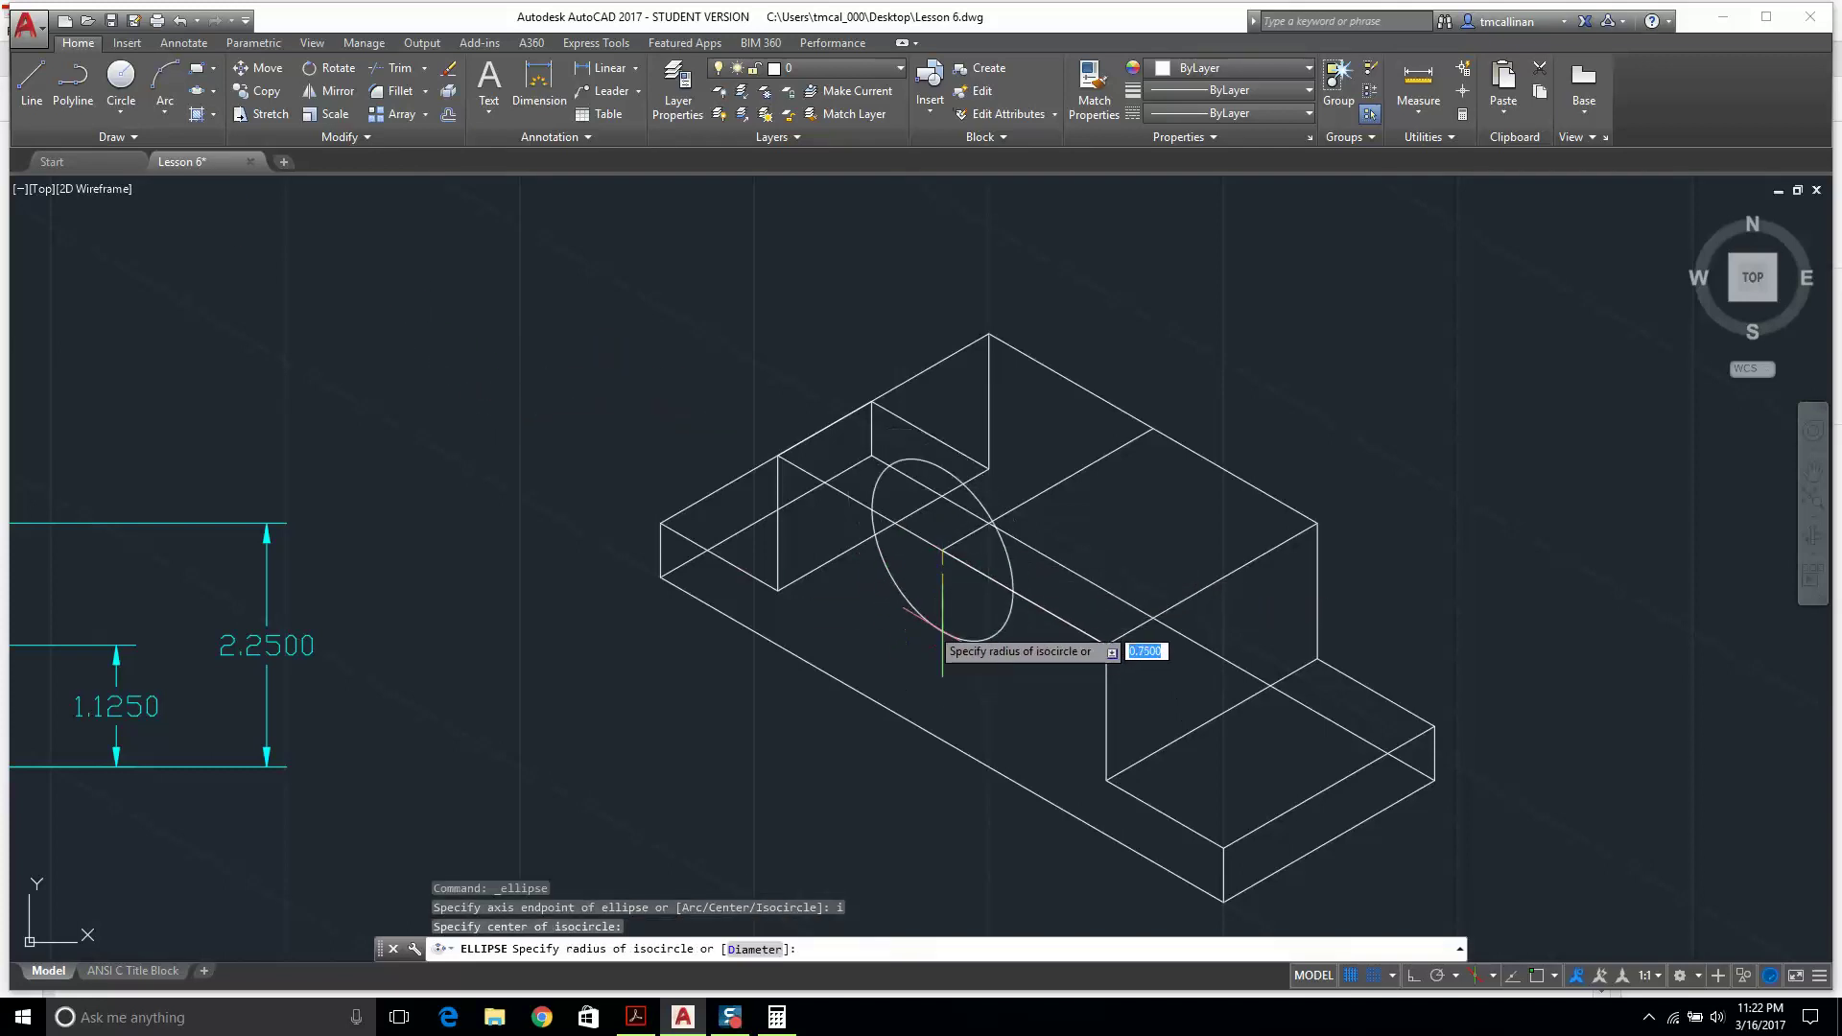
pyautogui.scroll(-5, 604, 768)
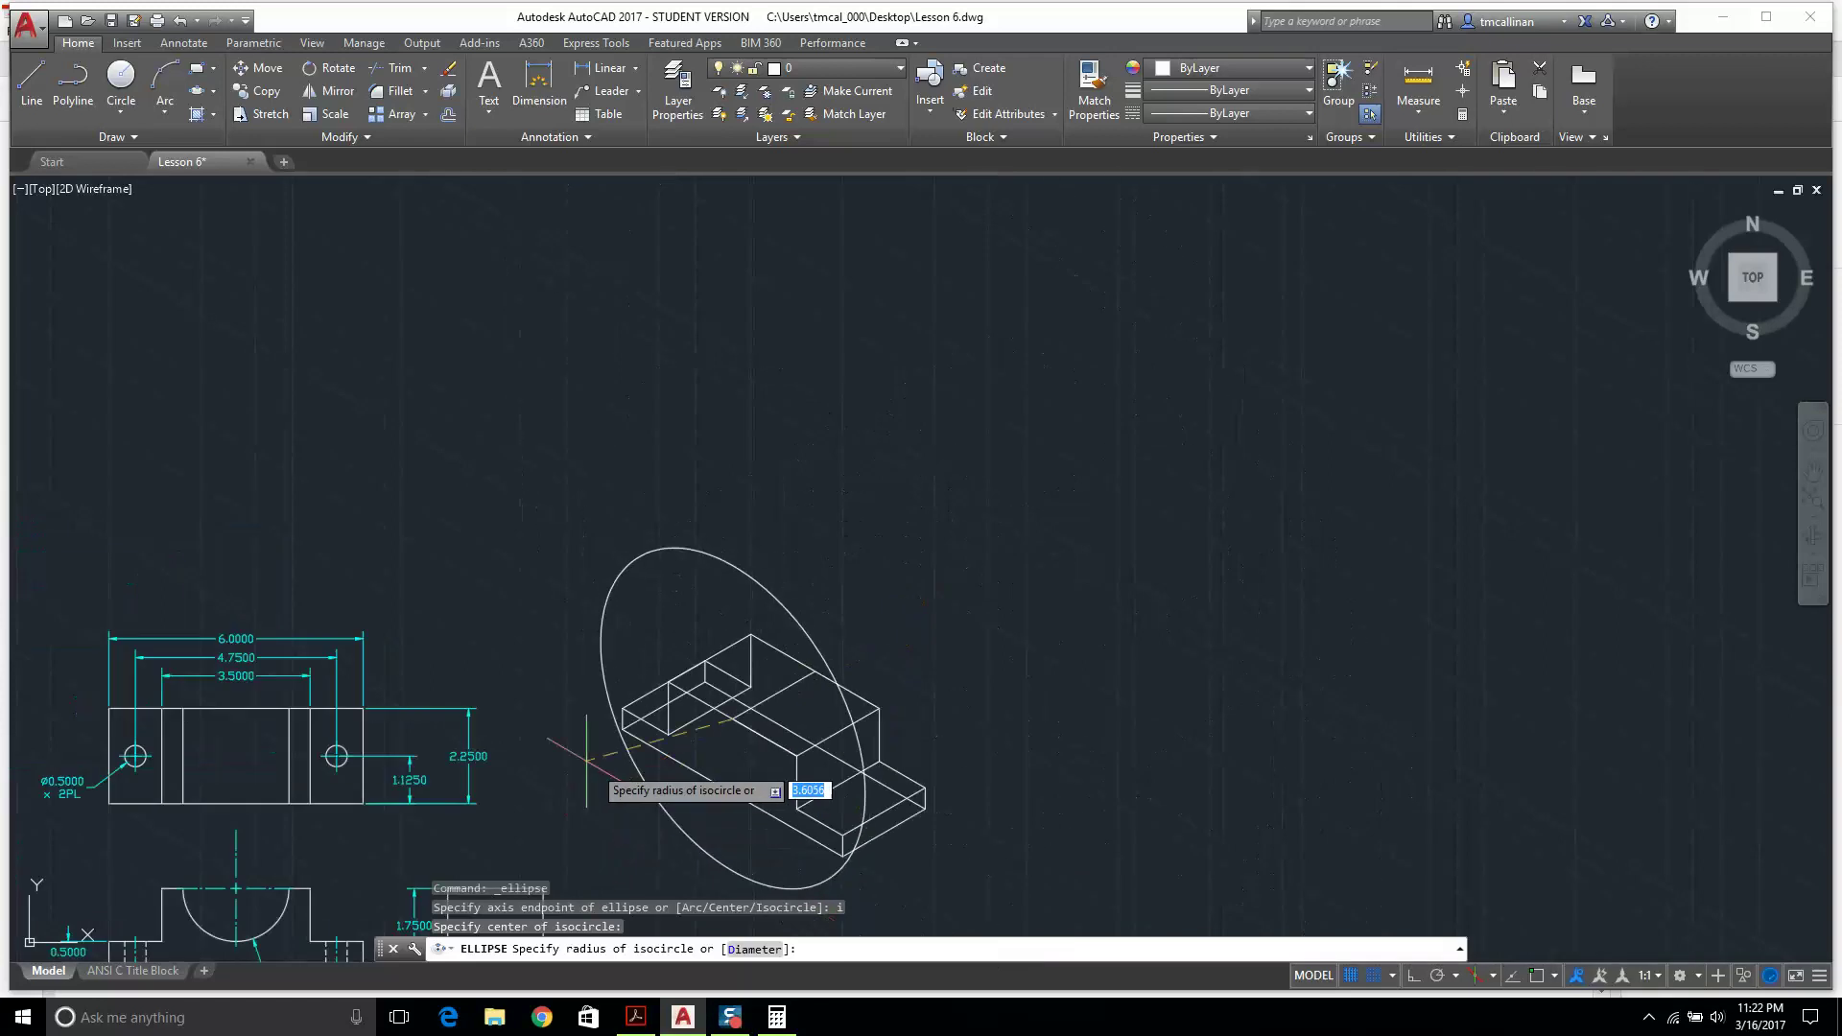
pyautogui.scroll(3, 834, 561)
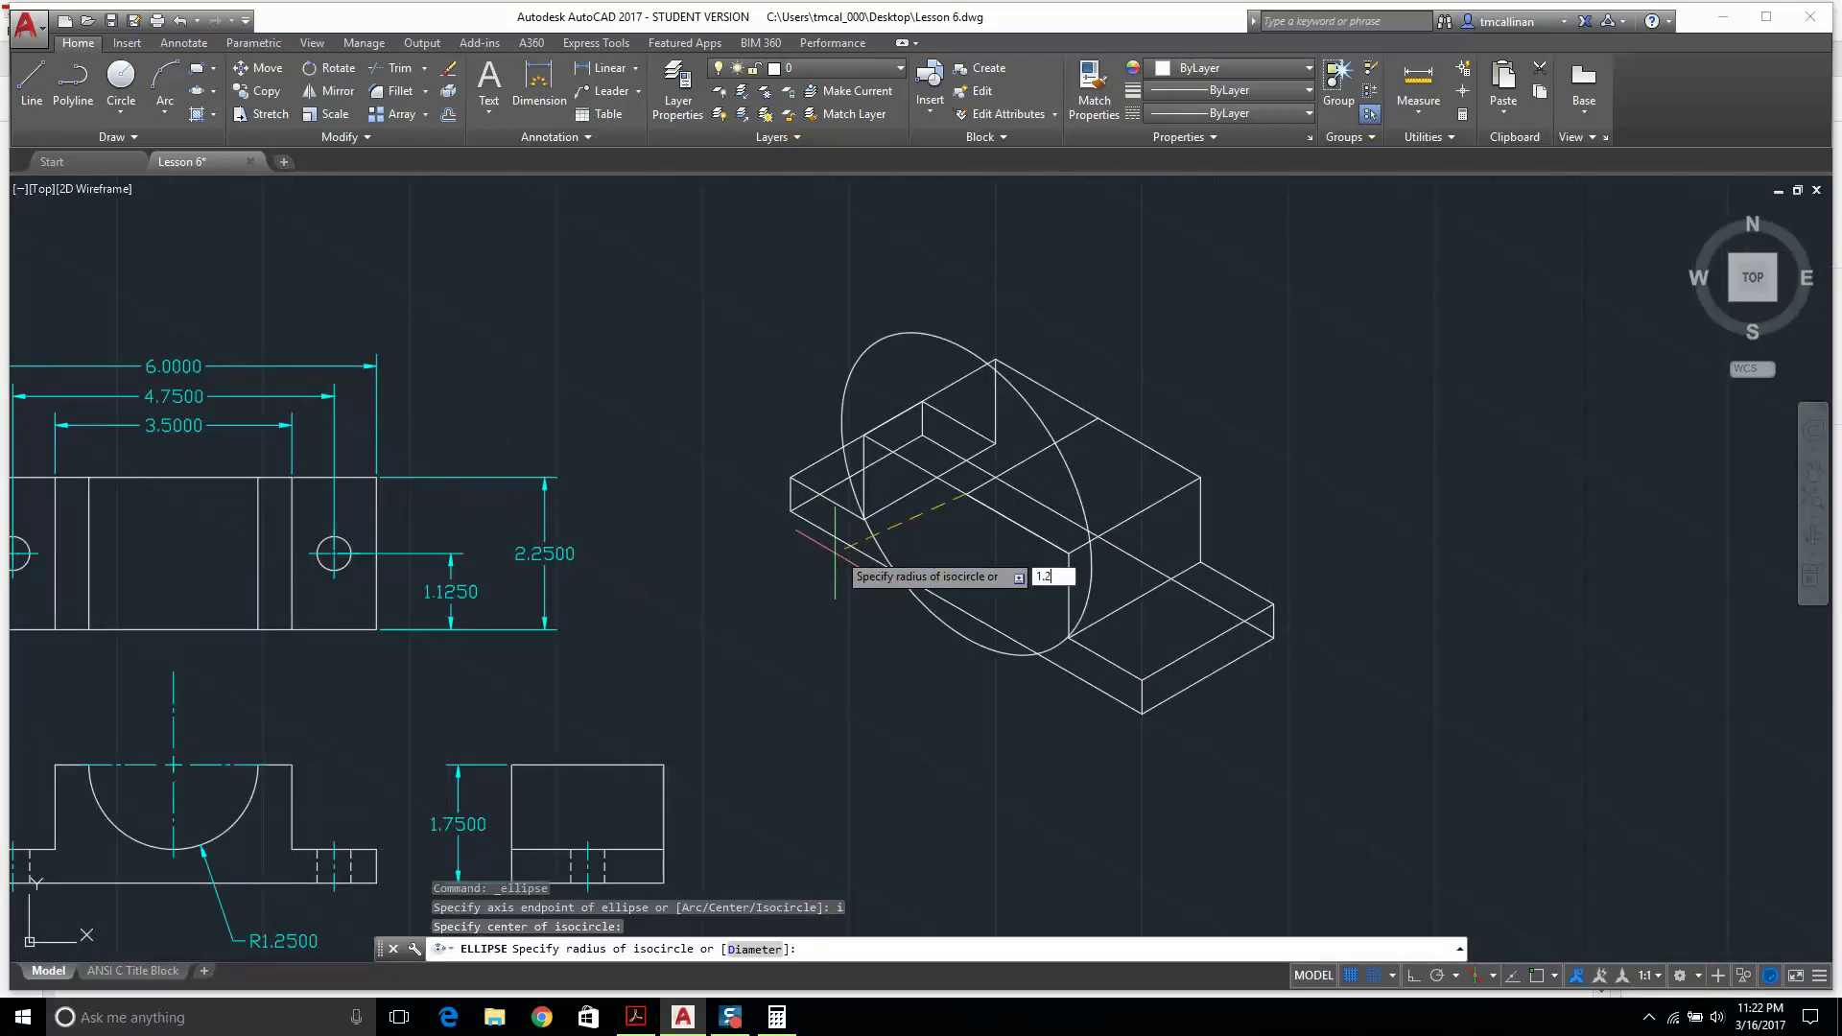
pyautogui.write('5')
pyautogui.press('Return')
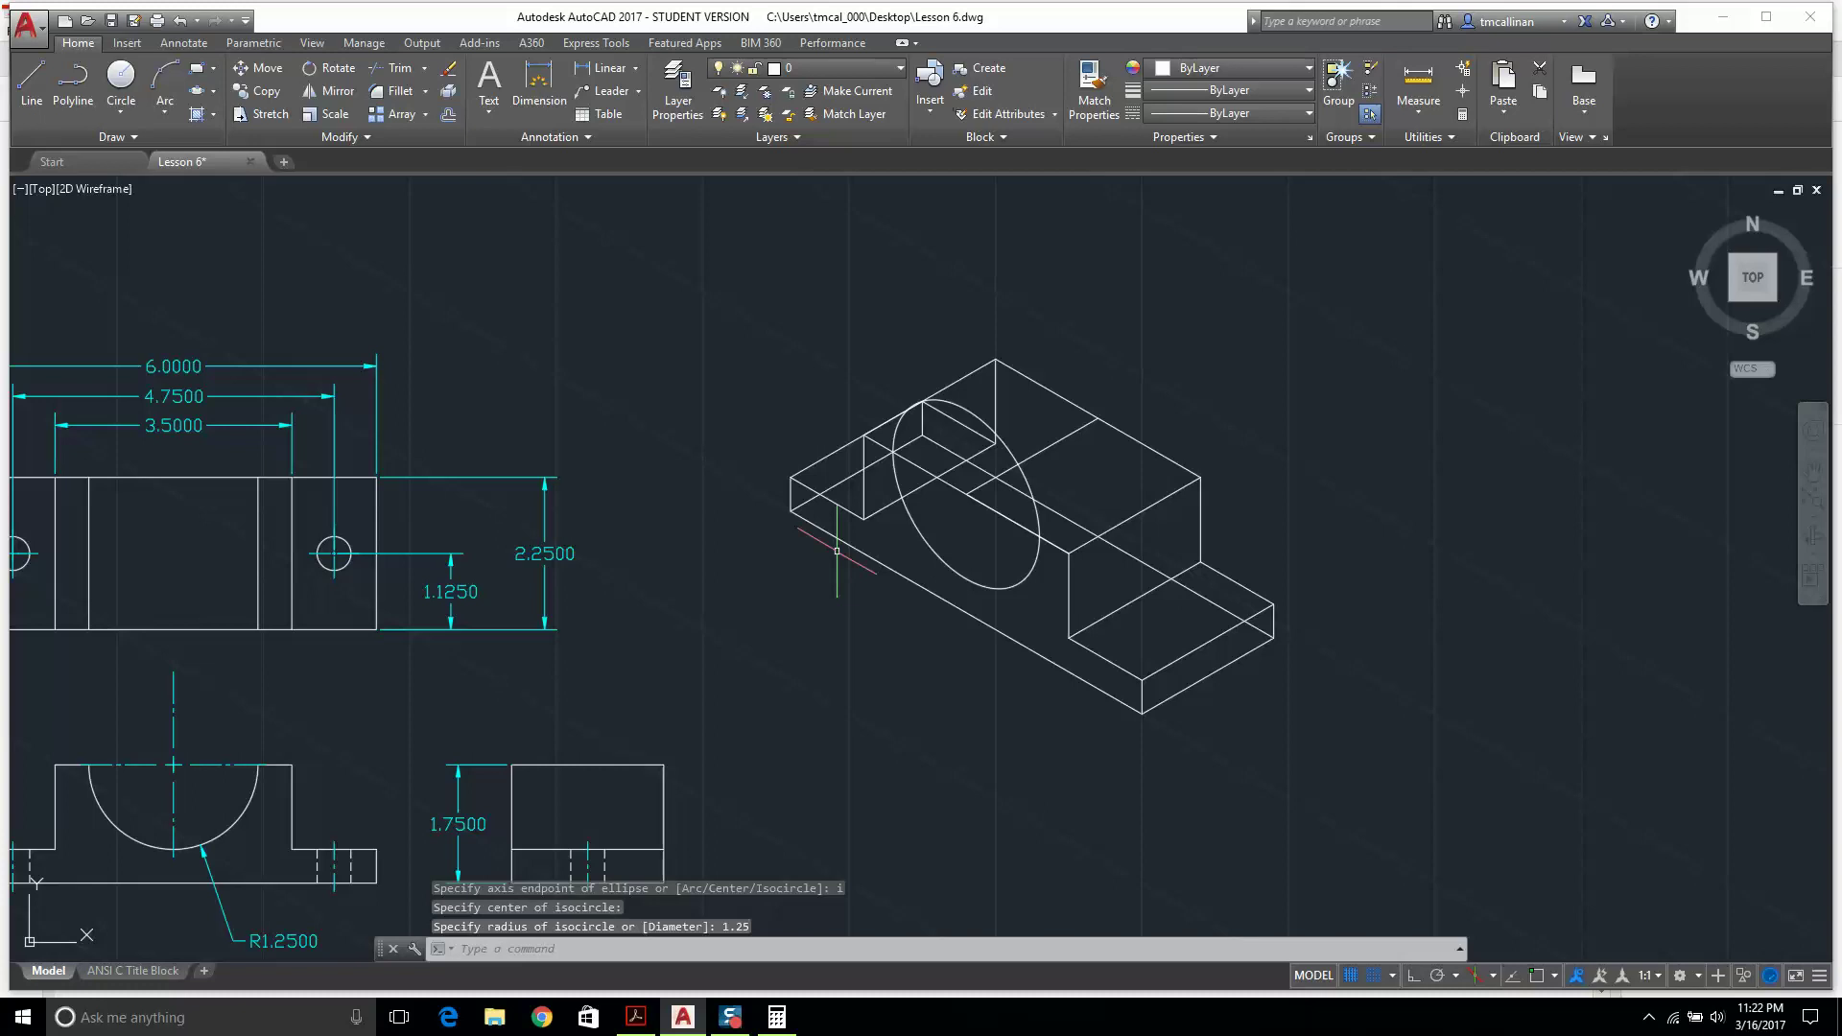
pyautogui.press('Escape')
pyautogui.scroll(2, 1076, 515)
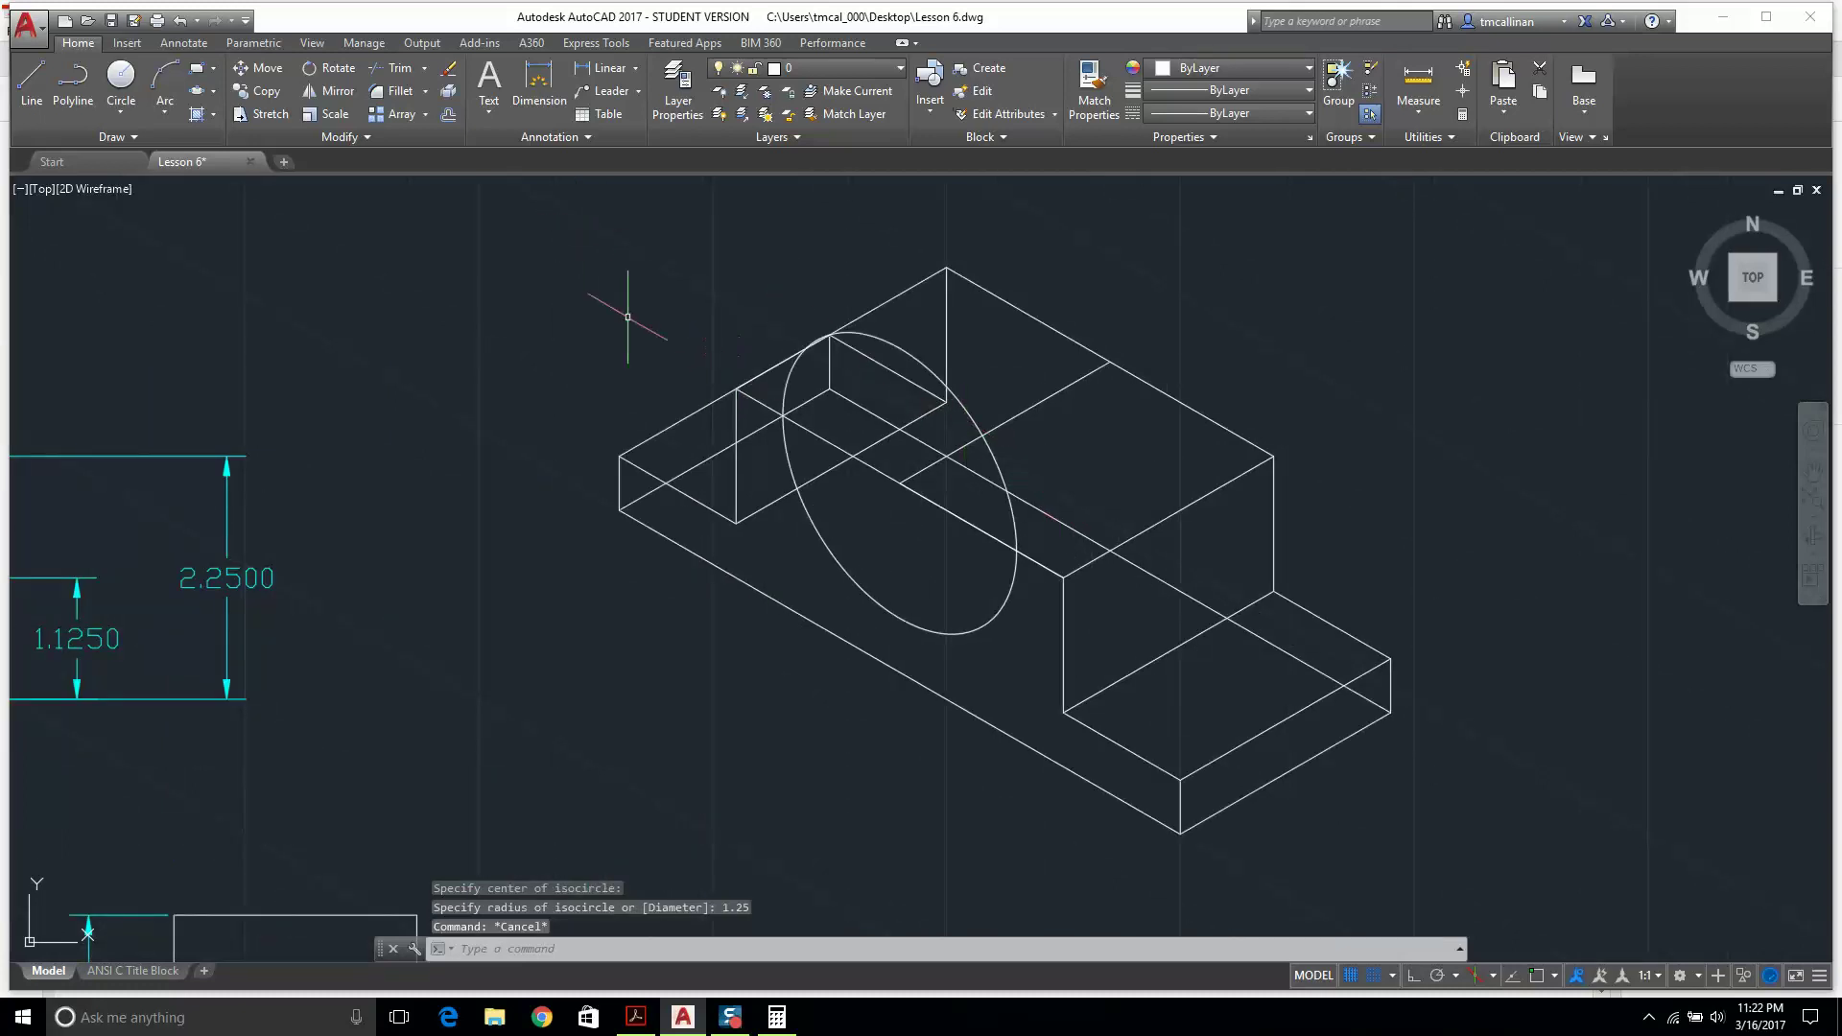
# Copy the isocircle 2.0 units back along 30° to the upright's rear face and recentre the view.
pyautogui.click(260, 68)
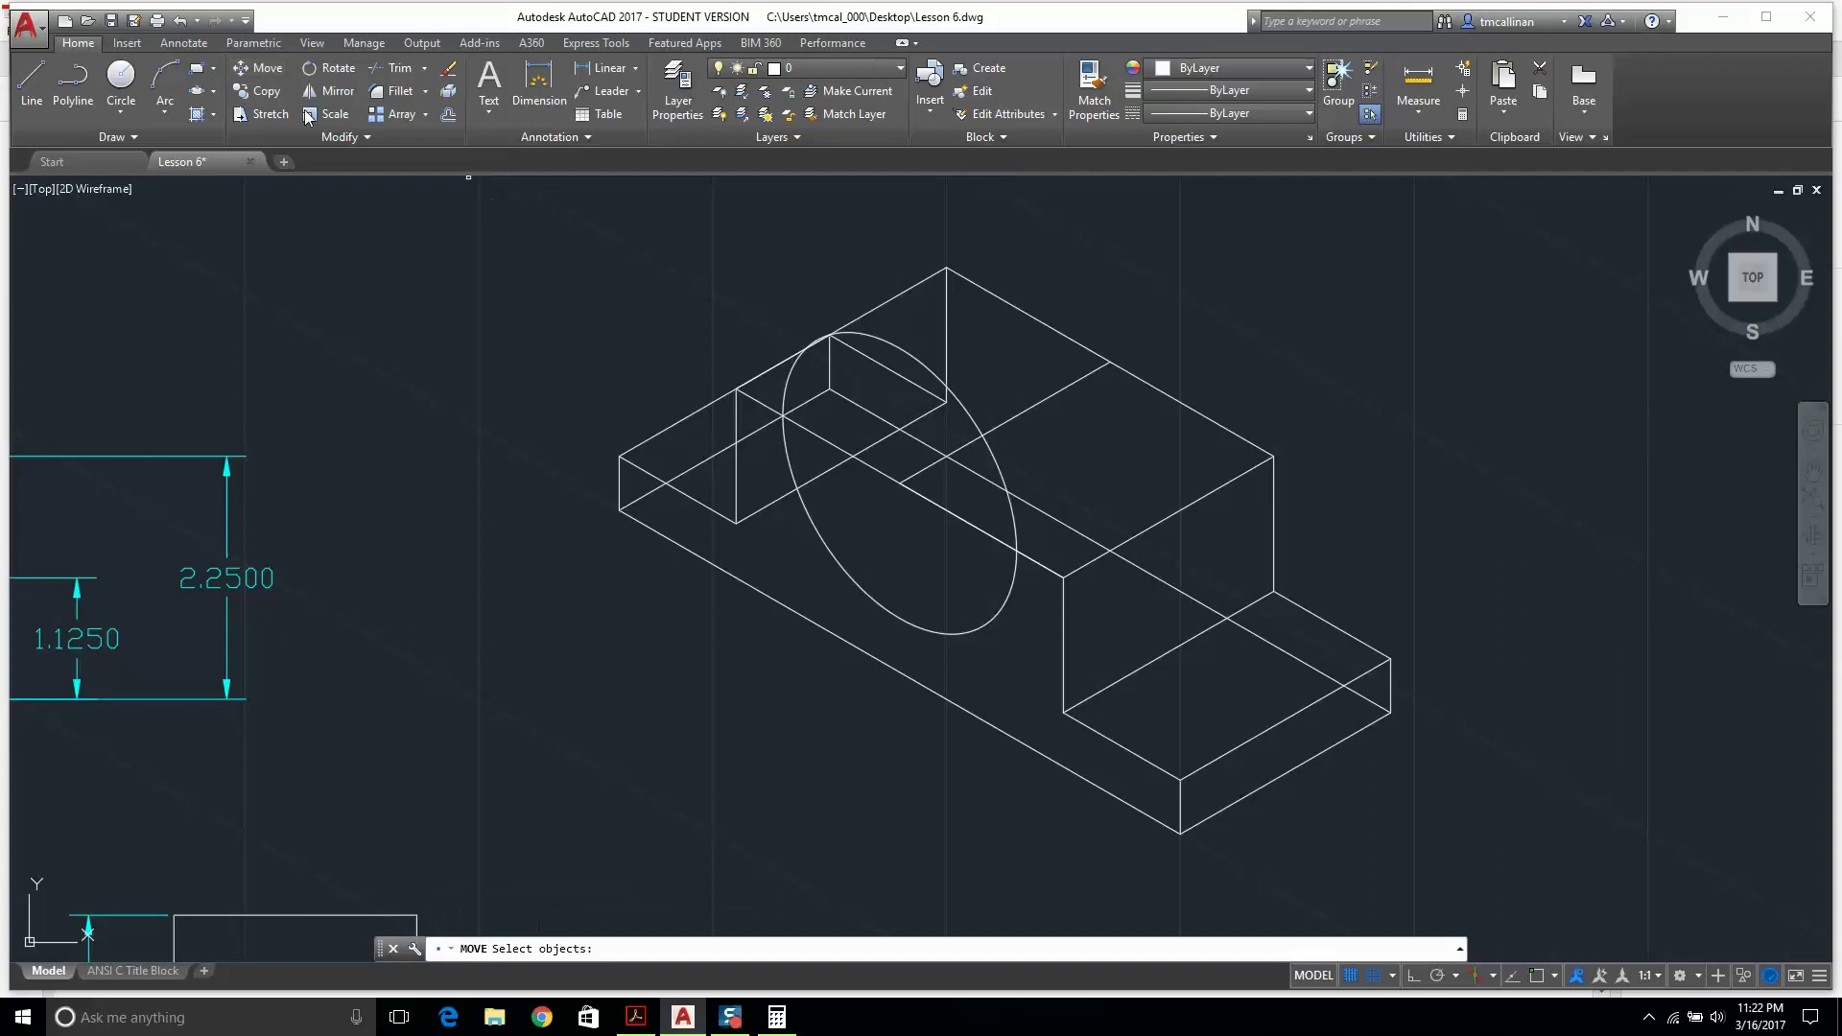
pyautogui.press('Escape')
pyautogui.click(260, 91)
pyautogui.click(887, 609)
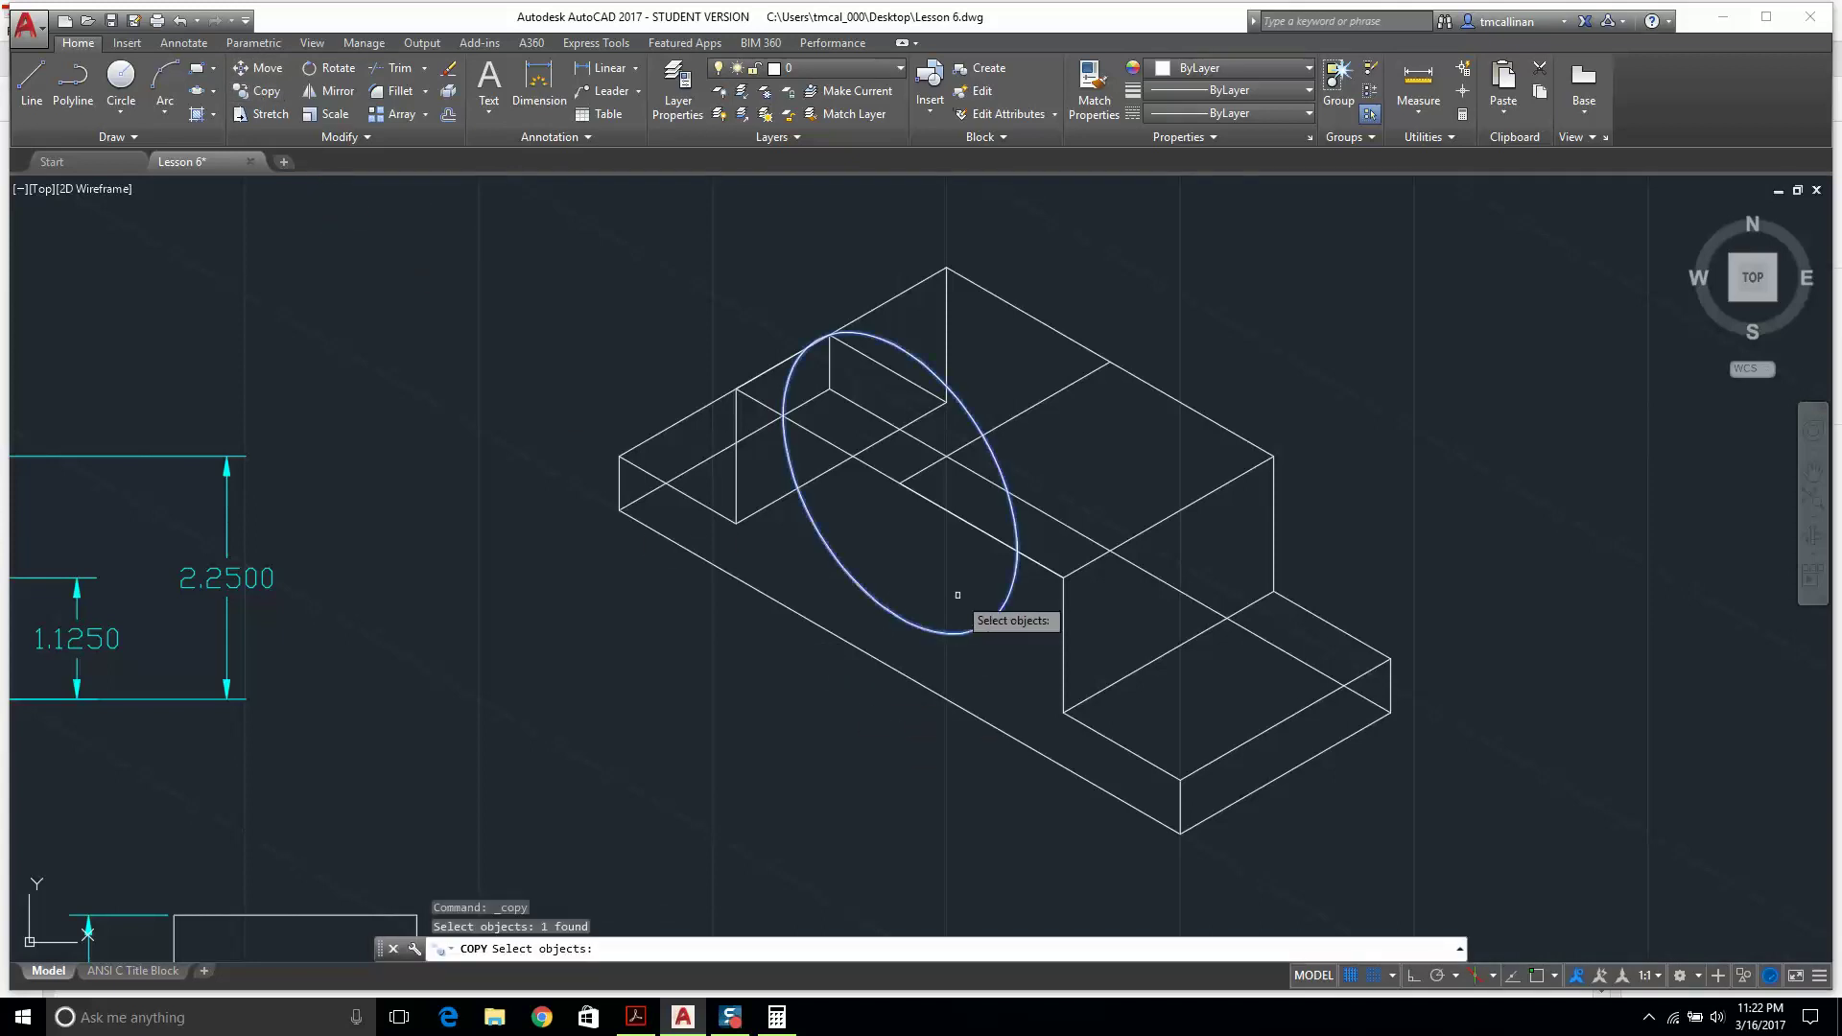
pyautogui.press('Return')
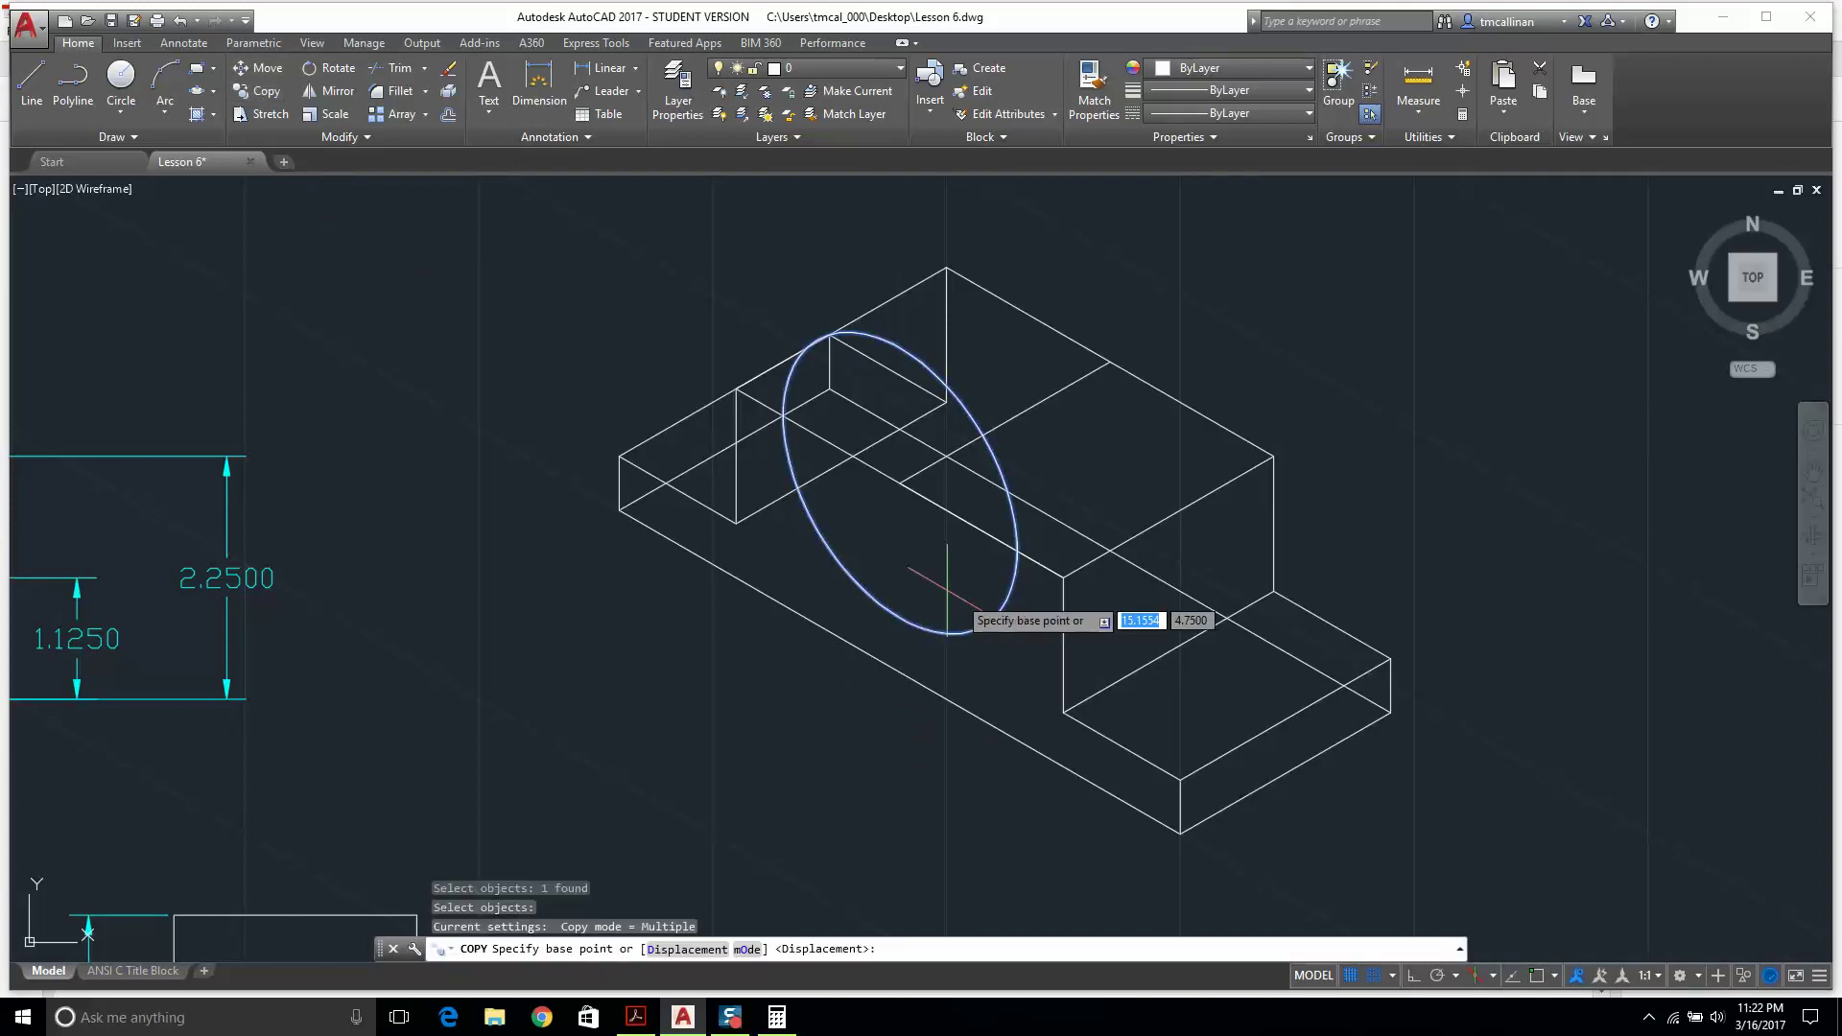
pyautogui.click(902, 474)
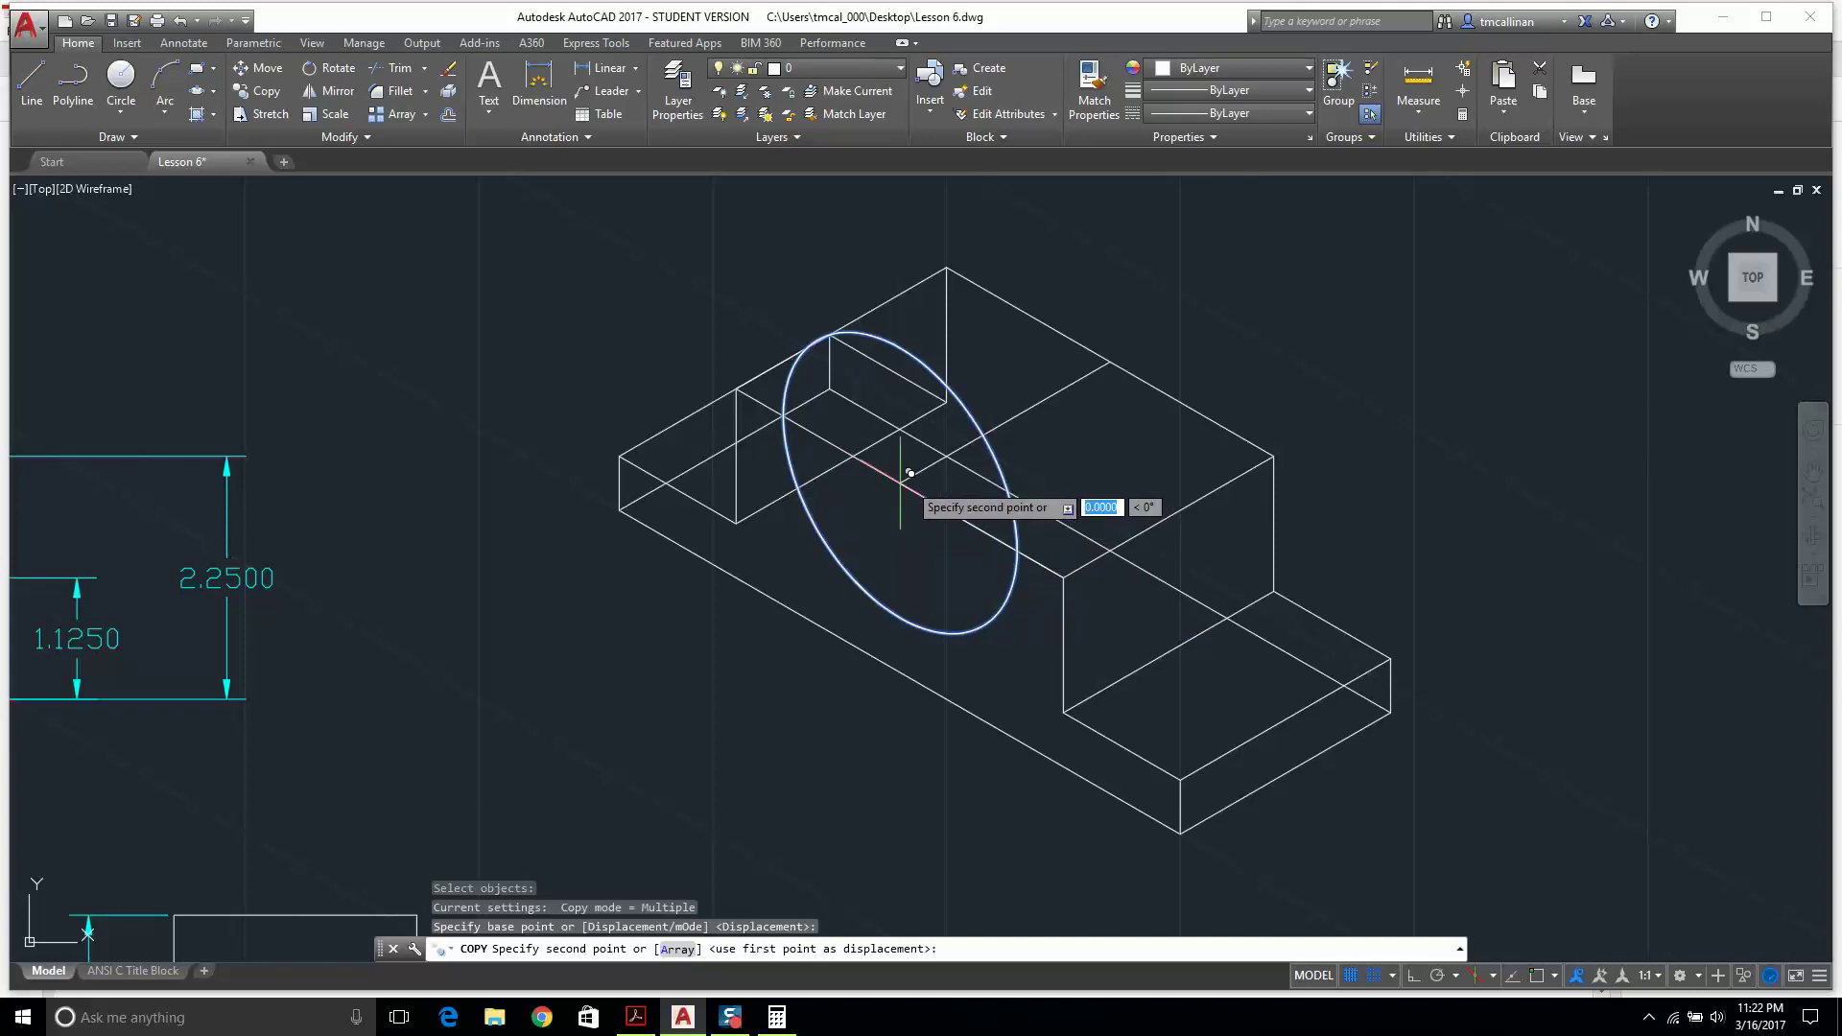
pyautogui.click(1111, 362)
pyautogui.press('Escape')
pyautogui.scroll(-2, 1110, 374)
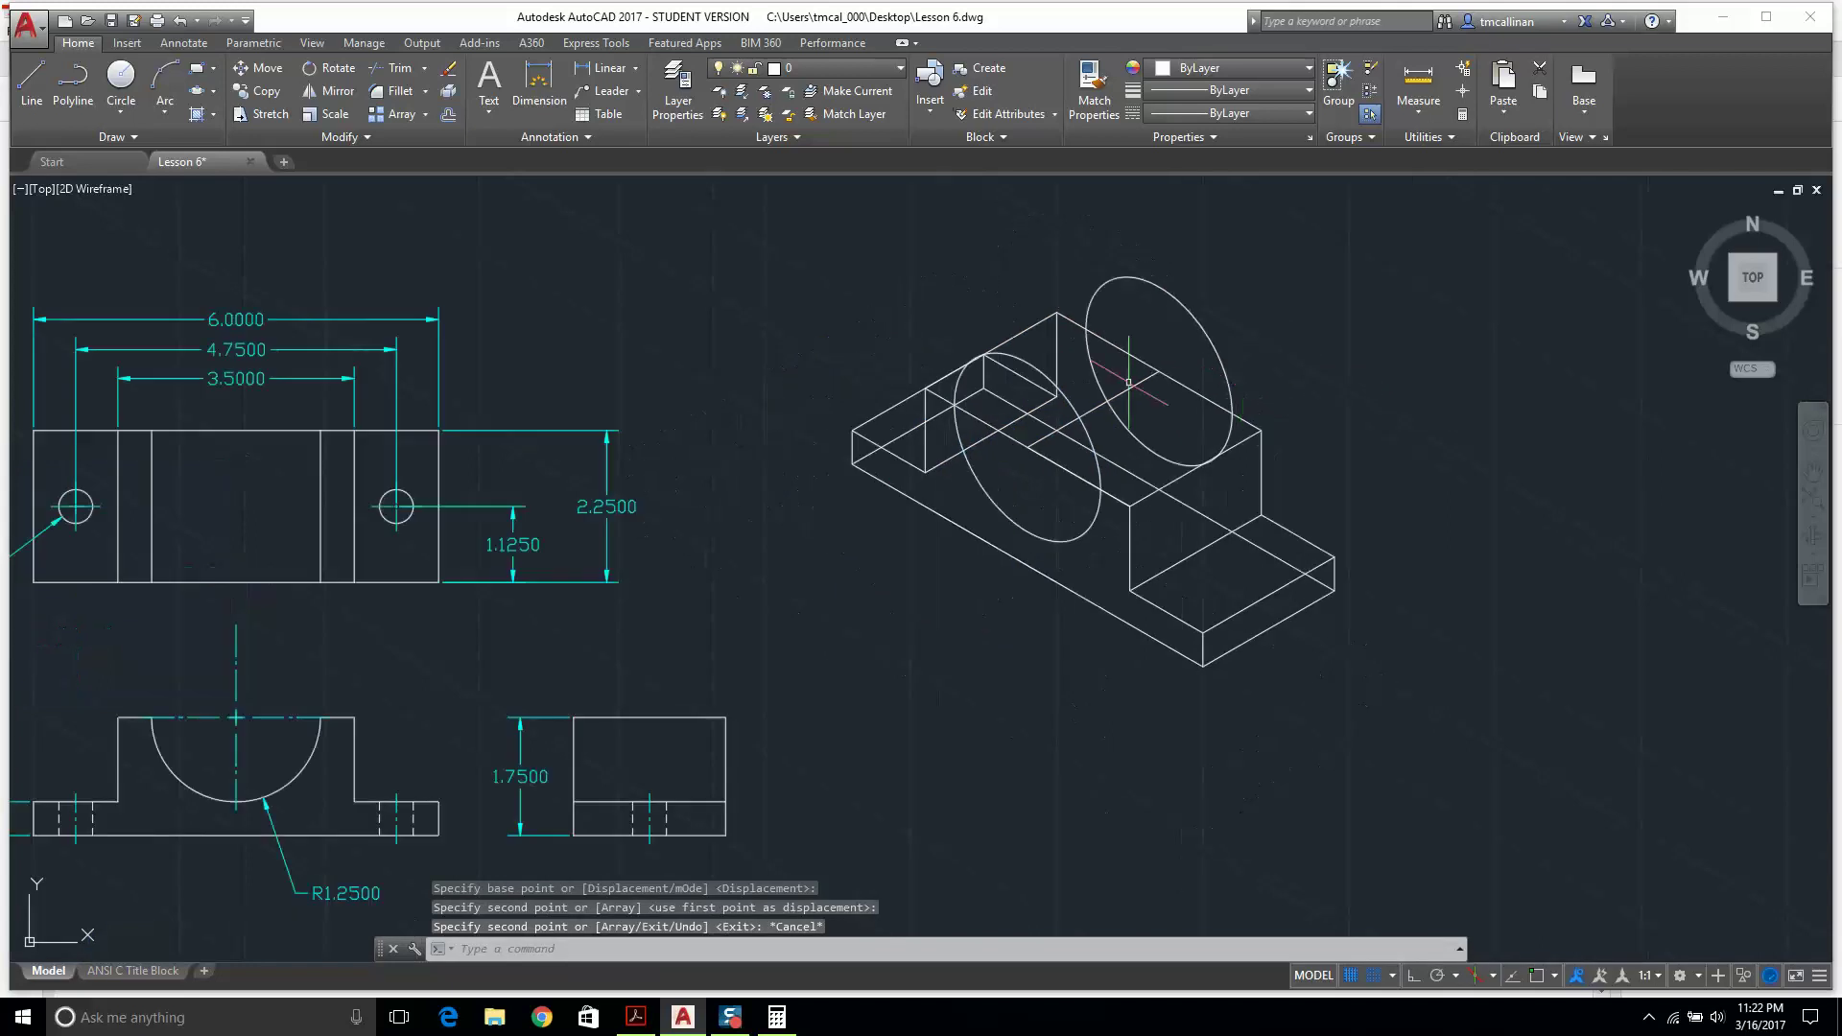
pyautogui.scroll(2, 1110, 377)
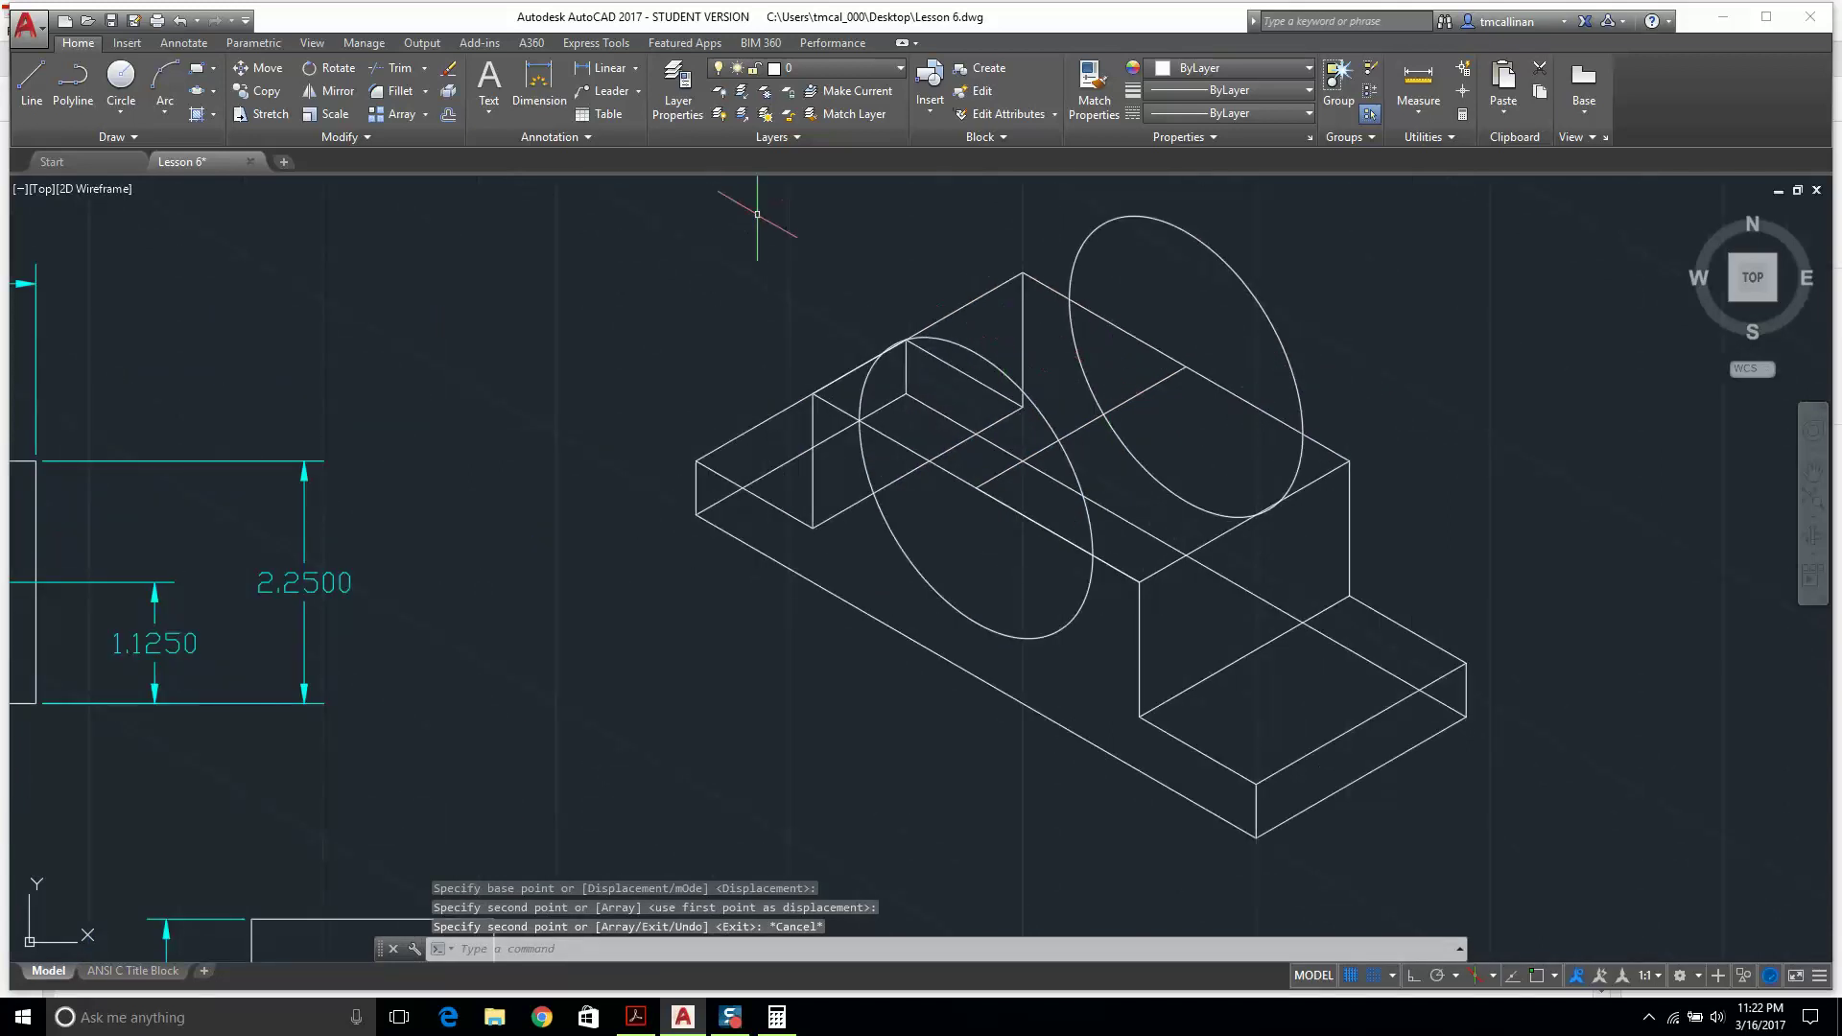
pyautogui.moveTo(757, 214); pyautogui.dragTo(537, 252, button='middle')
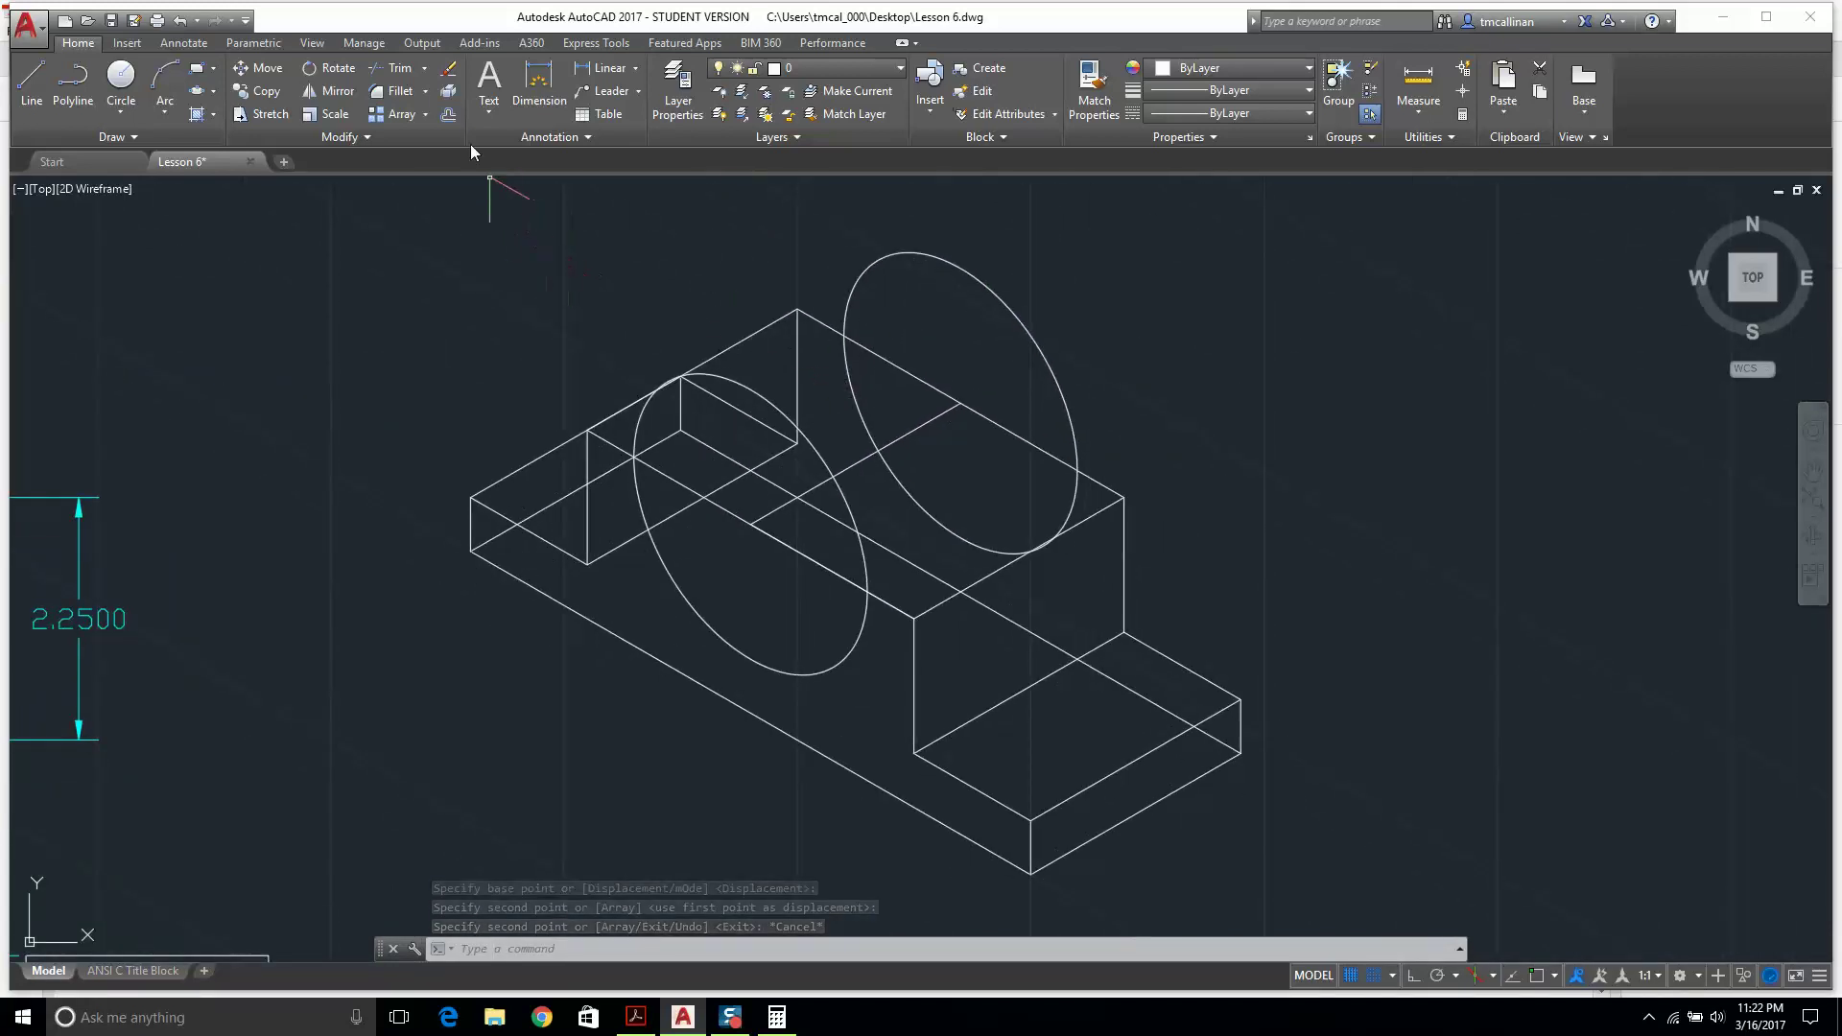
pyautogui.click(384, 68)
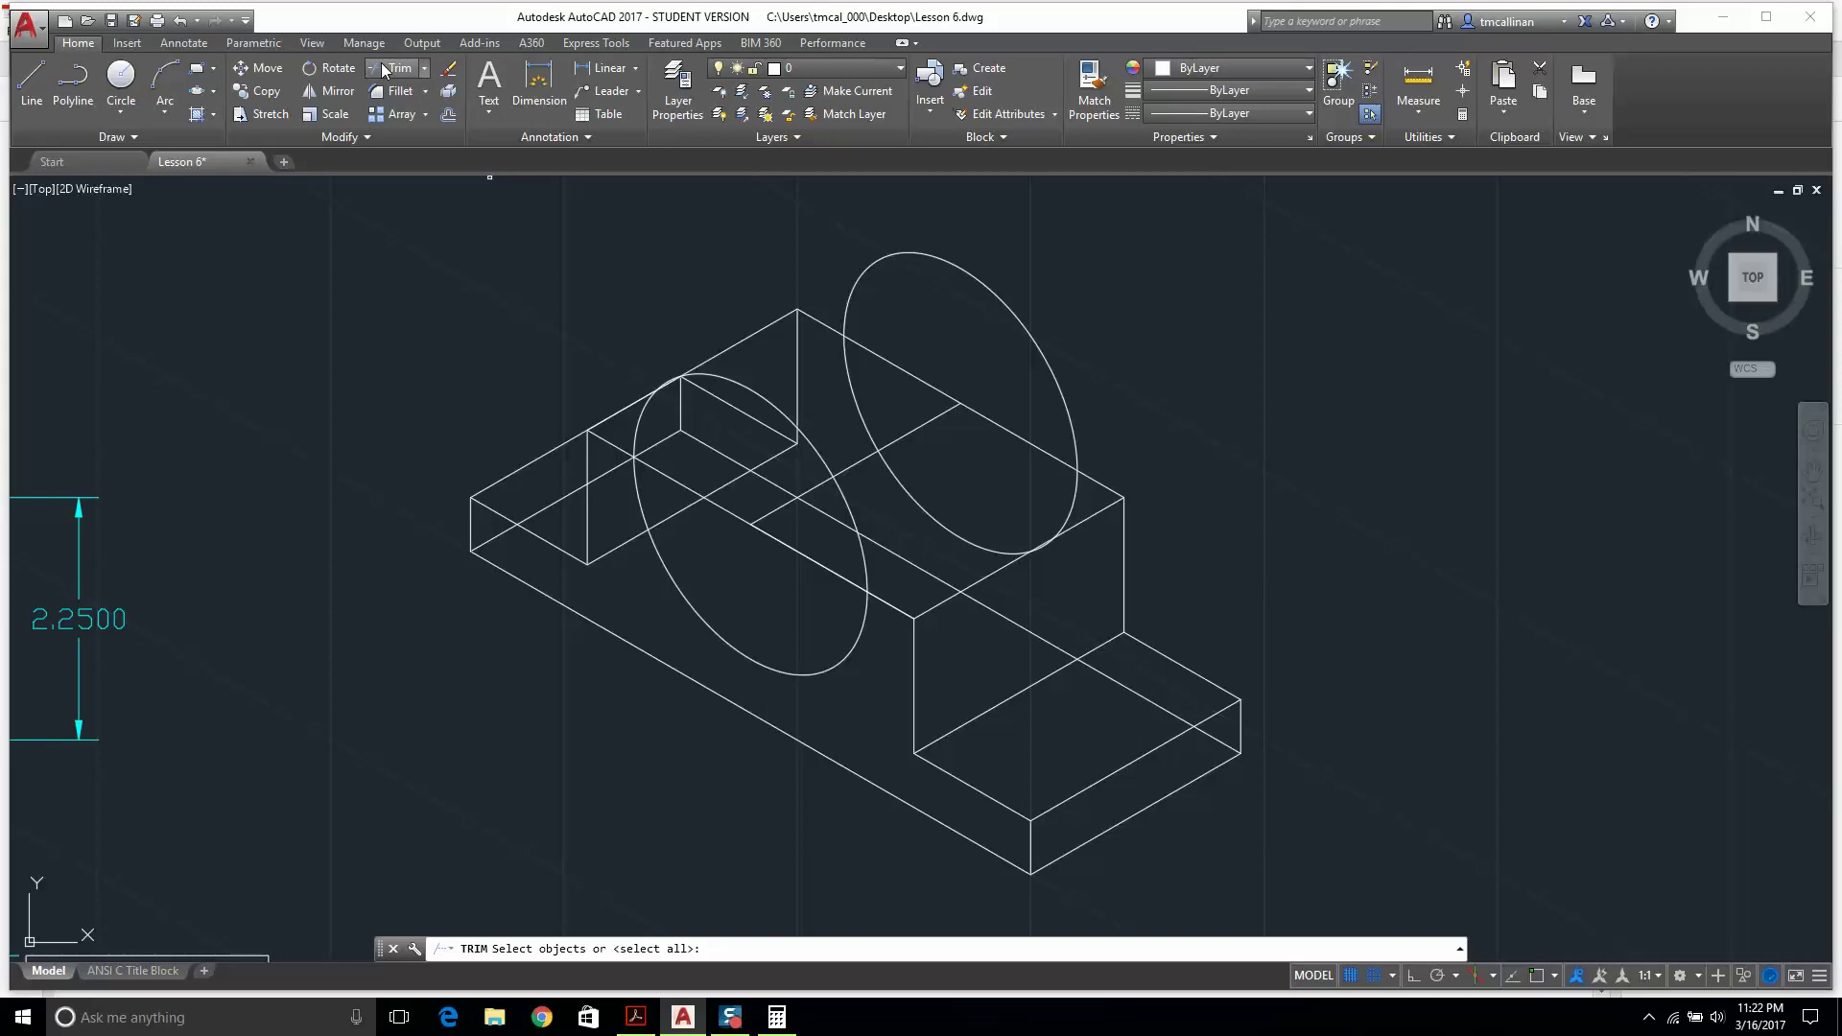
# Trim both isocircles against all edges, keeping only their lower half-round arcs.
pyautogui.press('Return')
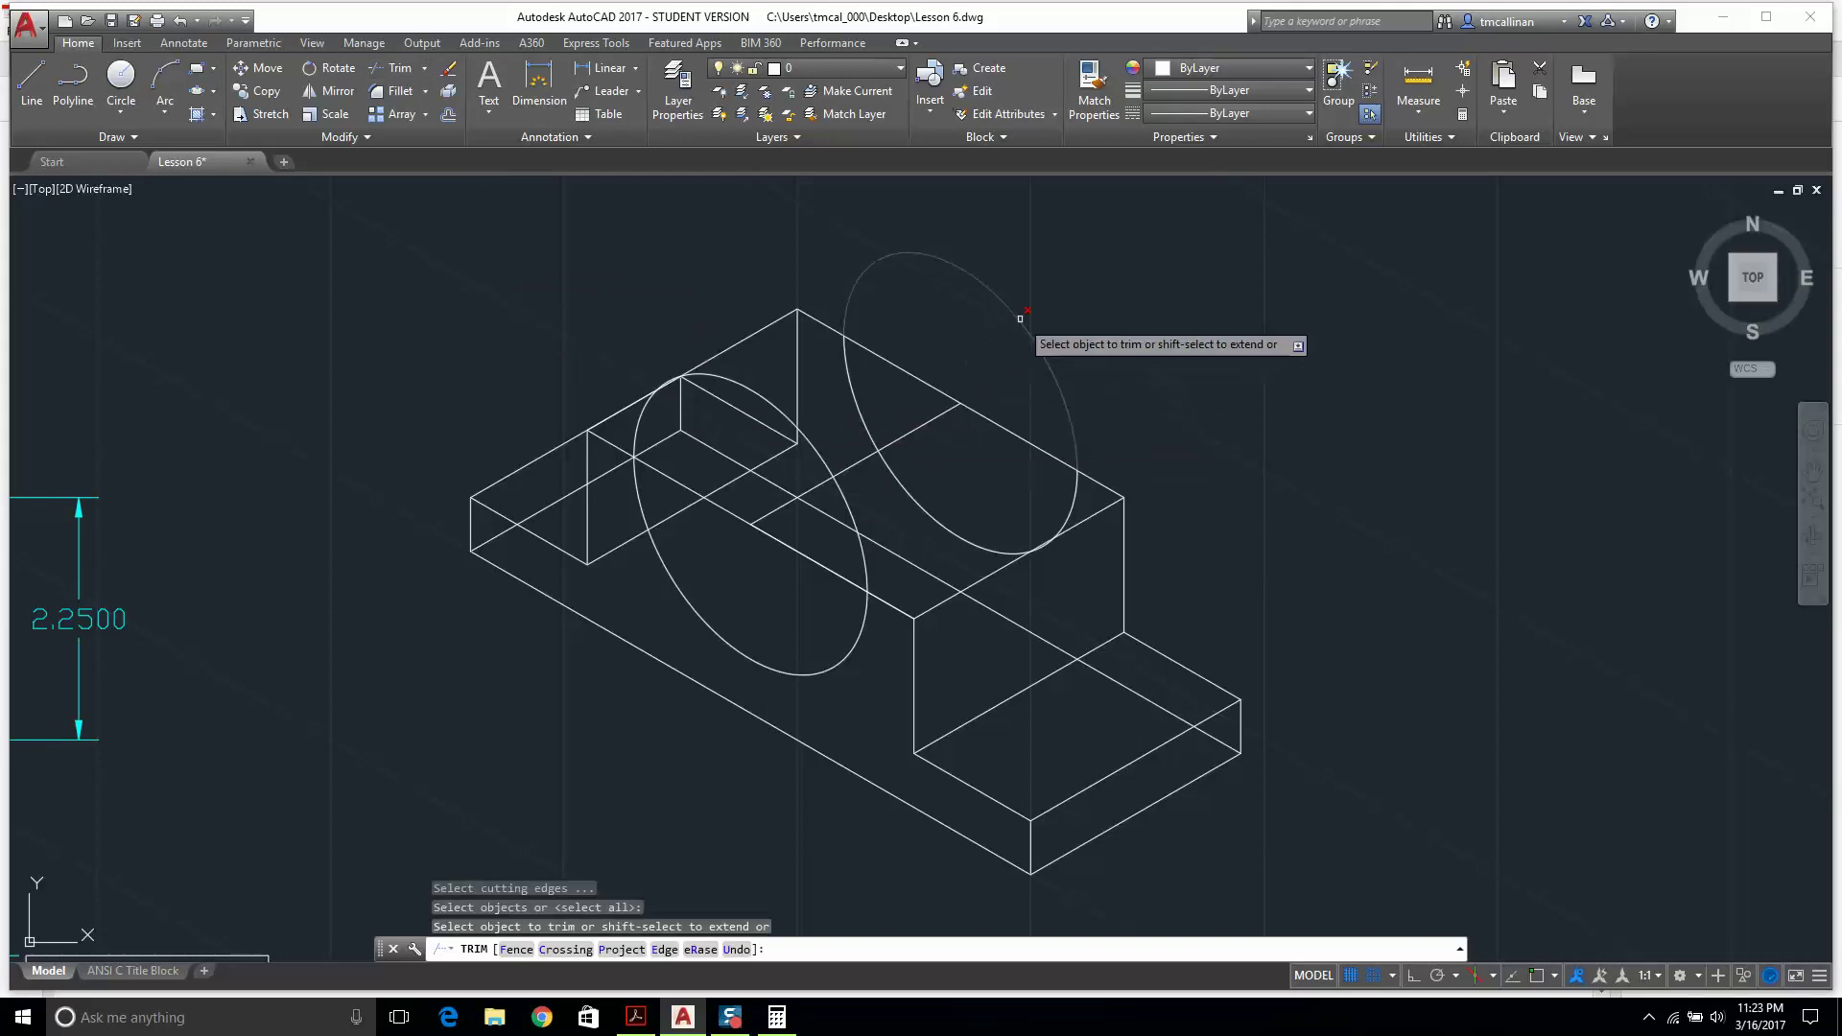
pyautogui.click(1020, 317)
pyautogui.click(841, 494)
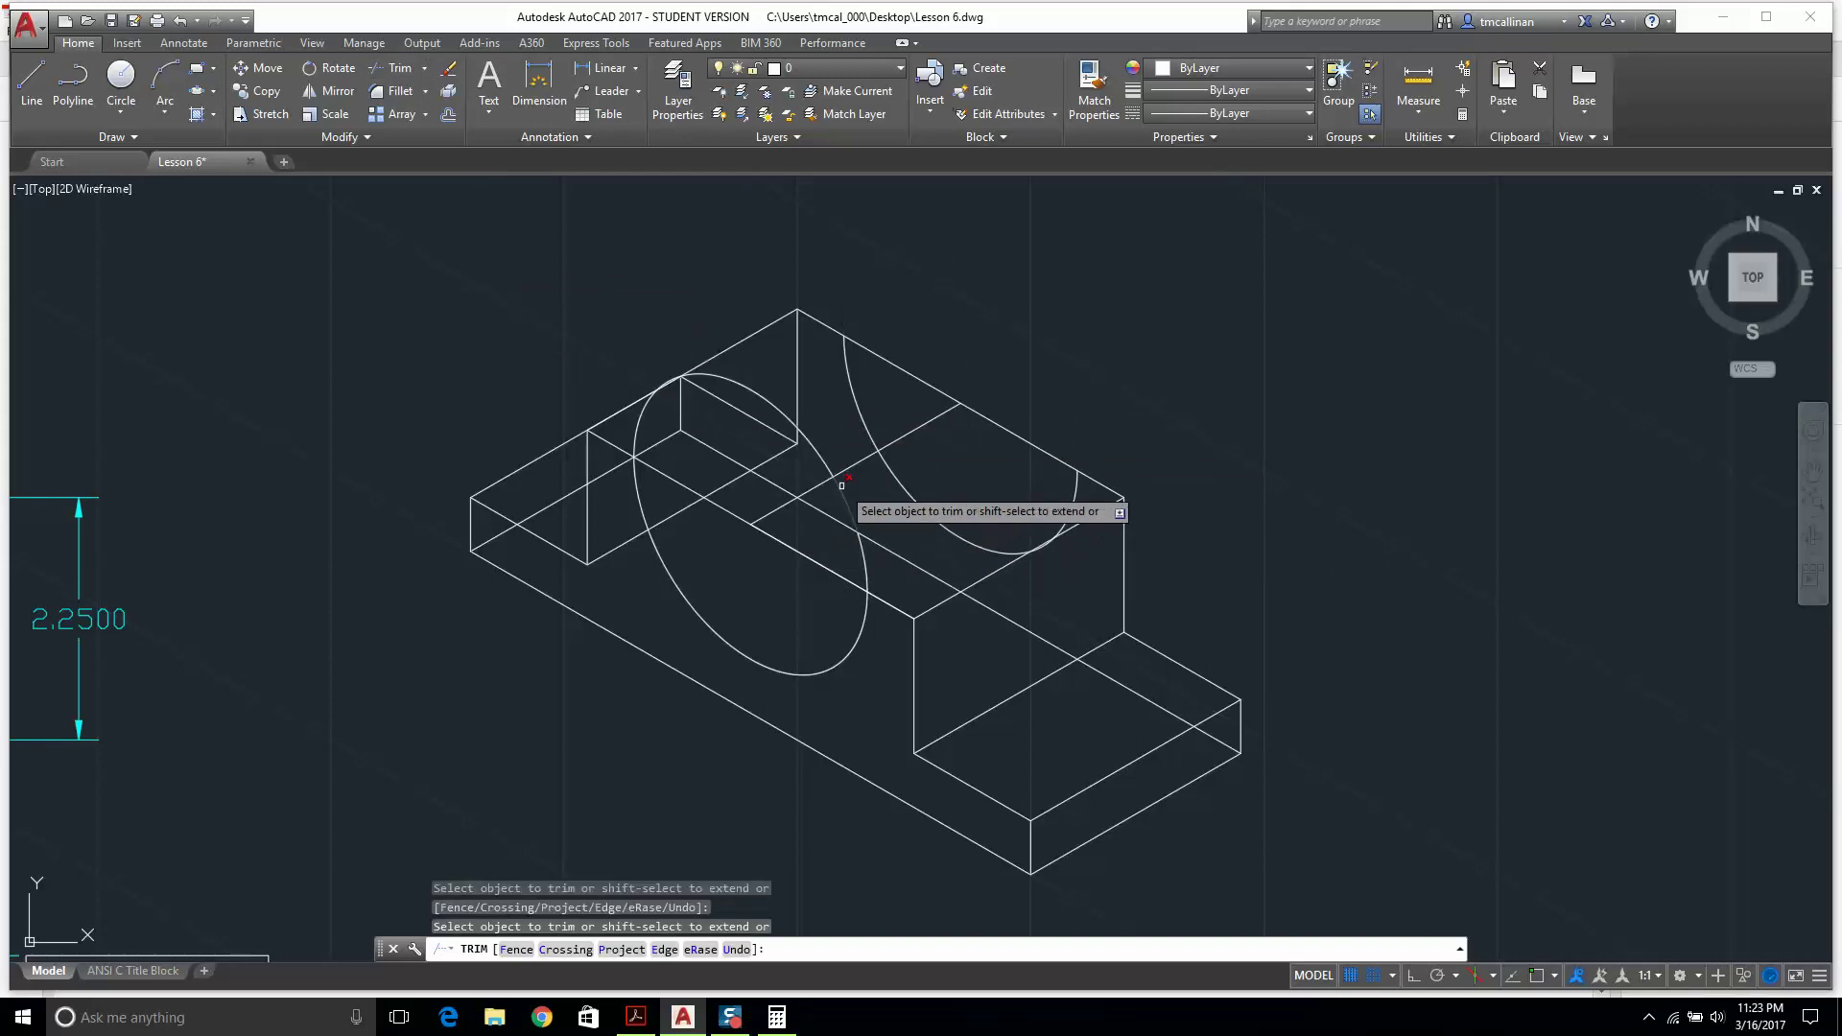
pyautogui.click(856, 545)
pyautogui.click(818, 451)
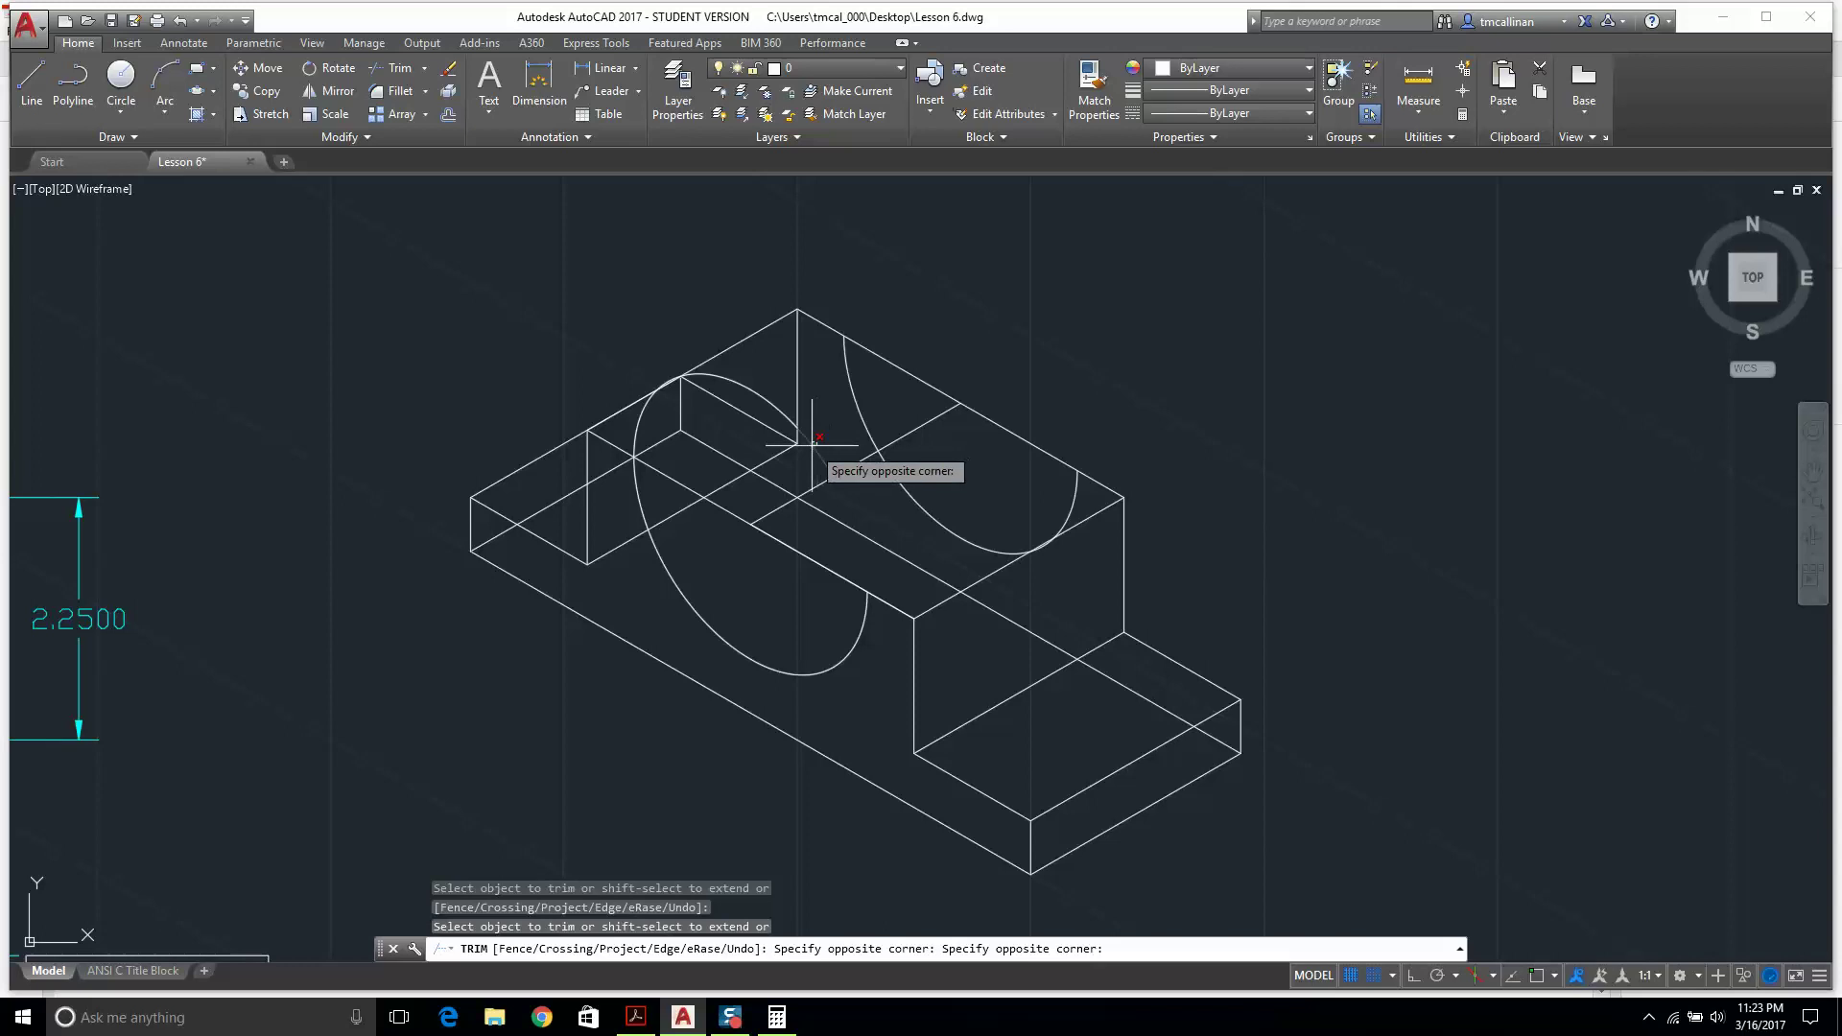
pyautogui.click(787, 420)
pyautogui.click(754, 388)
pyautogui.click(678, 391)
pyautogui.scroll(2, 676, 389)
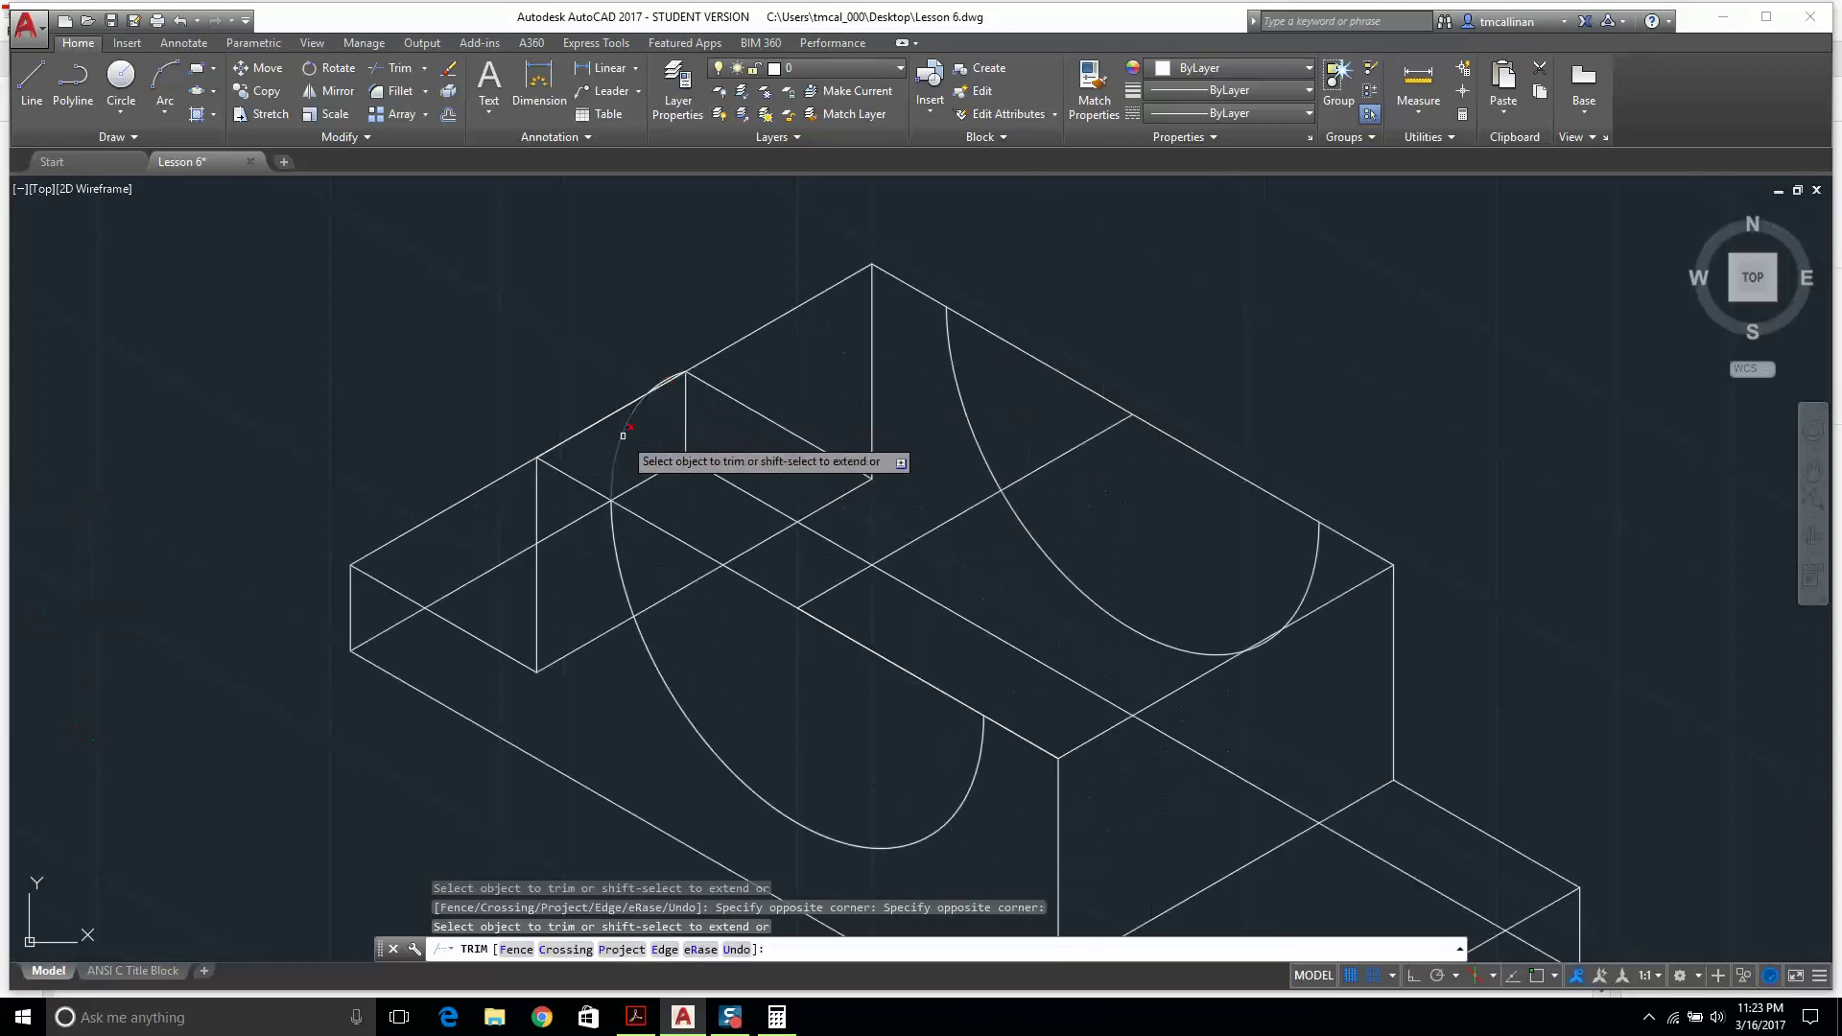
pyautogui.scroll(6, 655, 389)
pyautogui.click(706, 357)
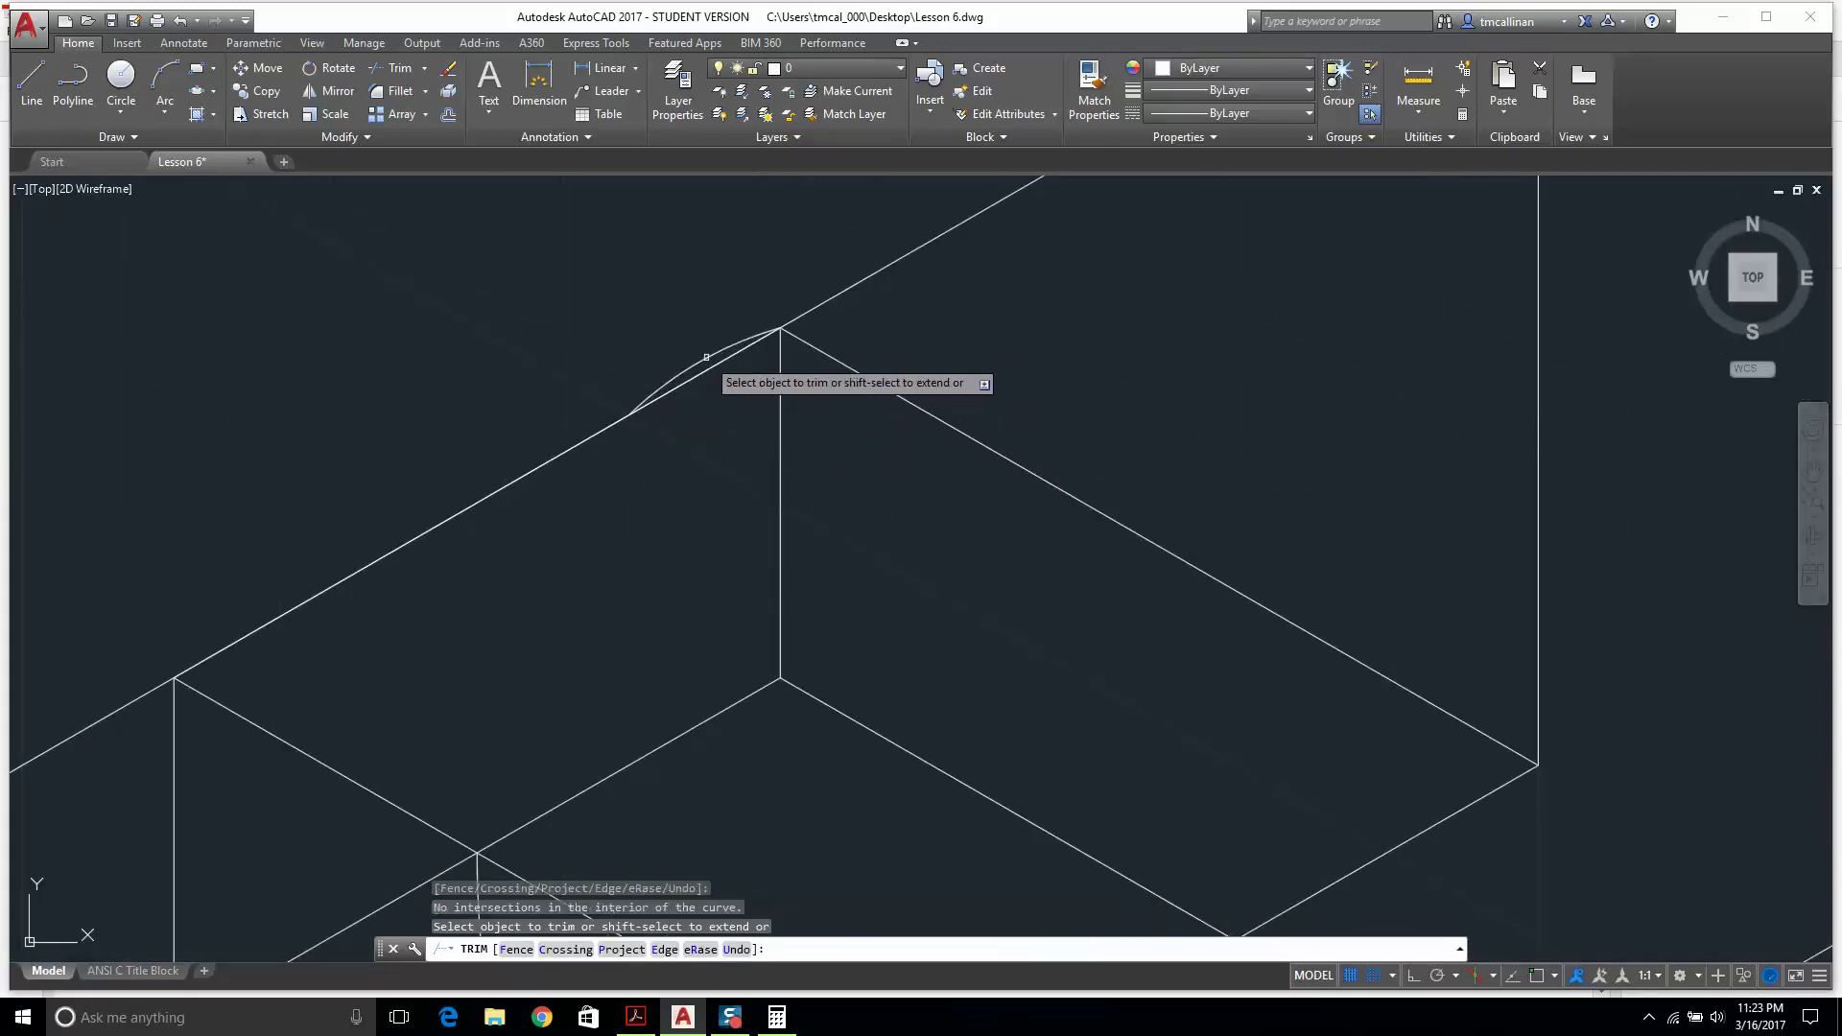
pyautogui.press('Escape')
# Delete the small leftover arc and the diagonal line crossing the cradle.
pyautogui.click(714, 355)
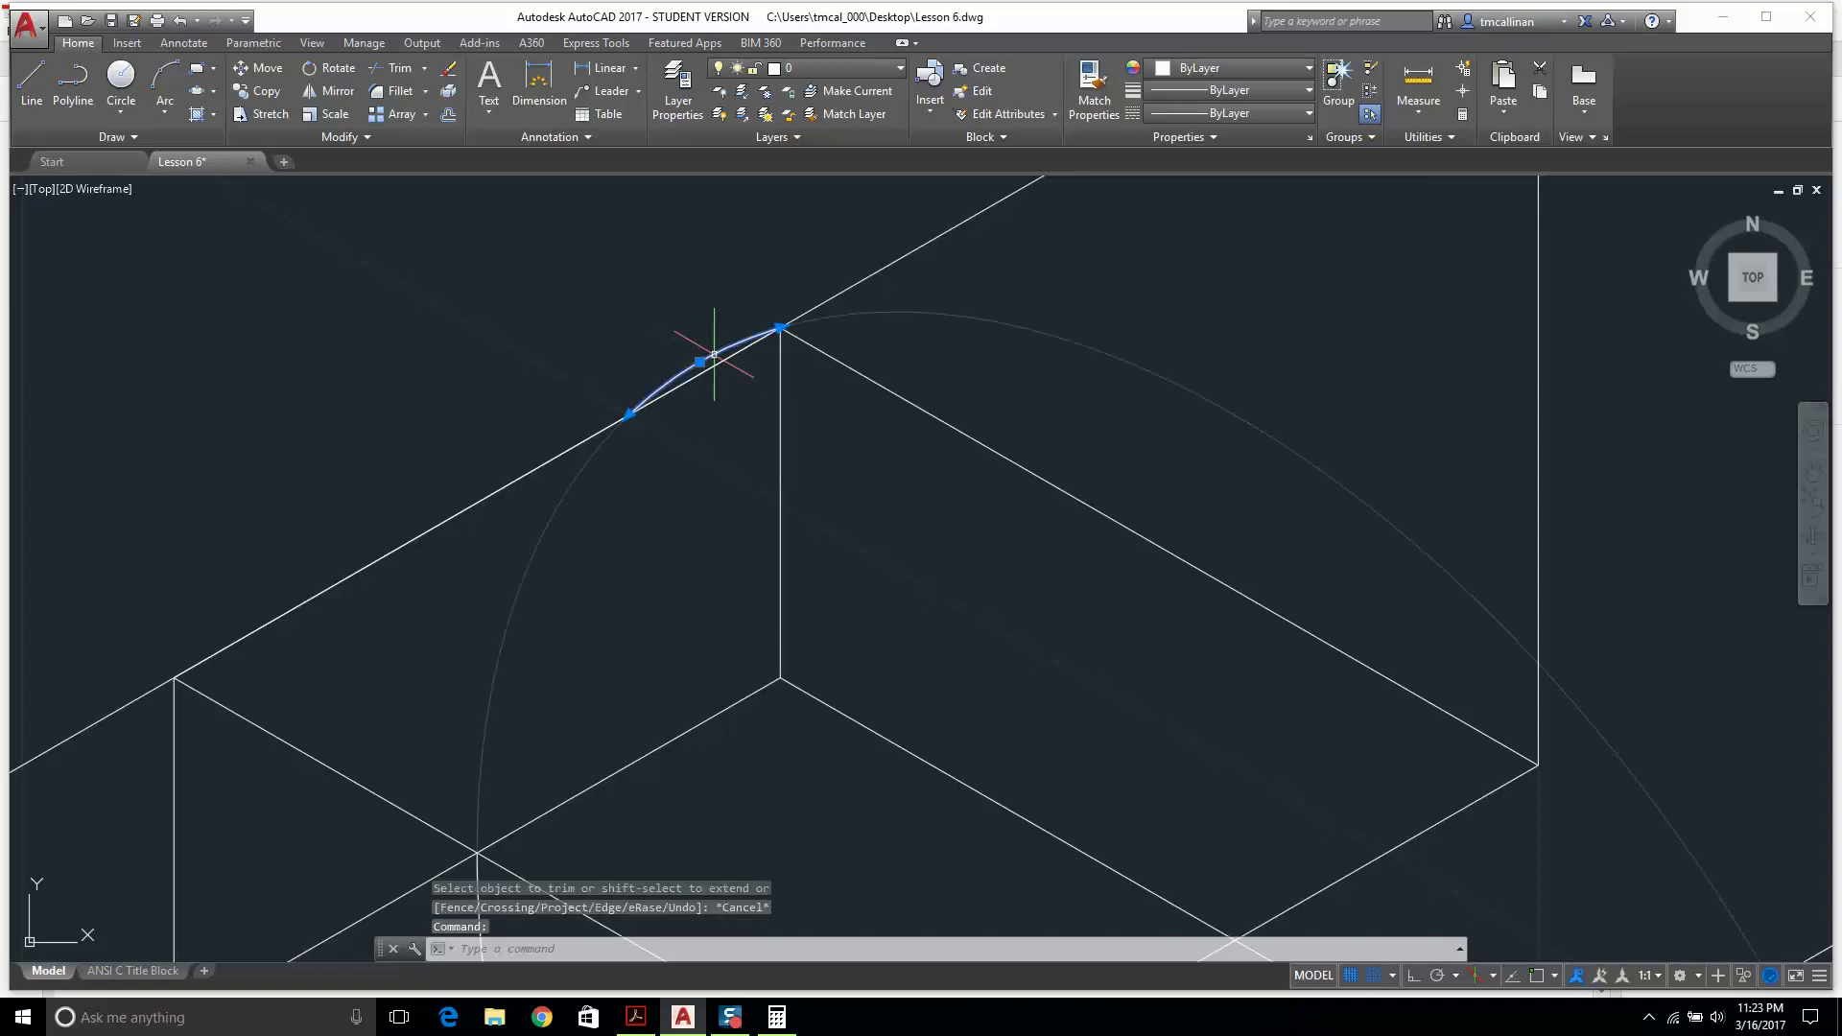
pyautogui.press('Delete')
pyautogui.scroll(-7, 716, 357)
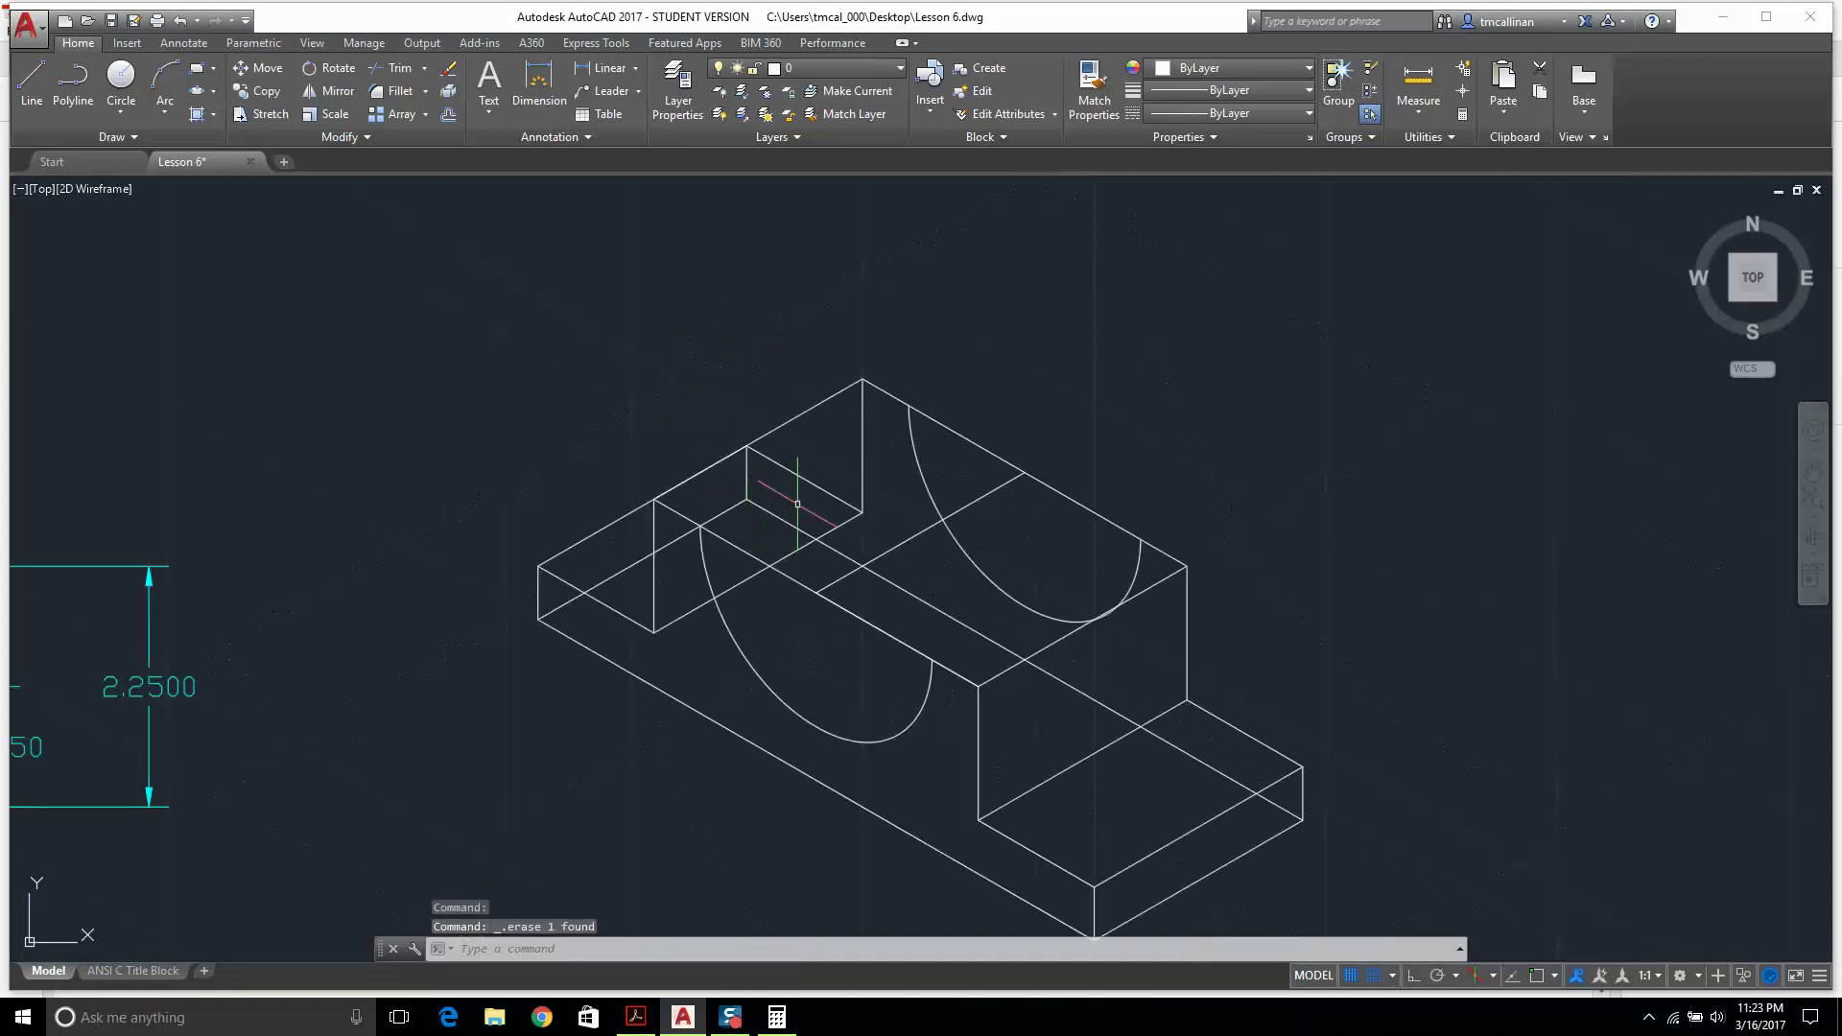
pyautogui.scroll(2, 921, 574)
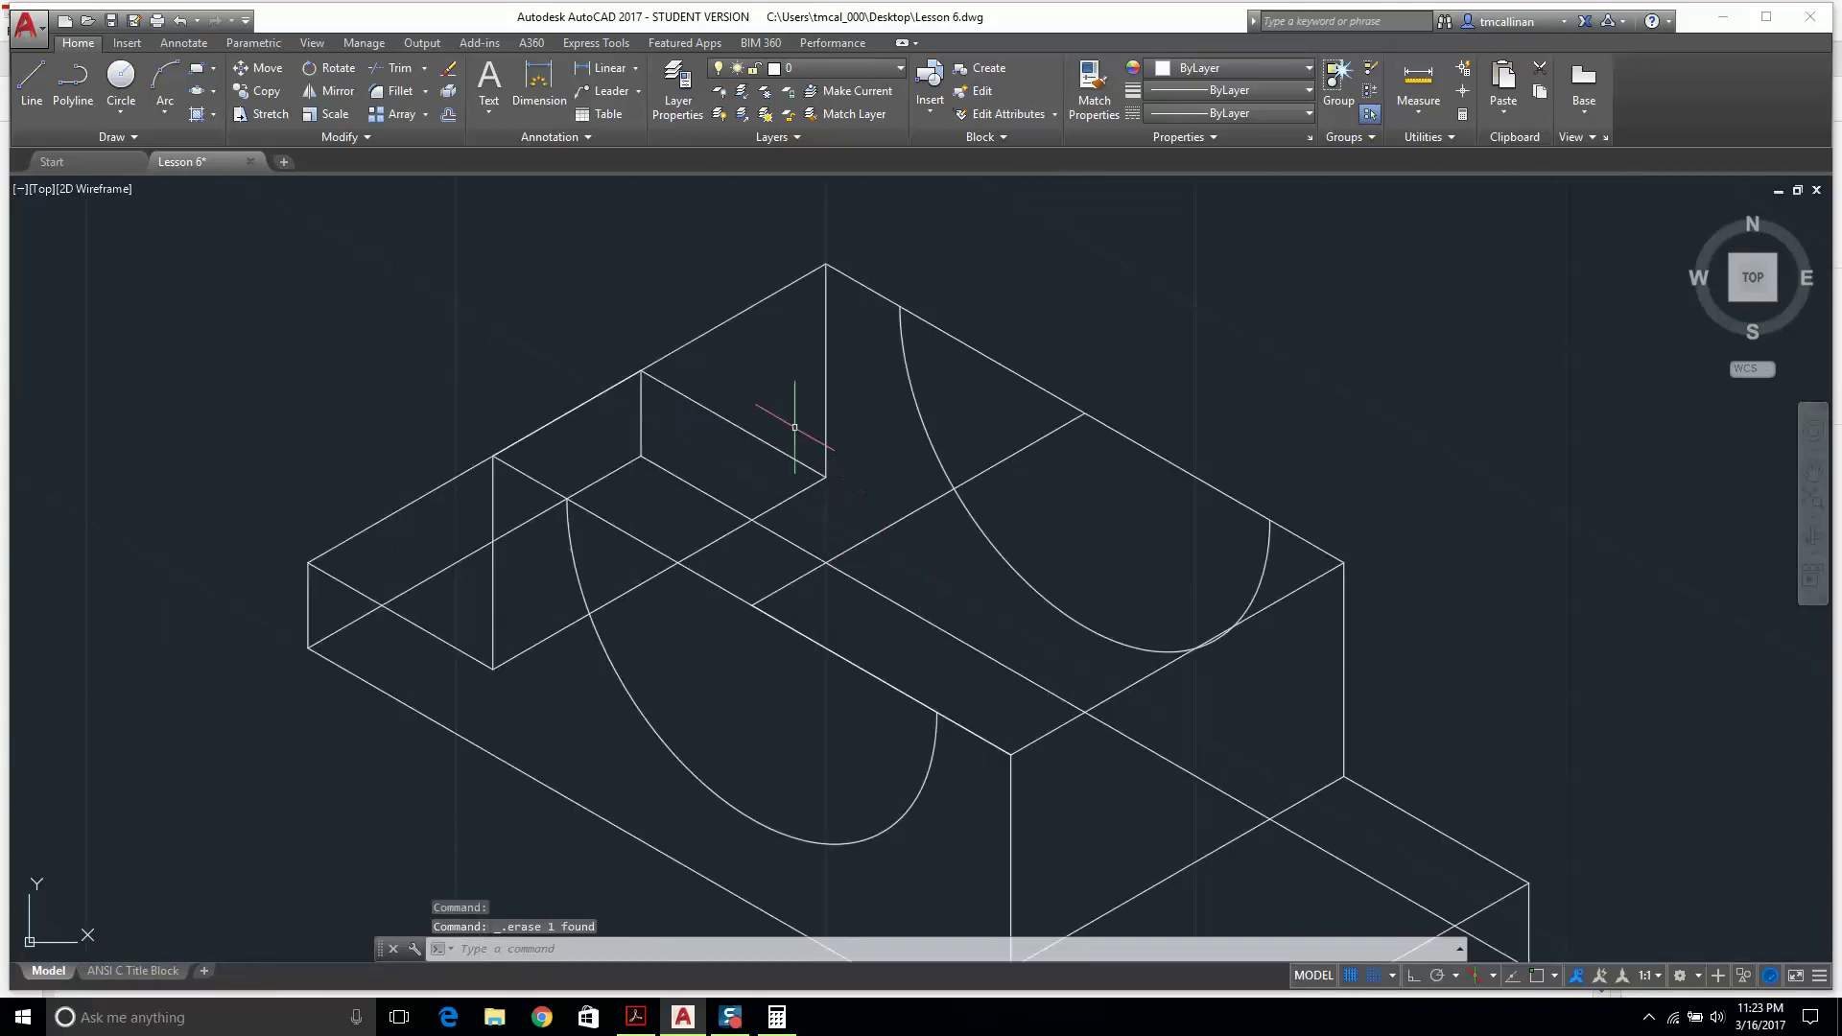
pyautogui.click(729, 417)
pyautogui.press('Delete')
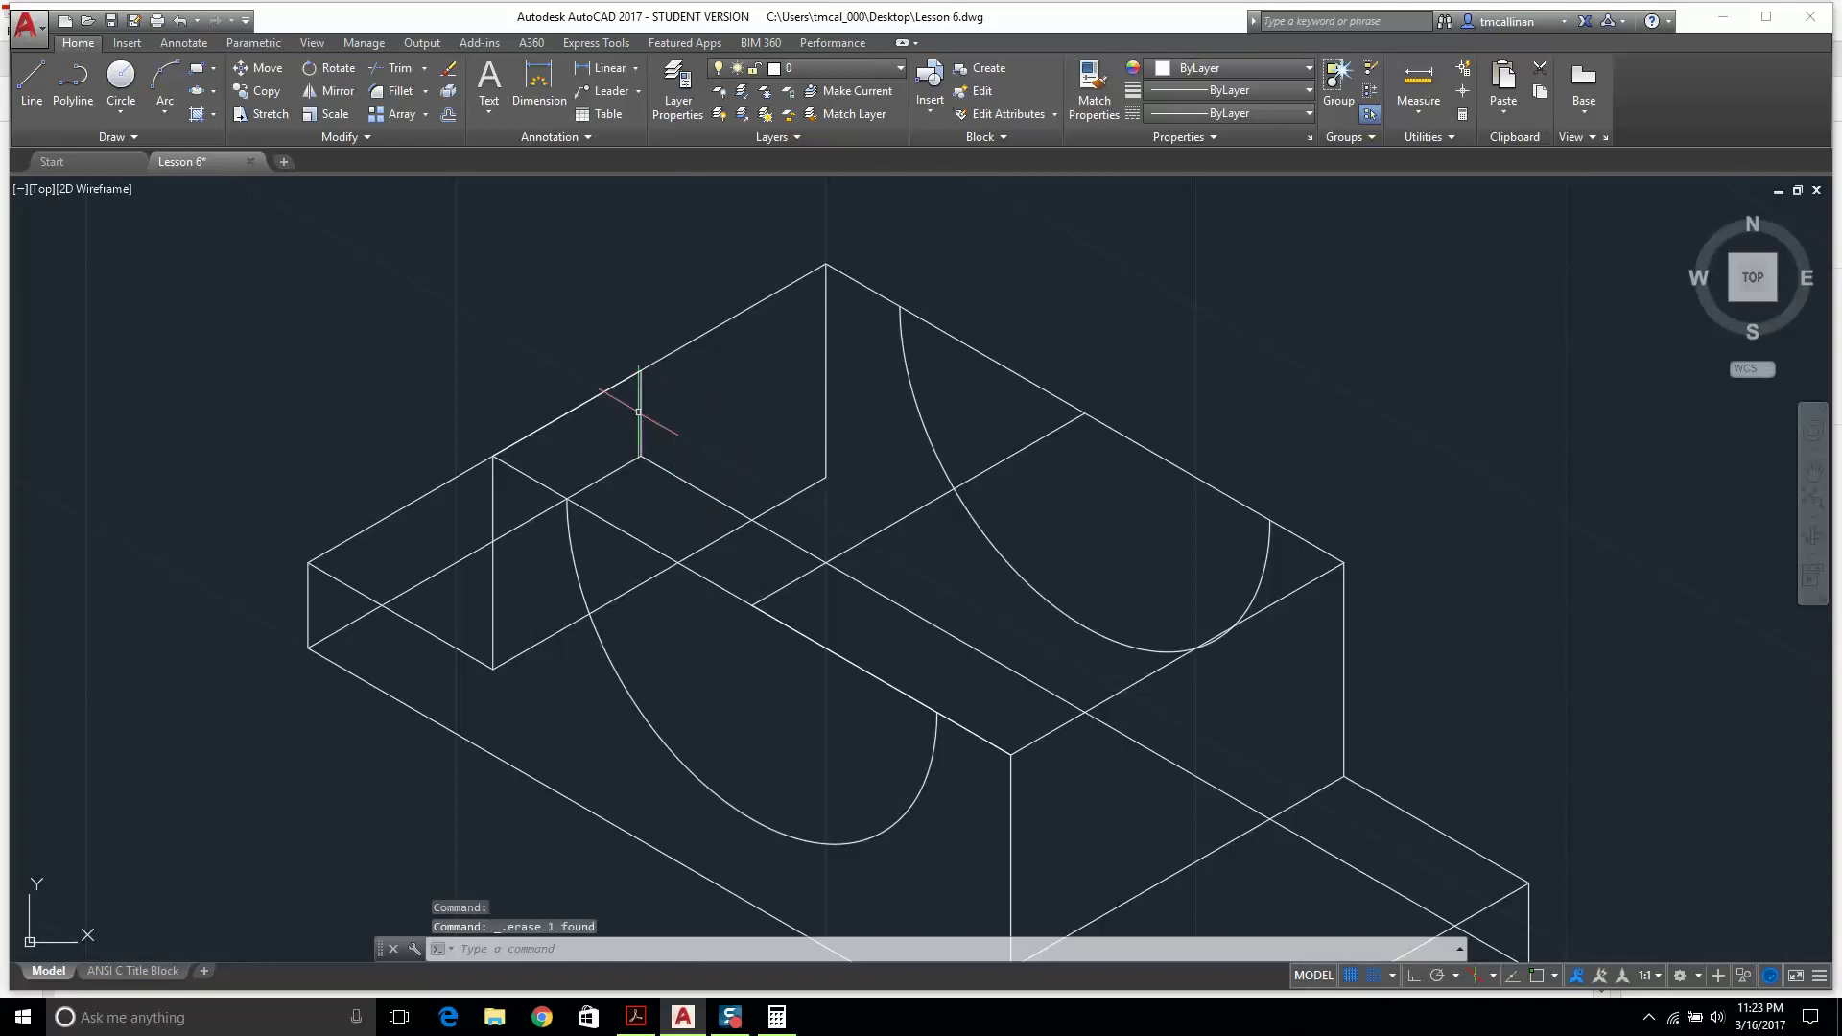
pyautogui.scroll(-1, 487, 492)
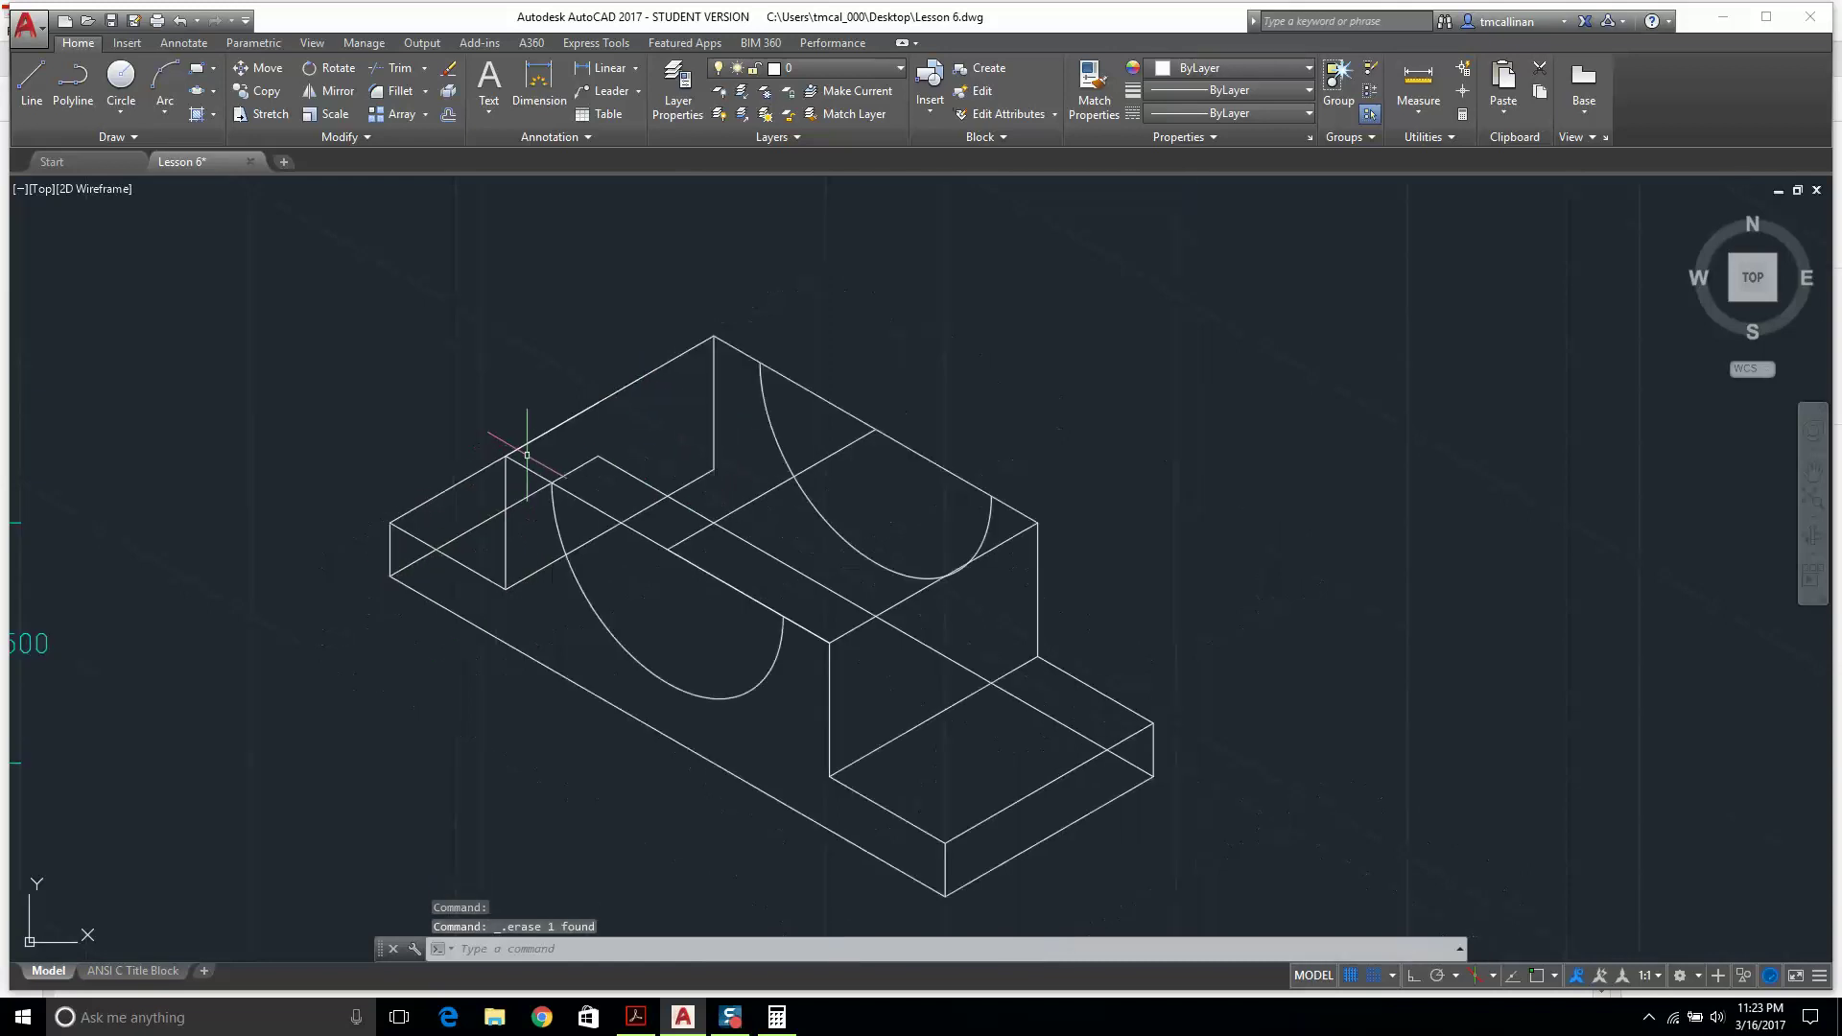
pyautogui.scroll(1, 581, 403)
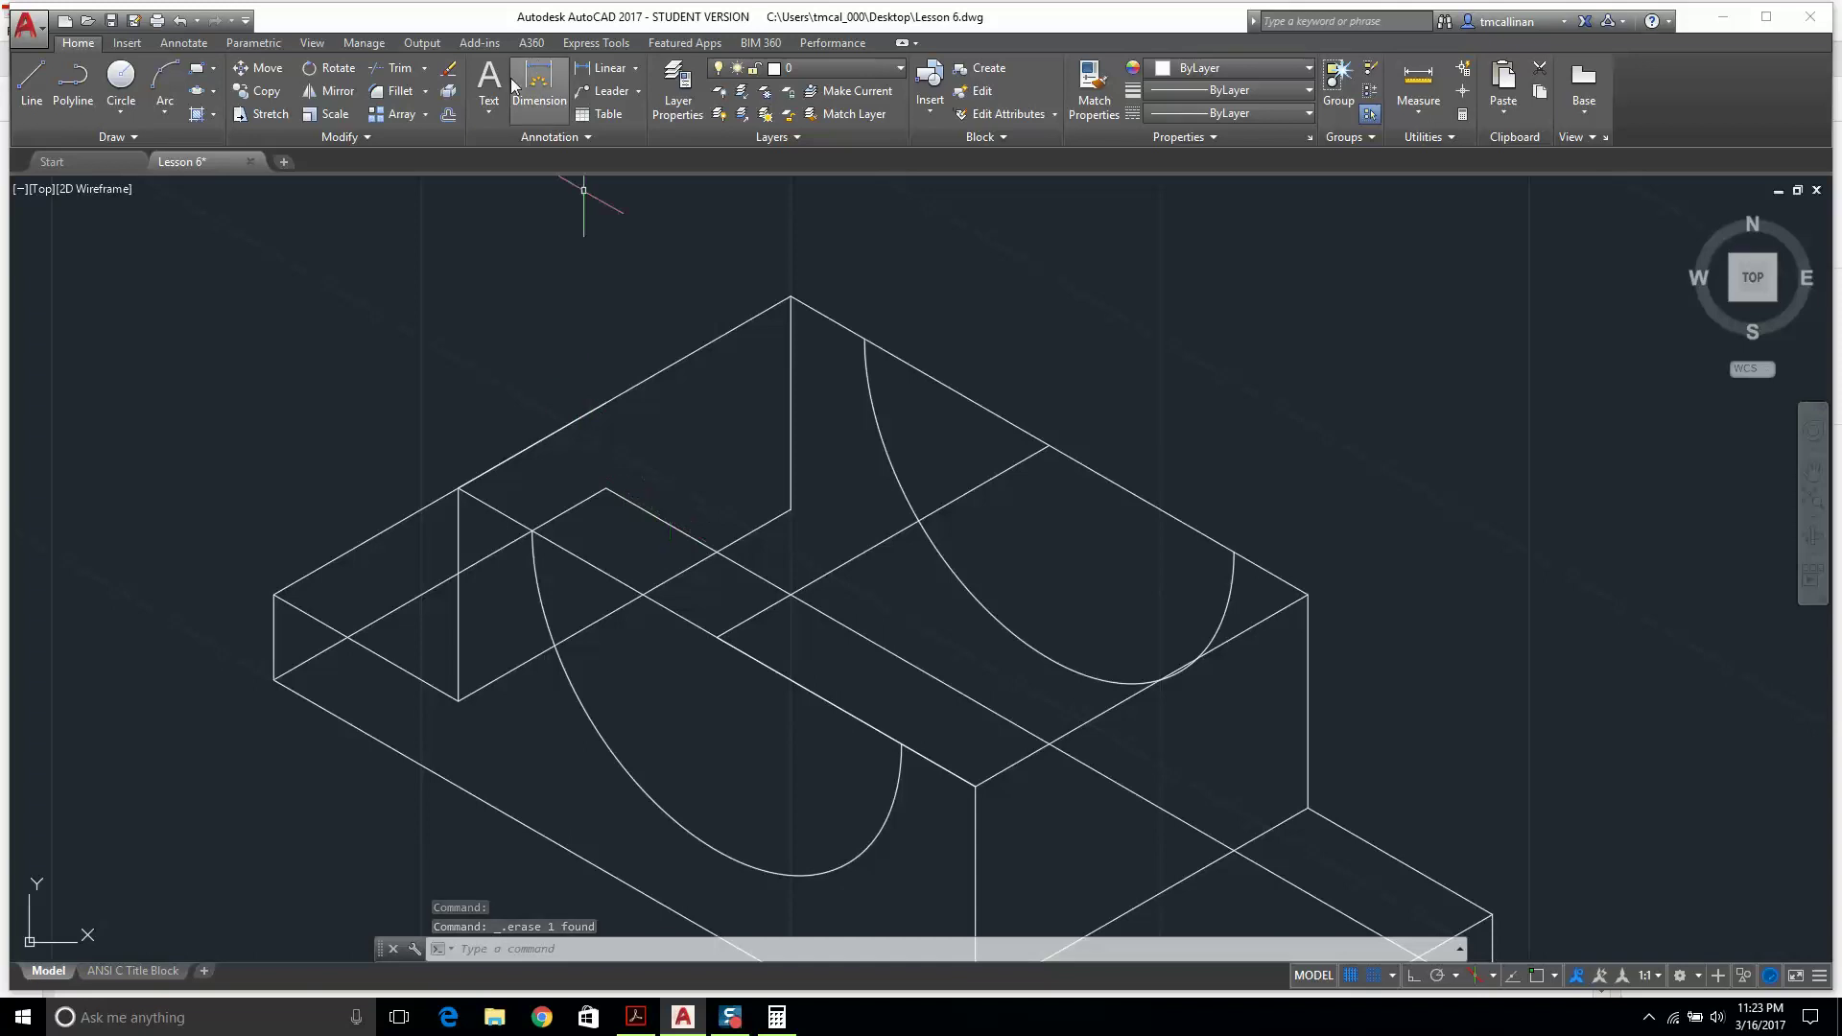
# Trim the top edges and the lower edge segment lying inside the cradle arcs.
pyautogui.click(395, 68)
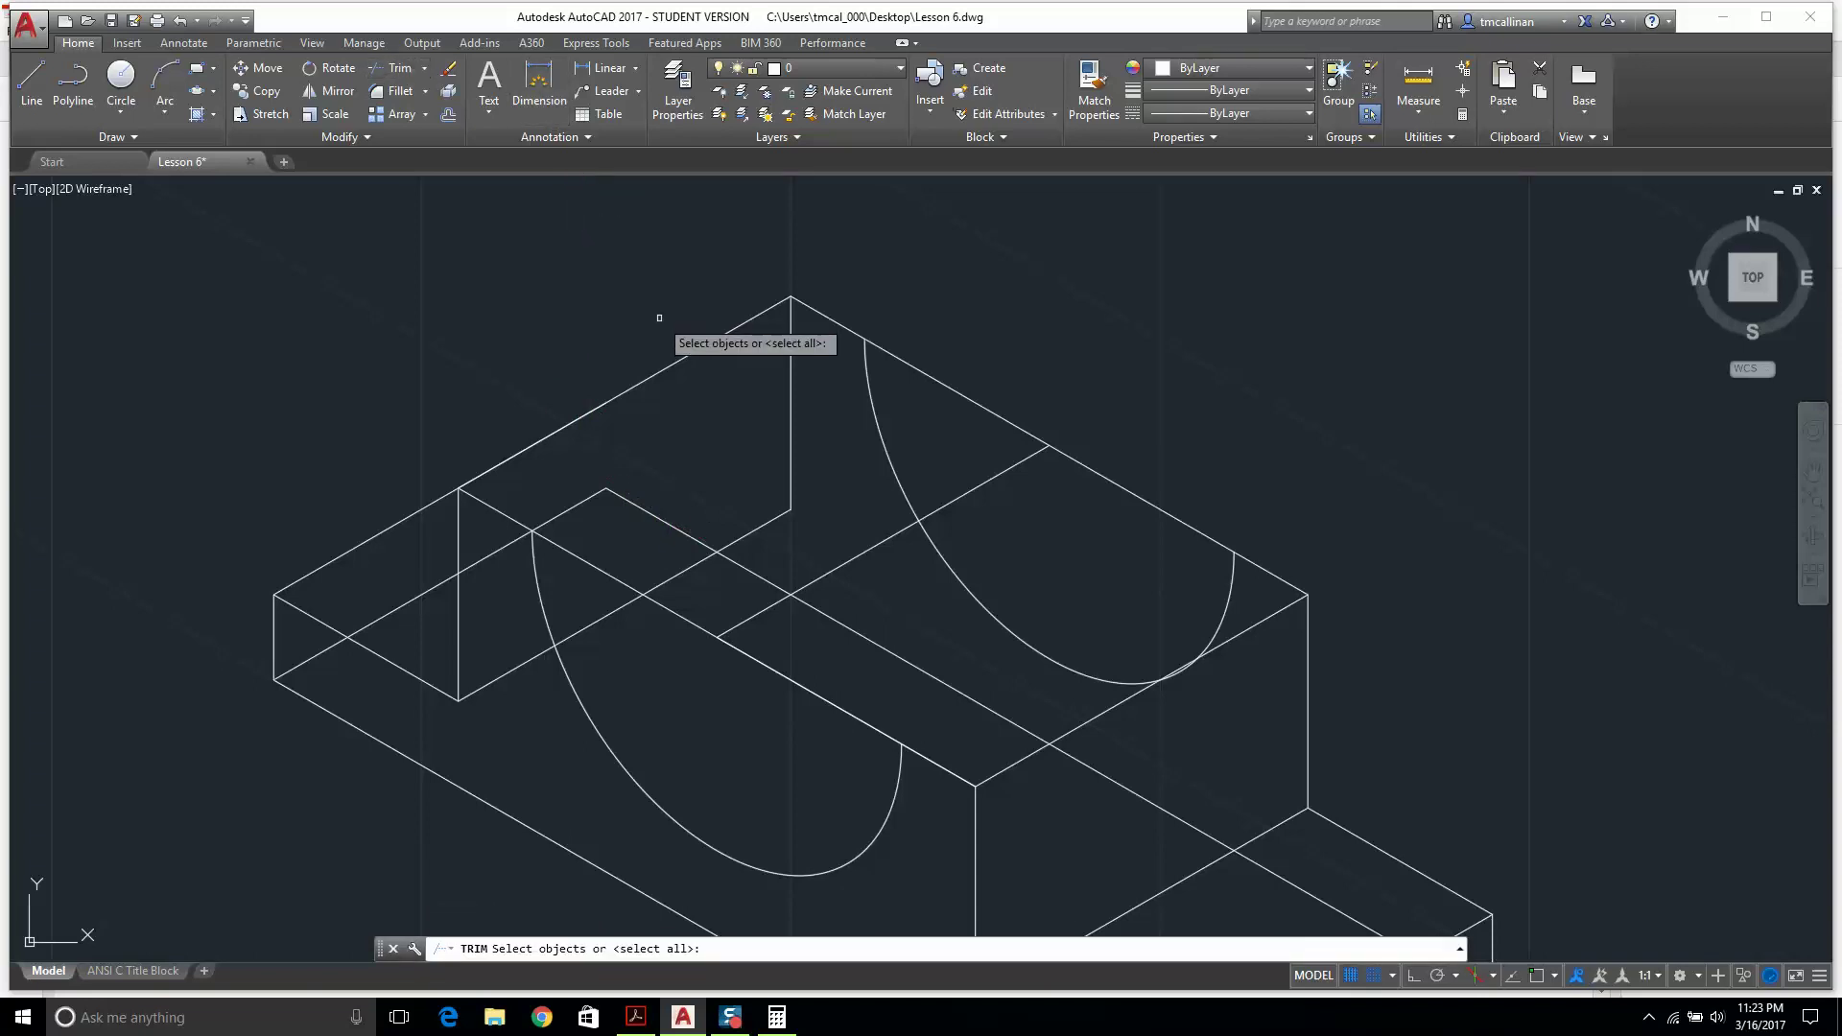
pyautogui.press('\\')
pyautogui.press('Return')
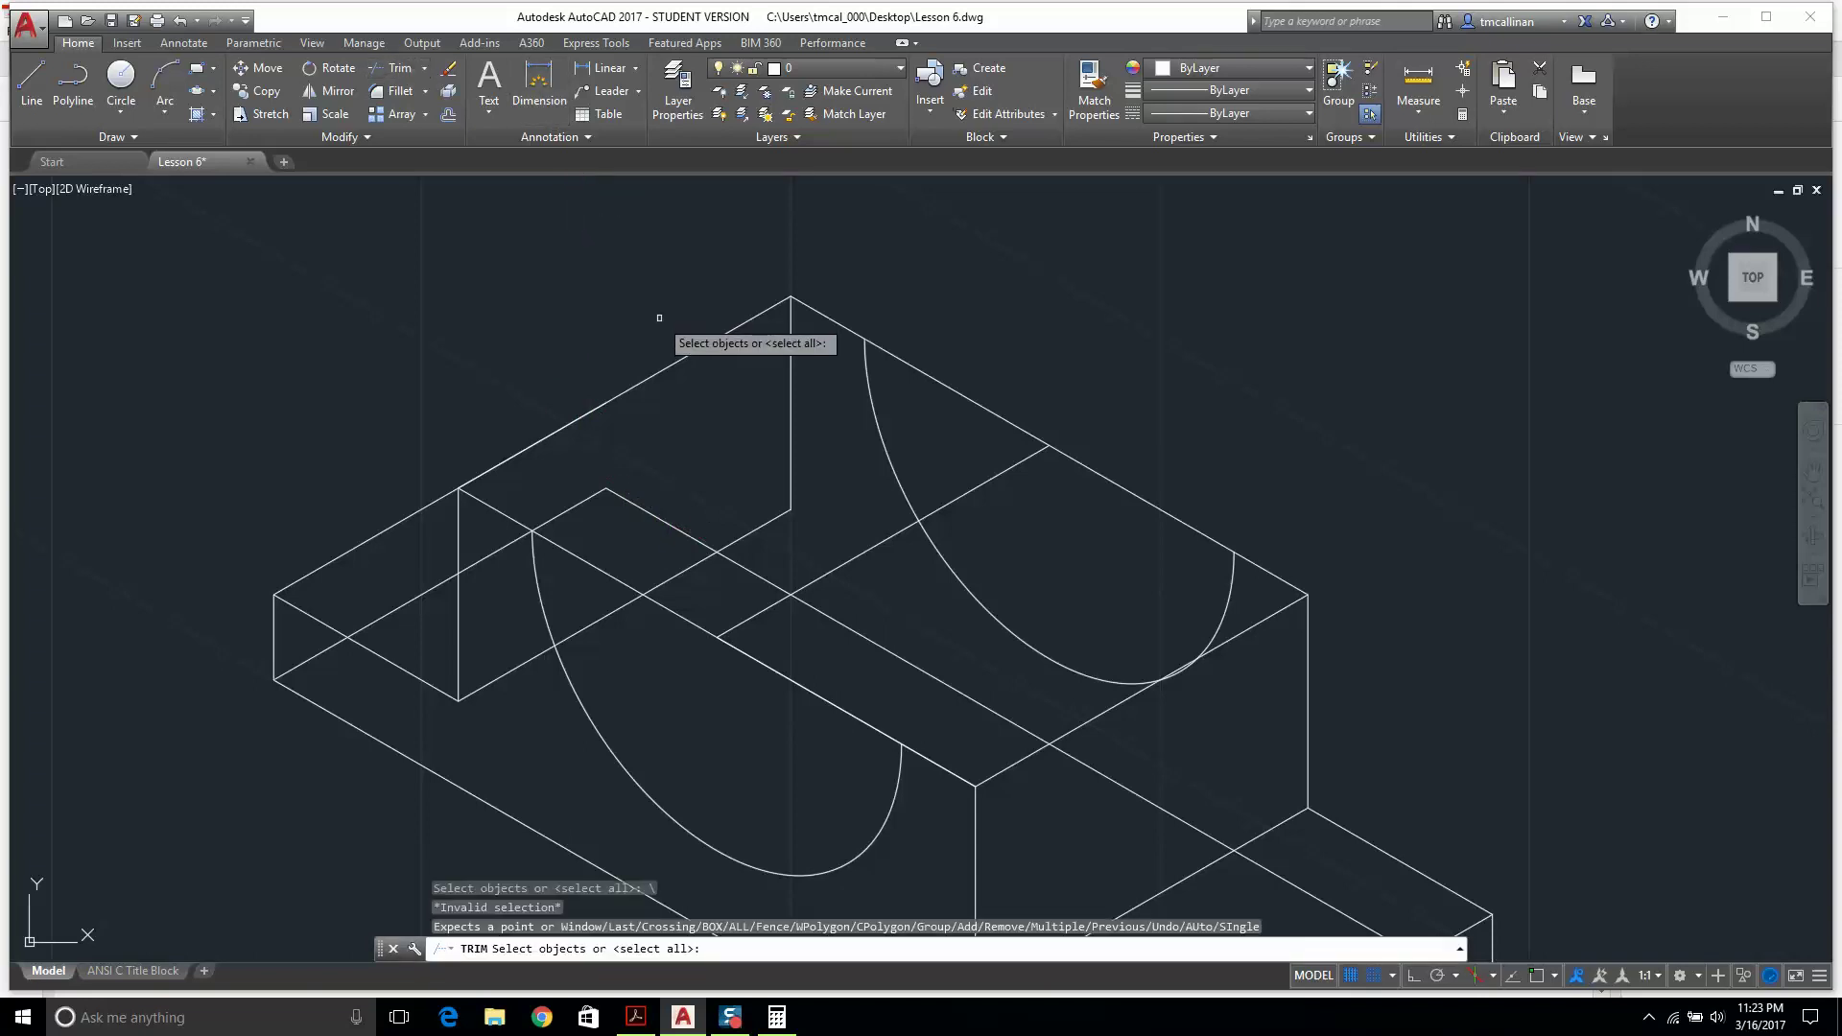
pyautogui.click(909, 363)
pyautogui.press('Escape')
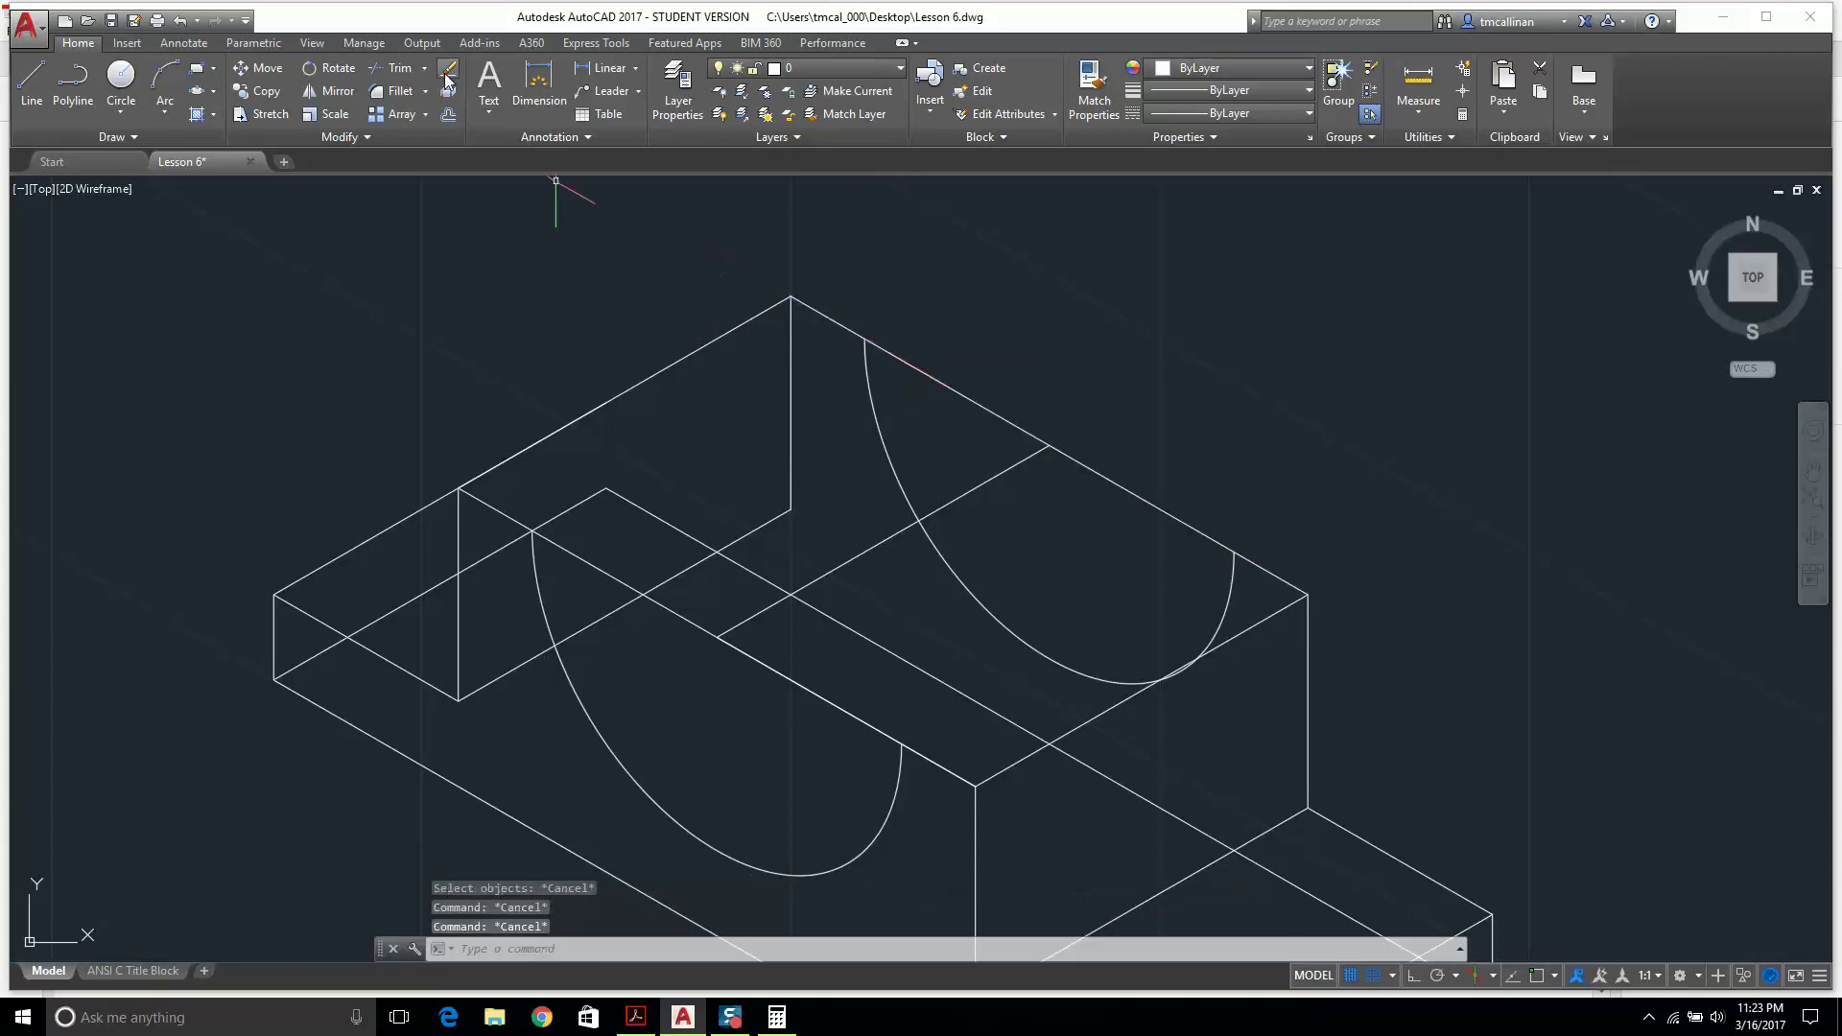
pyautogui.click(405, 74)
pyautogui.press('Return')
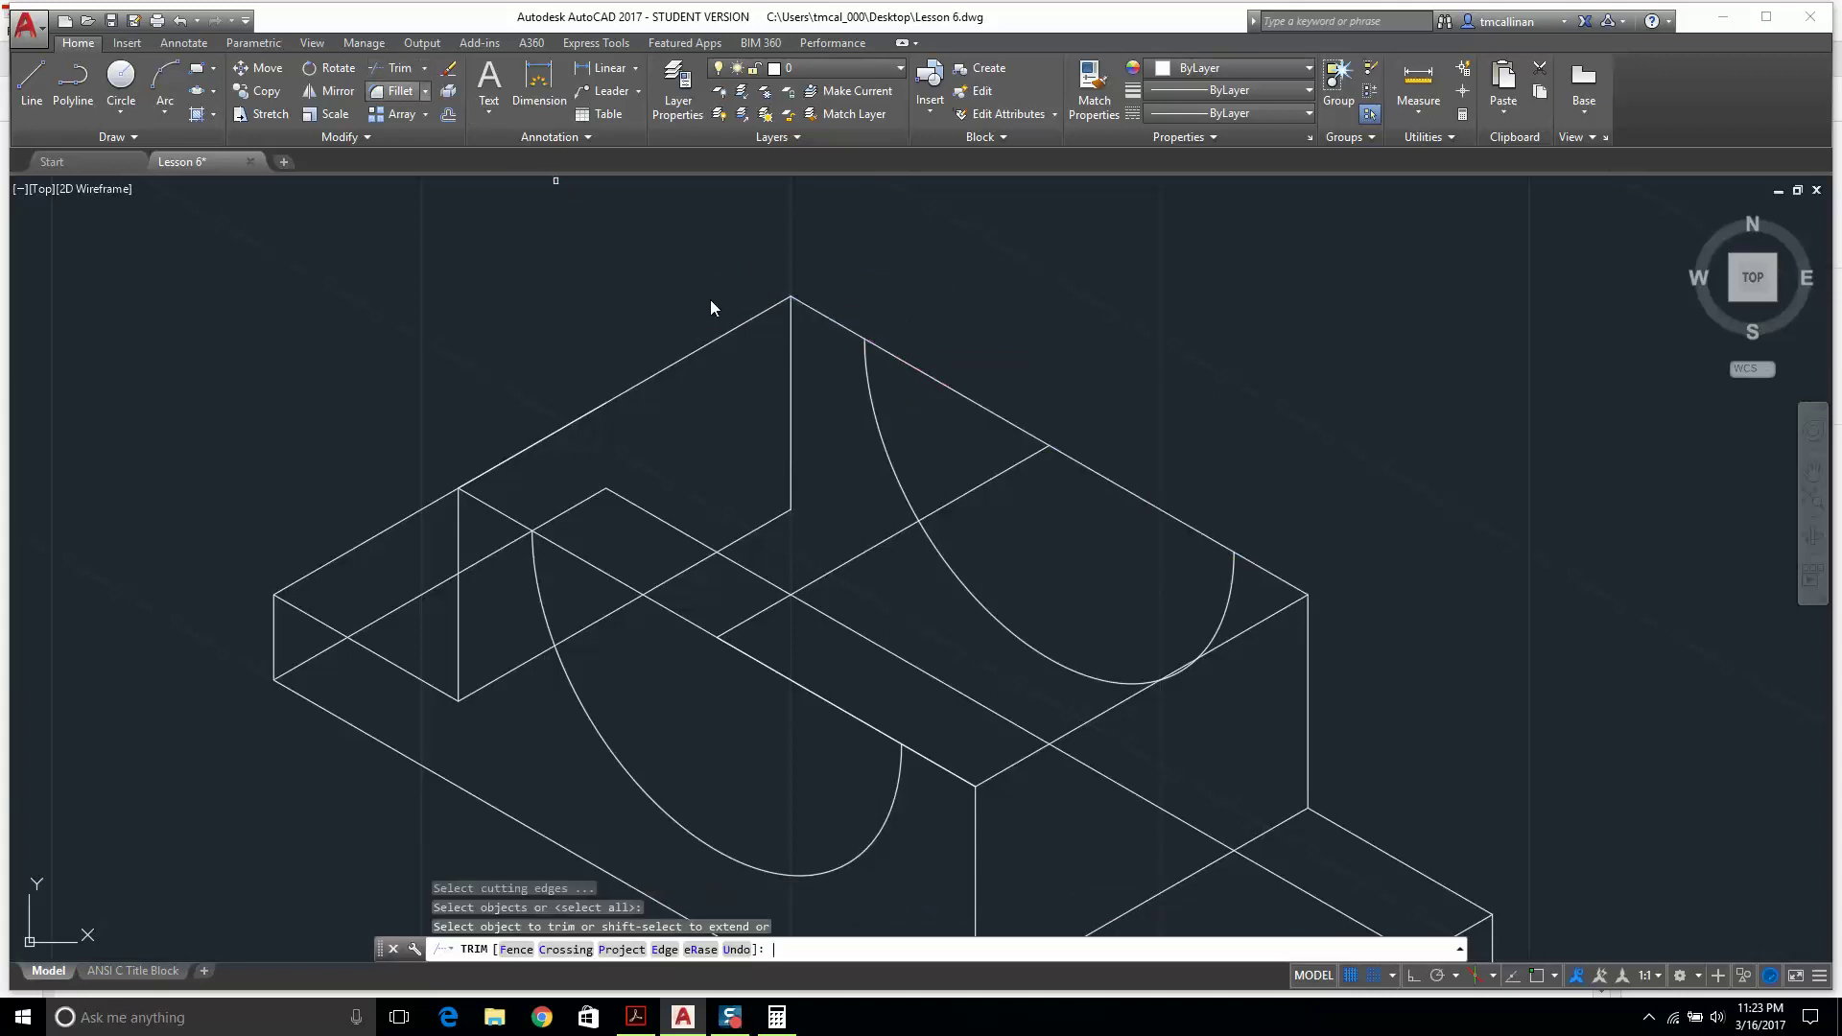
pyautogui.click(919, 372)
pyautogui.click(1139, 502)
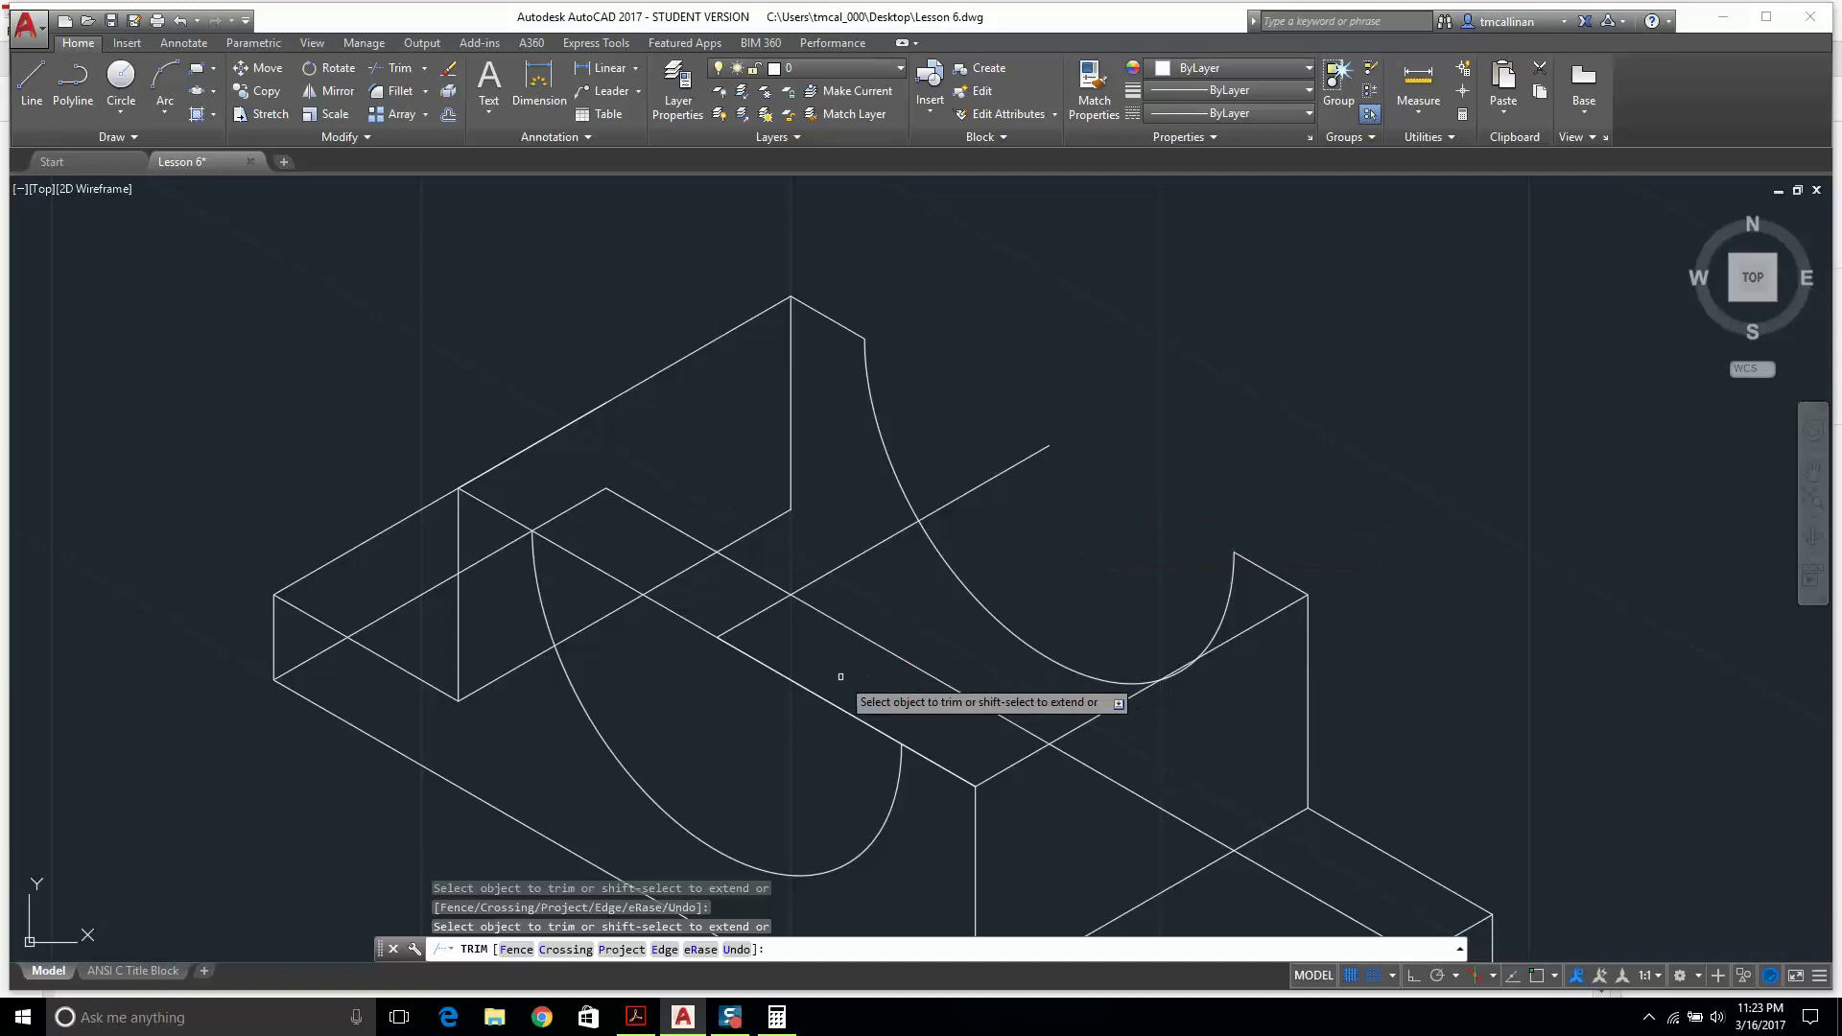
pyautogui.click(758, 659)
pyautogui.press('Escape')
pyautogui.press('Escape')
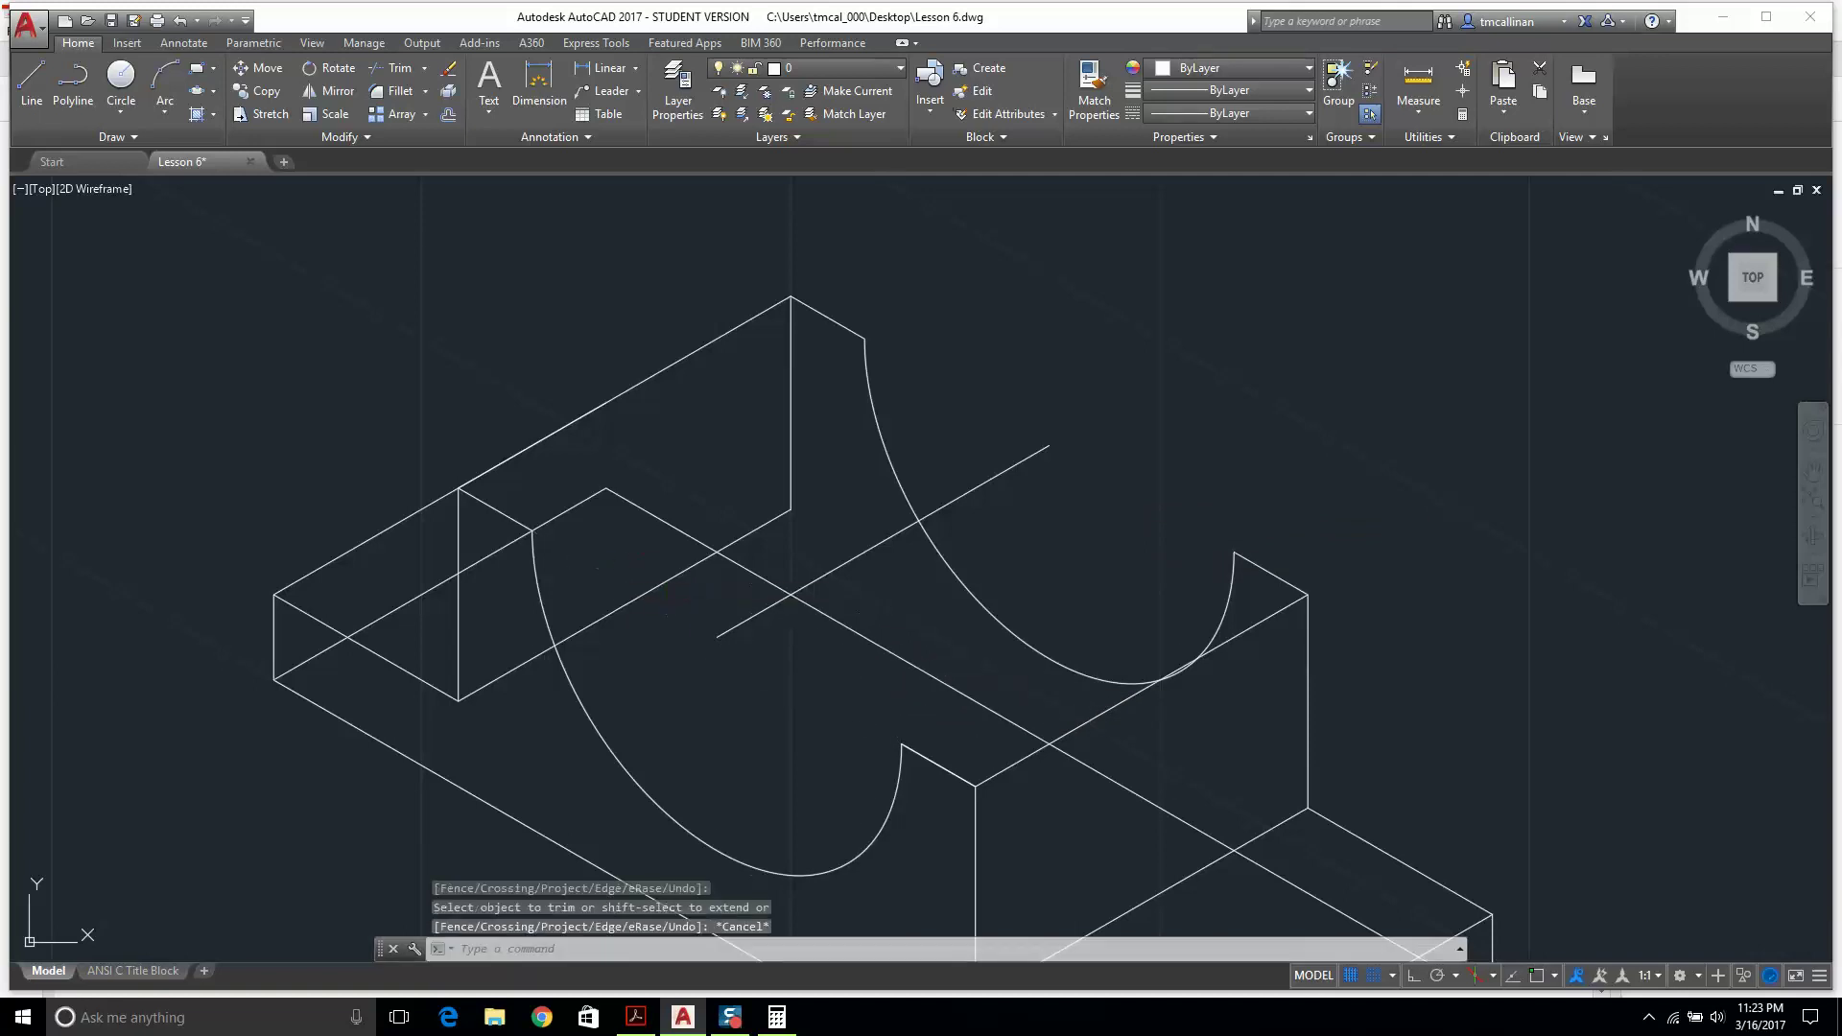
# Erase the leftover diagonal construction line and the long diagonal through the model.
pyautogui.click(734, 617)
pyautogui.click(722, 625)
pyautogui.press('Delete')
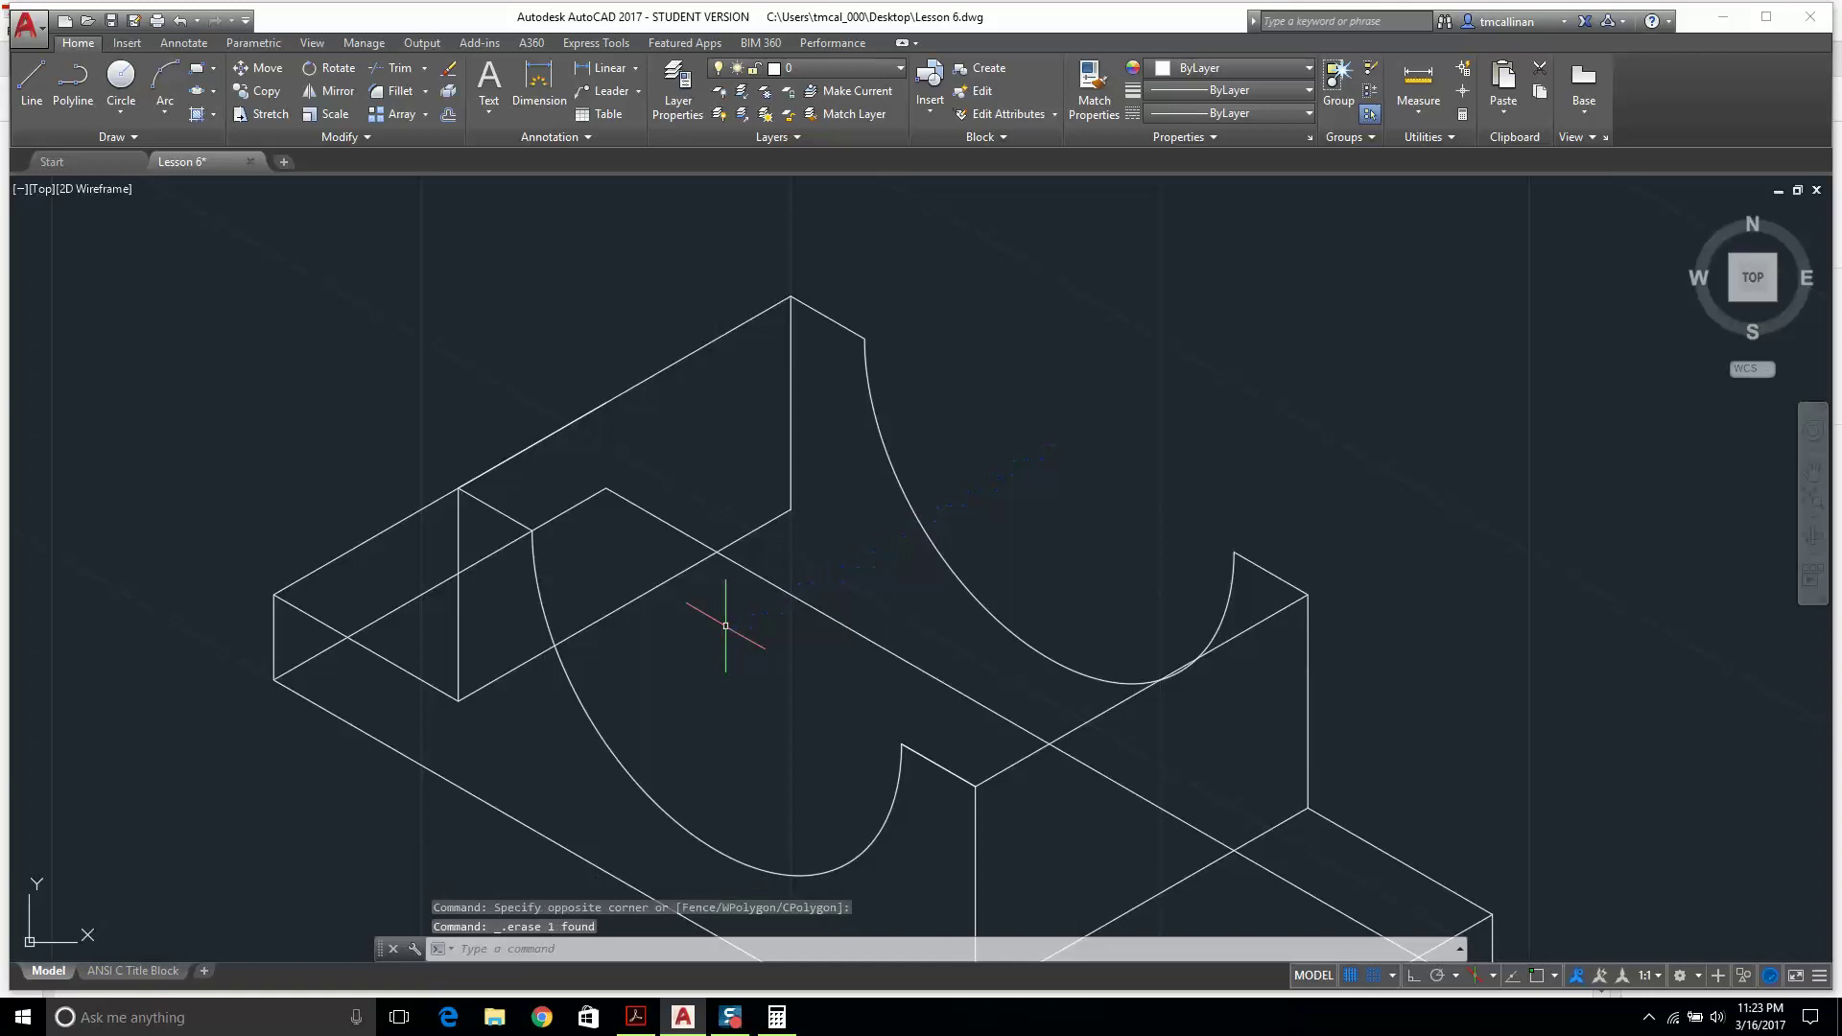
pyautogui.scroll(-2, 806, 609)
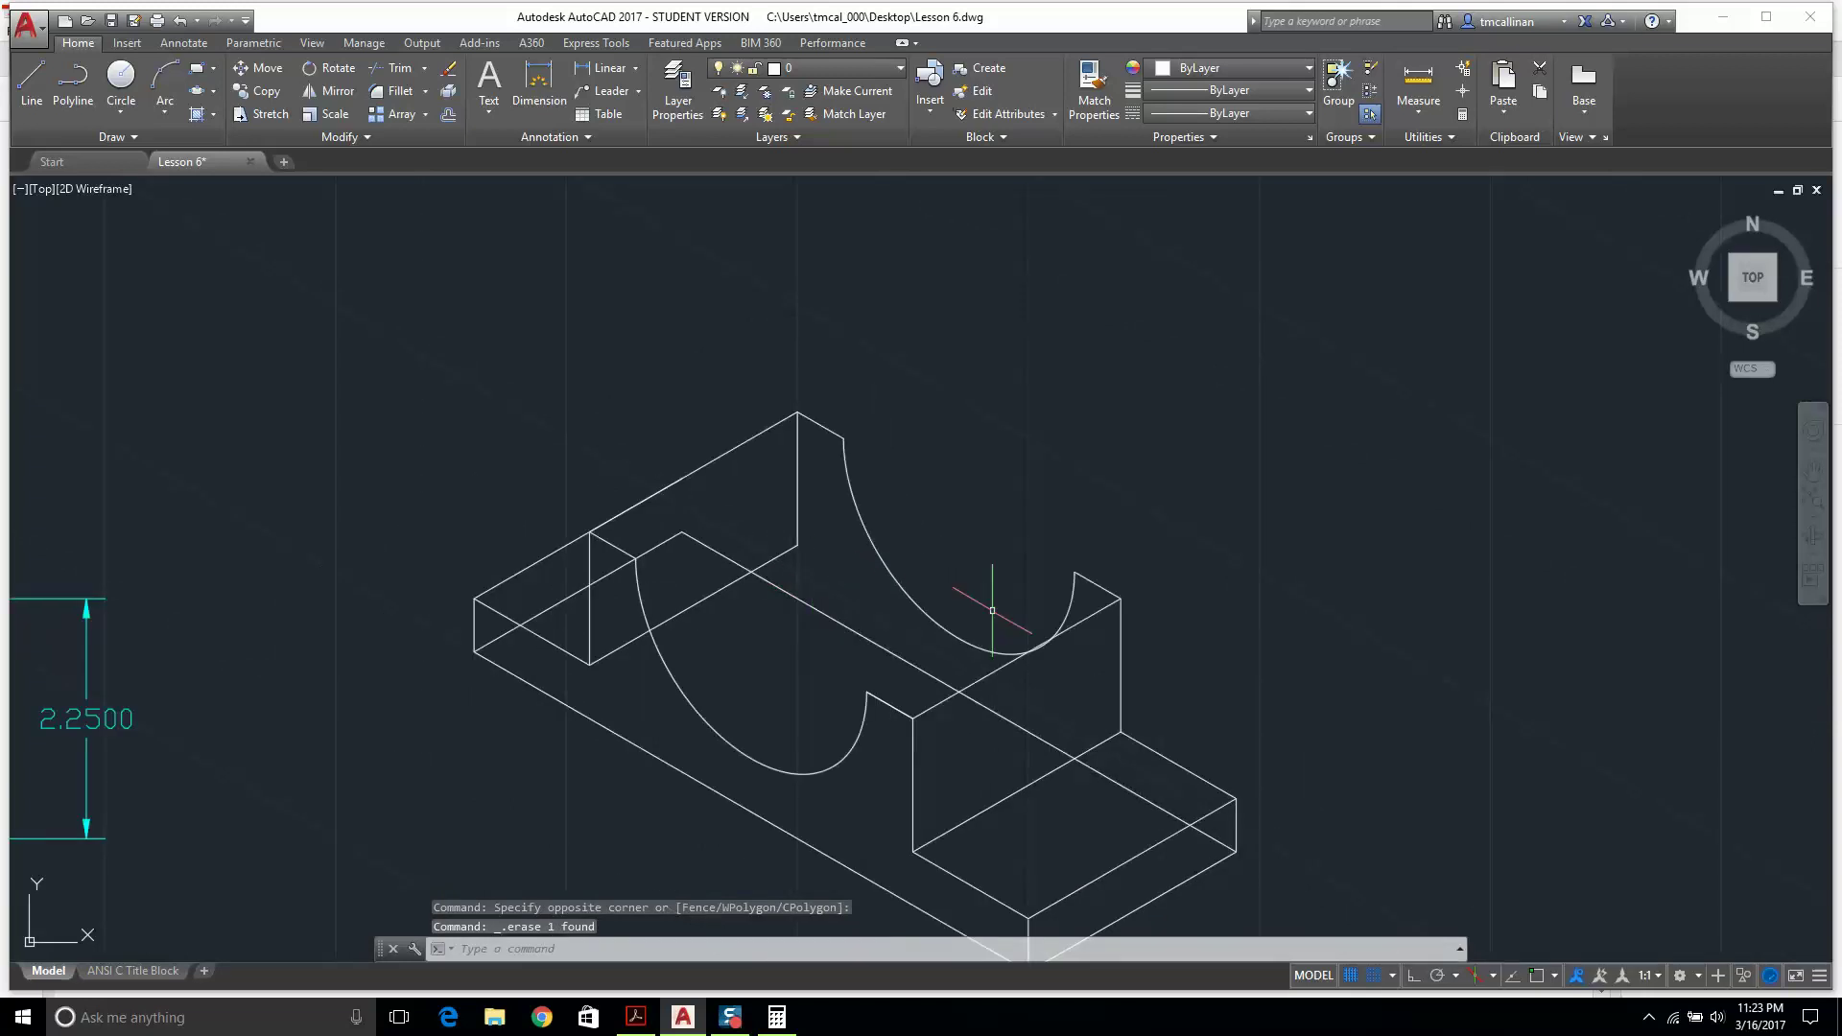
pyautogui.click(911, 662)
pyautogui.press('Delete')
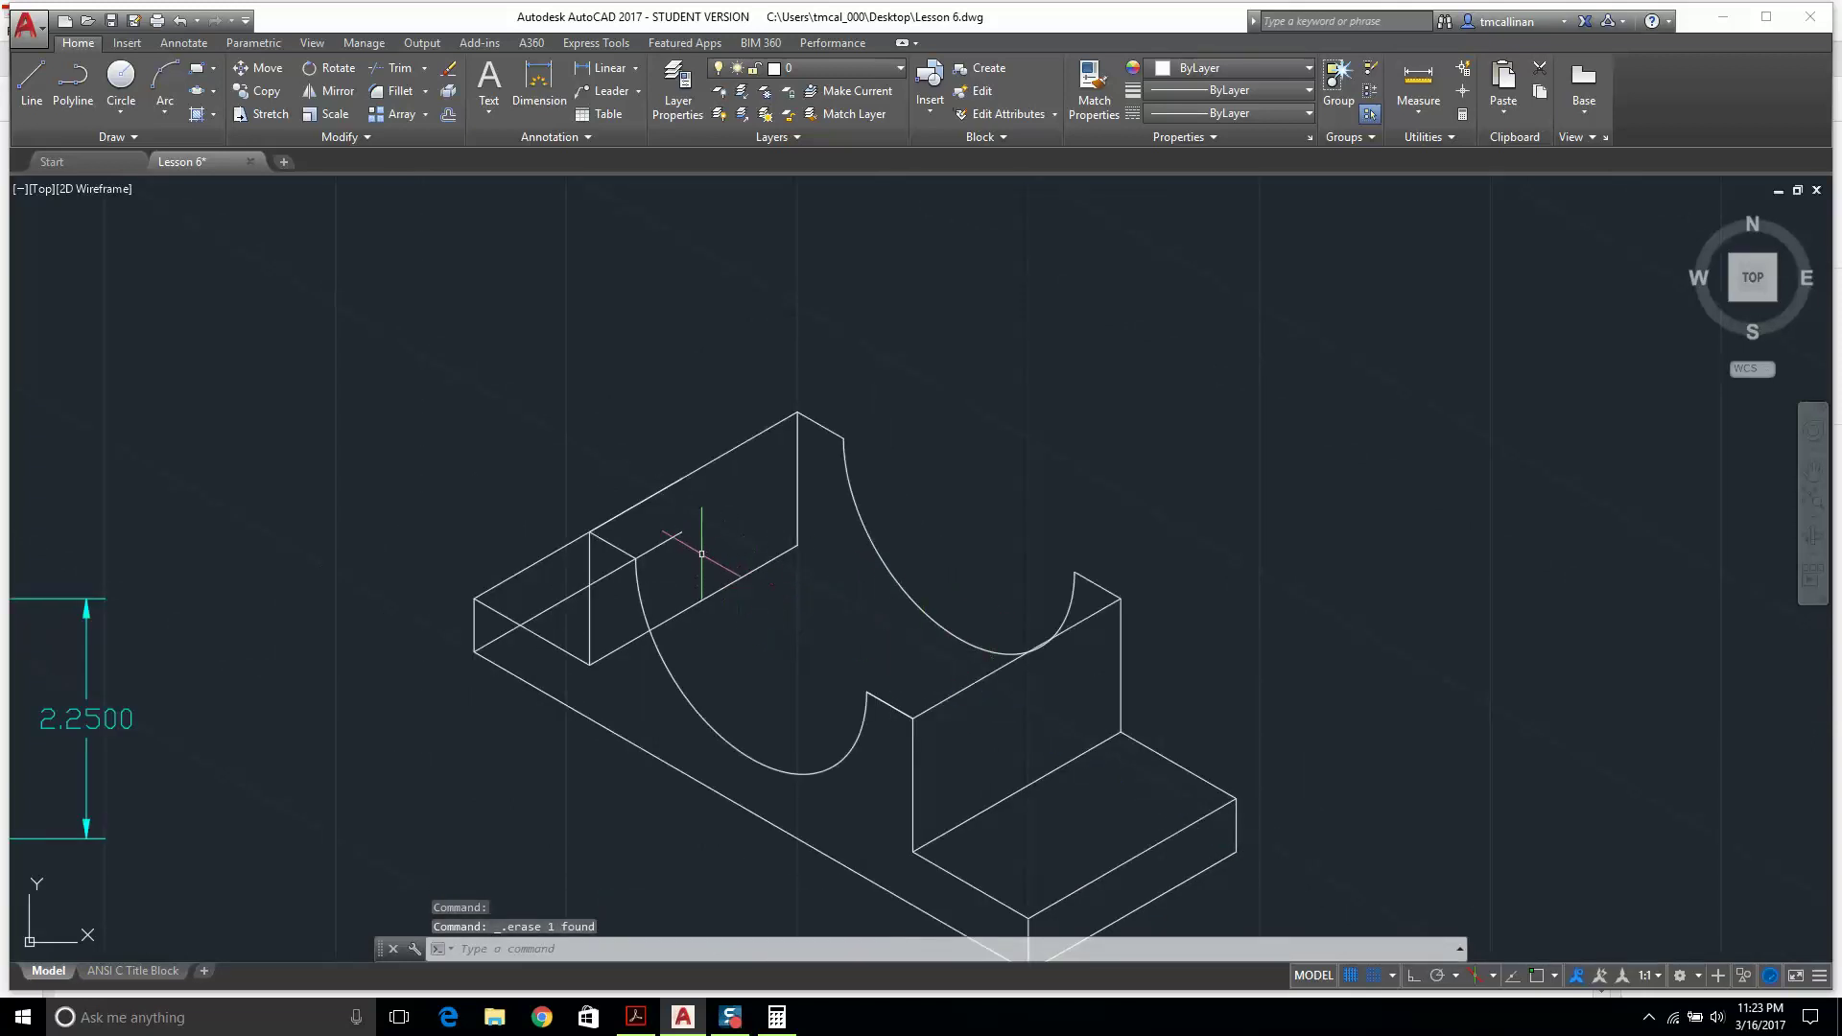
# Erase the two diagonal lines in the left block and the vertical line at the back corner.
pyautogui.click(667, 542)
pyautogui.press('Delete')
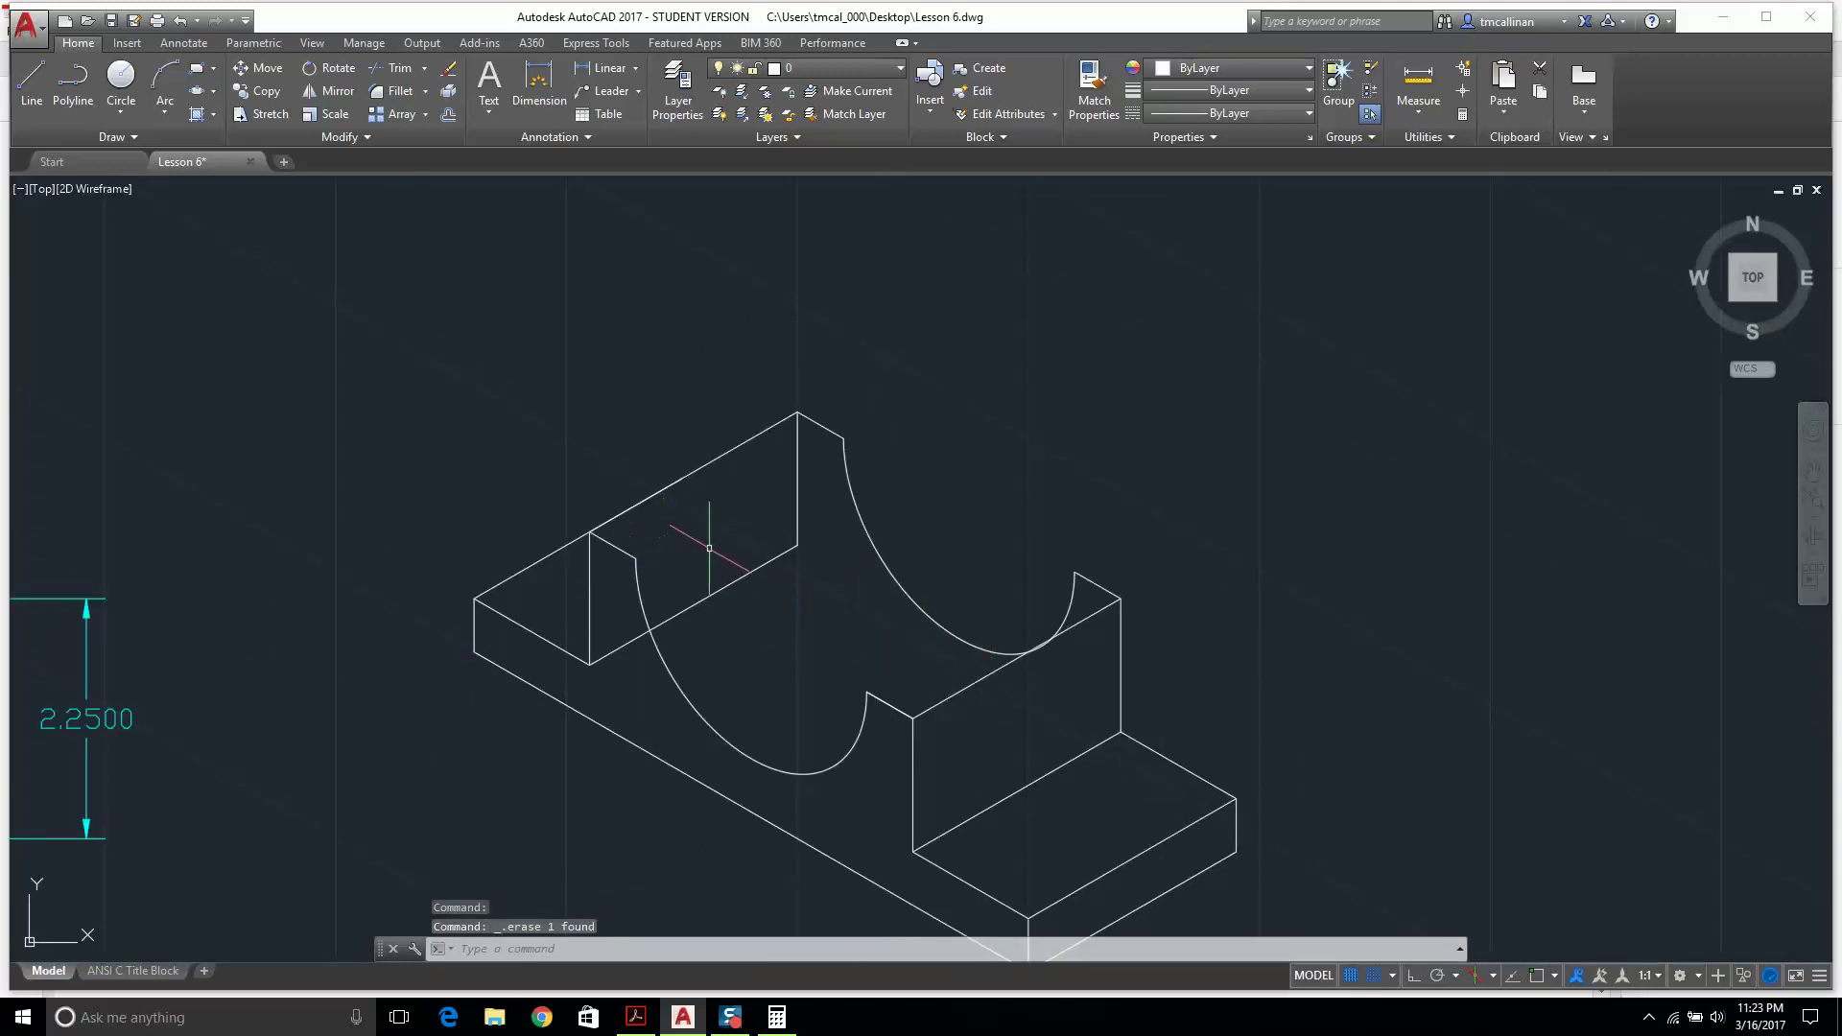
pyautogui.click(742, 576)
pyautogui.press('Delete')
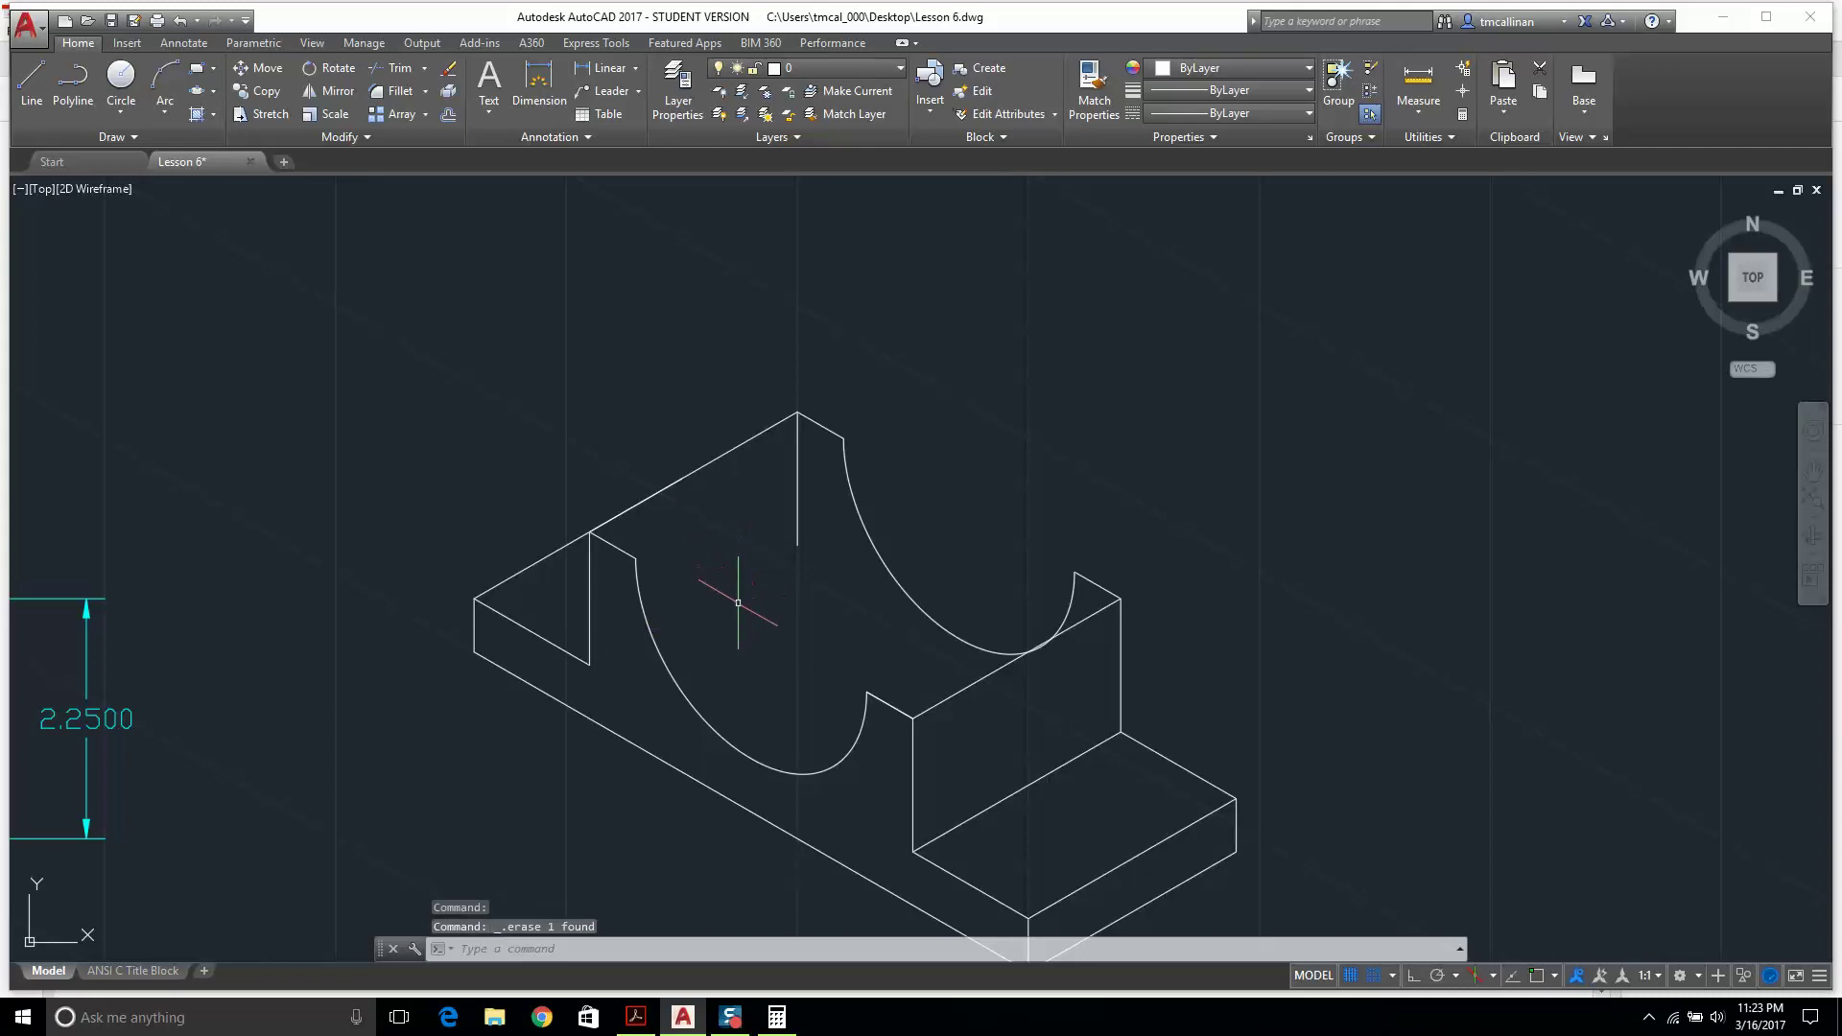
pyautogui.click(798, 463)
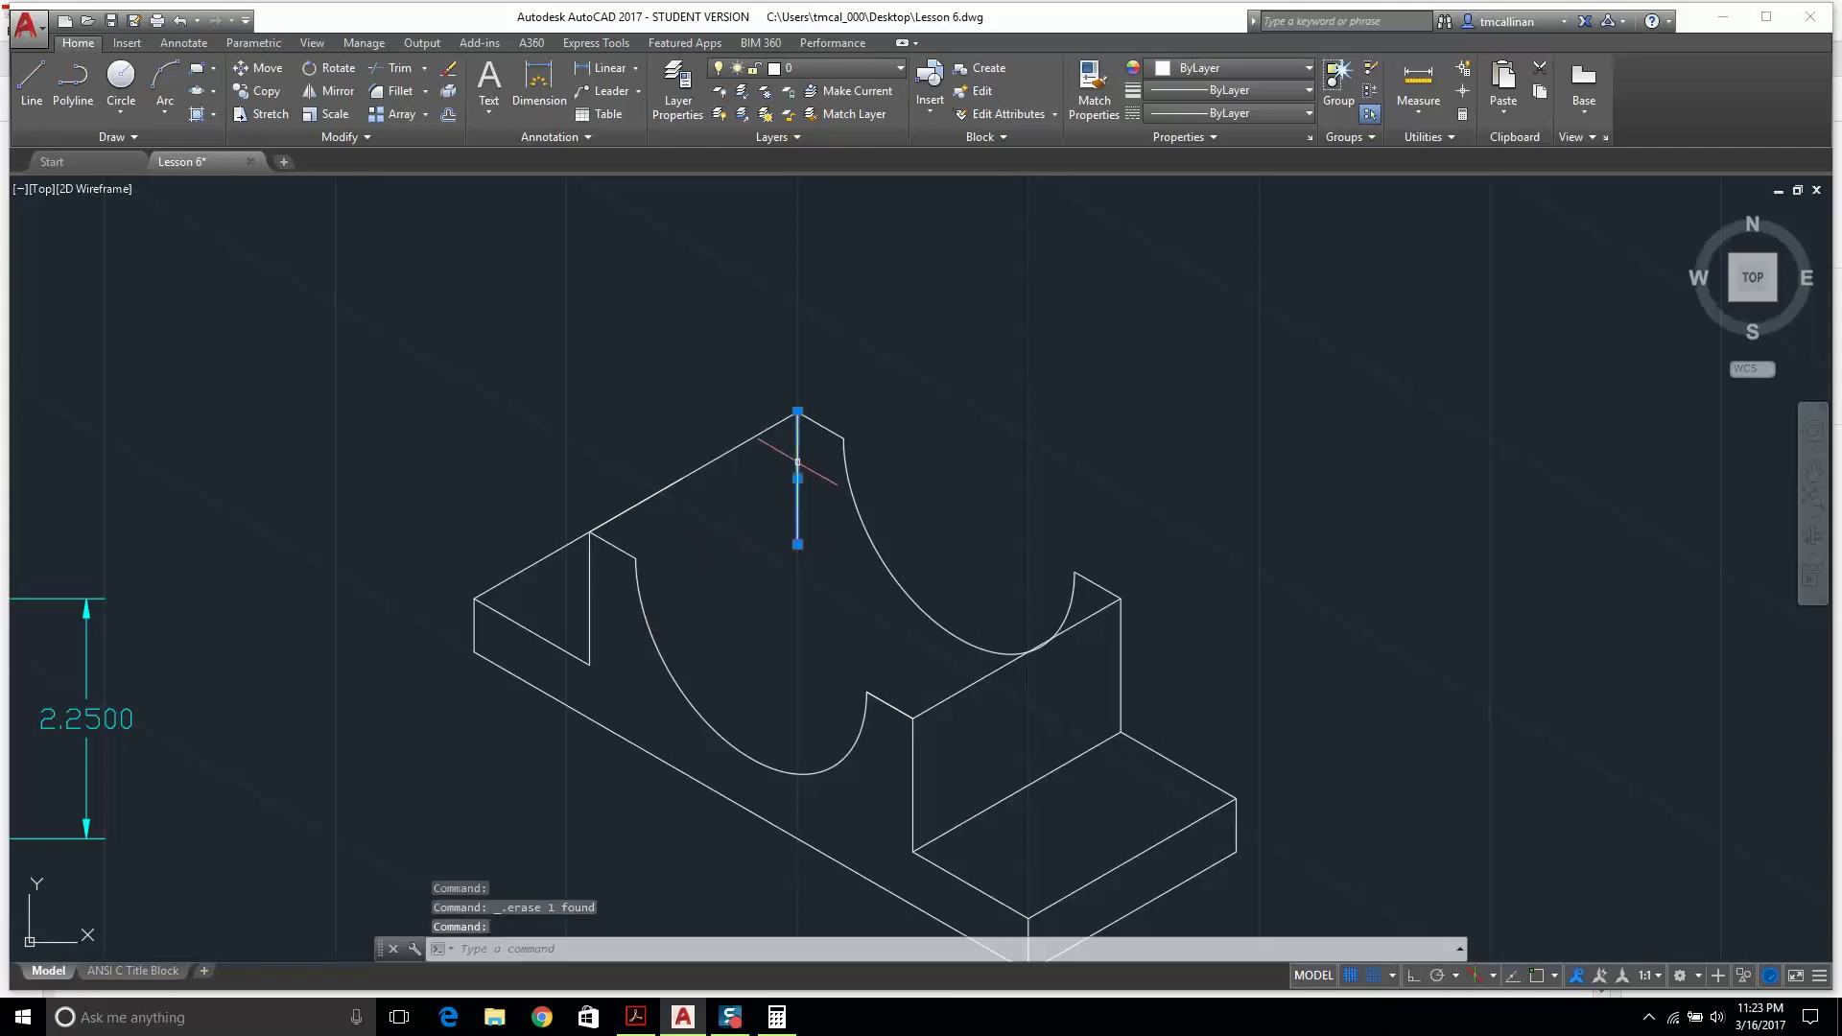
pyautogui.press('Delete')
pyautogui.scroll(-2, 1001, 621)
pyautogui.scroll(2, 1064, 622)
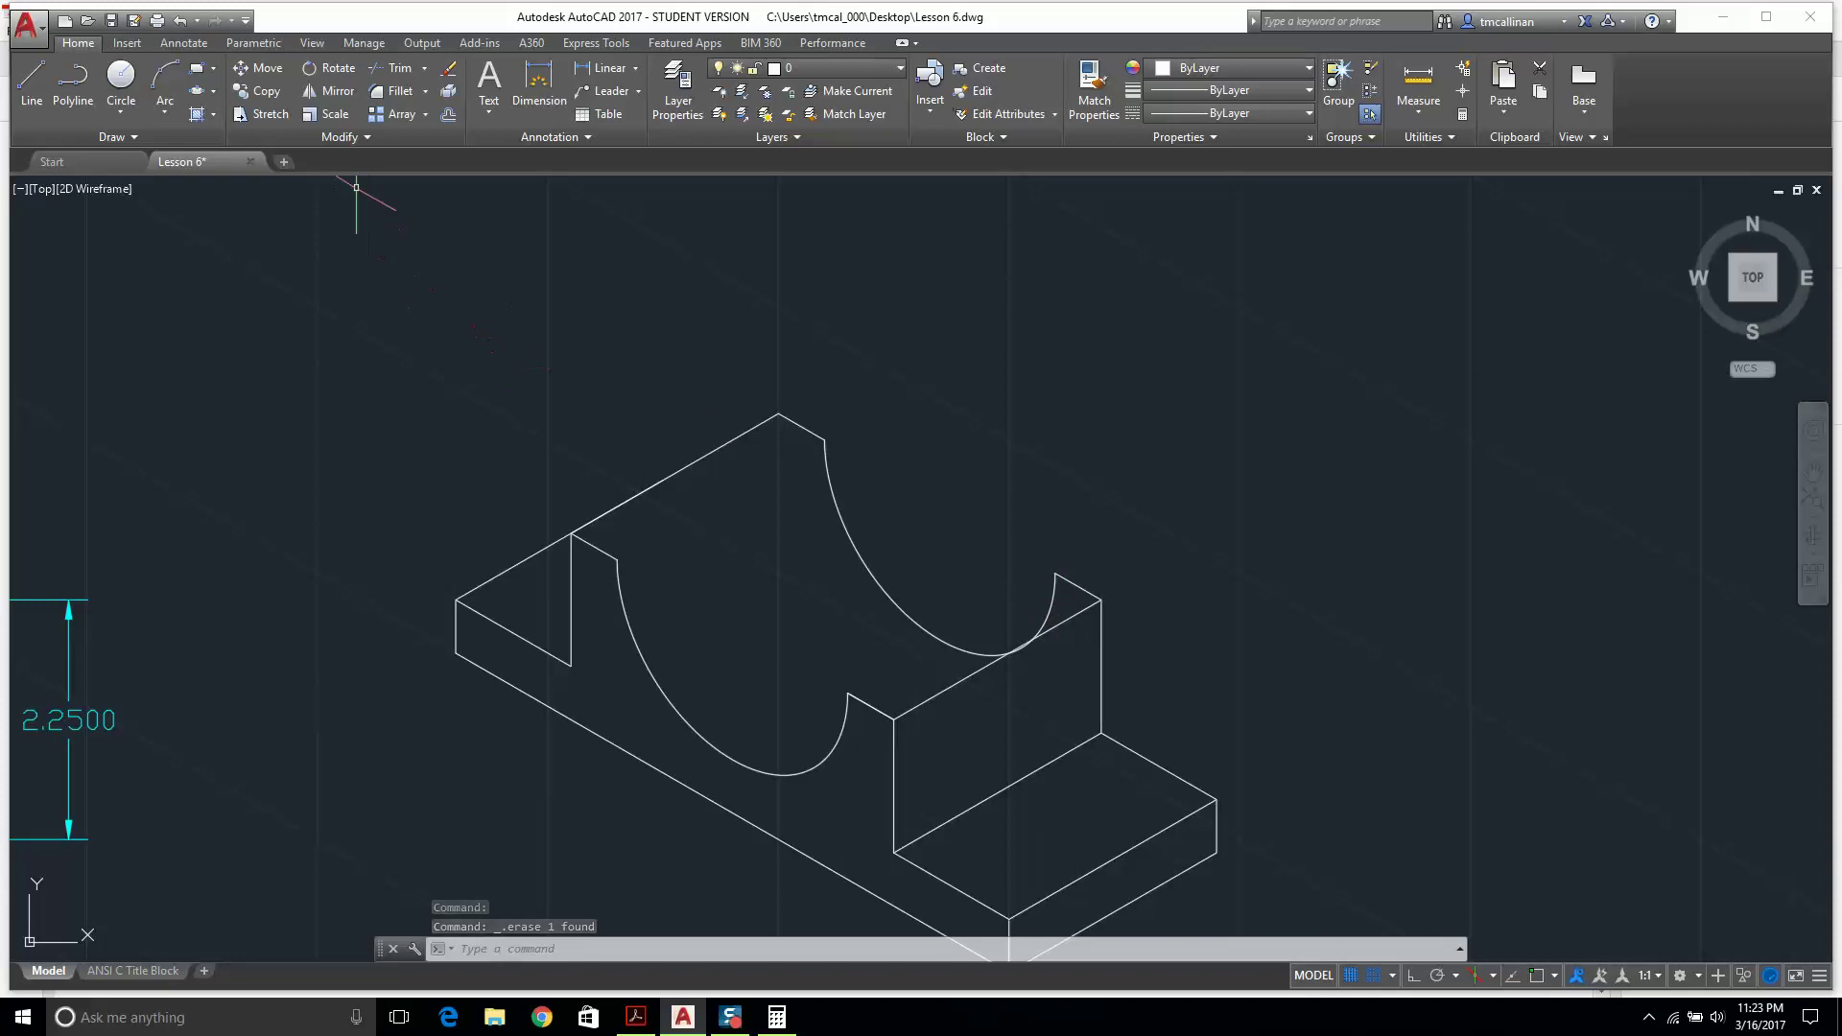
# Draw two edge lines closing the cradle tops, from each upright's top corner to the arc.
pyautogui.click(32, 82)
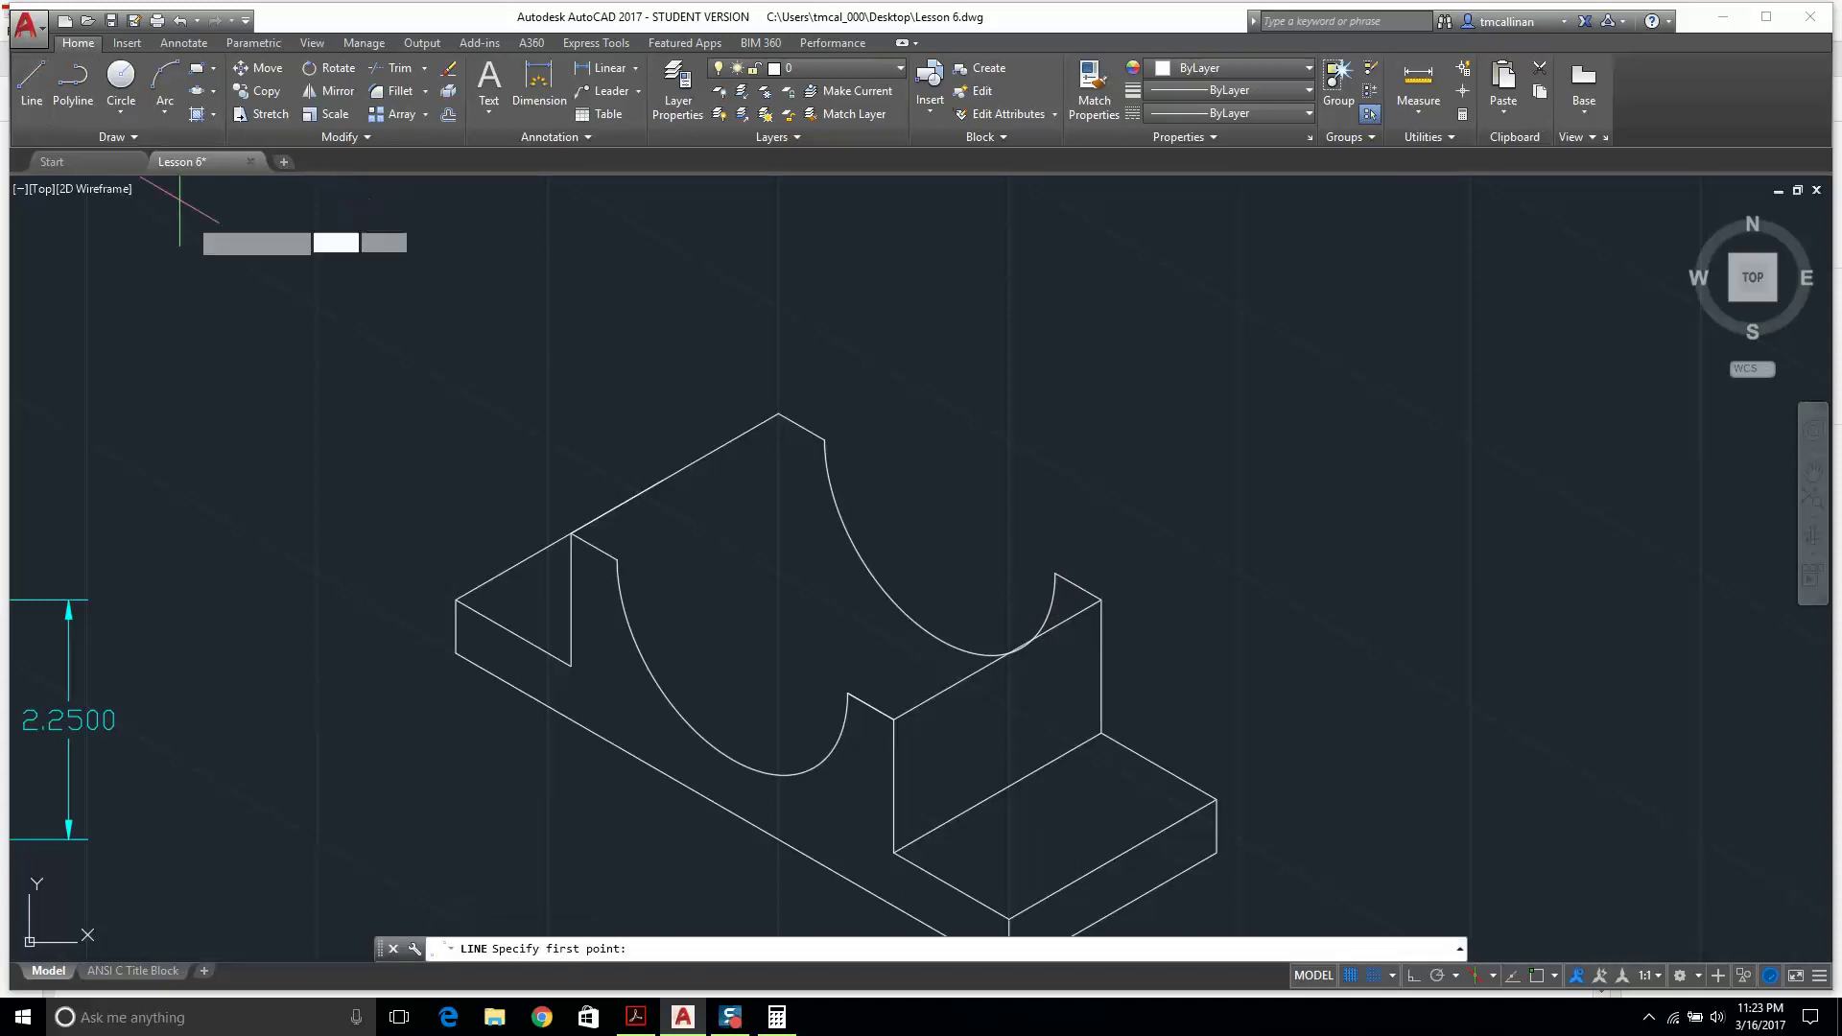
pyautogui.click(616, 558)
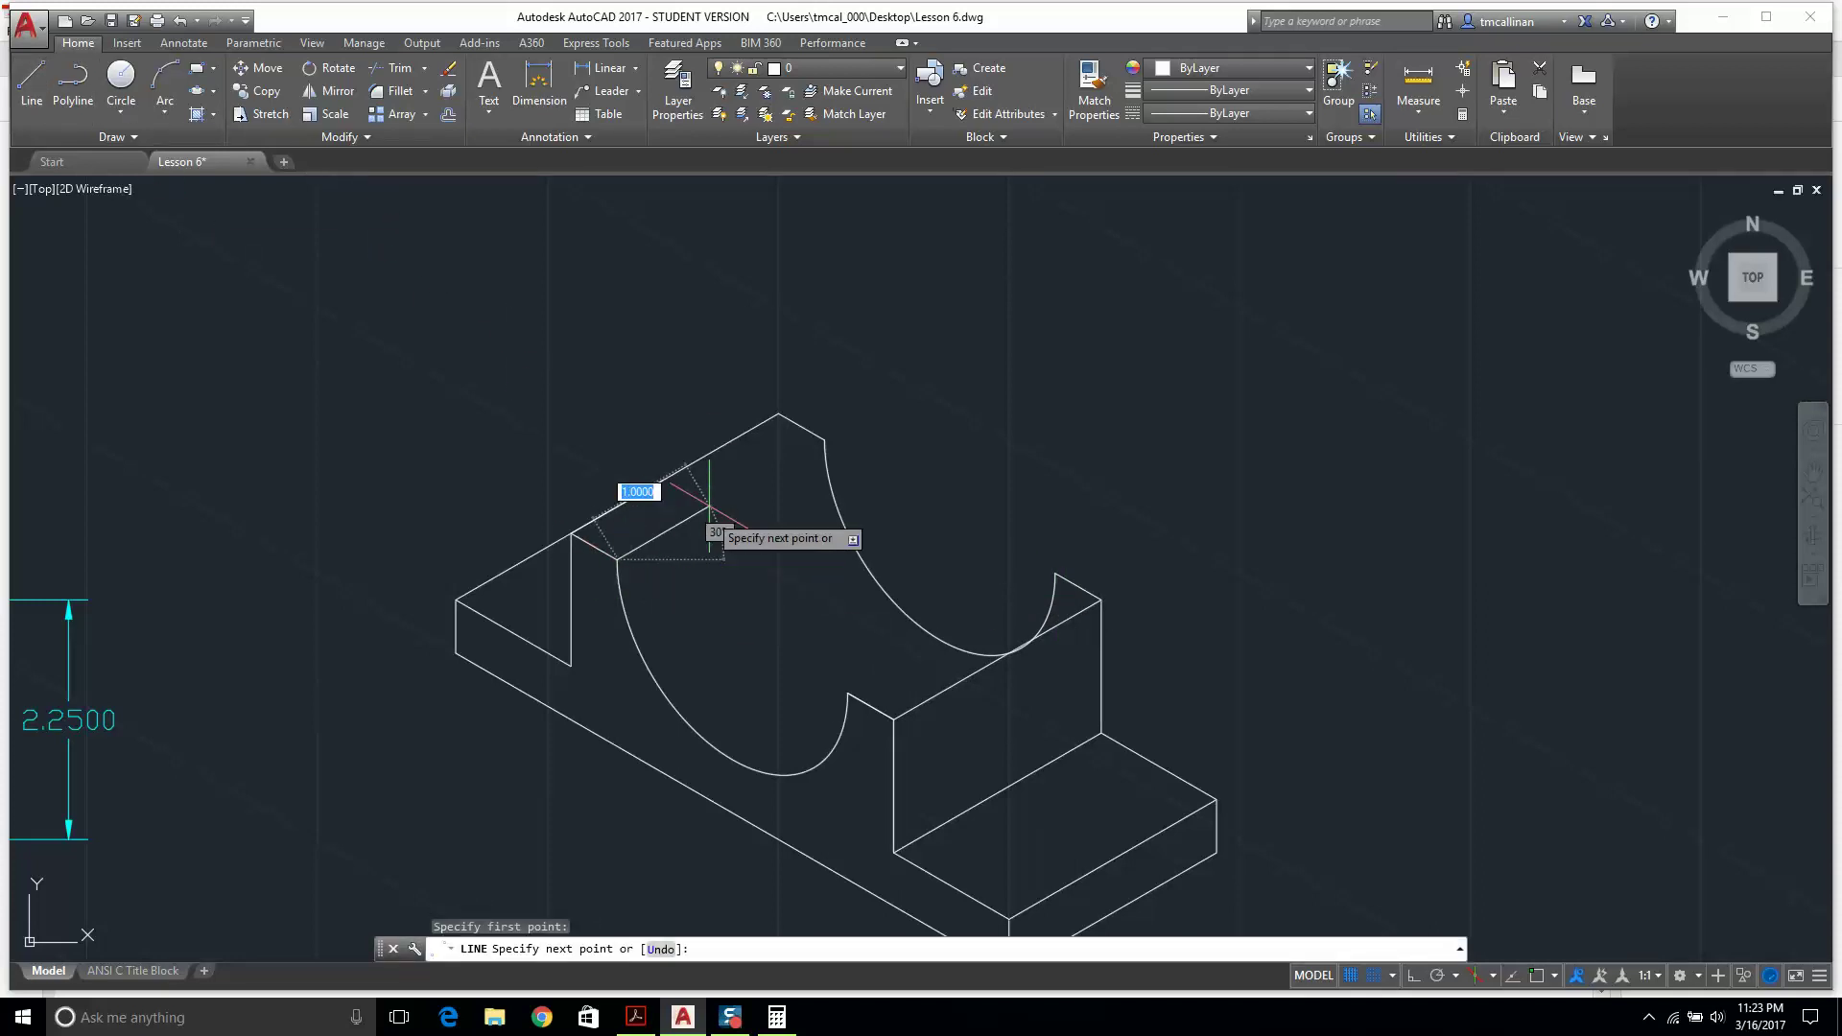
pyautogui.click(825, 440)
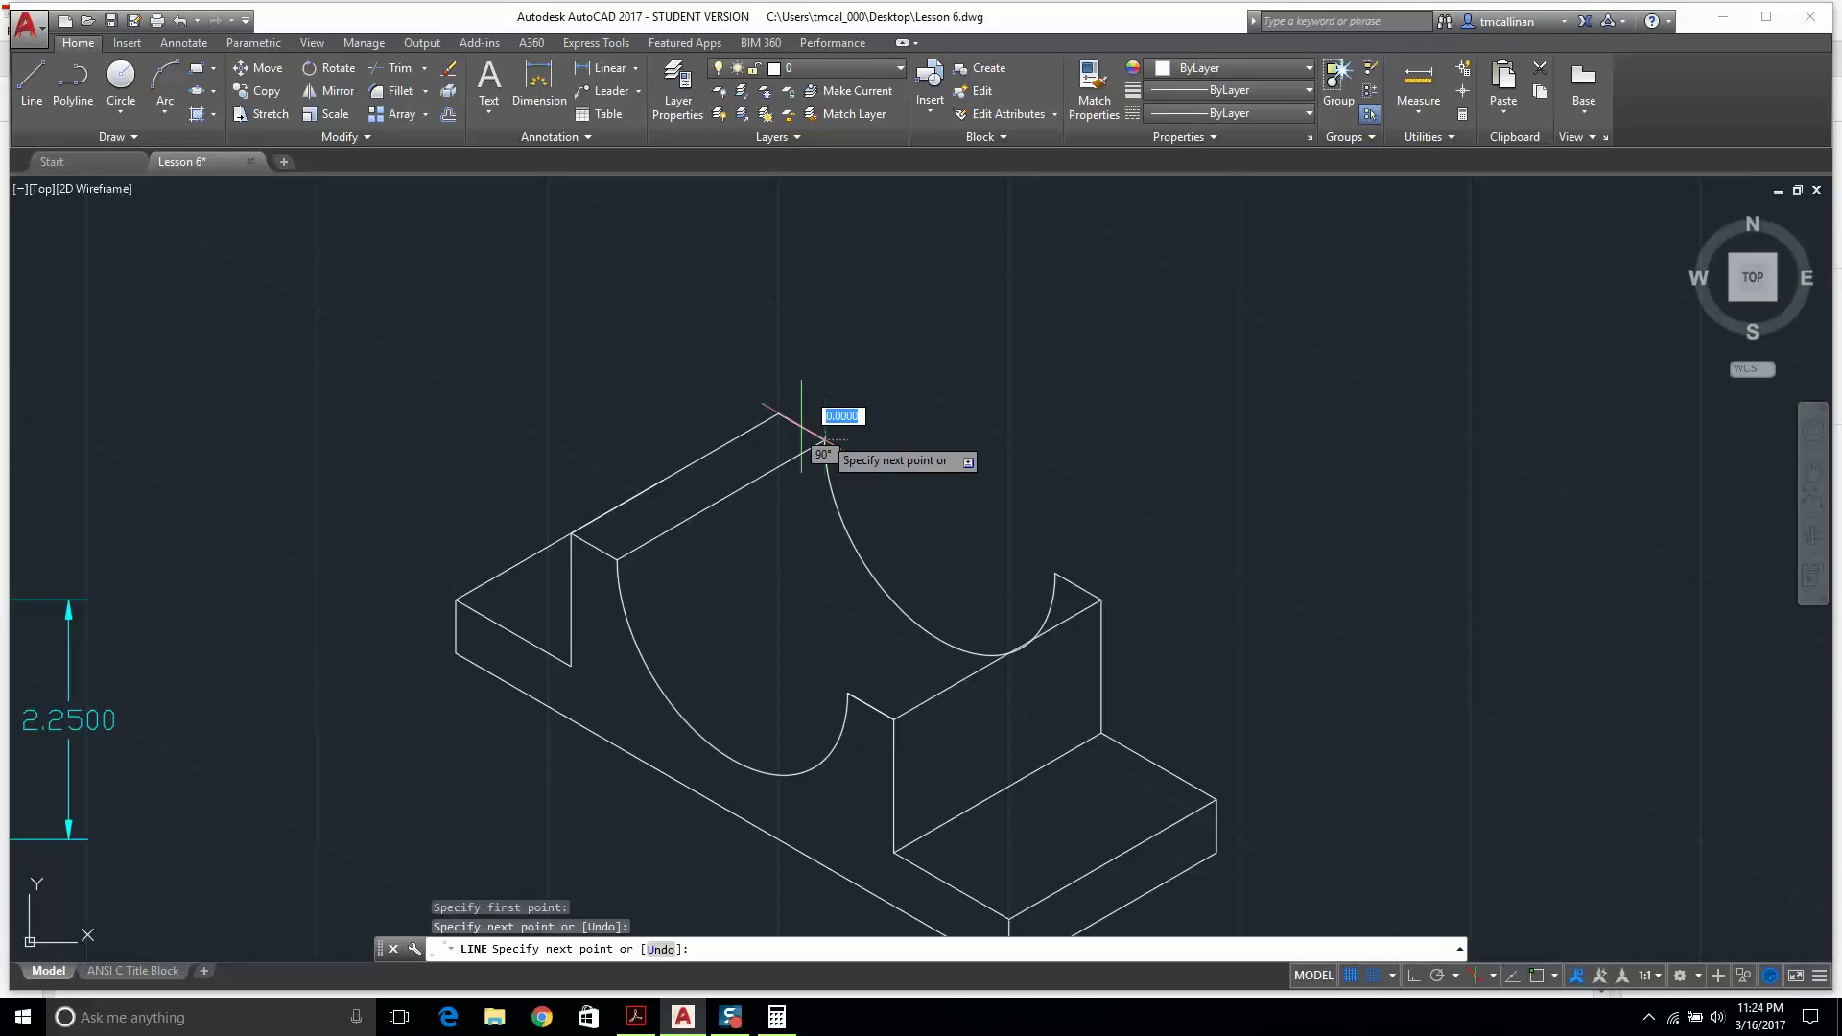
pyautogui.press('Return')
pyautogui.click(32, 81)
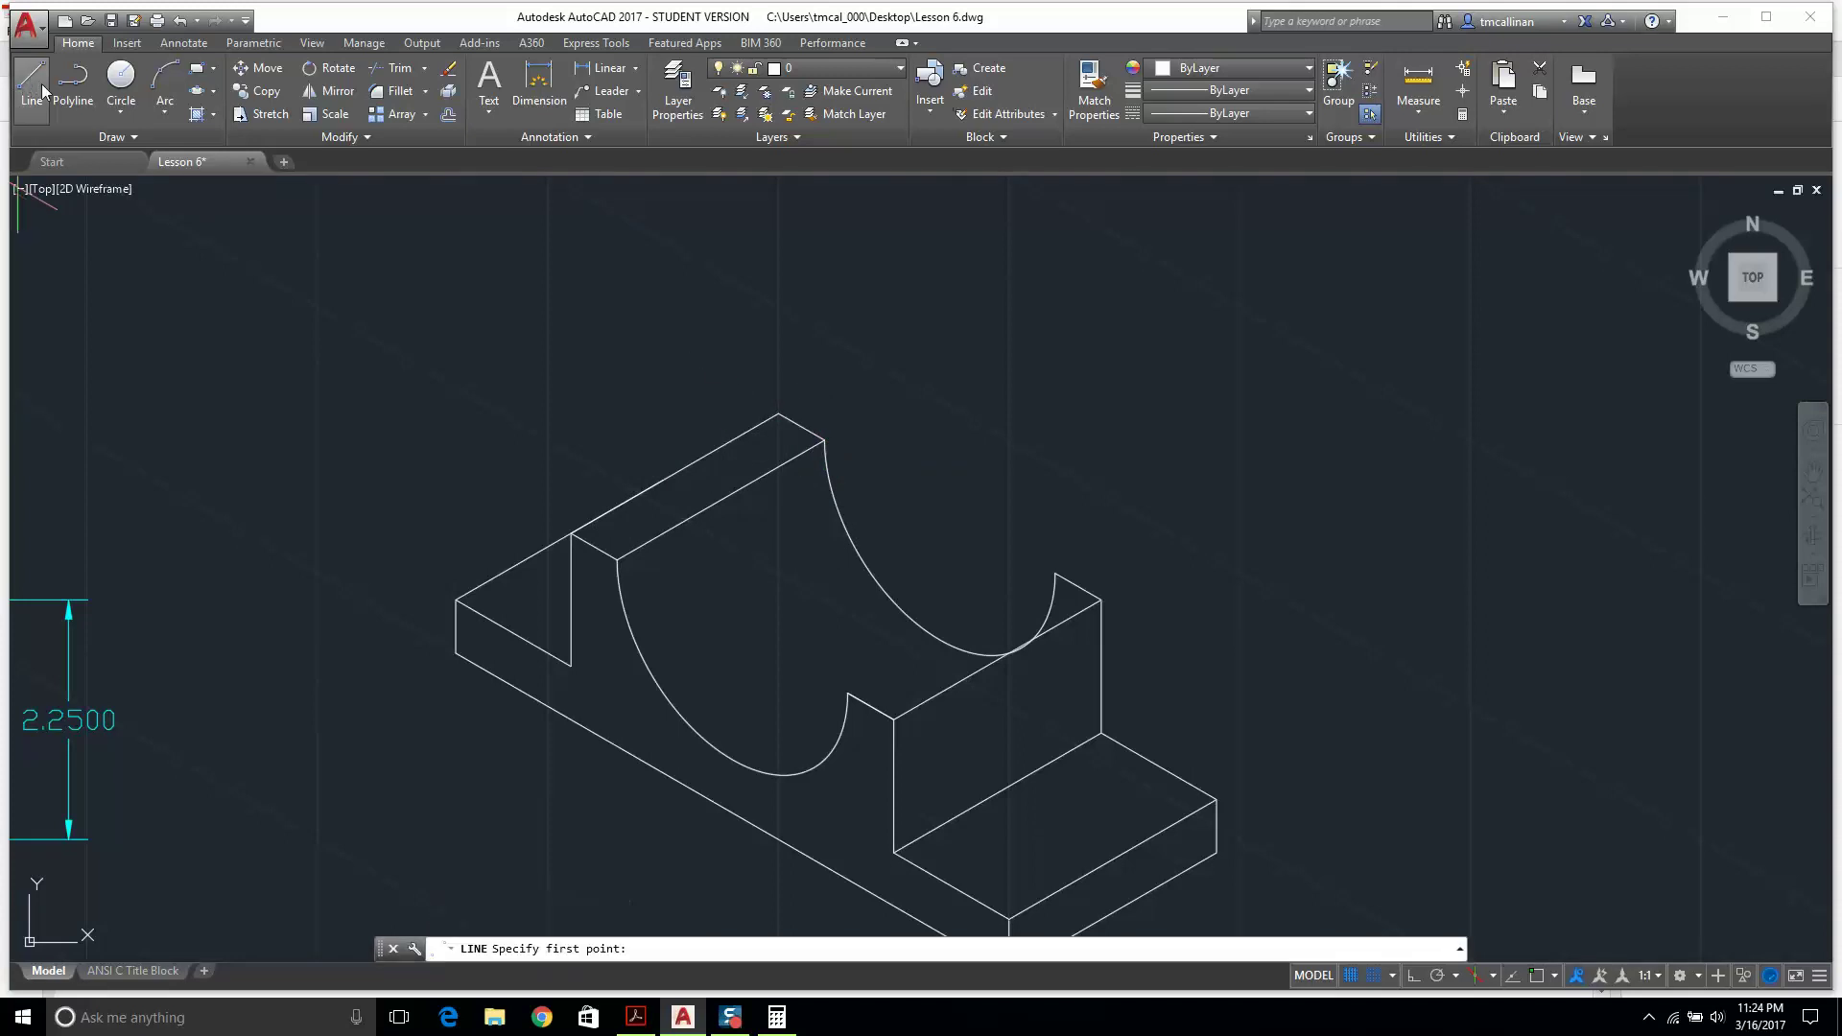
pyautogui.click(849, 691)
pyautogui.click(1055, 574)
pyautogui.press('Escape')
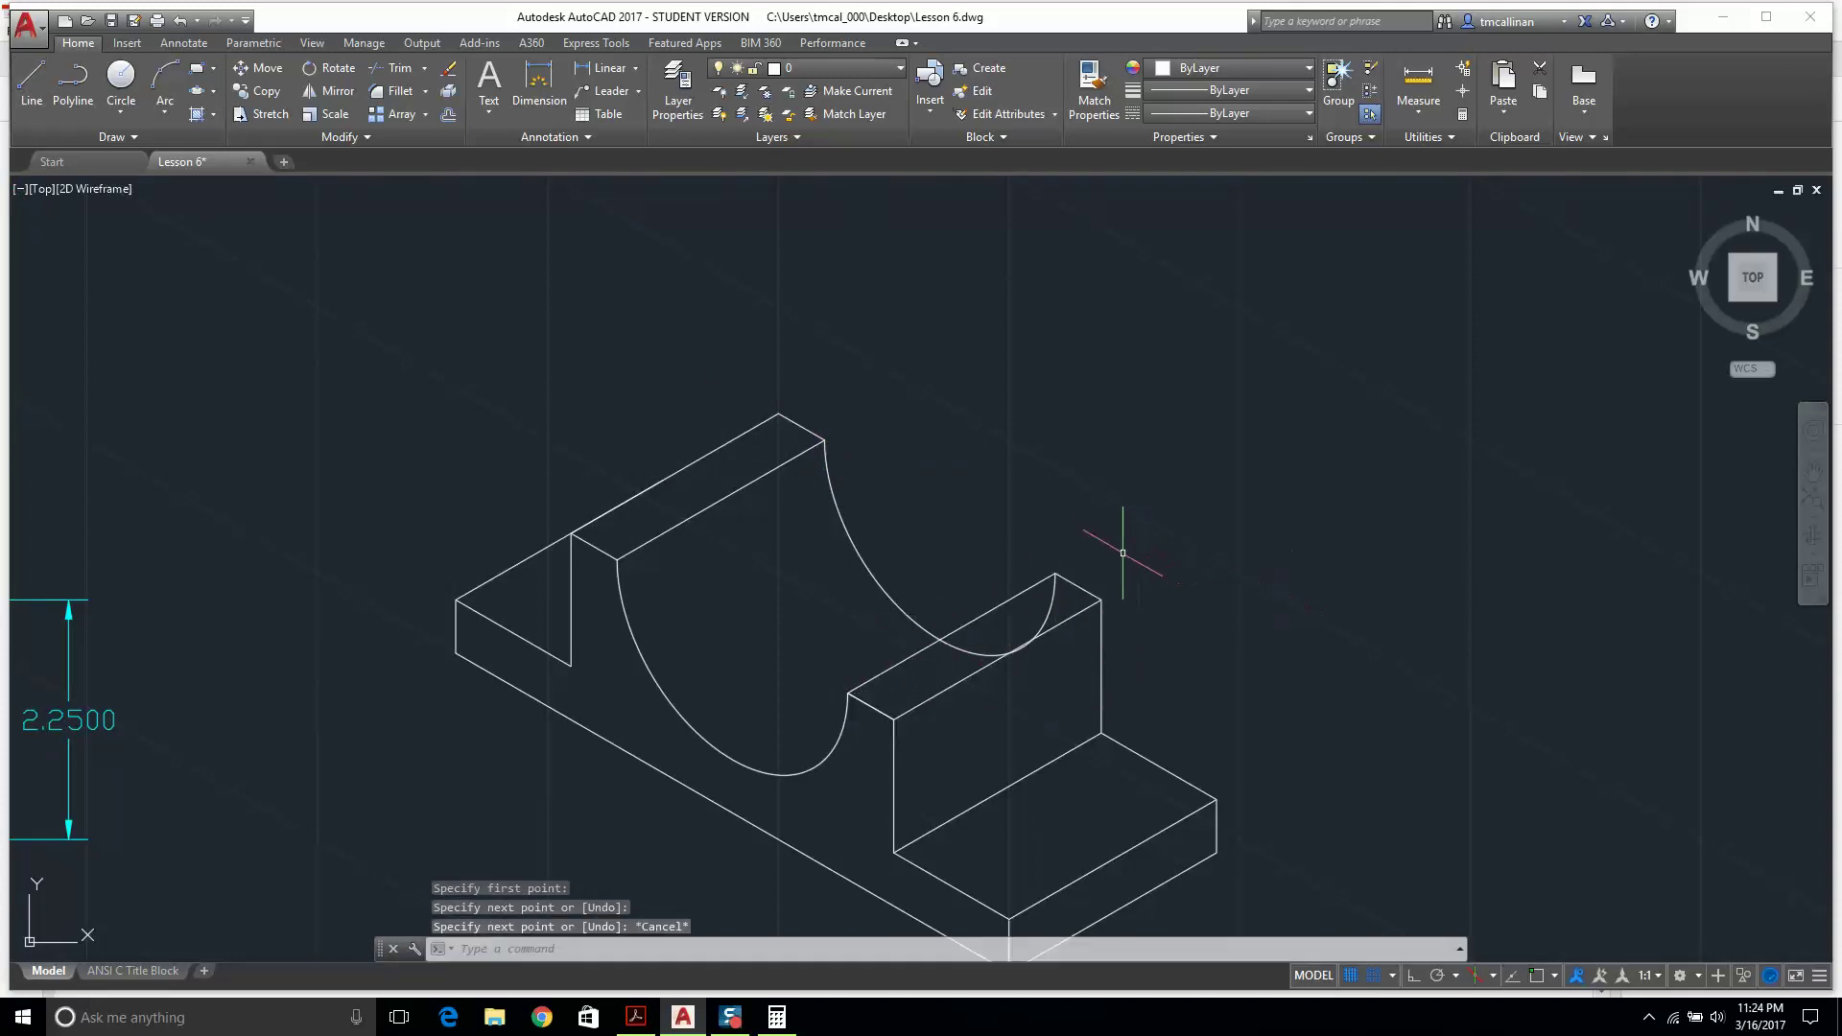
pyautogui.scroll(-3, 1123, 552)
pyautogui.scroll(3, 1042, 550)
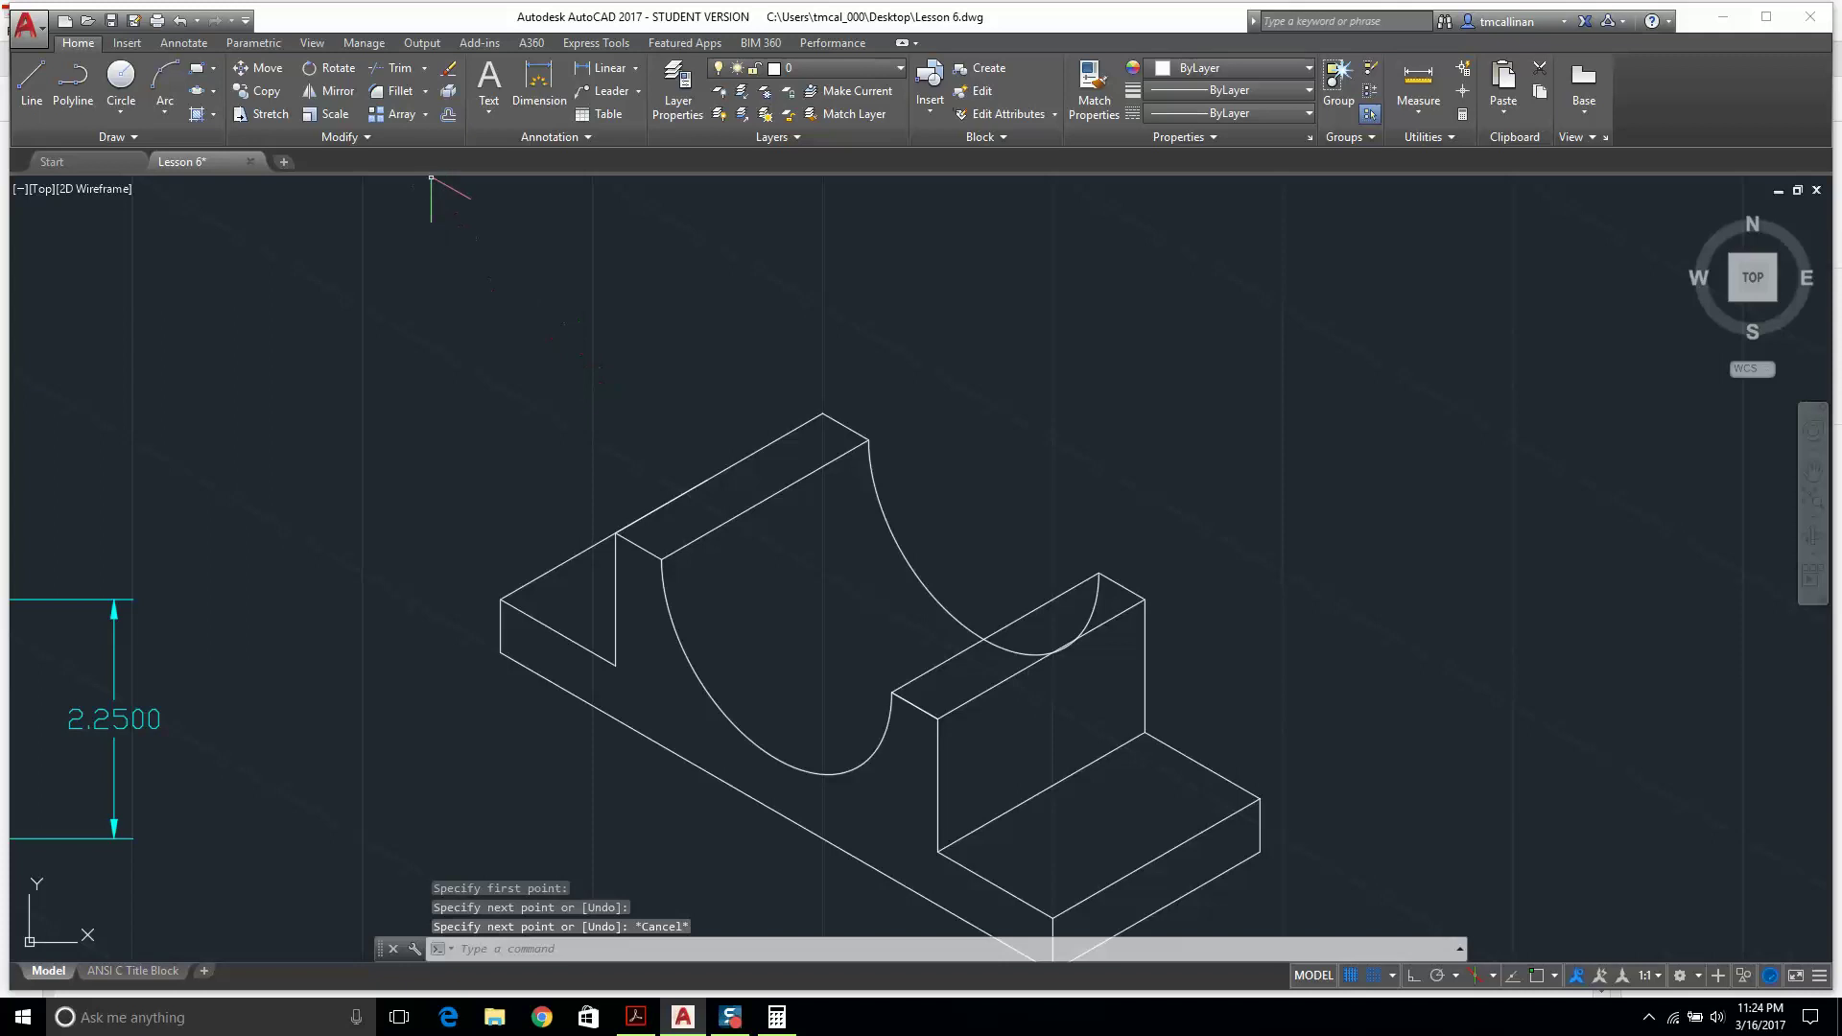
# Trim the arc hidden behind the right upright, using all lines as cutting edges.
pyautogui.click(393, 67)
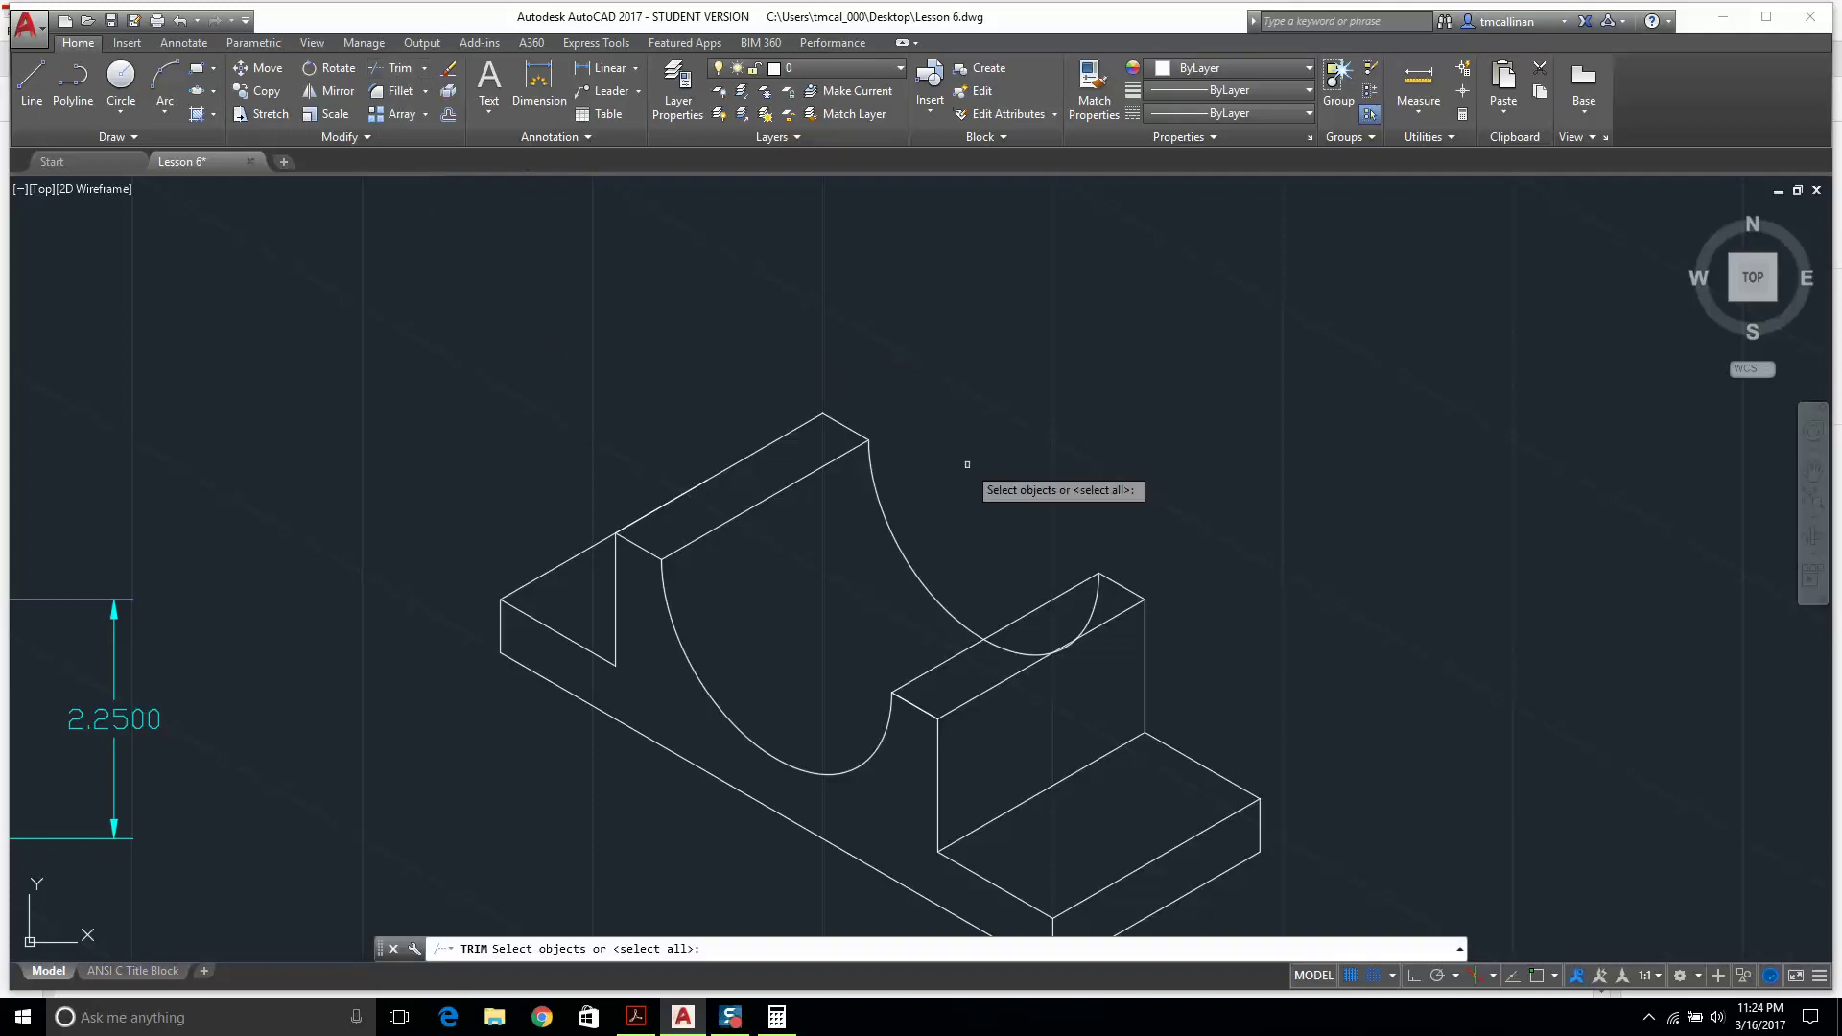
pyautogui.press('Return')
pyautogui.click(1015, 649)
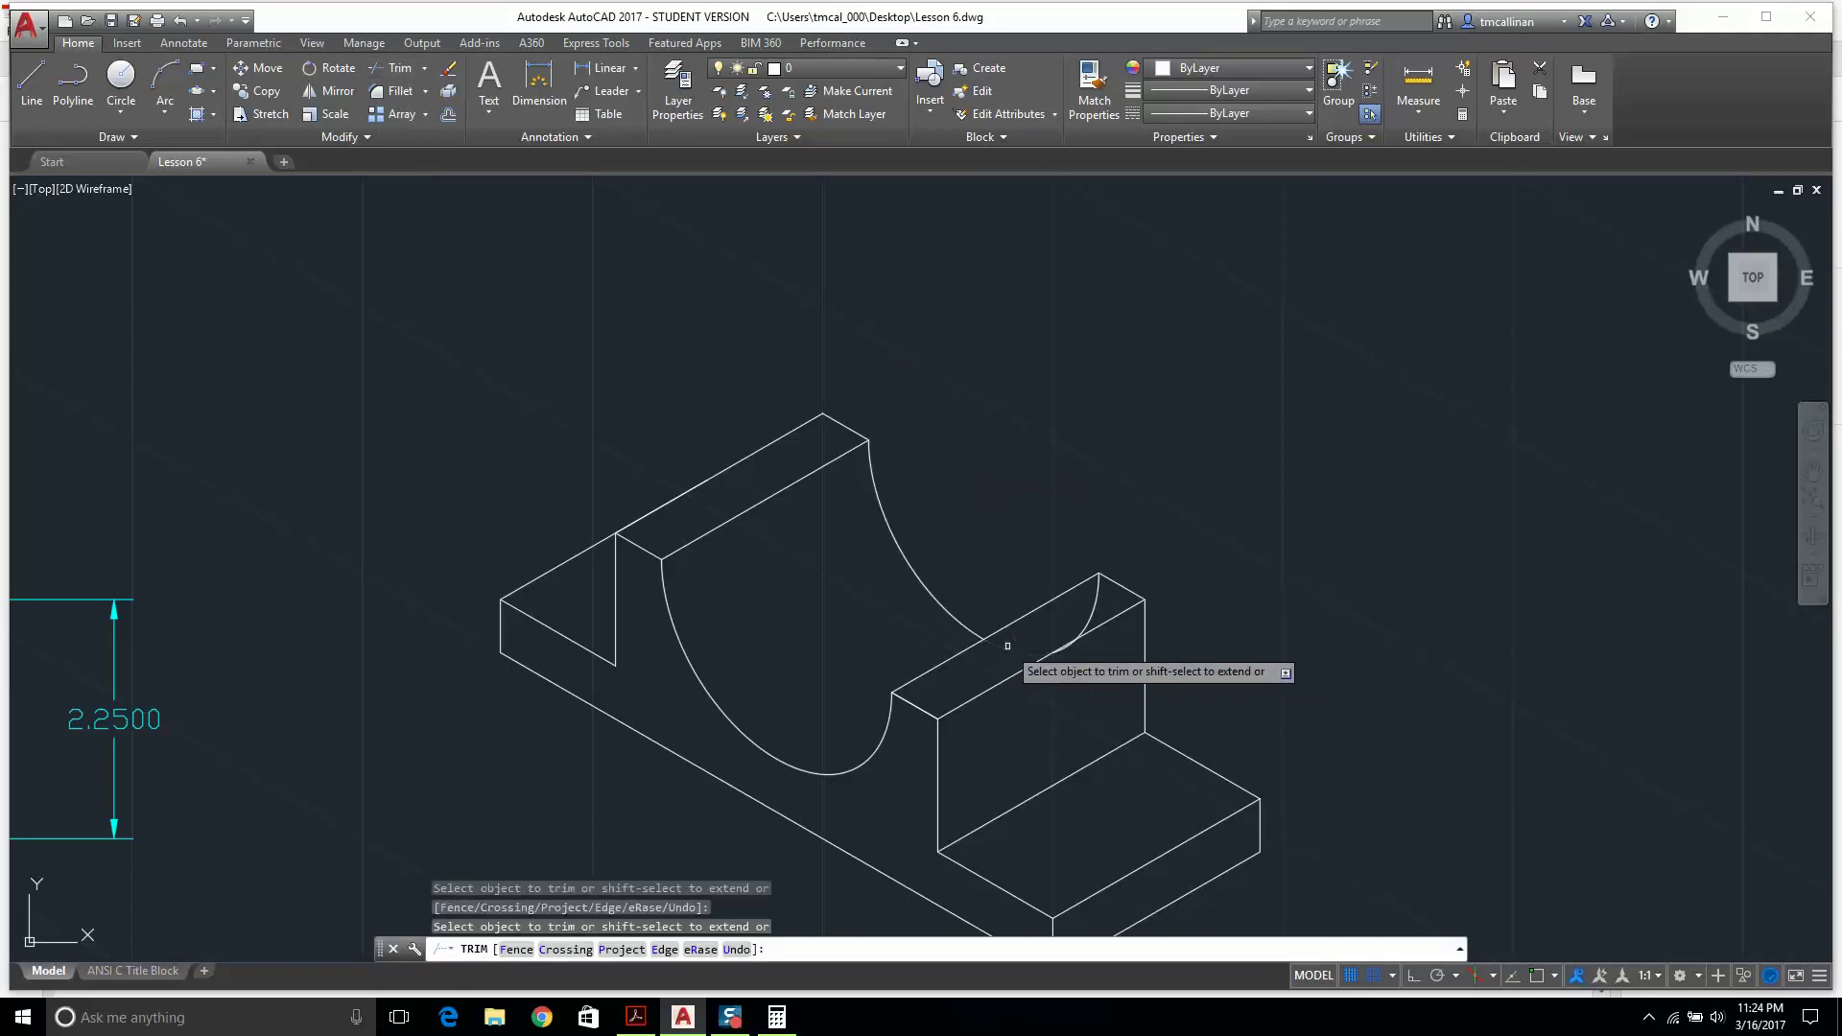
pyautogui.press('Escape')
pyautogui.press('Escape')
pyautogui.scroll(4, 1021, 641)
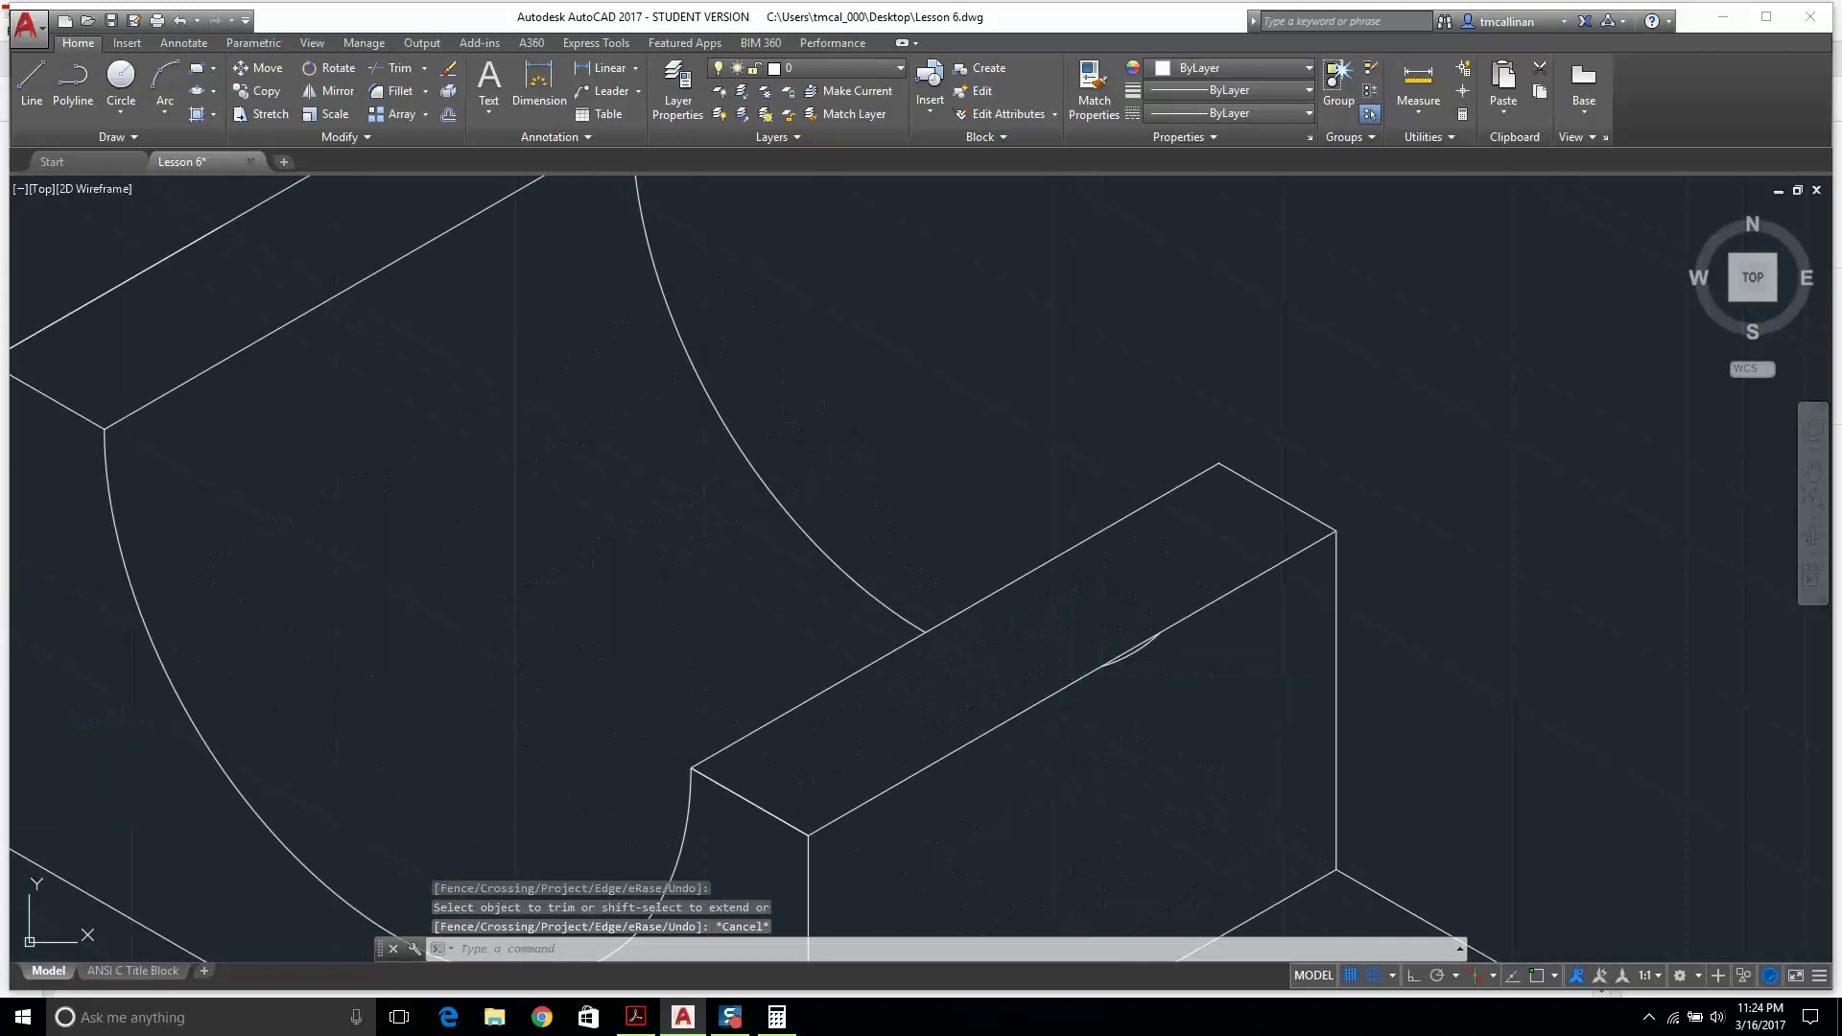
# Erase the small leftover arc piece on the ridge.
pyautogui.click(1053, 583)
pyautogui.click(1209, 728)
pyautogui.press('Delete')
pyautogui.scroll(-4, 1206, 726)
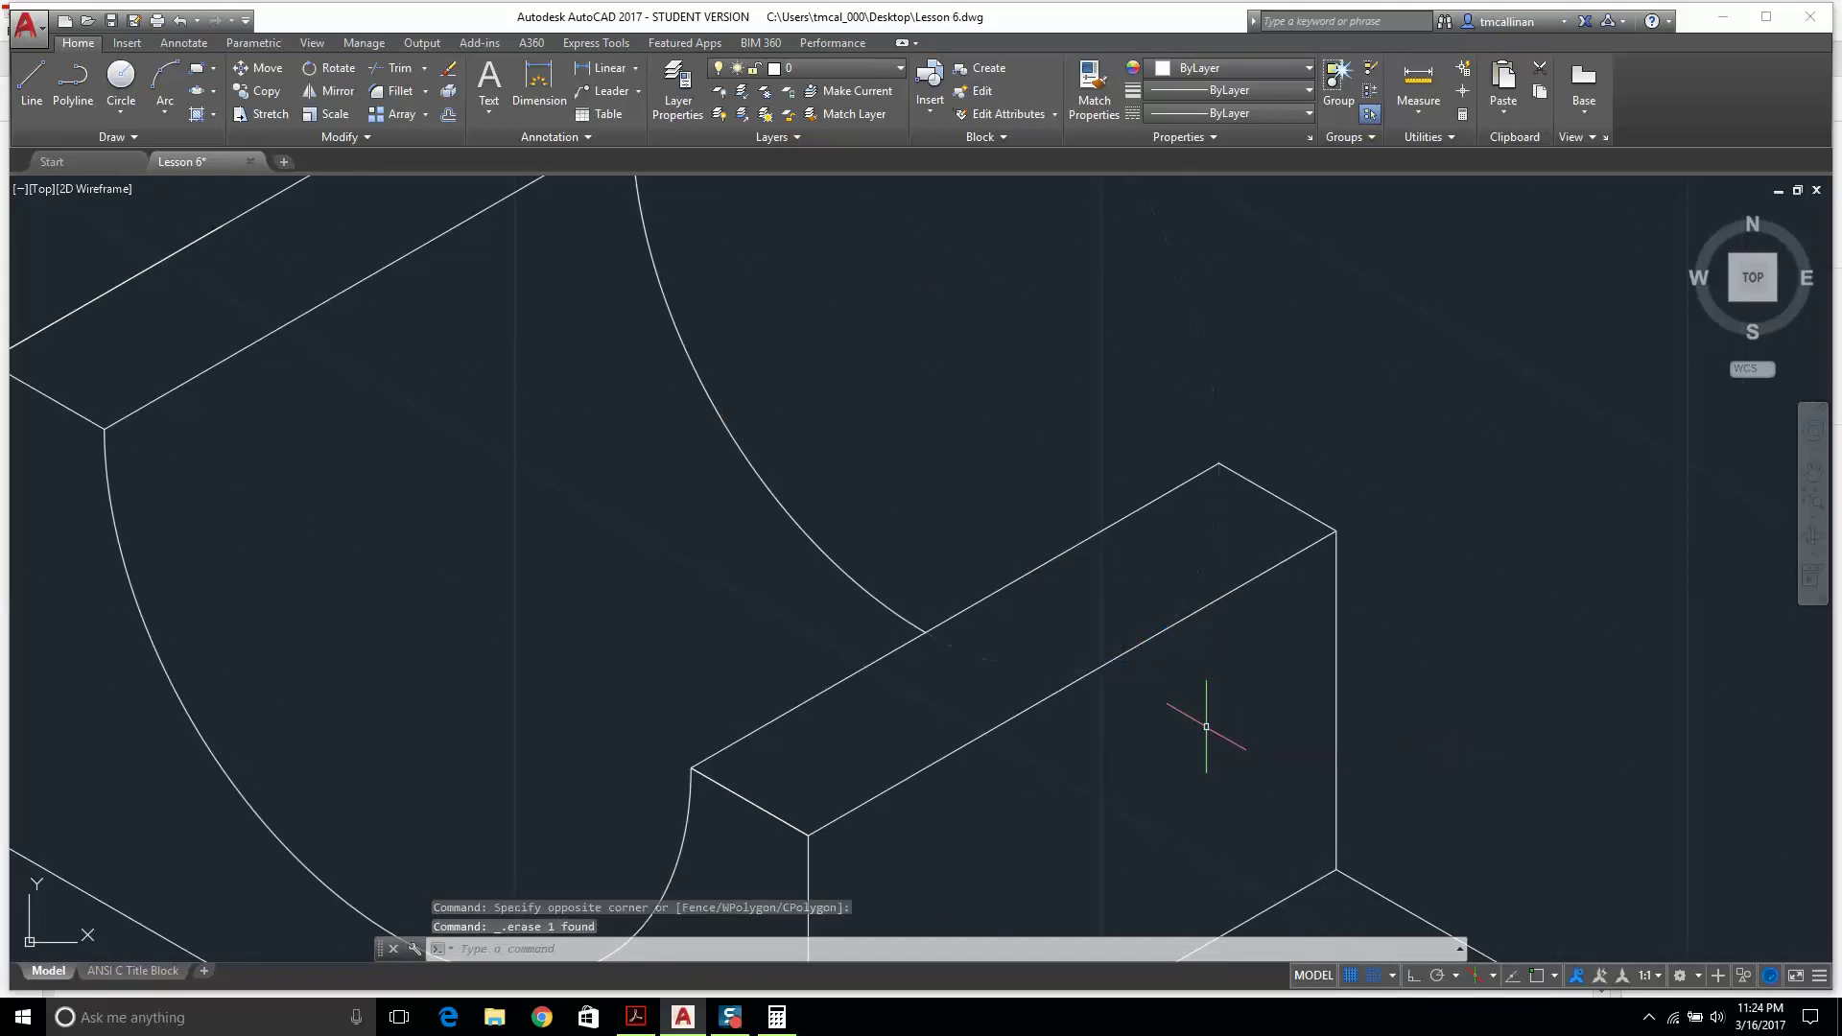
# Reframe the whole pictorial, then bring up the Example 6 reference PDF in Acrobat Reader.
pyautogui.moveTo(1092, 624); pyautogui.dragTo(971, 504, button='middle')
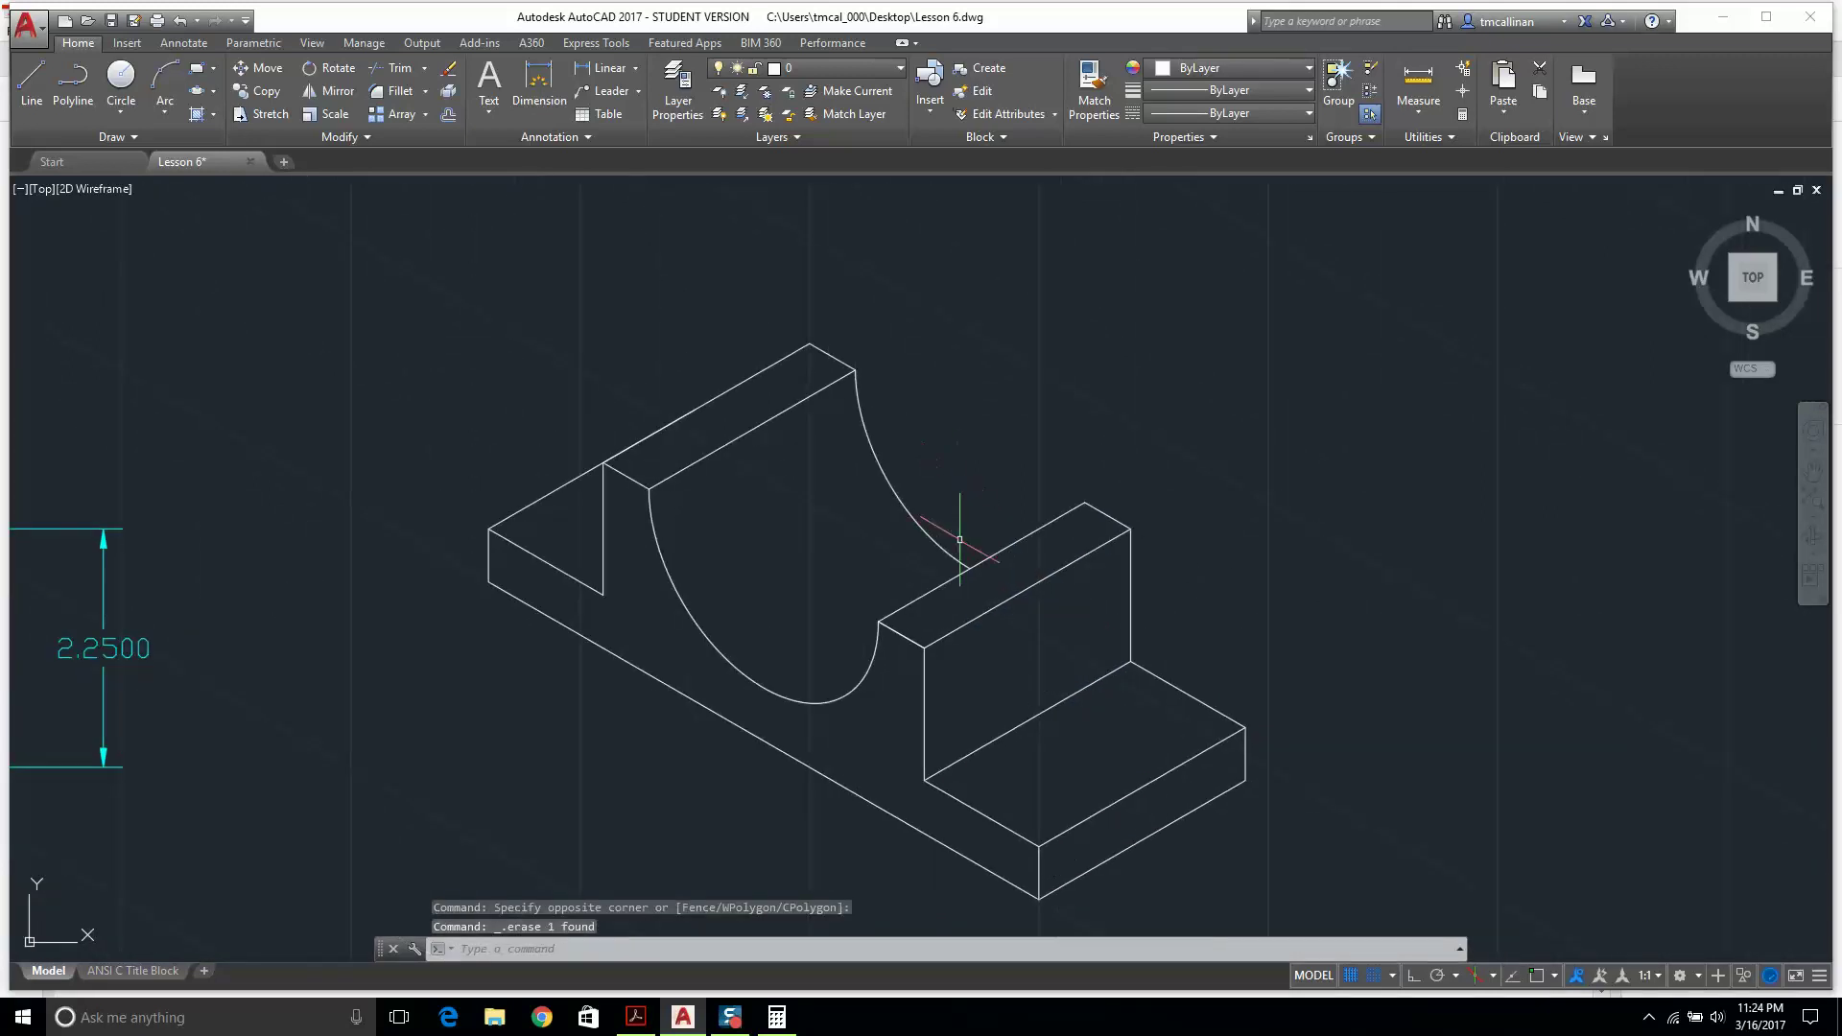
pyautogui.scroll(-2, 960, 540)
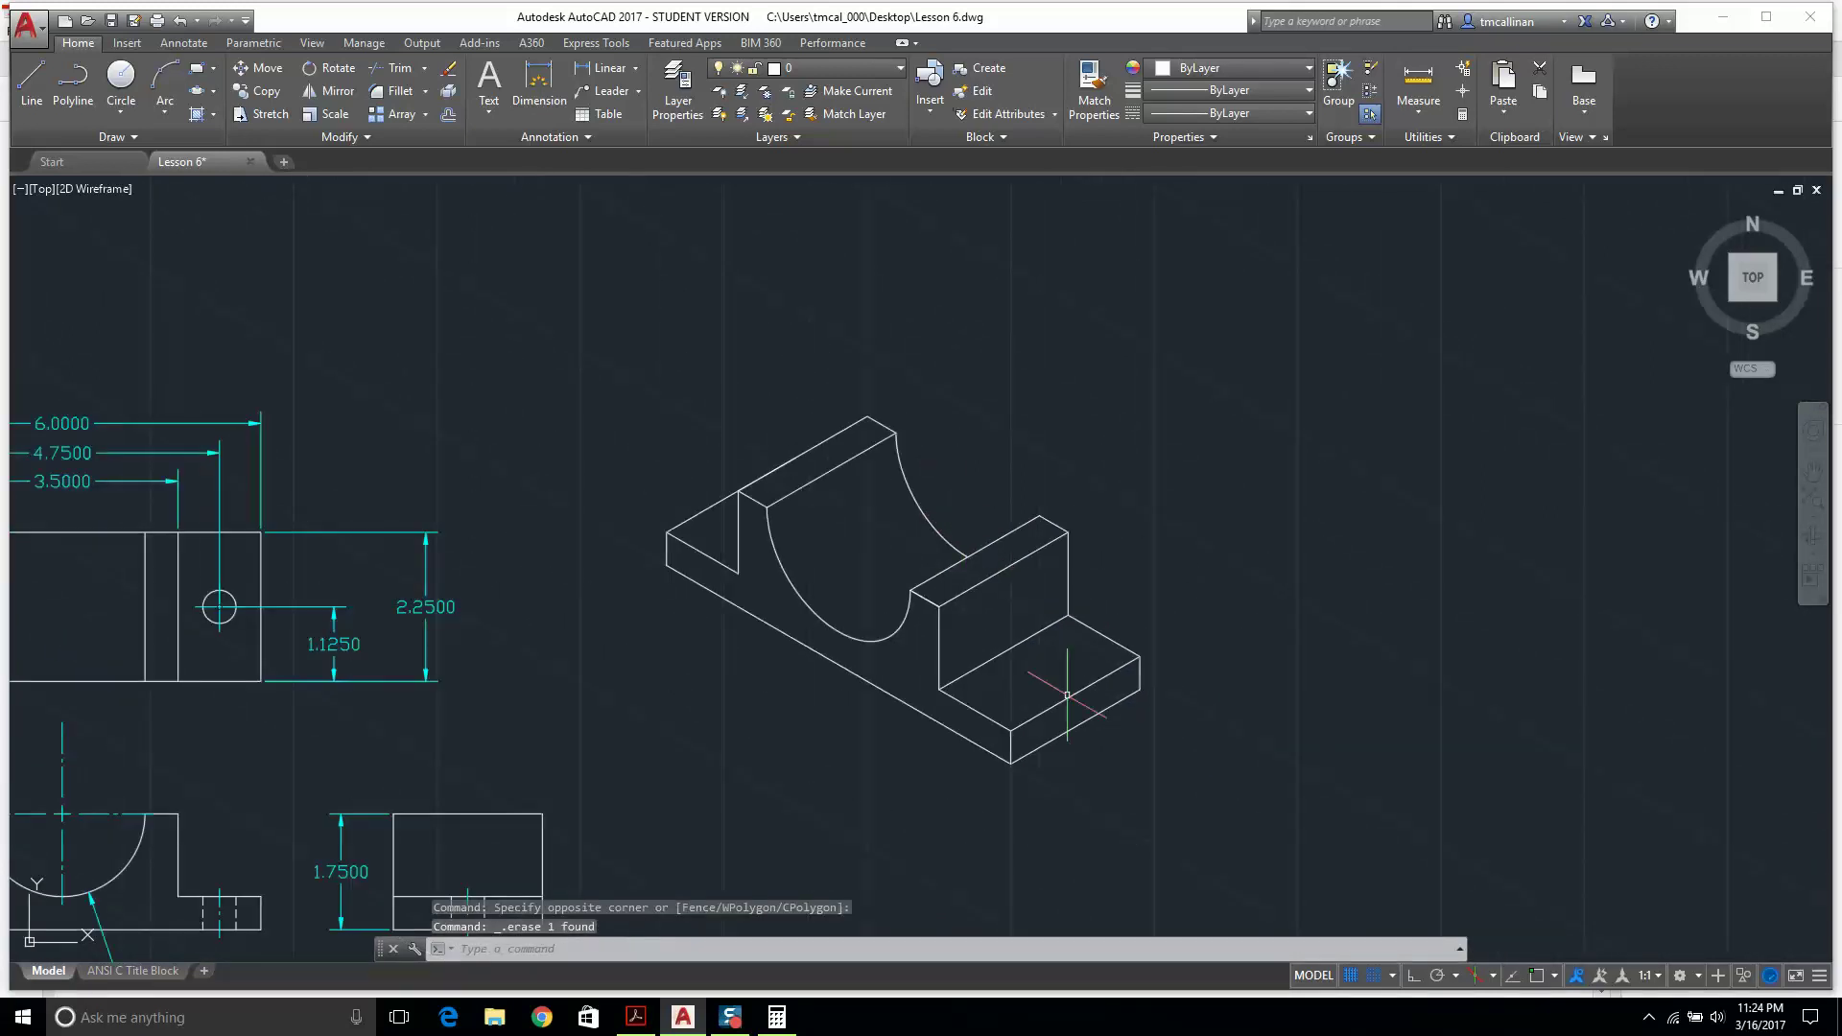
pyautogui.click(636, 1019)
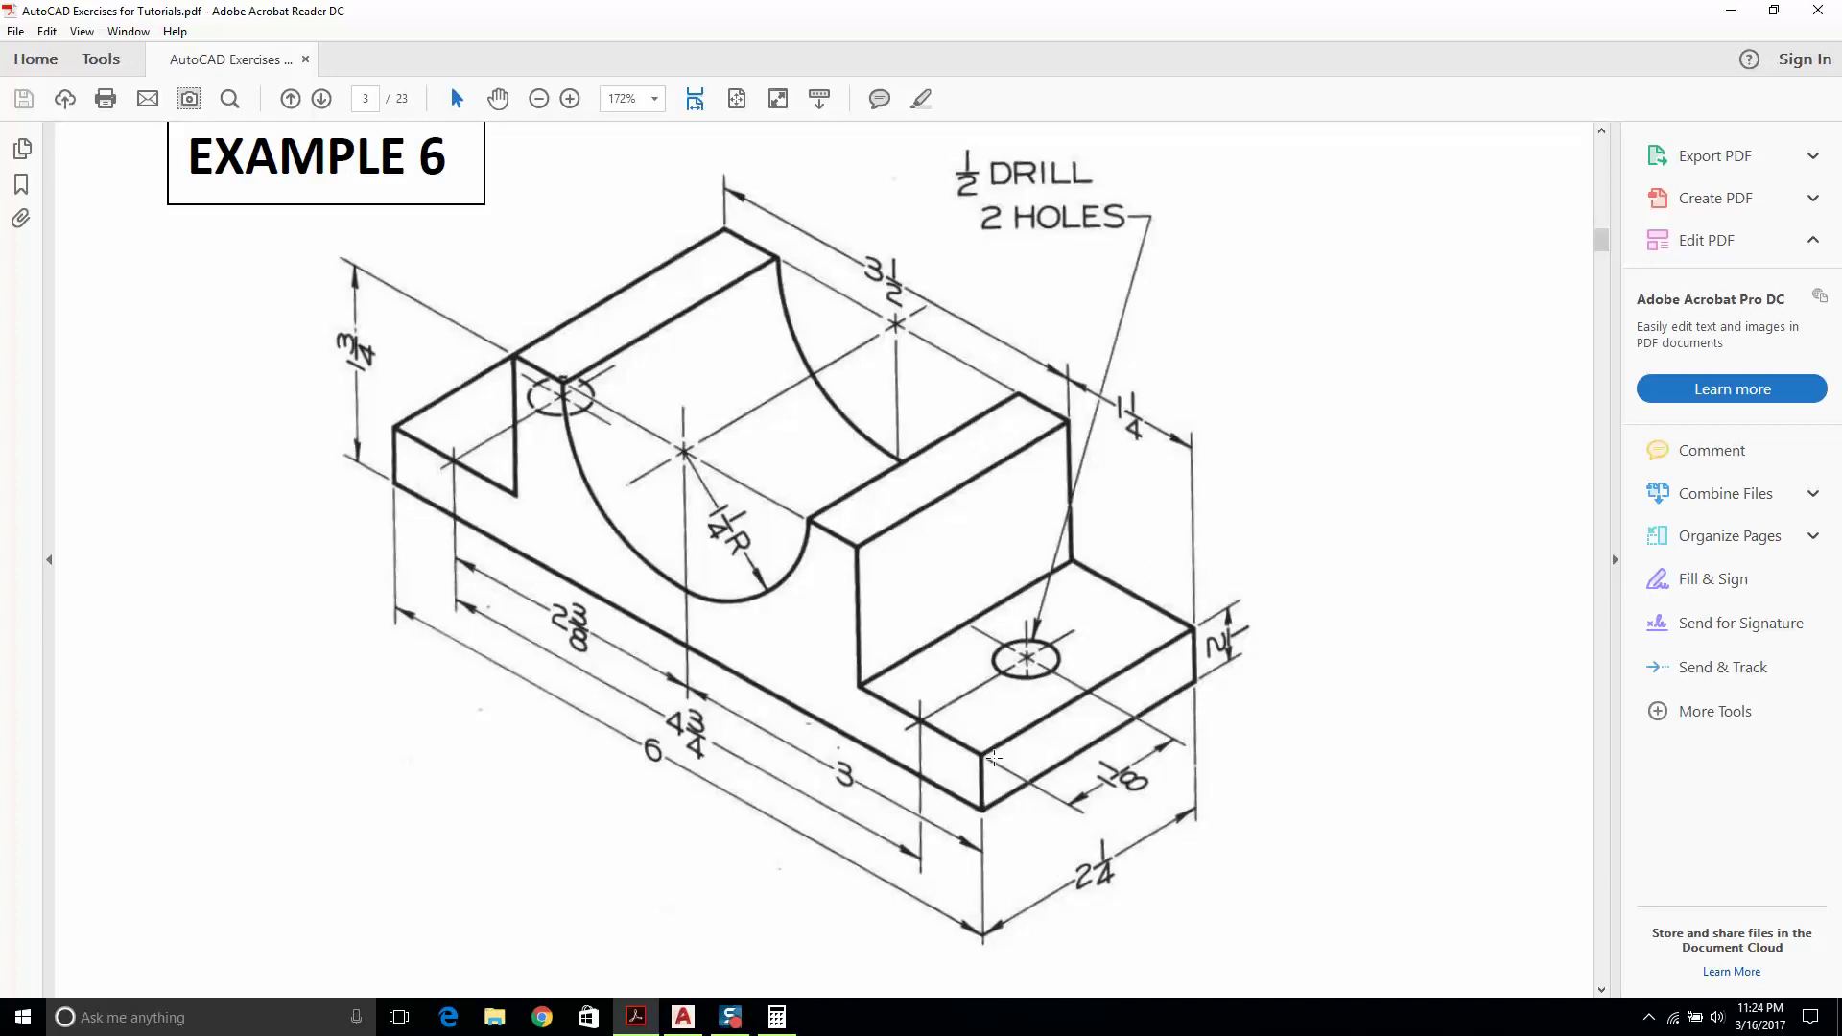
# Switch from the Example 6 reference in Acrobat back to the AutoCAD bracket drawing.
pyautogui.click(683, 1017)
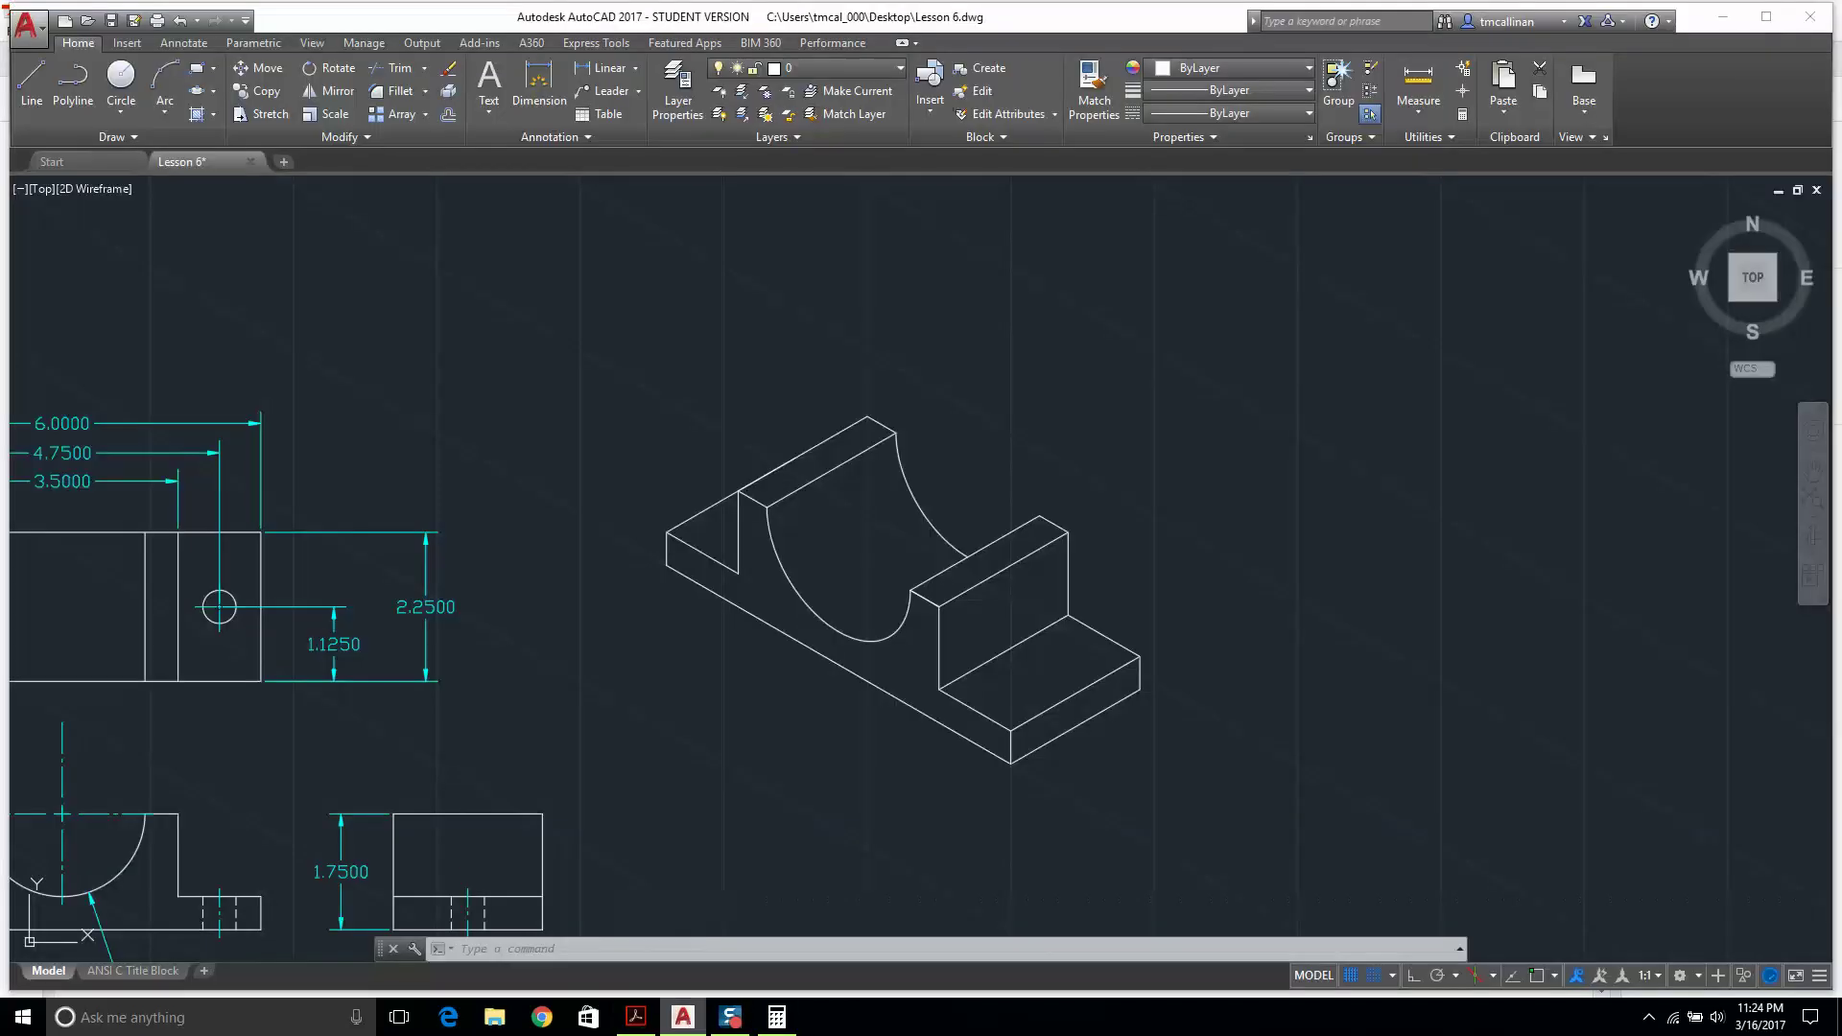
pyautogui.click(29, 82)
pyautogui.scroll(4, 1040, 726)
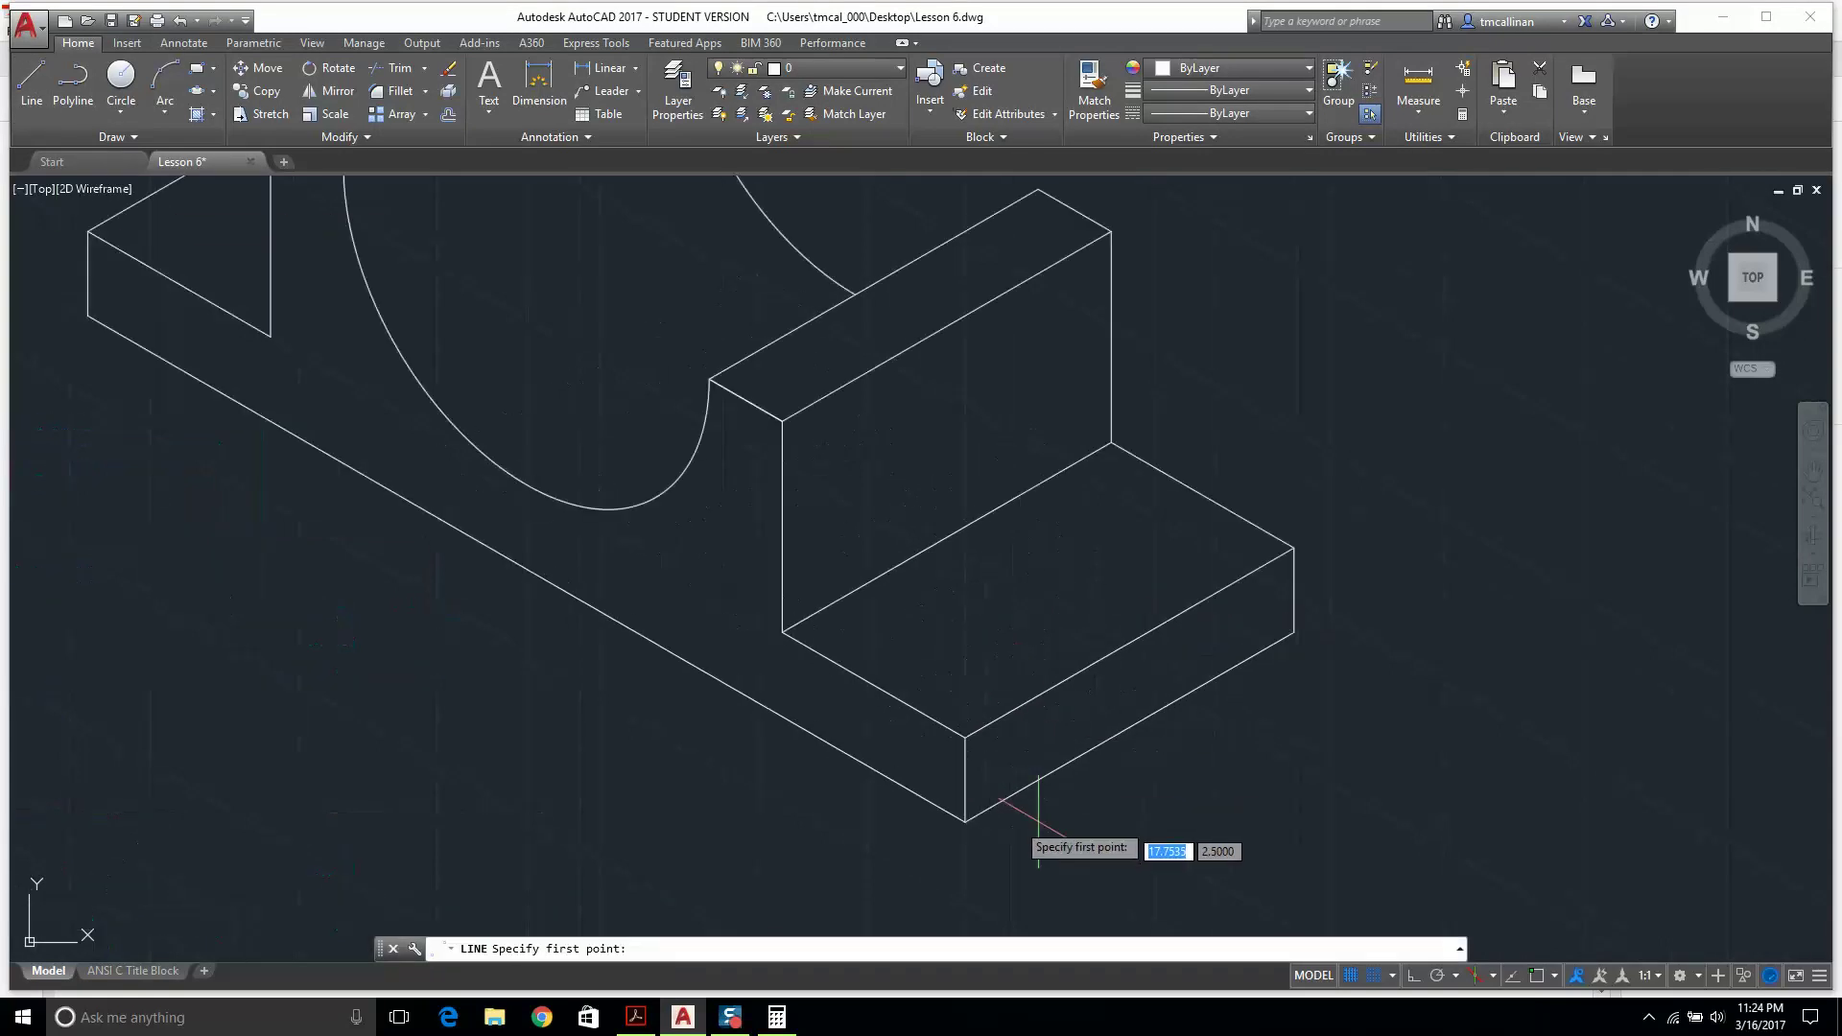
pyautogui.click(966, 737)
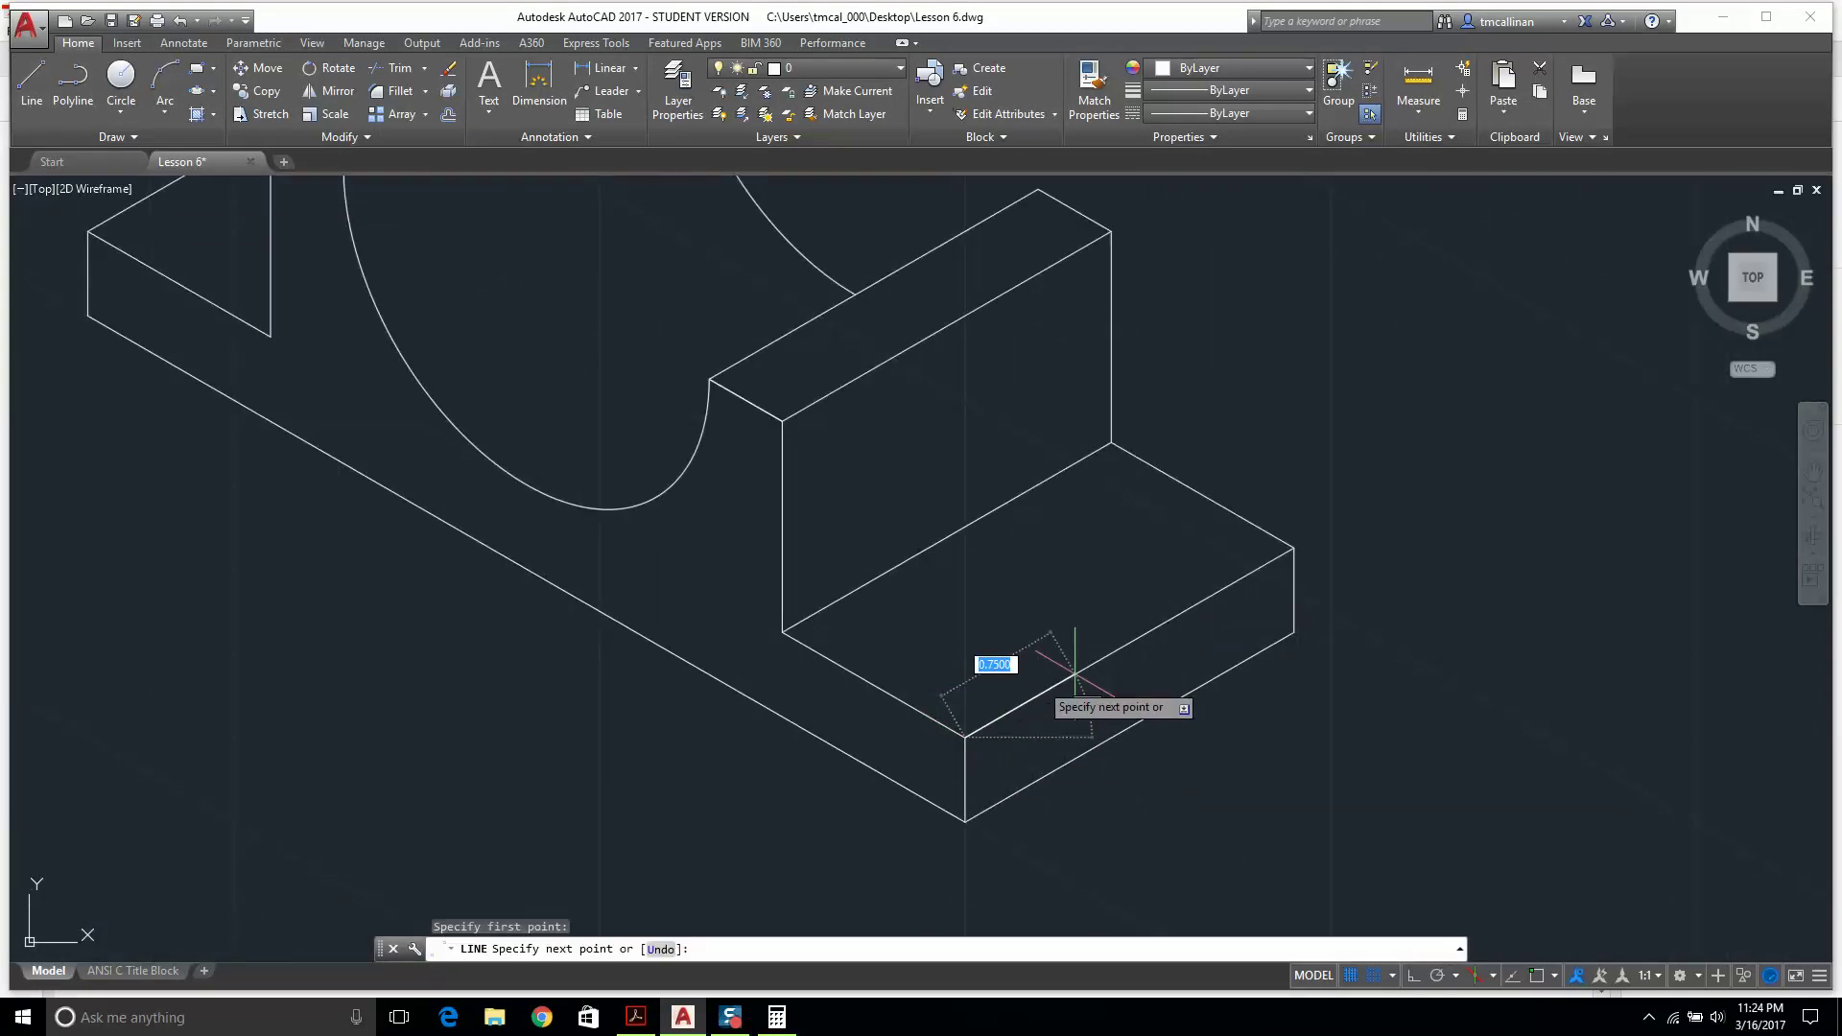
pyautogui.write('1.125')
pyautogui.press('Return')
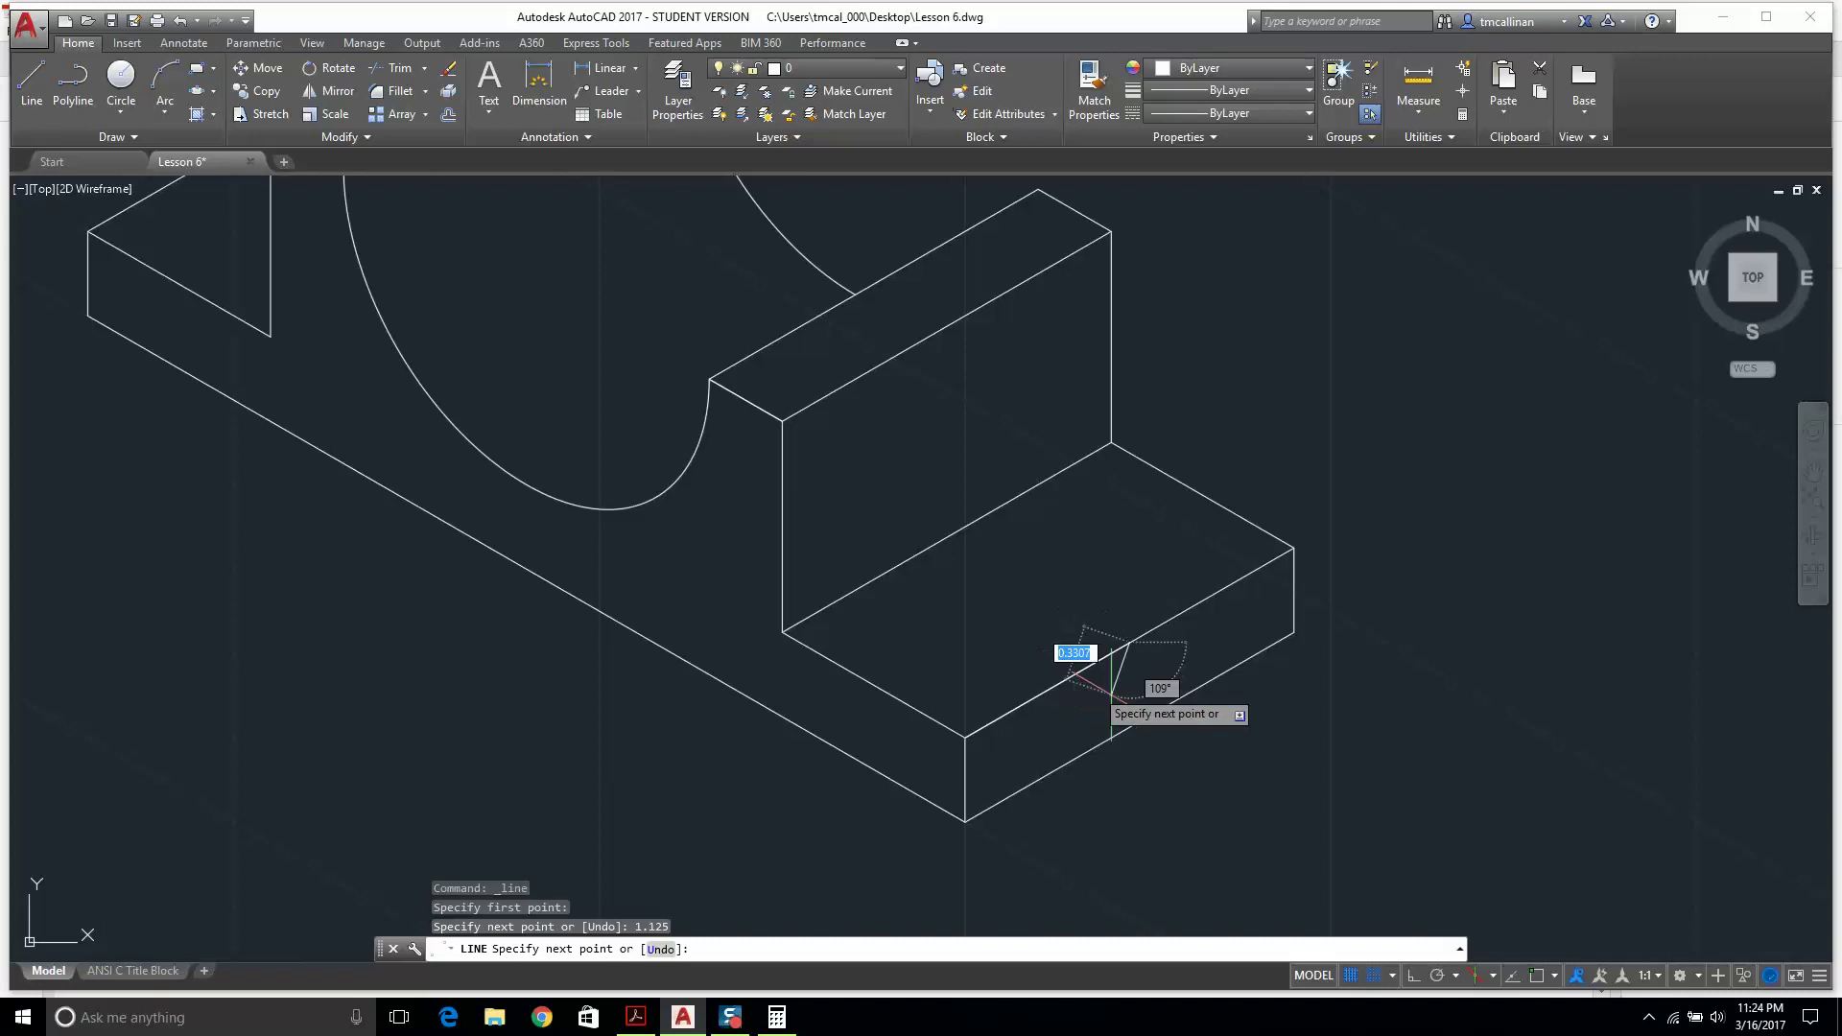
pyautogui.scroll(2, 1247, 551)
pyautogui.scroll(-3, 1087, 547)
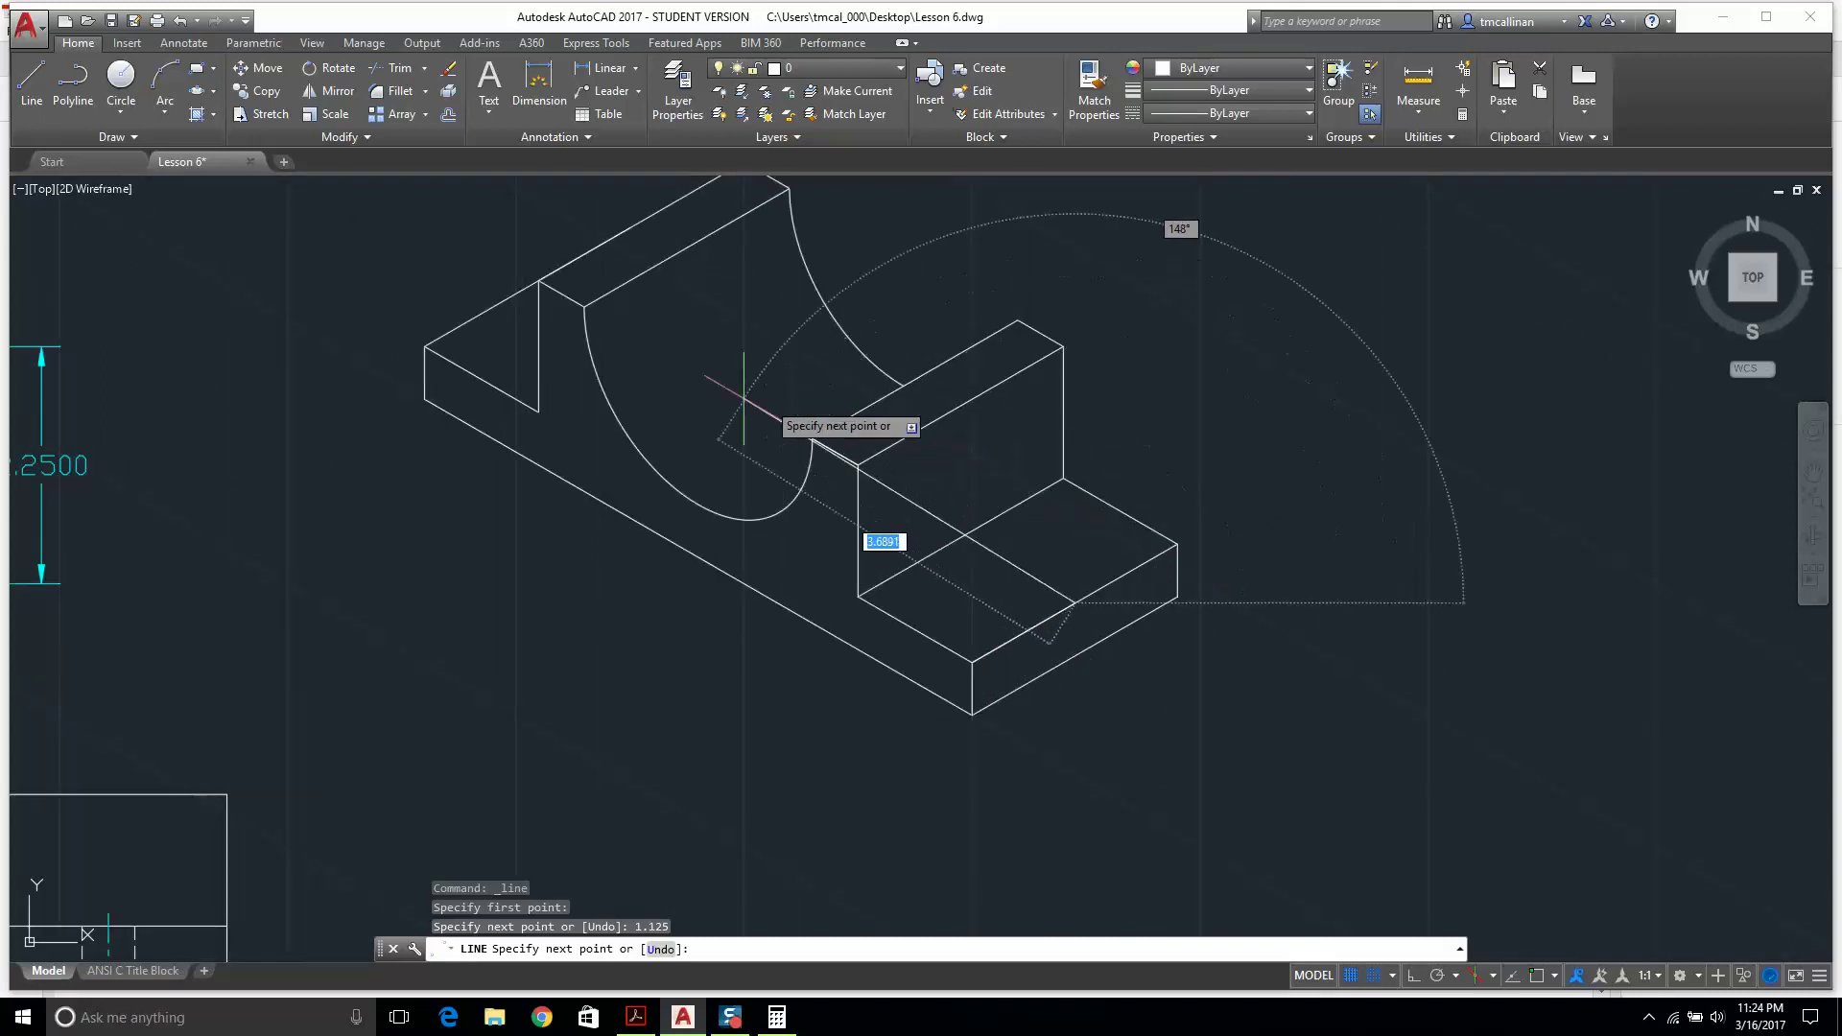
pyautogui.click(516, 293)
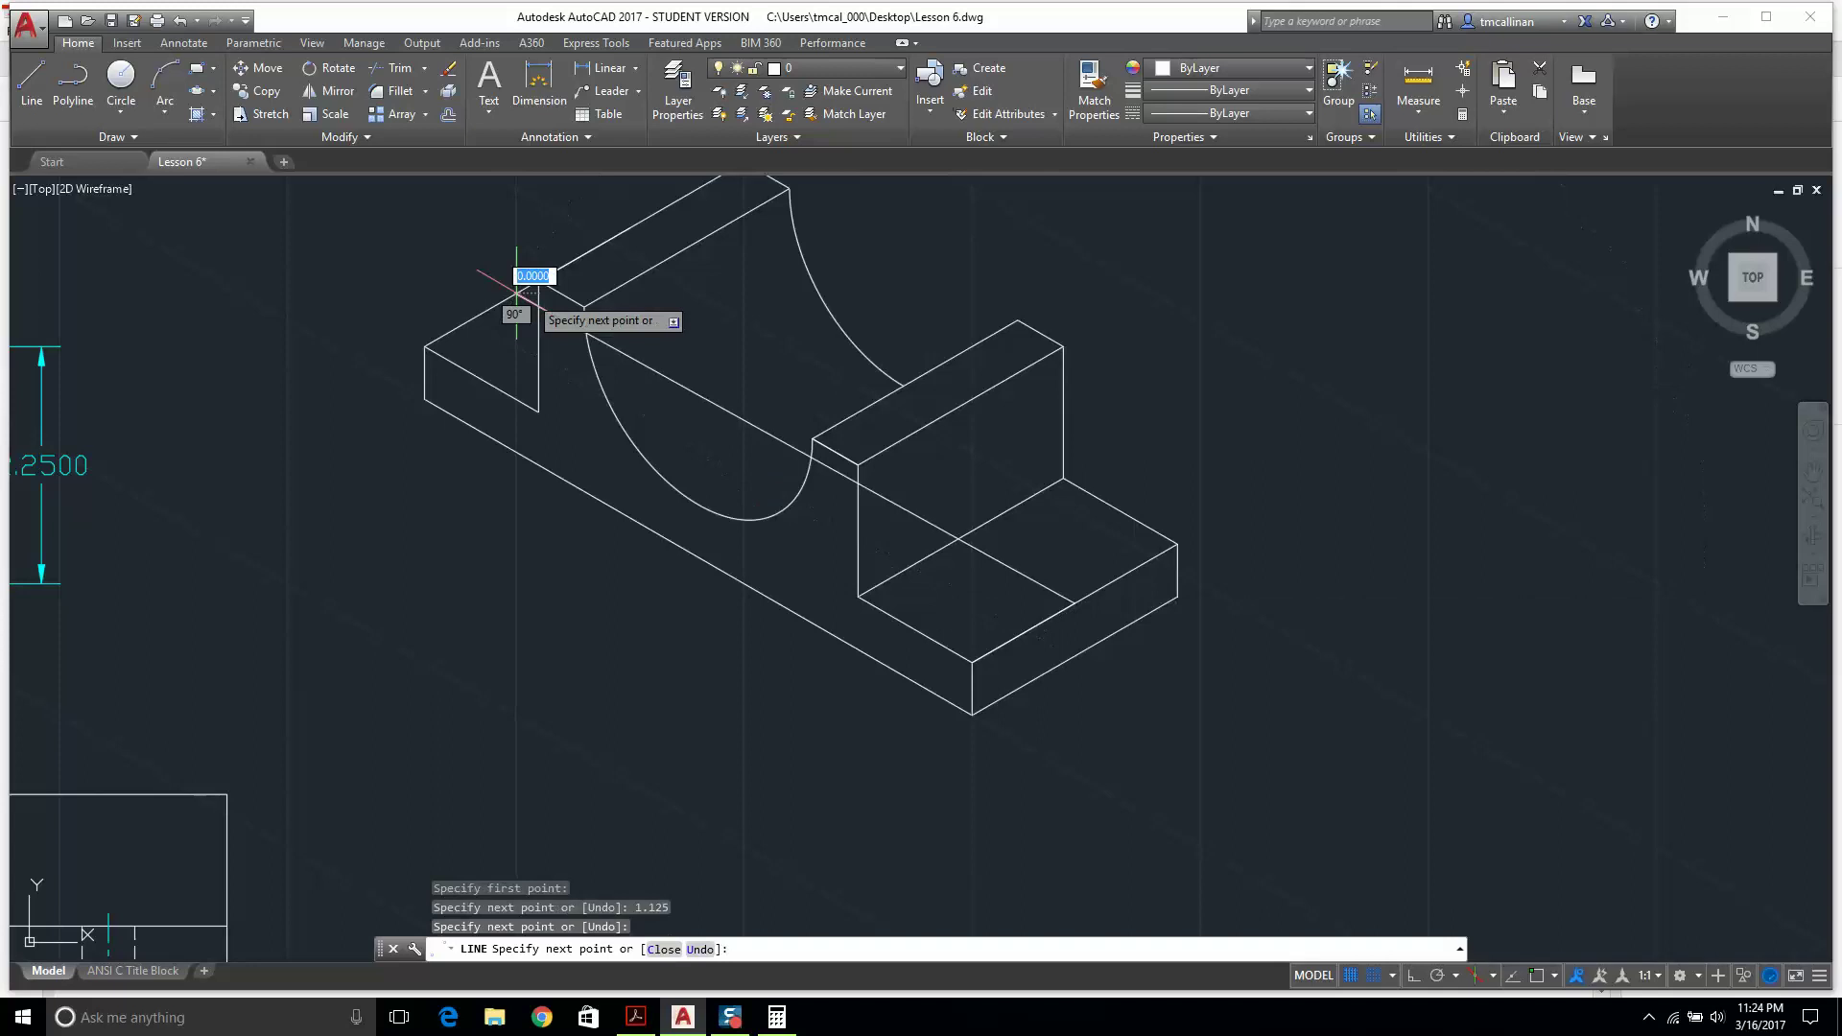
pyautogui.press('Escape')
pyautogui.scroll(-2, 507, 409)
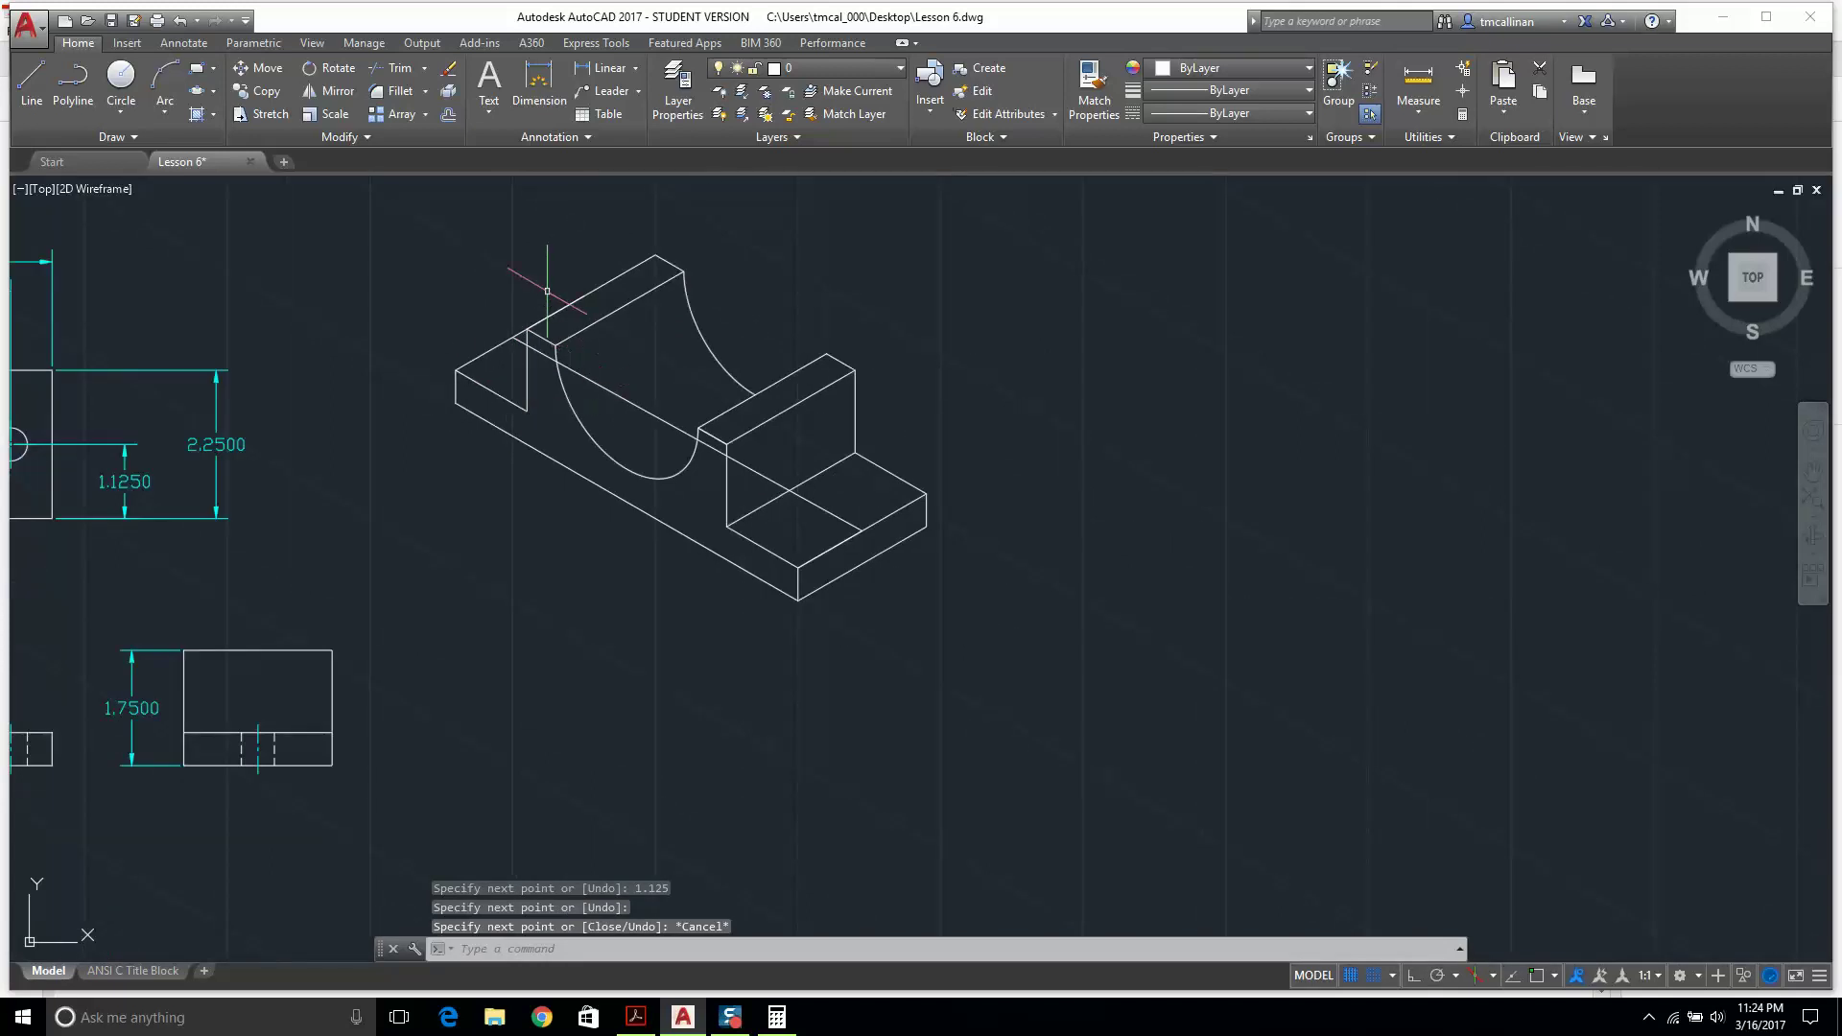
pyautogui.scroll(2, 753, 442)
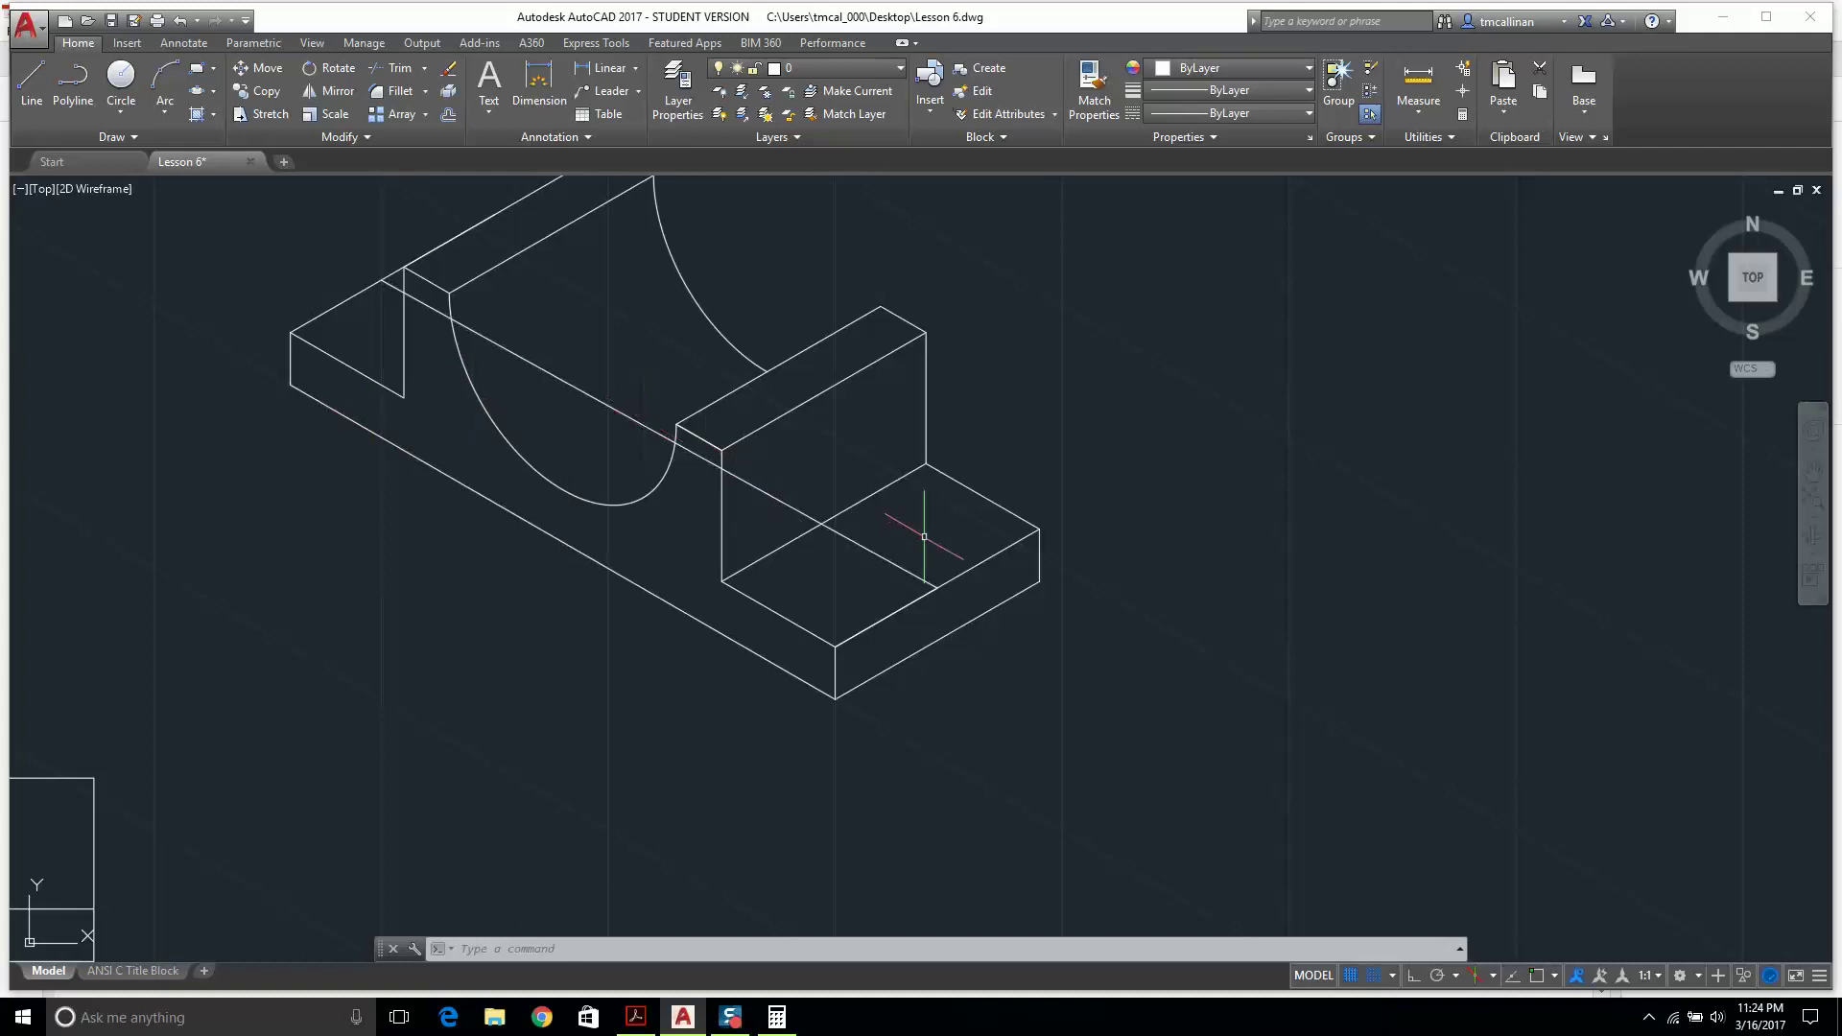
pyautogui.scroll(2, 912, 538)
pyautogui.click(875, 560)
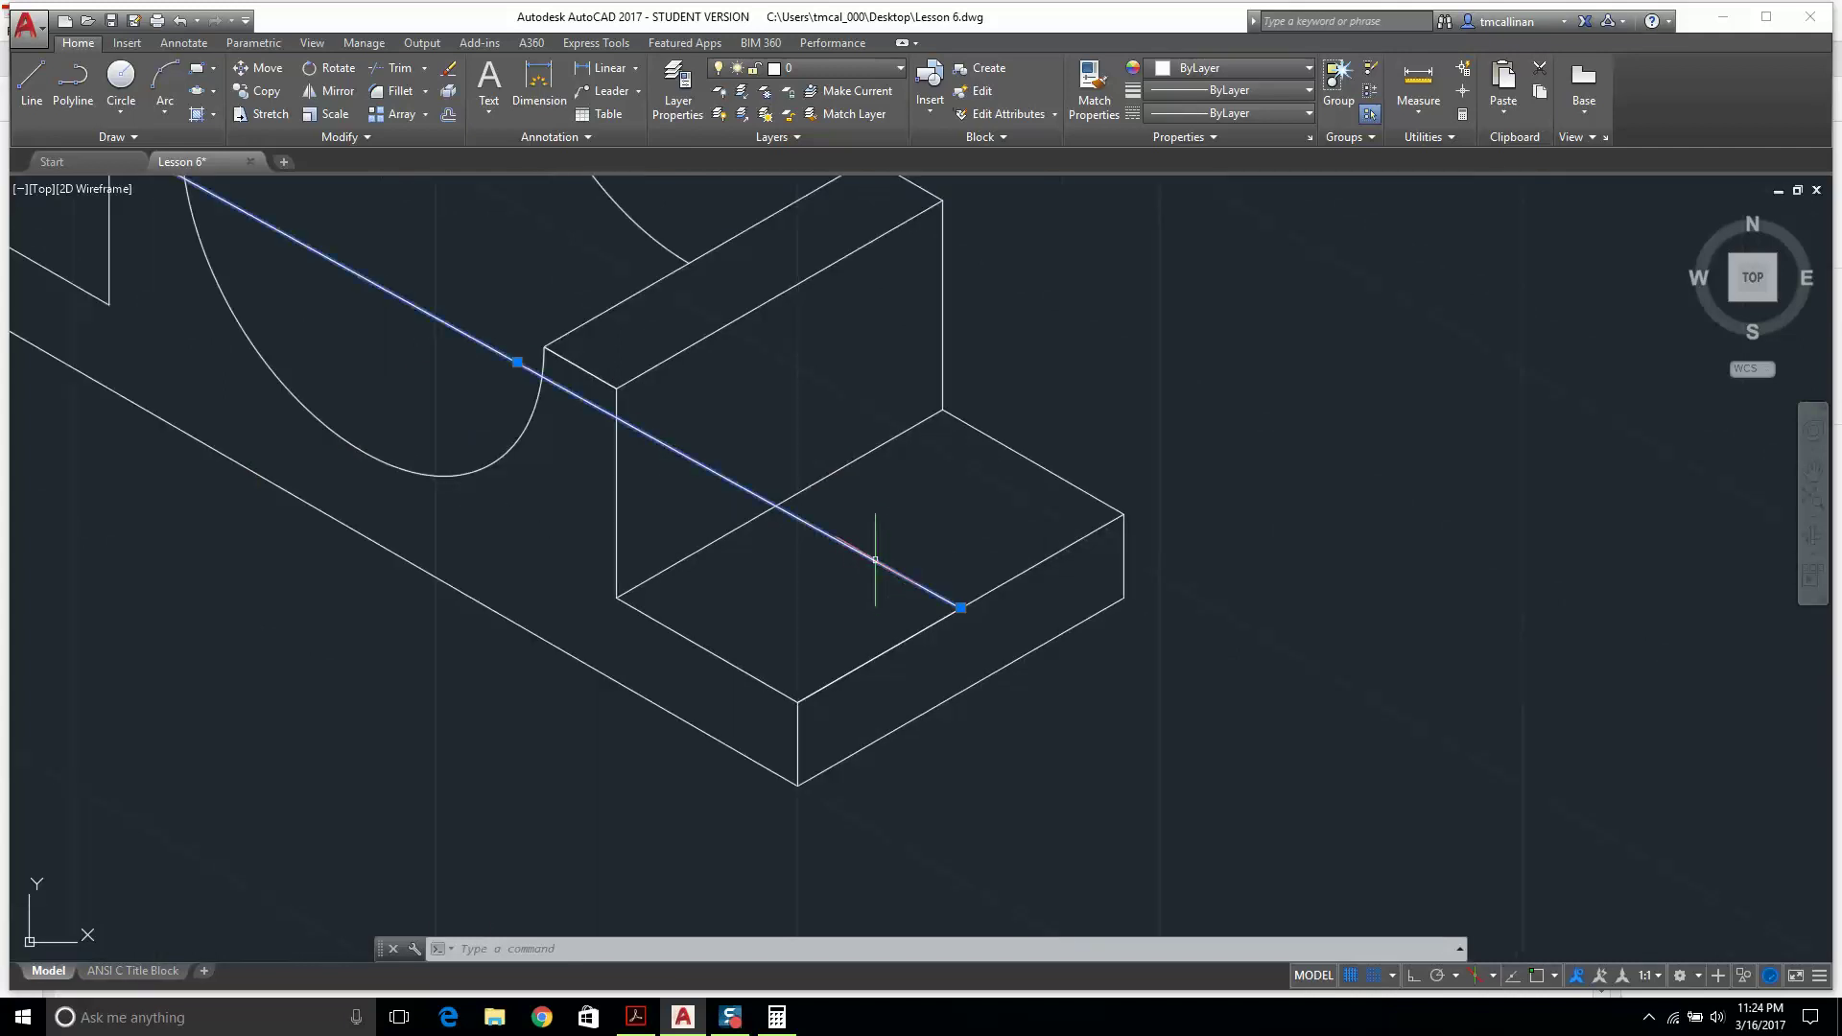
pyautogui.press('Delete')
pyautogui.scroll(-4, 932, 630)
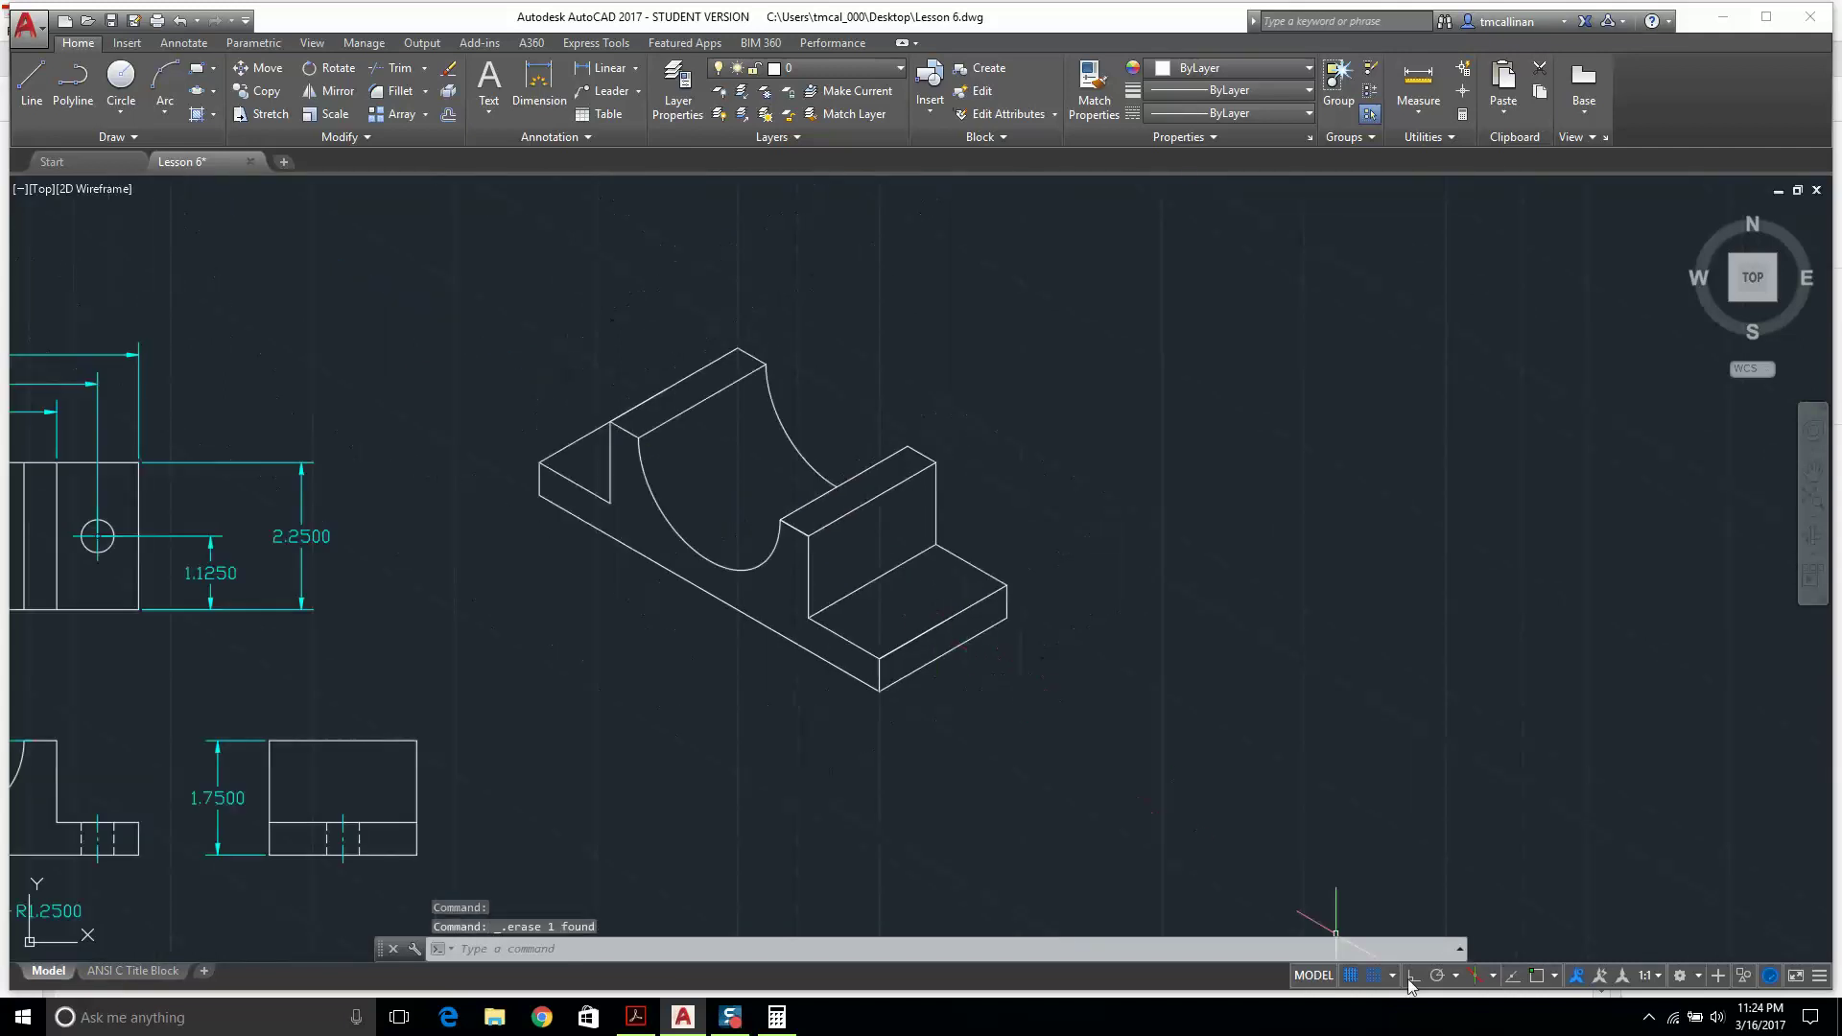
# Set isometric drafting to the Top isoplane.
pyautogui.click(1474, 976)
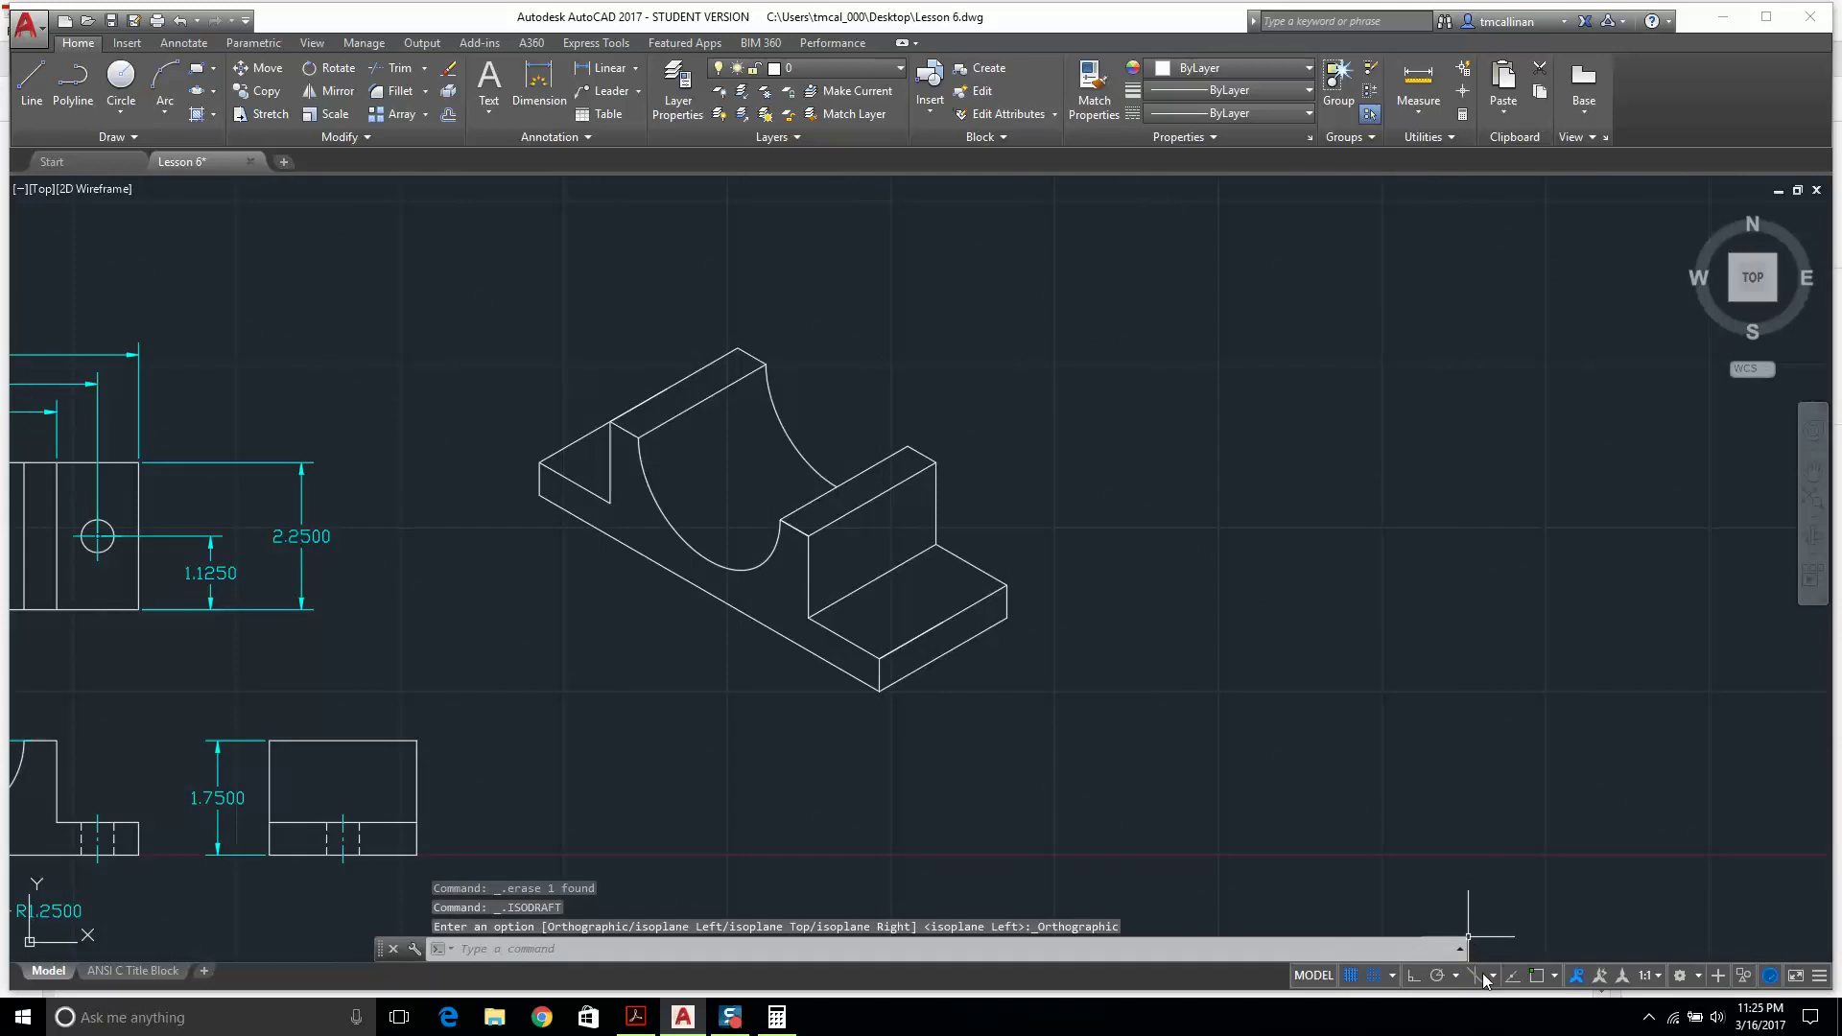
pyautogui.click(1476, 976)
pyautogui.click(1481, 975)
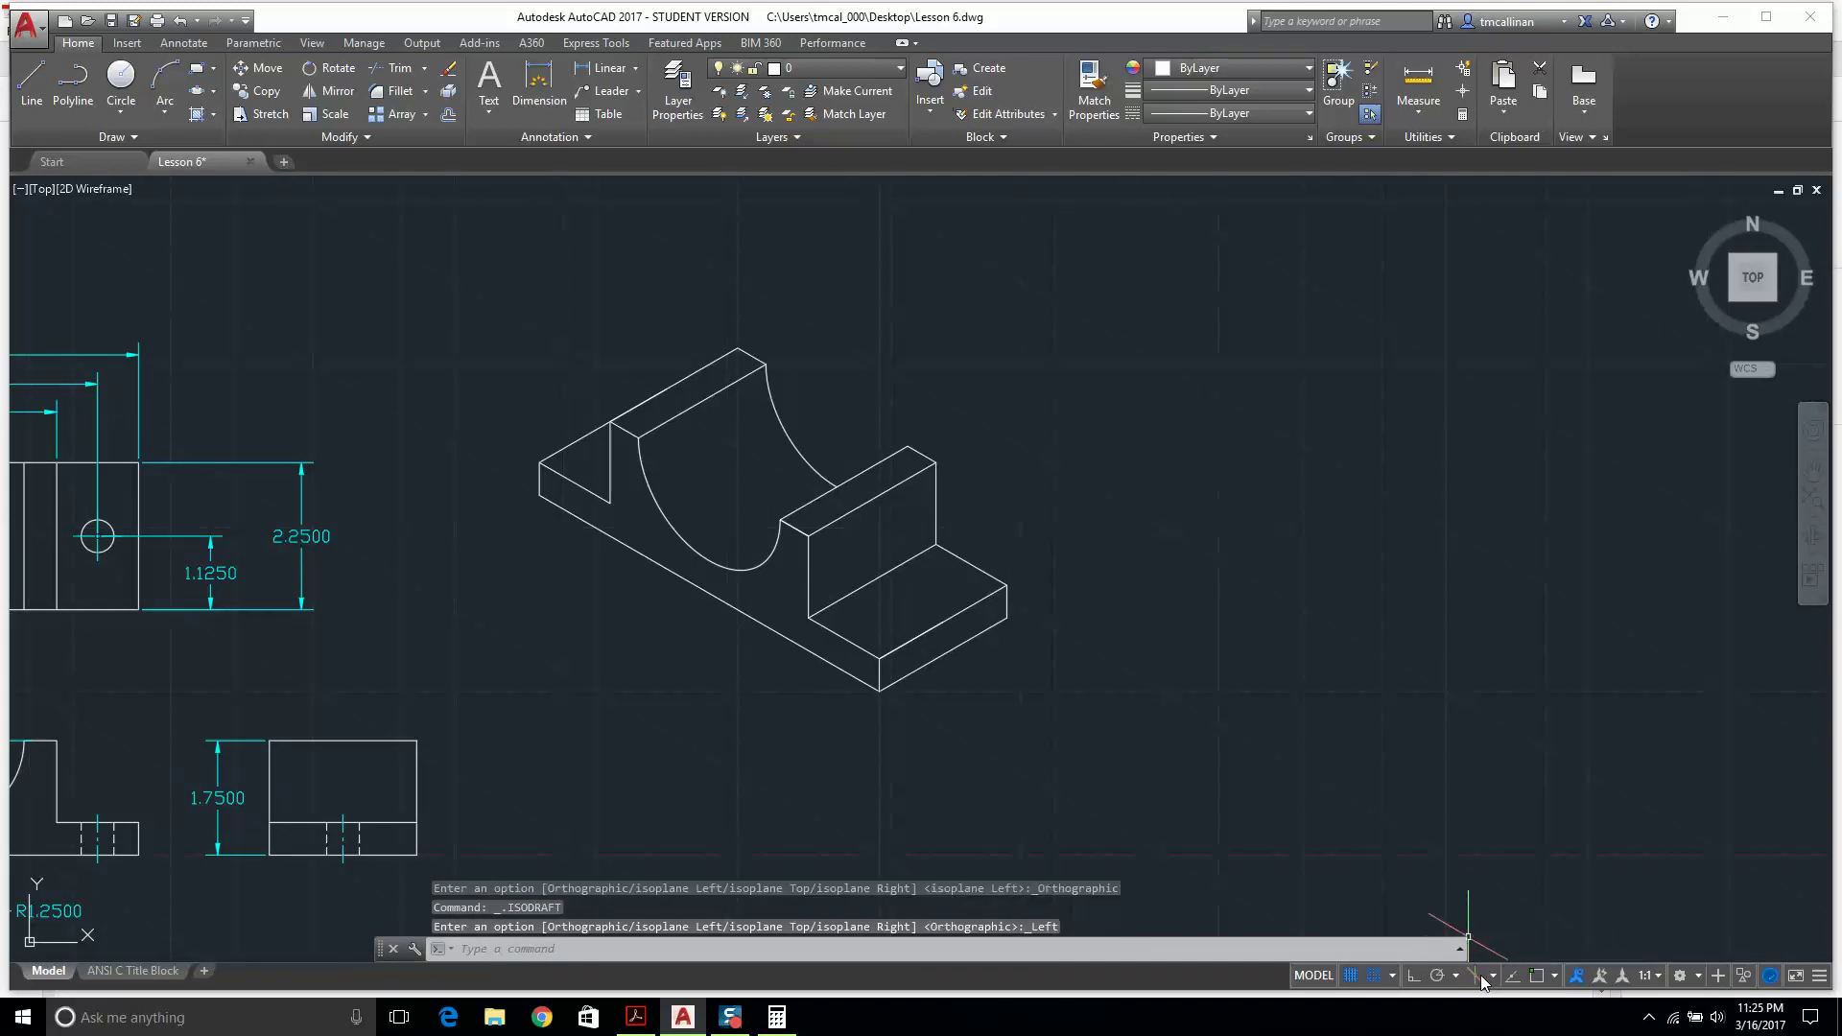
pyautogui.click(1490, 975)
pyautogui.click(1521, 904)
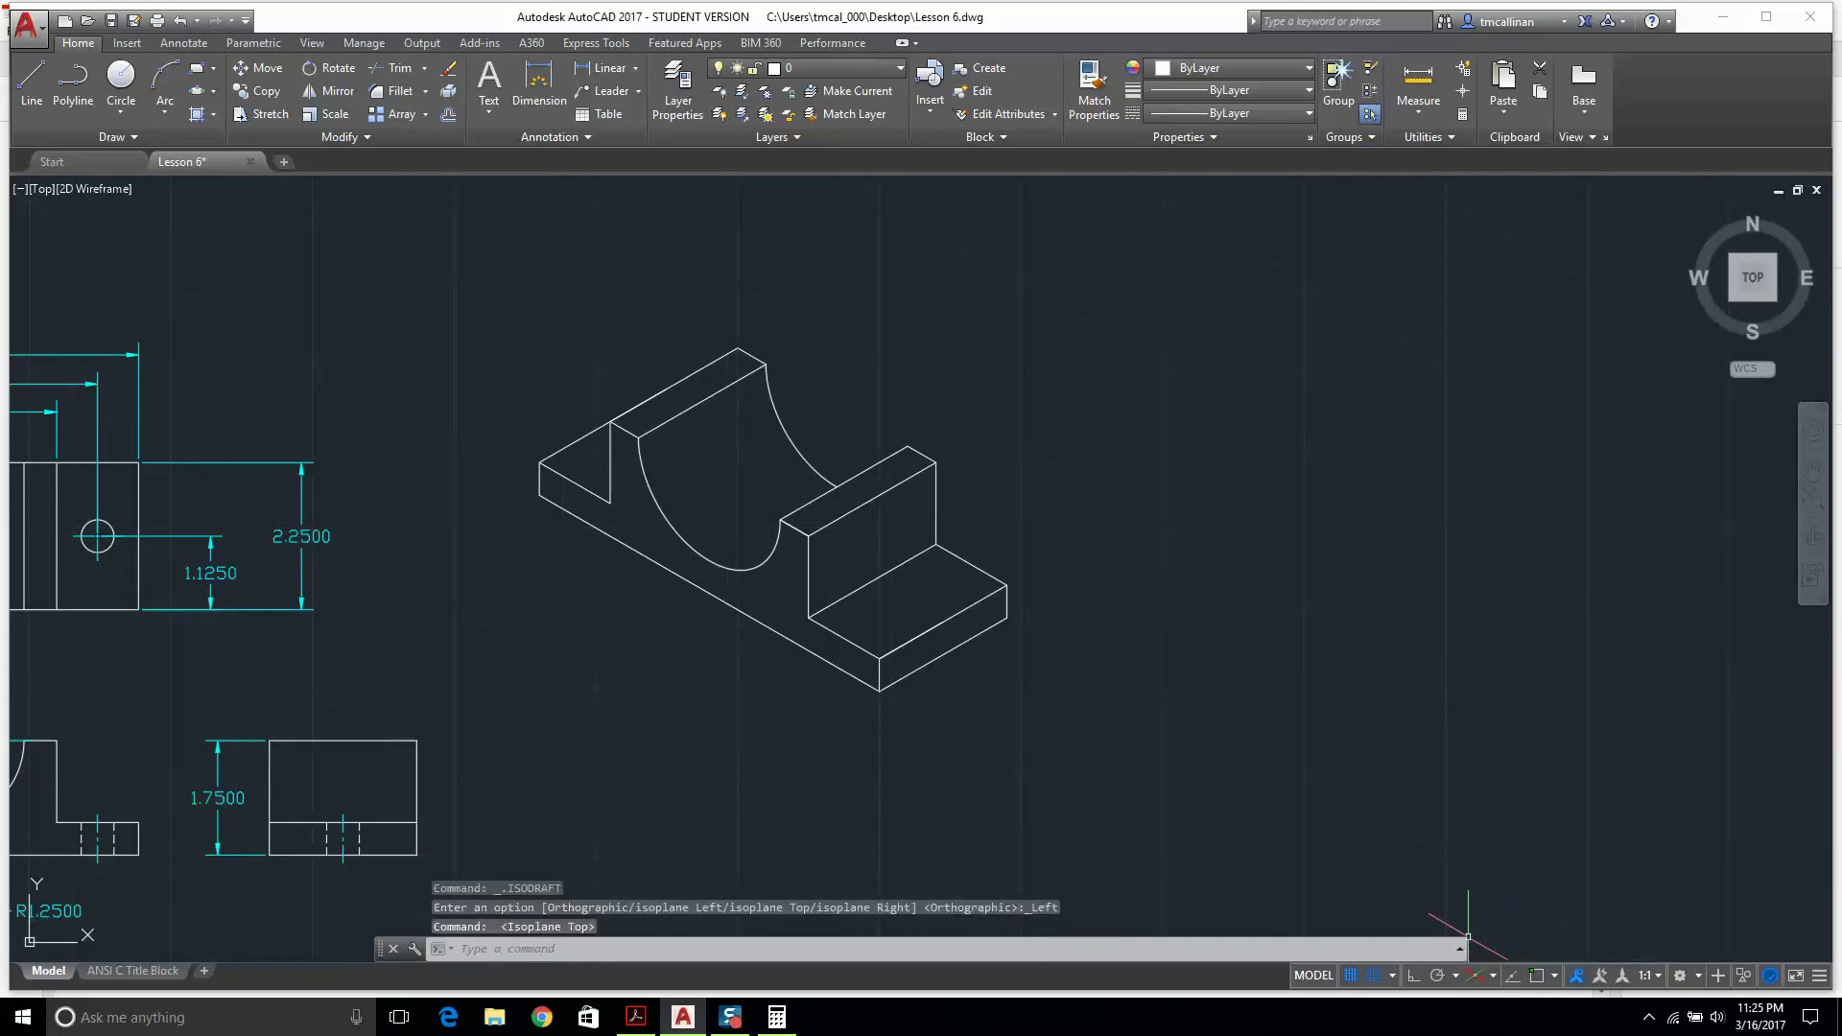
pyautogui.scroll(2, 904, 564)
# Draw a trial line on the front step, then erase the stray diagonal and front-edge lines.
pyautogui.click(31, 85)
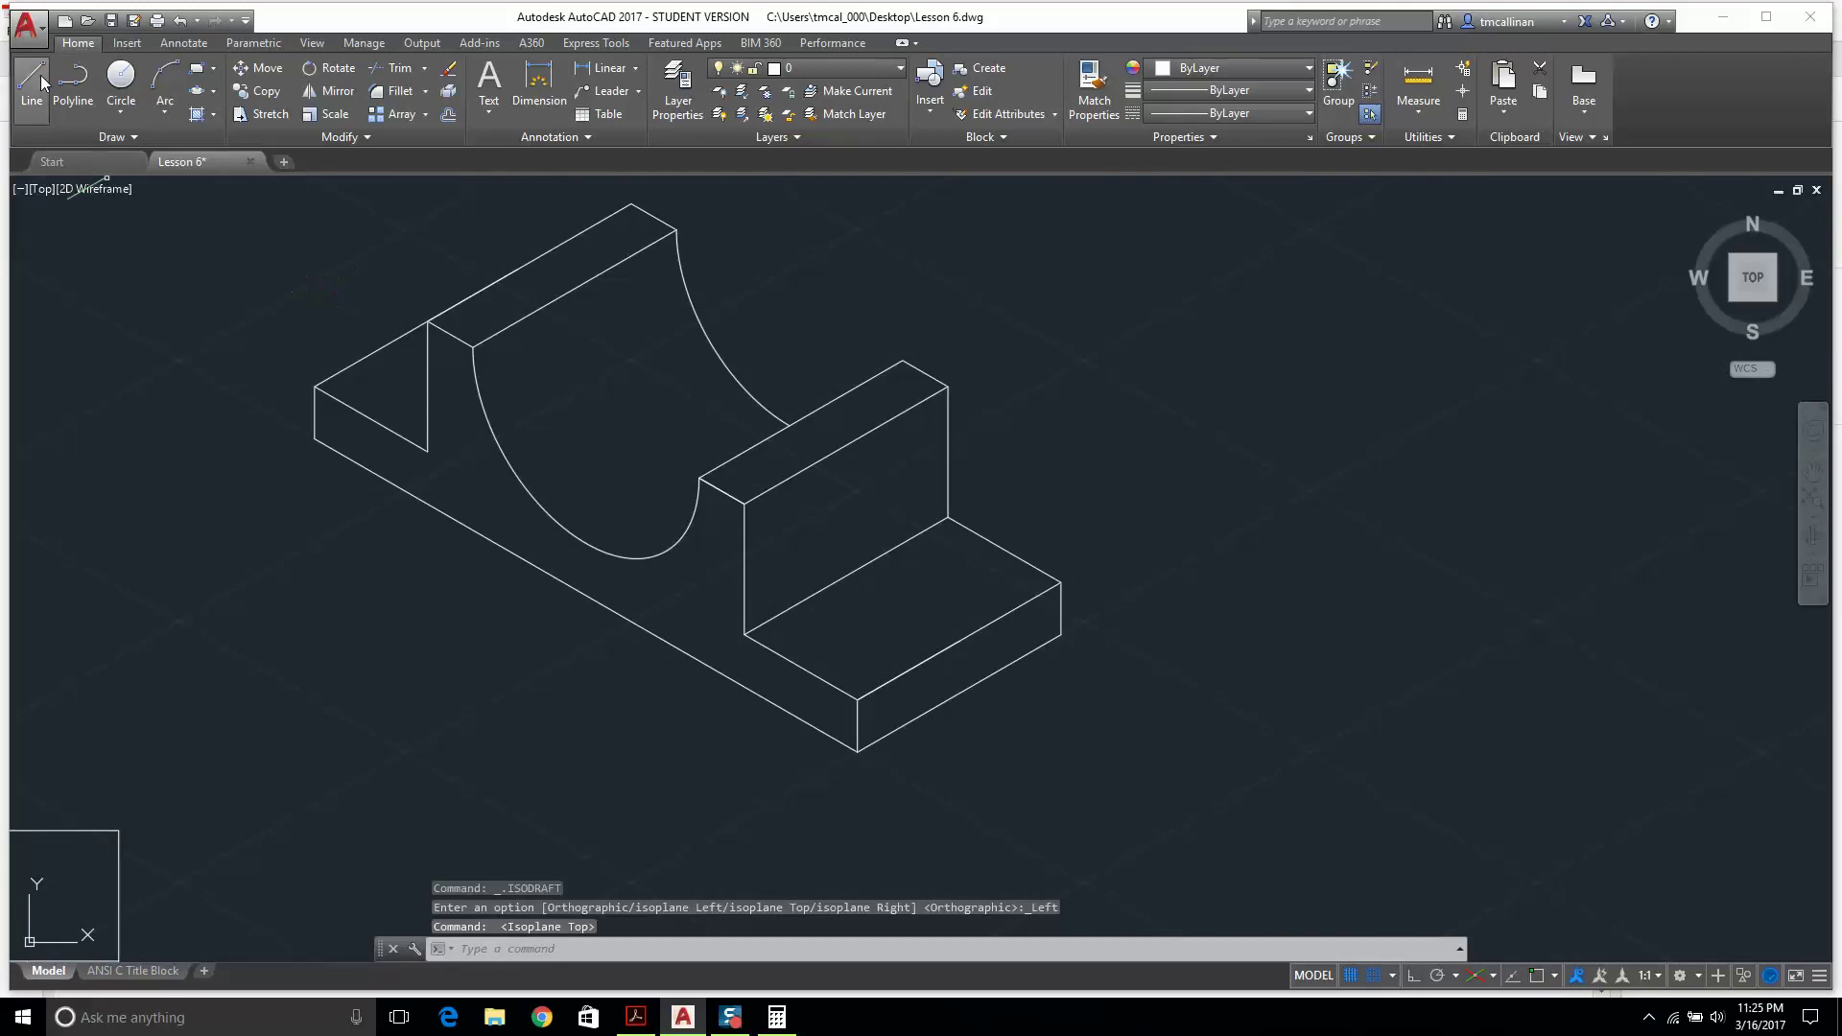
pyautogui.click(948, 647)
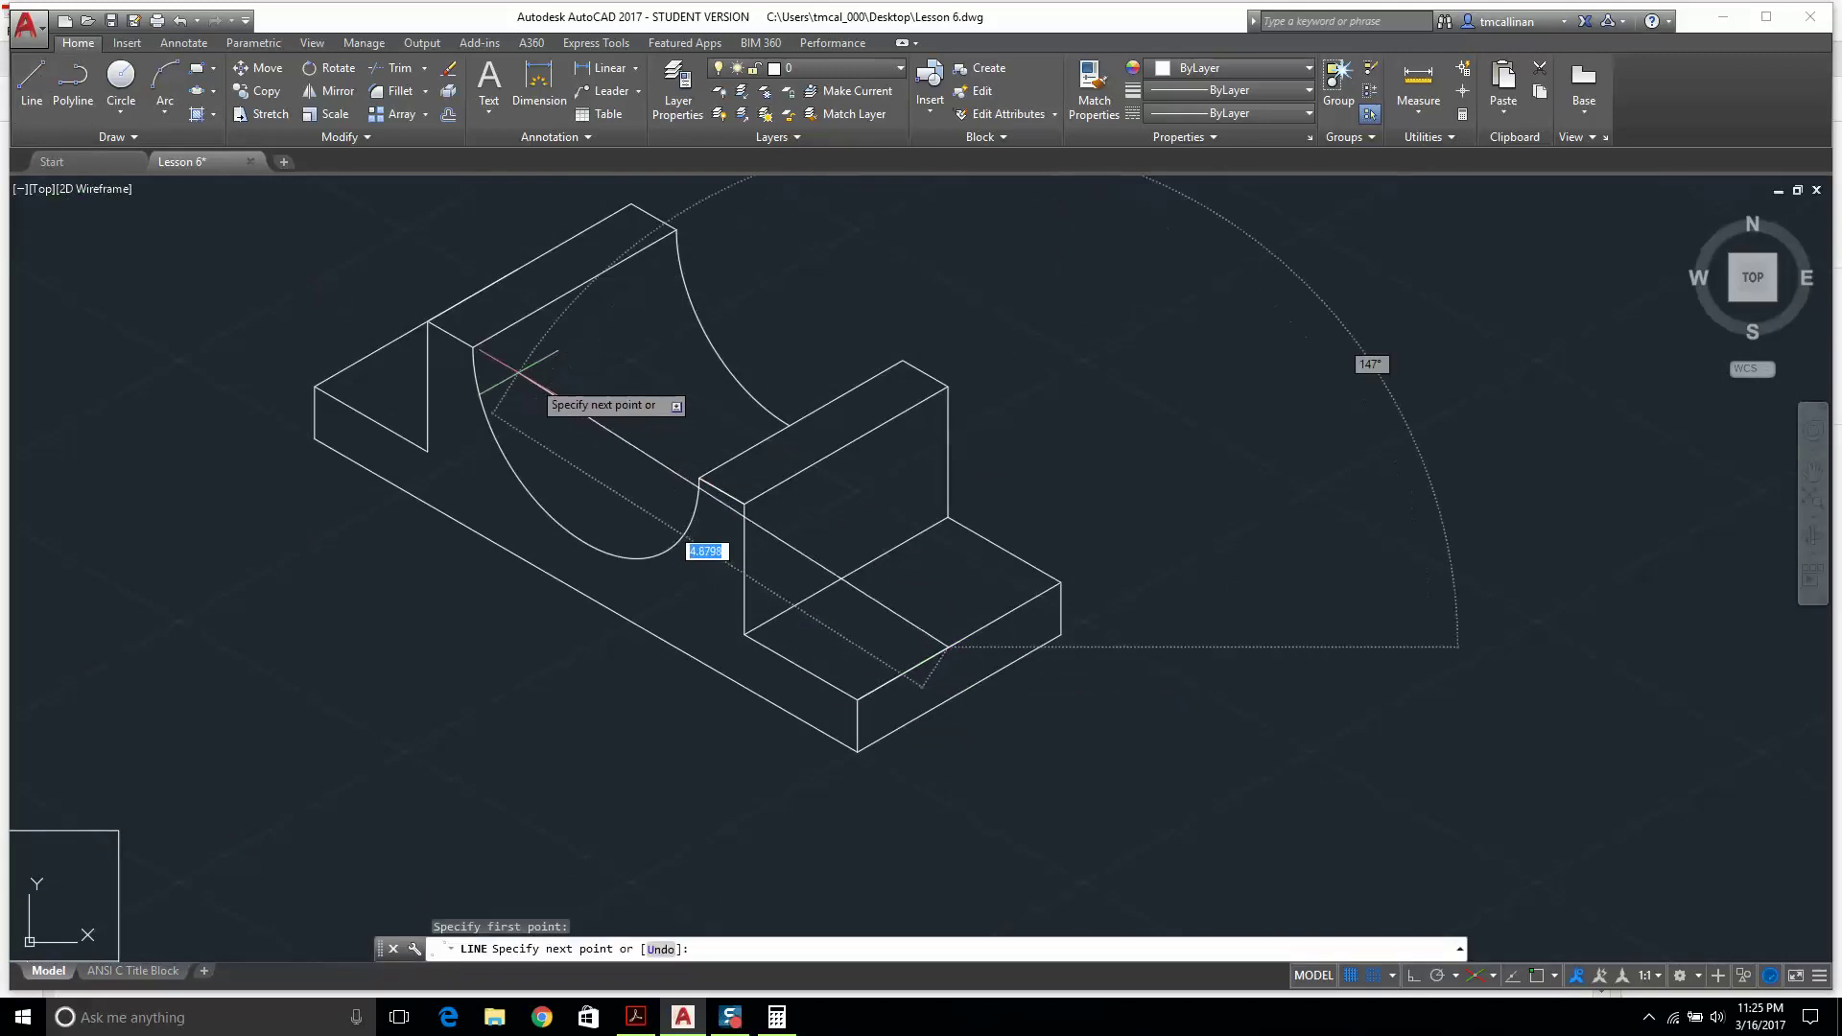
pyautogui.click(404, 333)
pyautogui.press('Escape')
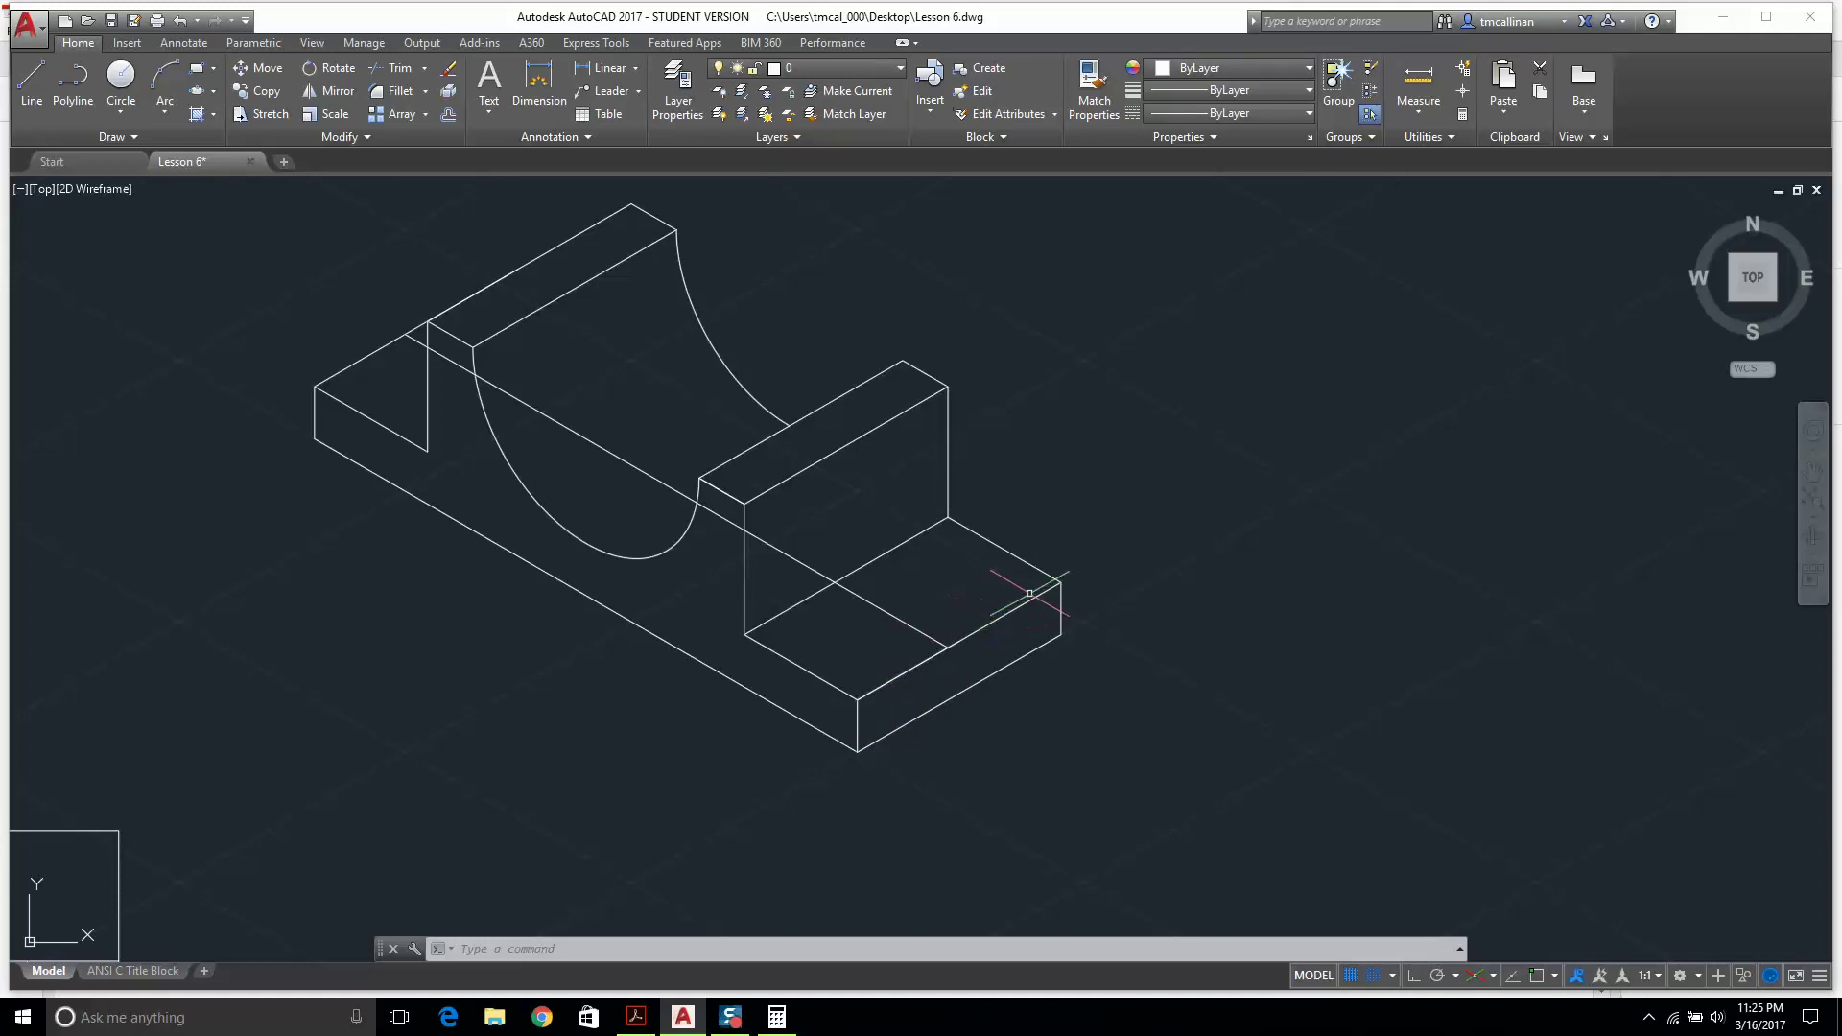
pyautogui.press('Escape')
pyautogui.press('Escape')
pyautogui.click(909, 627)
pyautogui.press('Delete')
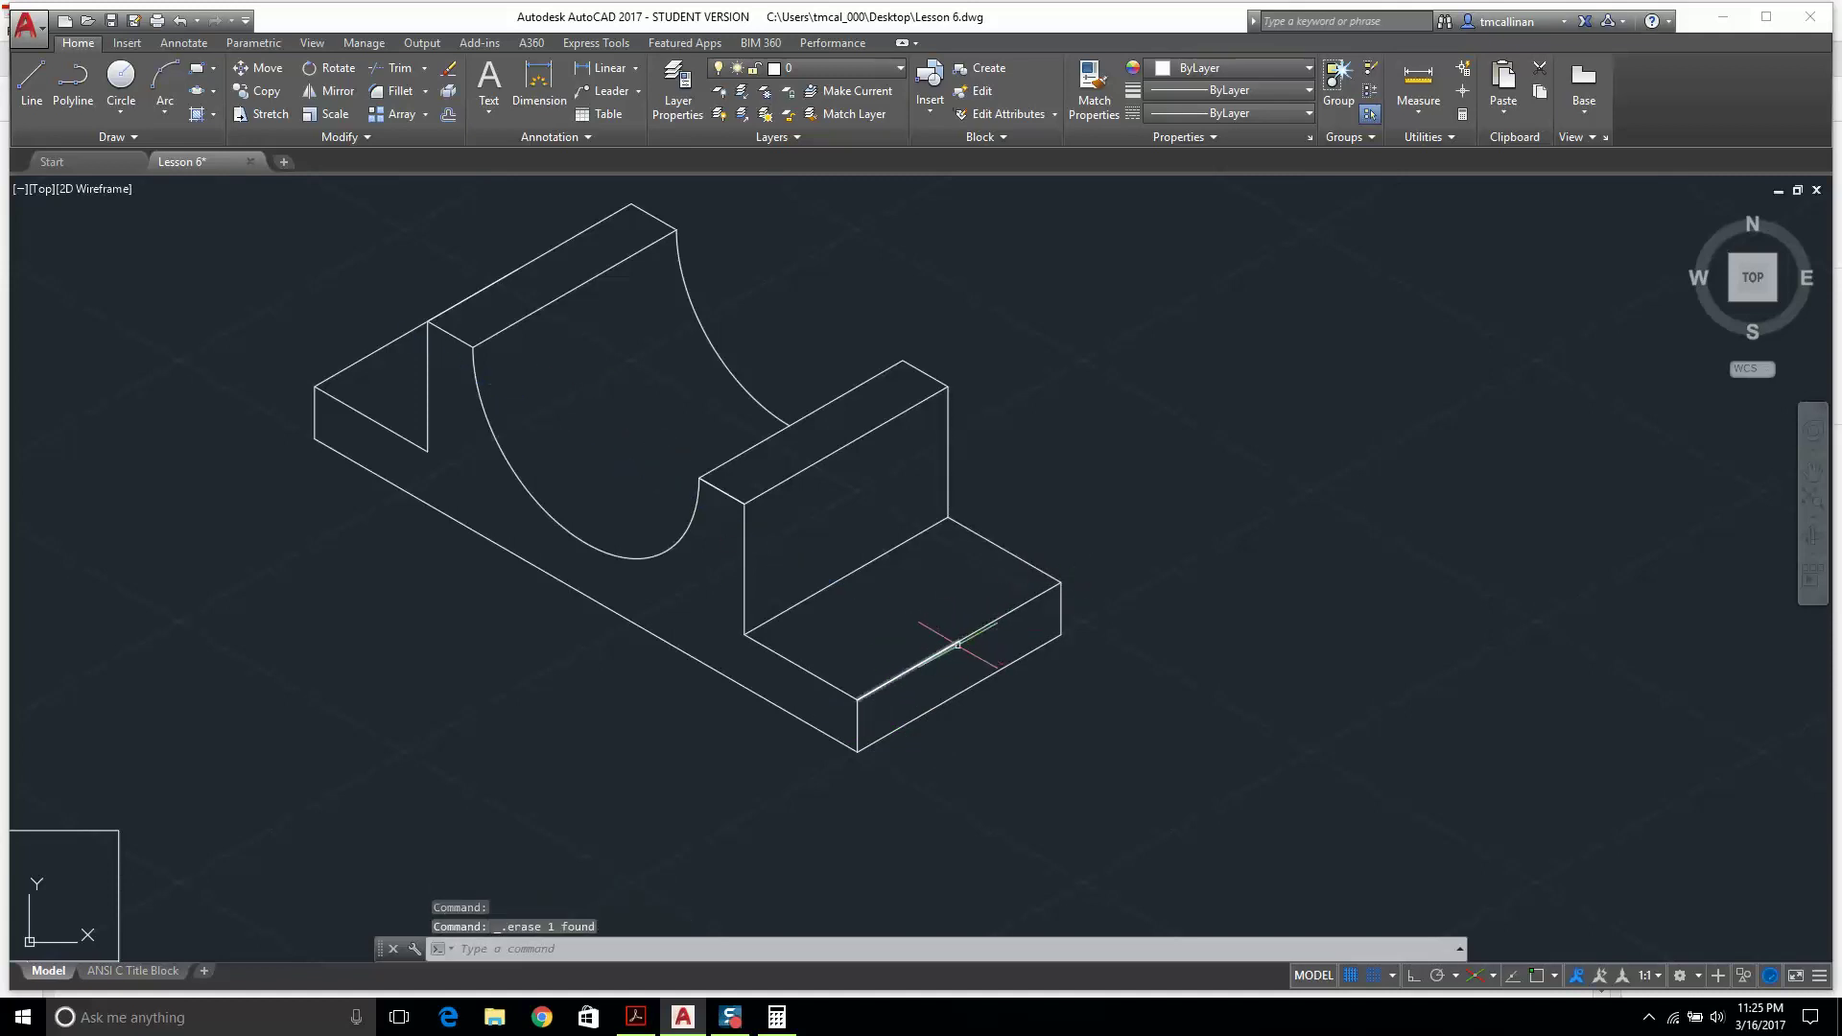
pyautogui.press('Delete')
# Draw a 1.125-long line from the front bottom corner of the lower step.
pyautogui.click(32, 82)
pyautogui.click(856, 699)
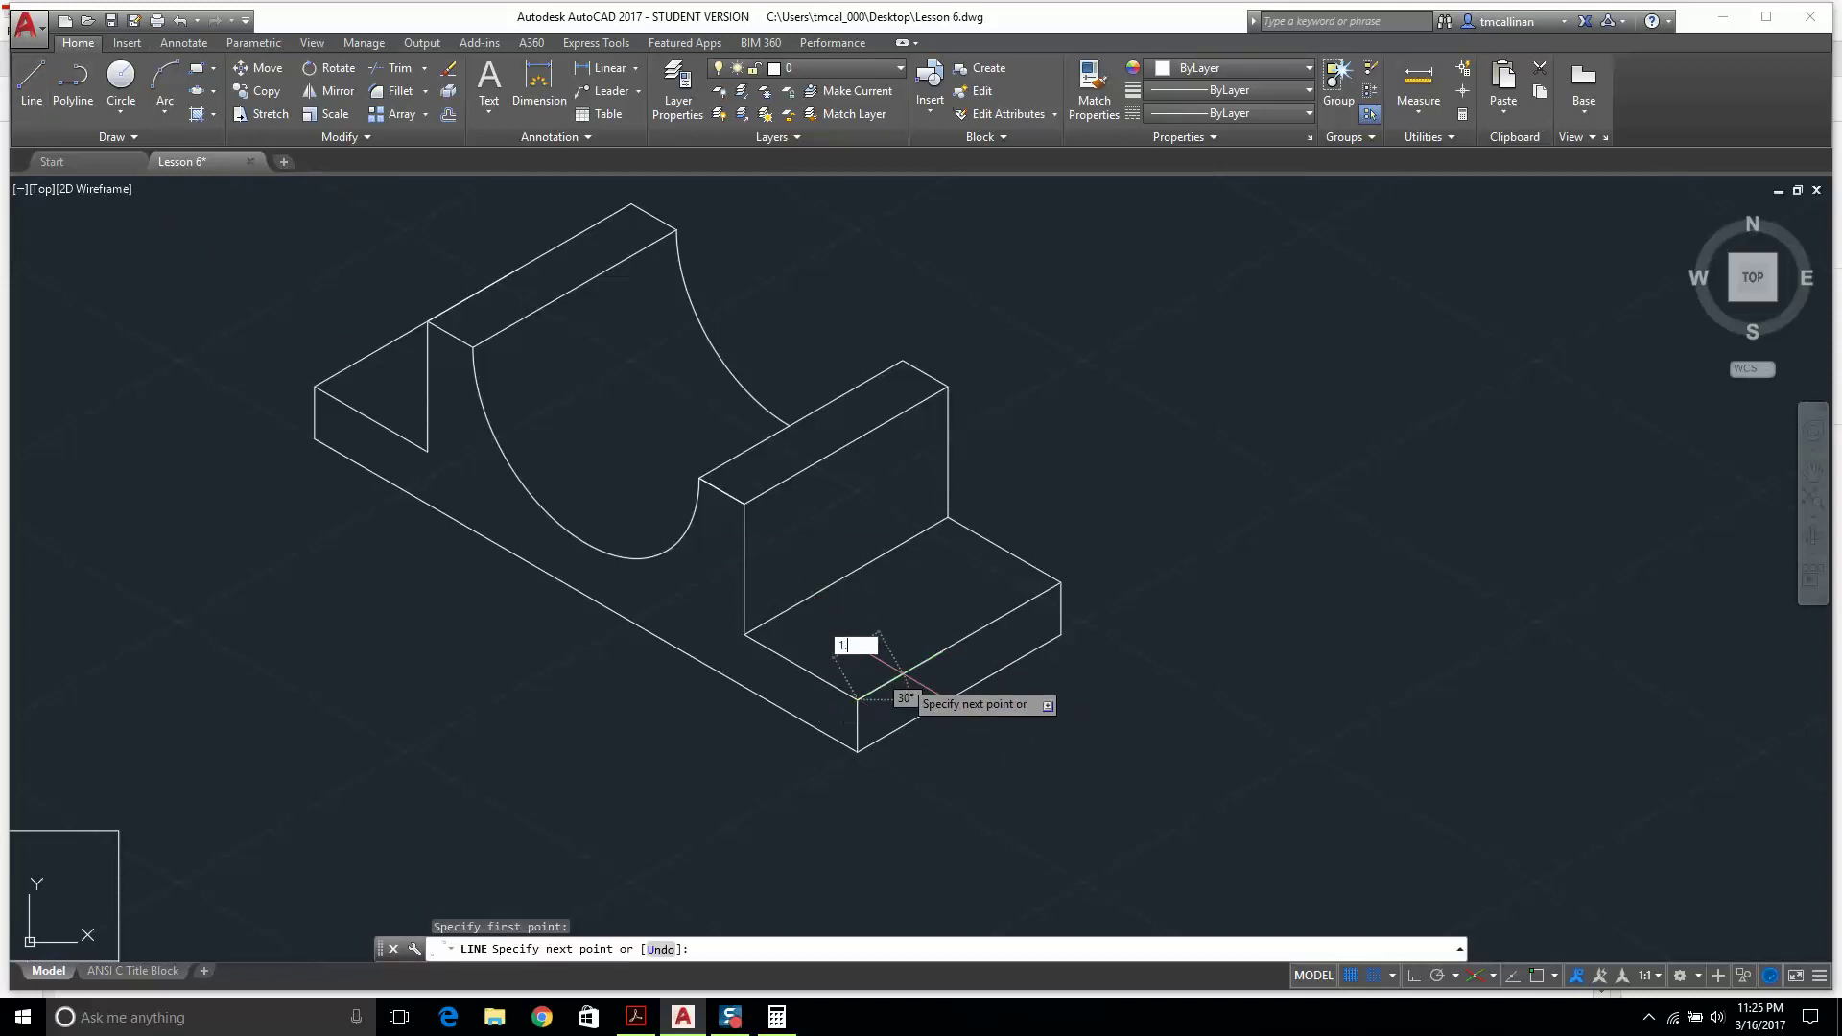
pyautogui.write('1.125')
pyautogui.press('Return')
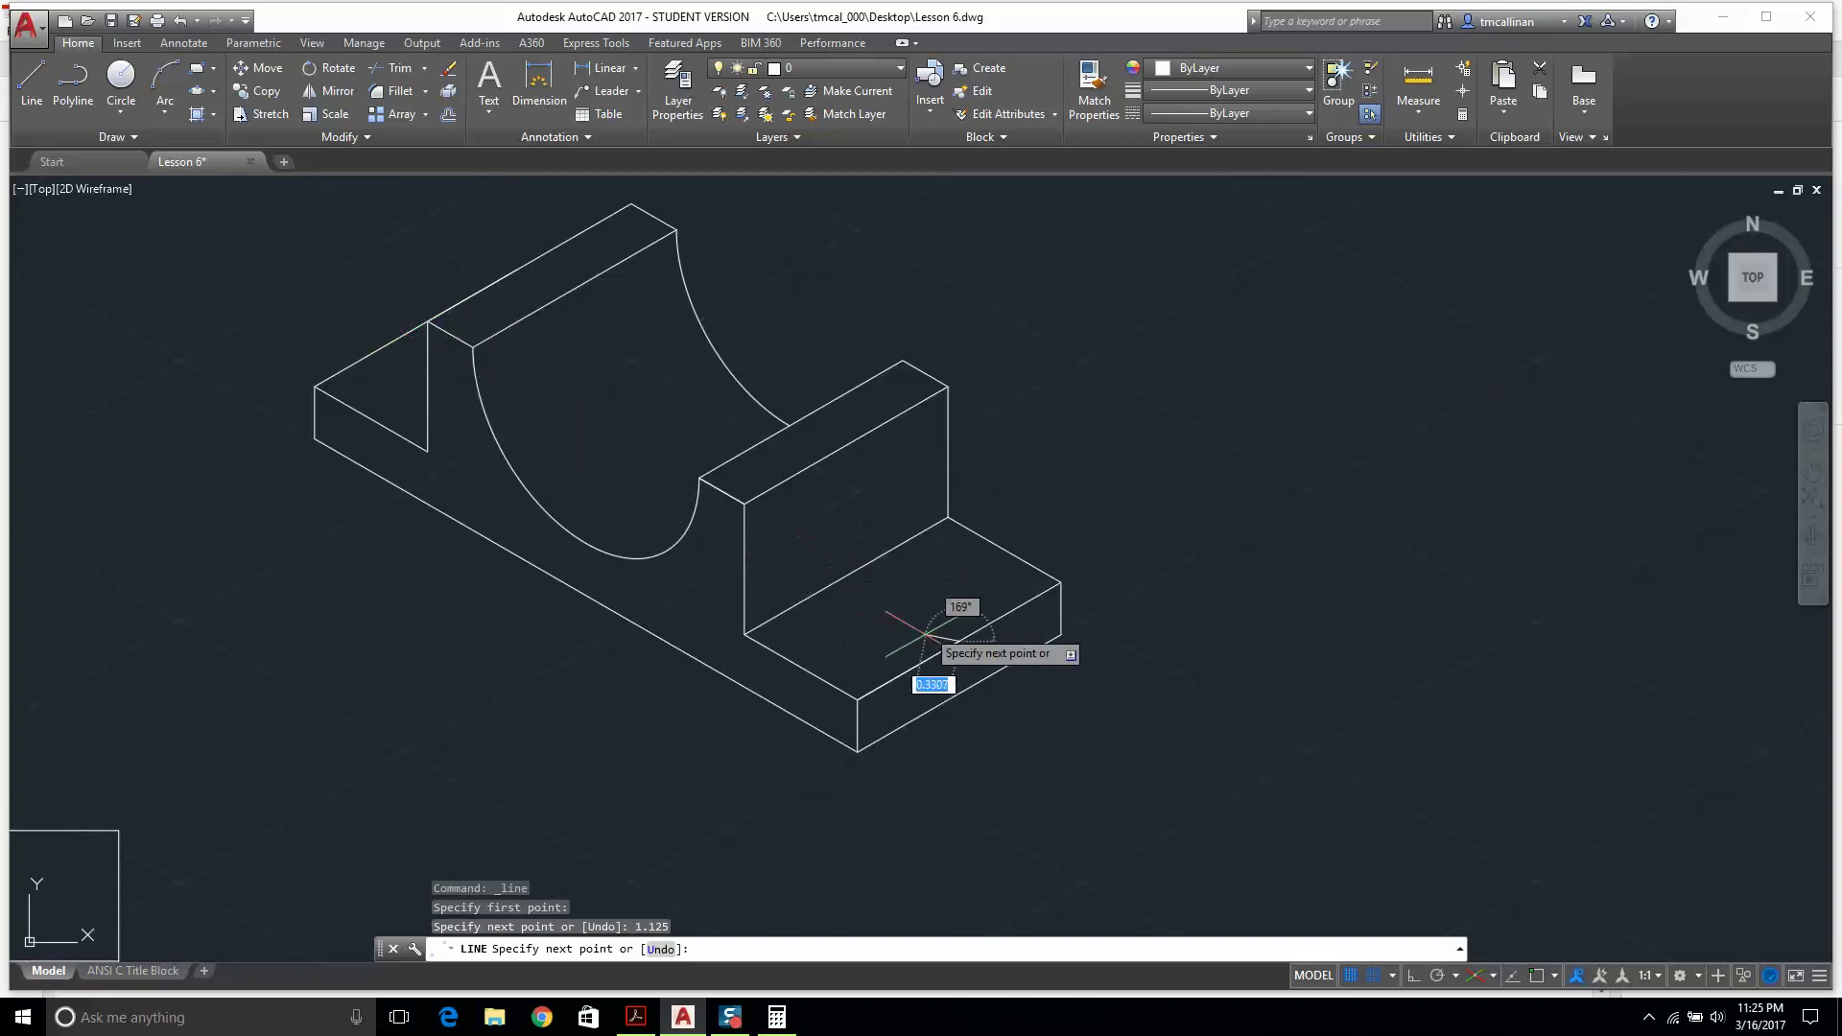
# Switch drafting to the Right isoplane, end the line, and select the short front-face line.
pyautogui.scroll(6, 926, 634)
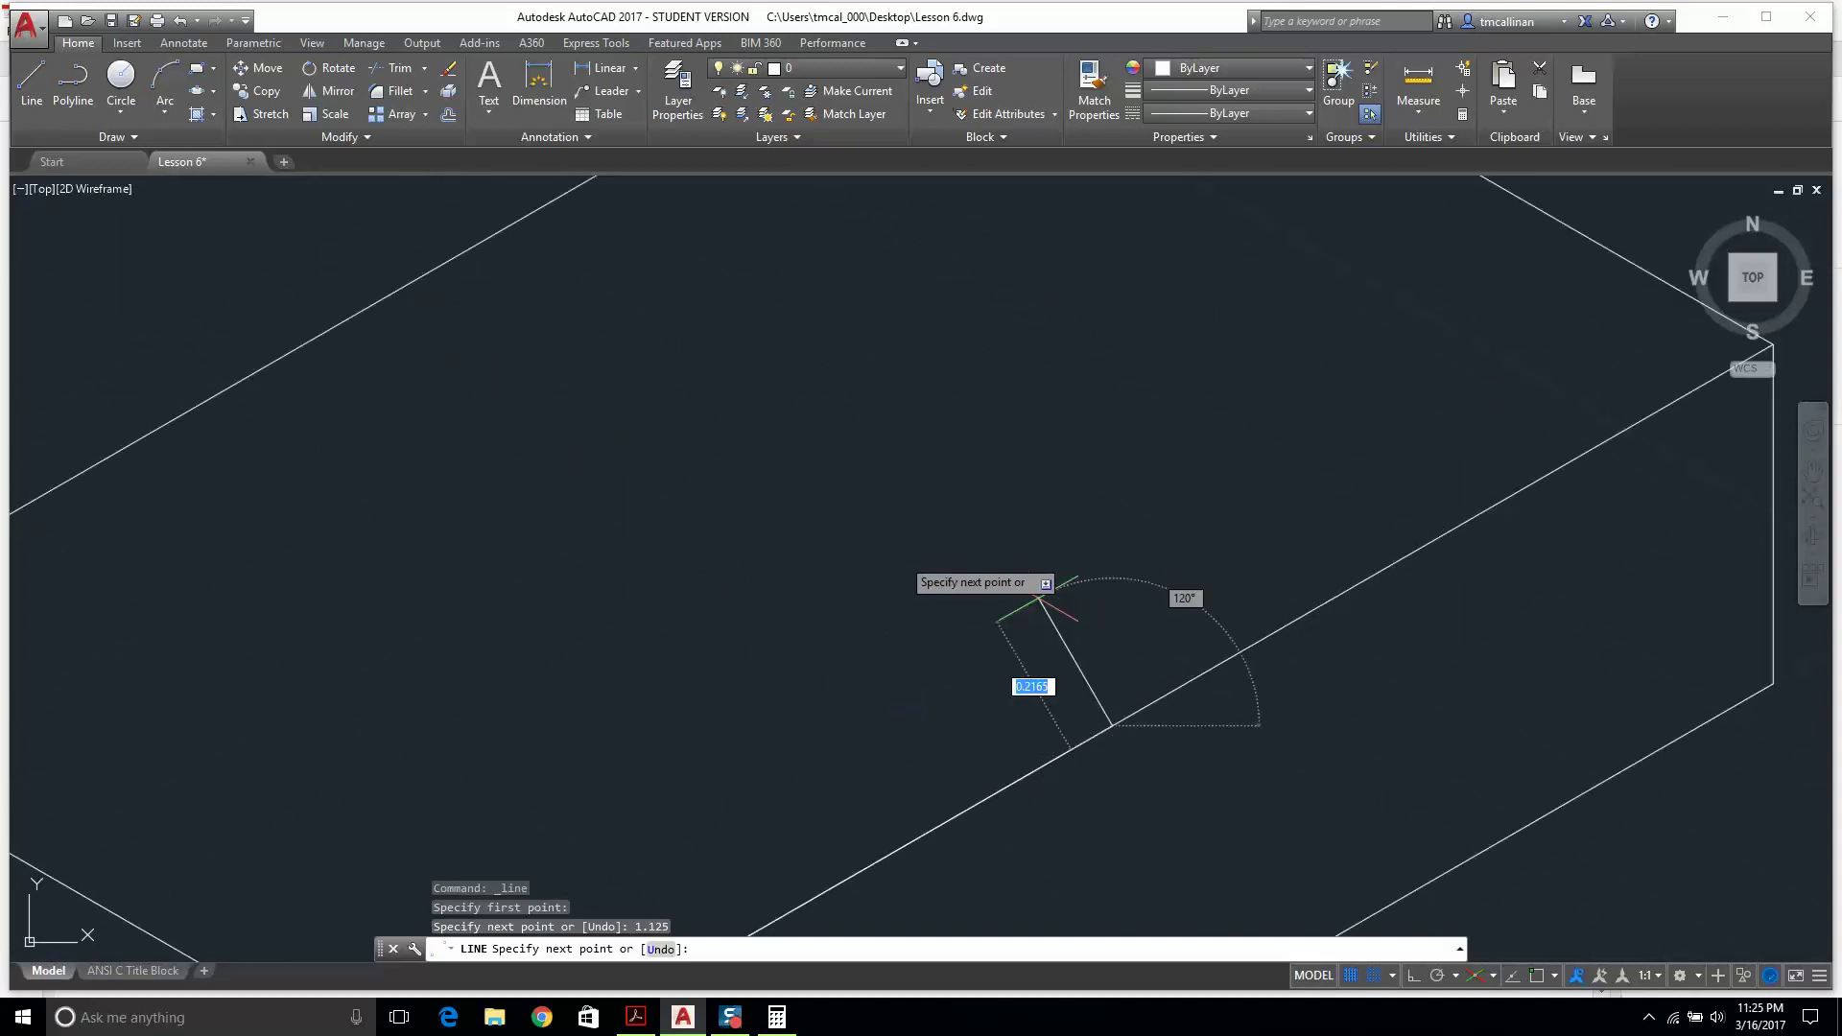
pyautogui.scroll(-5, 745, 598)
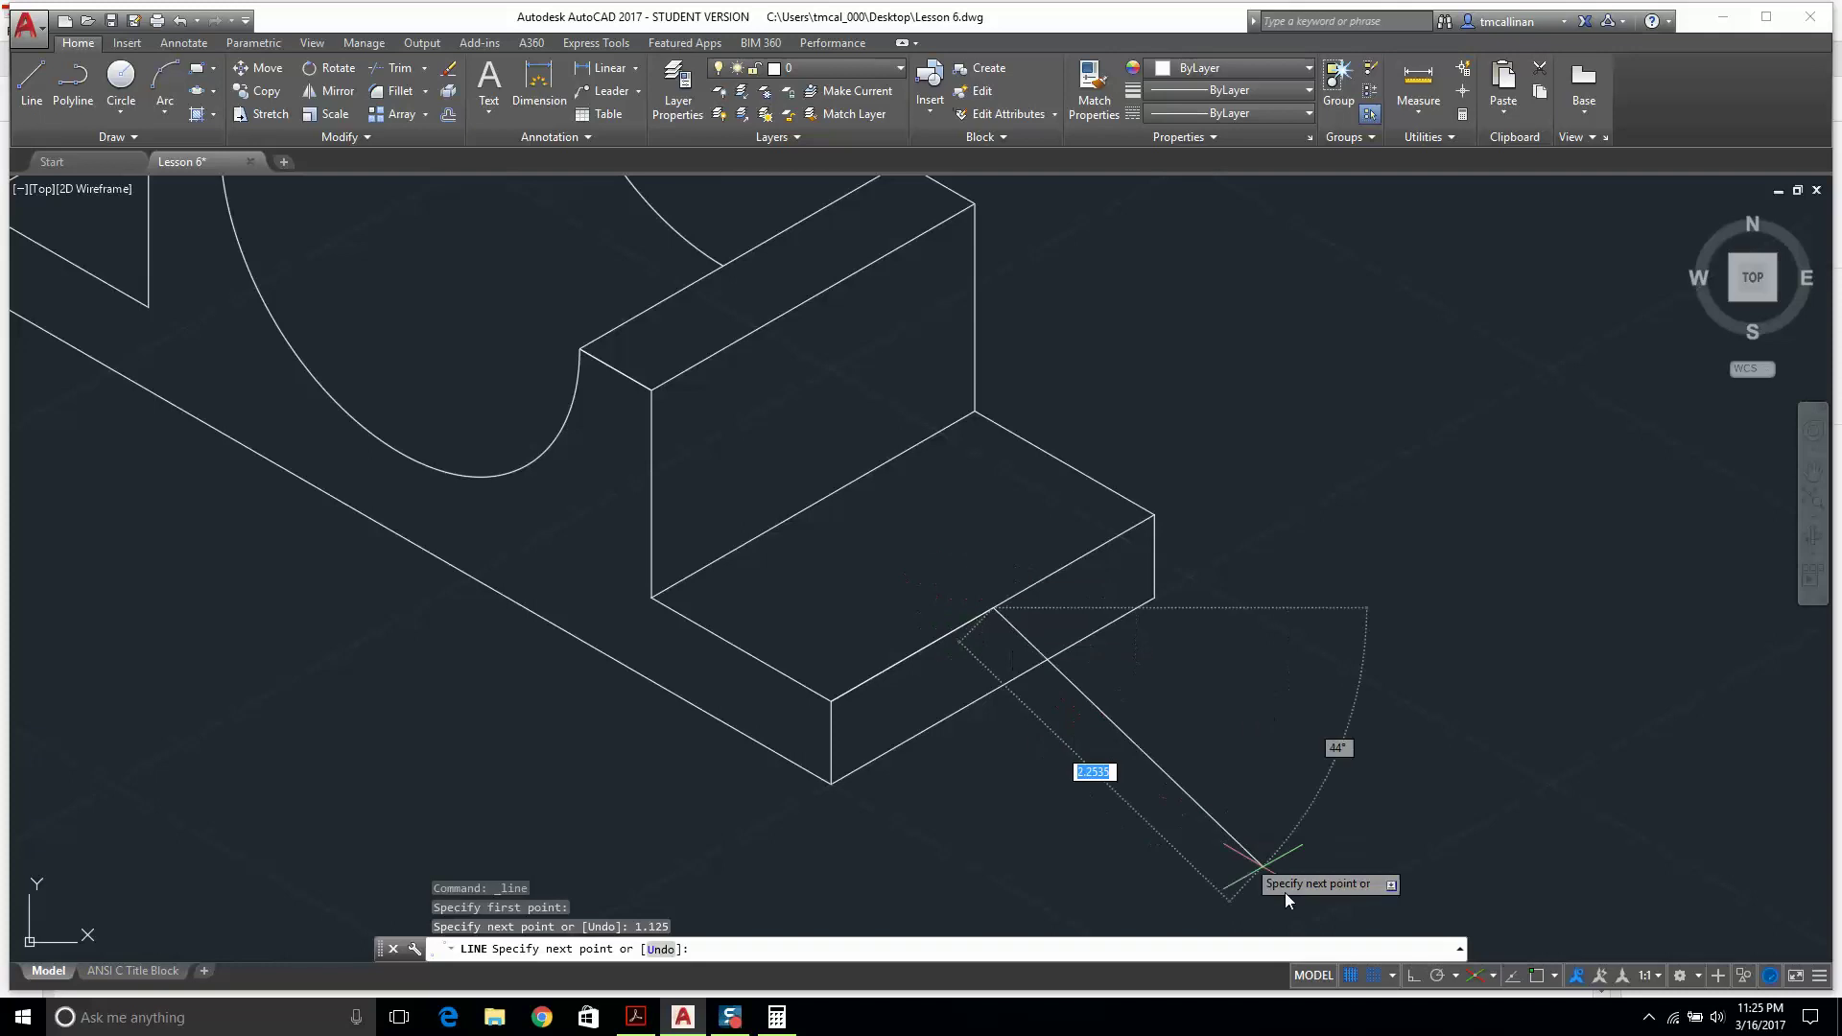
pyautogui.click(1494, 977)
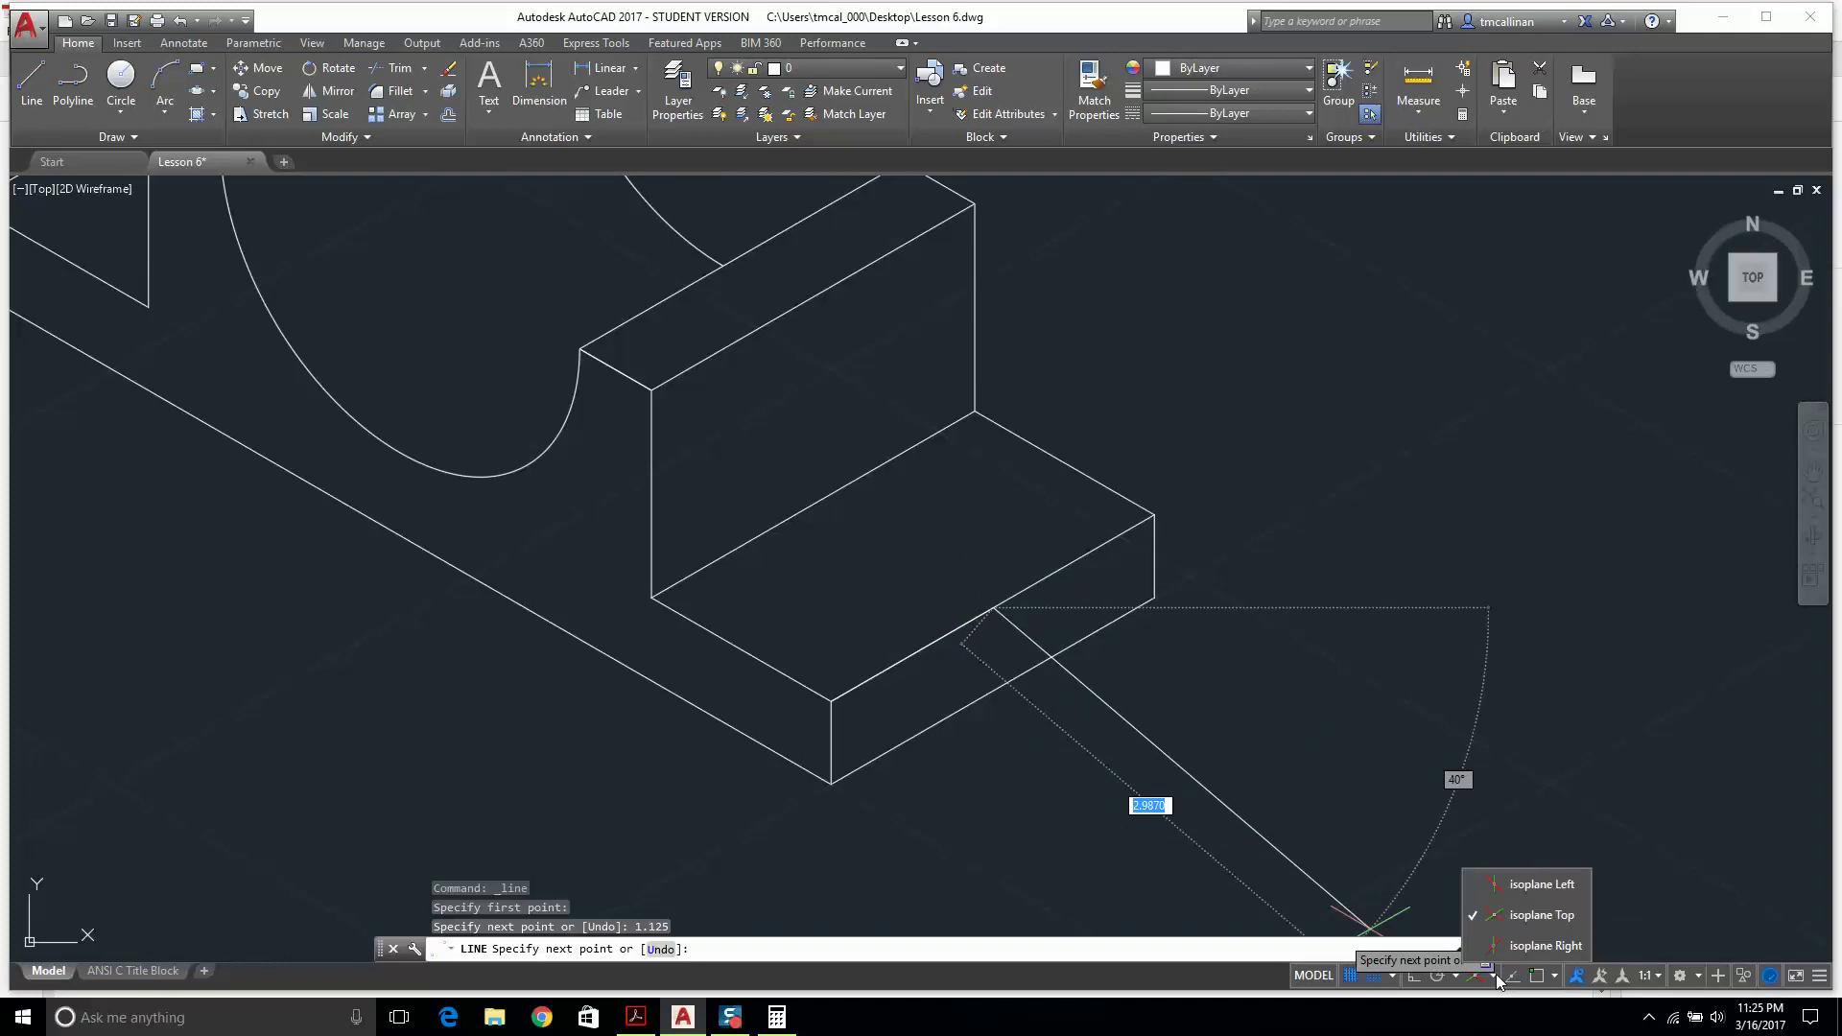
pyautogui.click(1528, 914)
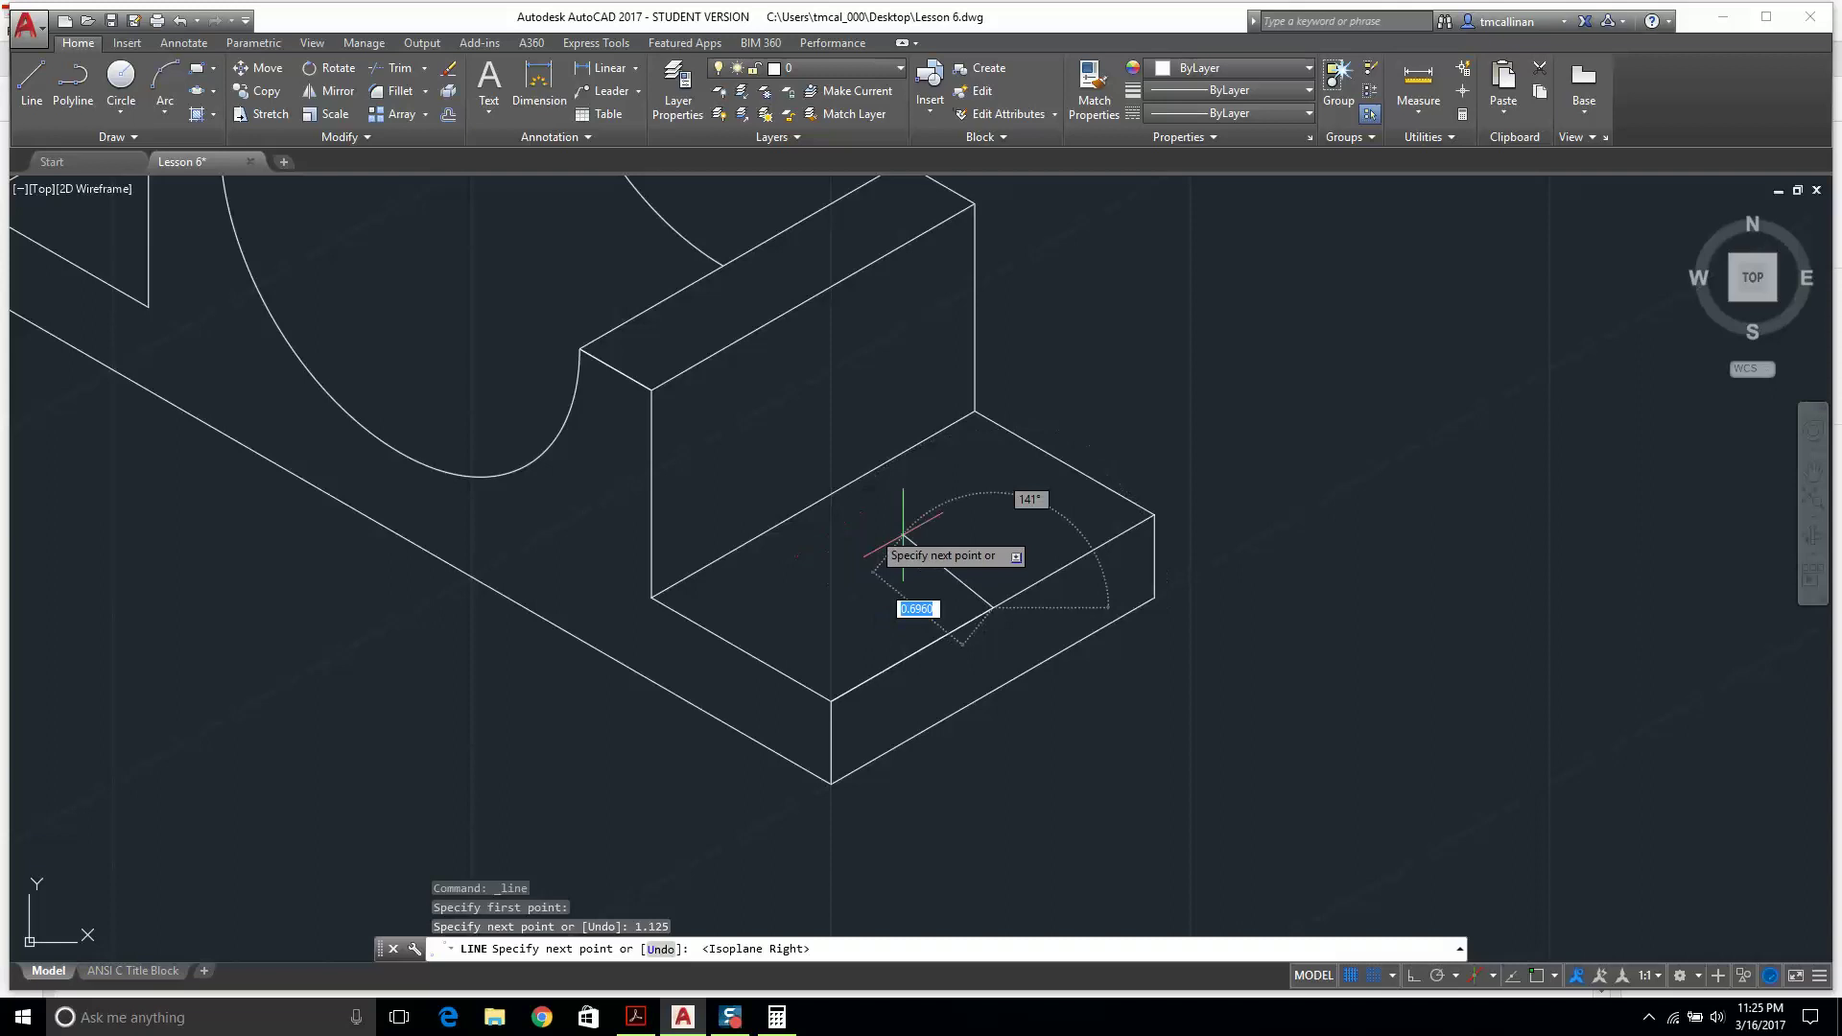
pyautogui.press('Escape')
pyautogui.scroll(-3, 925, 534)
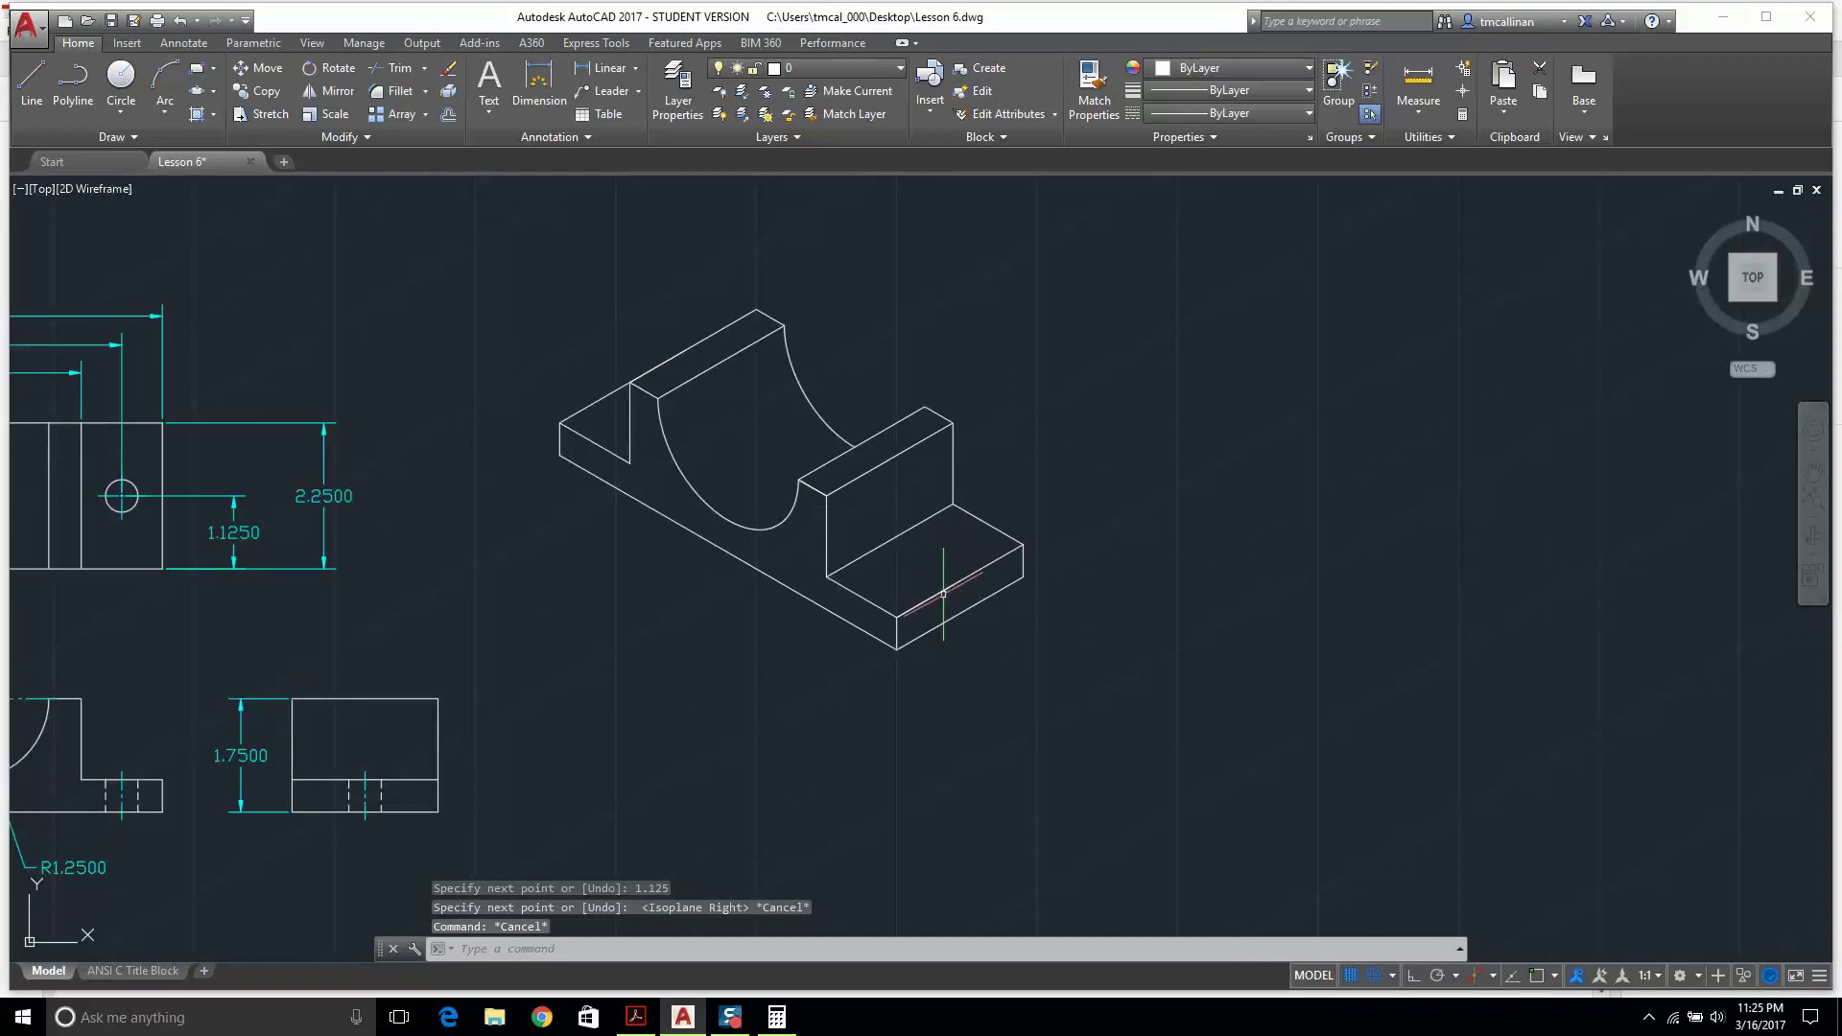
pyautogui.click(929, 599)
pyautogui.scroll(2, 924, 526)
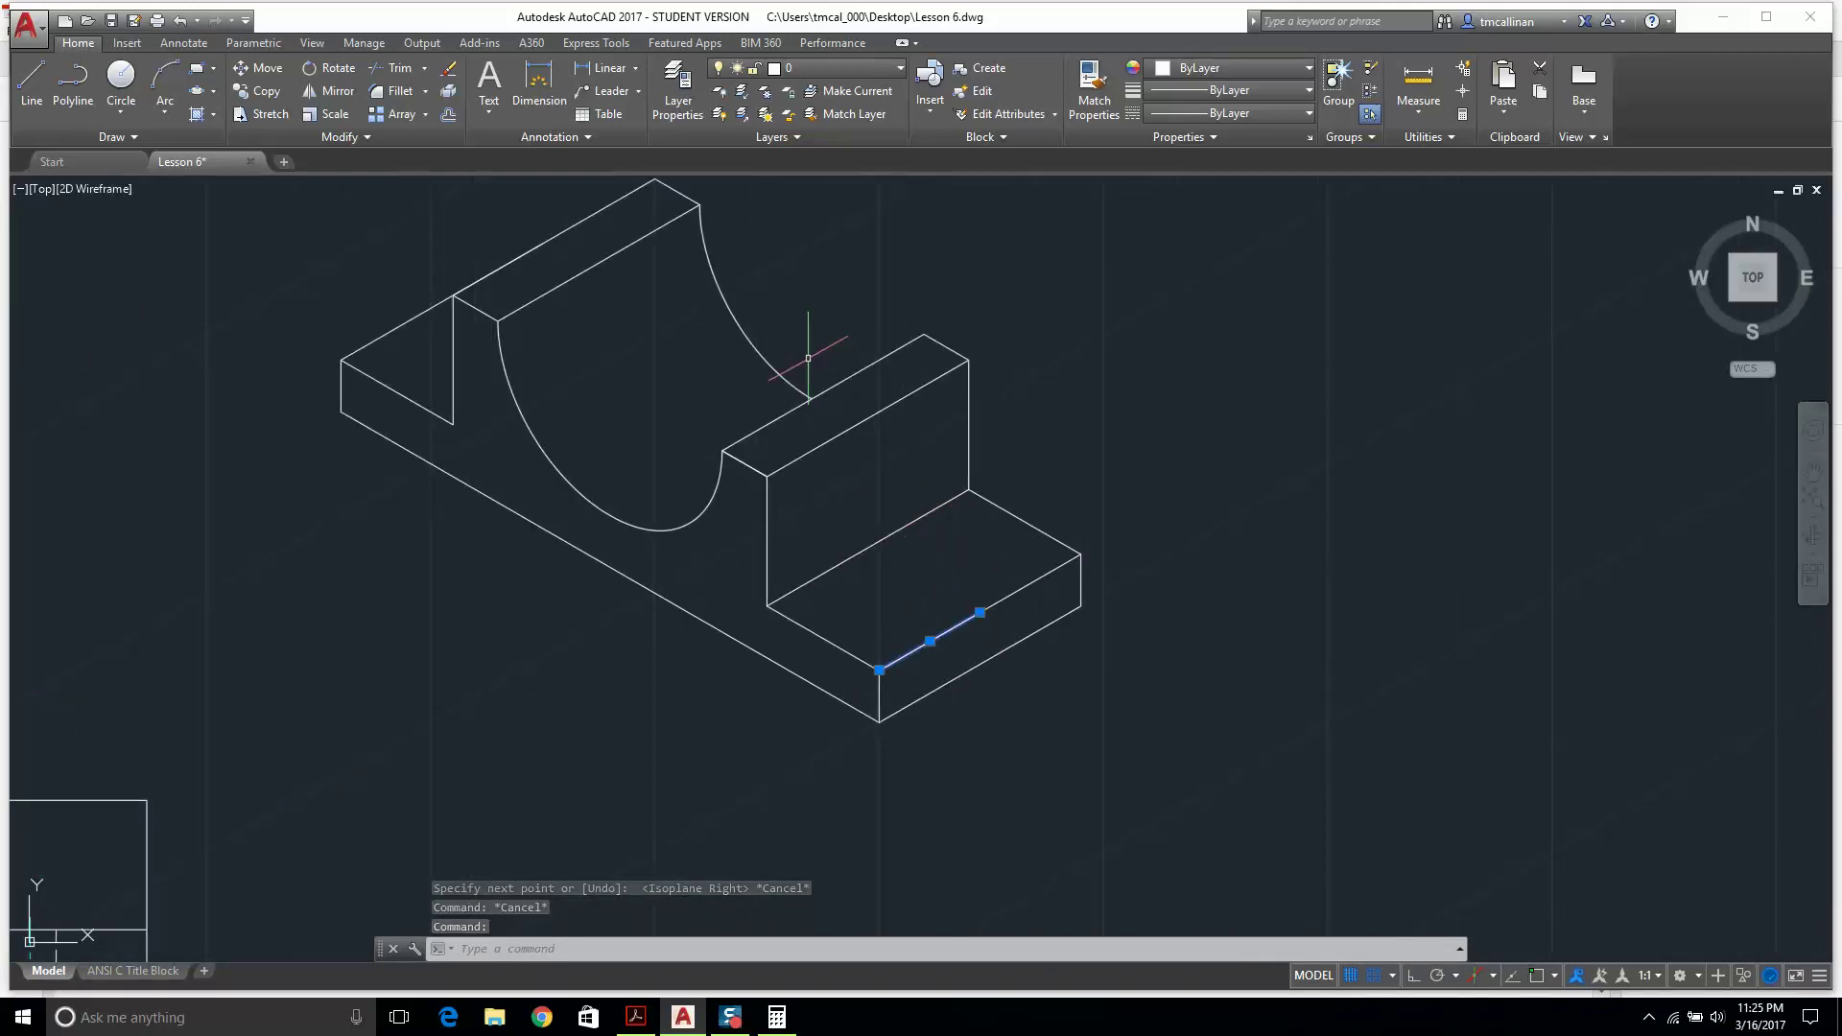
# Start a line at the part's left corner, then abandon it.
pyautogui.press('Escape')
pyautogui.click(32, 82)
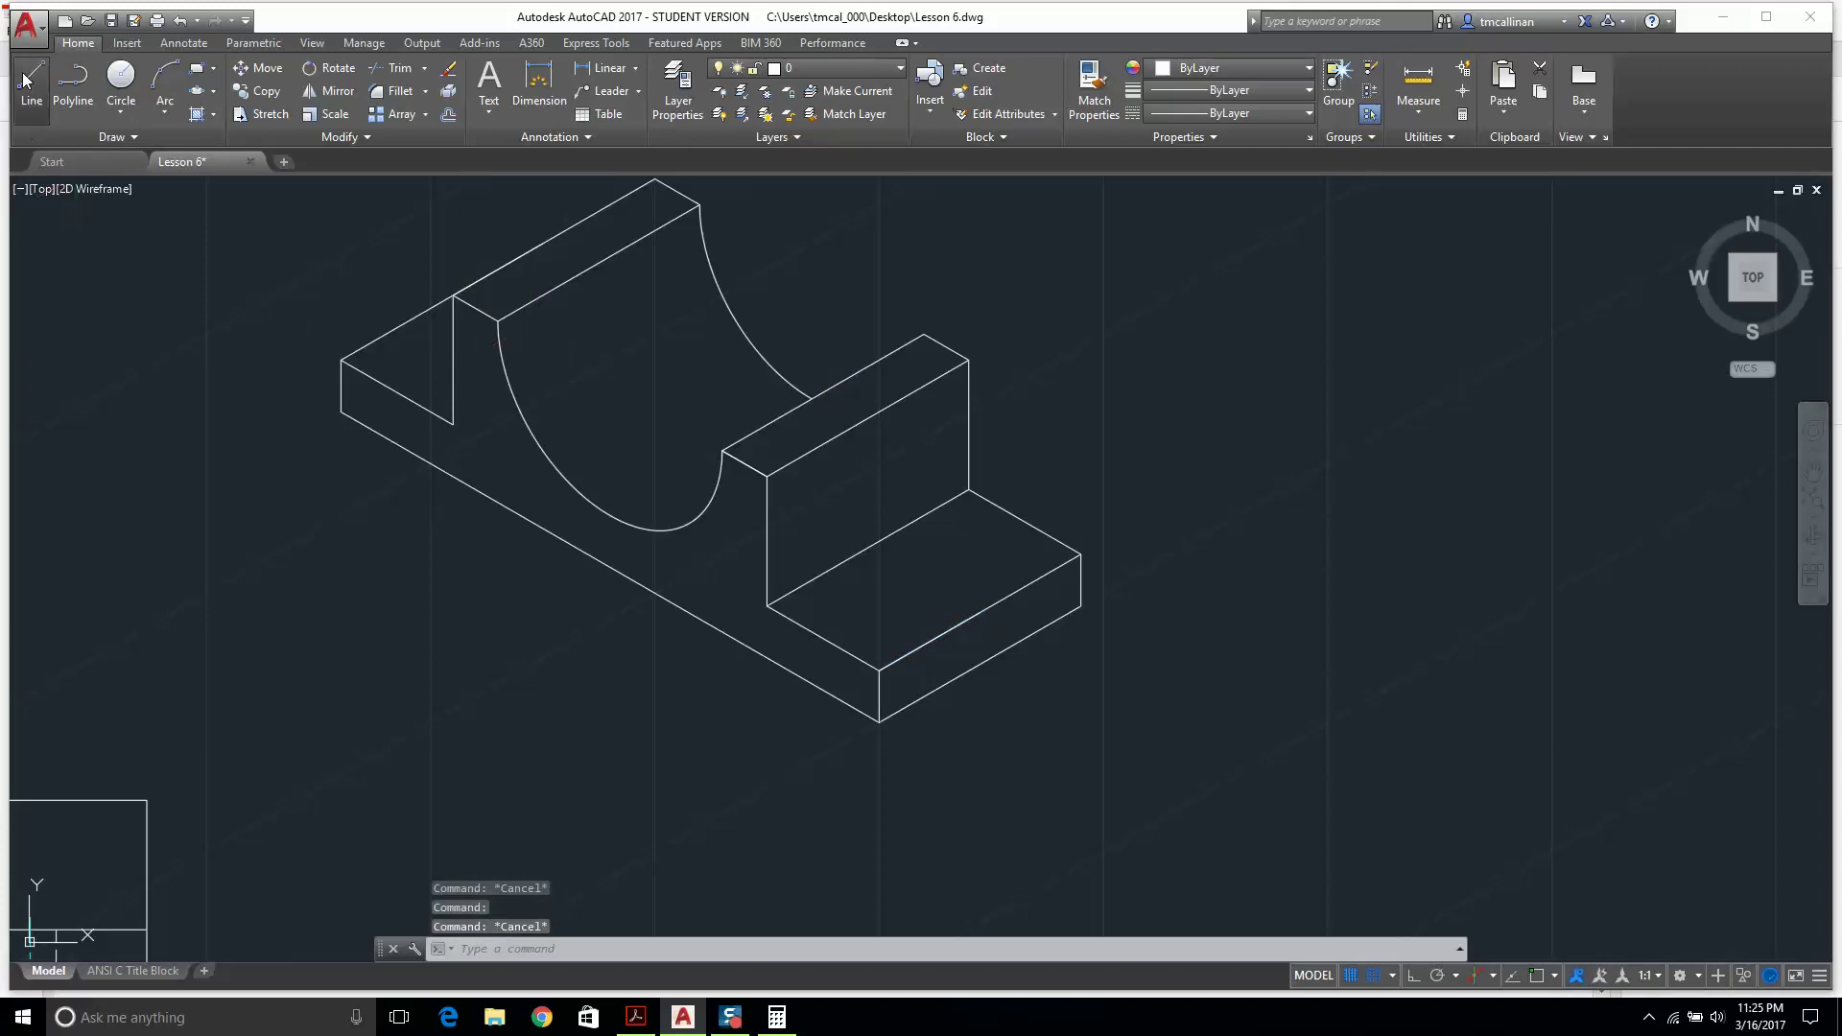
pyautogui.click(340, 360)
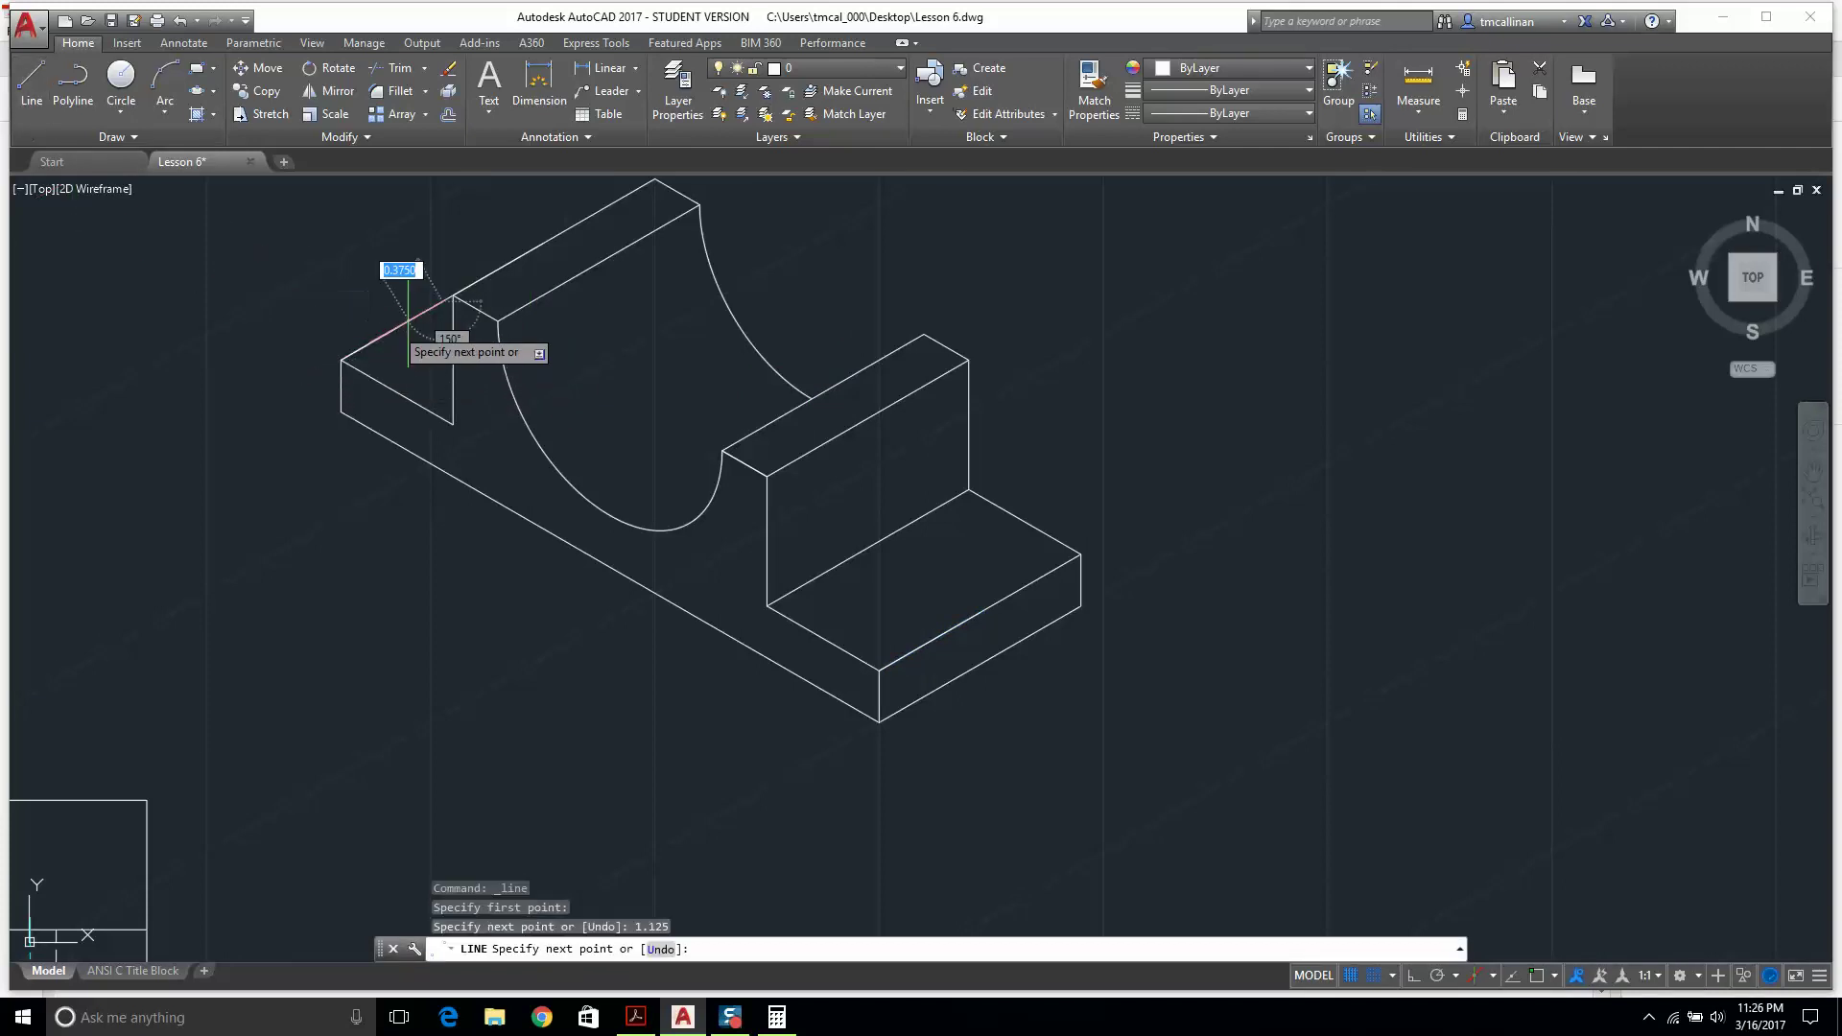
pyautogui.press('Return')
pyautogui.press('Escape')
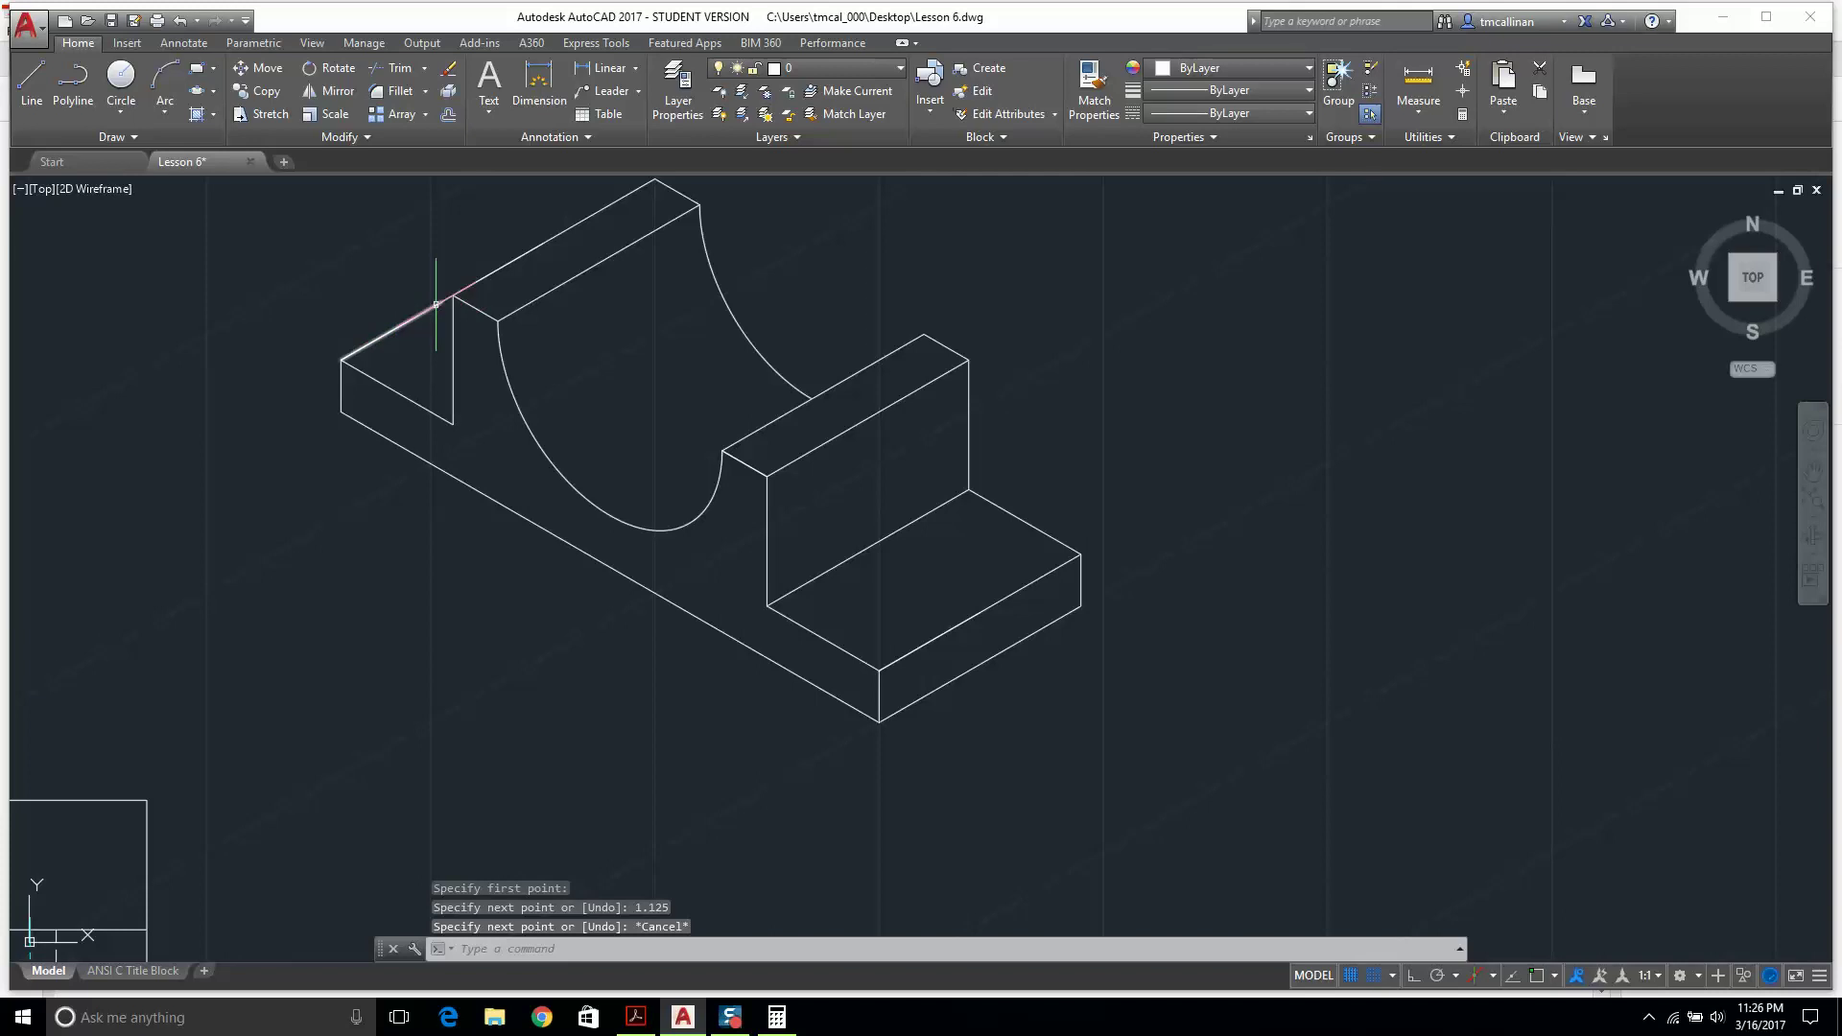
pyautogui.press('Escape')
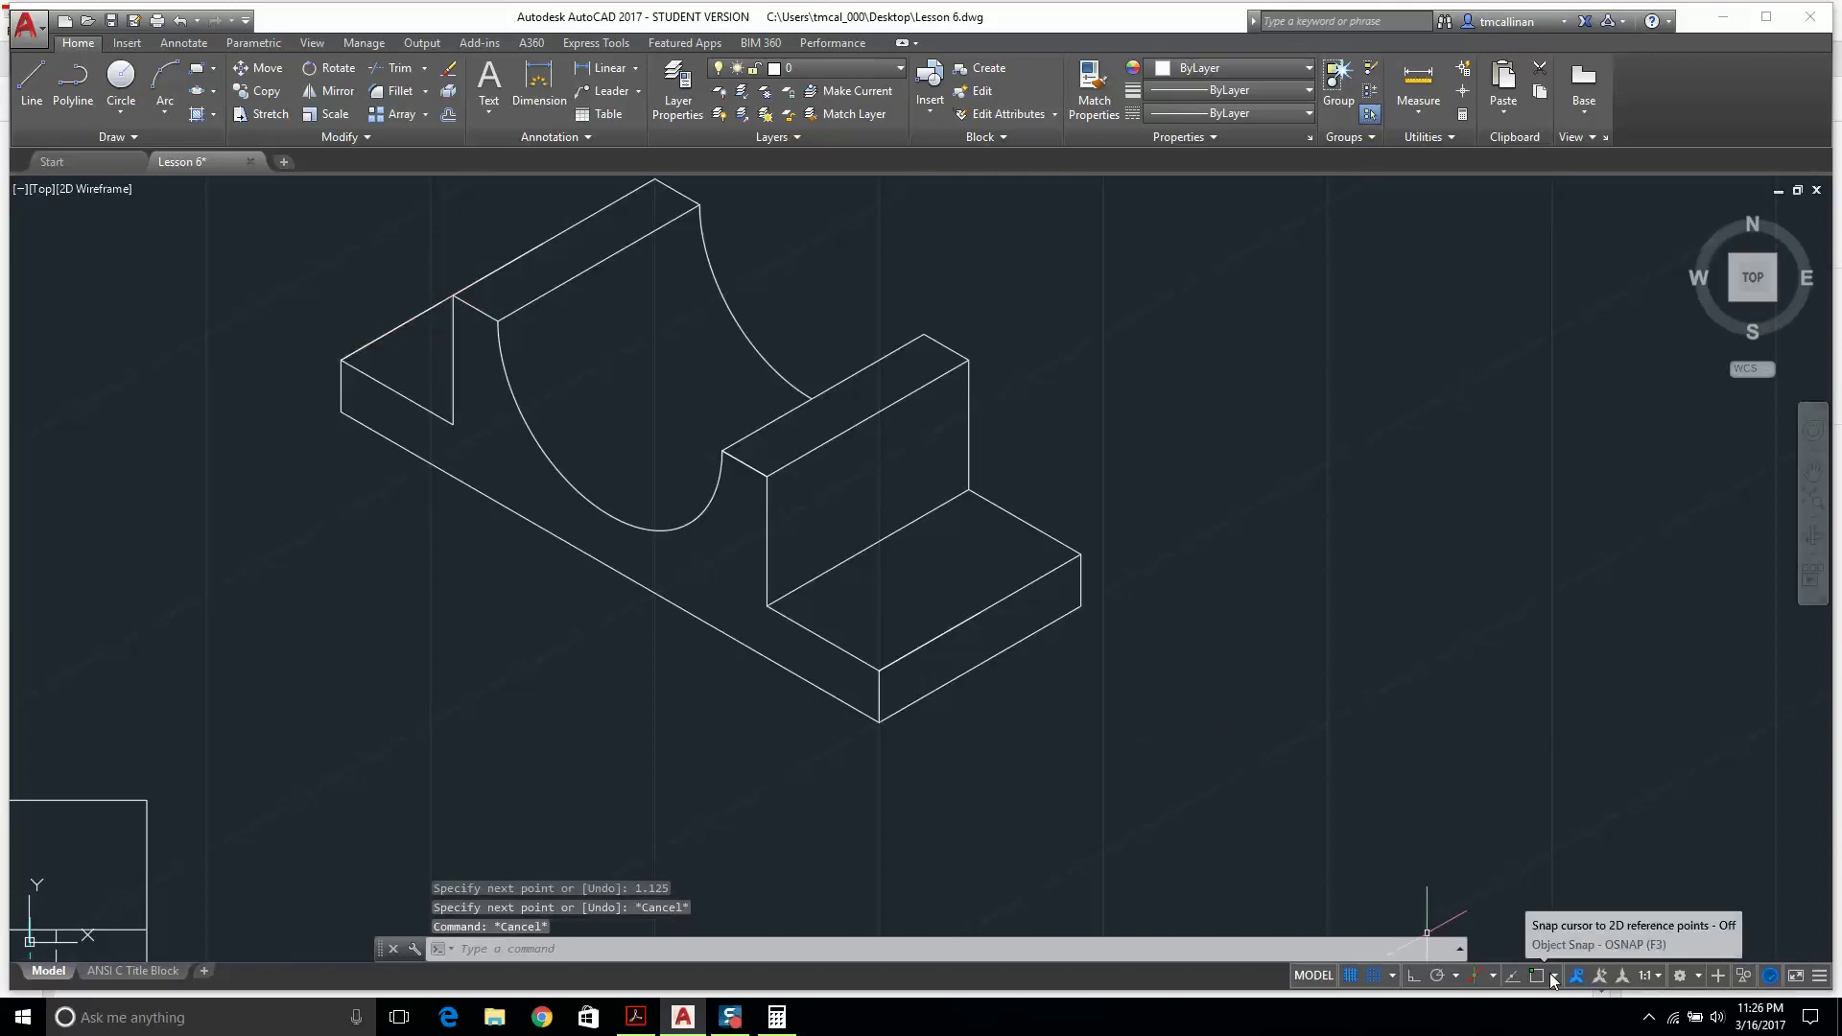
# Turn grid snap off with the SNAP command.
pyautogui.write('s')
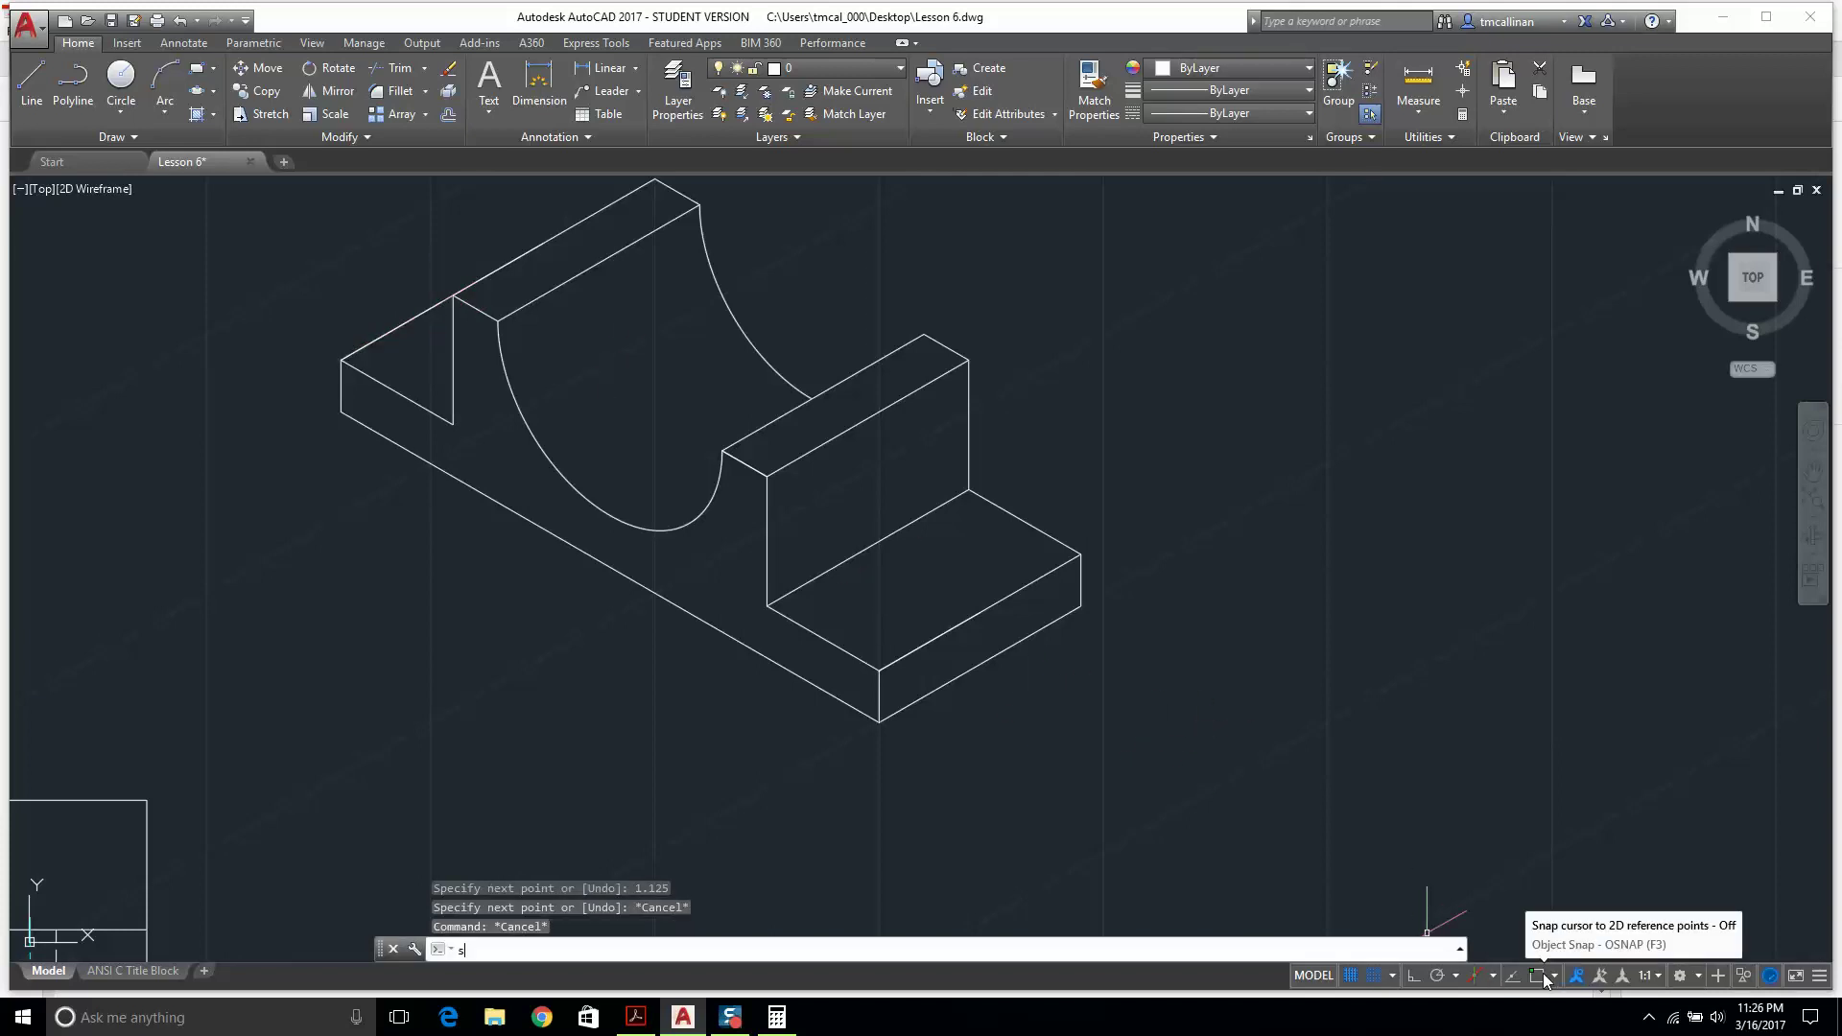
pyautogui.write('nap')
pyautogui.press('Return')
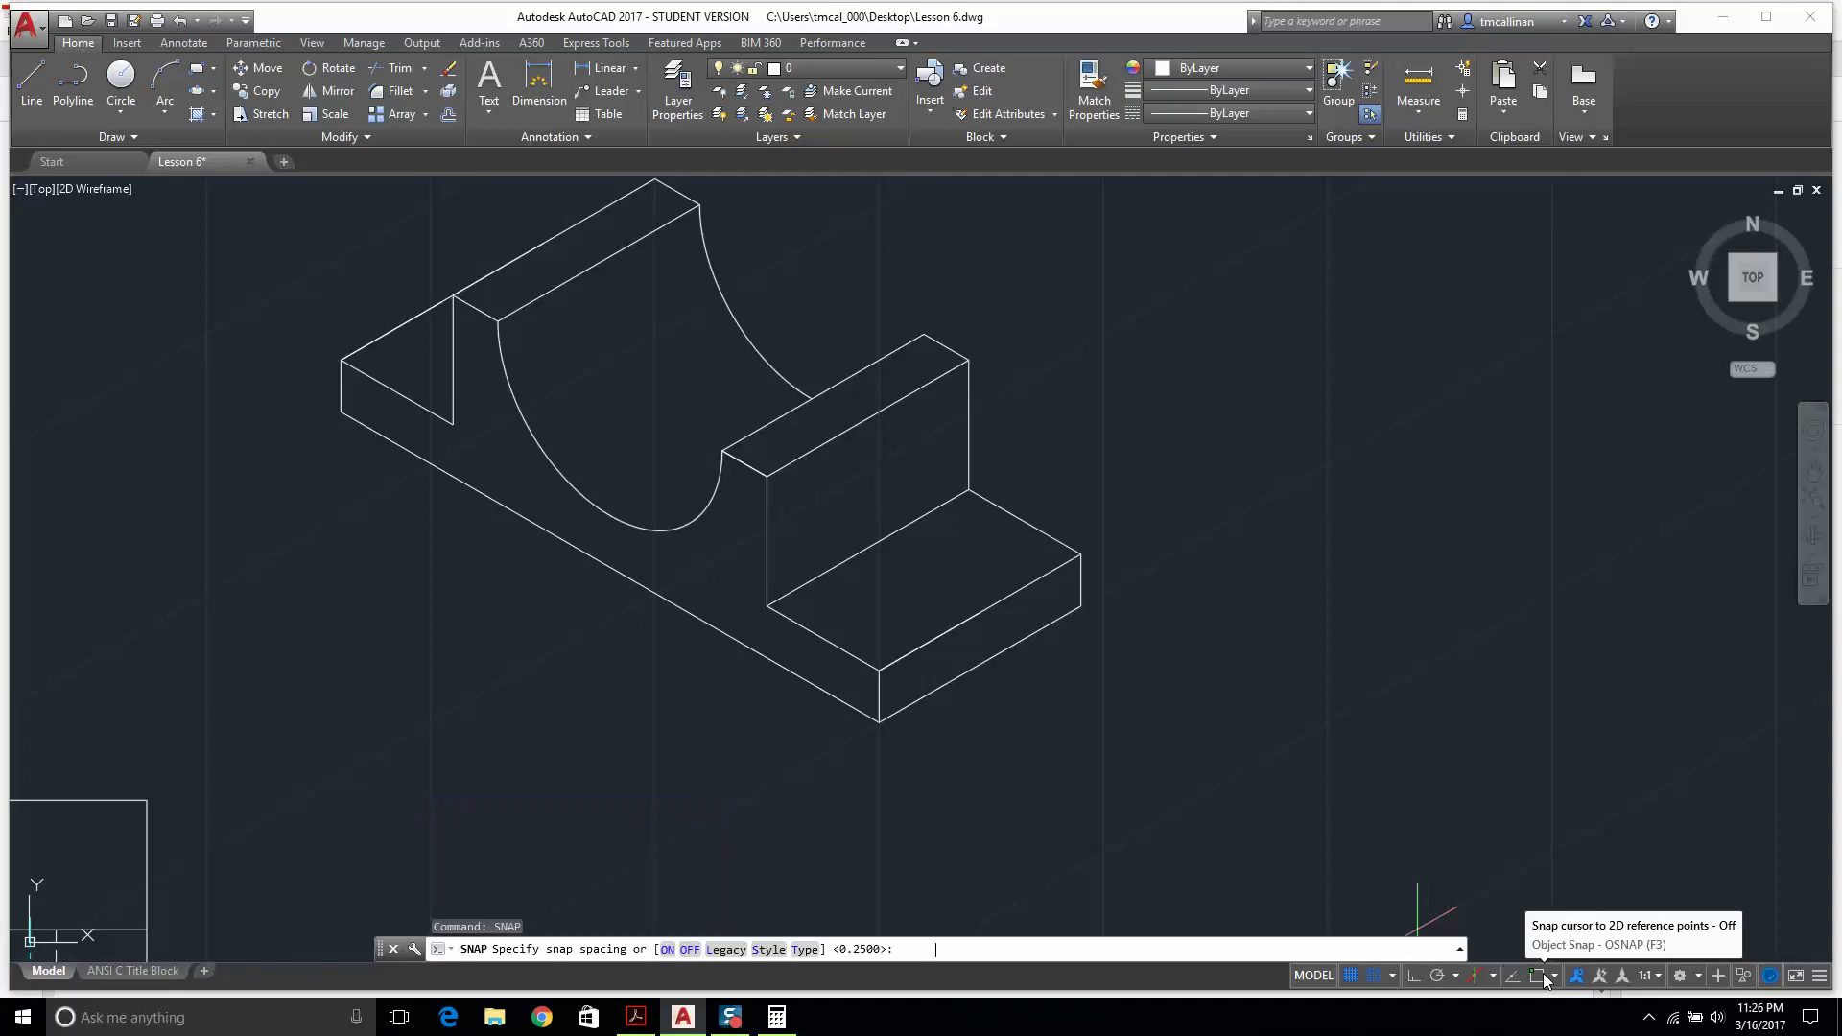
pyautogui.press('Return')
pyautogui.press('Escape')
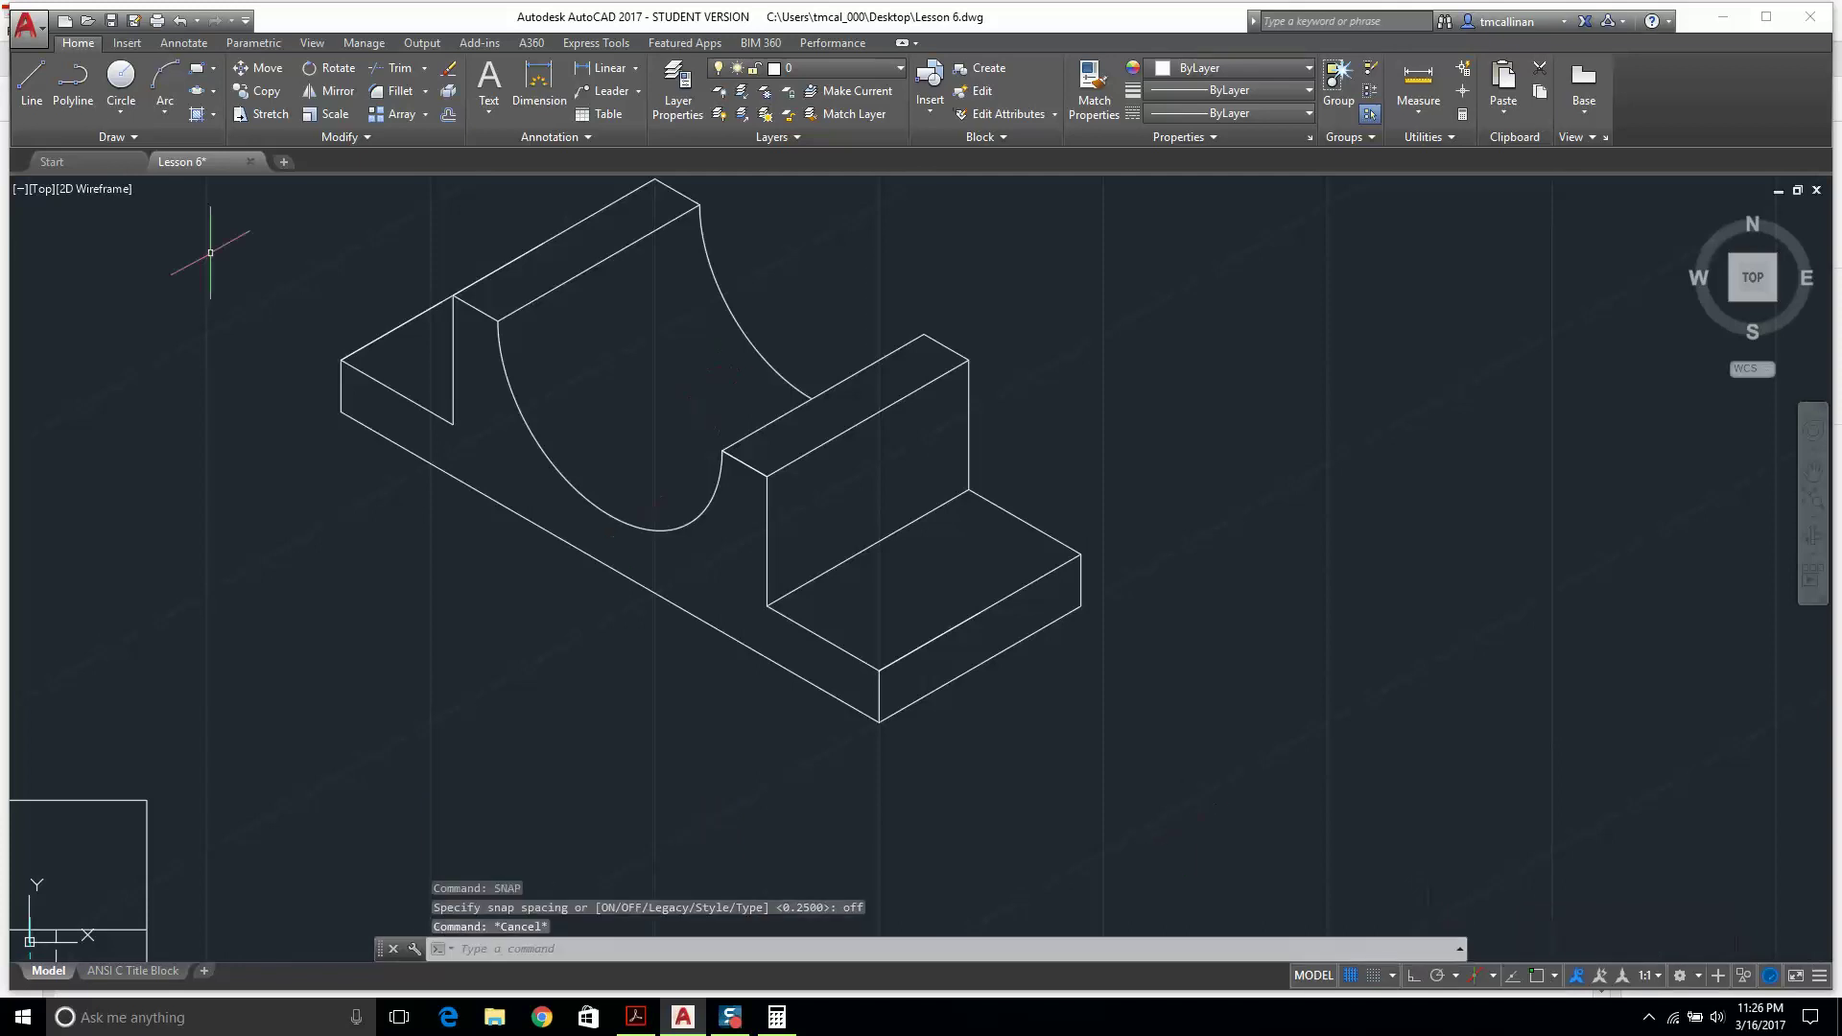
# Turn object snap on from the status bar.
pyautogui.click(43, 70)
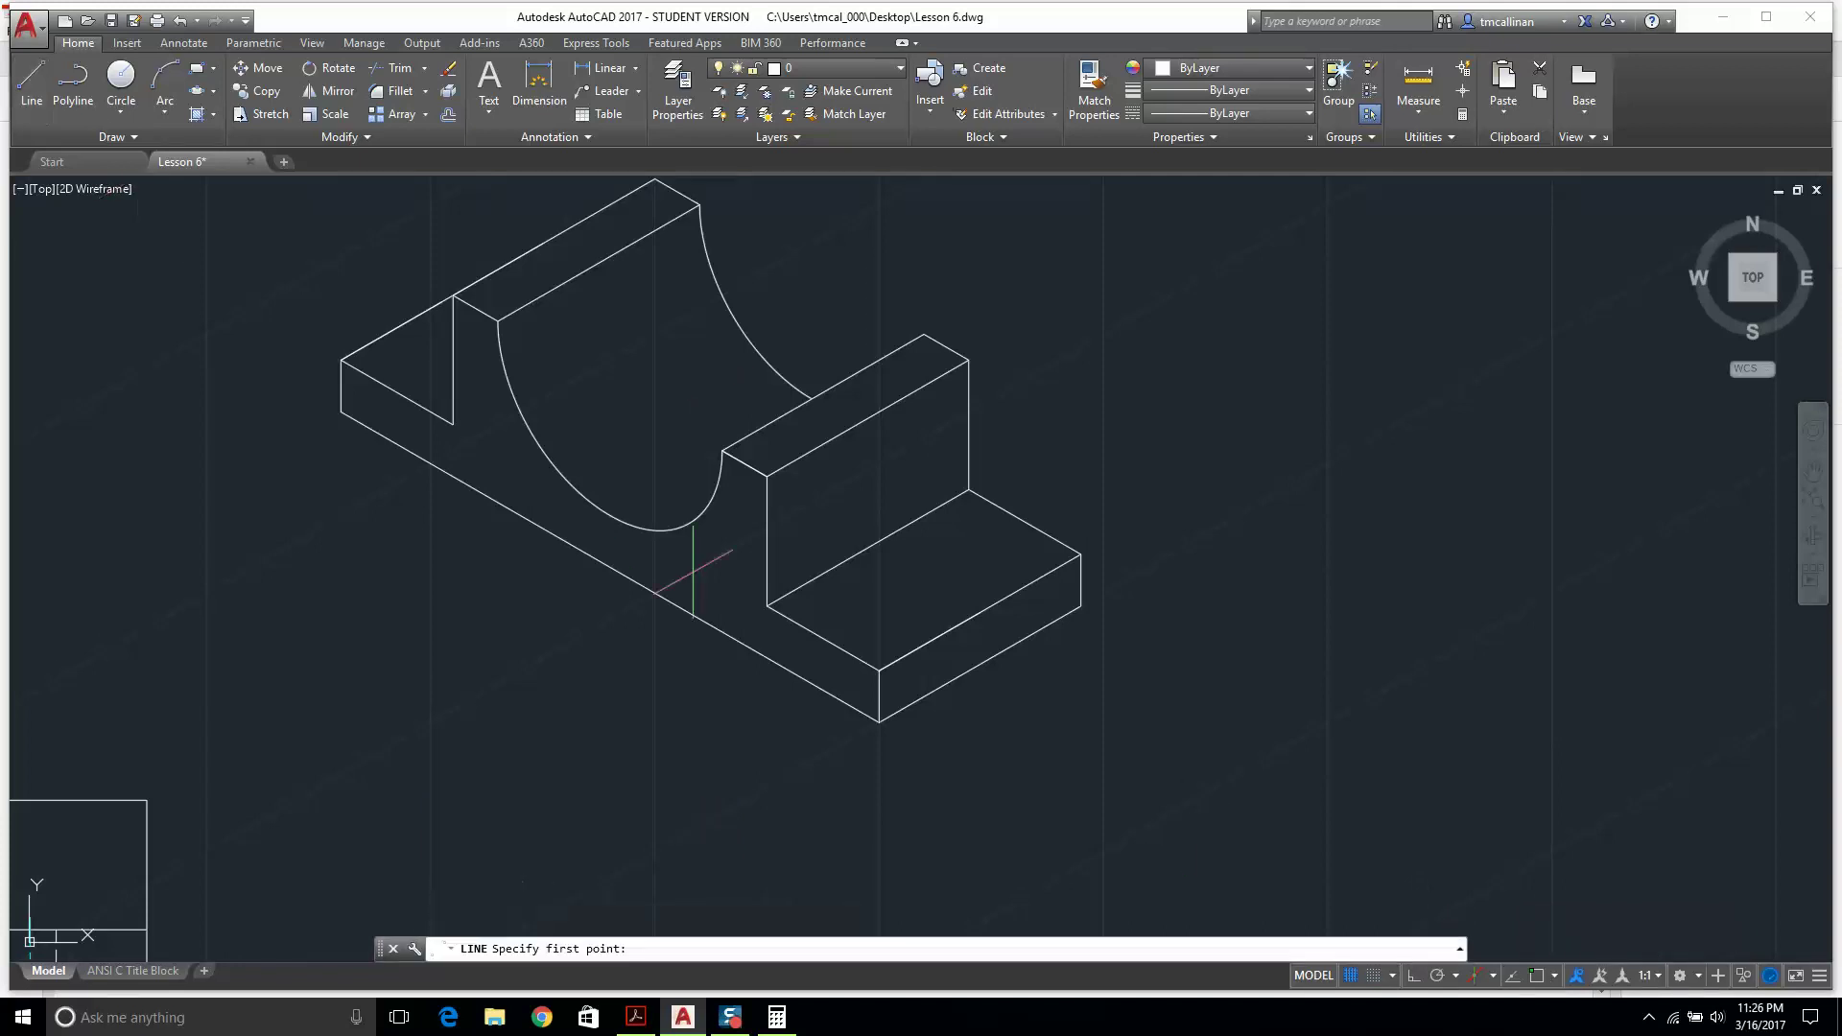
pyautogui.click(1555, 976)
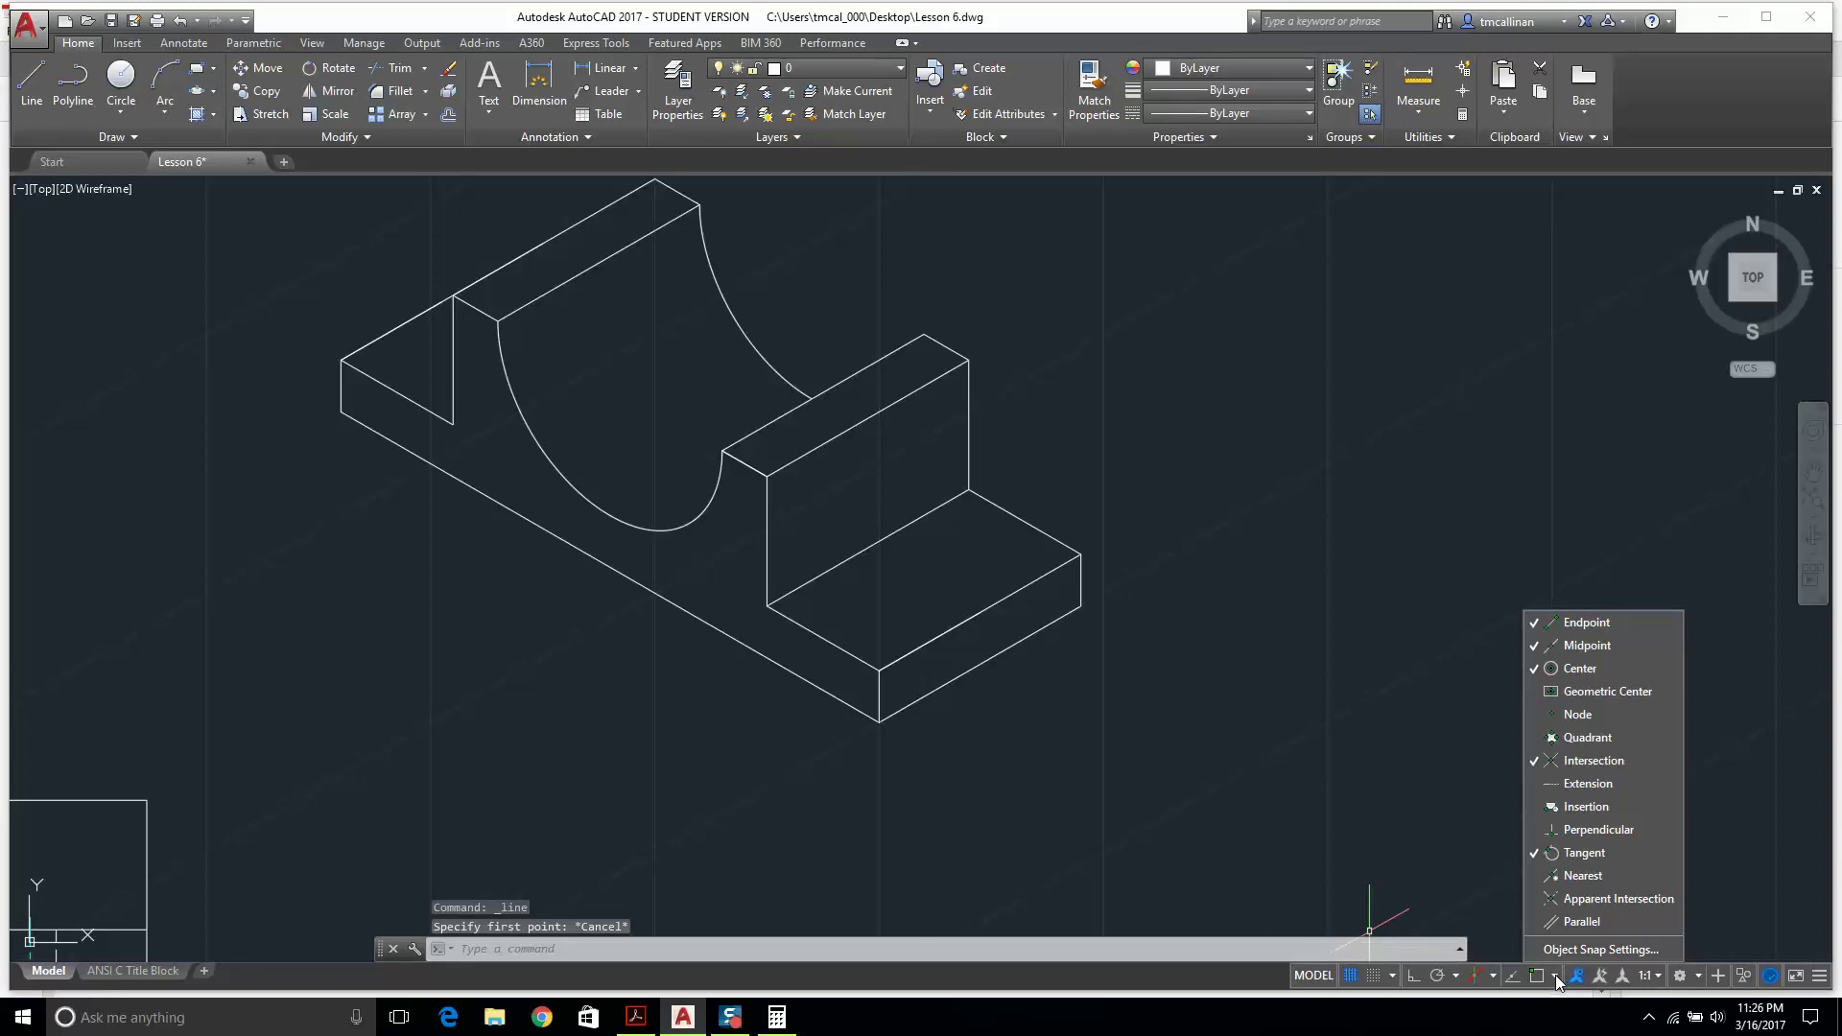
pyautogui.press('Escape')
pyautogui.press('Escape')
pyautogui.click(1537, 976)
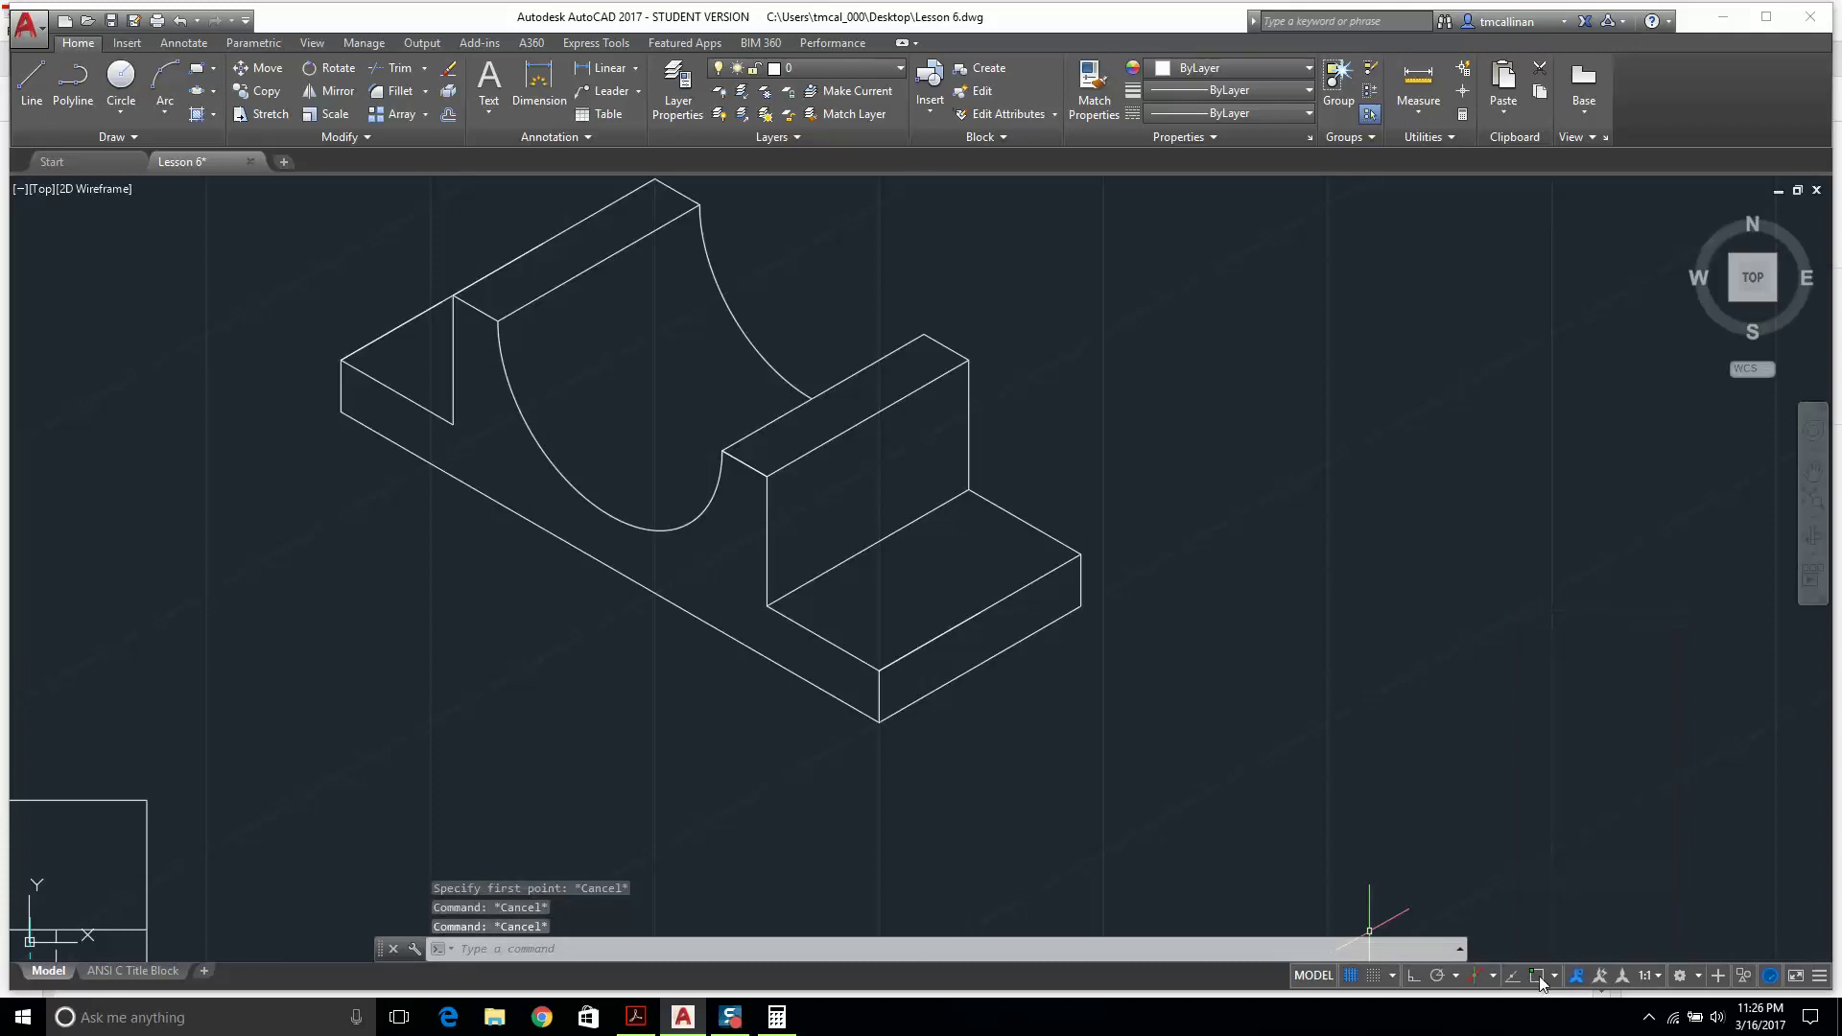
# Draw a diagonal reference line starting on the bracket's base.
pyautogui.click(31, 77)
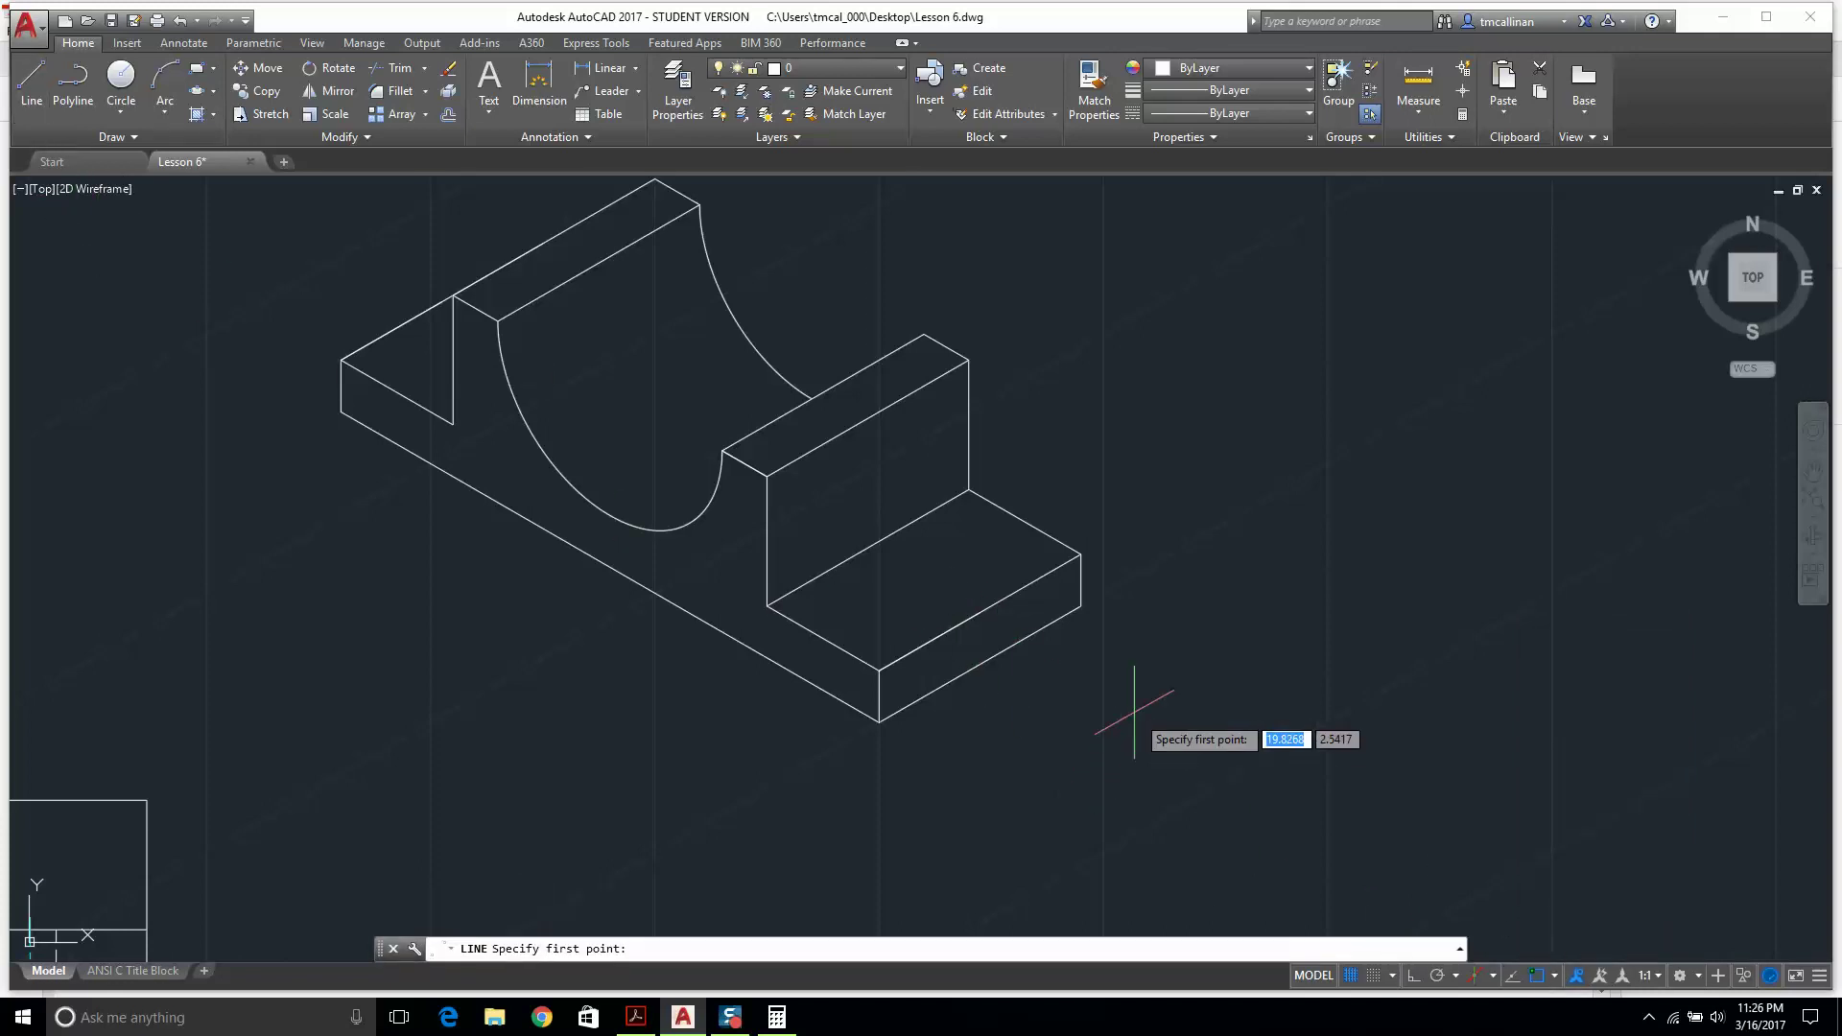
pyautogui.click(977, 612)
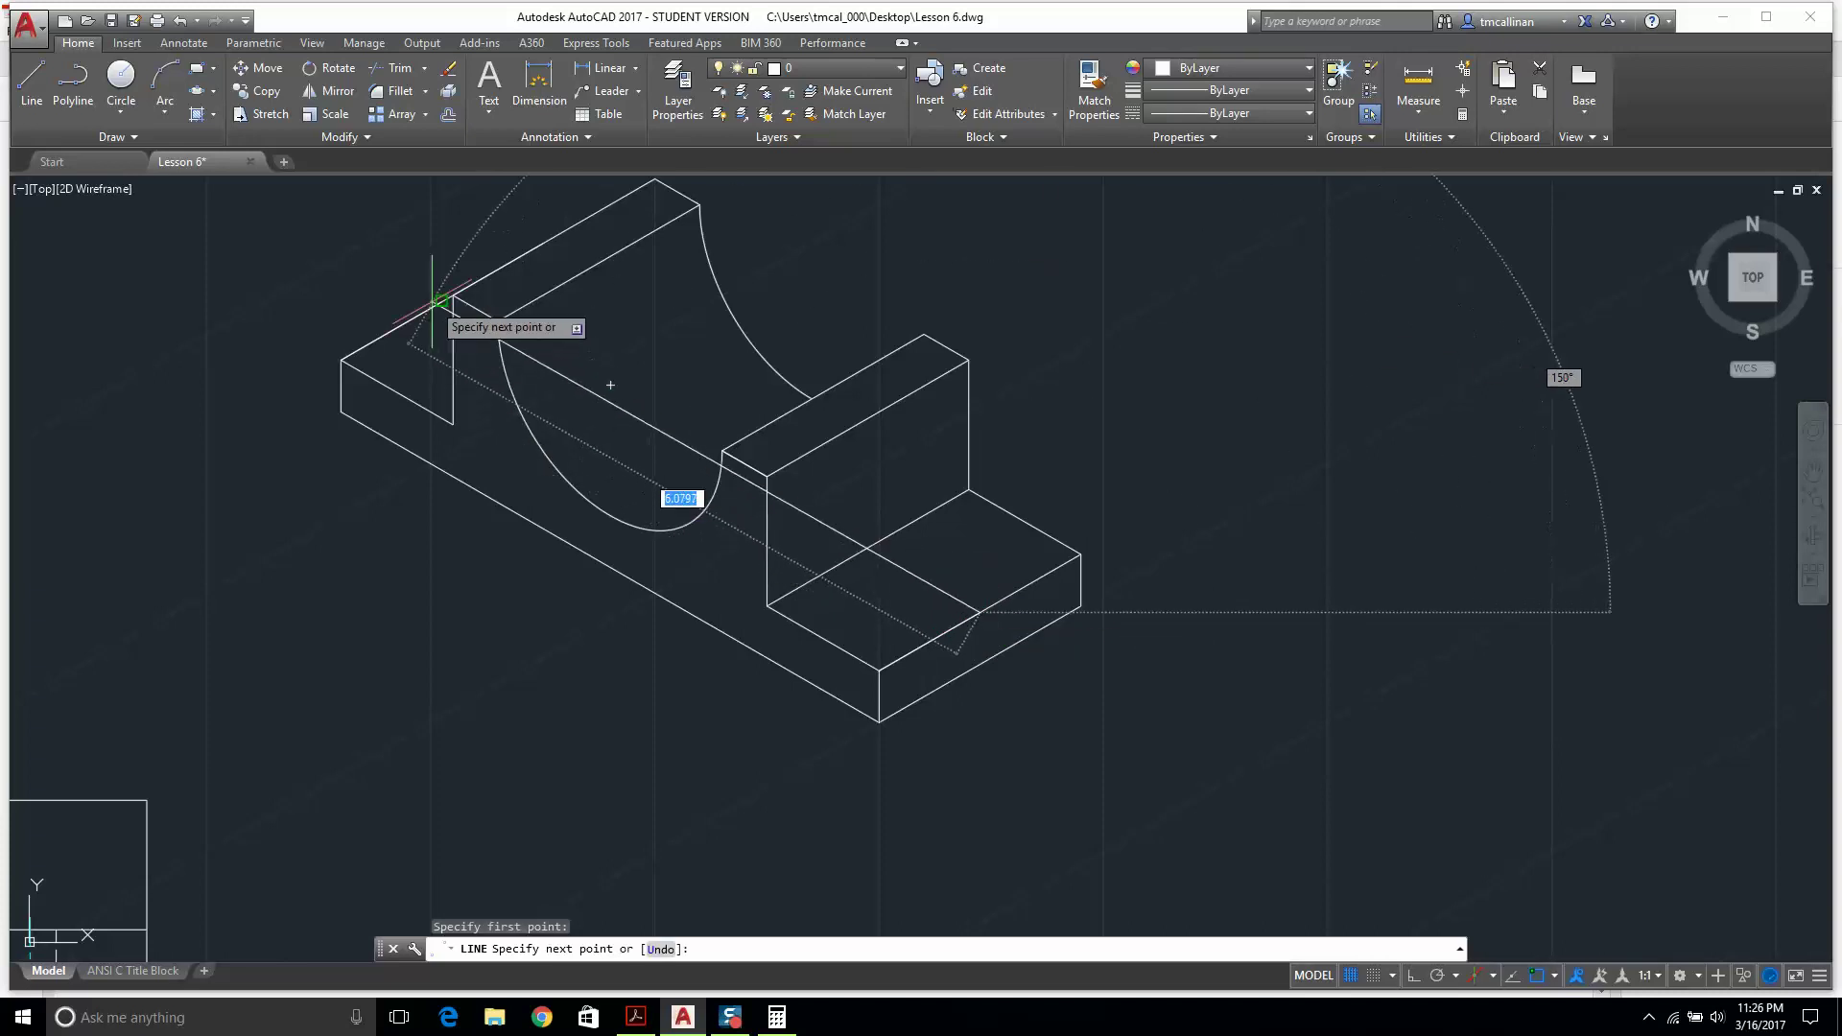
pyautogui.press('Escape')
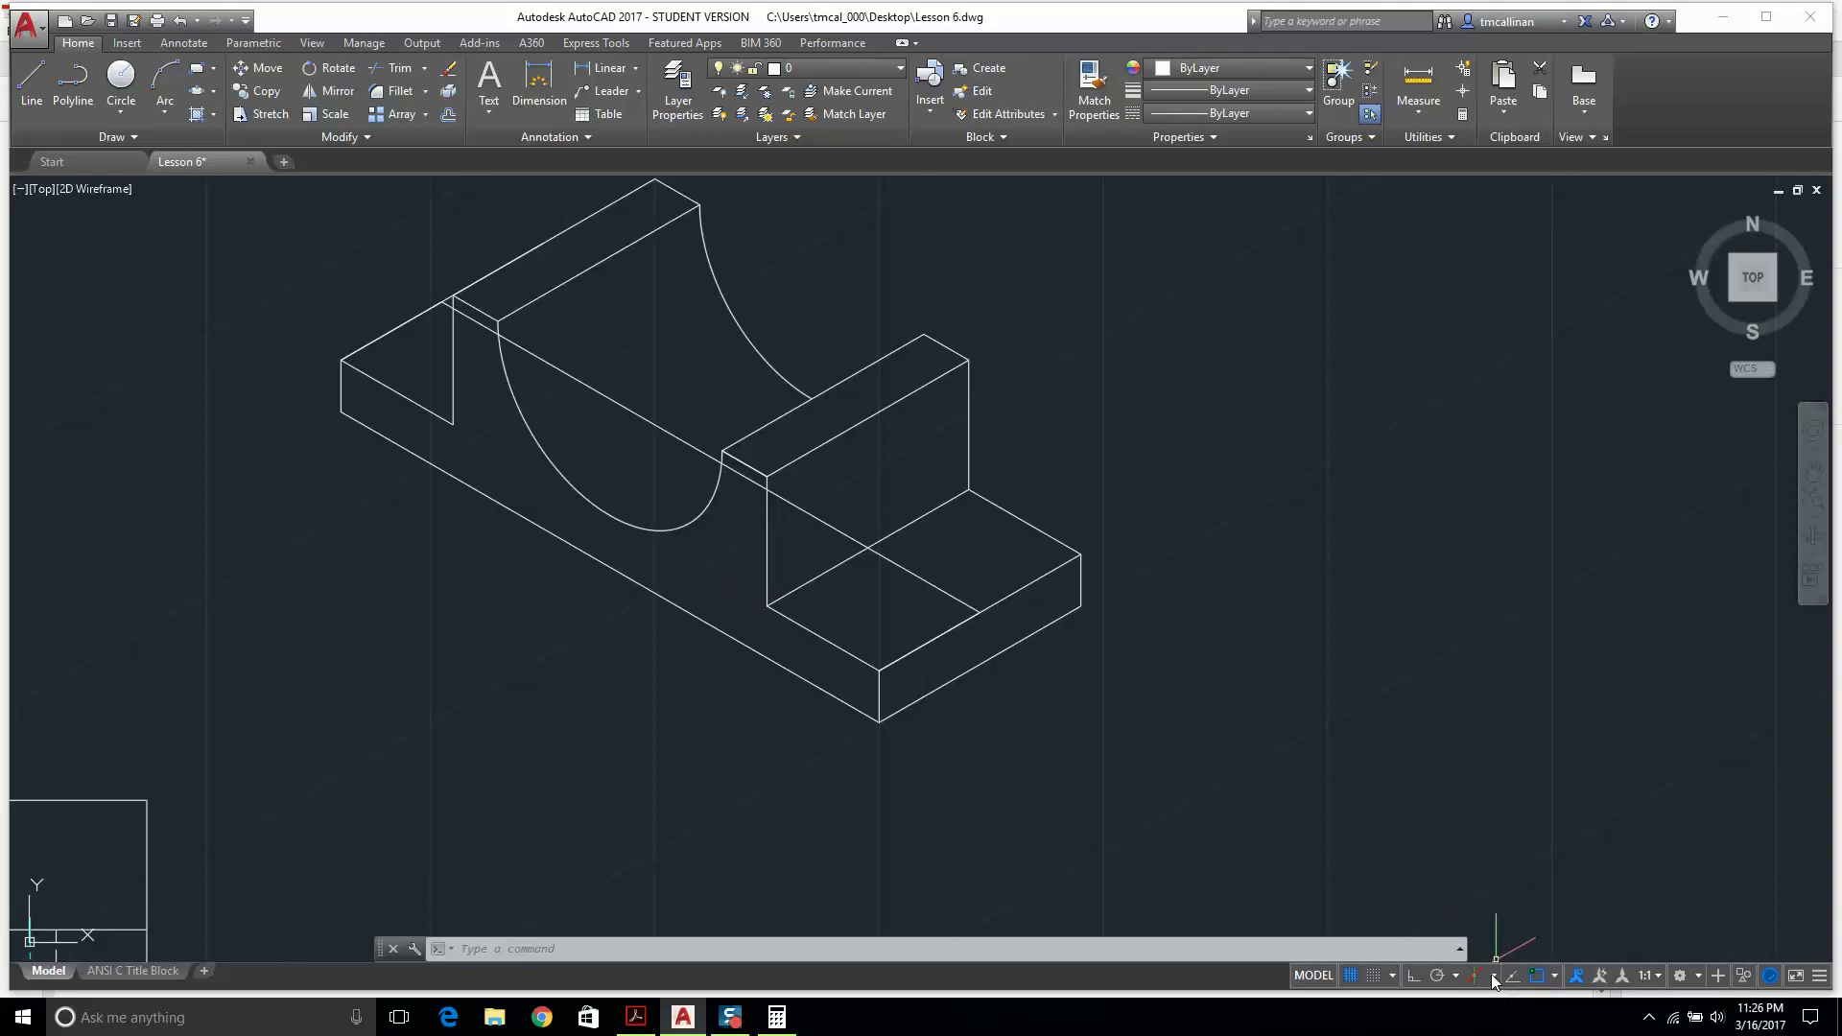
# Turn object snap off and bring up the Example 6 reference in Acrobat.
pyautogui.click(1555, 976)
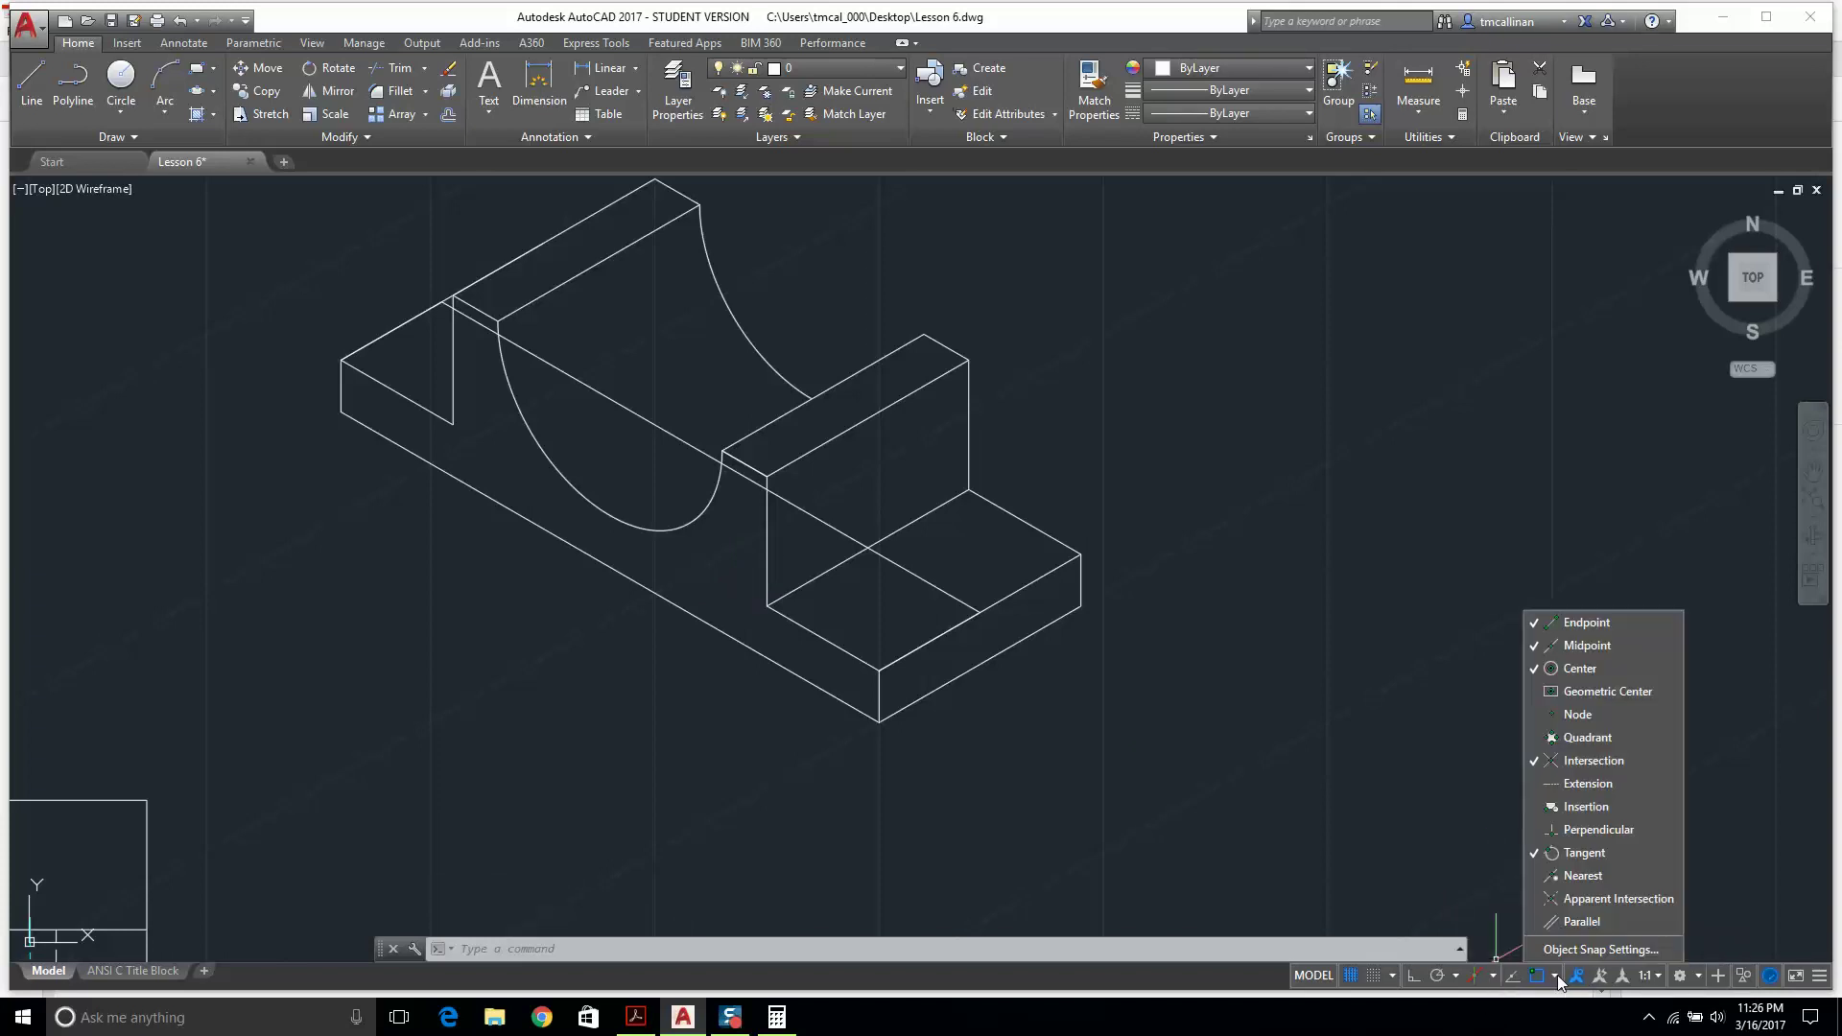
pyautogui.click(1546, 979)
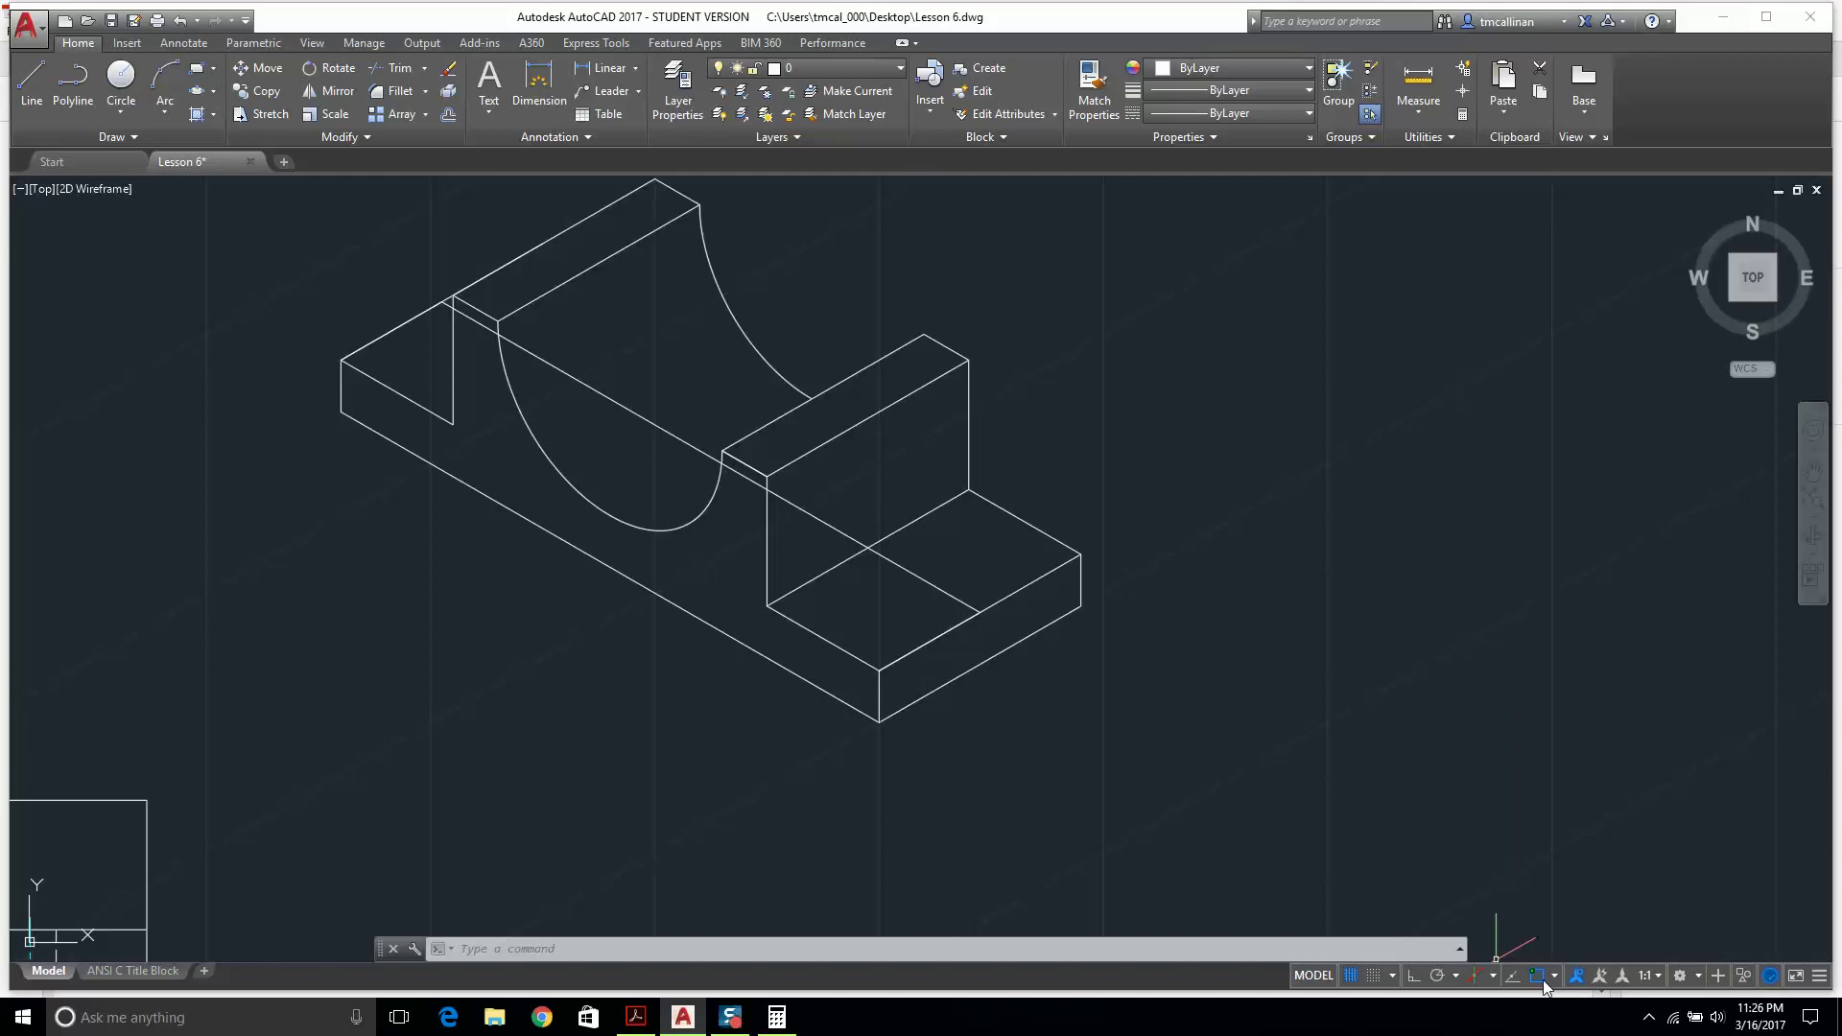
pyautogui.click(1539, 979)
pyautogui.click(646, 1030)
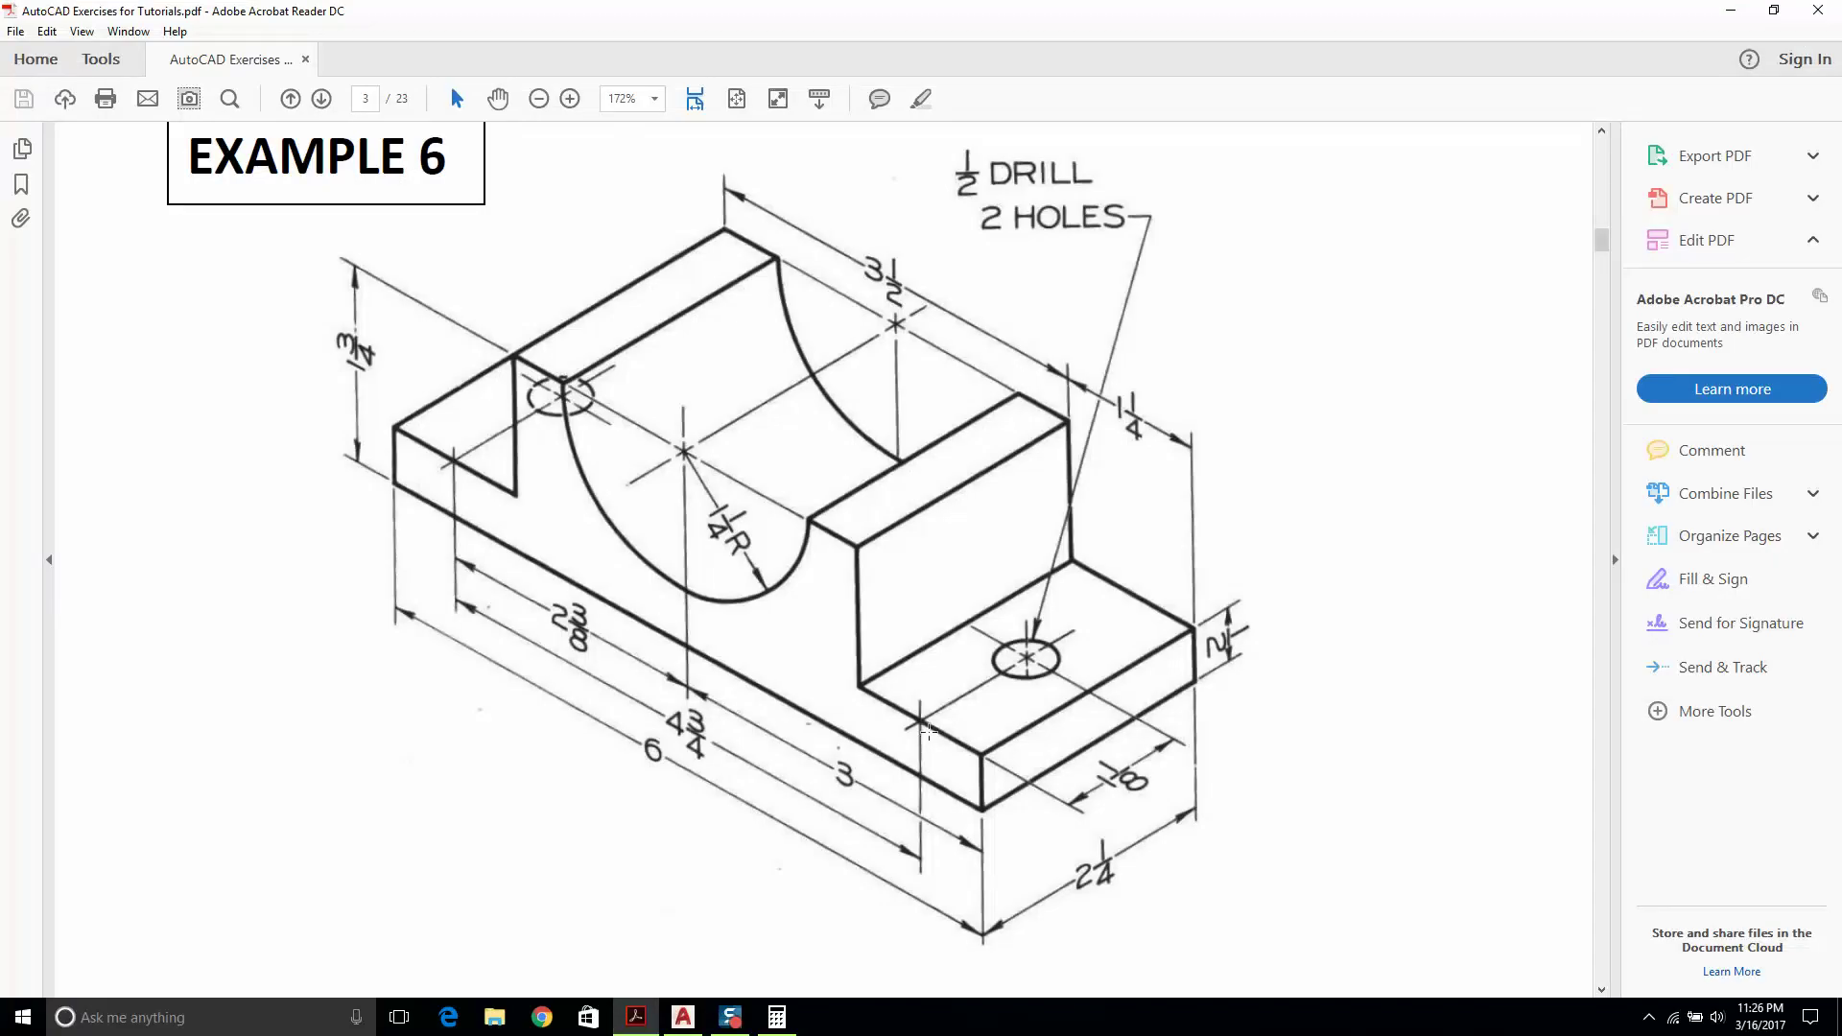
# Return to AutoCAD and make Dimen 1 the current layer.
pyautogui.click(689, 1023)
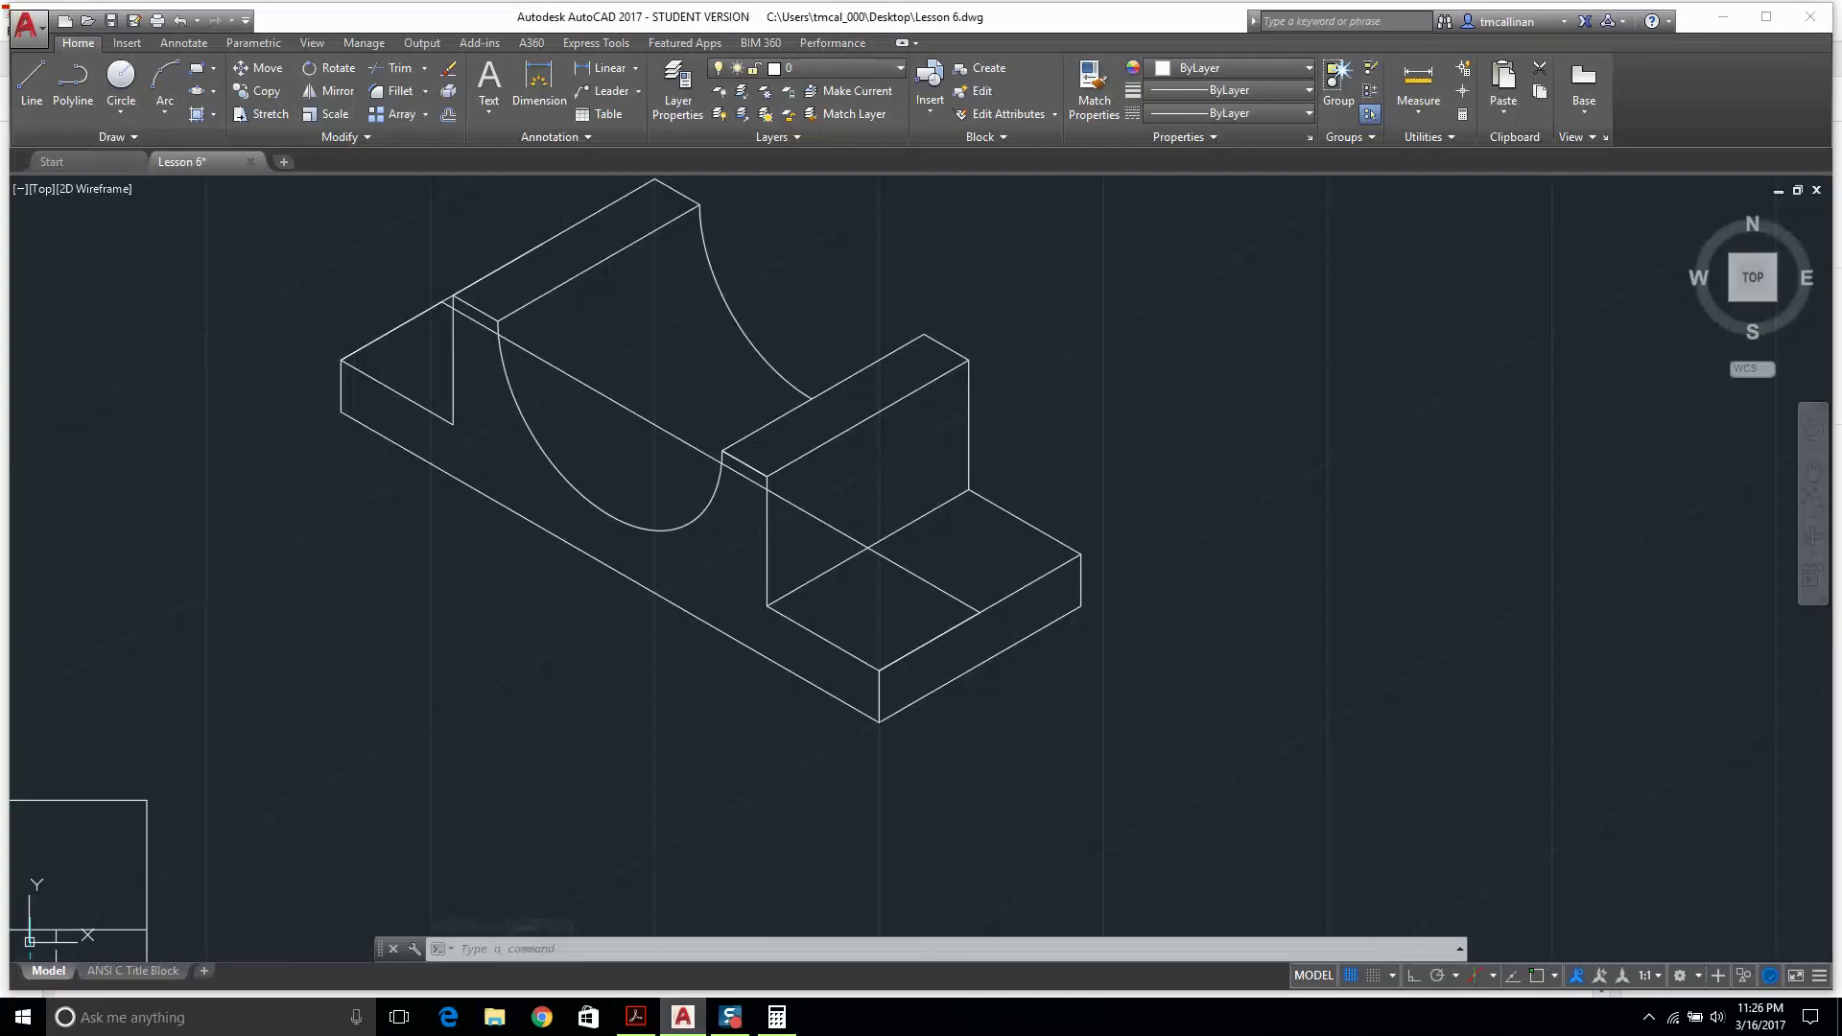
pyautogui.scroll(7, 583, 759)
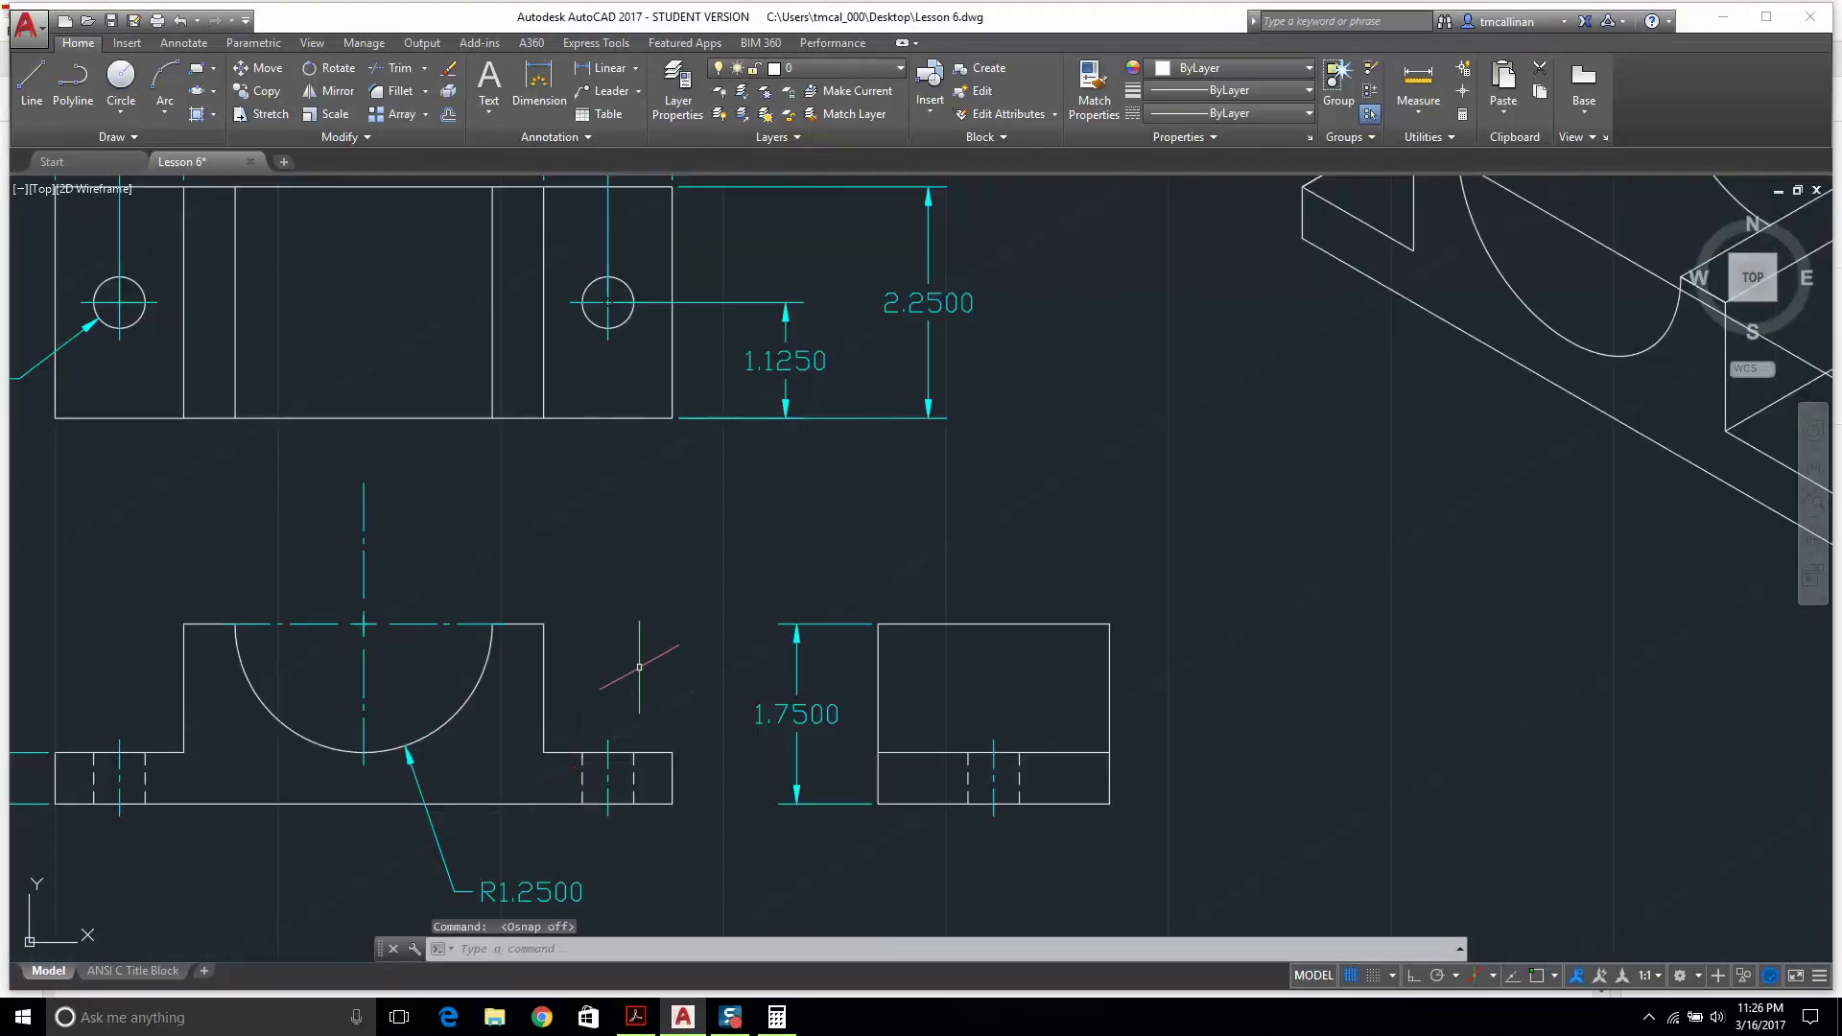
pyautogui.click(539, 82)
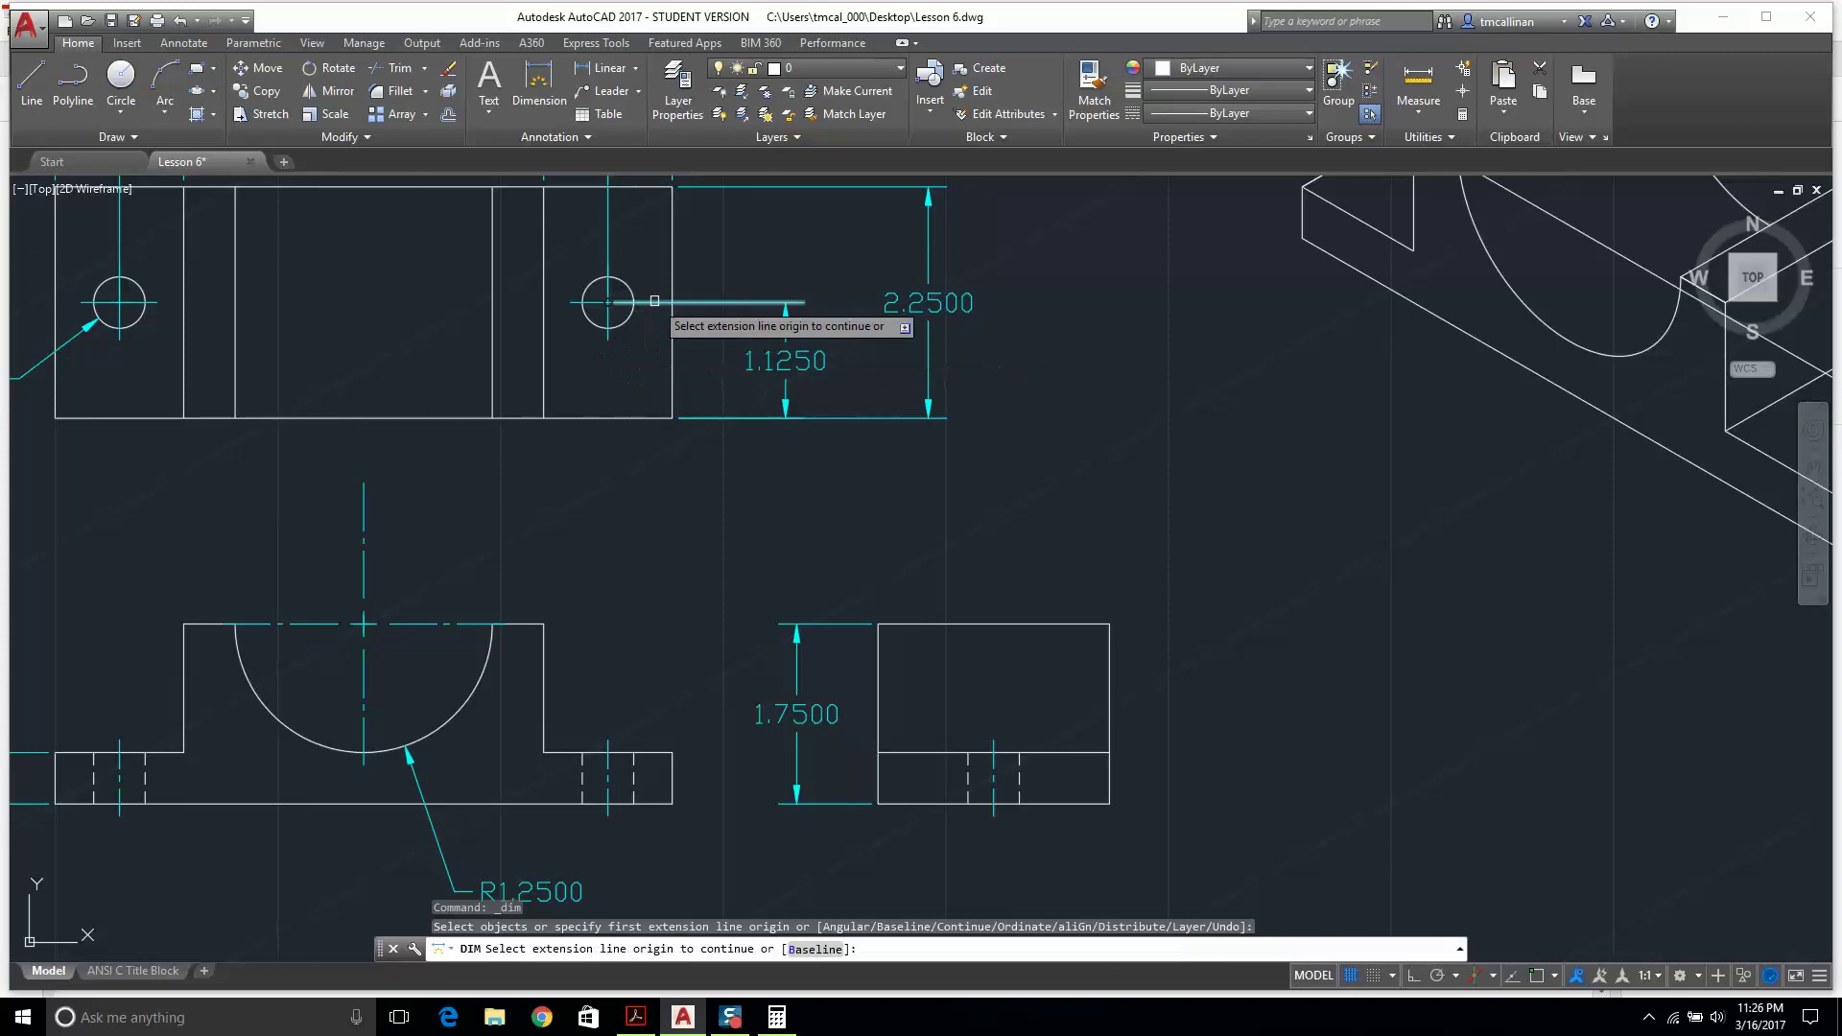
pyautogui.press('Escape')
pyautogui.click(832, 75)
pyautogui.click(806, 162)
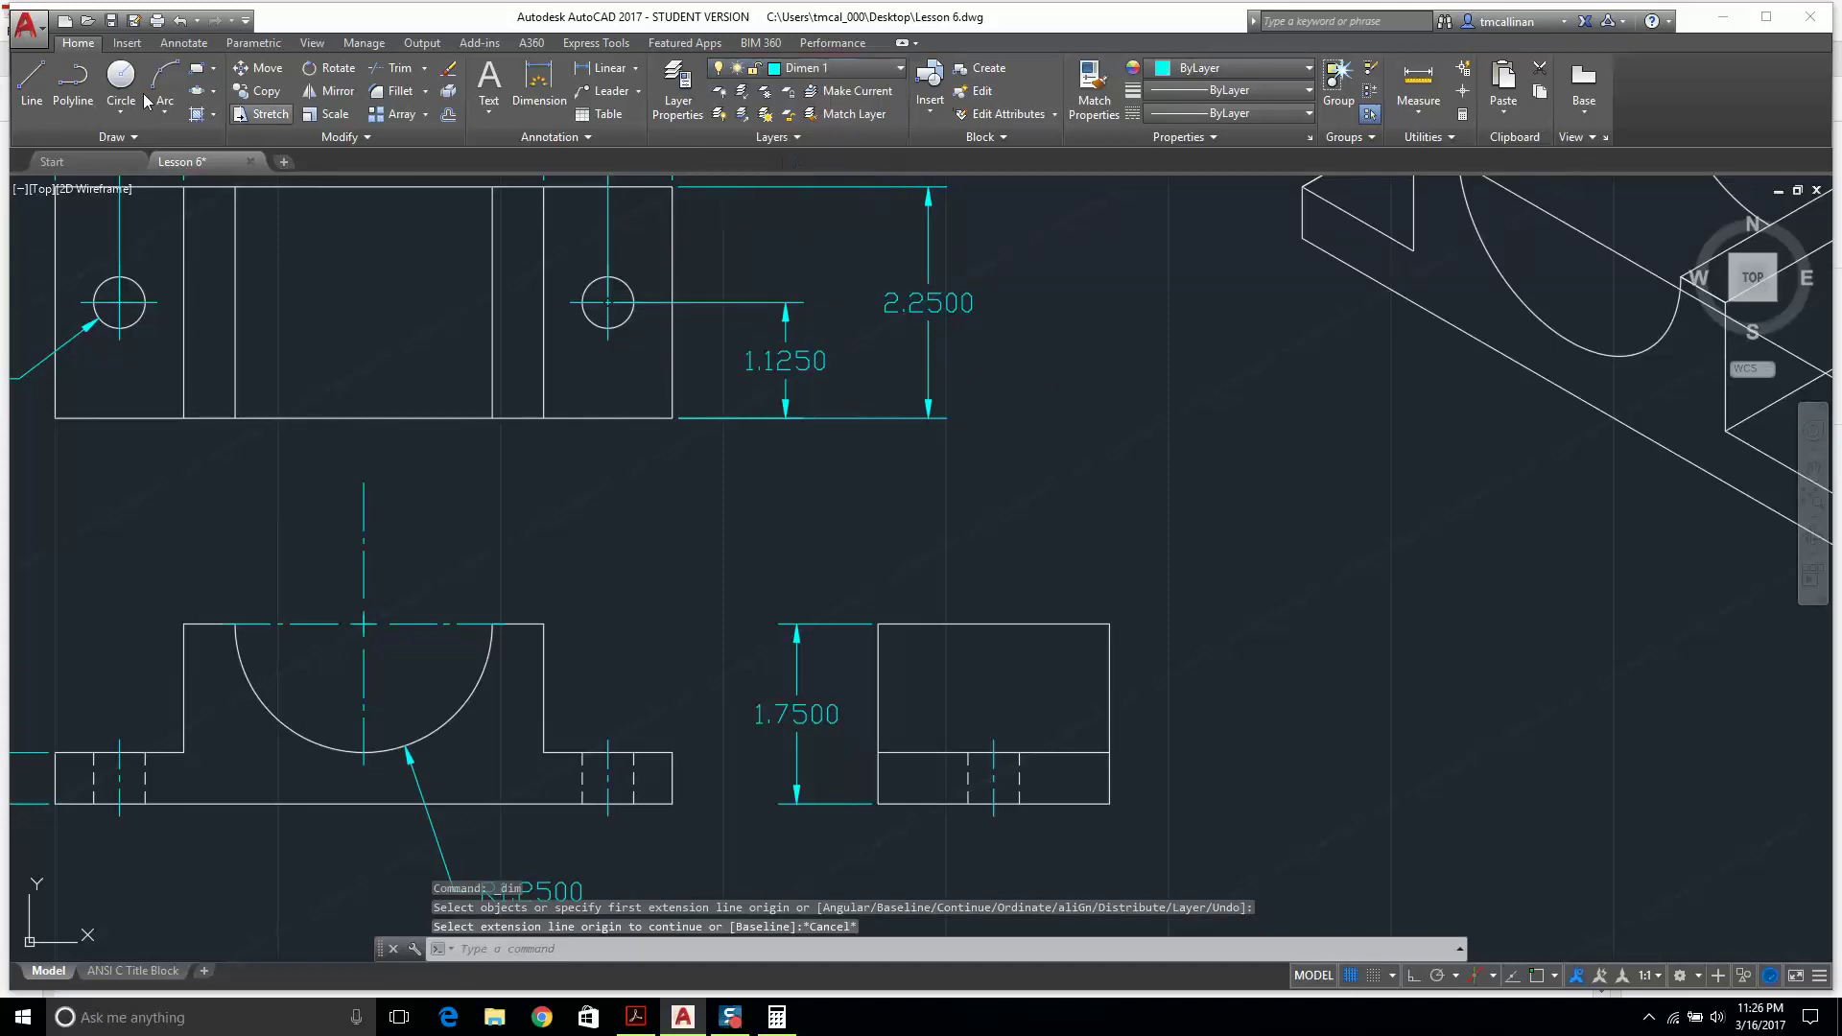
# Try a dimension, then turn on Polar tracking and Orthographic mode.
pyautogui.click(539, 82)
pyautogui.scroll(4, 738, 373)
pyautogui.press('Return')
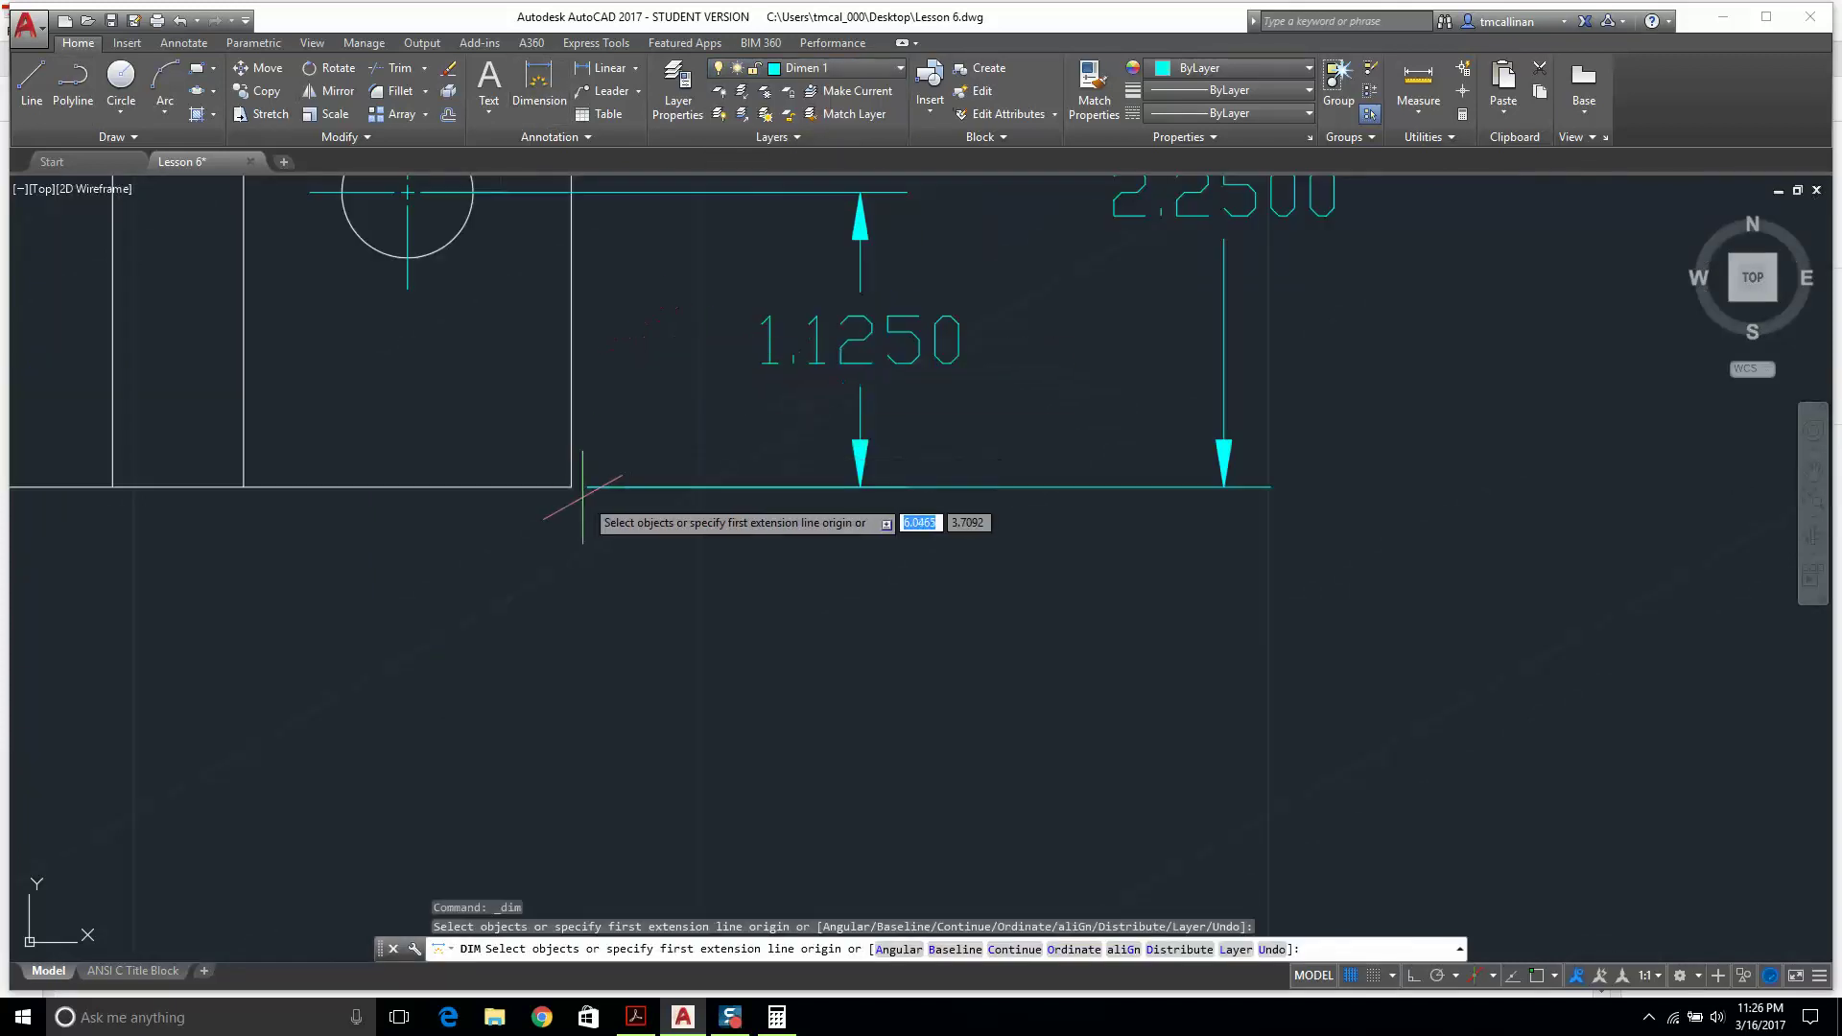
pyautogui.click(571, 478)
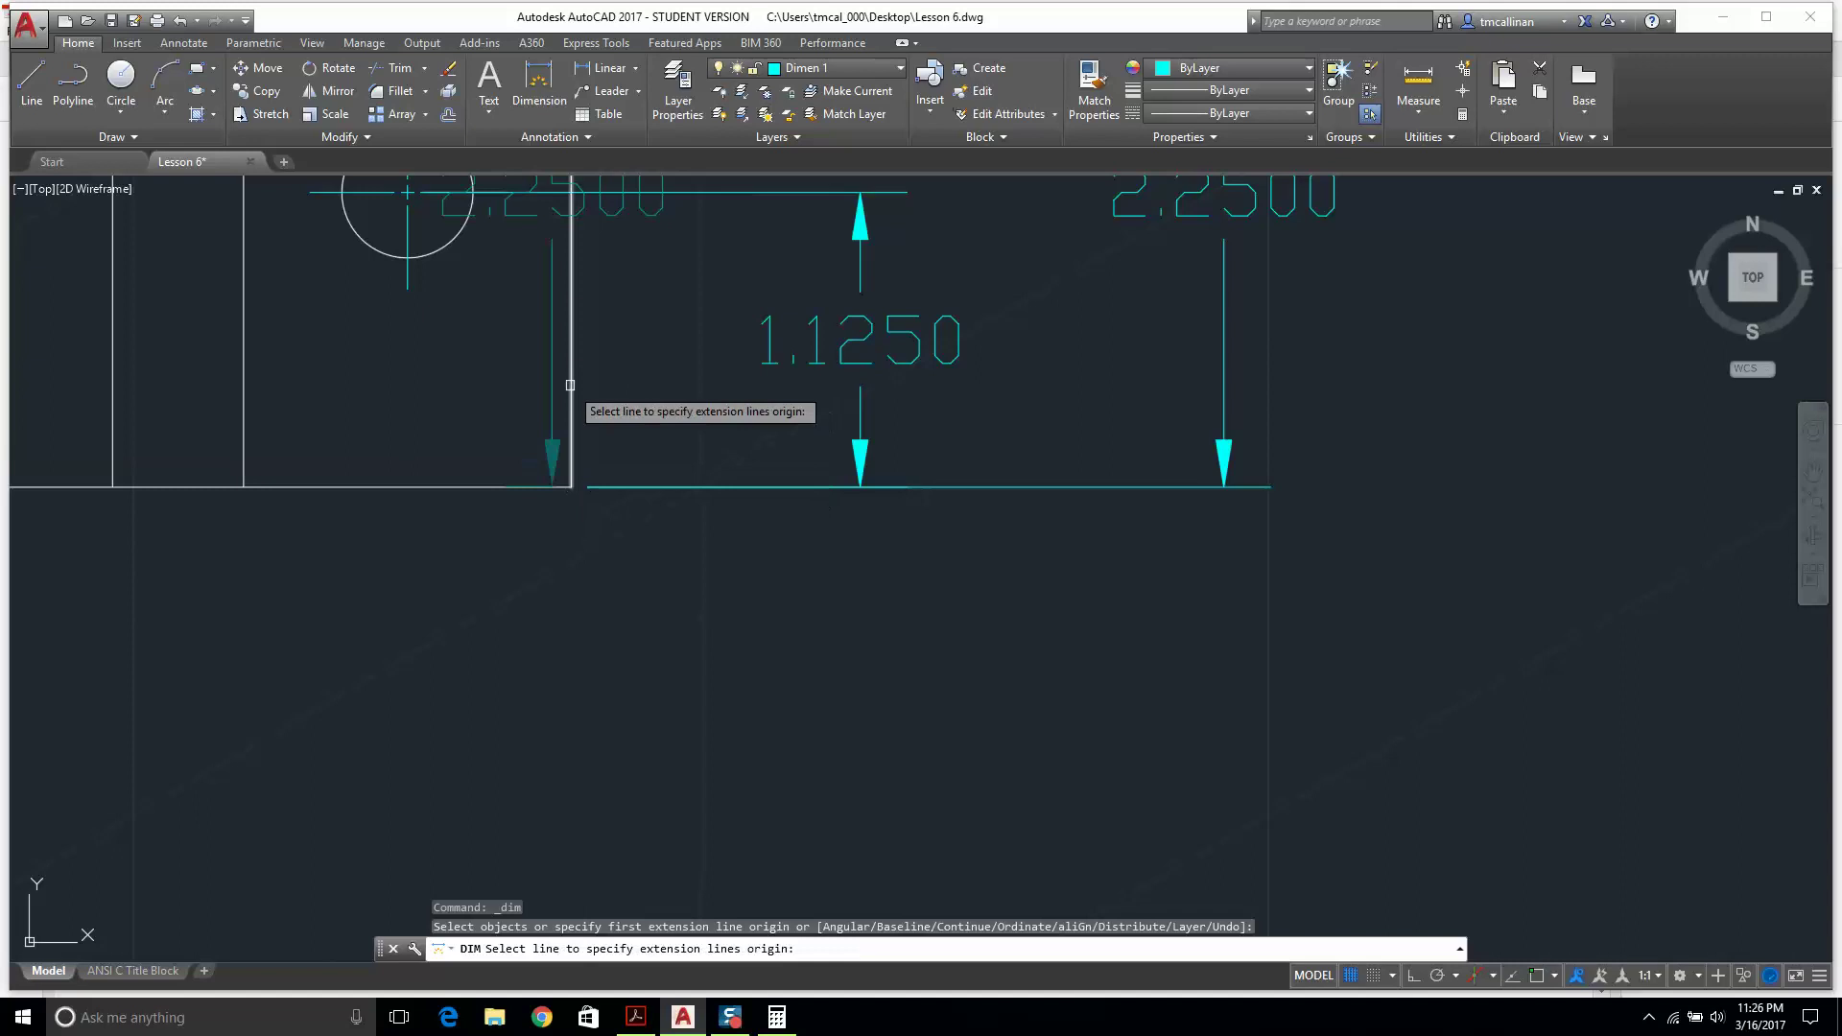
pyautogui.scroll(-3, 571, 383)
pyautogui.press('Escape')
pyautogui.press('Escape')
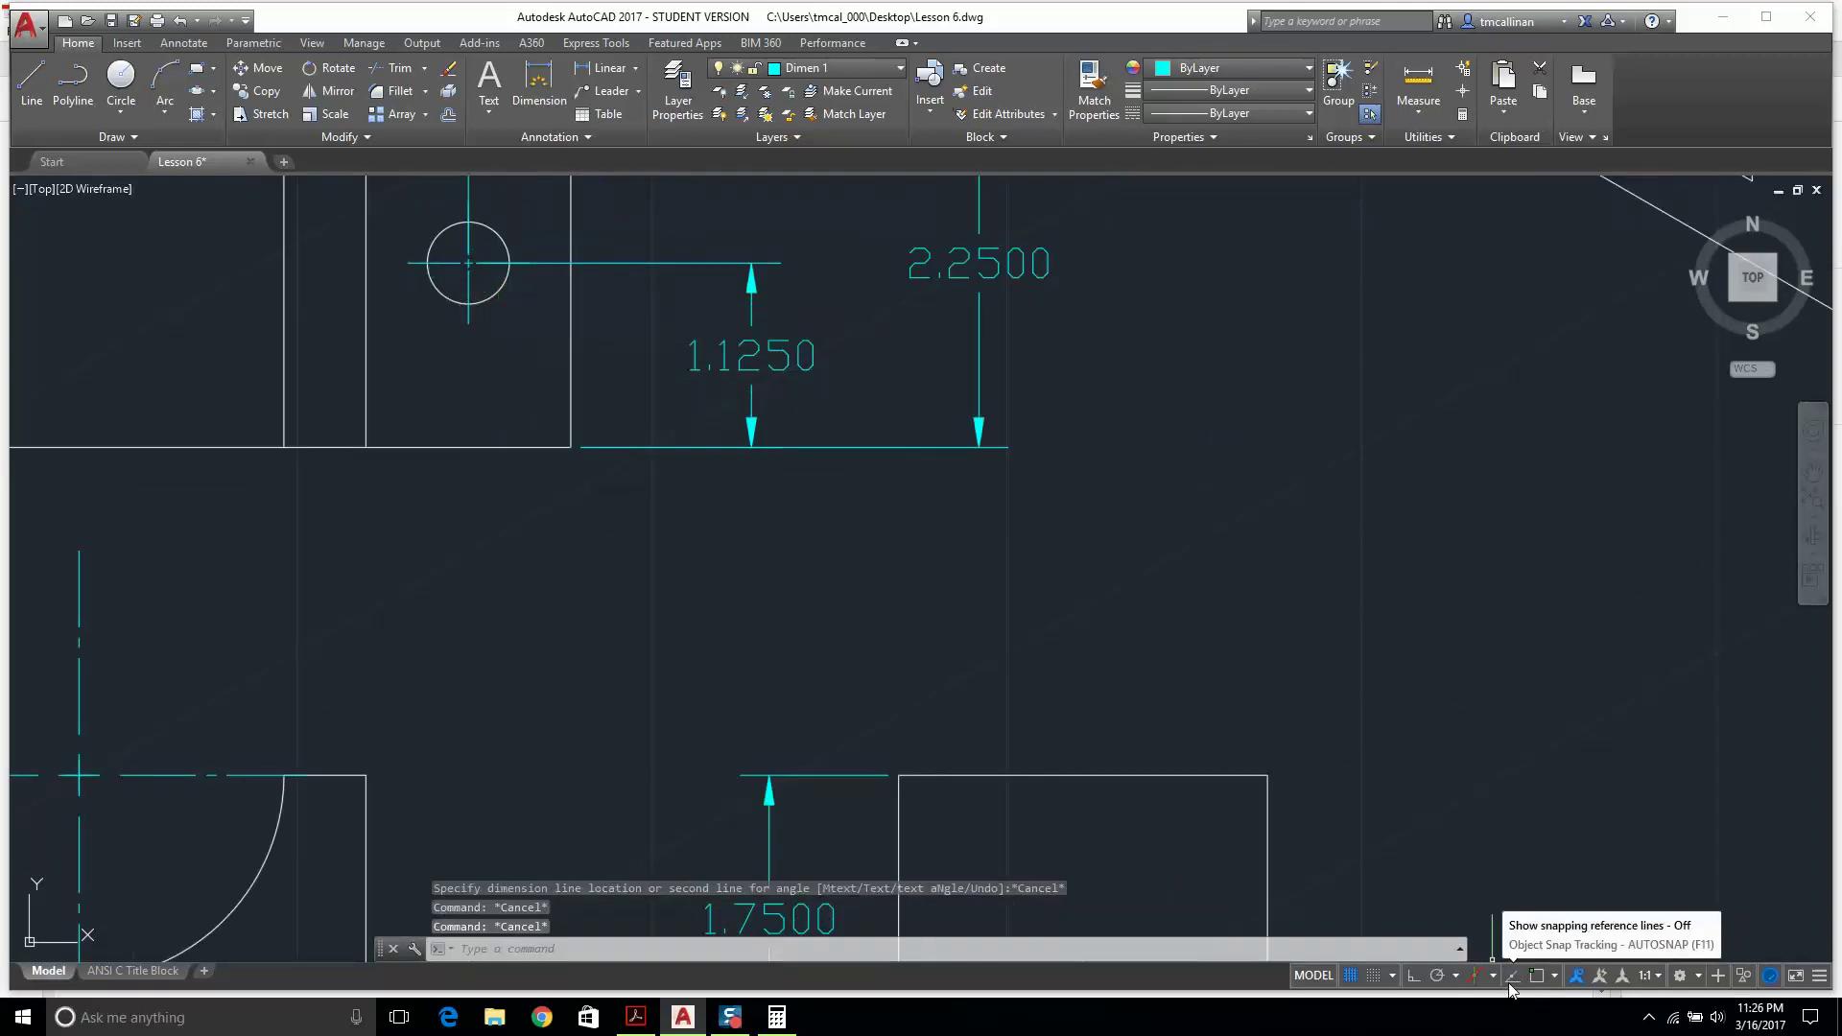
pyautogui.click(1437, 976)
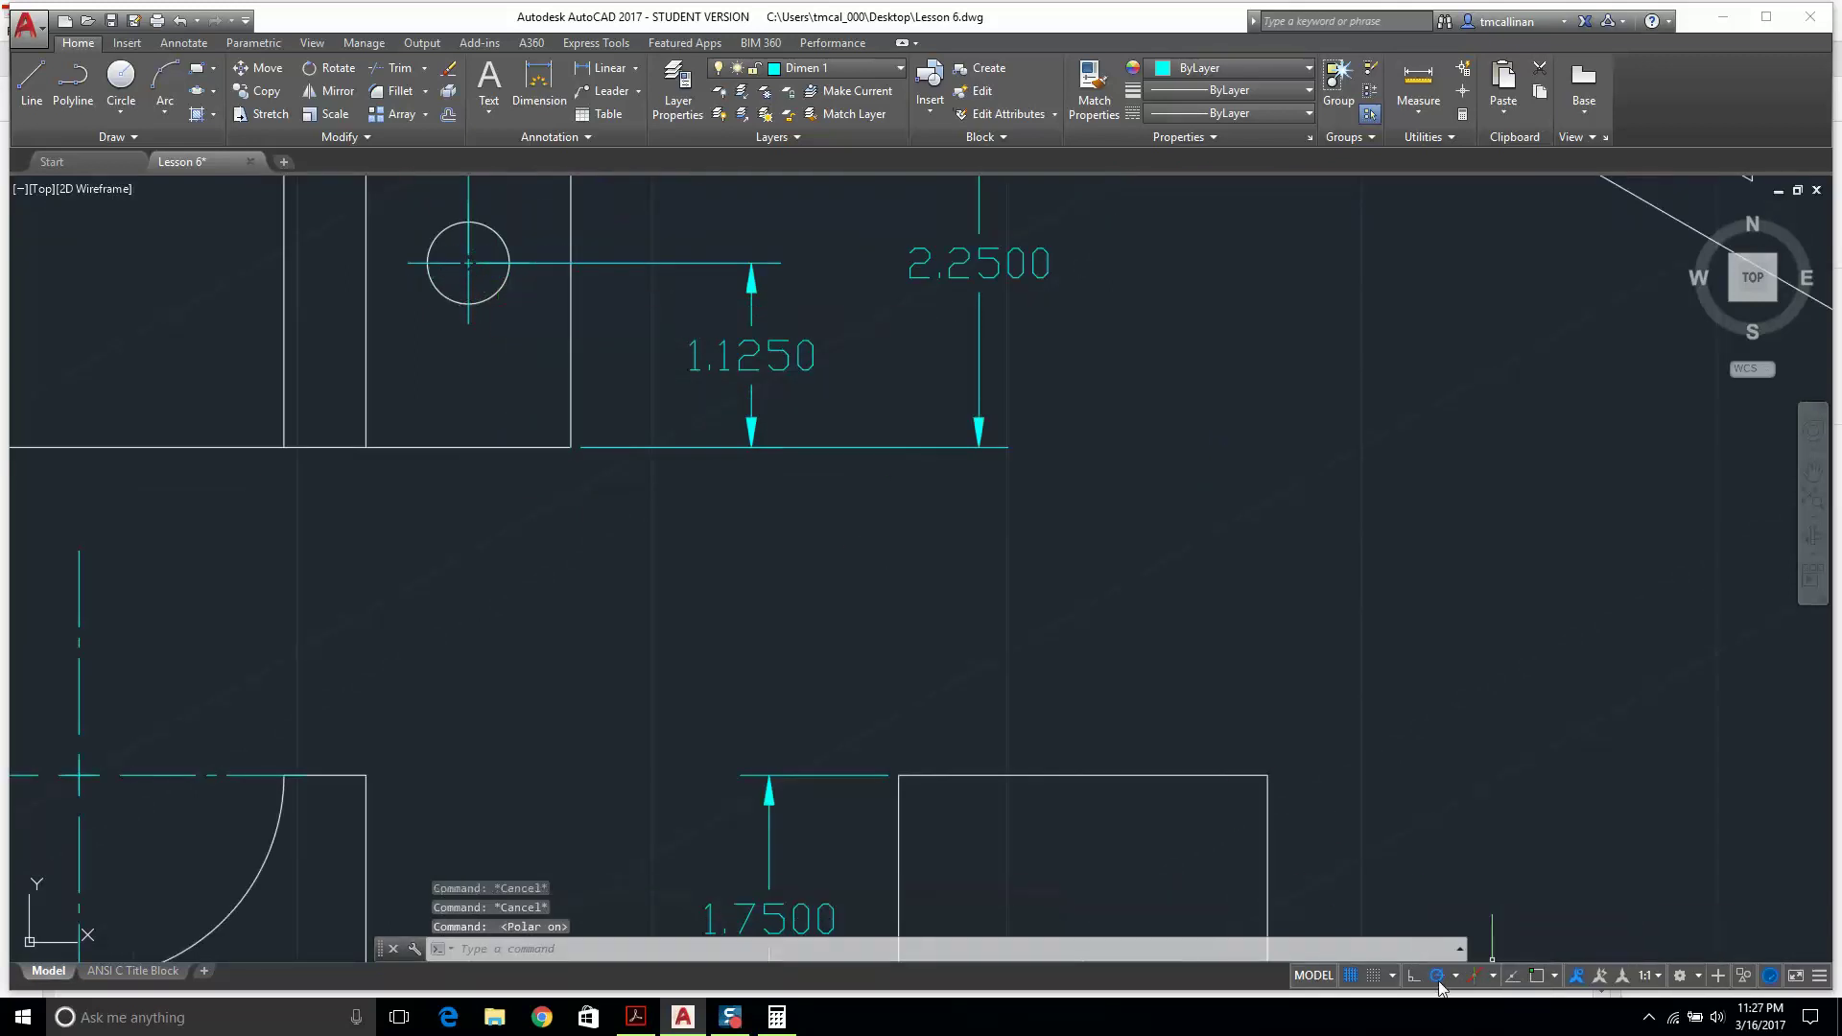
pyautogui.click(1476, 977)
pyautogui.scroll(-2, 778, 409)
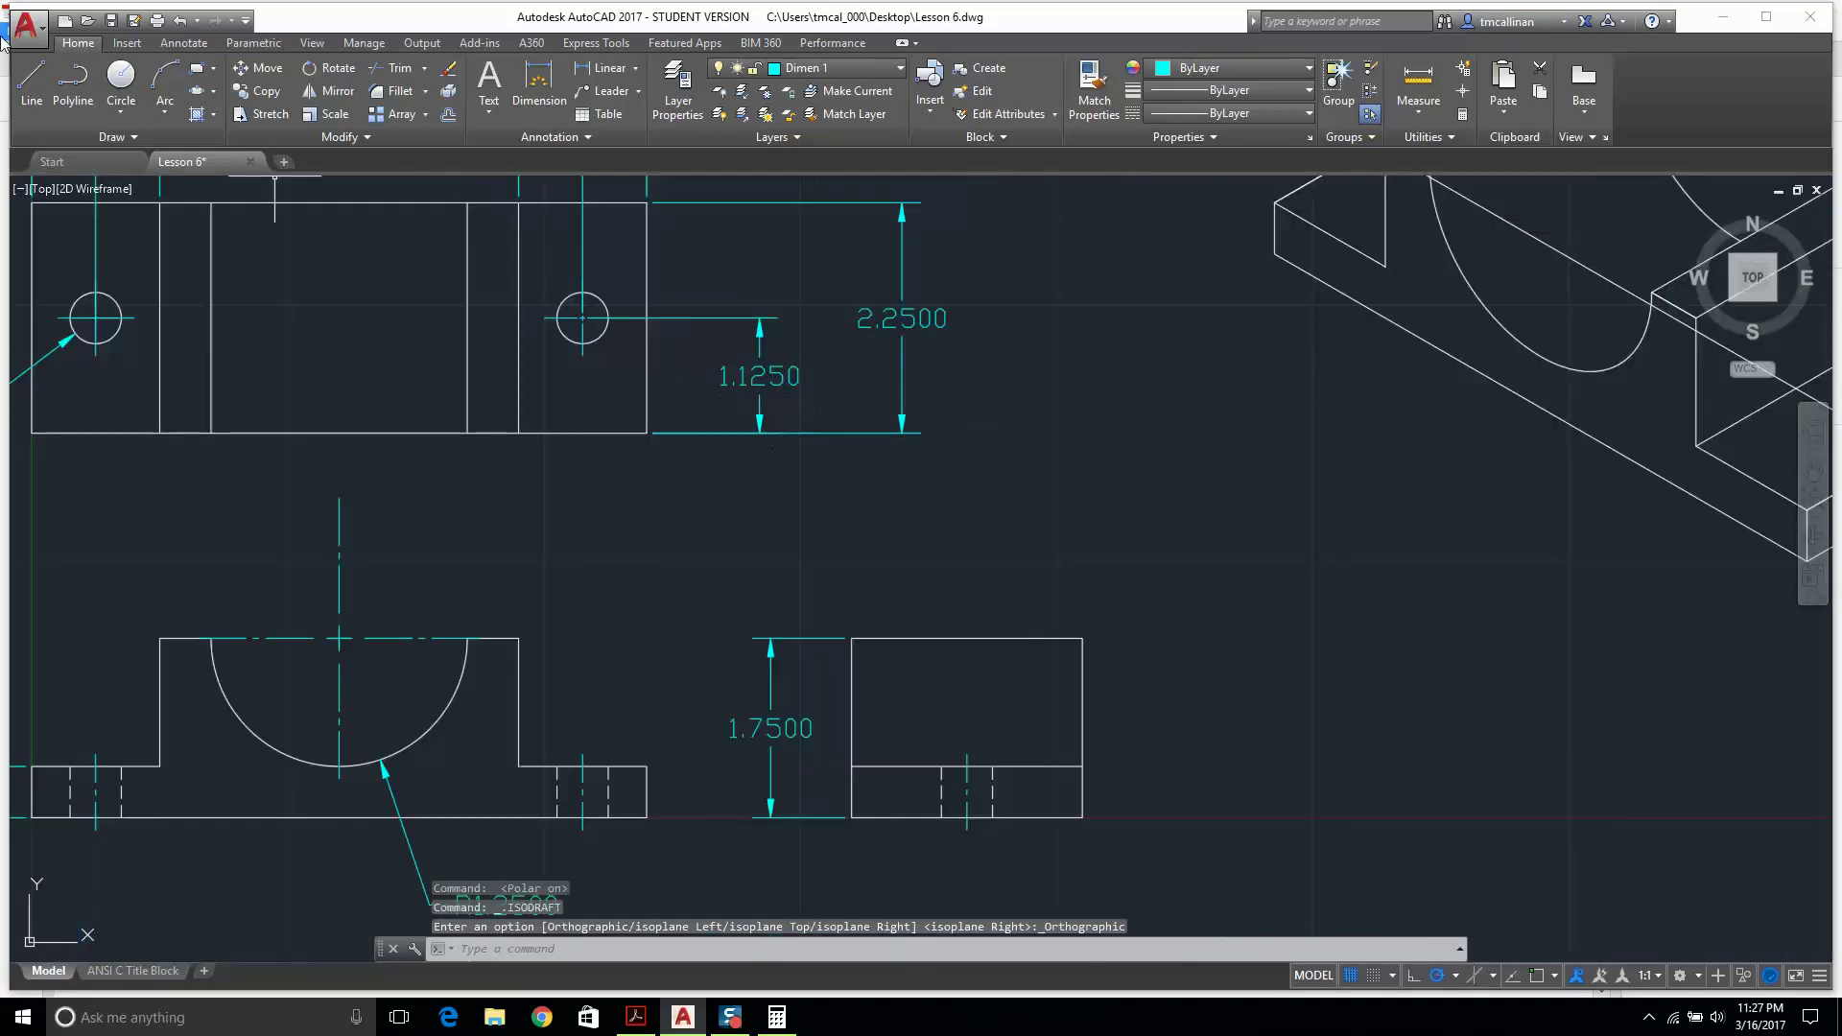
# Place a Ø0.5000 diameter dimension on the hole, then undo it.
pyautogui.click(539, 85)
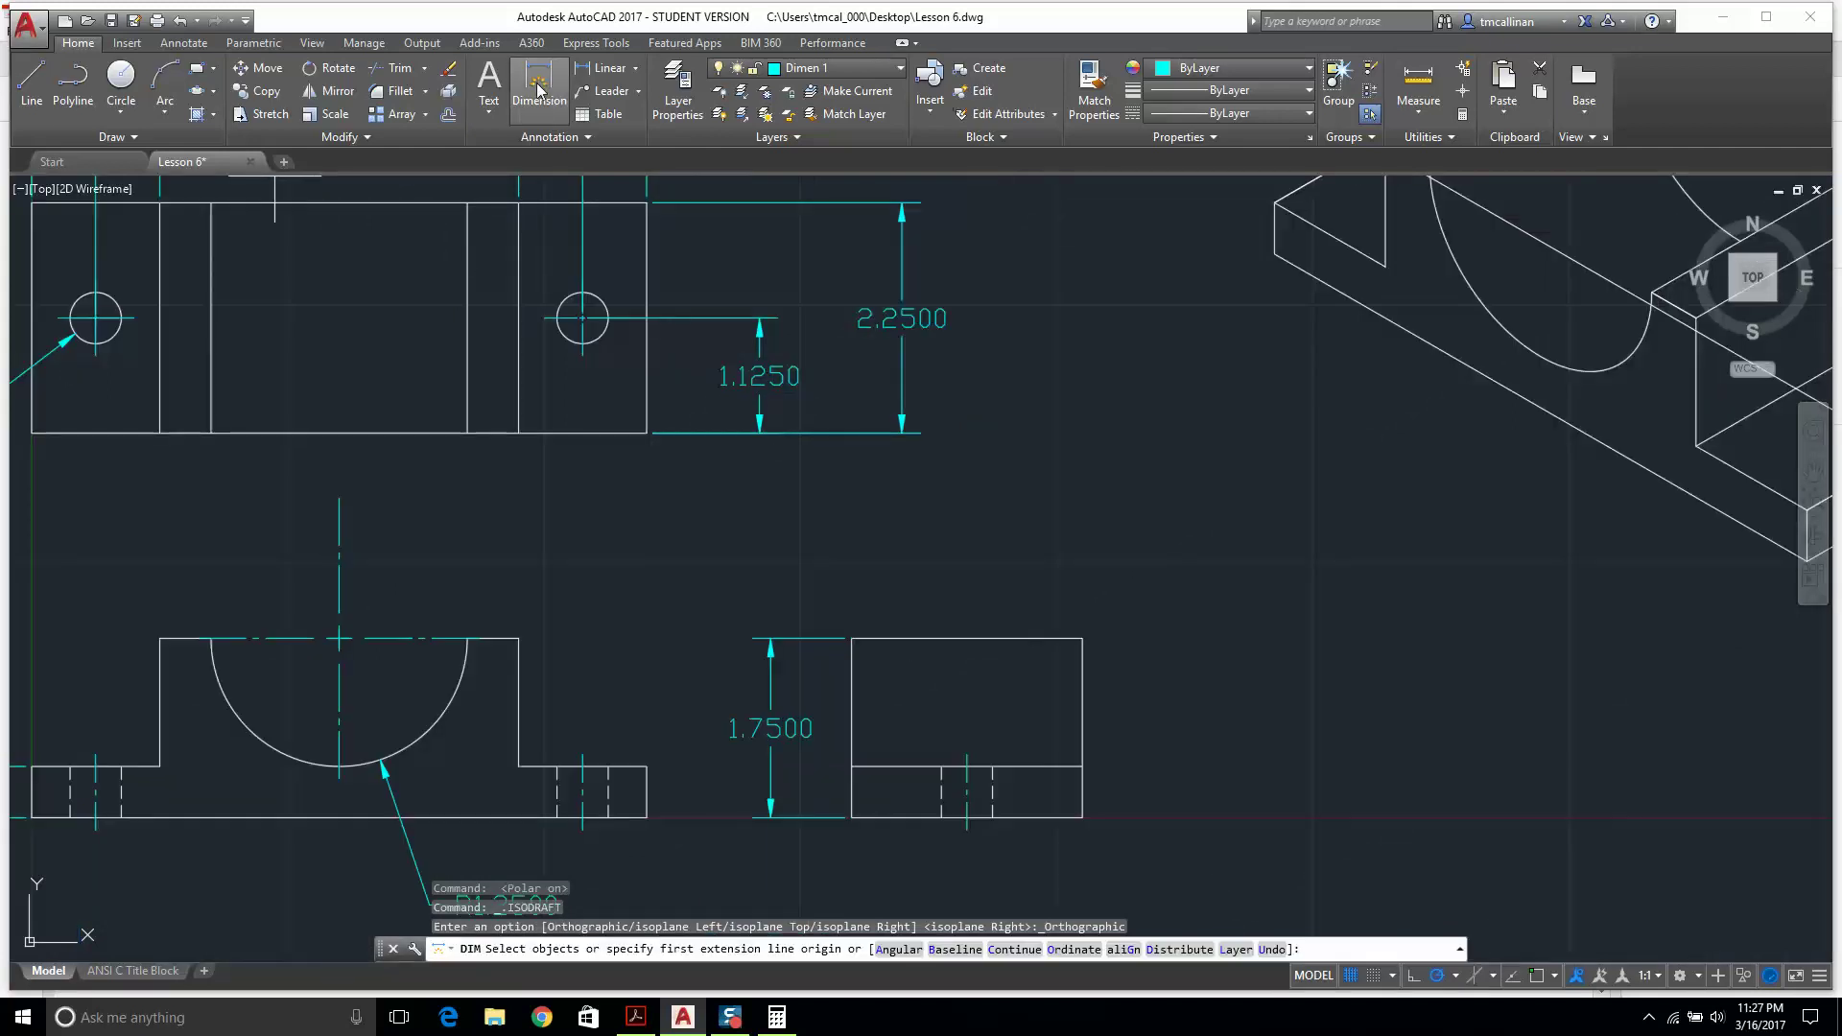
pyautogui.scroll(2, 669, 380)
pyautogui.click(552, 315)
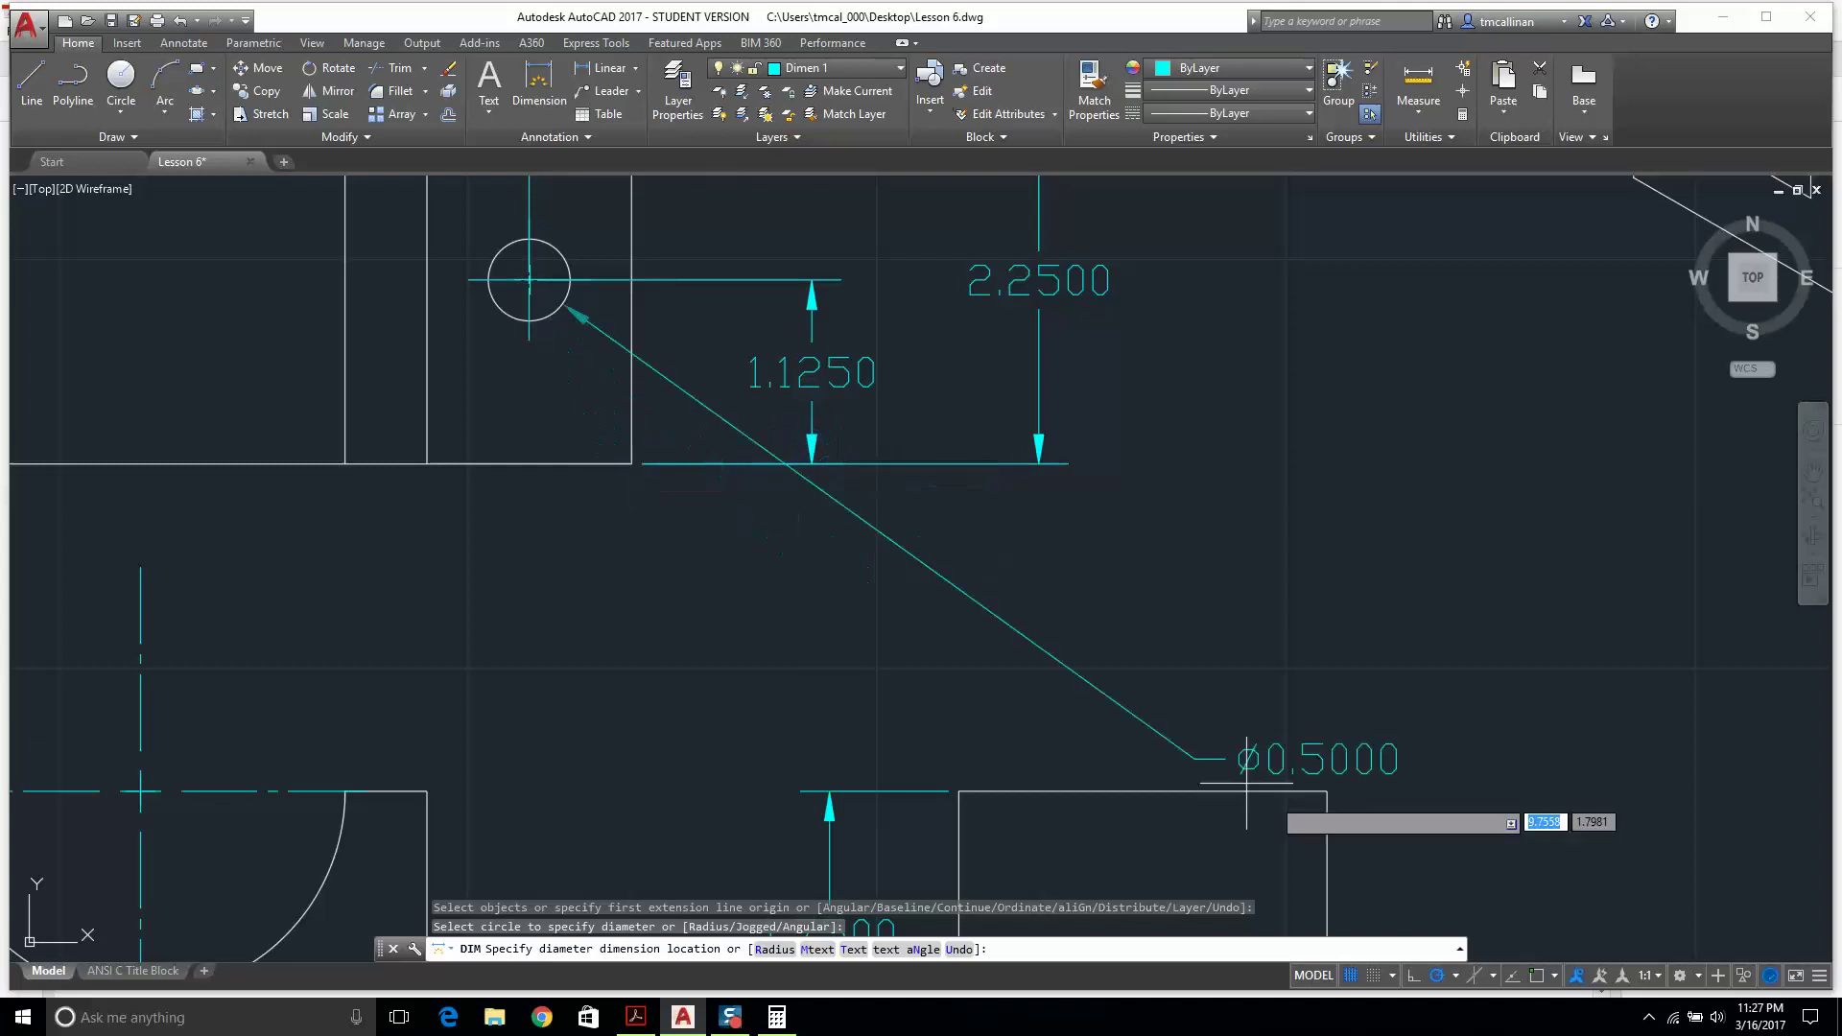
pyautogui.click(1537, 976)
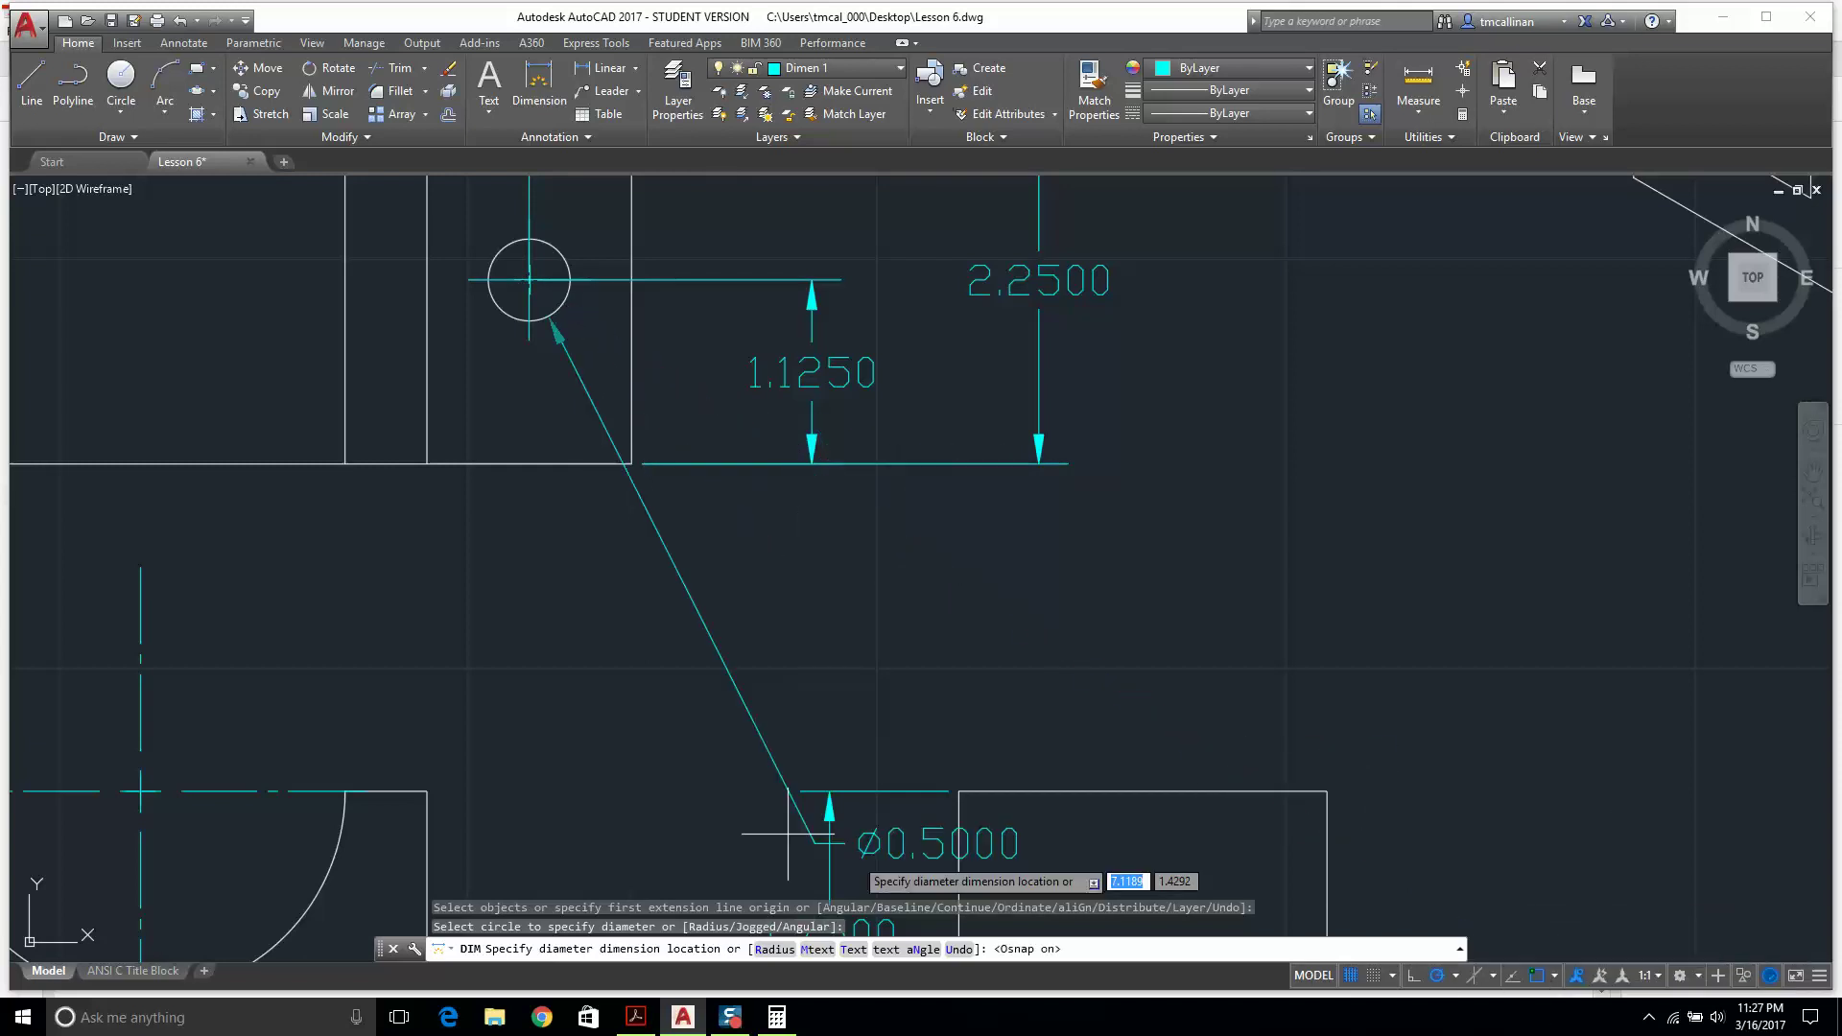
pyautogui.click(630, 463)
pyautogui.press('Escape')
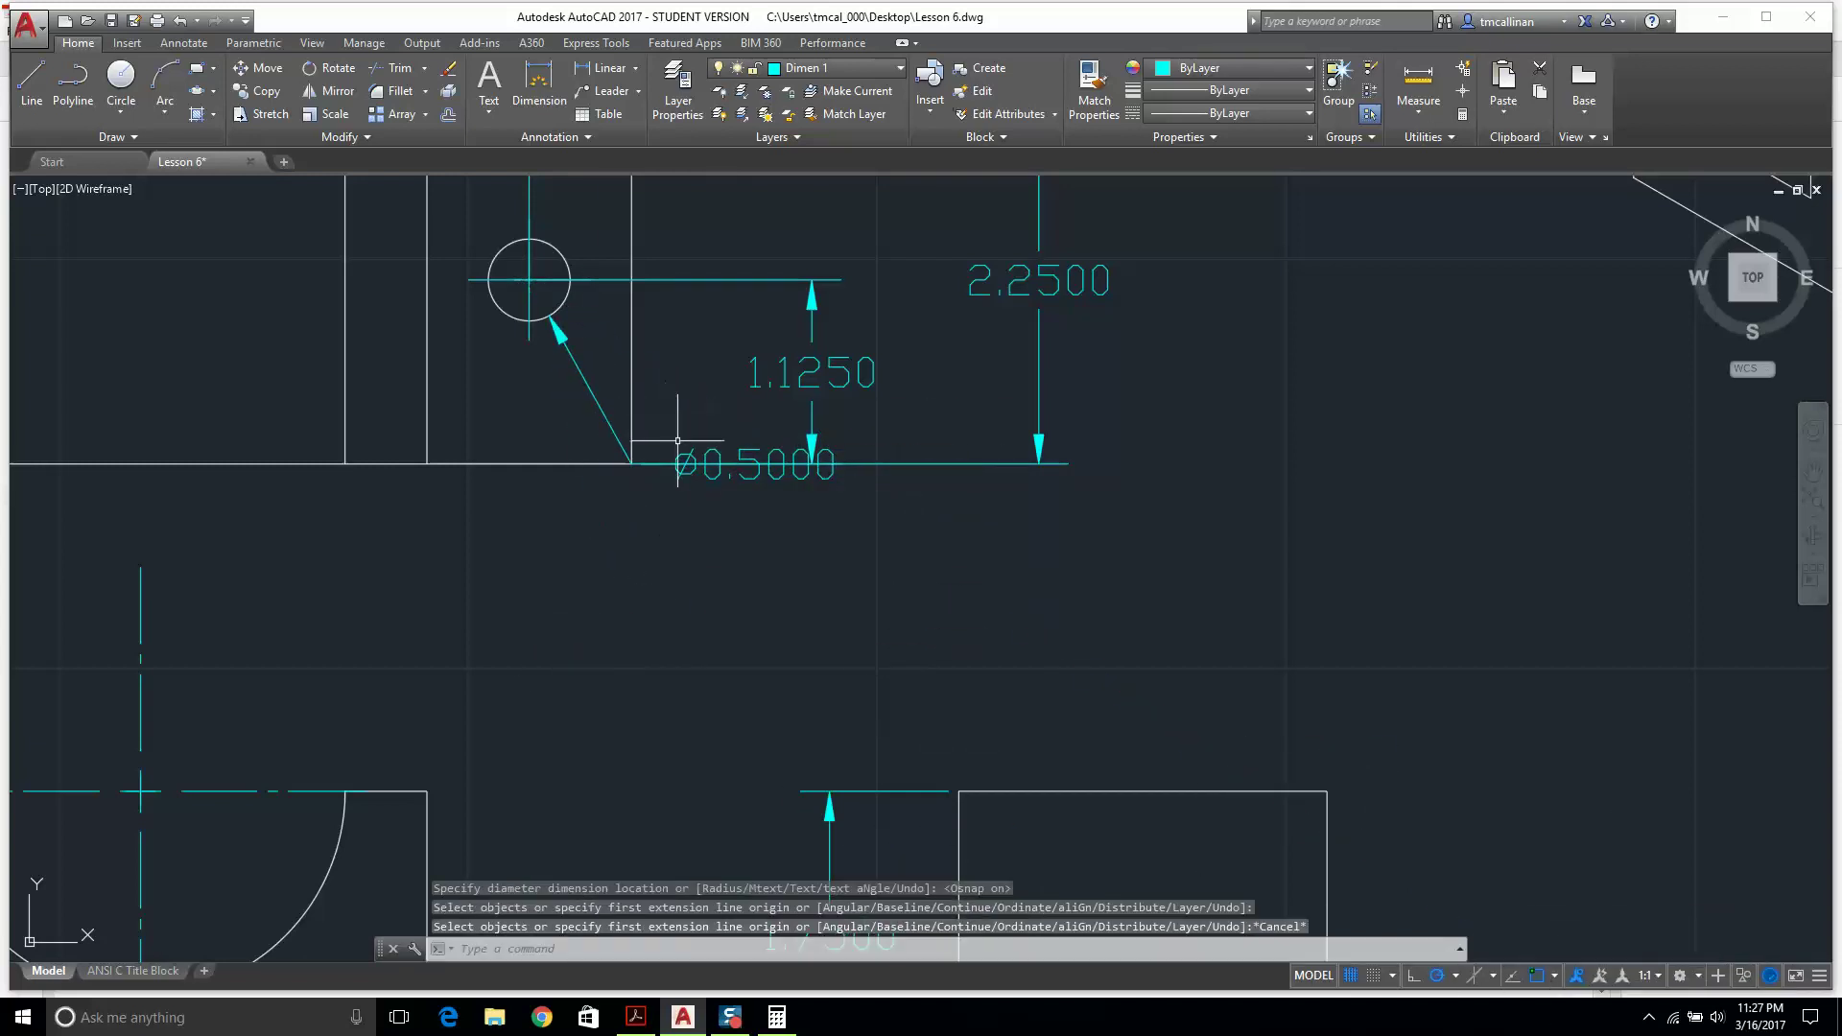
pyautogui.hotkey('ctrl', 'z')
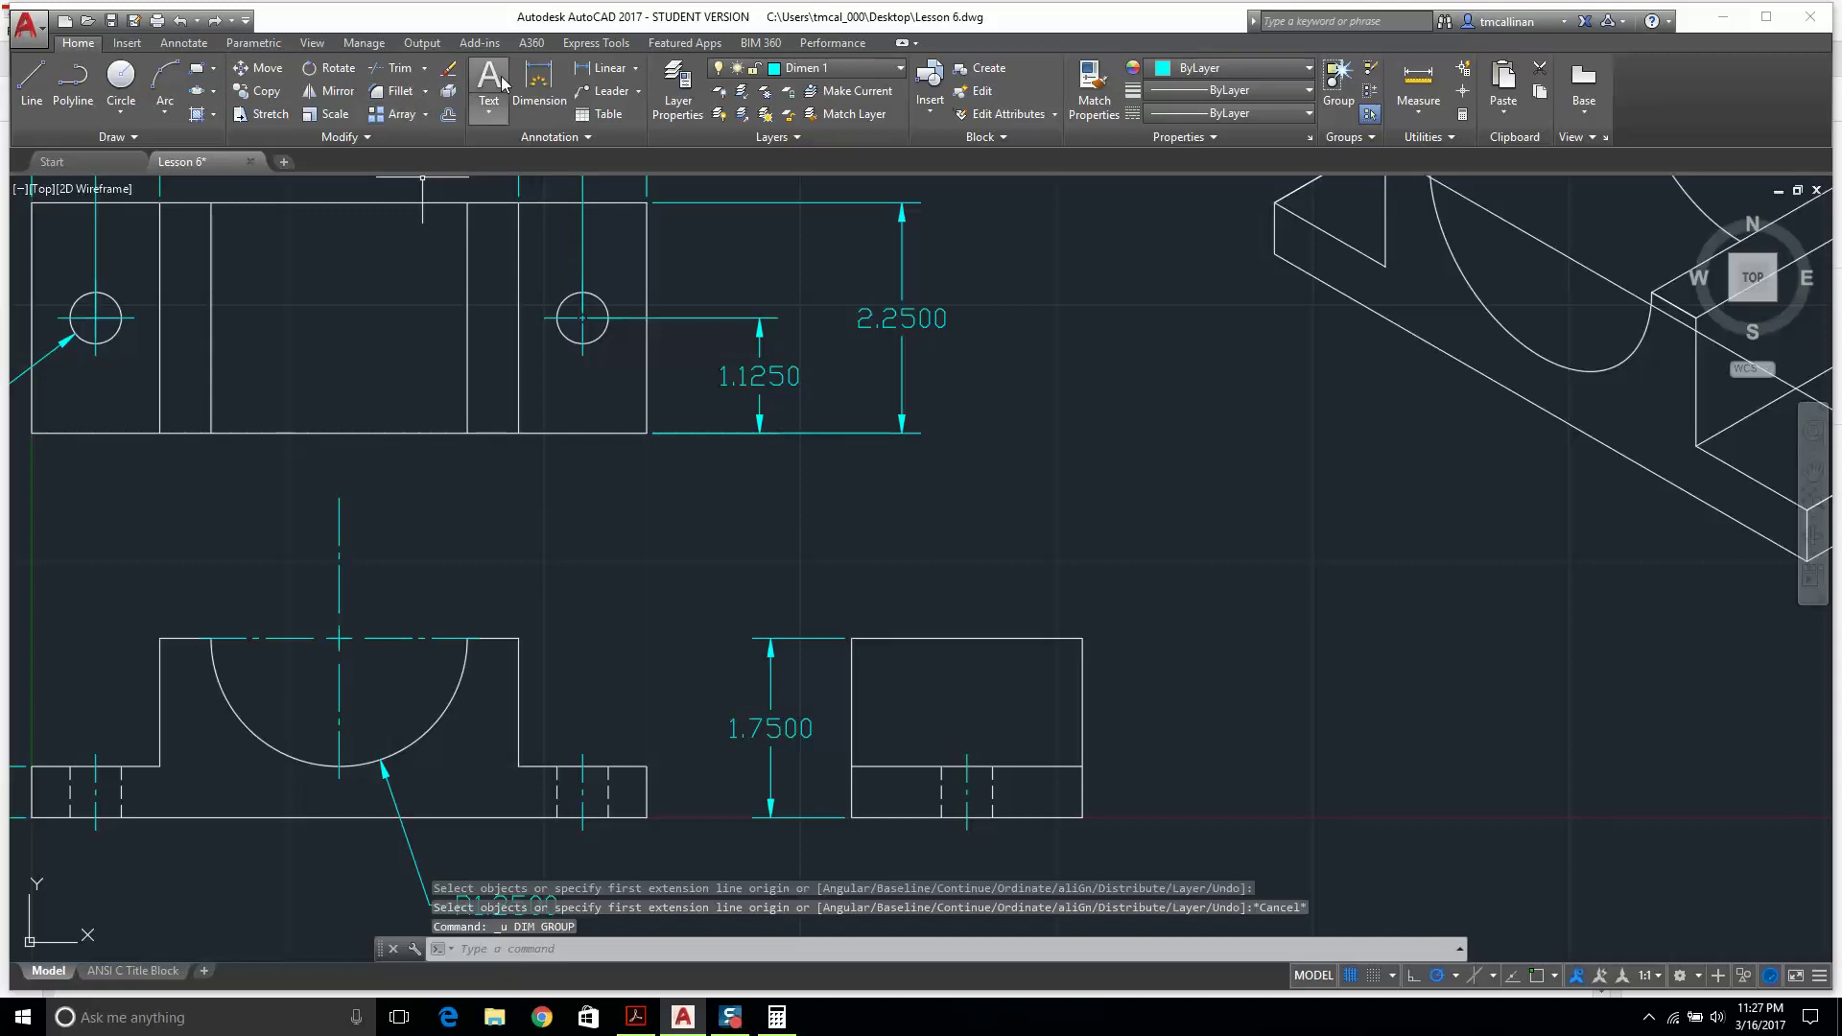
# Dimension the hole centre 0.6250 from the top view's right edge.
pyautogui.click(539, 84)
pyautogui.scroll(4, 719, 492)
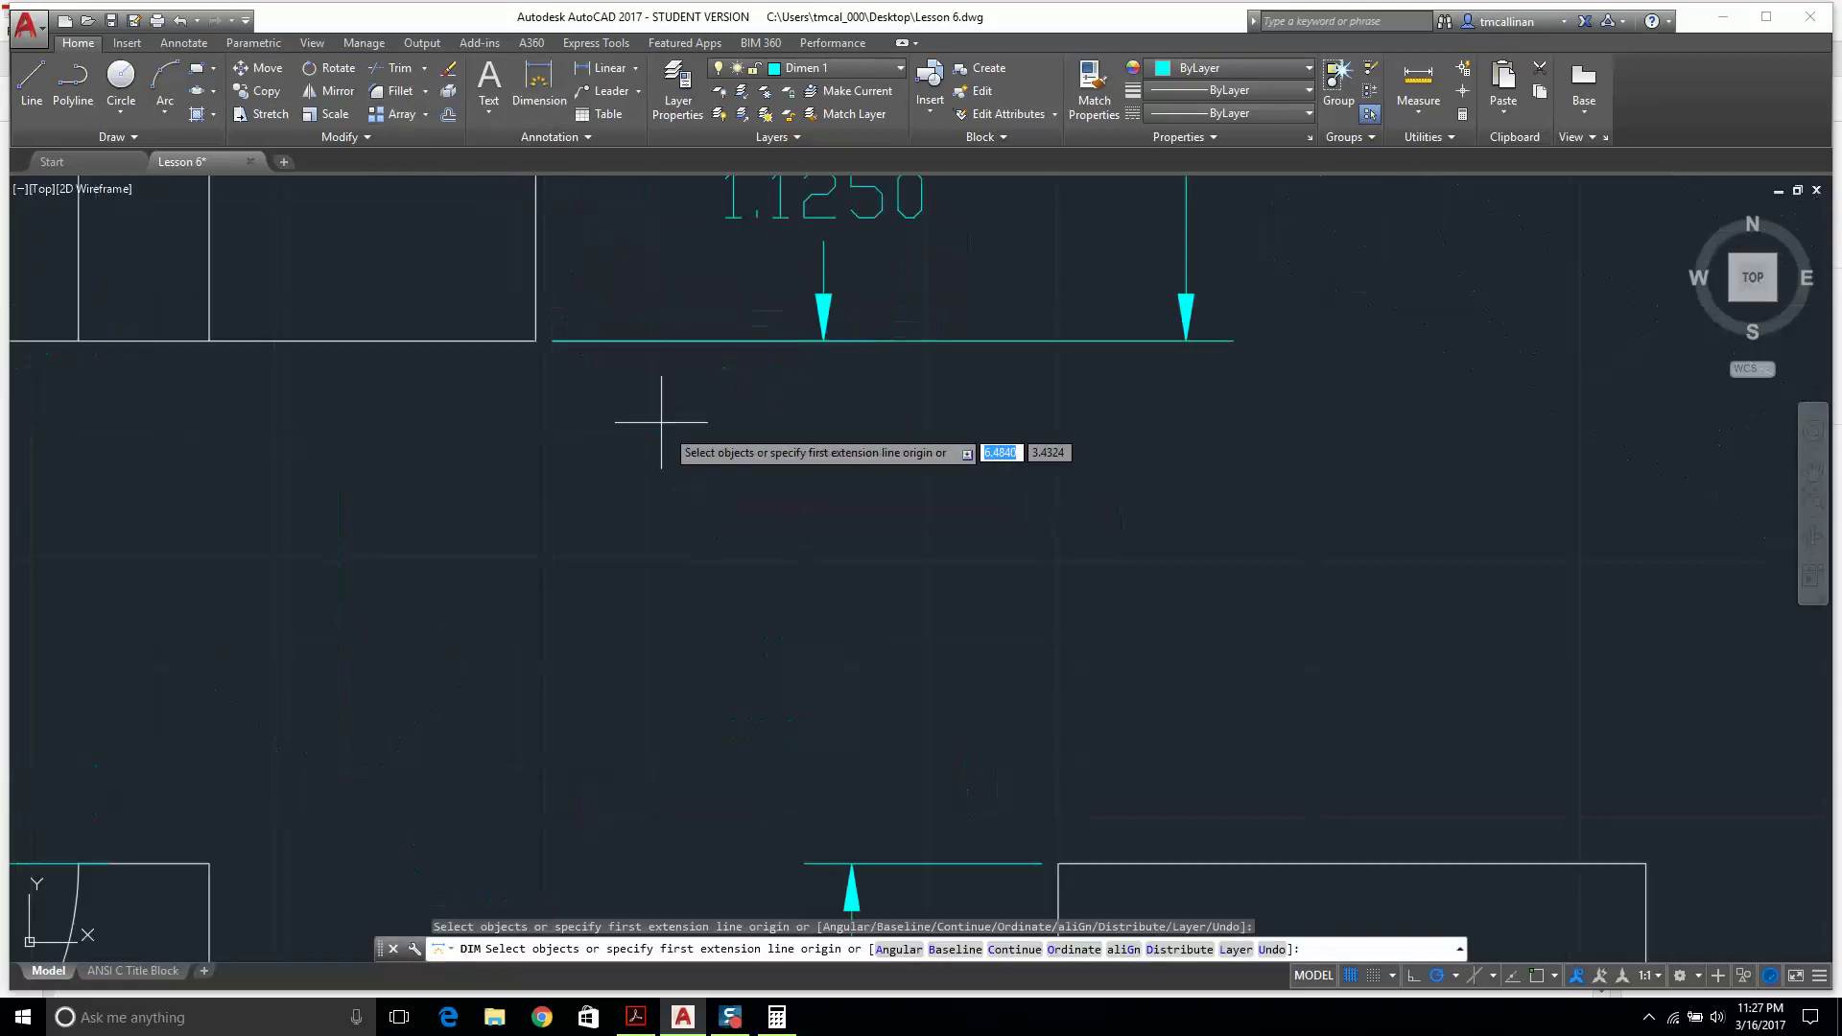
pyautogui.click(535, 313)
pyautogui.scroll(-3, 518, 254)
pyautogui.scroll(5, 523, 254)
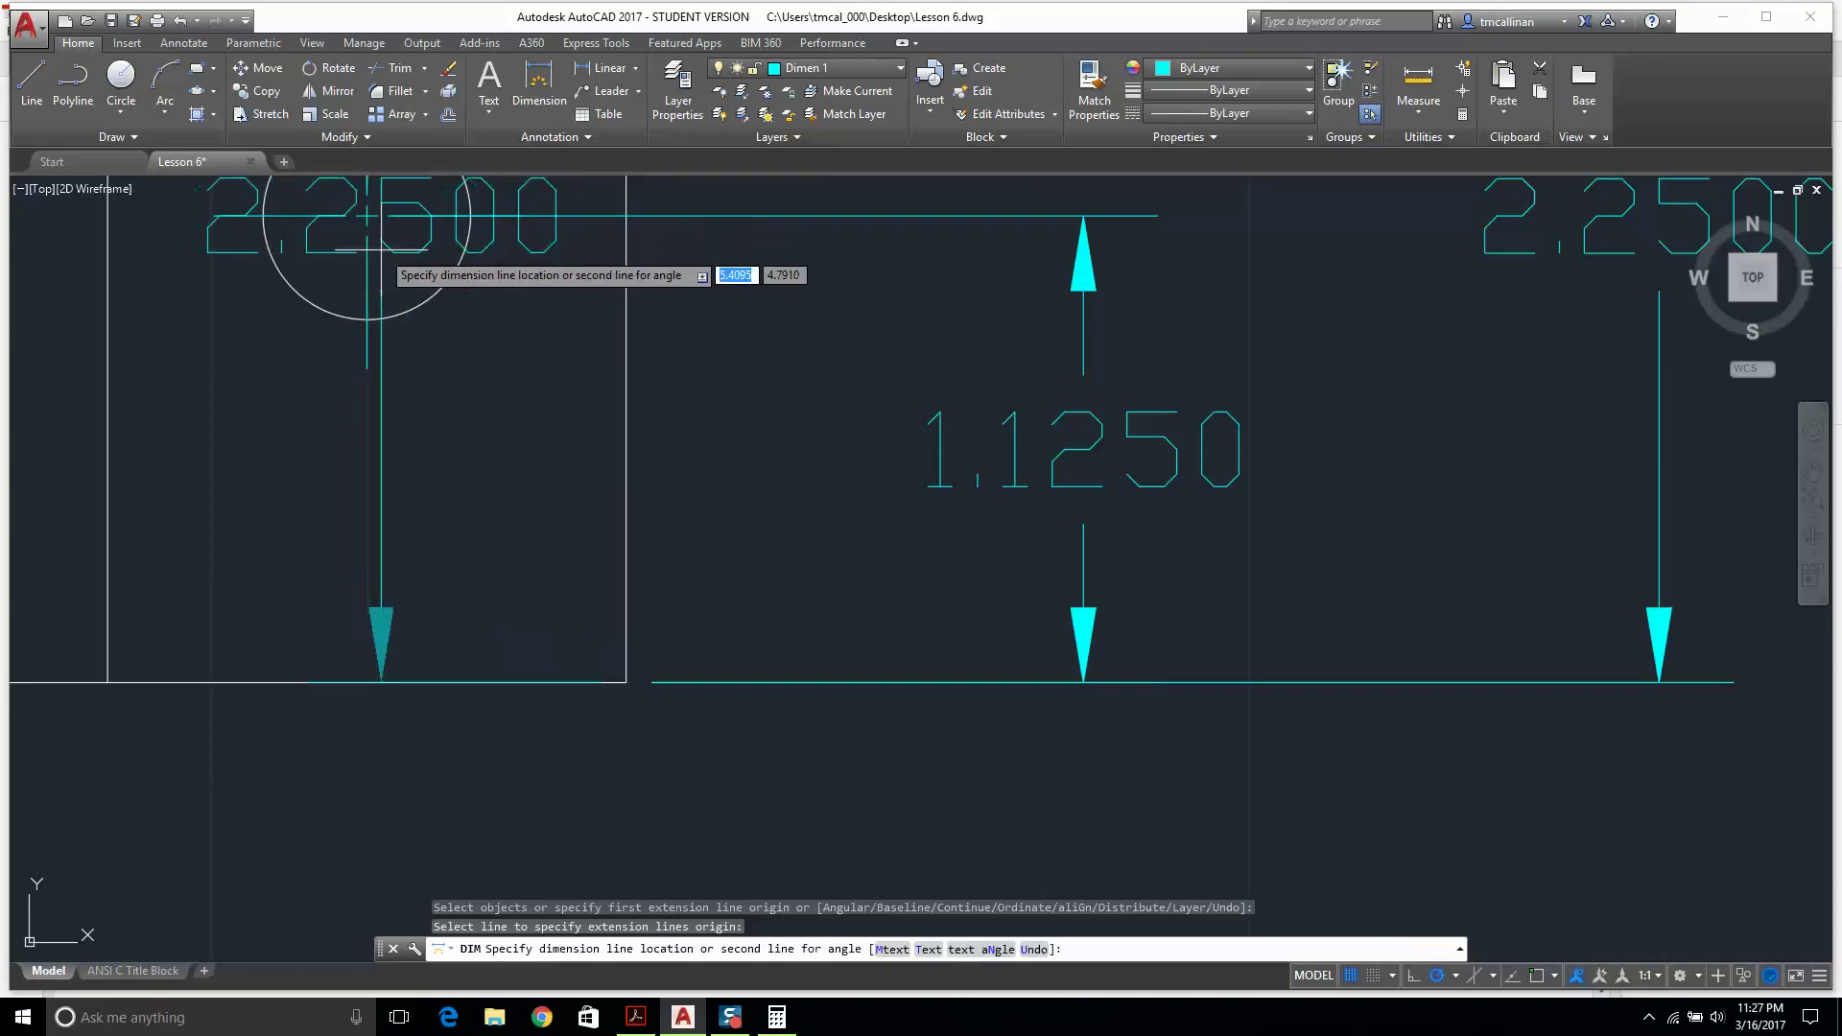
pyautogui.scroll(-5, 366, 217)
pyautogui.scroll(3, 461, 484)
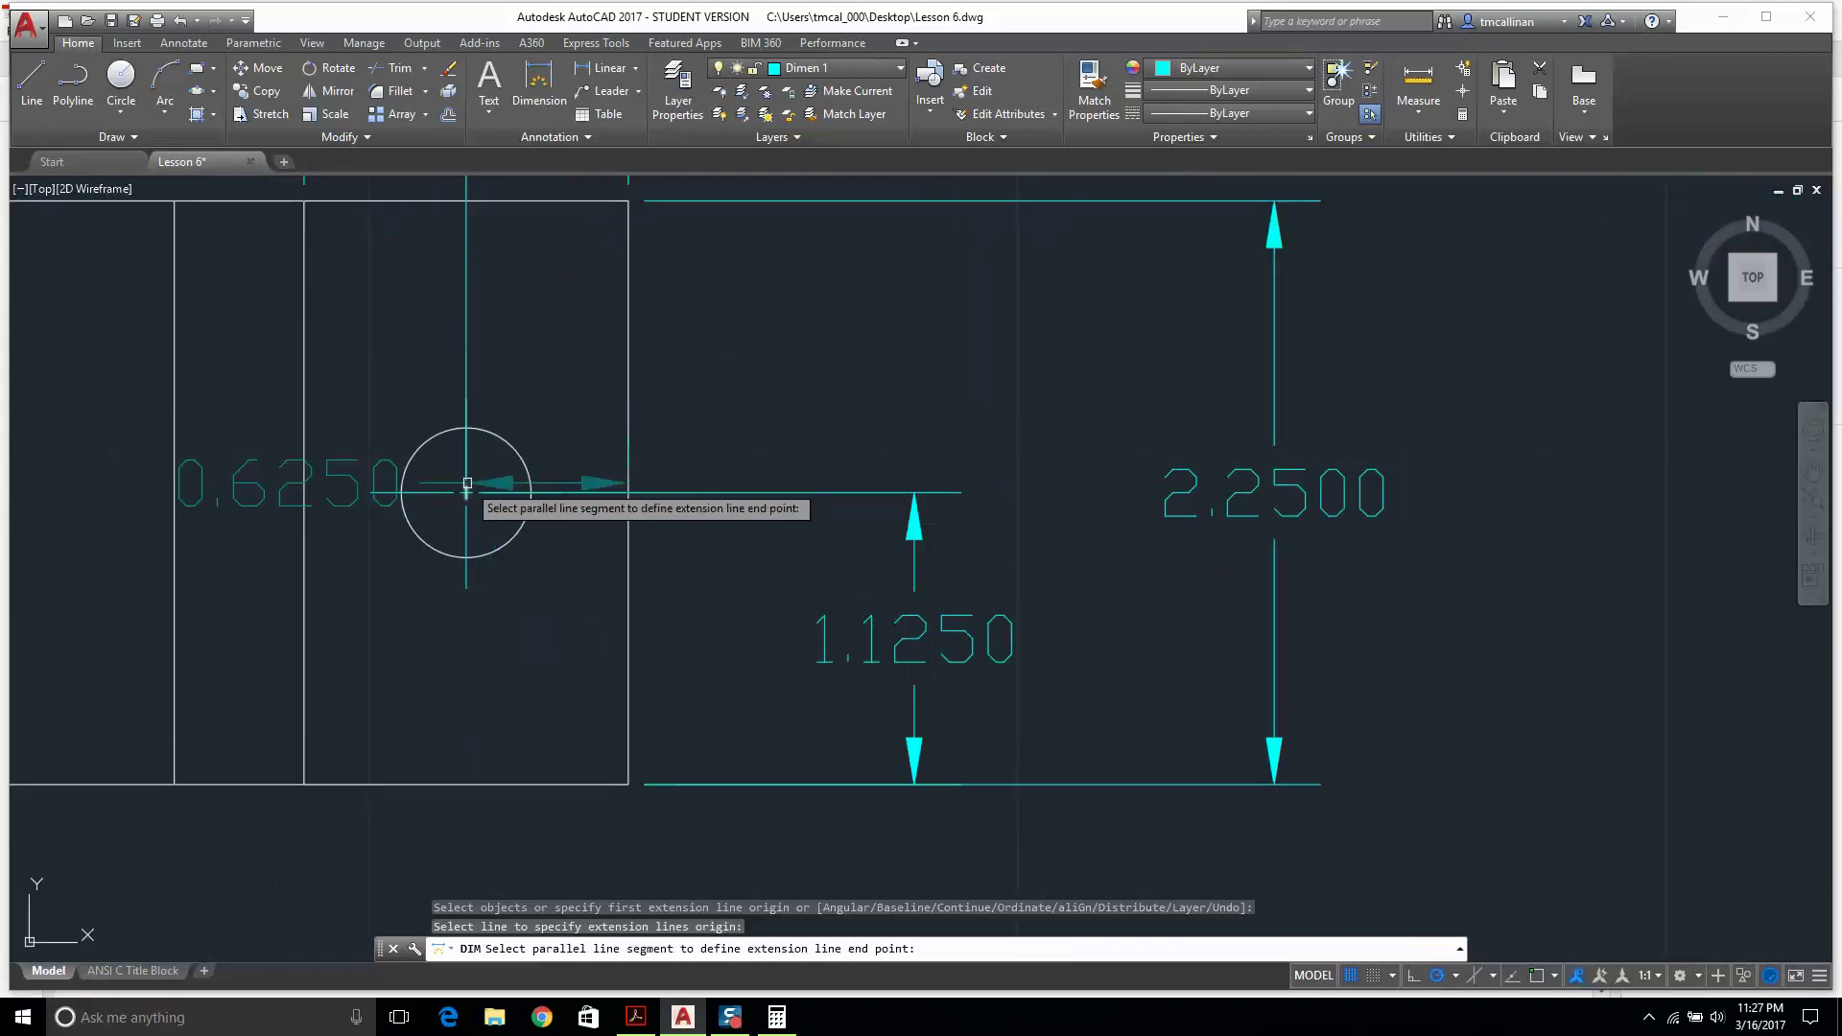
pyautogui.click(467, 485)
pyautogui.scroll(-5, 592, 597)
pyautogui.click(538, 692)
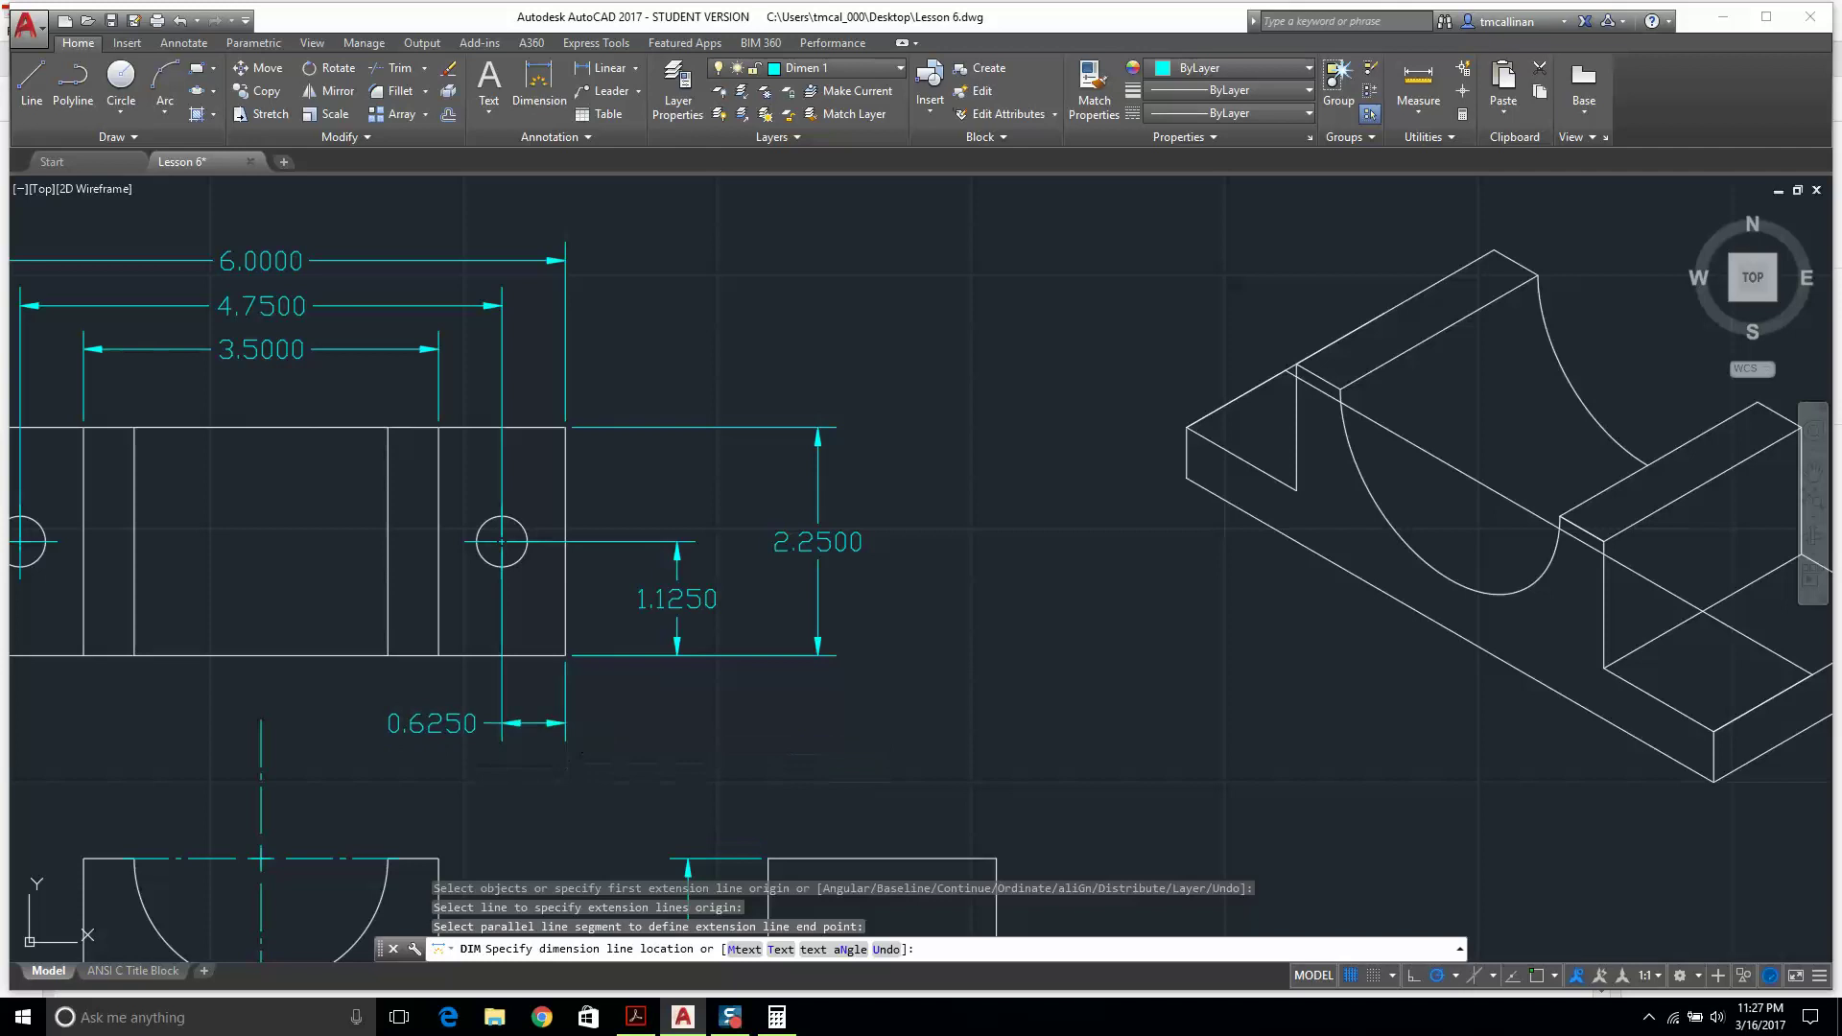
pyautogui.press('Escape')
pyautogui.scroll(-3, 672, 617)
pyautogui.scroll(2, 1103, 594)
pyautogui.scroll(5, 1077, 552)
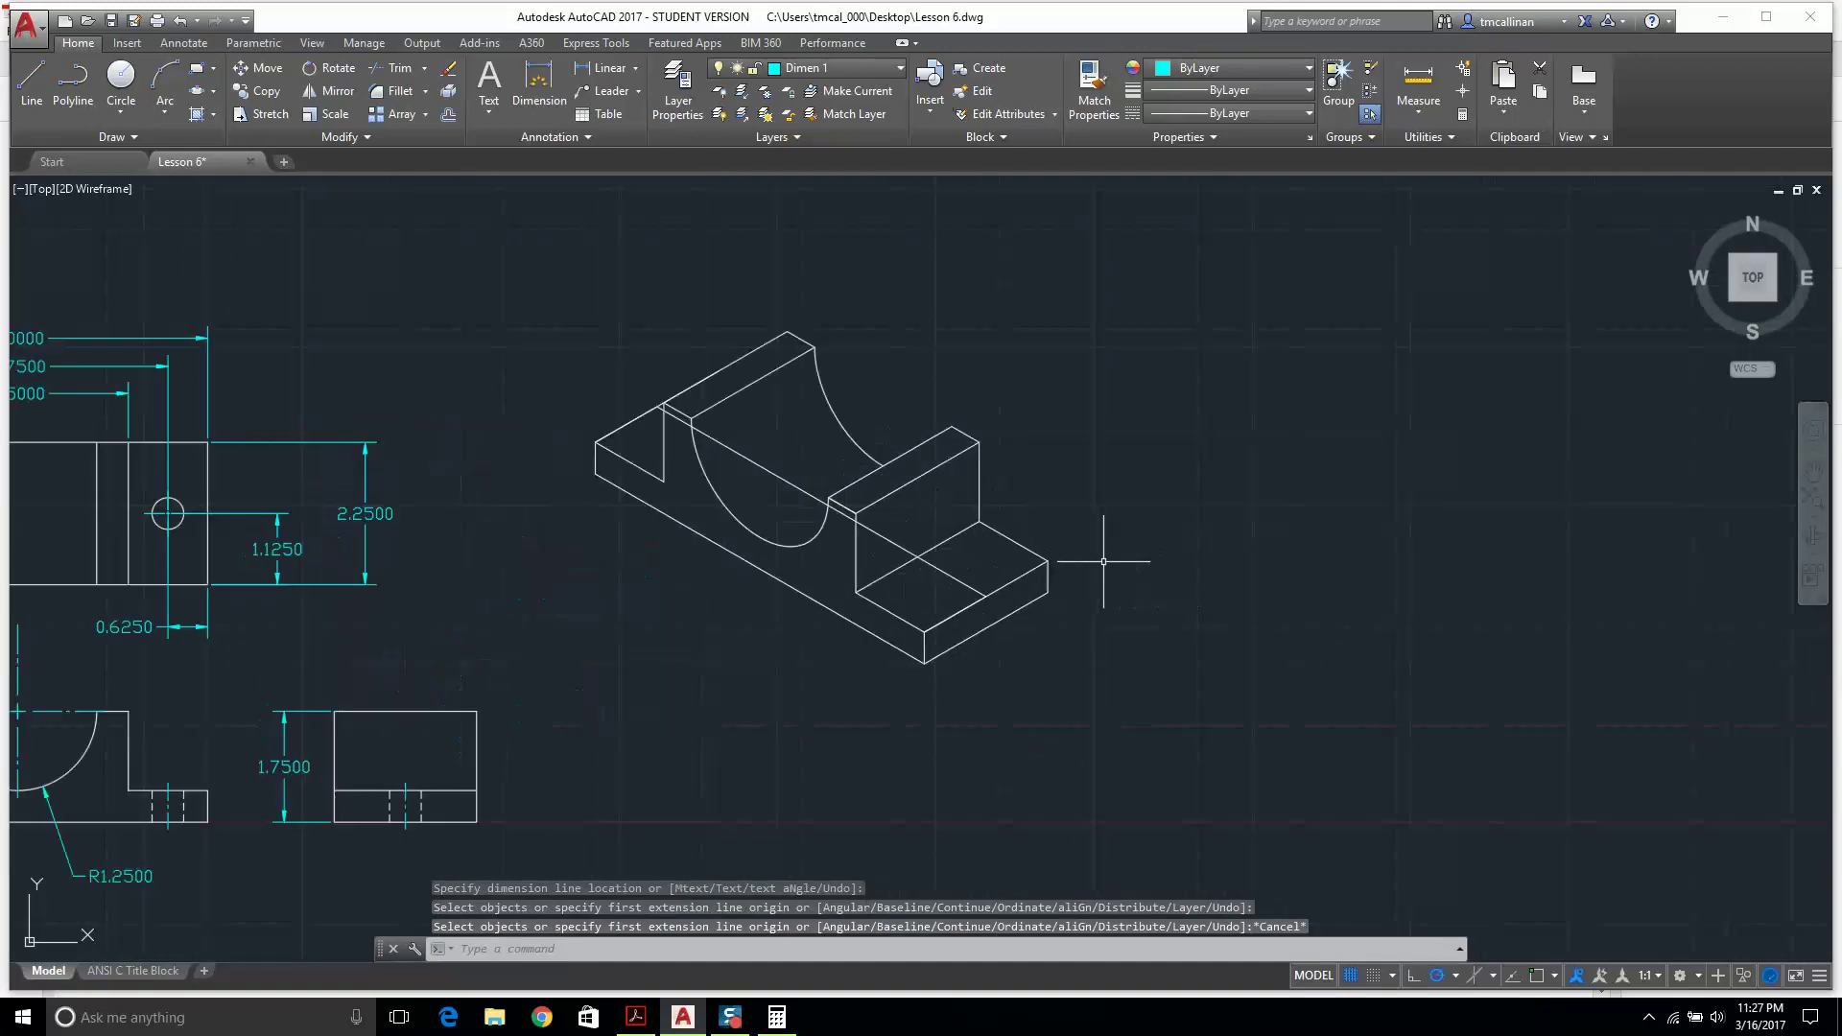
# Turn isometric drafting on with the Top isoplane.
pyautogui.press('Escape')
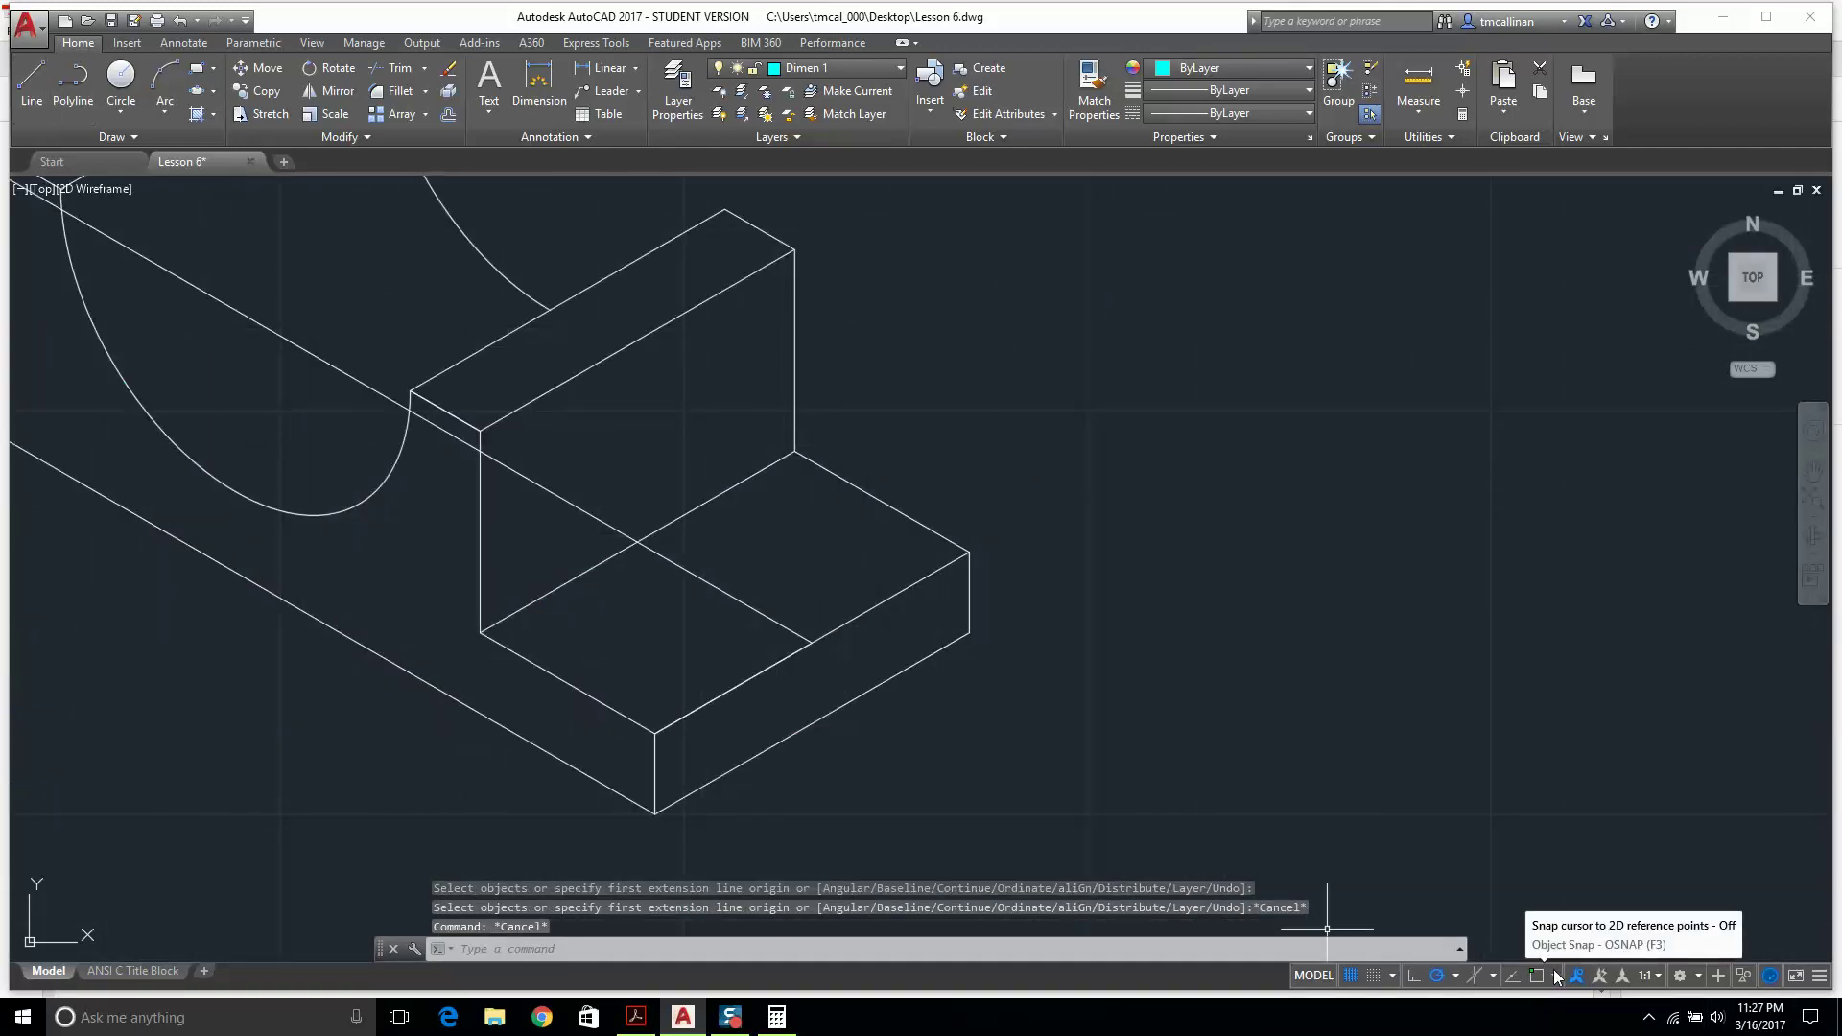
pyautogui.click(1481, 977)
pyautogui.click(1493, 977)
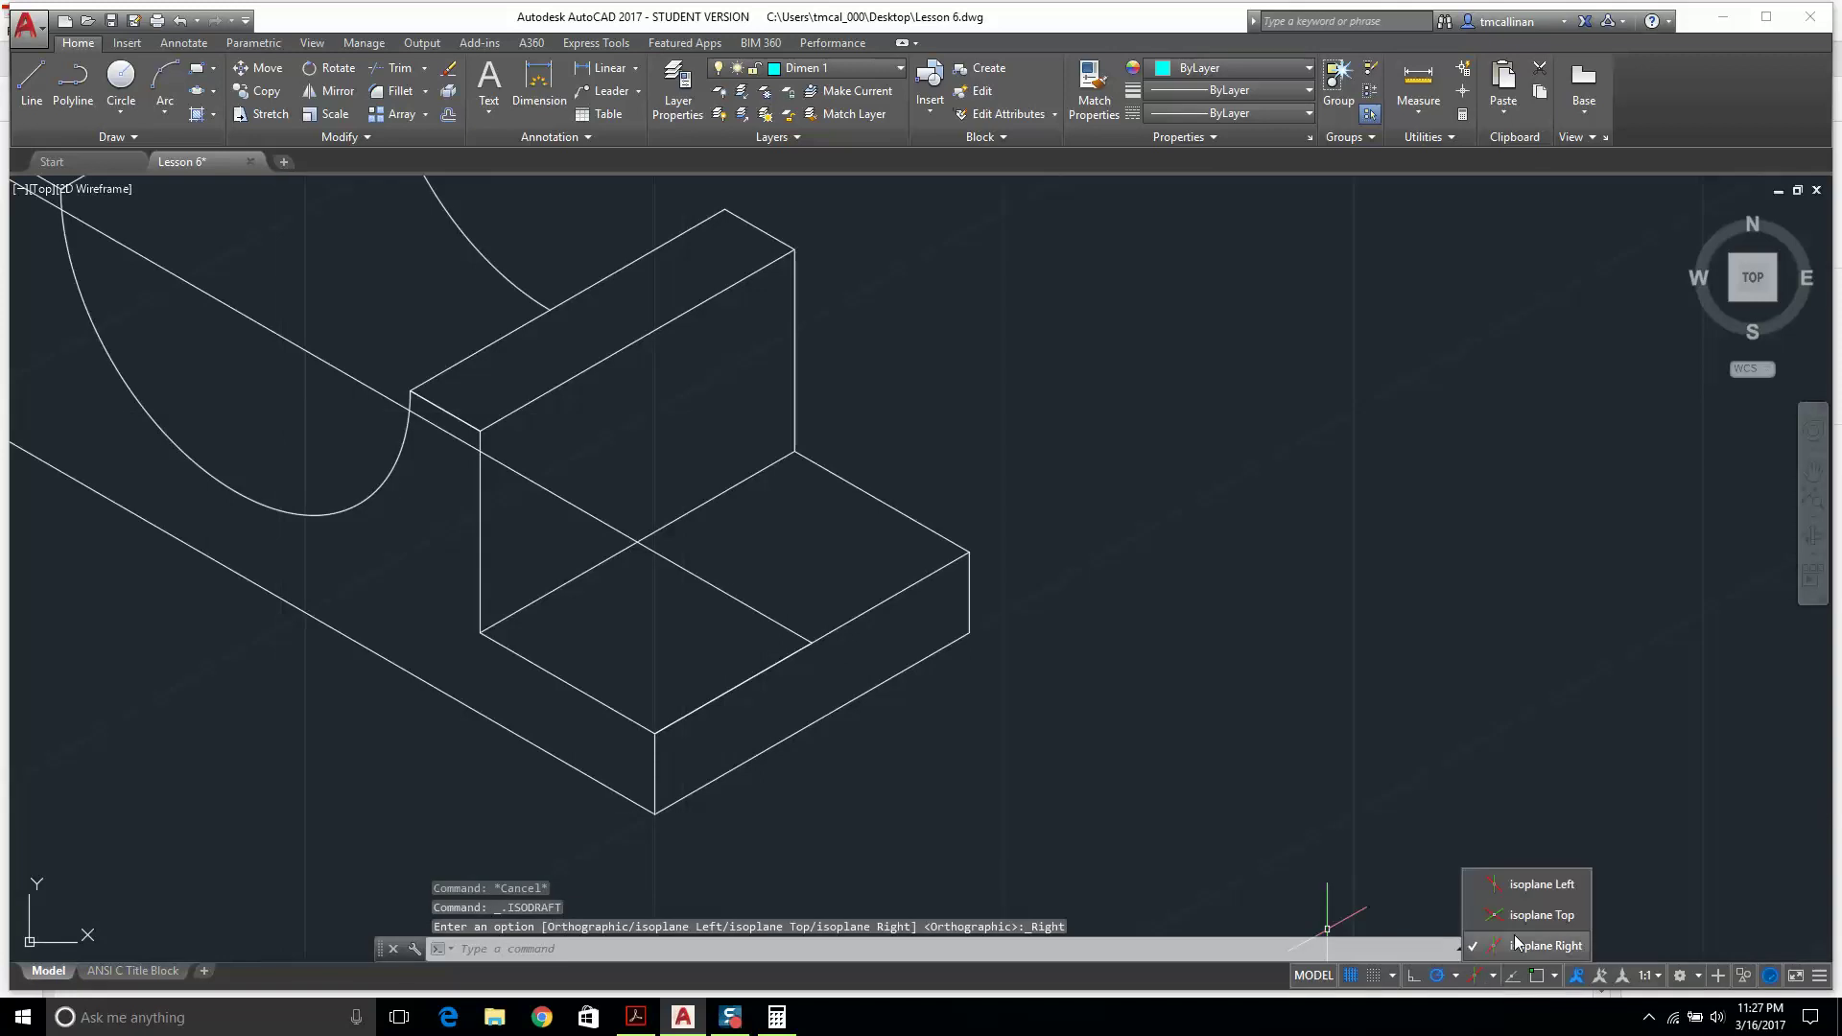
pyautogui.click(1519, 917)
# Set the snap spacing to 0.125 using SNAP.
pyautogui.click(32, 81)
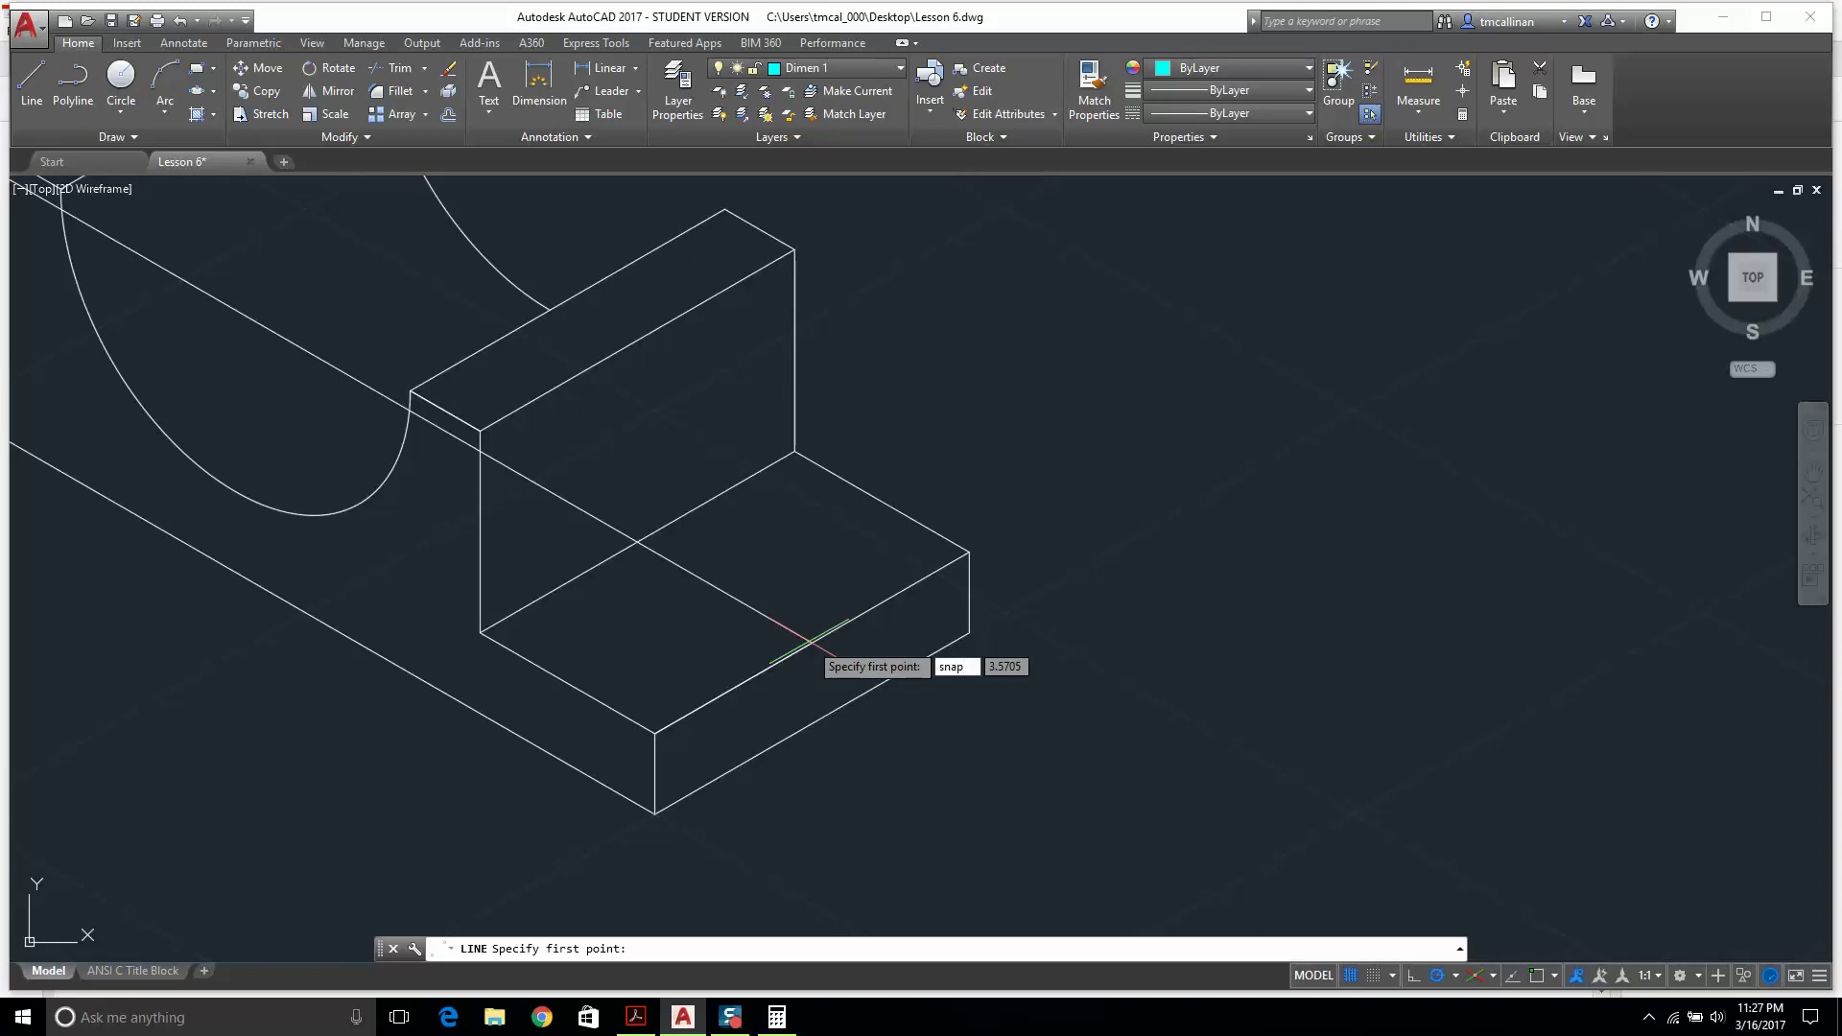
pyautogui.press('Escape')
pyautogui.press('Escape')
pyautogui.press('Escape')
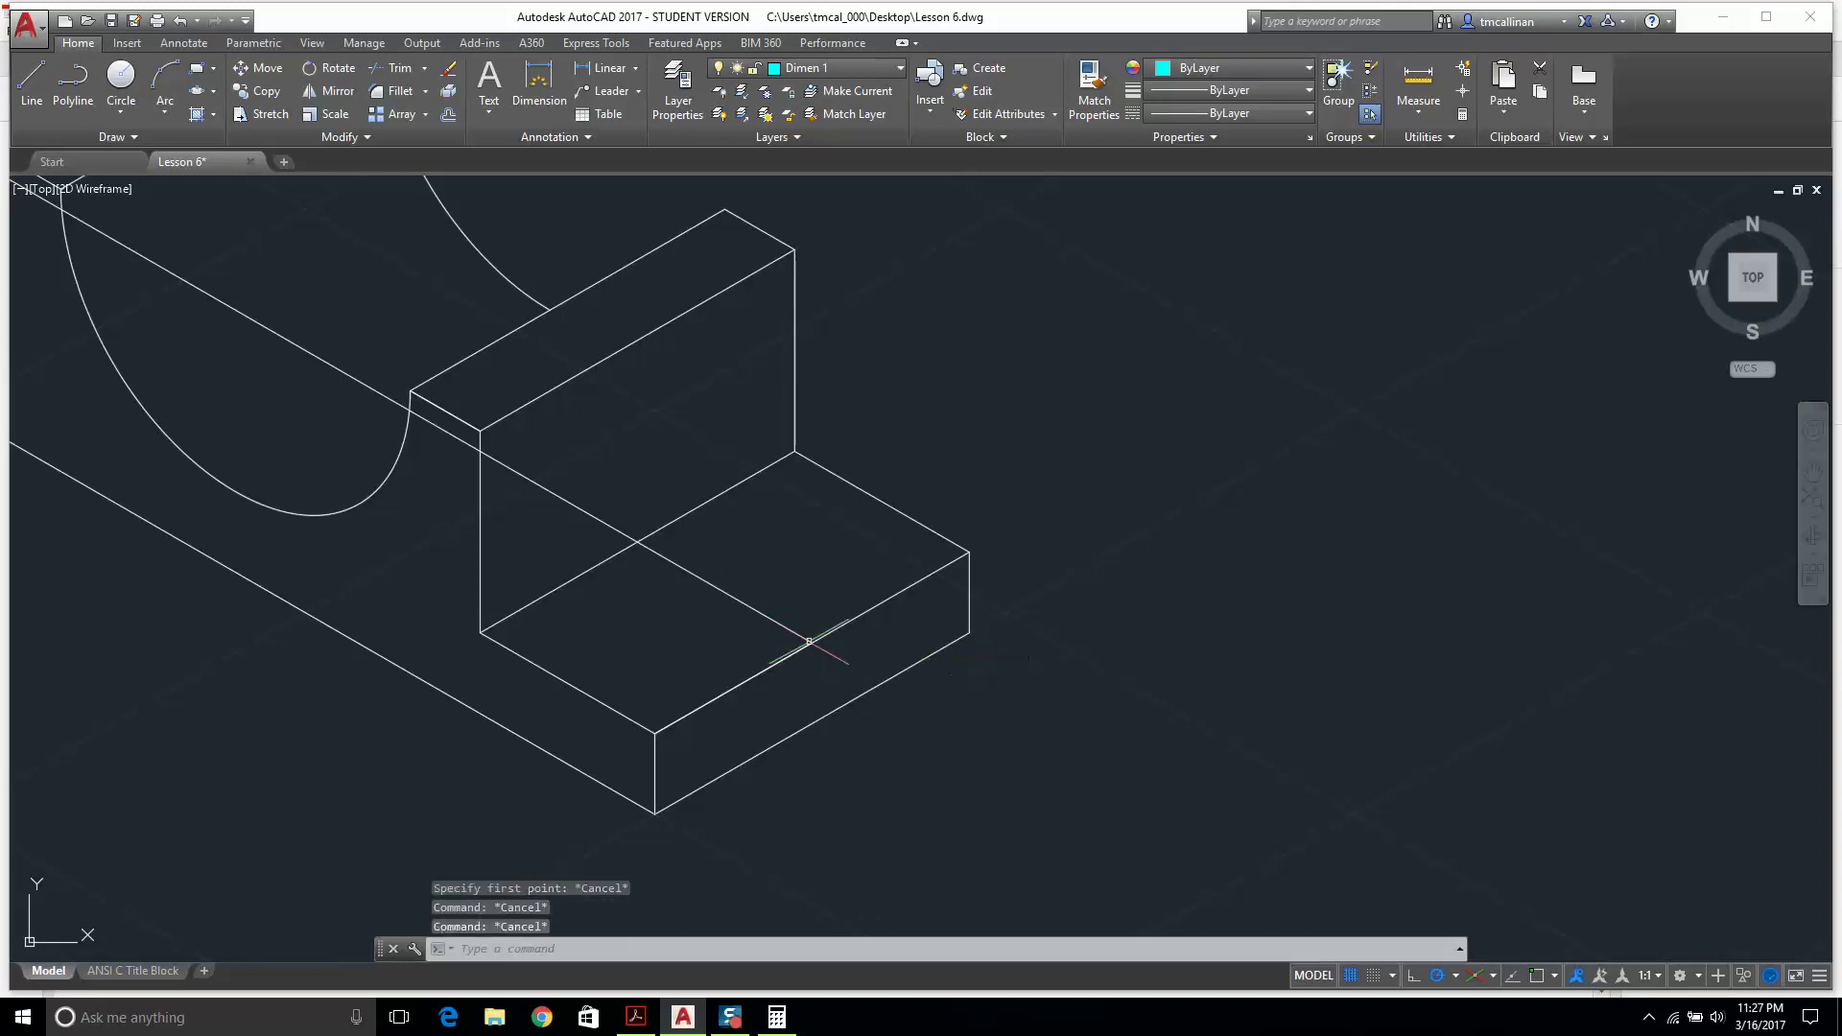
pyautogui.write('sna')
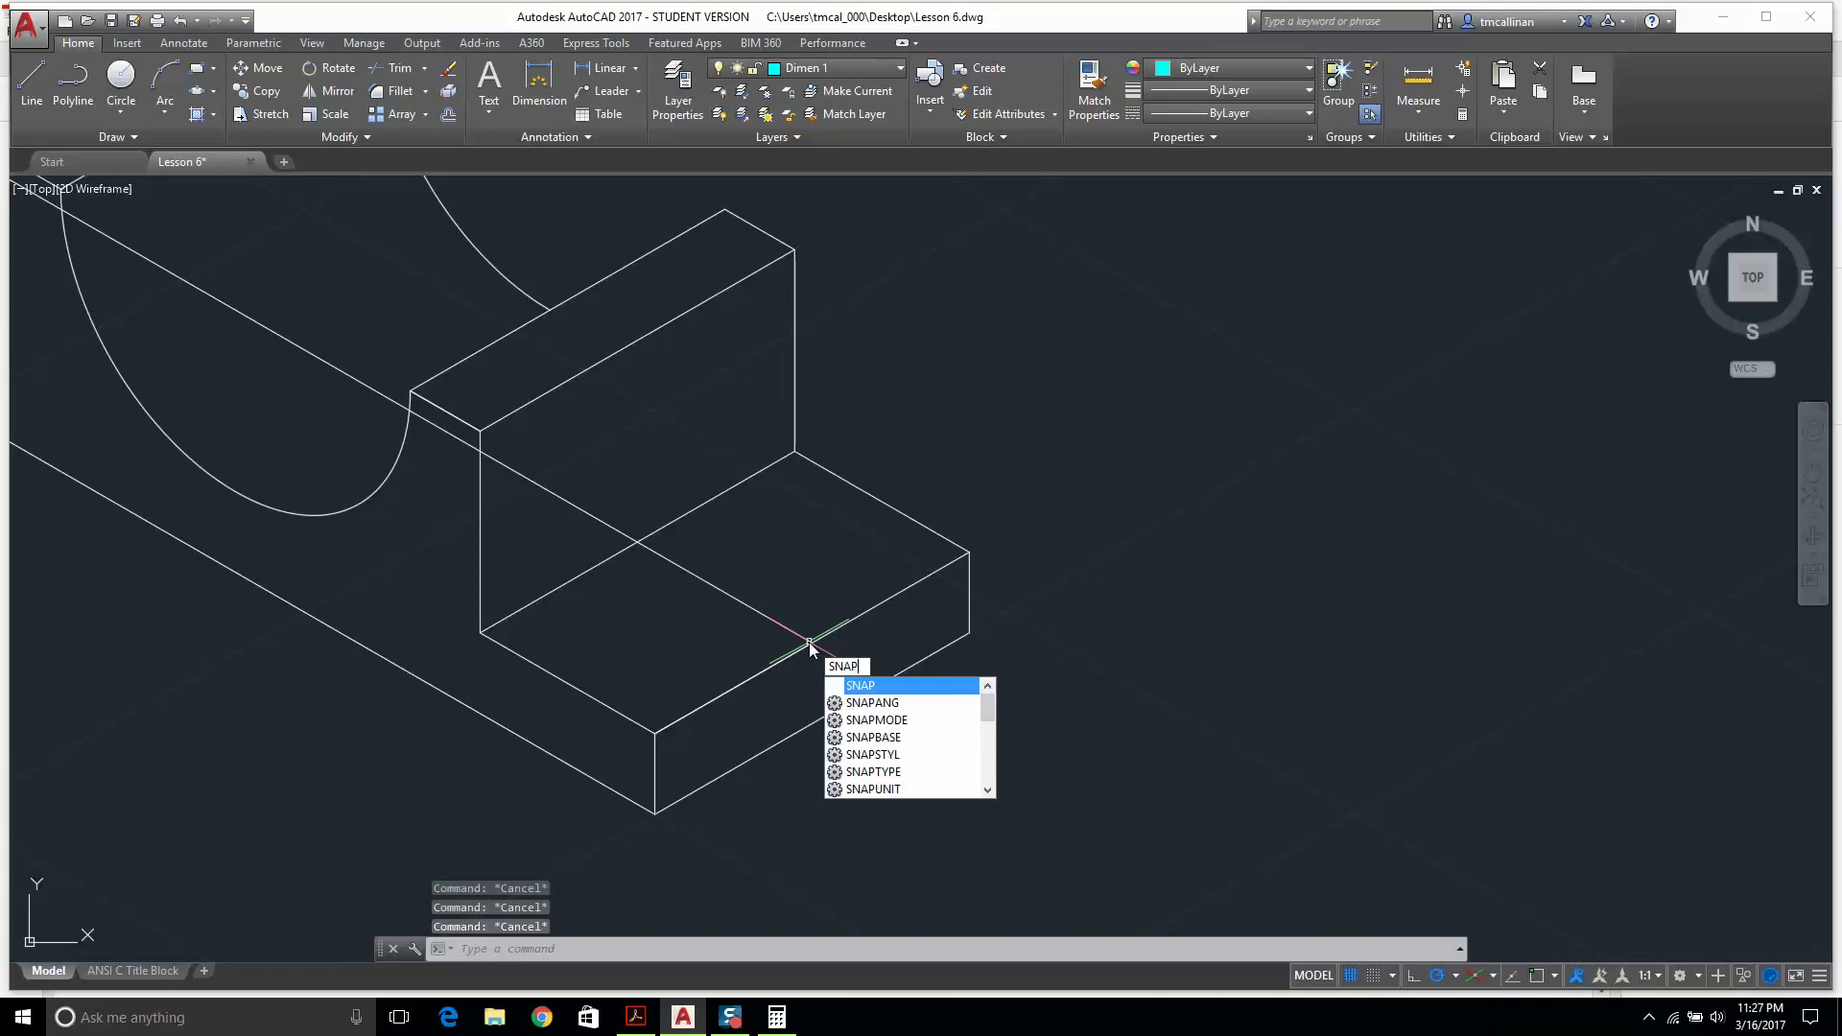
pyautogui.press('Return')
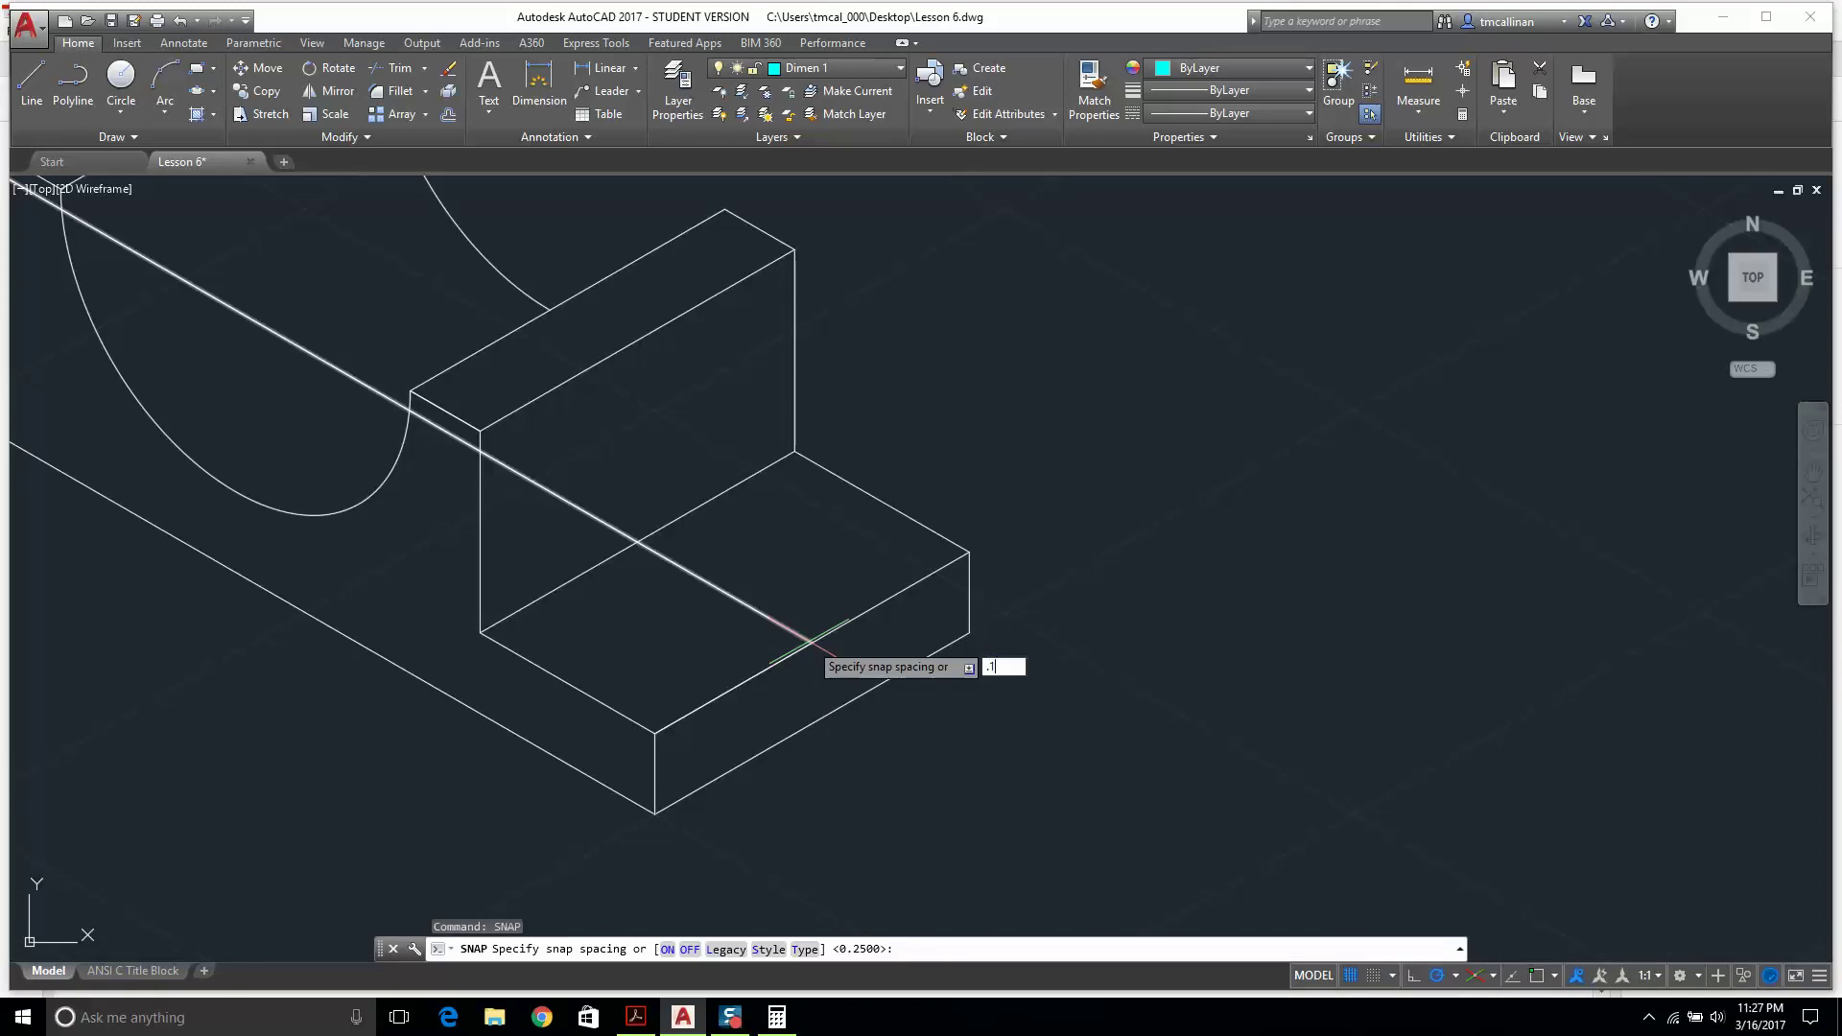
pyautogui.press('Return')
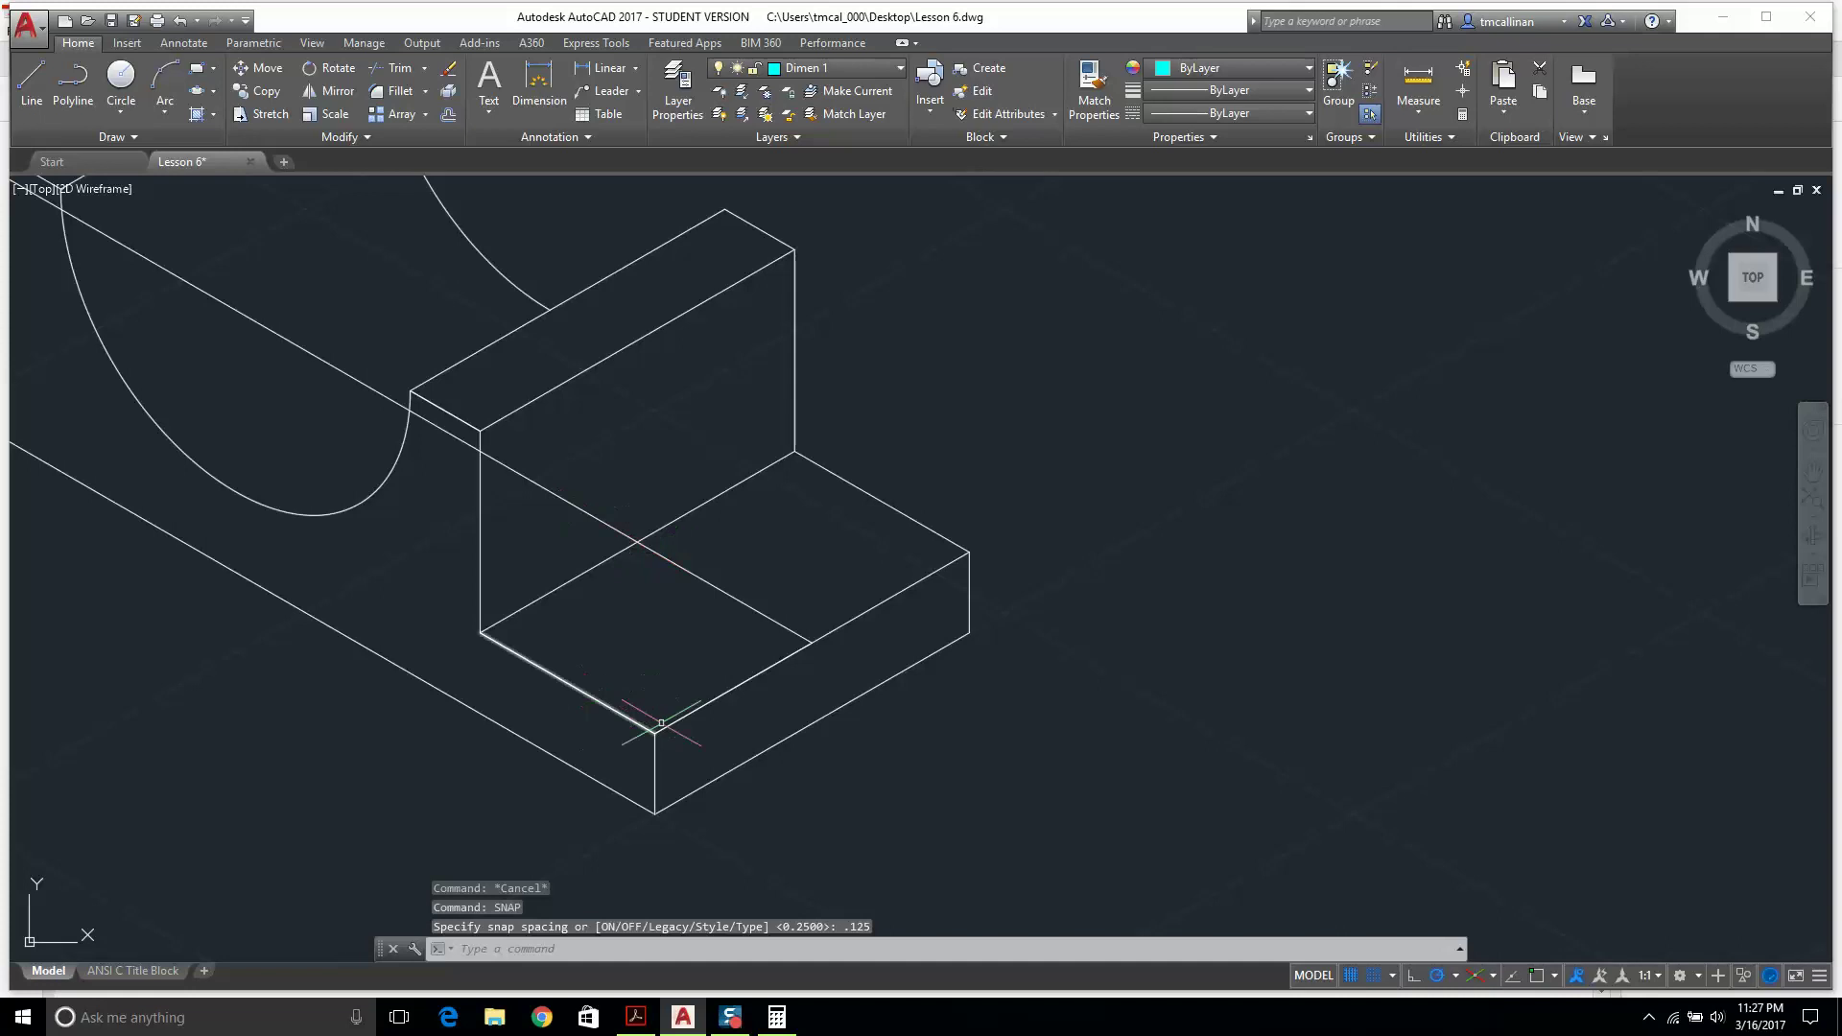
pyautogui.click(38, 81)
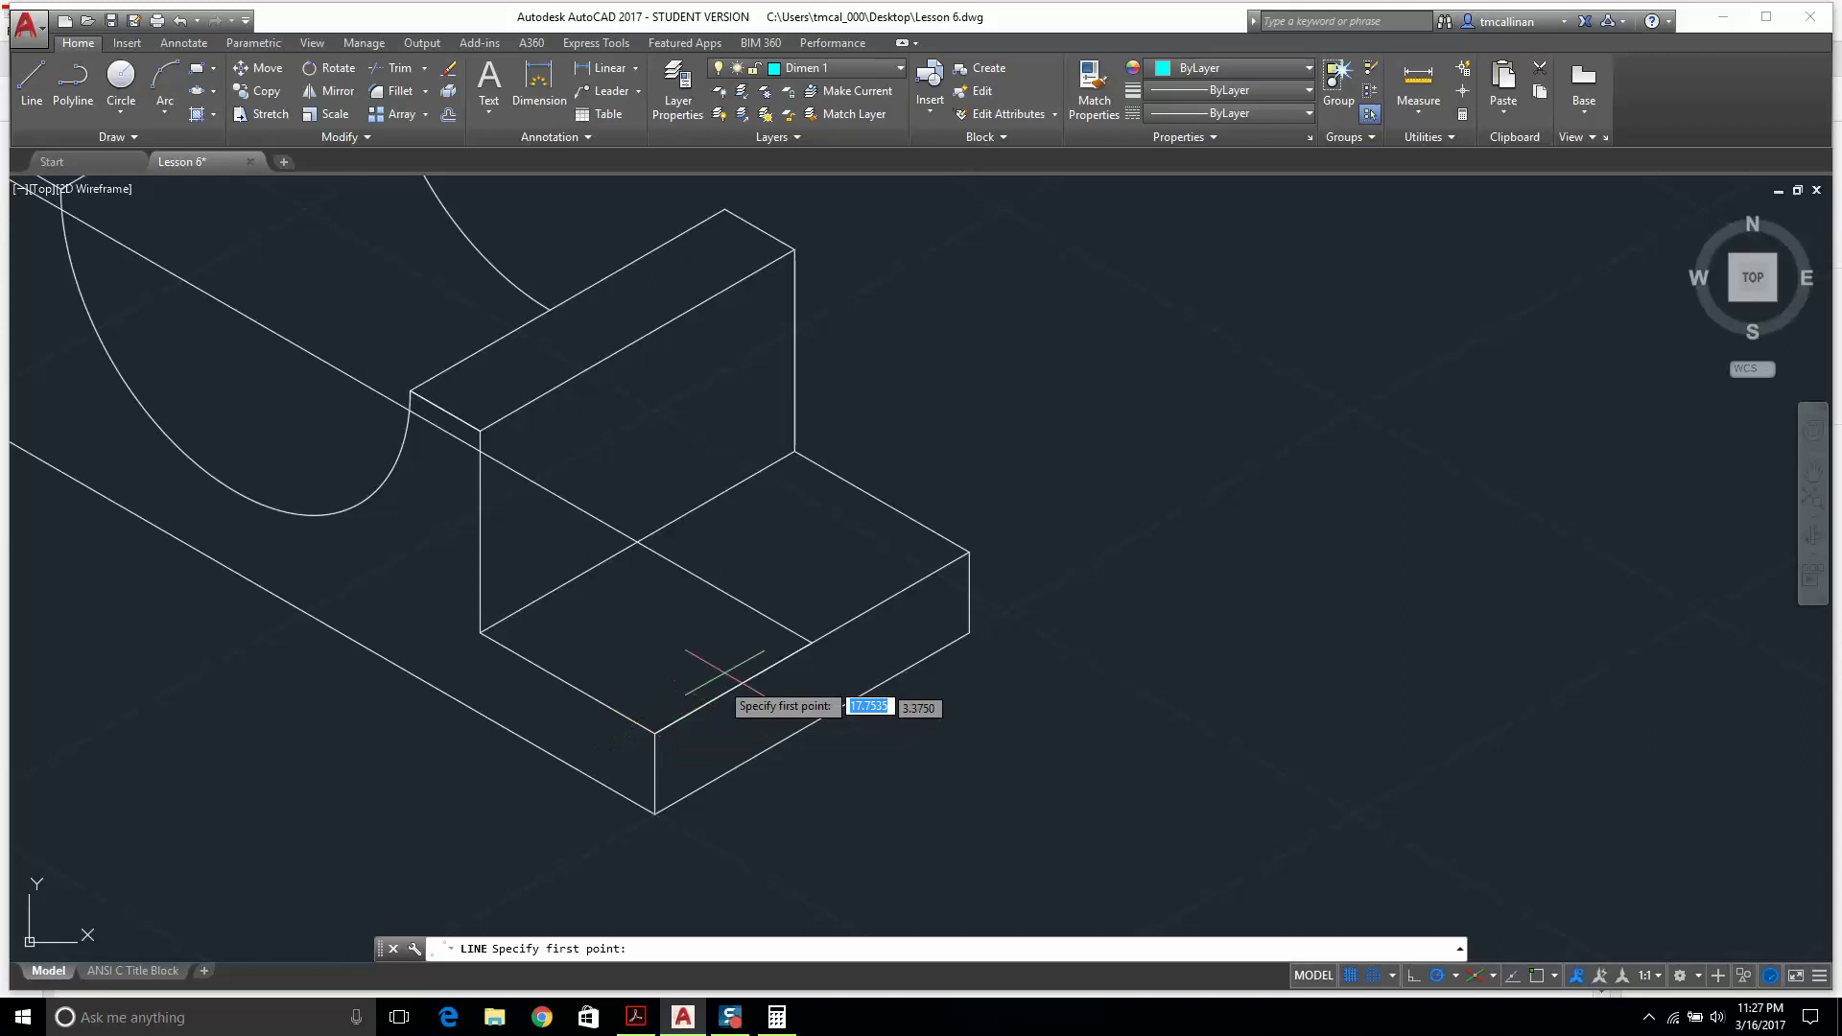
# Draw a 0.625-long construction line from the face's edge intersection.
pyautogui.click(811, 641)
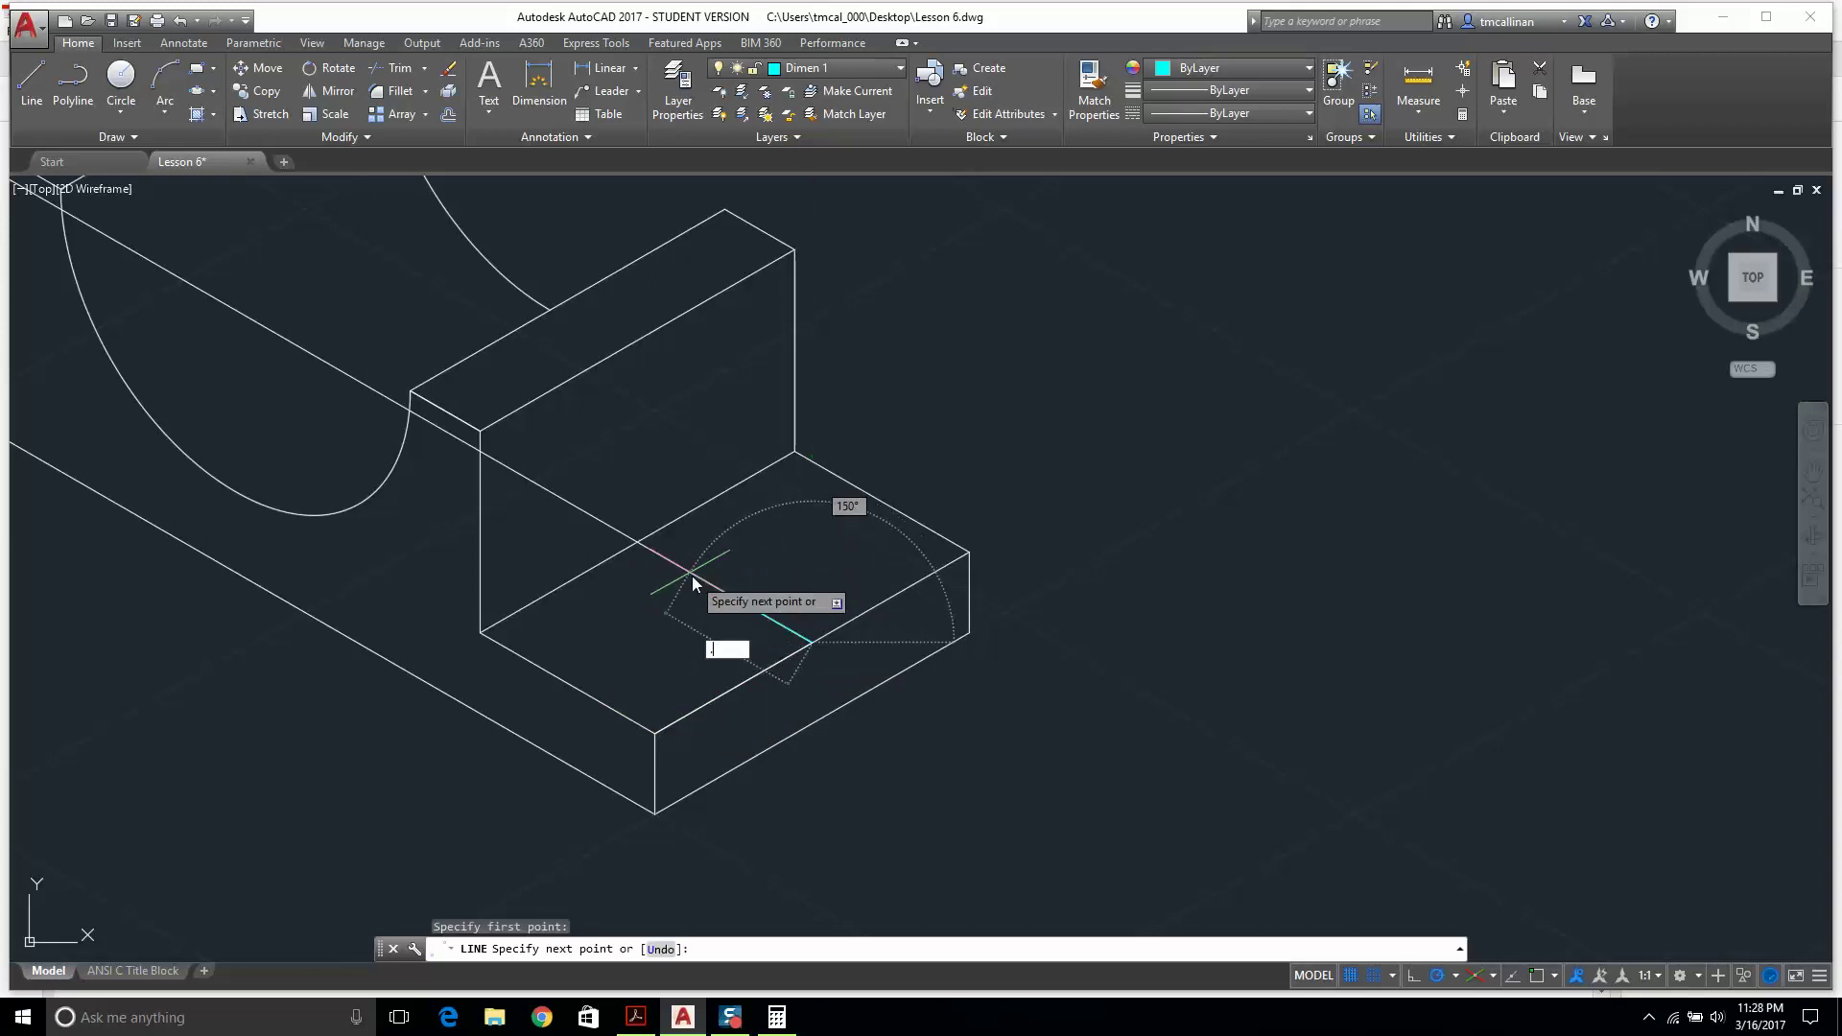
pyautogui.write('.625')
pyautogui.press('Return')
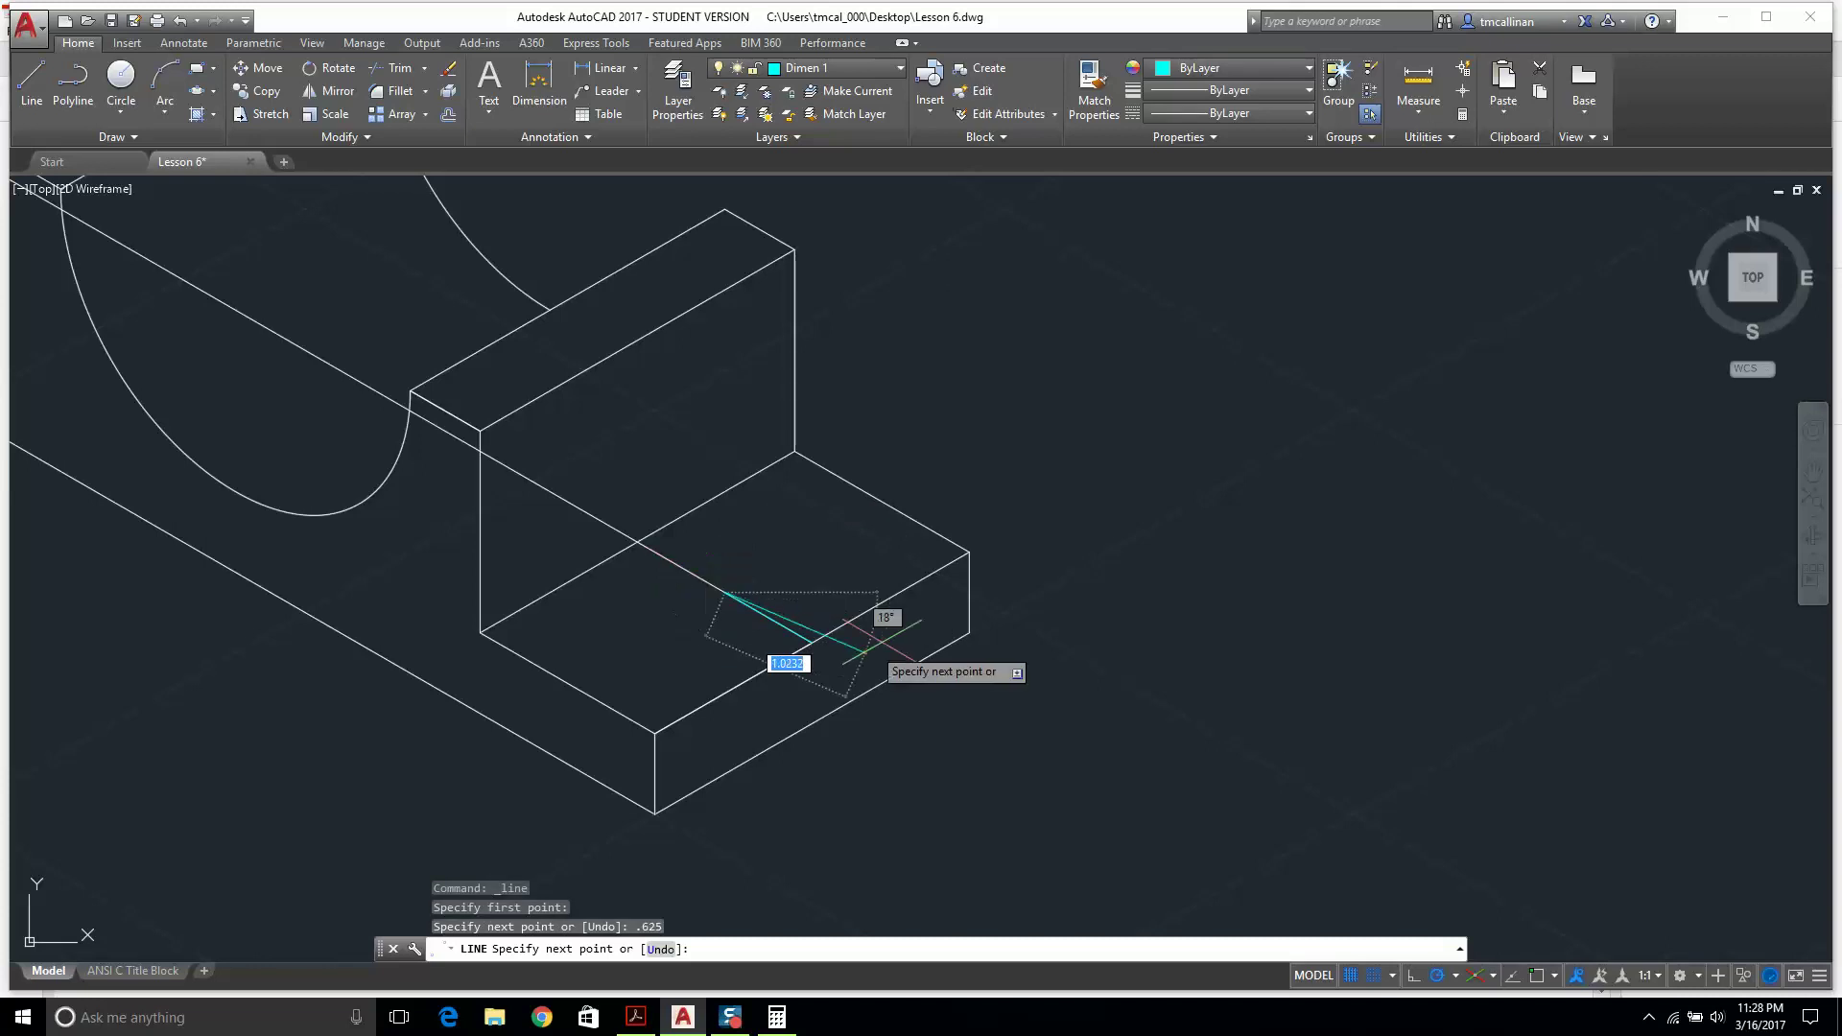
pyautogui.press('Escape')
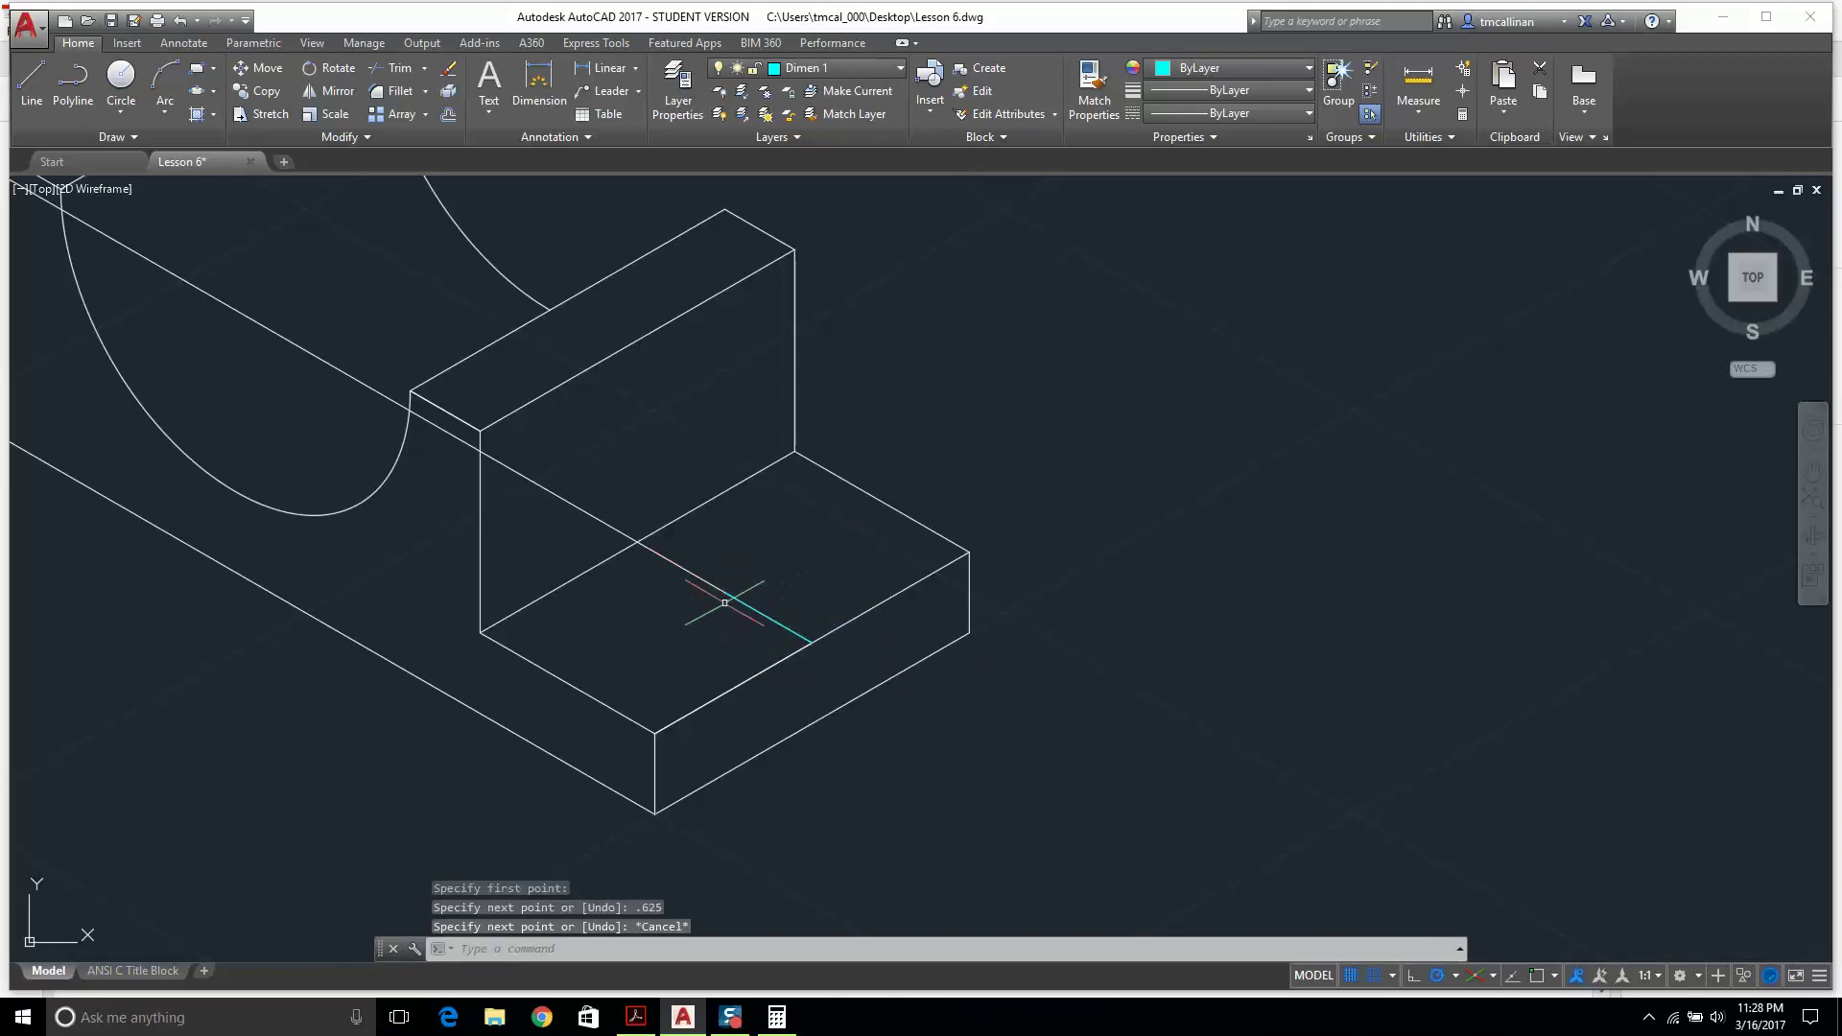
# Make layer 0 current and draw a 0.25-radius isocircle on the right tab's top face.
pyautogui.click(836, 68)
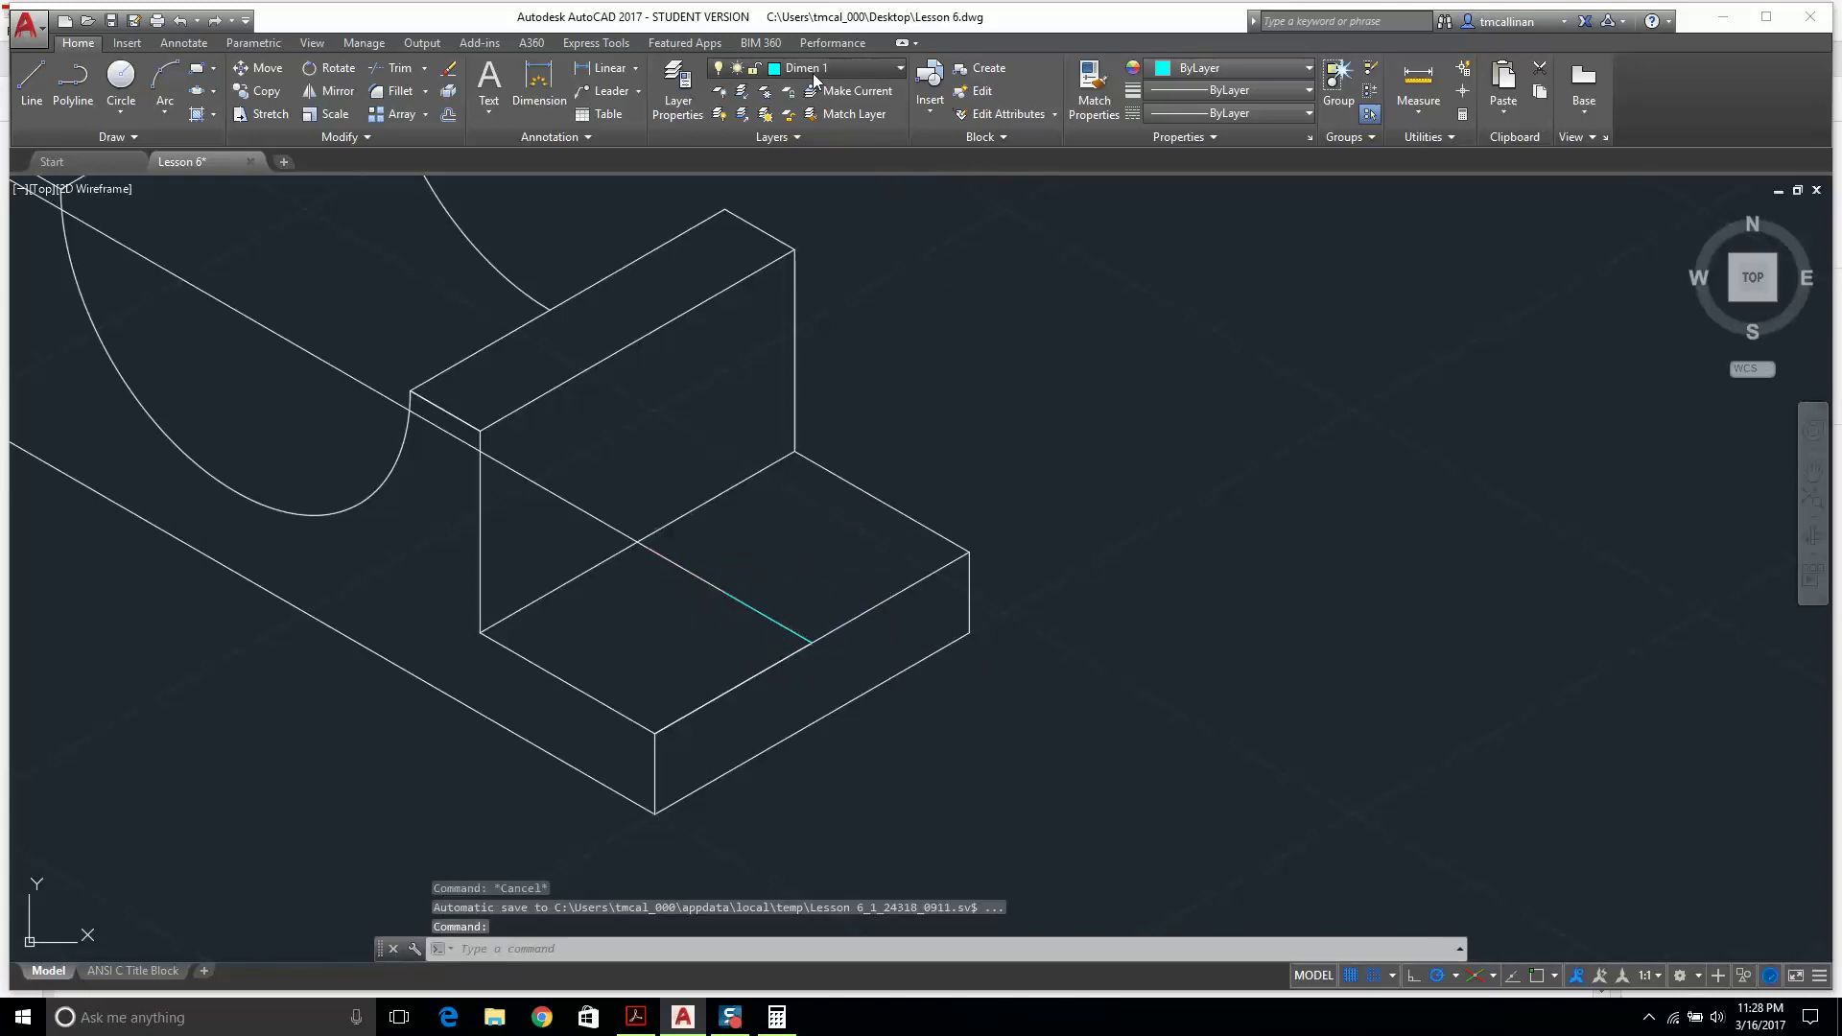
pyautogui.click(800, 87)
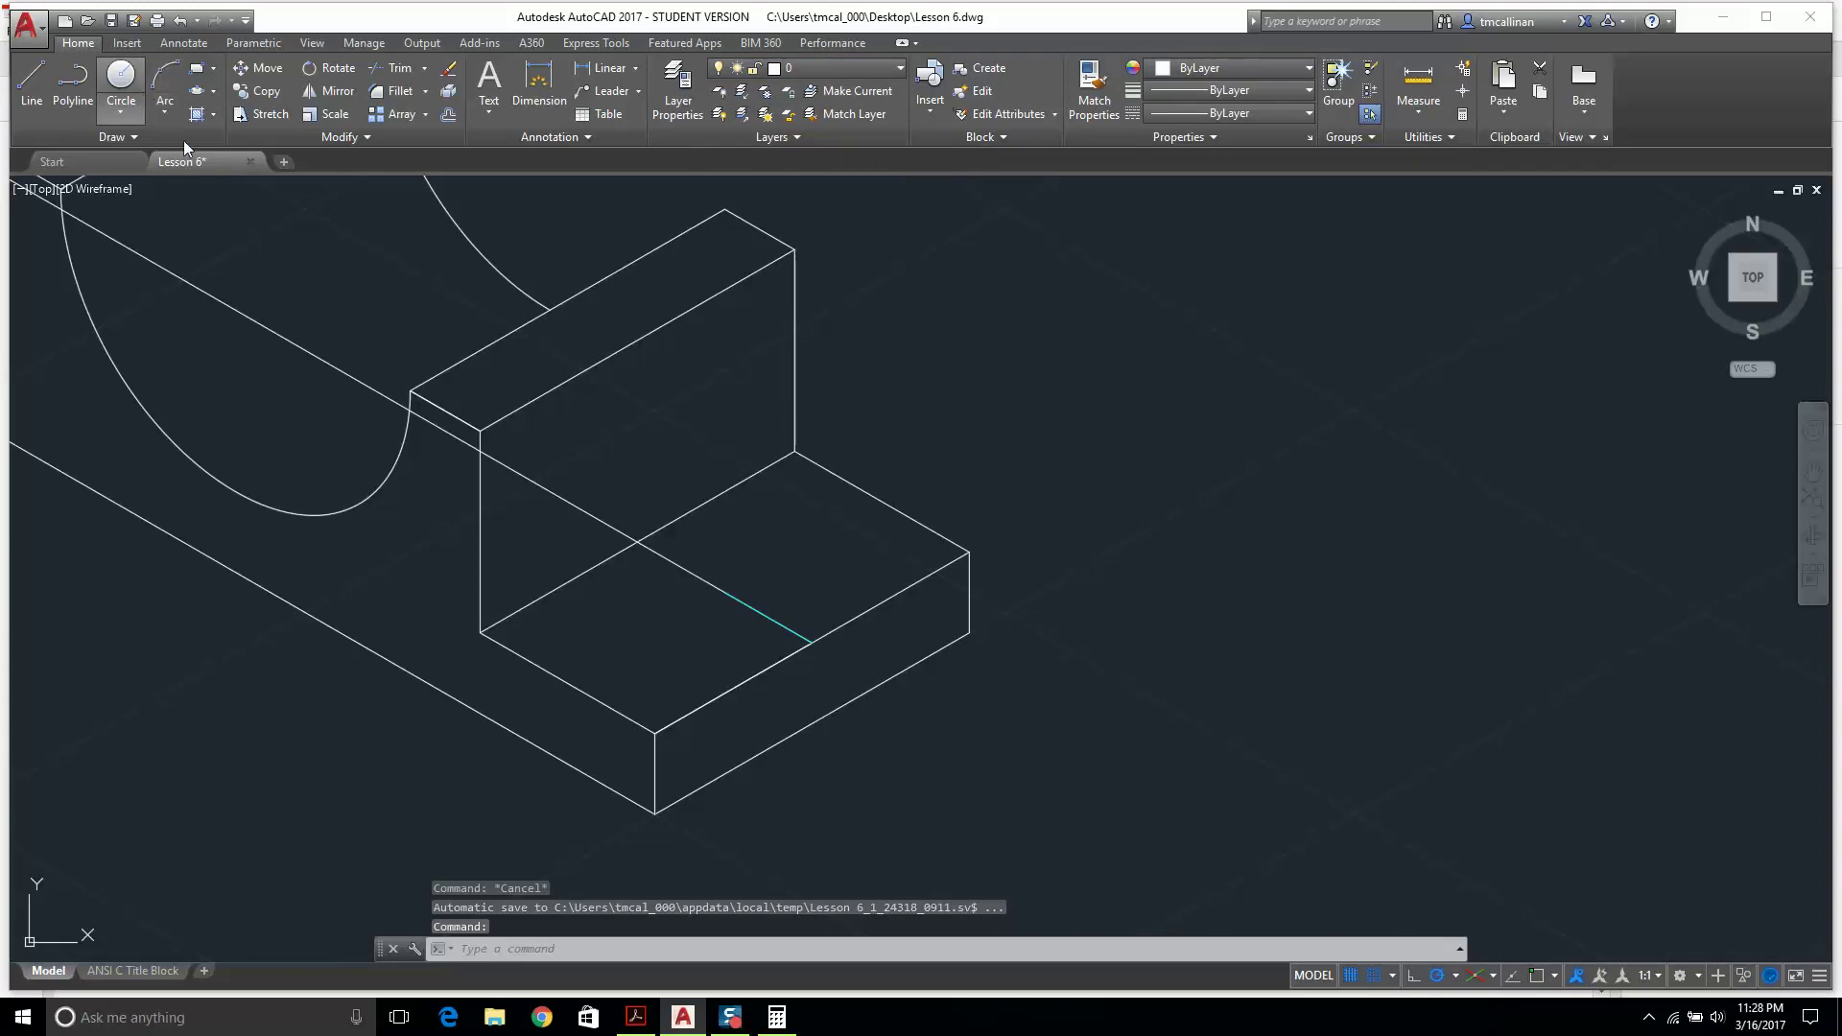
pyautogui.click(213, 90)
pyautogui.click(215, 159)
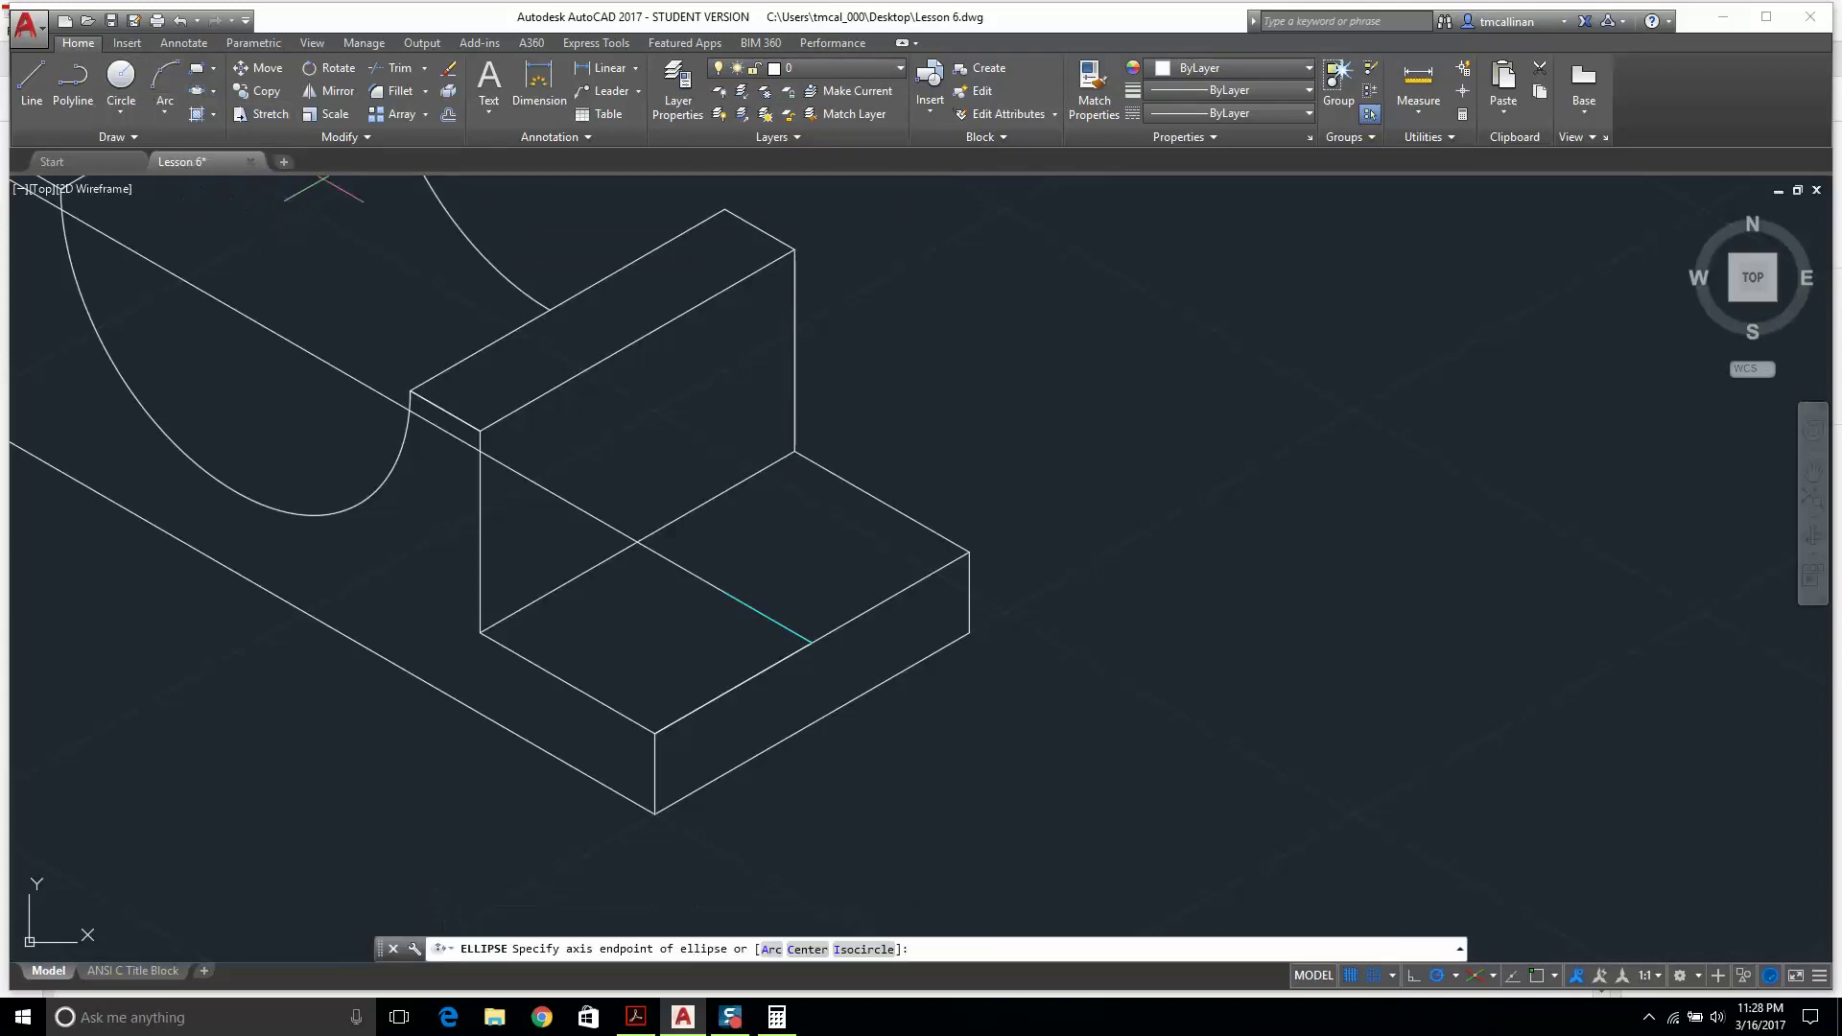
pyautogui.write('i')
pyautogui.press('Return')
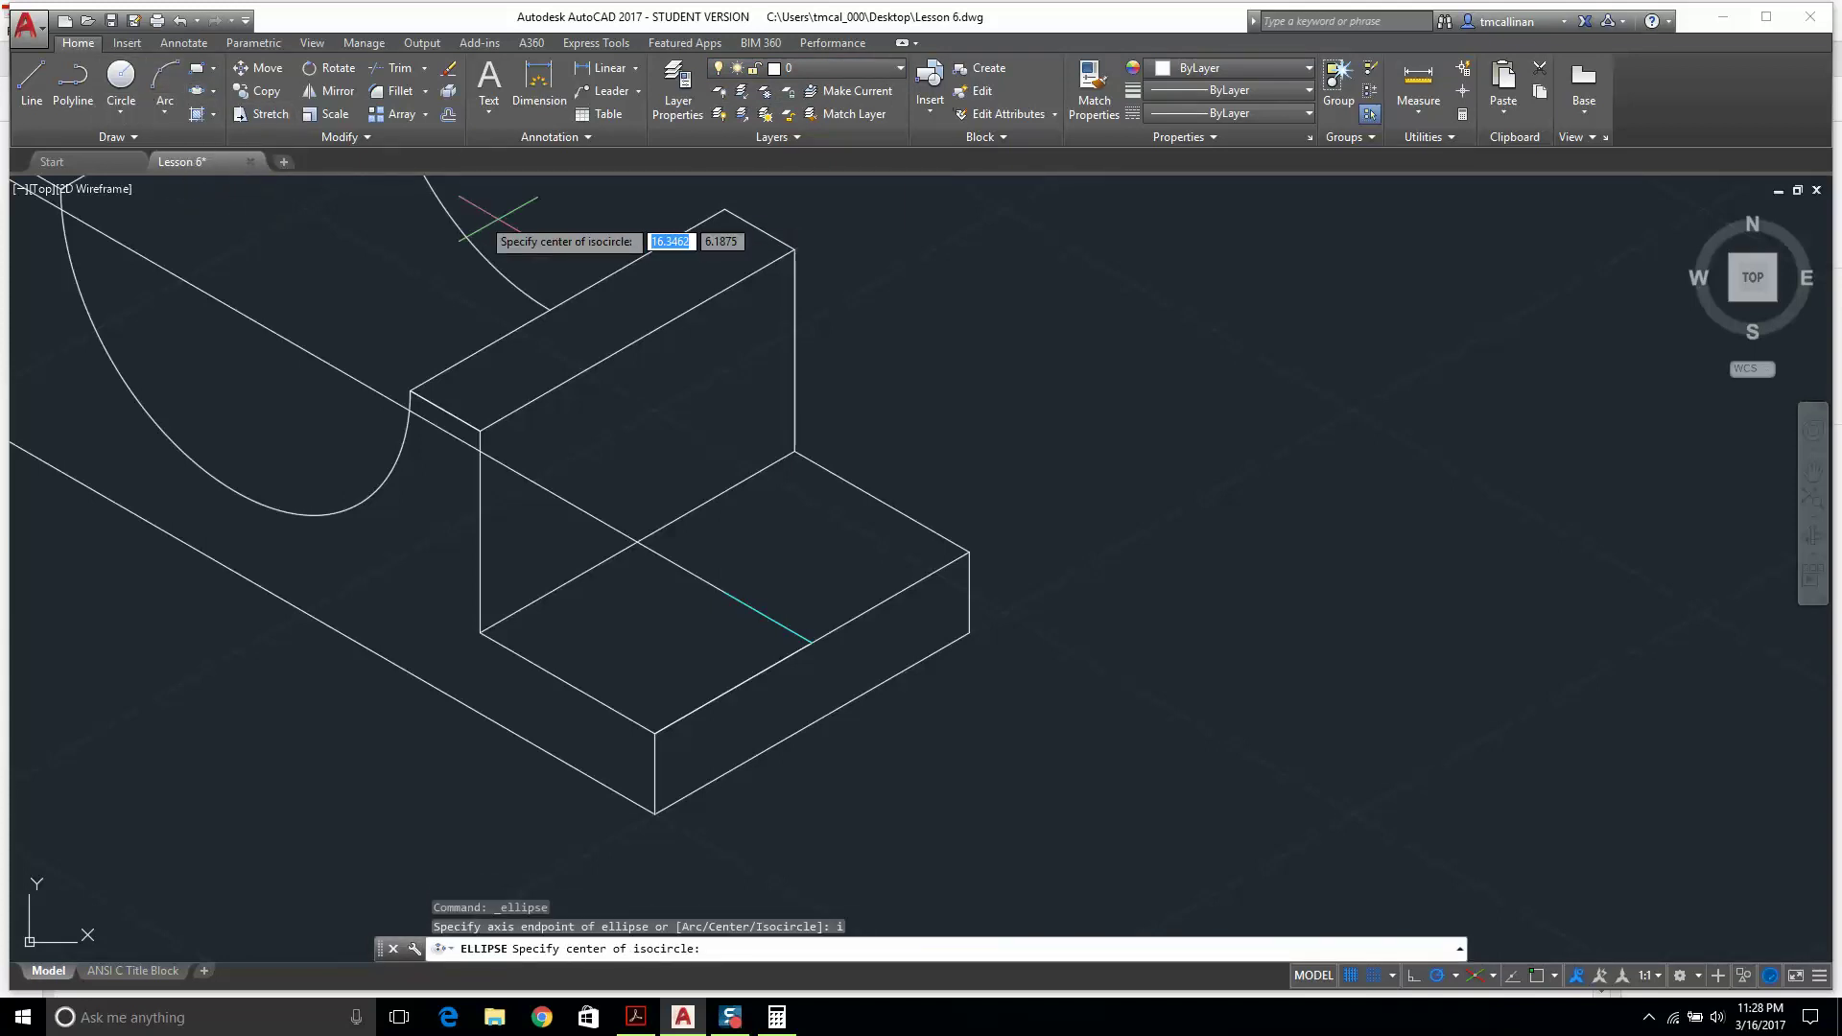
pyautogui.click(725, 591)
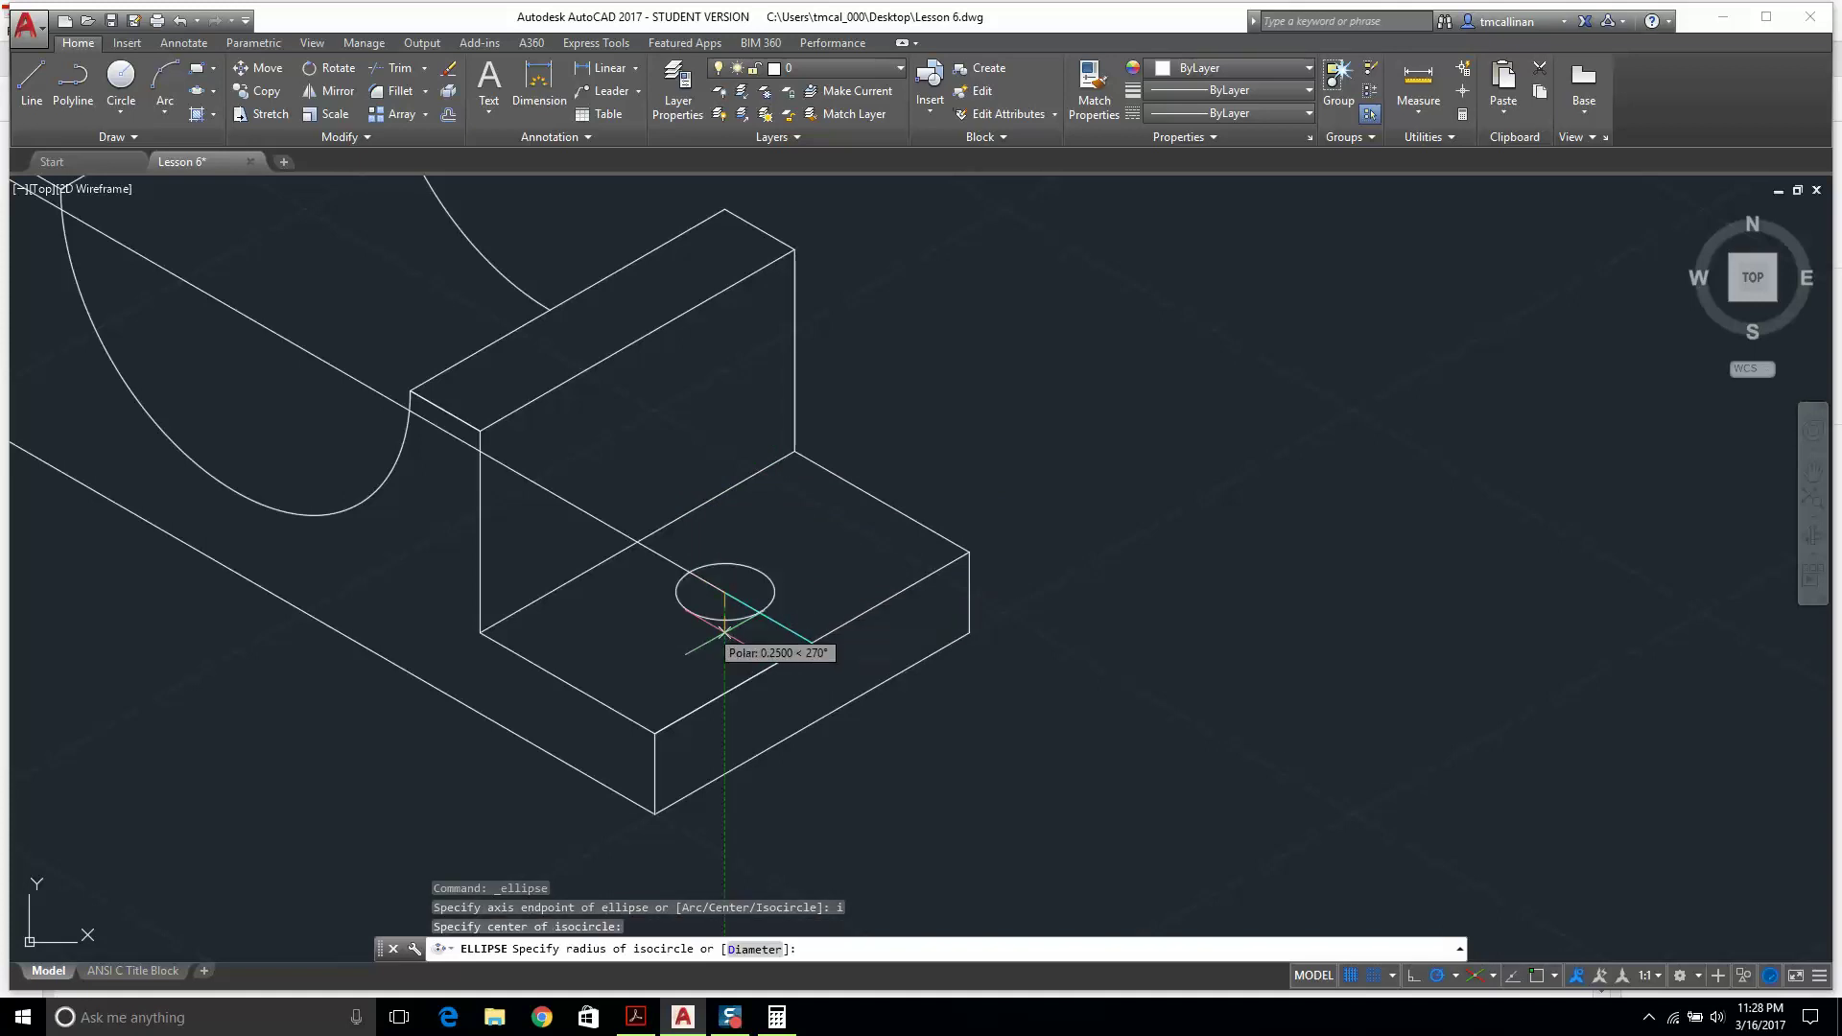
pyautogui.write('.0')
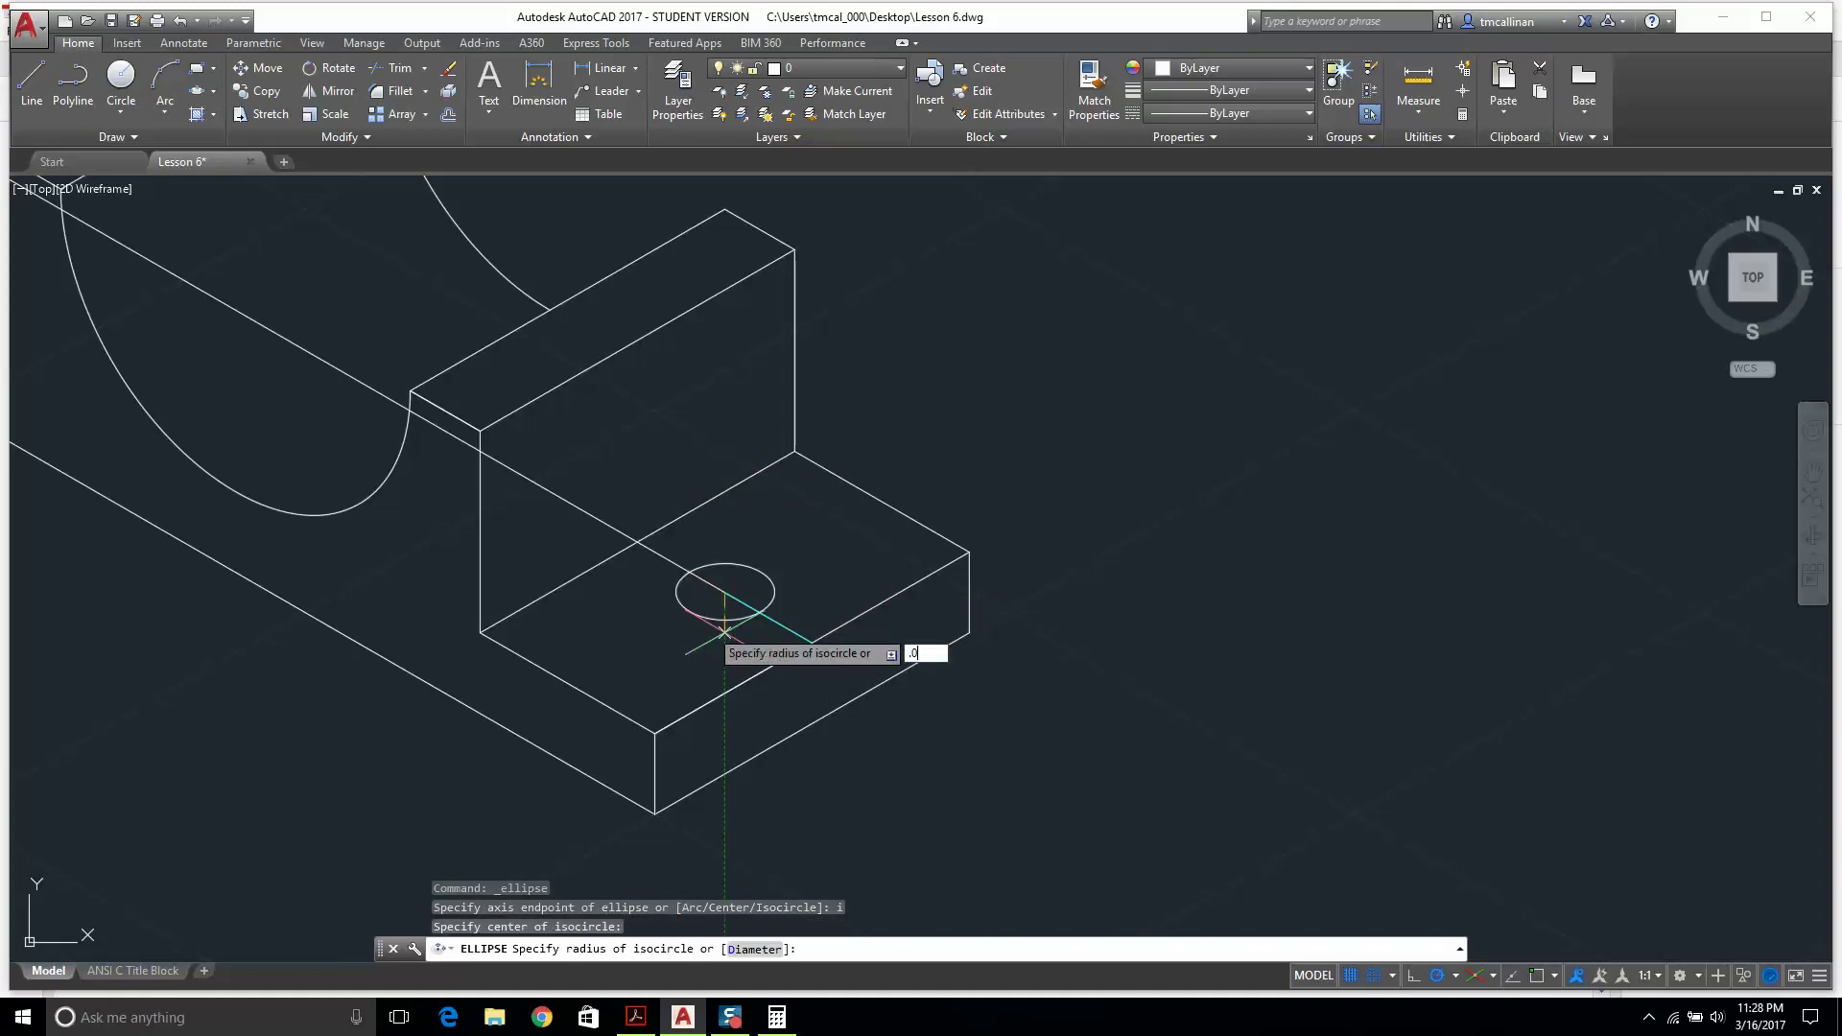
pyautogui.write('25')
pyautogui.press('Return')
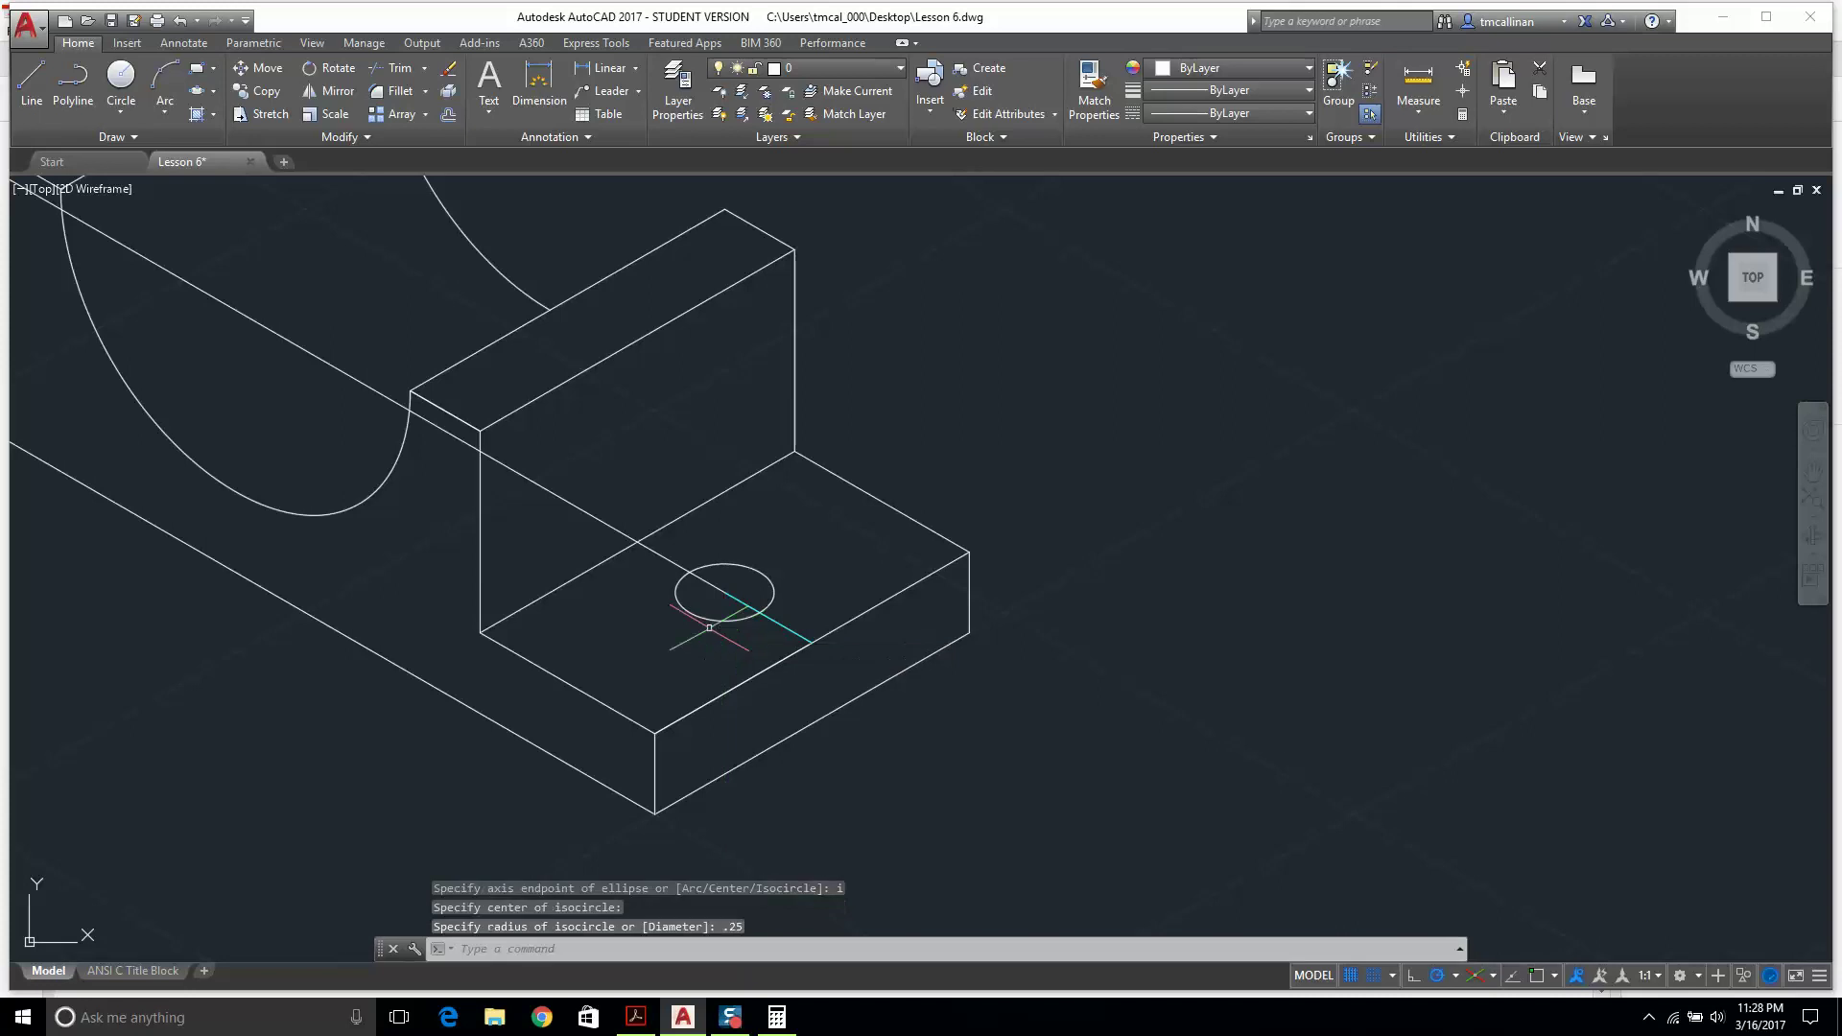
pyautogui.press('Escape')
# Erase the long diagonal construction line.
pyautogui.scroll(-4, 727, 573)
pyautogui.click(669, 551)
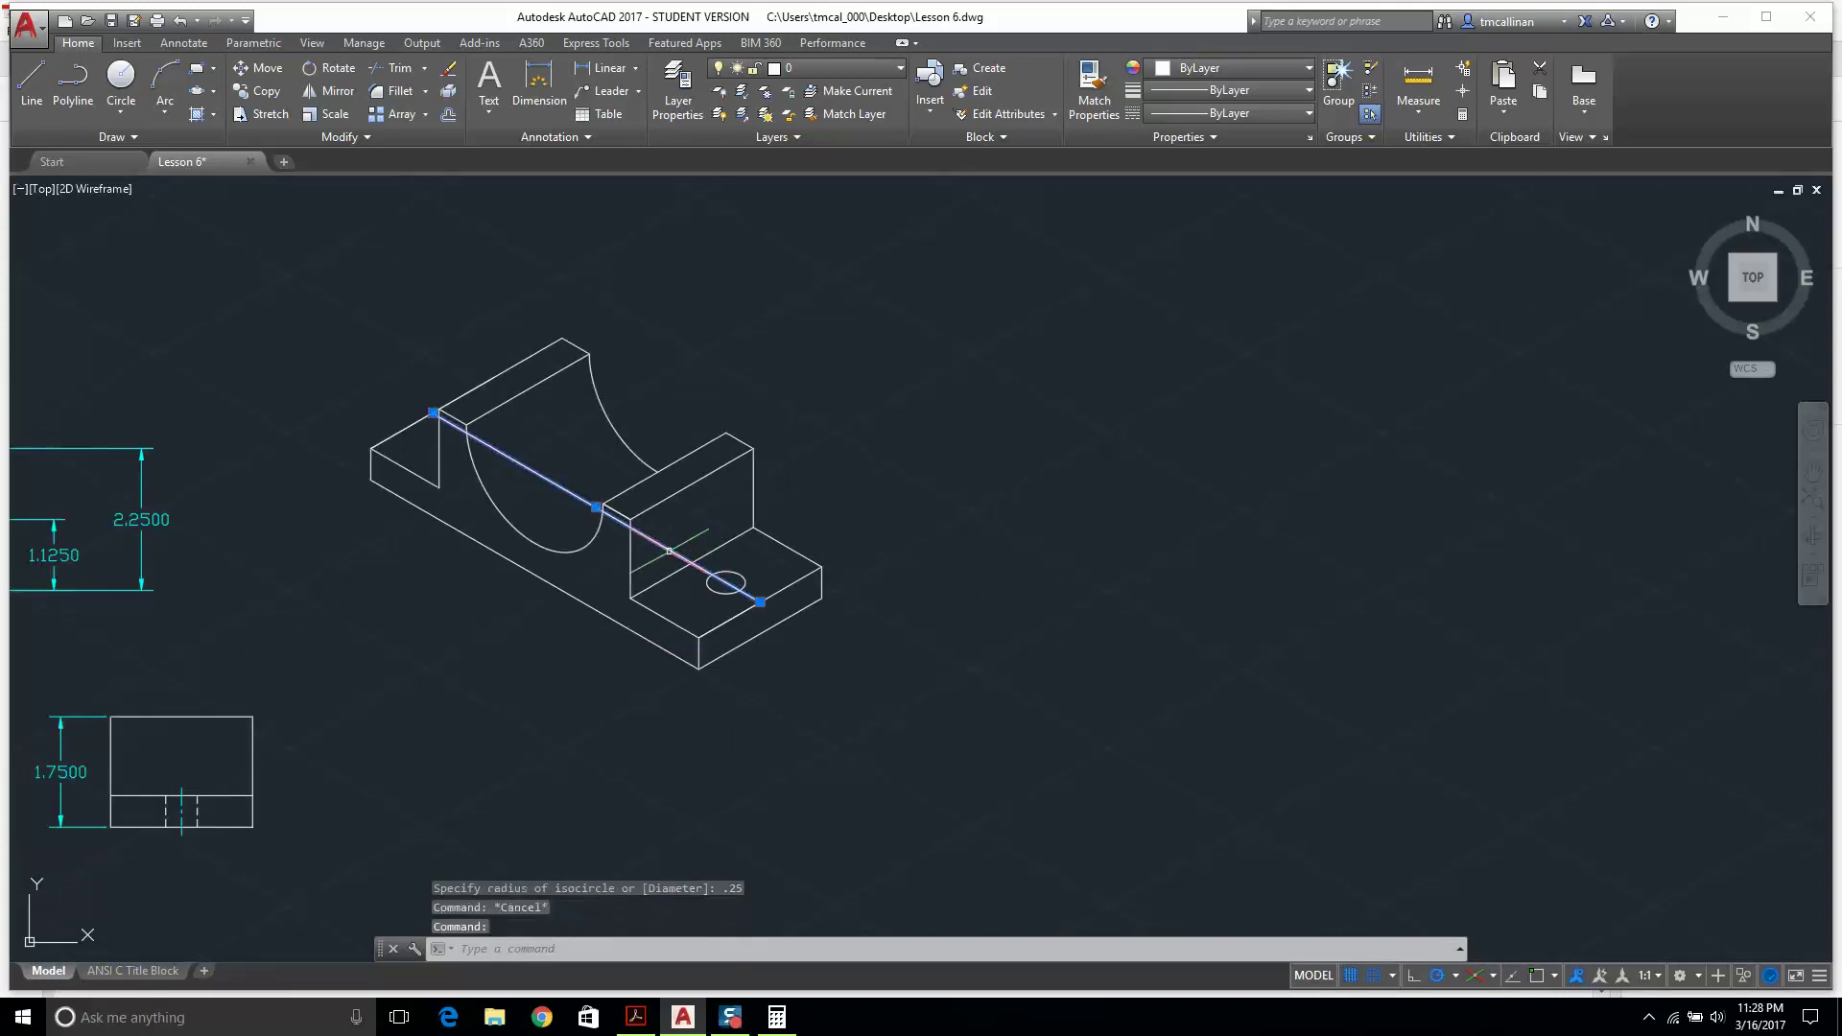
pyautogui.scroll(2, 462, 386)
pyautogui.press('Escape')
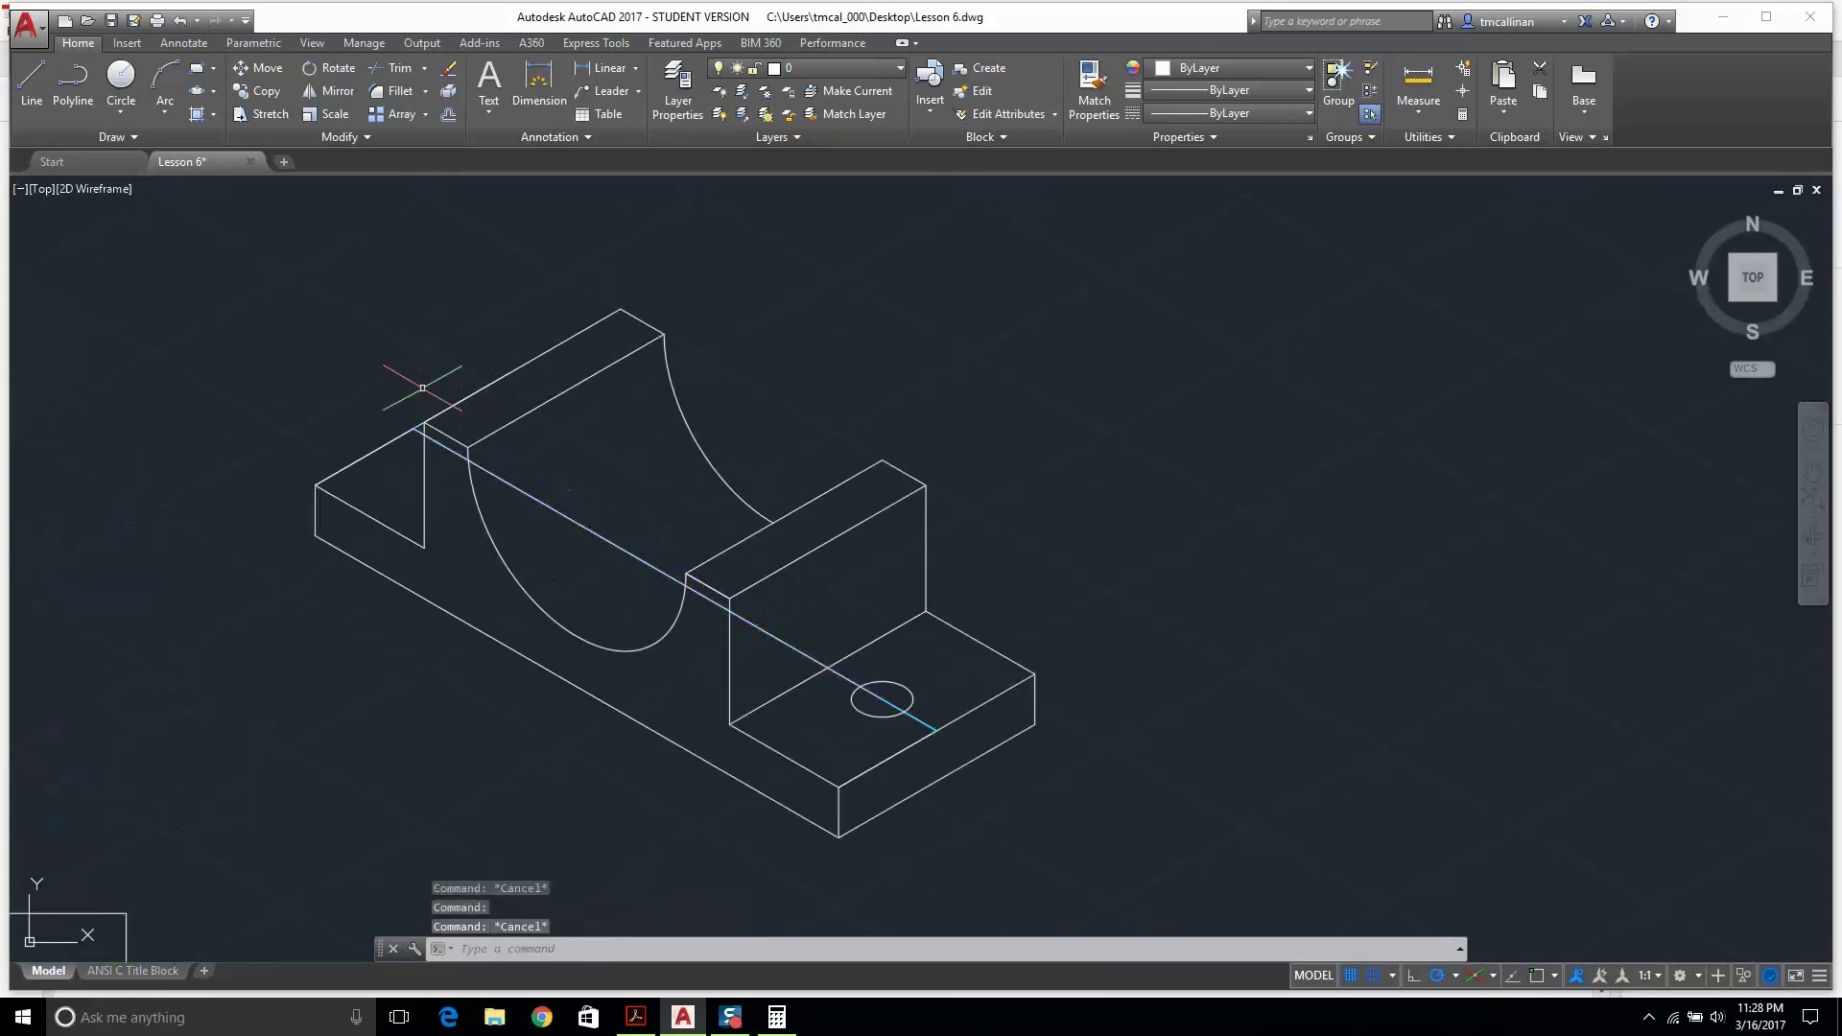
pyautogui.click(610, 546)
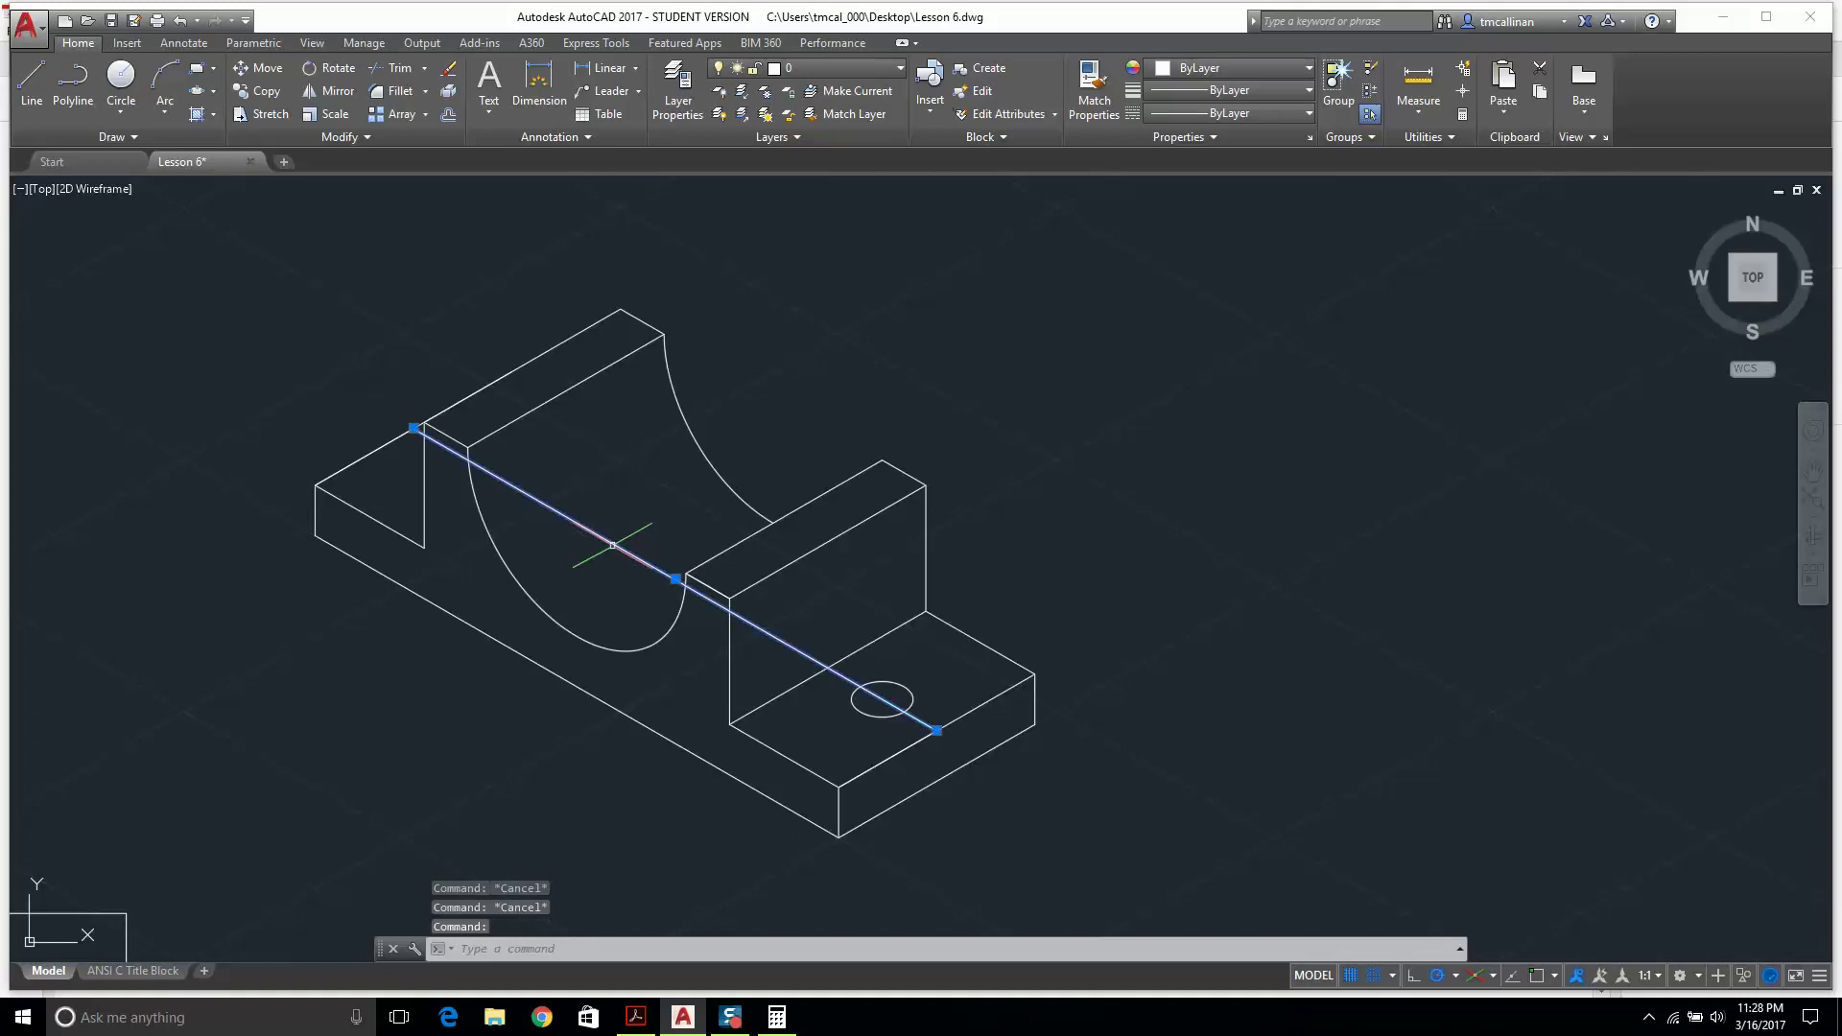
pyautogui.press('Delete')
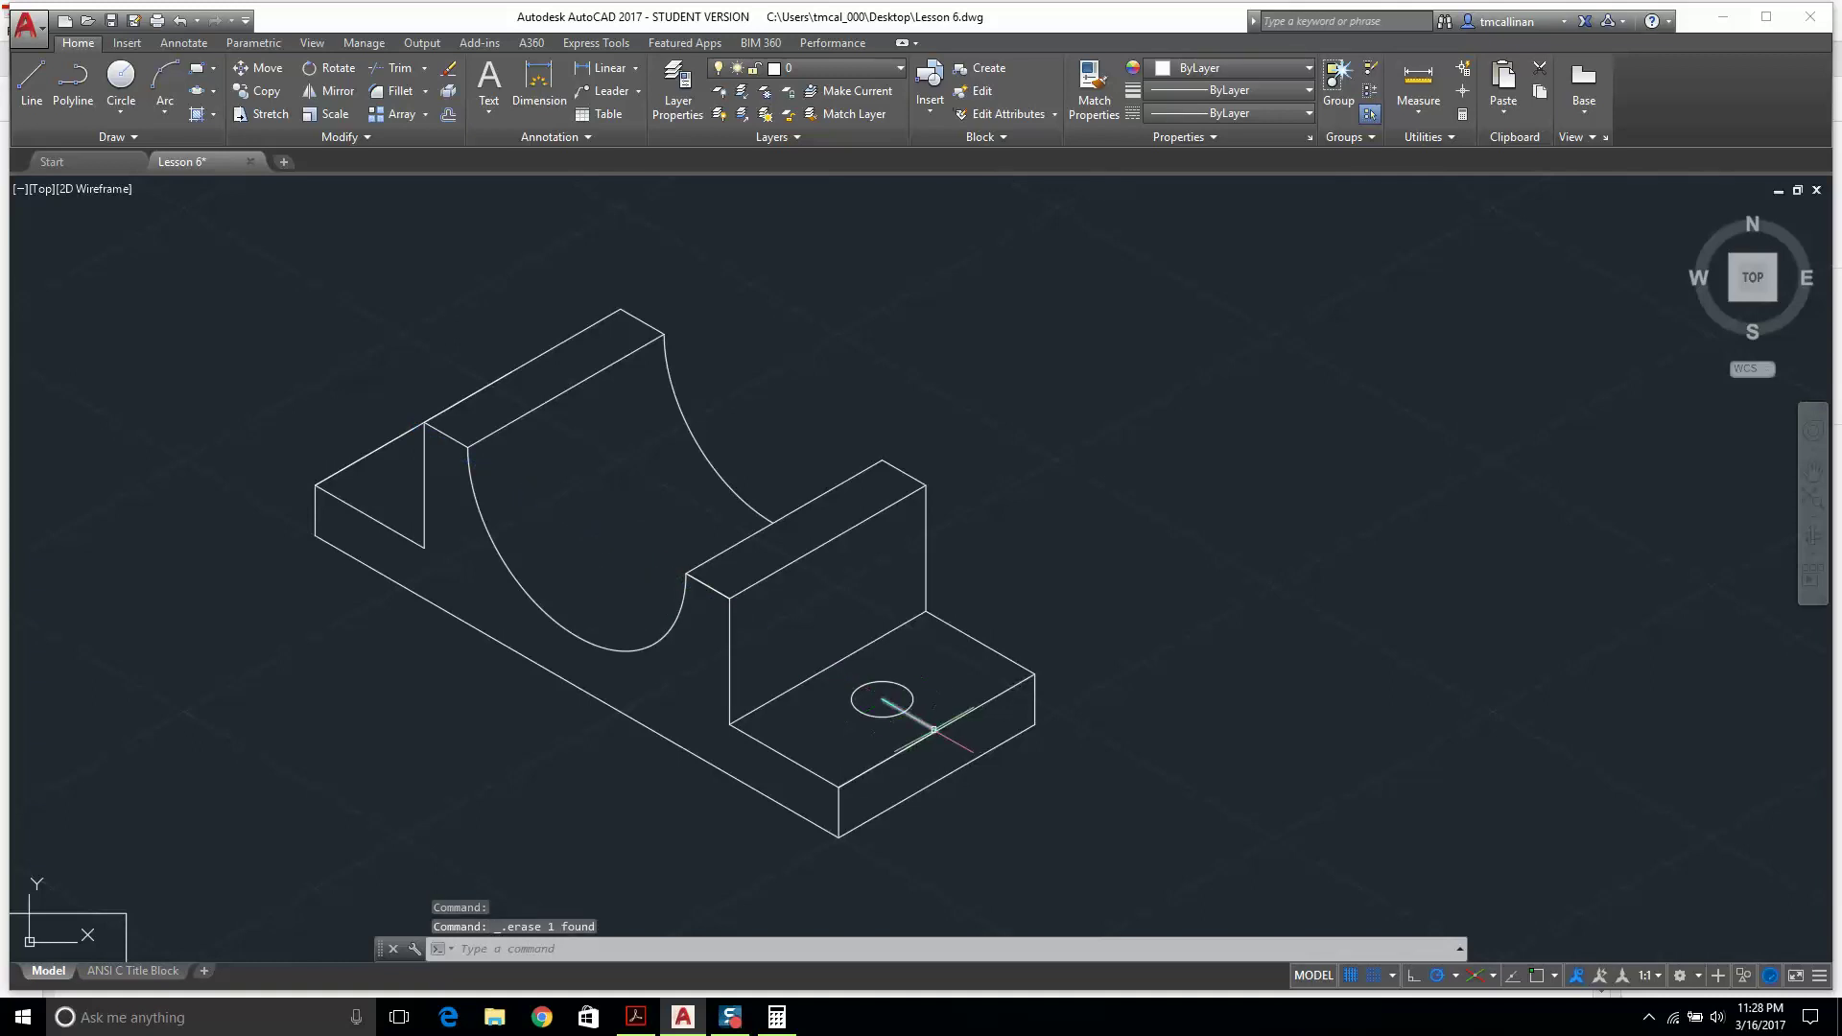
pyautogui.scroll(-2, 930, 730)
pyautogui.scroll(-4, 627, 565)
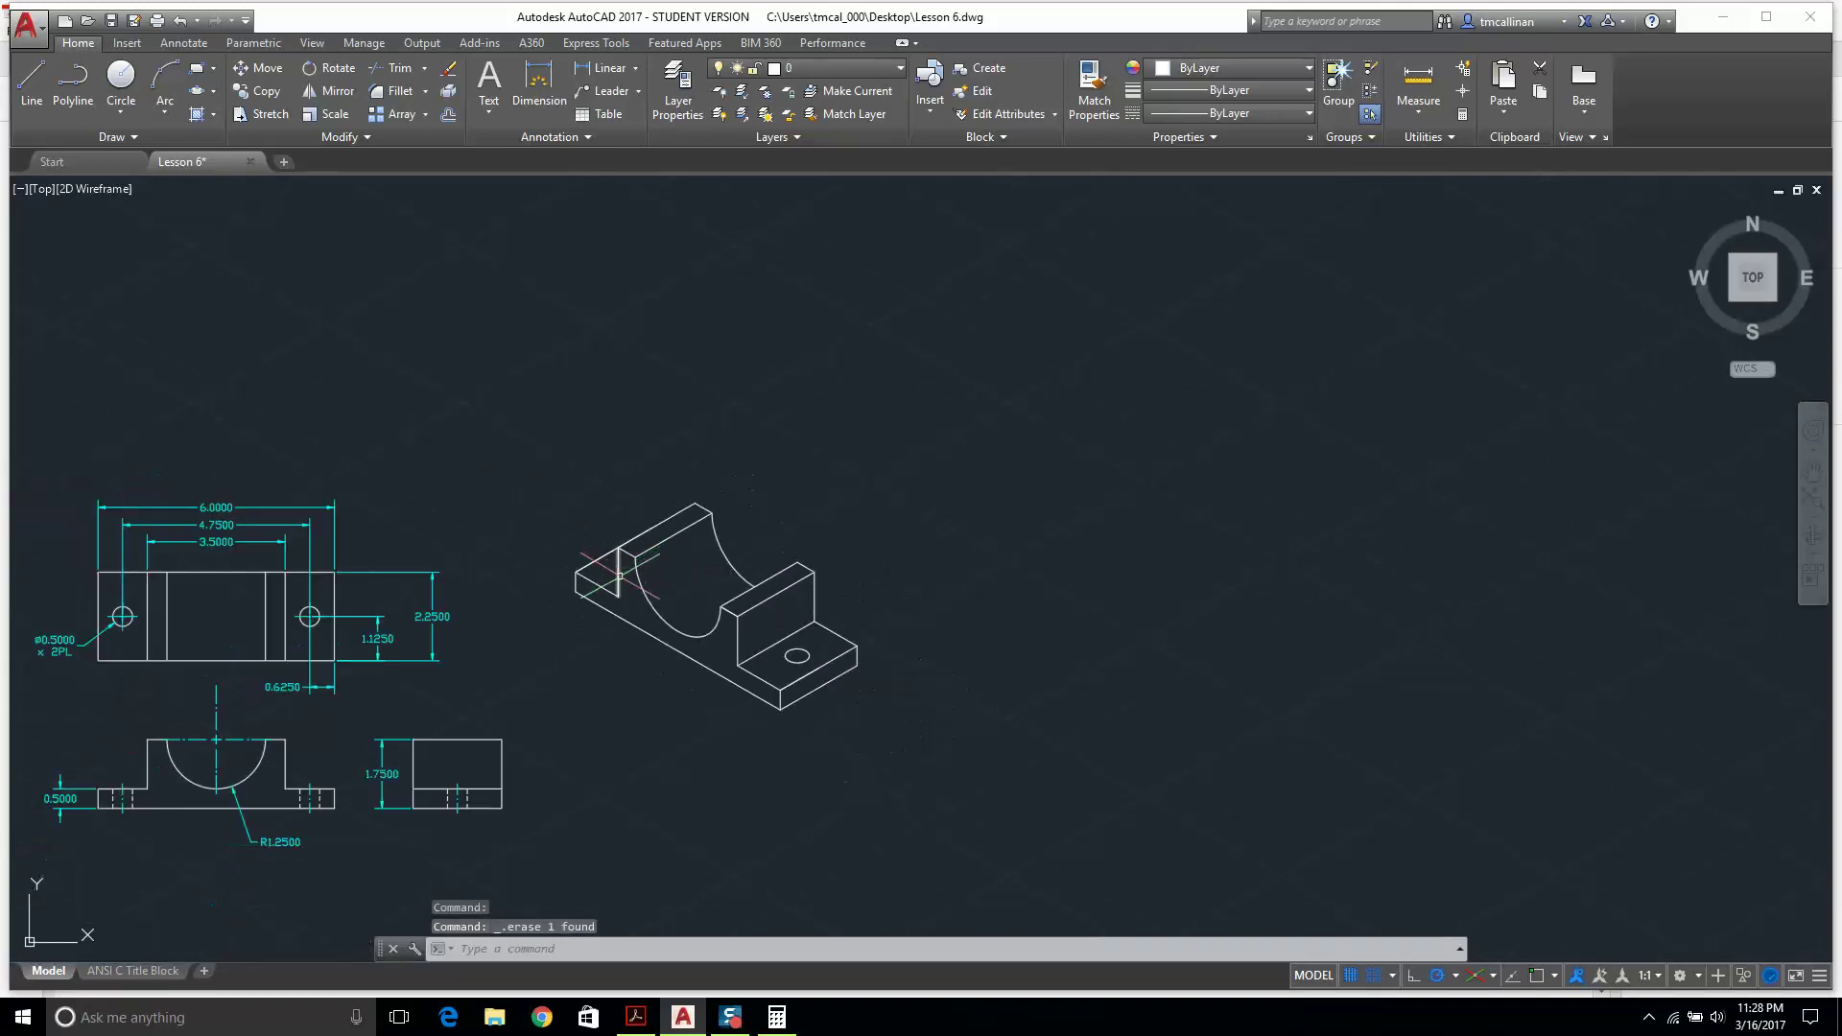
pyautogui.scroll(3, 547, 590)
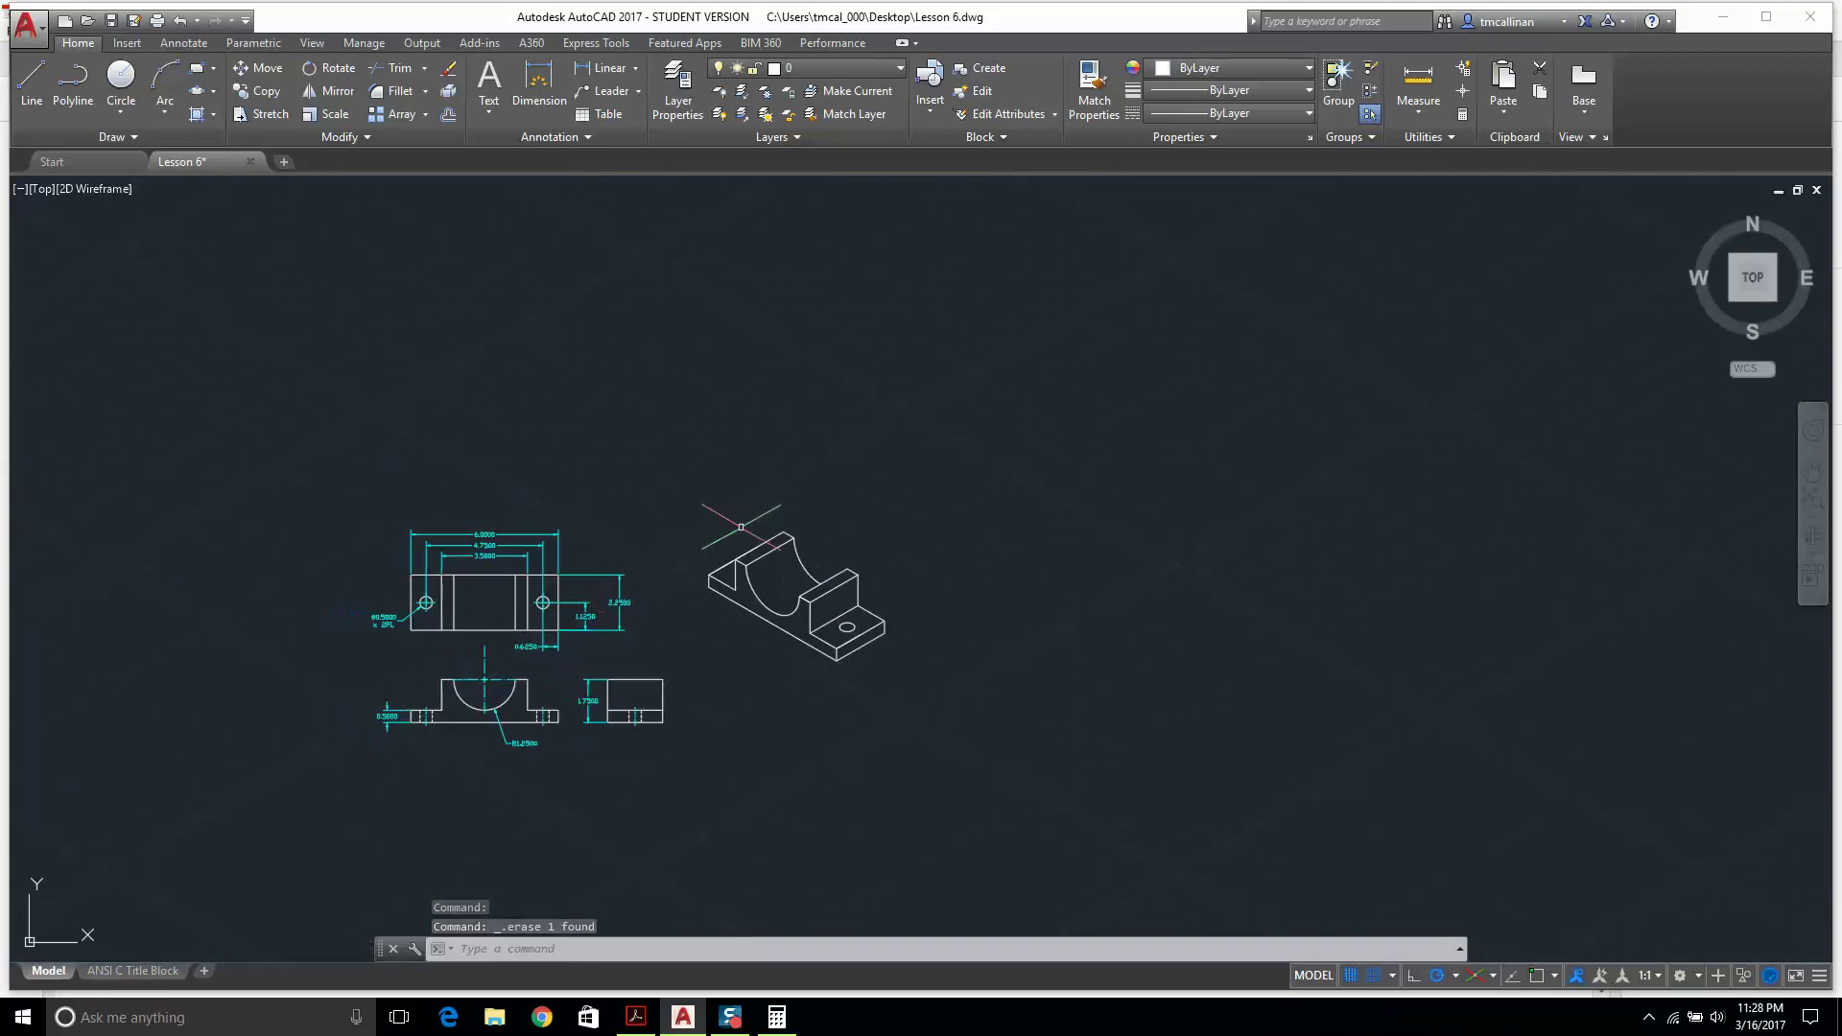
pyautogui.scroll(2, 125, 753)
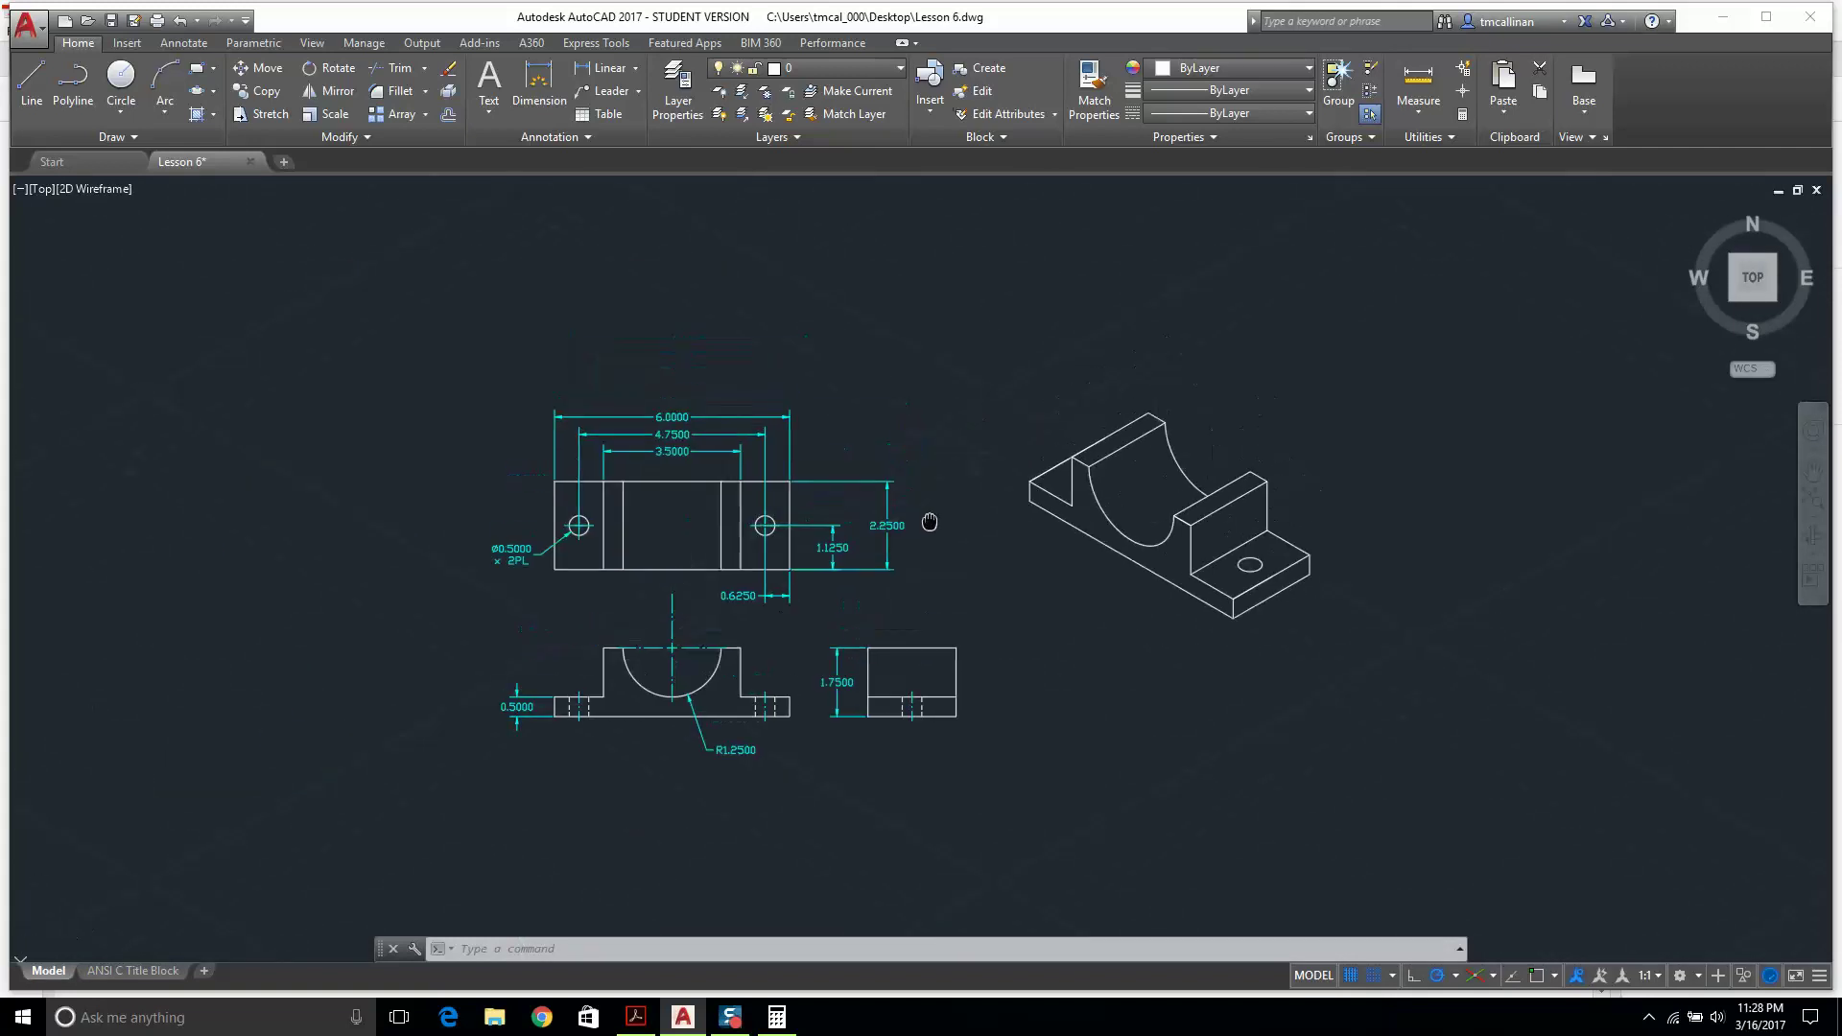
pyautogui.scroll(2, 893, 519)
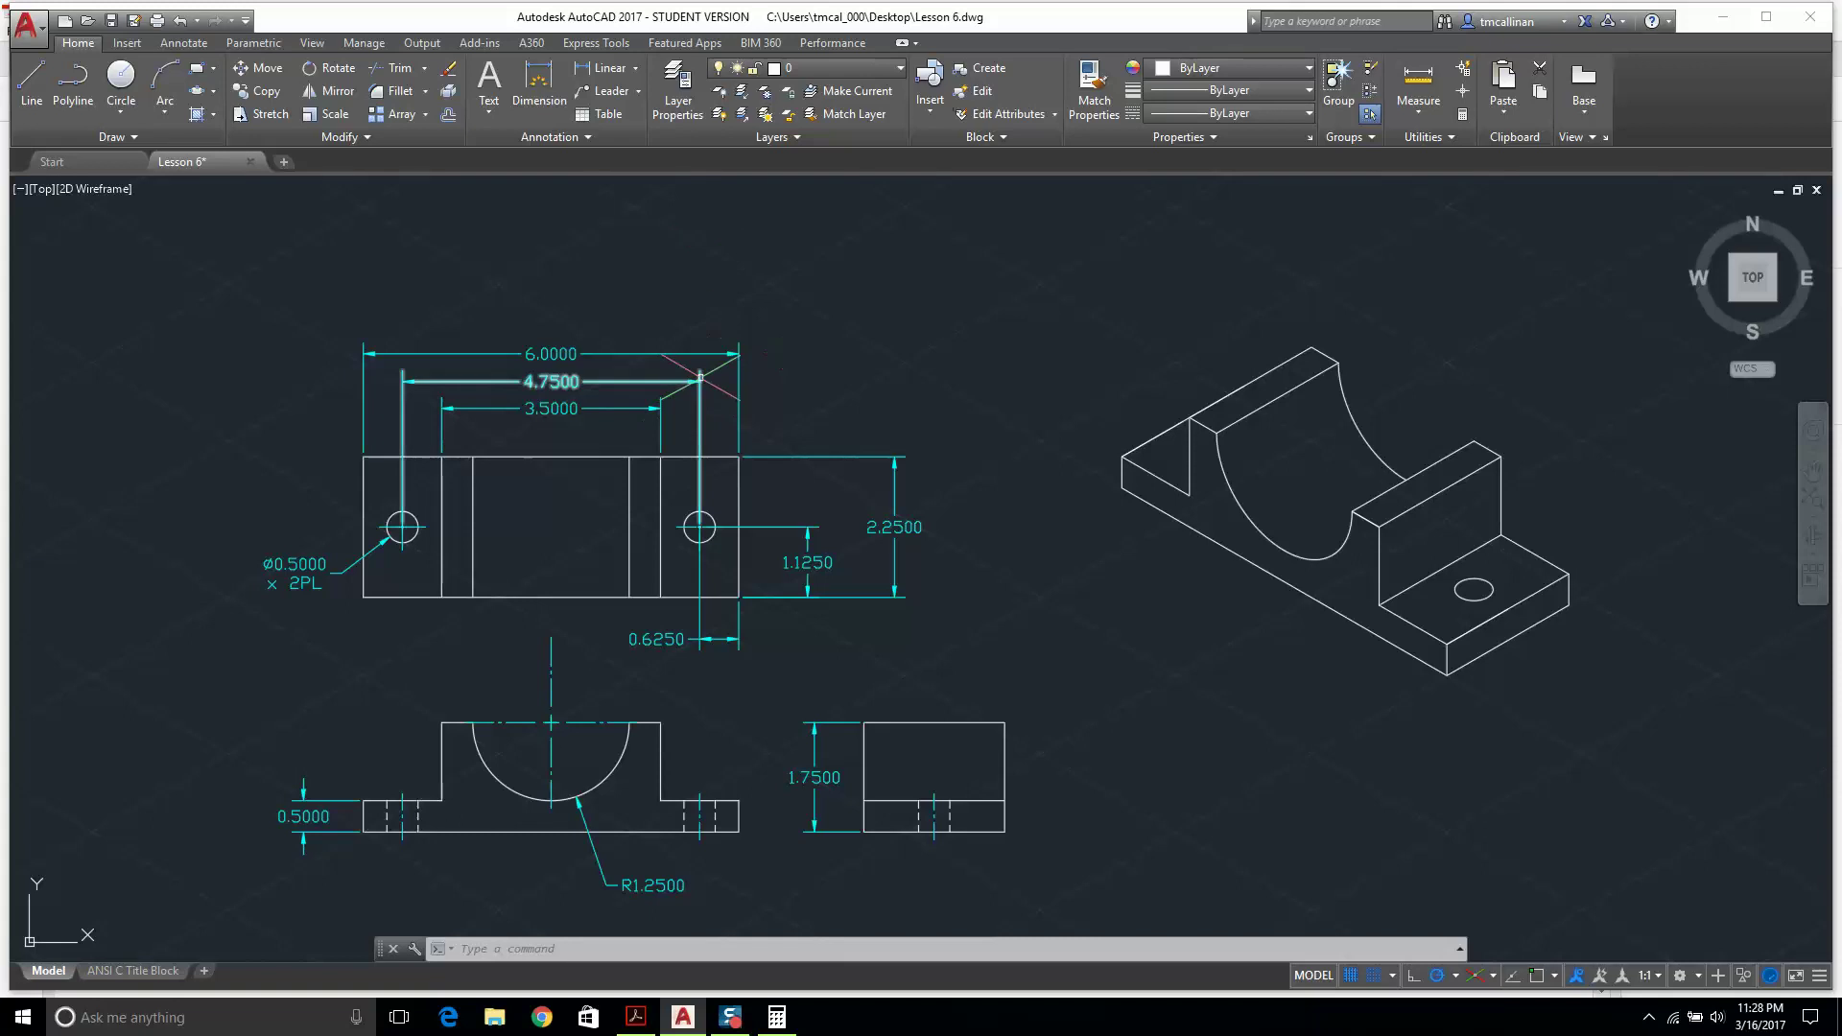
# On the ANSI C Title Block layout, create a viewport fitted to the sheet.
pyautogui.click(132, 971)
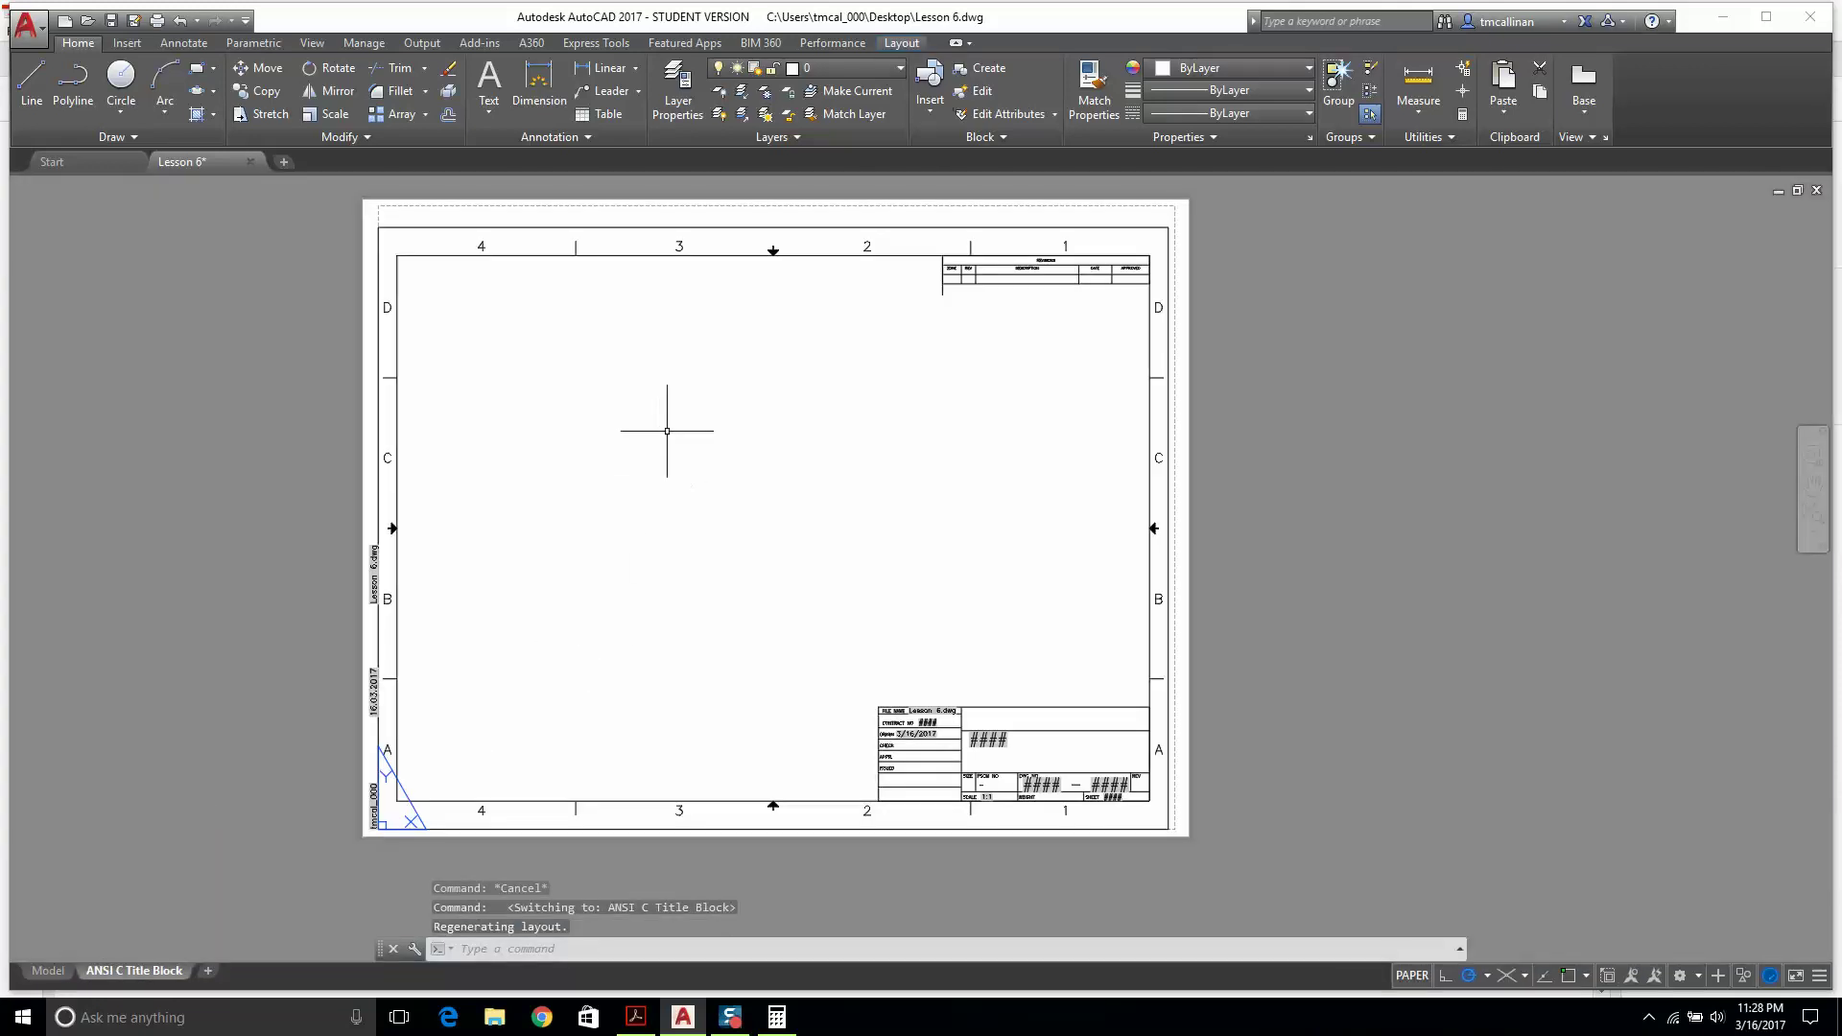
pyautogui.click(900, 43)
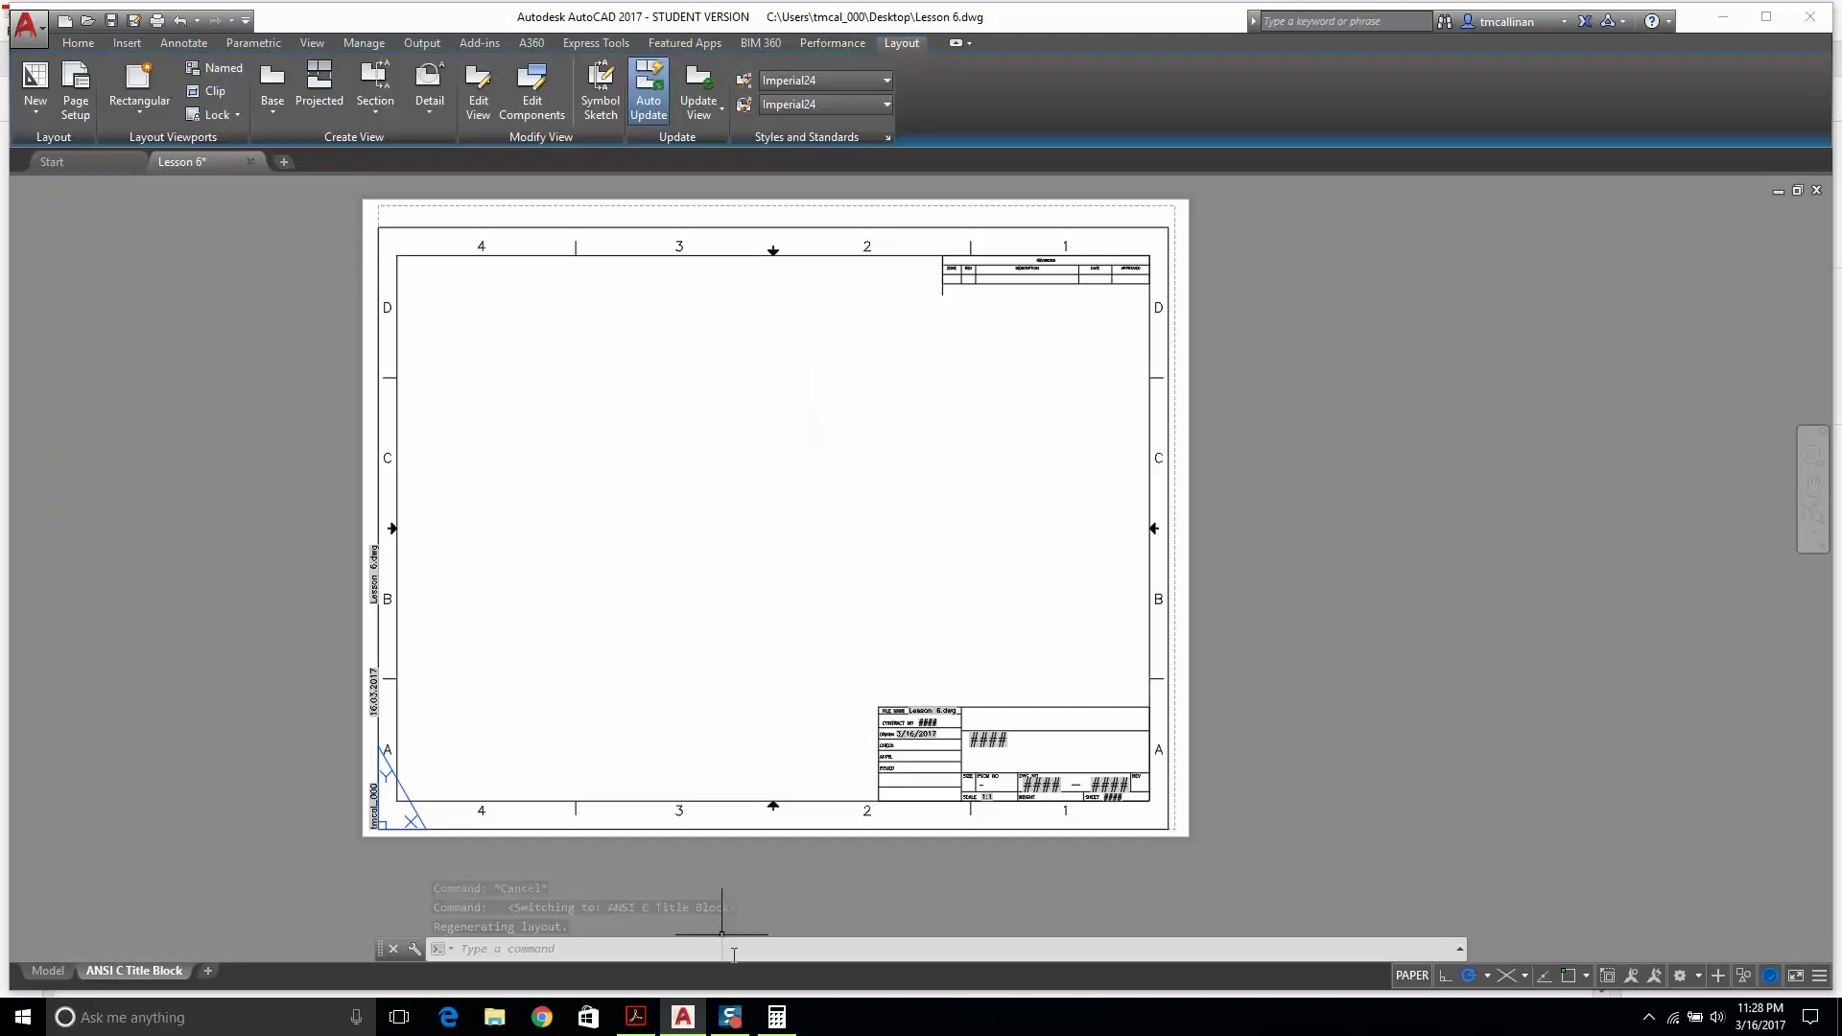
pyautogui.click(139, 85)
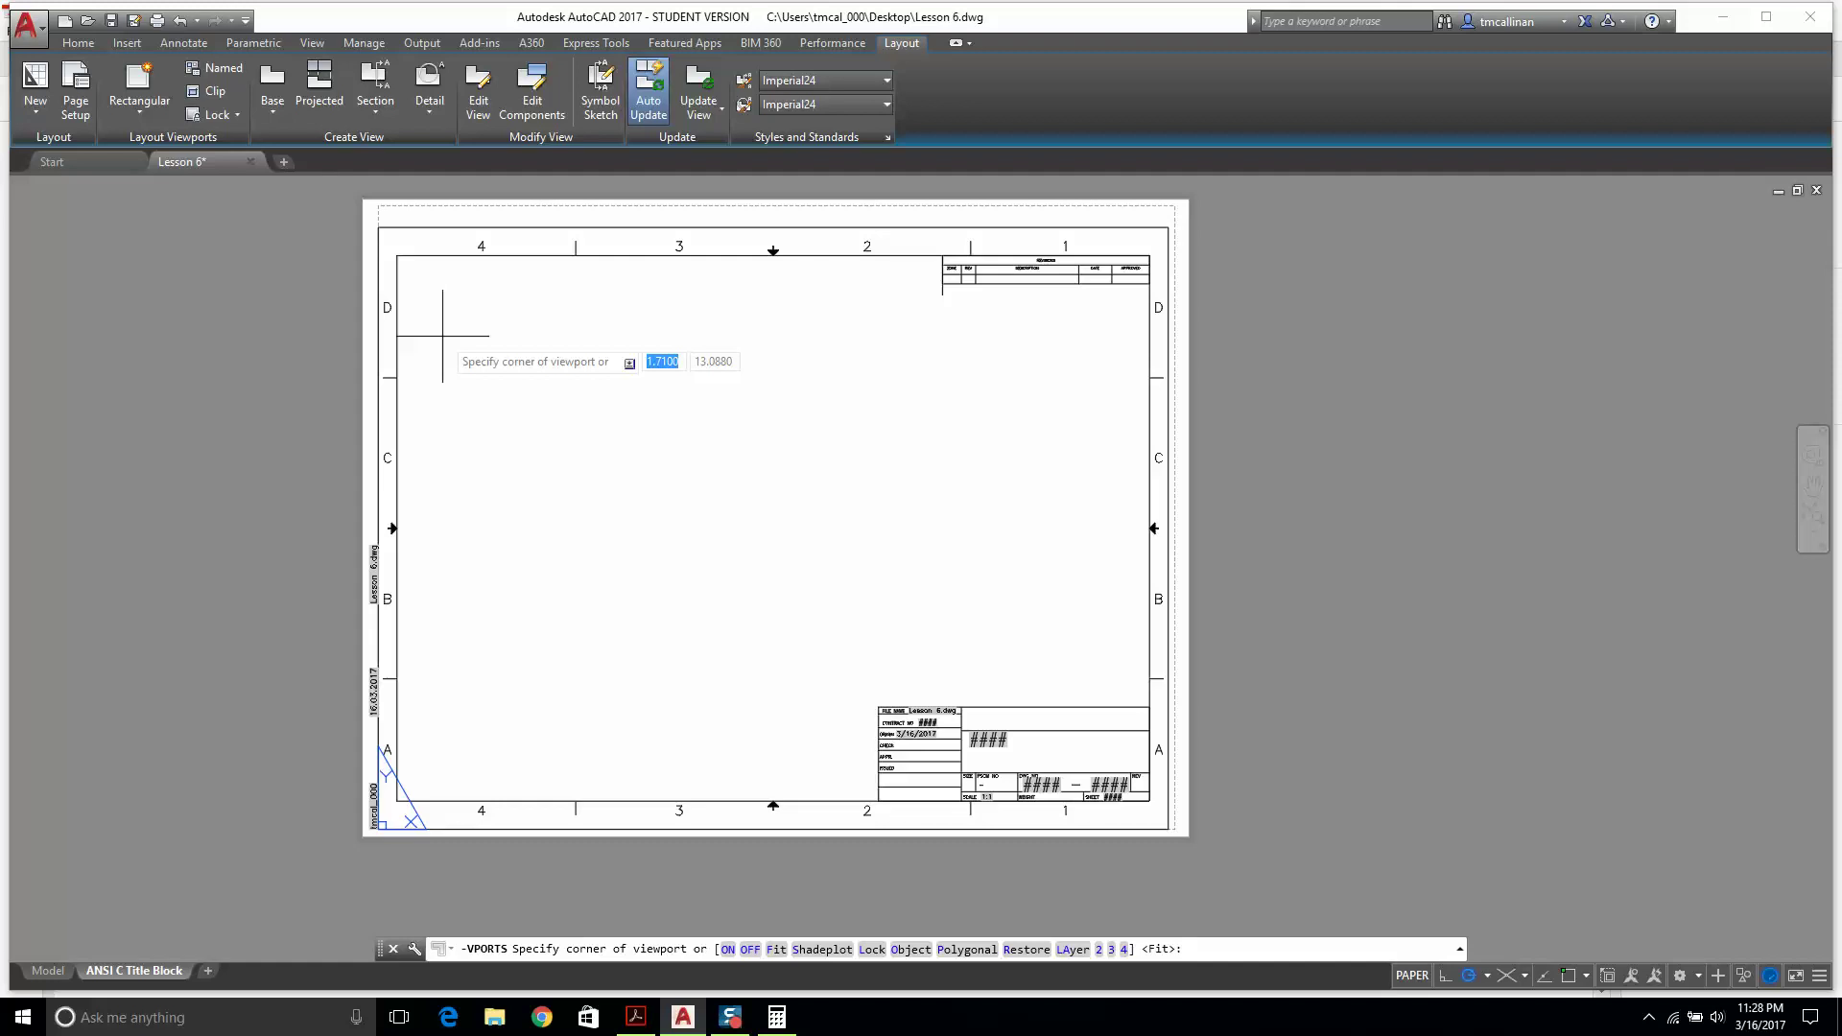
pyautogui.press('Return')
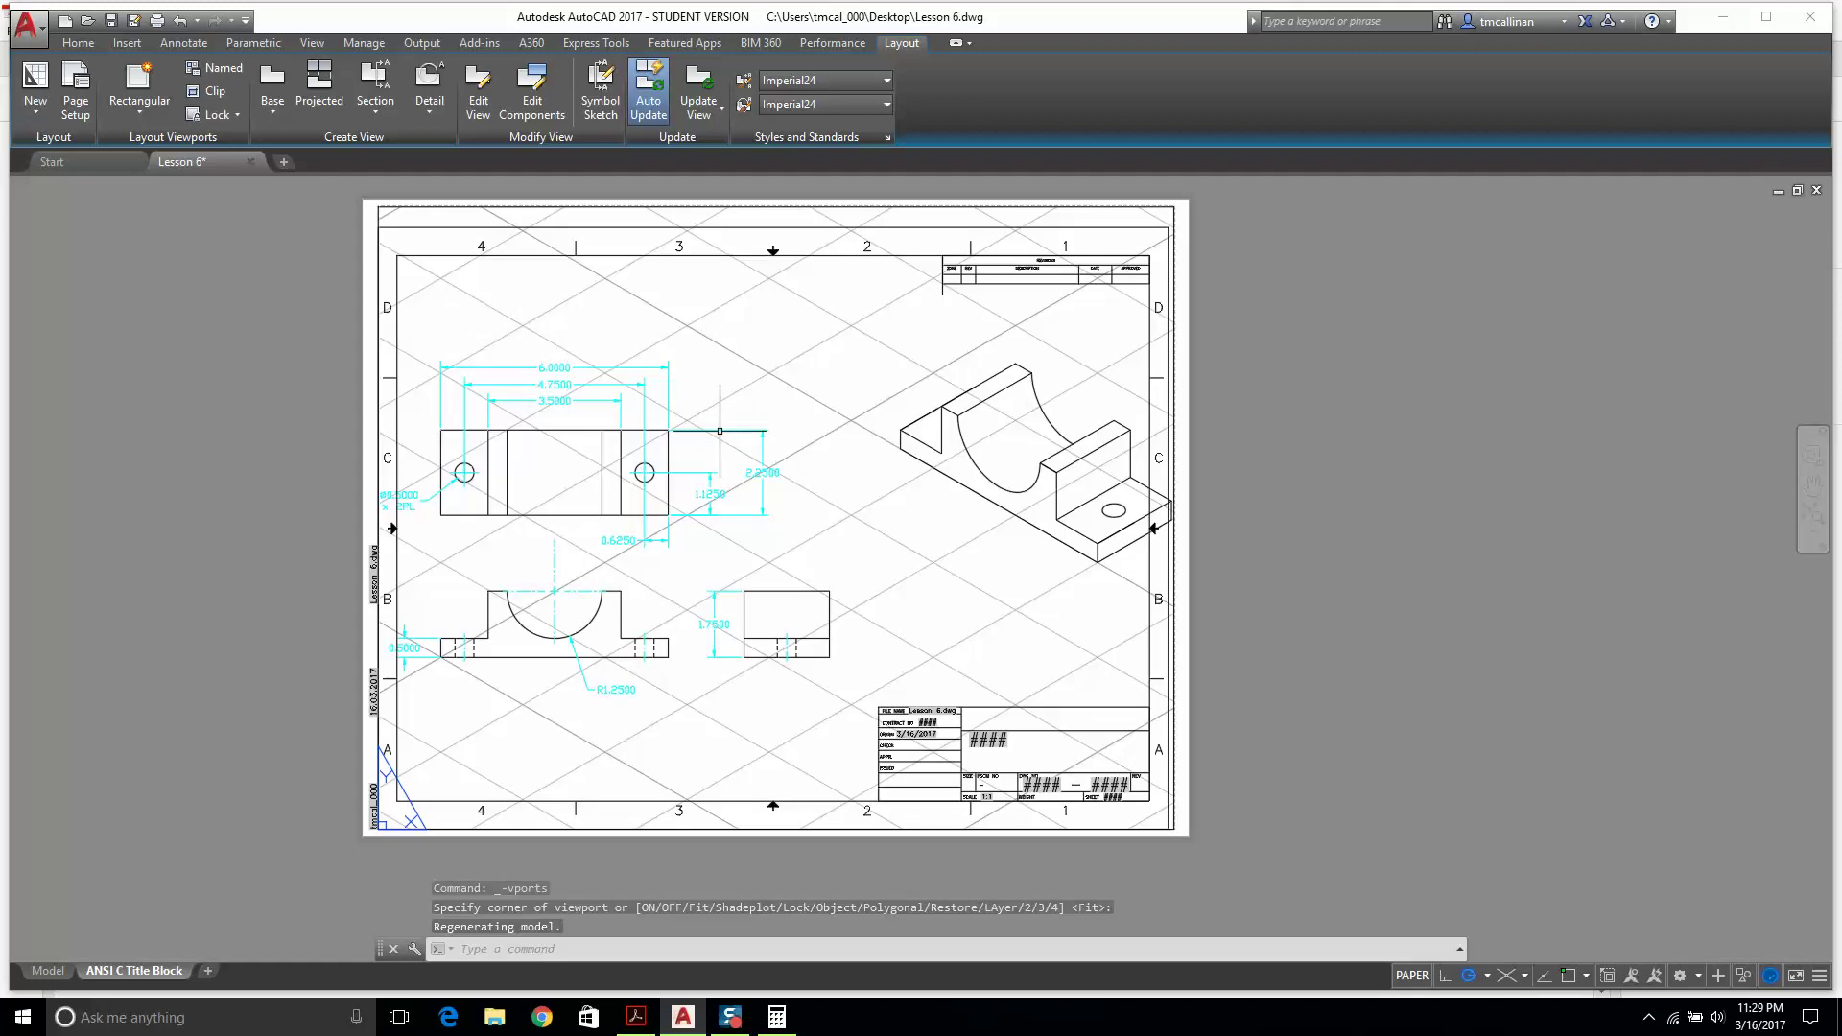
# Zoom-window and pan the viewport onto the three orthographic views, then return to paper space.
pyautogui.doubleClick(692, 391)
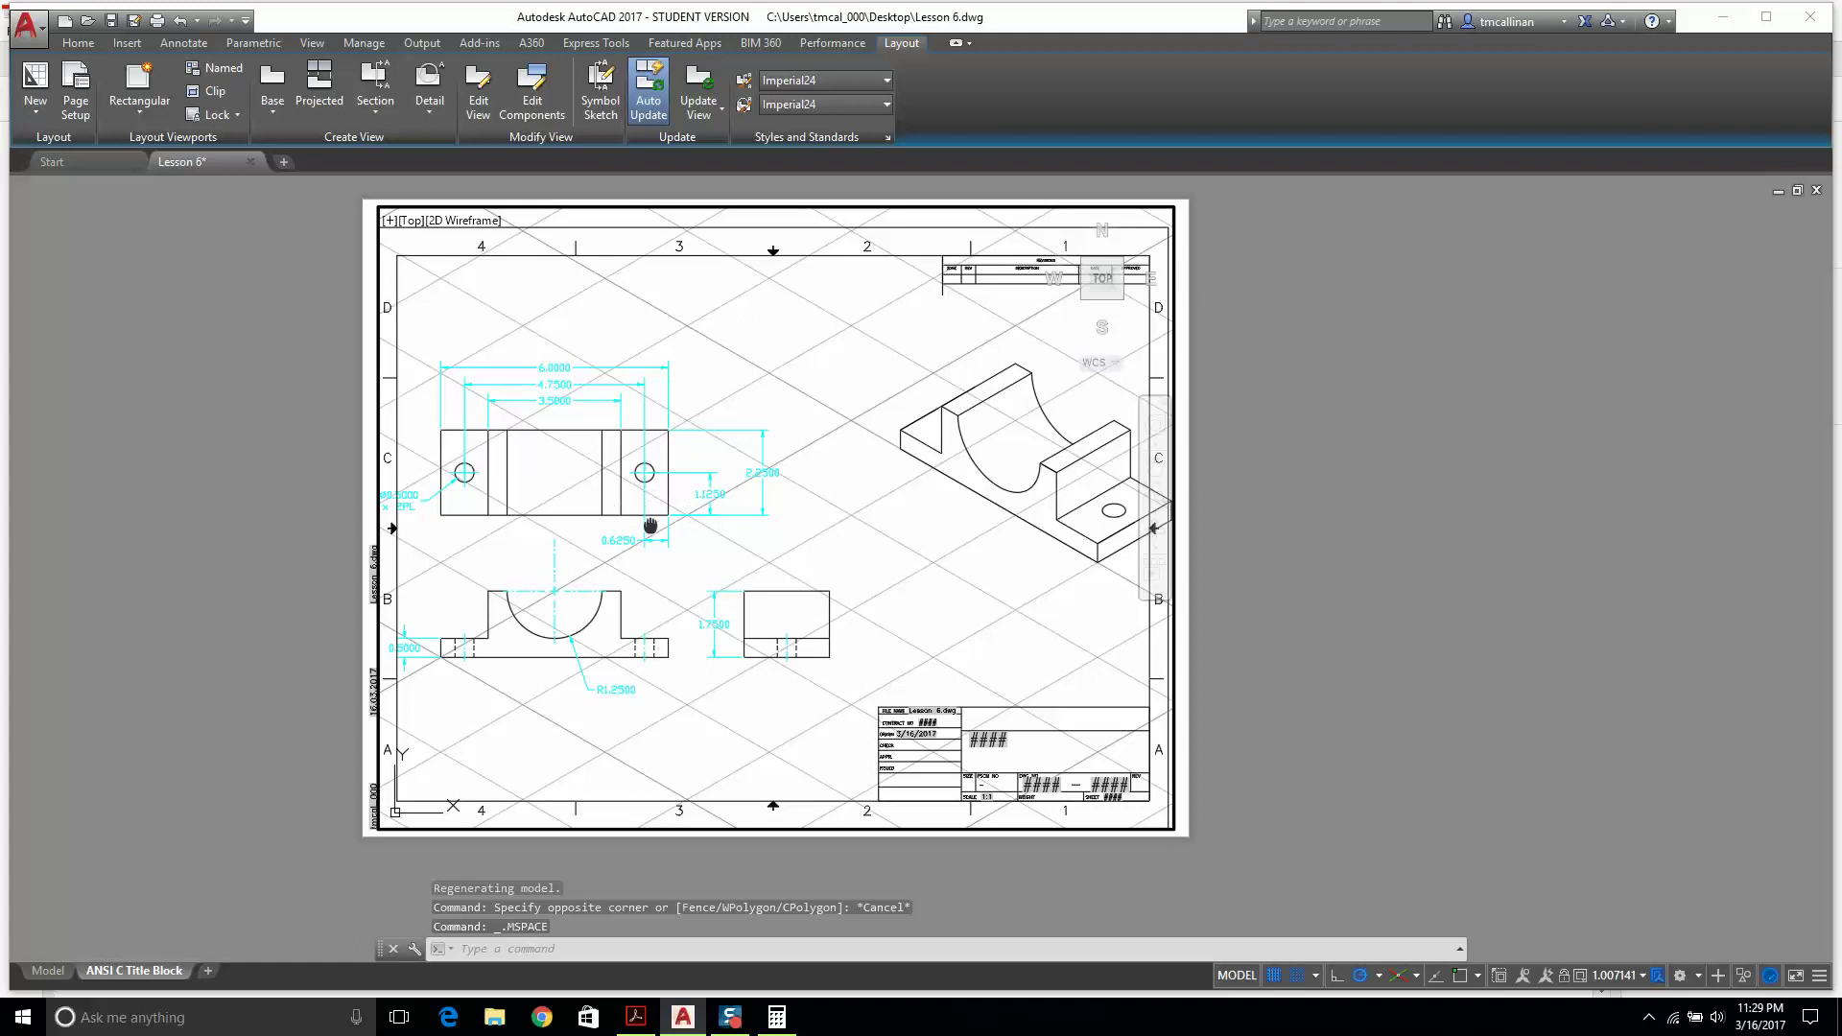
pyautogui.scroll(3, 651, 526)
pyautogui.moveTo(651, 526); pyautogui.dragTo(705, 491, button='middle')
pyautogui.scroll(-3, 704, 491)
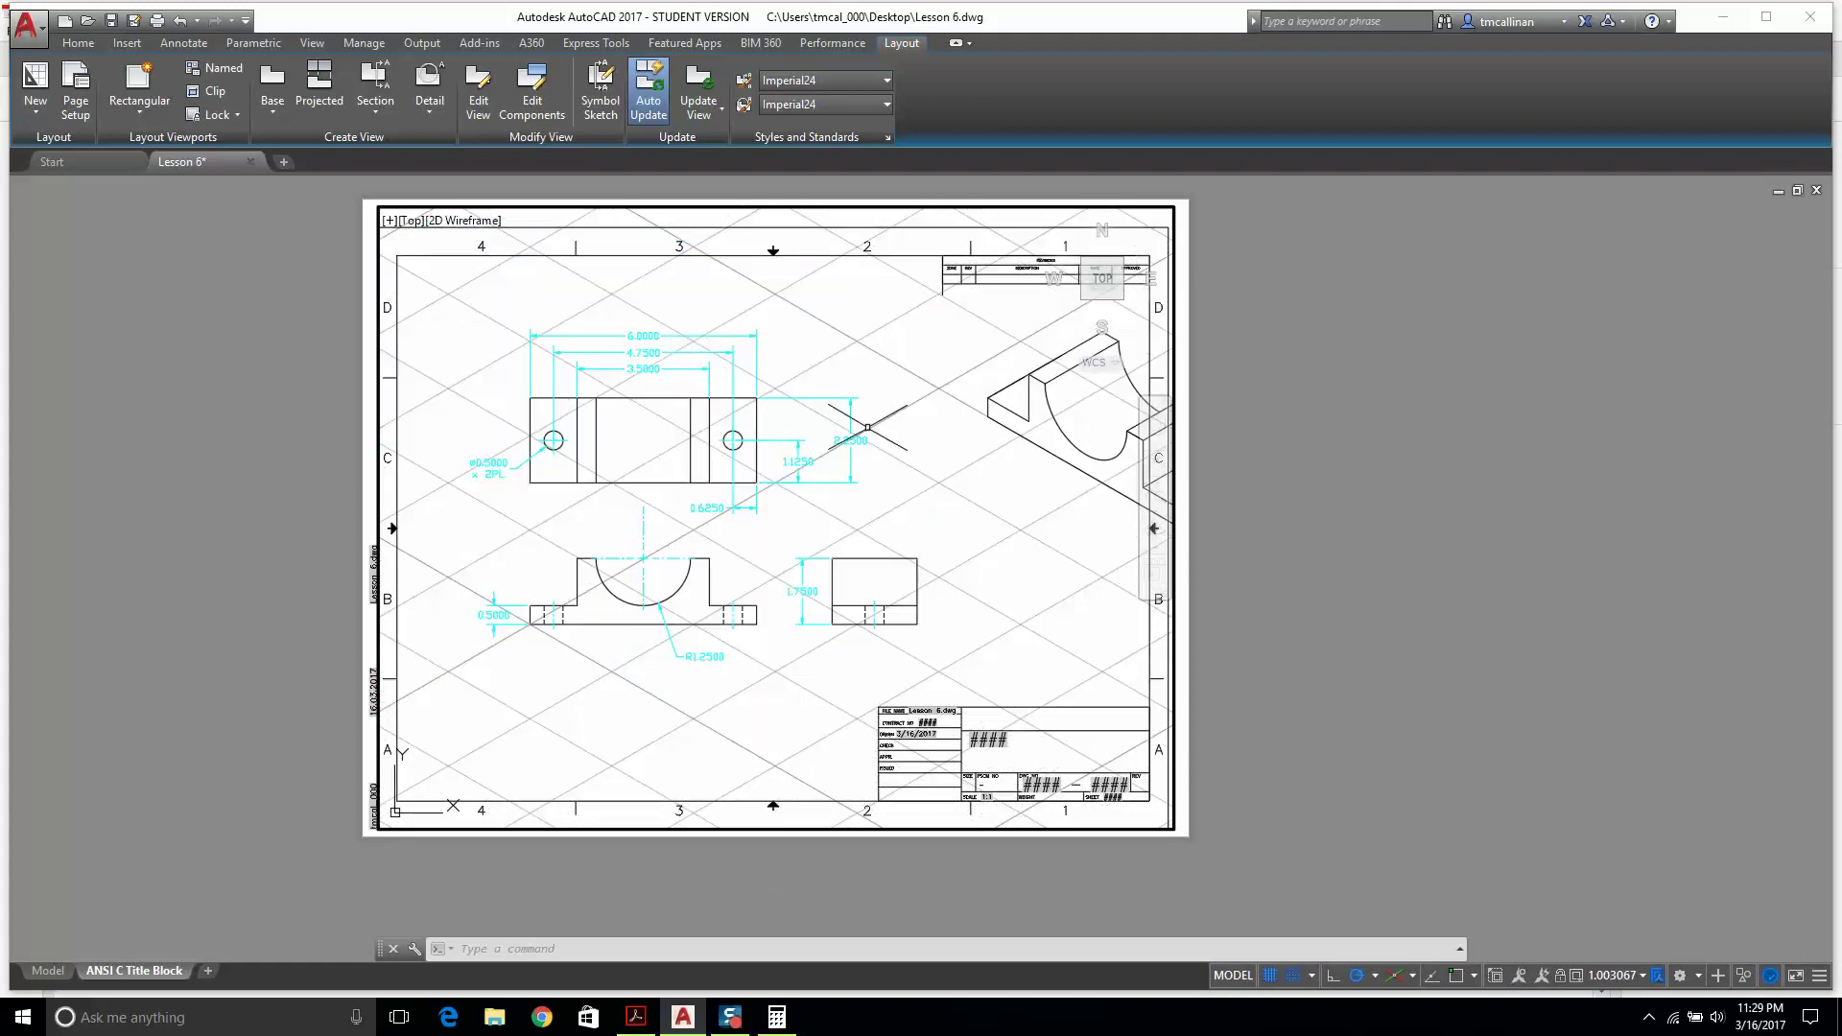
pyautogui.click(1155, 508)
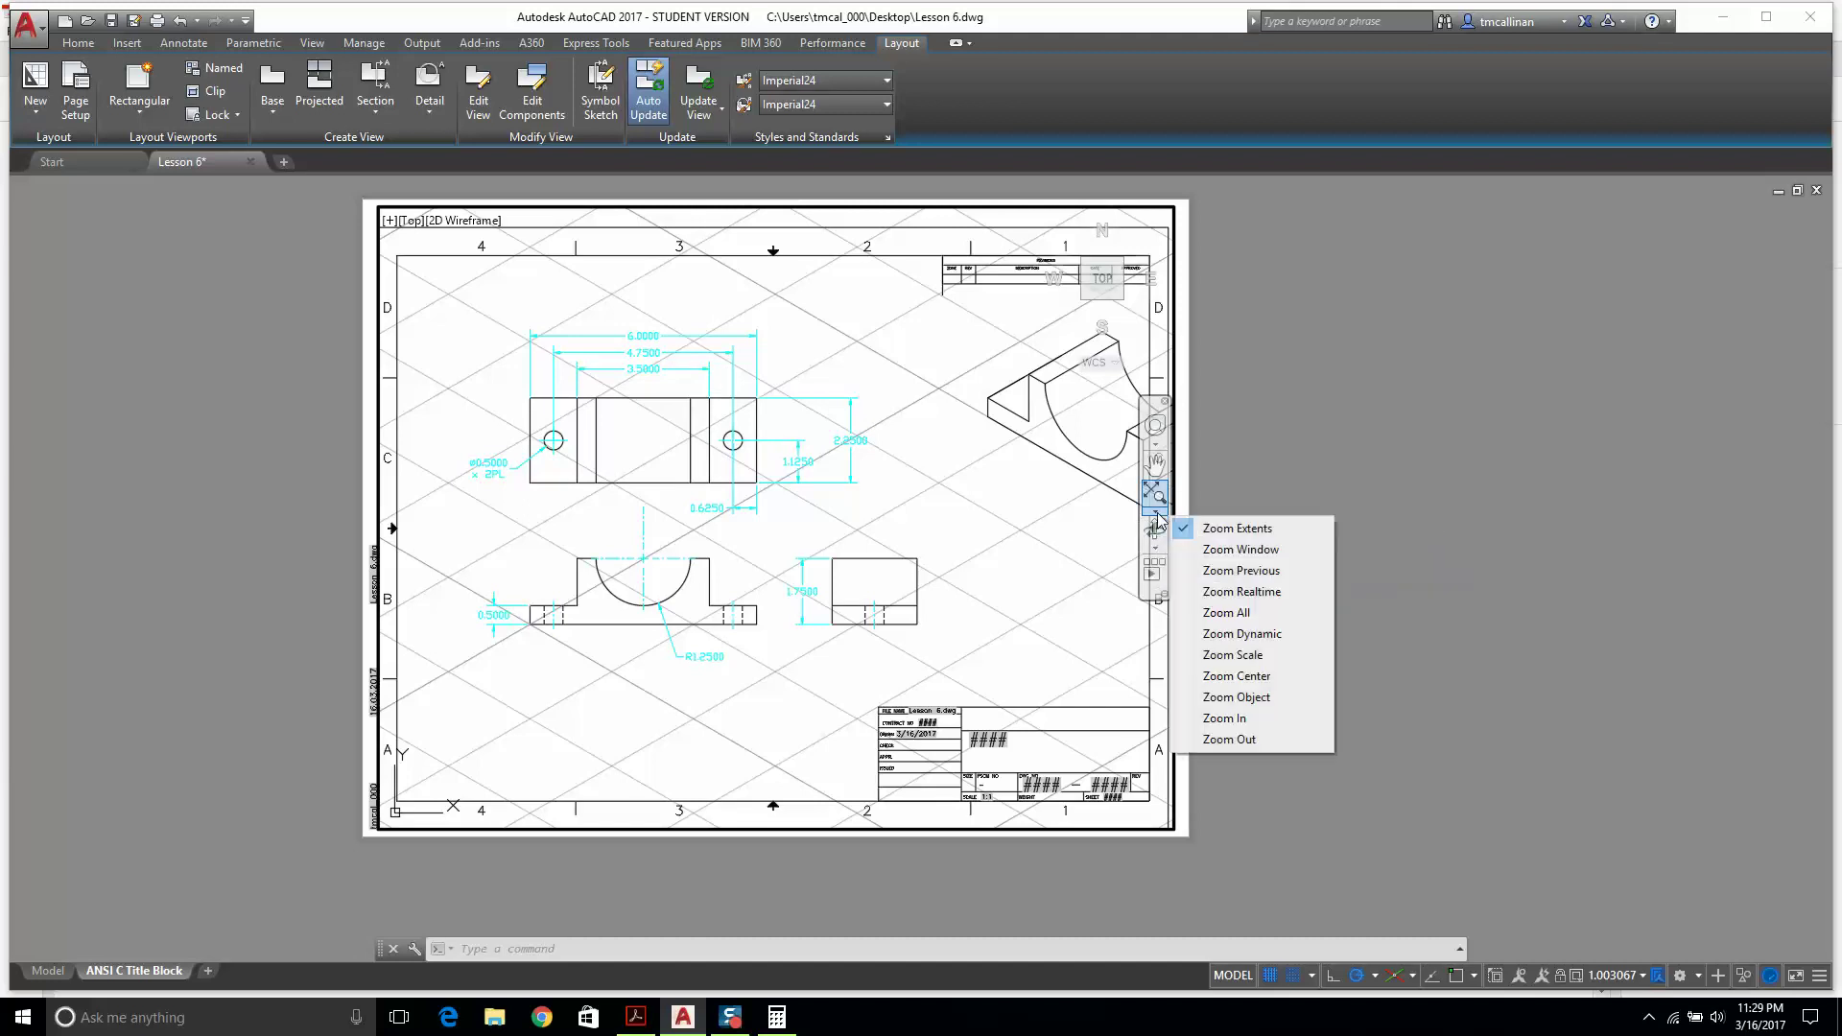
pyautogui.click(1240, 549)
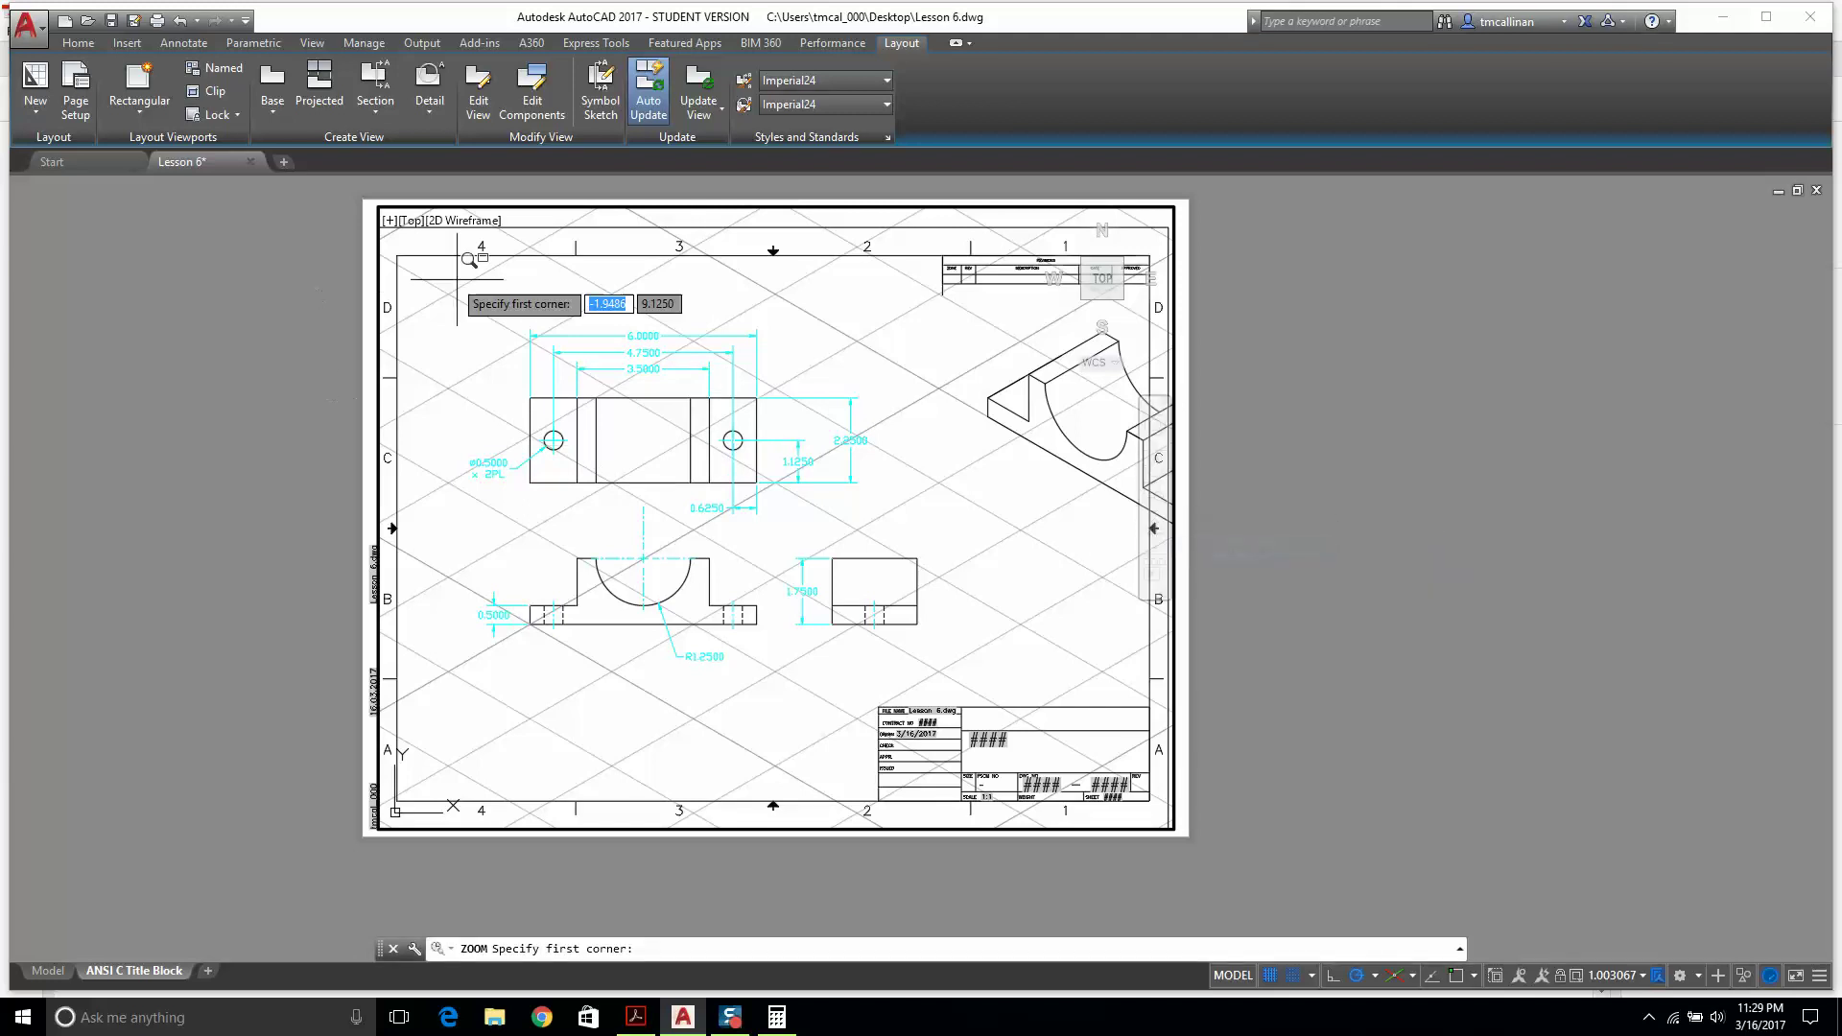
pyautogui.click(403, 286)
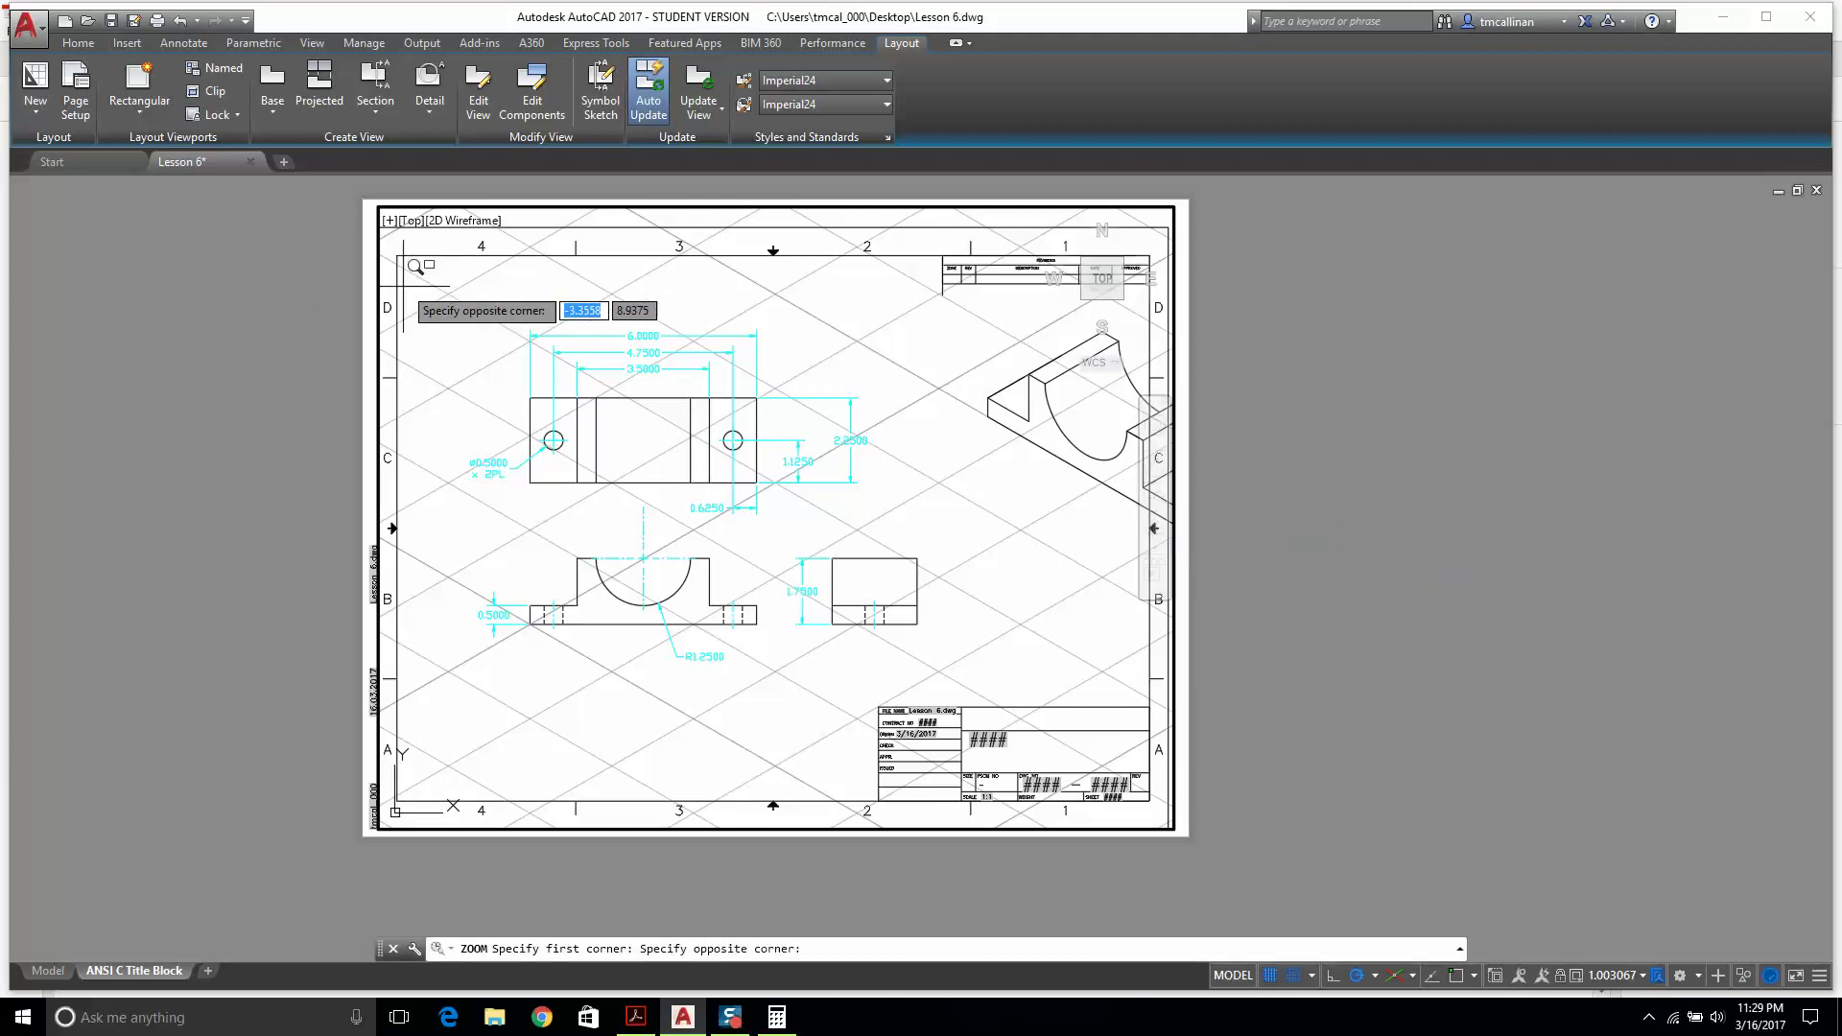
pyautogui.click(988, 666)
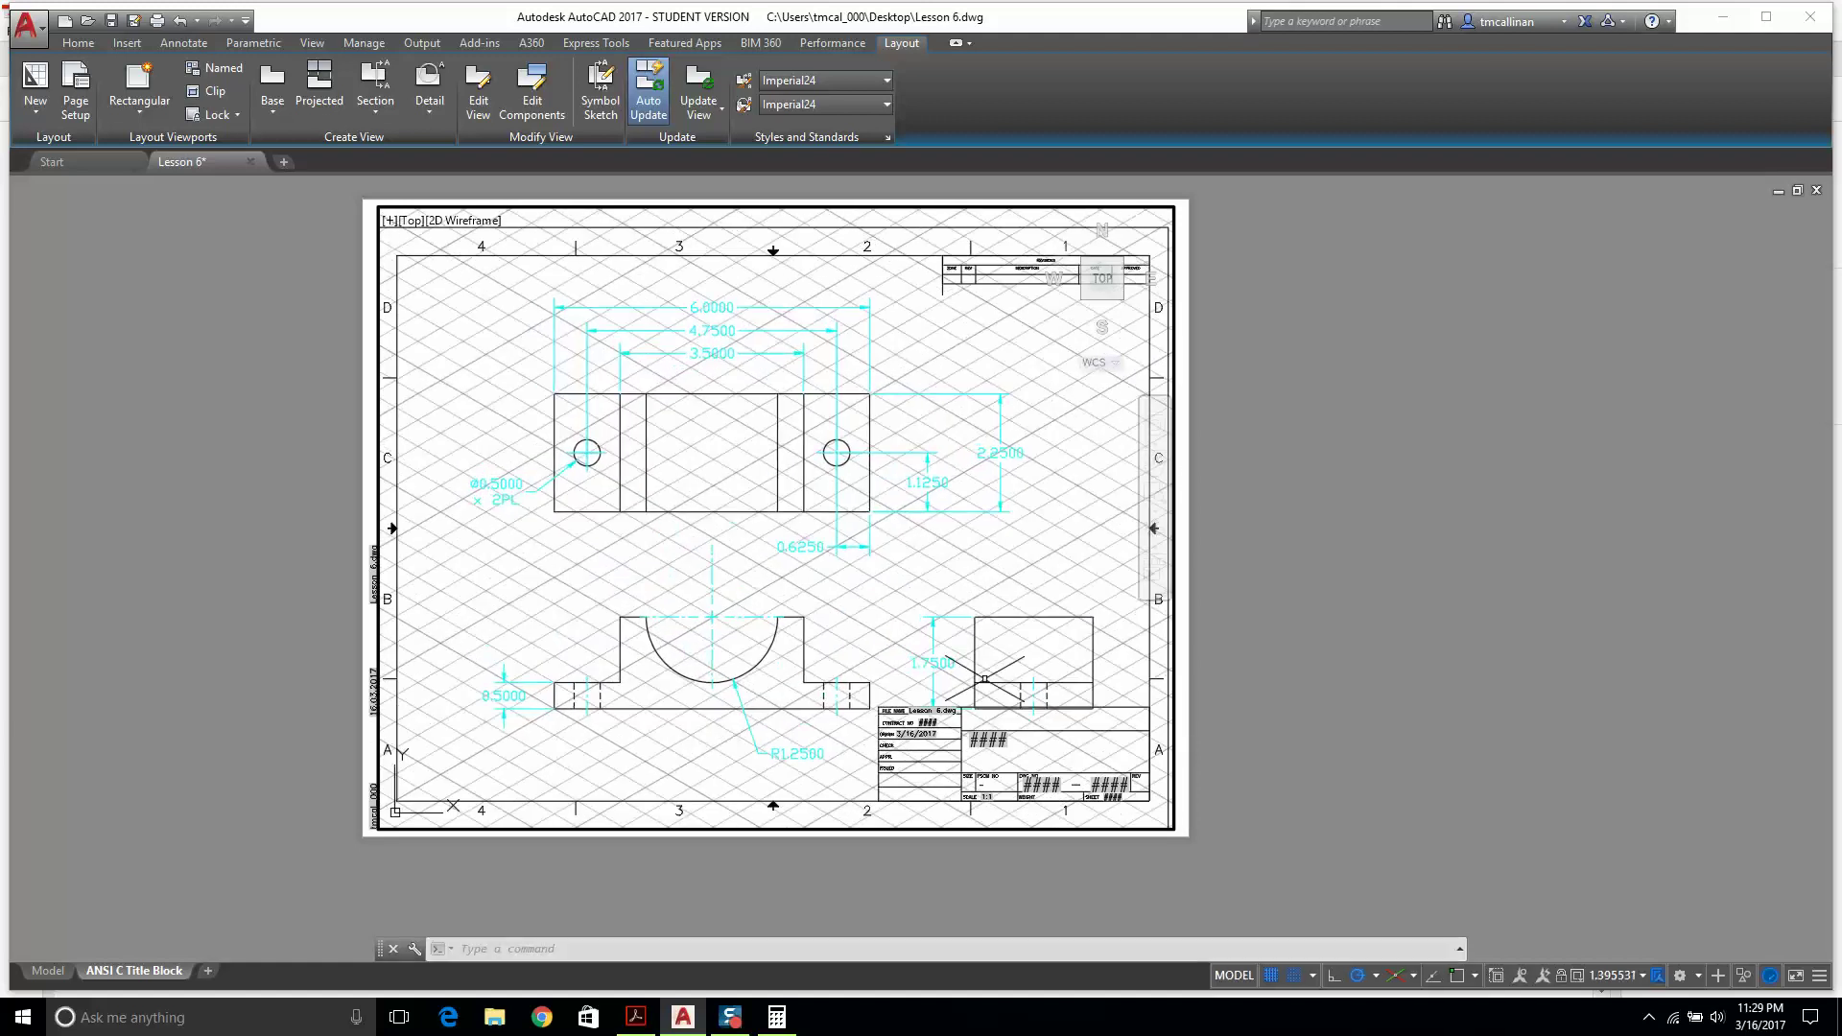
pyautogui.moveTo(875, 578); pyautogui.dragTo(824, 568, button='middle')
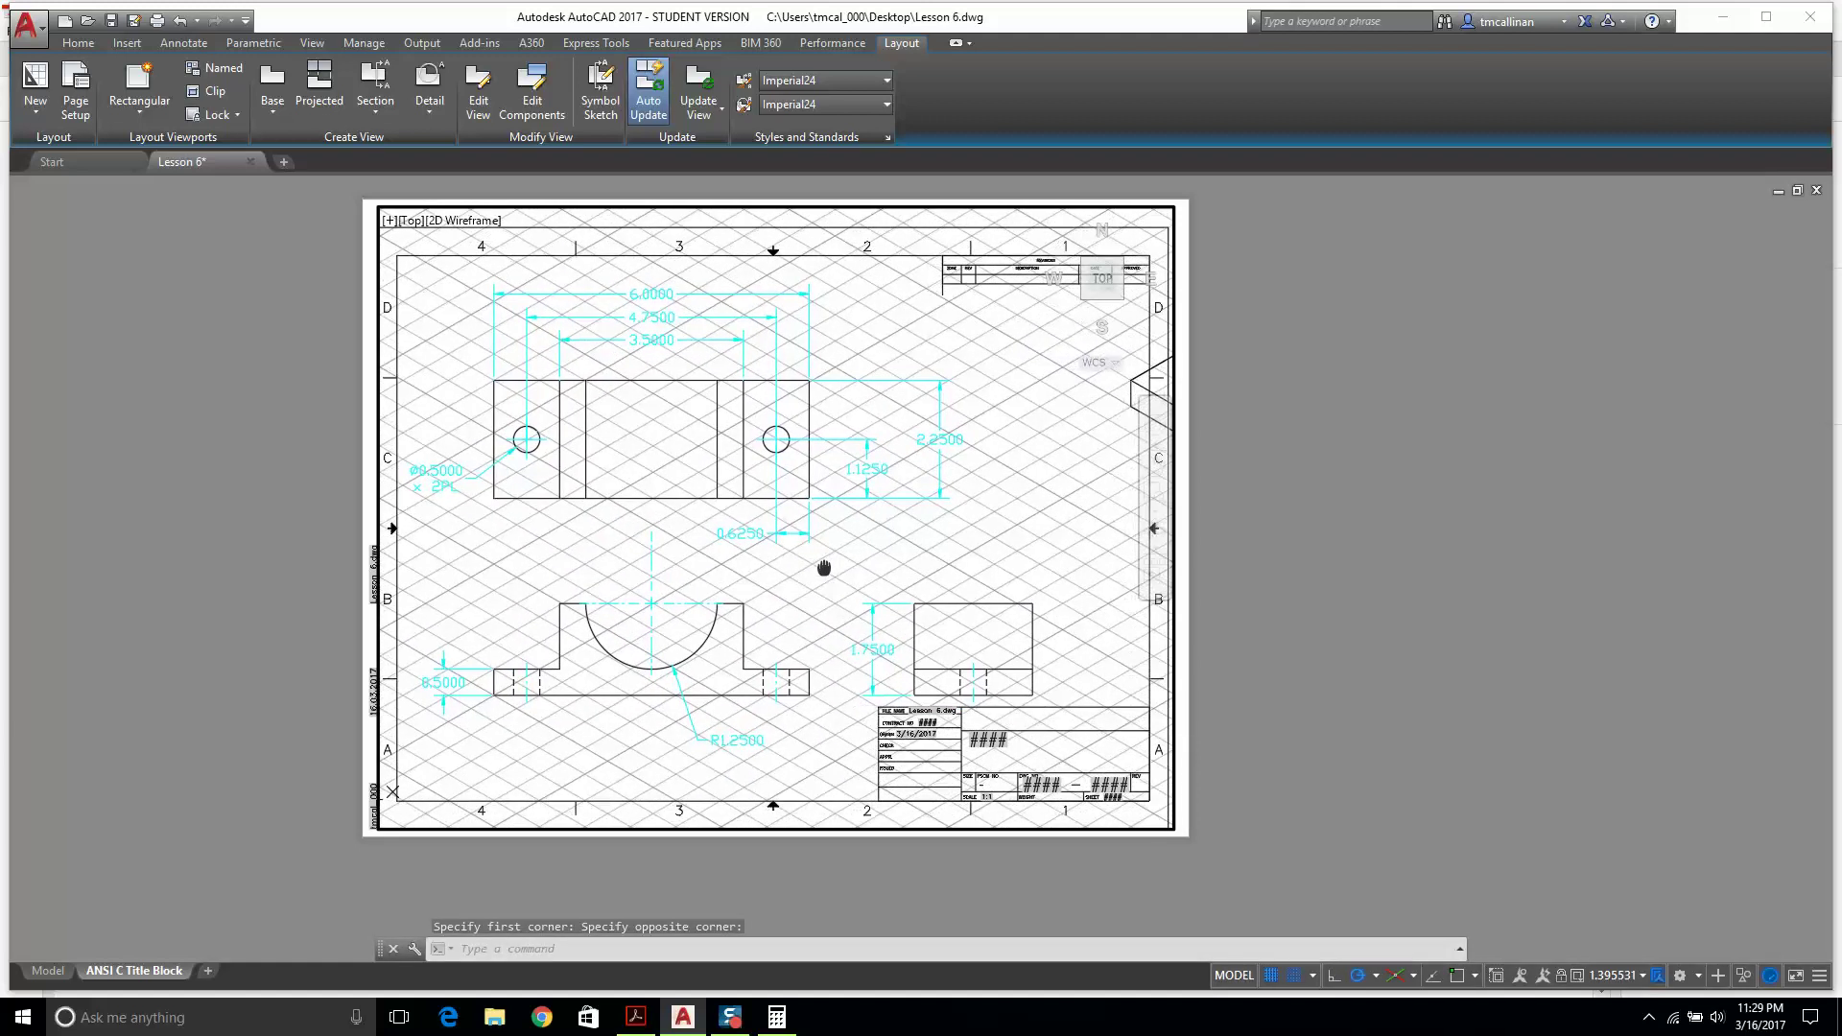
pyautogui.scroll(3, 823, 568)
pyautogui.scroll(-3, 849, 594)
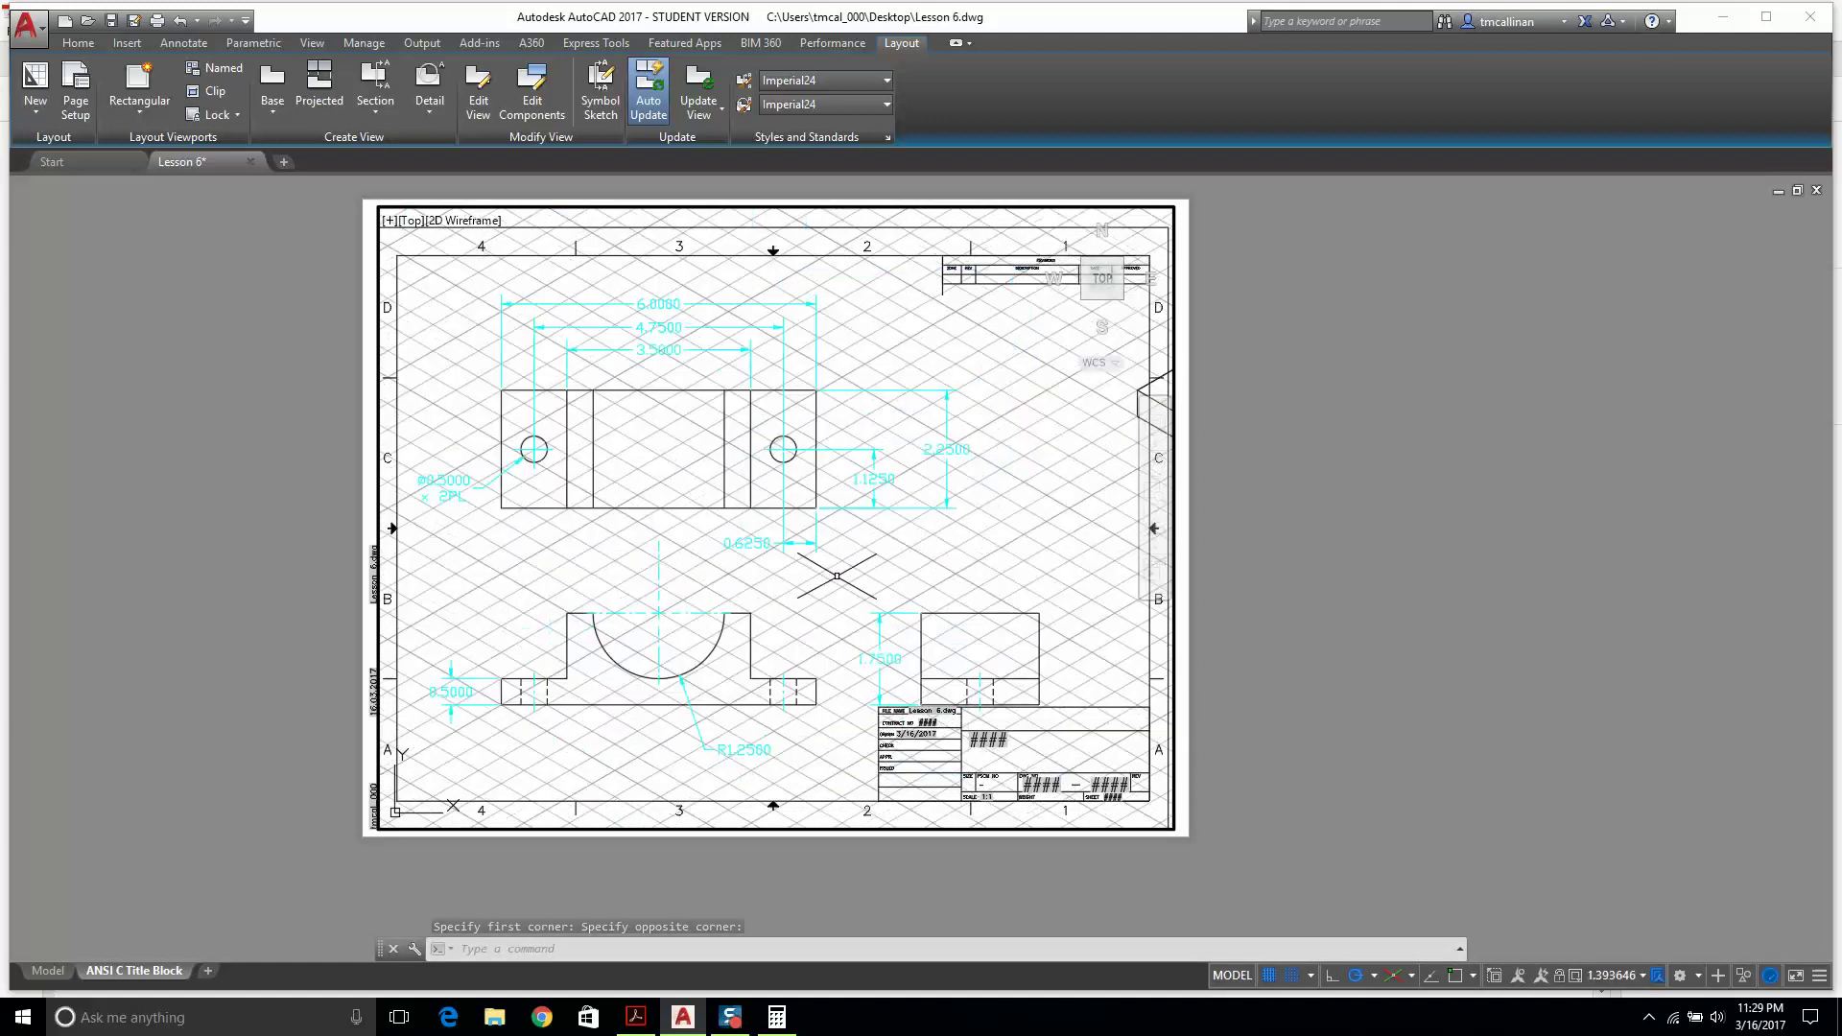
pyautogui.click(1232, 976)
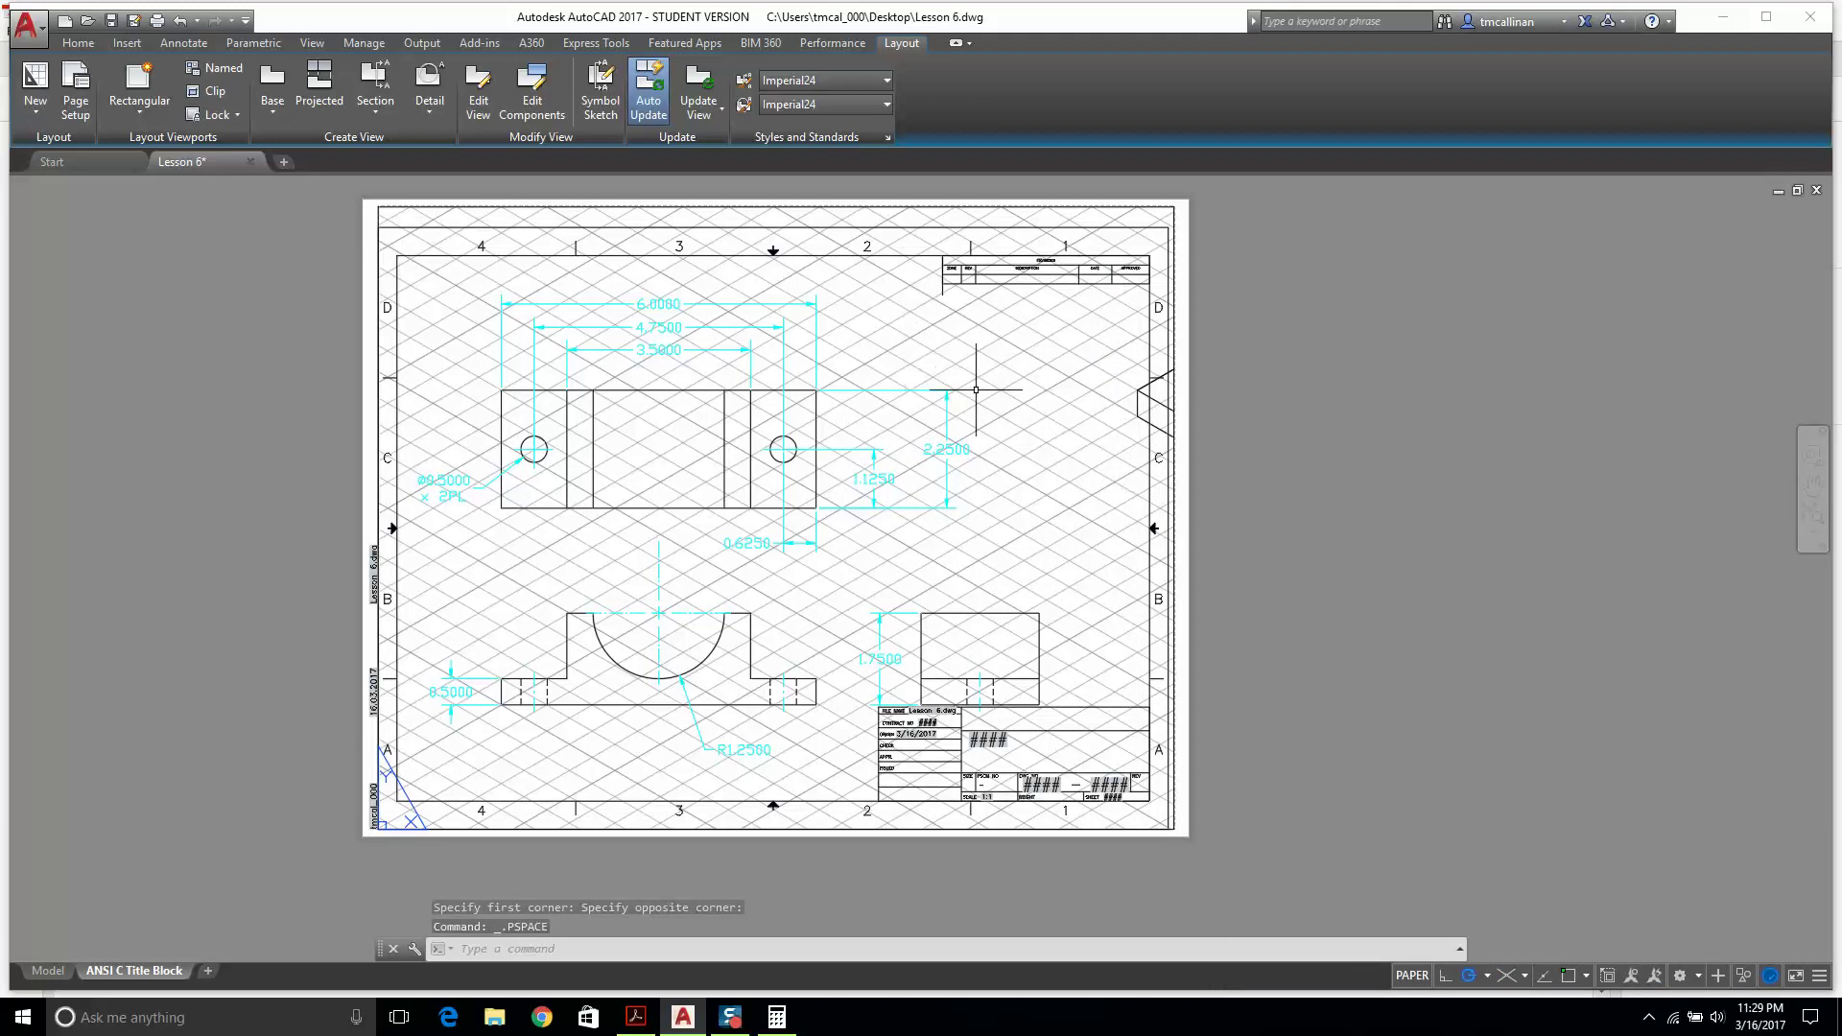
# Switch to model space and change drafting from isometric to orthographic.
pyautogui.click(35, 976)
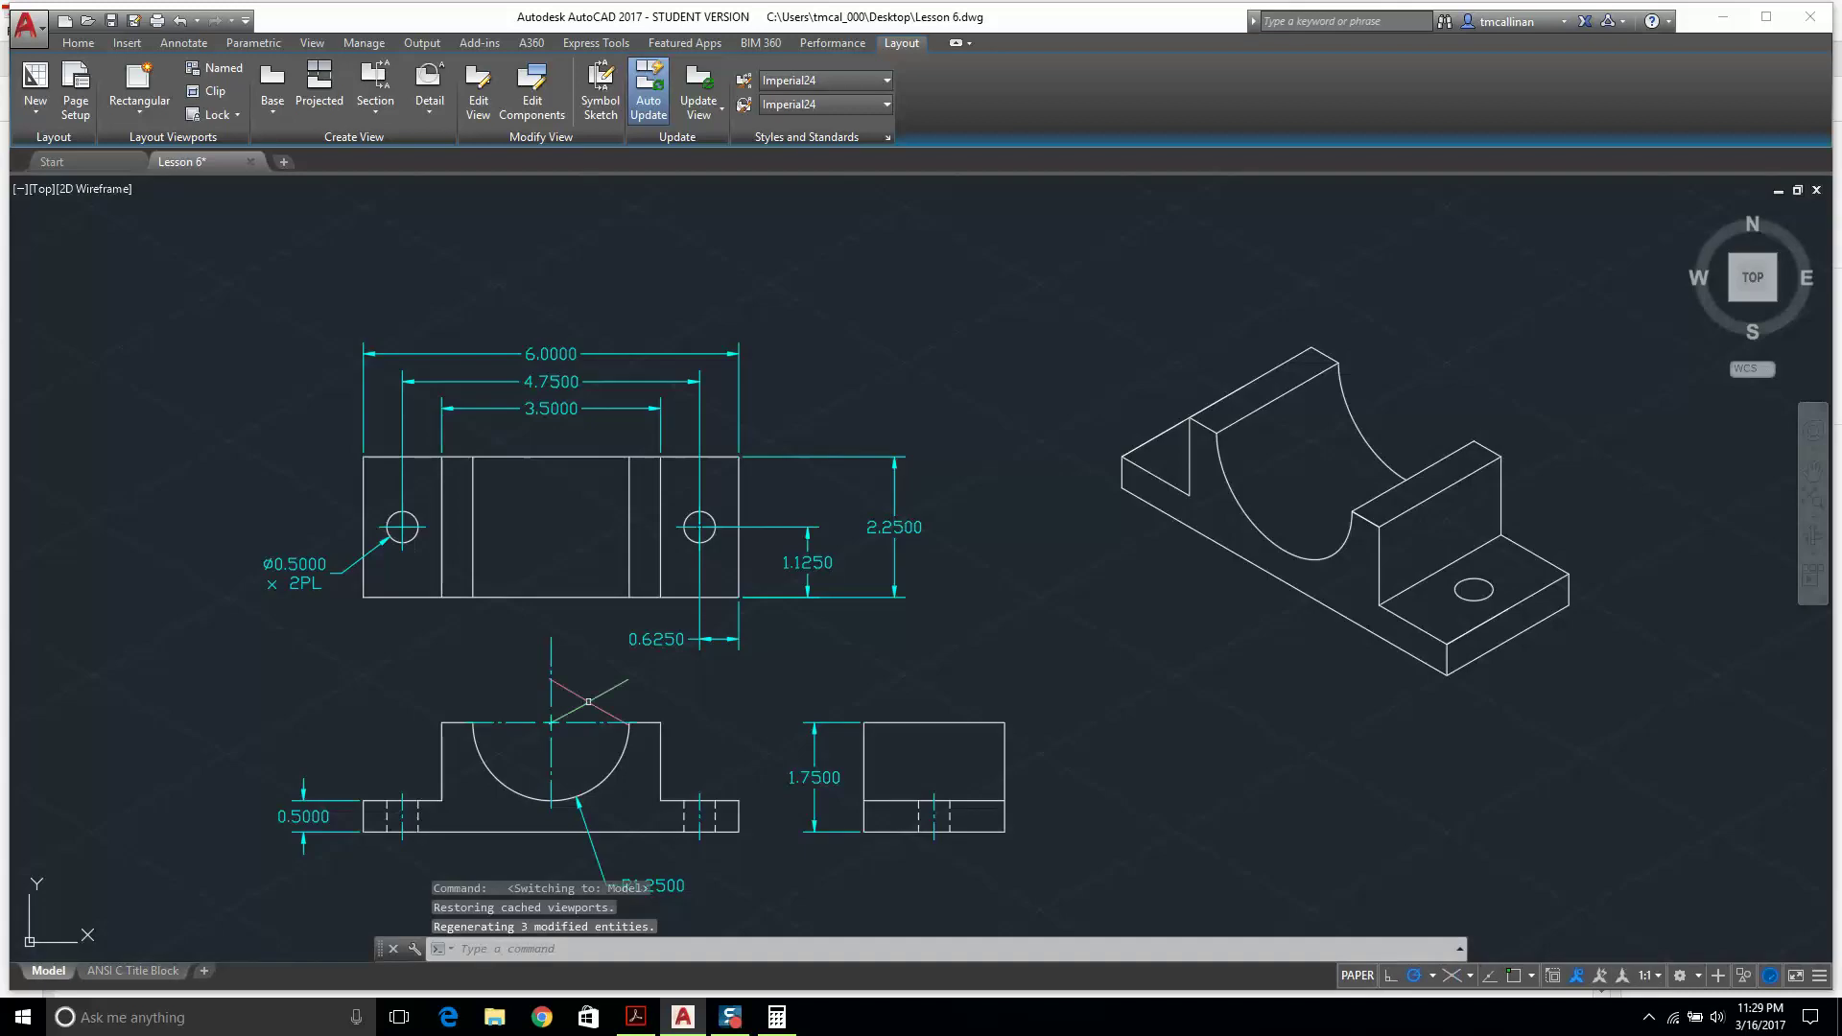
pyautogui.click(290, 587)
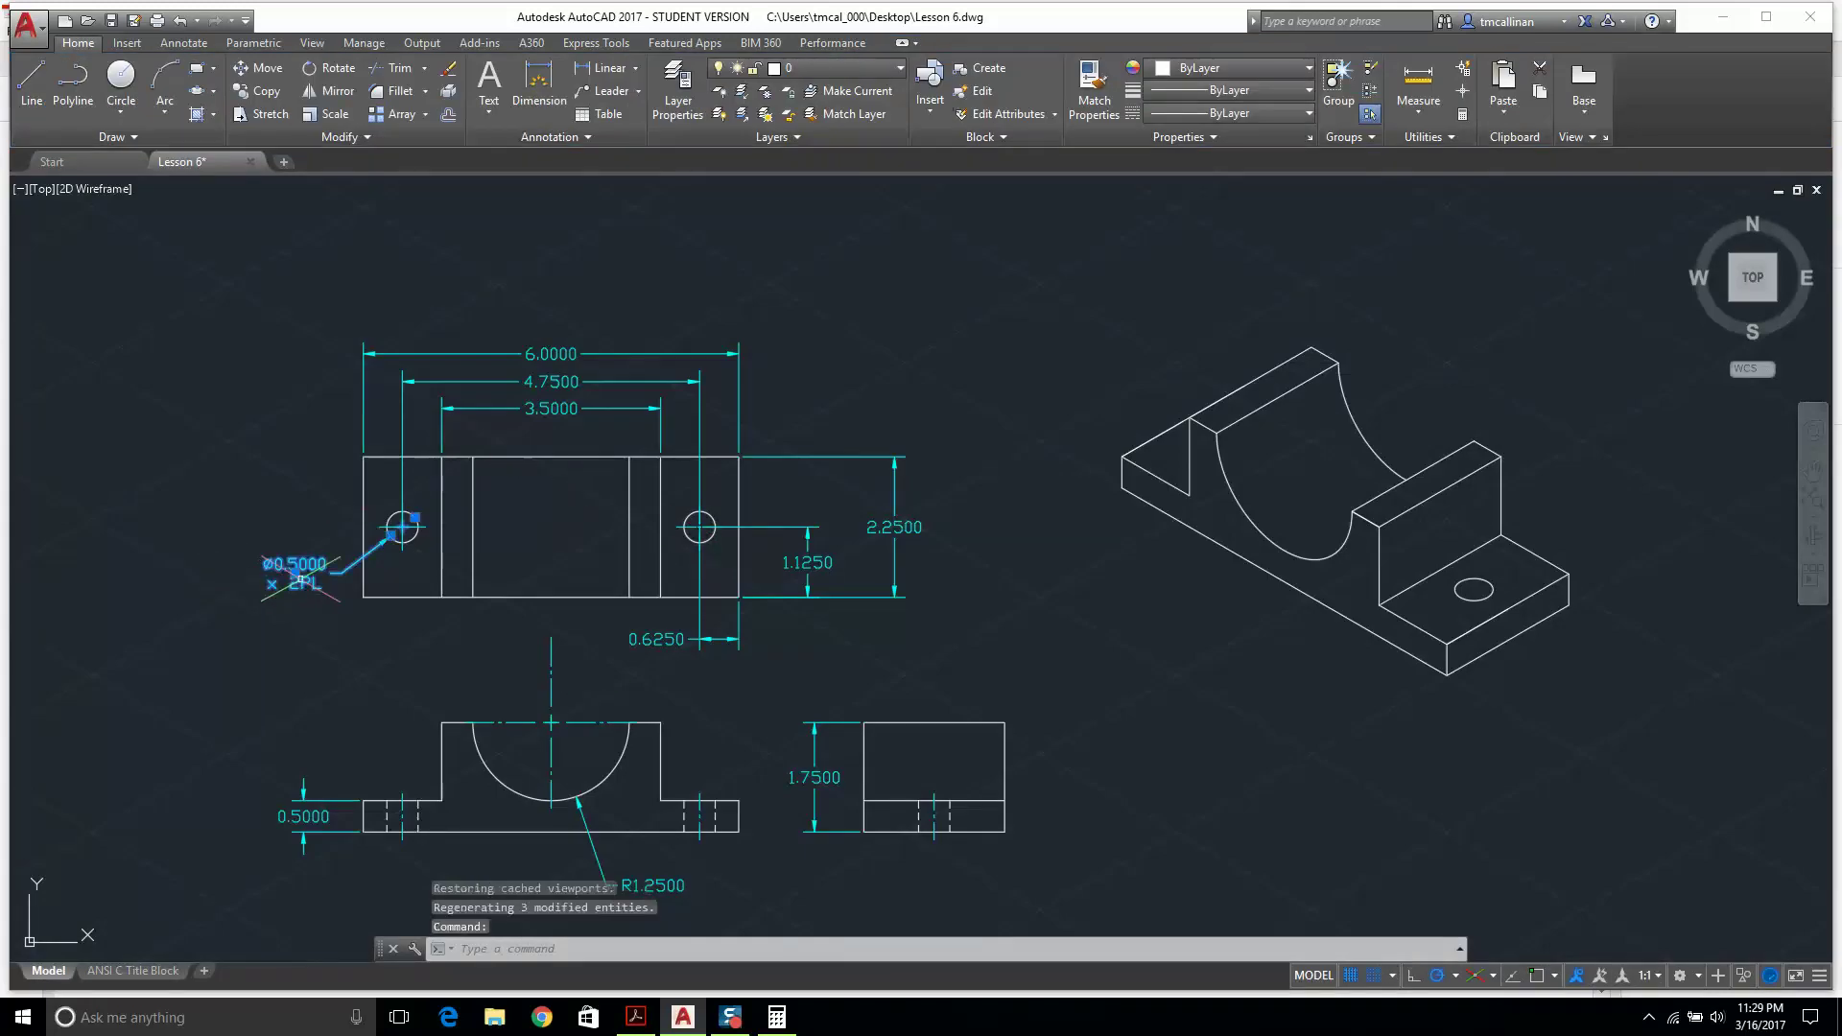
pyautogui.click(294, 573)
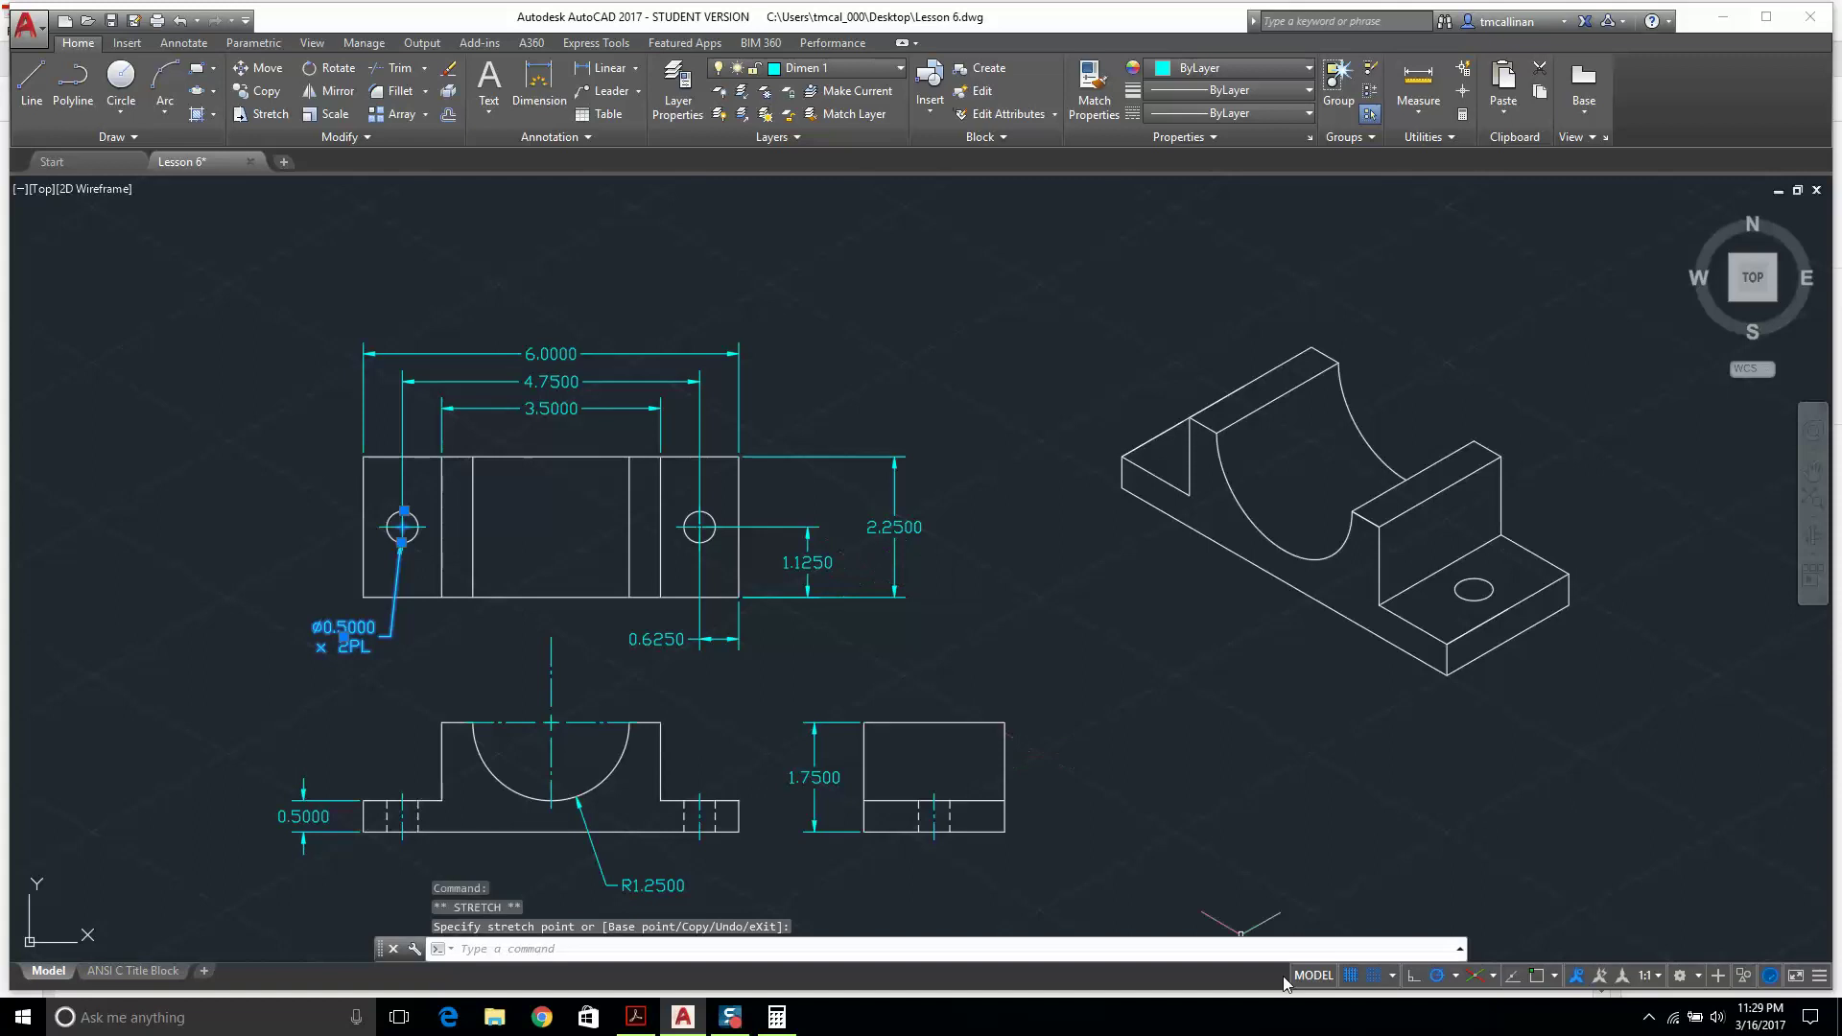
pyautogui.click(1471, 978)
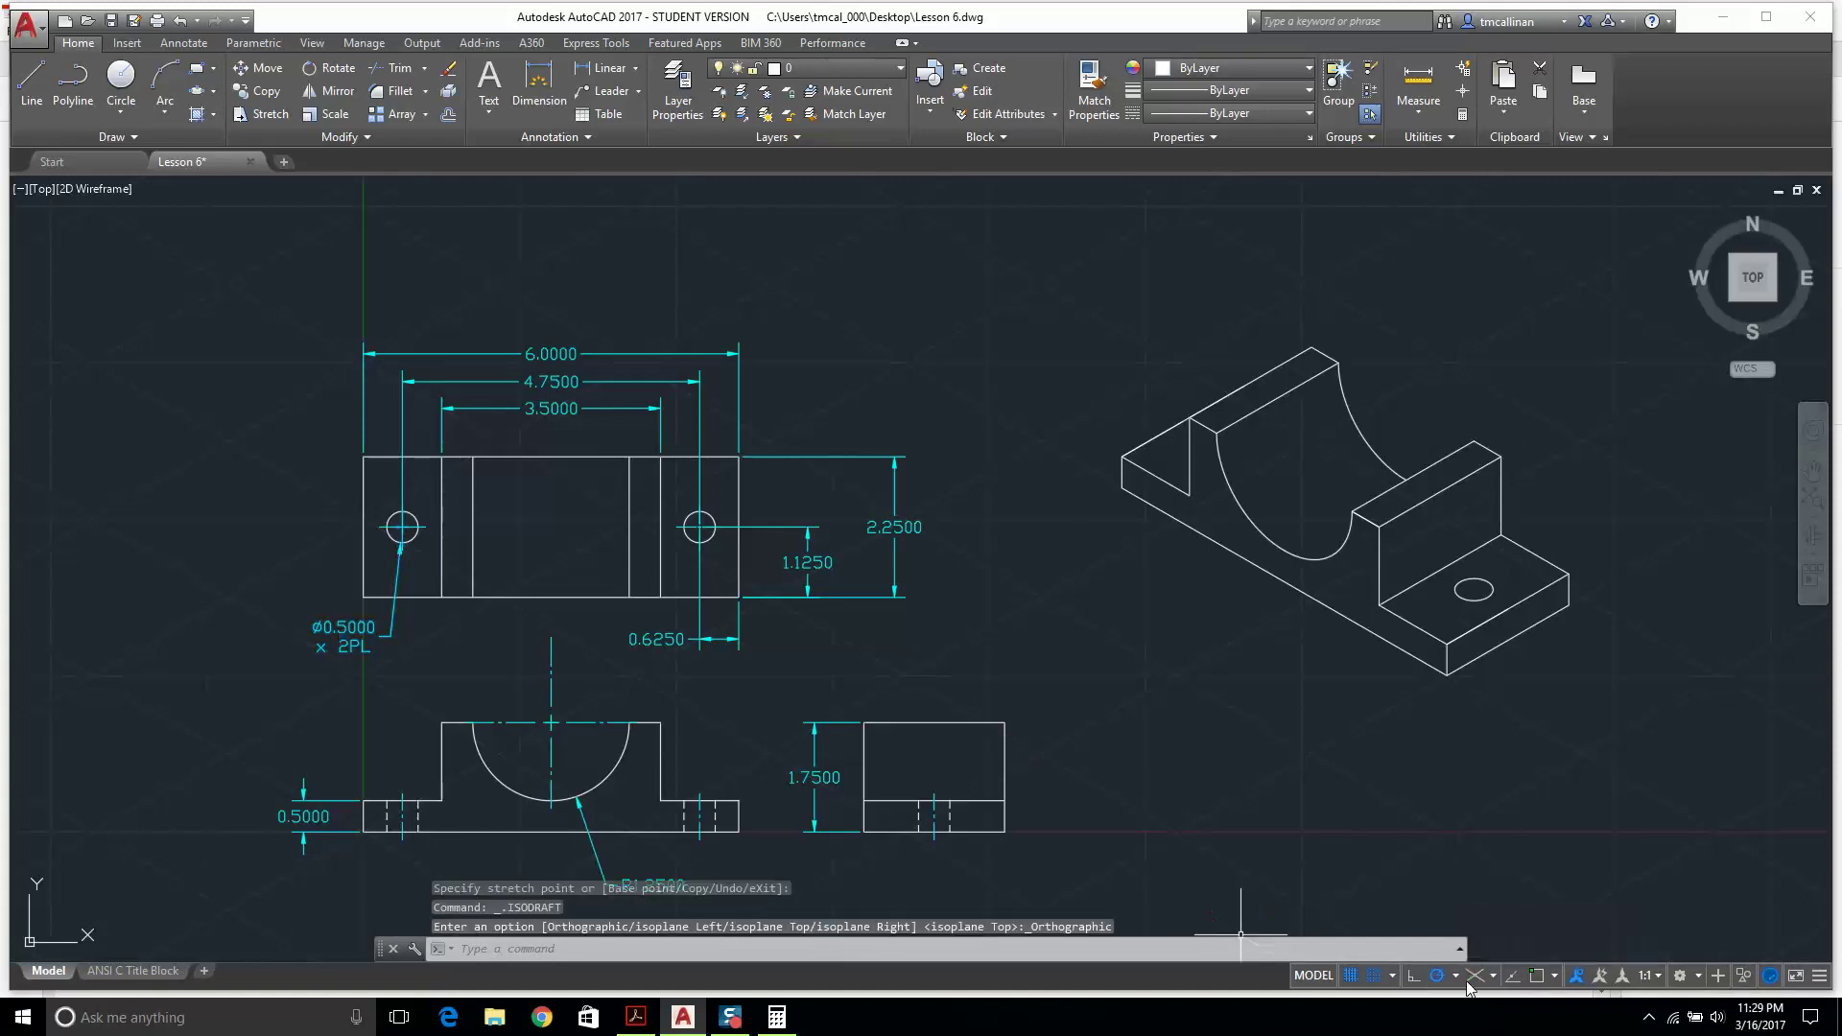
# Move the 1.1250 and 2.2500 dimensions to the left of the top view.
pyautogui.click(807, 563)
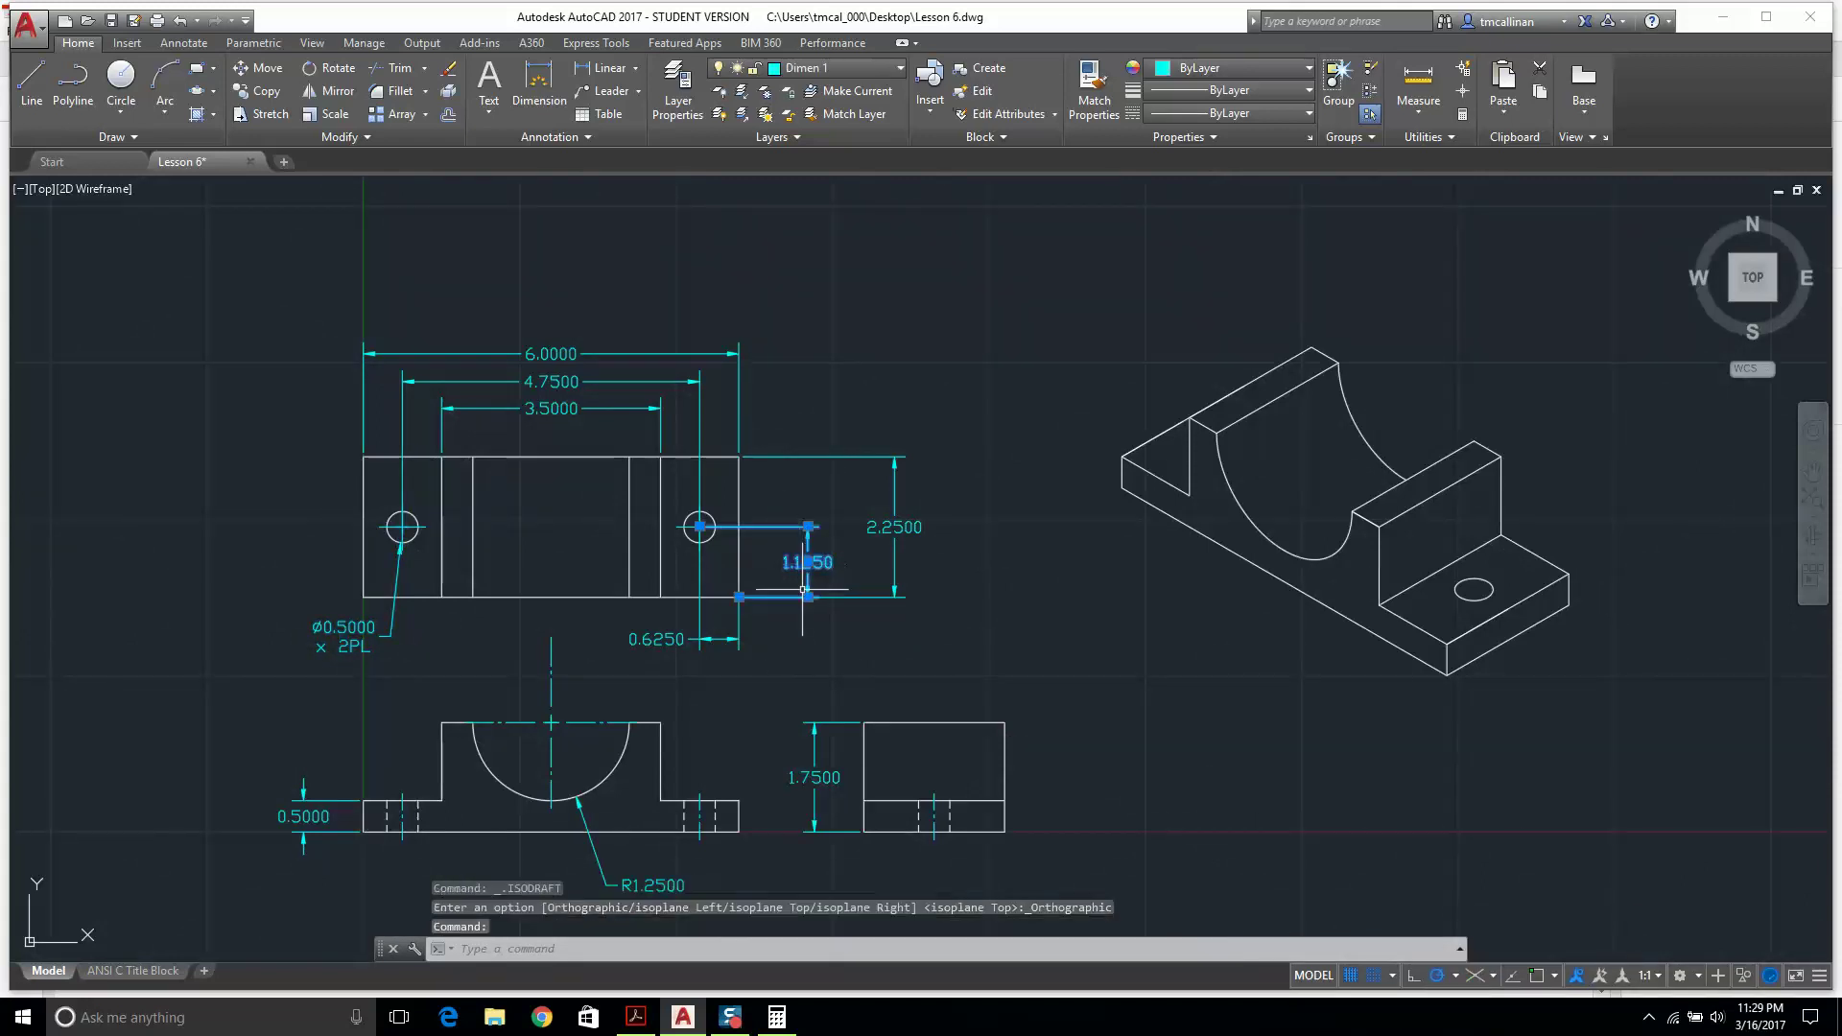
pyautogui.click(807, 563)
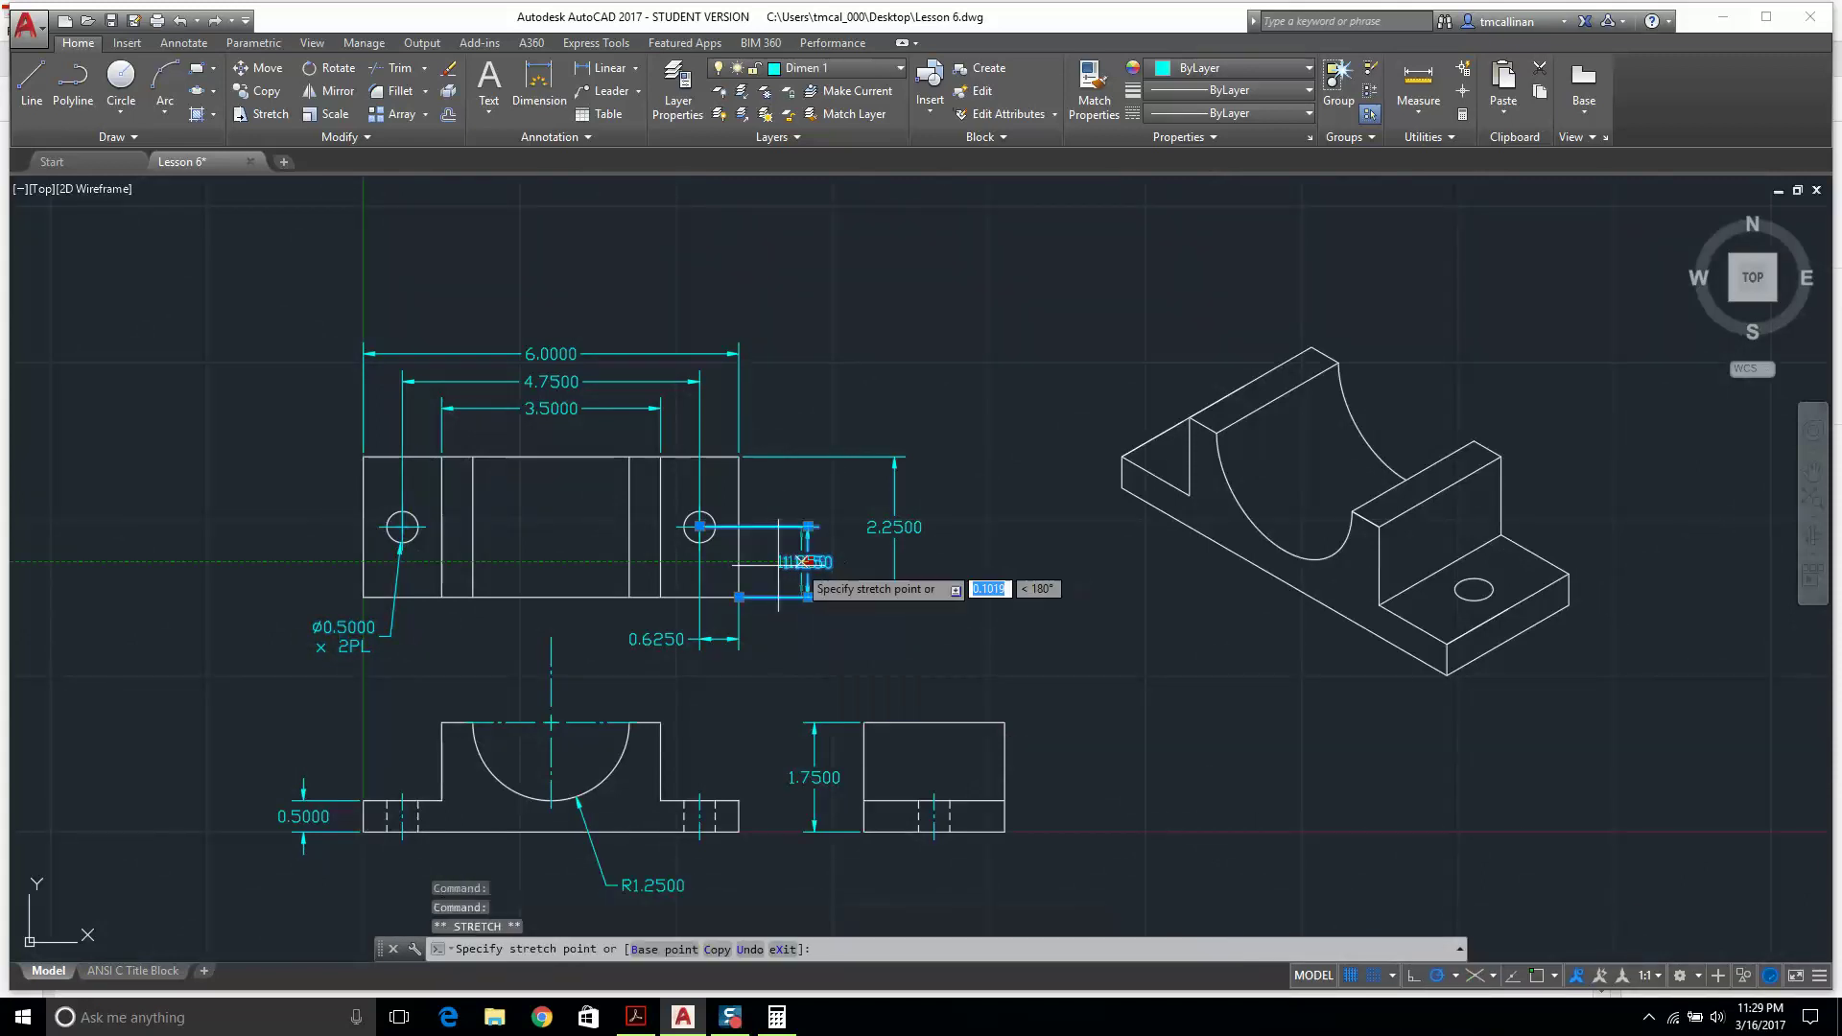
pyautogui.click(308, 562)
pyautogui.press('Escape')
pyautogui.click(893, 534)
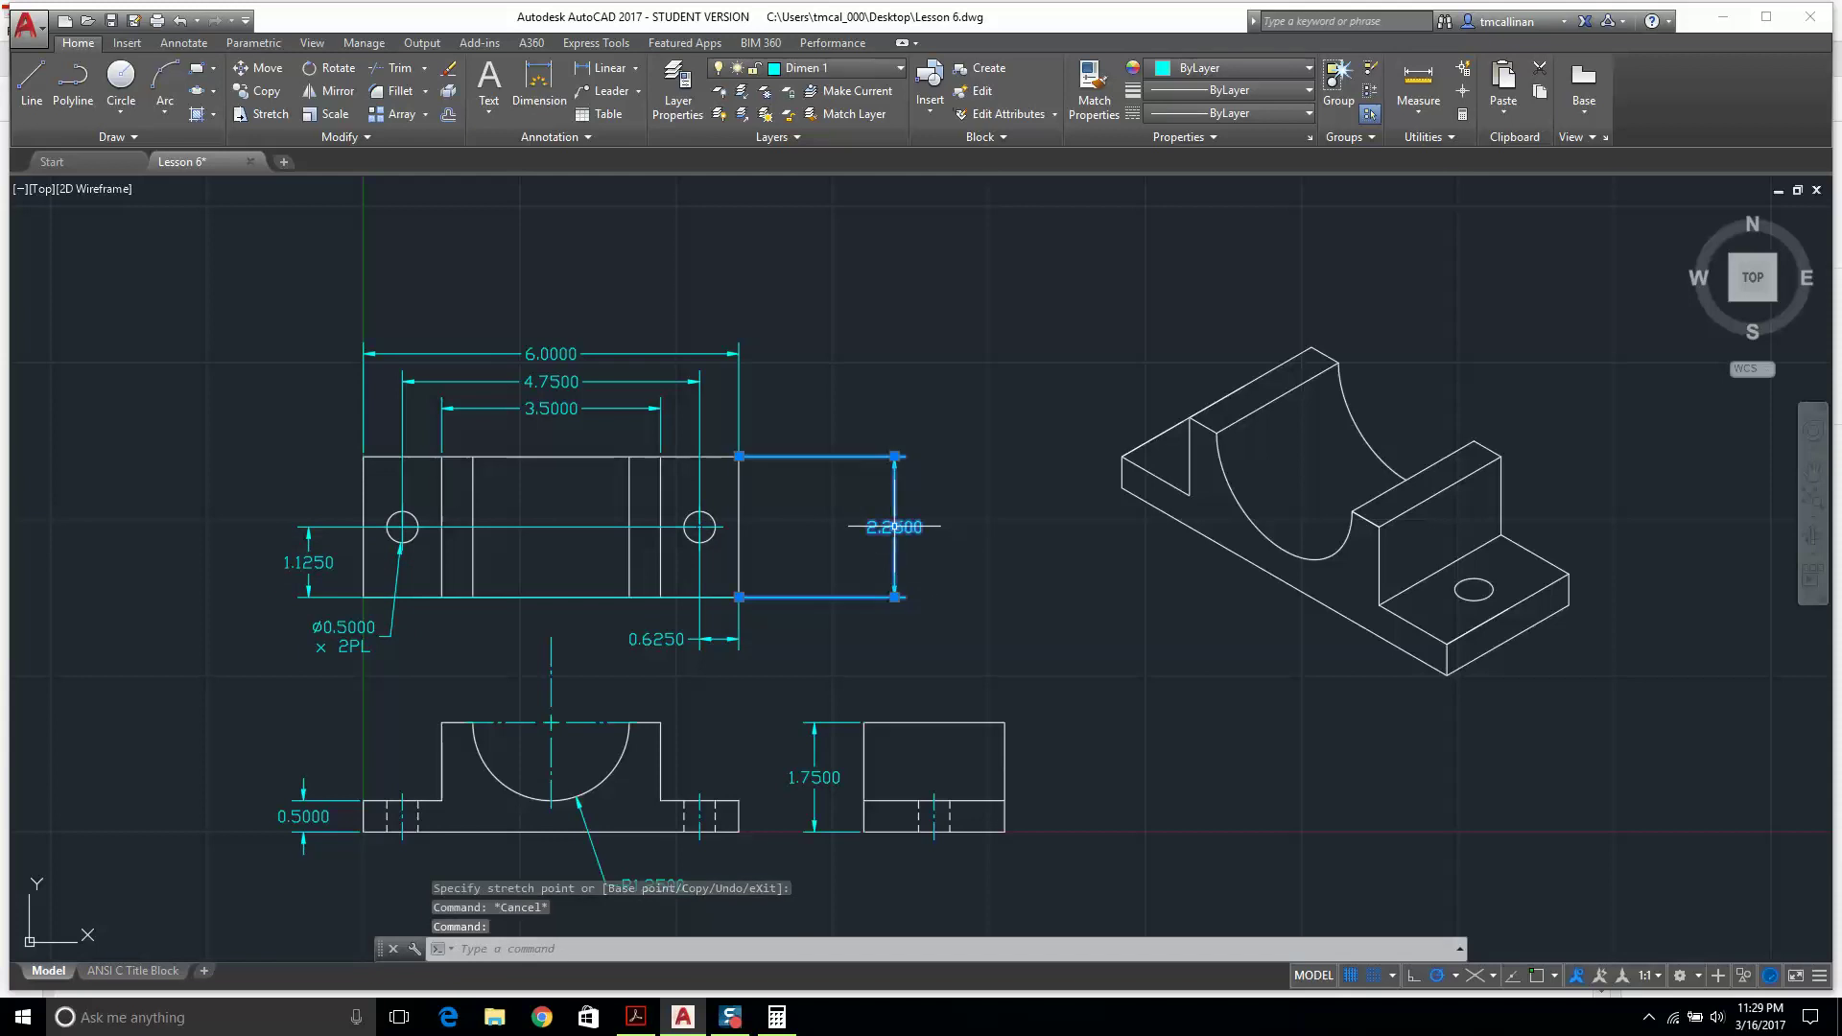
pyautogui.click(893, 527)
pyautogui.click(254, 527)
pyautogui.press('Escape')
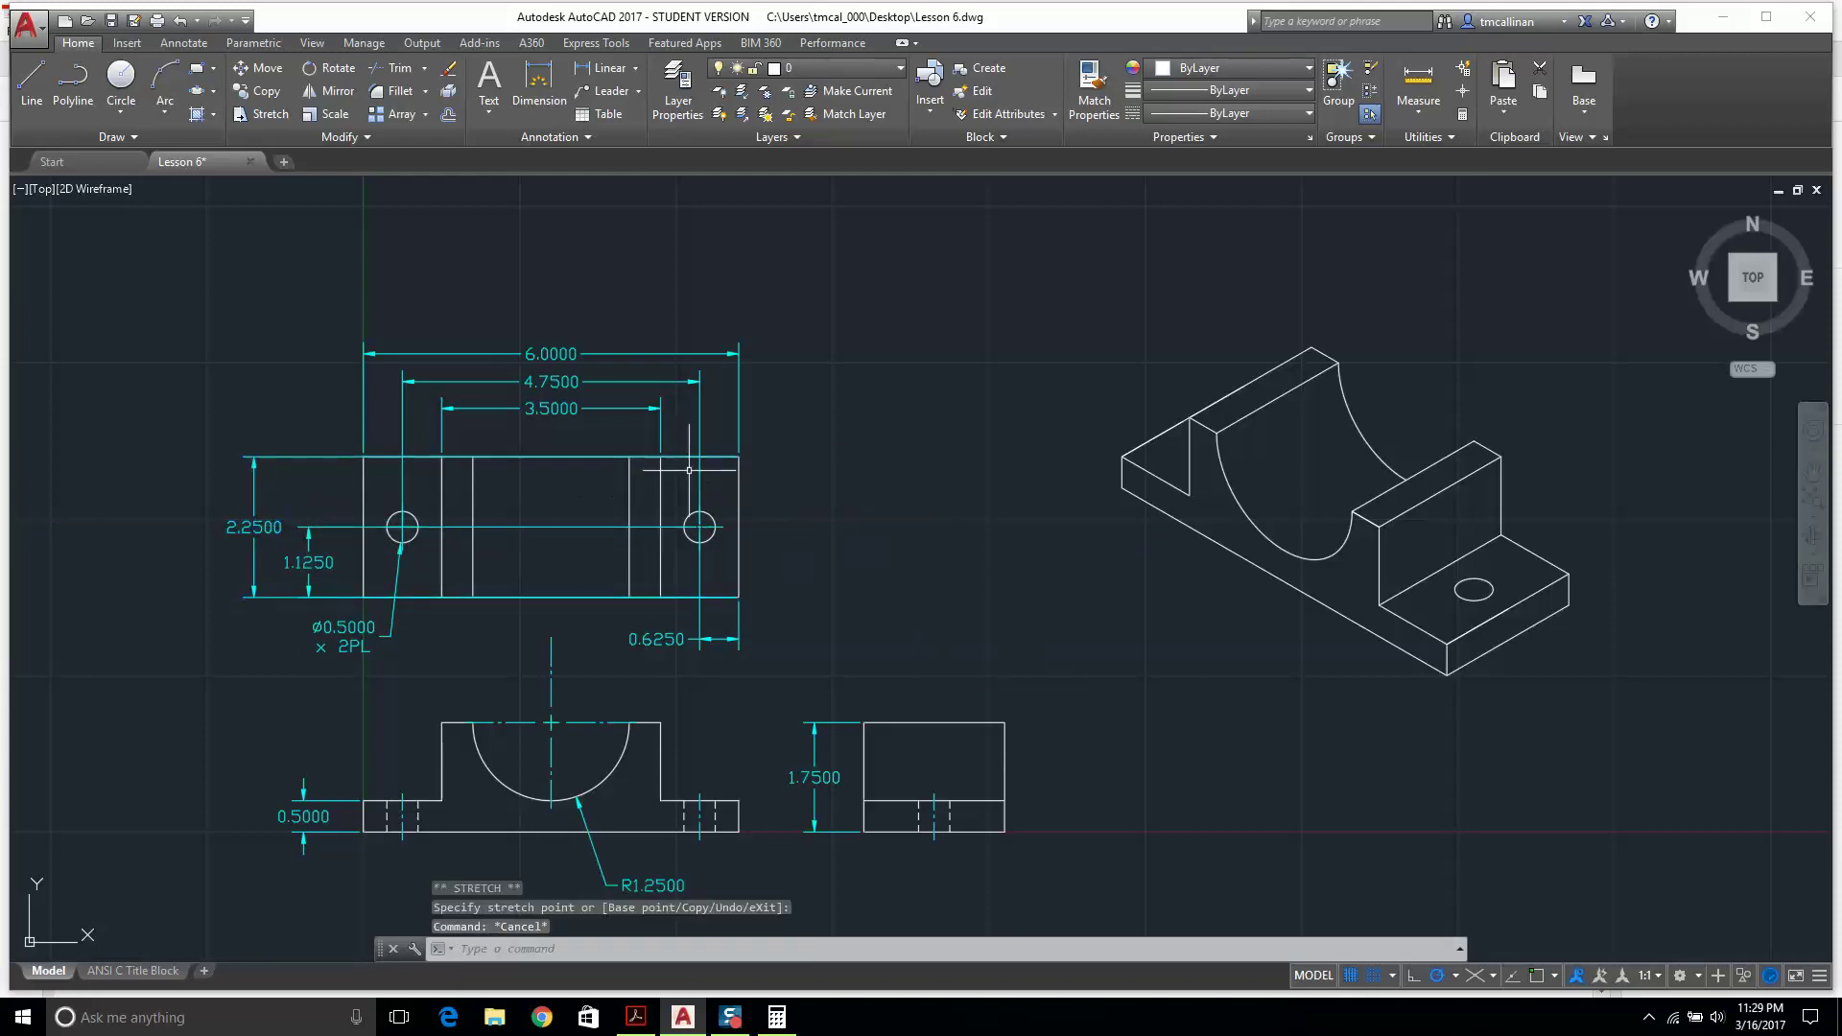
# Reattach the 2.2500 dimension's extension points to the rectangle's top-left and bottom-left corners.
pyautogui.click(297, 457)
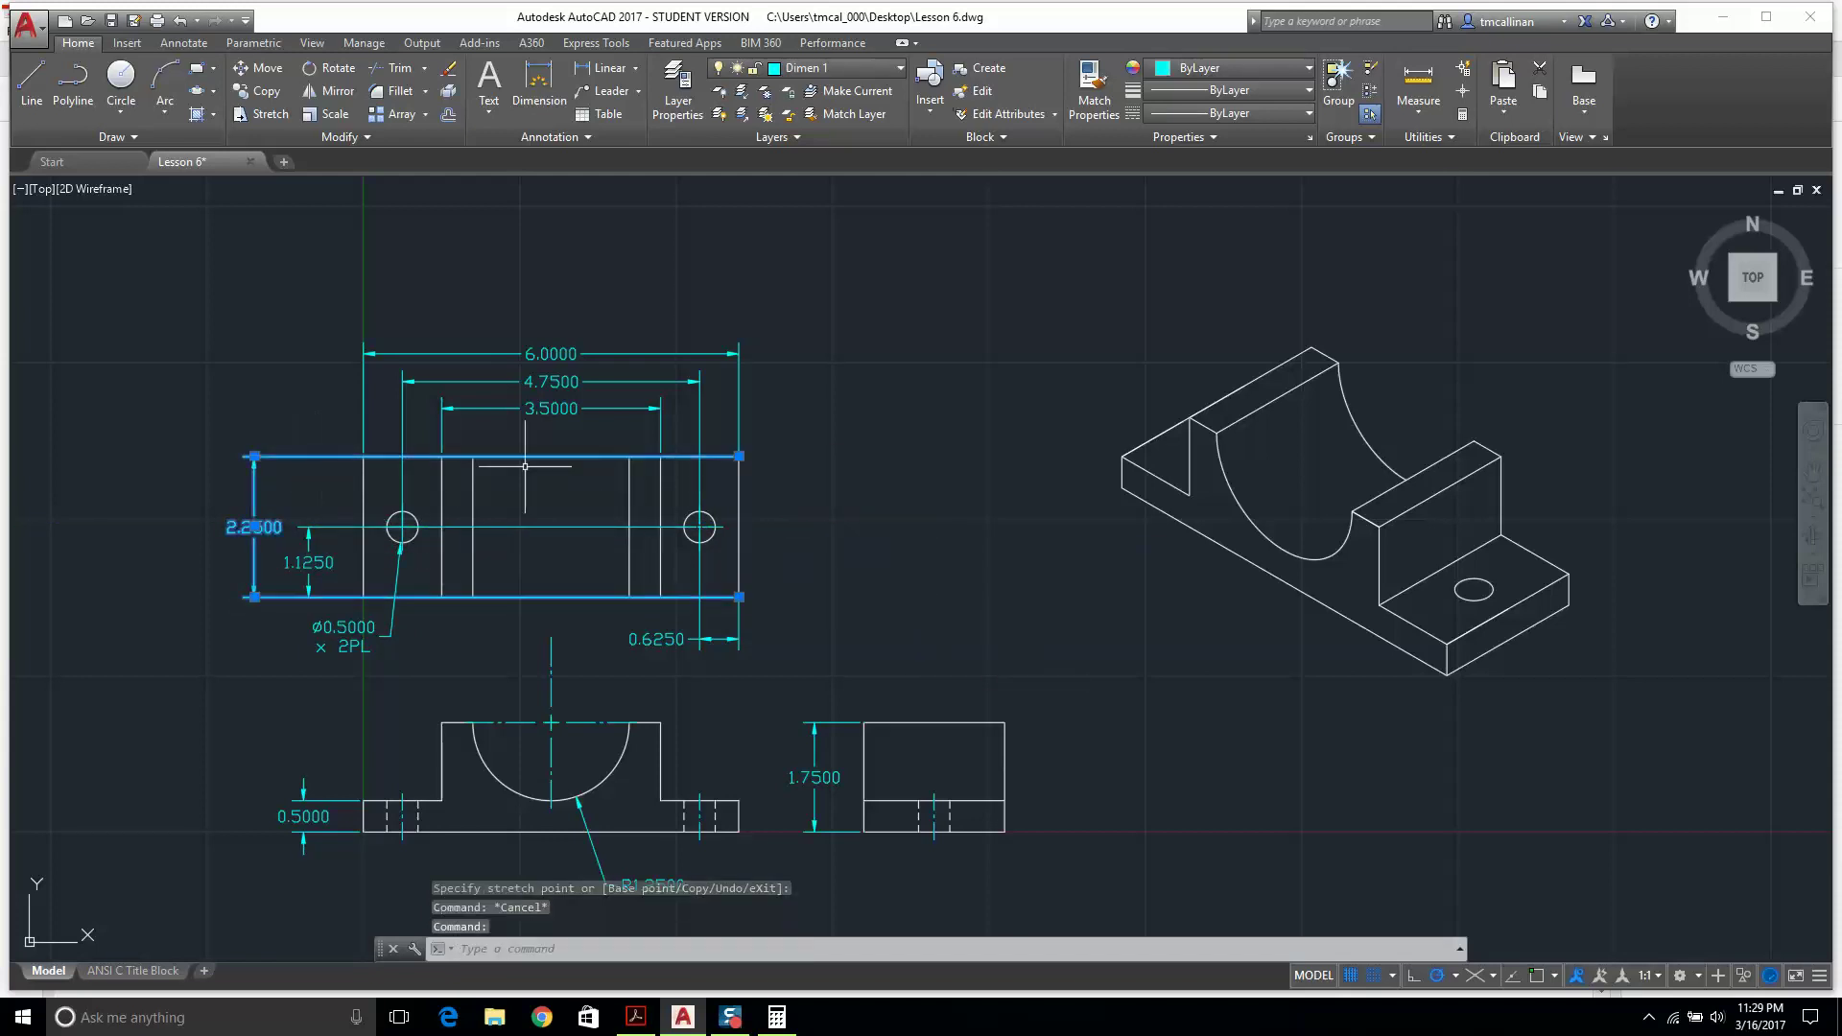
pyautogui.click(738, 456)
pyautogui.click(365, 459)
pyautogui.press('Escape')
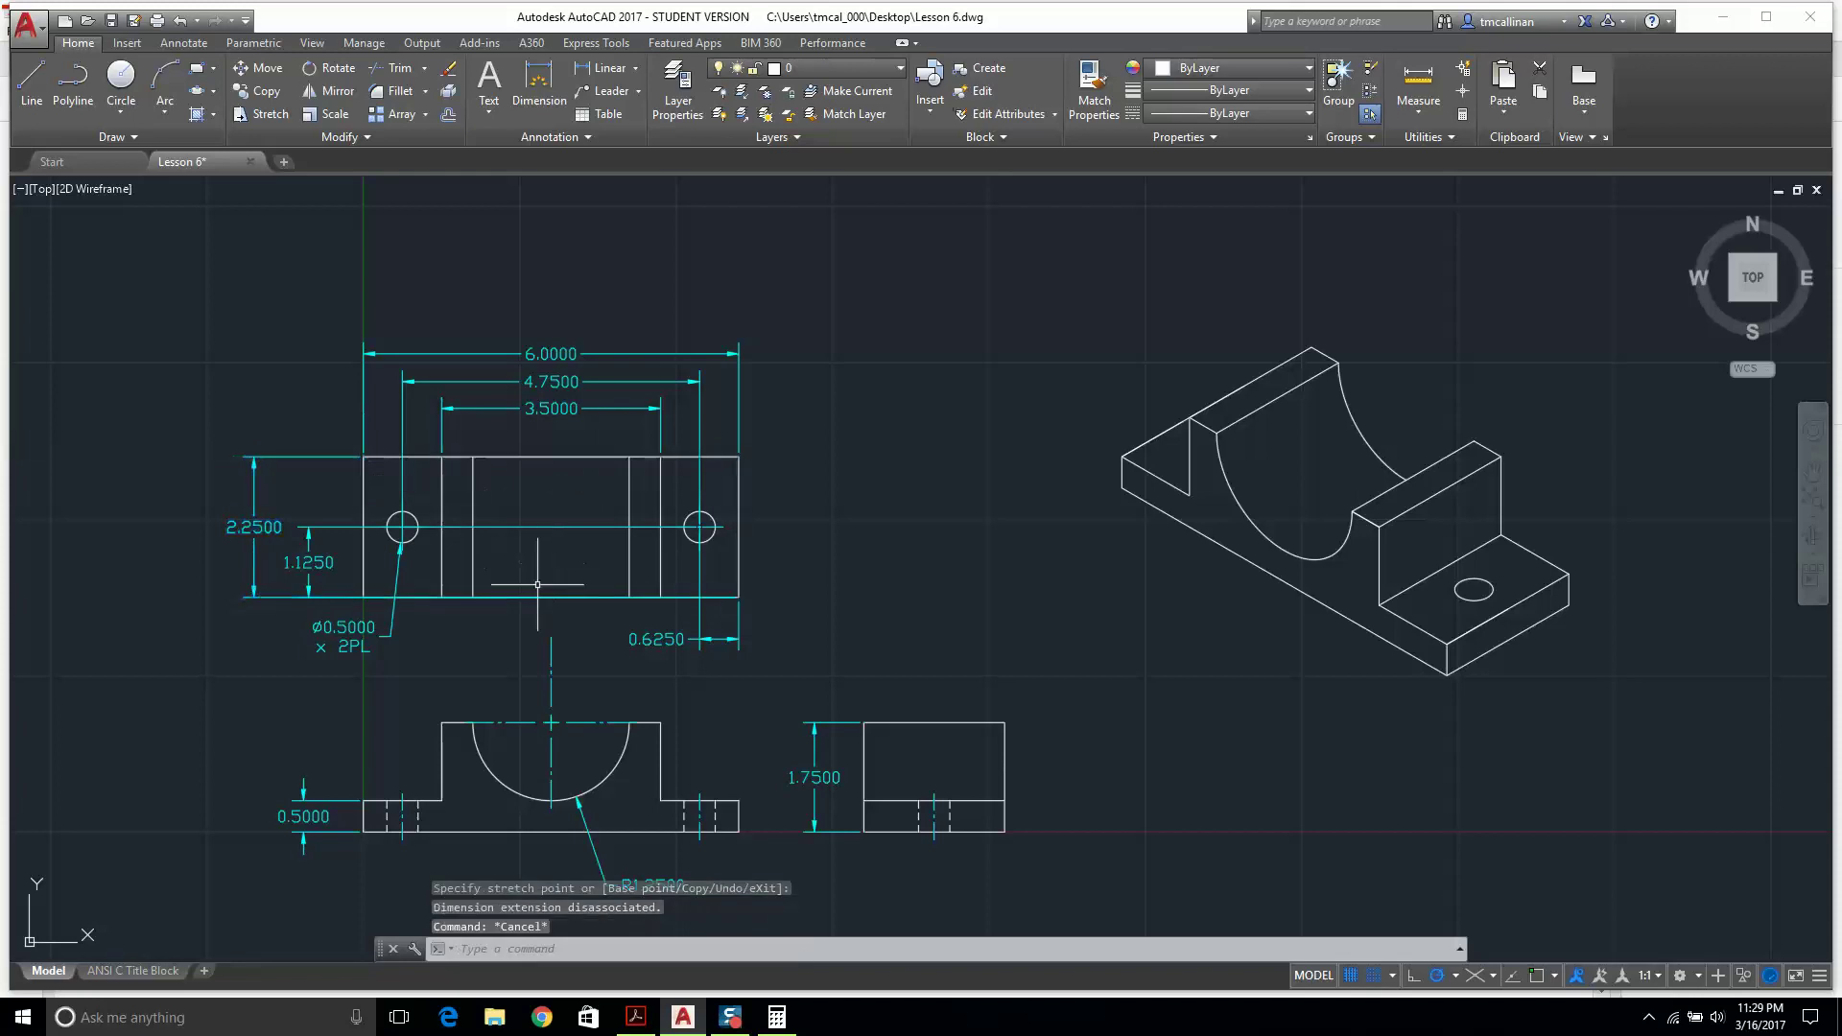
pyautogui.click(254, 538)
pyautogui.click(739, 597)
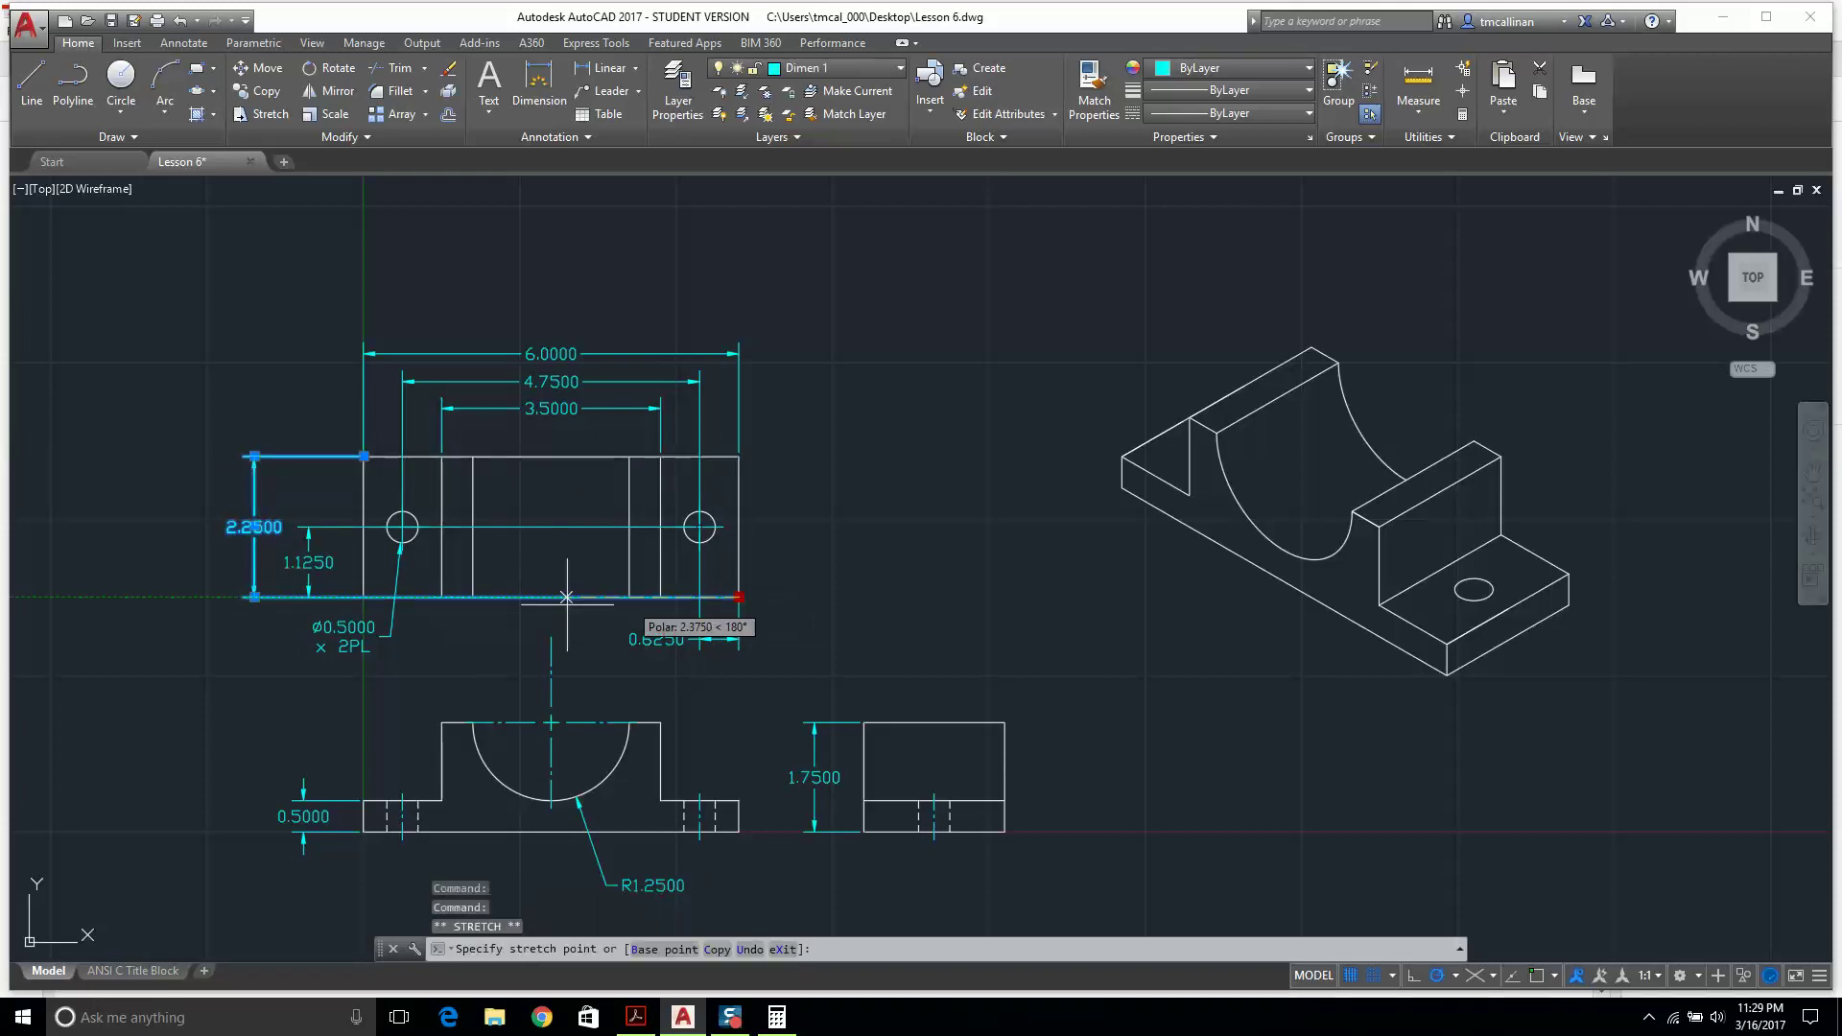
pyautogui.click(364, 597)
pyautogui.press('Escape')
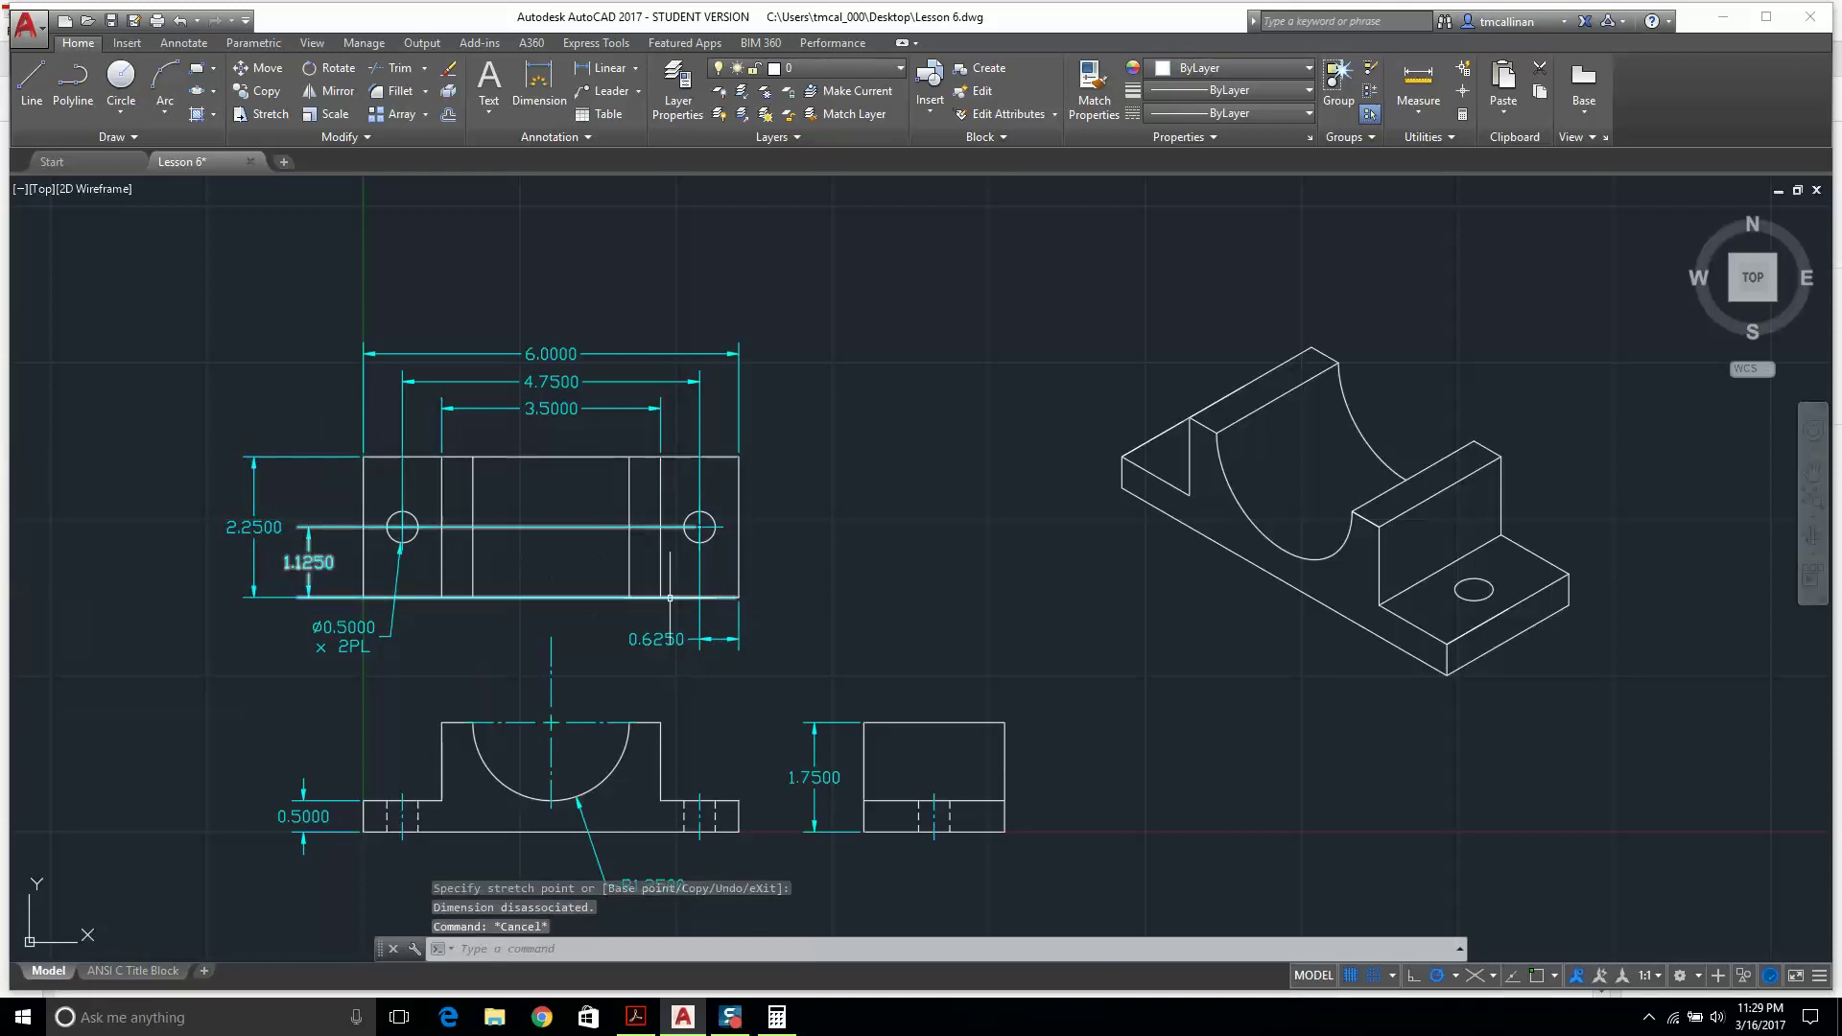
# Try restretching the 1.1250 dimension, cancel, and return to the ANSI C Title Block layout.
pyautogui.click(670, 597)
pyautogui.click(738, 597)
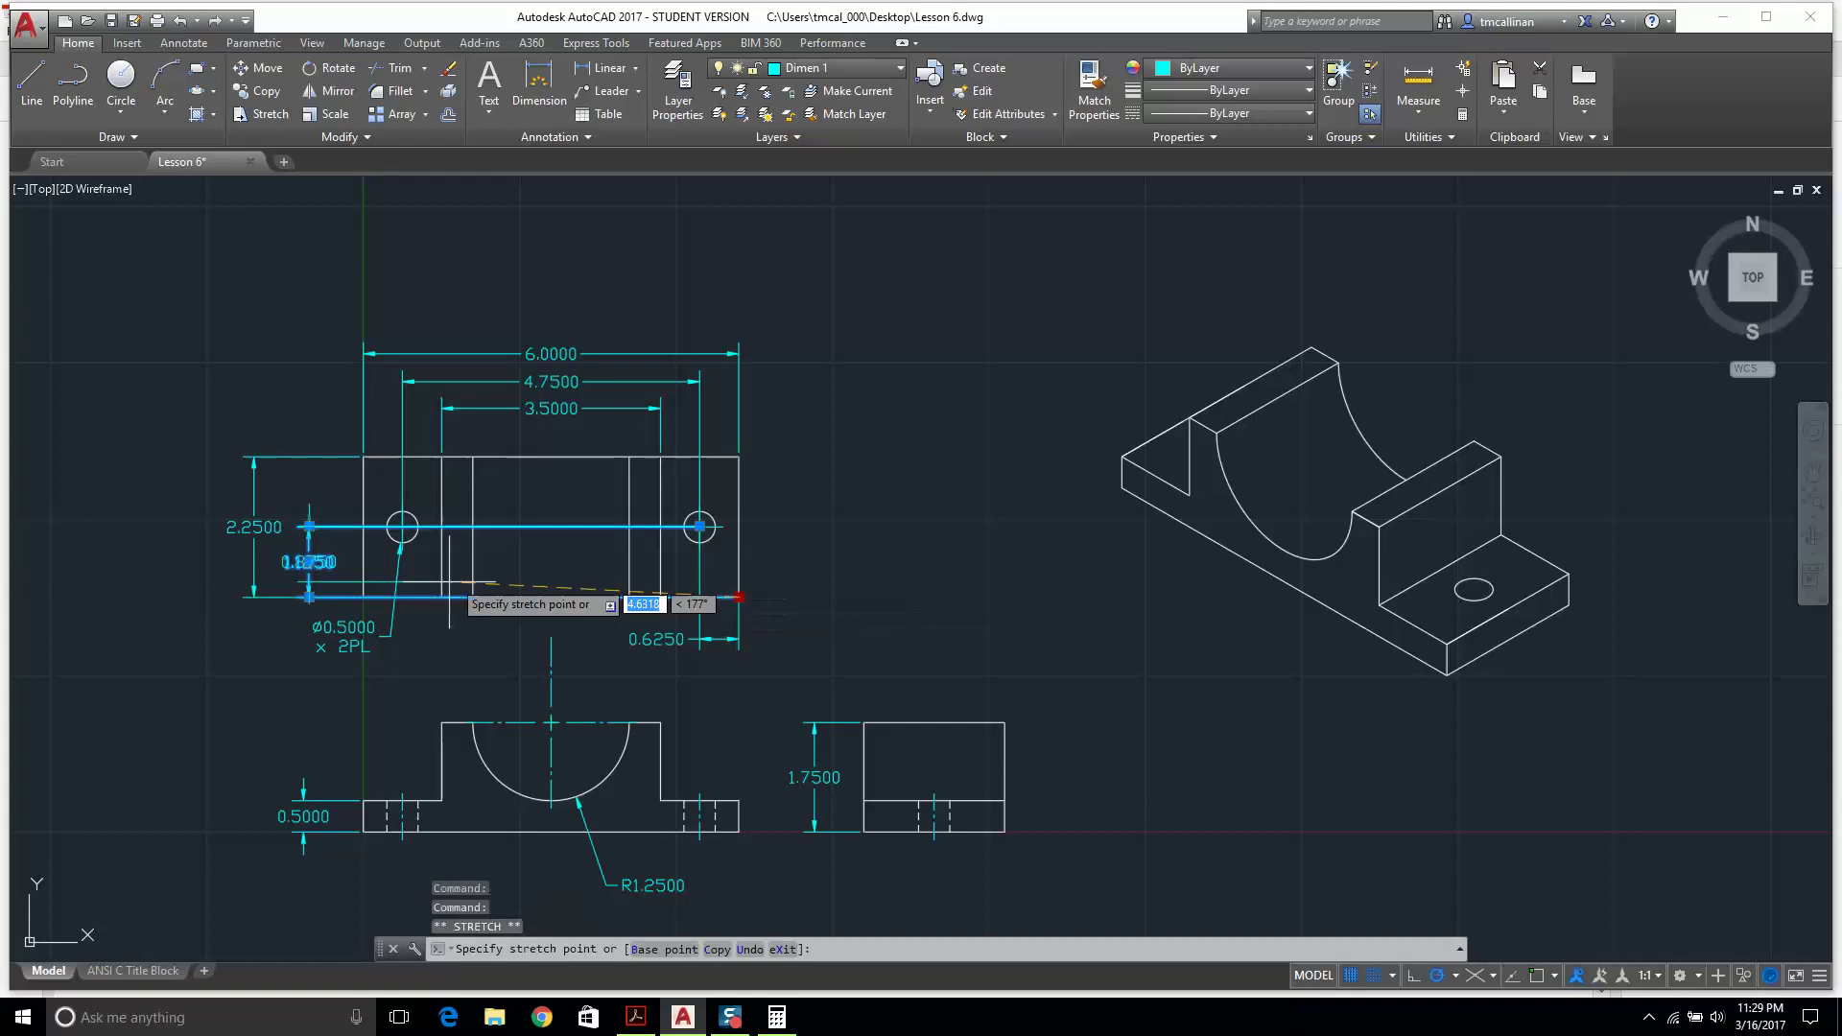
pyautogui.scroll(4, 396, 587)
pyautogui.press('Escape')
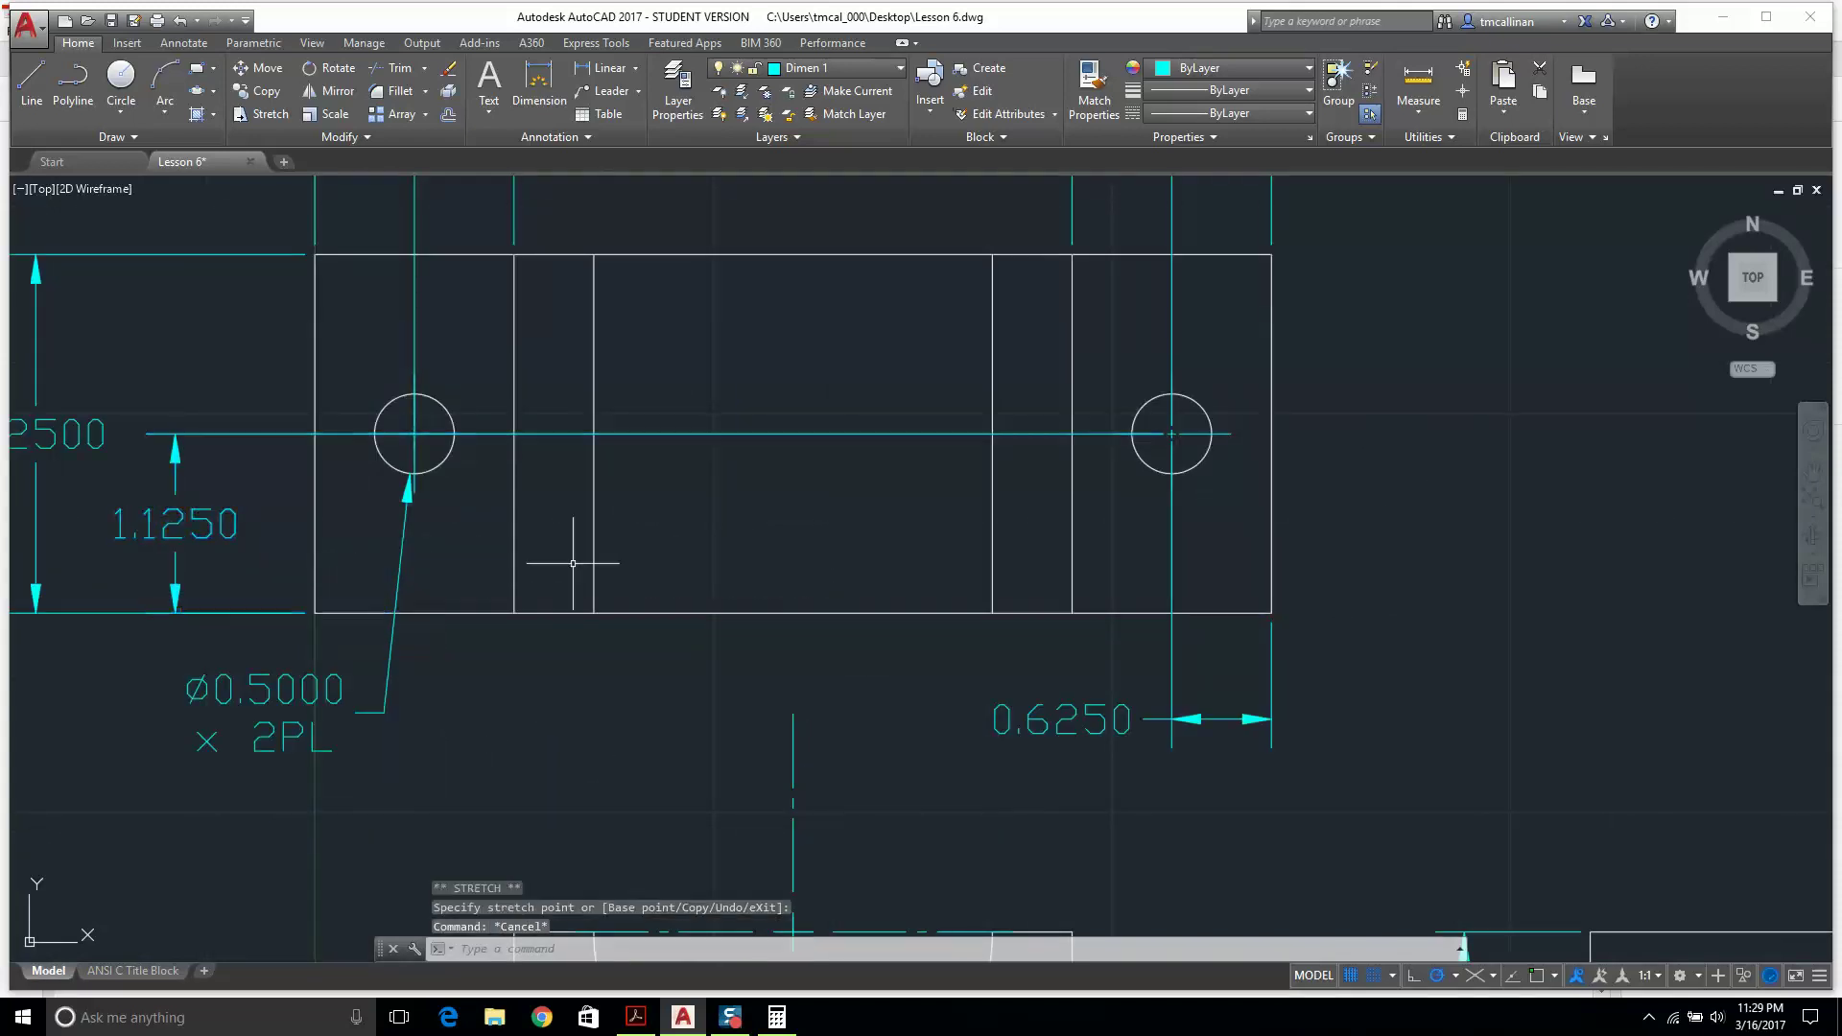
pyautogui.scroll(-2, 573, 564)
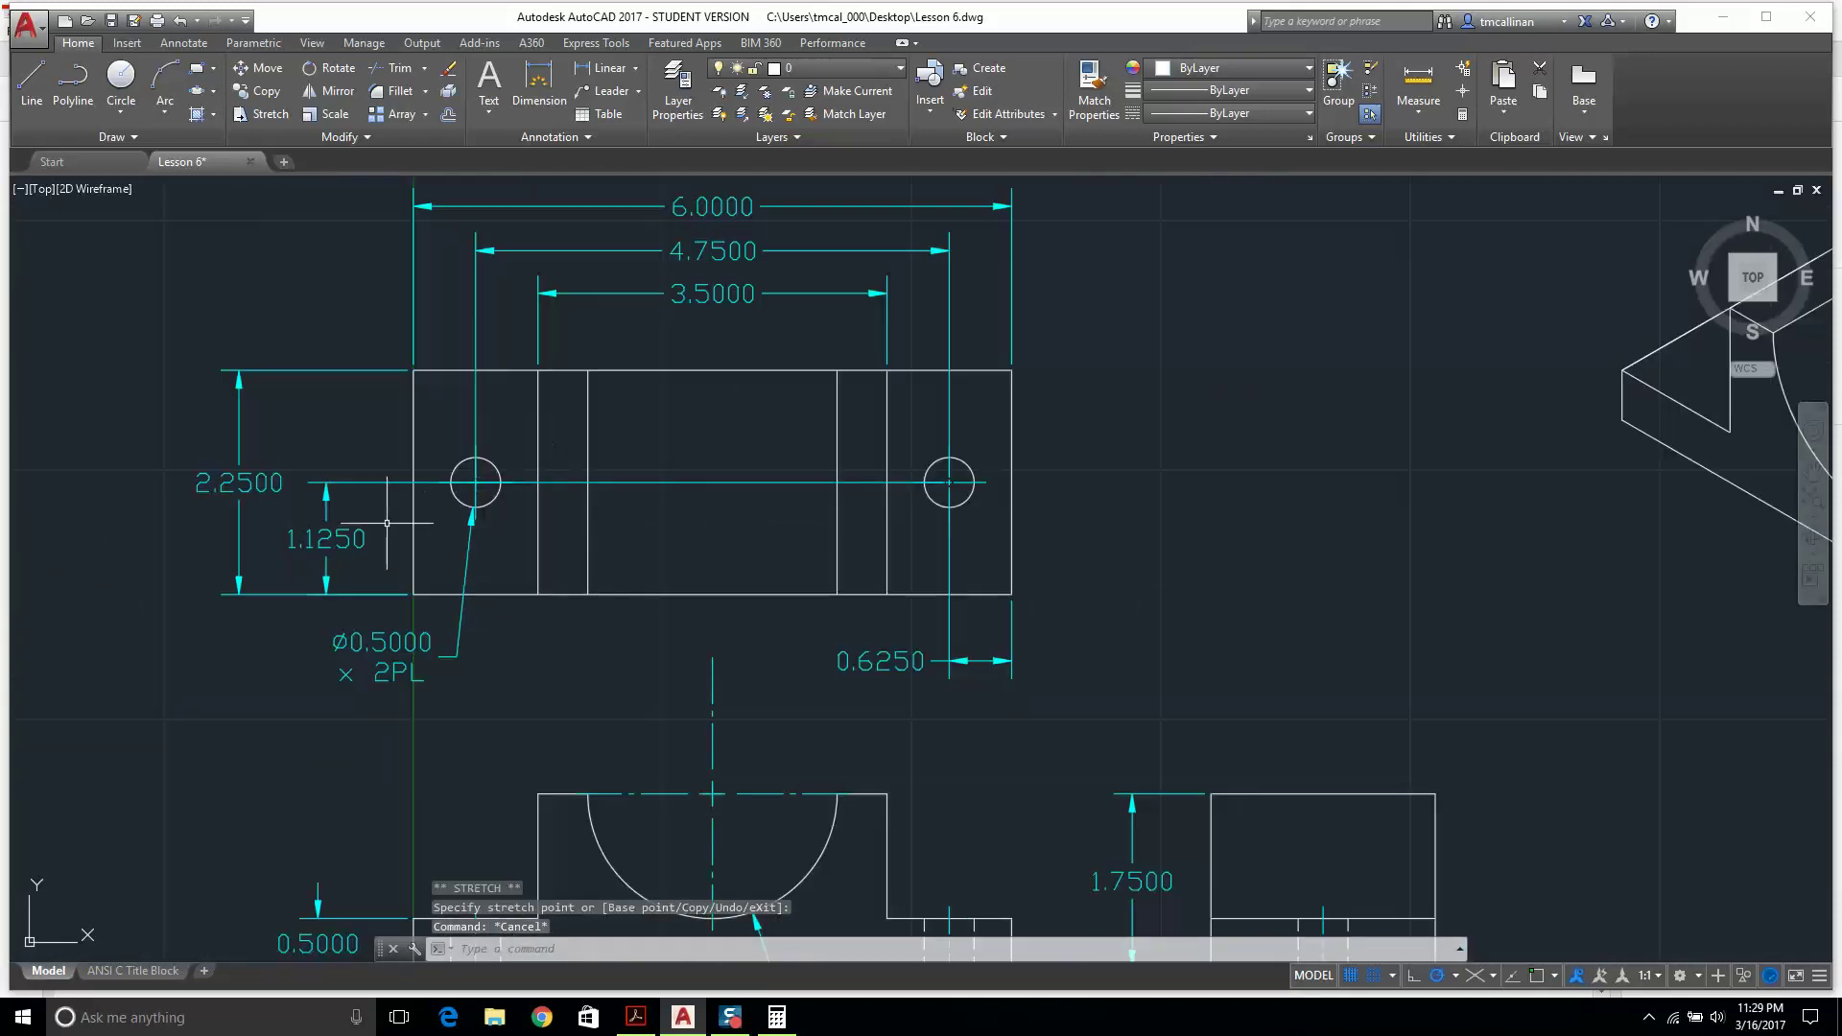
pyautogui.click(328, 532)
pyautogui.click(953, 482)
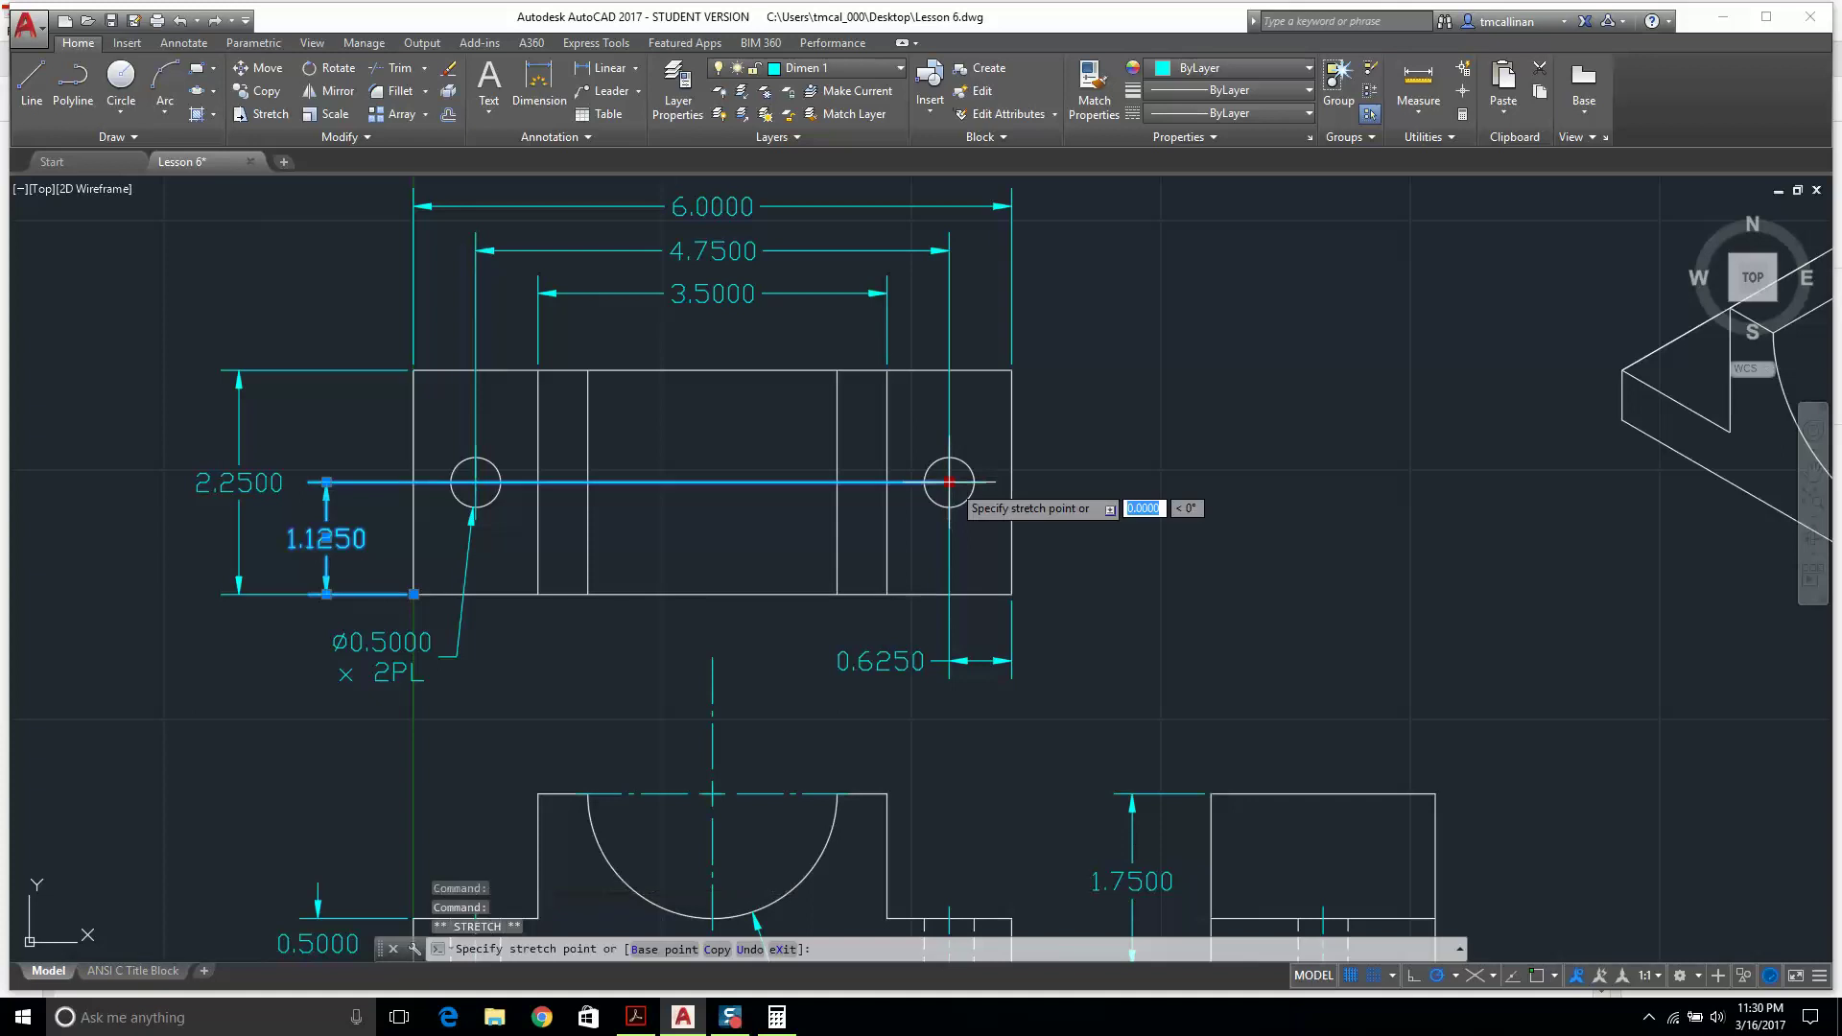
pyautogui.press('Escape')
pyautogui.press('Escape')
pyautogui.scroll(-2, 835, 509)
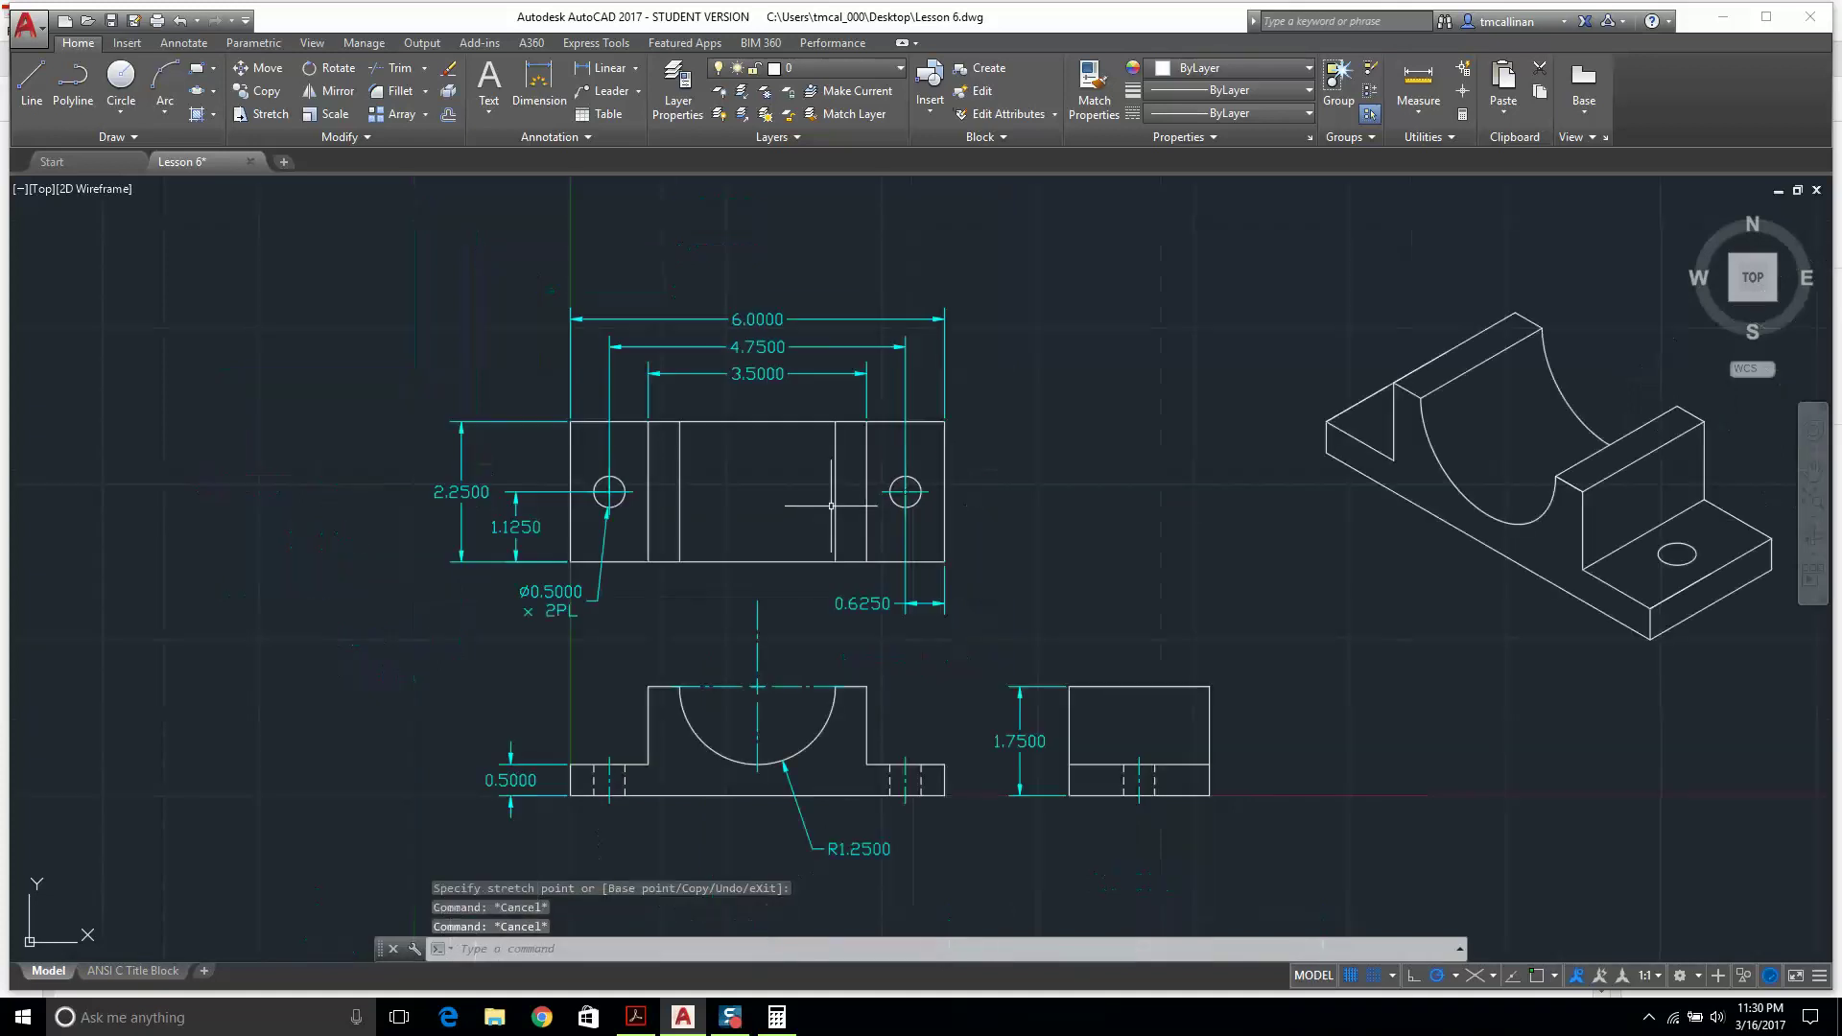
pyautogui.scroll(-1, 796, 484)
pyautogui.scroll(2, 787, 477)
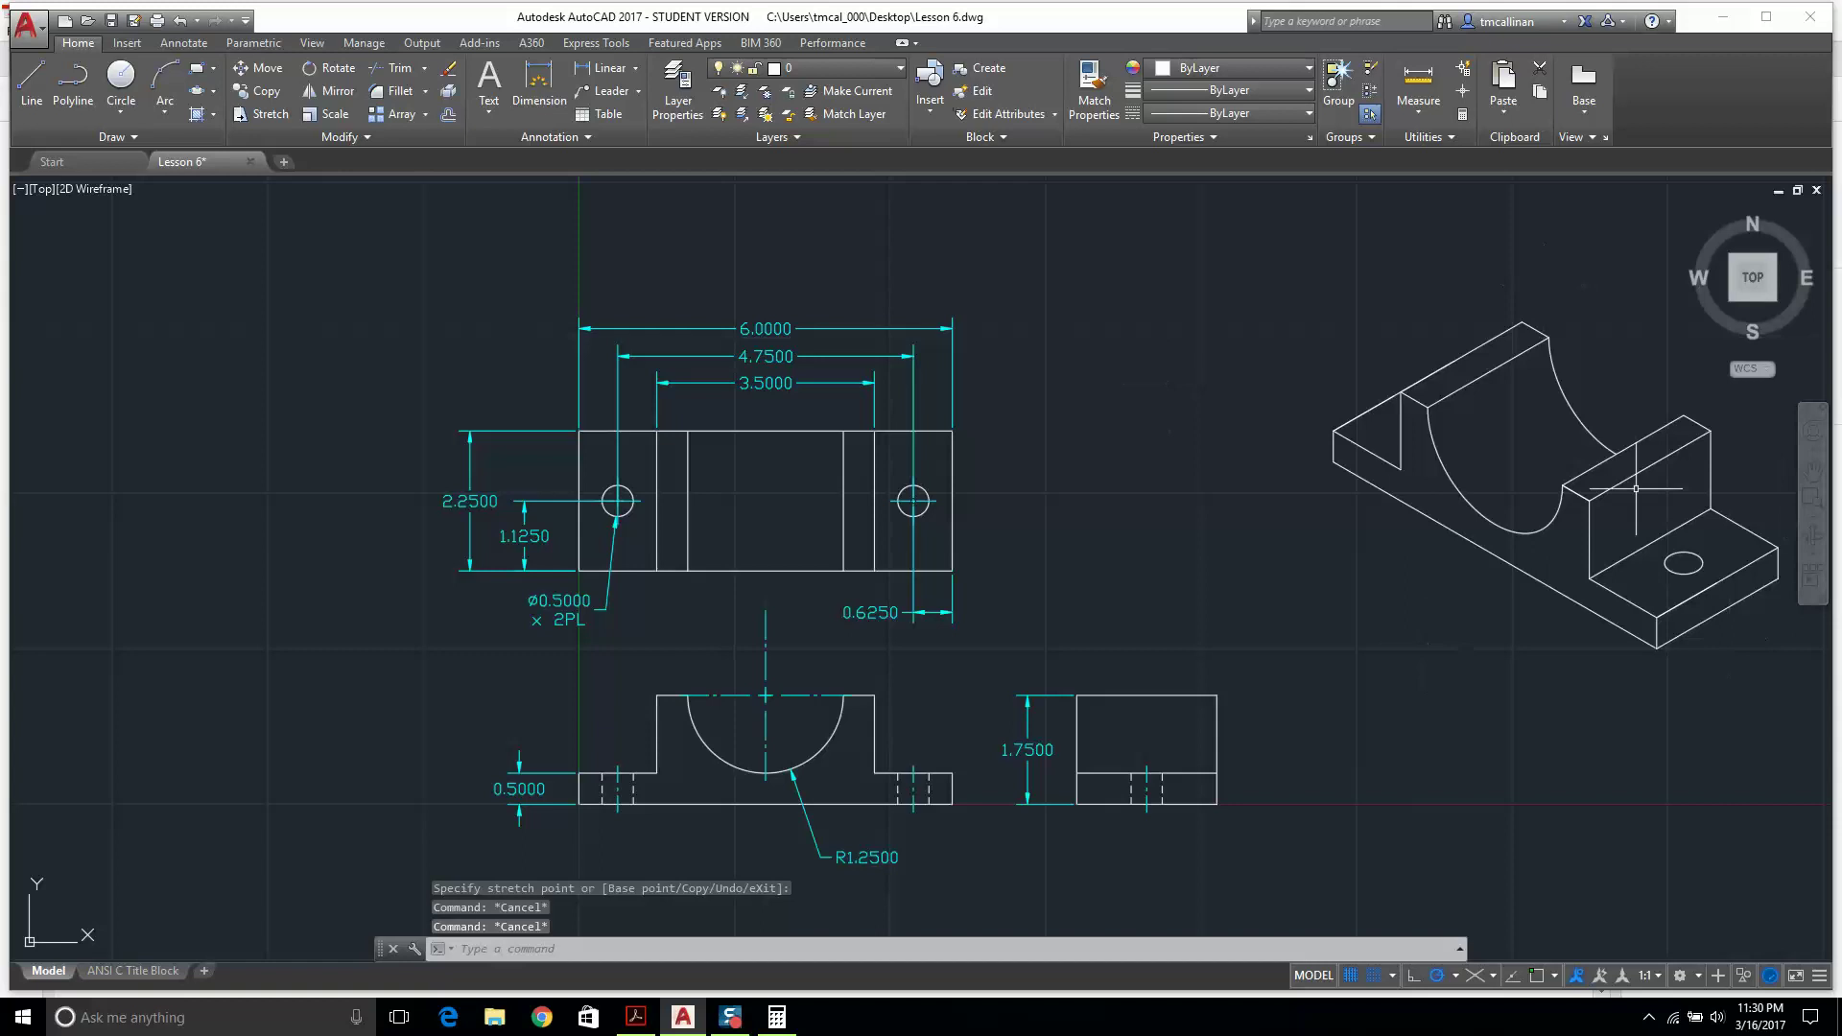
pyautogui.click(142, 971)
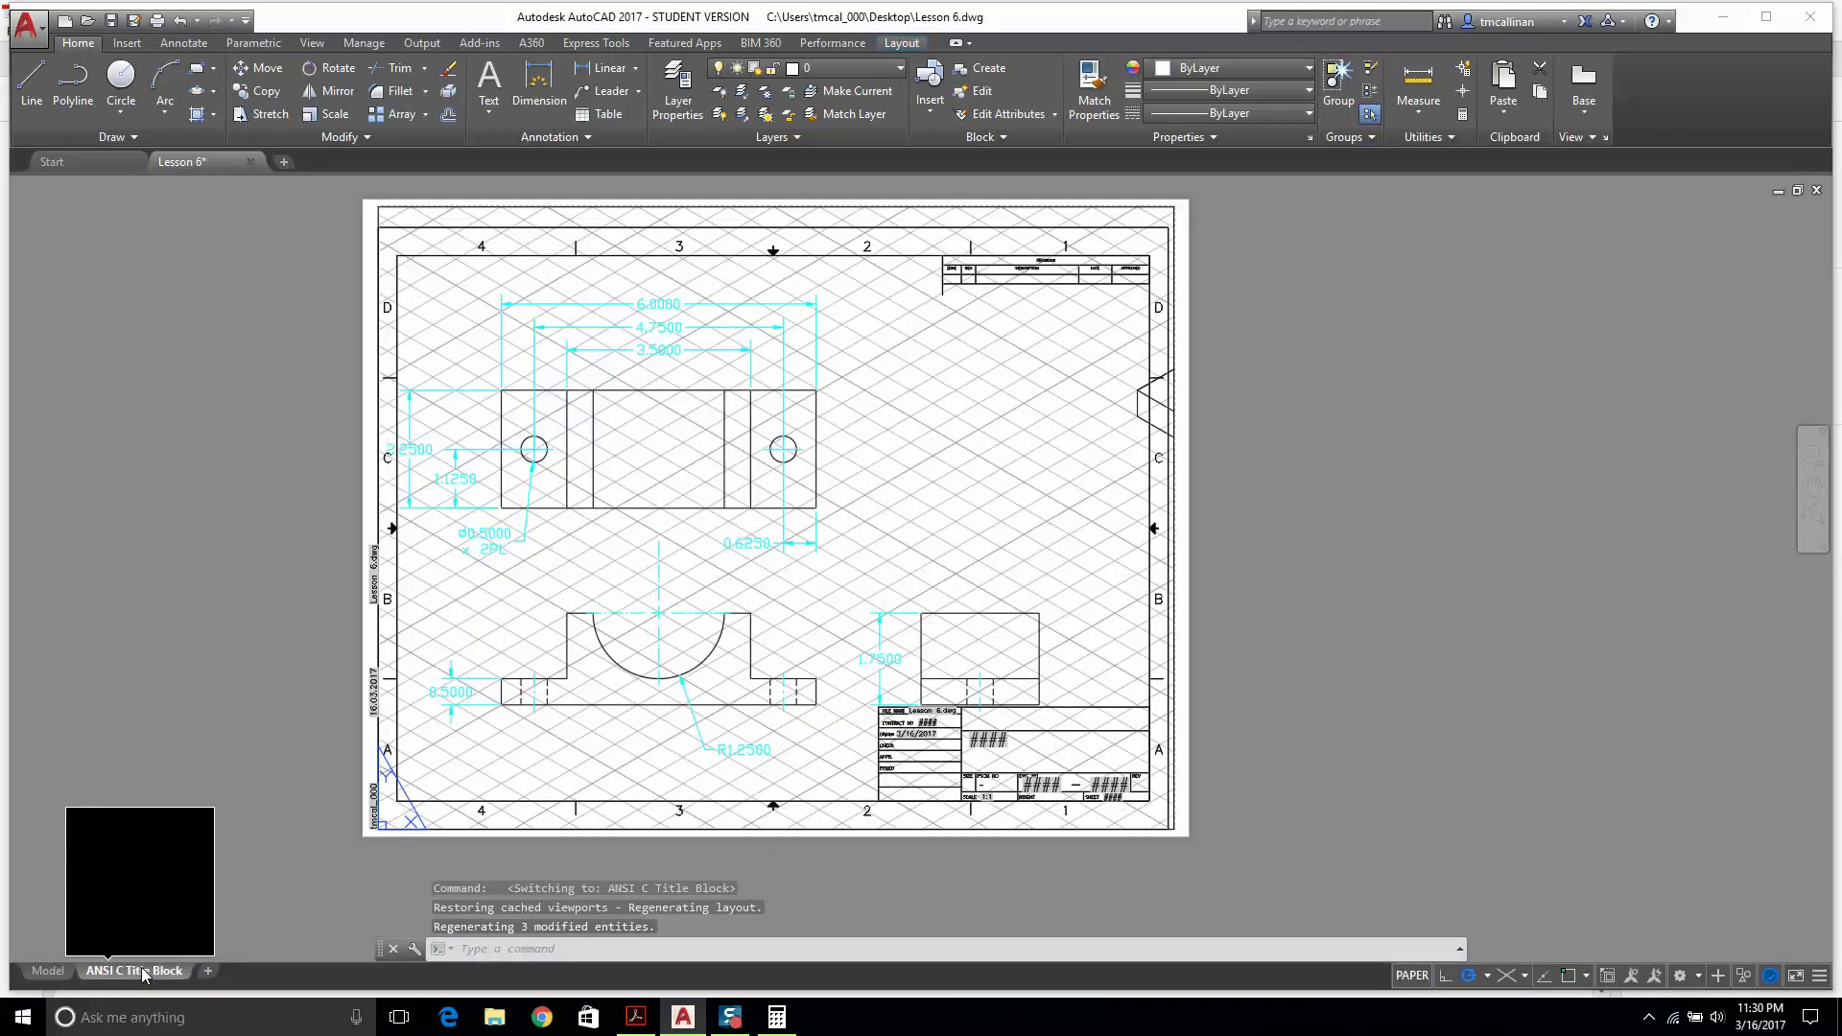
# Pan the bracket views slightly right inside the ANSI C viewport, then return to paper space.
pyautogui.doubleClick(573, 553)
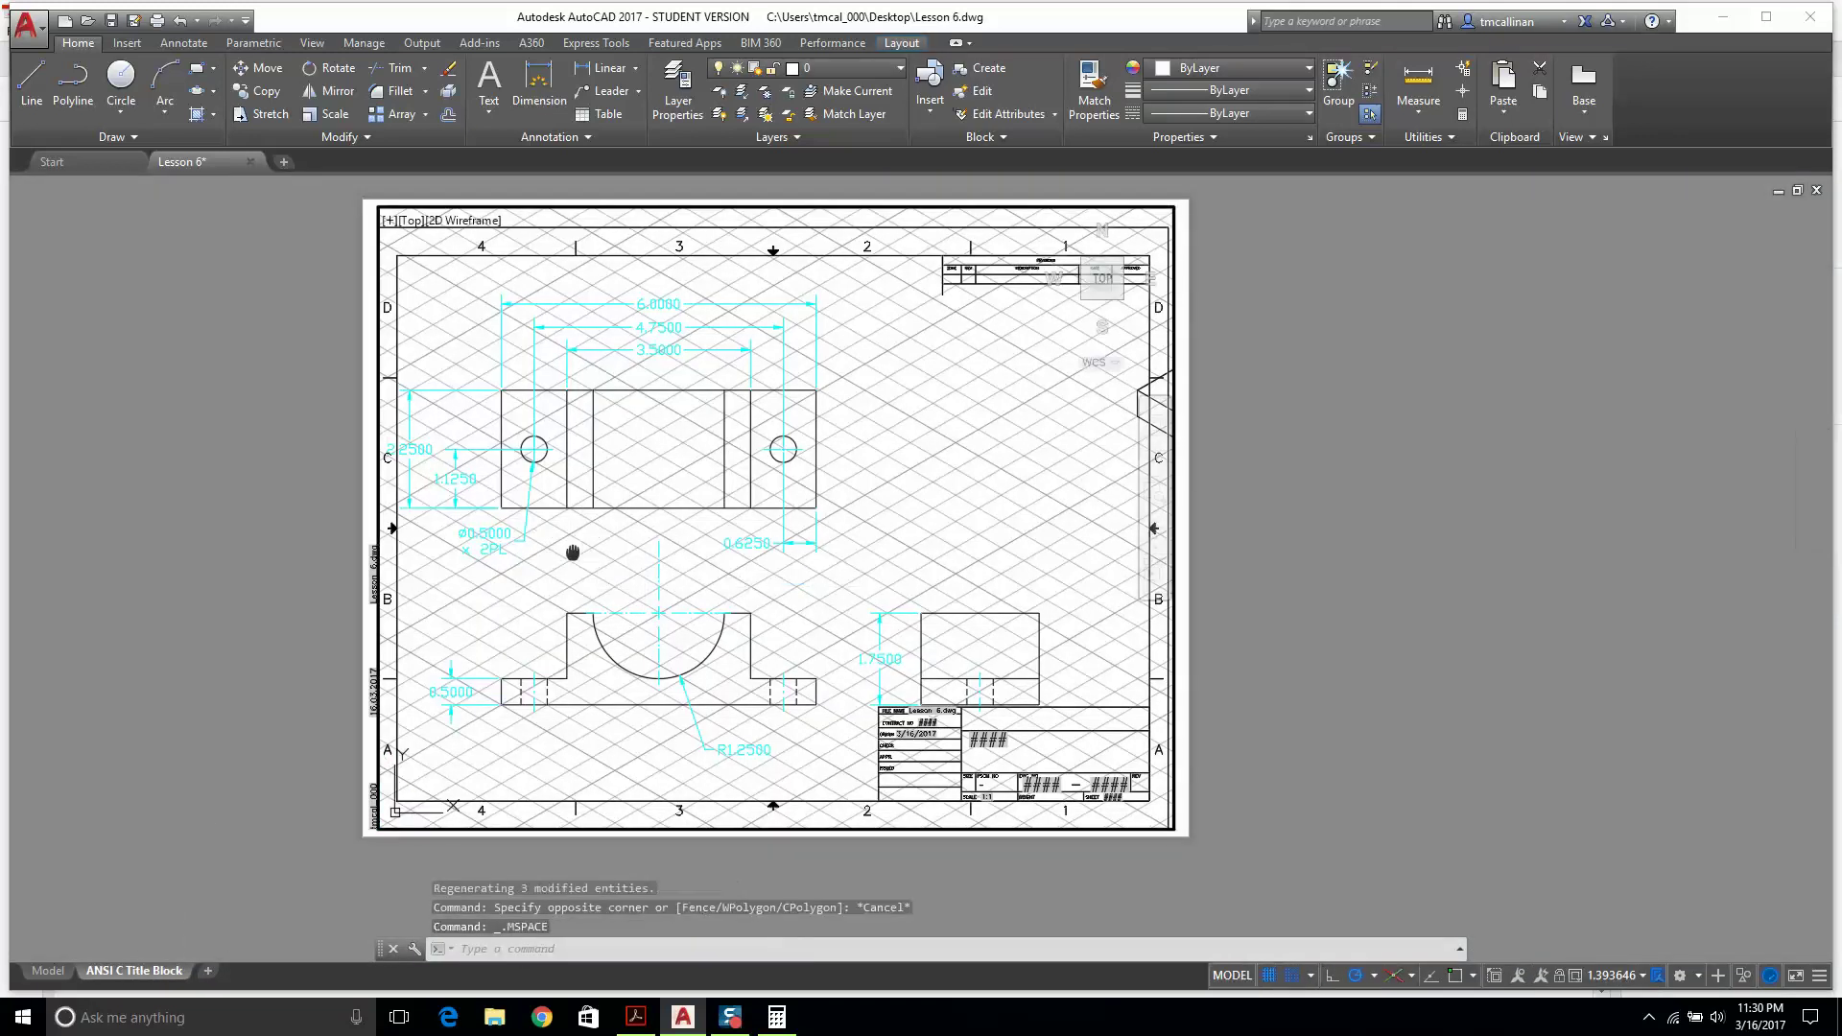
pyautogui.moveTo(573, 553); pyautogui.dragTo(587, 540, button='middle')
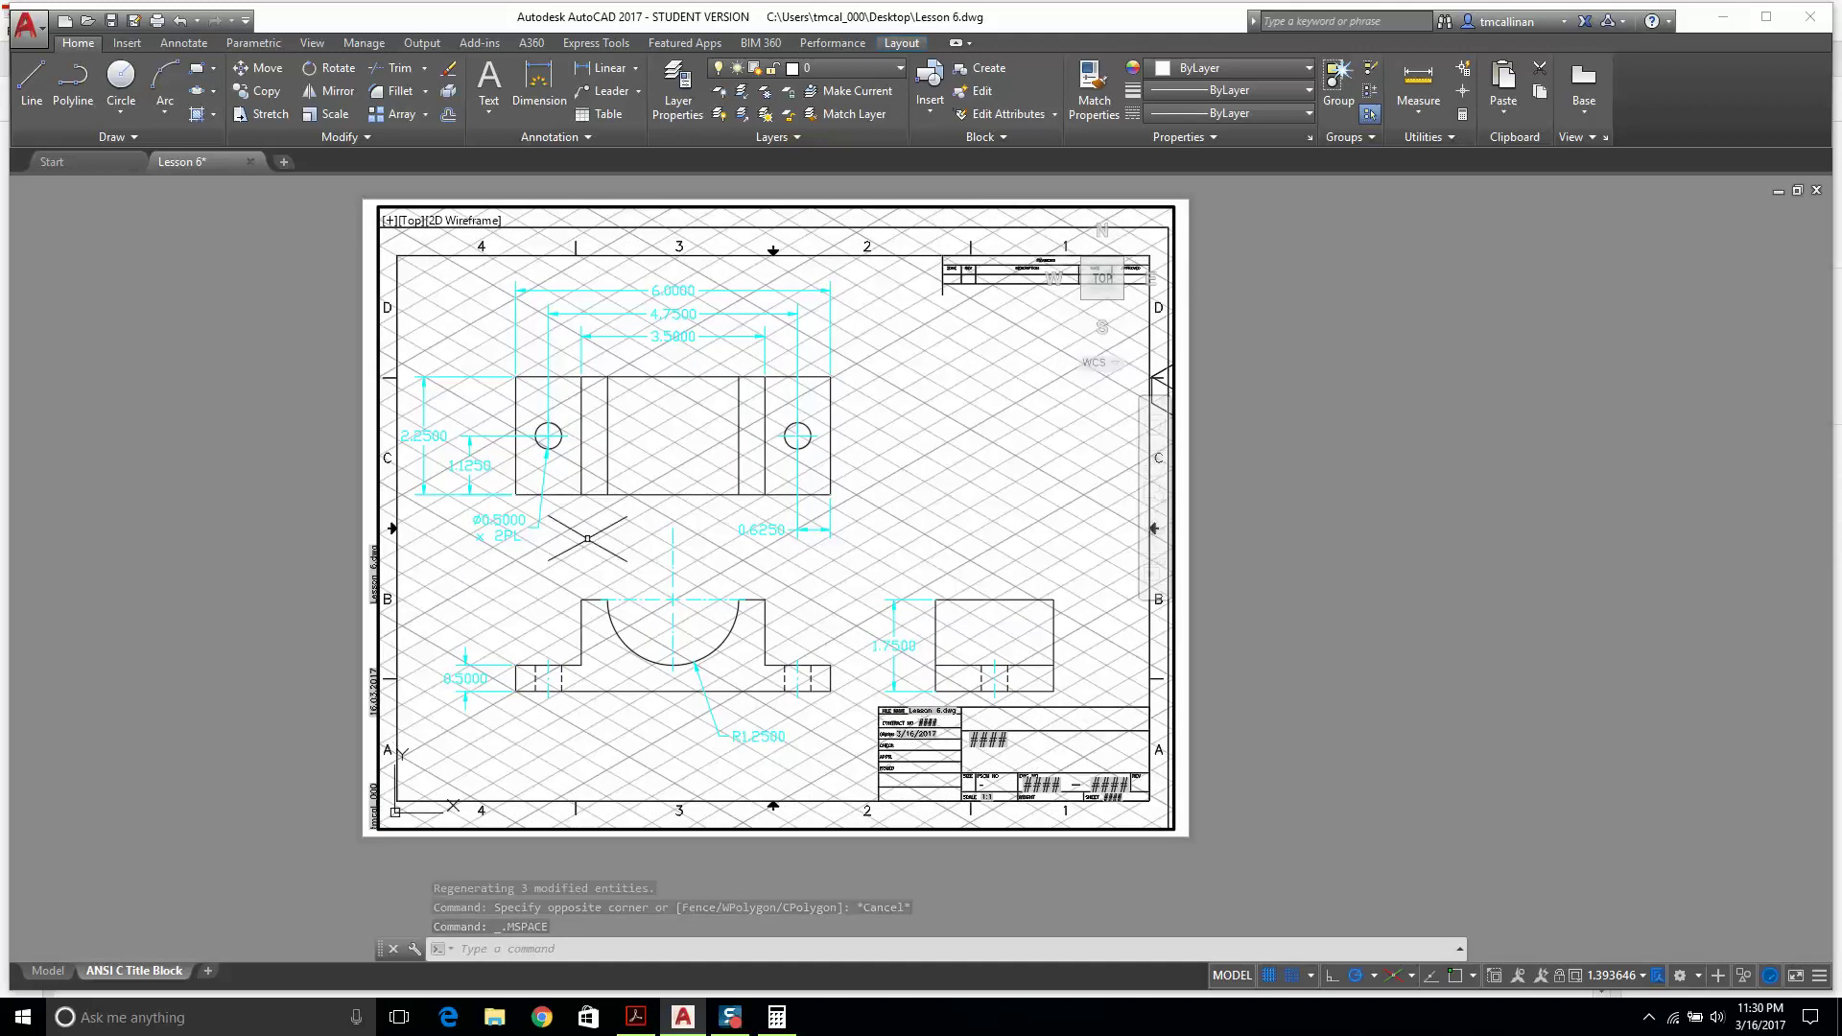
pyautogui.click(45, 971)
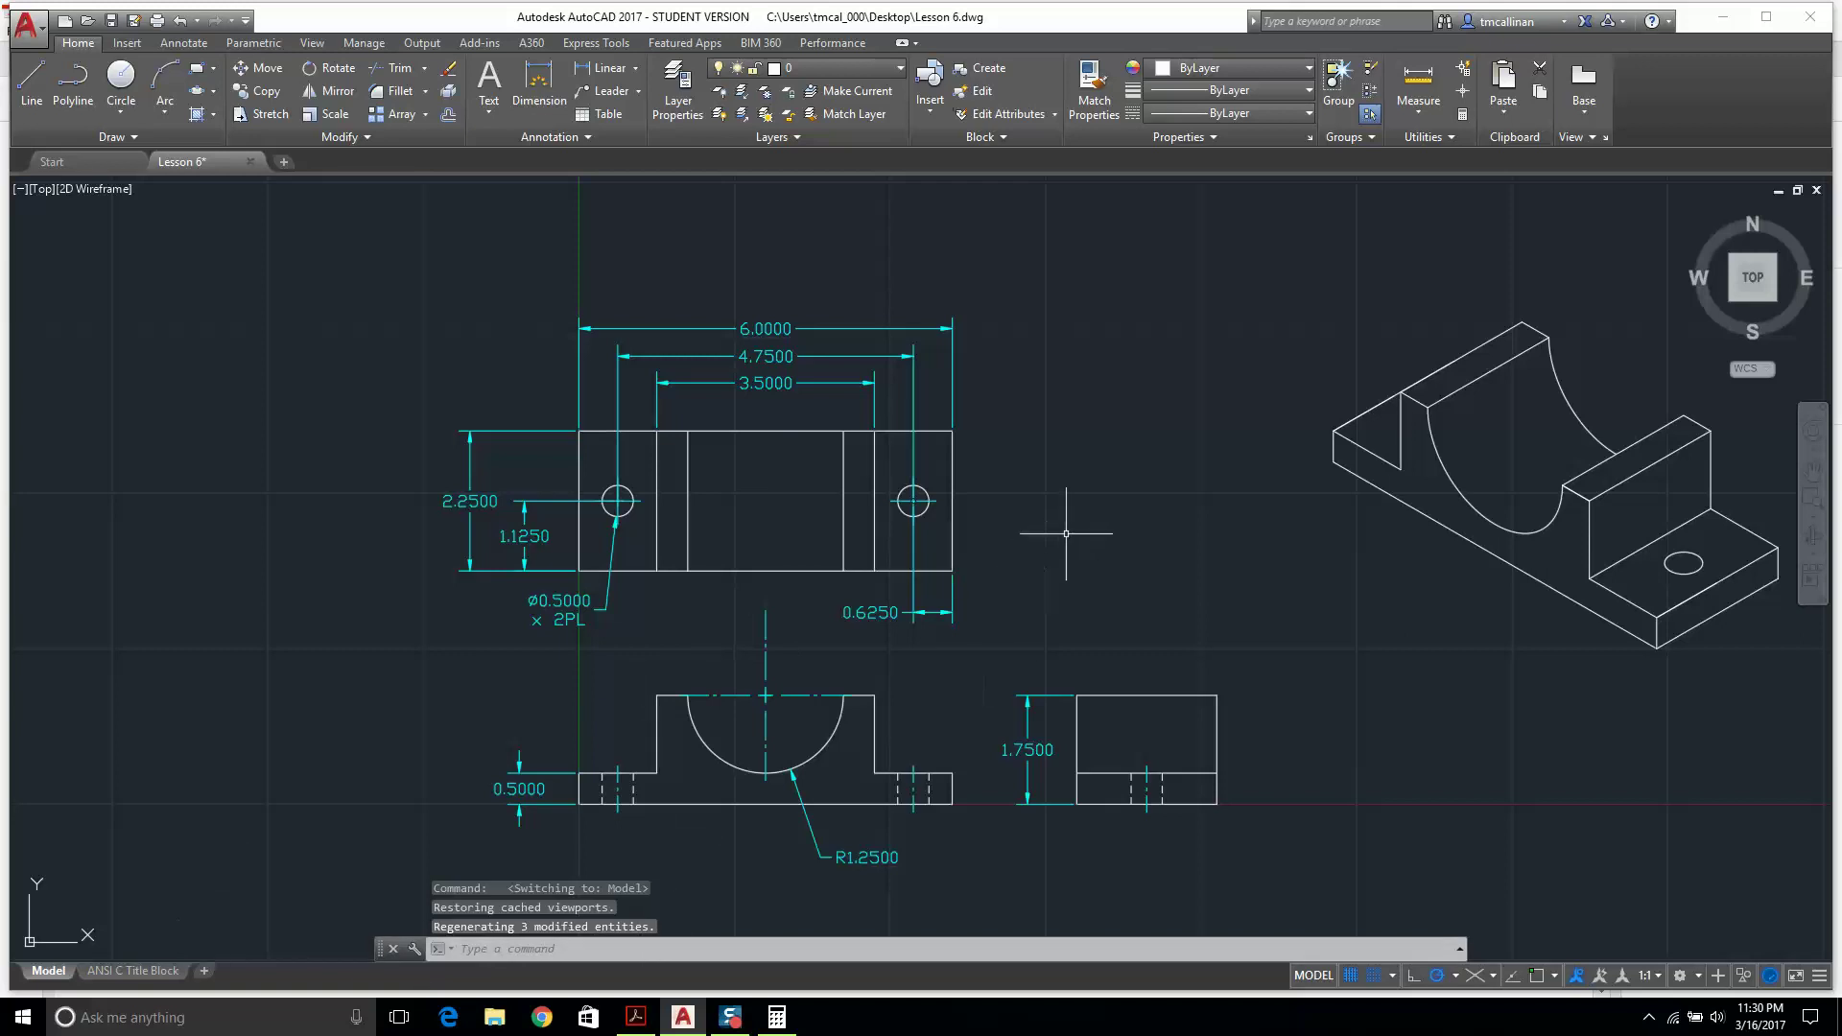
pyautogui.scroll(-2, 1061, 534)
pyautogui.scroll(2, 1631, 403)
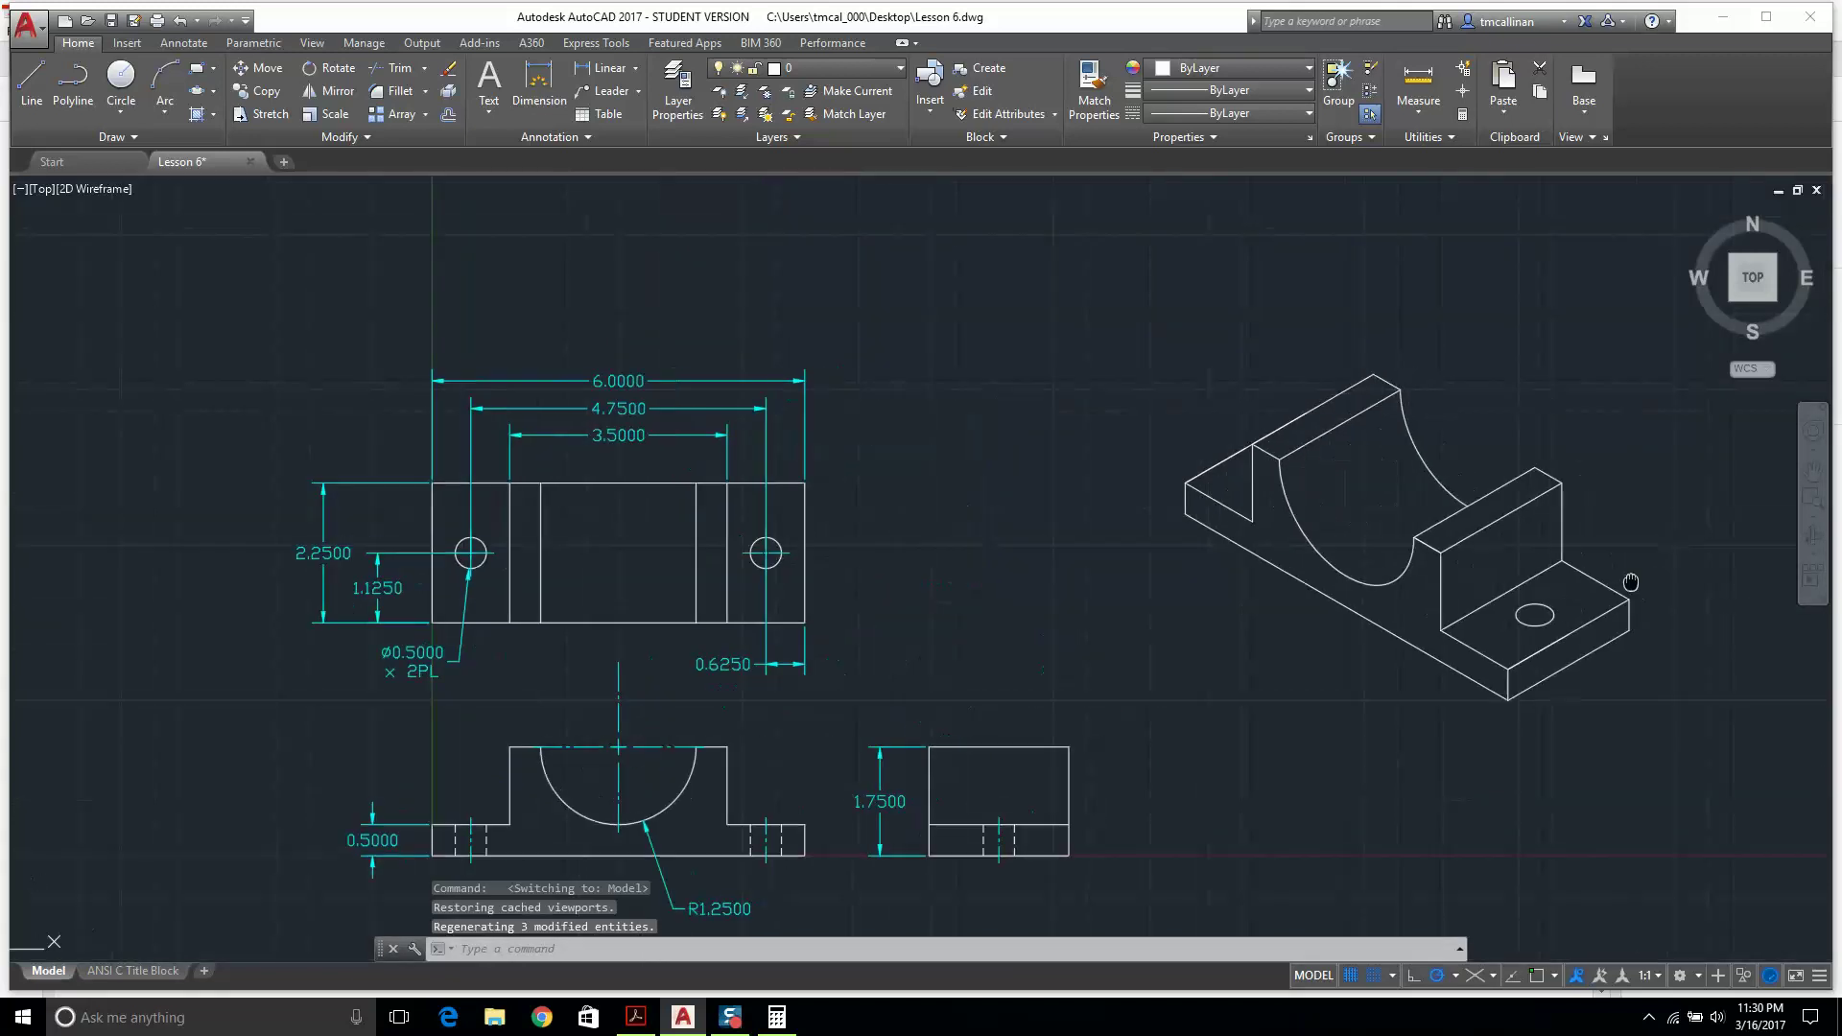
pyautogui.click(132, 971)
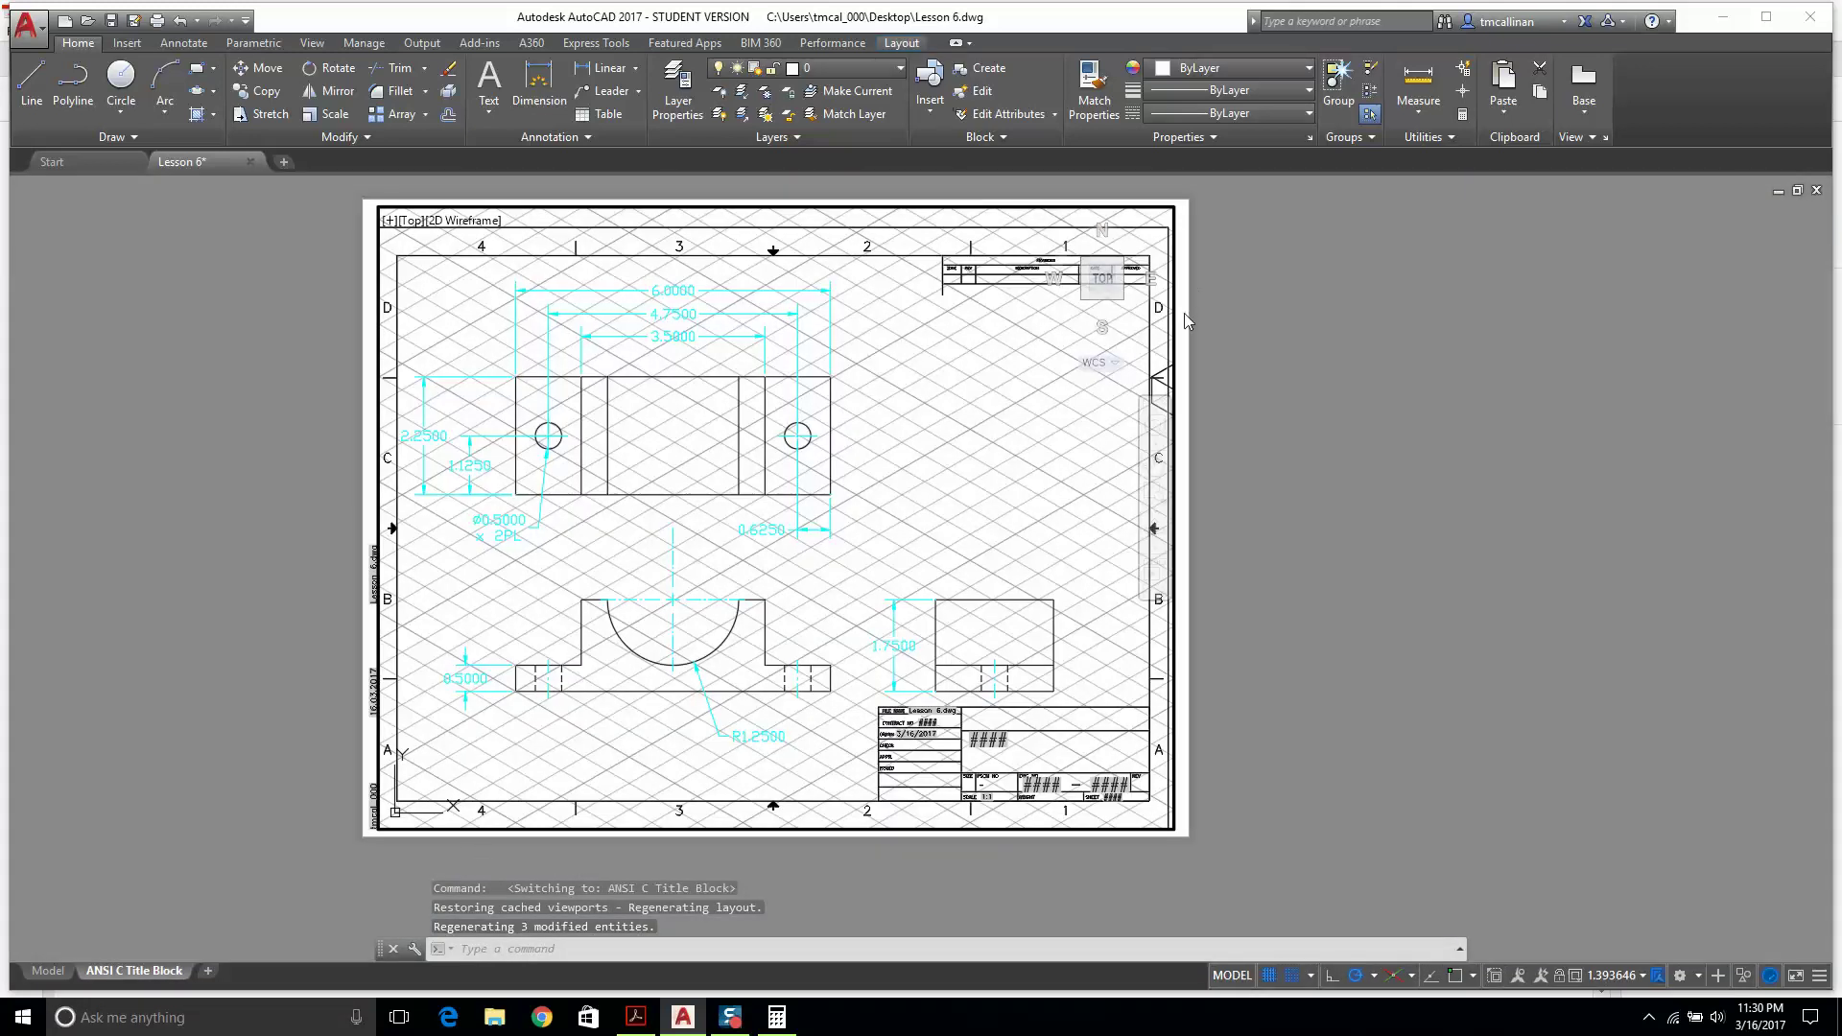
pyautogui.scroll(-1, 1027, 813)
pyautogui.scroll(1, 1027, 812)
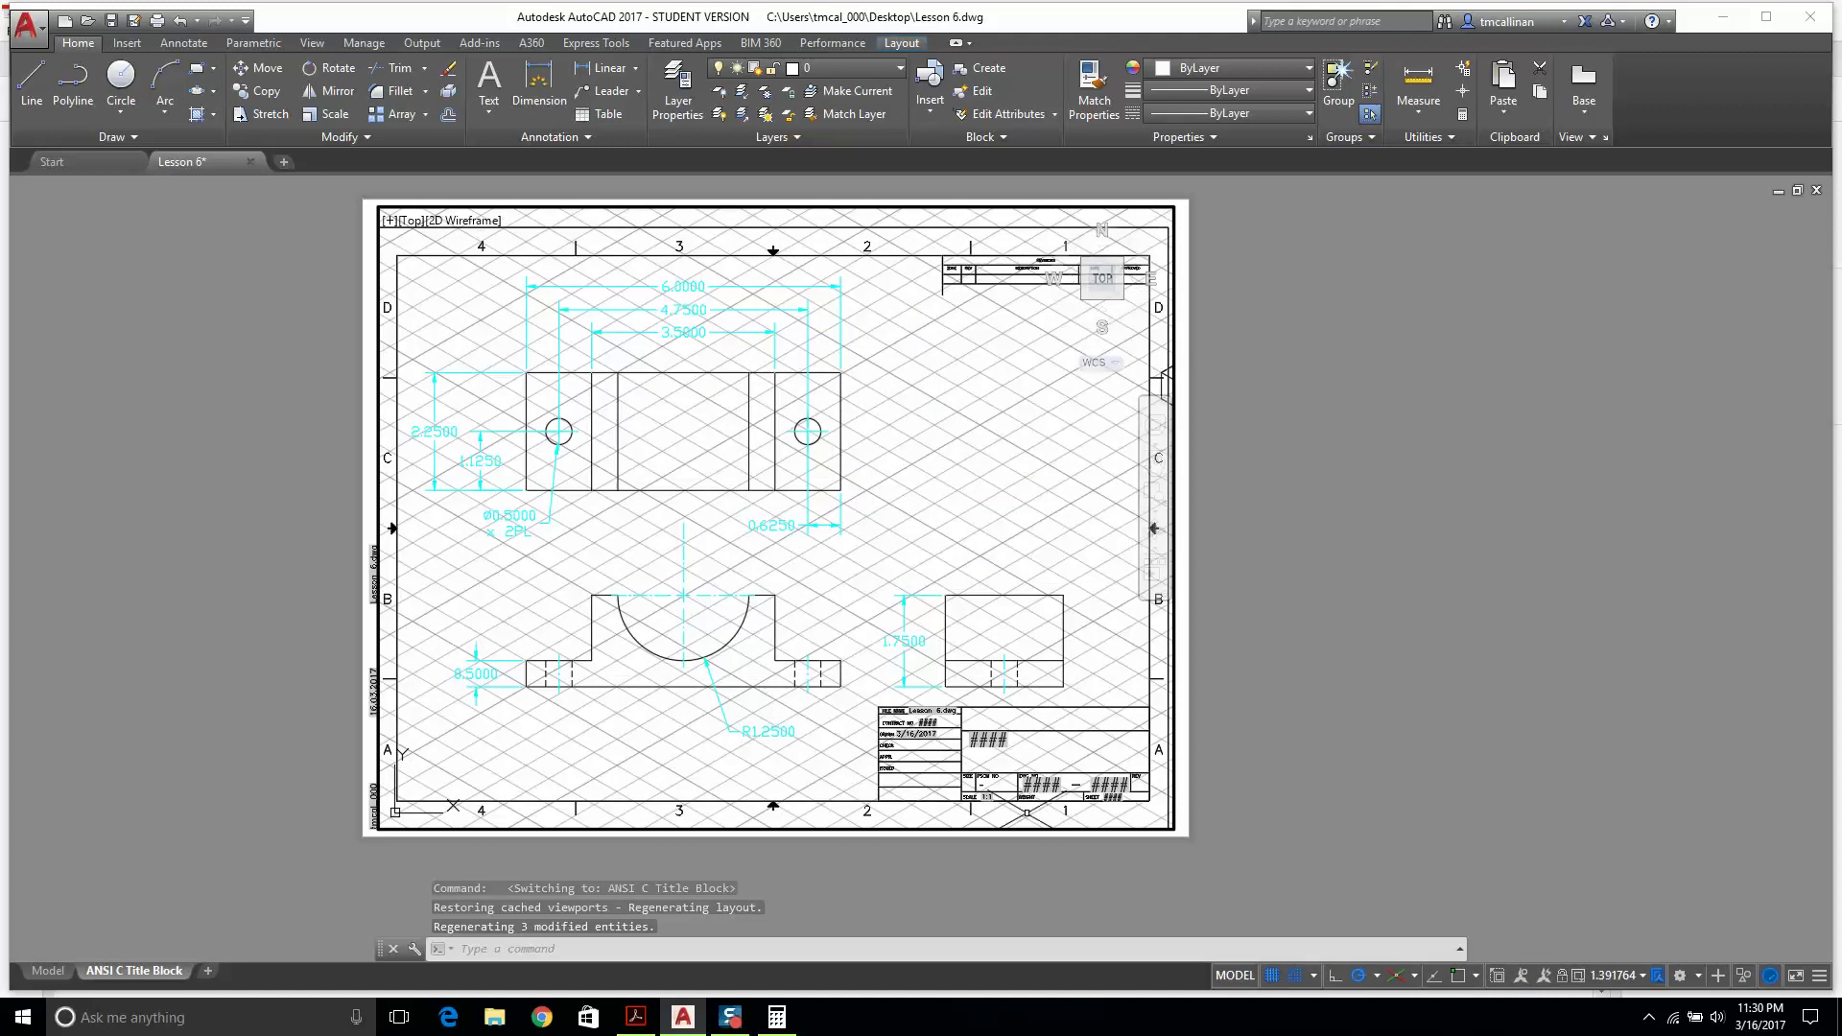
pyautogui.click(1235, 975)
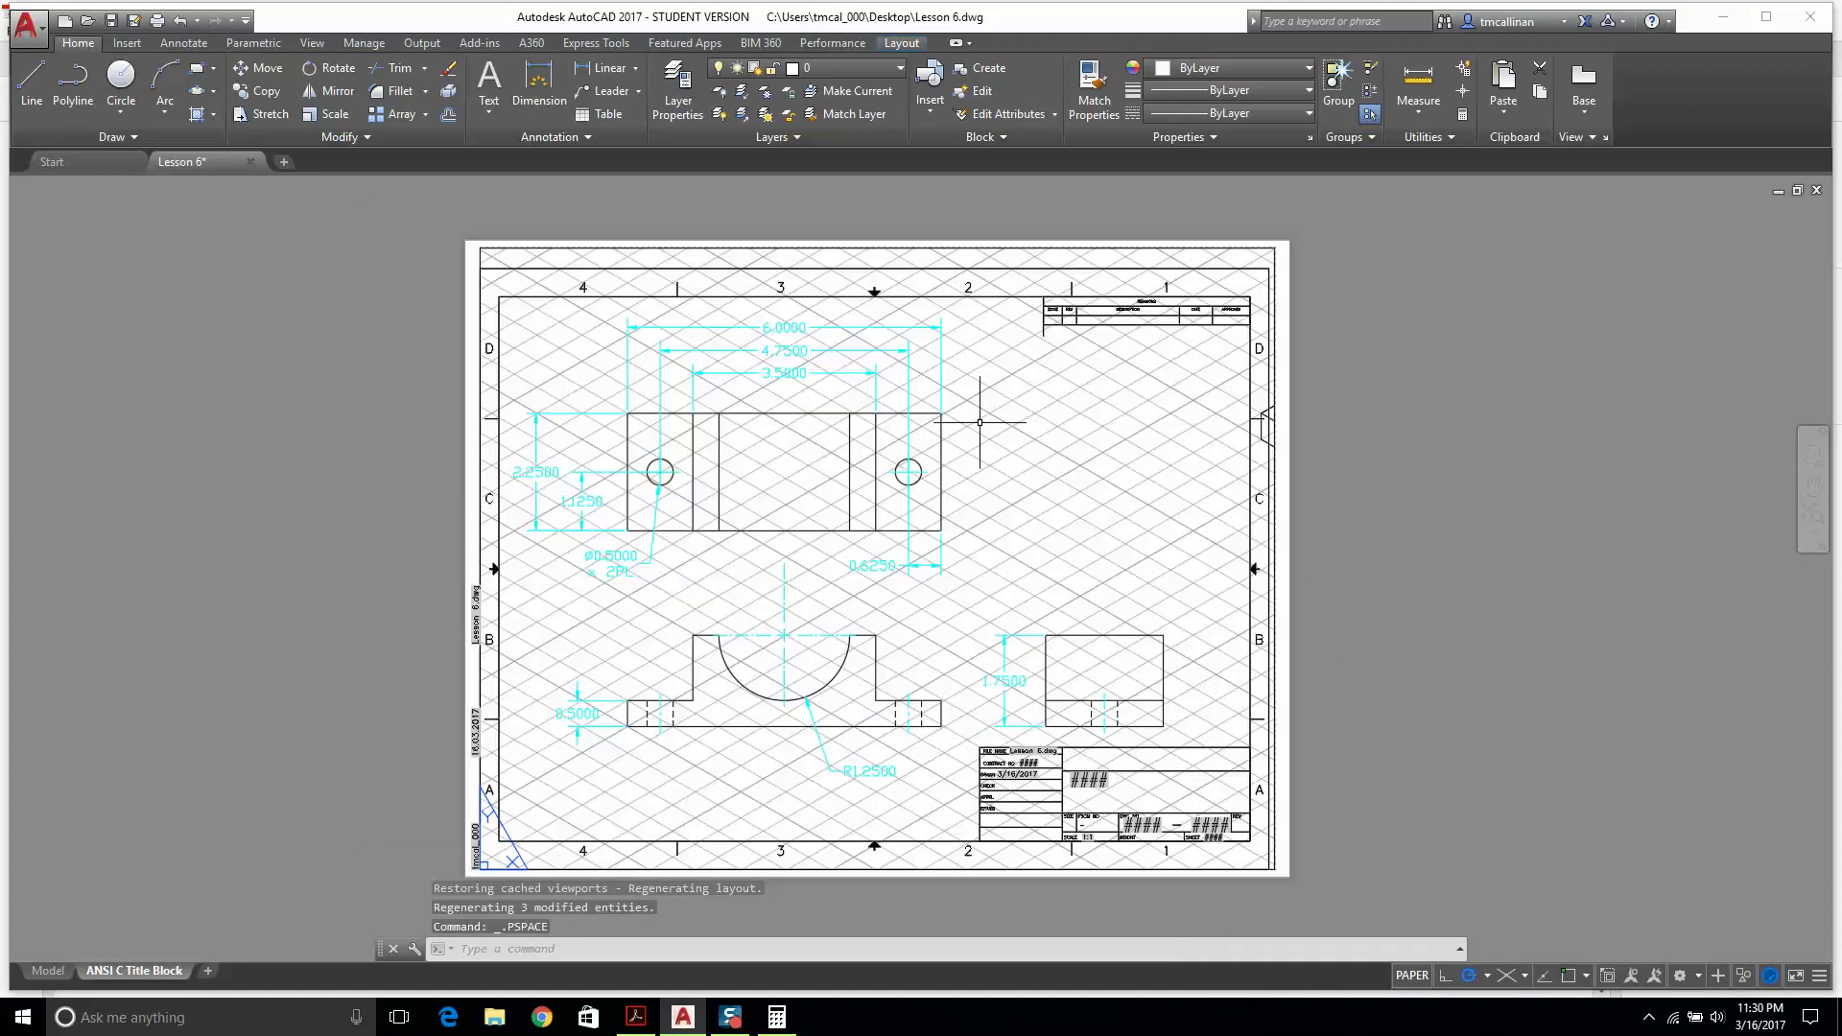
# Delete the layout viewport, then turn off the grid in model space.
pyautogui.click(882, 246)
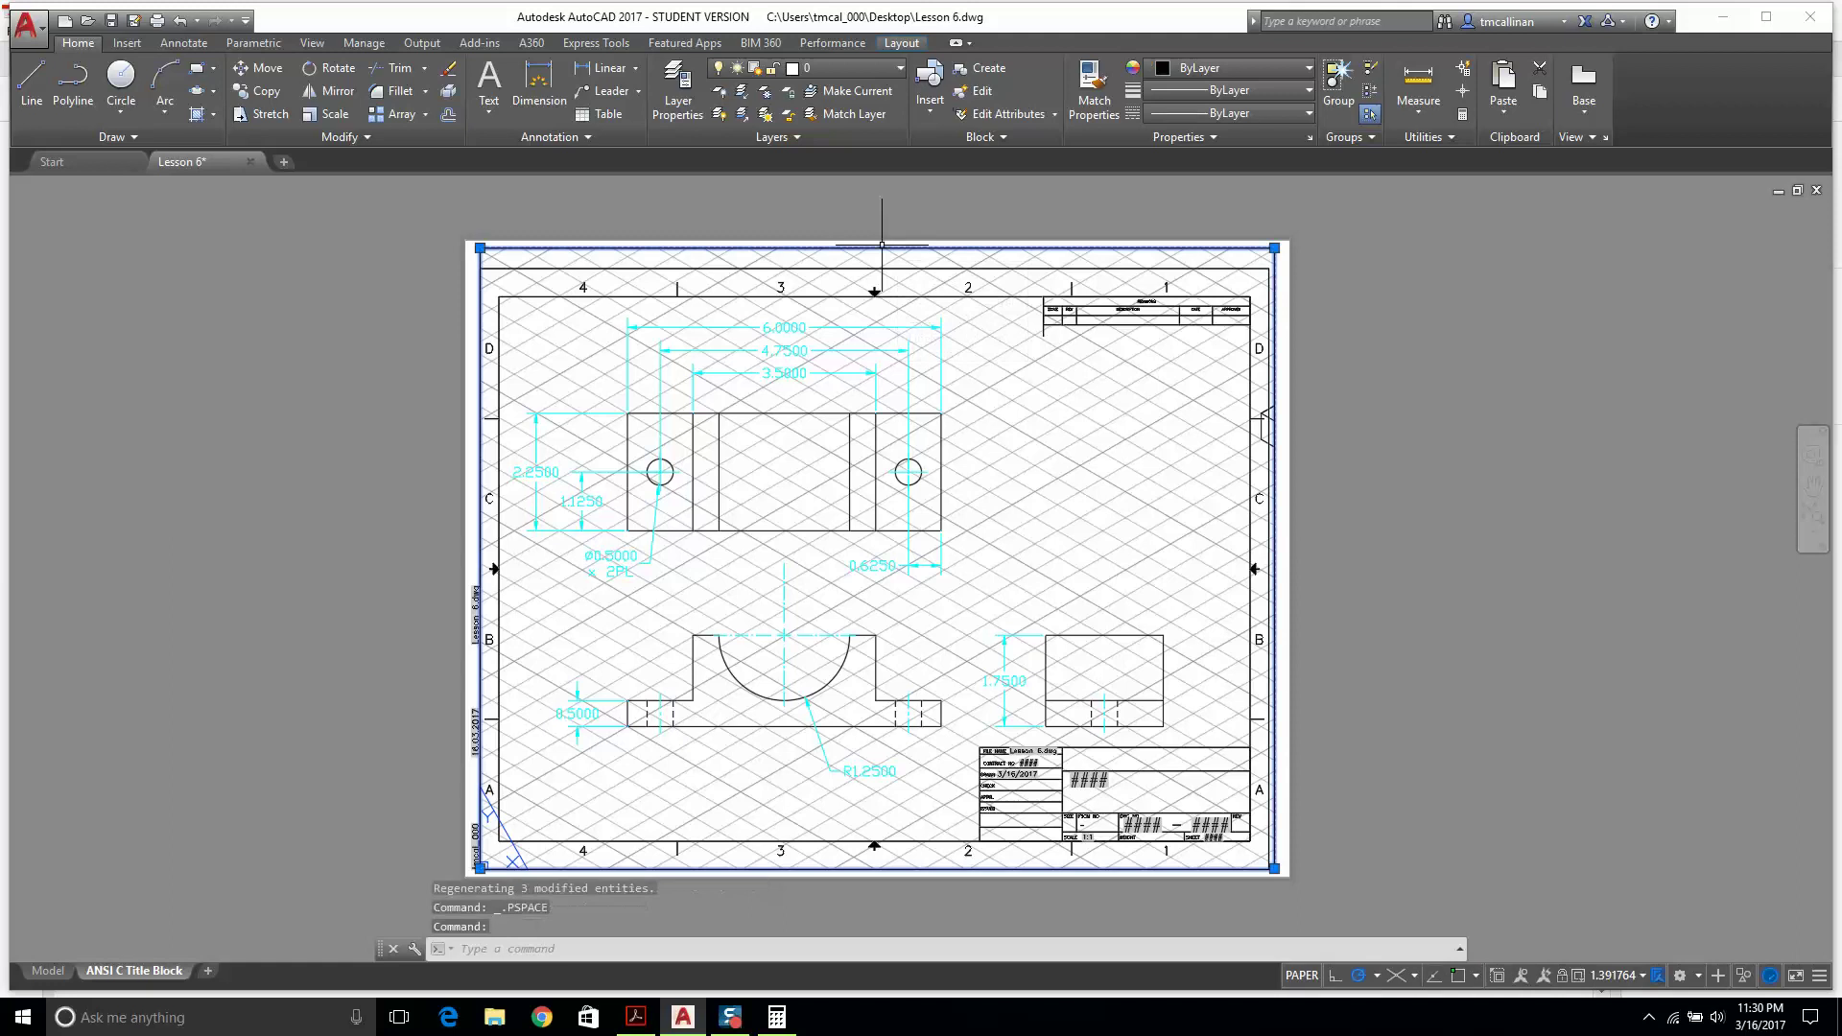
pyautogui.press('Delete')
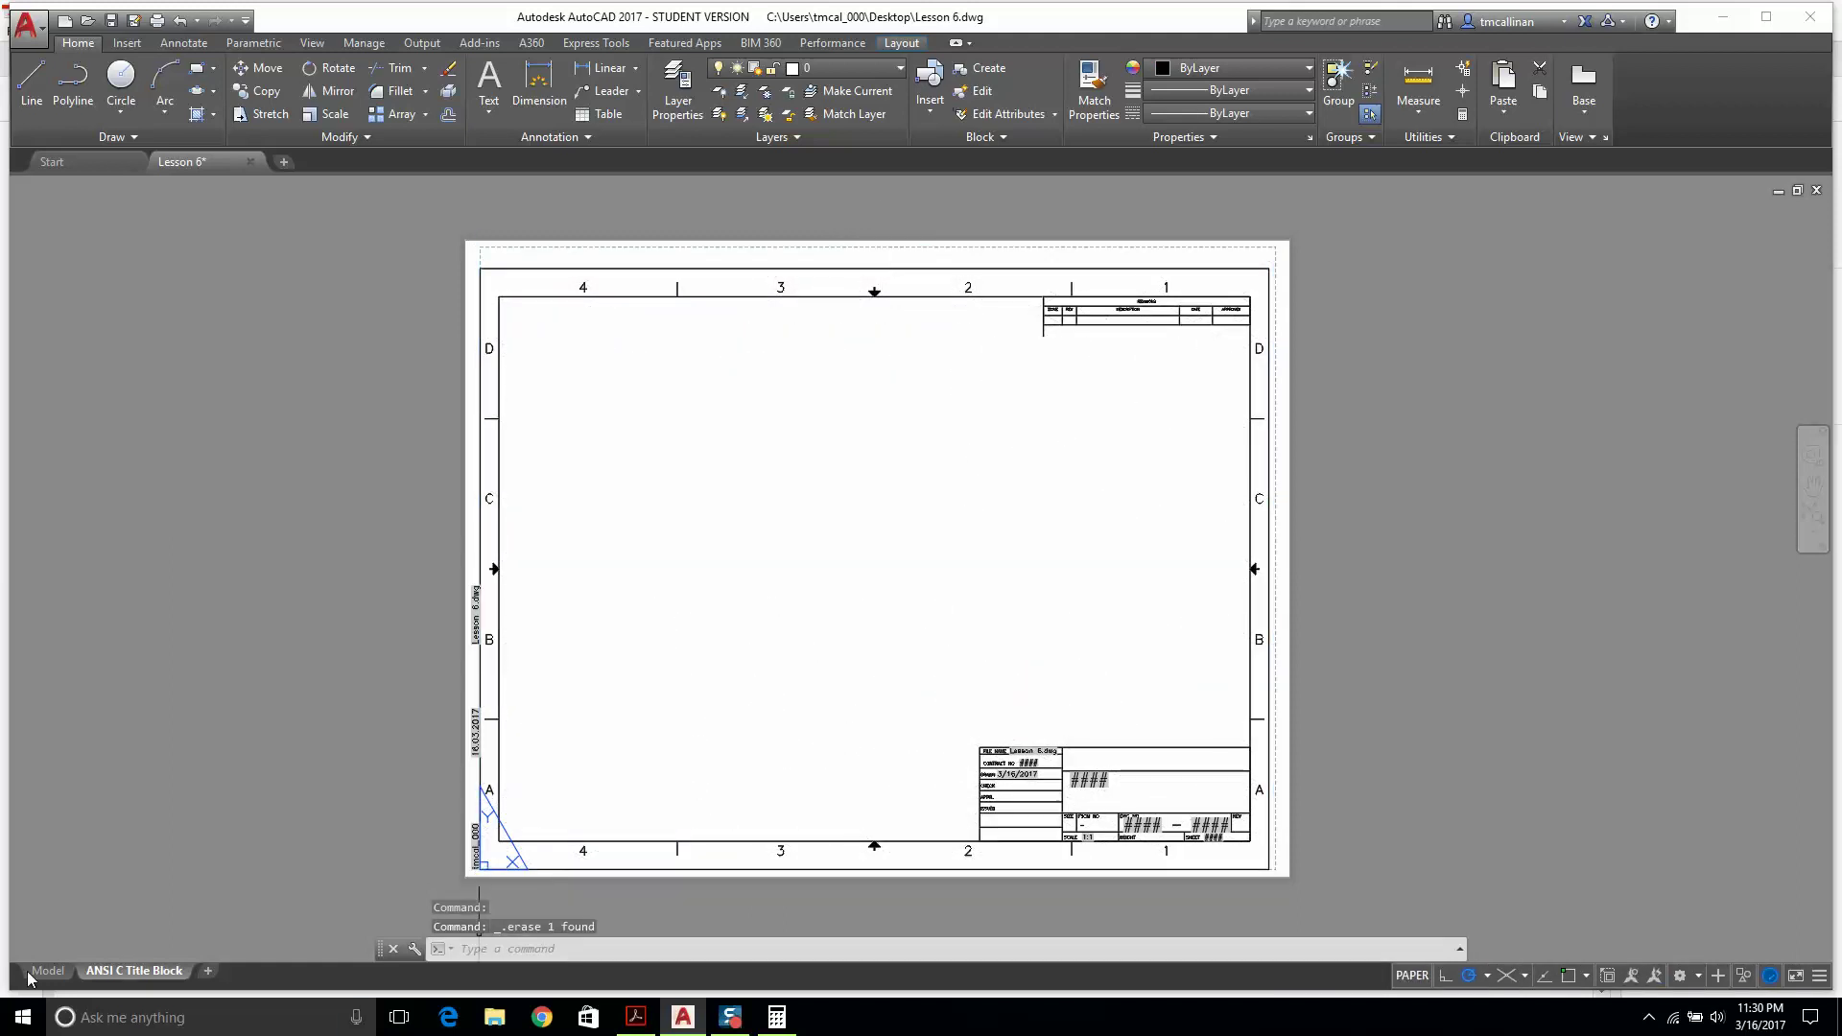
pyautogui.click(31, 973)
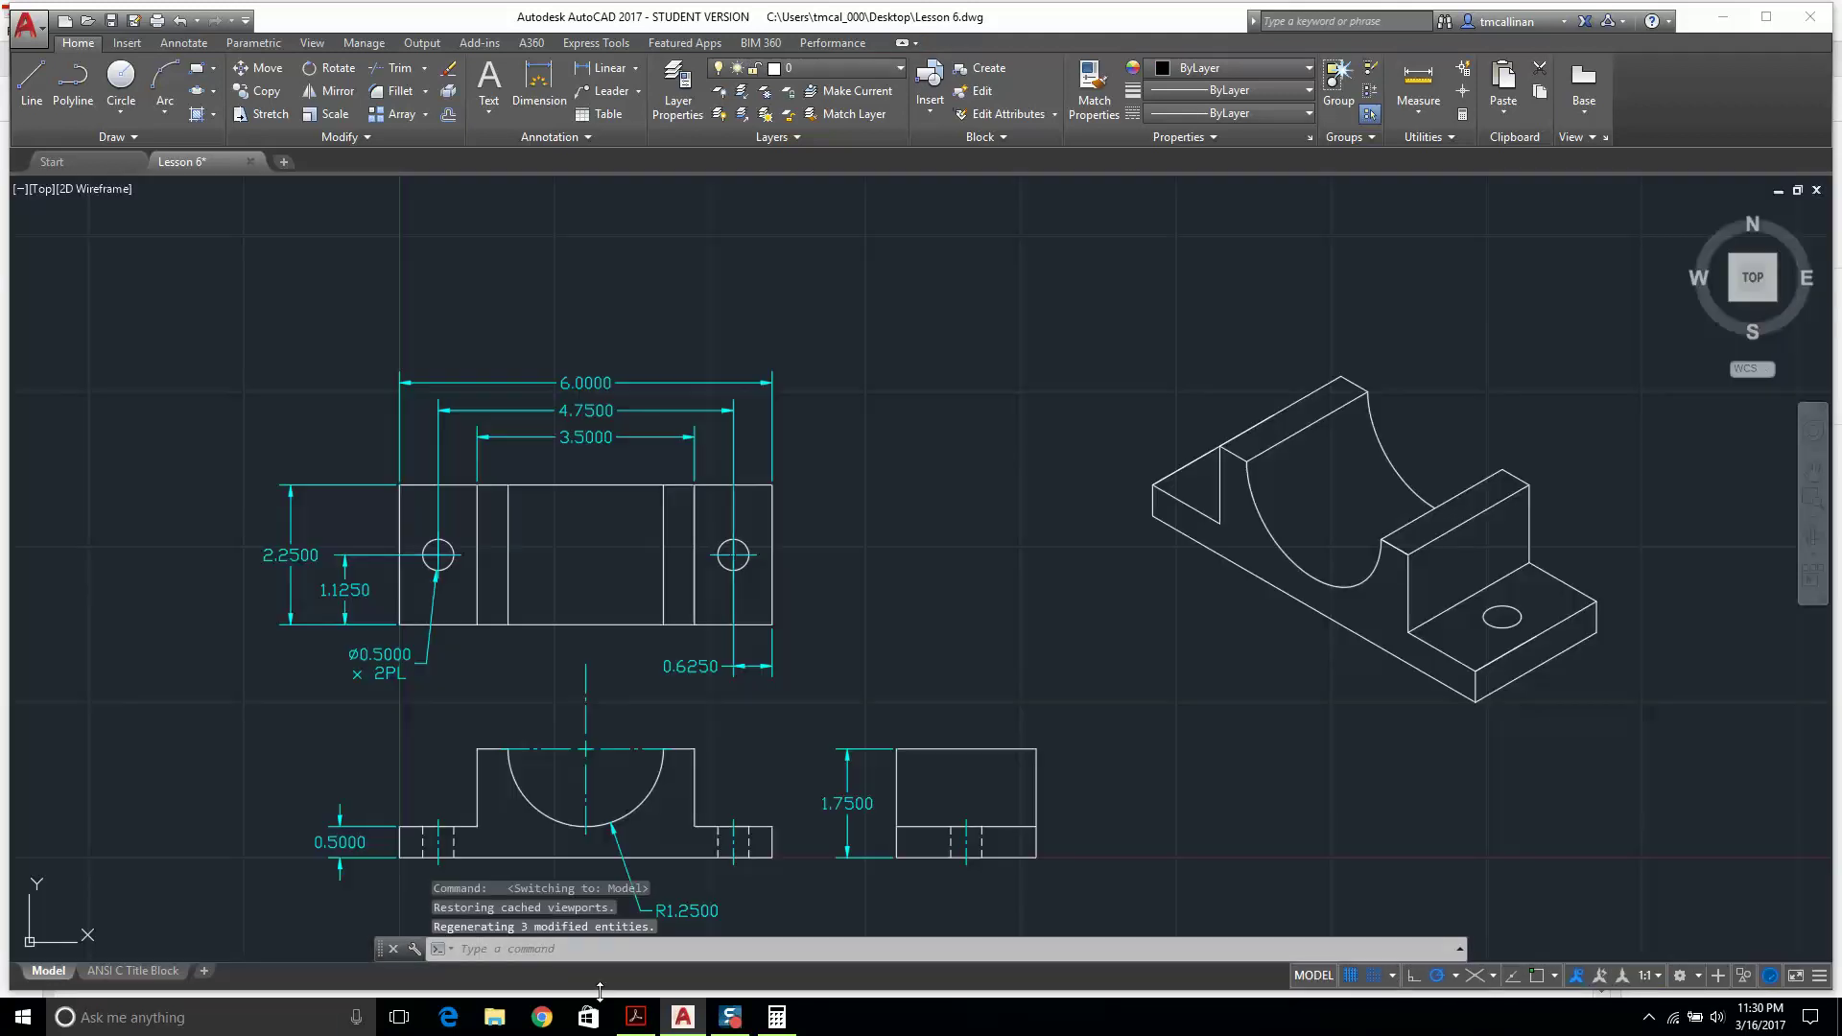
pyautogui.click(1351, 975)
pyautogui.moveTo(770, 803)
pyautogui.mouseDown(button='middle')
pyautogui.moveTo(765, 676)
pyautogui.moveTo(760, 692)
pyautogui.mouseUp(button='middle')
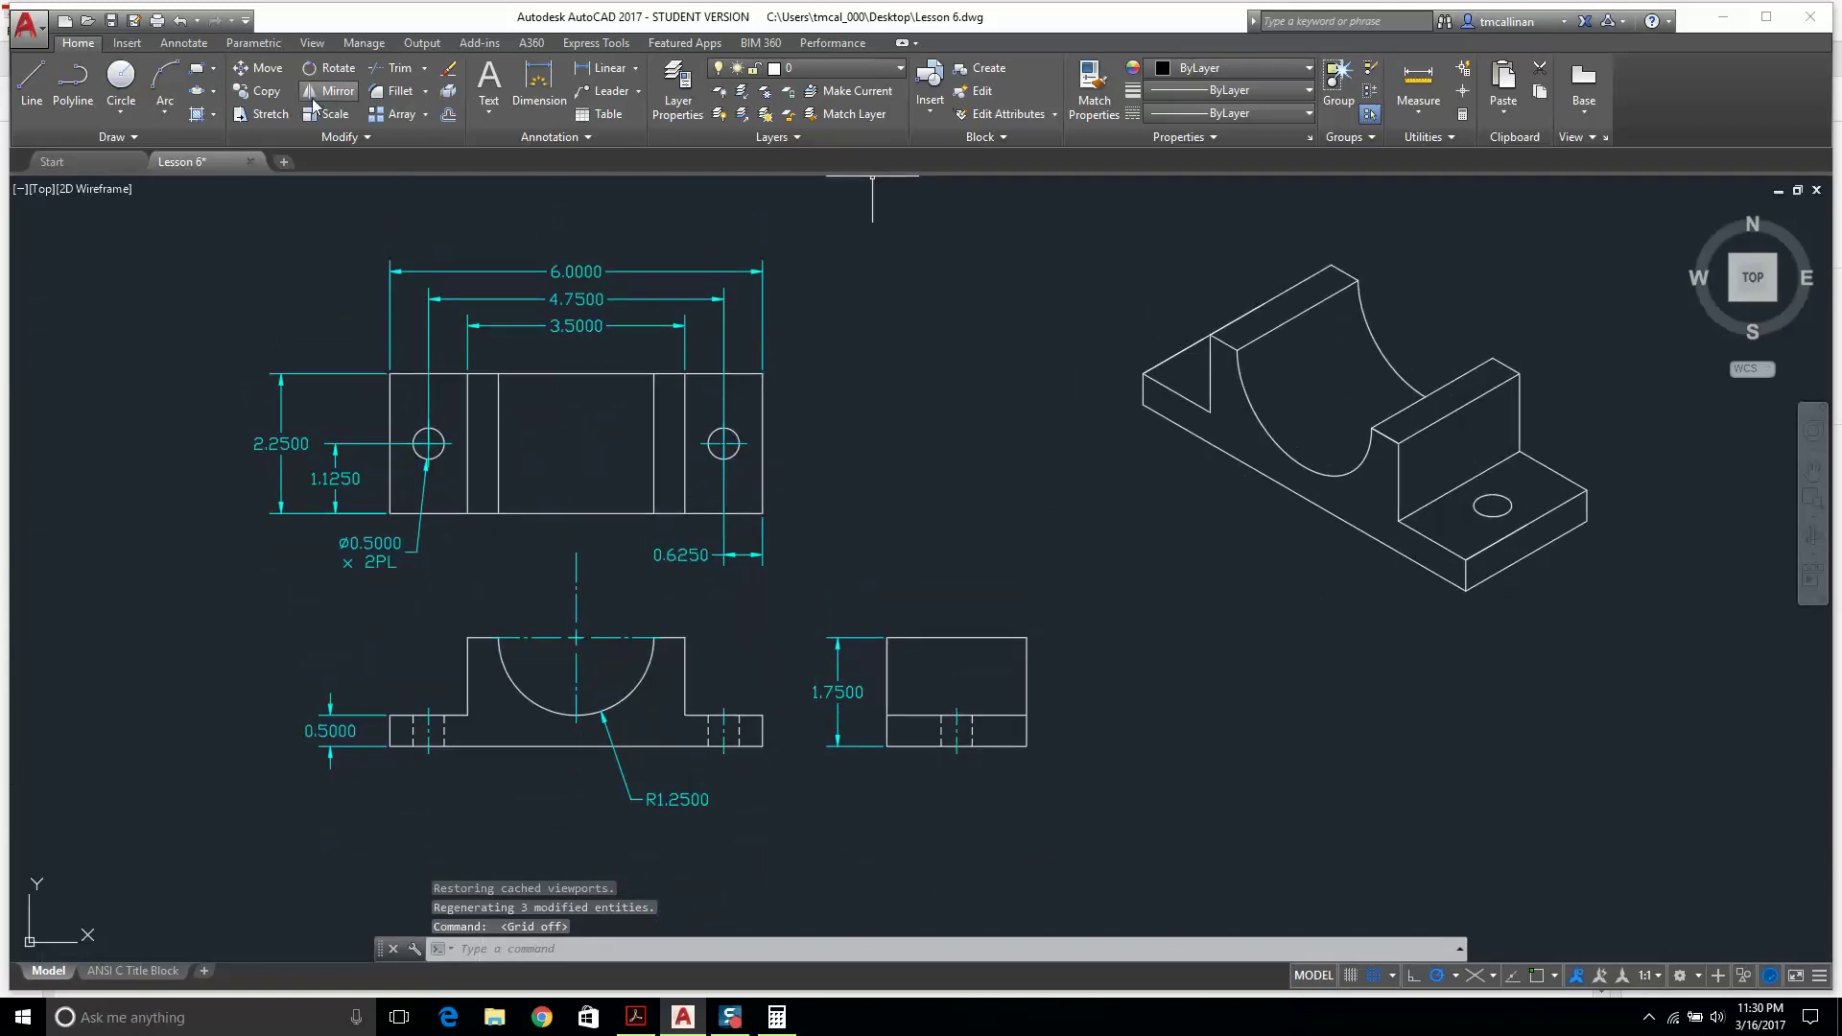
# Move the isometric view left toward the orthographic views and go back to the ANSI C layout.
pyautogui.click(257, 68)
pyautogui.click(1058, 213)
pyautogui.click(1636, 621)
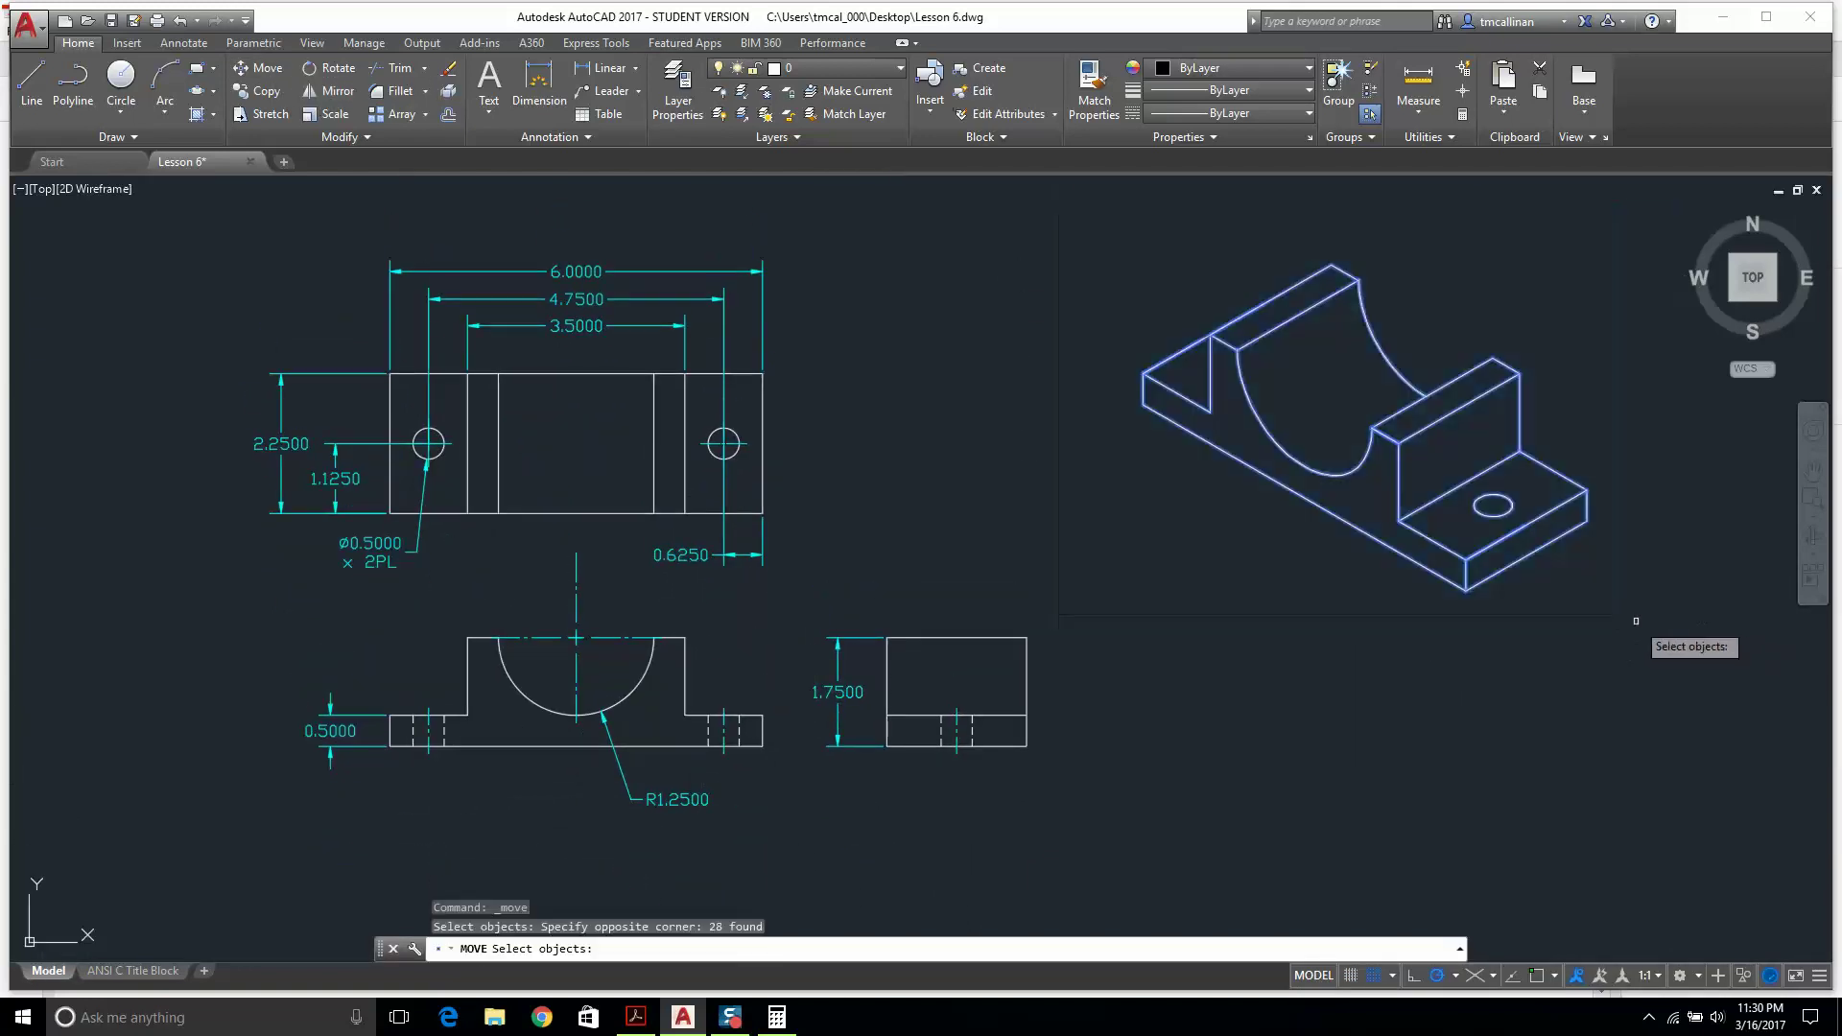
pyautogui.press('Return')
pyautogui.click(1468, 590)
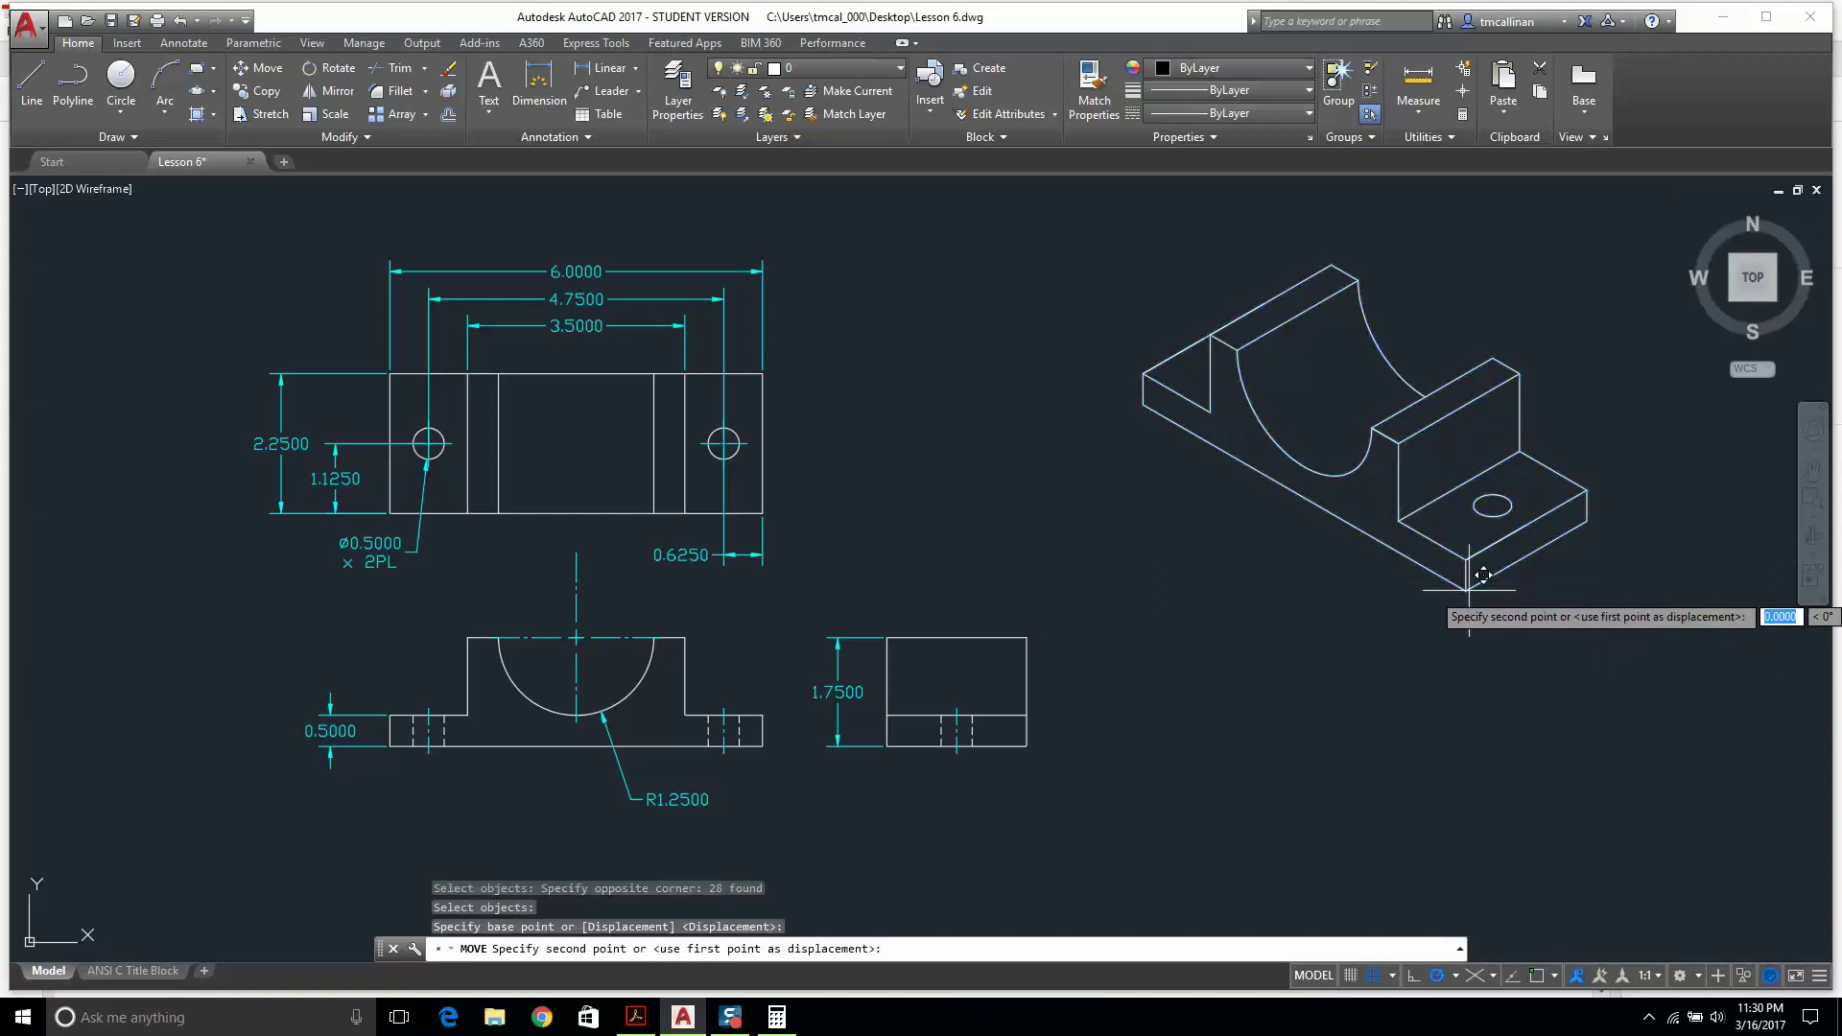
pyautogui.press('Escape')
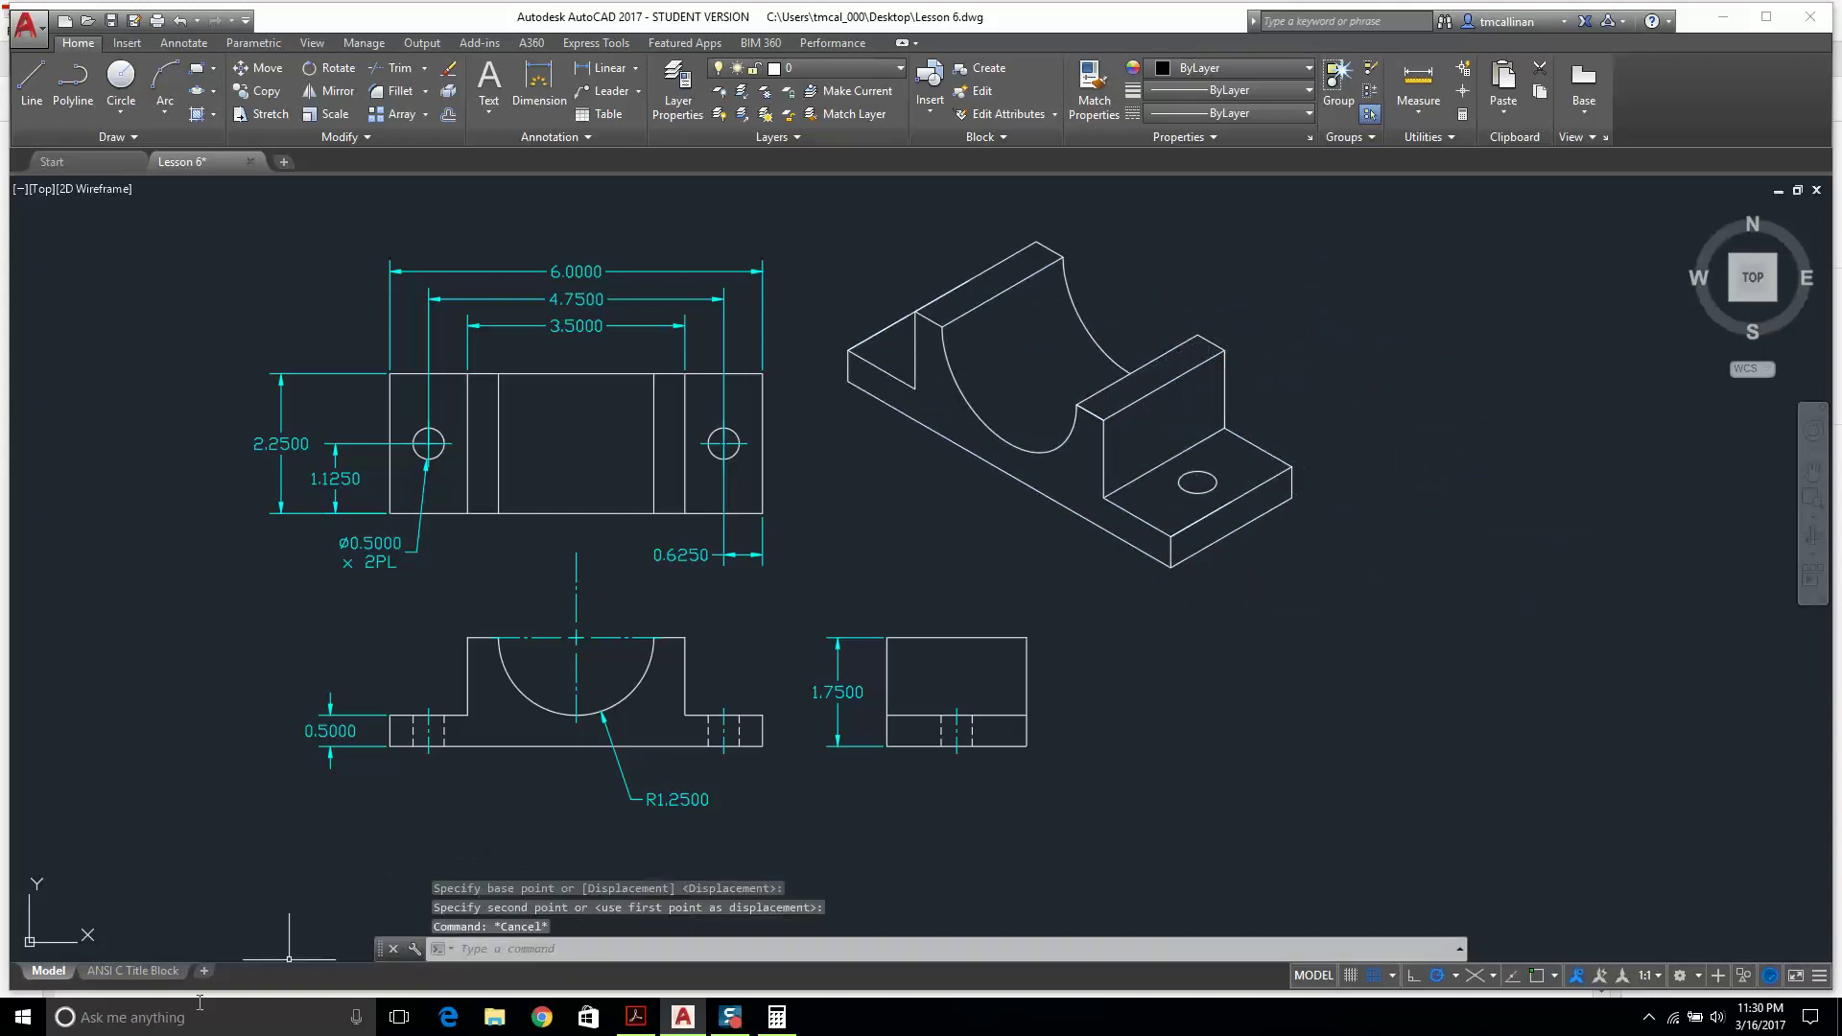
pyautogui.click(134, 970)
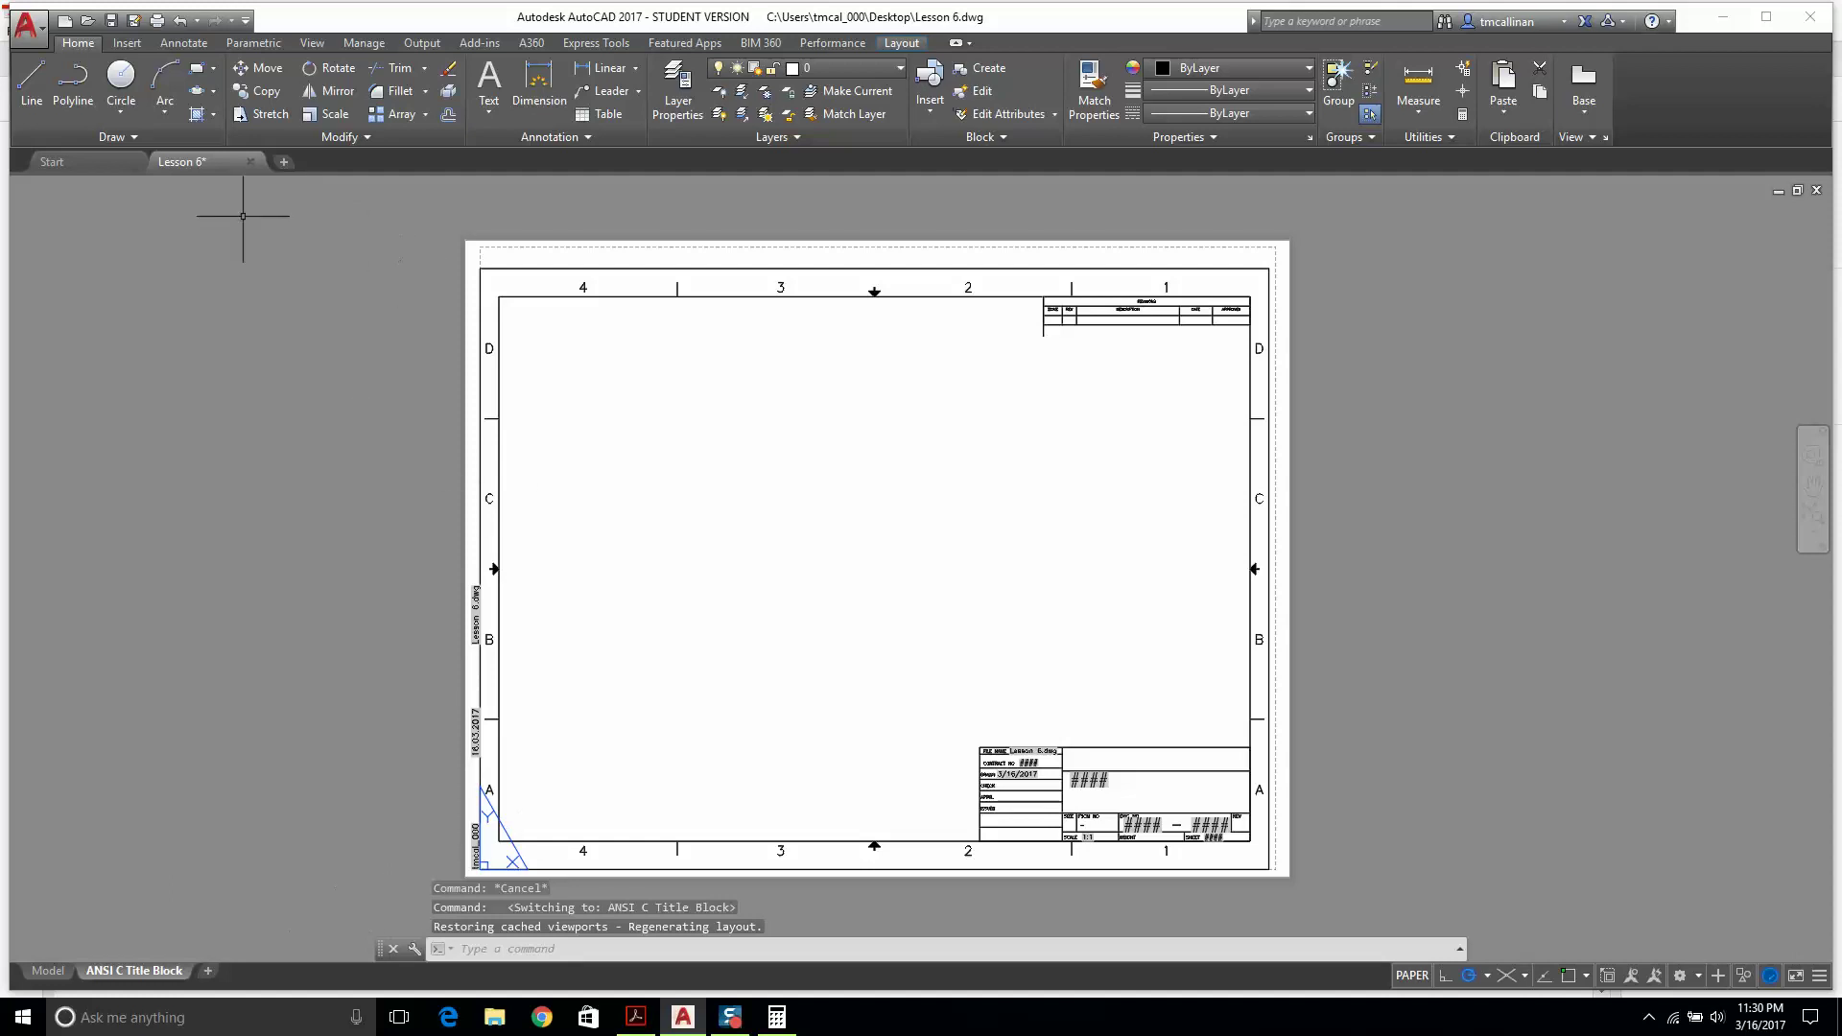
# Create a rectangular viewport fitted to the whole ANSI C layout.
pyautogui.click(901, 43)
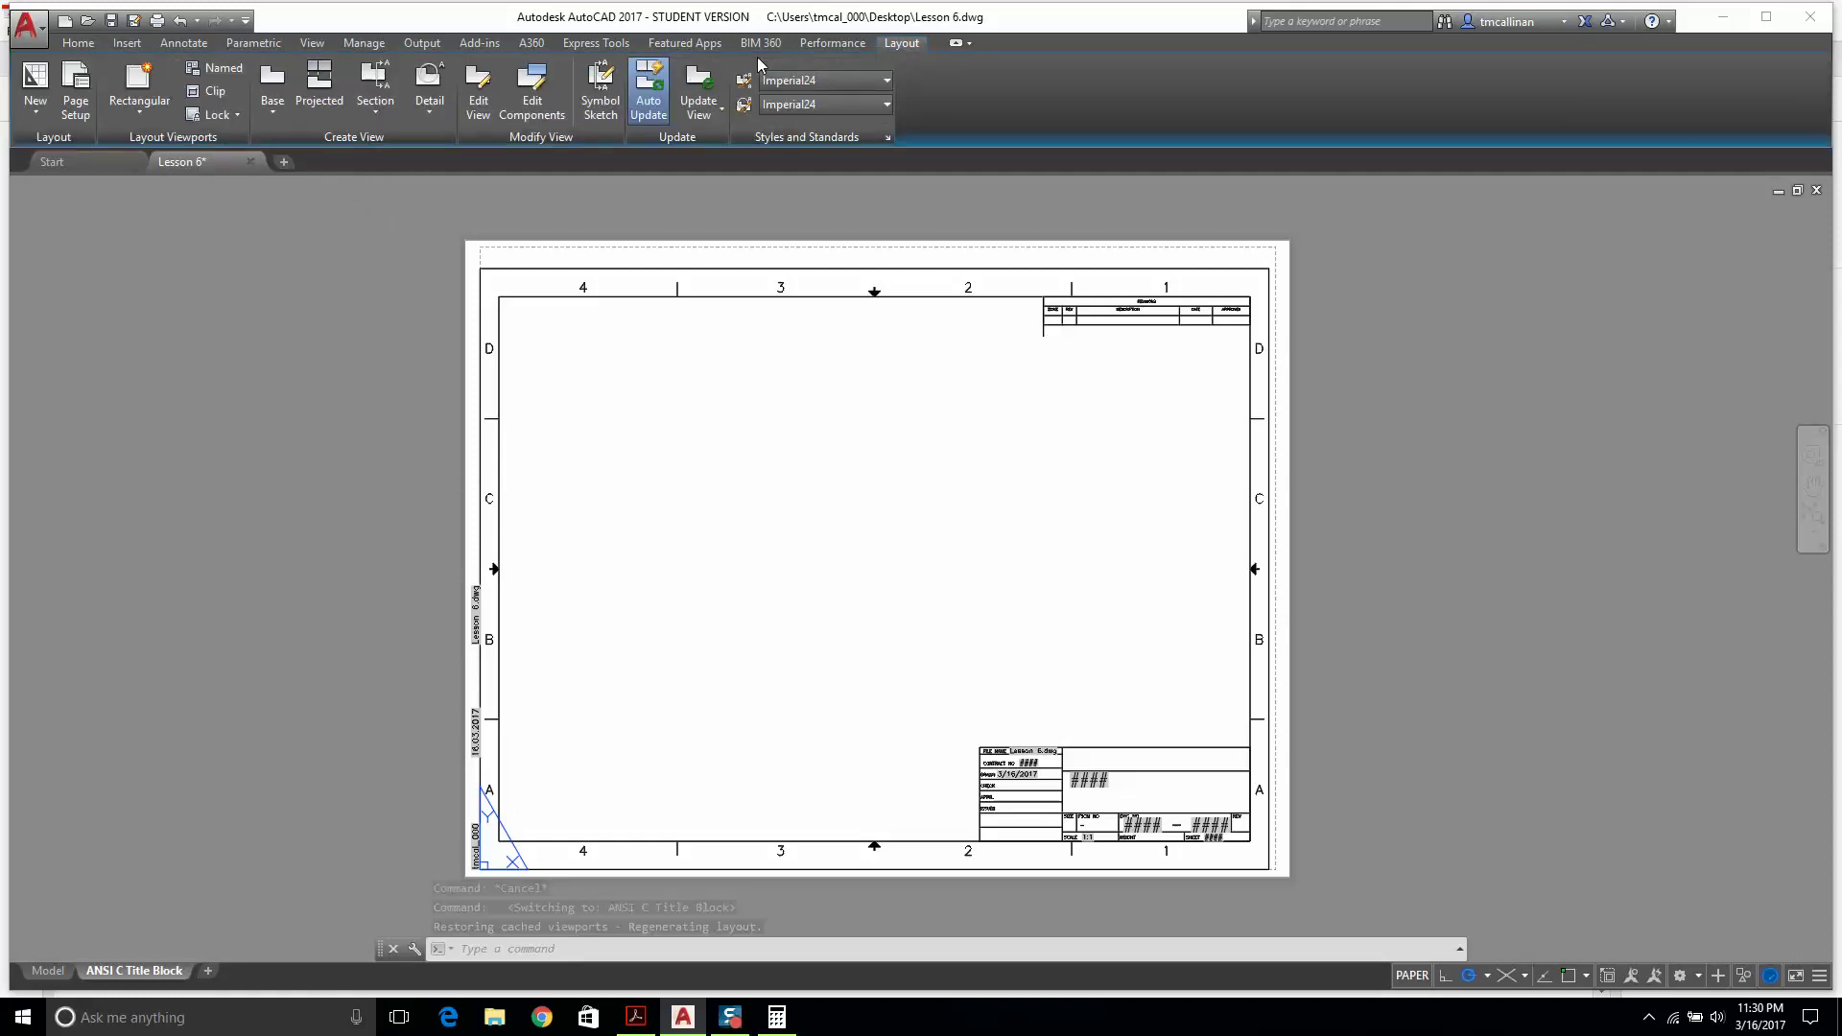
pyautogui.click(128, 103)
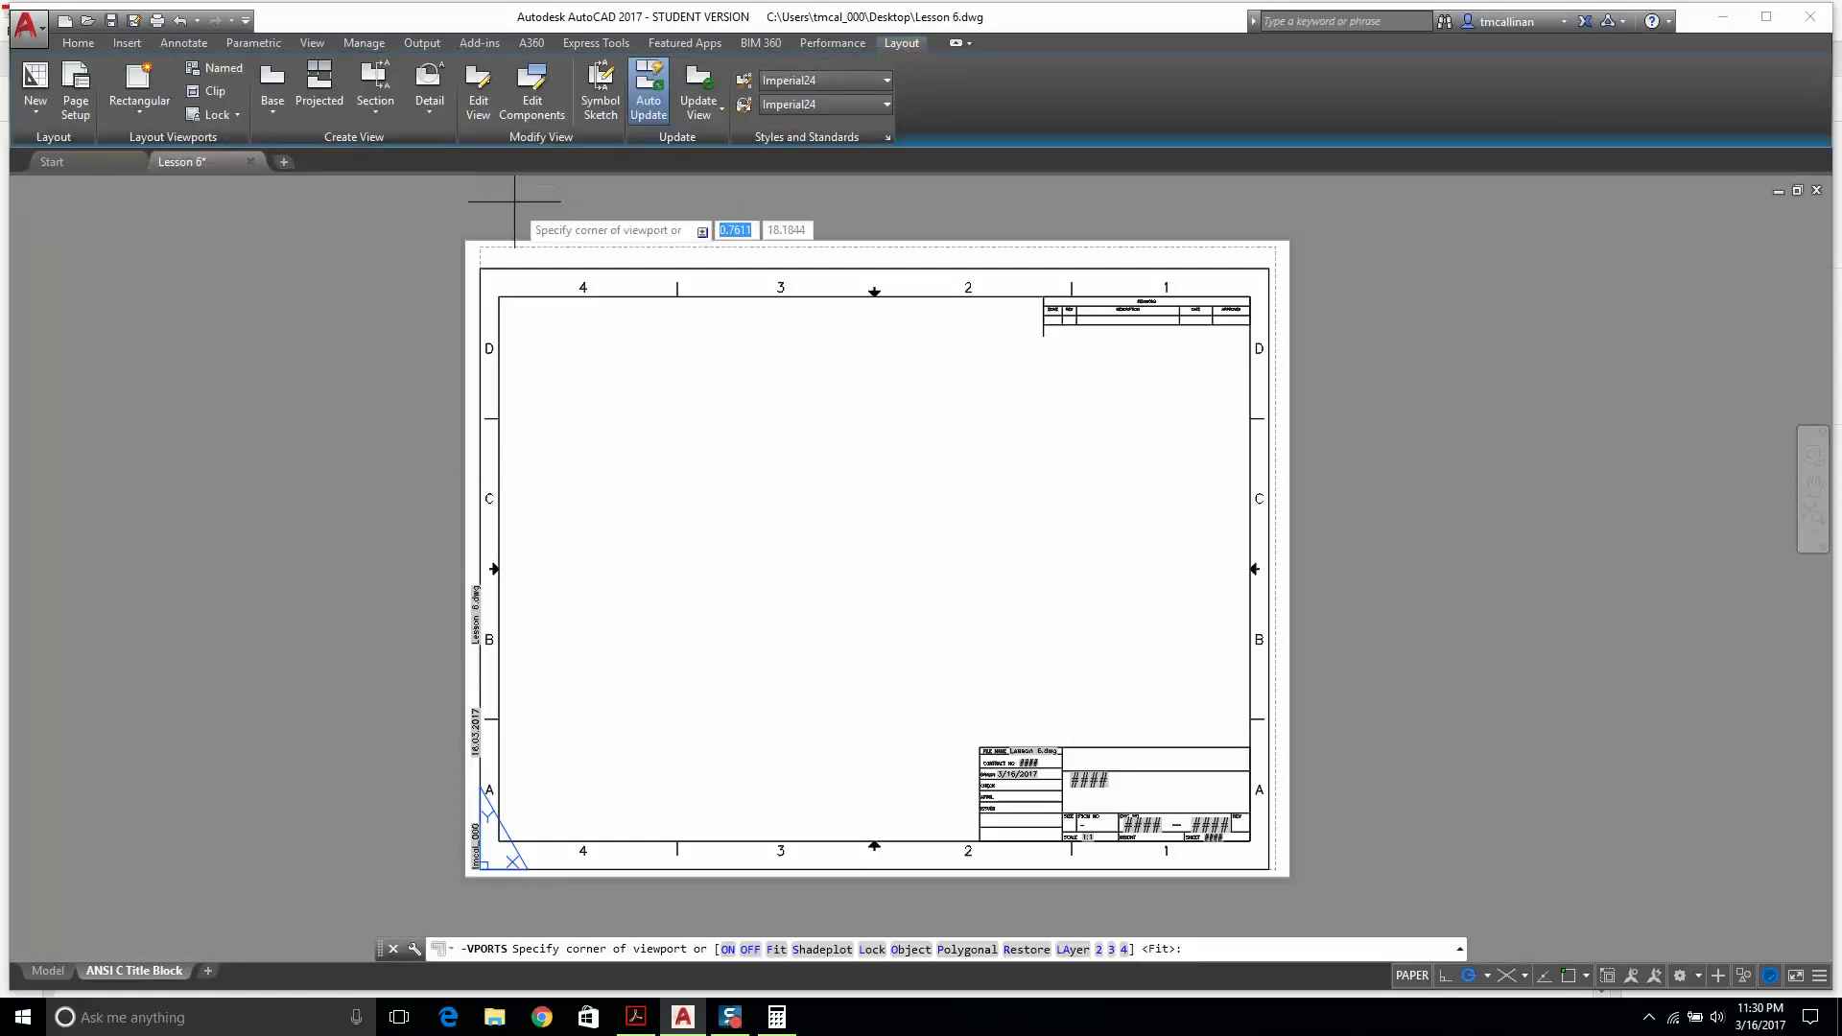
pyautogui.press('Return')
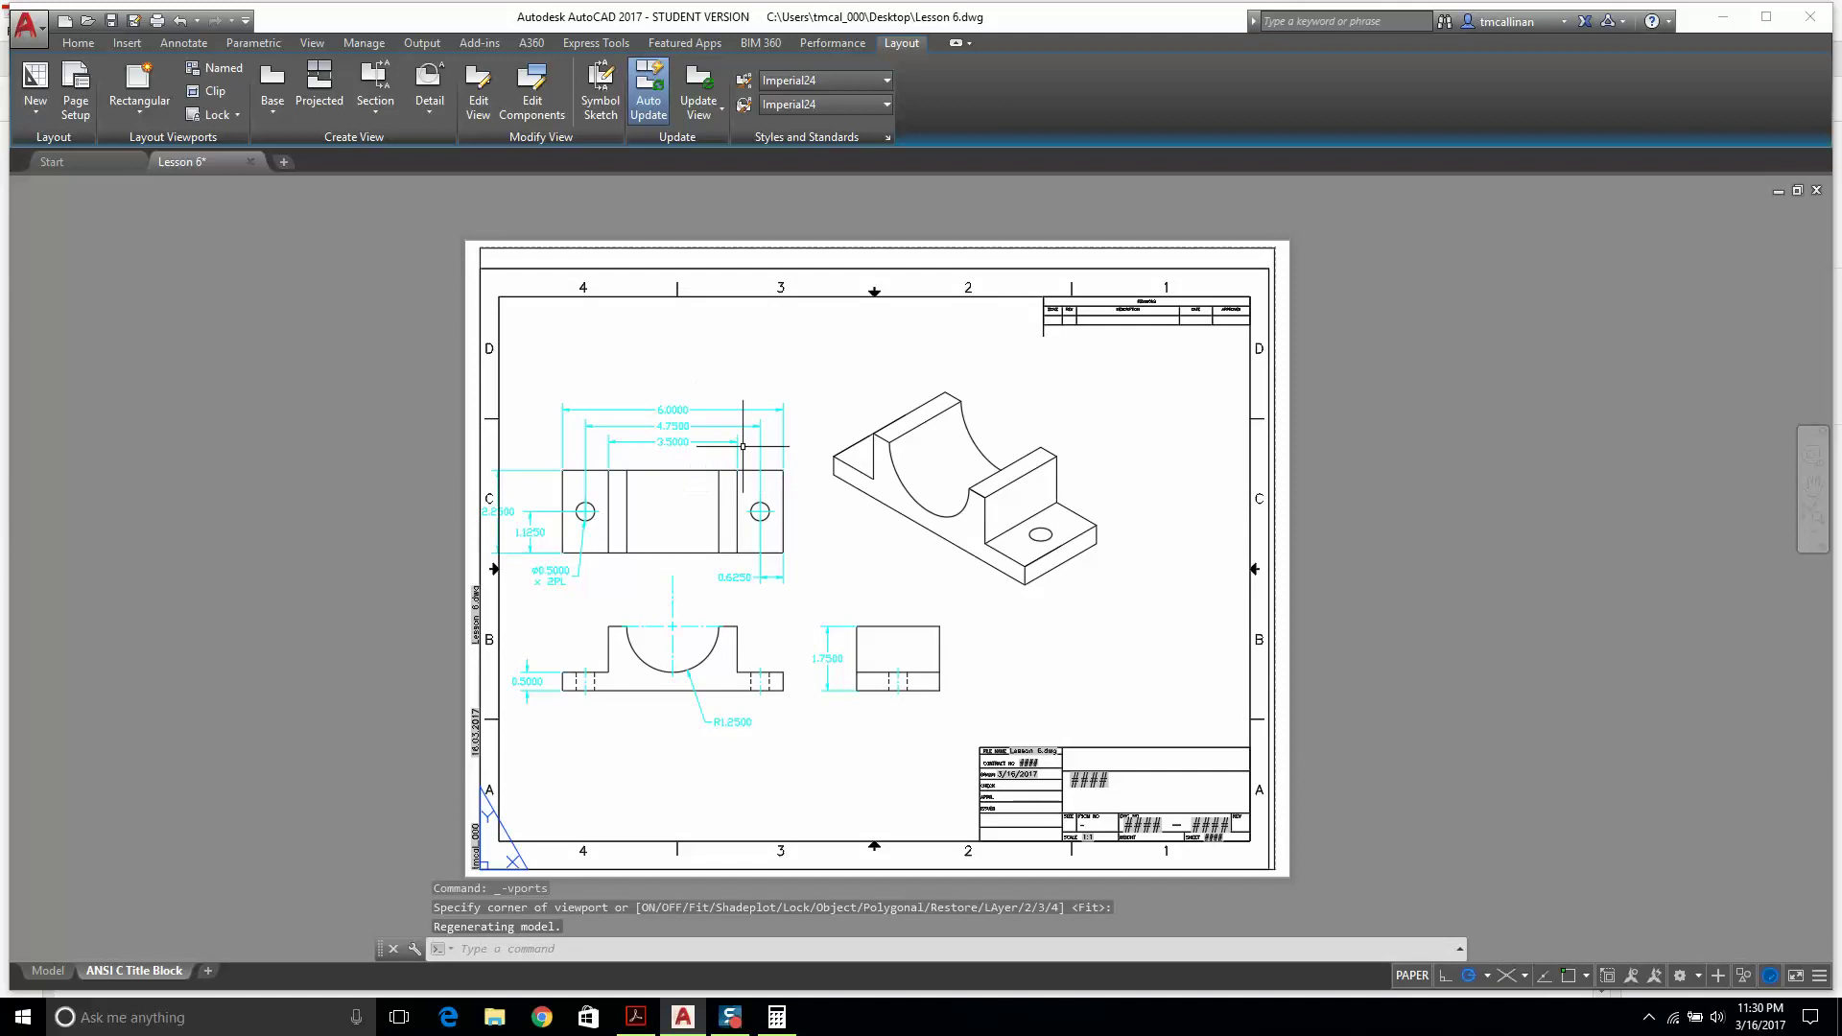
pyautogui.click(700, 361)
pyautogui.moveTo(735, 490); pyautogui.dragTo(815, 470, button='middle')
# Zoom Window inside the viewport to frame all views, then return to paper space.
pyautogui.doubleClick(862, 551)
pyautogui.scroll(2, 862, 552)
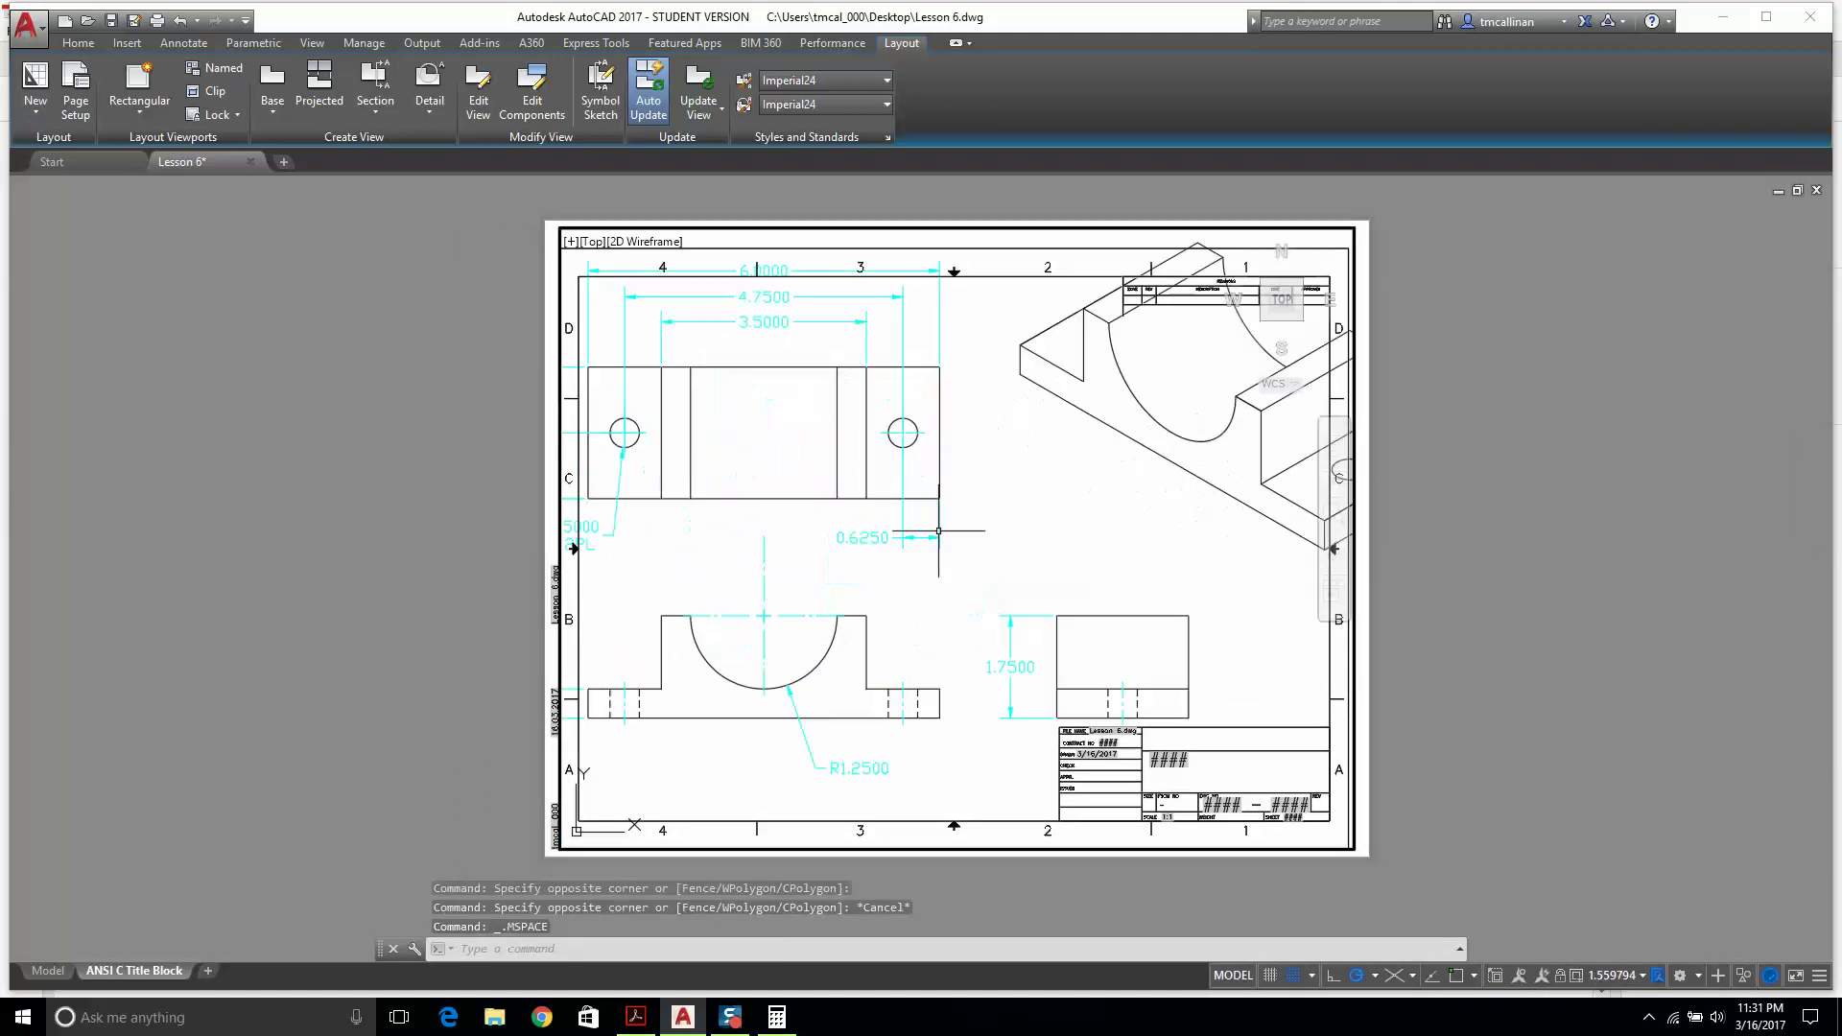
pyautogui.scroll(-2, 938, 531)
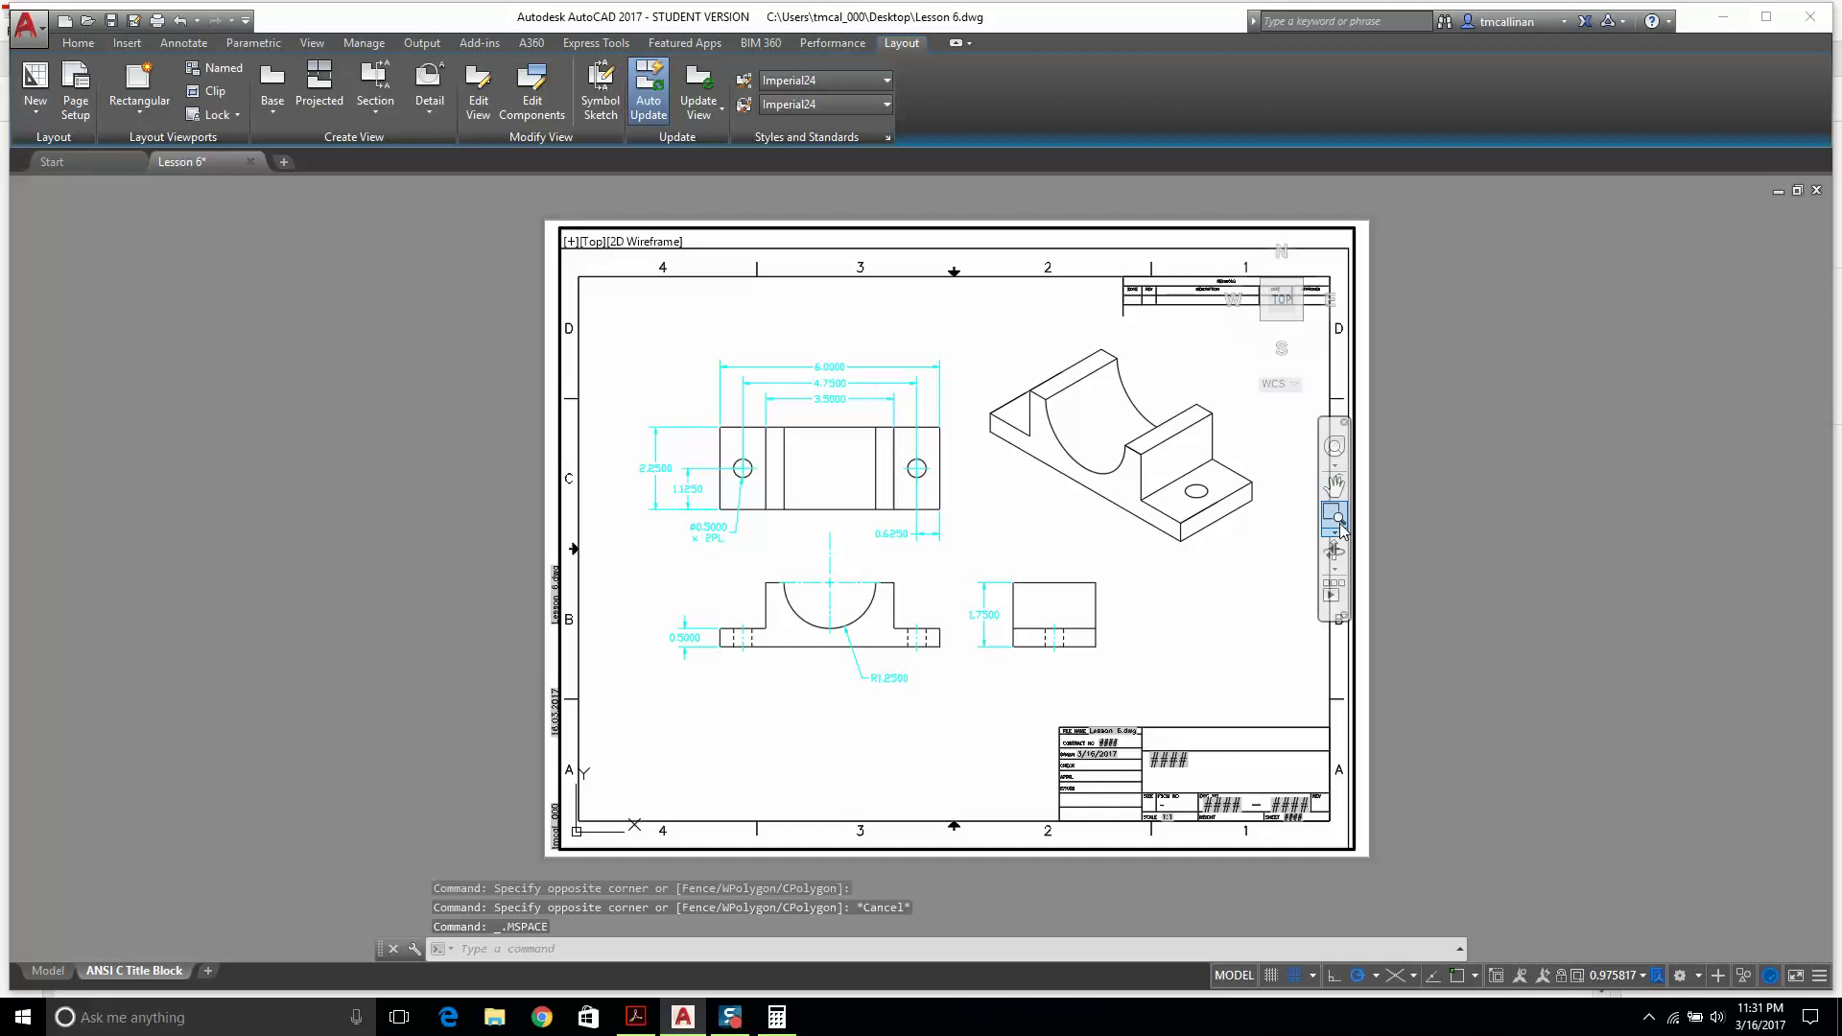
pyautogui.click(1336, 532)
pyautogui.click(1406, 573)
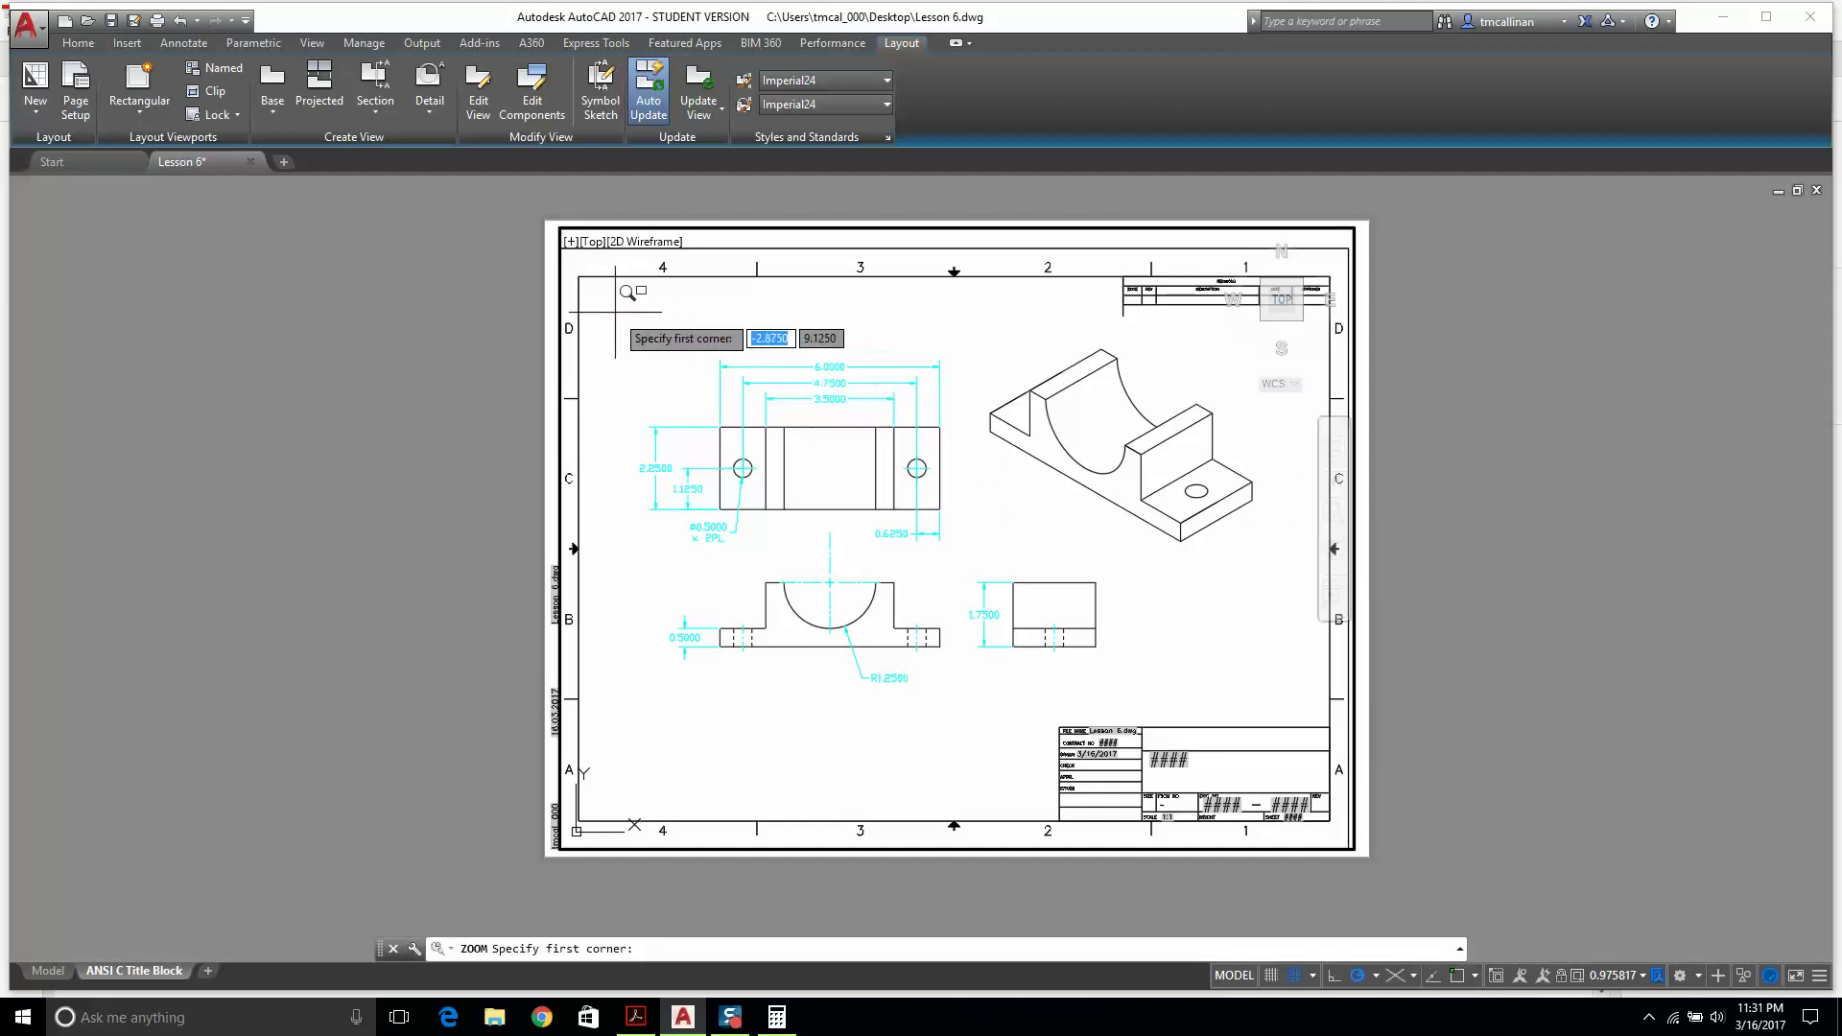
pyautogui.click(601, 298)
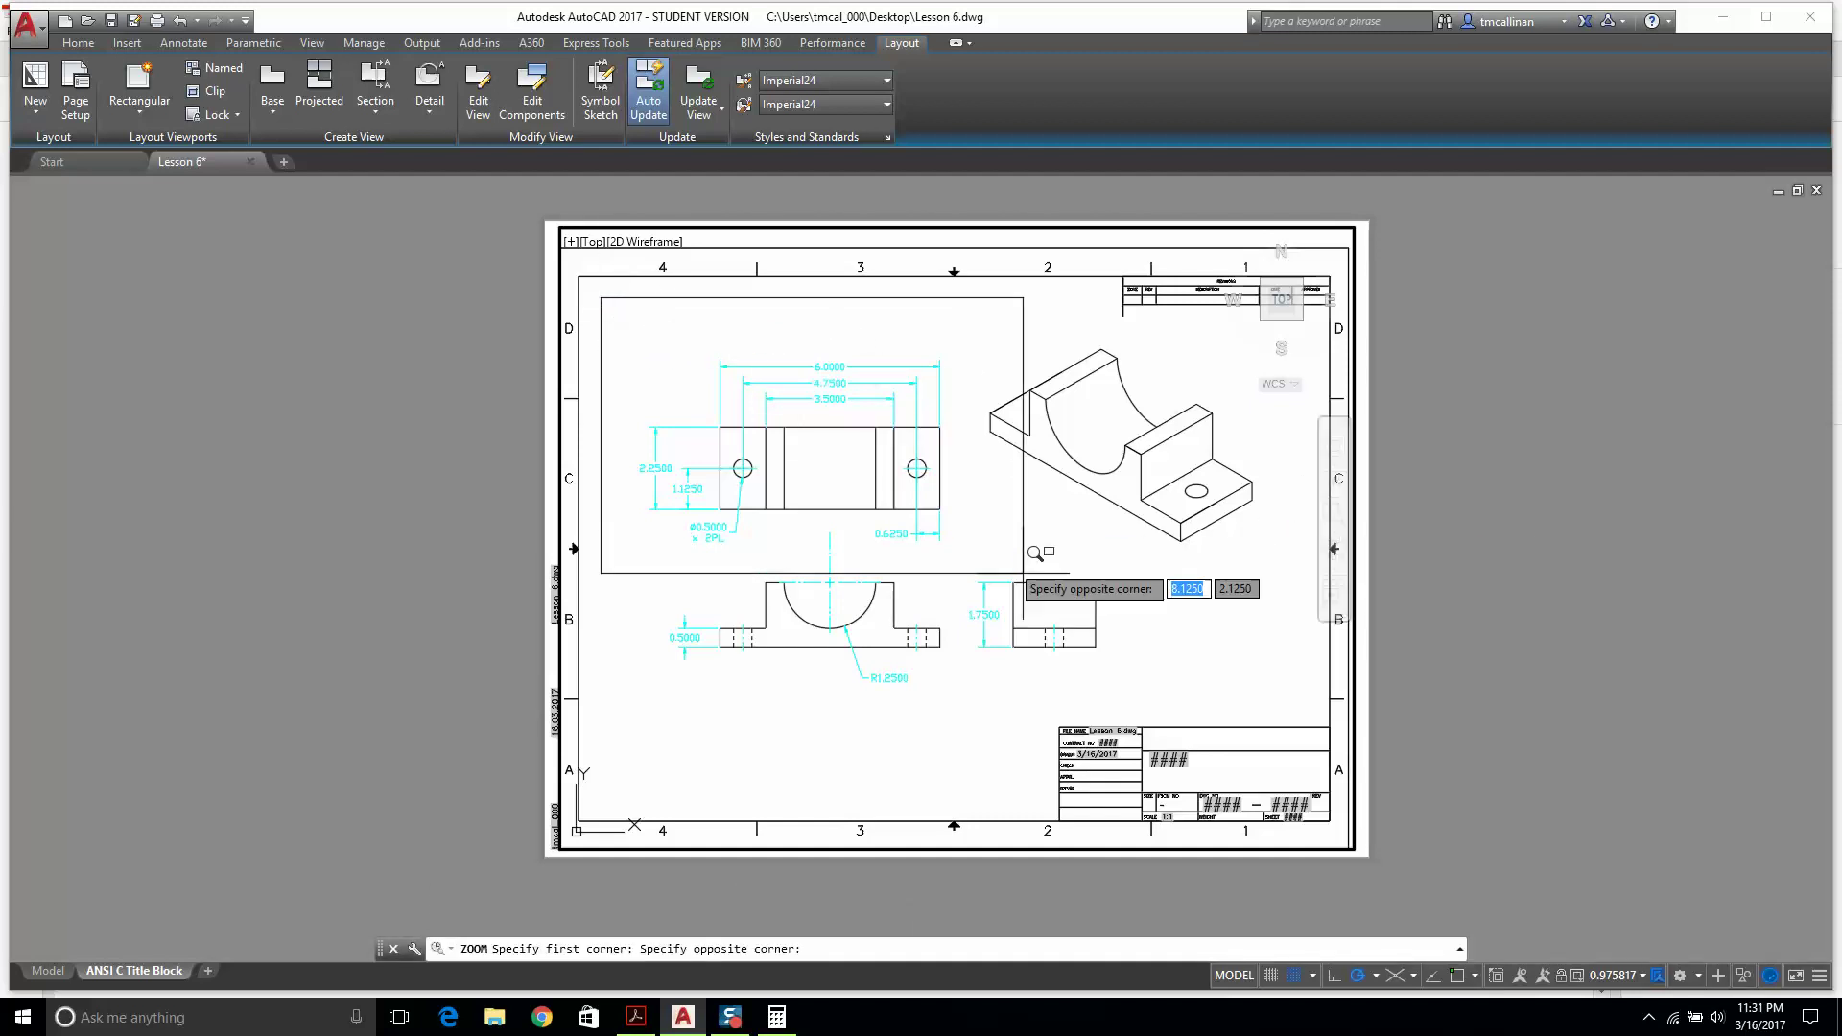
pyautogui.click(1288, 729)
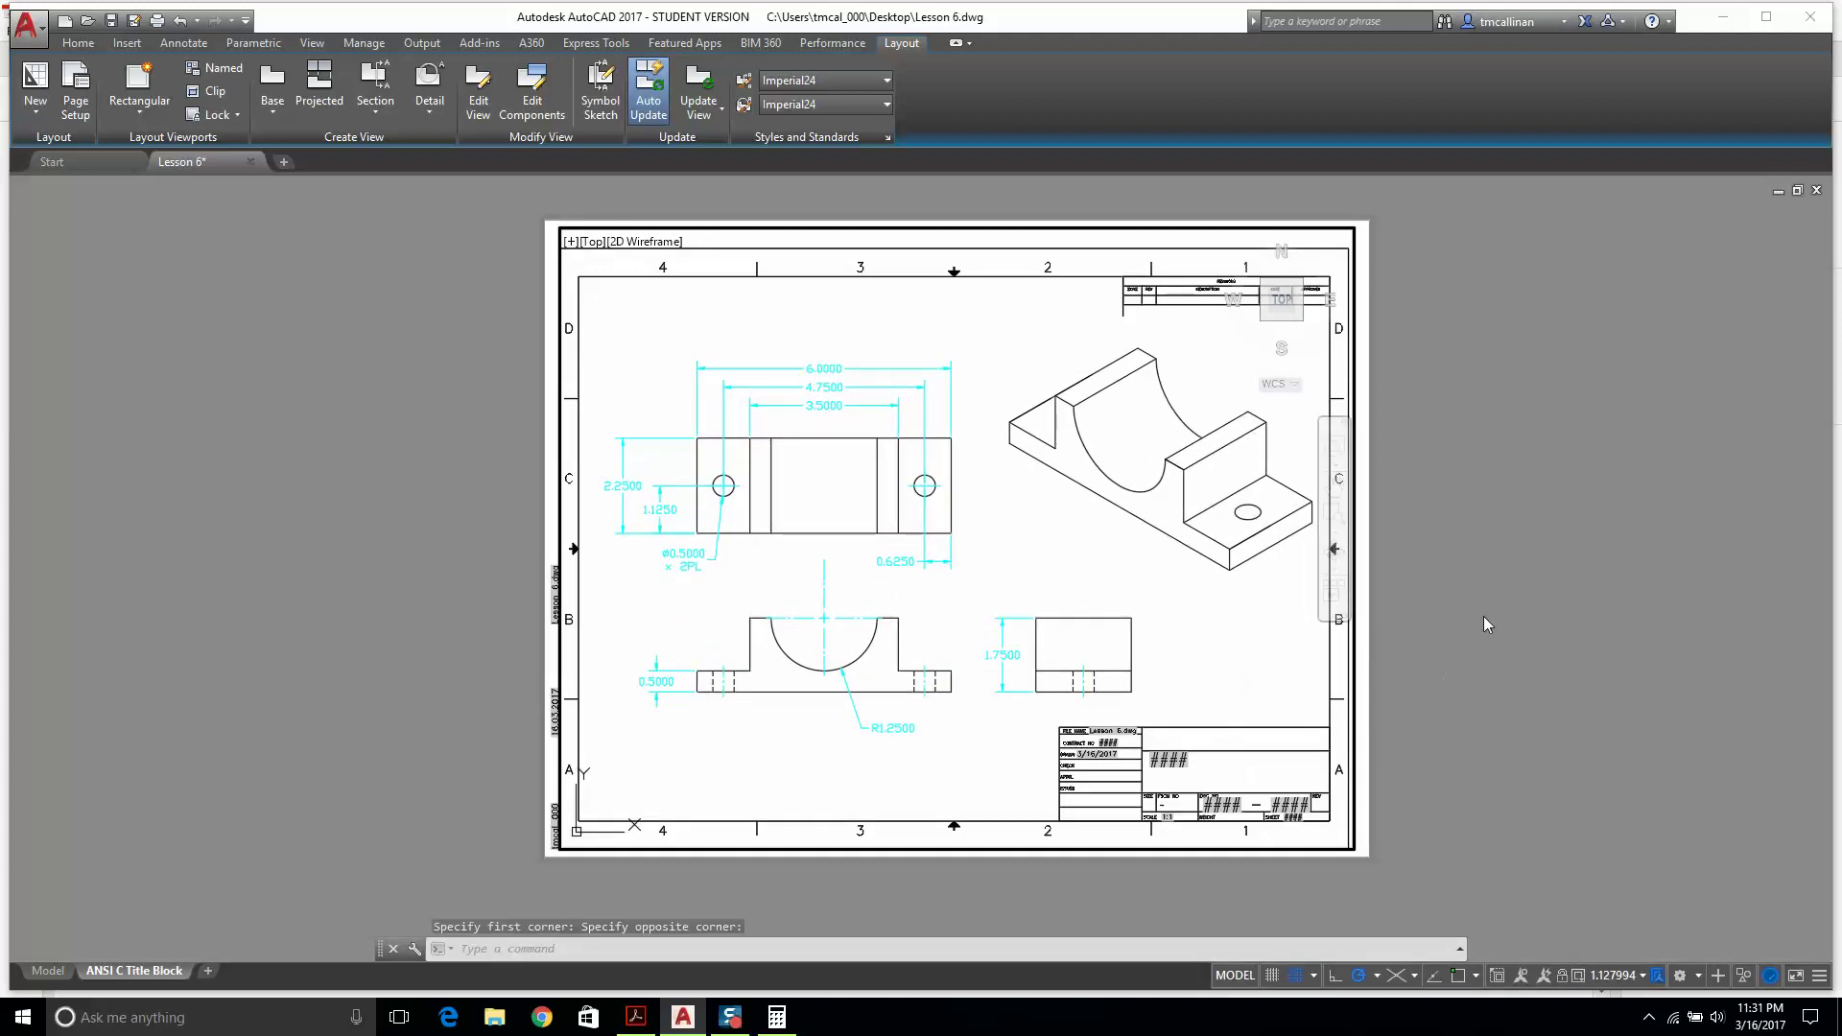
pyautogui.click(1236, 975)
# Set the title block's SHEETNUMBER attribute to AUTOCAD LESSON 6.
pyautogui.scroll(-2, 1234, 645)
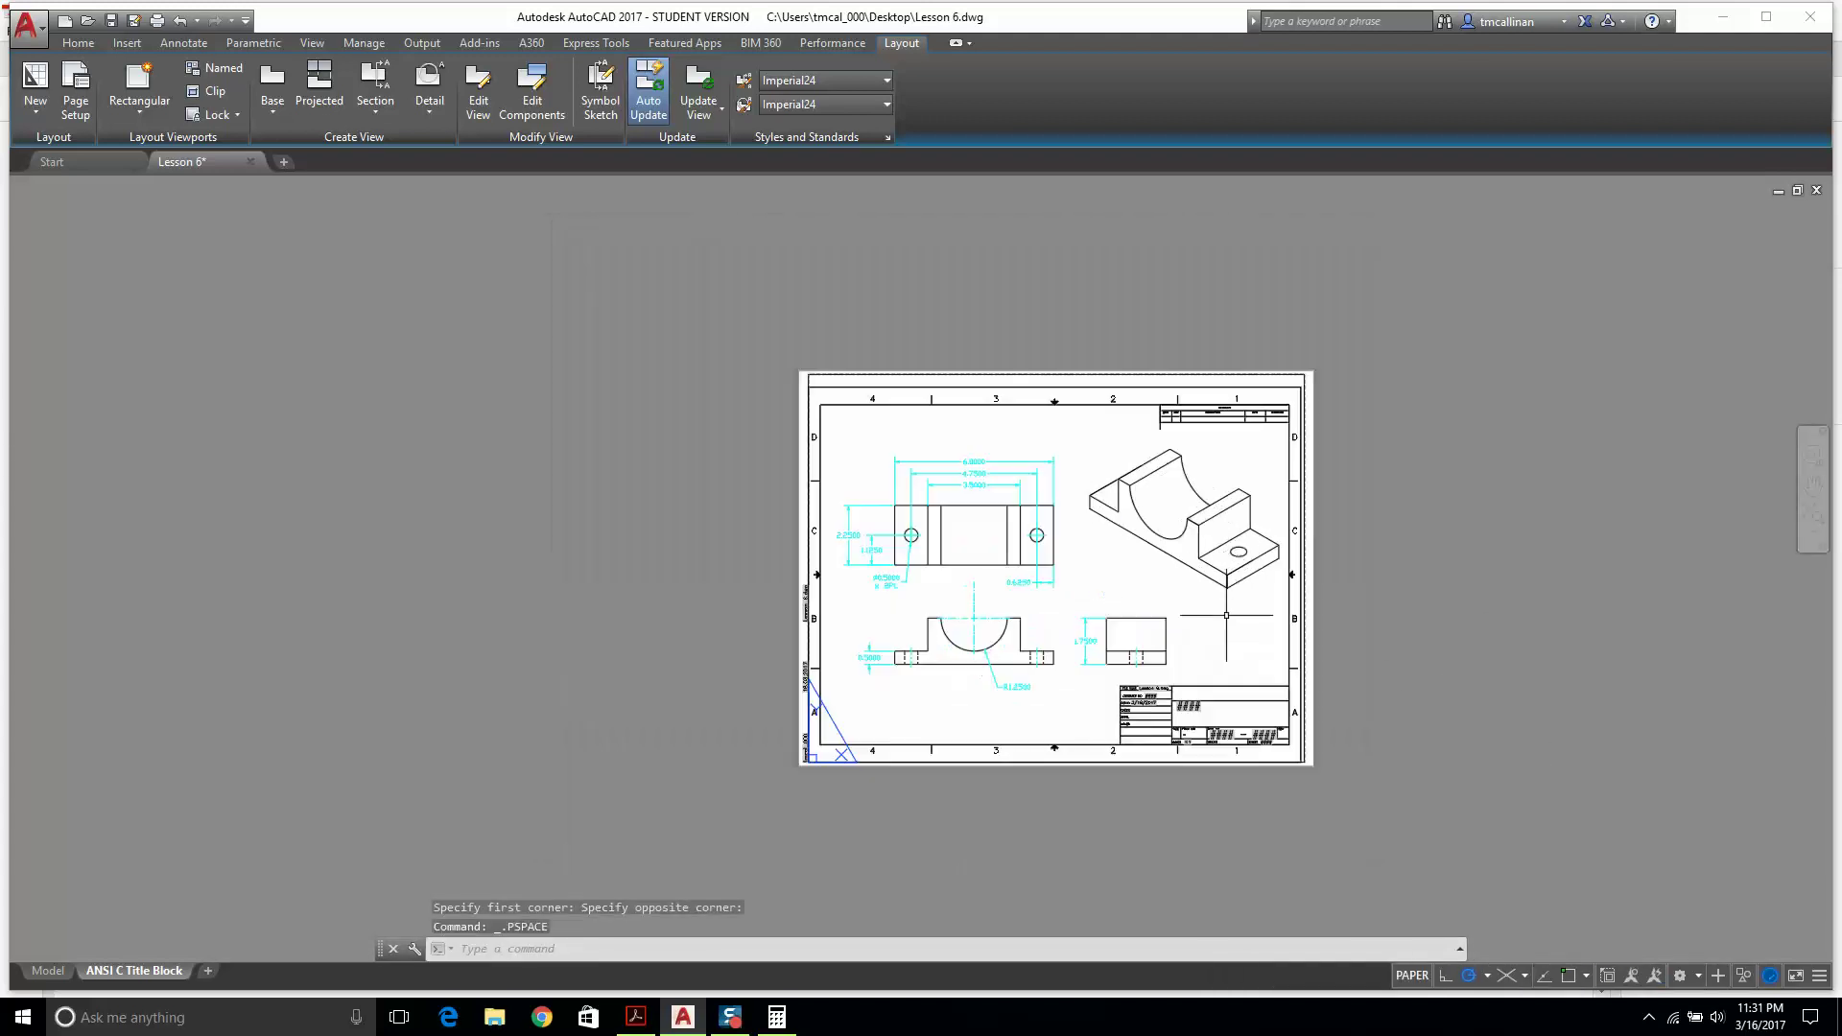
pyautogui.scroll(4, 1237, 638)
pyautogui.scroll(-2, 1190, 522)
pyautogui.scroll(6, 1061, 534)
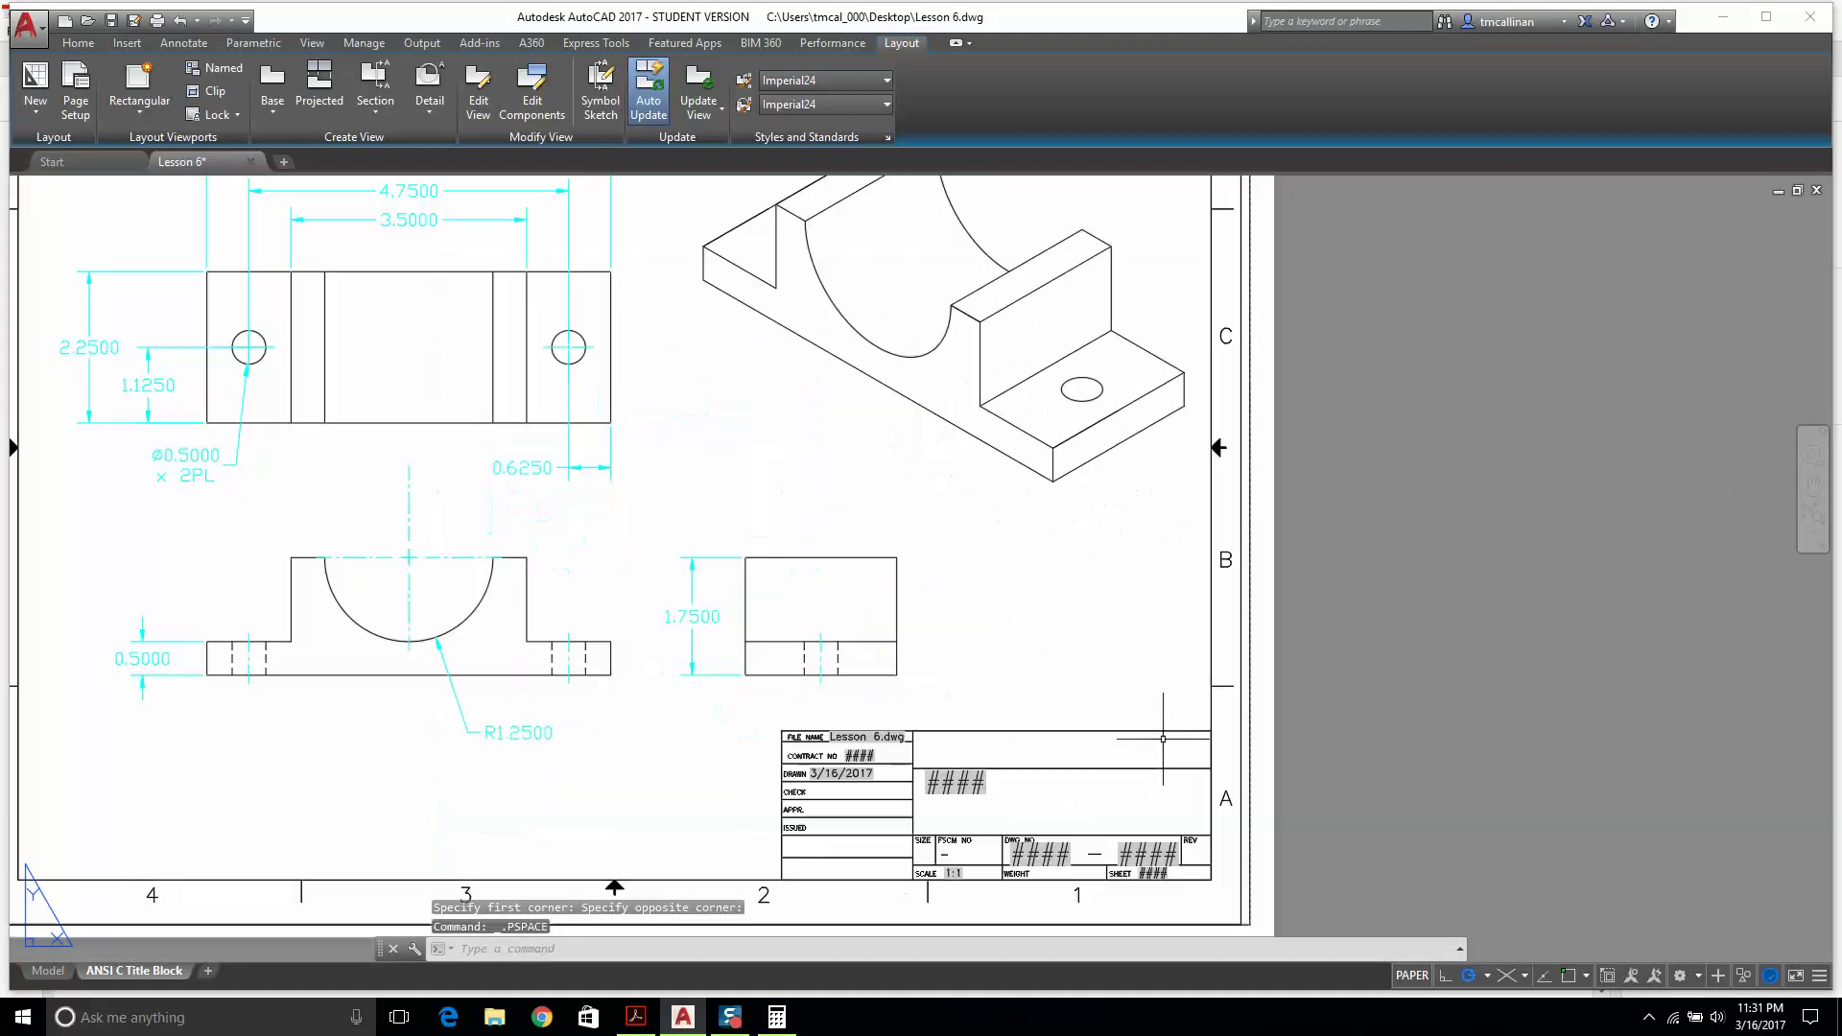
pyautogui.scroll(-3, 966, 522)
pyautogui.scroll(3, 617, 670)
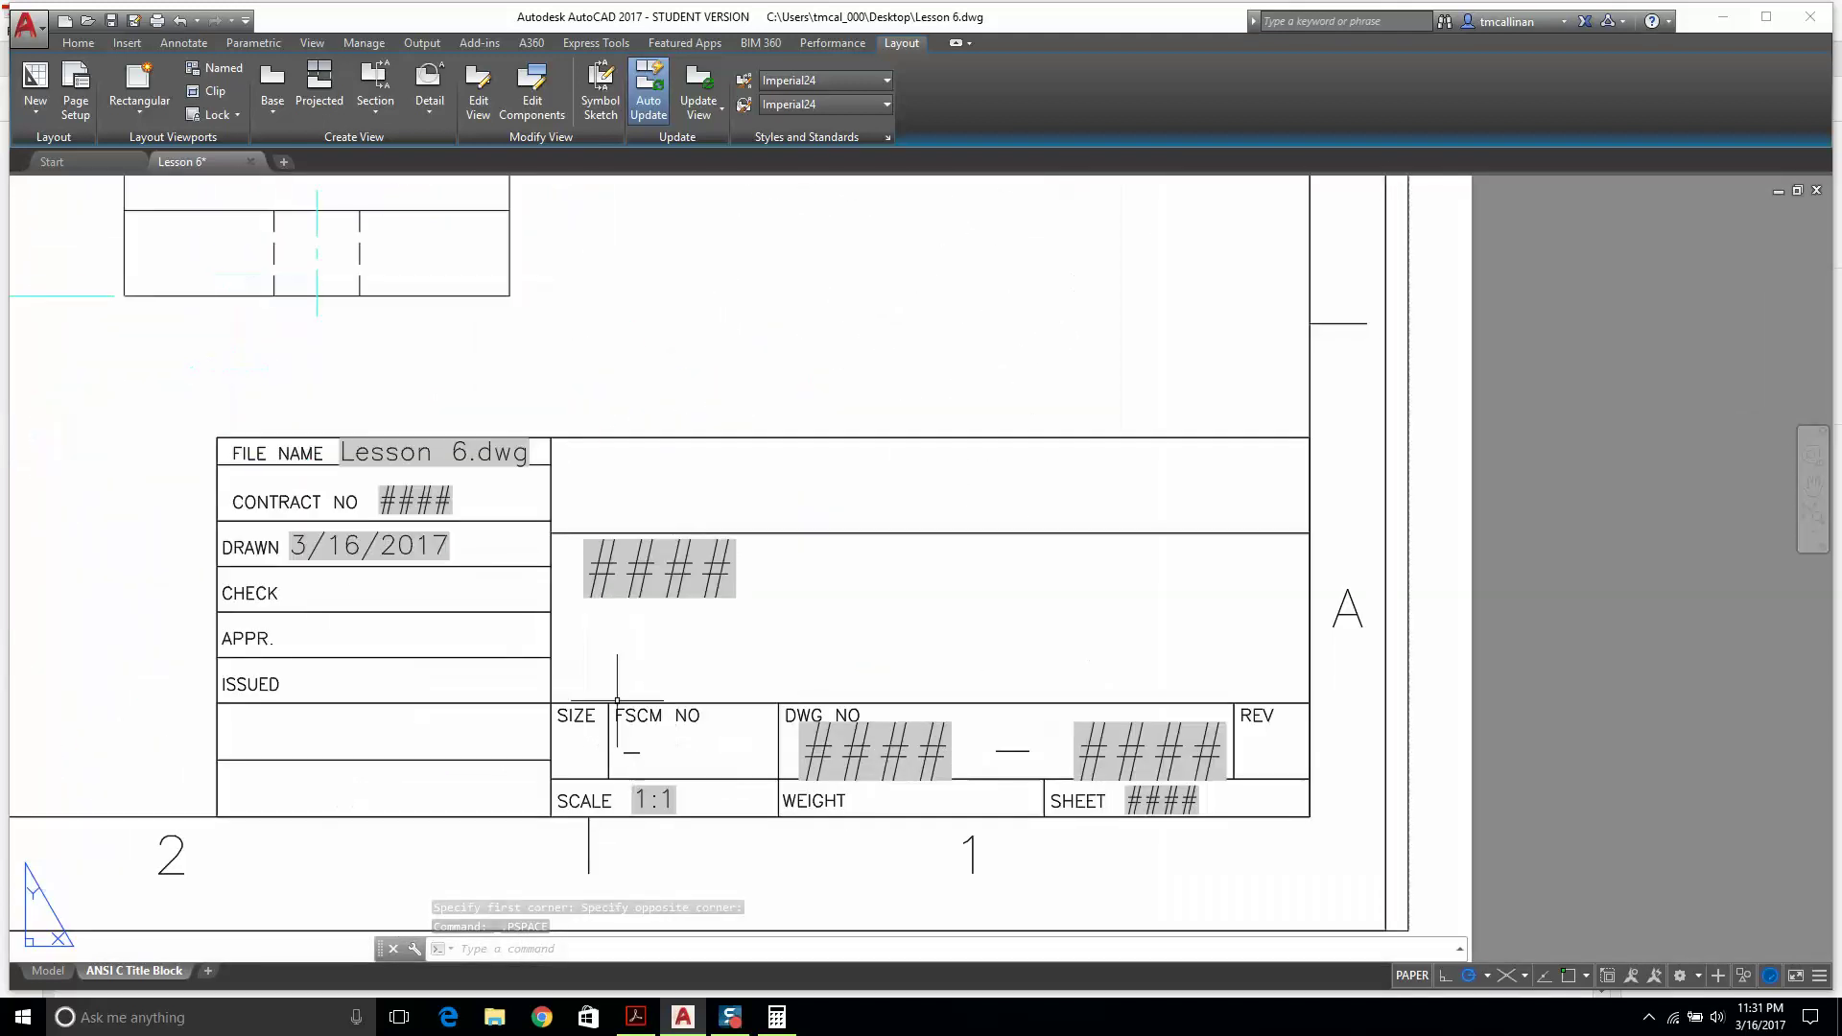
pyautogui.doubleClick(454, 467)
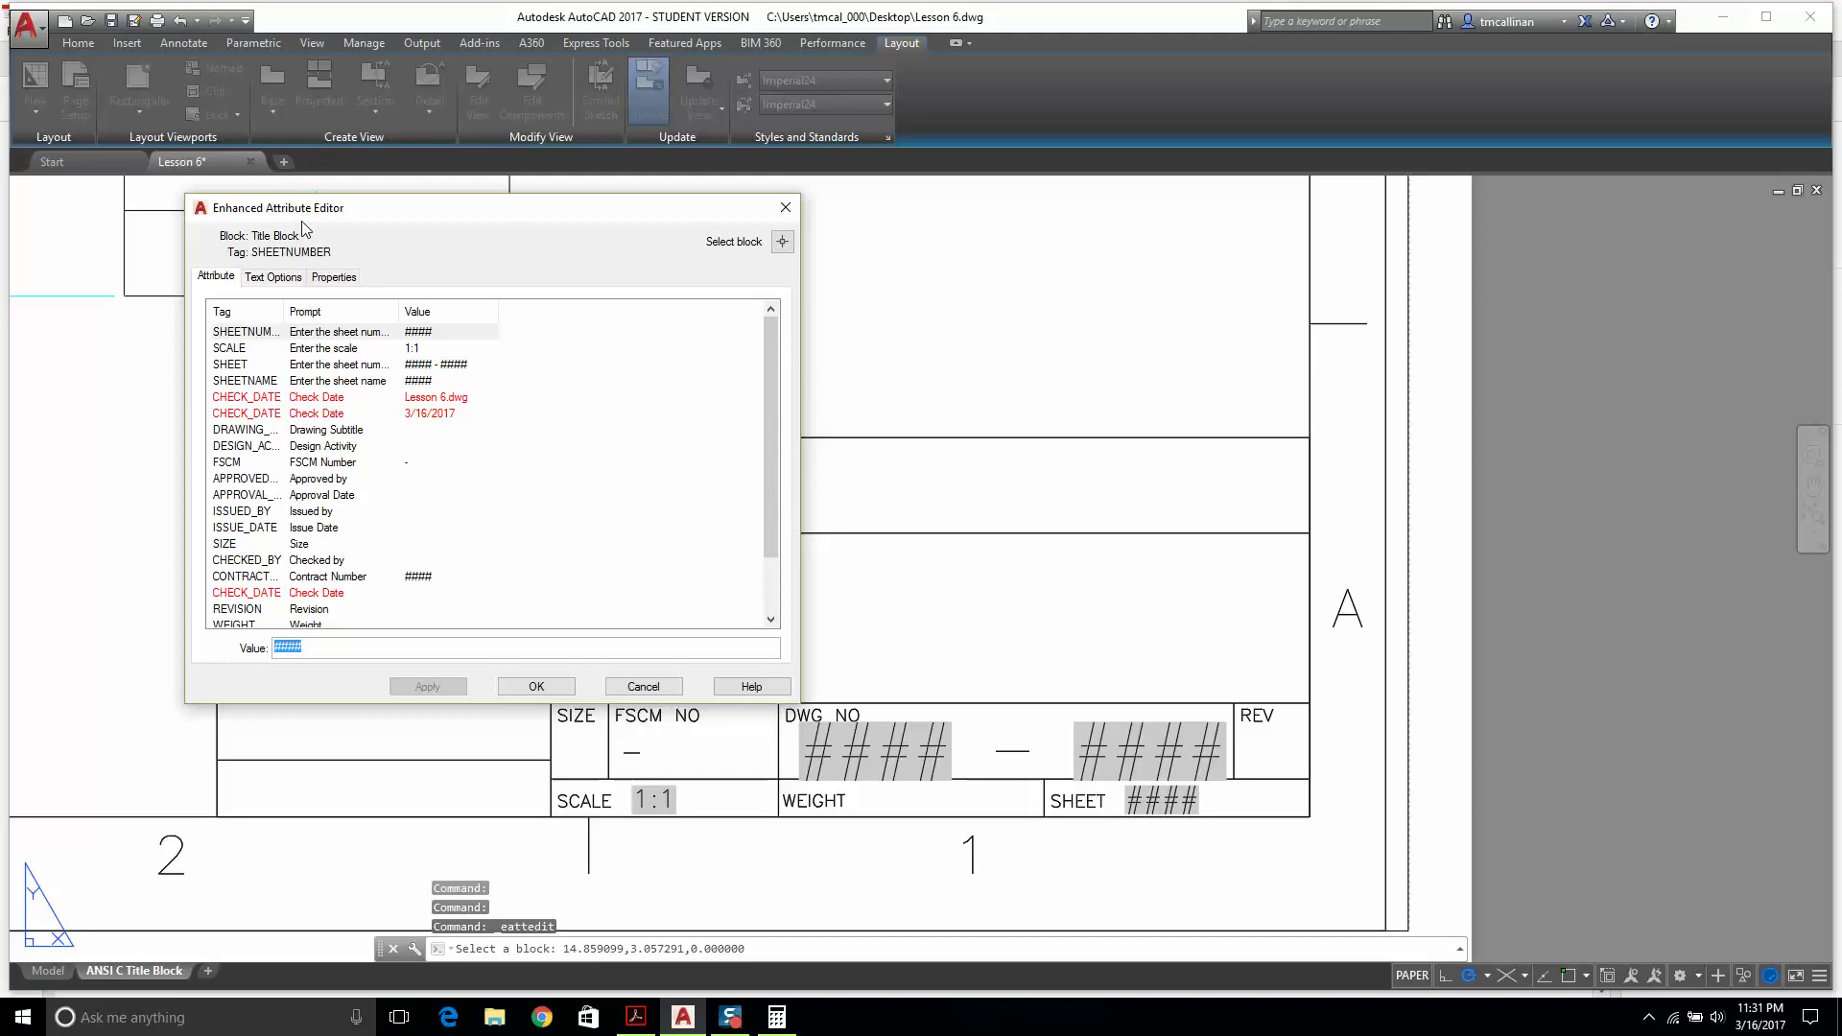
pyautogui.click(411, 336)
pyautogui.click(352, 646)
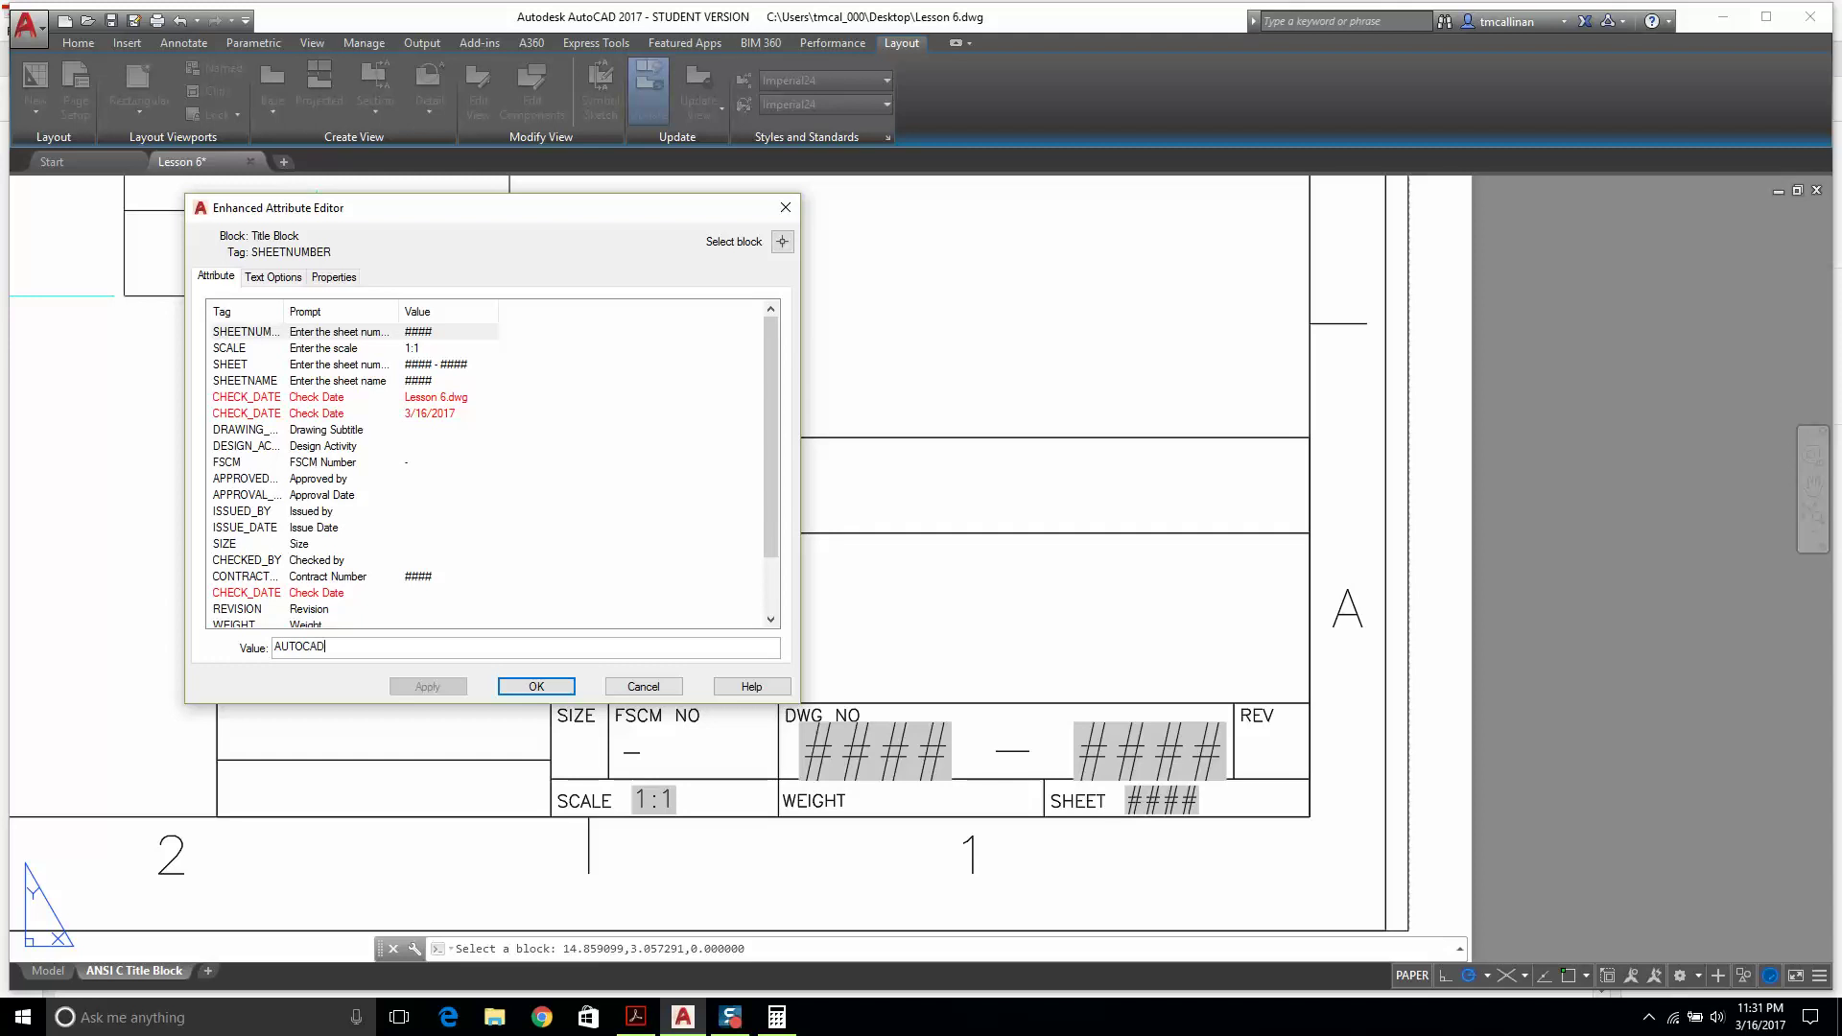
pyautogui.write('AUTOCAD LESSo')
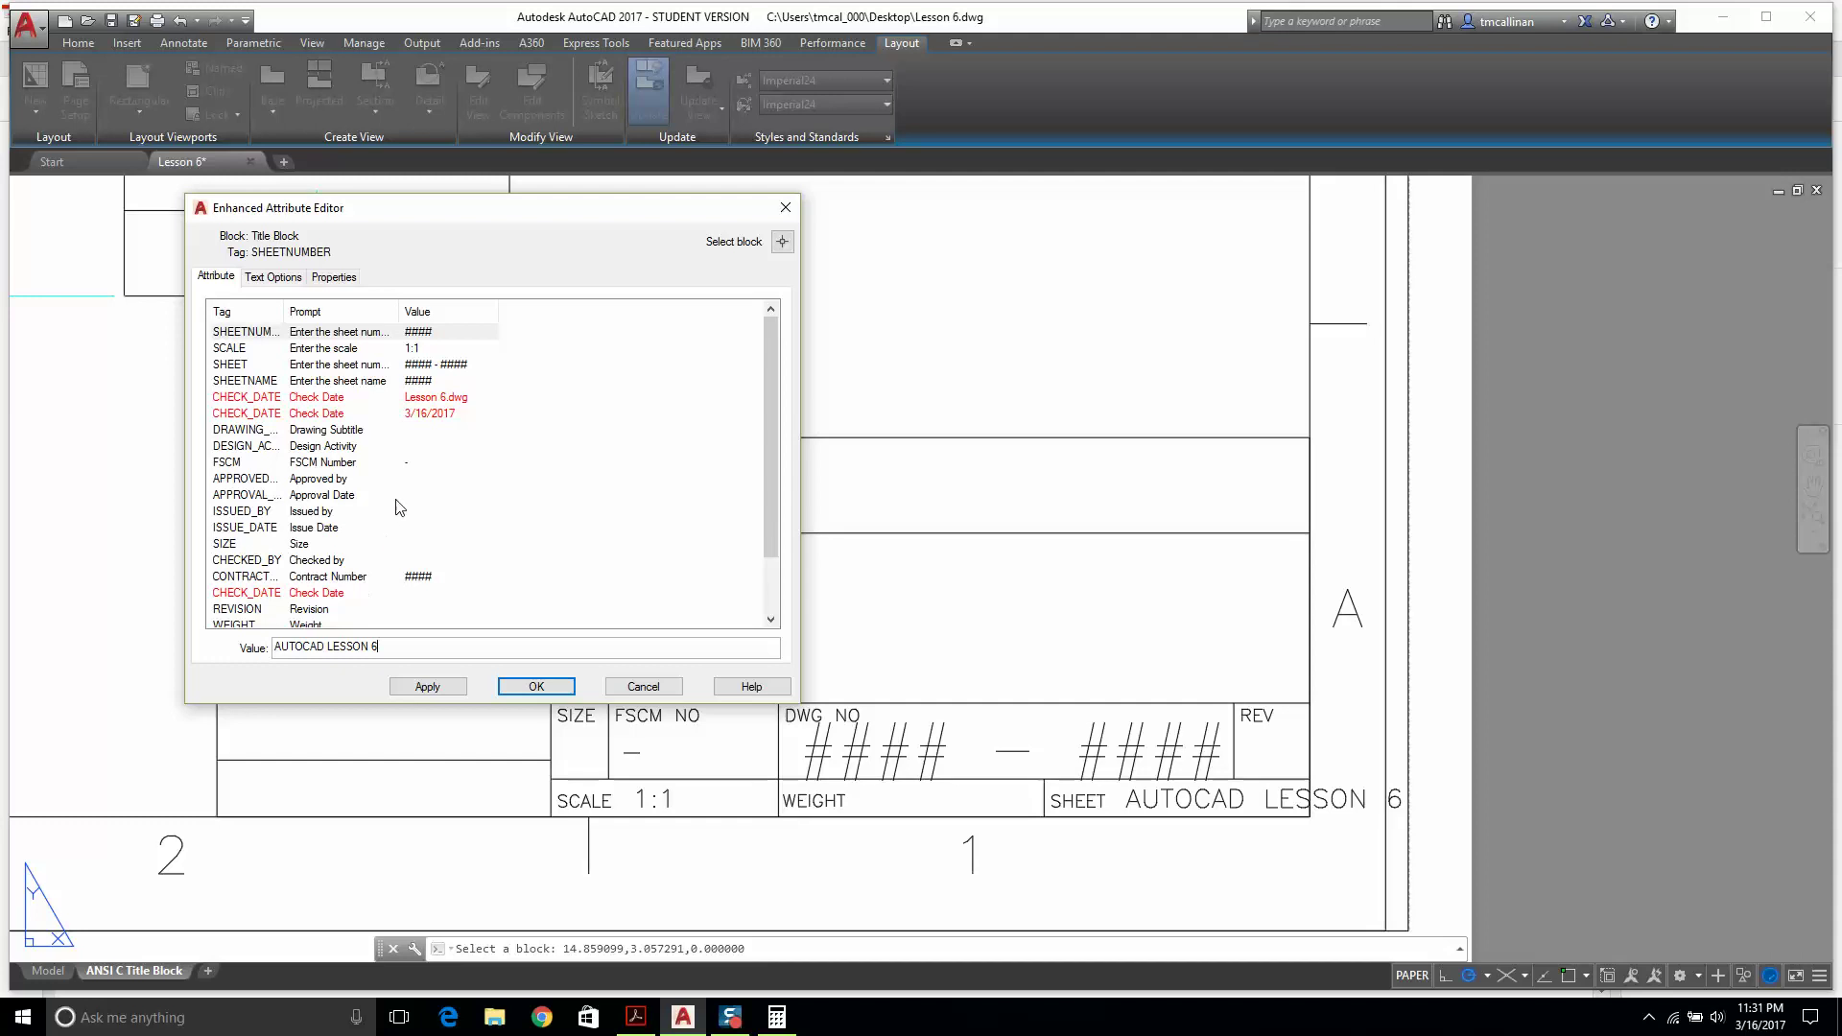
# Fill in the CONTRACT_NUMBER attribute and accept the title block changes.
pyautogui.click(410, 578)
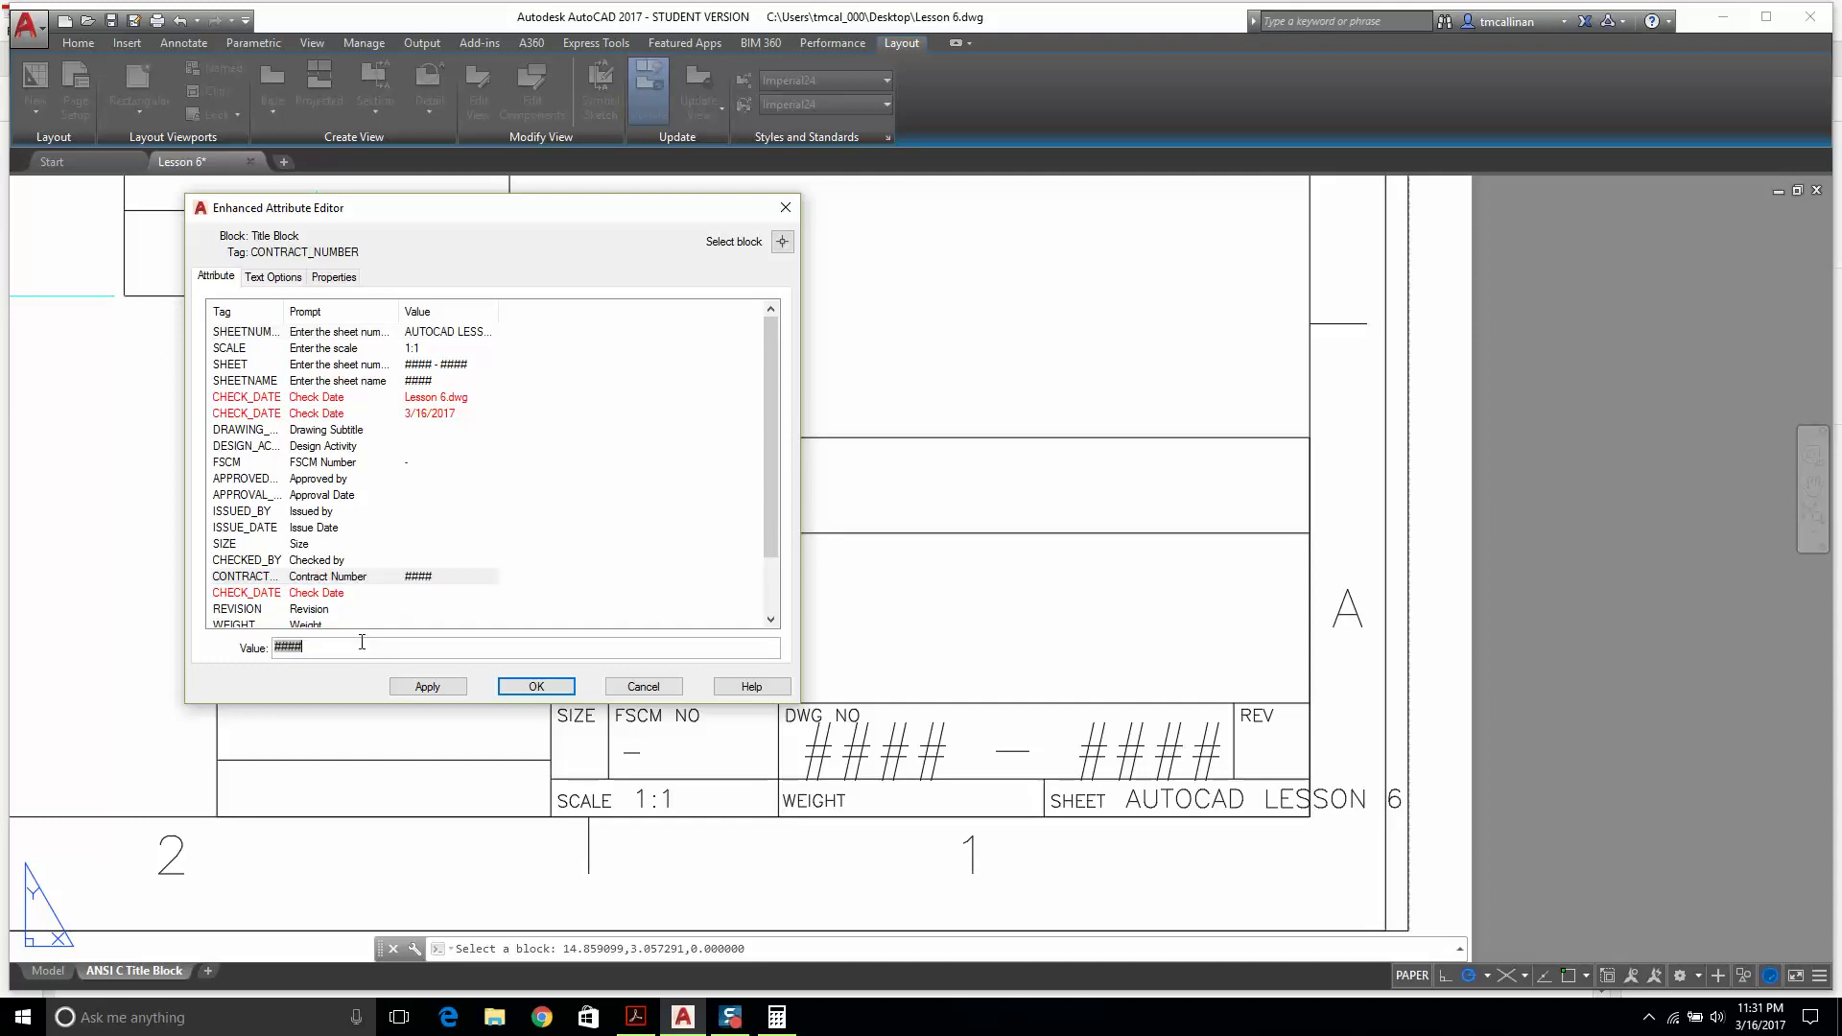
pyautogui.hotkey('ctrl', 'f')
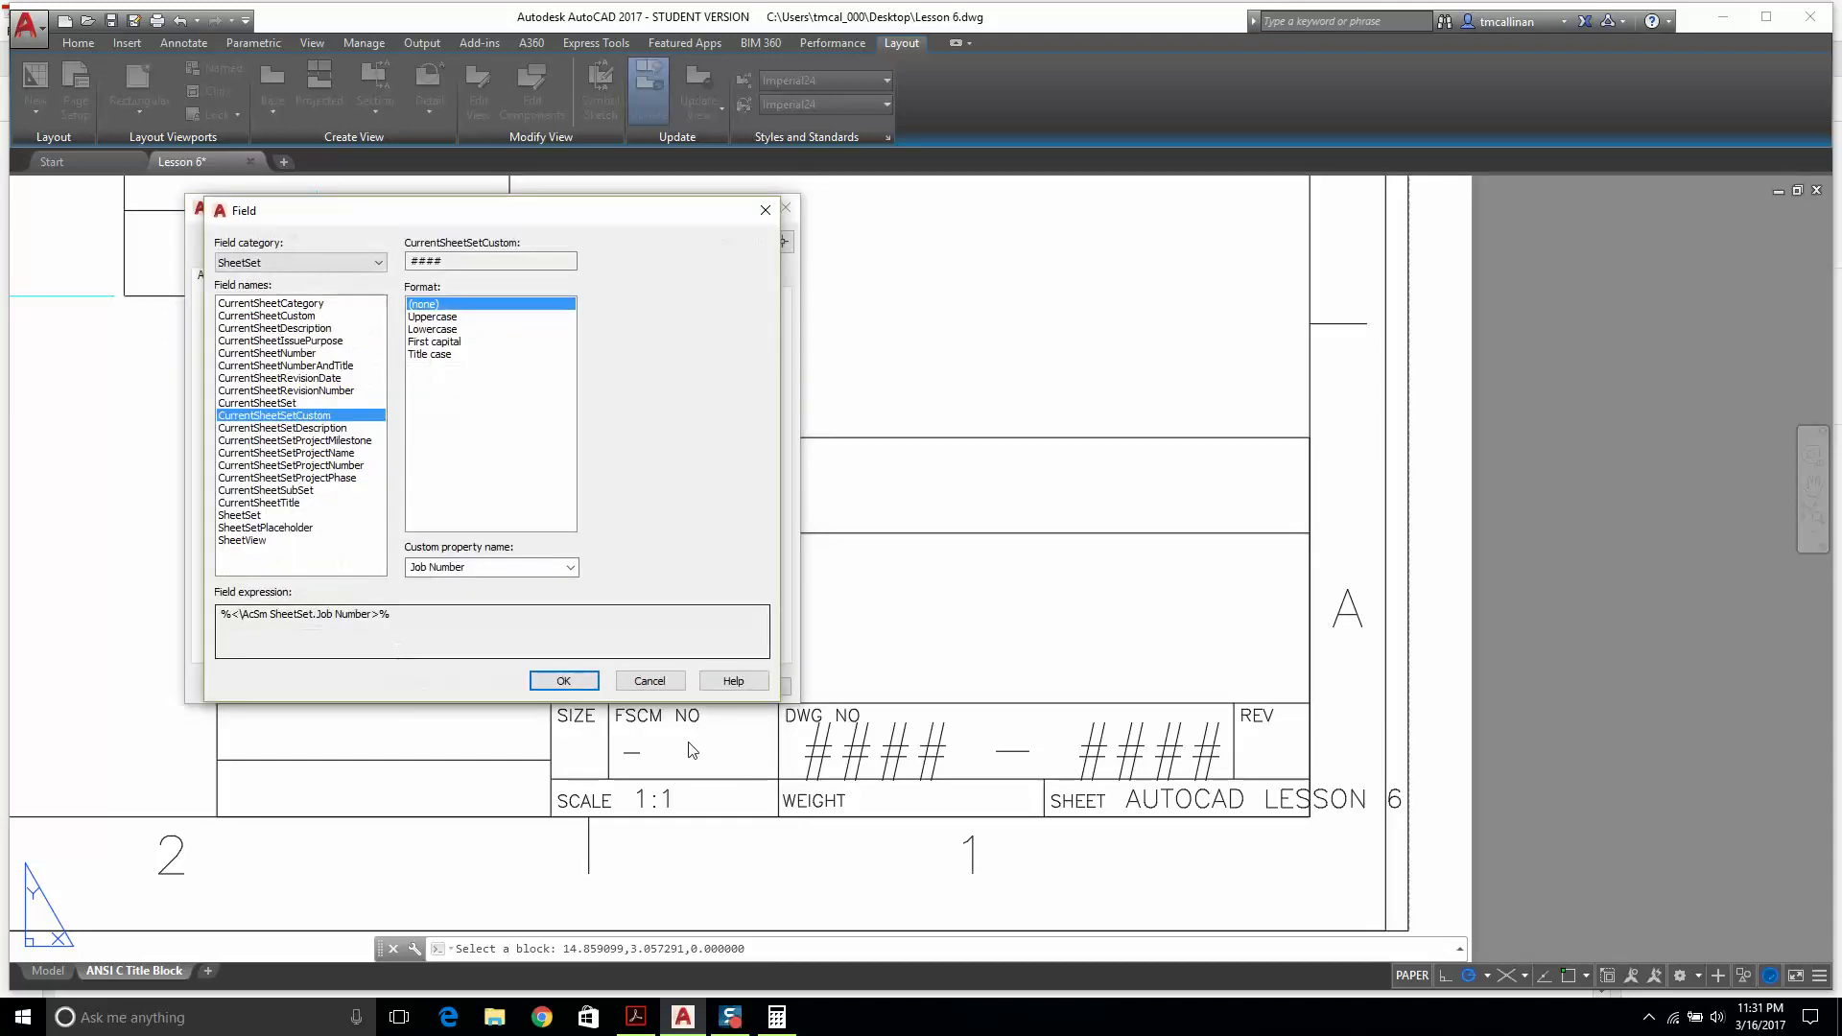
pyautogui.click(648, 679)
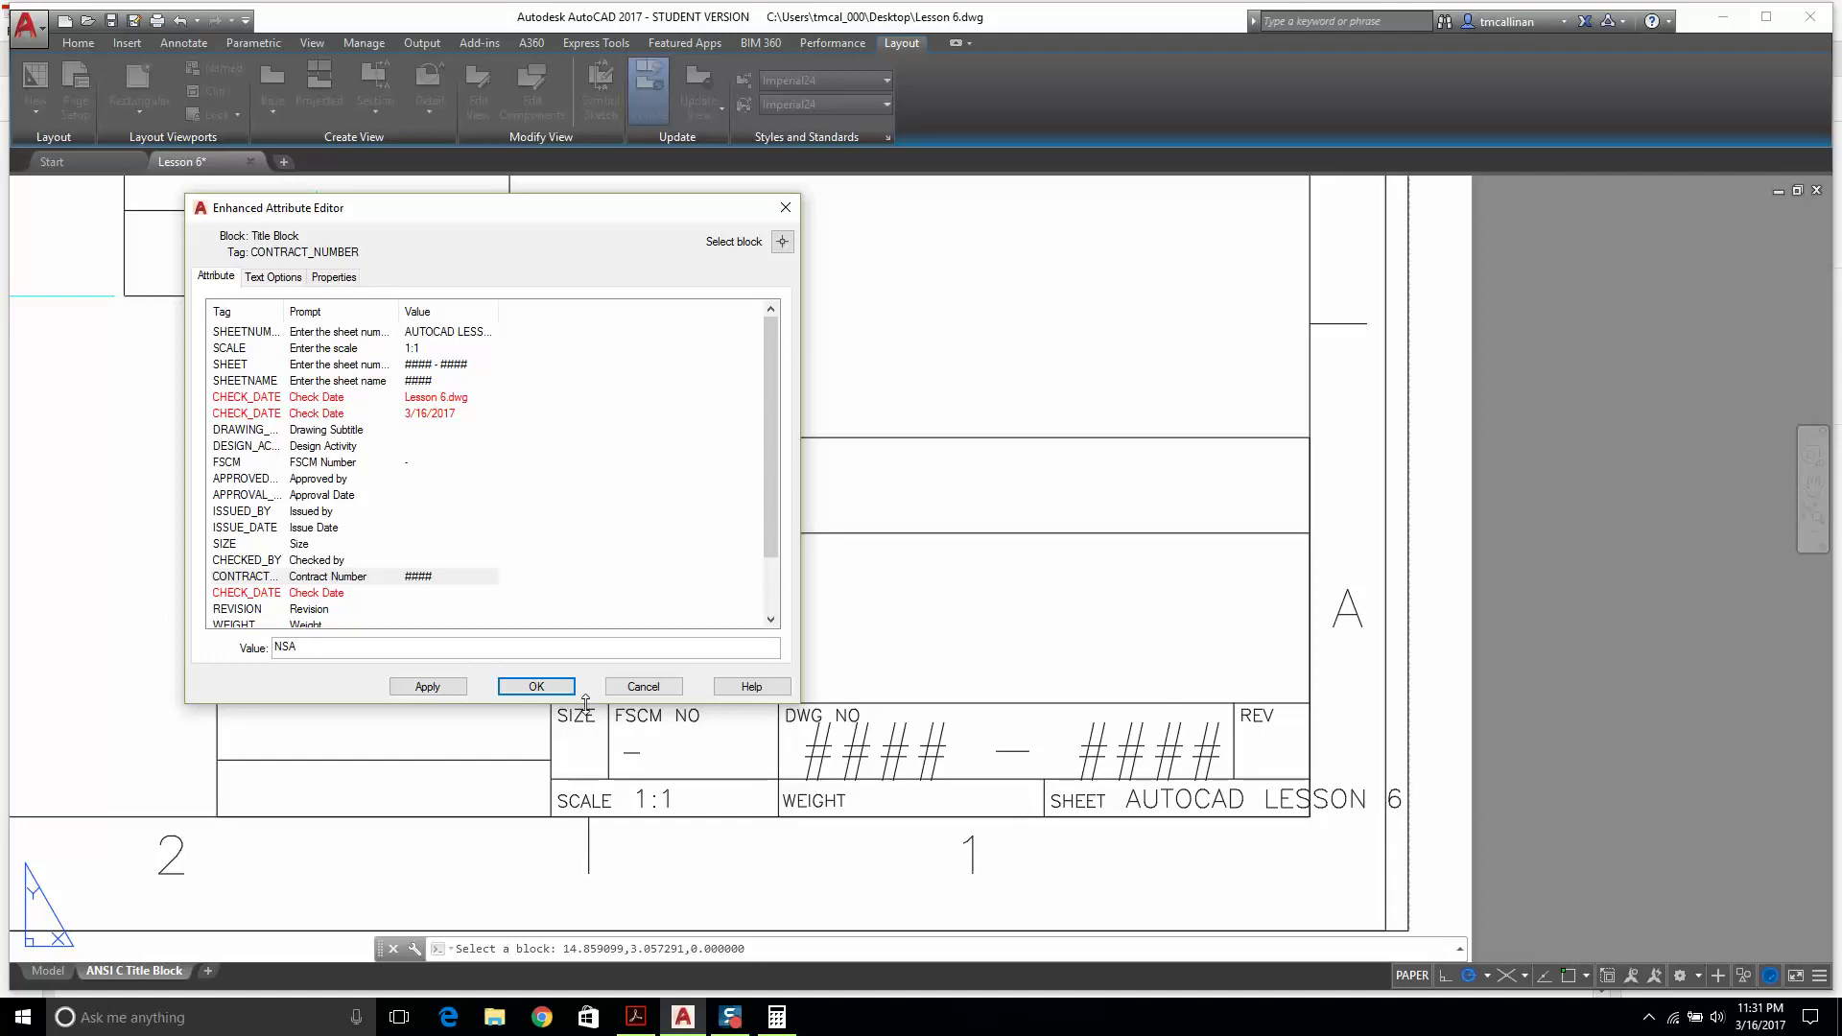
pyautogui.click(537, 686)
pyautogui.click(523, 671)
pyautogui.press('Escape')
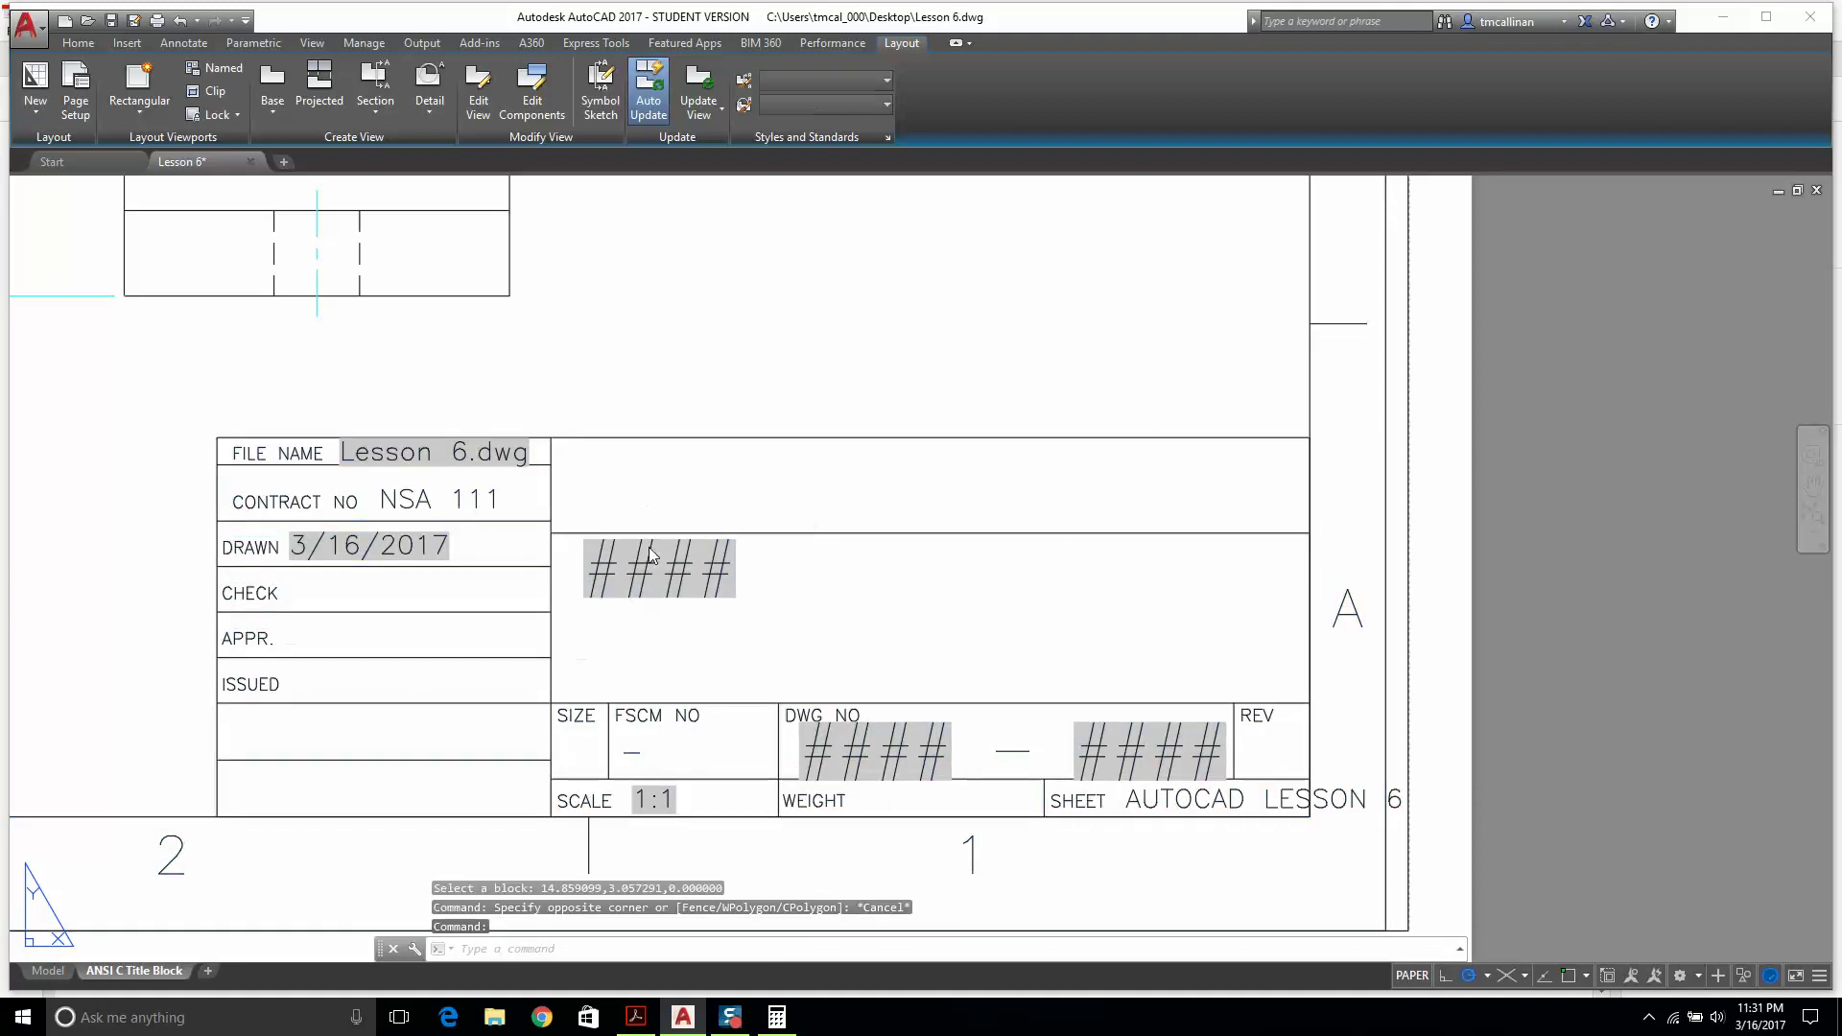
# Set the sheet number to 6 and the sheet name to AUTOCAD LESSON 6.
pyautogui.doubleClick(638, 588)
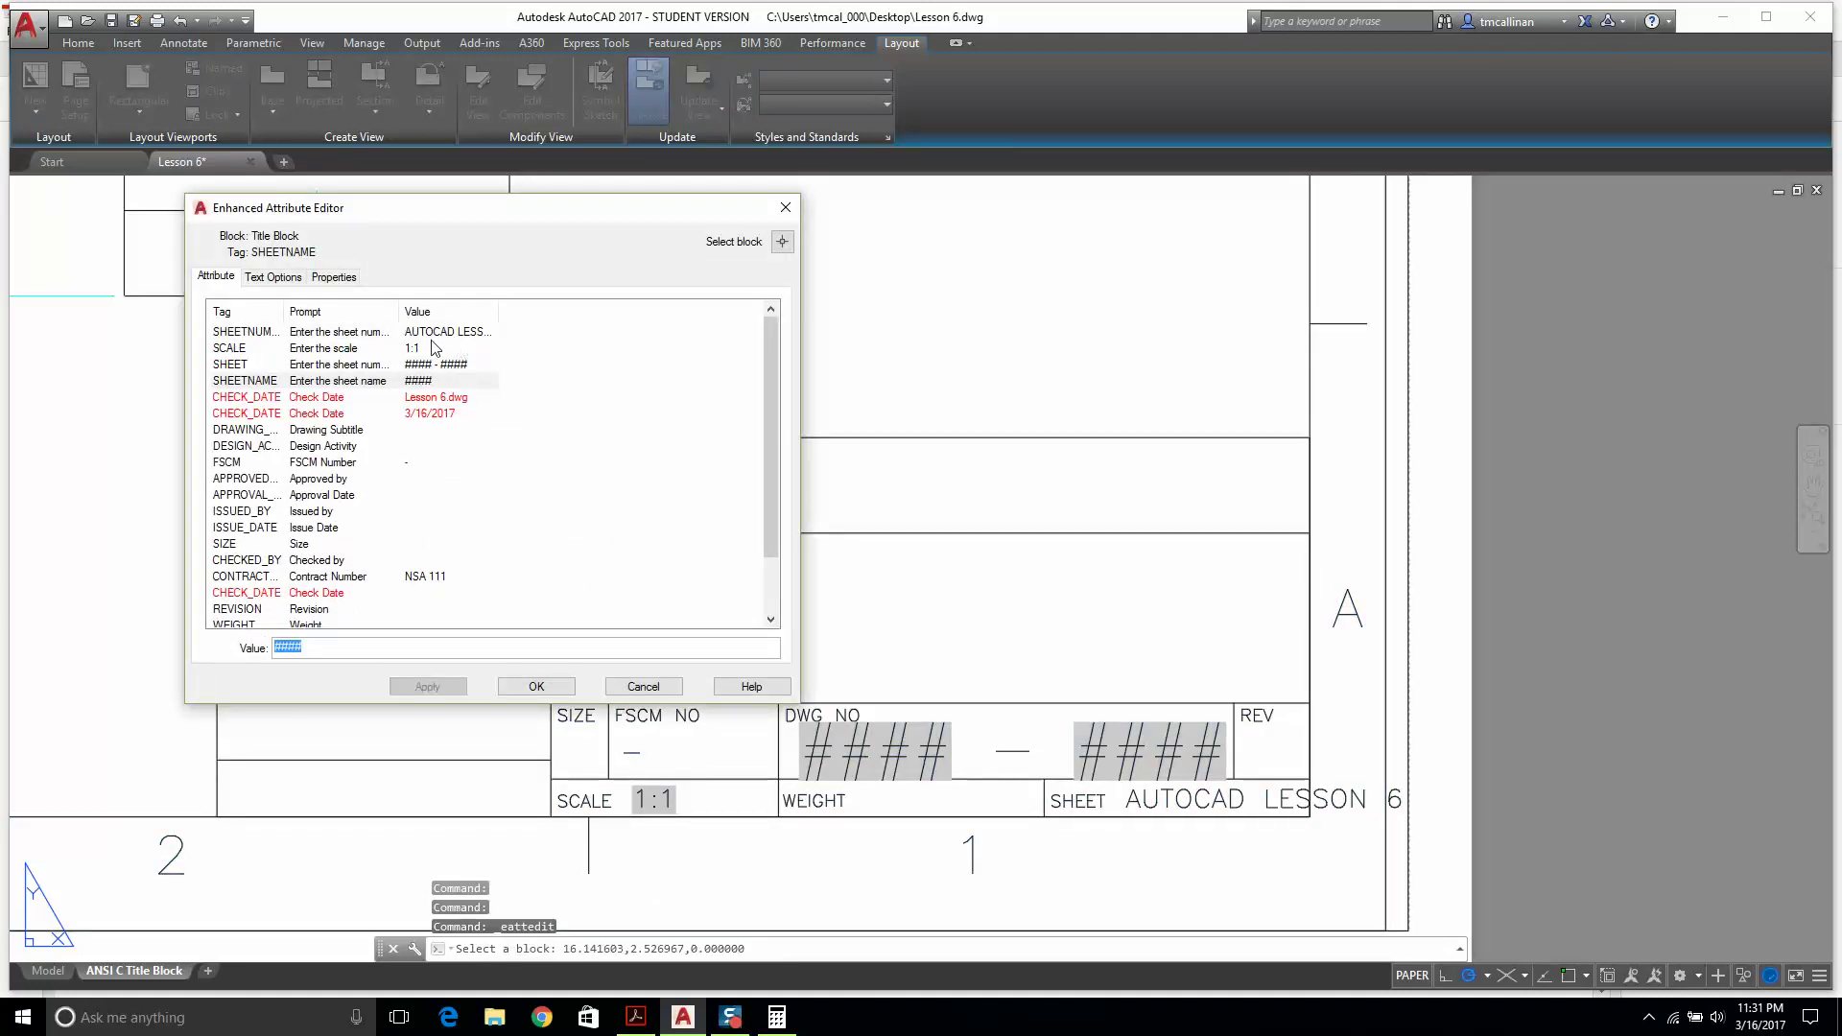
pyautogui.click(436, 331)
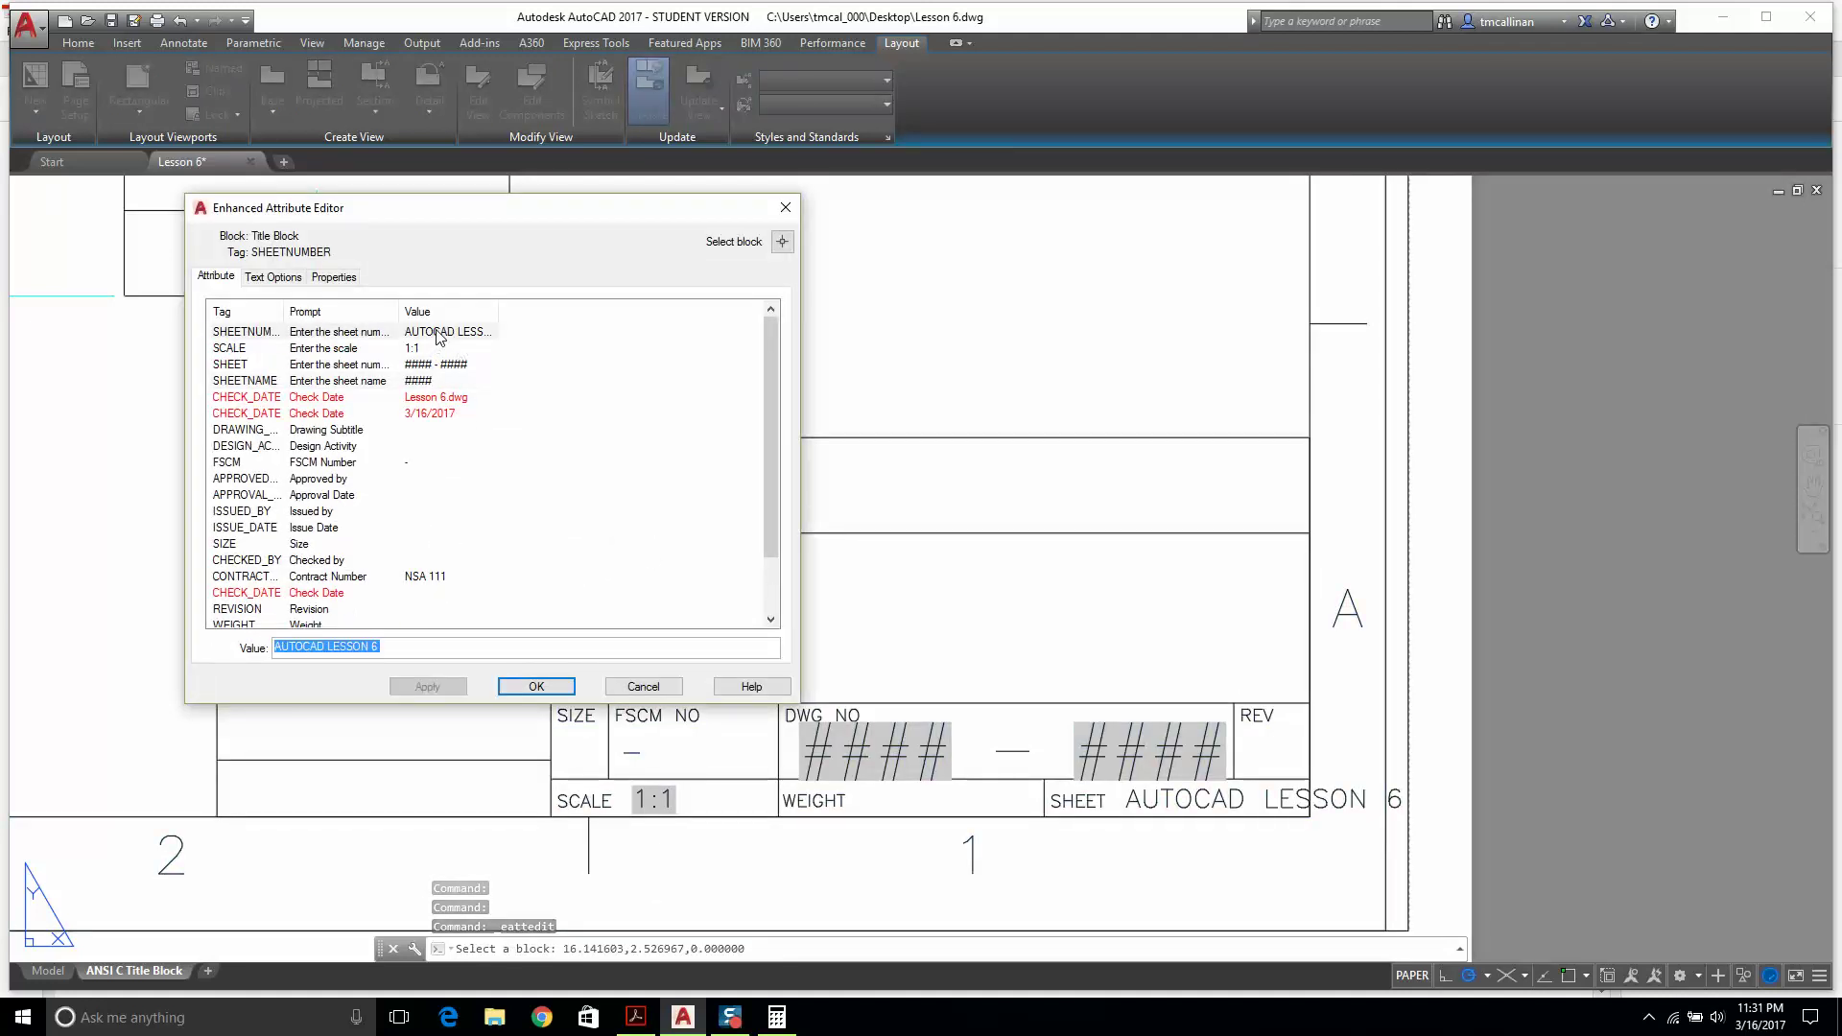
pyautogui.click(369, 646)
pyautogui.press('BackSpace')
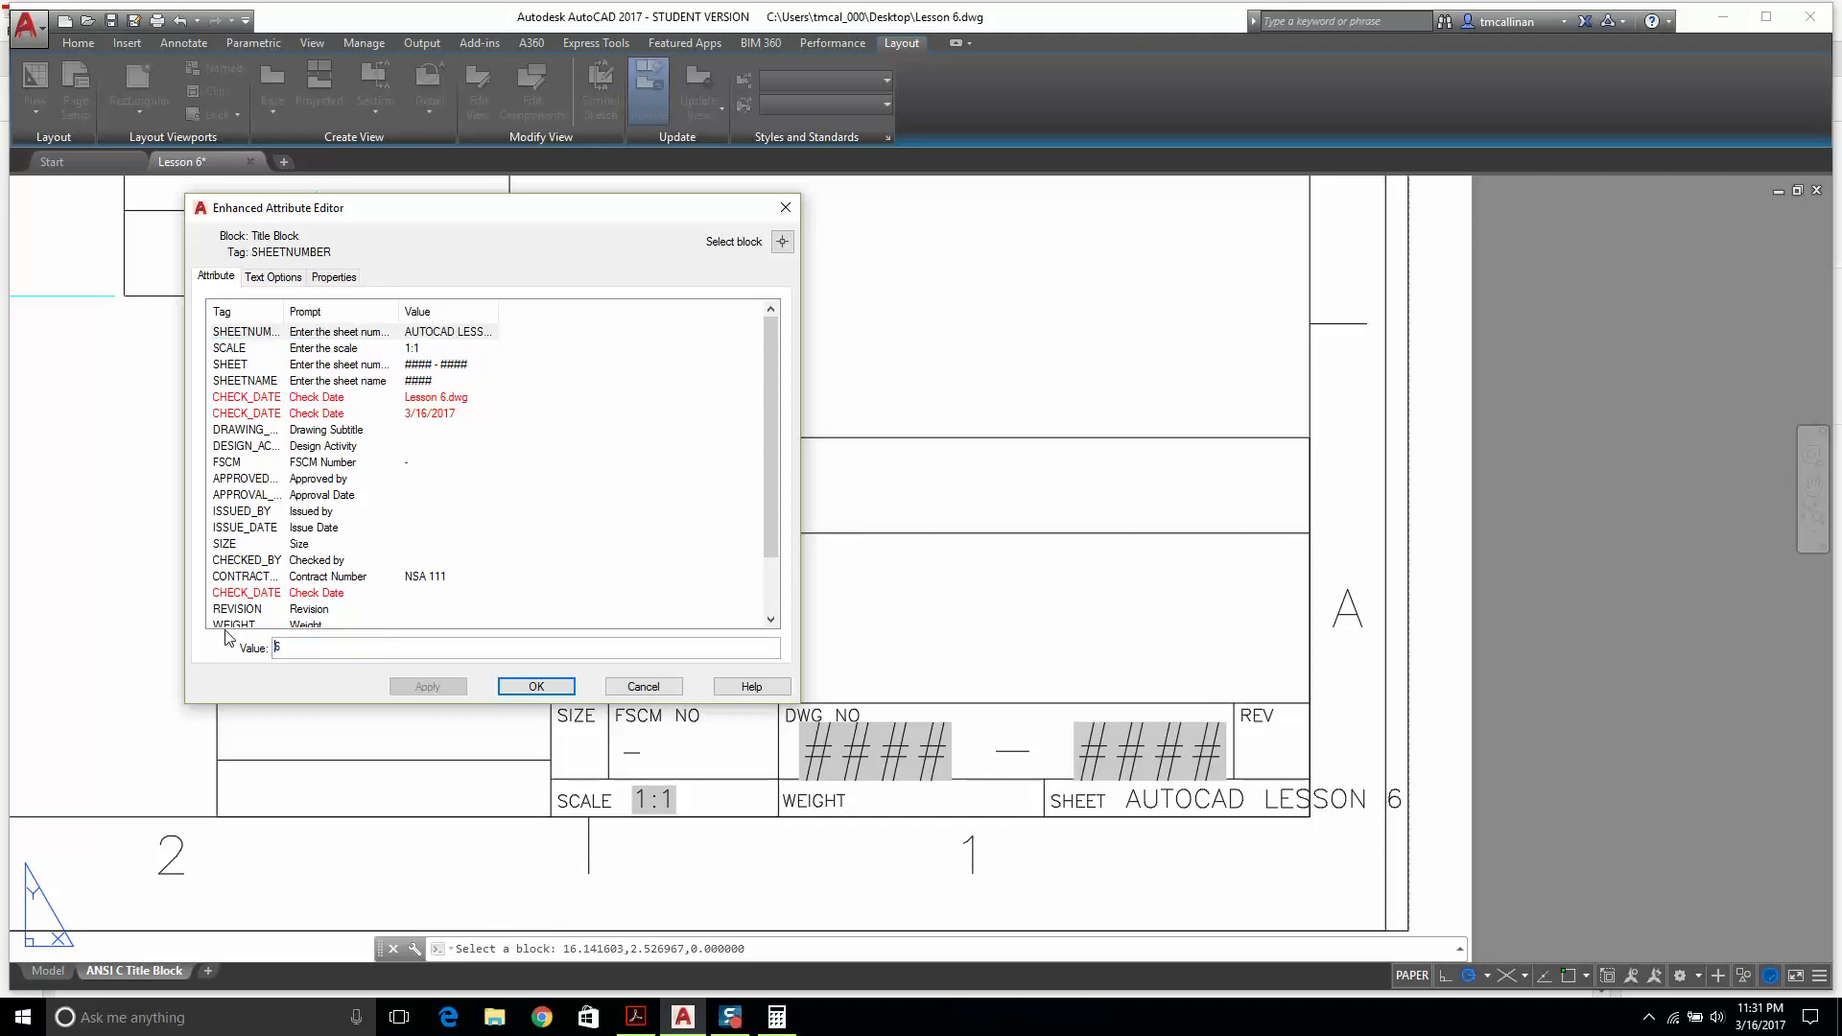
pyautogui.click(424, 382)
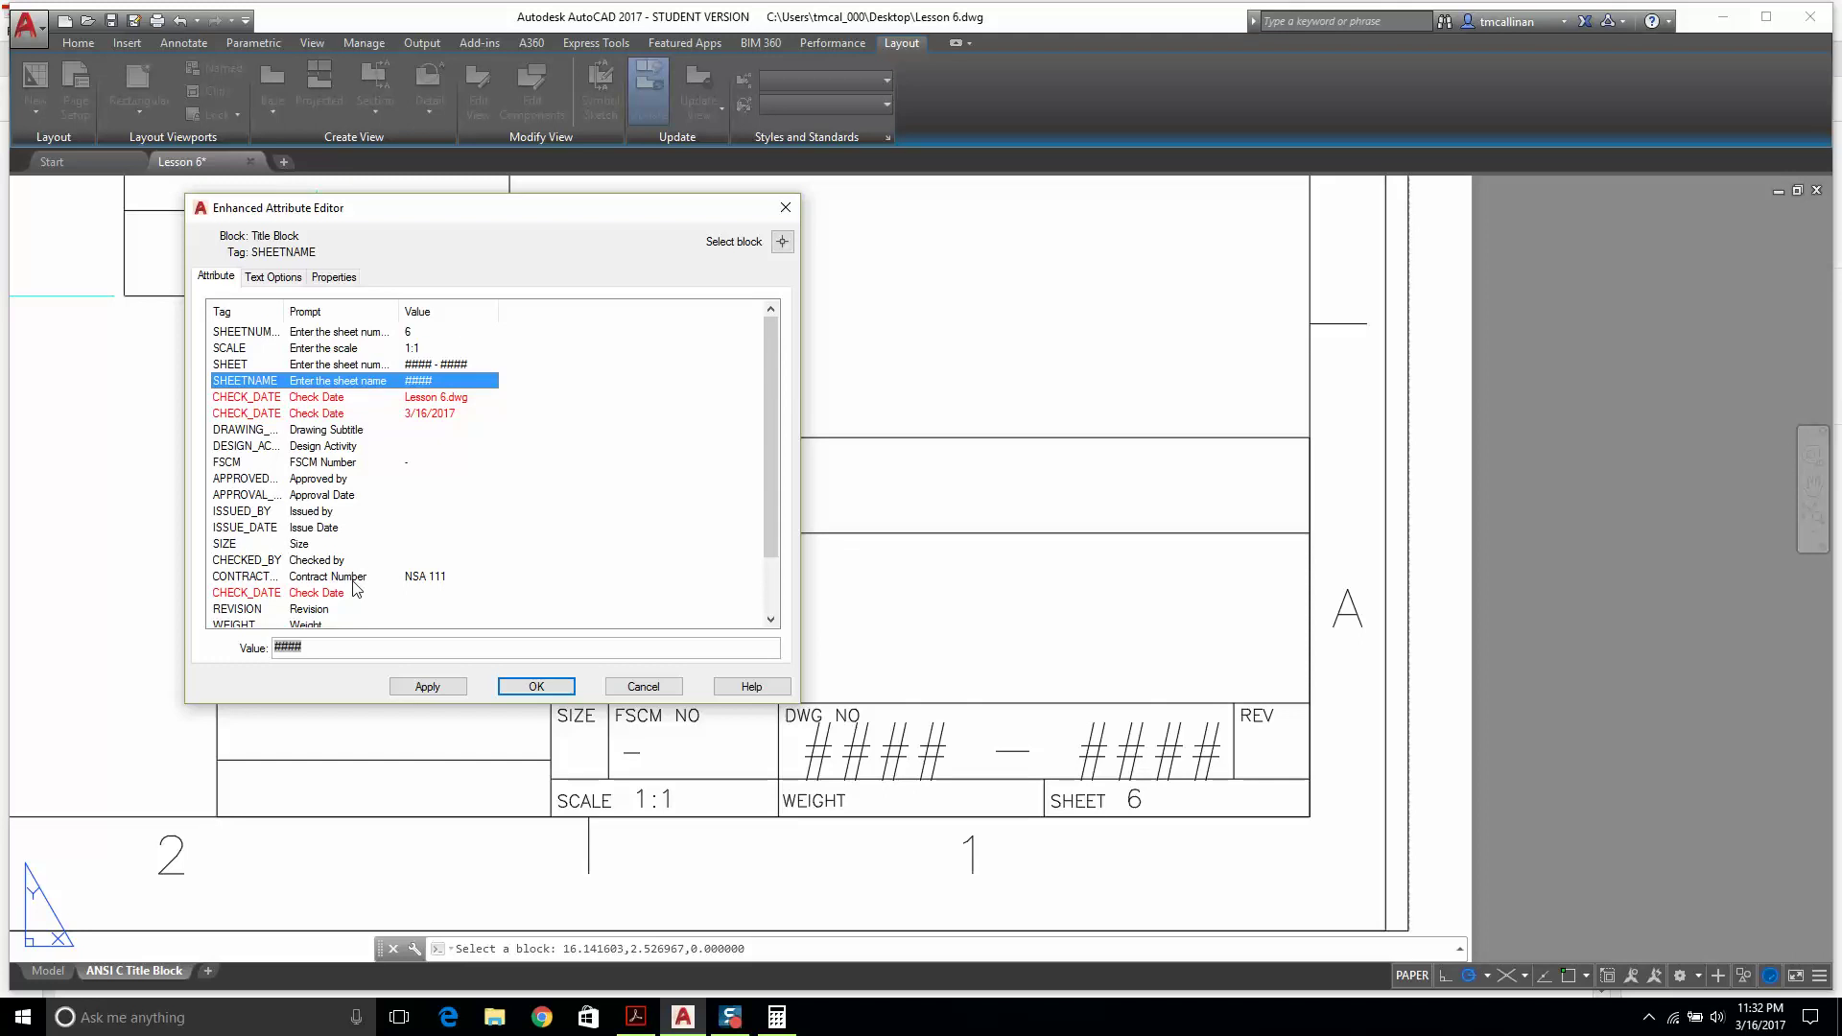
pyautogui.click(338, 645)
pyautogui.write('AUTOCAD LESSON 6')
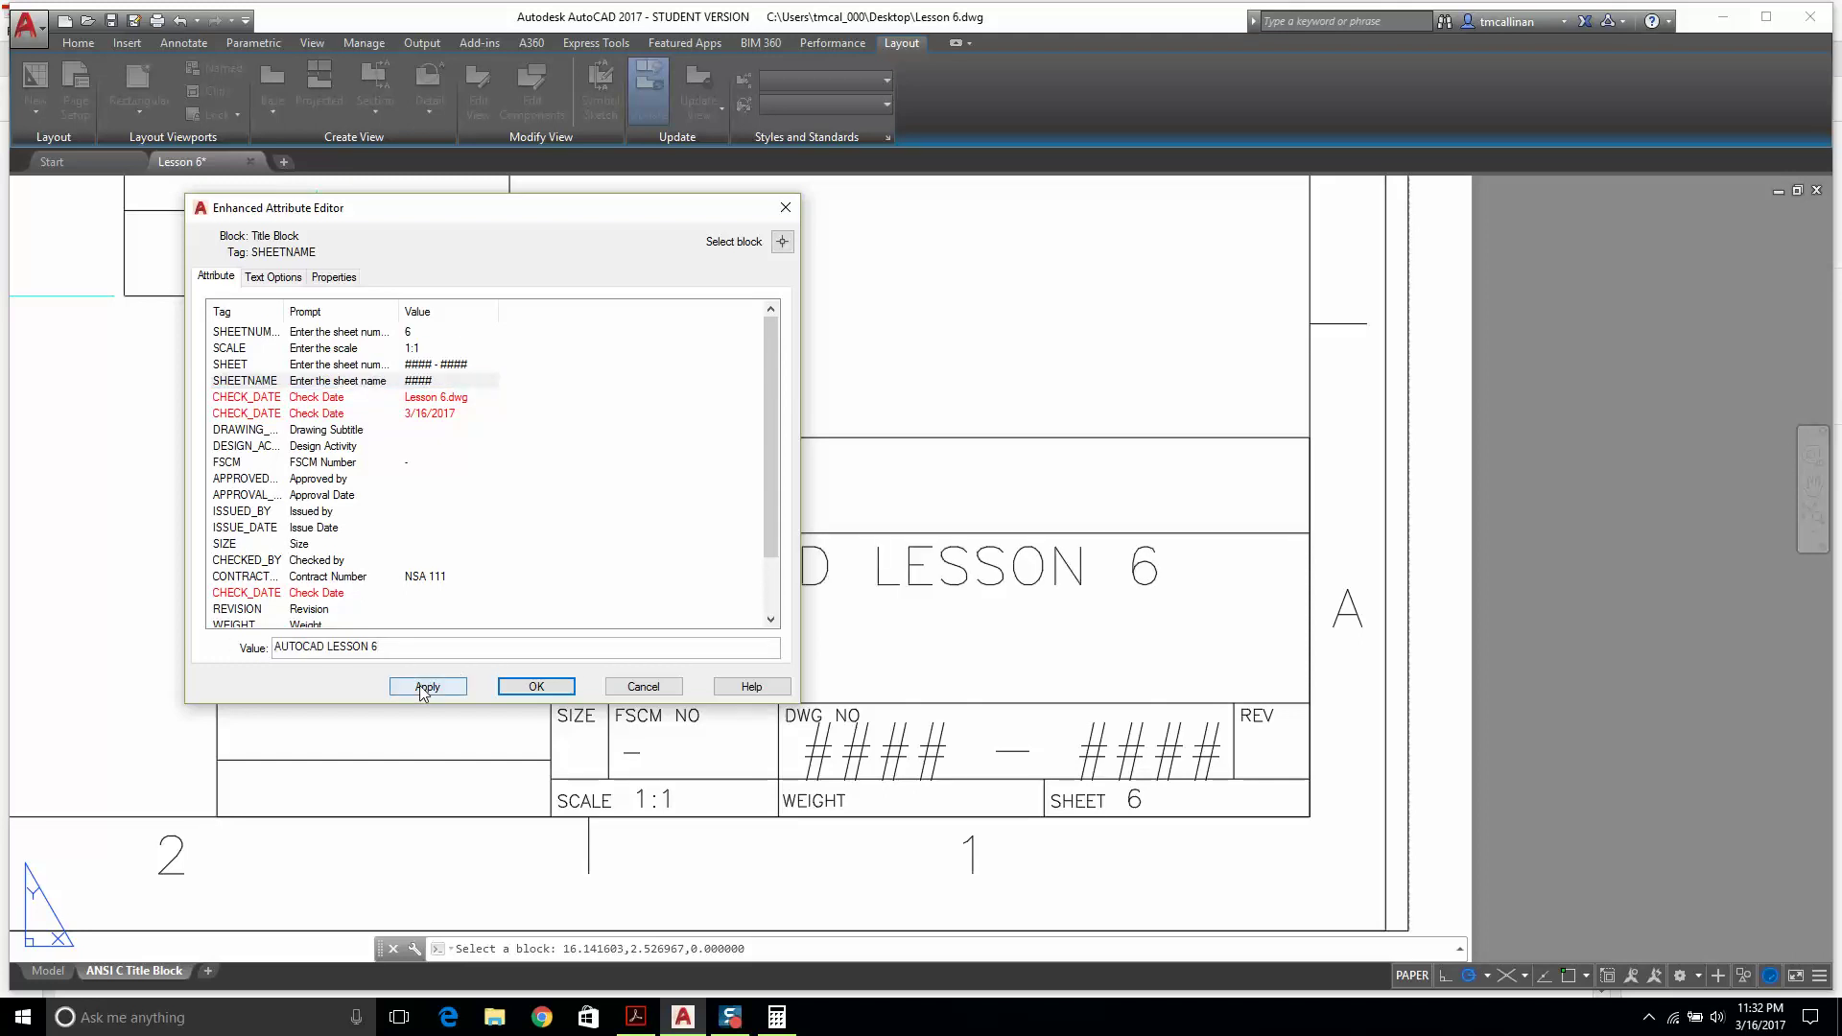
# Clear the test text from the DRAWING_SUBTITLE attribute.
pyautogui.moveTo(554, 218); pyautogui.dragTo(444, 203)
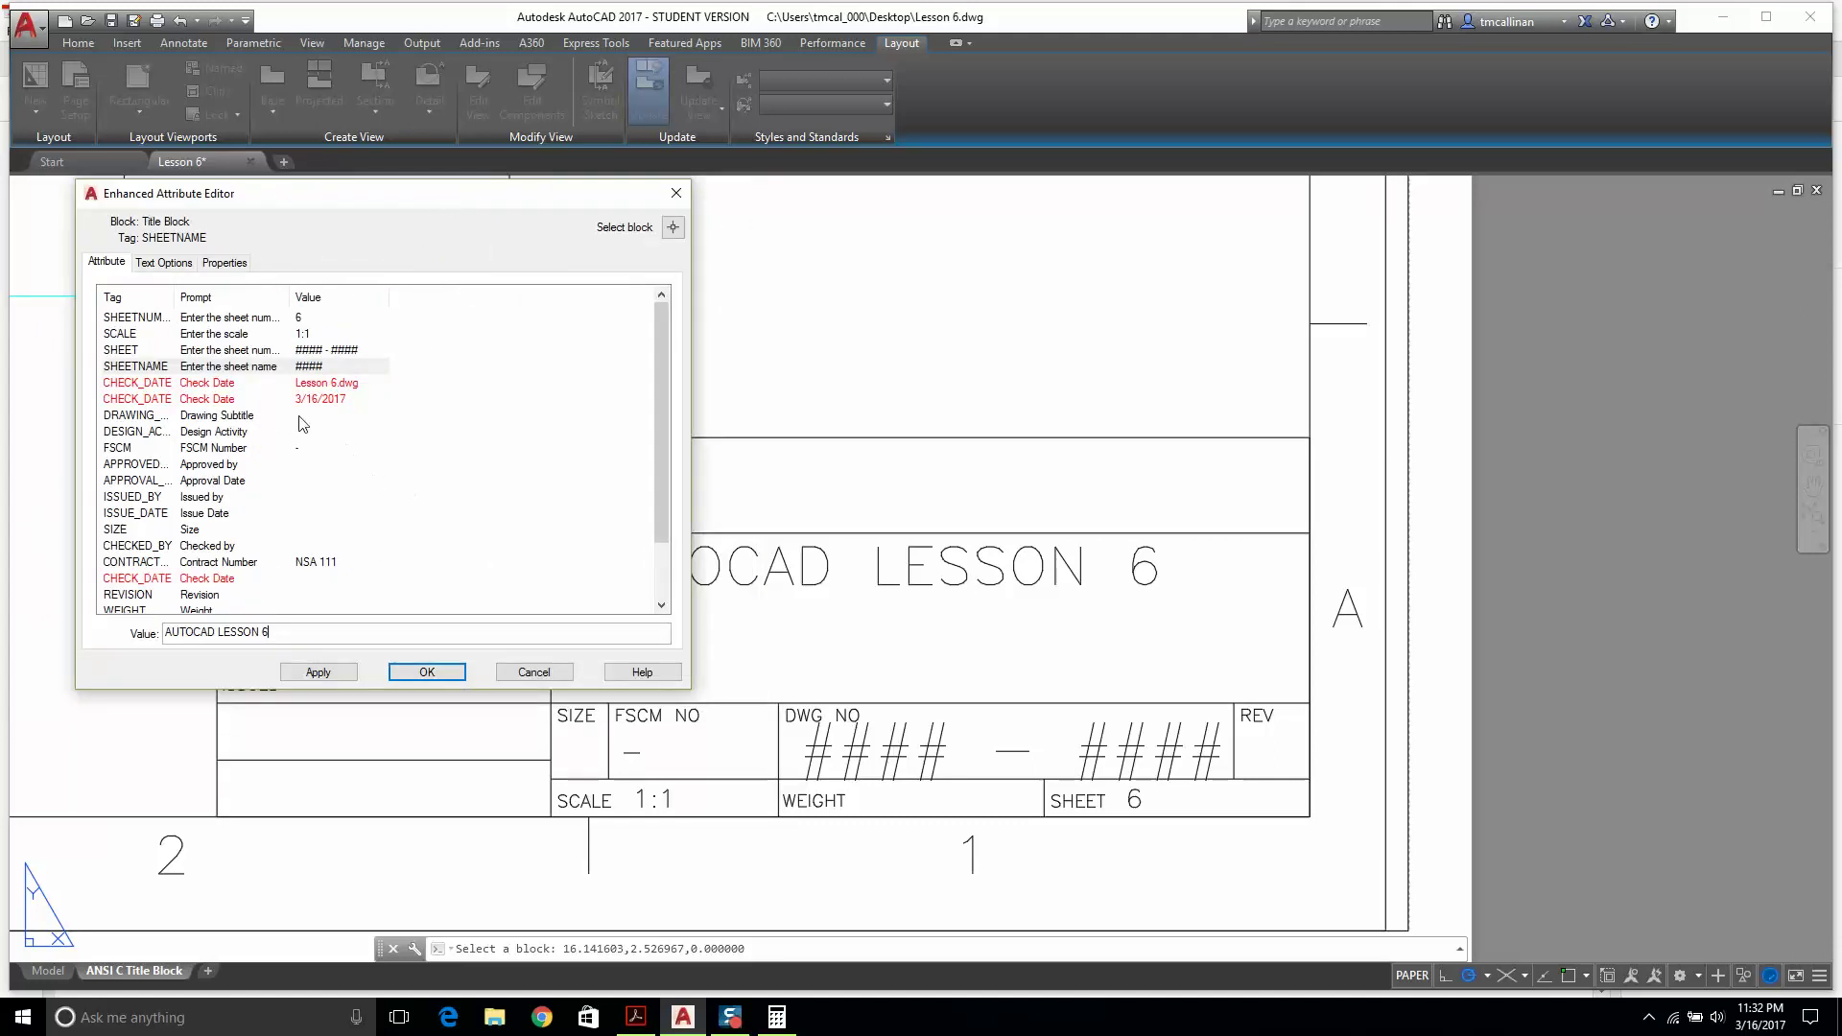
pyautogui.click(241, 431)
pyautogui.press('Up')
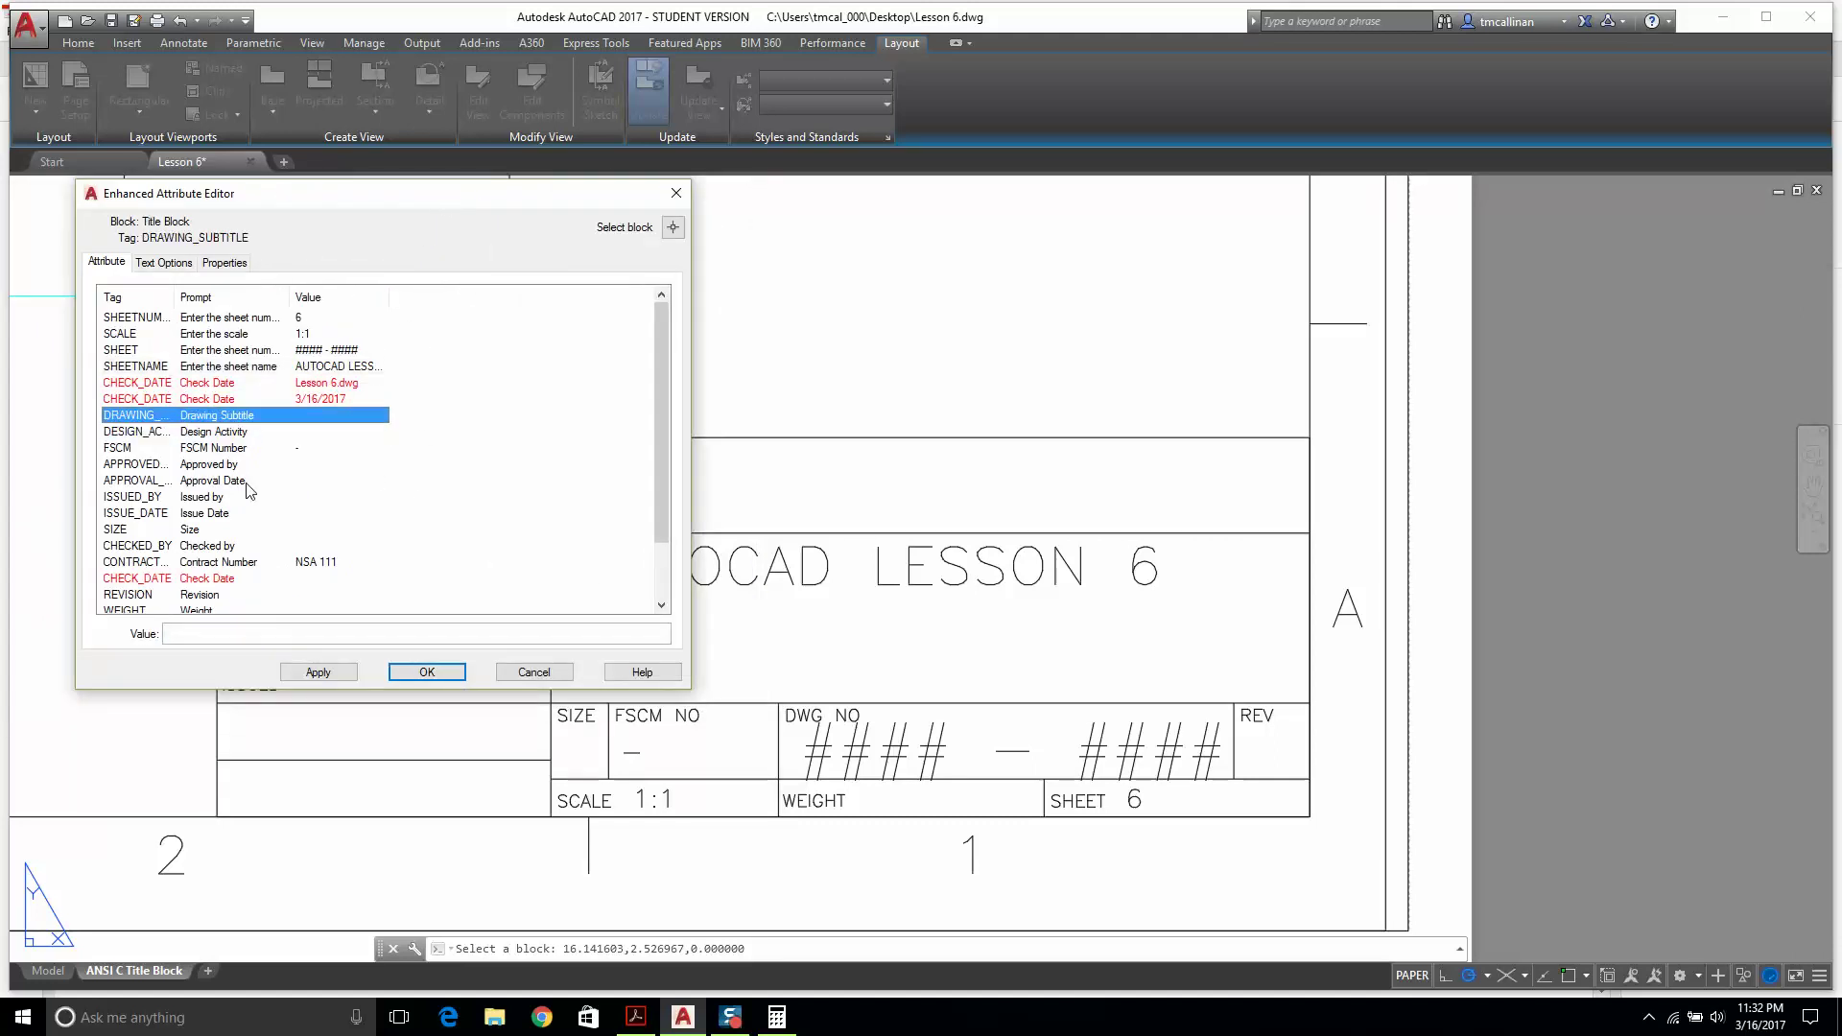
pyautogui.click(192, 635)
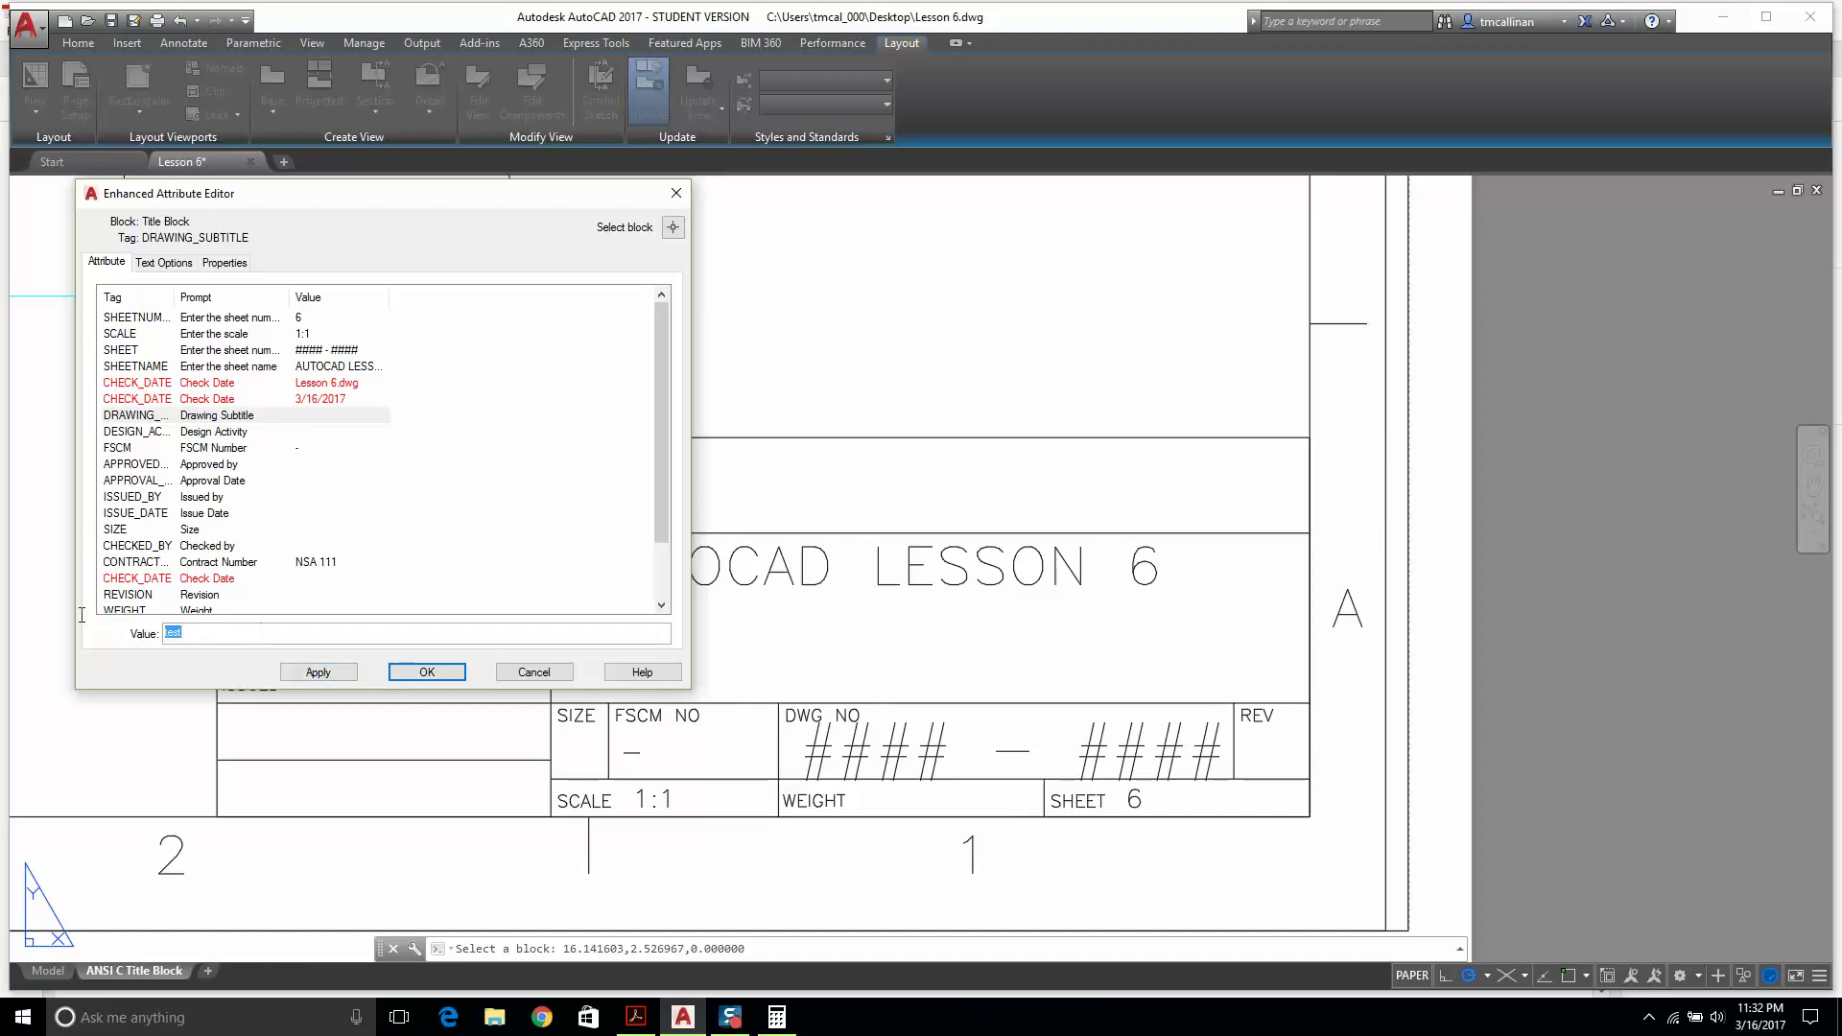
pyautogui.press('BackSpace')
pyautogui.moveTo(662, 477); pyautogui.dragTo(664, 538)
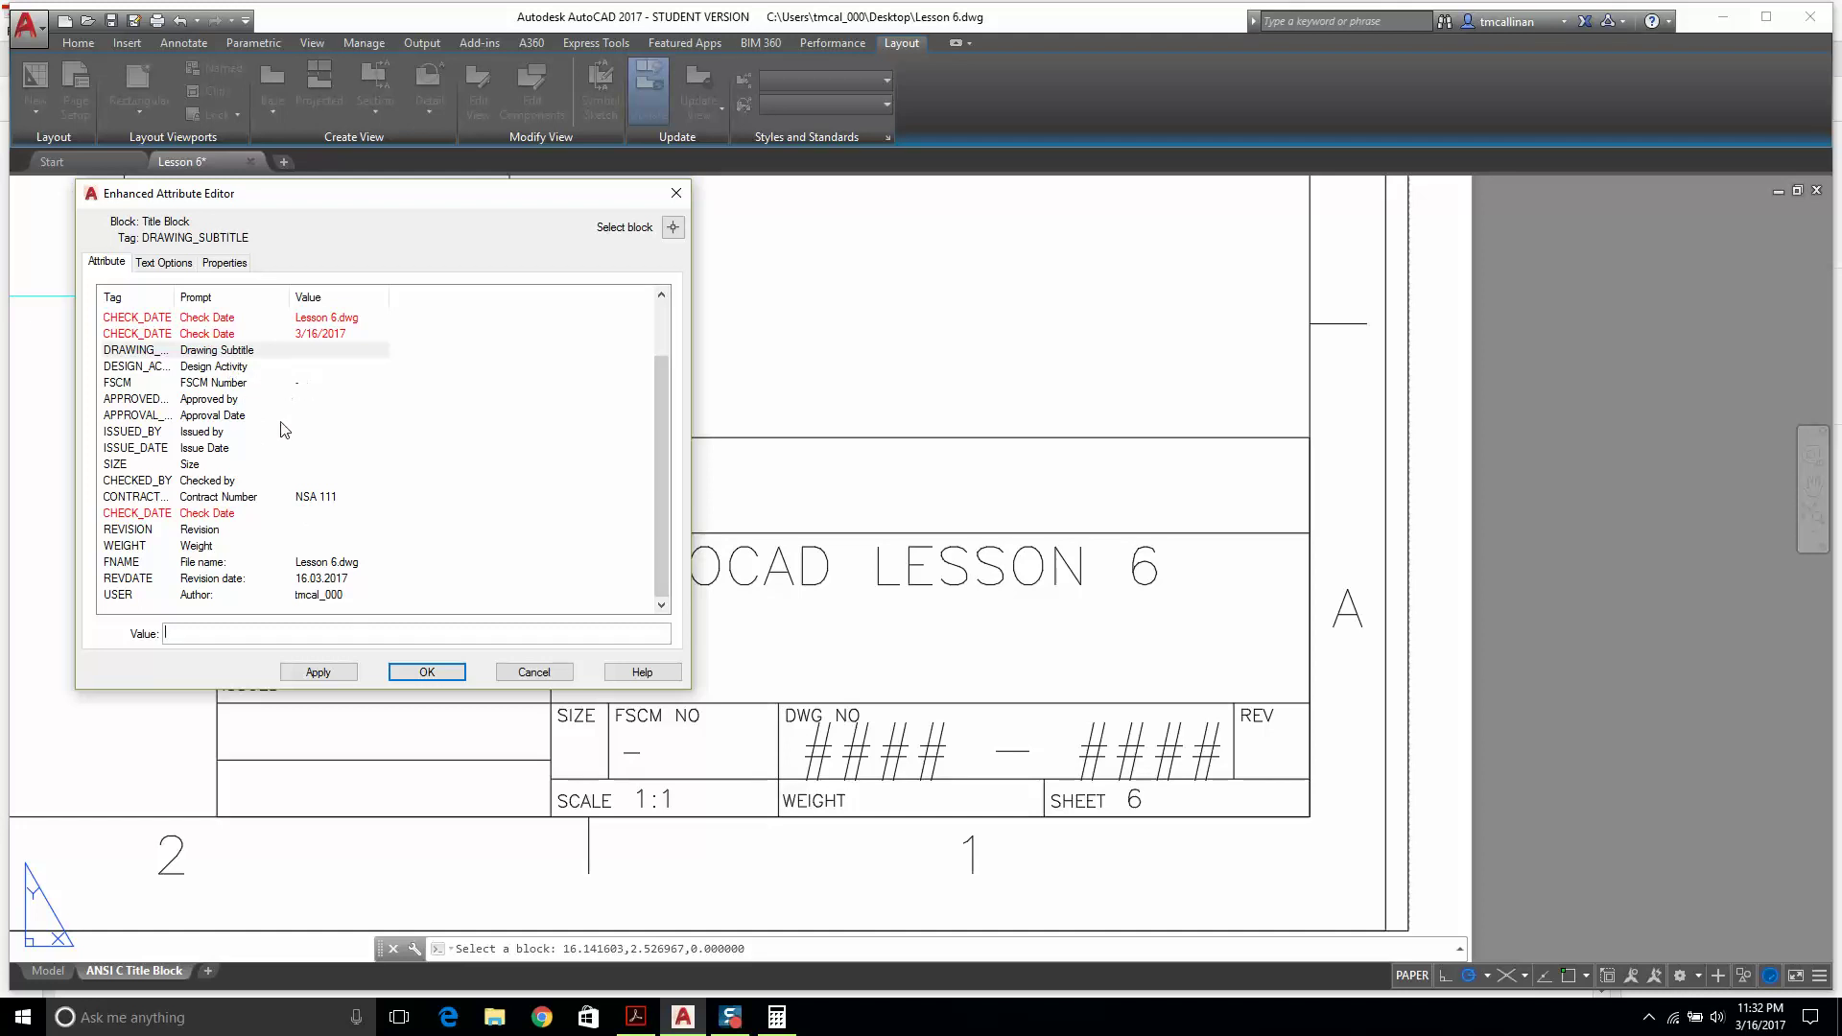
# Replace the DESIGN_ACTIVITY value with ANNE ARUNDEL COMMUNITY COLLEGE and apply.
pyautogui.click(240, 366)
pyautogui.click(185, 634)
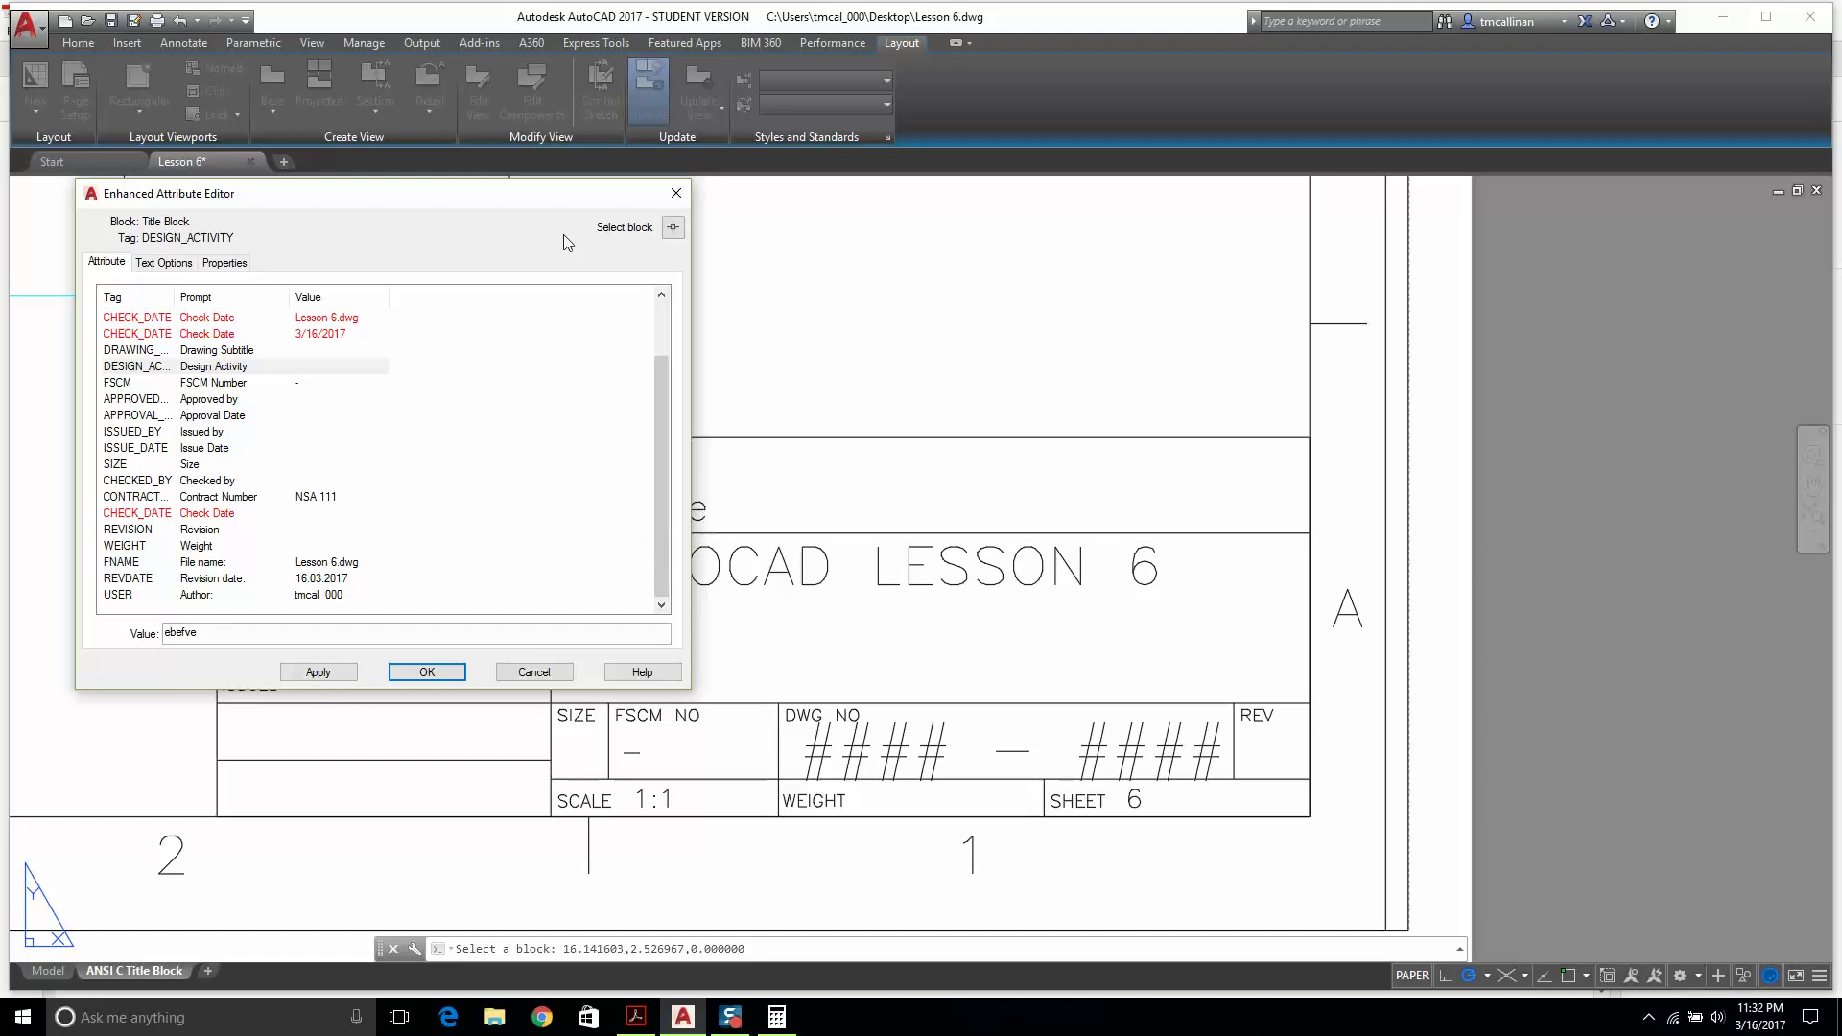
pyautogui.moveTo(521, 200); pyautogui.dragTo(1298, 177)
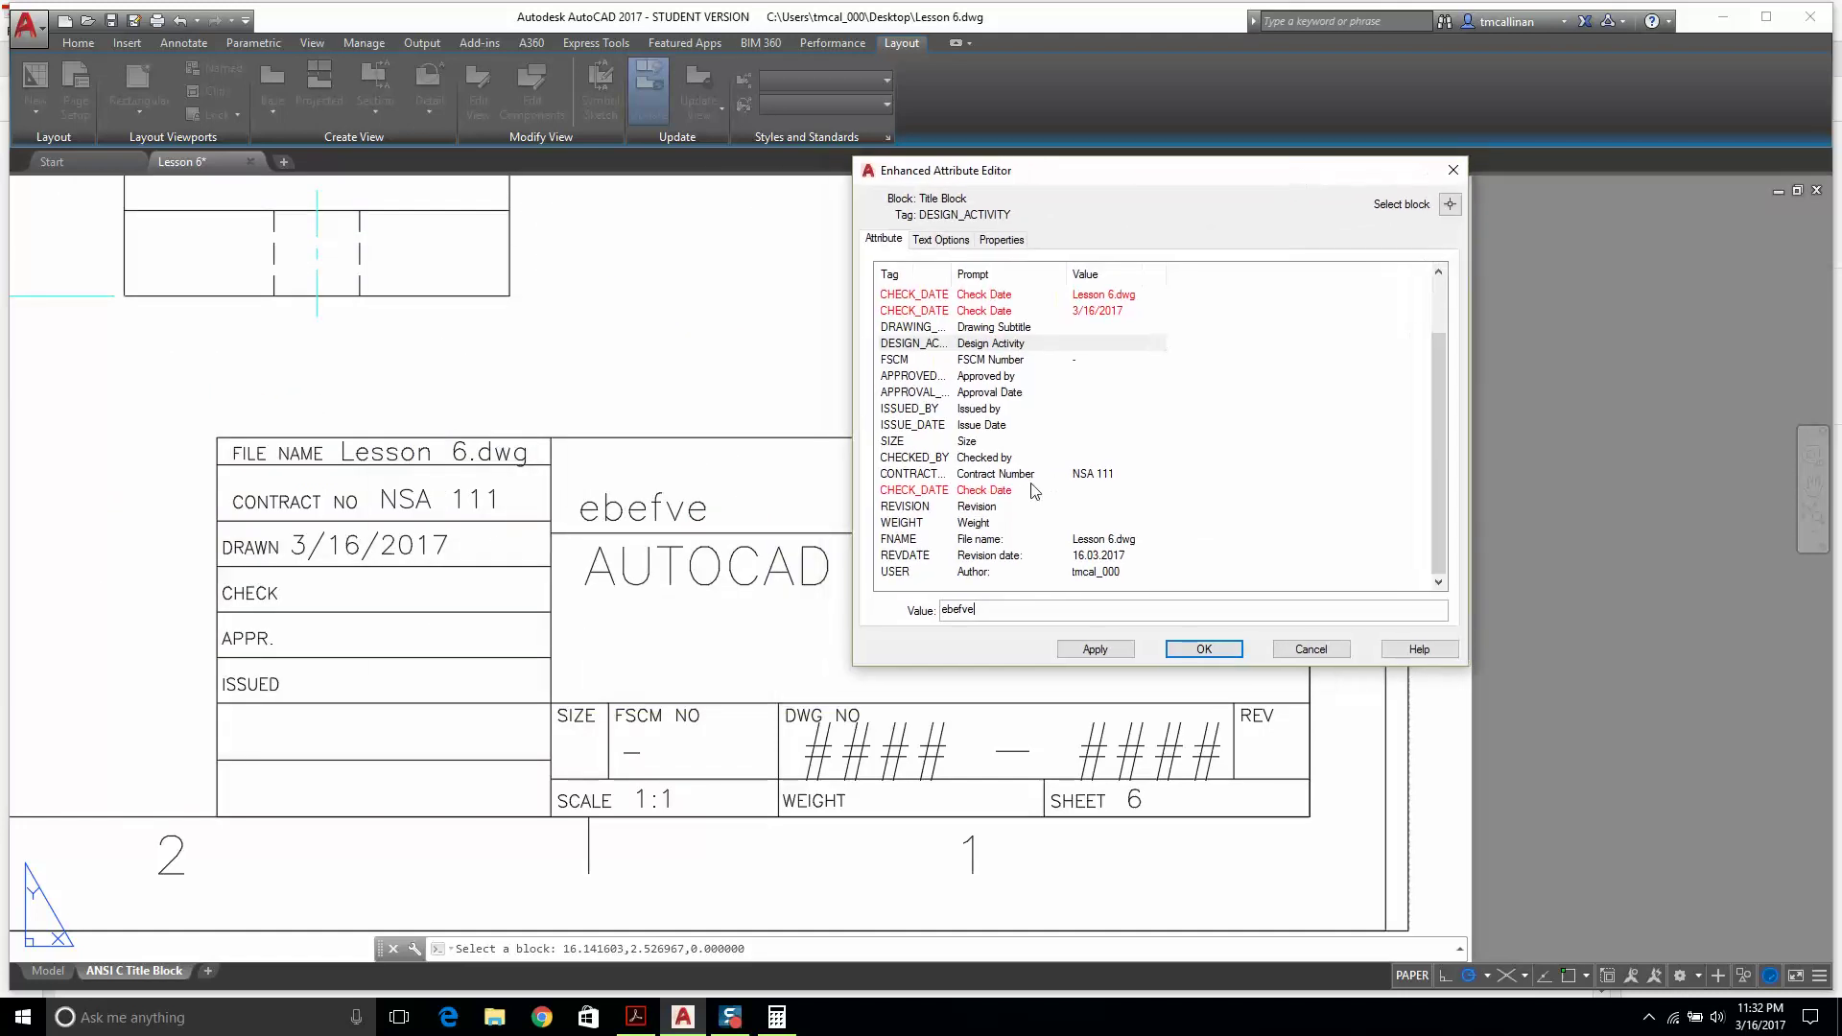
pyautogui.doubleClick(1001, 608)
pyautogui.write('ANNE A')
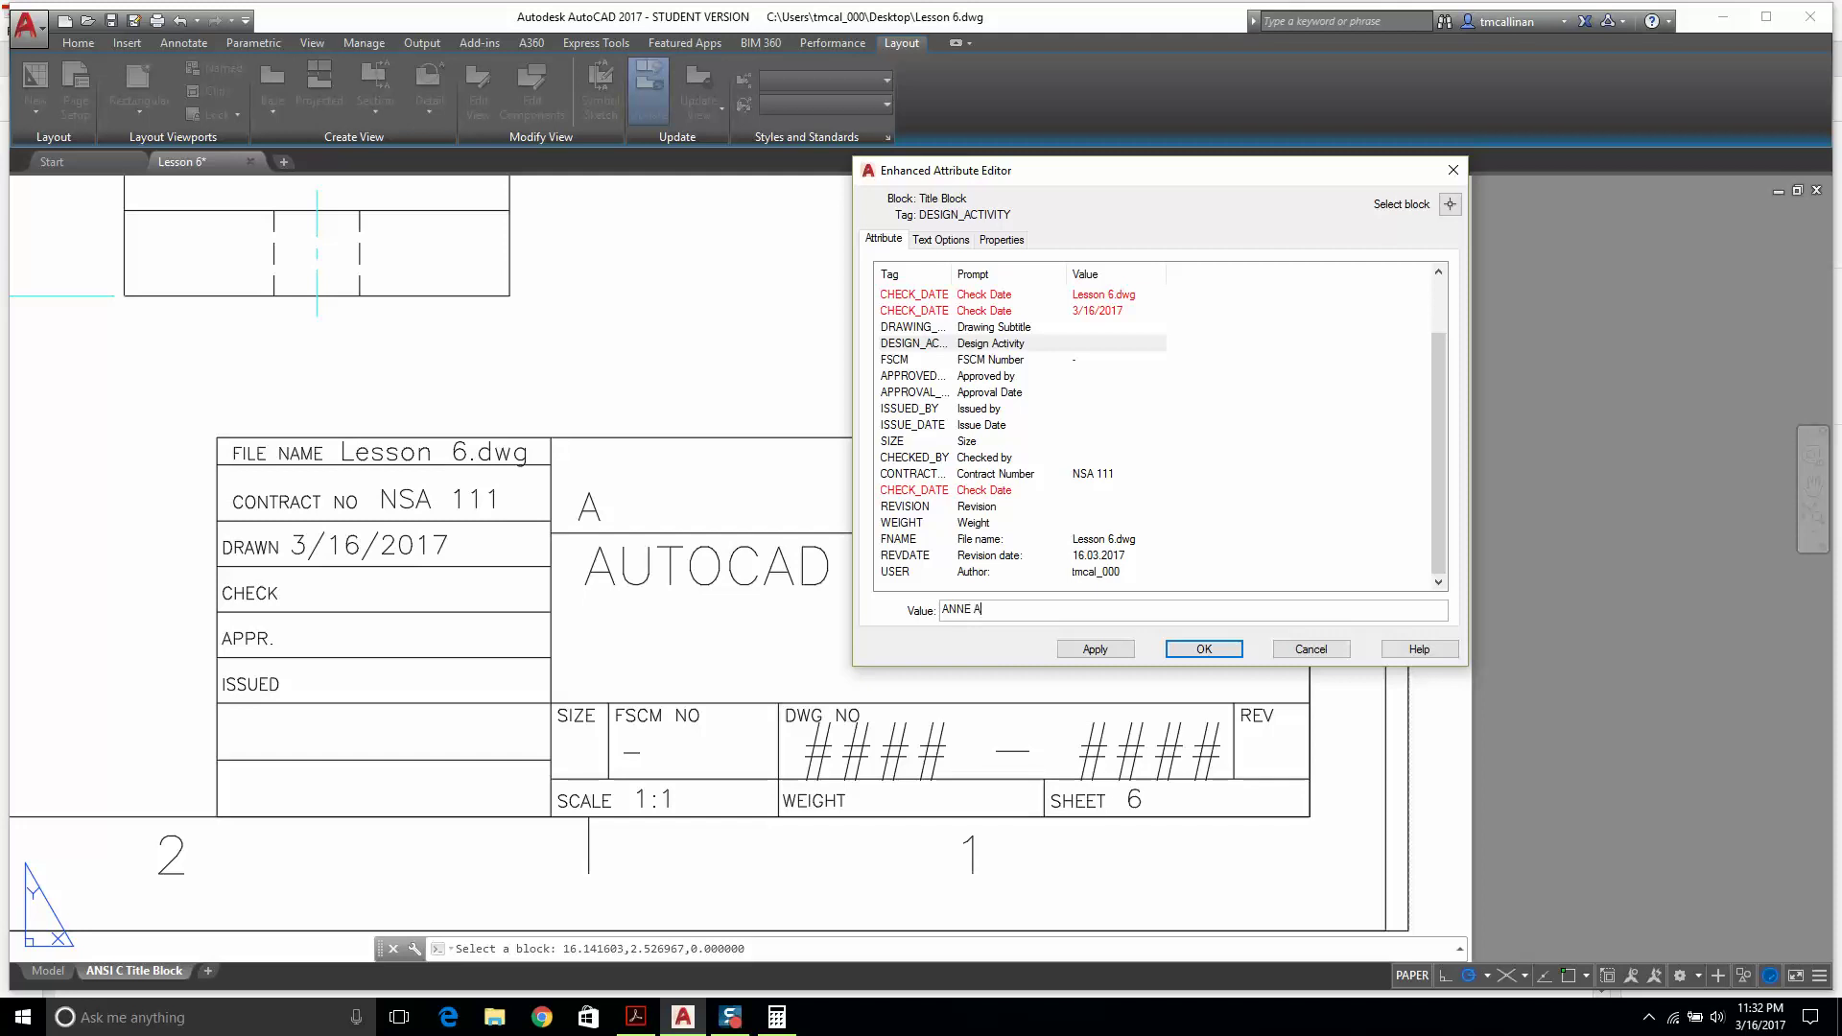
pyautogui.write('RUNDEL COMMUNITY COLLEGE')
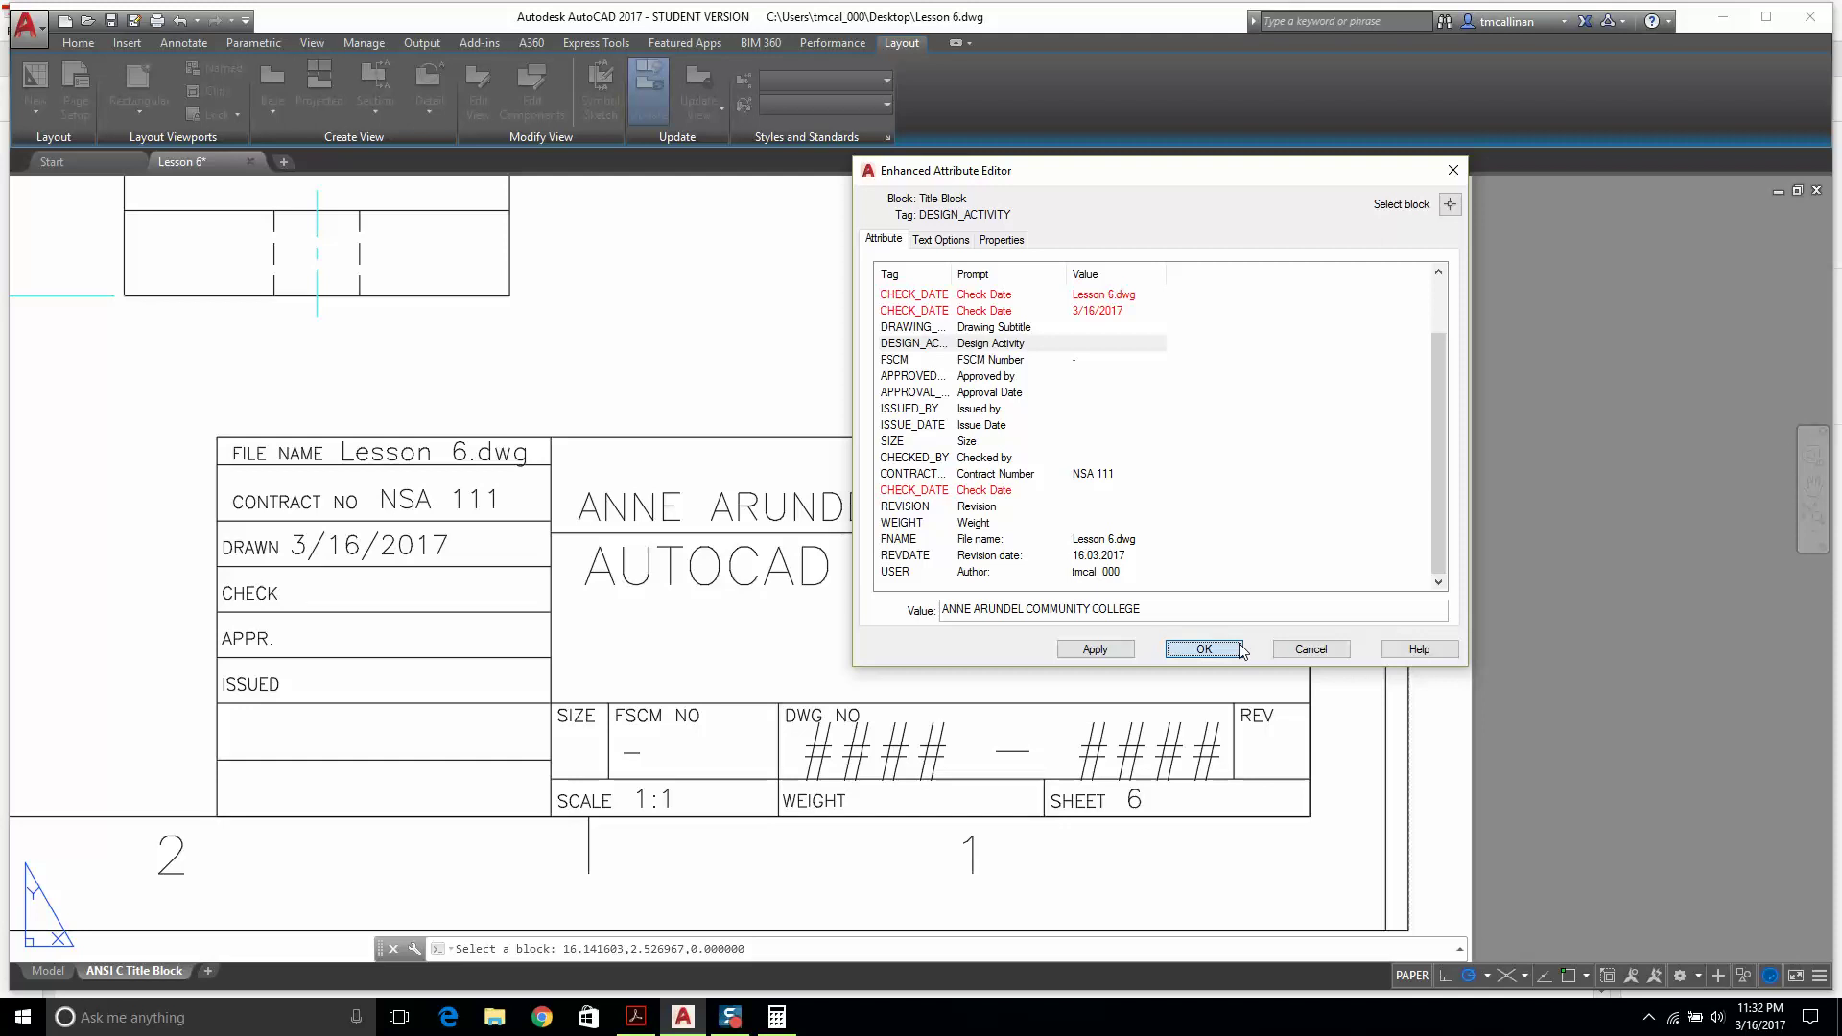
pyautogui.click(1200, 649)
# Recheck the title block attributes without changes and select the title block.
pyautogui.press('Escape')
pyautogui.scroll(-2, 960, 509)
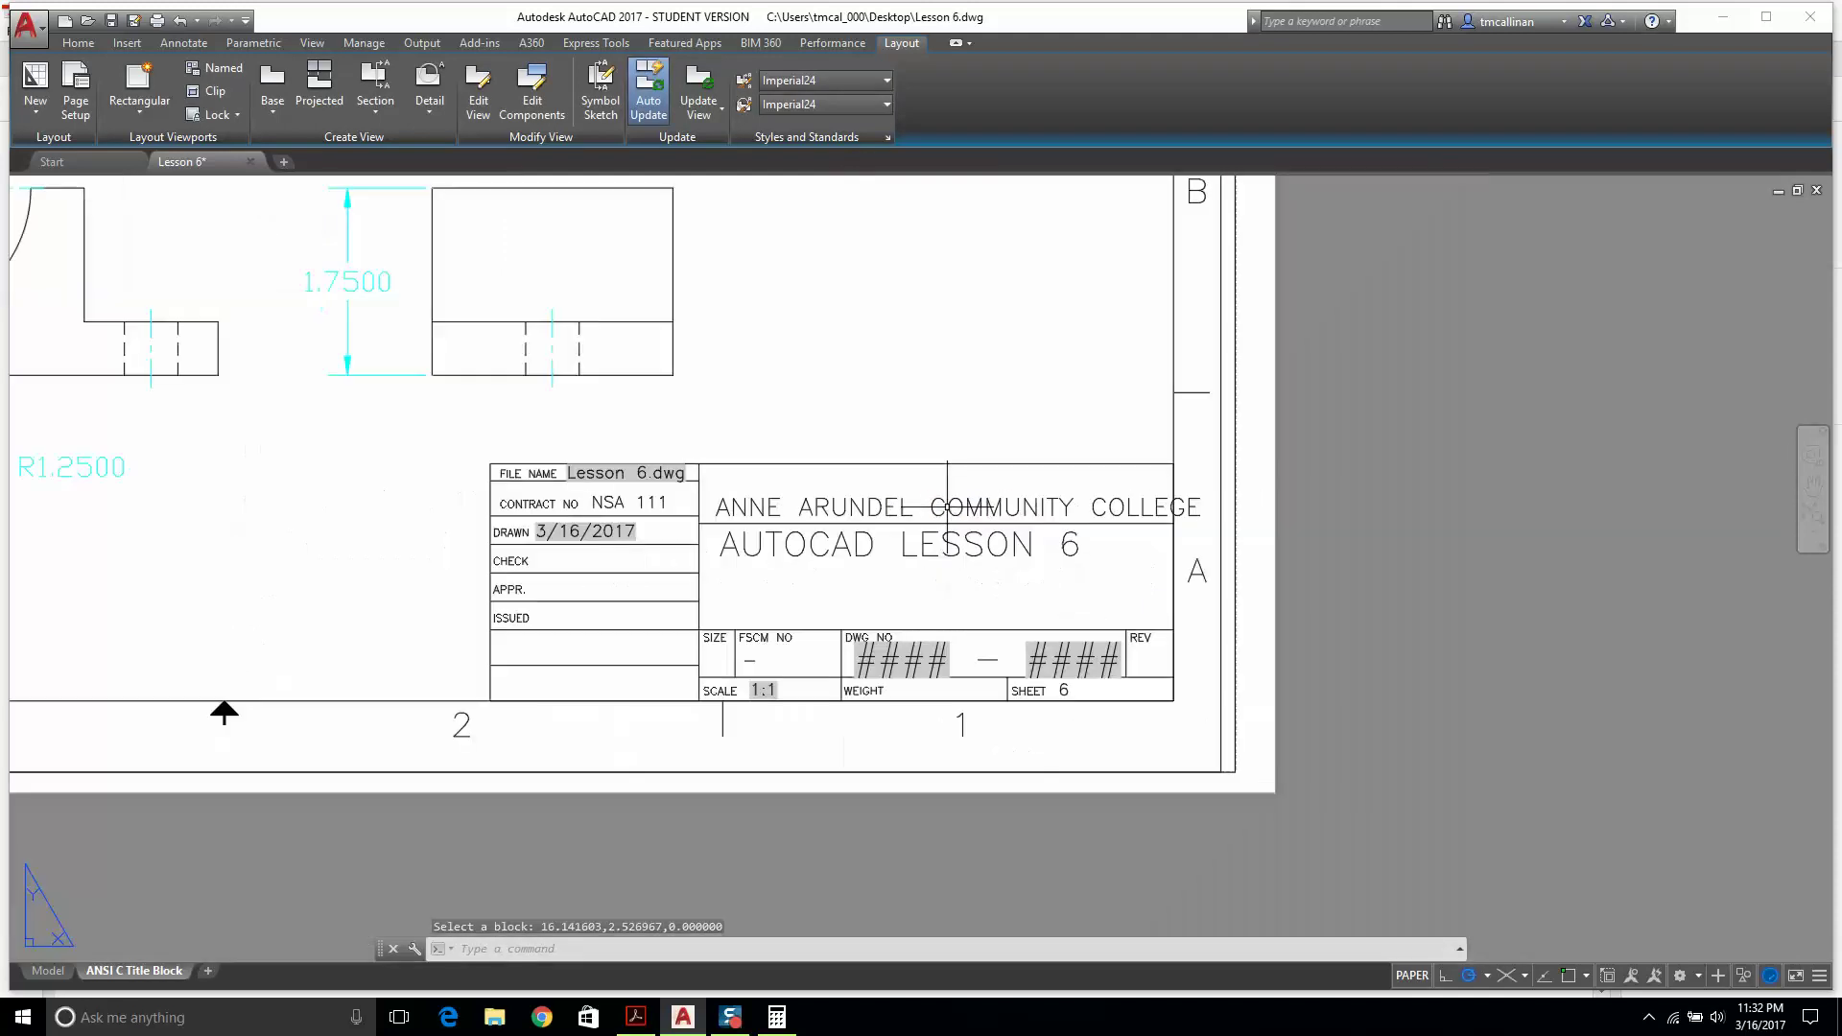
pyautogui.scroll(2, 872, 498)
pyautogui.doubleClick(872, 499)
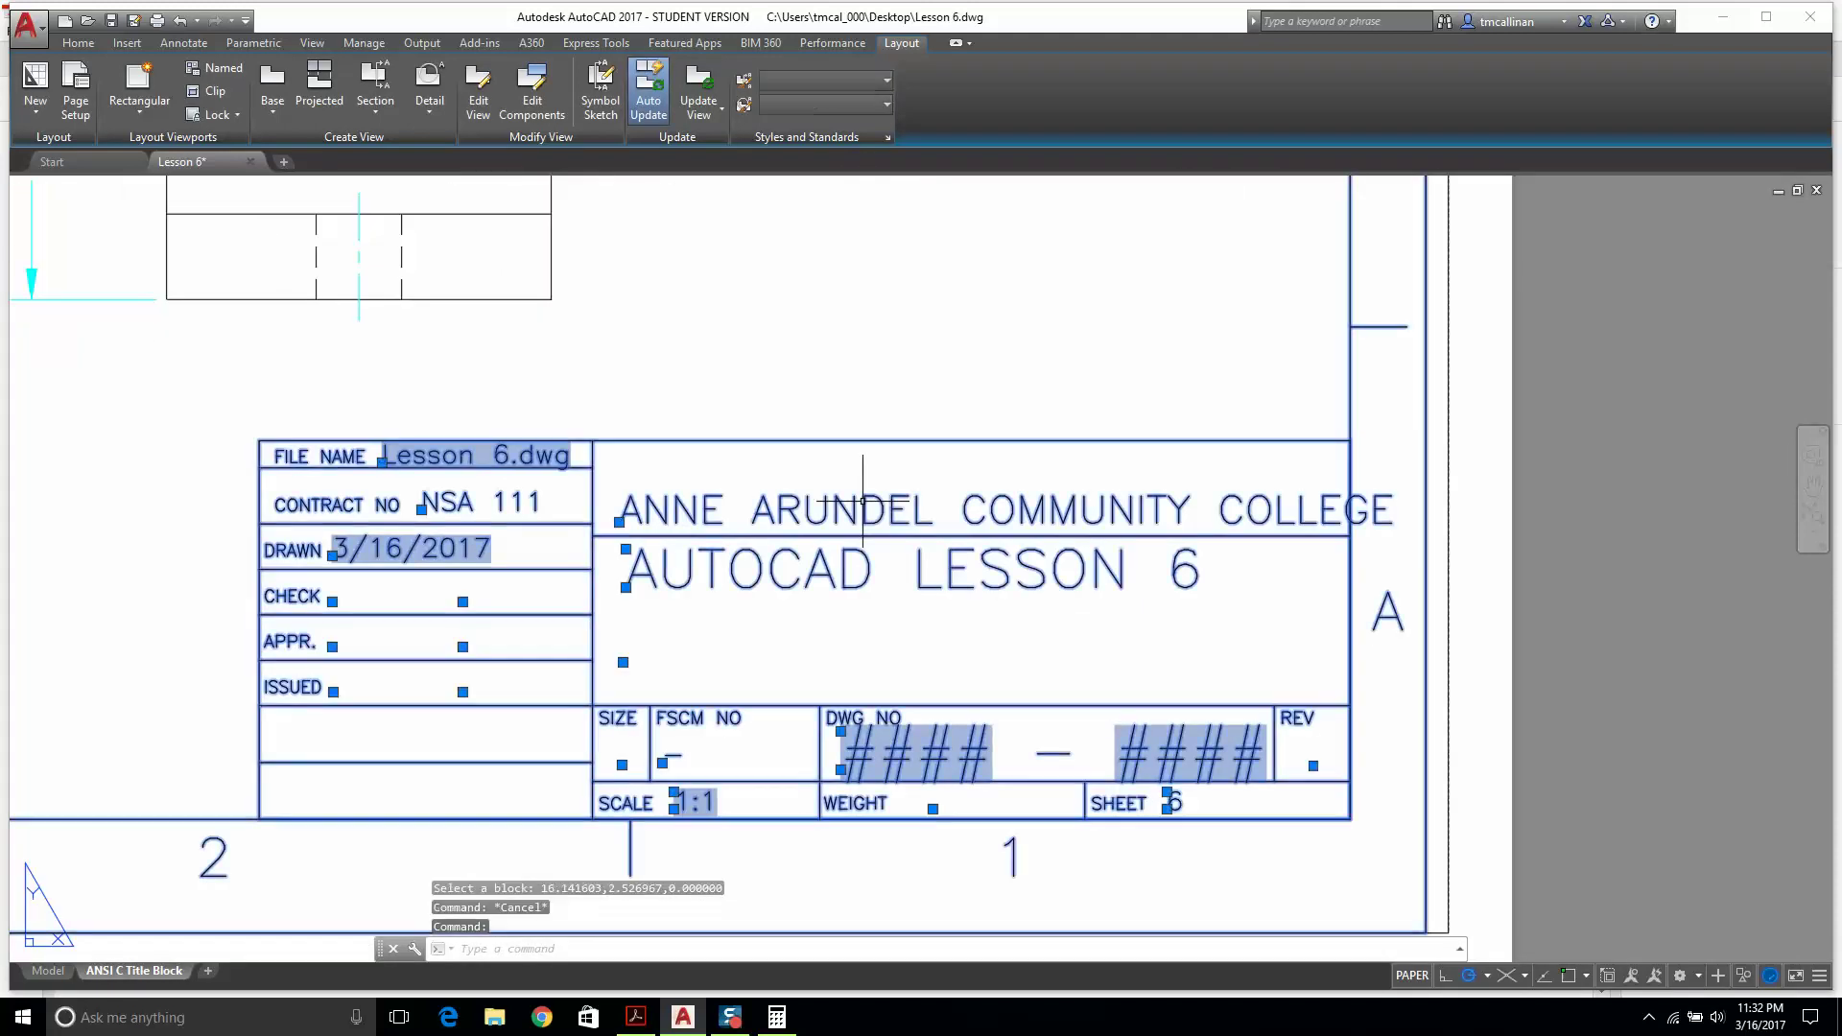
pyautogui.click(1204, 648)
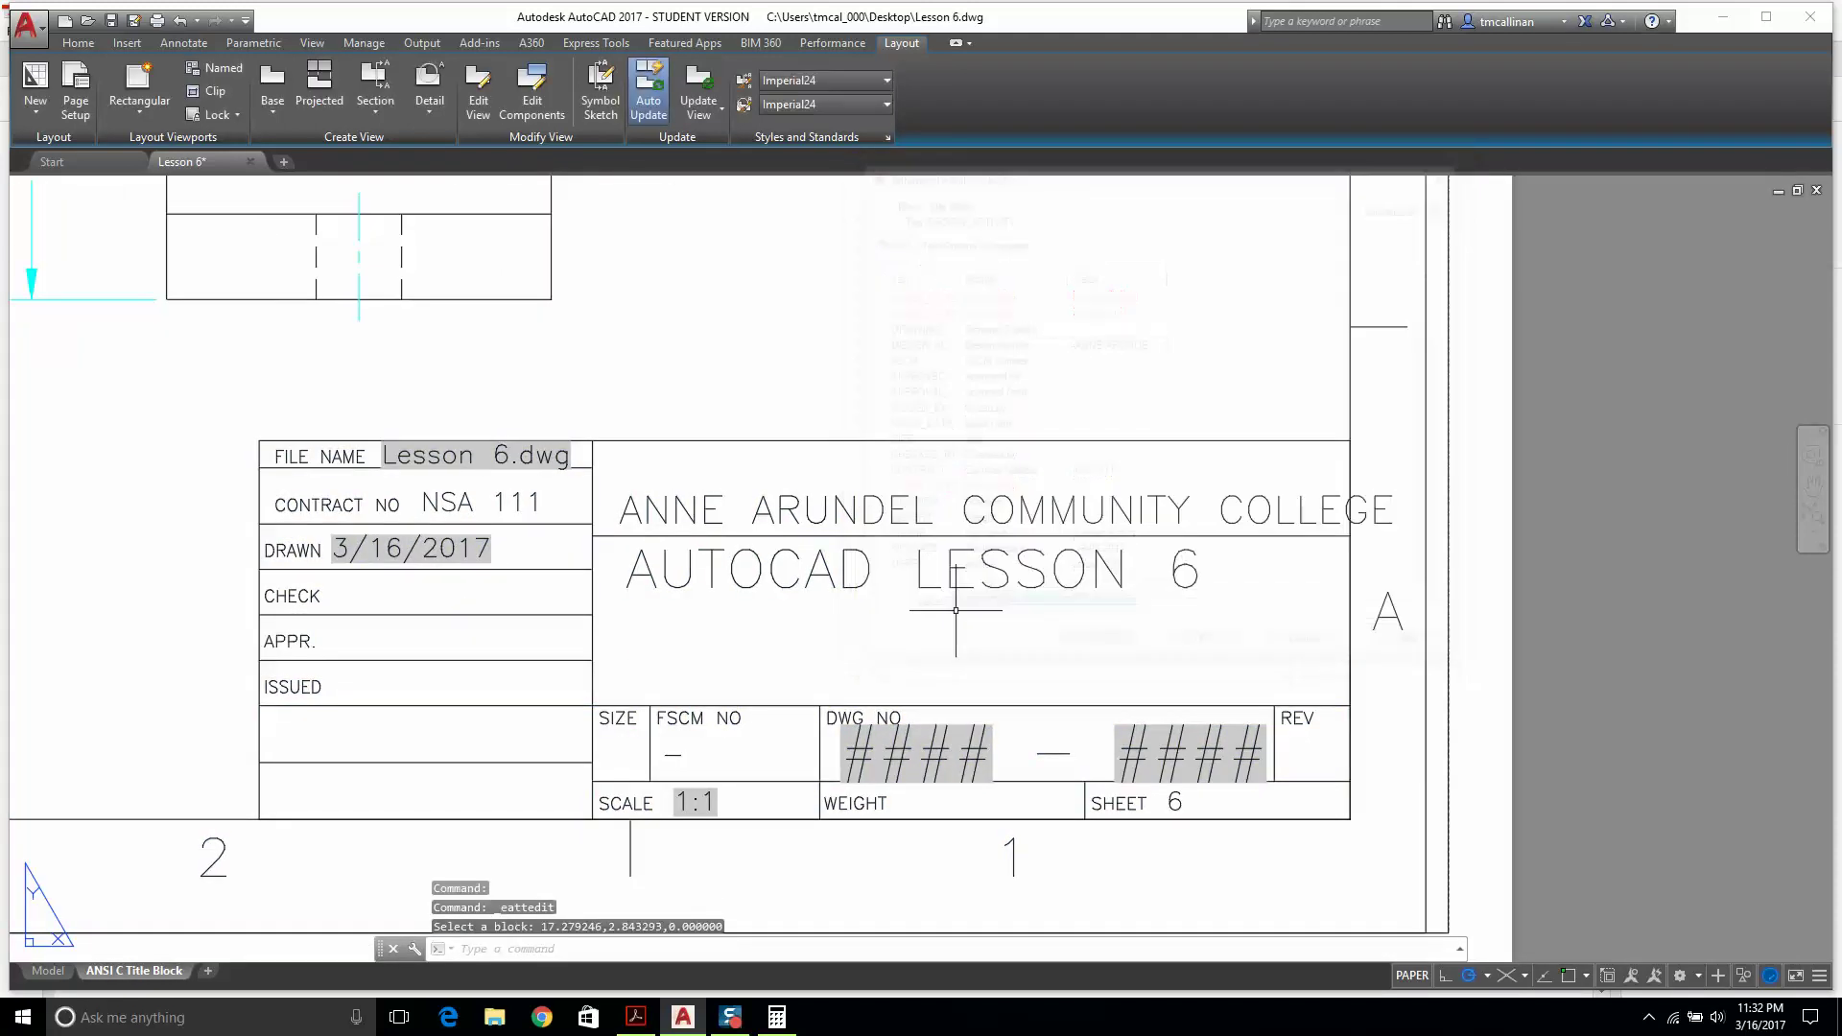
pyautogui.click(793, 508)
pyautogui.click(792, 509)
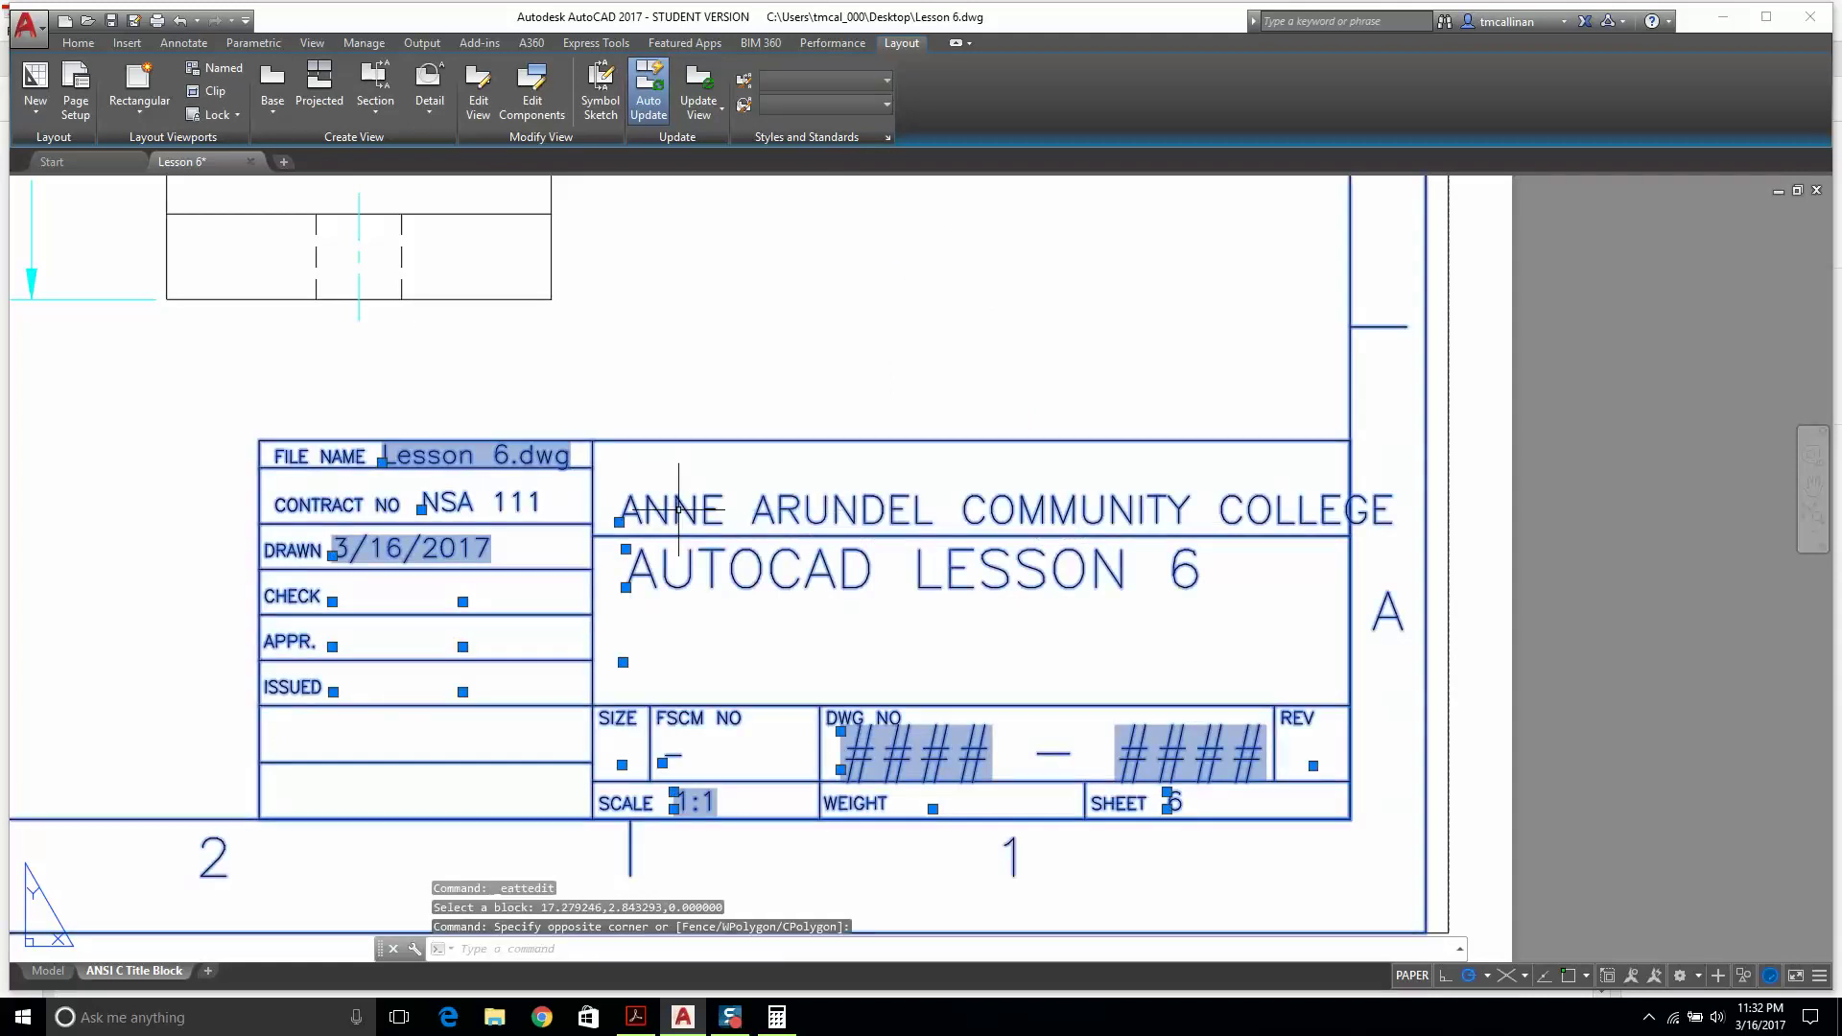
# Shift the college name left and up by its grip, then check the Annotate text heights.
pyautogui.click(619, 522)
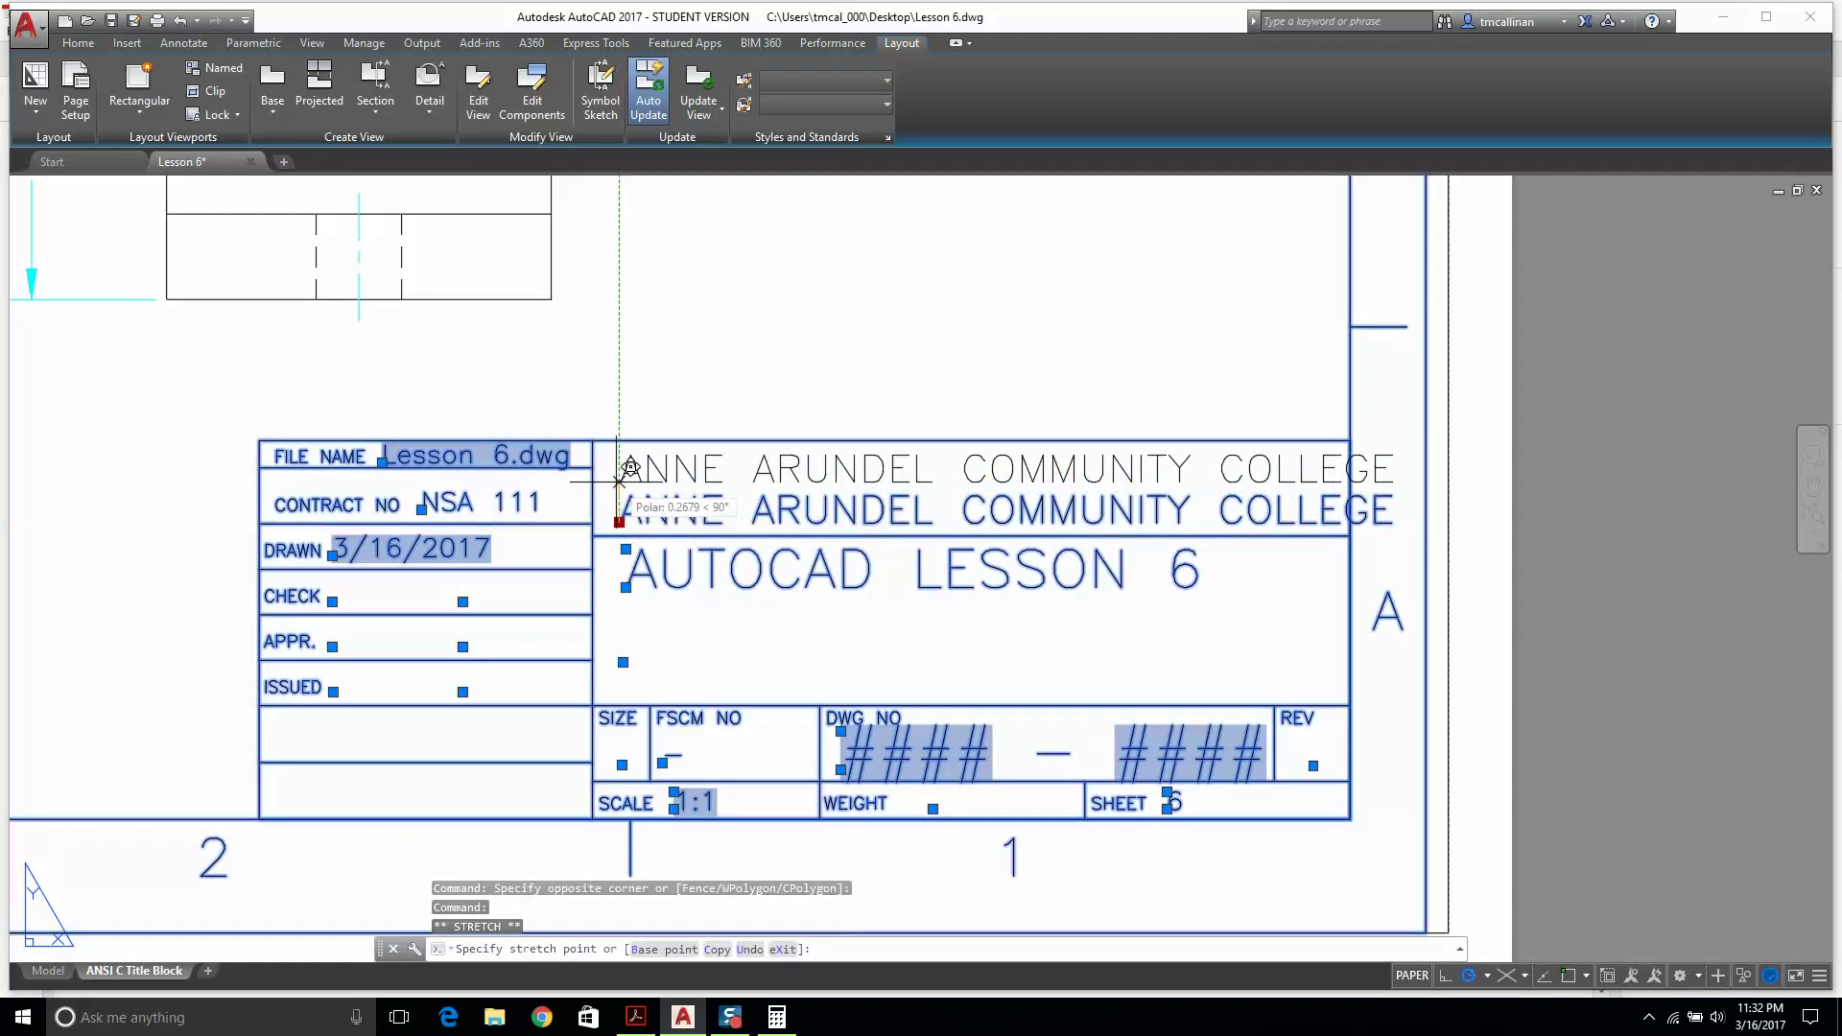
pyautogui.click(608, 496)
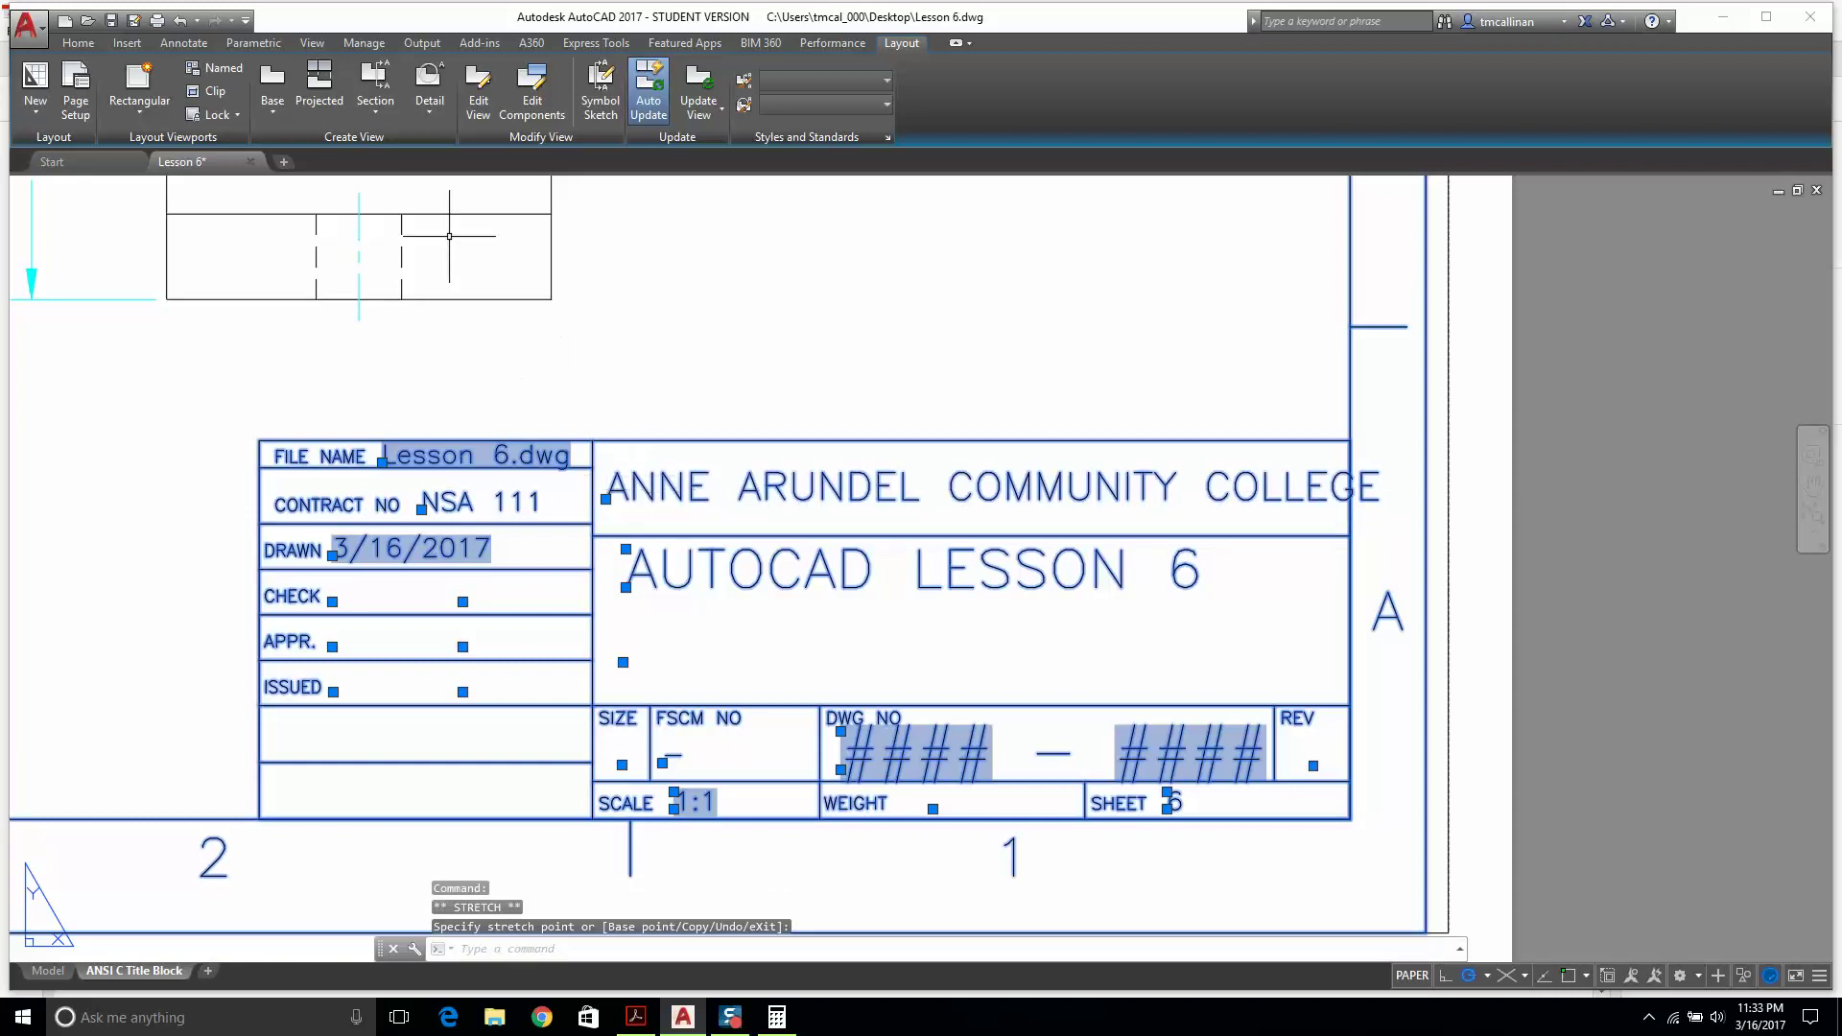
pyautogui.click(612, 506)
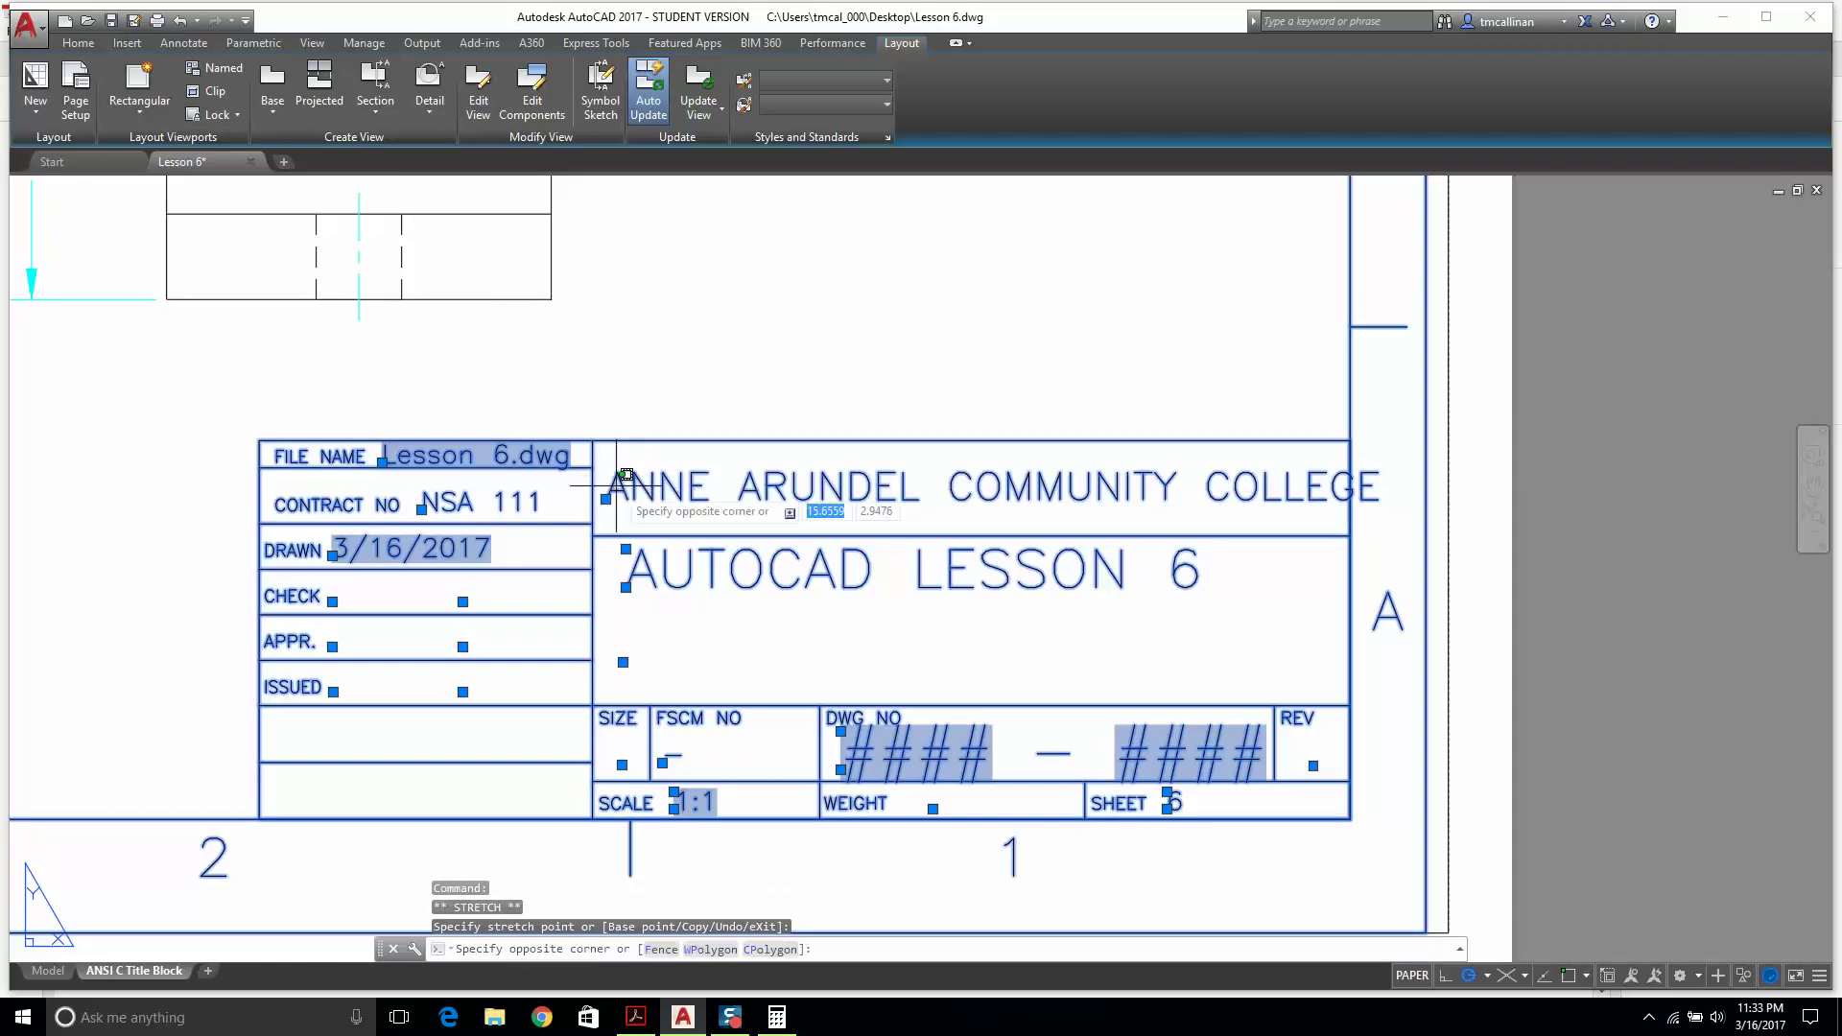
pyautogui.rightClick(608, 523)
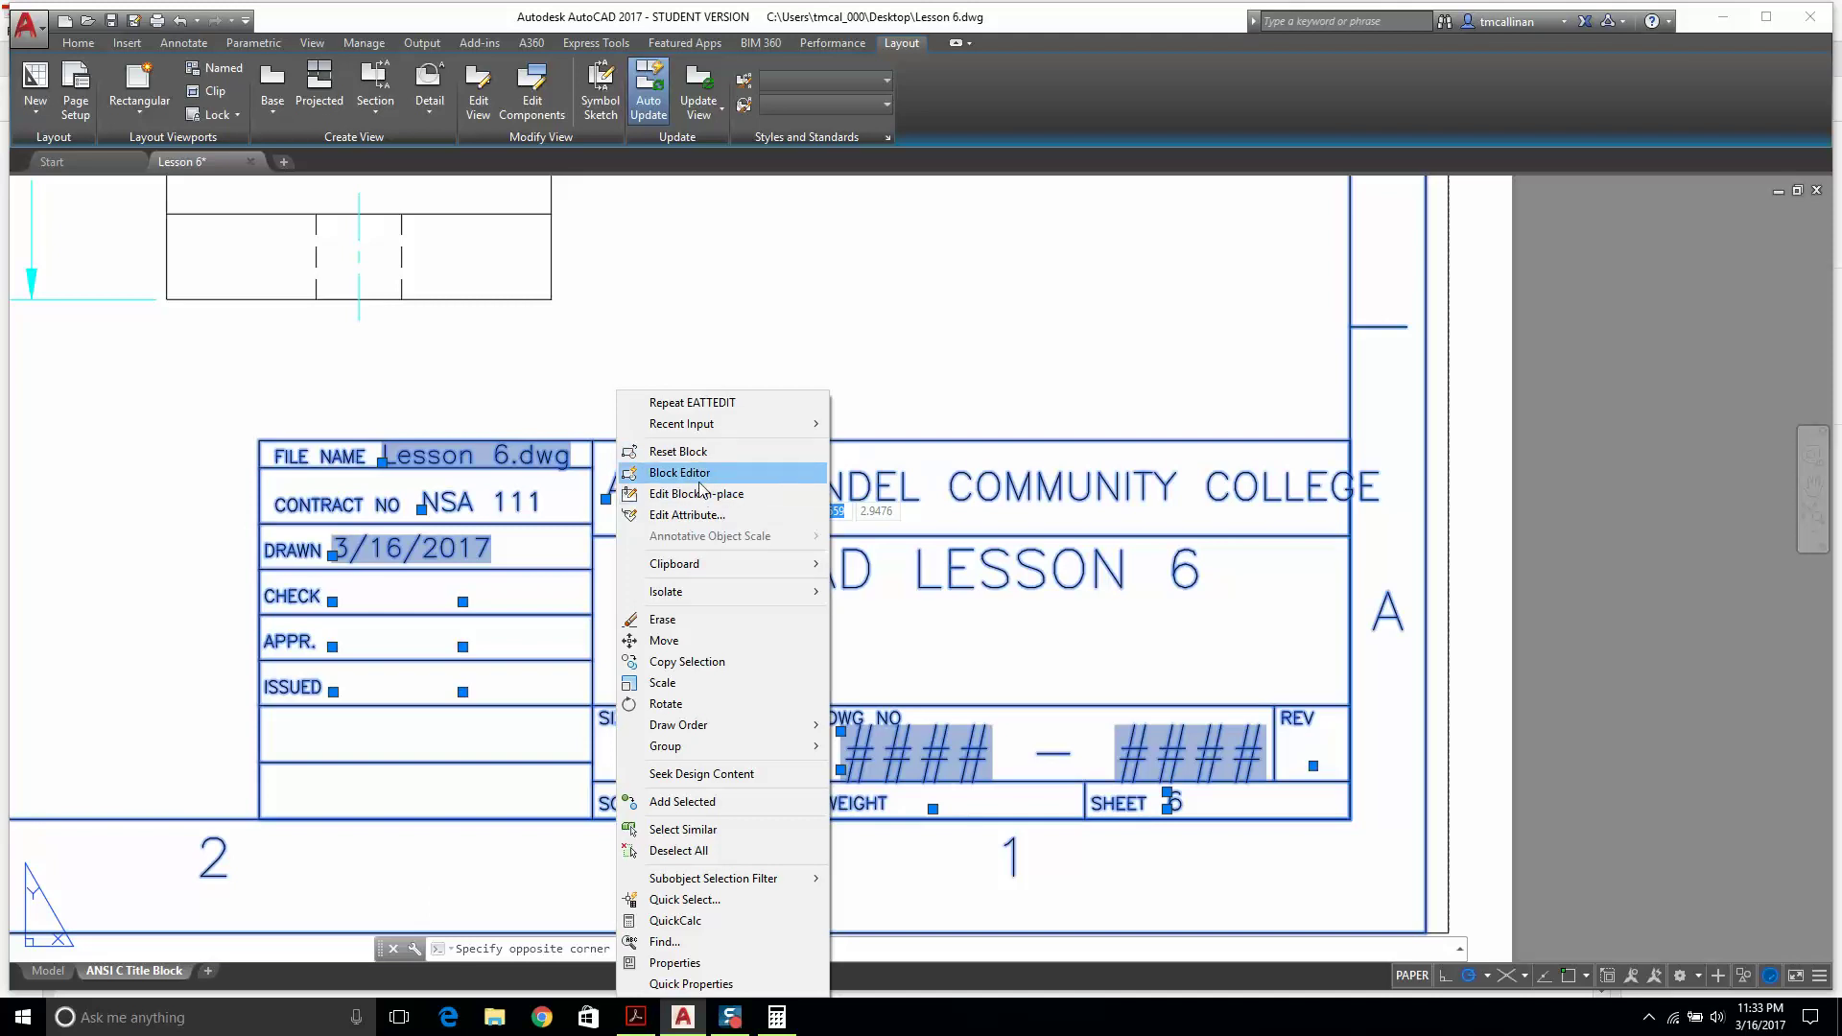
pyautogui.click(89, 44)
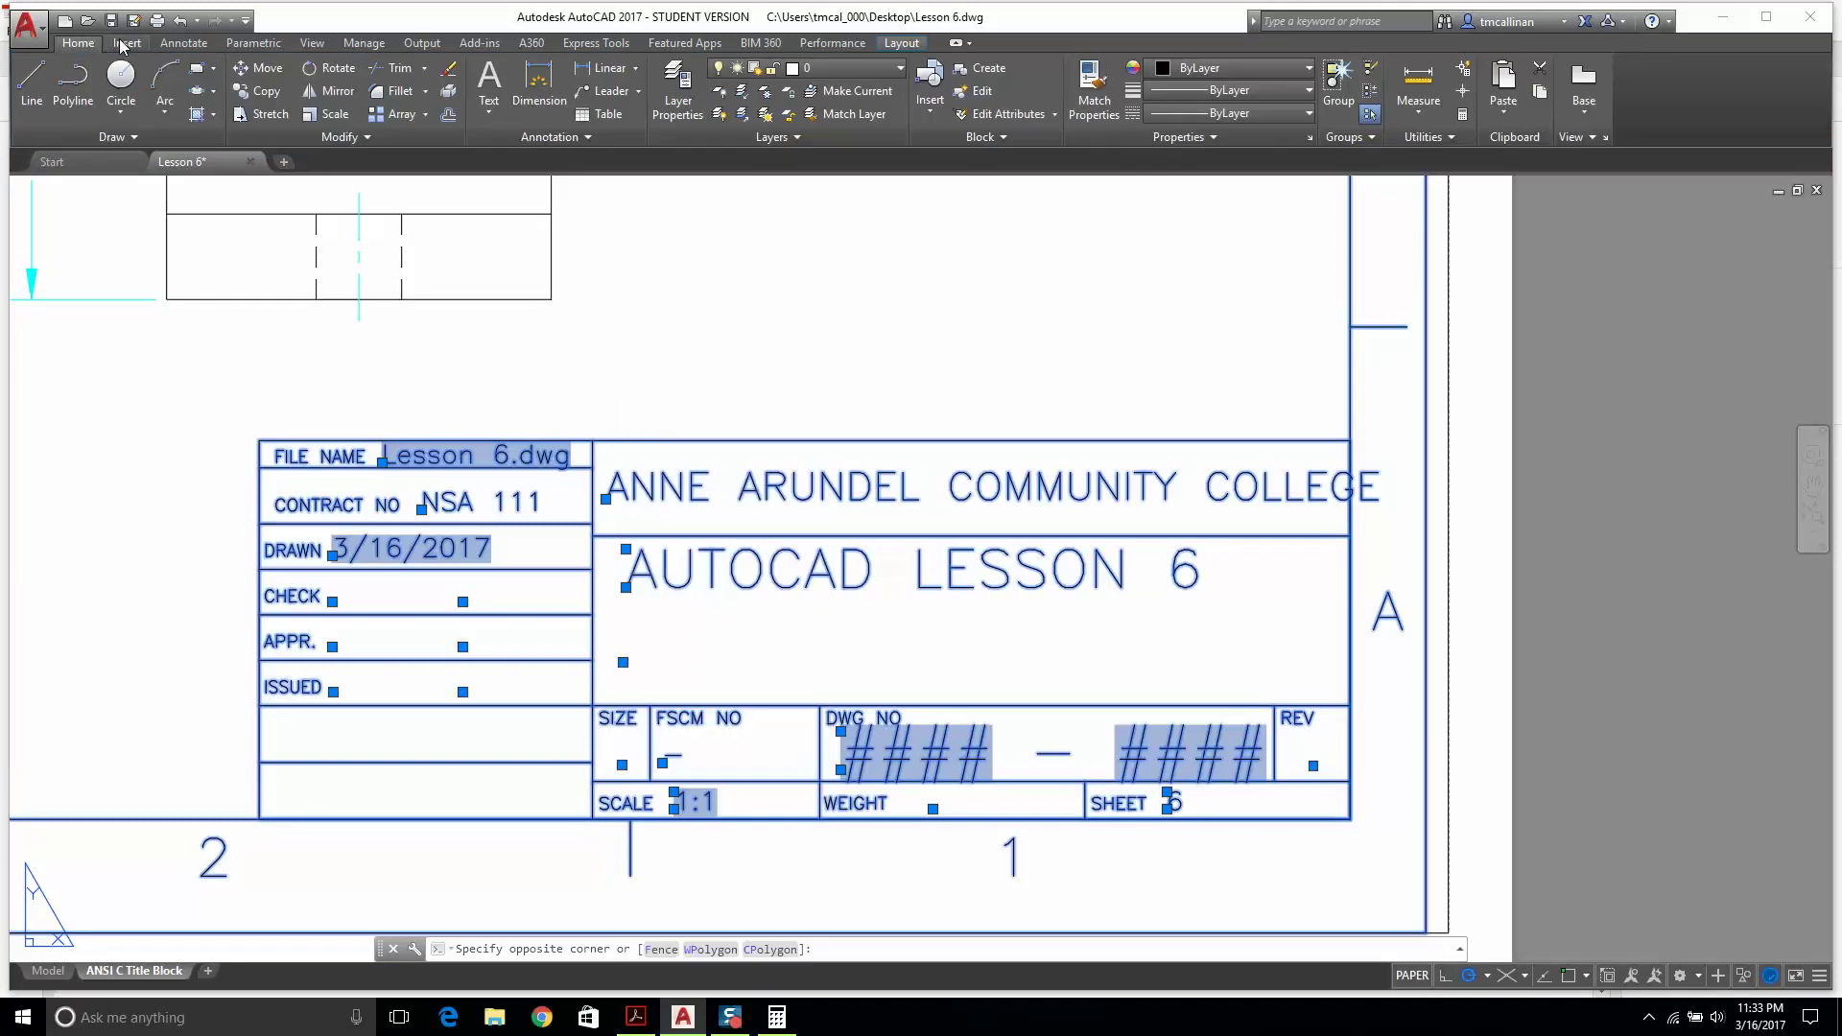
pyautogui.click(171, 44)
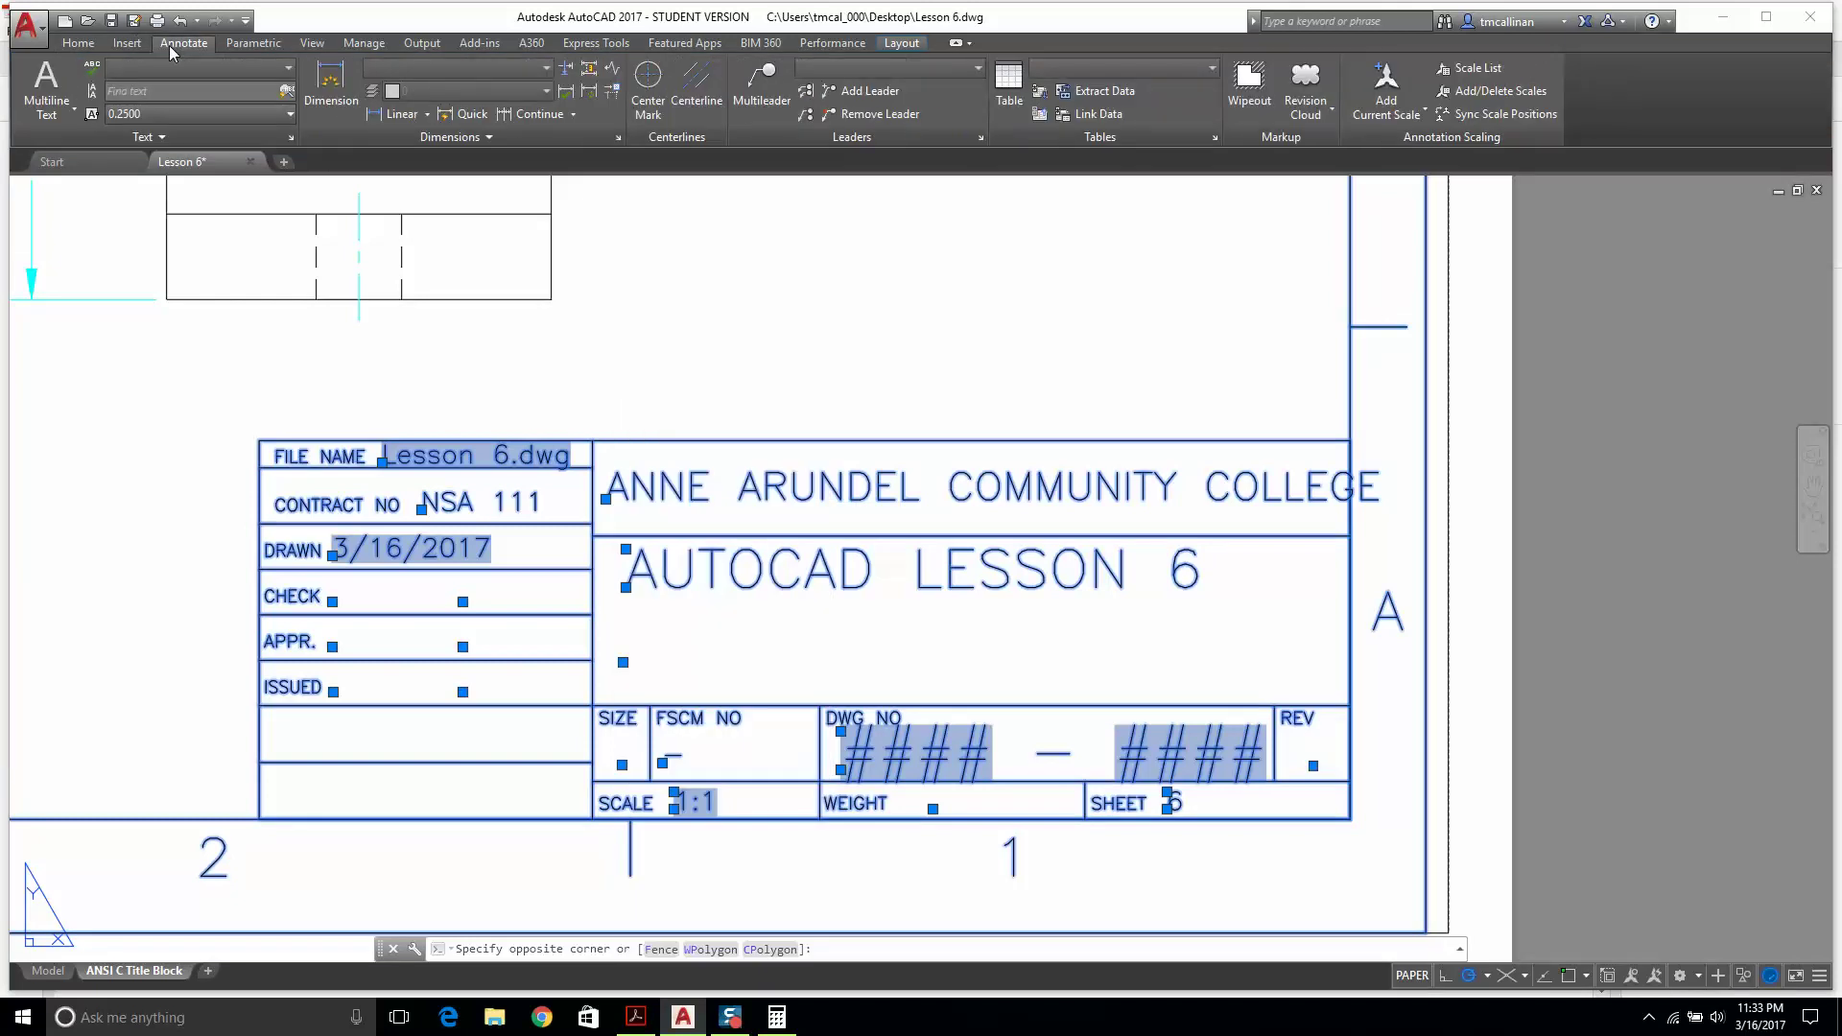
pyautogui.click(193, 113)
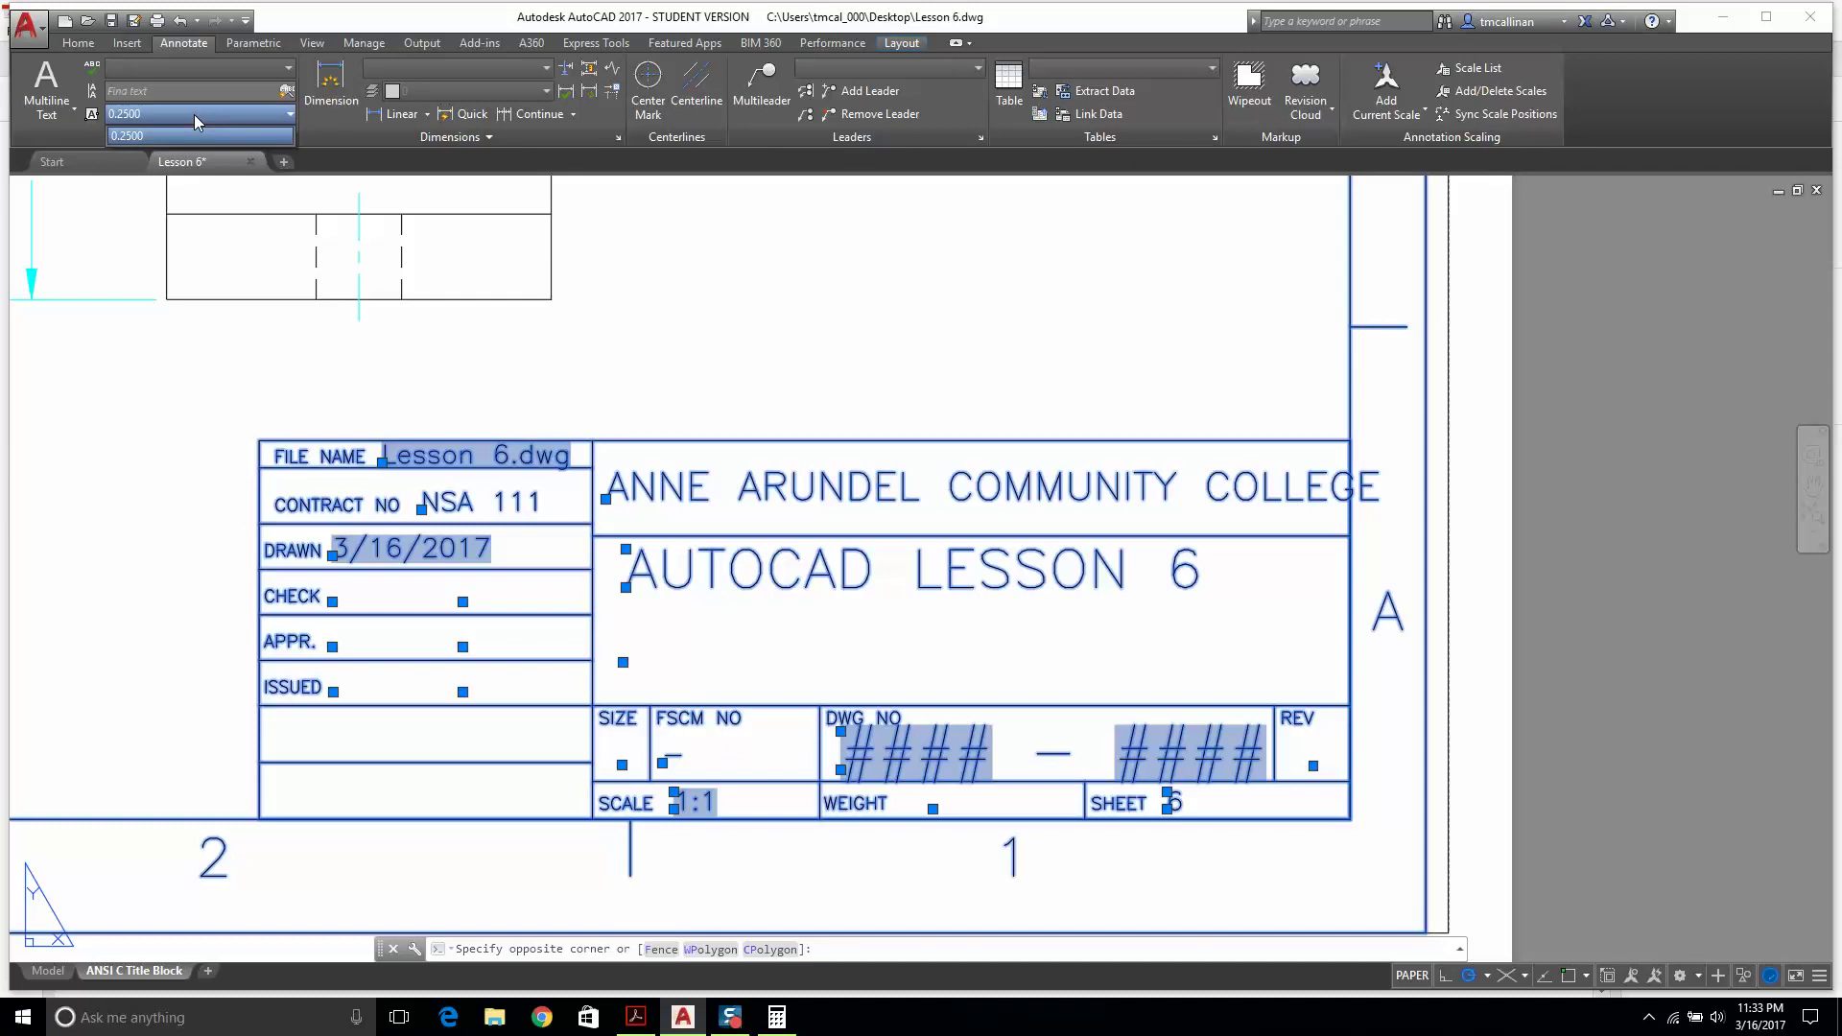
pyautogui.click(193, 113)
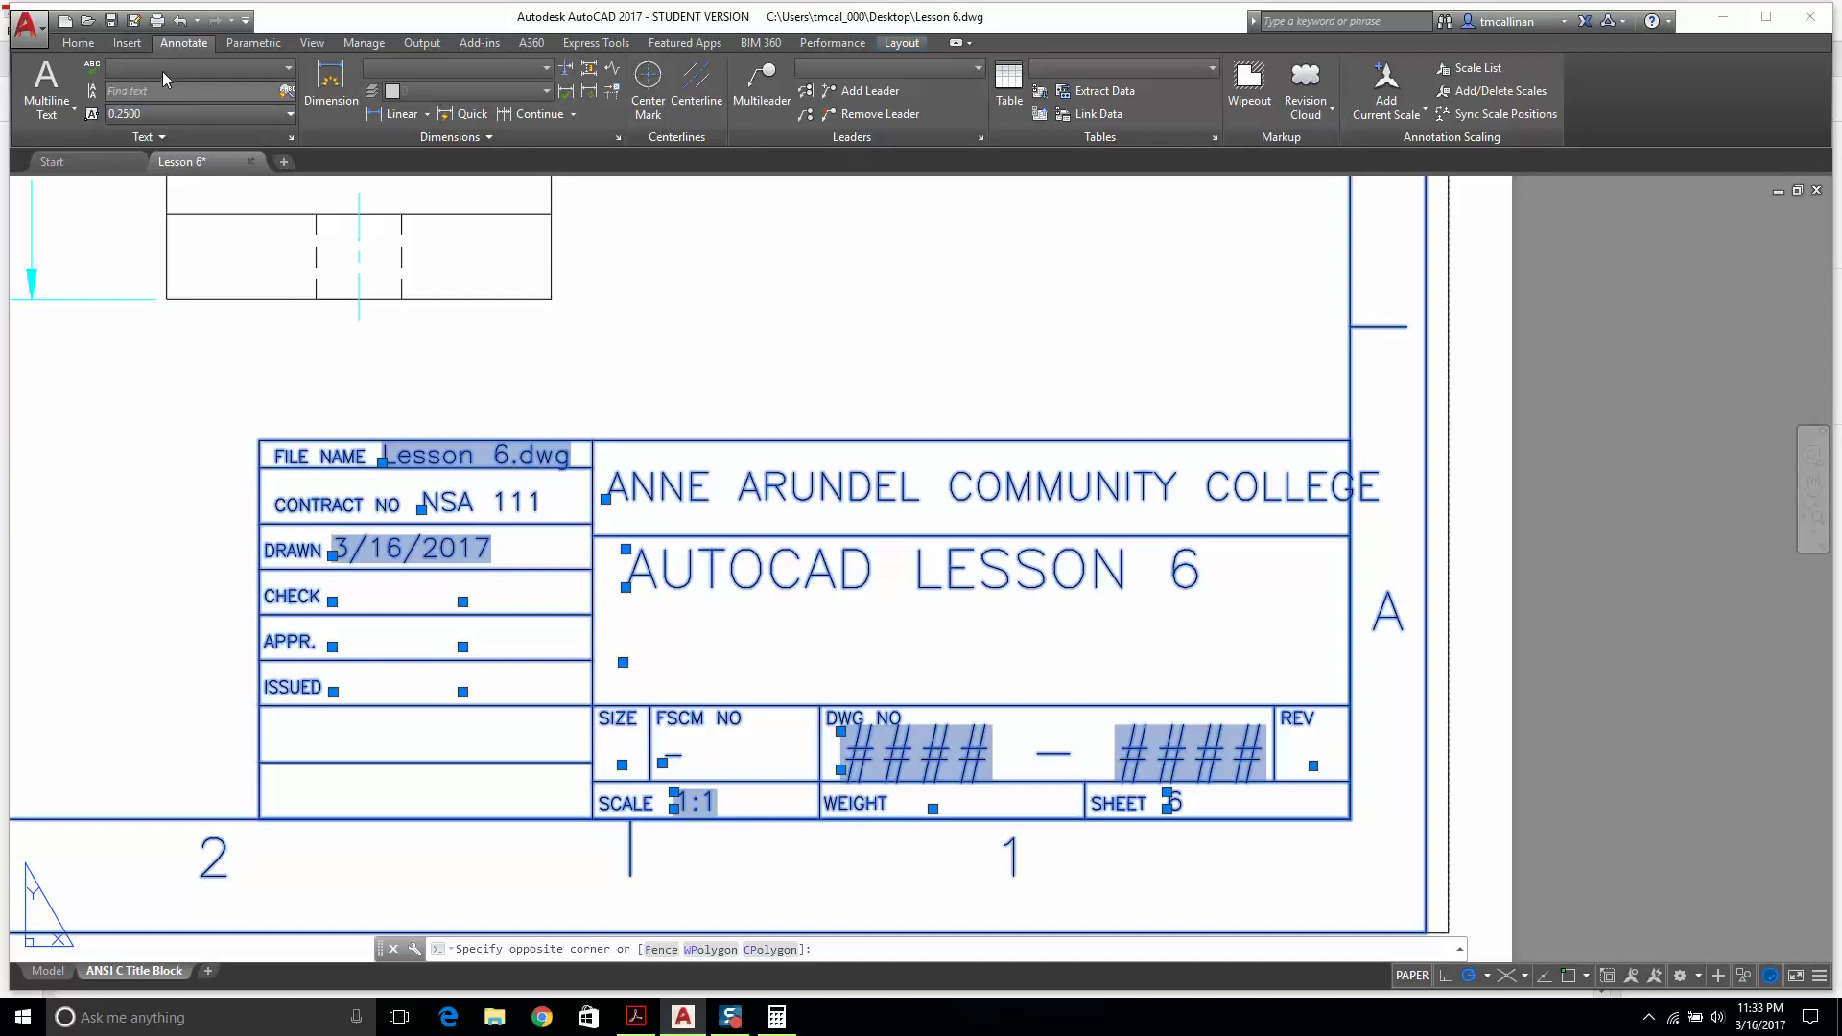
pyautogui.press('Escape')
pyautogui.press('Escape')
pyautogui.press('Escape')
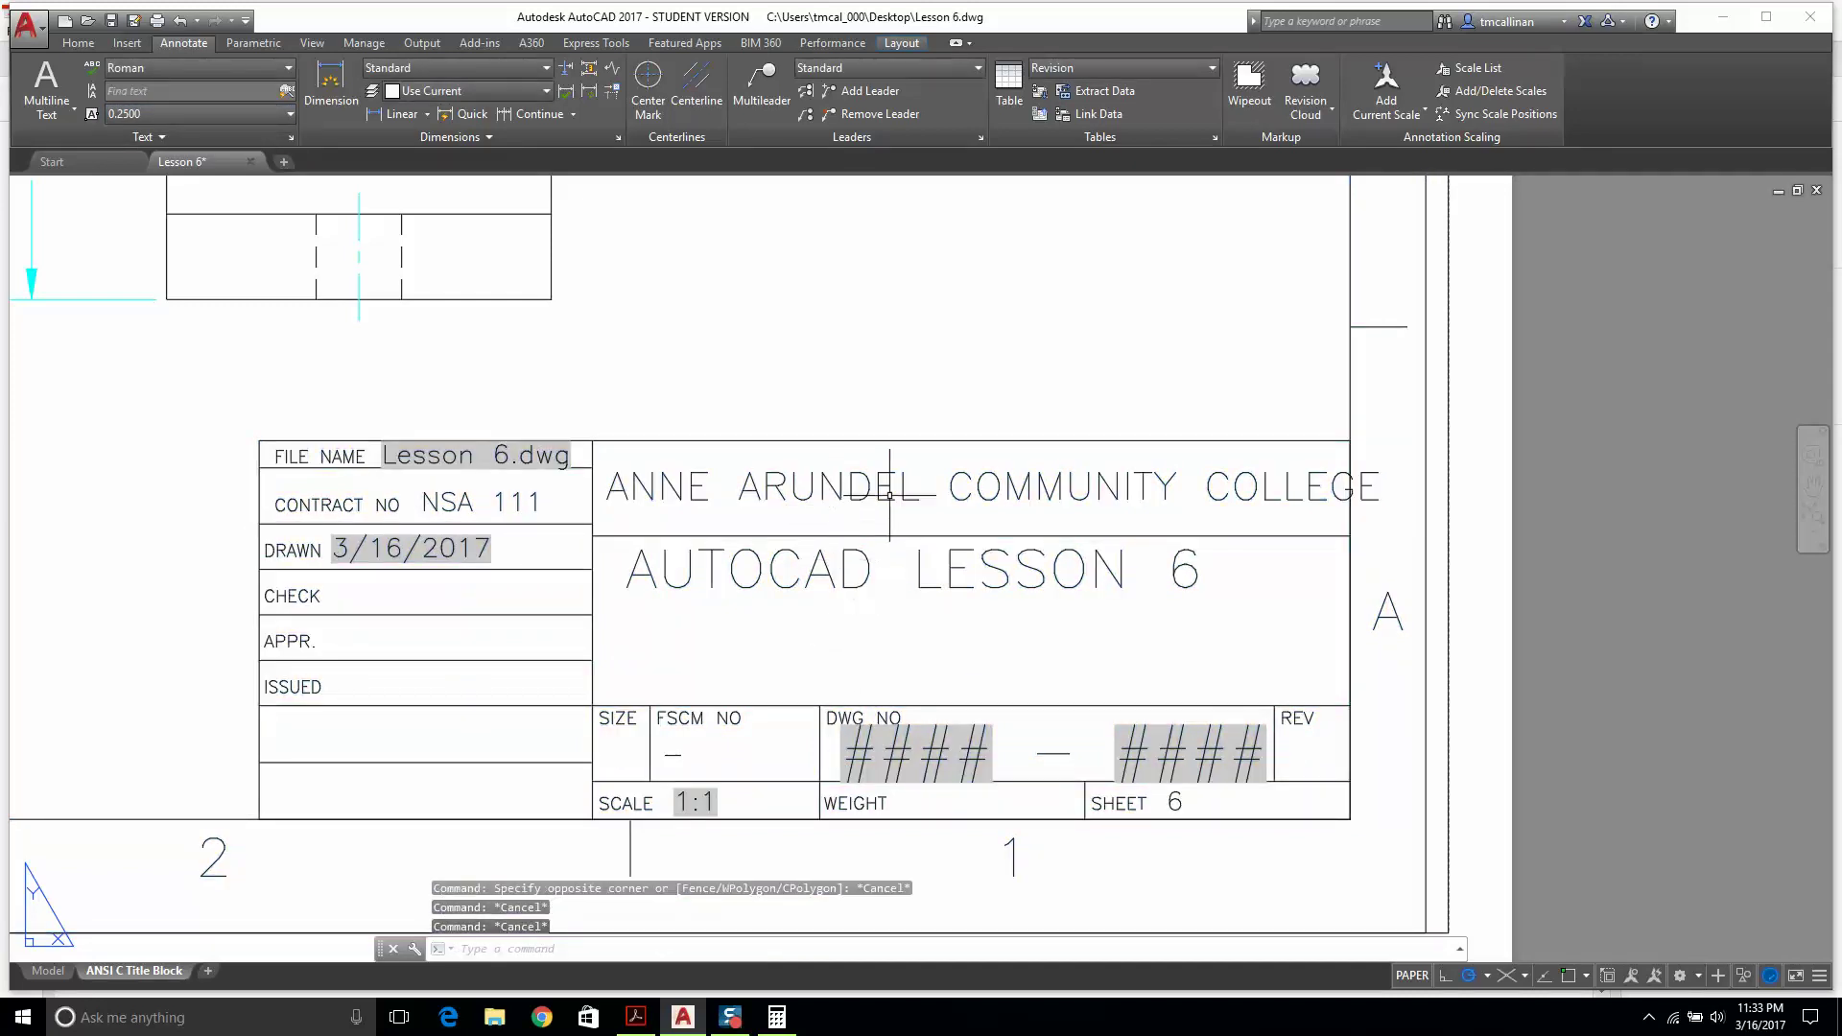
pyautogui.click(608, 489)
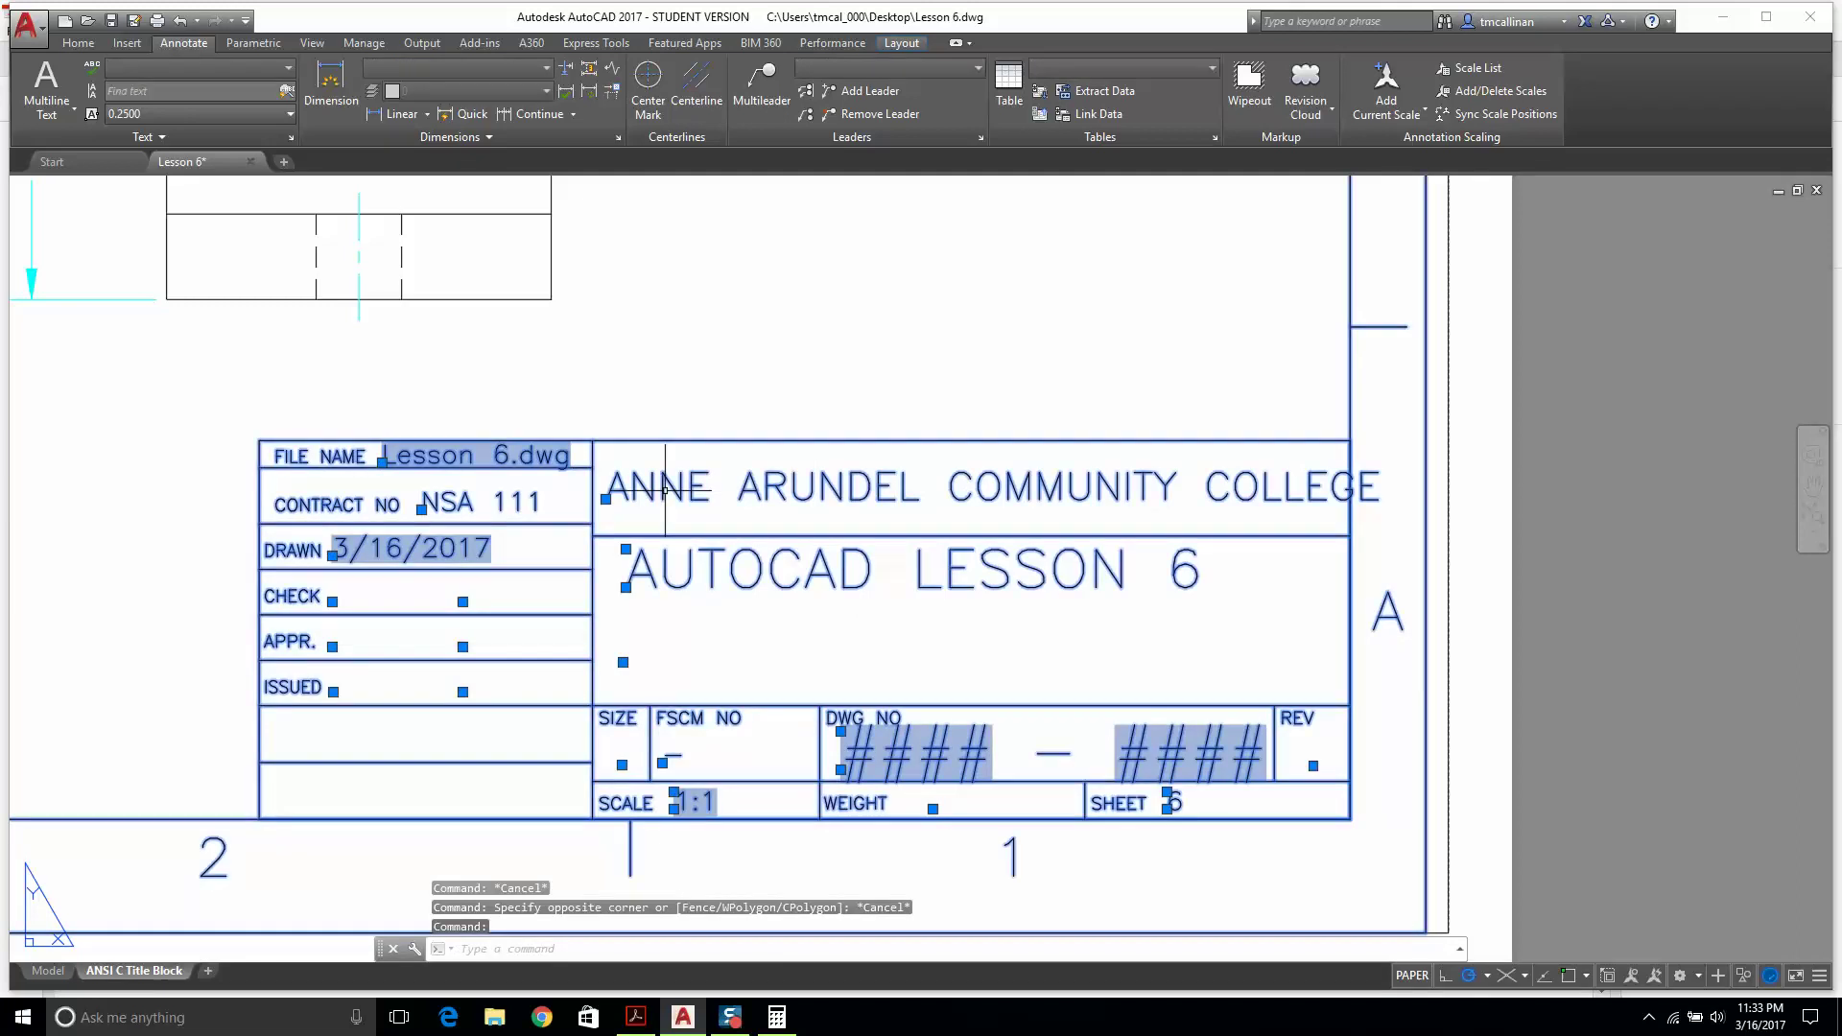
# Make the college-name attribute Middle center justified with text height 25.
pyautogui.doubleClick(608, 489)
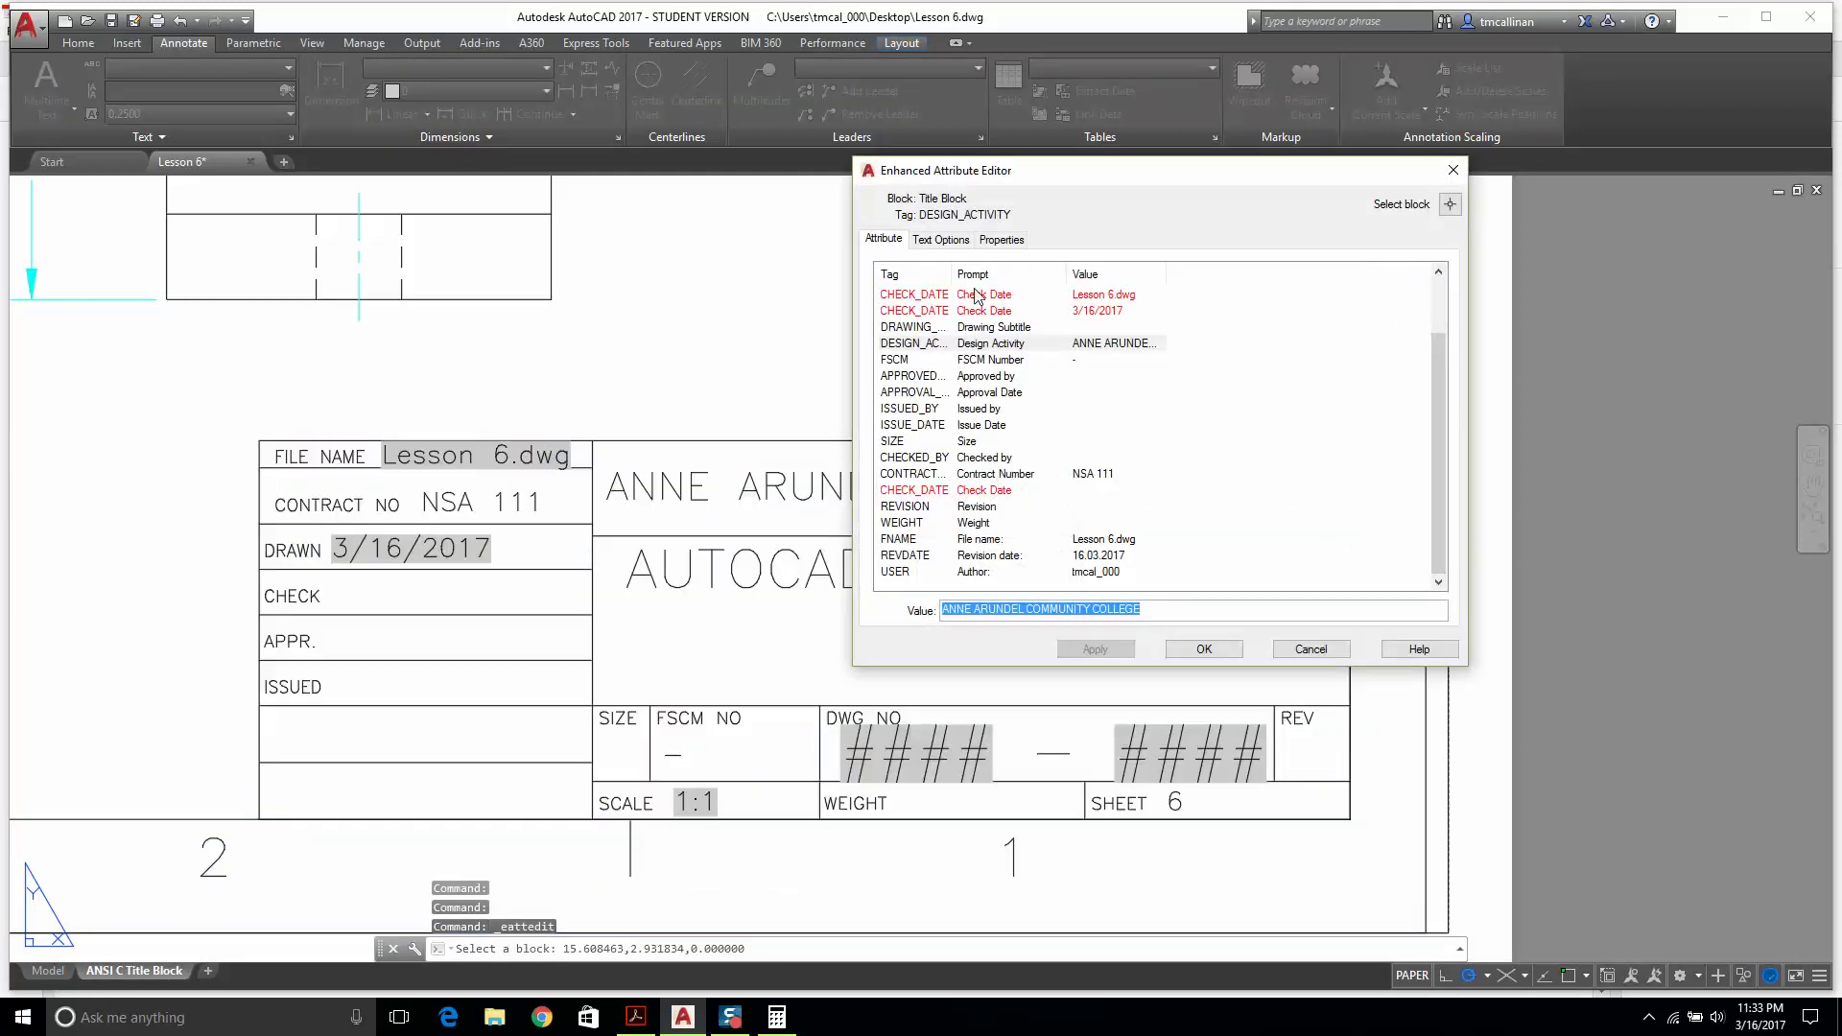
pyautogui.click(934, 241)
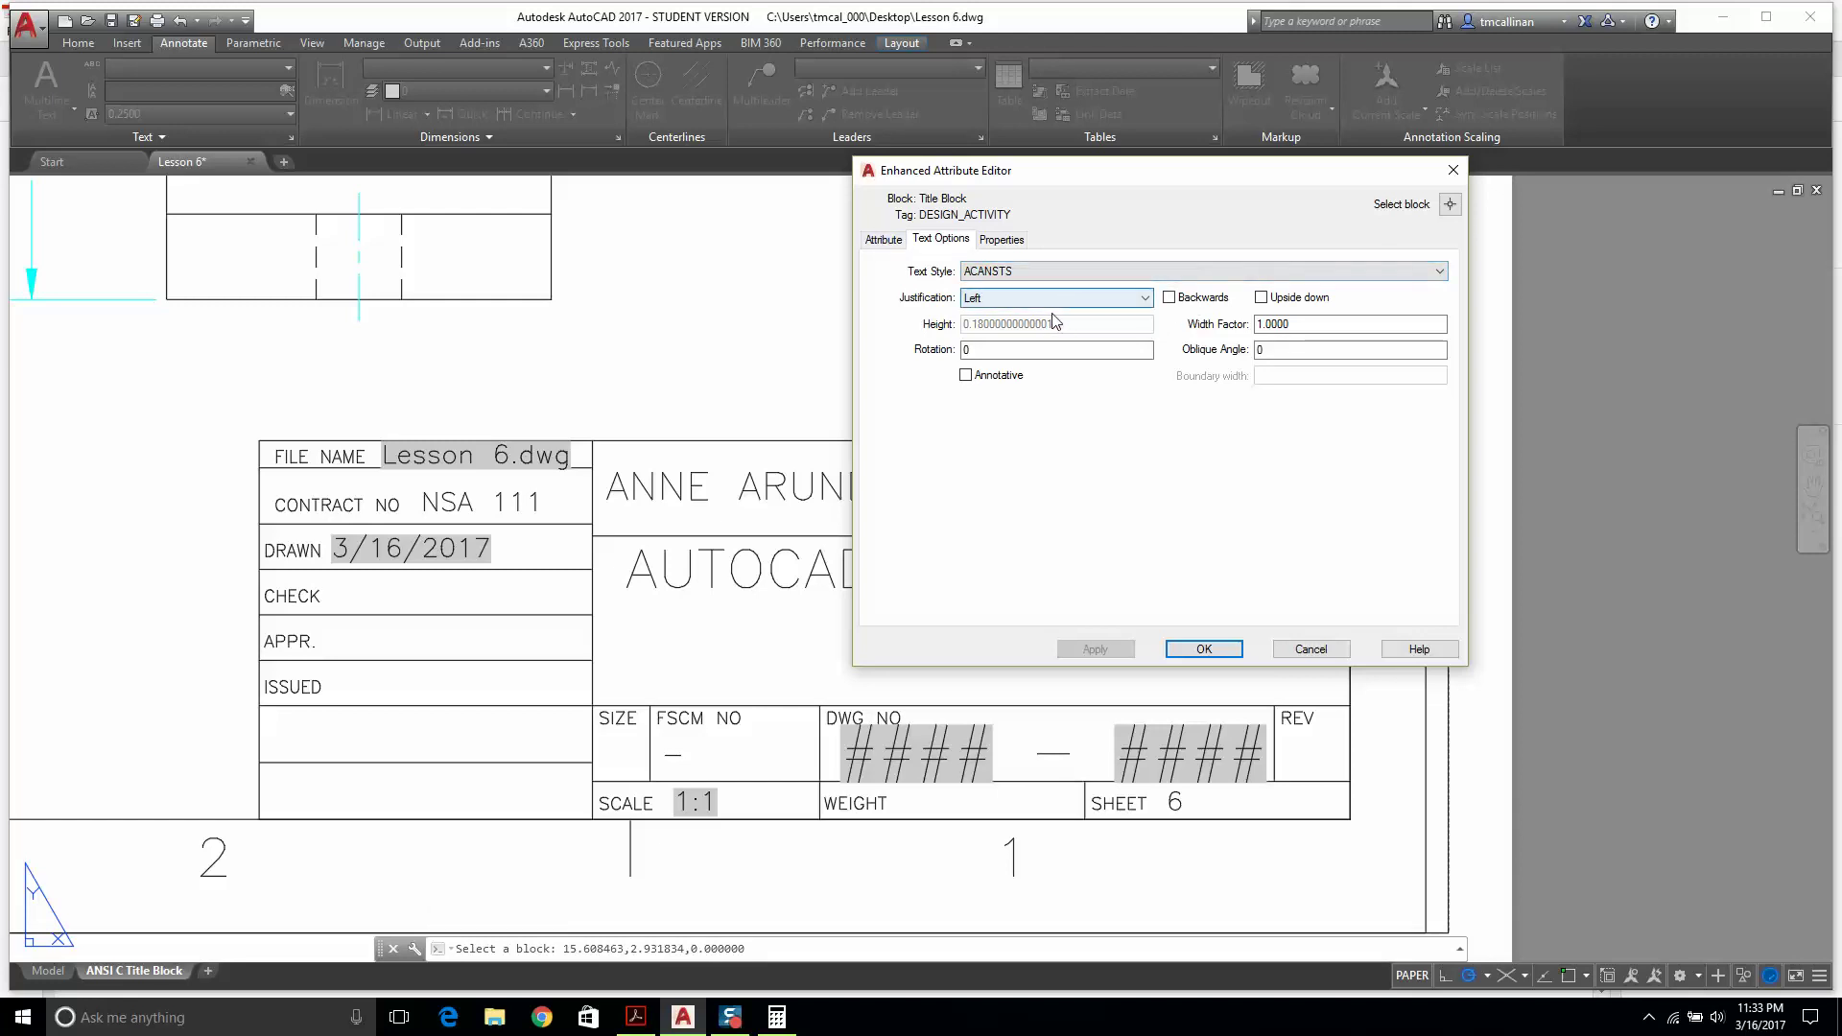
pyautogui.click(1005, 297)
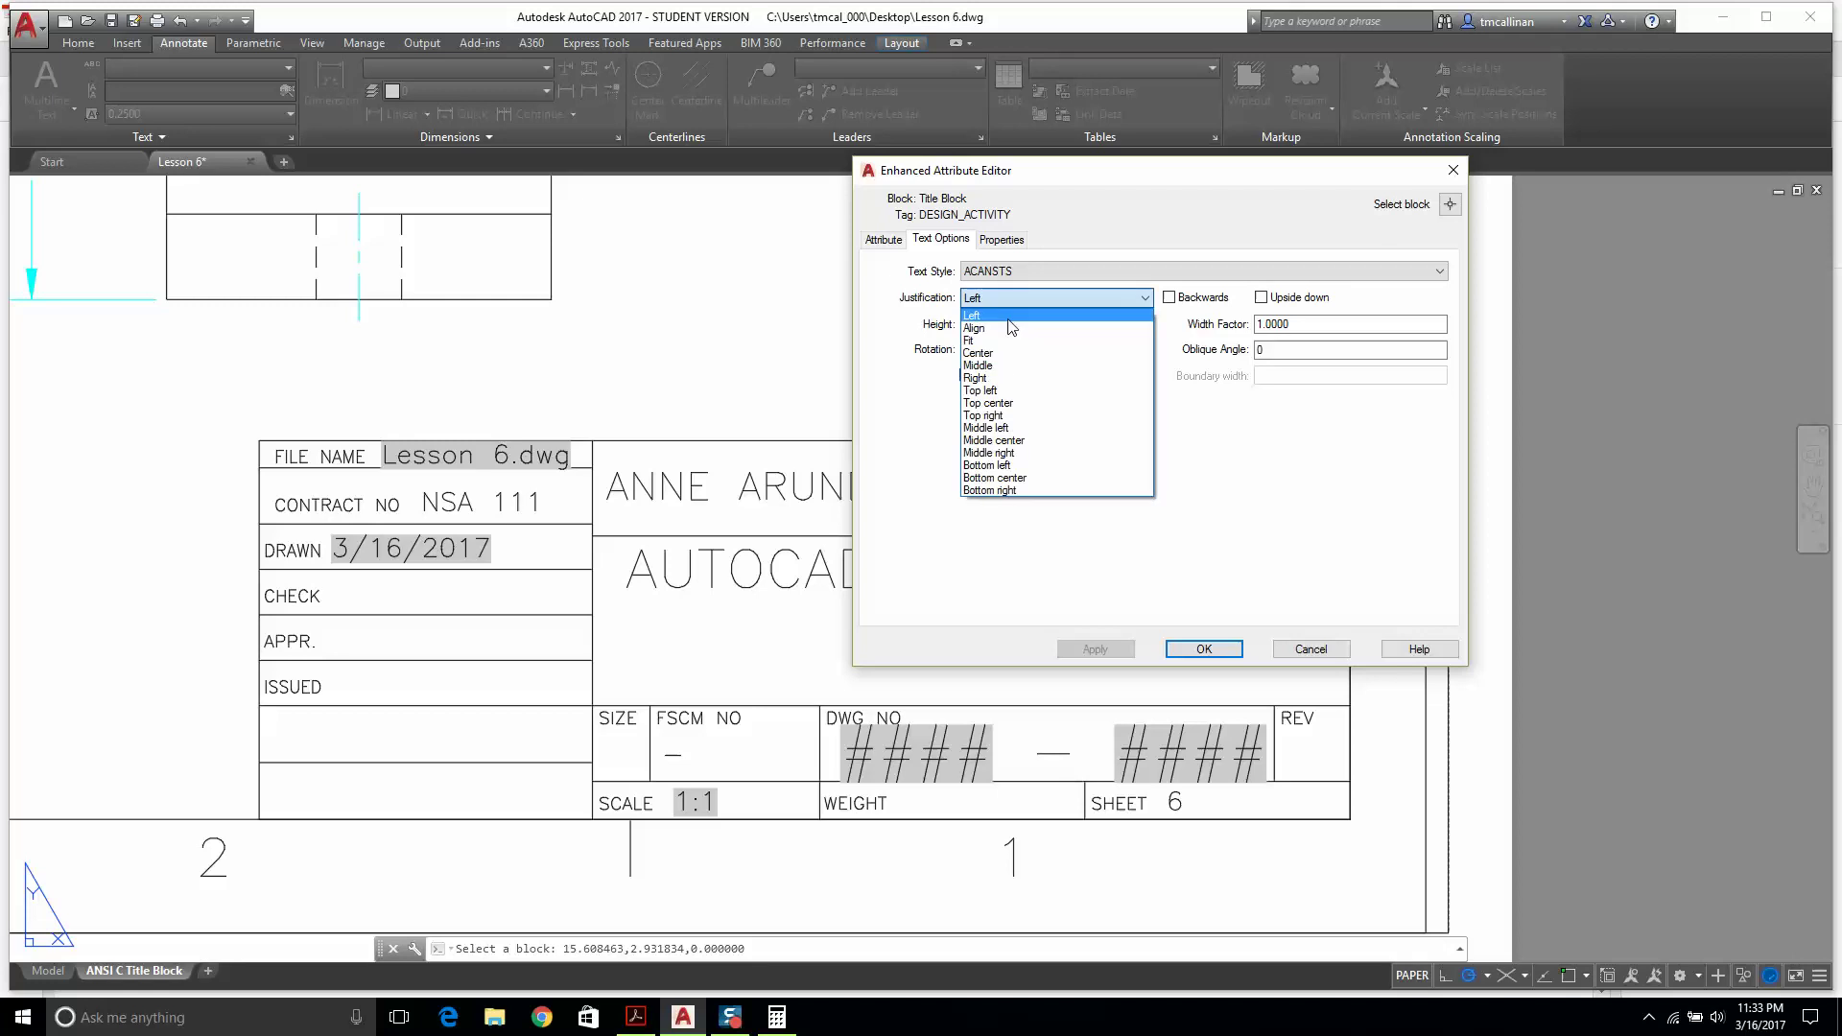
pyautogui.click(994, 440)
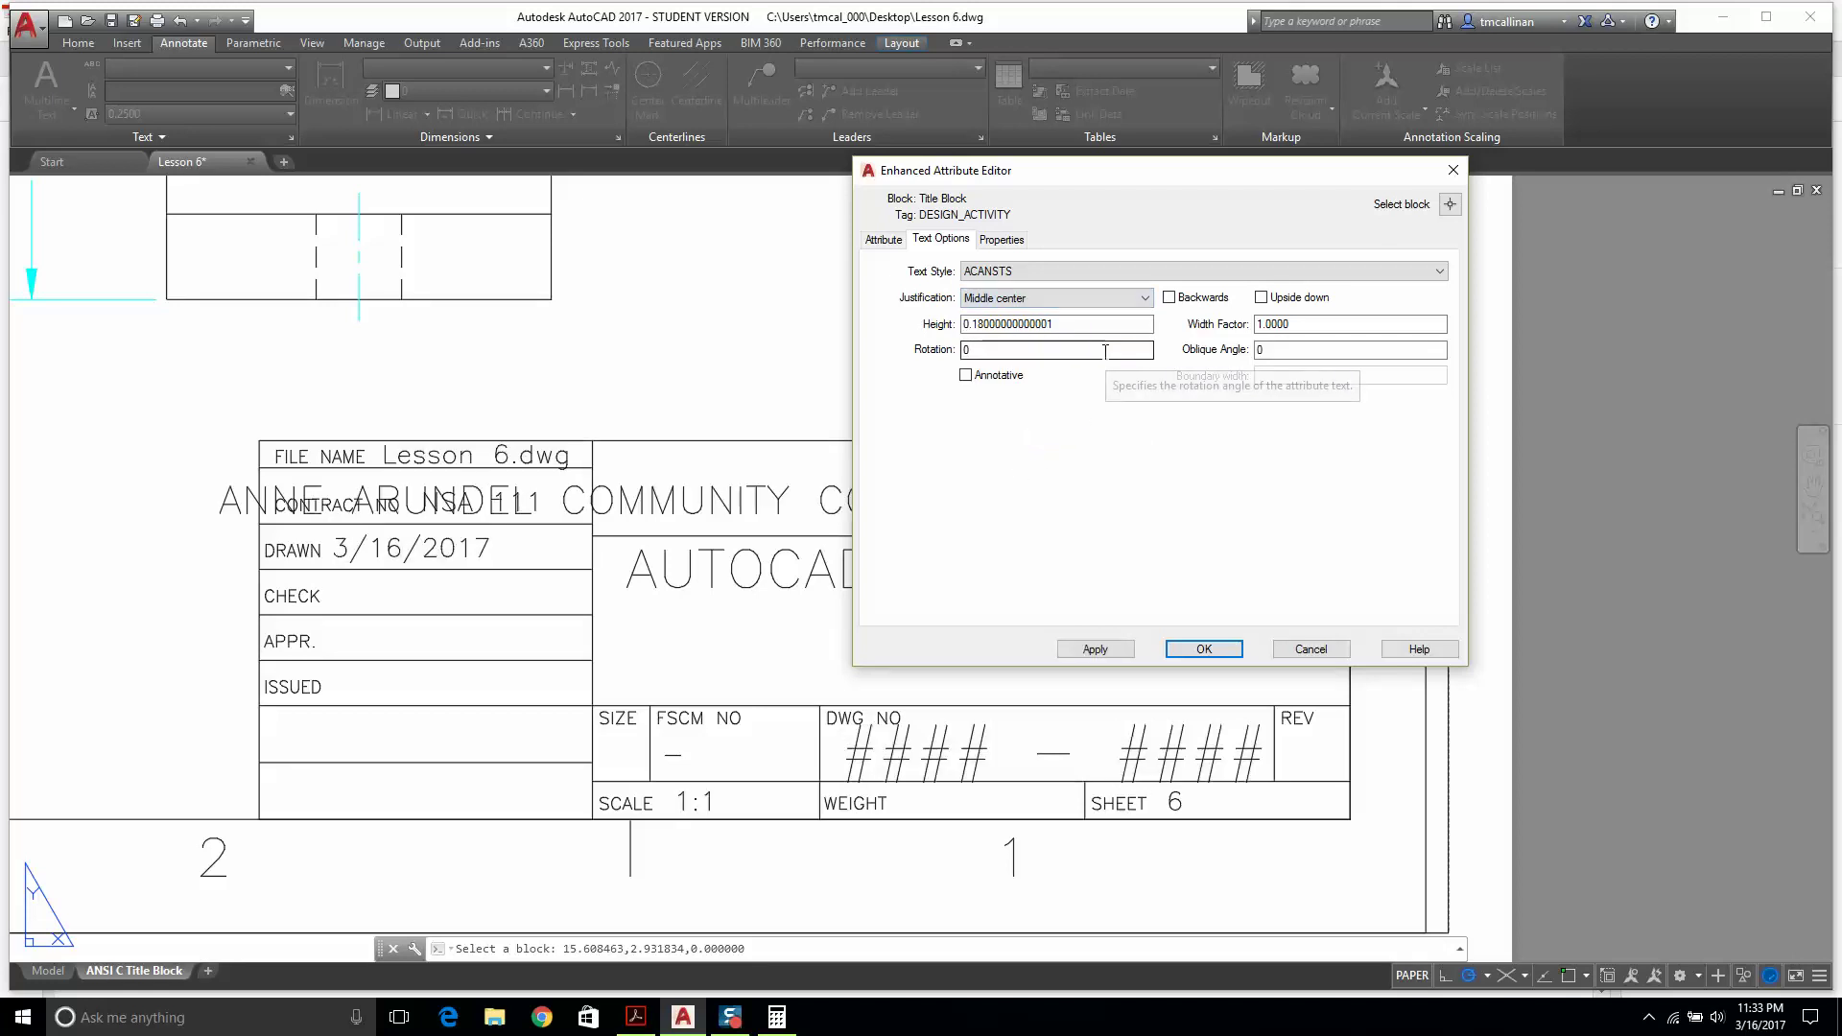
pyautogui.hotkey('shift', 'Tab')
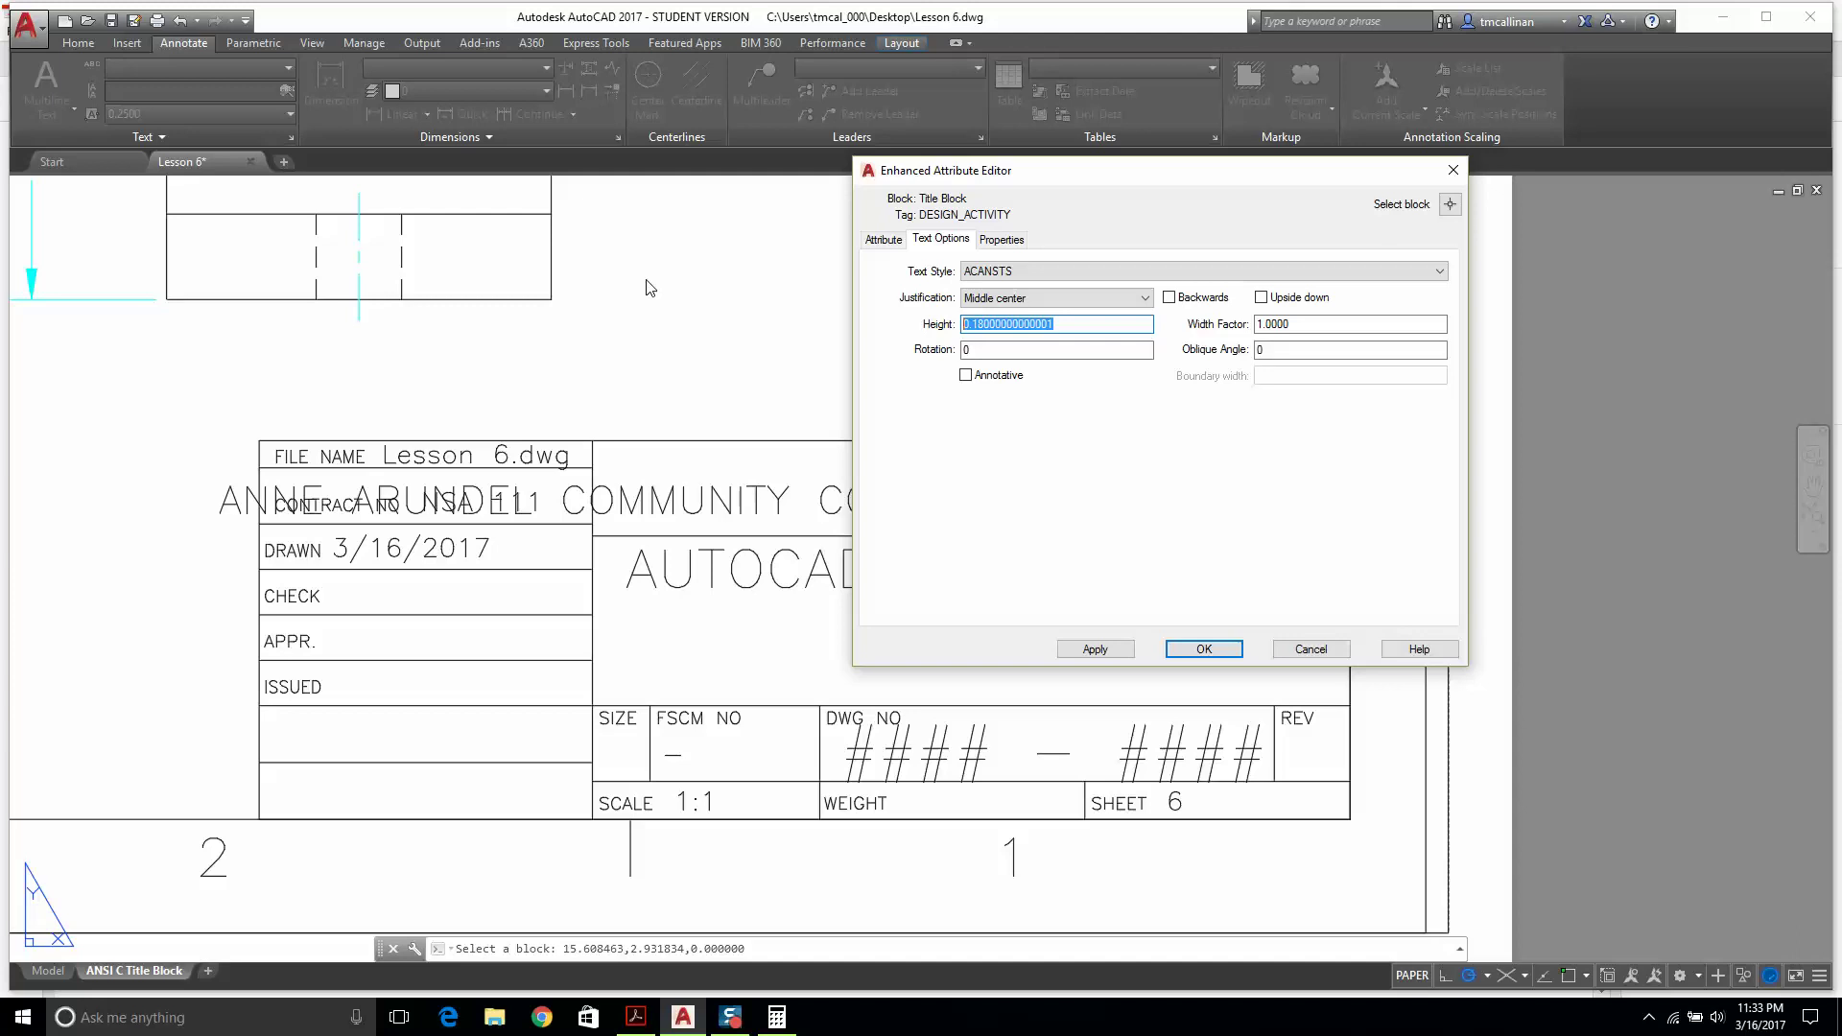
pyautogui.write('.25')
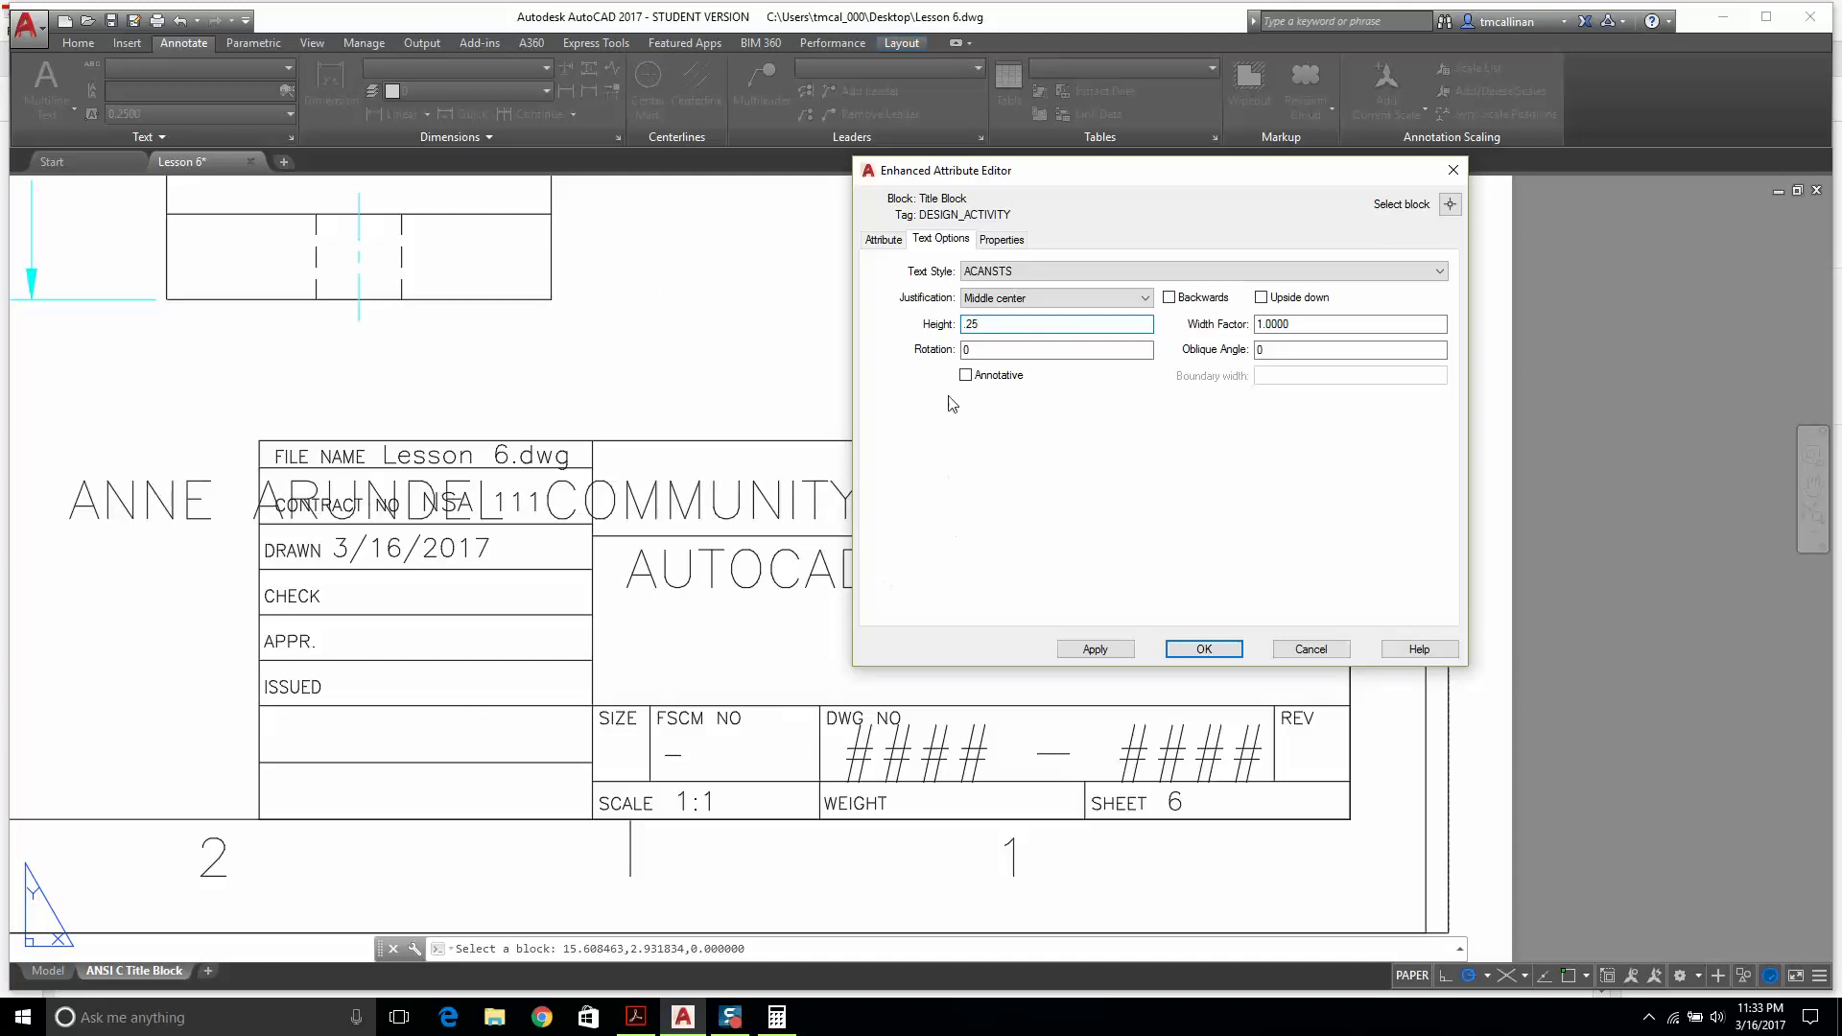
# Apply the new formatting and move the enlarged college name into the title block's top row.
pyautogui.click(1202, 649)
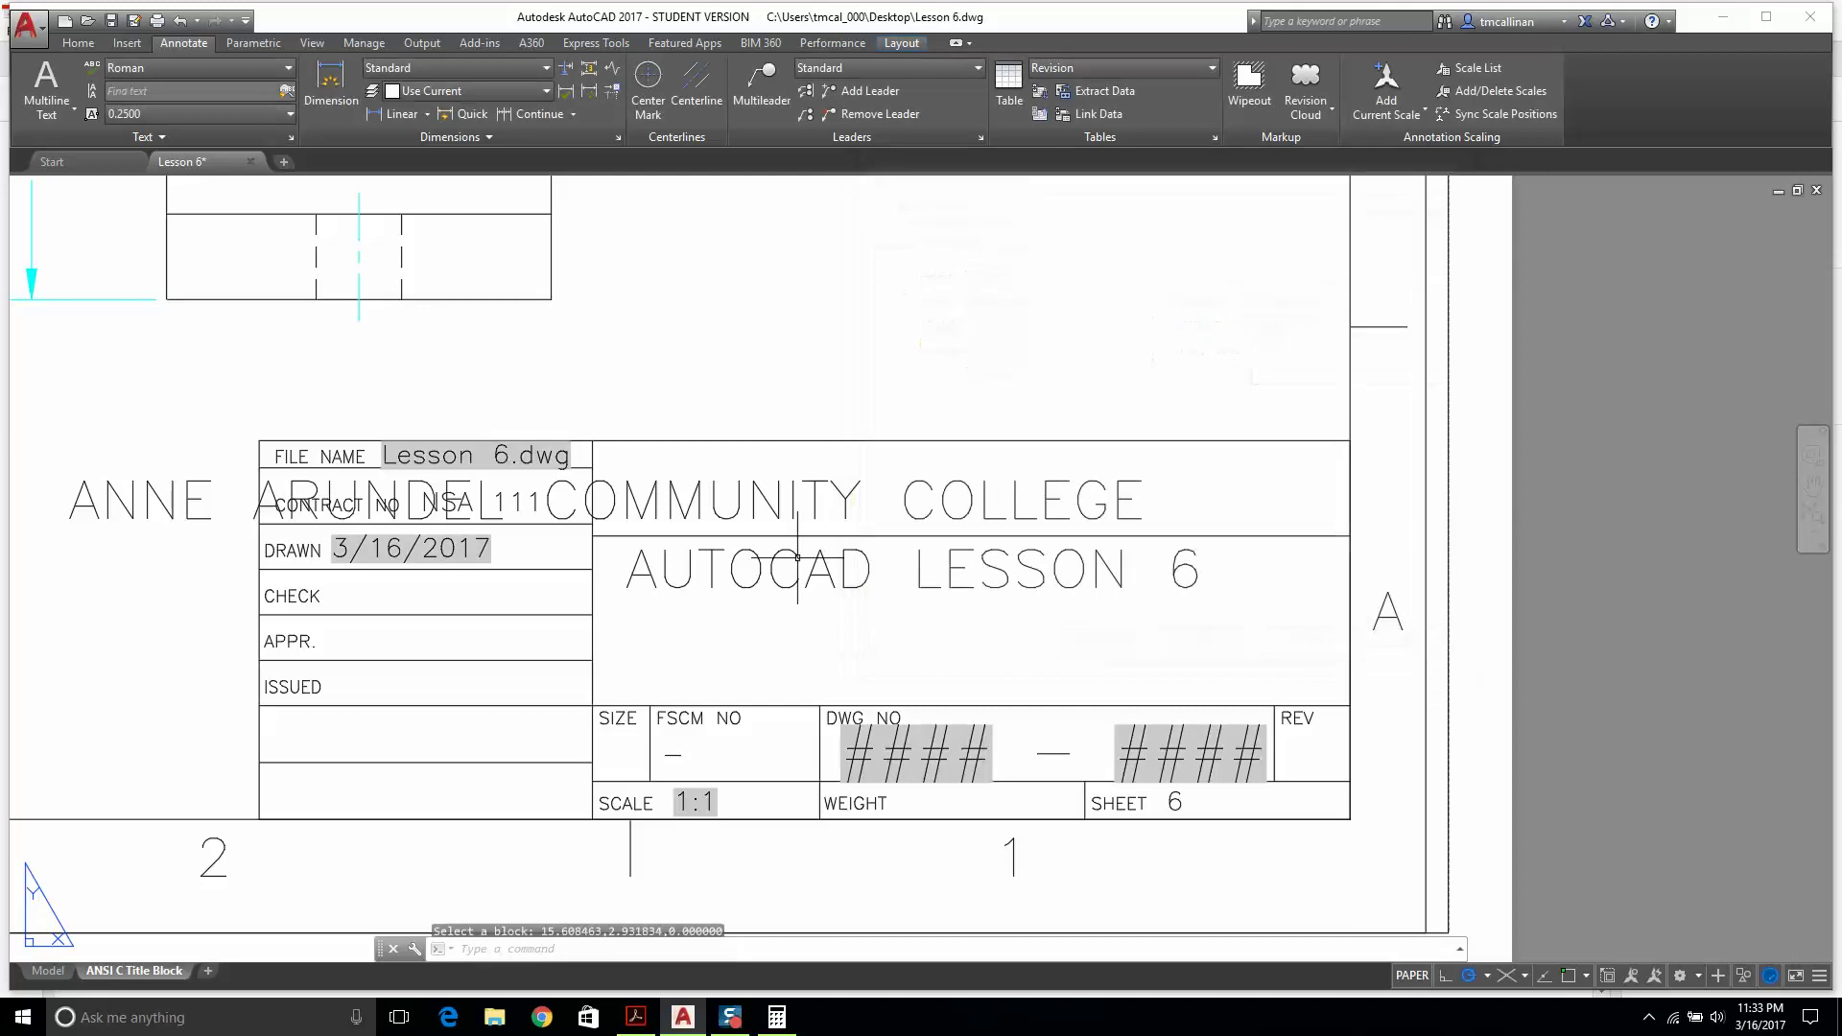
pyautogui.click(732, 501)
pyautogui.click(606, 499)
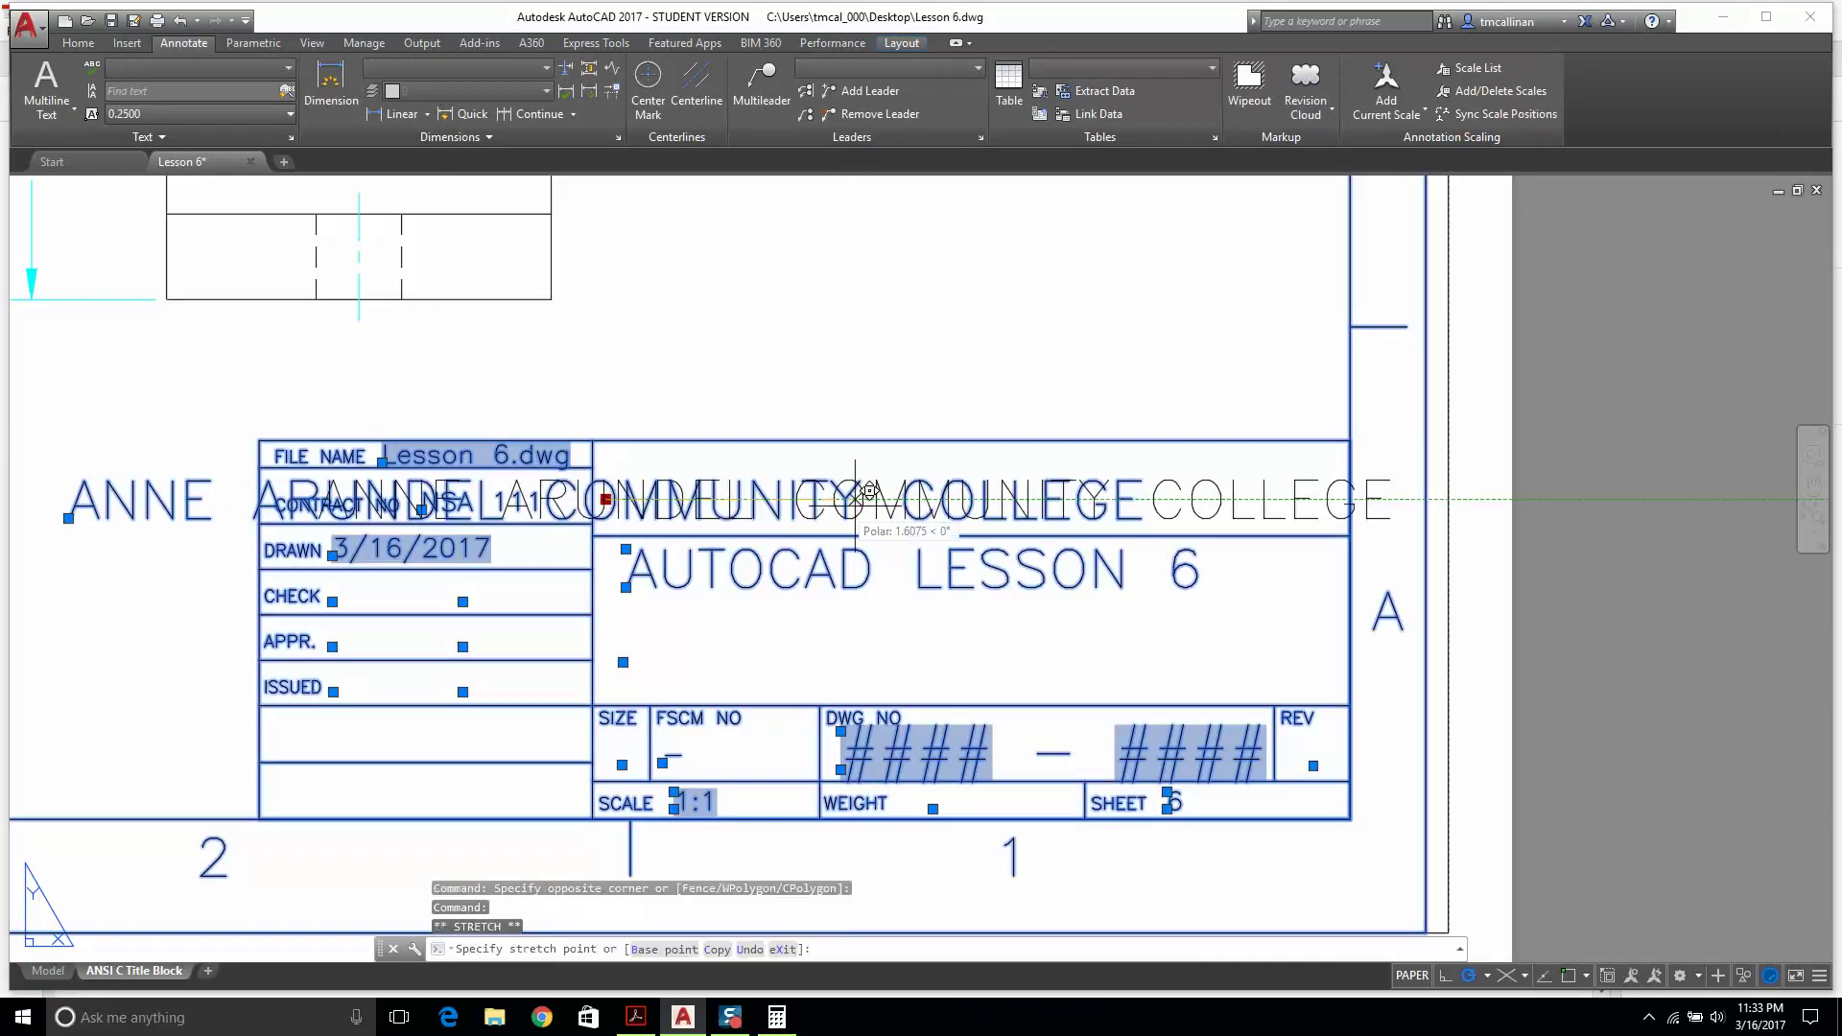
pyautogui.click(1151, 468)
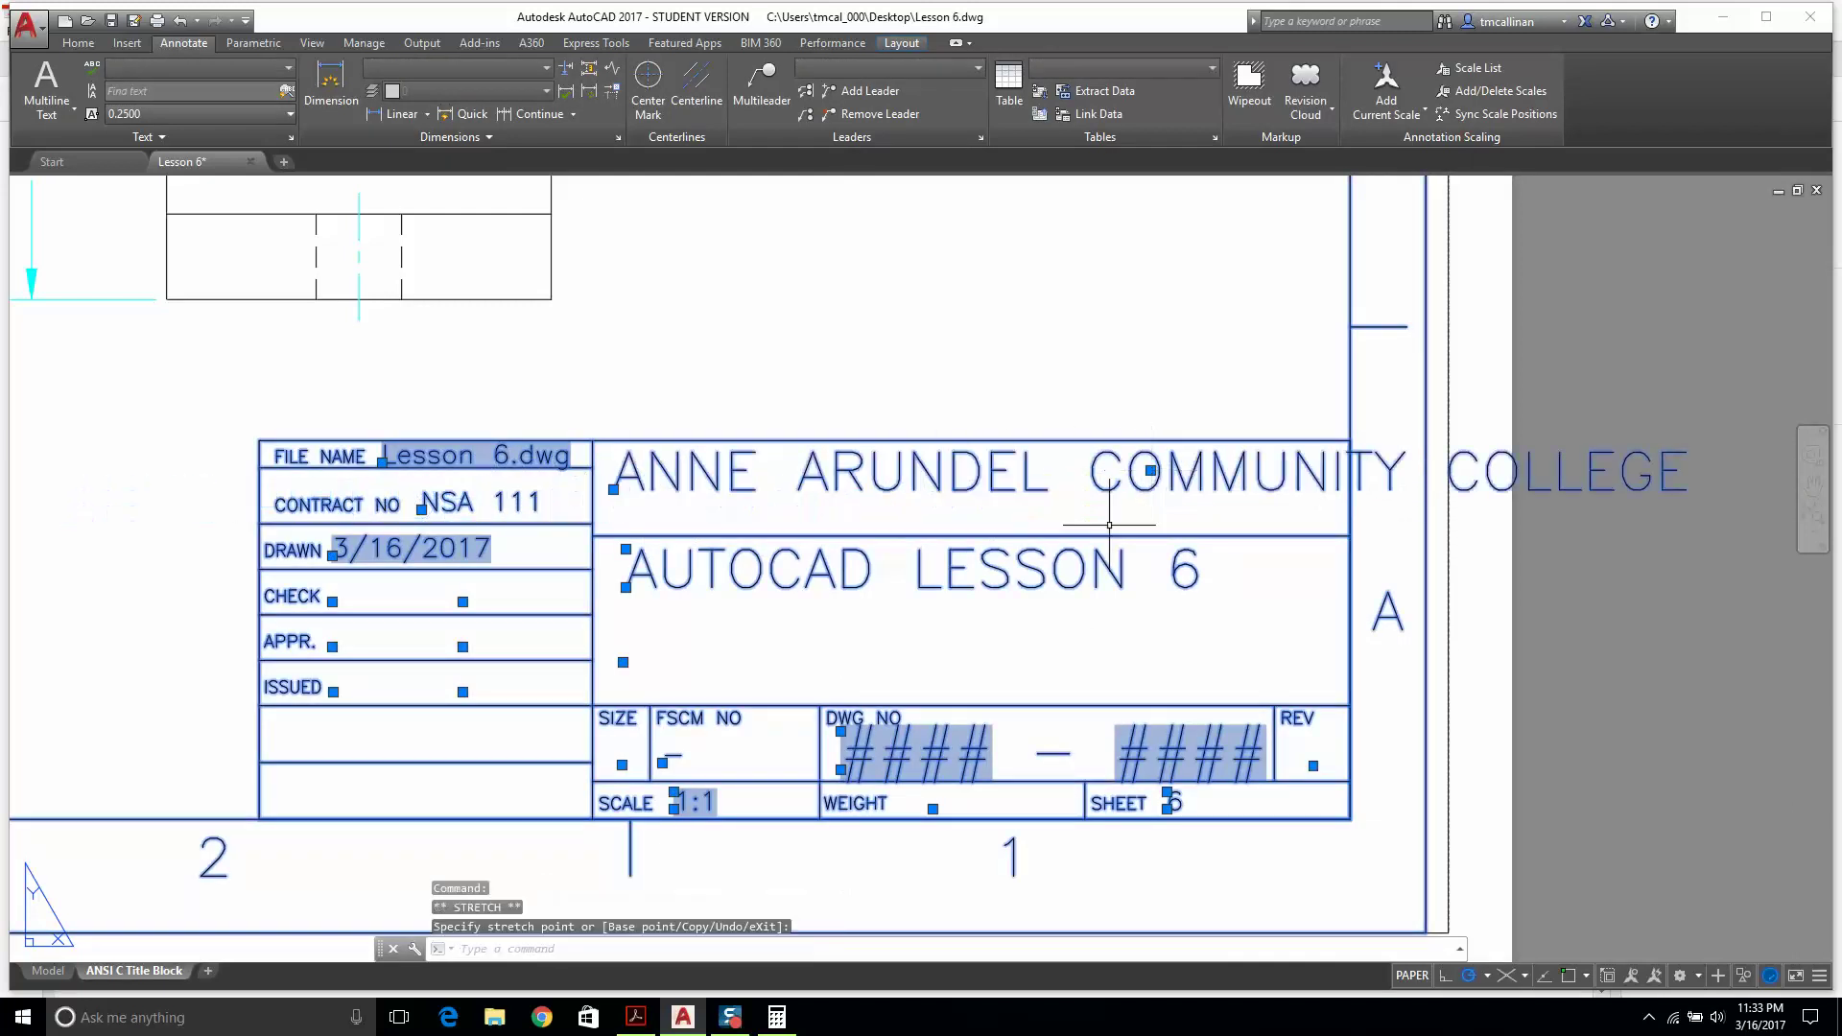
pyautogui.press('Escape')
# Nudge the college name slightly lower and to the right.
pyautogui.scroll(-1, 1065, 523)
pyautogui.scroll(1, 1065, 518)
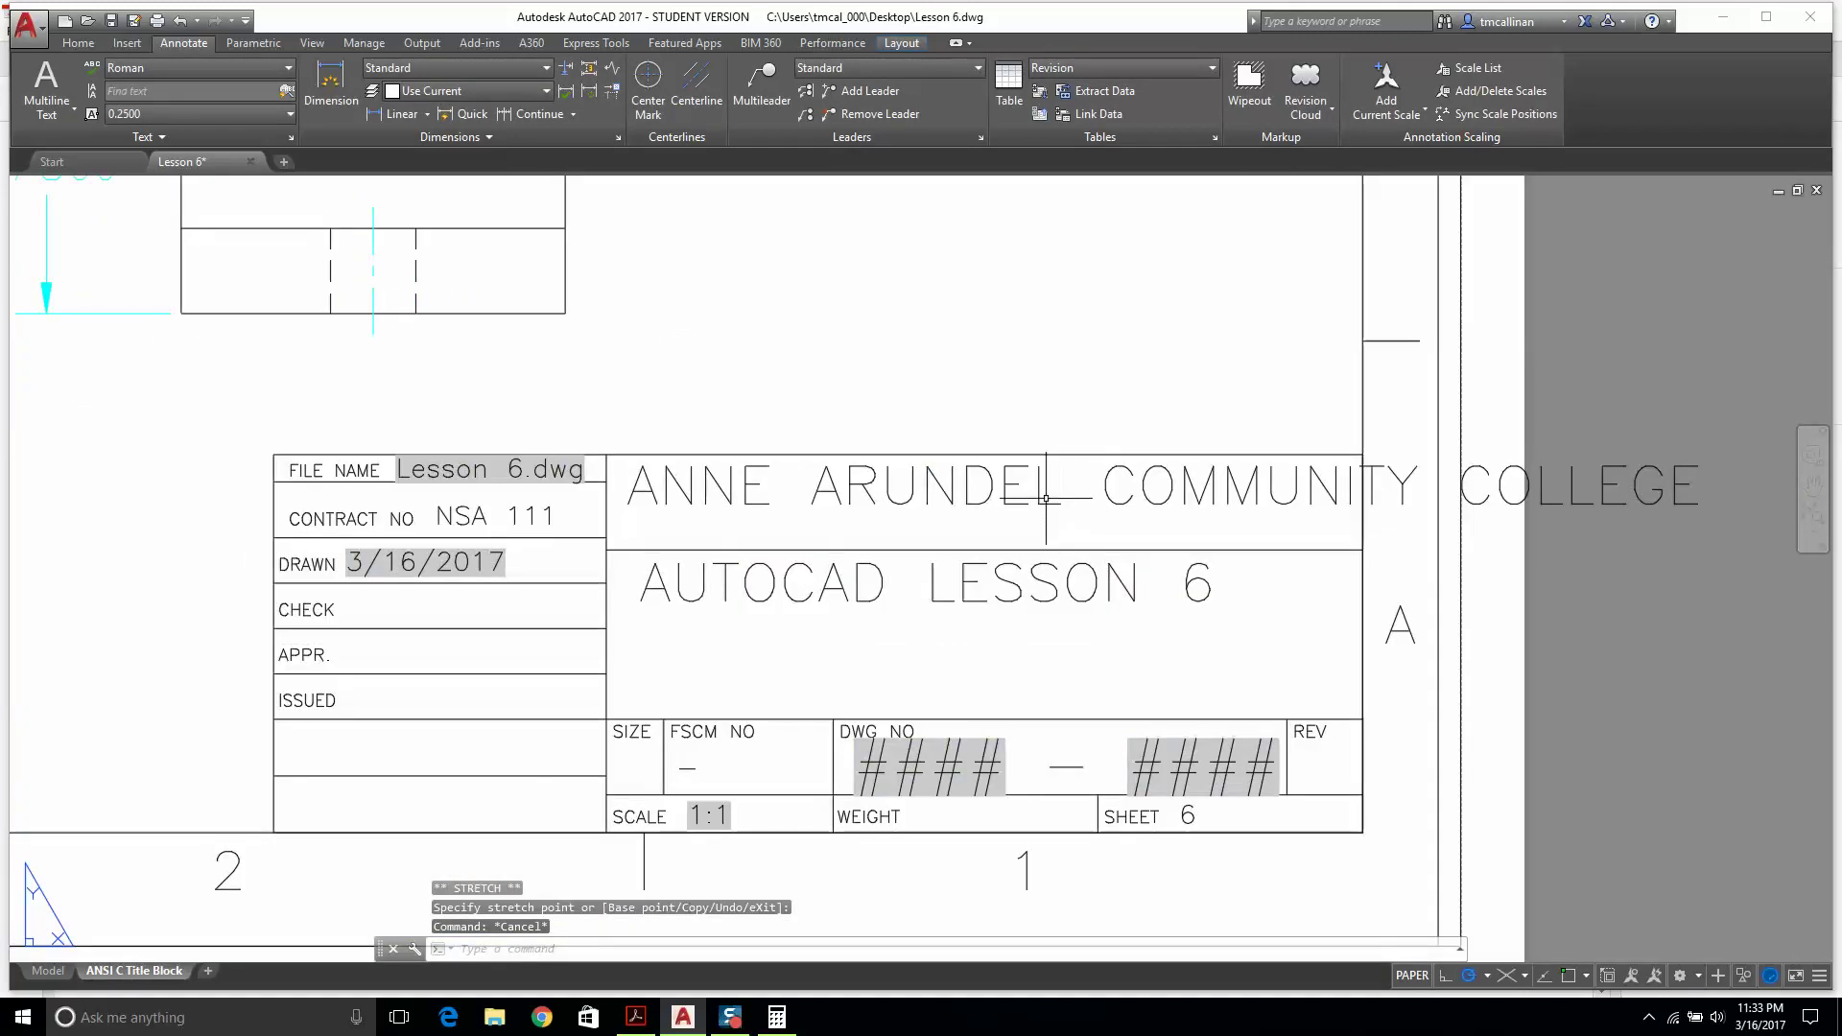
pyautogui.click(1046, 498)
pyautogui.click(1037, 485)
pyautogui.click(1164, 484)
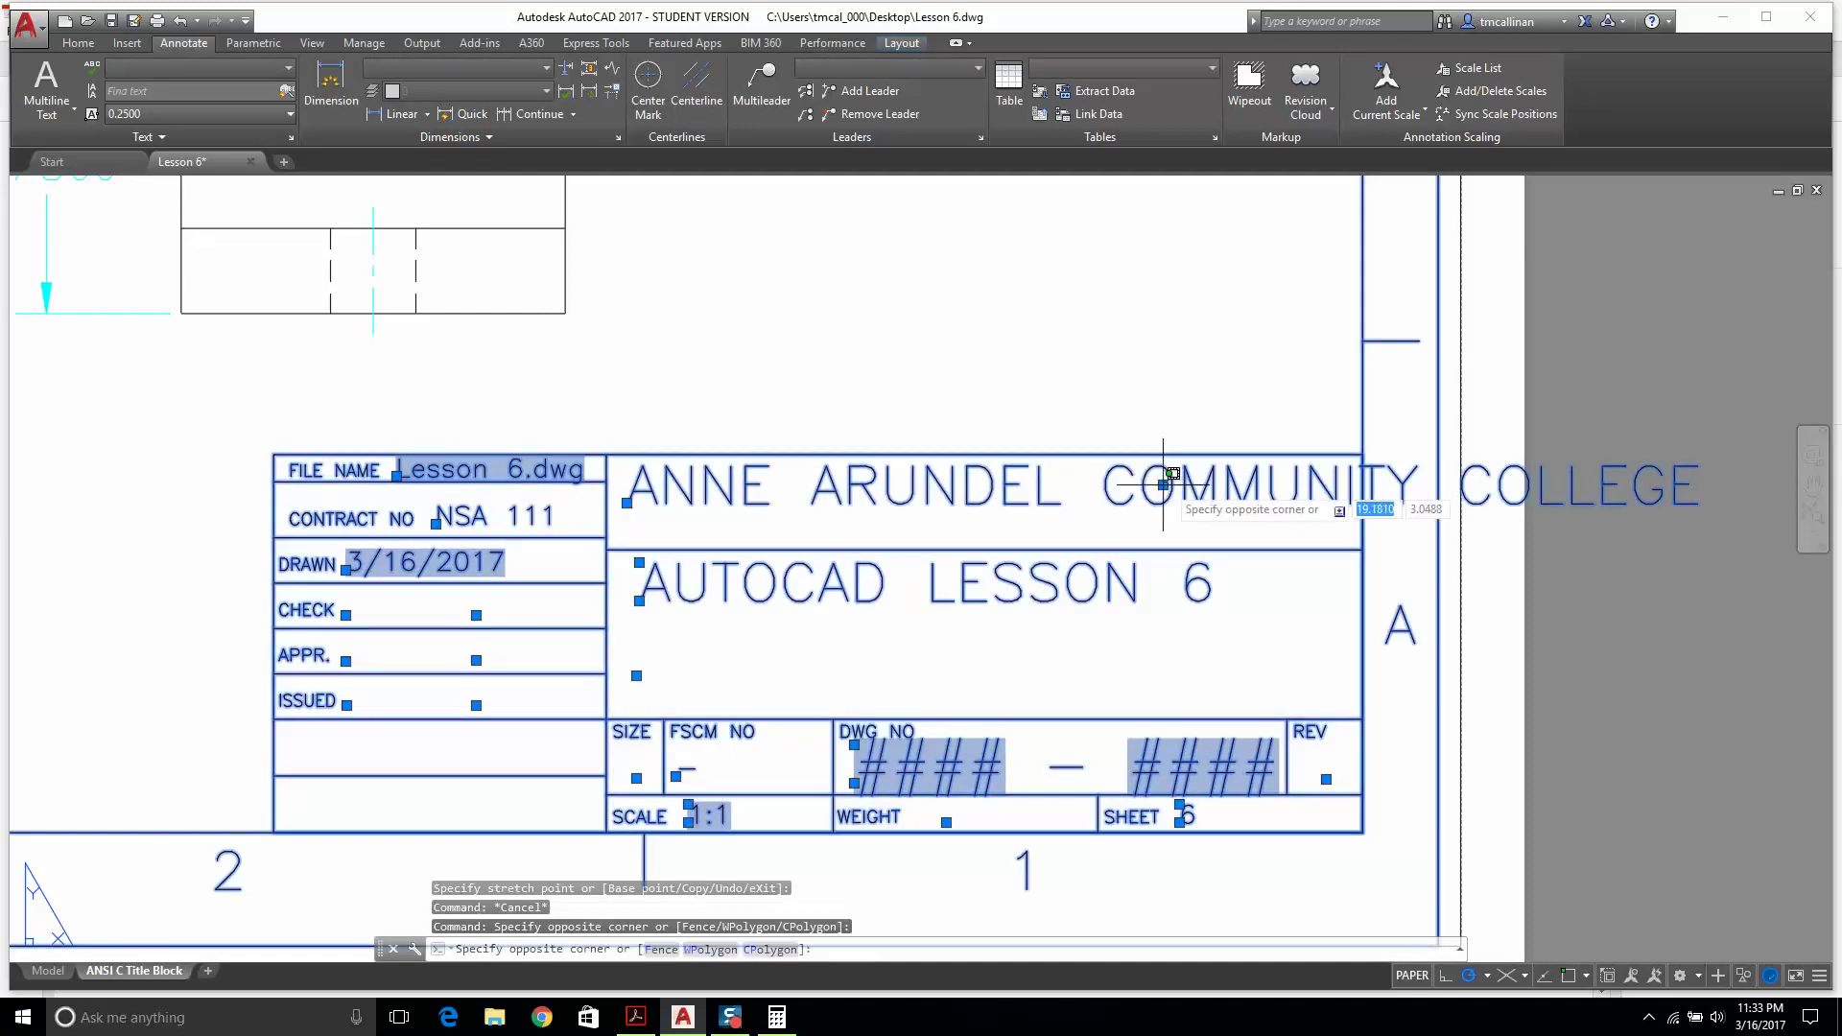
pyautogui.press('Escape')
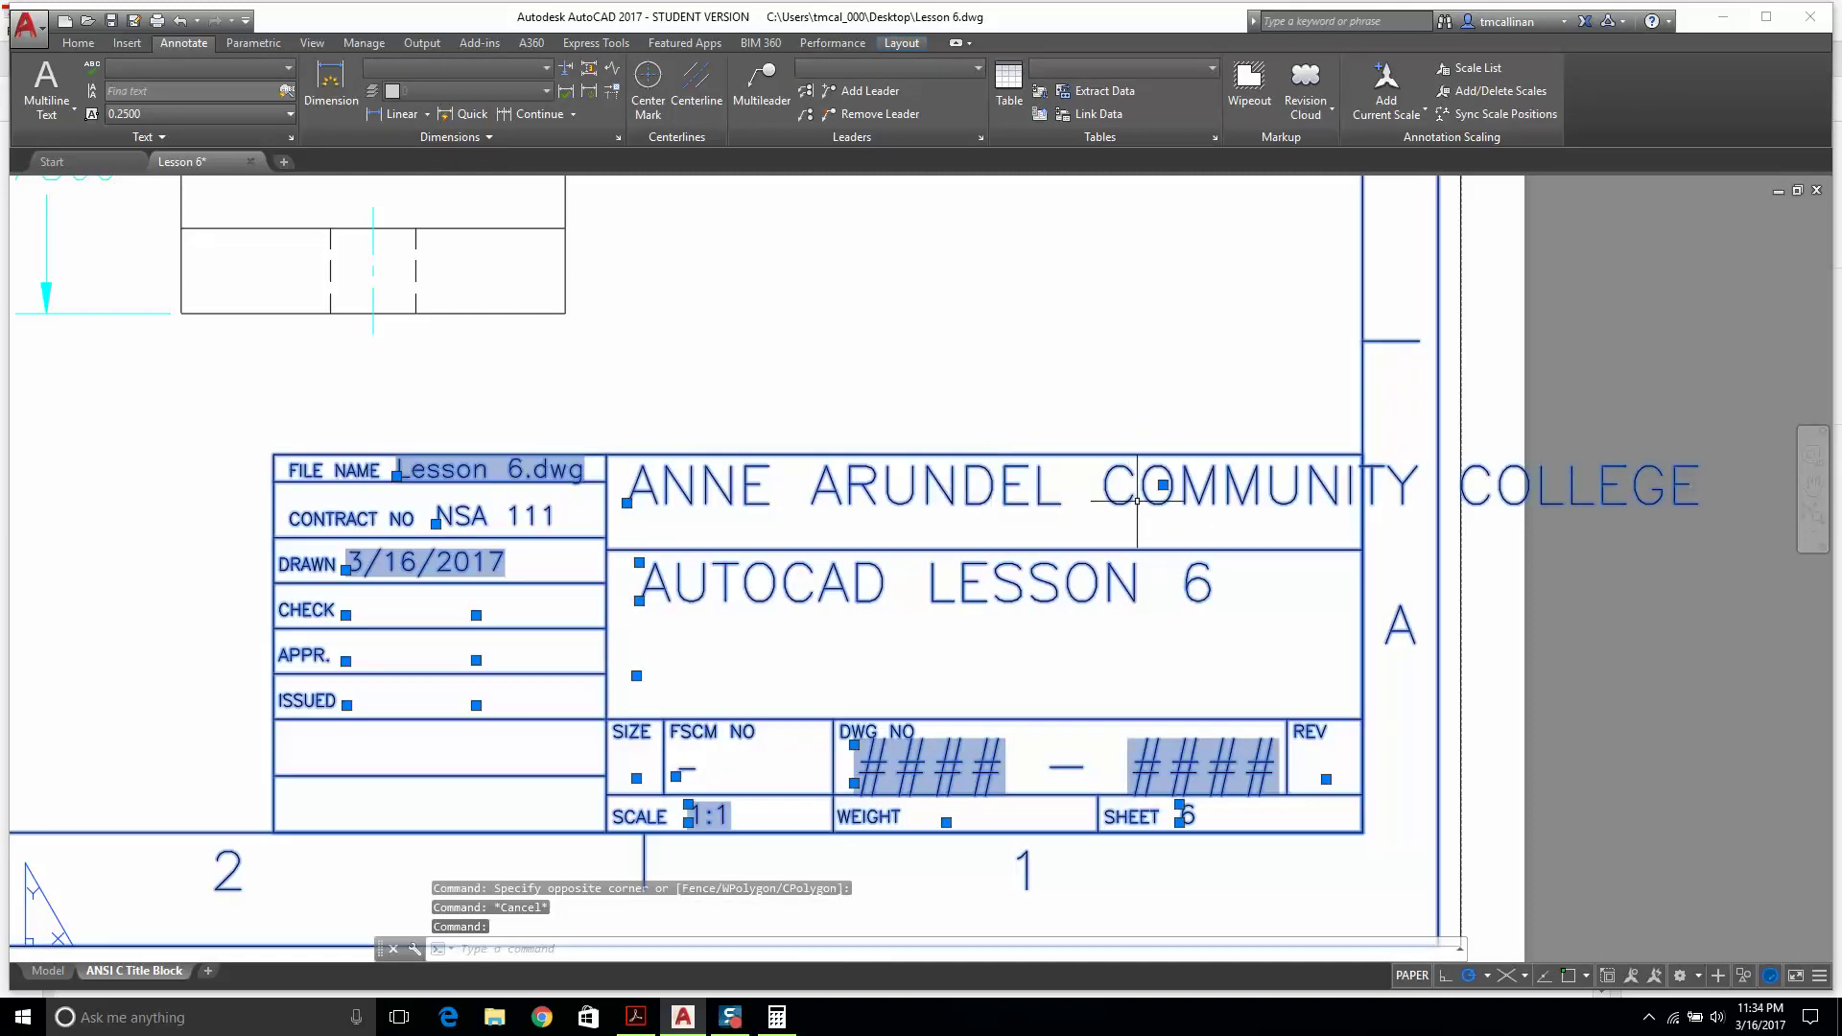
pyautogui.click(1164, 485)
pyautogui.click(1176, 504)
pyautogui.press('Escape')
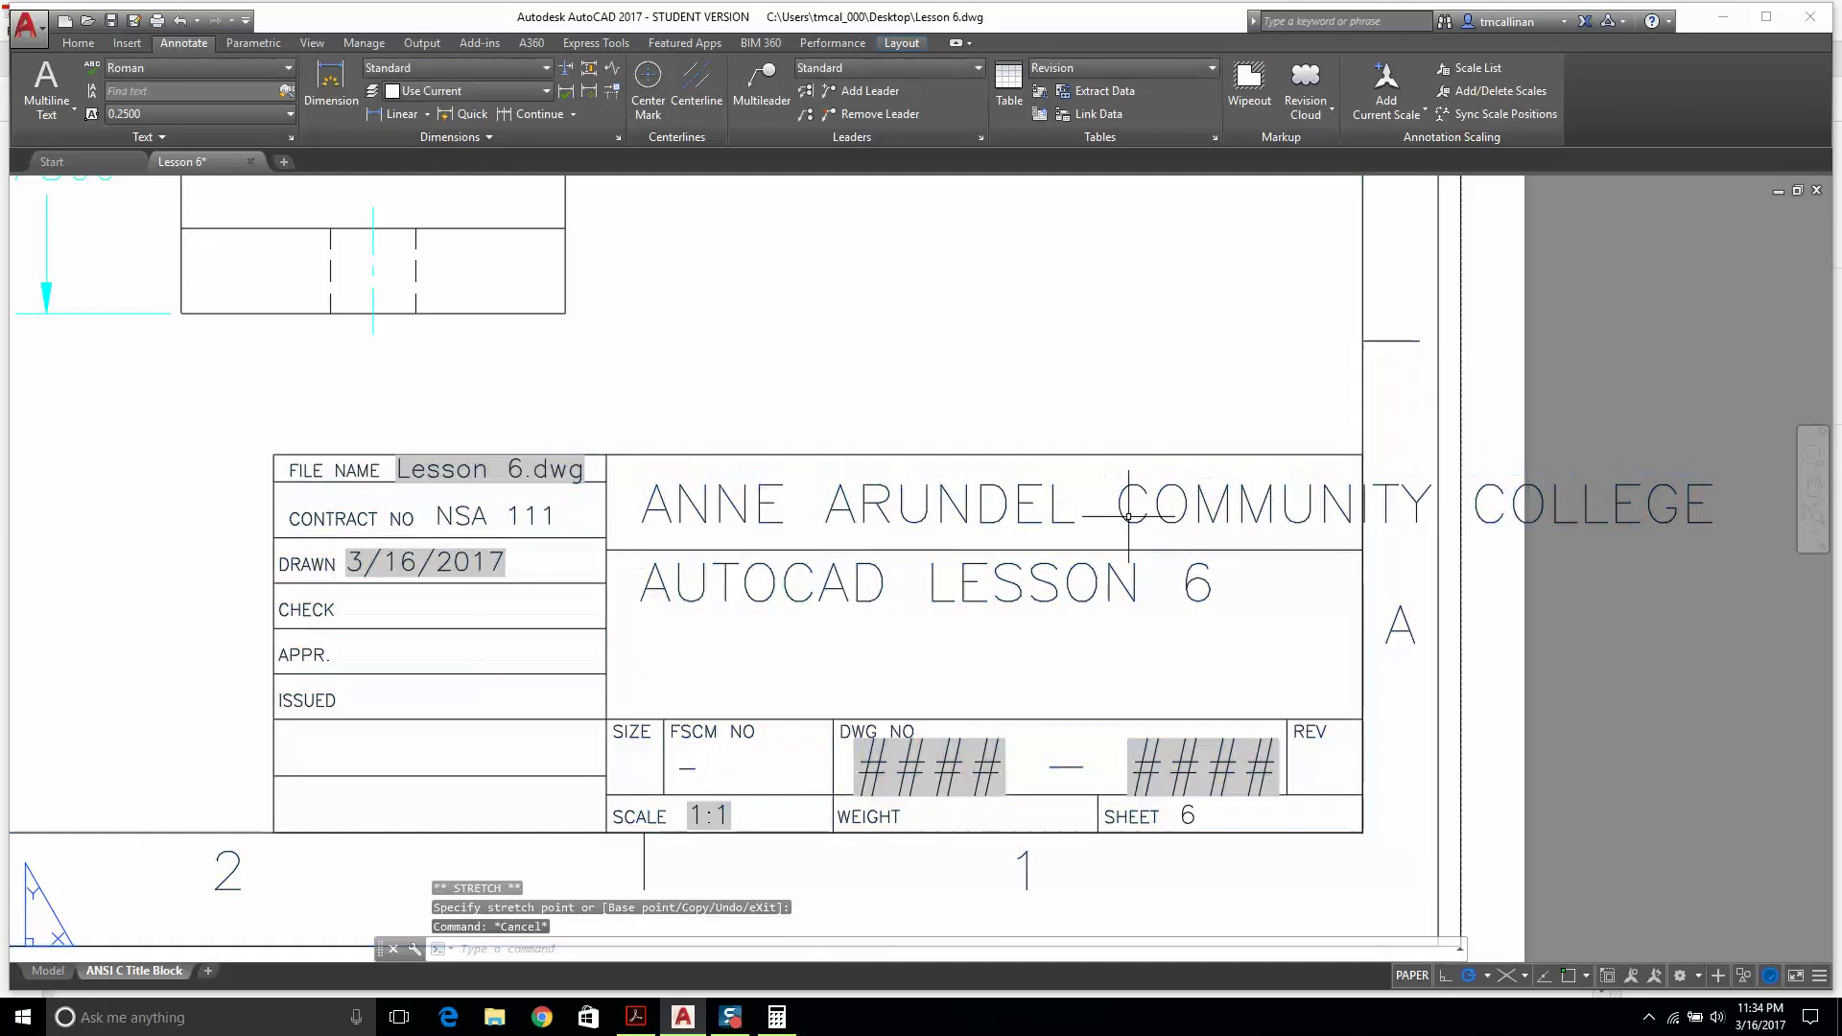
# Shorten the title block's DESIGN_ACTIVITY value to 'ANNE ARUNDEL C. C.' and apply it.
pyautogui.doubleClick(1129, 516)
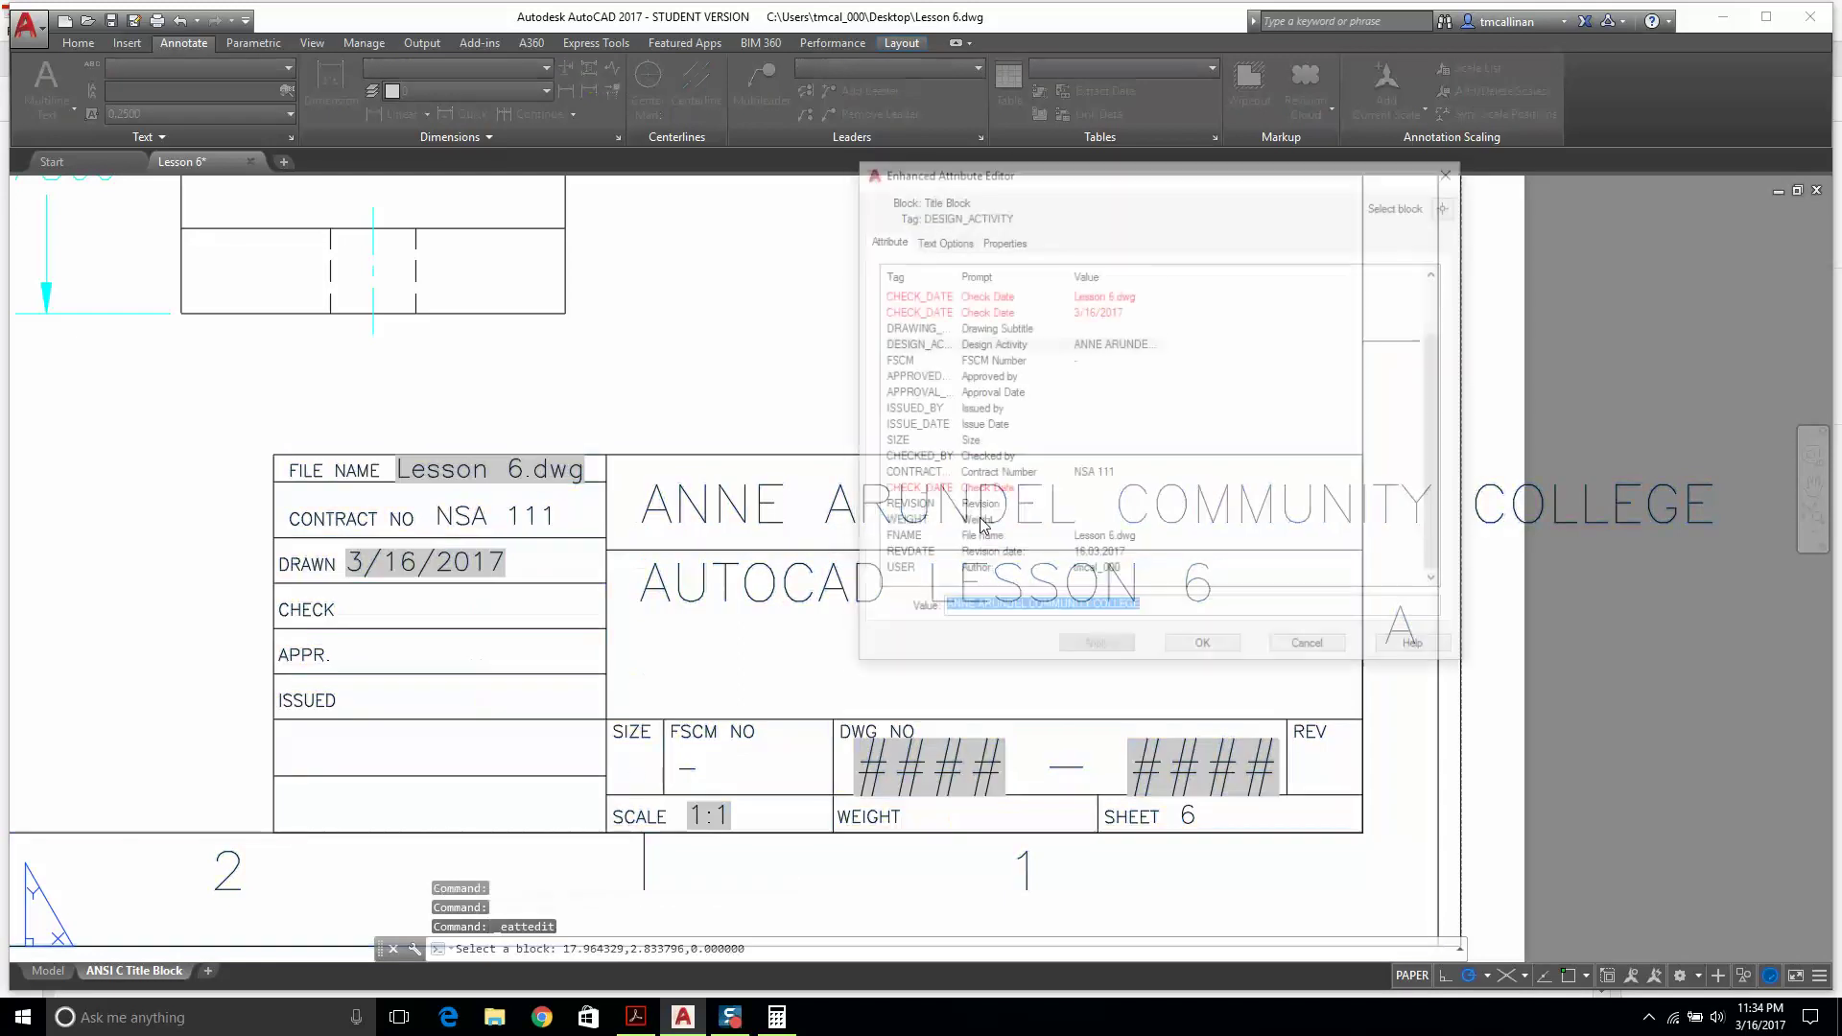
pyautogui.click(1033, 611)
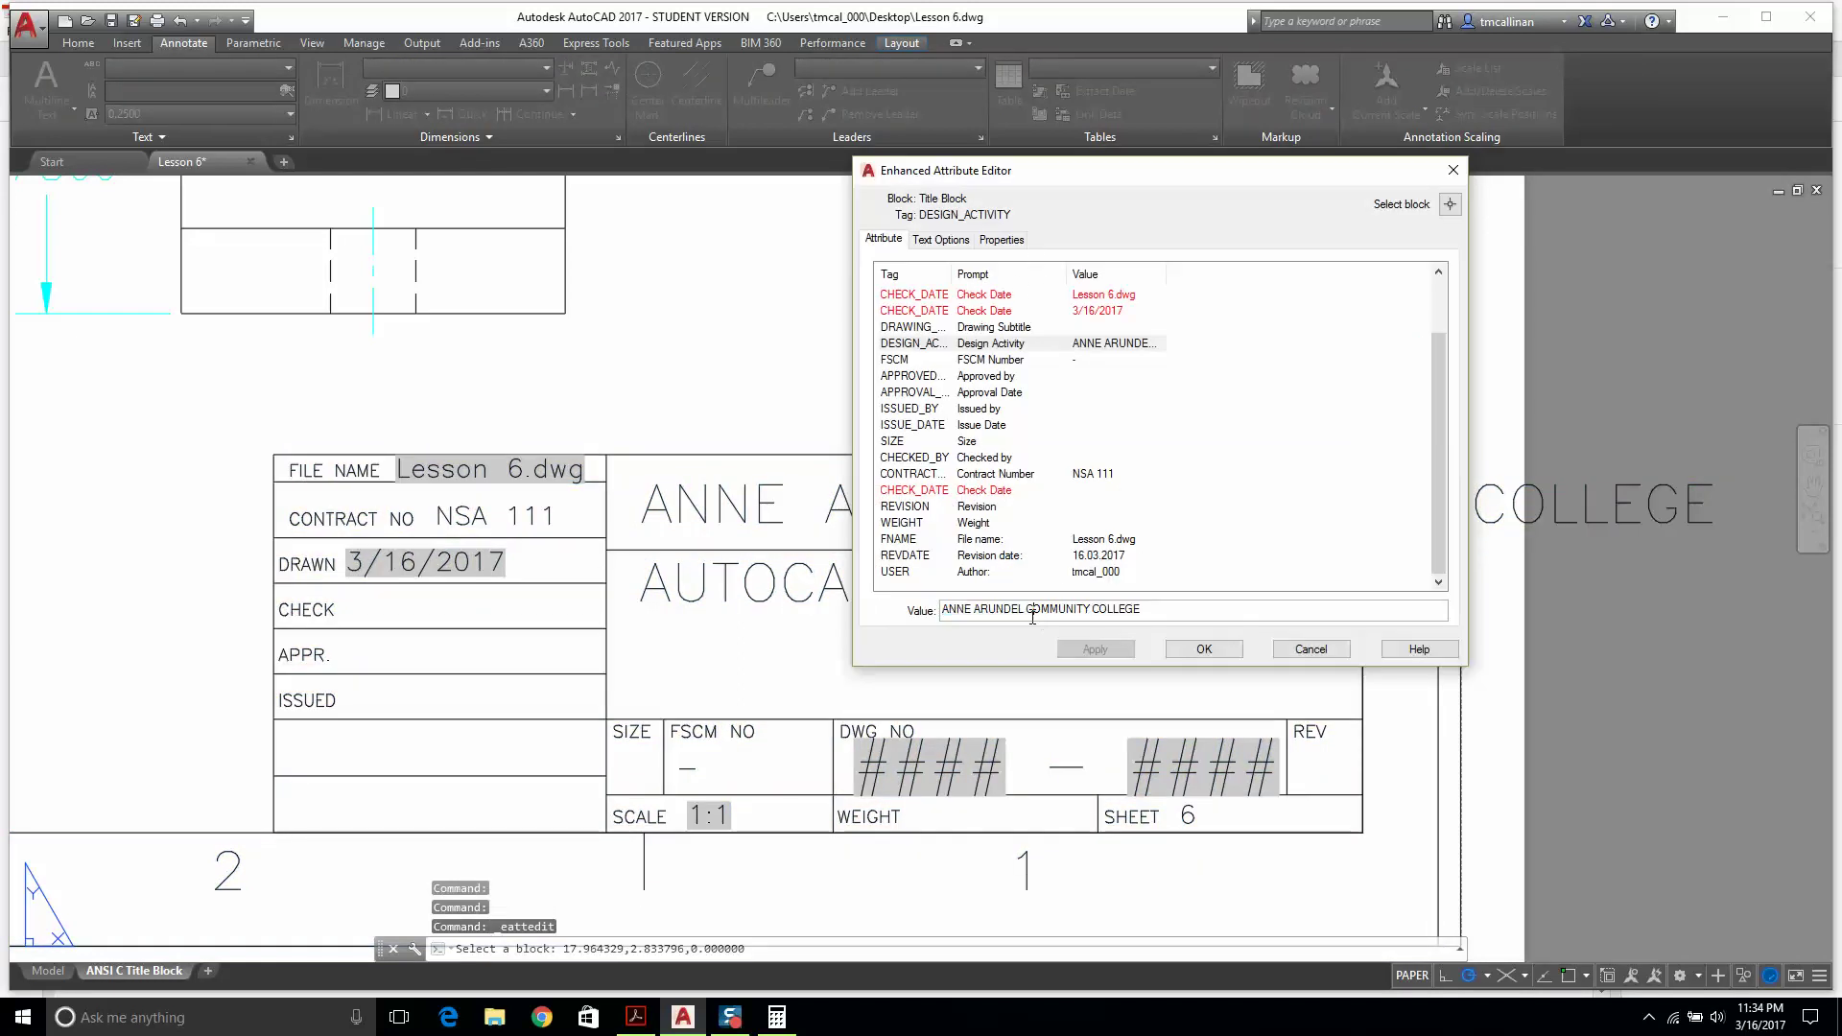
pyautogui.hotkey('shift', 'Home')
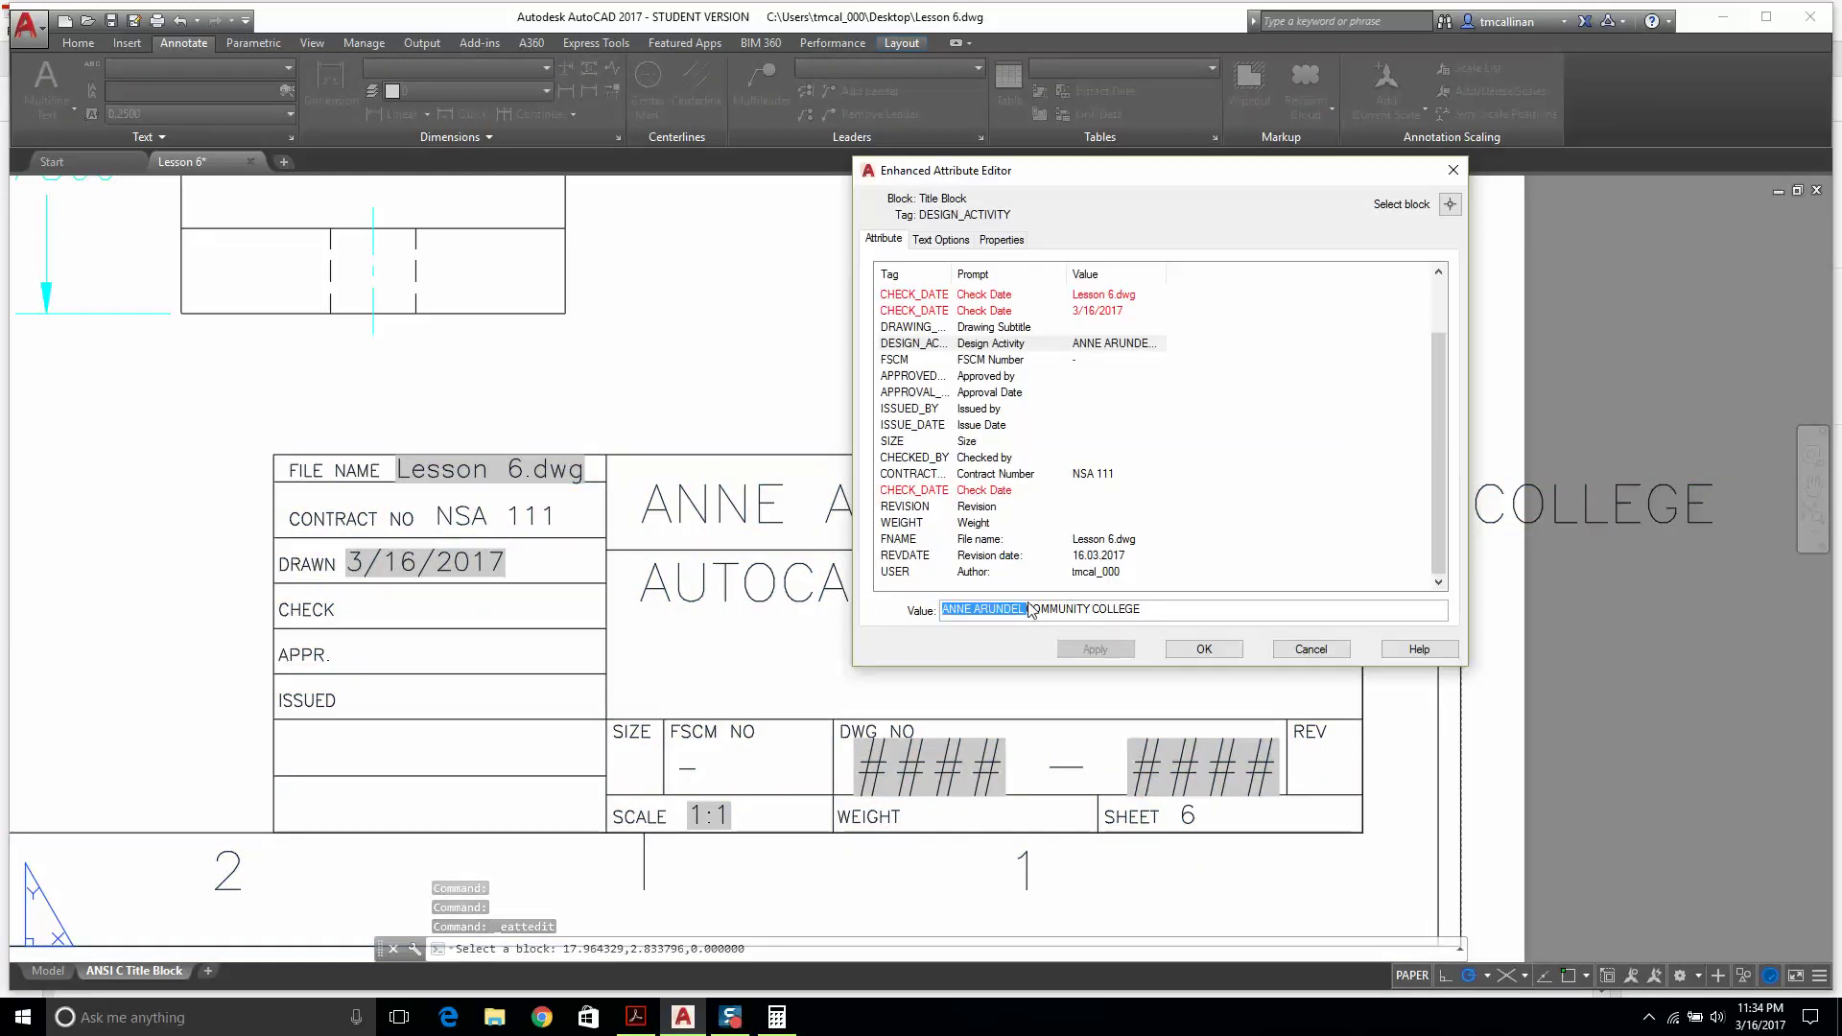
pyautogui.press('Right')
pyautogui.hotkey('shift', 'End')
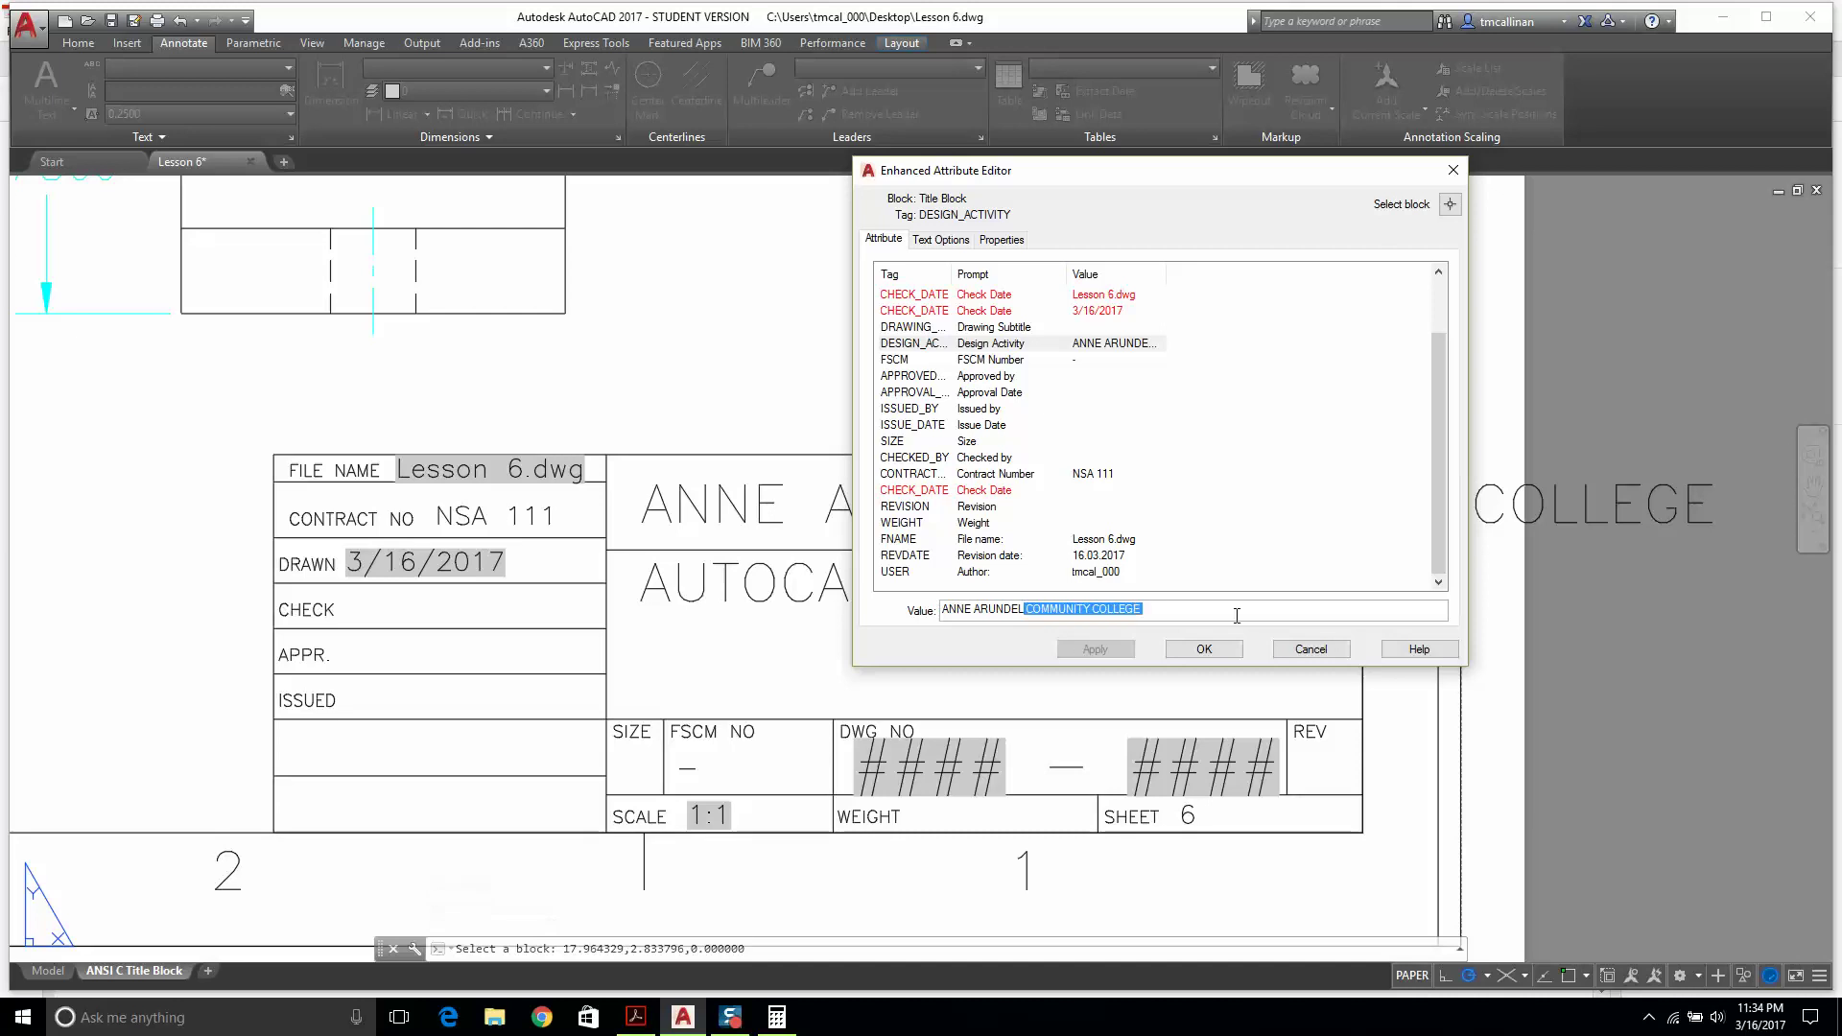
pyautogui.press('Delete')
pyautogui.write('C. C')
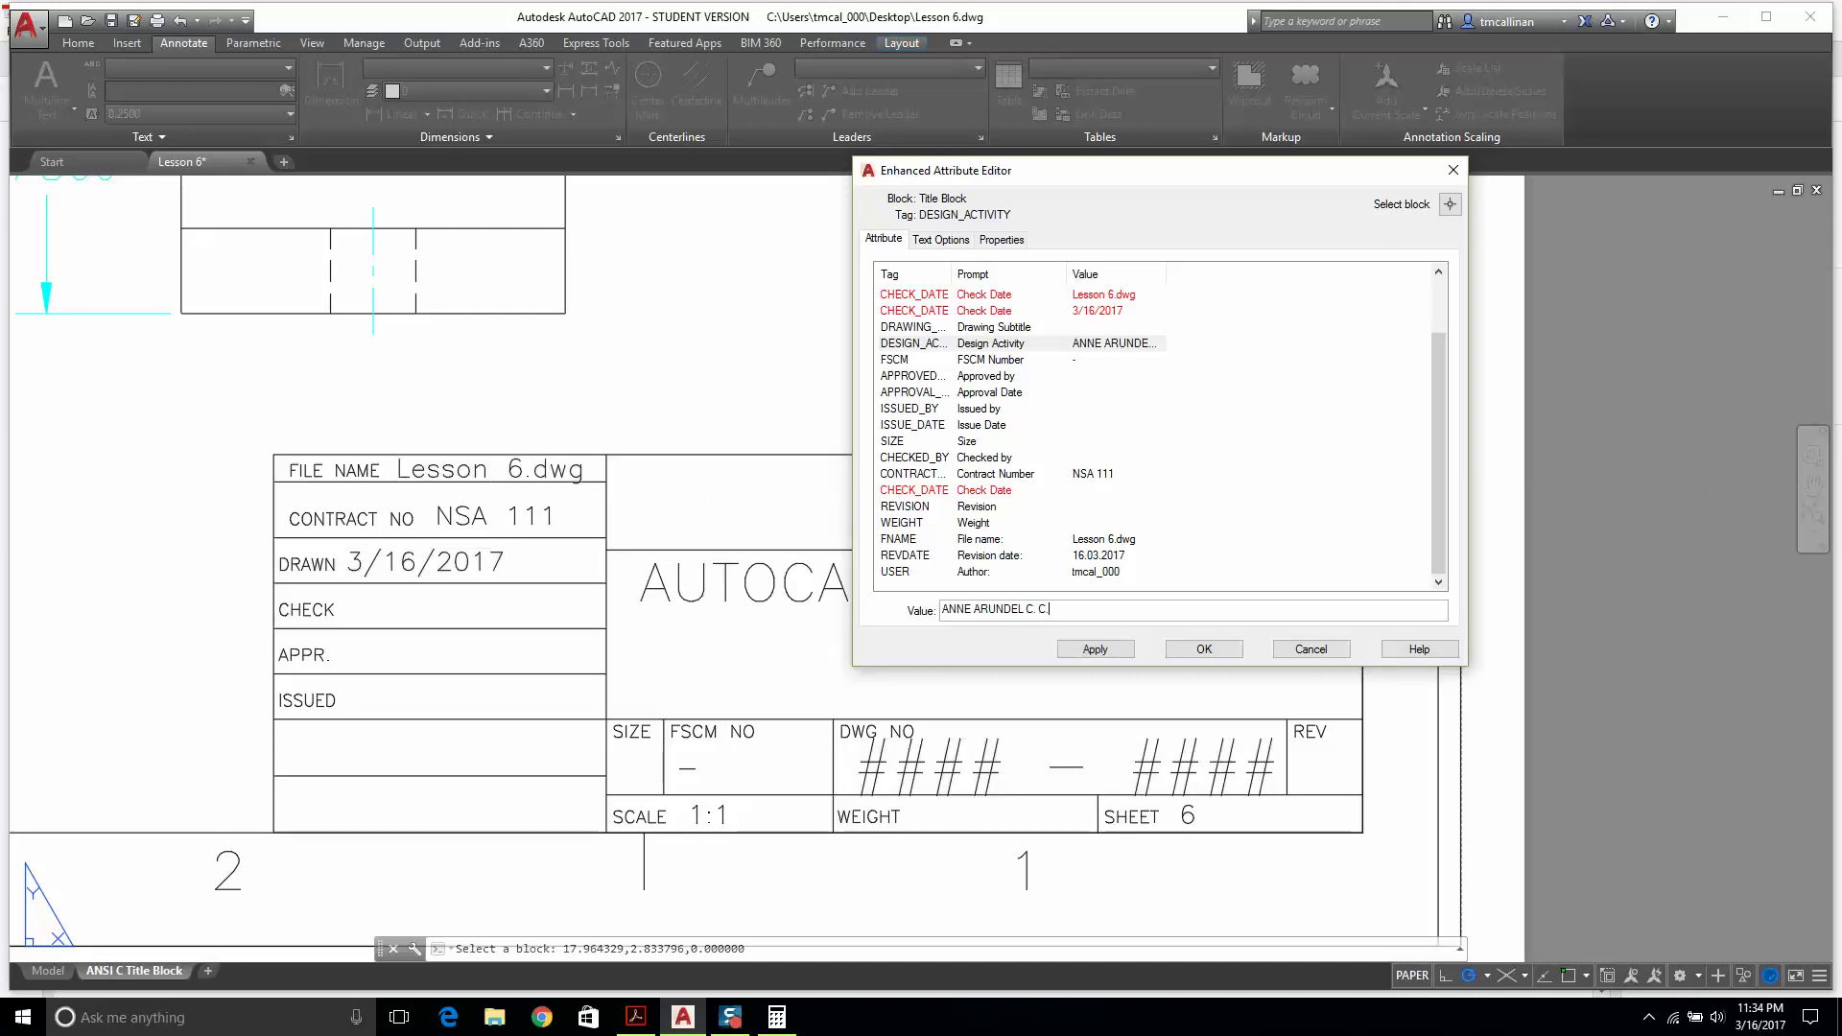
pyautogui.write('.')
pyautogui.click(1095, 650)
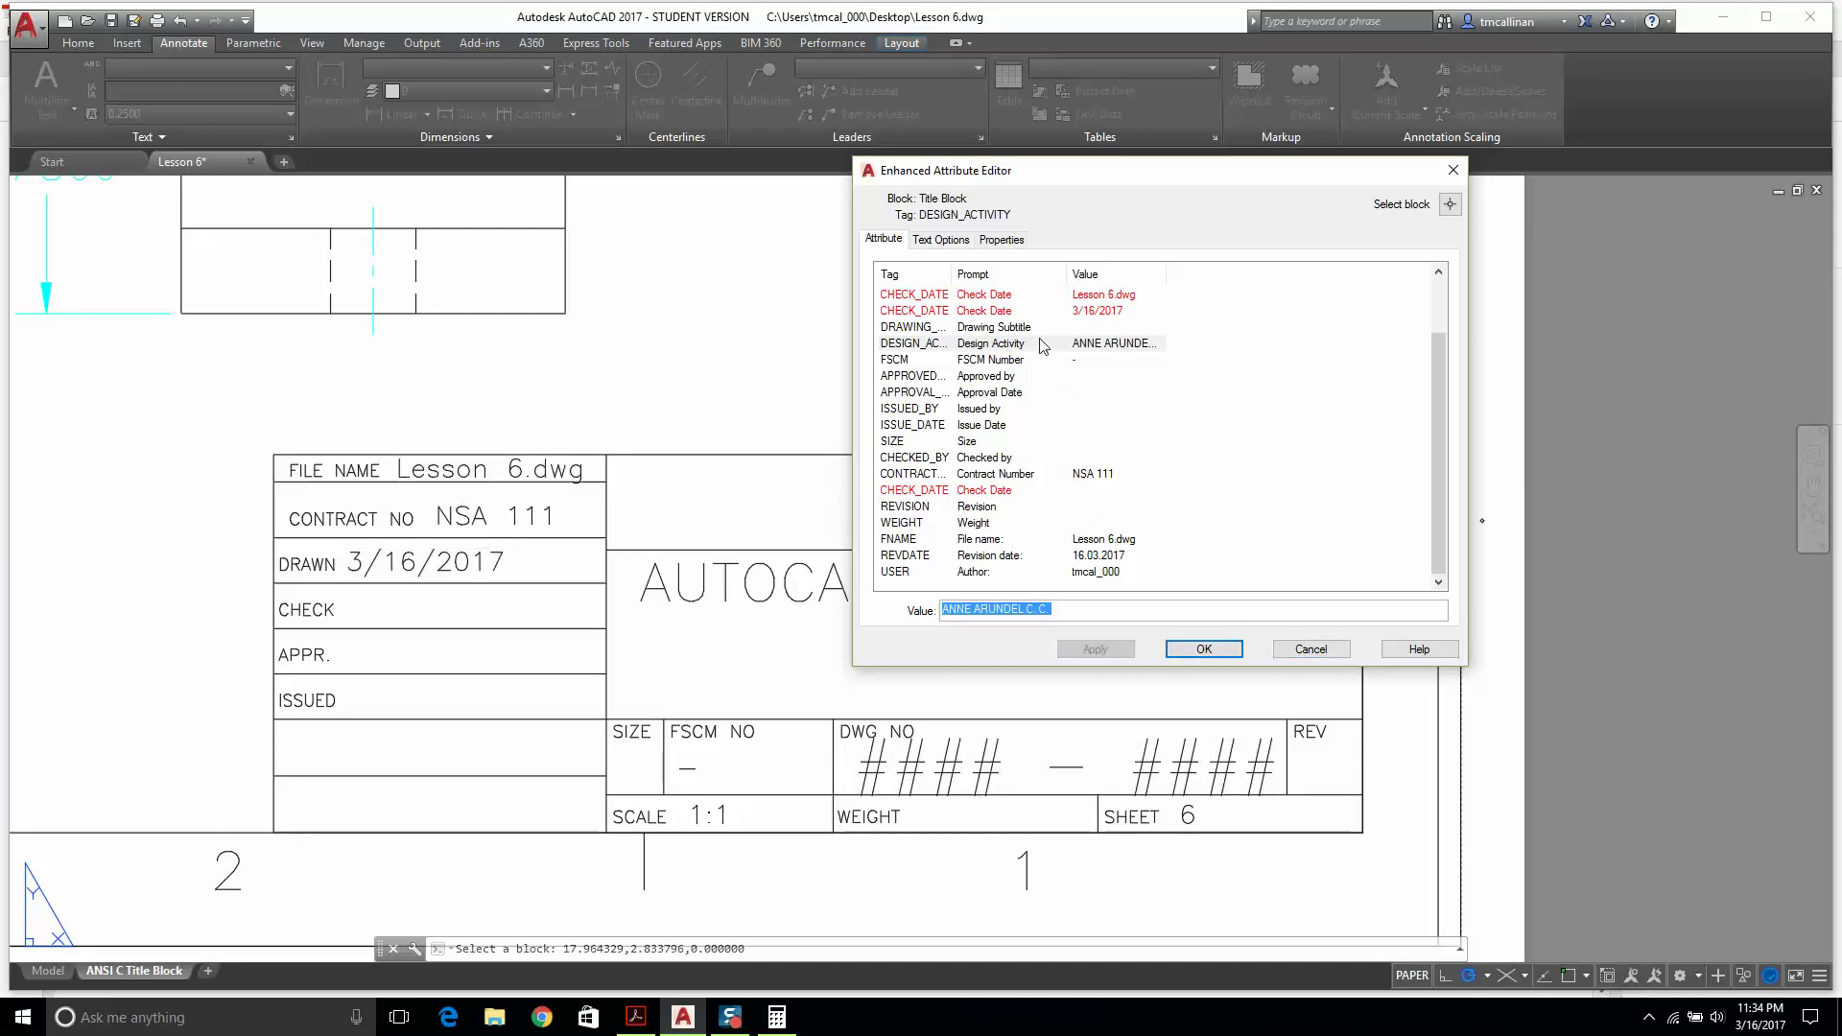
# Keep the attribute's justification at Middle center, then apply and close the attribute editor.
pyautogui.click(940, 239)
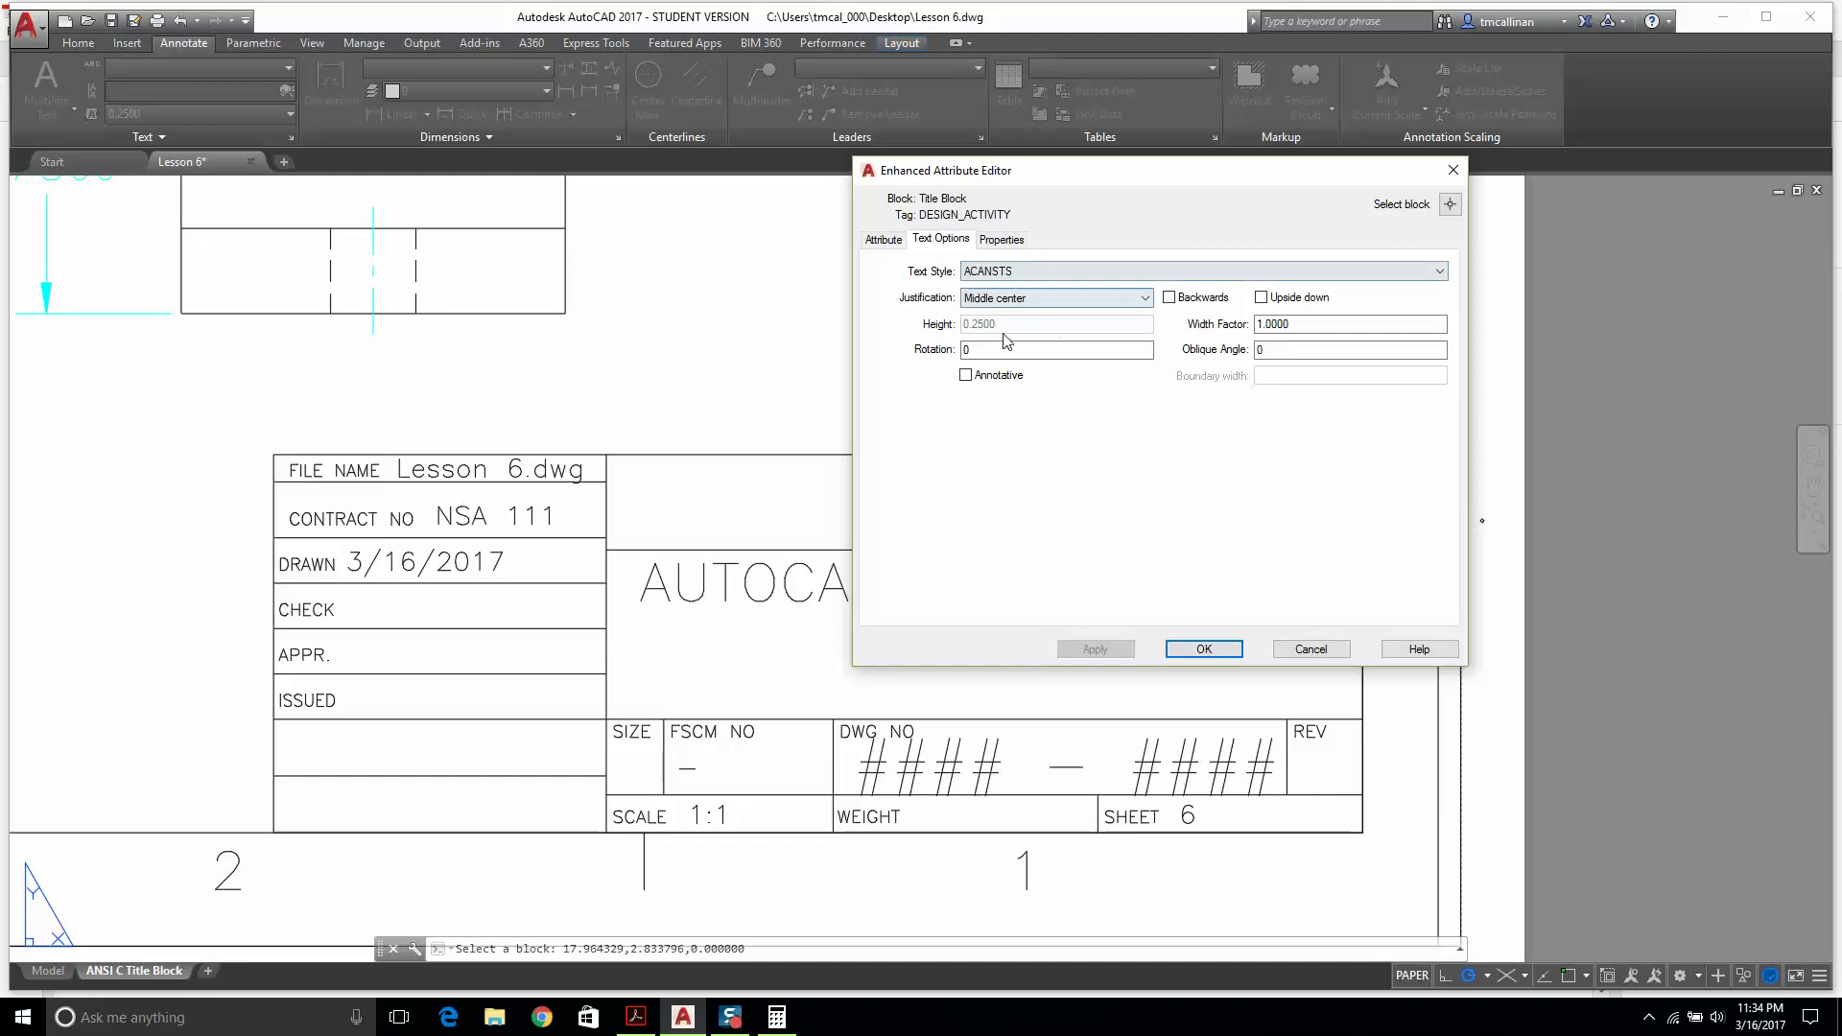
pyautogui.click(1012, 297)
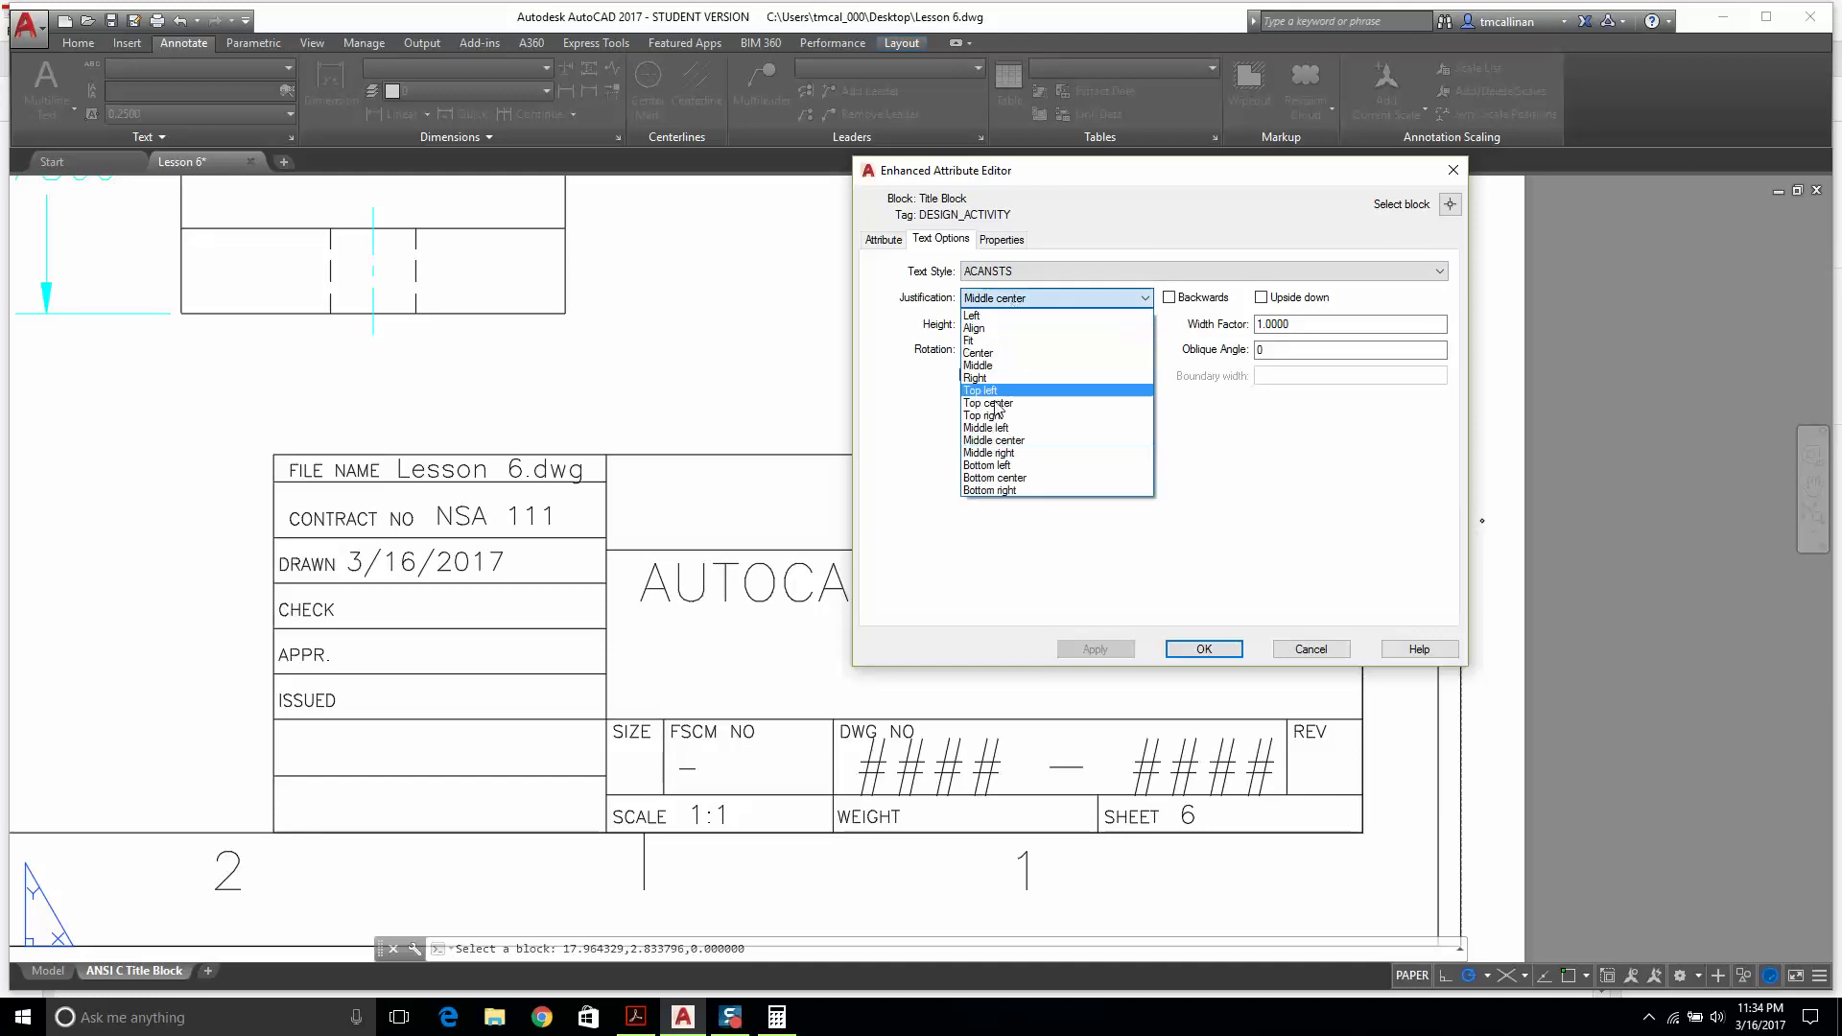
pyautogui.click(994, 440)
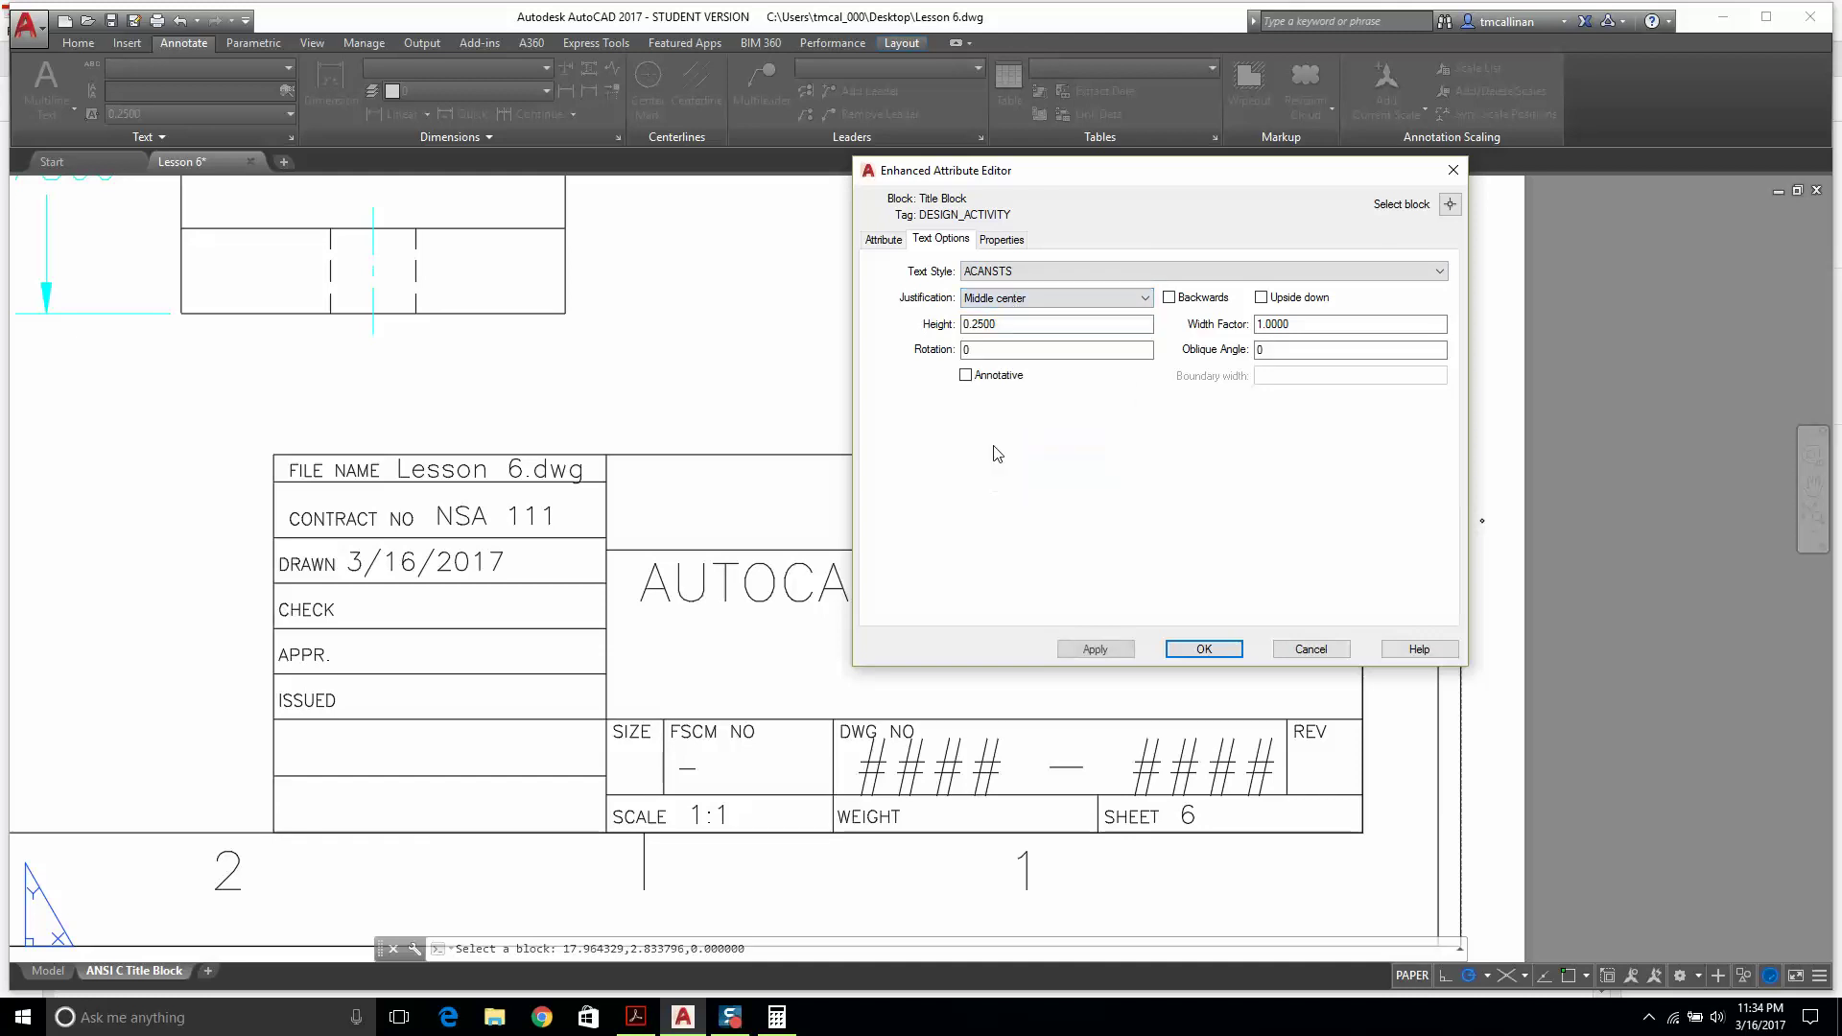
pyautogui.click(888, 241)
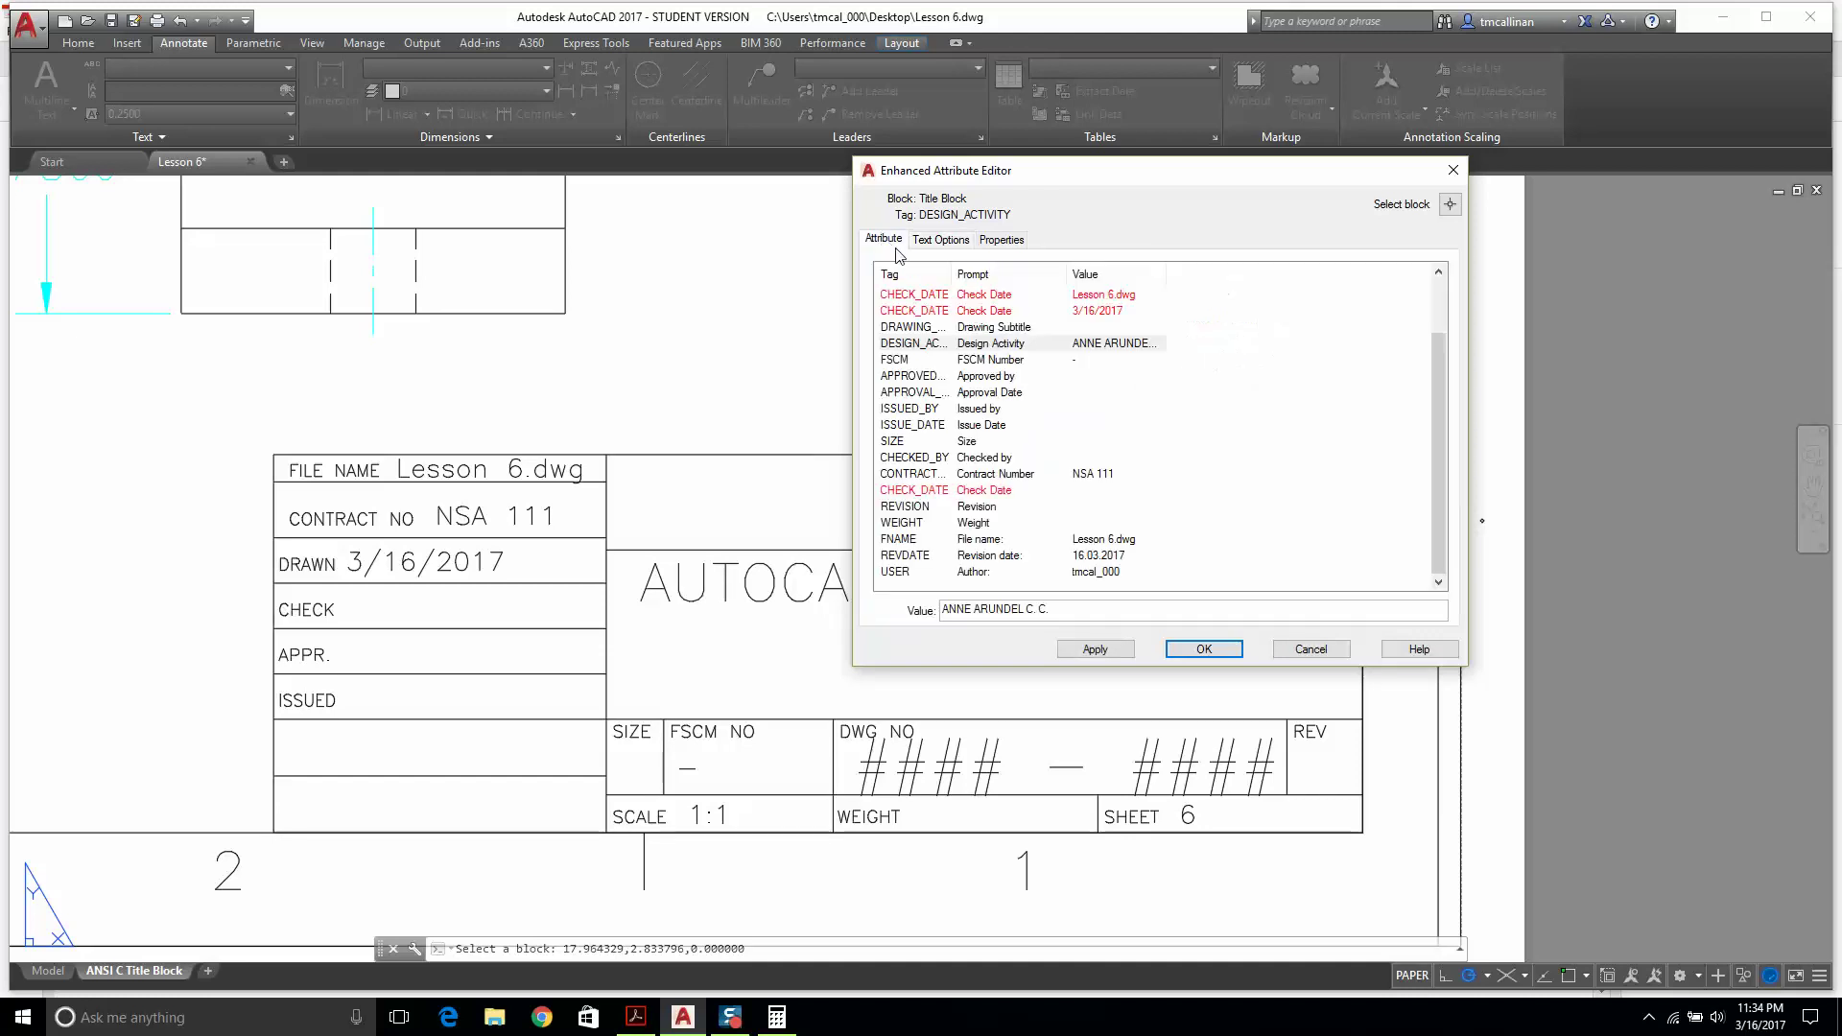
pyautogui.click(1036, 353)
pyautogui.click(1135, 649)
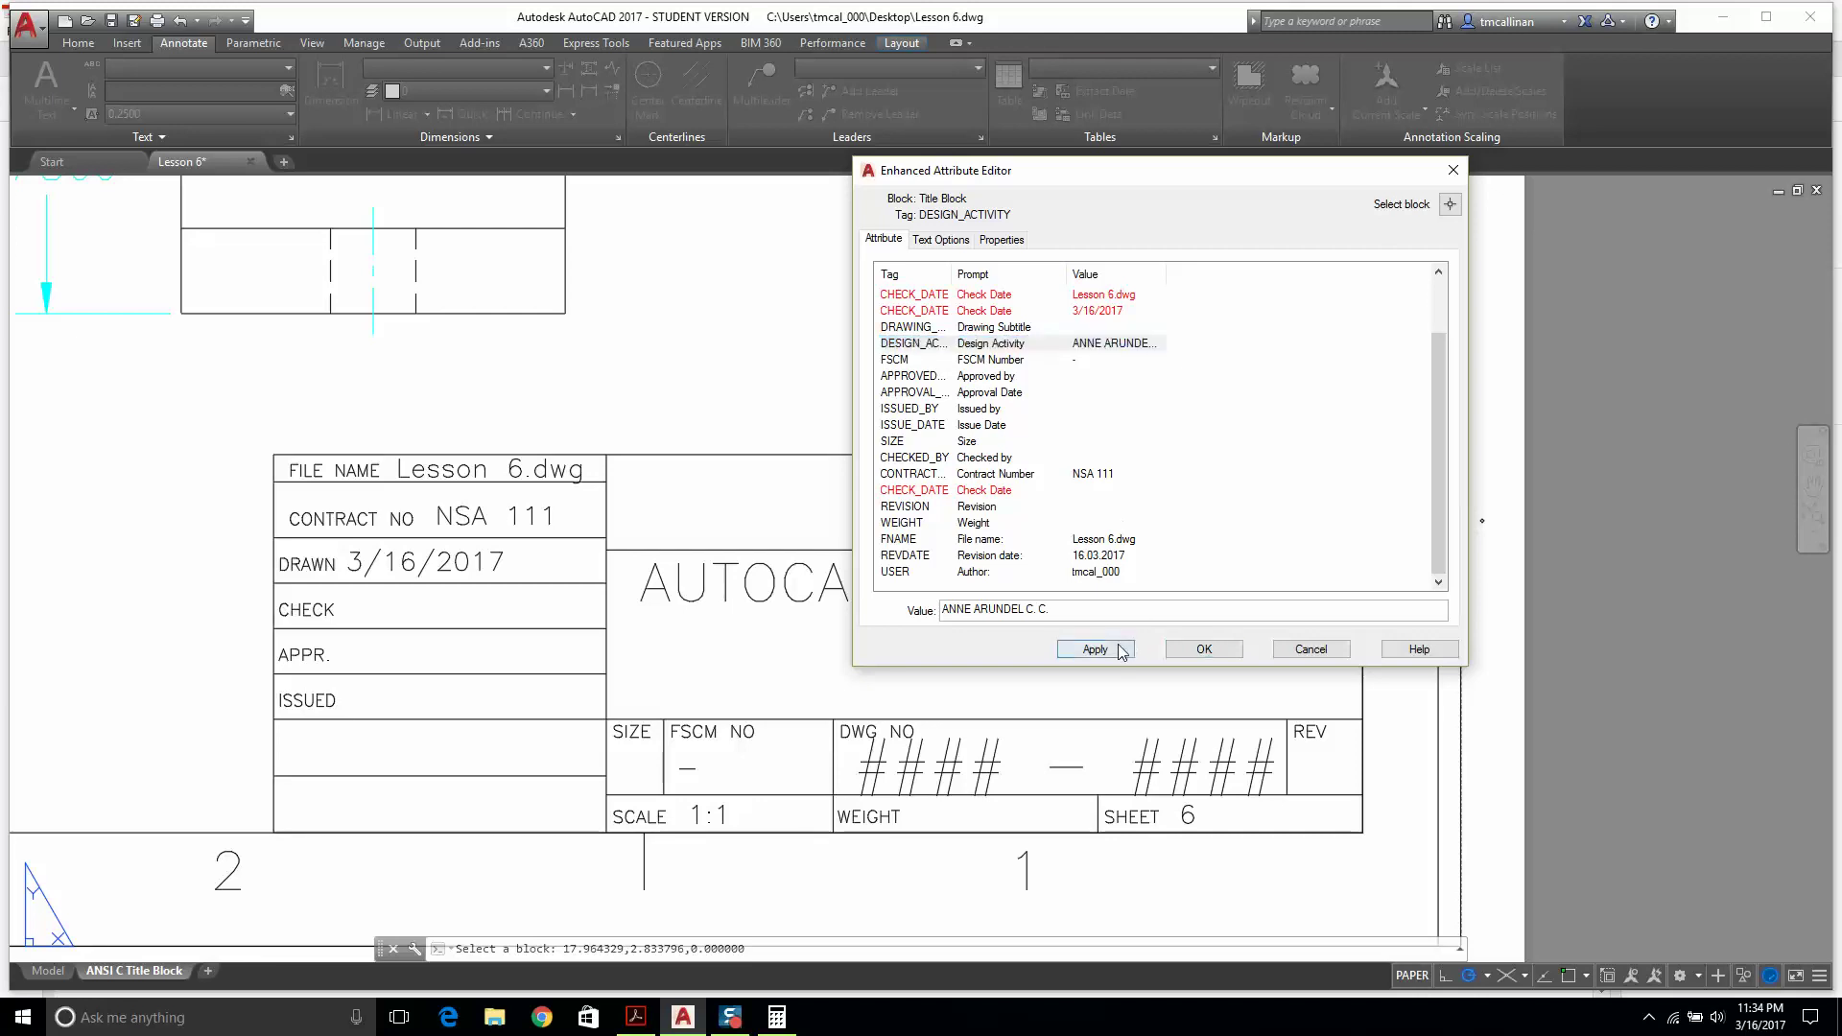
pyautogui.click(1205, 650)
# Move the ANNE ARUNDEL C. C. heading left so it sits centred in its box.
pyautogui.click(1118, 511)
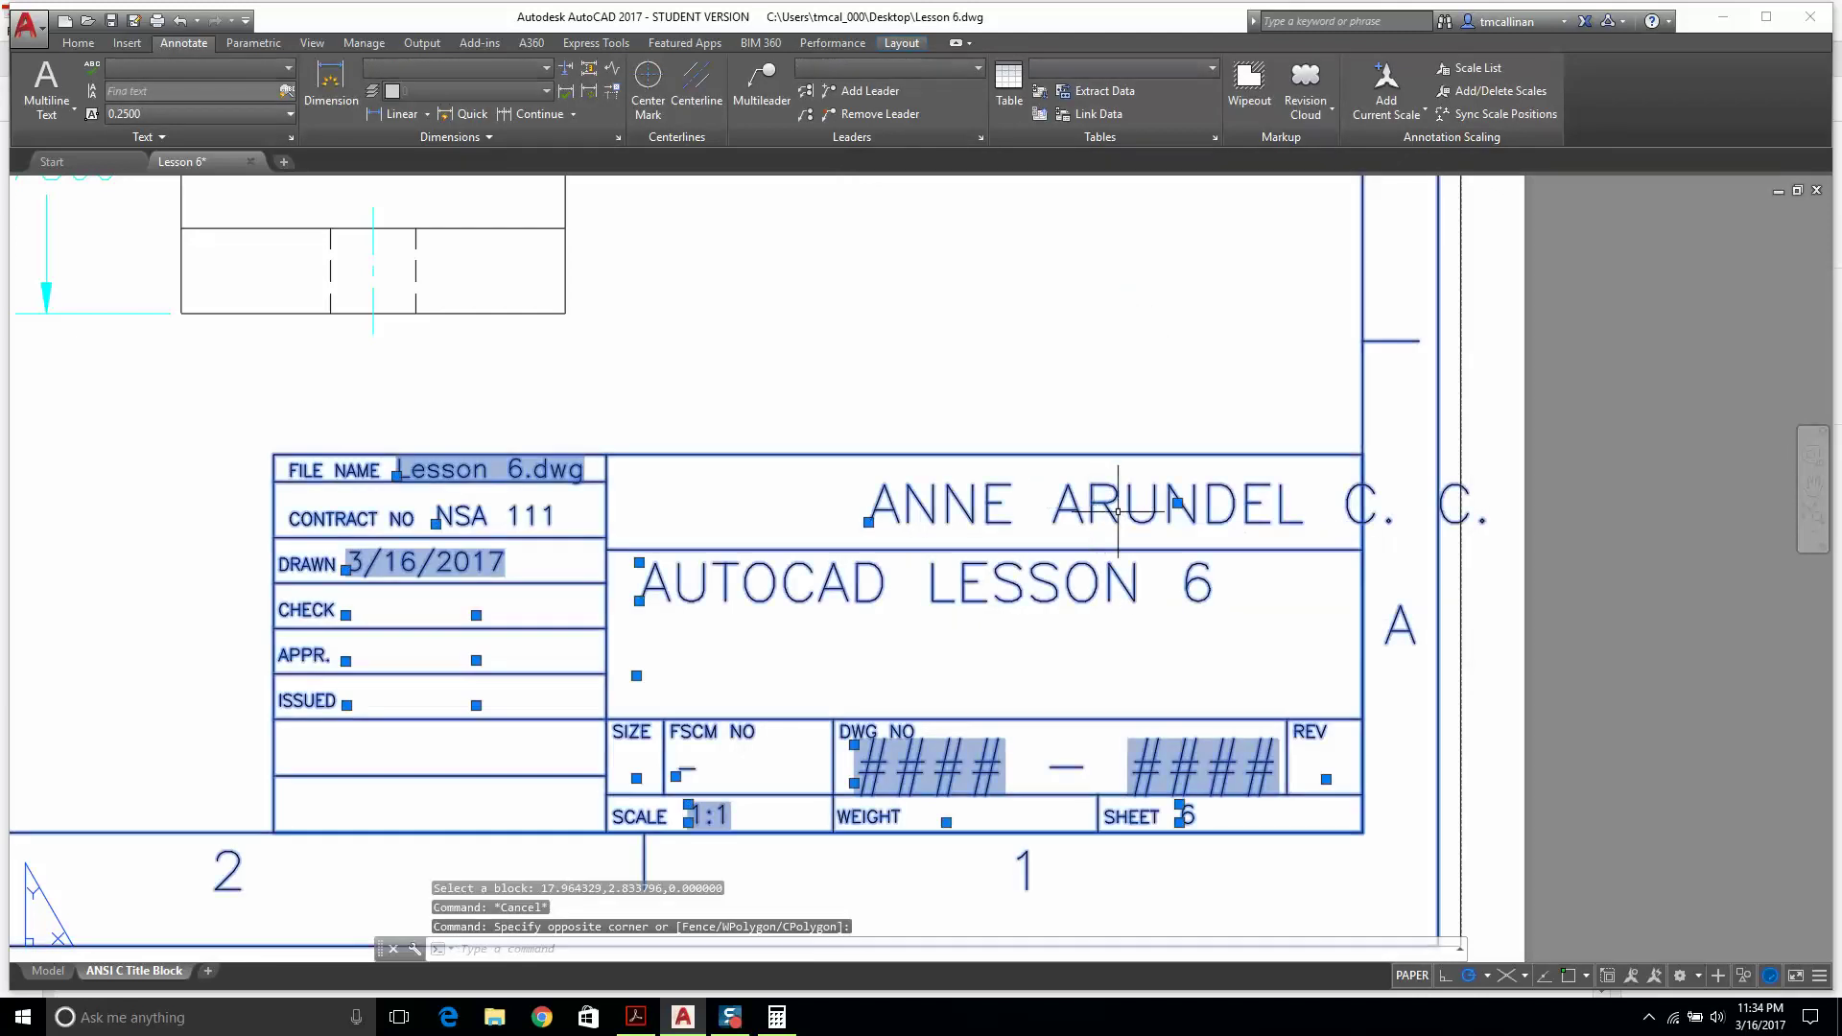
pyautogui.click(1178, 502)
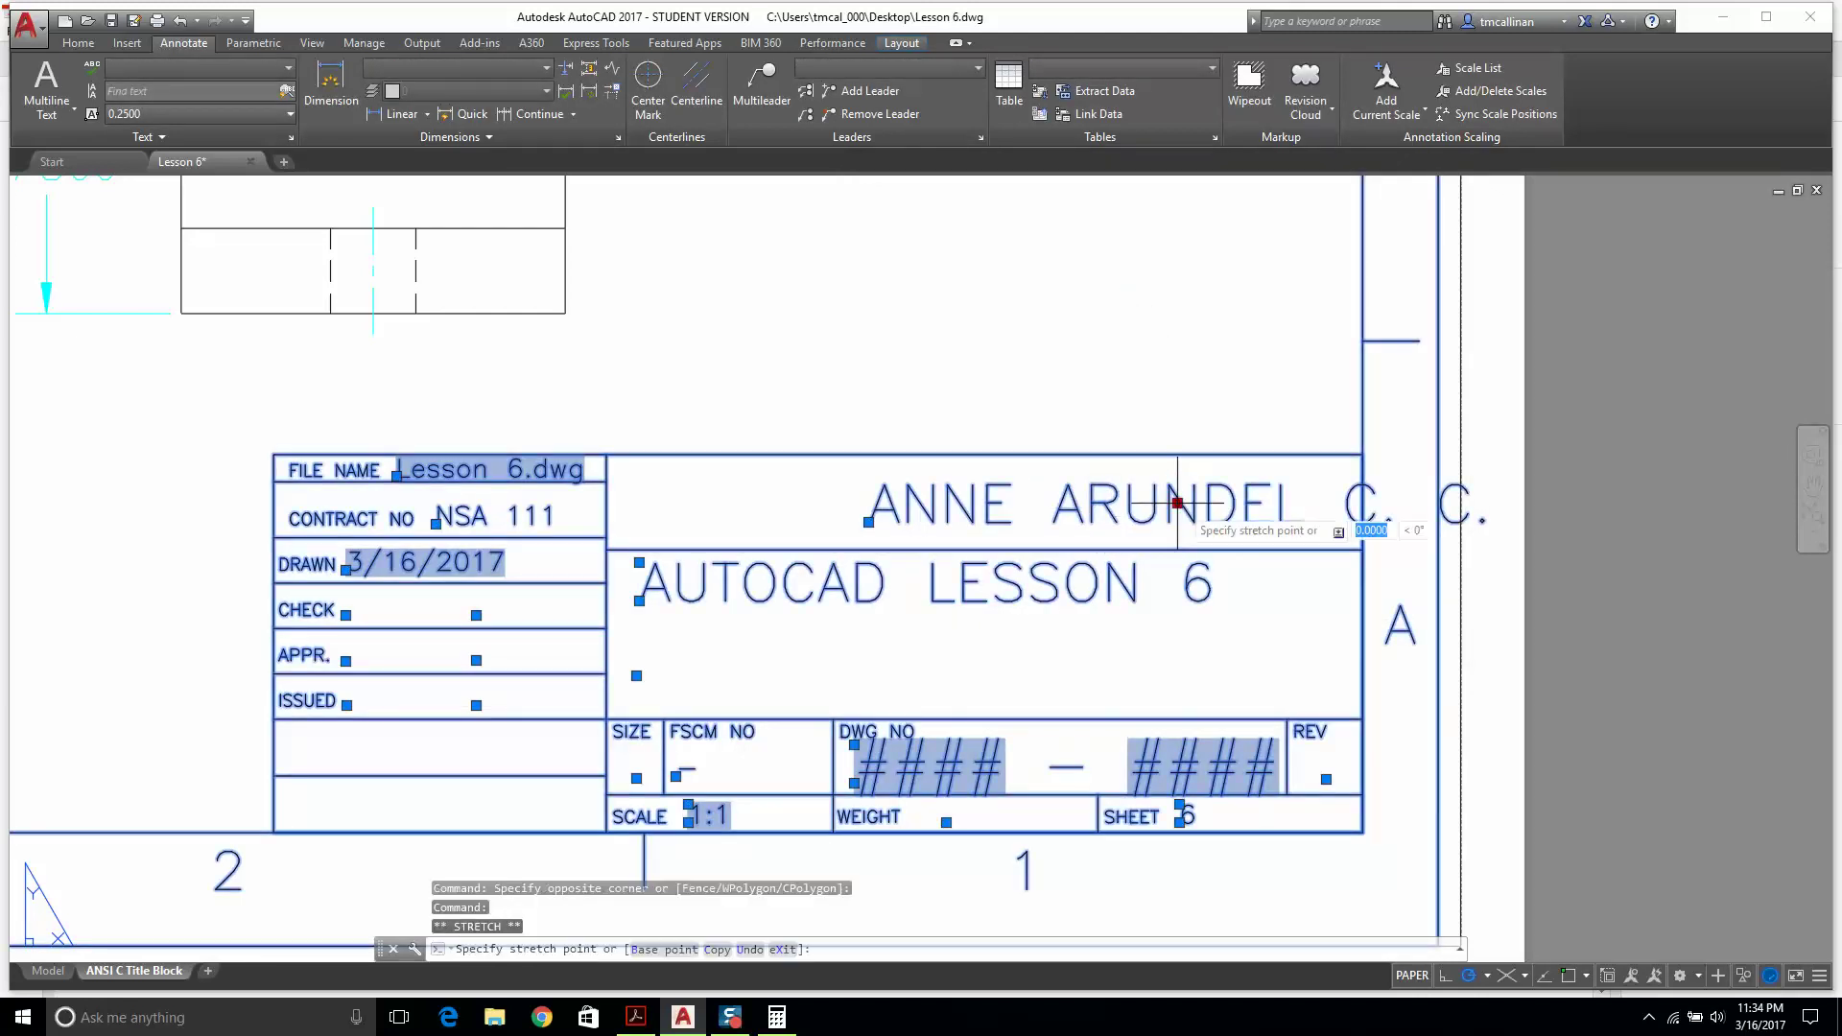
pyautogui.click(1017, 501)
pyautogui.click(1014, 502)
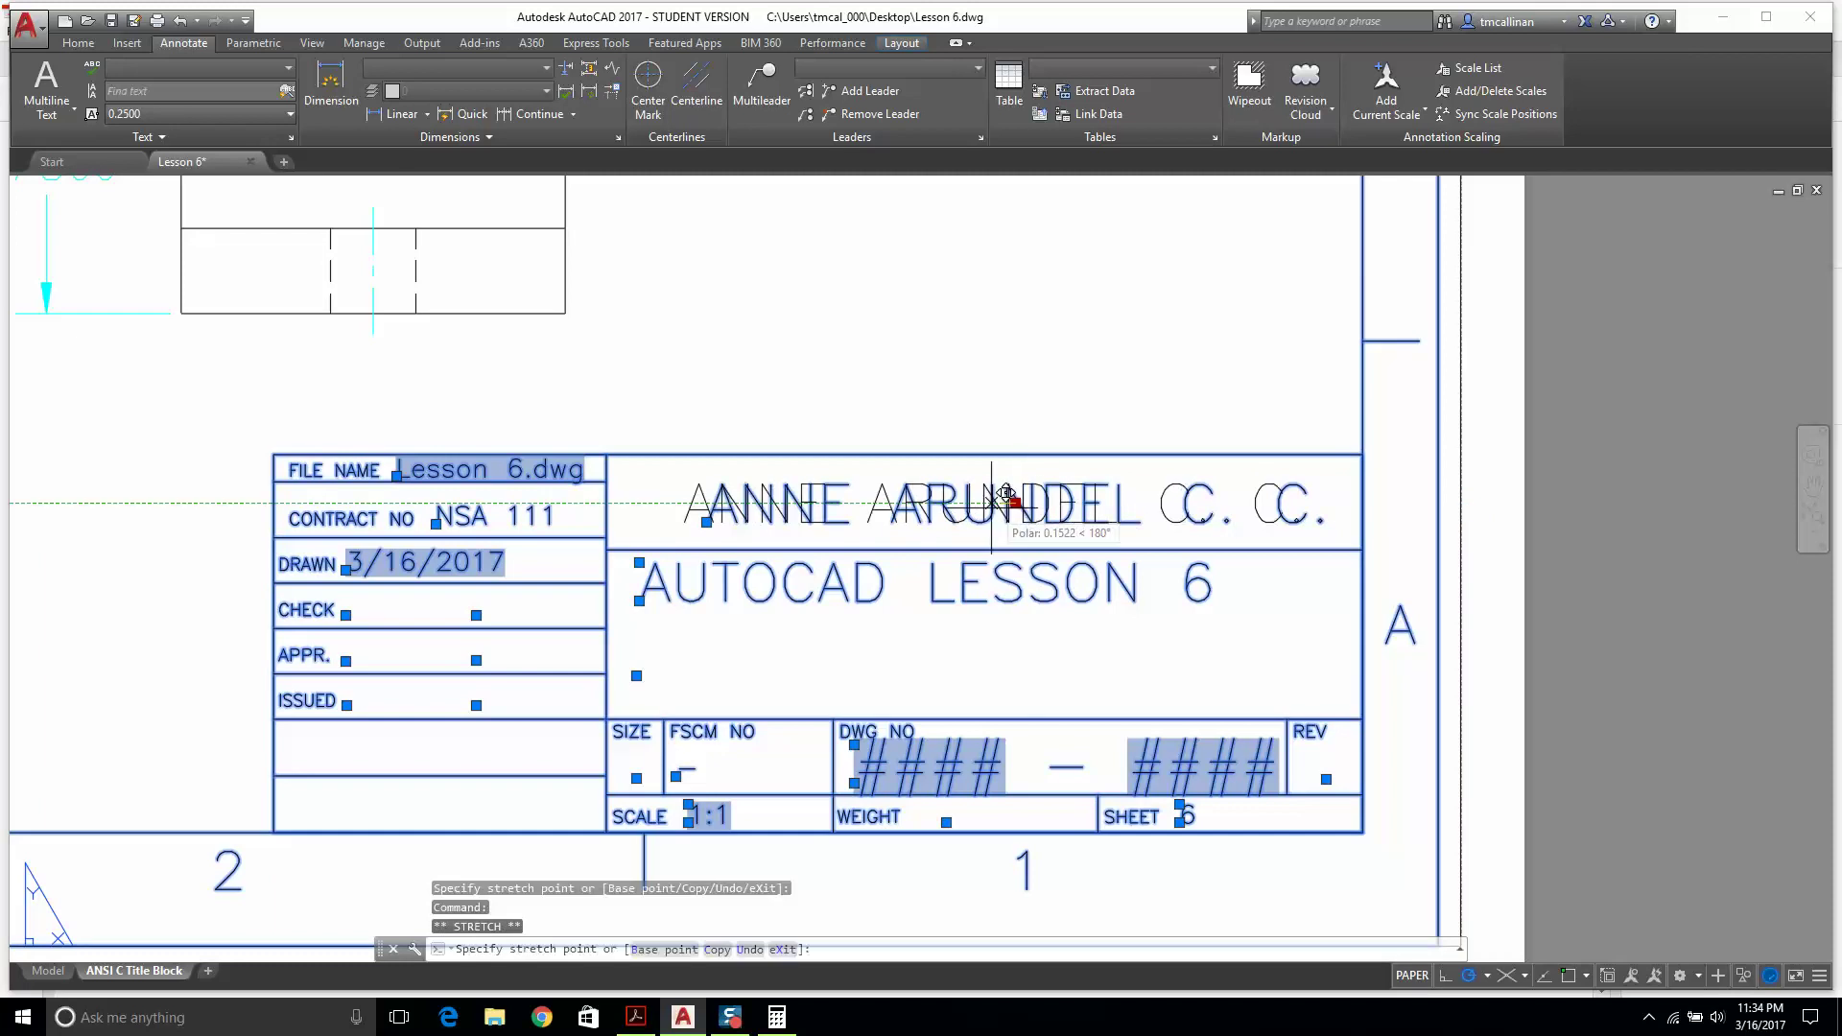
pyautogui.press('Escape')
pyautogui.press('Escape')
# Zoom around the title block, then bring the exercise PDF to the front.
pyautogui.scroll(-4, 1005, 496)
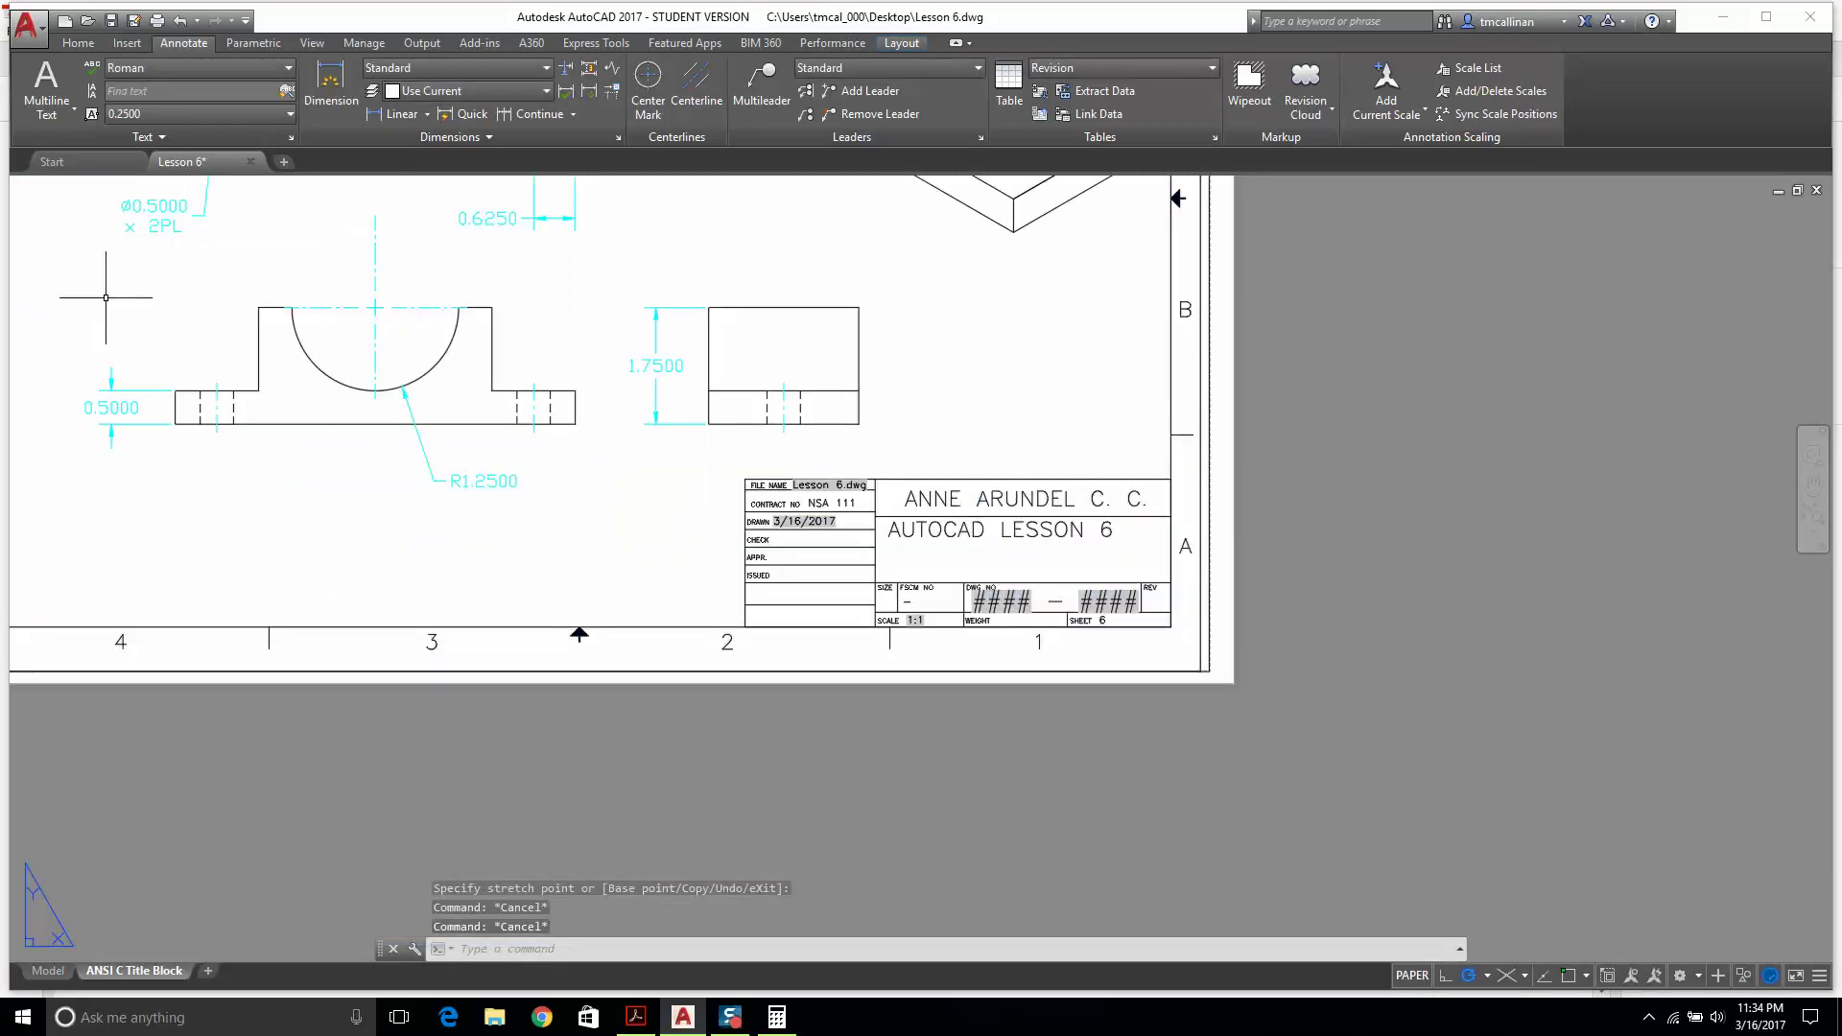
pyautogui.scroll(-2, 106, 297)
pyautogui.scroll(3, 815, 590)
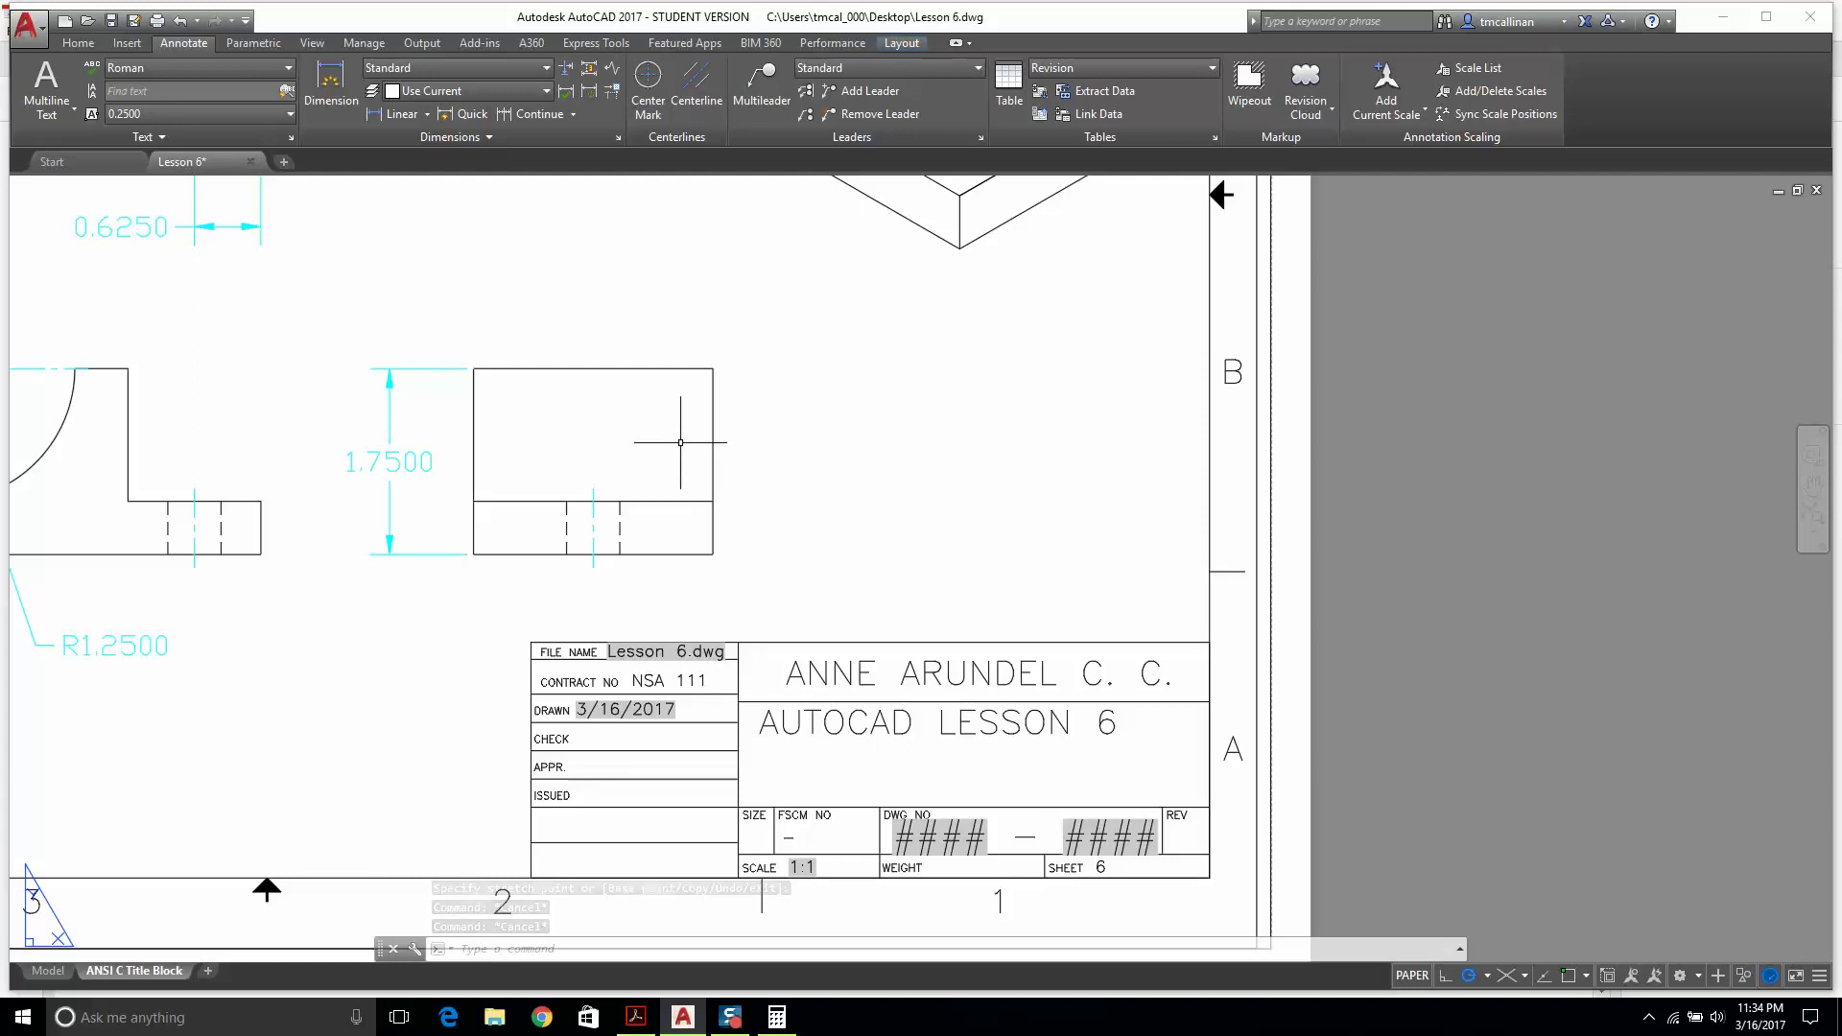
pyautogui.scroll(-4, 683, 432)
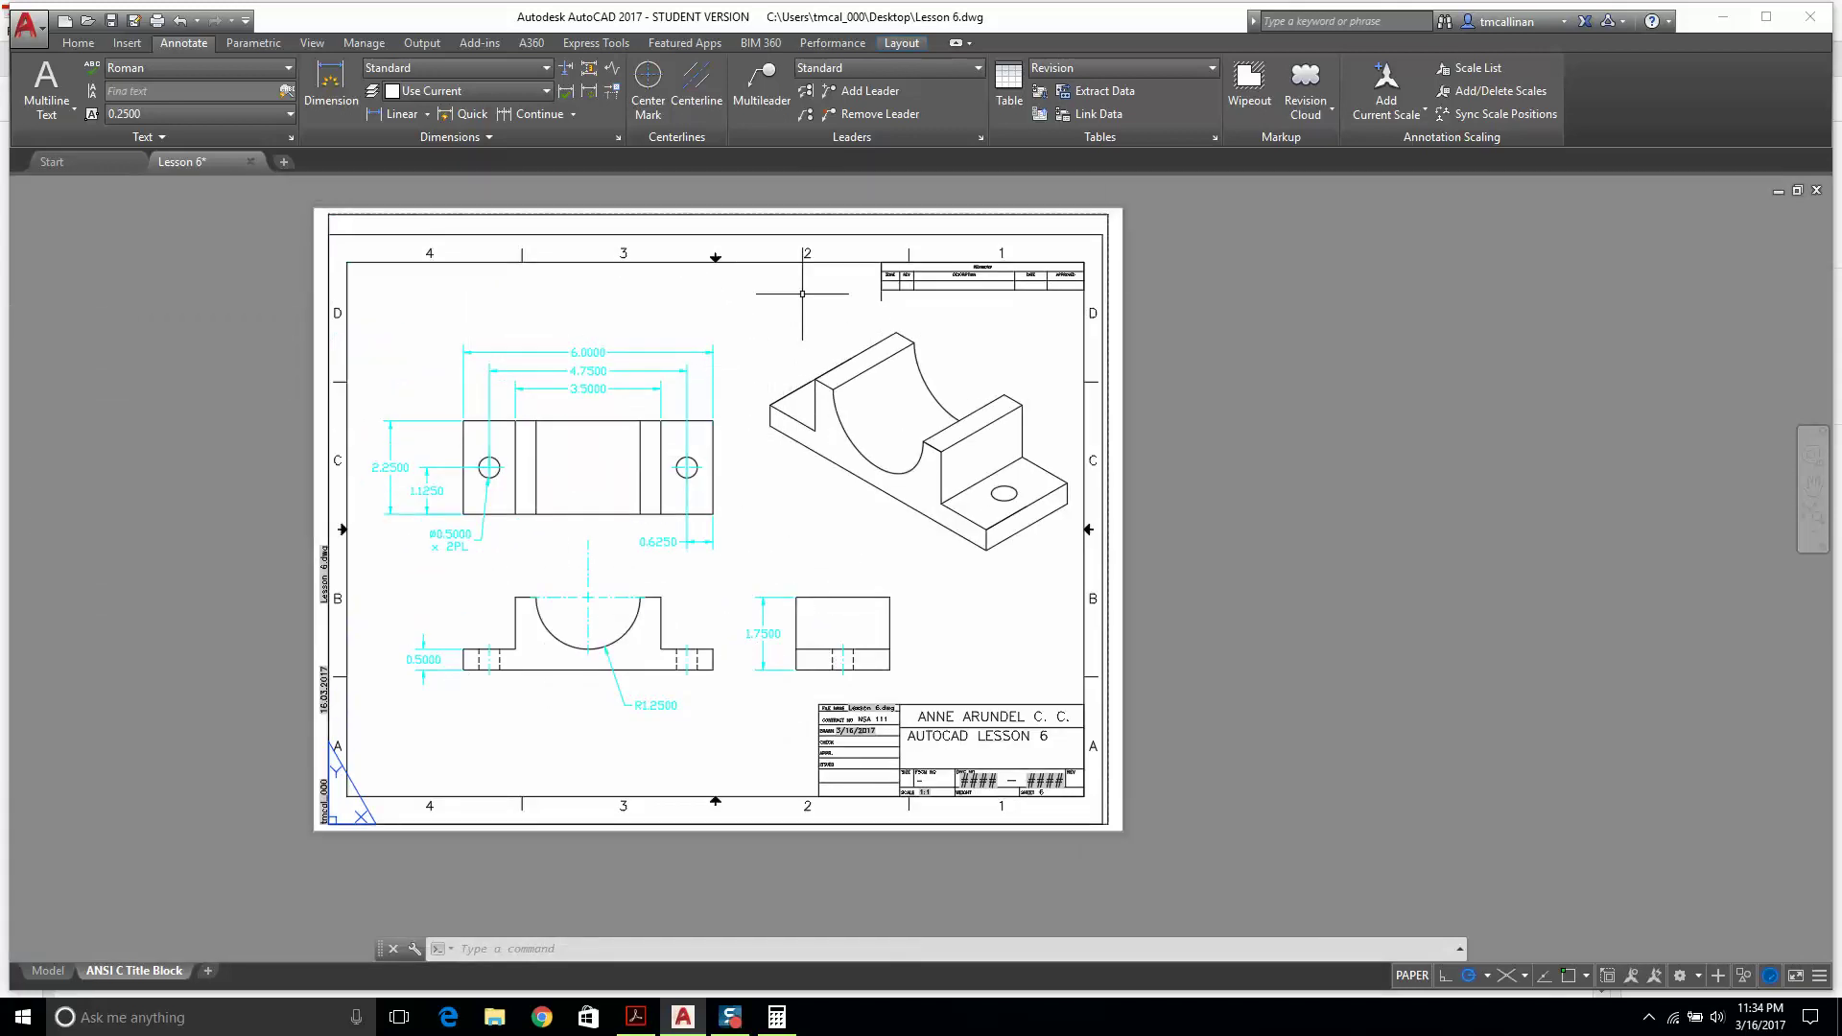
pyautogui.scroll(2, 662, 494)
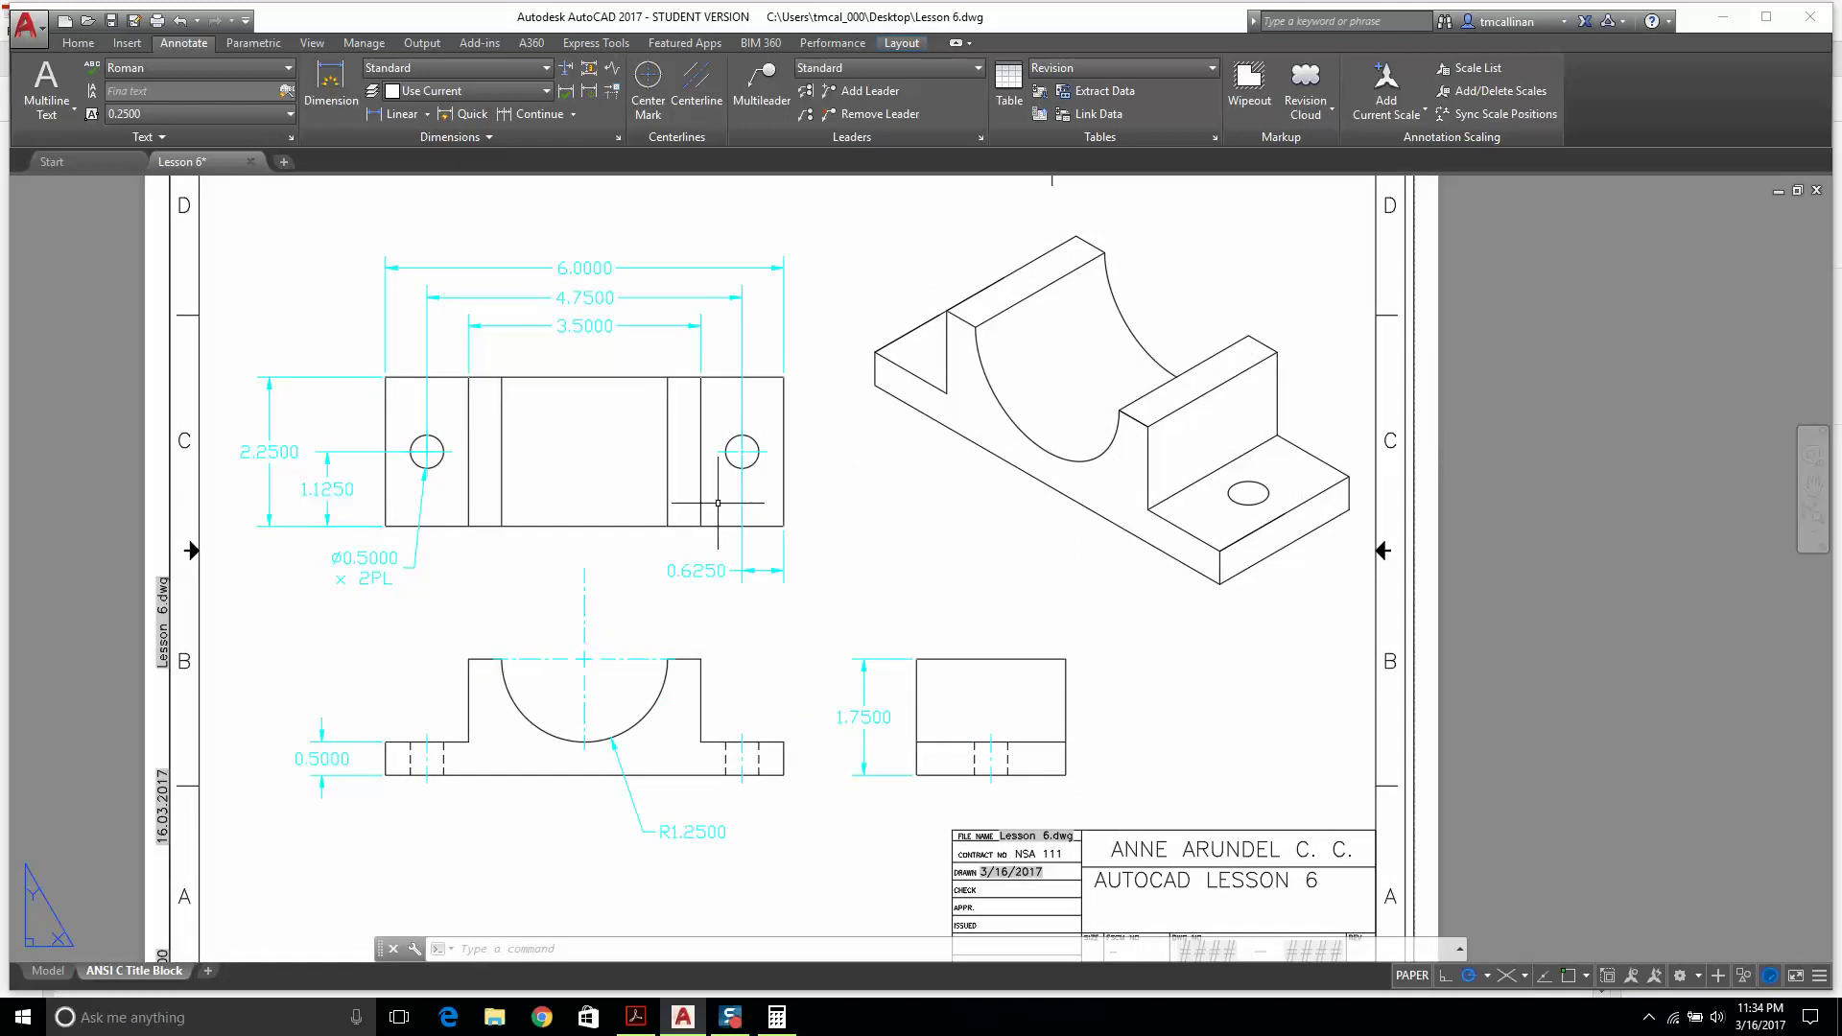
pyautogui.click(636, 1017)
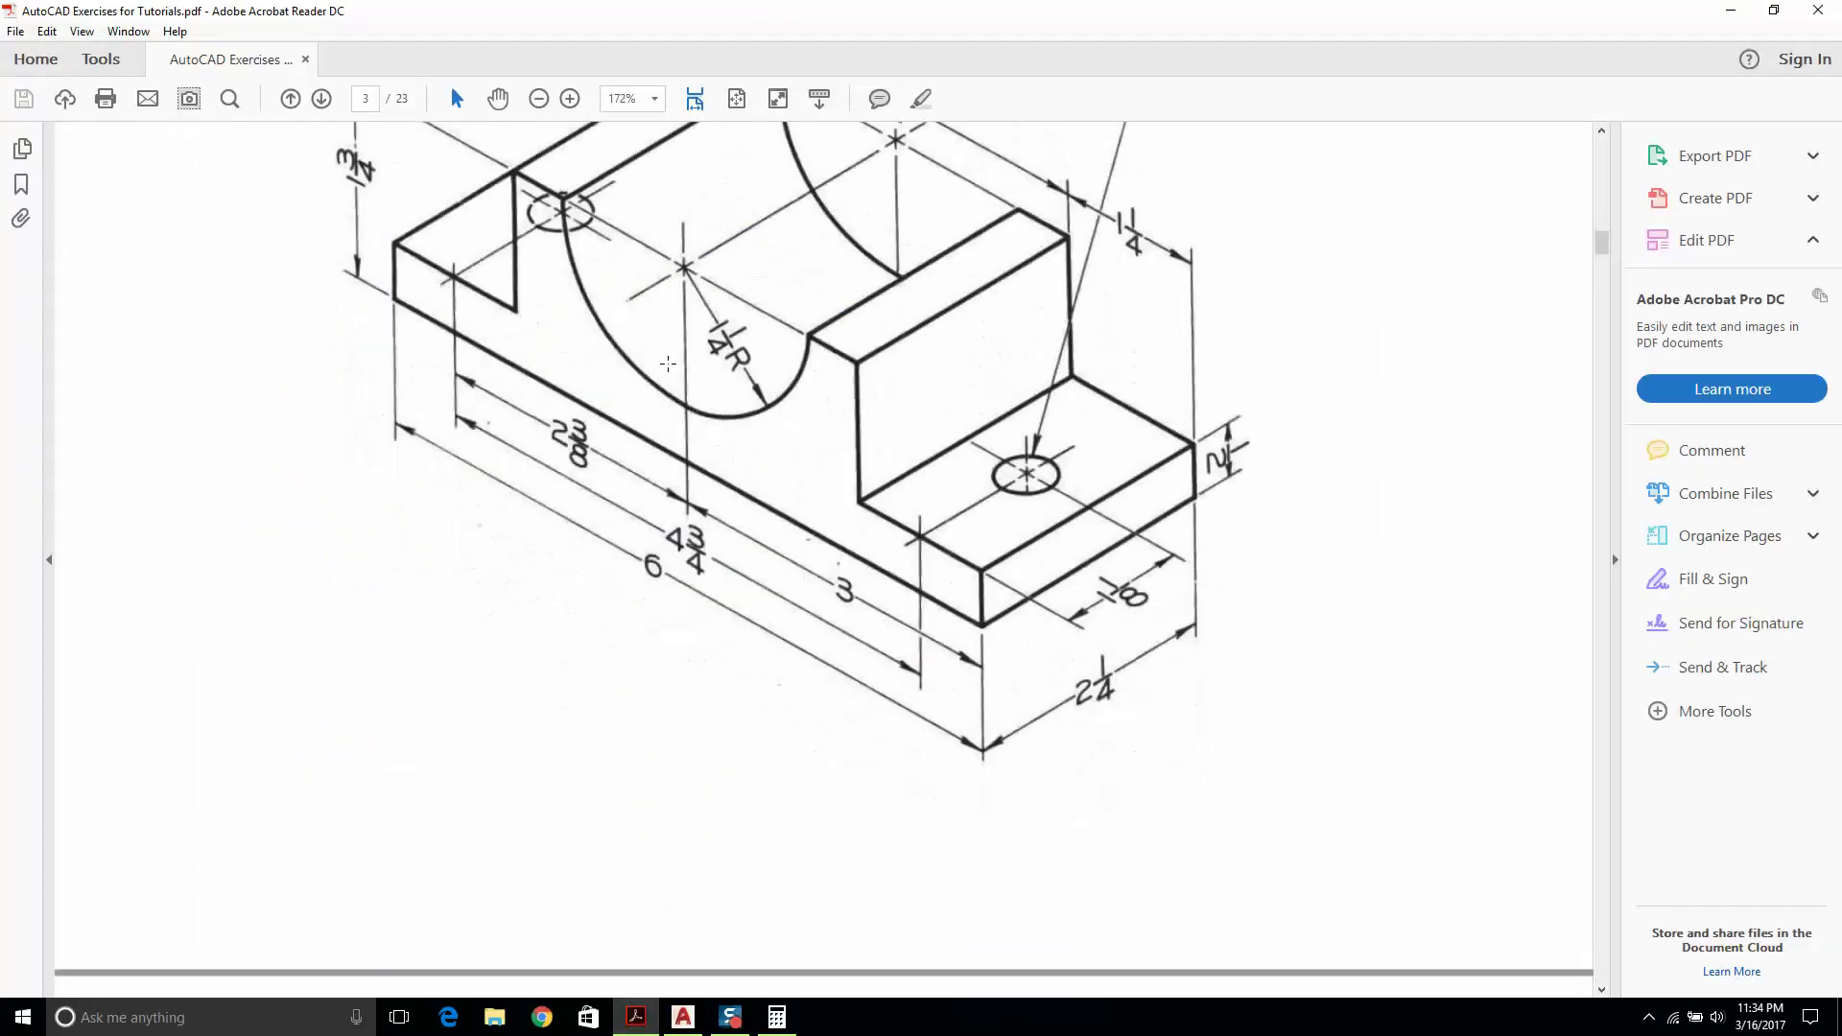
# Look through the Example 6 and 7 brackets in the PDF, then return to AutoCAD.
pyautogui.keyDown('ctrl'); pyautogui.scroll(-3, 685, 328); pyautogui.keyUp('ctrl')
pyautogui.scroll(-3, 860, 425)
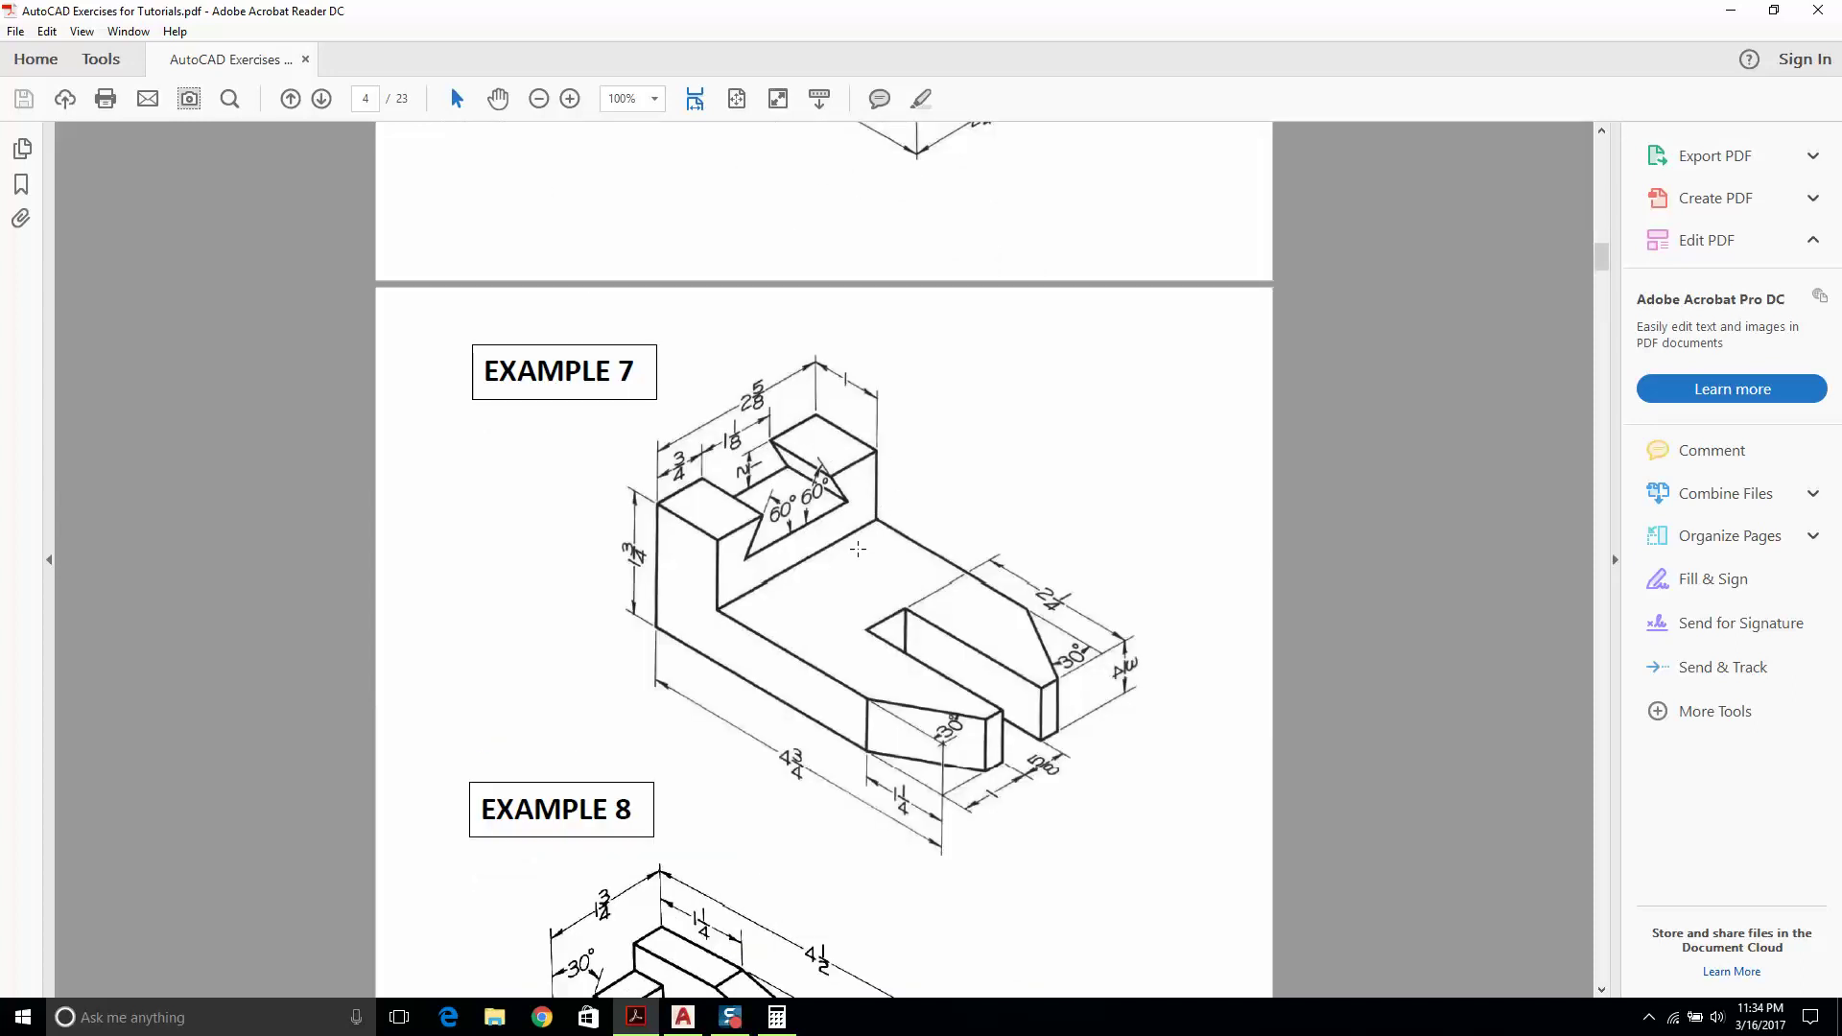
pyautogui.scroll(4, 1028, 456)
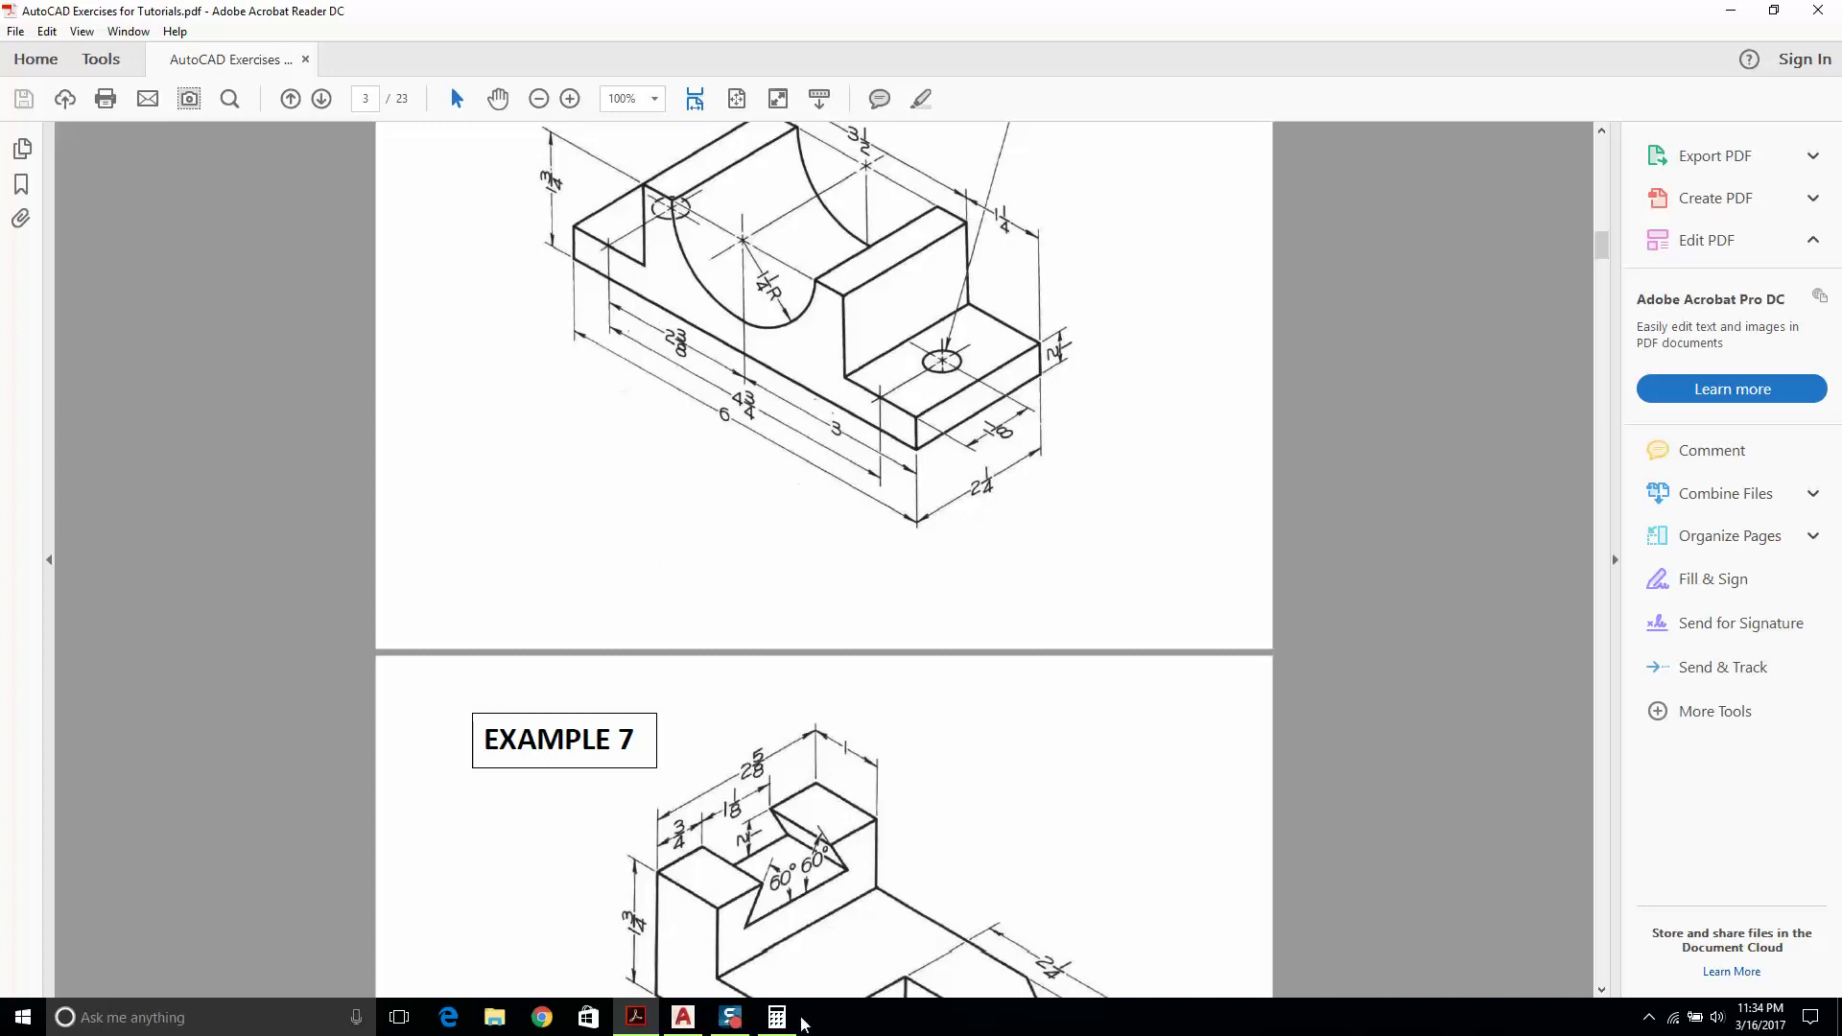
pyautogui.click(683, 1017)
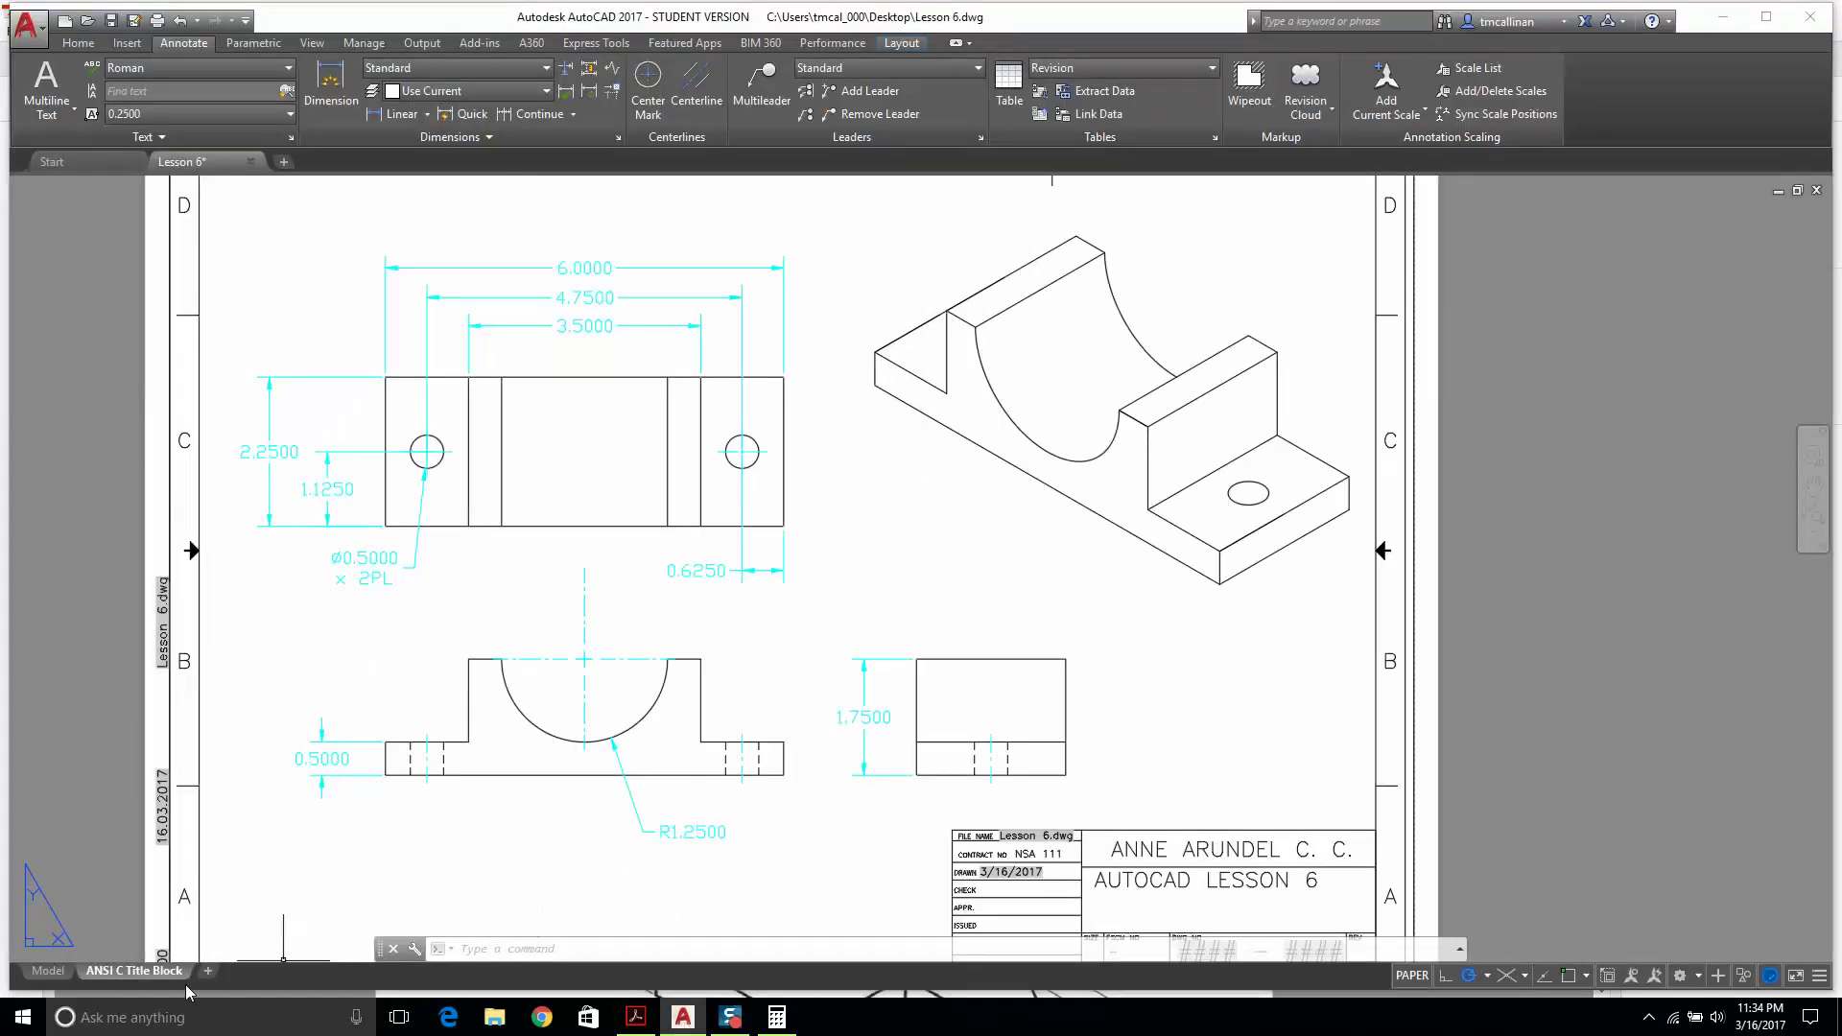
# Switch to model space and expand the Home tab's annotation panel.
pyautogui.click(48, 971)
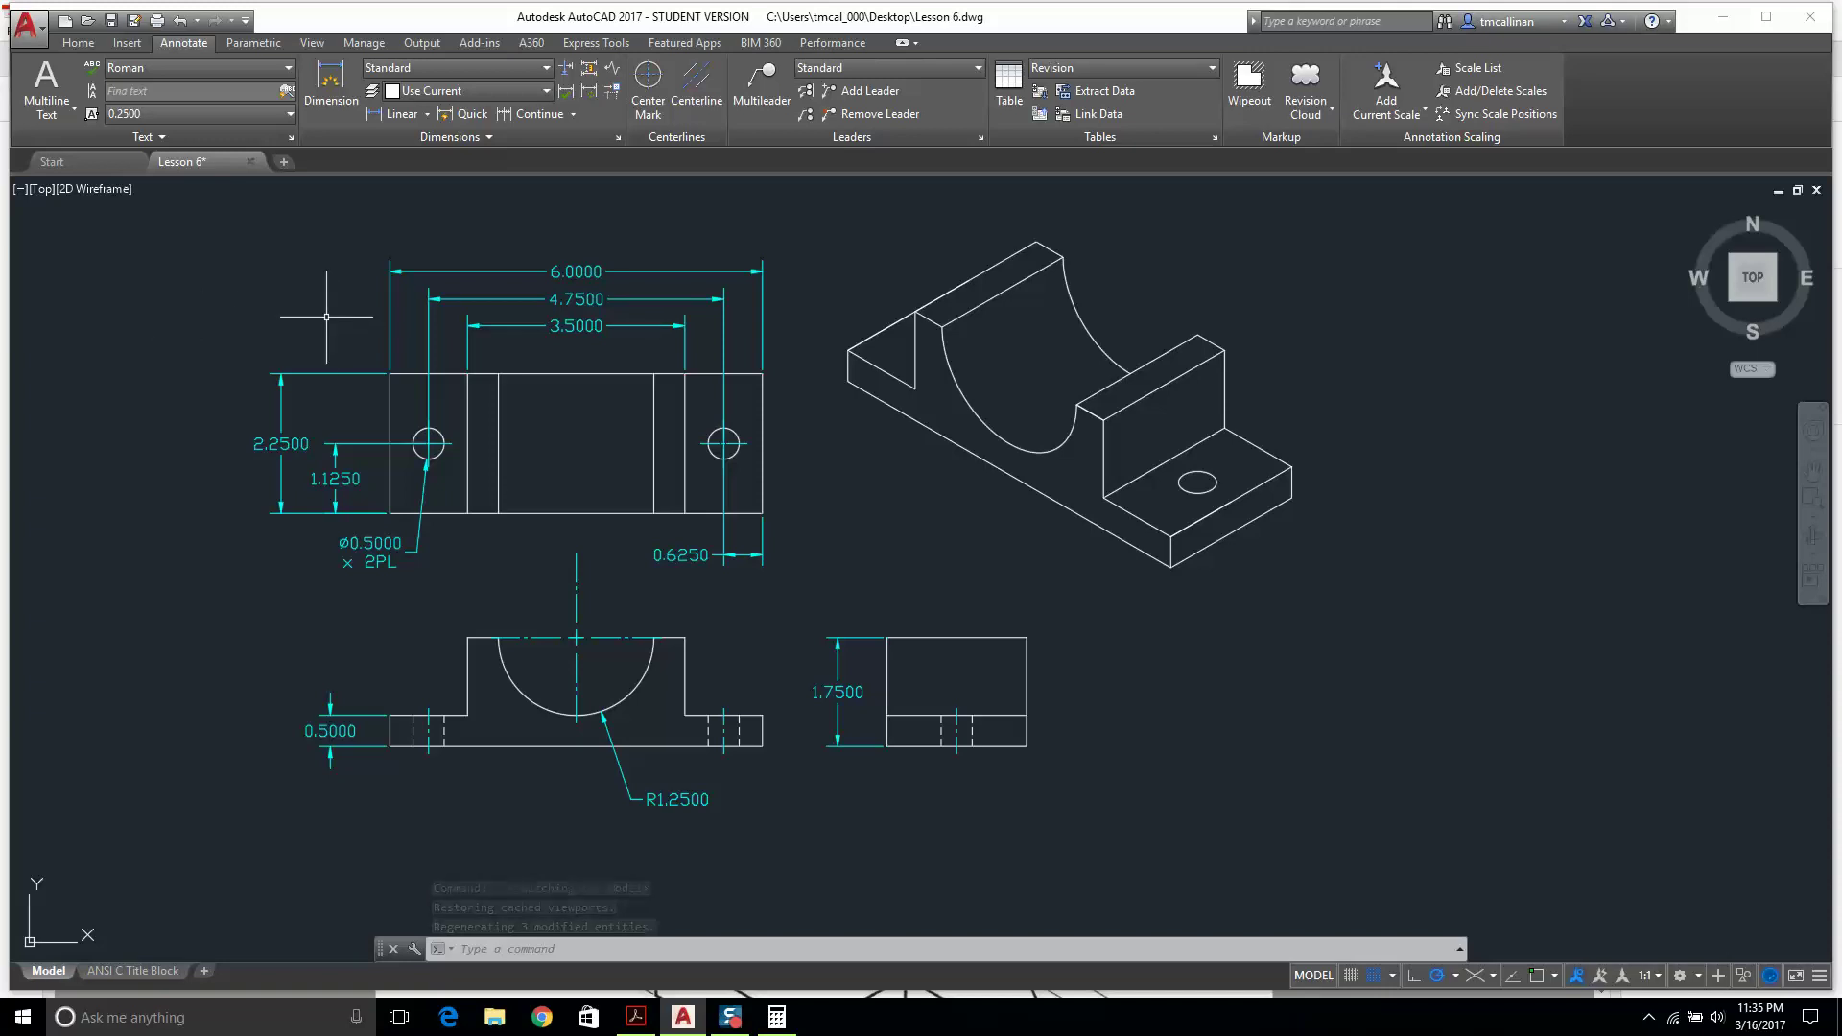
pyautogui.click(409, 135)
pyautogui.click(81, 44)
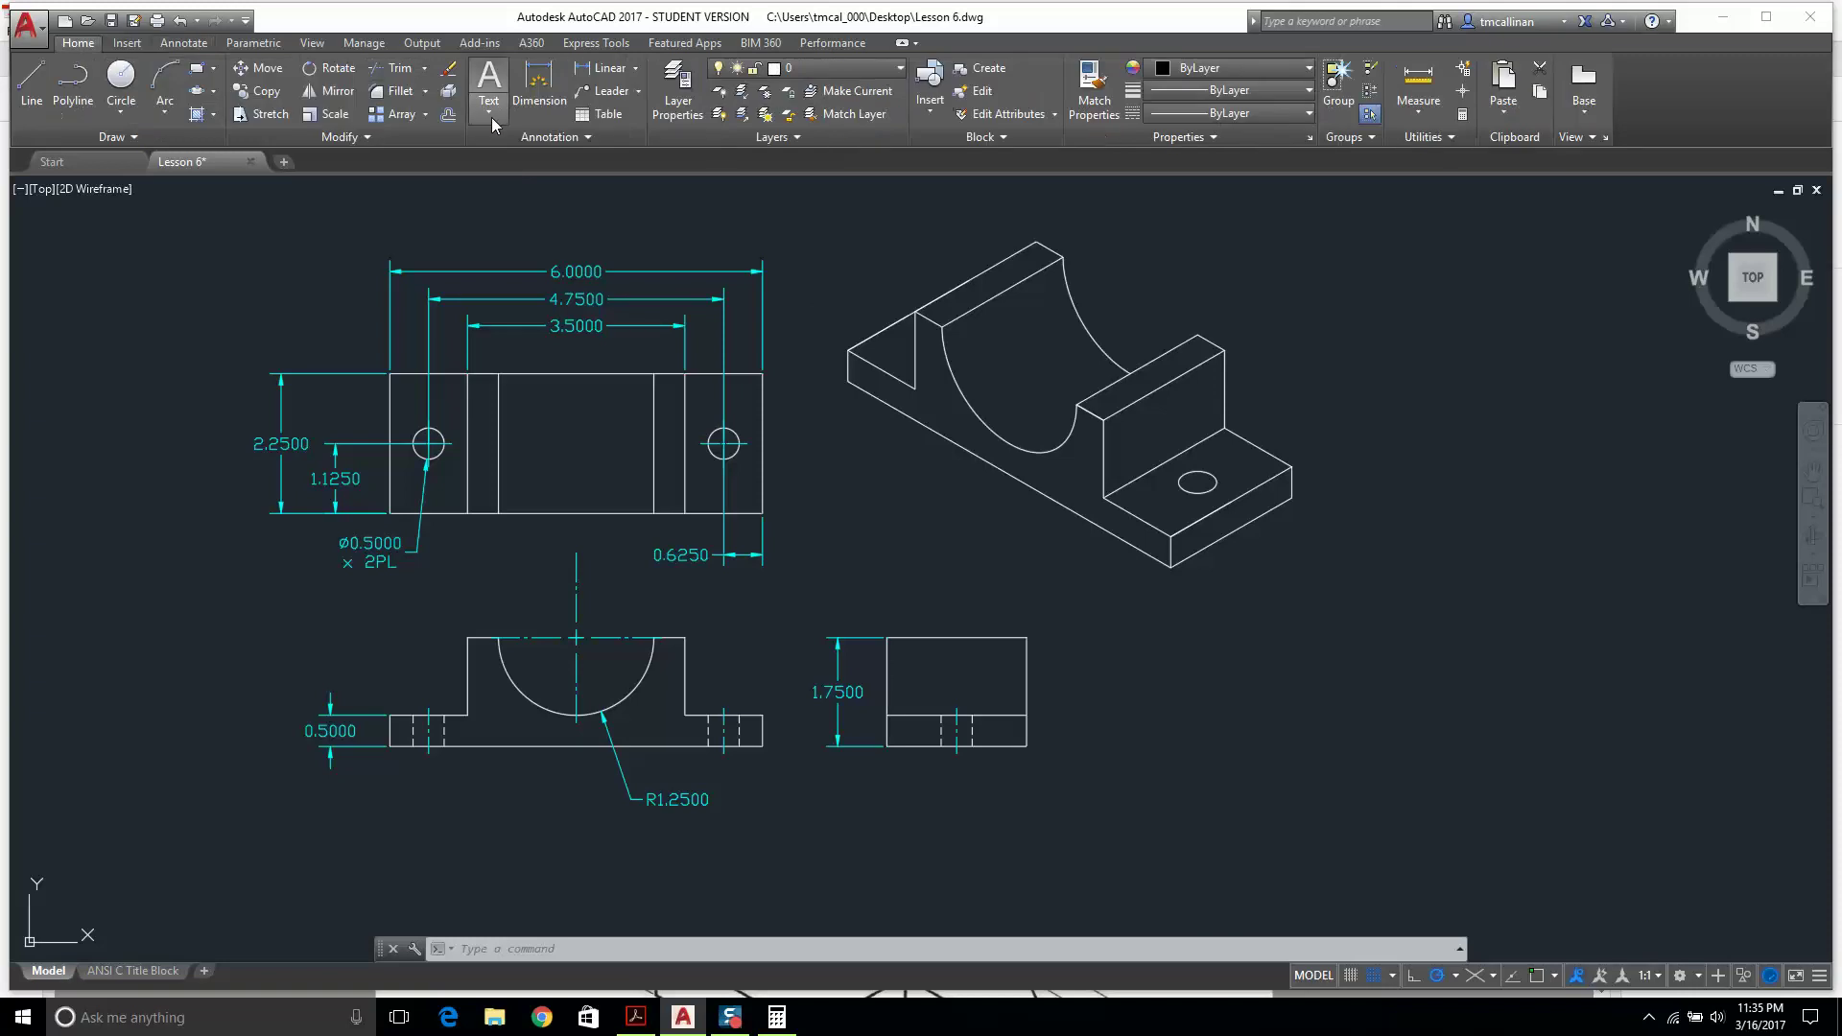
pyautogui.click(543, 141)
# Give the Standard dimension style Fractional primary units at 1/16 precision.
pyautogui.click(474, 186)
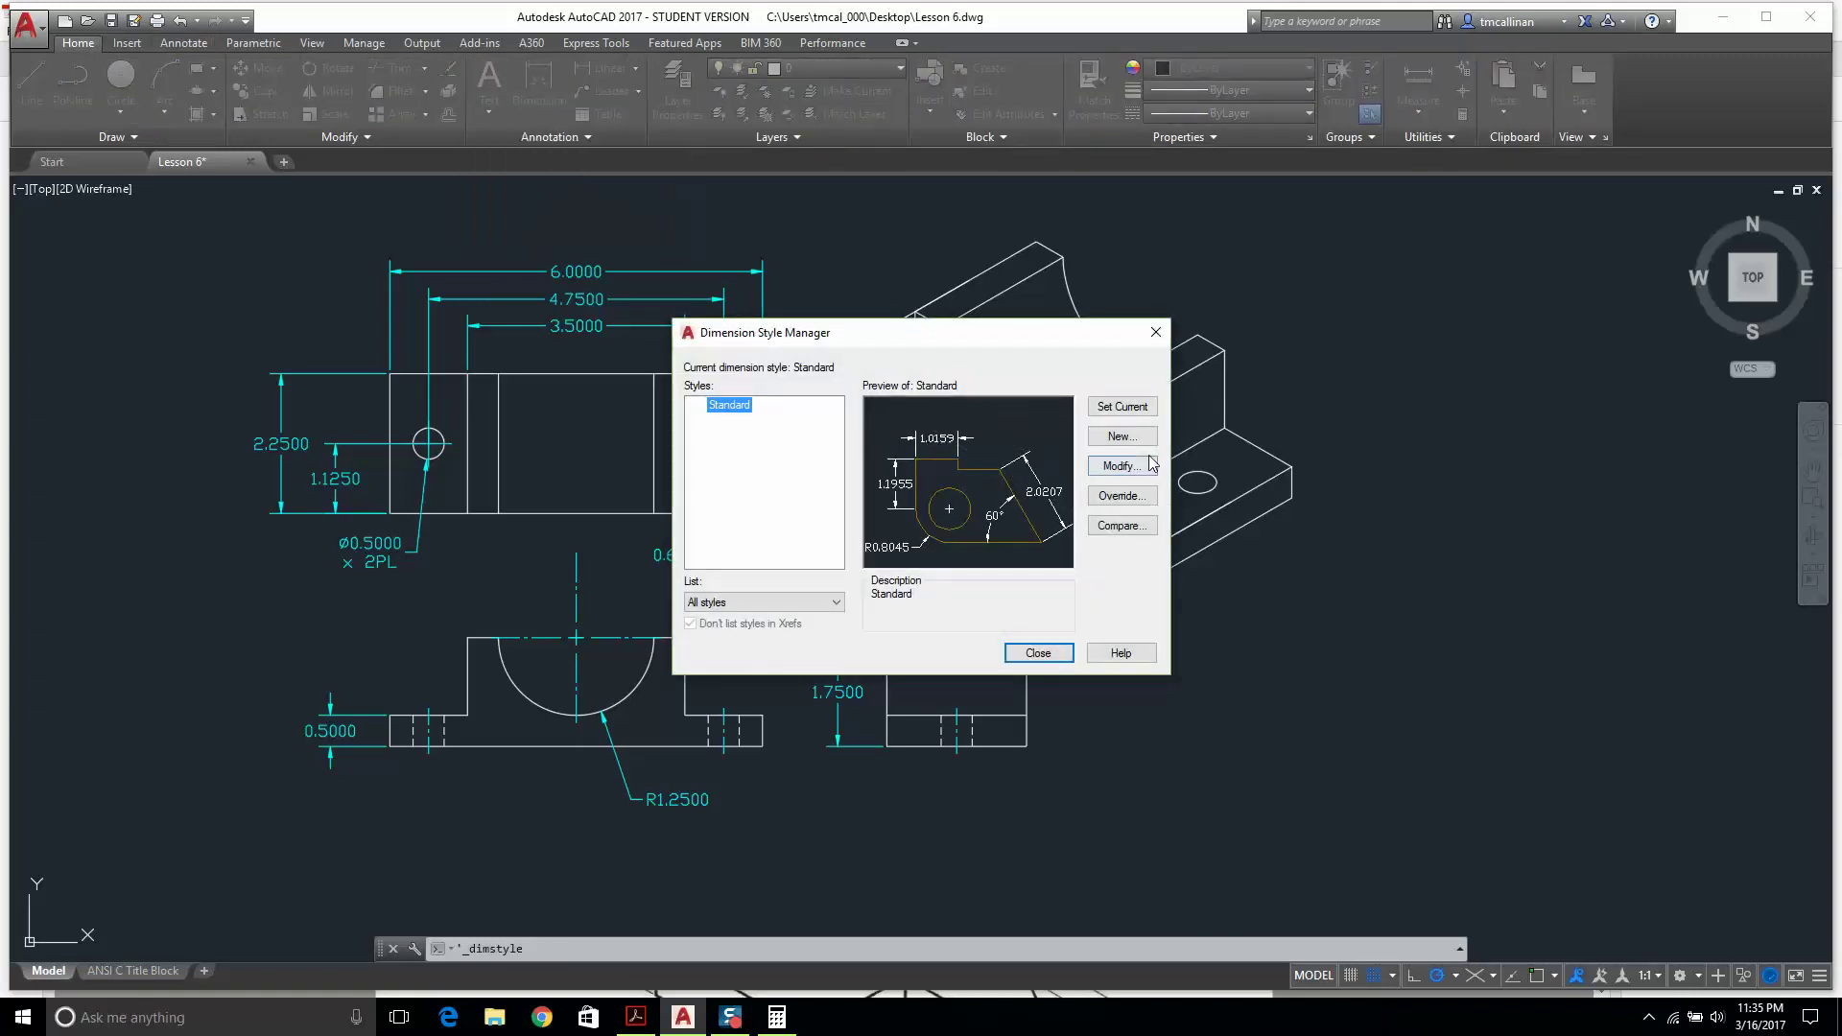
pyautogui.click(1121, 466)
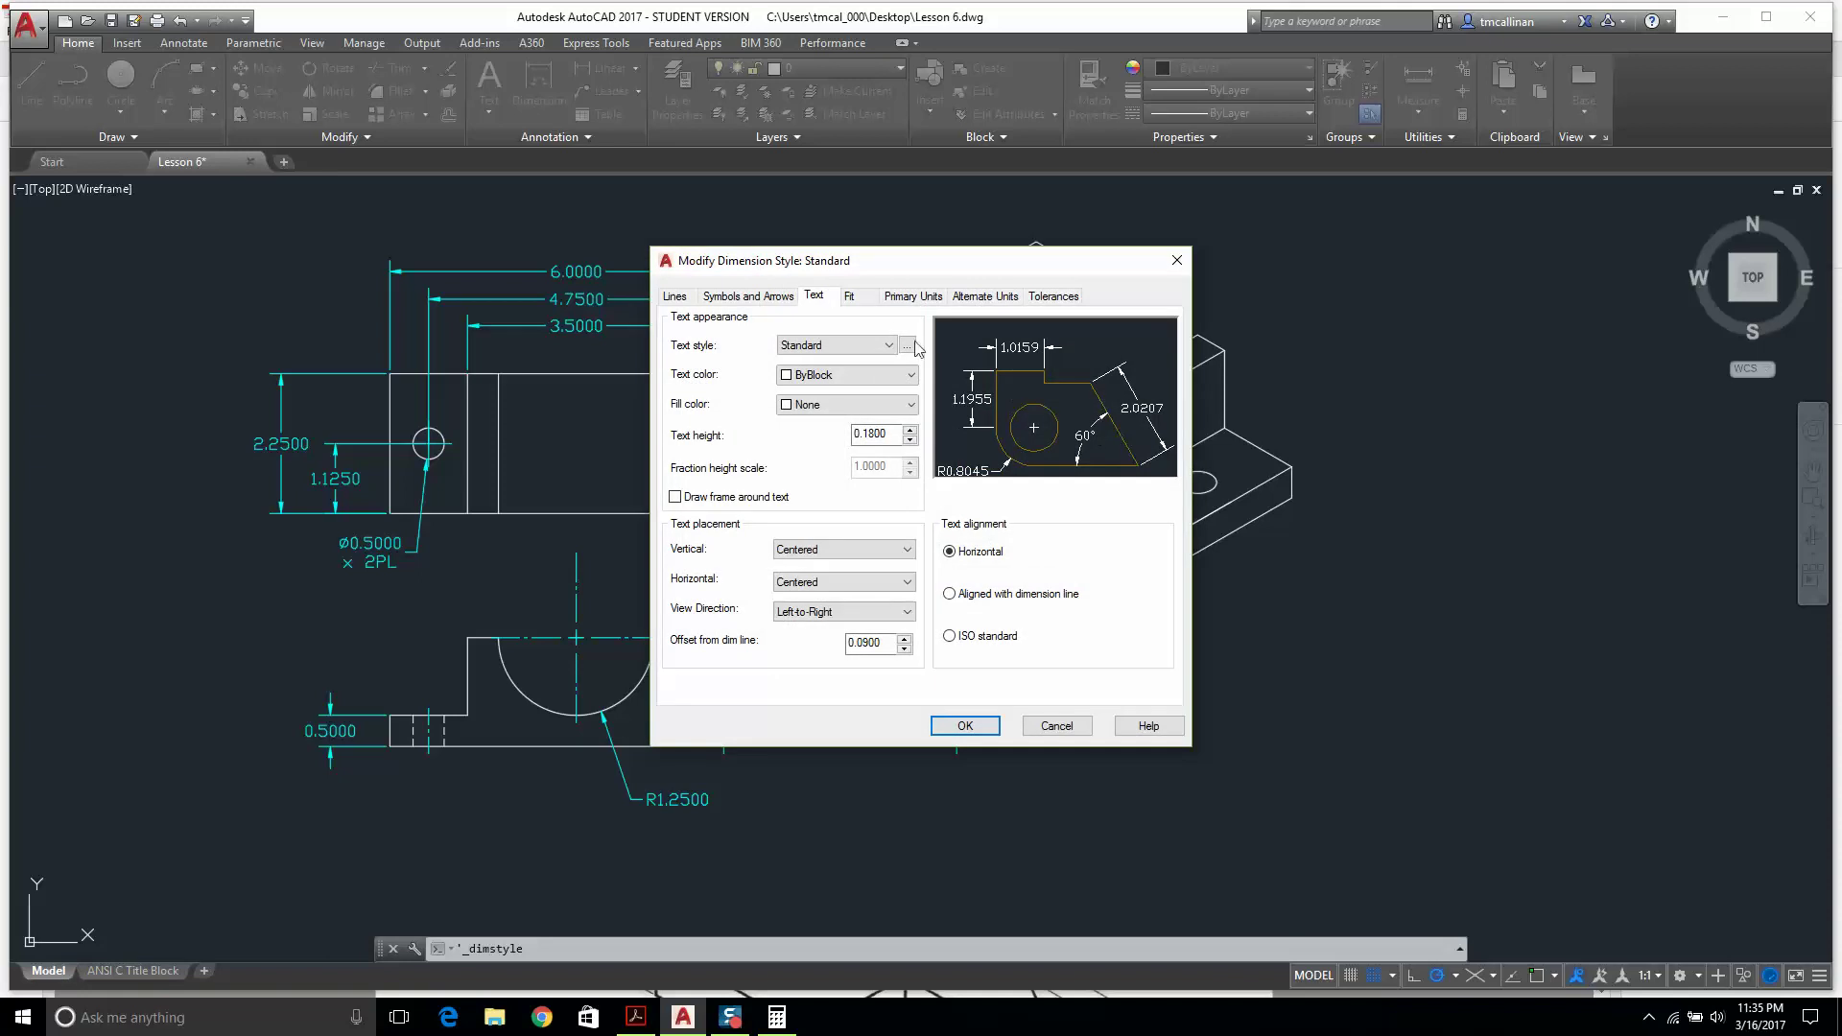
pyautogui.click(901, 298)
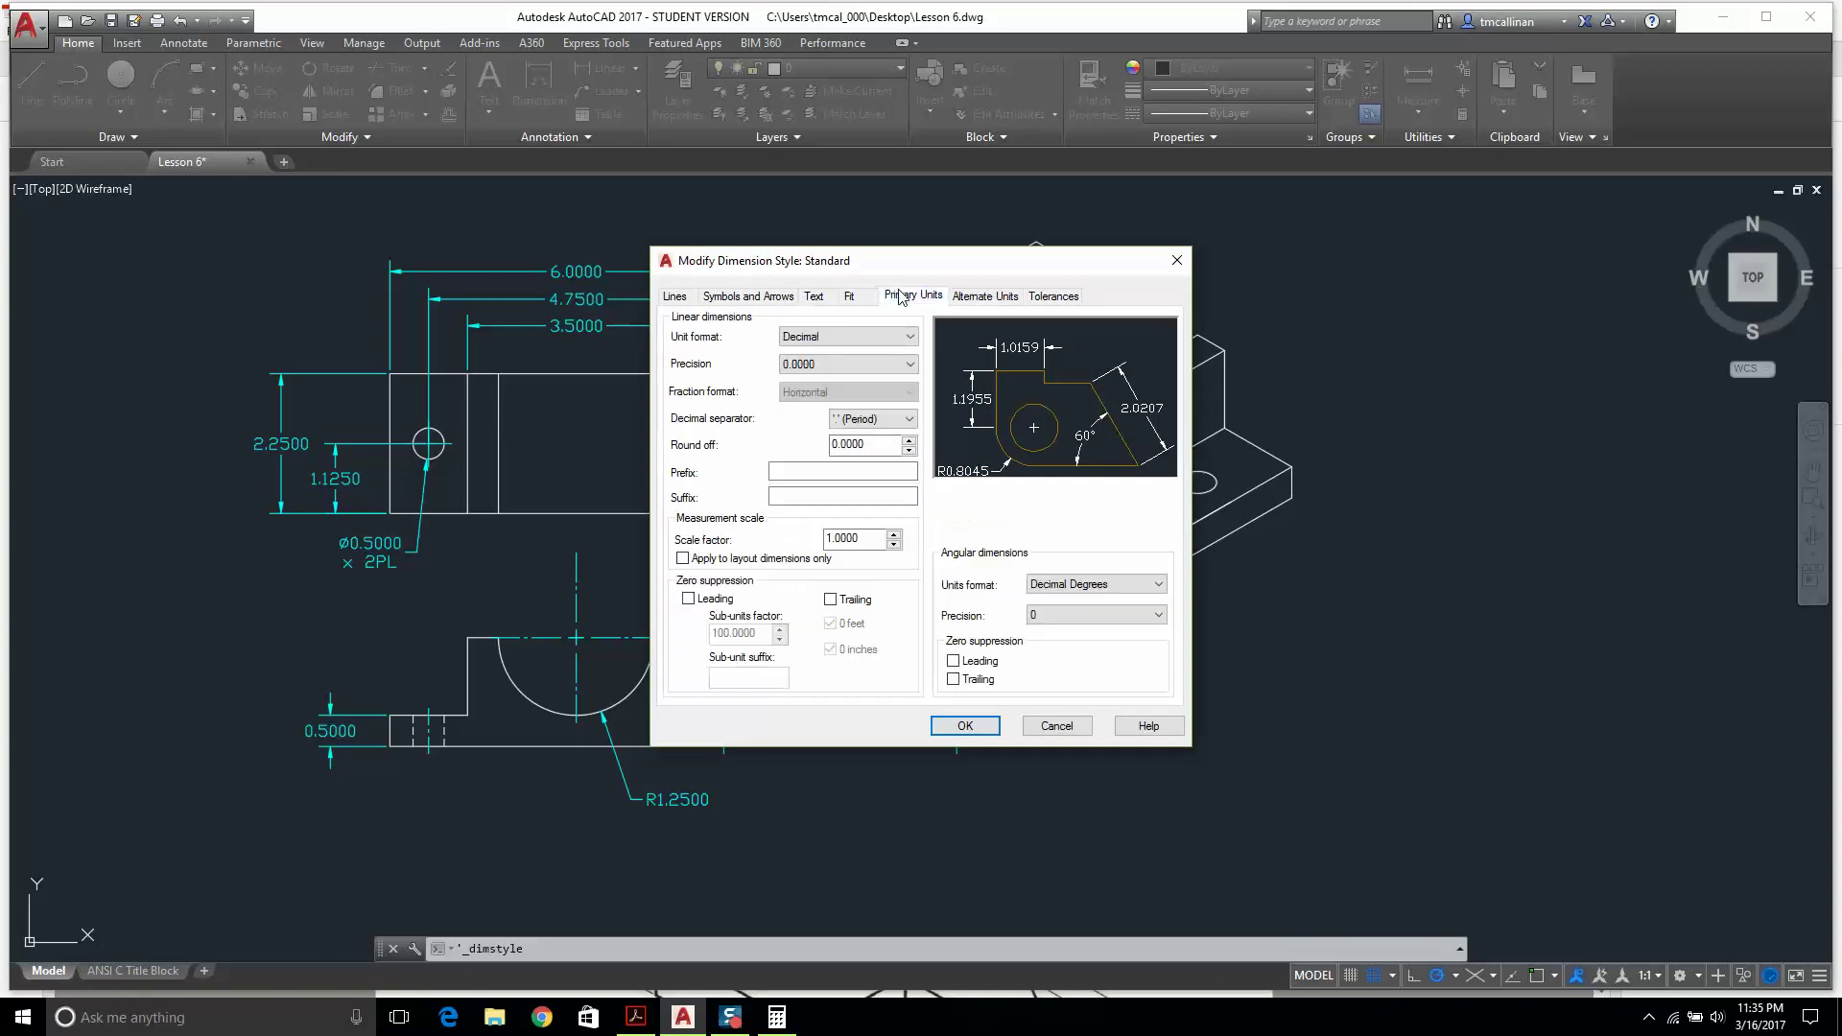
pyautogui.click(833, 337)
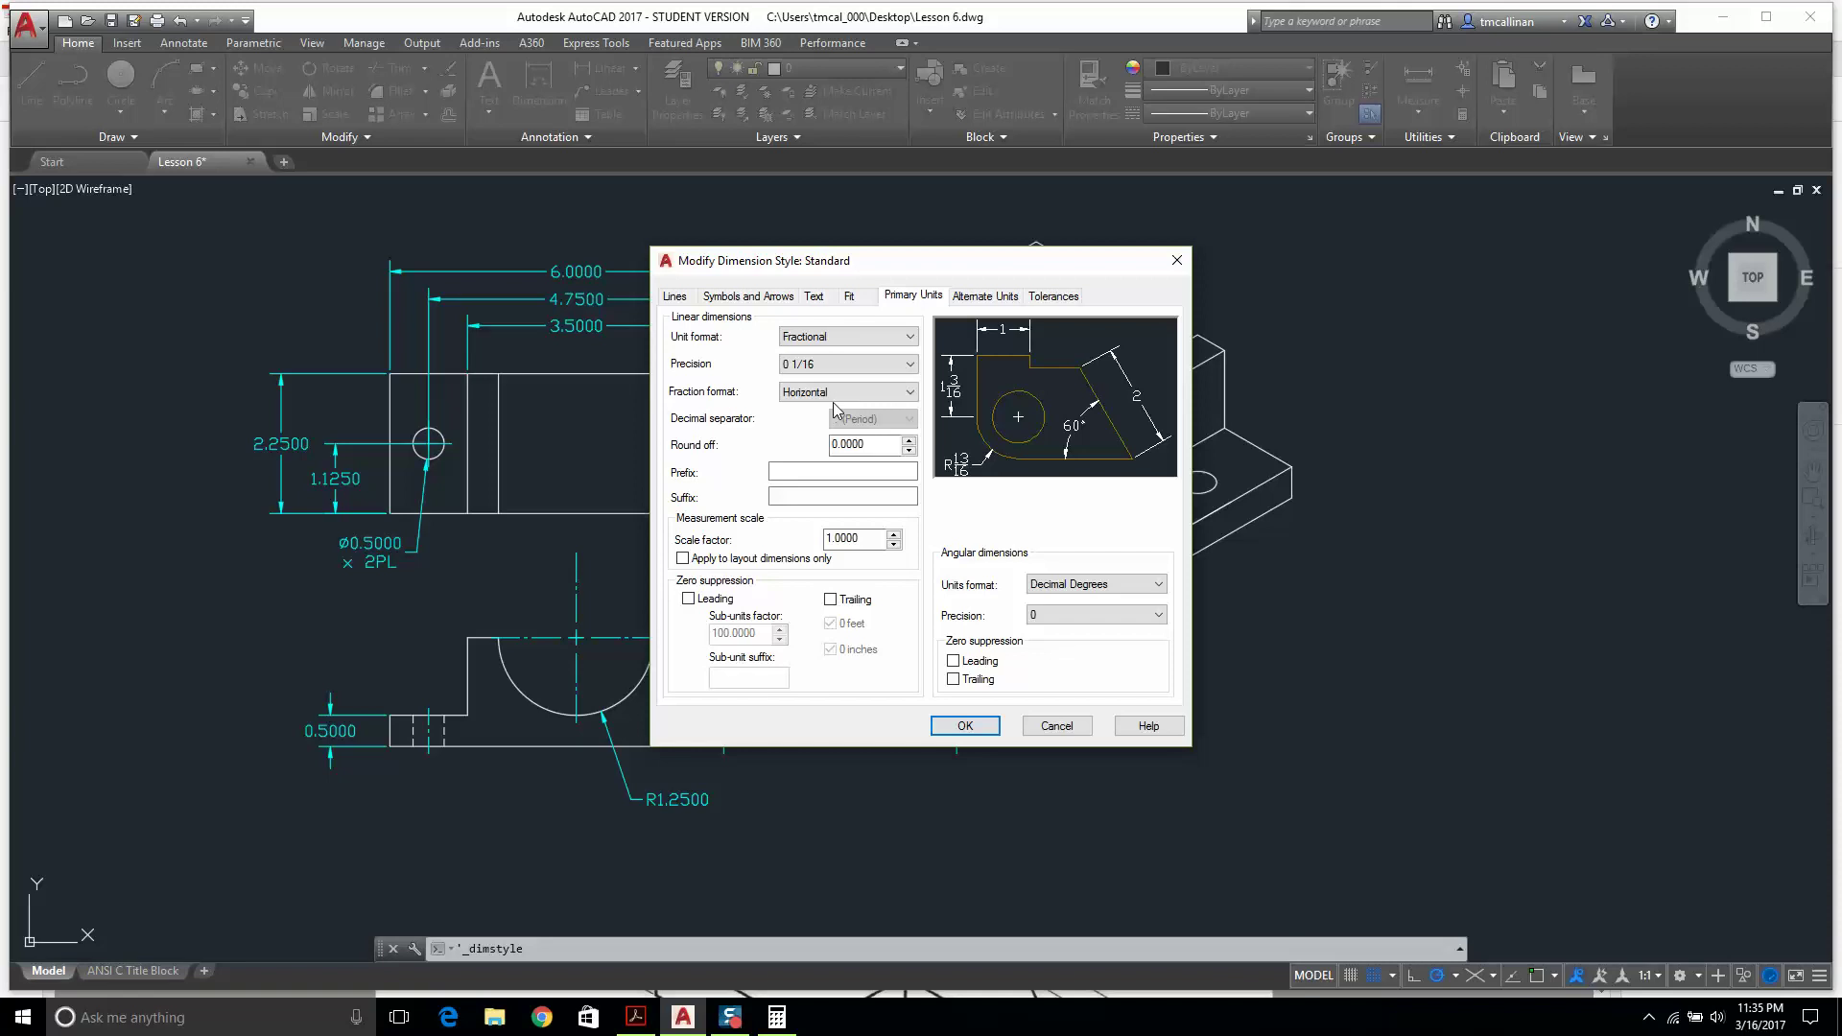
pyautogui.click(967, 728)
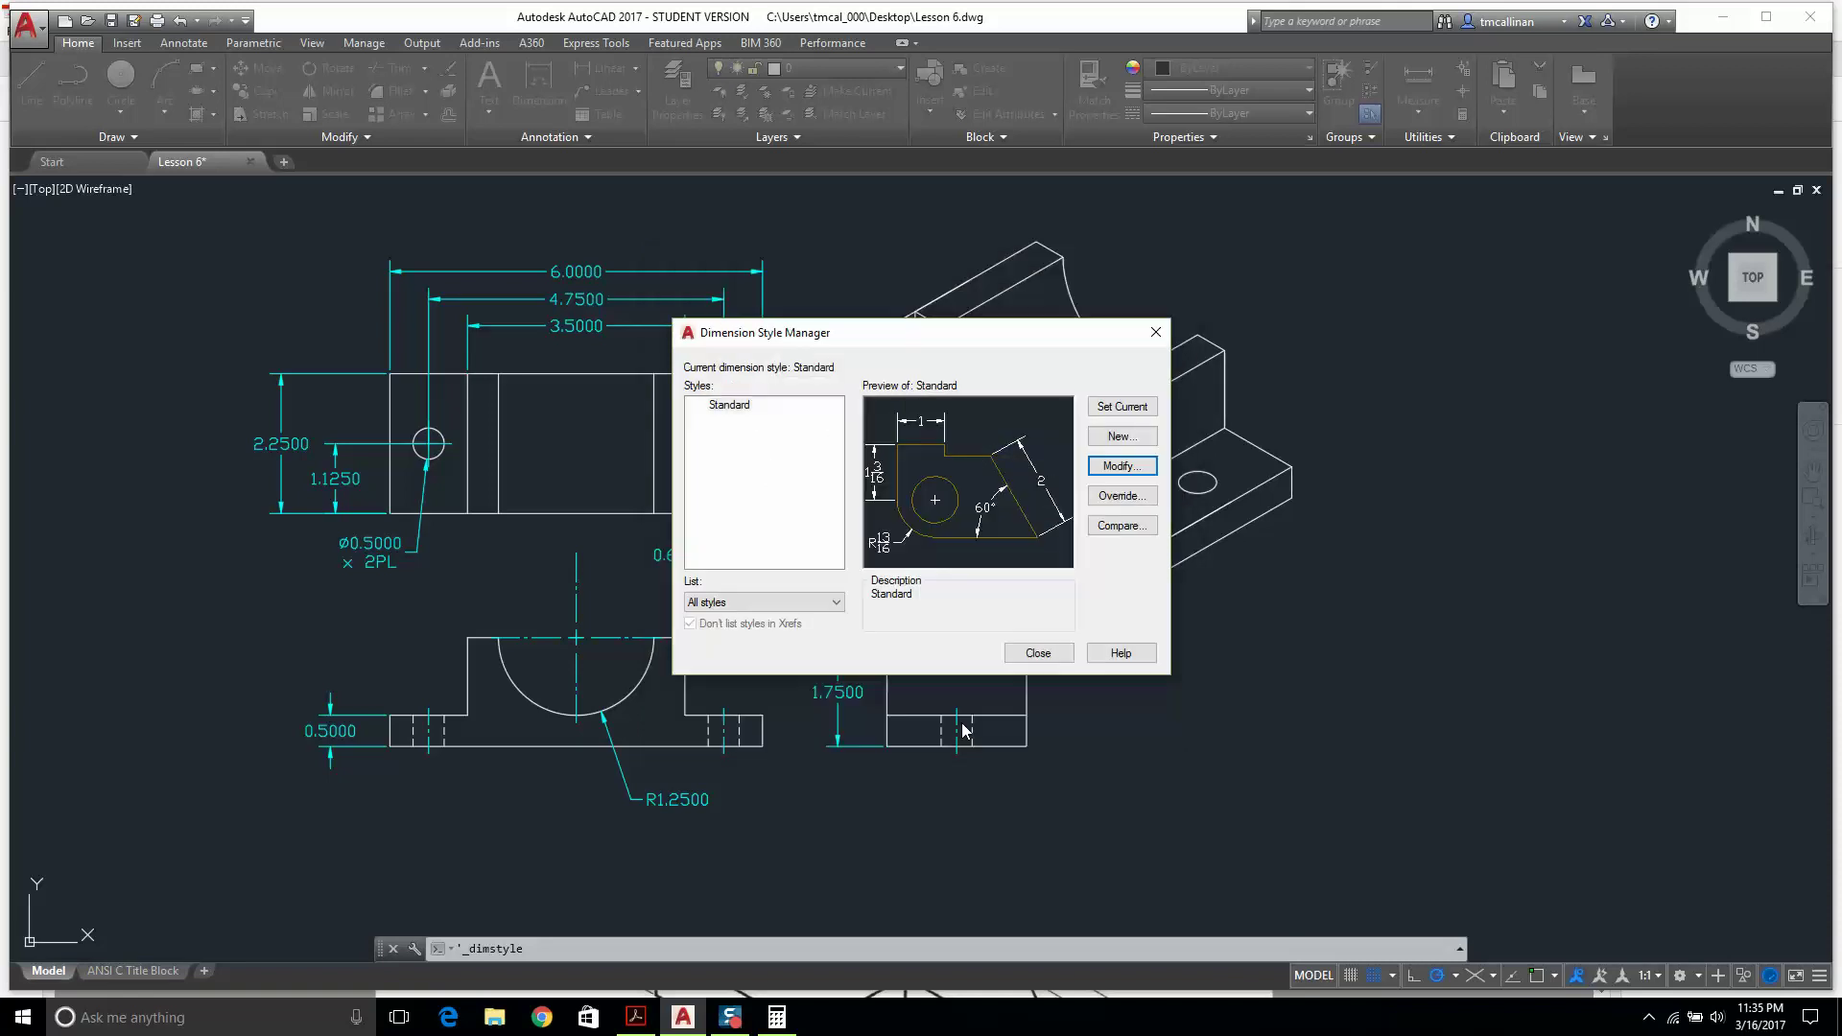
pyautogui.click(1036, 655)
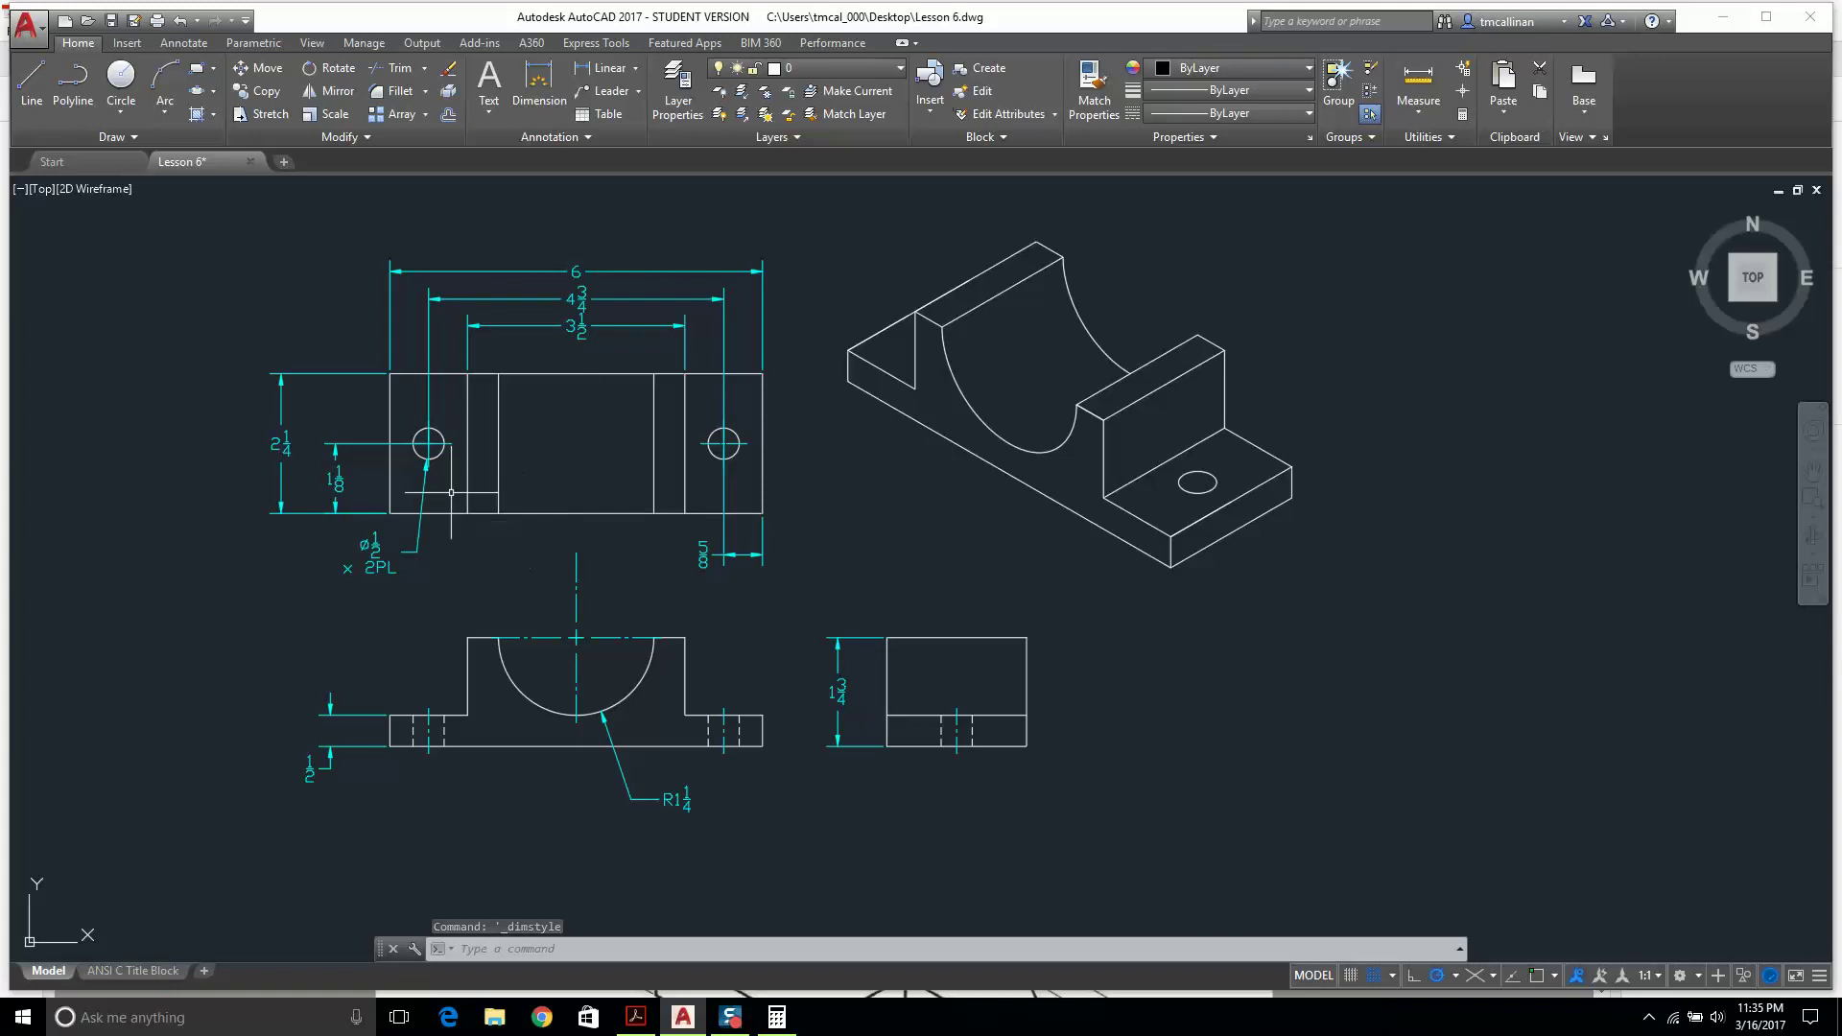
pyautogui.scroll(4, 581, 272)
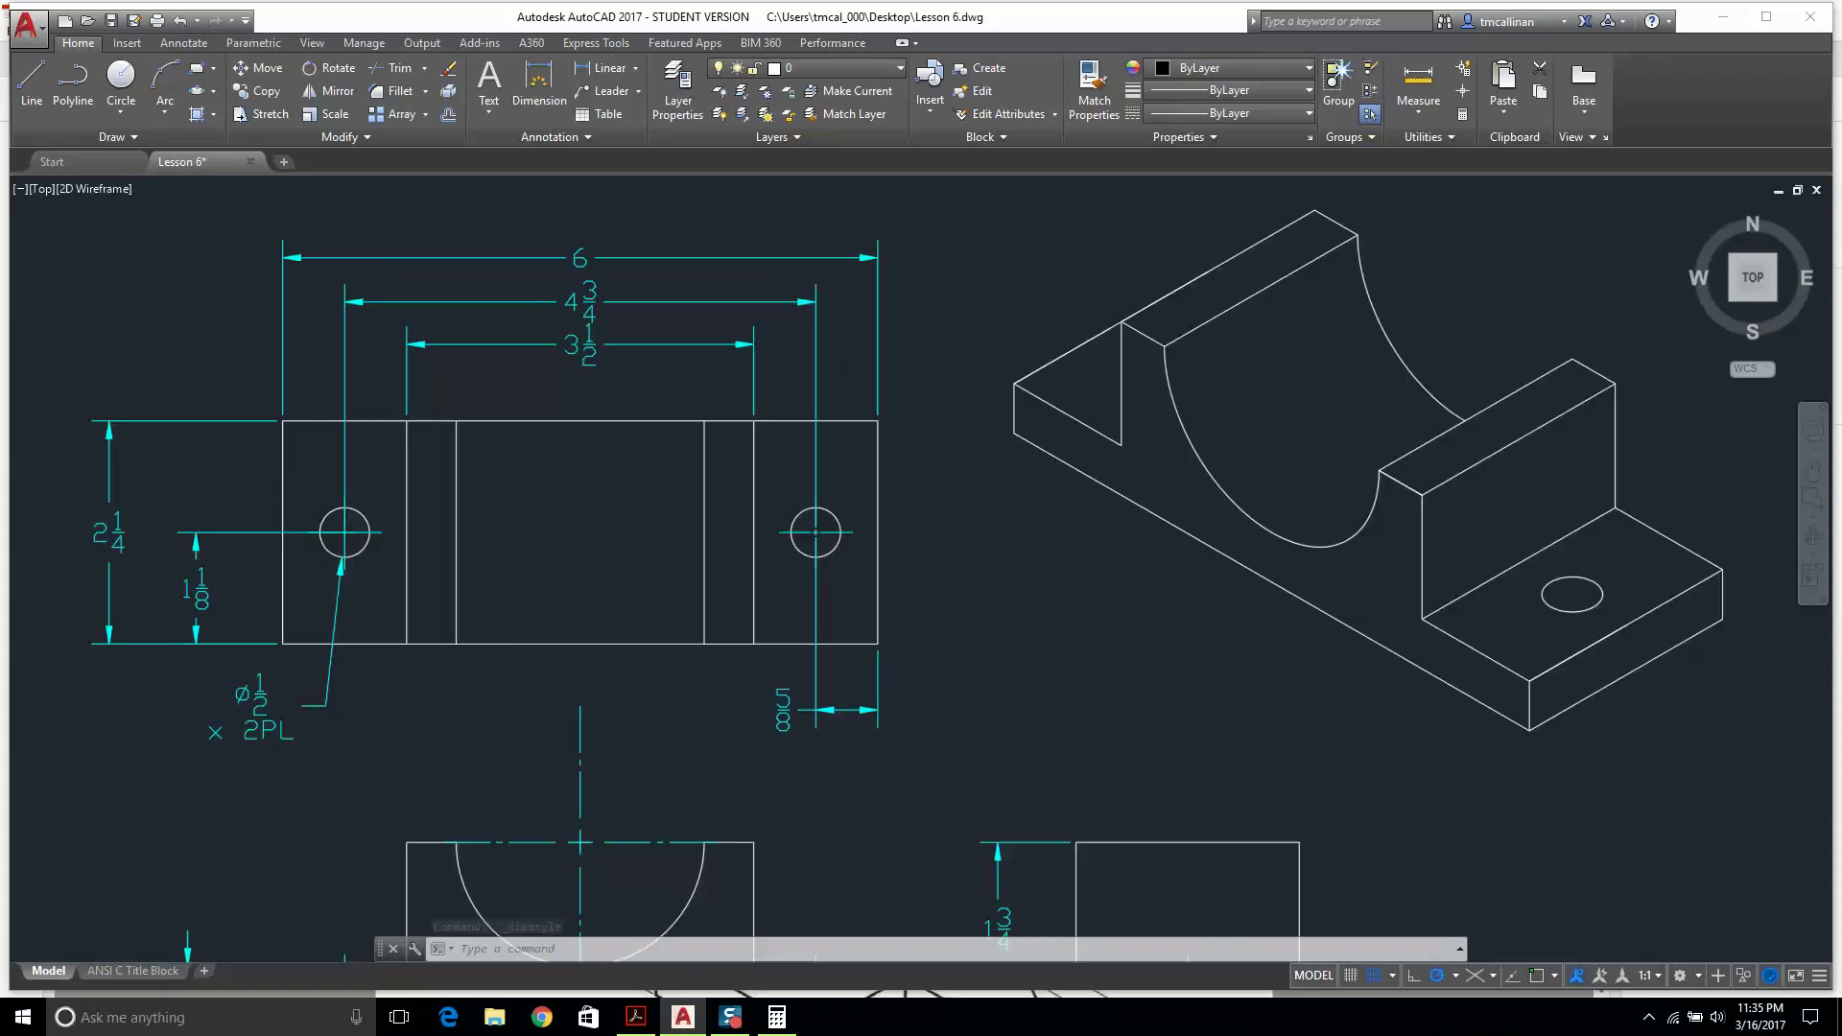
pyautogui.click(597, 248)
pyautogui.click(583, 240)
pyautogui.scroll(-2, 592, 243)
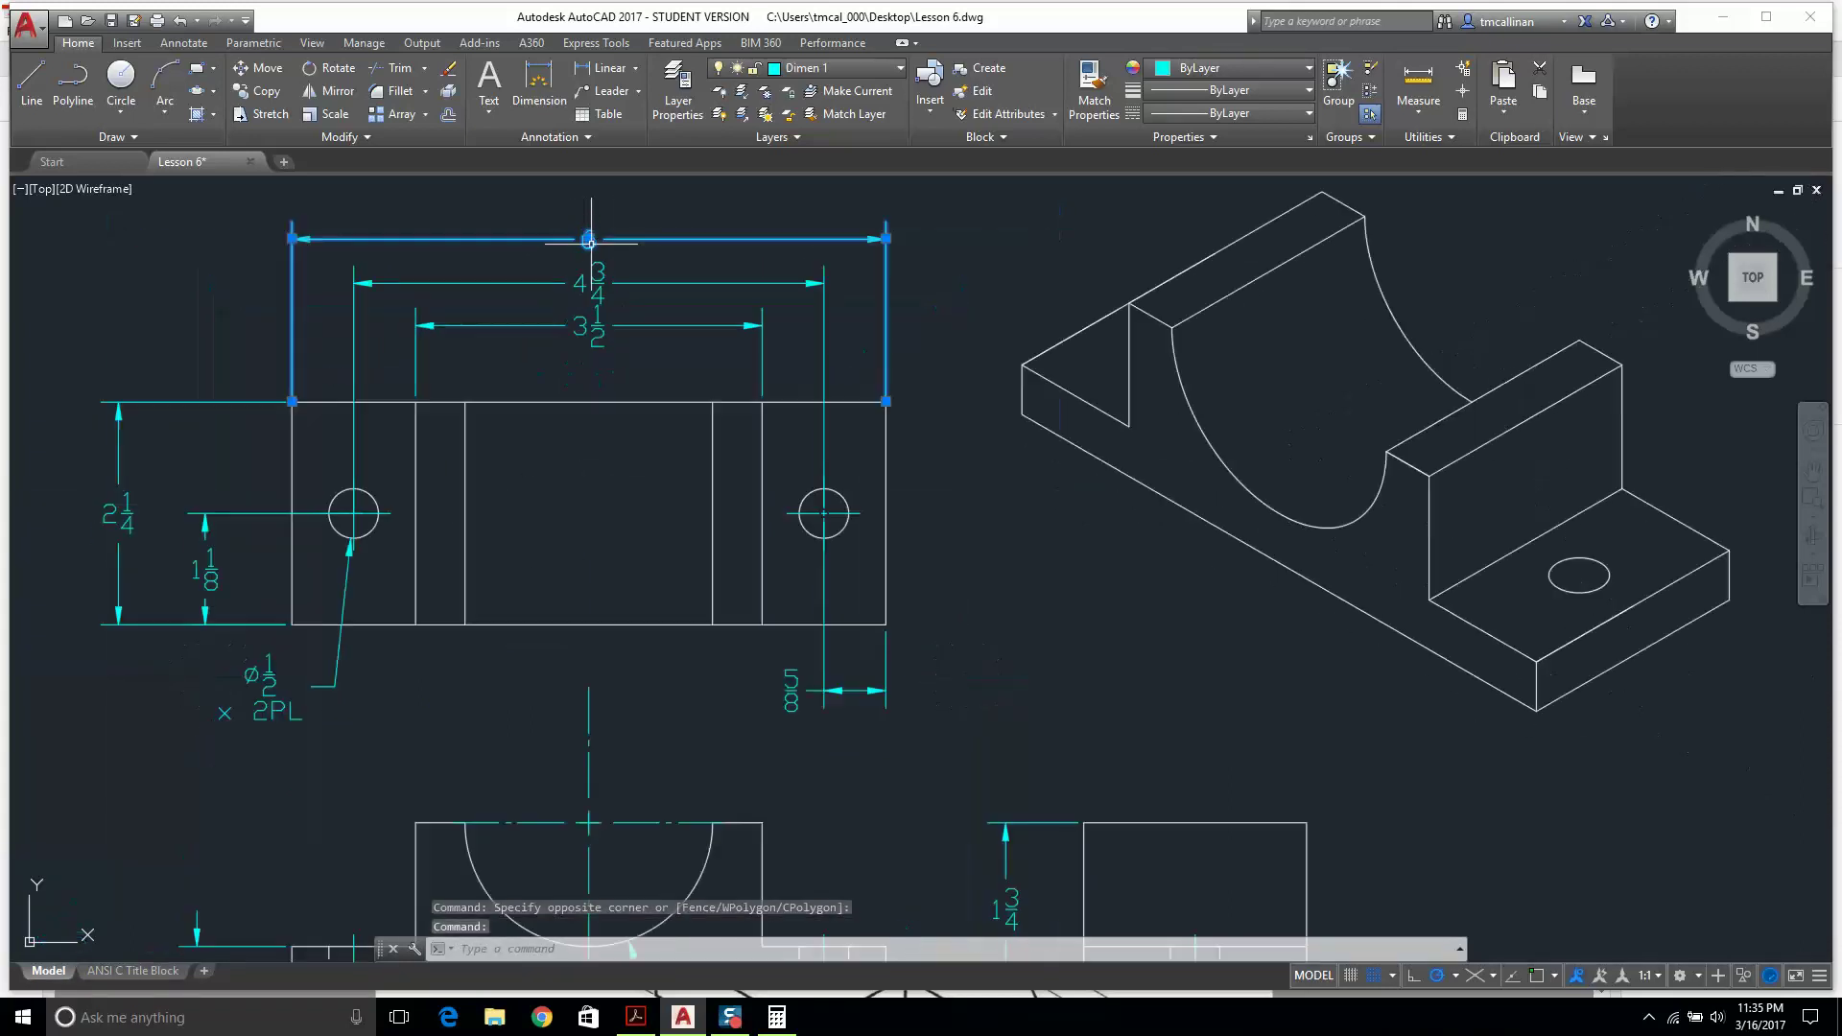
pyautogui.click(589, 240)
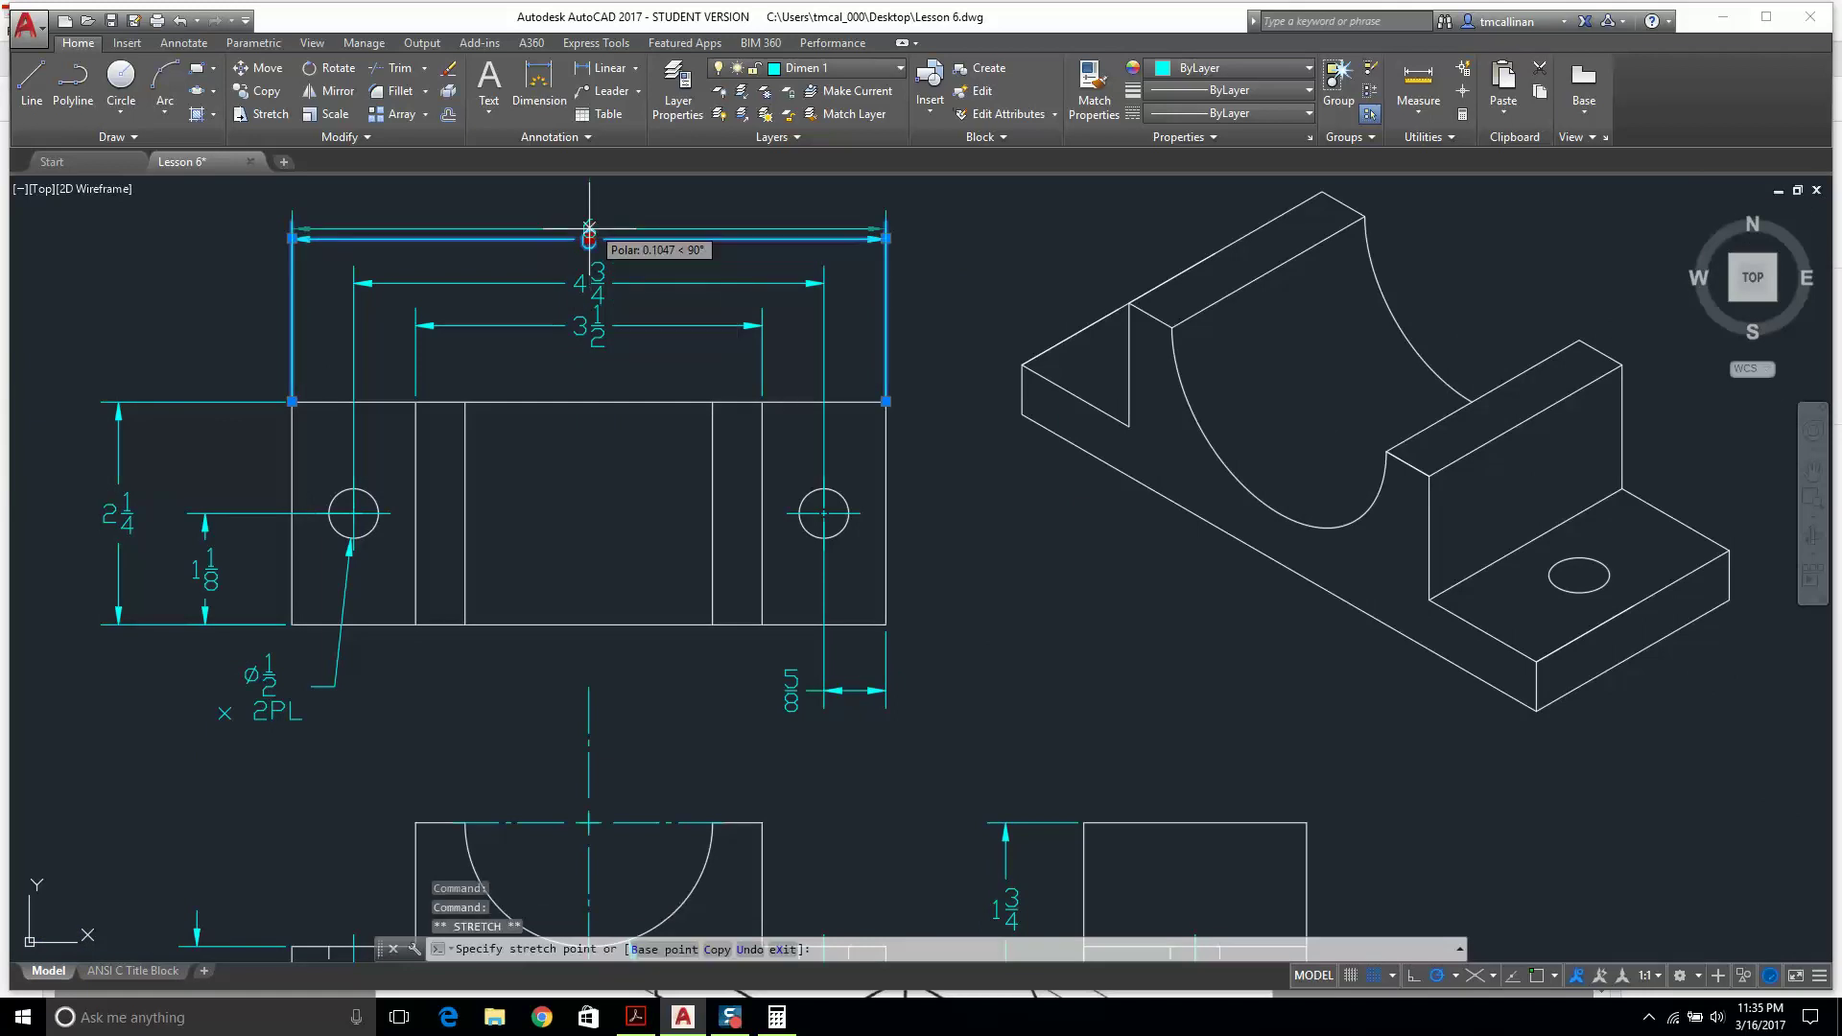
pyautogui.press('Escape')
pyautogui.click(587, 280)
pyautogui.click(588, 283)
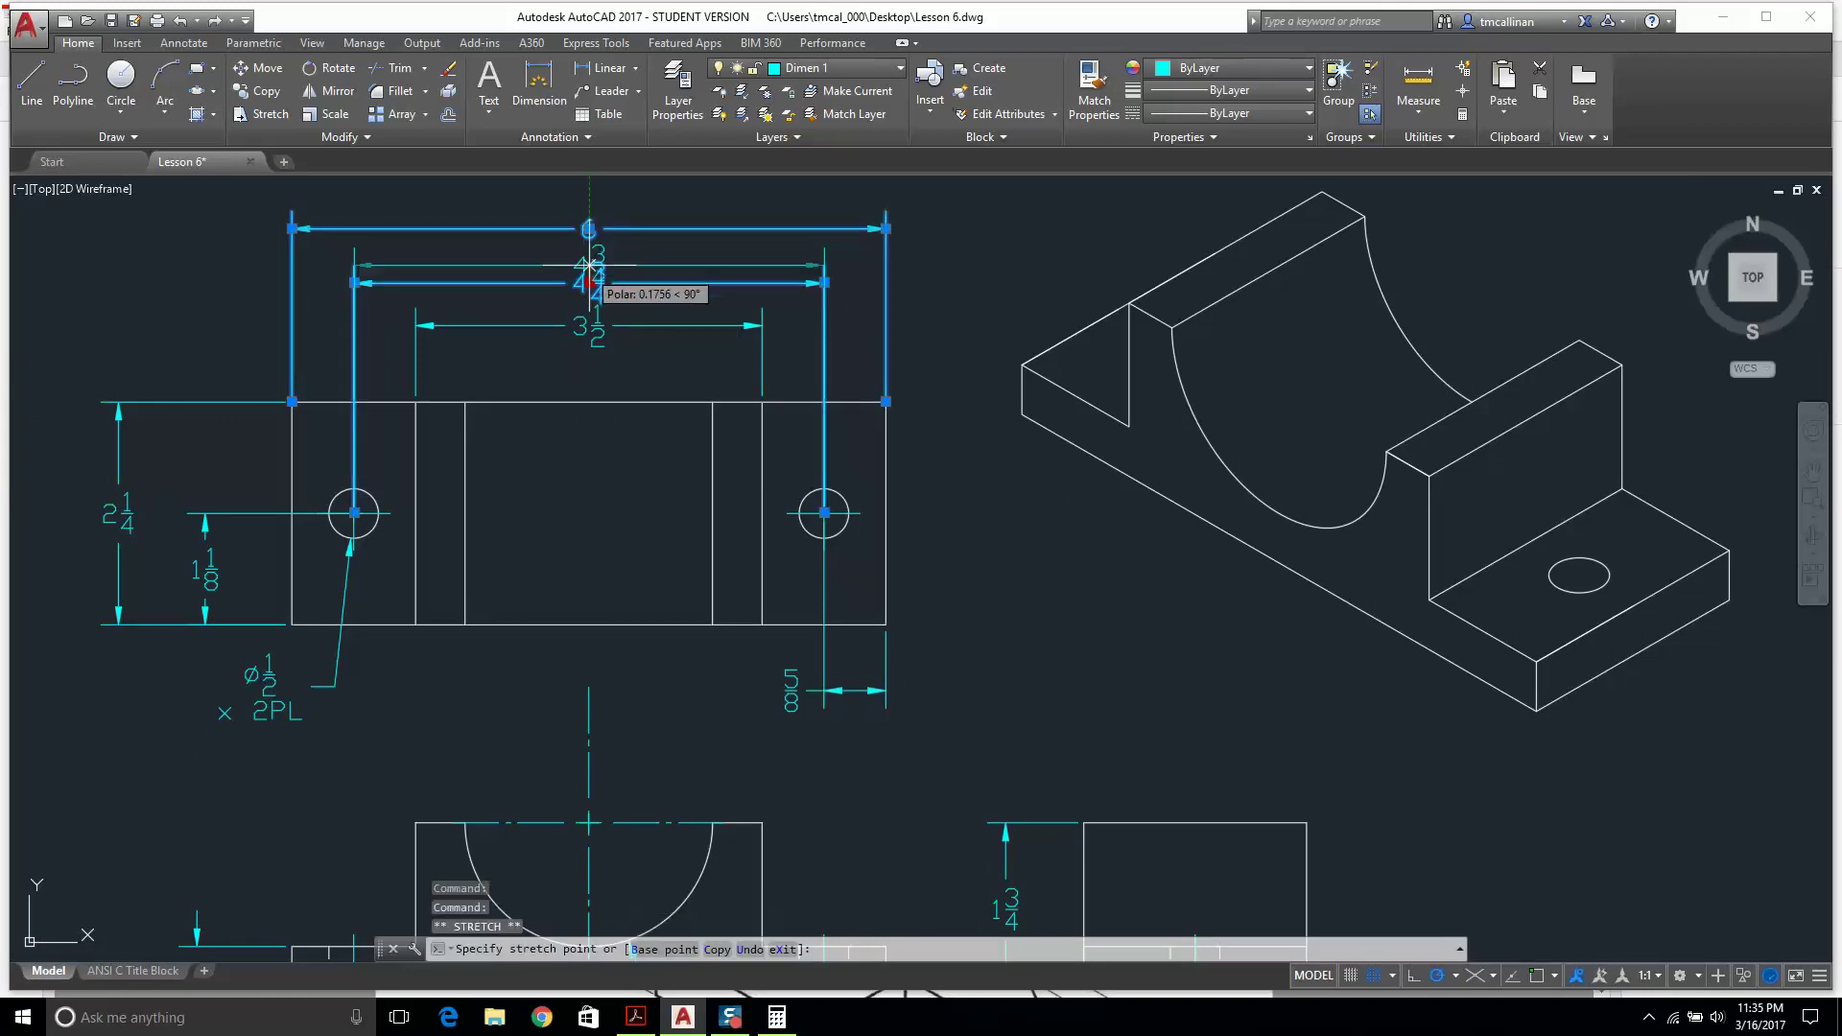
pyautogui.scroll(4, 588, 265)
pyautogui.rightClick(588, 265)
pyautogui.press('Escape')
pyautogui.press('Escape')
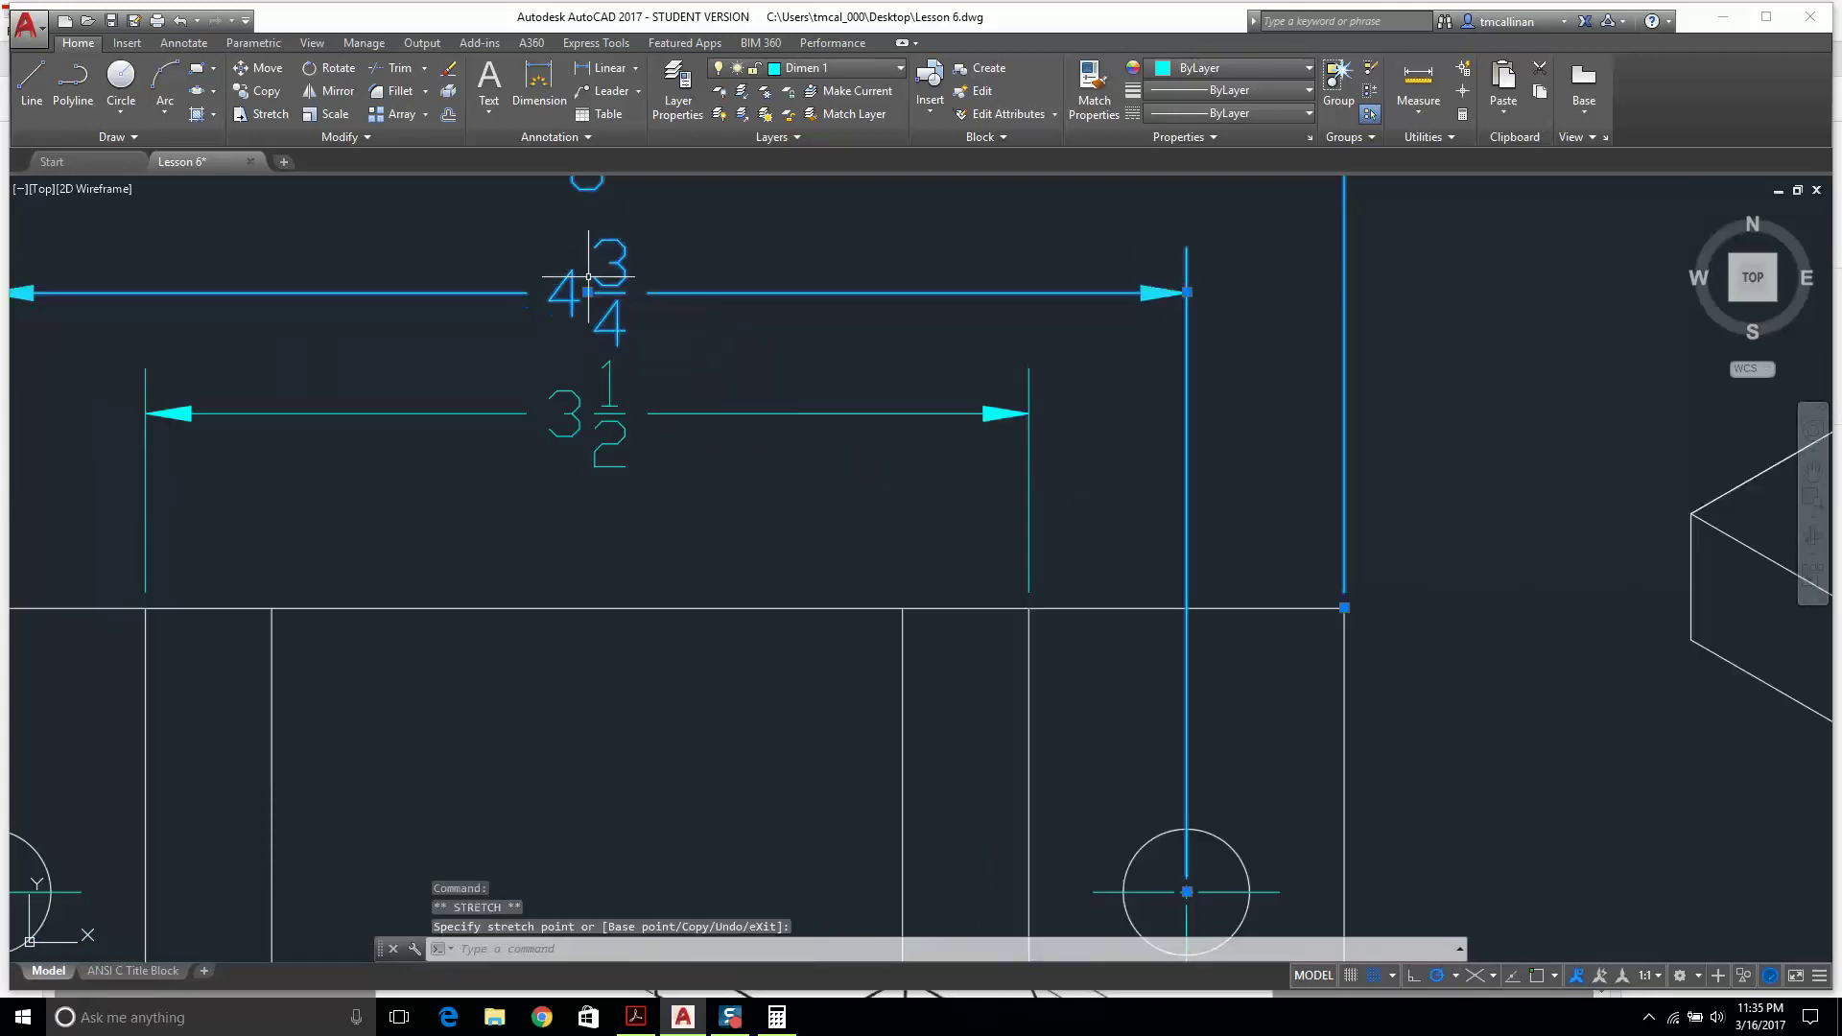
pyautogui.scroll(-4, 600, 305)
pyautogui.press('Escape')
pyautogui.scroll(2, 588, 352)
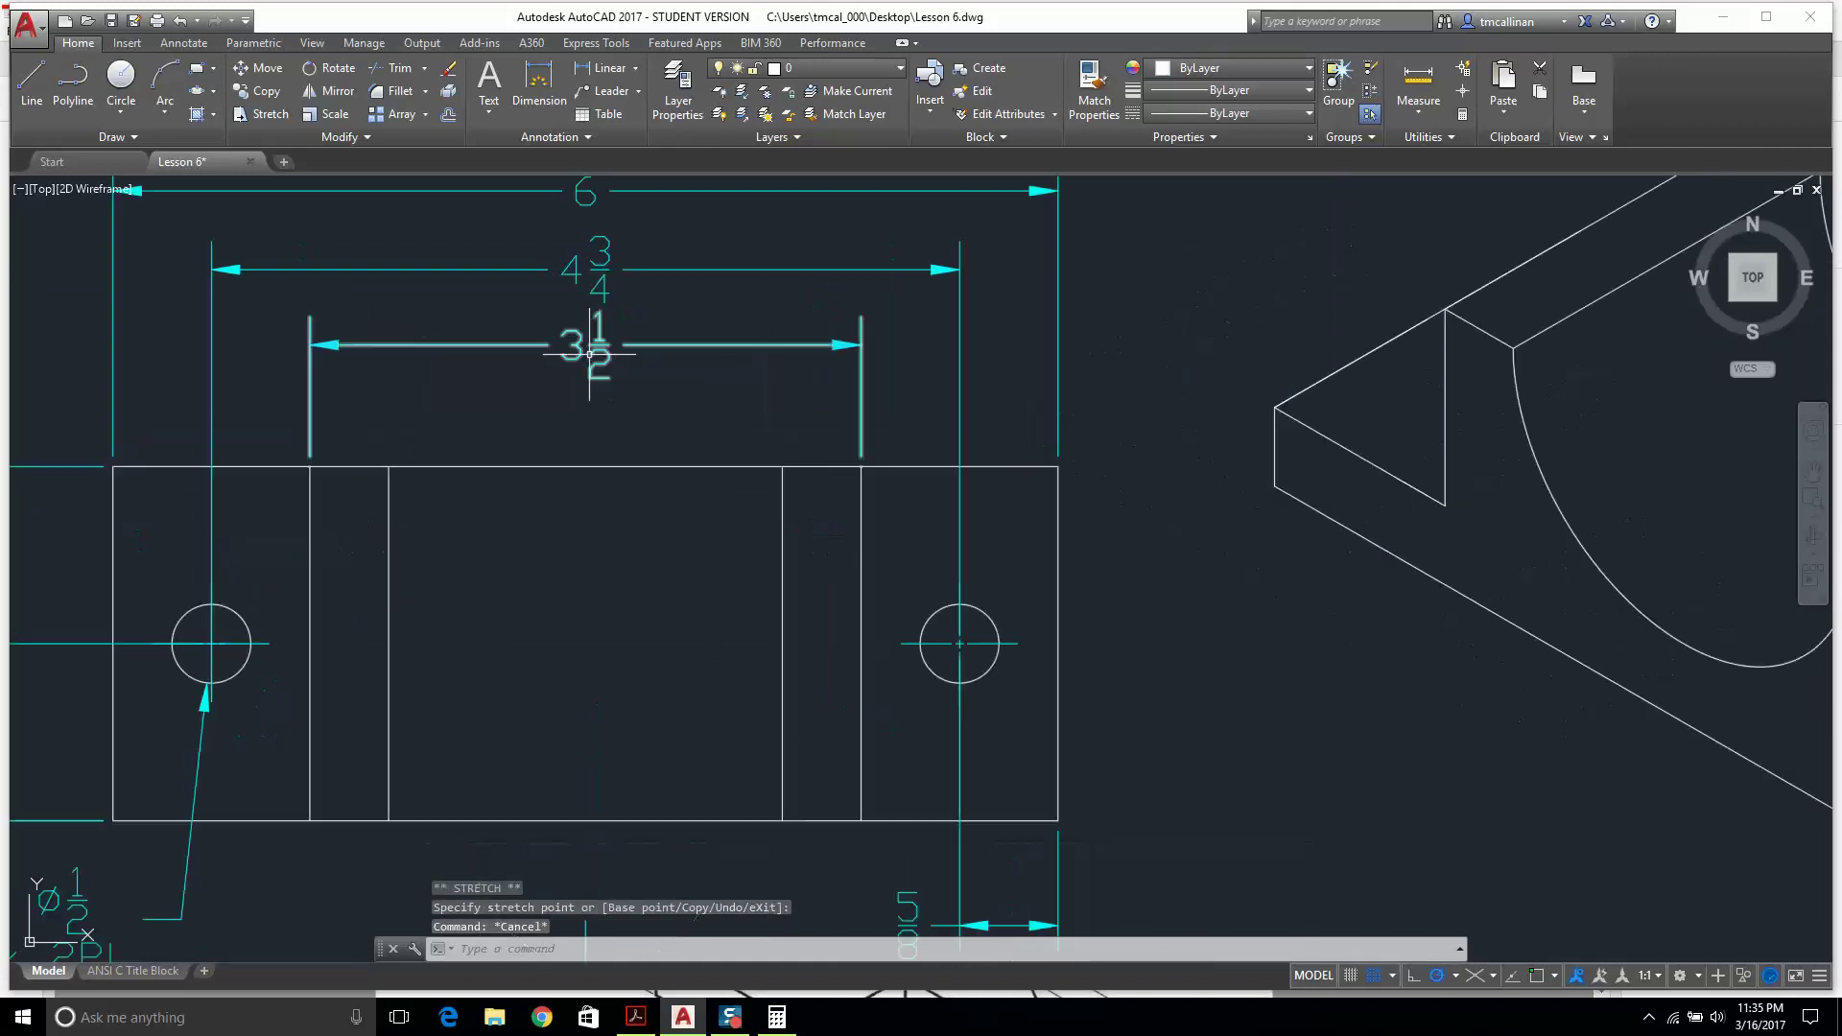
pyautogui.click(588, 352)
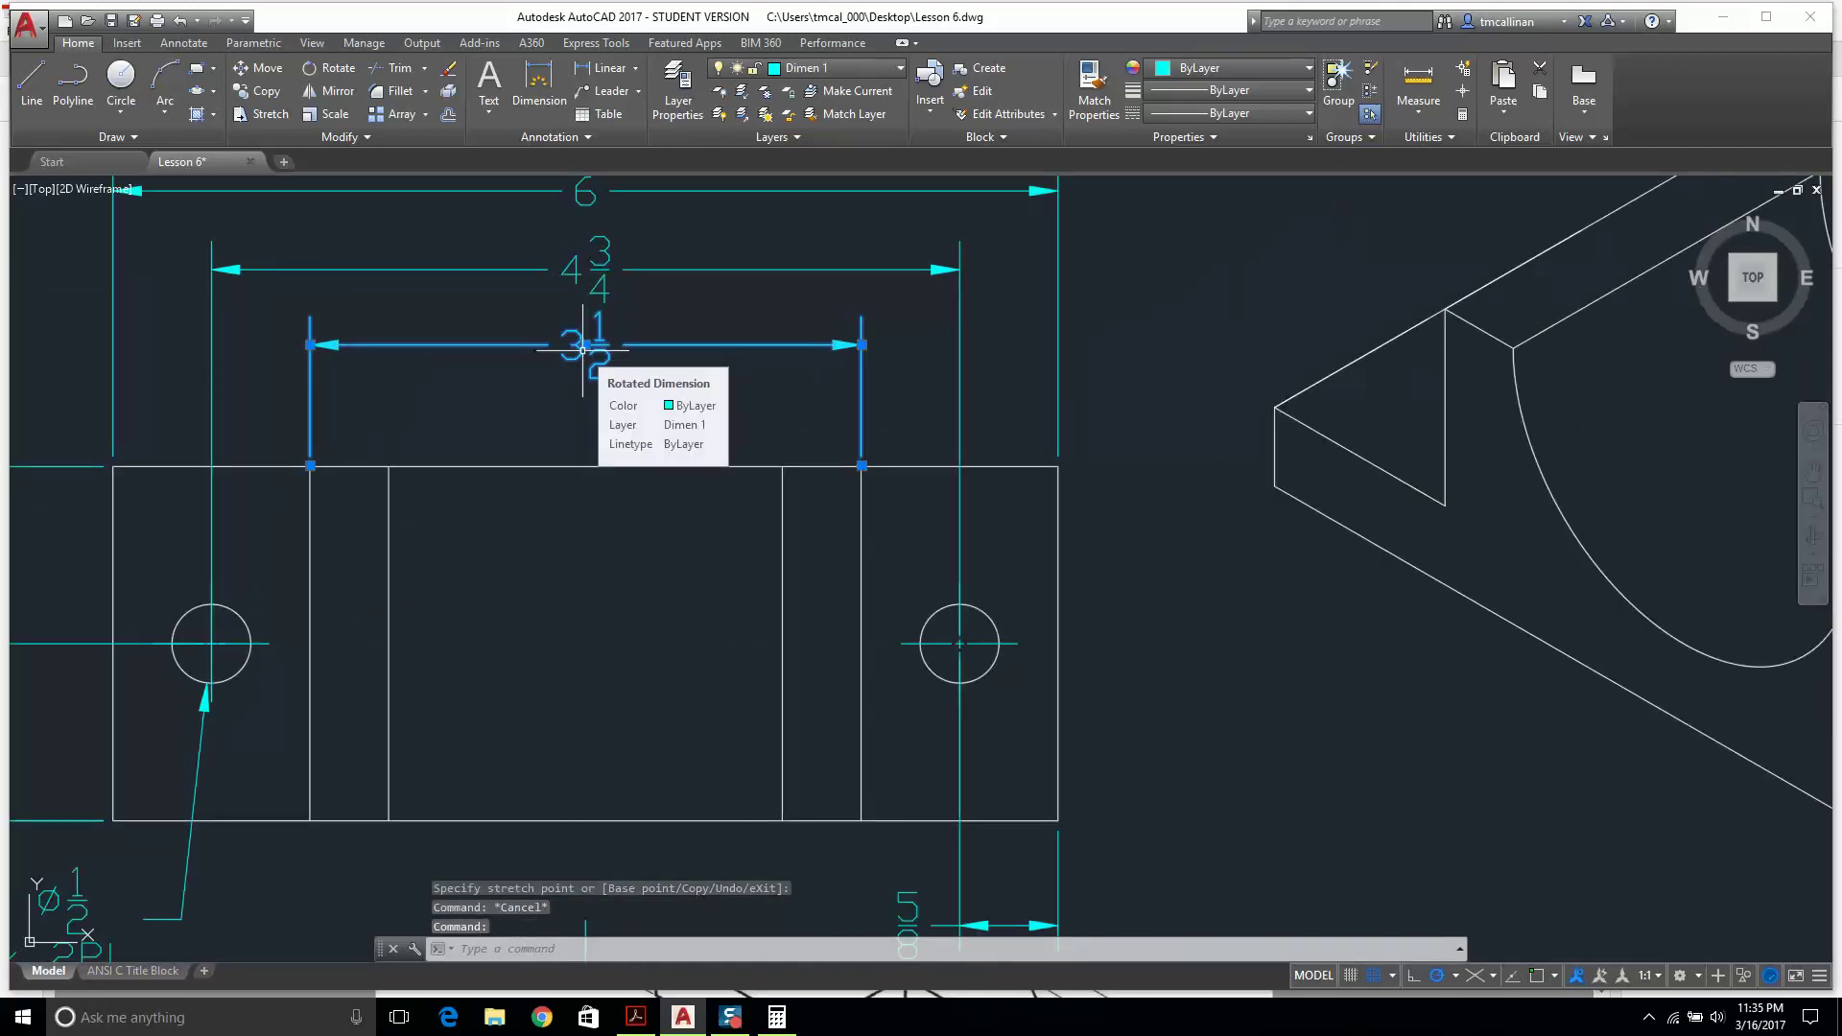
pyautogui.press('Escape')
pyautogui.scroll(-5, 612, 375)
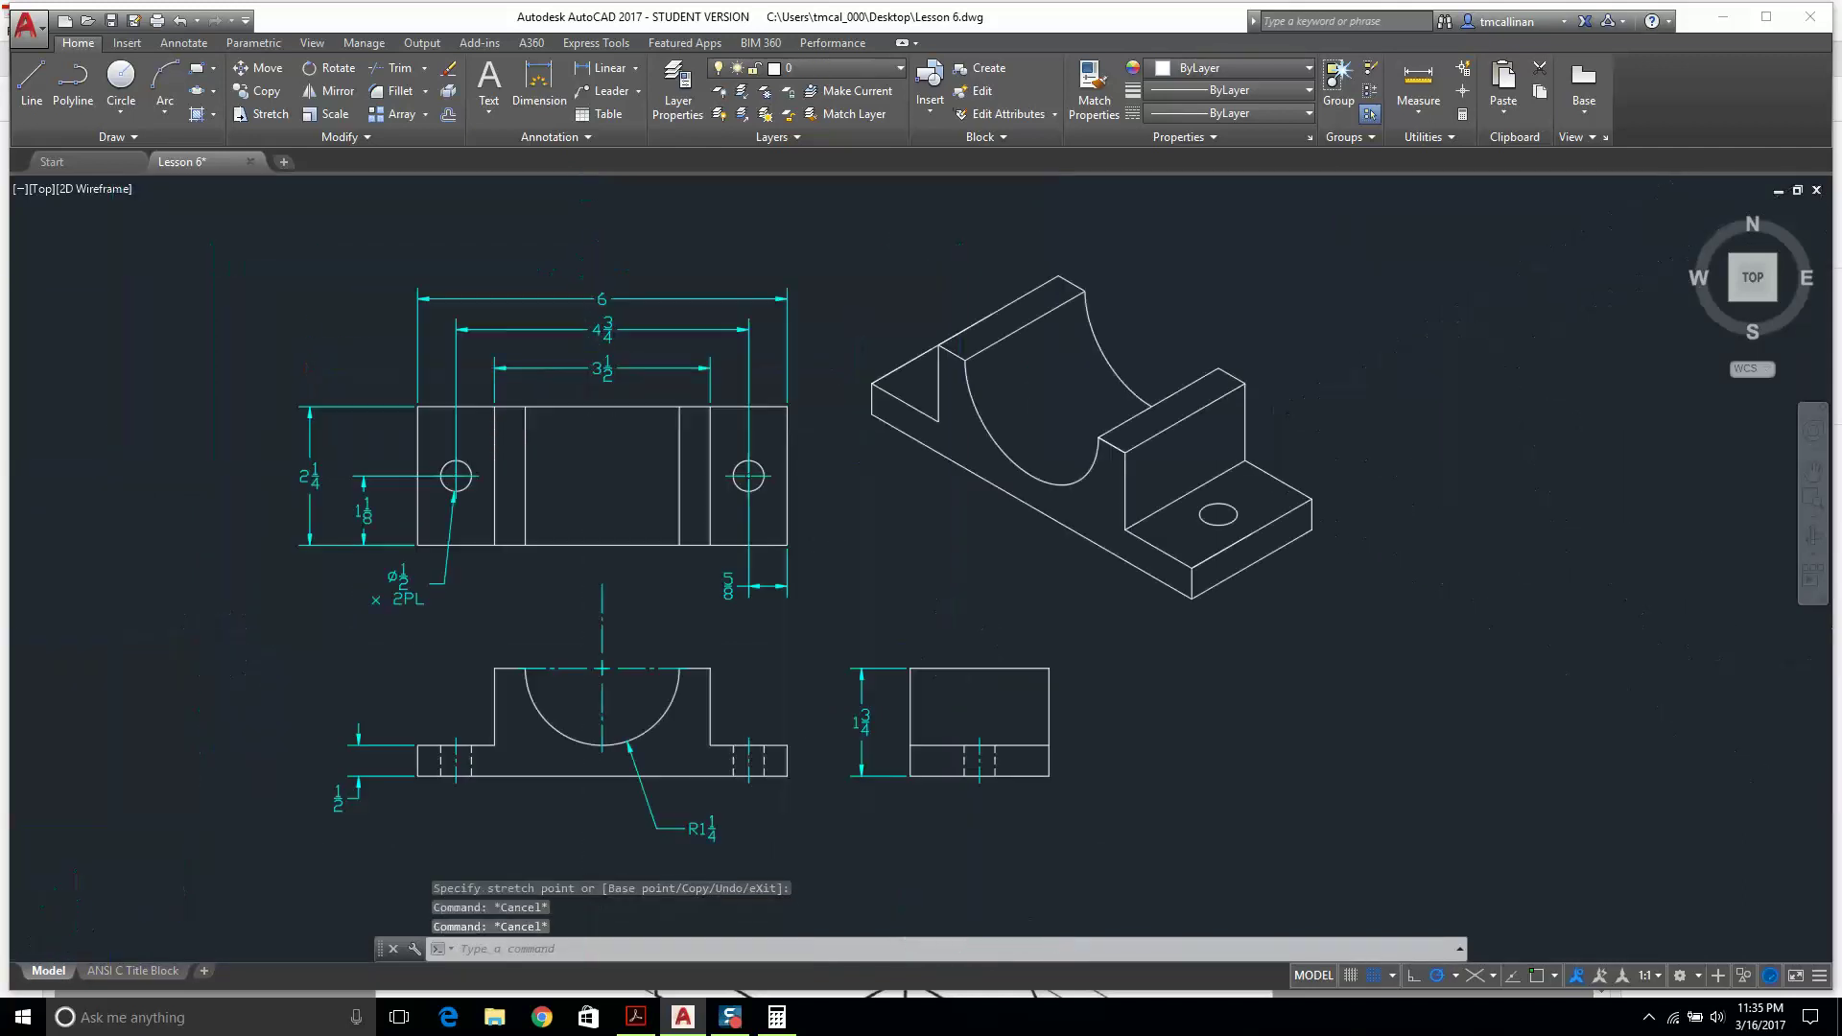
pyautogui.scroll(5, 396, 470)
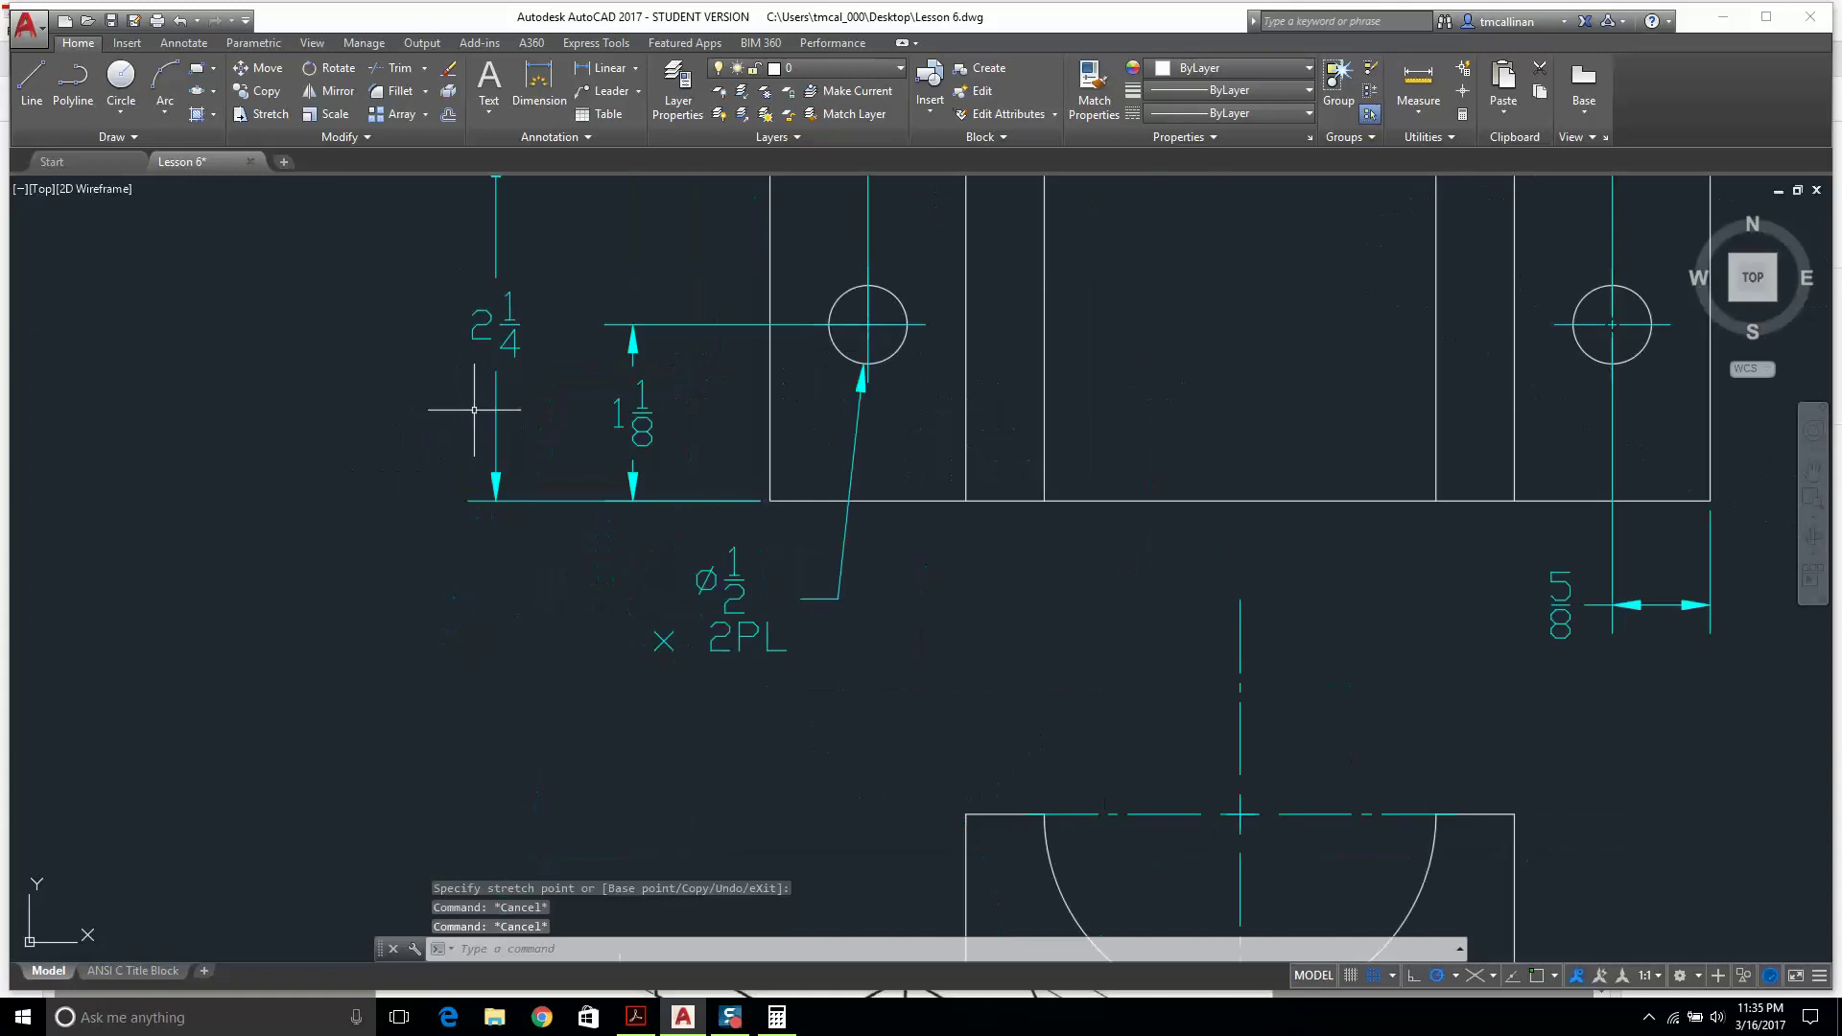
pyautogui.scroll(-4, 713, 423)
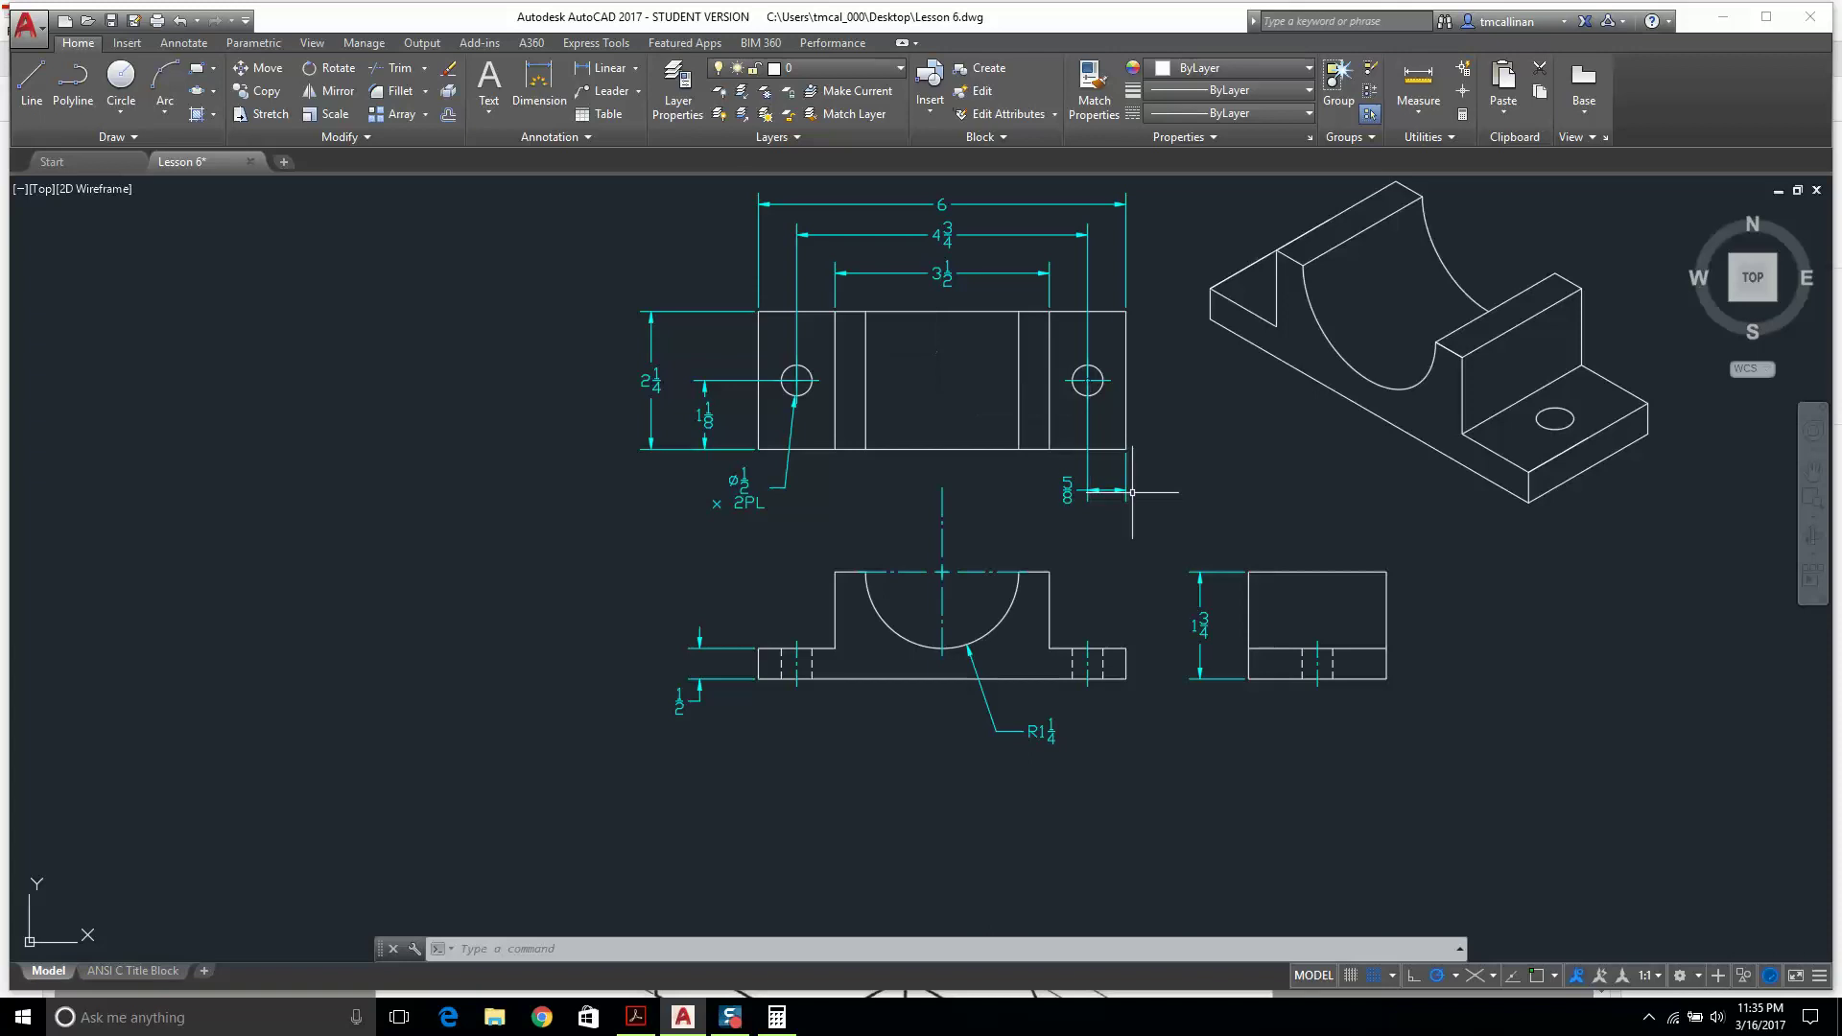
pyautogui.scroll(2, 1133, 498)
pyautogui.scroll(-2, 940, 502)
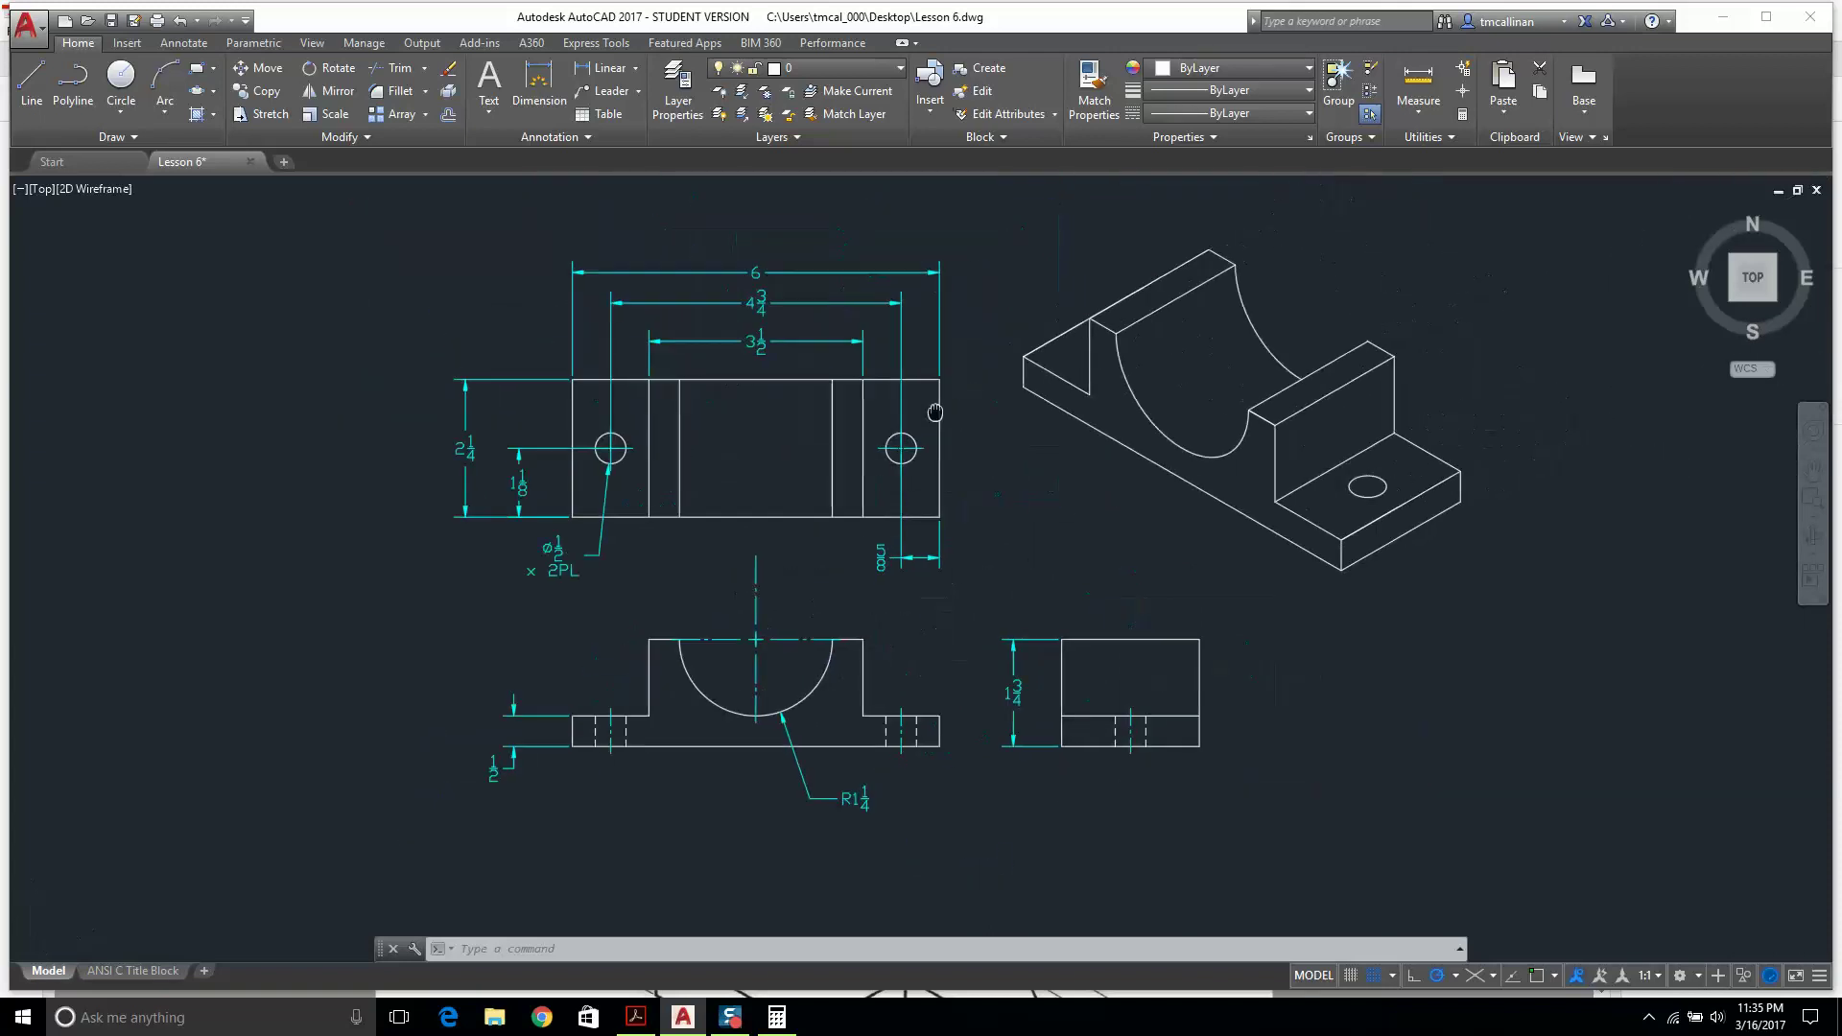
# Add a multiline note 'ALL UNITS IN INCHES' beside the top view, correcting the INCHES typo.
pyautogui.click(497, 83)
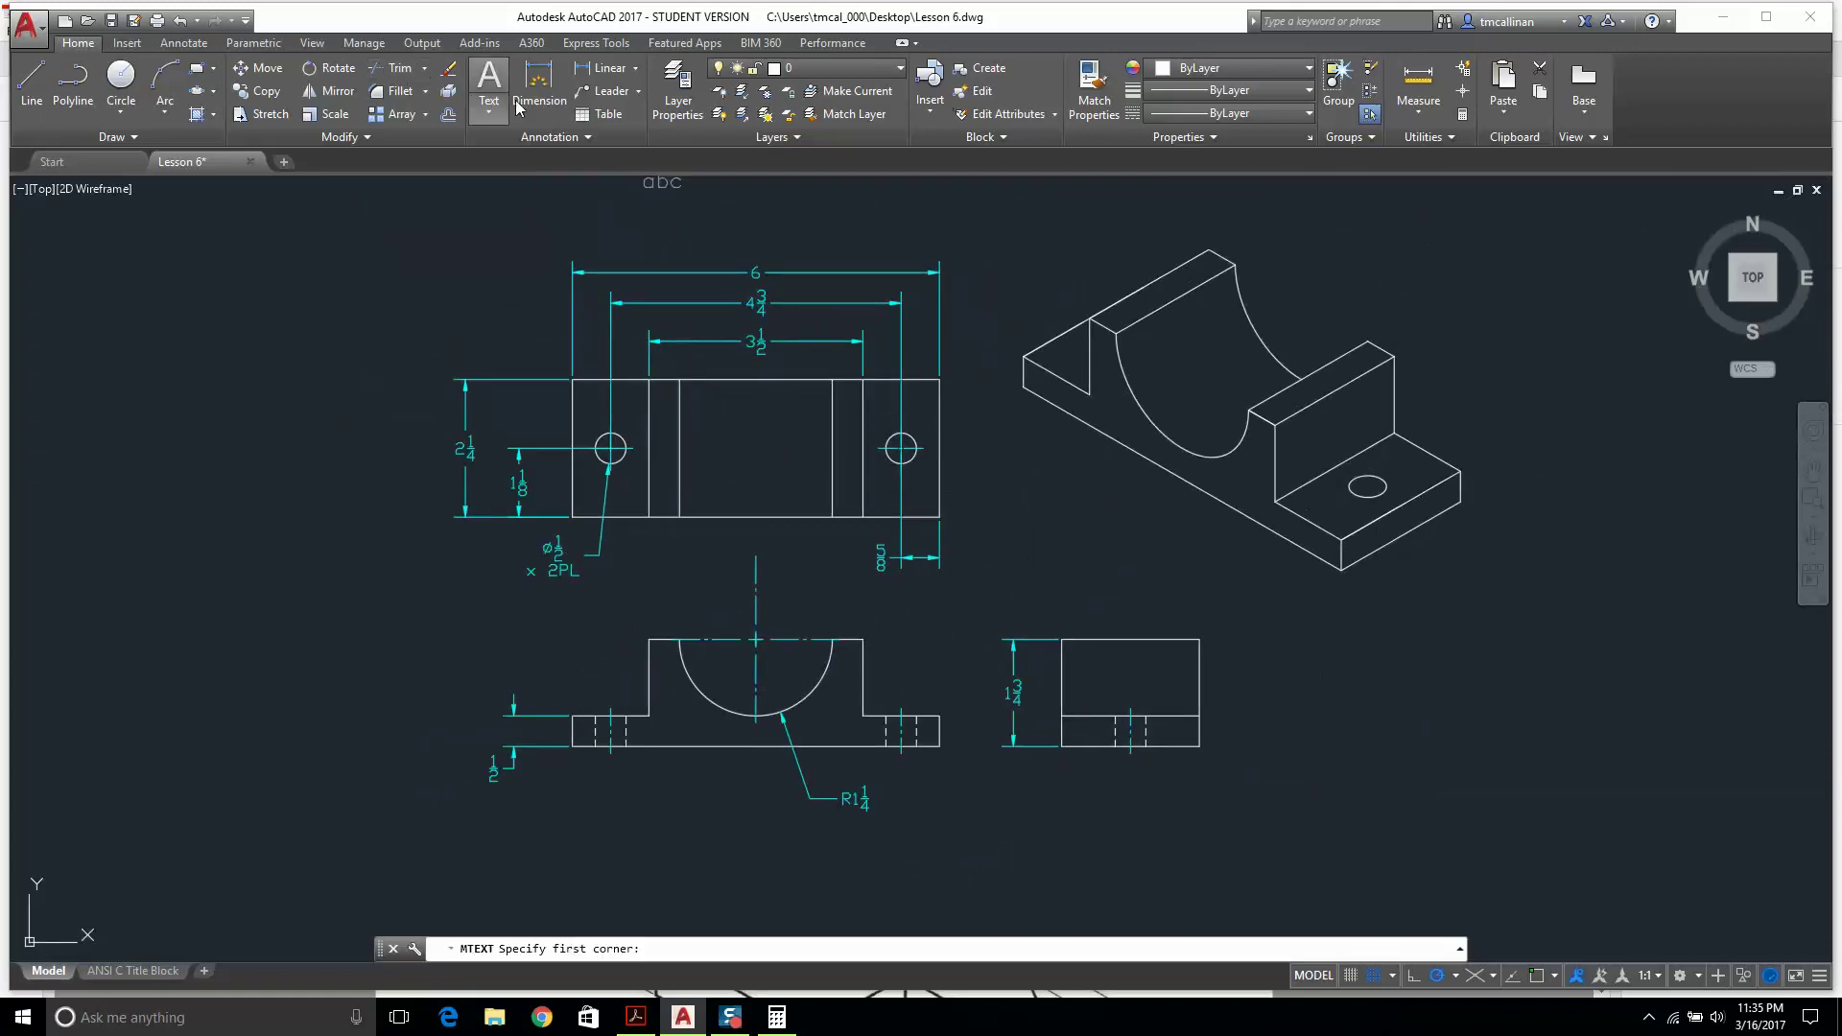
pyautogui.click(1007, 509)
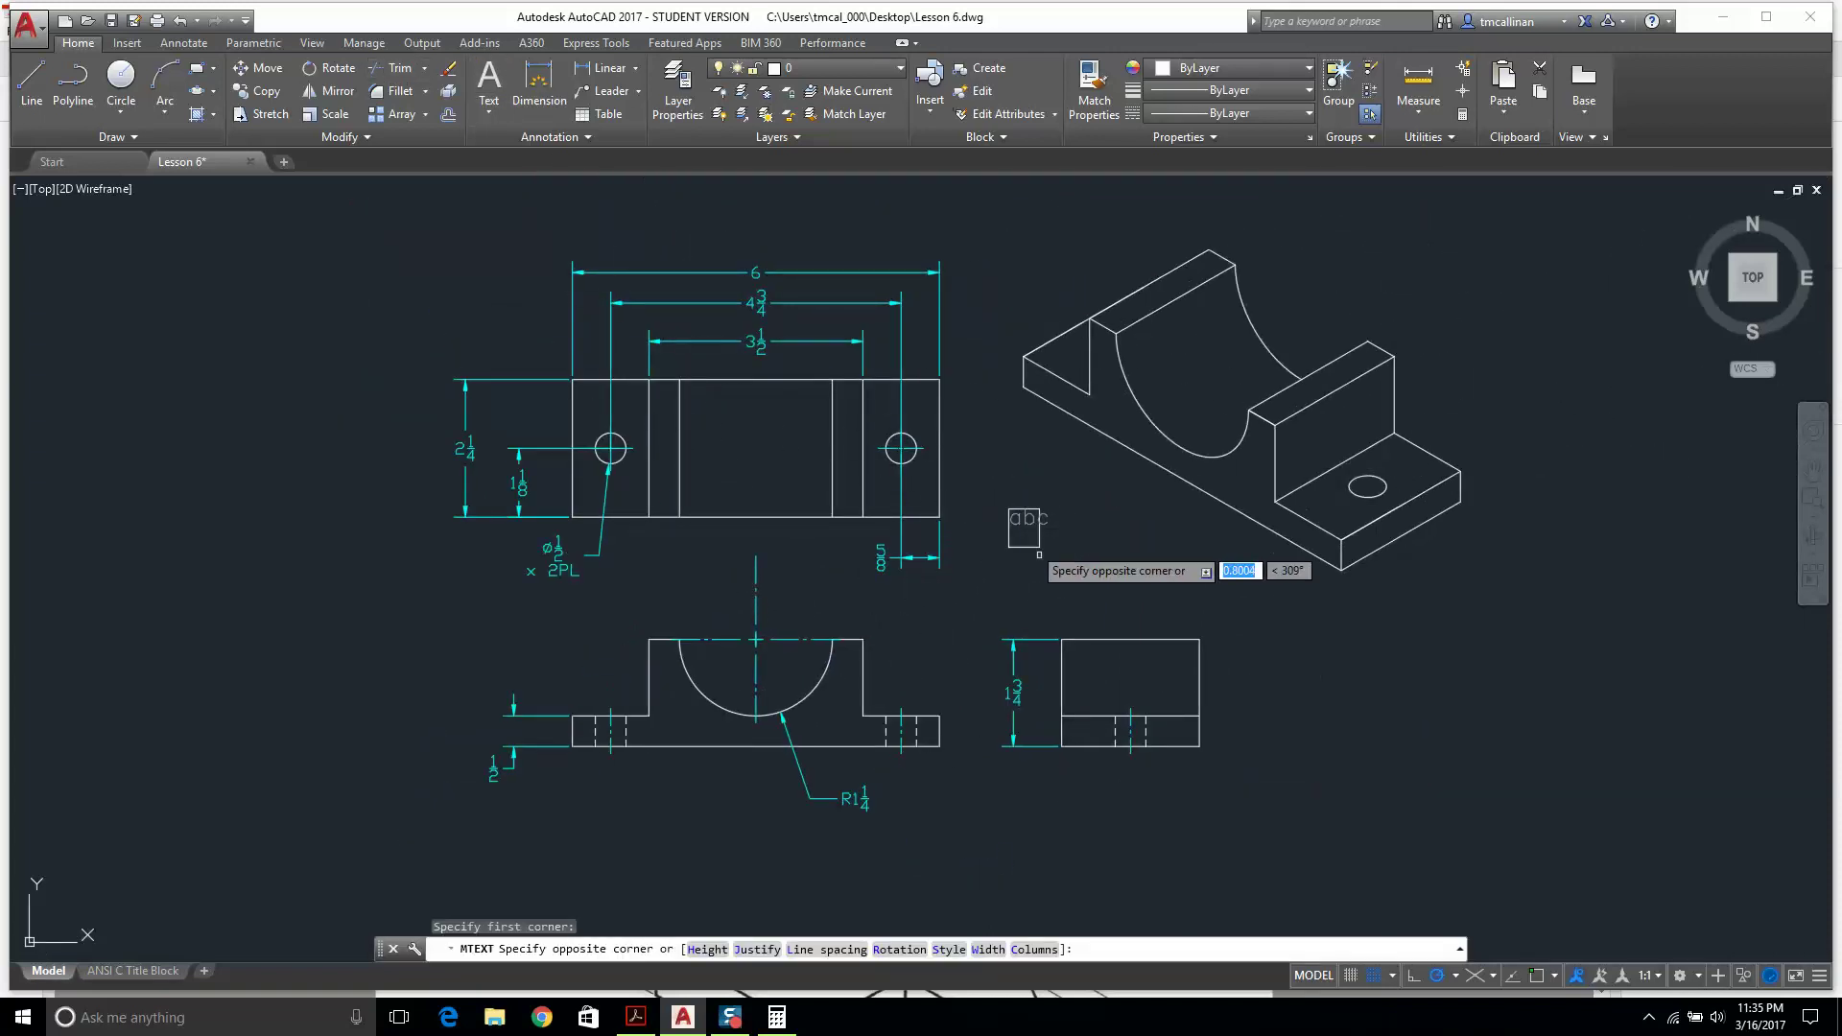
pyautogui.click(1167, 597)
pyautogui.write('ALL U')
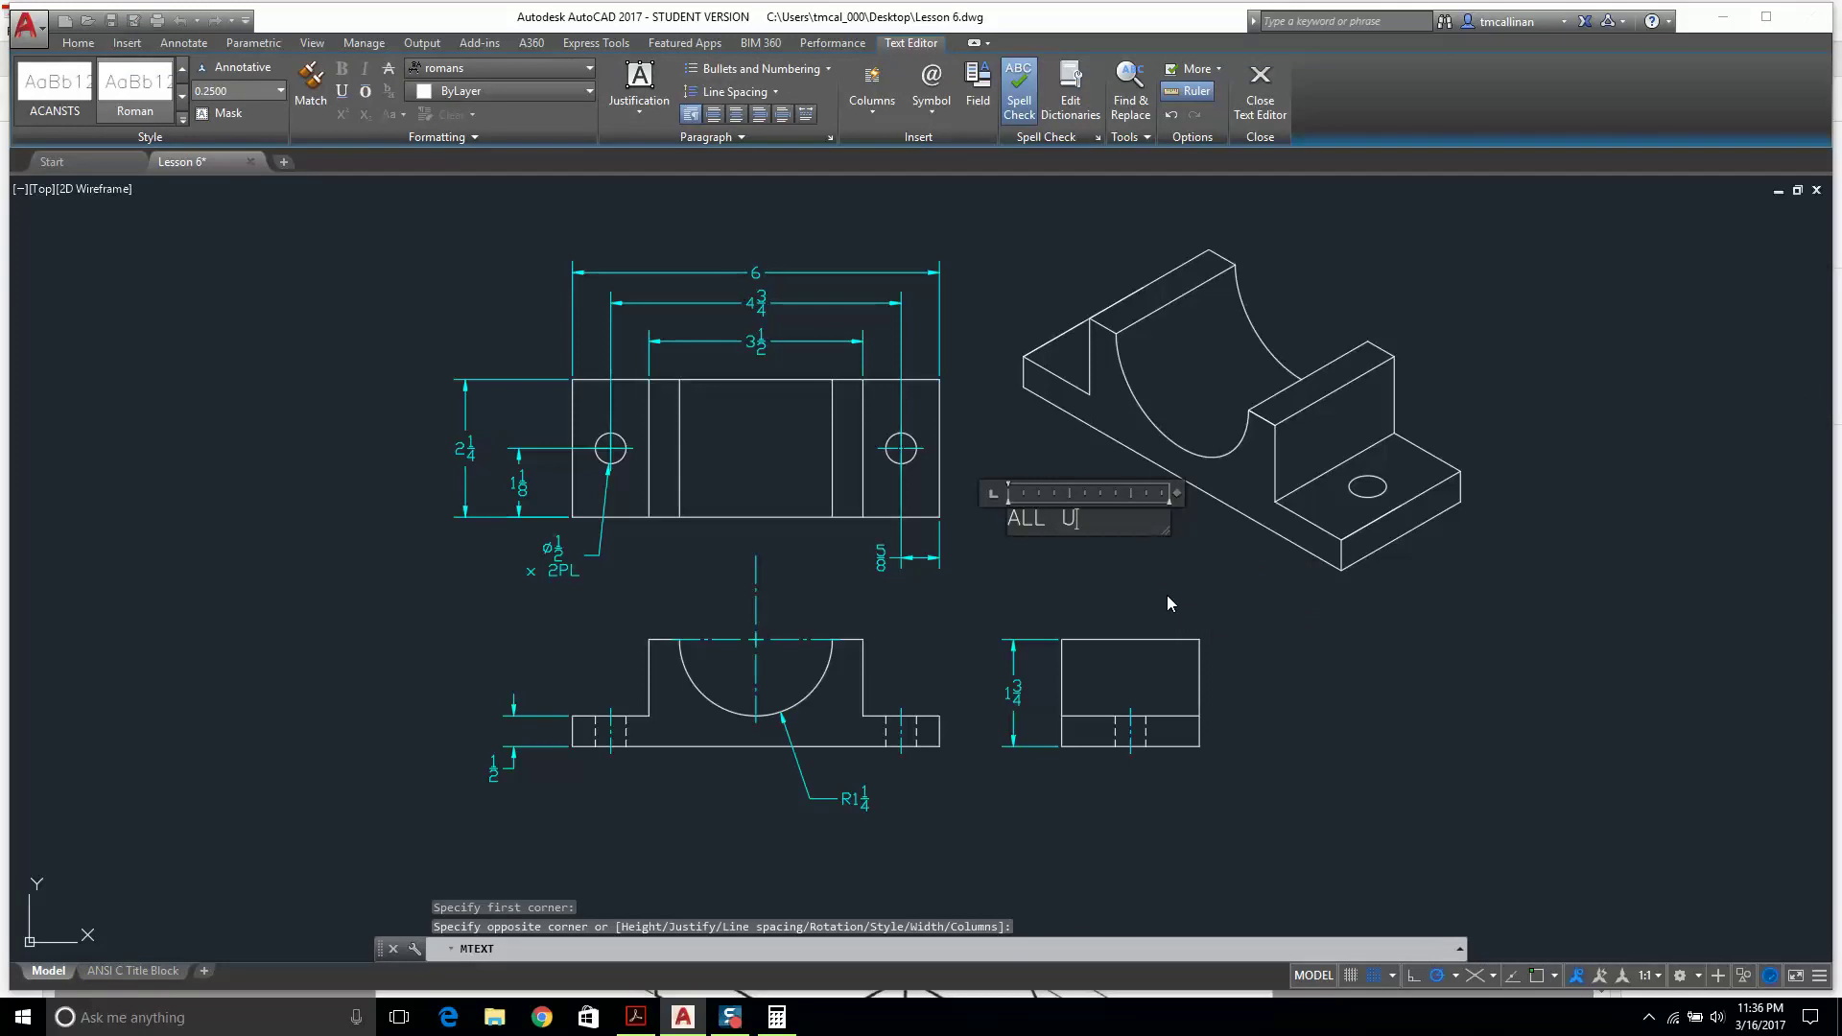
pyautogui.write('NITS IN ')
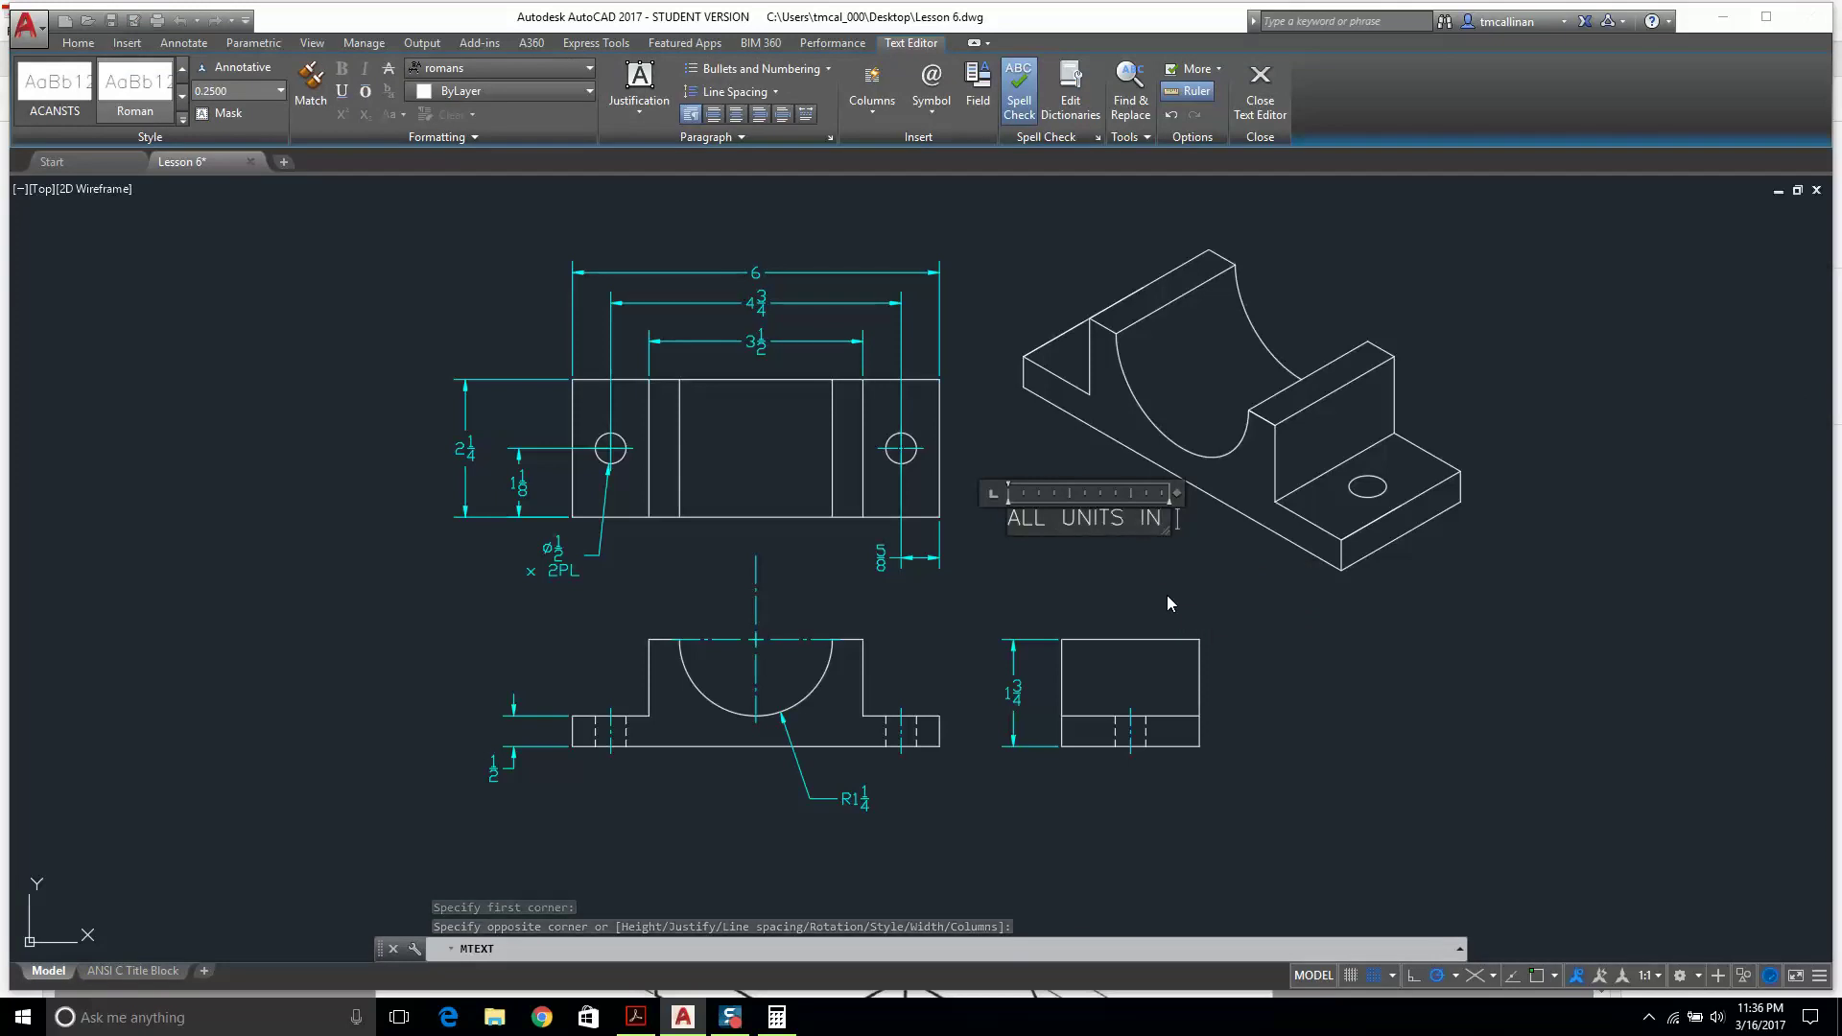
pyautogui.write('INHCES')
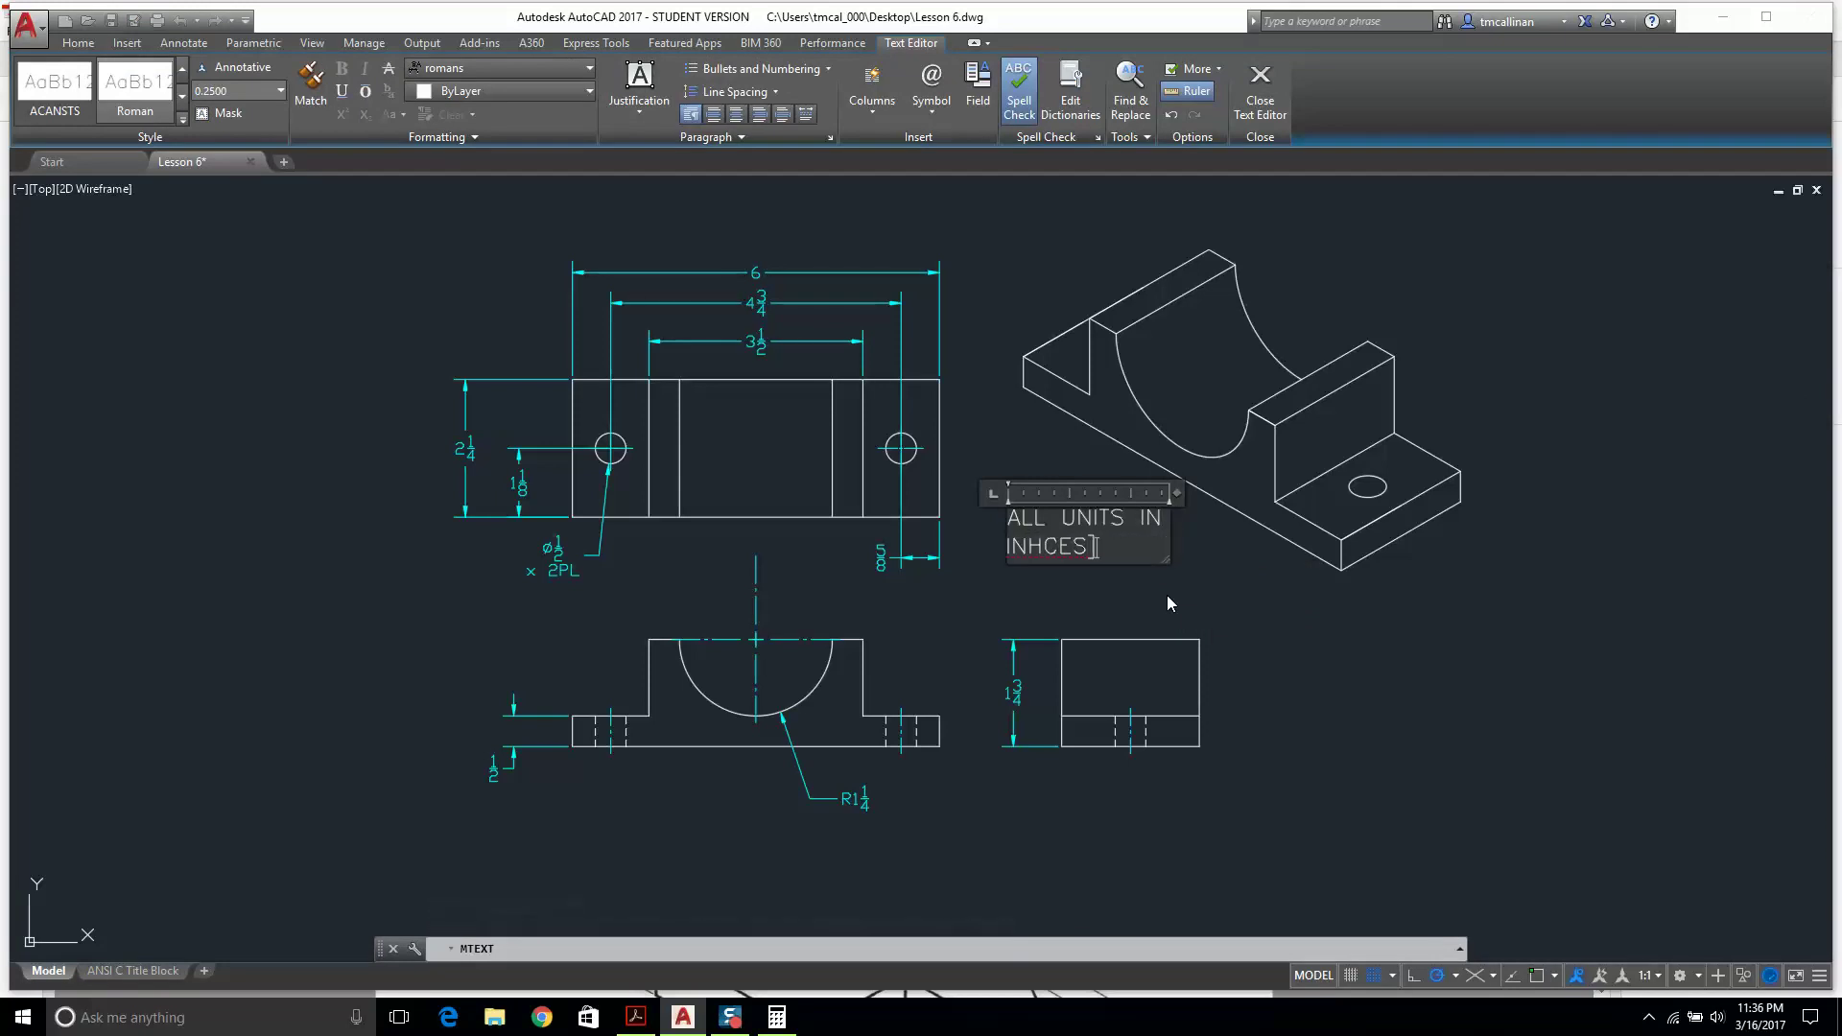
pyautogui.press('BackSpace')
pyautogui.press('BackSpace')
pyautogui.press('BackSpace')
pyautogui.press('BackSpace')
pyautogui.write('CHES')
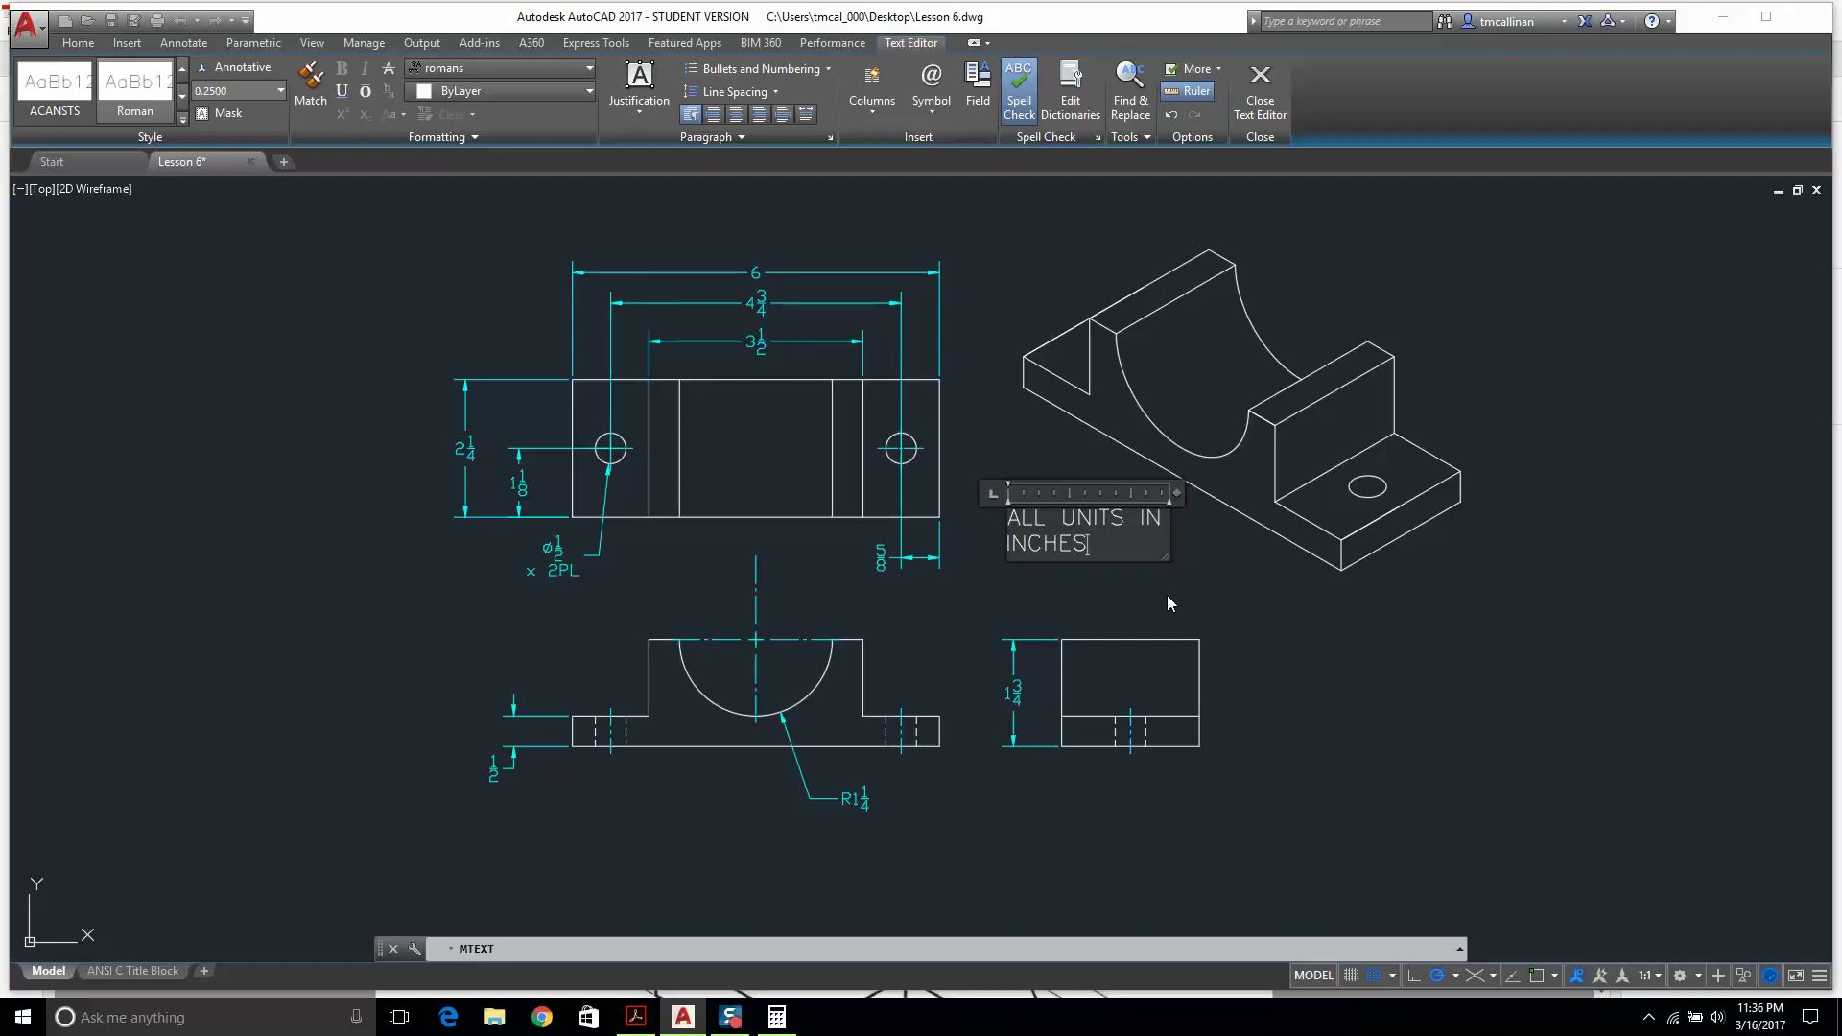
pyautogui.hotkey('ctrl', 'a')
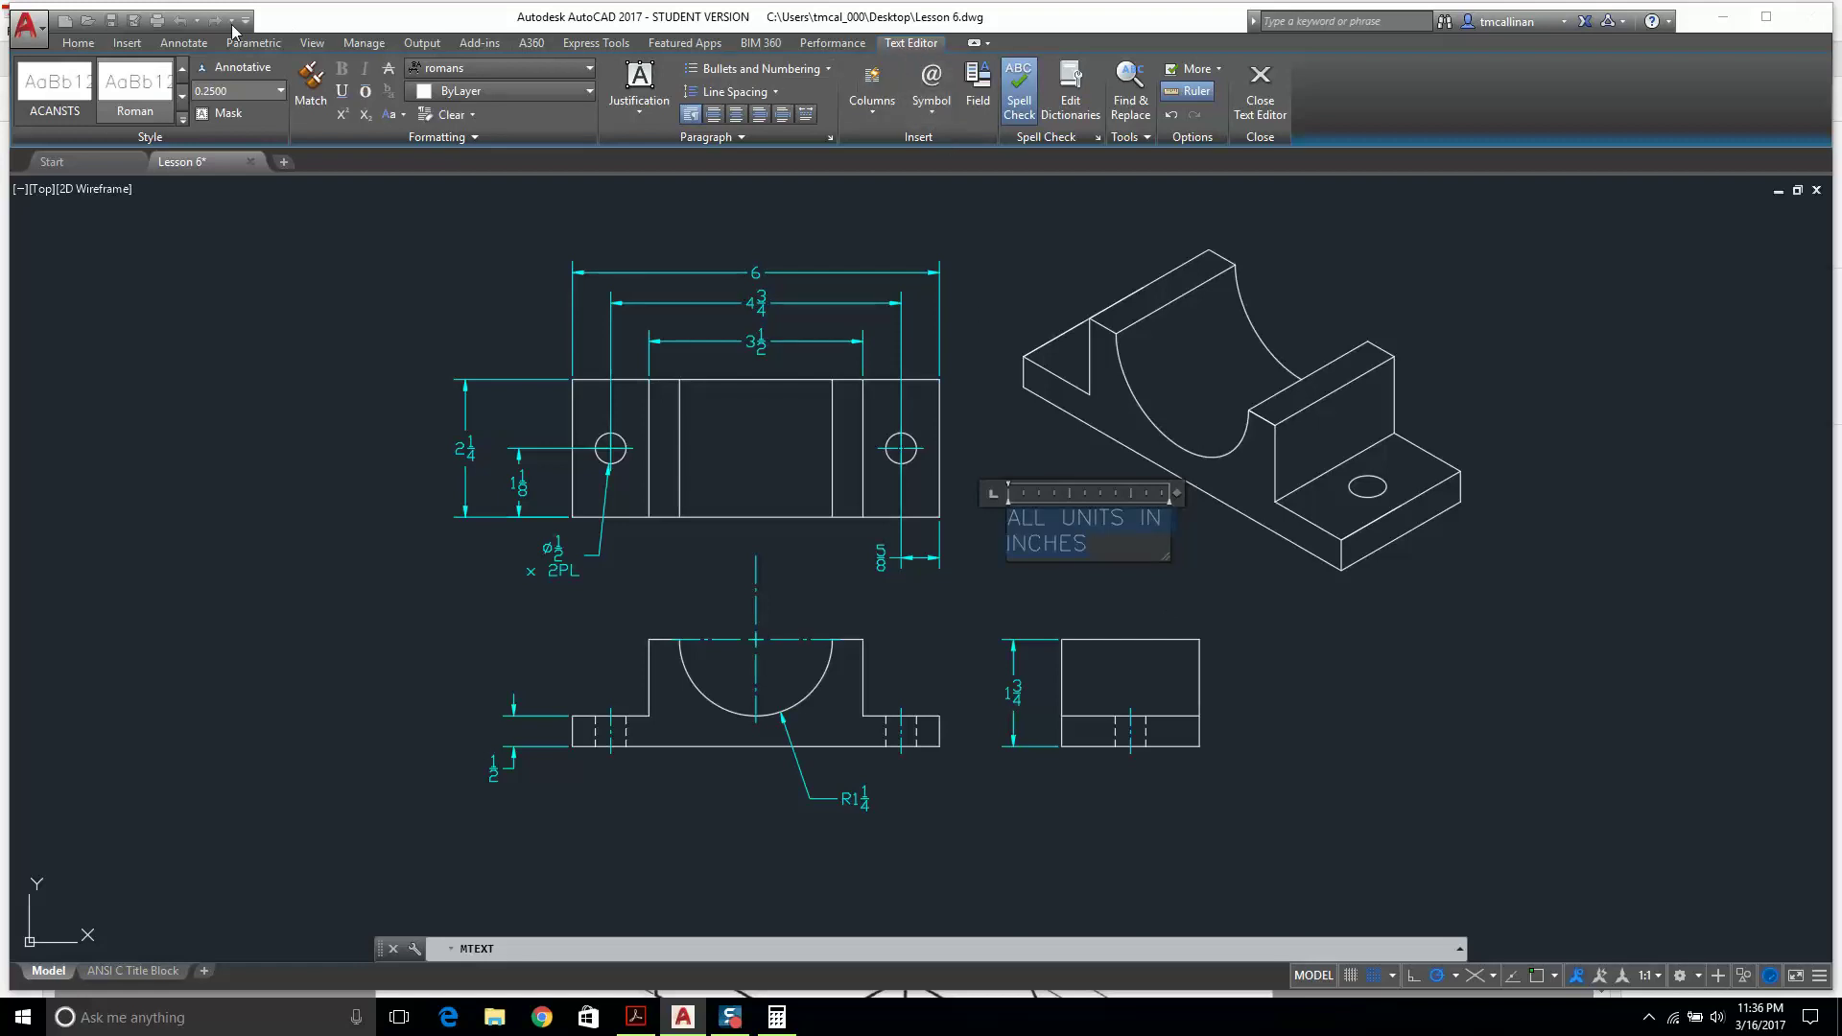
pyautogui.click(73, 45)
pyautogui.press('Escape')
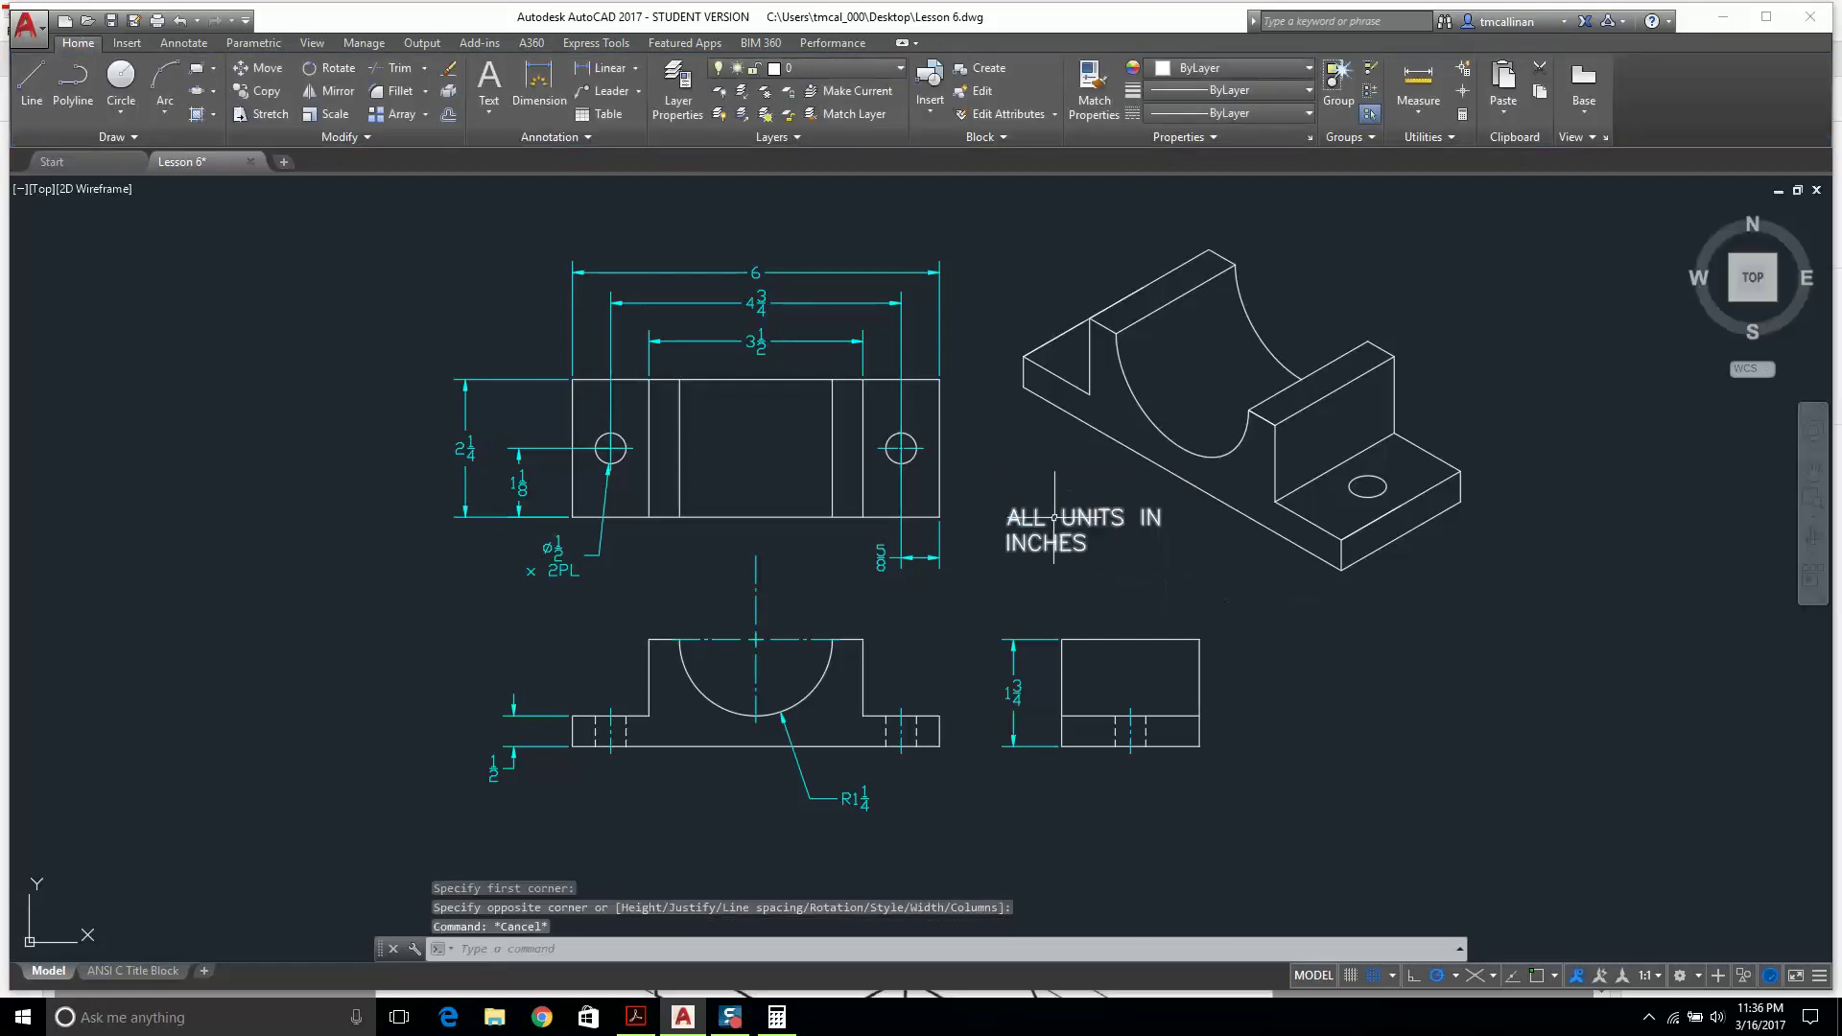
# Widen the units note to a single line and move it lower beneath the isometric view.
pyautogui.click(1019, 542)
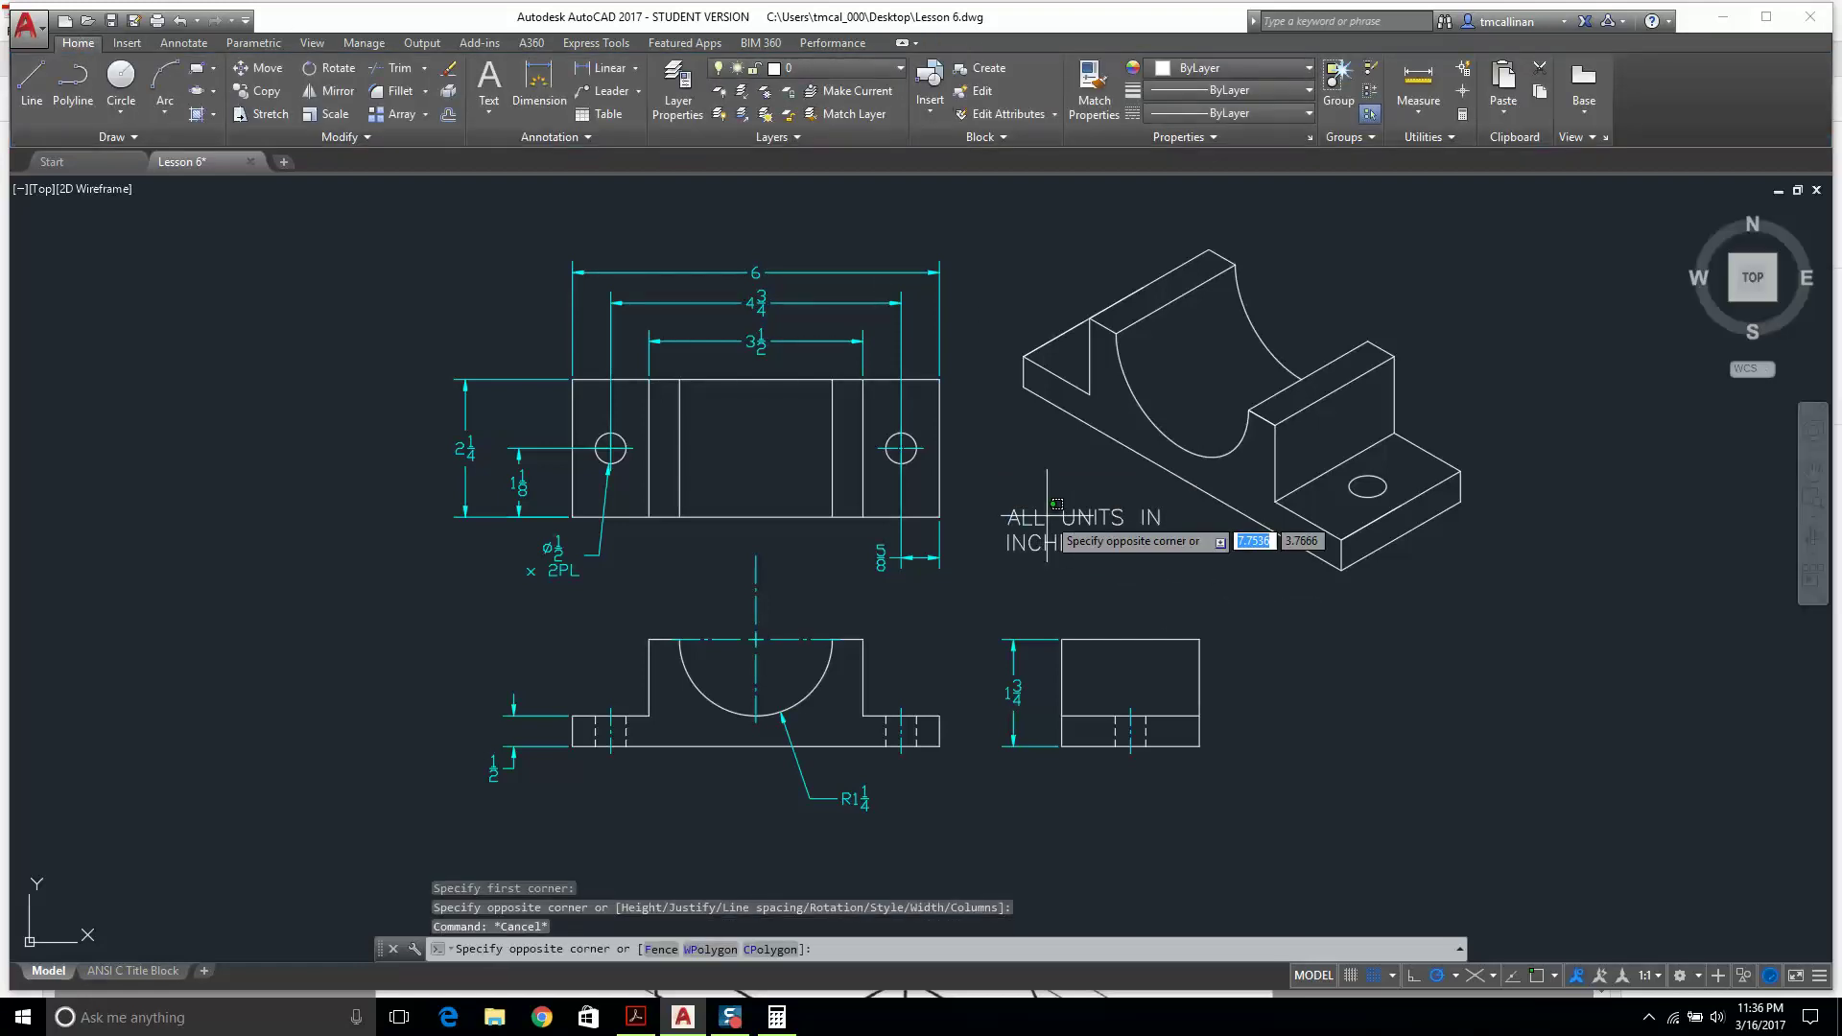
pyautogui.click(1171, 510)
pyautogui.click(1171, 509)
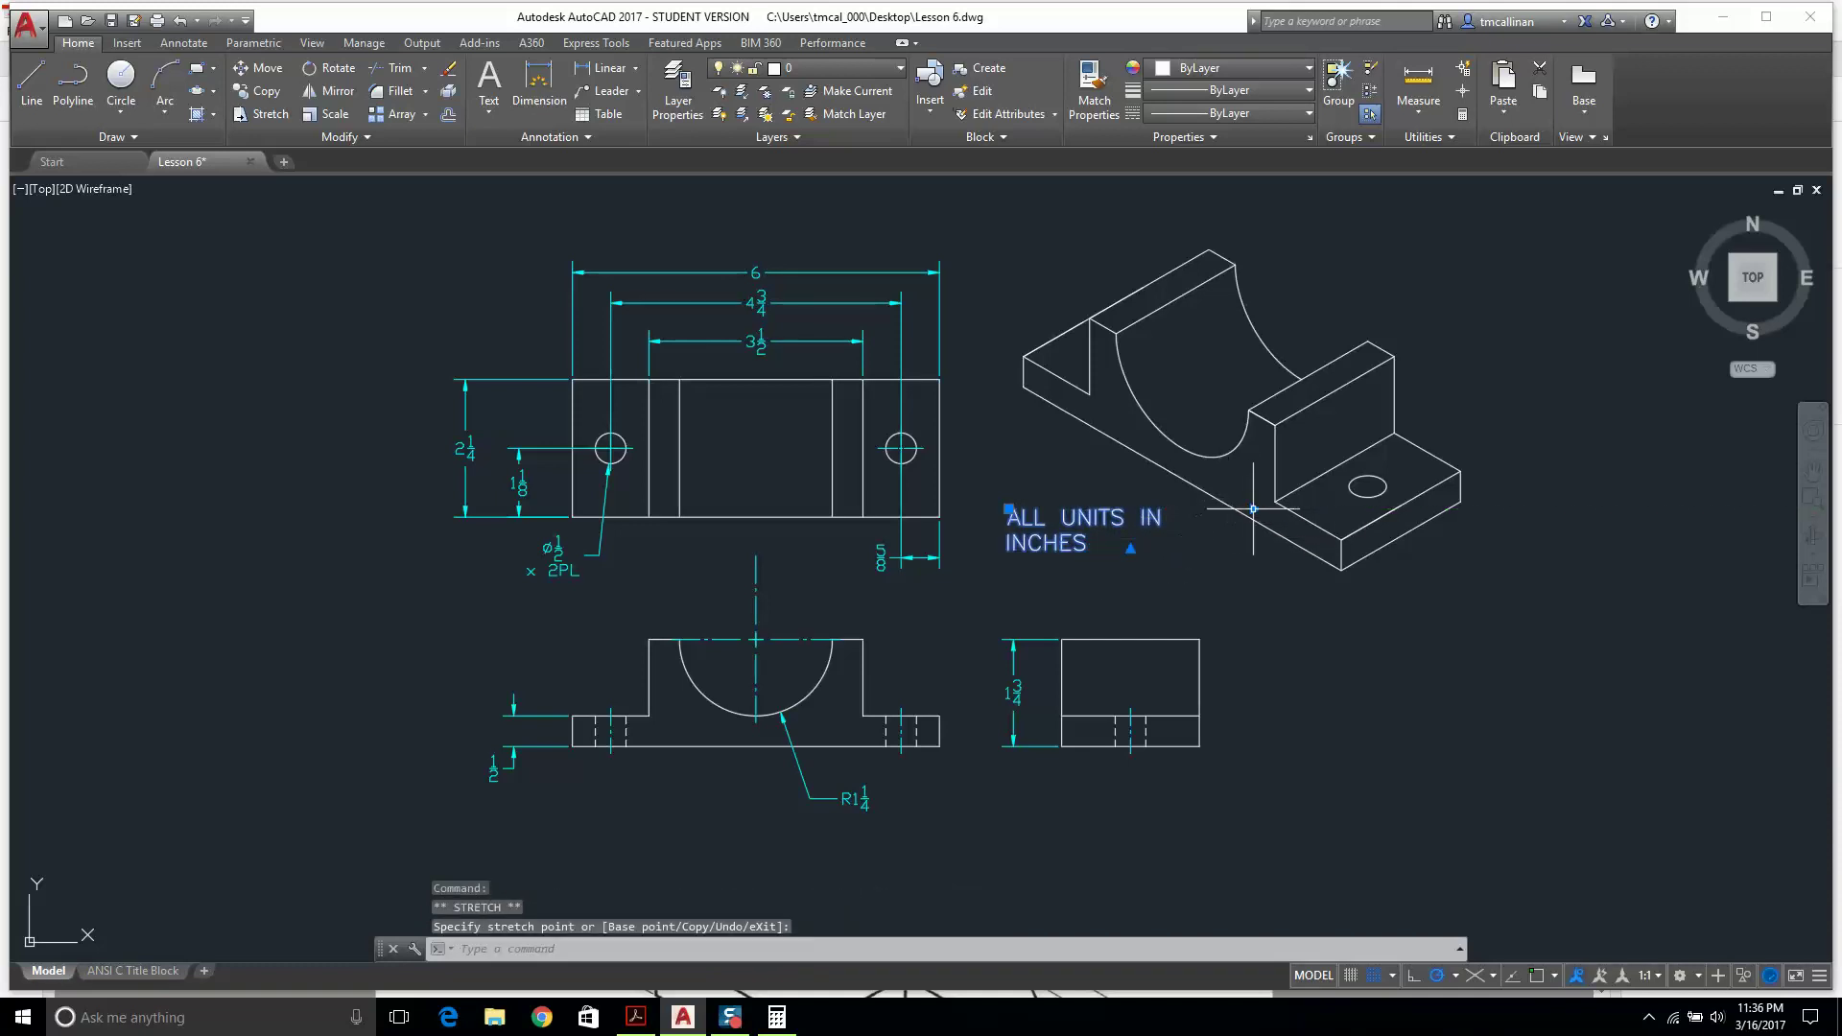
pyautogui.moveTo(1253, 510); pyautogui.dragTo(1286, 525)
pyautogui.click(1322, 509)
pyautogui.click(1283, 526)
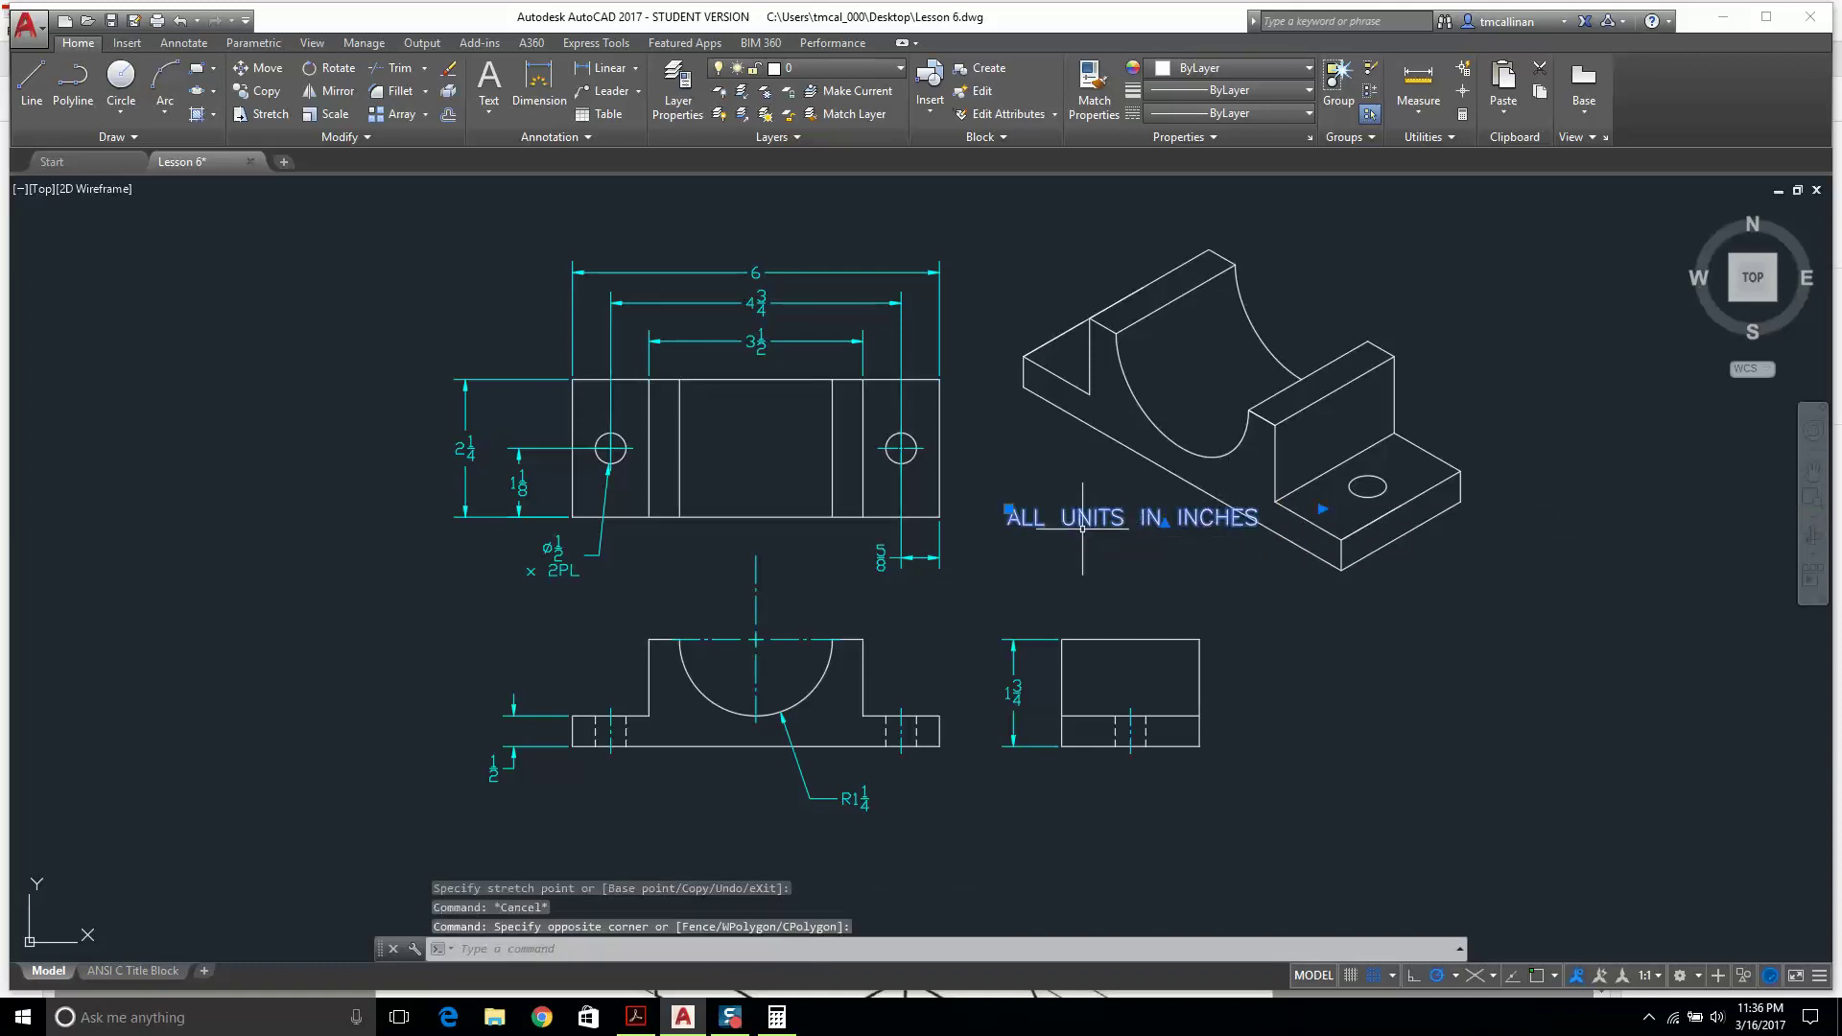
pyautogui.click(1009, 510)
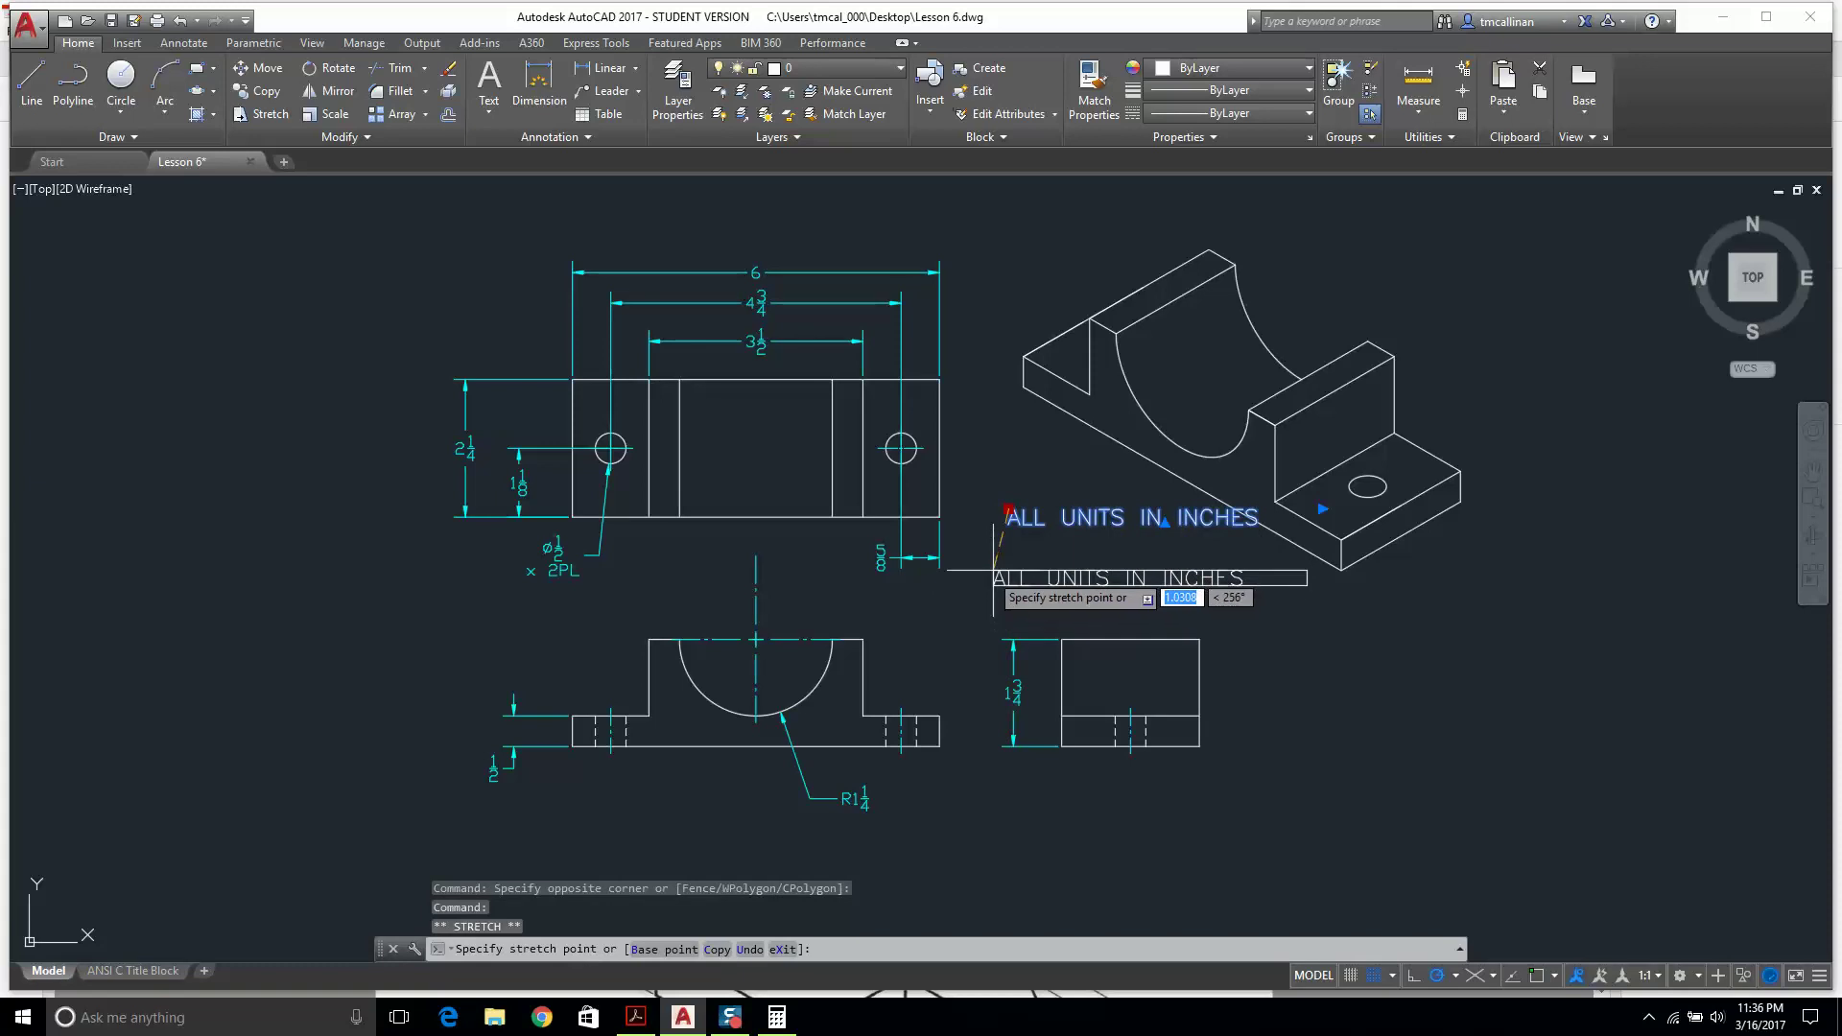
pyautogui.click(1008, 509)
pyautogui.press('Escape')
# Put the ALL UNITS IN INCHES note on layer Dimen 1.
pyautogui.click(969, 537)
pyautogui.click(1018, 575)
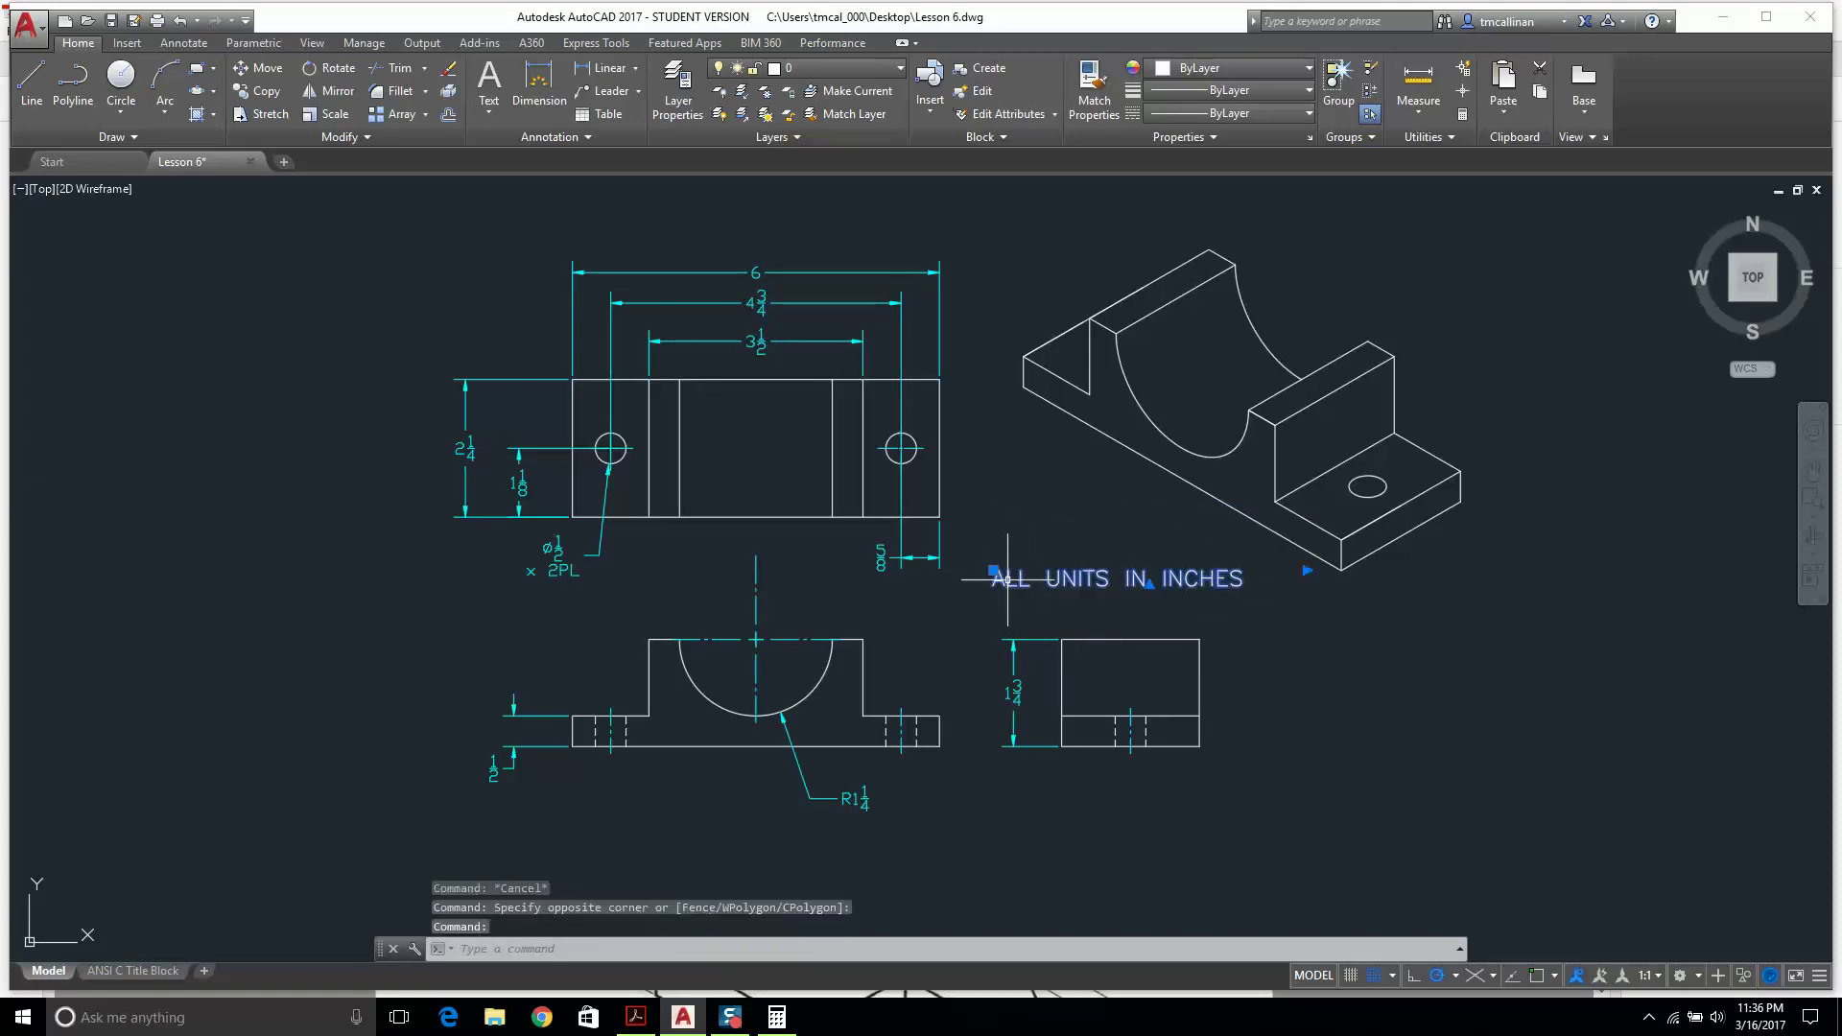
pyautogui.click(758, 67)
pyautogui.click(816, 179)
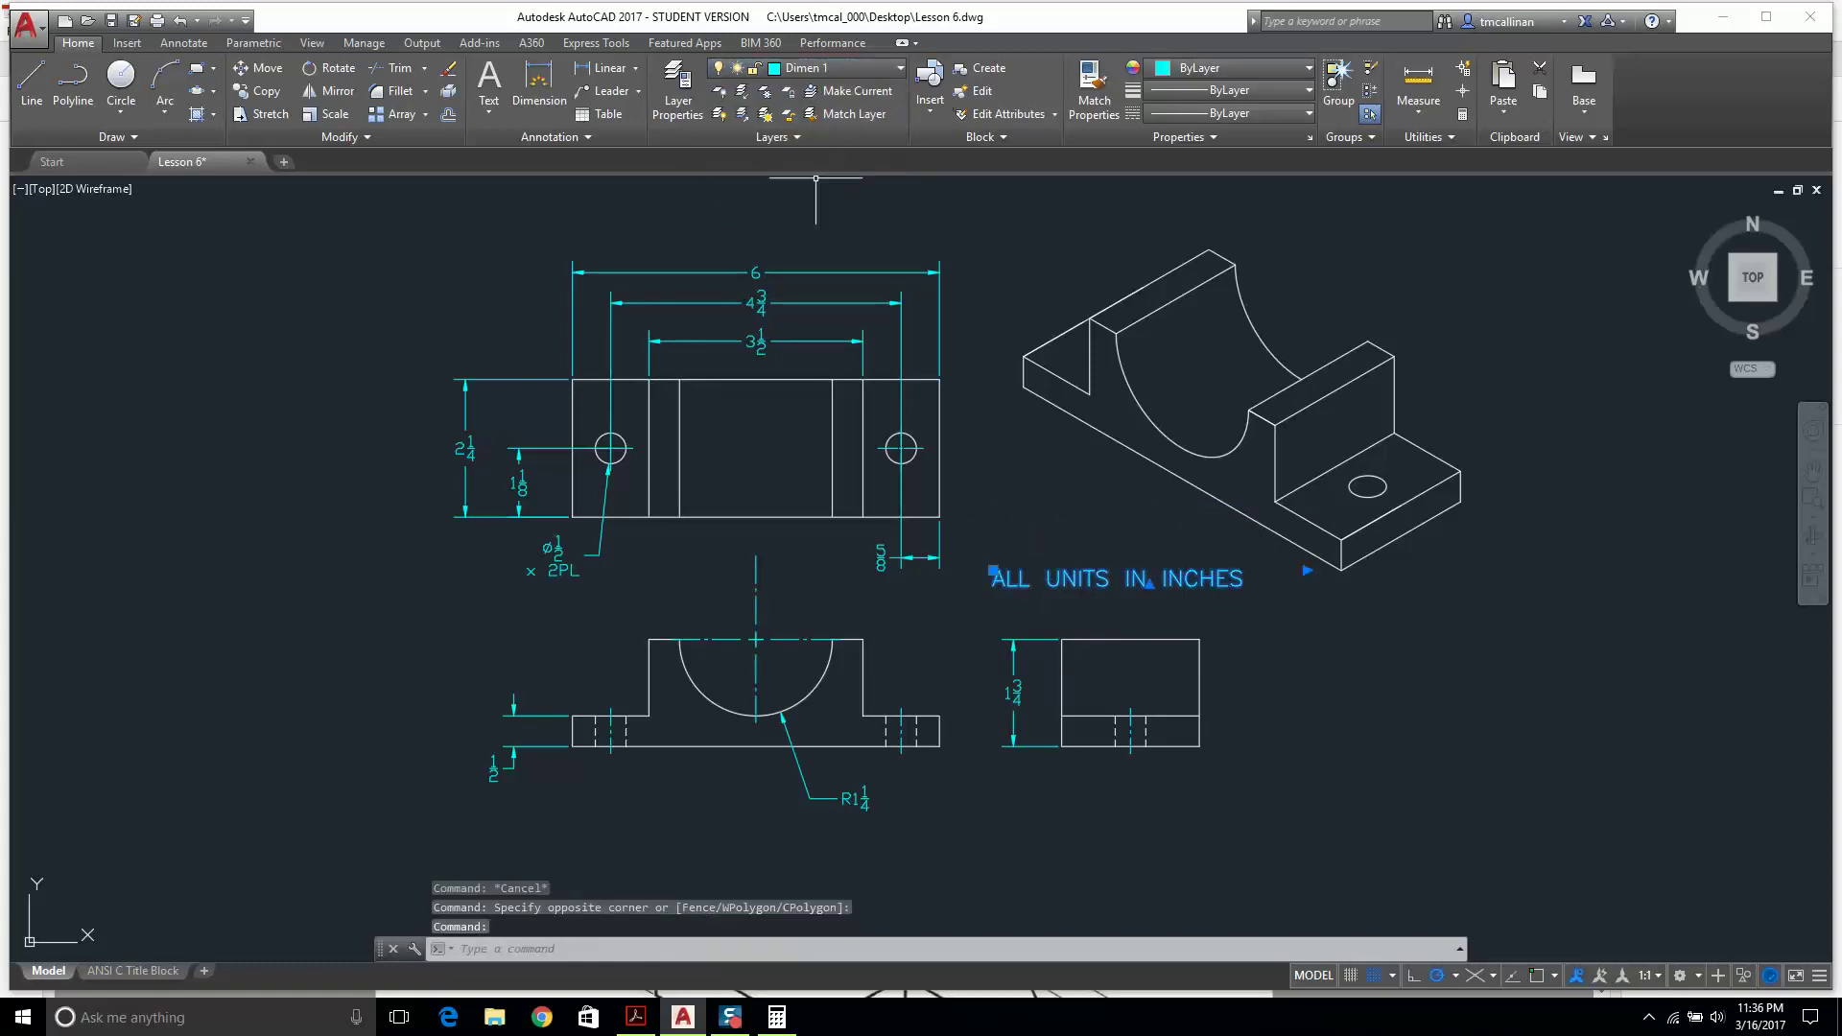
pyautogui.press('Escape')
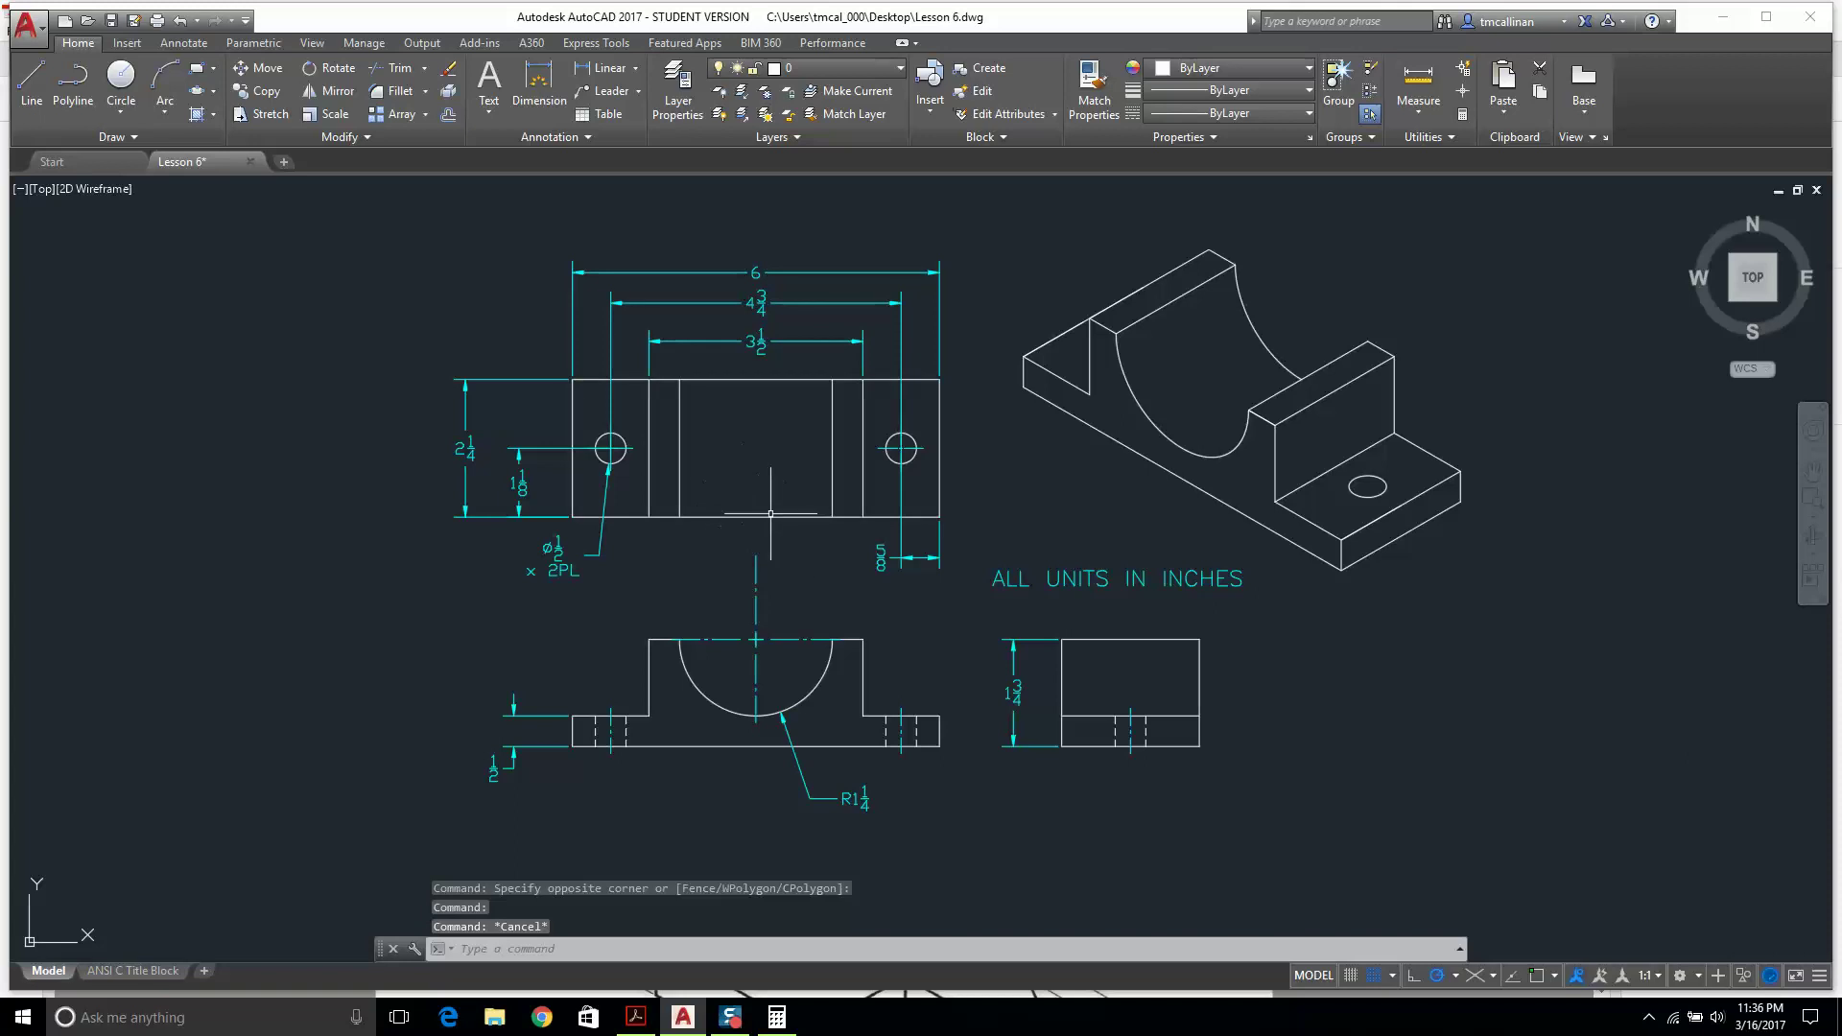
# Switch to the ANSI C Title Block layout and zoom in and out to check the sheet.
pyautogui.click(111, 955)
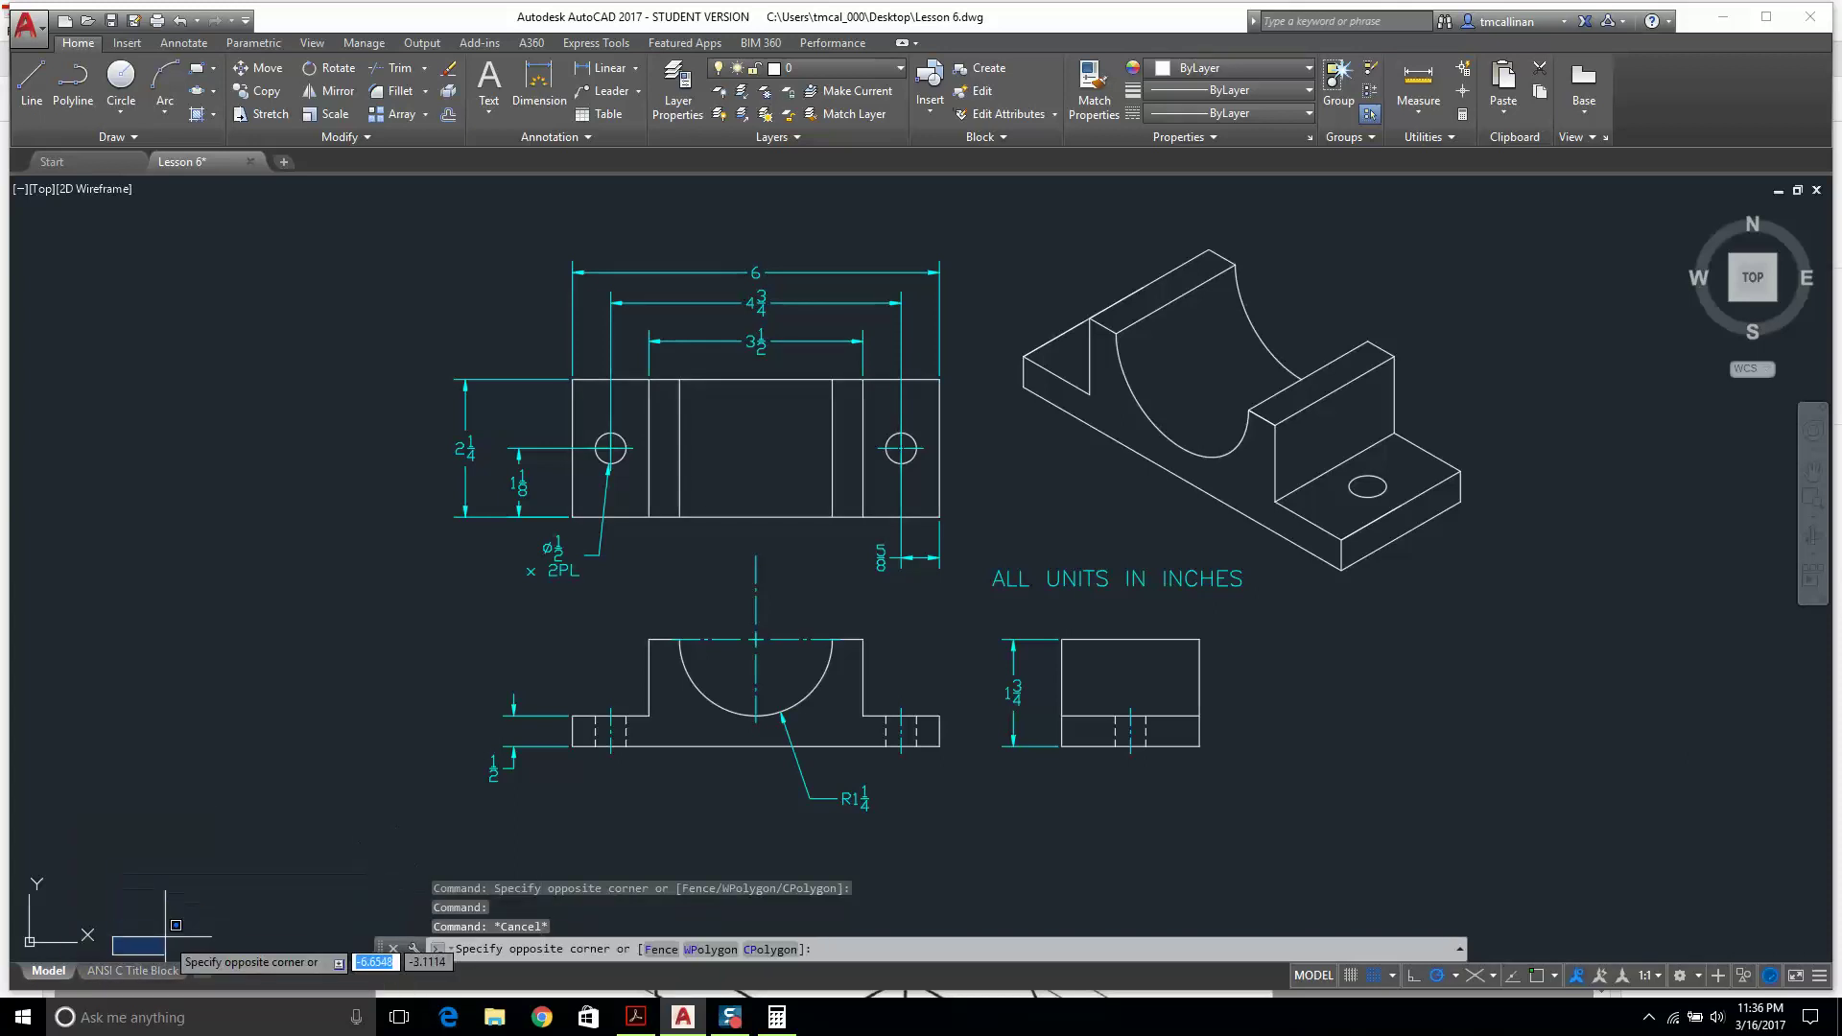
pyautogui.click(128, 972)
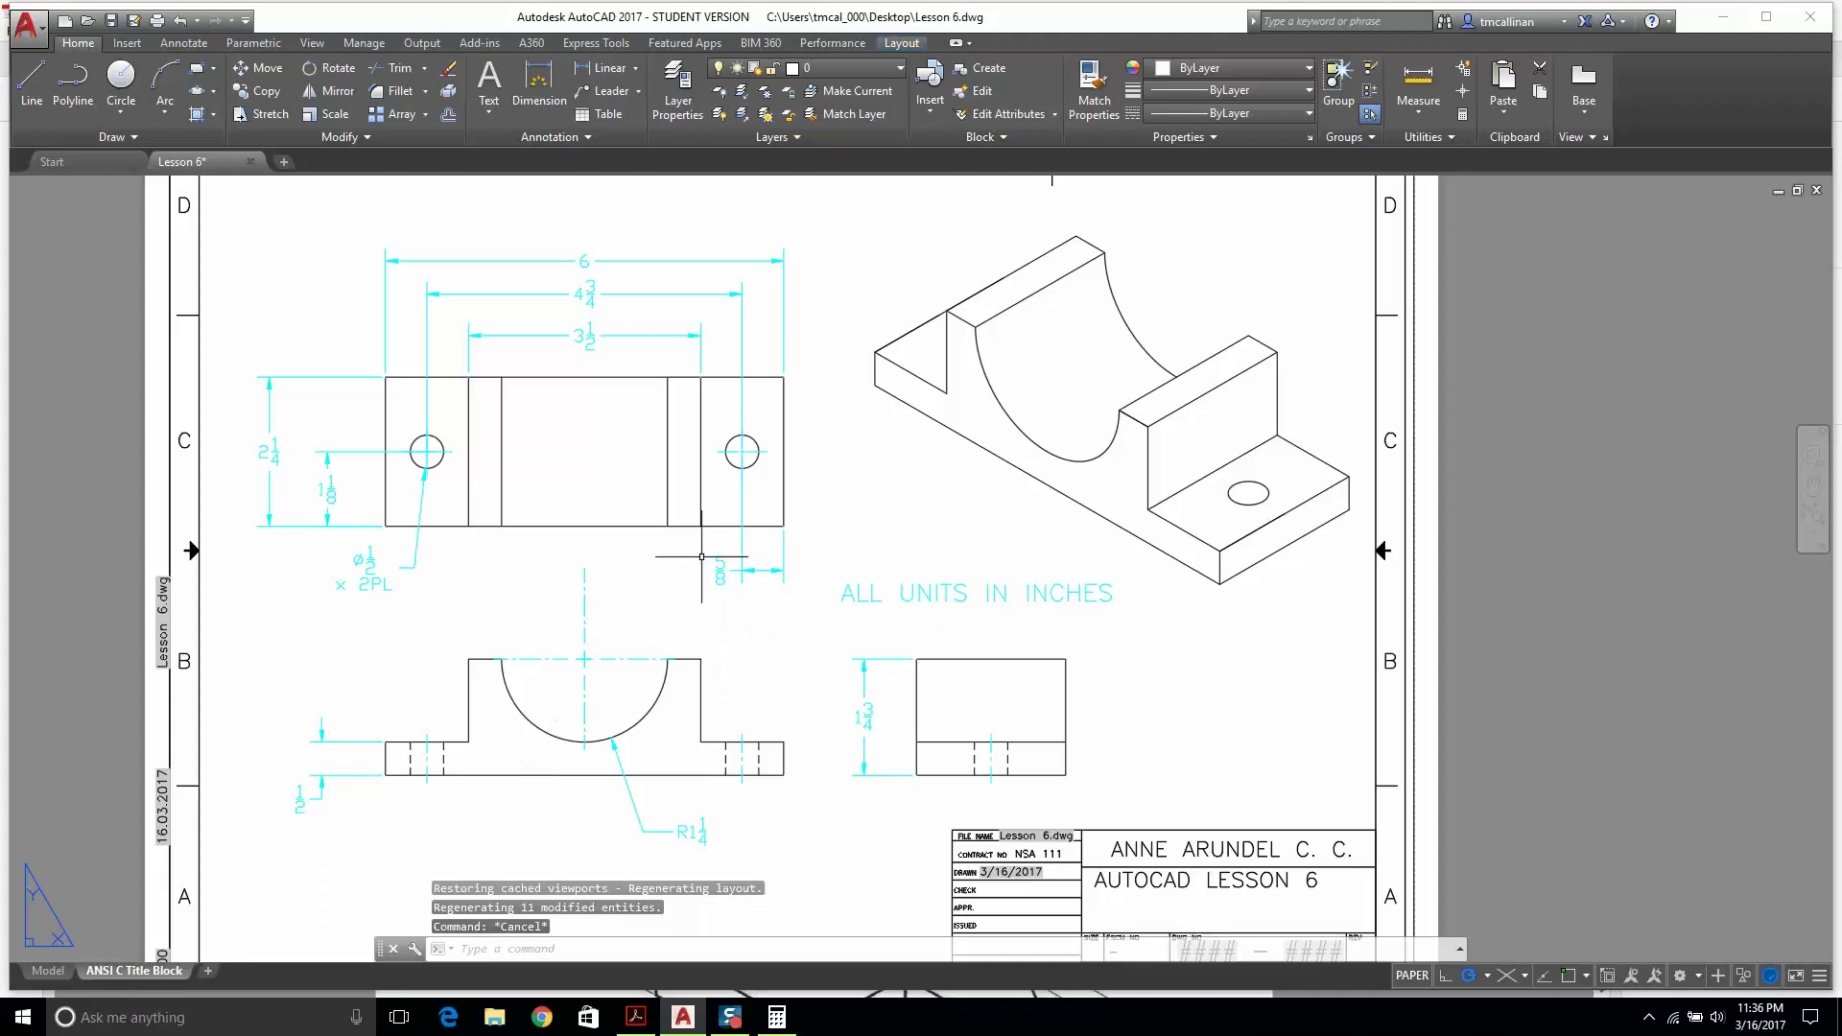
pyautogui.scroll(2, 727, 533)
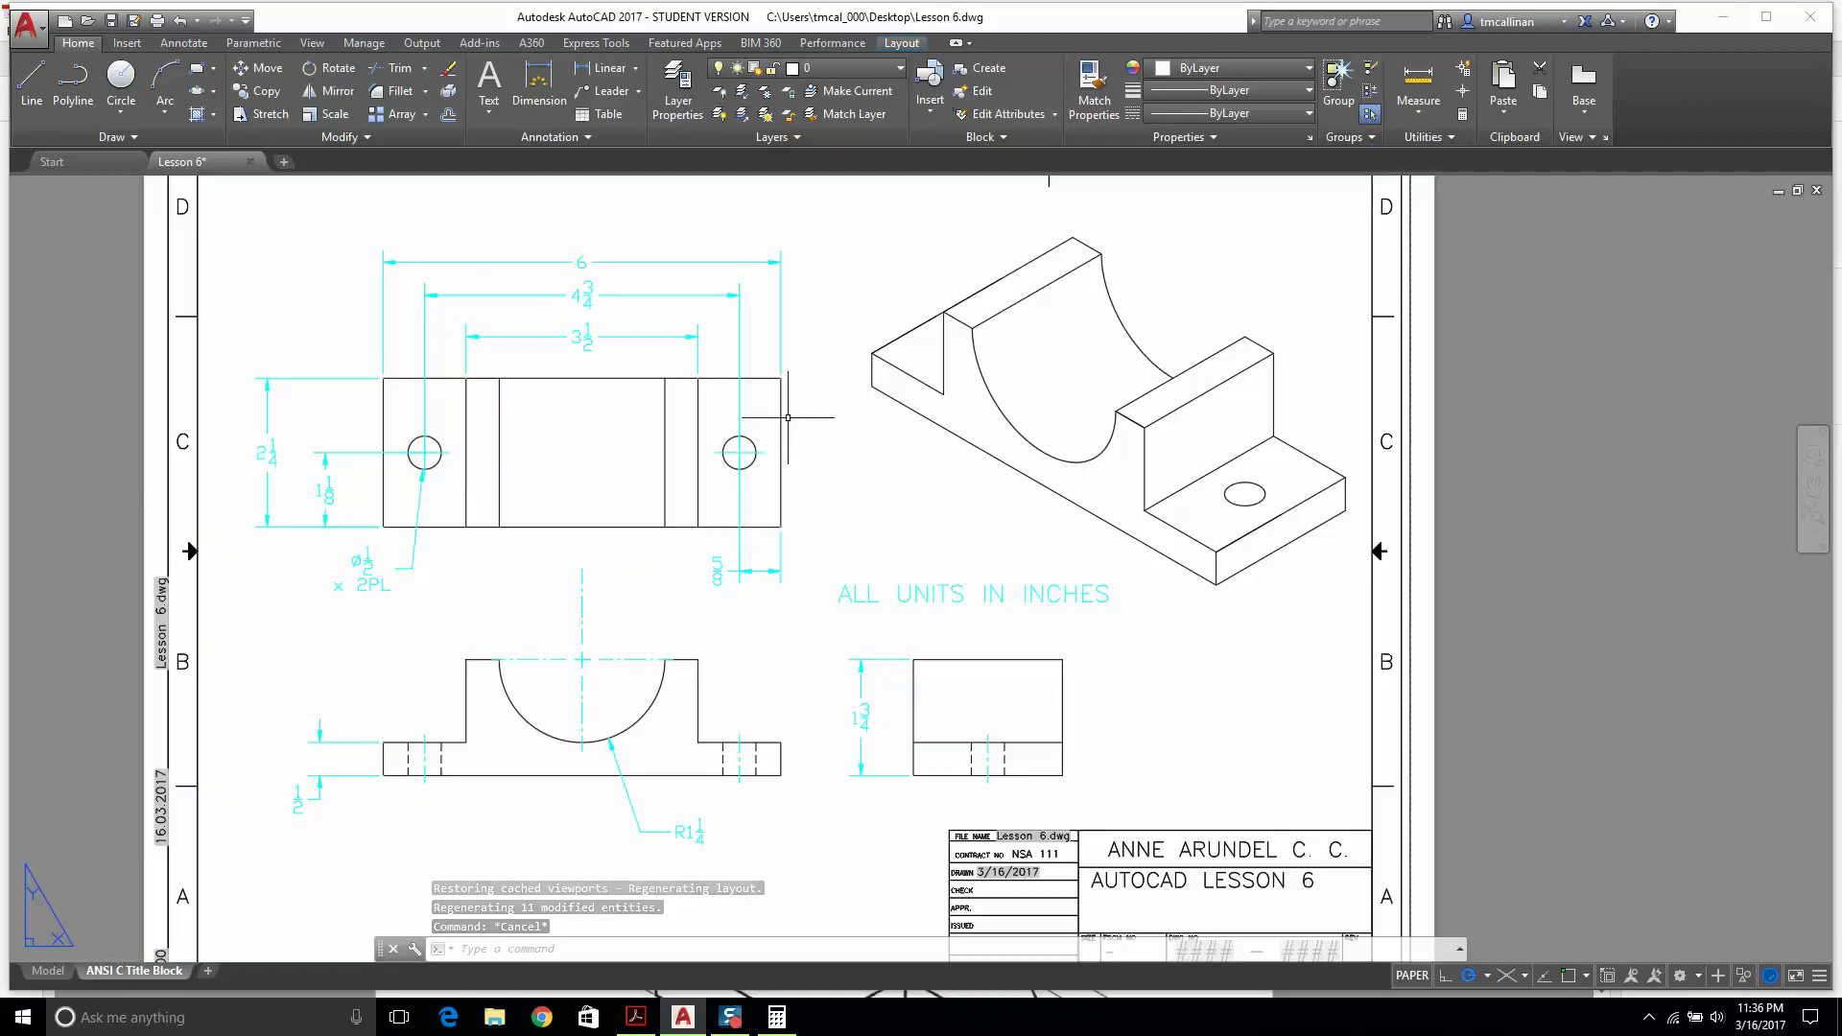
pyautogui.scroll(-2, 791, 418)
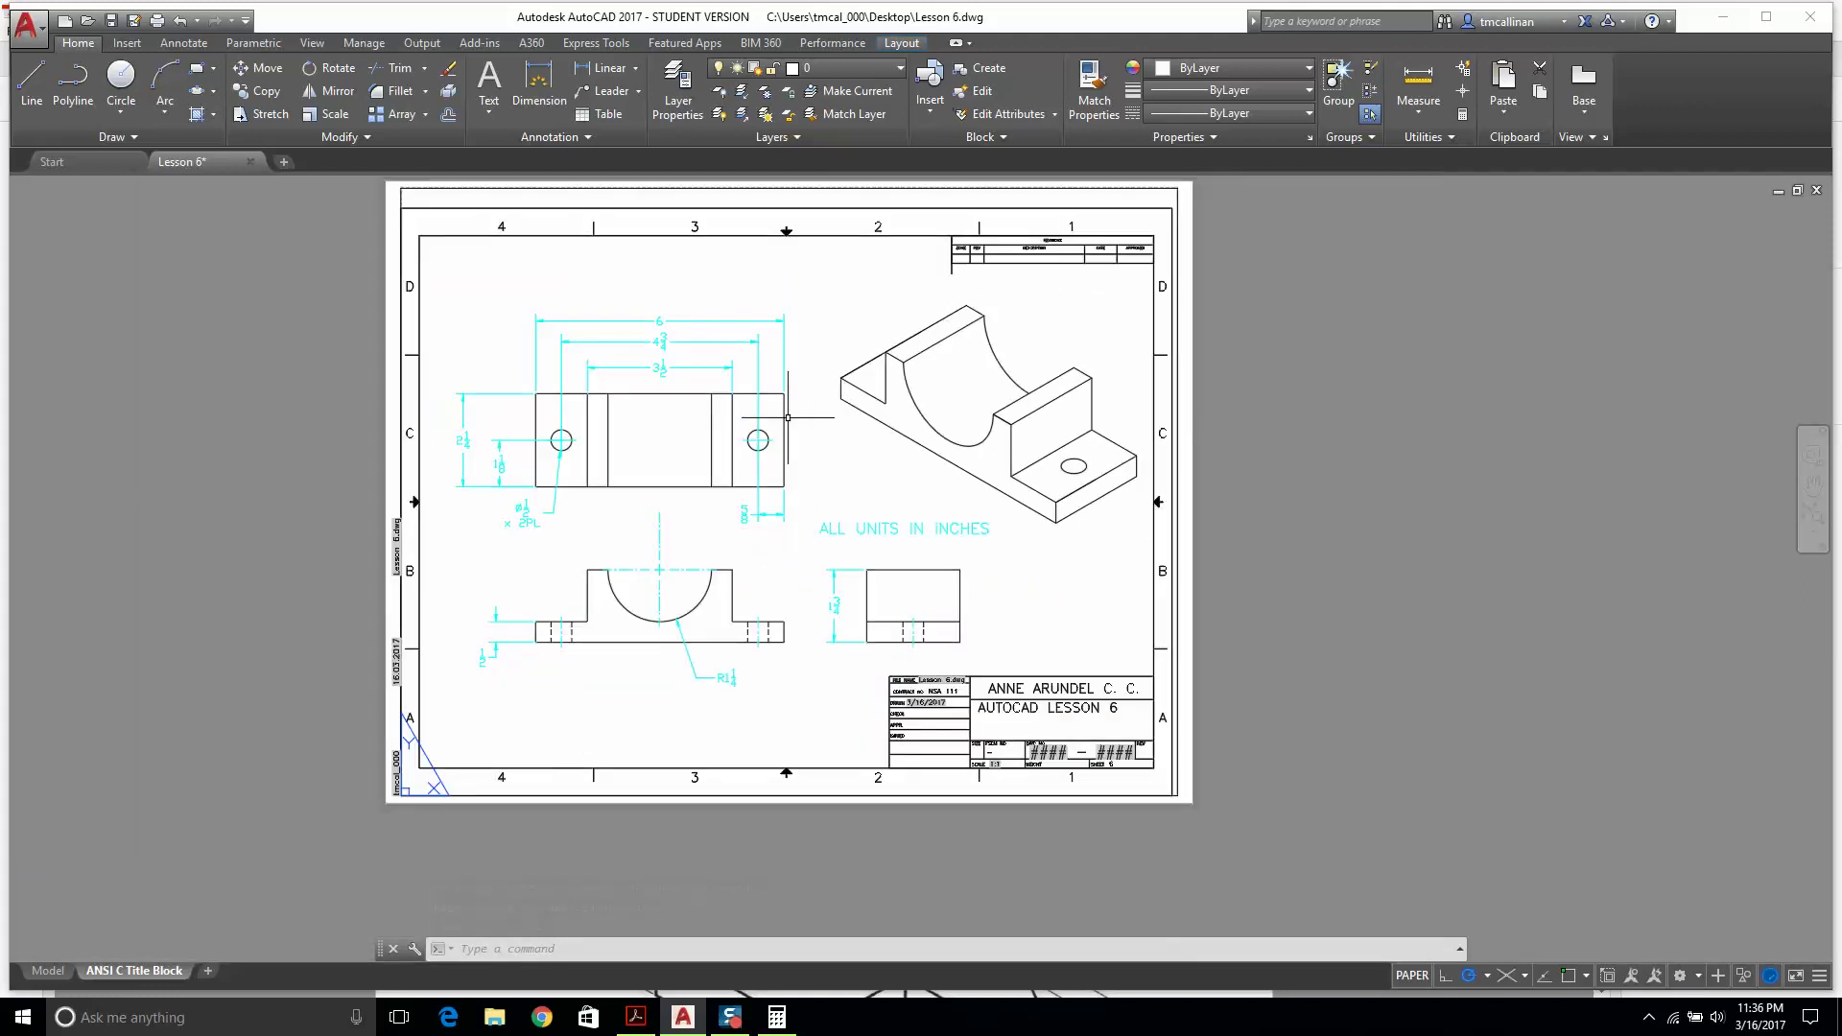